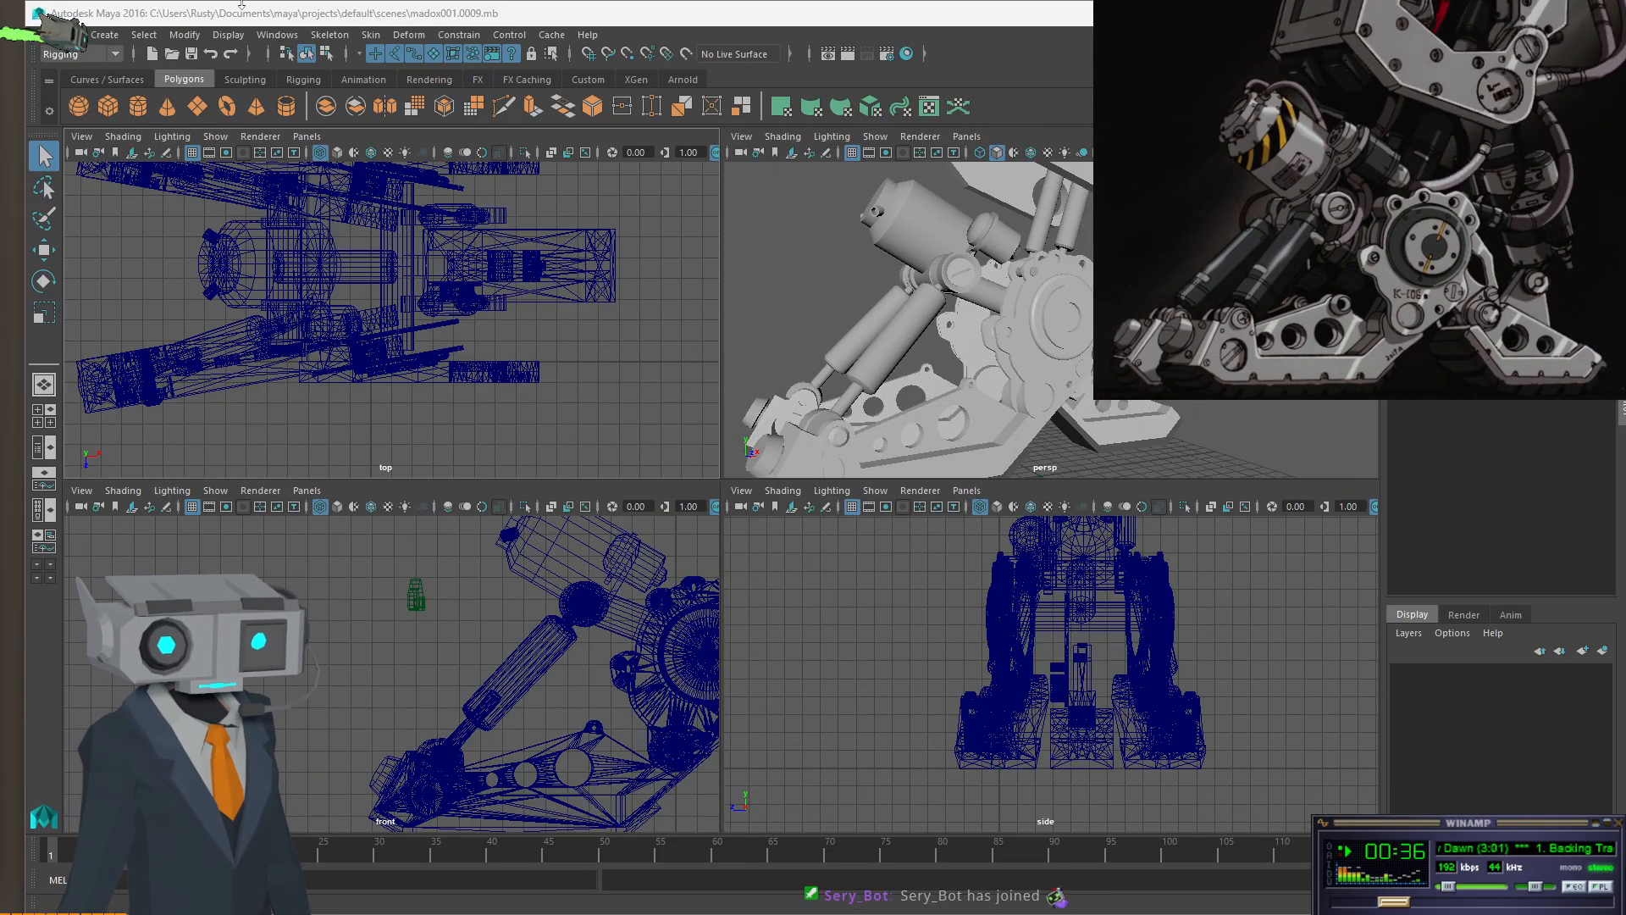
- Switch to the Unity project and widen the Inspector beside the Scene view
{"action": "left_click_drag", "start_coordinate": [22, 182], "coordinate": [0, 182]}
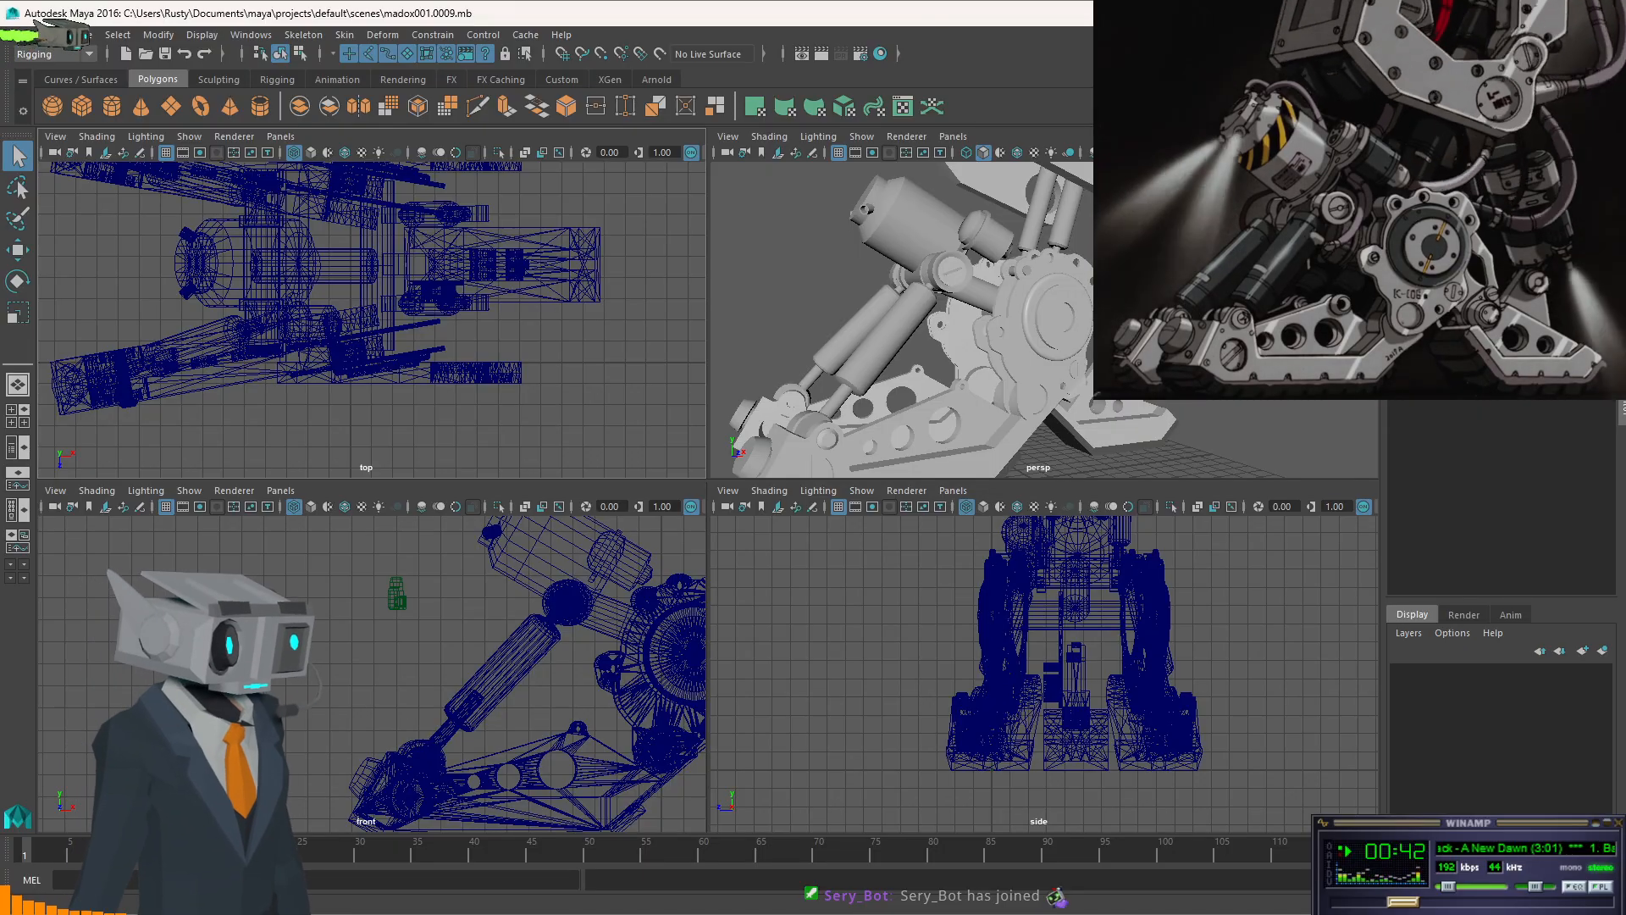
{"action": "key", "text": "alt+Tab"}
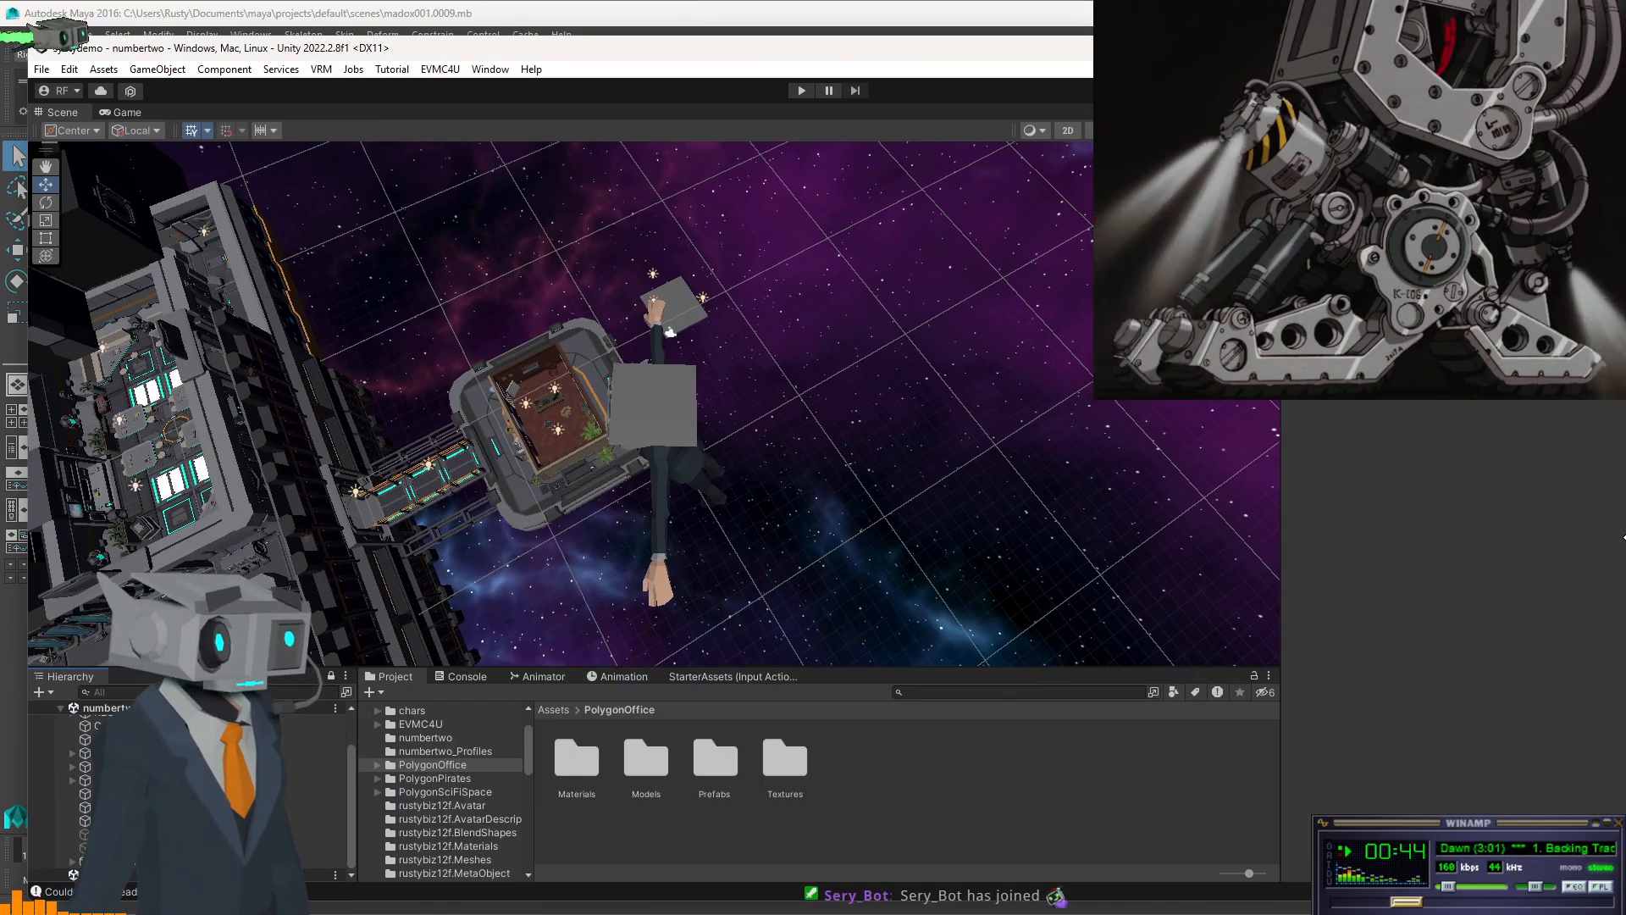
{"action": "left_click_drag", "start_coordinate": [1624, 537], "coordinate": [1582, 532]}
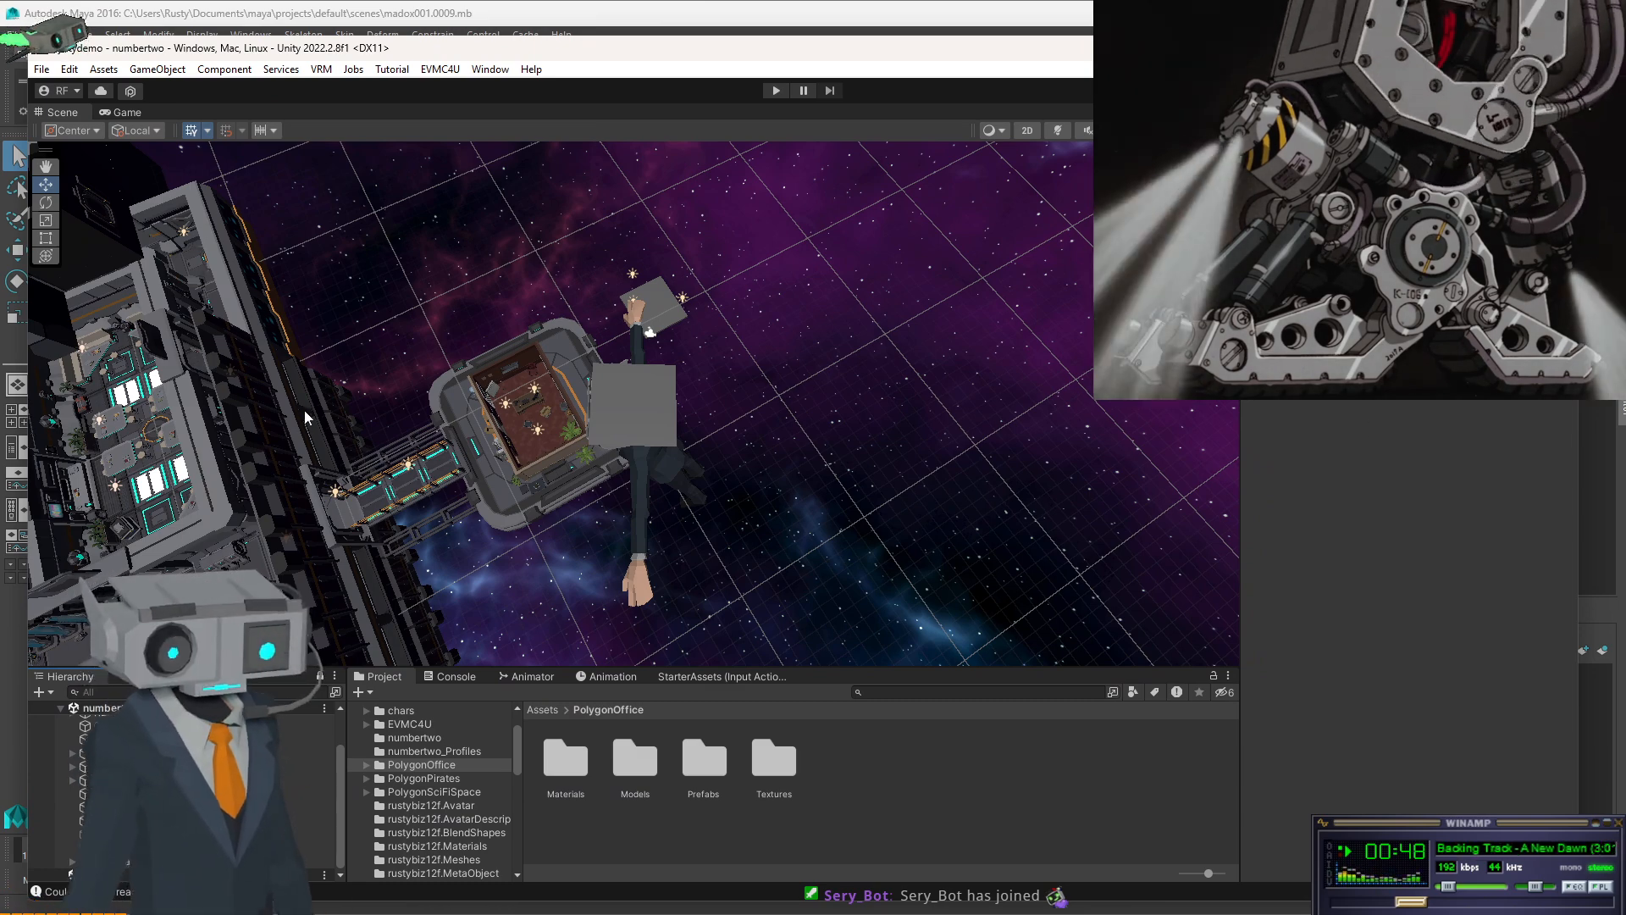
- Locate the robot-headed avatar inside the space station scene, select it and frame it up close
{"action": "scroll", "coordinate": [298, 415], "scroll_direction": "up", "scroll_amount": 5}
{"action": "middle_click_drag", "start_coordinate": [449, 387], "coordinate": [560, 227]}
{"action": "middle_click_drag", "start_coordinate": [728, 629], "coordinate": [788, 338]}
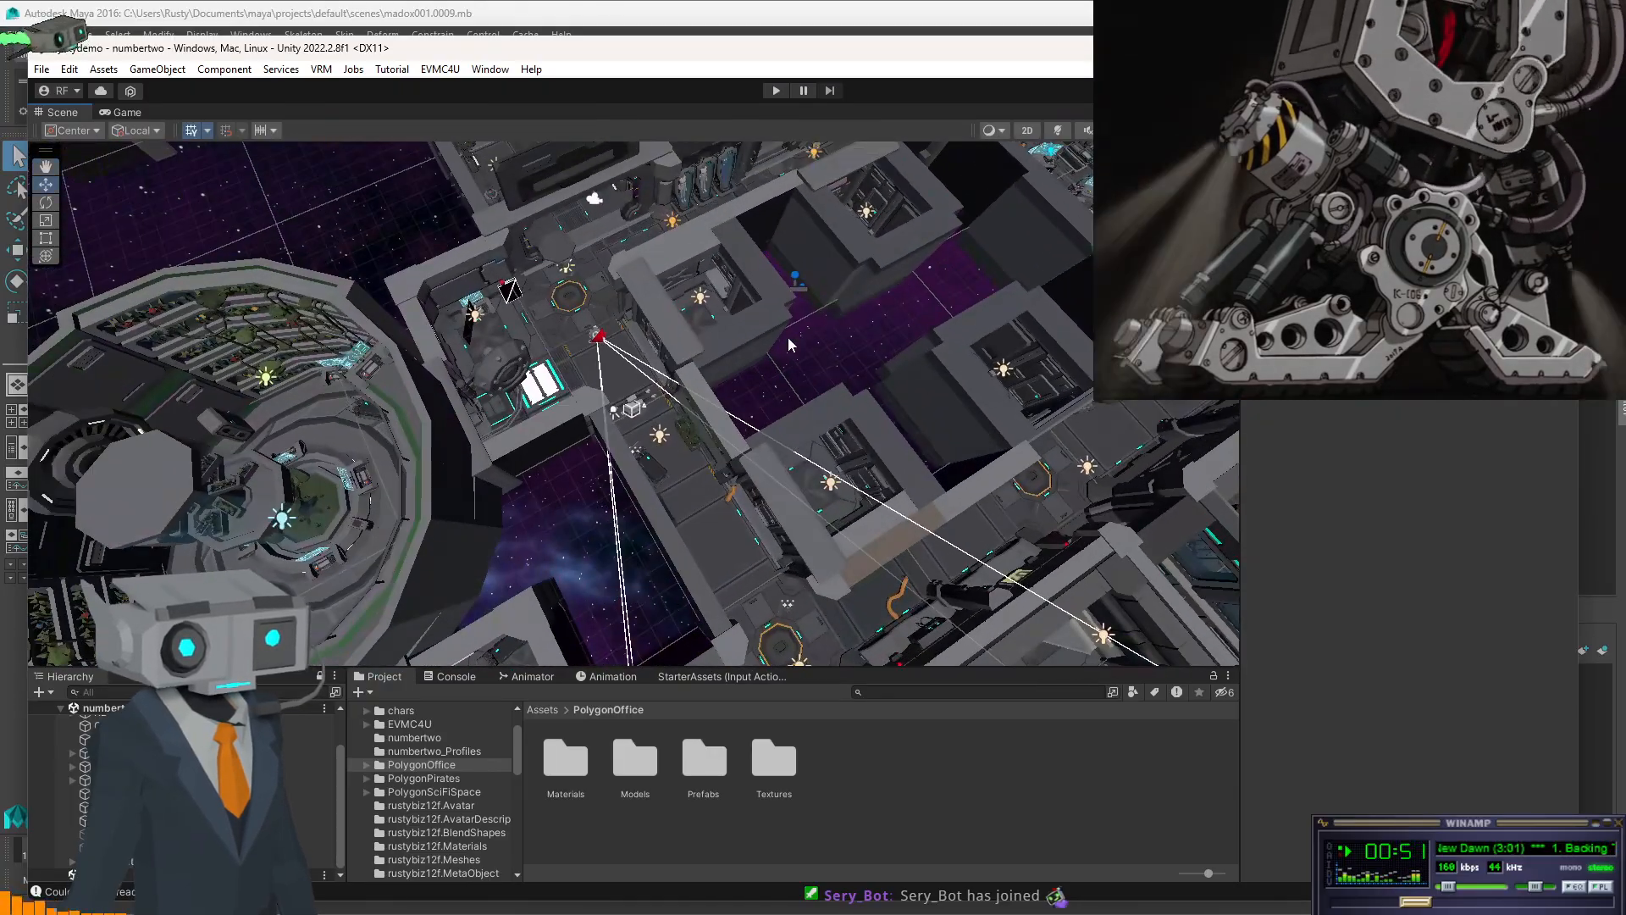
{"action": "left_click", "coordinate": [635, 406]}
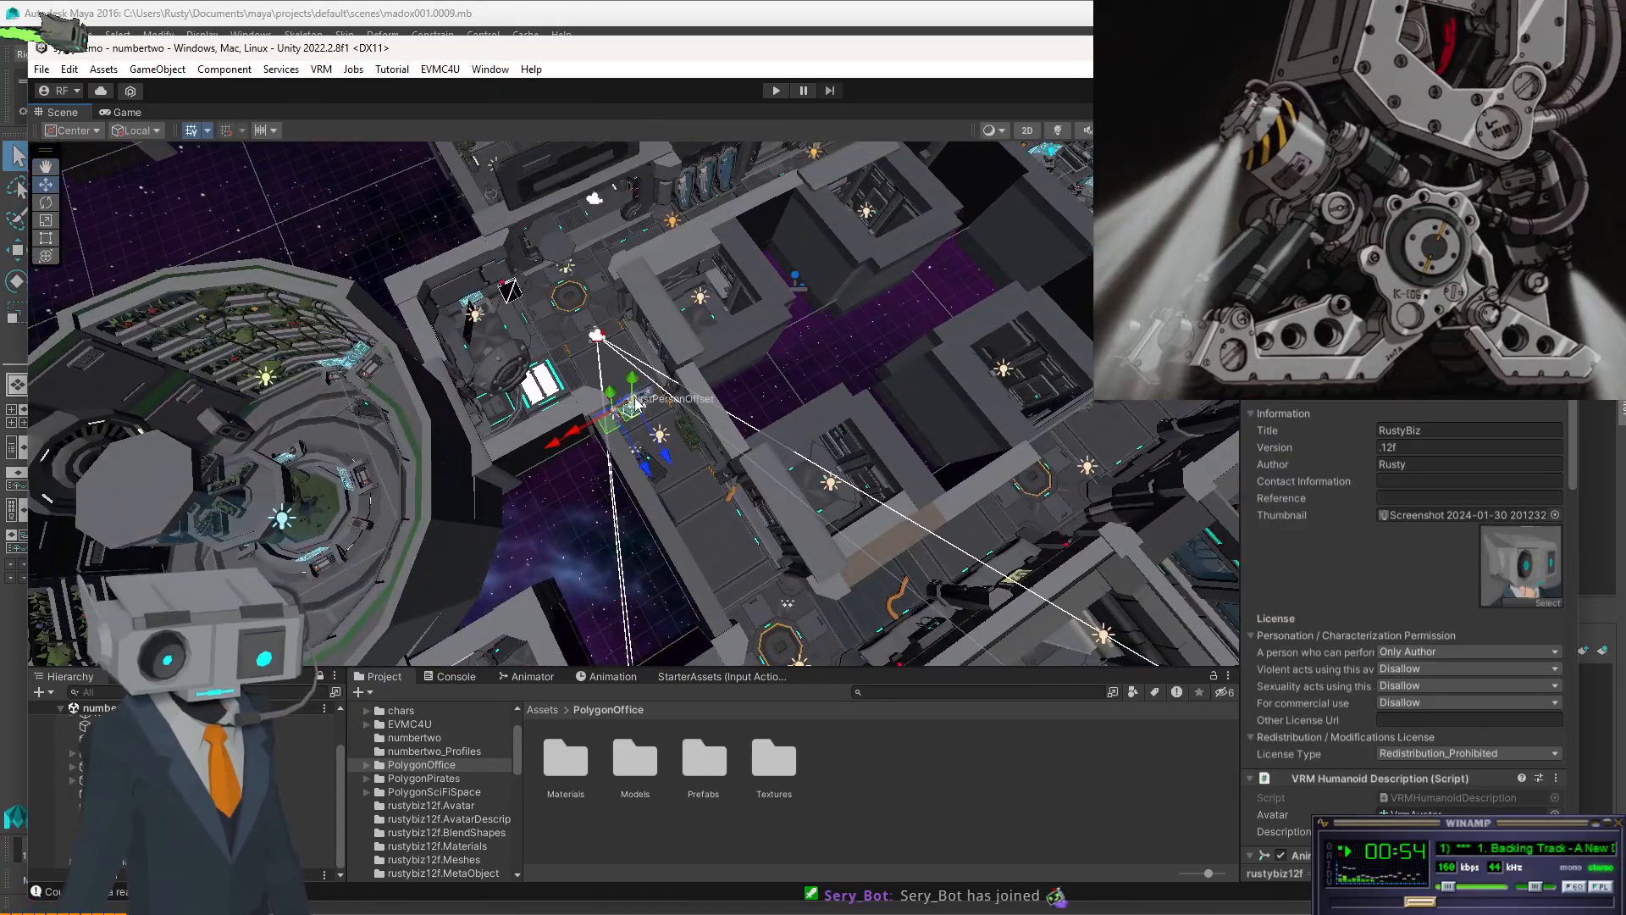
{"action": "key", "text": "f"}
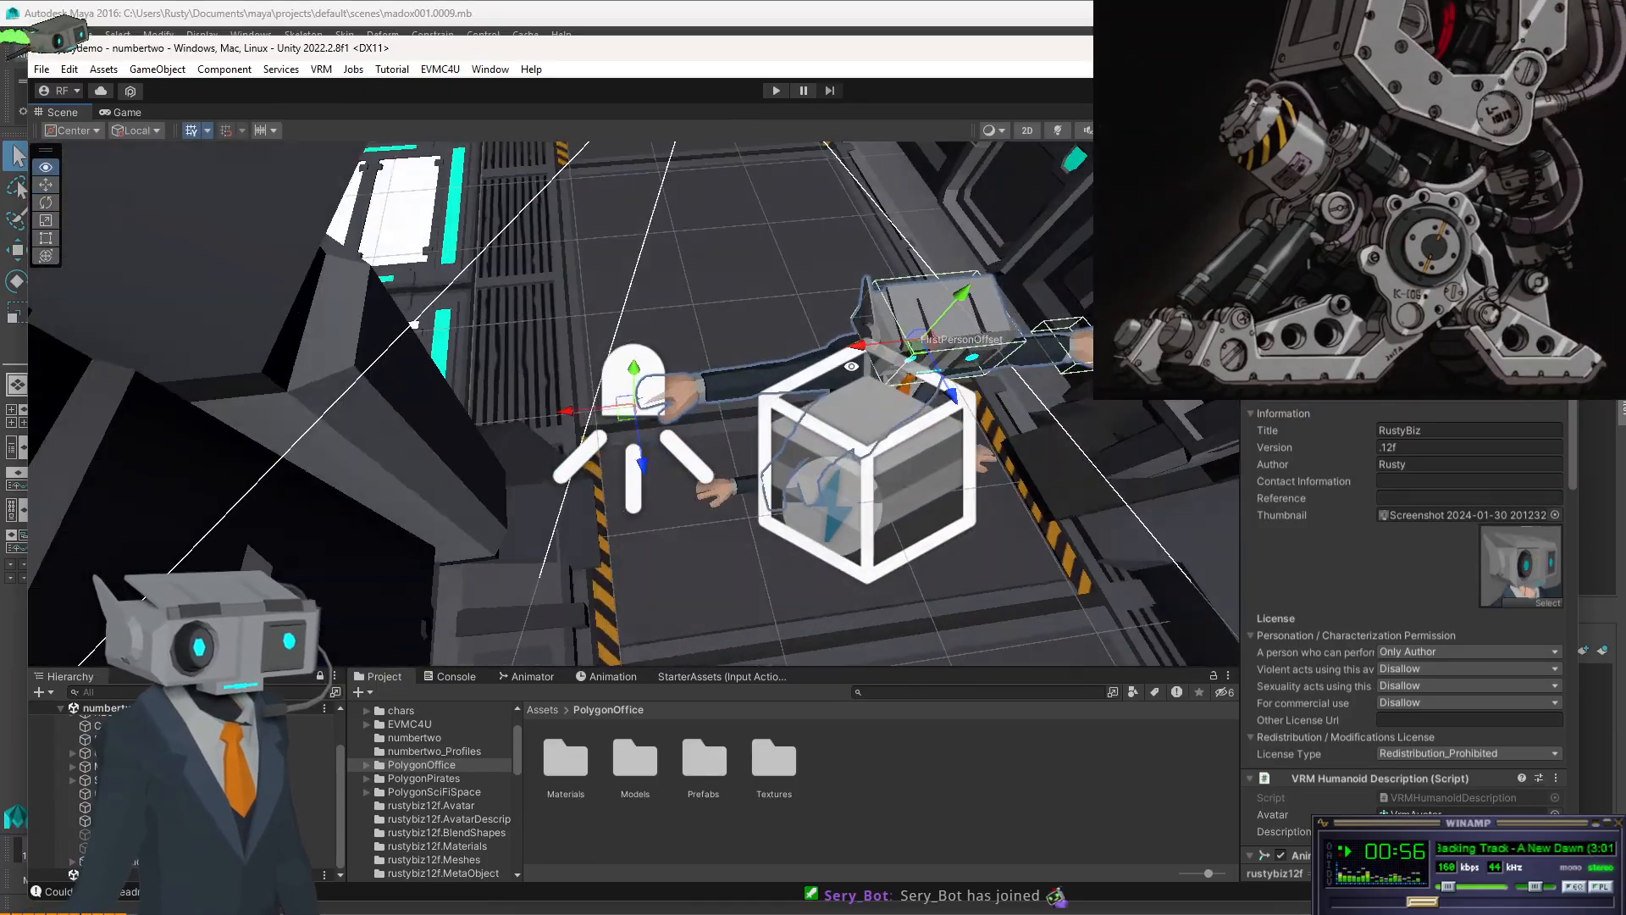
{"action": "left_click_drag", "start_coordinate": [661, 356], "coordinate": [671, 127], "text": "alt"}
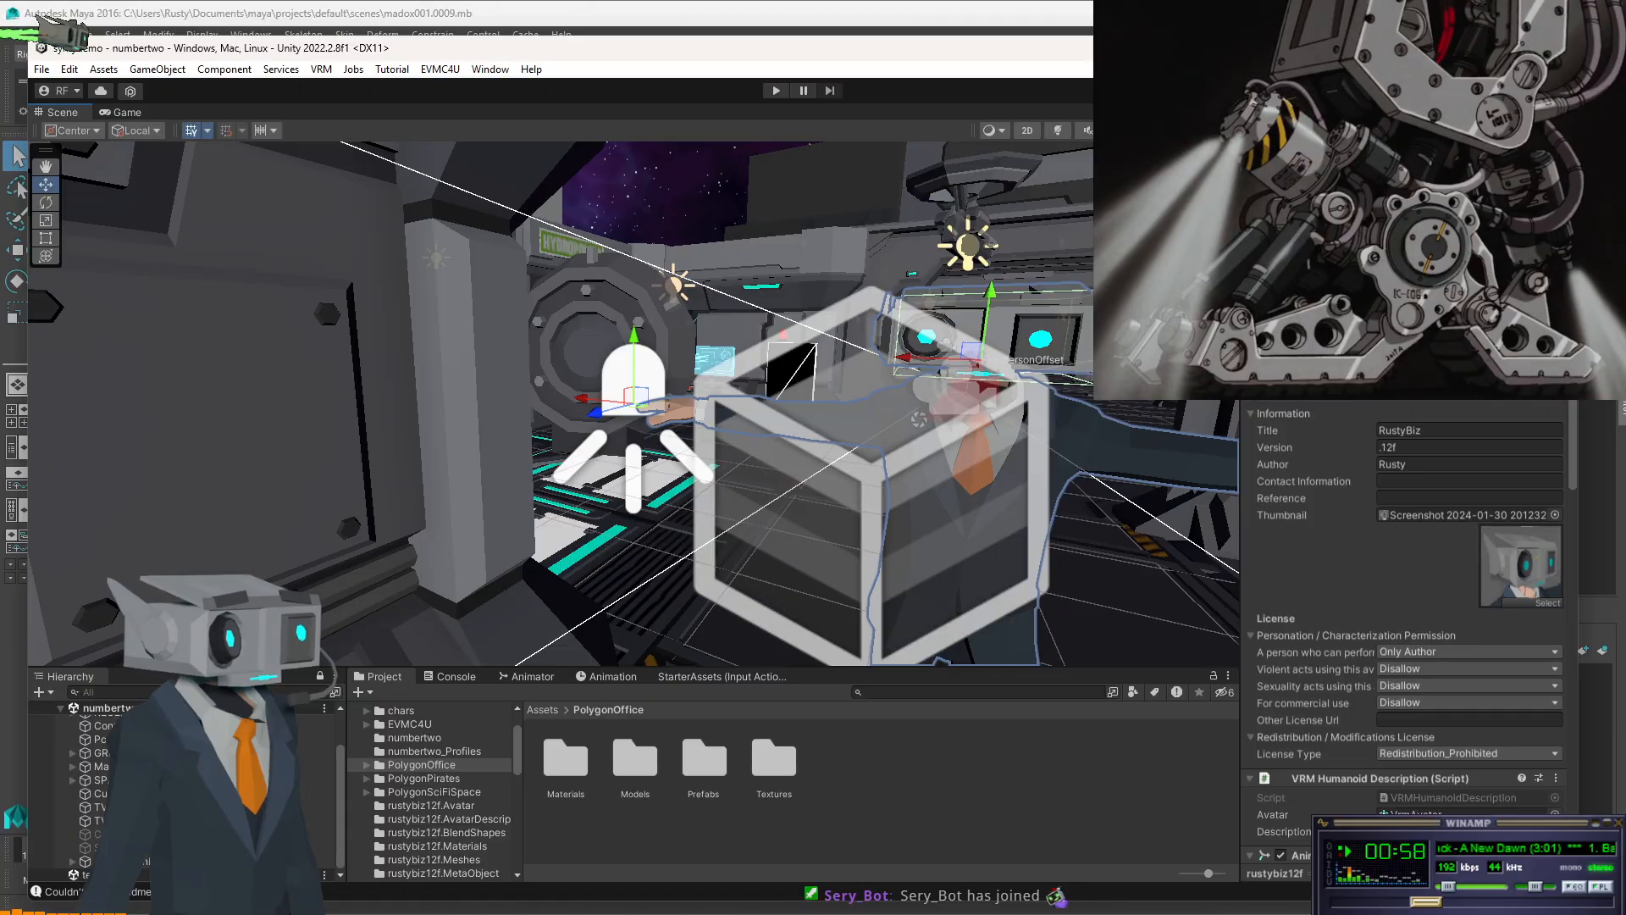
- Return to Maya, then bring up the metal-skin-panic-madox reference image in the photo viewer and move its window aside
{"action": "key", "text": "alt+Tab"}
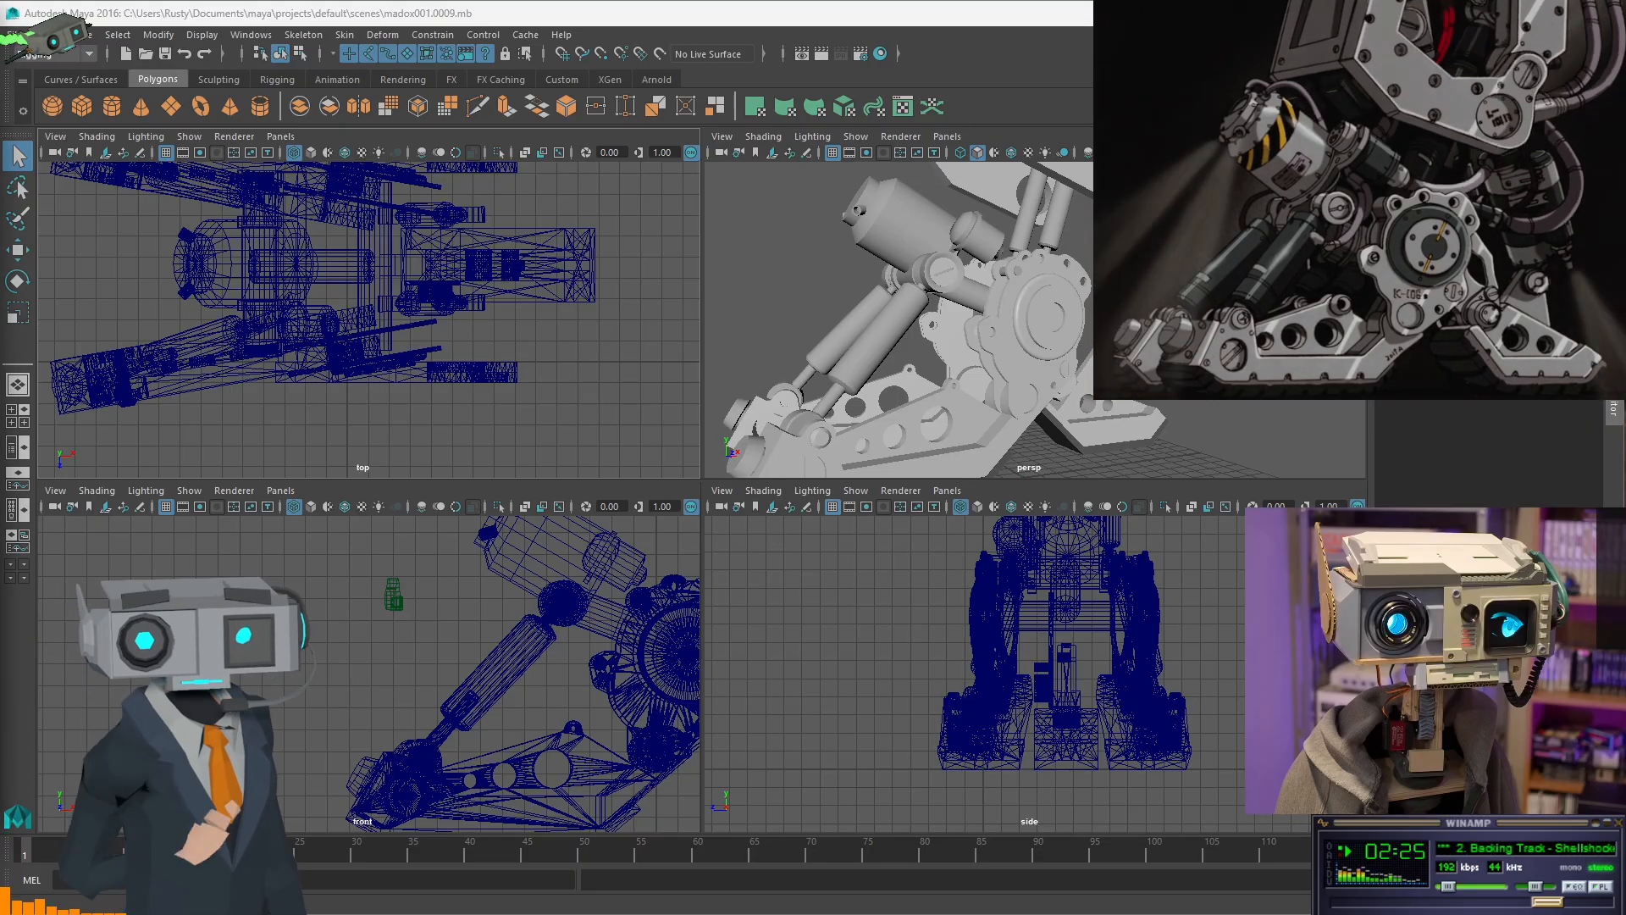
{"action": "key", "text": "alt+Tab"}
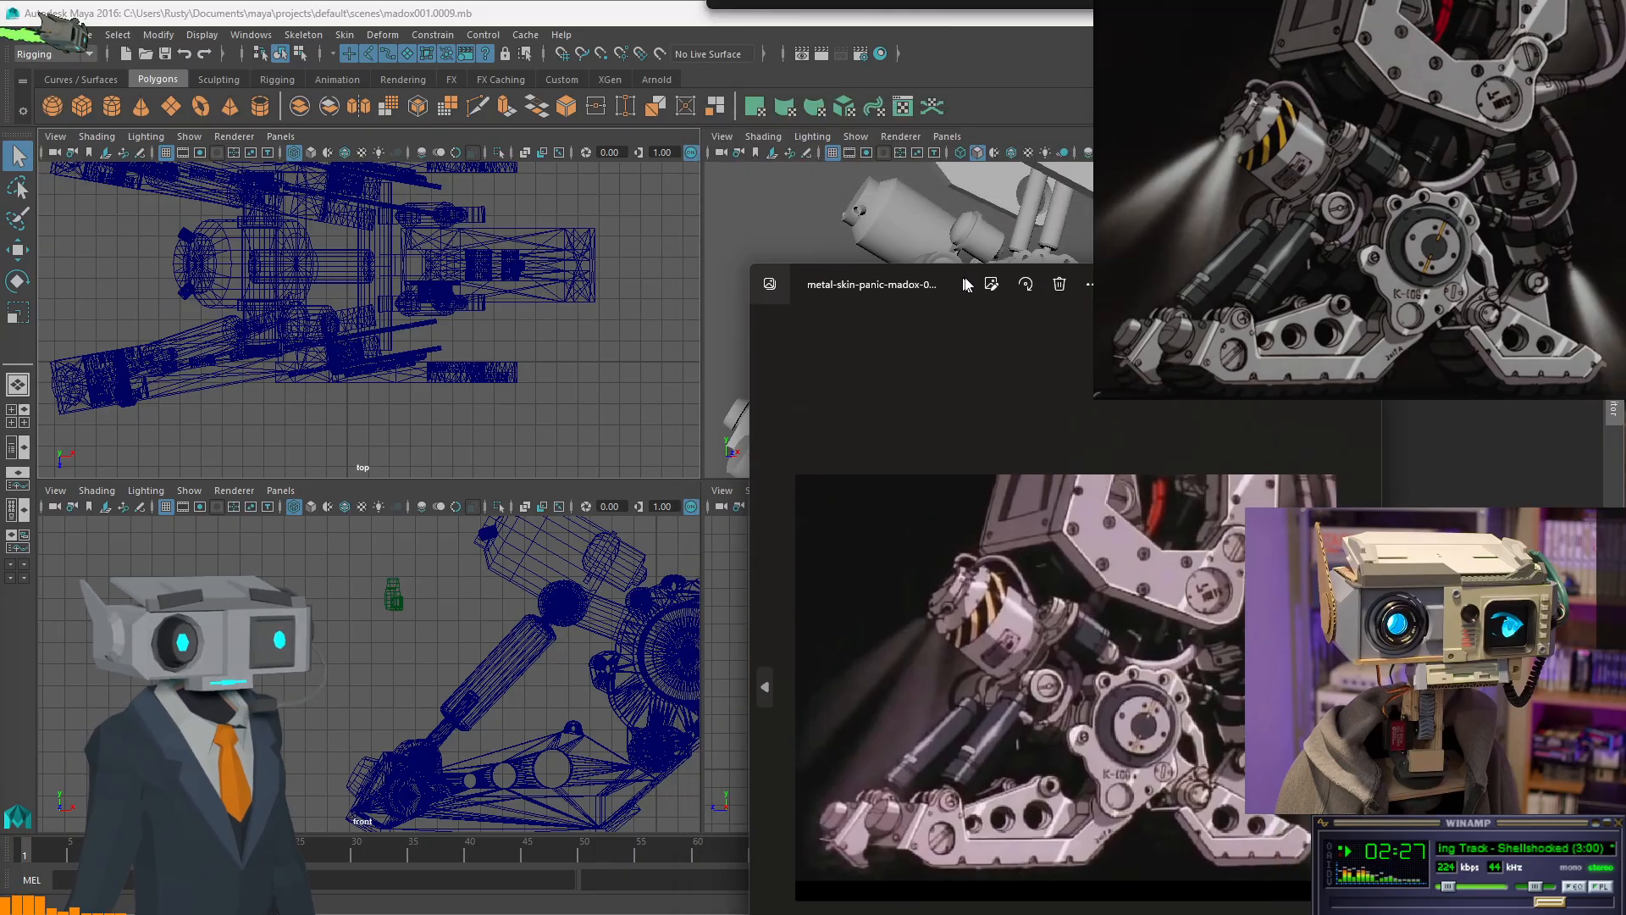
{"action": "key", "text": "alt+Tab"}
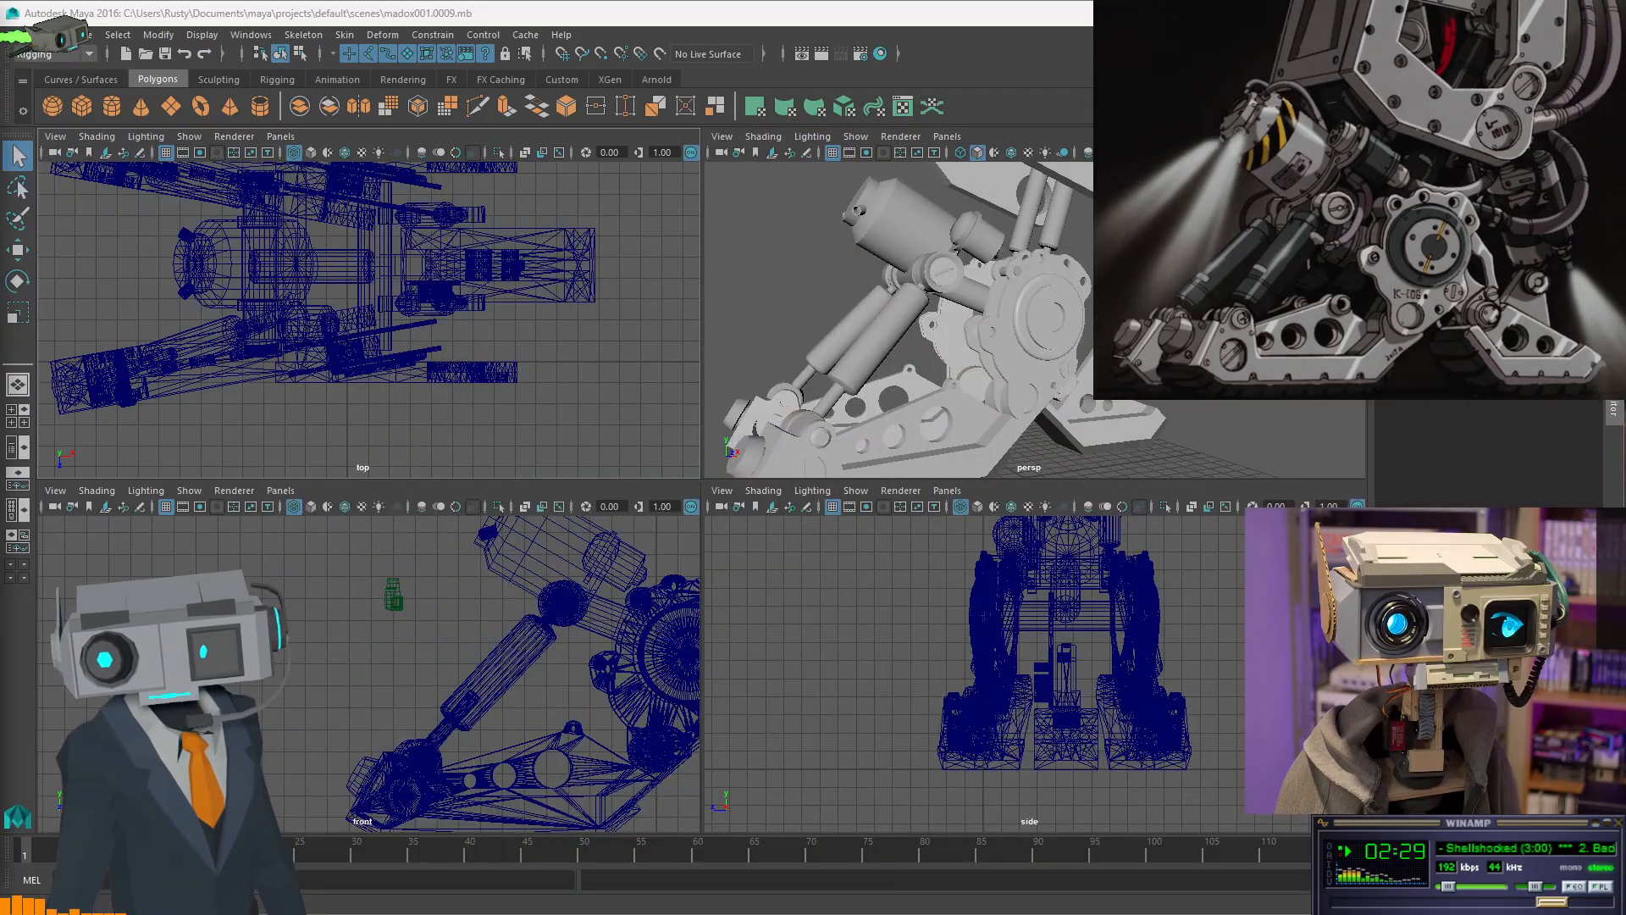
{"action": "key", "text": "alt+Tab"}
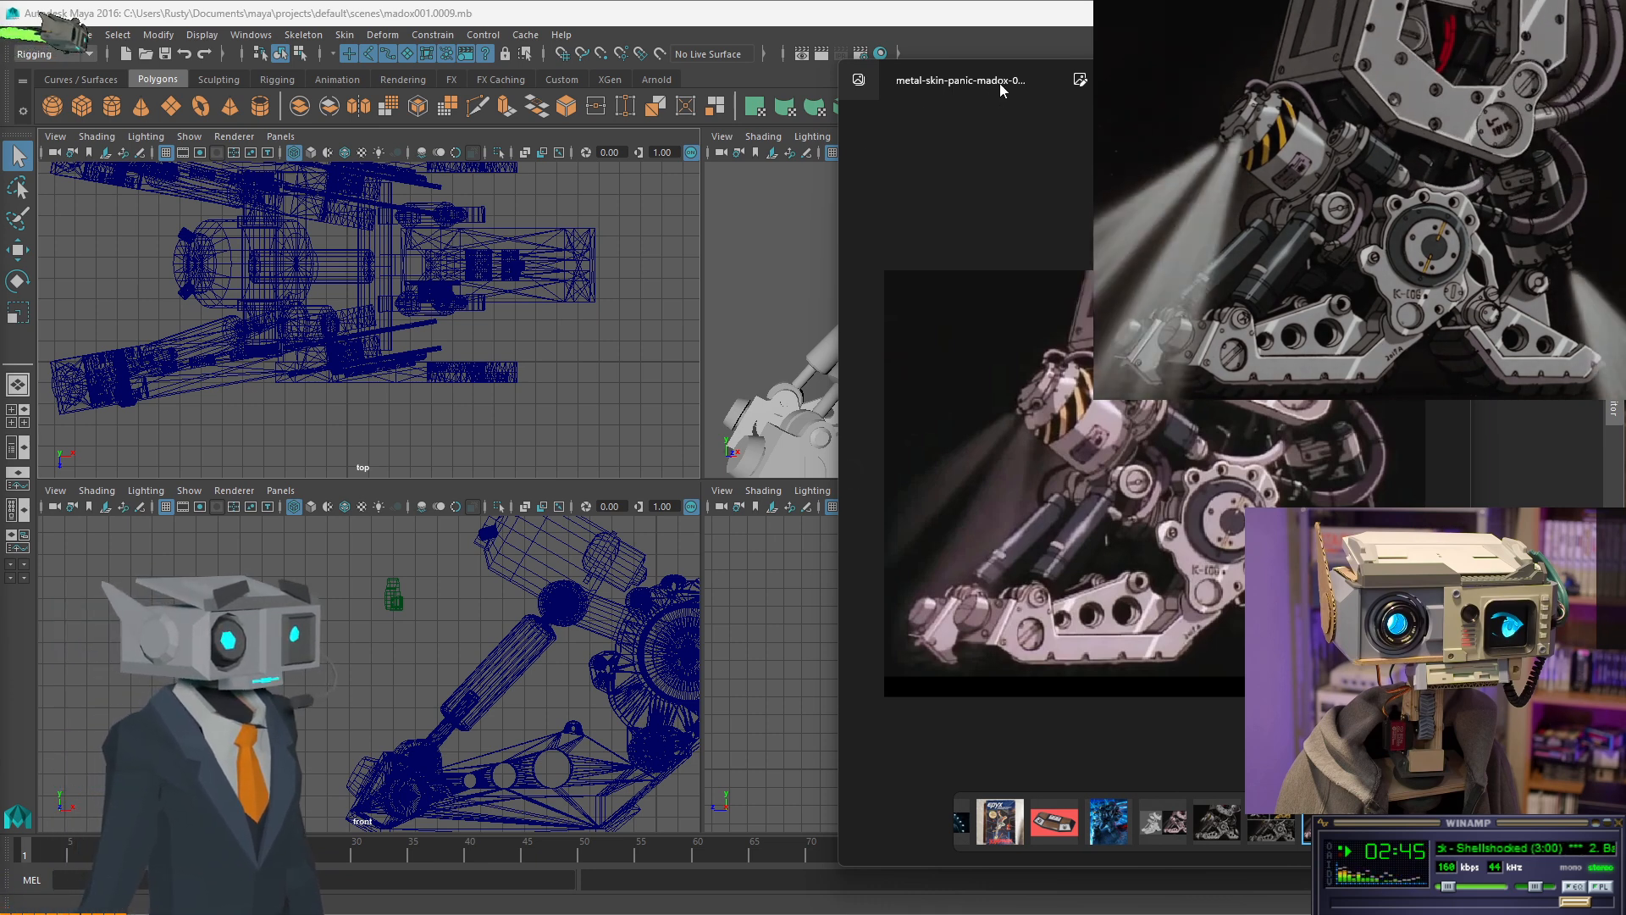
{"action": "left_click_drag", "start_coordinate": [1051, 76], "coordinate": [1147, 109]}
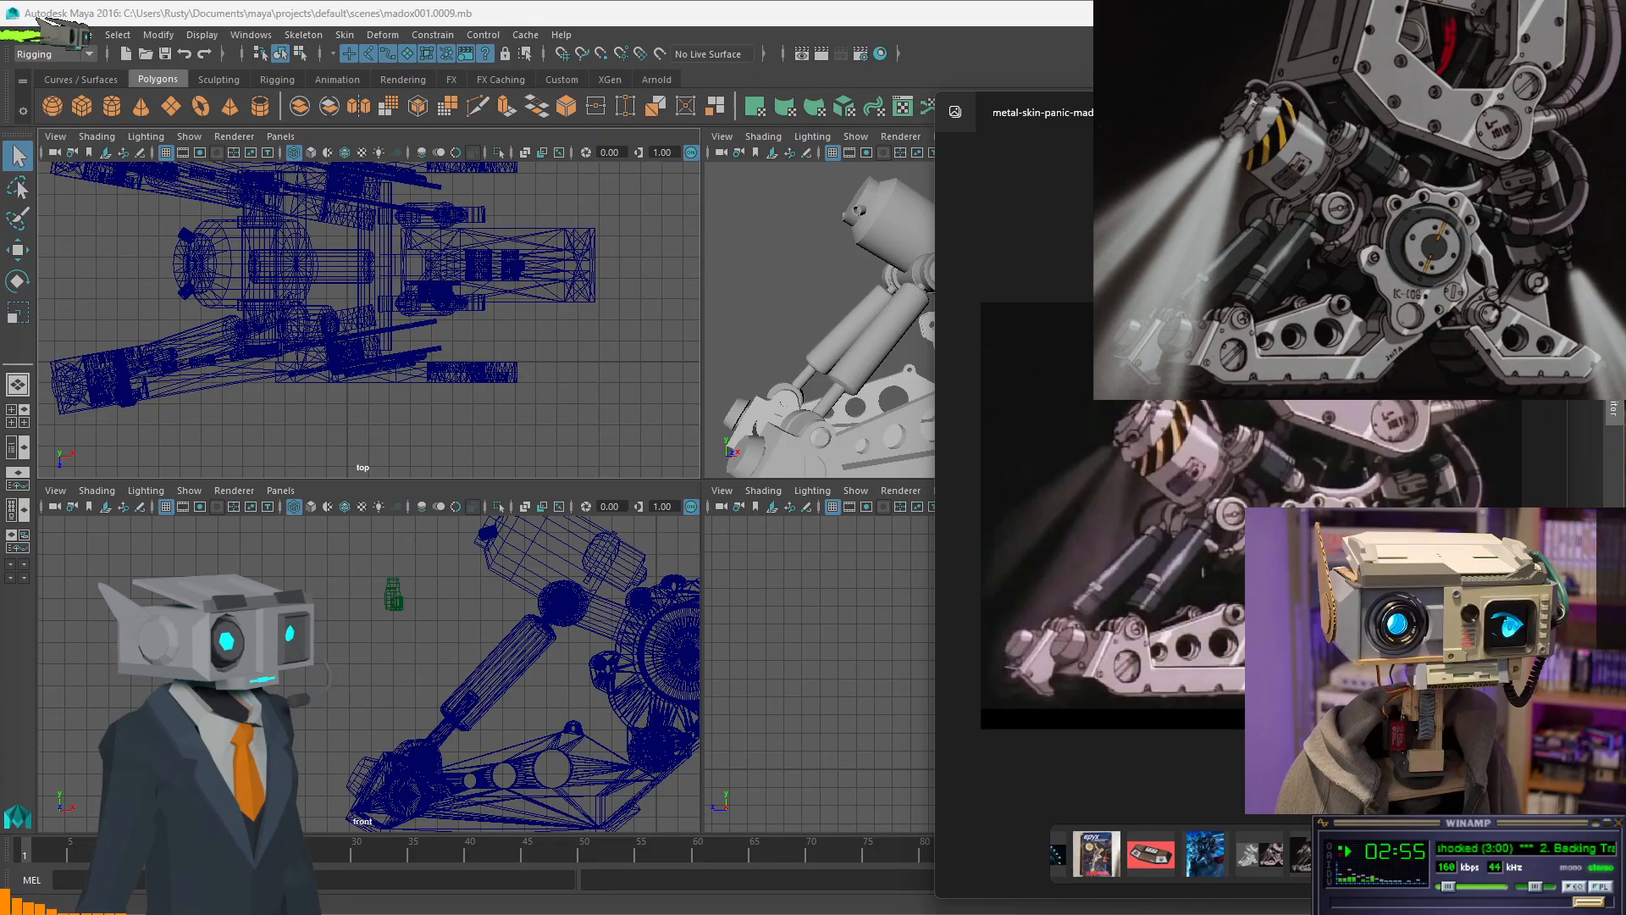
{"action": "left_click_drag", "start_coordinate": [1270, 92], "coordinate": [1042, 0]}
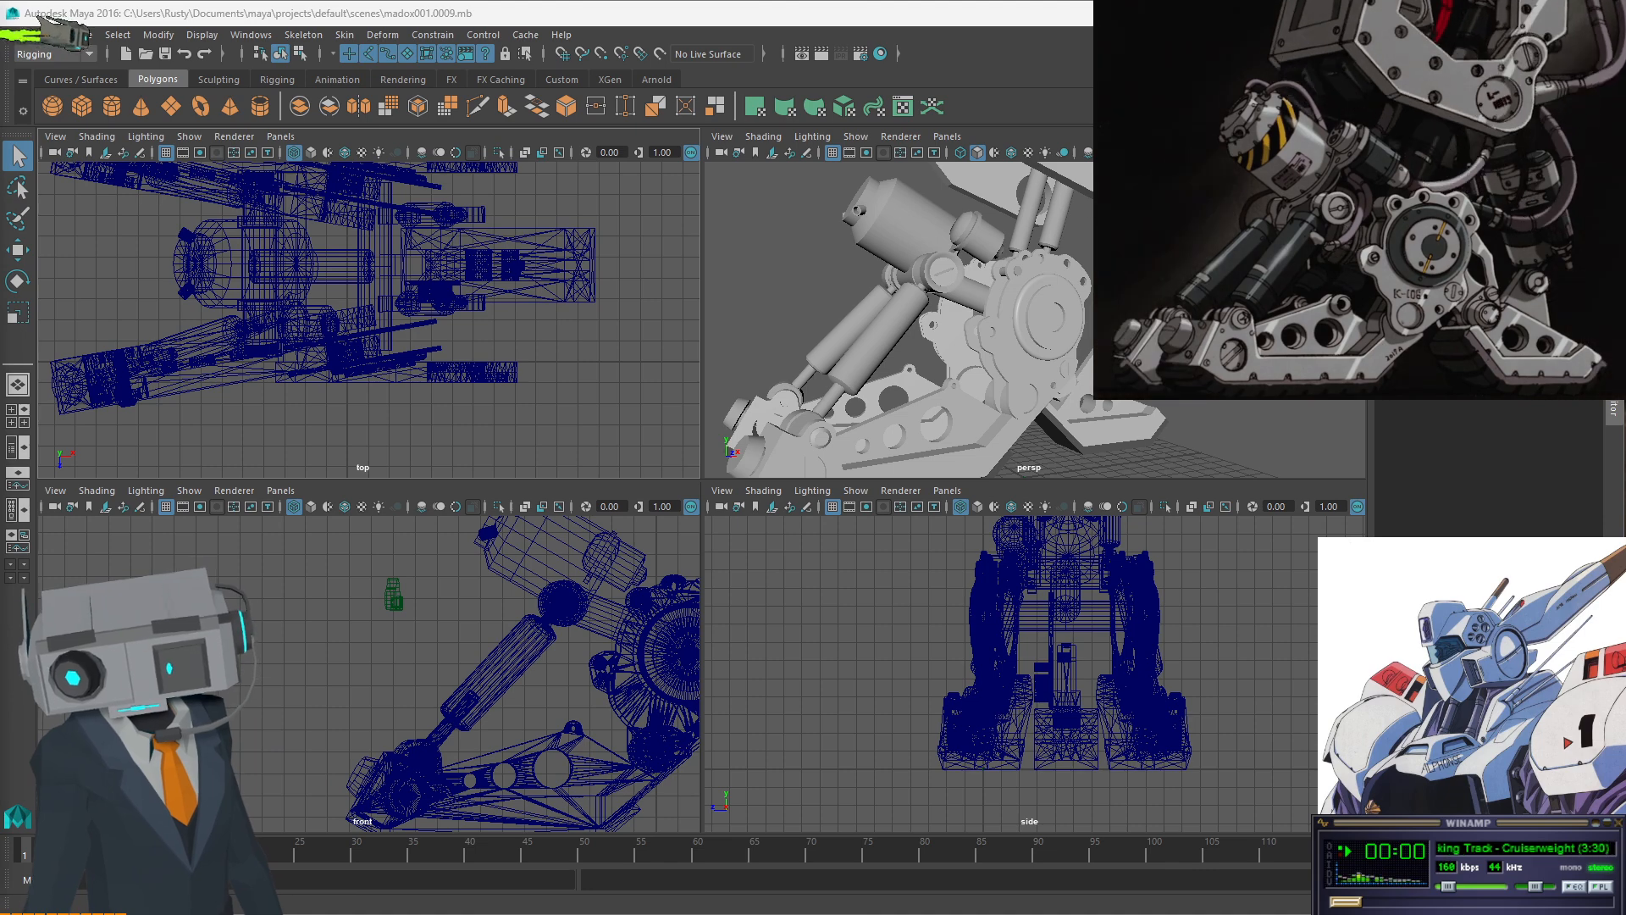
- Switch to Unity, run the scene in Play mode to view the avatar in the station, and stop it
{"action": "key", "text": "alt+Tab"}
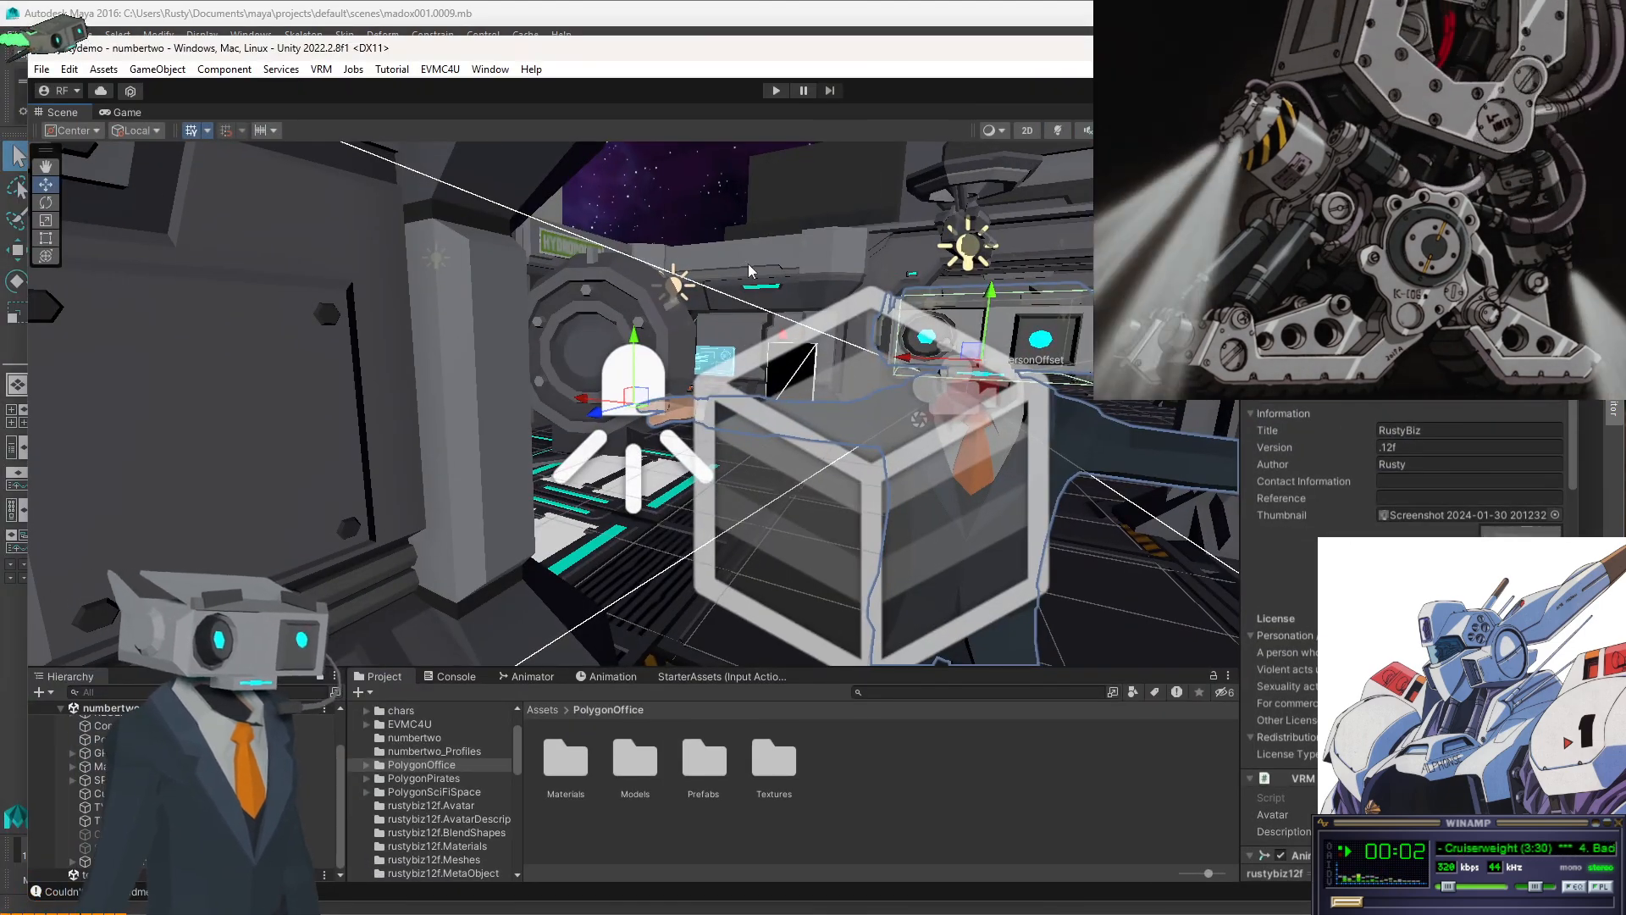
{"action": "mouse_move", "coordinate": [873, 360]}
{"action": "left_mouse_down", "text": "alt"}
{"action": "mouse_move", "coordinate": [1163, 445]}
{"action": "mouse_move", "coordinate": [1140, 373]}
{"action": "mouse_move", "coordinate": [1008, 423]}
{"action": "mouse_move", "coordinate": [872, 390]}
{"action": "left_mouse_up", "text": "alt"}
{"action": "left_click", "coordinate": [775, 92]}
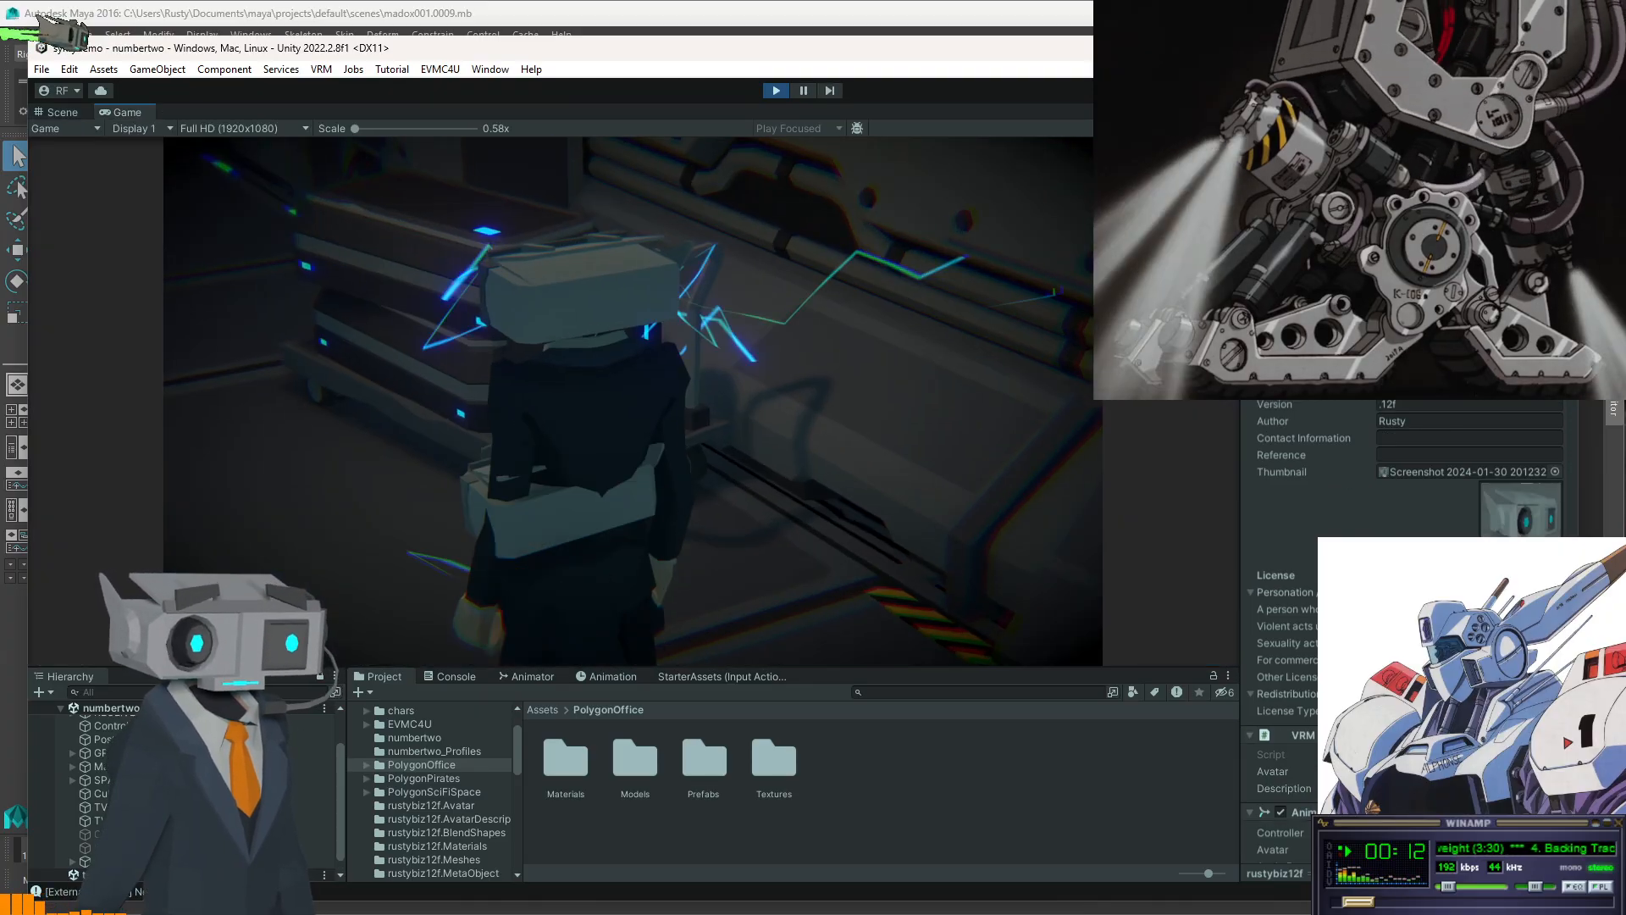
{"action": "left_click", "coordinate": [801, 343]}
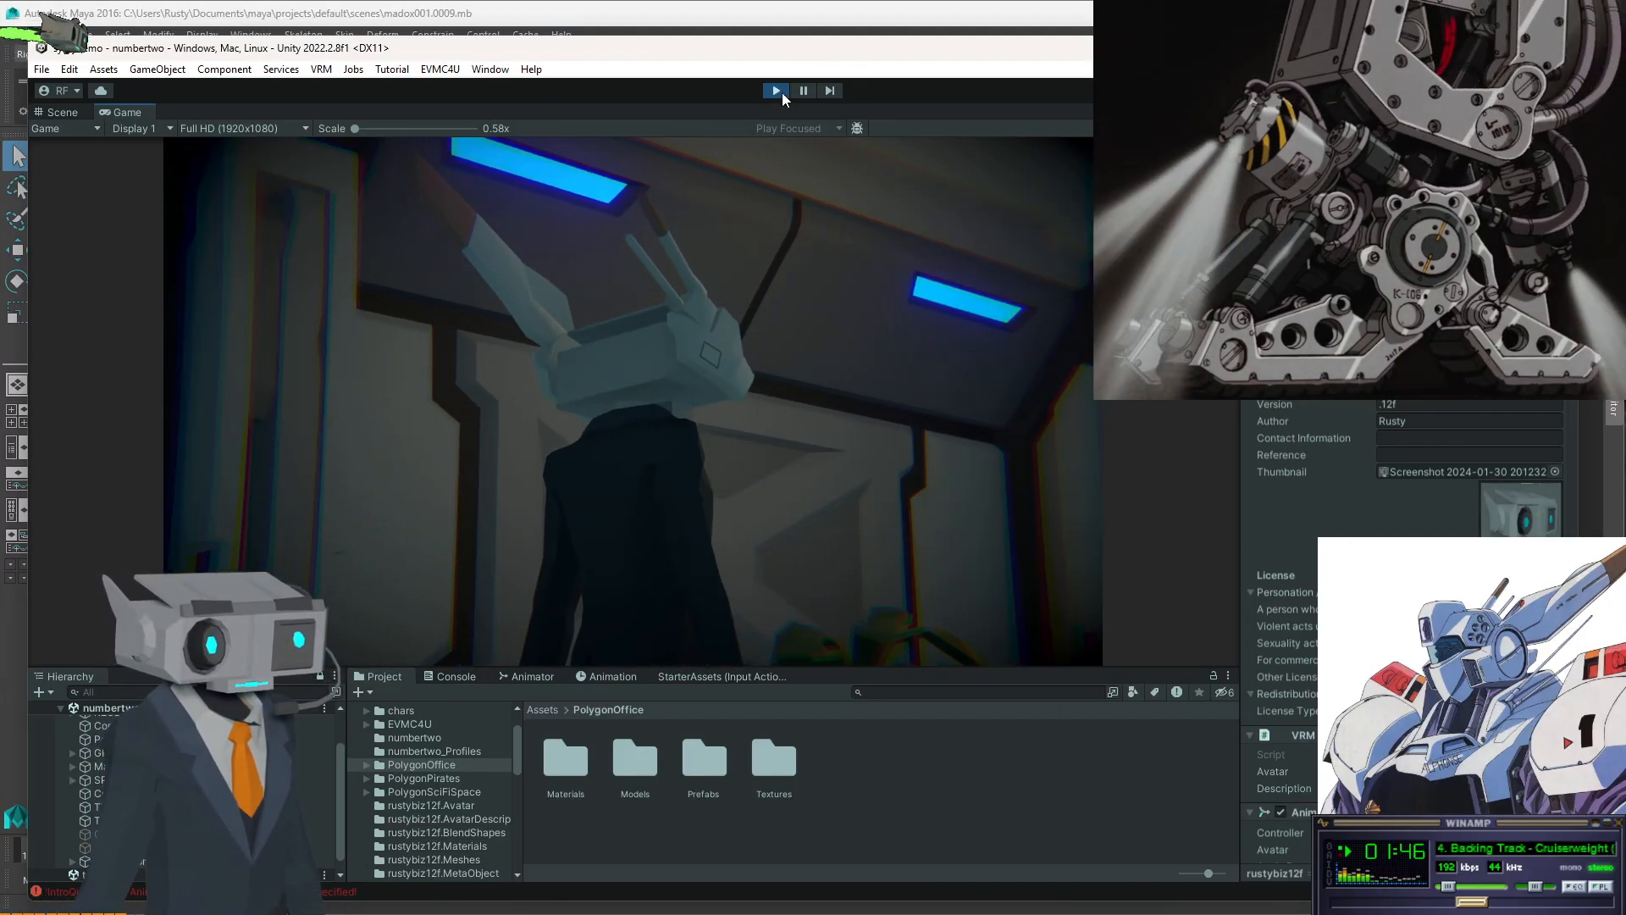
{"action": "left_click", "coordinate": [776, 90]}
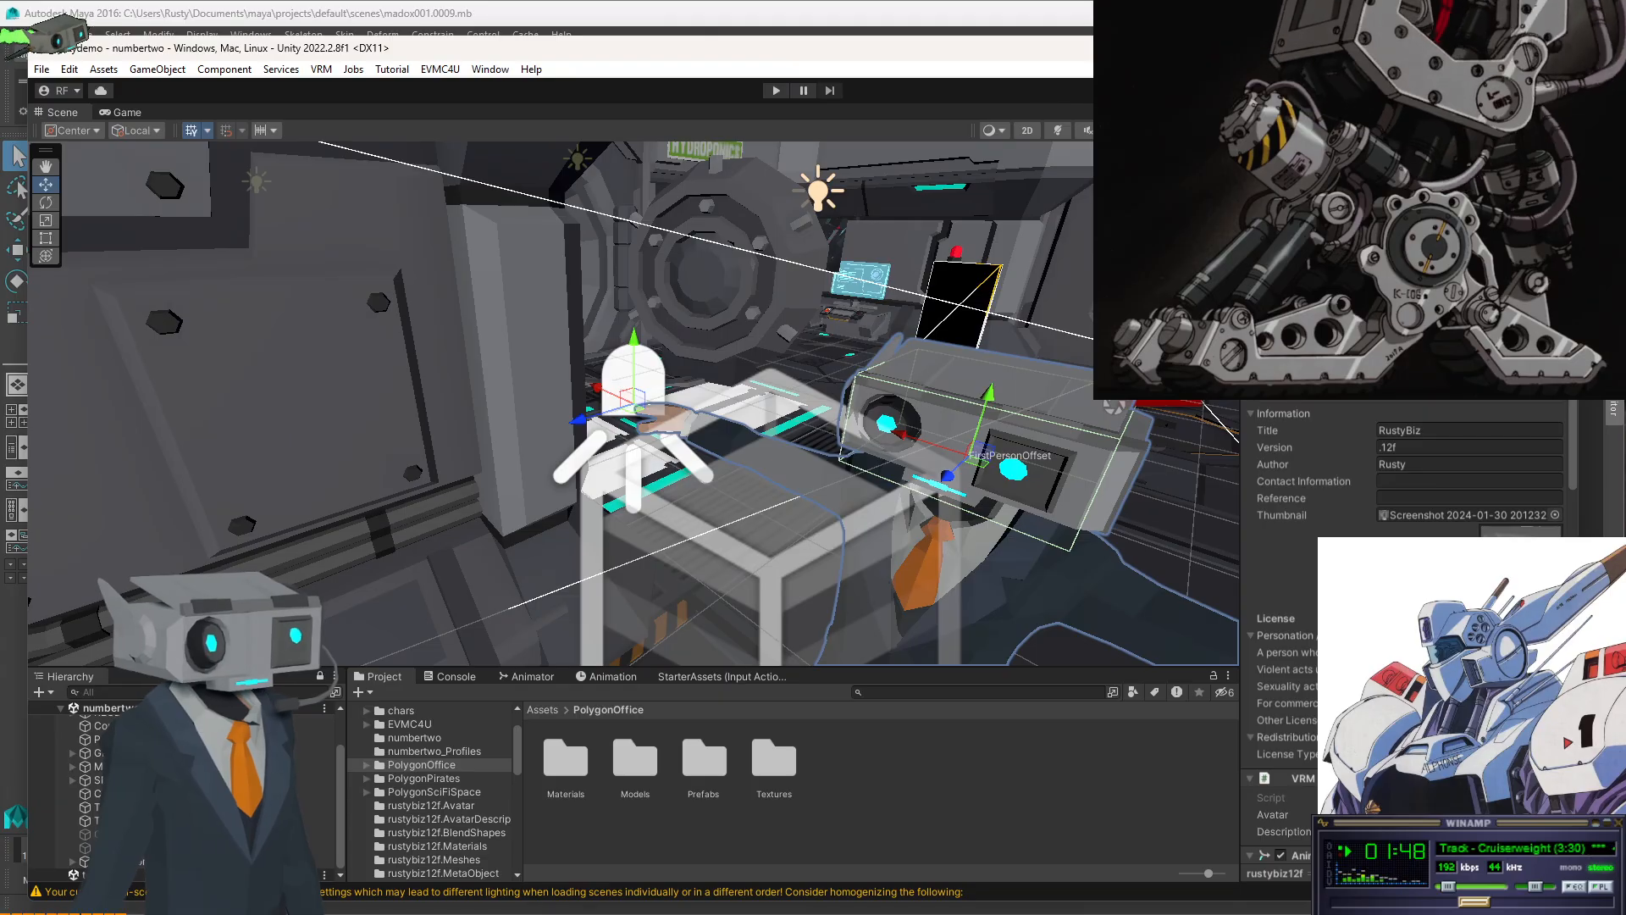
- Switch to Maya and examine the mech's leg assembly from several angles in an enlarged perspective view
{"action": "key", "text": "alt+Tab"}
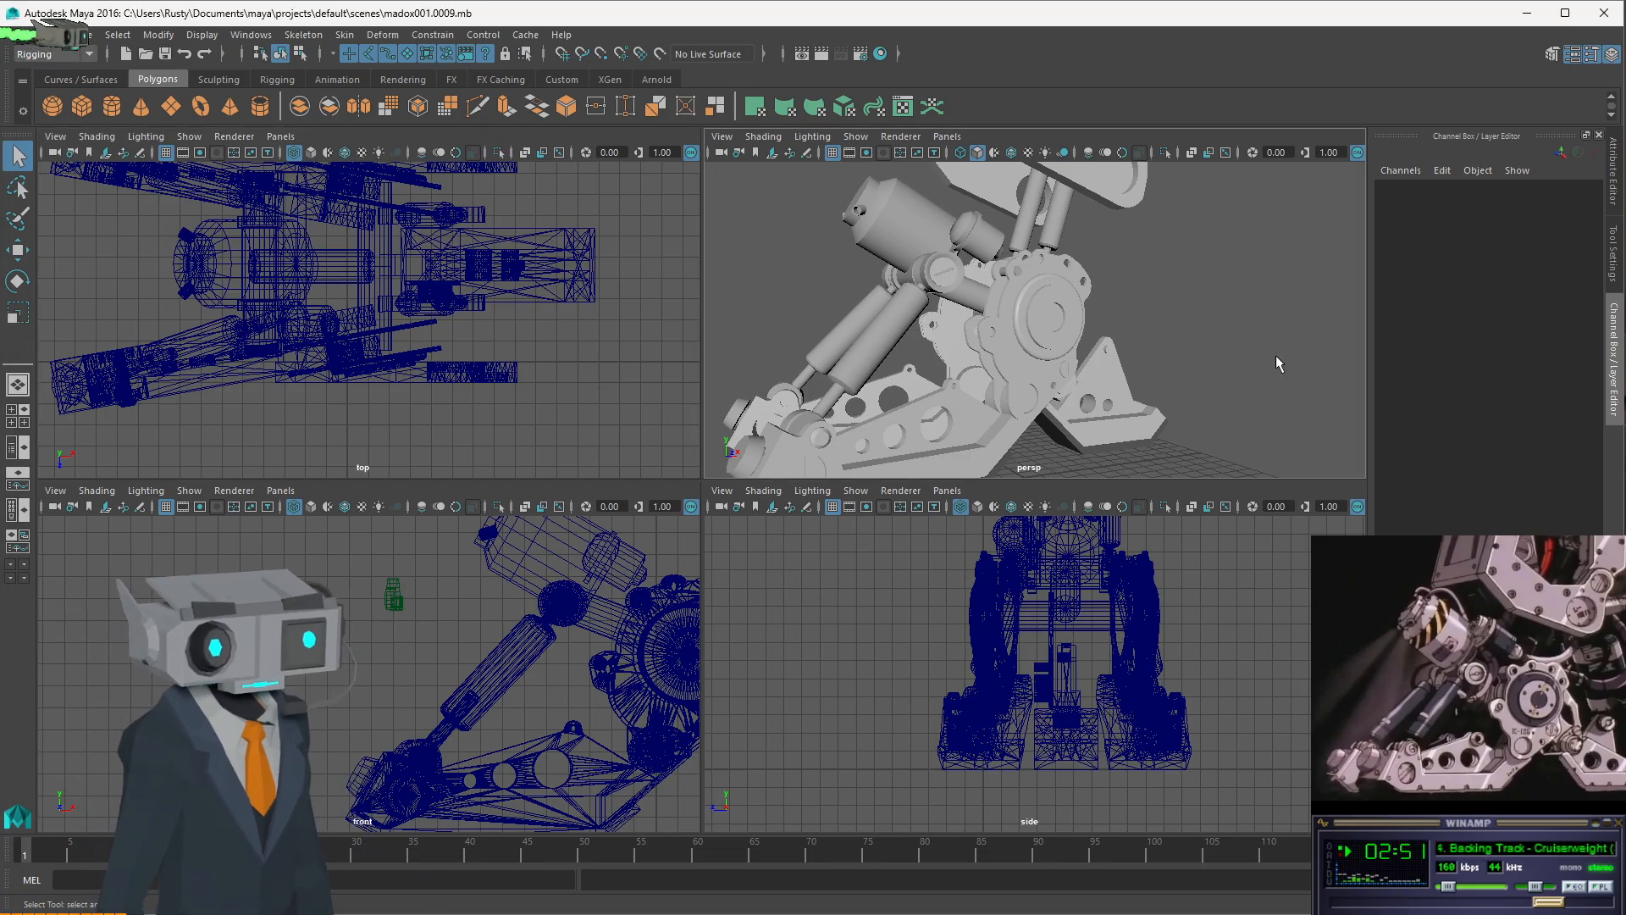
{"action": "key", "text": "space"}
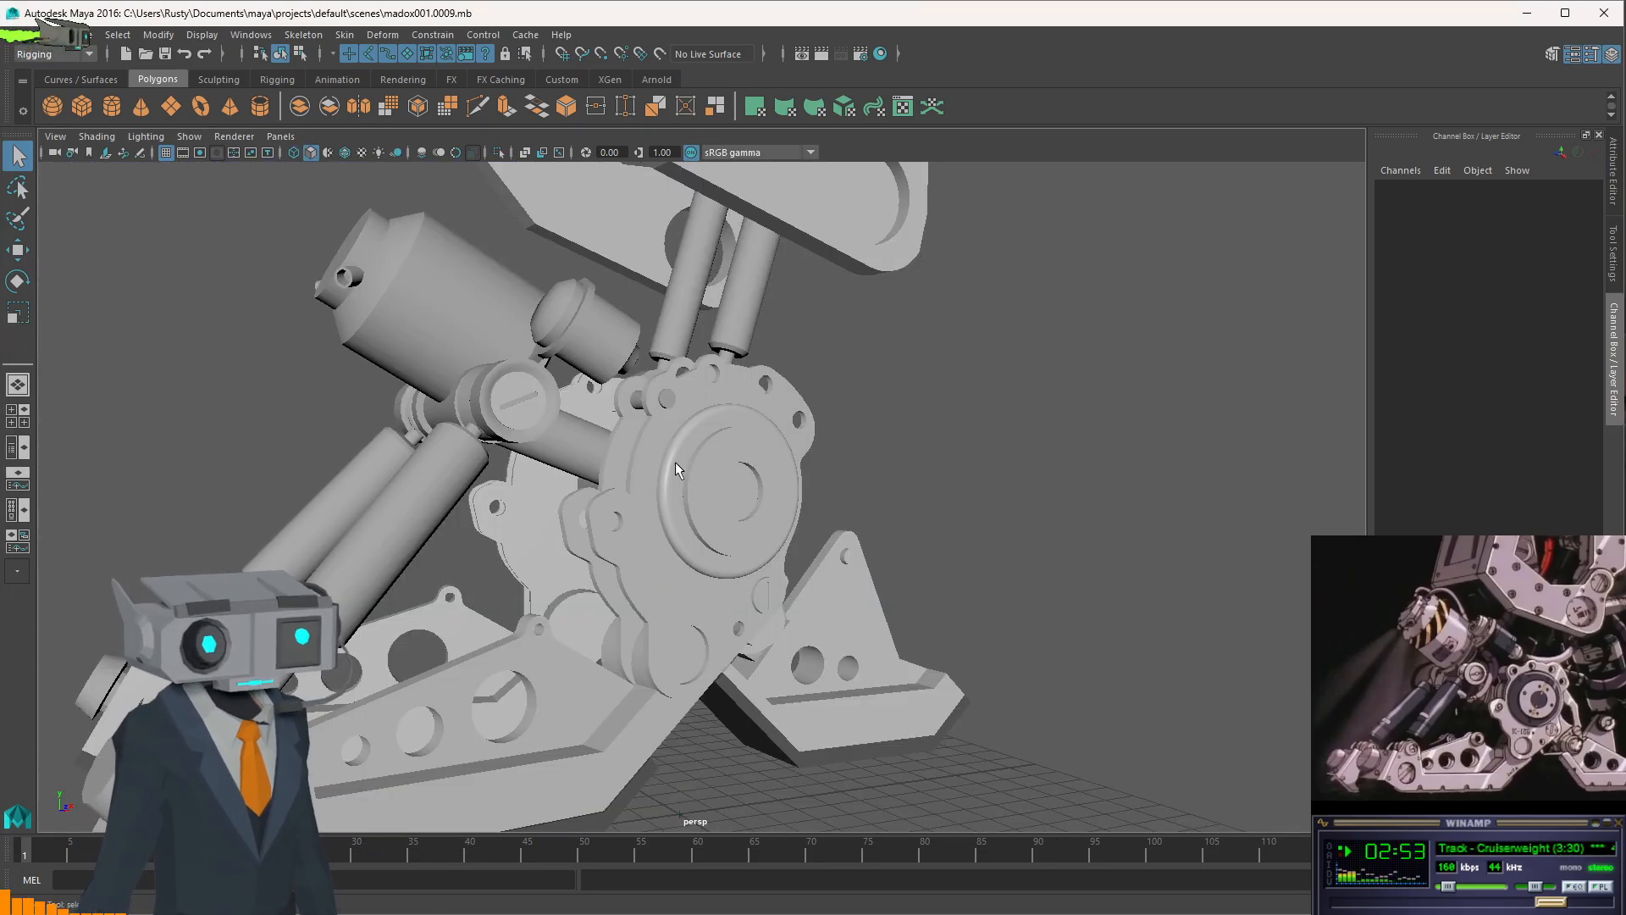
{"action": "left_click_drag", "start_coordinate": [616, 484], "coordinate": [877, 532], "text": "alt"}
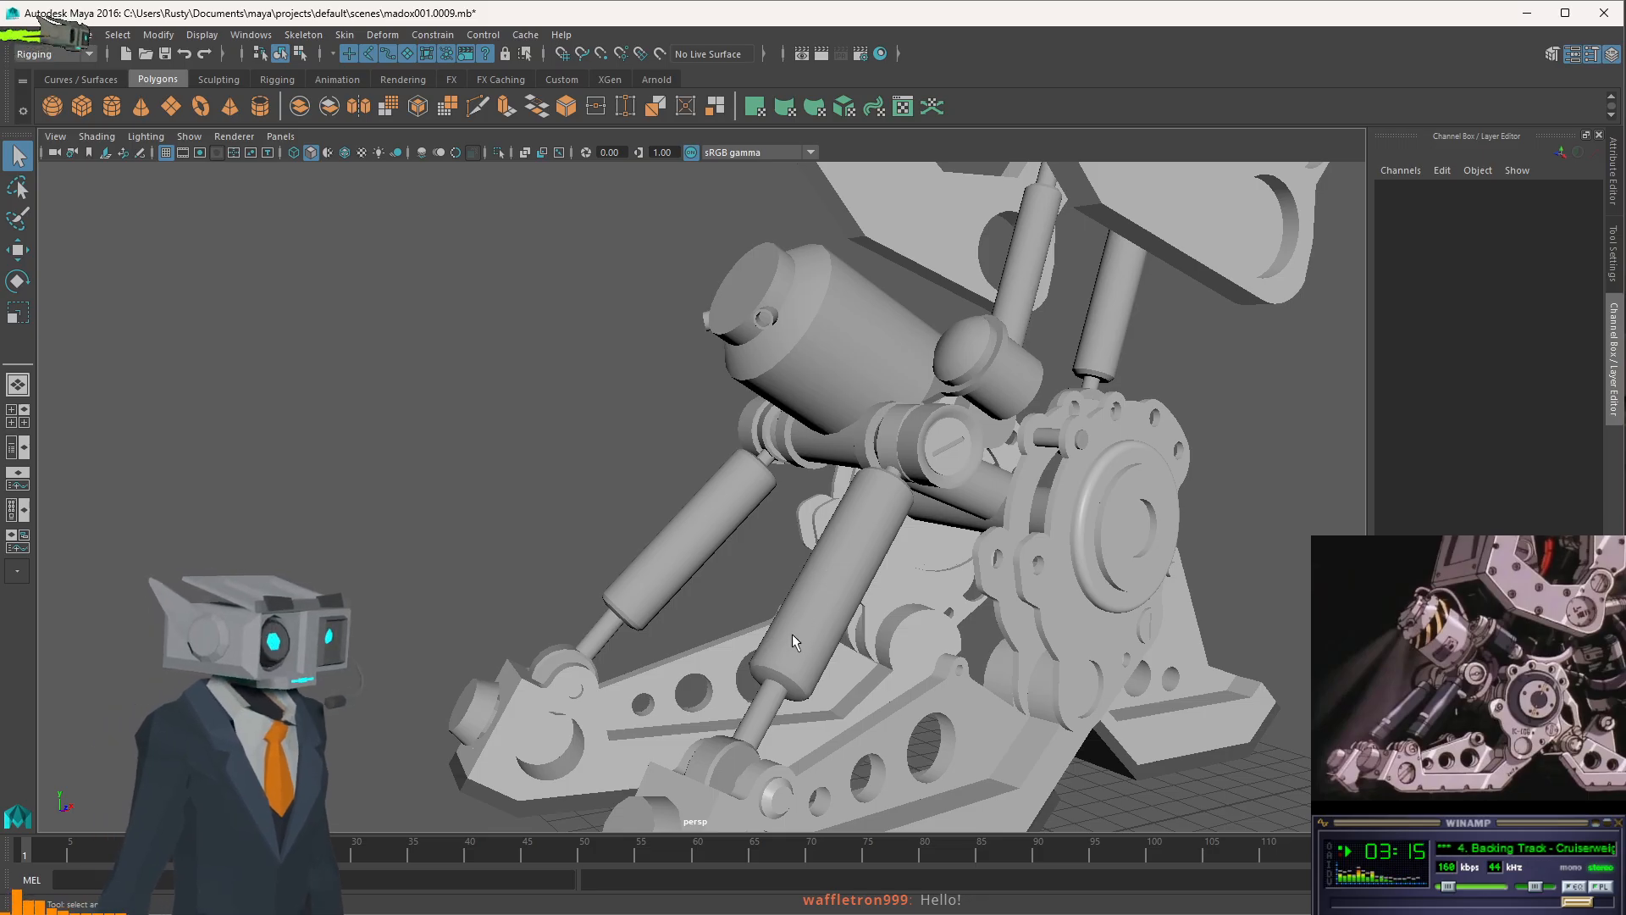
{"action": "scroll", "coordinate": [882, 617], "scroll_direction": "down", "scroll_amount": 3}
{"action": "scroll", "coordinate": [882, 622], "scroll_direction": "up", "scroll_amount": 3}
{"action": "scroll", "coordinate": [882, 622], "scroll_direction": "down", "scroll_amount": 1}
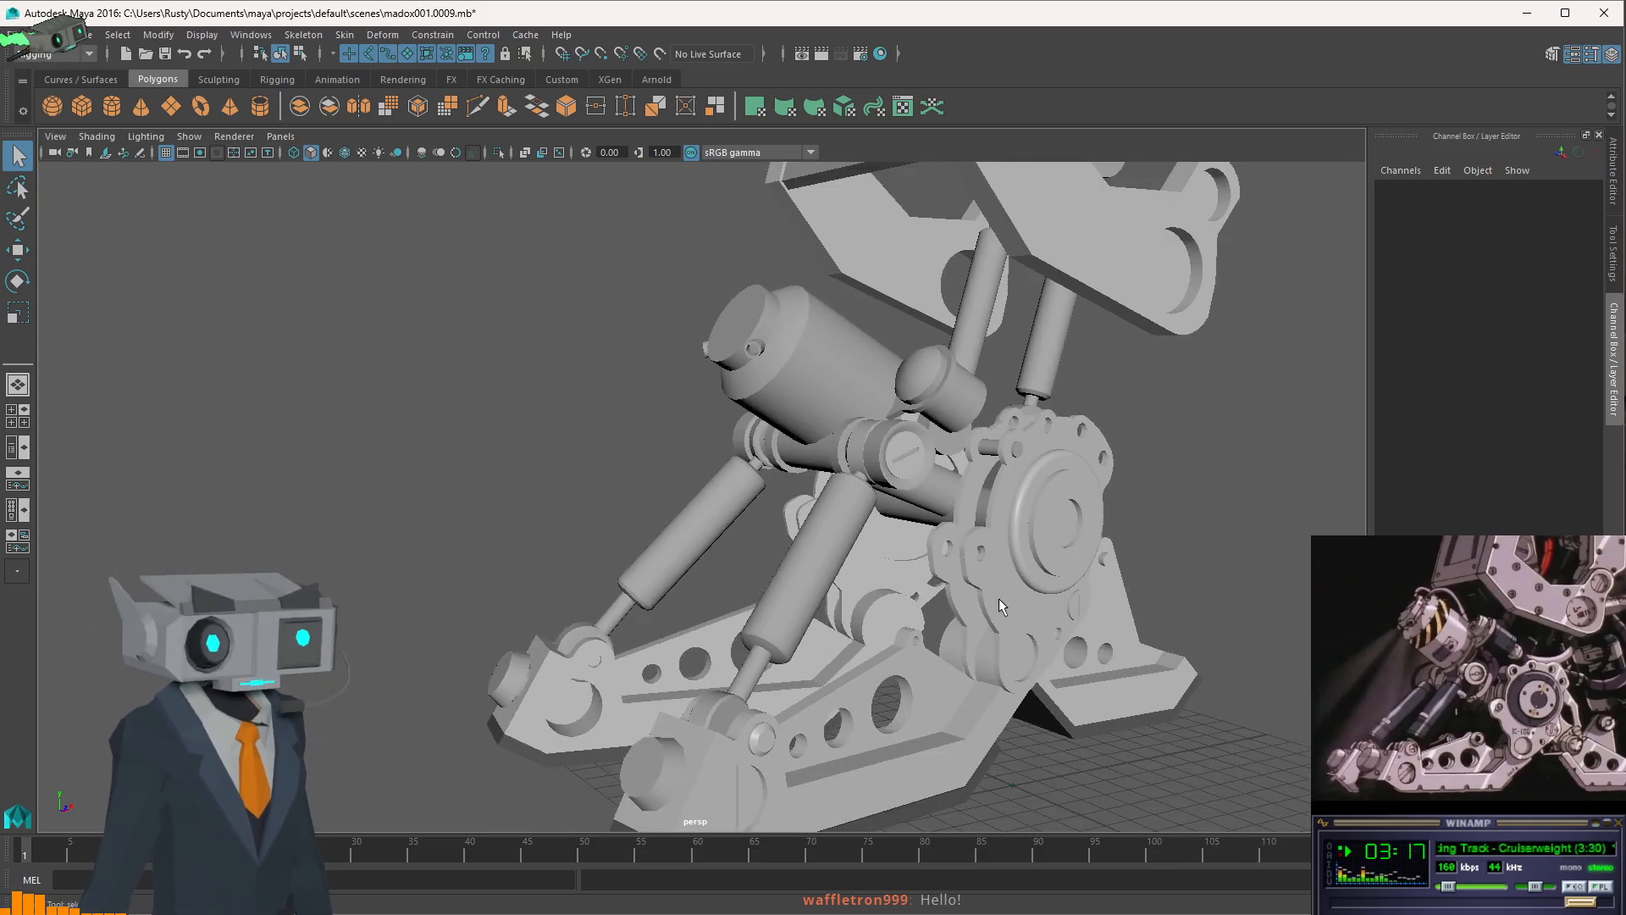
- Restore the four-view layout and show the Hypergraph Hierarchy in place of the front view, reaching its last groups
{"action": "key", "text": "space"}
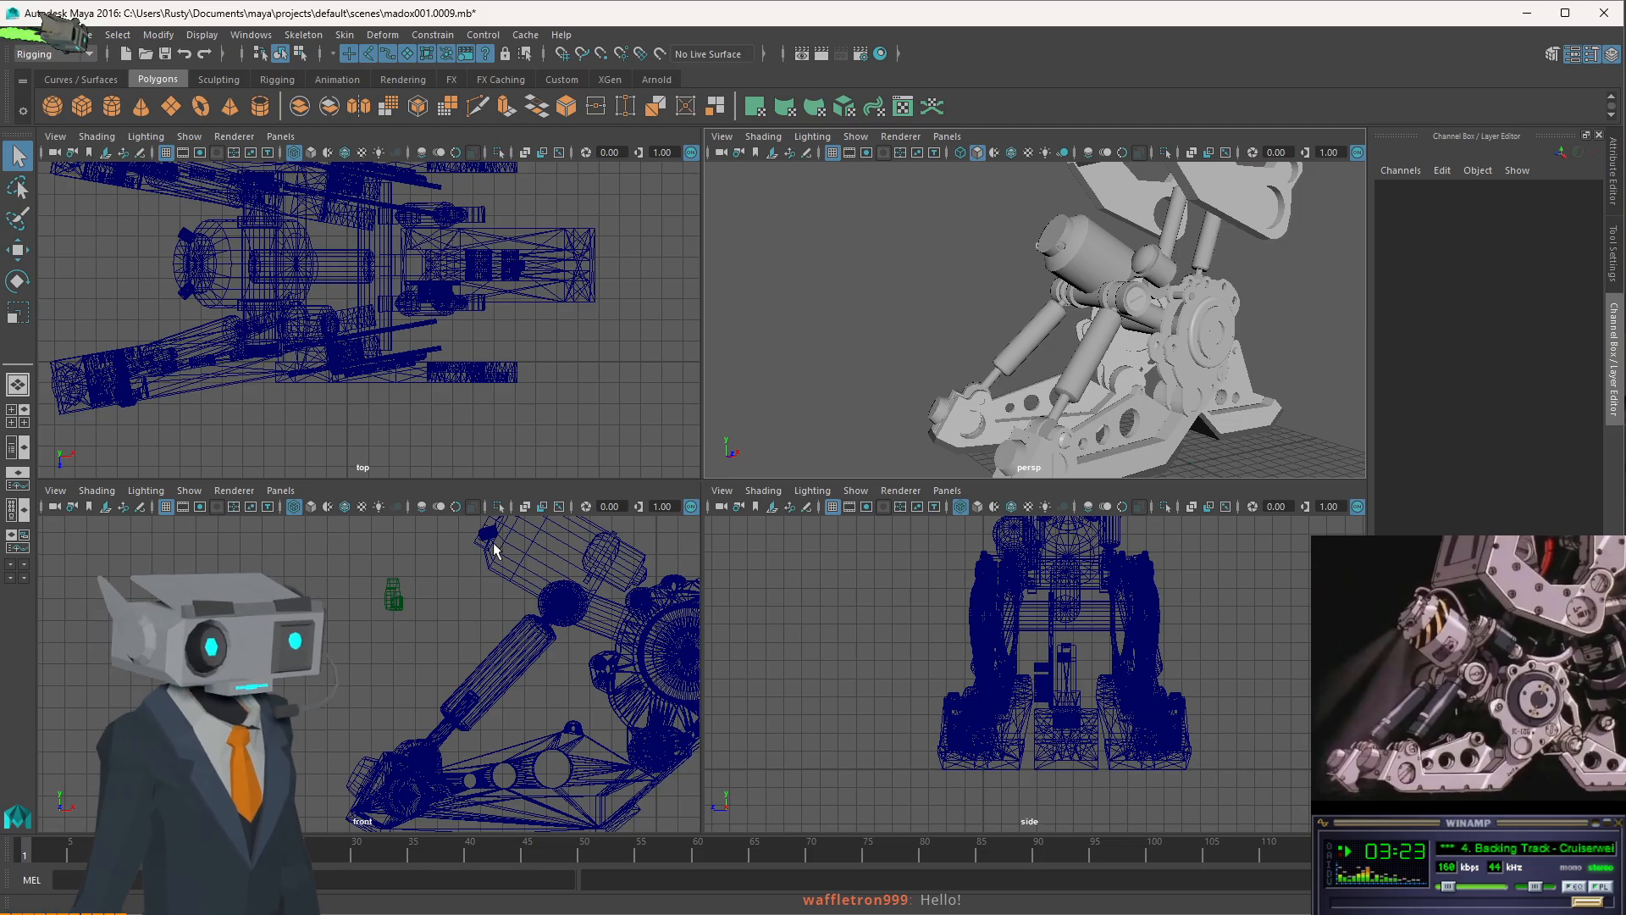
{"action": "left_click", "coordinate": [279, 492]}
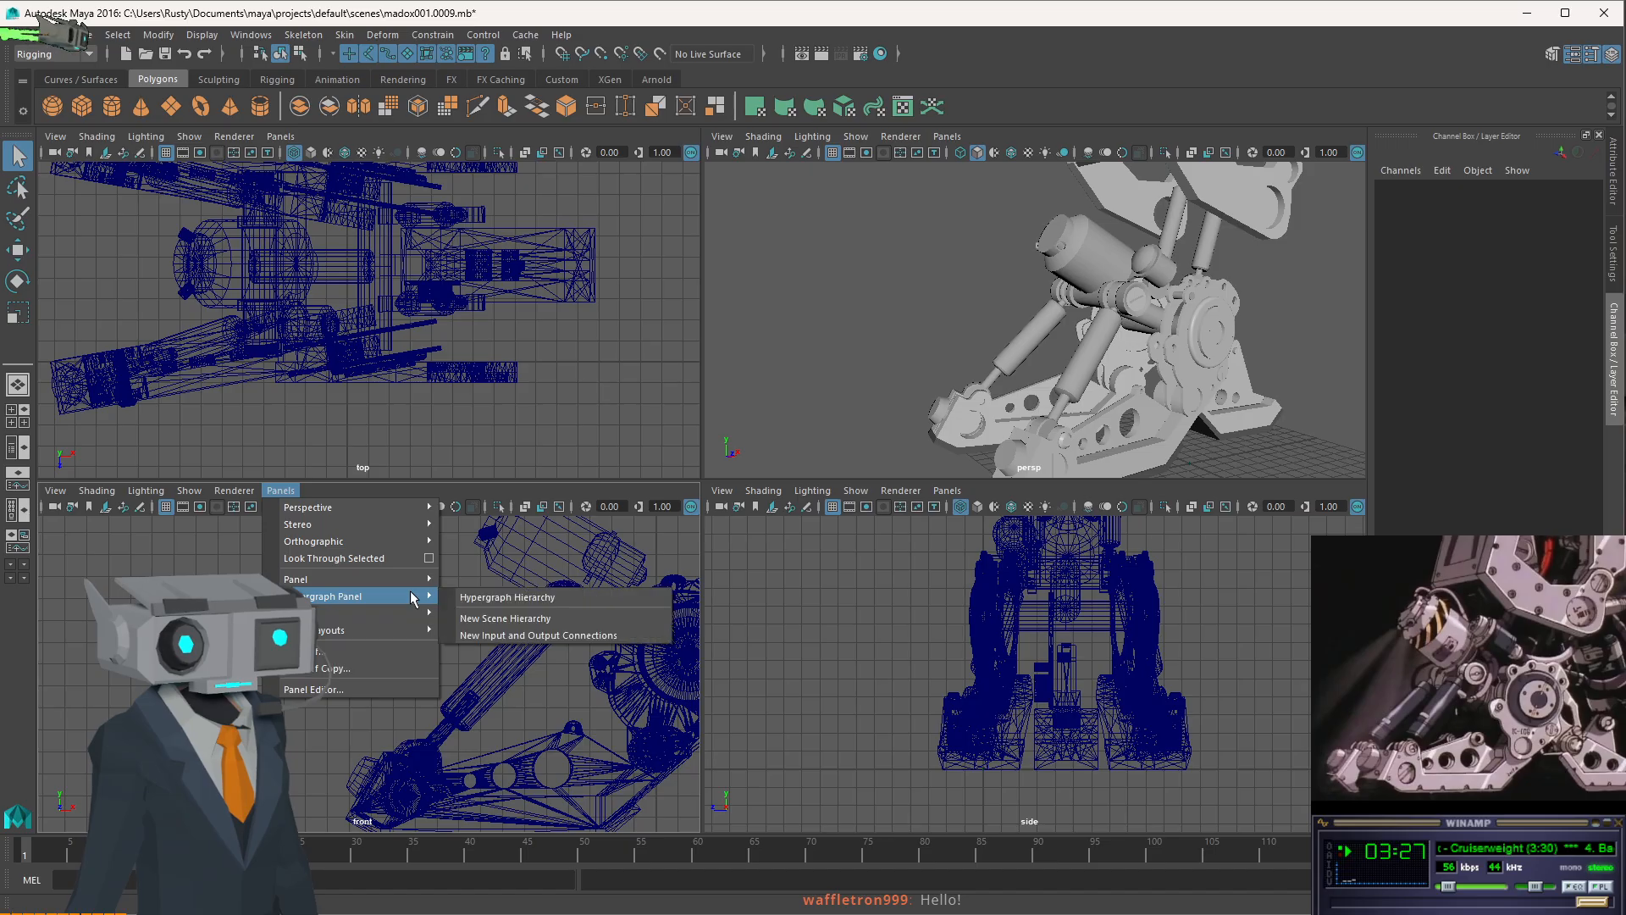
{"action": "left_click", "coordinate": [486, 593]}
{"action": "scroll", "coordinate": [547, 664], "scroll_direction": "down", "scroll_amount": 5}
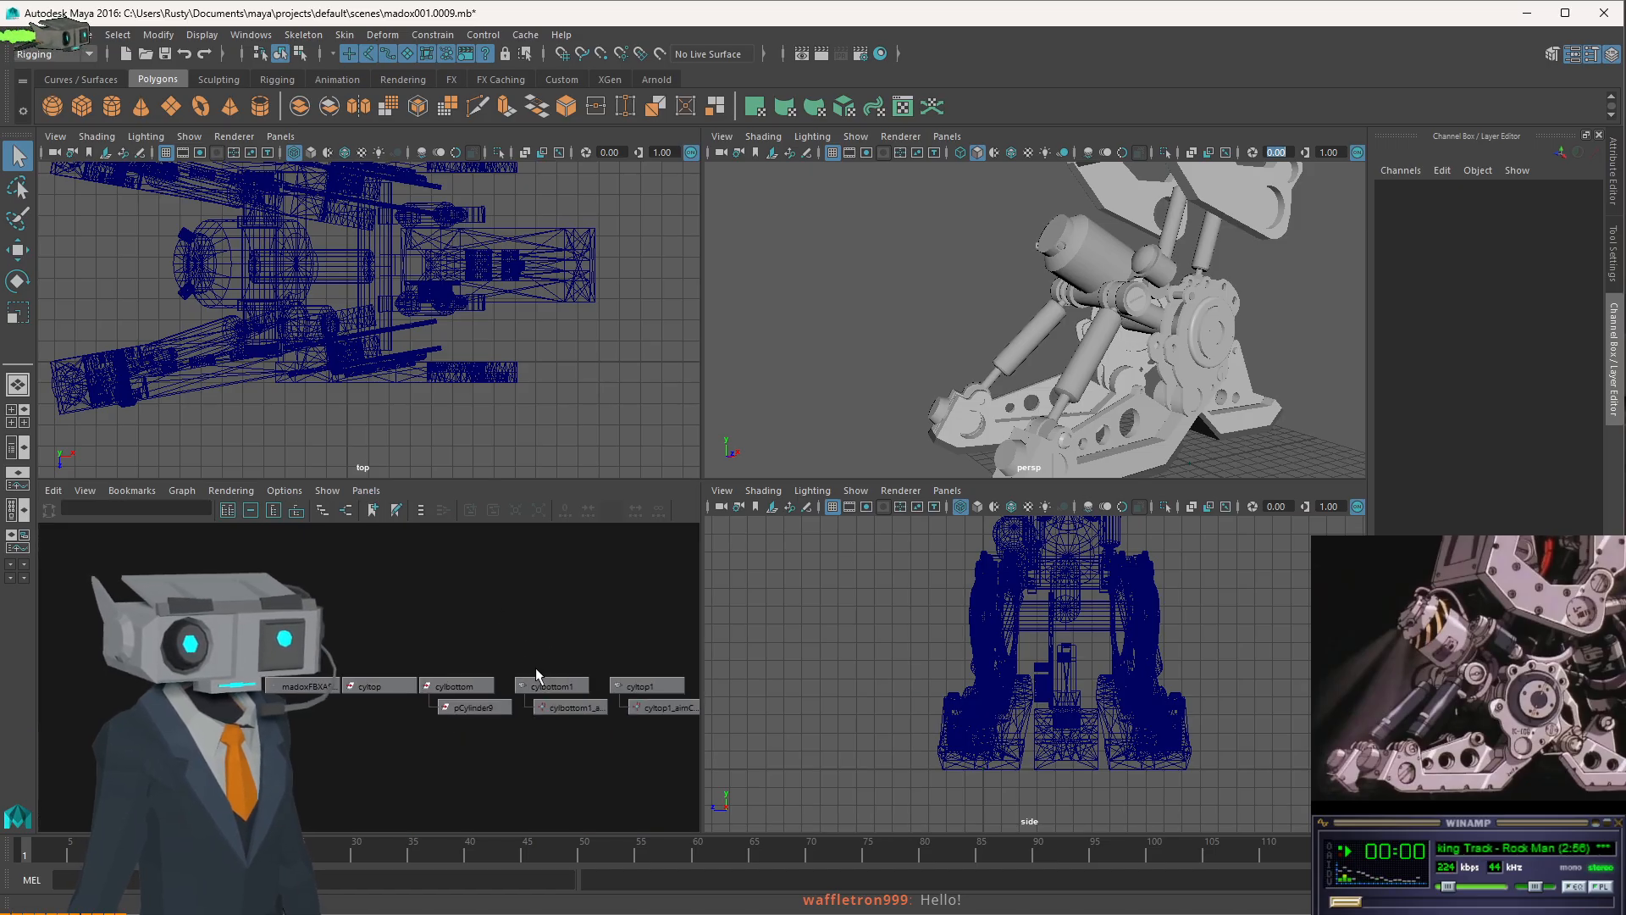
{"action": "middle_click_drag", "start_coordinate": [597, 685], "coordinate": [182, 631], "text": "alt"}
{"action": "middle_click_drag", "start_coordinate": [538, 675], "coordinate": [362, 576], "text": "alt"}
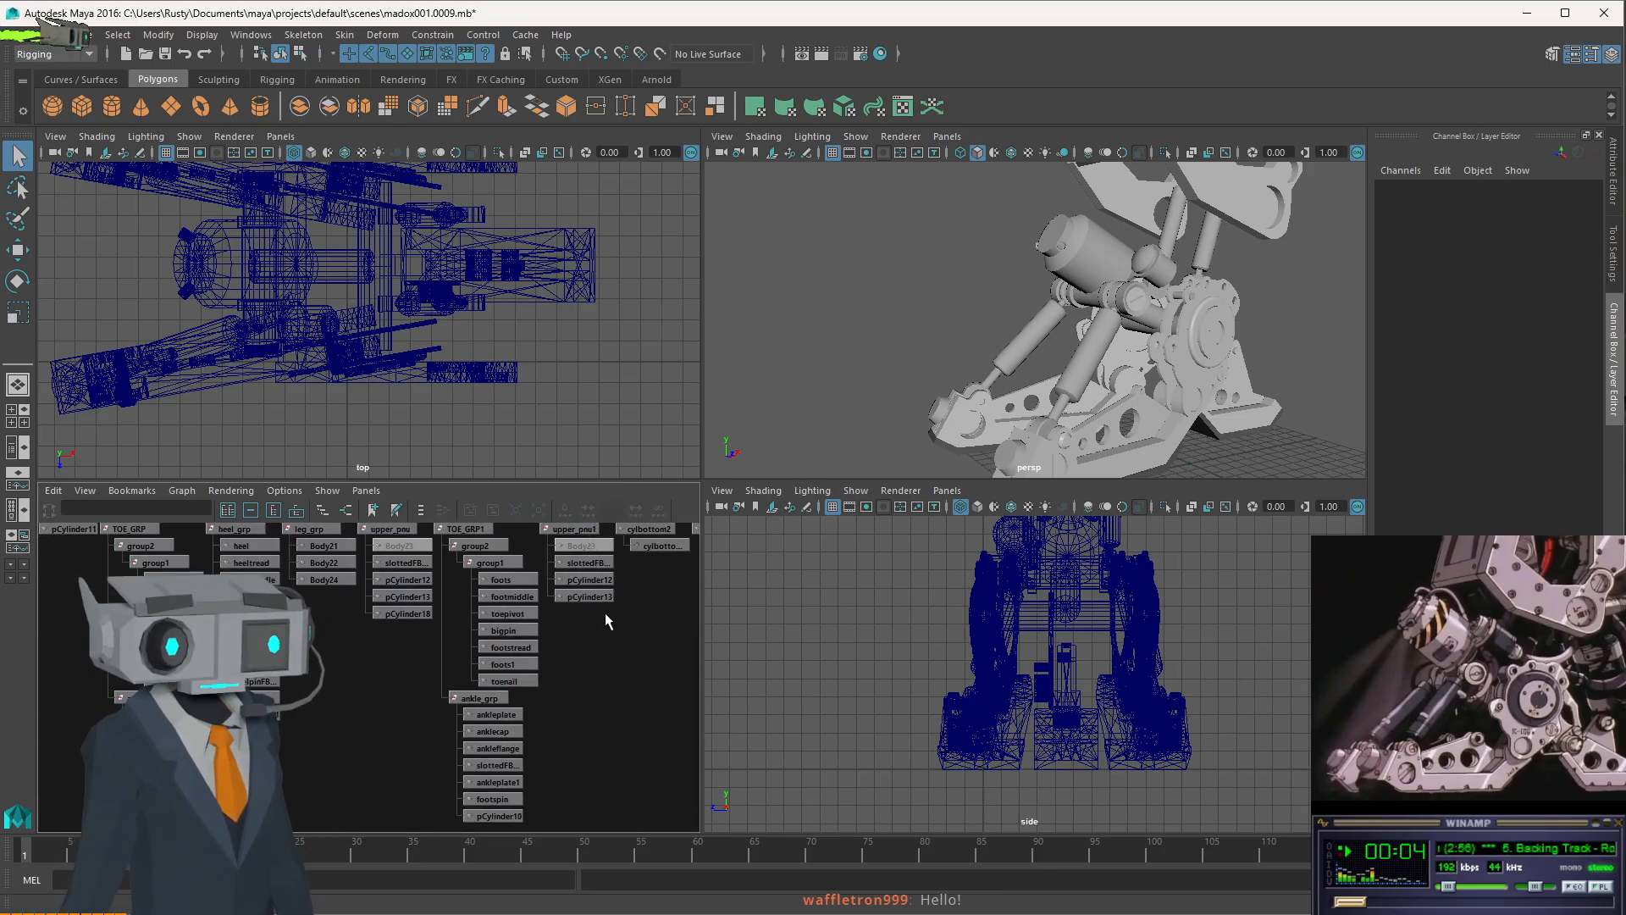
{"action": "middle_click_drag", "start_coordinate": [602, 615], "coordinate": [356, 683], "text": "alt"}
{"action": "middle_click_drag", "start_coordinate": [545, 687], "coordinate": [448, 701], "text": "alt"}
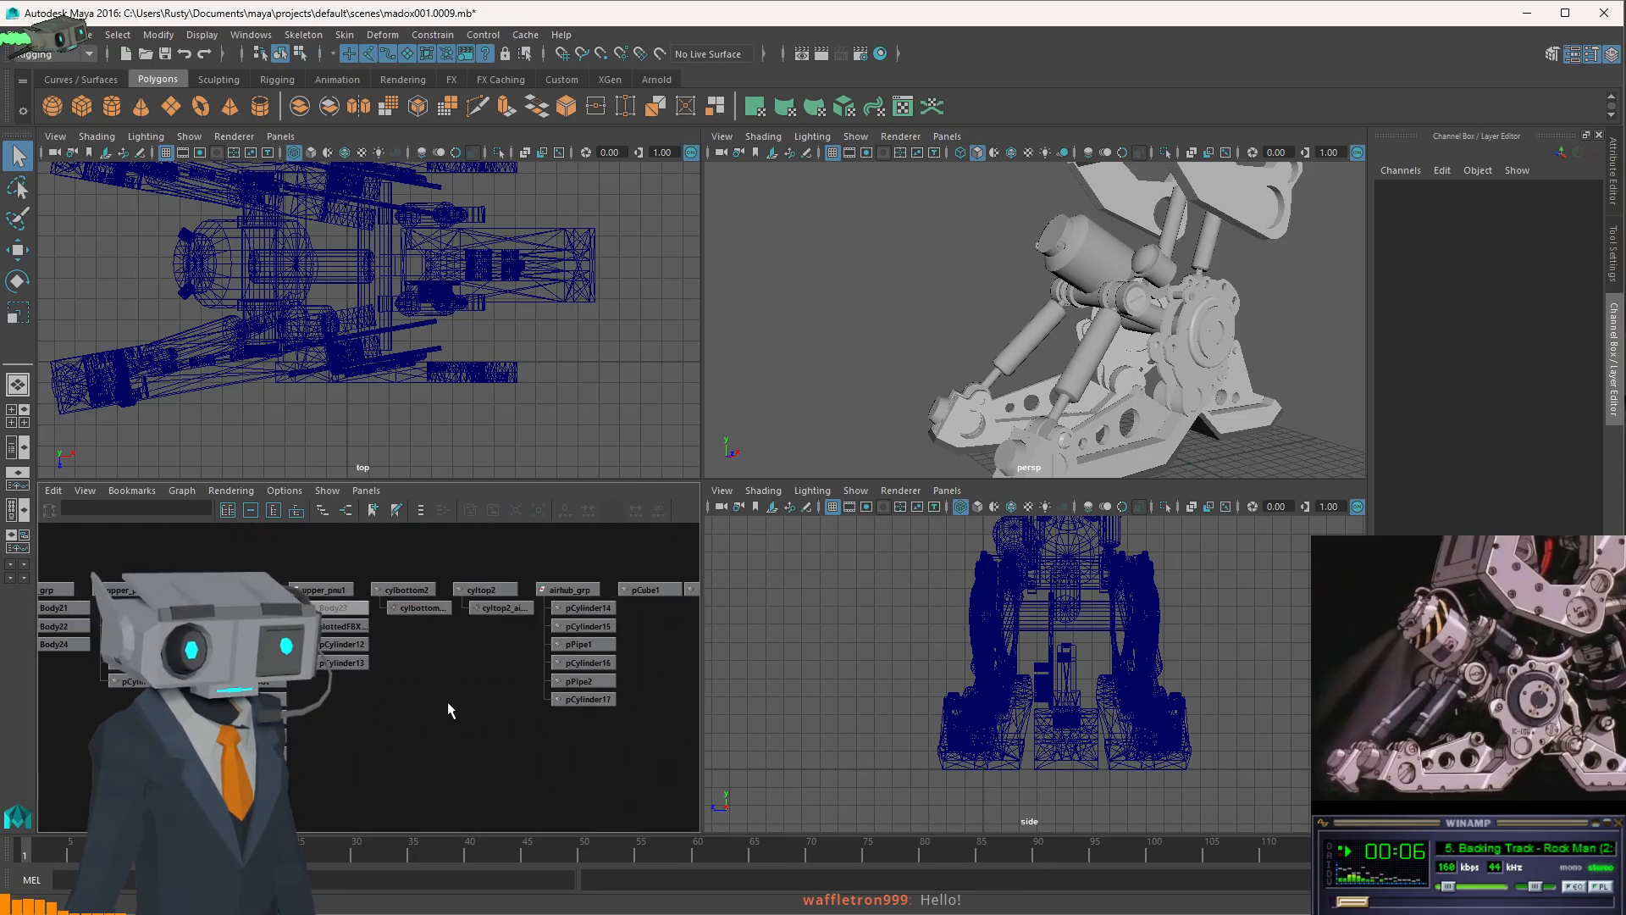
{"action": "middle_click_drag", "start_coordinate": [612, 698], "coordinate": [224, 687], "text": "alt"}
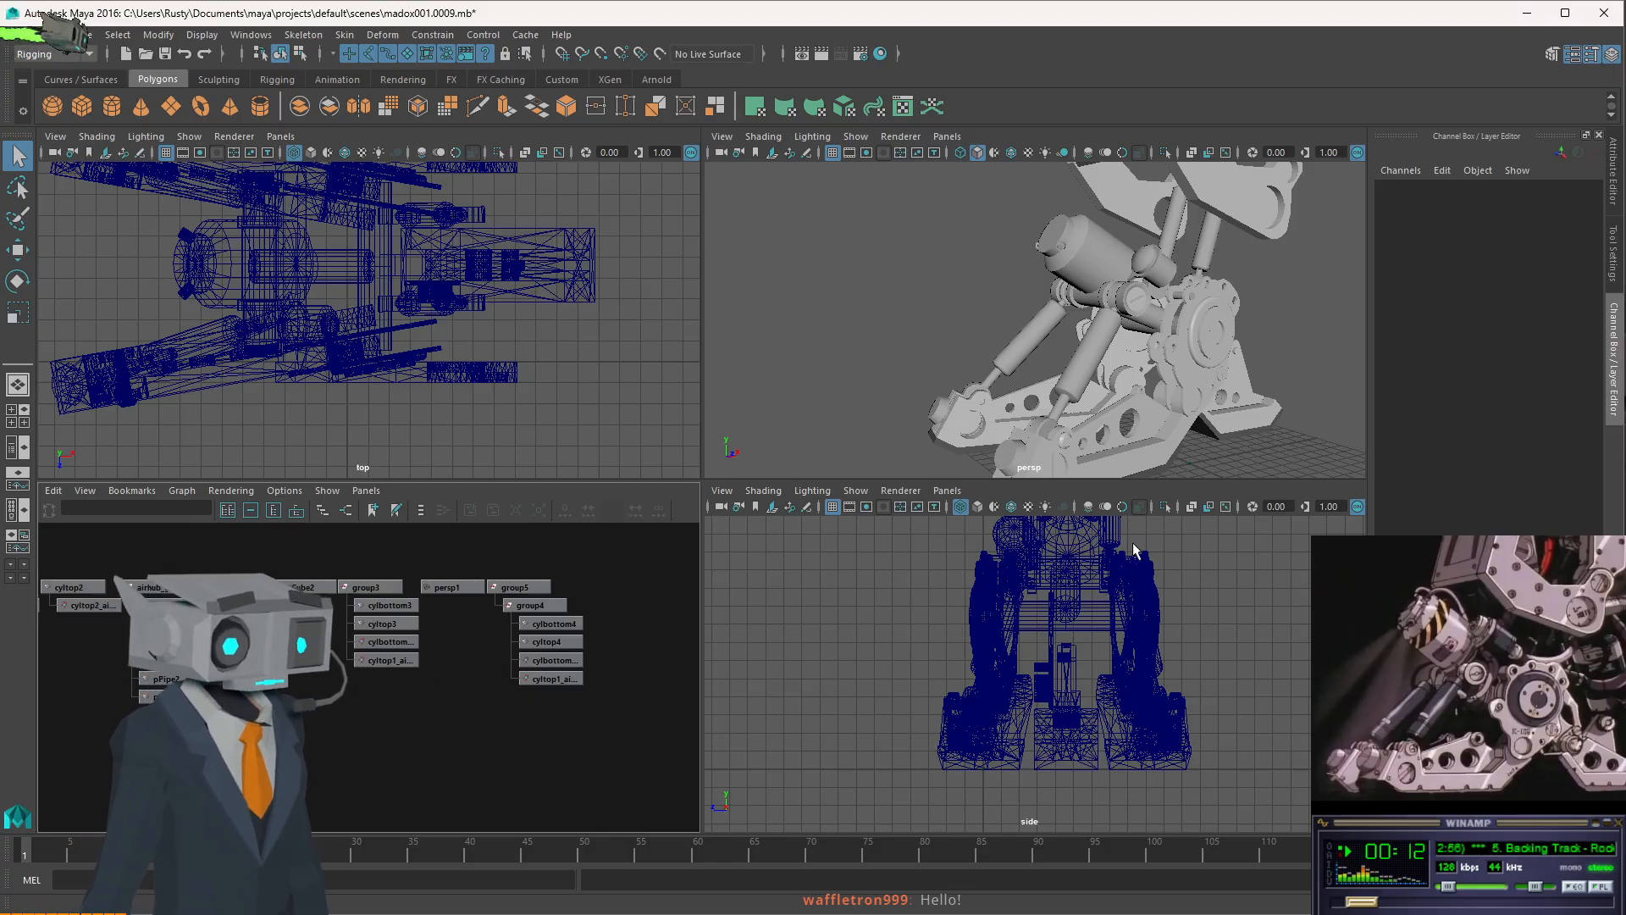
{"action": "left_click", "coordinate": [946, 490]}
{"action": "mouse_move", "coordinate": [951, 506]}
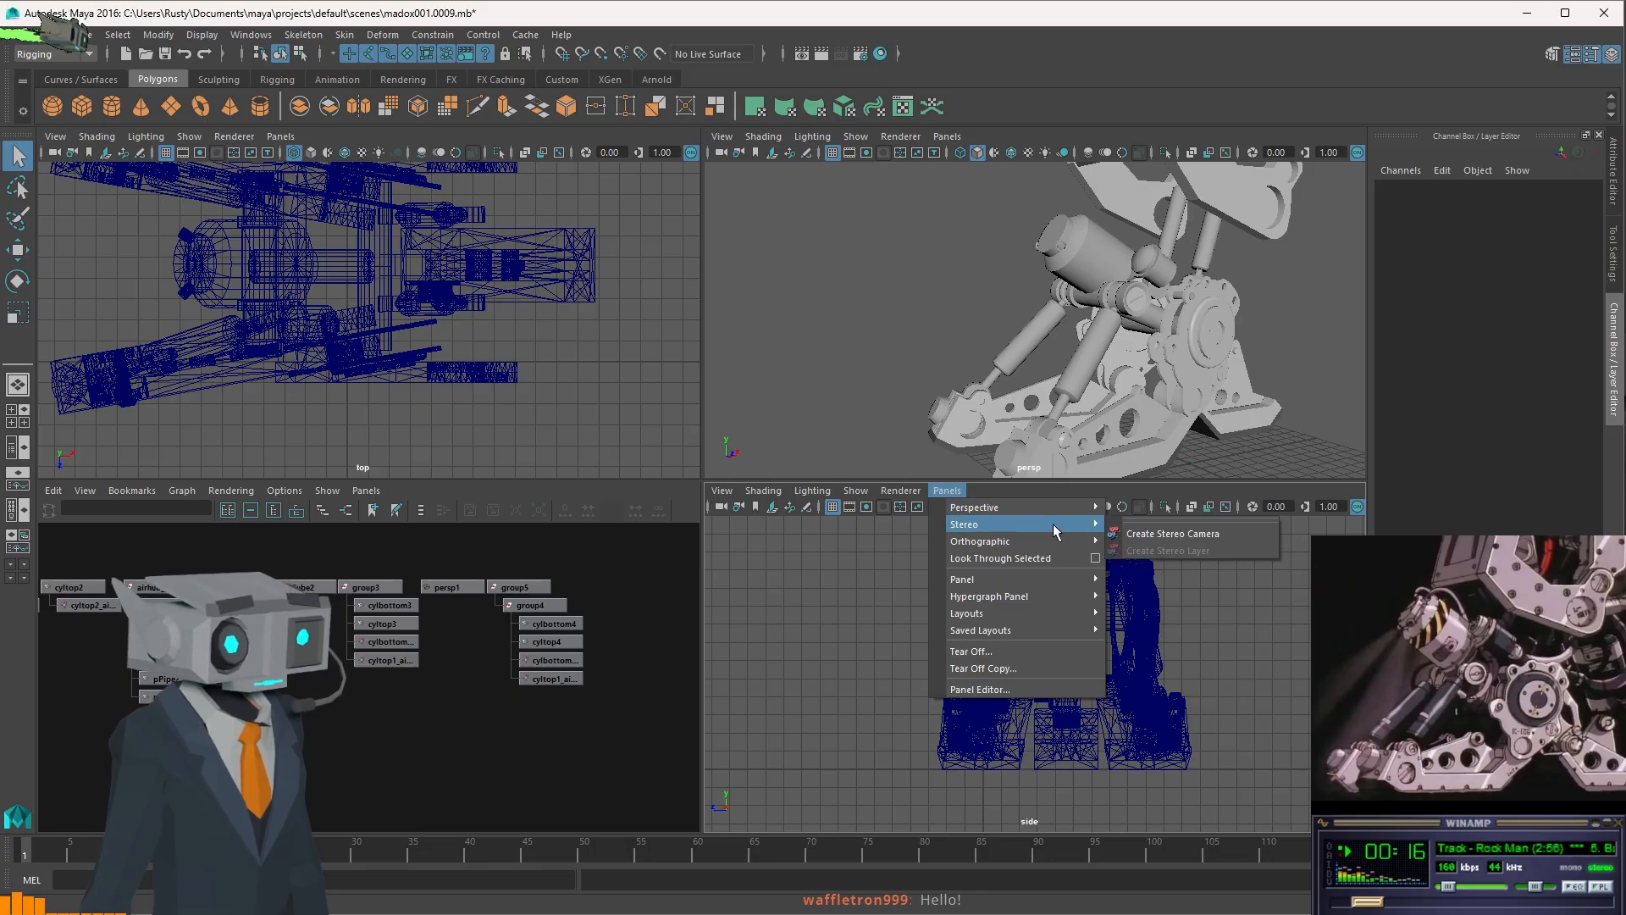
{"action": "mouse_move", "coordinate": [1055, 541]}
{"action": "left_click", "coordinate": [1157, 561]}
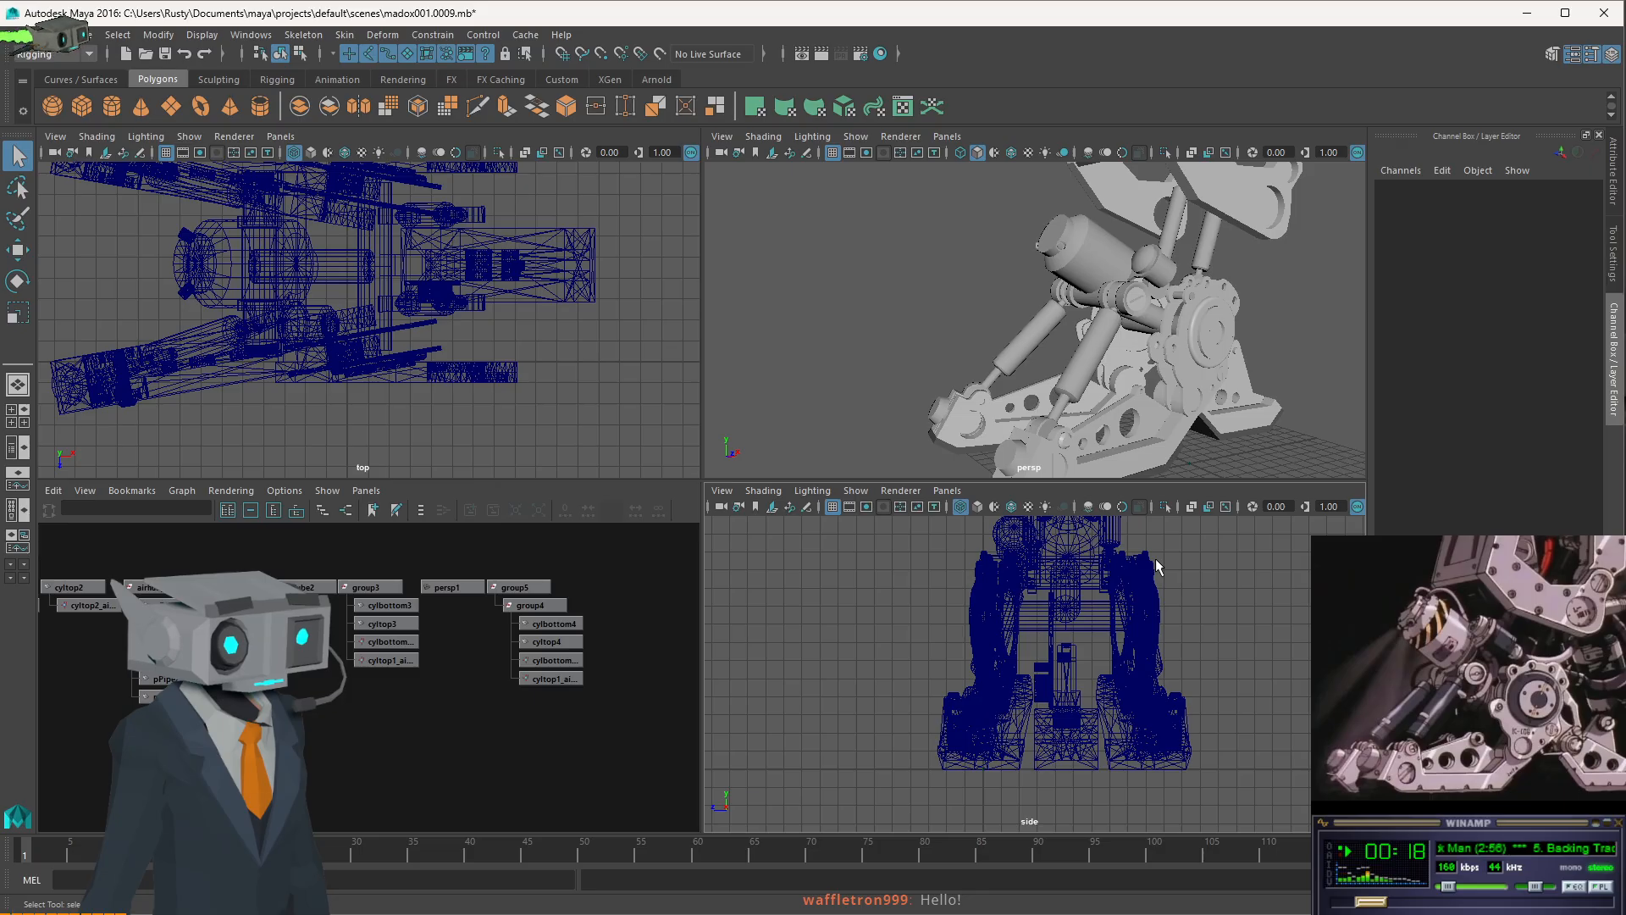
- Change the side view to the orthographic front camera and frame the leg assembly in it
{"action": "left_click", "coordinate": [960, 493]}
{"action": "mouse_move", "coordinate": [960, 529]}
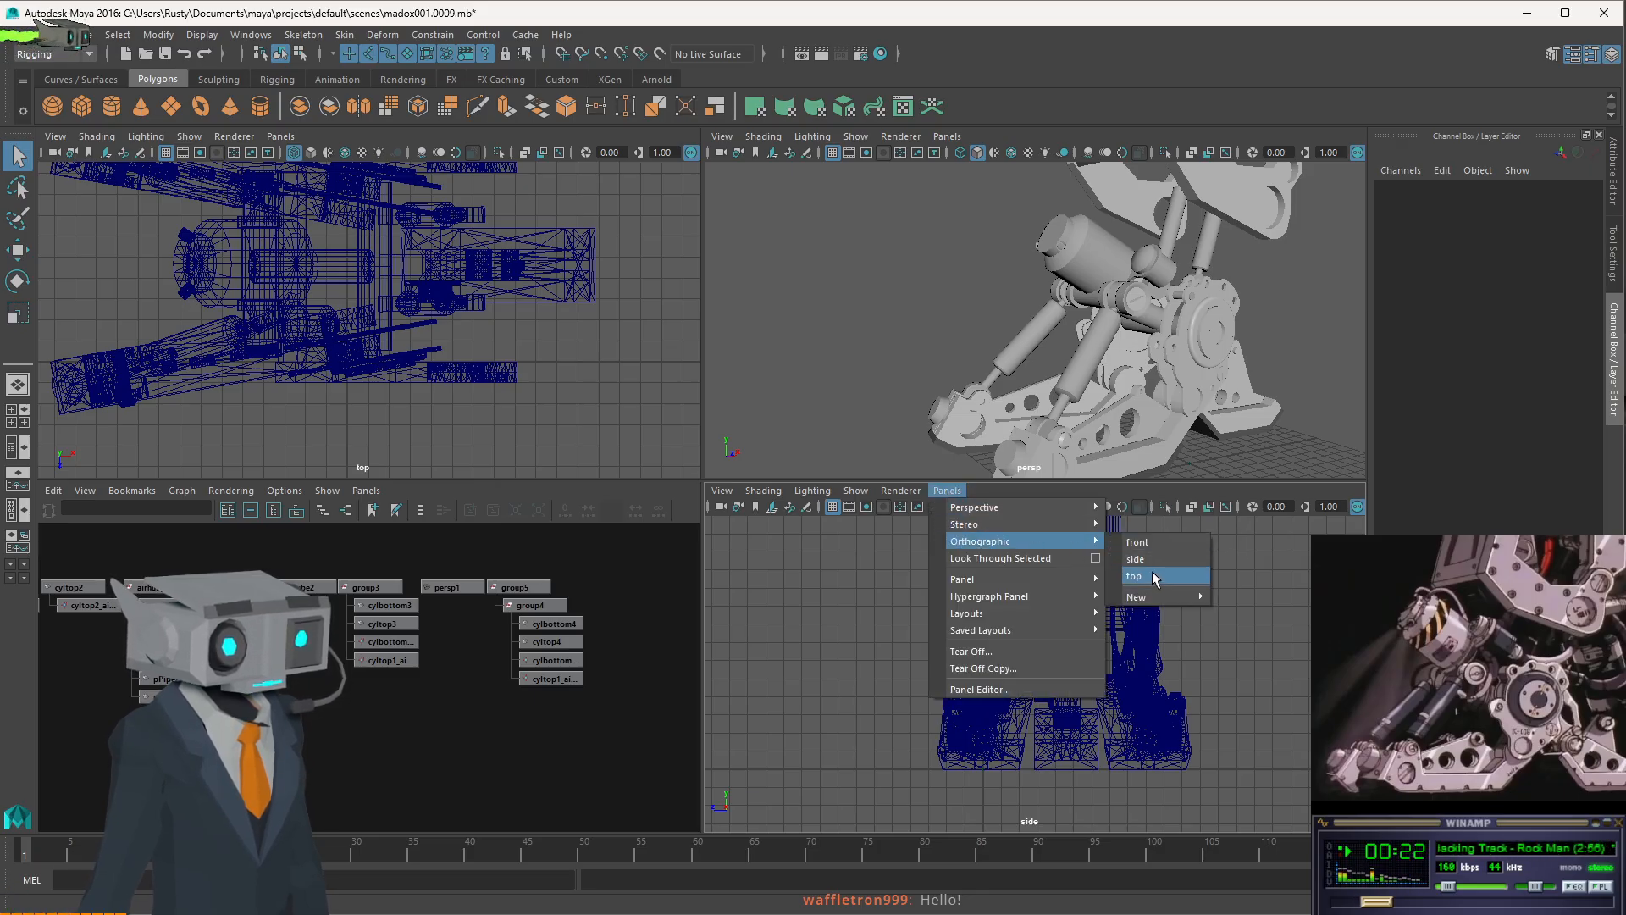
{"action": "left_click", "coordinate": [1153, 546]}
{"action": "scroll", "coordinate": [1248, 675], "scroll_direction": "down", "scroll_amount": 5}
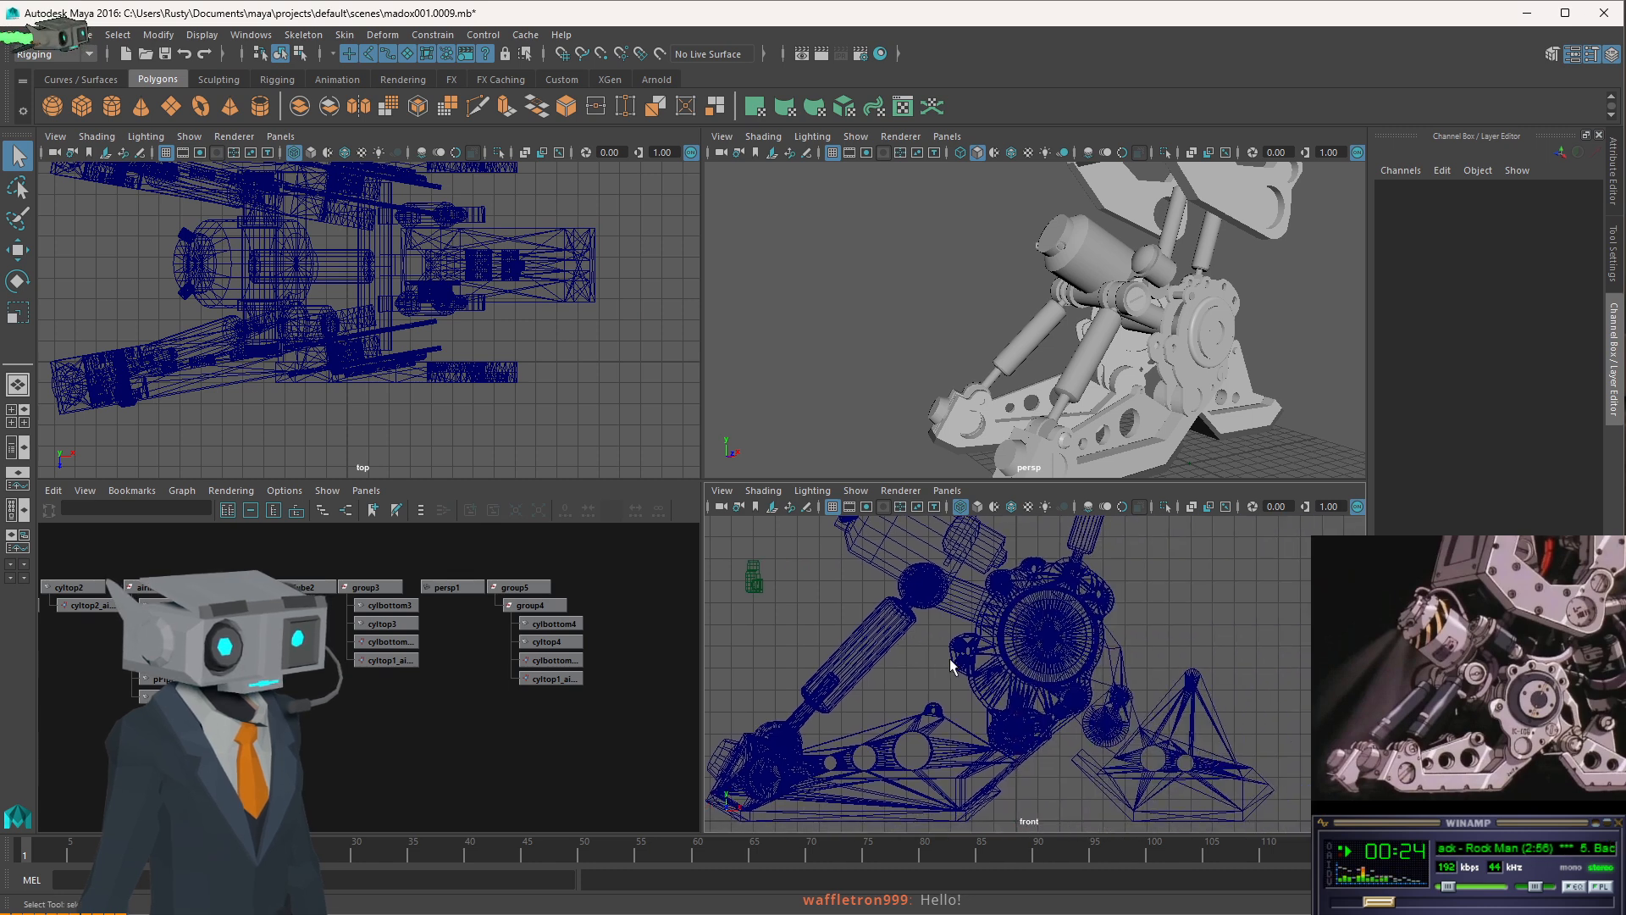
{"action": "scroll", "coordinate": [912, 641], "scroll_direction": "up", "scroll_amount": 3}
{"action": "middle_click_drag", "start_coordinate": [873, 625], "coordinate": [957, 626], "text": "alt"}
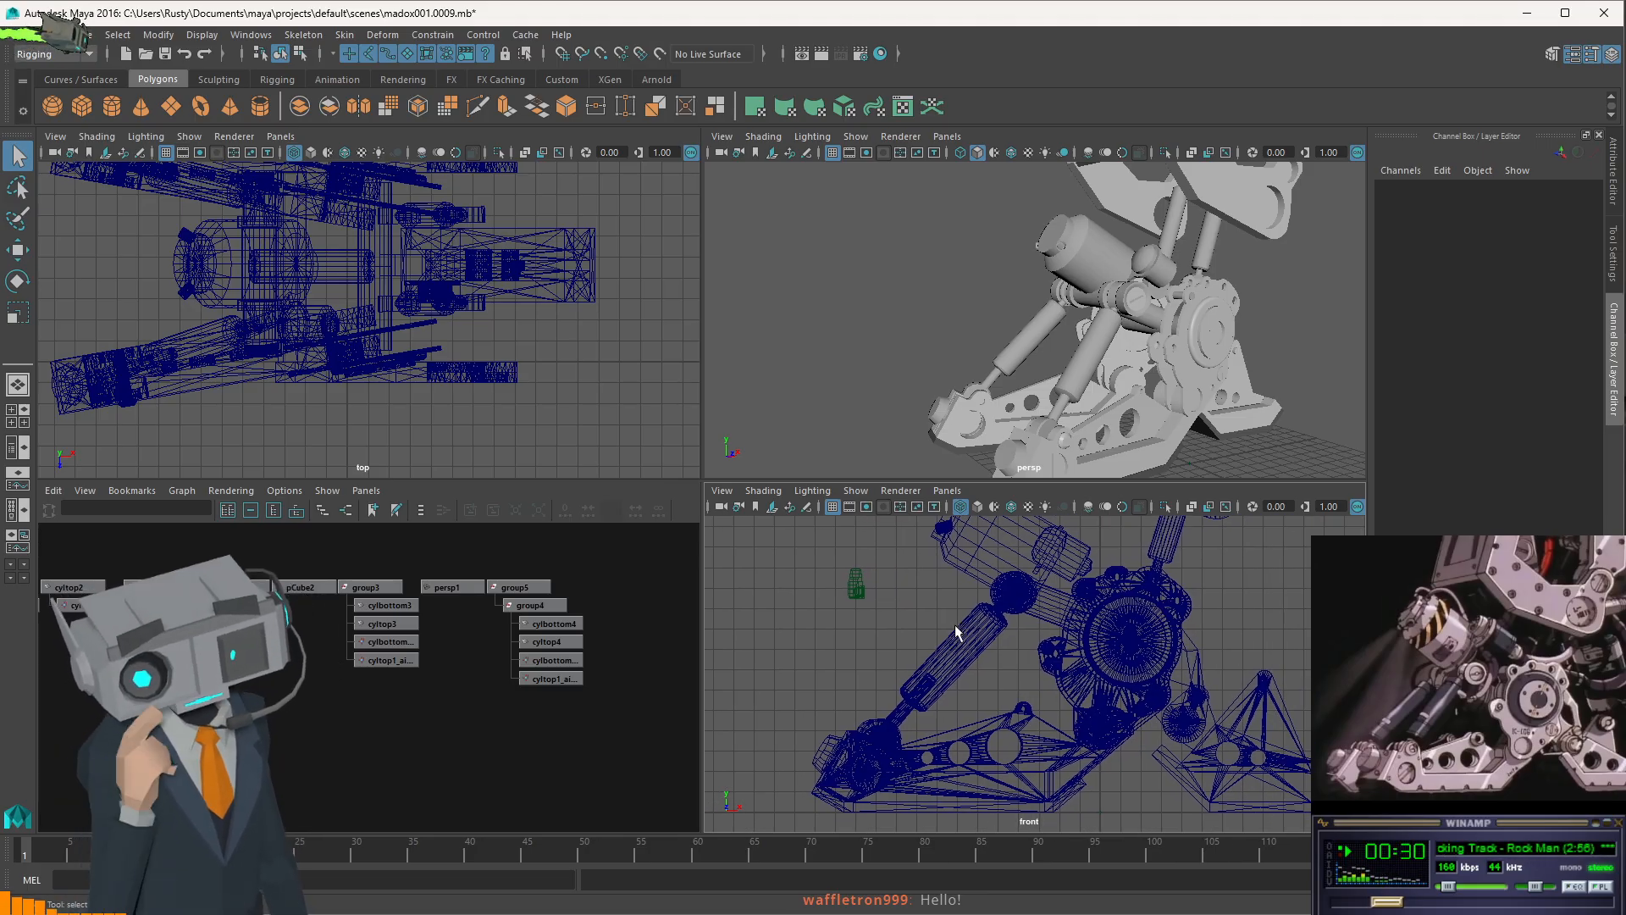
{"action": "scroll", "coordinate": [950, 637], "scroll_direction": "down", "scroll_amount": 2}
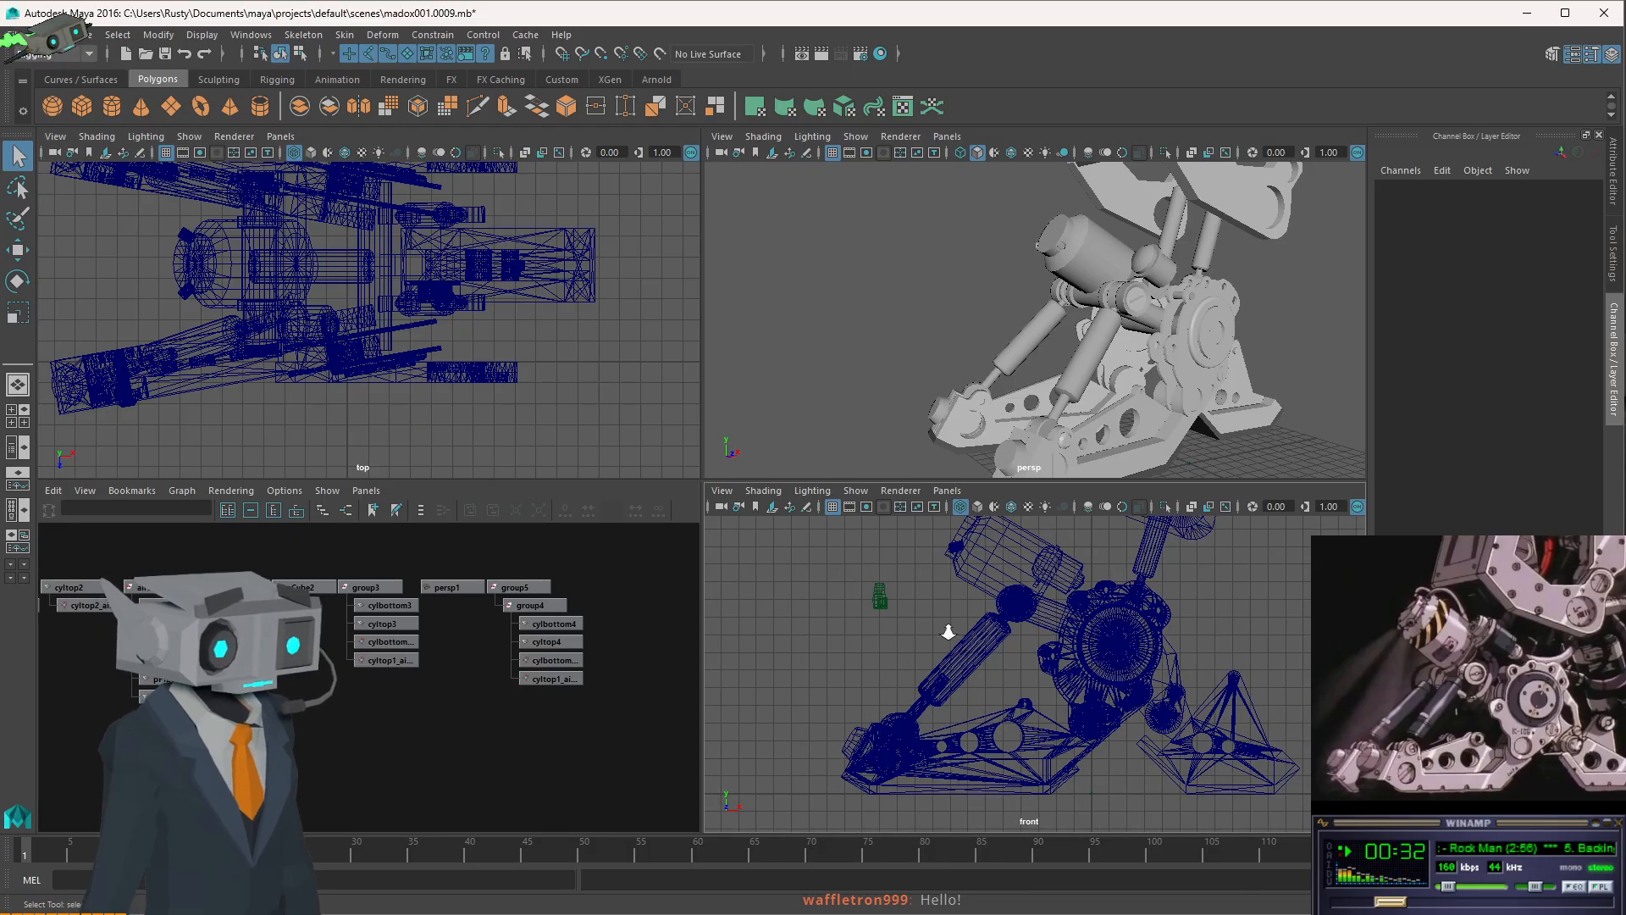
{"action": "scroll", "coordinate": [949, 632], "scroll_direction": "up", "scroll_amount": 2}
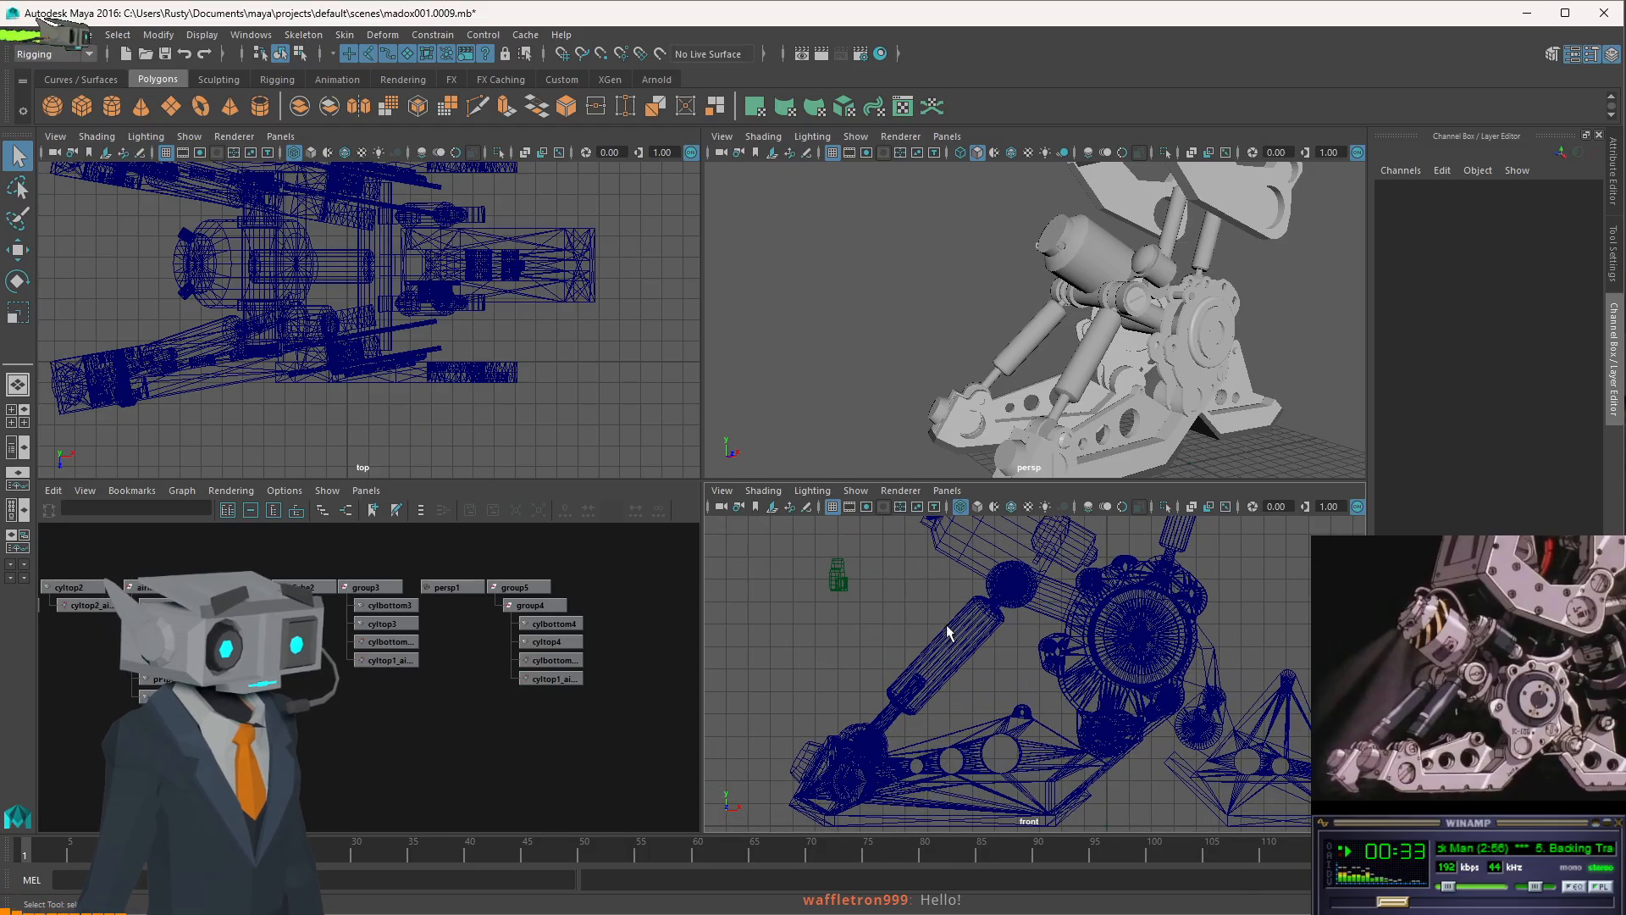
- Look through the persp1 camera in the perspective view and orbit slightly around the leg assembly
{"action": "left_click", "coordinate": [947, 137]}
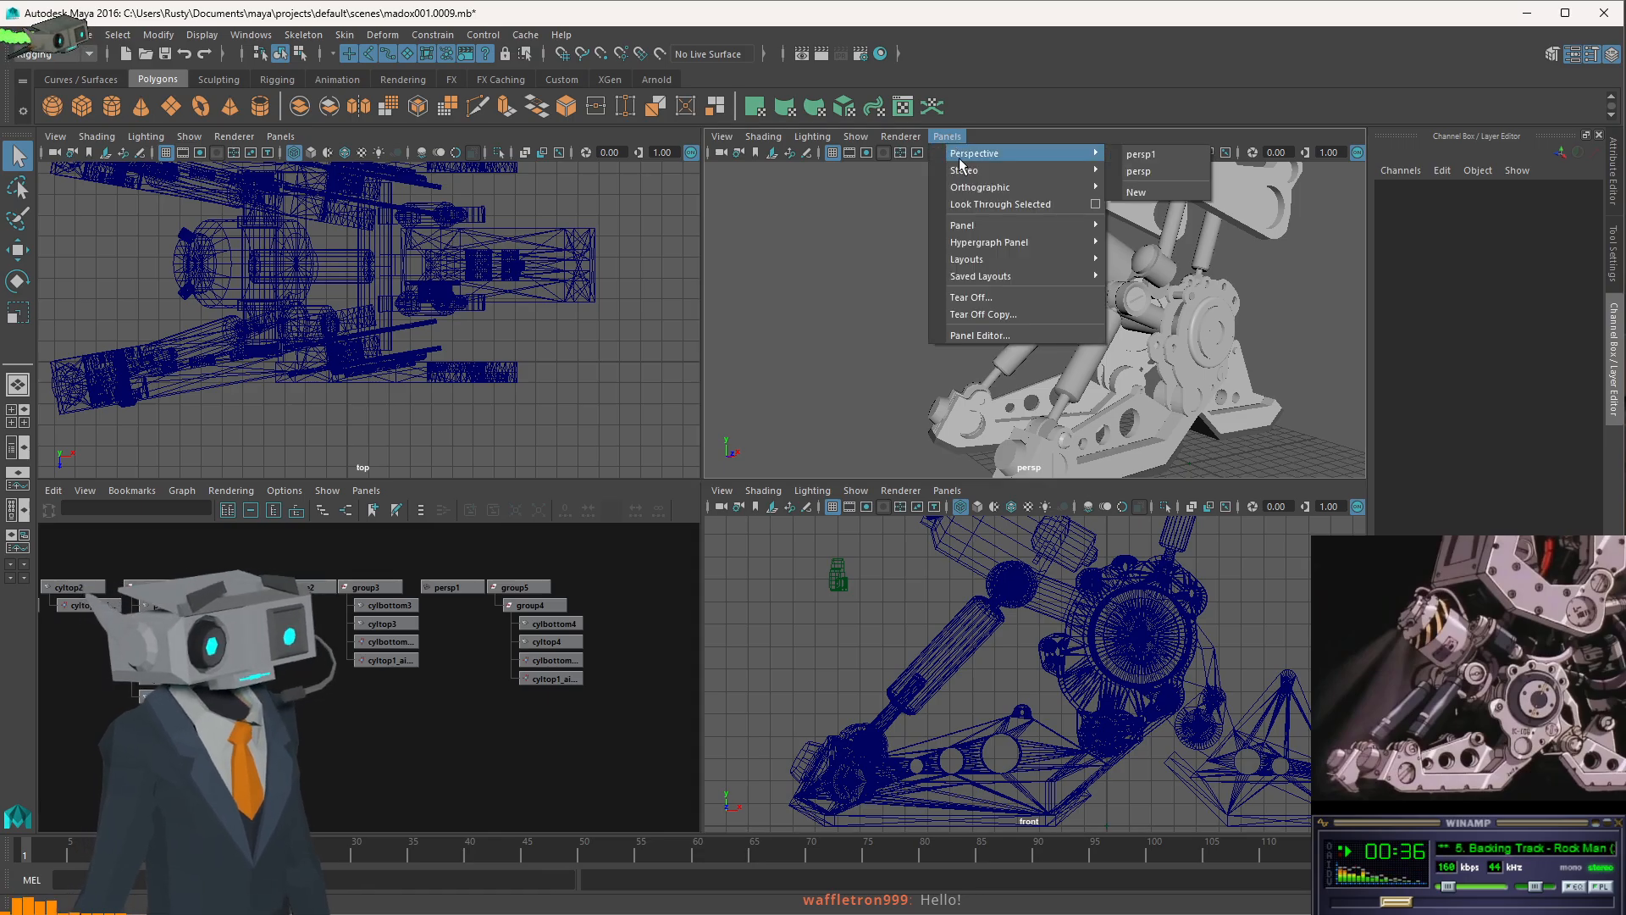
{"action": "mouse_move", "coordinate": [962, 168]}
{"action": "left_click", "coordinate": [1148, 164]}
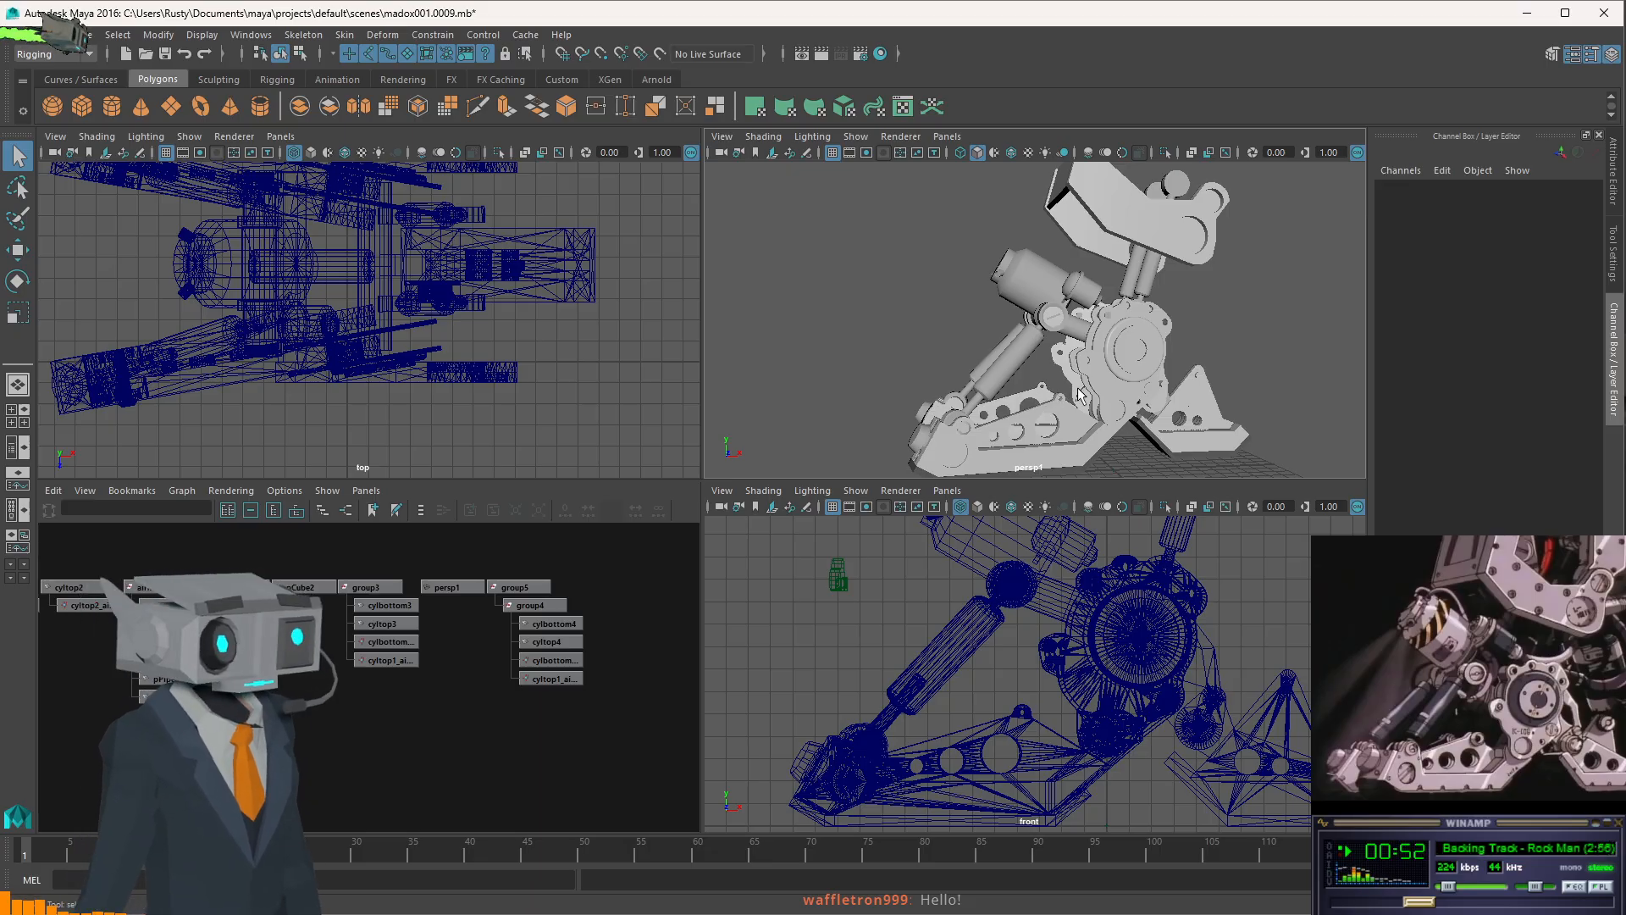
{"action": "mouse_move", "coordinate": [1076, 392]}
{"action": "left_mouse_down", "text": "alt"}
{"action": "mouse_move", "coordinate": [1092, 387]}
{"action": "mouse_move", "coordinate": [1081, 376]}
{"action": "mouse_move", "coordinate": [1081, 391]}
{"action": "left_mouse_up", "text": "alt"}
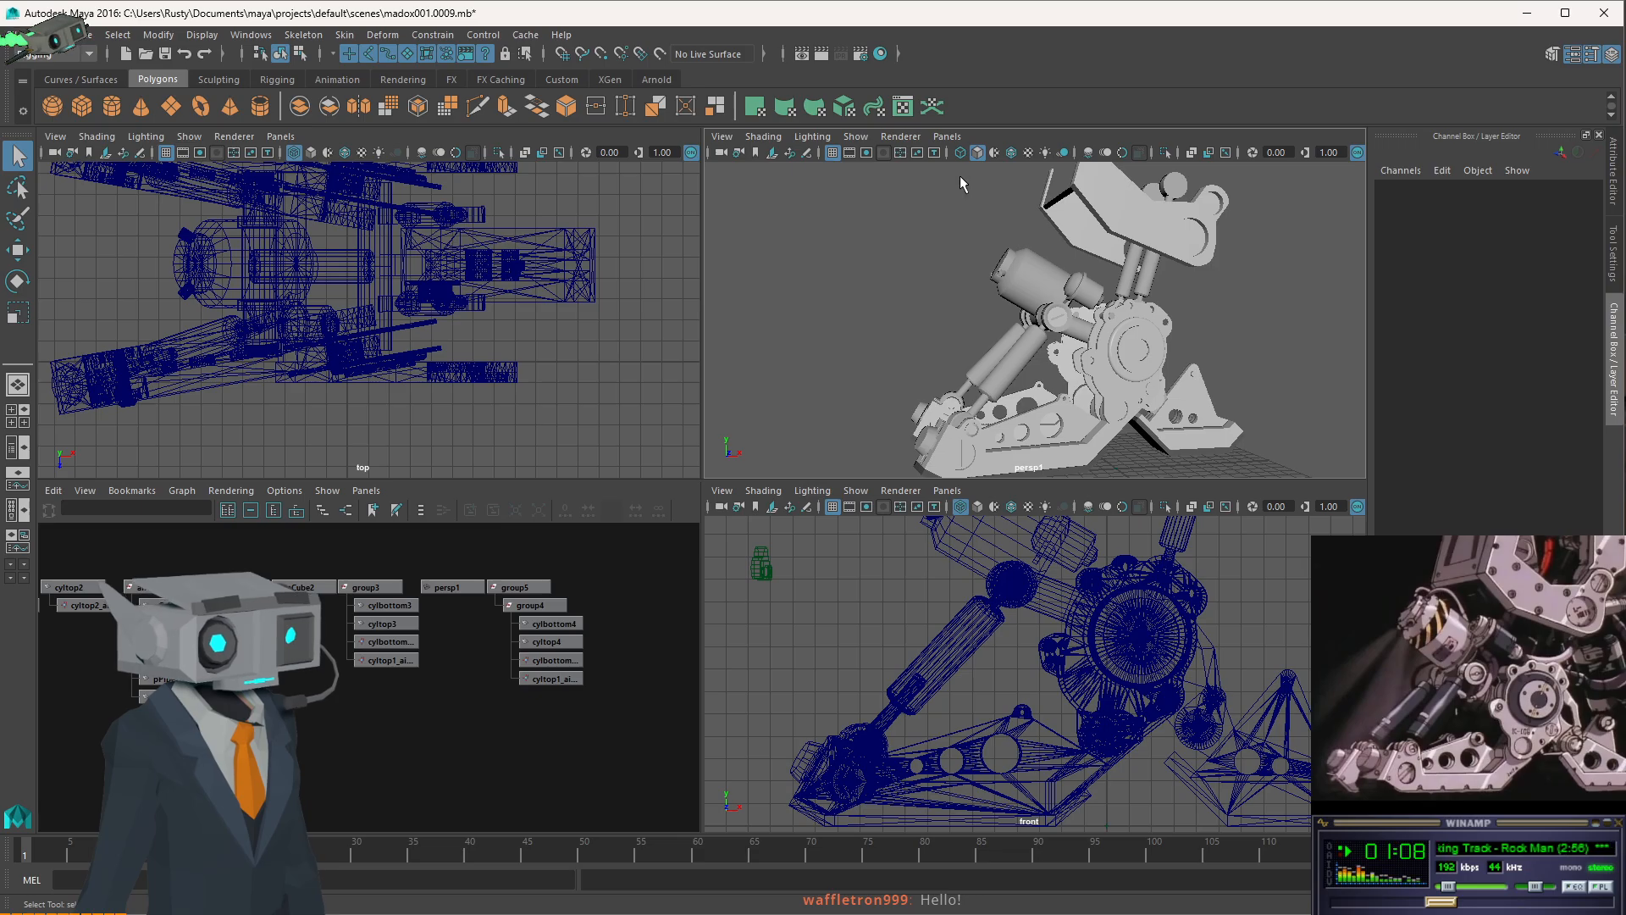
{"action": "key", "text": "ctrl+z"}
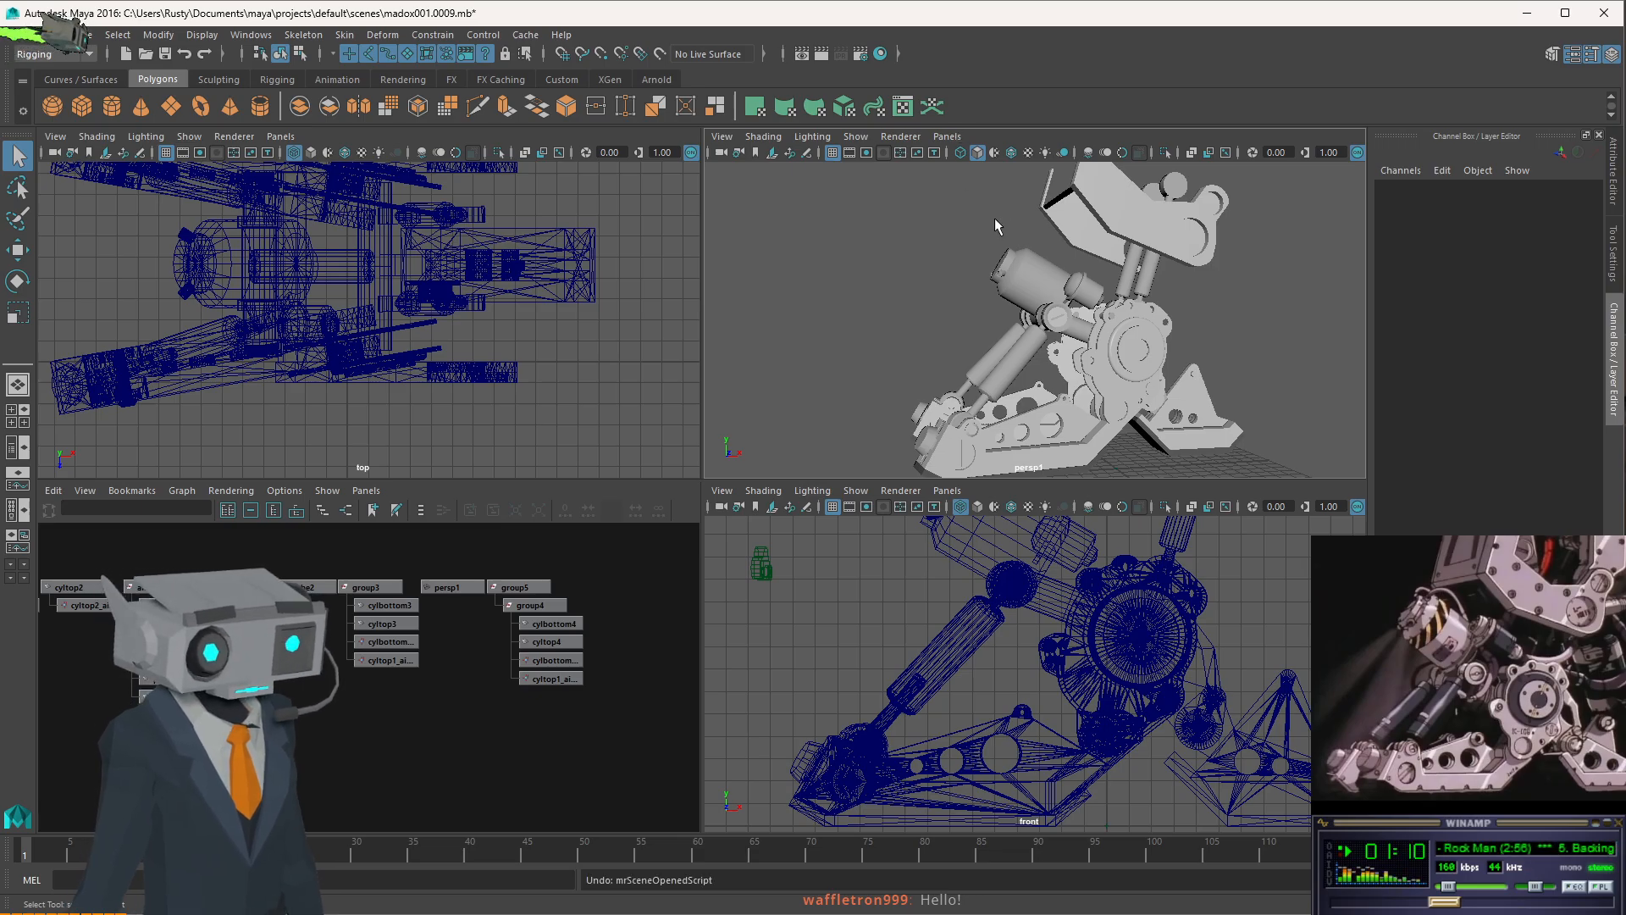
- Return the perspective view to the persp camera and turn the leg assembly nearly side-on
{"action": "left_click", "coordinate": [947, 137]}
{"action": "mouse_move", "coordinate": [999, 164]}
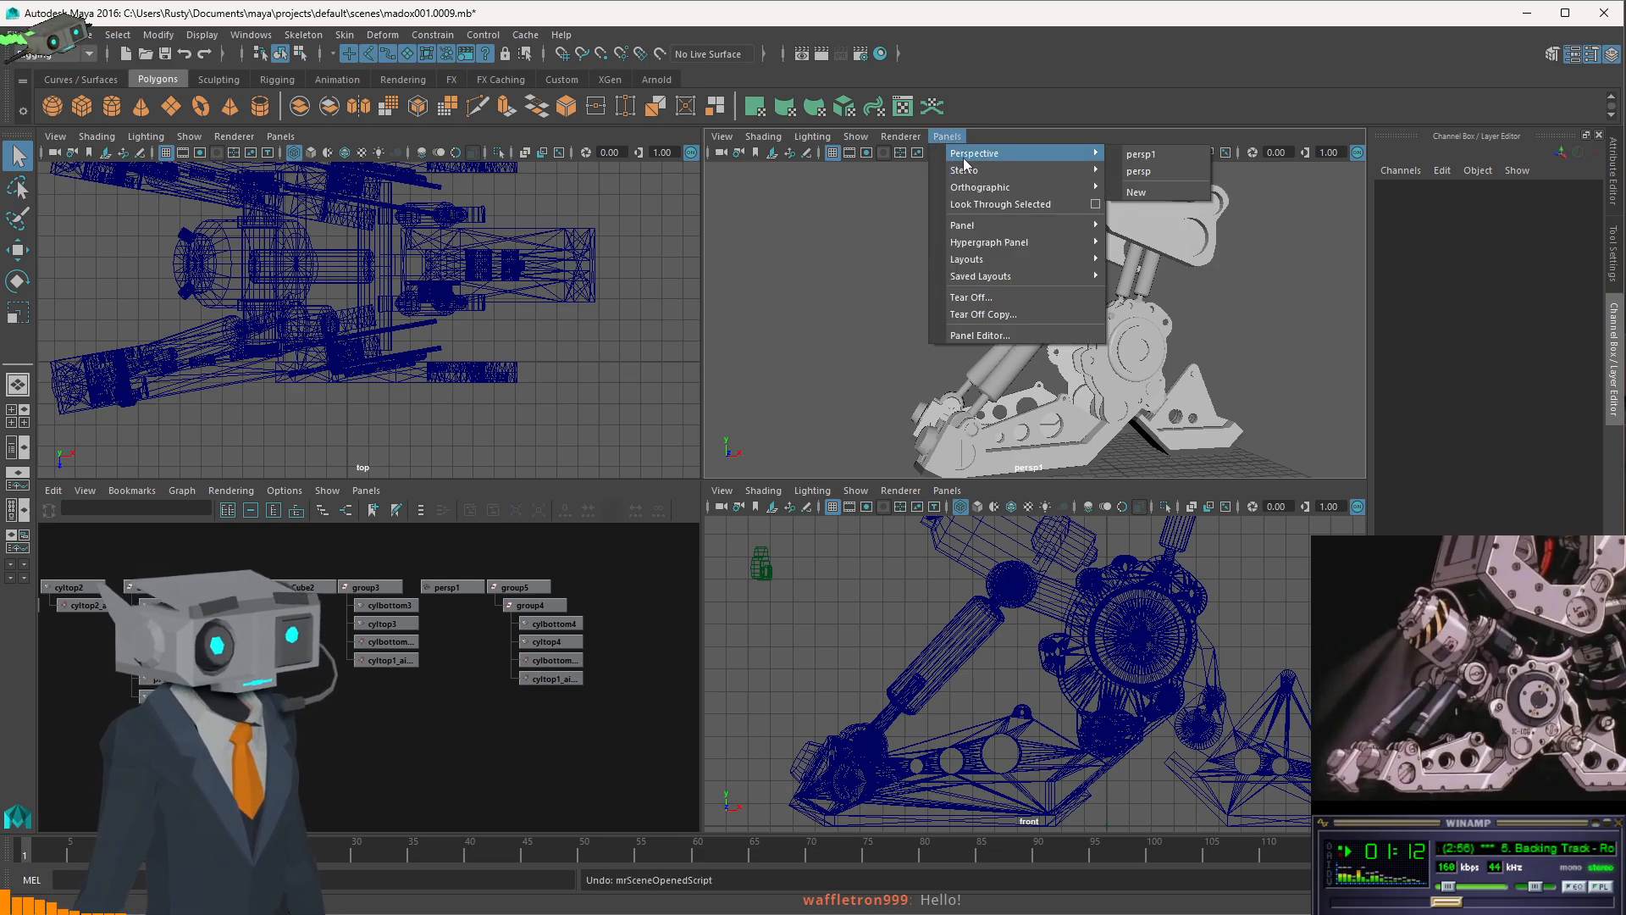
{"action": "left_click", "coordinate": [1156, 156]}
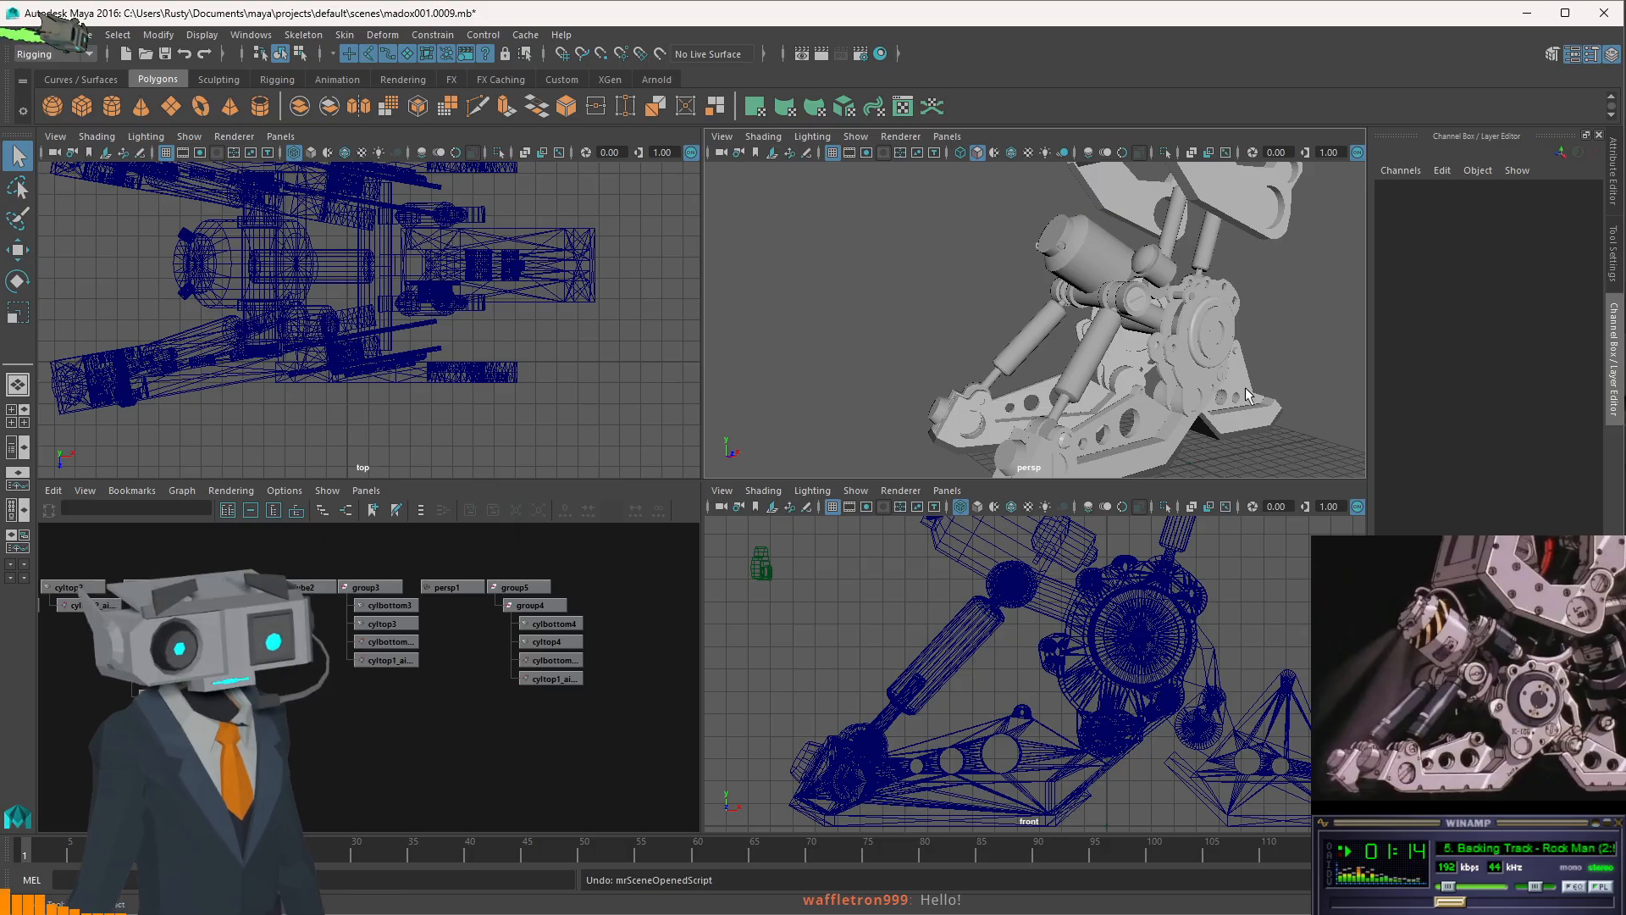
{"action": "left_click_drag", "start_coordinate": [1242, 391], "coordinate": [1197, 388], "text": "alt"}
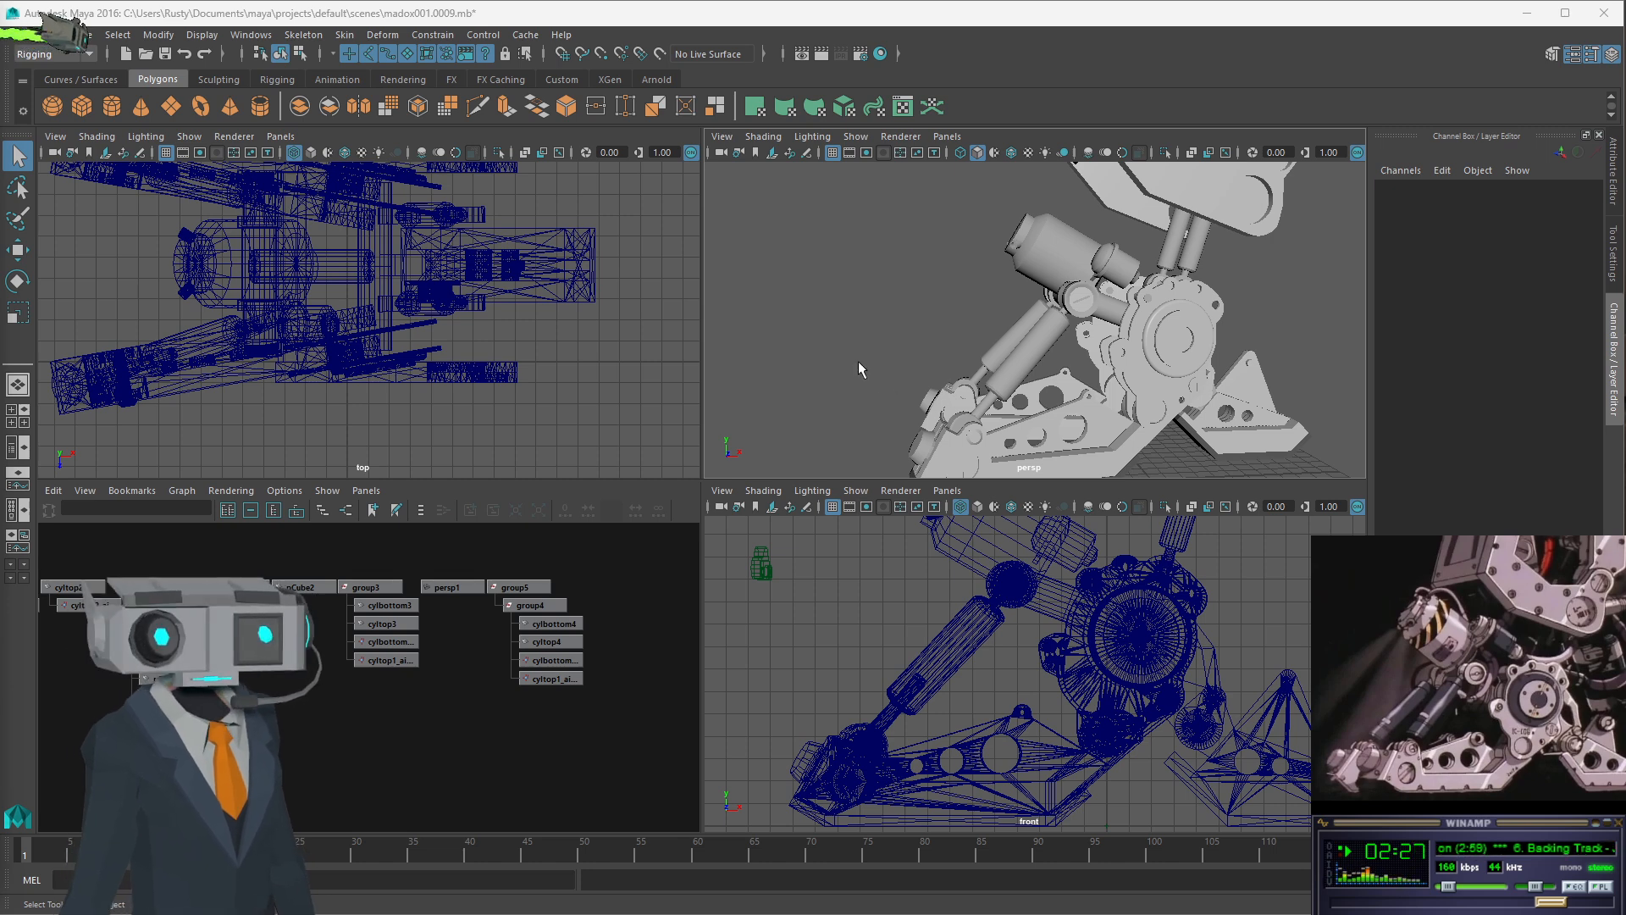
- Enlarge the perspective view and compare the whole leg assembly with the reference image from several angles
{"action": "key", "text": "space"}
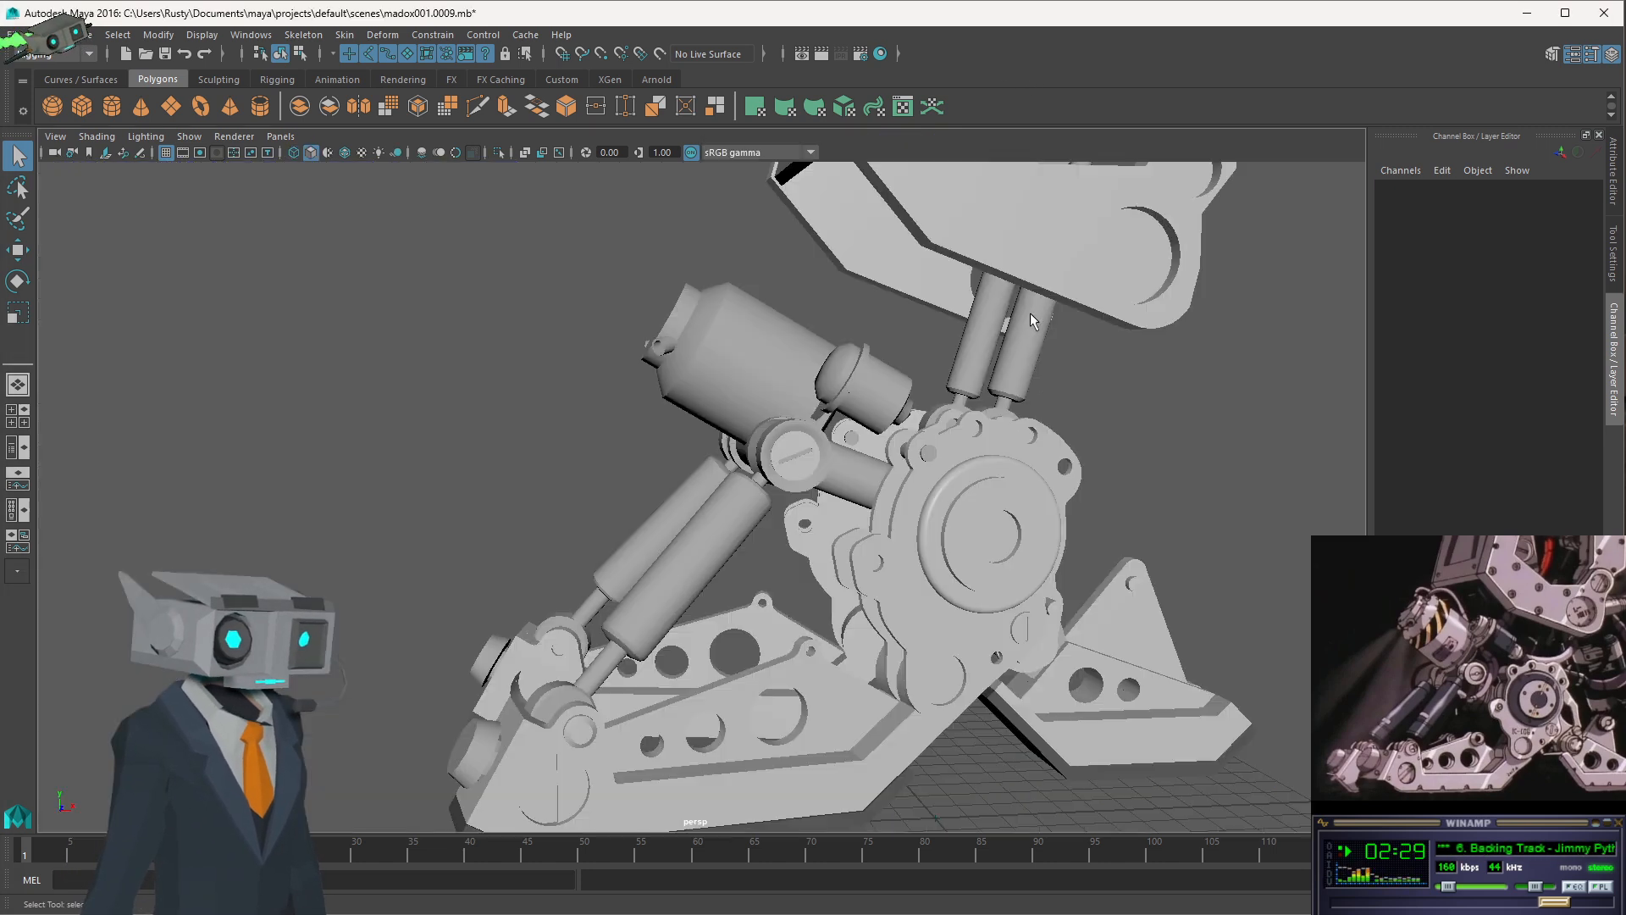
{"action": "left_click_drag", "start_coordinate": [784, 425], "coordinate": [810, 462], "text": "alt"}
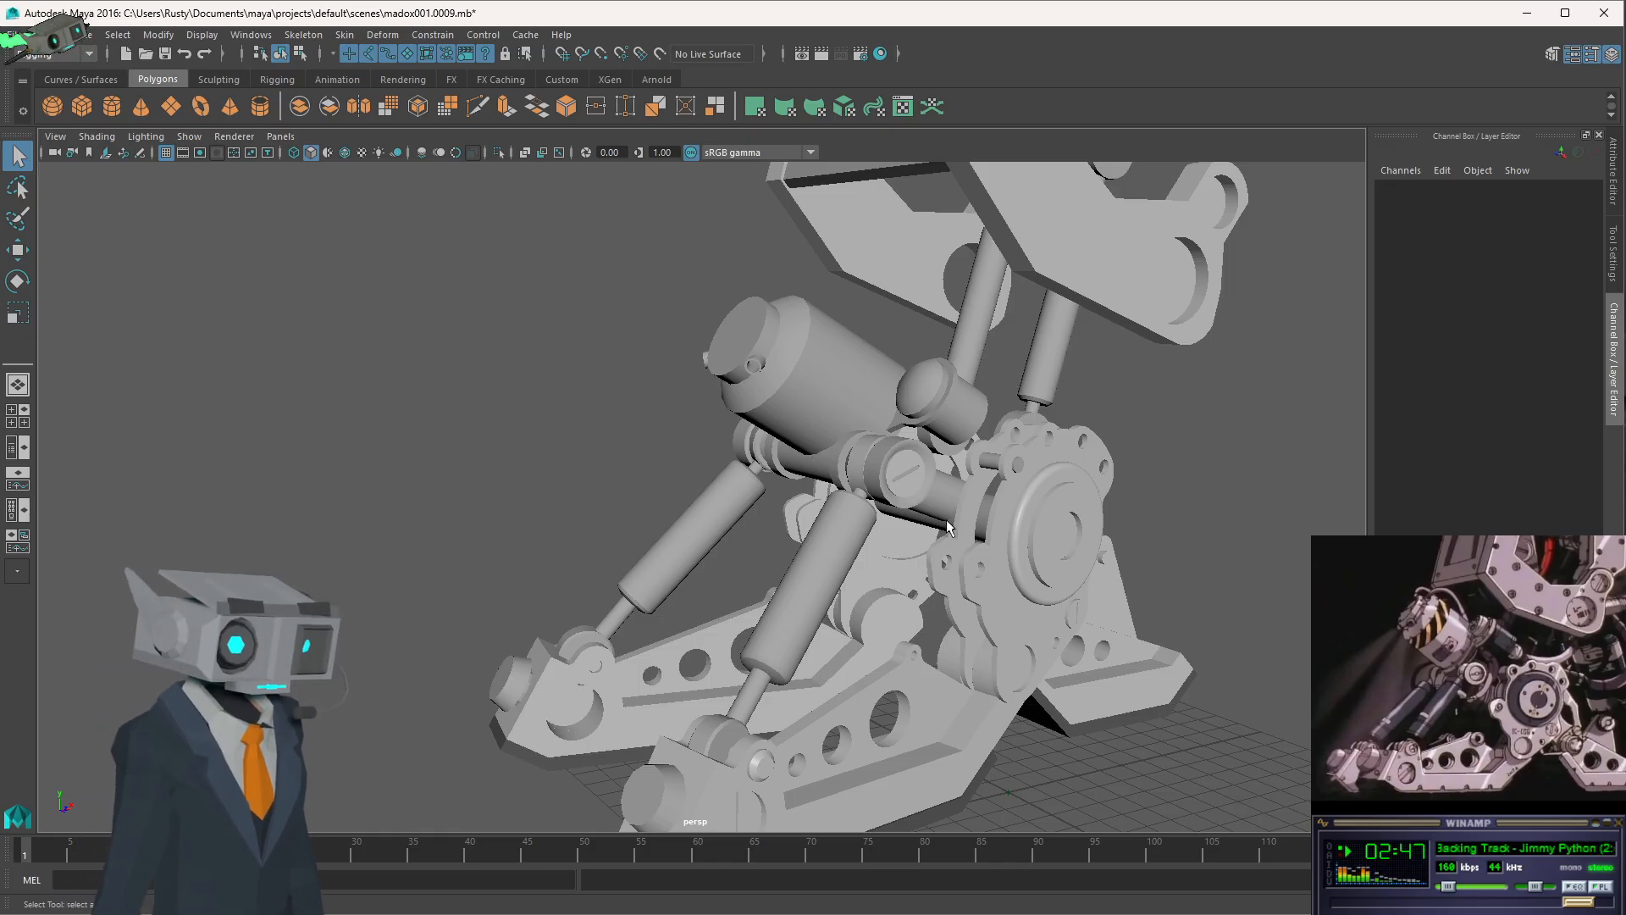
{"action": "left_click_drag", "start_coordinate": [916, 547], "coordinate": [832, 530], "text": "alt"}
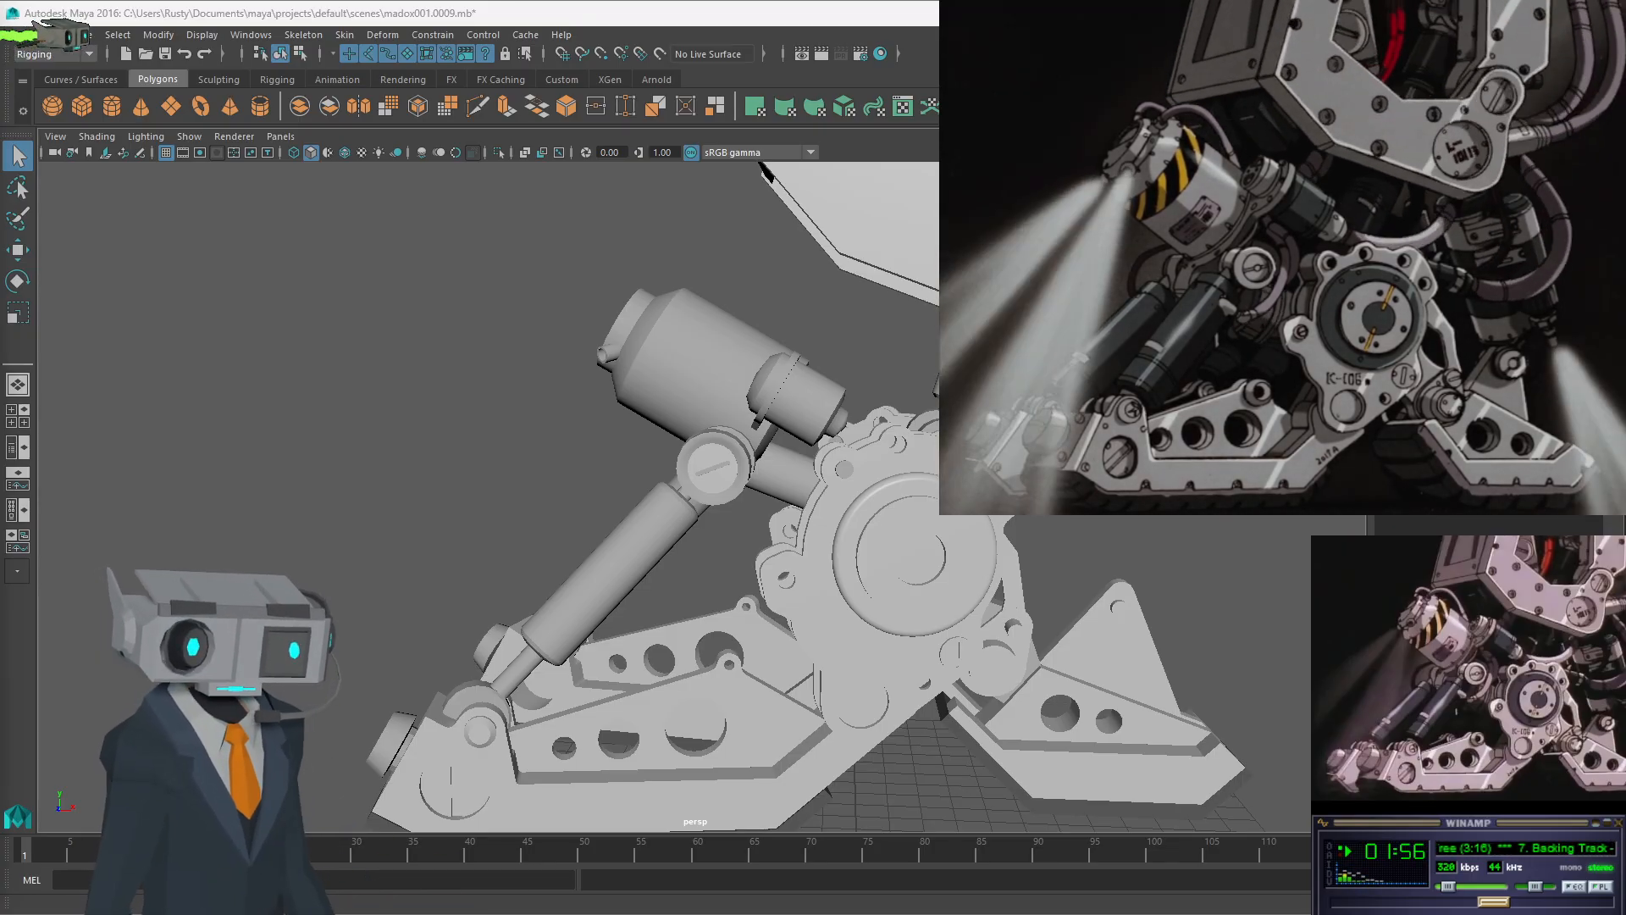
{"action": "left_click_drag", "start_coordinate": [226, 325], "coordinate": [590, 368], "text": "alt"}
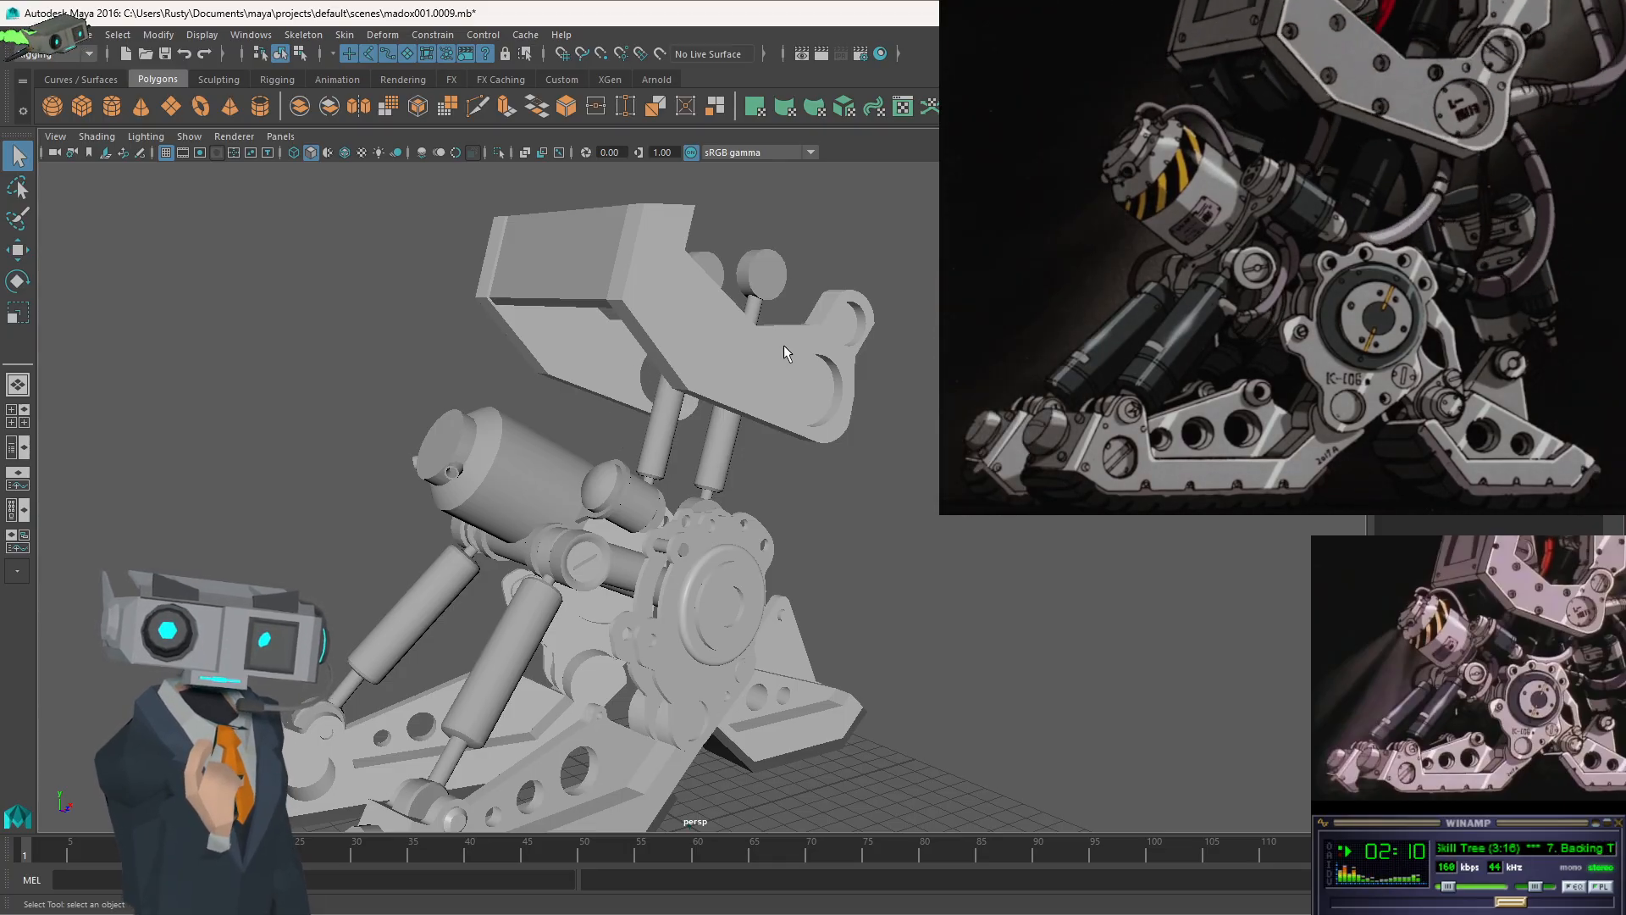
{"action": "left_click_drag", "start_coordinate": [752, 401], "coordinate": [656, 373], "text": "alt"}
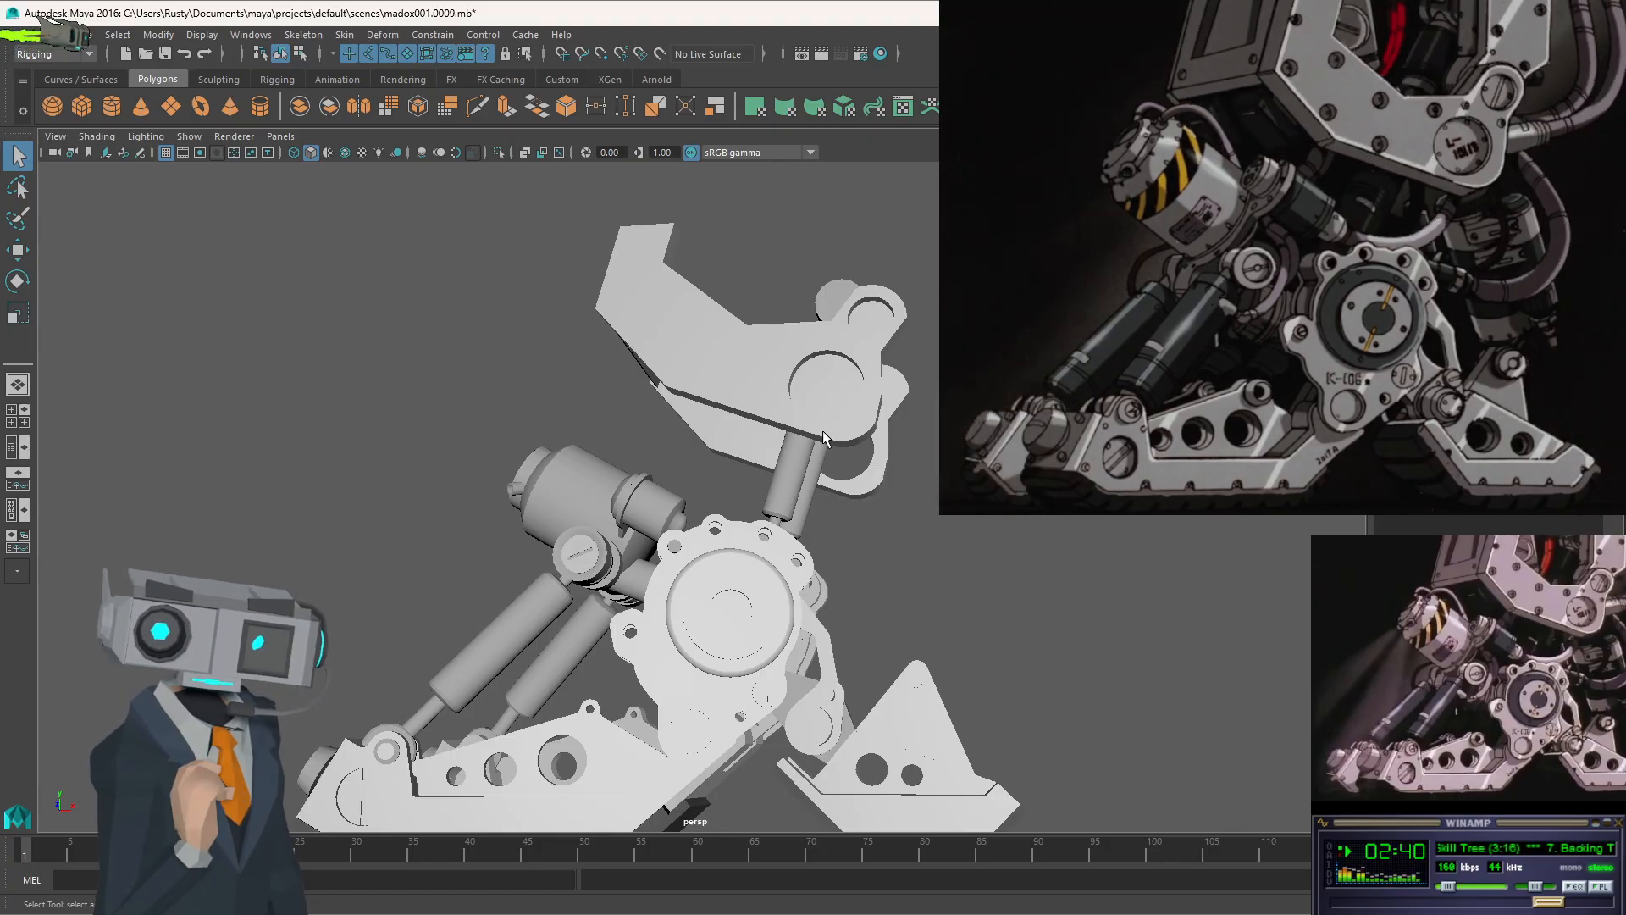
- Inspect the foot parts by selecting the ankle cap, toenail, foot side, ankle flange and heel one after another
{"action": "left_click", "coordinate": [769, 600]}
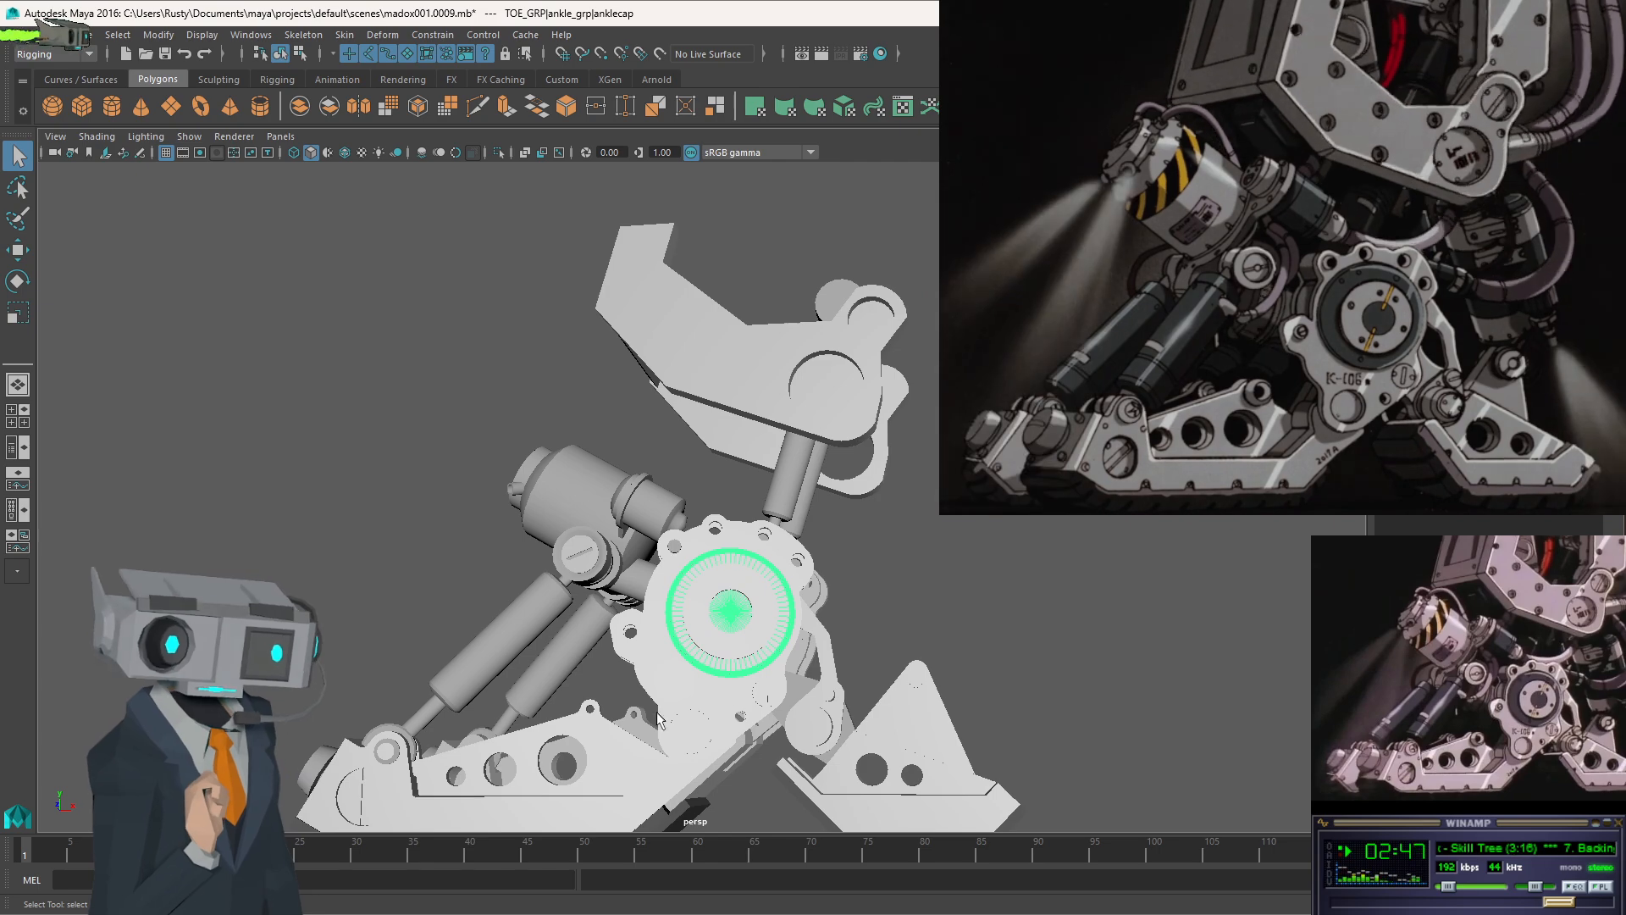
{"action": "middle_click_drag", "start_coordinate": [658, 718], "coordinate": [620, 599], "text": "alt"}
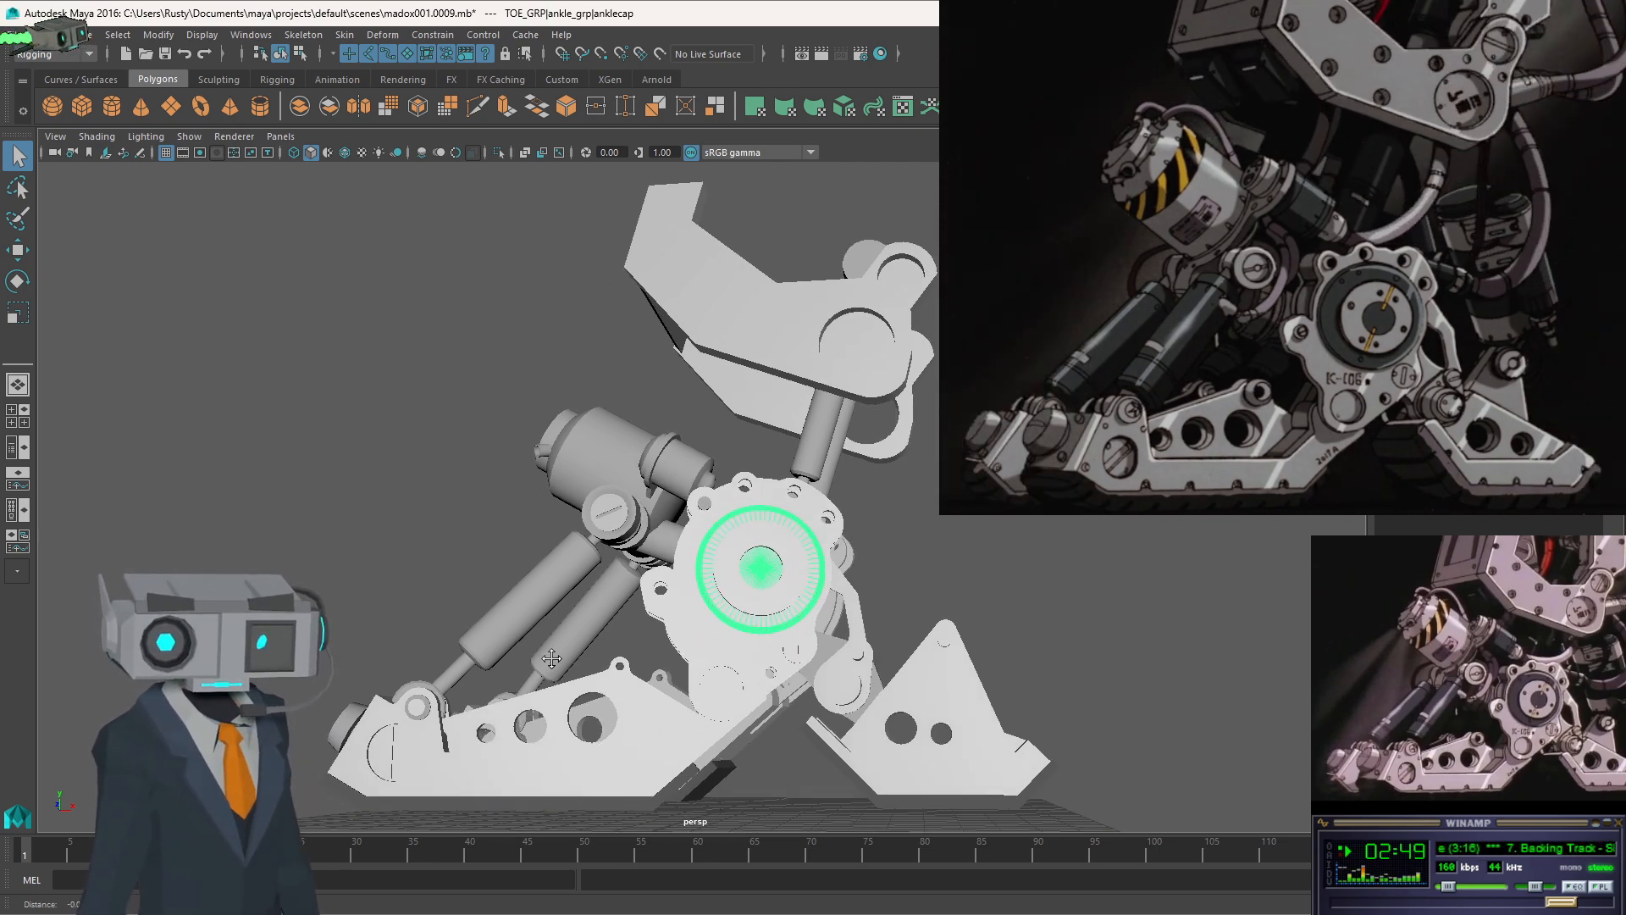
{"action": "left_click_drag", "start_coordinate": [620, 599], "coordinate": [536, 691], "text": "alt"}
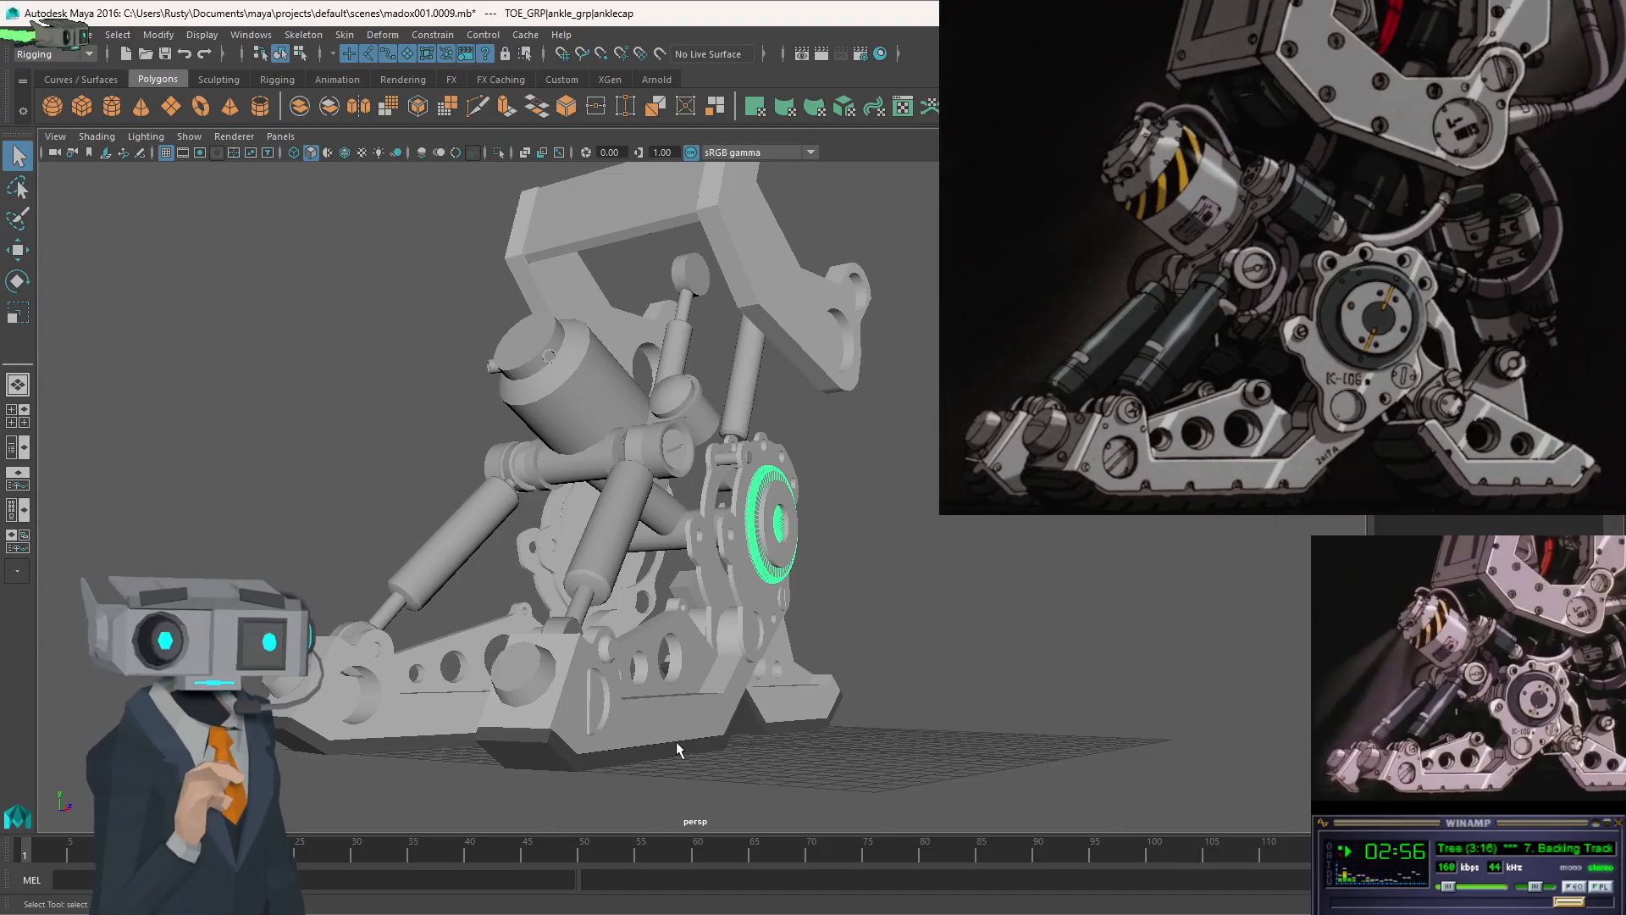
{"action": "left_click", "coordinate": [521, 674]}
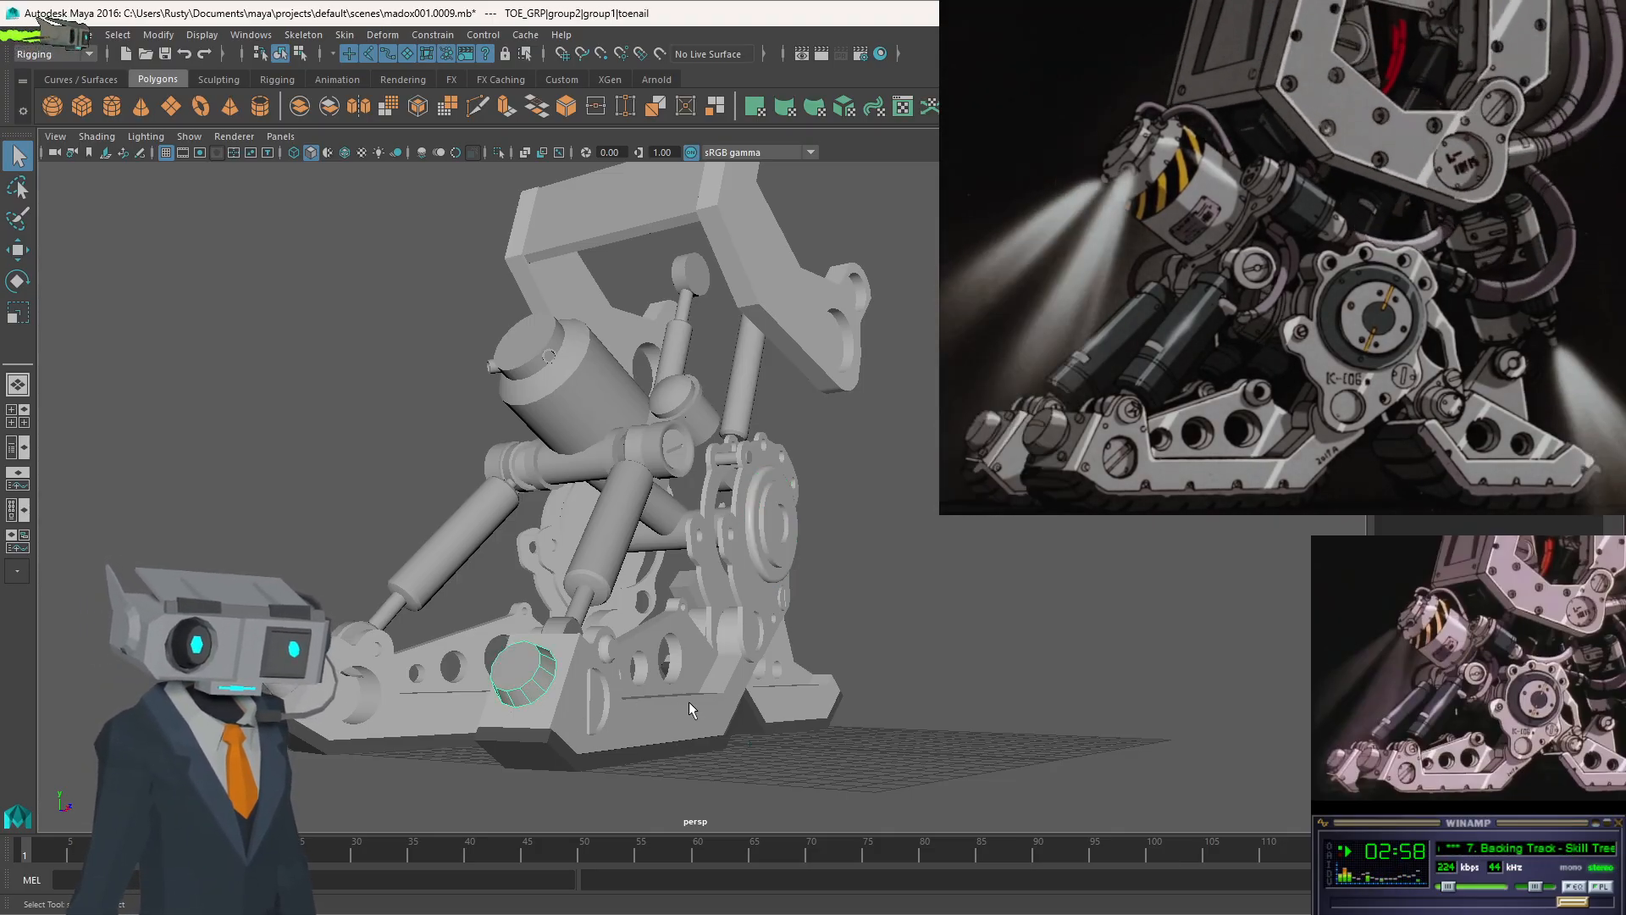
{"action": "left_click_drag", "start_coordinate": [689, 701], "coordinate": [815, 790], "text": "alt"}
{"action": "left_click", "coordinate": [516, 686]}
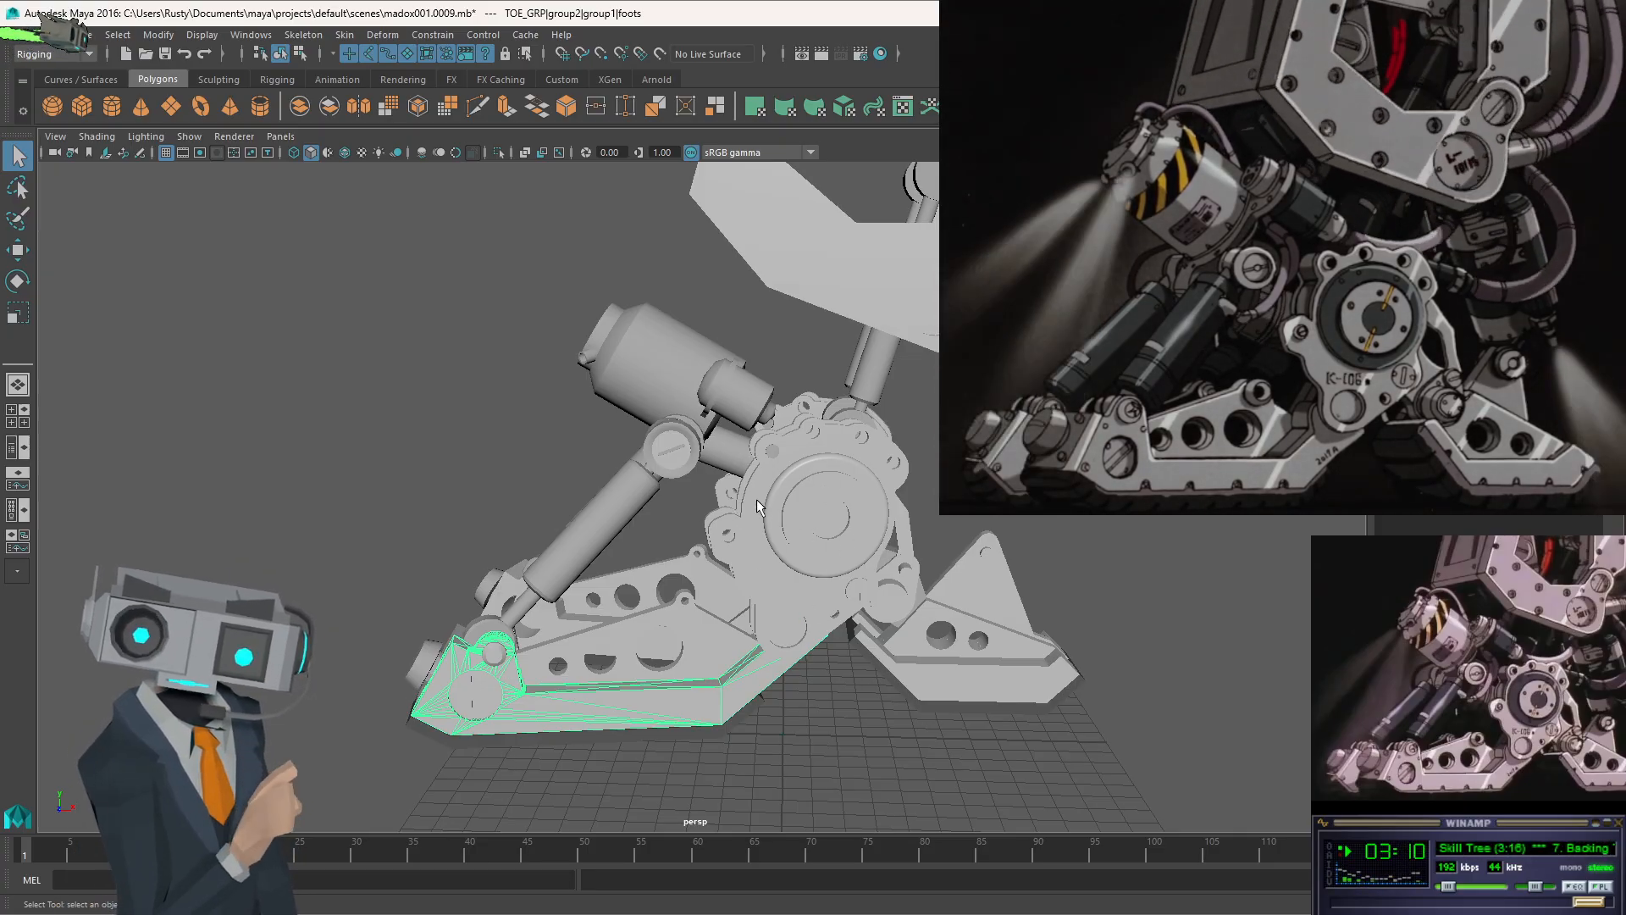
{"action": "left_click", "coordinate": [782, 505]}
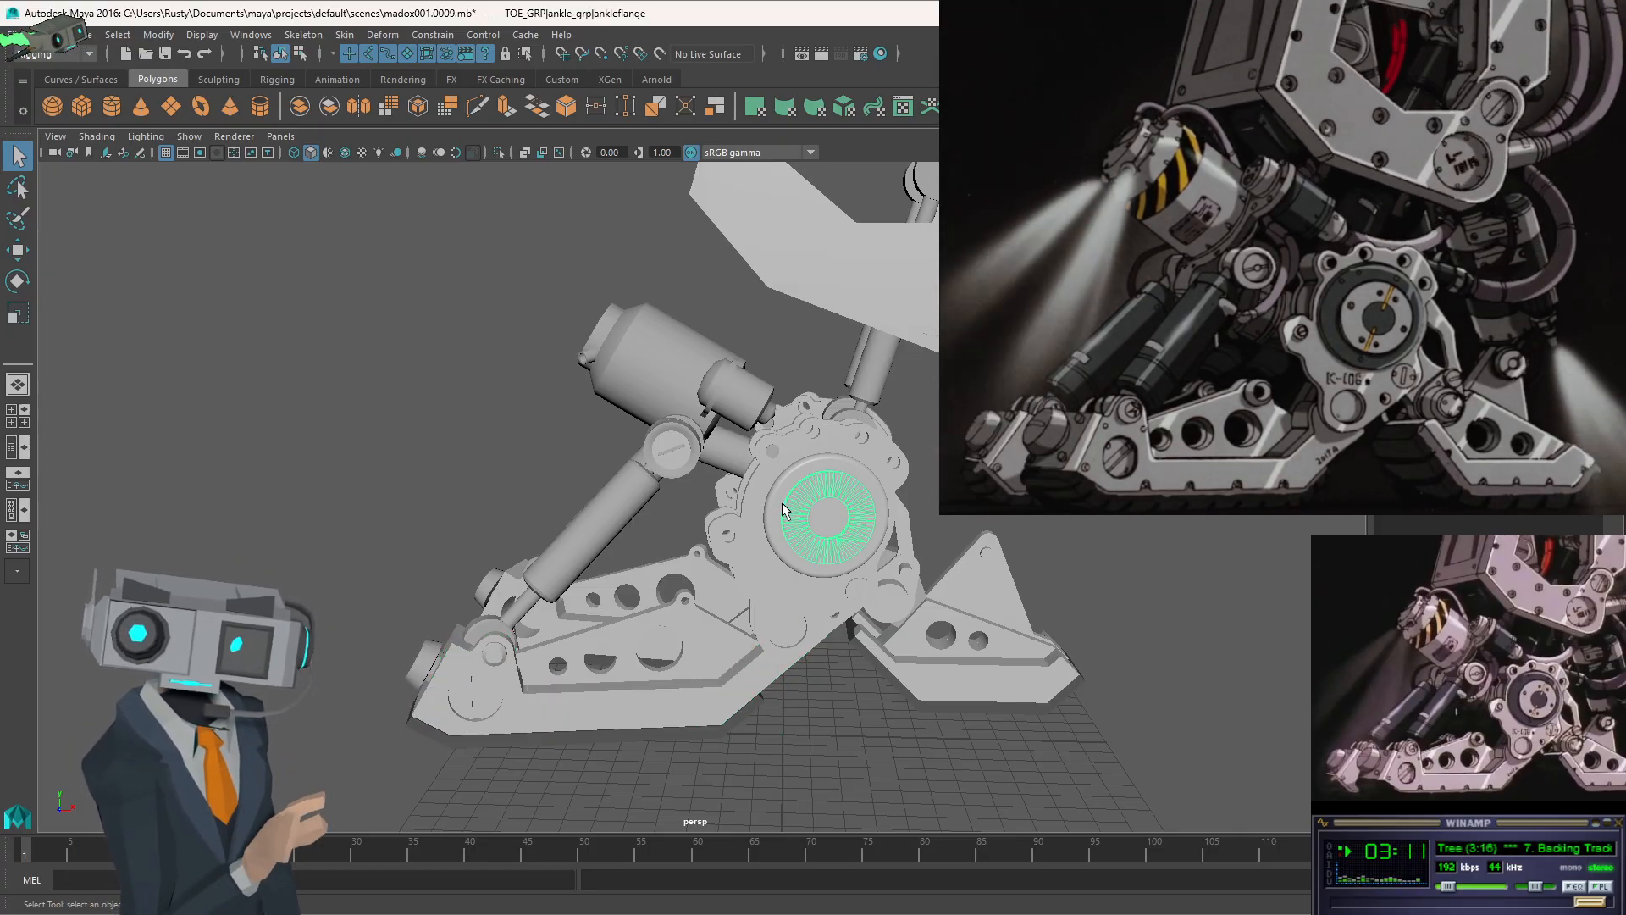
{"action": "left_click", "coordinate": [943, 675]}
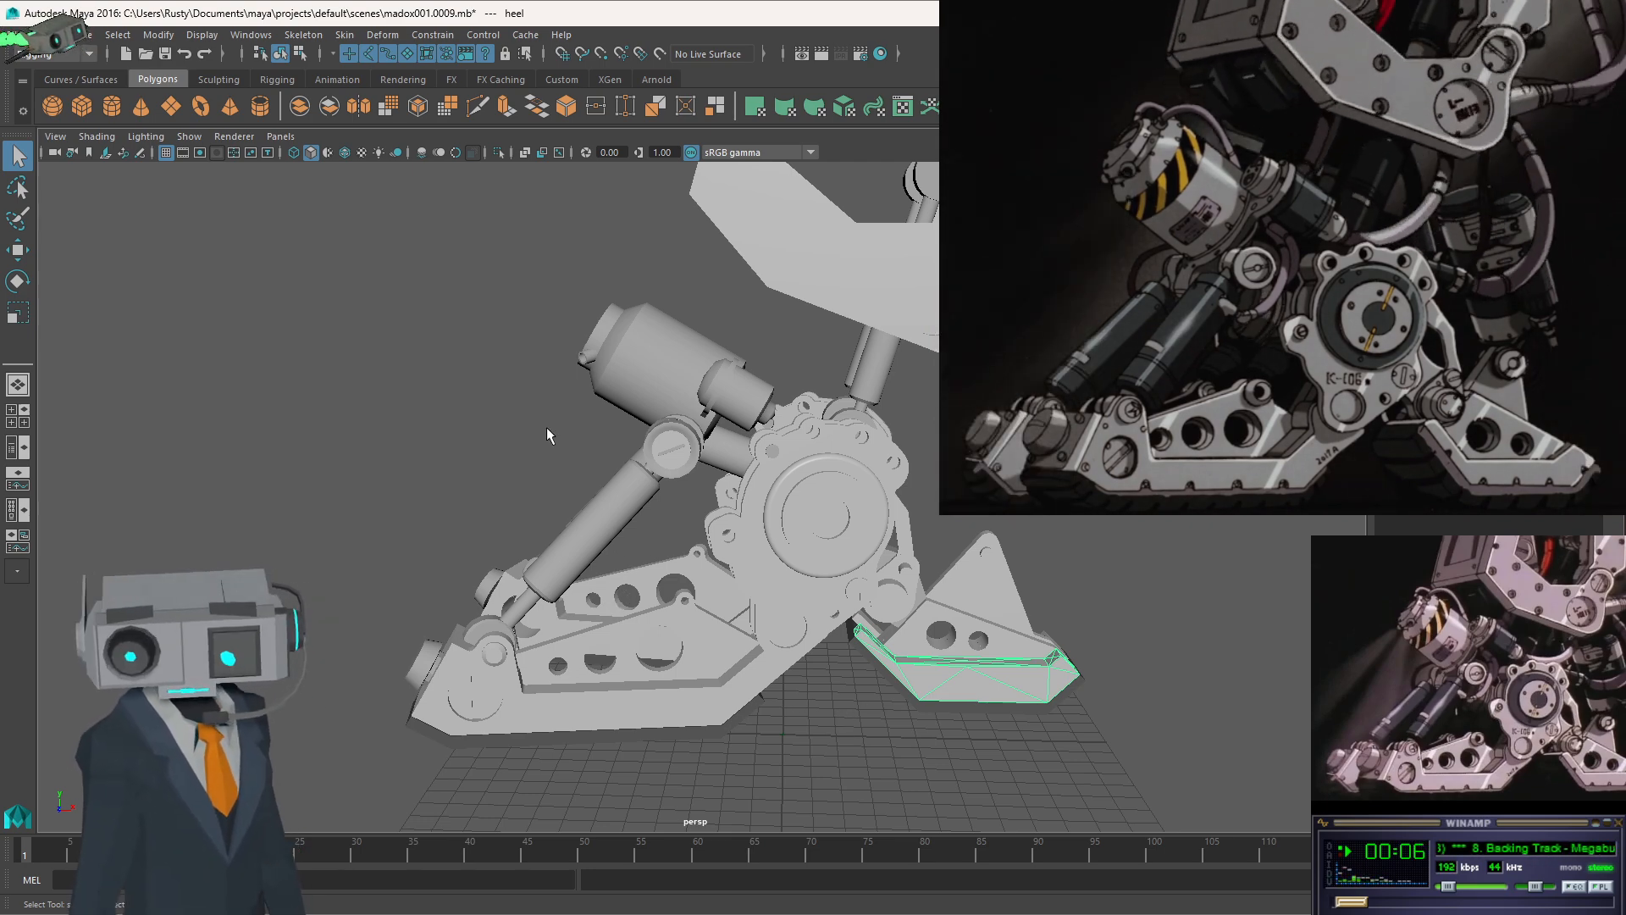
{"action": "left_click_drag", "start_coordinate": [546, 423], "coordinate": [595, 383], "text": "alt"}
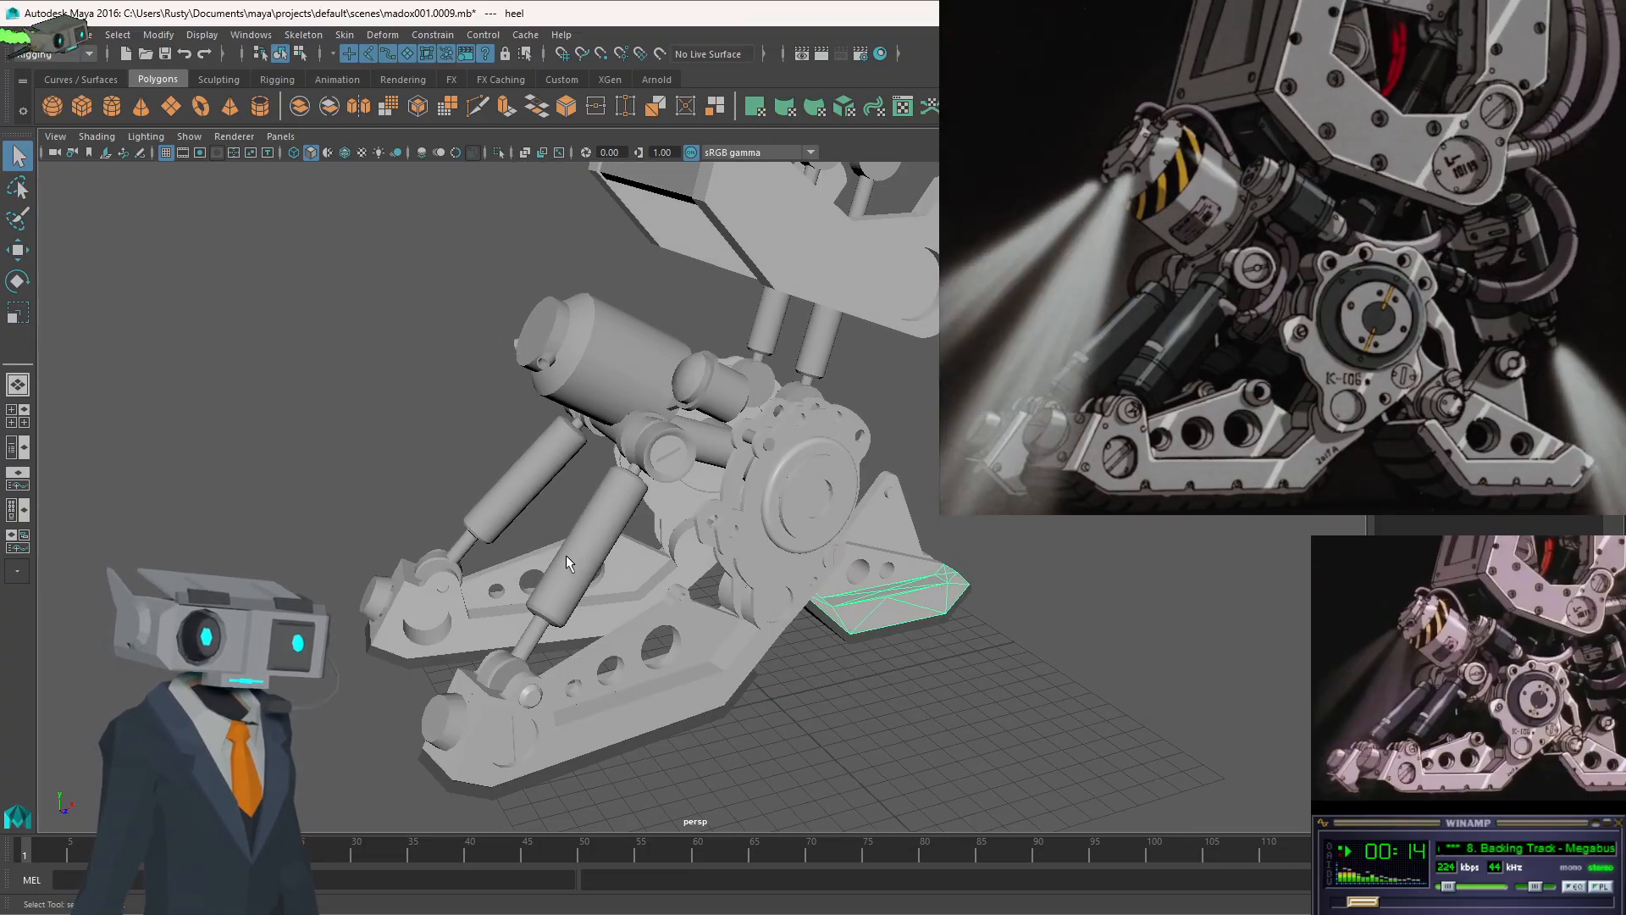
- Inspect the two upper ankle pistons up close by selecting the cyltop3 and cyltop4 cylinders
{"action": "scroll", "coordinate": [566, 556], "scroll_direction": "up", "scroll_amount": 4}
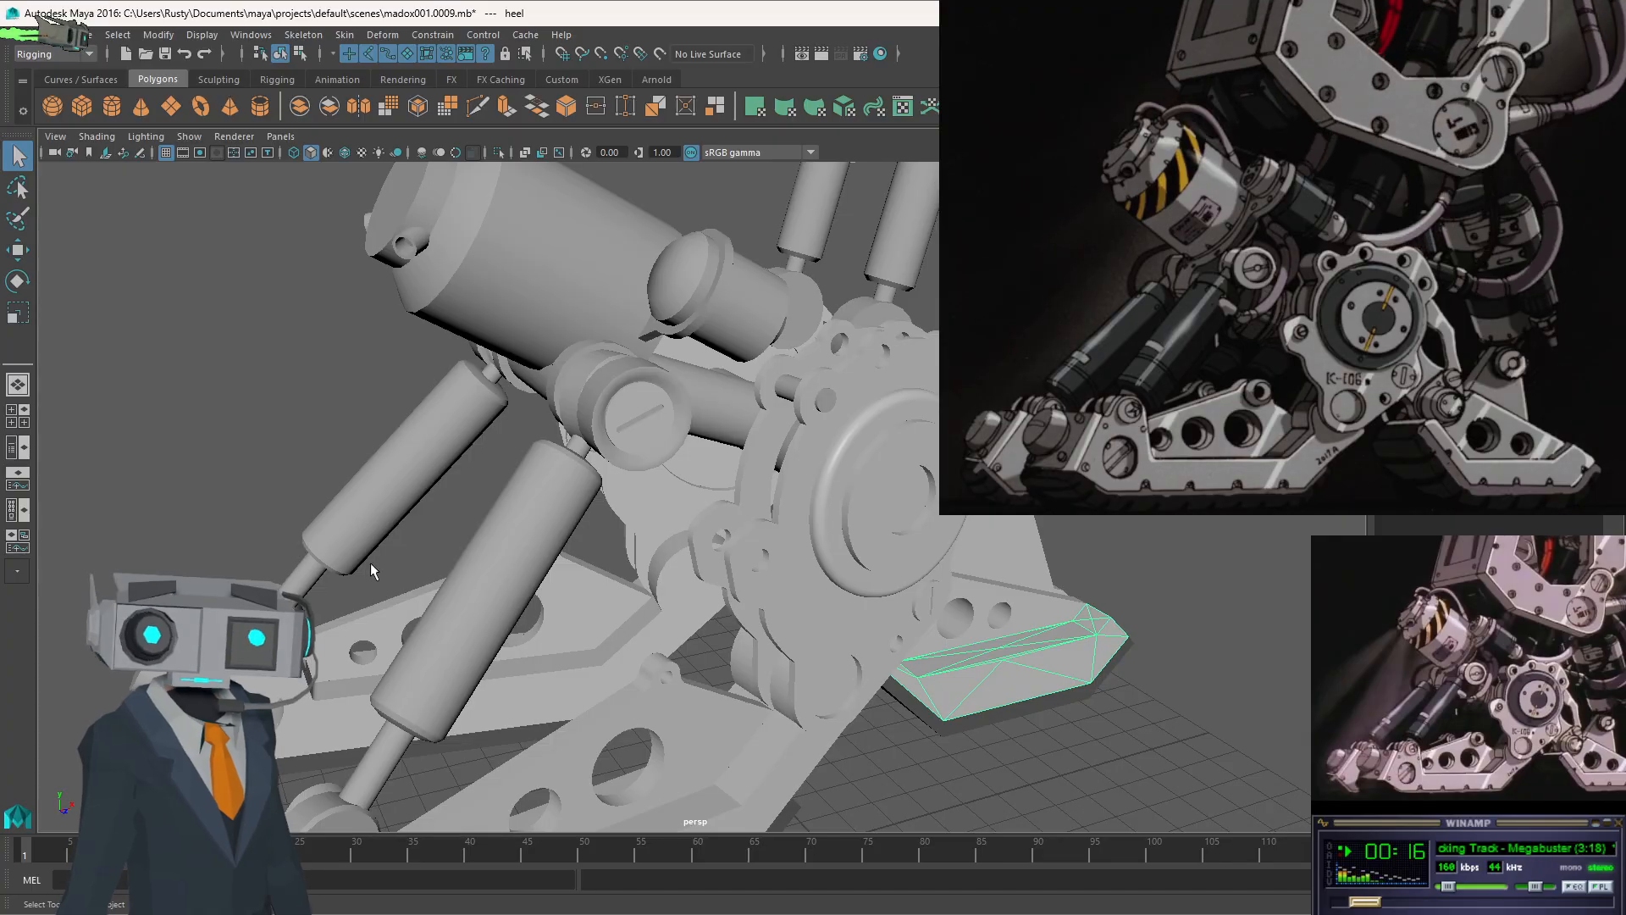
{"action": "left_click_drag", "start_coordinate": [577, 586], "coordinate": [795, 420], "text": "alt"}
{"action": "left_click", "coordinate": [514, 575]}
{"action": "left_click", "coordinate": [802, 405]}
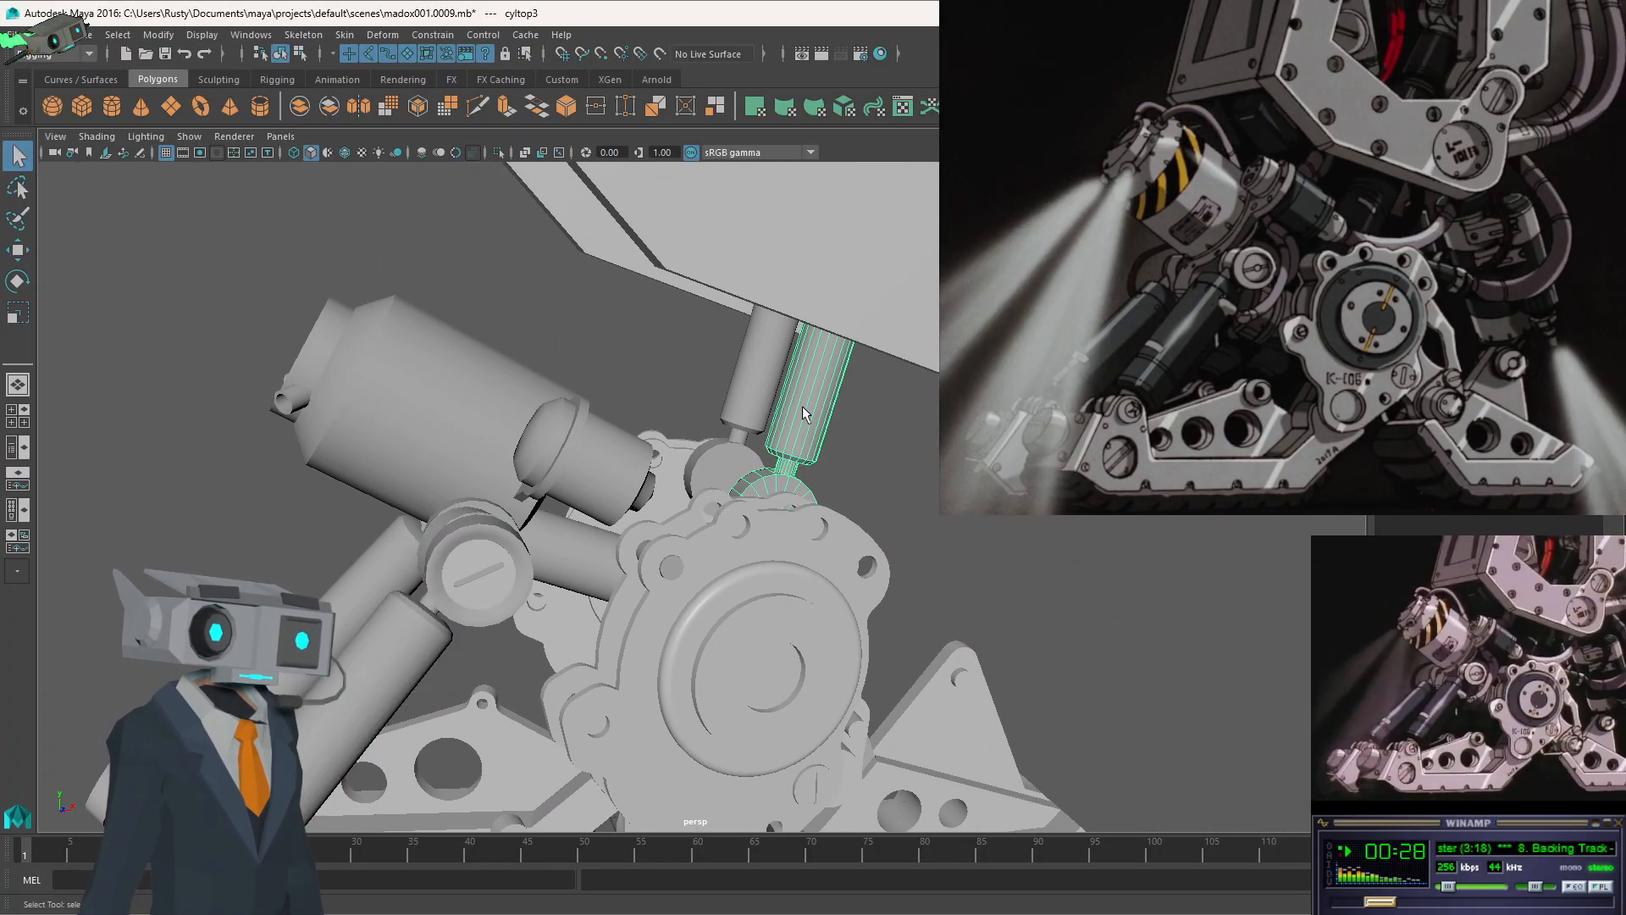
{"action": "left_click", "coordinate": [753, 386]}
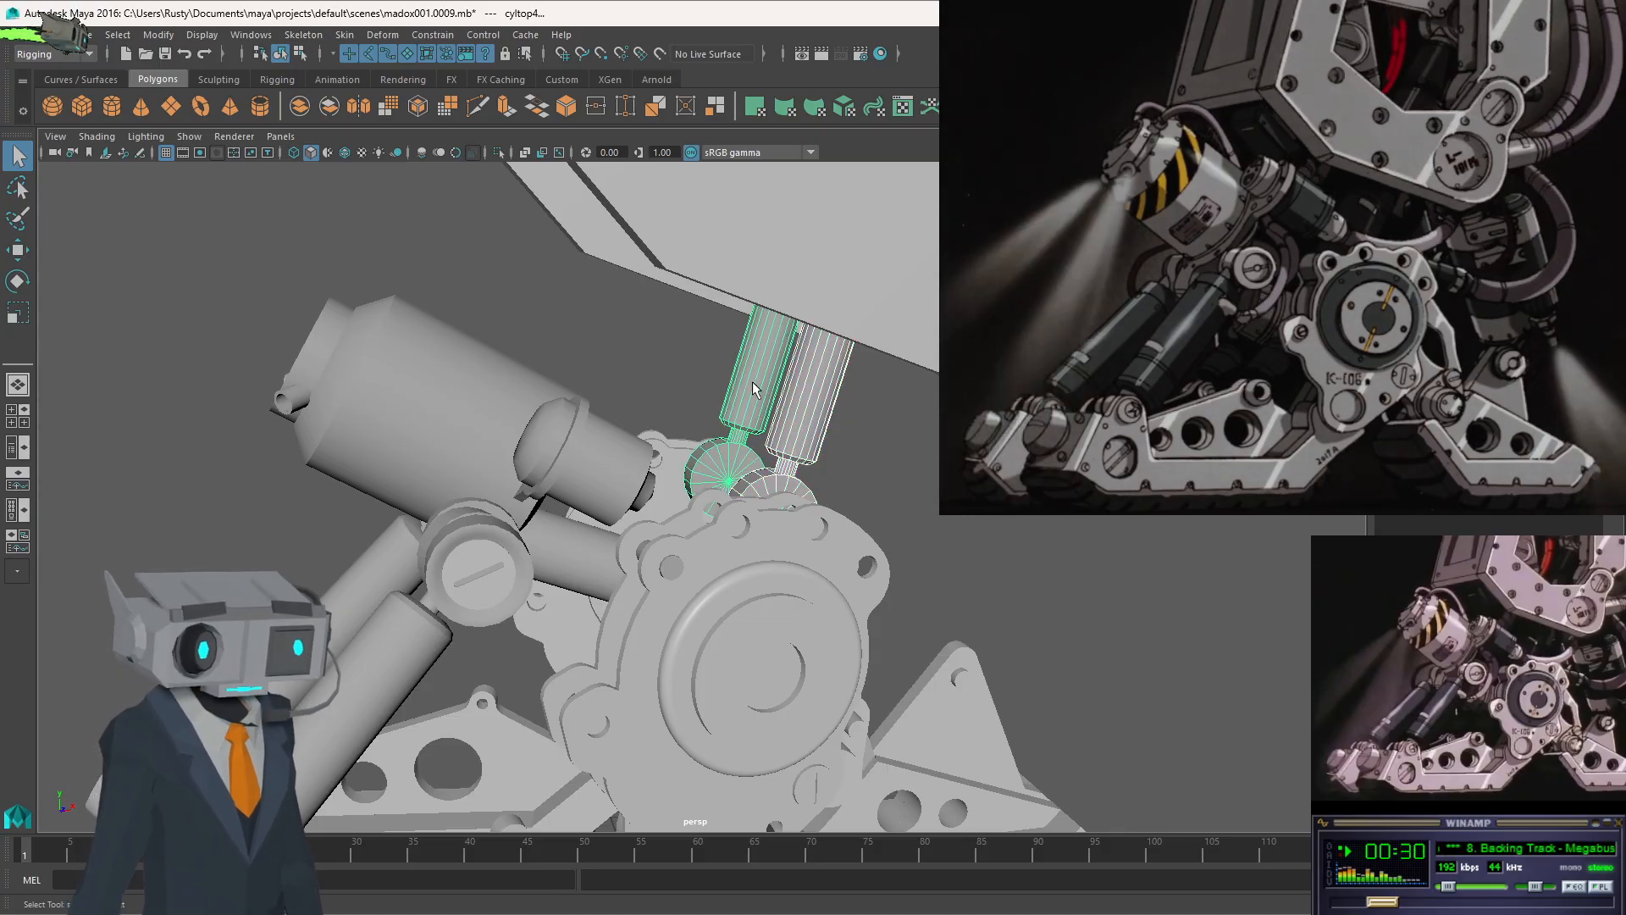
{"action": "left_click", "coordinate": [926, 454]}
{"action": "left_click", "coordinate": [818, 400]}
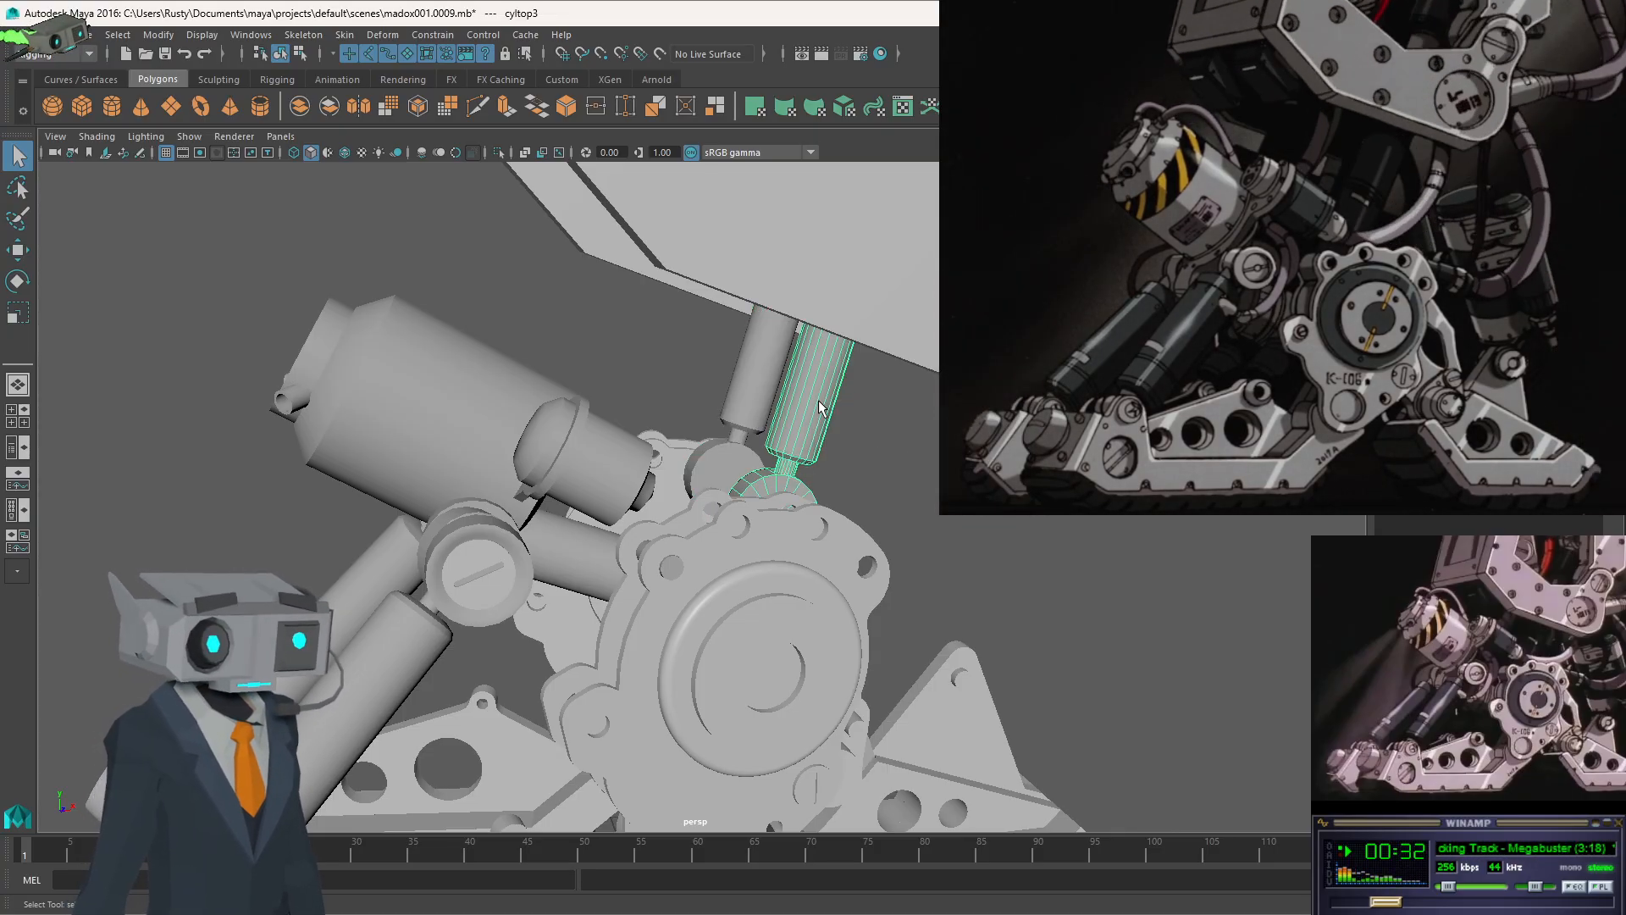
- Restore the four-view layout, undo the piston selection and reframe the foot in the perspective view
{"action": "key", "text": "space"}
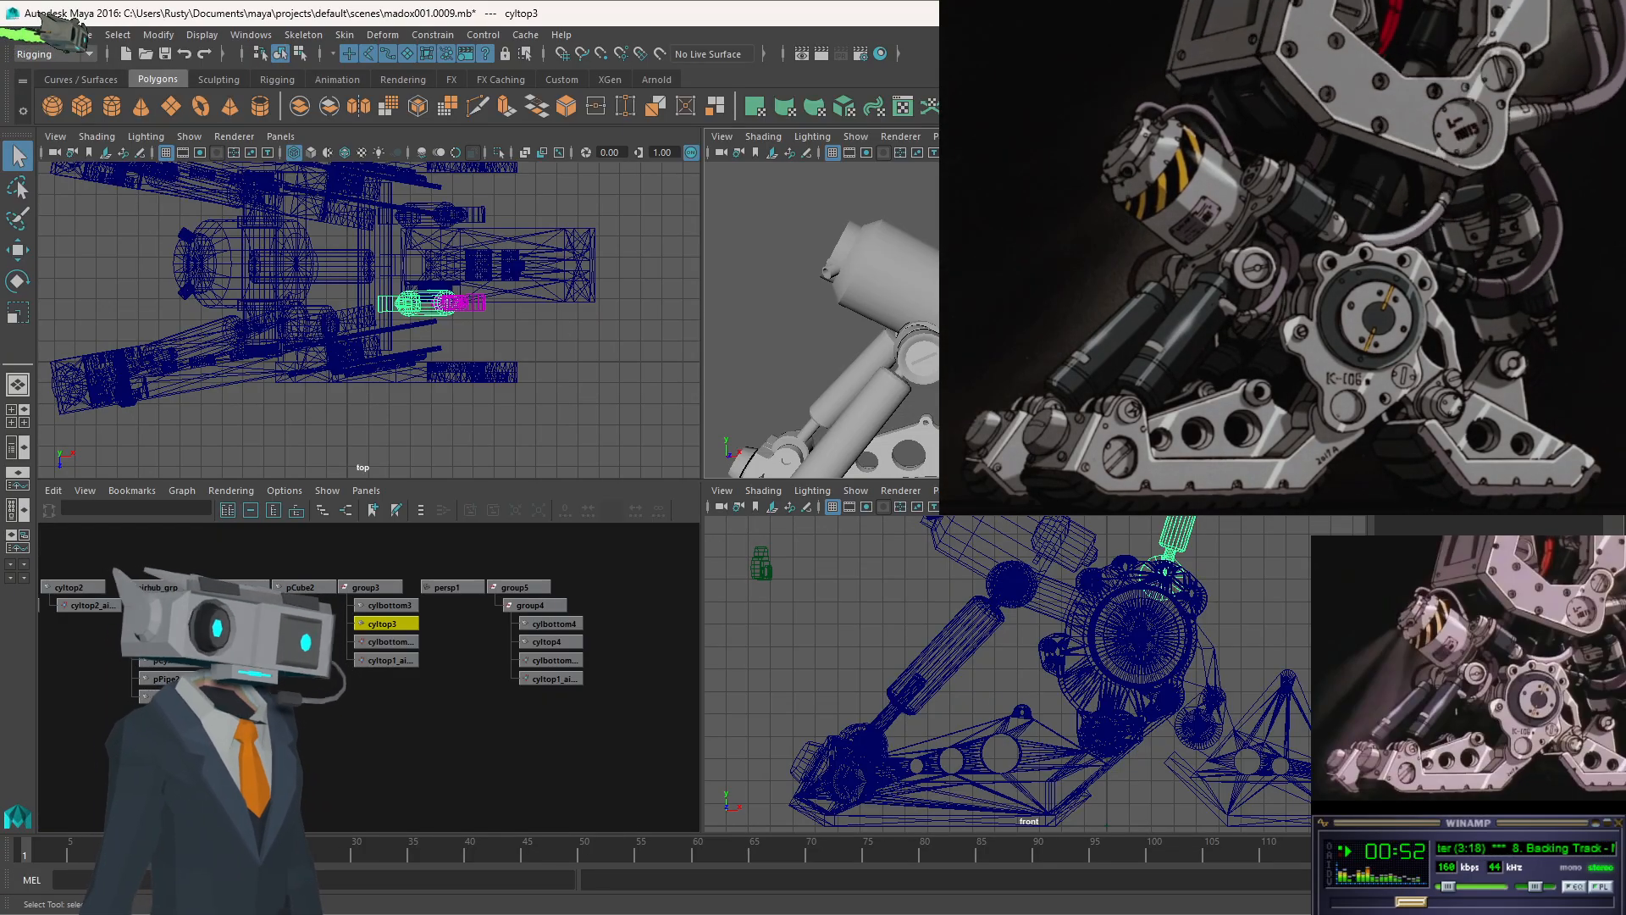
{"action": "key", "text": "ctrl+z"}
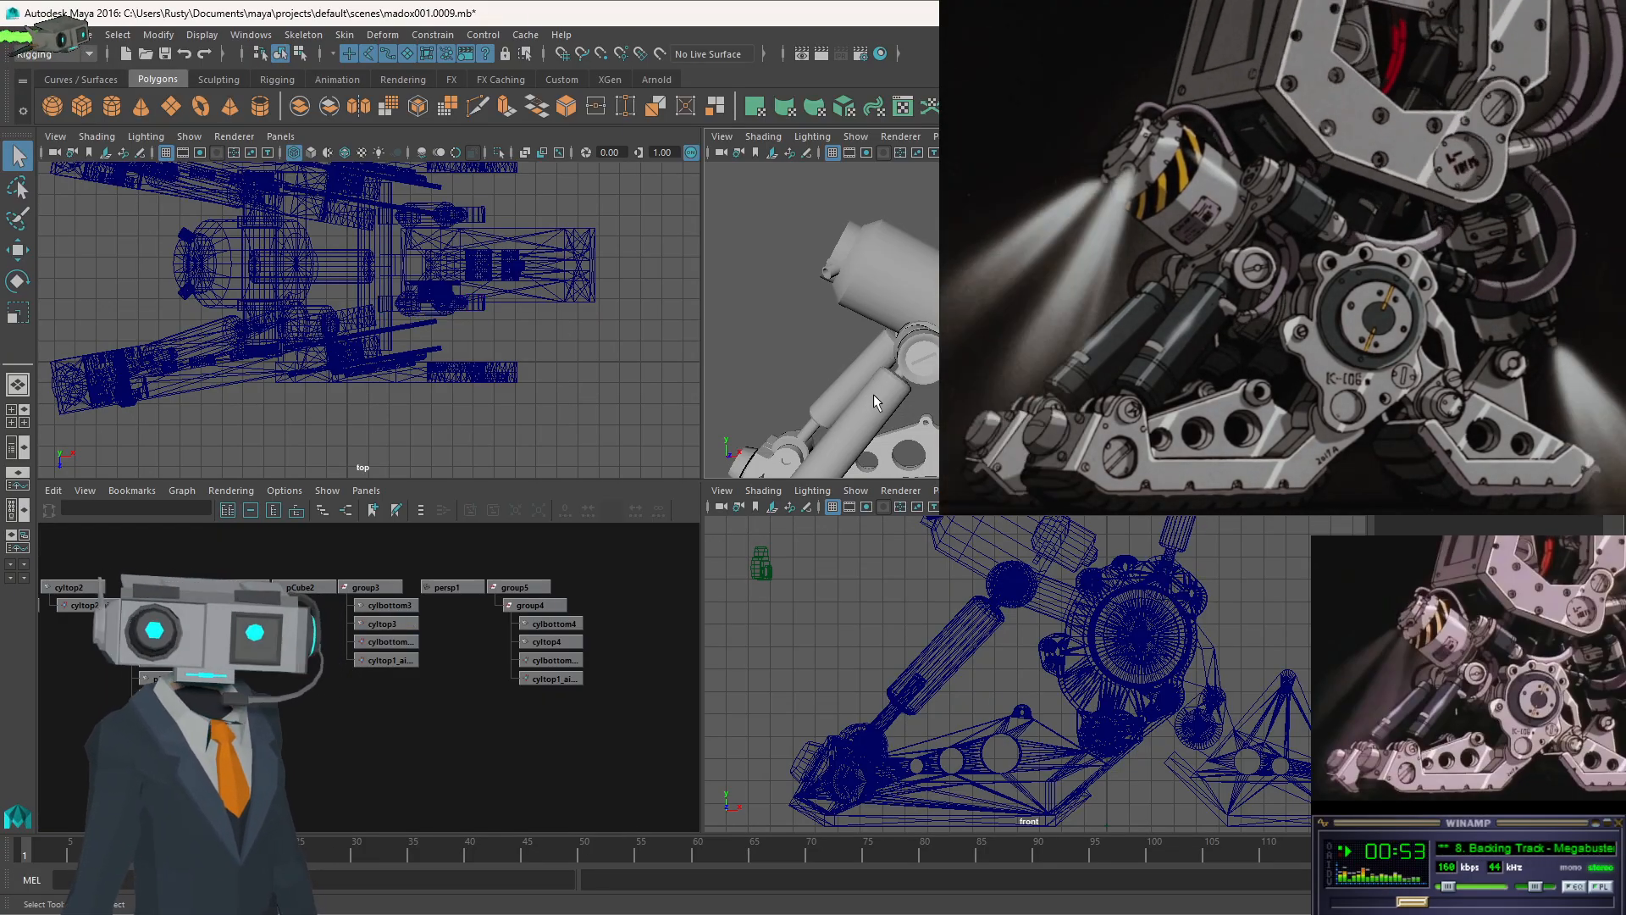
{"action": "middle_click_drag", "start_coordinate": [864, 383], "coordinate": [813, 245], "text": "alt"}
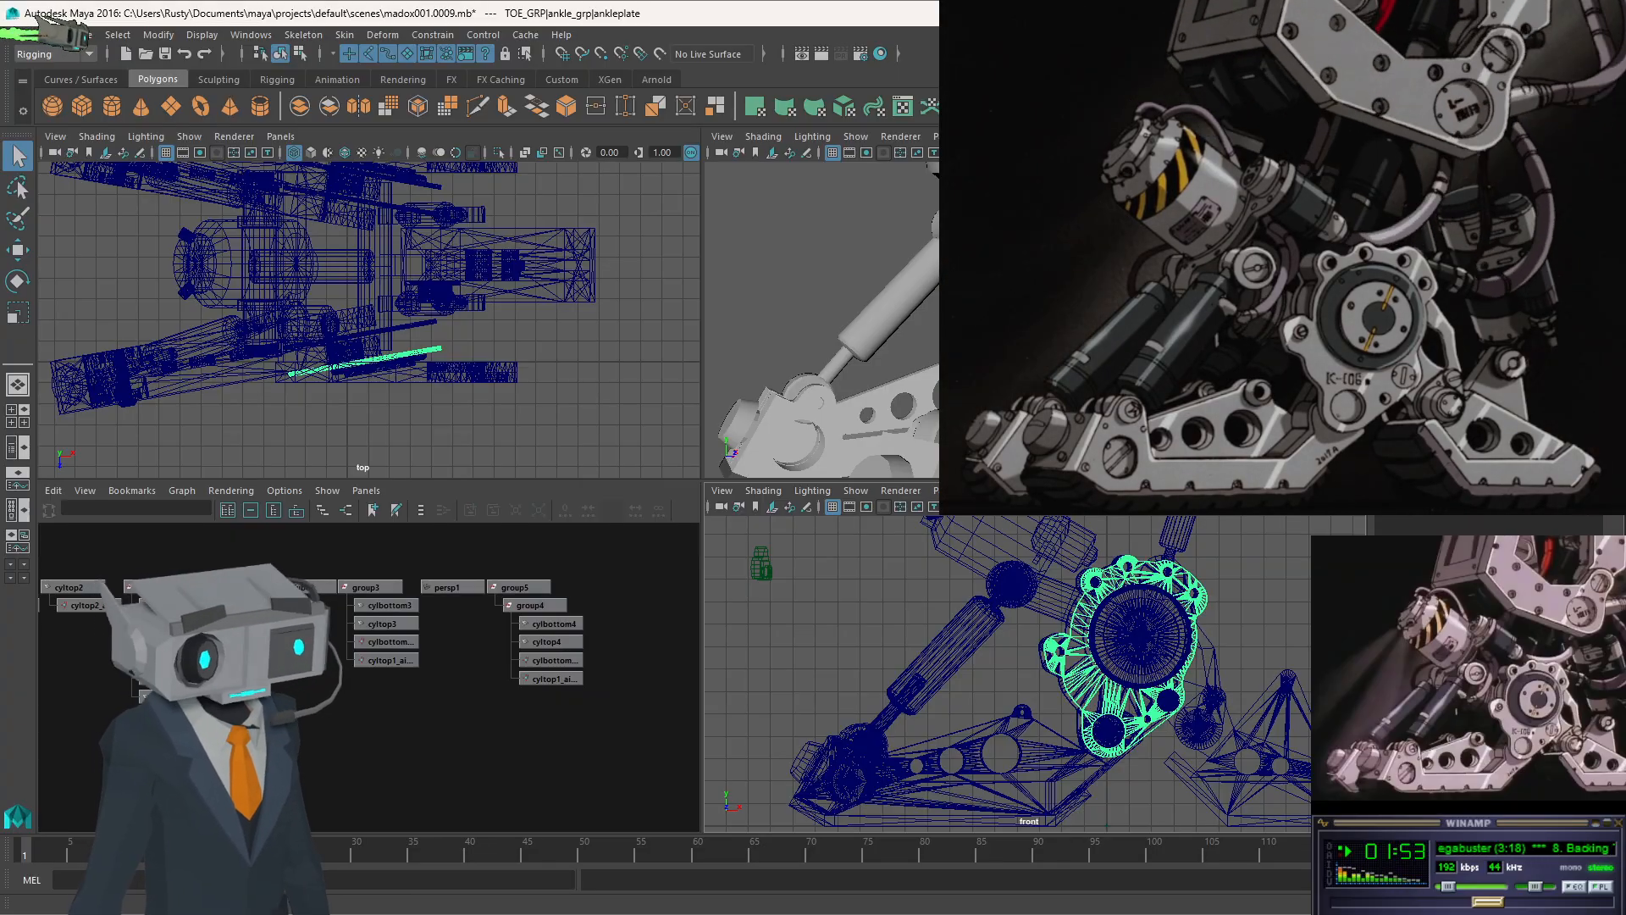
{"action": "left_click_drag", "start_coordinate": [1109, 365], "coordinate": [1029, 322], "text": "alt"}
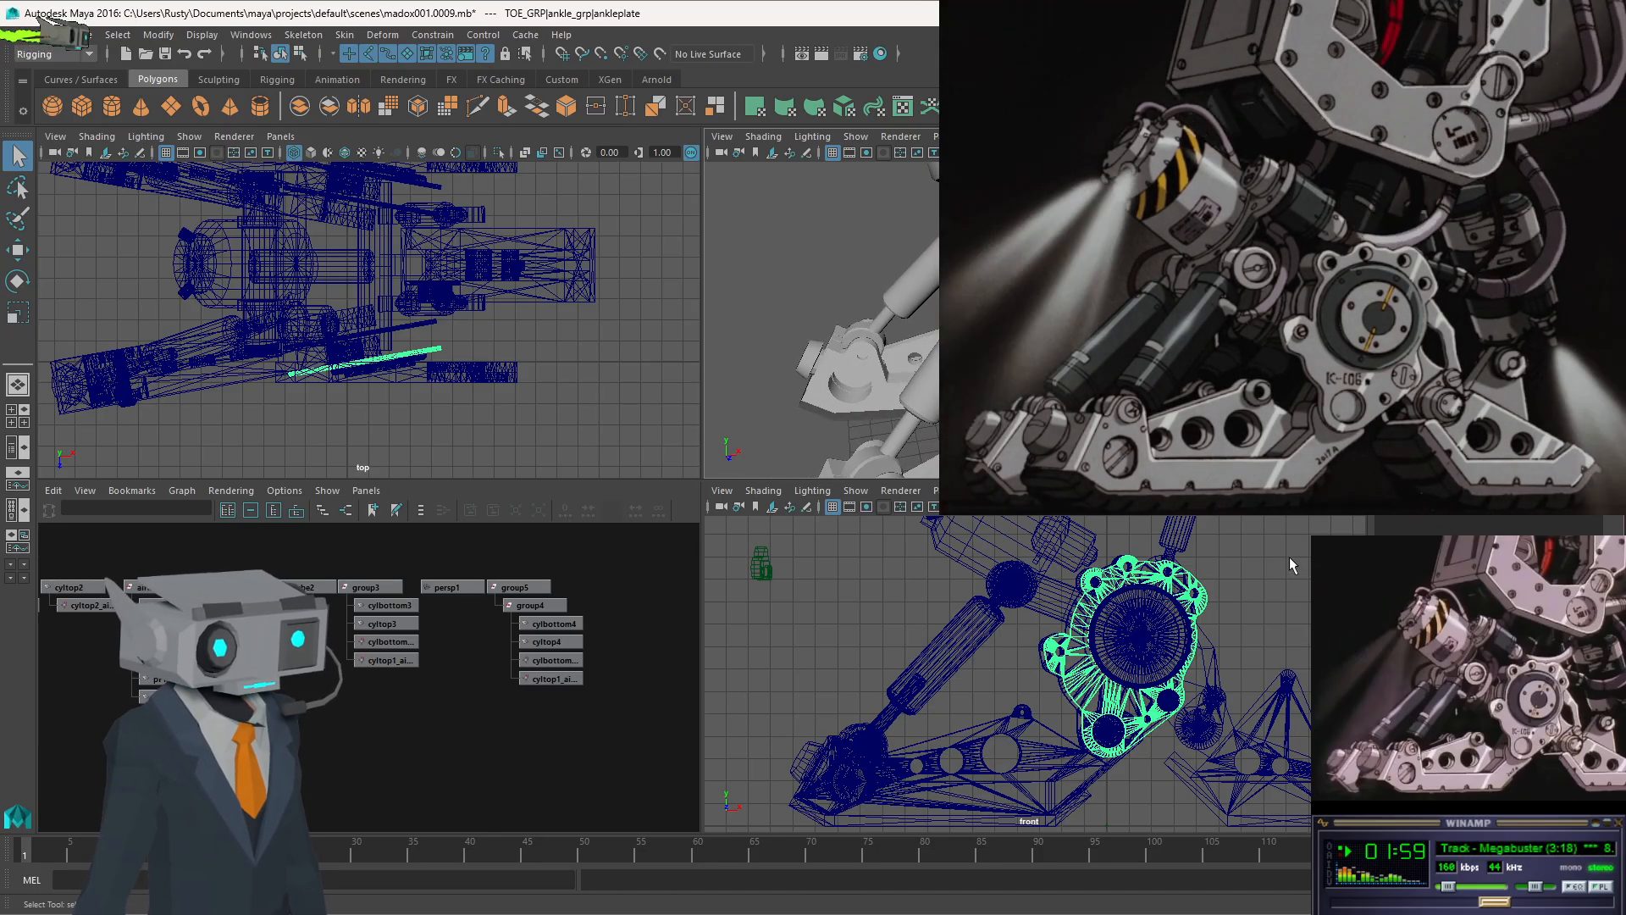
- Box-select the foot, ankle and piston parts together in the front view
{"action": "left_click_drag", "start_coordinate": [1289, 565], "coordinate": [795, 825]}
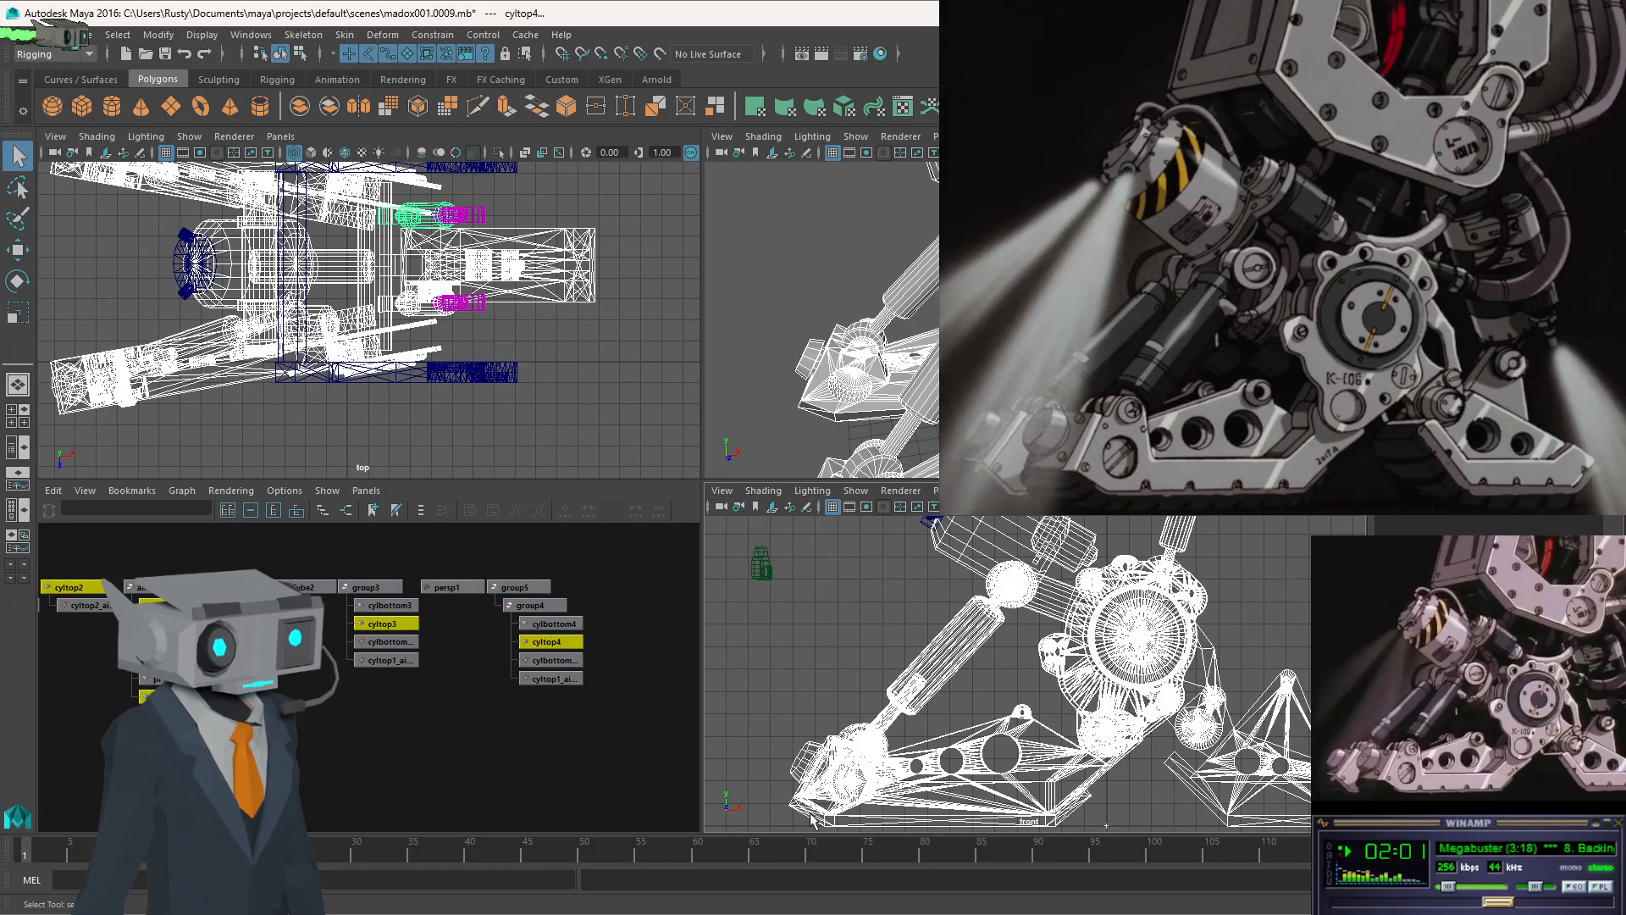
{"action": "left_click", "coordinate": [1174, 688]}
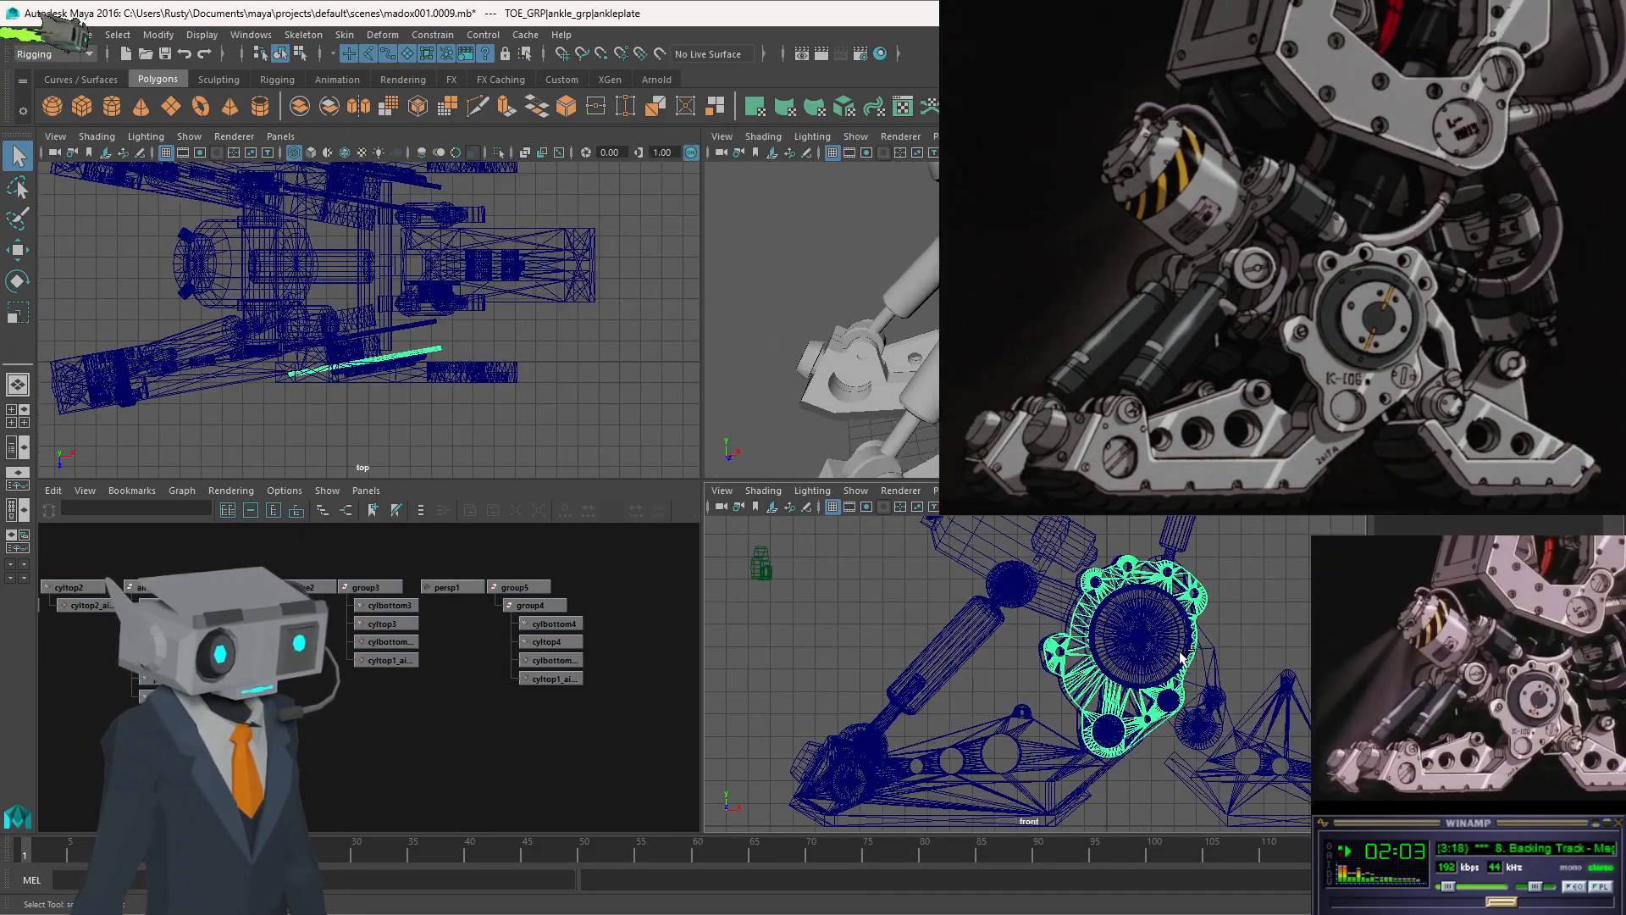
{"action": "left_click_drag", "start_coordinate": [1296, 551], "coordinate": [774, 827]}
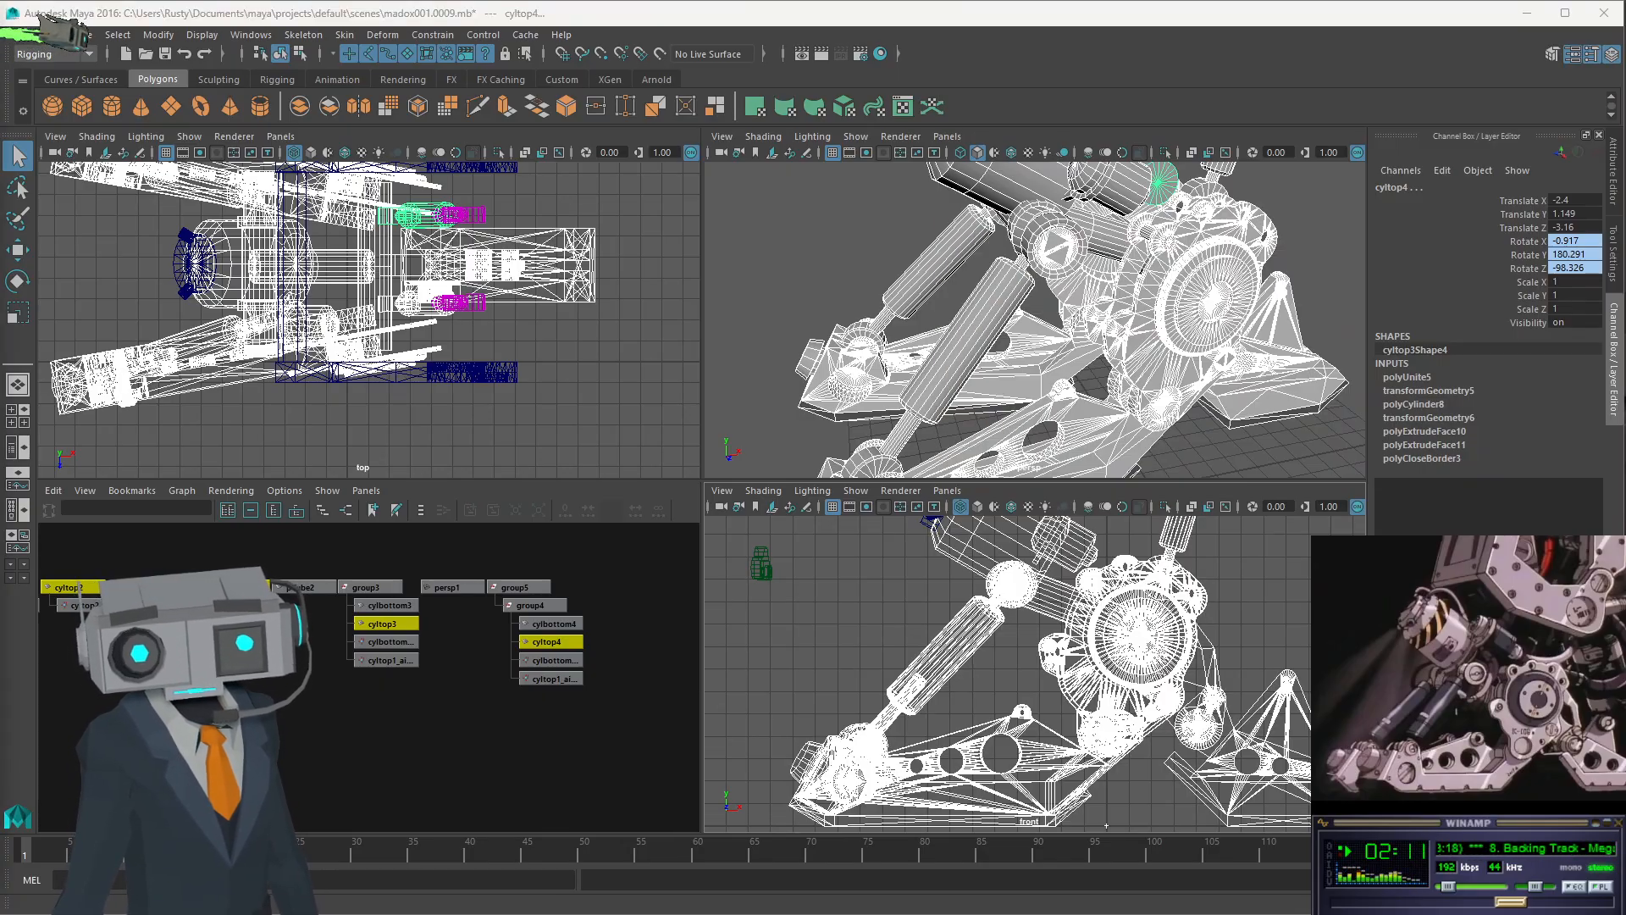
- Examine the selected meshes' wireframe around the ankle disc and plates up close in the perspective view
{"action": "left_click_drag", "start_coordinate": [1169, 370], "coordinate": [1164, 354], "text": "alt"}
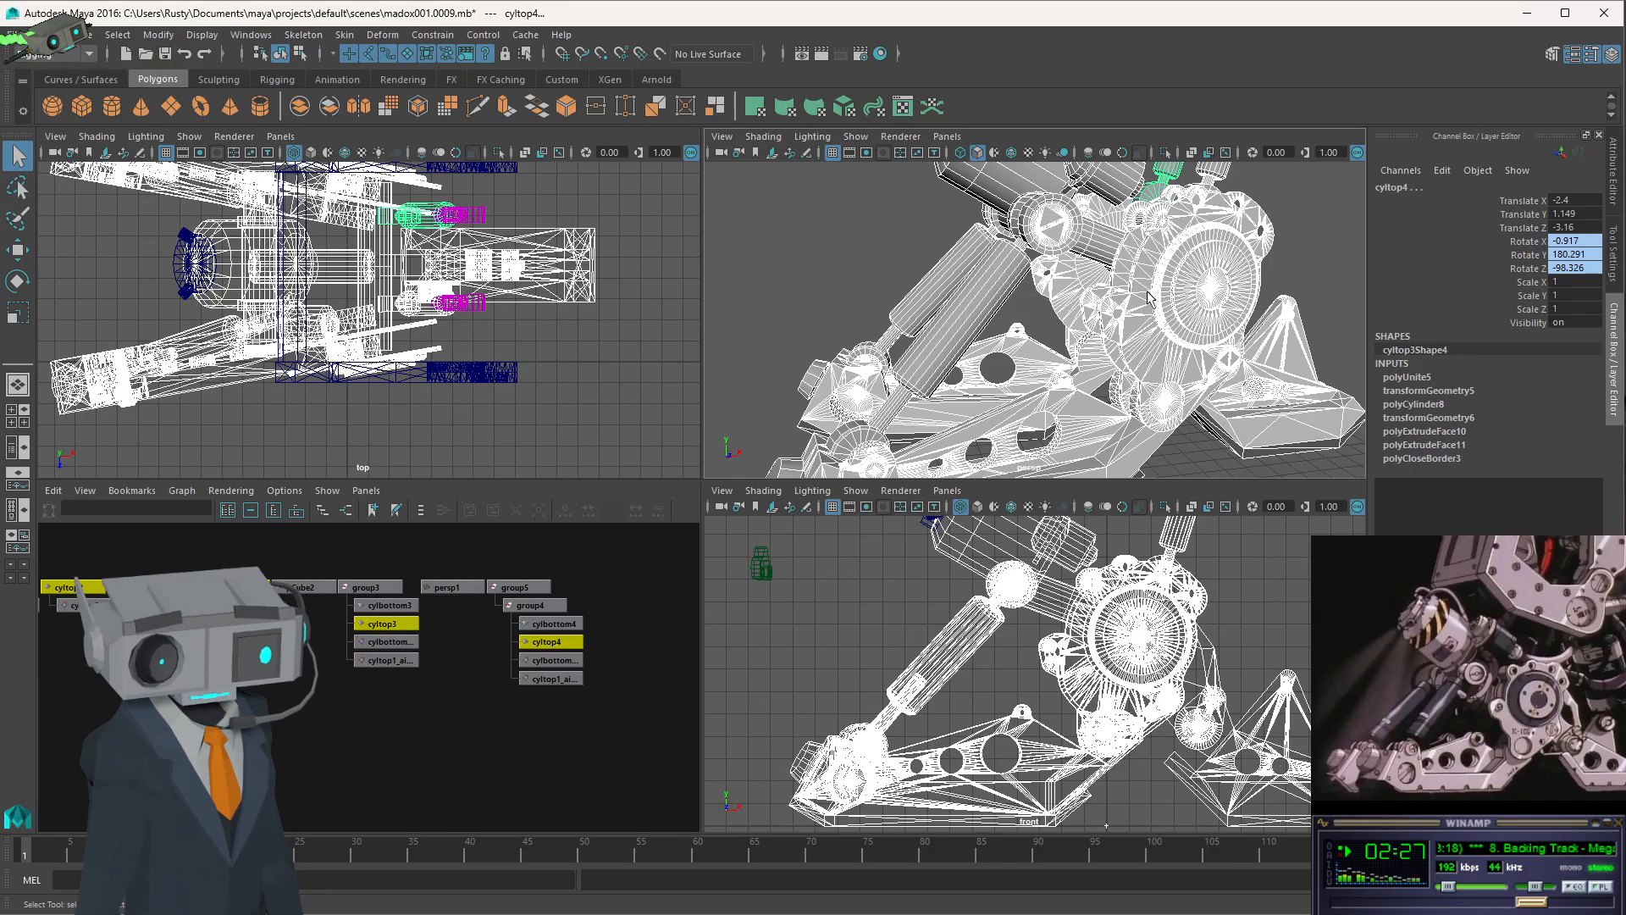
{"action": "left_click_drag", "start_coordinate": [1165, 363], "coordinate": [1065, 358], "text": "alt"}
{"action": "scroll", "coordinate": [1005, 366], "scroll_direction": "up", "scroll_amount": 5}
{"action": "scroll", "coordinate": [1006, 366], "scroll_direction": "down", "scroll_amount": 5}
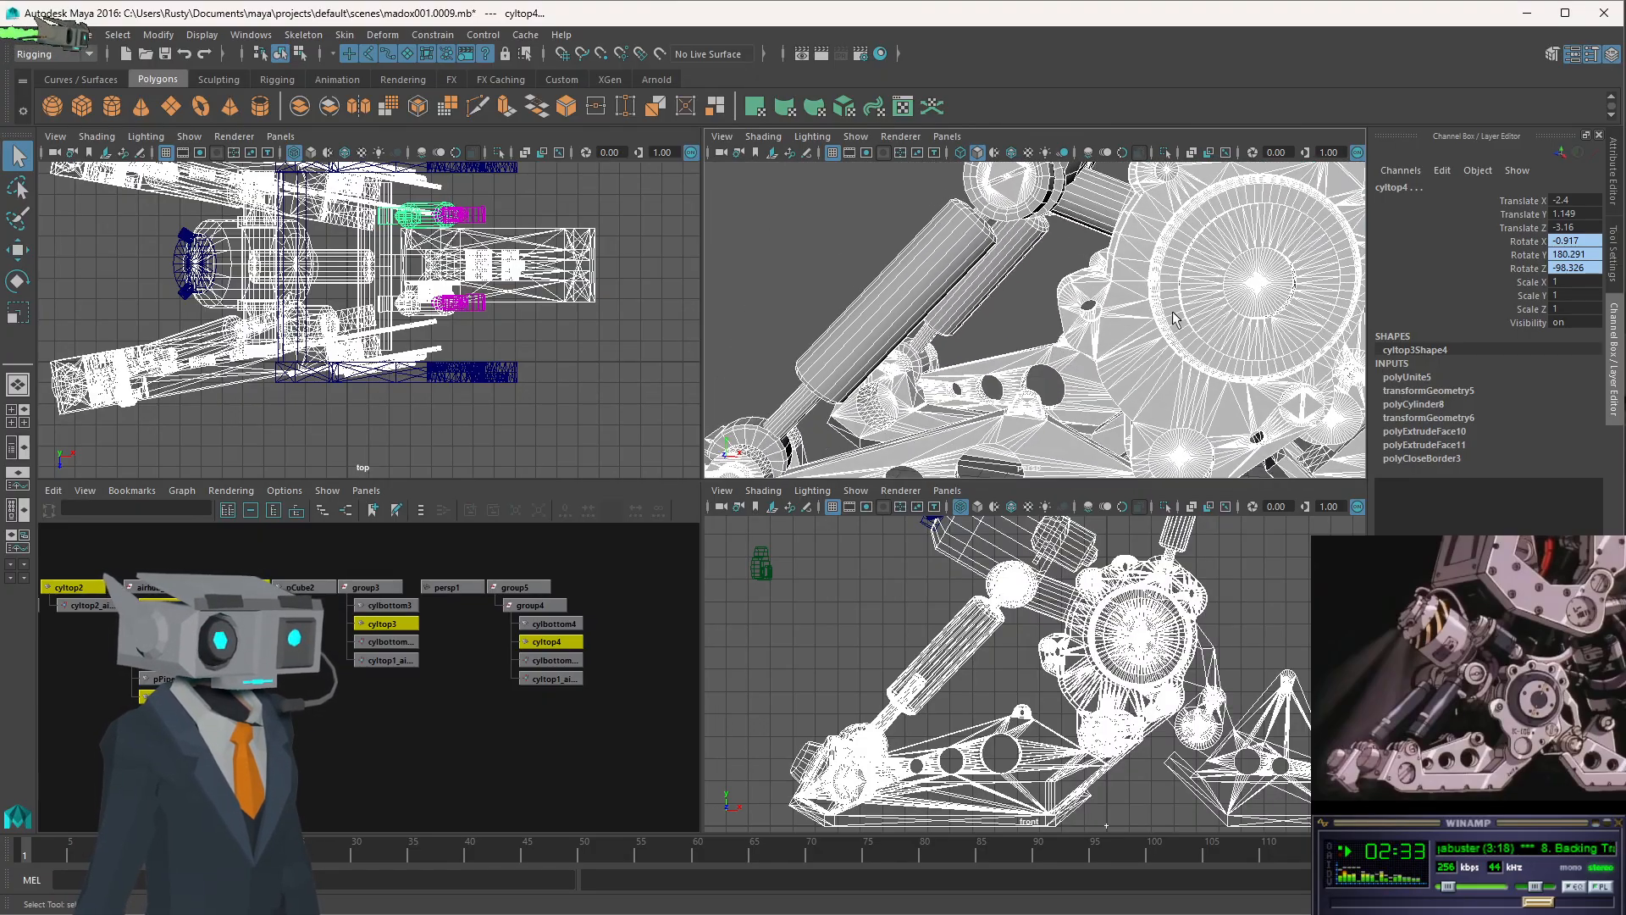
{"action": "left_click_drag", "start_coordinate": [1173, 317], "coordinate": [1008, 279], "text": "alt"}
{"action": "scroll", "coordinate": [969, 272], "scroll_direction": "up", "scroll_amount": 5}
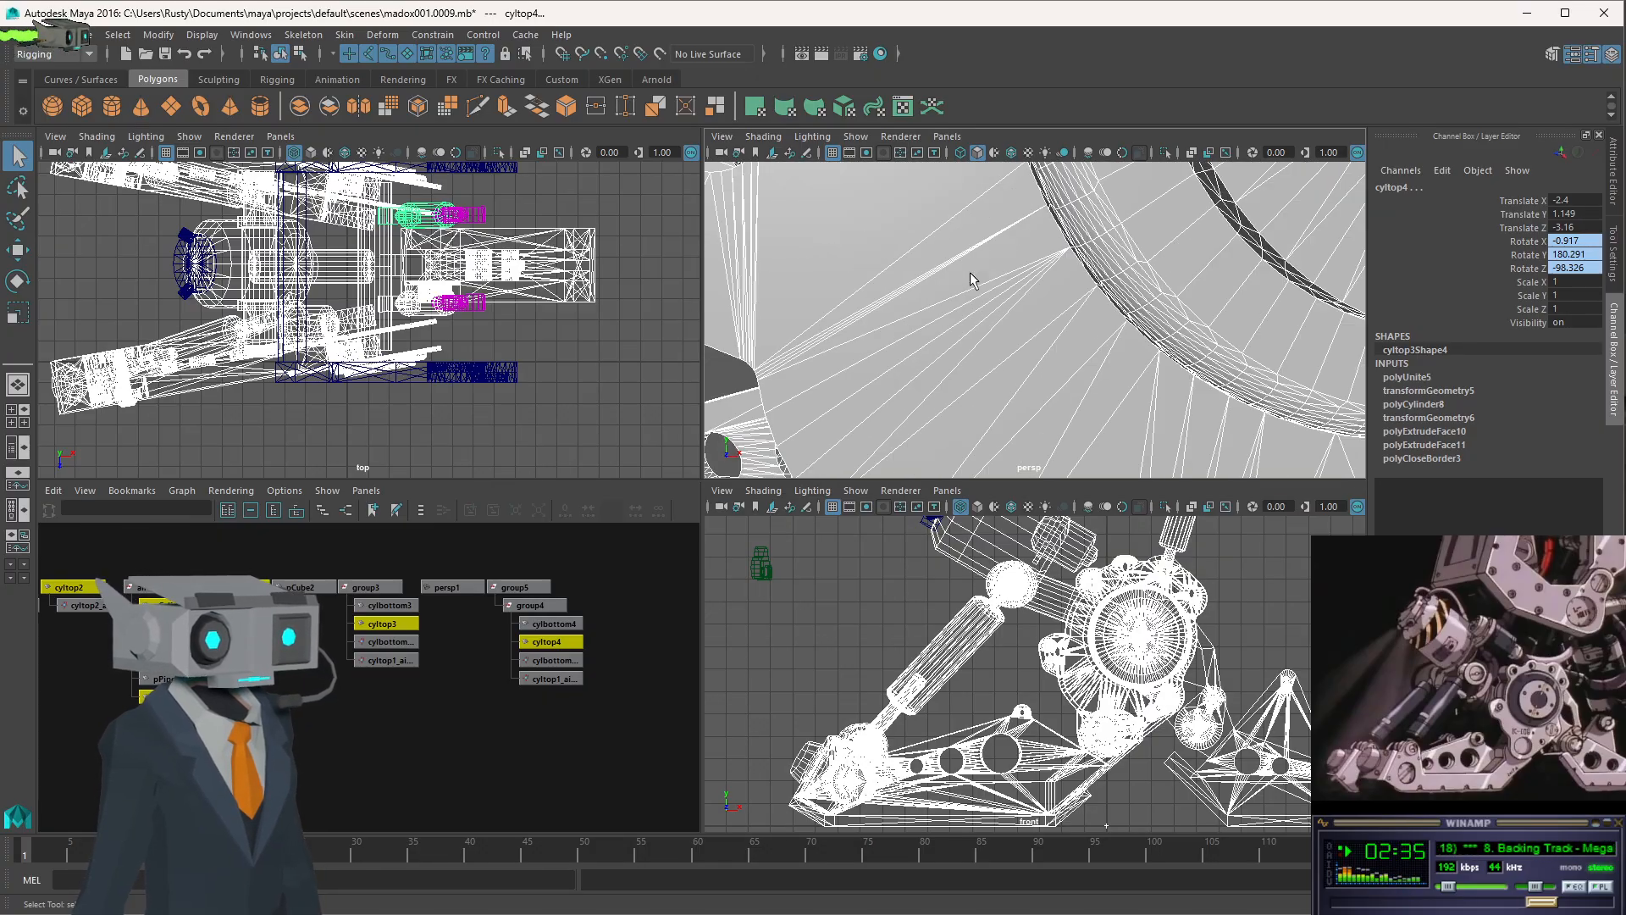
{"action": "scroll", "coordinate": [971, 280], "scroll_direction": "down", "scroll_amount": 3}
{"action": "left_click_drag", "start_coordinate": [944, 208], "coordinate": [1014, 257], "text": "alt"}
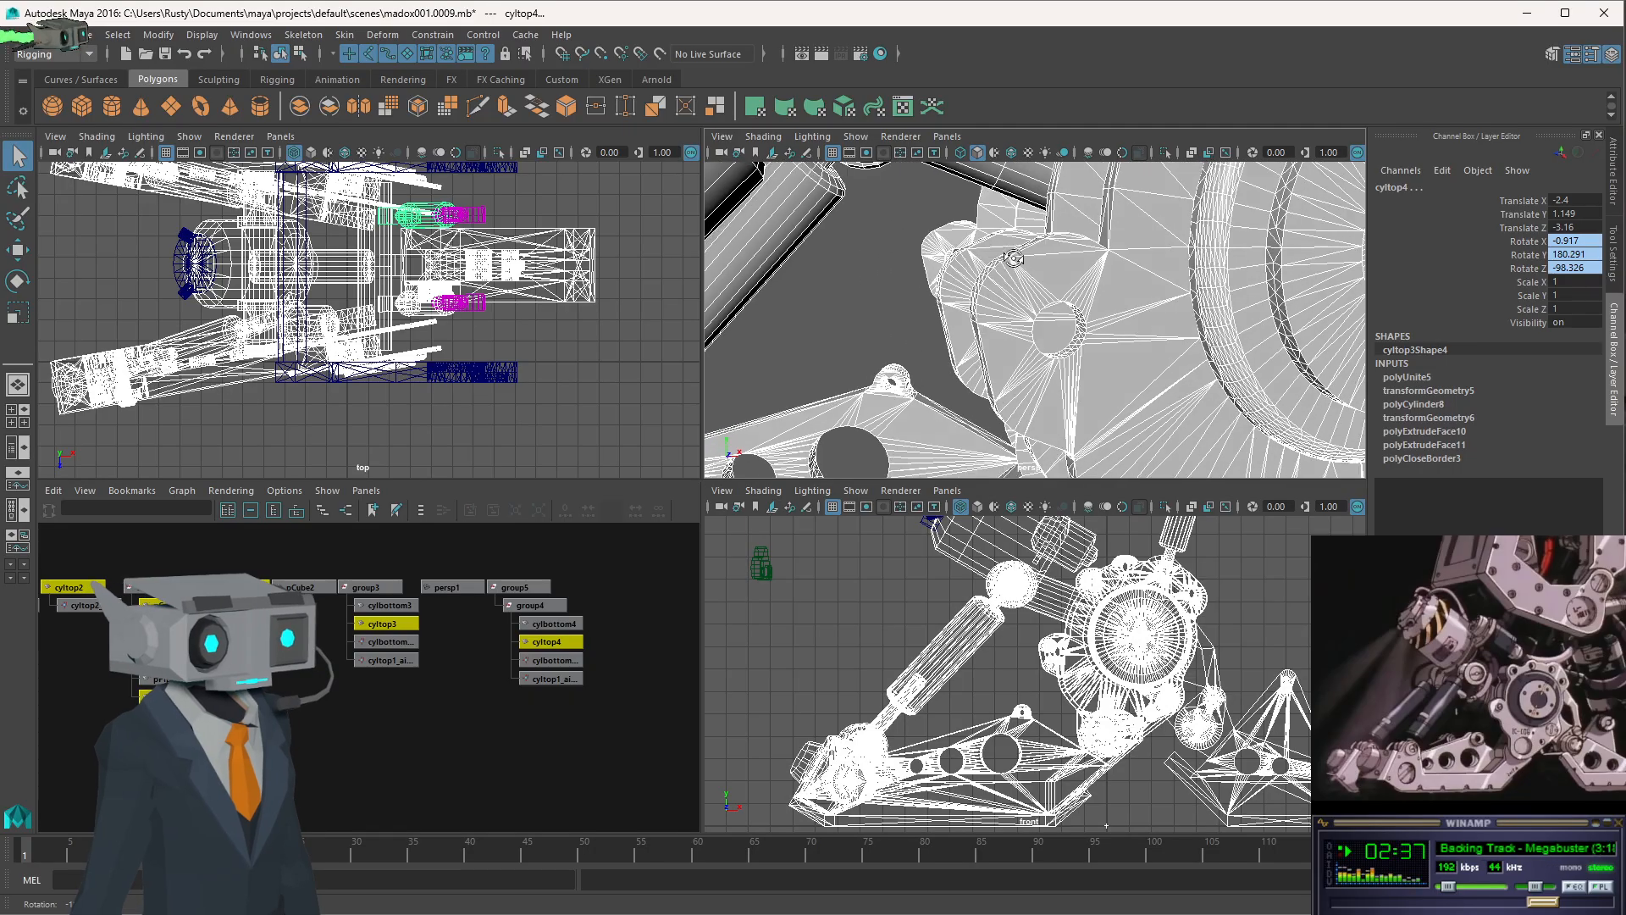
- Inspect the selected wireframe around the ankle plate's holes and the round ankle cap from several distances and angles
{"action": "scroll", "coordinate": [1105, 329], "scroll_direction": "up", "scroll_amount": 2}
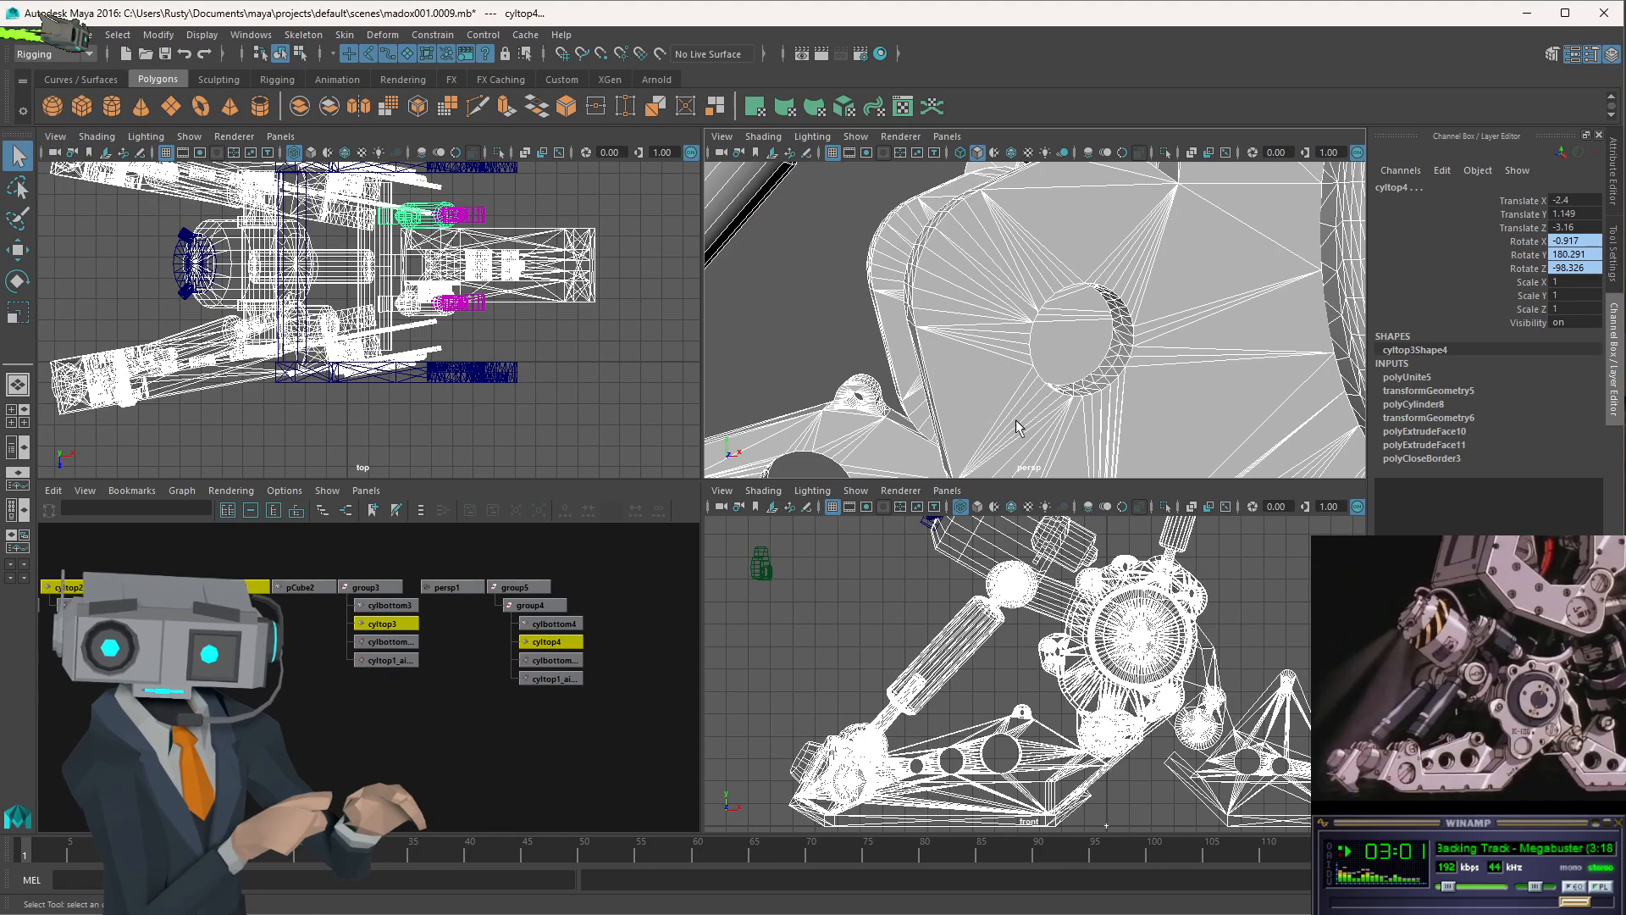
{"action": "key", "text": "a"}
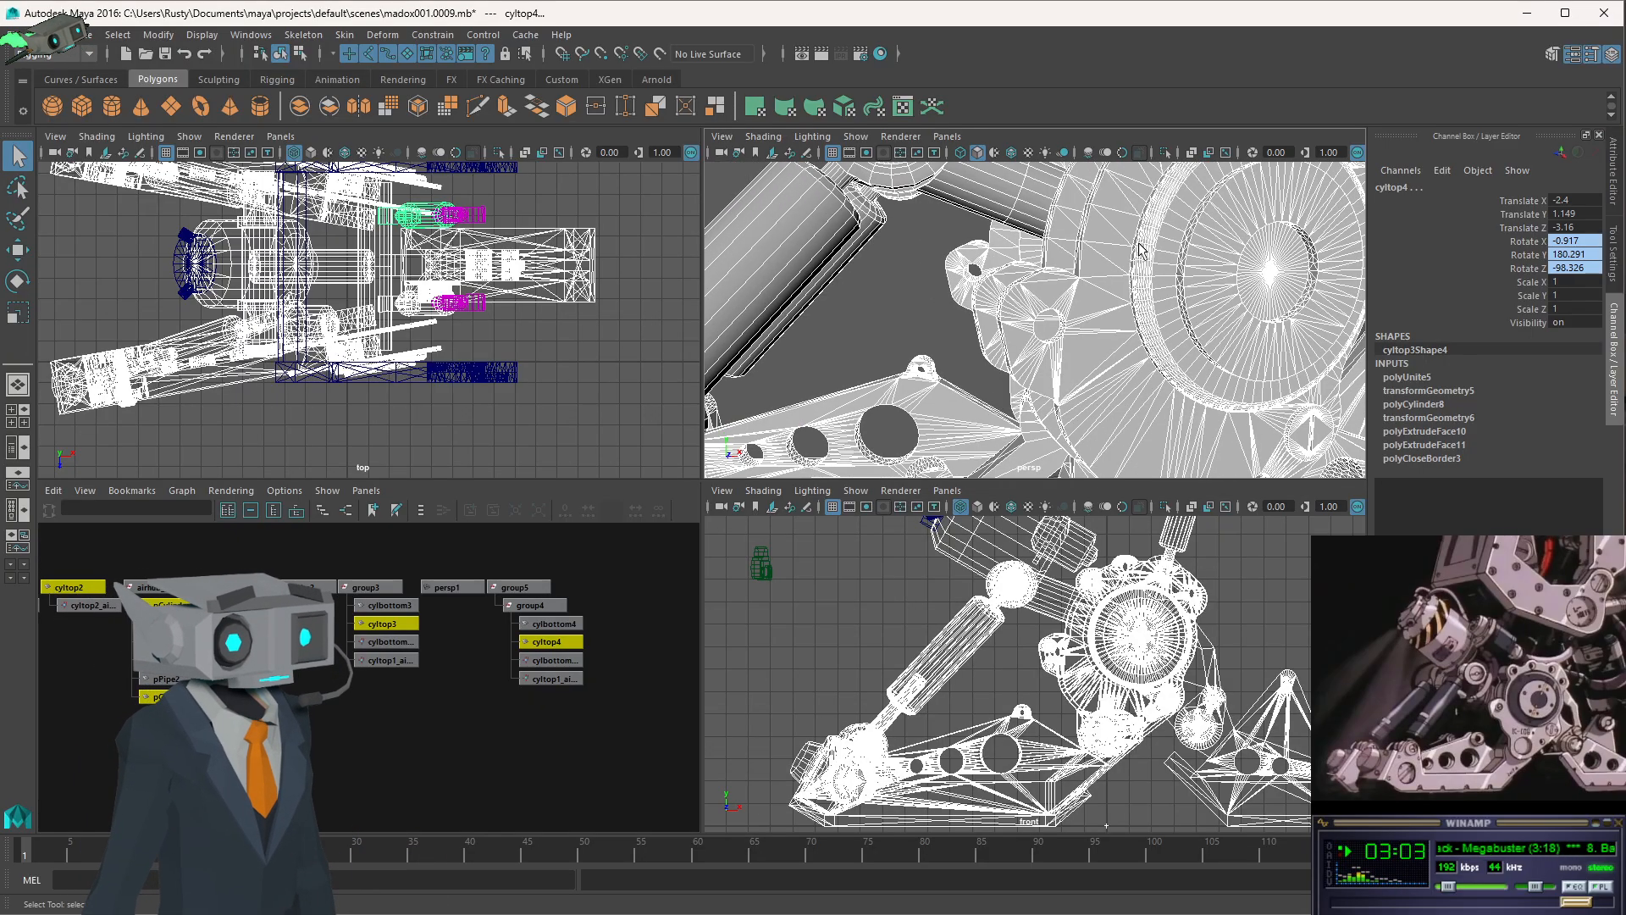
{"action": "key", "text": "a"}
{"action": "scroll", "coordinate": [1088, 305], "scroll_direction": "up", "scroll_amount": 10}
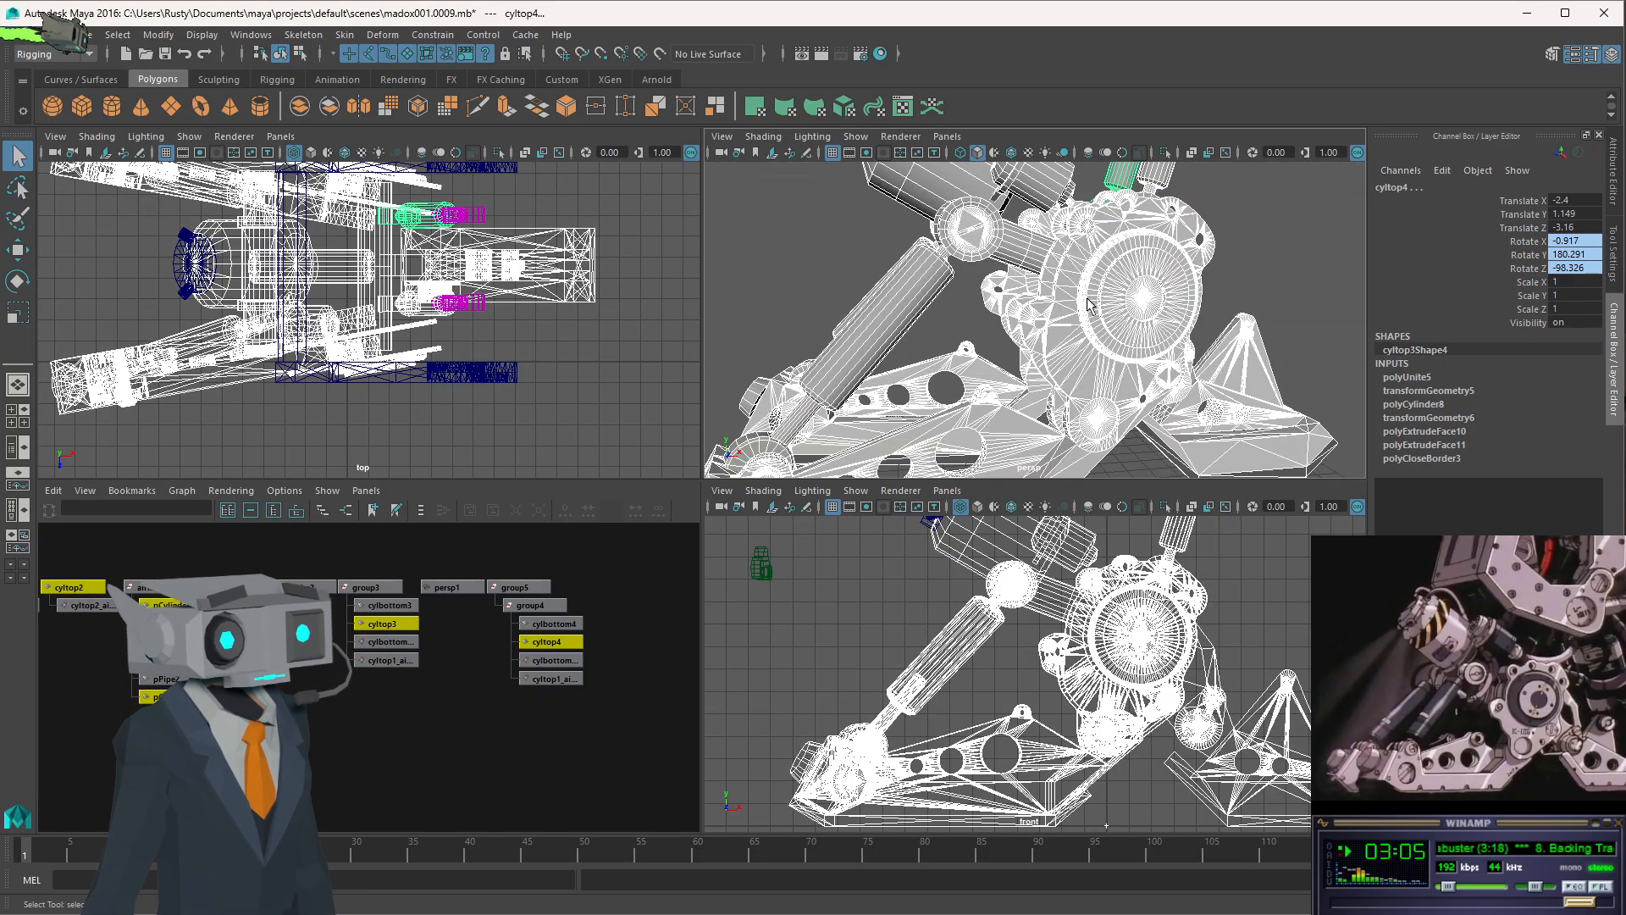
{"action": "left_click_drag", "start_coordinate": [1230, 295], "coordinate": [961, 307], "text": "alt"}
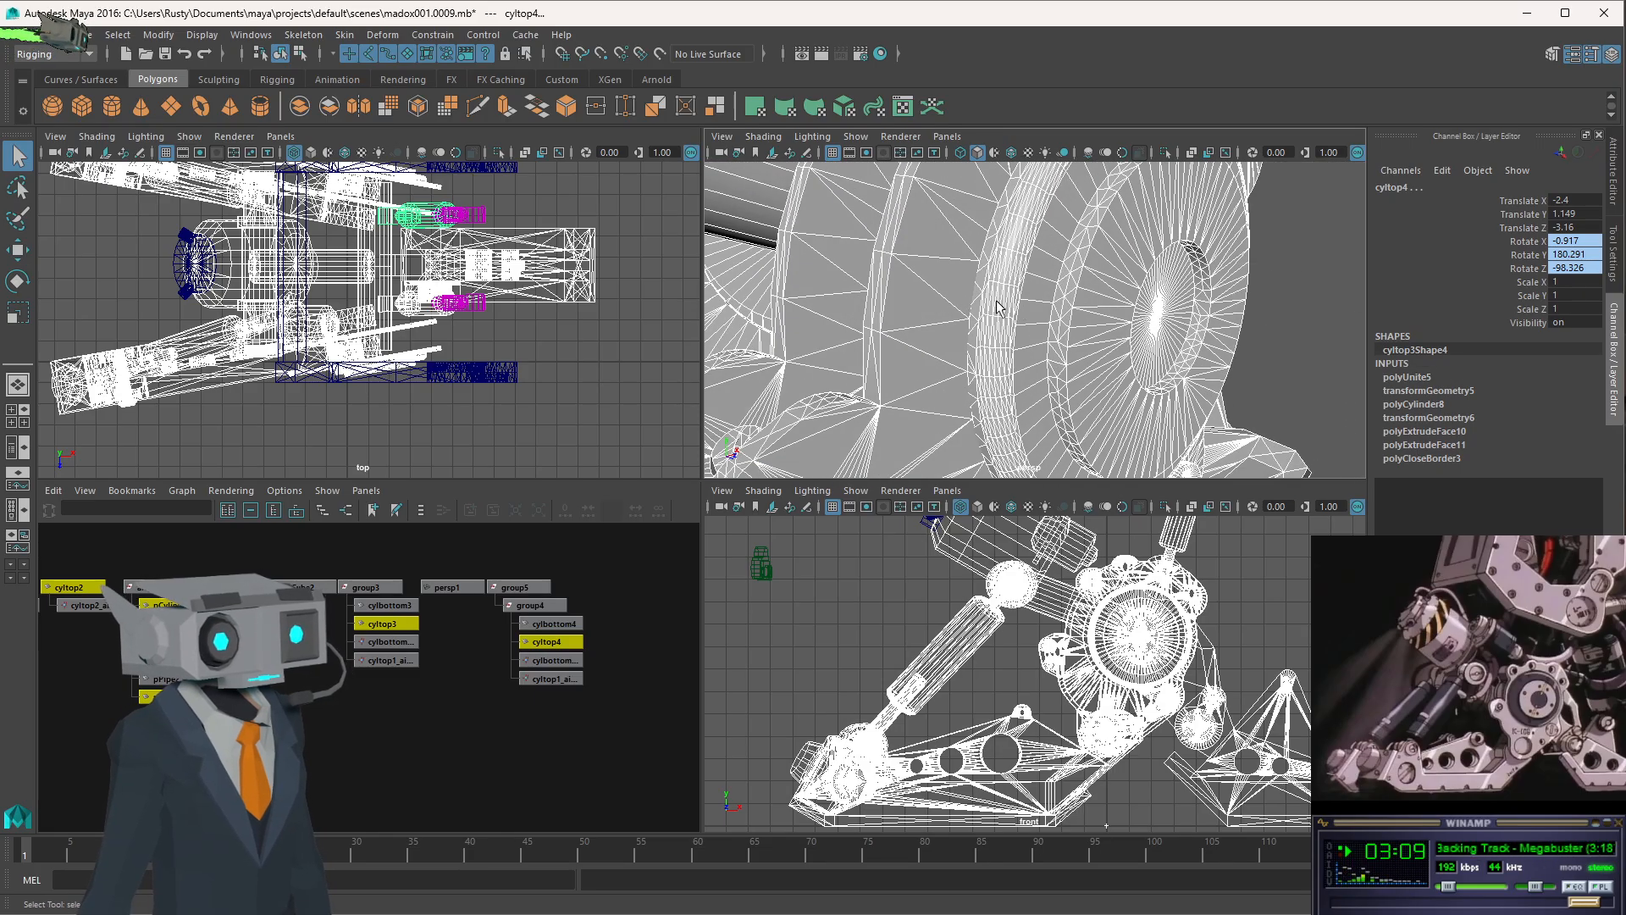
- Select the anklecap mesh and examine the round cap from the front and side
{"action": "left_click", "coordinate": [988, 307]}
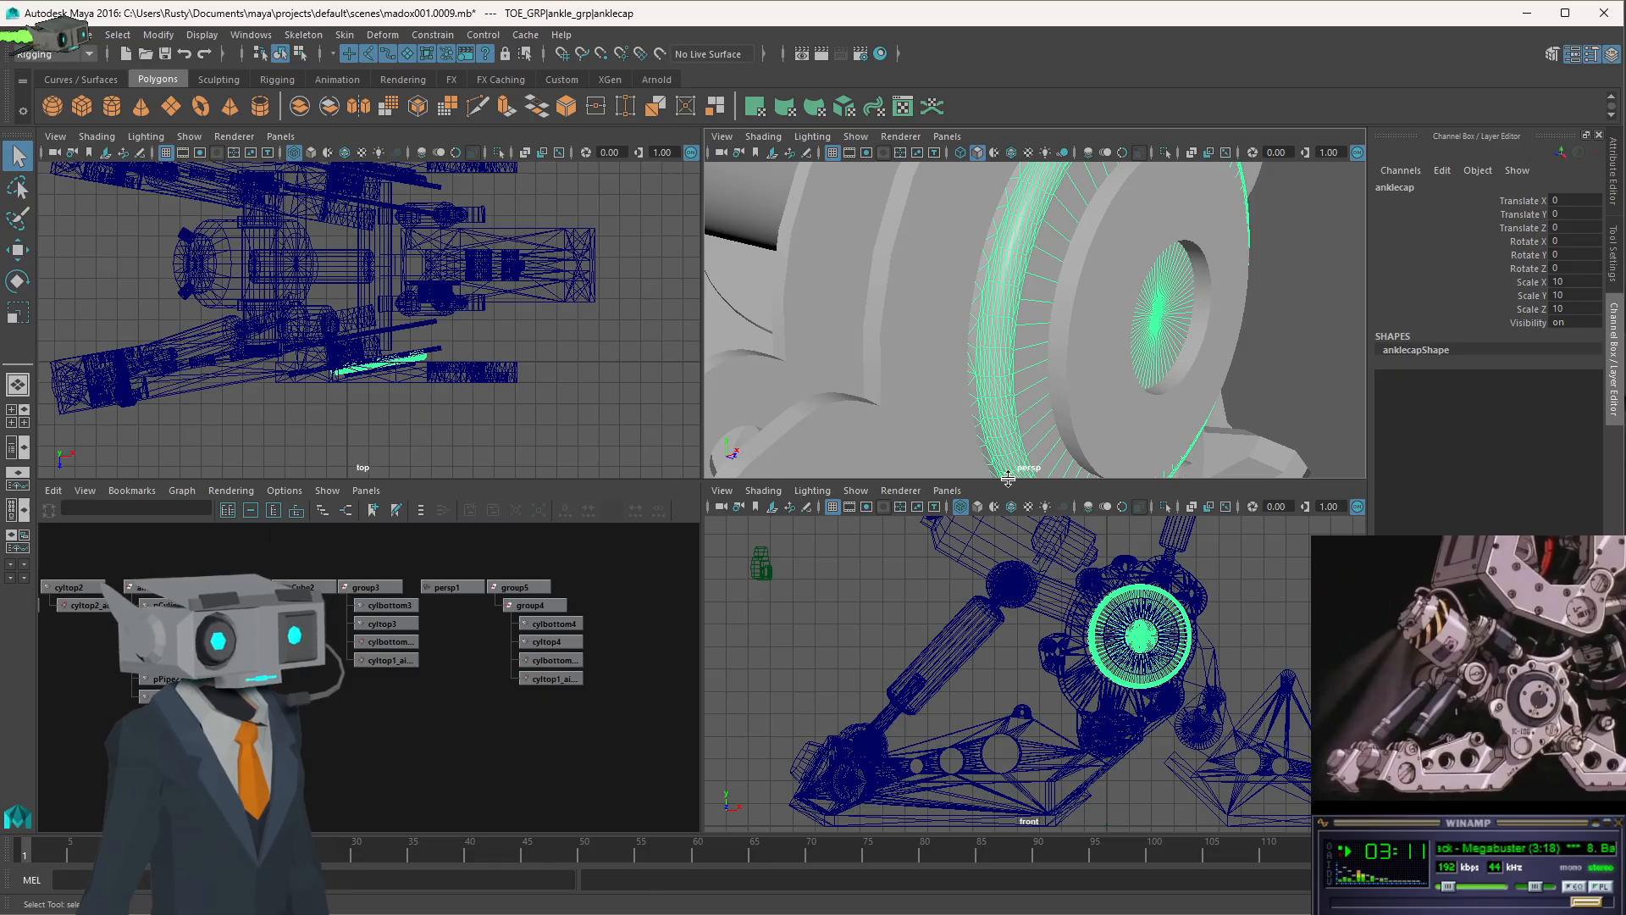
{"action": "scroll", "coordinate": [958, 362], "scroll_direction": "down", "scroll_amount": 5}
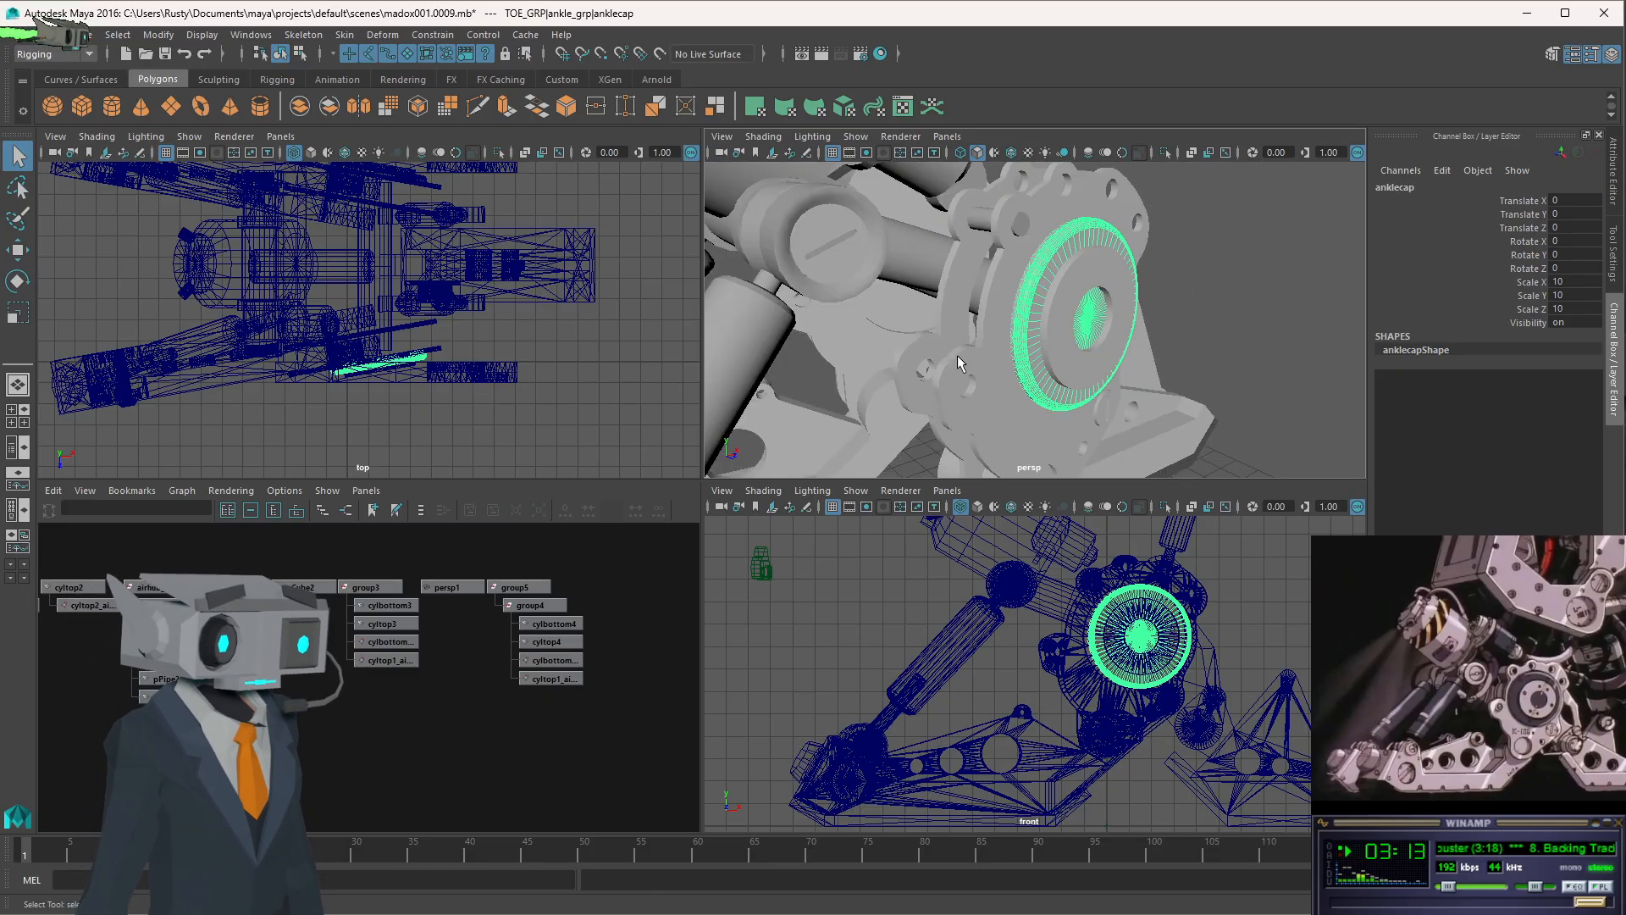
{"action": "left_click_drag", "start_coordinate": [1030, 356], "coordinate": [950, 351], "text": "alt"}
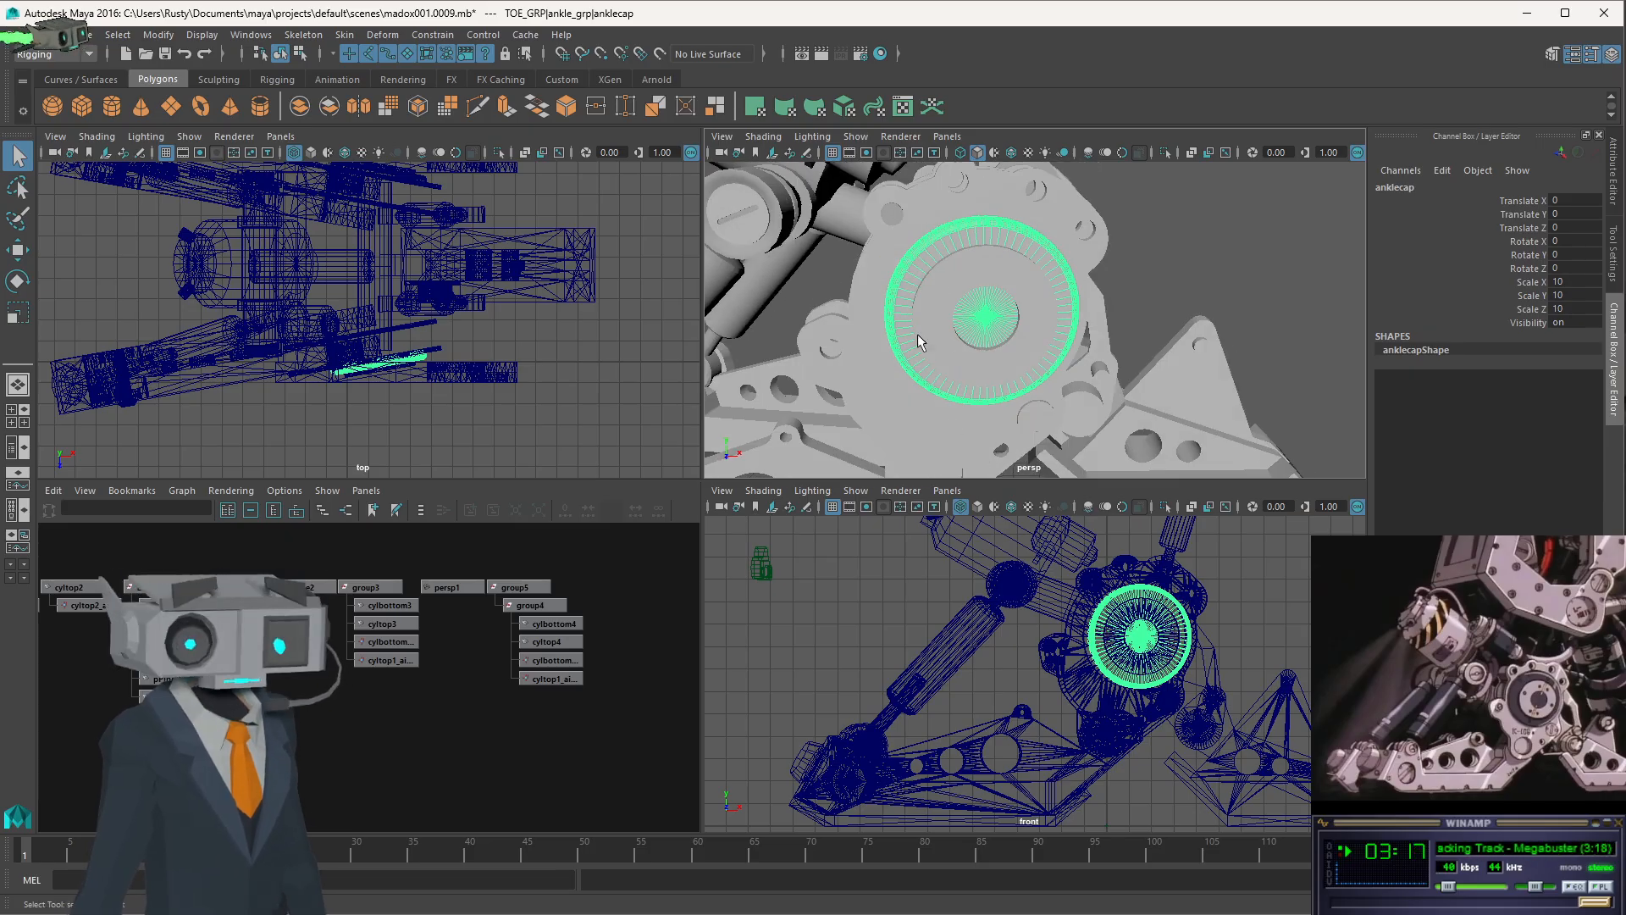
{"action": "left_click_drag", "start_coordinate": [905, 306], "coordinate": [996, 323], "text": "alt"}
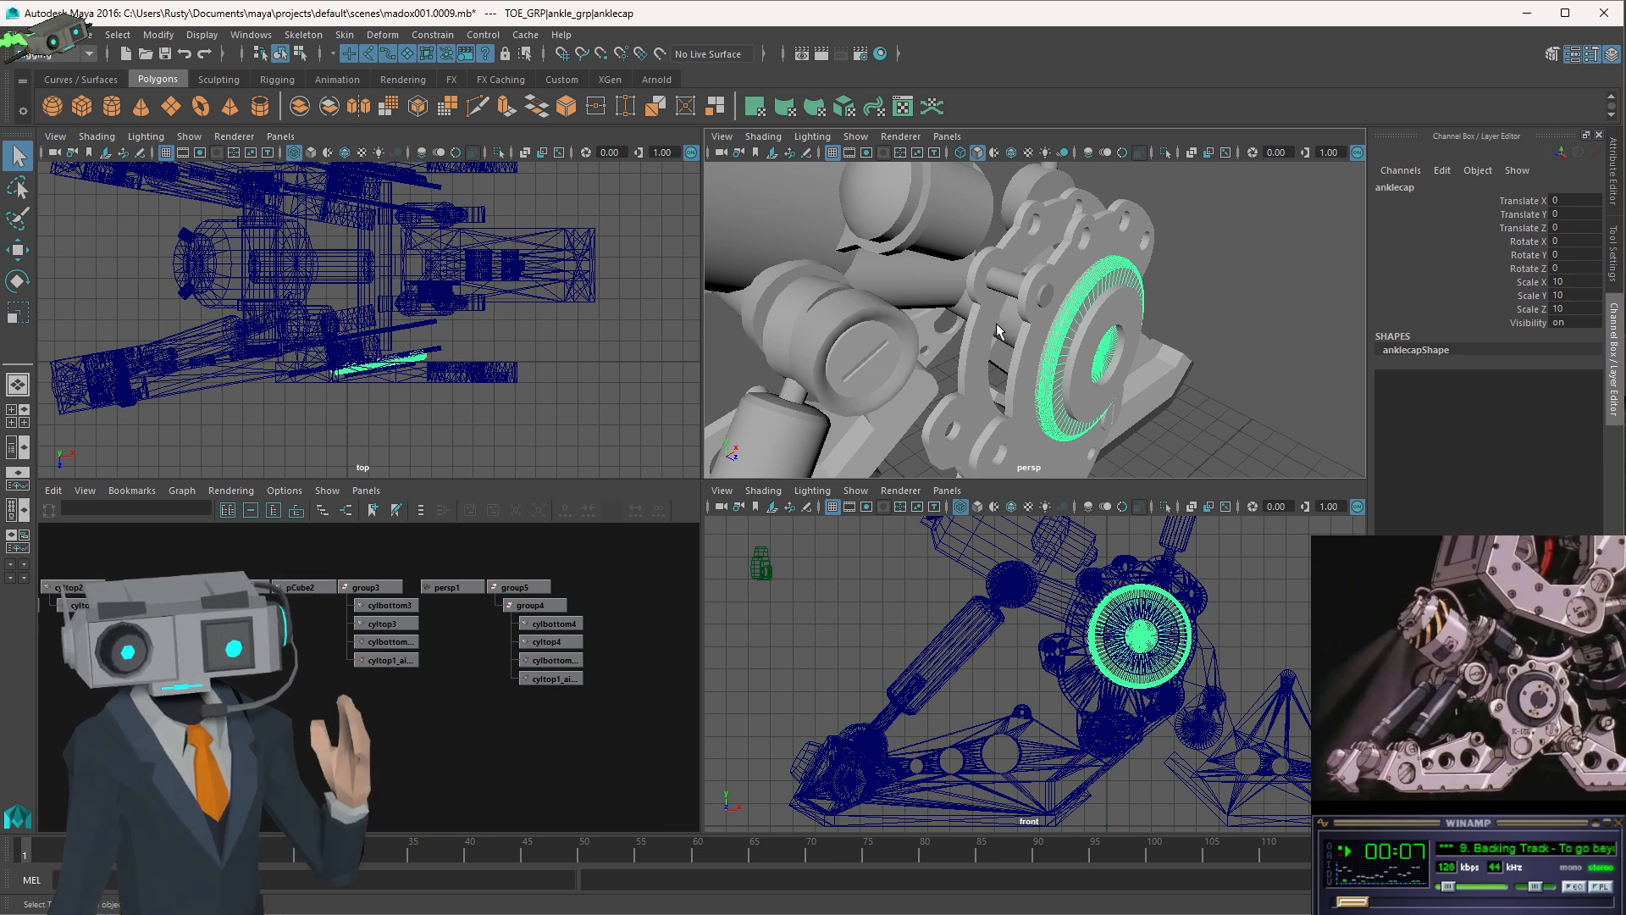
- Select the ankleflange disc and examine its topology and bevelled edges up close from both sides
{"action": "left_click", "coordinate": [1125, 313]}
{"action": "left_click_drag", "start_coordinate": [1197, 389], "coordinate": [1058, 347], "text": "alt"}
{"action": "scroll", "coordinate": [1056, 345], "scroll_direction": "up", "scroll_amount": 5}
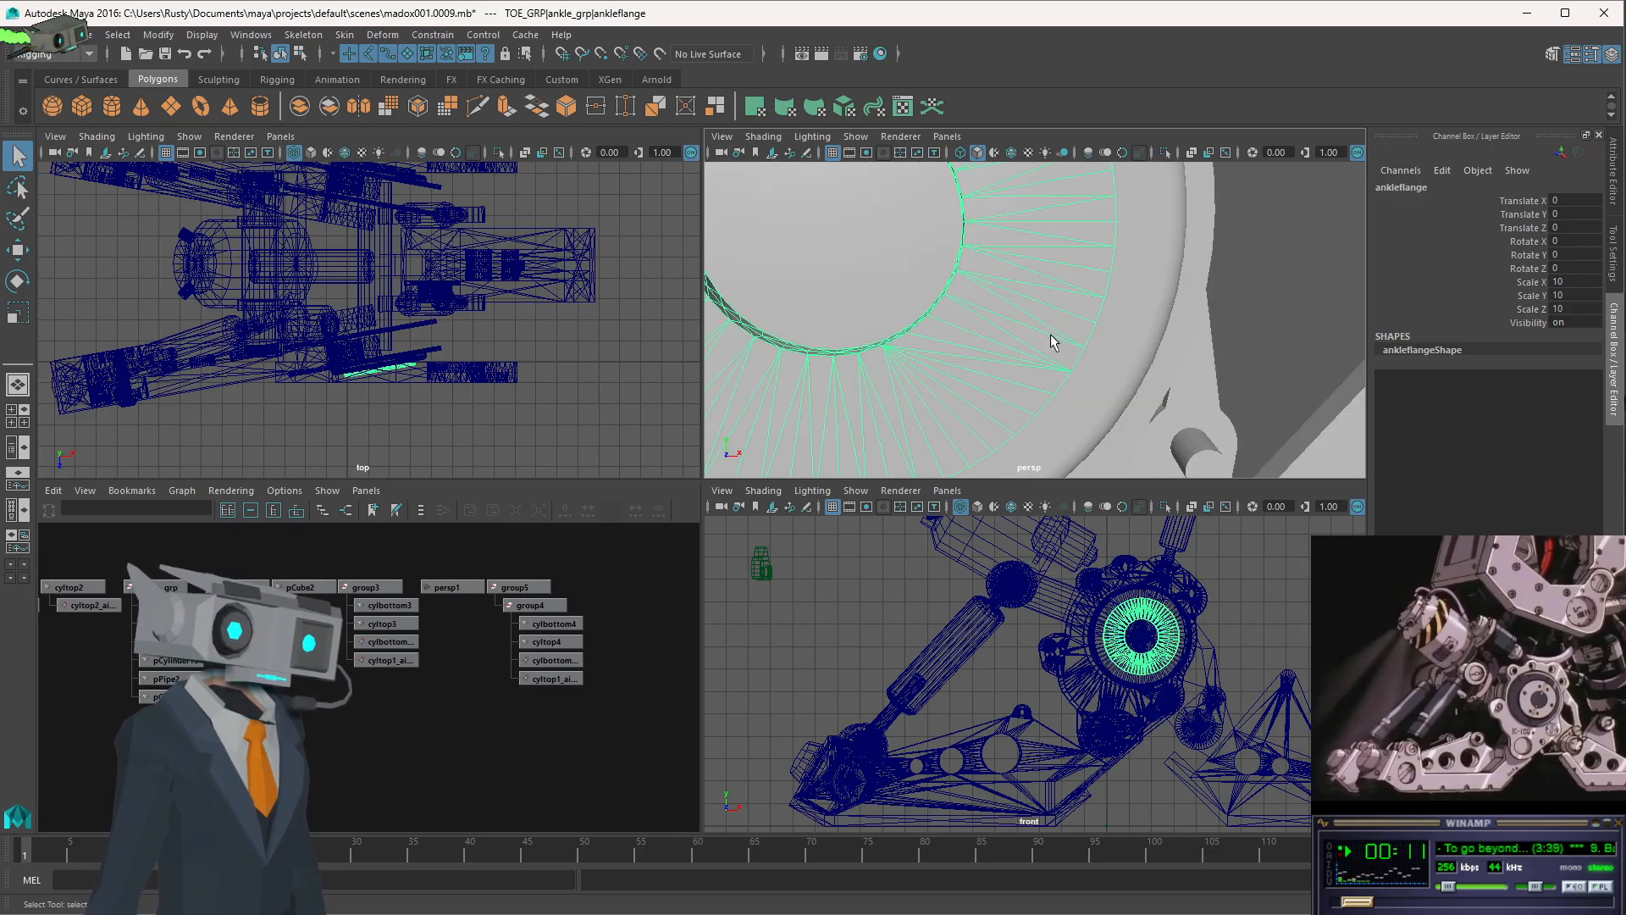
{"action": "left_click_drag", "start_coordinate": [957, 324], "coordinate": [1027, 334], "text": "alt"}
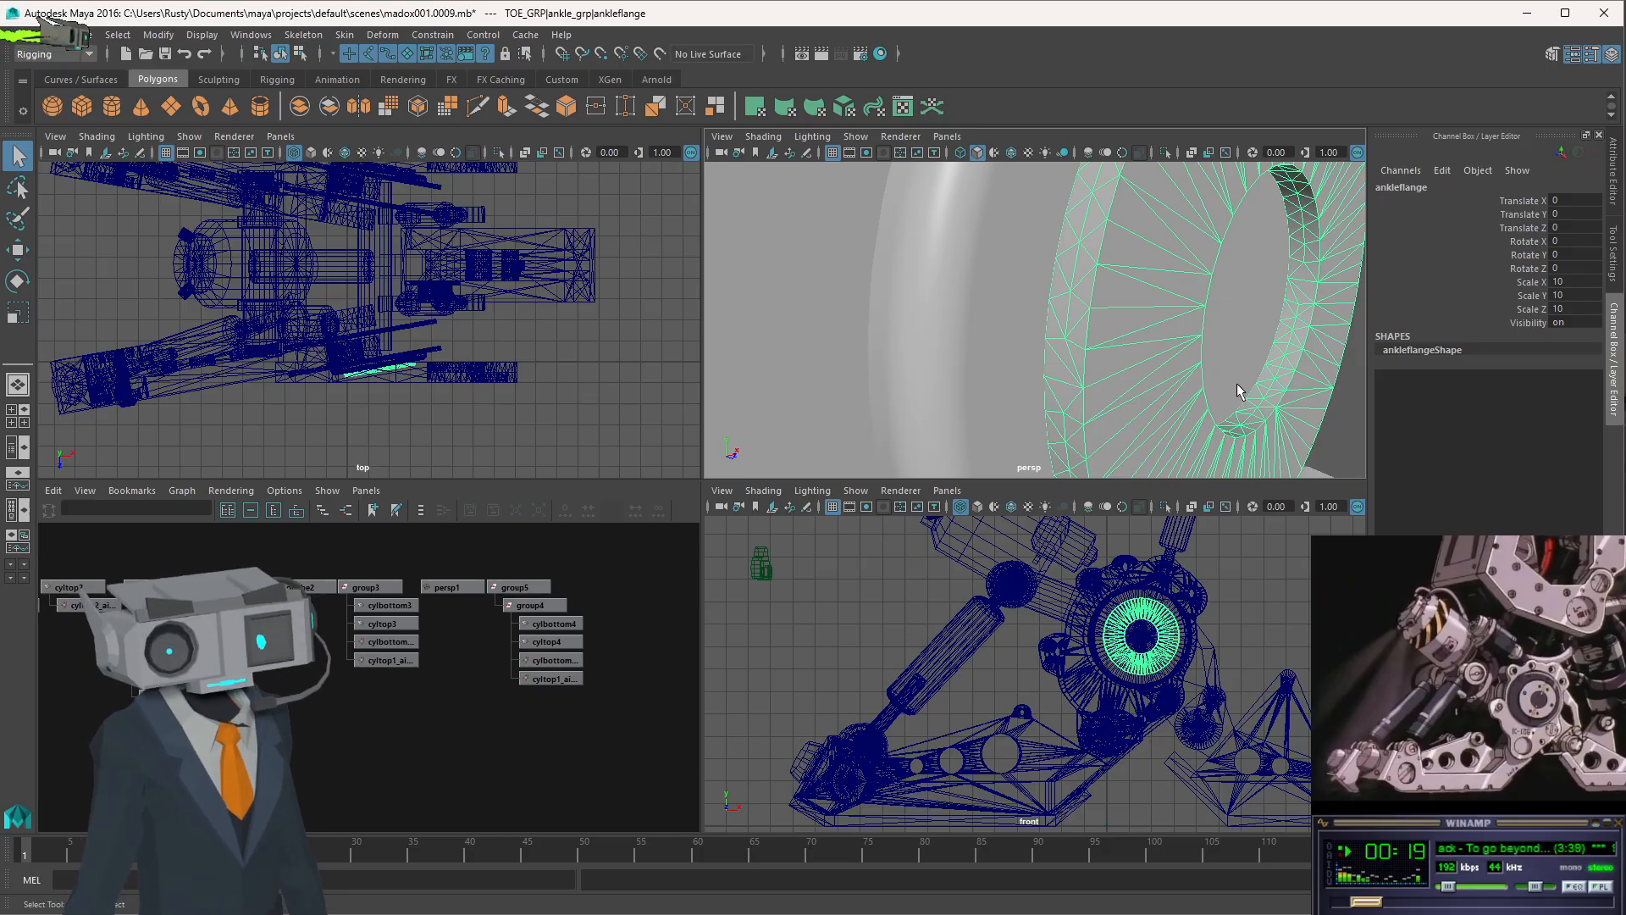
{"action": "scroll", "coordinate": [1249, 362], "scroll_direction": "down", "scroll_amount": 2}
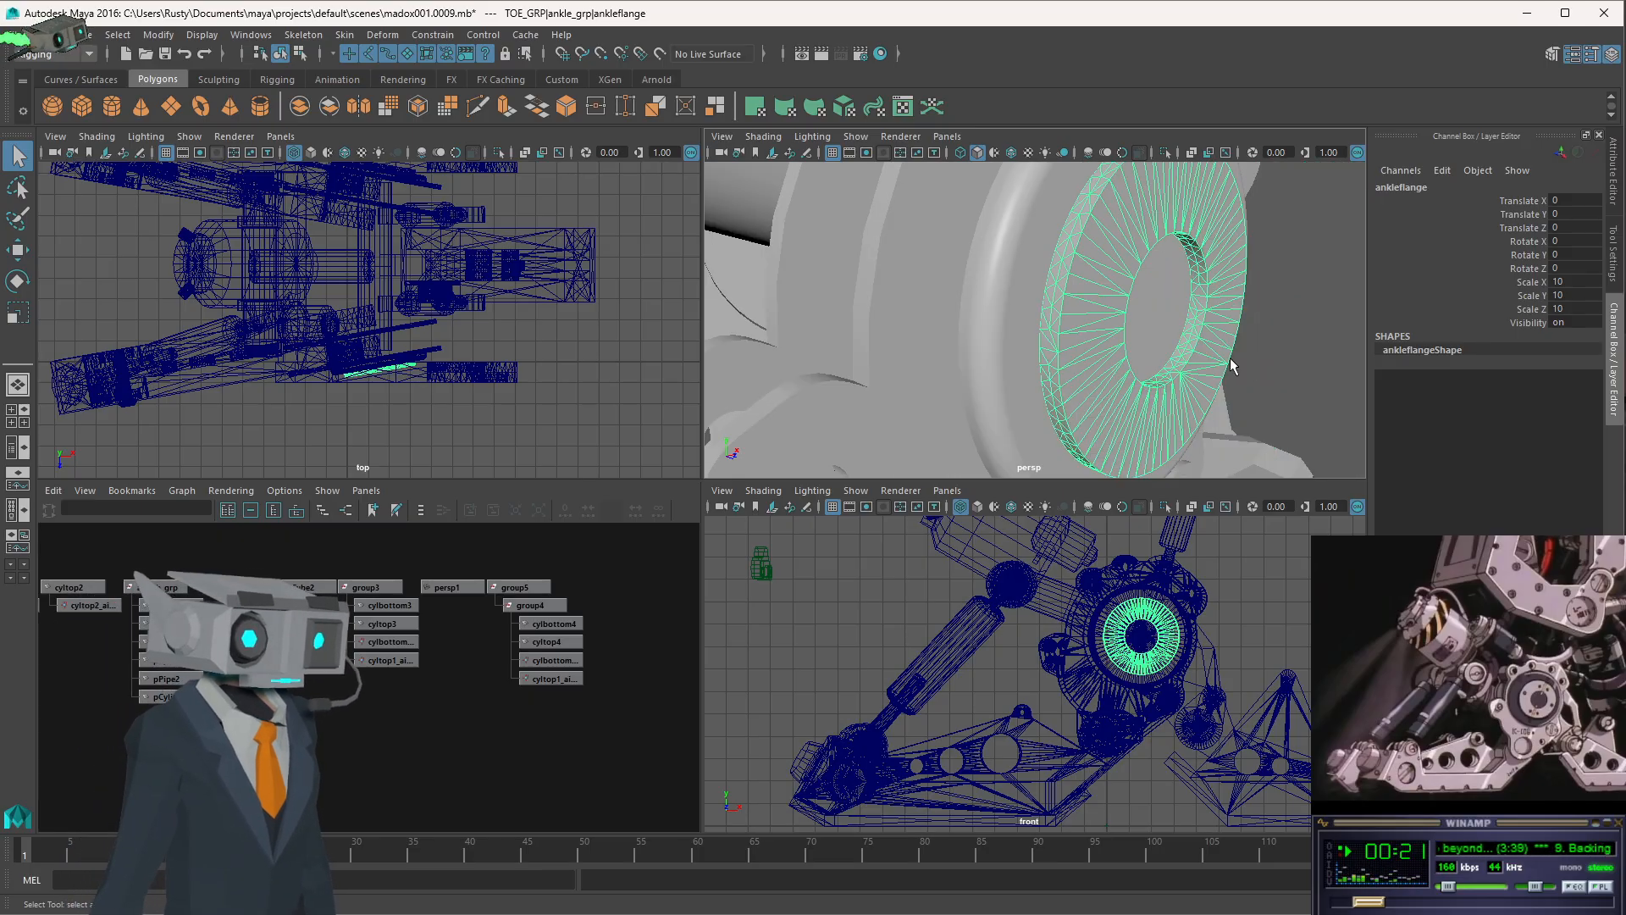
{"action": "left_click_drag", "start_coordinate": [1230, 358], "coordinate": [997, 356], "text": "alt"}
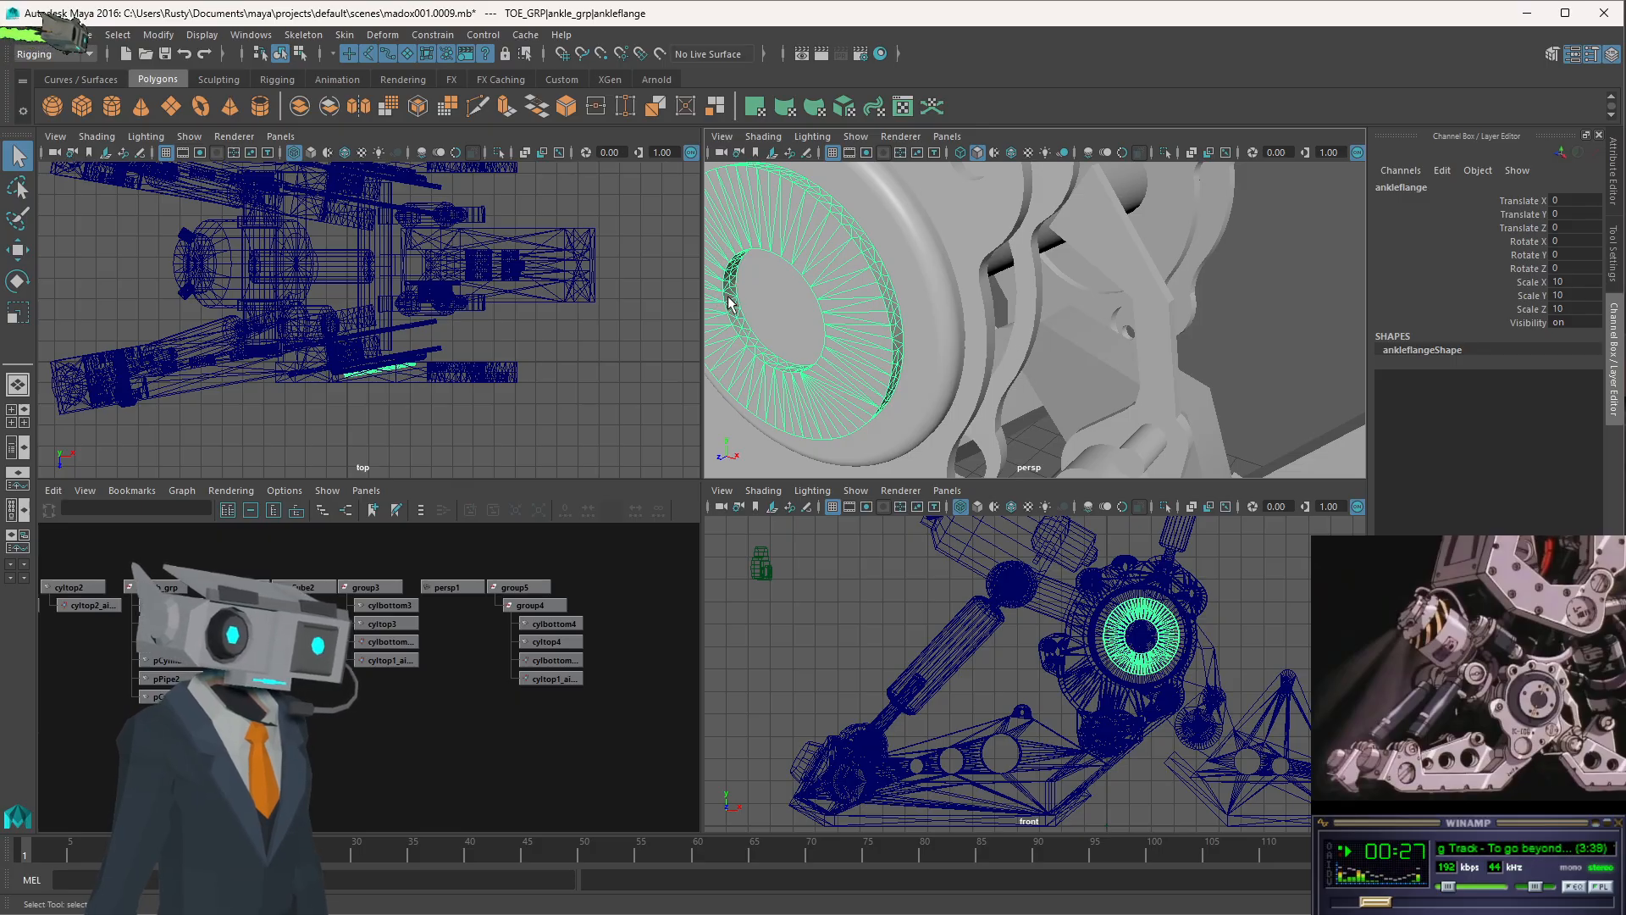
{"action": "left_click_drag", "start_coordinate": [729, 310], "coordinate": [958, 375], "text": "alt"}
{"action": "scroll", "coordinate": [1053, 354], "scroll_direction": "down", "scroll_amount": 6}
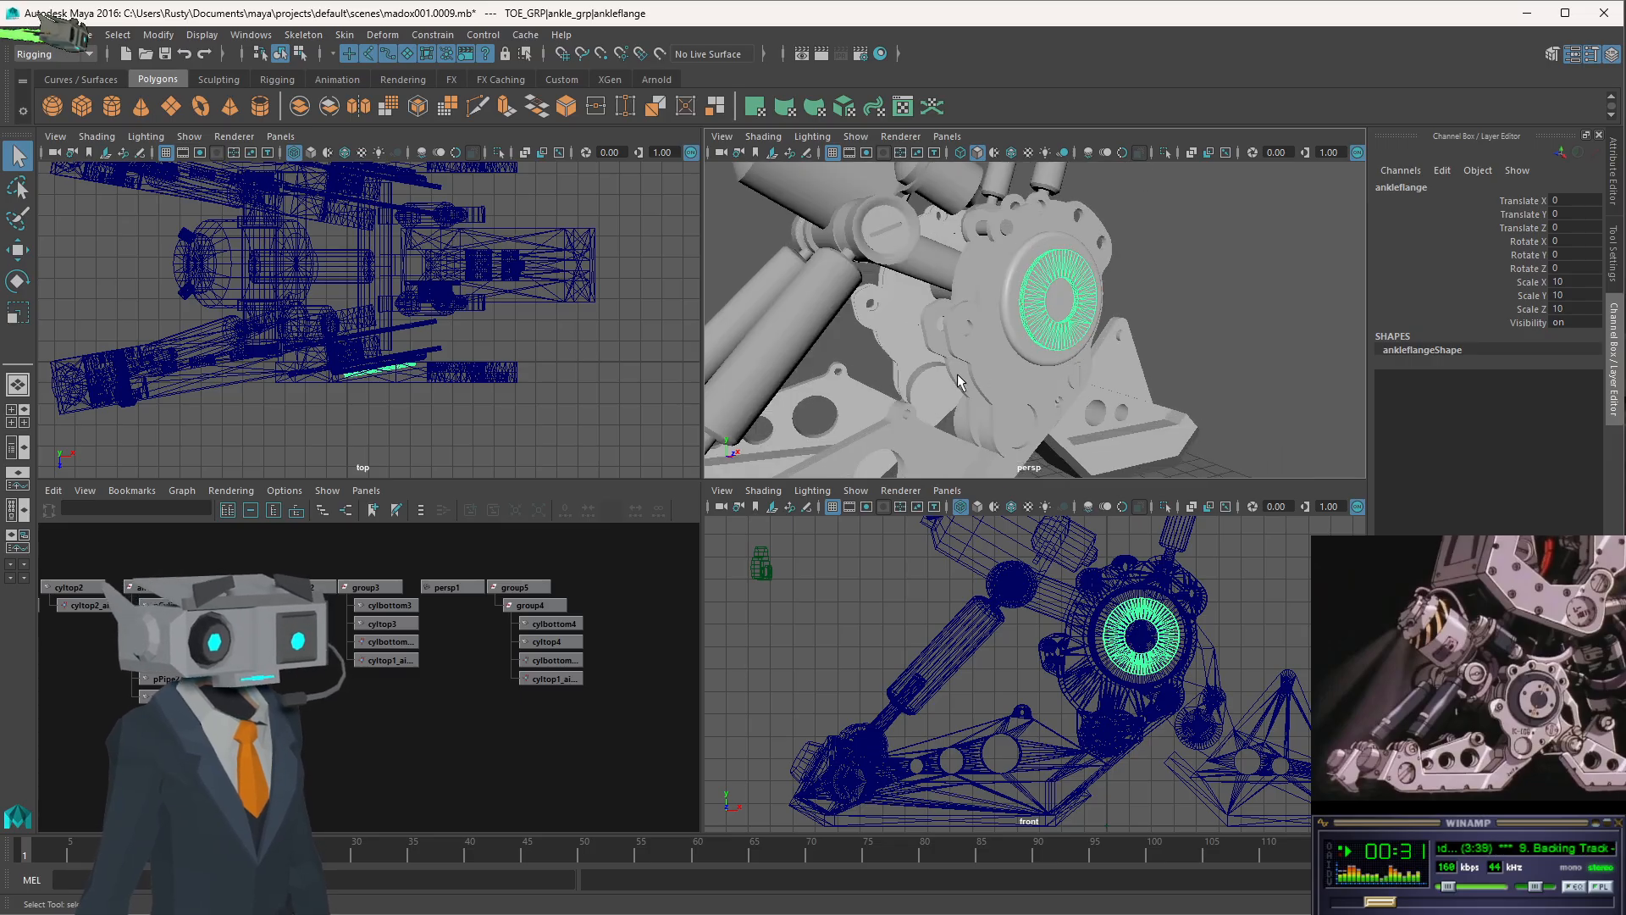
- Select the ankleplate mesh and examine it from several angles together with the whole foot
{"action": "left_click", "coordinate": [987, 352]}
{"action": "left_click_drag", "start_coordinate": [1163, 401], "coordinate": [1083, 395], "text": "alt"}
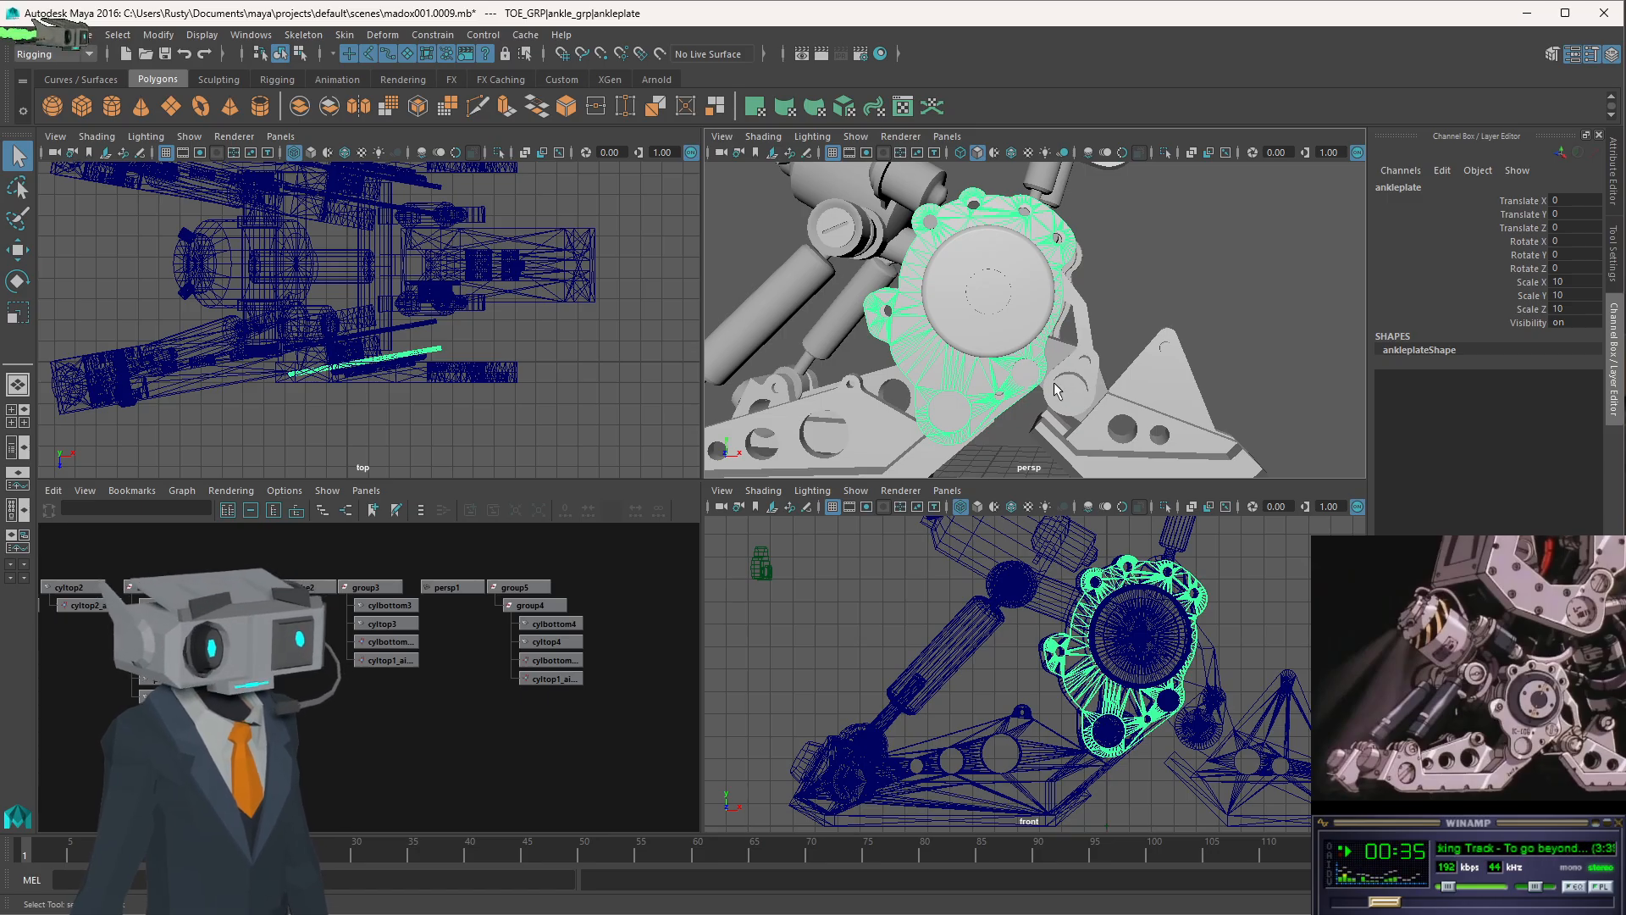
{"action": "left_click_drag", "start_coordinate": [985, 352], "coordinate": [1085, 339], "text": "alt"}
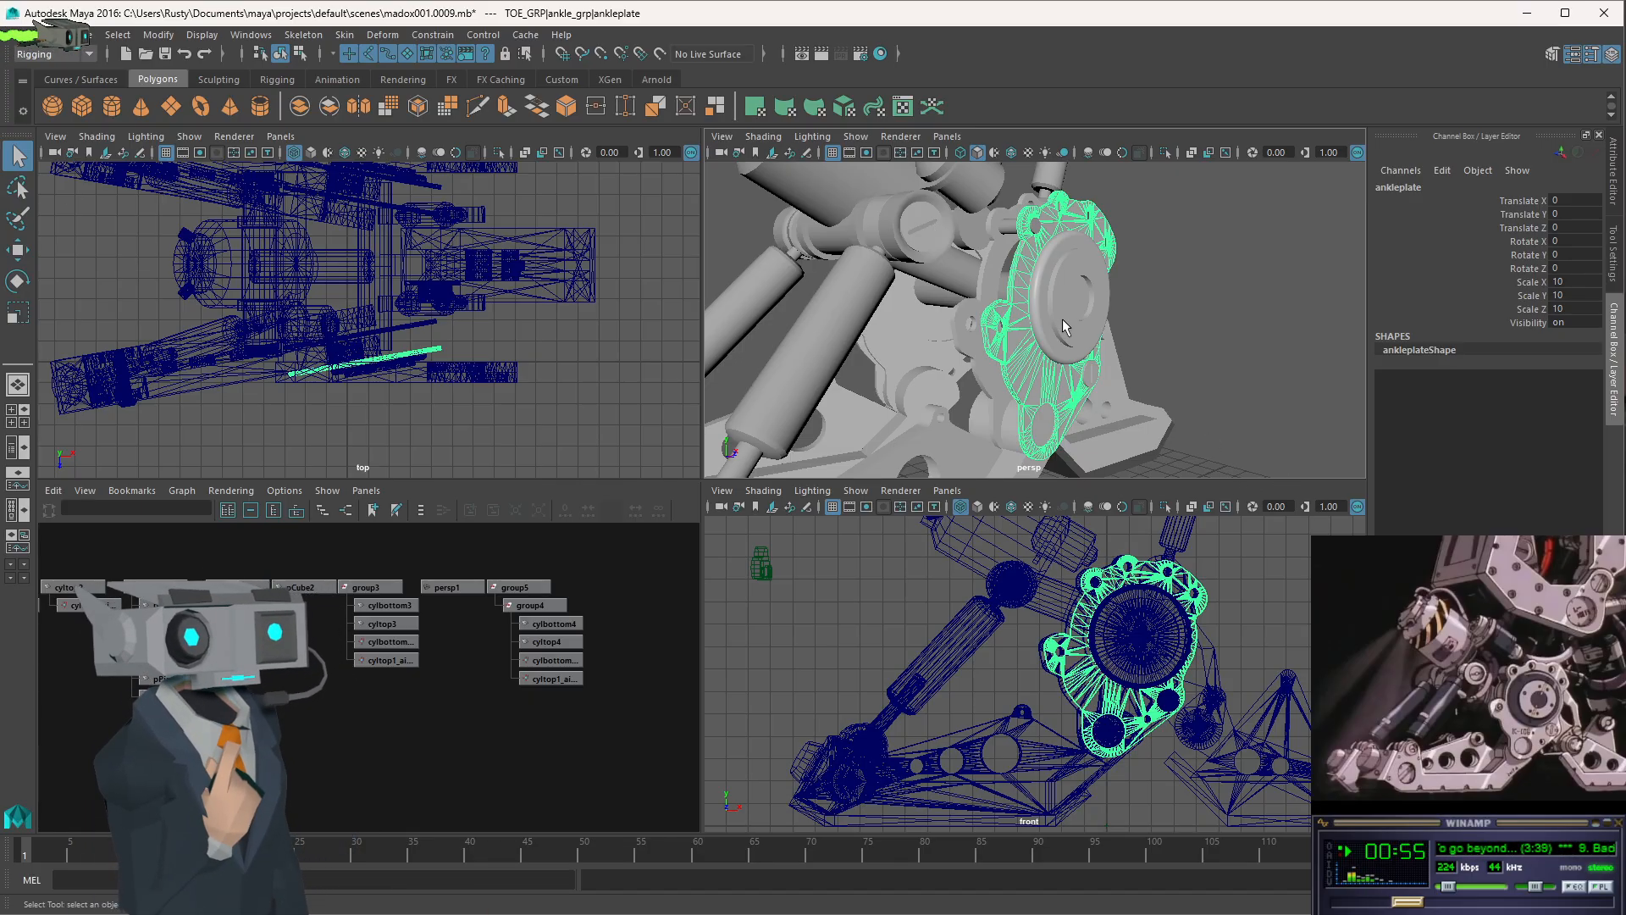
{"action": "scroll", "coordinate": [1072, 332], "scroll_direction": "up", "scroll_amount": 2}
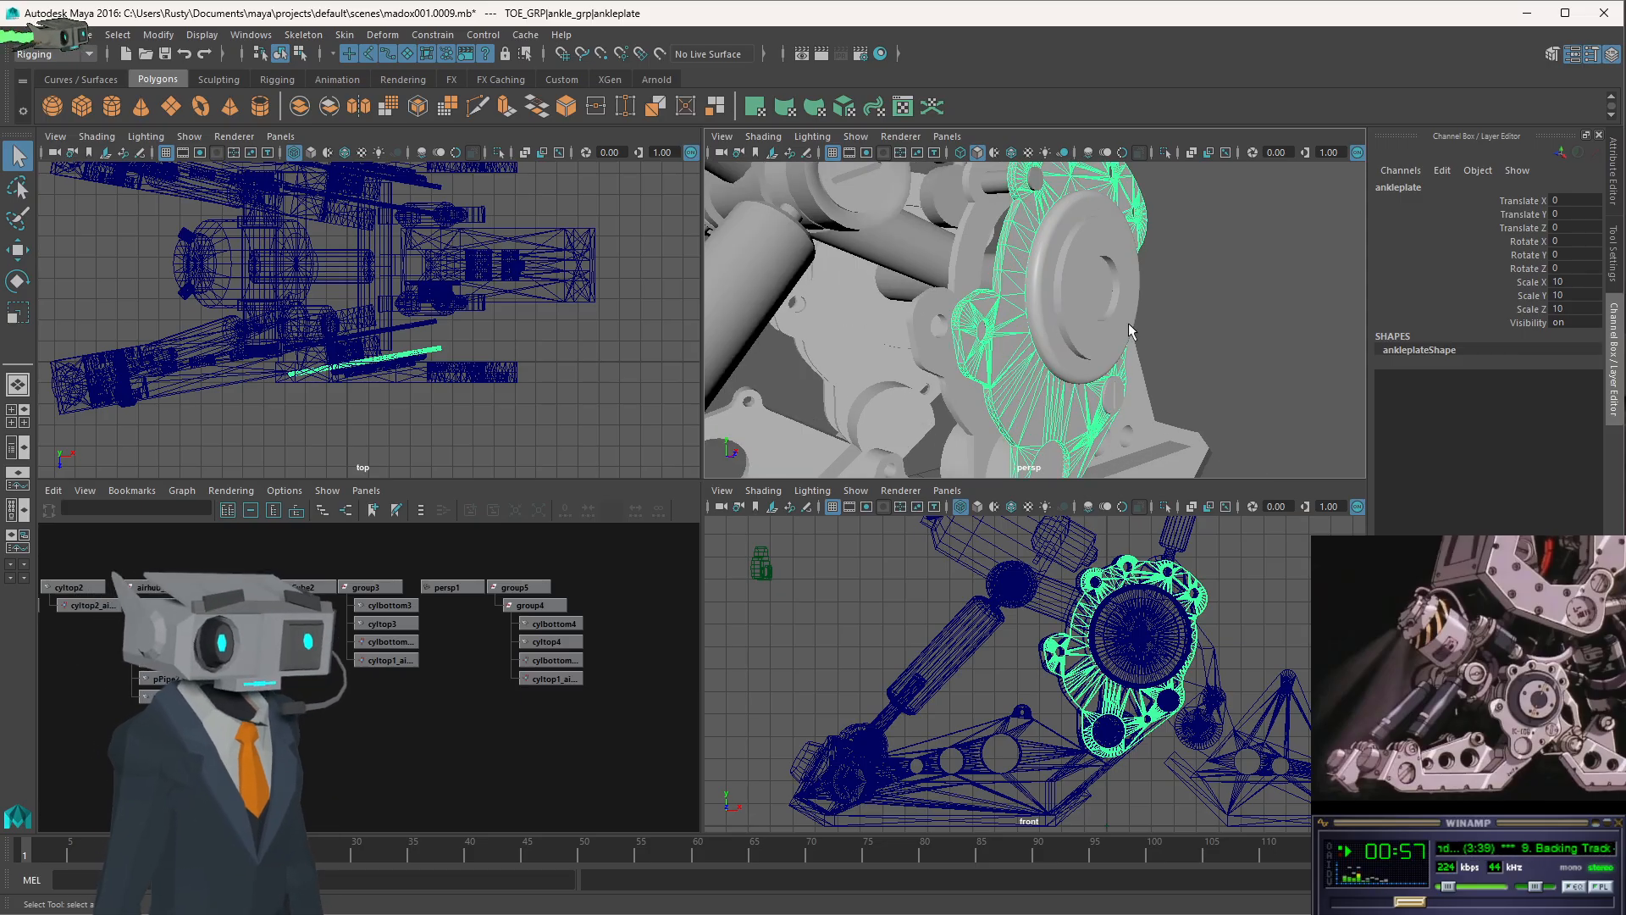
{"action": "scroll", "coordinate": [1131, 330], "scroll_direction": "down", "scroll_amount": 3}
{"action": "left_click_drag", "start_coordinate": [1131, 330], "coordinate": [1041, 332], "text": "alt"}
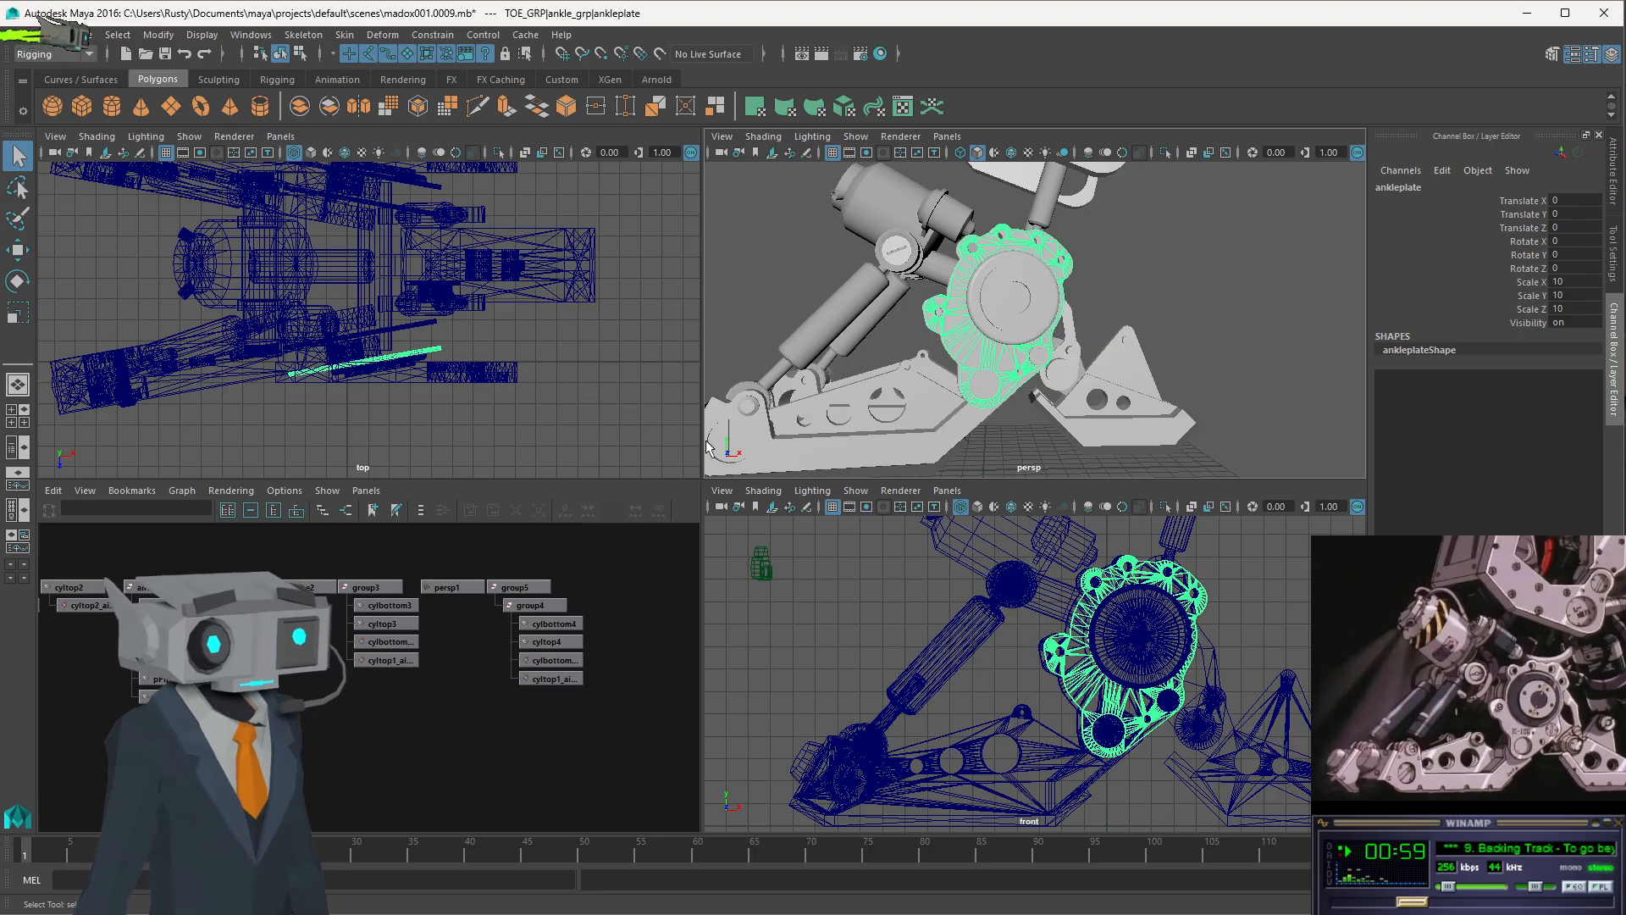
{"action": "middle_click_drag", "start_coordinate": [876, 424], "coordinate": [957, 383], "text": "alt"}
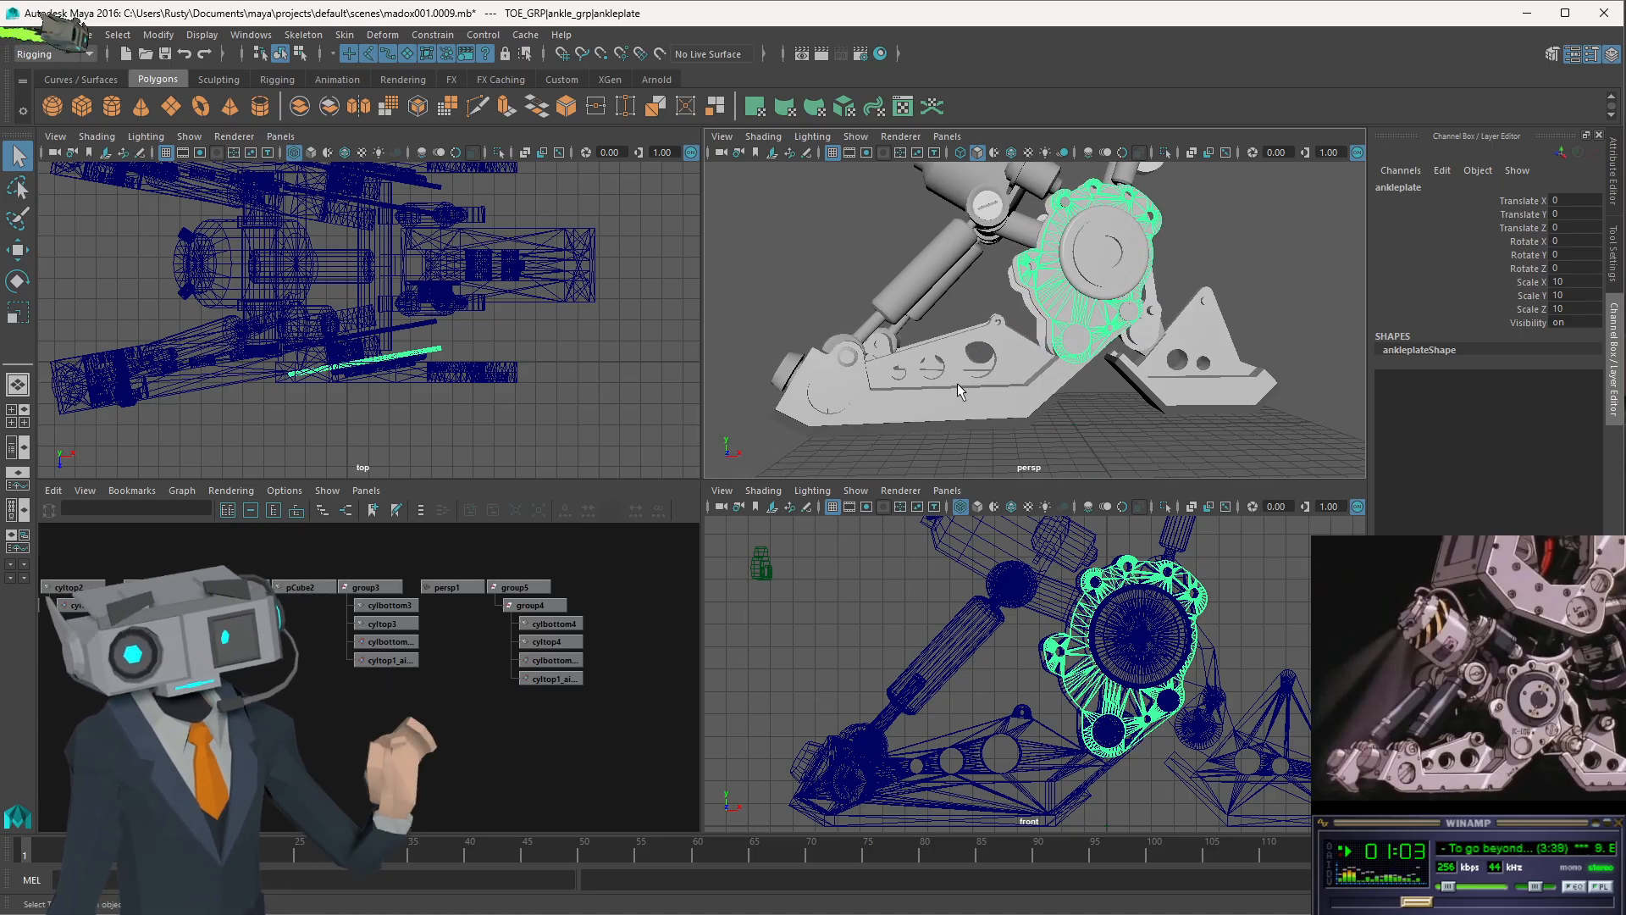
{"action": "mouse_move", "coordinate": [1152, 389]}
{"action": "left_mouse_down", "text": "alt"}
{"action": "mouse_move", "coordinate": [1112, 450]}
{"action": "mouse_move", "coordinate": [1177, 466]}
{"action": "mouse_move", "coordinate": [1233, 458]}
{"action": "mouse_move", "coordinate": [1103, 440]}
{"action": "mouse_move", "coordinate": [1210, 391]}
{"action": "mouse_move", "coordinate": [1300, 384]}
{"action": "mouse_move", "coordinate": [1316, 406]}
{"action": "mouse_move", "coordinate": [1160, 419]}
{"action": "mouse_move", "coordinate": [1008, 390]}
{"action": "mouse_move", "coordinate": [1187, 401]}
{"action": "mouse_move", "coordinate": [1151, 389]}
{"action": "left_mouse_up", "text": "alt"}
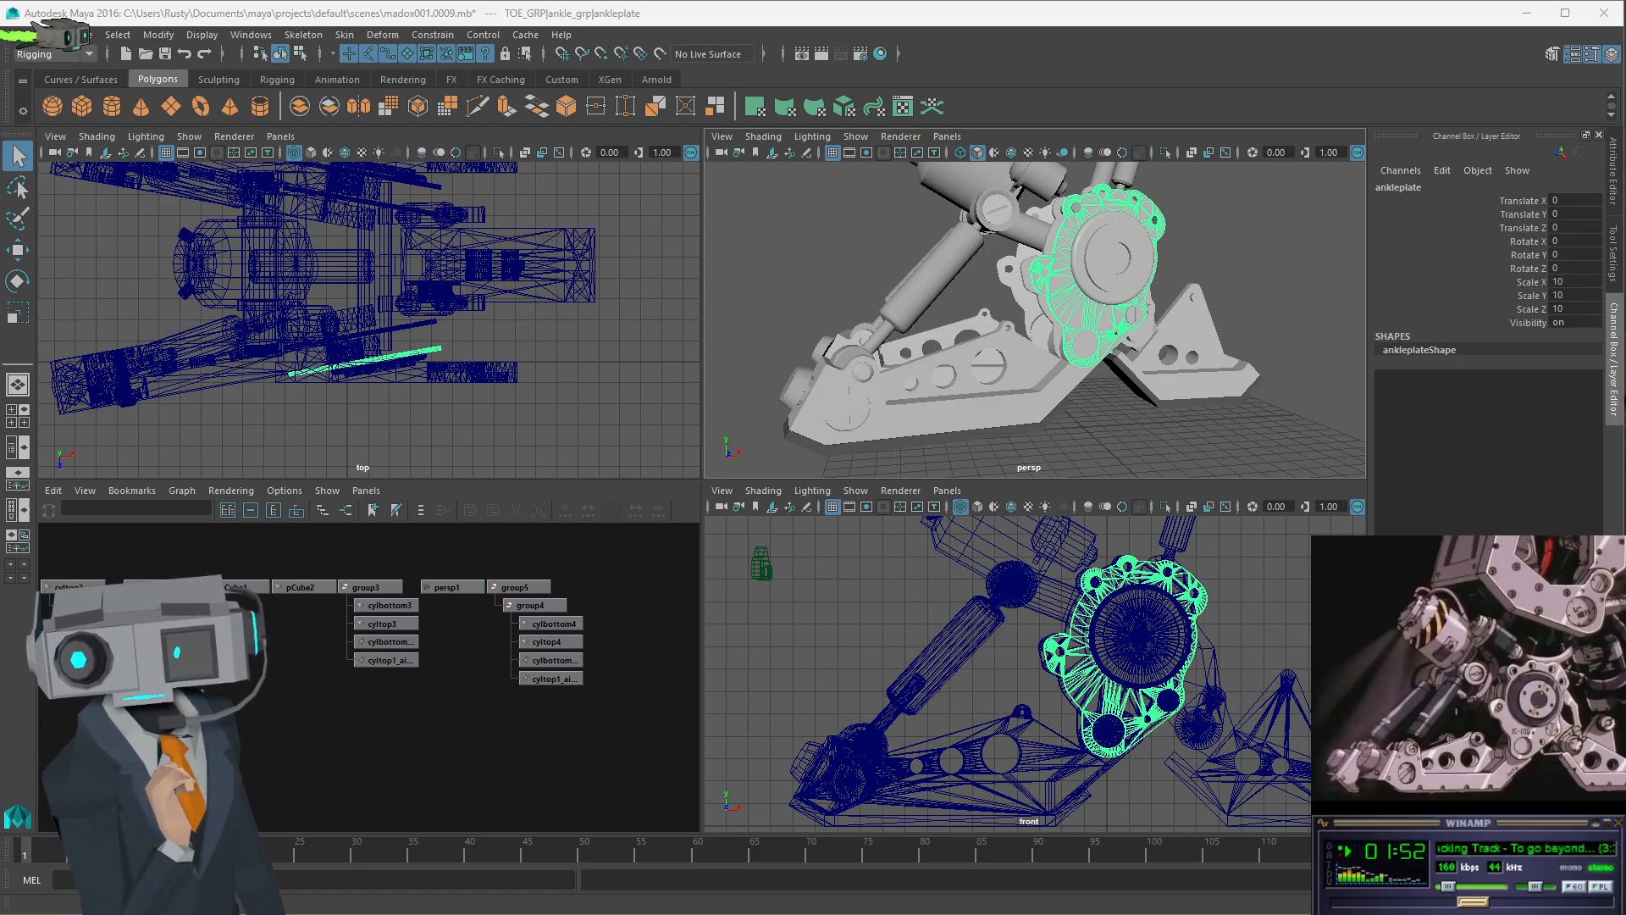
- Consult the madox-foot-refs.png collage and the Metal Skin Panic Madox leg reference image, putting each one away after viewing
{"action": "left_click_drag", "start_coordinate": [0, 122], "coordinate": [556, 133]}
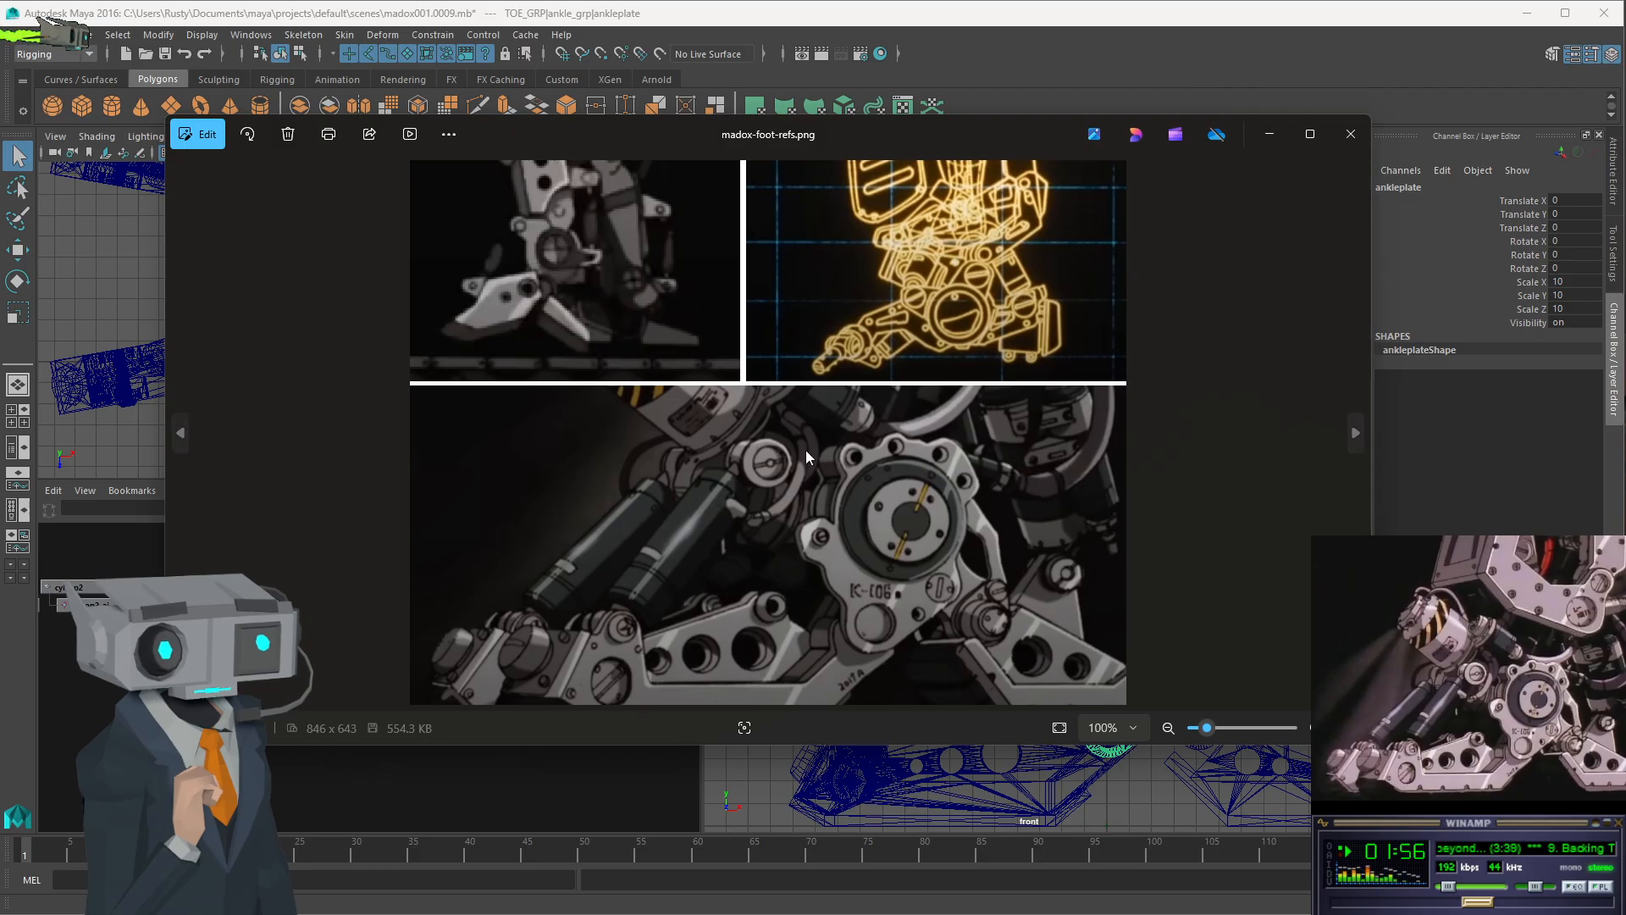
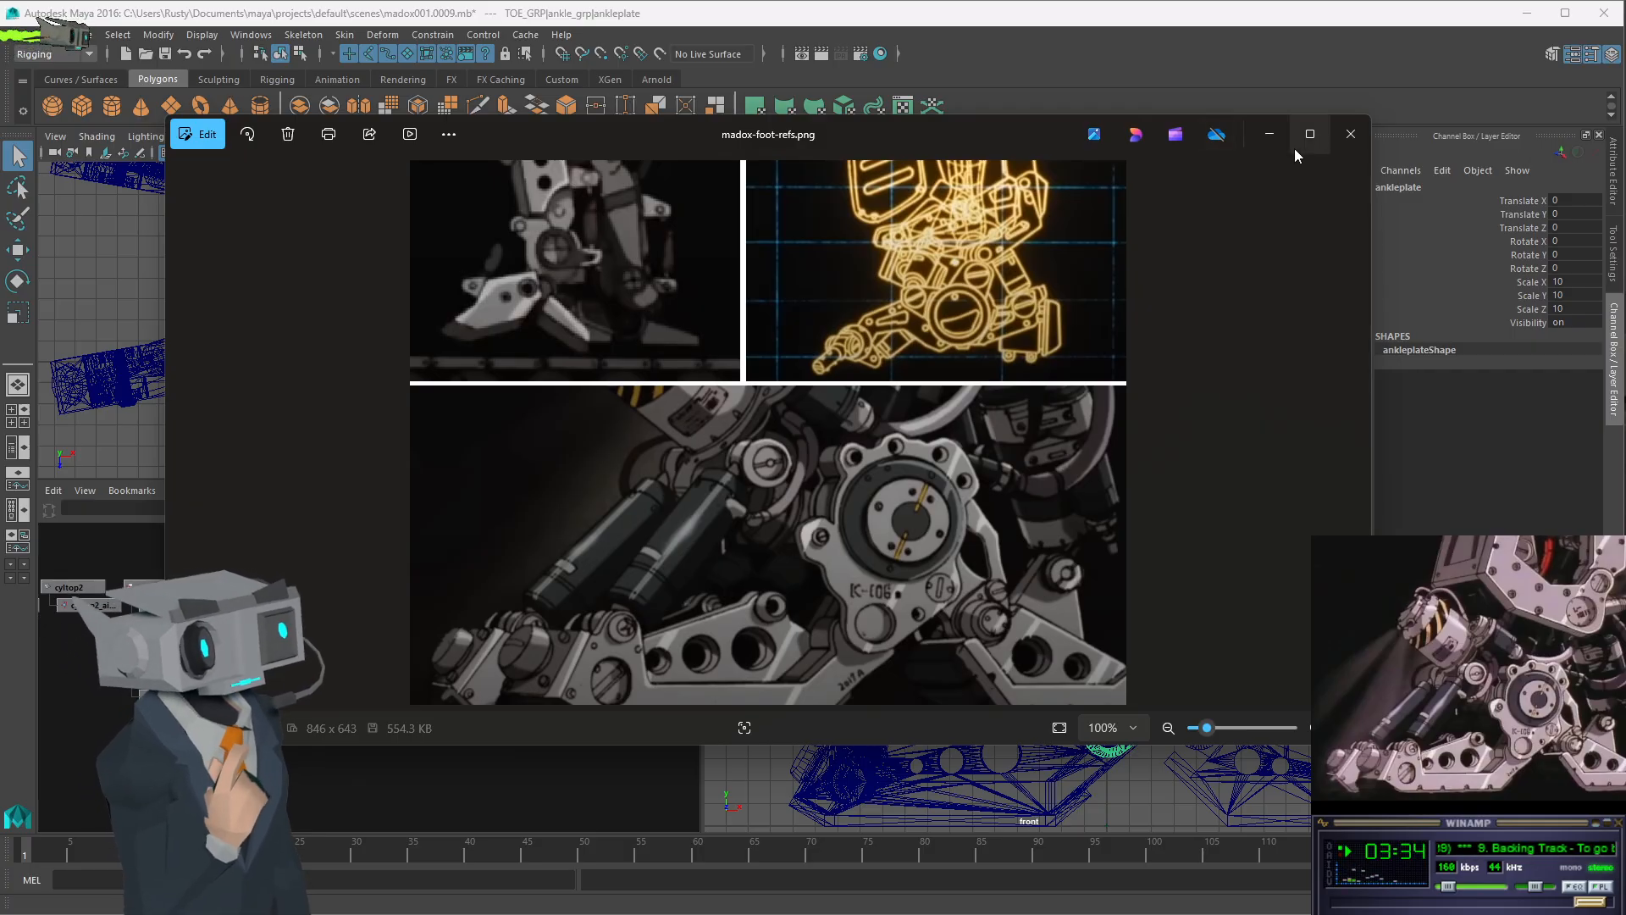
{"action": "left_click", "coordinate": [1350, 134]}
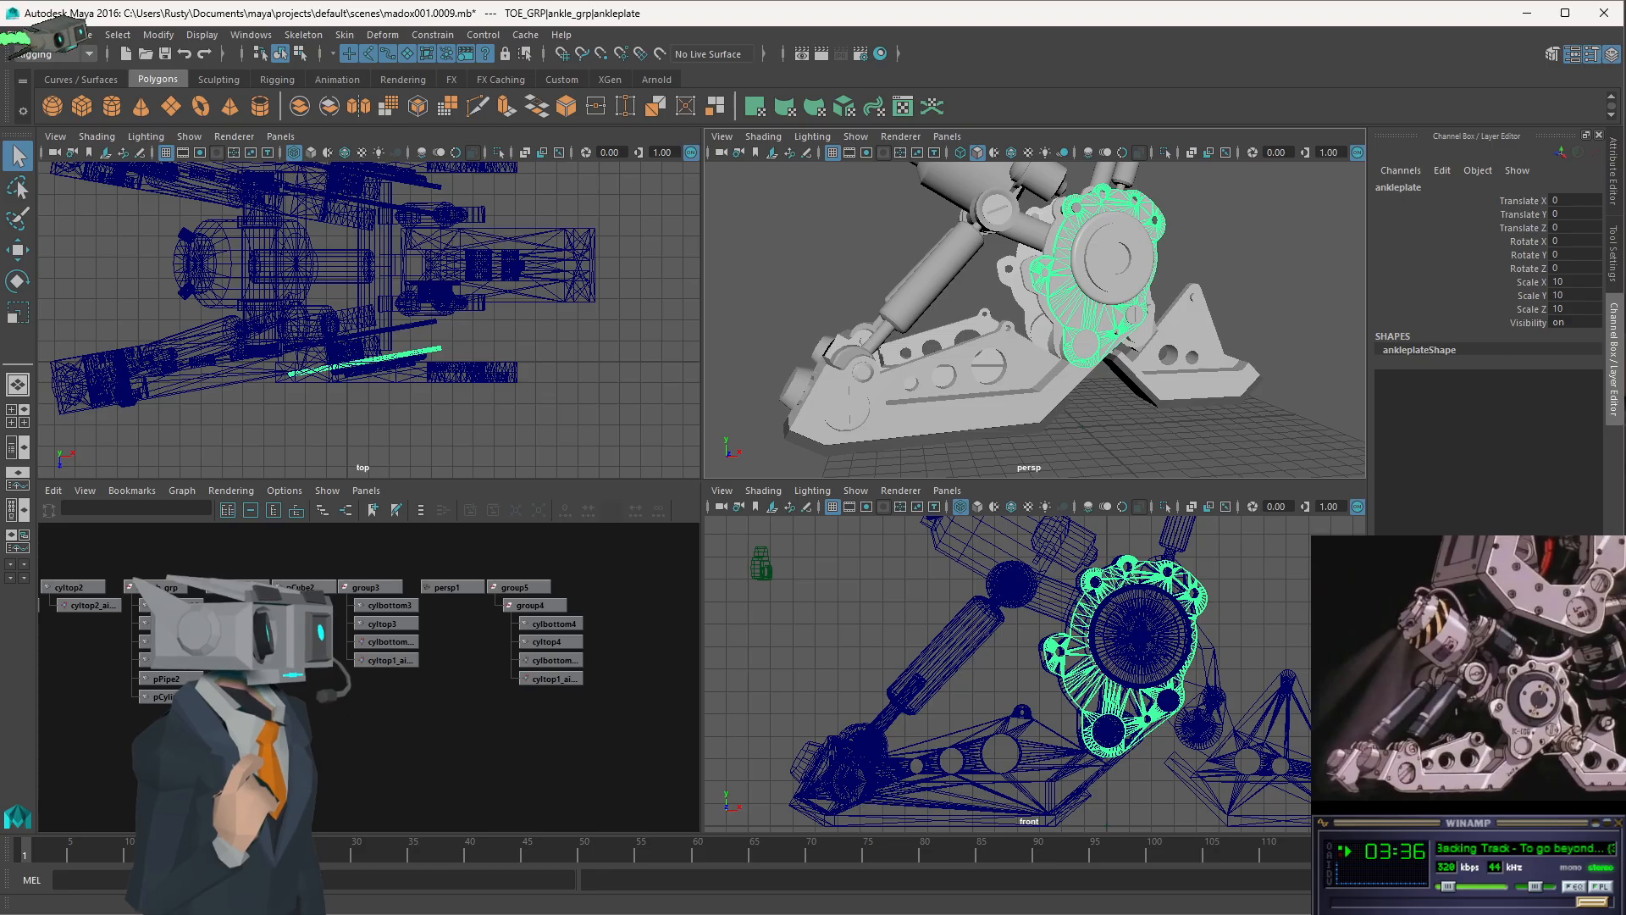
{"action": "left_click_drag", "start_coordinate": [1625, 80], "coordinate": [806, 214]}
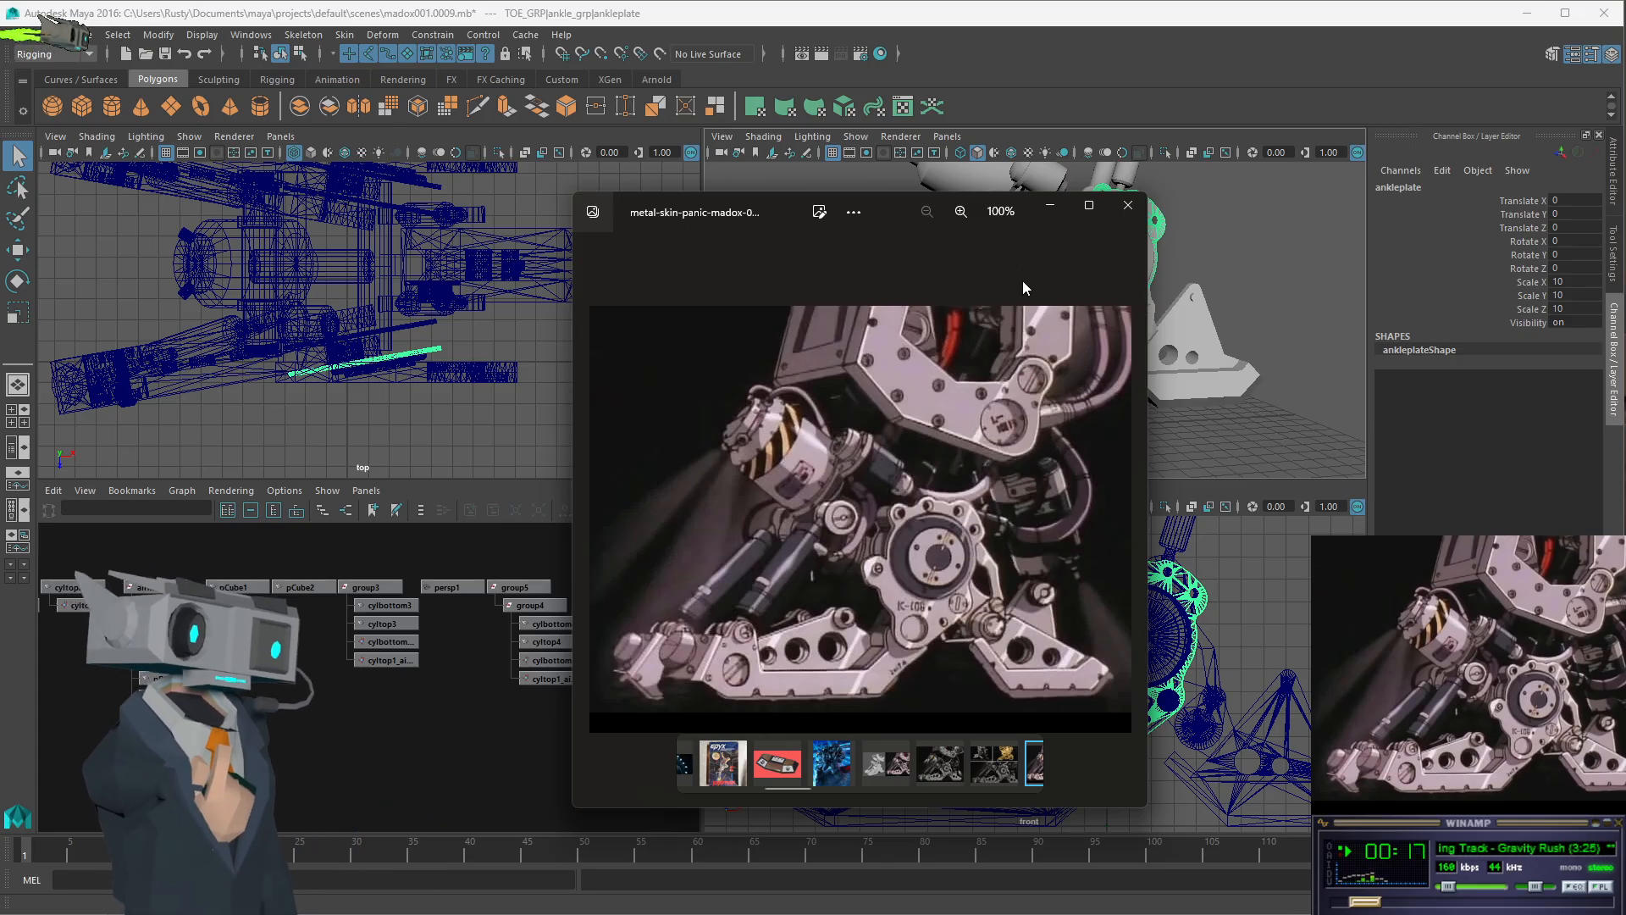
{"action": "left_click_drag", "start_coordinate": [794, 209], "coordinate": [1625, 51]}
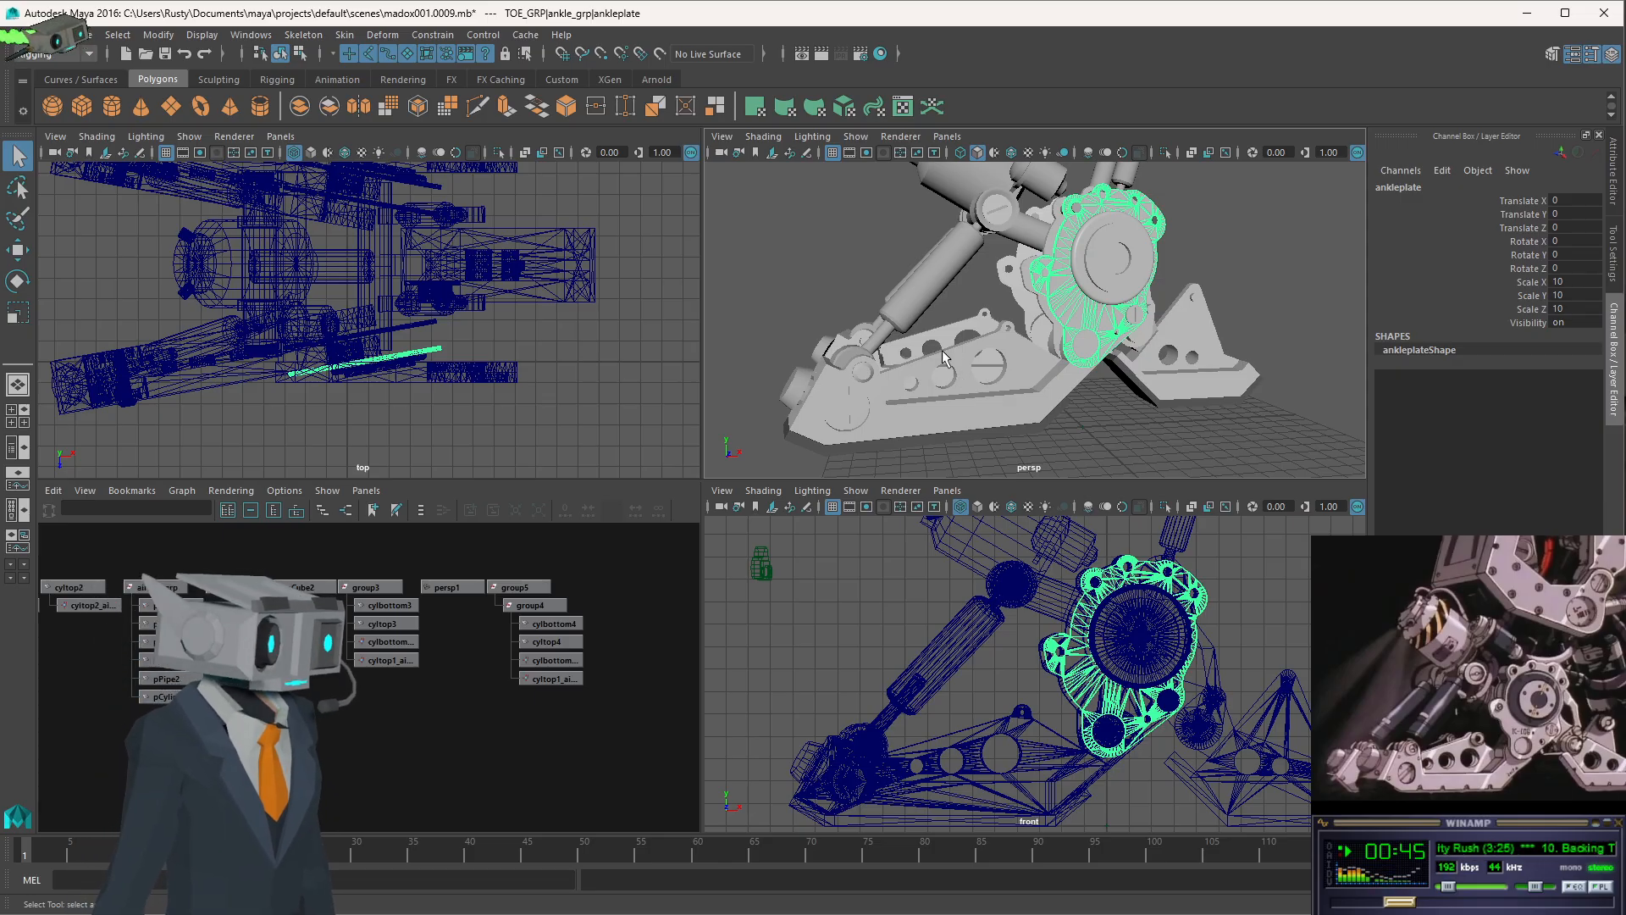
- Select the toenail cylinder at the front toe tip and frame it for inspection from the front and side
{"action": "mouse_move", "coordinate": [942, 349]}
{"action": "left_mouse_down", "text": "alt"}
{"action": "mouse_move", "coordinate": [1080, 339]}
{"action": "mouse_move", "coordinate": [935, 328]}
{"action": "left_mouse_up", "text": "alt"}
{"action": "scroll", "coordinate": [786, 354], "scroll_direction": "up", "scroll_amount": 5}
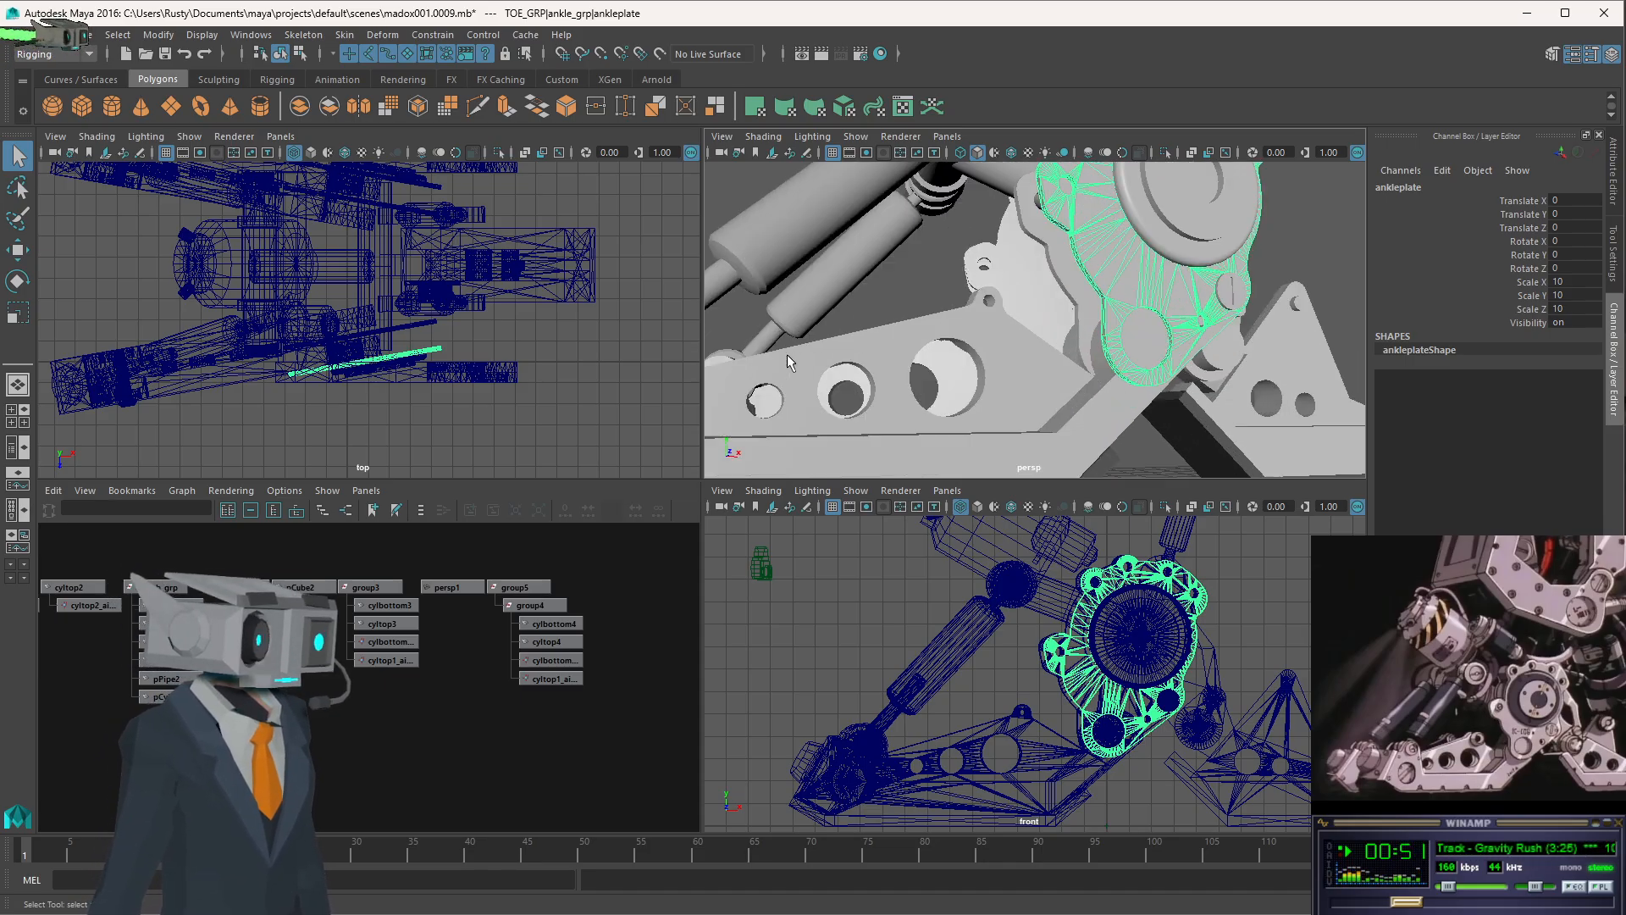
{"action": "scroll", "coordinate": [786, 354], "scroll_direction": "down", "scroll_amount": 3}
{"action": "left_click", "coordinate": [810, 752]}
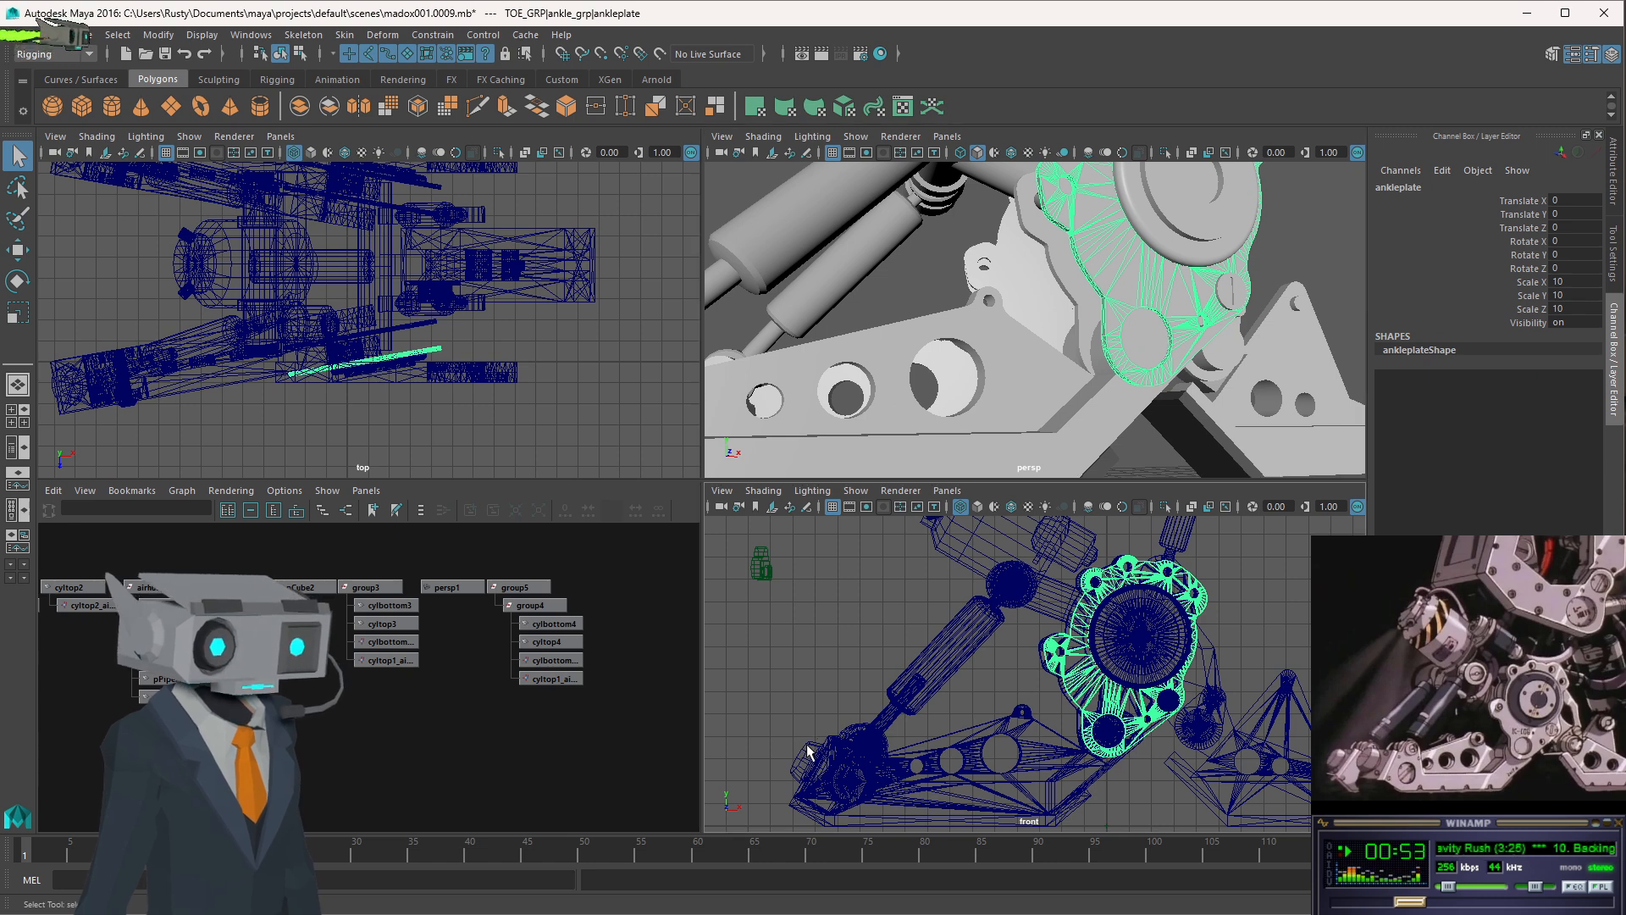
{"action": "key", "text": "f"}
{"action": "left_click_drag", "start_coordinate": [1011, 390], "coordinate": [1149, 411], "text": "alt"}
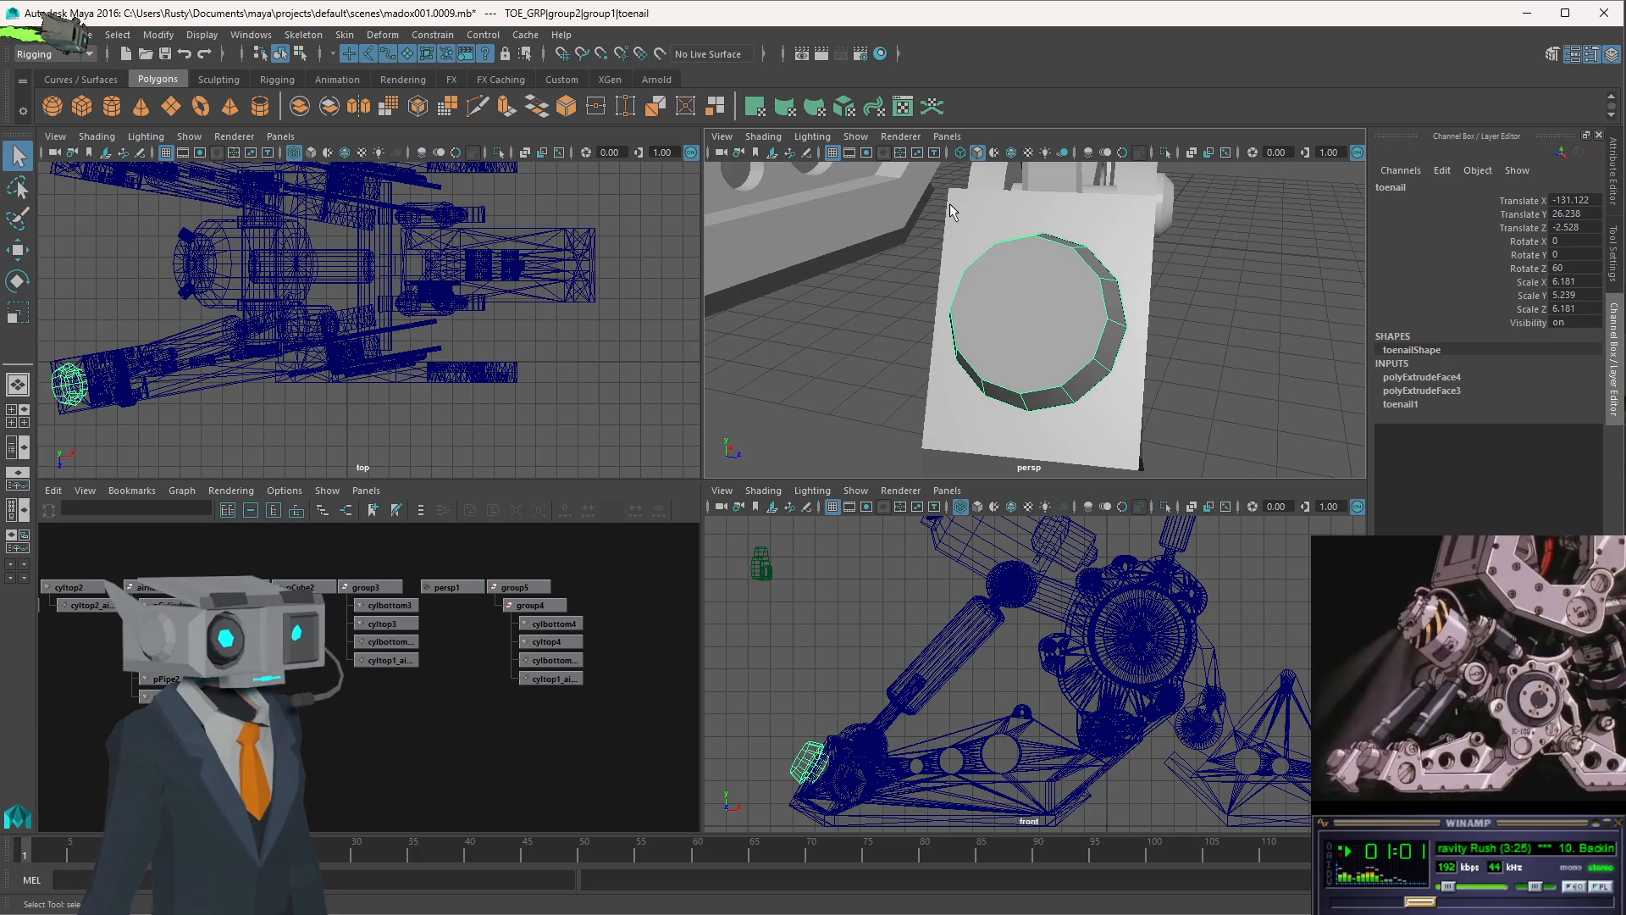
{"action": "left_click_drag", "start_coordinate": [1190, 298], "coordinate": [1201, 373], "text": "alt"}
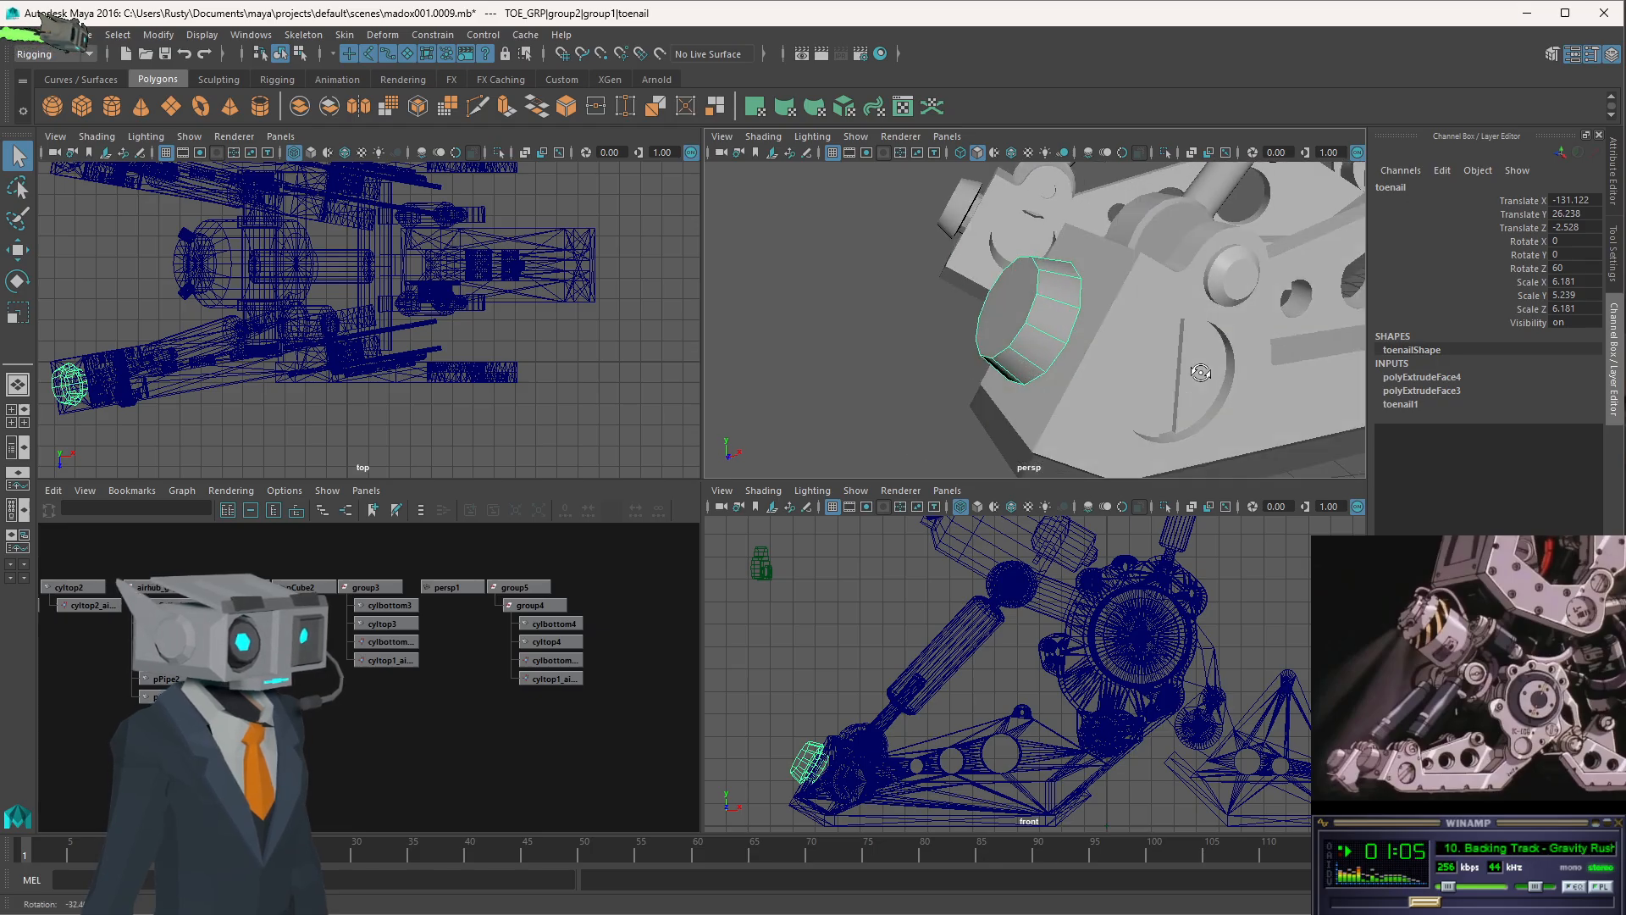
- Select the bigpin slotted disc on the toe's side and inspect it up close
{"action": "left_click", "coordinate": [1201, 373]}
{"action": "key", "text": "f"}
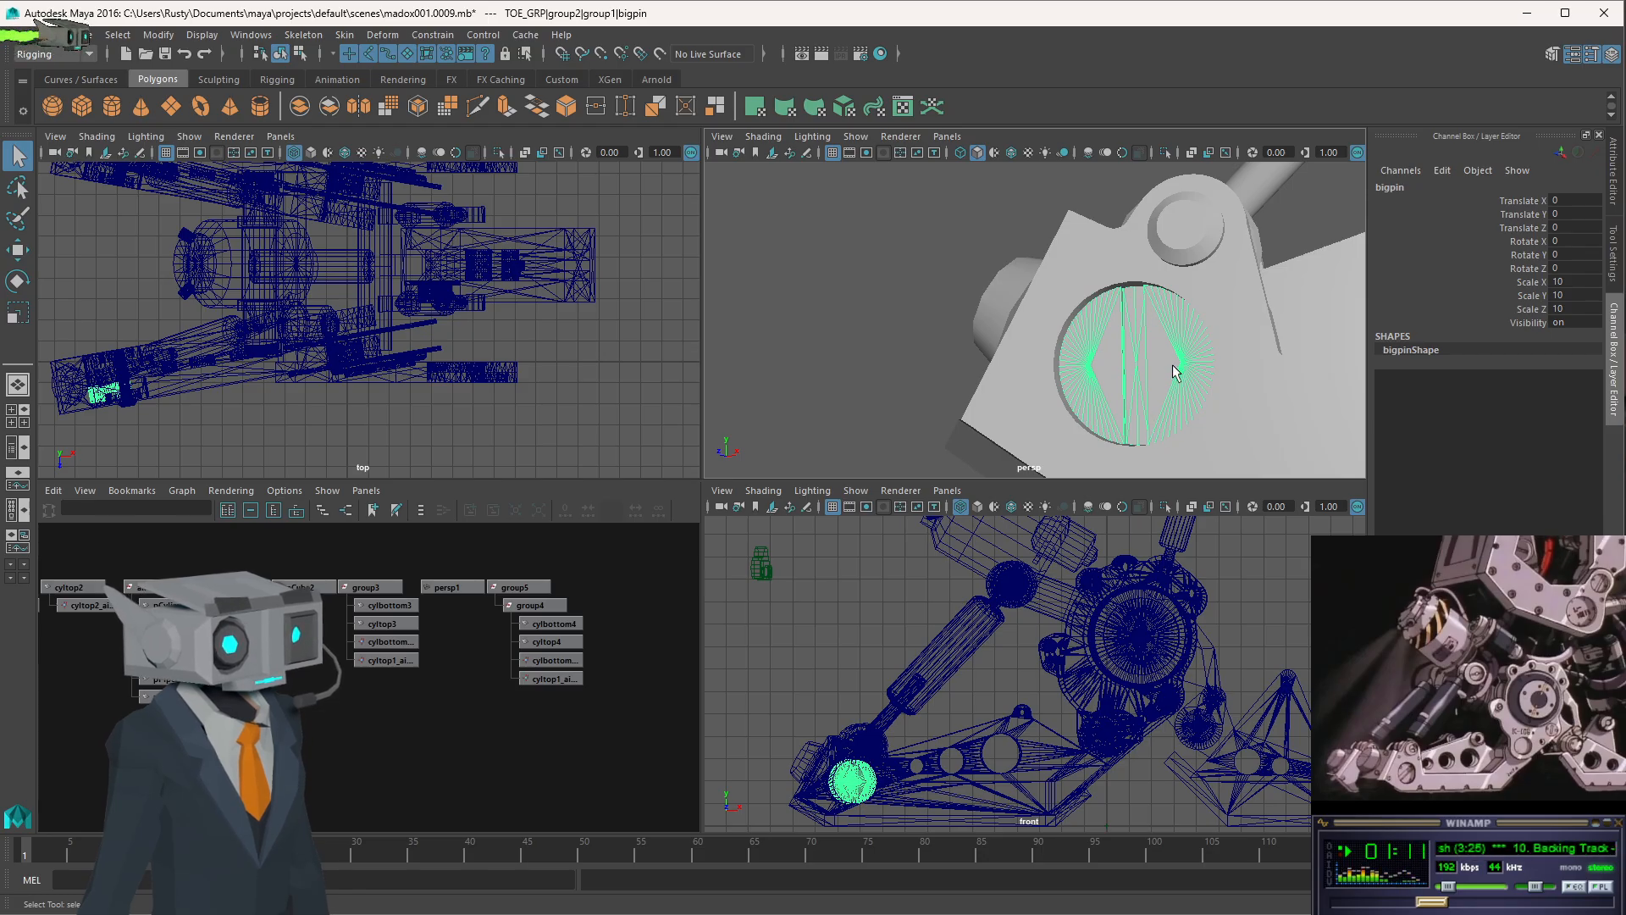
{"action": "left_click_drag", "start_coordinate": [1128, 403], "coordinate": [1252, 400], "text": "alt"}
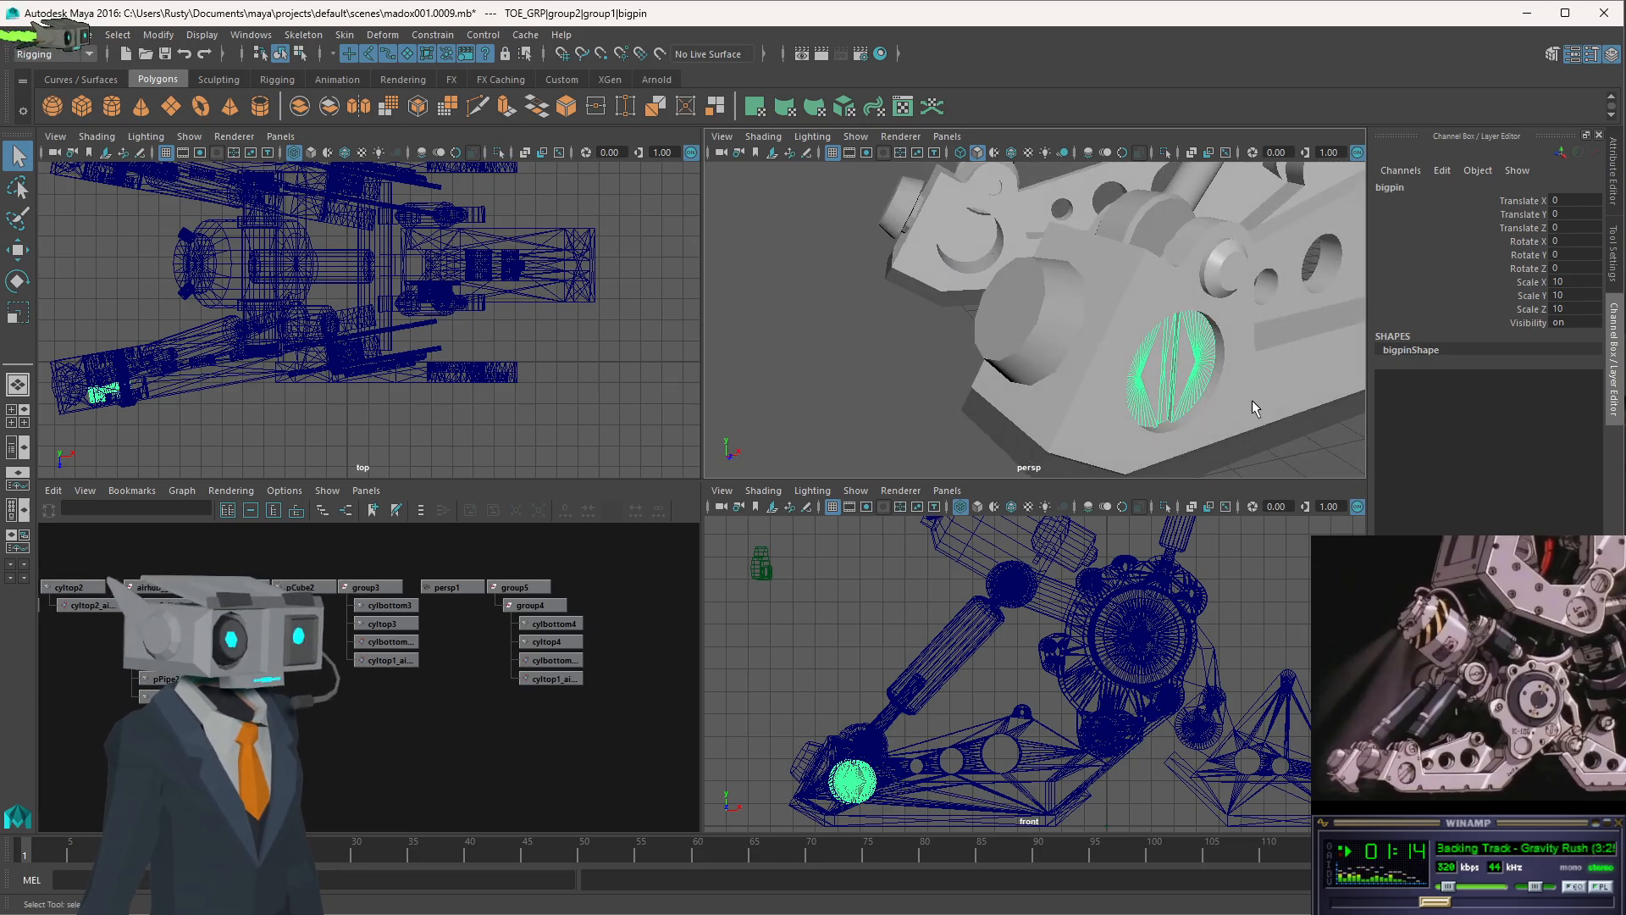
- Clear the selection and examine the toe's side plate, its round cutouts and the surrounding foot assembly
{"action": "left_click", "coordinate": [1314, 455]}
{"action": "left_click_drag", "start_coordinate": [1273, 276], "coordinate": [964, 340], "text": "alt"}
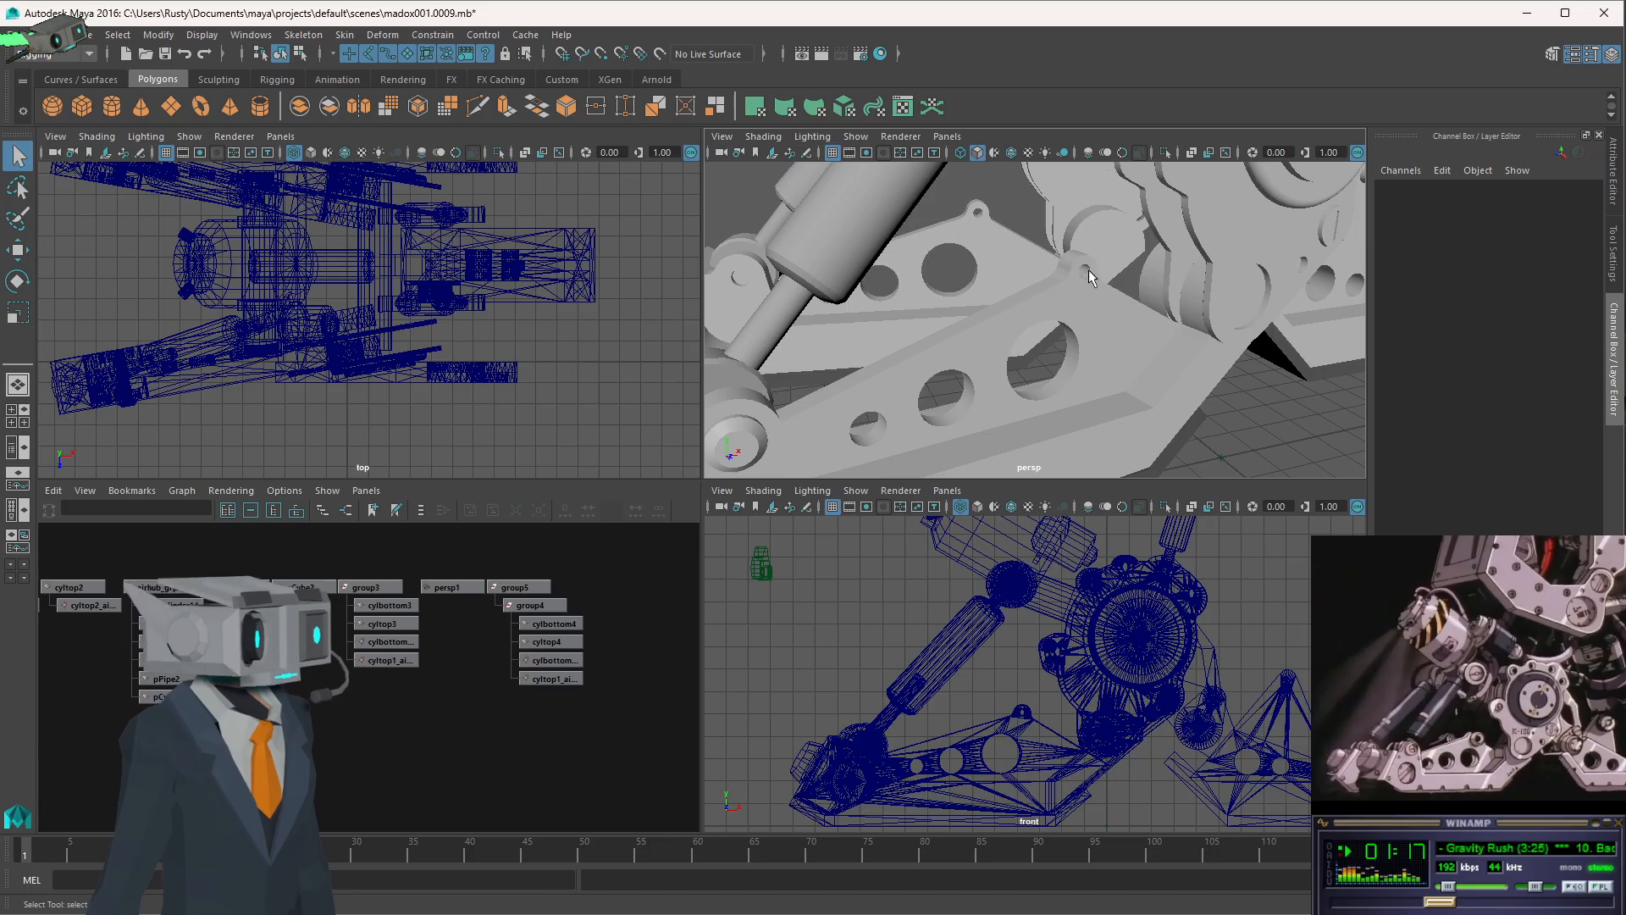
{"action": "left_click_drag", "start_coordinate": [1089, 269], "coordinate": [1110, 277], "text": "alt"}
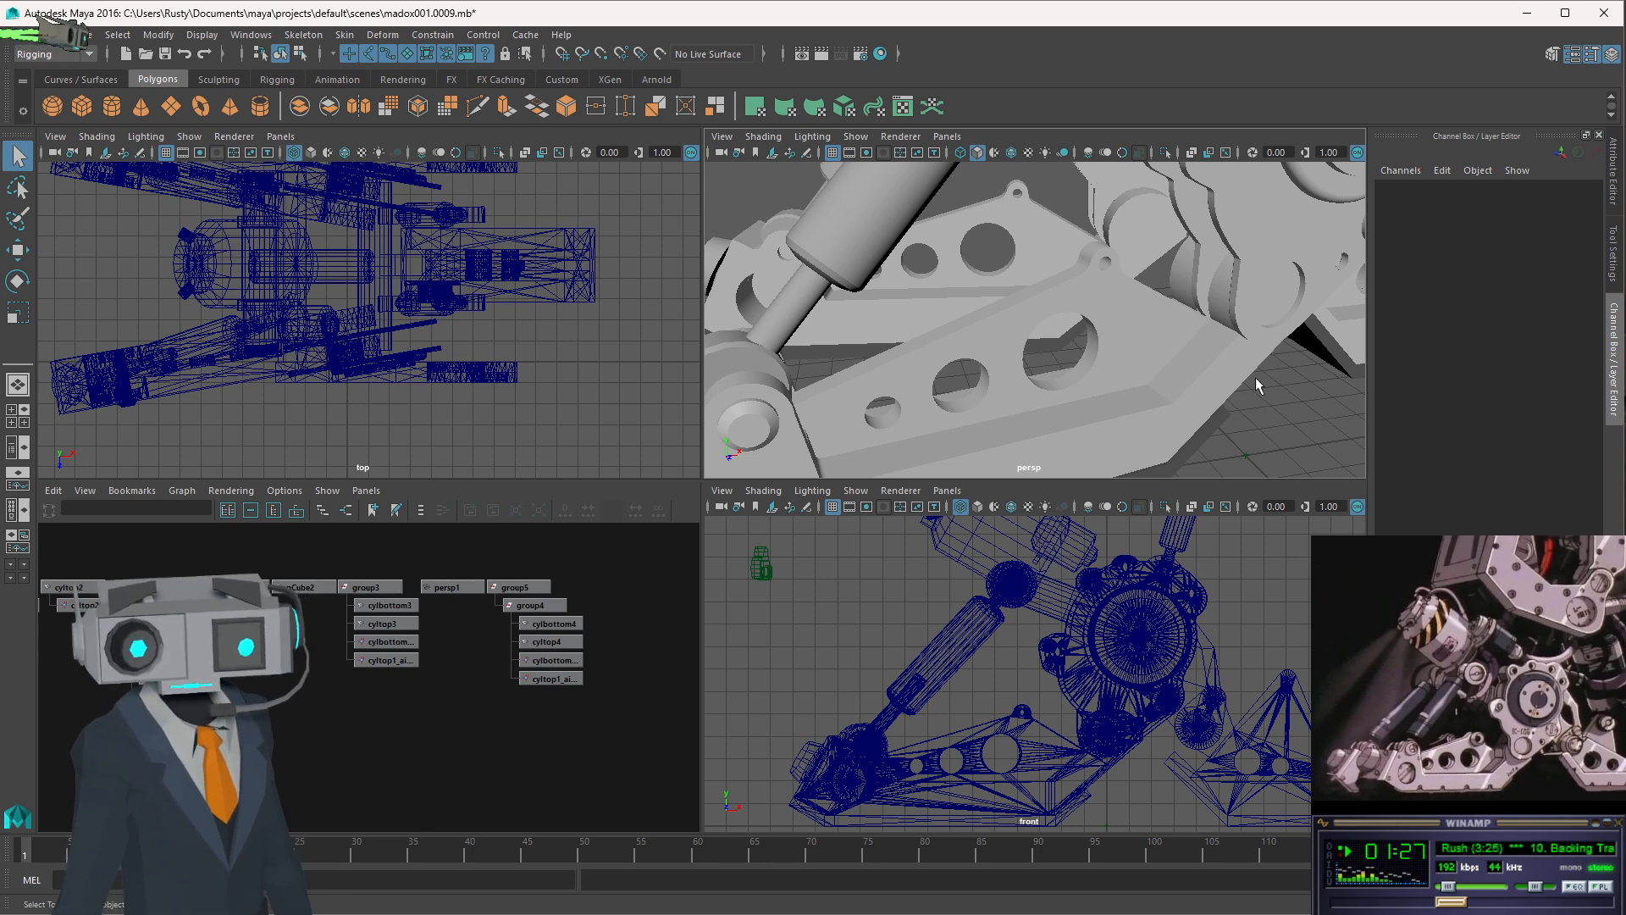
{"action": "middle_click_drag", "start_coordinate": [1267, 337], "coordinate": [537, 607], "text": "alt"}
{"action": "right_click_drag", "start_coordinate": [1090, 388], "coordinate": [1035, 349], "text": "alt"}
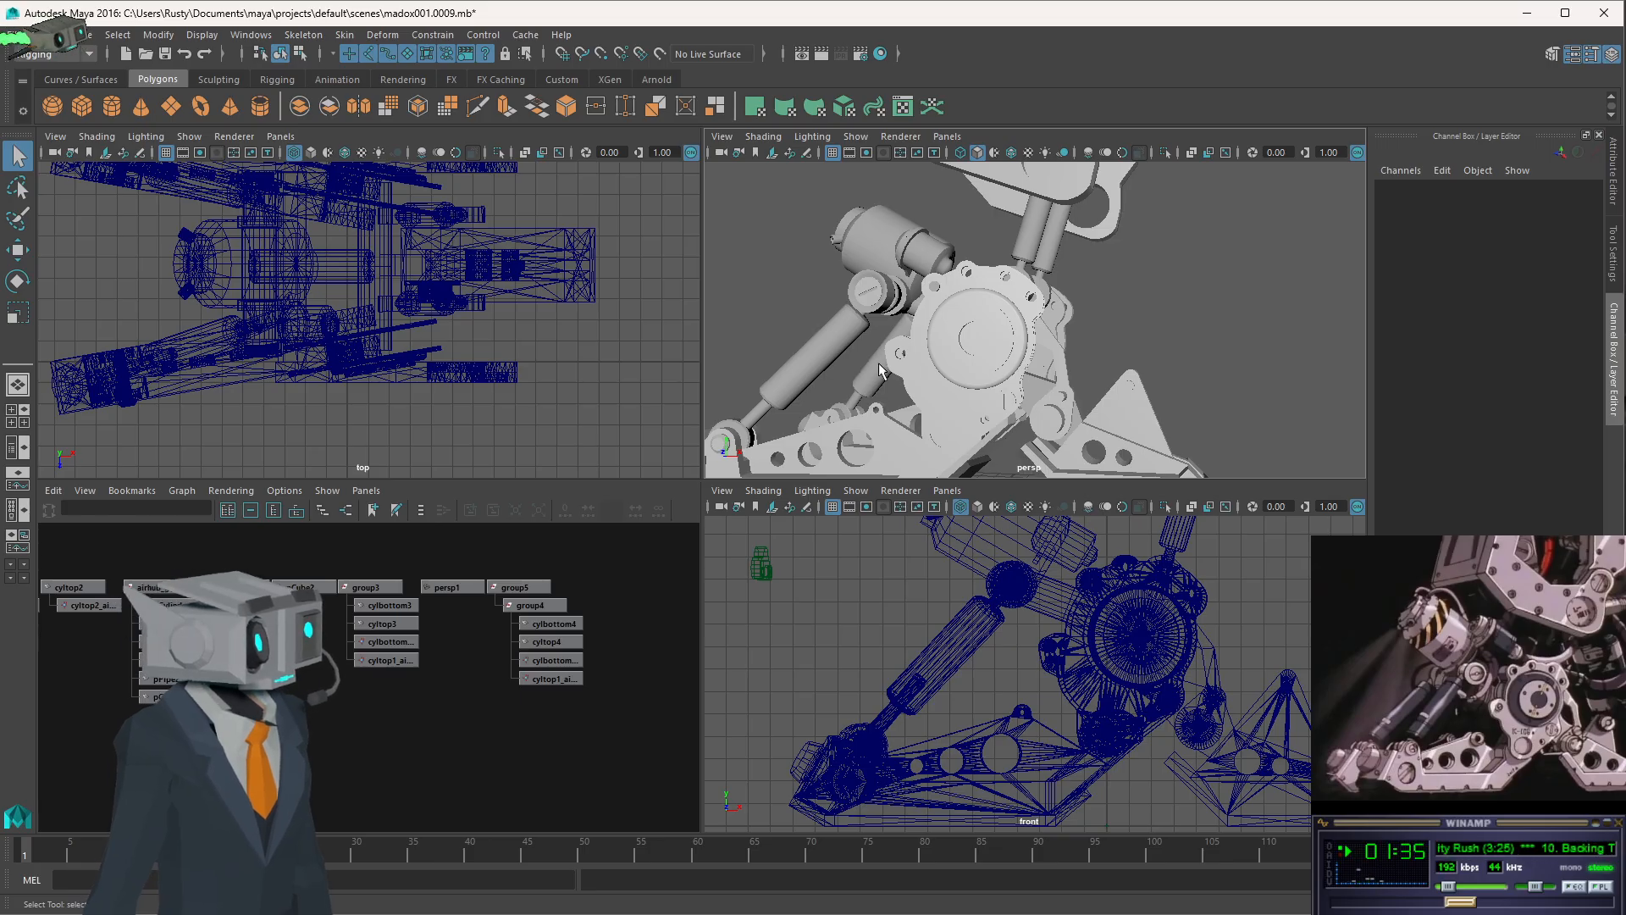
{"action": "left_click_drag", "start_coordinate": [878, 362], "coordinate": [1019, 401], "text": "alt"}
- Select the toepivot pin where the lower piston meets the front toe for a closer look
{"action": "left_click", "coordinate": [801, 449]}
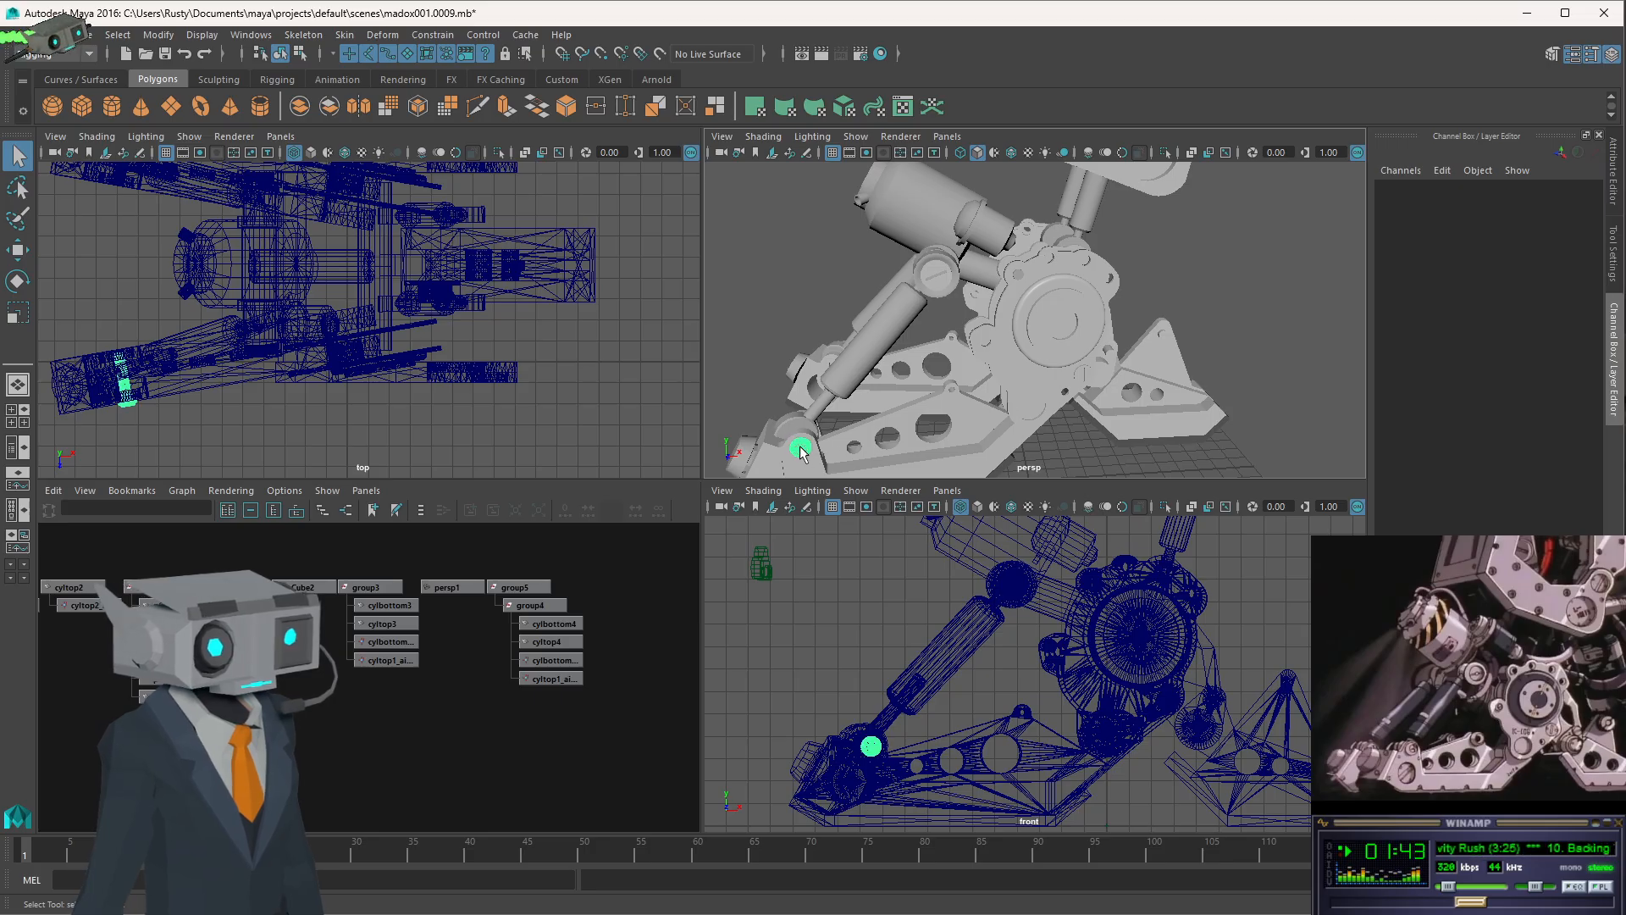
{"action": "scroll", "coordinate": [898, 381], "scroll_direction": "up", "scroll_amount": 2}
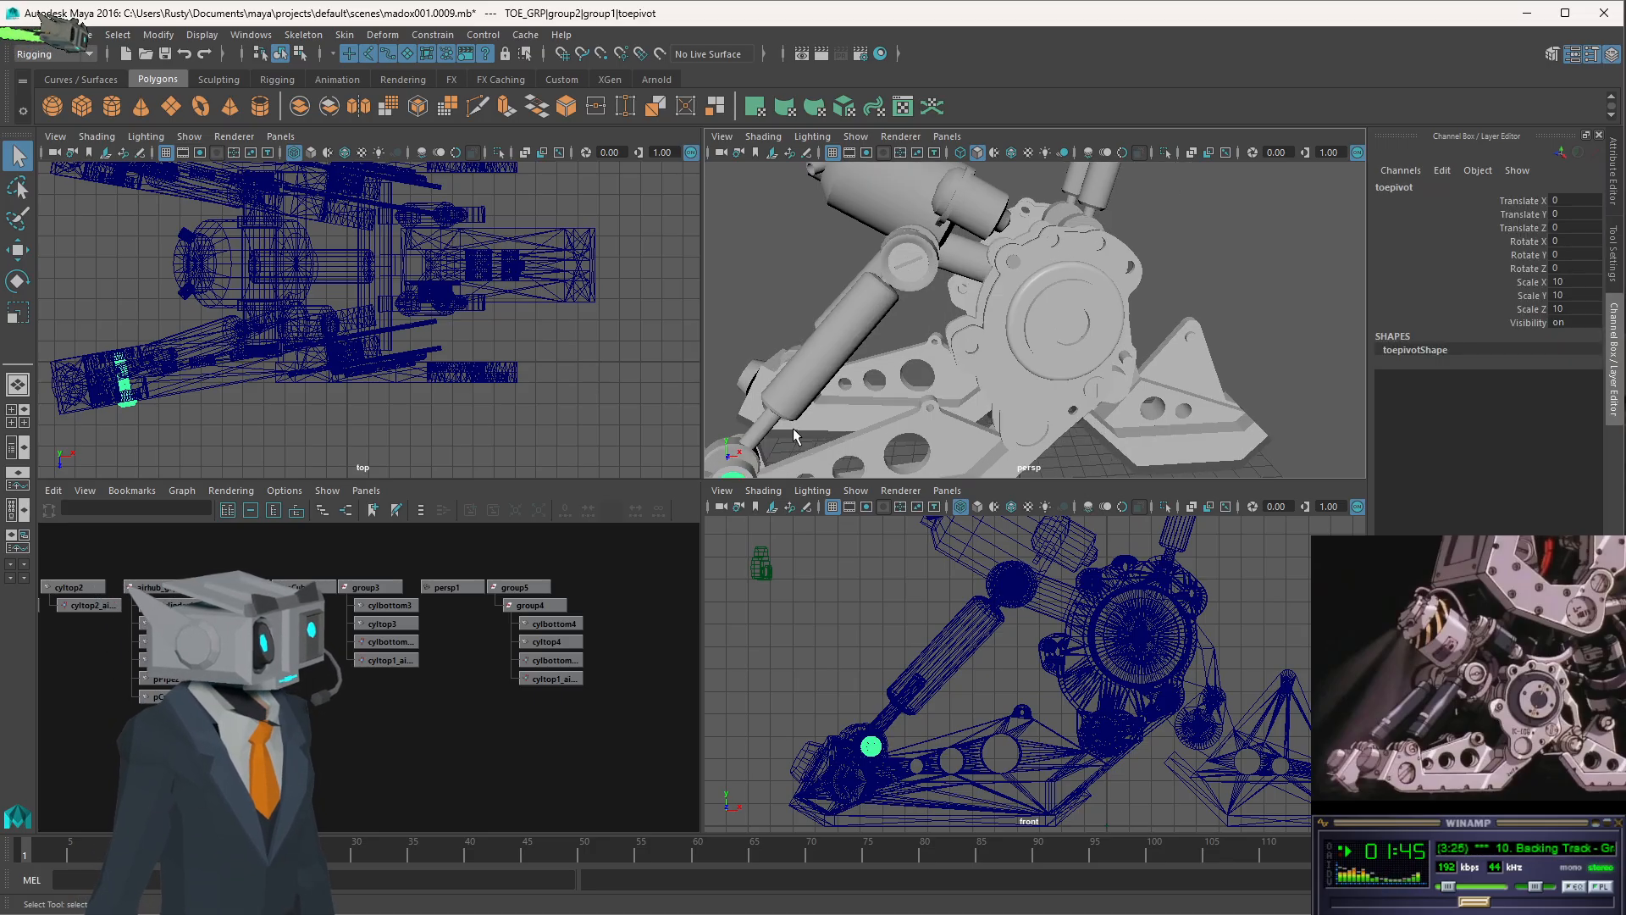
- Locate toepivot in the hierarchy graph and select its parent group1 to check which toe meshes it contains
{"action": "scroll", "coordinate": [1004, 332], "scroll_direction": "up", "scroll_amount": 4}
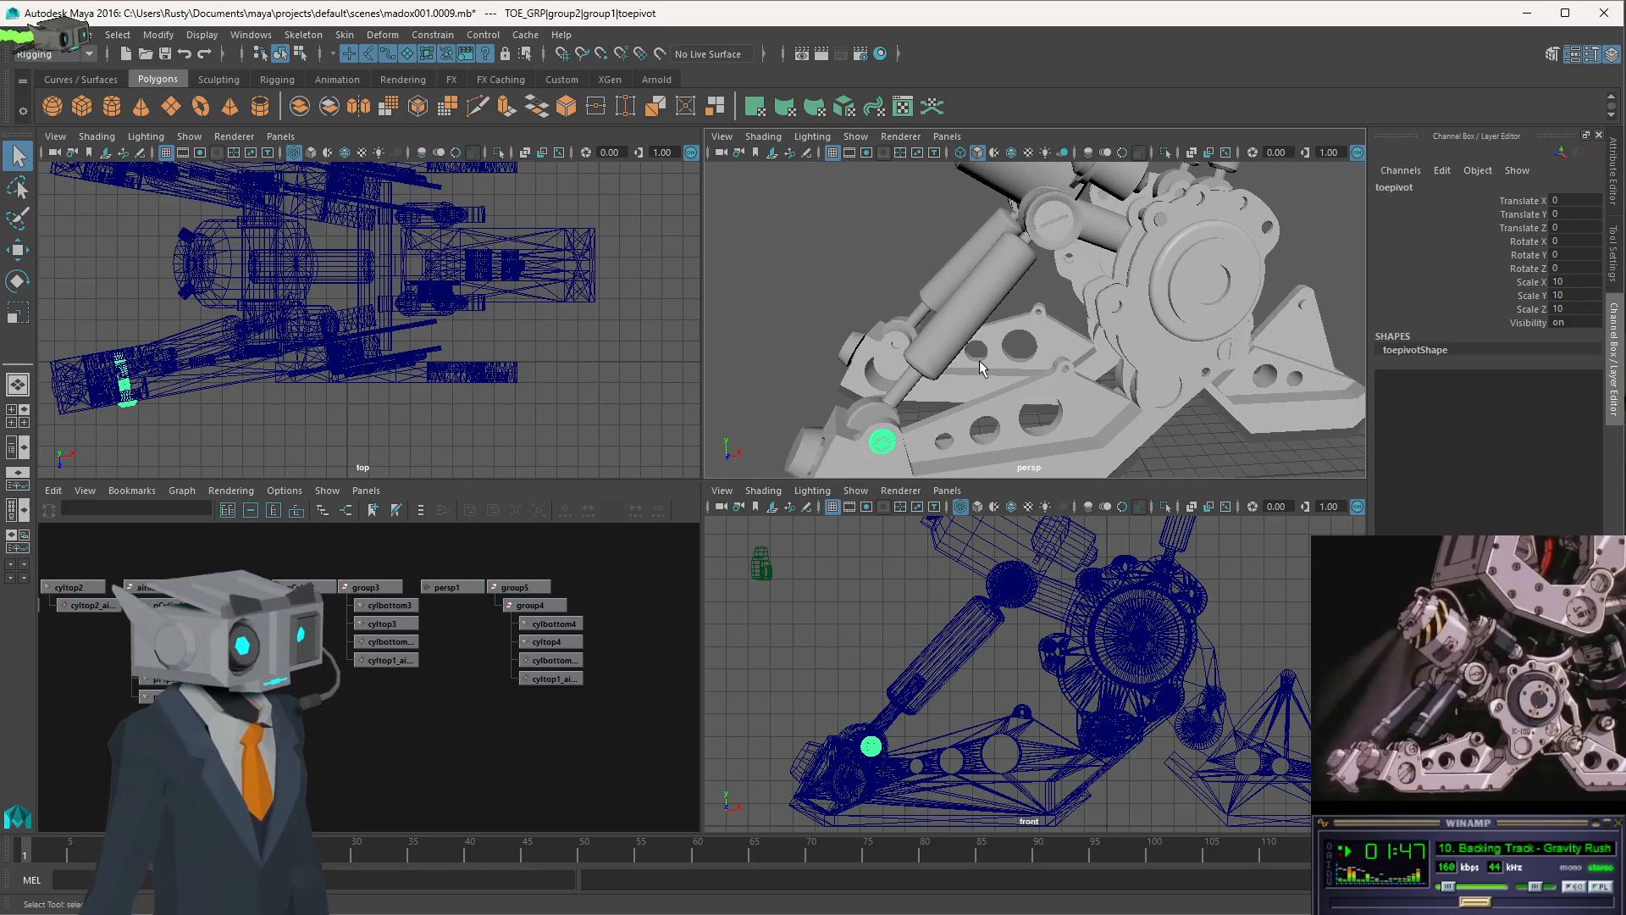
{"action": "scroll", "coordinate": [957, 366], "scroll_direction": "up", "scroll_amount": 4}
{"action": "scroll", "coordinate": [943, 370], "scroll_direction": "up", "scroll_amount": 2}
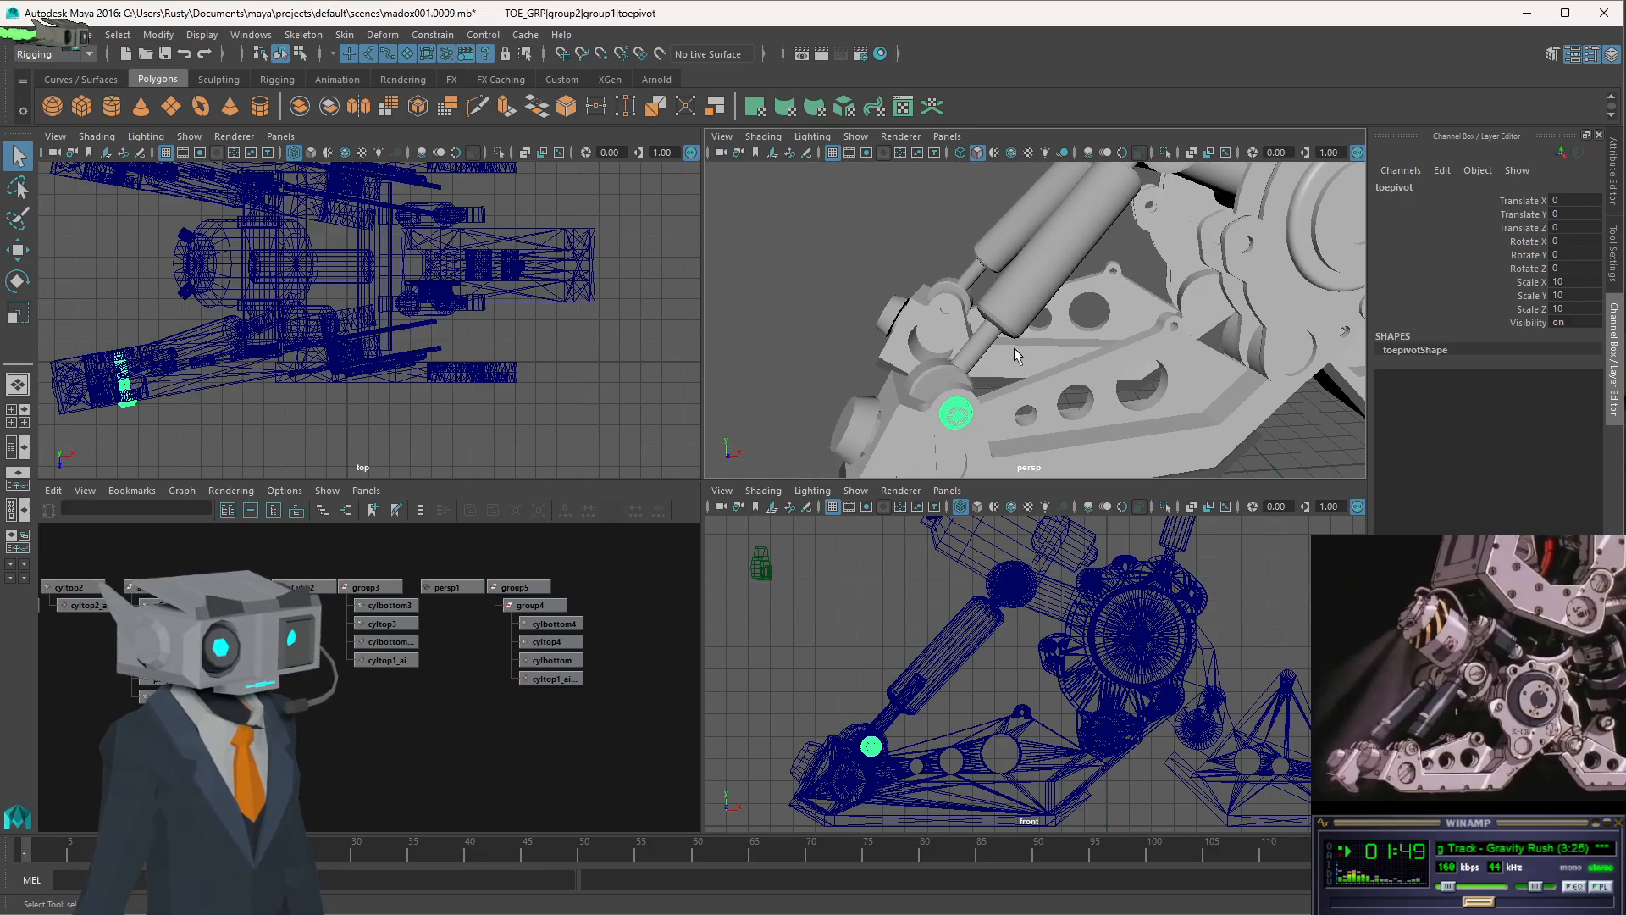
{"action": "key", "text": "f"}
{"action": "scroll", "coordinate": [482, 649], "scroll_direction": "down", "scroll_amount": 6}
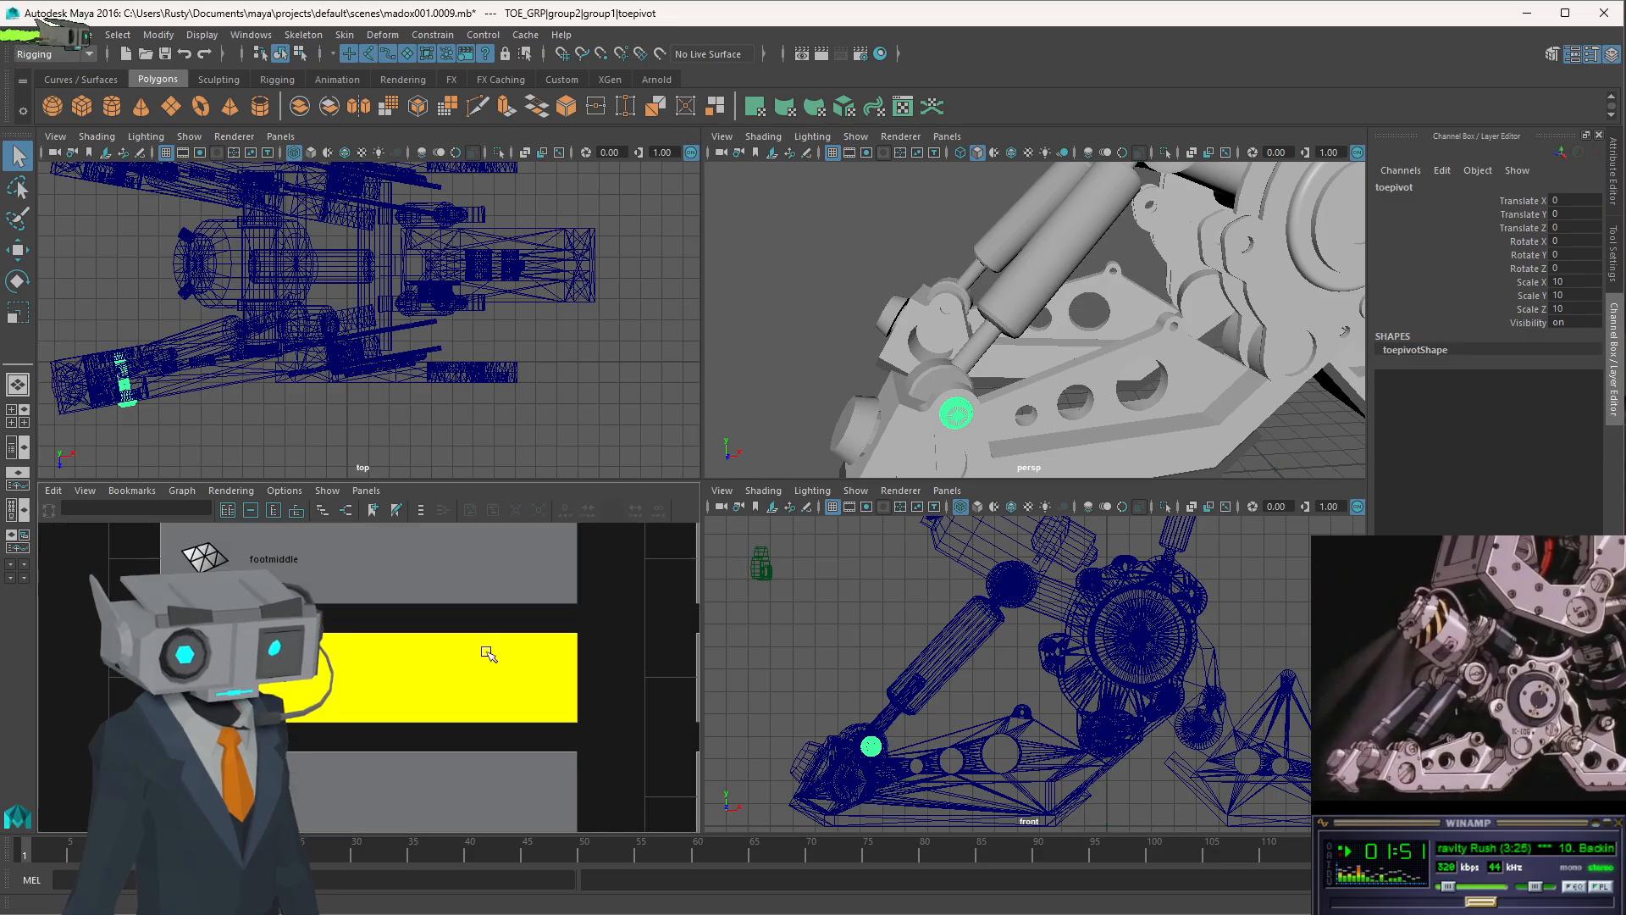
{"action": "left_click", "coordinate": [330, 586]}
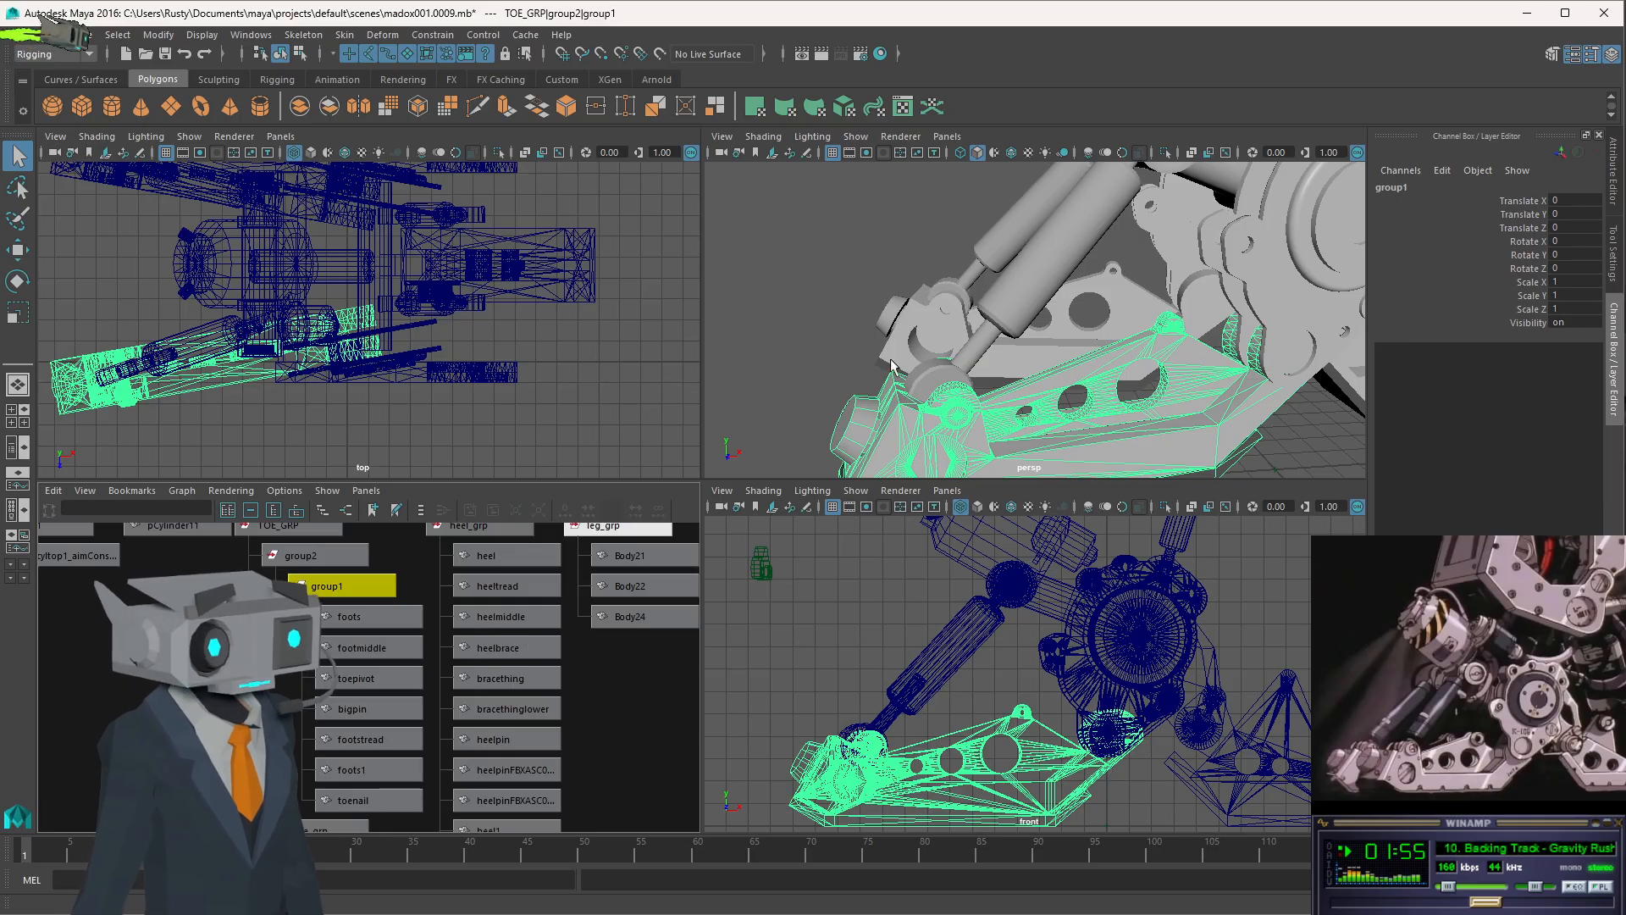
- Select the cylbottom1 piston rod at the front toe and locate its node and aim constraint in the hierarchy graph
{"action": "left_click", "coordinate": [983, 349]}
{"action": "key", "text": "f"}
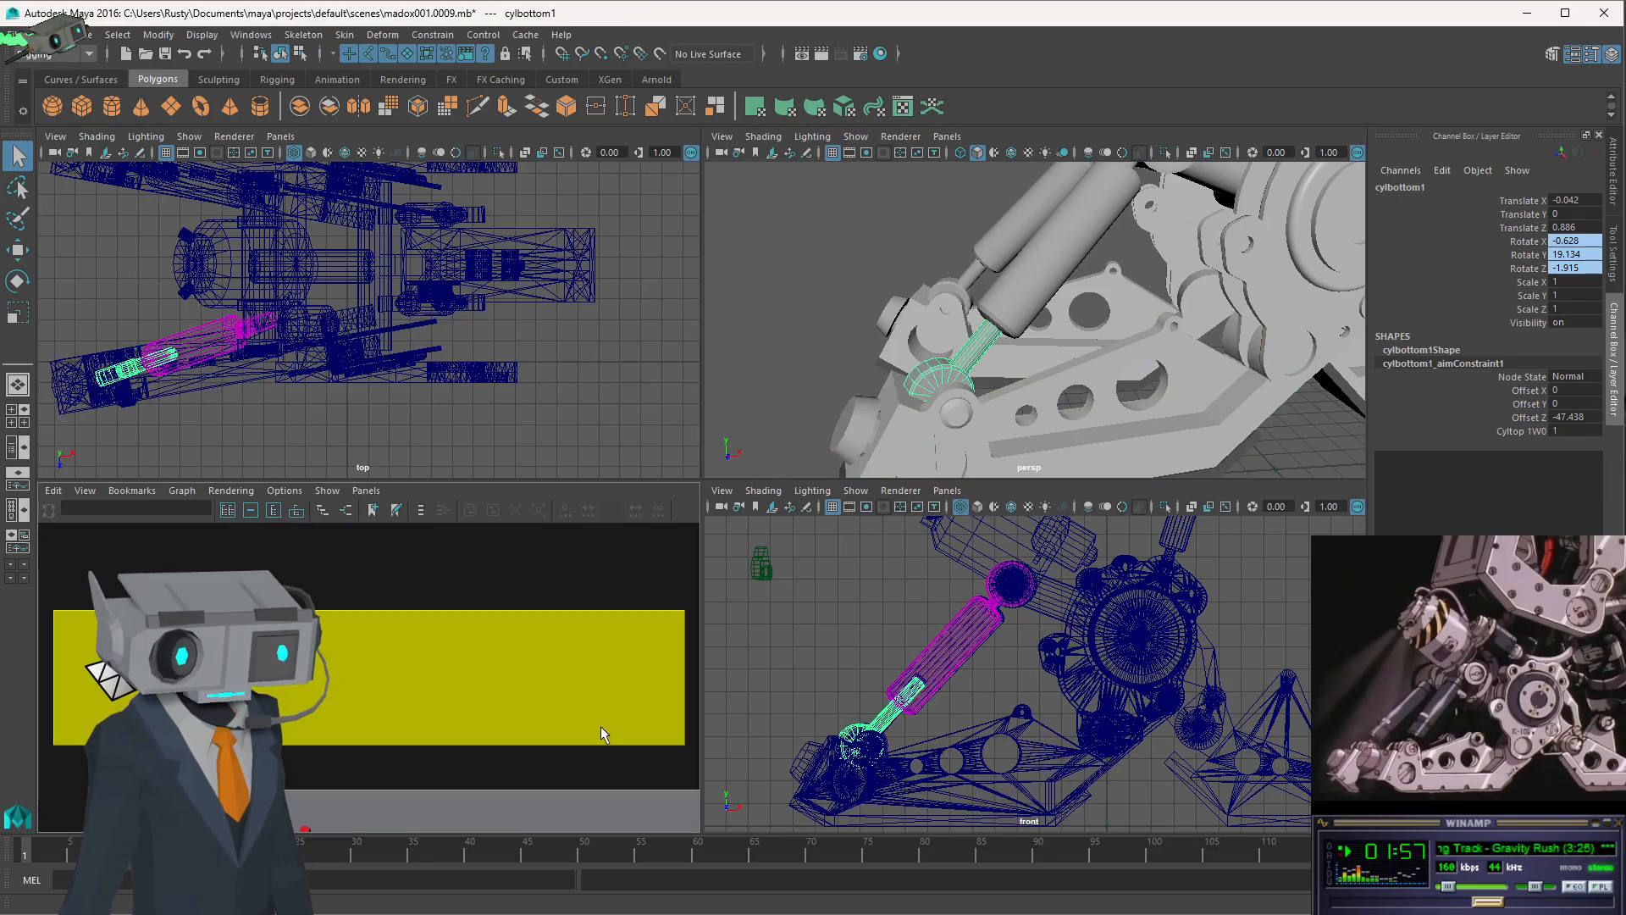
{"action": "scroll", "coordinate": [486, 725], "scroll_direction": "down", "scroll_amount": 5}
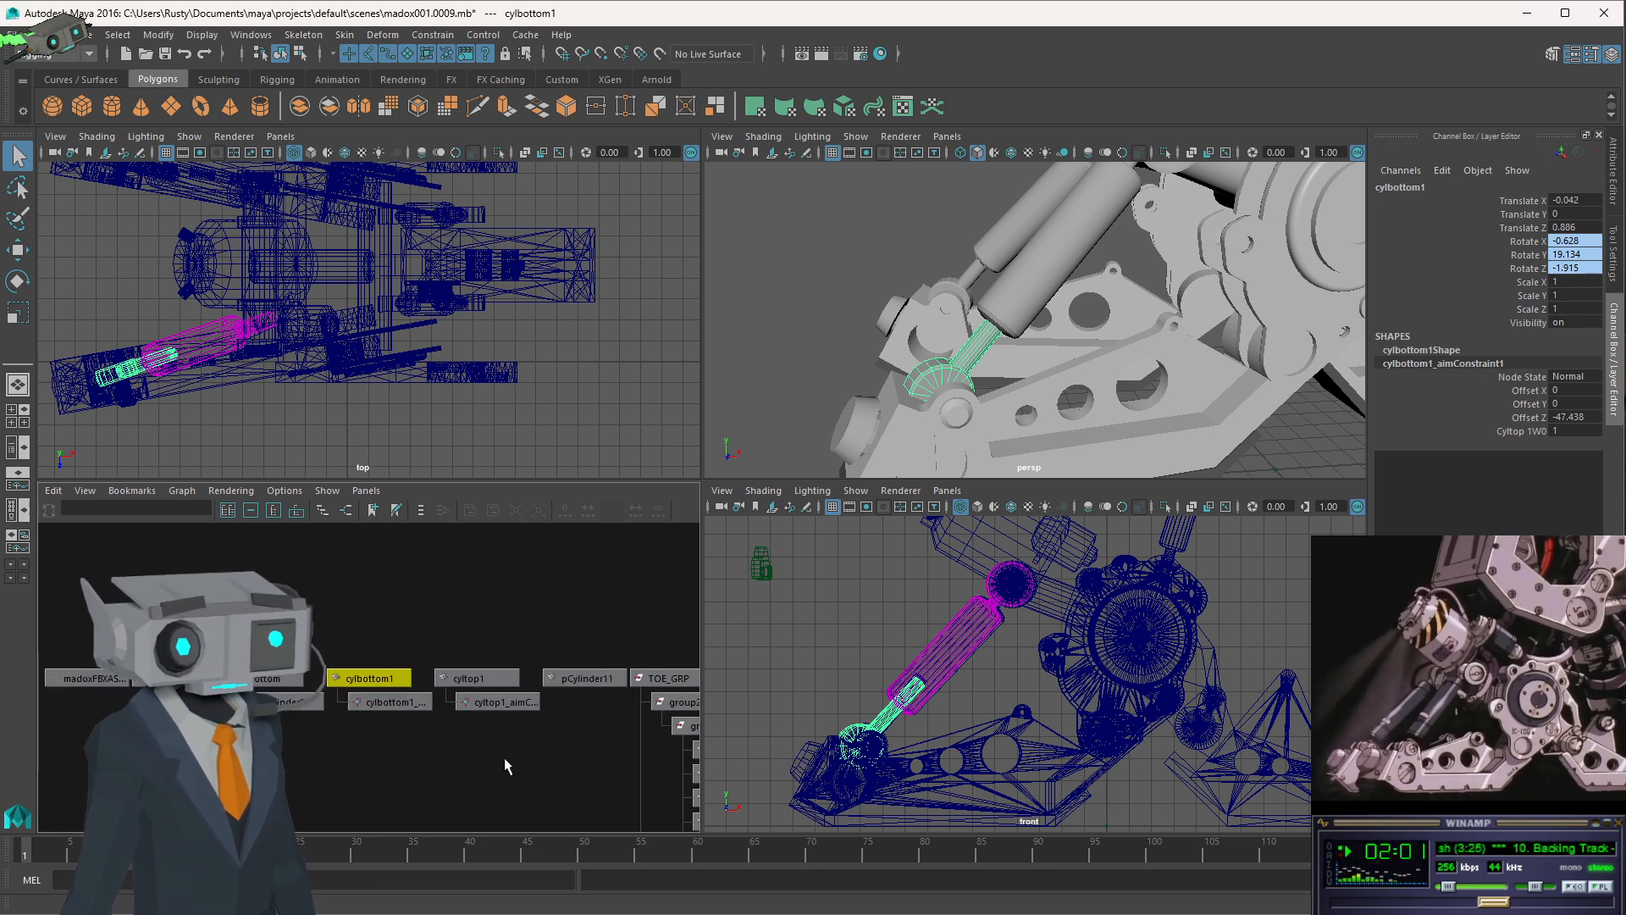
{"action": "middle_click_drag", "start_coordinate": [505, 757], "coordinate": [481, 693], "text": "alt"}
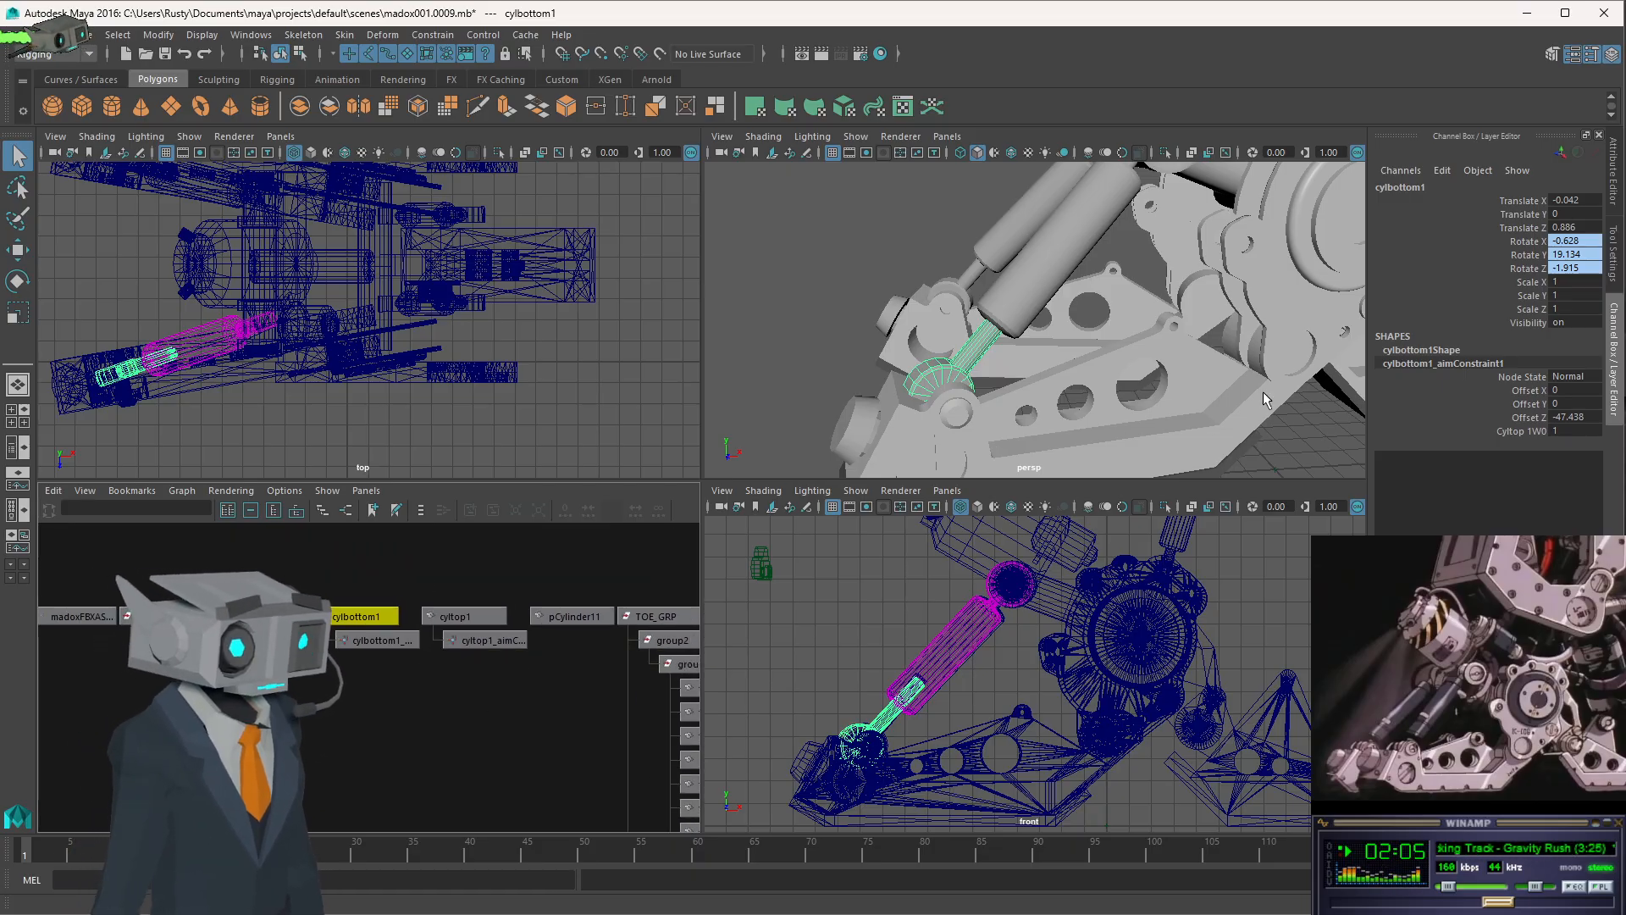
- Select the footspin pin and the foots toe mesh, try rotating foots about 5° around Z, and undo the rotation
{"action": "middle_click", "coordinate": [1302, 356]}
{"action": "left_click", "coordinate": [1301, 355]}
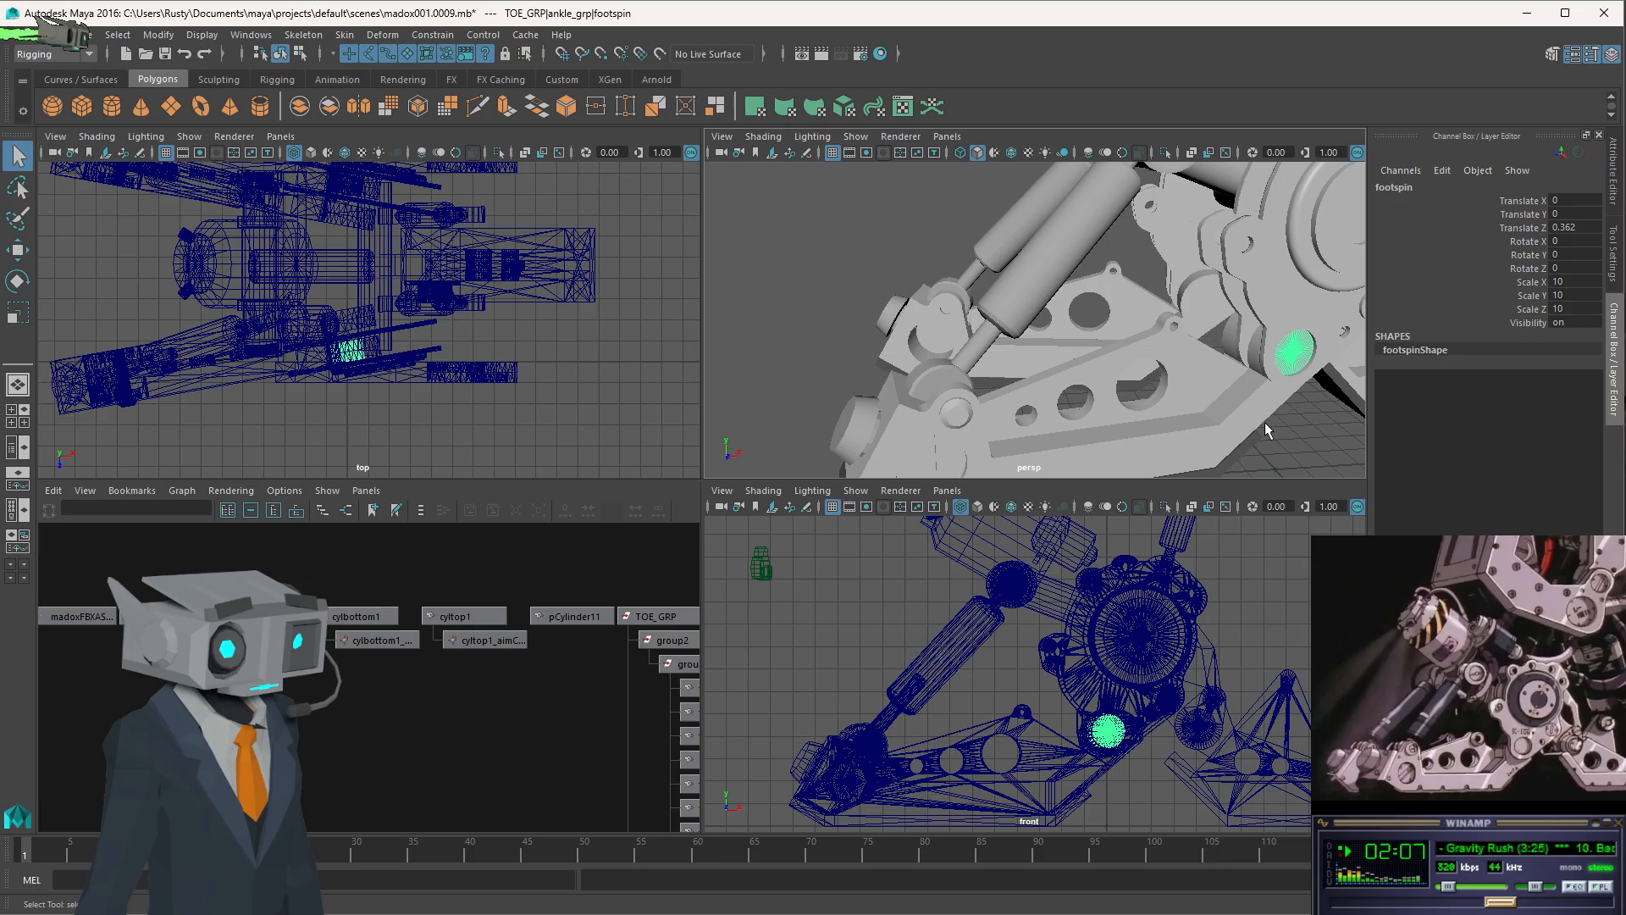
{"action": "left_click", "coordinate": [1268, 402]}
{"action": "scroll", "coordinate": [1225, 464], "scroll_direction": "down", "scroll_amount": 5}
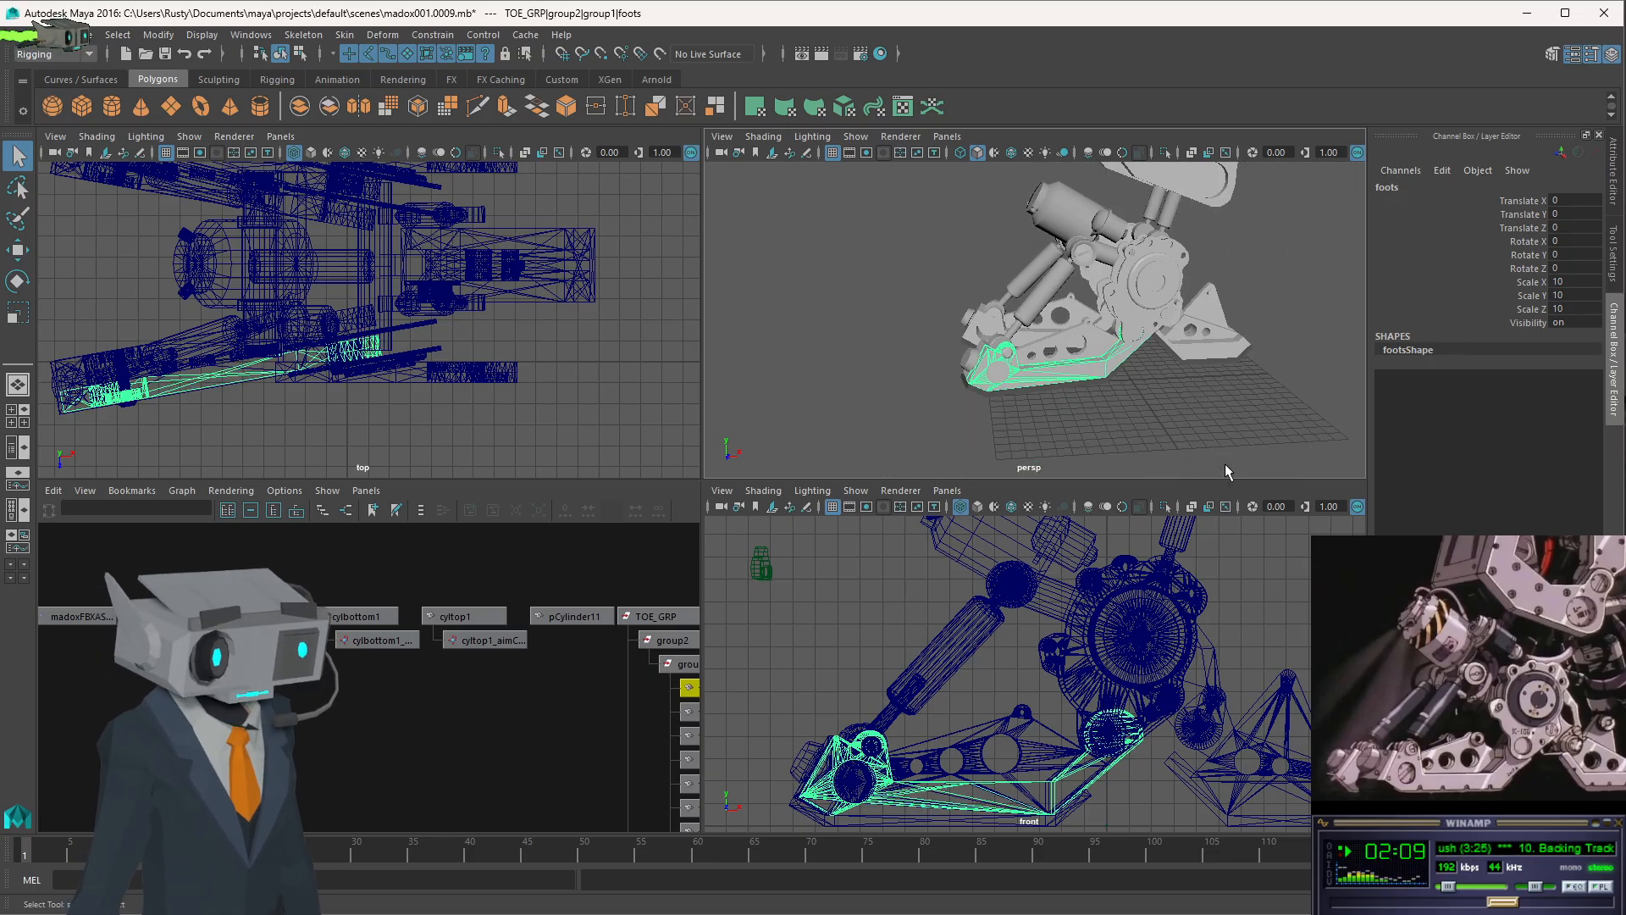
{"action": "scroll", "coordinate": [1225, 463], "scroll_direction": "up", "scroll_amount": 3}
{"action": "key", "text": "e"}
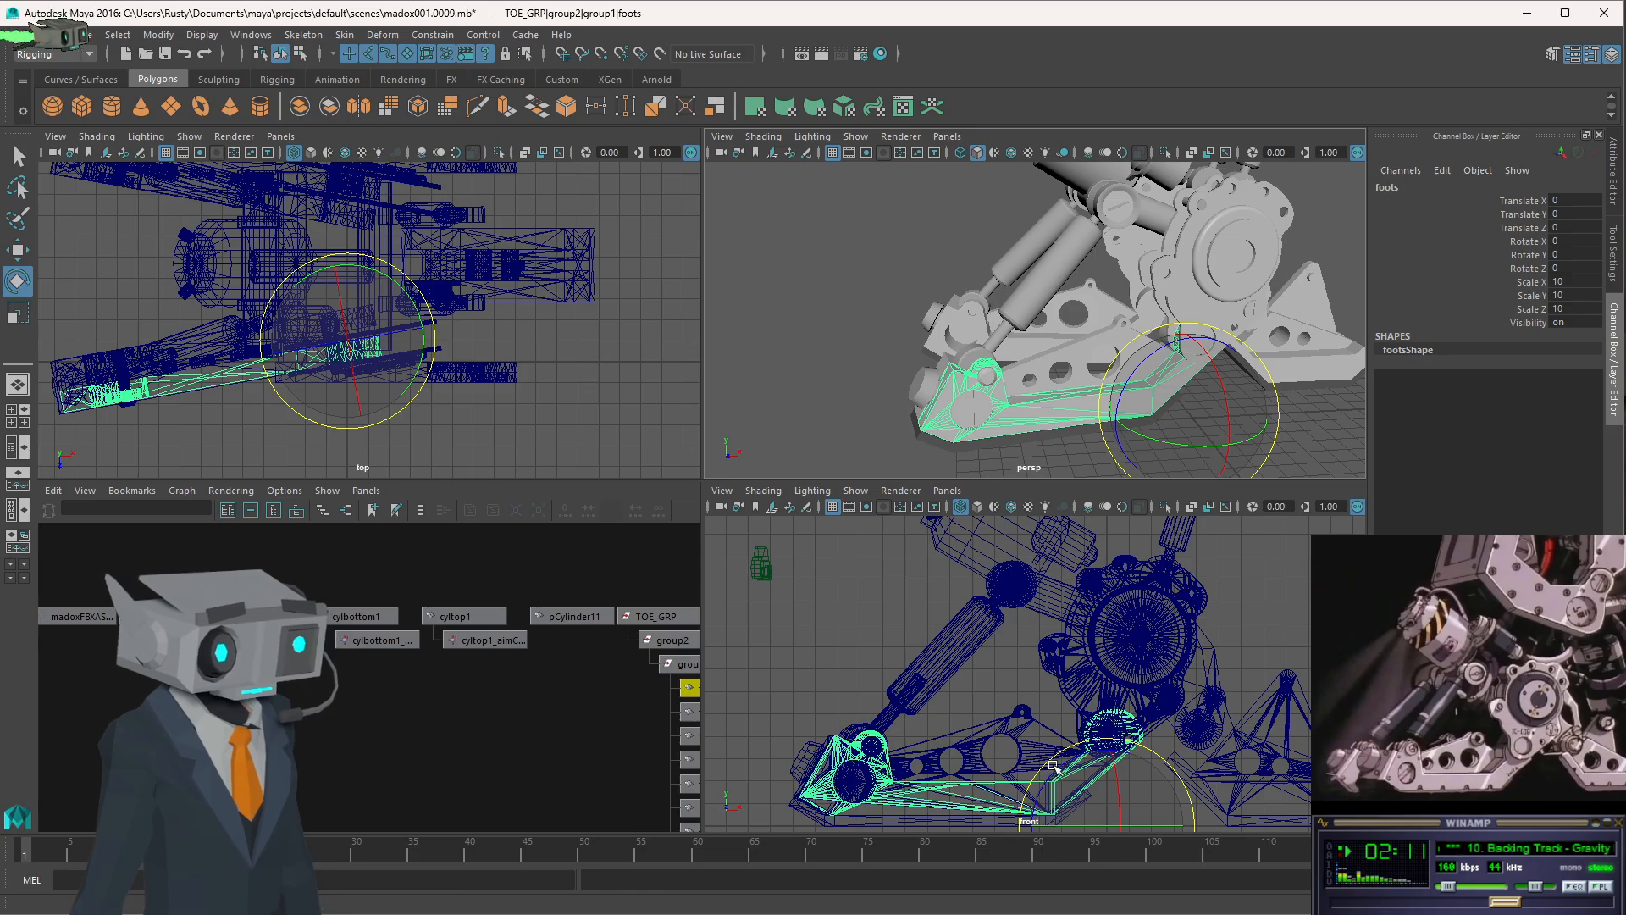
{"action": "left_click_drag", "start_coordinate": [1055, 770], "coordinate": [1069, 759]}
{"action": "key", "text": "ctrl+z"}
{"action": "key", "text": "ctrl+z"}
{"action": "key", "text": "ctrl+z"}
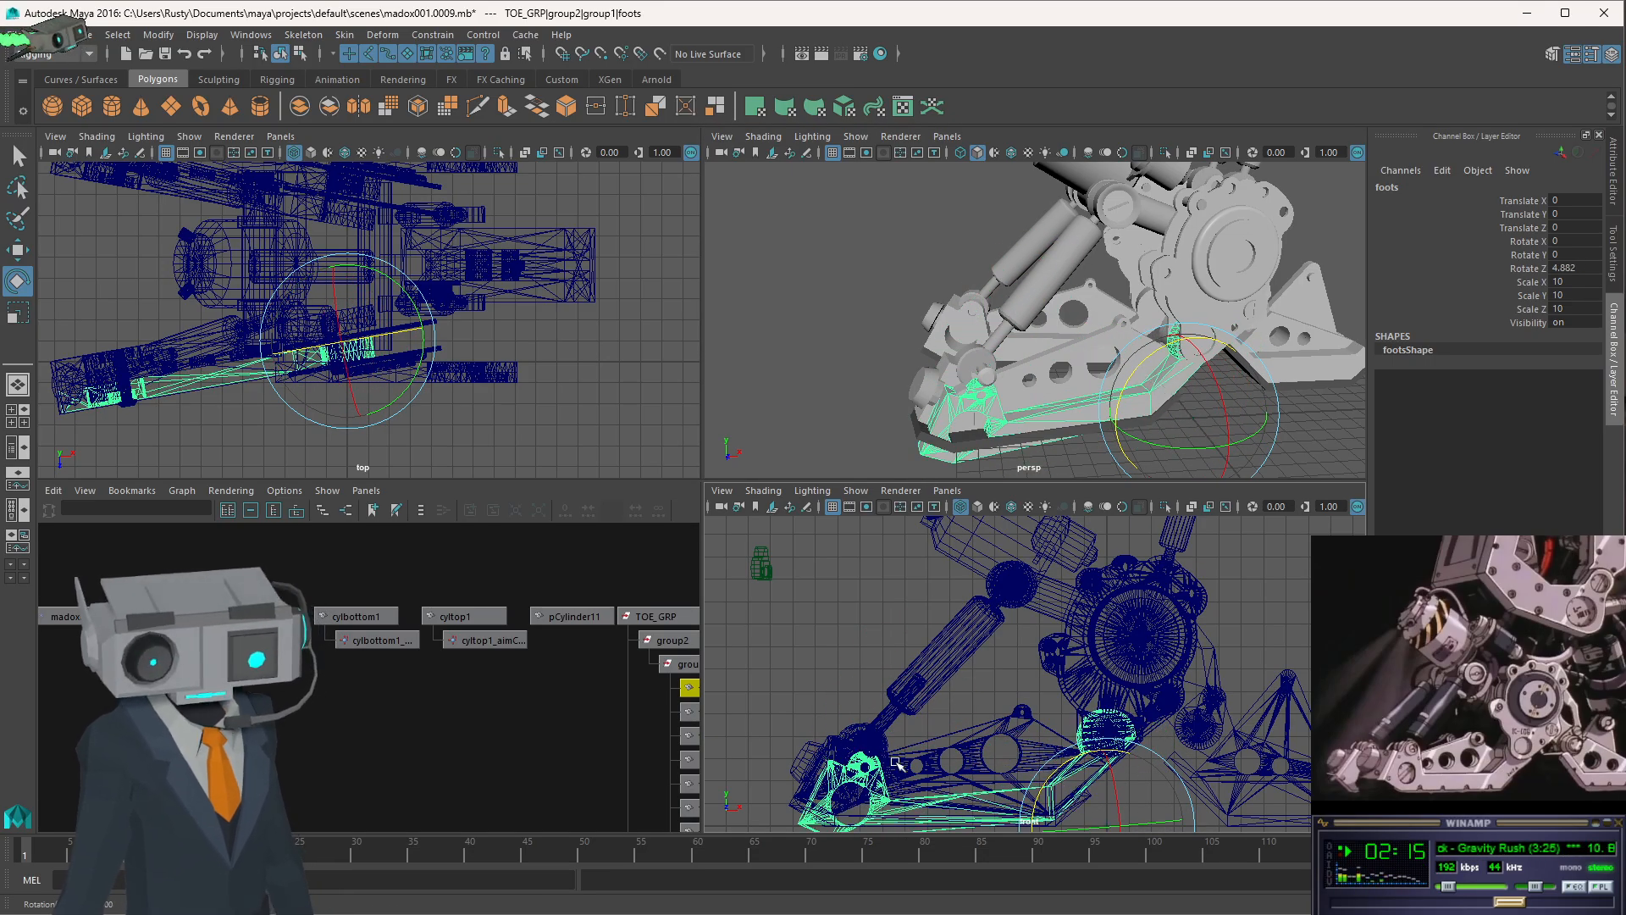
- Locate foots in the hierarchy graph, try rotating its ancestor group2 about 23° around Z, and undo the rotation
{"action": "key", "text": "f"}
{"action": "scroll", "coordinate": [572, 740], "scroll_direction": "down", "scroll_amount": 2}
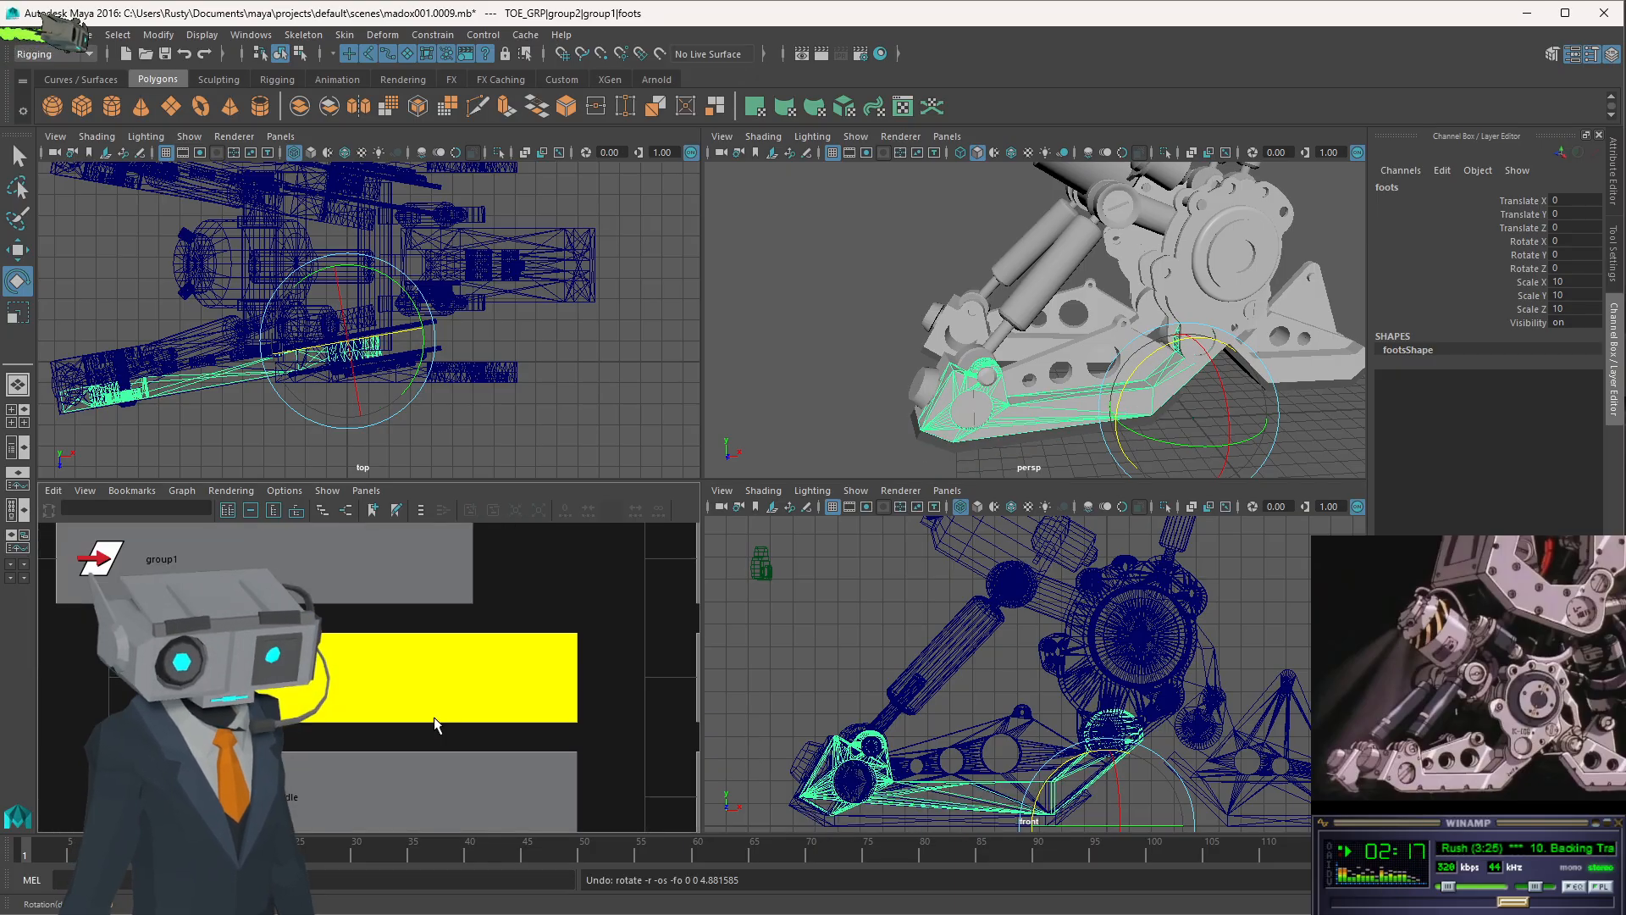
{"action": "scroll", "coordinate": [486, 700], "scroll_direction": "down", "scroll_amount": 4}
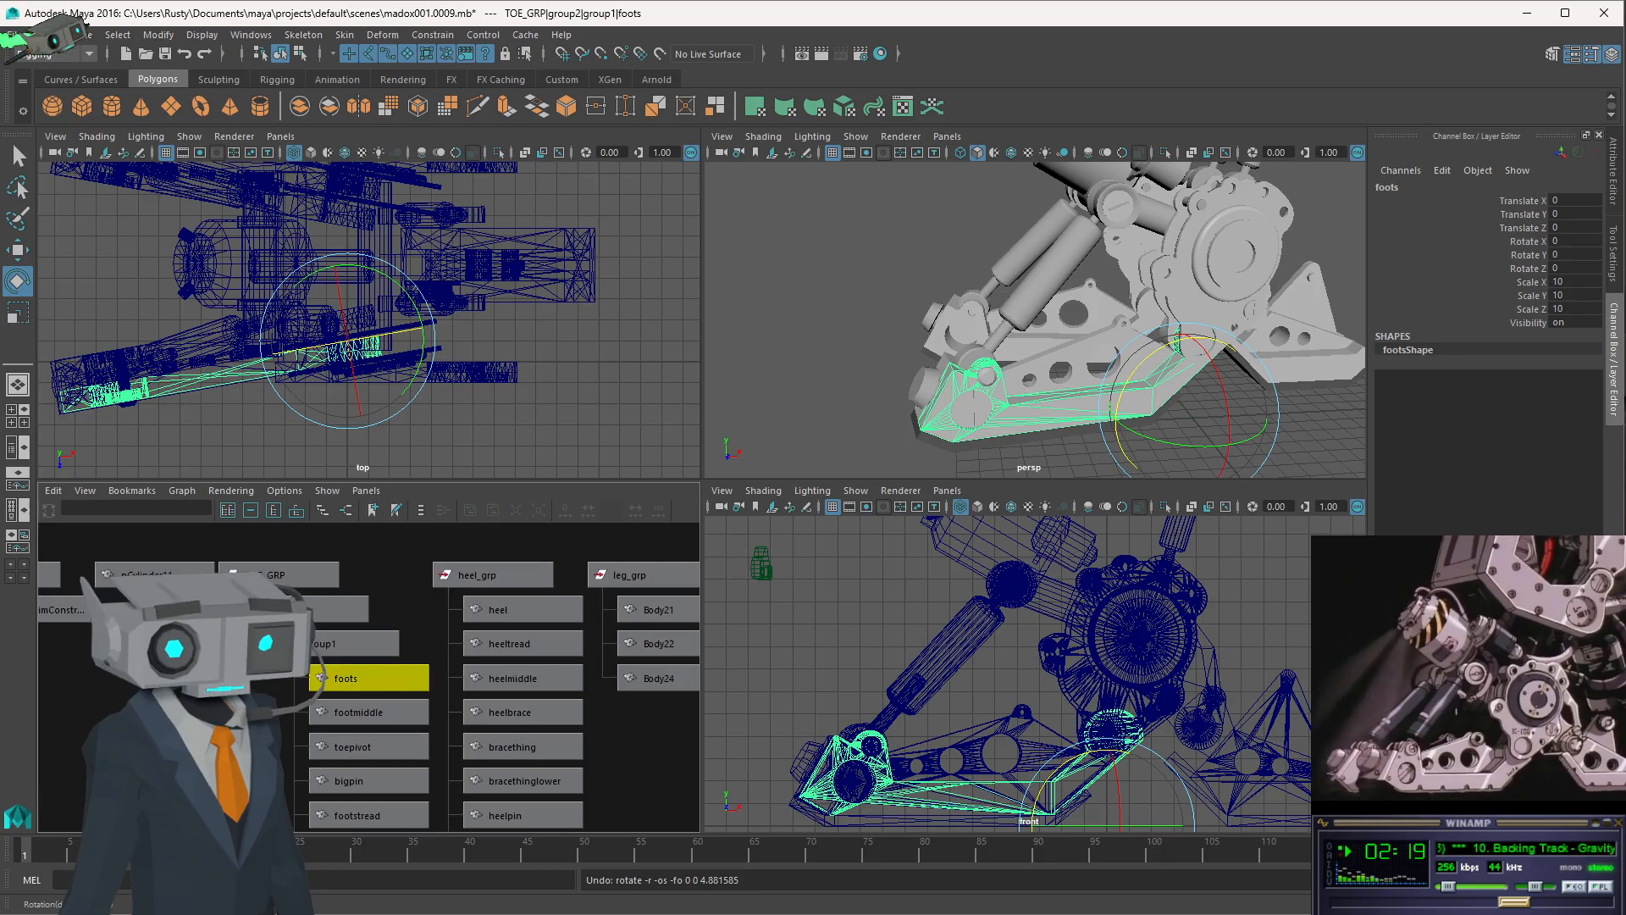
{"action": "left_click", "coordinate": [300, 583]}
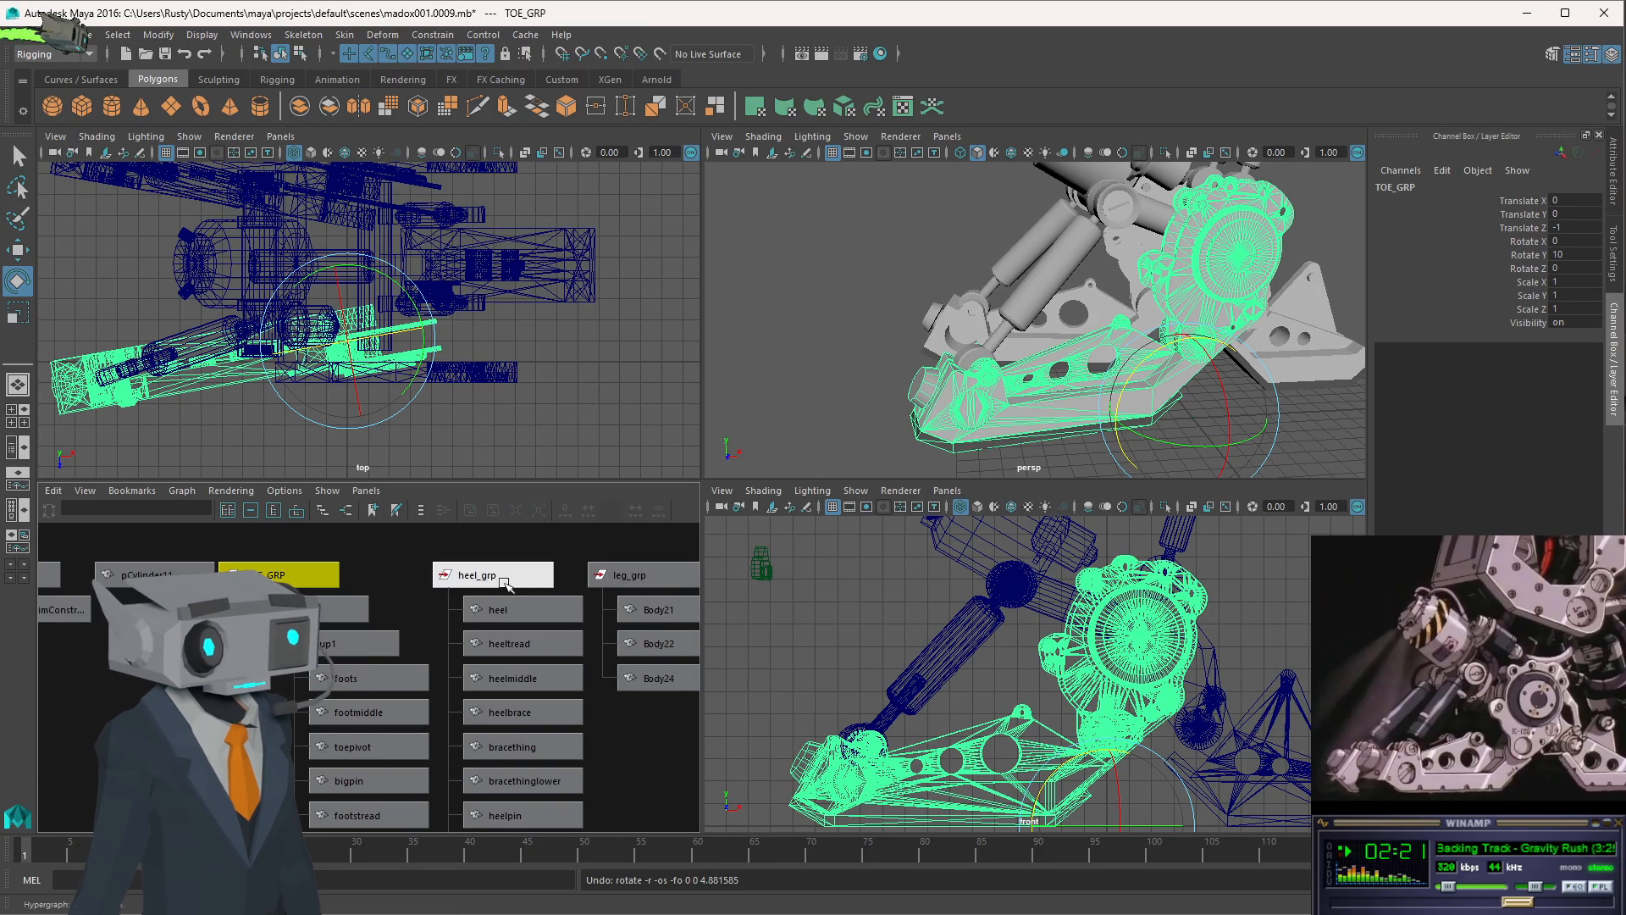
{"action": "left_click", "coordinate": [322, 610]}
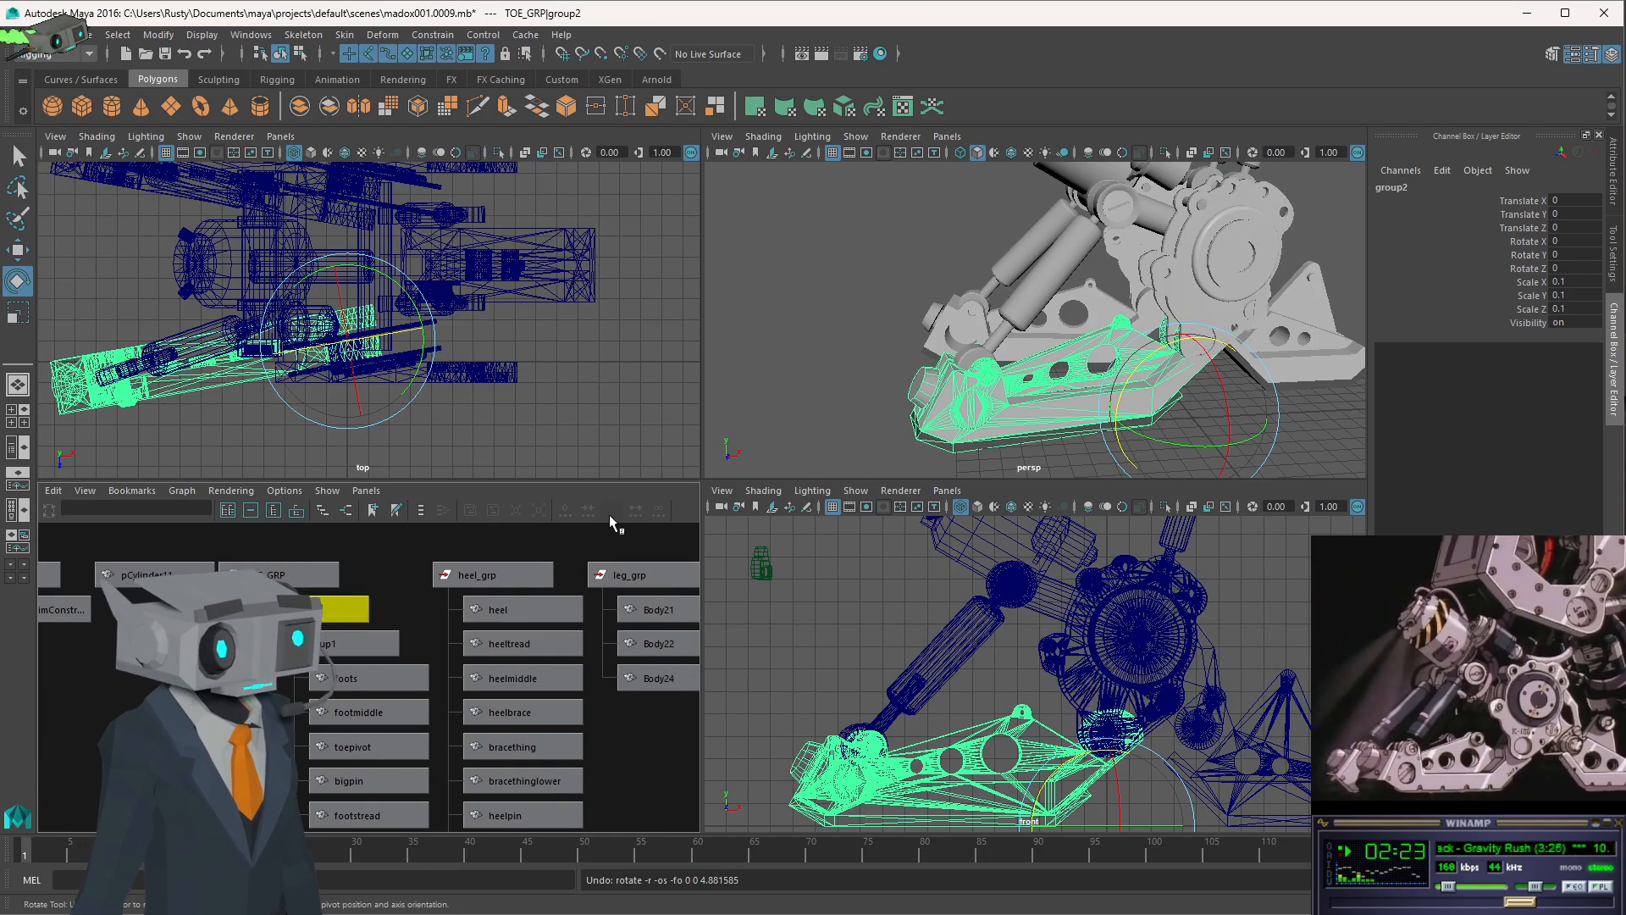
{"action": "mouse_move", "coordinate": [1132, 375]}
{"action": "left_mouse_down"}
{"action": "mouse_move", "coordinate": [1142, 395]}
{"action": "mouse_move", "coordinate": [1143, 362]}
{"action": "mouse_move", "coordinate": [1097, 407]}
{"action": "mouse_move", "coordinate": [1133, 378]}
{"action": "mouse_move", "coordinate": [1120, 402]}
{"action": "left_mouse_up"}
{"action": "key", "text": "ctrl+z"}
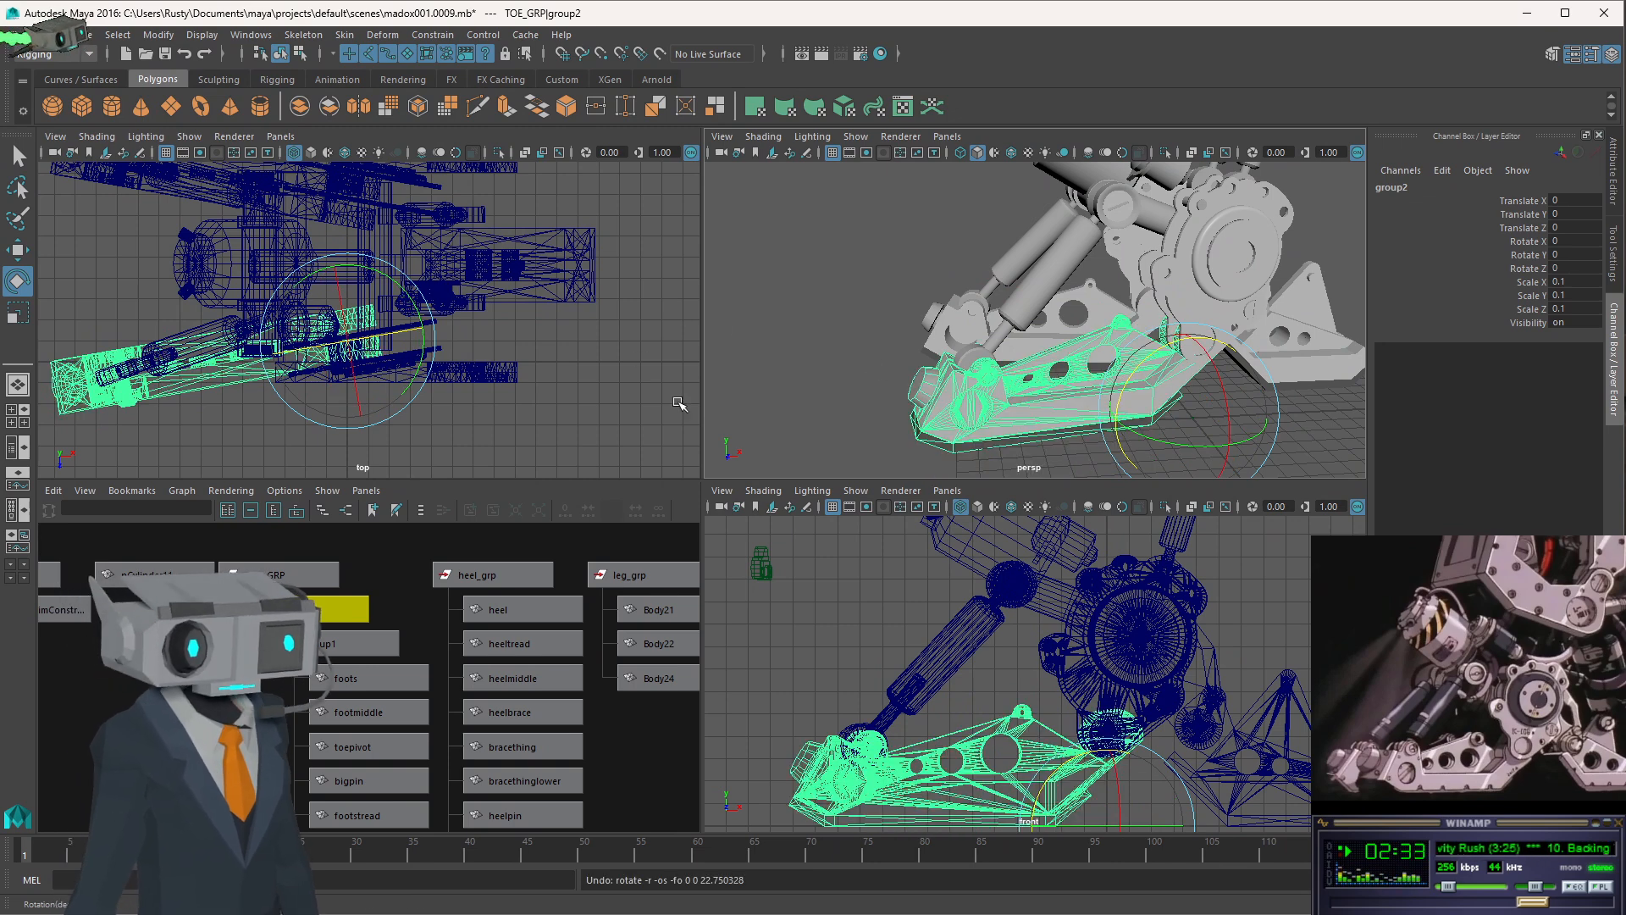
- Try moving the cylbottom1 piston rod away from the toe to test its aim constraint, and undo the moves
{"action": "mouse_move", "coordinate": [867, 351]}
{"action": "right_mouse_down", "text": "alt"}
{"action": "mouse_move", "coordinate": [816, 371]}
{"action": "mouse_move", "coordinate": [881, 346]}
{"action": "right_mouse_up", "text": "alt"}
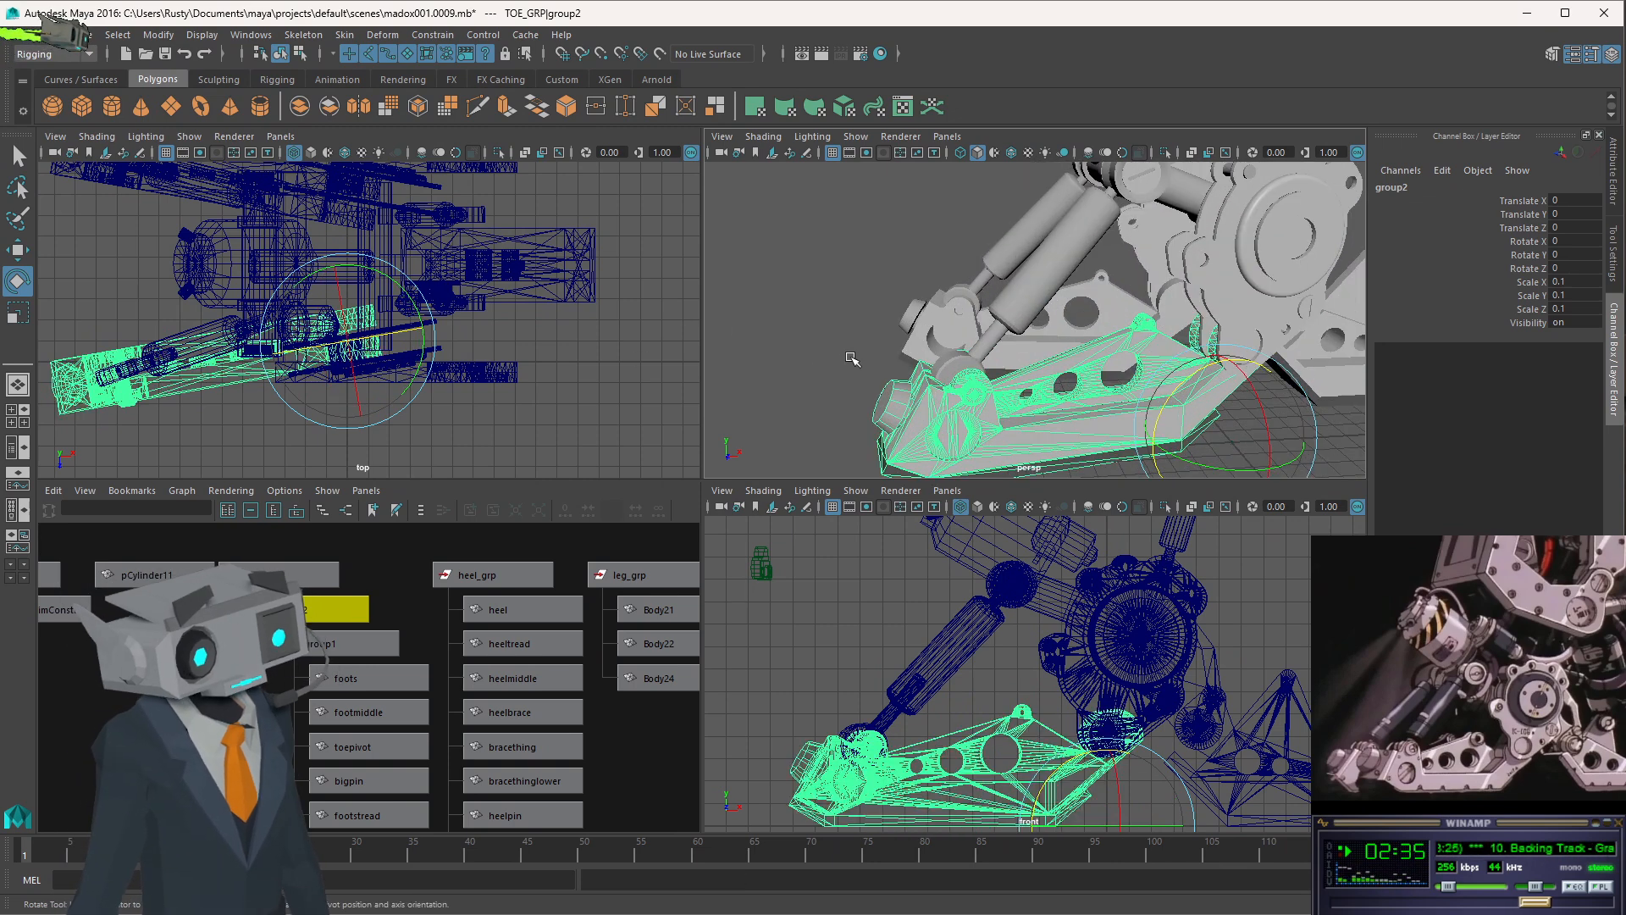
{"action": "left_click", "coordinate": [956, 364]}
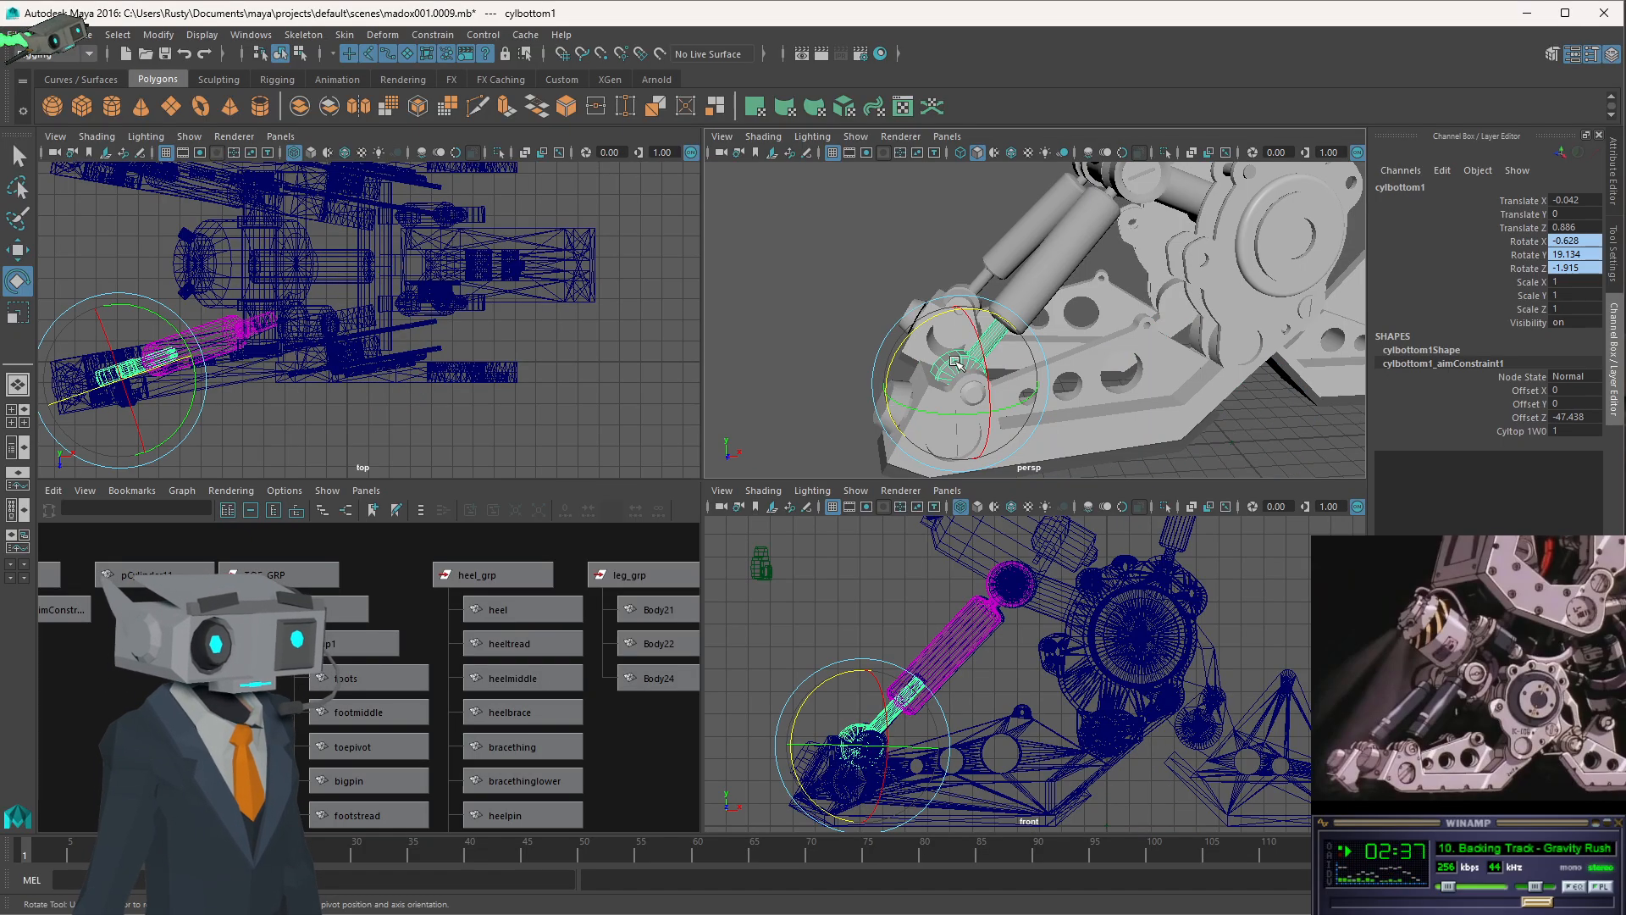
{"action": "key", "text": "w"}
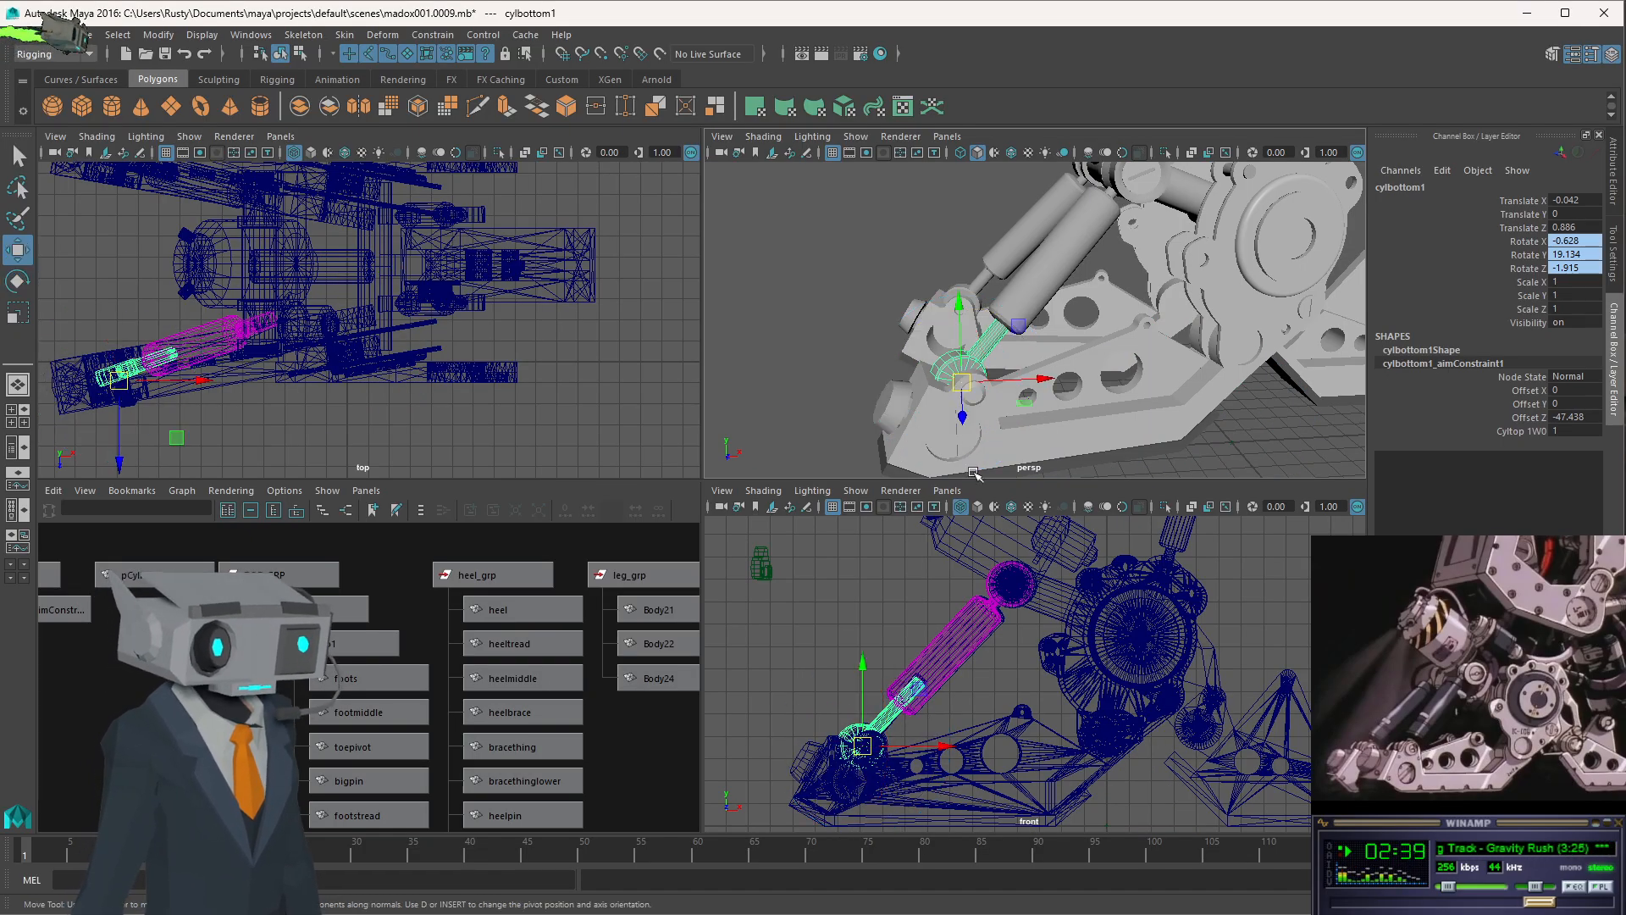
{"action": "left_click_drag", "start_coordinate": [862, 746], "coordinate": [806, 664]}
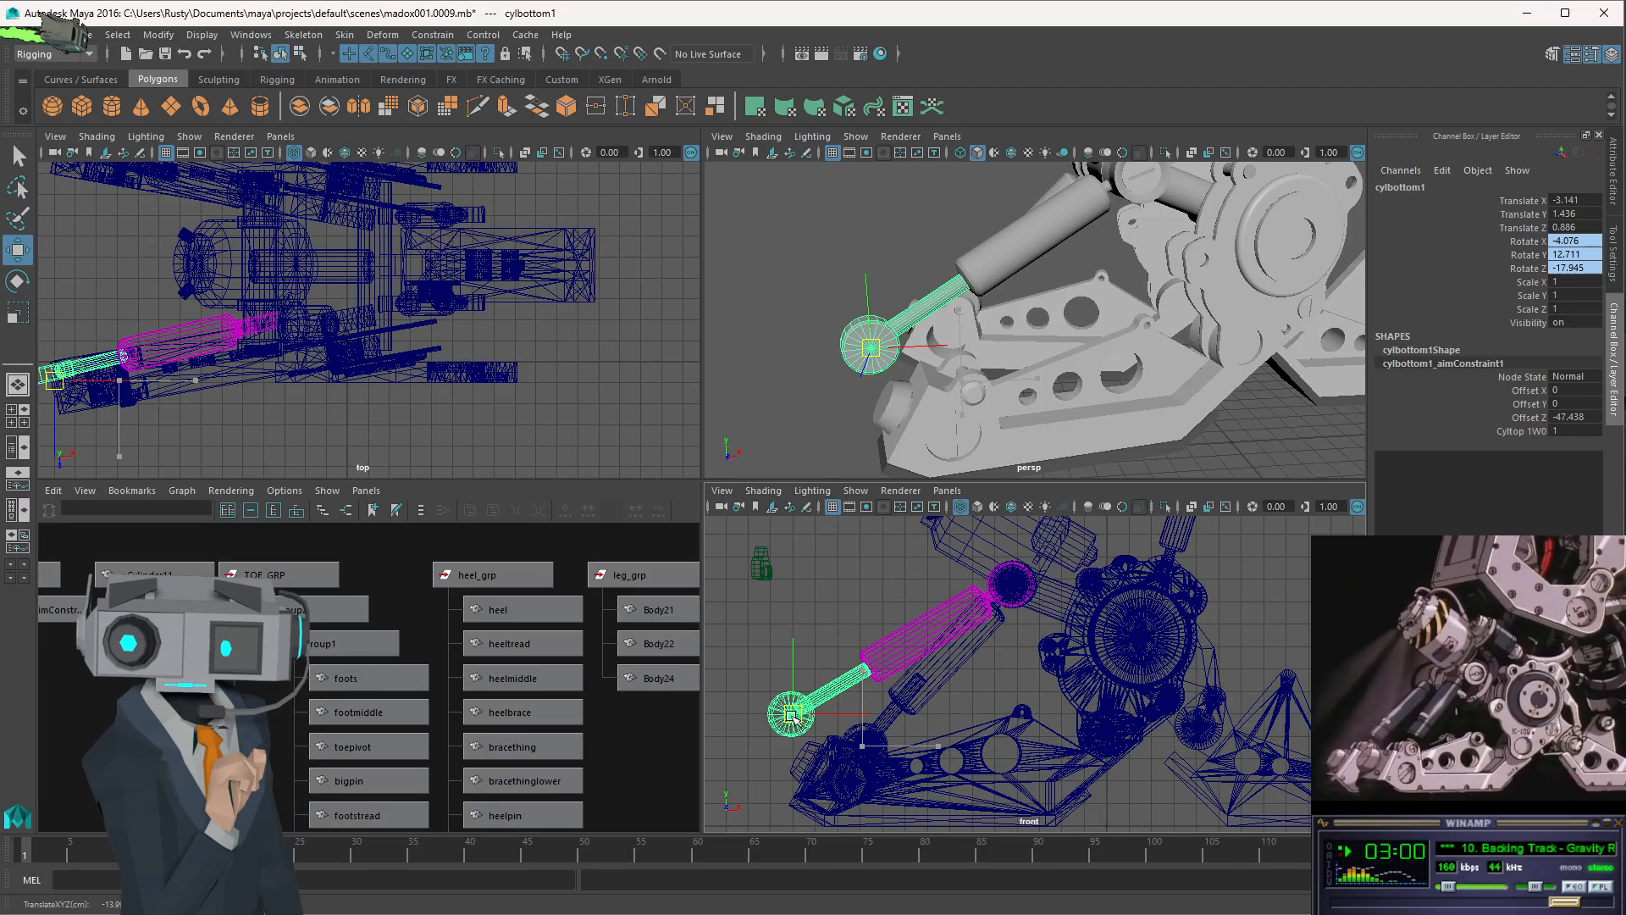
{"action": "left_click_drag", "start_coordinate": [792, 716], "coordinate": [821, 670]}
{"action": "key", "text": "ctrl+z"}
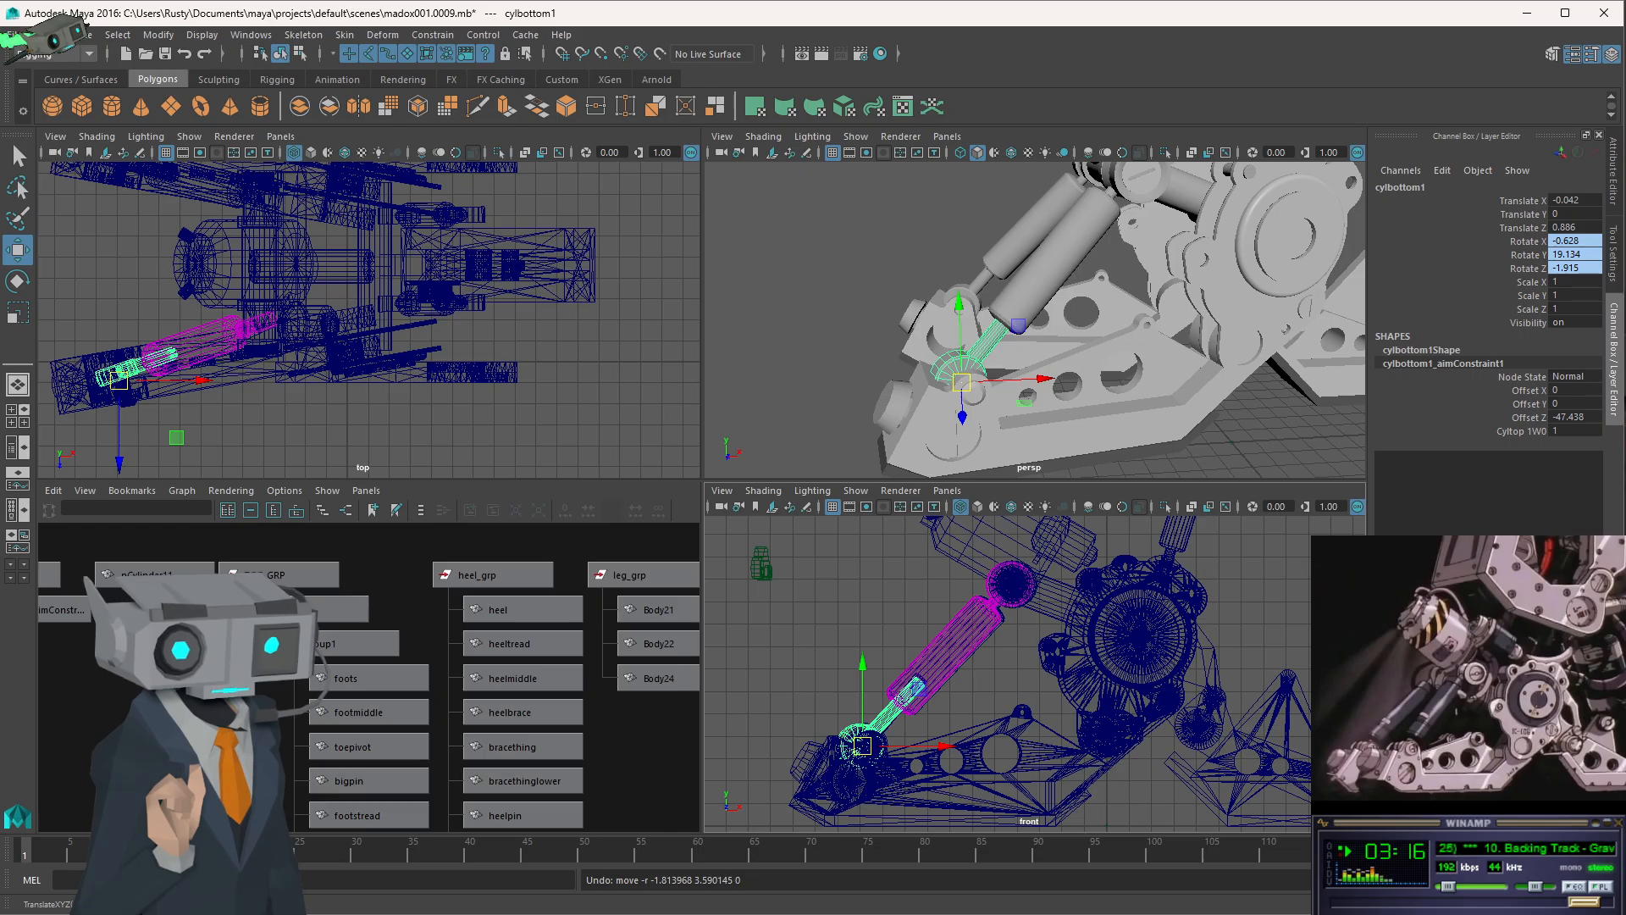
- Try rotating group1 about 2.5° and group2 about 29° around Z, undoing each rotation
{"action": "left_click", "coordinate": [323, 643]}
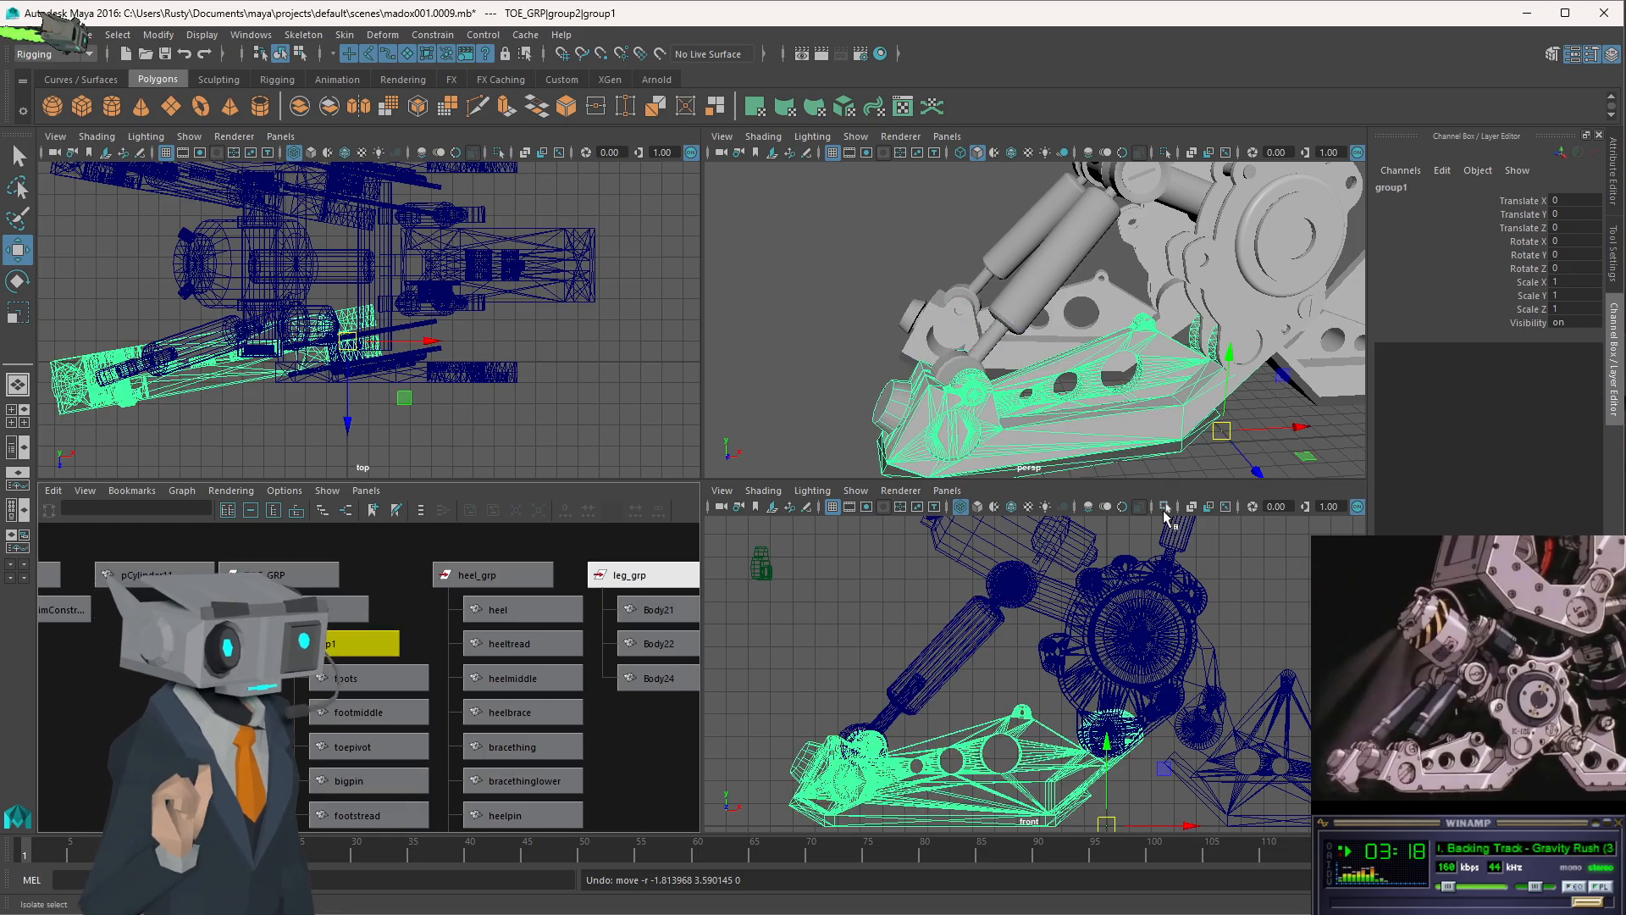
{"action": "key", "text": "e"}
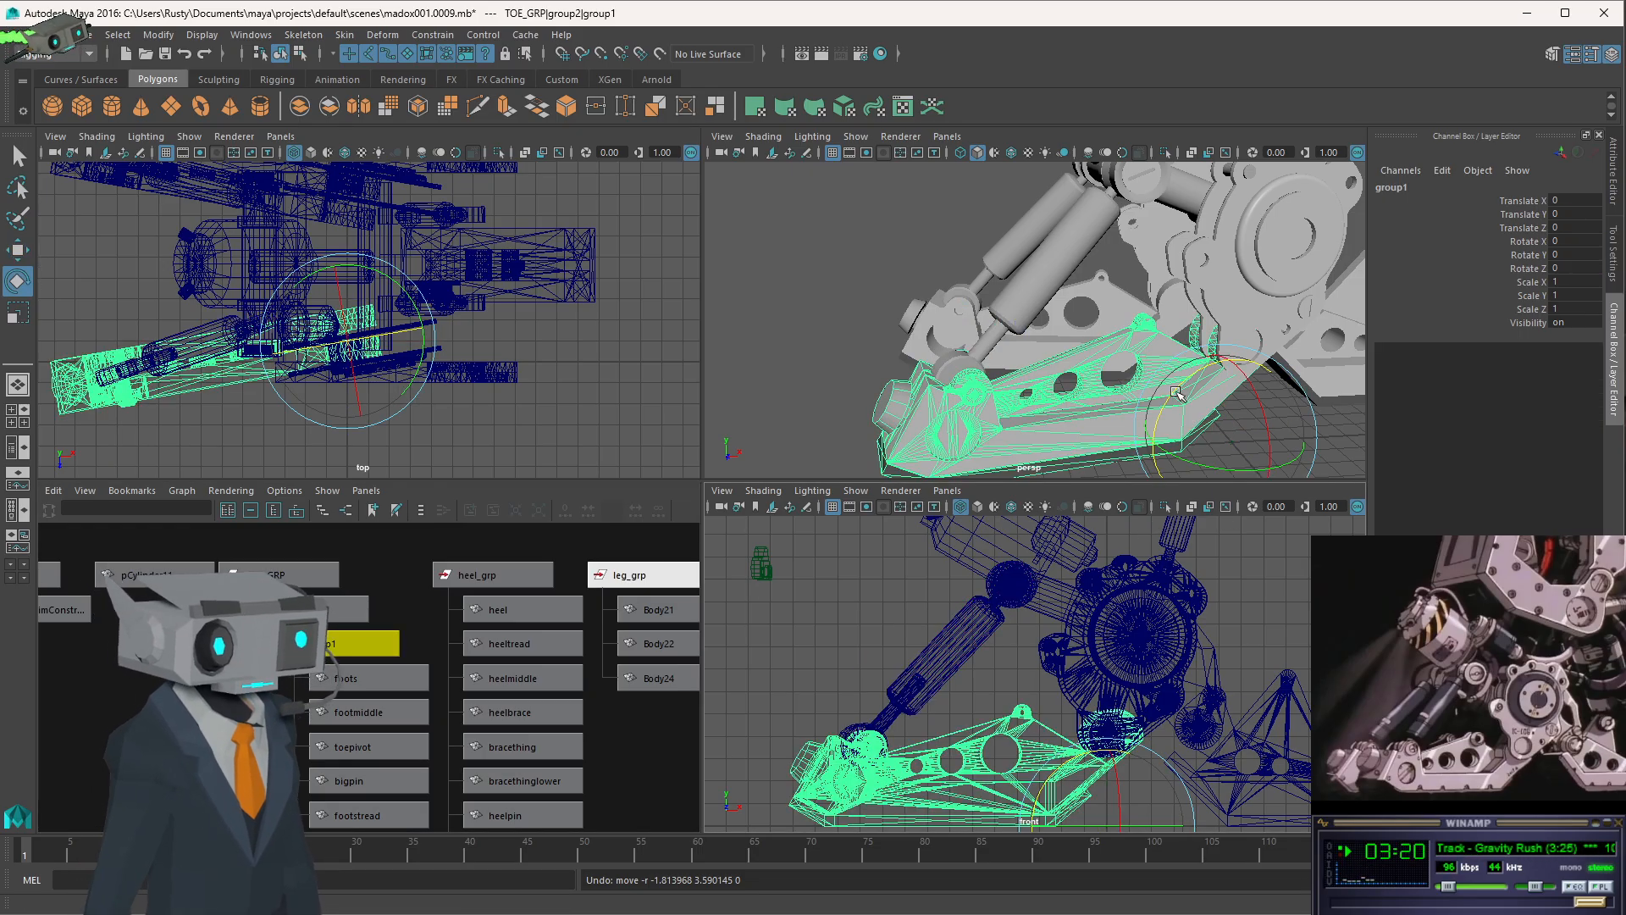
{"action": "left_click_drag", "start_coordinate": [1177, 392], "coordinate": [1179, 398]}
{"action": "key", "text": "ctrl+z"}
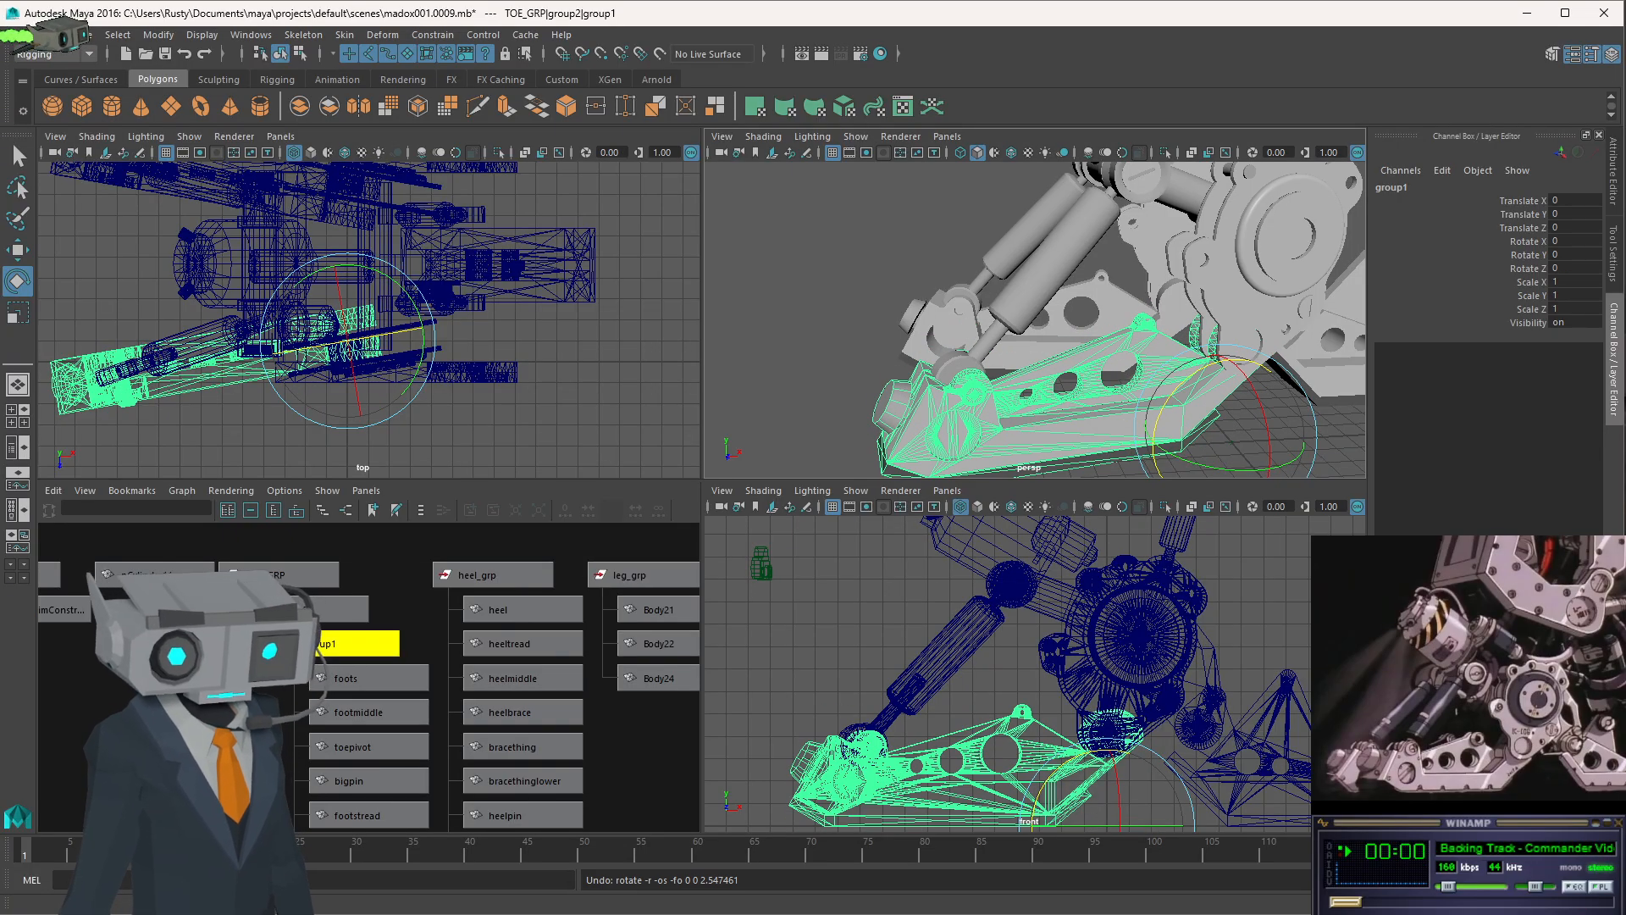
{"action": "left_click", "coordinate": [328, 609]}
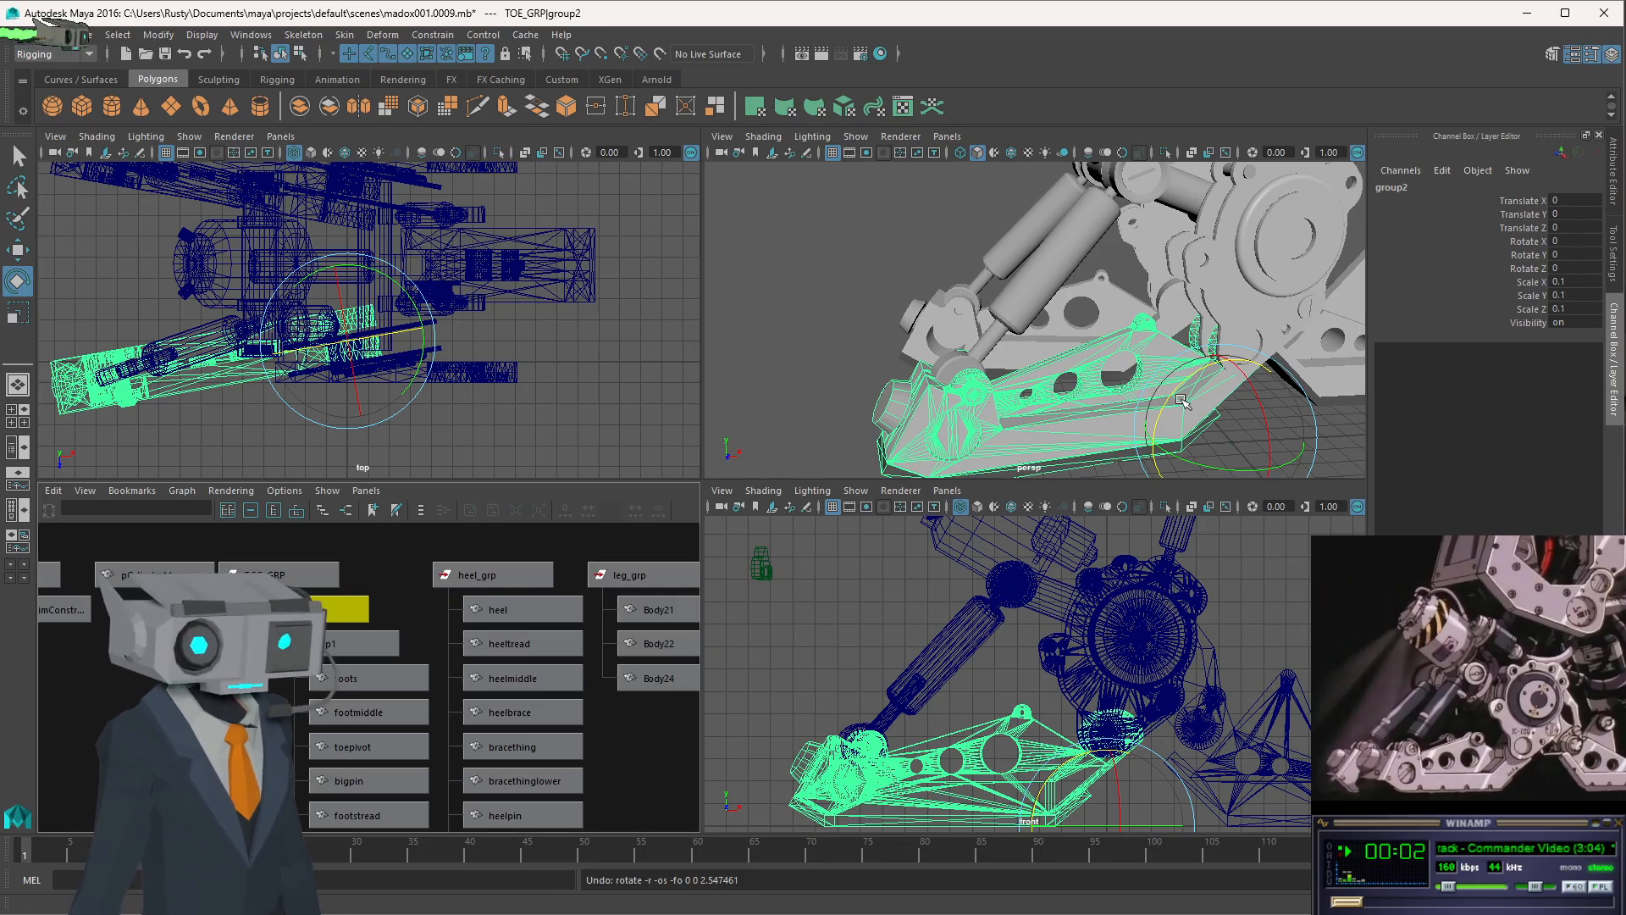
{"action": "left_click_drag", "start_coordinate": [1173, 398], "coordinate": [1165, 406]}
{"action": "key", "text": "ctrl+z"}
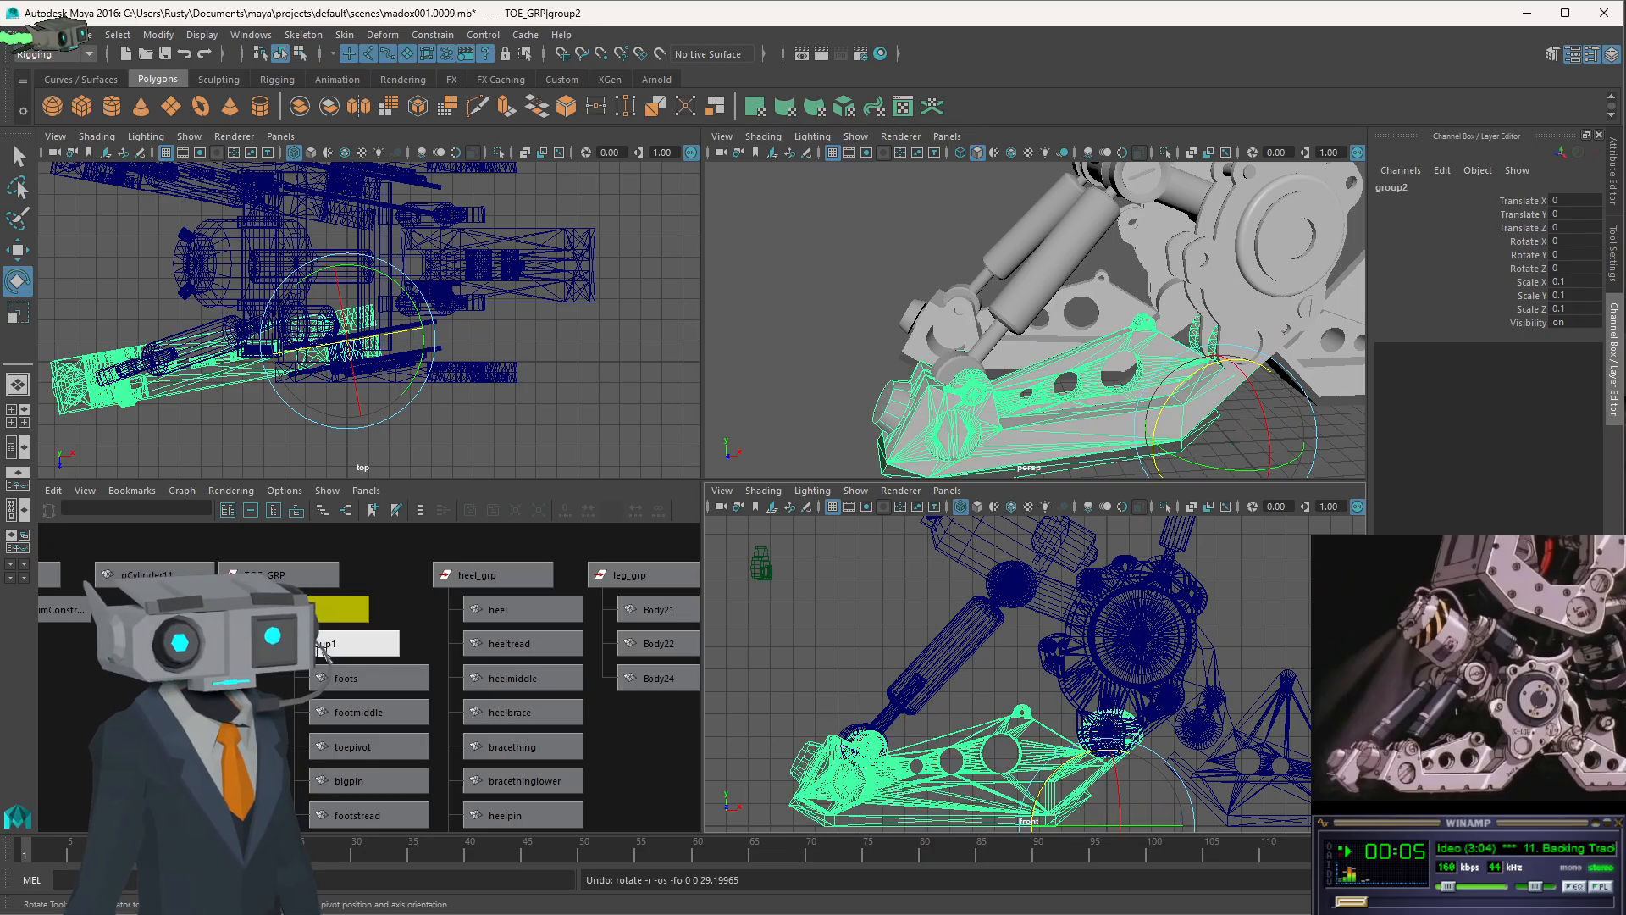
- Select group1 and the top-level TOE_GRP, and examine the toe pivot's position below the ankle in both views
{"action": "left_click", "coordinate": [358, 644]}
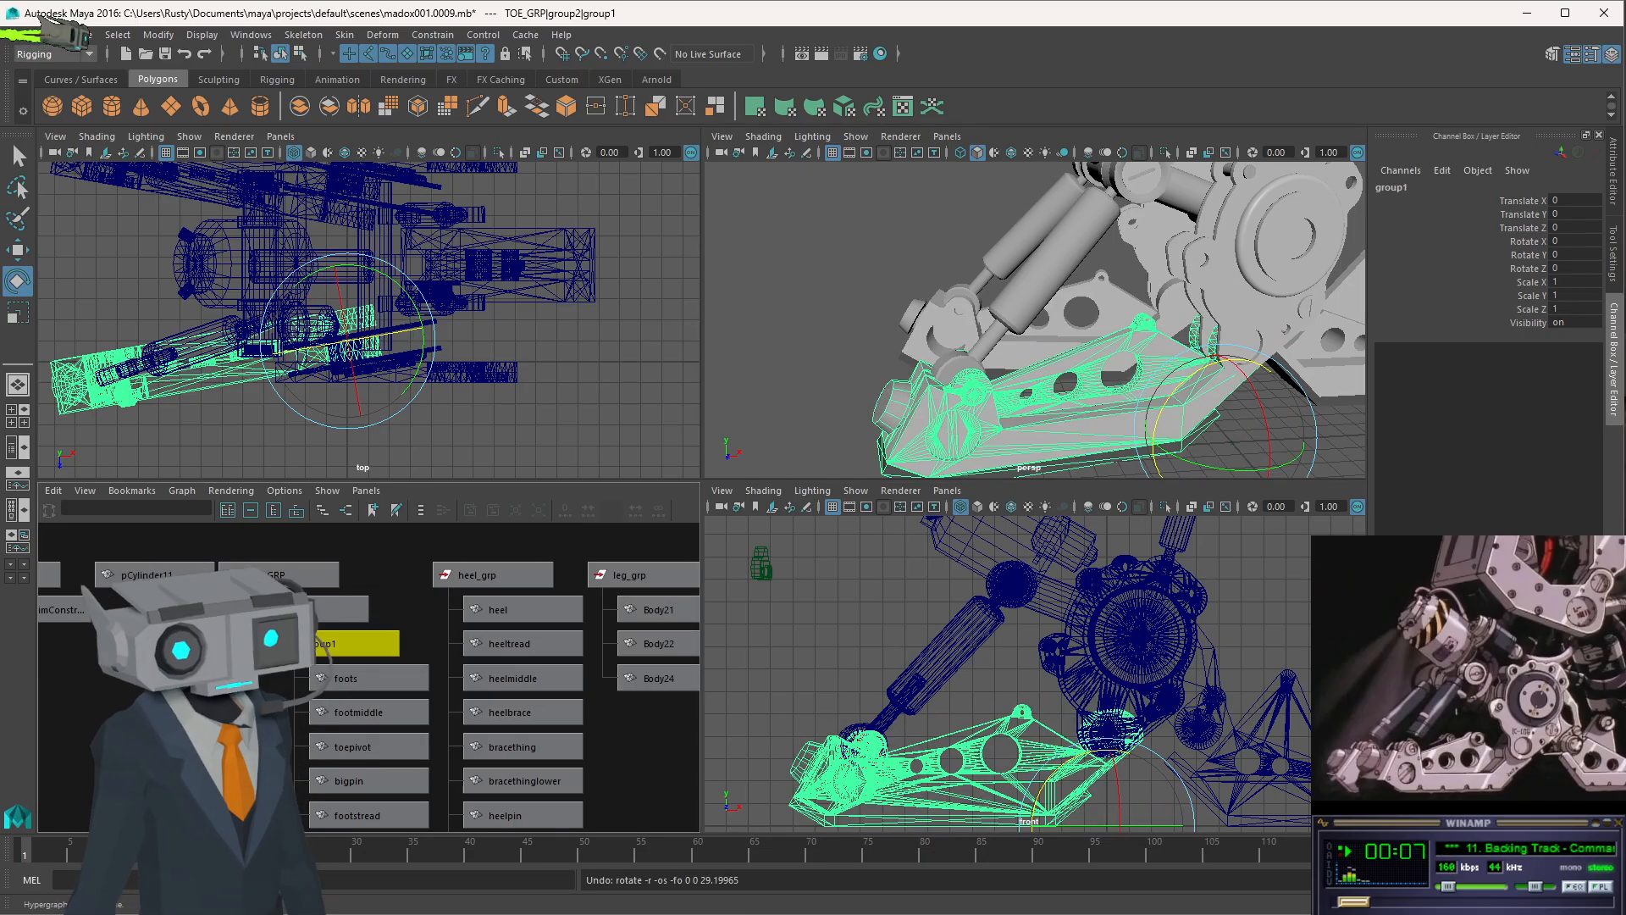
{"action": "left_click", "coordinate": [279, 574]}
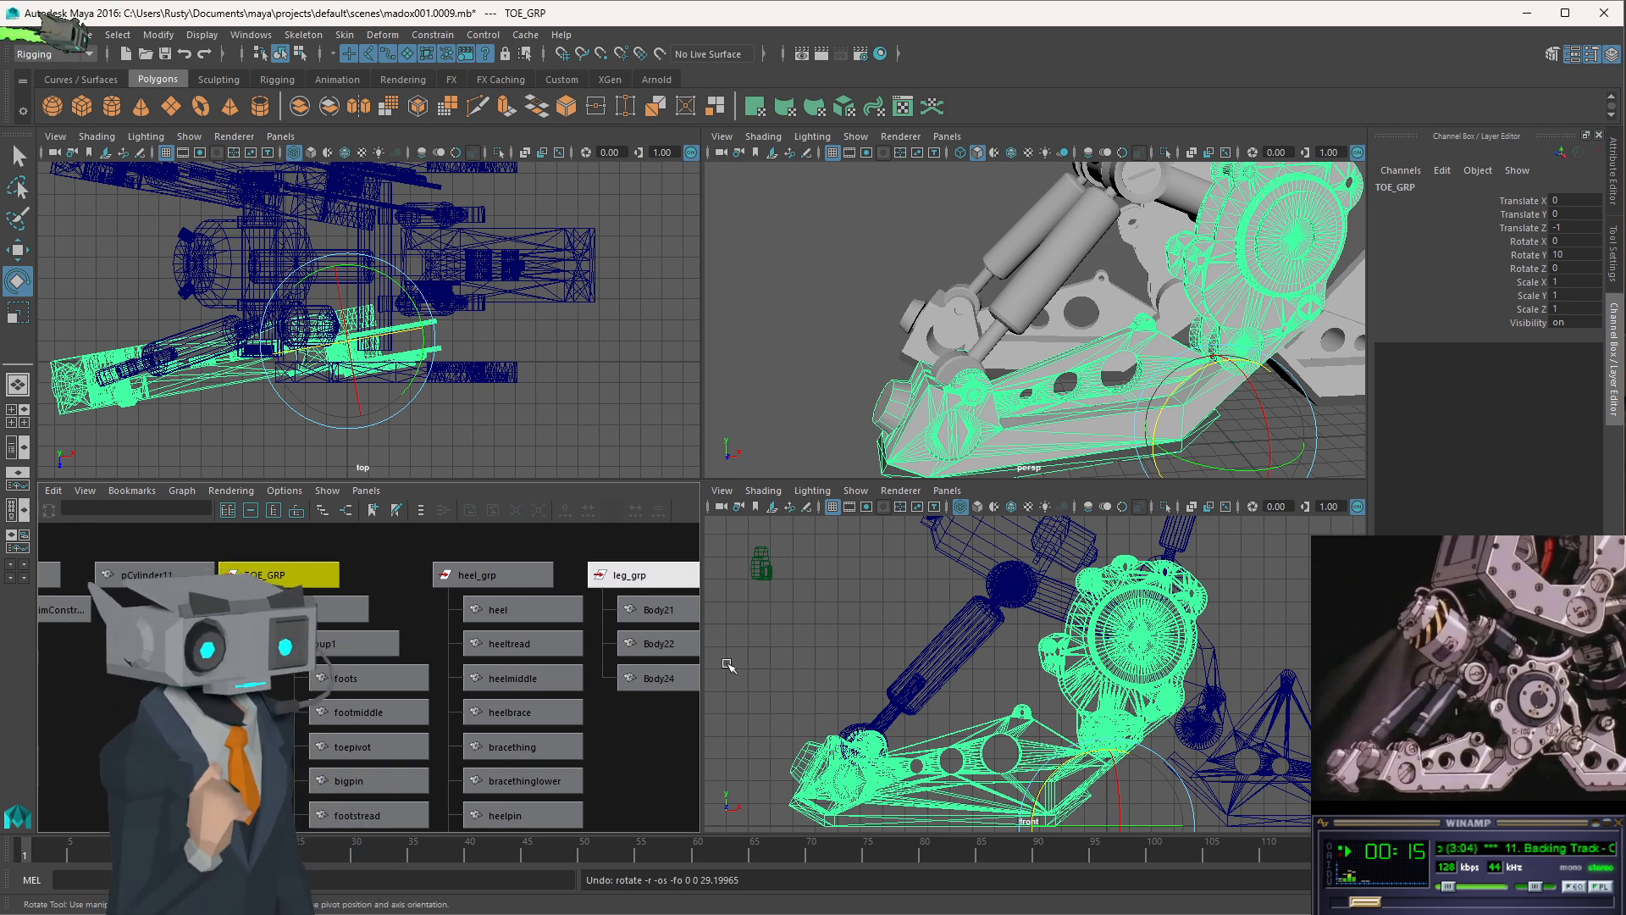
{"action": "scroll", "coordinate": [1051, 701], "scroll_direction": "up", "scroll_amount": 3}
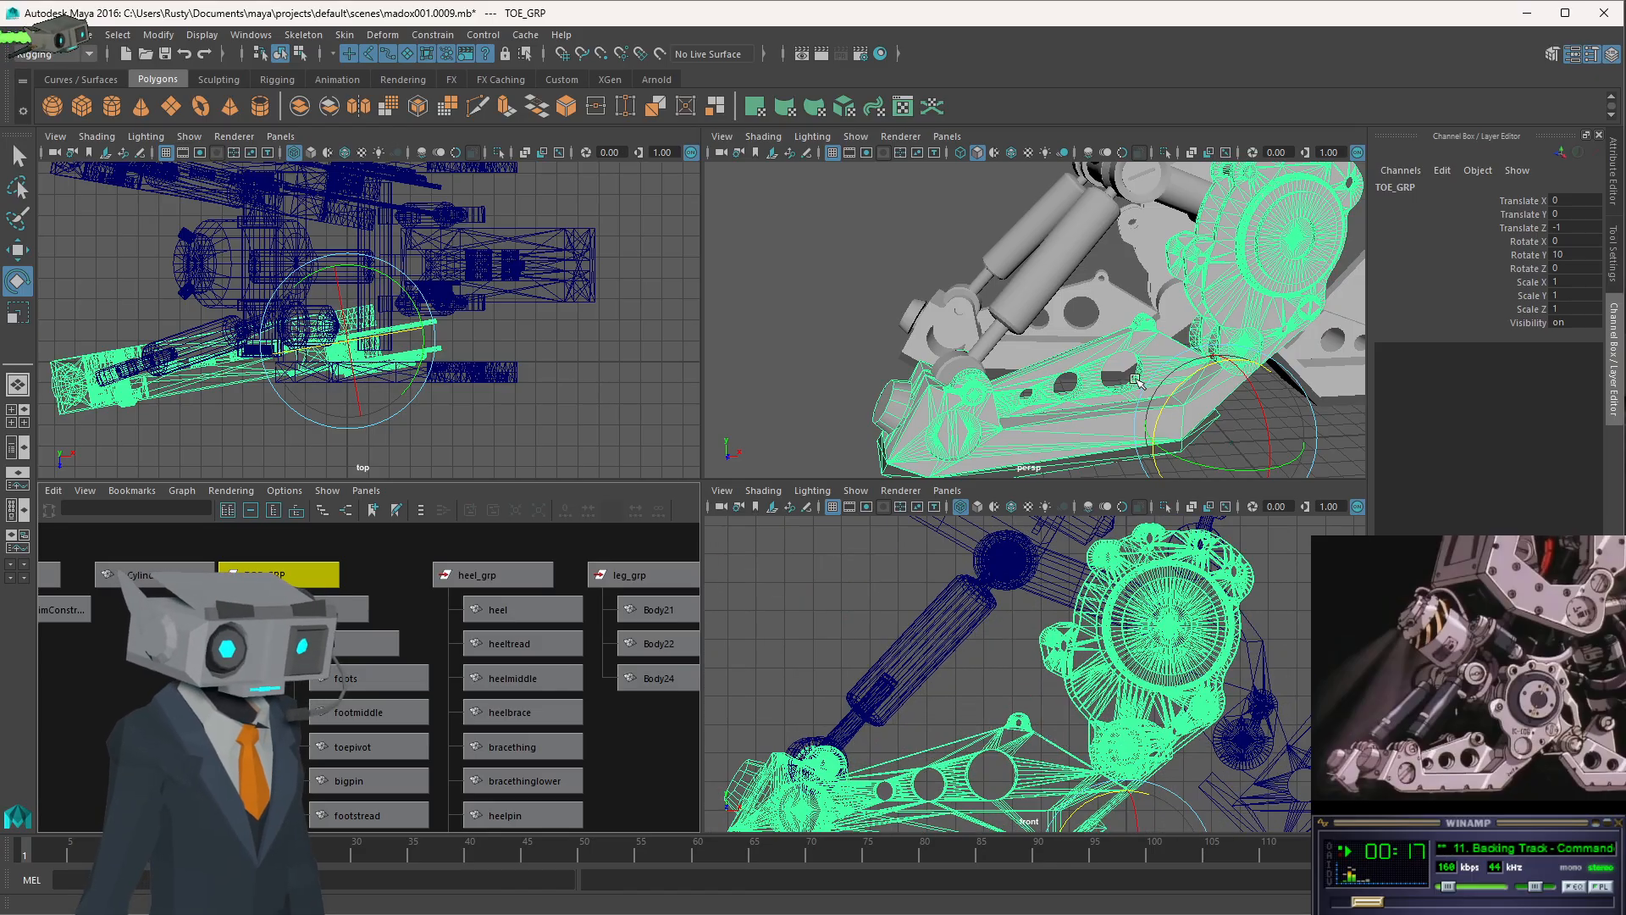
{"action": "mouse_move", "coordinate": [1136, 381]}
{"action": "left_mouse_down", "text": "alt"}
{"action": "mouse_move", "coordinate": [1089, 284]}
{"action": "mouse_move", "coordinate": [1054, 347]}
{"action": "mouse_move", "coordinate": [1149, 390]}
{"action": "left_mouse_up", "text": "alt"}
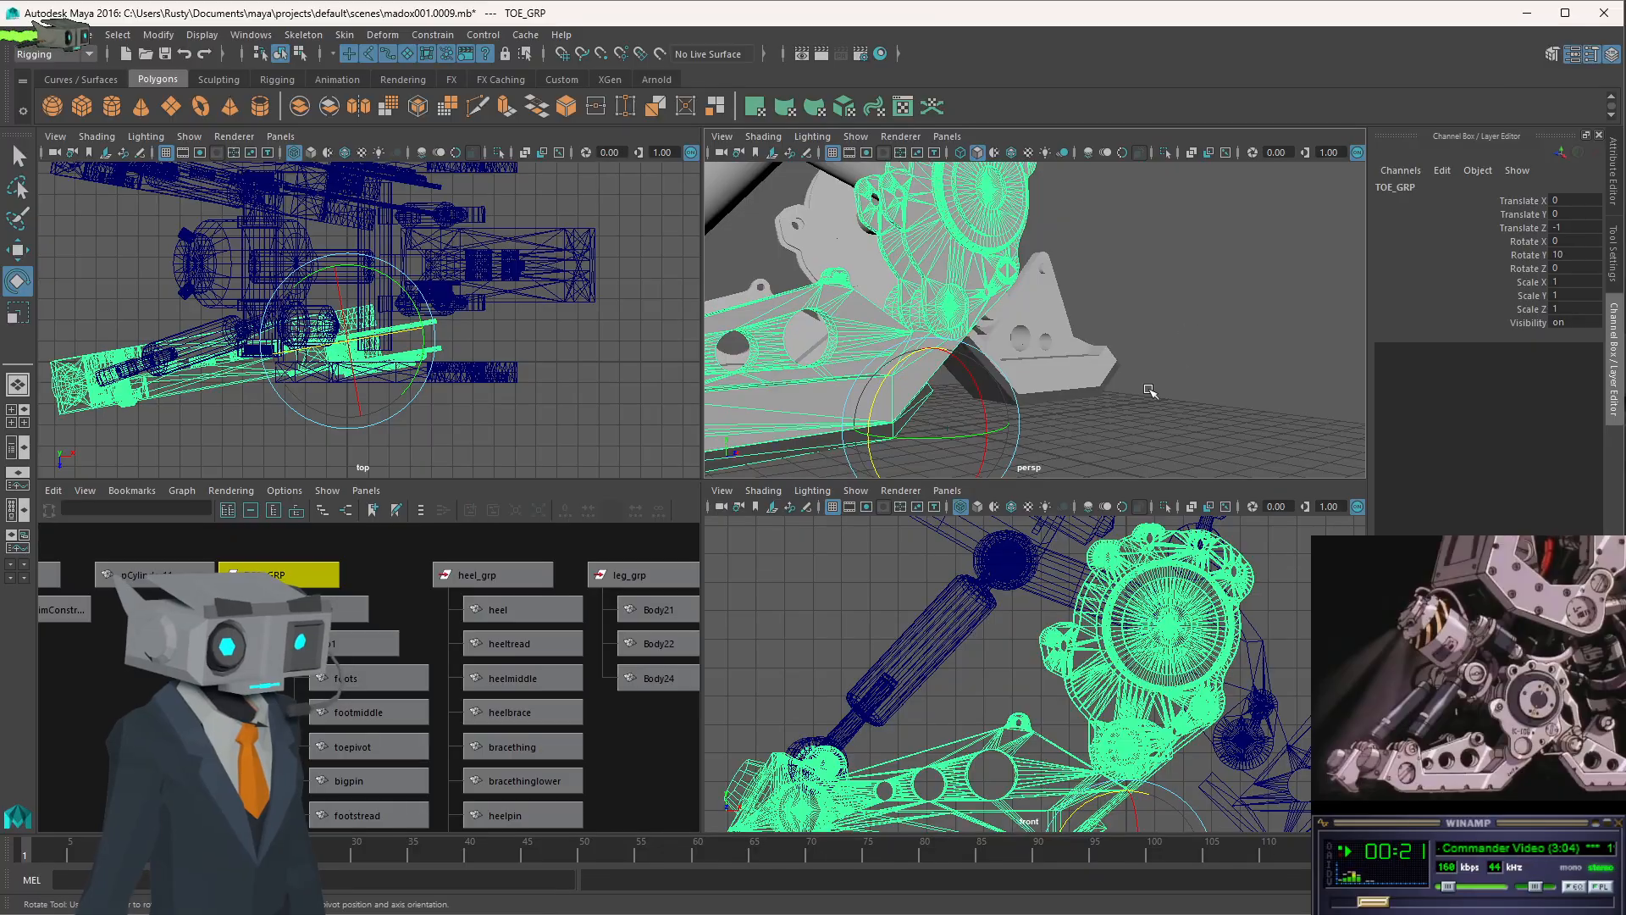
{"action": "scroll", "coordinate": [1004, 735], "scroll_direction": "down", "scroll_amount": 5}
{"action": "scroll", "coordinate": [1008, 735], "scroll_direction": "up", "scroll_amount": 6}
{"action": "middle_click_drag", "start_coordinate": [1121, 757], "coordinate": [1124, 611], "text": "alt"}
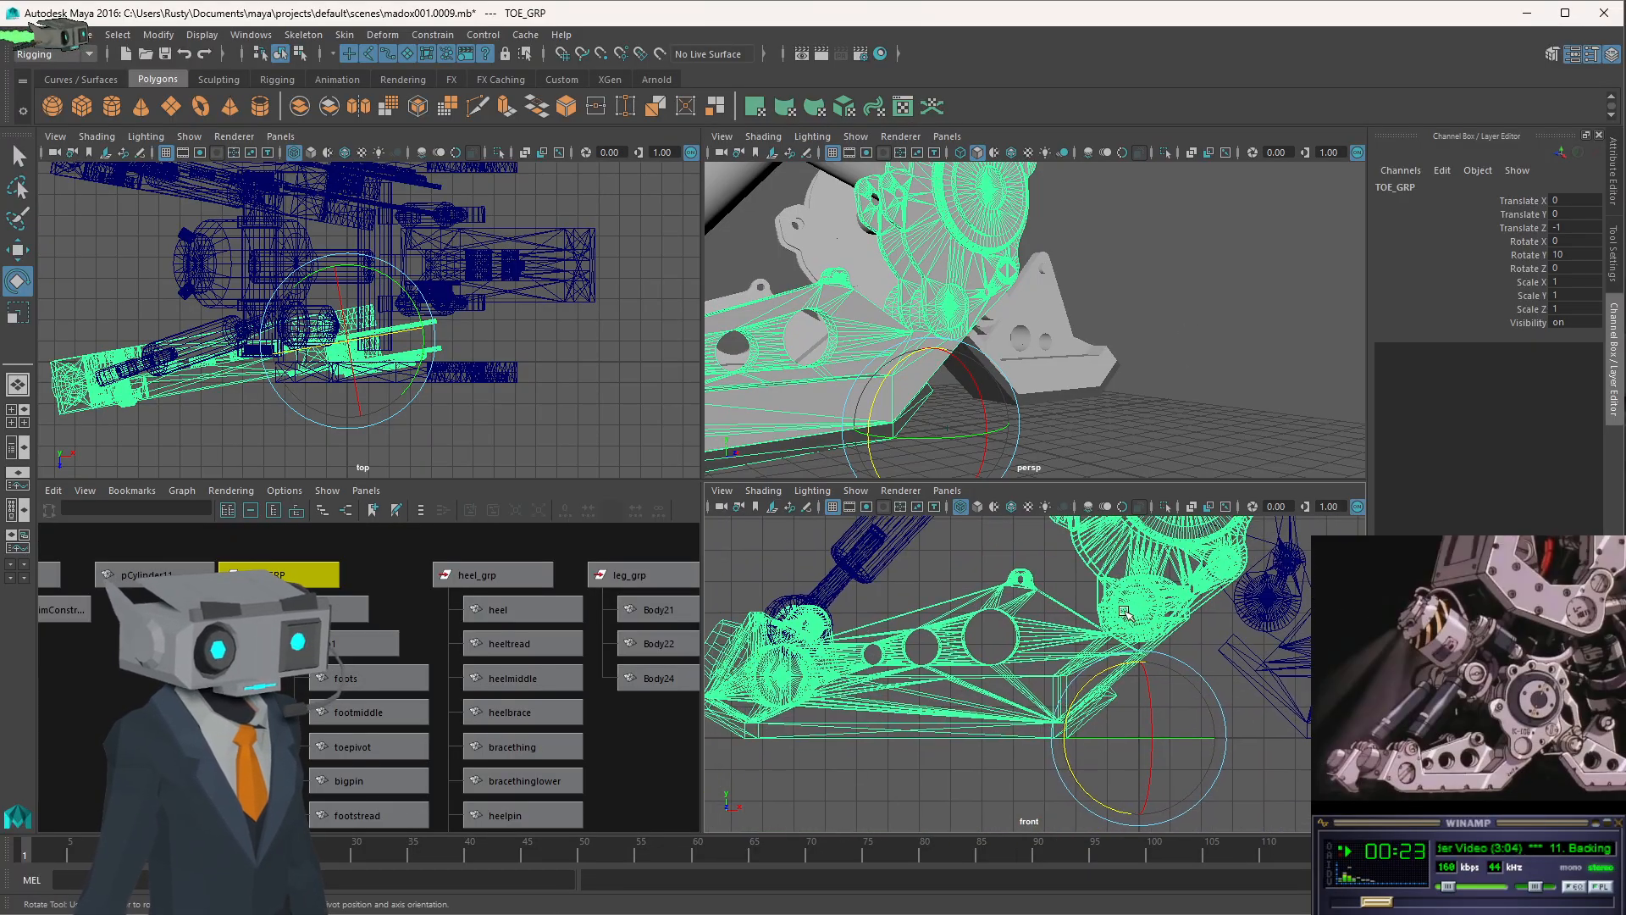
- Compare the nested groups group1 and group2 under TOE_GRP by selecting each in the hierarchy graph
{"action": "left_click", "coordinate": [325, 641]}
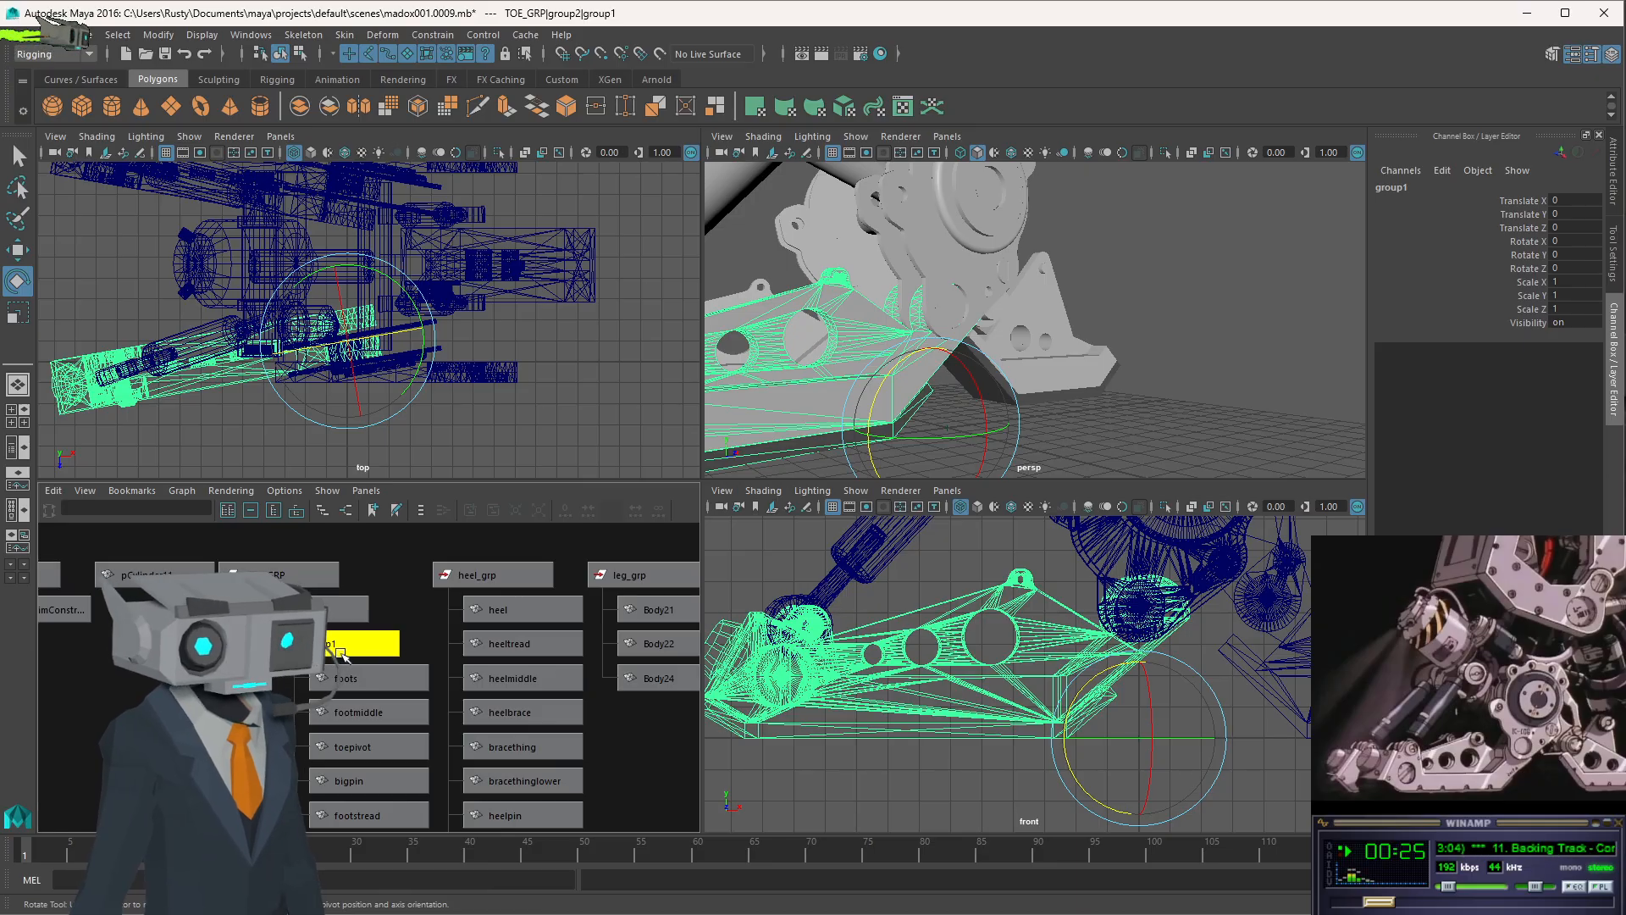
{"action": "scroll", "coordinate": [298, 693], "scroll_direction": "down", "scroll_amount": 4}
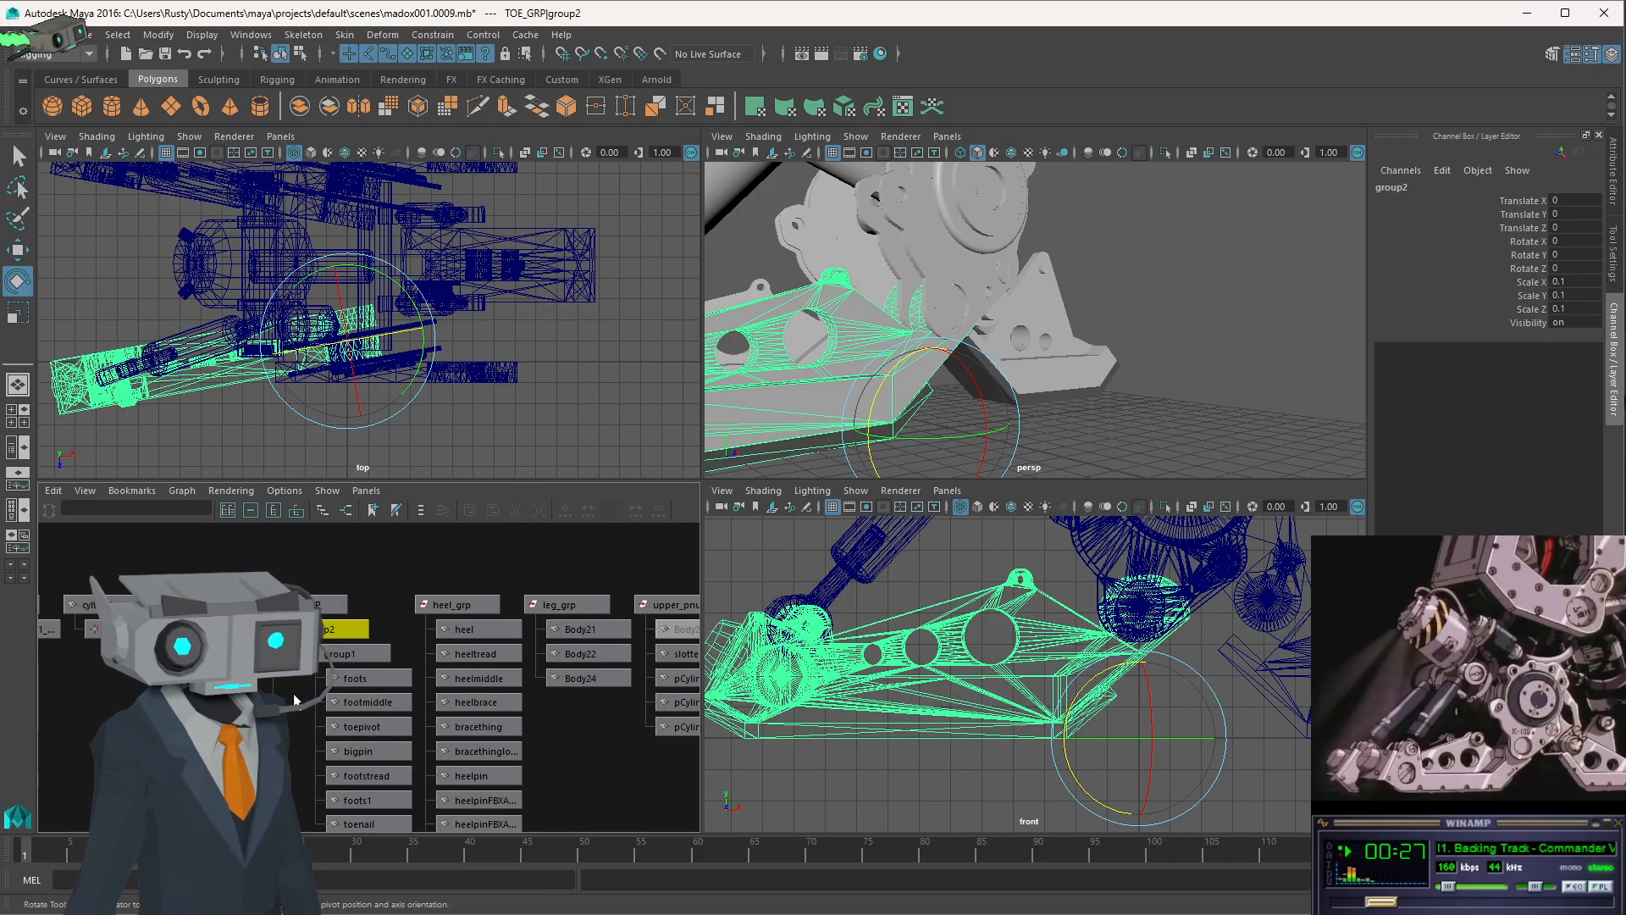
{"action": "middle_click_drag", "start_coordinate": [368, 777], "coordinate": [438, 696], "text": "alt"}
{"action": "left_click", "coordinate": [425, 602]}
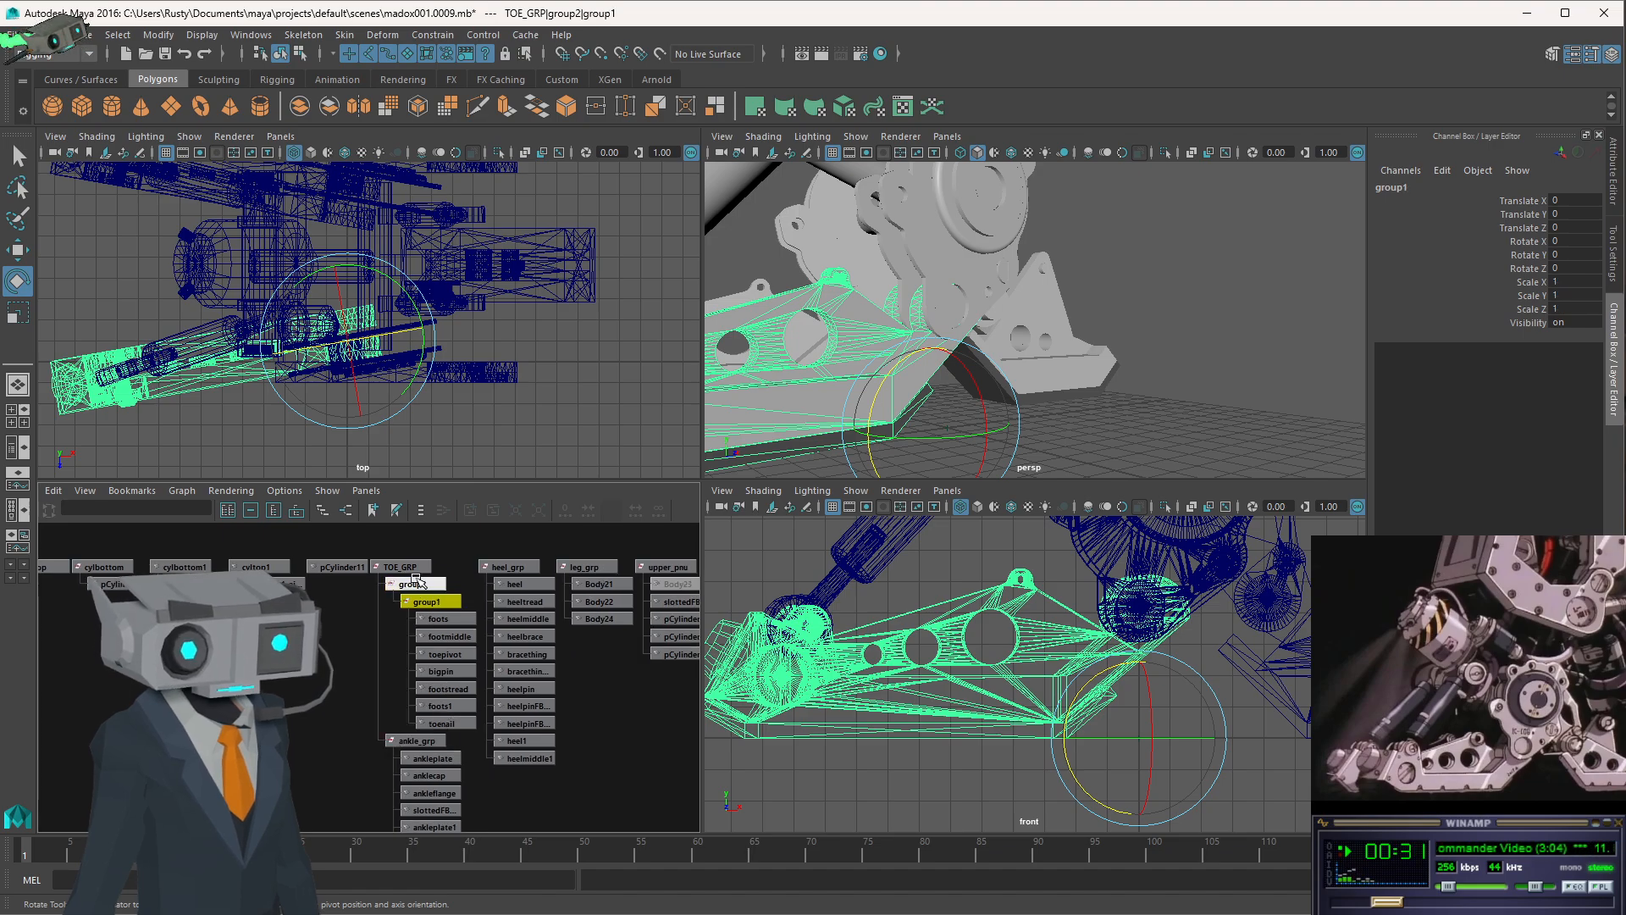
{"action": "left_click", "coordinate": [420, 585]}
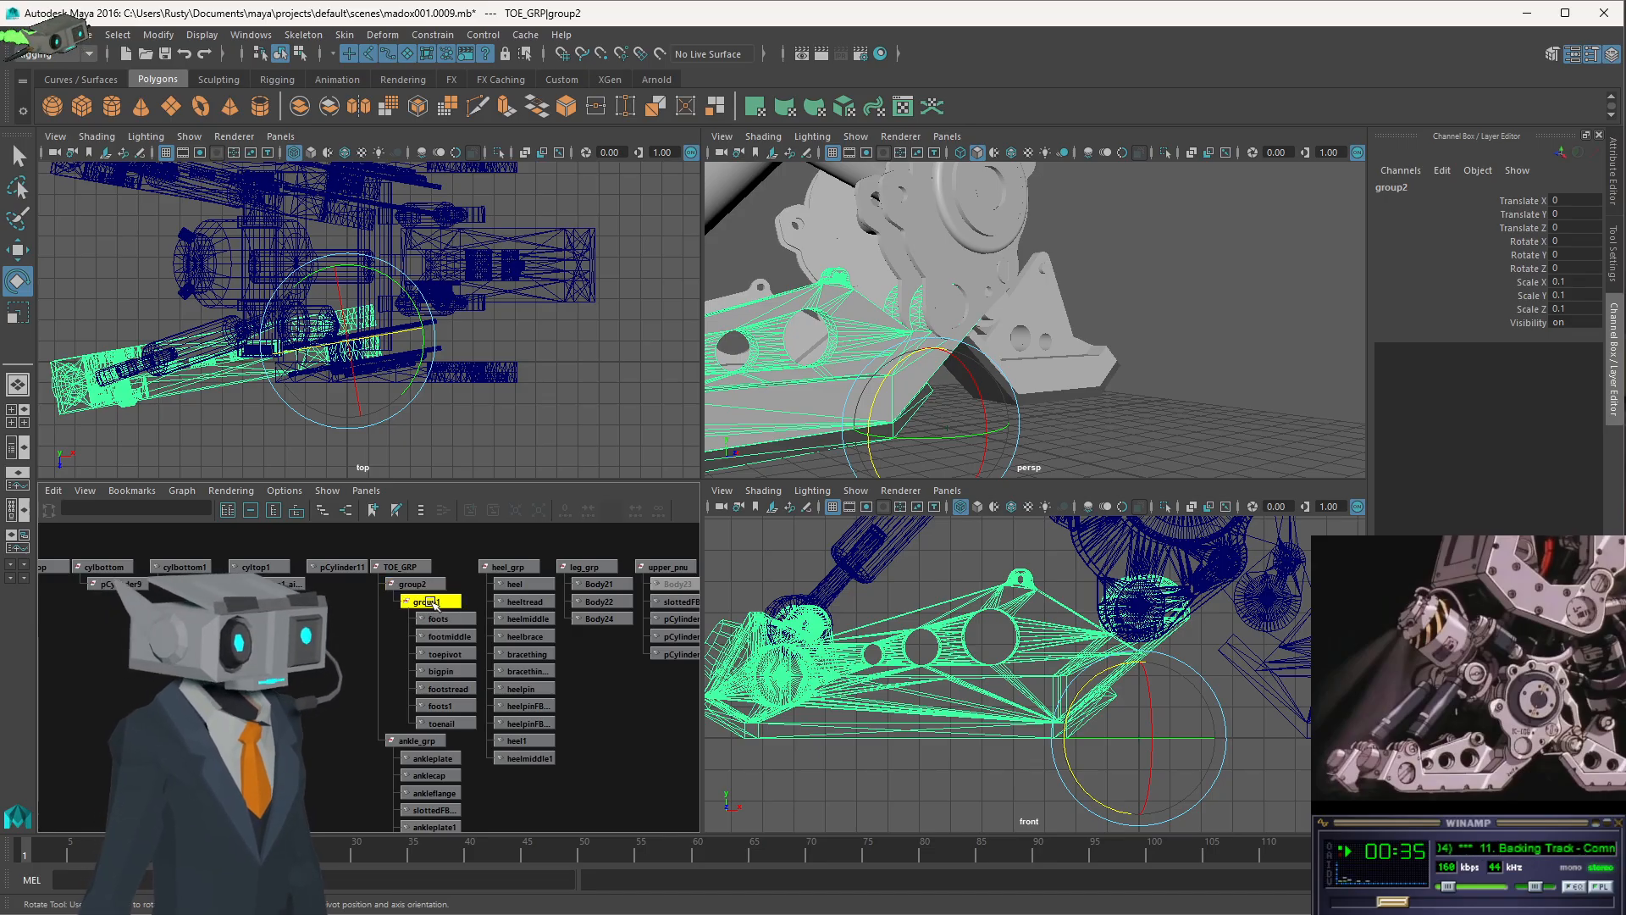
- Select TOE_GRP and its ankle_grp child in the hierarchy graph, and examine the ankle assembly from several angles
{"action": "left_click", "coordinate": [400, 567]}
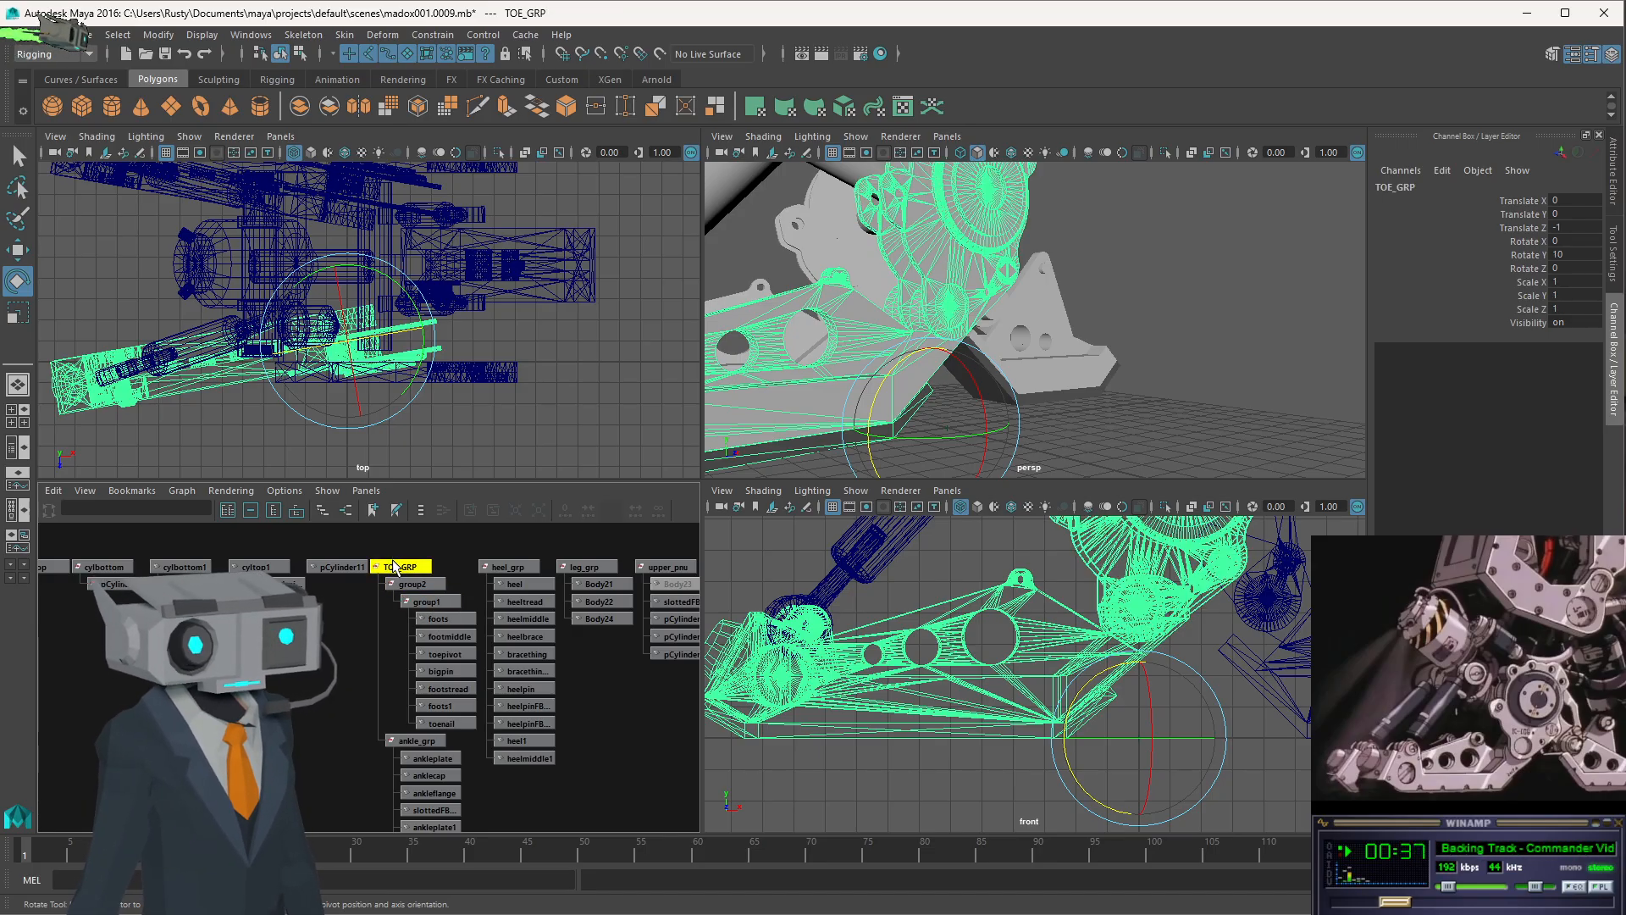
{"action": "left_click", "coordinate": [410, 740]}
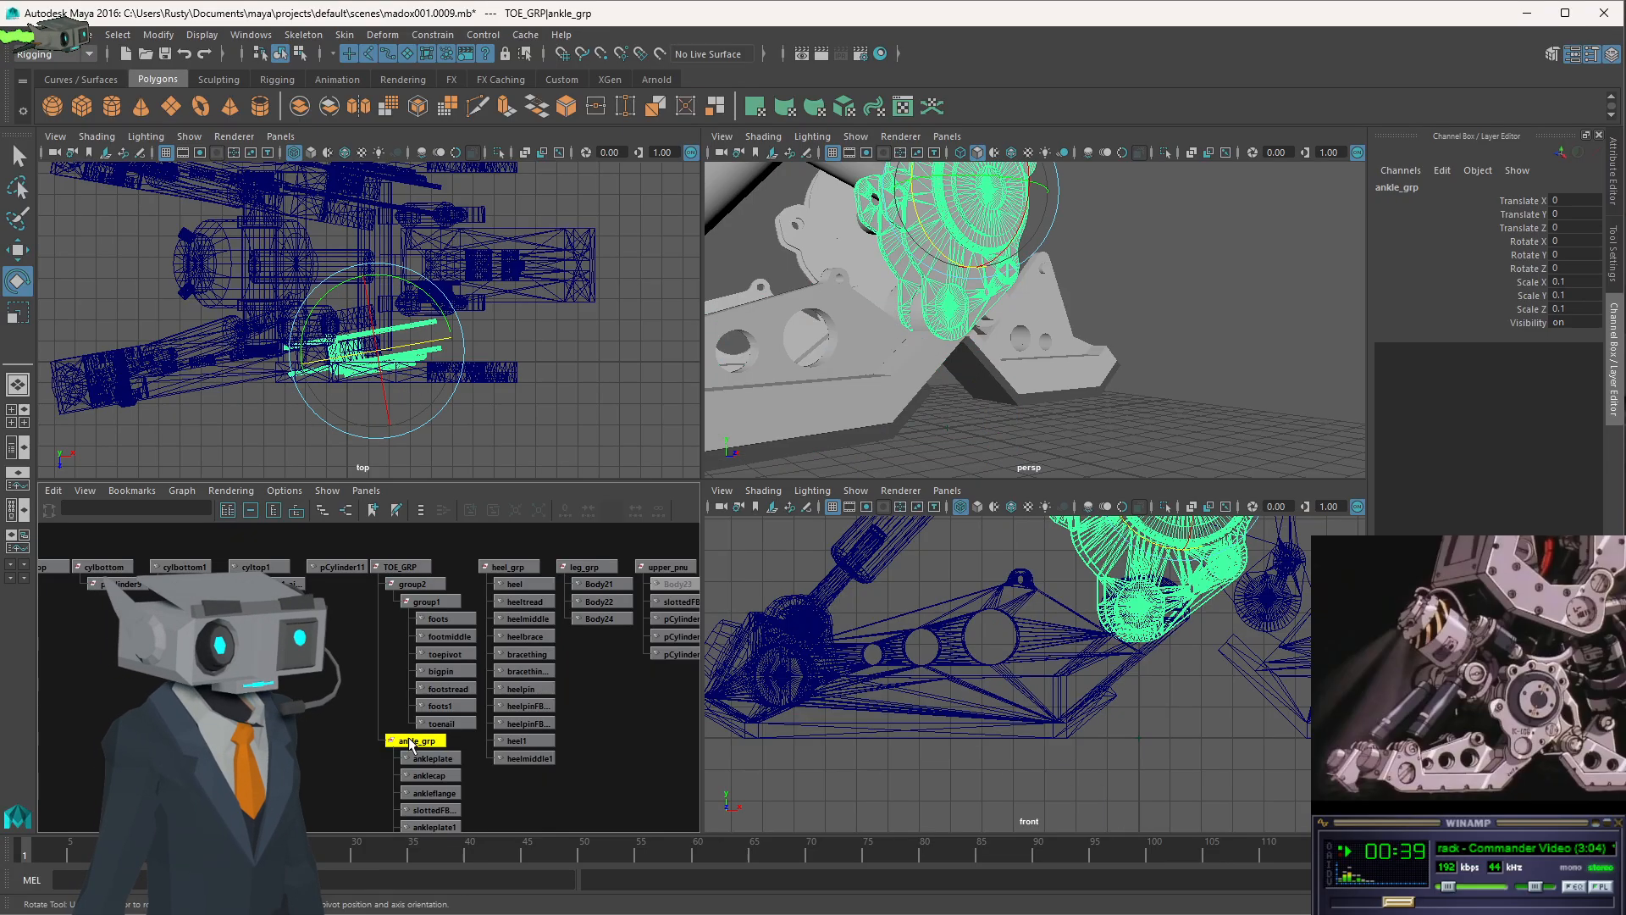
{"action": "middle_click_drag", "start_coordinate": [1000, 338], "coordinate": [1040, 371], "text": "alt"}
{"action": "left_click_drag", "start_coordinate": [1039, 371], "coordinate": [1021, 483], "text": "alt"}
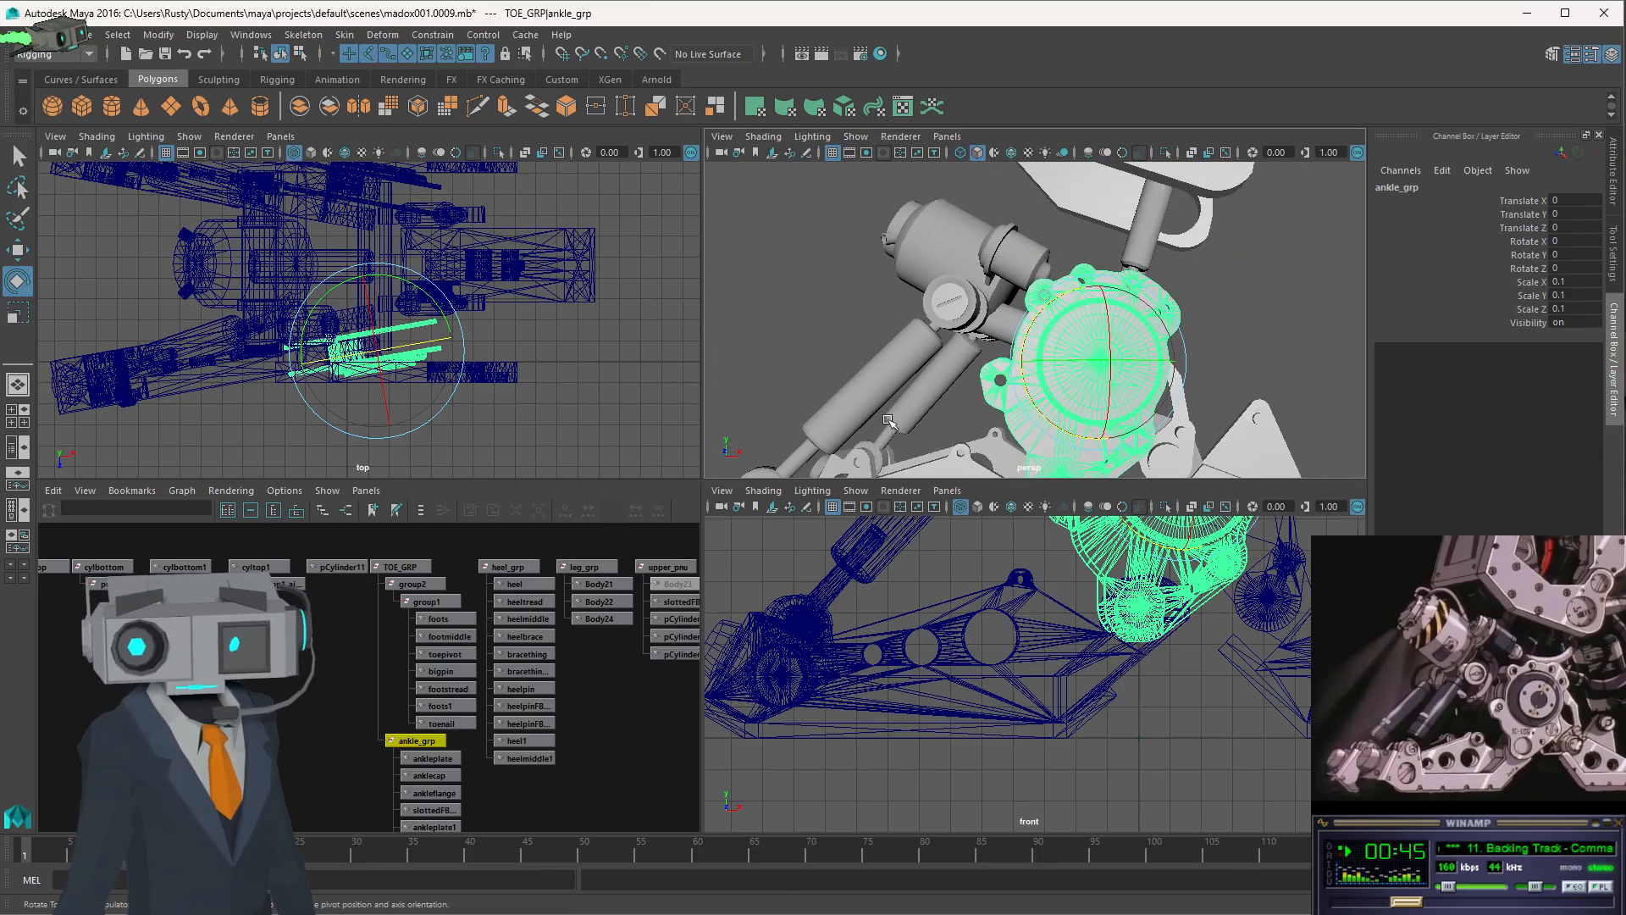
{"action": "left_click_drag", "start_coordinate": [1021, 401], "coordinate": [947, 401], "text": "alt"}
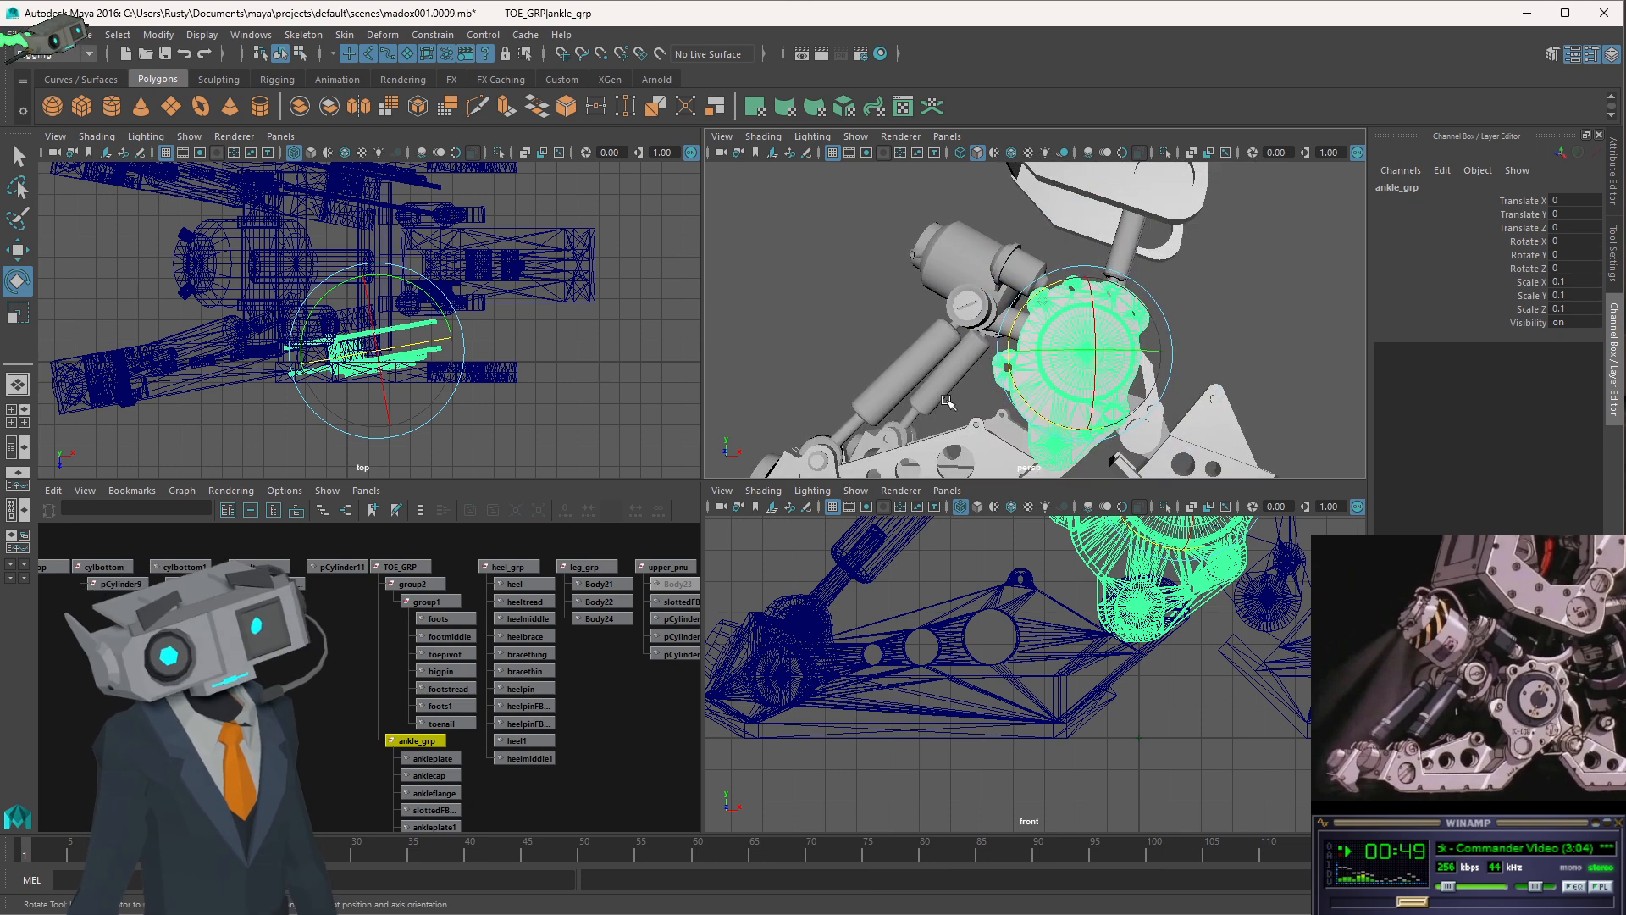
{"action": "left_click_drag", "start_coordinate": [914, 380], "coordinate": [1054, 354], "text": "alt"}
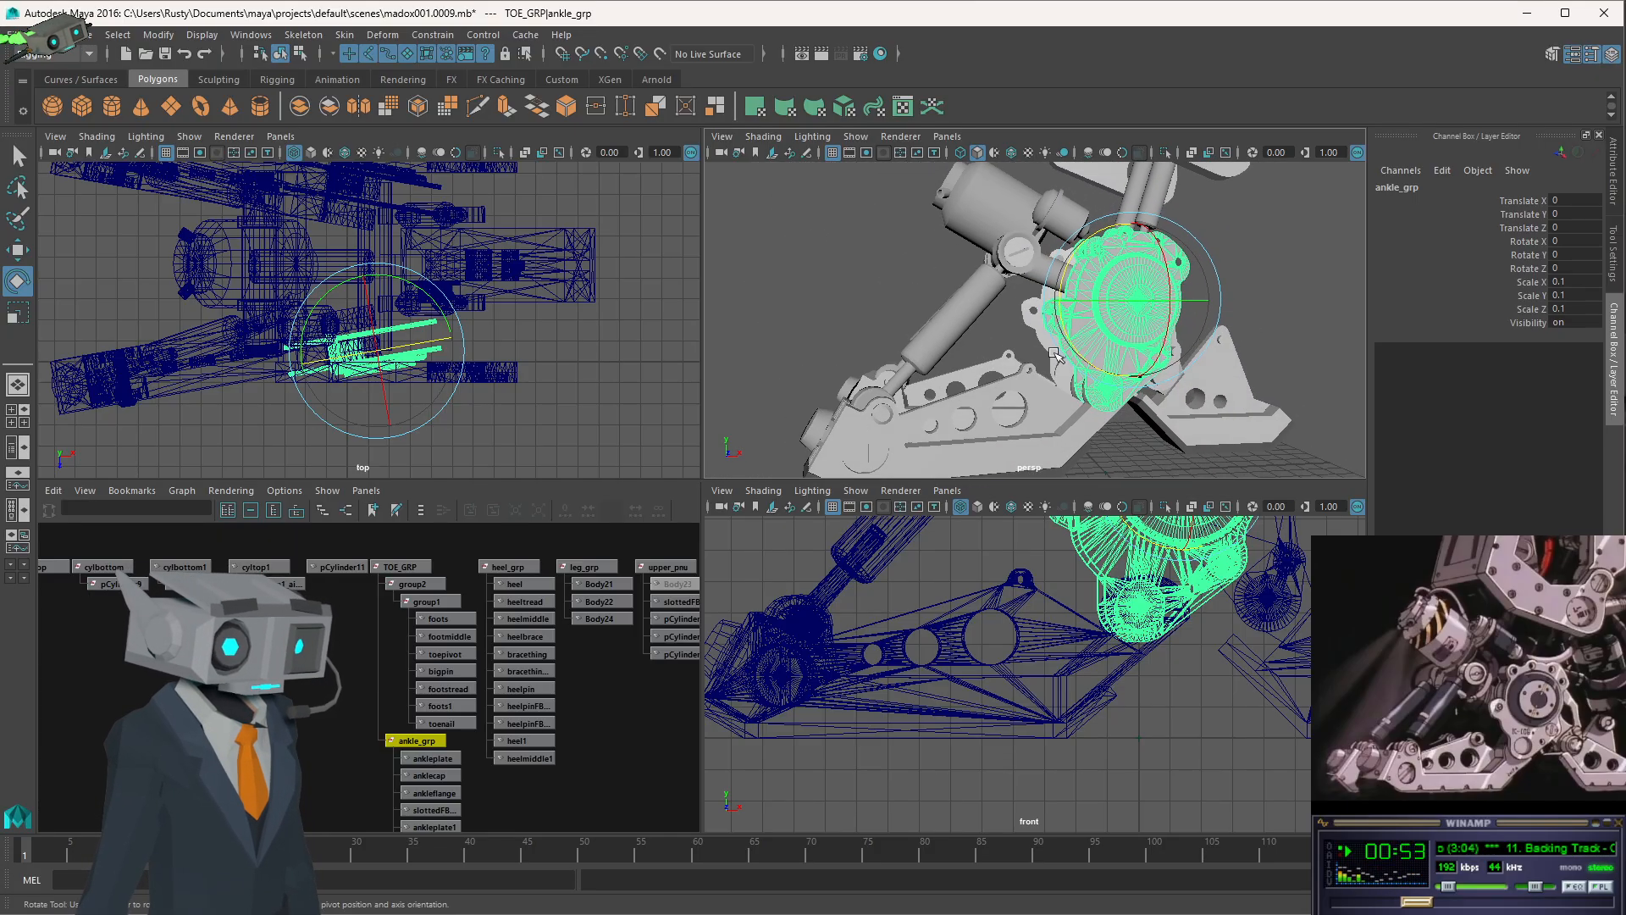
- Select group1 and the footspin mesh at the toe joint, and examine the pin's centre relative to the group pivot
{"action": "left_click", "coordinate": [410, 599]}
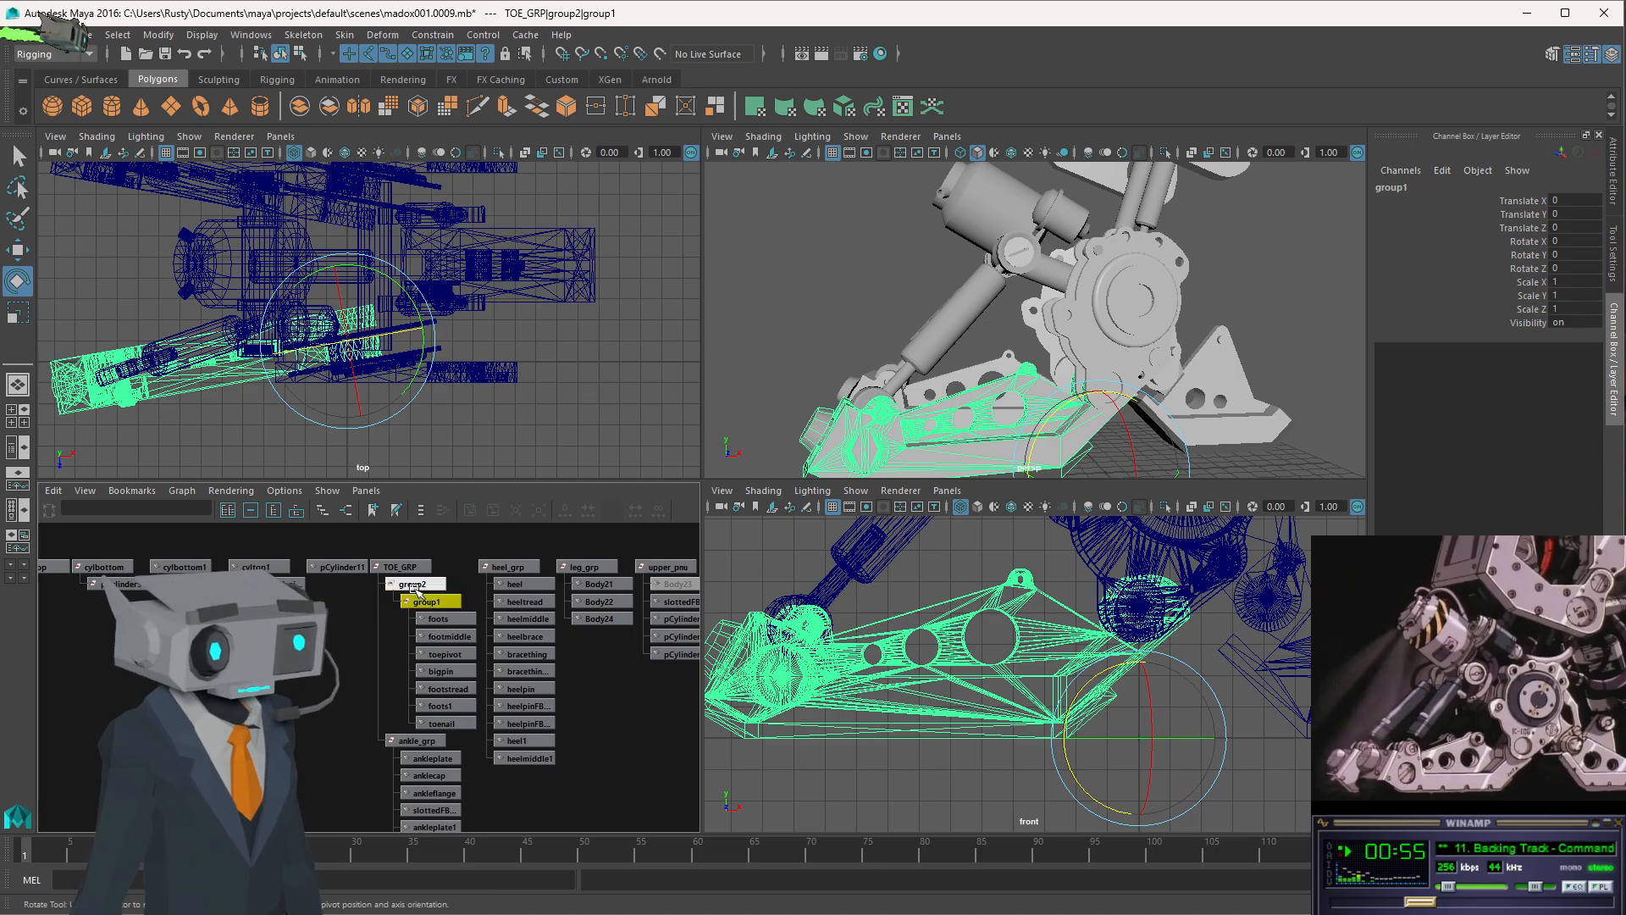
{"action": "scroll", "coordinate": [1118, 411], "scroll_direction": "up", "scroll_amount": 6}
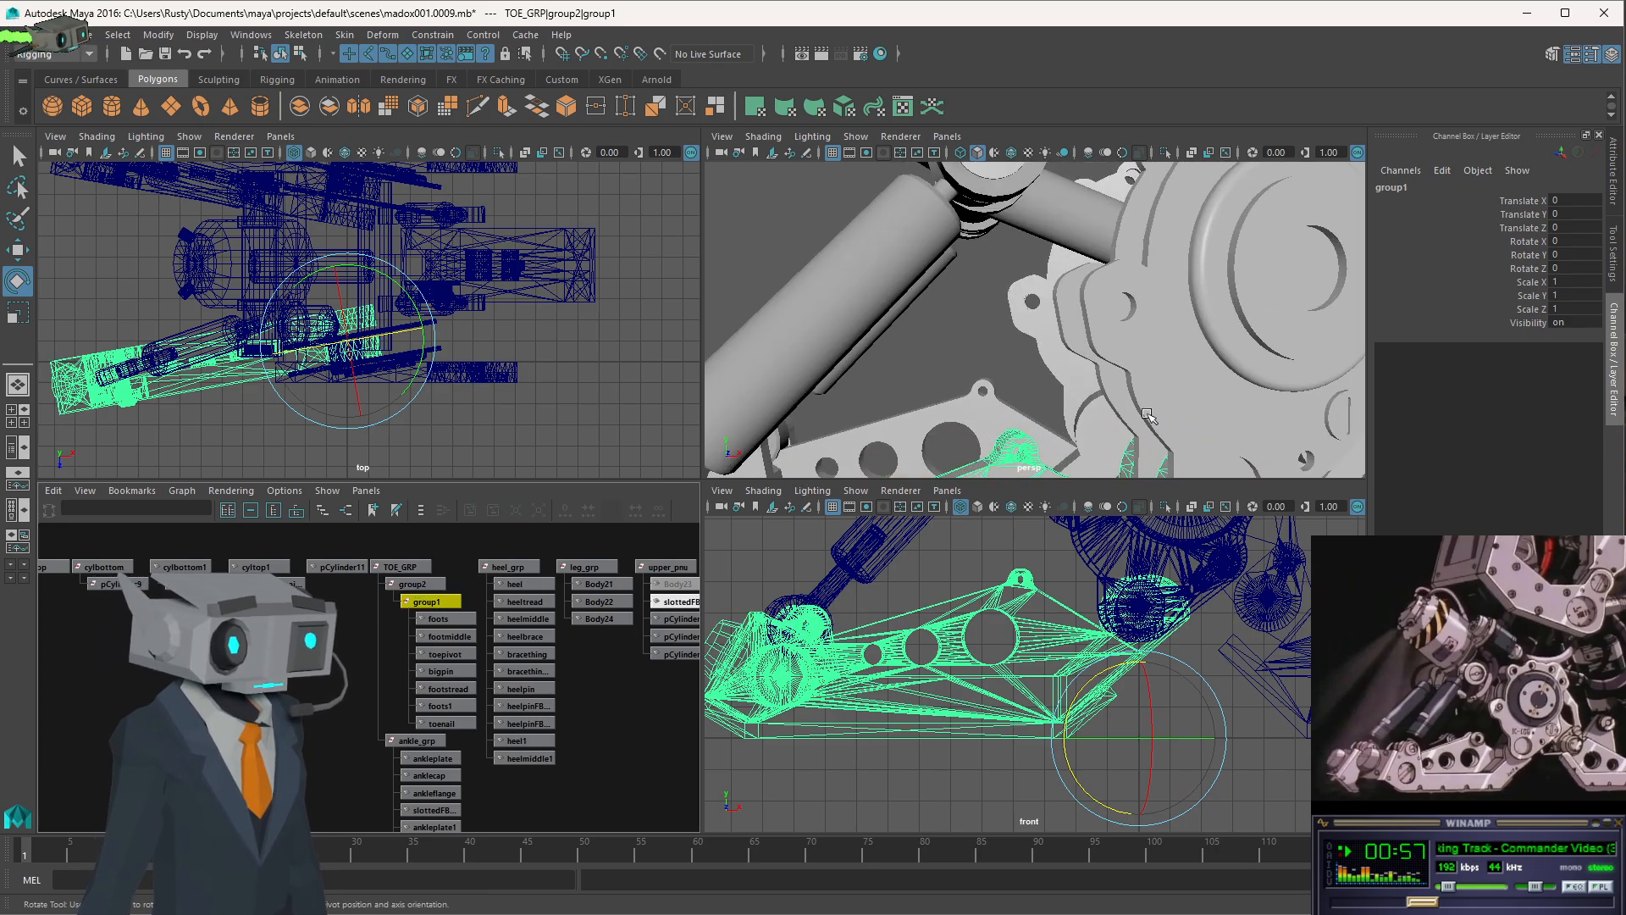
{"action": "scroll", "coordinate": [1075, 372], "scroll_direction": "down", "scroll_amount": 3}
{"action": "middle_click_drag", "start_coordinate": [1023, 328], "coordinate": [801, 184], "text": "alt"}
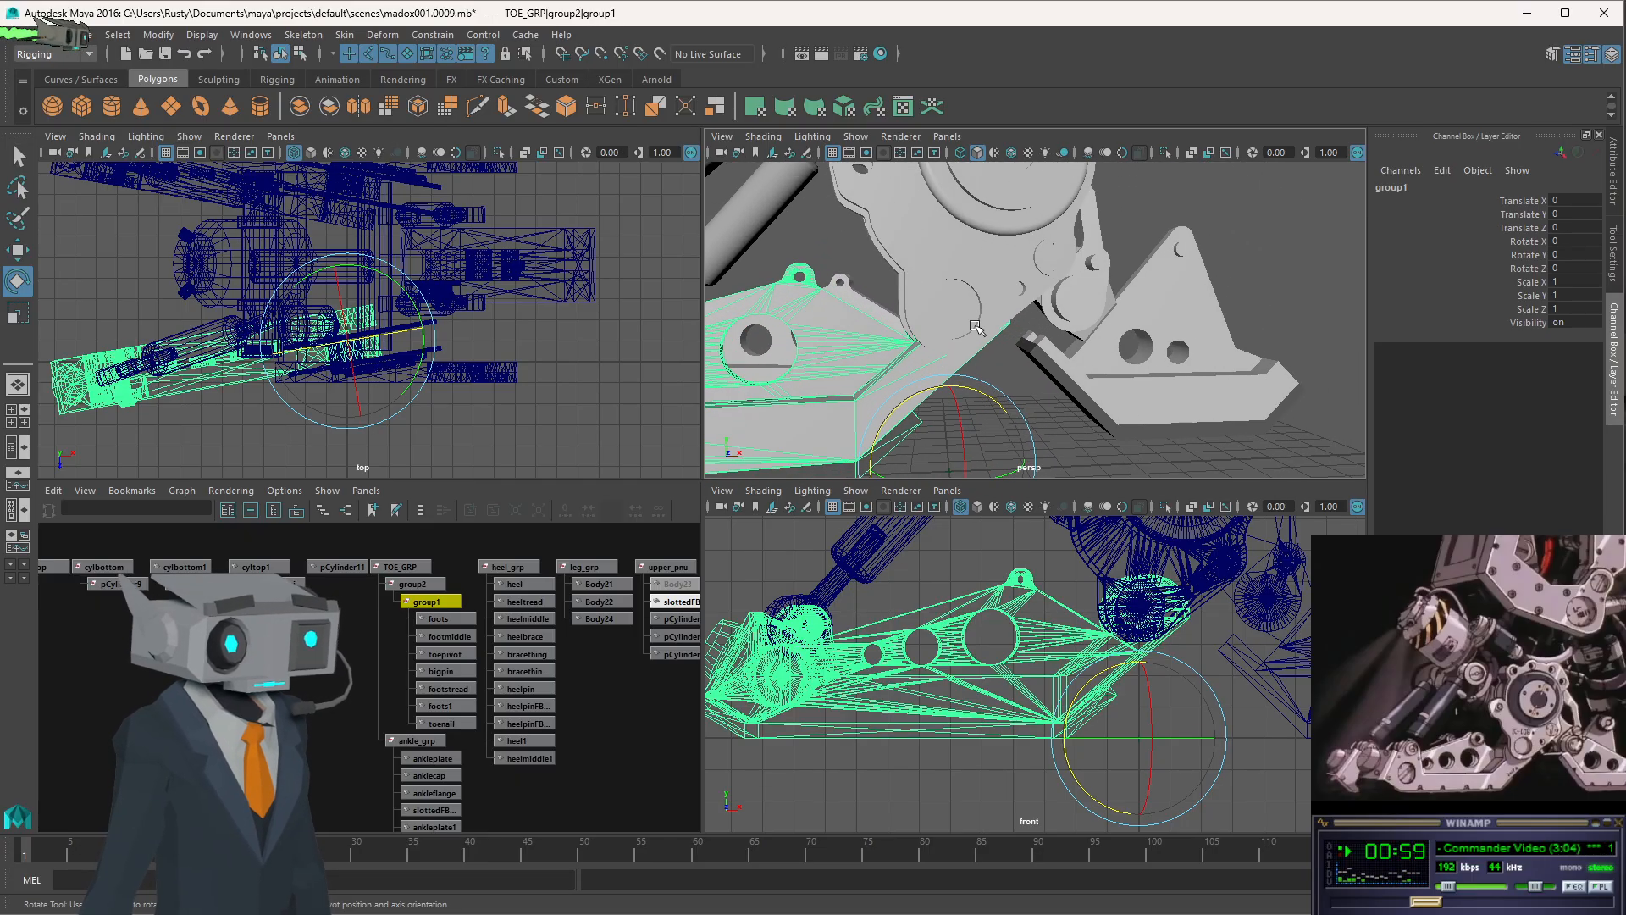
{"action": "left_click", "coordinate": [954, 308]}
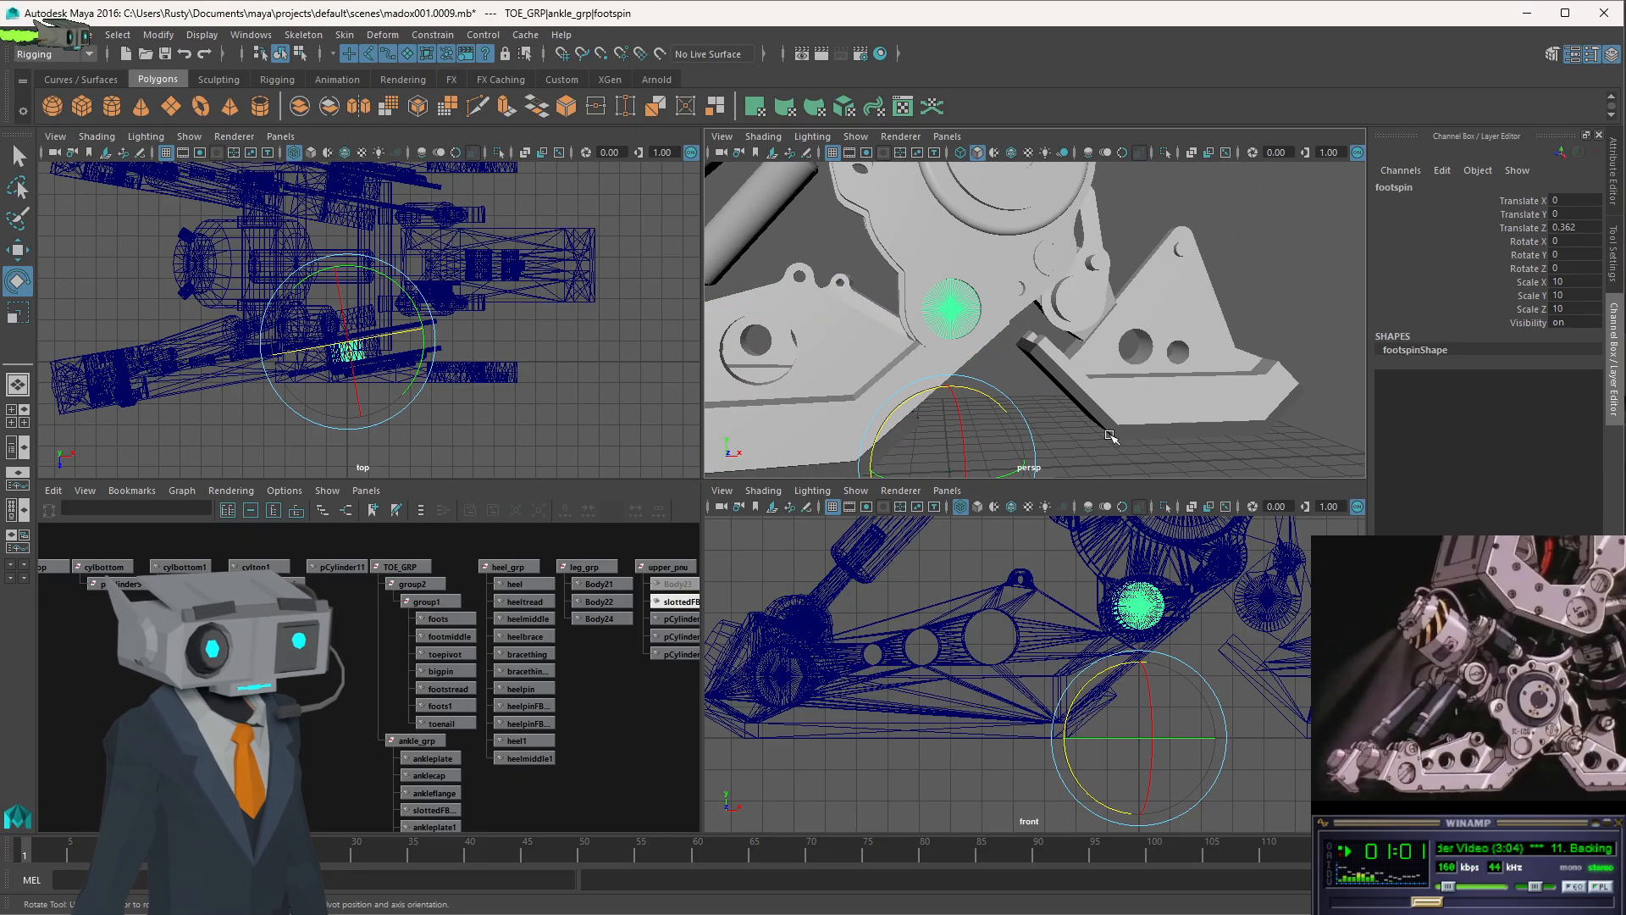
{"action": "left_click_drag", "start_coordinate": [958, 308], "coordinate": [815, 296], "text": "alt"}
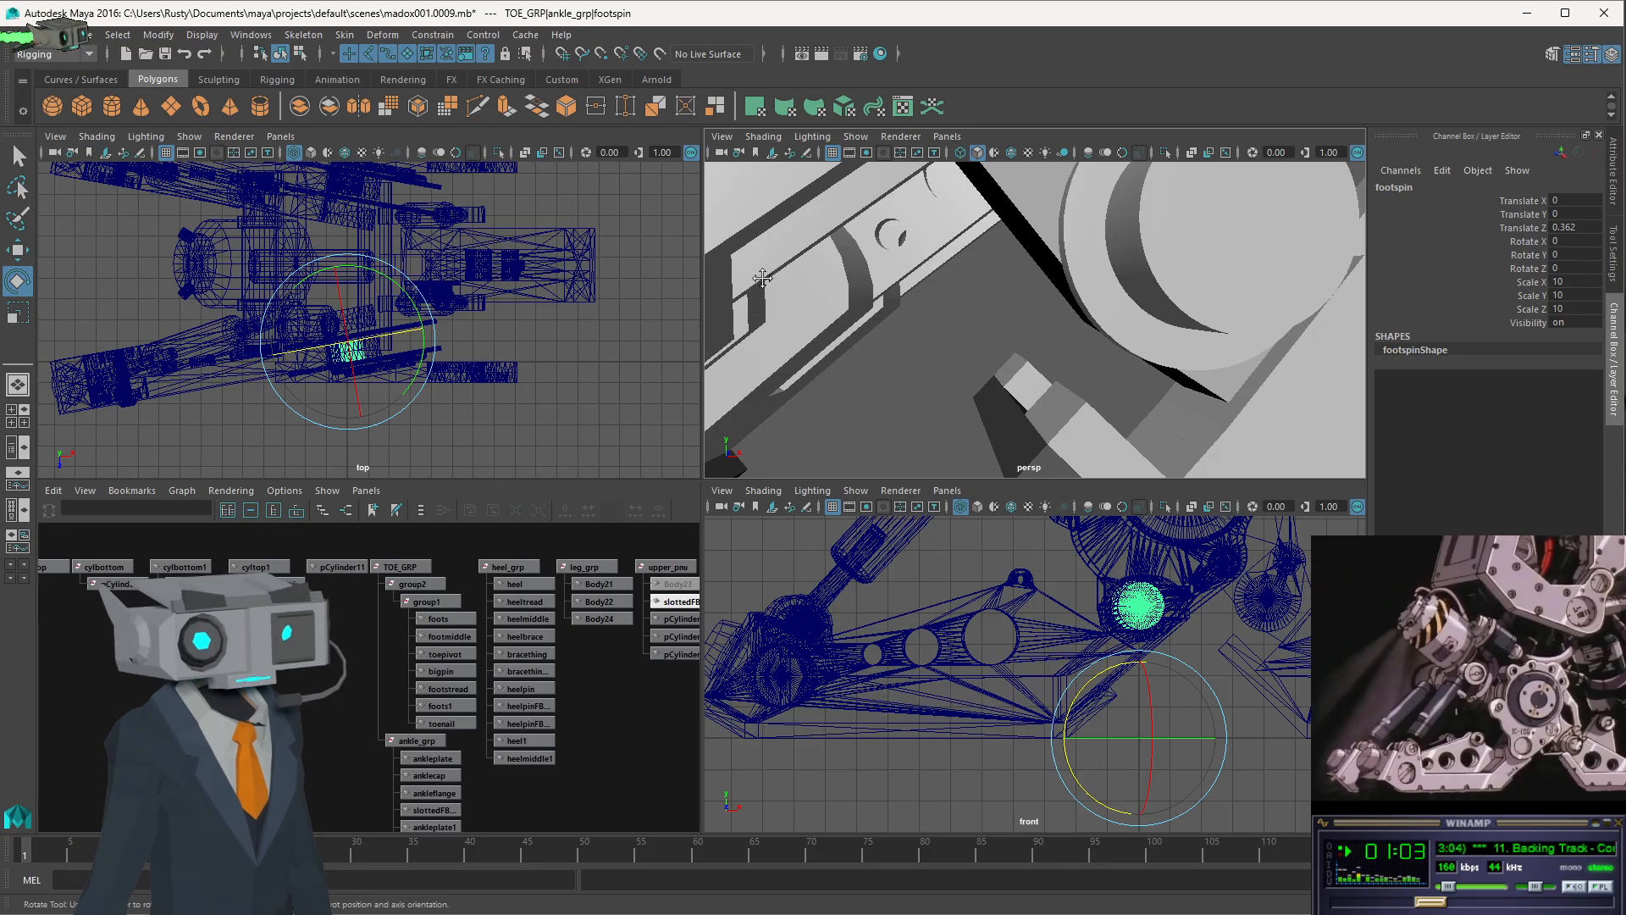
{"action": "right_click_drag", "start_coordinate": [762, 277], "coordinate": [1233, 295], "text": "alt"}
{"action": "right_click_drag", "start_coordinate": [1047, 315], "coordinate": [947, 279], "text": "alt"}
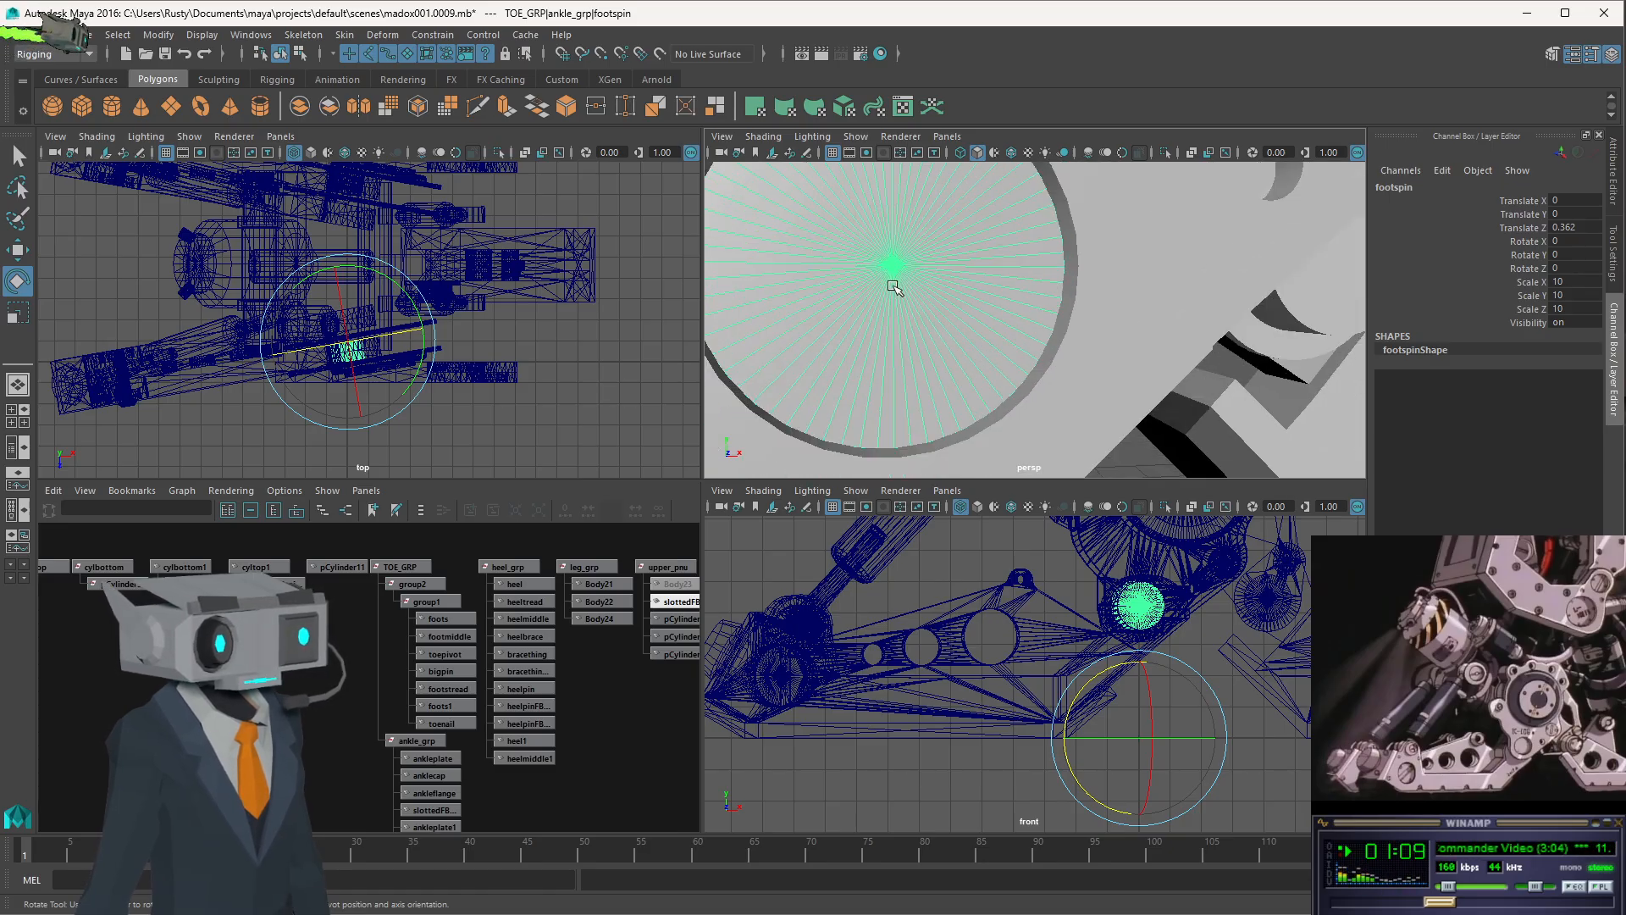
{"action": "scroll", "coordinate": [893, 288], "scroll_direction": "down", "scroll_amount": 5}
{"action": "scroll", "coordinate": [935, 354], "scroll_direction": "up", "scroll_amount": 2}
{"action": "scroll", "coordinate": [935, 354], "scroll_direction": "down", "scroll_amount": 2}
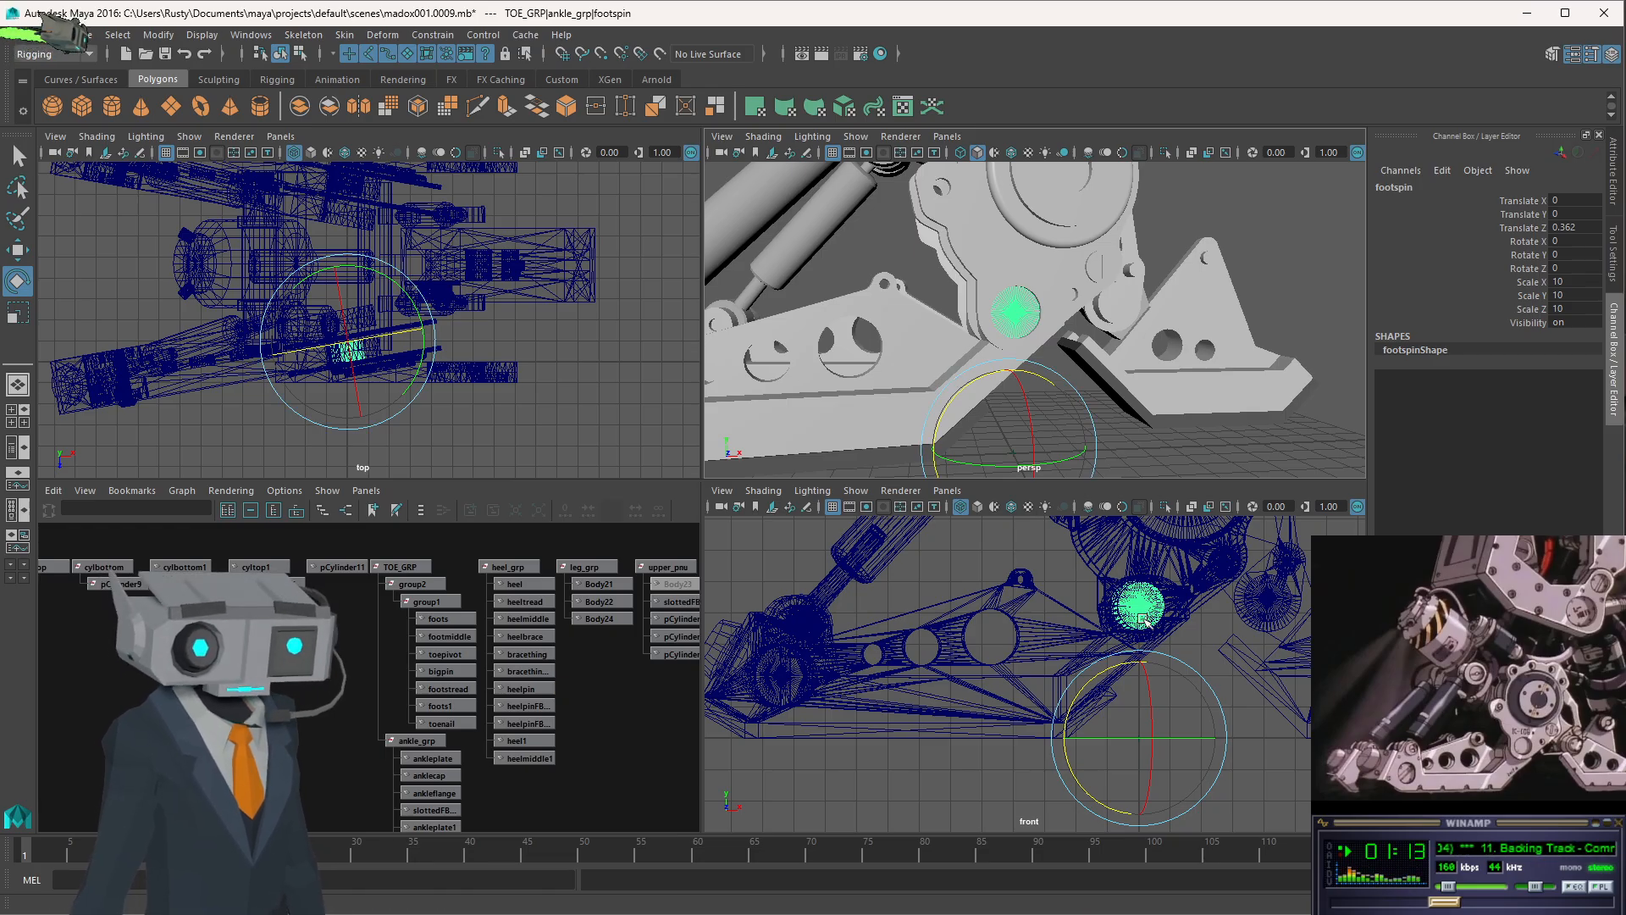
- Select group1 under TOE_GRP's group2 and move its pivot vertically to the centre of the footspin pin
{"action": "left_click", "coordinate": [427, 604]}
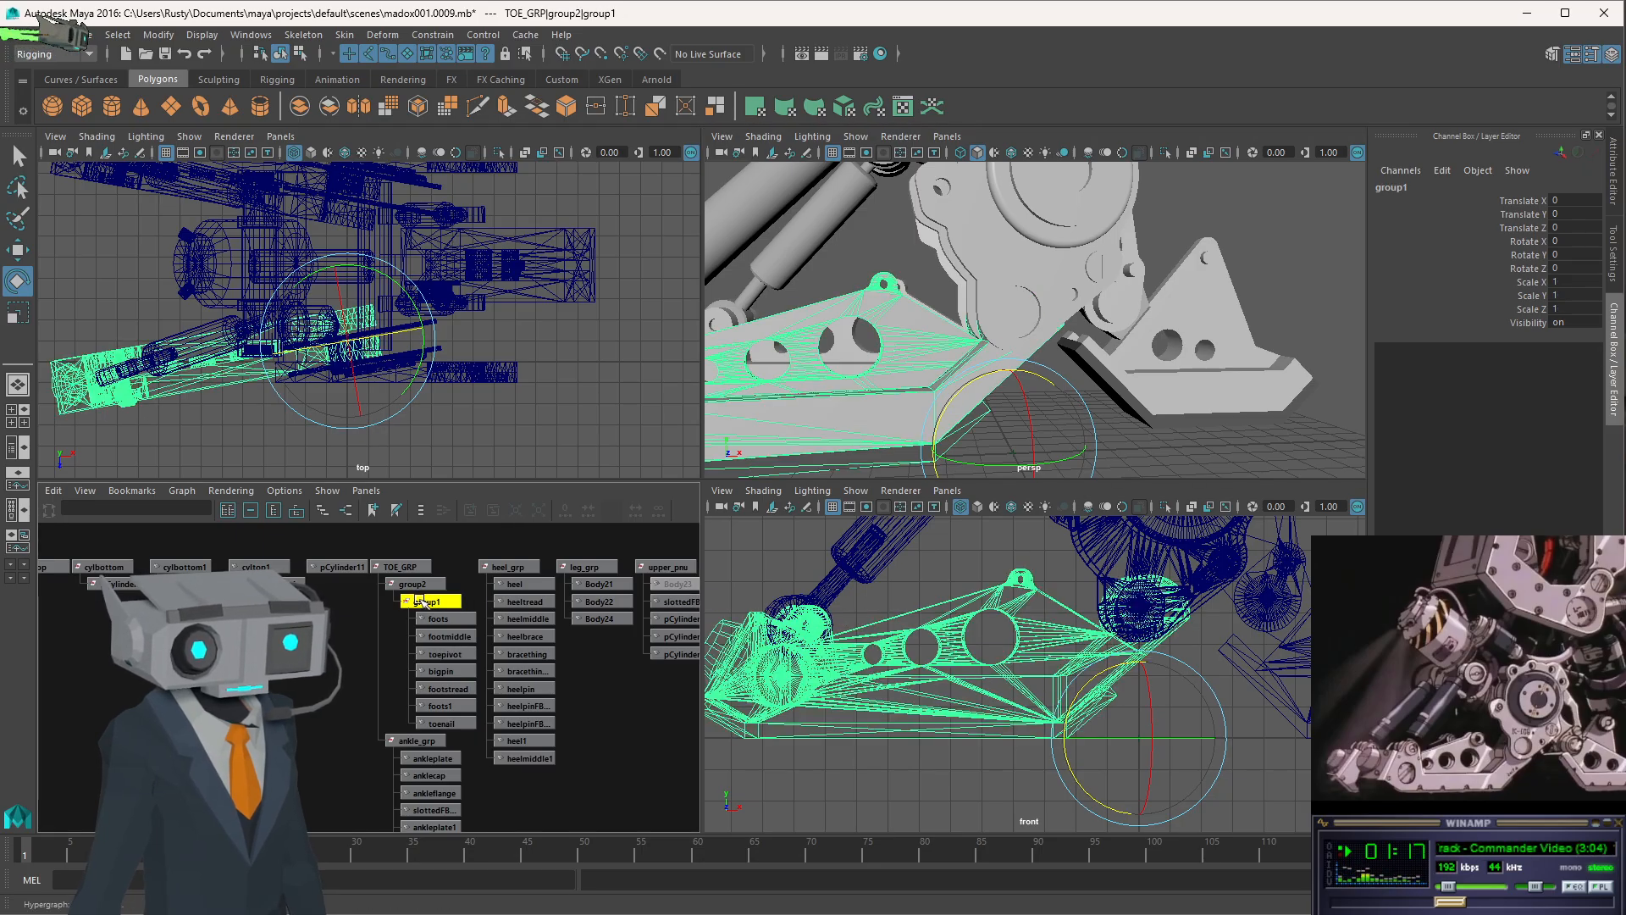
{"action": "left_click", "coordinate": [415, 587]}
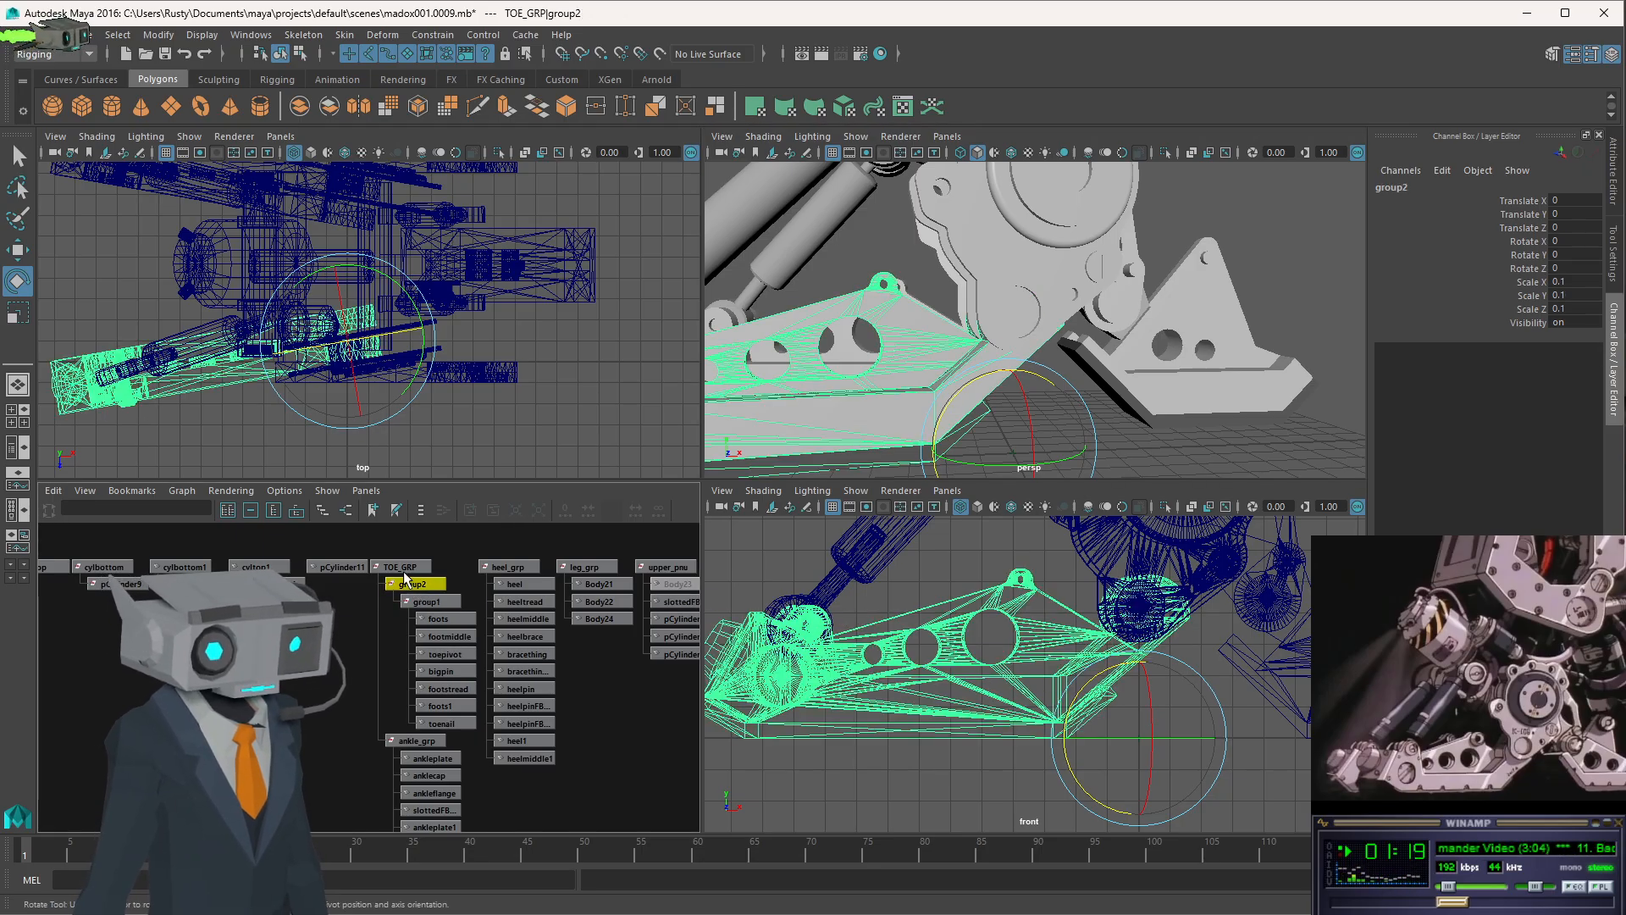
{"action": "left_click", "coordinate": [406, 567]}
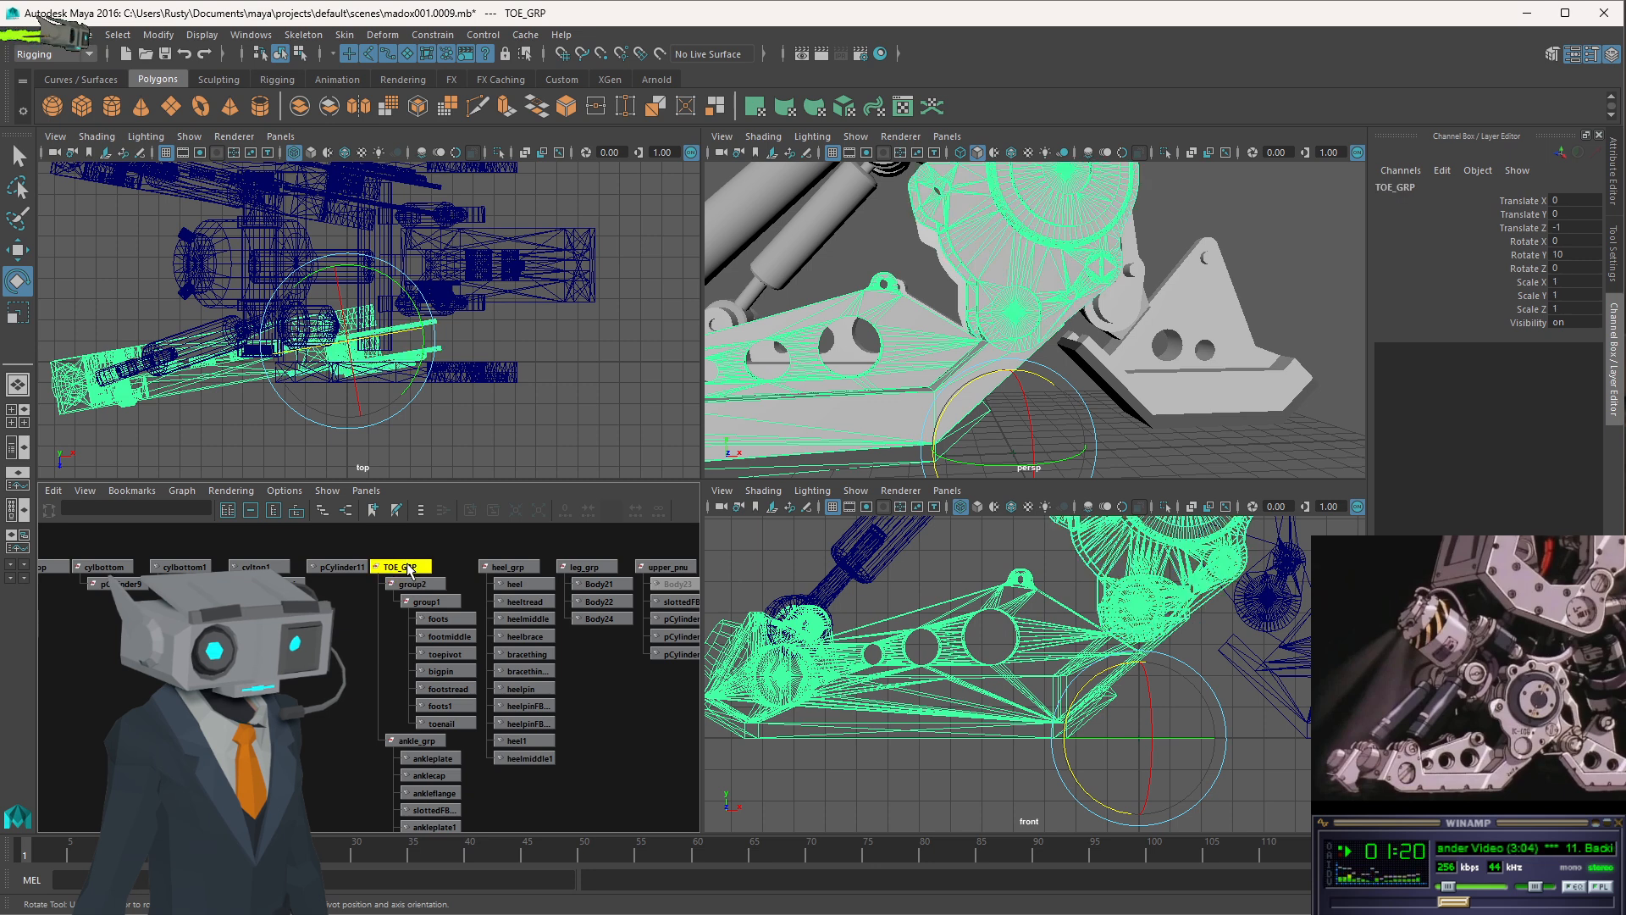
{"action": "left_click", "coordinate": [428, 604]}
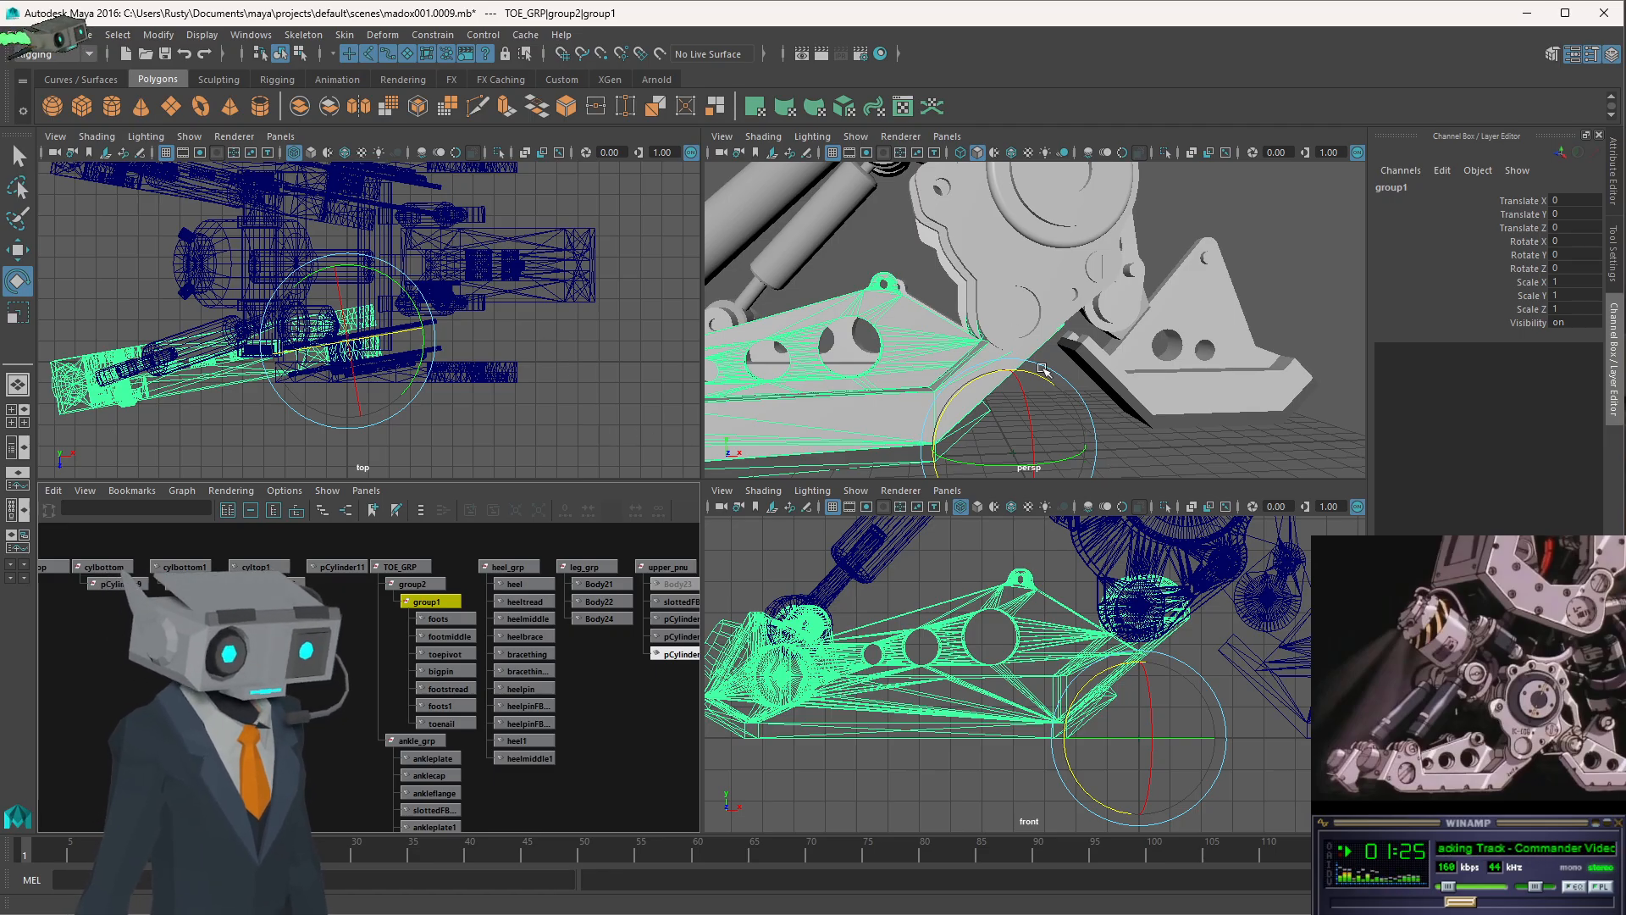
{"action": "key", "text": "d"}
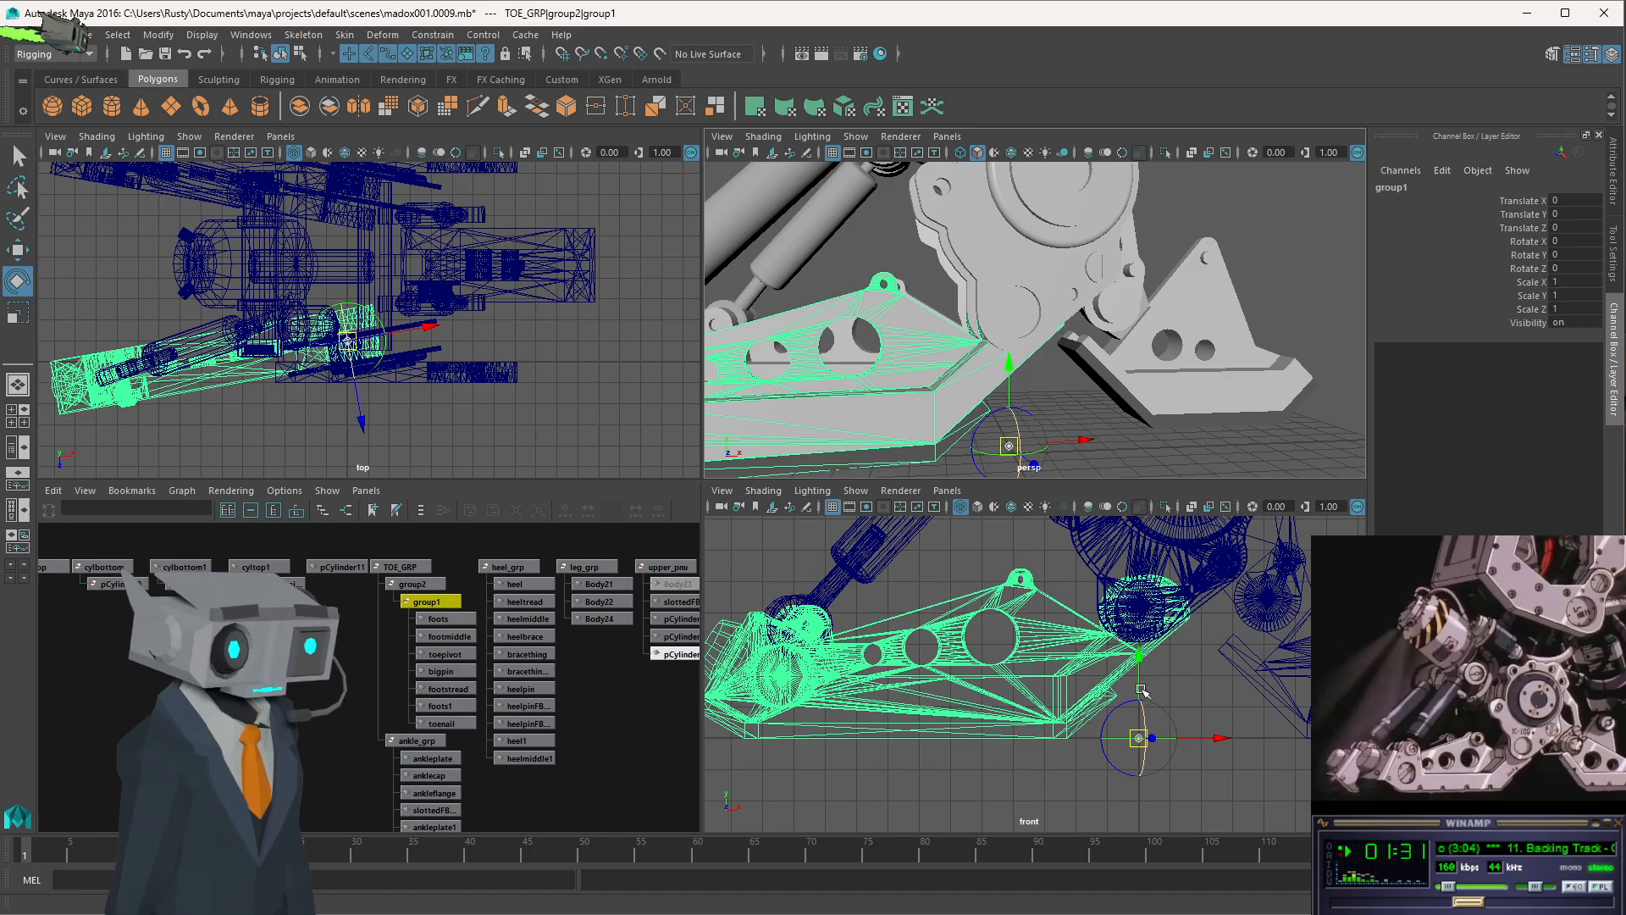
{"action": "left_click_drag", "start_coordinate": [1142, 661], "coordinate": [1145, 527]}
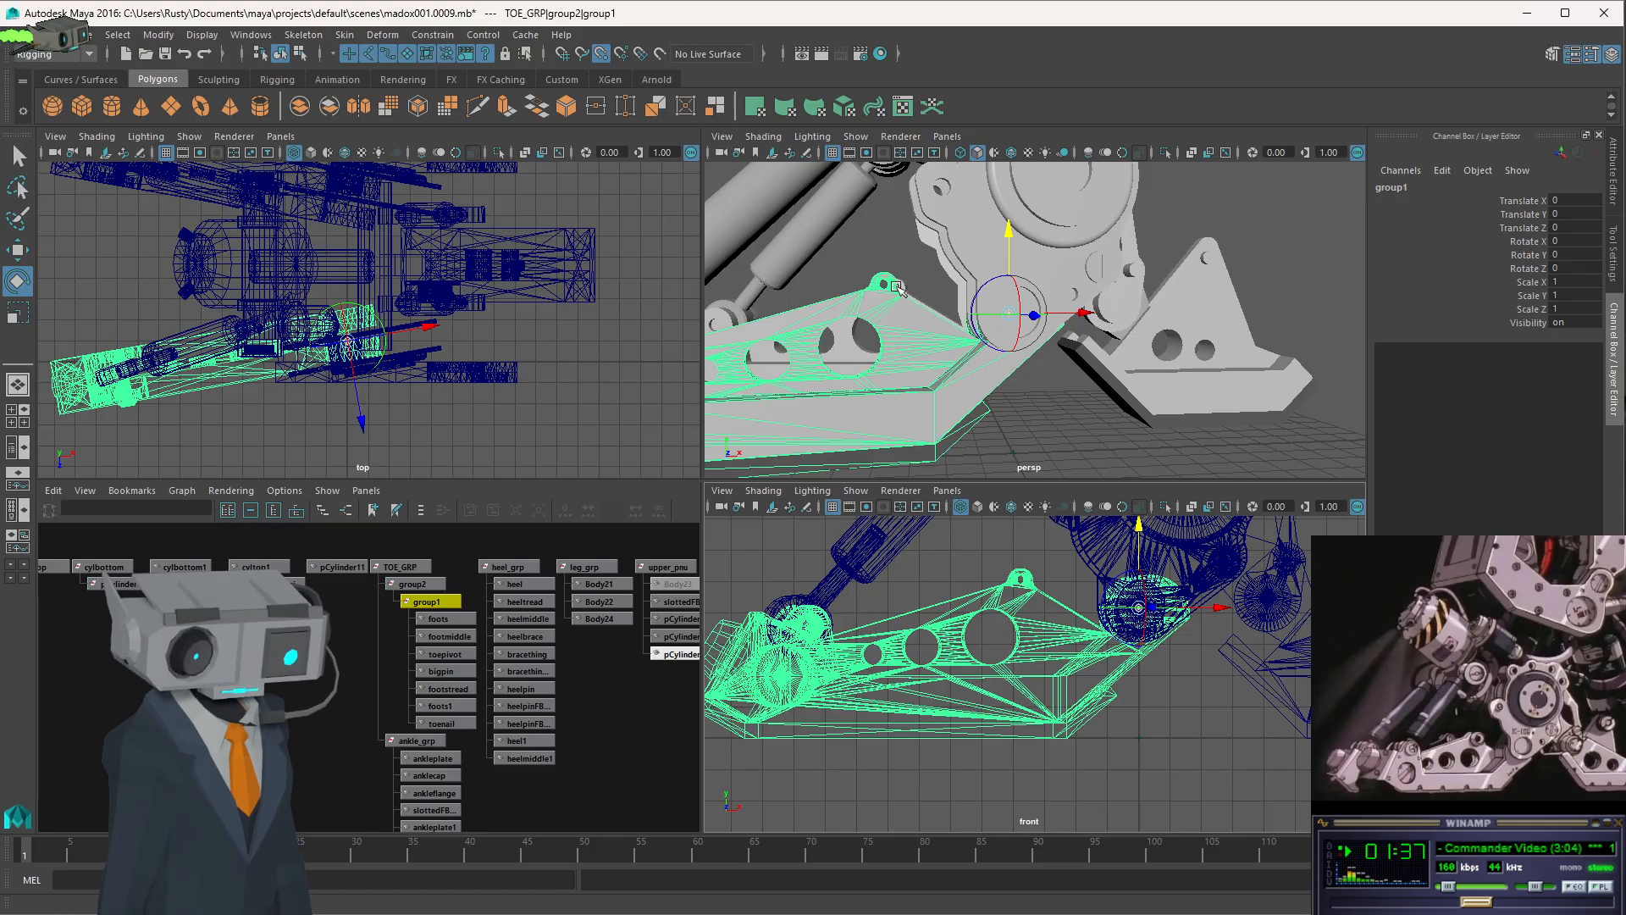
- Examine group1's pivot alignment with the toe joint in the top, front and perspective views
{"action": "scroll", "coordinate": [348, 339], "scroll_direction": "up", "scroll_amount": 6}
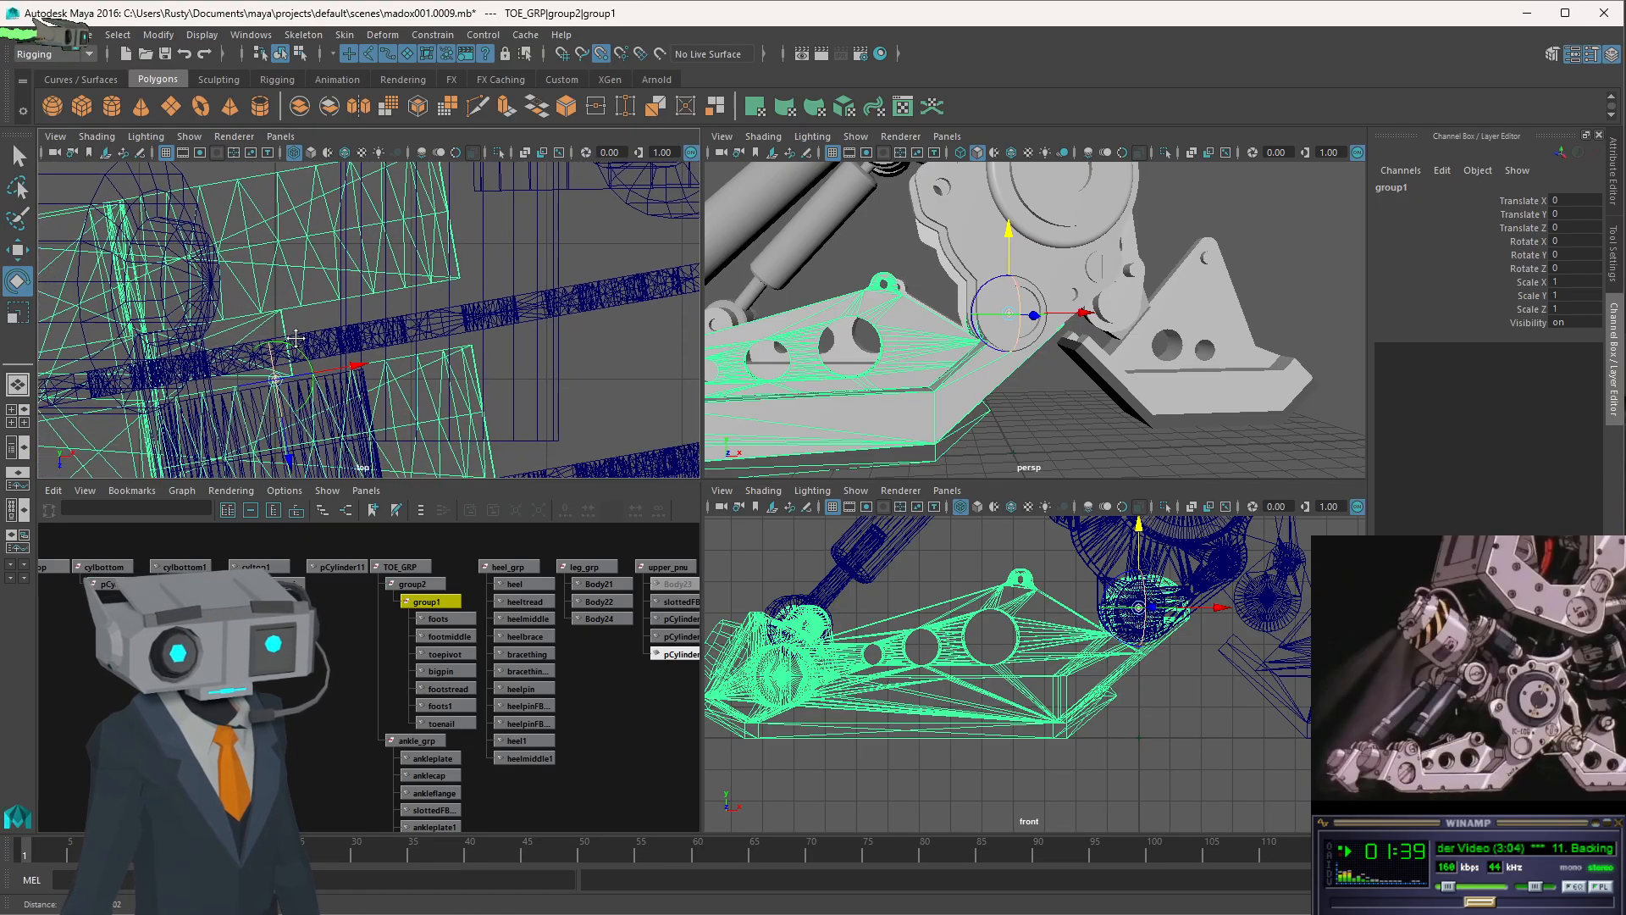
{"action": "scroll", "coordinate": [523, 291], "scroll_direction": "down", "scroll_amount": 4}
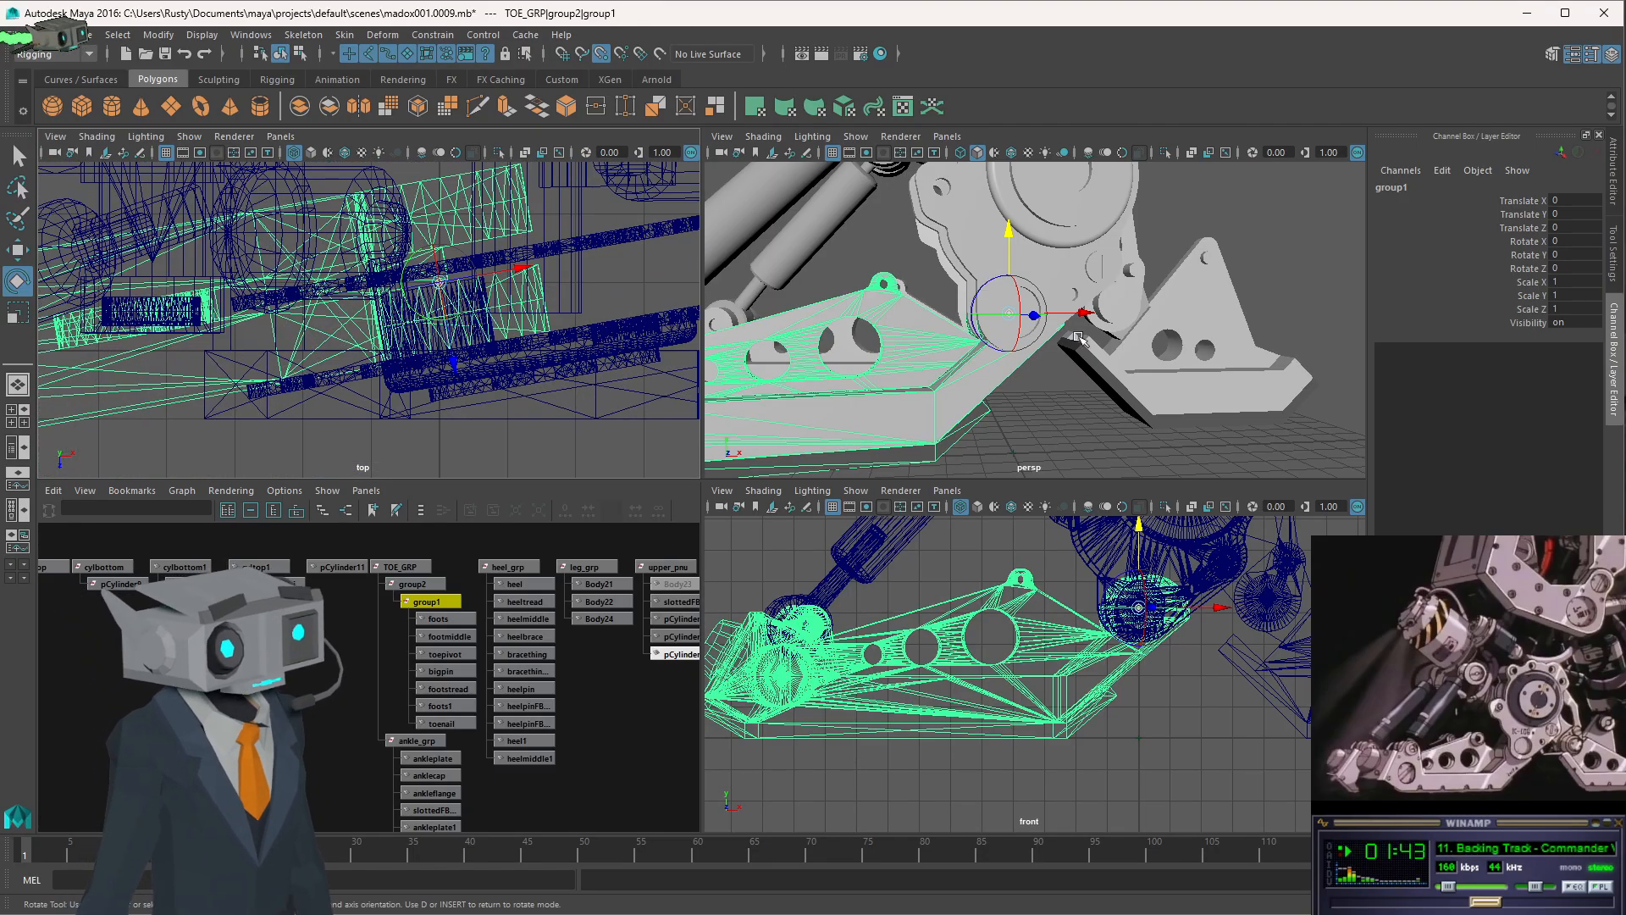
{"action": "left_click_drag", "start_coordinate": [1002, 362], "coordinate": [1137, 356], "text": "alt"}
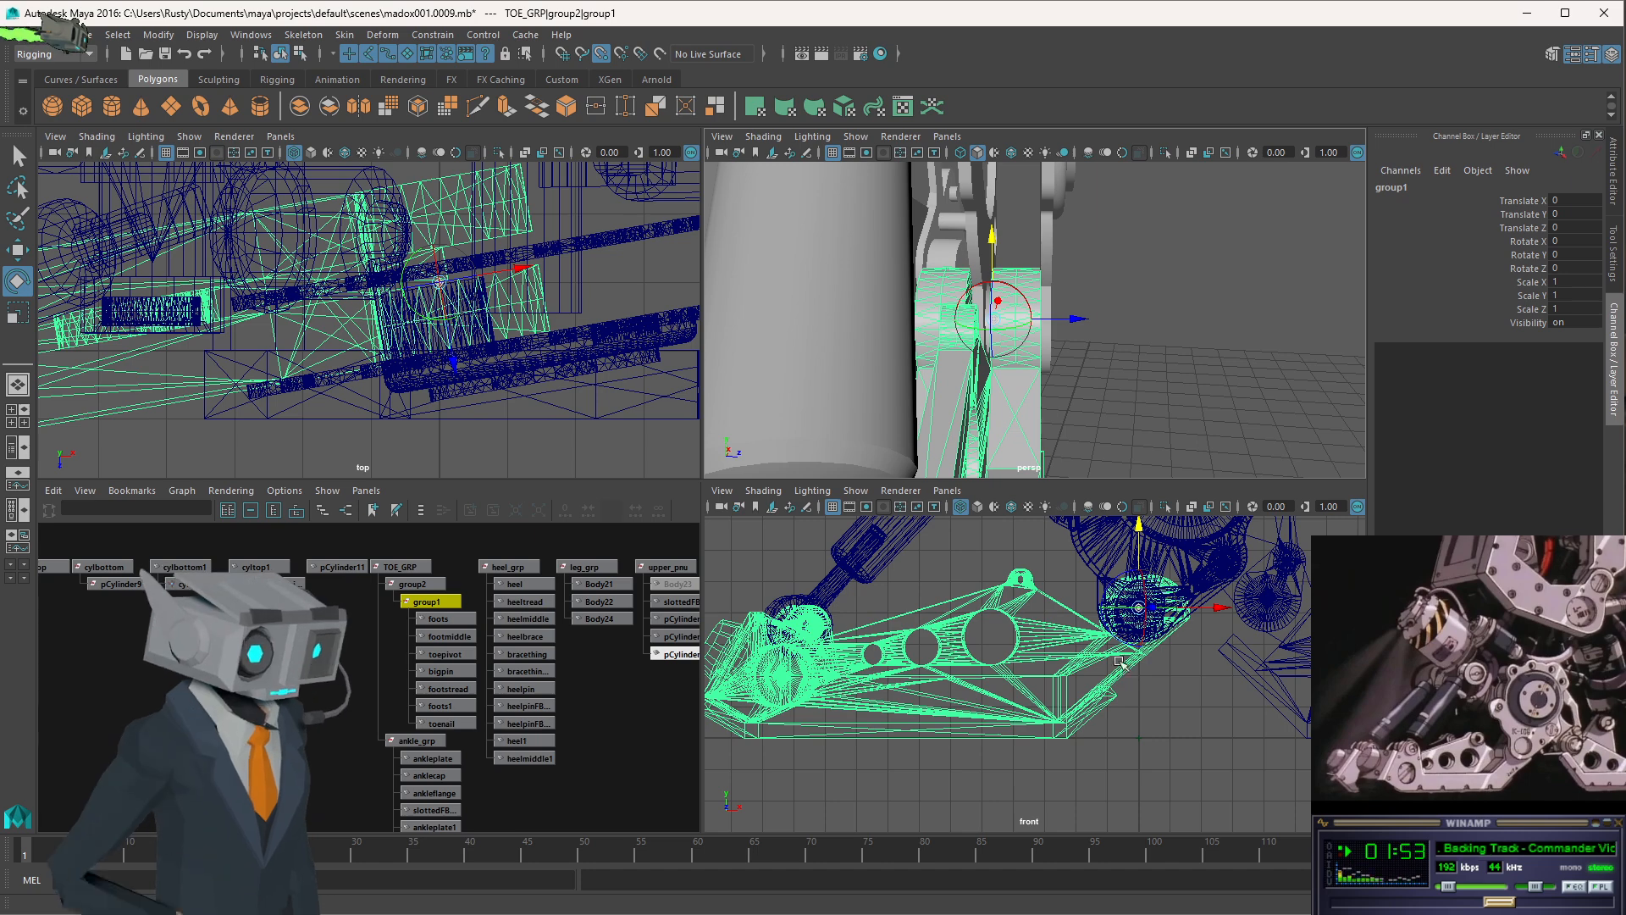
{"action": "scroll", "coordinate": [1168, 622], "scroll_direction": "up", "scroll_amount": 3}
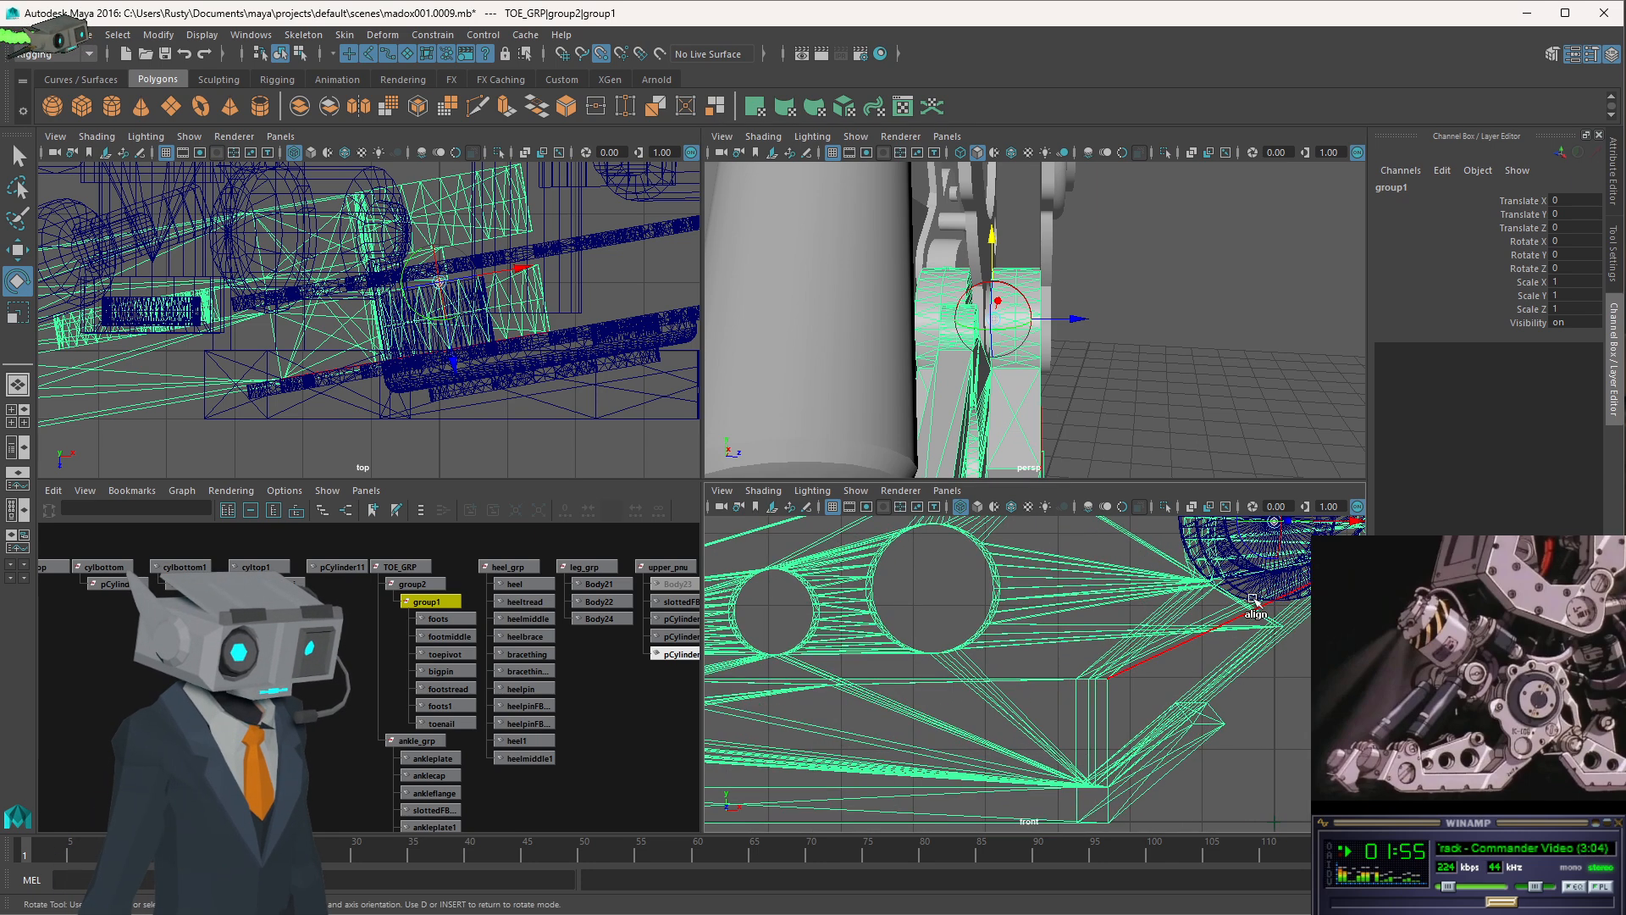
{"action": "scroll", "coordinate": [974, 745], "scroll_direction": "up", "scroll_amount": 4}
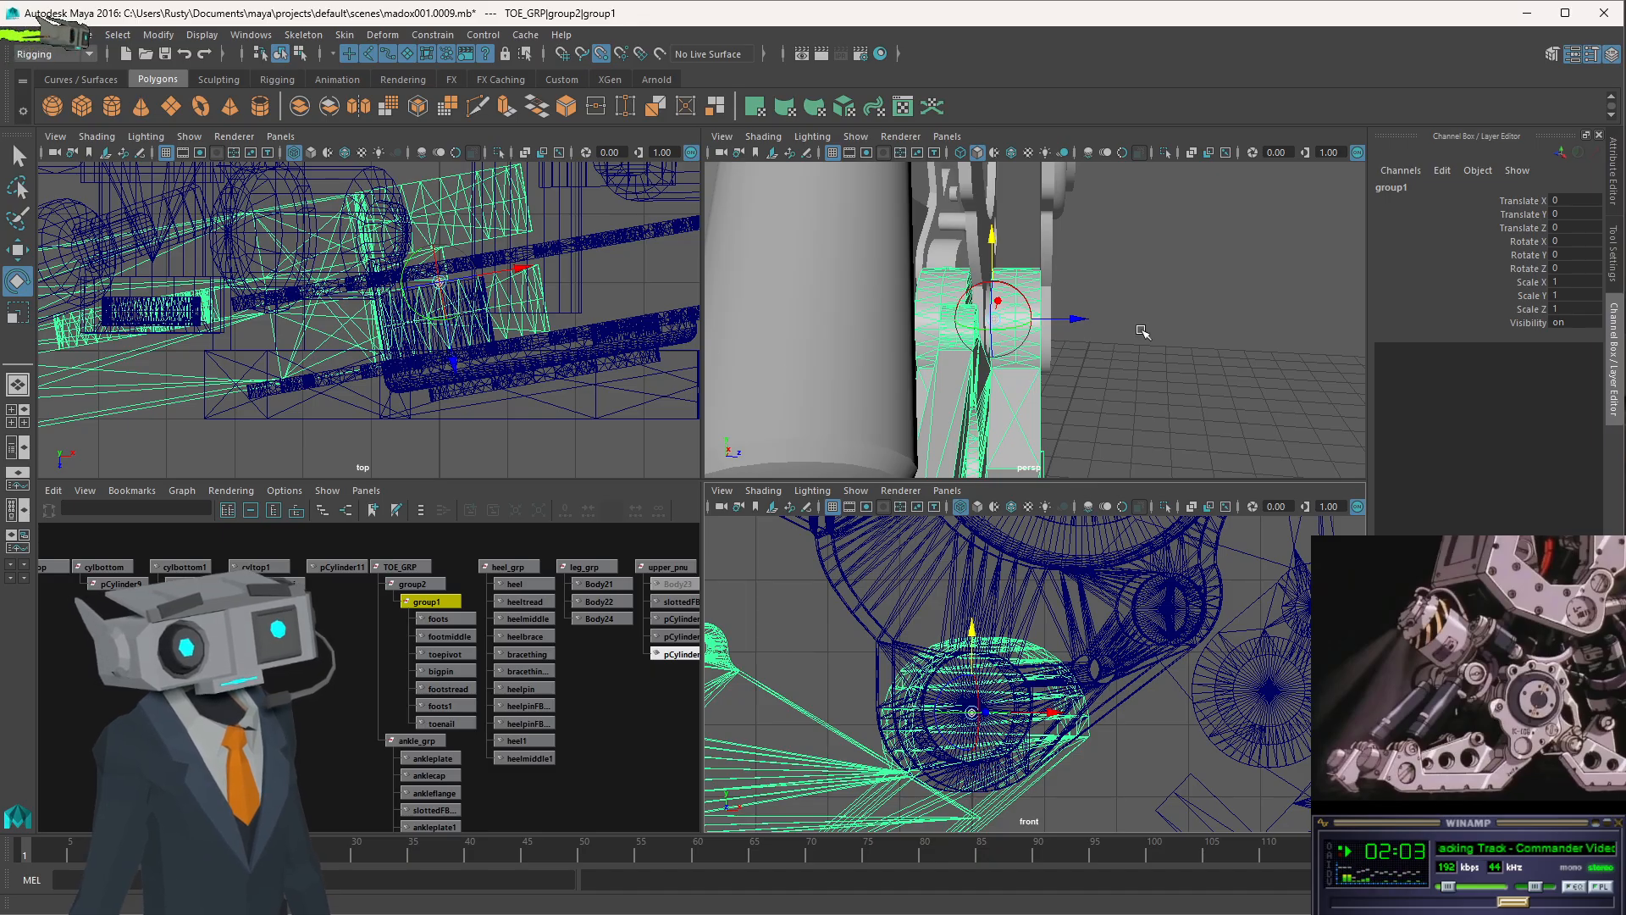
{"action": "left_click_drag", "start_coordinate": [1143, 331], "coordinate": [956, 320], "text": "alt"}
{"action": "scroll", "coordinate": [1038, 348], "scroll_direction": "up", "scroll_amount": 3}
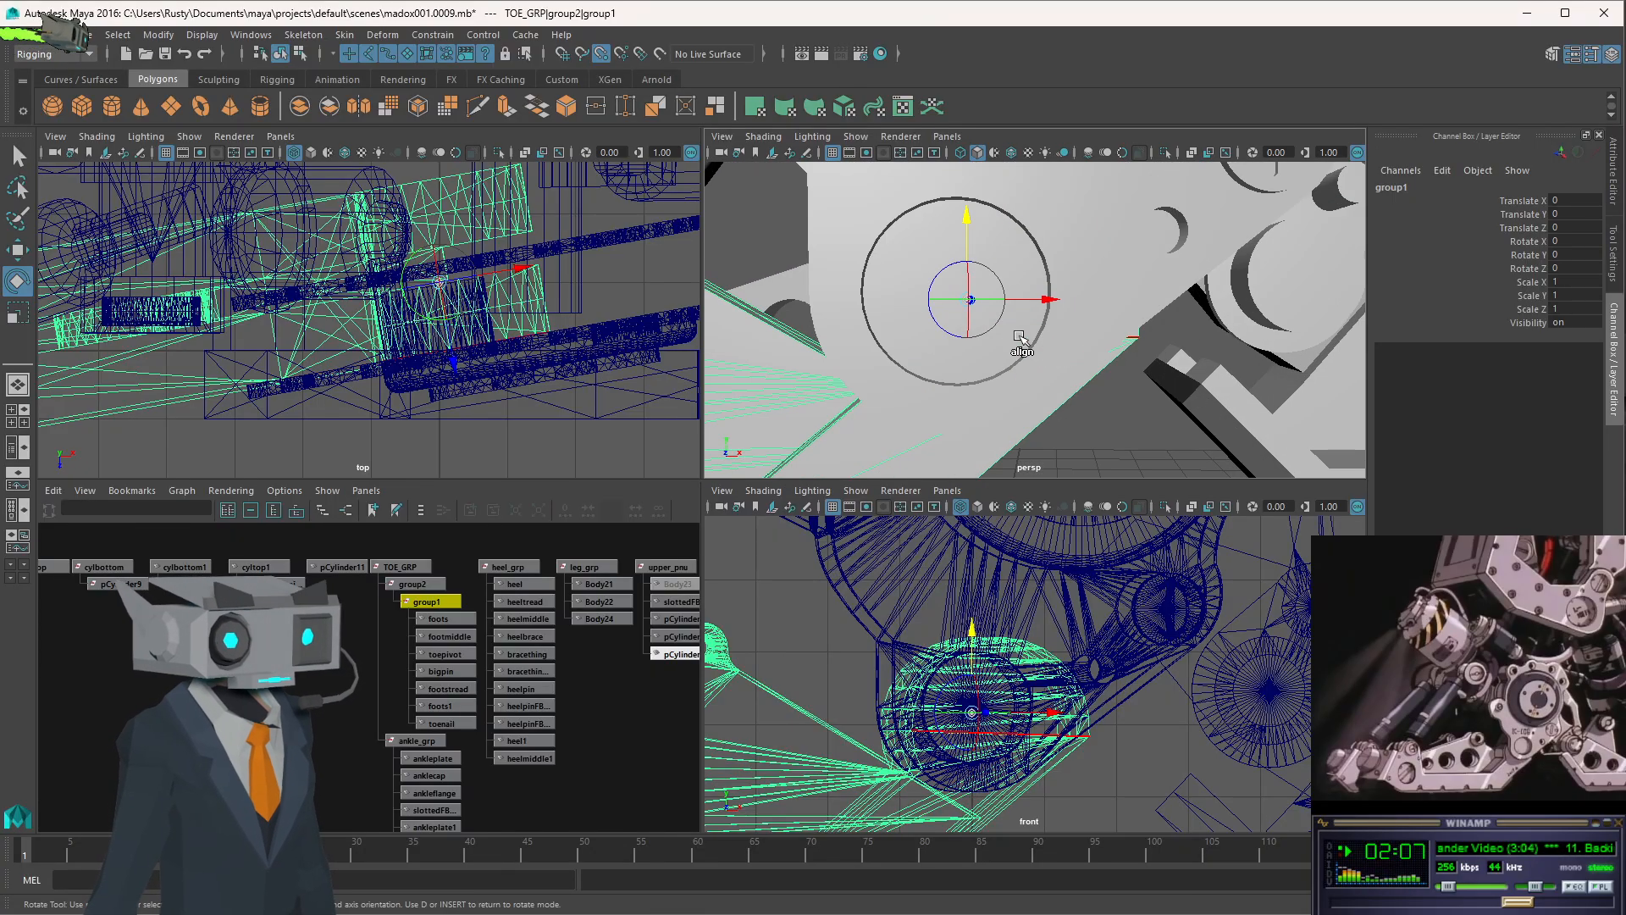
{"action": "scroll", "coordinate": [1020, 339], "scroll_direction": "down", "scroll_amount": 3}
{"action": "left_click_drag", "start_coordinate": [1020, 339], "coordinate": [976, 325], "text": "alt"}
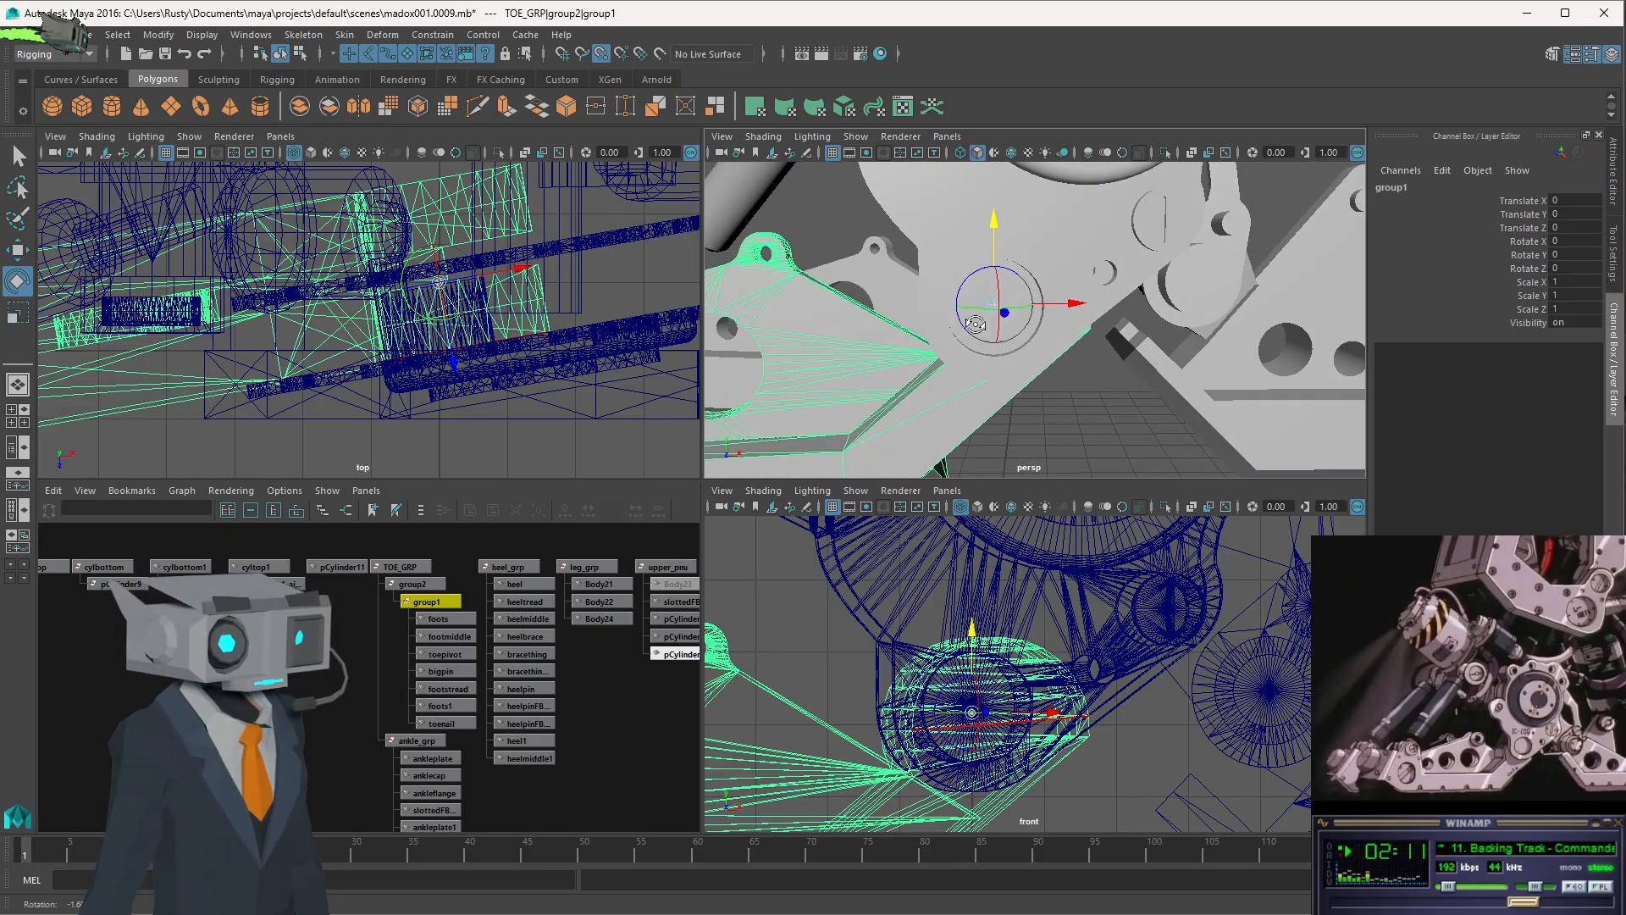
- Leave pivot editing and try rotating group1 around Z at the ankle pin to test the toe's pivot
{"action": "key", "text": "e"}
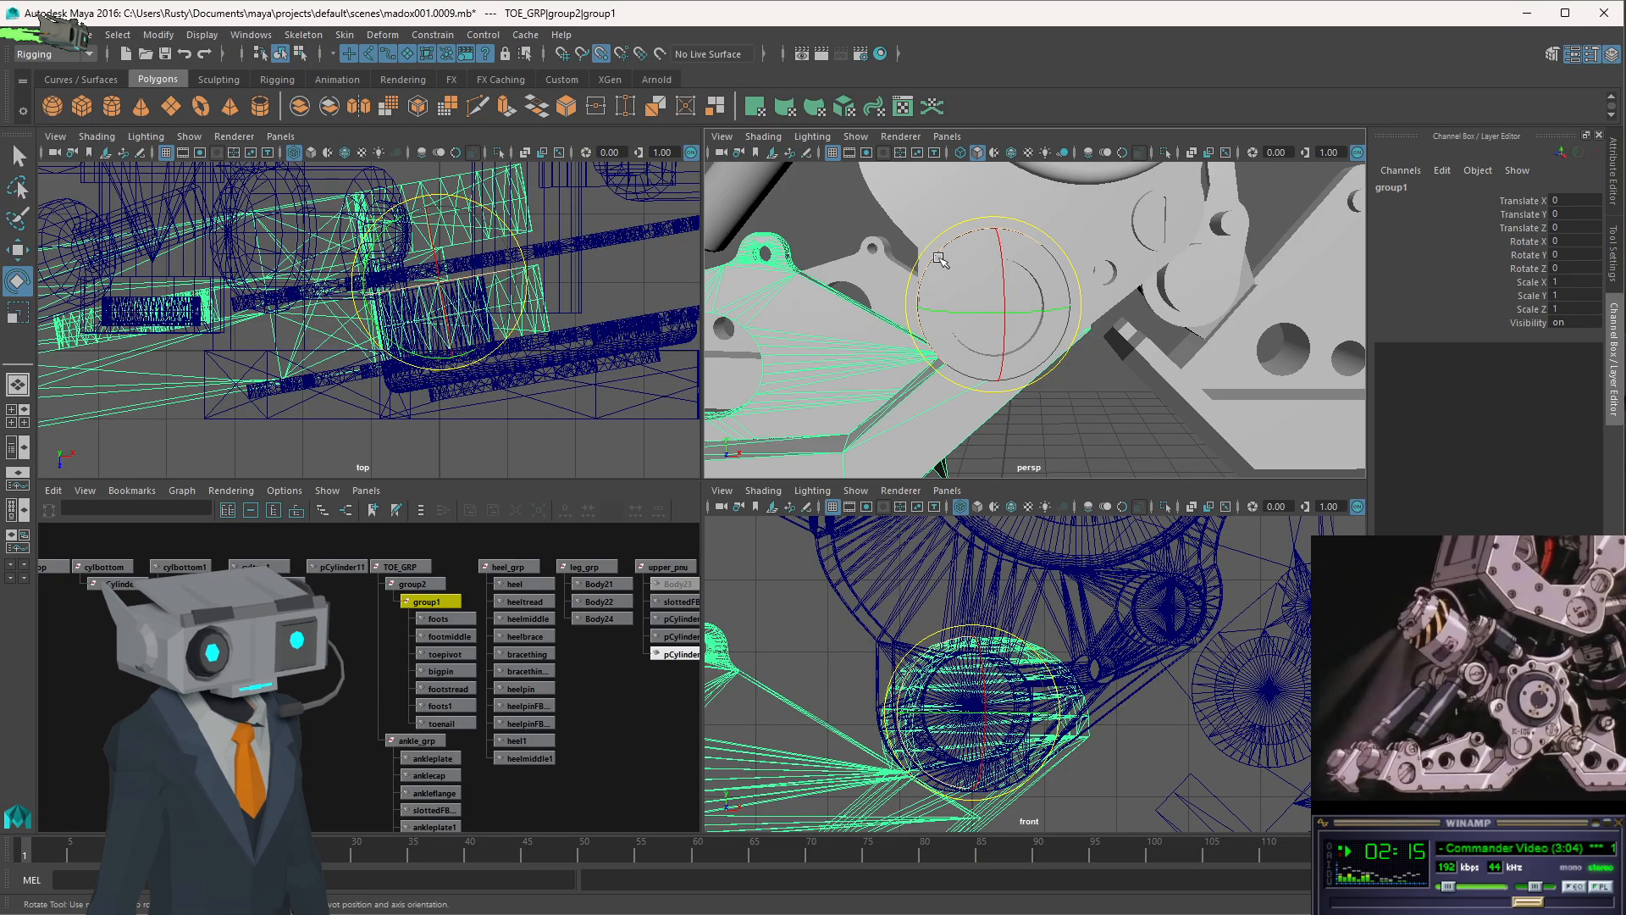
{"action": "left_click_drag", "start_coordinate": [939, 259], "coordinate": [972, 461], "text": "alt"}
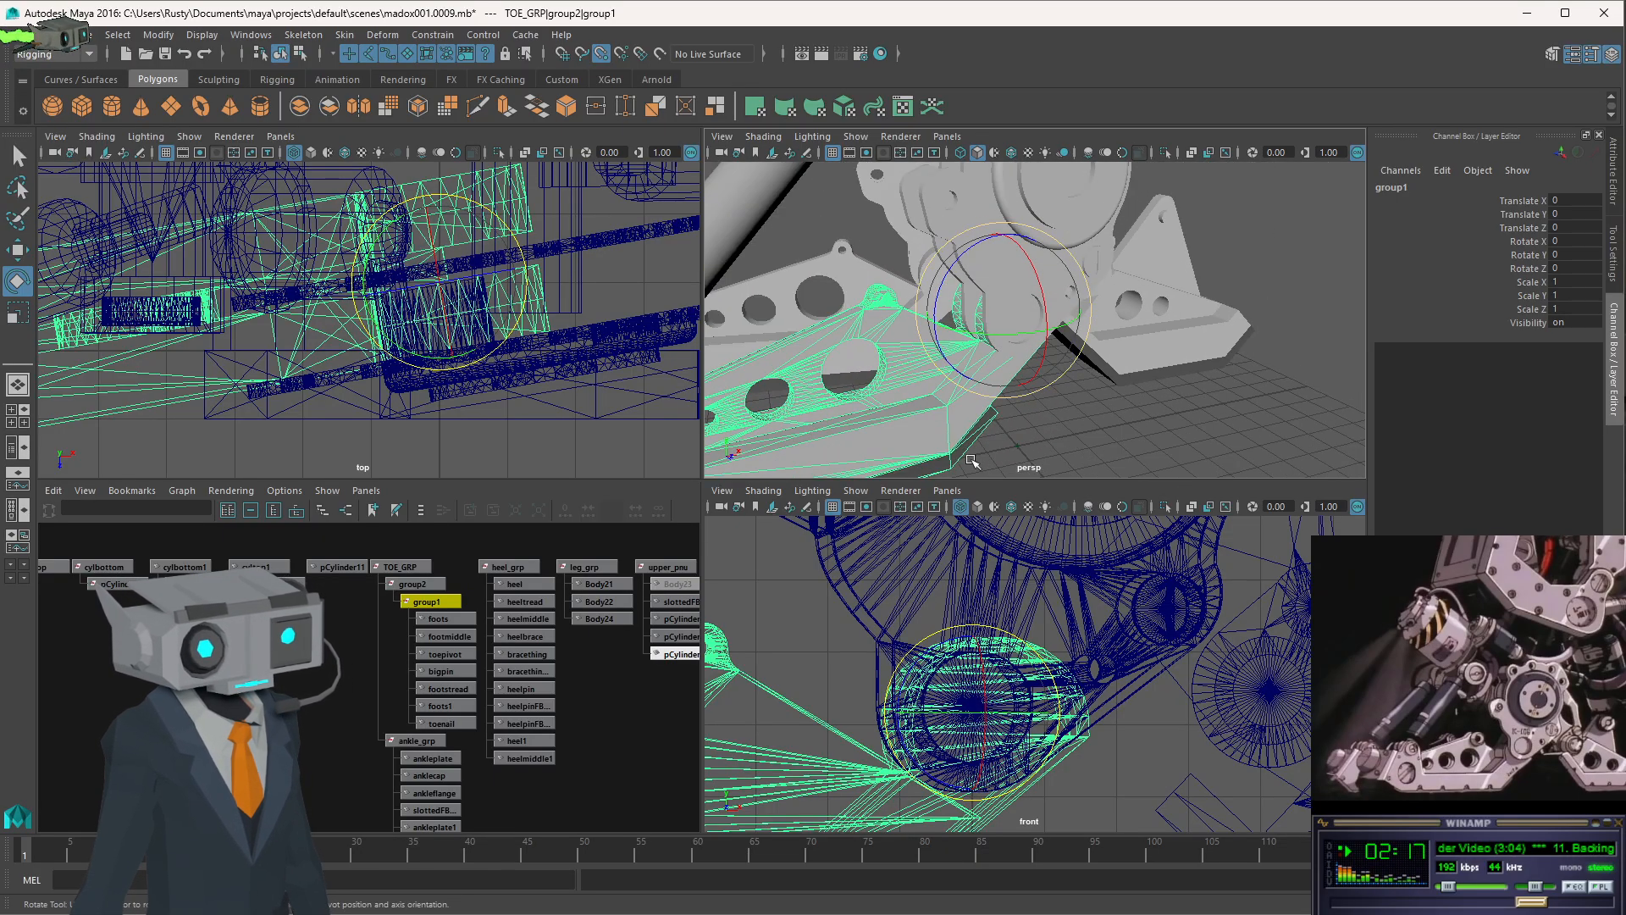
{"action": "scroll", "coordinate": [955, 745], "scroll_direction": "down", "scroll_amount": 9}
{"action": "scroll", "coordinate": [955, 745], "scroll_direction": "up", "scroll_amount": 4}
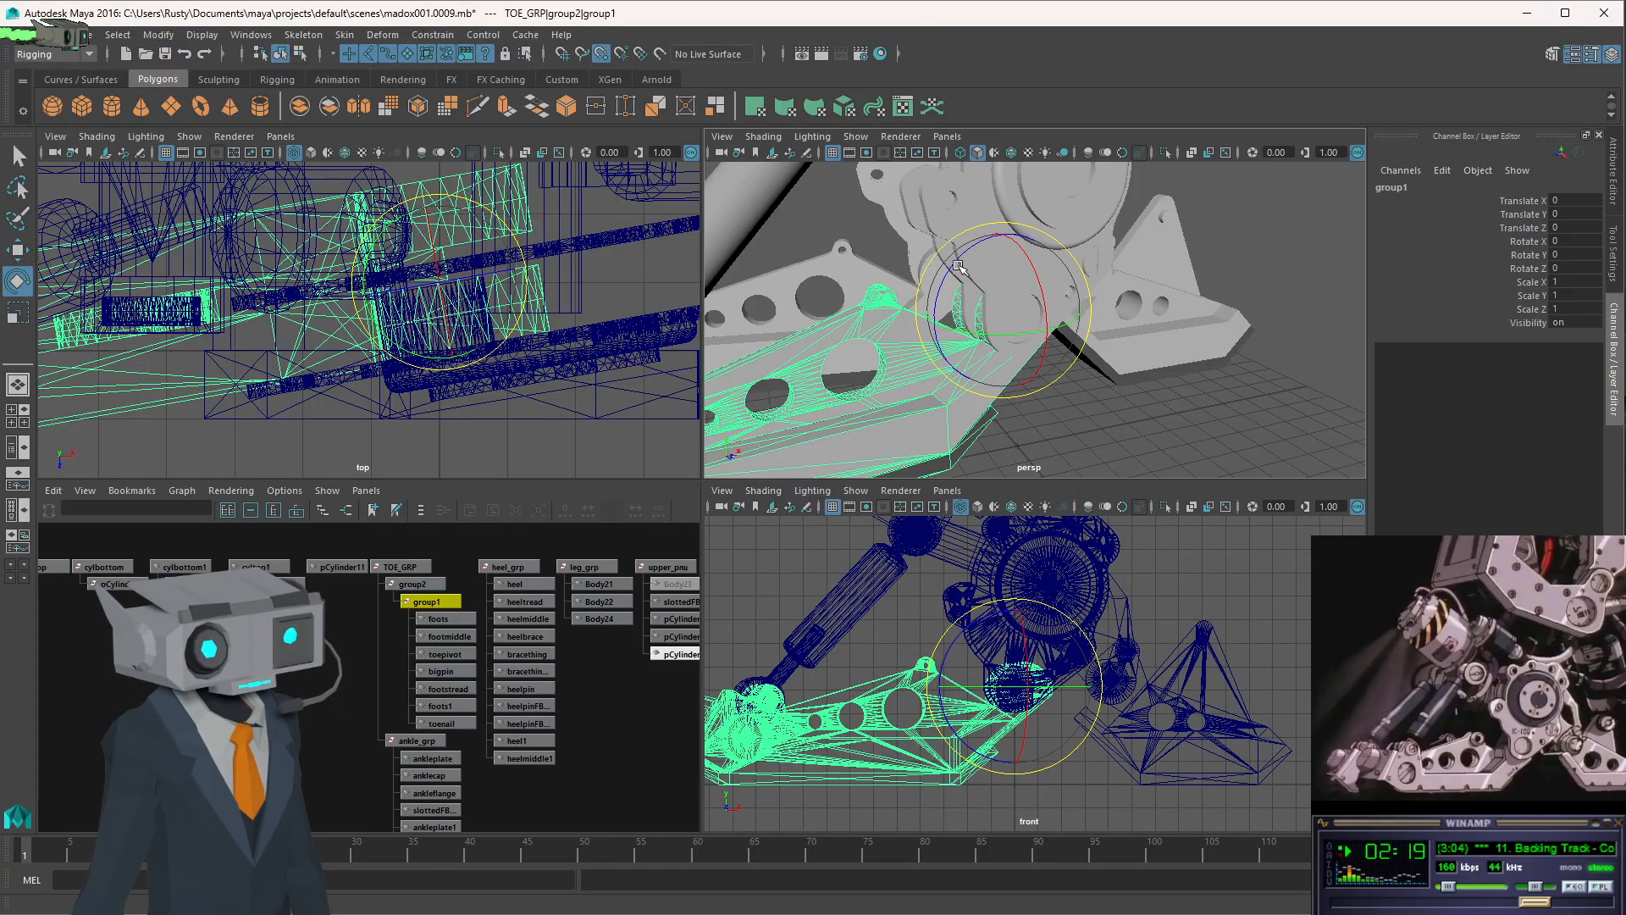
{"action": "mouse_move", "coordinate": [959, 268]}
{"action": "left_mouse_down"}
{"action": "mouse_move", "coordinate": [953, 316]}
{"action": "mouse_move", "coordinate": [971, 339]}
{"action": "mouse_move", "coordinate": [952, 318]}
{"action": "mouse_move", "coordinate": [963, 266]}
{"action": "mouse_move", "coordinate": [971, 298]}
{"action": "left_mouse_up"}
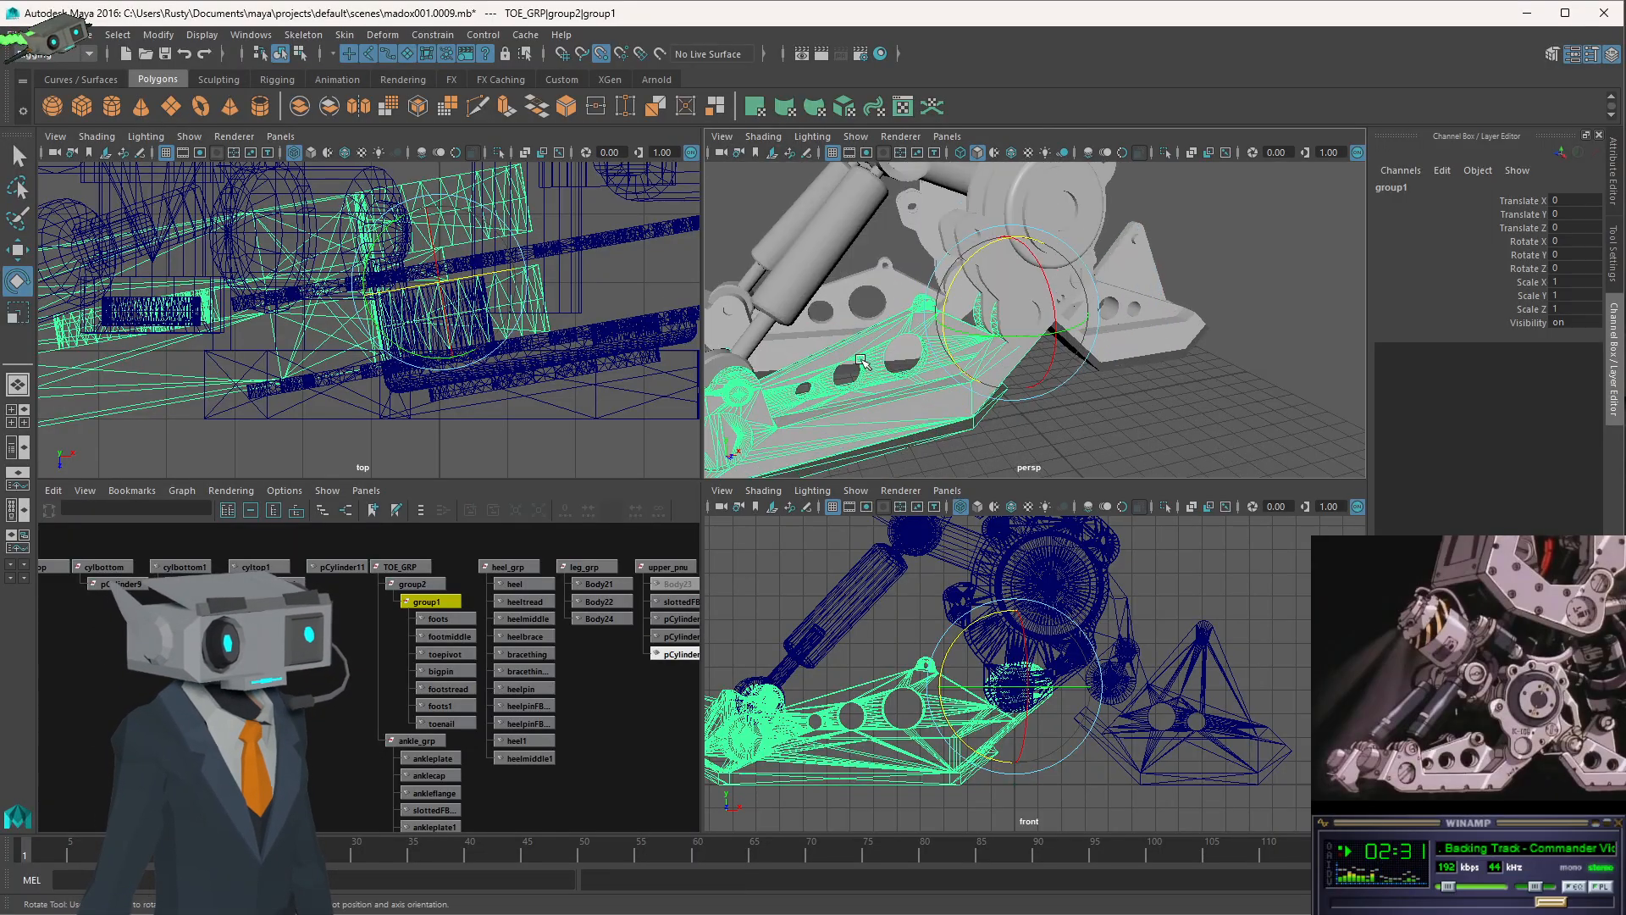
- Select the other foot's foots mesh, frame it in the hierarchy graph, and select its parent group1 under TOE_GRP1
{"action": "scroll", "coordinate": [860, 361], "scroll_direction": "up", "scroll_amount": 3}
{"action": "left_click_drag", "start_coordinate": [860, 361], "coordinate": [1008, 396], "text": "alt"}
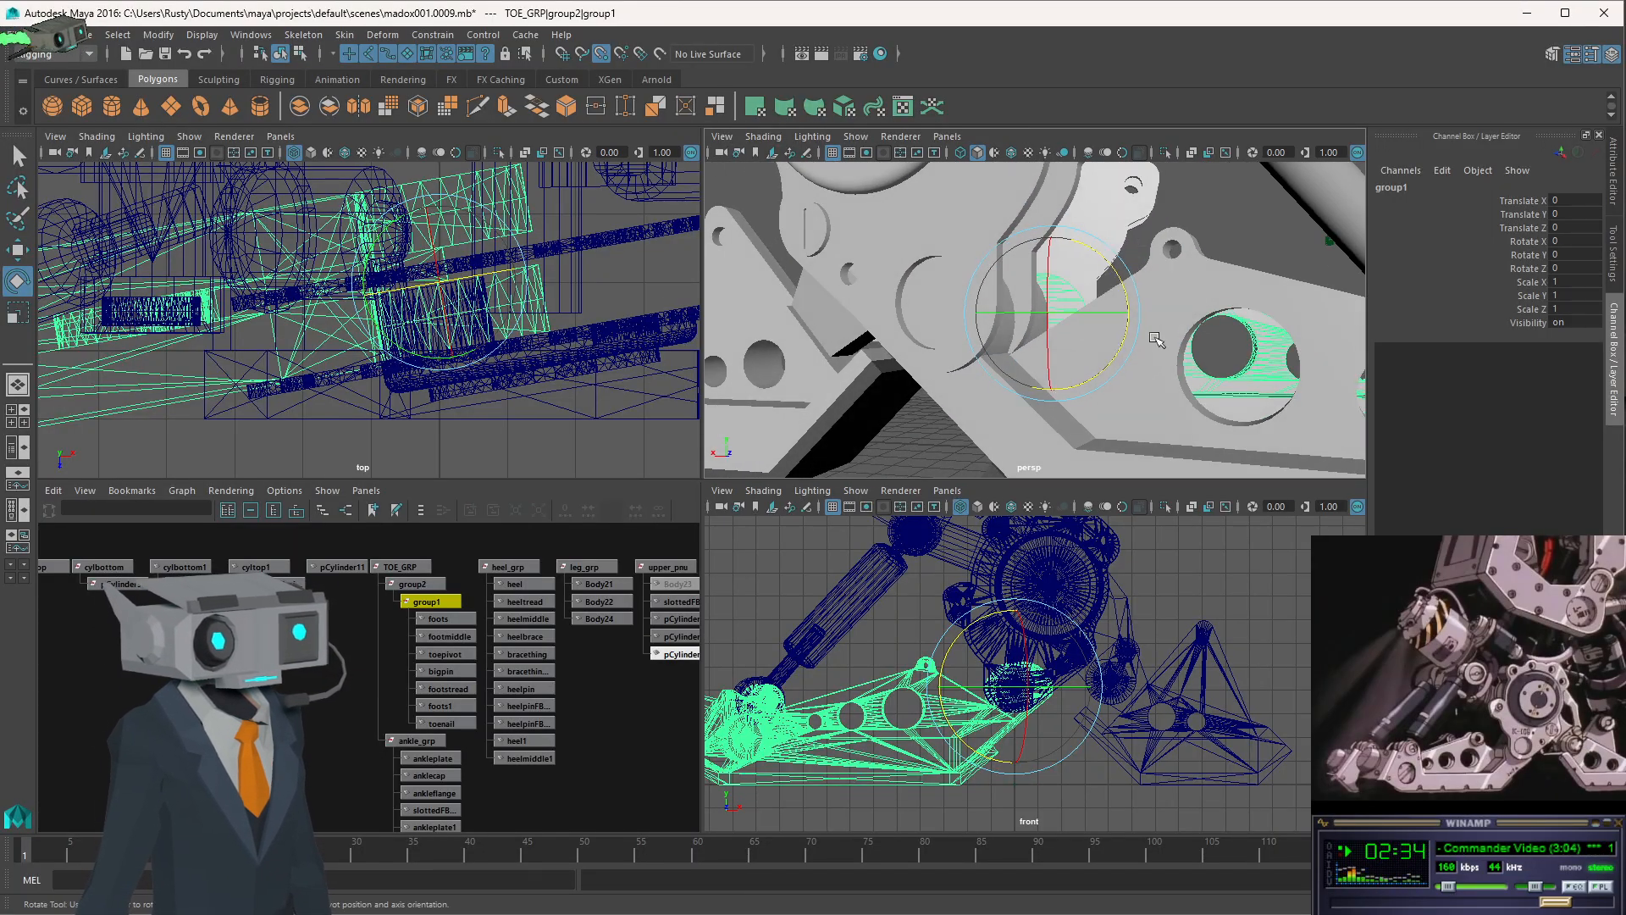
{"action": "left_click", "coordinate": [993, 403]}
{"action": "key", "text": "f"}
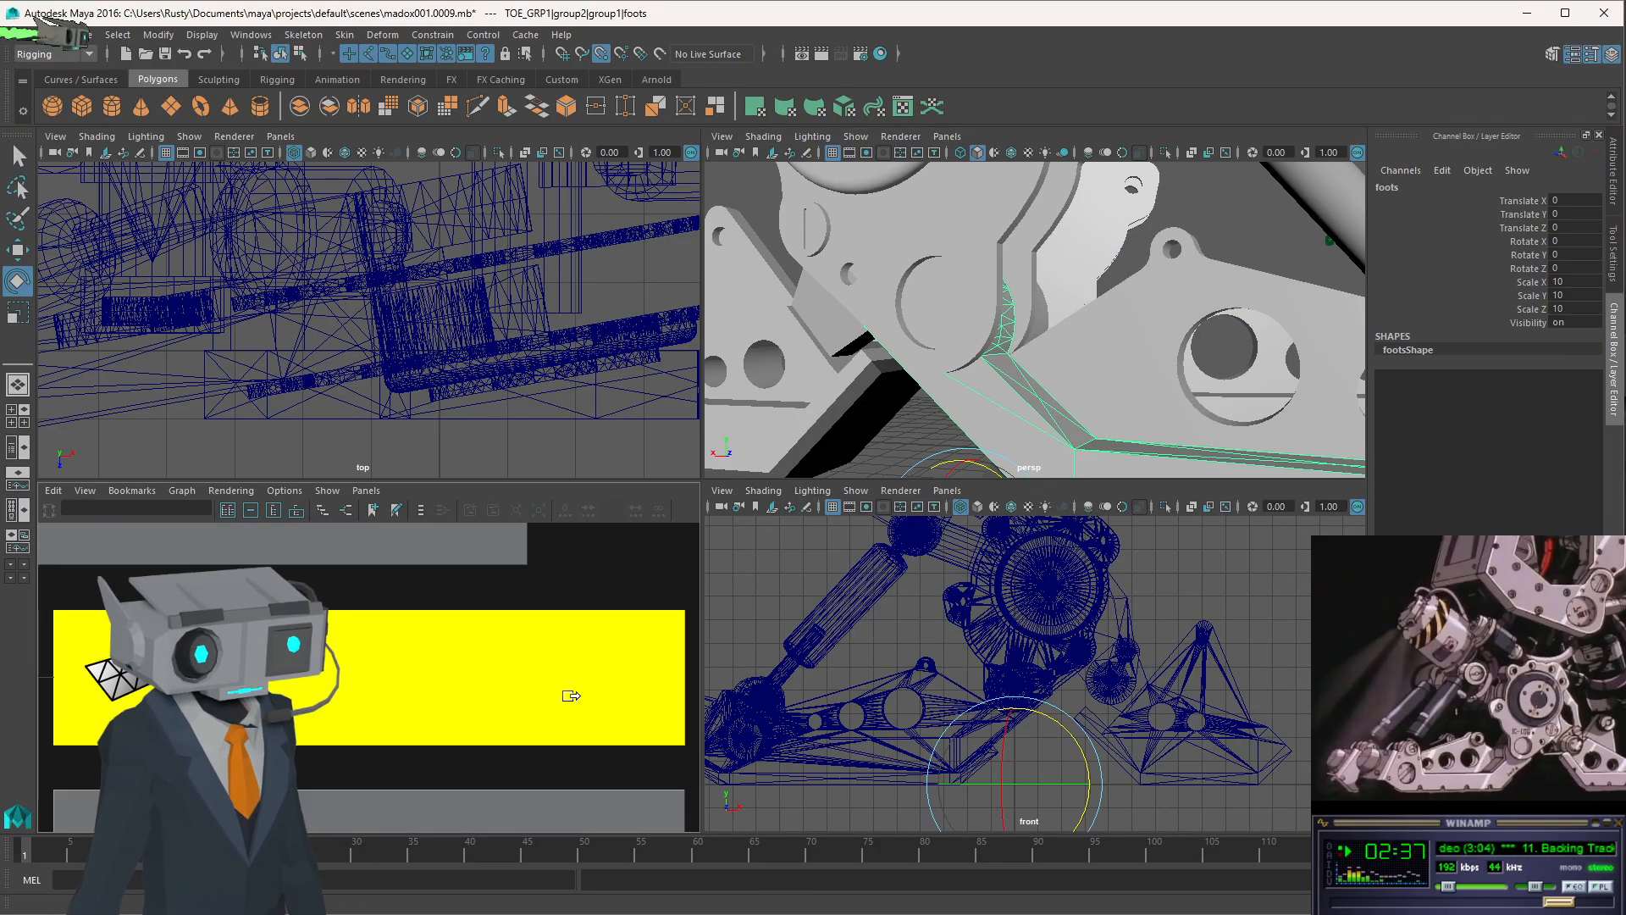
{"action": "scroll", "coordinate": [489, 698], "scroll_direction": "down", "scroll_amount": 5}
{"action": "left_click", "coordinate": [373, 626]}
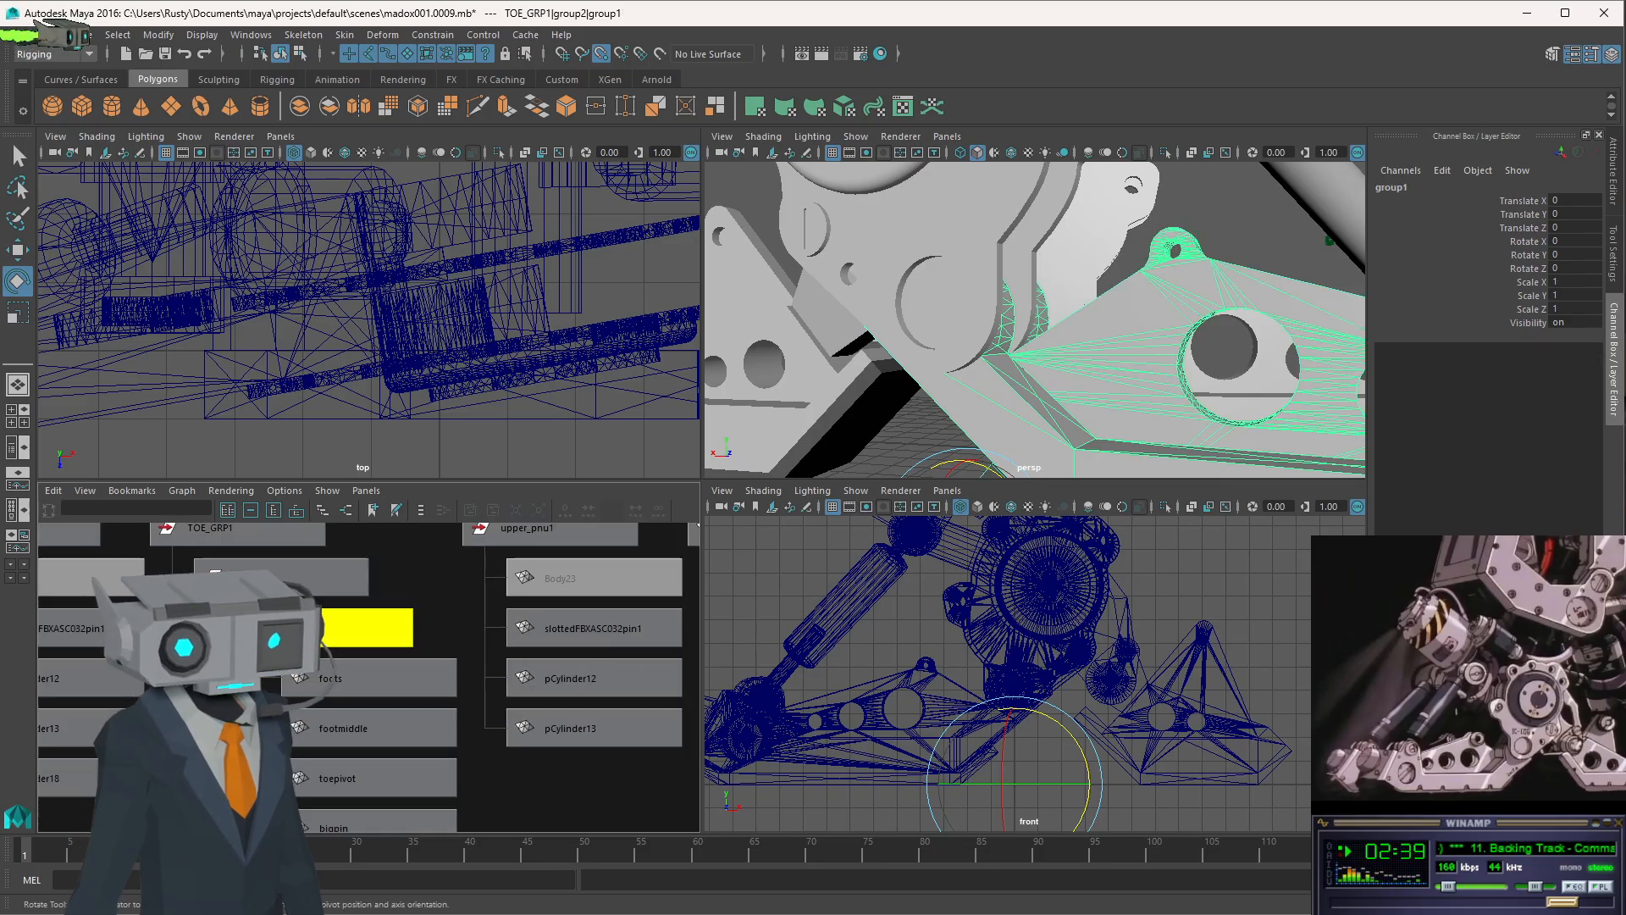
{"action": "scroll", "coordinate": [342, 661], "scroll_direction": "down", "scroll_amount": 3}
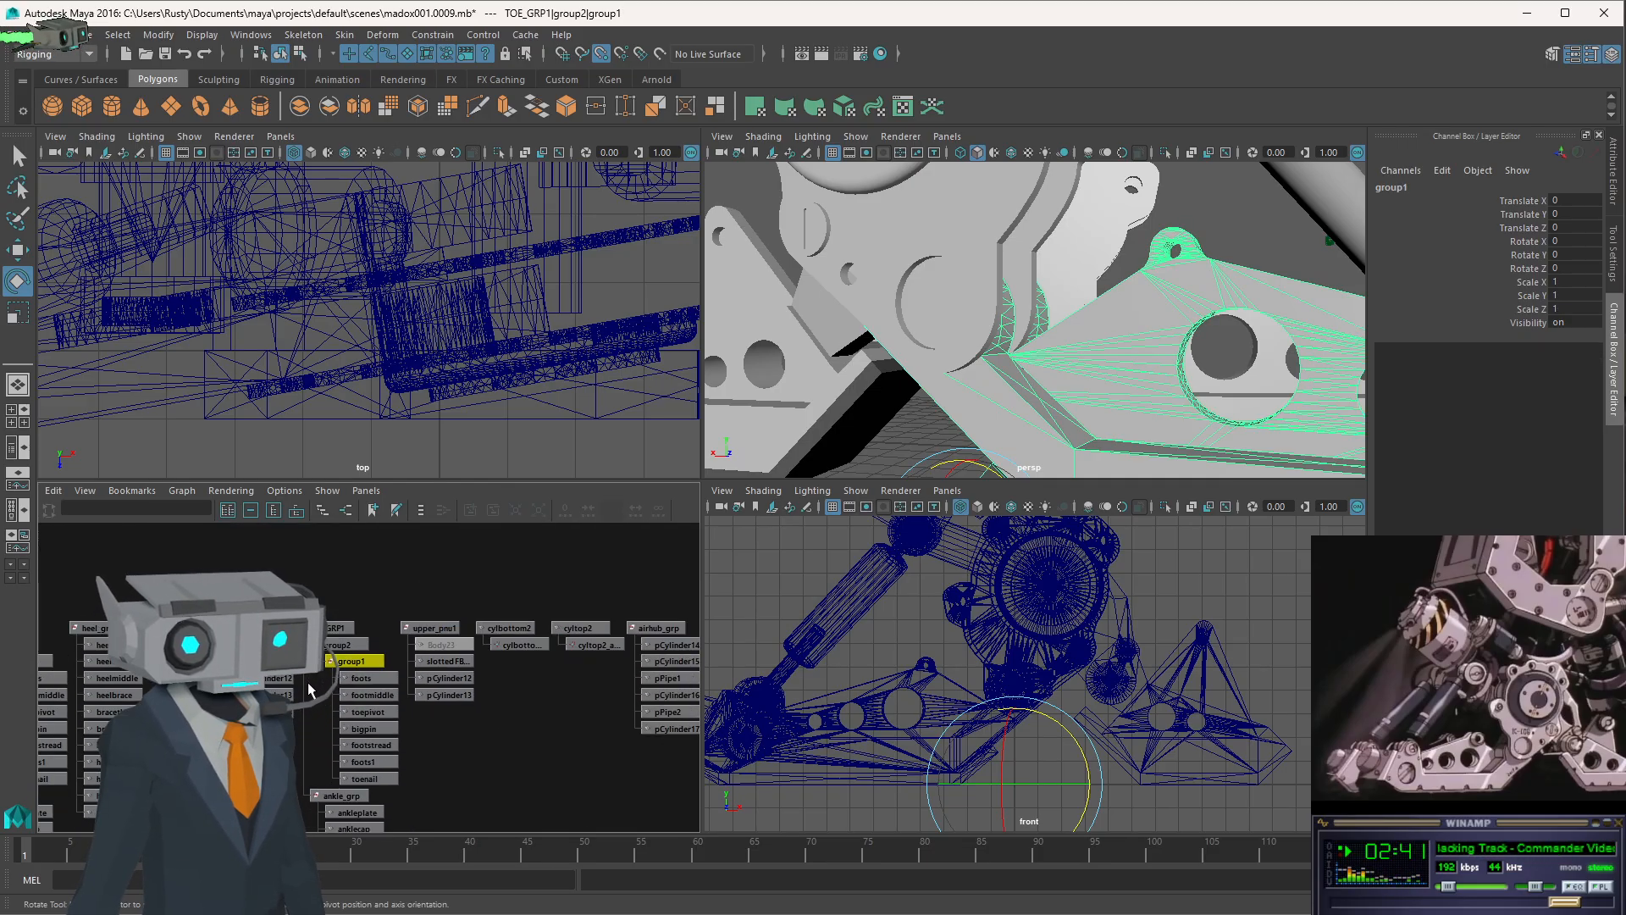
{"action": "scroll", "coordinate": [309, 690], "scroll_direction": "up", "scroll_amount": 2}
{"action": "scroll", "coordinate": [1150, 356], "scroll_direction": "down", "scroll_amount": 3}
{"action": "scroll", "coordinate": [1149, 355], "scroll_direction": "up", "scroll_amount": 2}
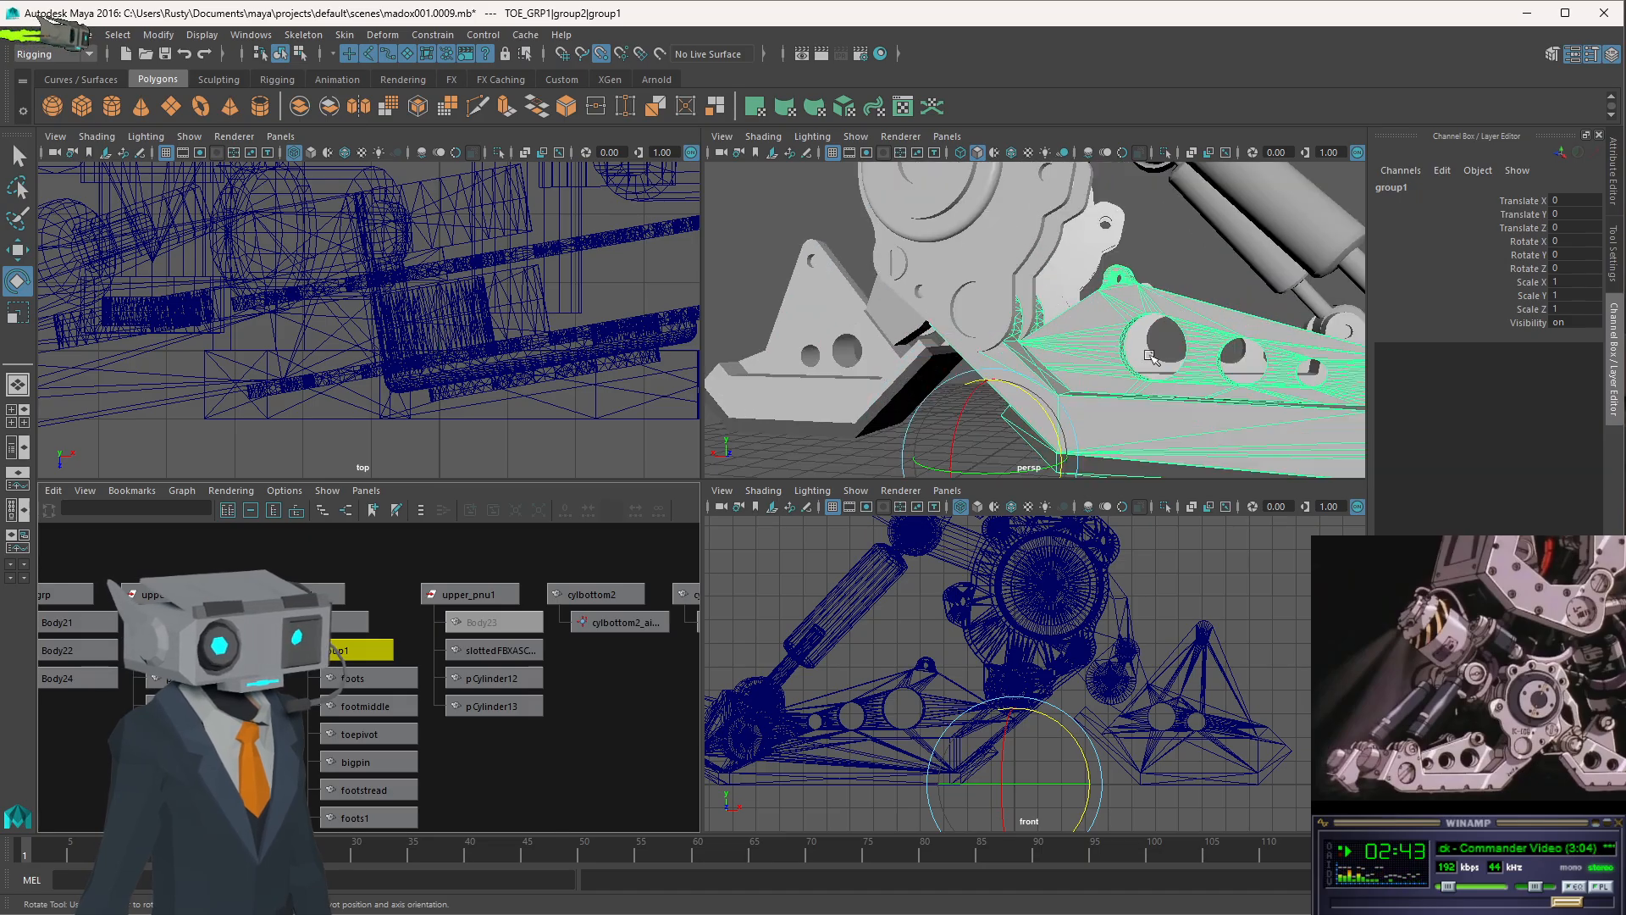
{"action": "scroll", "coordinate": [1149, 356], "scroll_direction": "down", "scroll_amount": 3}
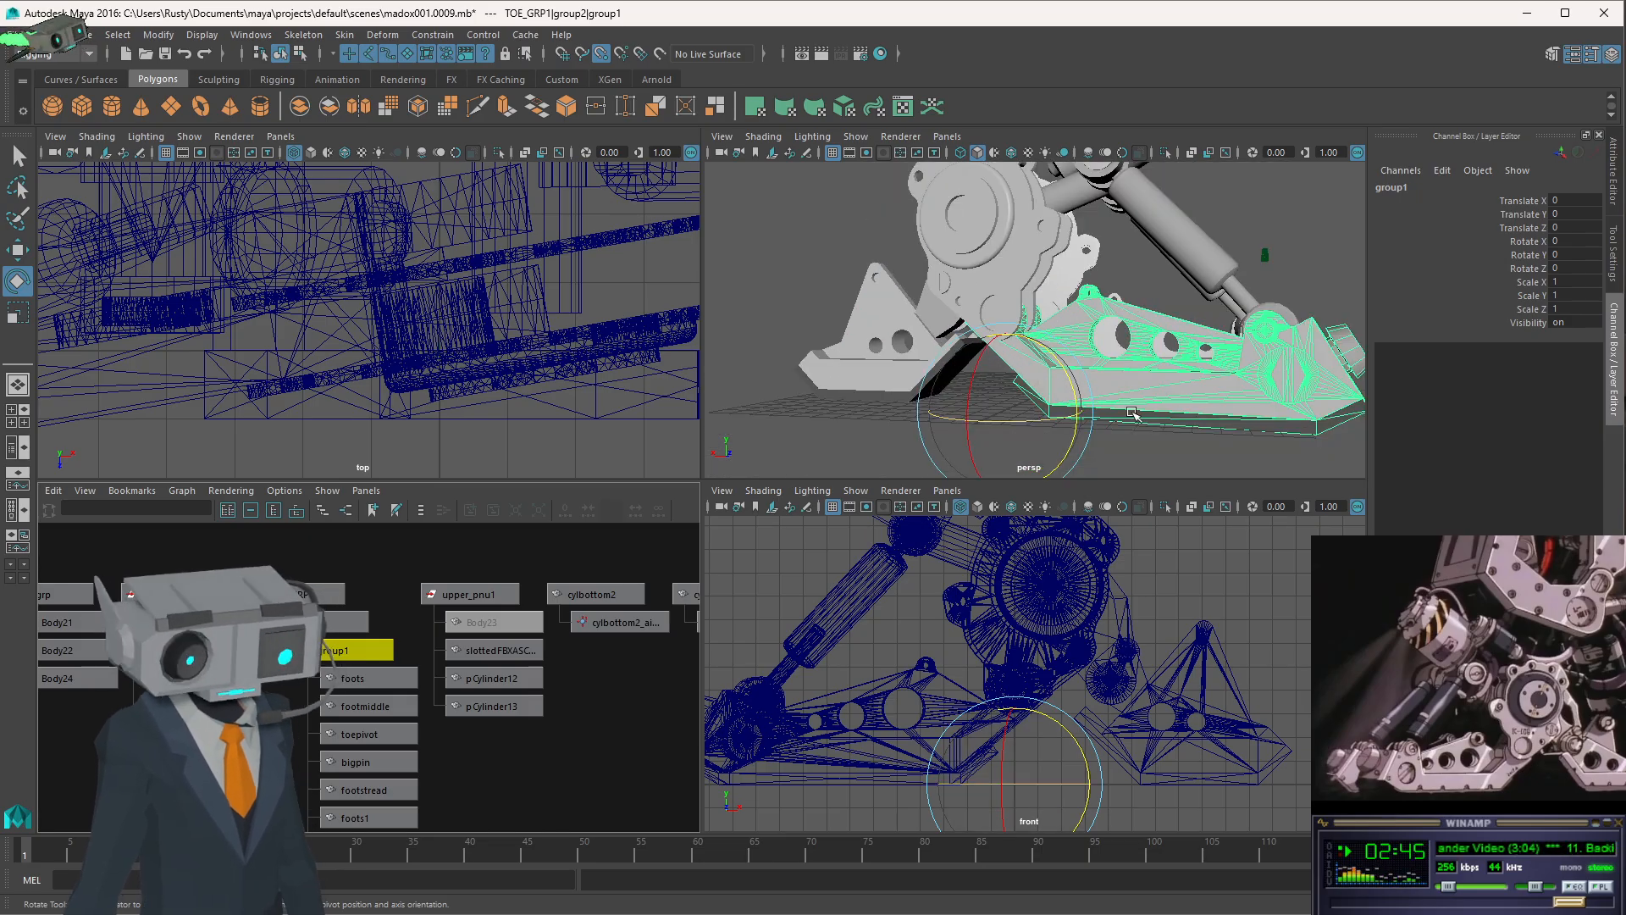
- Move the pivot of TOE_GRP1's group1 vertically up to the centre of the ankle pin and check its alignment in the perspective view
{"action": "key", "text": "d"}
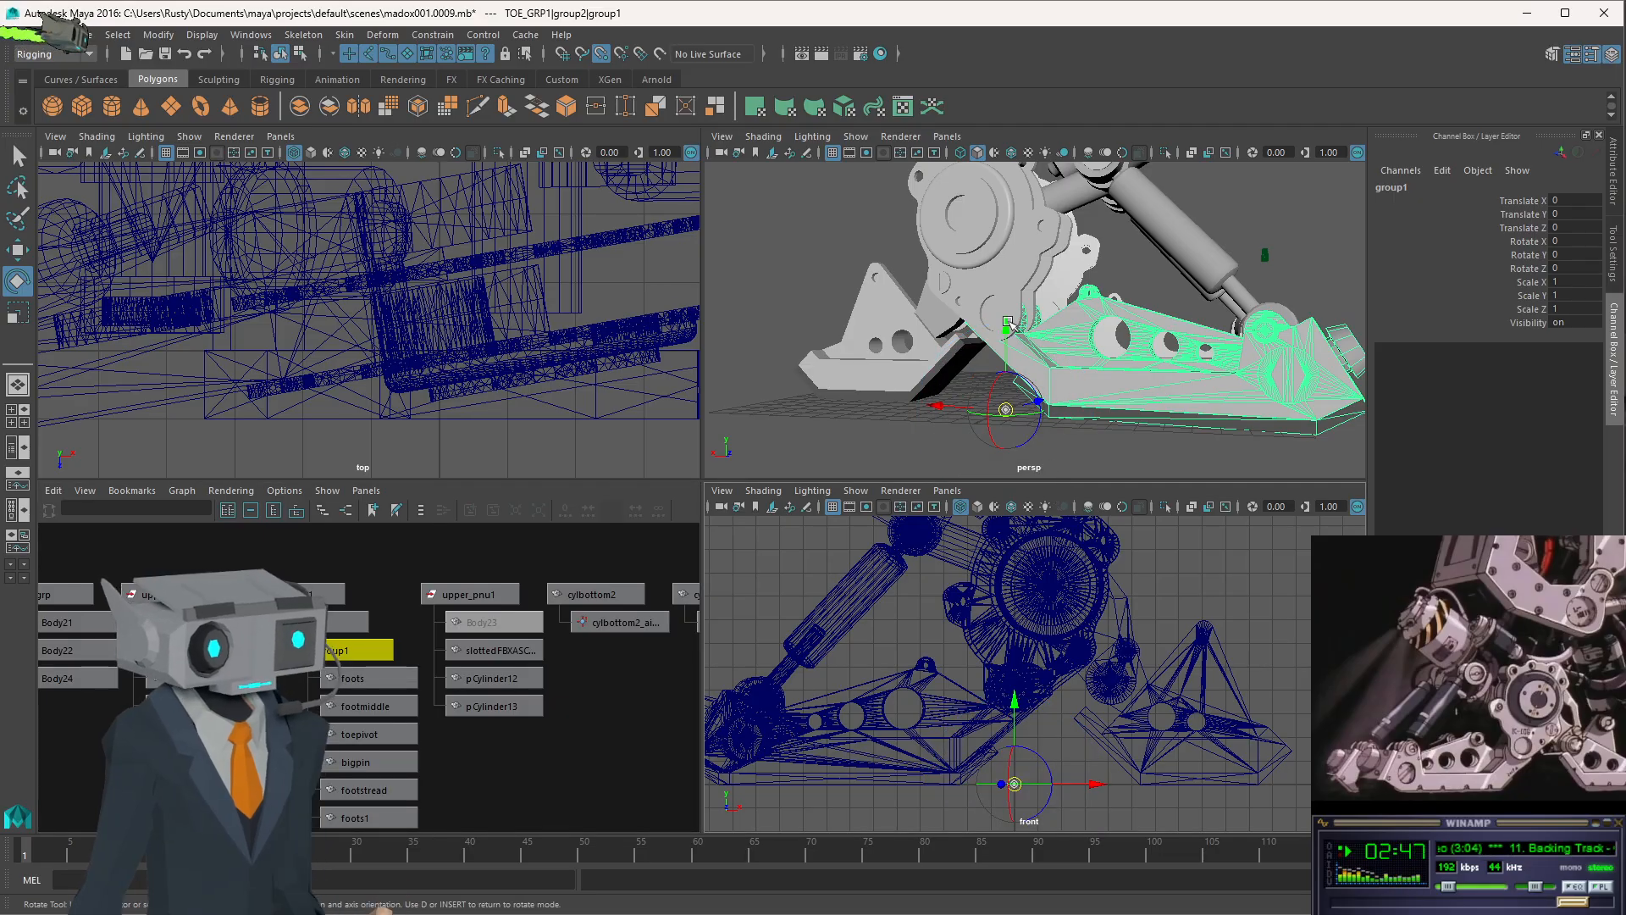
{"action": "left_click_drag", "start_coordinate": [1014, 784], "coordinate": [1016, 685]}
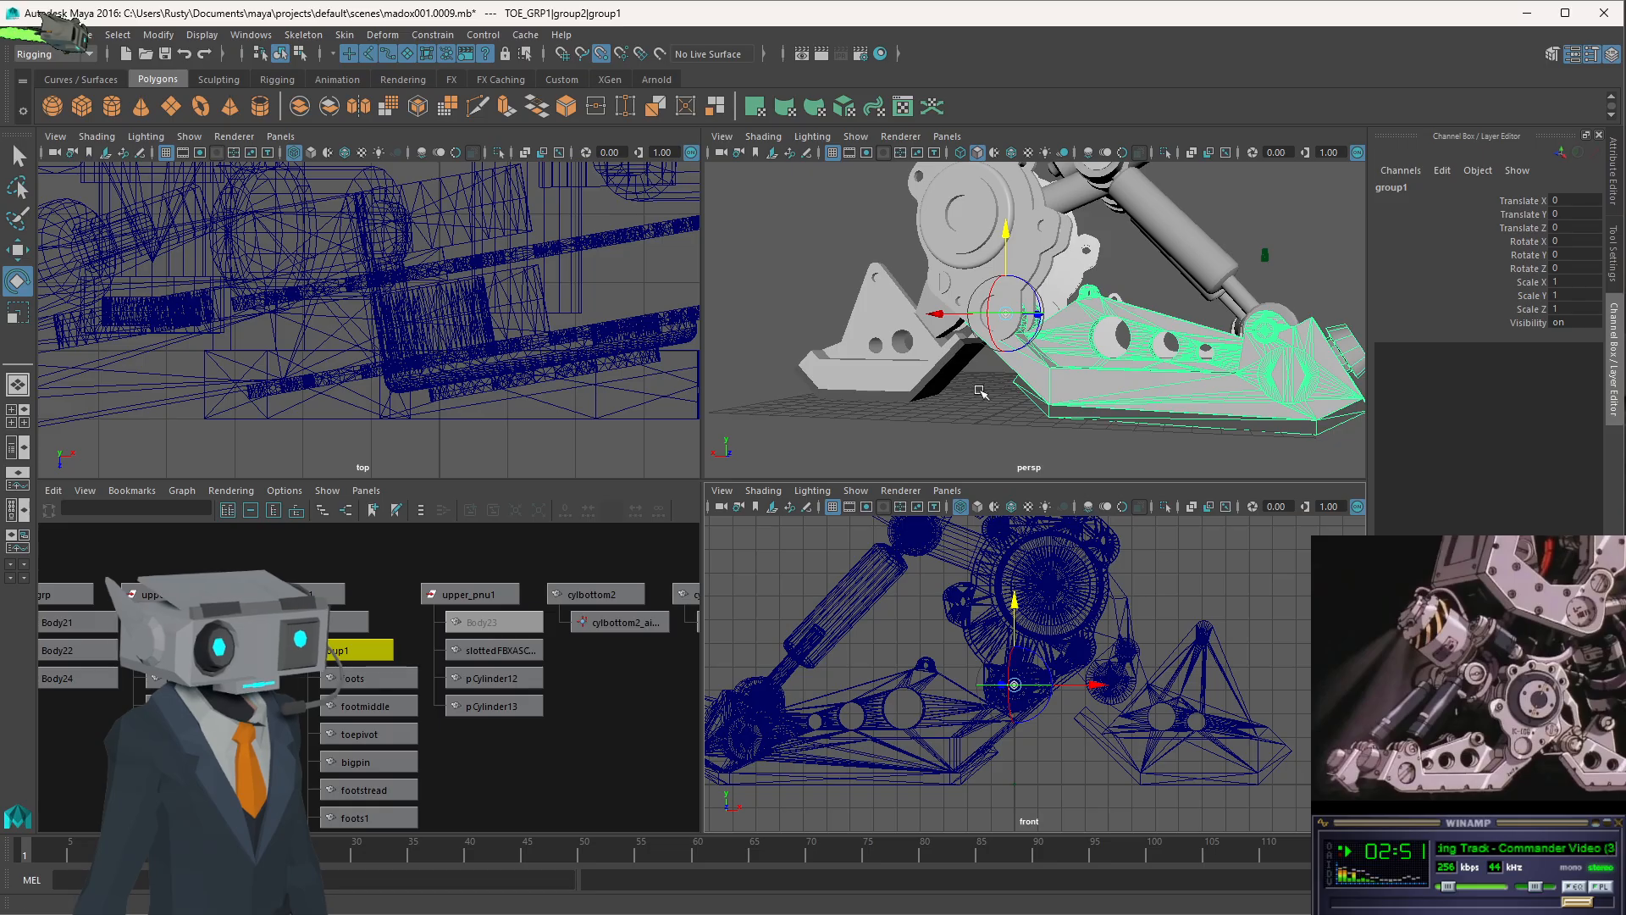
{"action": "left_click_drag", "start_coordinate": [980, 391], "coordinate": [1105, 380], "text": "alt"}
{"action": "middle_click_drag", "start_coordinate": [1105, 379], "coordinate": [1253, 313], "text": "alt"}
{"action": "scroll", "coordinate": [793, 315], "scroll_direction": "up", "scroll_amount": 8}
{"action": "scroll", "coordinate": [775, 271], "scroll_direction": "down", "scroll_amount": 2}
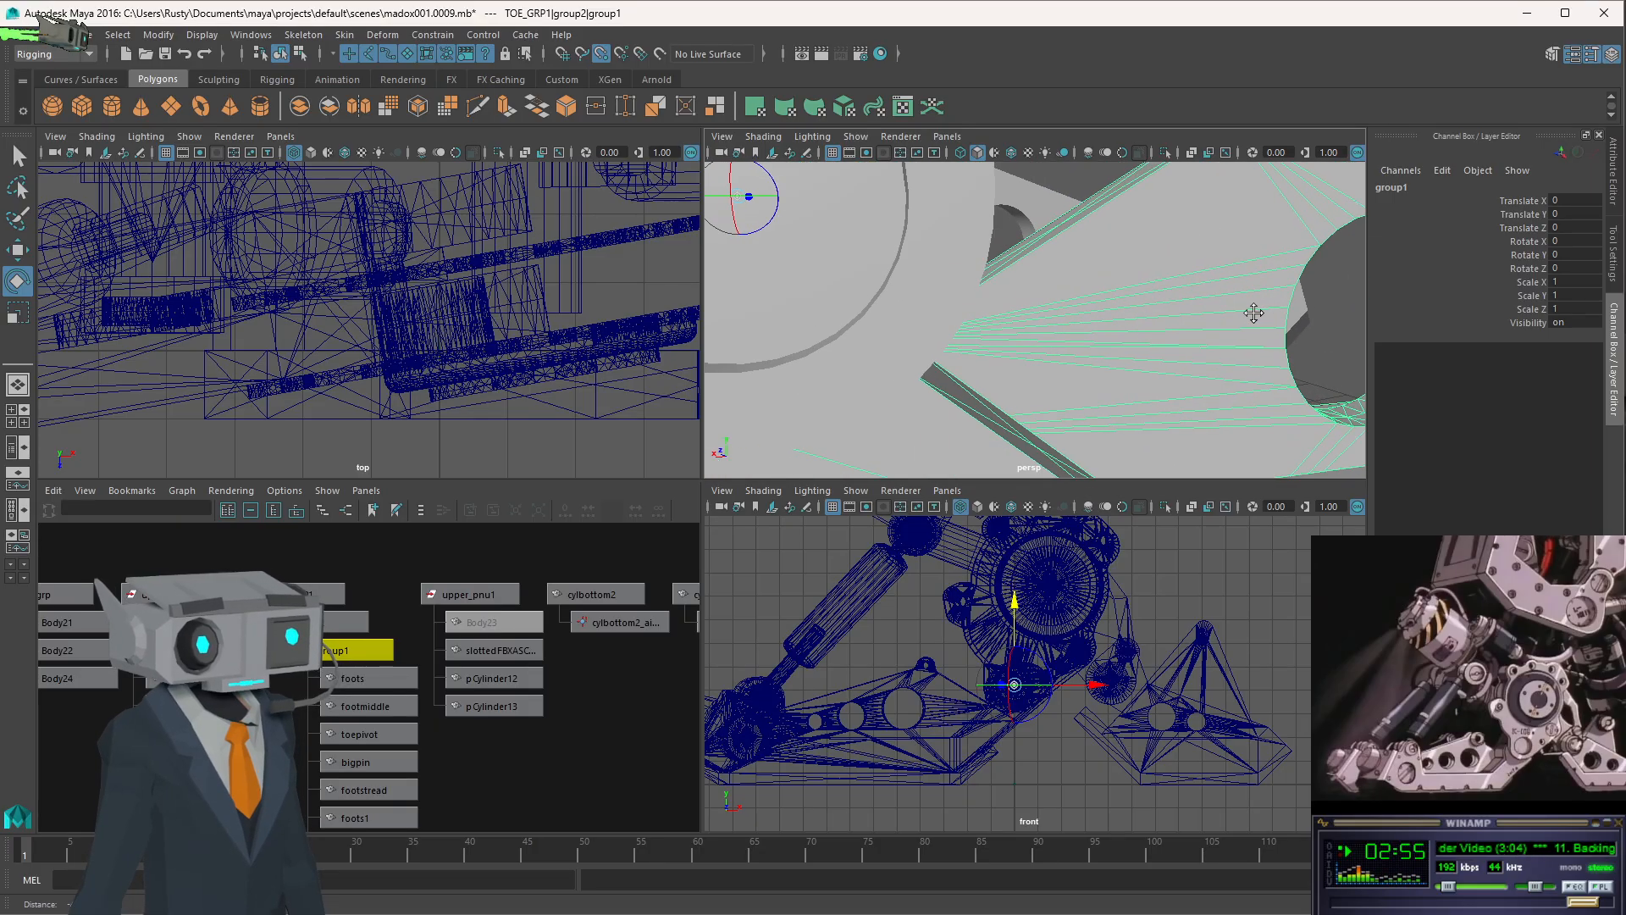
{"action": "middle_click_drag", "start_coordinate": [779, 286], "coordinate": [1055, 329], "text": "alt"}
{"action": "left_click_drag", "start_coordinate": [1104, 287], "coordinate": [1055, 313], "text": "alt"}
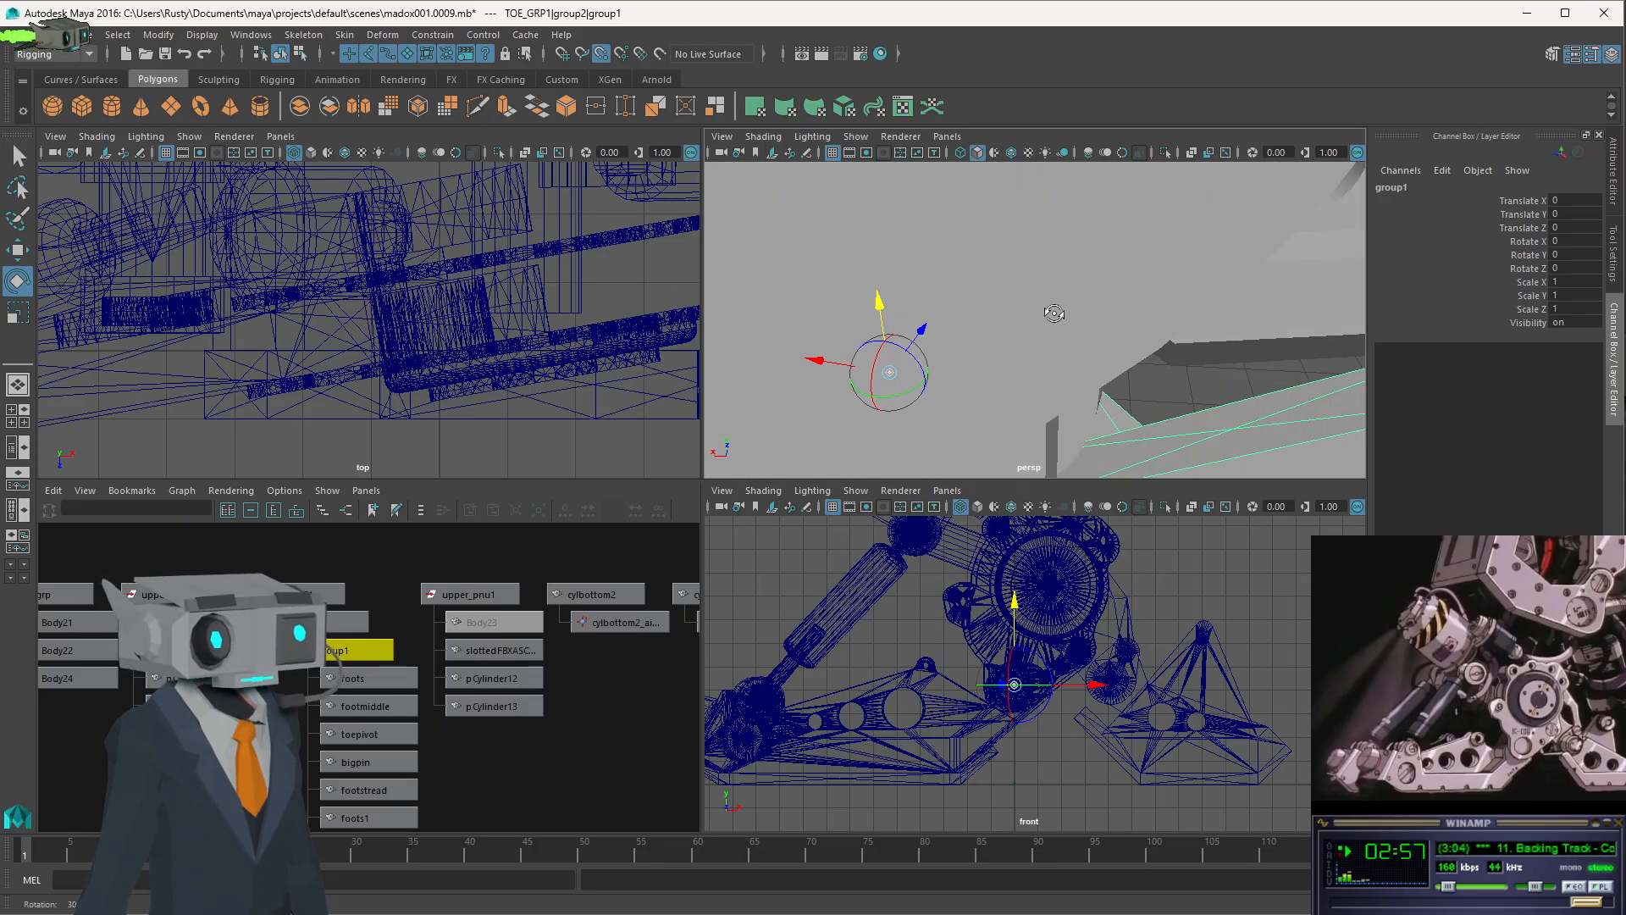
{"action": "key", "text": "f"}
{"action": "left_click_drag", "start_coordinate": [886, 244], "coordinate": [881, 187], "text": "alt"}
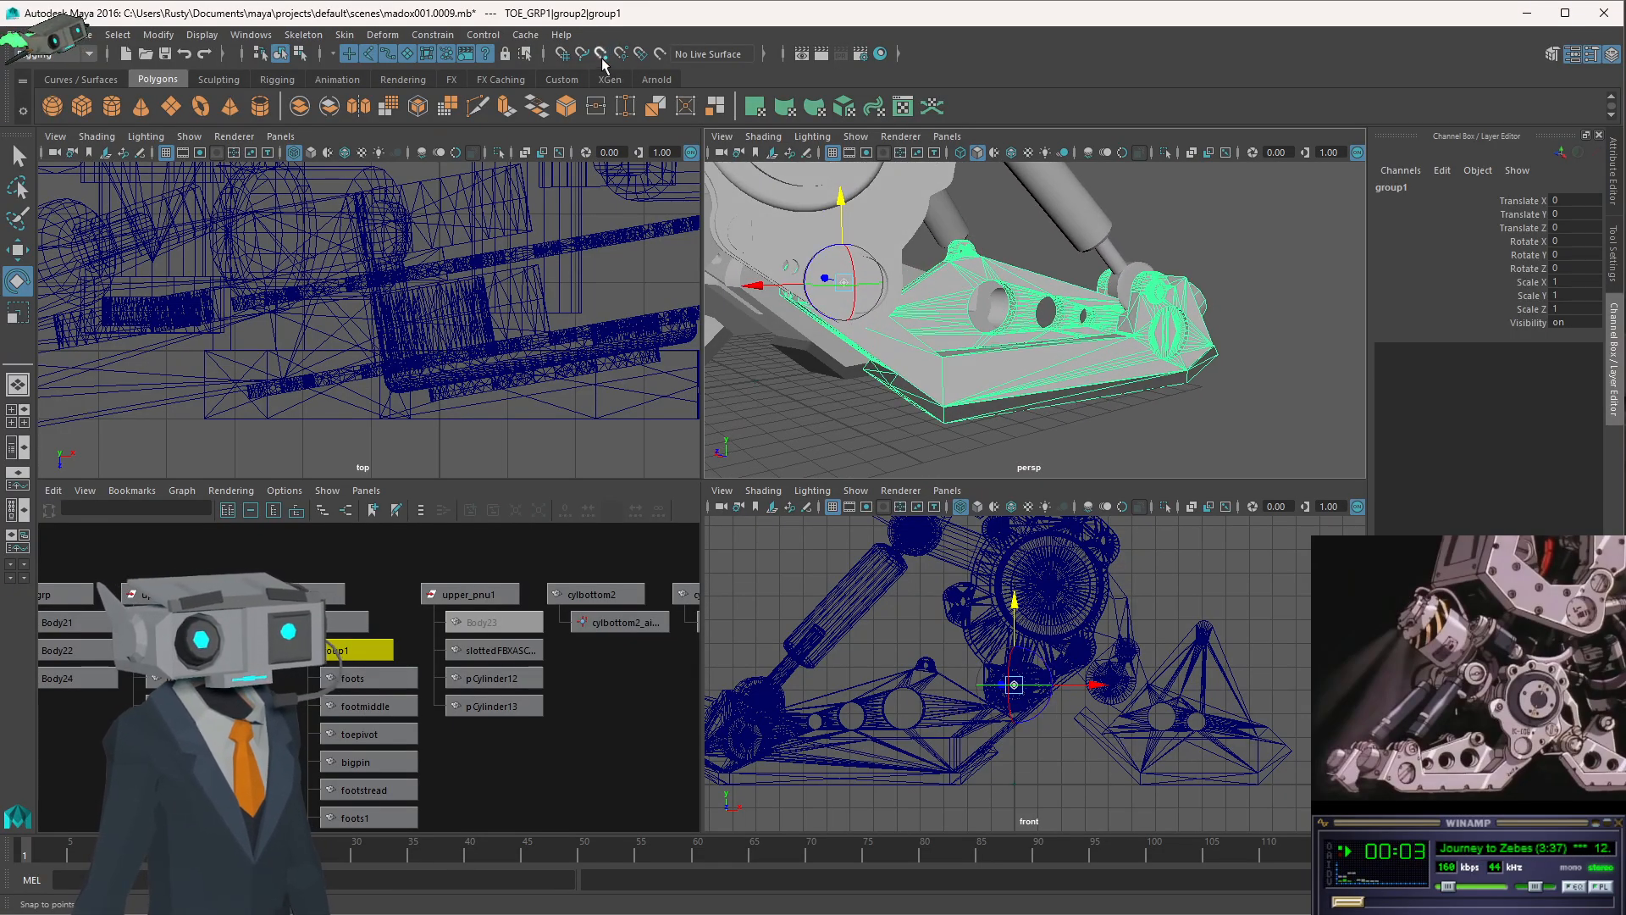
- Leave pivot editing, test-rotate TOE_GRP1's group1 around Z at the ankle pin, and undo the rotation
{"action": "key", "text": "e"}
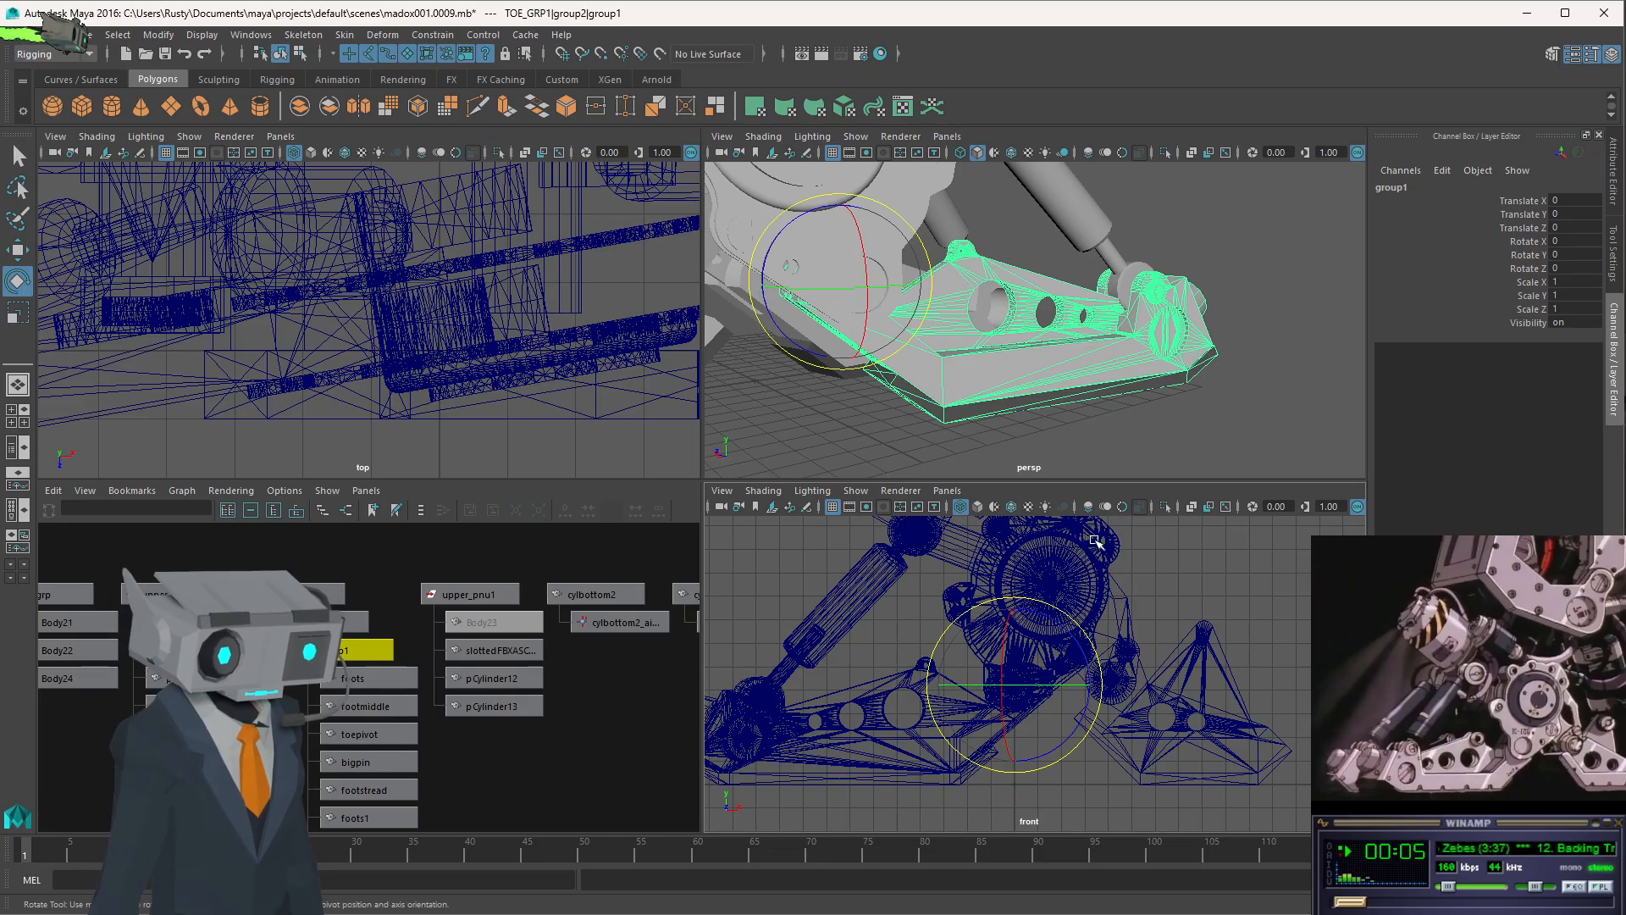
{"action": "left_click_drag", "start_coordinate": [1254, 309], "coordinate": [1056, 348], "text": "alt"}
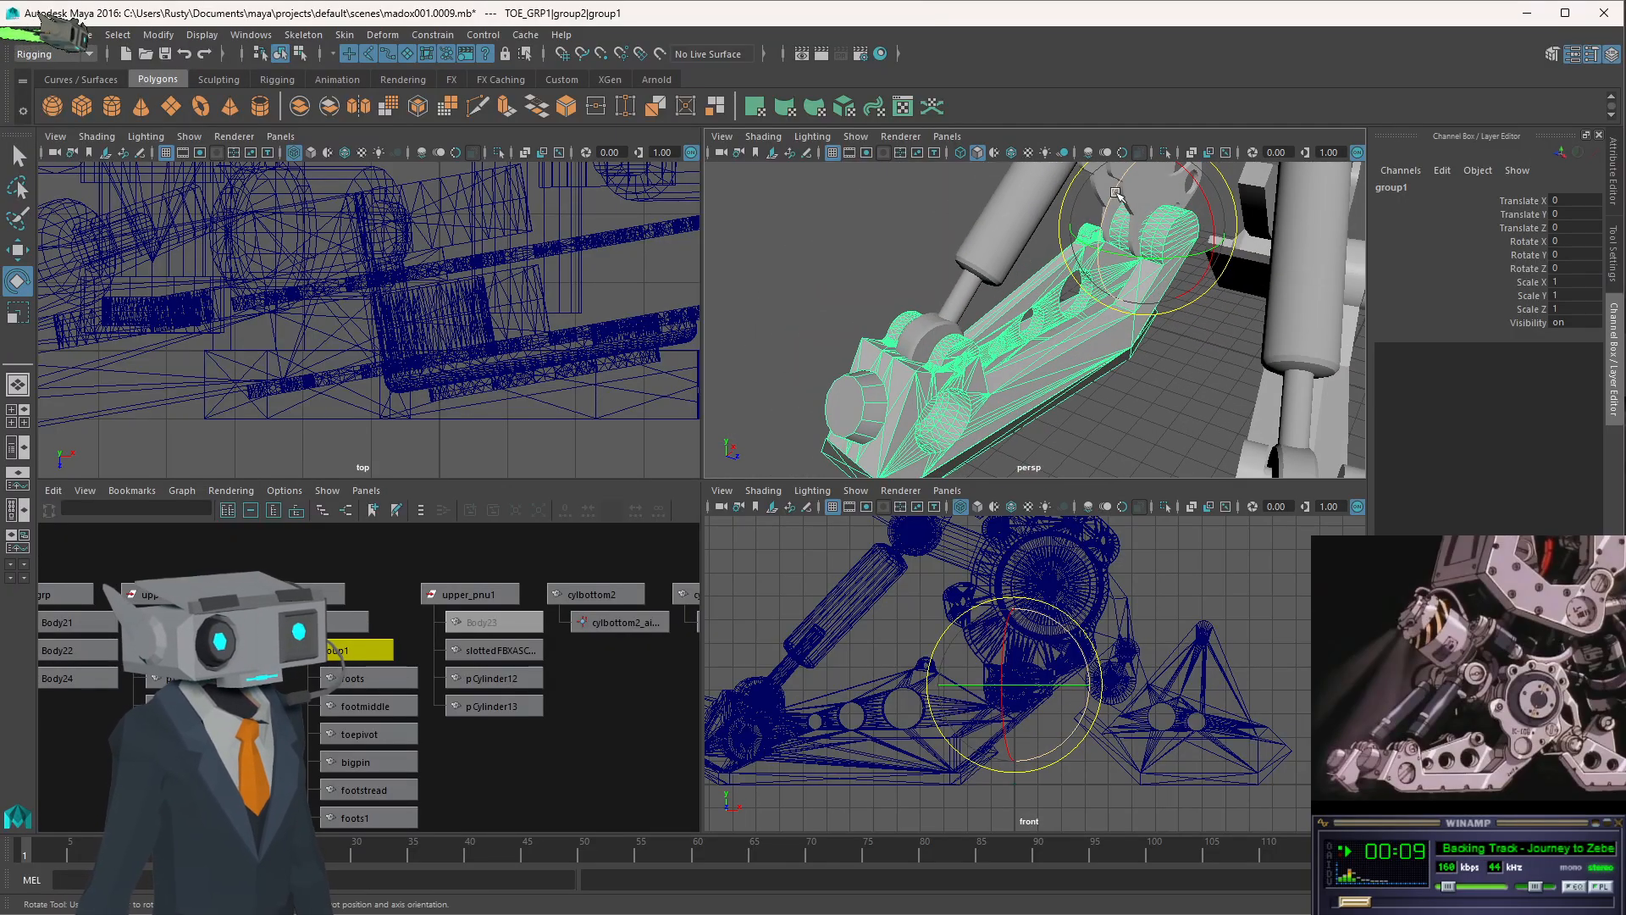
{"action": "mouse_move", "coordinate": [1106, 199]}
{"action": "left_mouse_down"}
{"action": "mouse_move", "coordinate": [1139, 167]}
{"action": "mouse_move", "coordinate": [1115, 214]}
{"action": "mouse_move", "coordinate": [1144, 165]}
{"action": "mouse_move", "coordinate": [1129, 221]}
{"action": "left_mouse_up"}
{"action": "key", "text": "ctrl+z"}
{"action": "key", "text": "ctrl+z"}
{"action": "key", "text": "ctrl+z"}
{"action": "key", "text": "ctrl+z"}
{"action": "key", "text": "ctrl+z"}
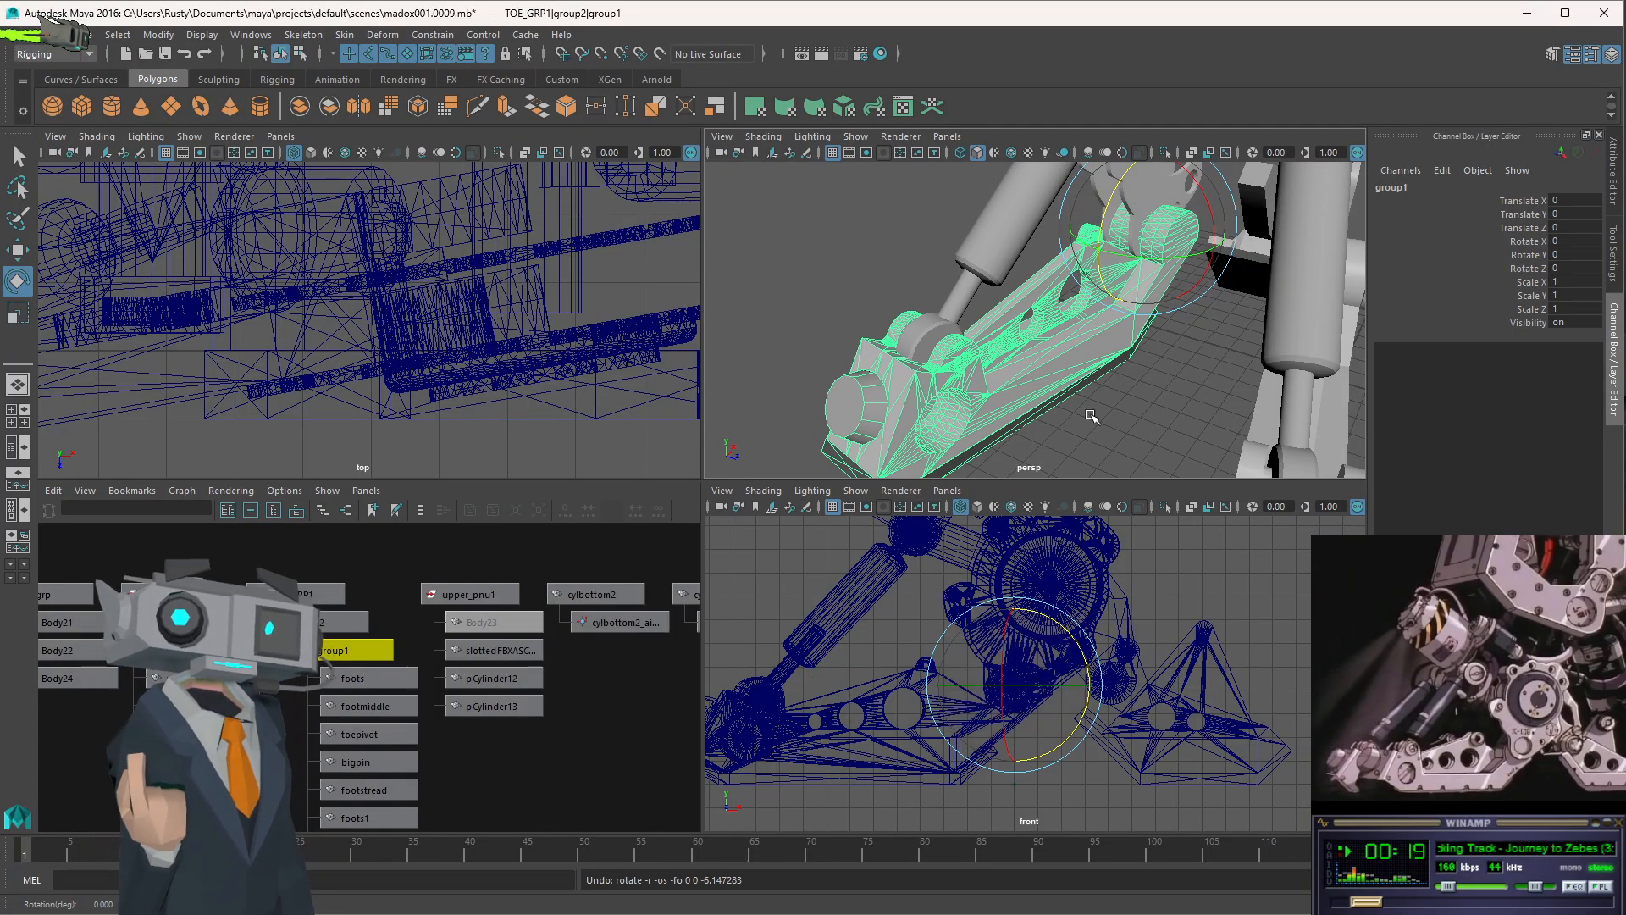
- Inspect the TOE_GRP foot parts by selecting anklecap, foots, footspin, bigpin and toepivot in turn
{"action": "scroll", "coordinate": [1152, 390], "scroll_direction": "down", "scroll_amount": 8}
{"action": "scroll", "coordinate": [1154, 384], "scroll_direction": "up", "scroll_amount": 8}
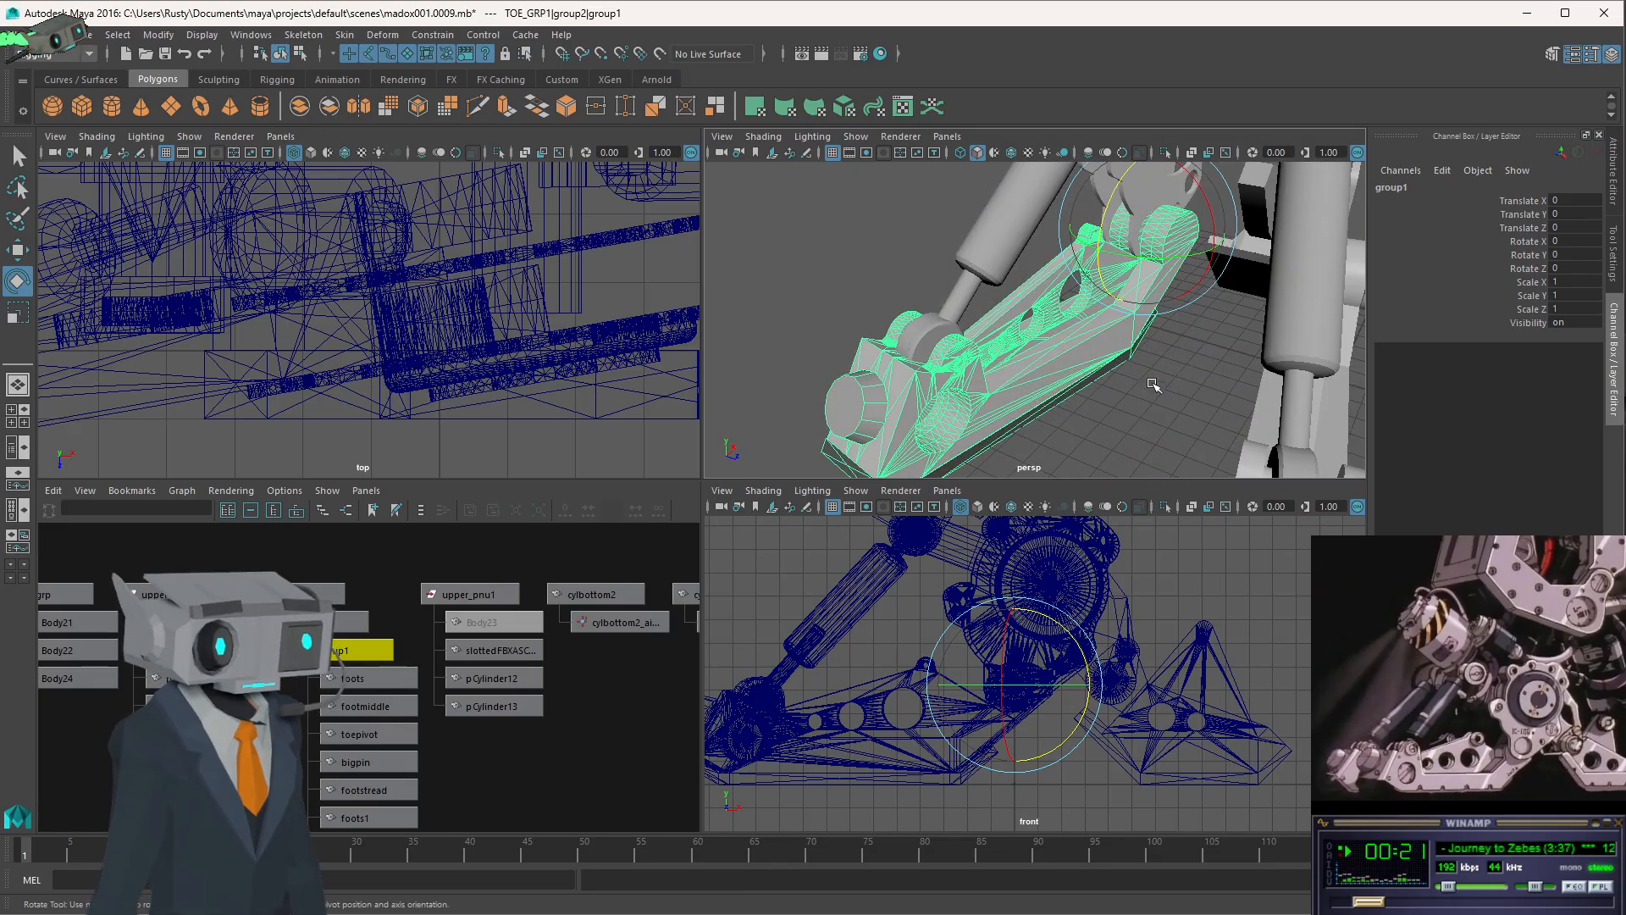
{"action": "left_click_drag", "start_coordinate": [1198, 379], "coordinate": [1151, 329], "text": "alt"}
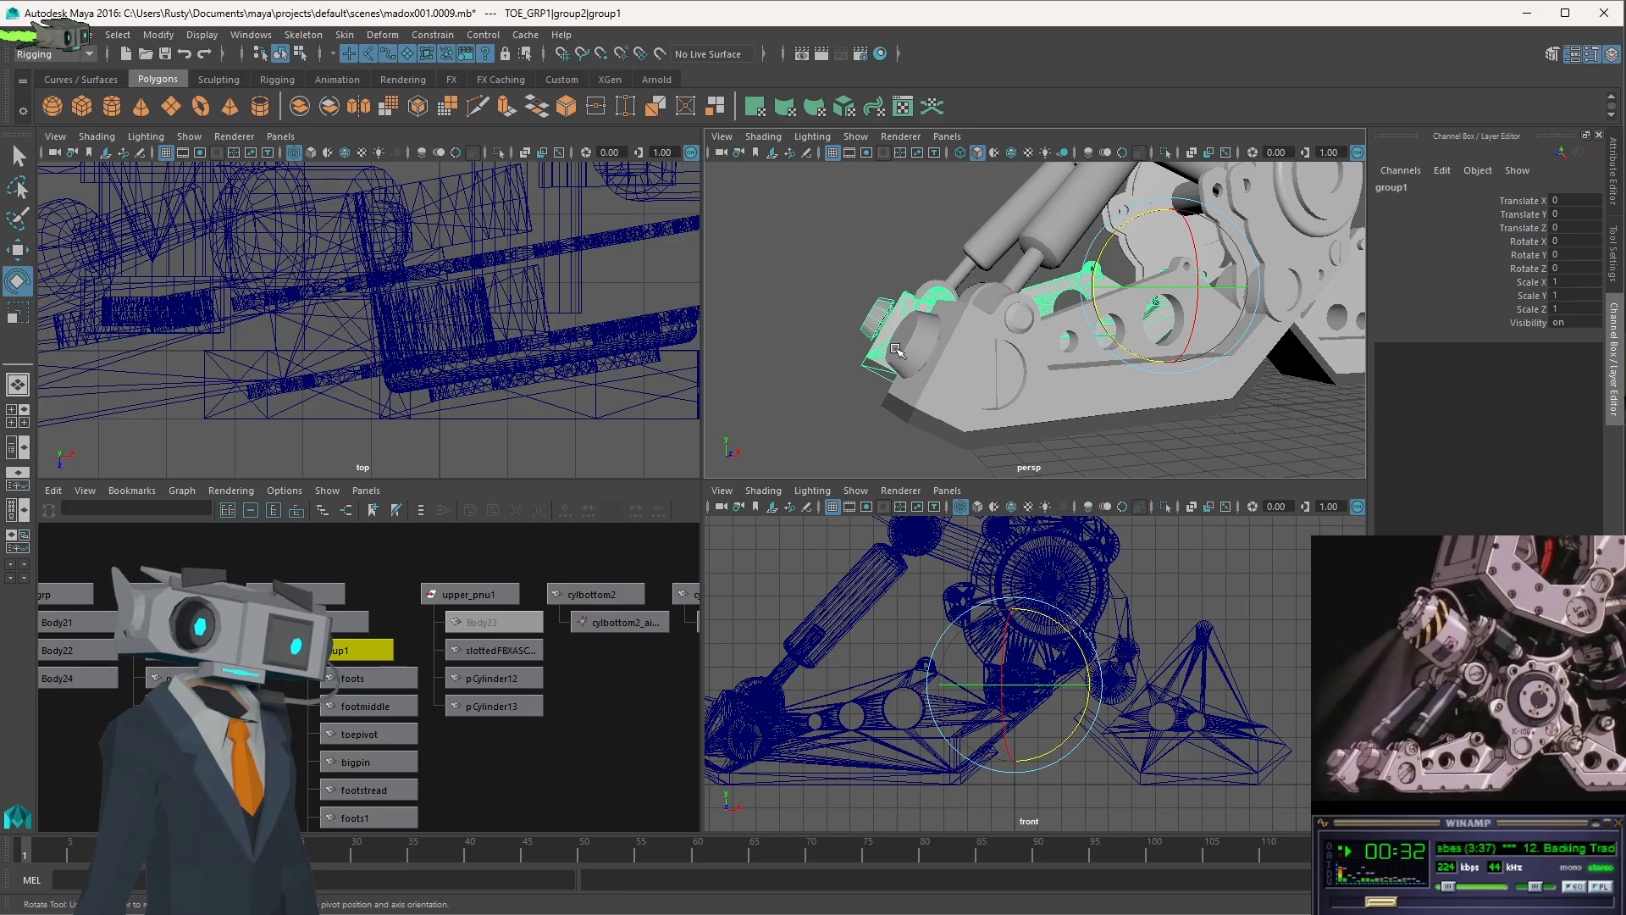
{"action": "left_click", "coordinate": [997, 535]}
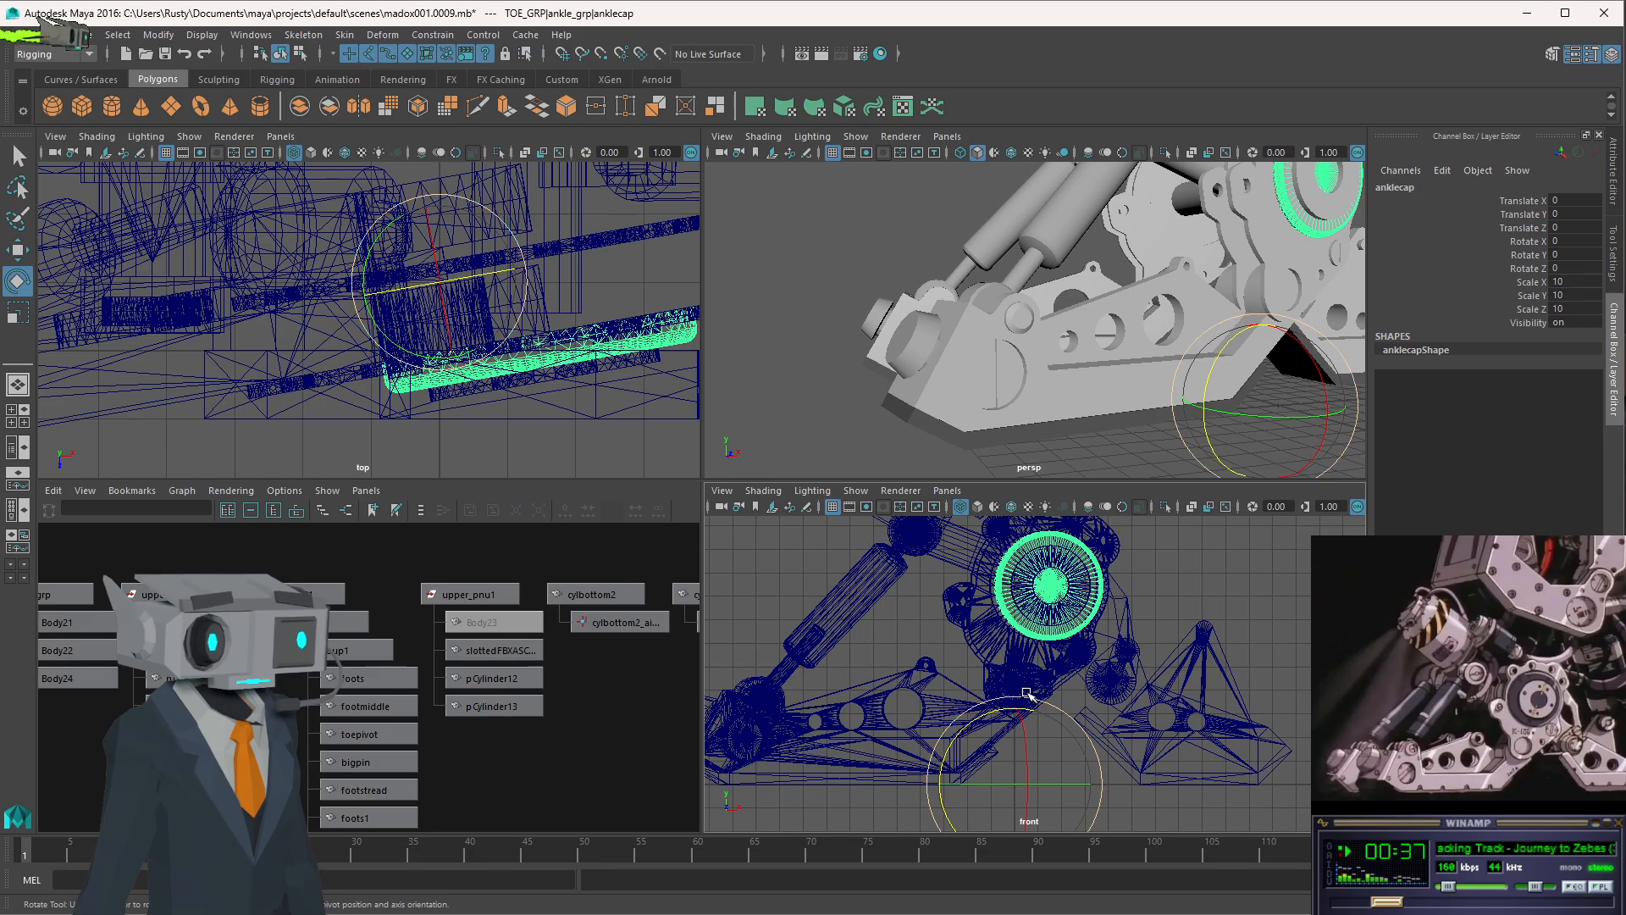
{"action": "key", "text": "q"}
{"action": "left_click", "coordinate": [1021, 692]}
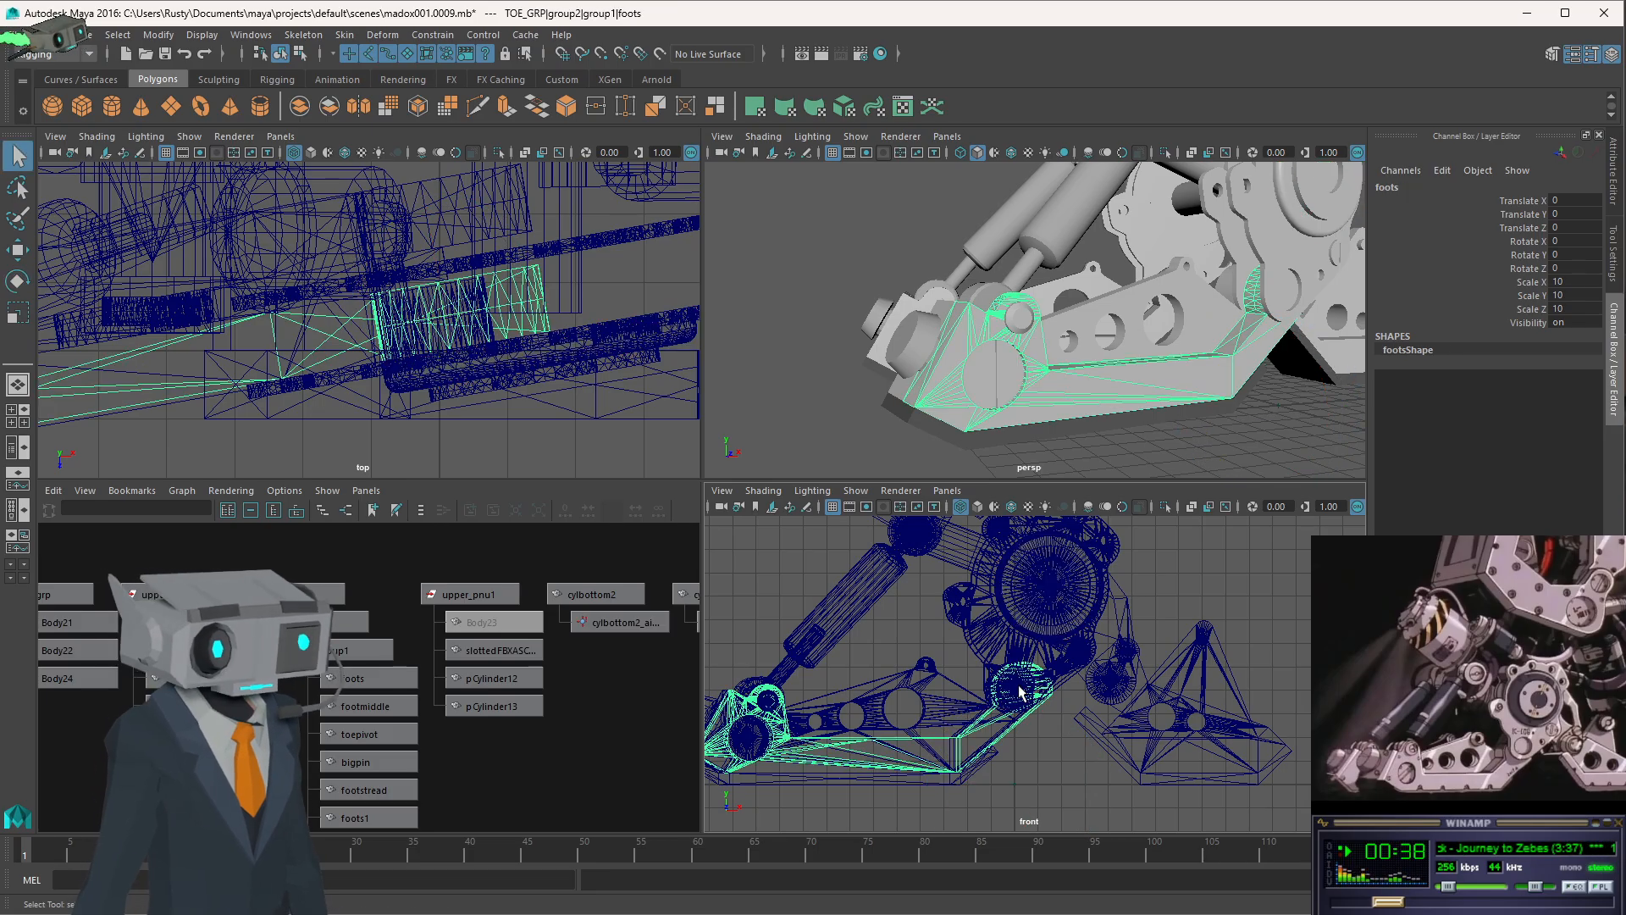
{"action": "left_click", "coordinate": [1283, 294]}
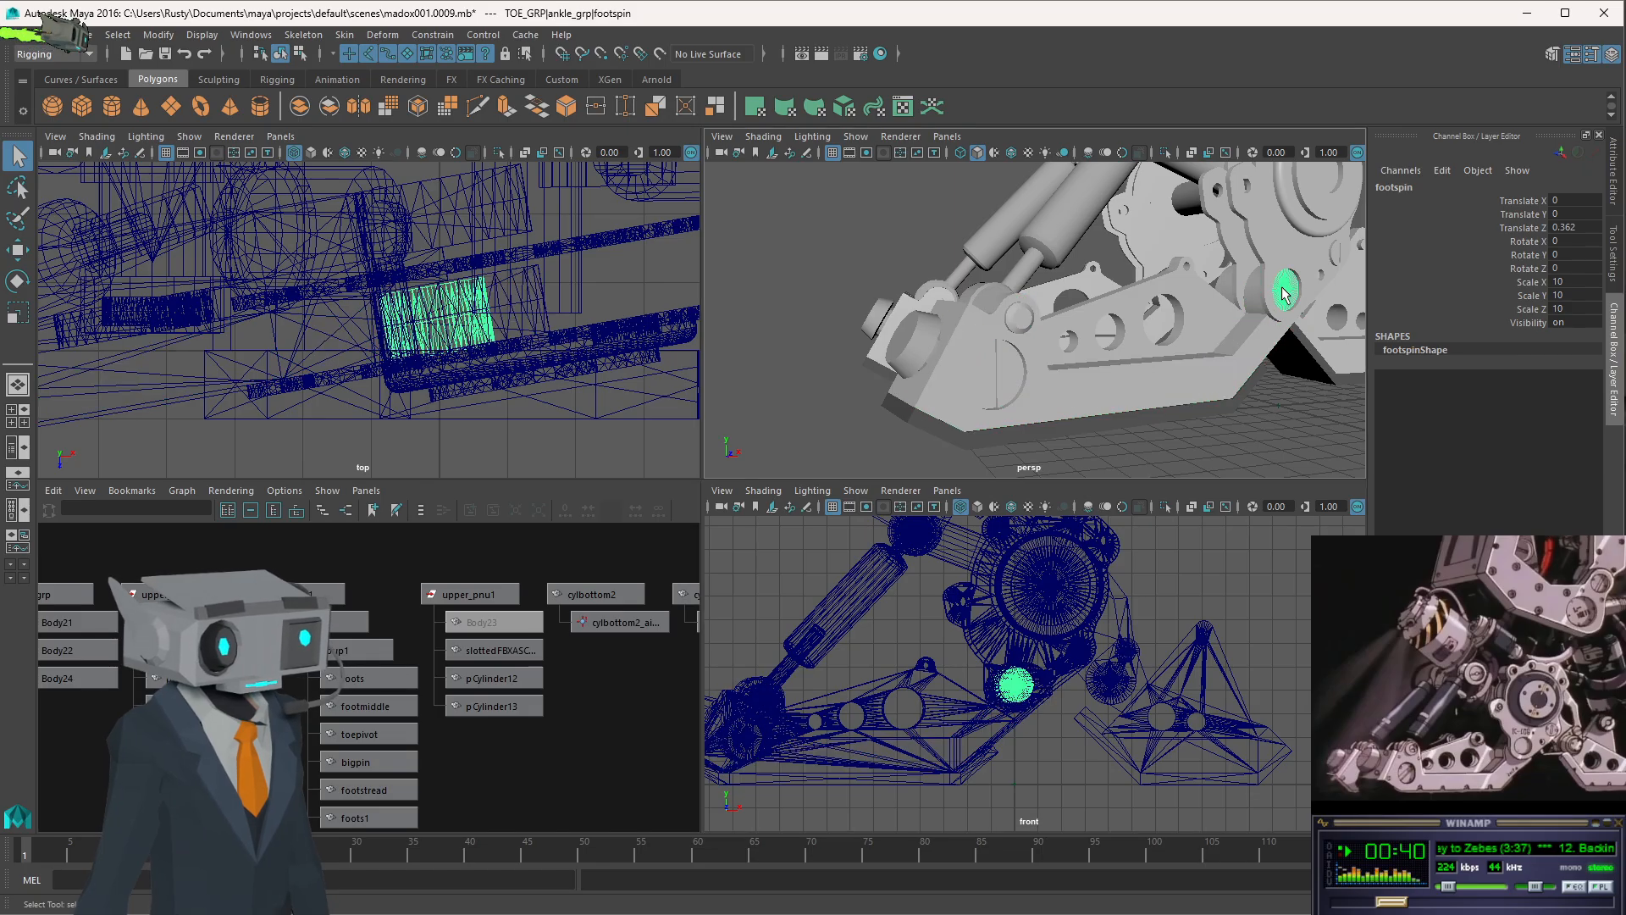
{"action": "left_click", "coordinate": [993, 375]}
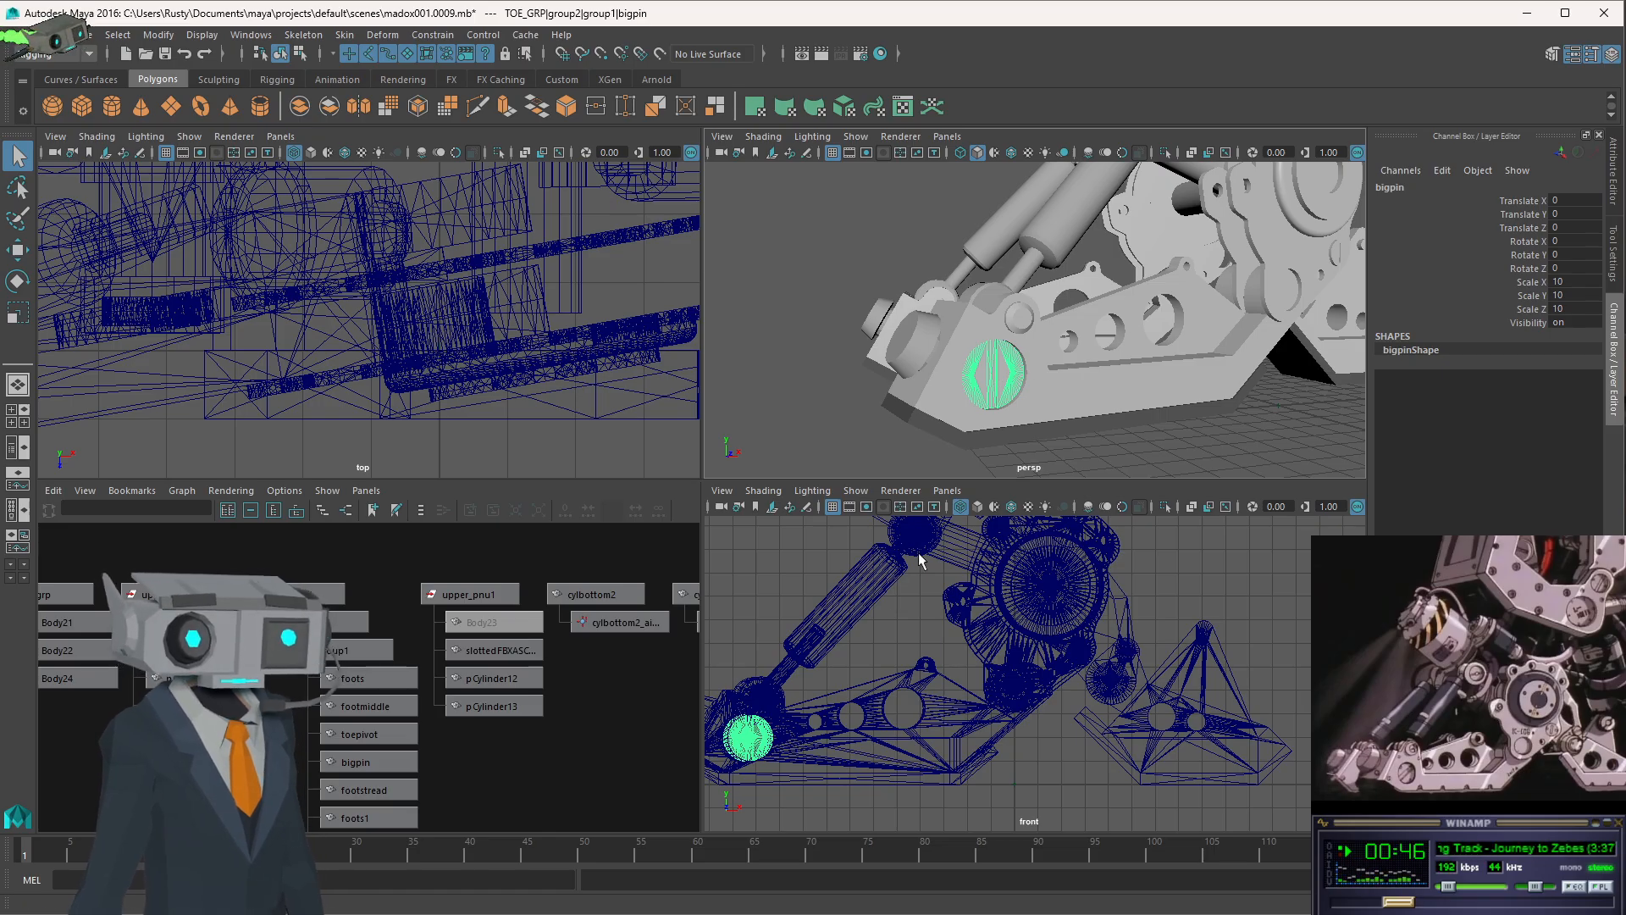
{"action": "left_click", "coordinate": [1019, 320]}
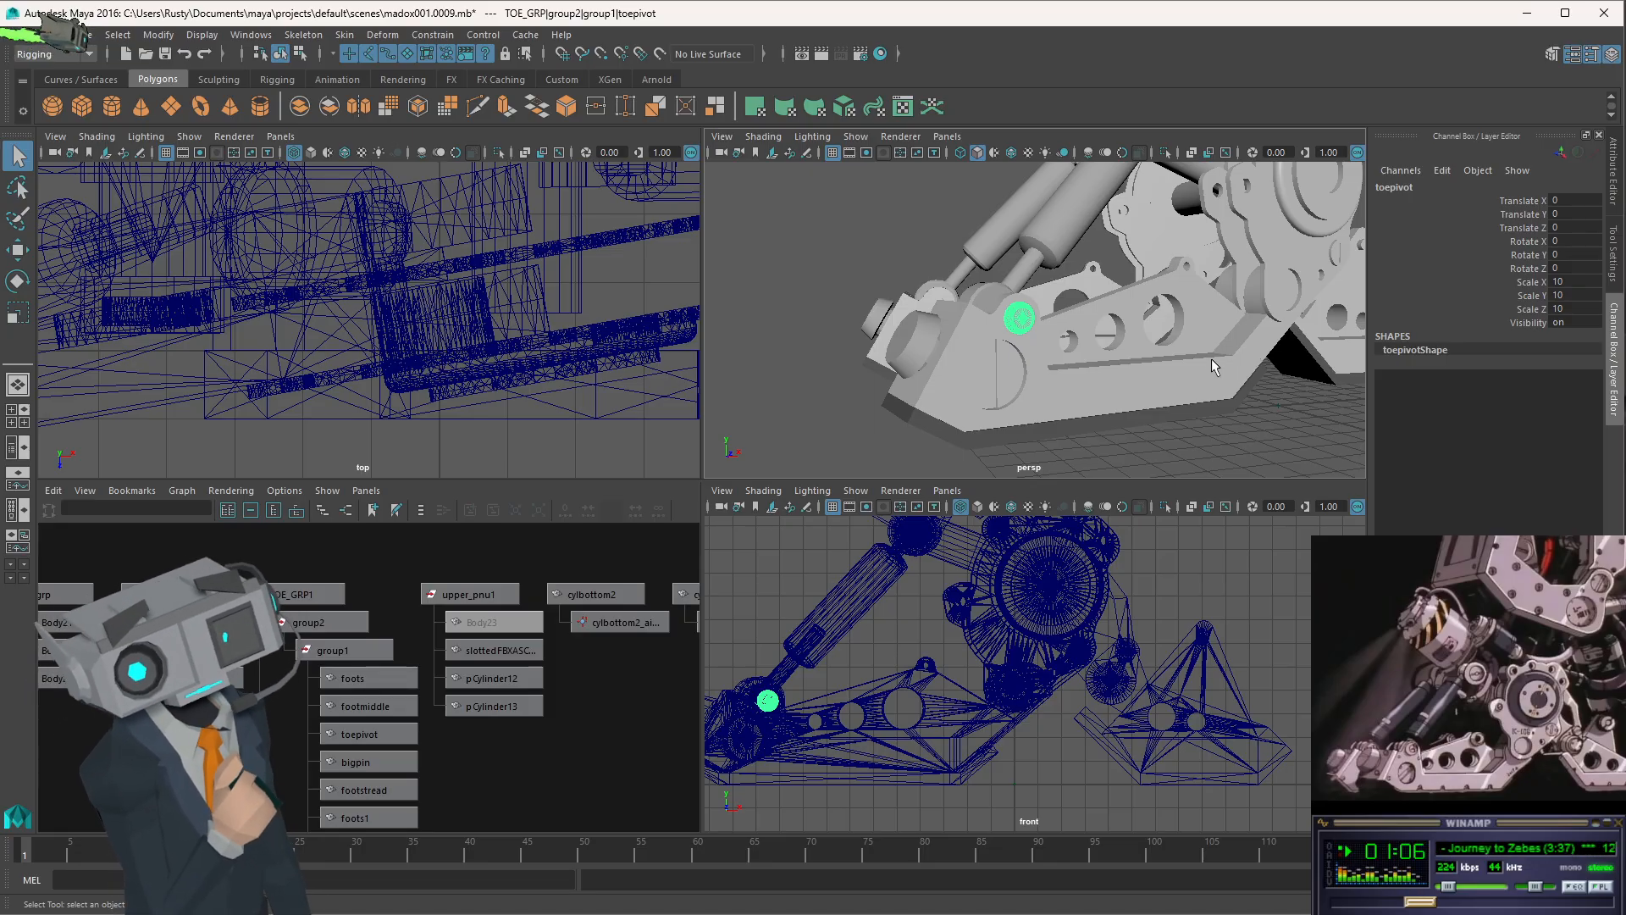
- Examine the toes, ankle and toe pistons of the foot assembly from several angles in the perspective view
{"action": "left_click_drag", "start_coordinate": [1212, 358], "coordinate": [1187, 348], "text": "alt"}
{"action": "key", "text": "["}
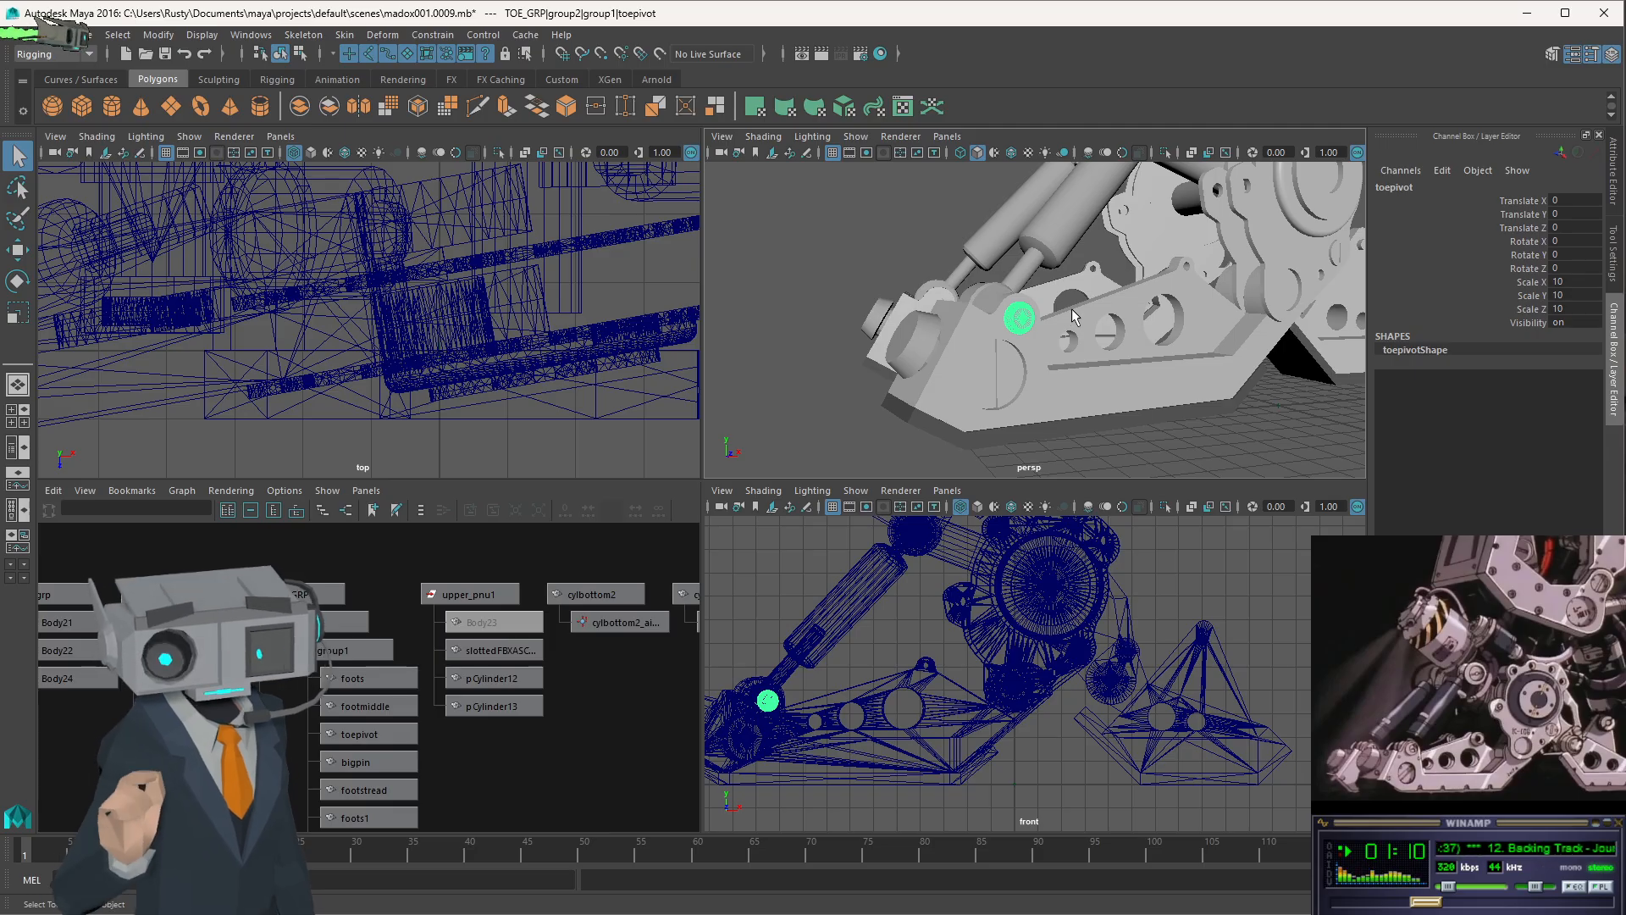
{"action": "left_click_drag", "start_coordinate": [1194, 269], "coordinate": [1070, 319], "text": "alt"}
{"action": "scroll", "coordinate": [1101, 319], "scroll_direction": "down", "scroll_amount": 5}
{"action": "scroll", "coordinate": [1122, 322], "scroll_direction": "down", "scroll_amount": 1}
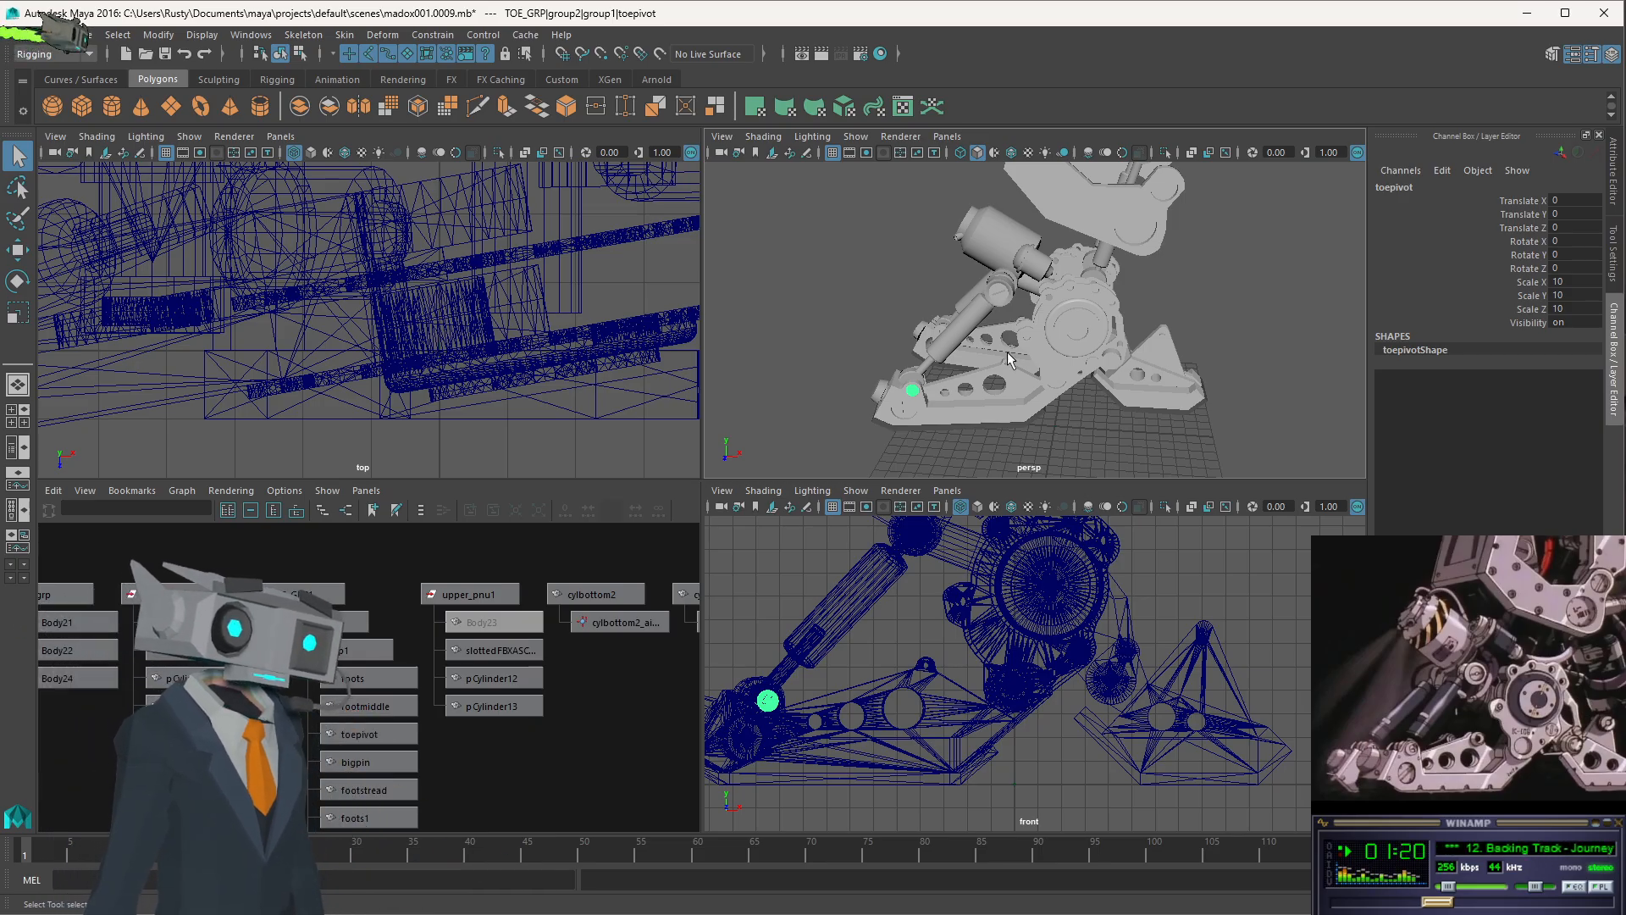
{"action": "left_click_drag", "start_coordinate": [1008, 352], "coordinate": [1041, 341], "text": "alt"}
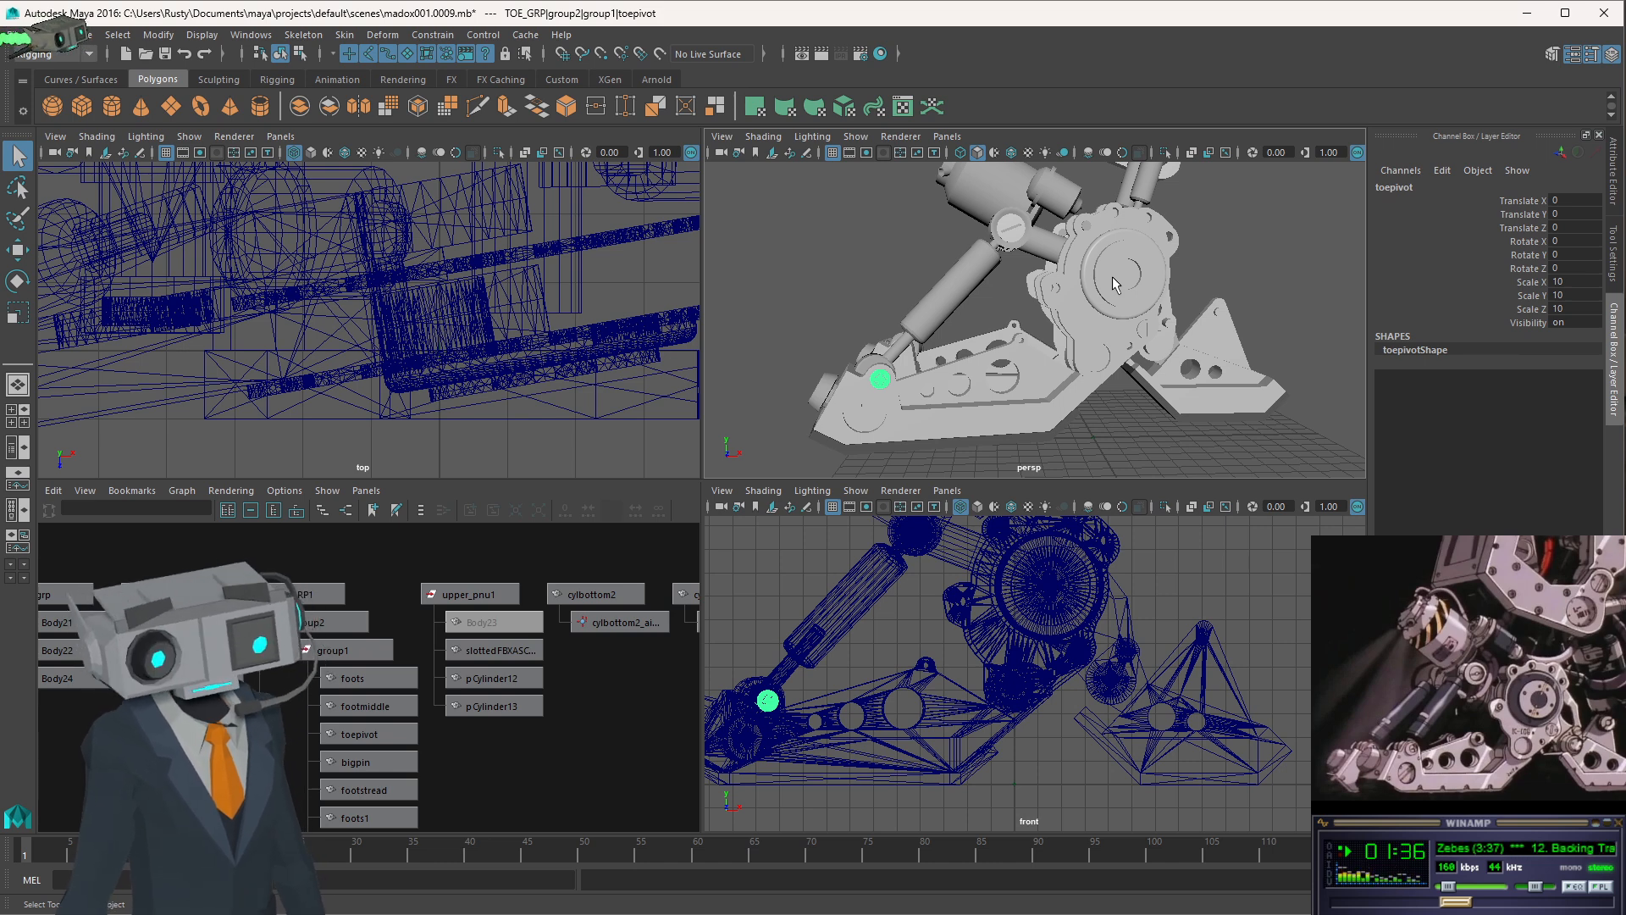
{"action": "left_click_drag", "start_coordinate": [970, 368], "coordinate": [993, 318], "text": "alt"}
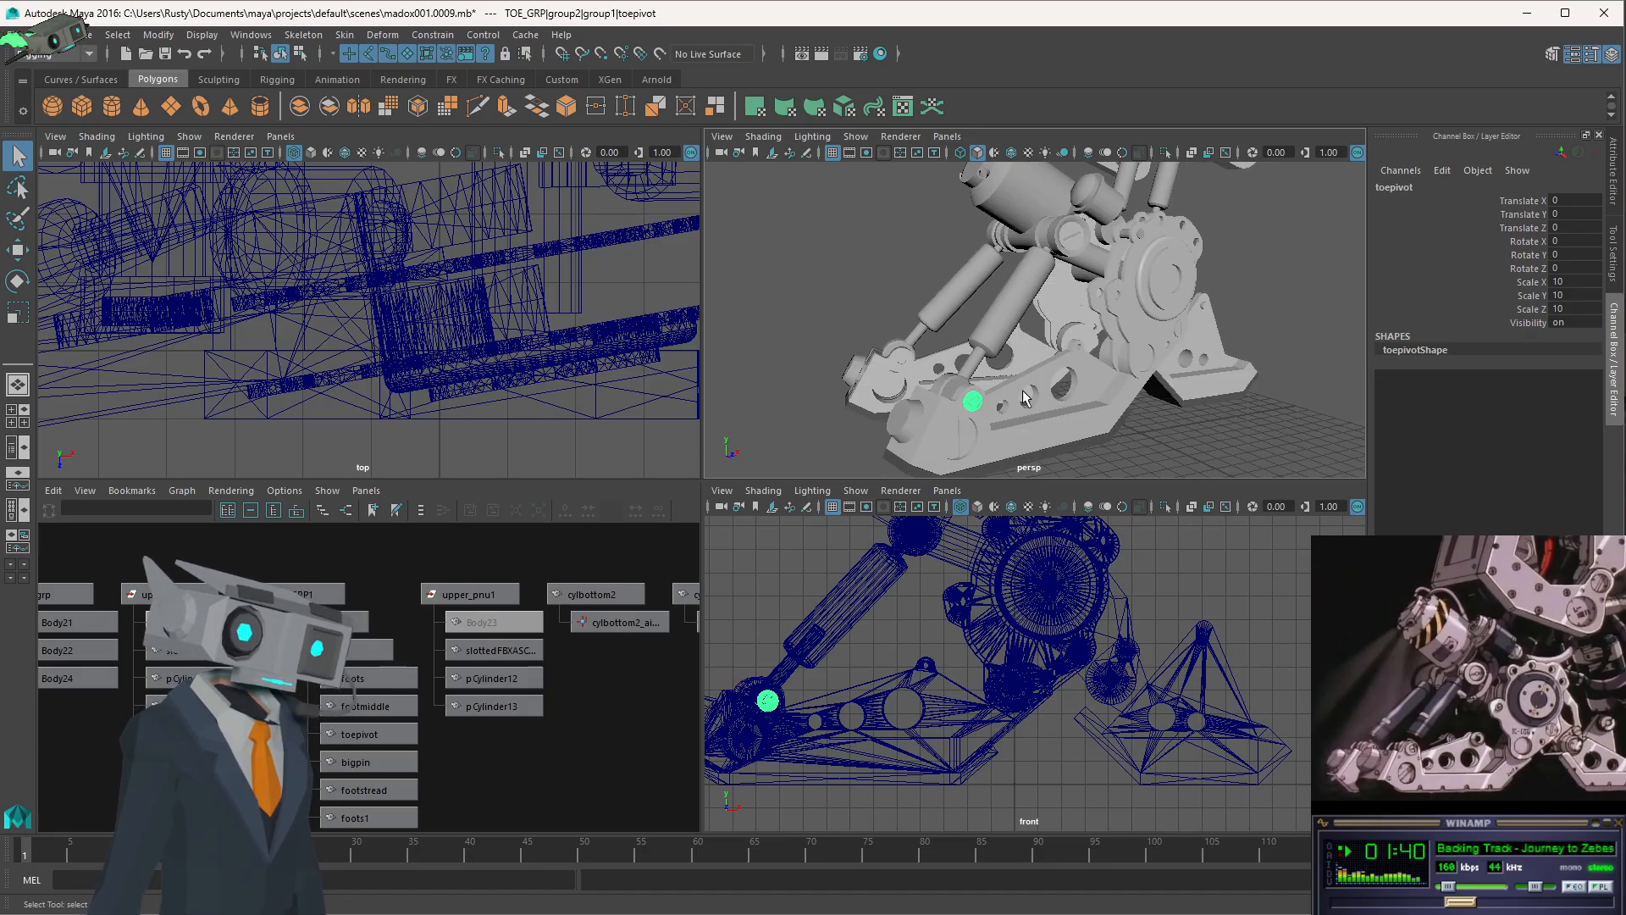
{"action": "left_click_drag", "start_coordinate": [1084, 357], "coordinate": [1050, 359], "text": "alt"}
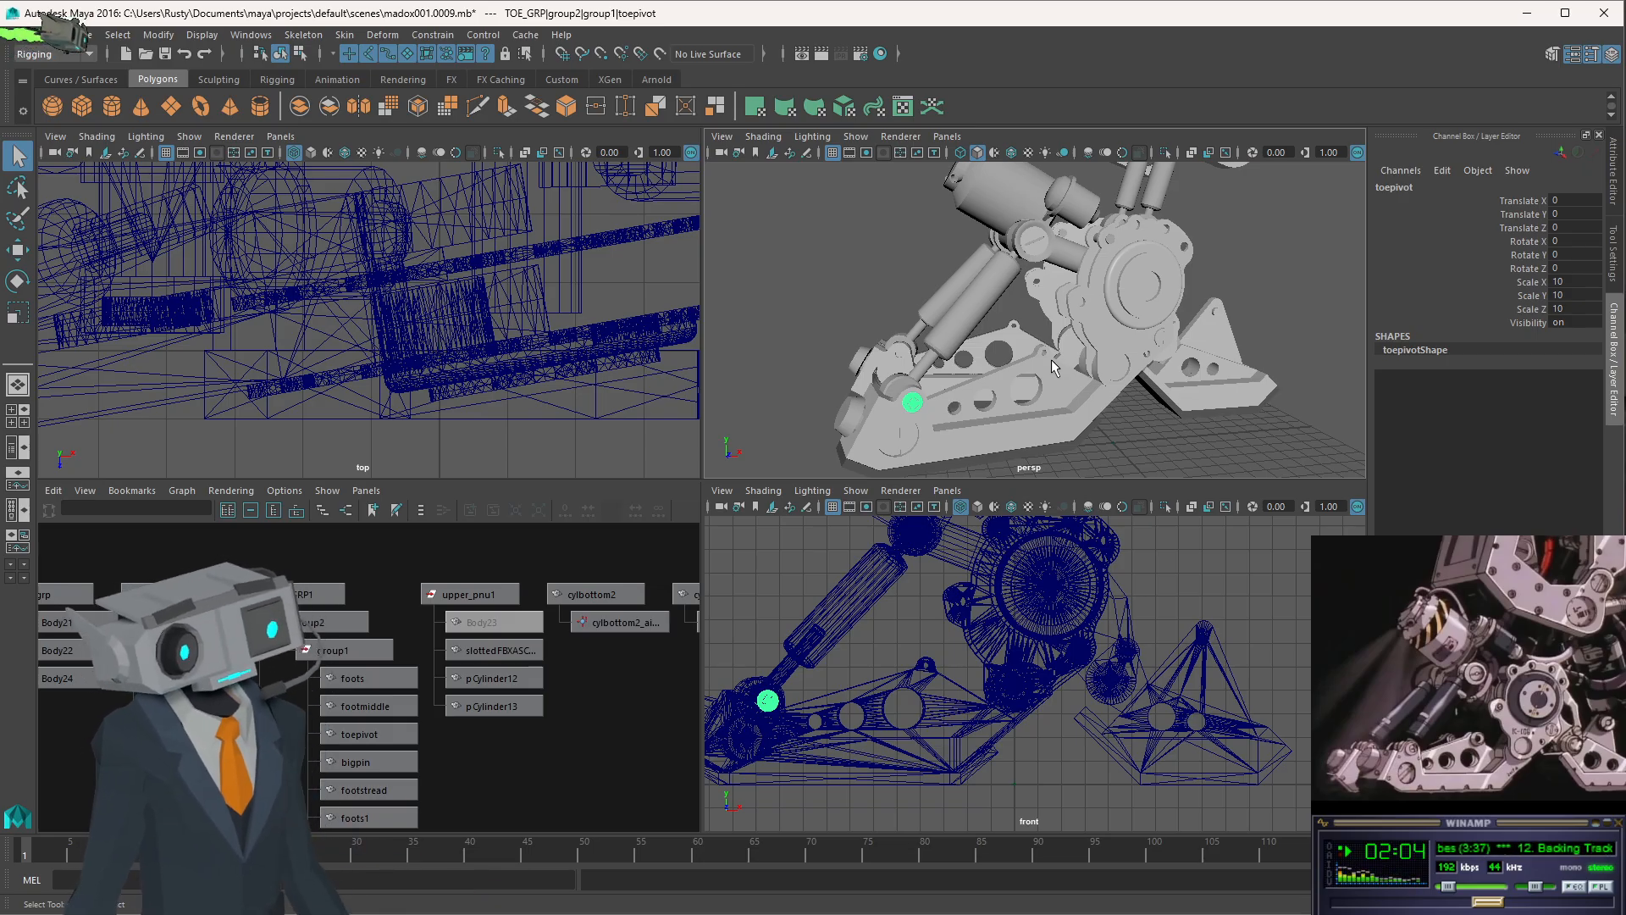
{"action": "mouse_move", "coordinate": [1011, 404]}
{"action": "left_mouse_down", "text": "alt"}
{"action": "mouse_move", "coordinate": [1198, 377]}
{"action": "mouse_move", "coordinate": [838, 365]}
{"action": "mouse_move", "coordinate": [1017, 396]}
{"action": "left_mouse_up", "text": "alt"}
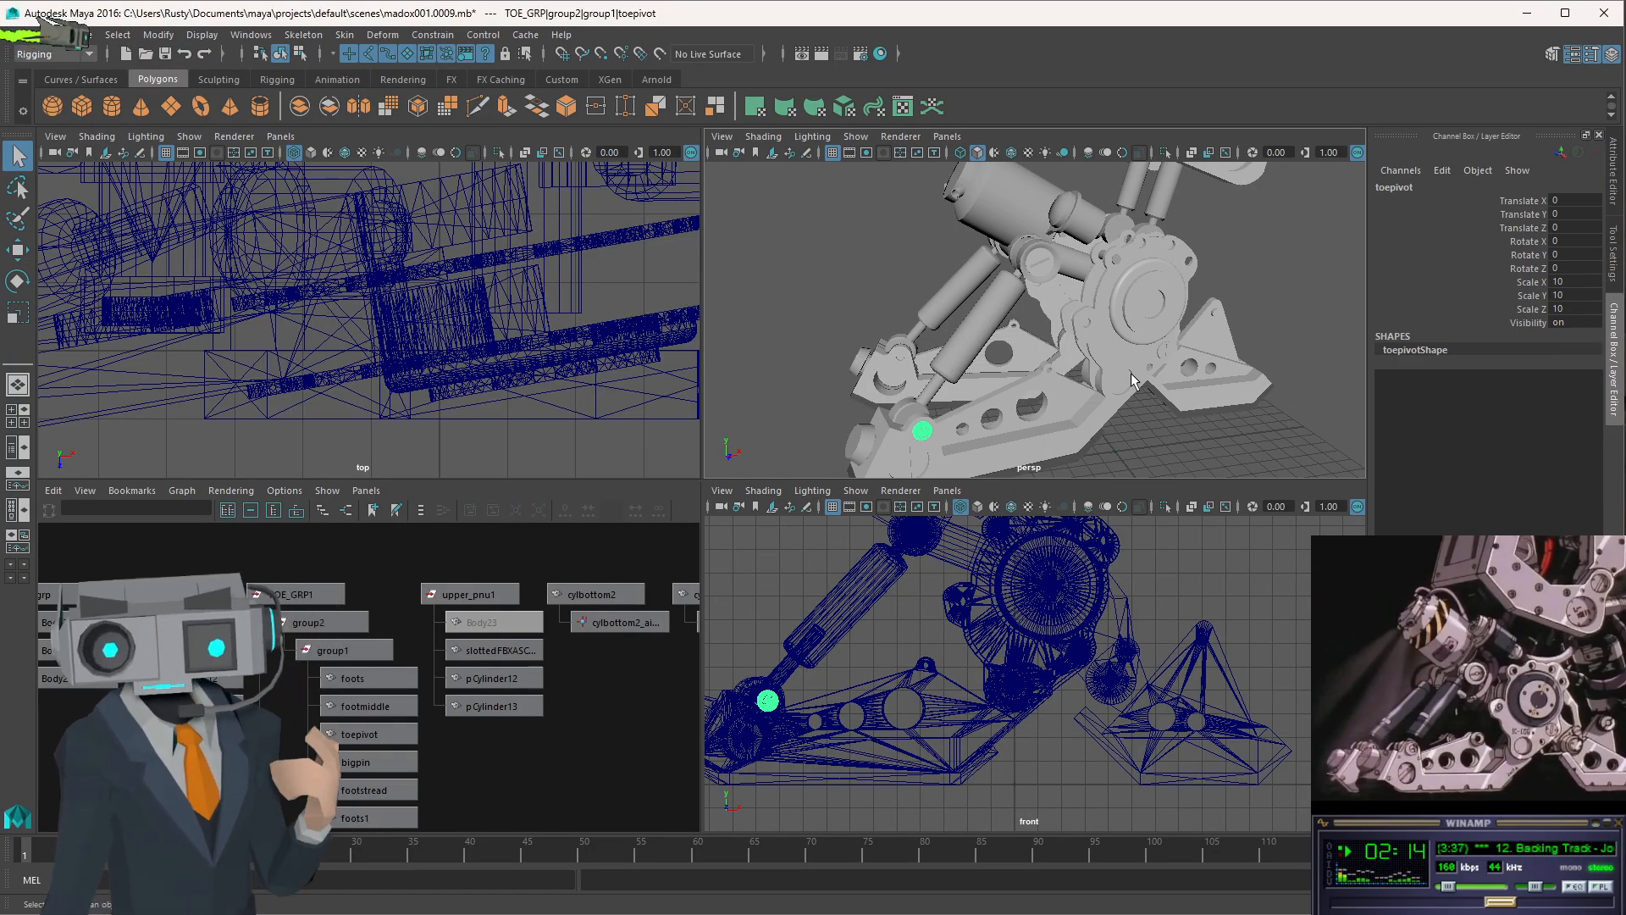
{"action": "left_click_drag", "start_coordinate": [1028, 371], "coordinate": [809, 369], "text": "alt"}
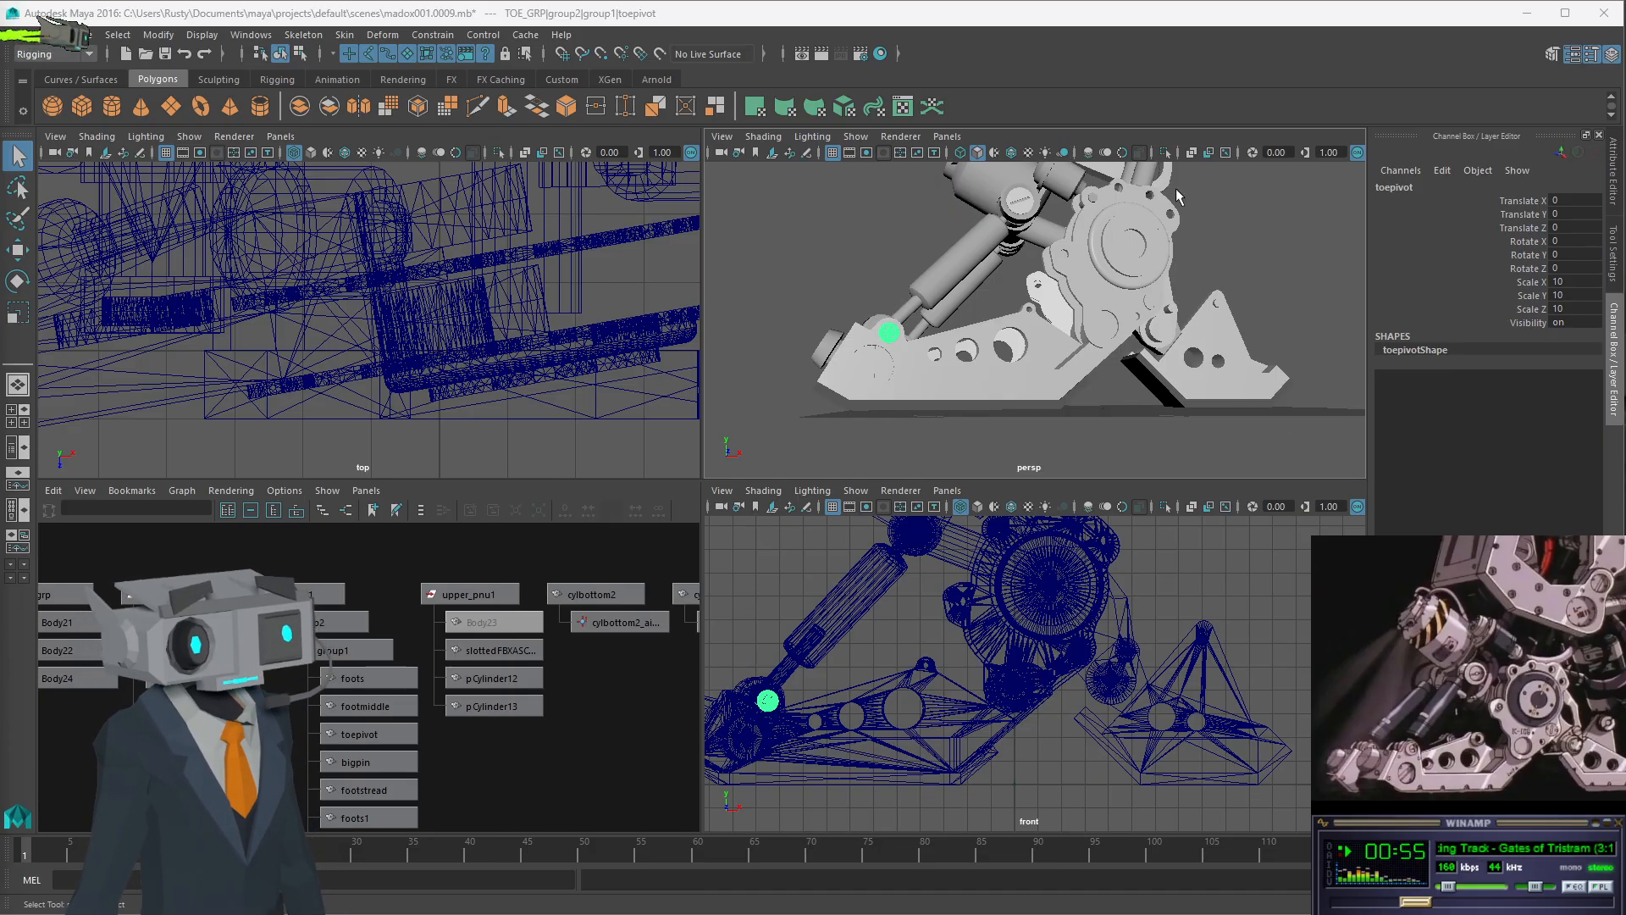
{"action": "left_click_drag", "start_coordinate": [967, 302], "coordinate": [907, 249], "text": "alt"}
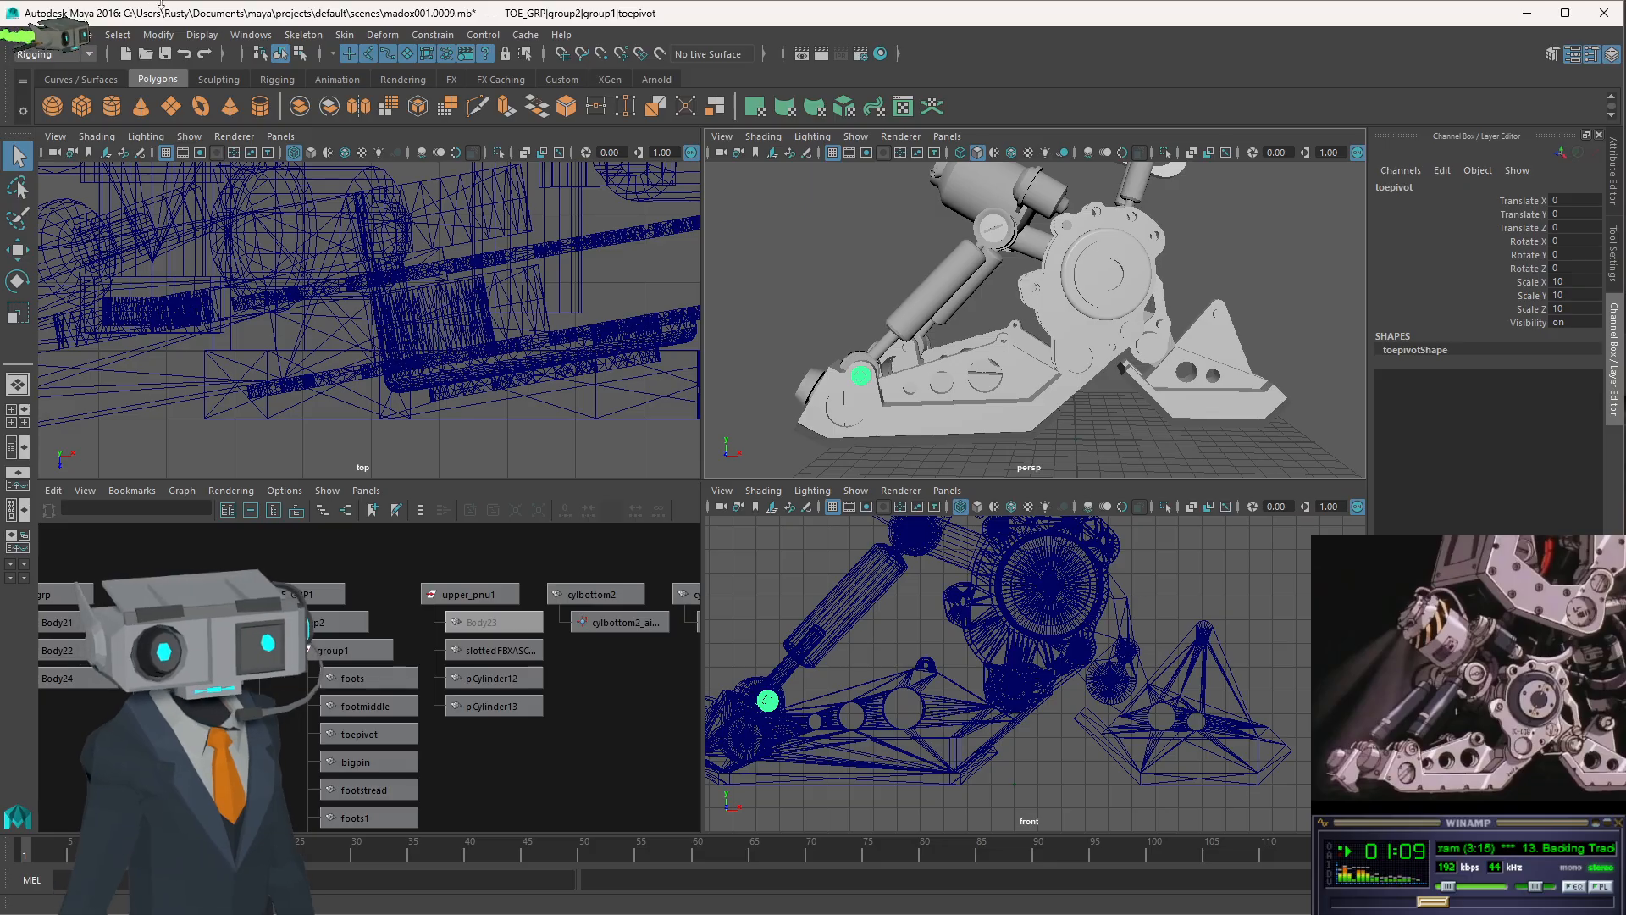
- Save the scene as the next incremental version, madox001.0010.mb
{"action": "left_click", "coordinate": [85, 34]}
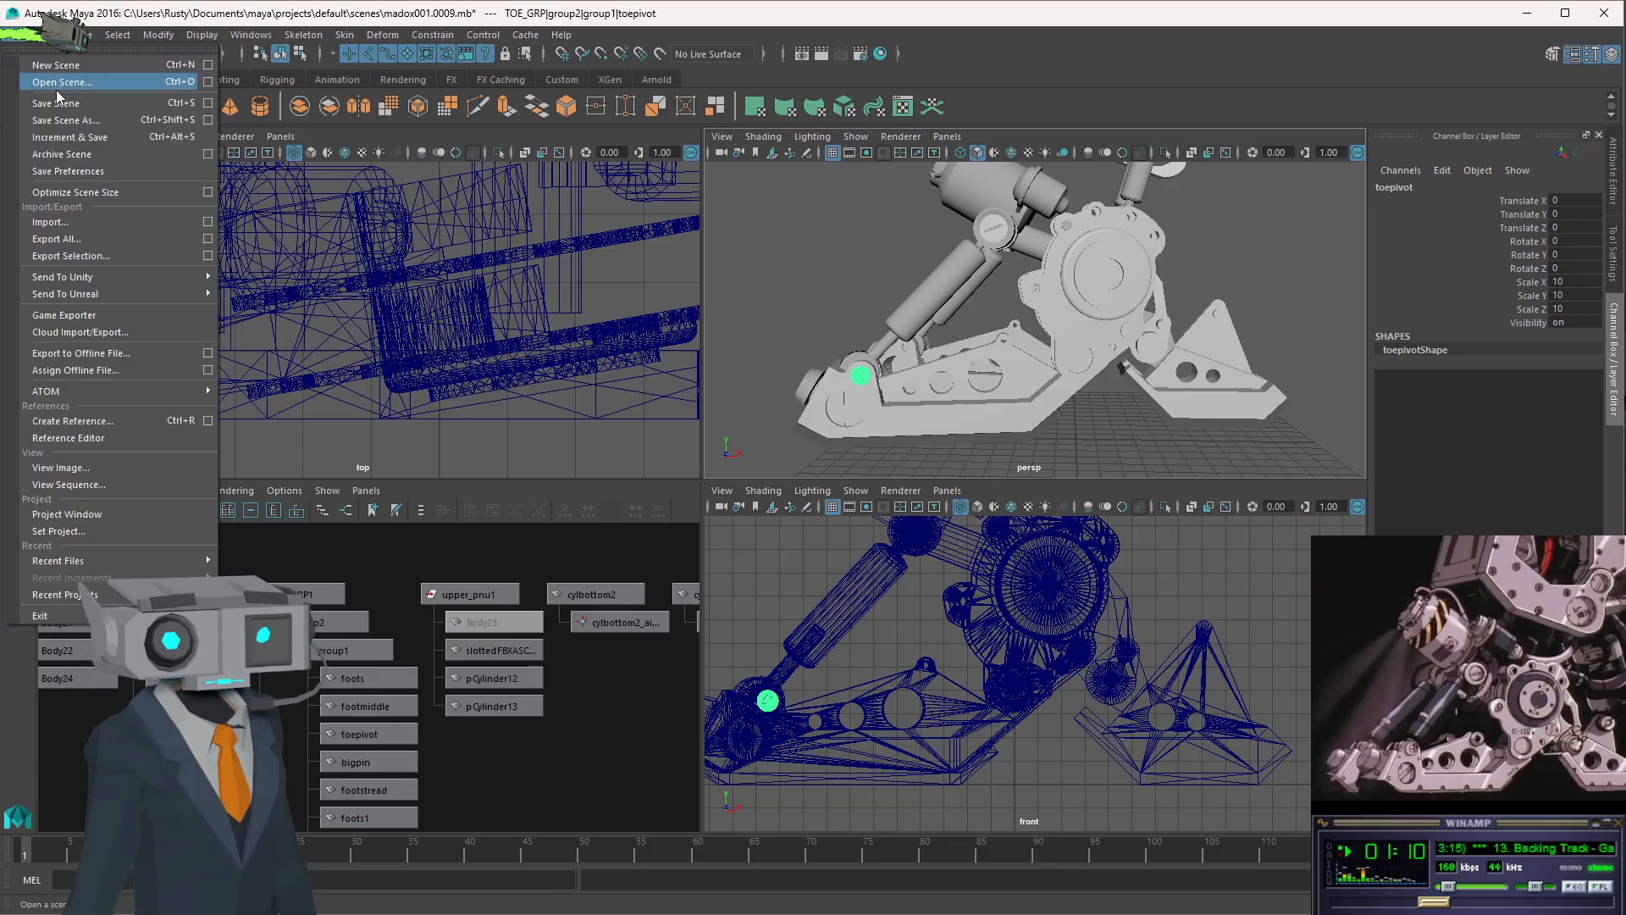
{"action": "left_click", "coordinate": [88, 139]}
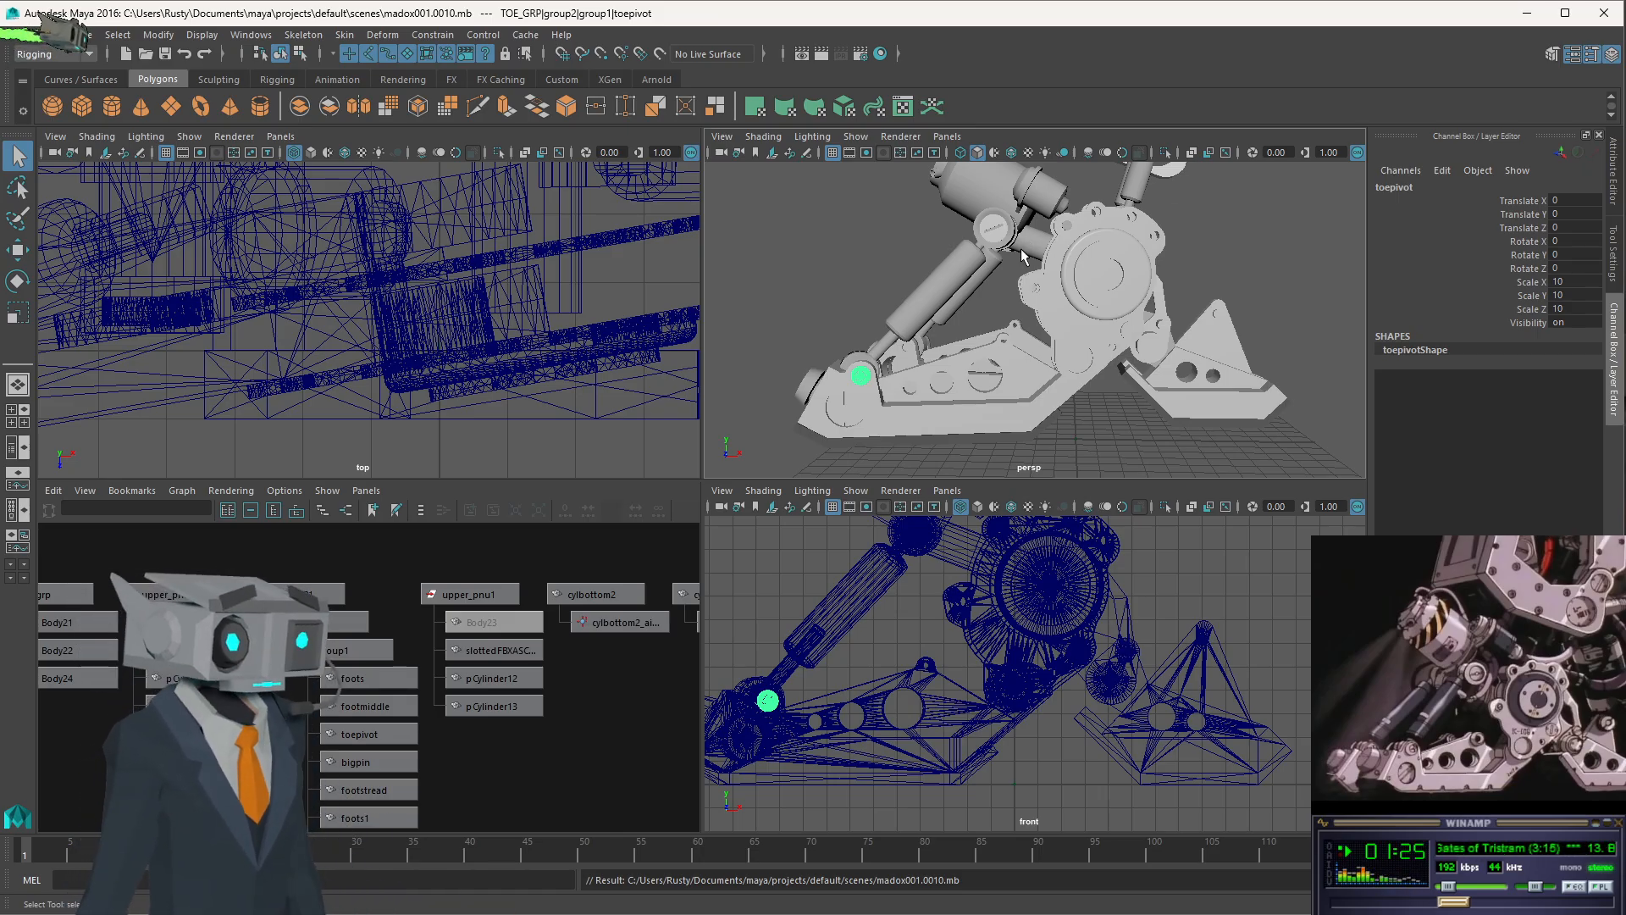
- Clear the toepivot selection, and select and frame the bracething mesh beside the ankle for inspection
{"action": "left_click_drag", "start_coordinate": [1066, 245], "coordinate": [1099, 297], "text": "alt"}
{"action": "left_click", "coordinate": [878, 299]}
{"action": "scroll", "coordinate": [1027, 378], "scroll_direction": "up", "scroll_amount": 5}
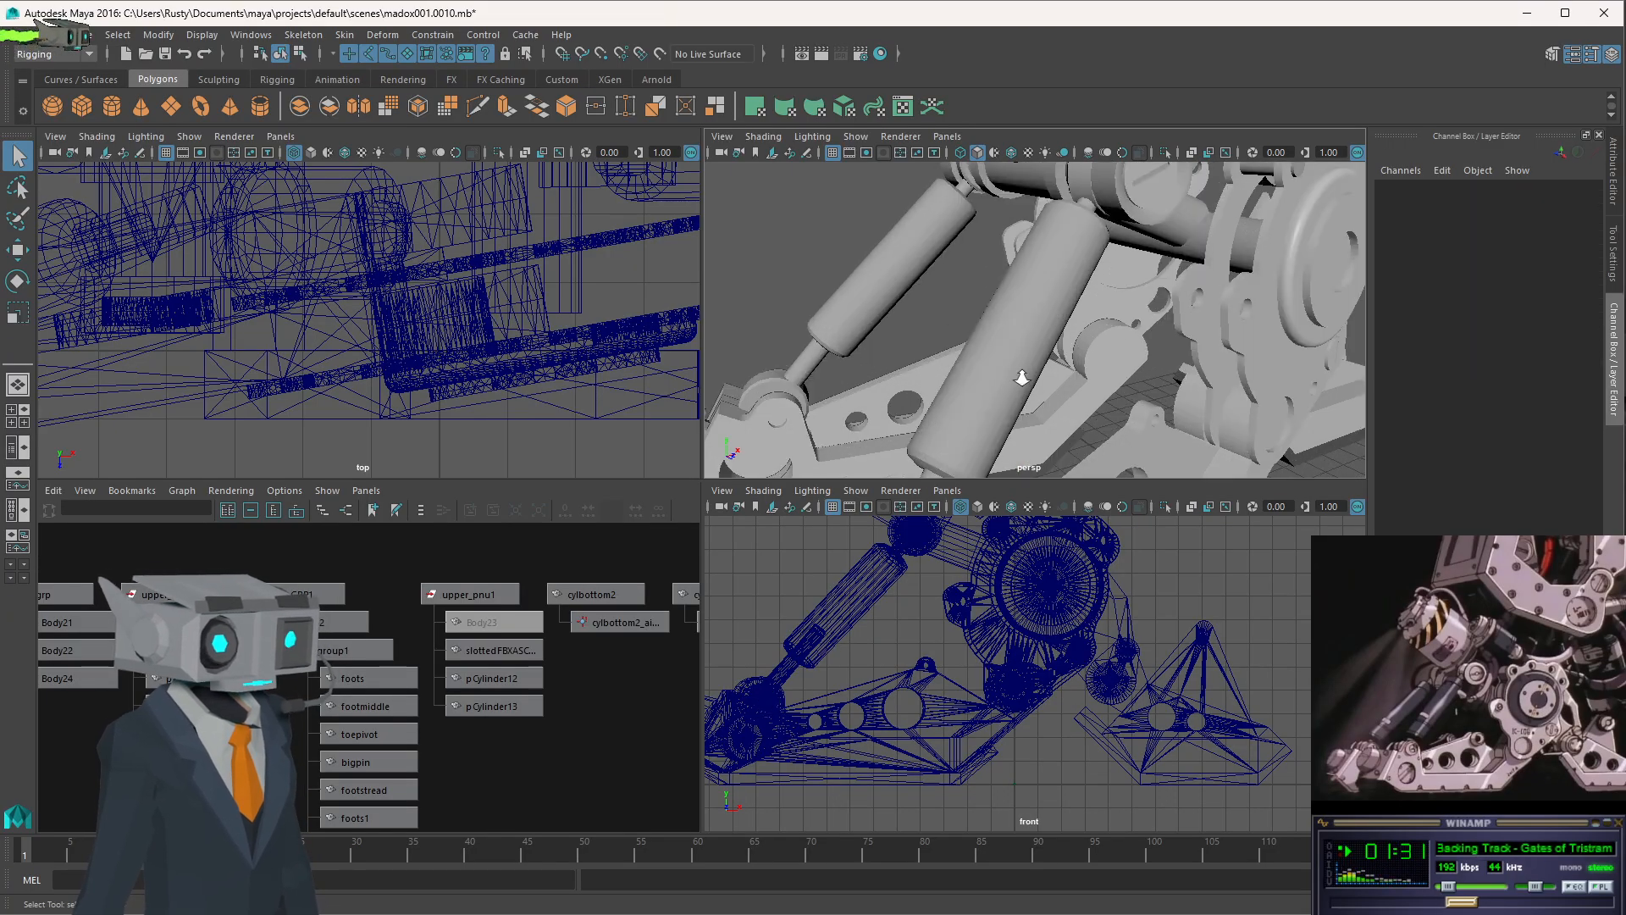
{"action": "mouse_move", "coordinate": [1046, 370]}
{"action": "left_mouse_down", "text": "alt"}
{"action": "mouse_move", "coordinate": [1120, 334]}
{"action": "mouse_move", "coordinate": [786, 349]}
{"action": "mouse_move", "coordinate": [781, 377]}
{"action": "mouse_move", "coordinate": [972, 315]}
{"action": "mouse_move", "coordinate": [1034, 357]}
{"action": "left_mouse_up", "text": "alt"}
{"action": "left_click", "coordinate": [926, 339]}
{"action": "key", "text": "f"}
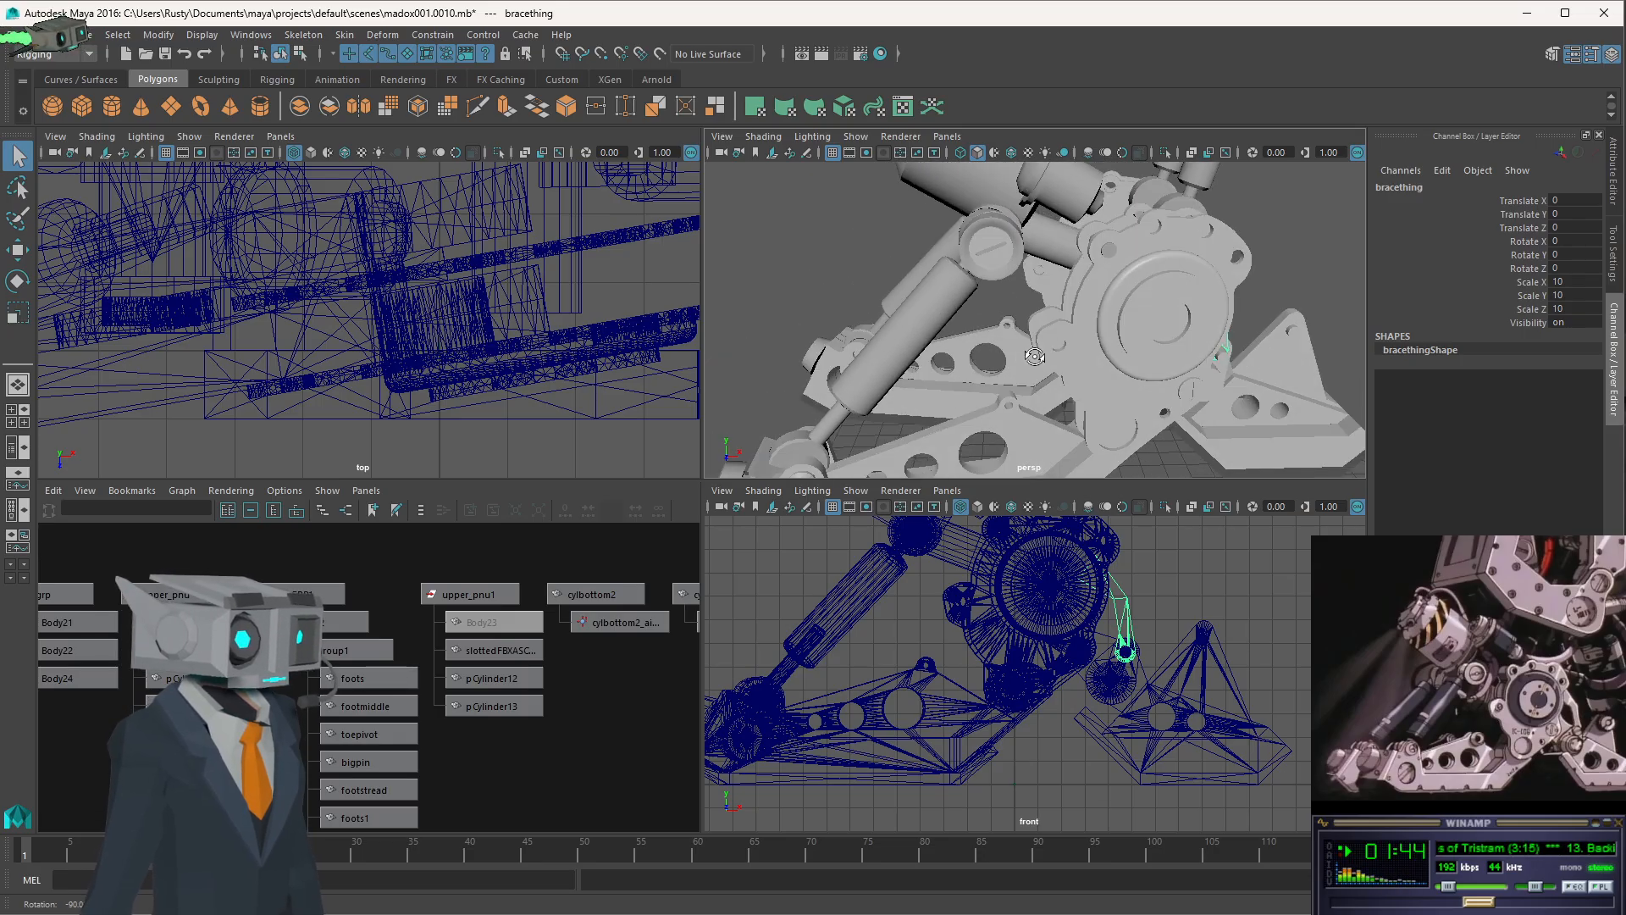
- Select the pCylinder14 rod behind the ankle and examine how it connects in the perspective, top and front views
{"action": "left_click", "coordinate": [1045, 236]}
{"action": "key", "text": "f"}
{"action": "left_click_drag", "start_coordinate": [1027, 256], "coordinate": [1156, 230], "text": "alt"}
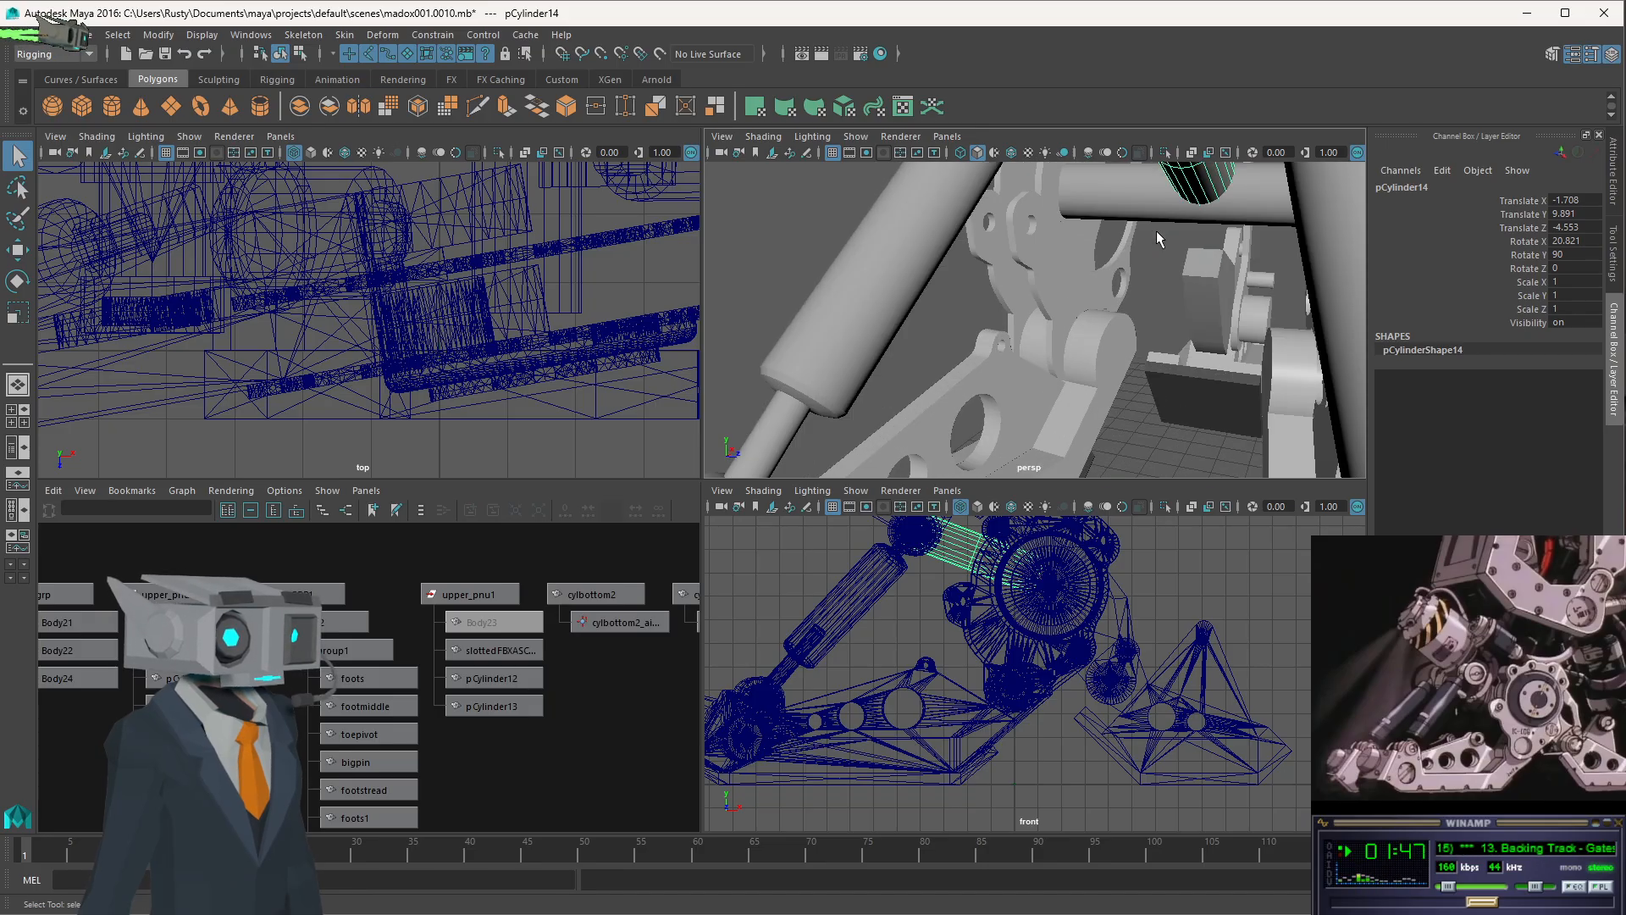
{"action": "left_click_drag", "start_coordinate": [1274, 191], "coordinate": [1007, 317], "text": "alt"}
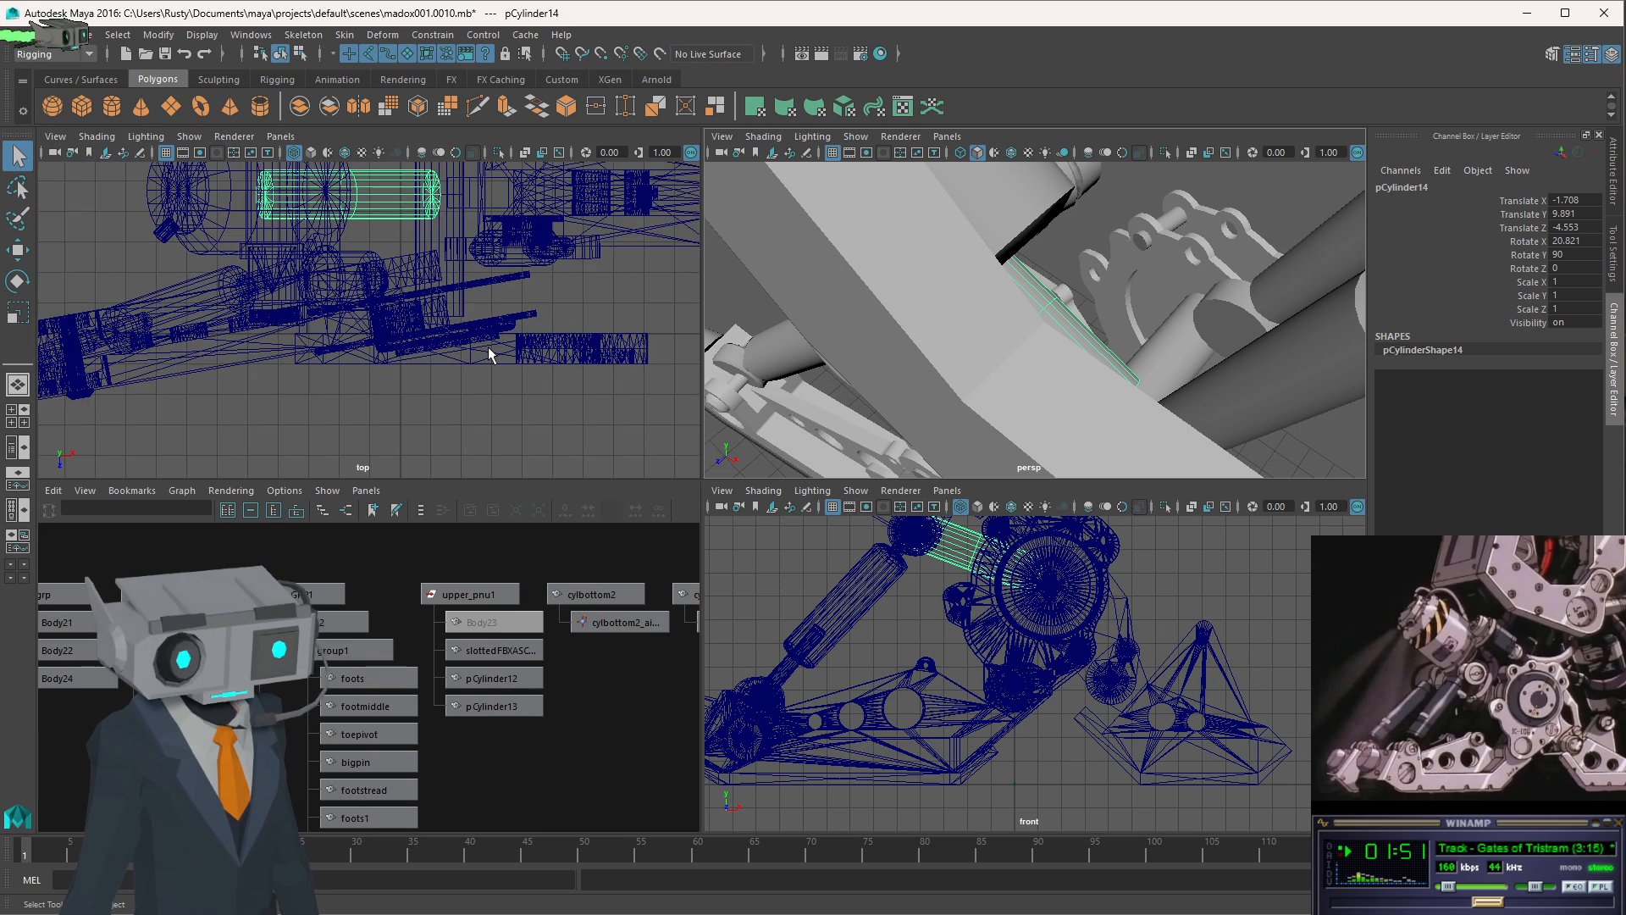
{"action": "key", "text": "f"}
{"action": "key", "text": "f"}
{"action": "scroll", "coordinate": [974, 667], "scroll_direction": "up", "scroll_amount": 5}
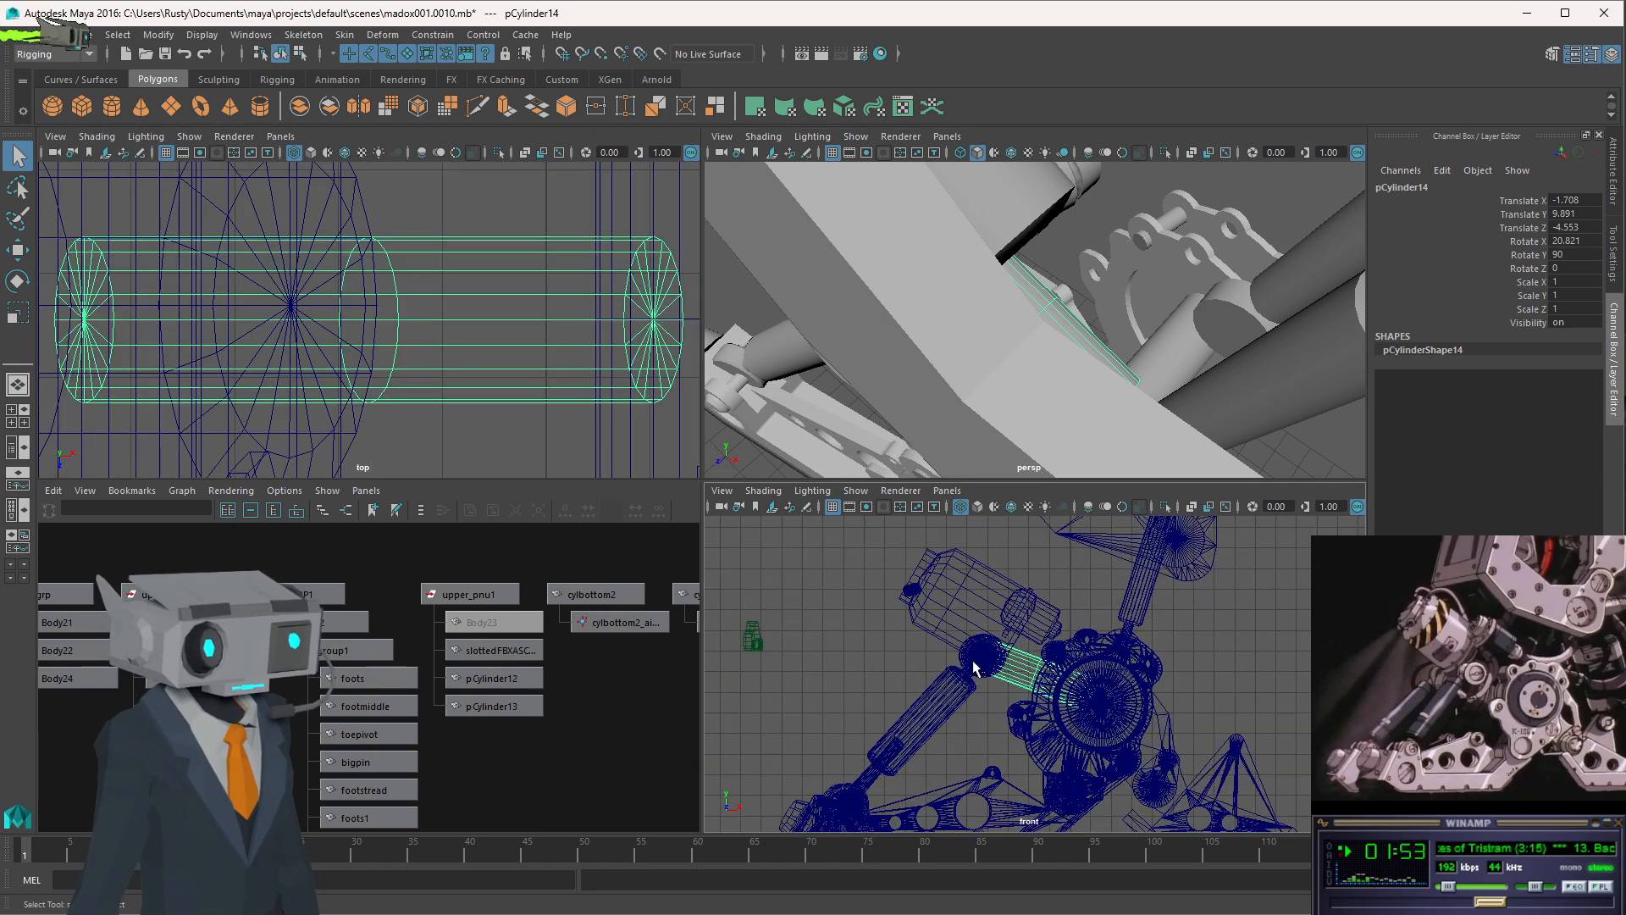
{"action": "scroll", "coordinate": [400, 347], "scroll_direction": "down", "scroll_amount": 6}
{"action": "scroll", "coordinate": [400, 347], "scroll_direction": "up", "scroll_amount": 3}
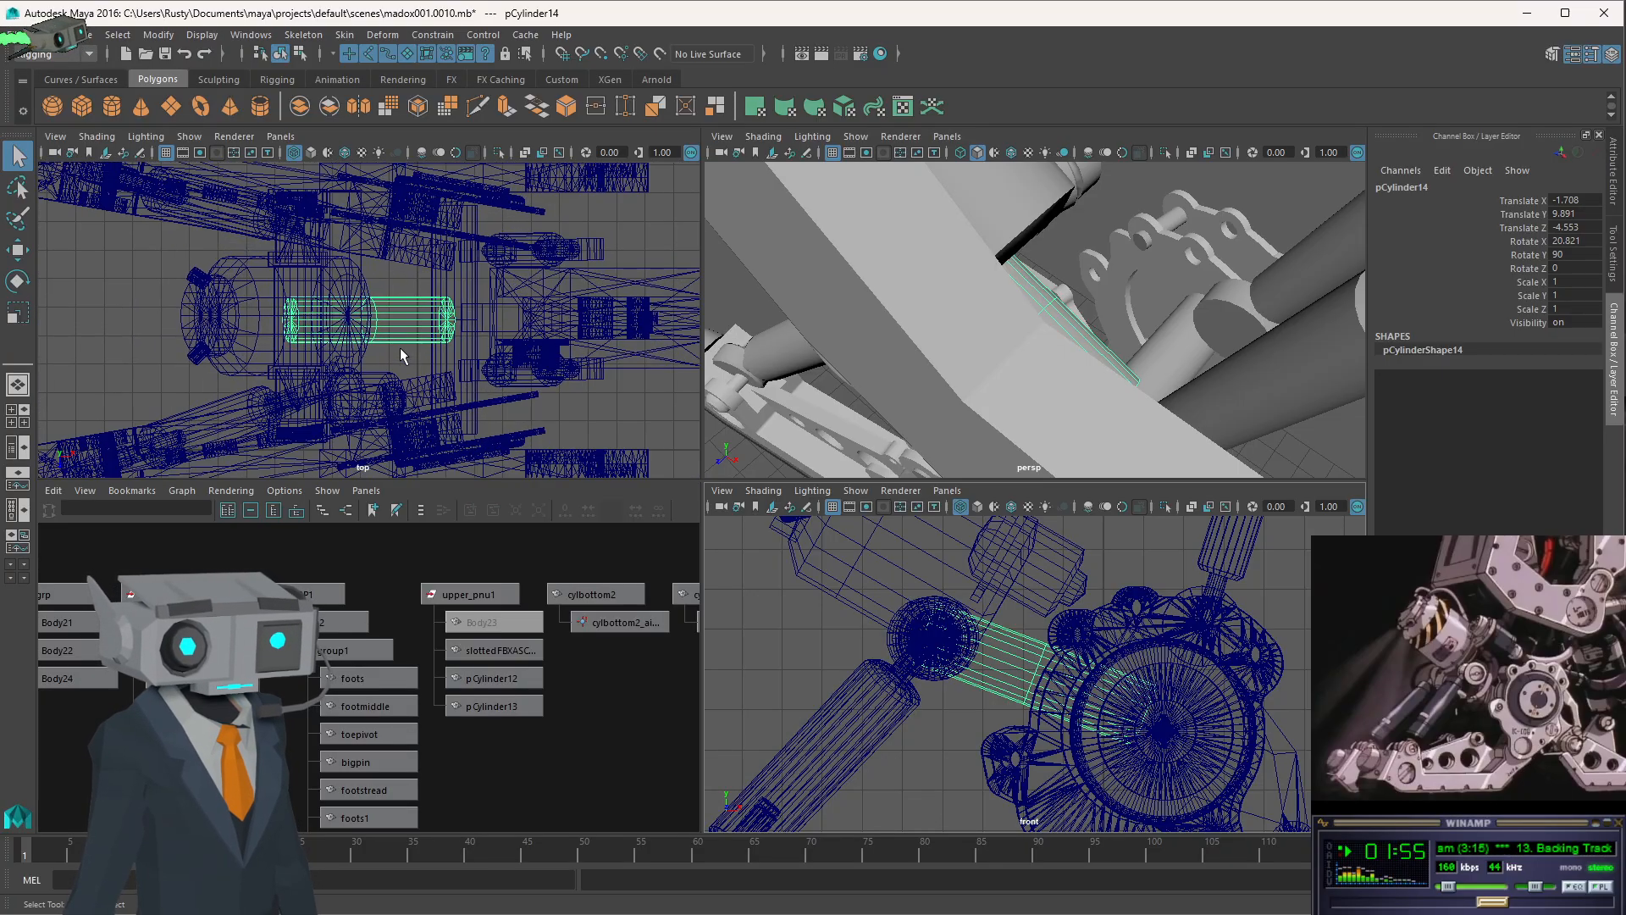
- Inspect the upper piston joint by selecting the pCylinder18 cross pin and the pCylinder17 capped cylinder in turn
{"action": "left_click_drag", "start_coordinate": [1051, 313], "coordinate": [562, 248], "text": "alt"}
{"action": "left_click", "coordinate": [1029, 275]}
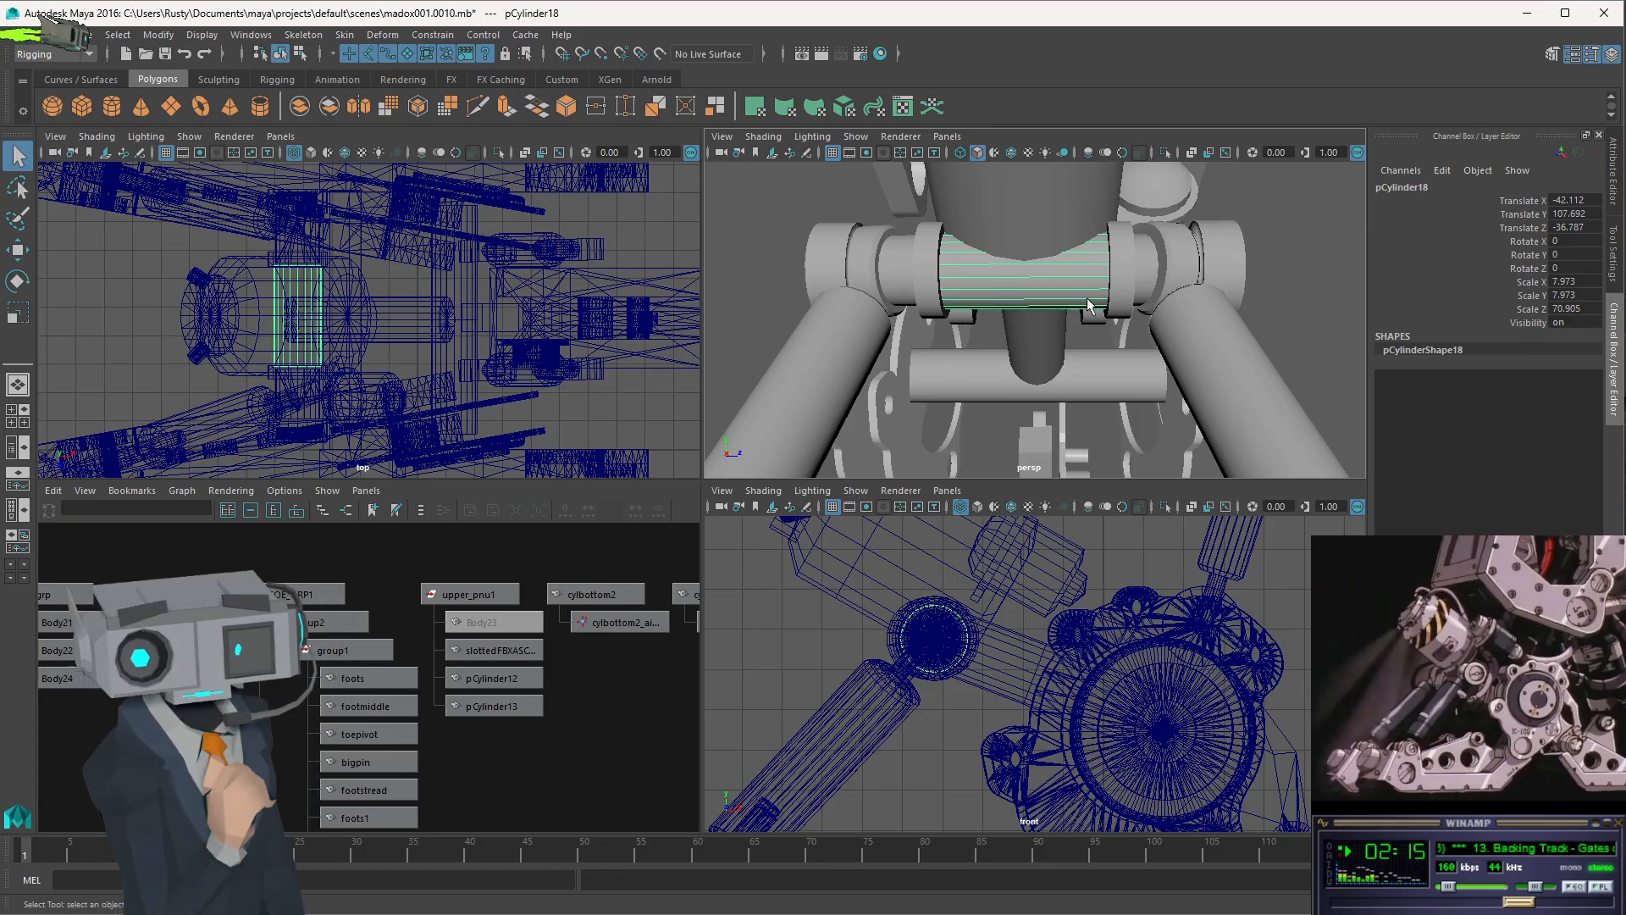
{"action": "left_click_drag", "start_coordinate": [1237, 311], "coordinate": [904, 270], "text": "alt"}
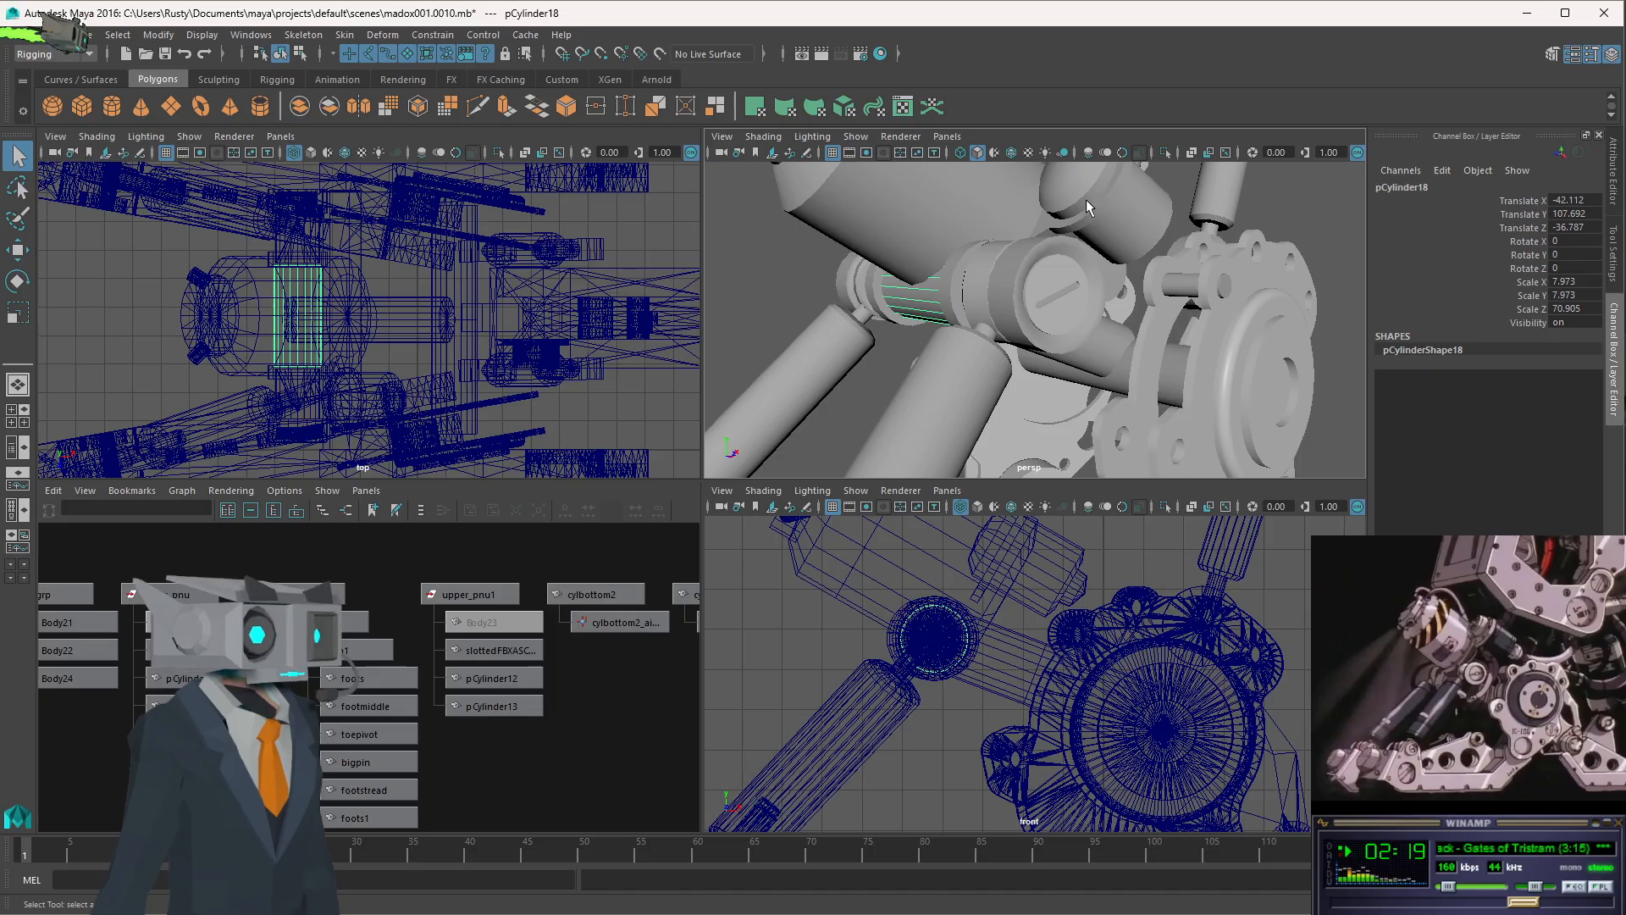
{"action": "left_click_drag", "start_coordinate": [1086, 200], "coordinate": [1064, 208], "text": "alt"}
{"action": "left_click", "coordinate": [1040, 256]}
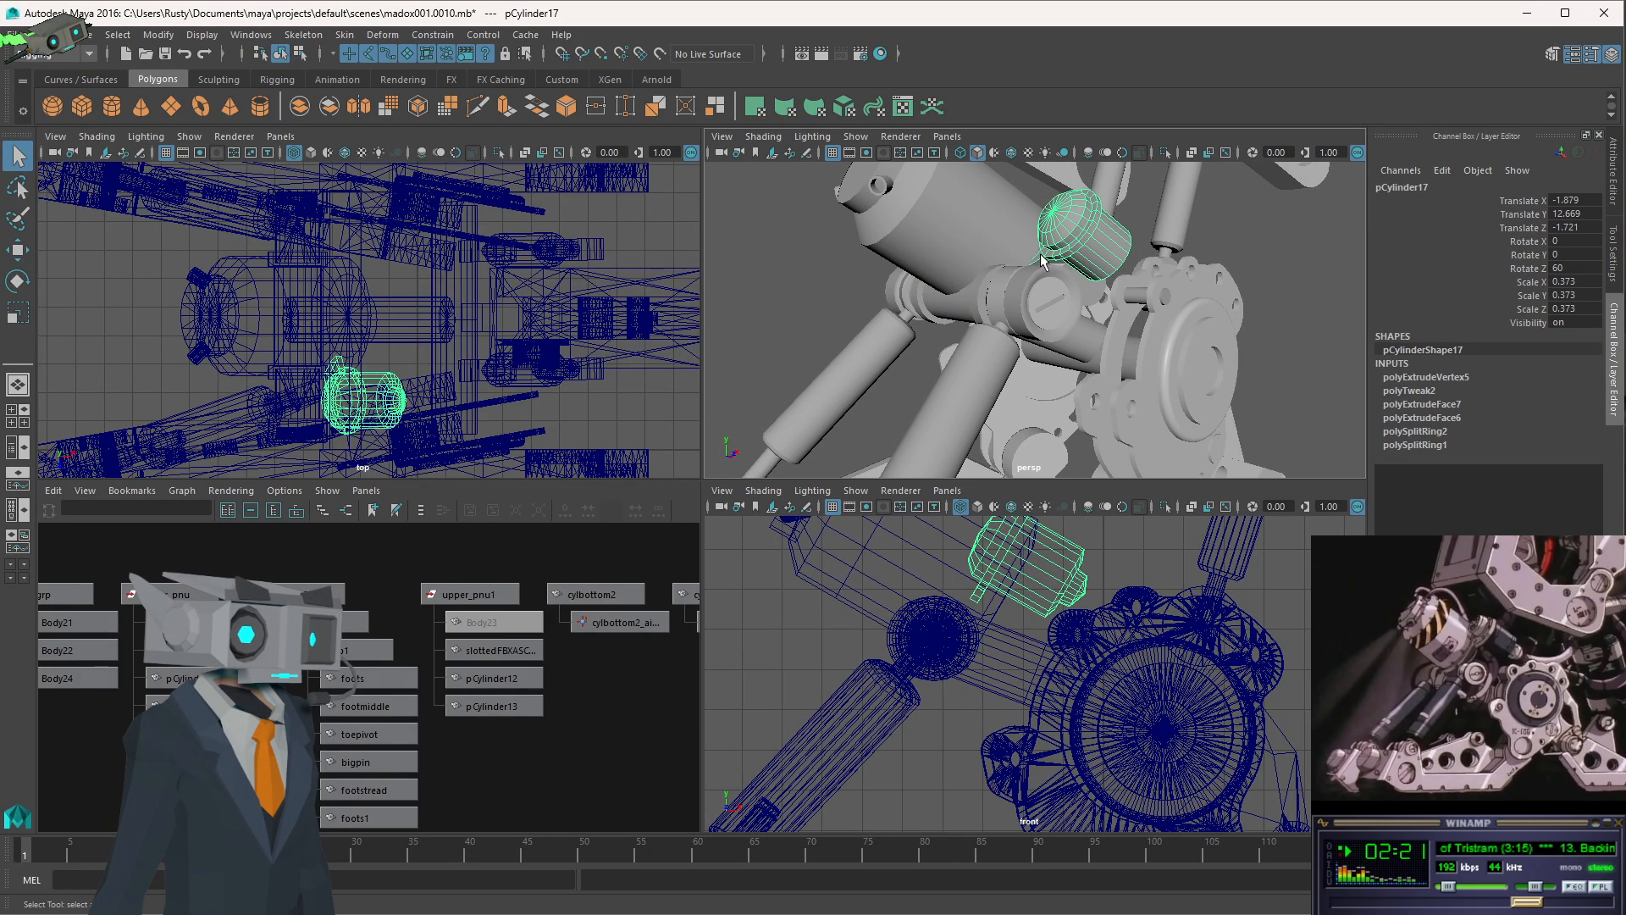
{"action": "left_click_drag", "start_coordinate": [1041, 268], "coordinate": [1066, 305], "text": "alt"}
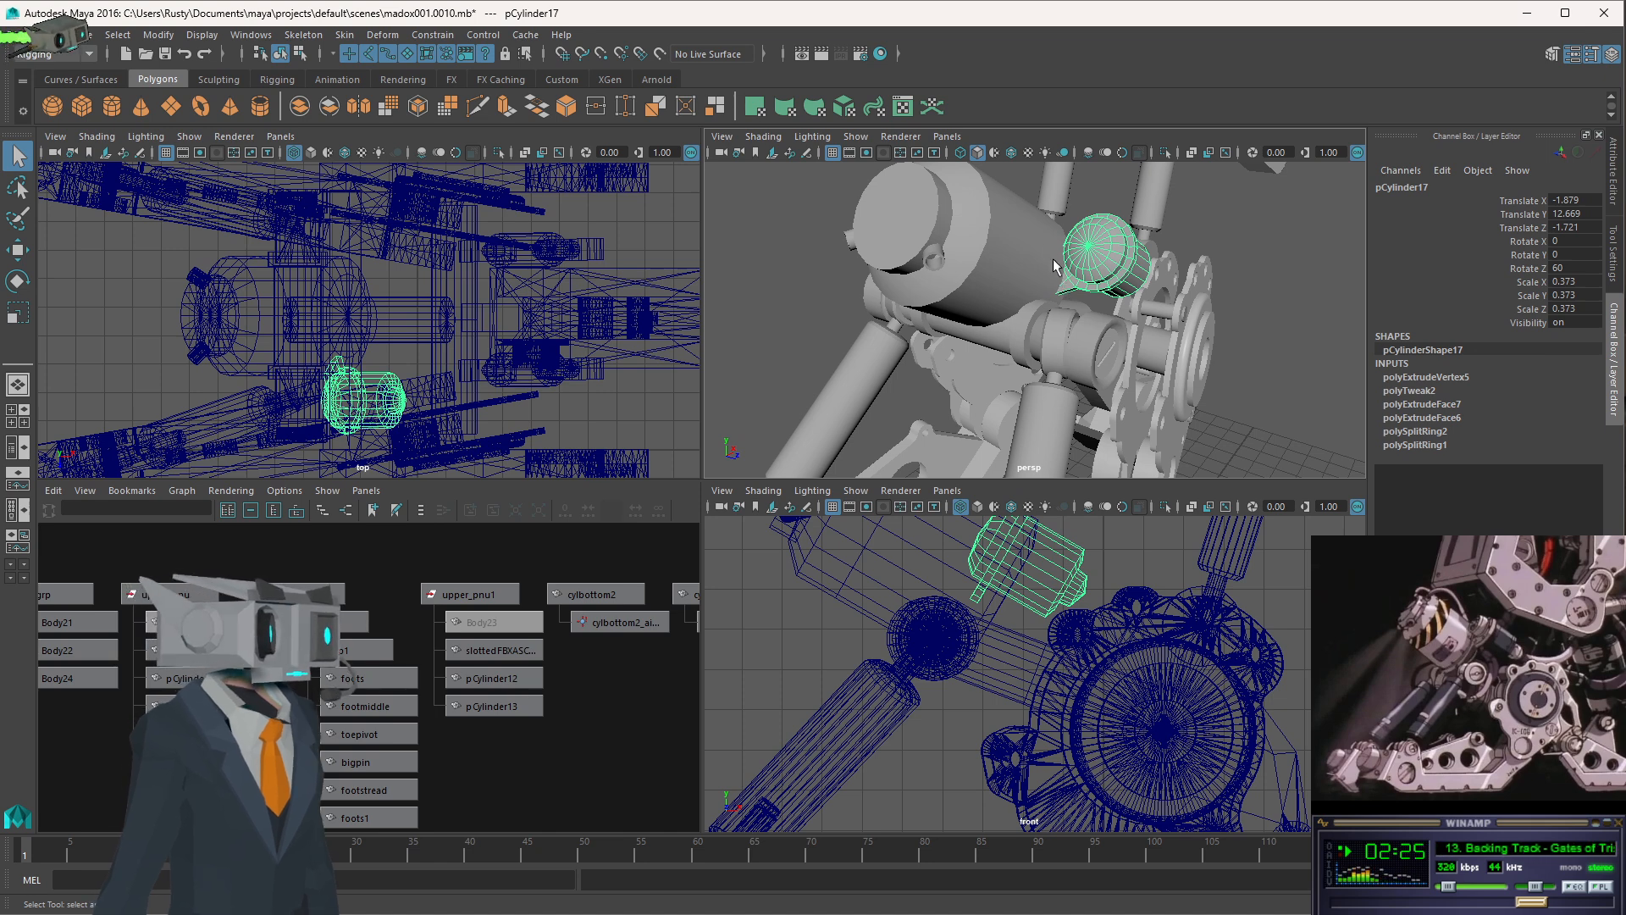
- Compare the large pCylinder15 body with the smaller pCylinder17 canister beside it from several angles, selecting each in turn
{"action": "left_click", "coordinate": [1014, 256]}
{"action": "left_click_drag", "start_coordinate": [1014, 256], "coordinate": [945, 310], "text": "alt"}
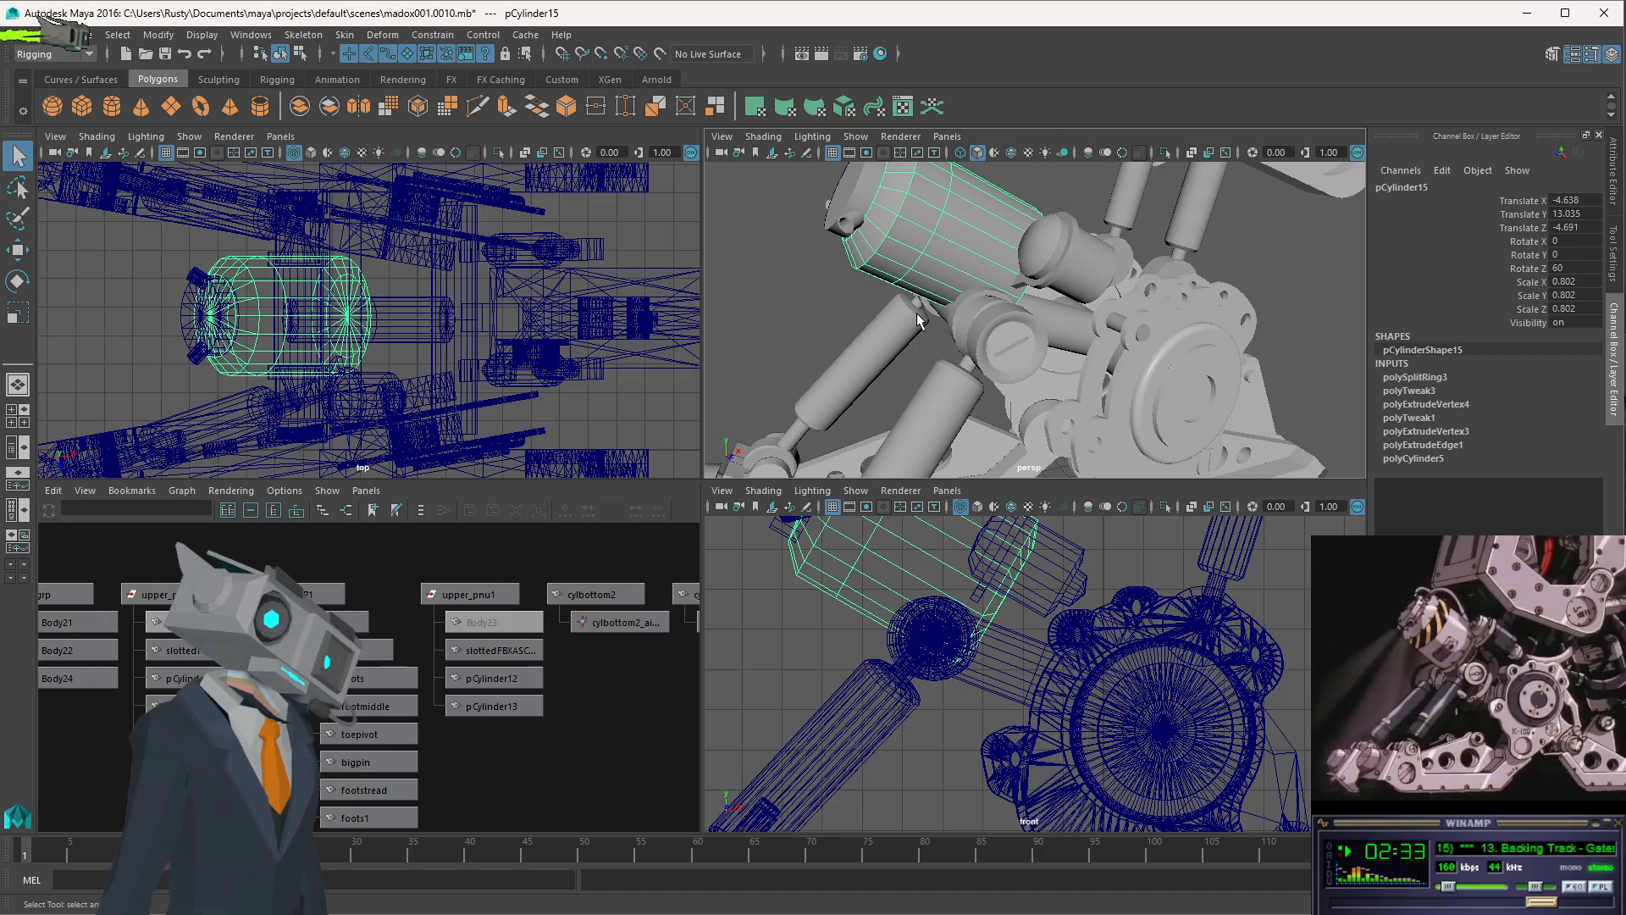
{"action": "left_click_drag", "start_coordinate": [917, 313], "coordinate": [989, 298], "text": "alt"}
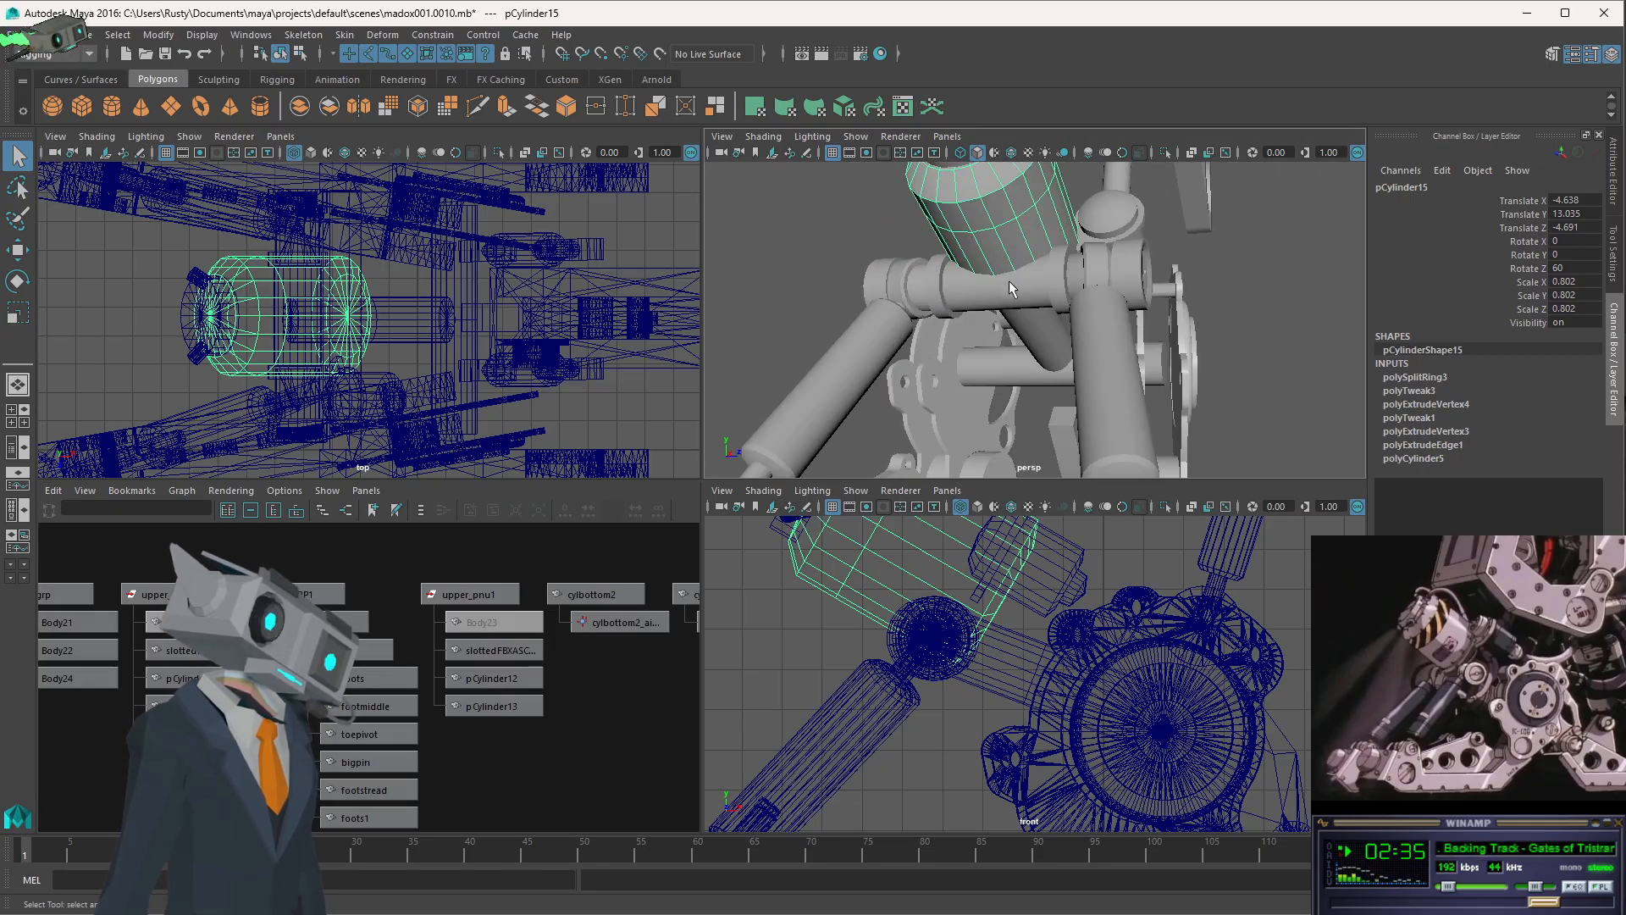
{"action": "left_click_drag", "start_coordinate": [1041, 272], "coordinate": [1030, 226], "text": "alt"}
{"action": "left_click", "coordinate": [1023, 222]}
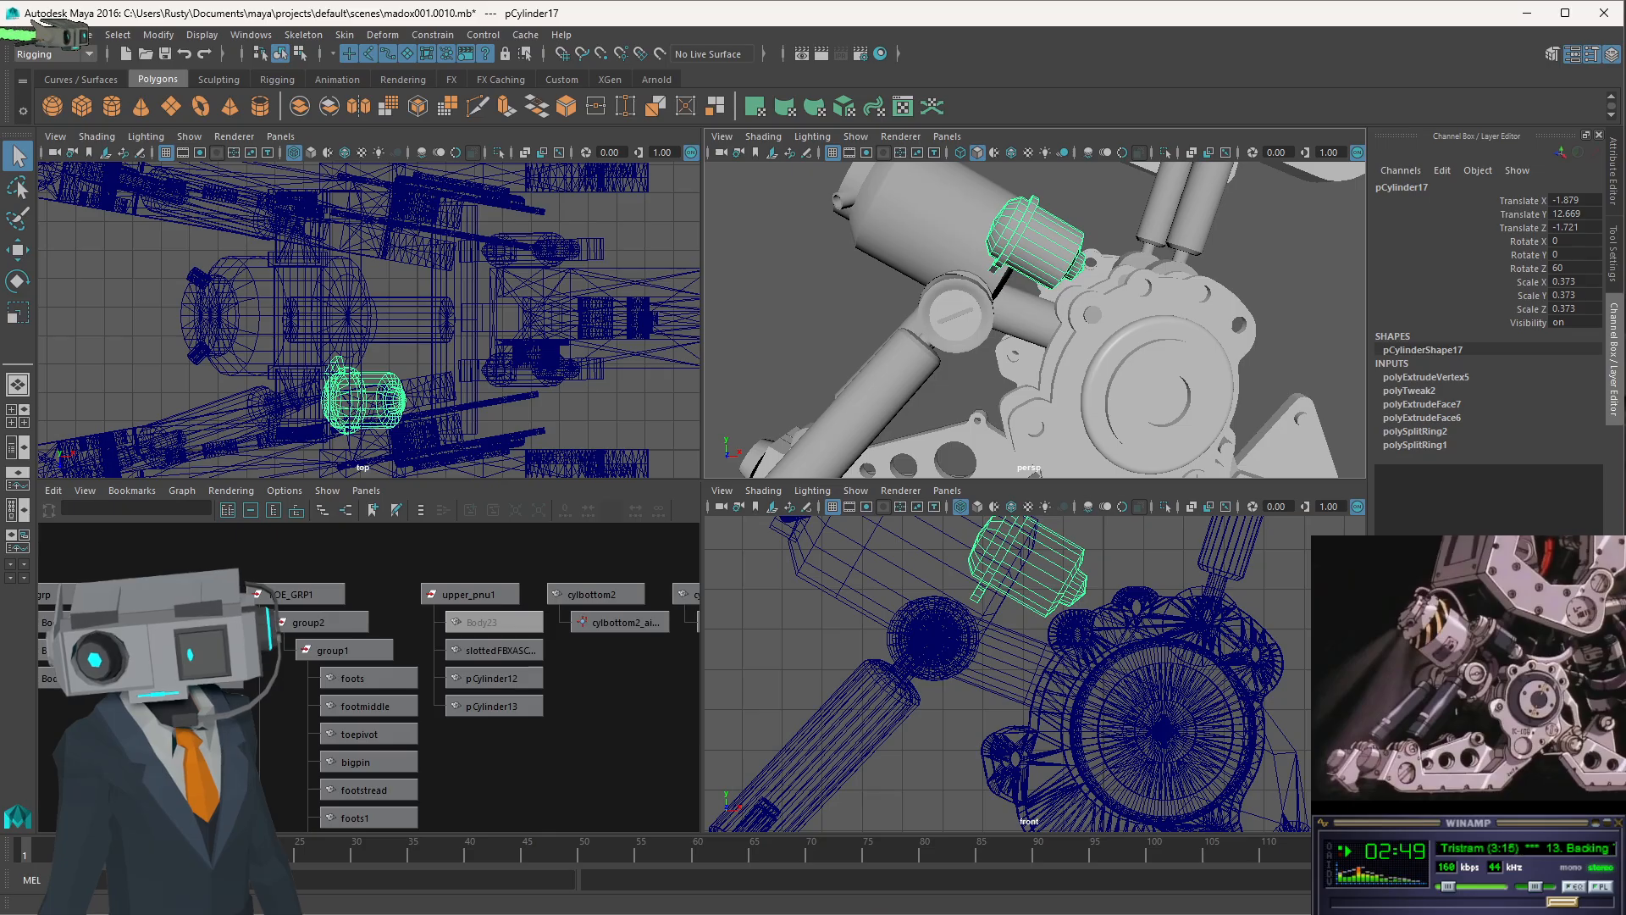
{"action": "key", "text": "alt+Tab"}
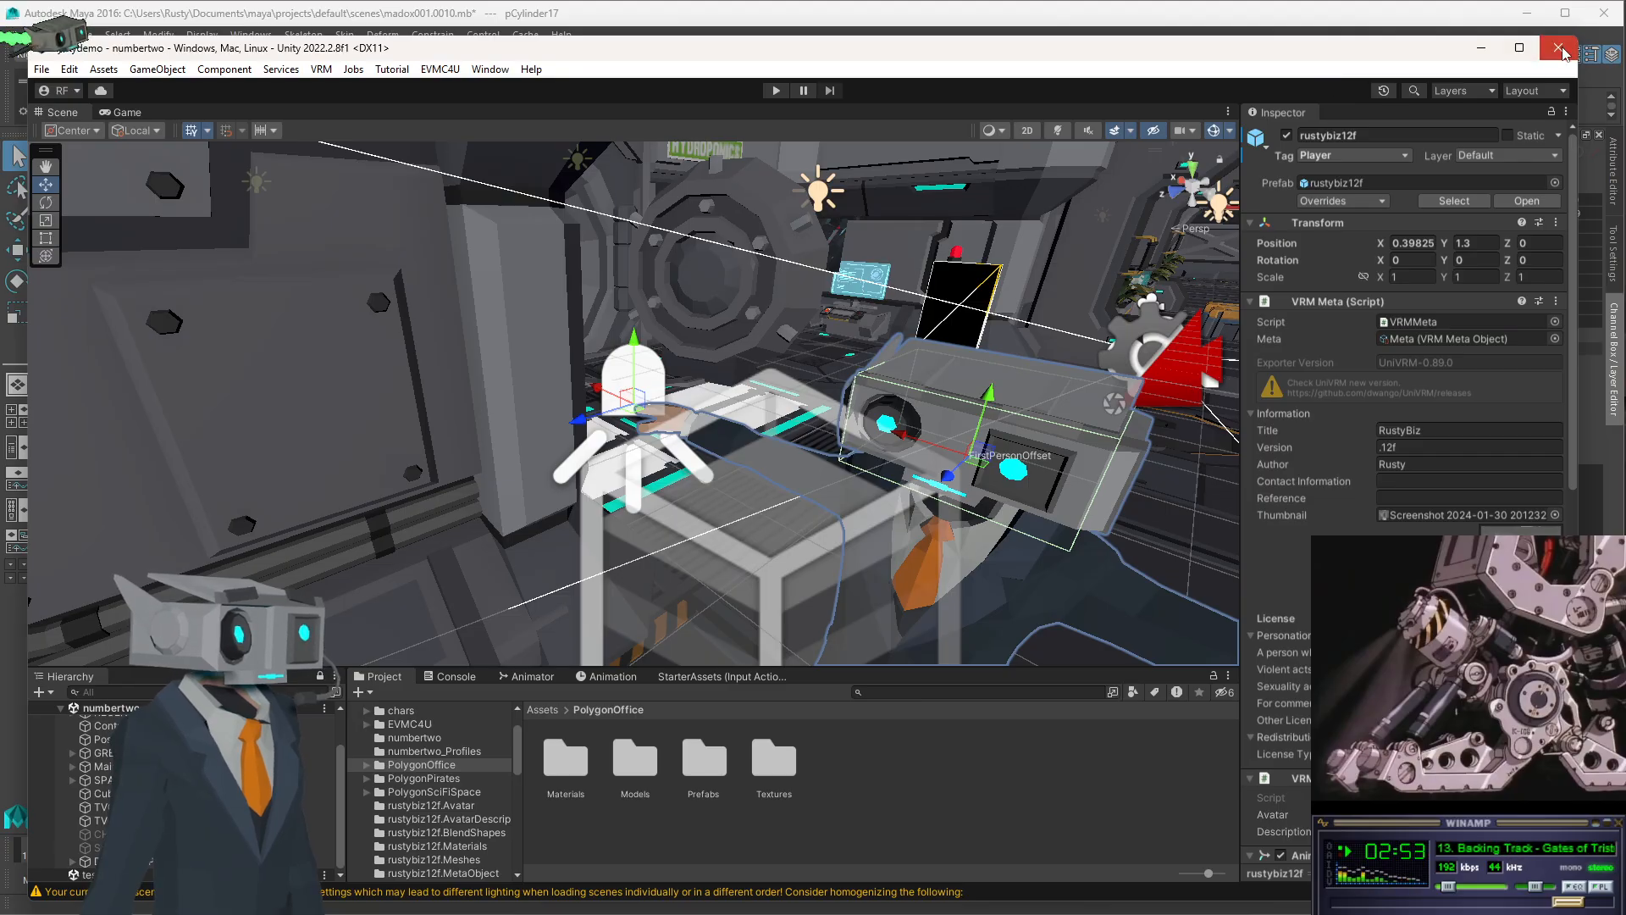
{"action": "key", "text": "alt+Tab"}
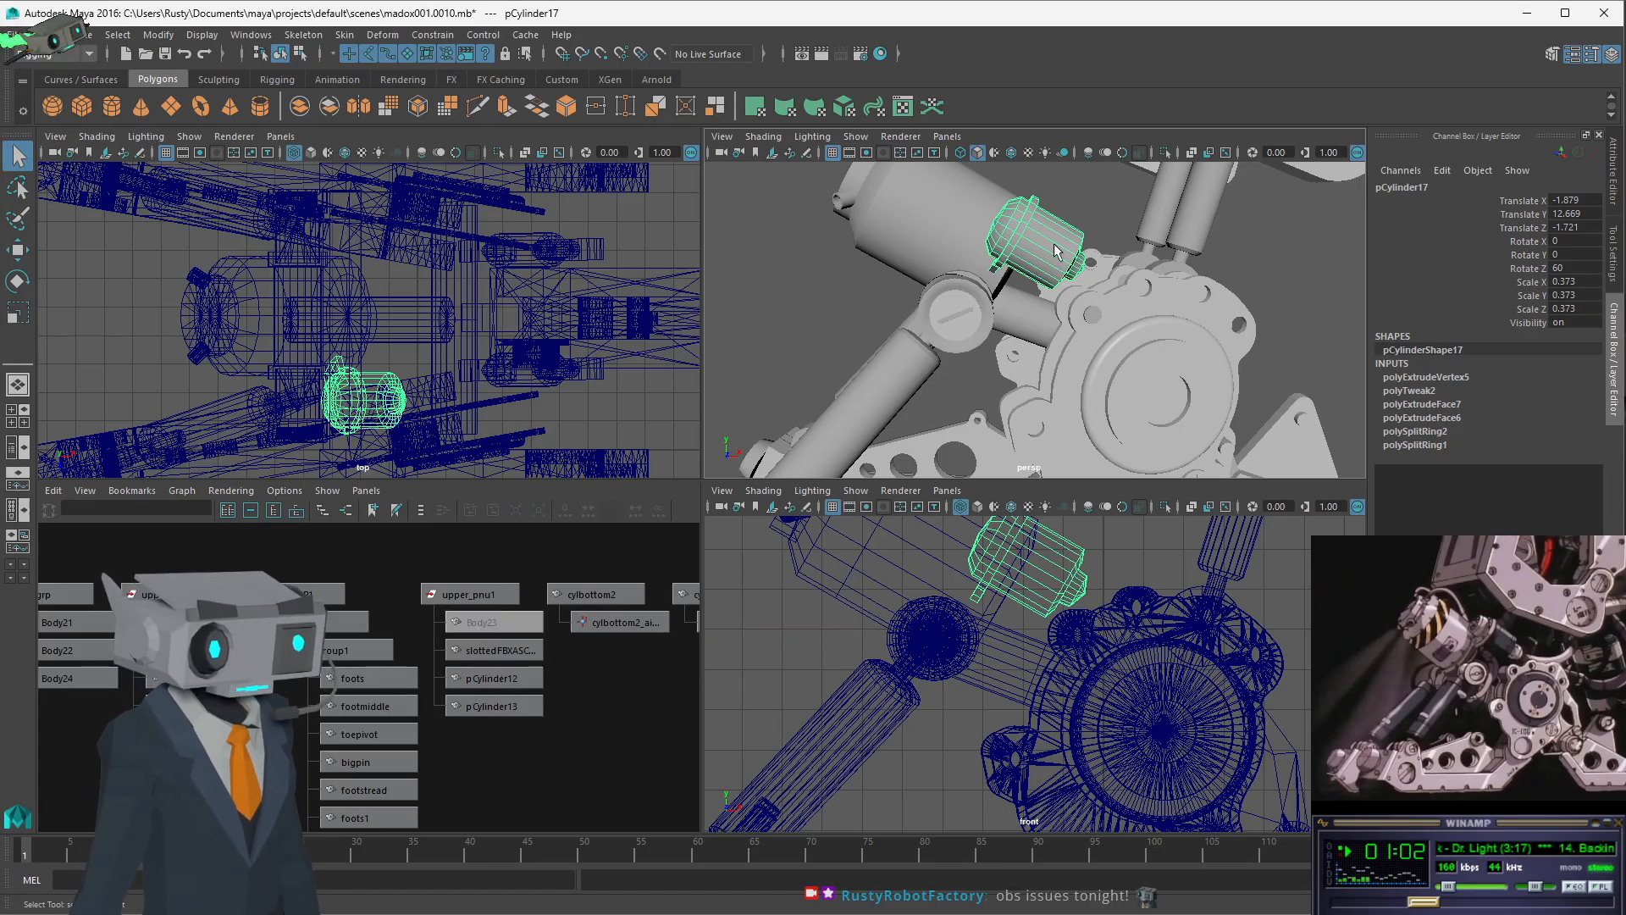
- Locate pCylinder17 in the scene hierarchy and select its parent airhub_grp to check which parts it contains
{"action": "key", "text": "f"}
{"action": "scroll", "coordinate": [563, 715], "scroll_direction": "down", "scroll_amount": 5}
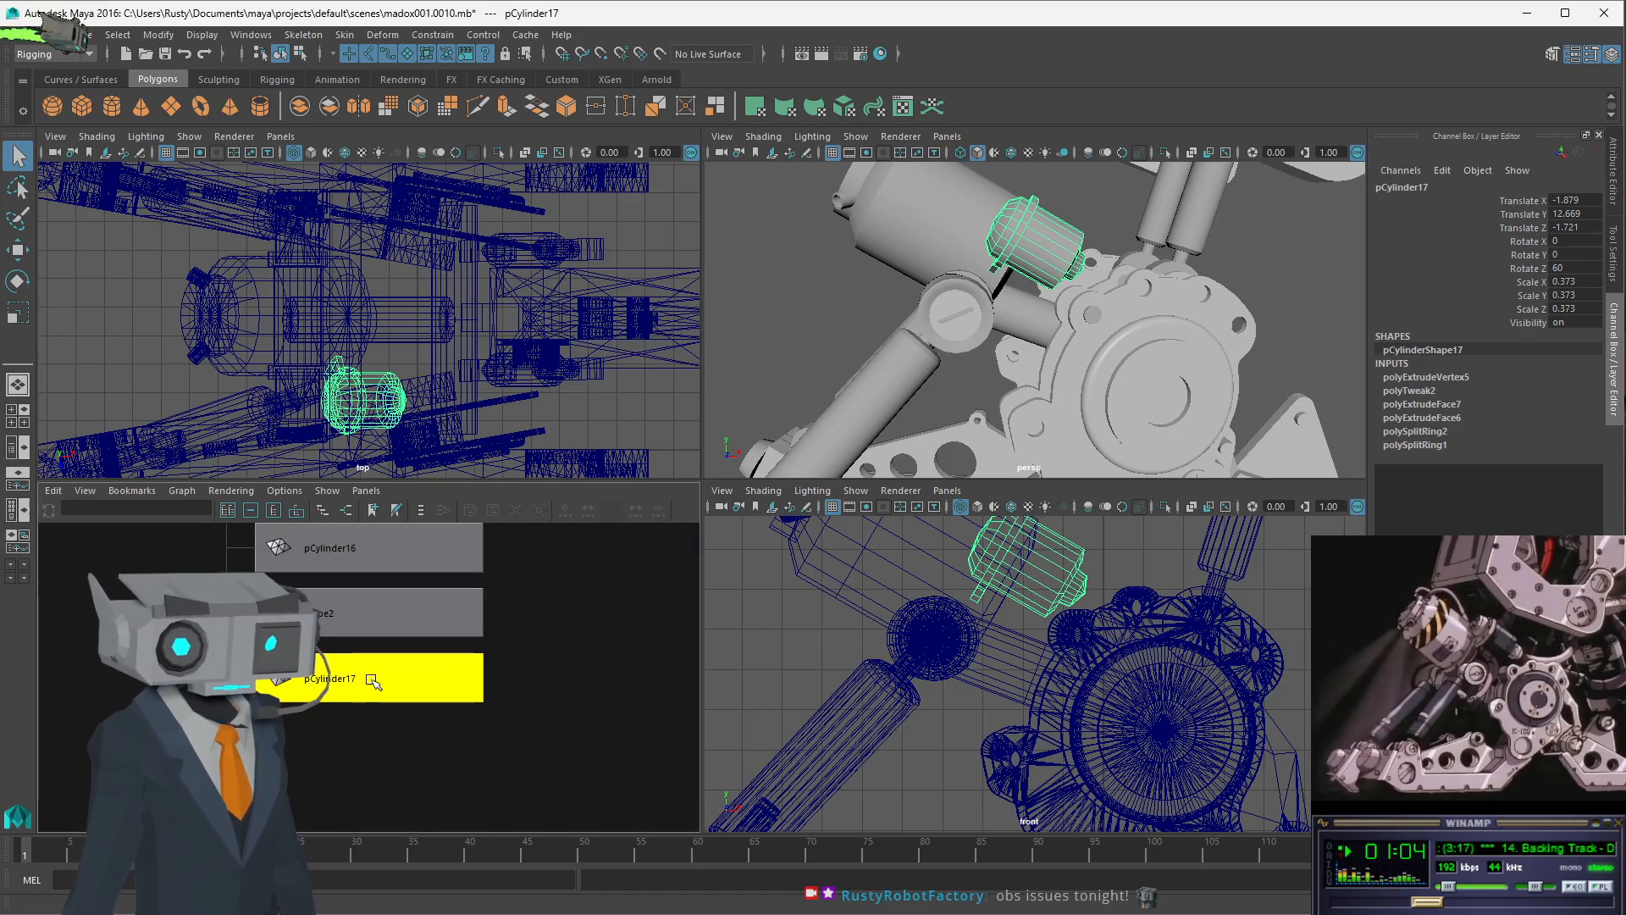
{"action": "middle_click_drag", "start_coordinate": [360, 576], "coordinate": [407, 728]}
{"action": "scroll", "coordinate": [510, 725], "scroll_direction": "down", "scroll_amount": 2}
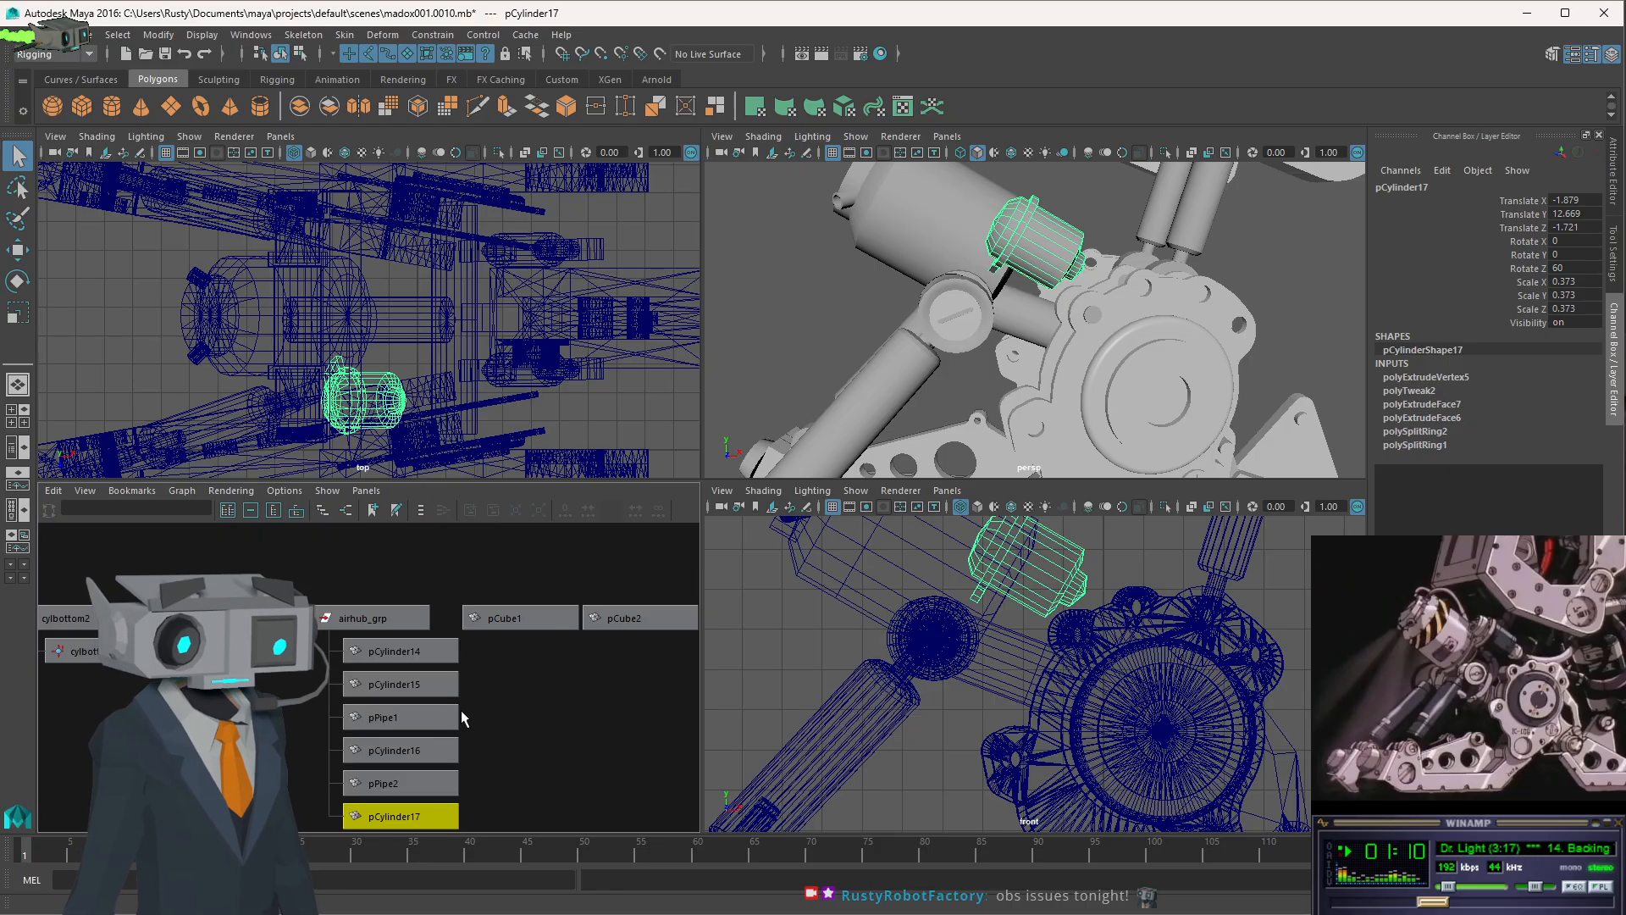
{"action": "middle_click_drag", "start_coordinate": [452, 745], "coordinate": [516, 729], "text": "alt"}
{"action": "left_click", "coordinate": [448, 606]}
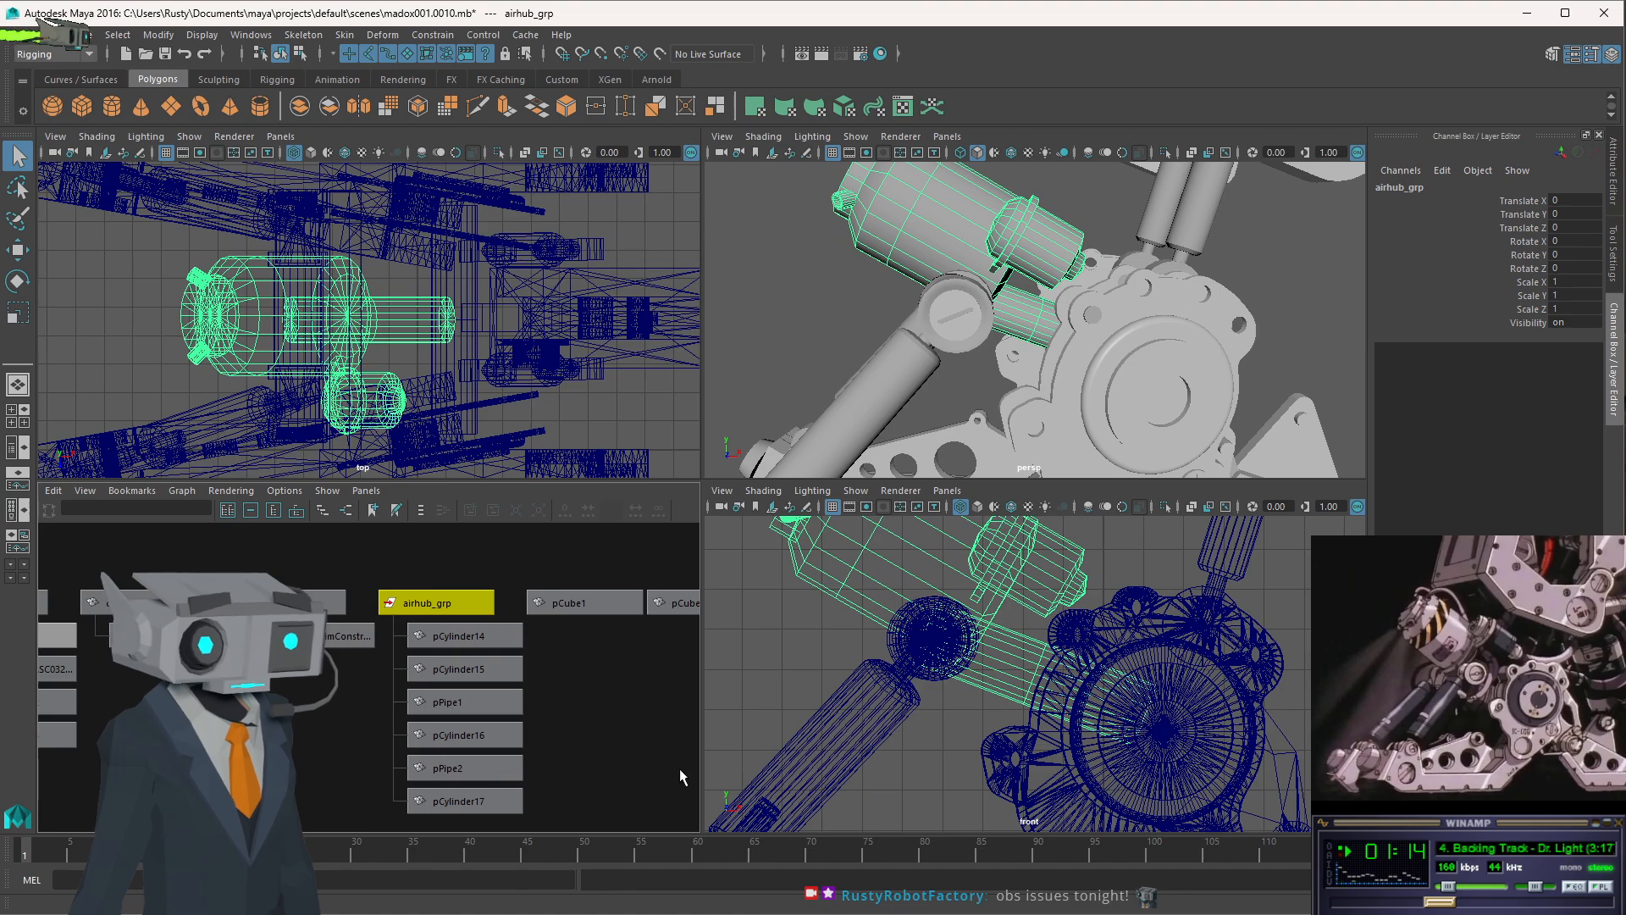
- Move pCylinder17 up and back beside the large cylinder, to about X -2.955 and Y 13.744, and frame it in the front view
{"action": "left_click", "coordinate": [475, 775]}
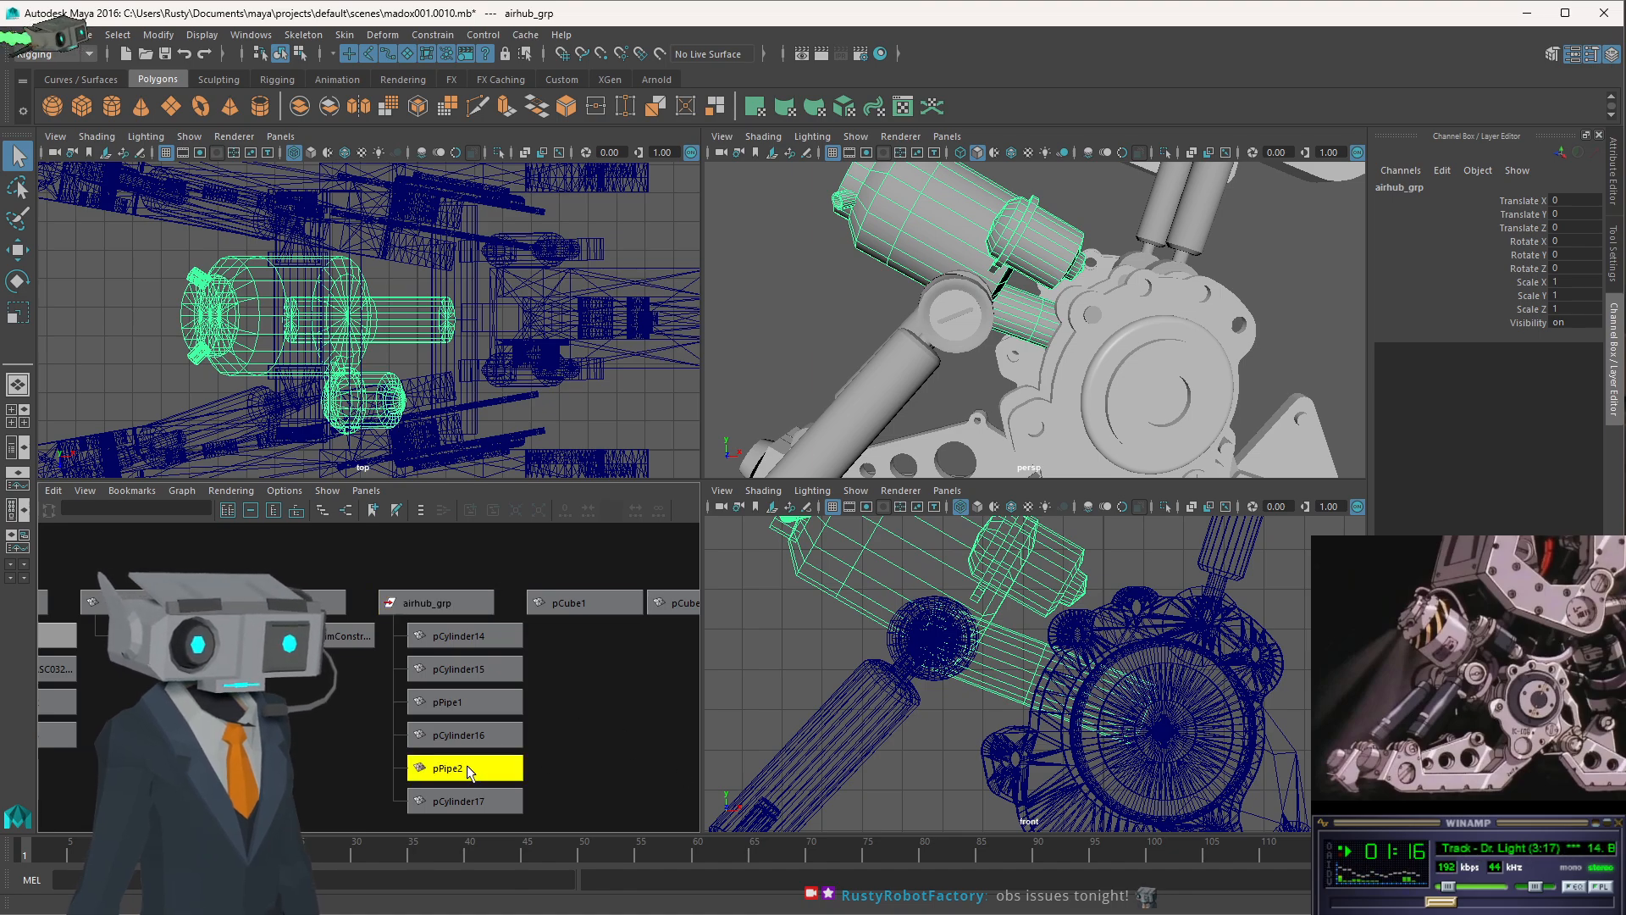
{"action": "left_click", "coordinate": [468, 804]}
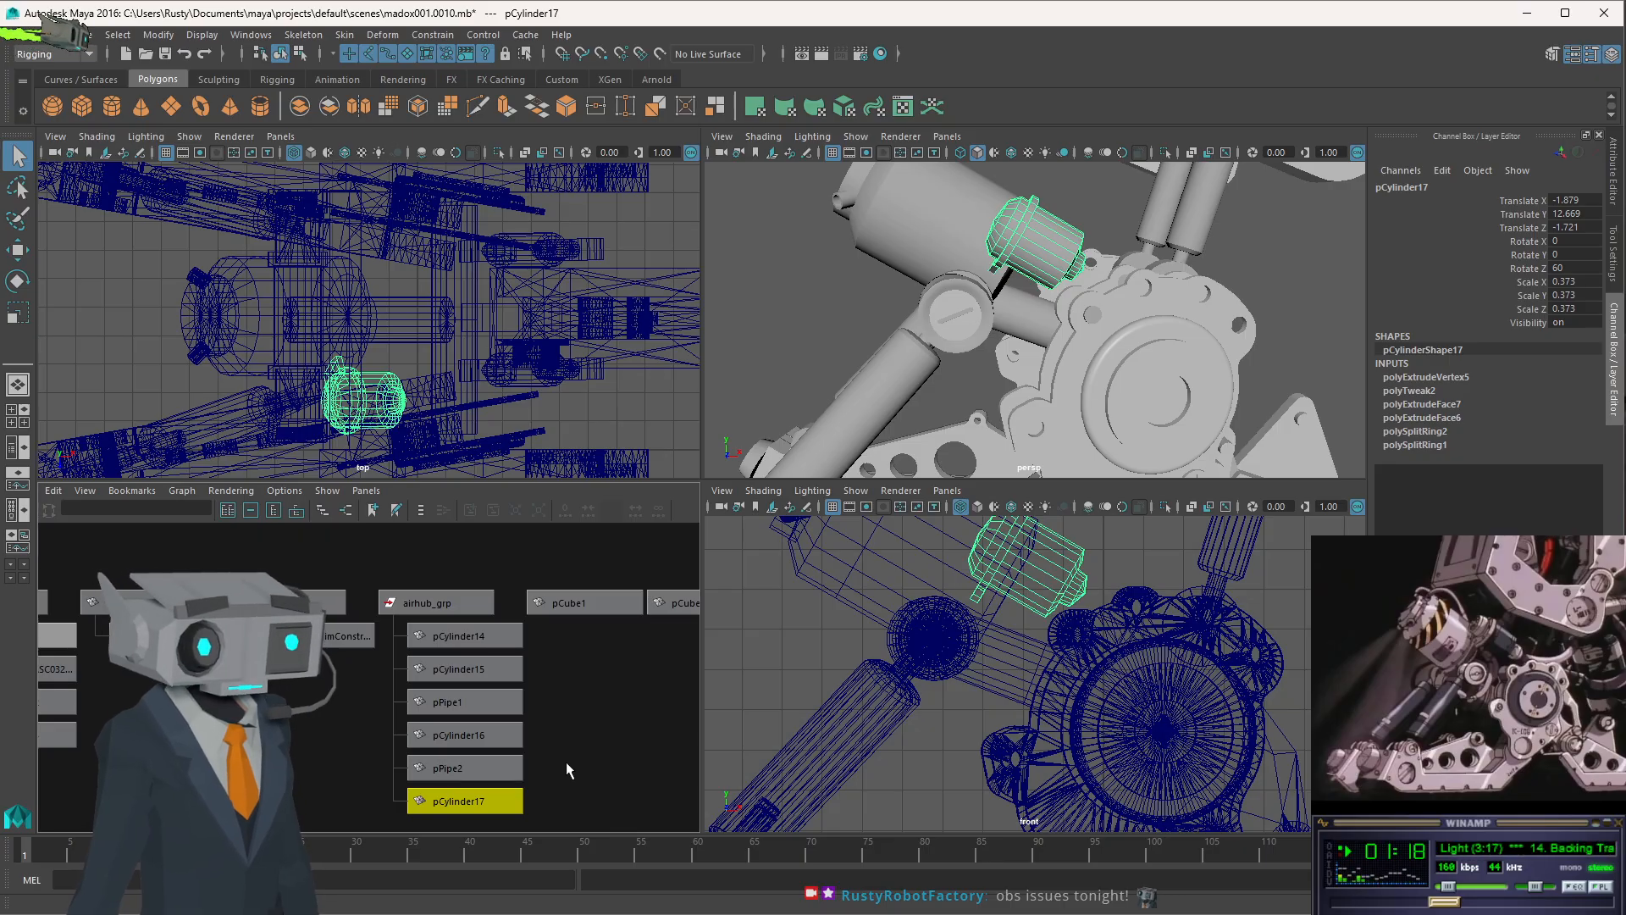
{"action": "left_click", "coordinate": [484, 803]}
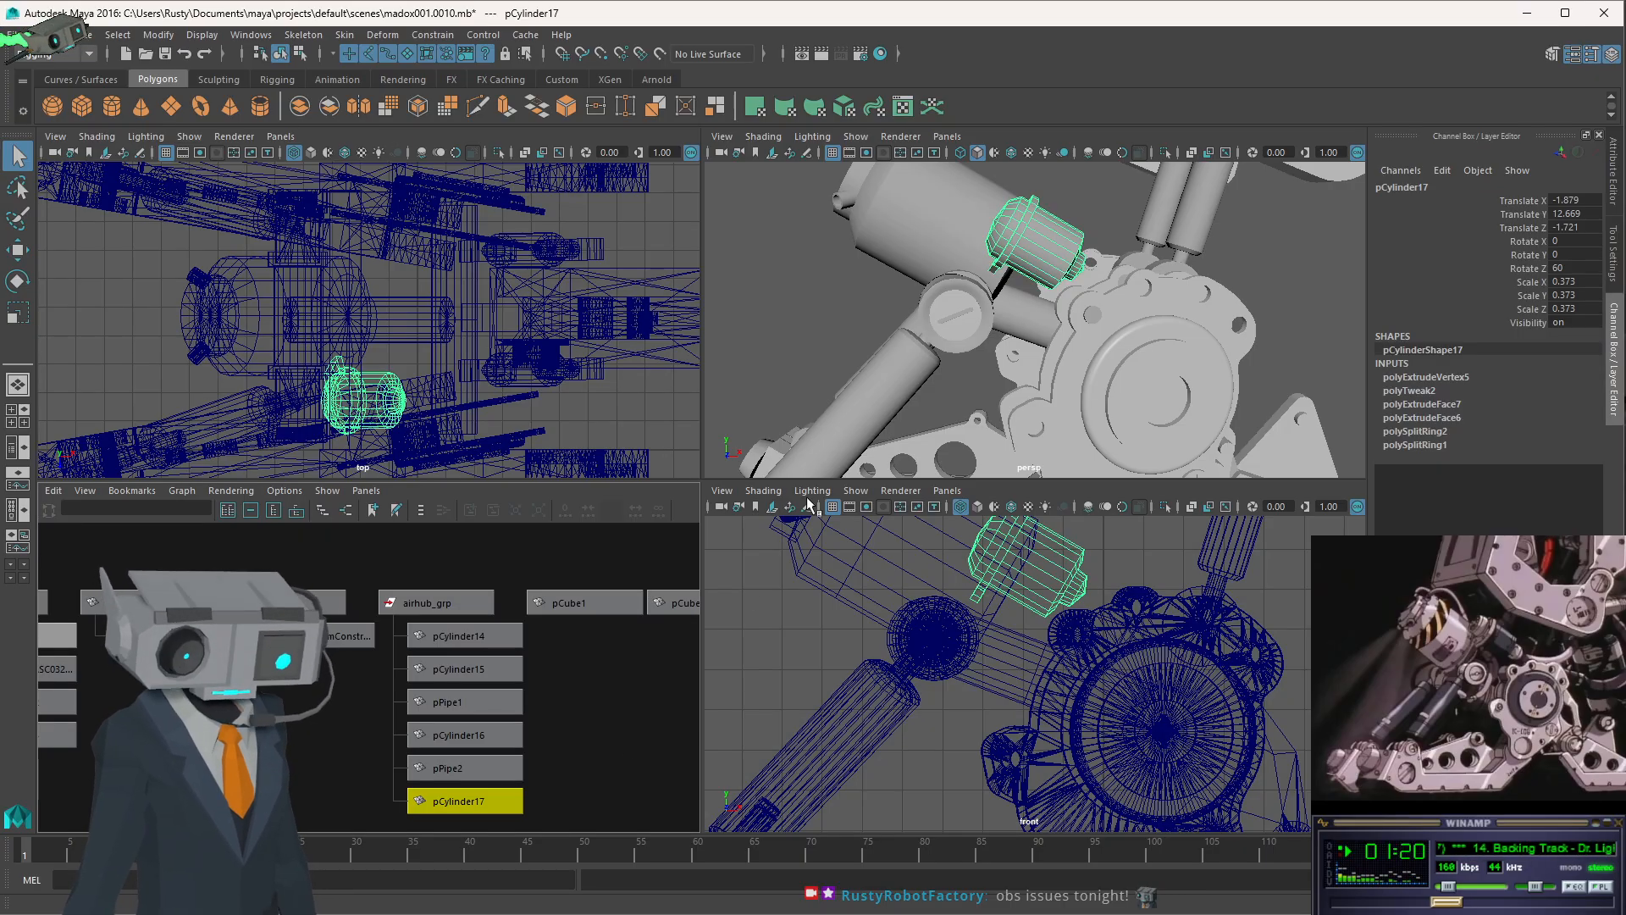
{"action": "key", "text": "w"}
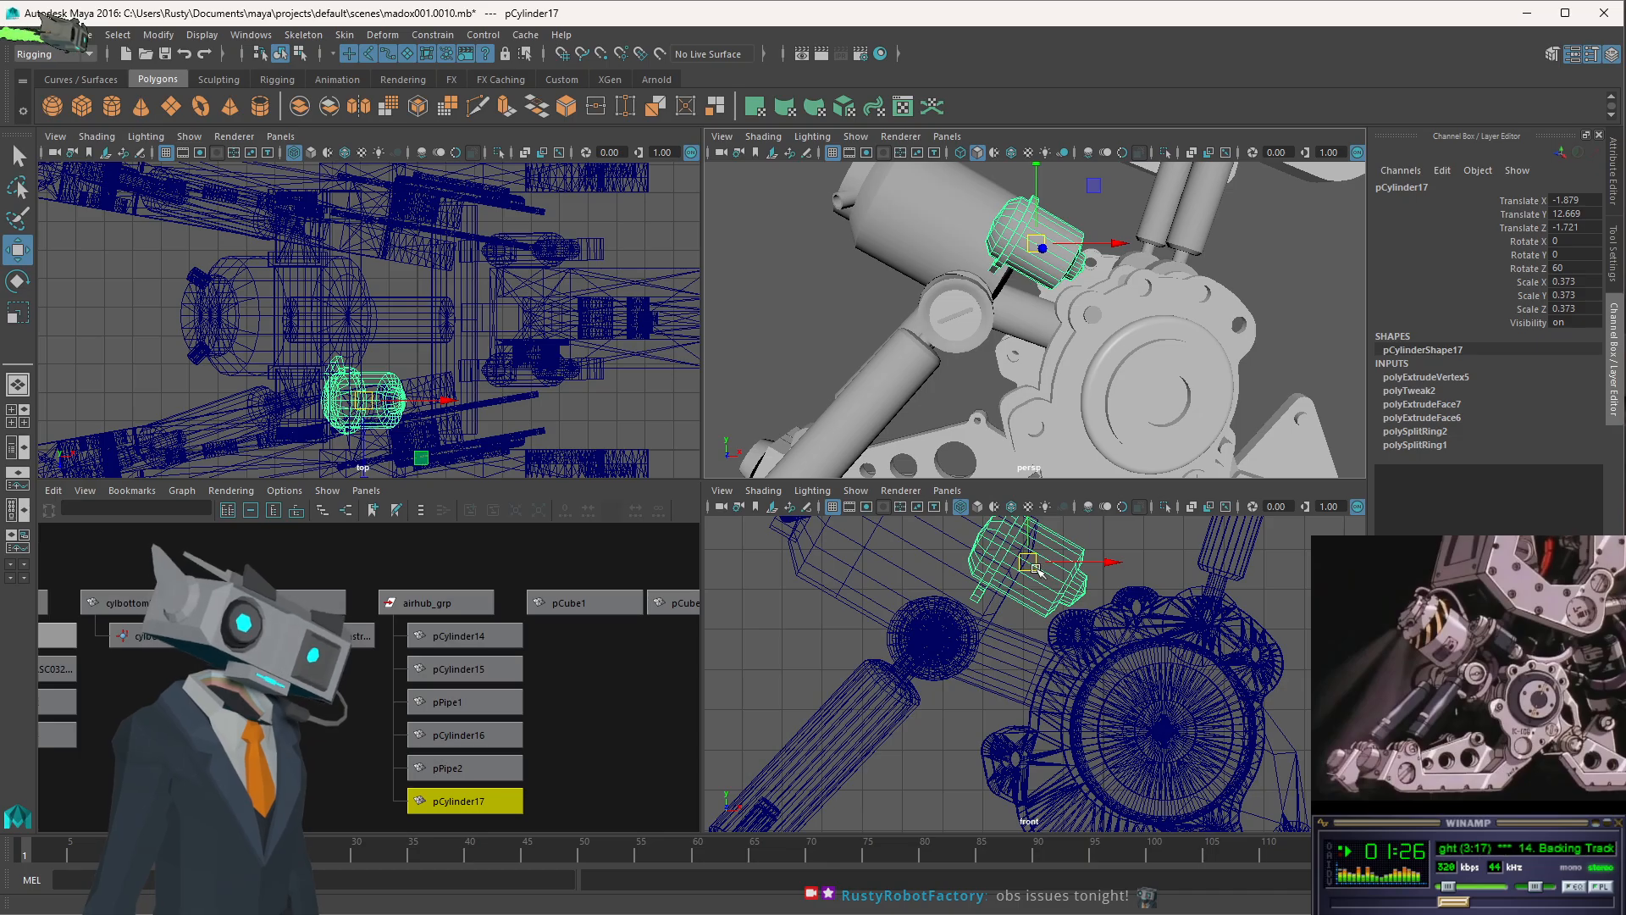
{"action": "left_click_drag", "start_coordinate": [1037, 570], "coordinate": [996, 521]}
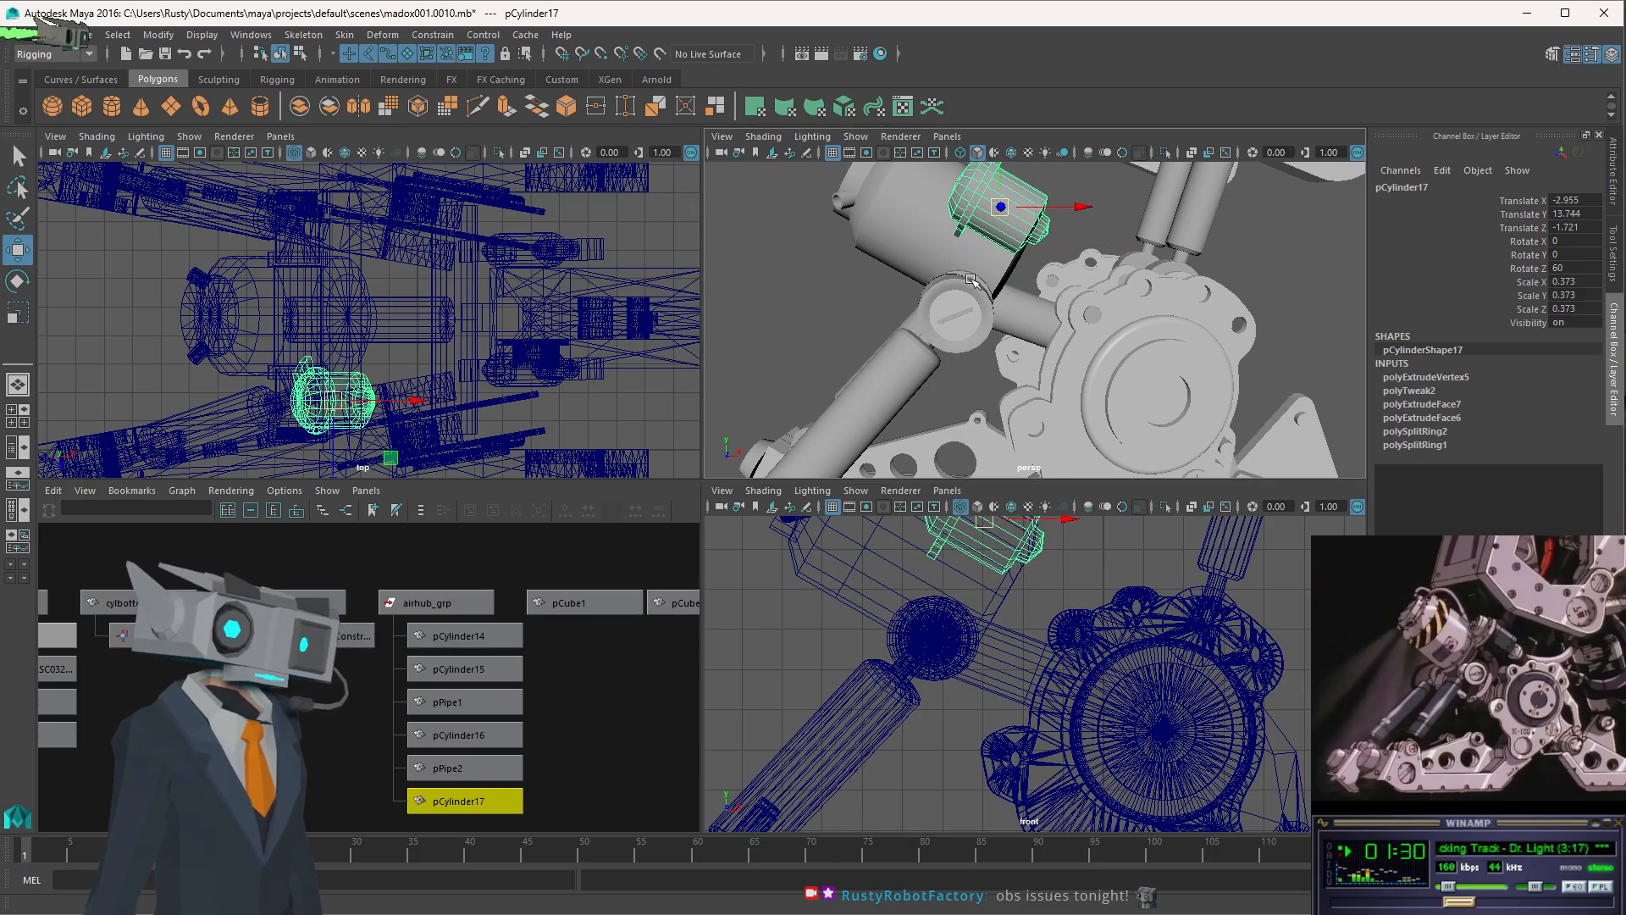
{"action": "left_click_drag", "start_coordinate": [971, 280], "coordinate": [1015, 332], "text": "alt"}
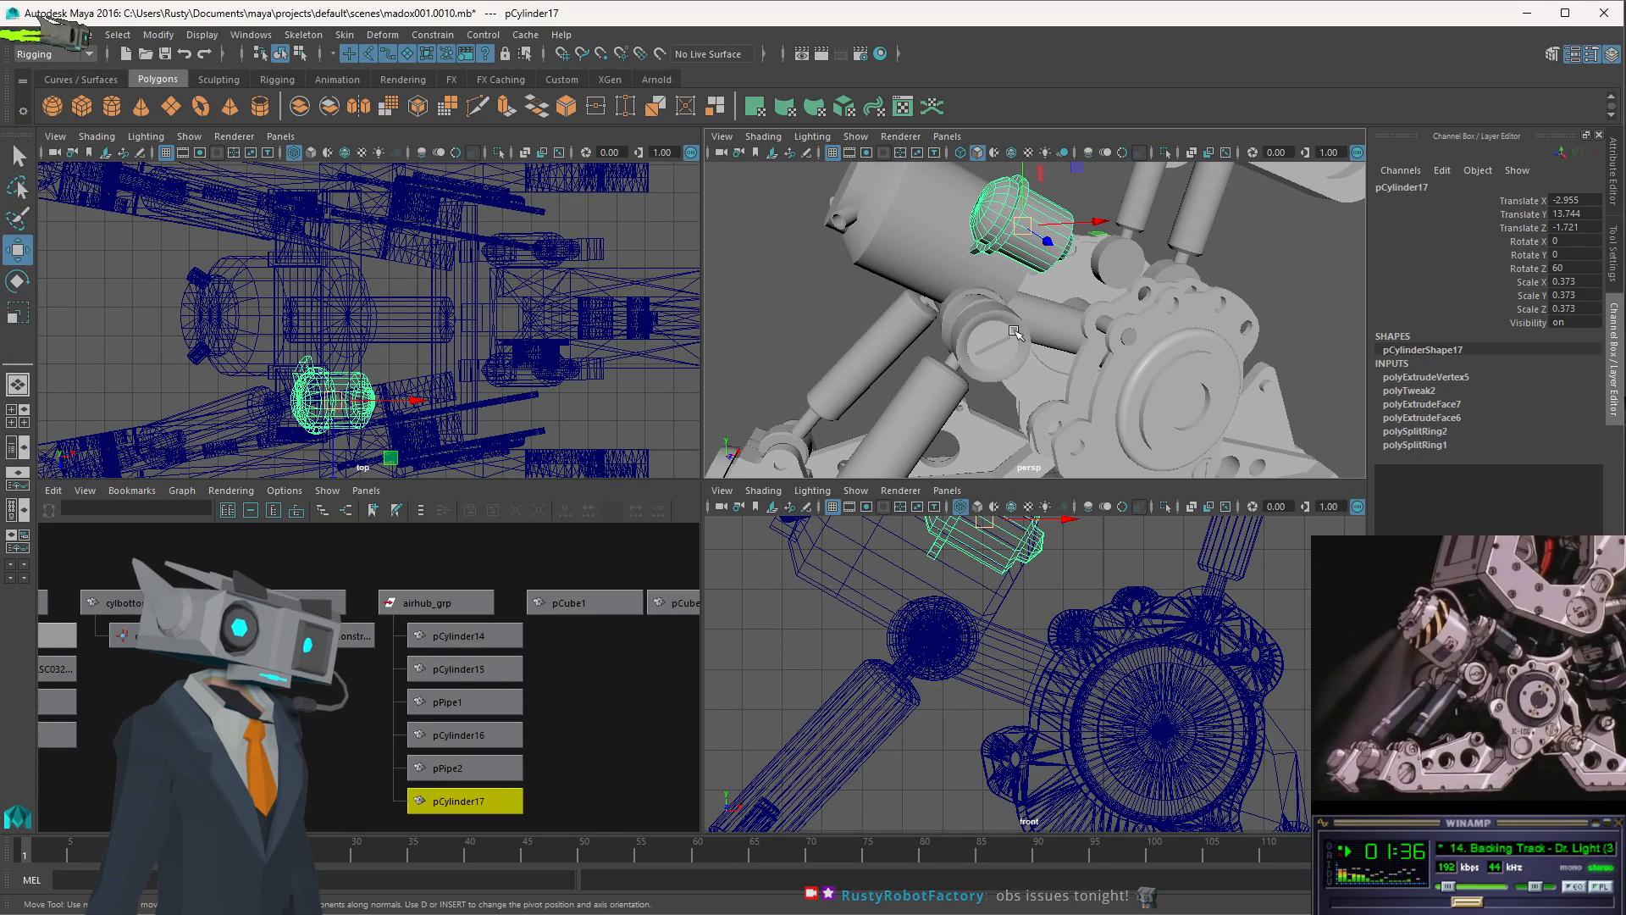
{"action": "key", "text": "f"}
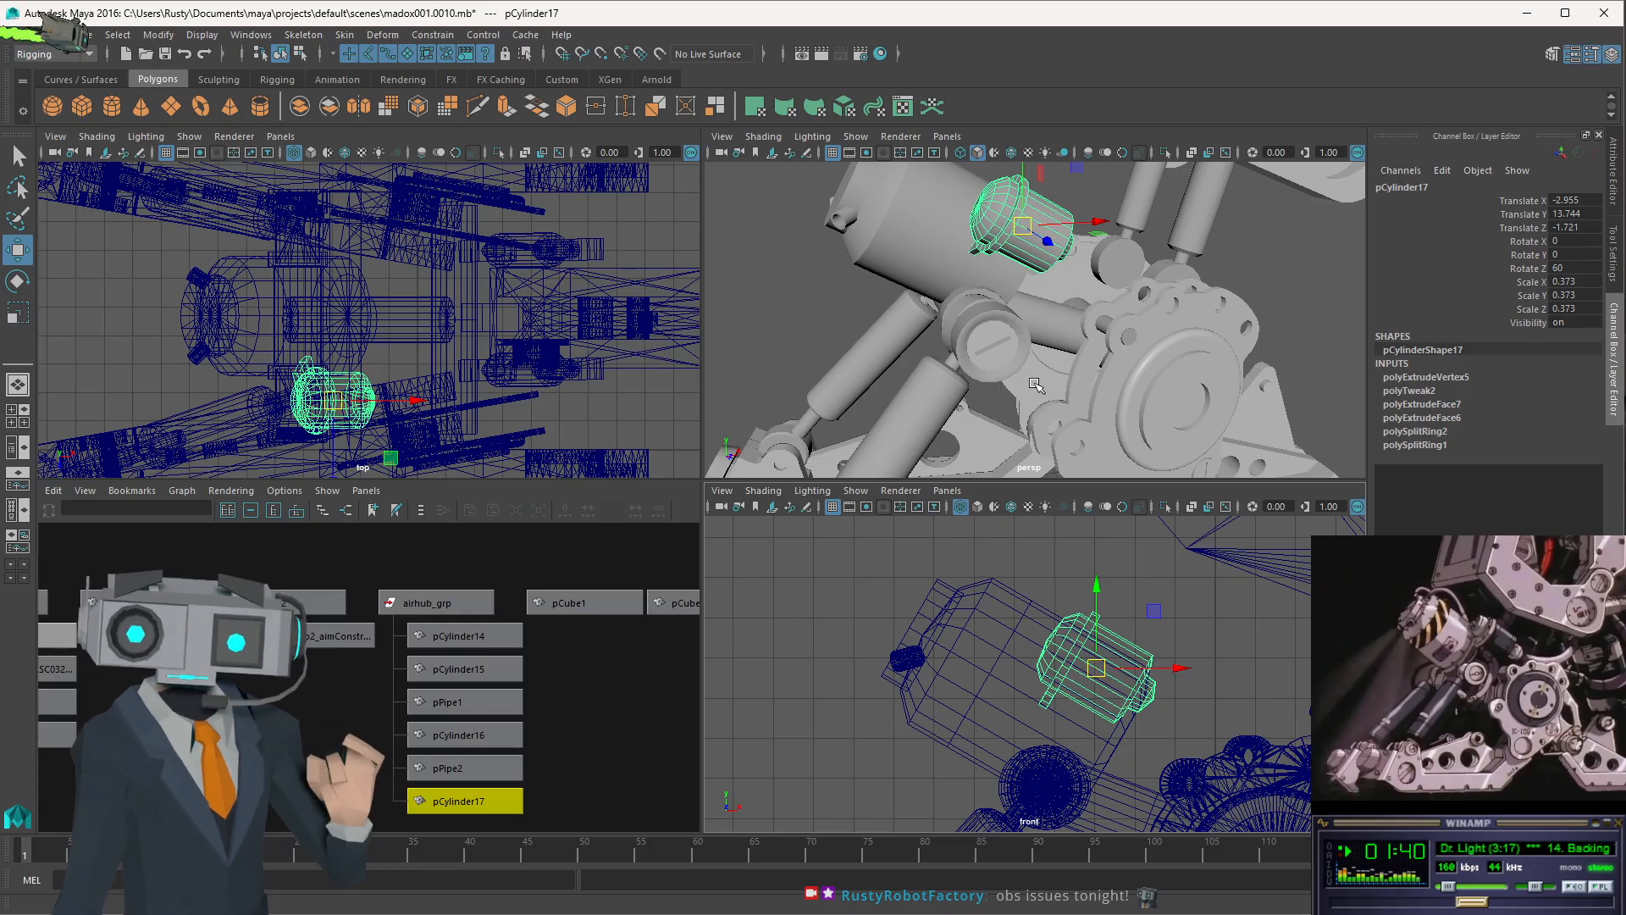
- Examine pCylinder17's new placement relative to the slotted pin and the whole leg from several angles and distances
{"action": "left_click", "coordinate": [996, 341]}
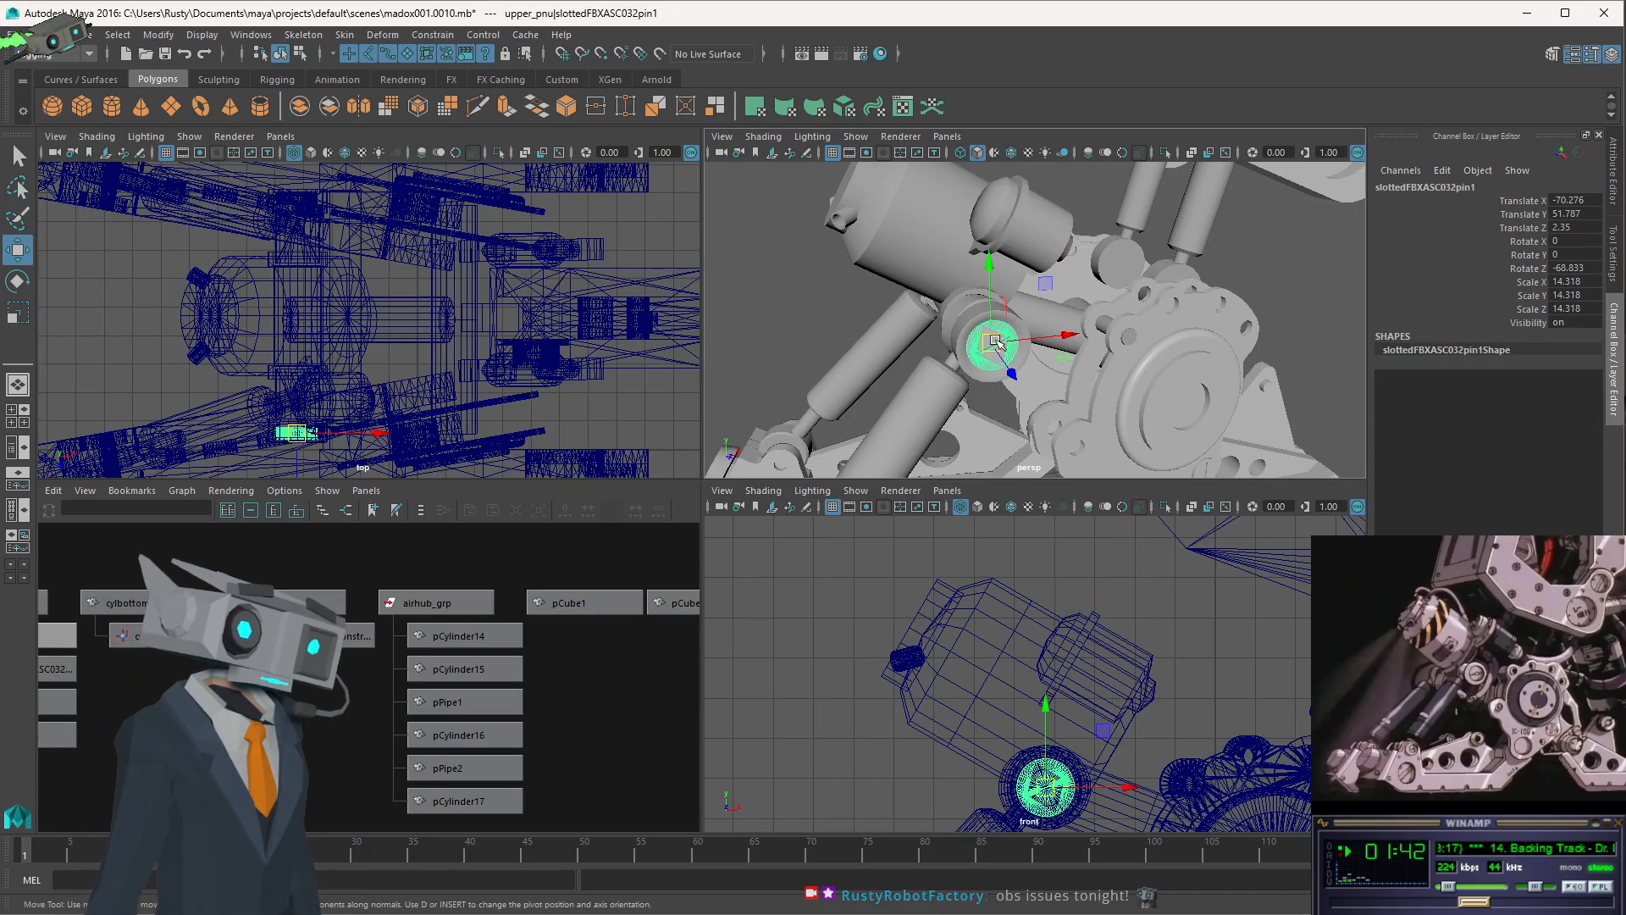
{"action": "left_click", "coordinate": [1035, 226]}
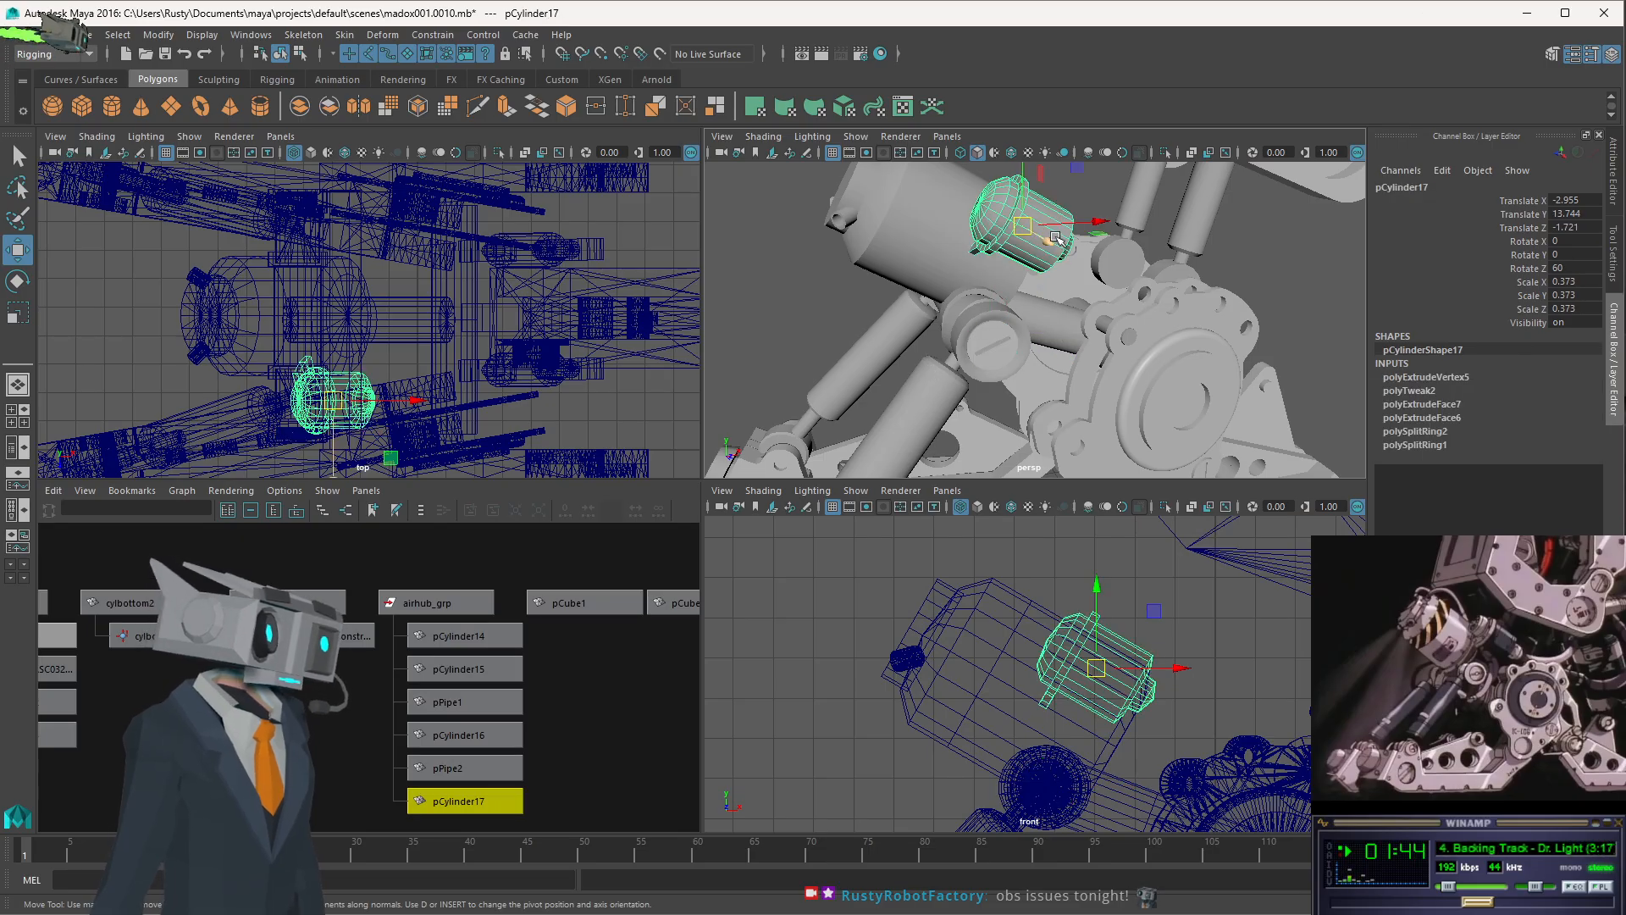
{"action": "left_click_drag", "start_coordinate": [1101, 243], "coordinate": [983, 197], "text": "alt"}
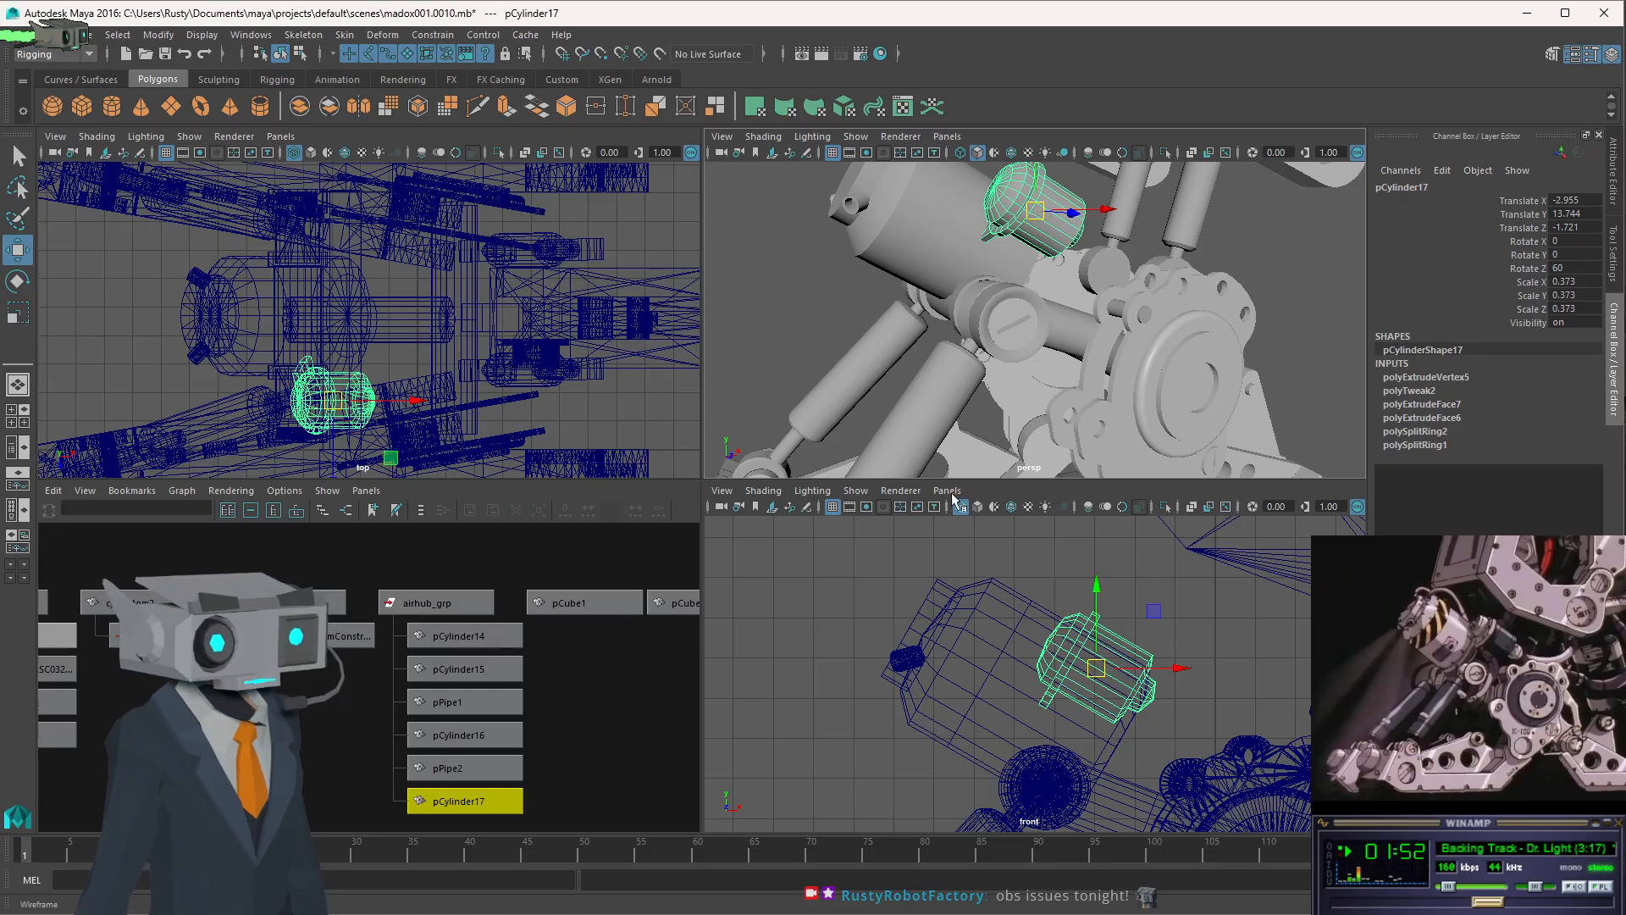
{"action": "scroll", "coordinate": [1039, 261], "scroll_direction": "down", "scroll_amount": 10}
{"action": "scroll", "coordinate": [1040, 263], "scroll_direction": "up", "scroll_amount": 8}
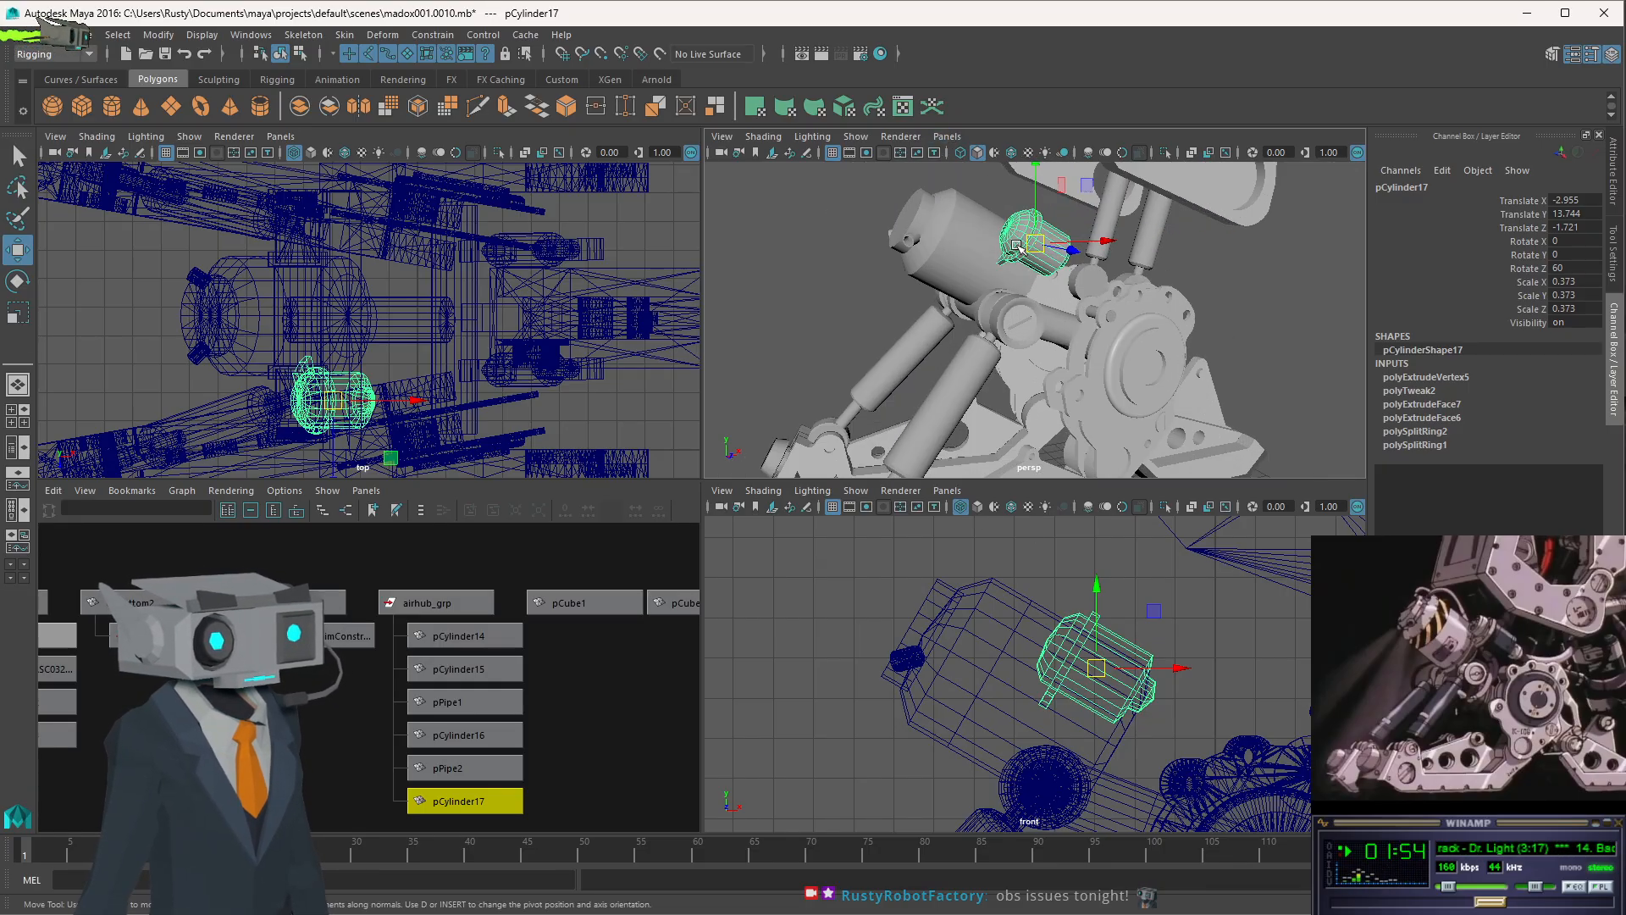
{"action": "left_click_drag", "start_coordinate": [1040, 262], "coordinate": [1019, 260], "text": "alt"}
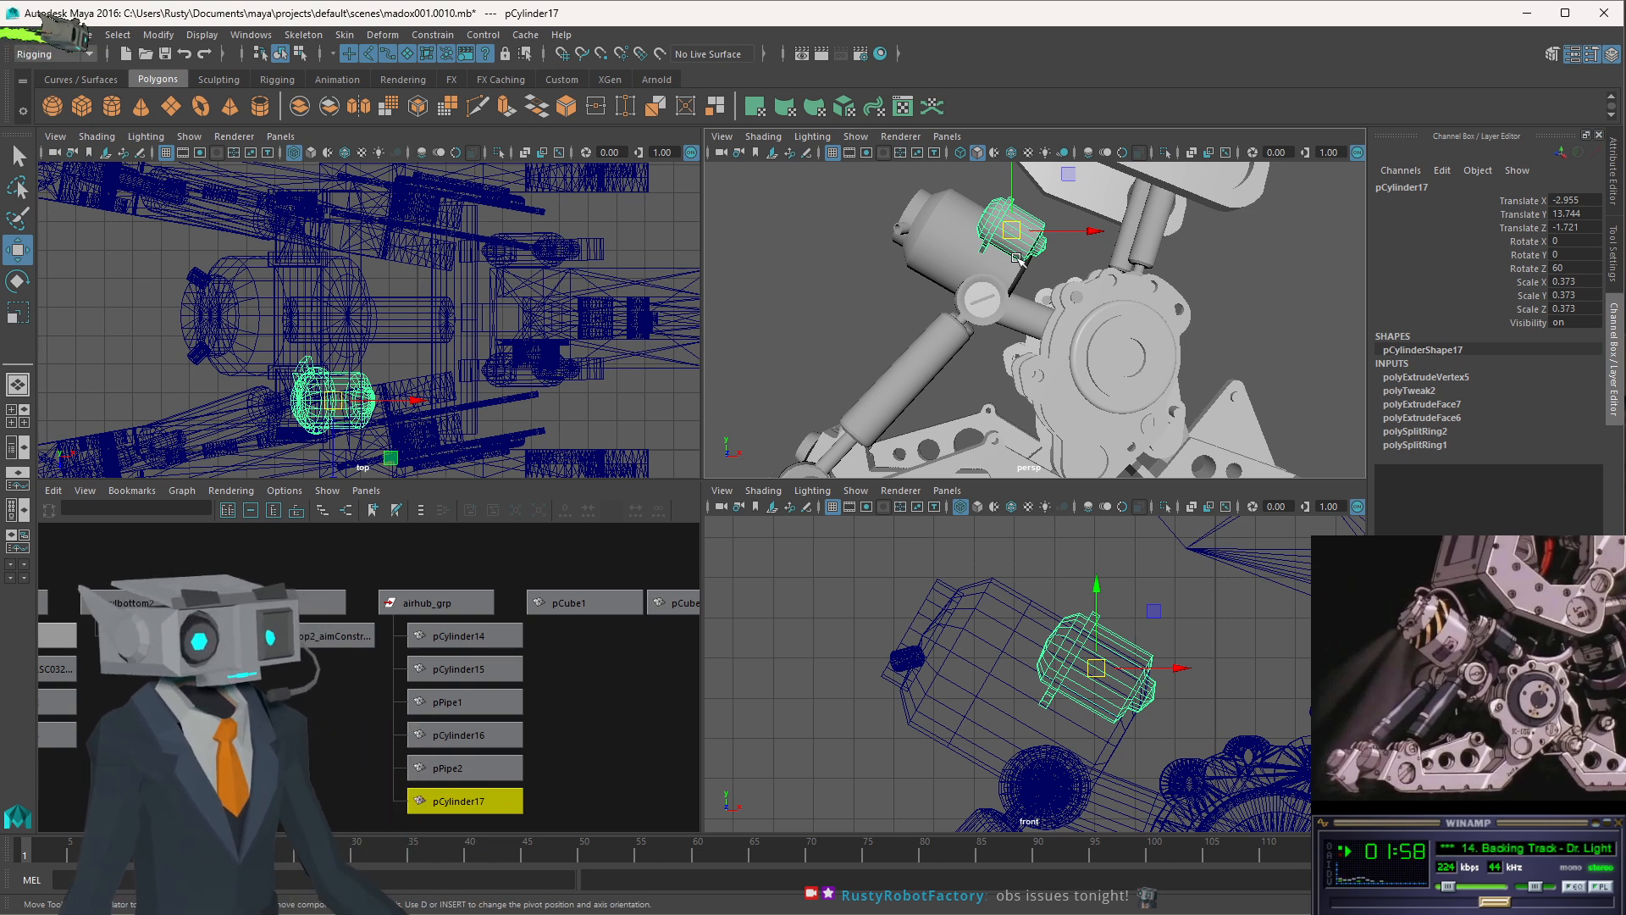
{"action": "mouse_move", "coordinate": [1019, 260]}
{"action": "left_mouse_down", "text": "alt"}
{"action": "mouse_move", "coordinate": [1055, 275]}
{"action": "mouse_move", "coordinate": [1040, 269]}
{"action": "left_mouse_up", "text": "alt"}
{"action": "scroll", "coordinate": [1040, 270], "scroll_direction": "down", "scroll_amount": 3}
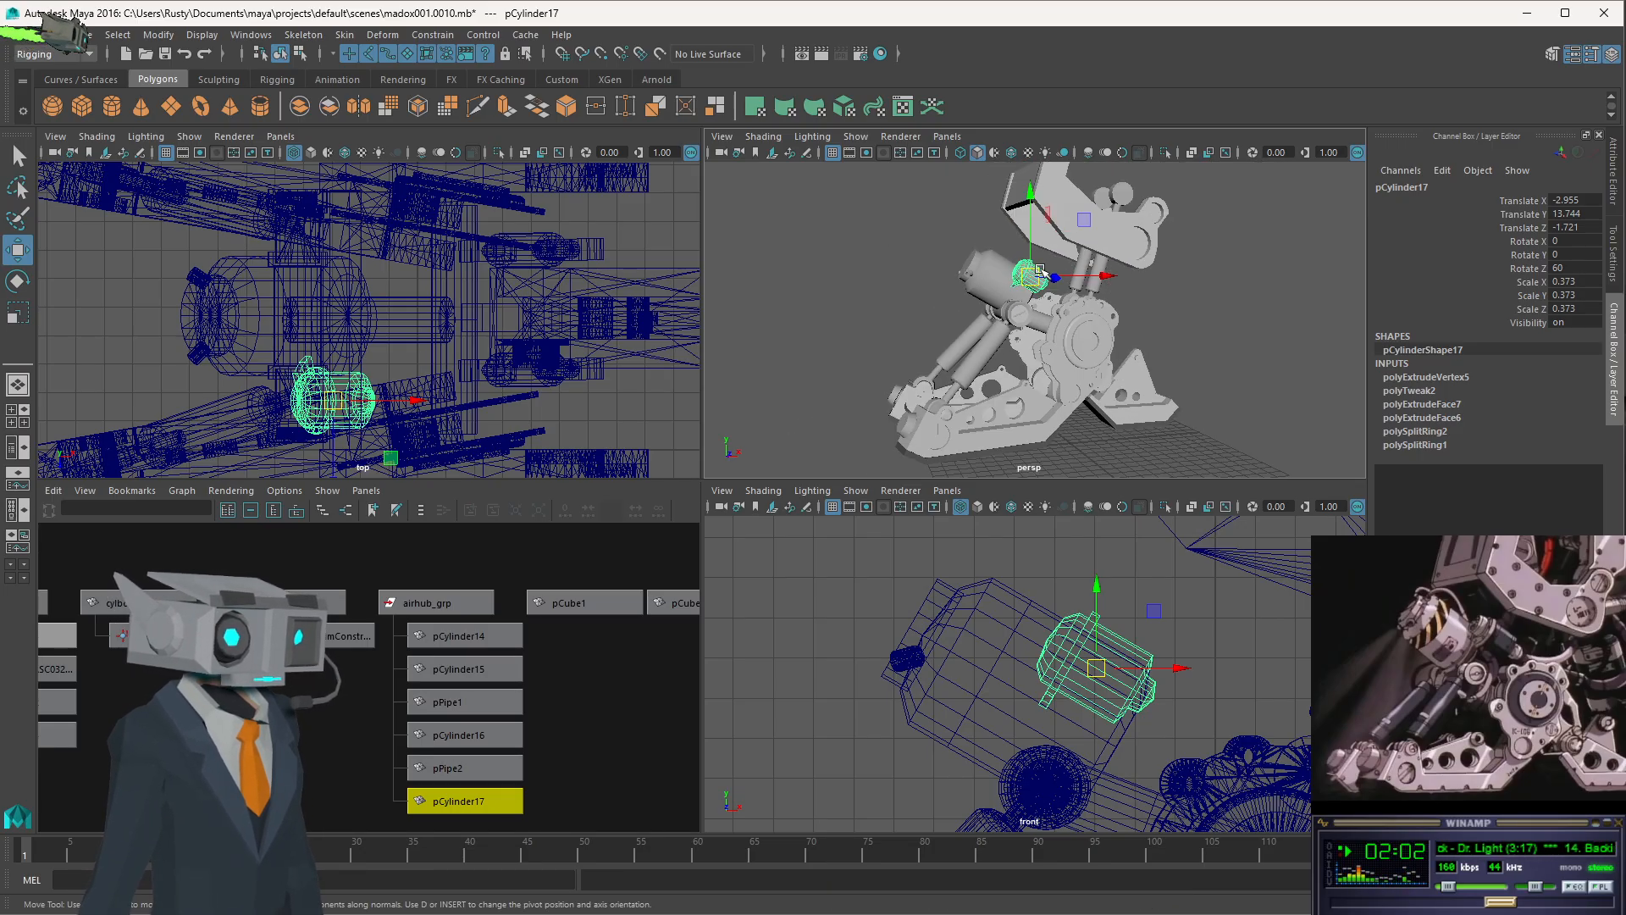
{"action": "scroll", "coordinate": [1040, 269], "scroll_direction": "up", "scroll_amount": 3}
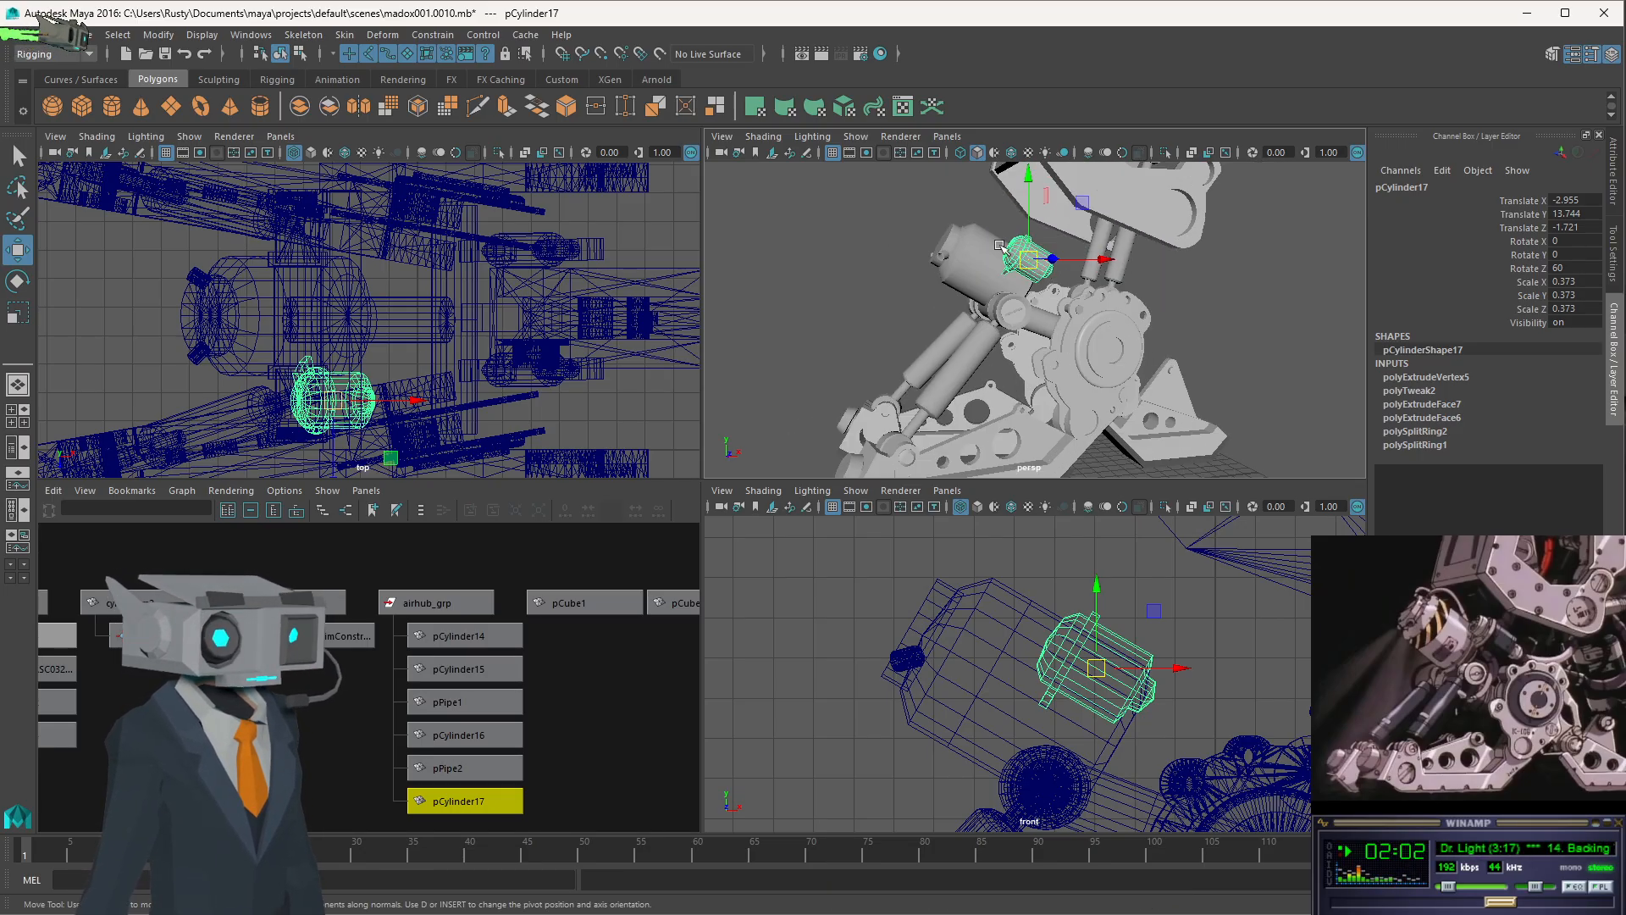
- Switch the shaded perspective view to the persp1 camera and select that camera object in the front view
{"action": "left_click", "coordinate": [948, 138]}
{"action": "mouse_move", "coordinate": [954, 155]}
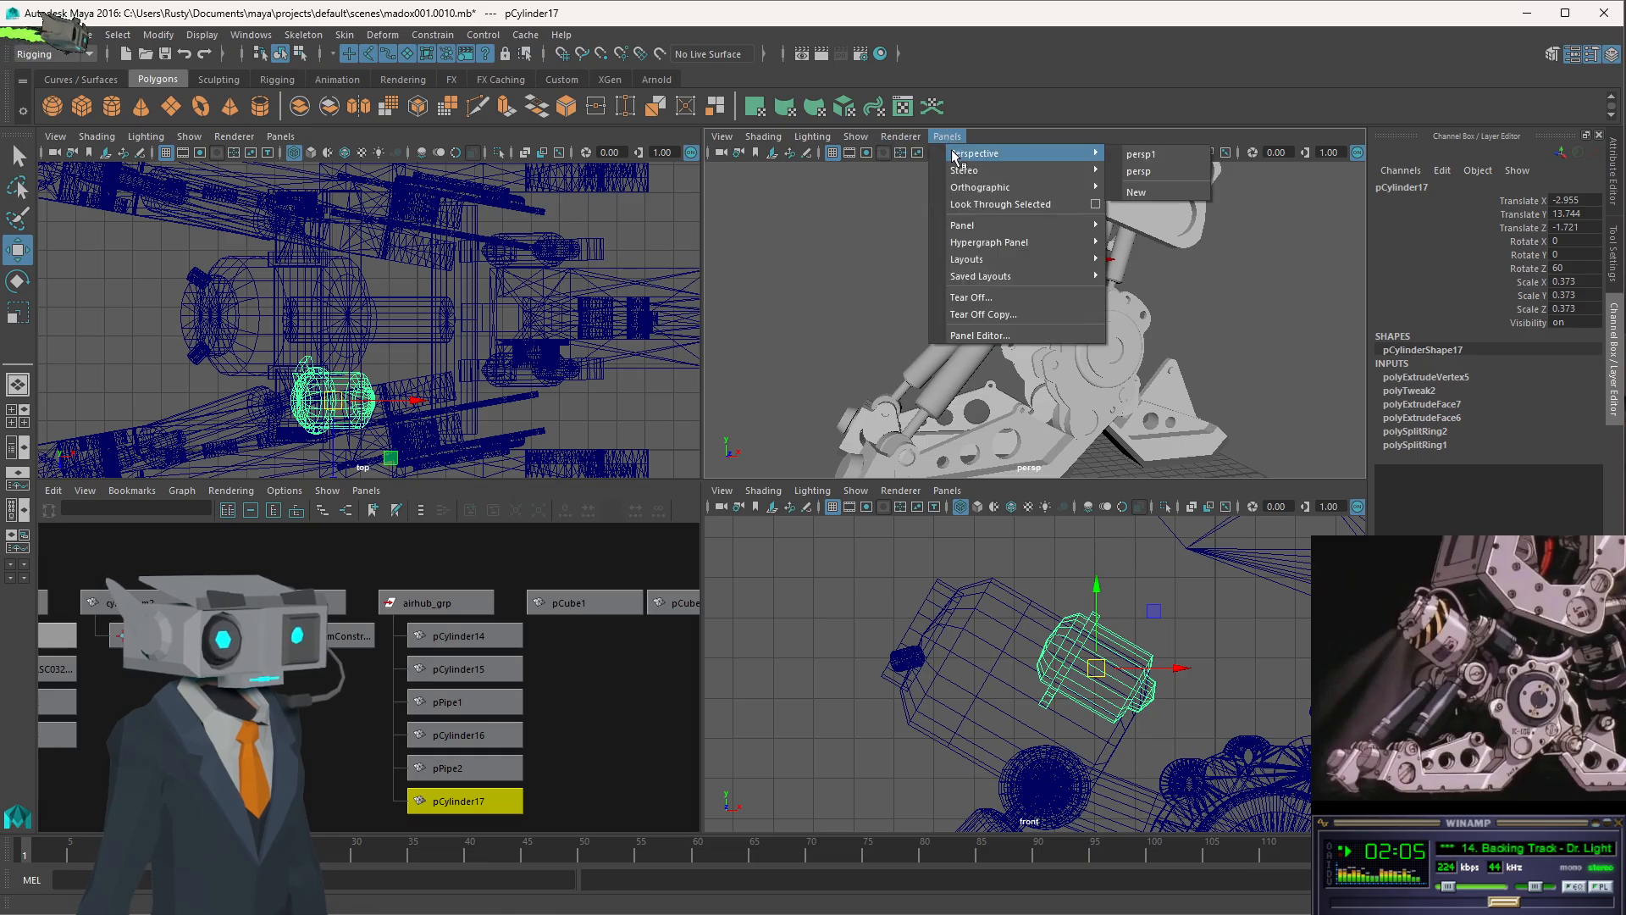
{"action": "left_click", "coordinate": [1162, 156]}
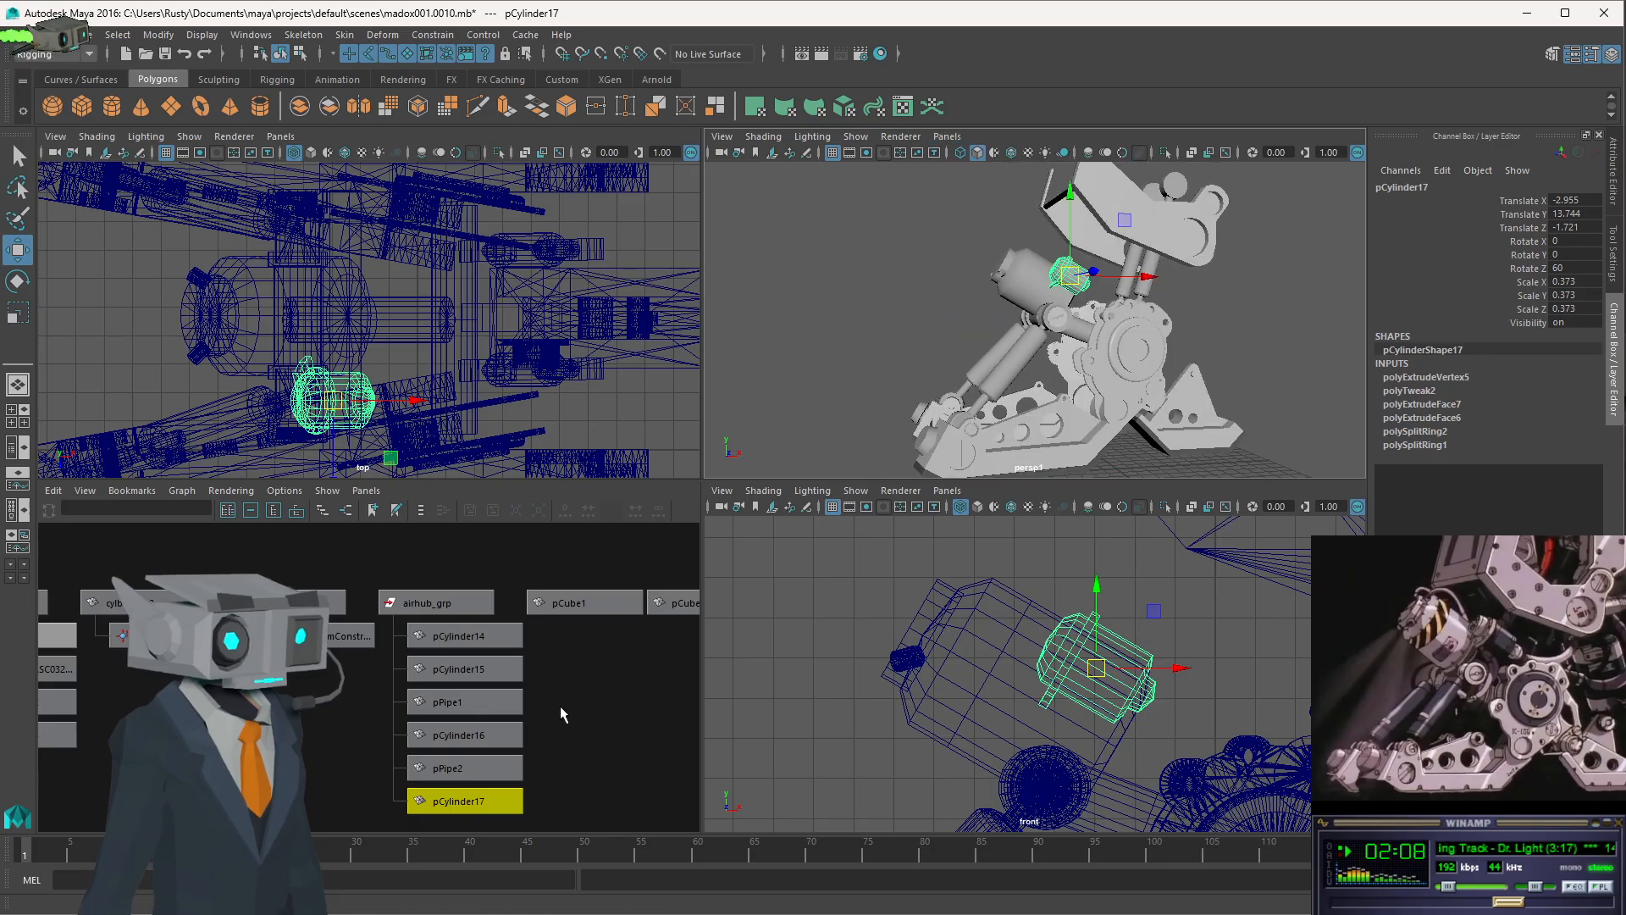
{"action": "scroll", "coordinate": [809, 596], "scroll_direction": "down", "scroll_amount": 5}
{"action": "scroll", "coordinate": [824, 735], "scroll_direction": "up", "scroll_amount": 3}
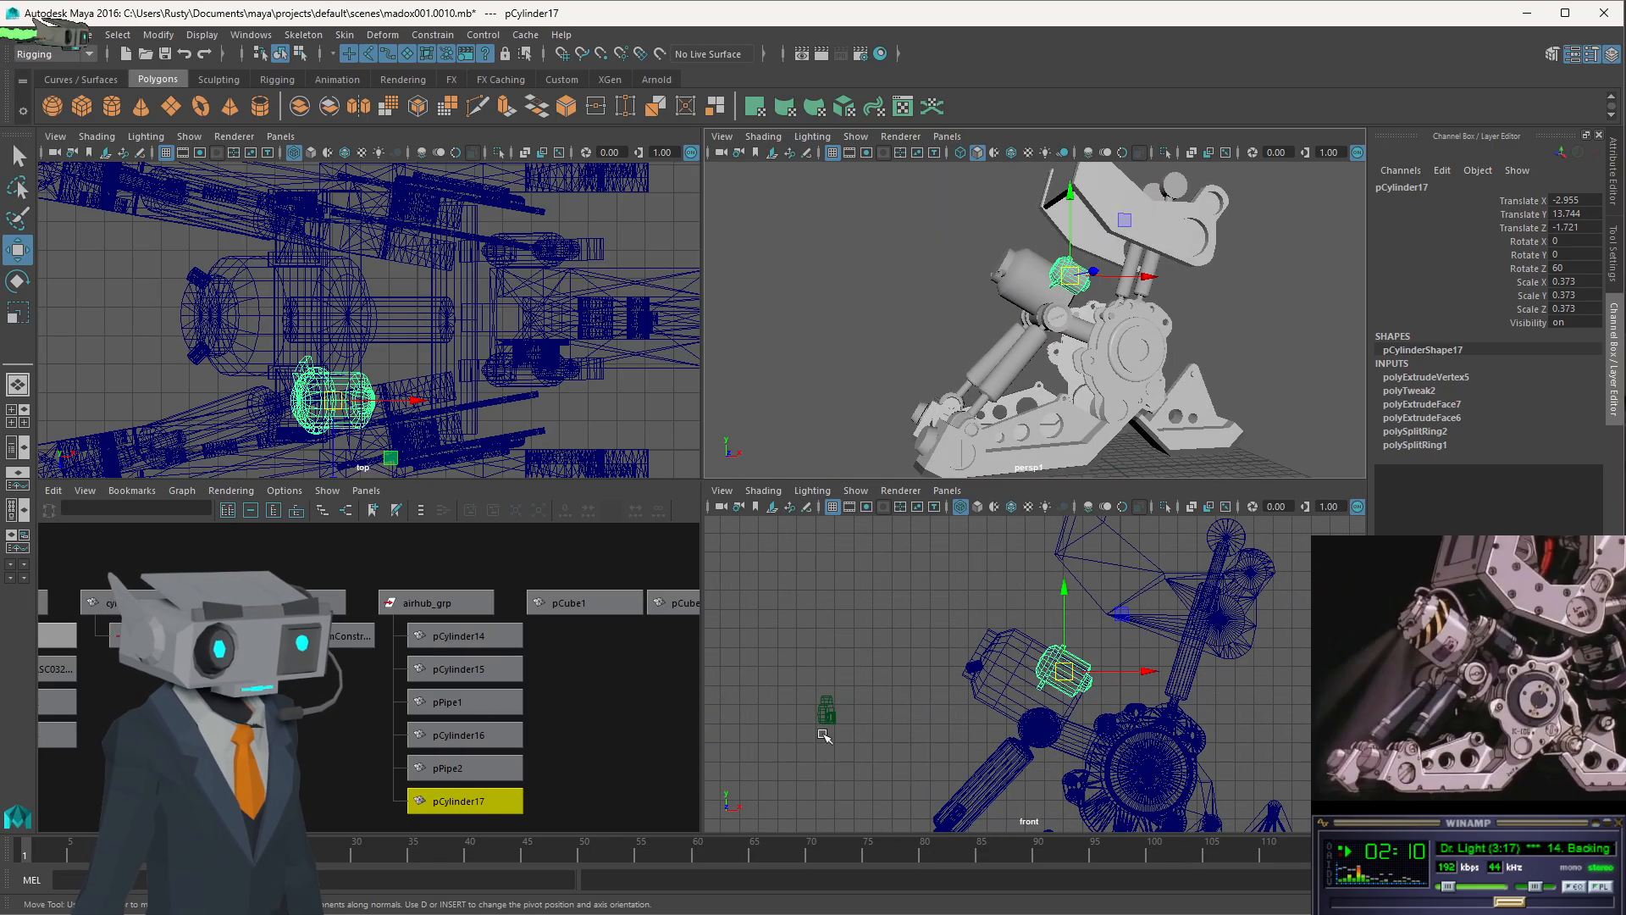
{"action": "left_click", "coordinate": [827, 716]}
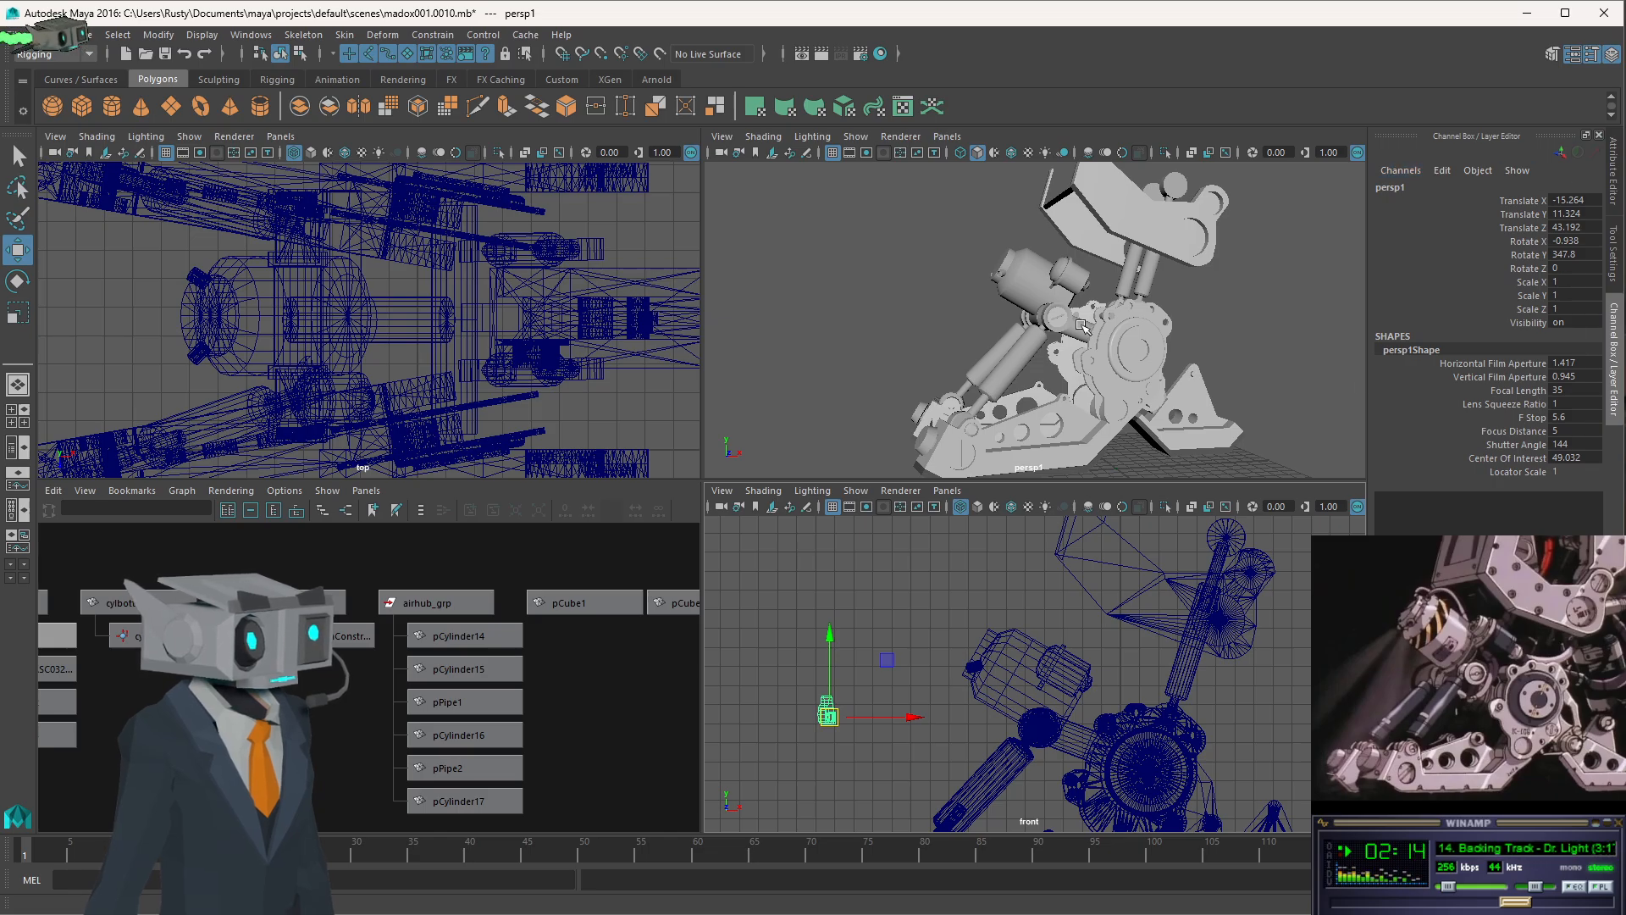
{"action": "left_click", "coordinate": [957, 138]}
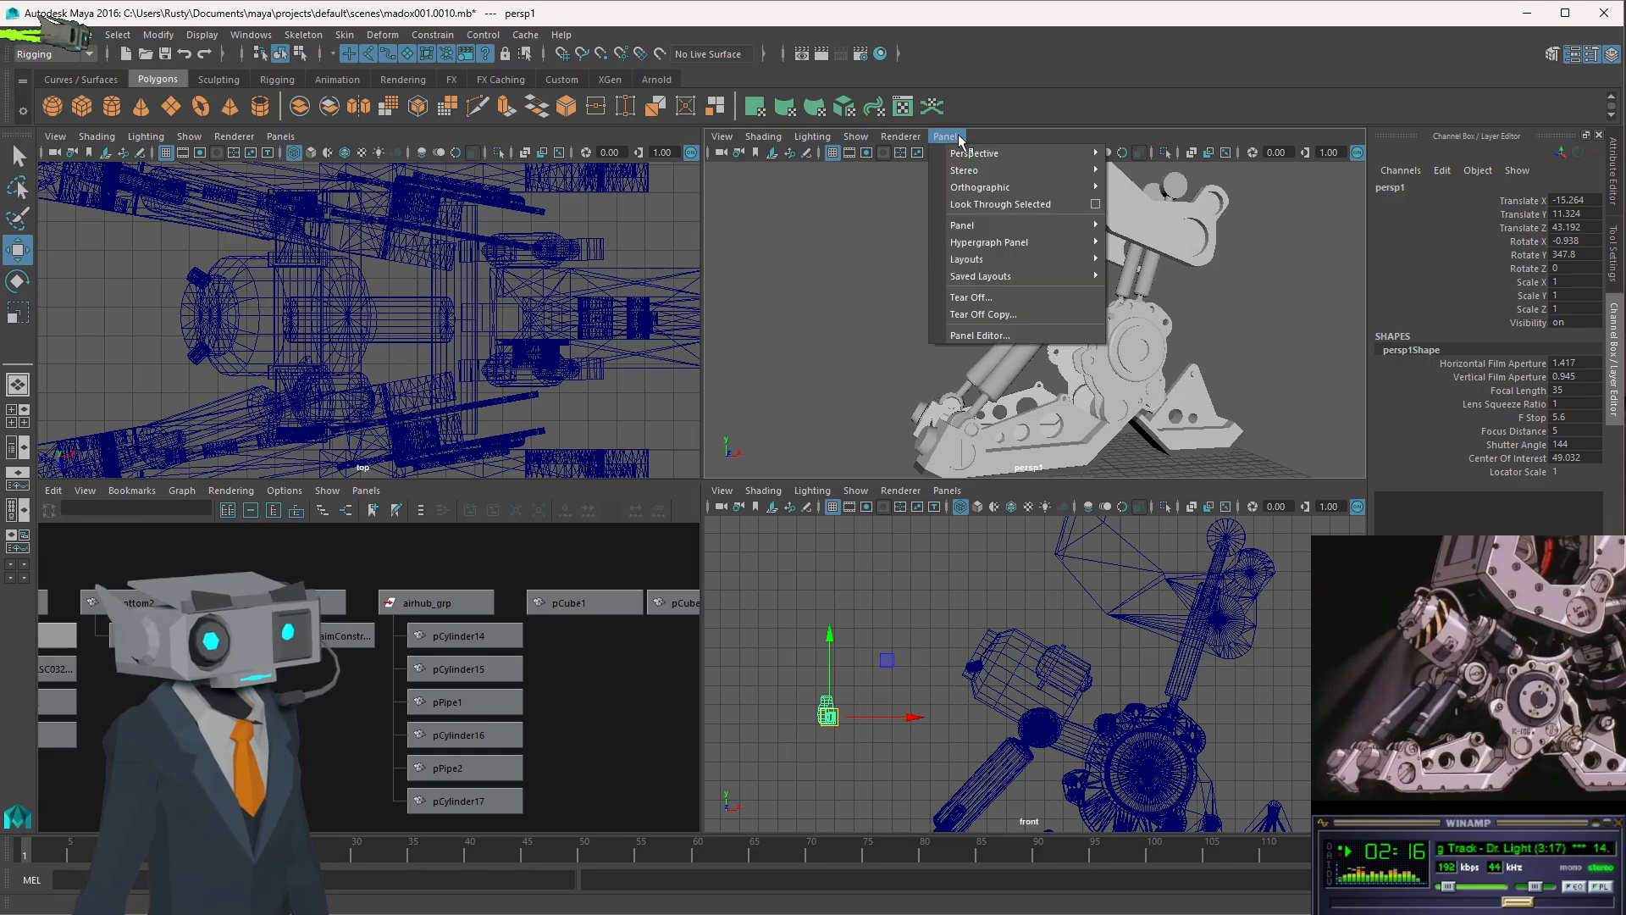
{"action": "left_click", "coordinate": [1159, 155]}
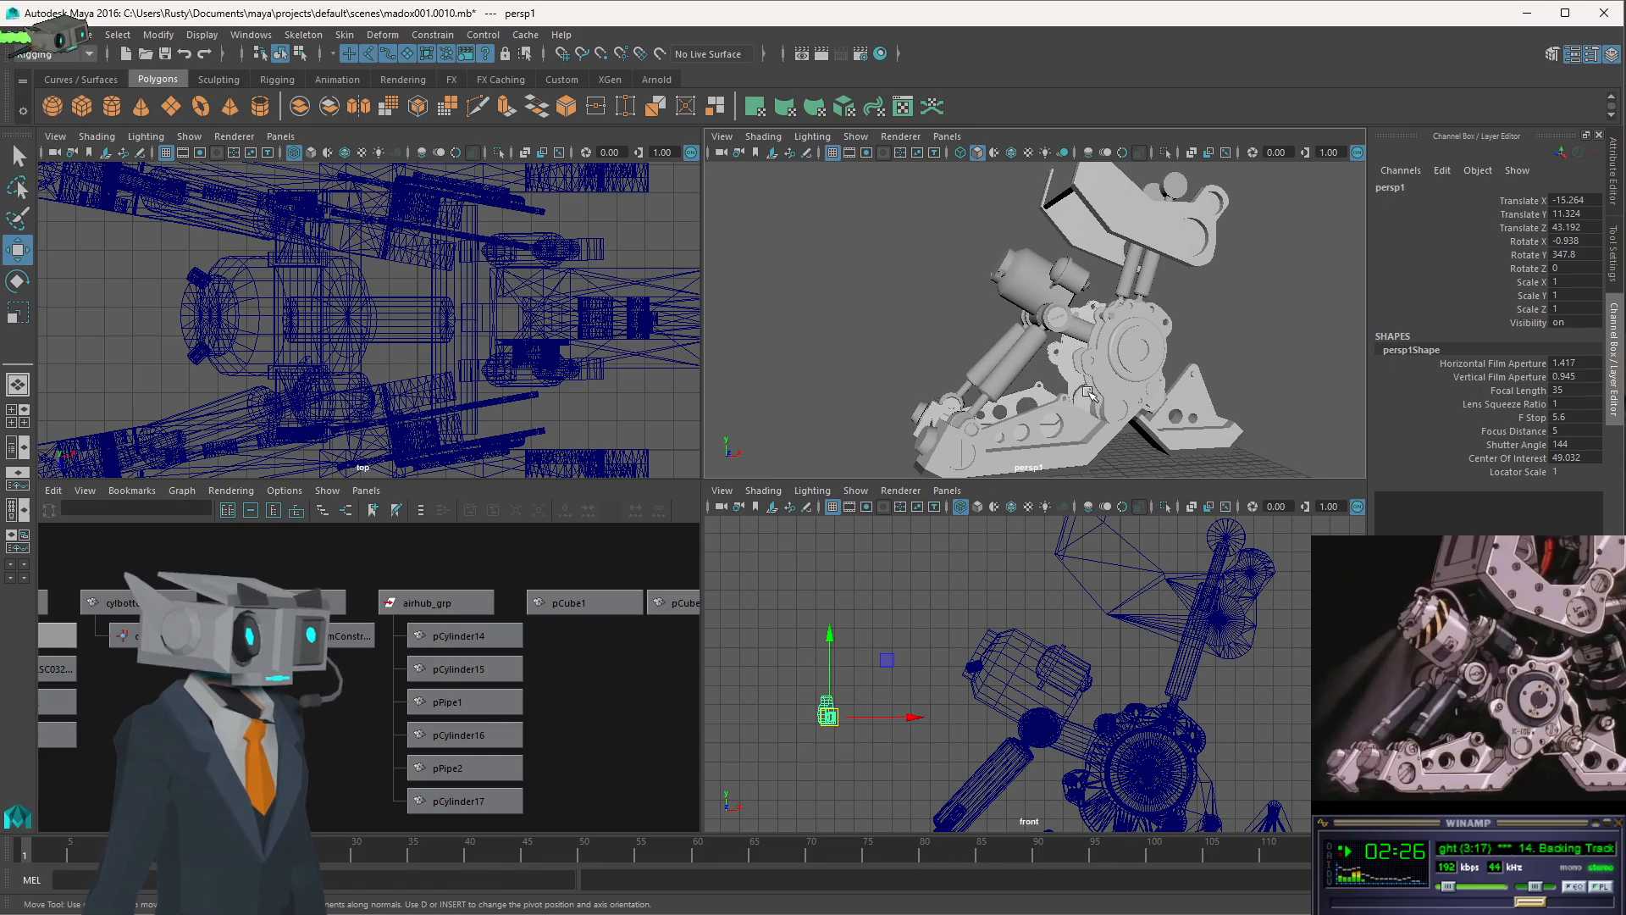
- Set the persp1 camera's focal length to 50 and reframe the leg from a lower viewpoint
{"action": "left_click", "coordinate": [1543, 389]}
{"action": "double_click", "coordinate": [1563, 389]}
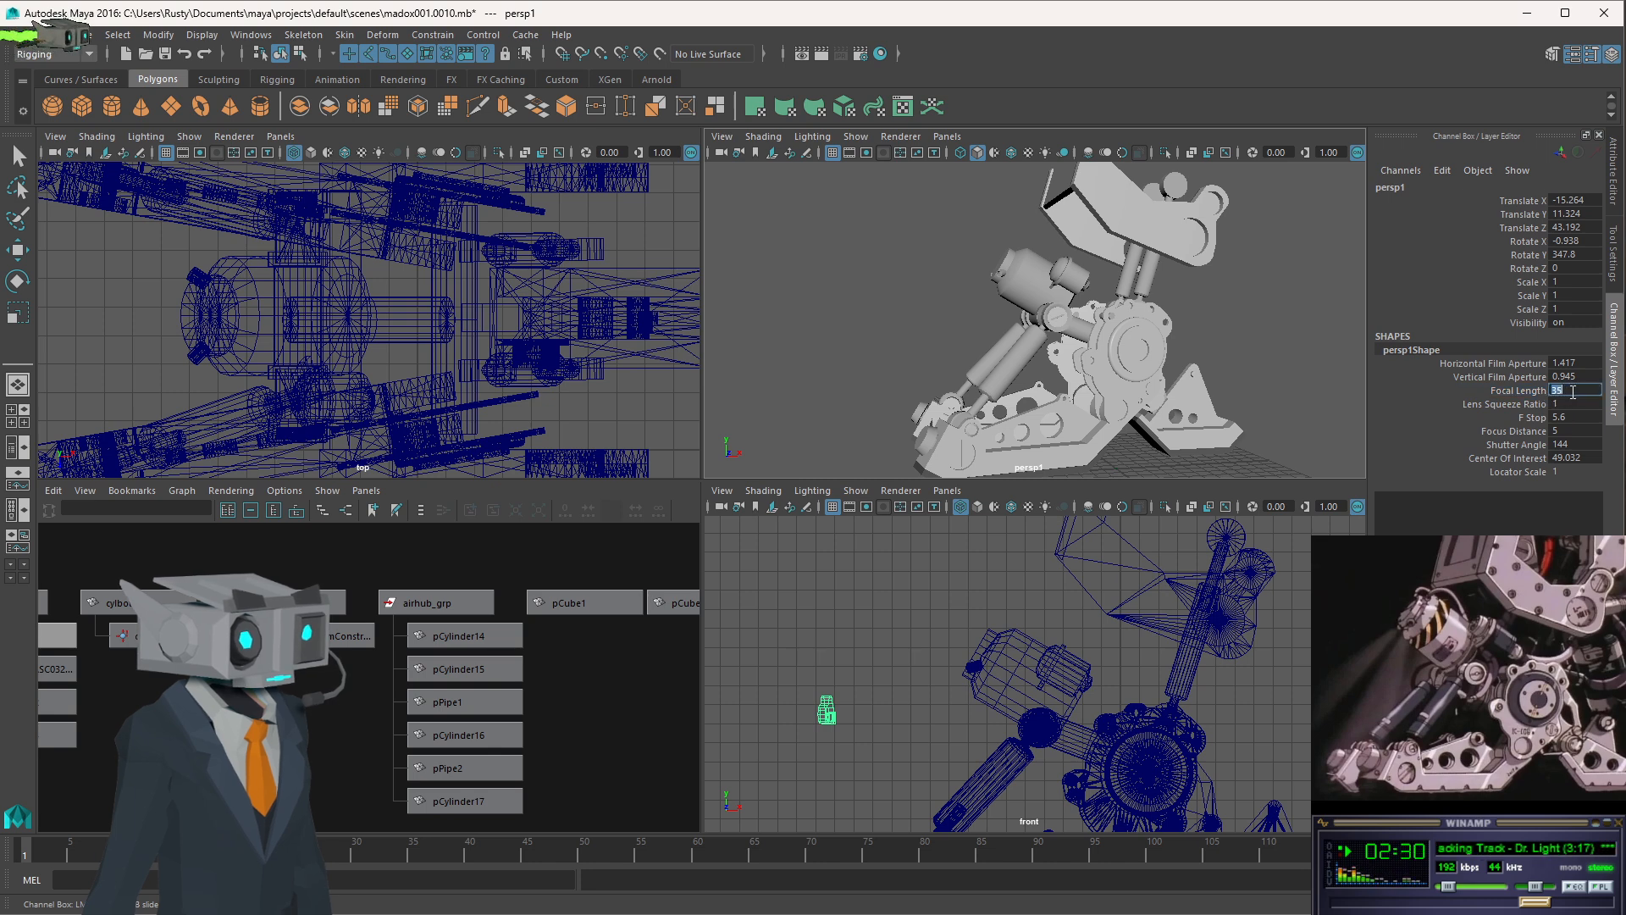
{"action": "left_click", "coordinate": [1550, 396]}
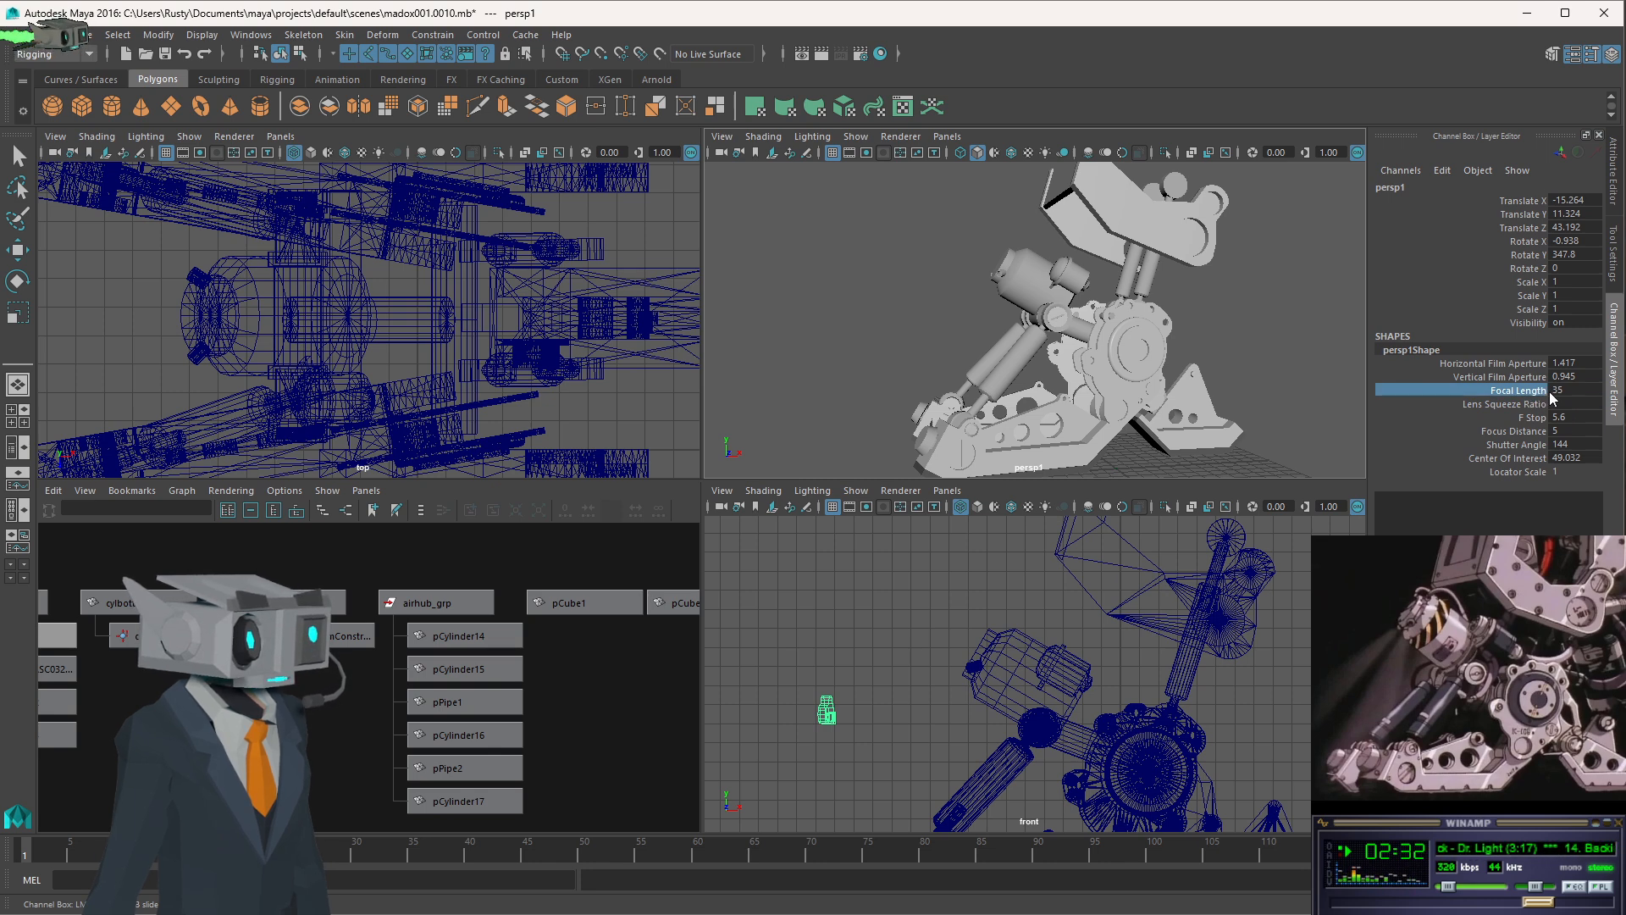
{"action": "double_click", "coordinate": [1577, 391]}
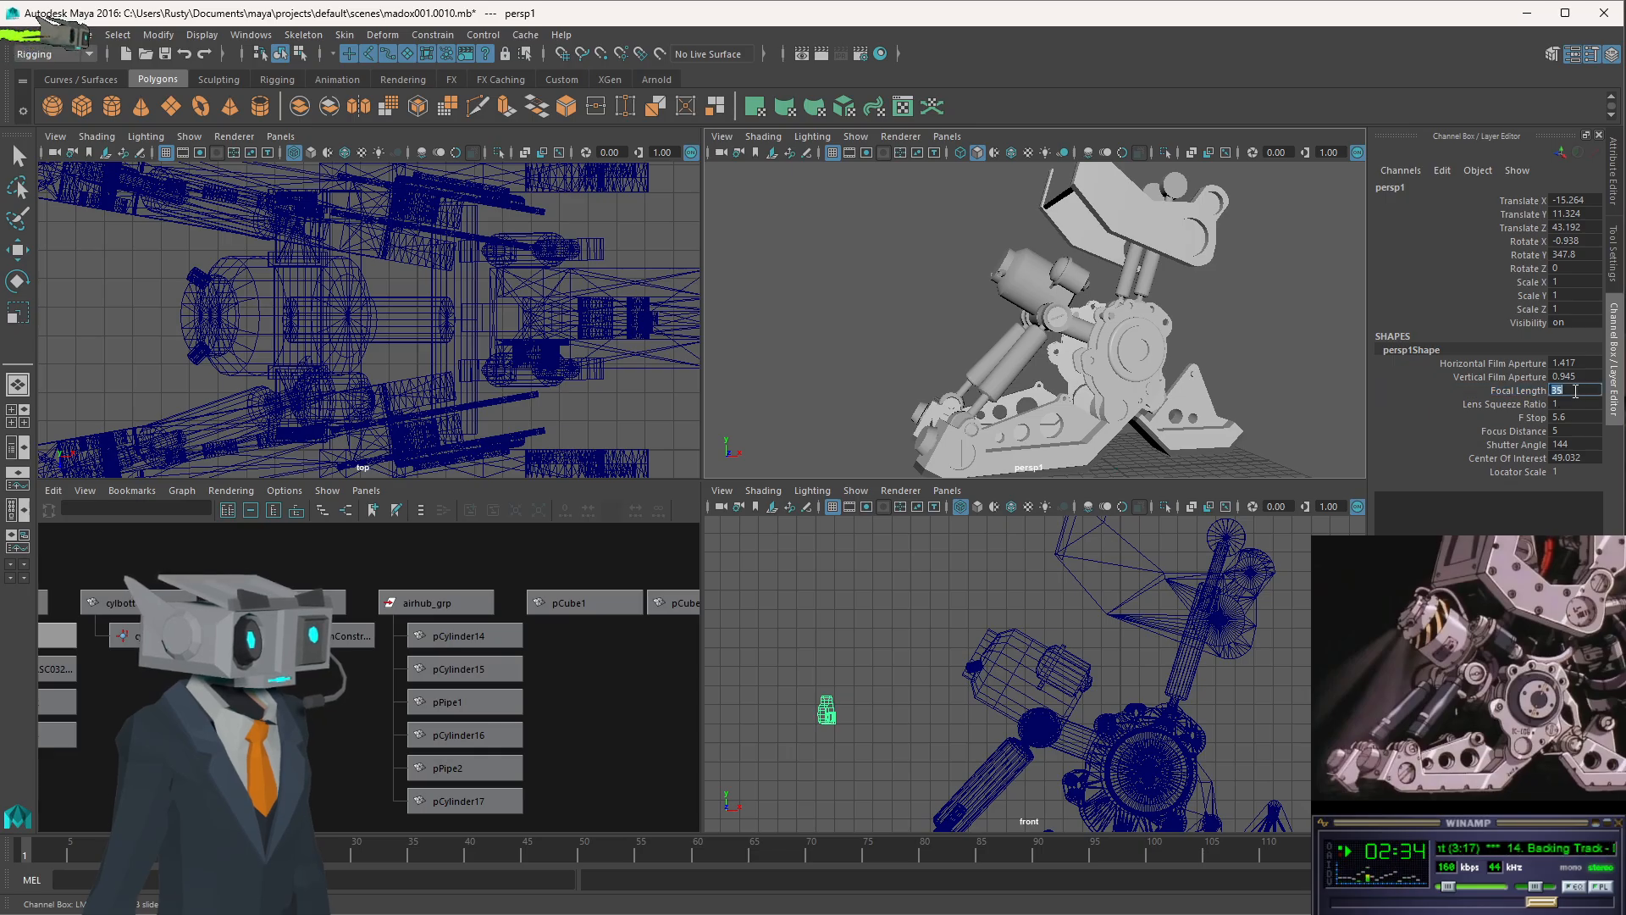
{"action": "type", "text": "50"}
{"action": "key", "text": "Return"}
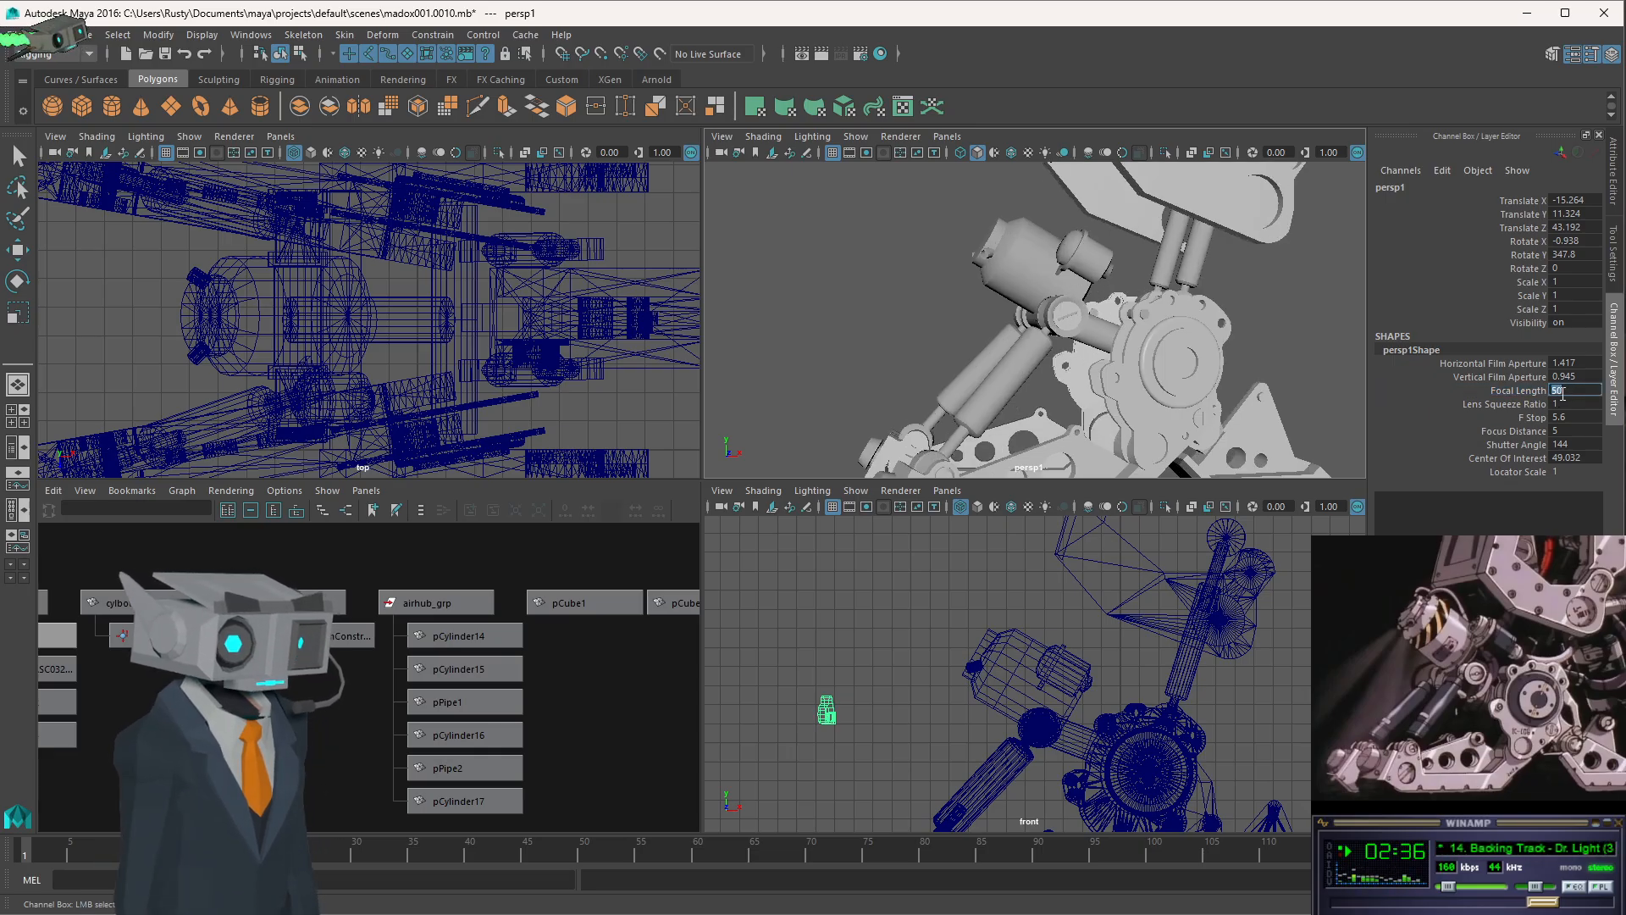
{"action": "scroll", "coordinate": [1135, 375], "scroll_direction": "down", "scroll_amount": 5}
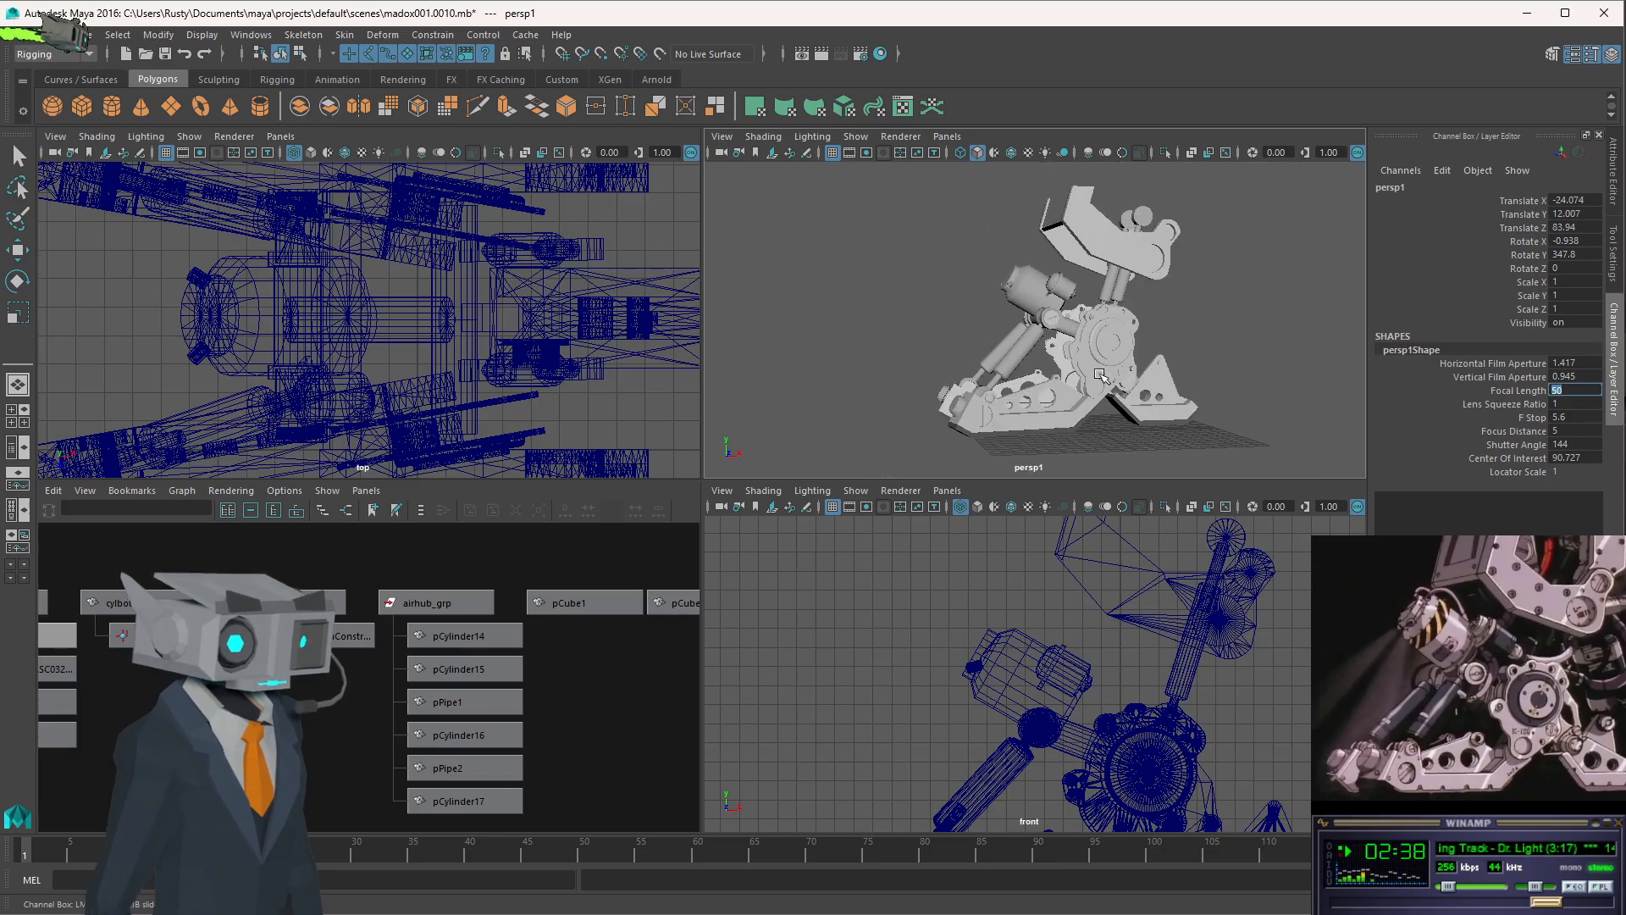
{"action": "scroll", "coordinate": [1100, 375], "scroll_direction": "up", "scroll_amount": 3}
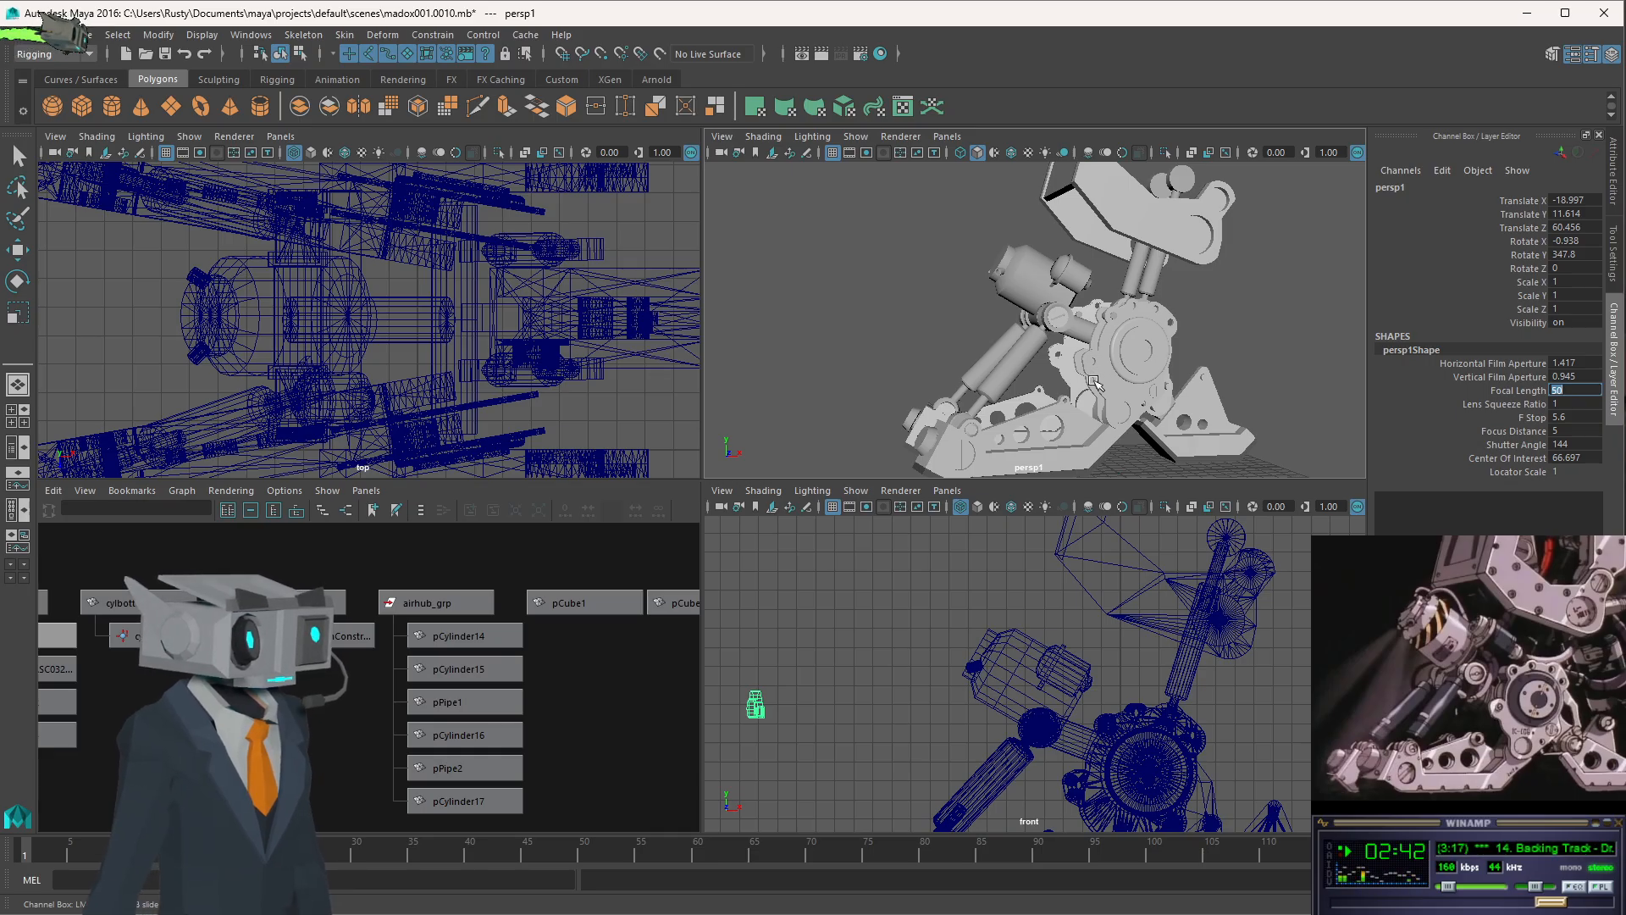
{"action": "left_click_drag", "start_coordinate": [1093, 381], "coordinate": [1096, 366]}
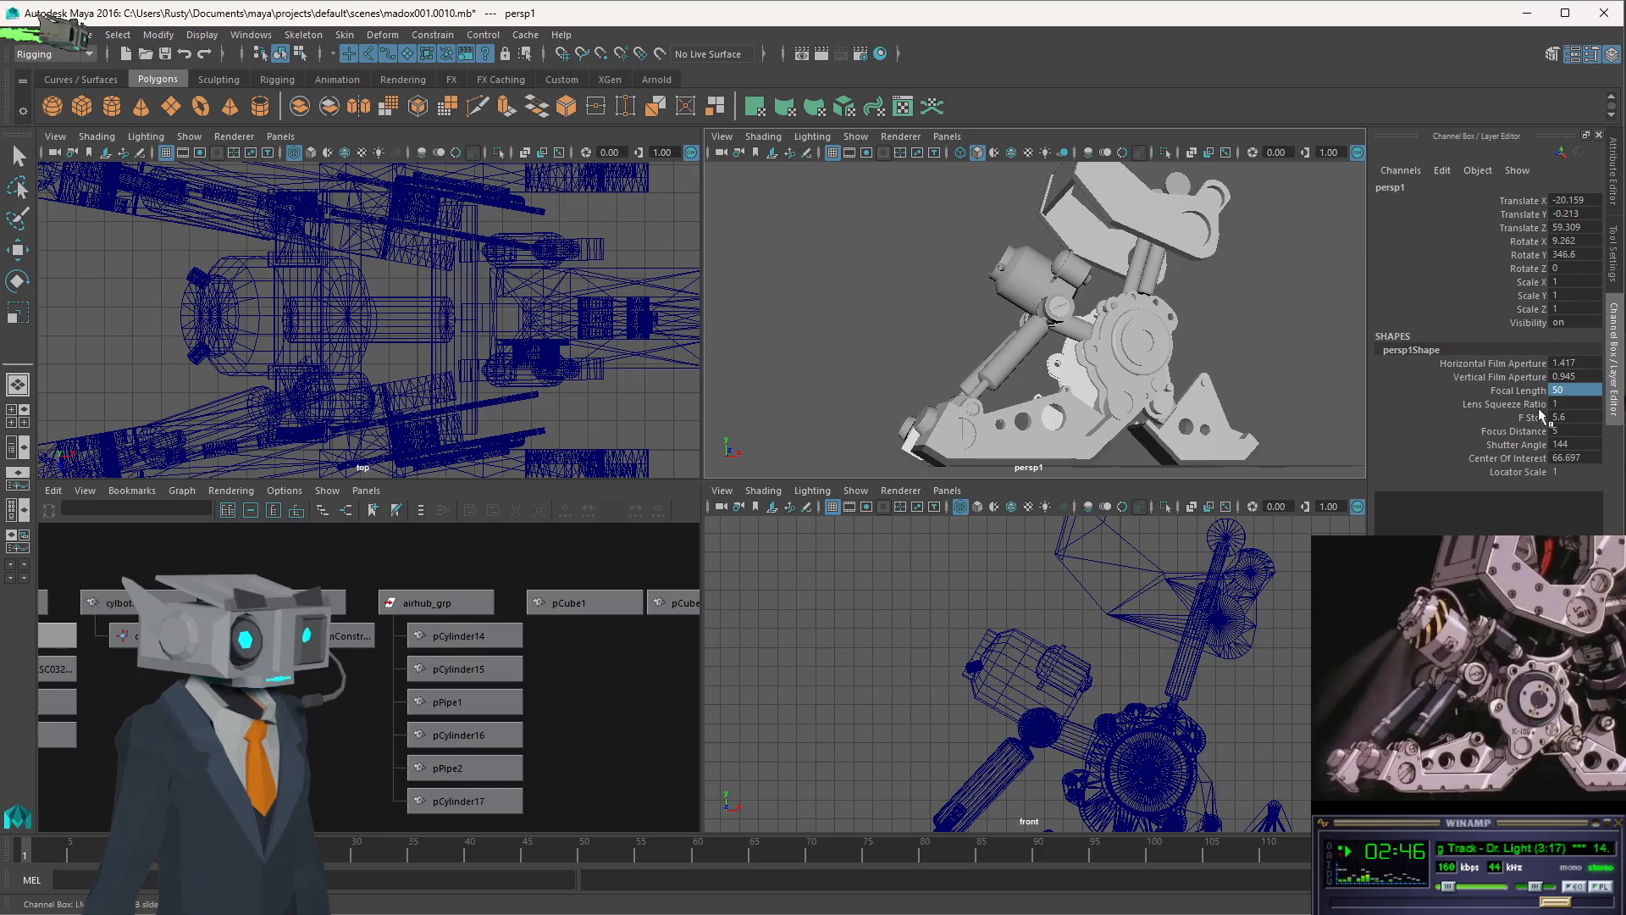
- Set the persp1 camera's focal length to 25 and reframe the leg
{"action": "double_click", "coordinate": [1578, 391]}
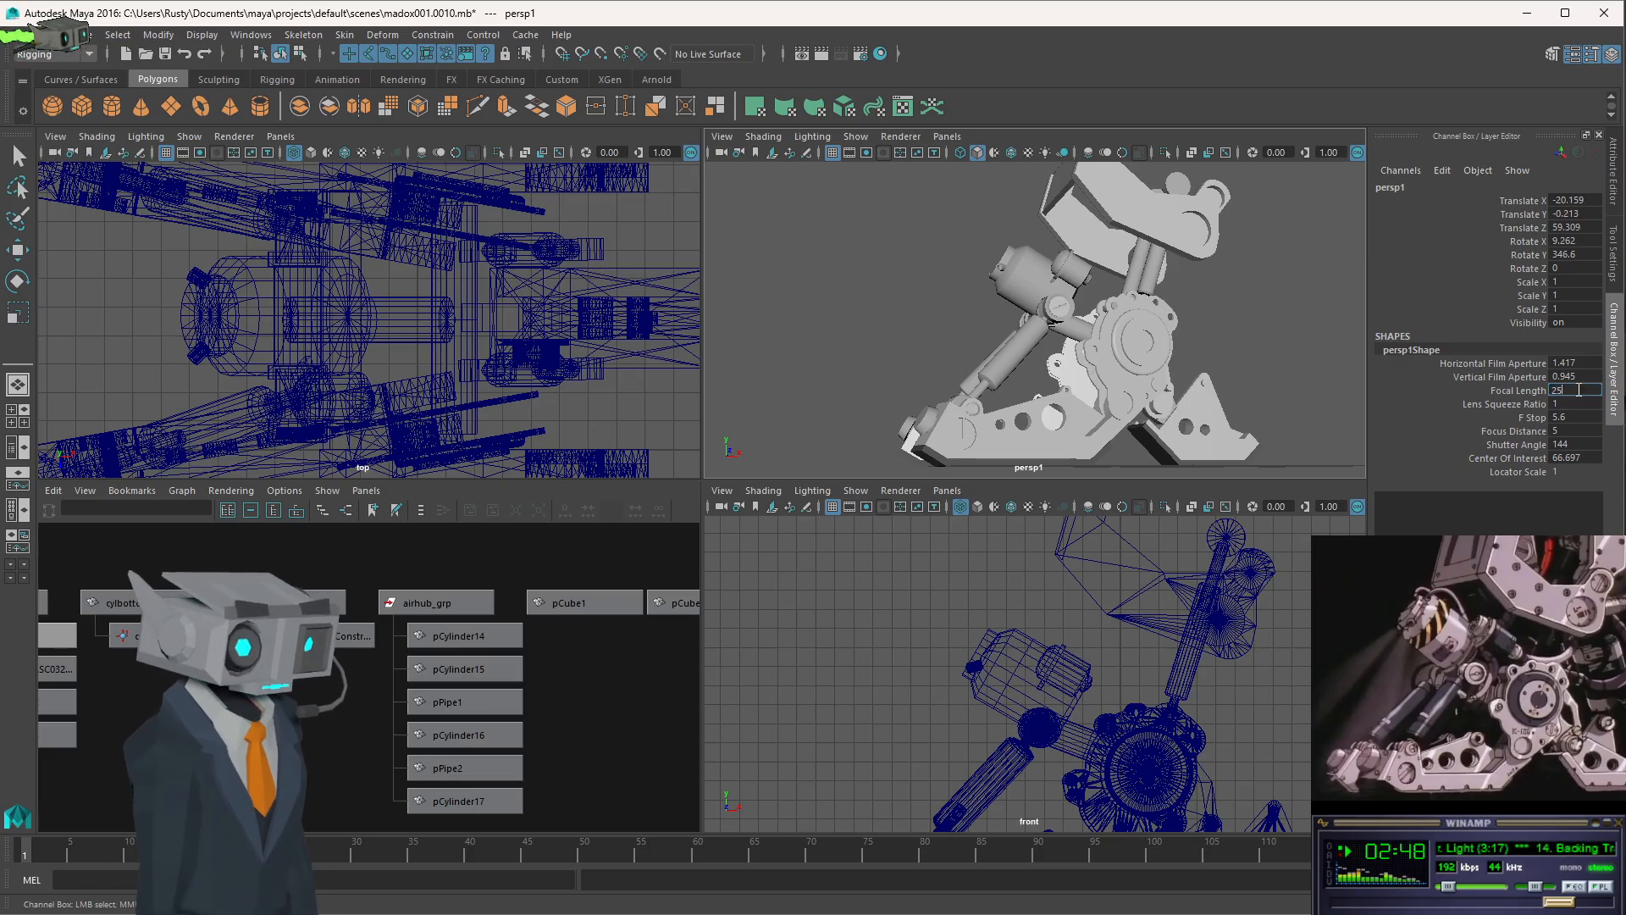
{"action": "key", "text": "Return"}
{"action": "scroll", "coordinate": [1055, 329], "scroll_direction": "up", "scroll_amount": 5}
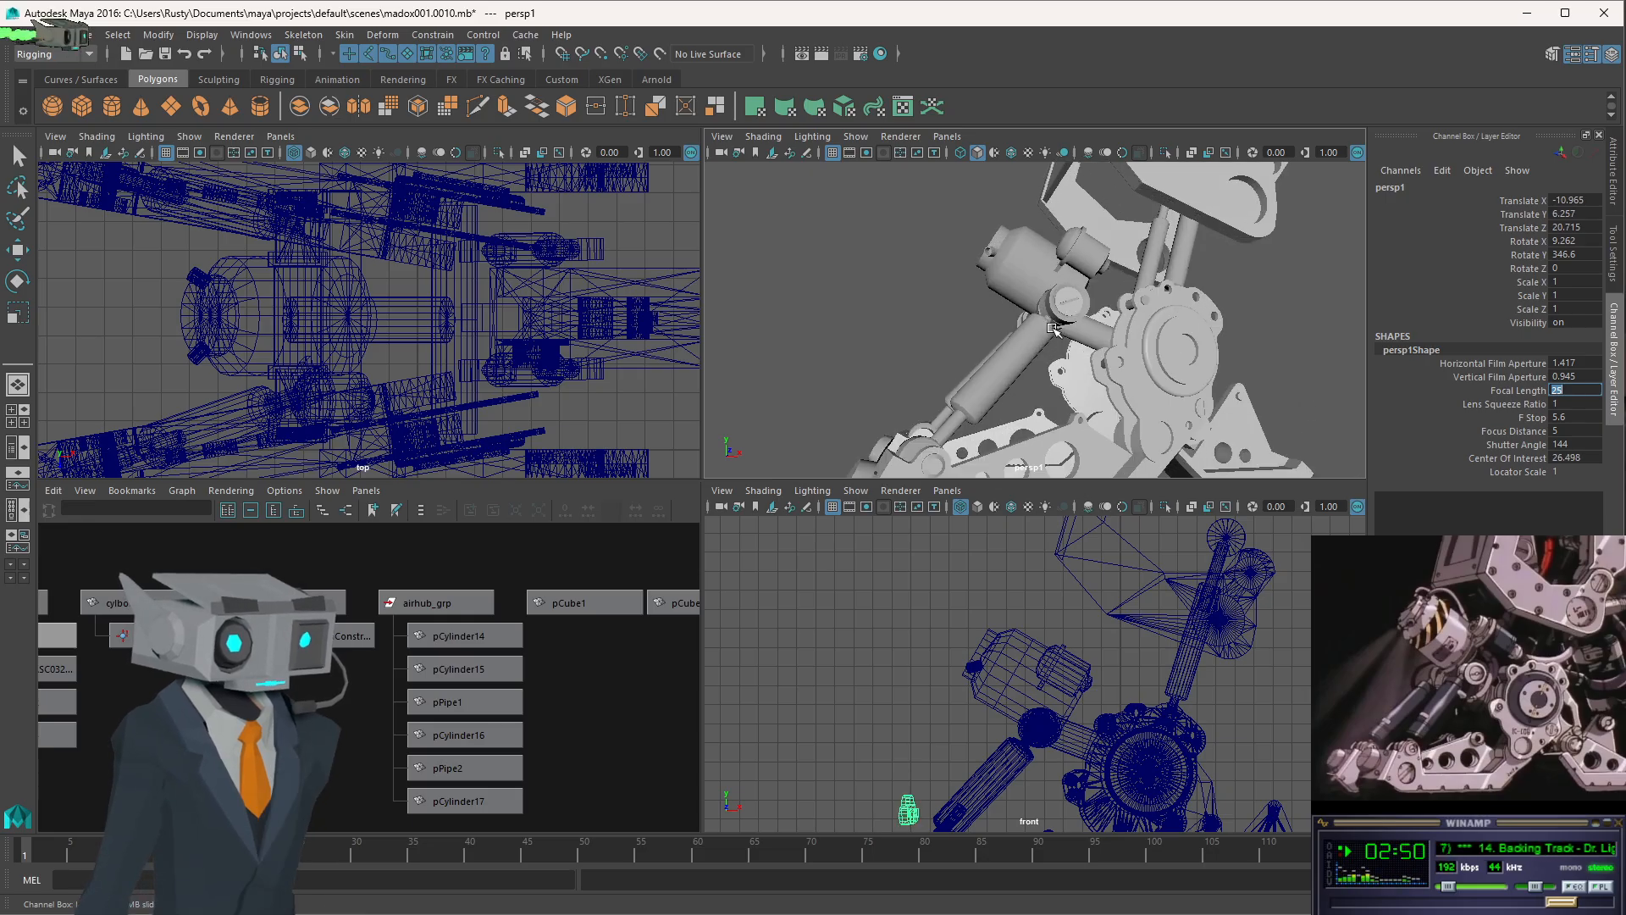
{"action": "scroll", "coordinate": [1055, 329], "scroll_direction": "down", "scroll_amount": 3}
{"action": "left_click_drag", "start_coordinate": [1055, 327], "coordinate": [1068, 318], "text": "alt"}
- Set the persp1 camera's focal length to 90 and reframe the whole leg to match the reference angle
{"action": "double_click", "coordinate": [1581, 390]}
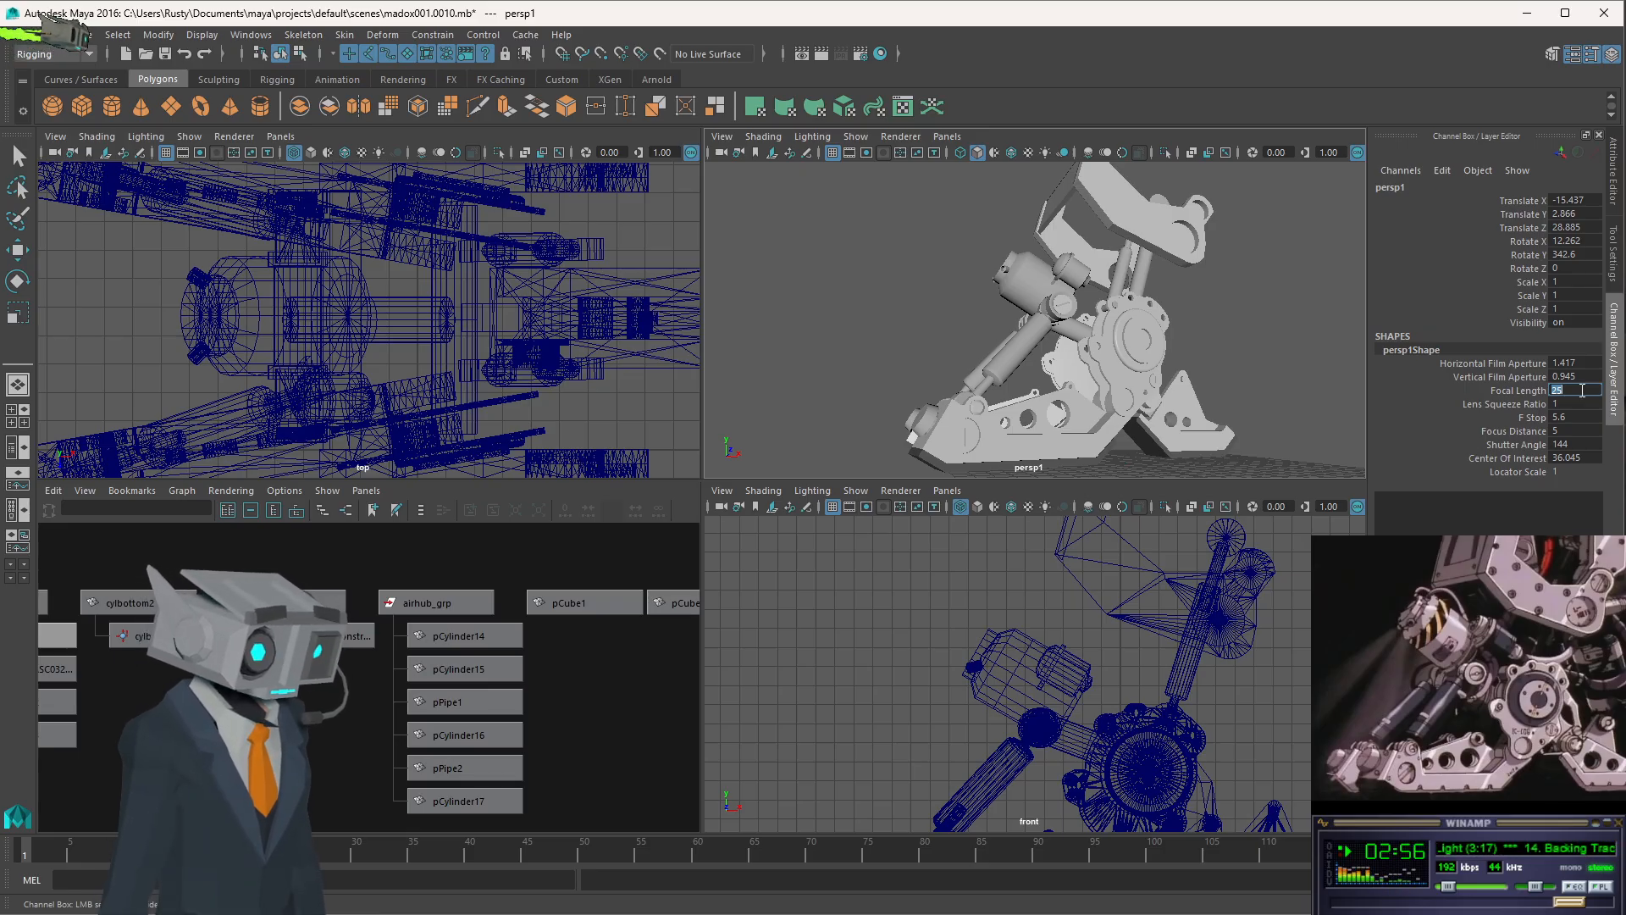
{"action": "type", "text": "90"}
{"action": "key", "text": "Return"}
{"action": "scroll", "coordinate": [1083, 297], "scroll_direction": "down", "scroll_amount": 8}
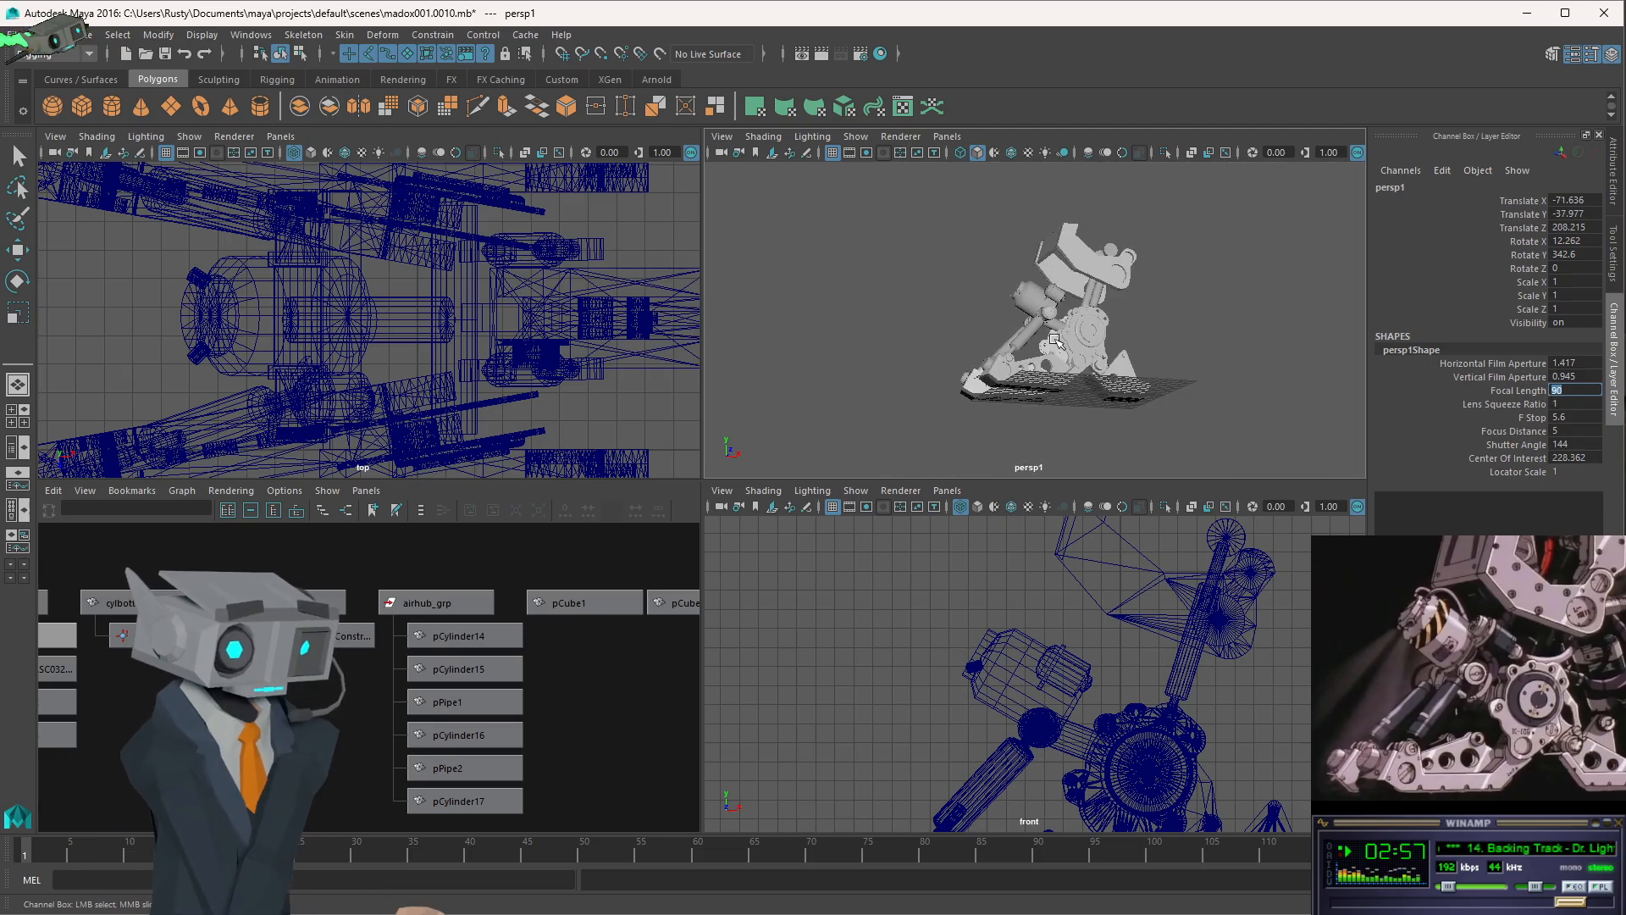
{"action": "scroll", "coordinate": [1083, 297], "scroll_direction": "up", "scroll_amount": 3}
{"action": "mouse_move", "coordinate": [1083, 297]}
{"action": "left_mouse_down", "text": "alt"}
{"action": "mouse_move", "coordinate": [1064, 334]}
{"action": "mouse_move", "coordinate": [1088, 315]}
{"action": "left_mouse_up", "text": "alt"}
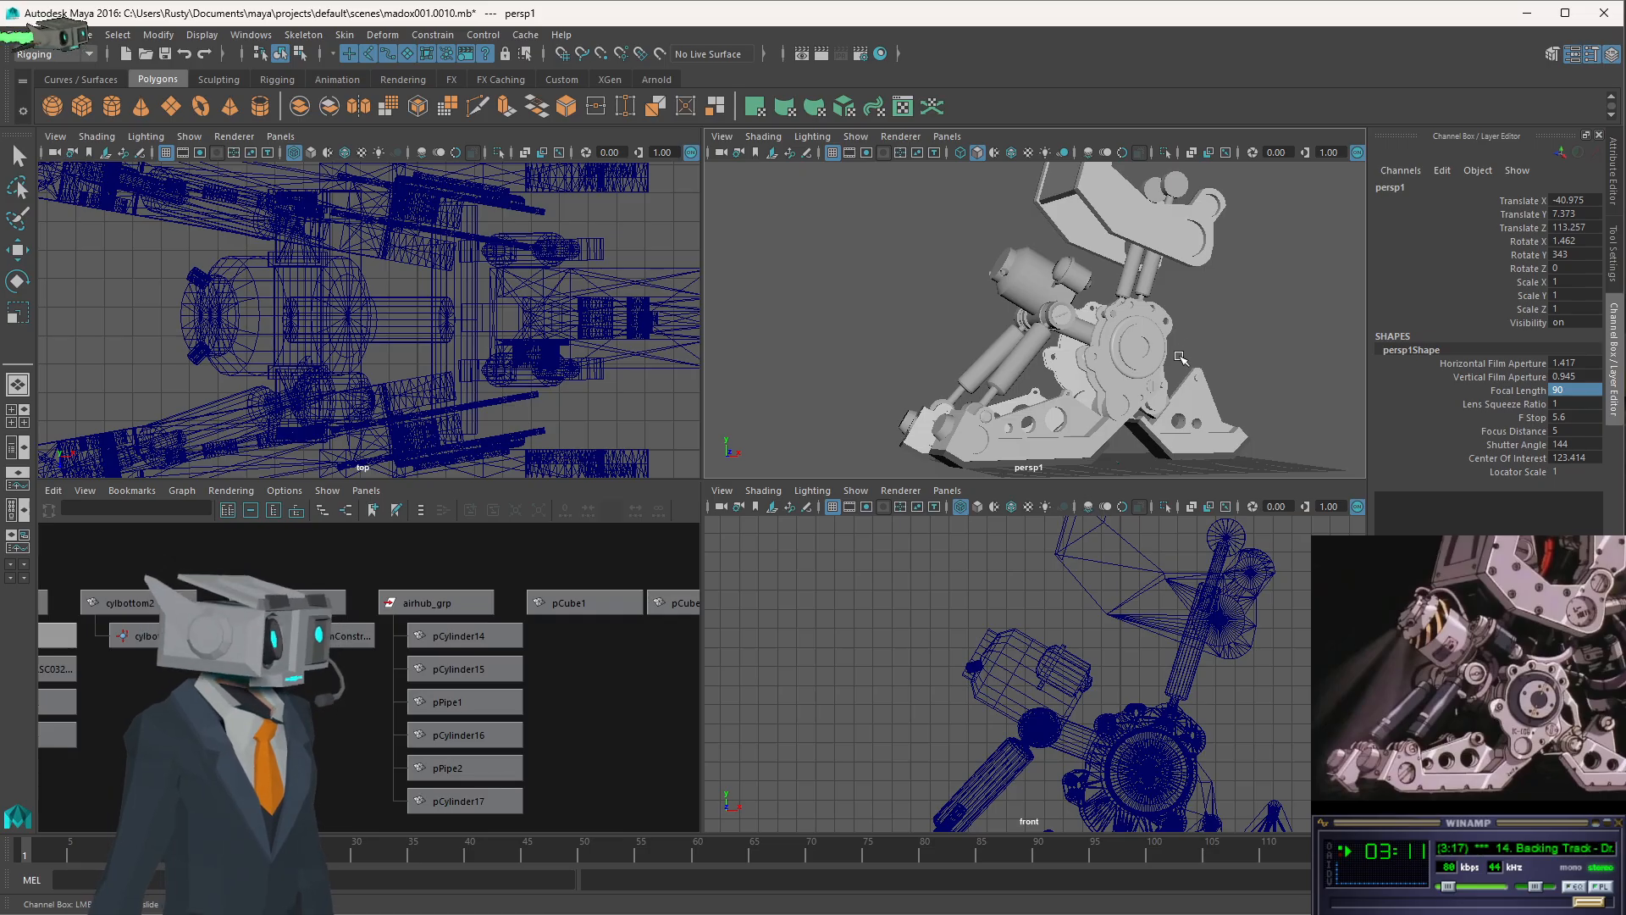
- Maximize the persp1 view, select the small canister pCylinder17 and compare it with the reference image
{"action": "key", "text": "space"}
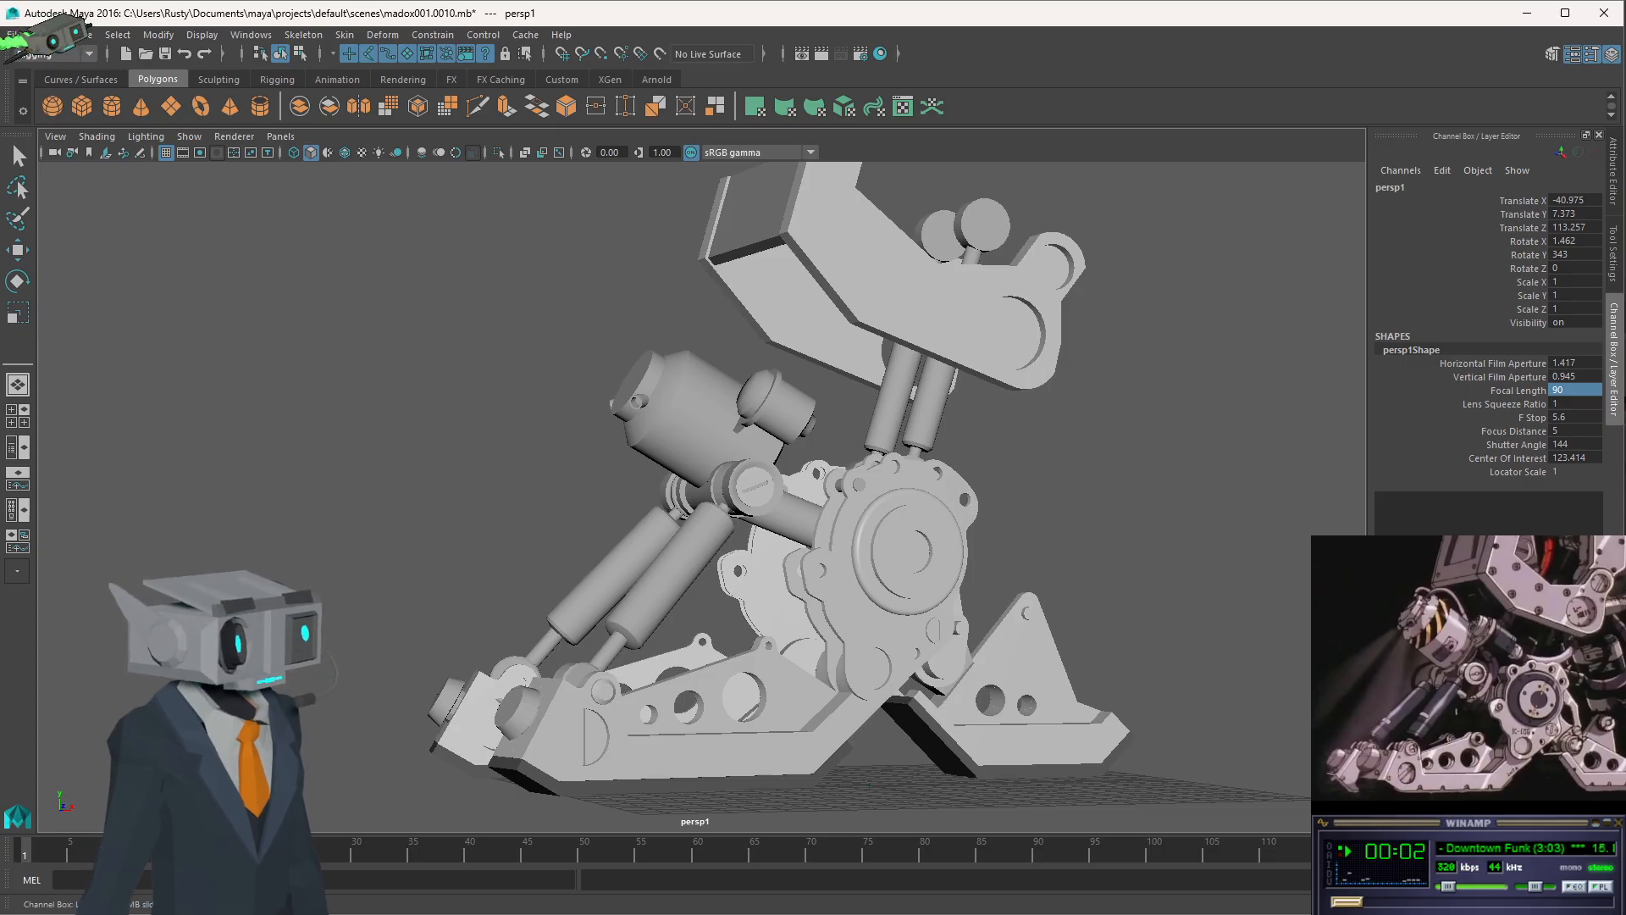
{"action": "left_click_drag", "start_coordinate": [1625, 81], "coordinate": [1342, 136]}
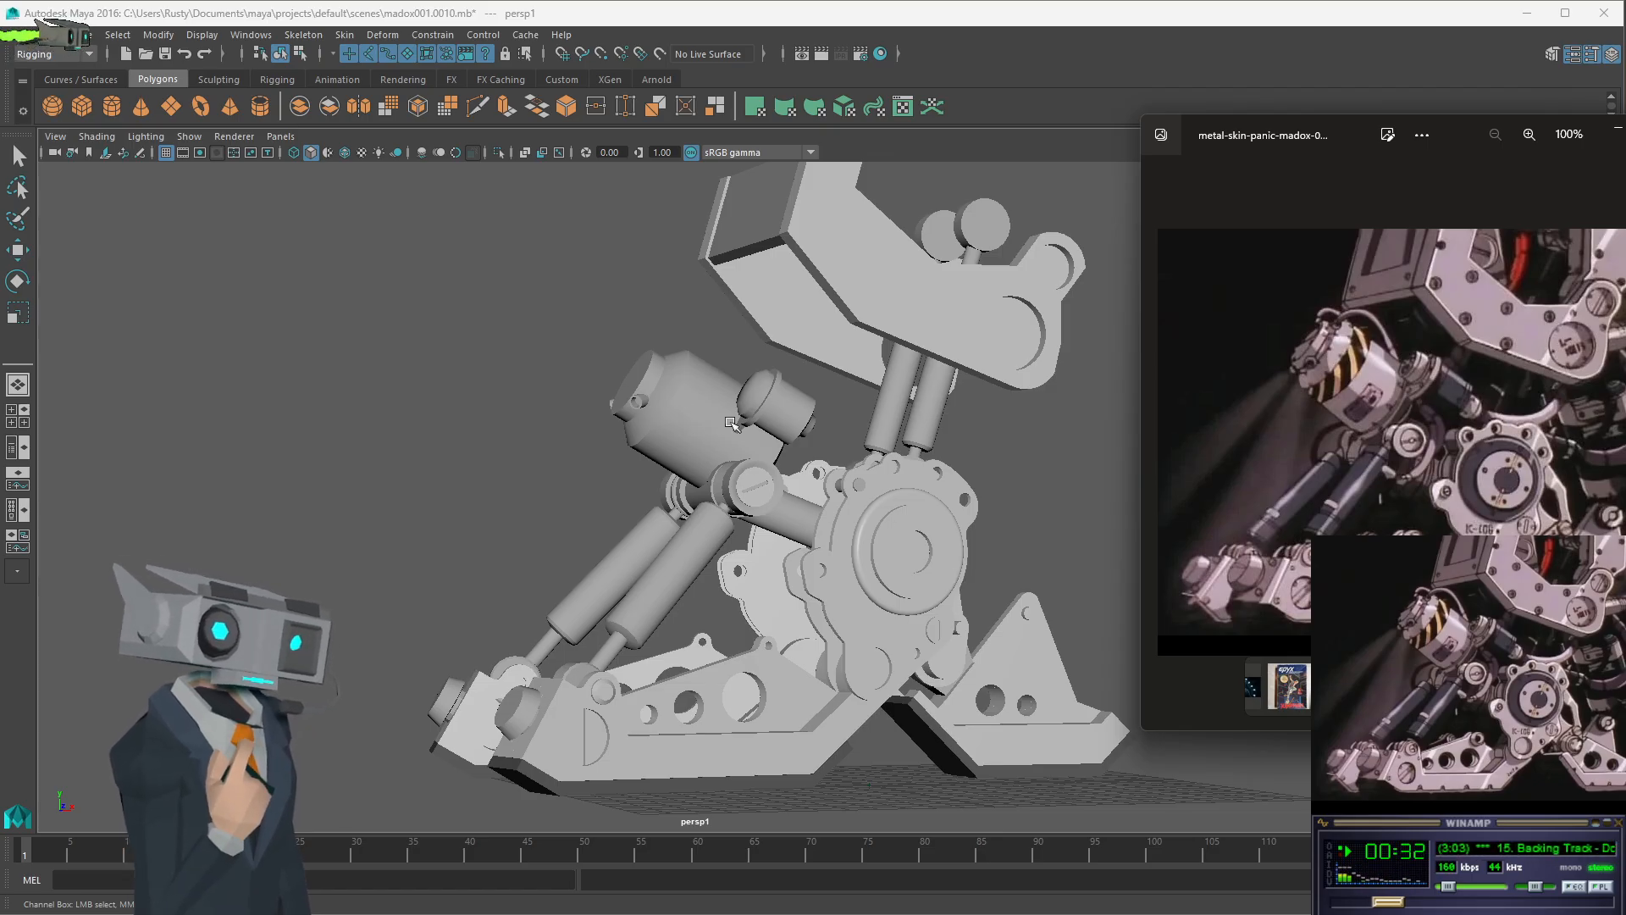
{"action": "left_click", "coordinate": [787, 409]}
{"action": "left_click", "coordinate": [788, 409]}
{"action": "key", "text": "w"}
{"action": "key", "text": "alt+Tab"}
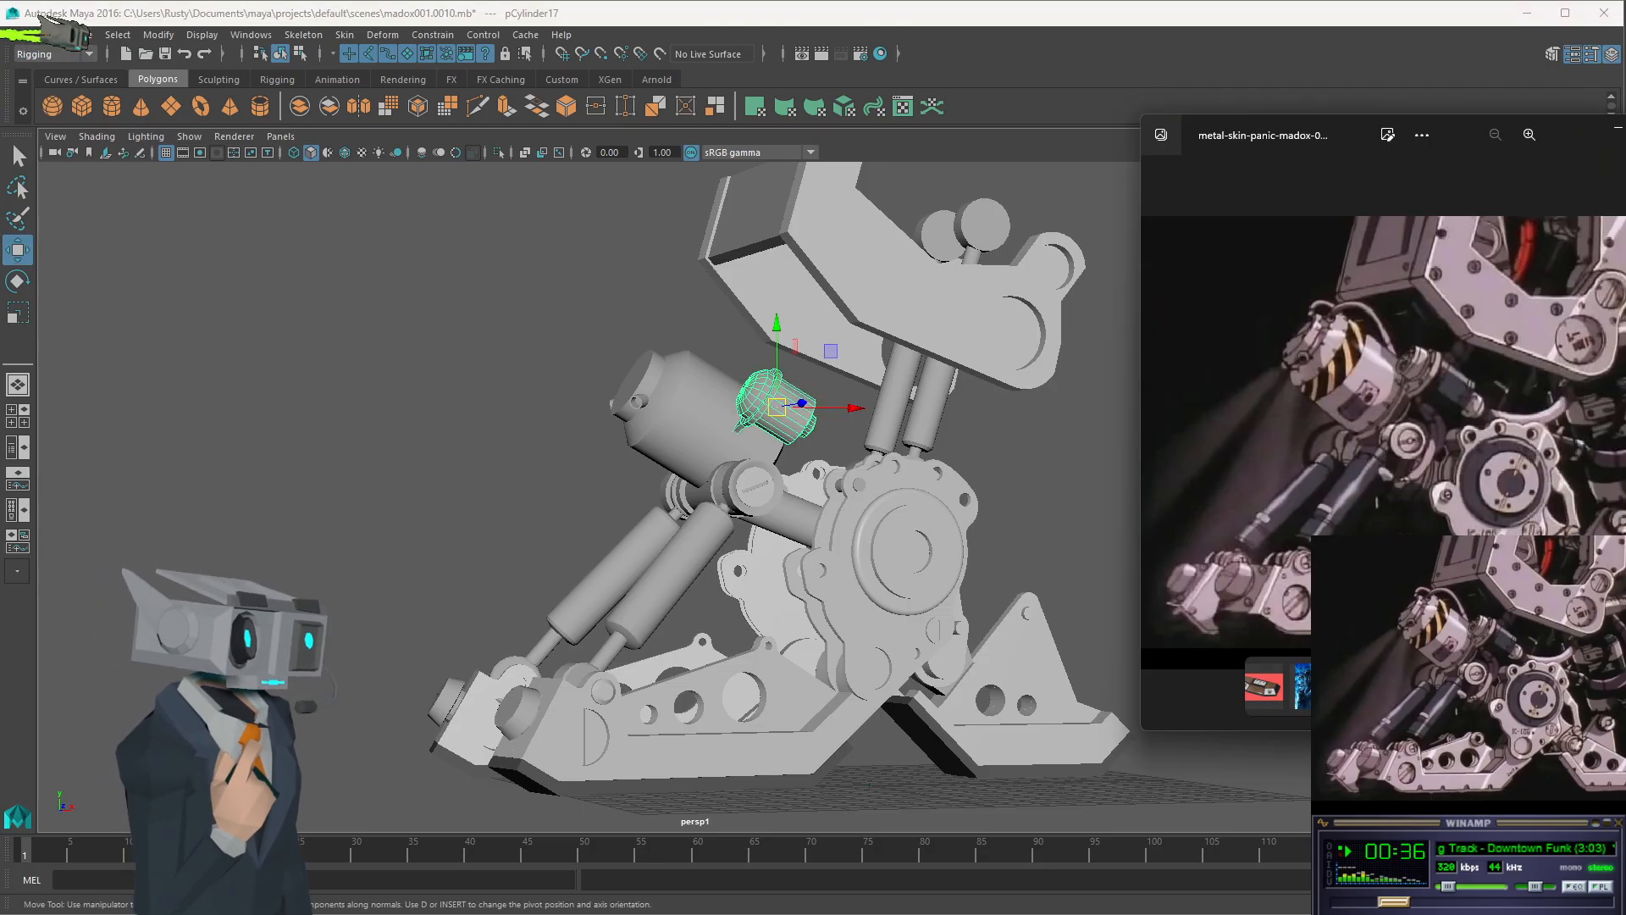
{"action": "key", "text": "alt+Tab"}
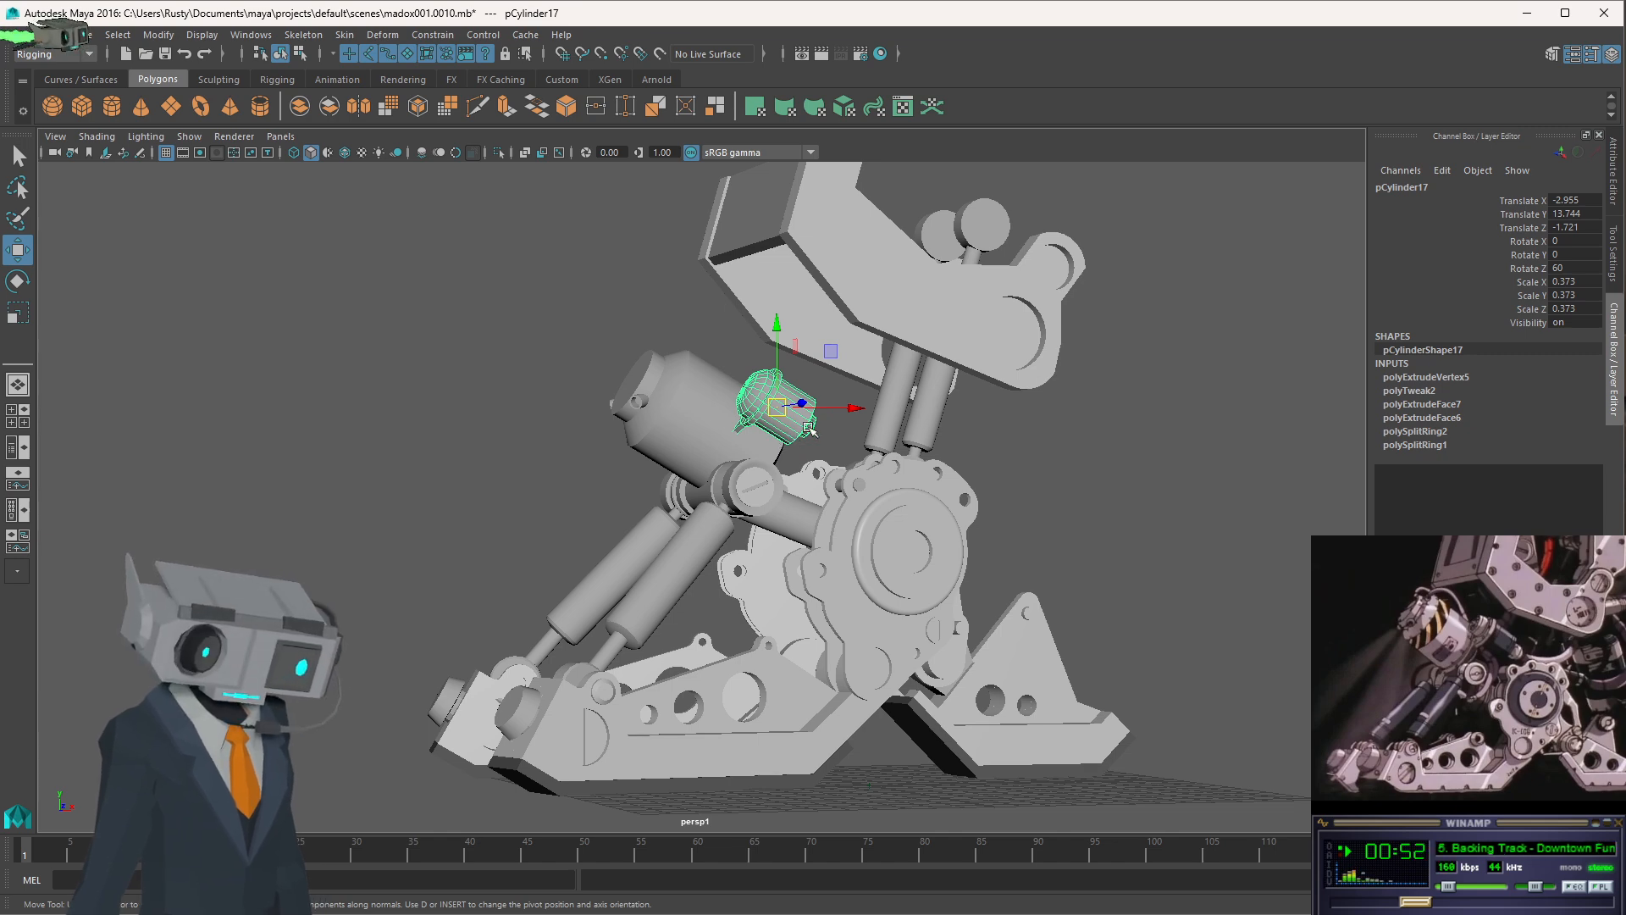
- Lengthen pCylinder17 along its own axis to a Y scale of about 0.481
{"action": "key", "text": "e"}
{"action": "key", "text": "r"}
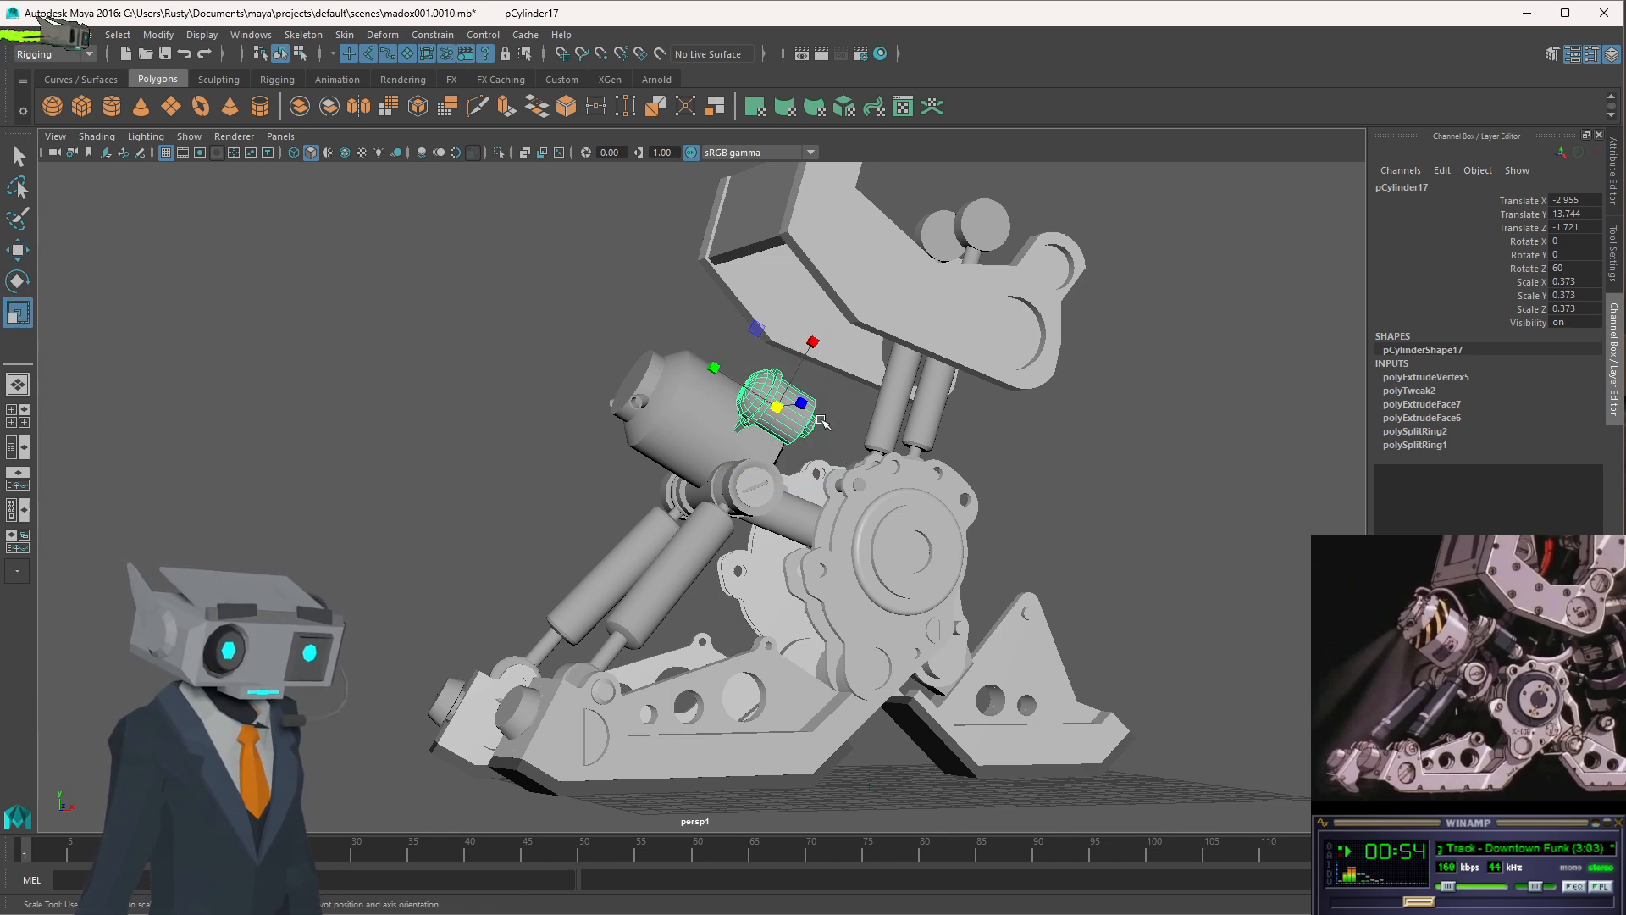
{"action": "middle_click_drag", "start_coordinate": [714, 370], "coordinate": [691, 364]}
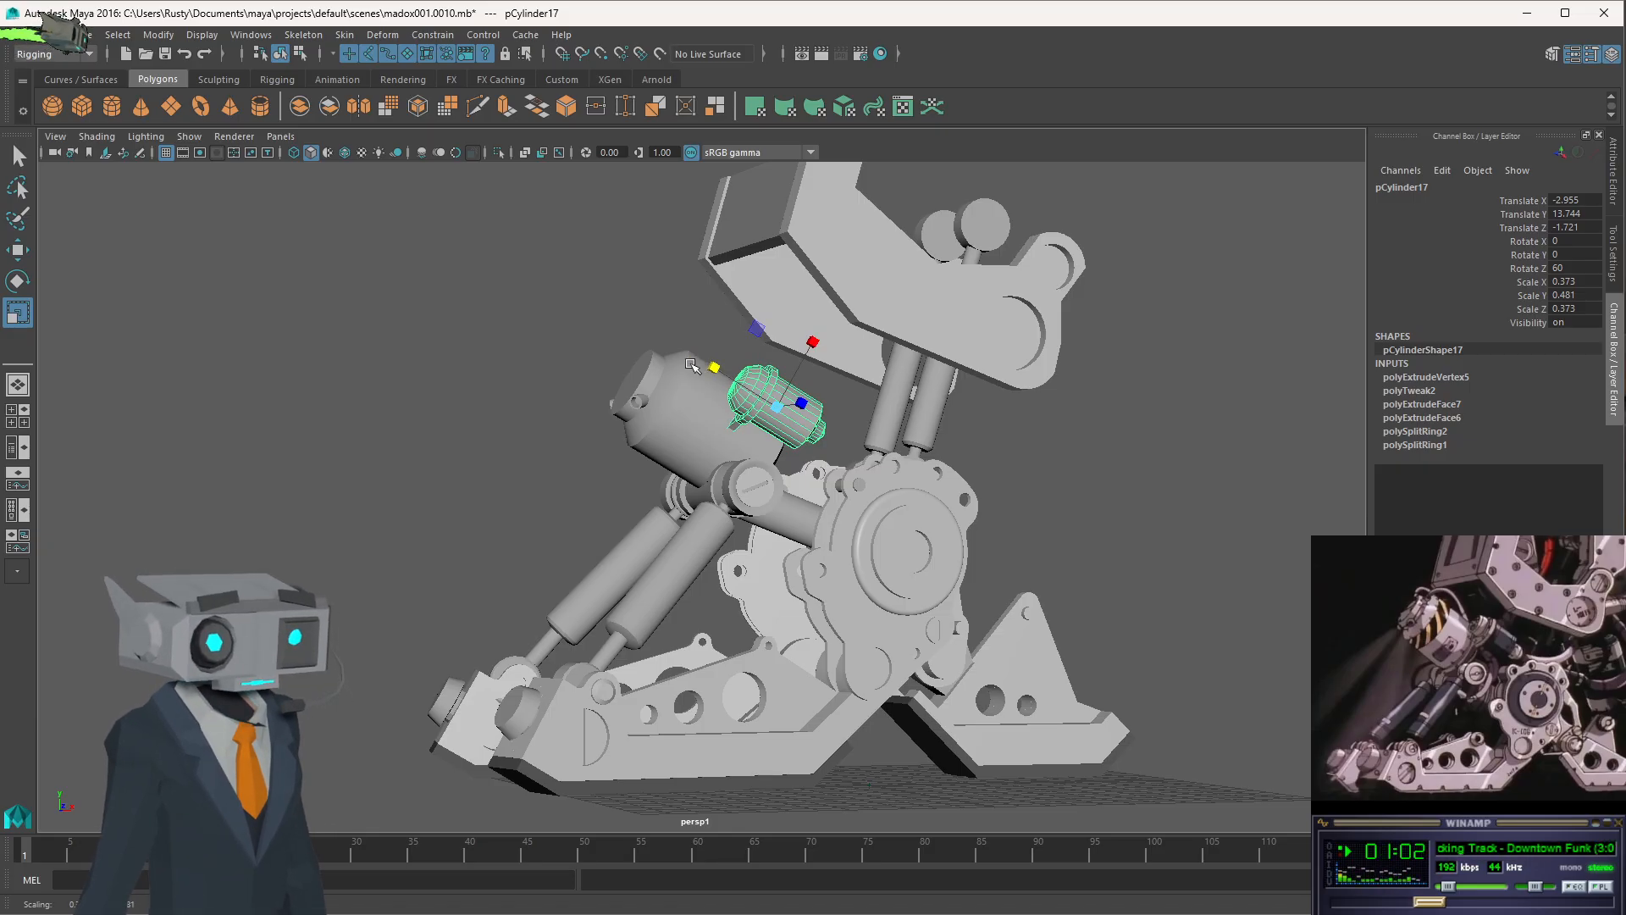
- Lengthen the large cylinder pCylinder15 along its own axis in the front view, to a Y scale of about 1.025
{"action": "key", "text": "space"}
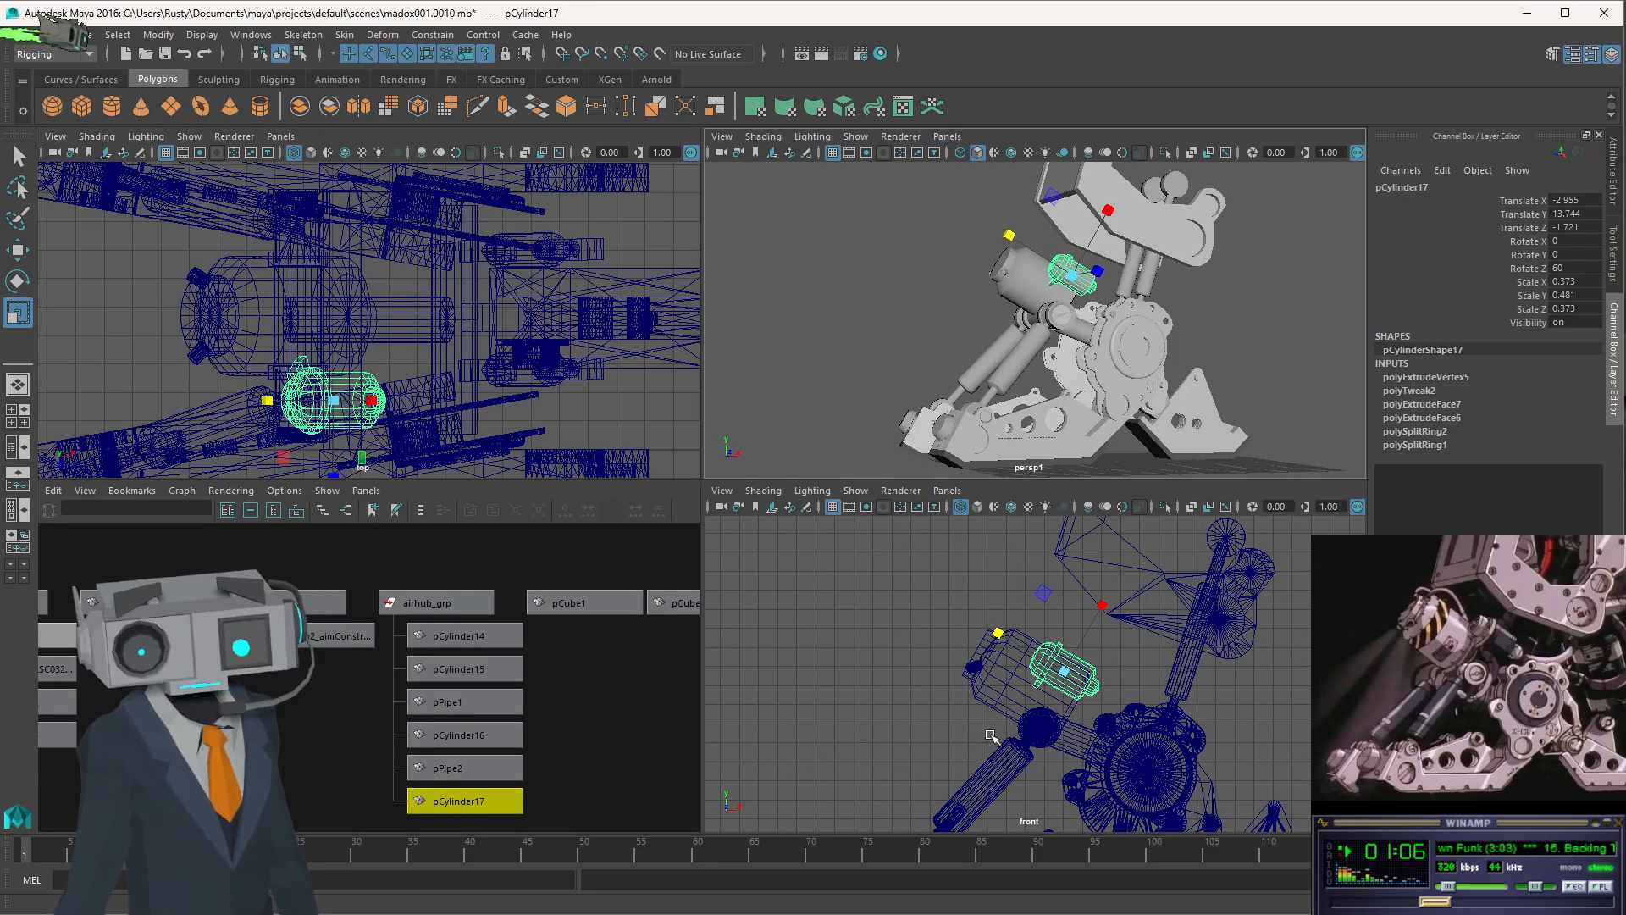
{"action": "left_click", "coordinate": [1004, 690]}
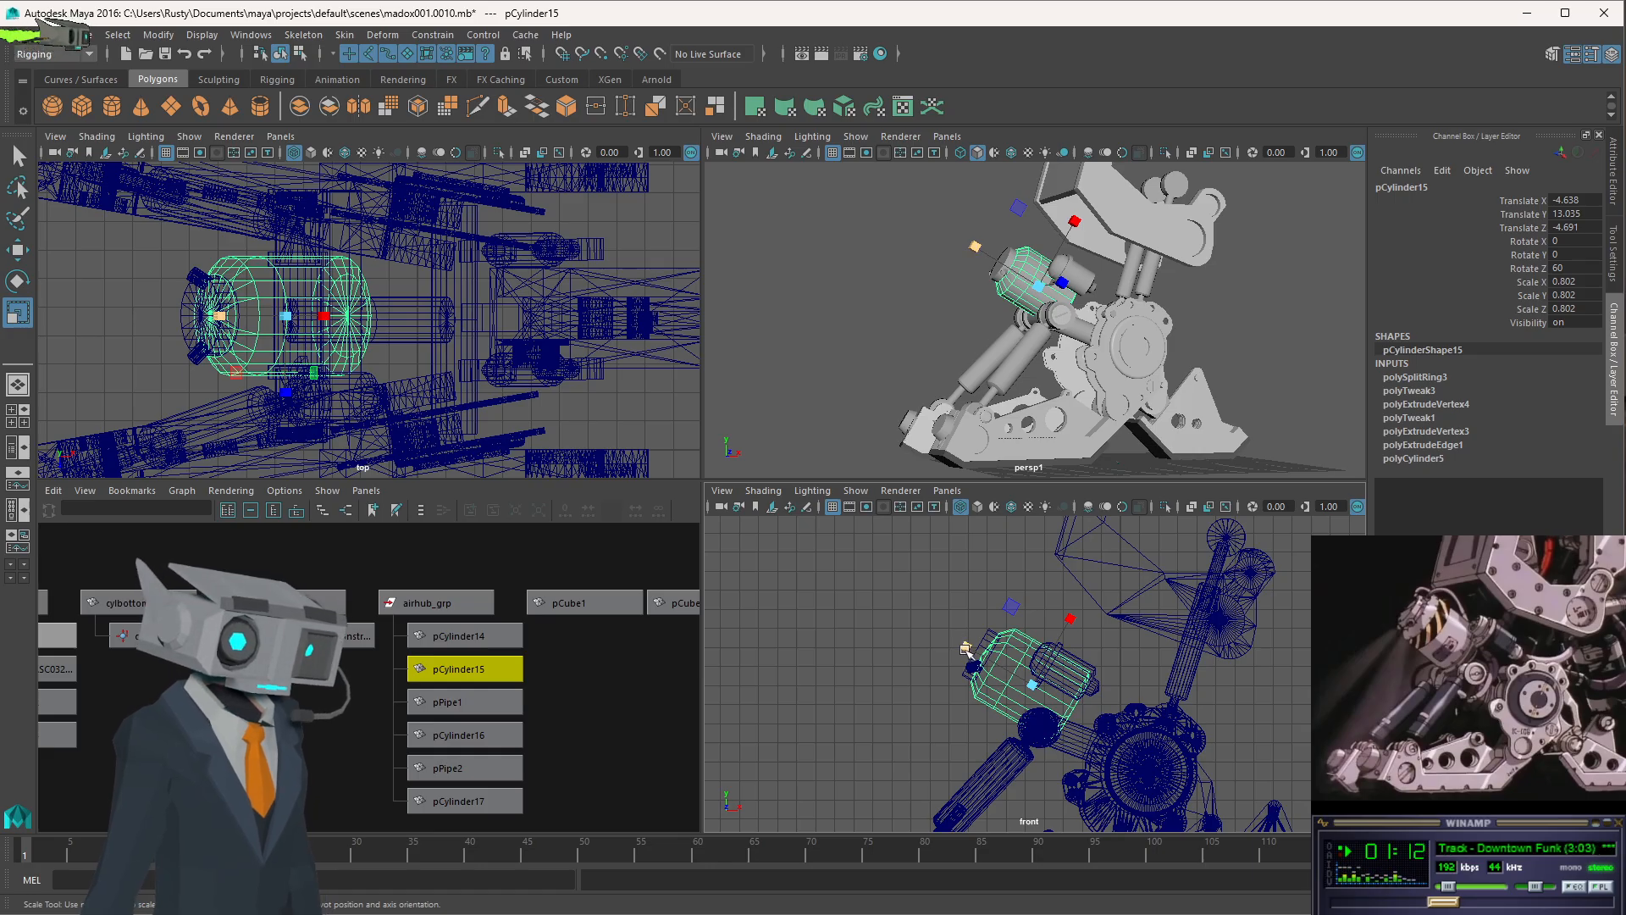
{"action": "left_click_drag", "start_coordinate": [966, 648], "coordinate": [949, 643]}
{"action": "key", "text": "w"}
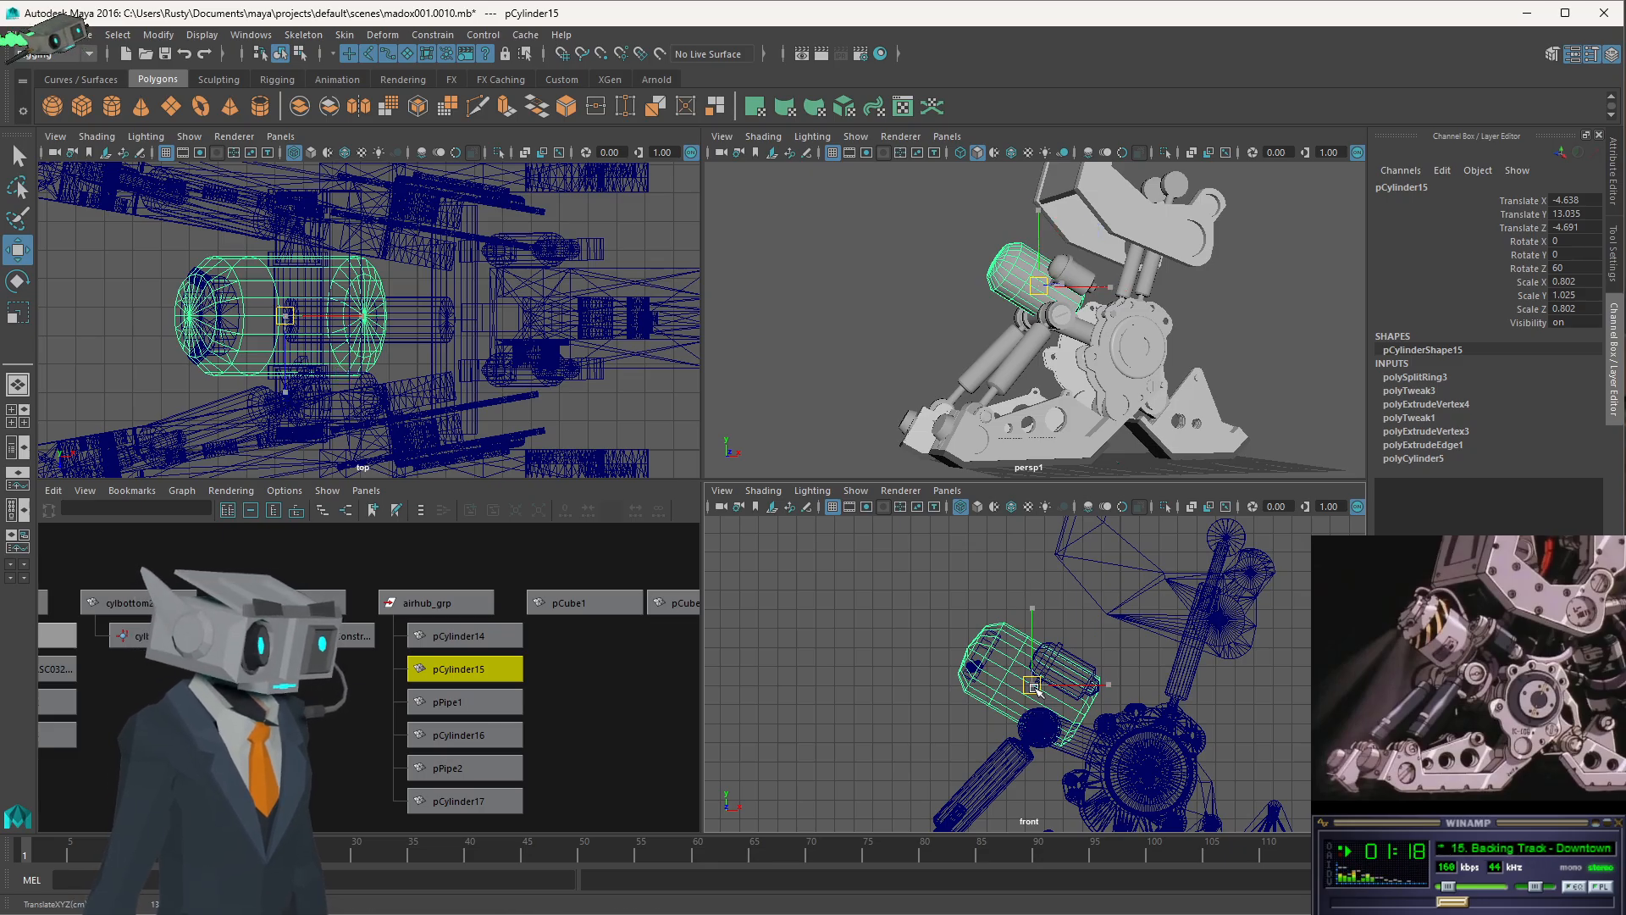
- Try shifting only pCylinder15 up and back in the front view, undoing each move
{"action": "left_click_drag", "start_coordinate": [1035, 688], "coordinate": [1025, 683]}
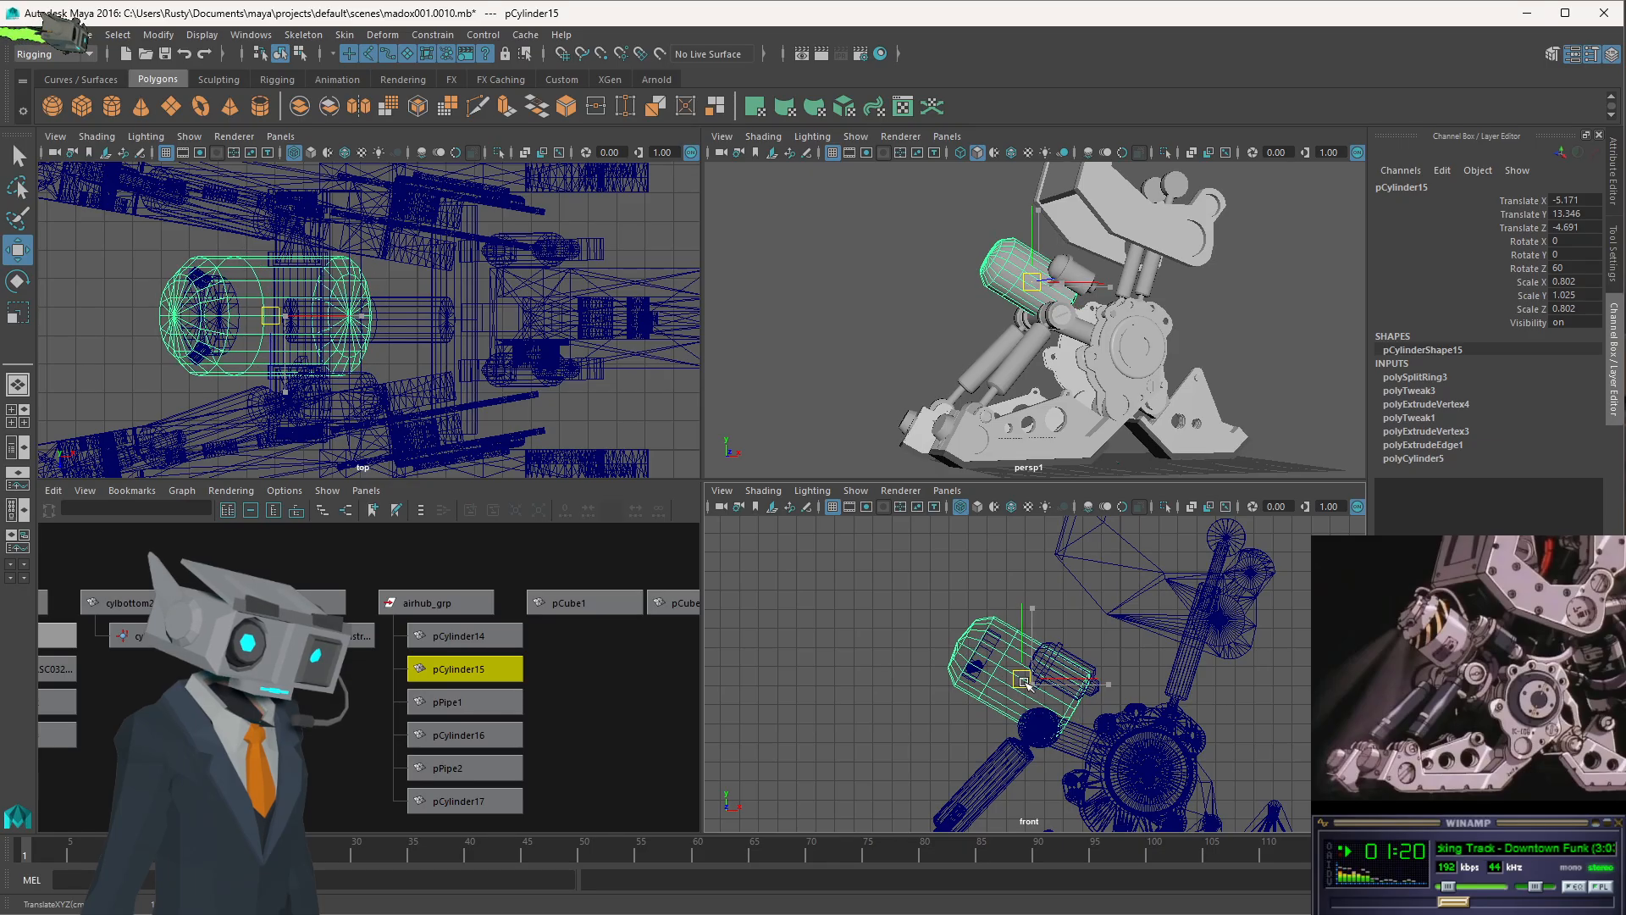
{"action": "key", "text": "ctrl+z"}
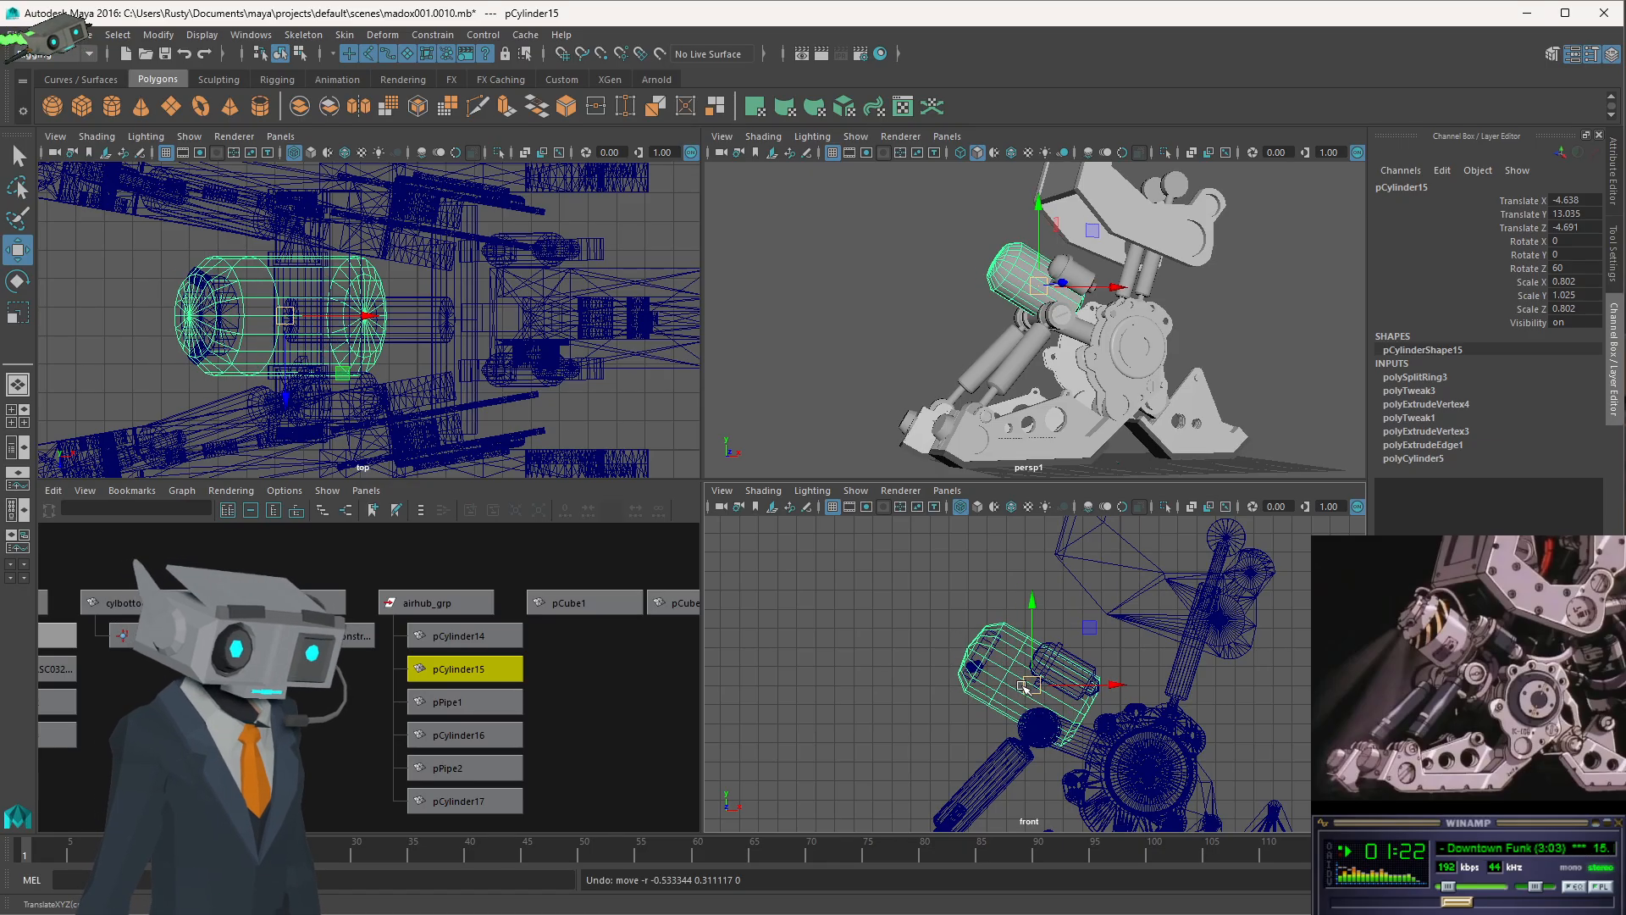
{"action": "scroll", "coordinate": [1027, 733], "scroll_direction": "up", "scroll_amount": 2}
{"action": "key", "text": "space"}
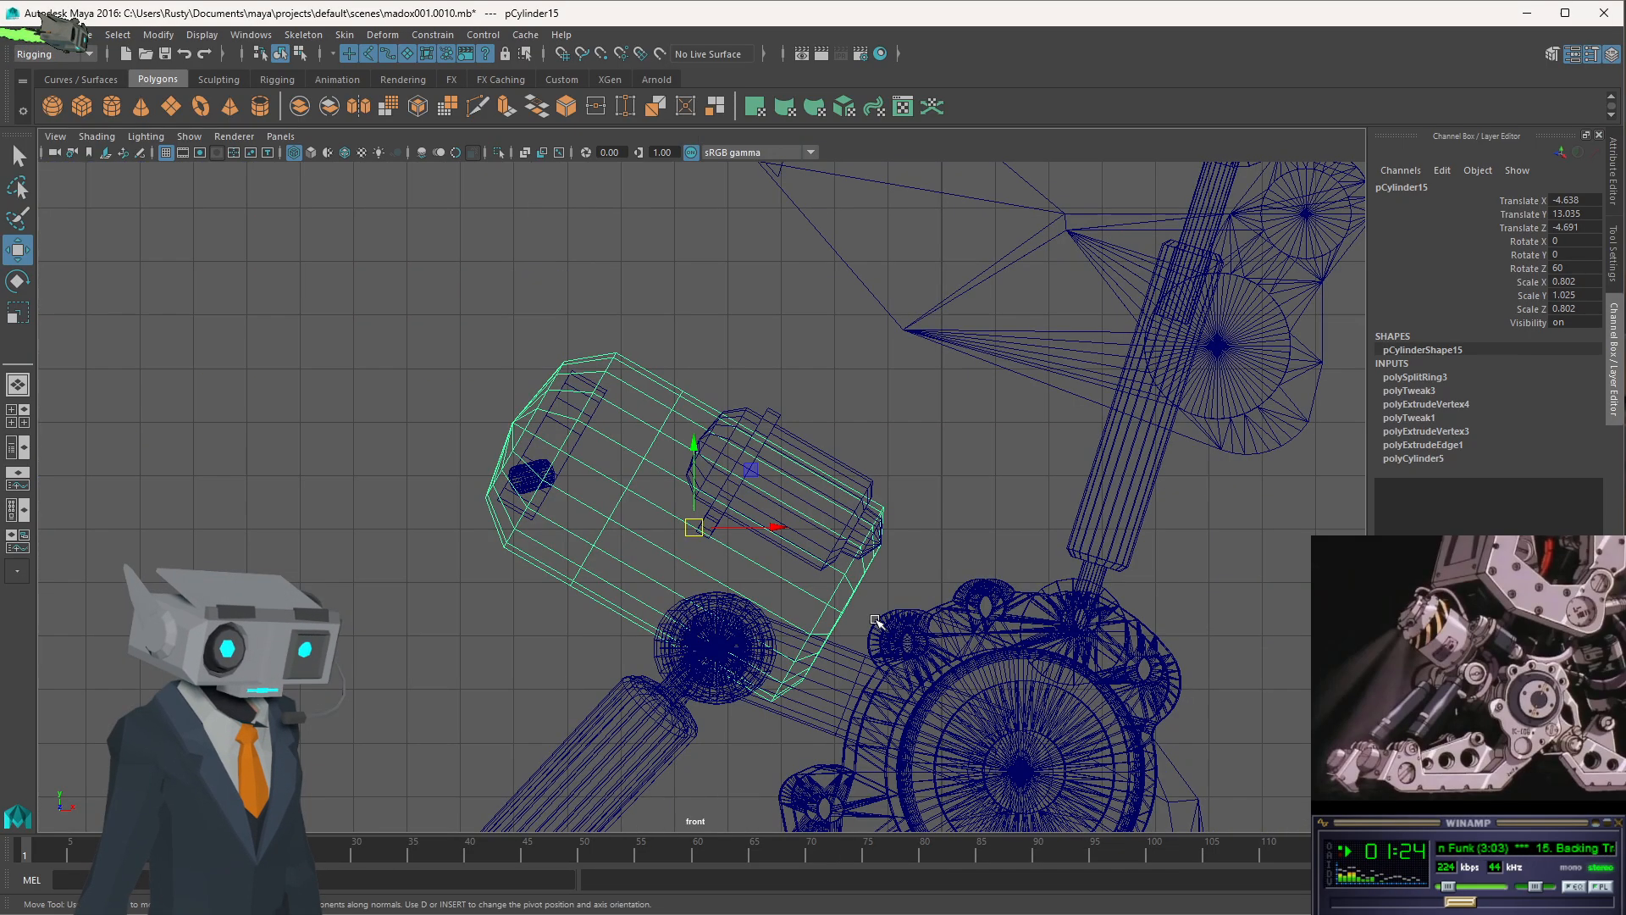
{"action": "left_click_drag", "start_coordinate": [694, 529], "coordinate": [678, 518]}
{"action": "key", "text": "ctrl+z"}
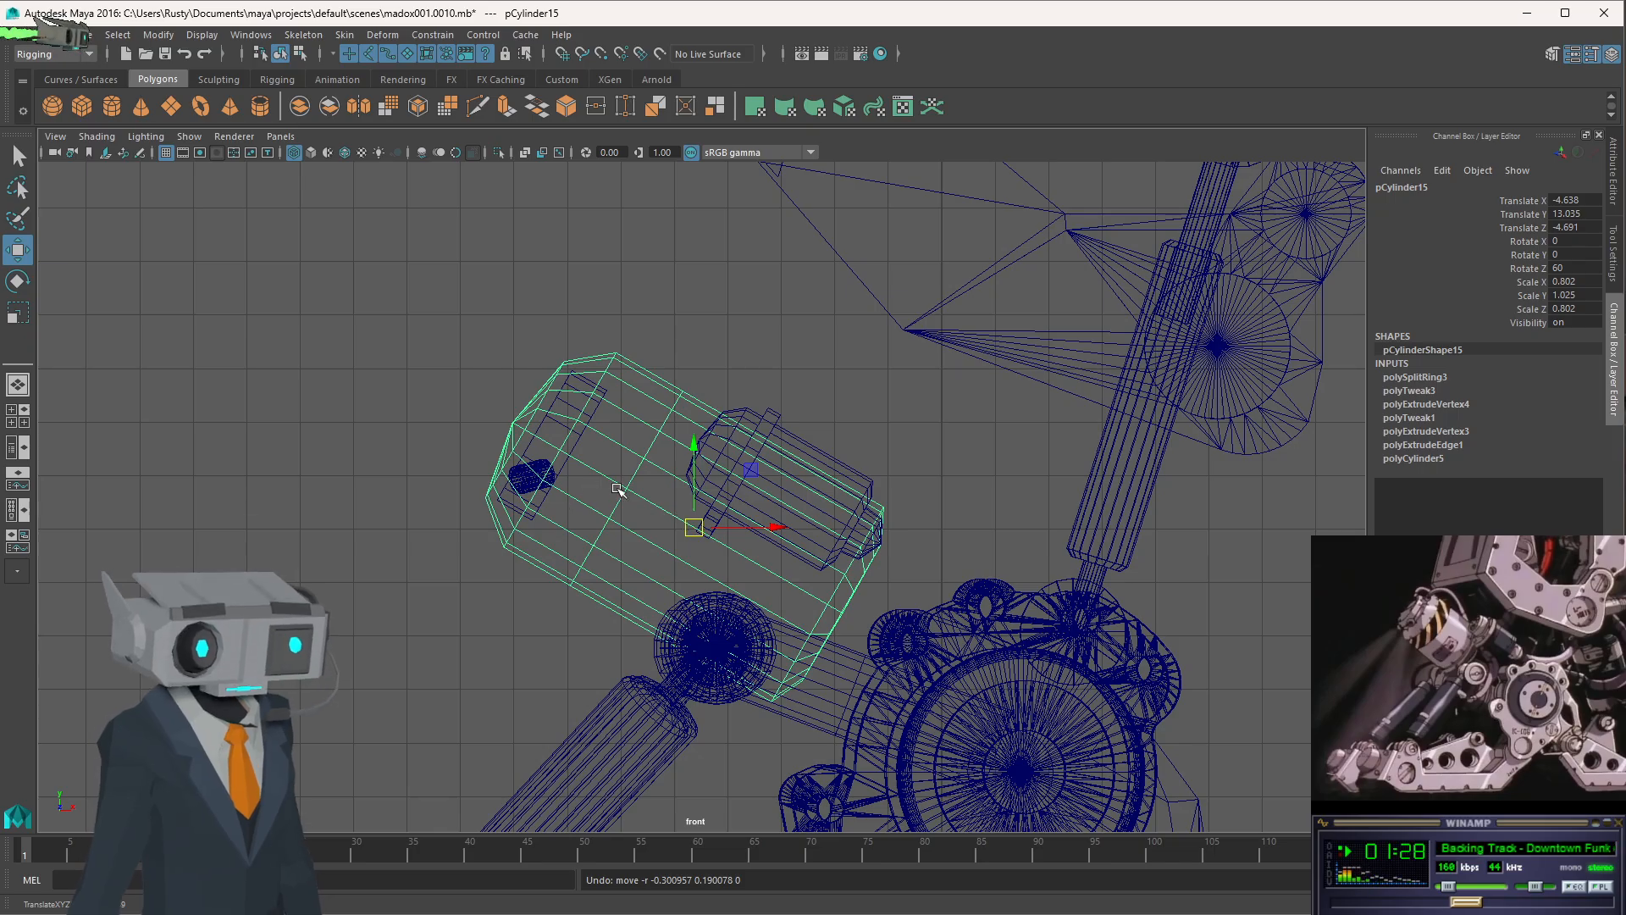
{"action": "key", "text": "space"}
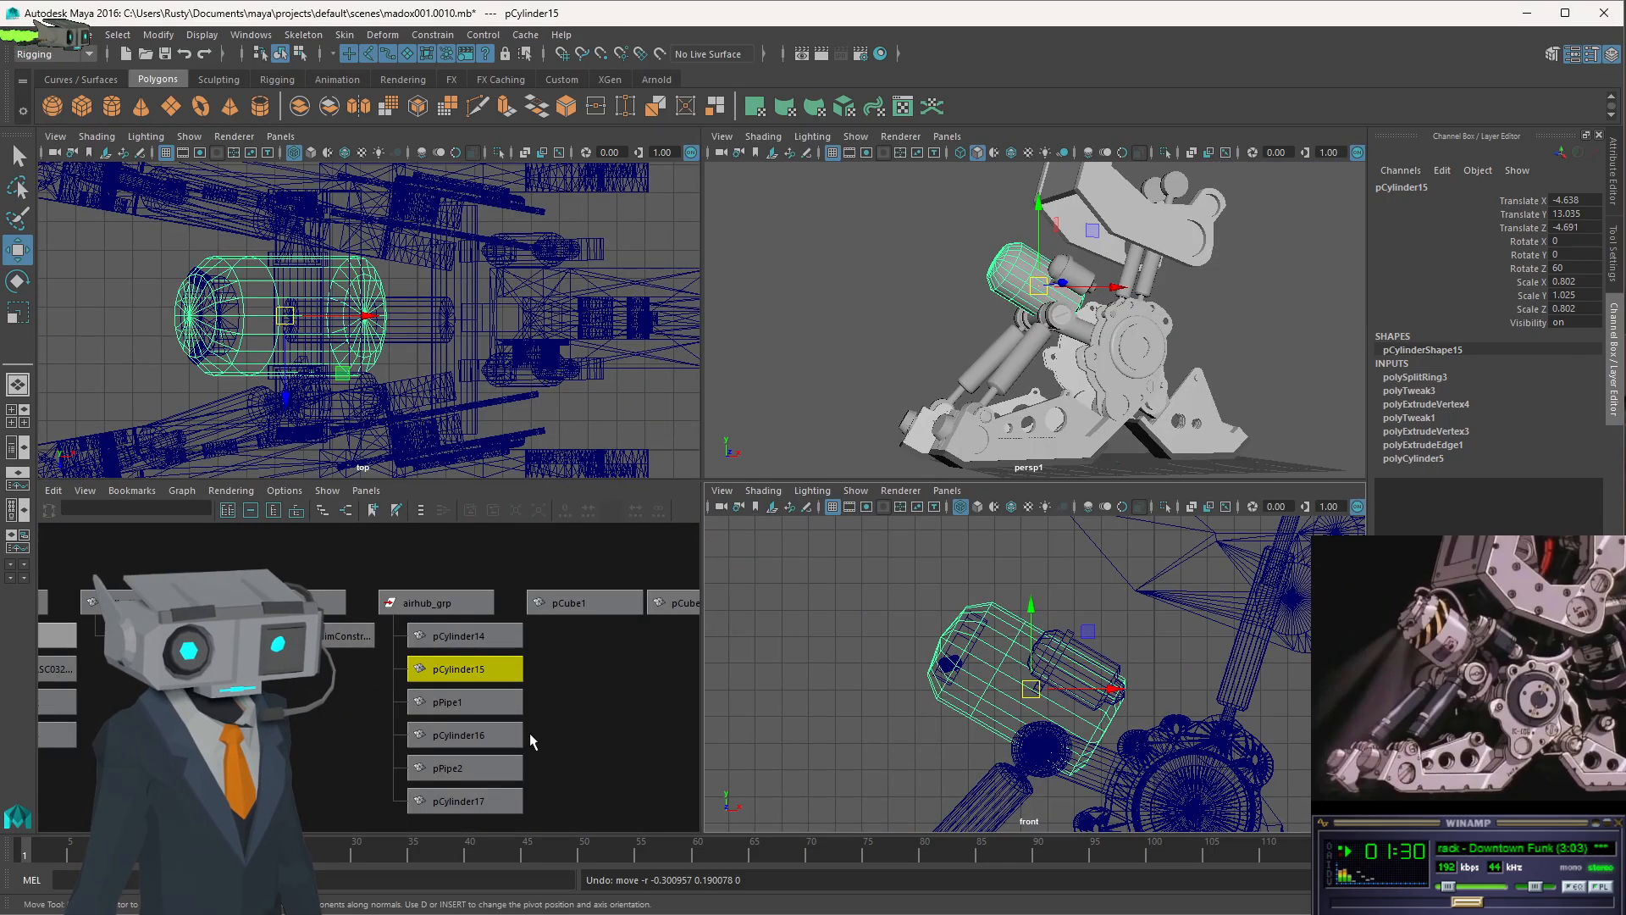
- Select airhub_grp and examine its parts around the joint in the front view
{"action": "left_click", "coordinate": [459, 605]}
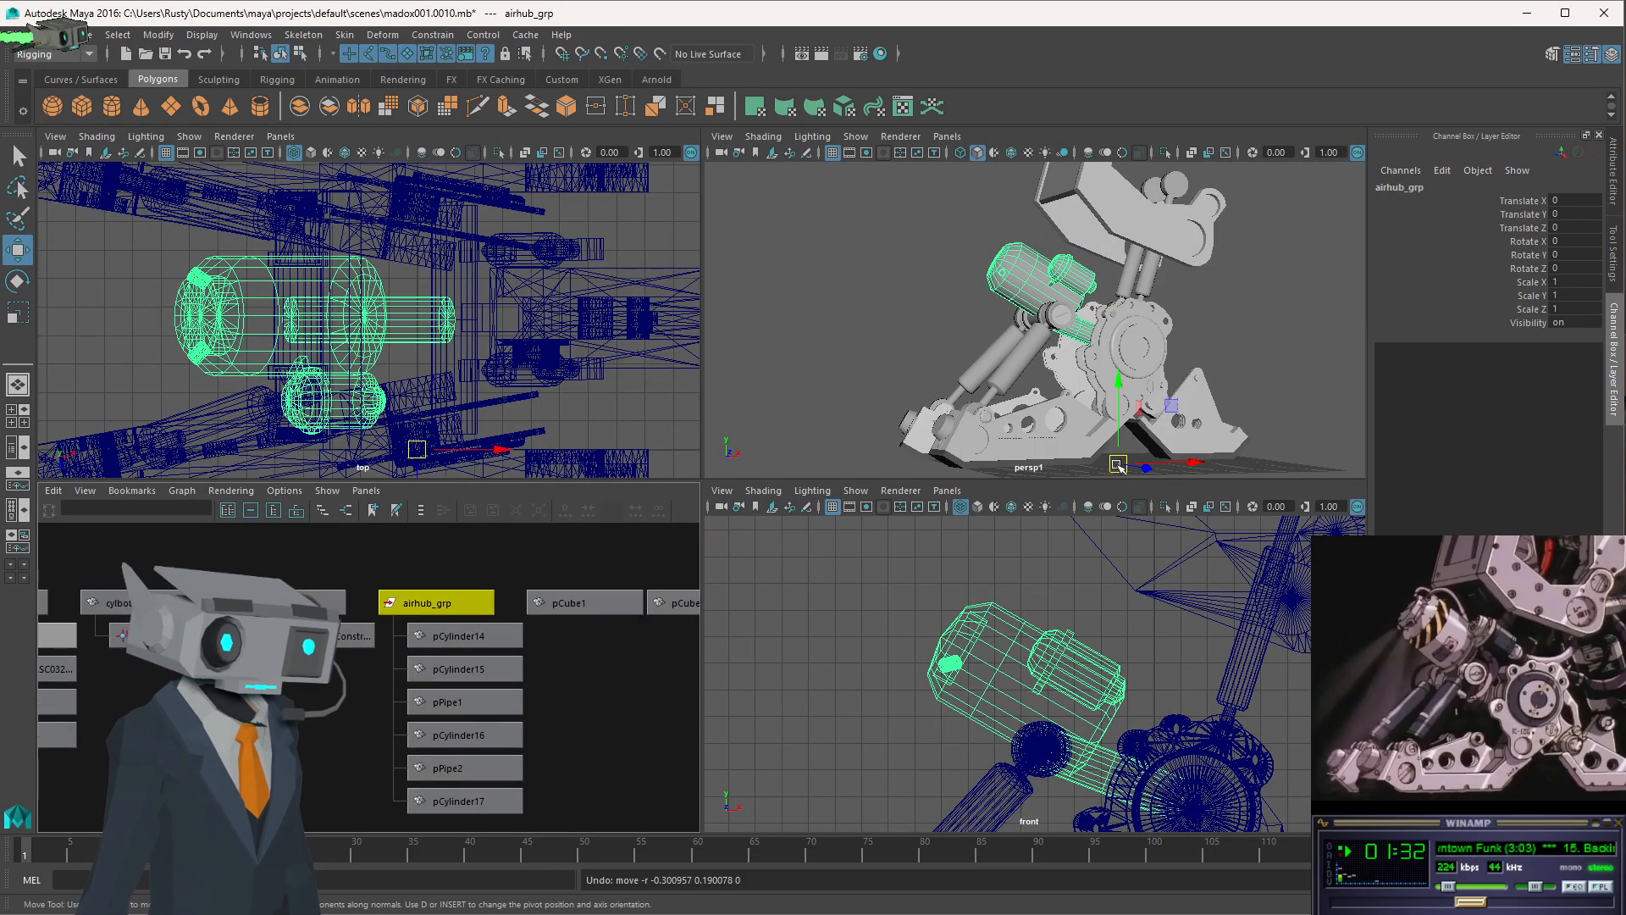
{"action": "scroll", "coordinate": [964, 775], "scroll_direction": "down", "scroll_amount": 3}
{"action": "scroll", "coordinate": [964, 775], "scroll_direction": "up", "scroll_amount": 3}
{"action": "key", "text": "space"}
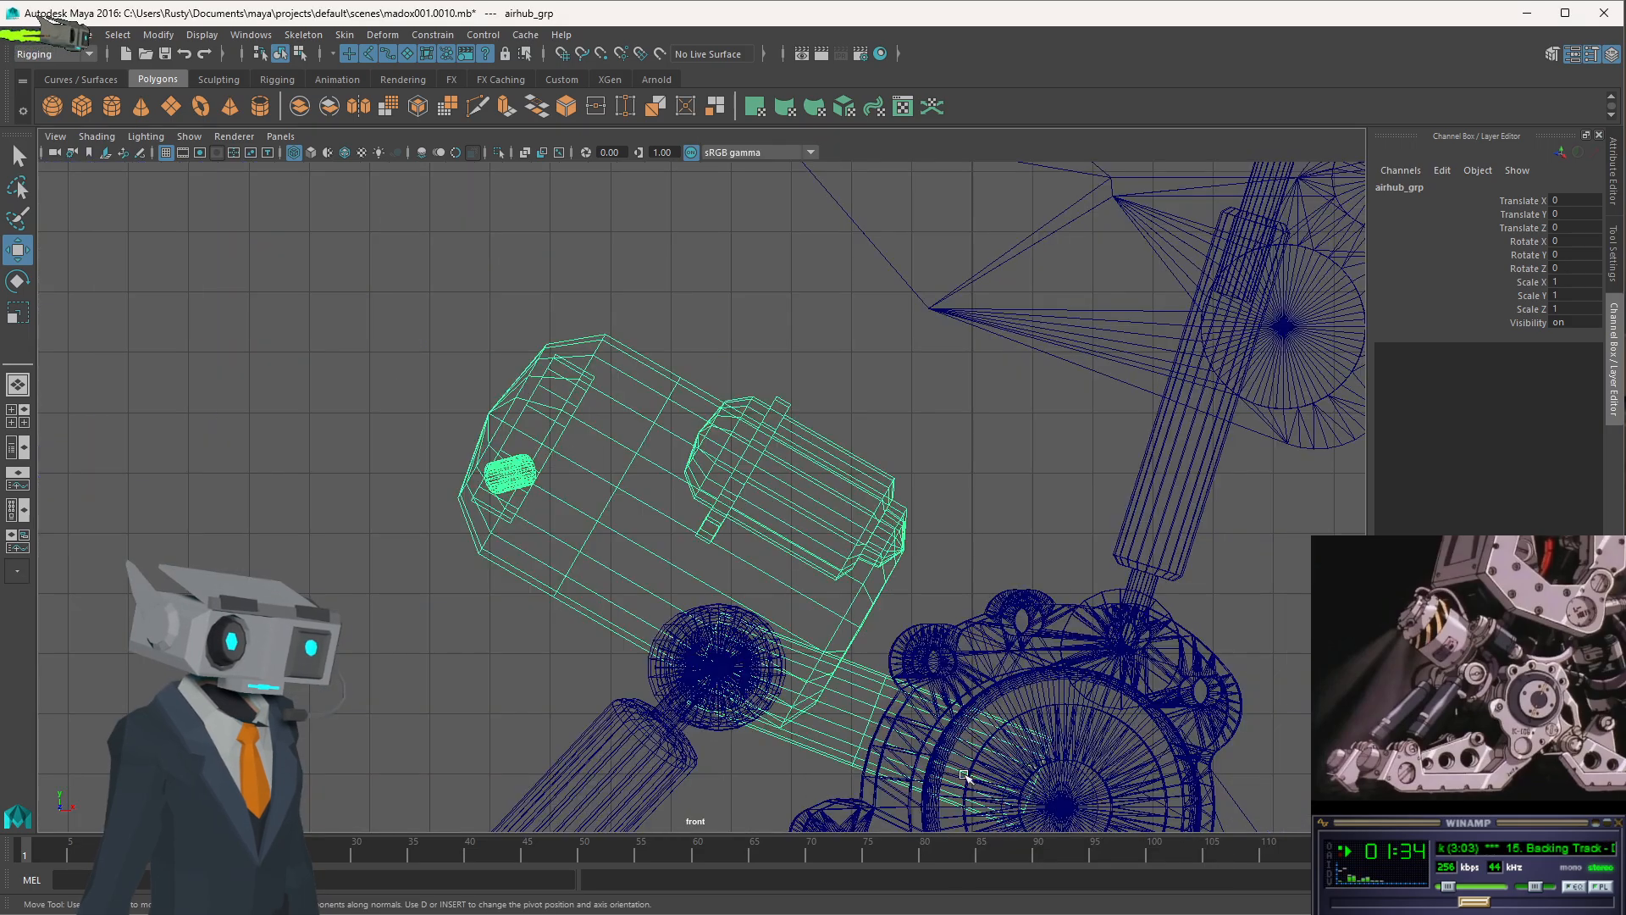
{"action": "scroll", "coordinate": [964, 775], "scroll_direction": "down", "scroll_amount": 3}
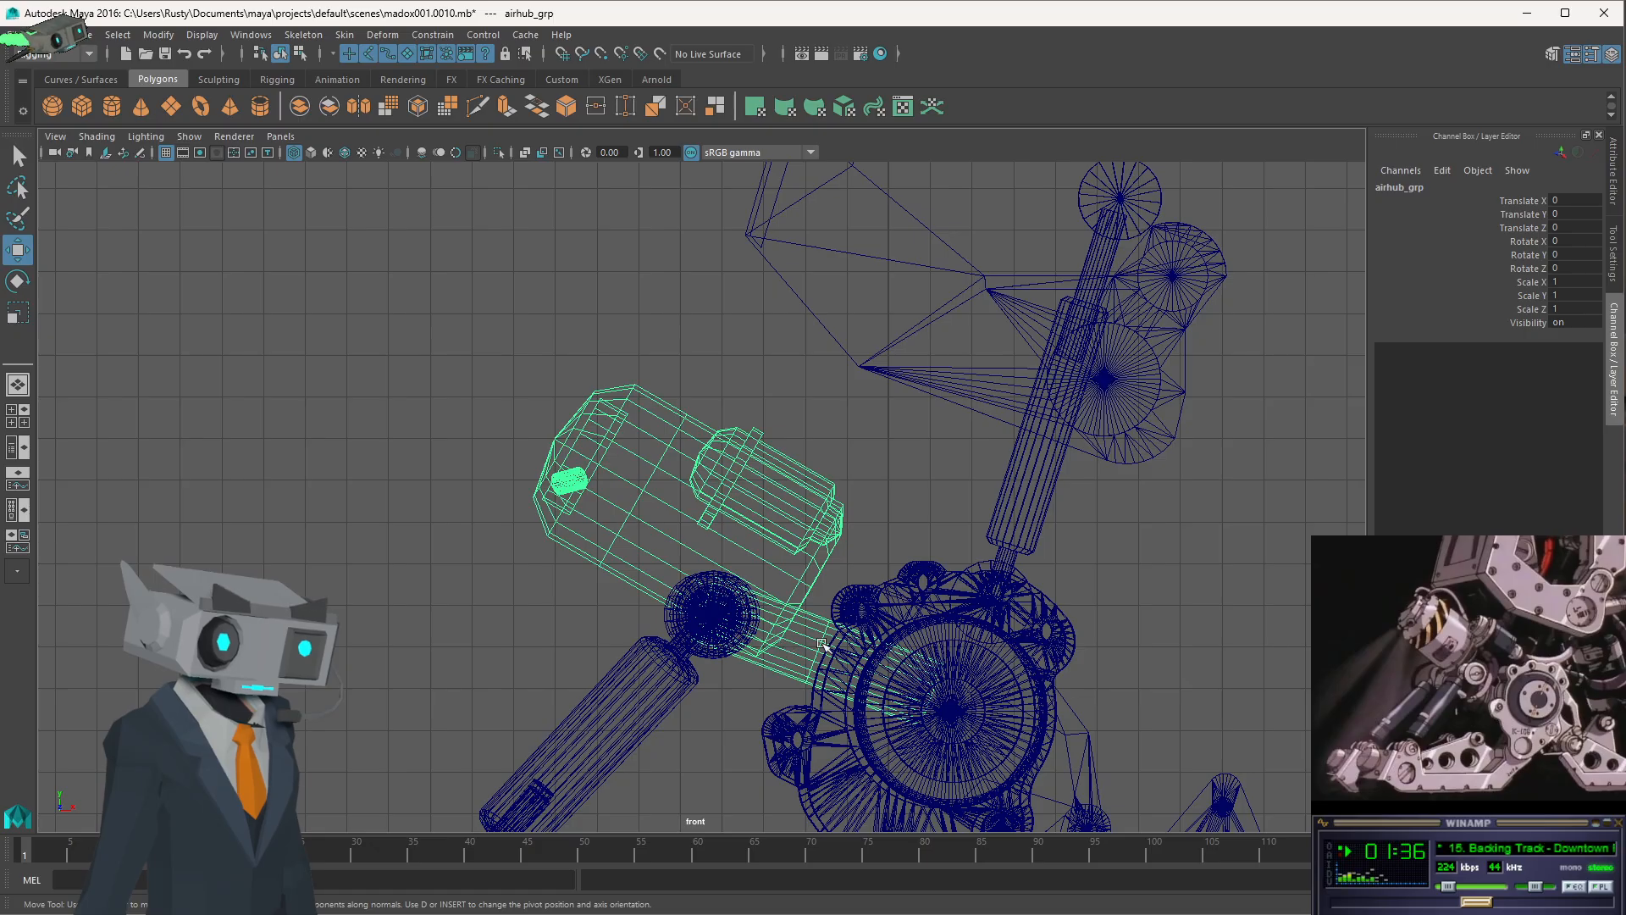
{"action": "key", "text": "space"}
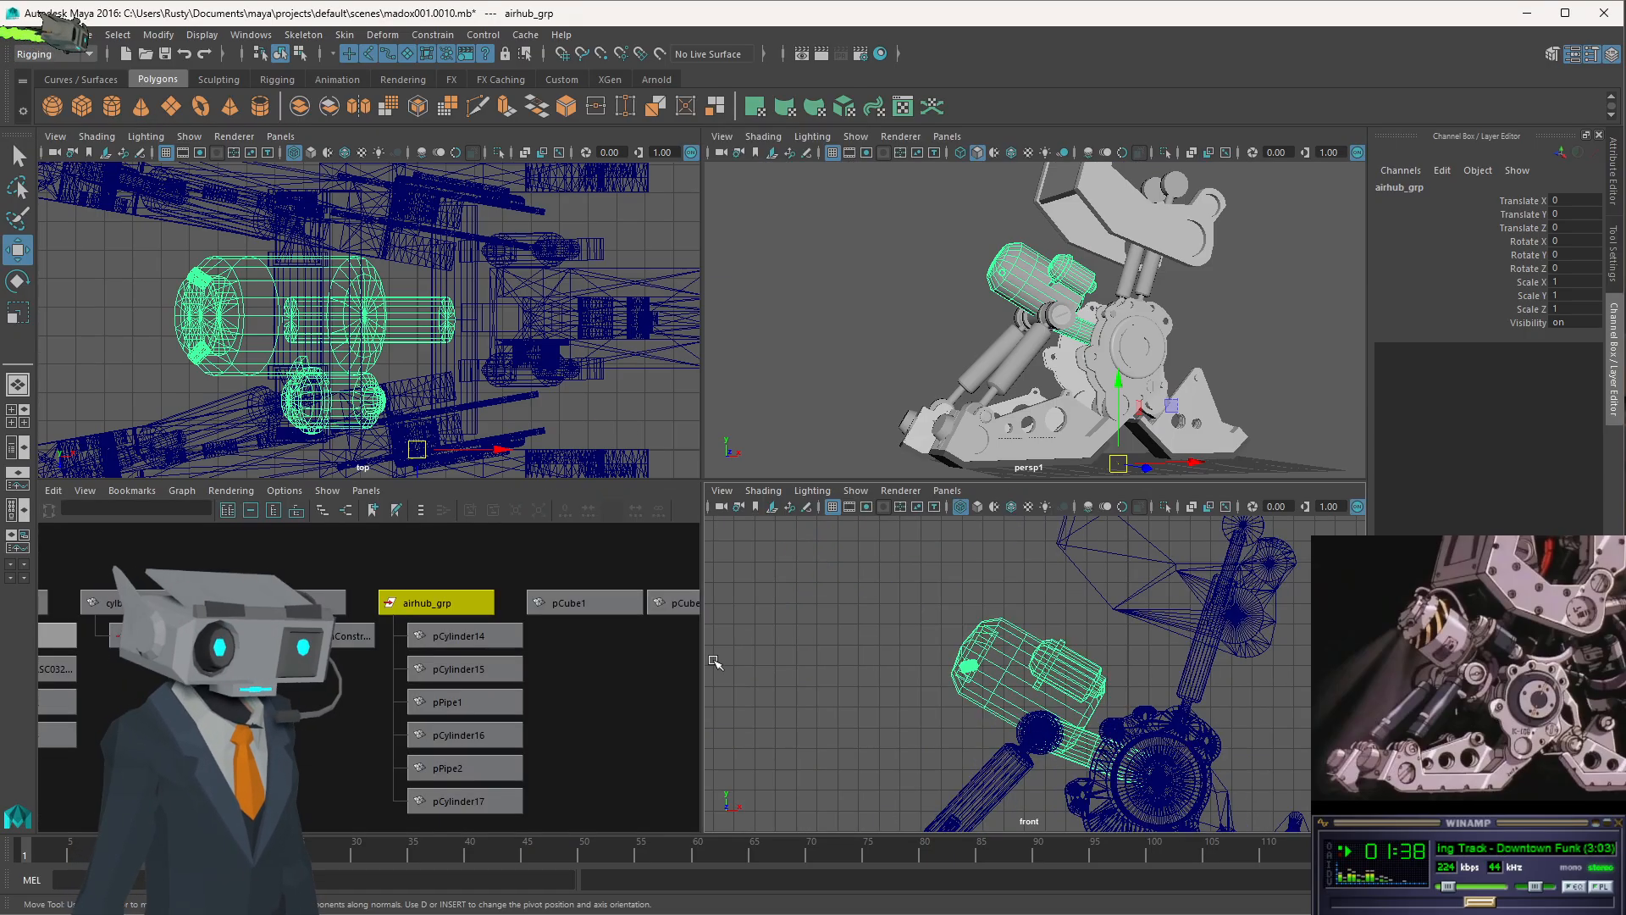
- Move all airhub_grp parts except the shaft pCylinder14 up and back together, bringing pCylinder17 to about X -3.404 and Y 14.03
{"action": "left_click", "coordinate": [1127, 672]}
{"action": "left_click", "coordinate": [1086, 754]}
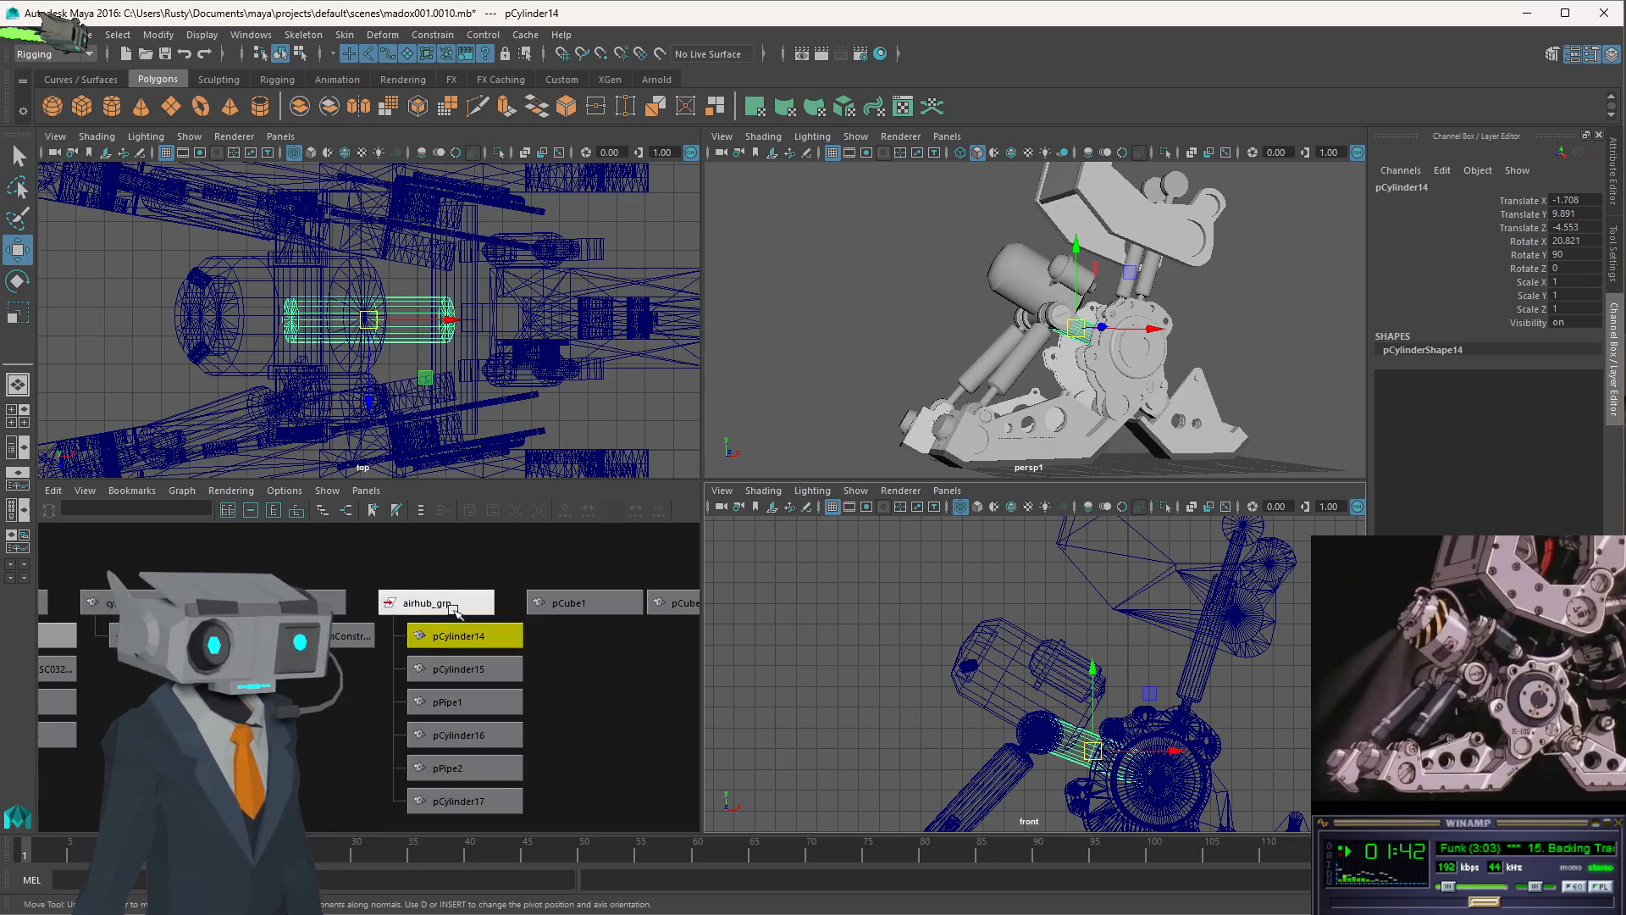
{"action": "left_click_drag", "start_coordinate": [549, 669], "coordinate": [460, 823]}
{"action": "left_click_drag", "start_coordinate": [1063, 672], "coordinate": [1057, 666]}
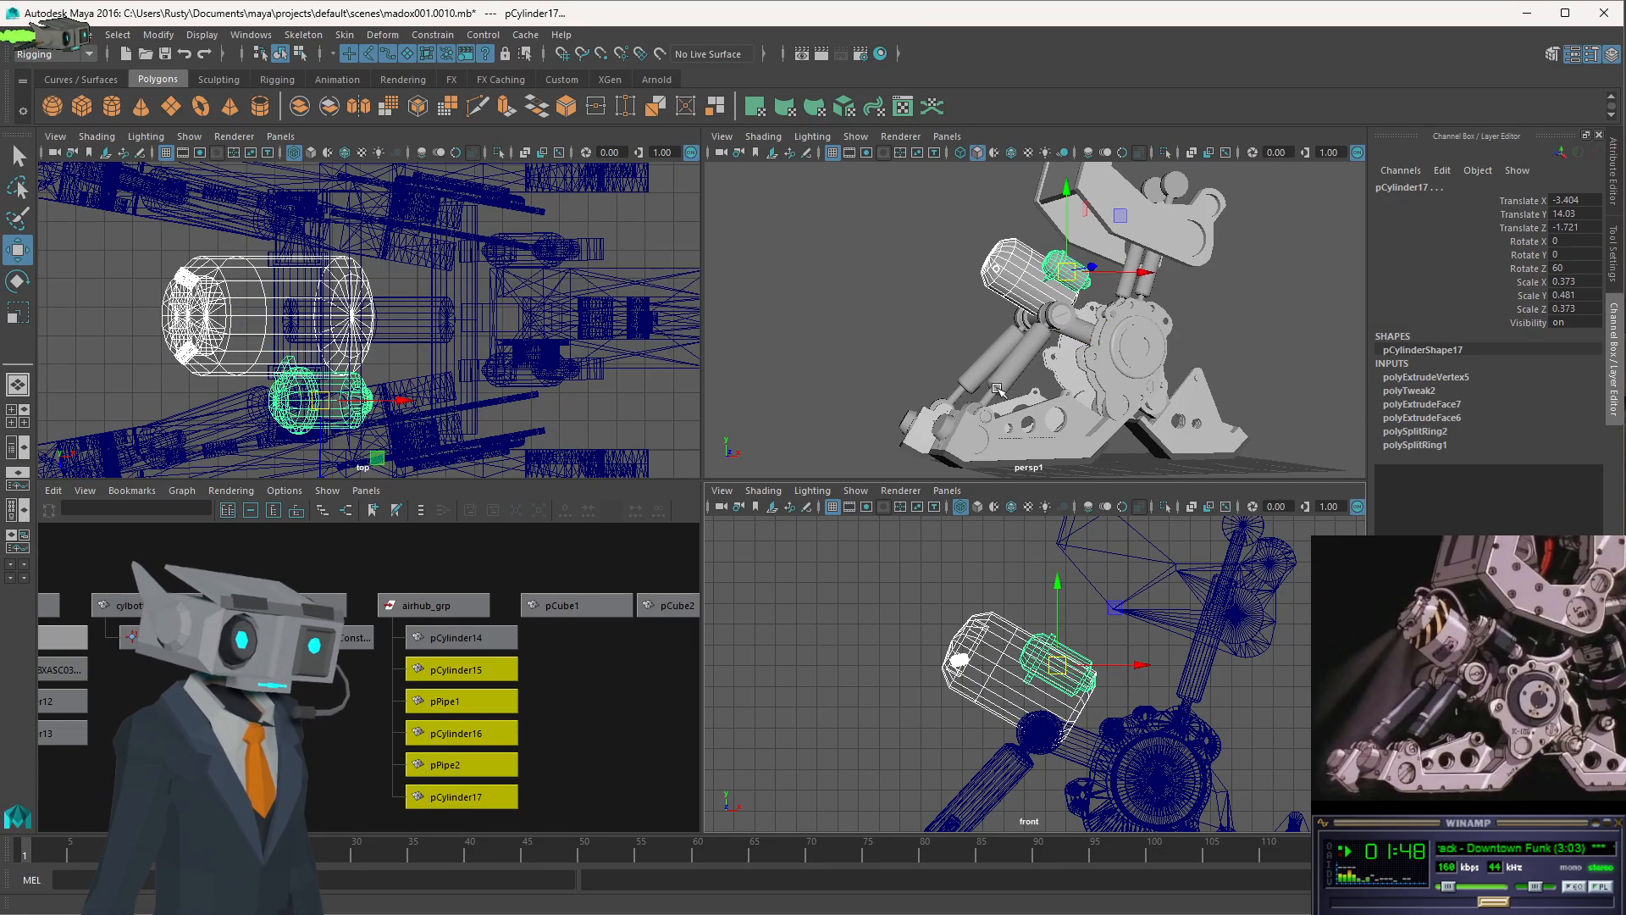
- Switch the shaded view from persp1 to the persp camera and frame the leg with the moved canister
{"action": "left_click_drag", "start_coordinate": [991, 368], "coordinate": [994, 370], "text": "alt"}
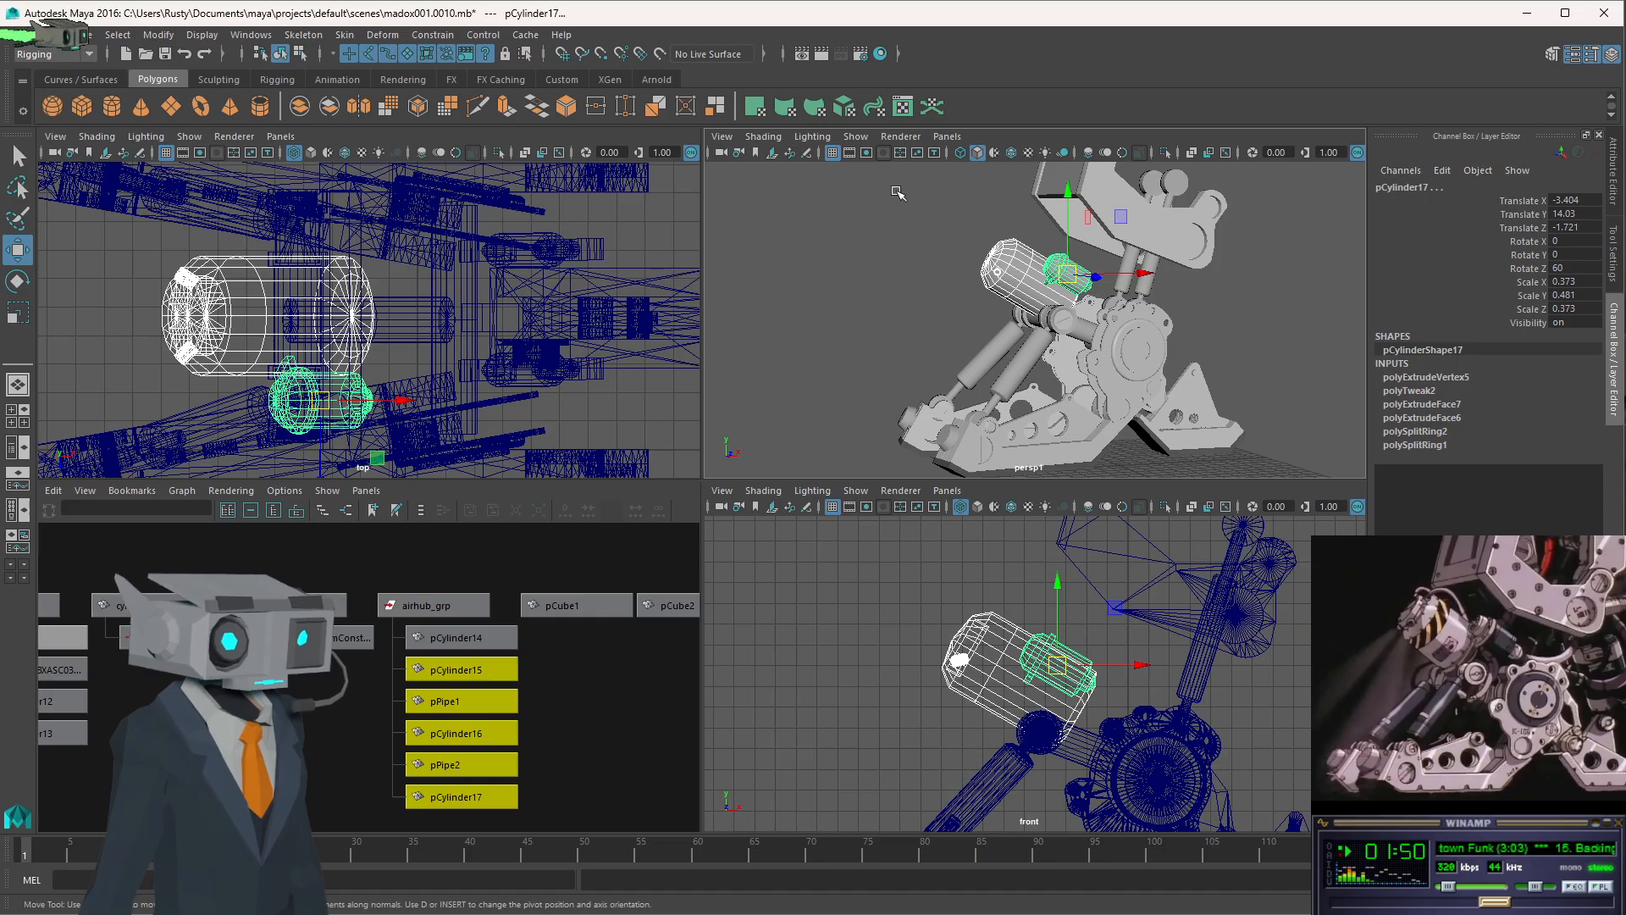
{"action": "left_click", "coordinate": [946, 136]}
{"action": "mouse_move", "coordinate": [963, 158]}
{"action": "left_click", "coordinate": [1140, 171]}
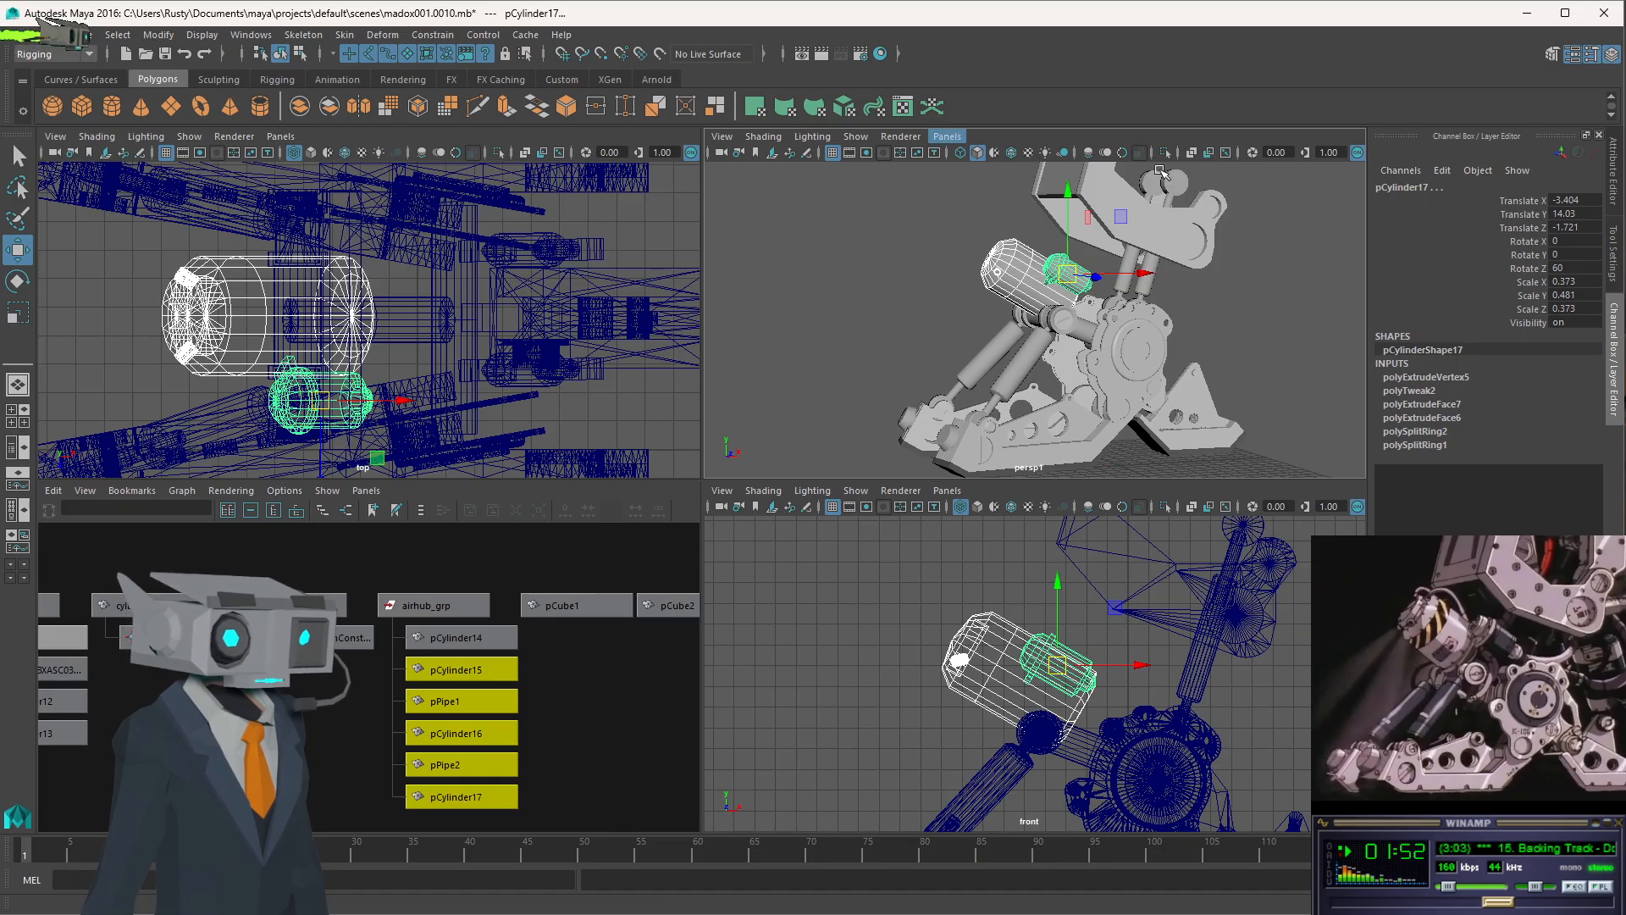
{"action": "left_click_drag", "start_coordinate": [999, 412], "coordinate": [905, 406], "text": "alt"}
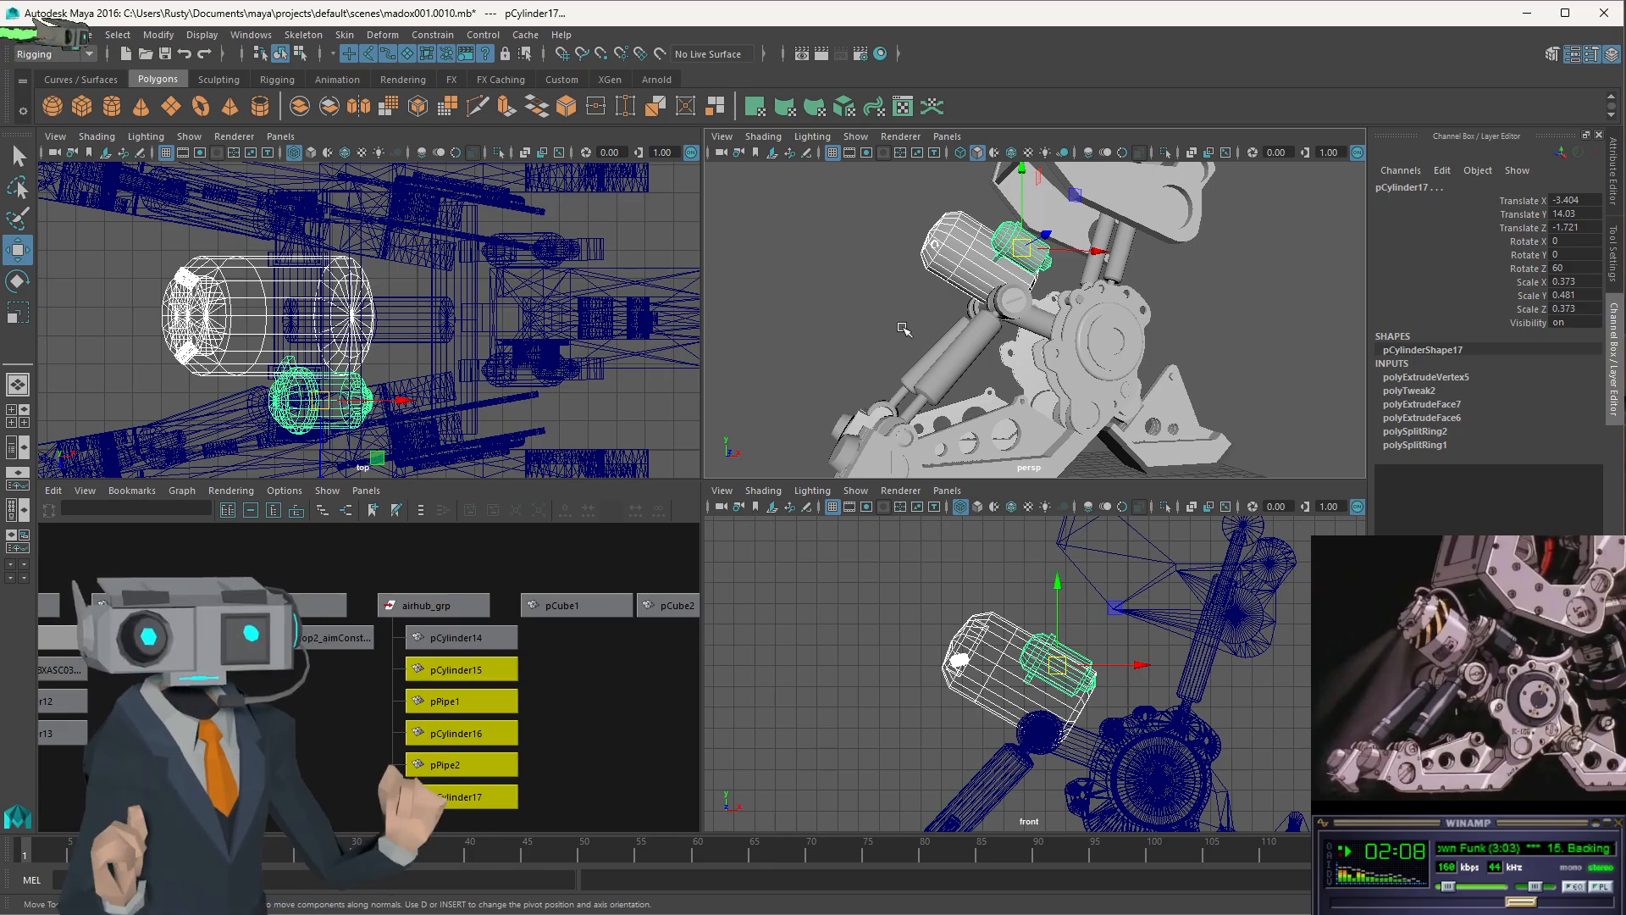
- Scale pCylinder15 up uniformly to about 0.822 in X and Z and 1.05 in Y, checking it from several angles
{"action": "left_click", "coordinate": [603, 712]}
{"action": "left_click", "coordinate": [1008, 652]}
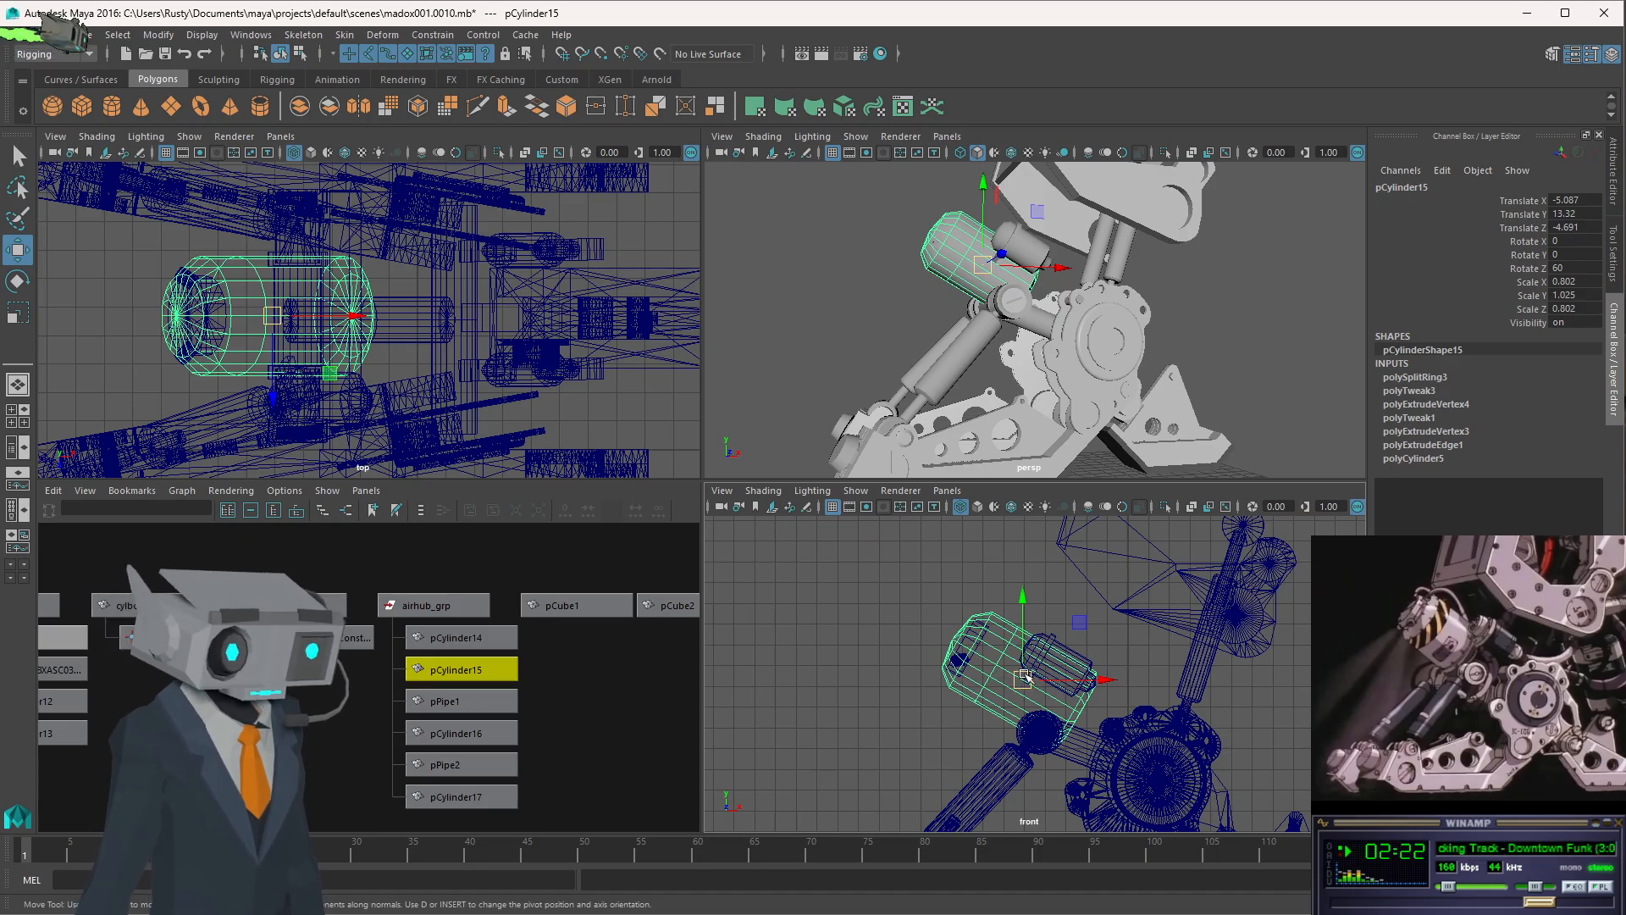
{"action": "key", "text": "r"}
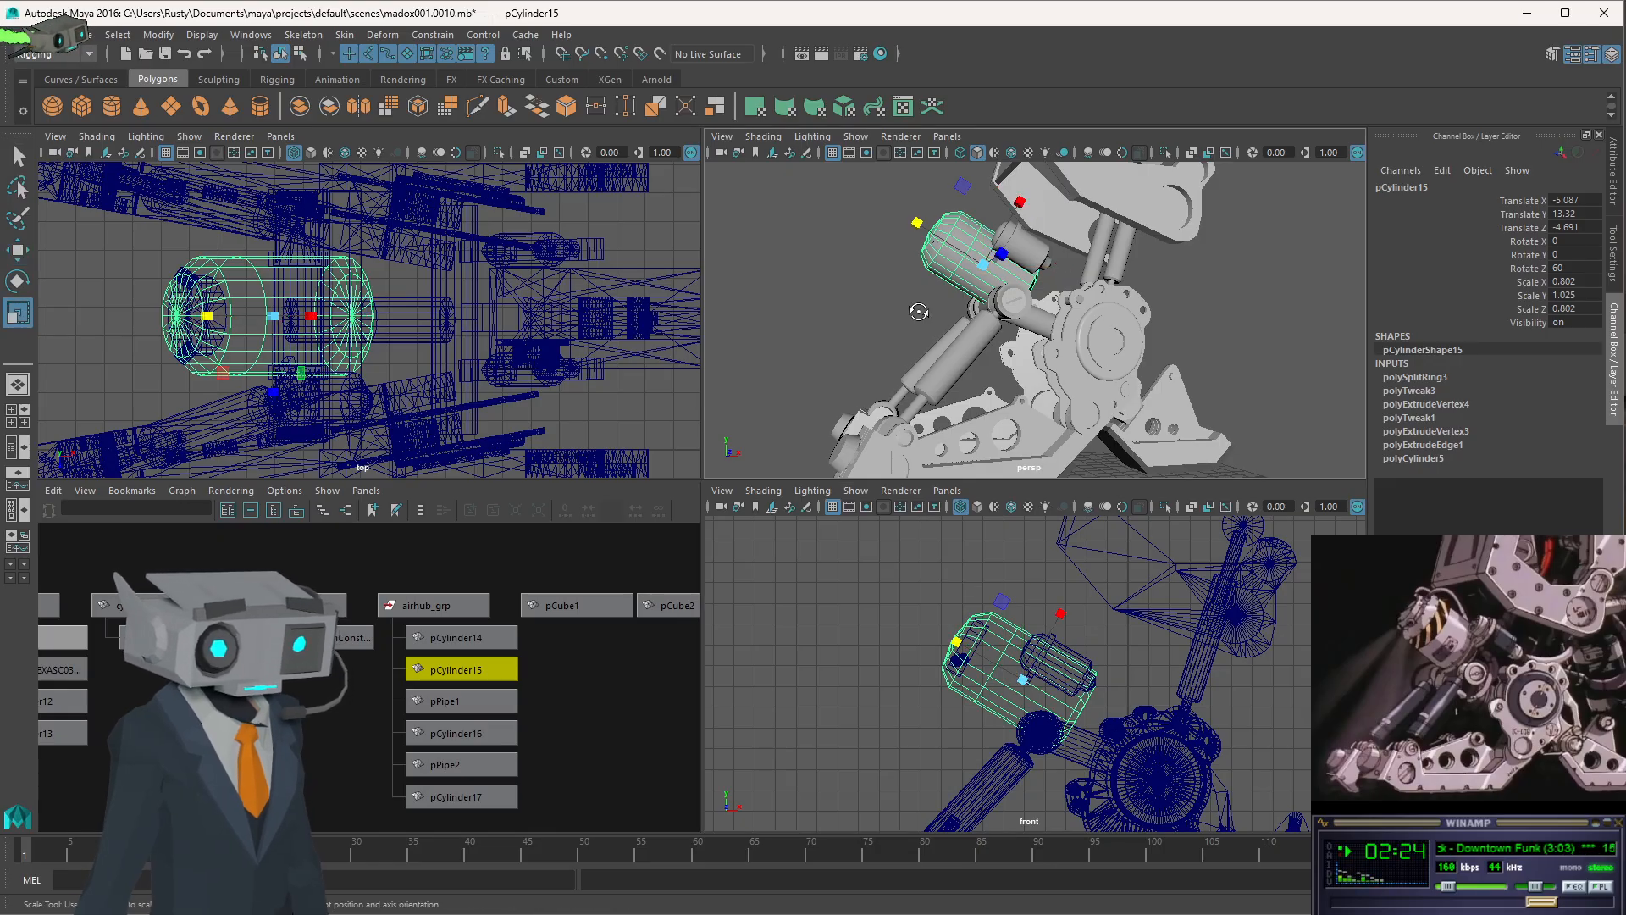
{"action": "left_click_drag", "start_coordinate": [918, 312], "coordinate": [1078, 326], "text": "alt"}
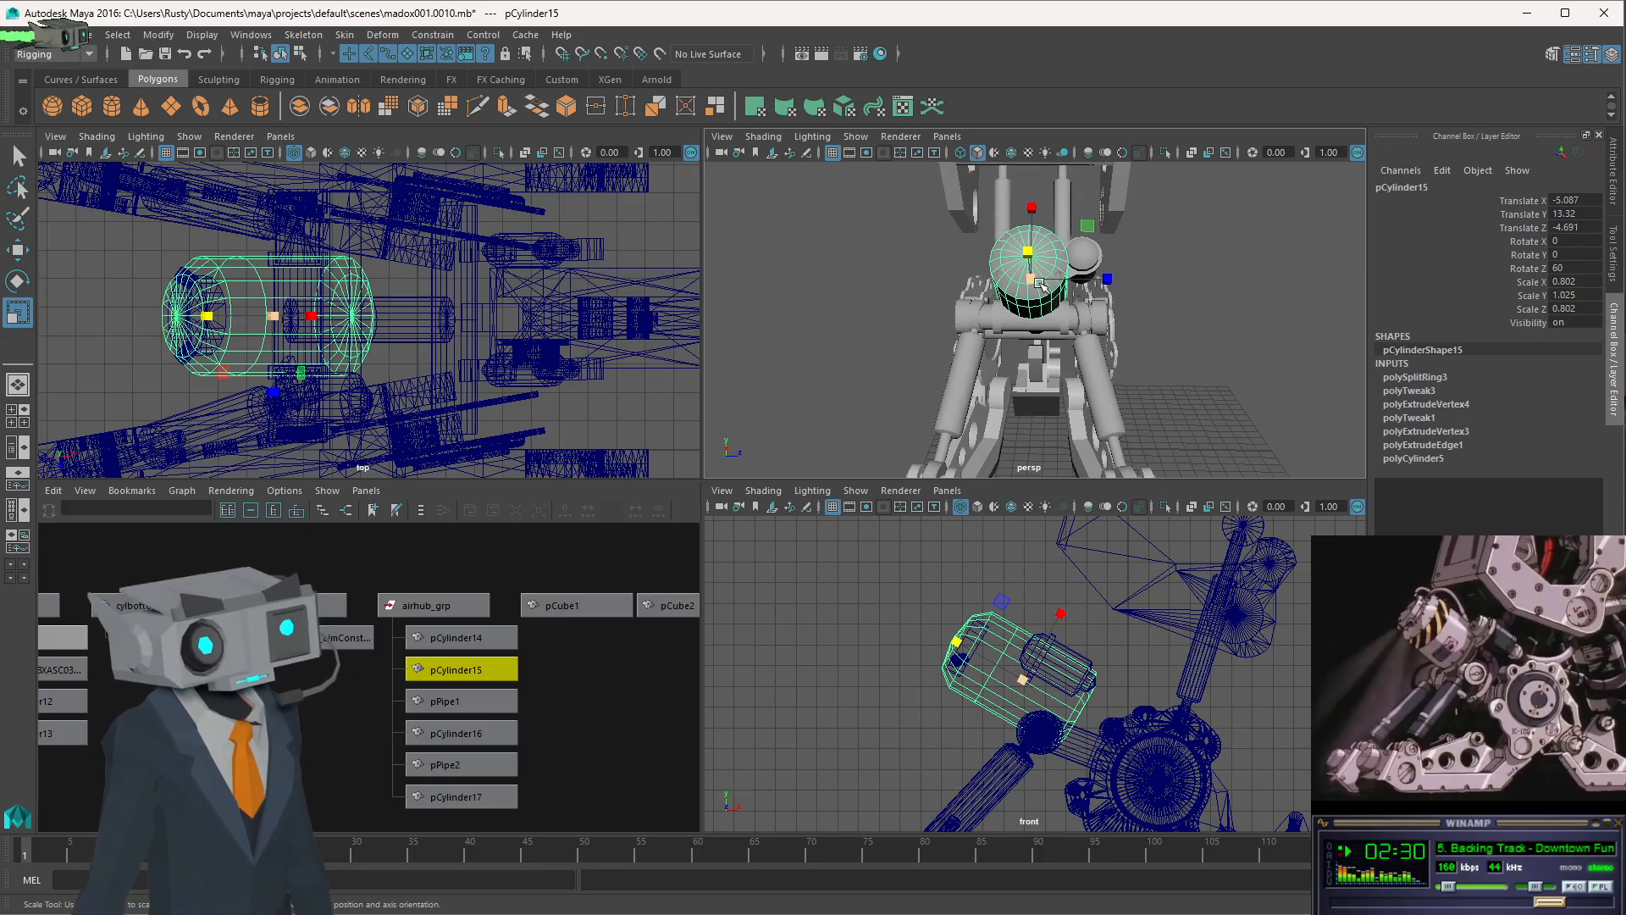
{"action": "left_click_drag", "start_coordinate": [1040, 285], "coordinate": [1104, 388], "text": "alt"}
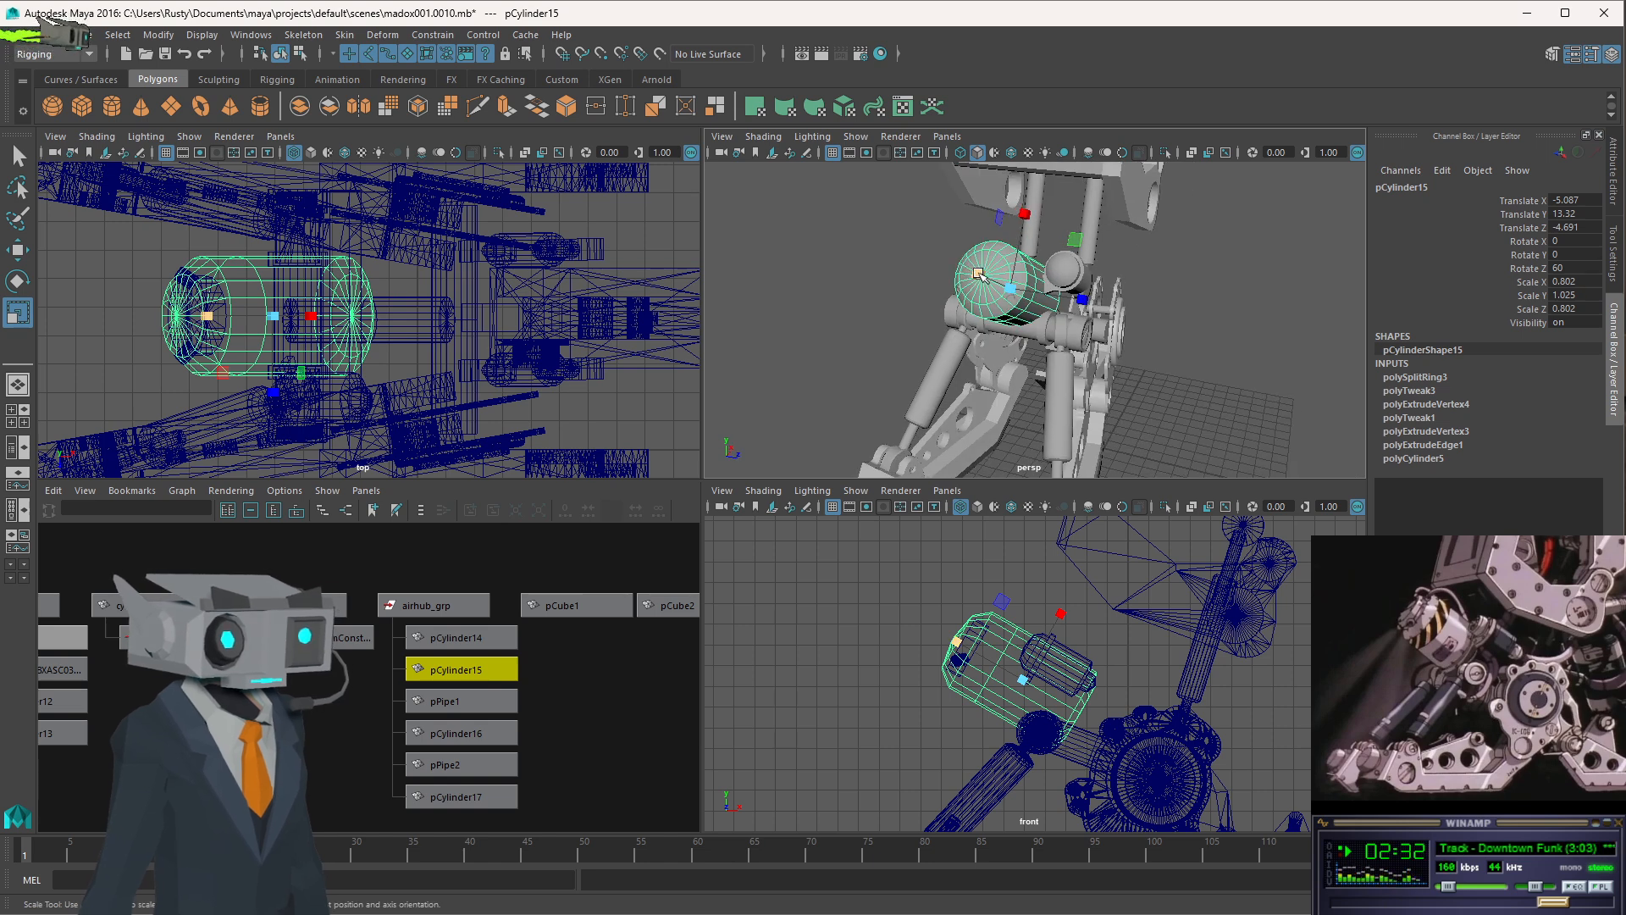
{"action": "left_click_drag", "start_coordinate": [1012, 290], "coordinate": [1014, 291]}
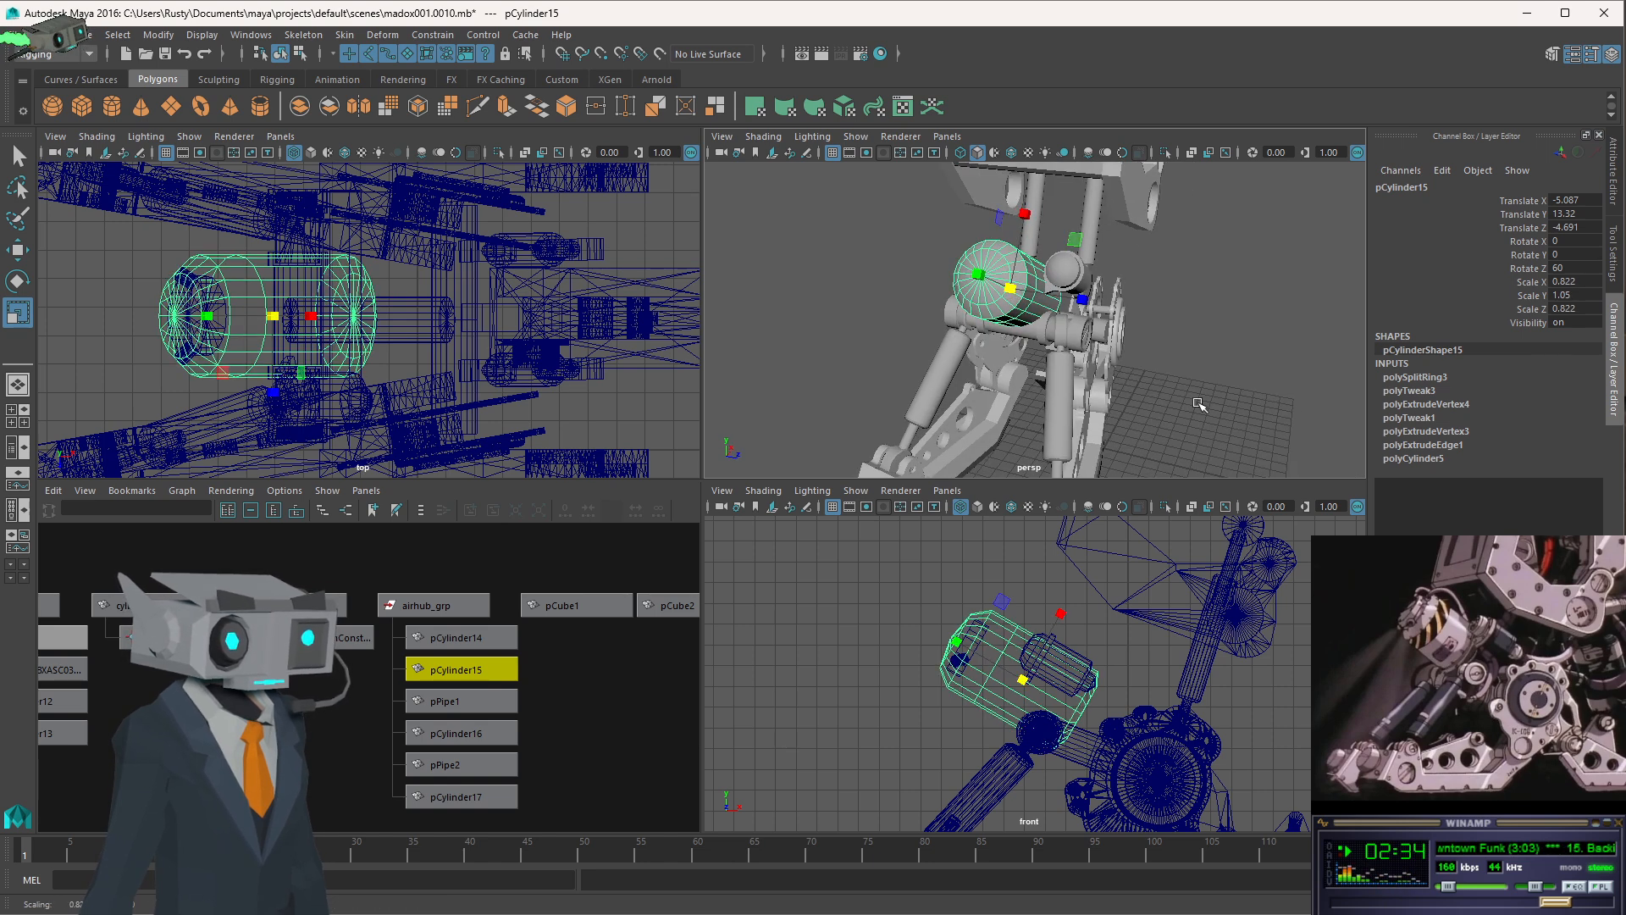
{"action": "left_click_drag", "start_coordinate": [1198, 405], "coordinate": [1022, 301], "text": "alt"}
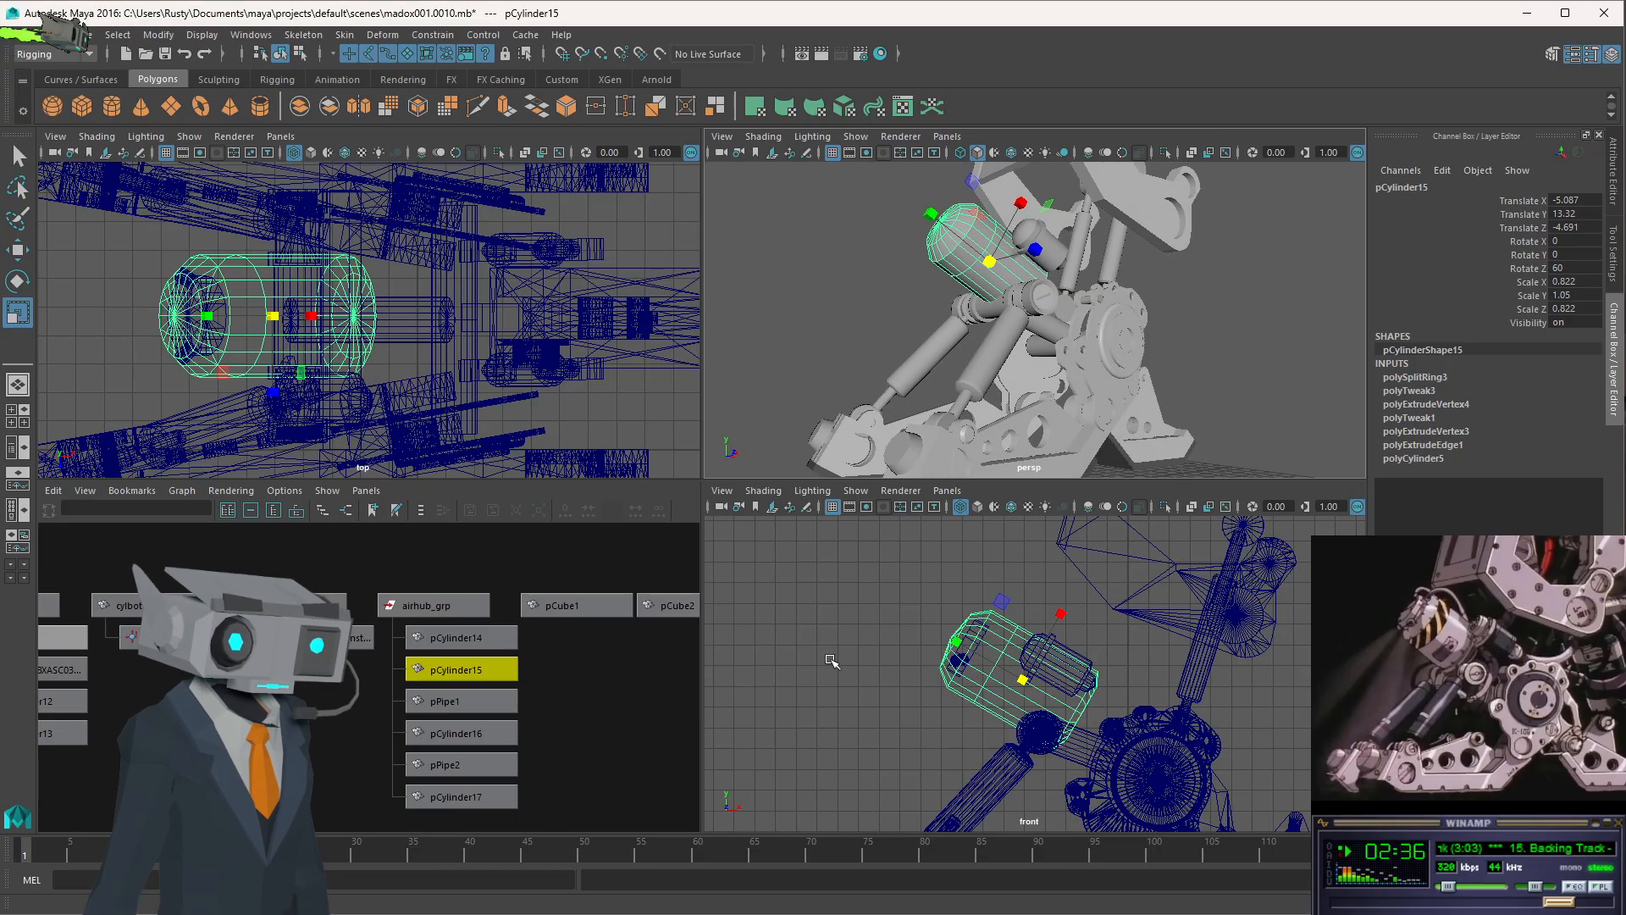
- Select pPipe1, pCylinder16 and pPipe2 and move them out of the canister's end cap, bringing pPipe2 to X -9.012 and Y 14.767
{"action": "left_click", "coordinate": [504, 703]}
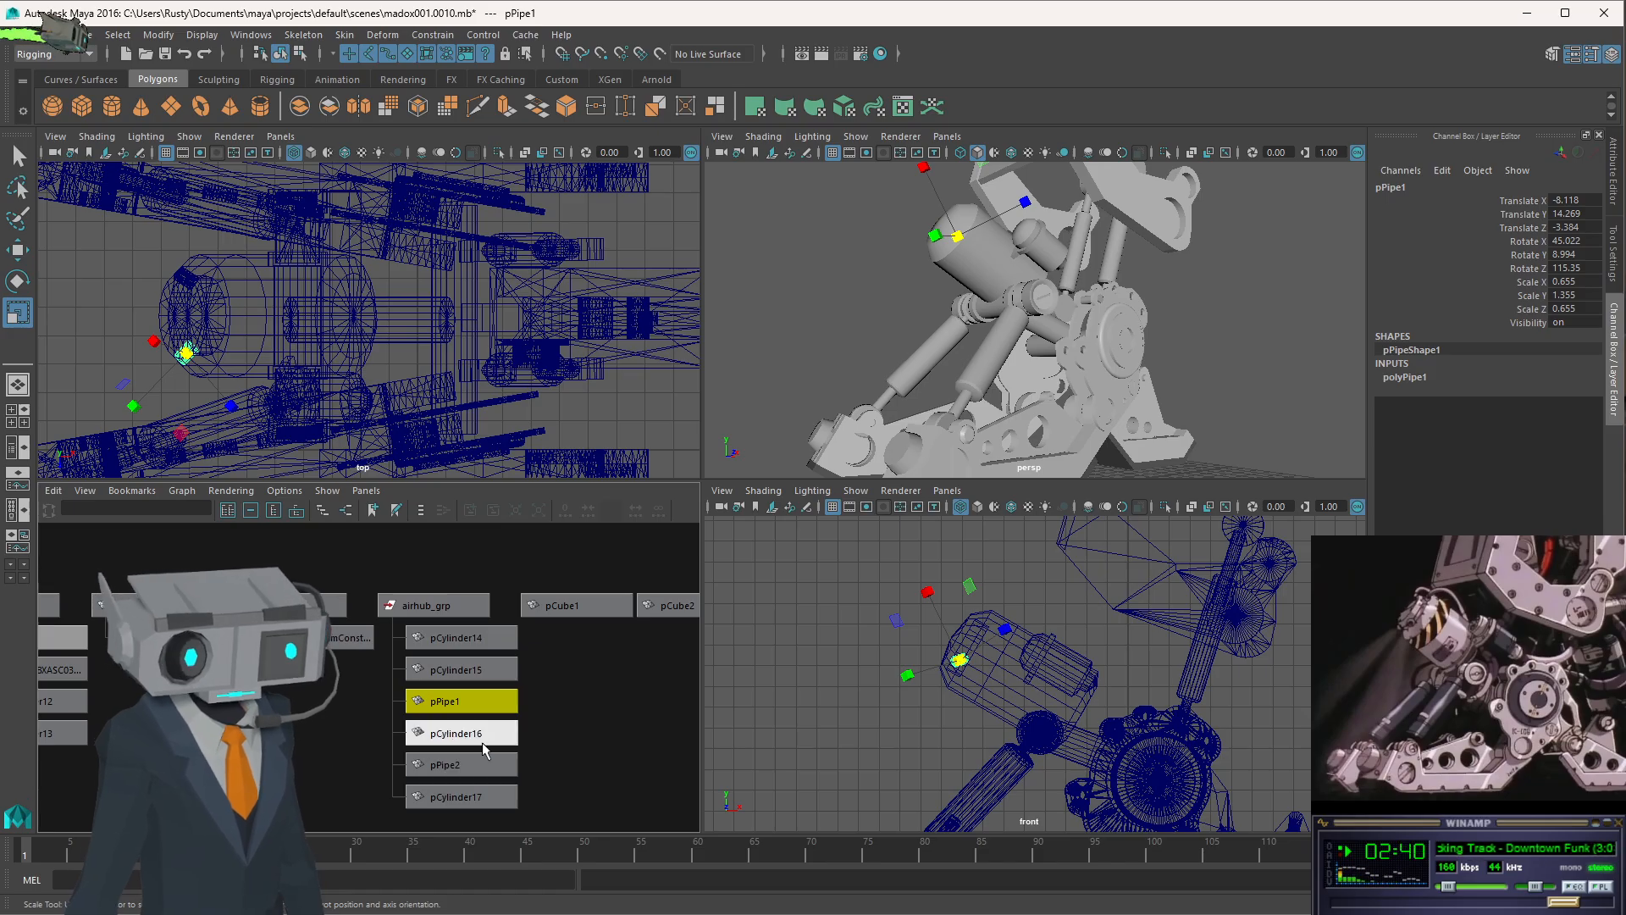
{"action": "left_click", "coordinate": [488, 735], "text": "shift"}
{"action": "left_click", "coordinate": [471, 764], "text": "shift"}
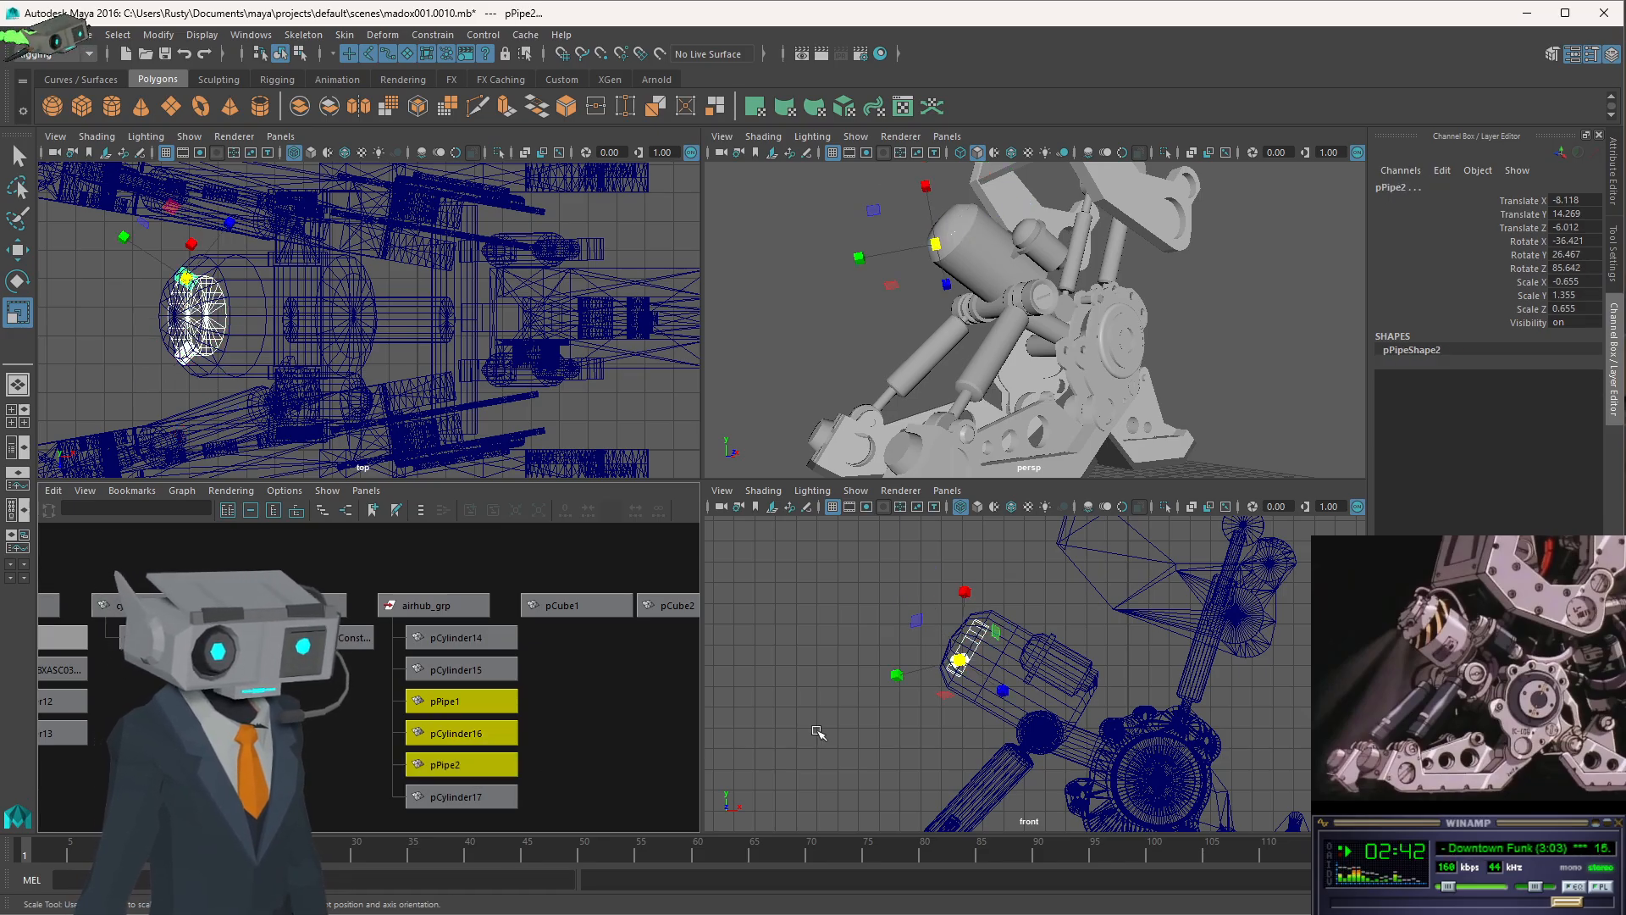
{"action": "key", "text": "w"}
{"action": "scroll", "coordinate": [974, 656], "scroll_direction": "up", "scroll_amount": 1}
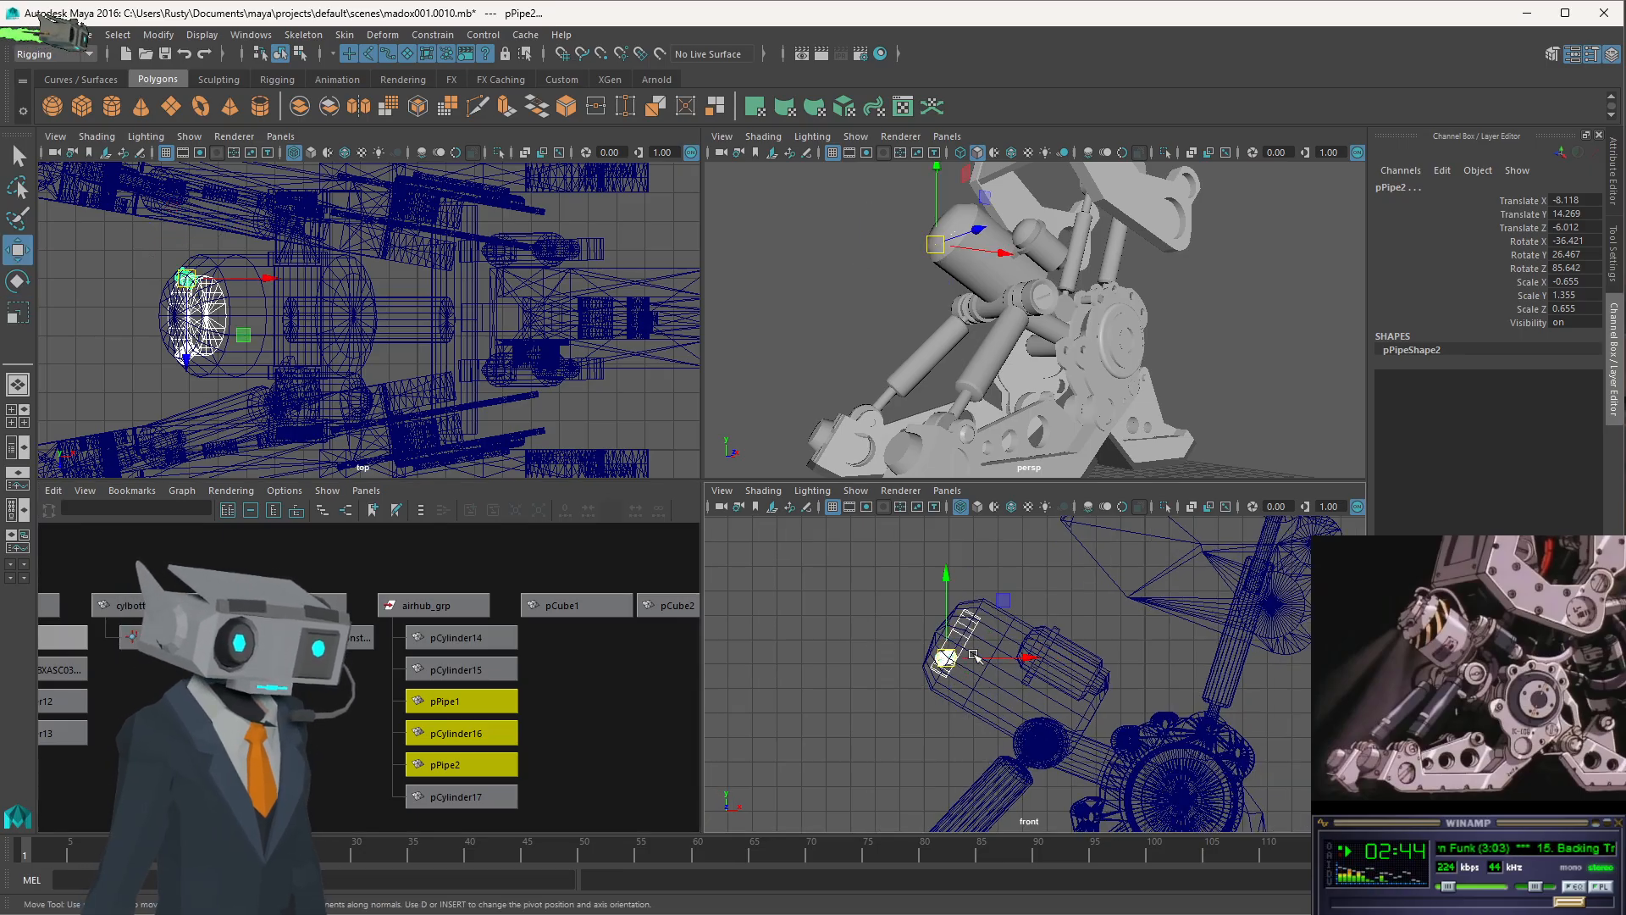
{"action": "key", "text": "space"}
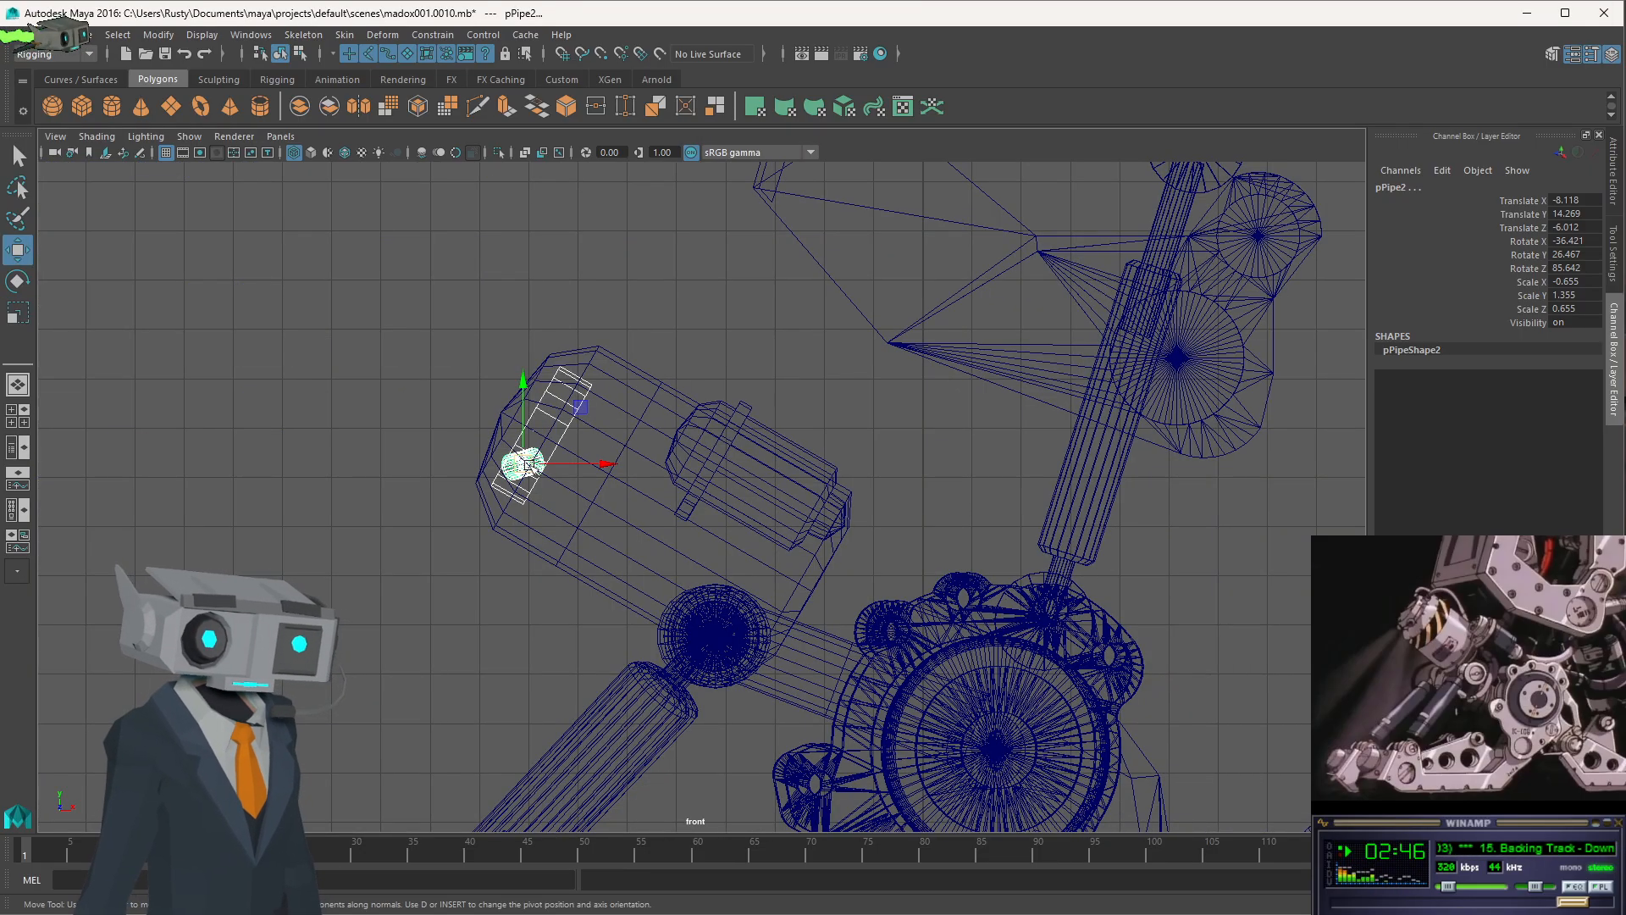
{"action": "left_click_drag", "start_coordinate": [527, 464], "coordinate": [486, 441]}
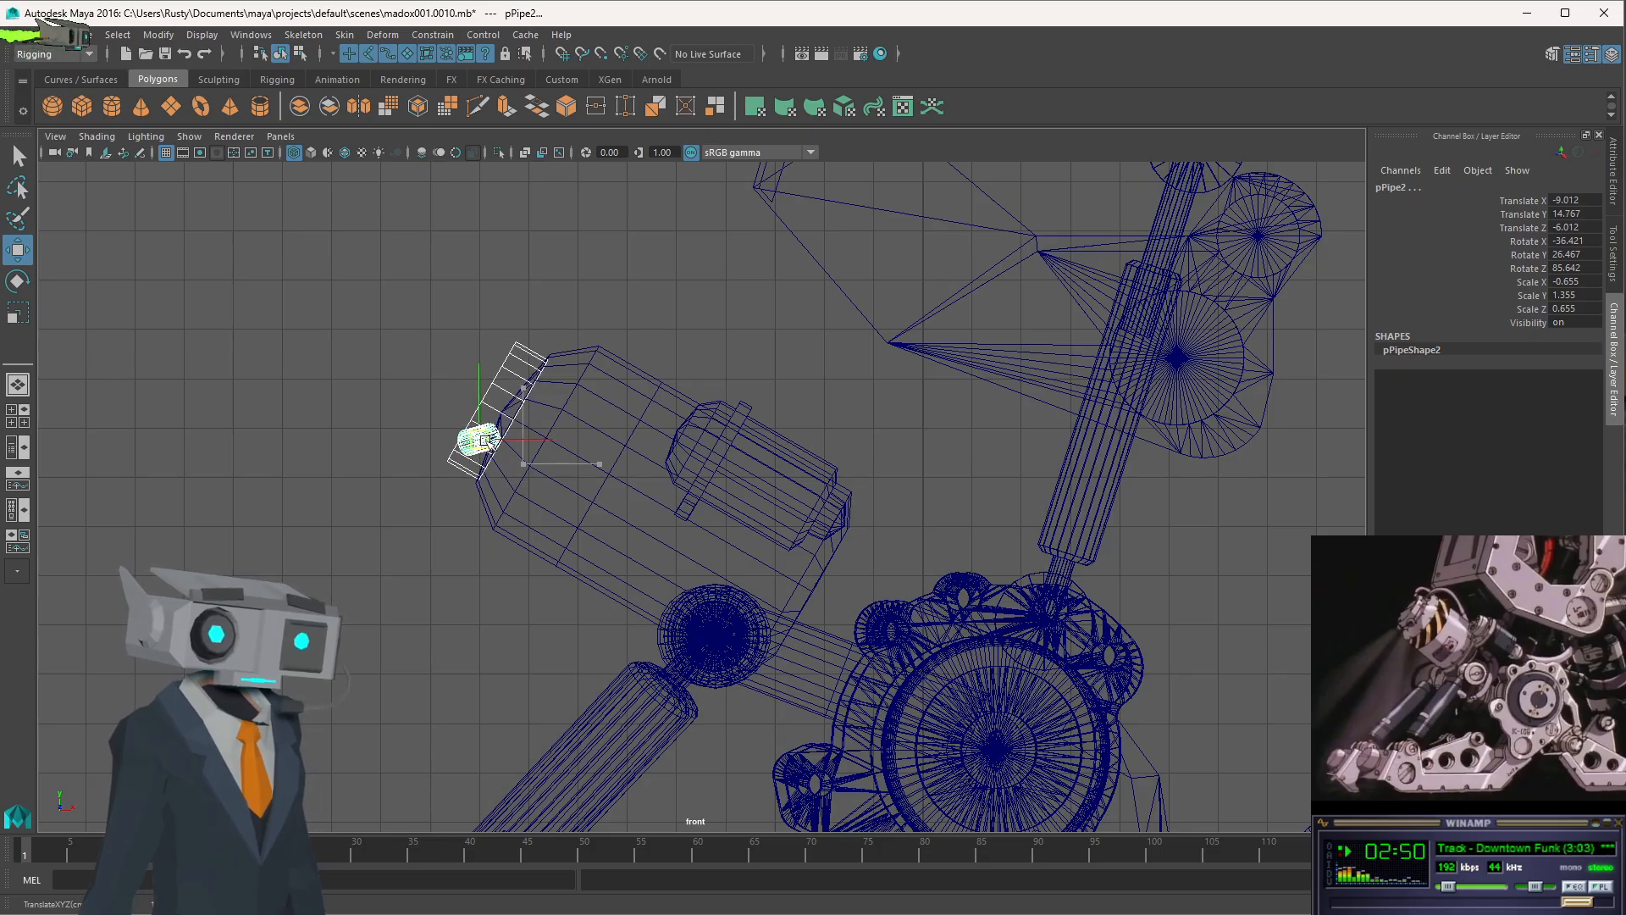
{"action": "key", "text": "space"}
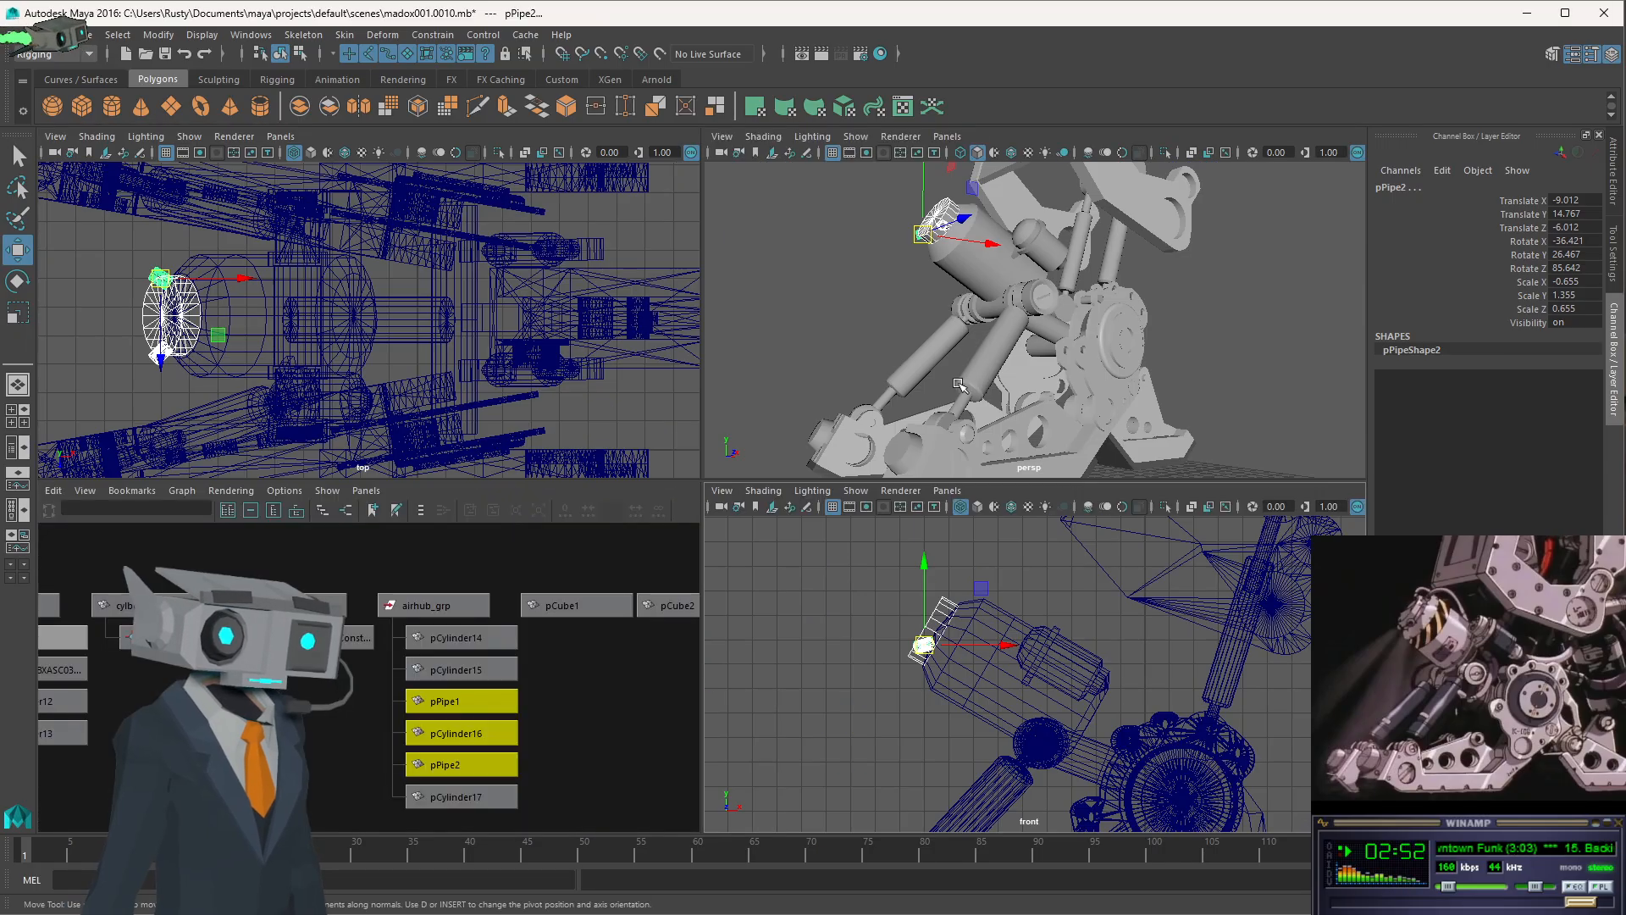
{"action": "left_click_drag", "start_coordinate": [946, 241], "coordinate": [969, 259], "text": "alt"}
{"action": "key", "text": "f"}
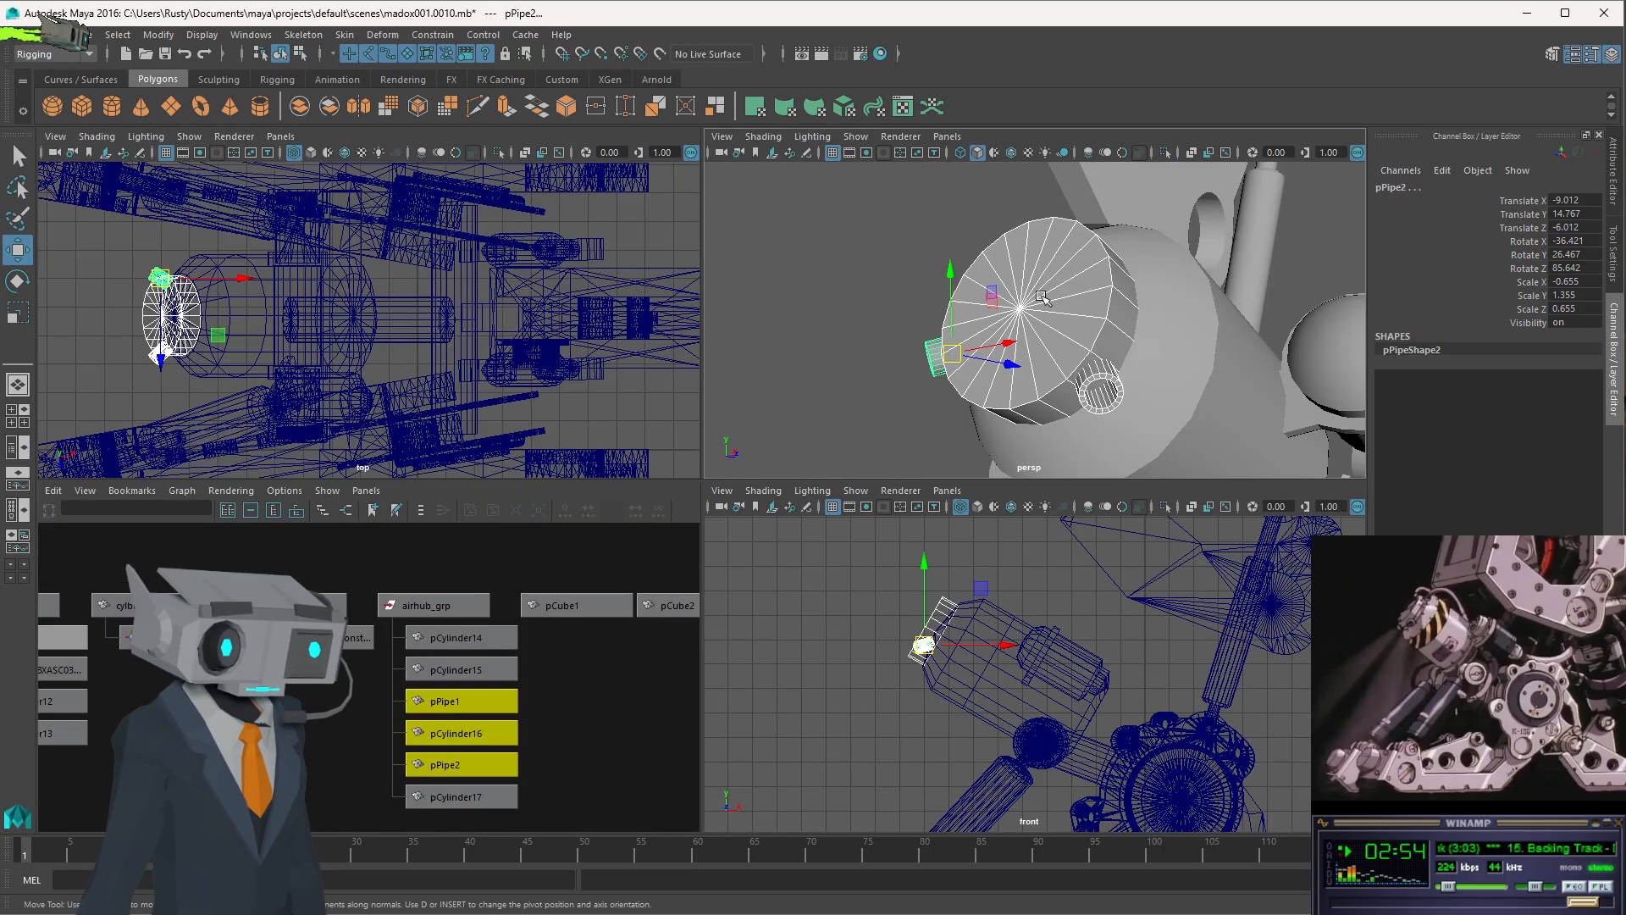
- Examine the canister, its end pieces and the leg from several angles in the persp view, comparing them with the reference
{"action": "left_click_drag", "start_coordinate": [1038, 359], "coordinate": [891, 339], "text": "alt"}
{"action": "scroll", "coordinate": [1064, 339], "scroll_direction": "down", "scroll_amount": 7}
{"action": "left_click_drag", "start_coordinate": [1064, 339], "coordinate": [1170, 298], "text": "alt"}
{"action": "left_click", "coordinate": [1213, 266]}
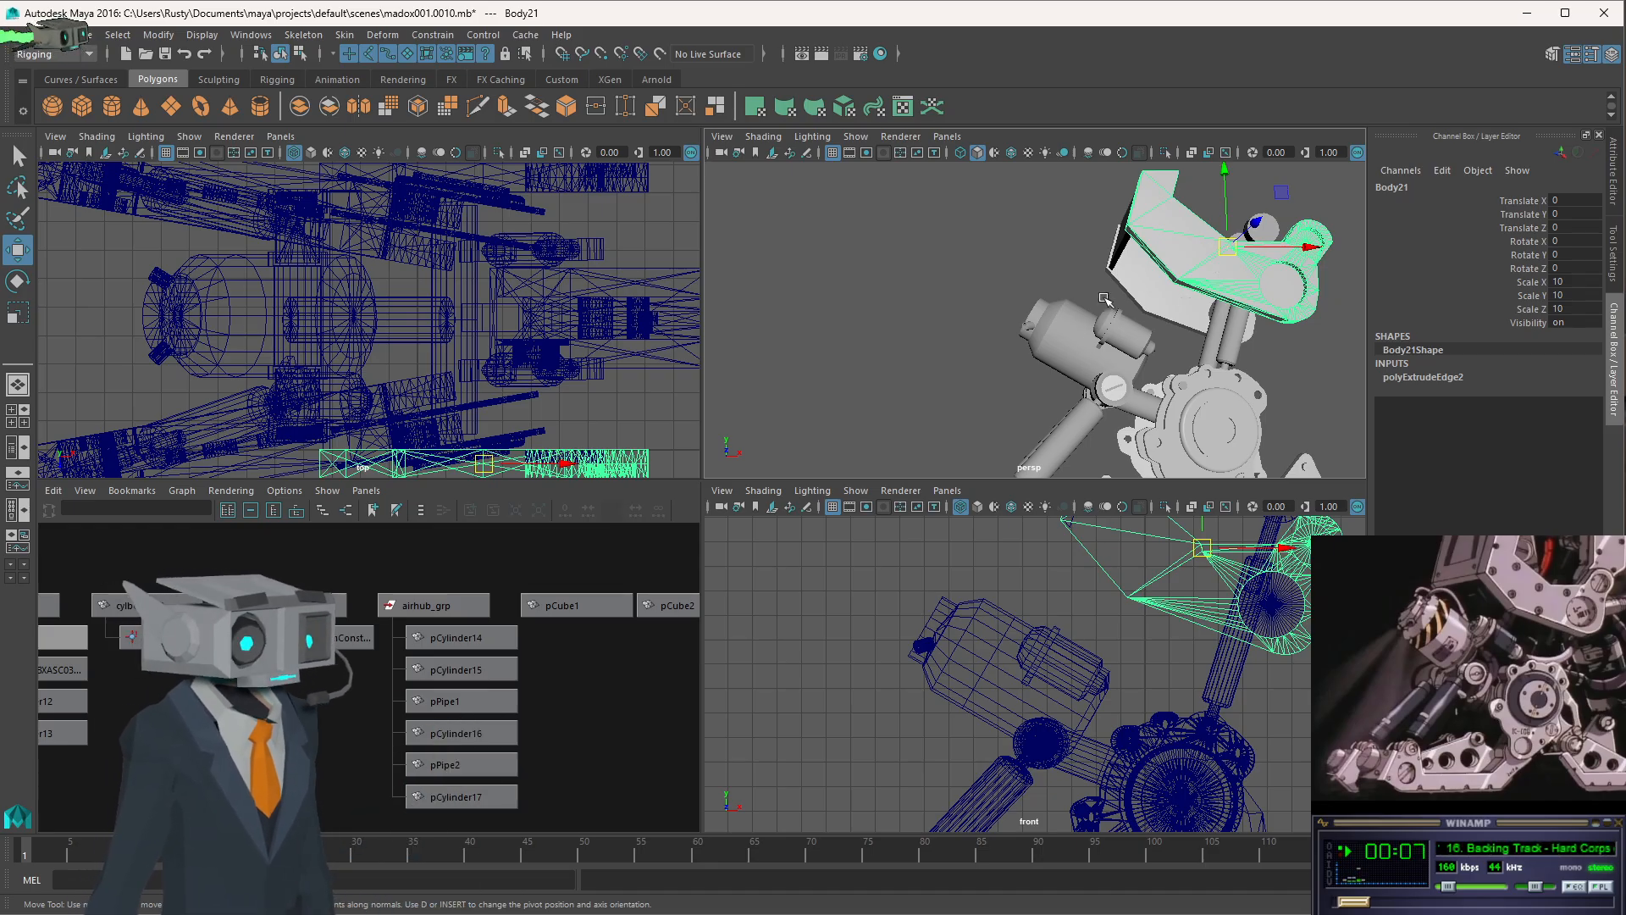
{"action": "left_click_drag", "start_coordinate": [1104, 298], "coordinate": [1040, 359], "text": "alt"}
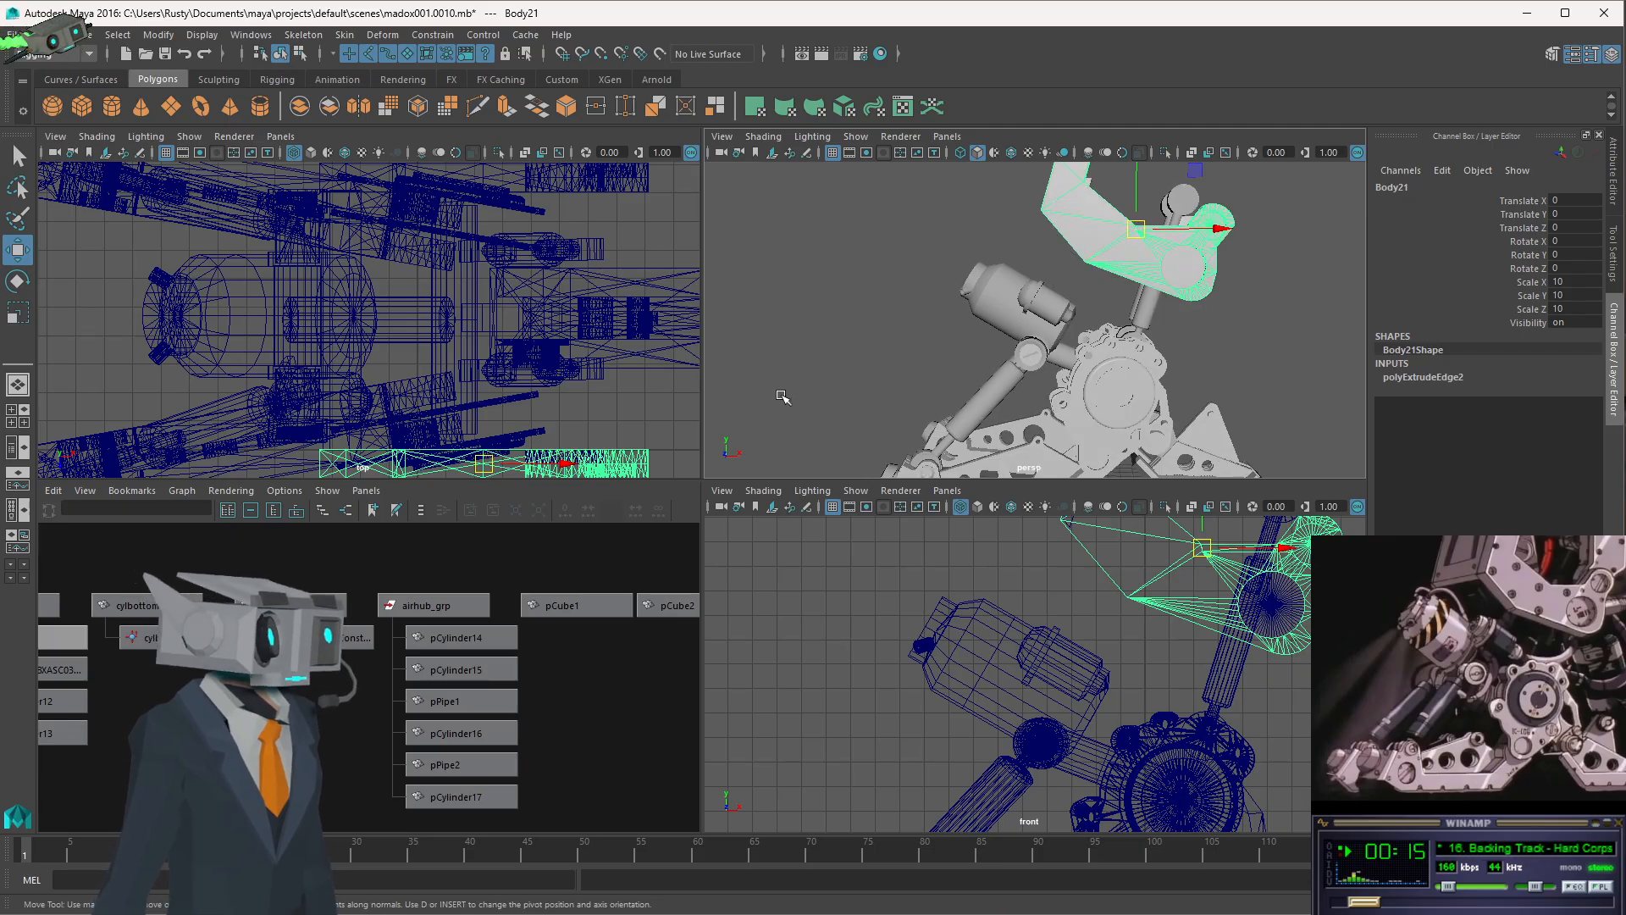
{"action": "scroll", "coordinate": [1031, 420], "scroll_direction": "up", "scroll_amount": 4}
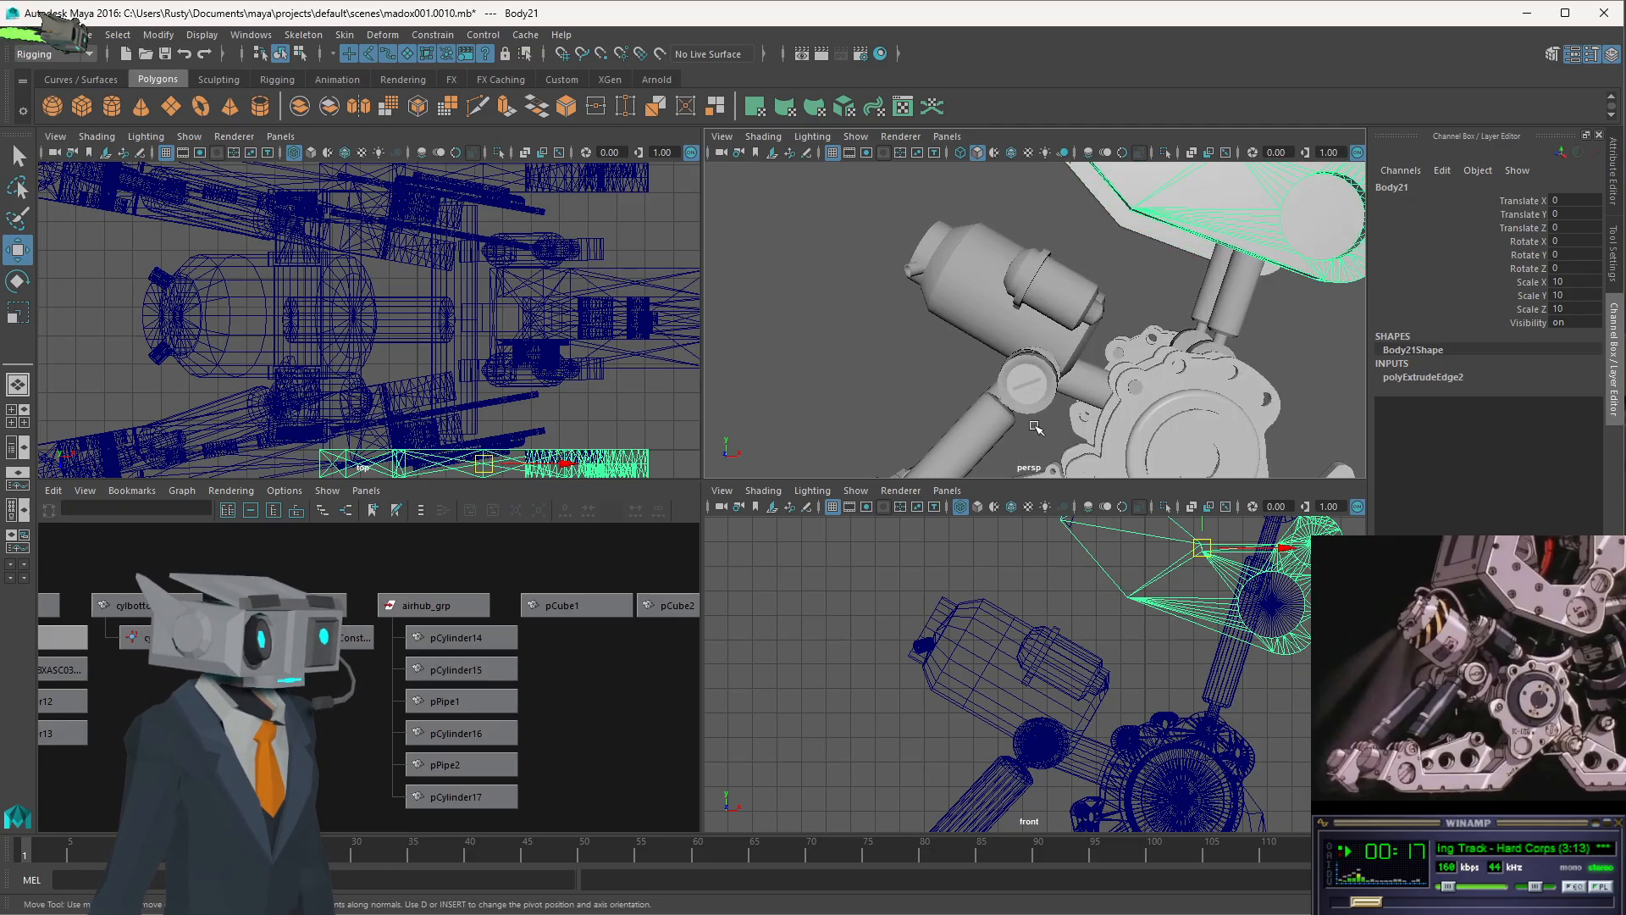
{"action": "left_click_drag", "start_coordinate": [991, 444], "coordinate": [1017, 411], "text": "alt"}
{"action": "middle_click_drag", "start_coordinate": [1016, 411], "coordinate": [1168, 299], "text": "alt"}
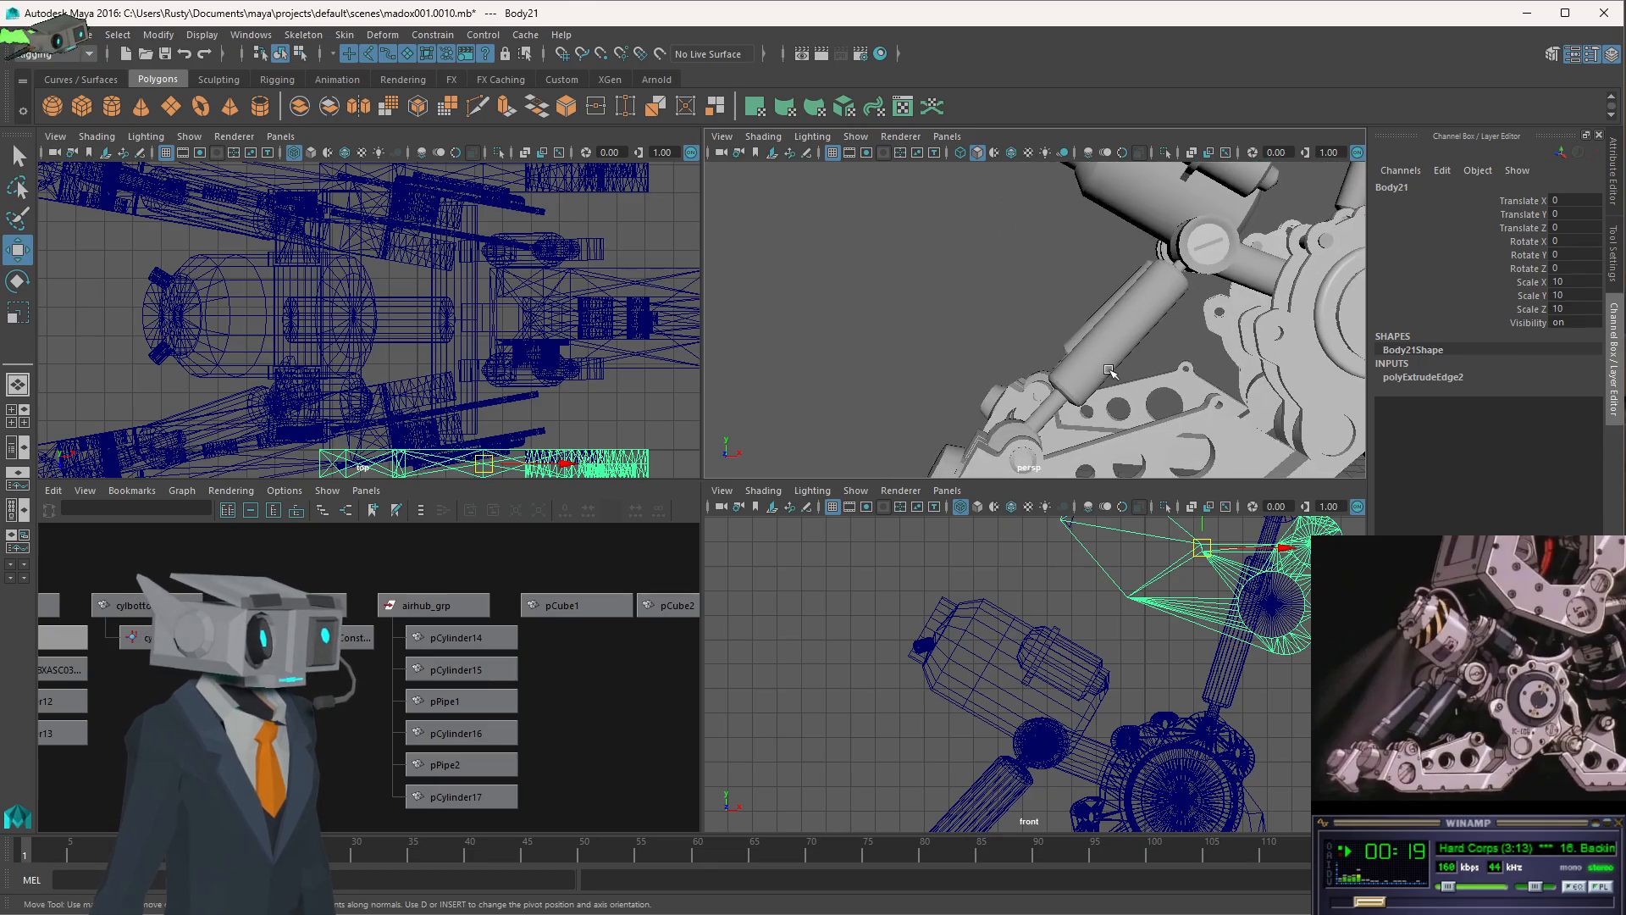
- Select the upper piston cylinder cyltop1 and frame its node in the Hypergraph
{"action": "left_click", "coordinate": [1088, 350]}
{"action": "left_click_drag", "start_coordinate": [1089, 349], "coordinate": [974, 430], "text": "alt"}
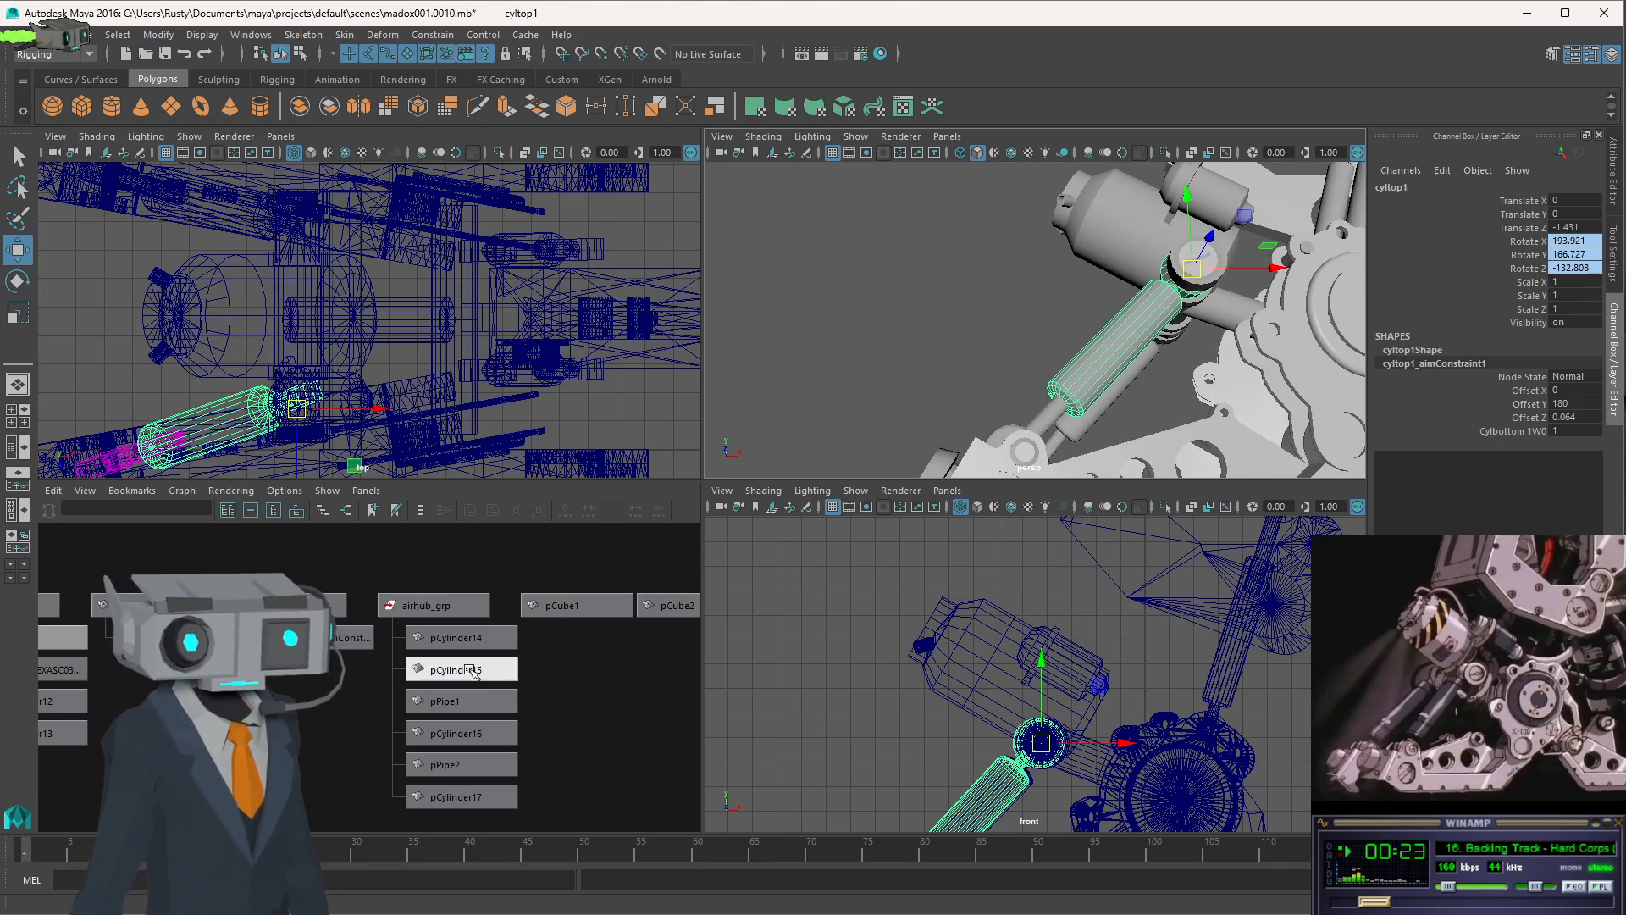
{"action": "scroll", "coordinate": [637, 725], "scroll_direction": "down", "scroll_amount": 1}
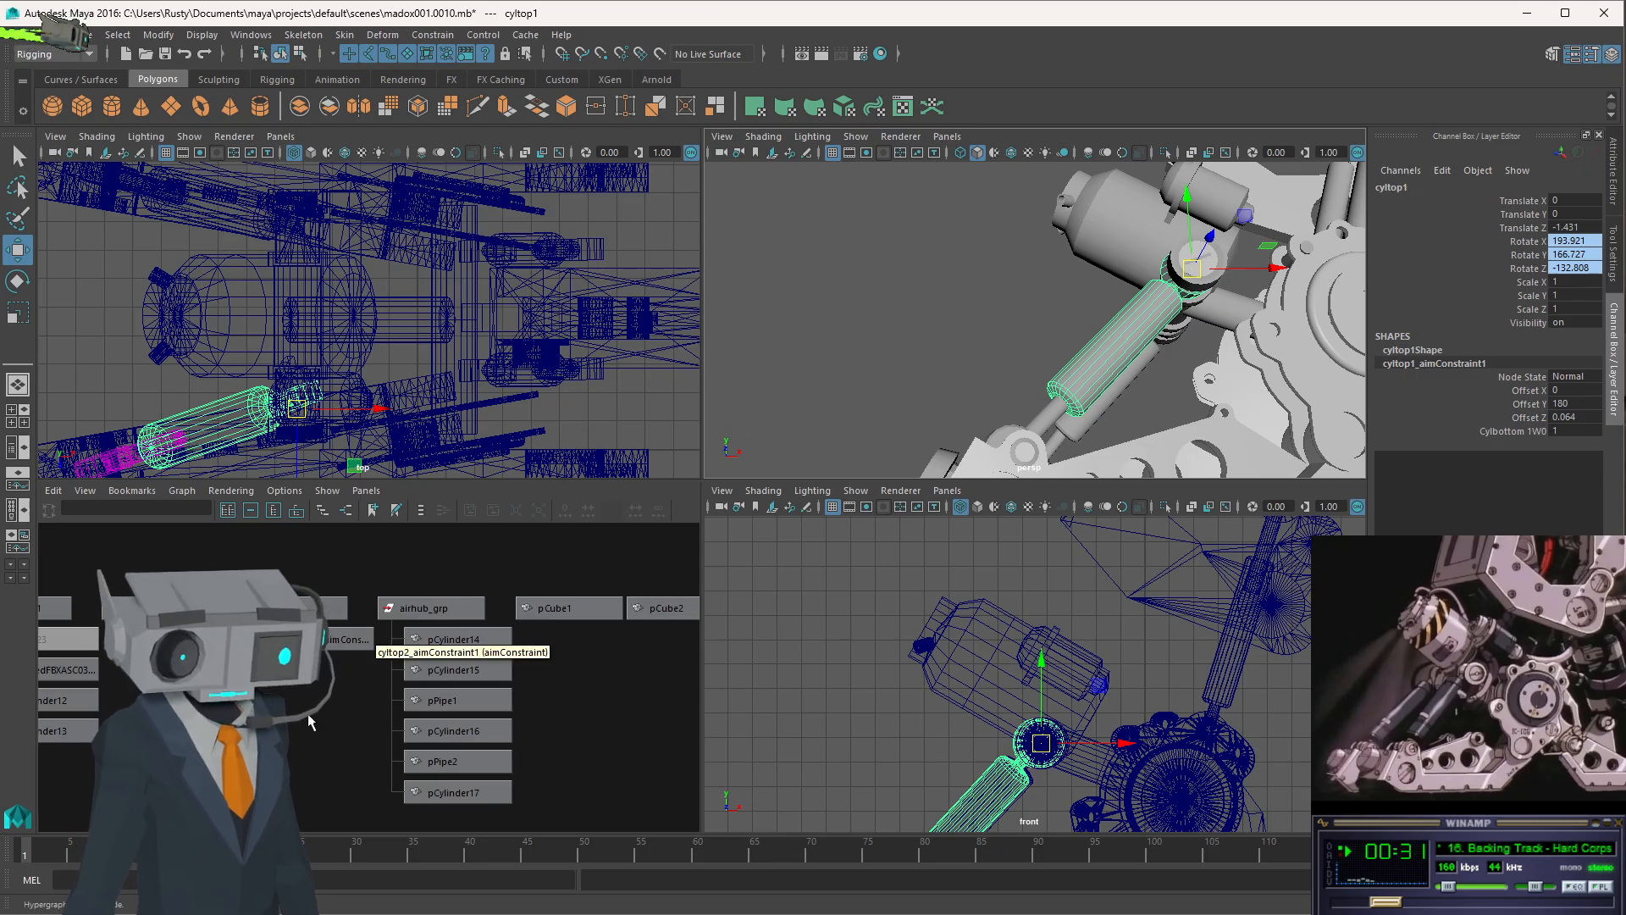
{"action": "key", "text": "f"}
{"action": "scroll", "coordinate": [314, 720], "scroll_direction": "down", "scroll_amount": 4}
{"action": "middle_click_drag", "start_coordinate": [515, 759], "coordinate": [424, 697], "text": "alt"}
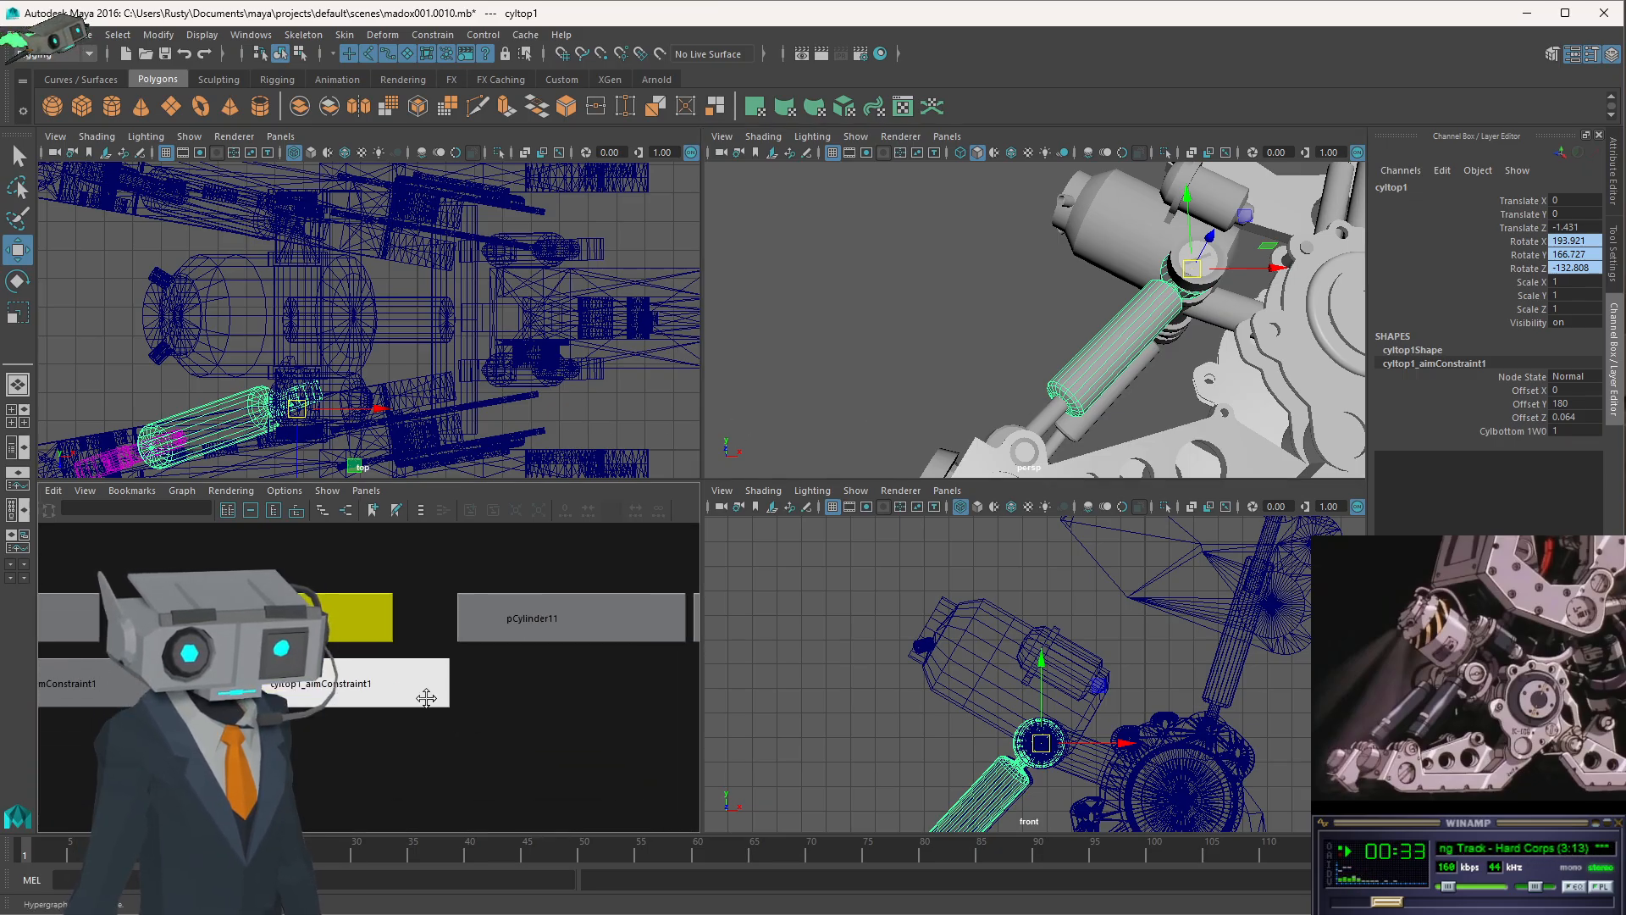
{"action": "scroll", "coordinate": [1029, 355], "scroll_direction": "up", "scroll_amount": 2}
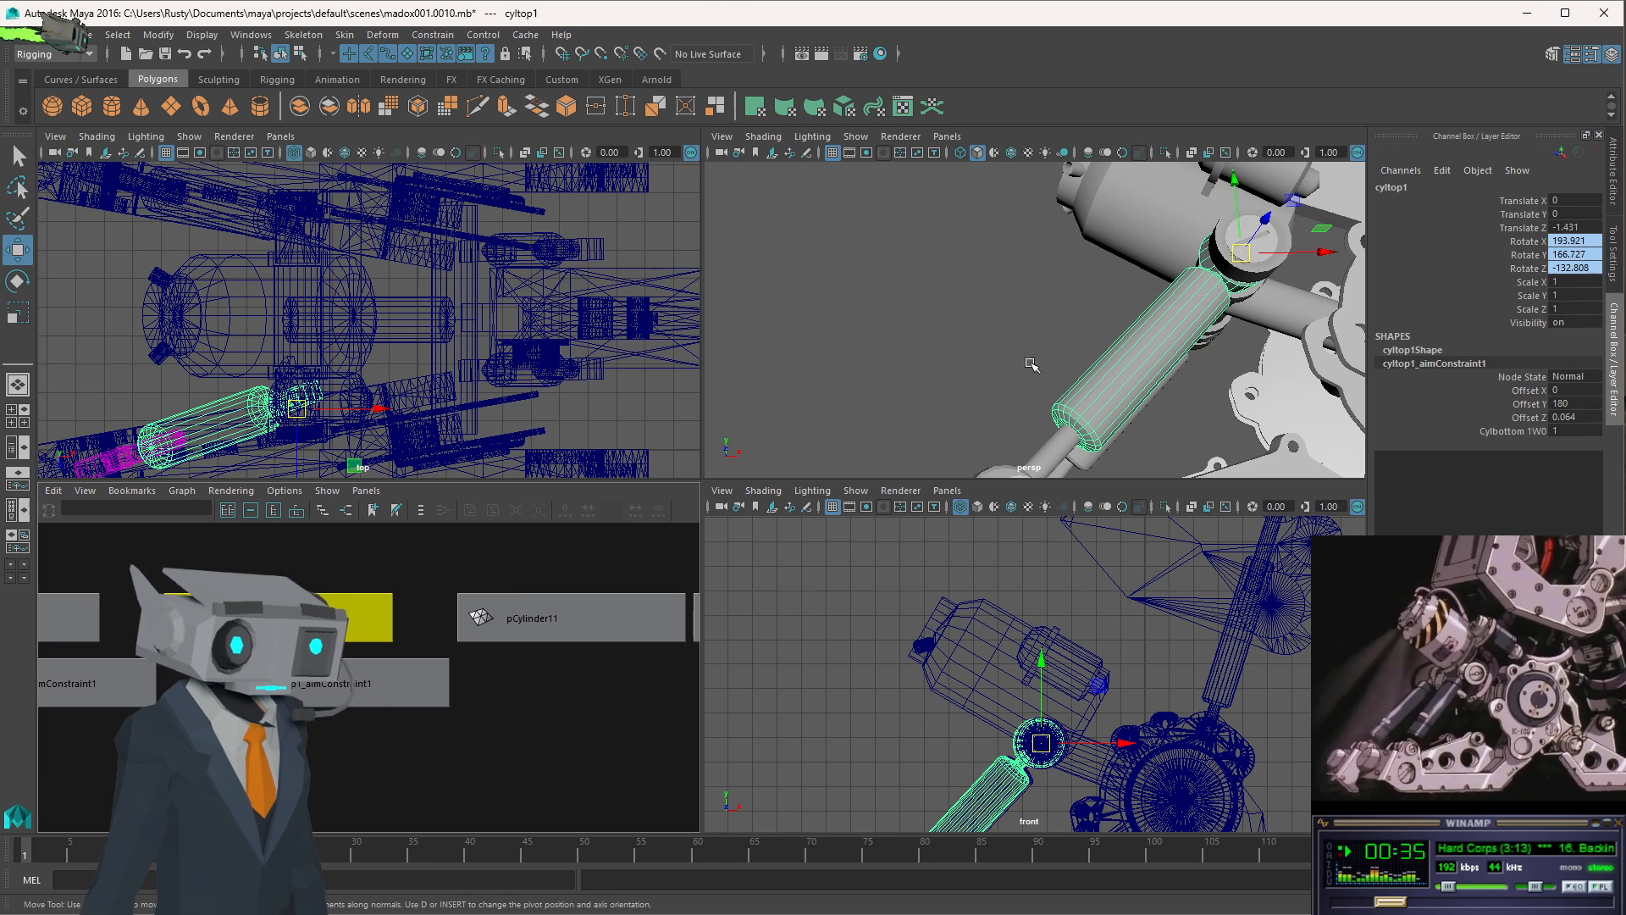
- Put cyltop1 in face component mode and select the ring of long side faces f[141:160] around its barrel
{"action": "left_click", "coordinate": [1062, 369]}
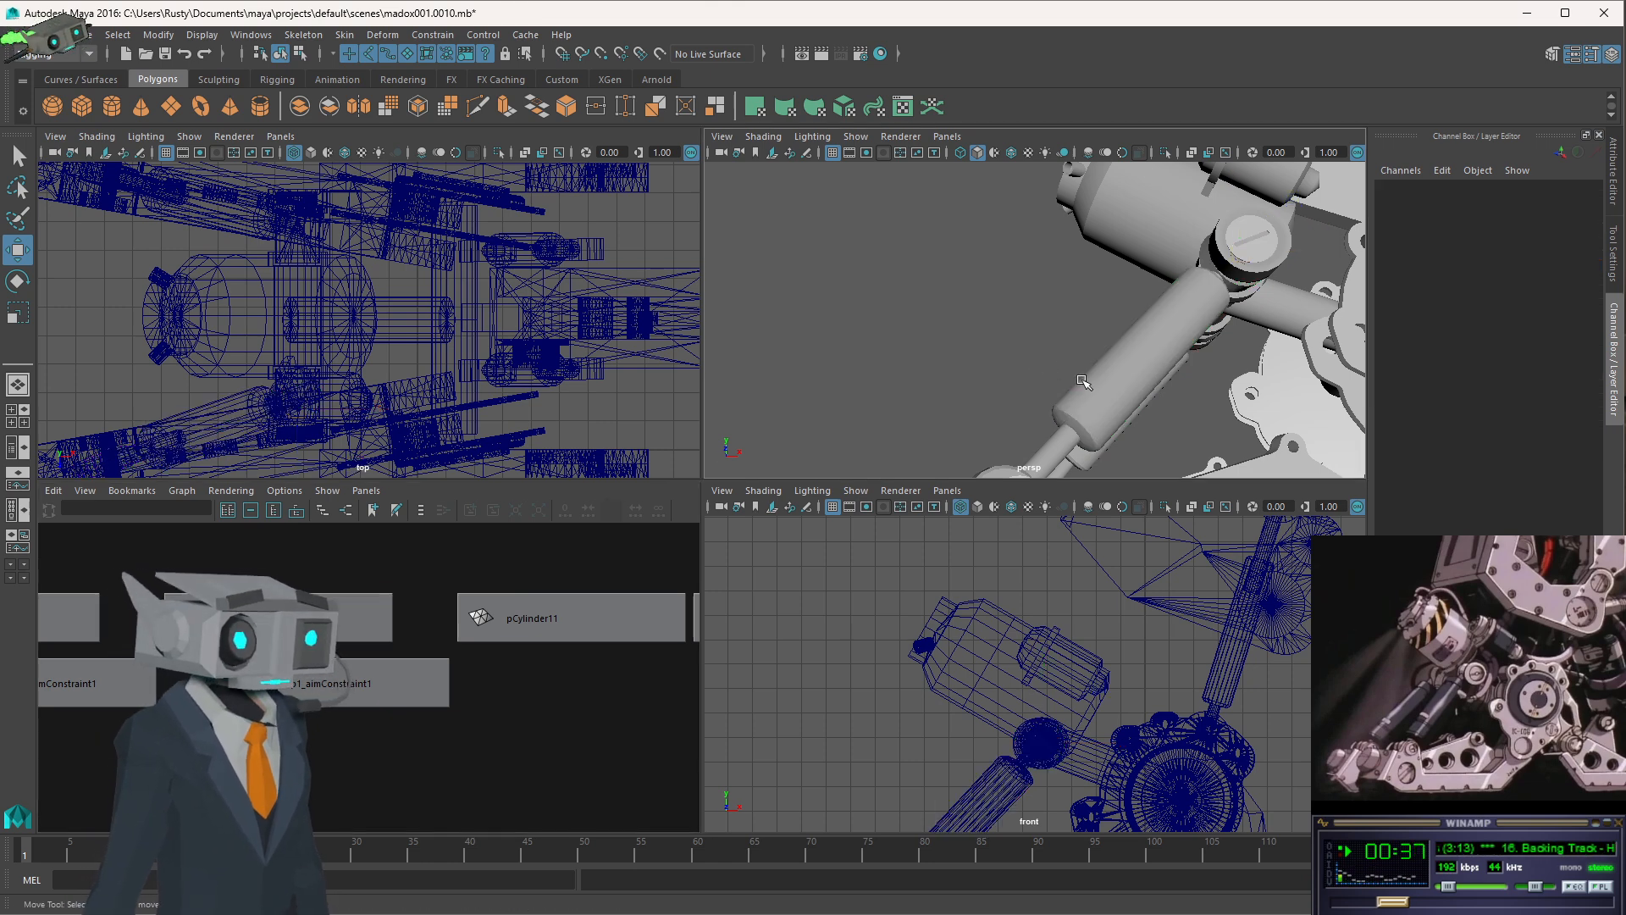
{"action": "left_click", "coordinate": [1091, 392]}
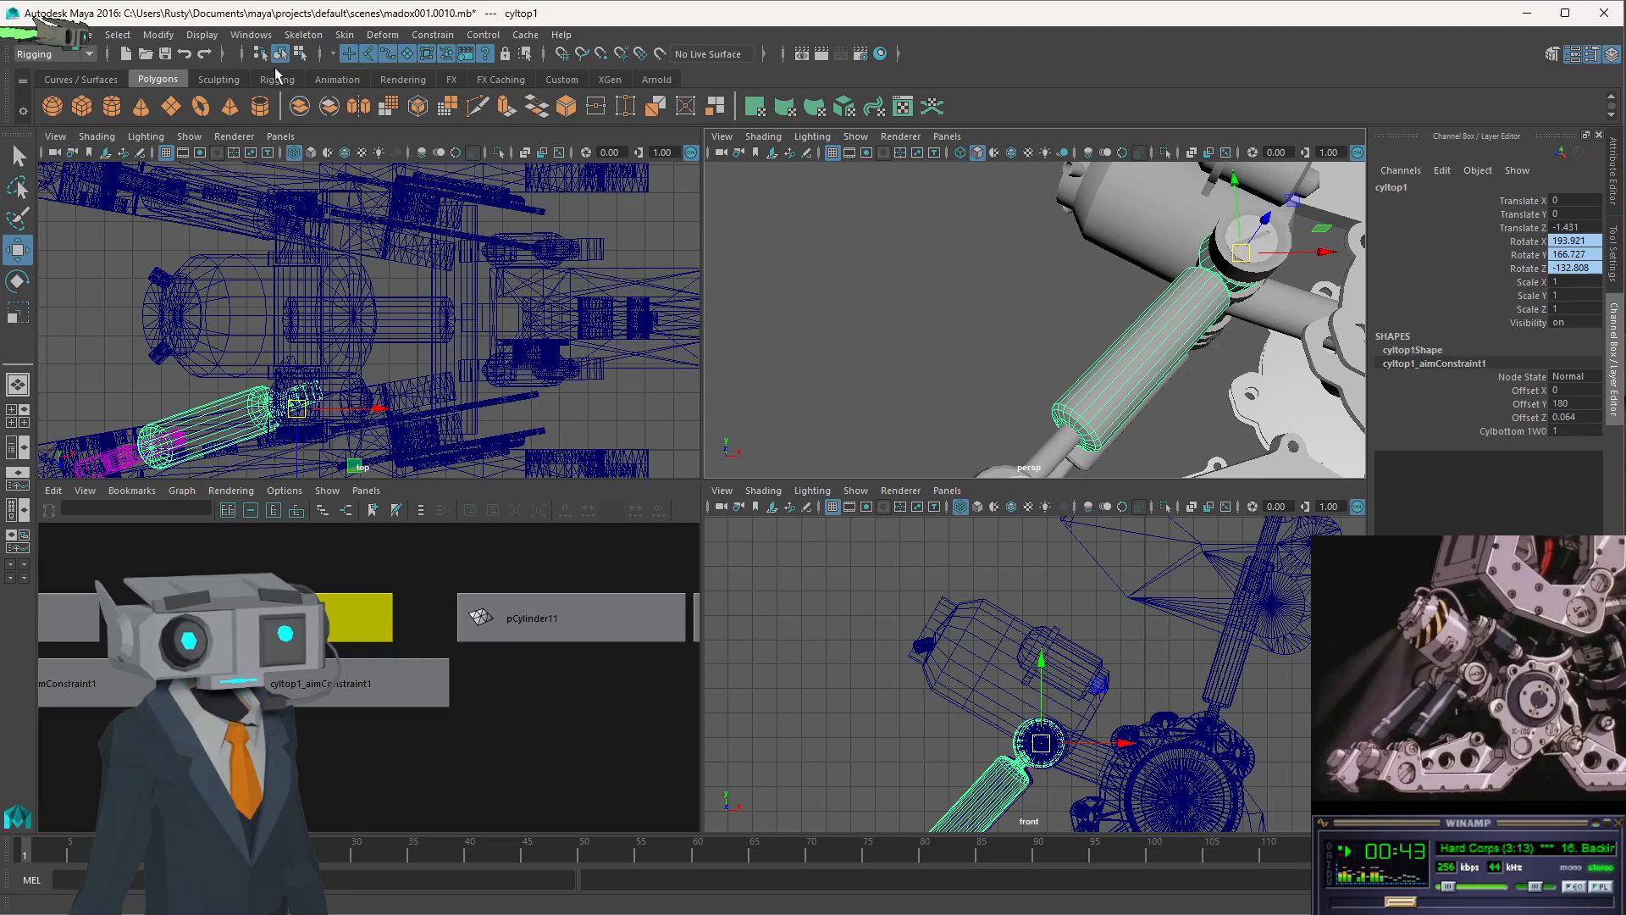
{"action": "left_click", "coordinate": [301, 54]}
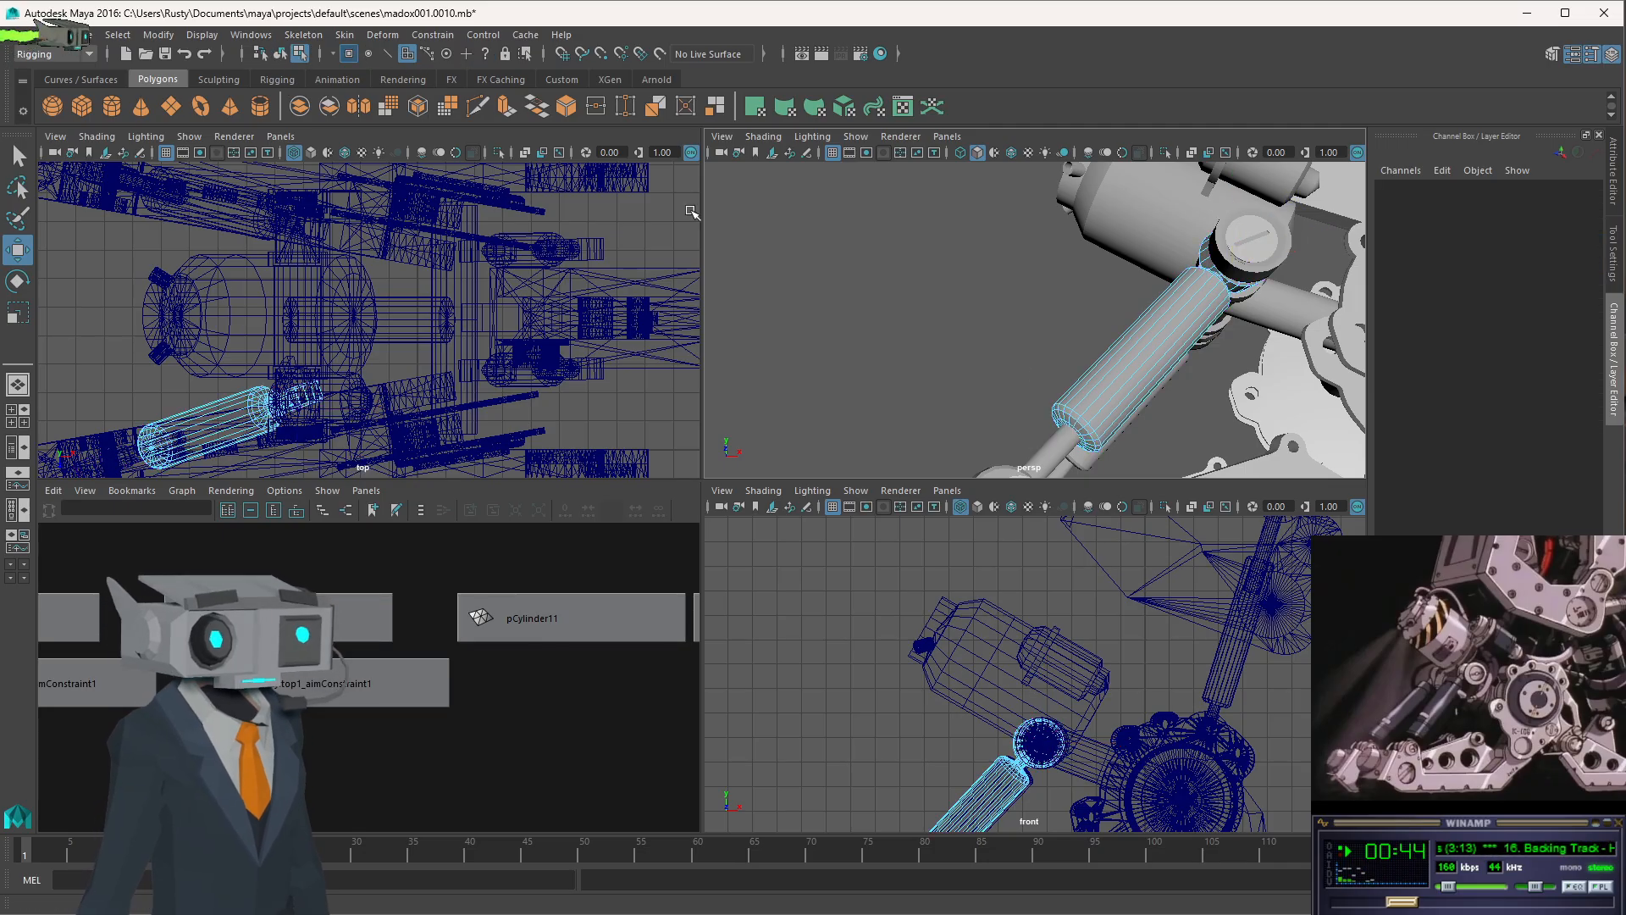
{"action": "left_click", "coordinate": [407, 54]}
{"action": "left_click_drag", "start_coordinate": [197, 390], "coordinate": [206, 406]}
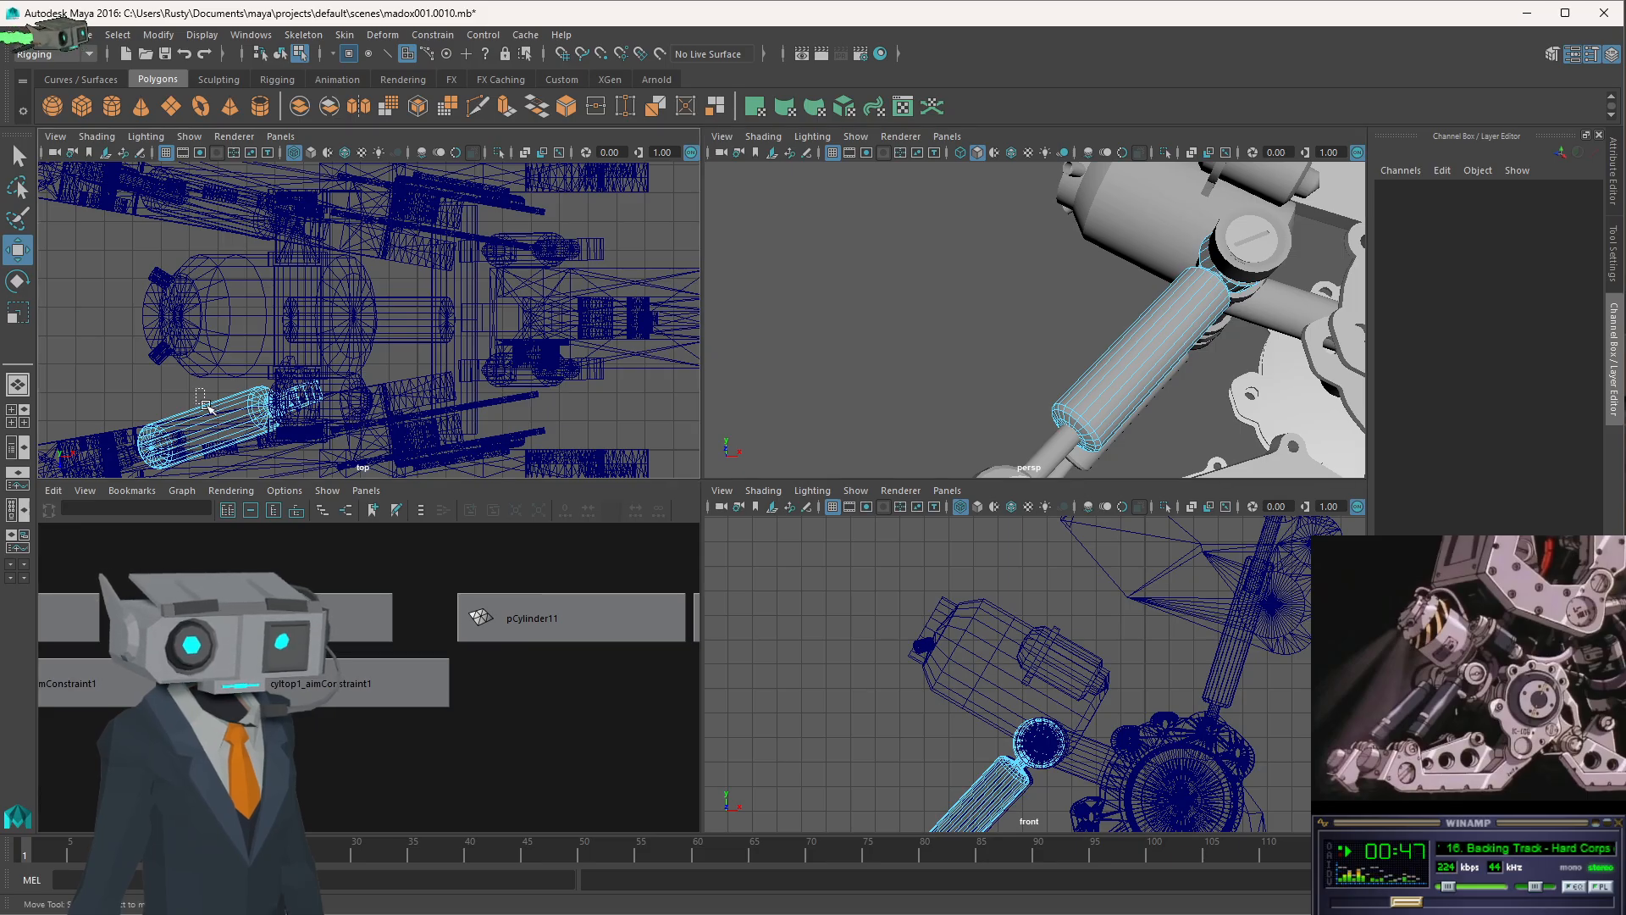
{"action": "left_click_drag", "start_coordinate": [222, 463], "coordinate": [222, 464]}
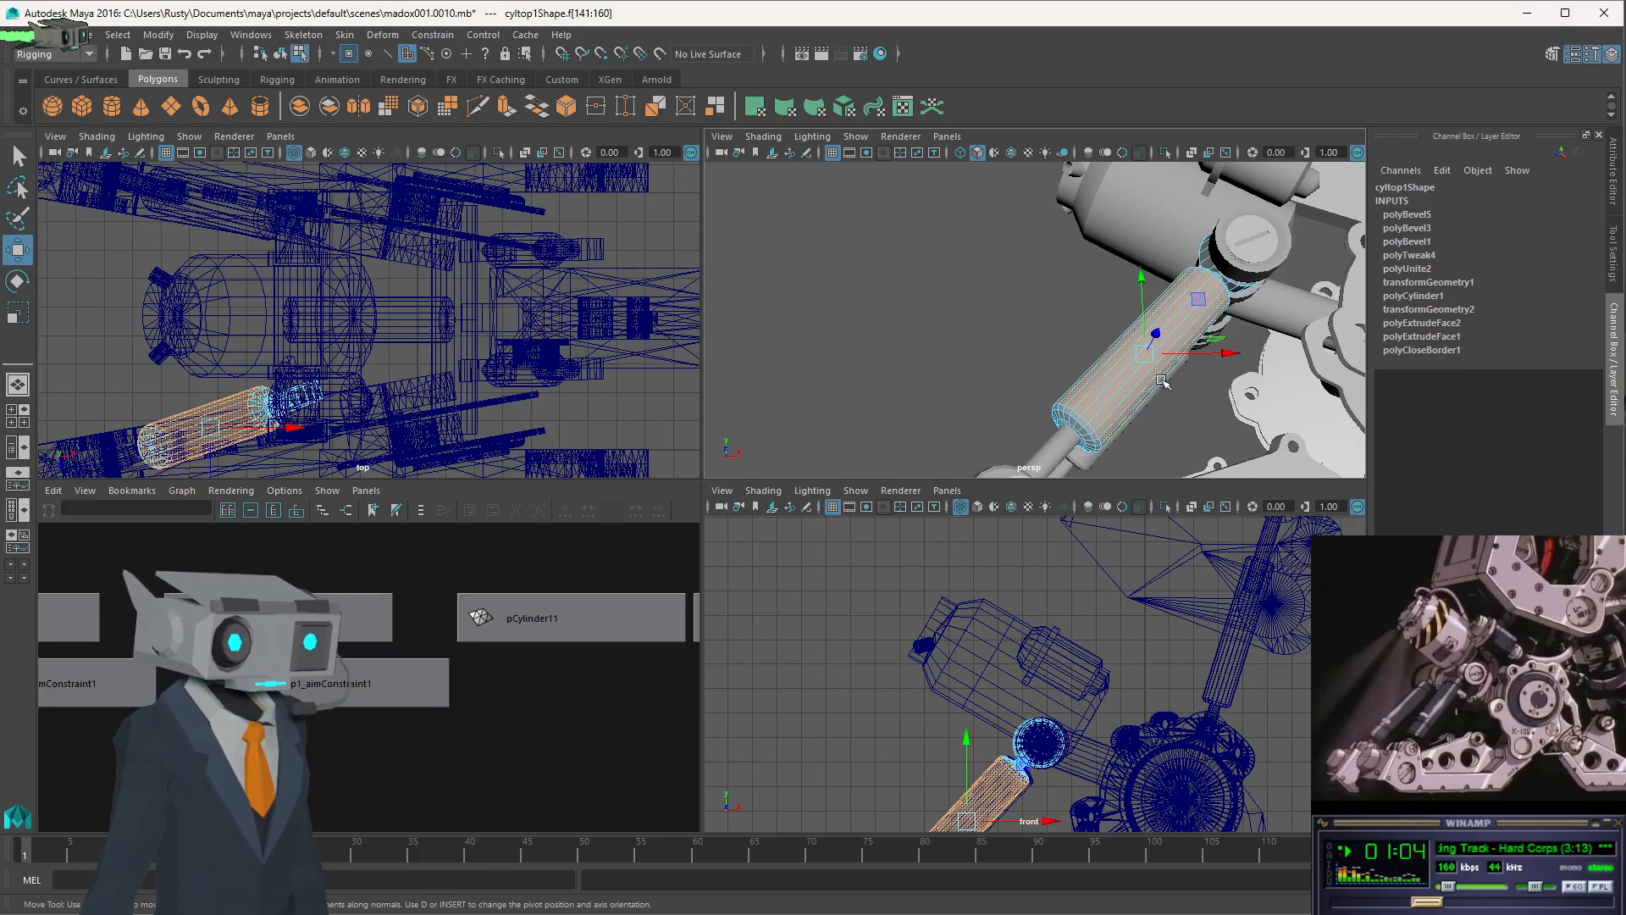
- Thicken the barrel of cyltop1 by moving the selected side faces outward along their normals by about 0.141
{"action": "key", "text": "space"}
{"action": "left_click_drag", "start_coordinate": [899, 605], "coordinate": [737, 458], "text": "alt"}
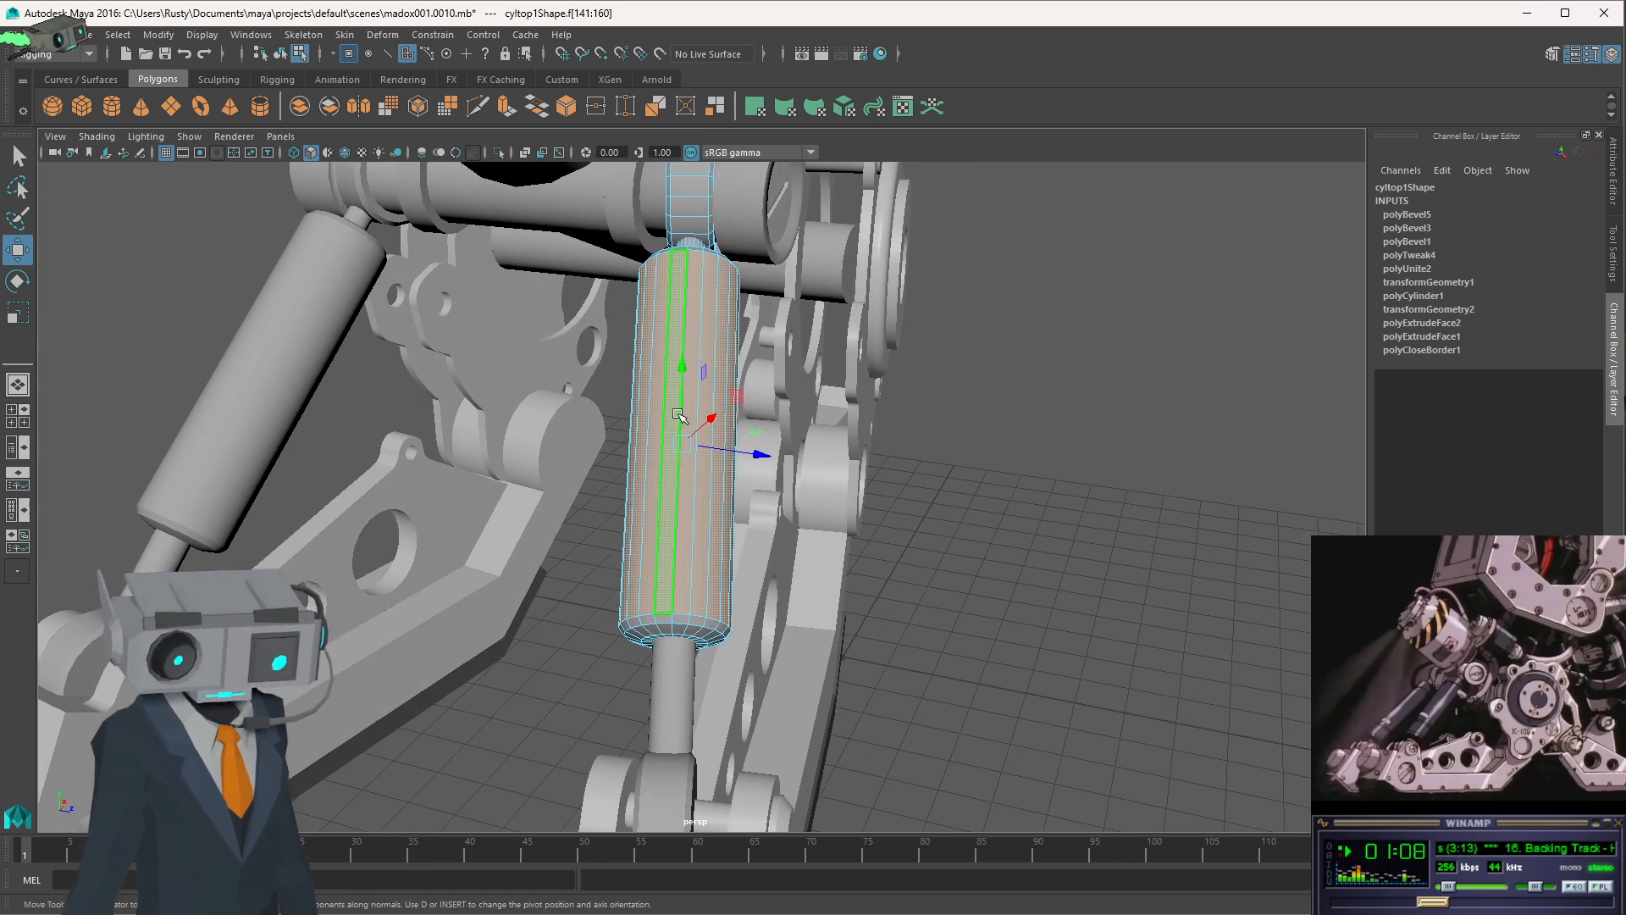
{"action": "left_click_drag", "start_coordinate": [757, 460], "coordinate": [768, 456]}
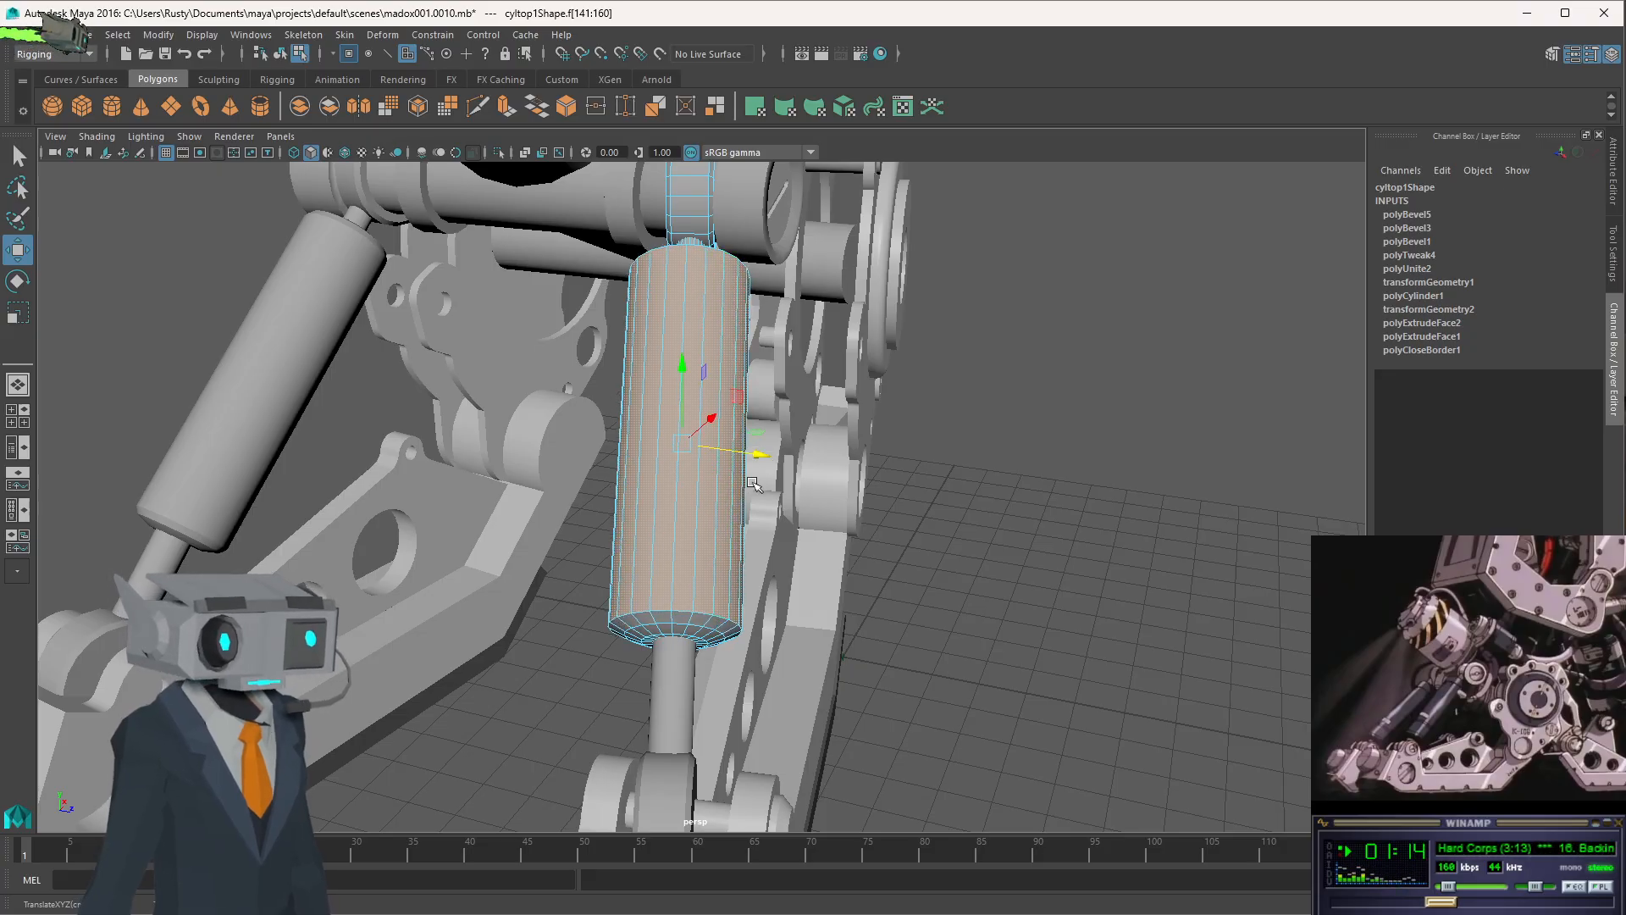
{"action": "left_click_drag", "start_coordinate": [753, 484], "coordinate": [708, 471], "text": "alt"}
{"action": "key", "text": "space"}
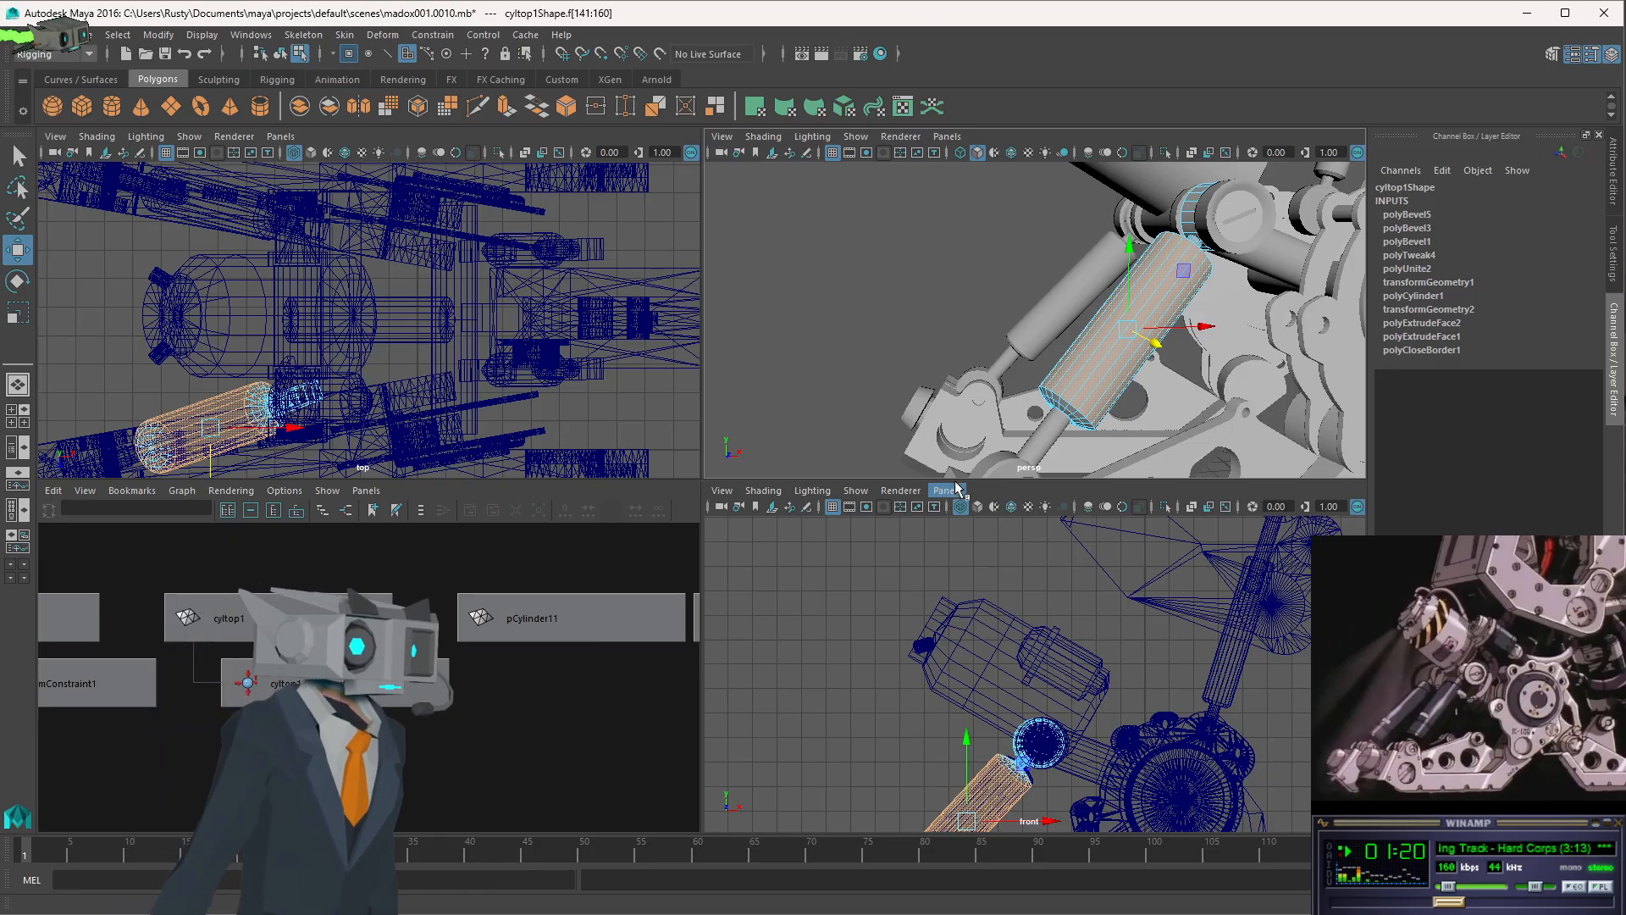
- Clear the face selection, check the thickened cylinder in the leg from wider angles, and return to object mode
{"action": "scroll", "coordinate": [1172, 379], "scroll_direction": "down", "scroll_amount": 6}
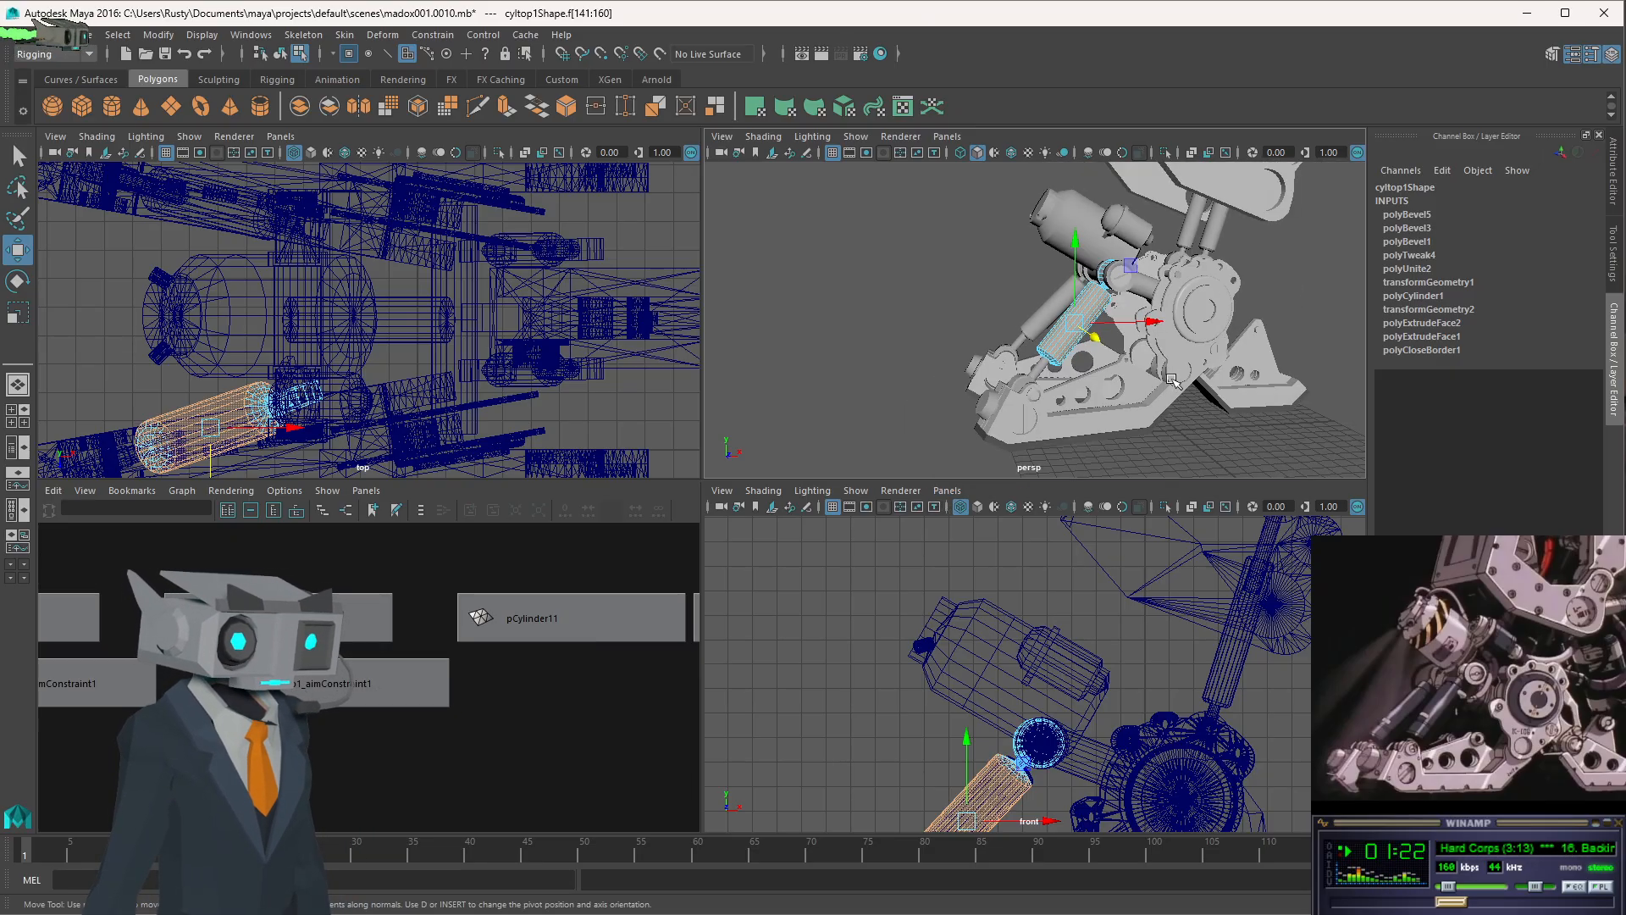
{"action": "left_click_drag", "start_coordinate": [1172, 378], "coordinate": [974, 314], "text": "alt"}
{"action": "left_click", "coordinate": [953, 300]}
{"action": "mouse_move", "coordinate": [1154, 360]}
{"action": "left_mouse_down", "text": "alt"}
{"action": "mouse_move", "coordinate": [1086, 349]}
{"action": "mouse_move", "coordinate": [1133, 360]}
{"action": "left_mouse_up", "text": "alt"}
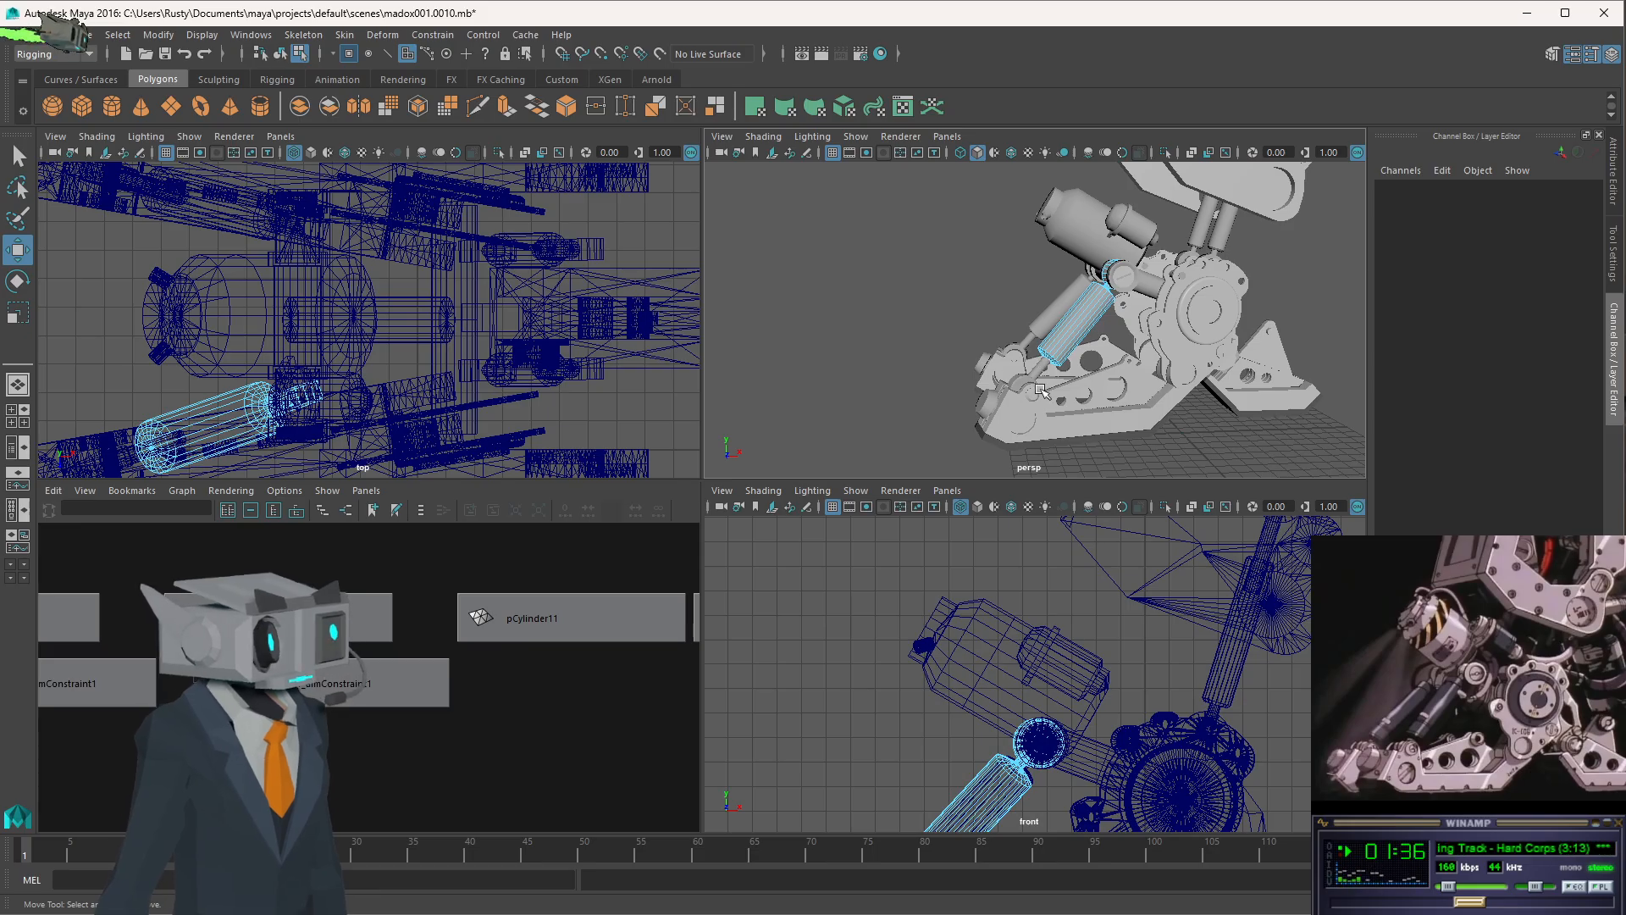
{"action": "scroll", "coordinate": [1041, 390], "scroll_direction": "up", "scroll_amount": 3}
{"action": "double_click", "coordinate": [1070, 391]}
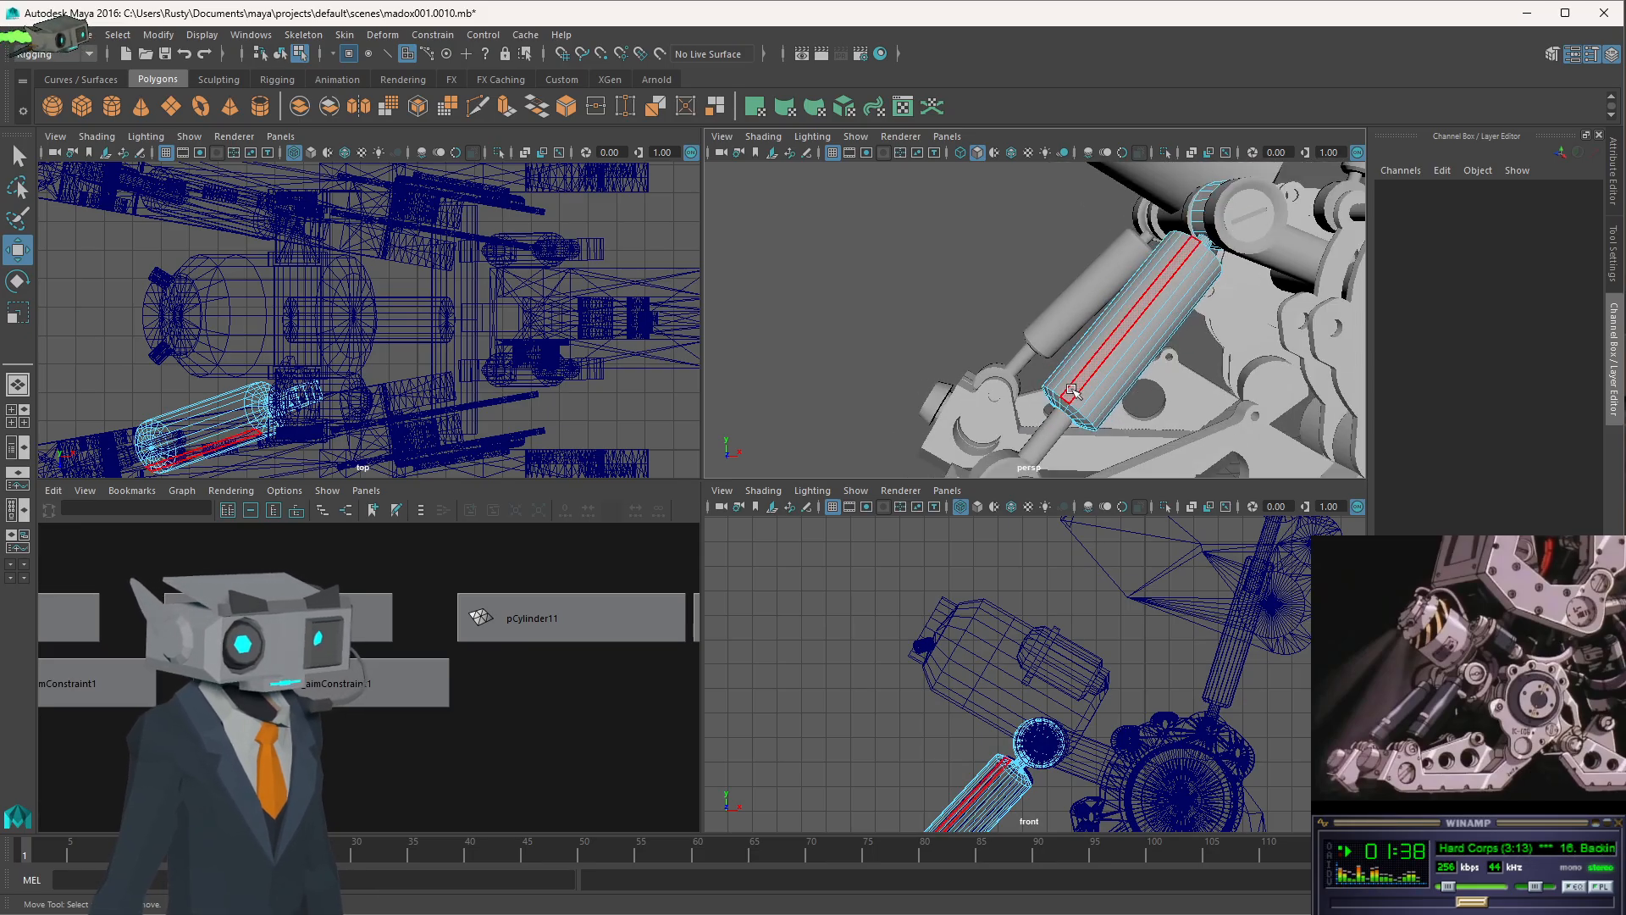
{"action": "left_click", "coordinate": [1035, 431]}
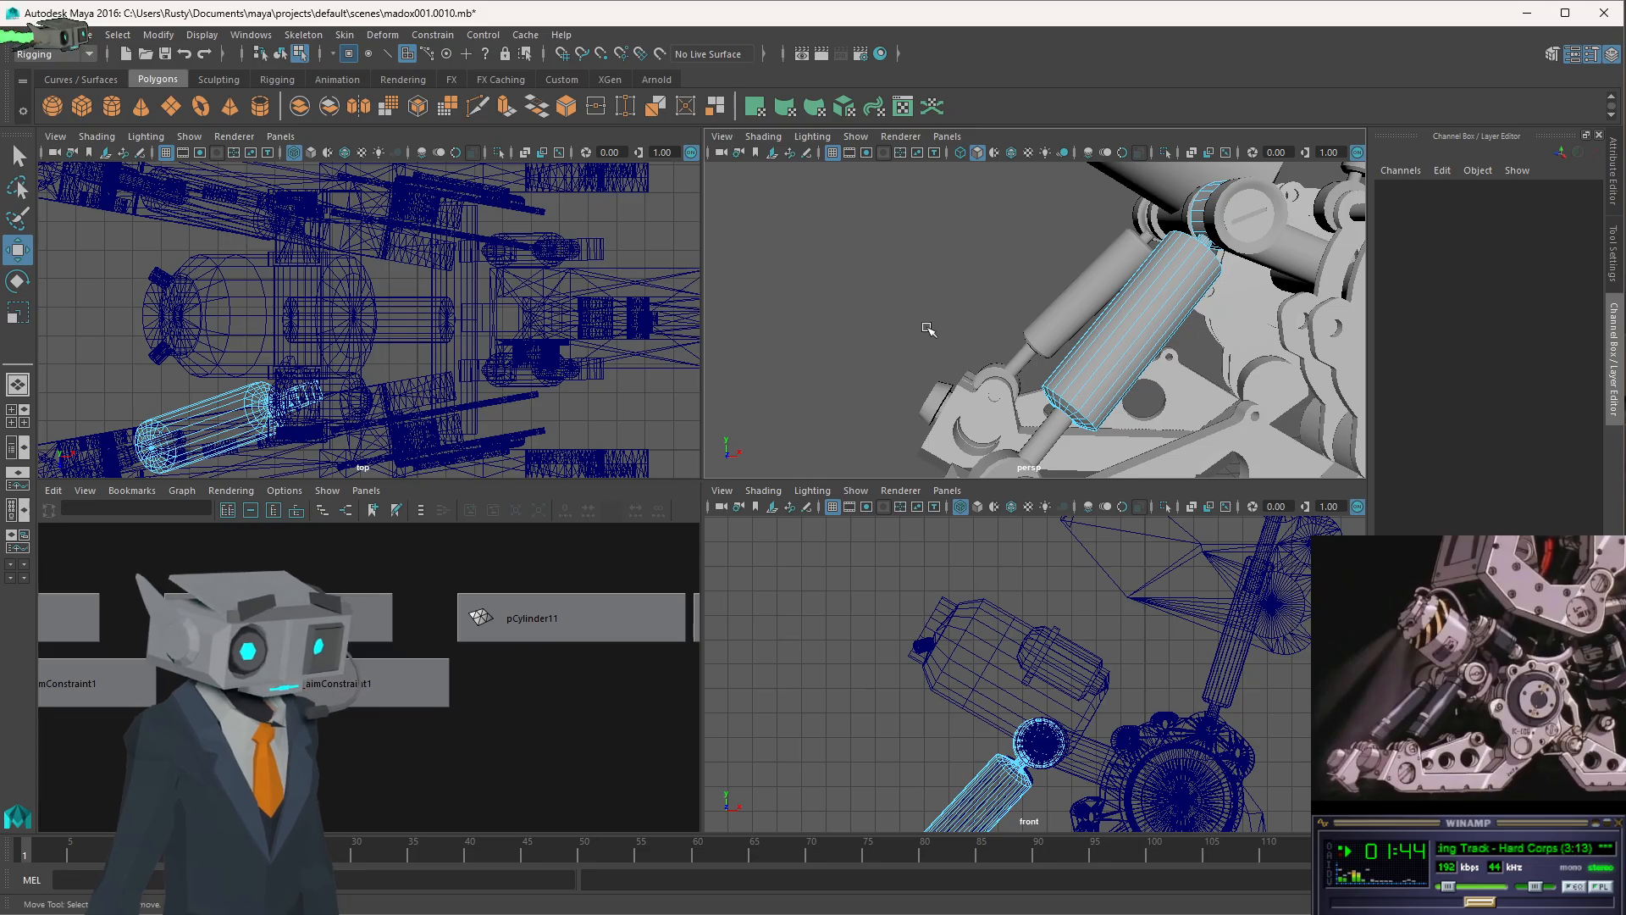
{"action": "left_click", "coordinate": [281, 54]}
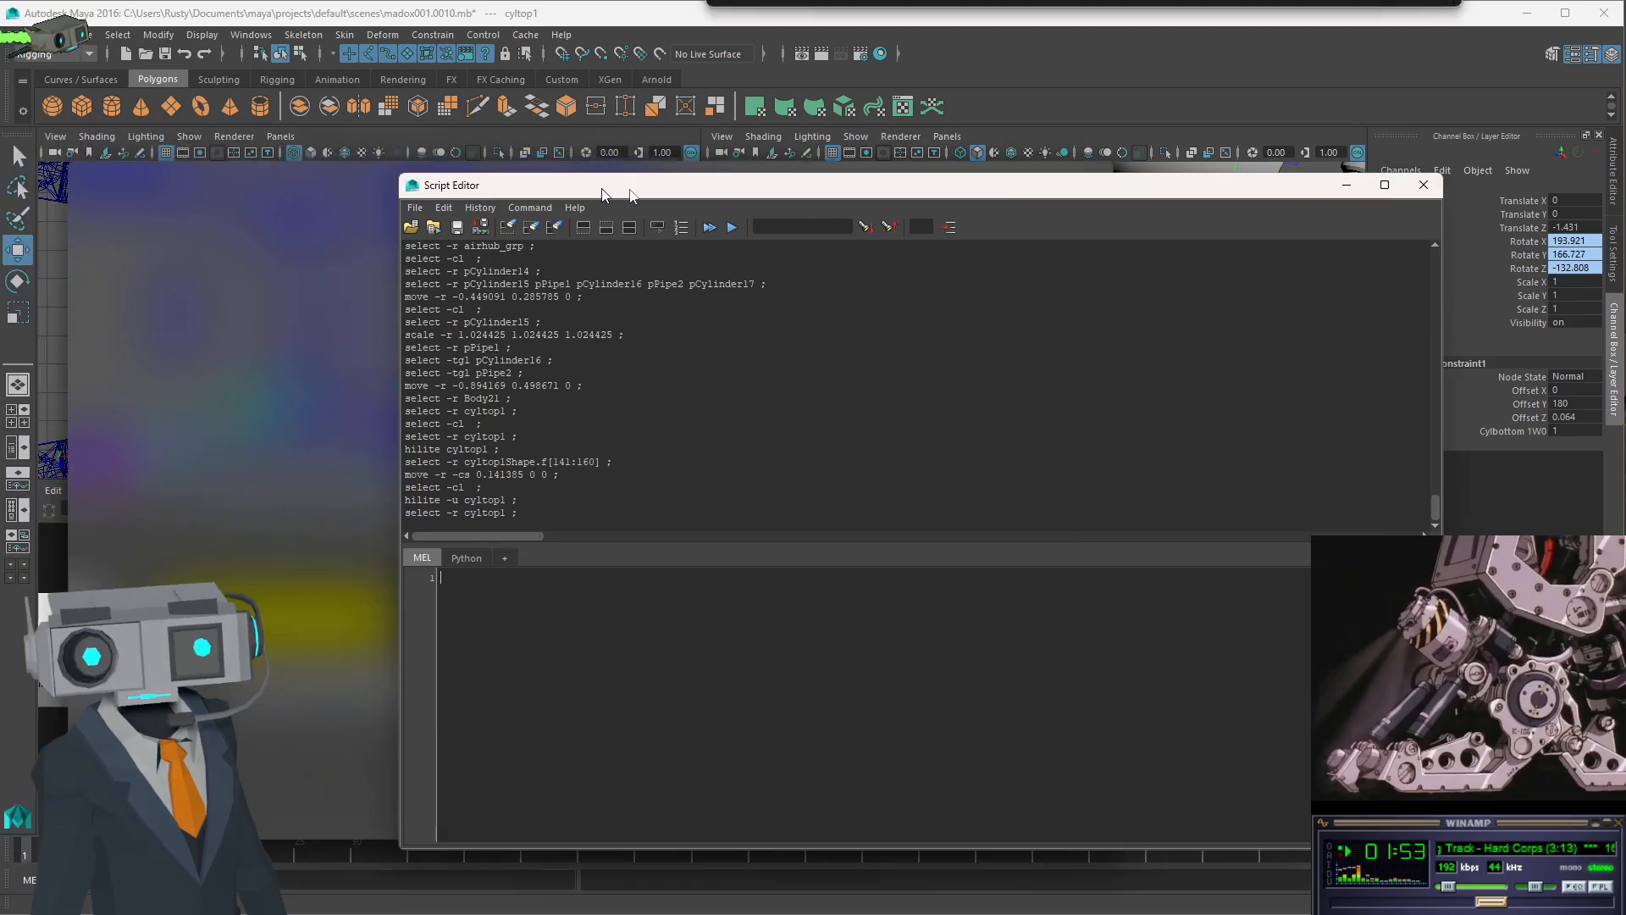
- Review the face selection and component-space move commands for cyltop1 in the Script Editor history, and minimize the editor
{"action": "left_click_drag", "start_coordinate": [596, 171], "coordinate": [808, 156]}
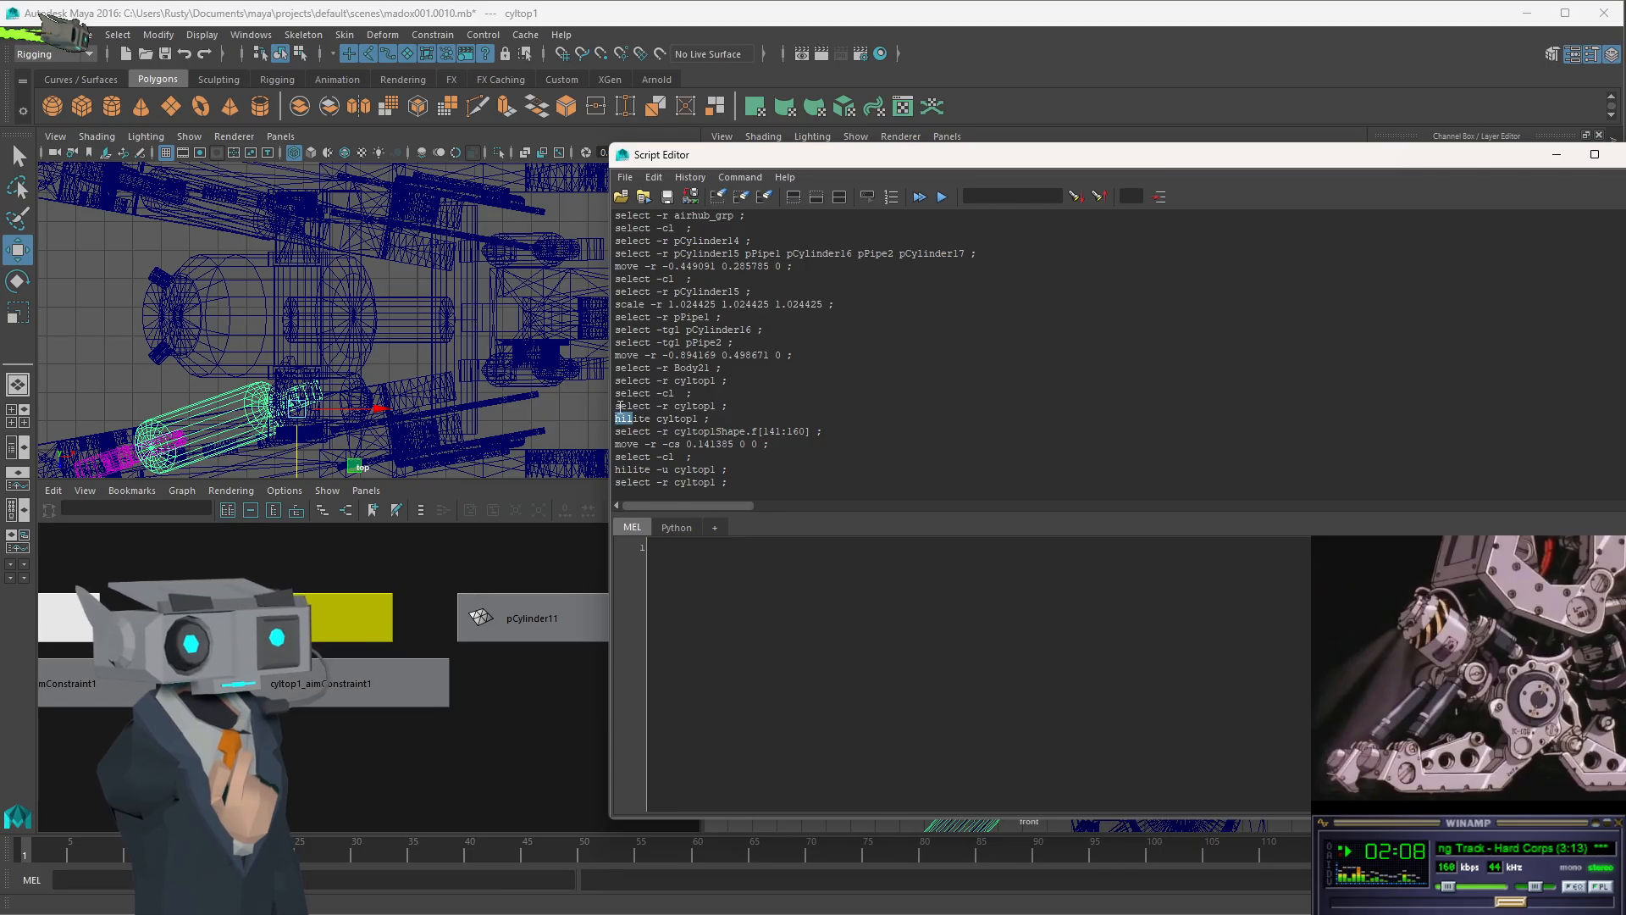
{"action": "mouse_move", "coordinate": [620, 408]}
{"action": "left_mouse_down"}
{"action": "mouse_move", "coordinate": [820, 431]}
{"action": "mouse_move", "coordinate": [633, 434]}
{"action": "mouse_move", "coordinate": [613, 419]}
{"action": "left_mouse_up"}
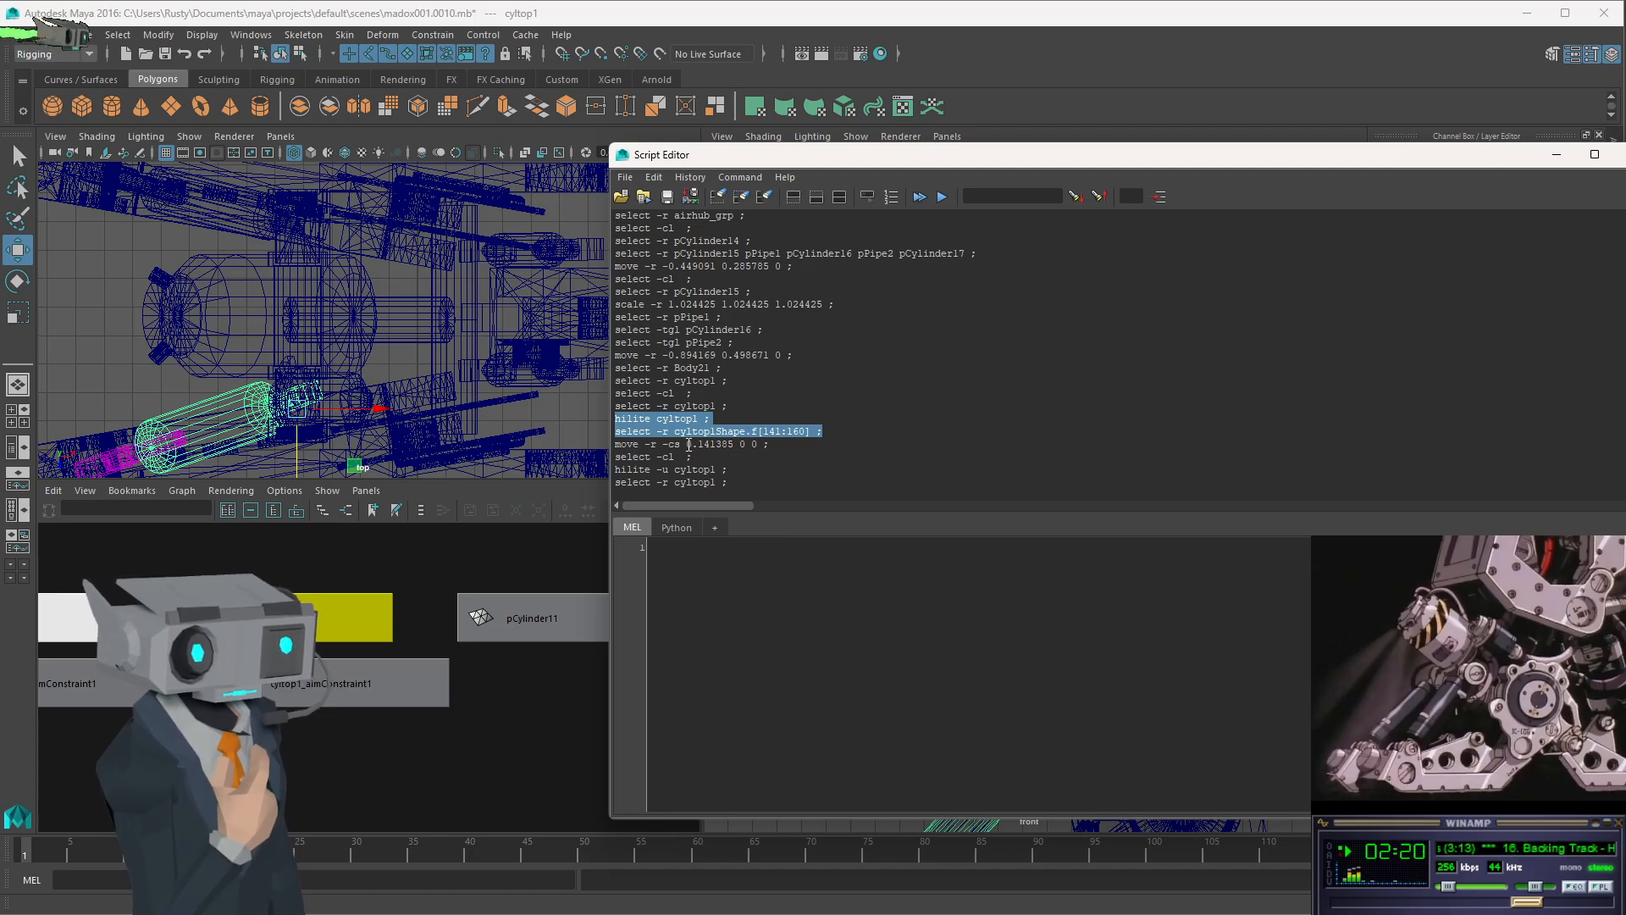
{"action": "left_click_drag", "start_coordinate": [688, 444], "coordinate": [729, 440]}
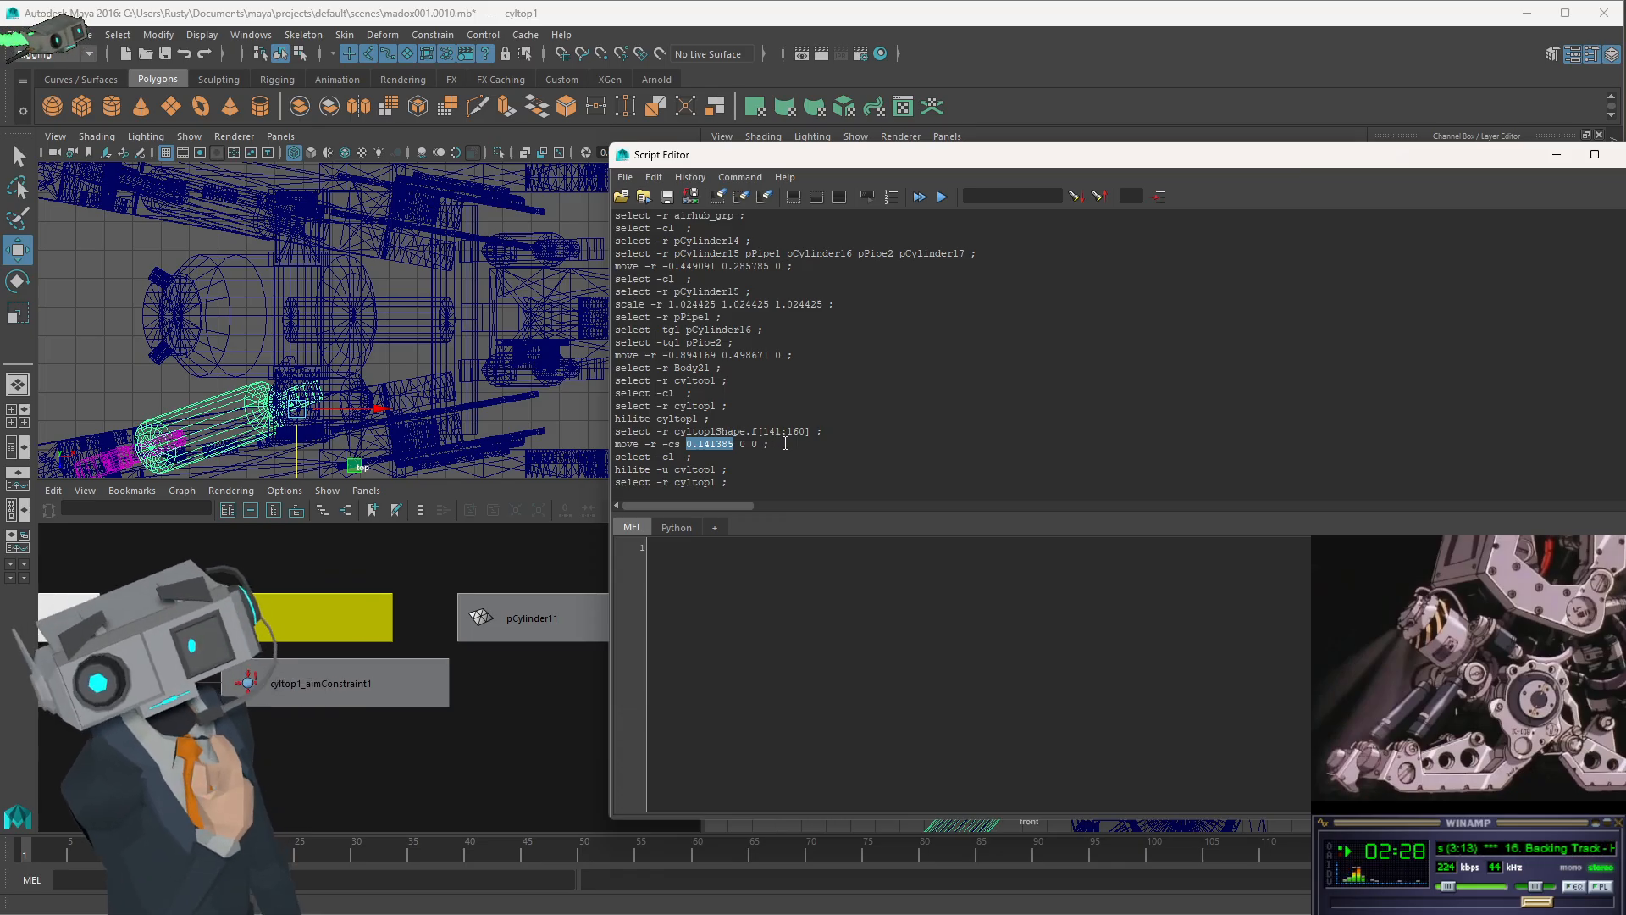
{"action": "left_click_drag", "start_coordinate": [784, 445], "coordinate": [619, 445]}
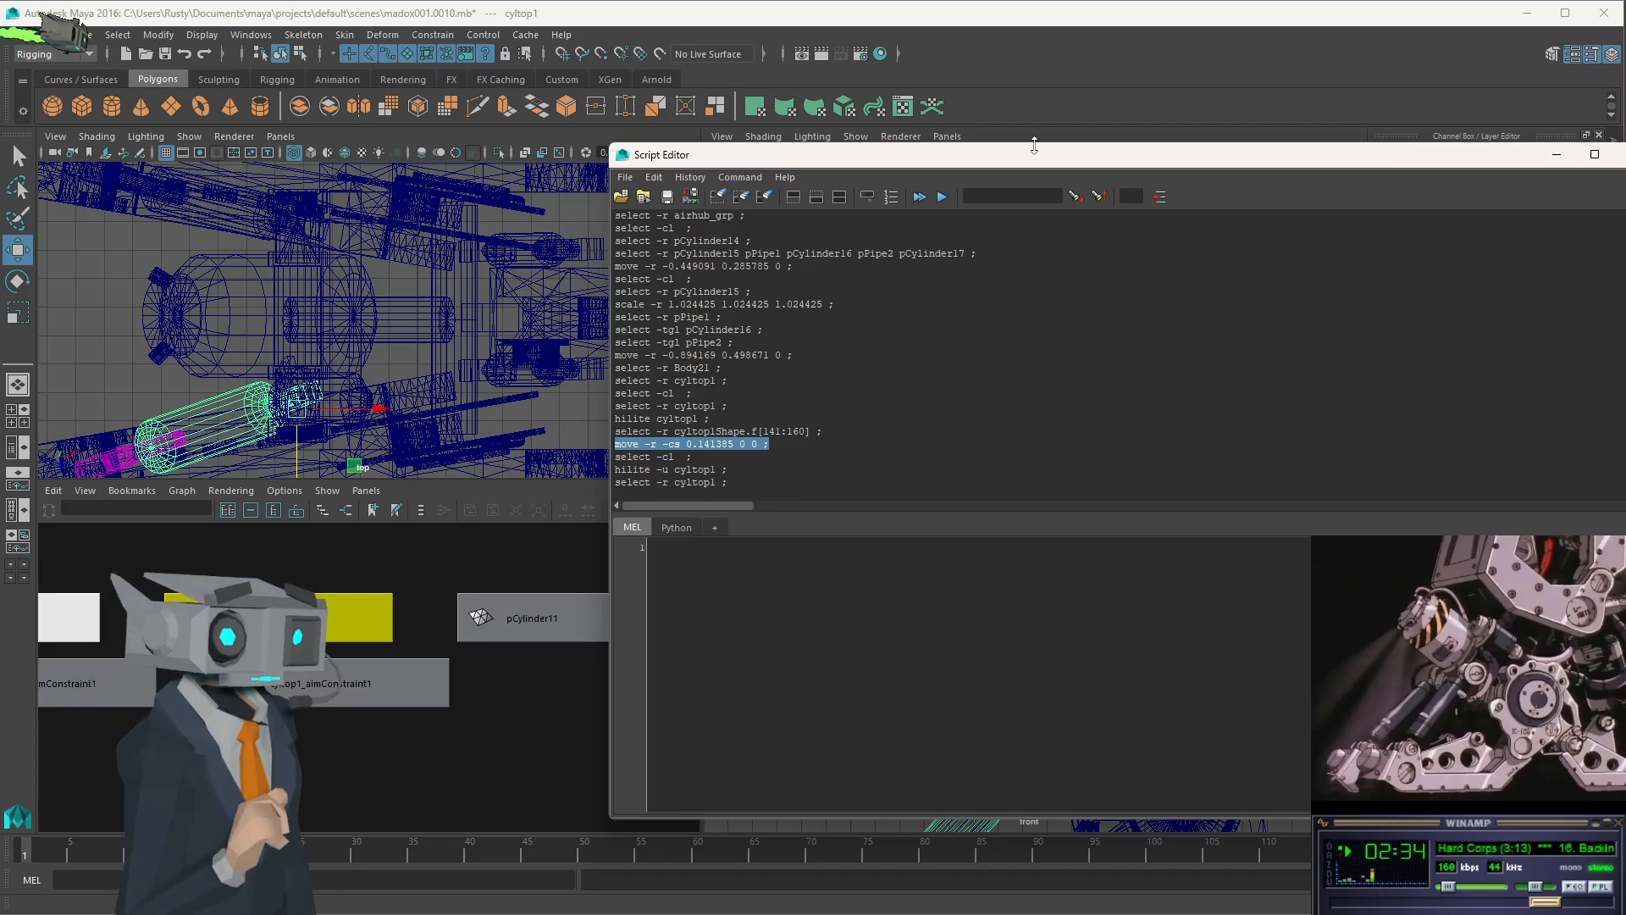
{"action": "left_click", "coordinate": [1557, 155]}
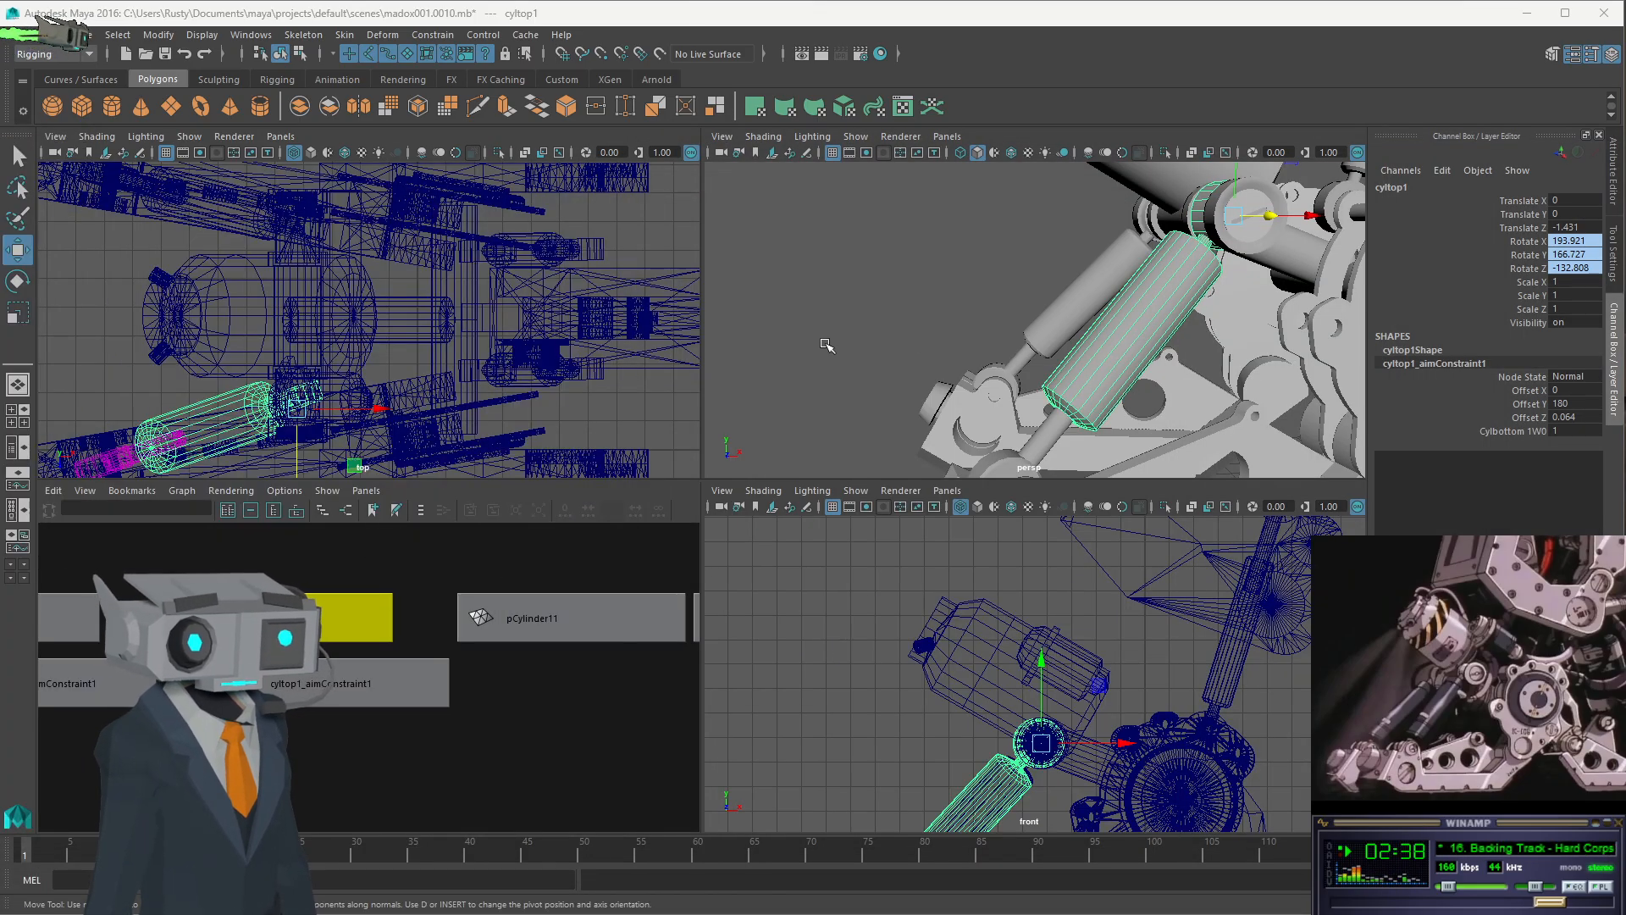
- Put cyltop2 in face component mode and select its ring of long side barrel faces f[141:160]
{"action": "left_click", "coordinate": [1086, 289]}
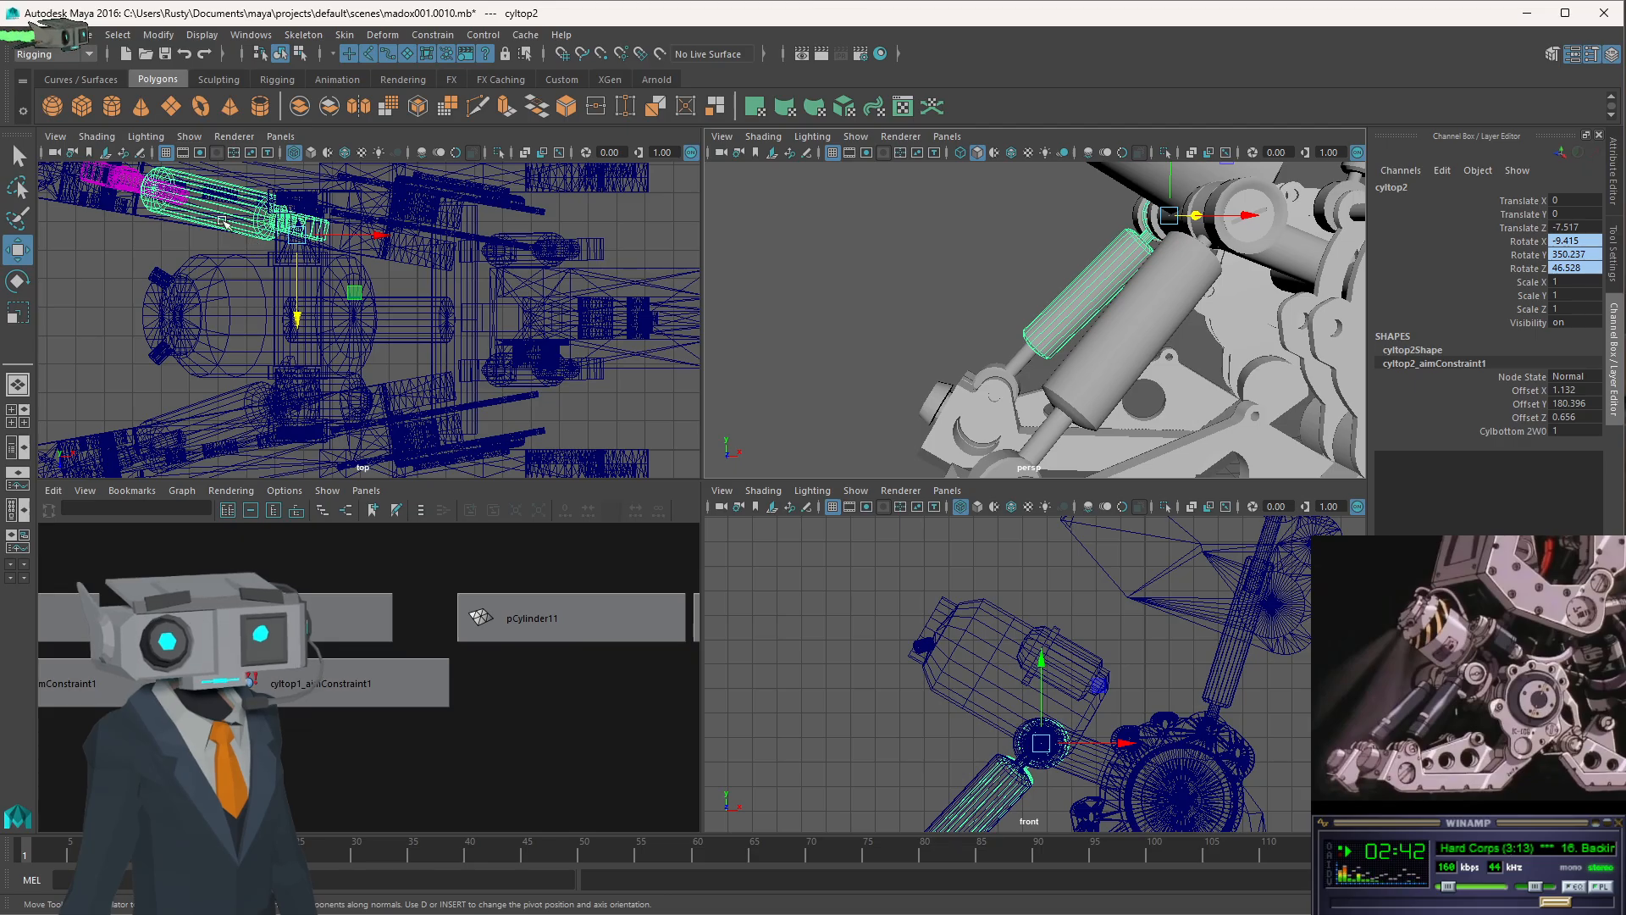
{"action": "key", "text": "F8"}
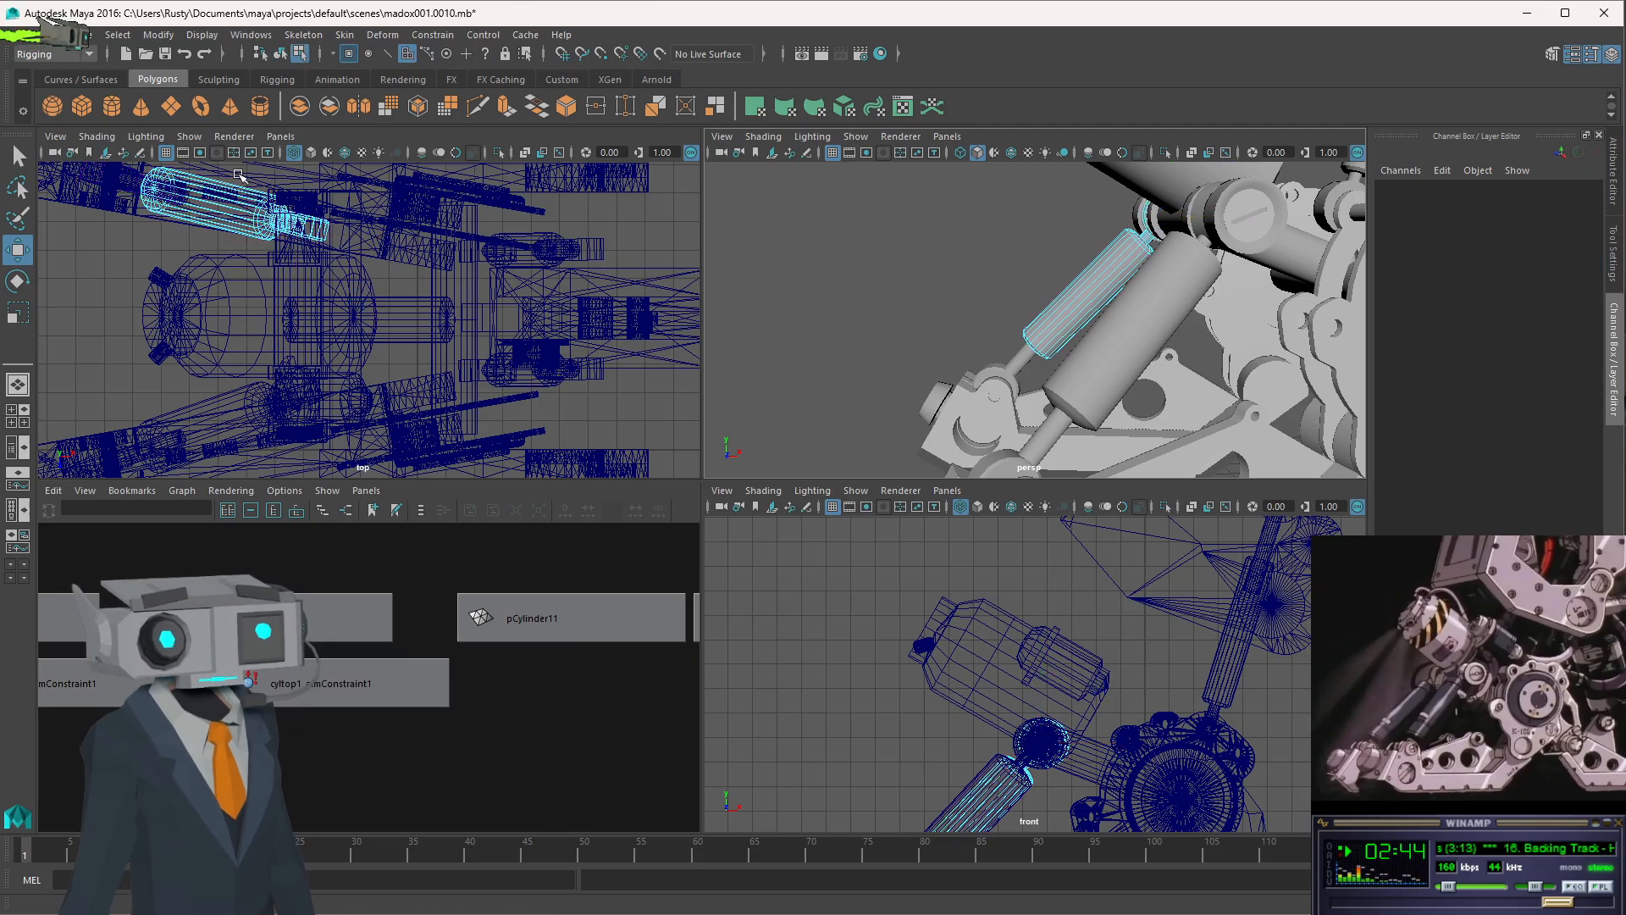
{"action": "left_click_drag", "start_coordinate": [240, 173], "coordinate": [214, 246]}
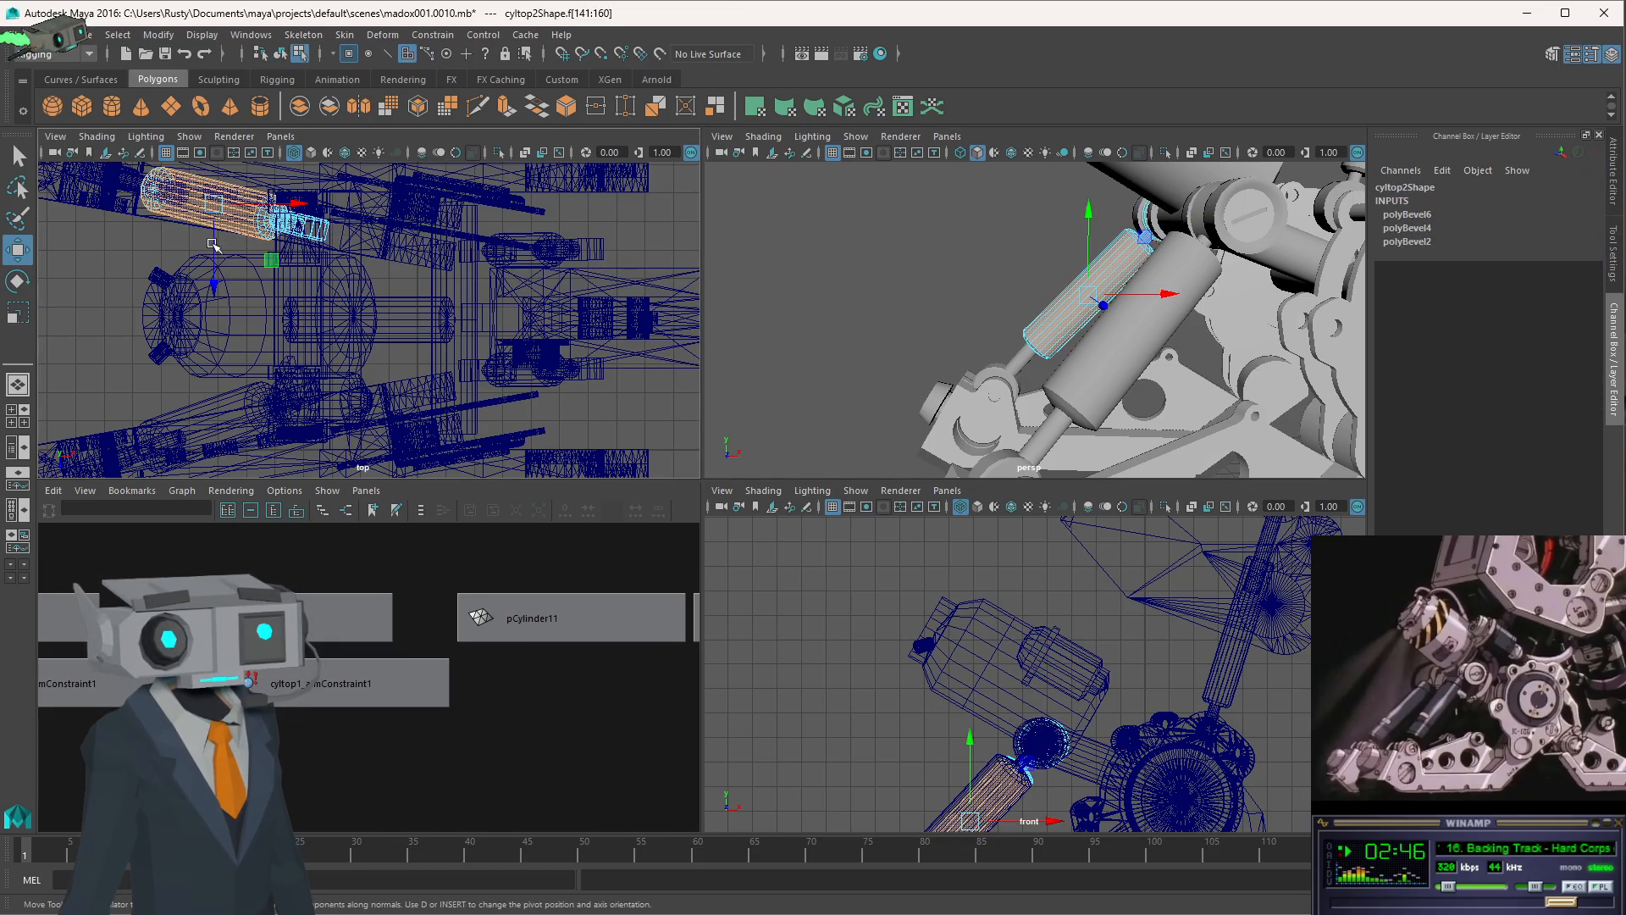
- Thicken the cyltop2 barrel by running "move -r -cs 0.141385 0 0 ;" on the selected faces in the Script Editor, and close the editor
{"action": "key", "text": "ctrl+shift+e"}
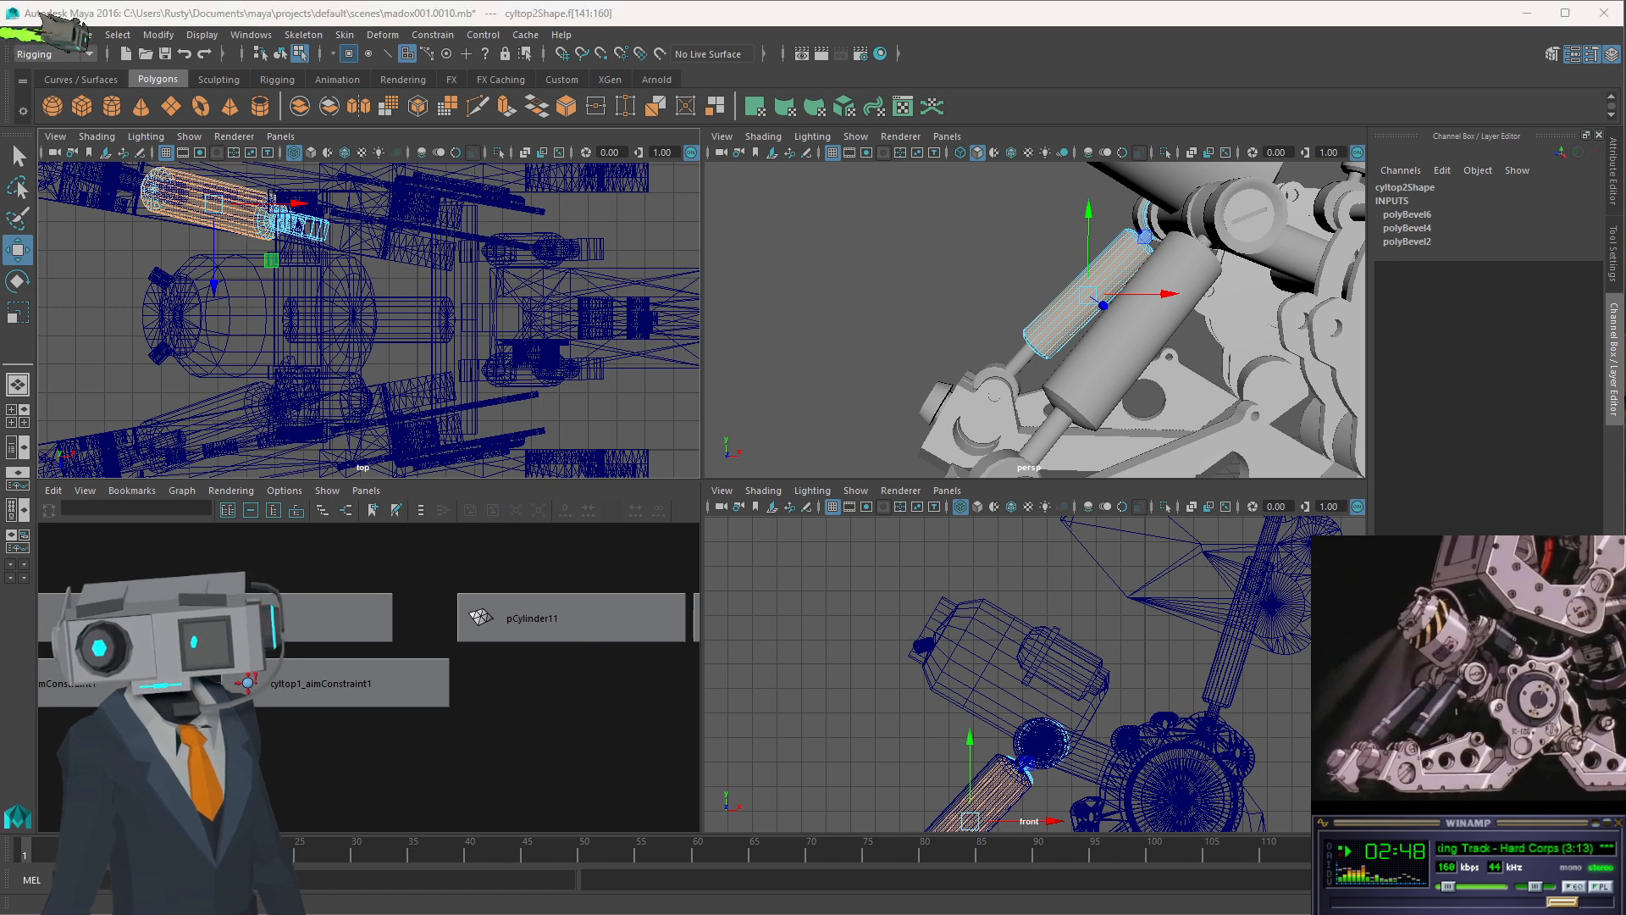
{"action": "left_click_drag", "start_coordinate": [304, 144], "coordinate": [566, 147]}
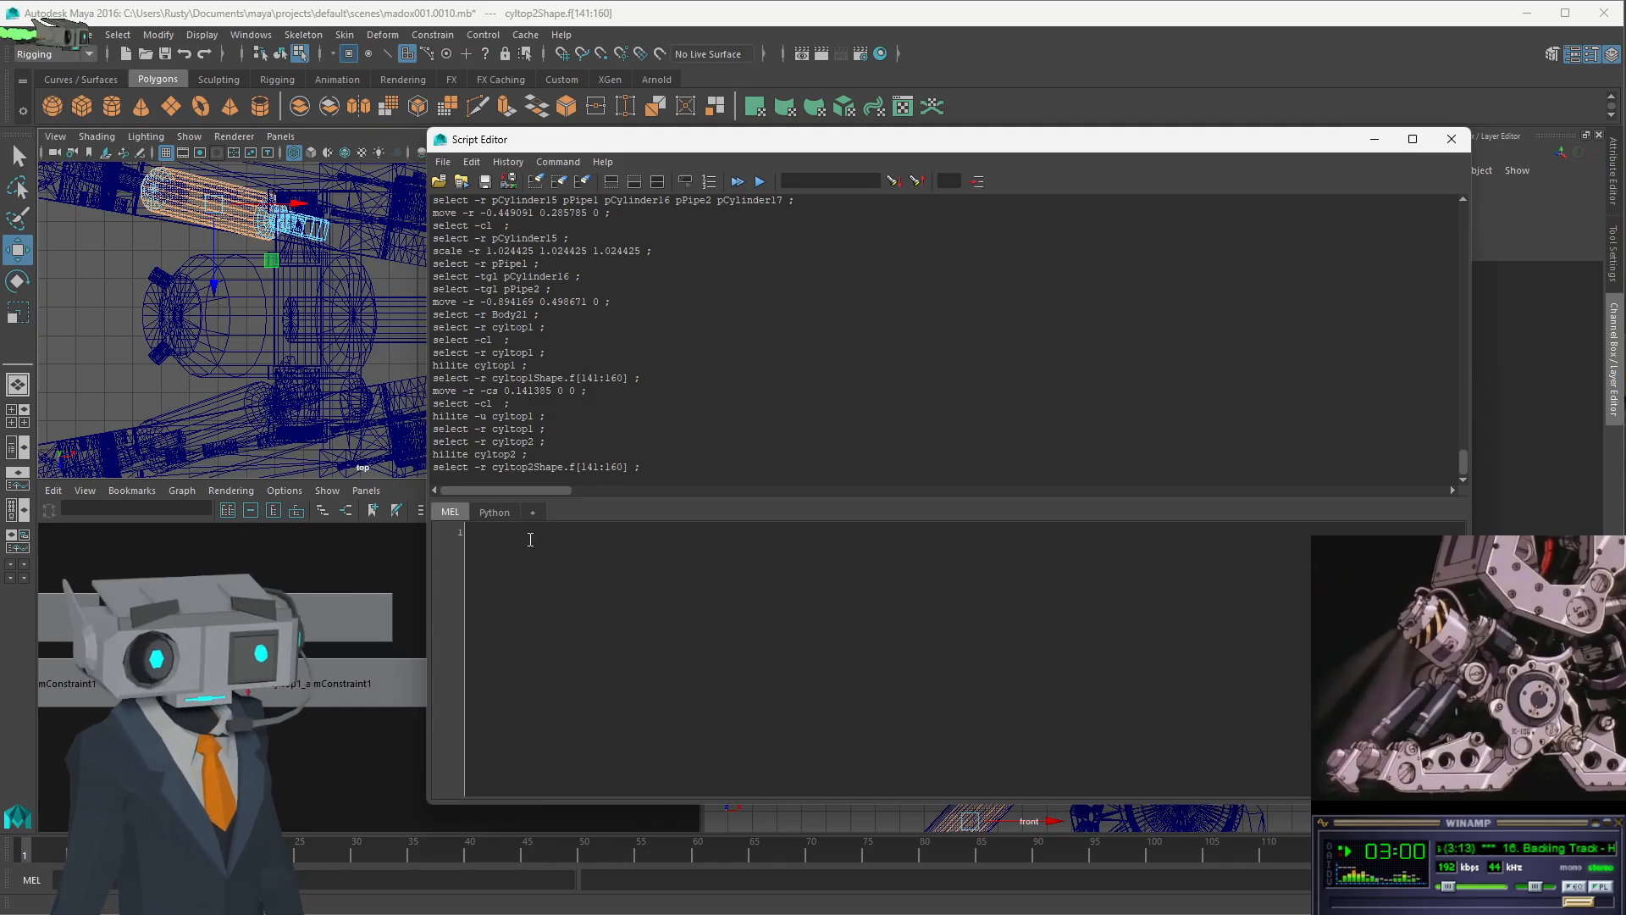
{"action": "type", "text": "move -r -cs 0.141385 0 0 ;"}
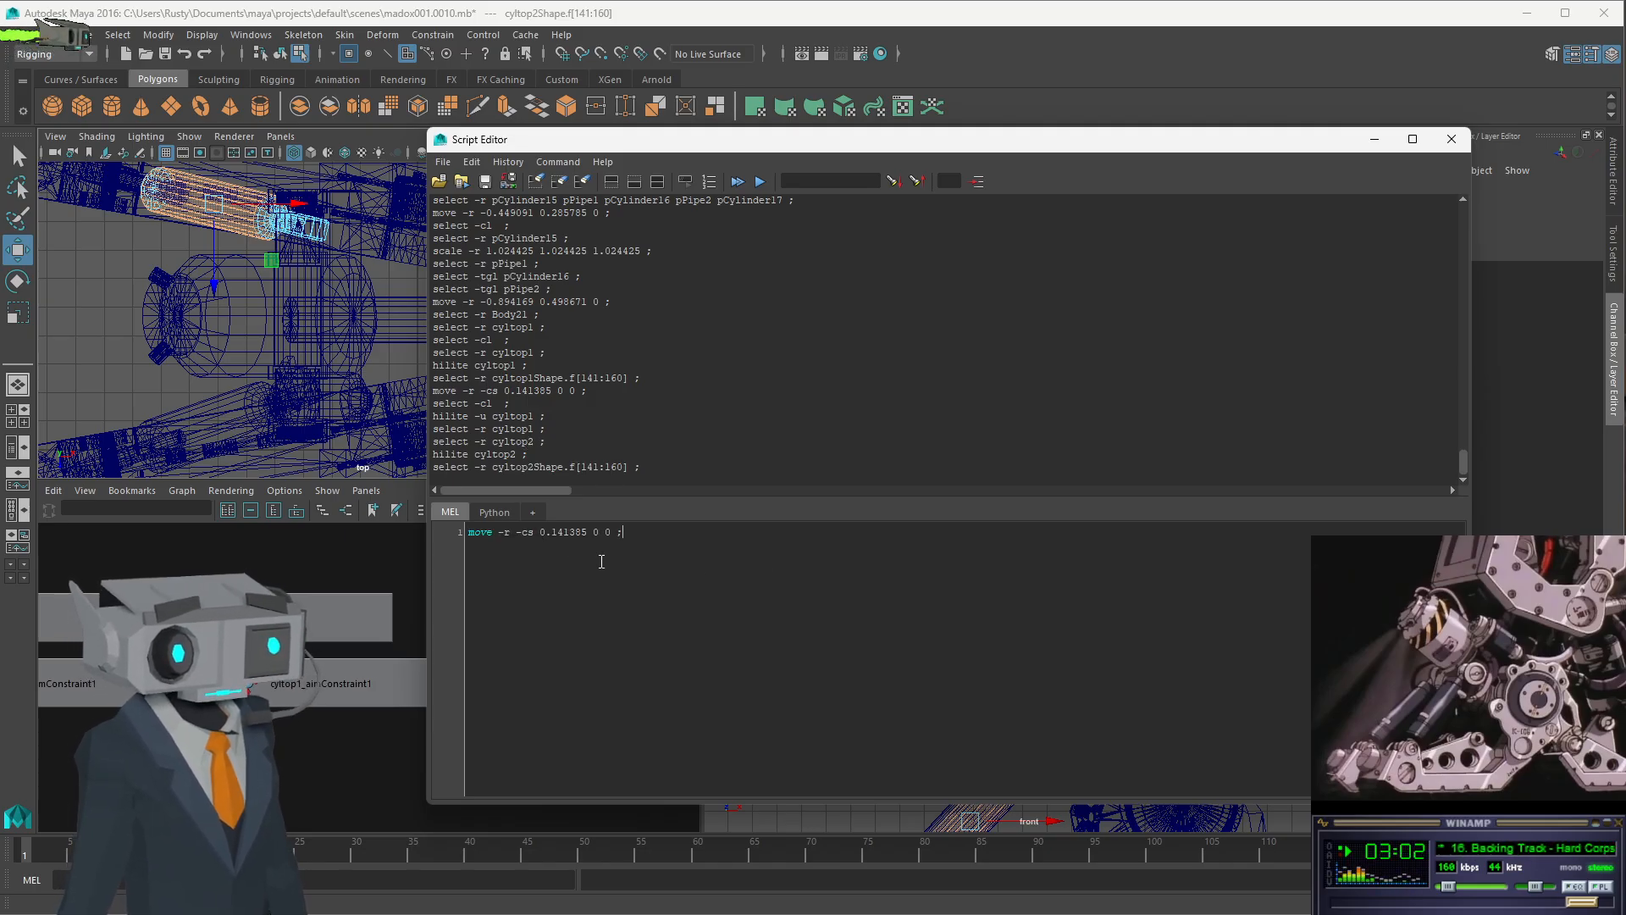
{"action": "left_click", "coordinate": [759, 184]}
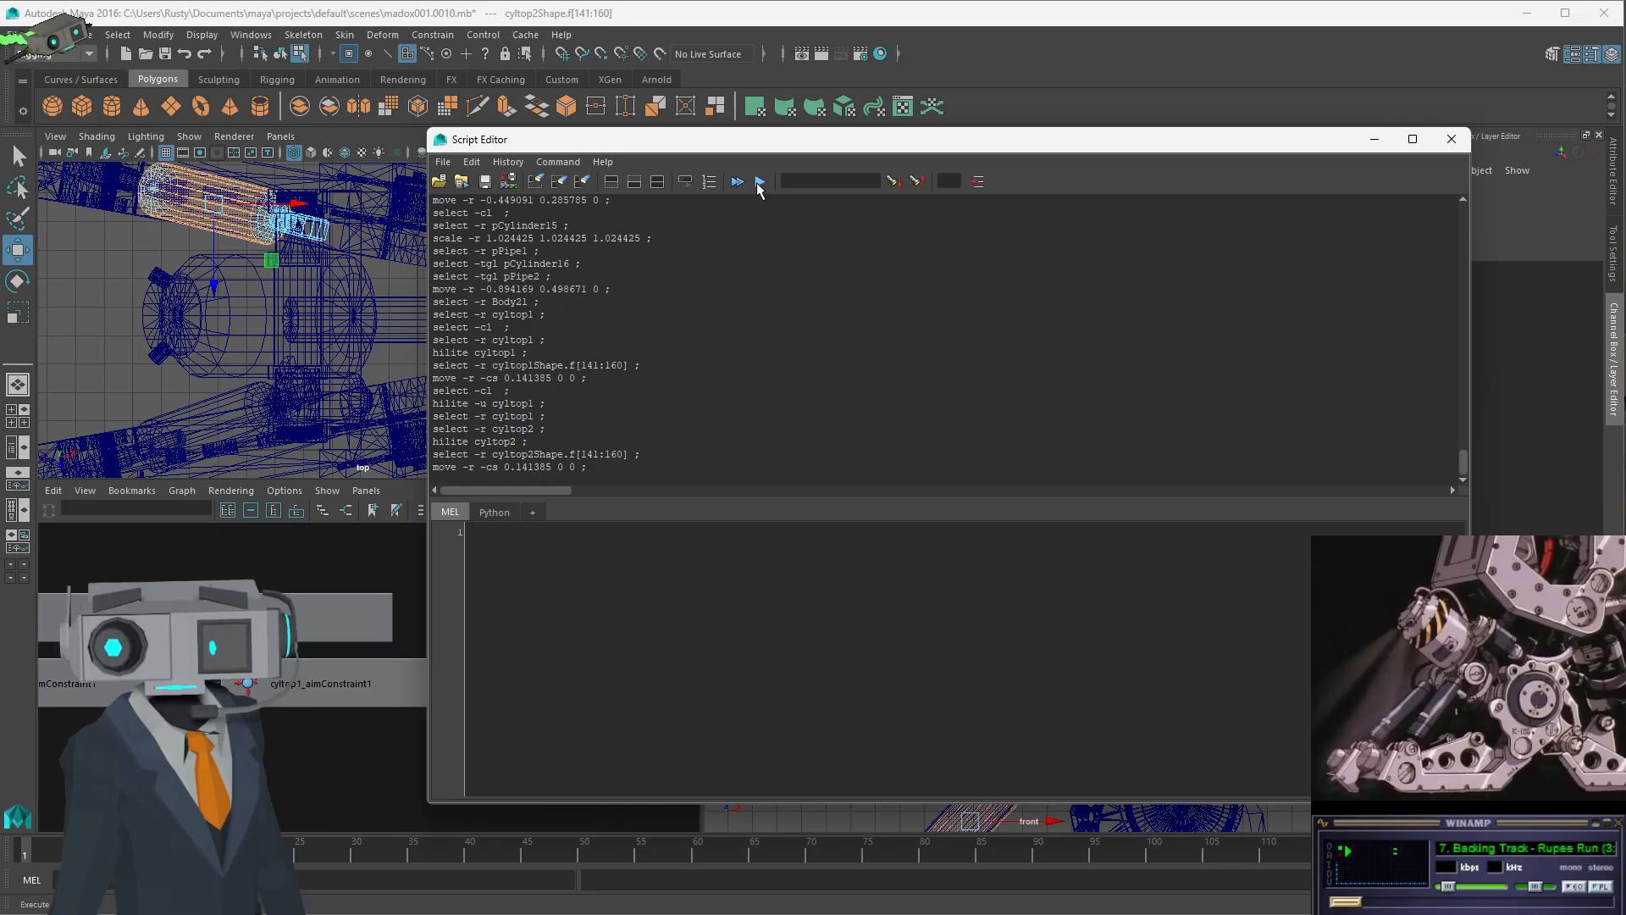
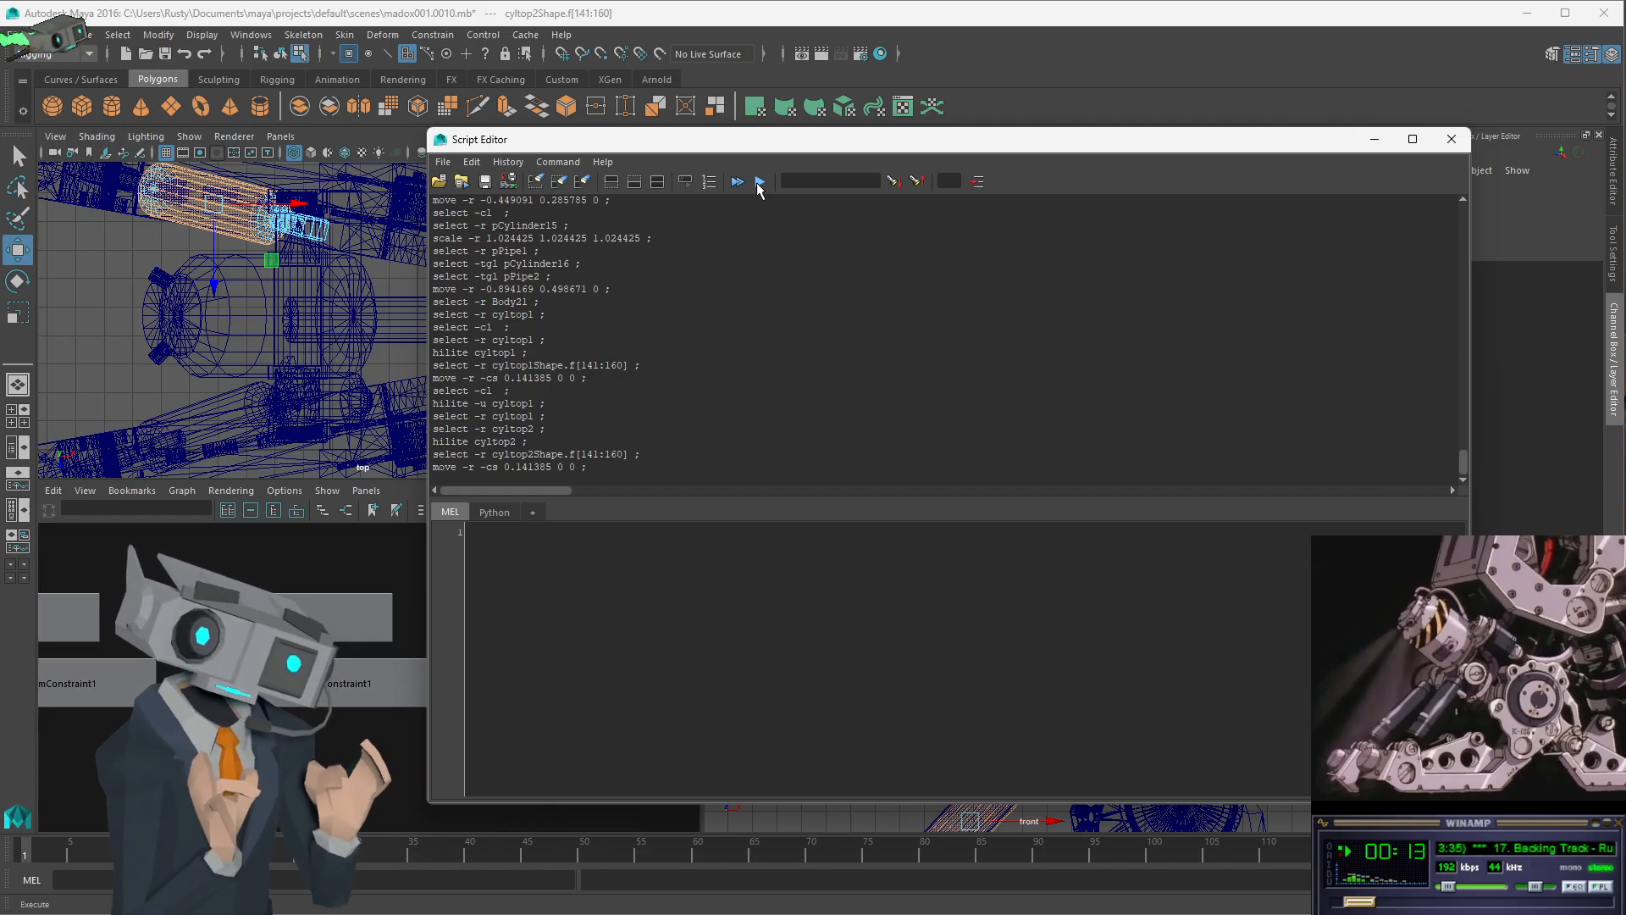
{"action": "left_click", "coordinate": [1452, 141]}
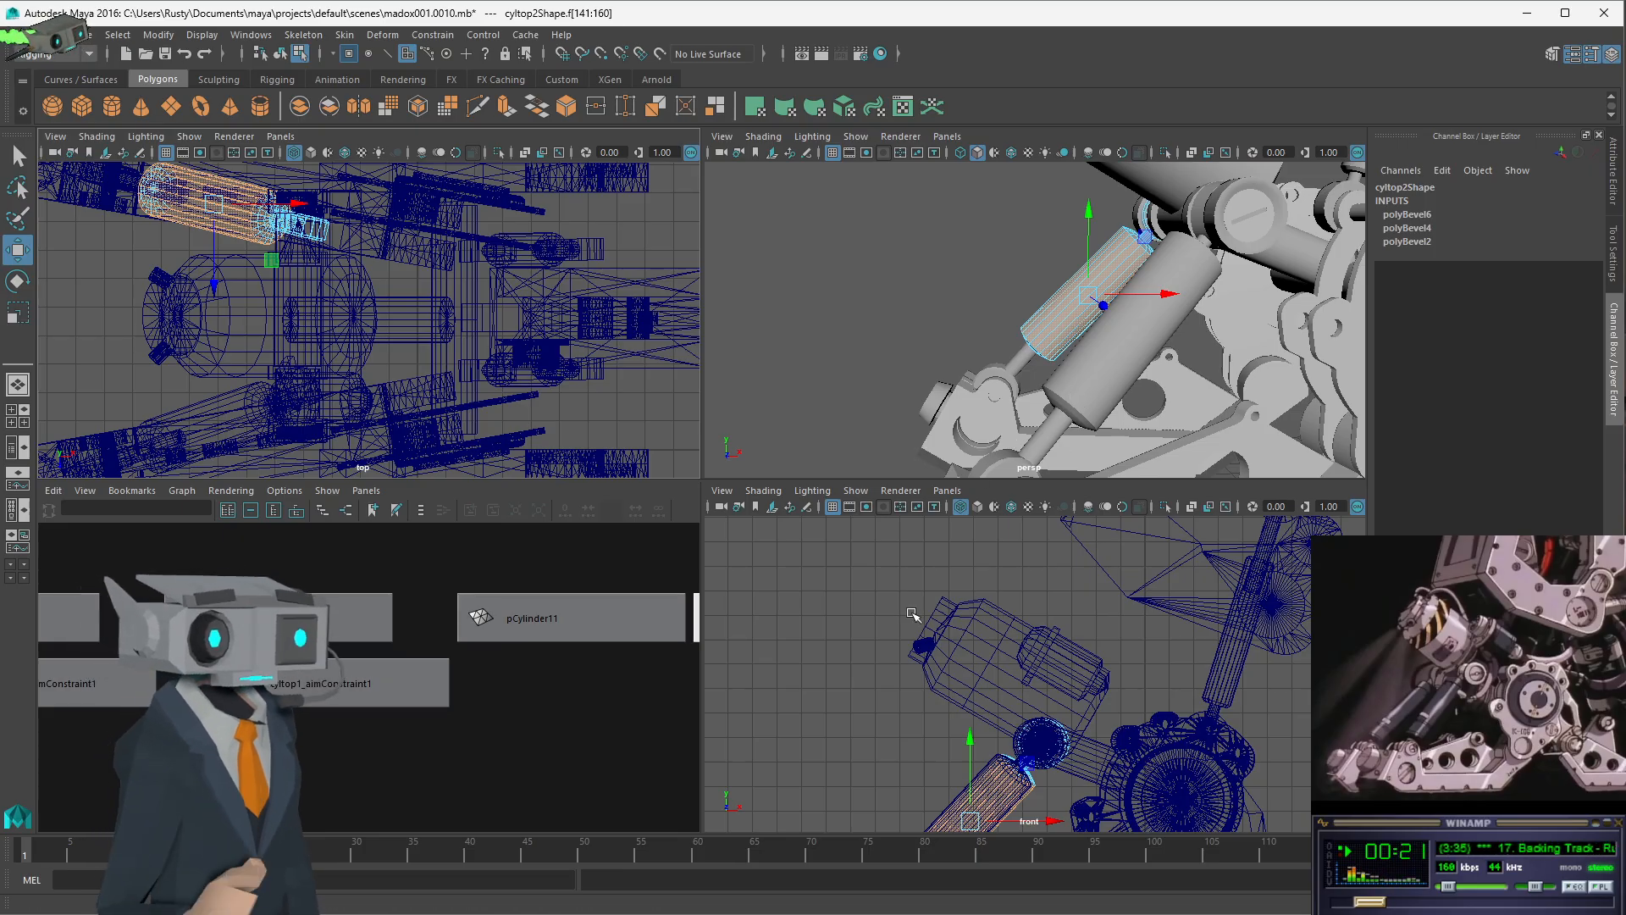
{"action": "scroll", "coordinate": [1004, 336], "scroll_direction": "down", "scroll_amount": 2}
{"action": "scroll", "coordinate": [1008, 334], "scroll_direction": "up", "scroll_amount": 4}
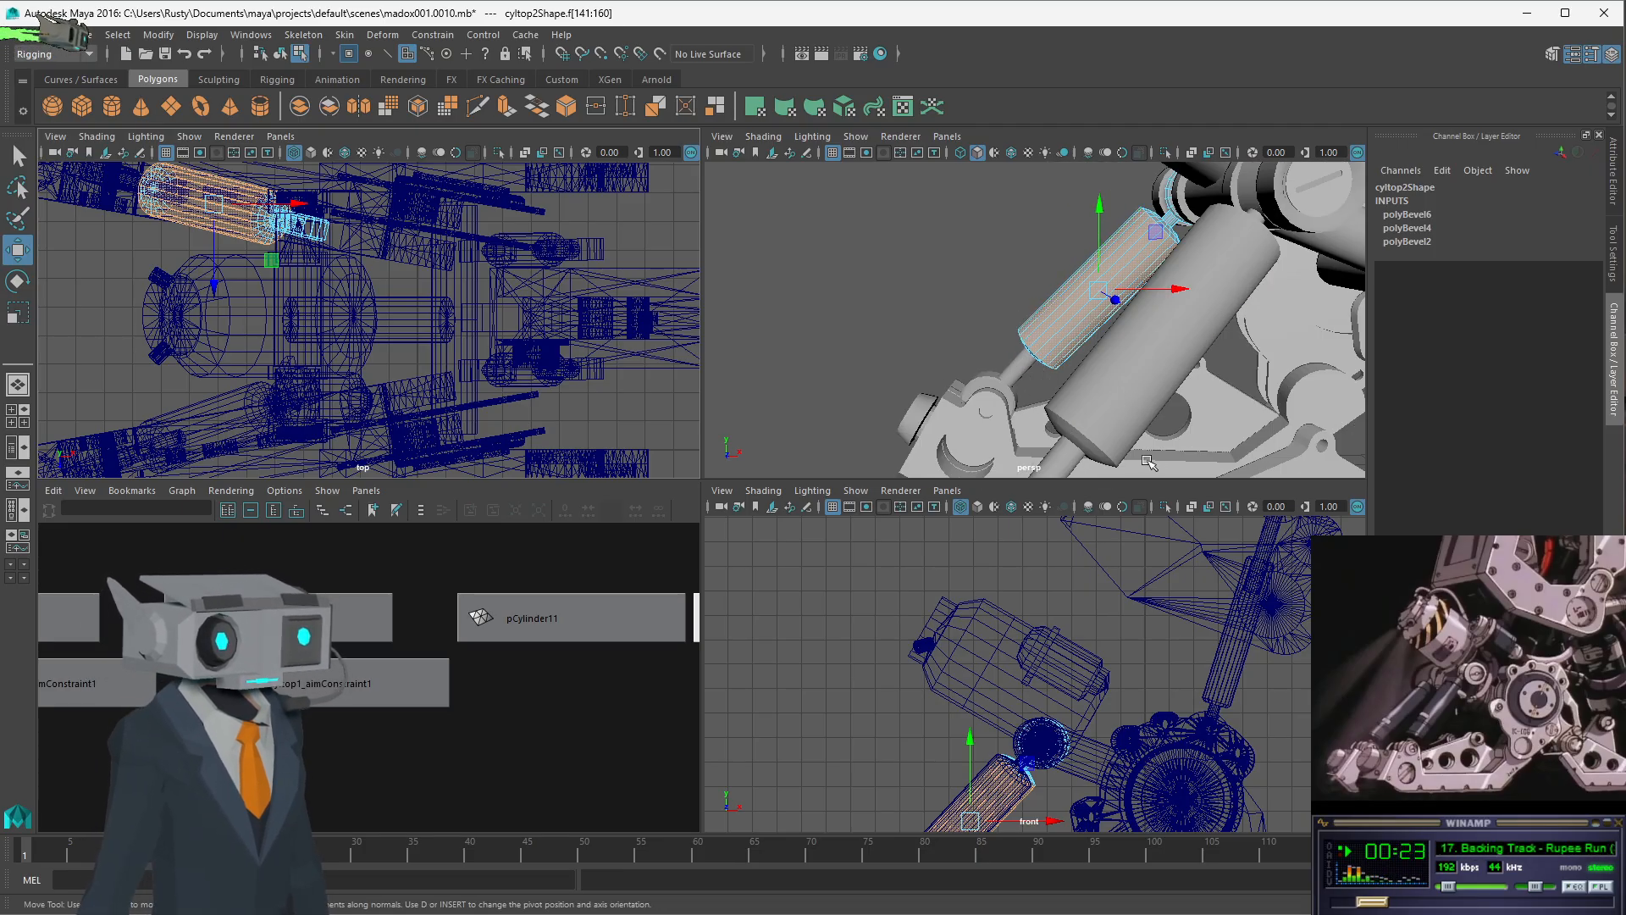
- Try to lengthen cyltop2 by moving the vertices of its lower barrel end down along the piston rod in the front view
{"action": "left_click", "coordinate": [354, 56]}
{"action": "left_click", "coordinate": [402, 56]}
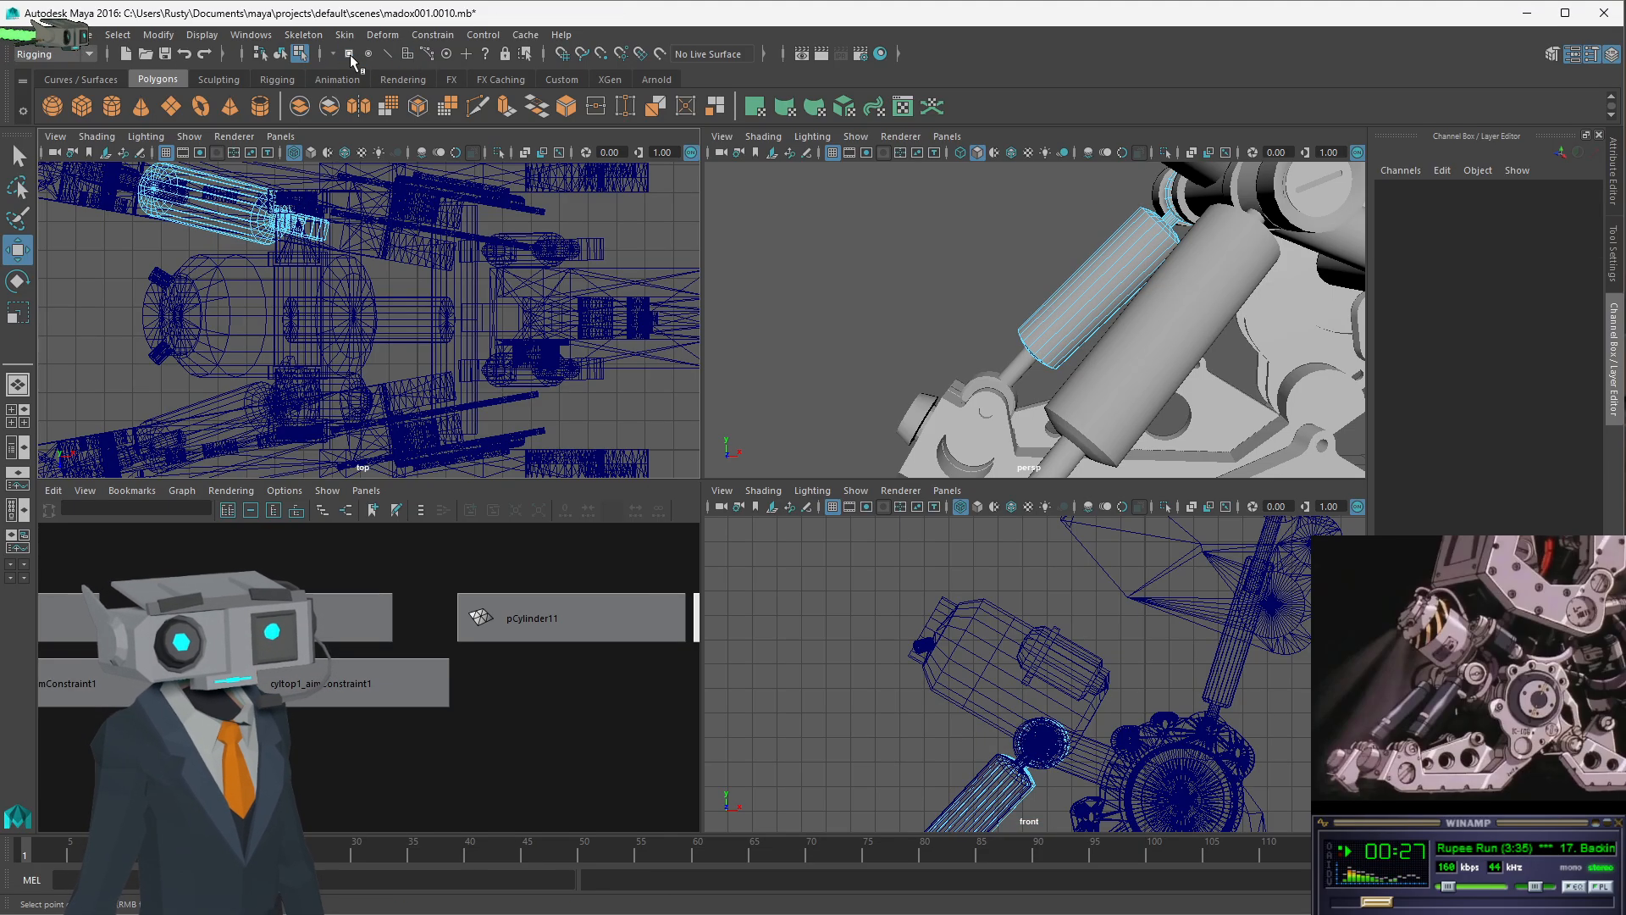
{"action": "left_click", "coordinate": [349, 54]}
{"action": "left_click_drag", "start_coordinate": [998, 735], "coordinate": [1047, 779]}
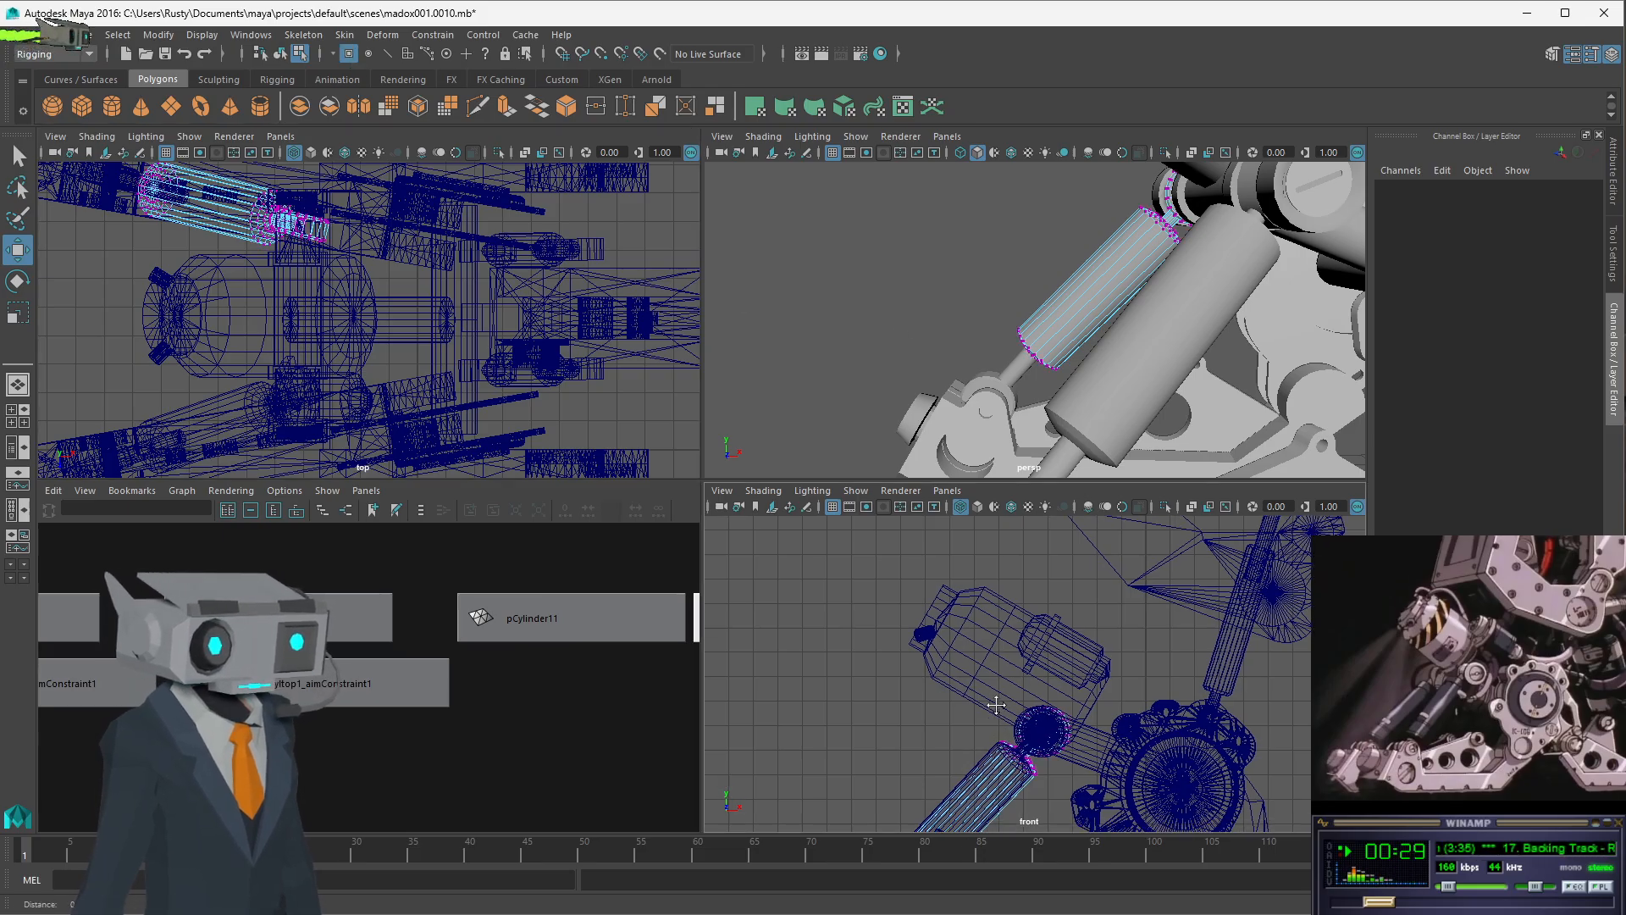
{"action": "middle_click_drag", "start_coordinate": [996, 705], "coordinate": [1057, 454], "text": "alt"}
{"action": "left_click_drag", "start_coordinate": [956, 530], "coordinate": [1045, 620]}
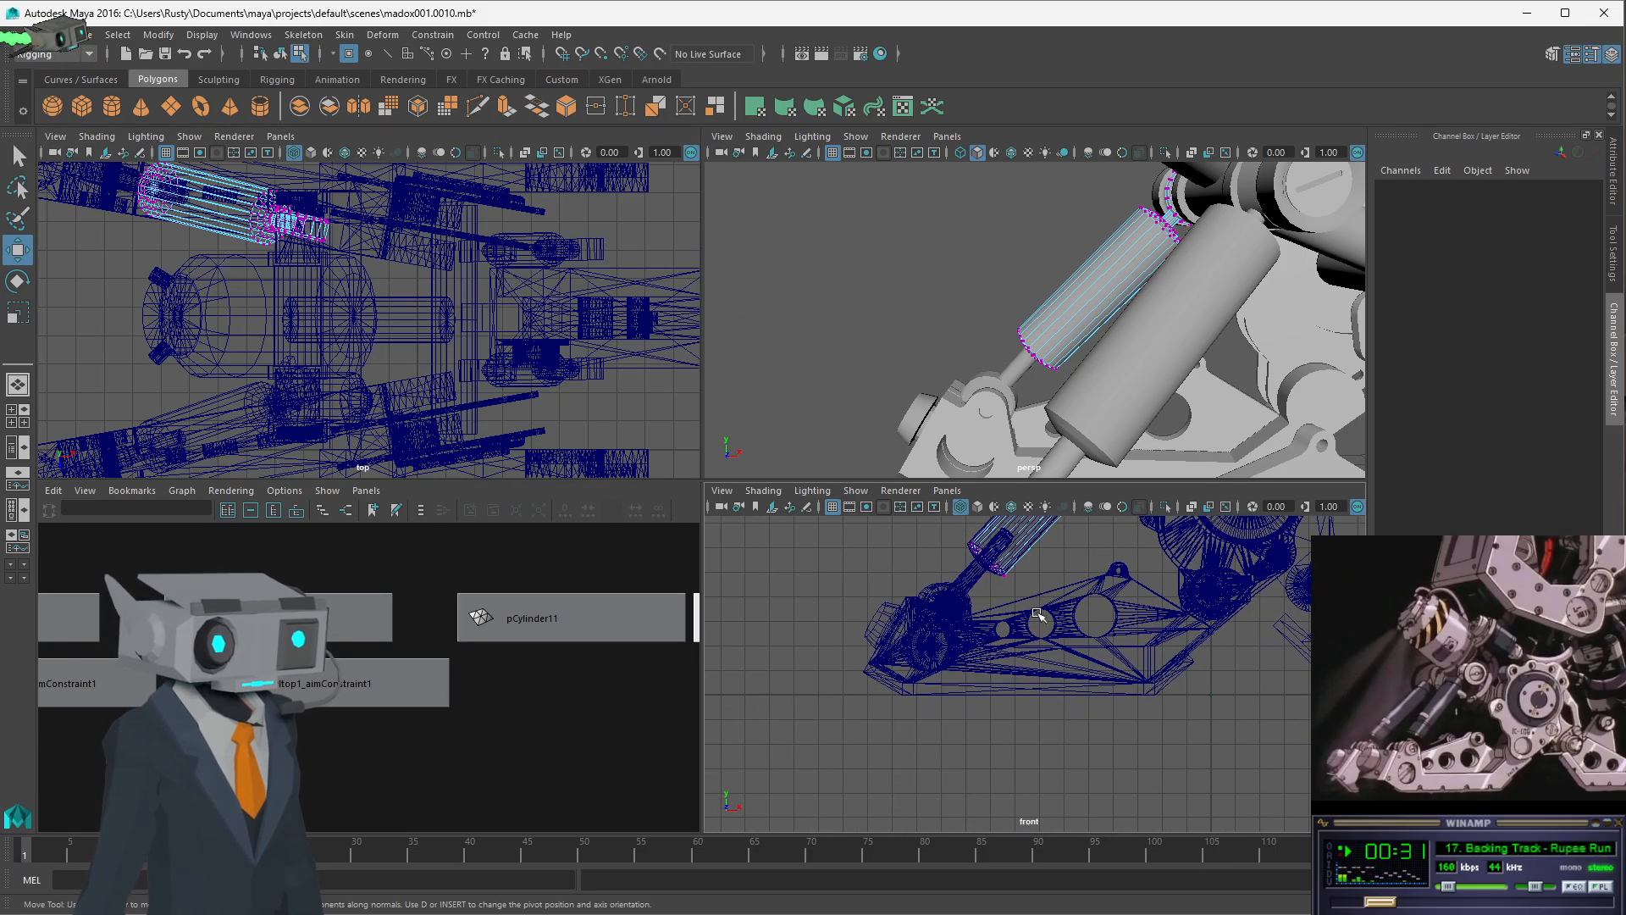
{"action": "scroll", "coordinate": [1055, 567], "scroll_direction": "up", "scroll_amount": 3}
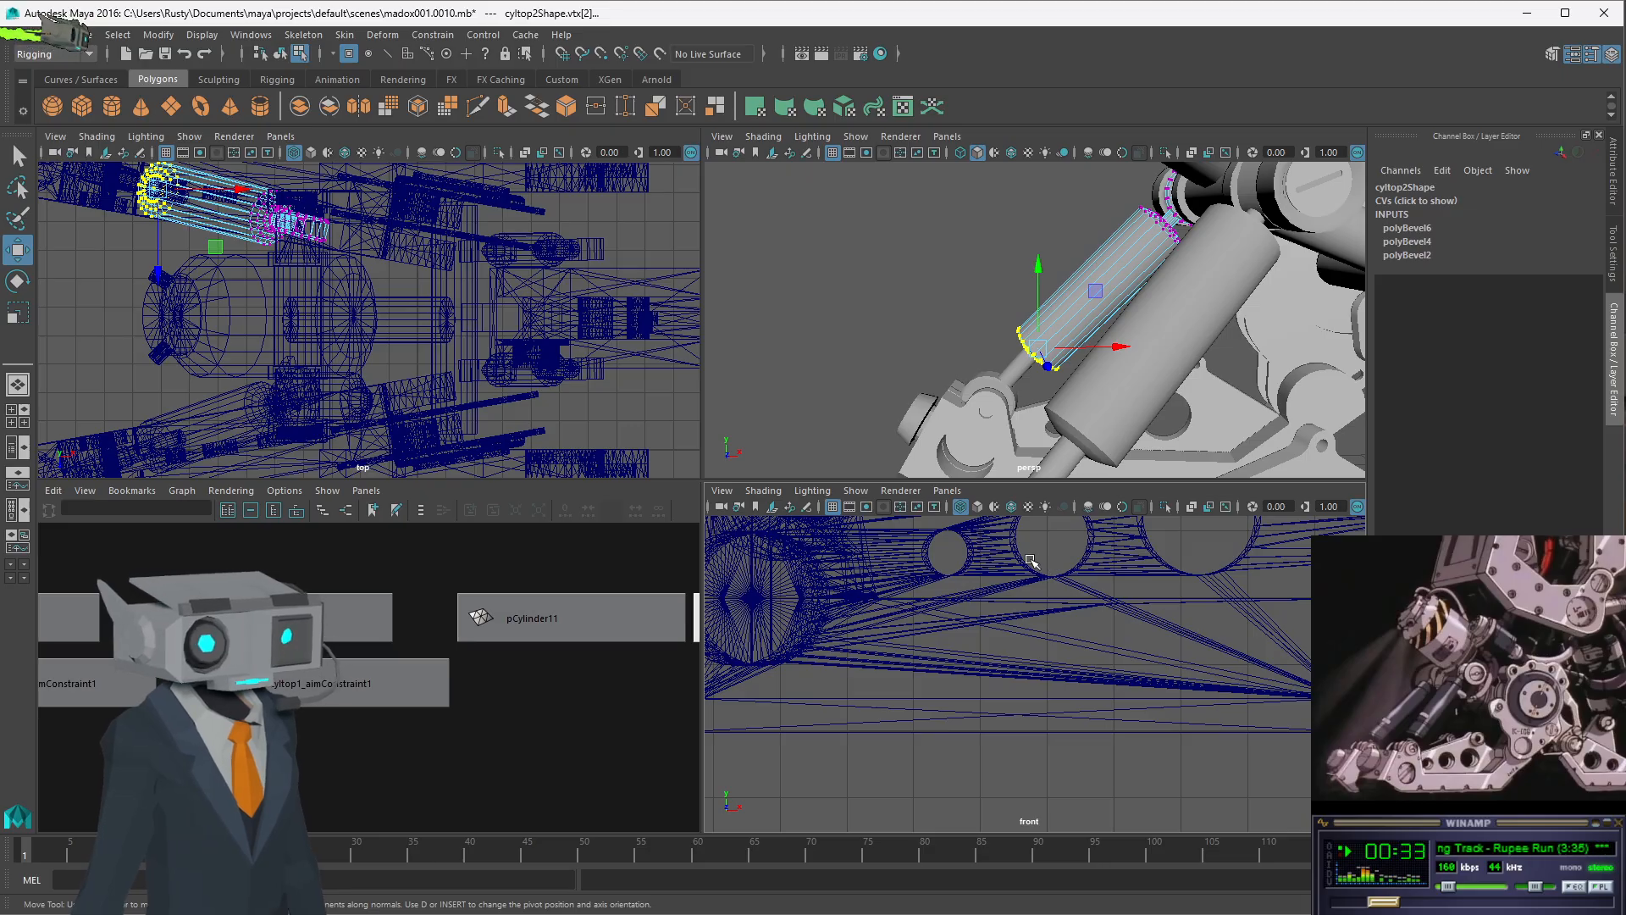
{"action": "middle_click_drag", "start_coordinate": [1035, 554], "coordinate": [1068, 761], "text": "alt"}
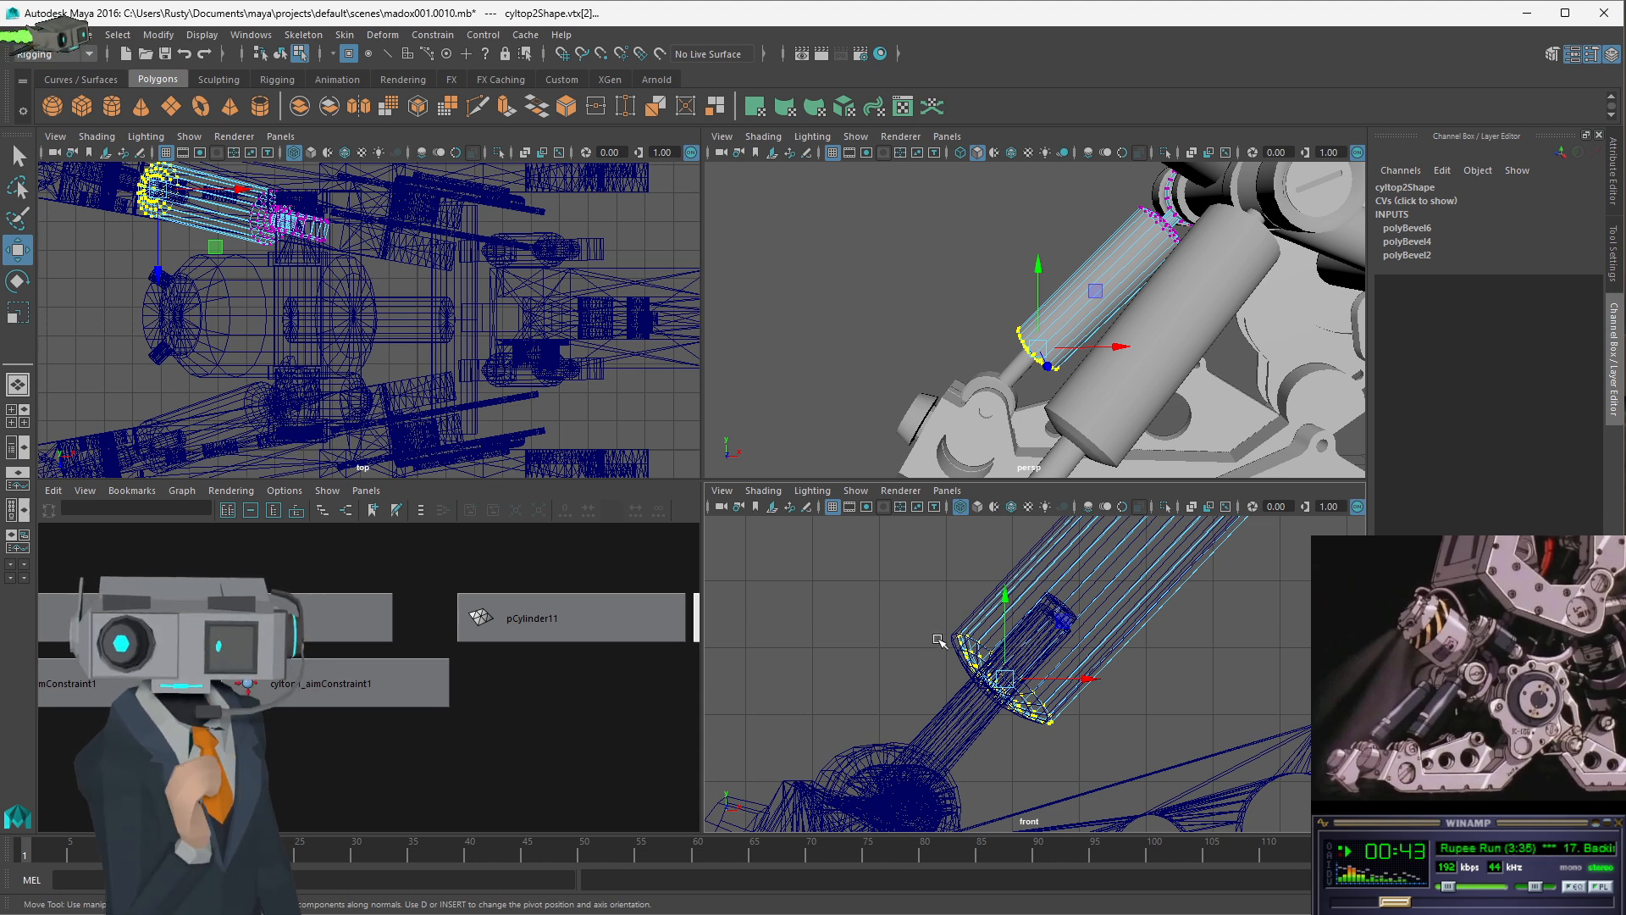
{"action": "left_click_drag", "start_coordinate": [1013, 682], "coordinate": [963, 730]}
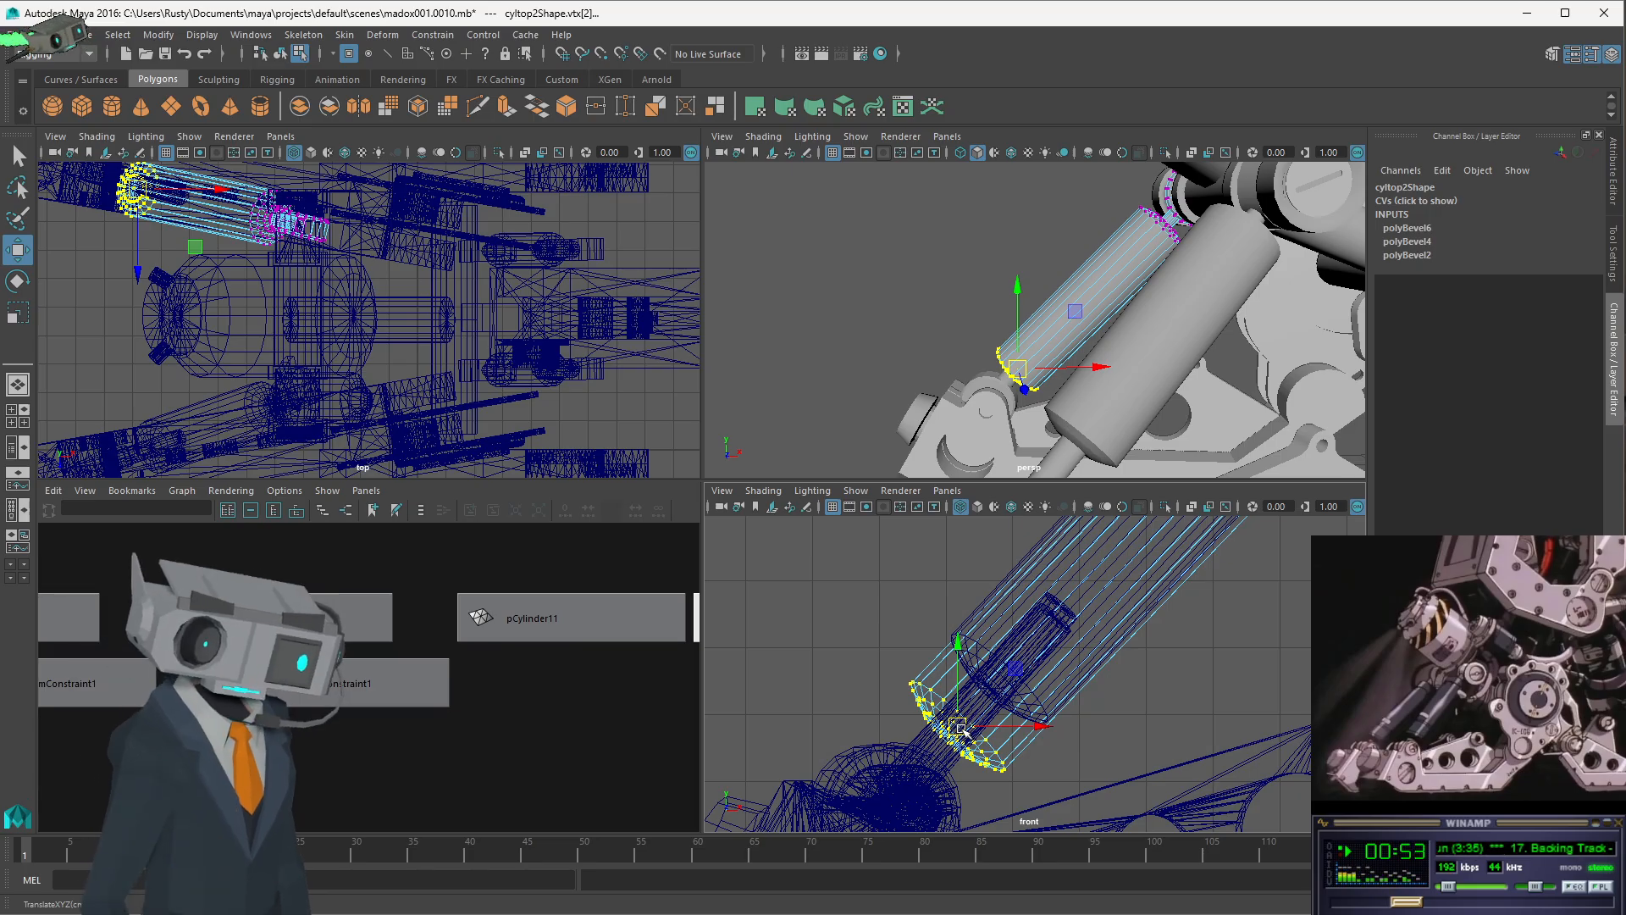
{"action": "key", "text": "ctrl+z"}
- Clear the vertex selection on cyltop2 and return to object mode with nothing selected
{"action": "left_click", "coordinate": [929, 278]}
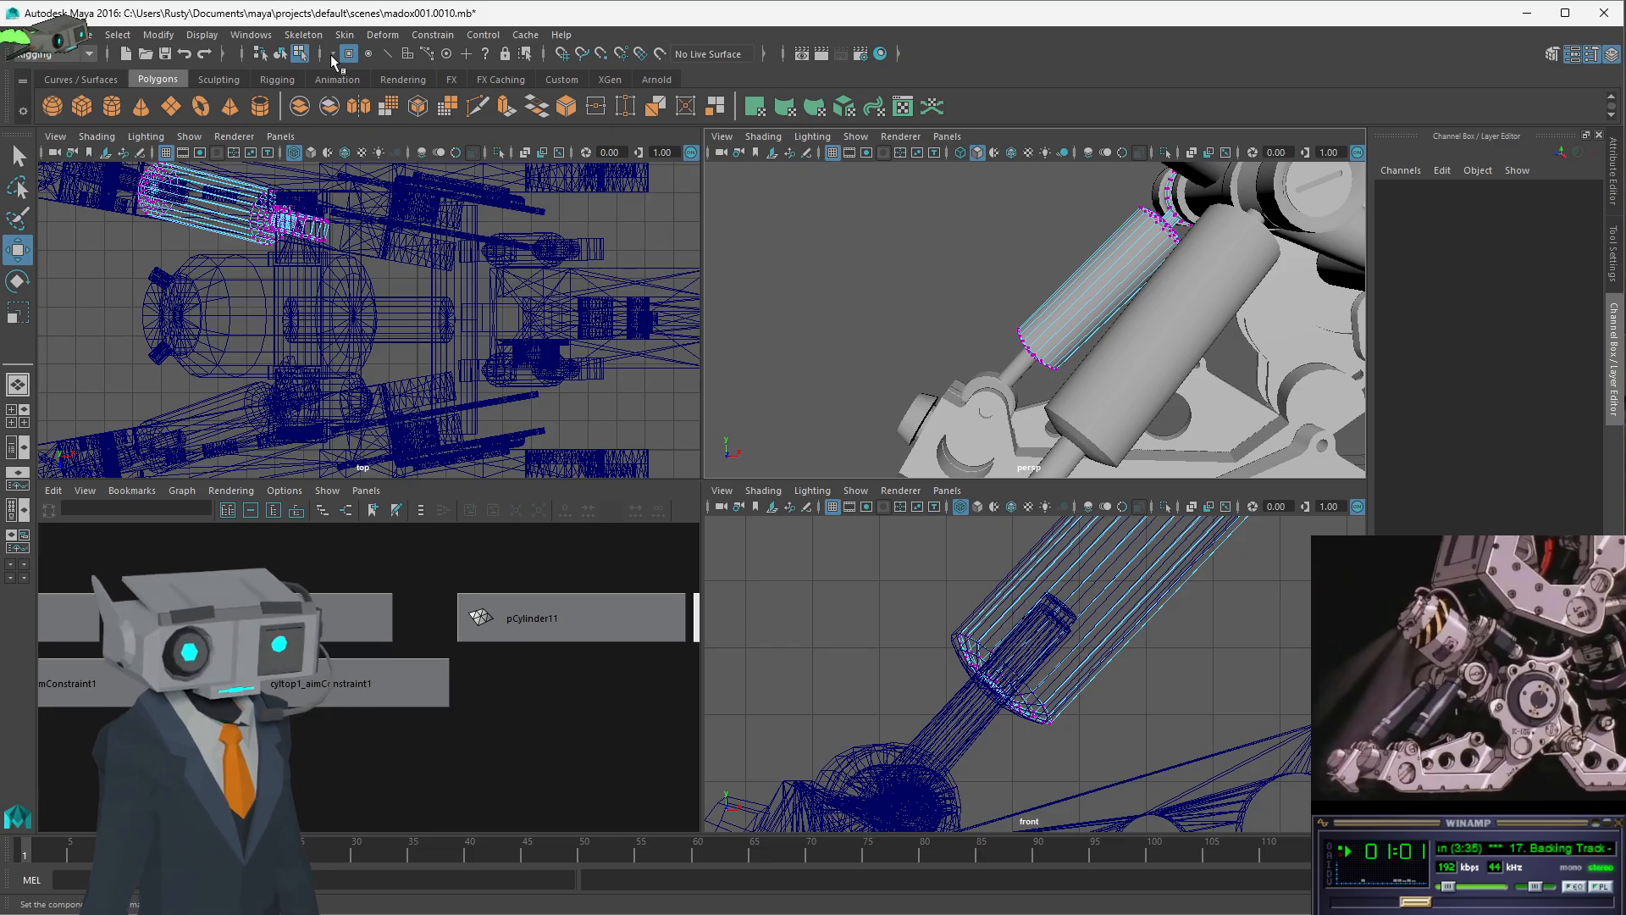
{"action": "left_click", "coordinate": [281, 53]}
{"action": "left_click", "coordinate": [932, 262]}
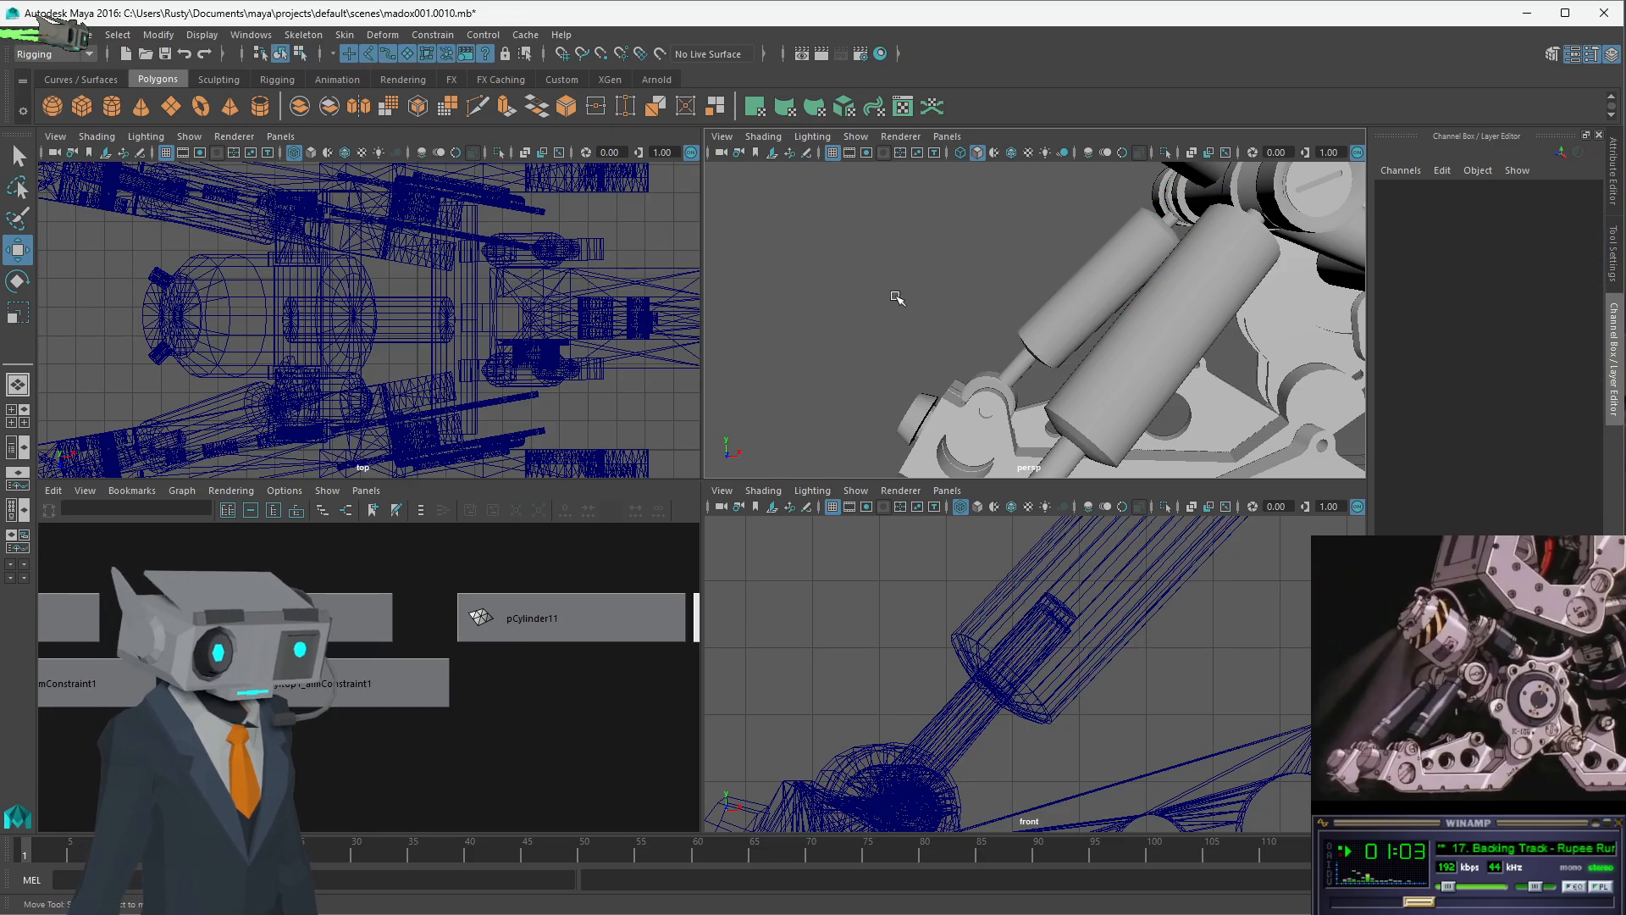
- Select the large canister body pCylinder15 and frame it in a maximized front view
{"action": "mouse_move", "coordinate": [897, 298]}
{"action": "left_mouse_down", "text": "alt"}
{"action": "mouse_move", "coordinate": [1051, 315]}
{"action": "mouse_move", "coordinate": [1220, 296]}
{"action": "mouse_move", "coordinate": [1241, 311]}
{"action": "mouse_move", "coordinate": [1128, 337]}
{"action": "mouse_move", "coordinate": [840, 338]}
{"action": "mouse_move", "coordinate": [897, 296]}
{"action": "left_mouse_up", "text": "alt"}
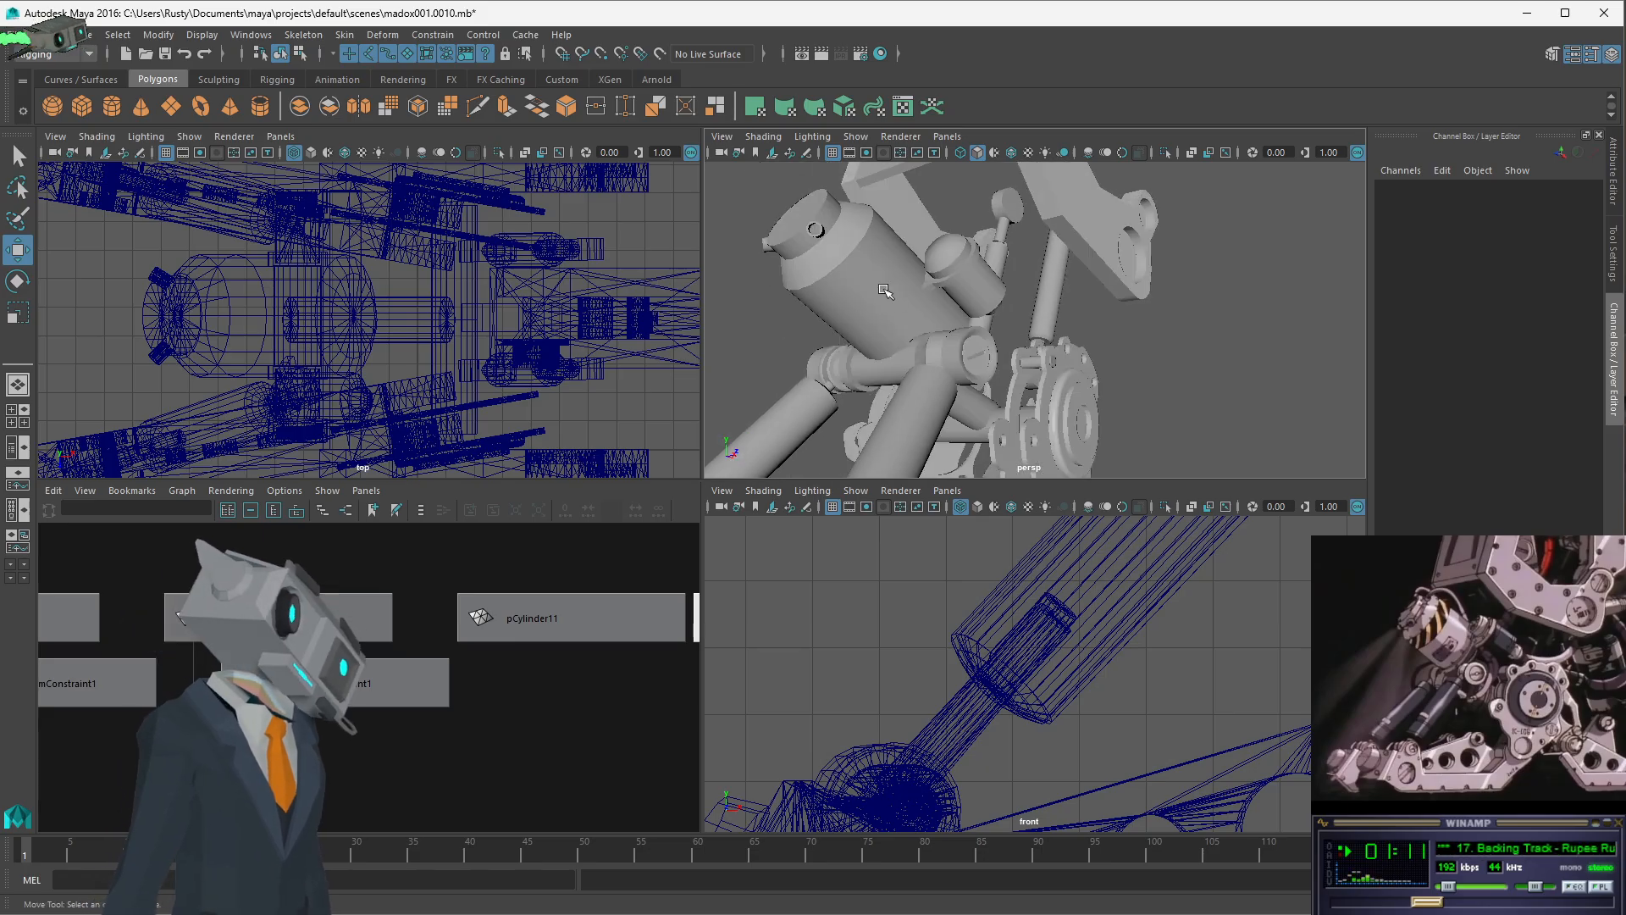
{"action": "left_click", "coordinate": [950, 282]}
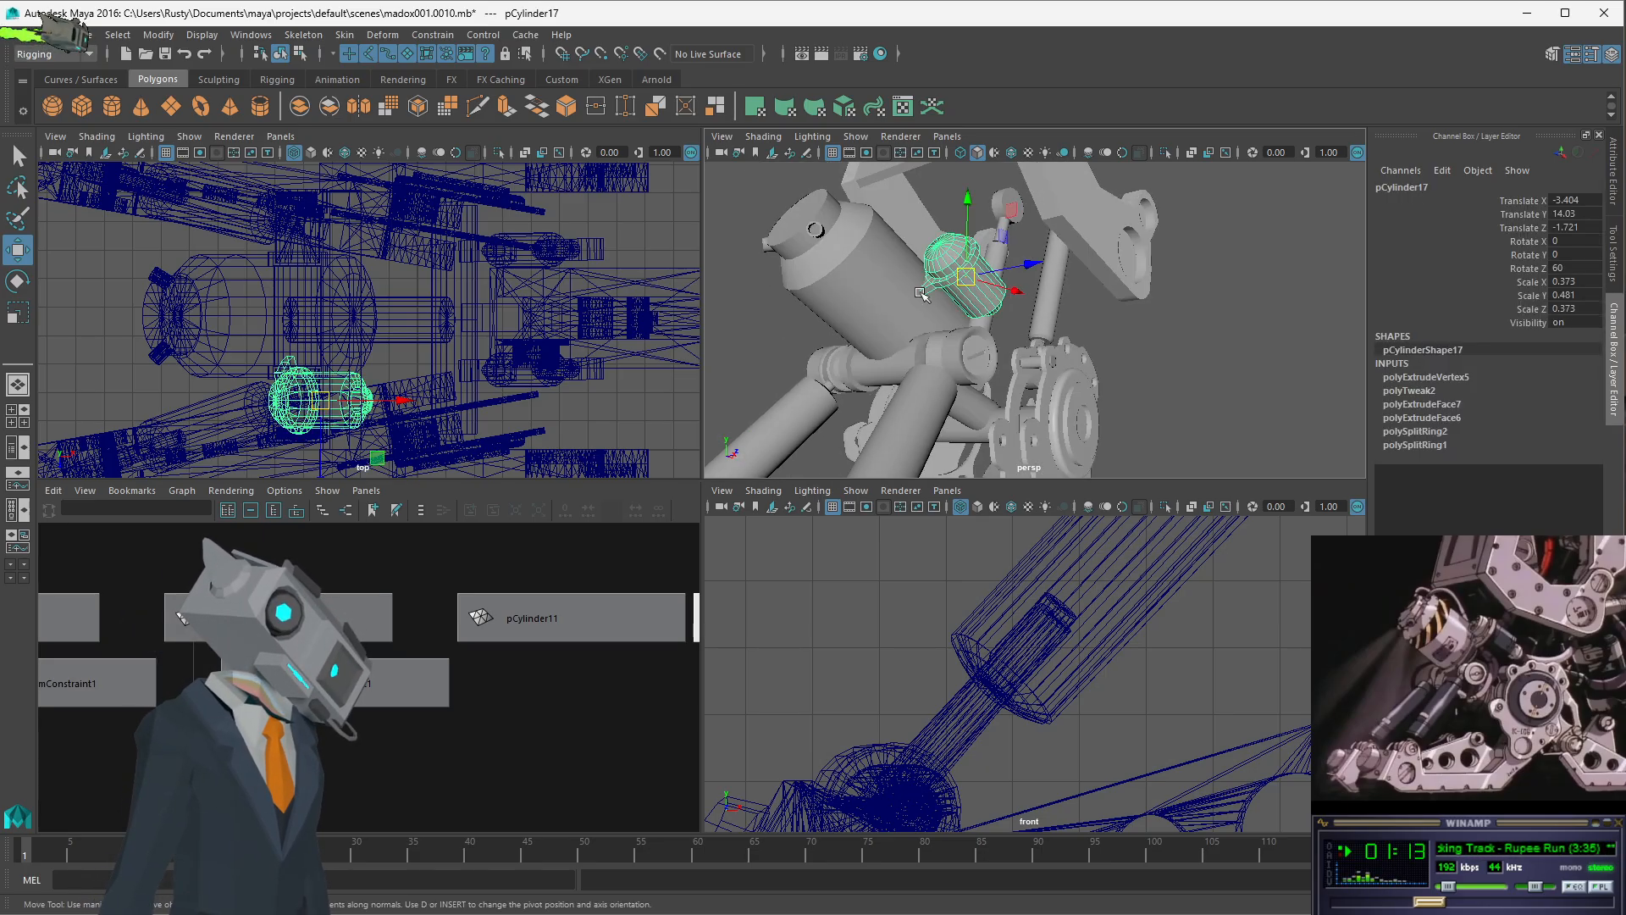
{"action": "key", "text": "f"}
{"action": "scroll", "coordinate": [939, 295], "scroll_direction": "up", "scroll_amount": 3}
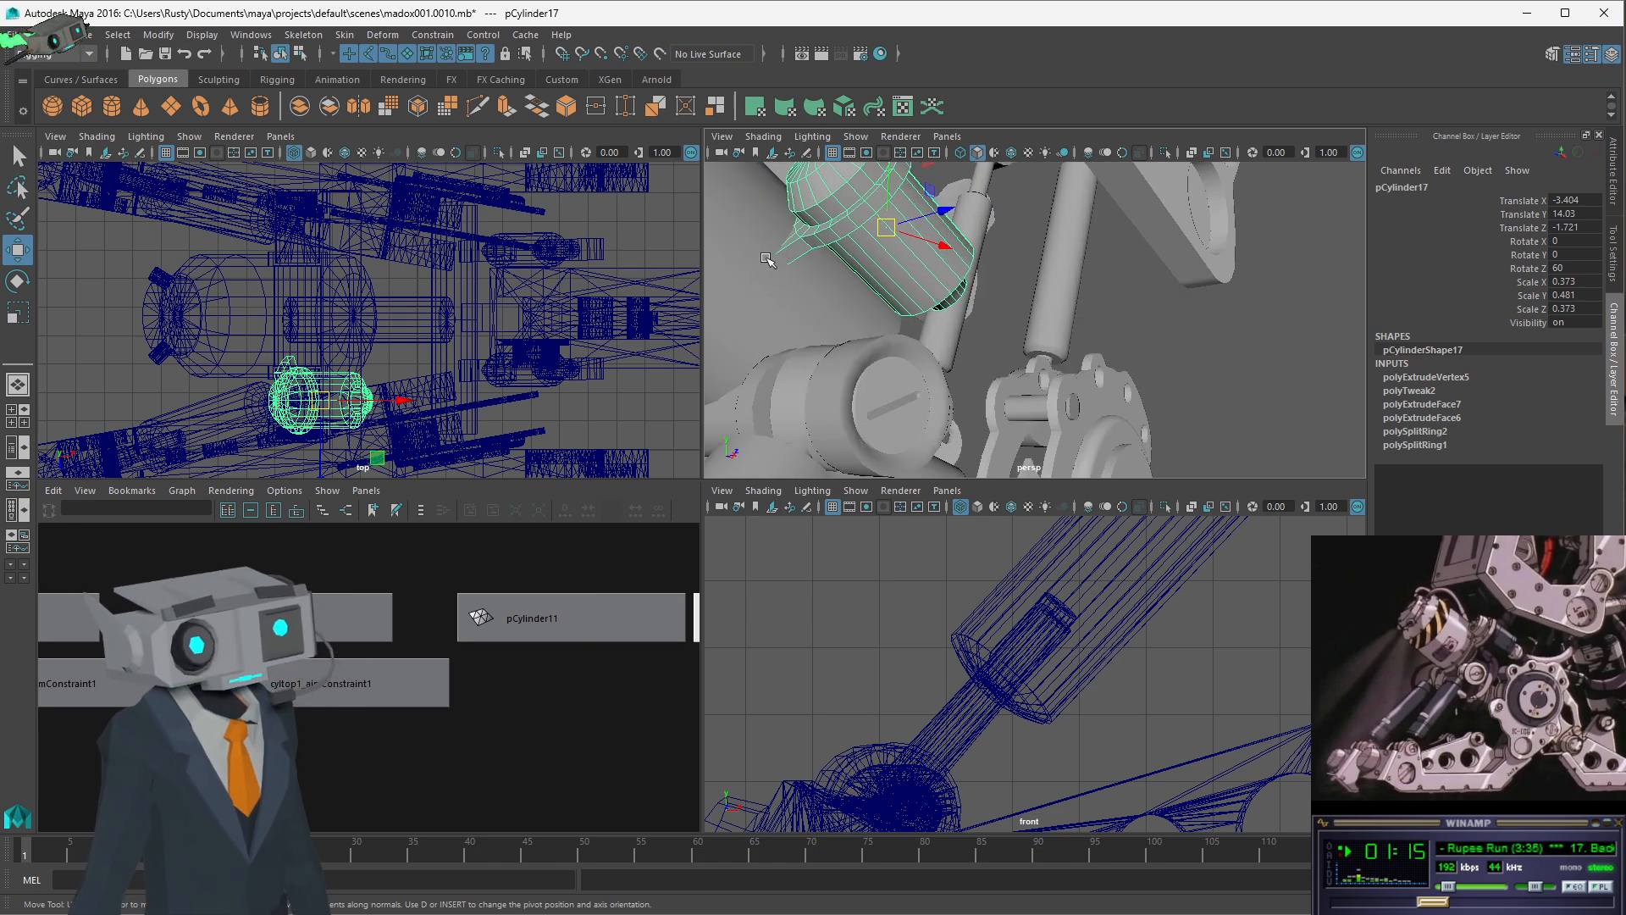
{"action": "left_click", "coordinate": [762, 288]}
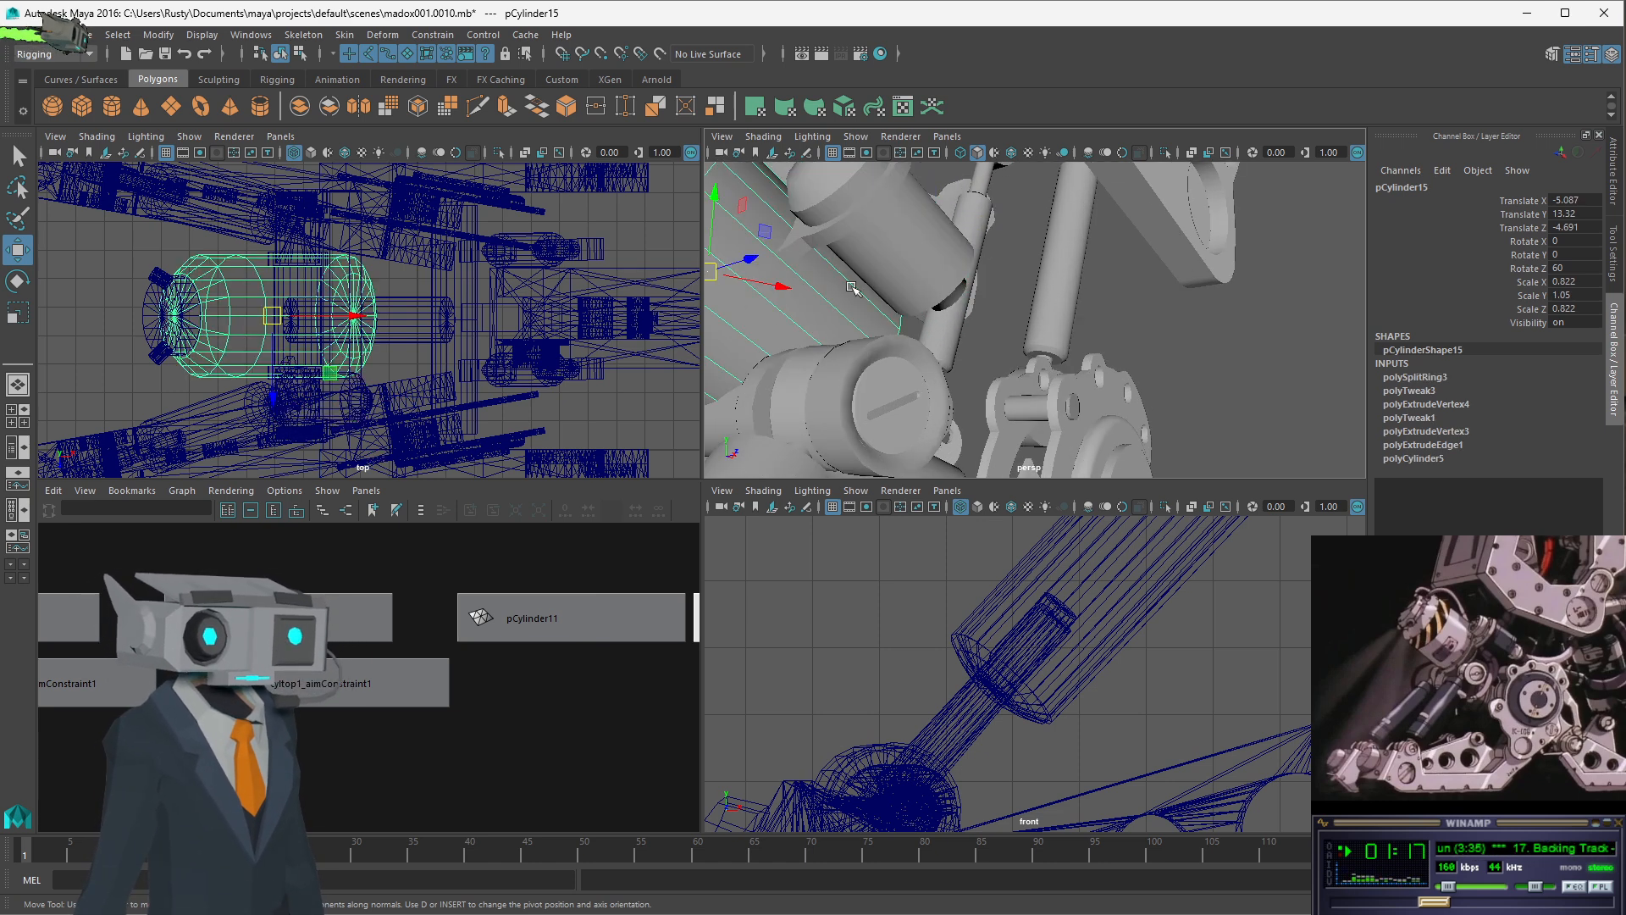
{"action": "key", "text": "f"}
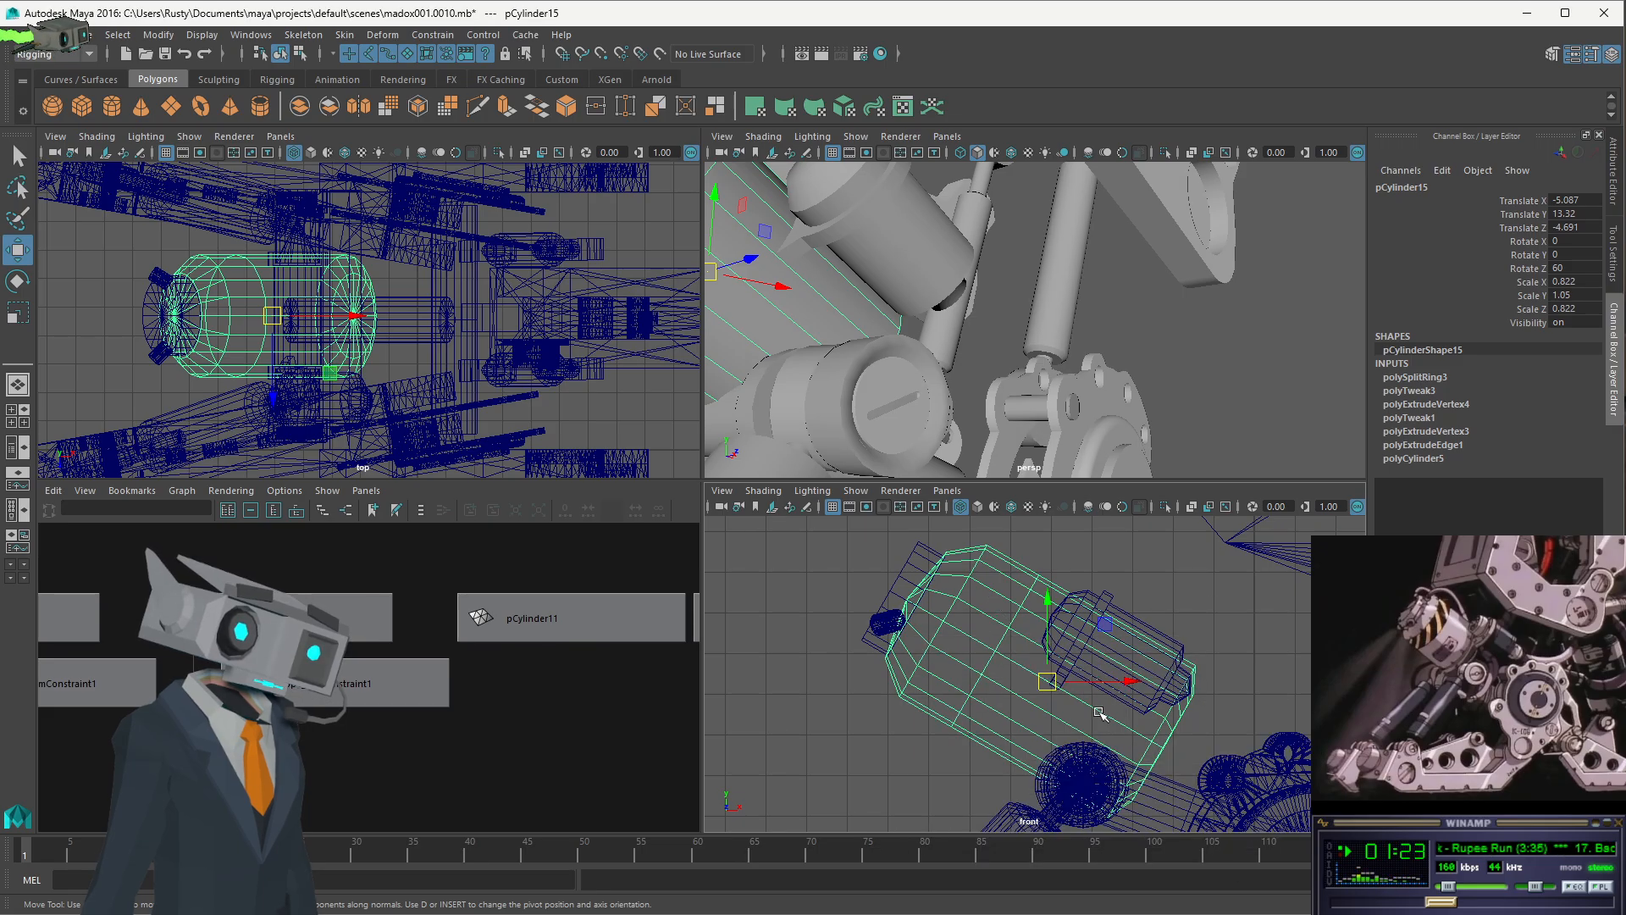
{"action": "key", "text": "space"}
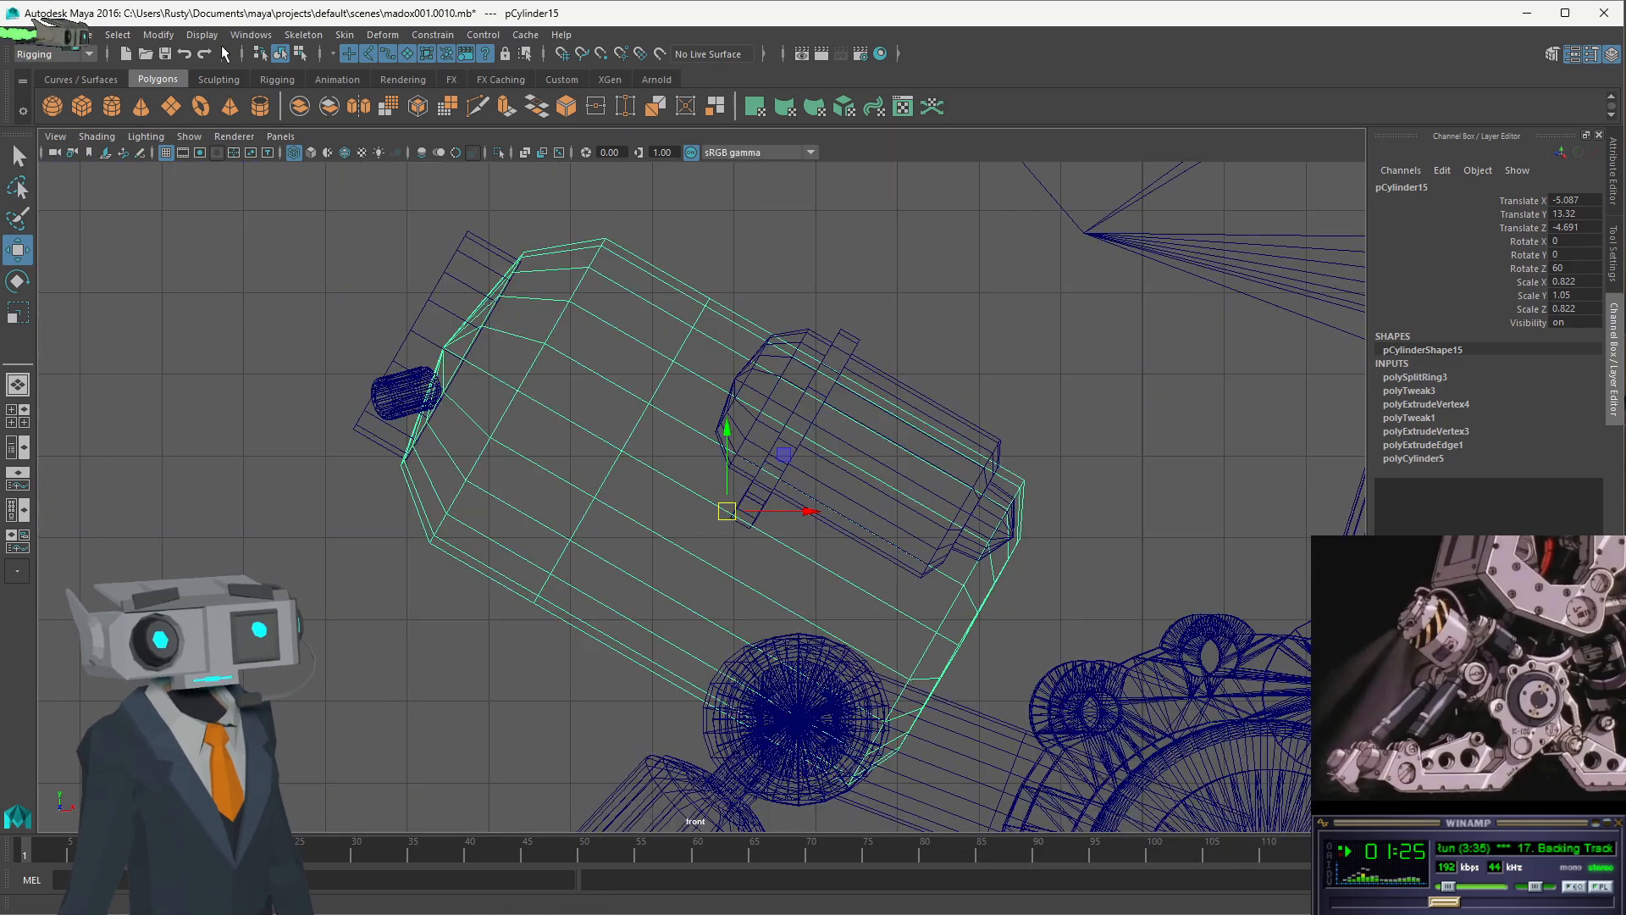
- Switch to the Modeling menu set and insert two closely spaced edge loops around pCylinder15, in line with the small canister's collar
{"action": "left_click", "coordinate": [89, 54]}
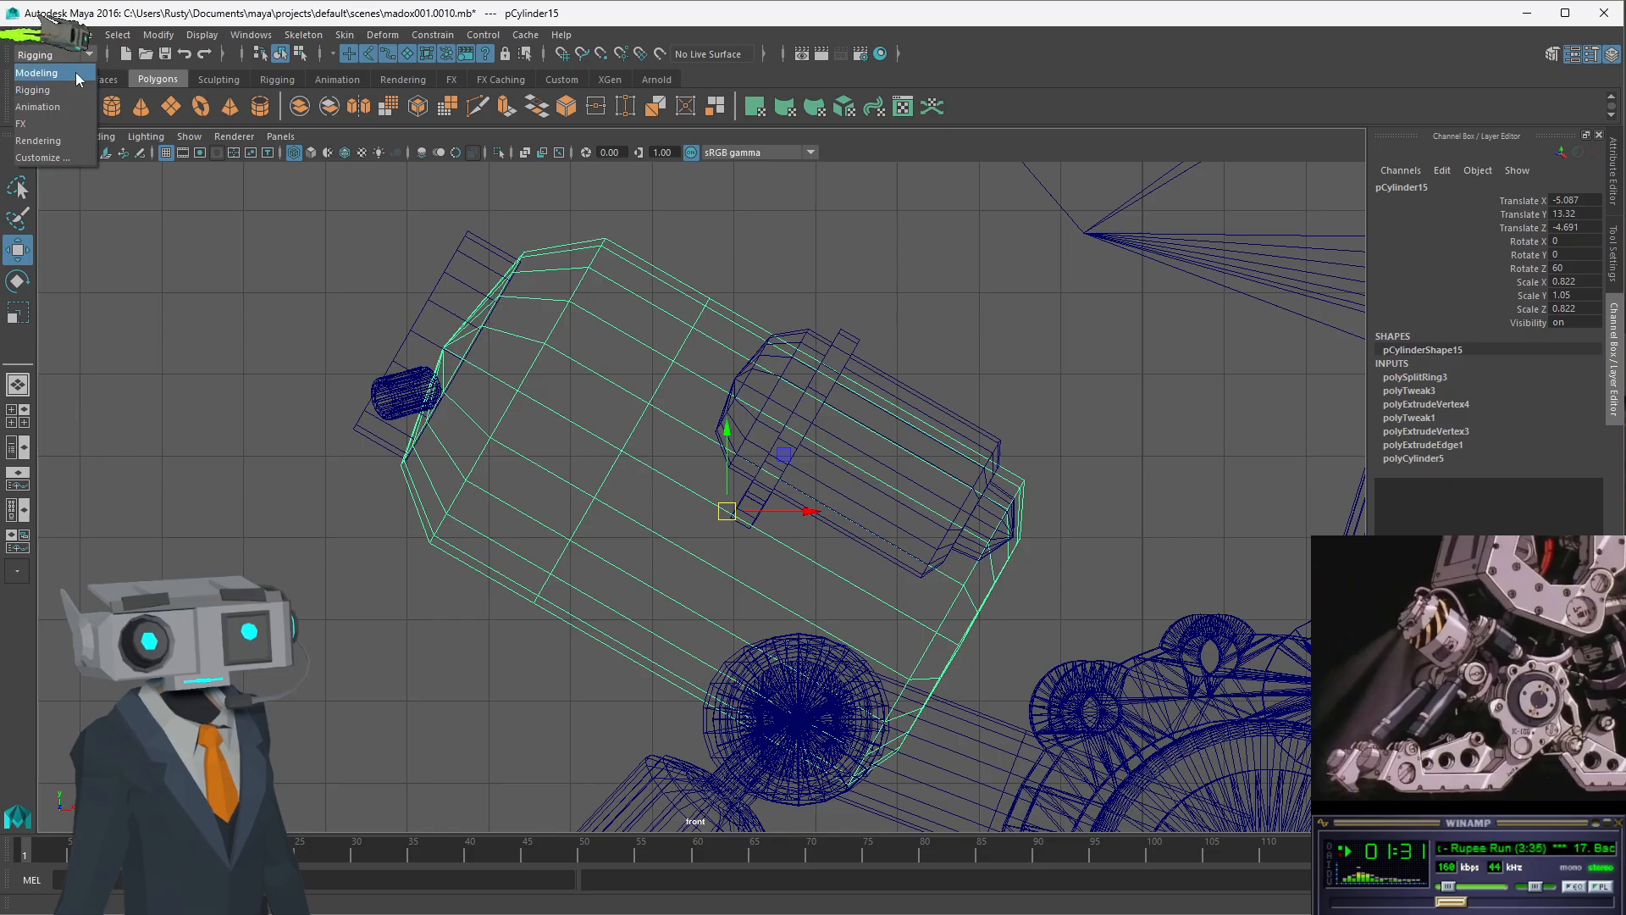
{"action": "left_click", "coordinate": [78, 73]}
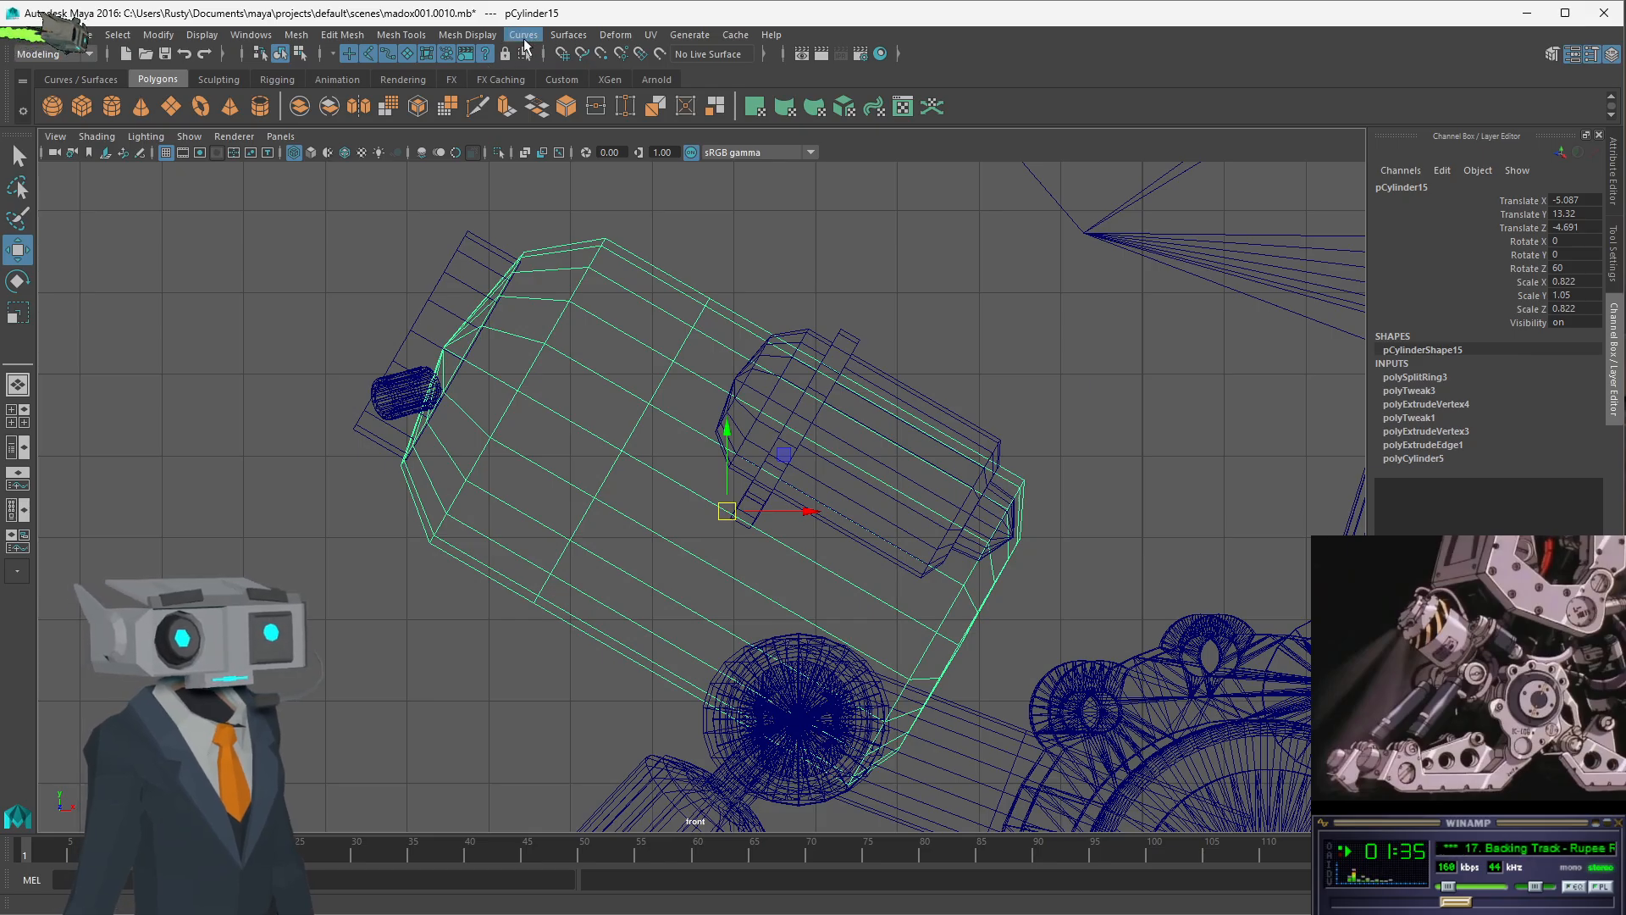
{"action": "left_click", "coordinate": [389, 34]}
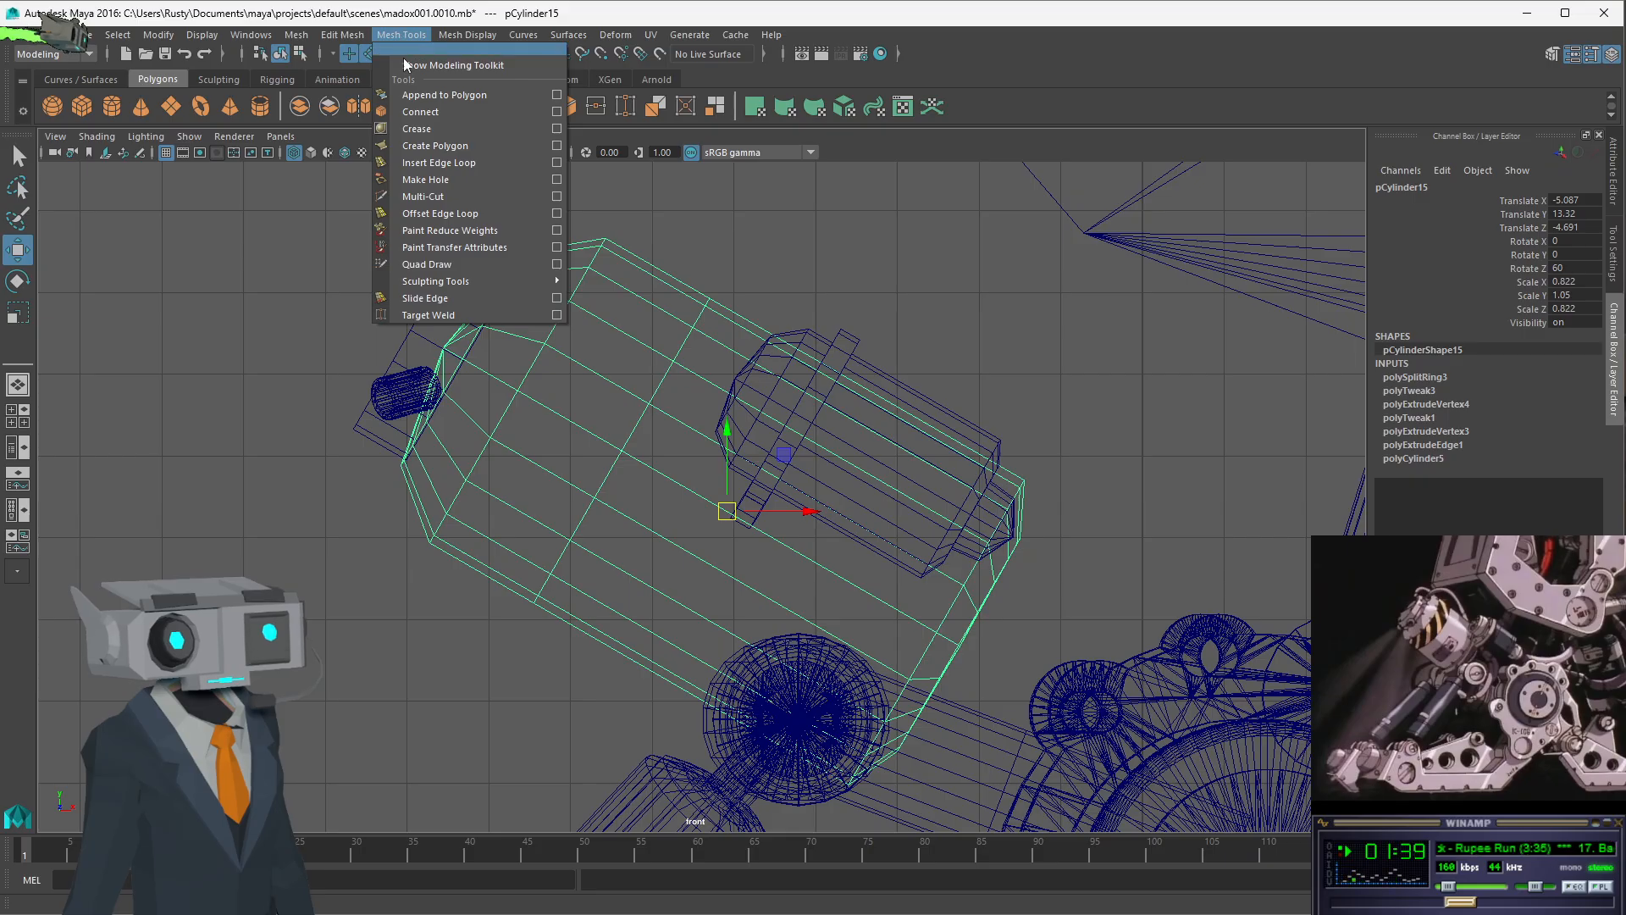
{"action": "left_click", "coordinate": [439, 163]}
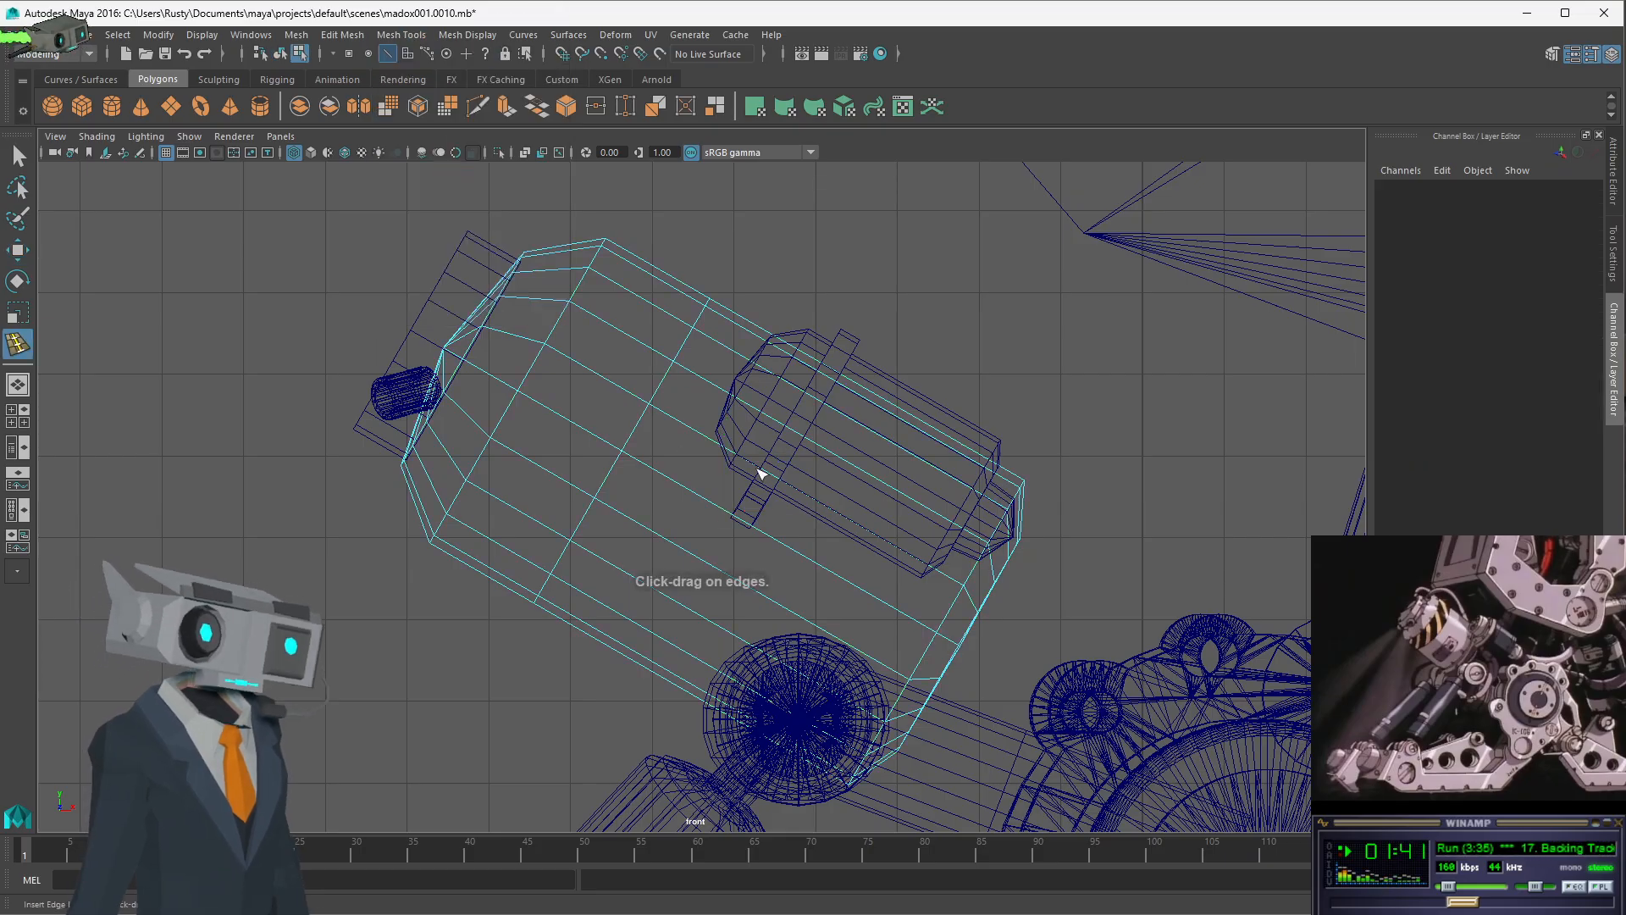
{"action": "left_click_drag", "start_coordinate": [766, 474], "coordinate": [780, 481]}
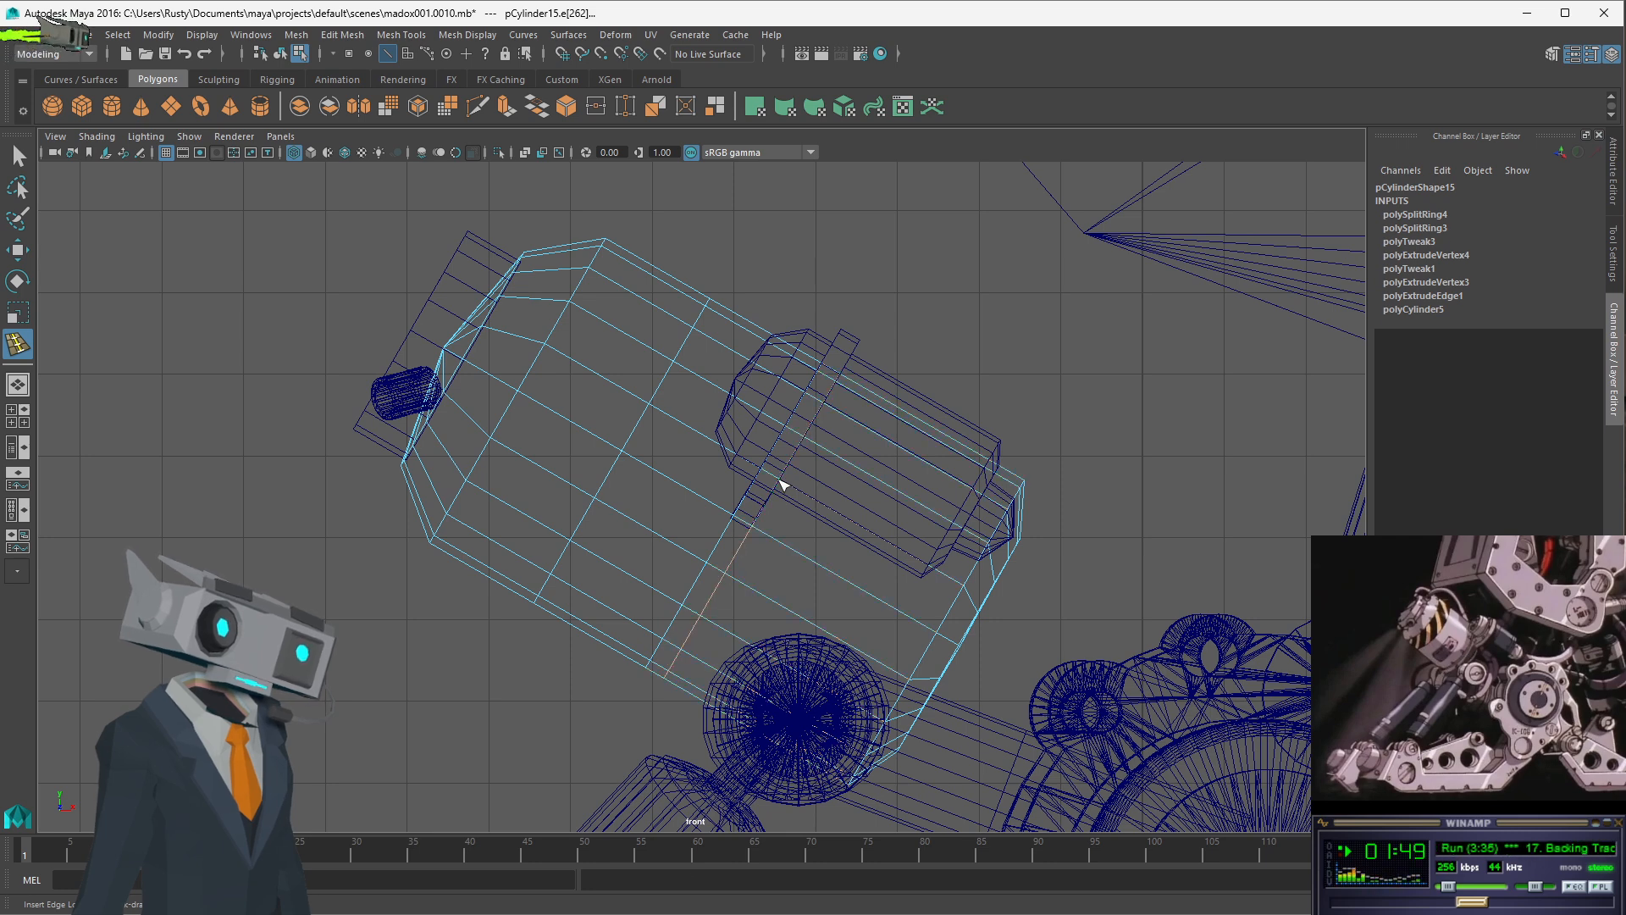
{"action": "left_click", "coordinate": [781, 483]}
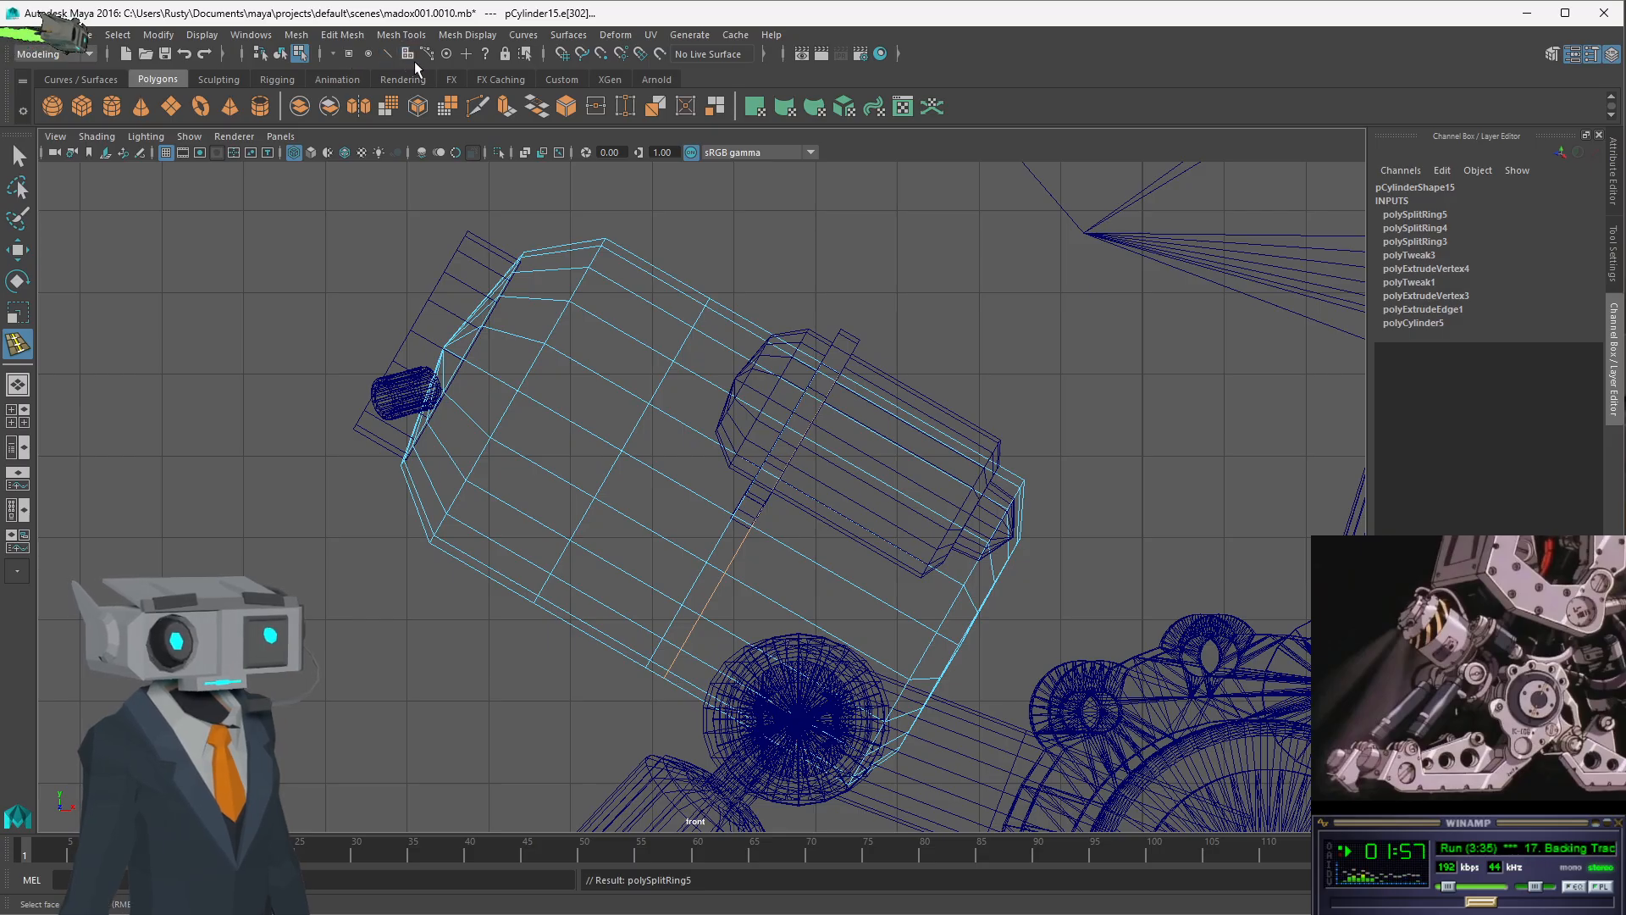
{"action": "left_click", "coordinate": [490, 658]}
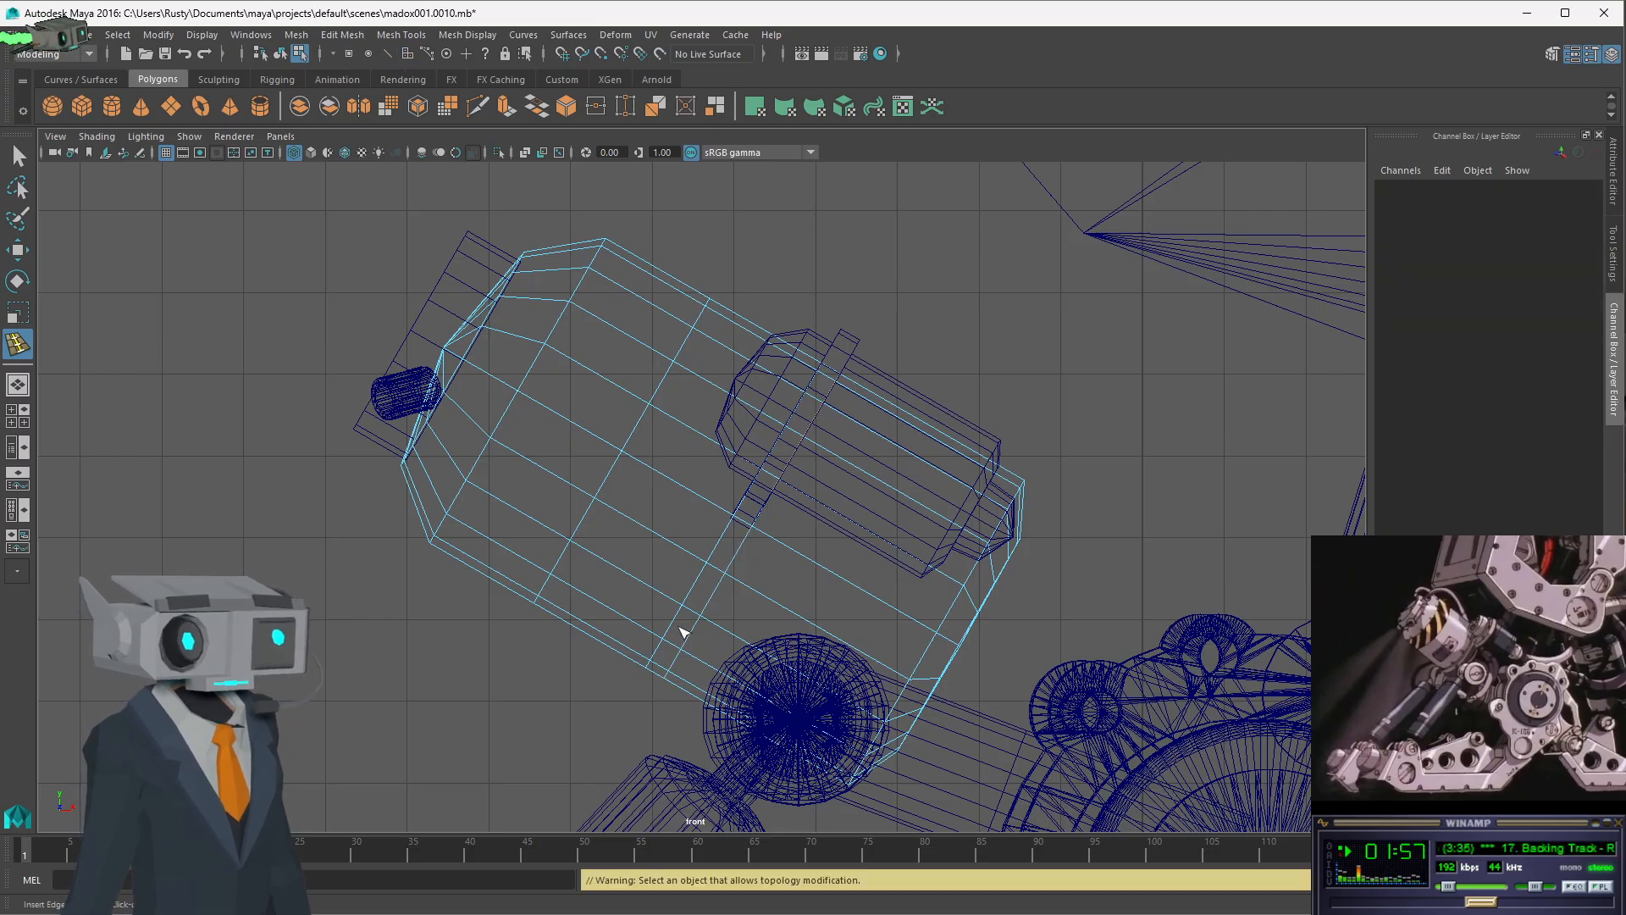
{"action": "left_click", "coordinate": [714, 595]}
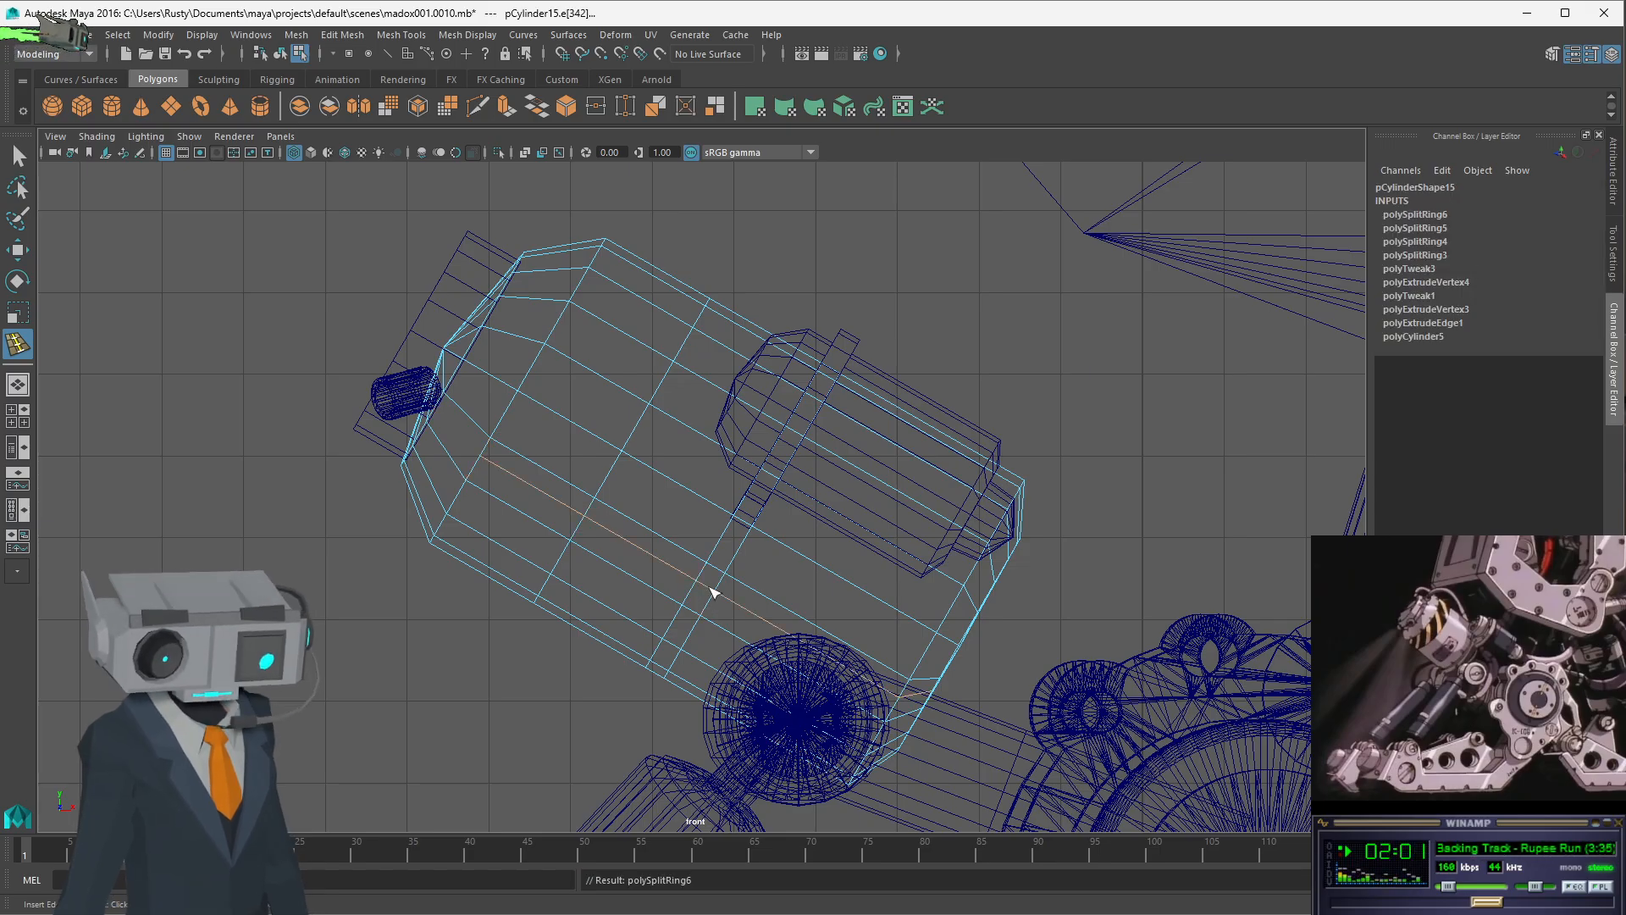
{"action": "key", "text": "ctrl+z"}
- Leave the Insert Edge Loop tool and select the narrow ring of faces f[160:179] between the two new loops on pCylinder15
{"action": "left_click", "coordinate": [18, 155]}
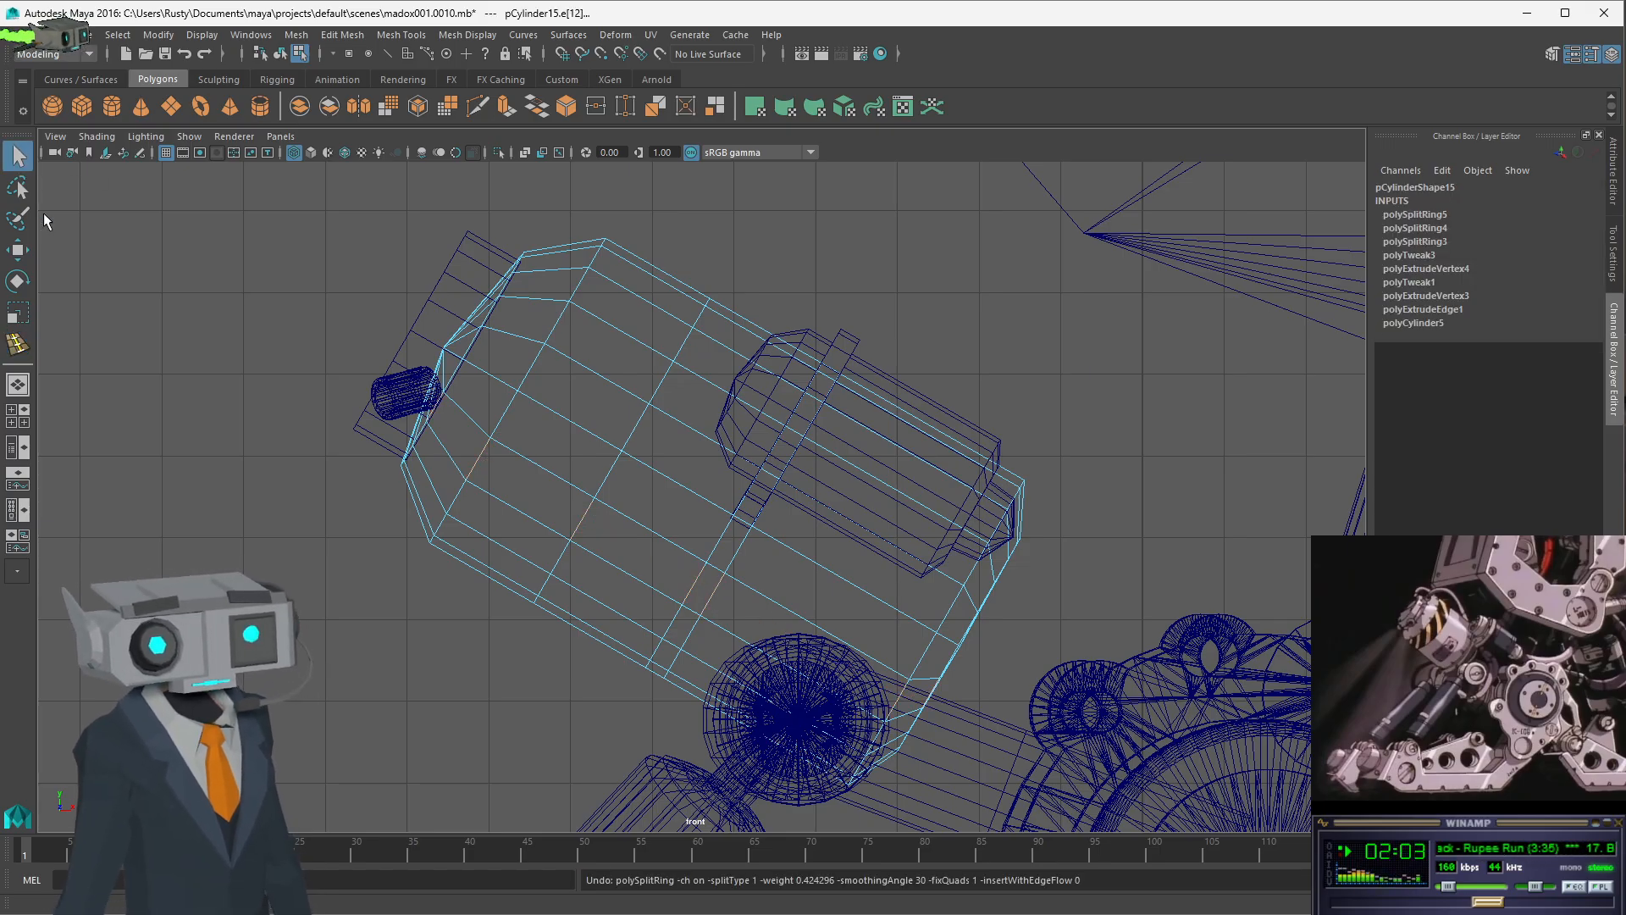
{"action": "left_click", "coordinate": [430, 603]}
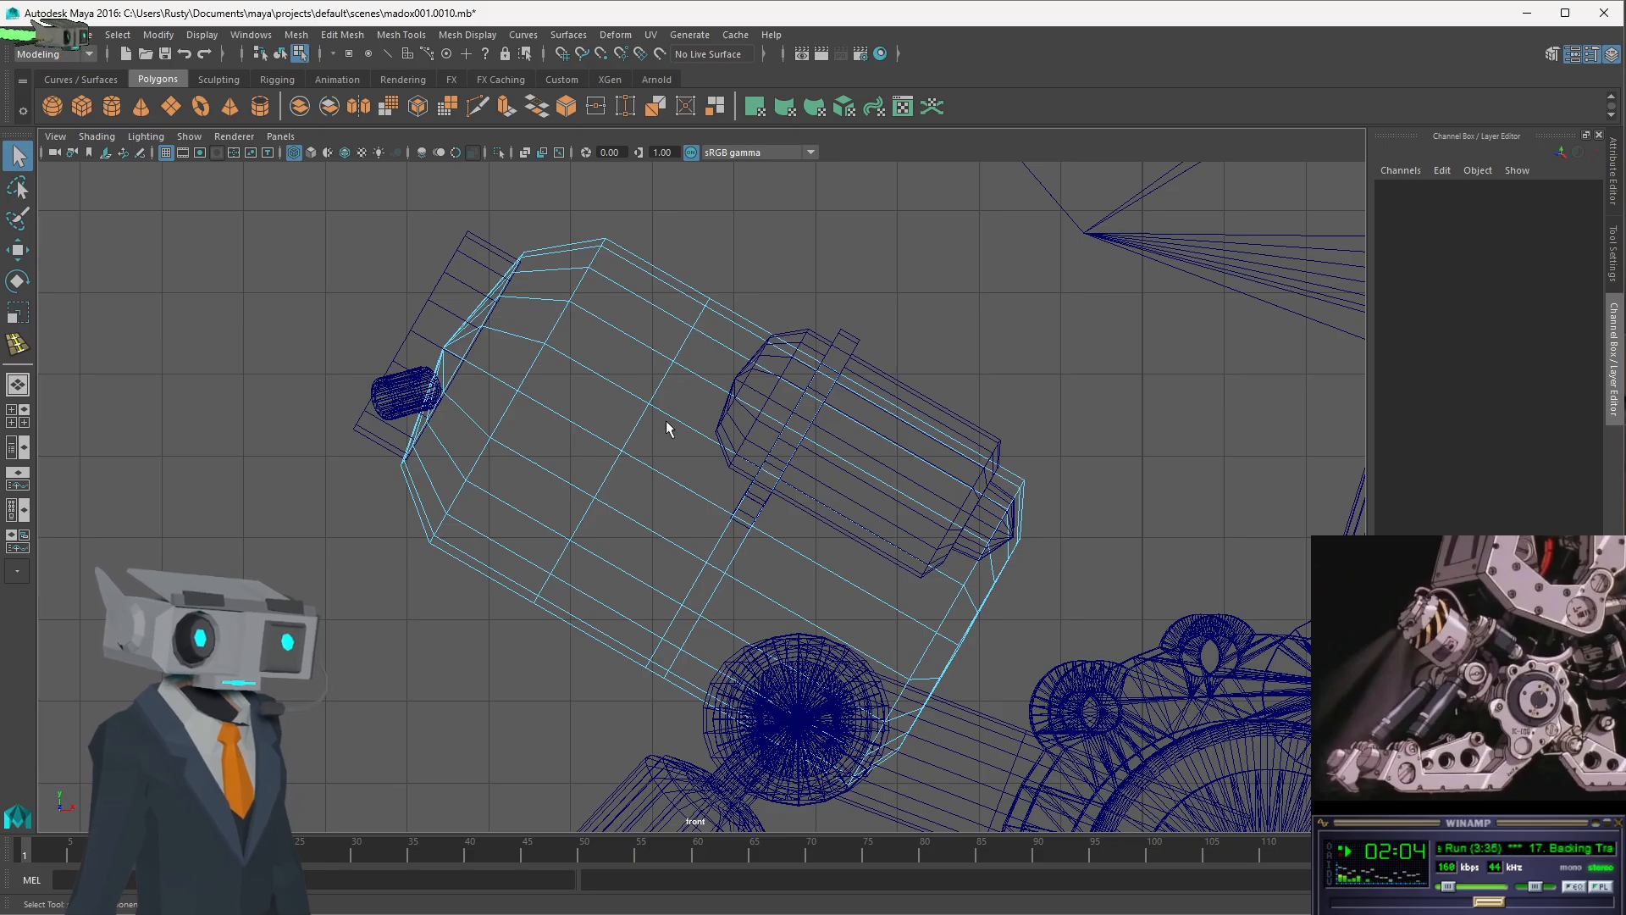
{"action": "left_click", "coordinate": [690, 623]}
{"action": "double_click", "coordinate": [710, 593], "text": "shift"}
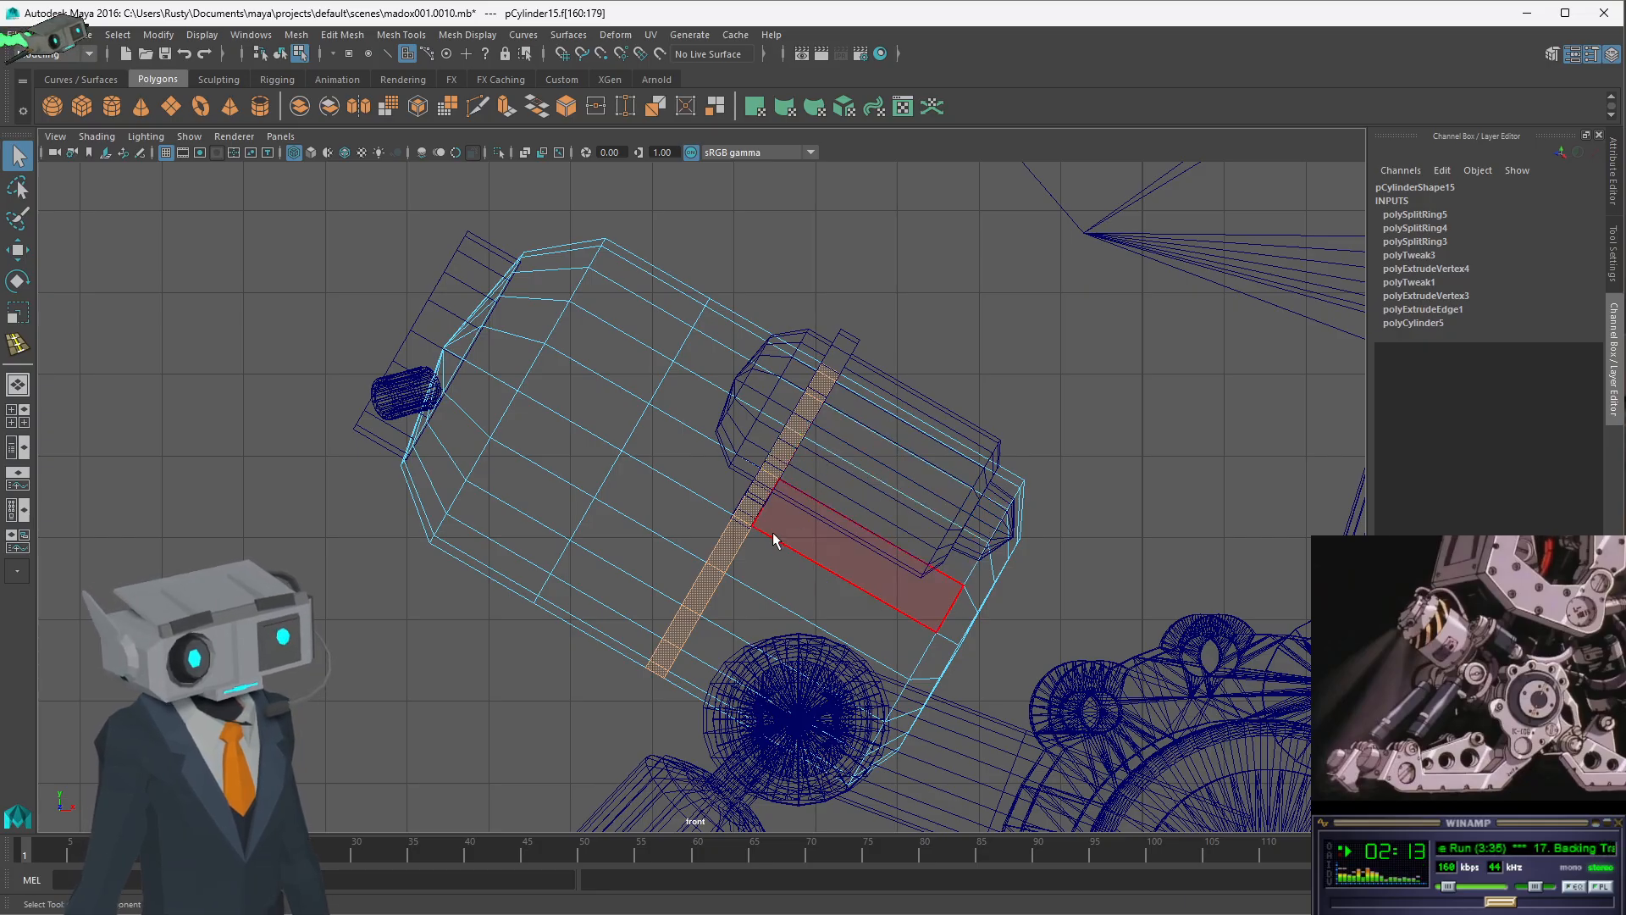
- Try to move the selected face ring of pCylinder15 outward with the Move tool, and undo the move
{"action": "key", "text": "space"}
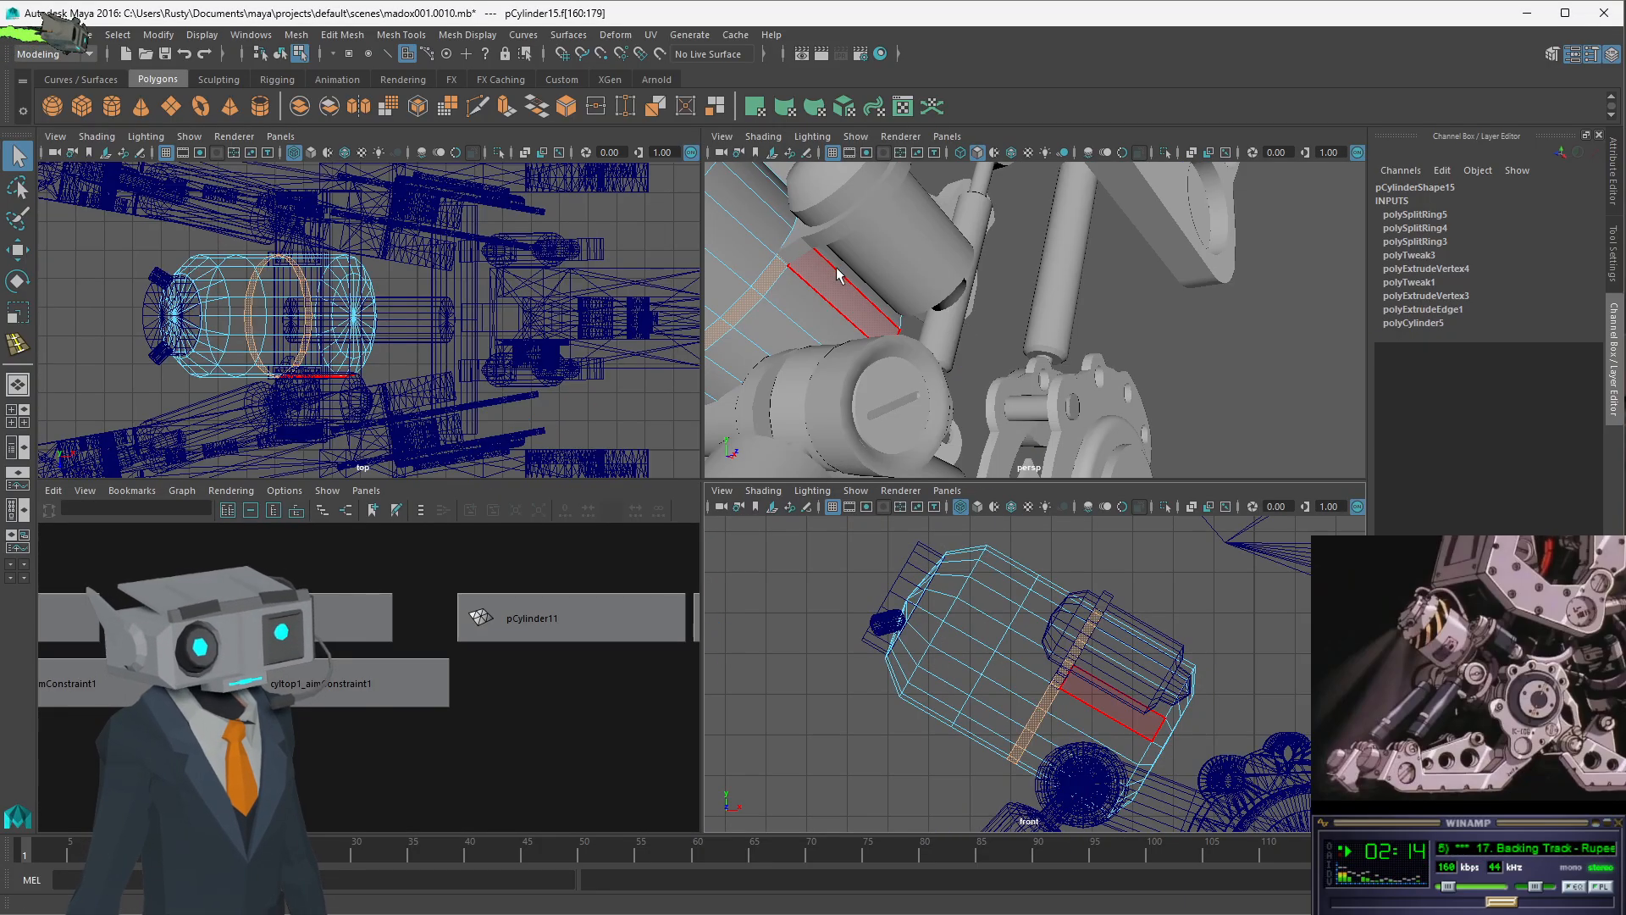
{"action": "left_click_drag", "start_coordinate": [837, 273], "coordinate": [830, 318], "text": "alt"}
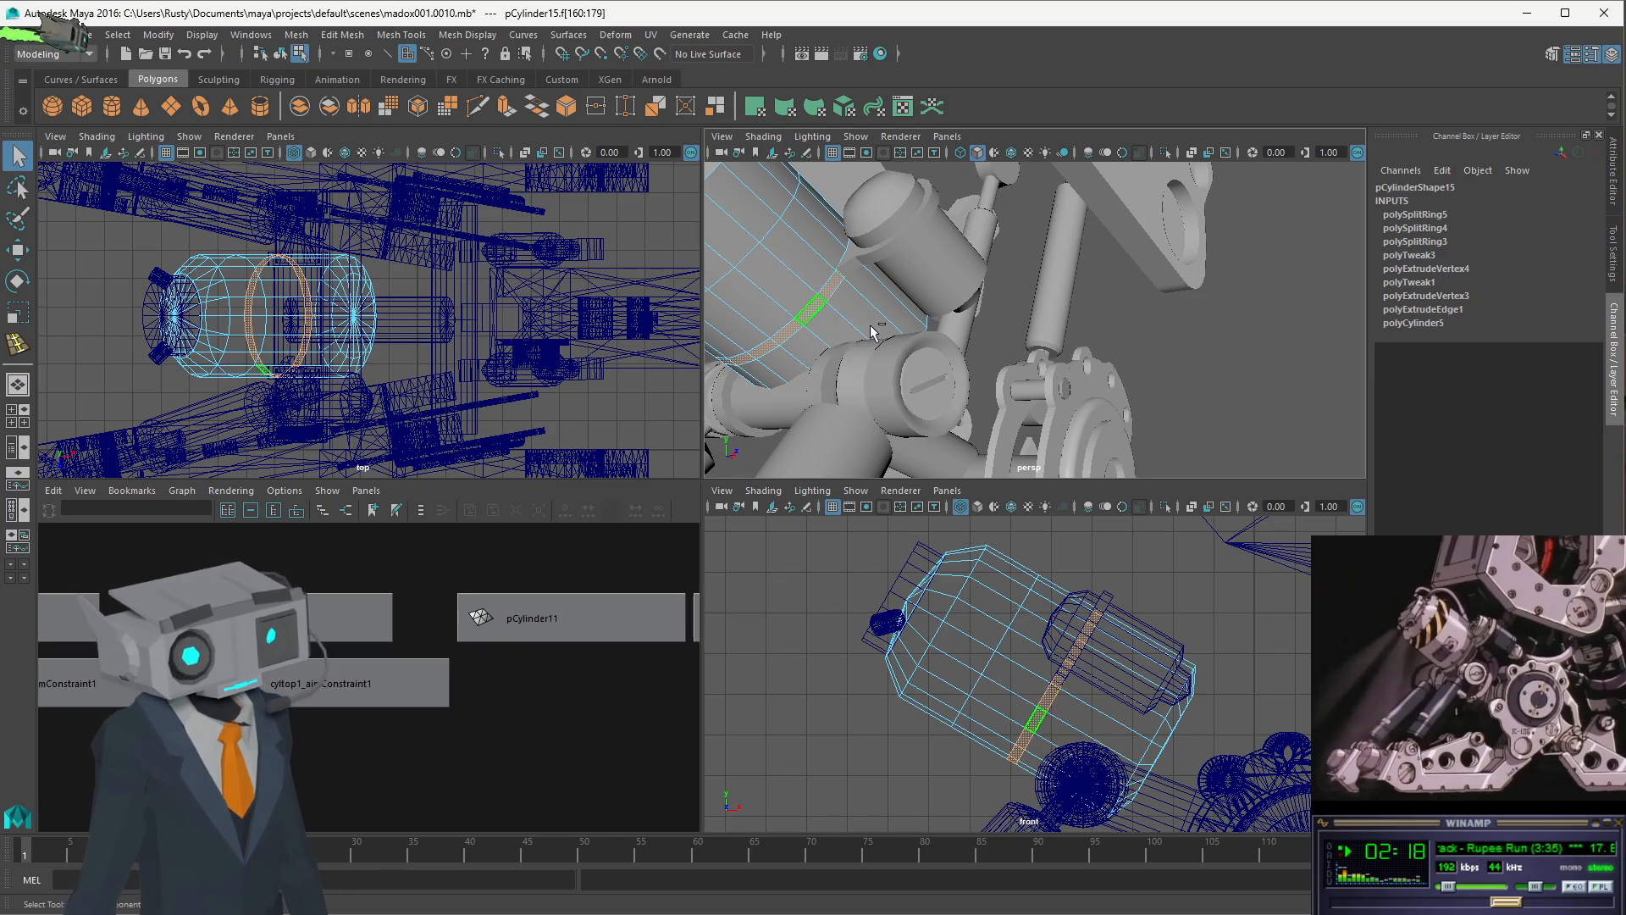
{"action": "key", "text": "w"}
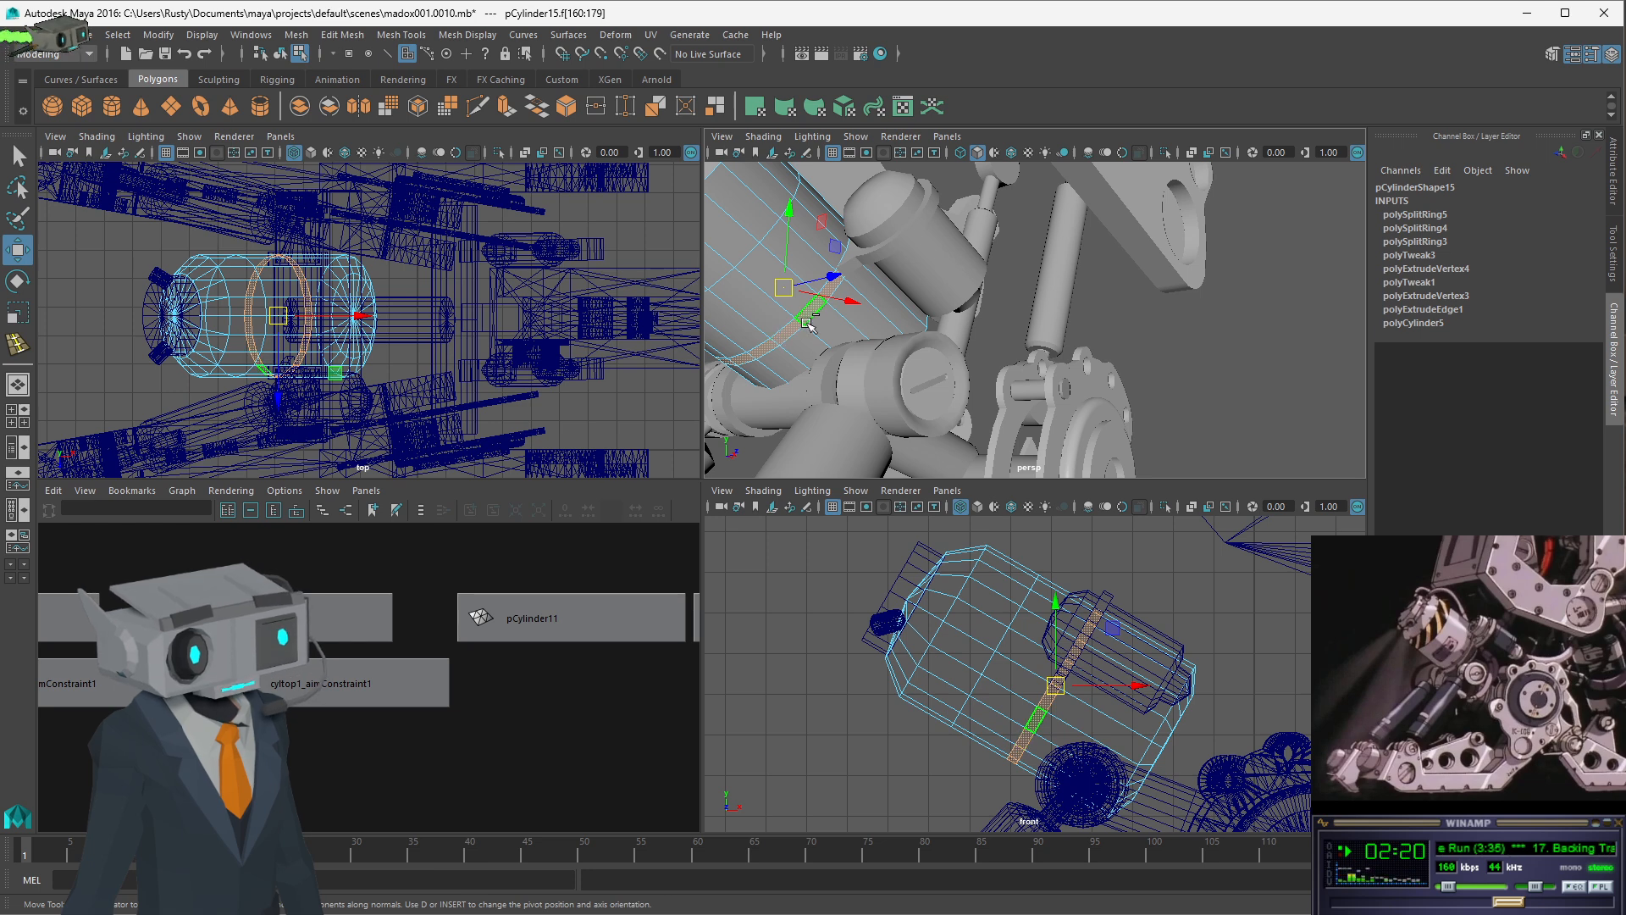
{"action": "middle_click_drag", "start_coordinate": [809, 325], "coordinate": [855, 321]}
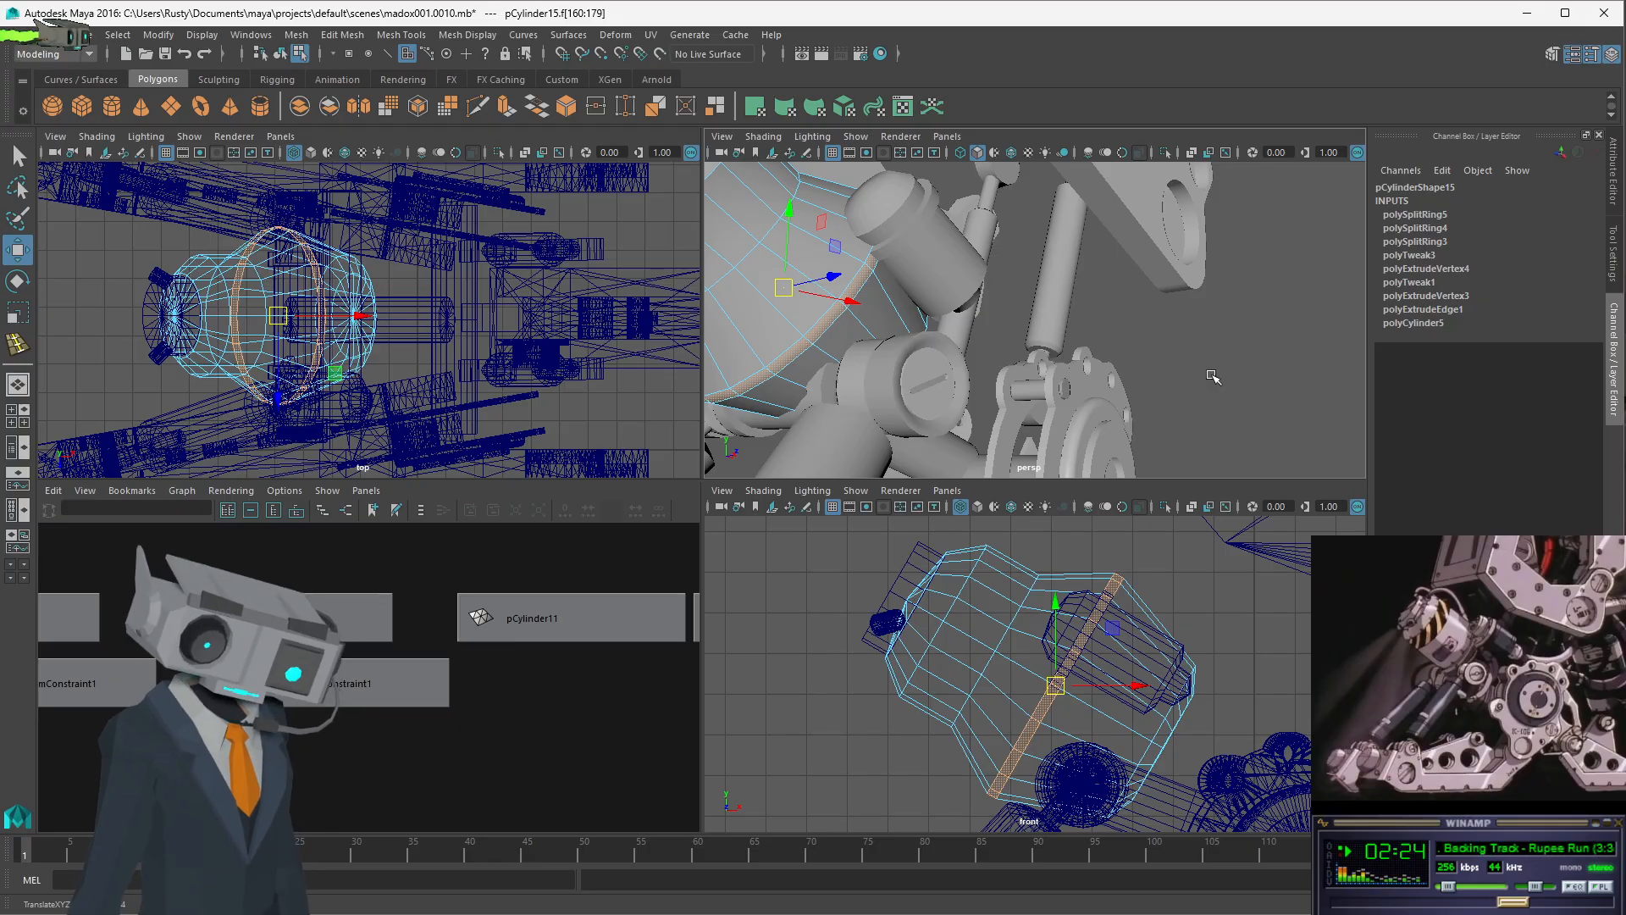
{"action": "key", "text": "ctrl+z"}
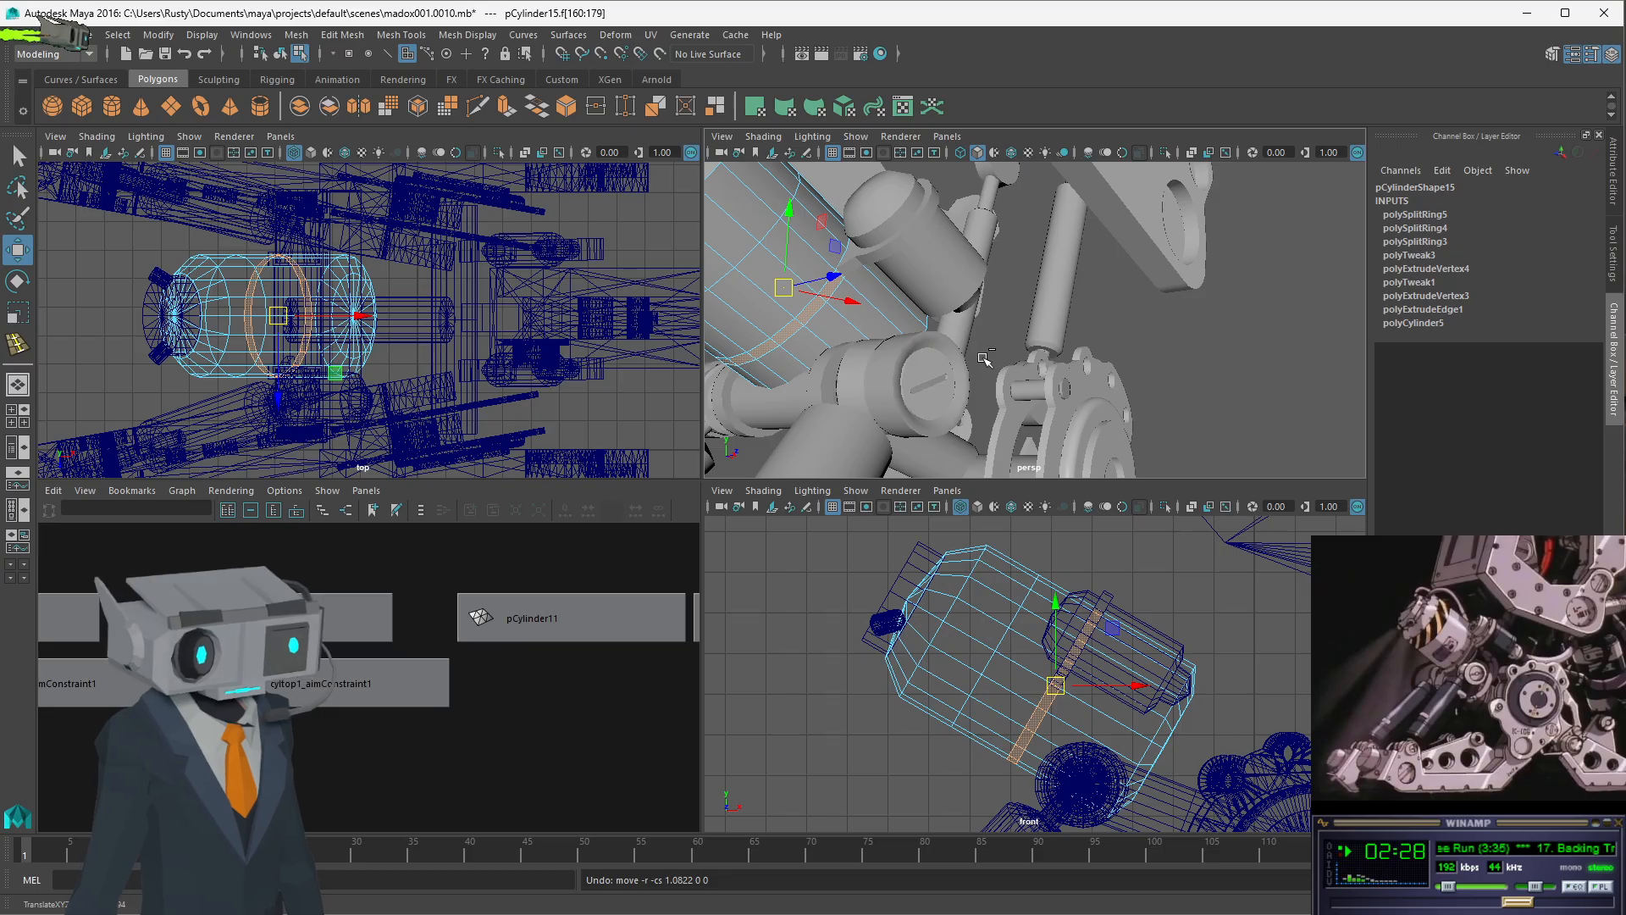
- Extrude the selected face ring outward with a Local Translate Z of 0.443 to form a raised band around pCylinder15
{"action": "key", "text": "ctrl+e"}
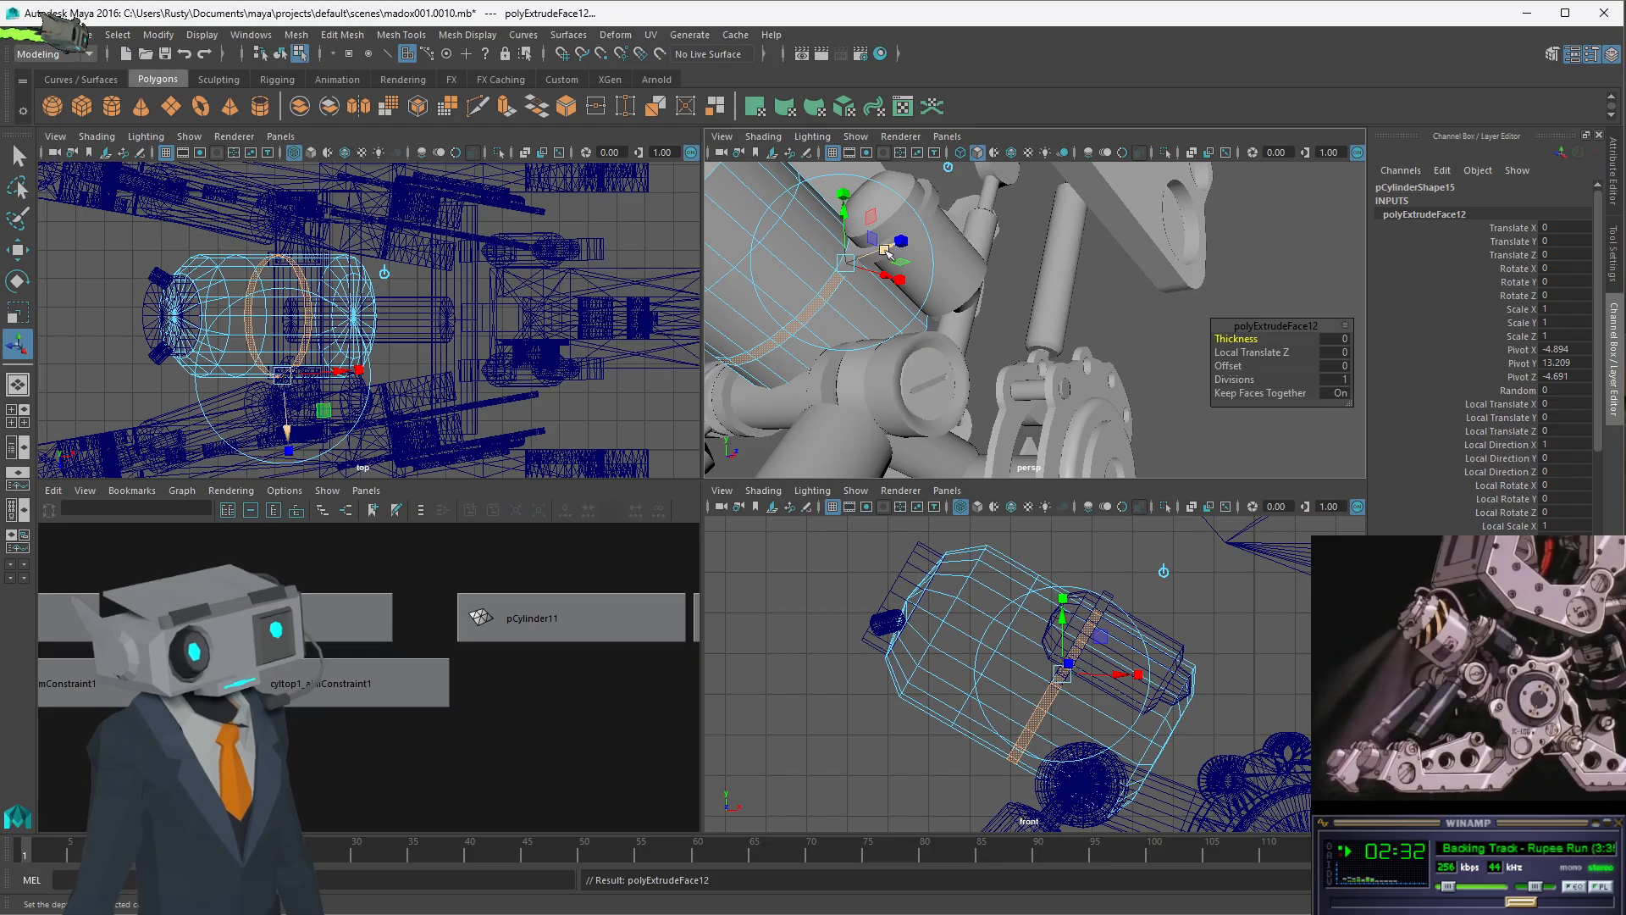
{"action": "left_click_drag", "start_coordinate": [887, 252], "coordinate": [898, 248]}
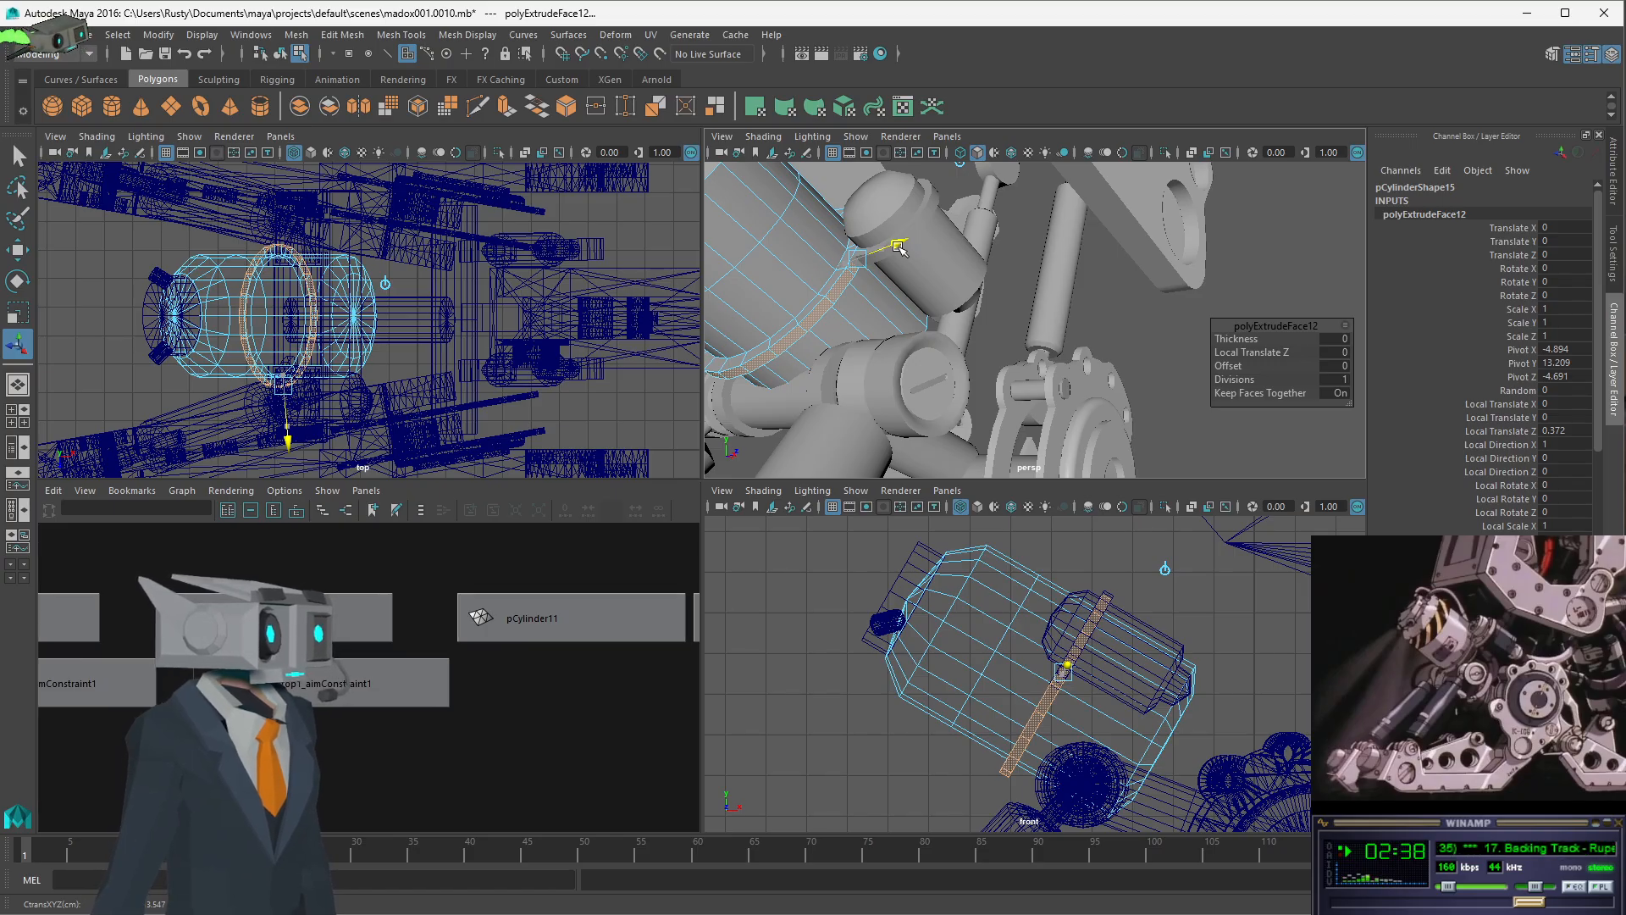
{"action": "left_click_drag", "start_coordinate": [898, 247], "coordinate": [902, 248]}
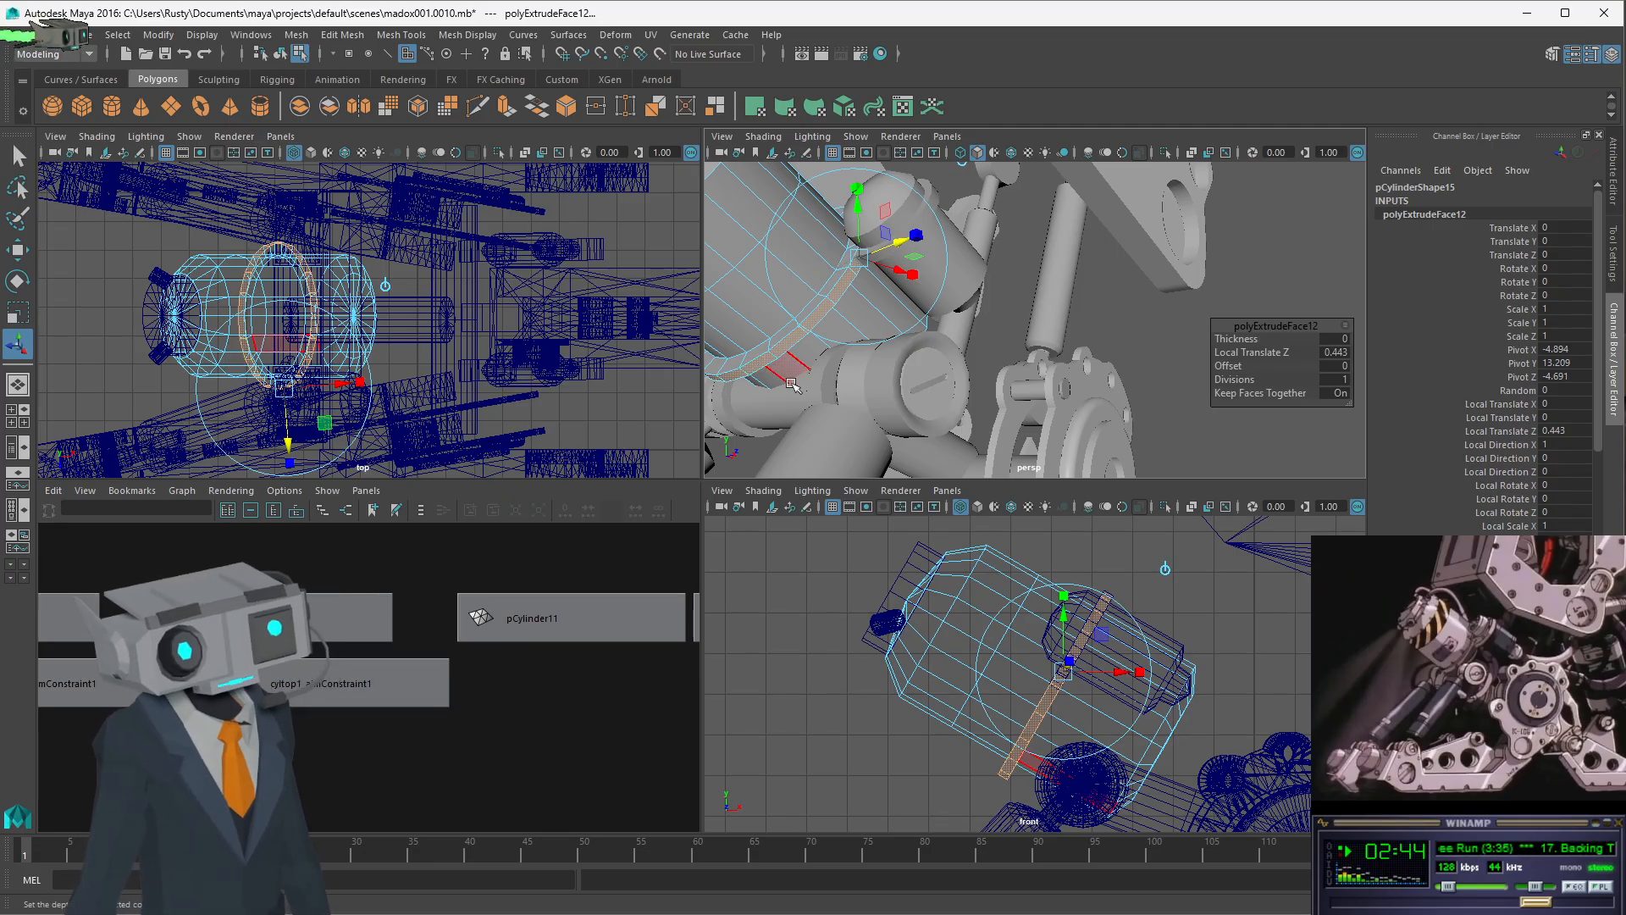
- Select the two adjacent front faces just below the new band and examine their alignment with the central rod in the top view
{"action": "key", "text": "space"}
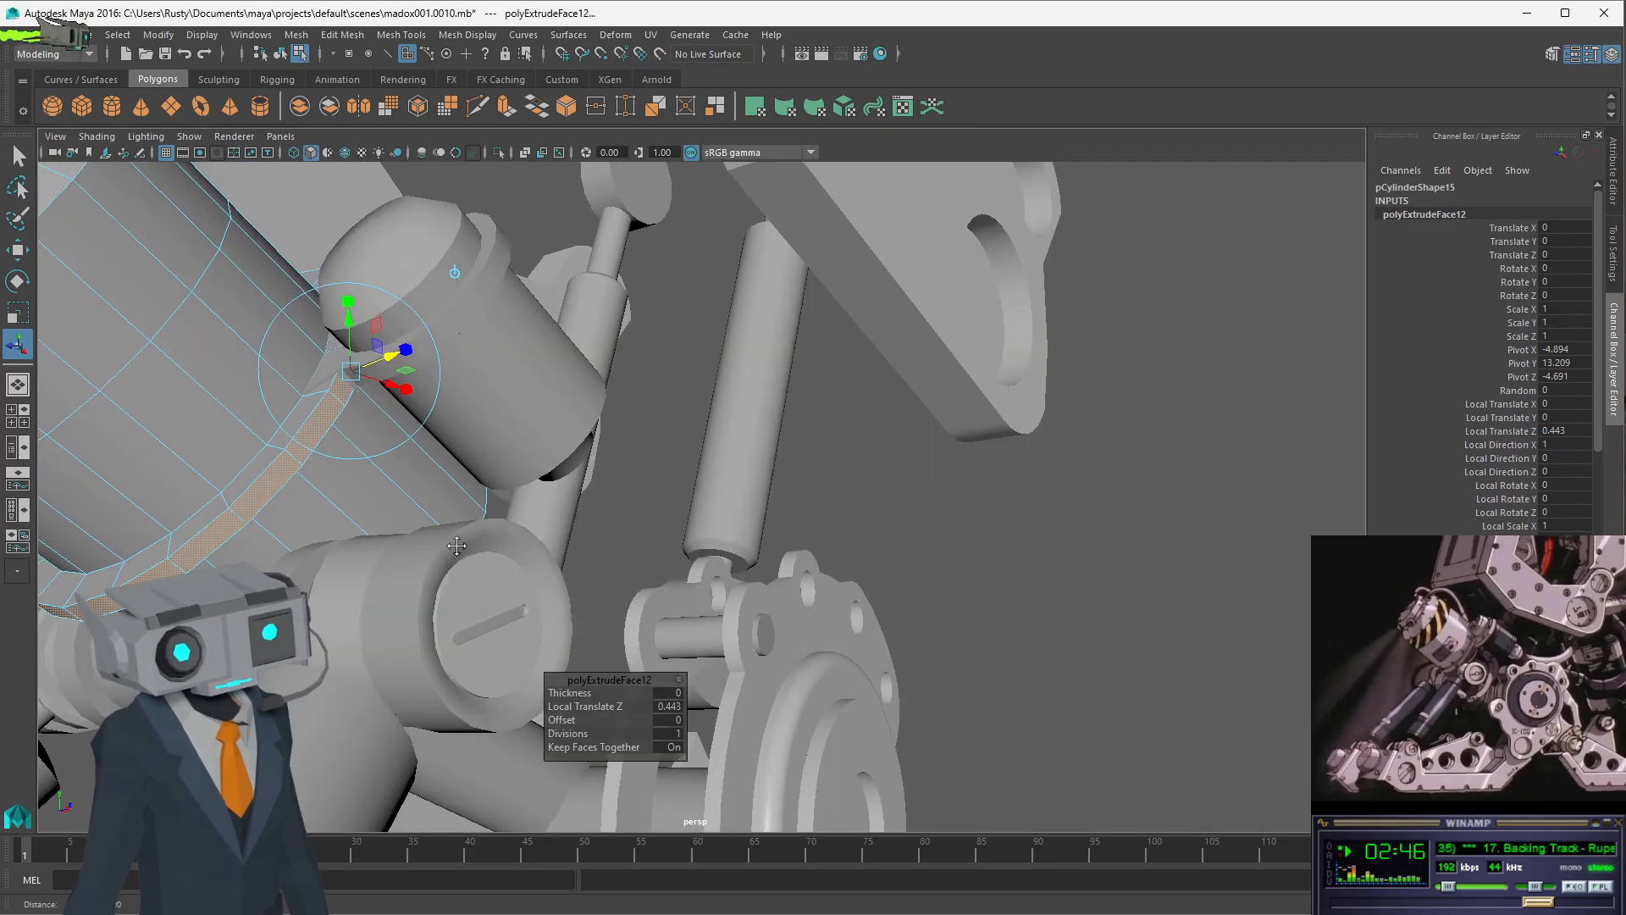
{"action": "middle_click_drag", "start_coordinate": [593, 518], "coordinate": [1029, 373], "text": "alt"}
{"action": "left_click_drag", "start_coordinate": [1028, 372], "coordinate": [627, 507], "text": "alt"}
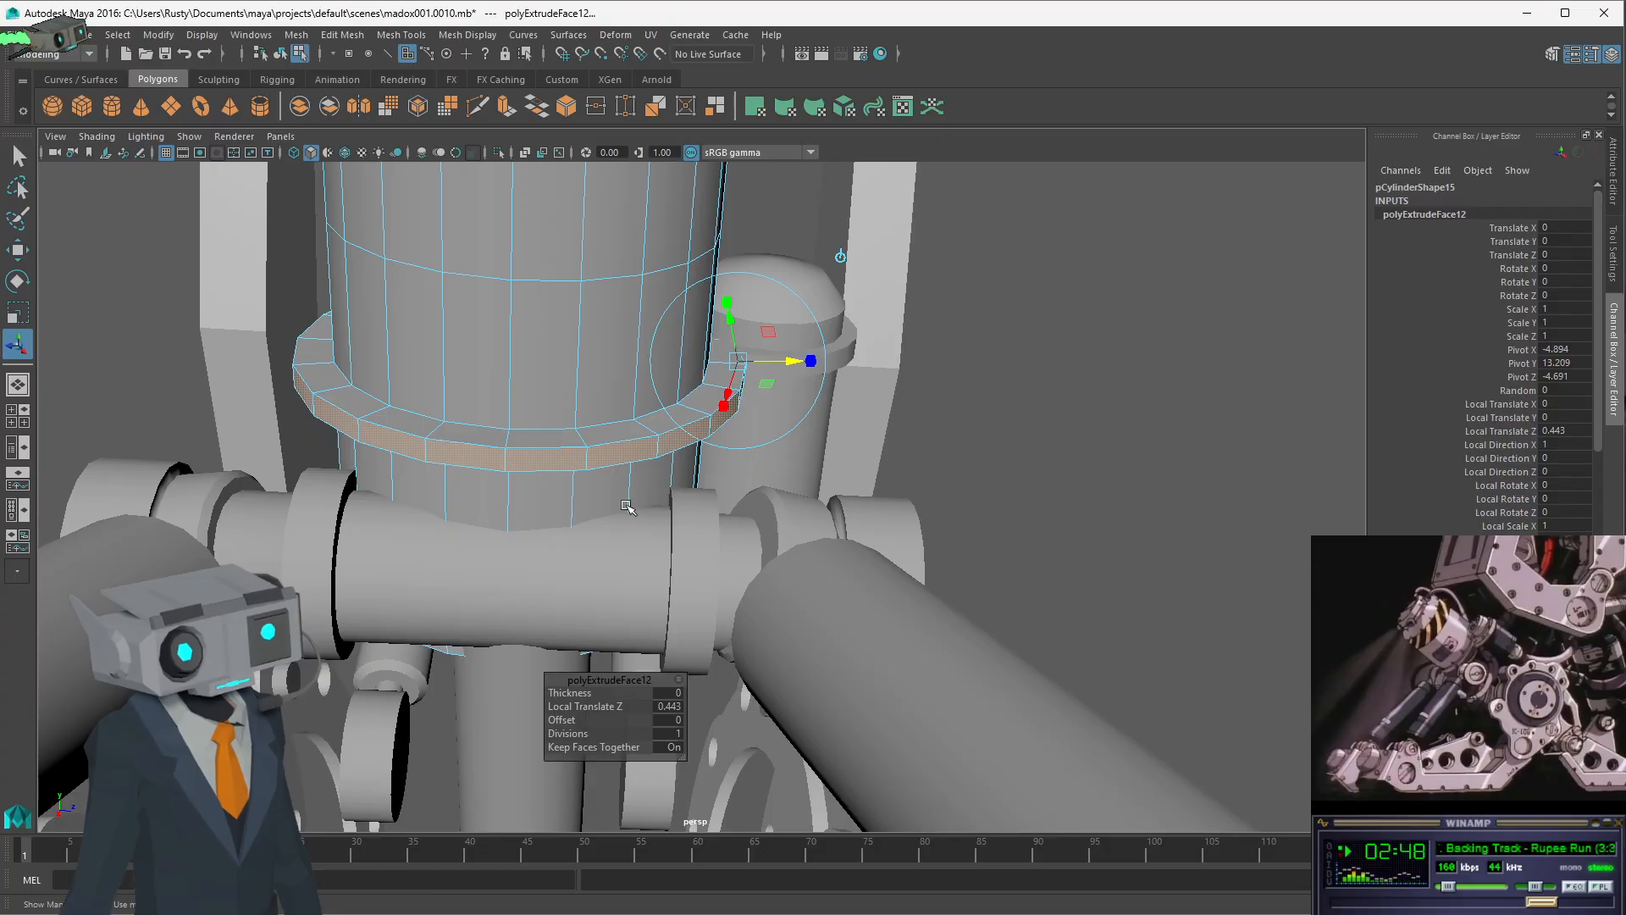
{"action": "left_click", "coordinate": [482, 506]}
{"action": "left_click", "coordinate": [540, 507], "text": "shift"}
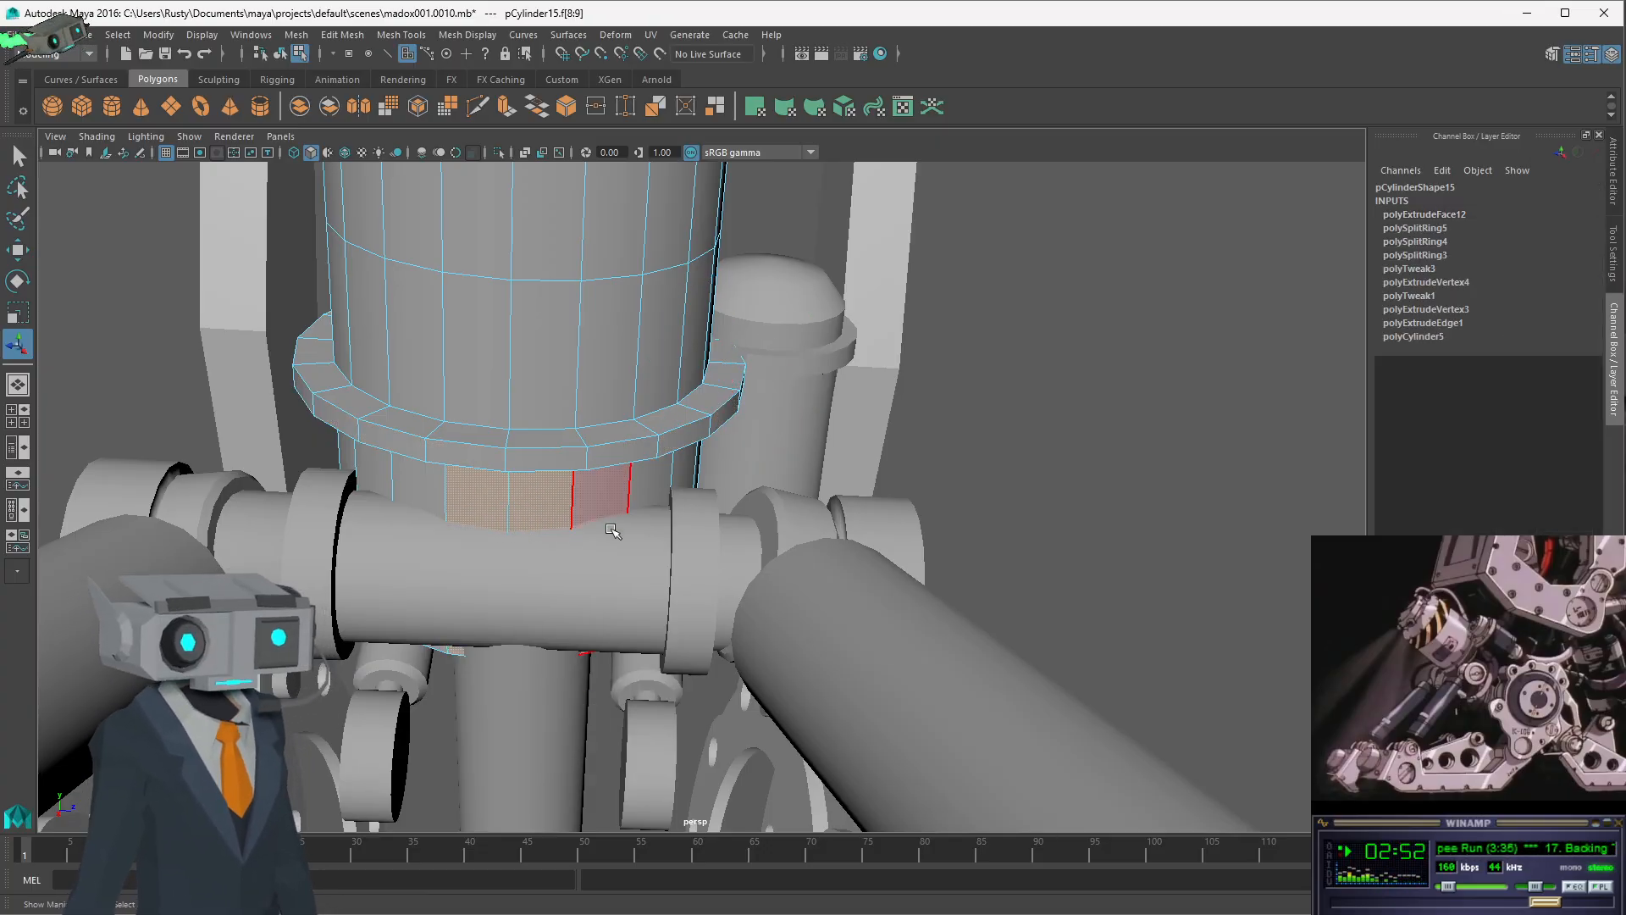
{"action": "scroll", "coordinate": [594, 504], "scroll_direction": "down", "scroll_amount": 3}
{"action": "left_click_drag", "start_coordinate": [594, 504], "coordinate": [682, 474], "text": "alt"}
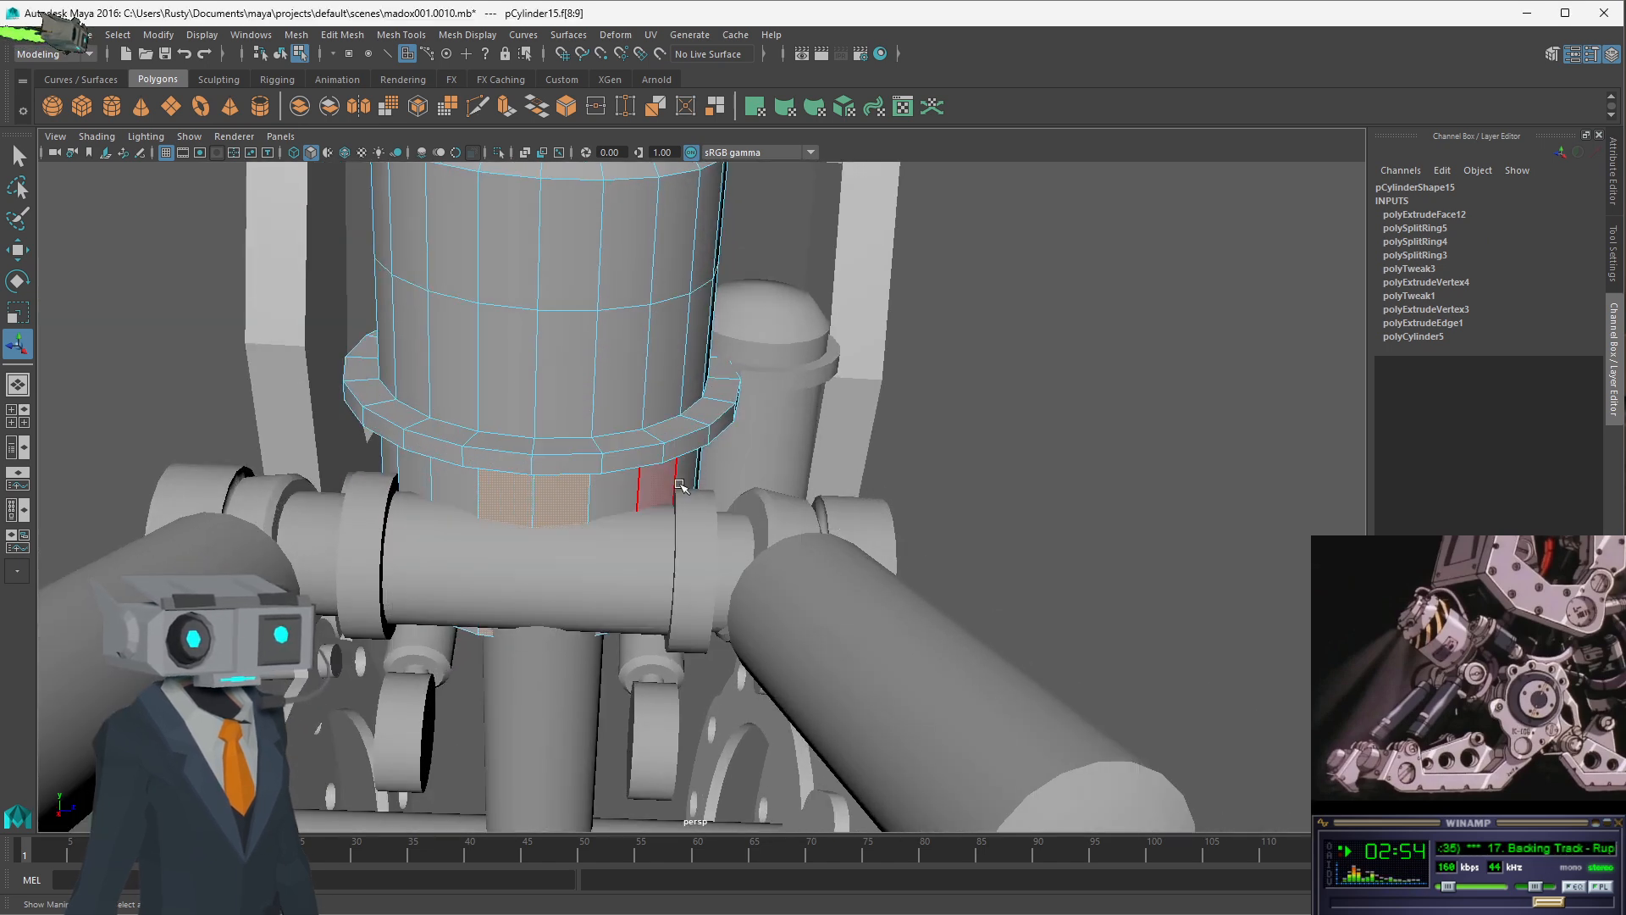
{"action": "key", "text": "space"}
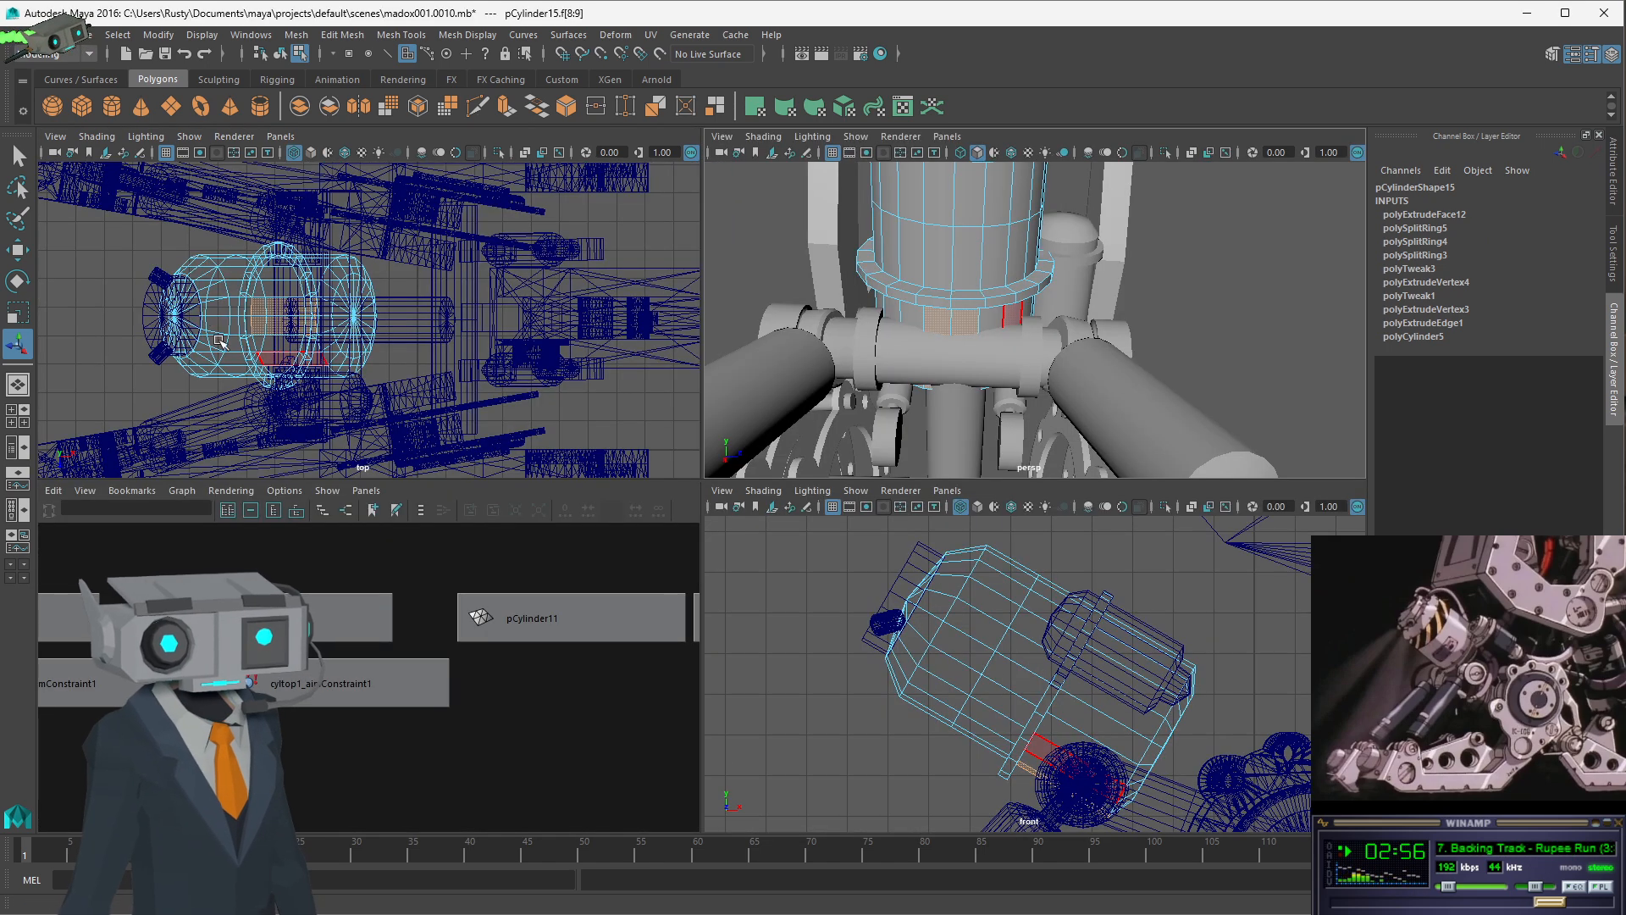
{"action": "key", "text": "f"}
{"action": "scroll", "coordinate": [230, 341], "scroll_direction": "down", "scroll_amount": 3}
{"action": "scroll", "coordinate": [254, 322], "scroll_direction": "up", "scroll_amount": 2}
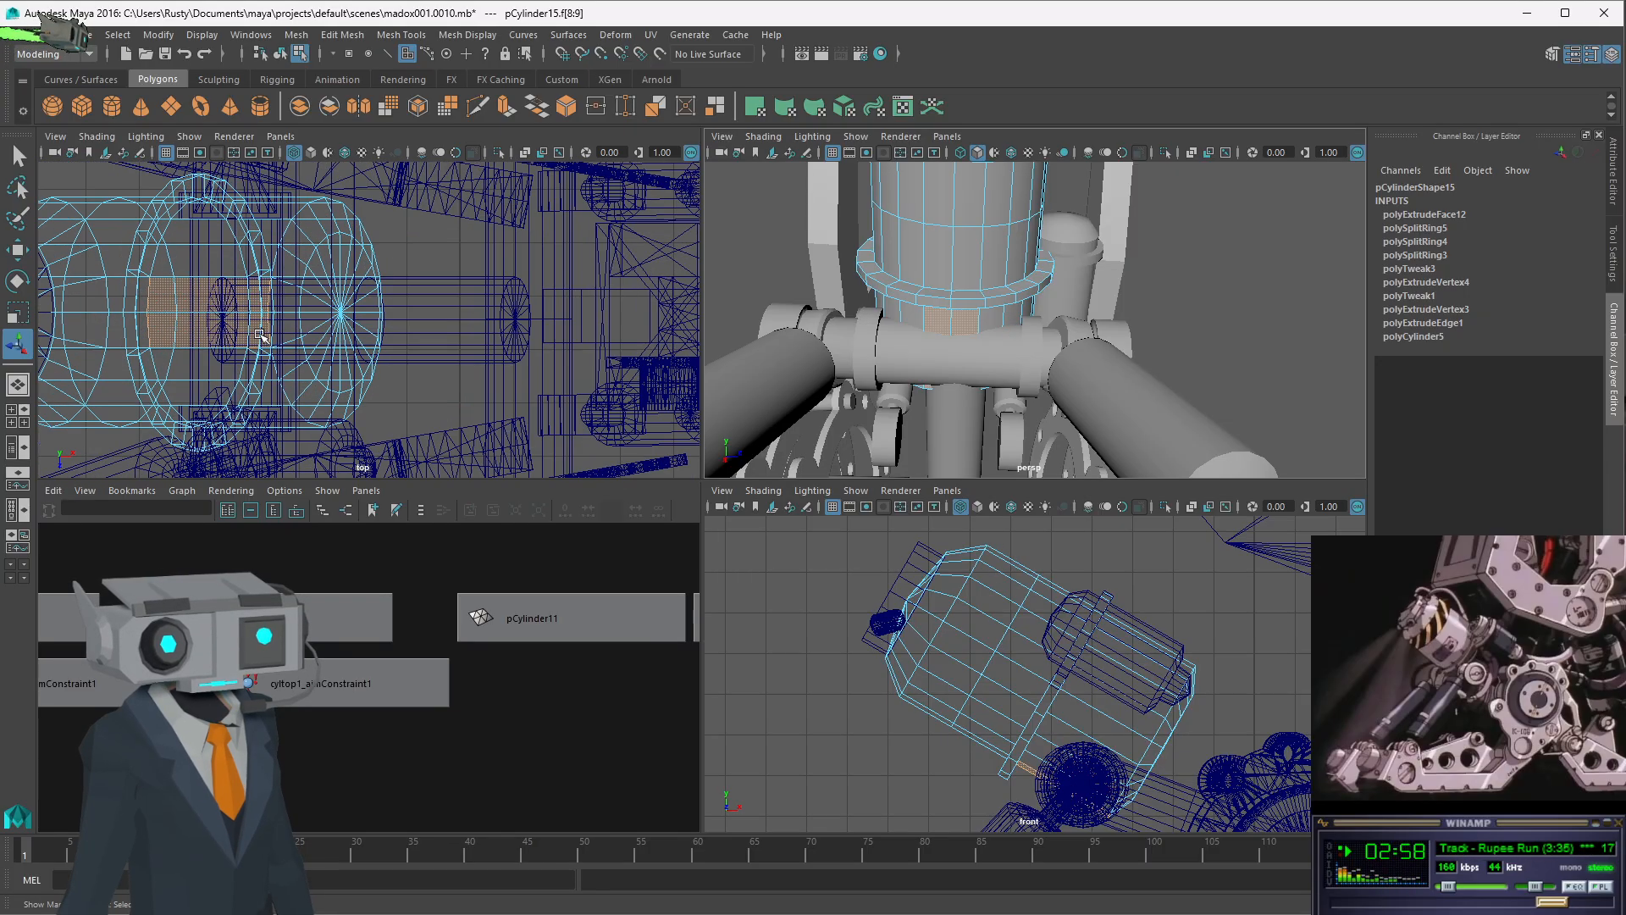
{"action": "scroll", "coordinate": [284, 345], "scroll_direction": "up", "scroll_amount": 2}
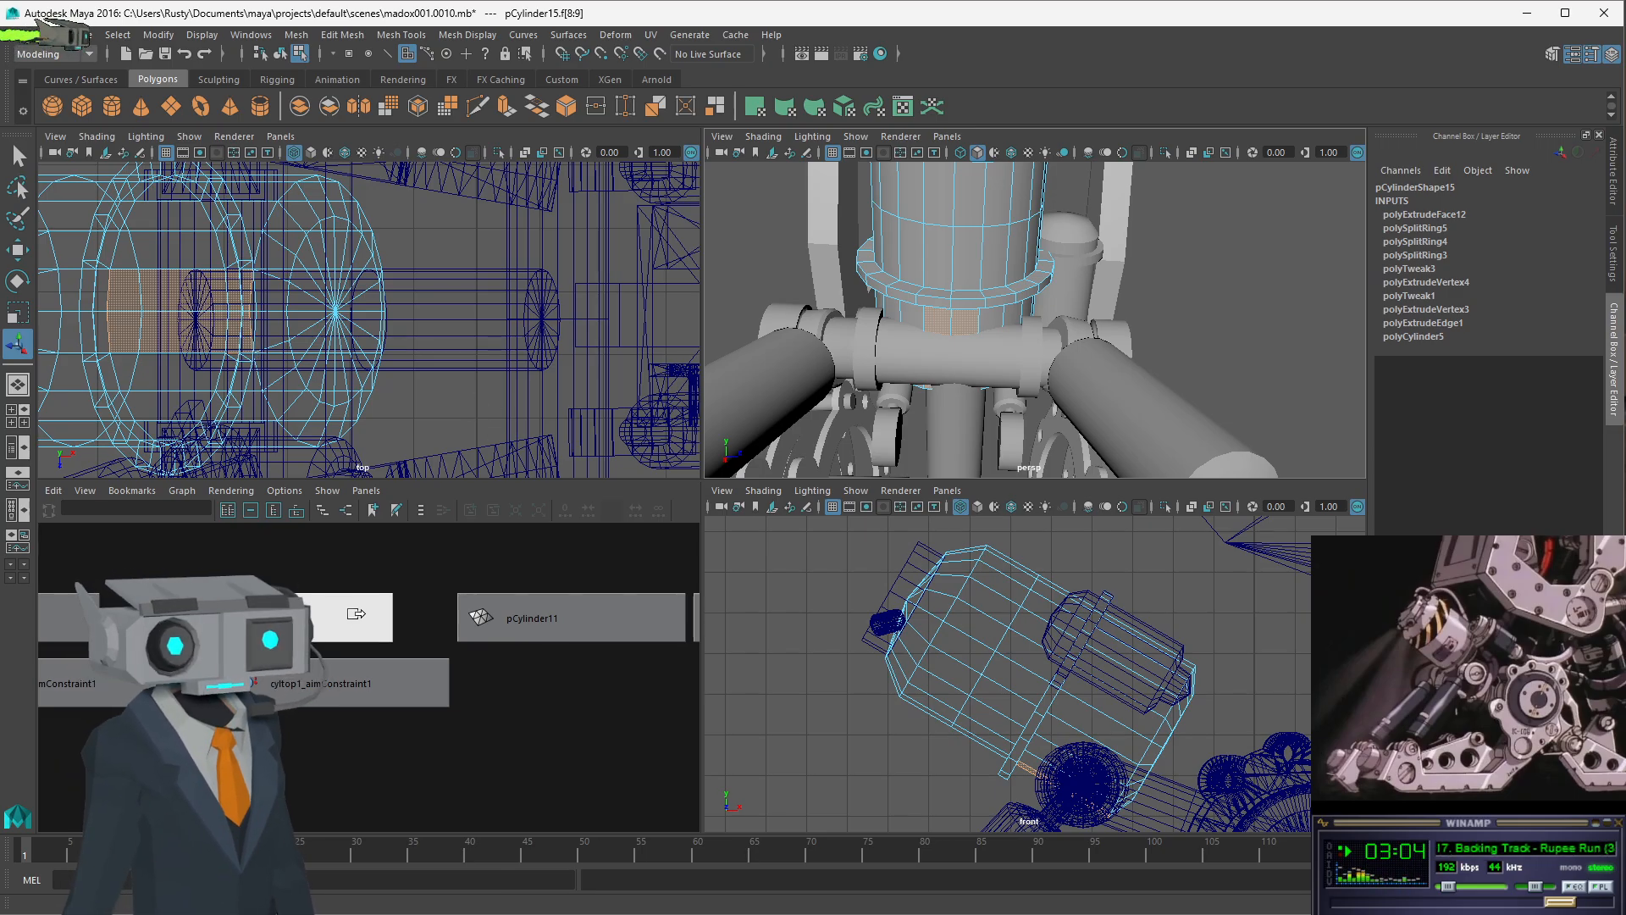
- Return to object mode, frame pCylinder15's node in the Hypergraph and select its parent group airhub_grp
{"action": "scroll", "coordinate": [325, 624], "scroll_direction": "down", "scroll_amount": 1}
{"action": "scroll", "coordinate": [325, 623], "scroll_direction": "down", "scroll_amount": 3}
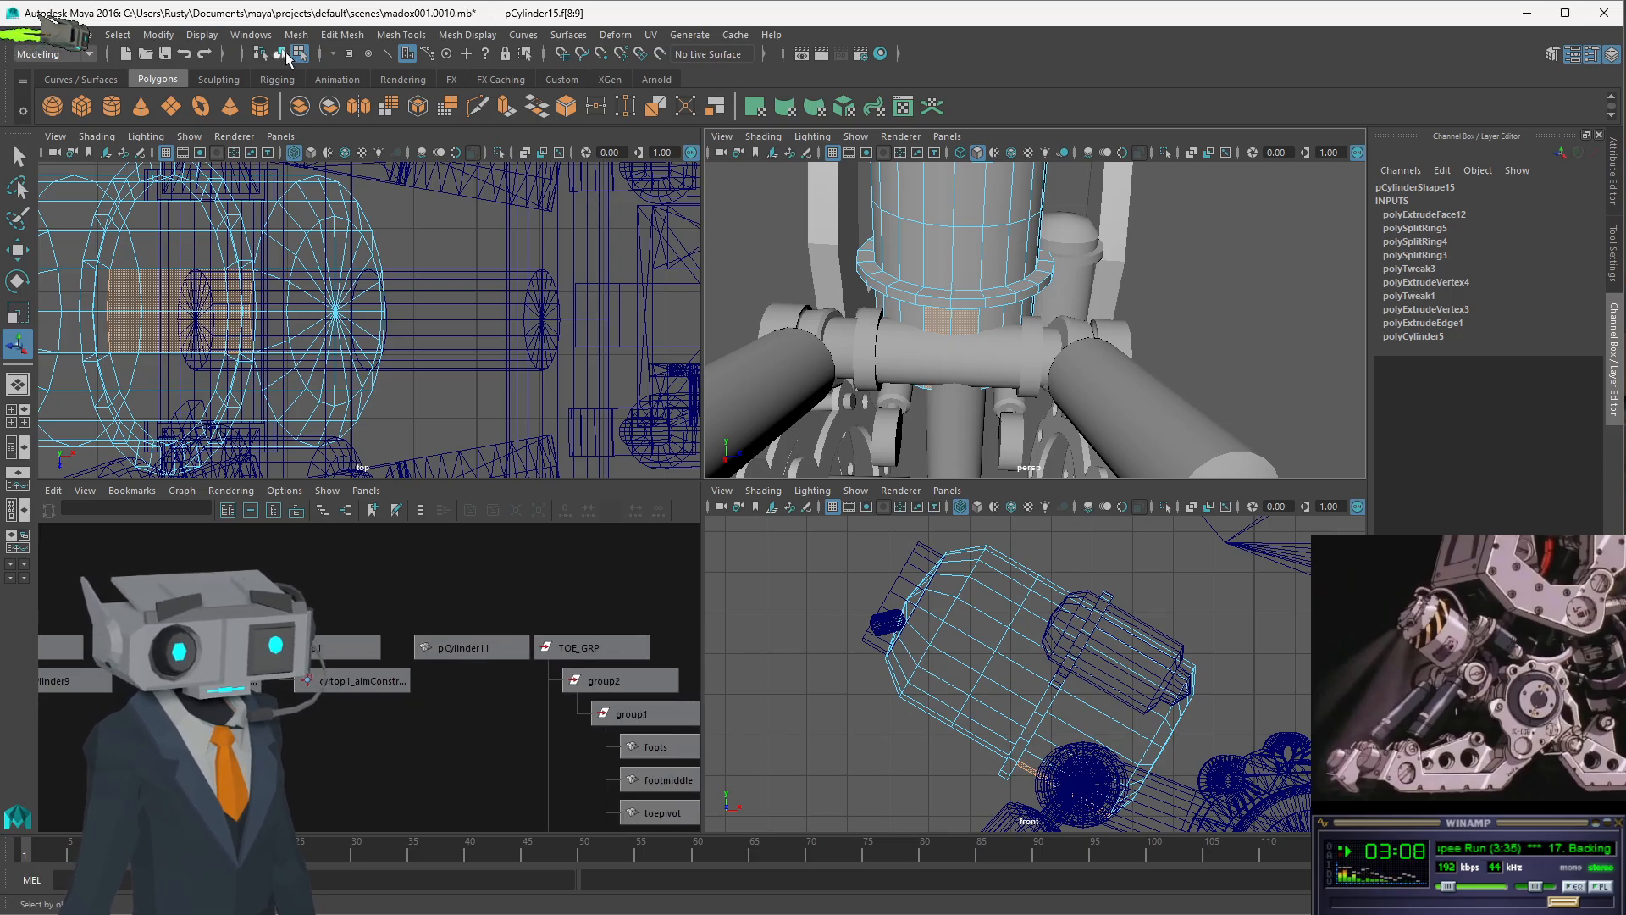
{"action": "key", "text": "F8"}
{"action": "key", "text": "f"}
{"action": "scroll", "coordinate": [440, 671], "scroll_direction": "down", "scroll_amount": 2}
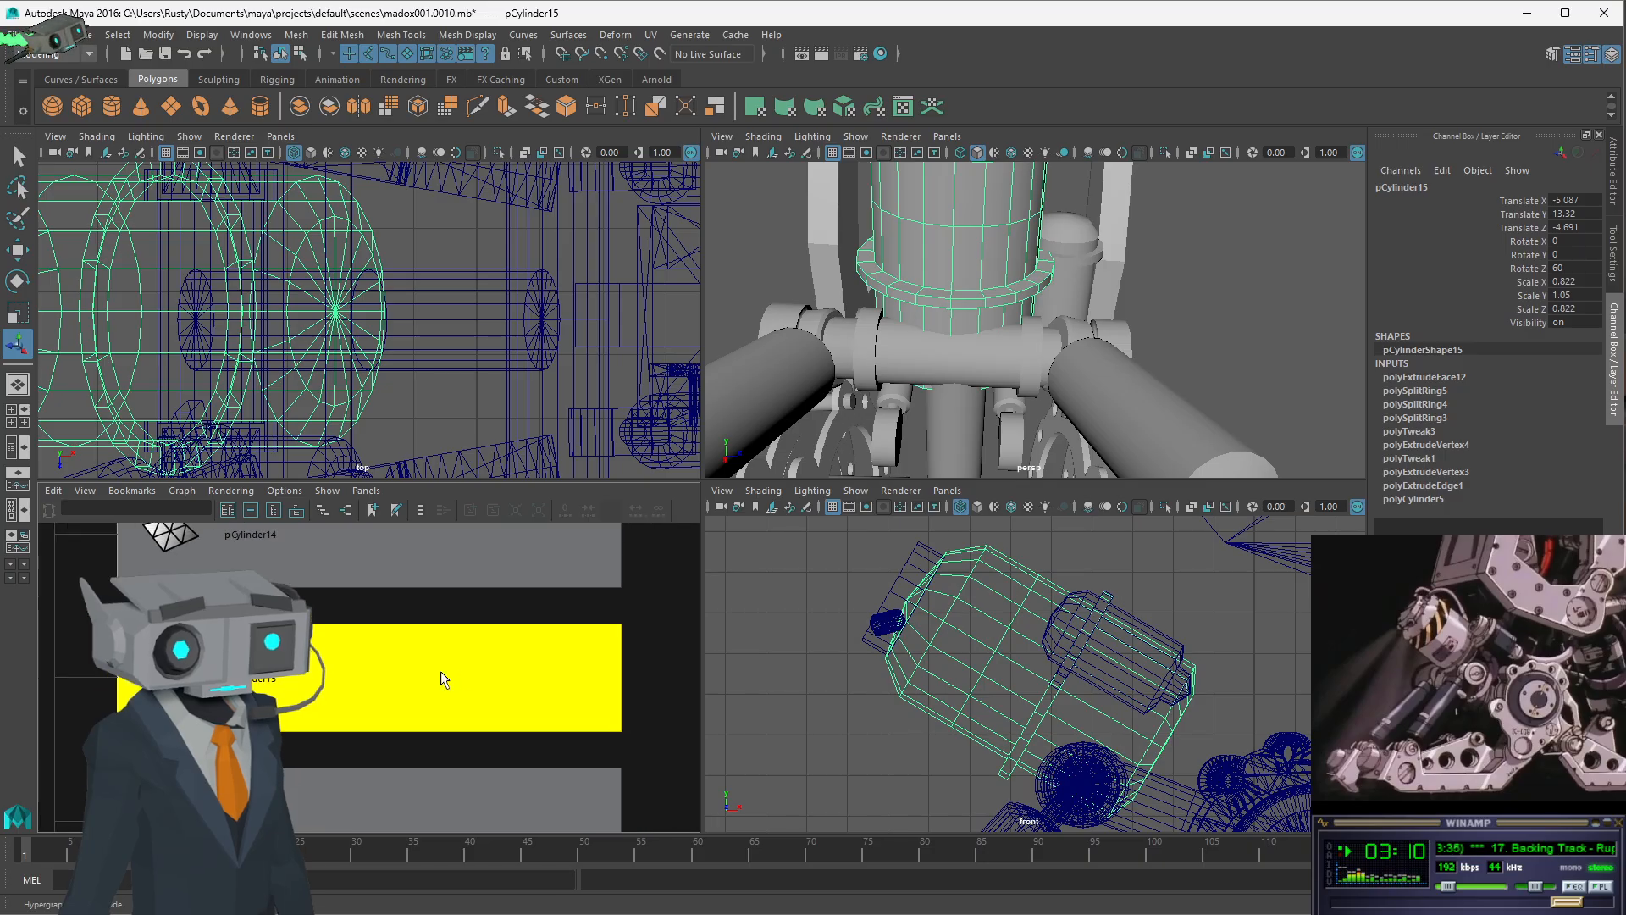
{"action": "scroll", "coordinate": [412, 675], "scroll_direction": "down", "scroll_amount": 2}
{"action": "left_click", "coordinate": [296, 566]}
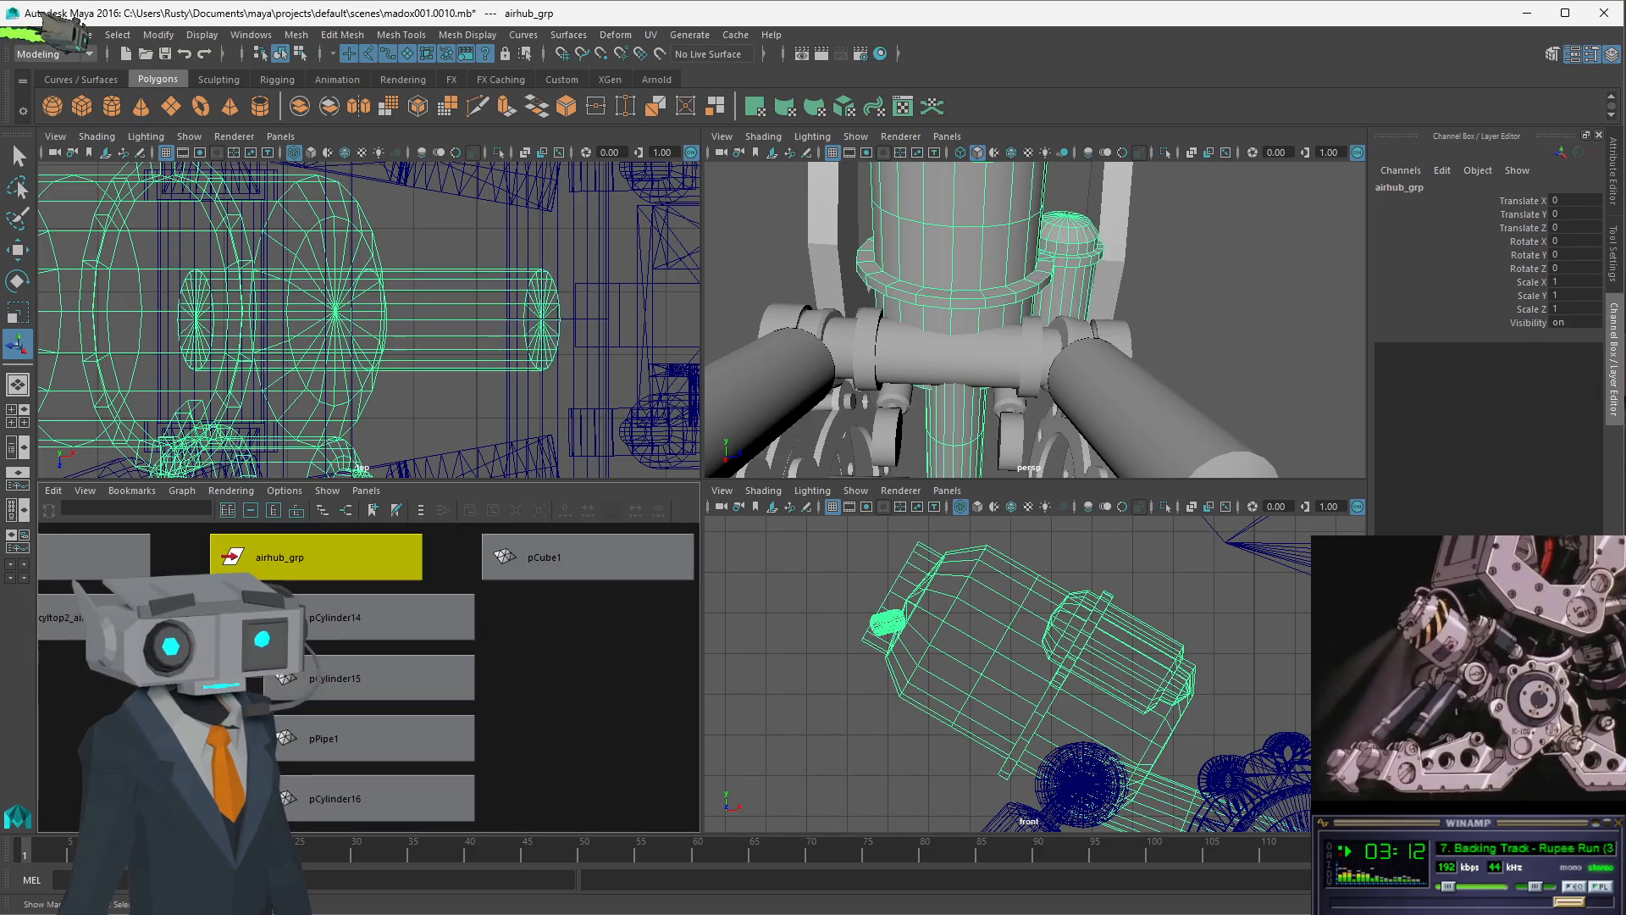
{"action": "key", "text": "f"}
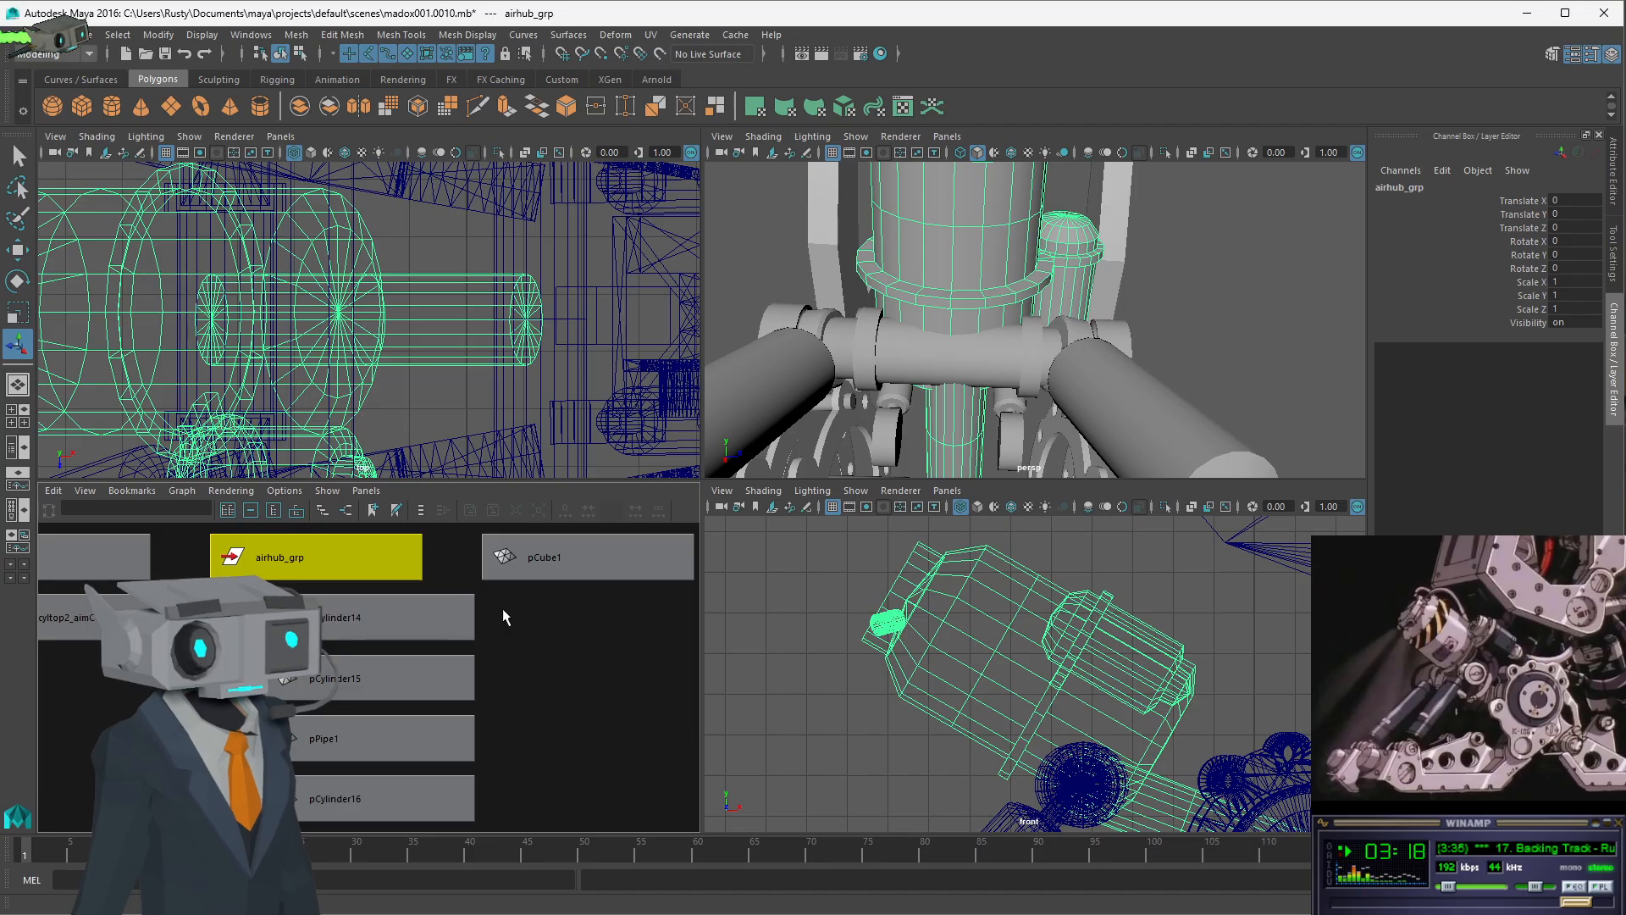
- Select pCylinder14 and pCylinder15 individually in the airhub_grp hierarchy to identify them, and clear the selection
{"action": "left_click", "coordinate": [374, 620]}
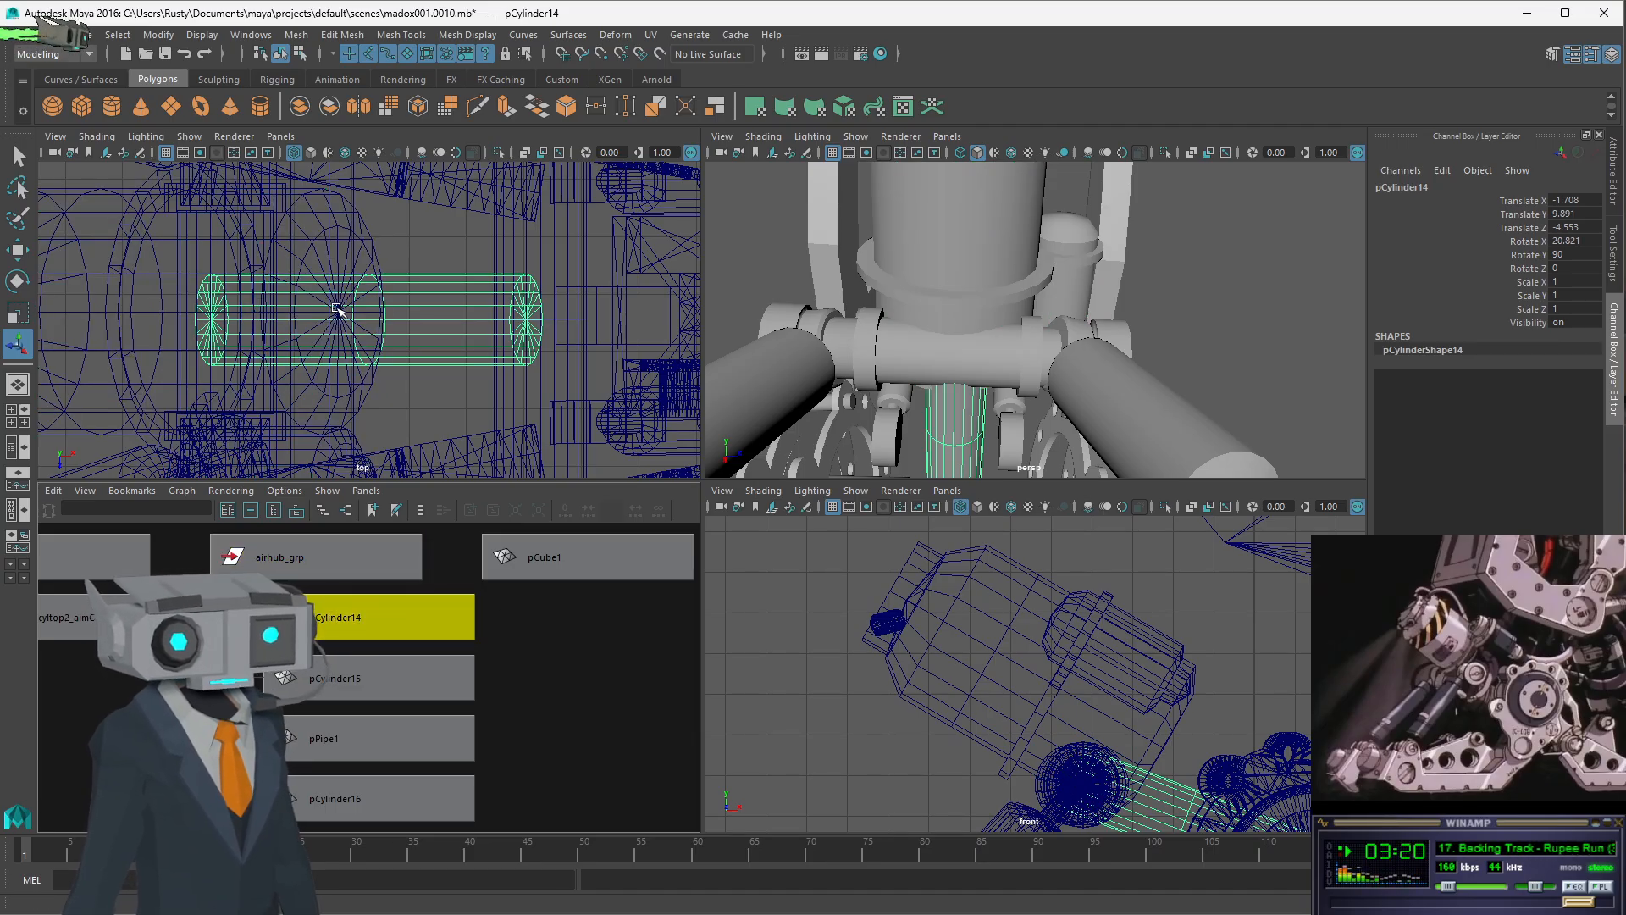
{"action": "left_click", "coordinate": [373, 678]}
{"action": "scroll", "coordinate": [405, 699], "scroll_direction": "down", "scroll_amount": 3}
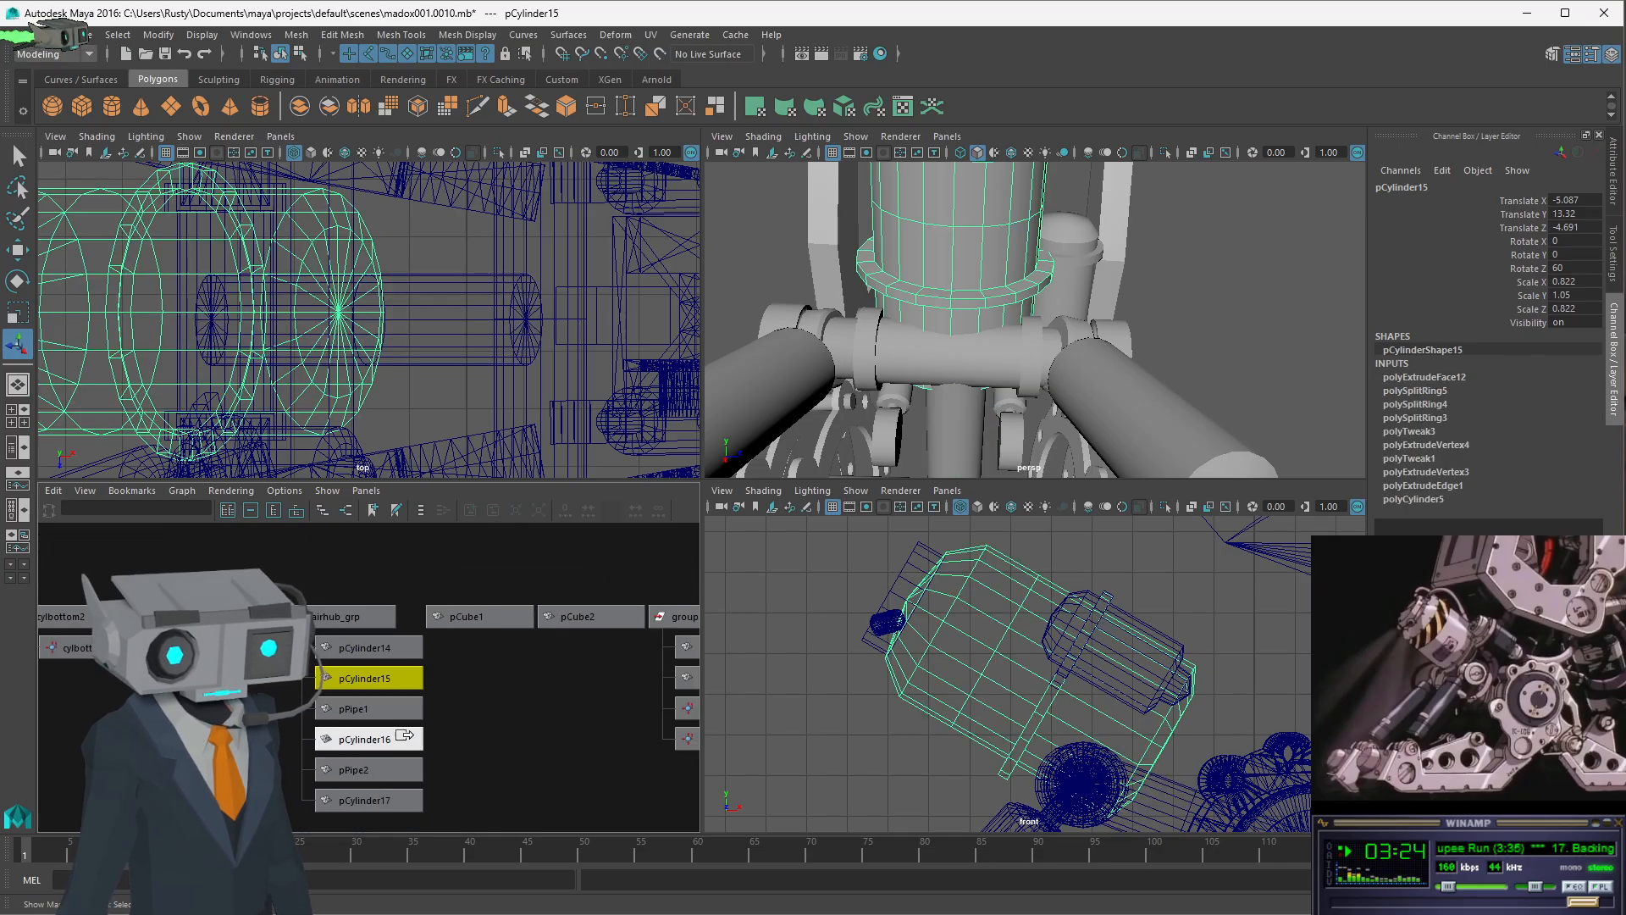
{"action": "left_click", "coordinate": [366, 796], "text": "shift"}
{"action": "left_click", "coordinate": [473, 730]}
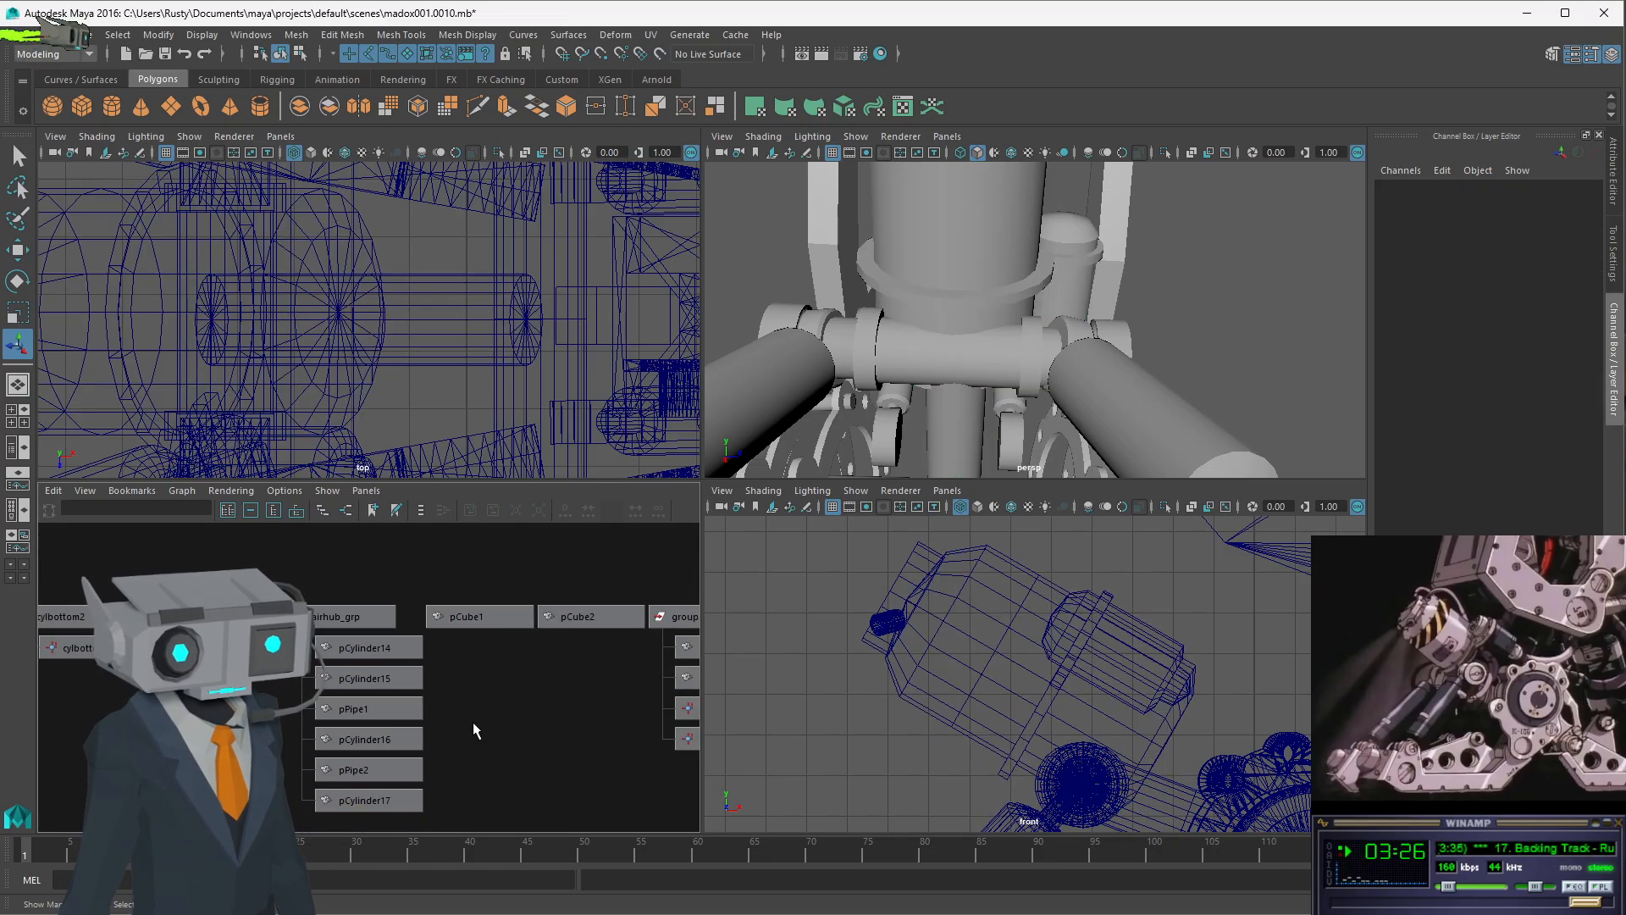
- Select pCylinder15, pPipe1, pCylinder16, pPipe2 and pCylinder17 together, activate the Move tool and frame the whole model in the top view
{"action": "left_click_drag", "start_coordinate": [390, 703], "coordinate": [402, 809]}
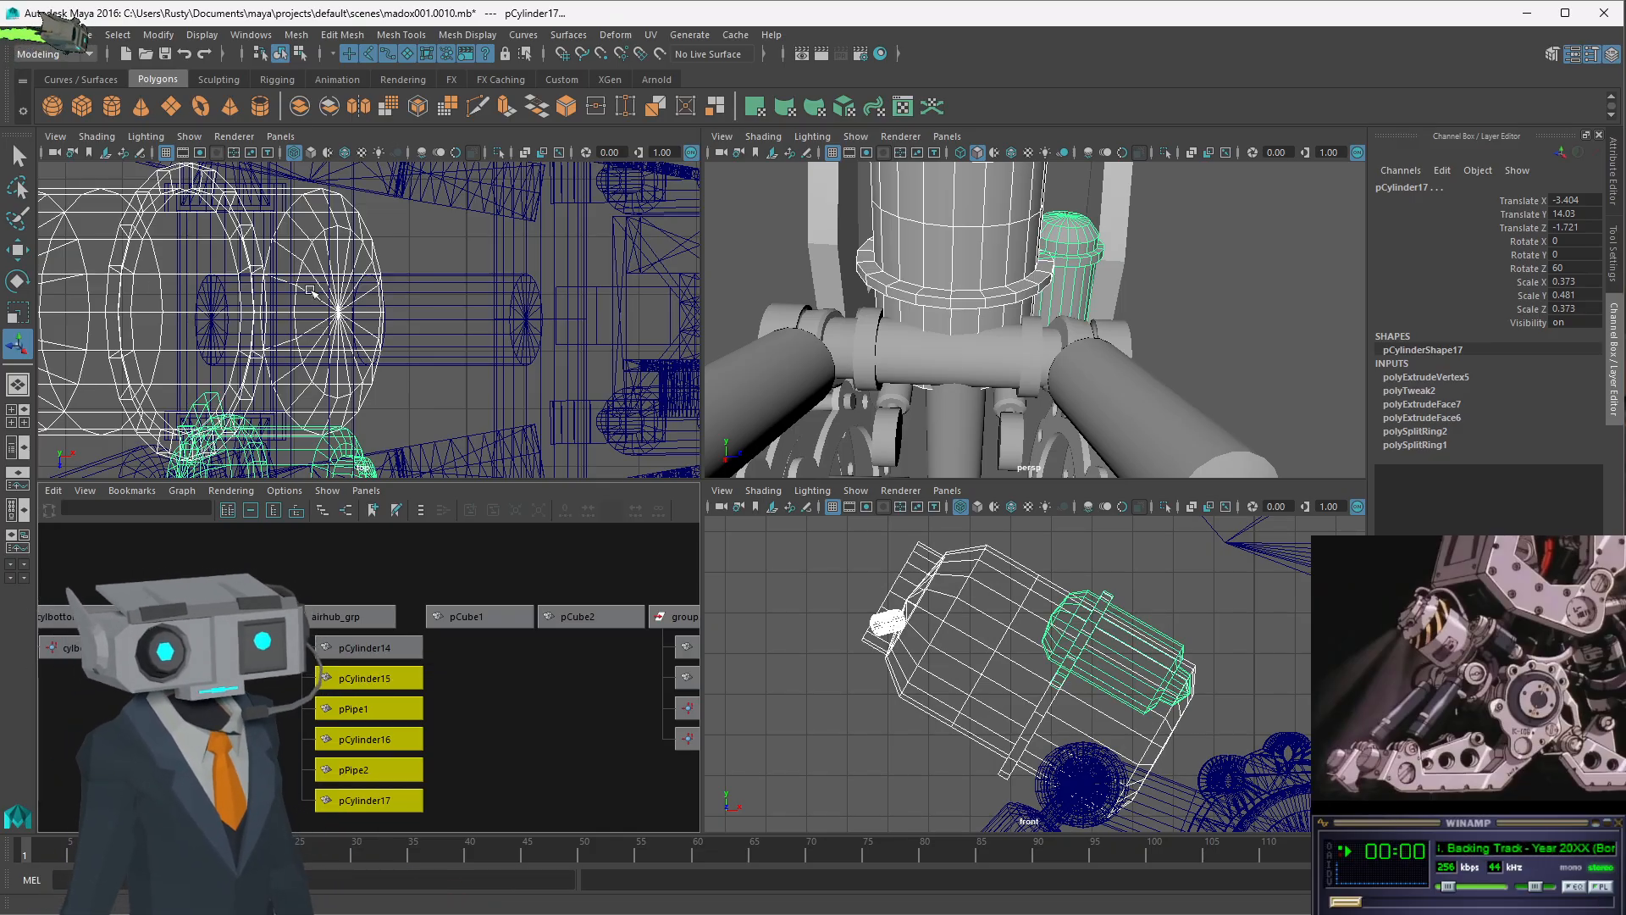
{"action": "key", "text": "w"}
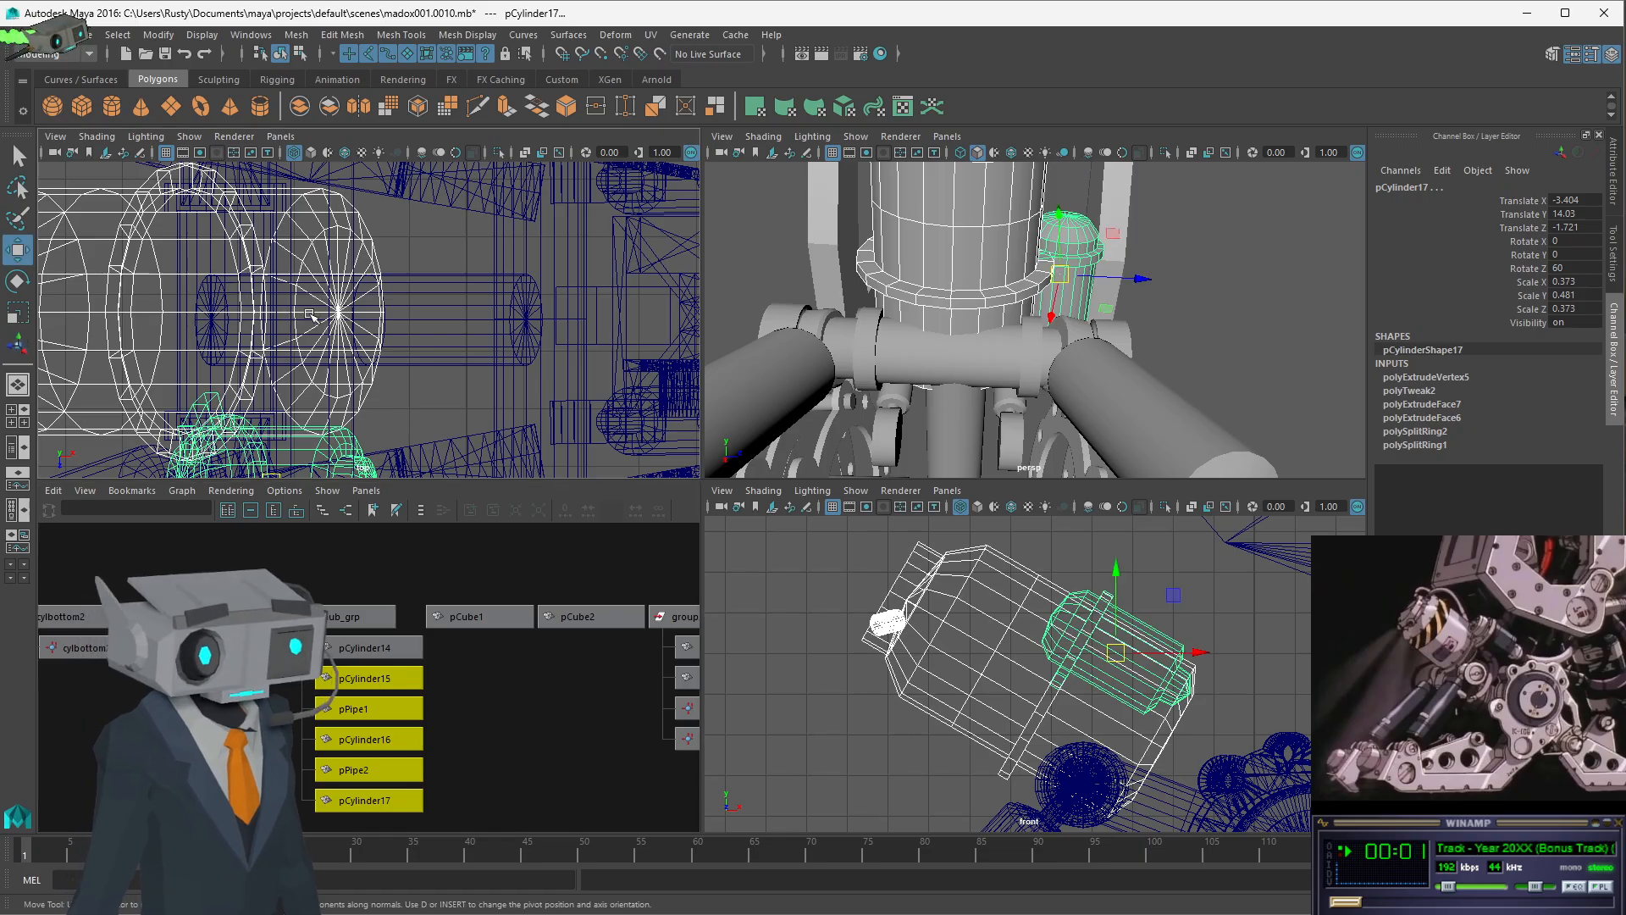
{"action": "scroll", "coordinate": [310, 315], "scroll_direction": "up", "scroll_amount": 5}
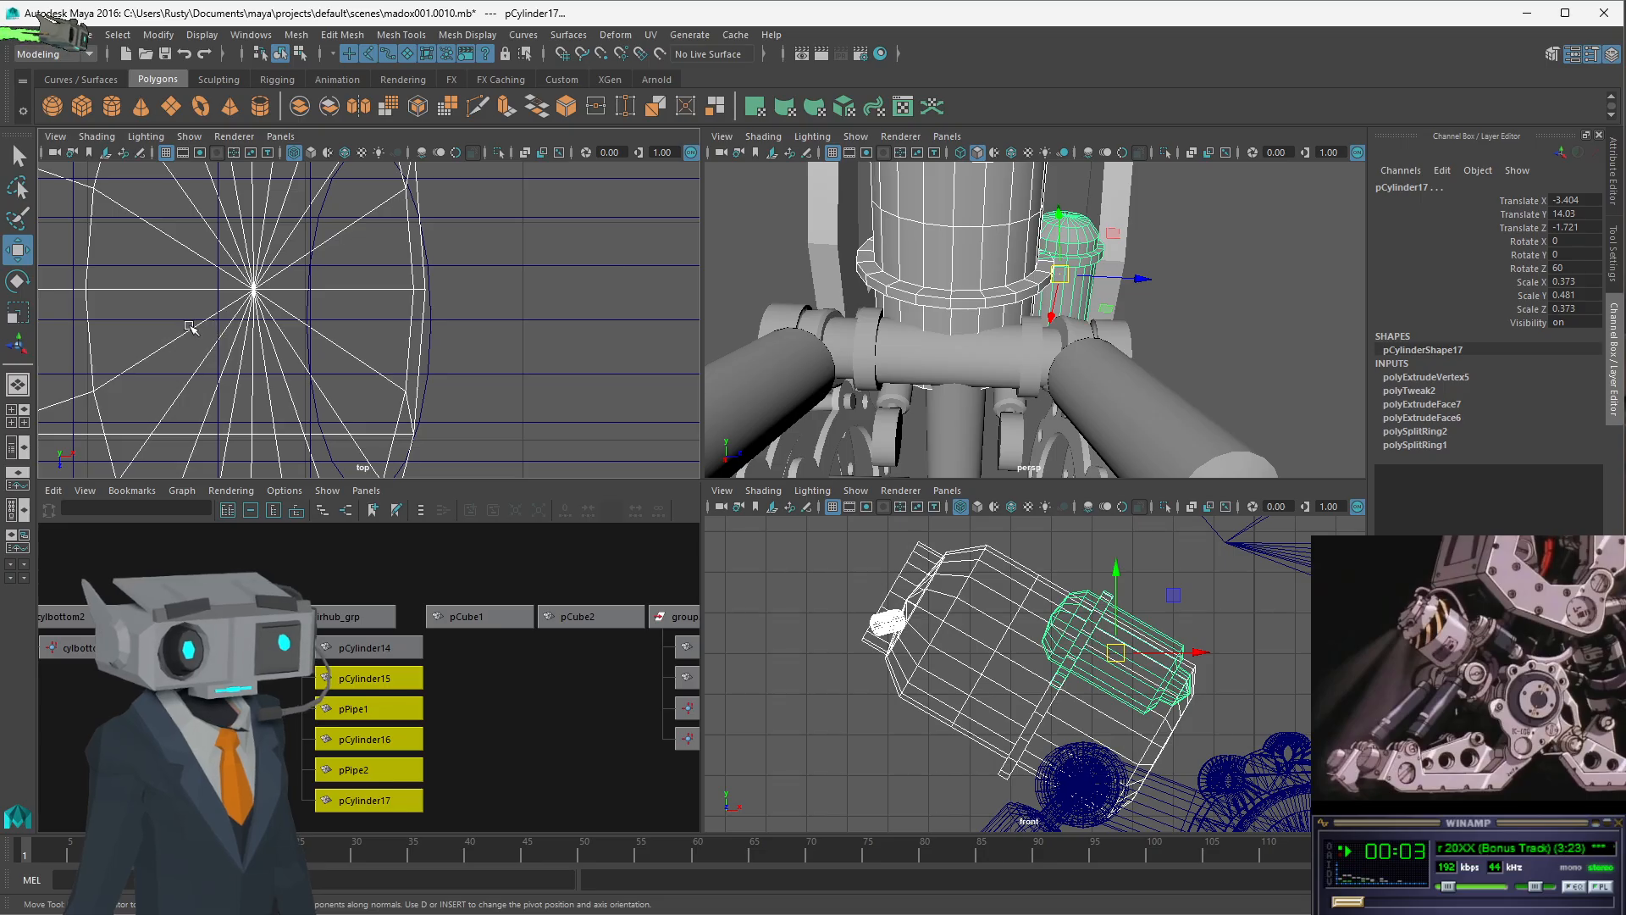
{"action": "key", "text": "a"}
{"action": "scroll", "coordinate": [190, 328], "scroll_direction": "up", "scroll_amount": 6}
{"action": "scroll", "coordinate": [189, 328], "scroll_direction": "down", "scroll_amount": 5}
{"action": "scroll", "coordinate": [190, 327], "scroll_direction": "up", "scroll_amount": 3}
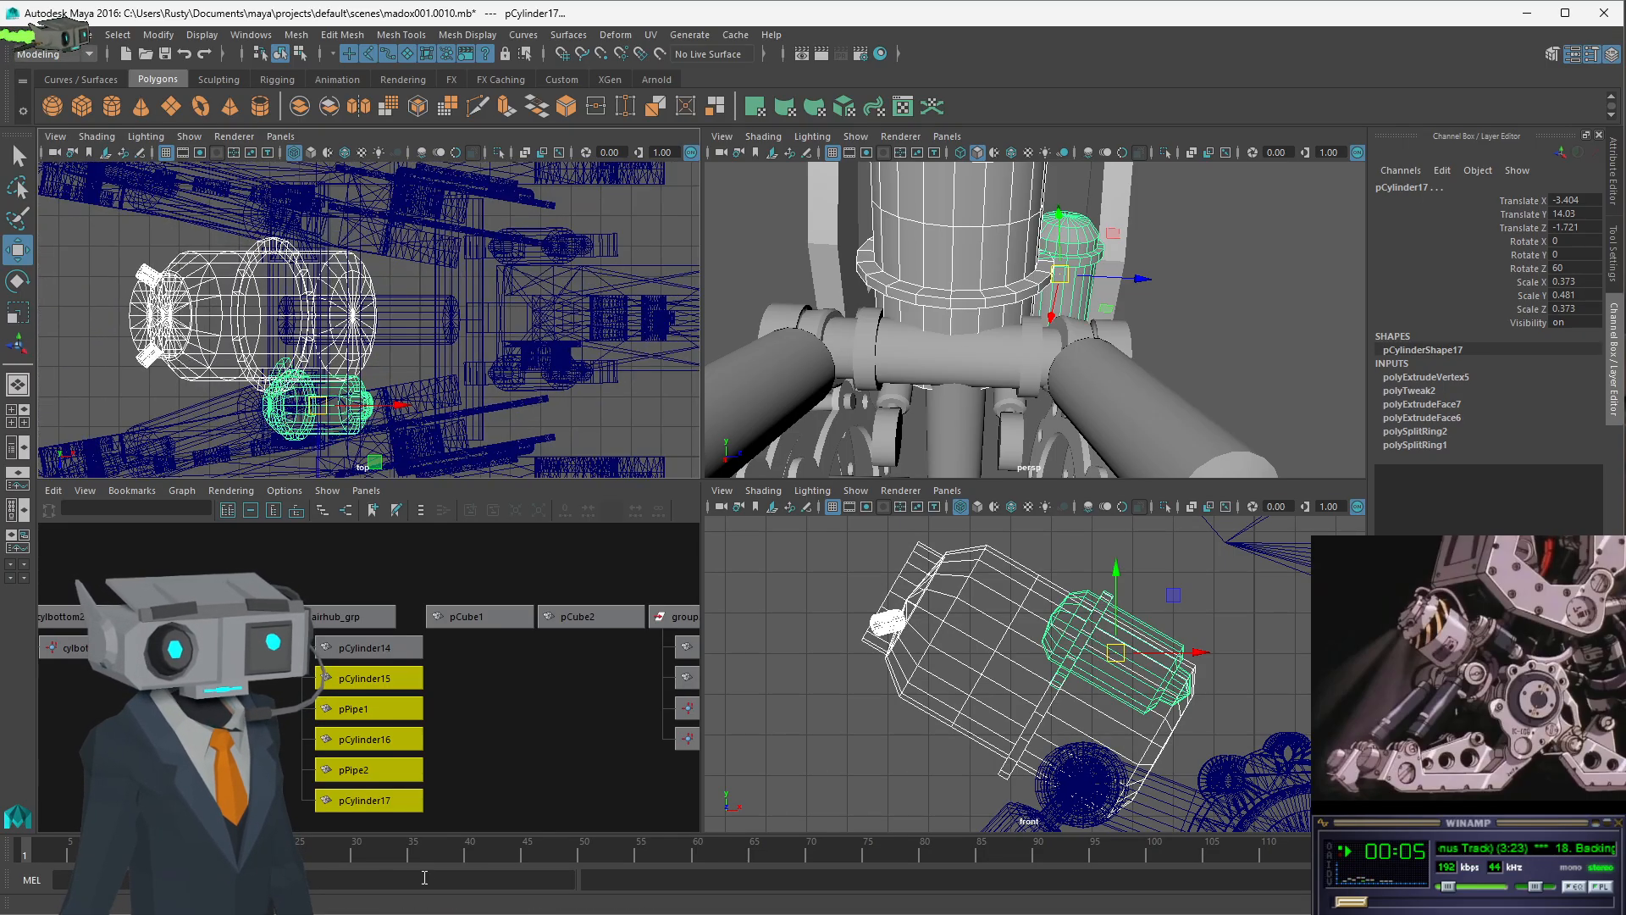
{"action": "left_click", "coordinate": [487, 798]}
{"action": "left_click_drag", "start_coordinate": [487, 805], "coordinate": [347, 676]}
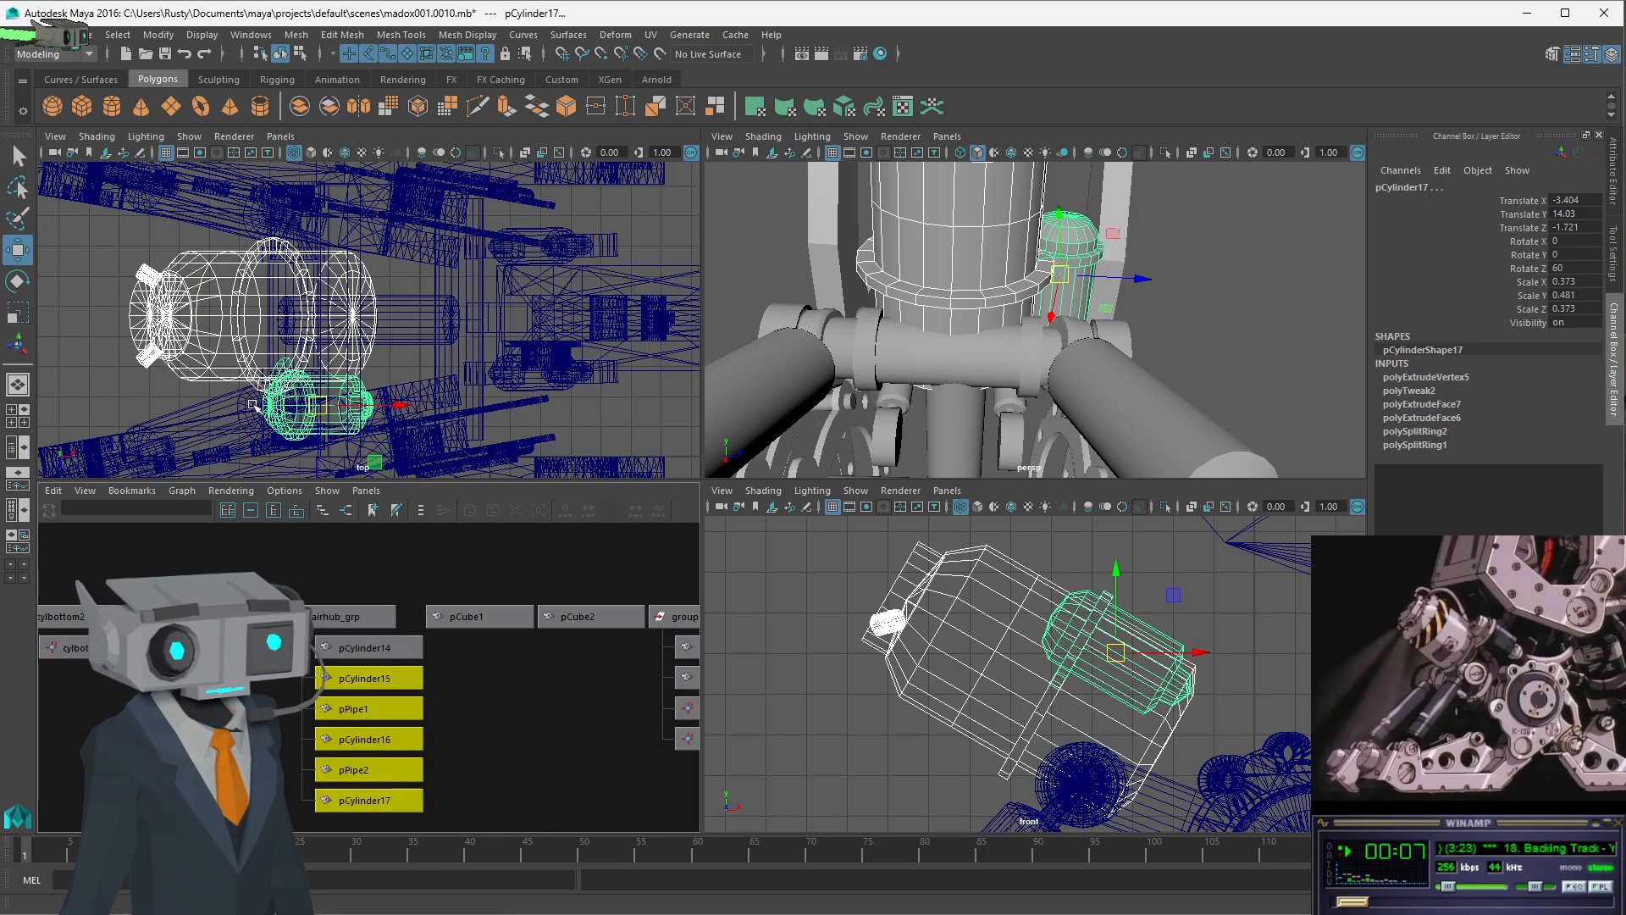
- Reselect pCylinder17, pPipe2, pCylinder16 and pPipe1, adding pCylinder15 last so that it is the lead object of the selection
{"action": "left_click", "coordinate": [351, 677]}
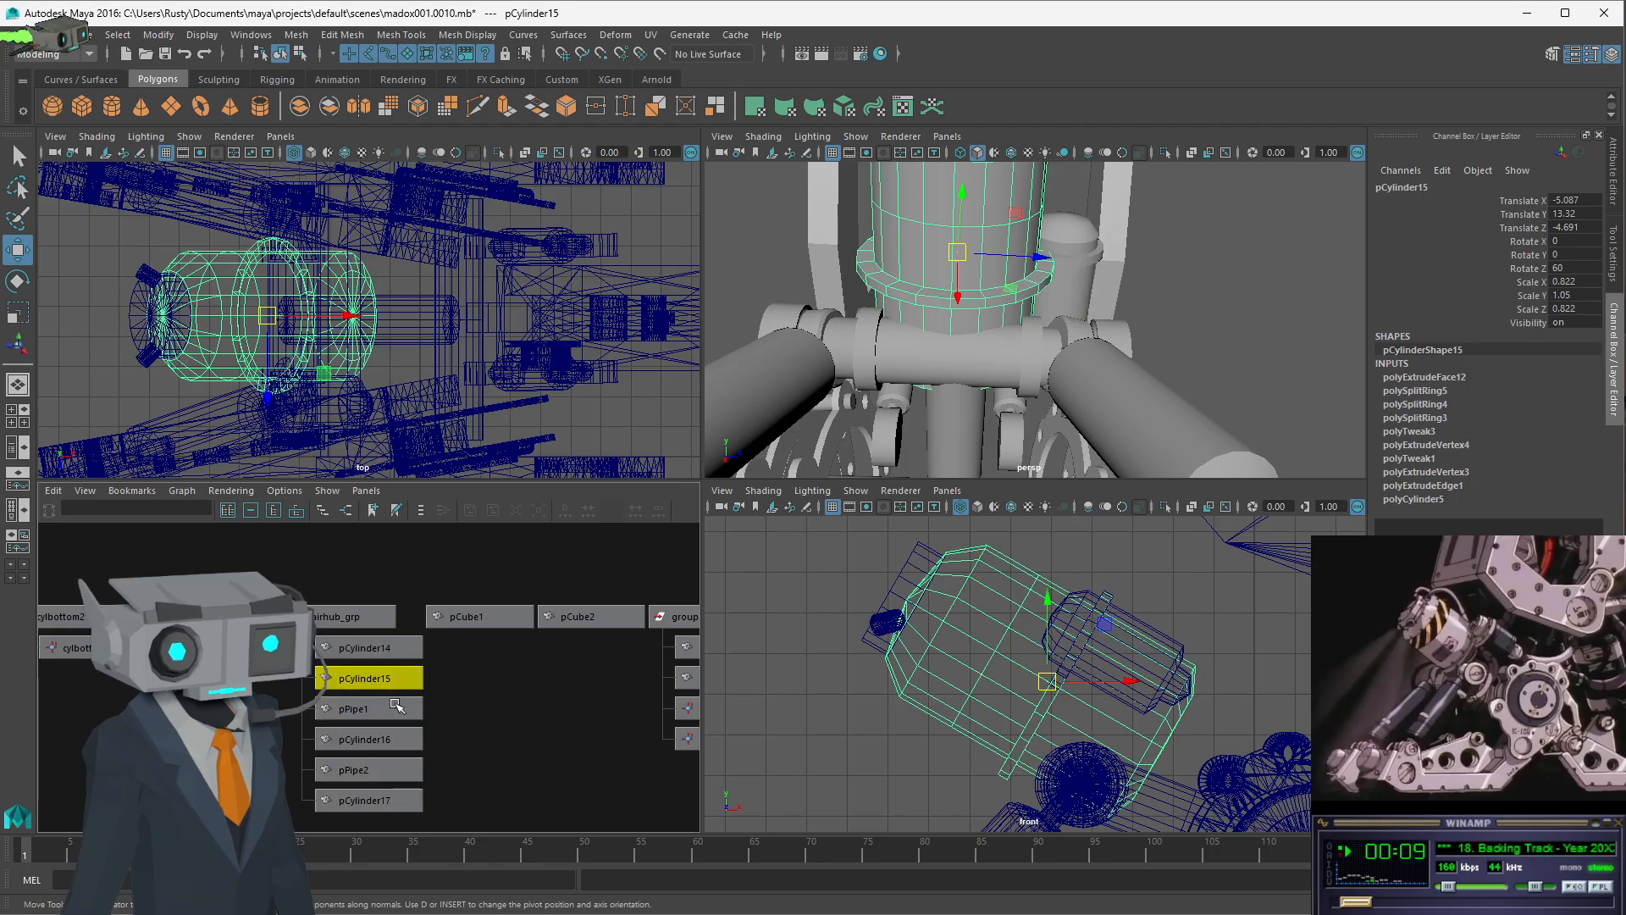
{"action": "left_click", "coordinate": [390, 803], "text": "shift"}
{"action": "left_click", "coordinate": [388, 767], "text": "shift"}
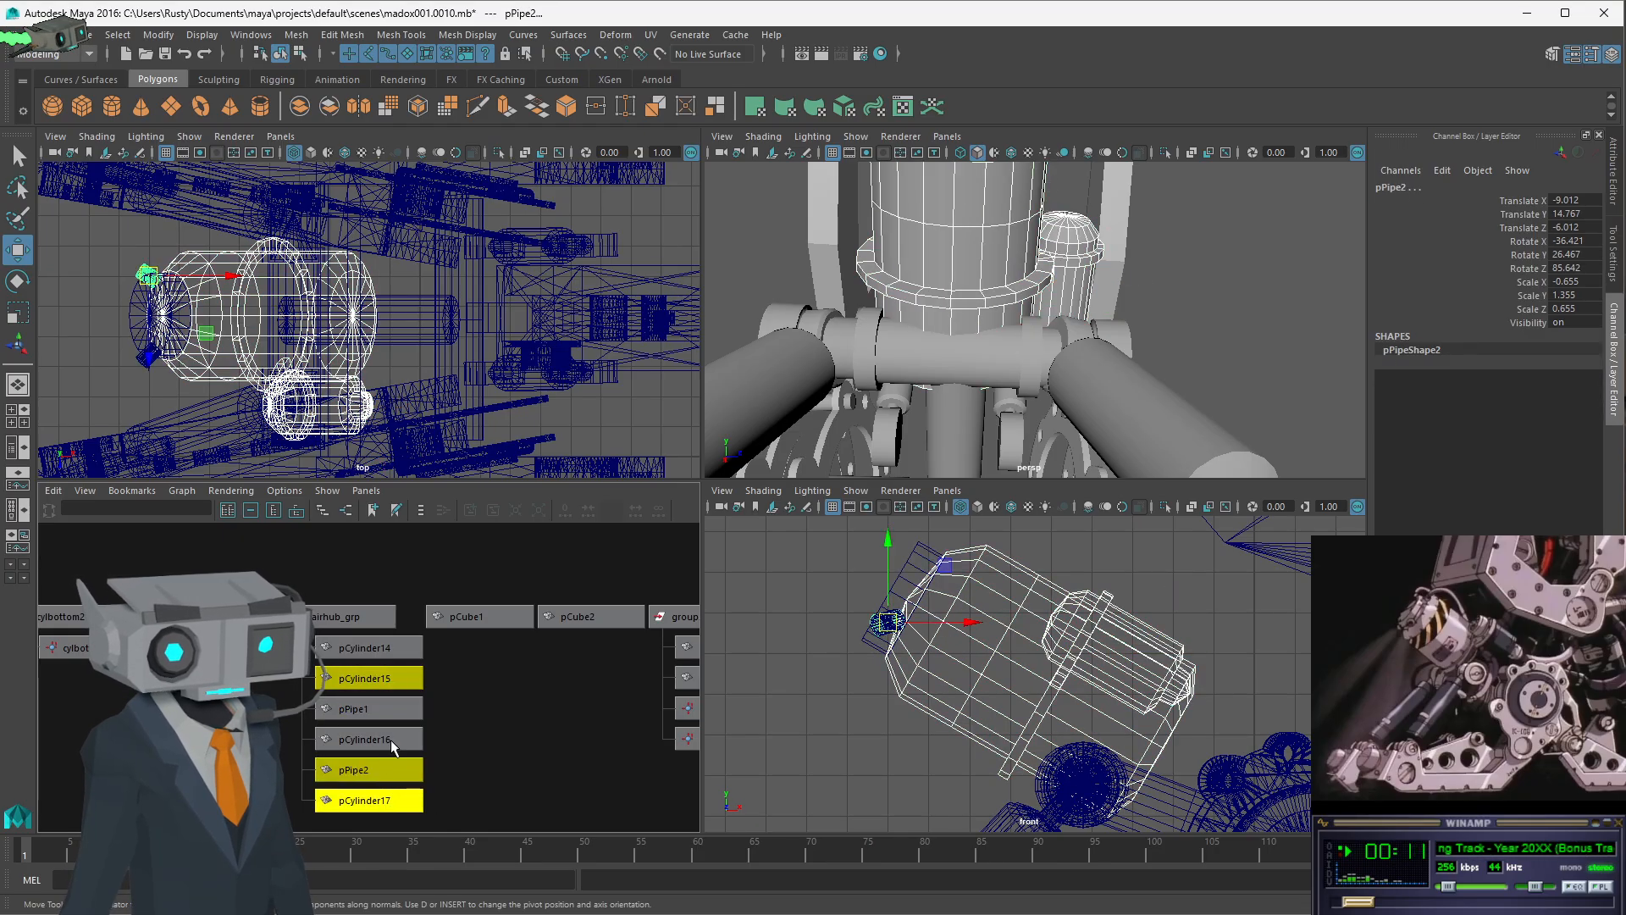
{"action": "left_click", "coordinate": [390, 739], "text": "shift"}
{"action": "left_click", "coordinate": [390, 709], "text": "shift"}
{"action": "left_click", "coordinate": [380, 676], "text": "shift"}
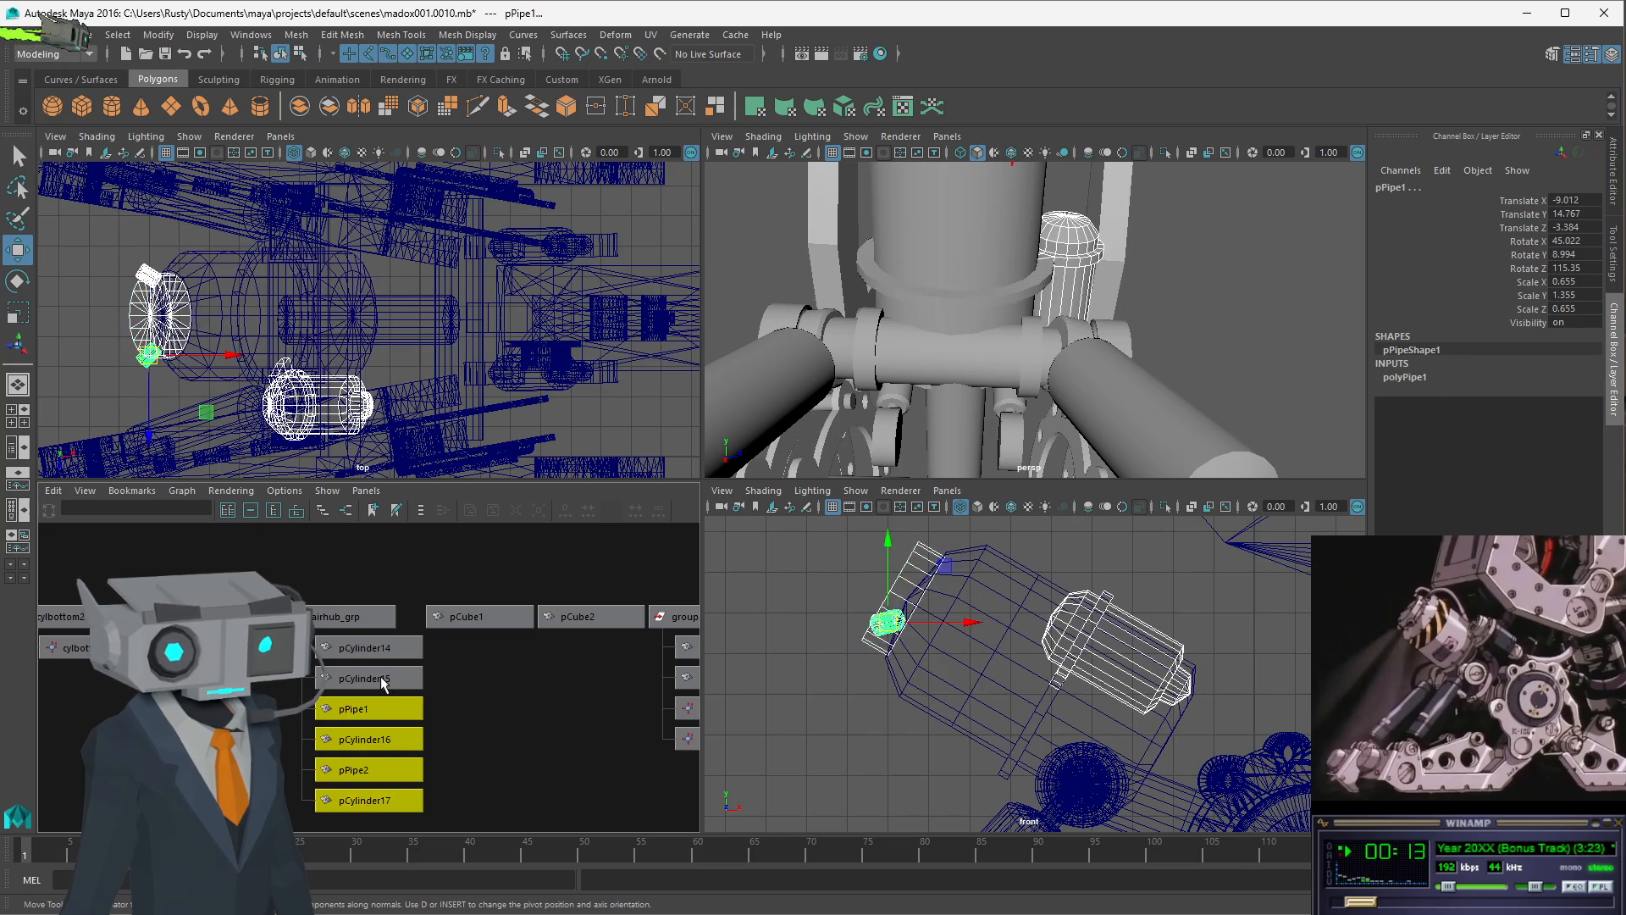
{"action": "left_click", "coordinate": [379, 674], "text": "shift"}
- Move the selected canister parts along Z in the top view to centre pCylinder15 on the pCylinder14 rod, at Translate Z -4.558
{"action": "scroll", "coordinate": [157, 319], "scroll_direction": "up", "scroll_amount": 5}
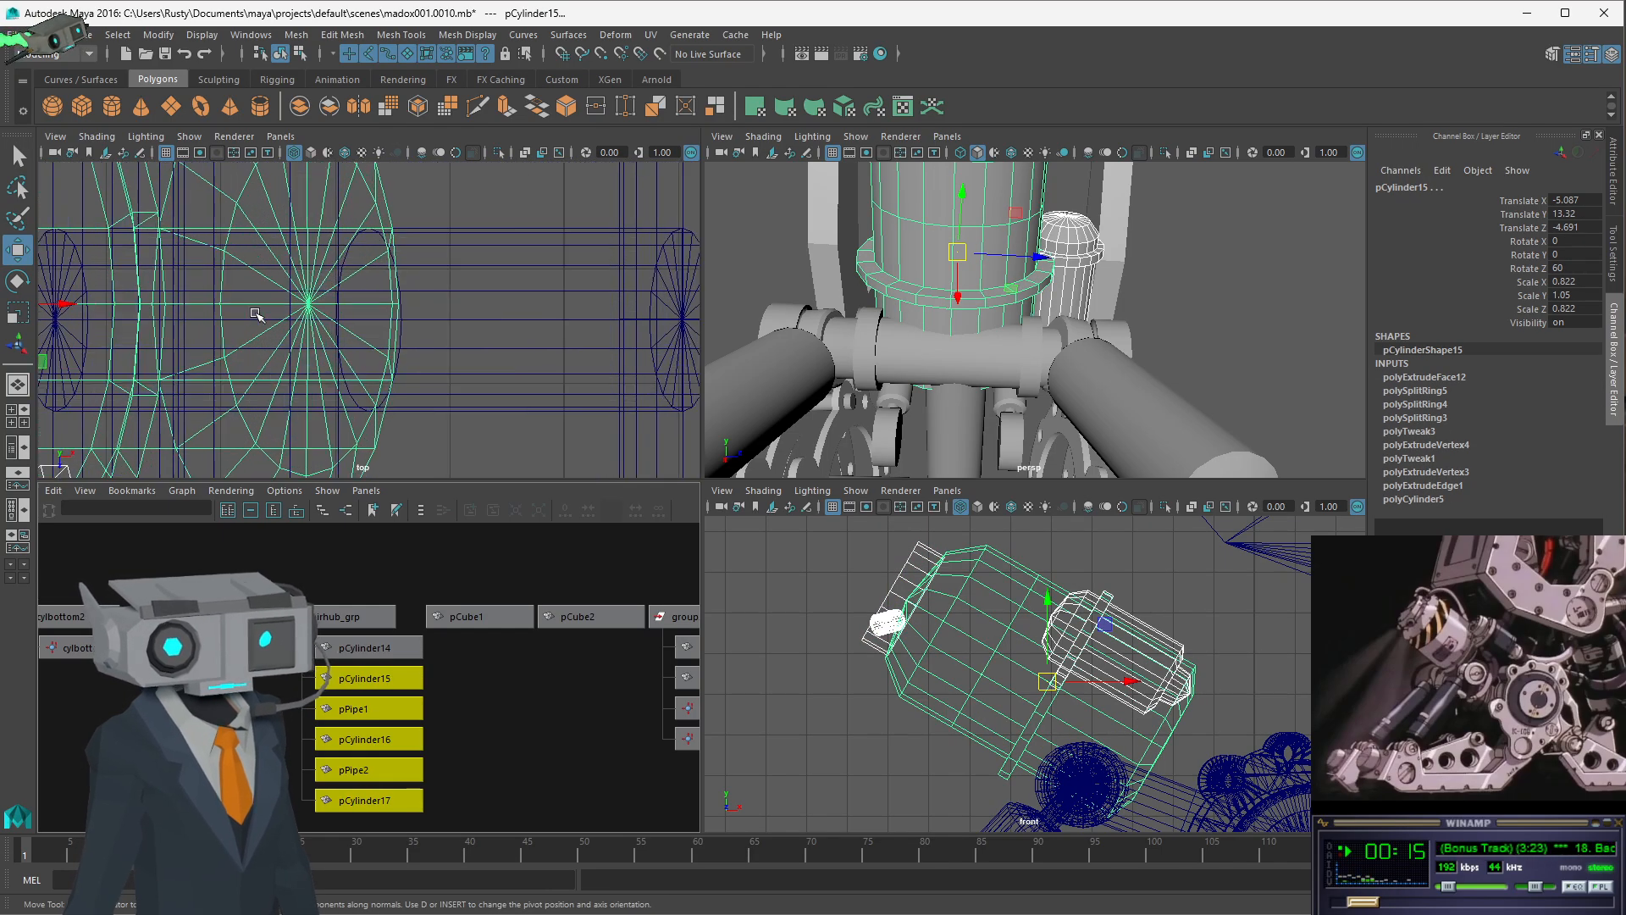
{"action": "key", "text": "space"}
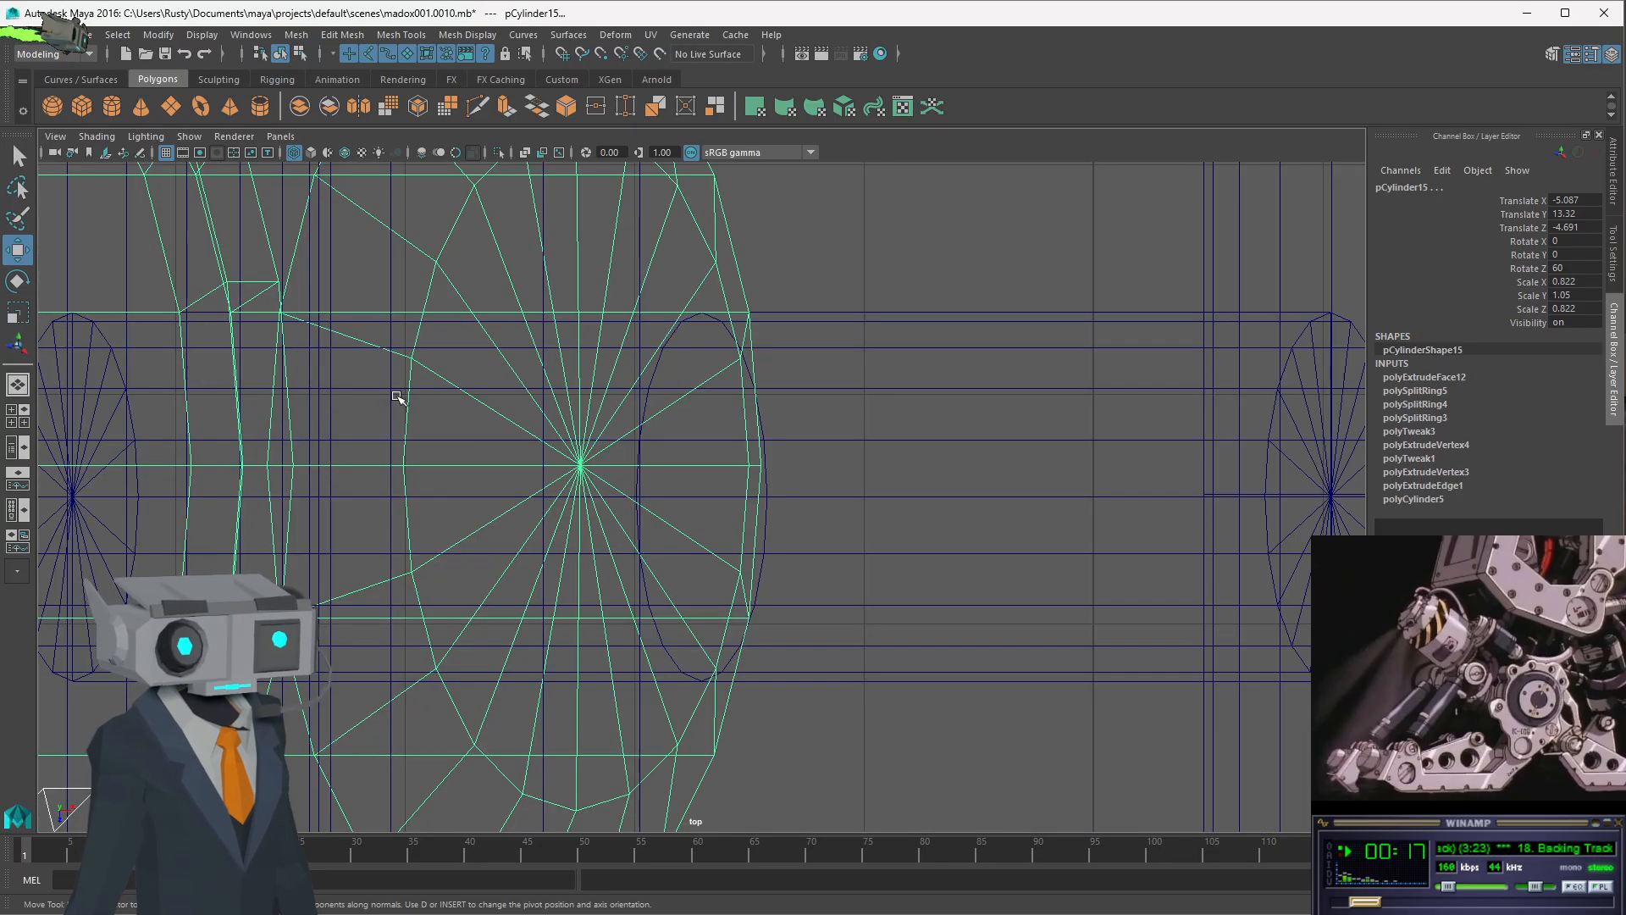
{"action": "middle_click_drag", "start_coordinate": [332, 405], "coordinate": [763, 362], "text": "alt"}
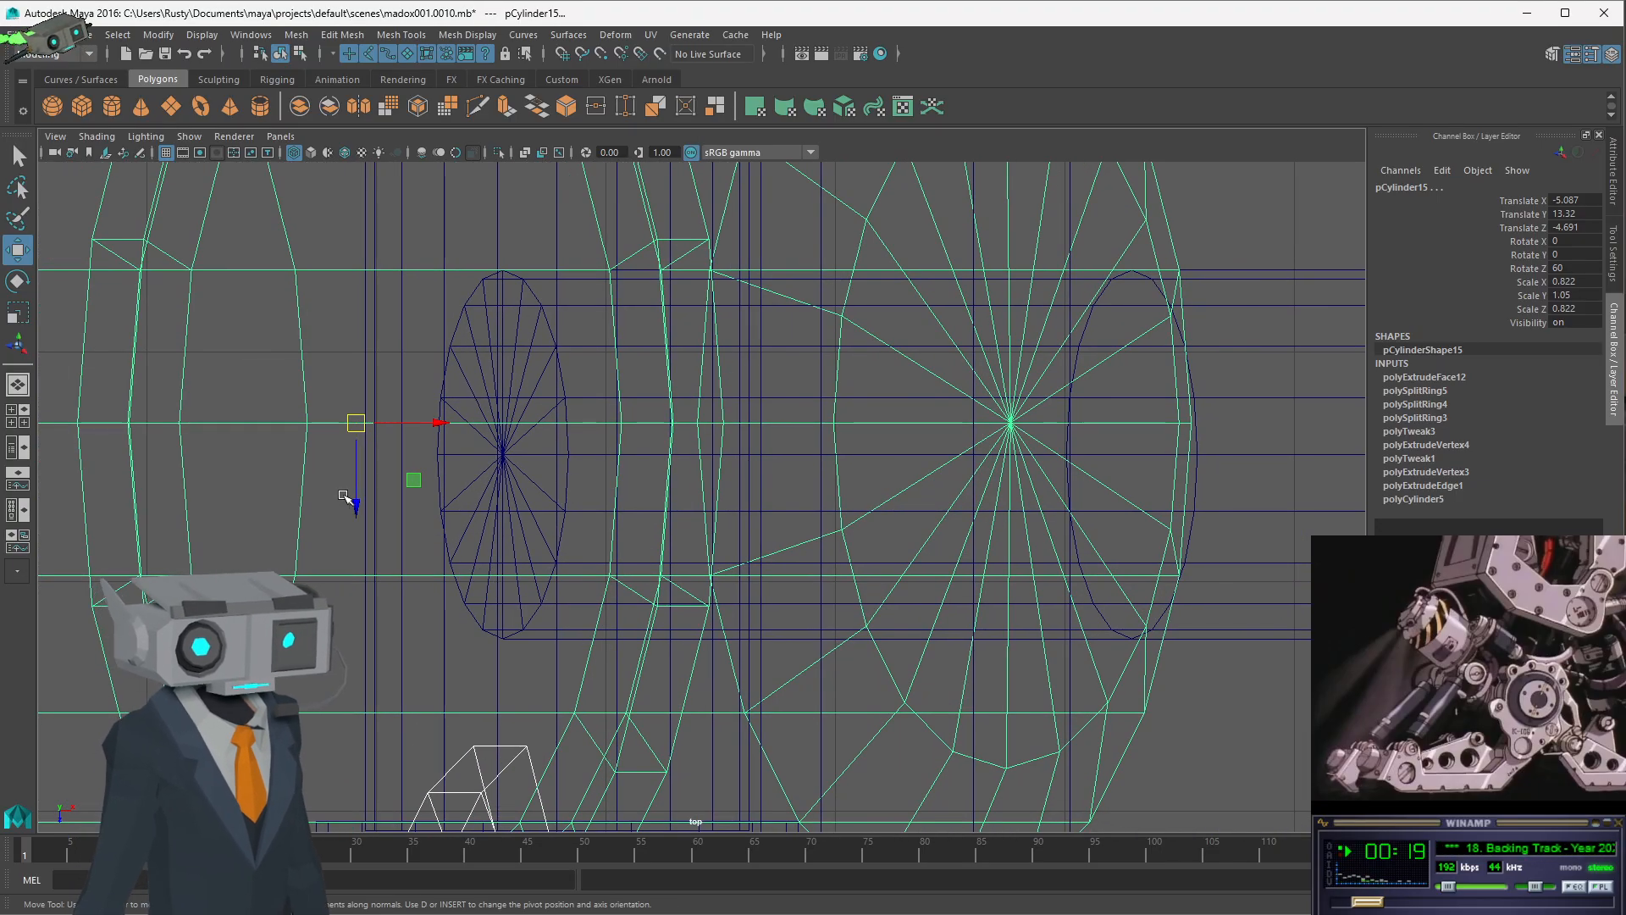
{"action": "left_click_drag", "start_coordinate": [358, 503], "coordinate": [358, 537]}
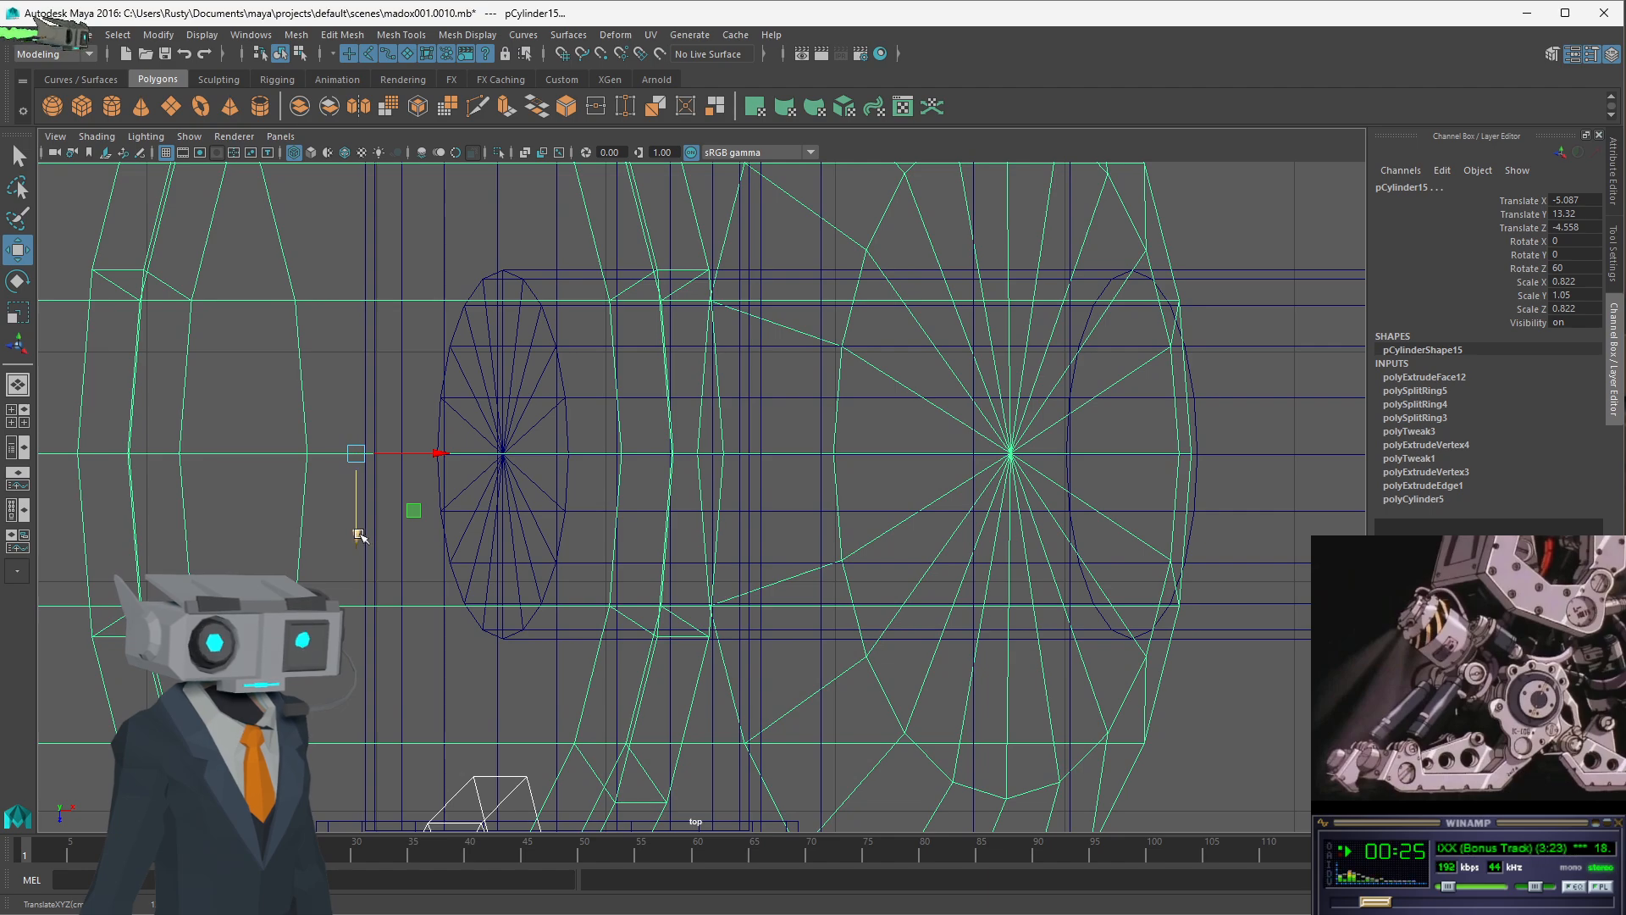
{"action": "scroll", "coordinate": [883, 508], "scroll_direction": "down", "scroll_amount": 8}
{"action": "scroll", "coordinate": [883, 508], "scroll_direction": "down", "scroll_amount": 2}
{"action": "key", "text": "space"}
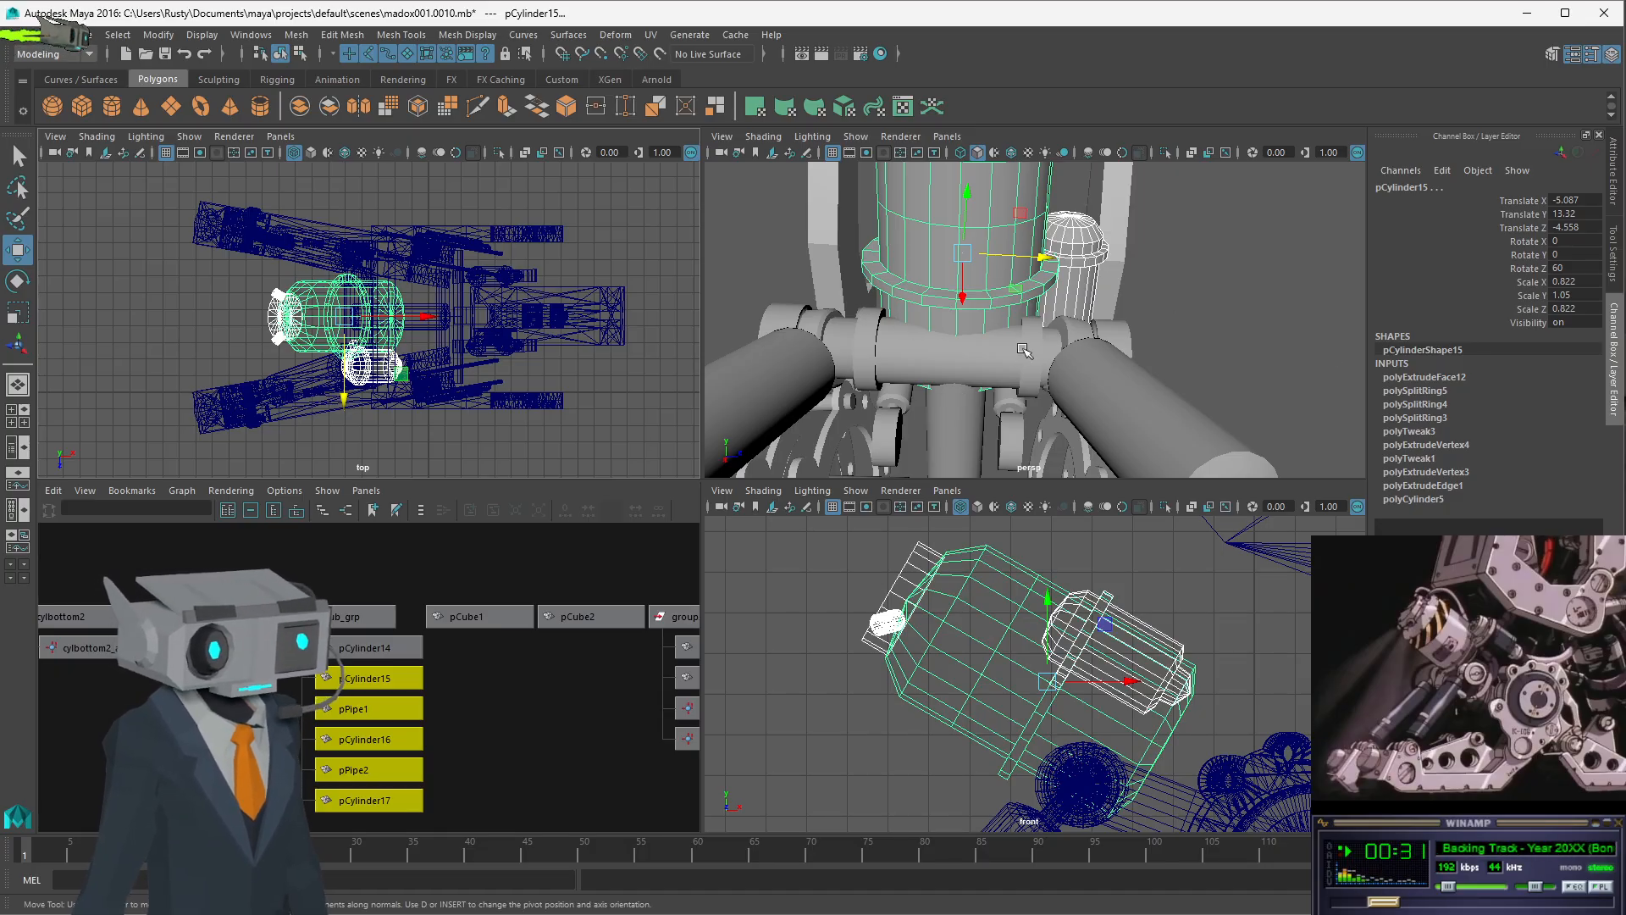
- Switch the canister parts to face component mode and select the two adjacent pCylinder15 faces just below the raised band, above the cross rod
{"action": "left_click", "coordinate": [301, 54]}
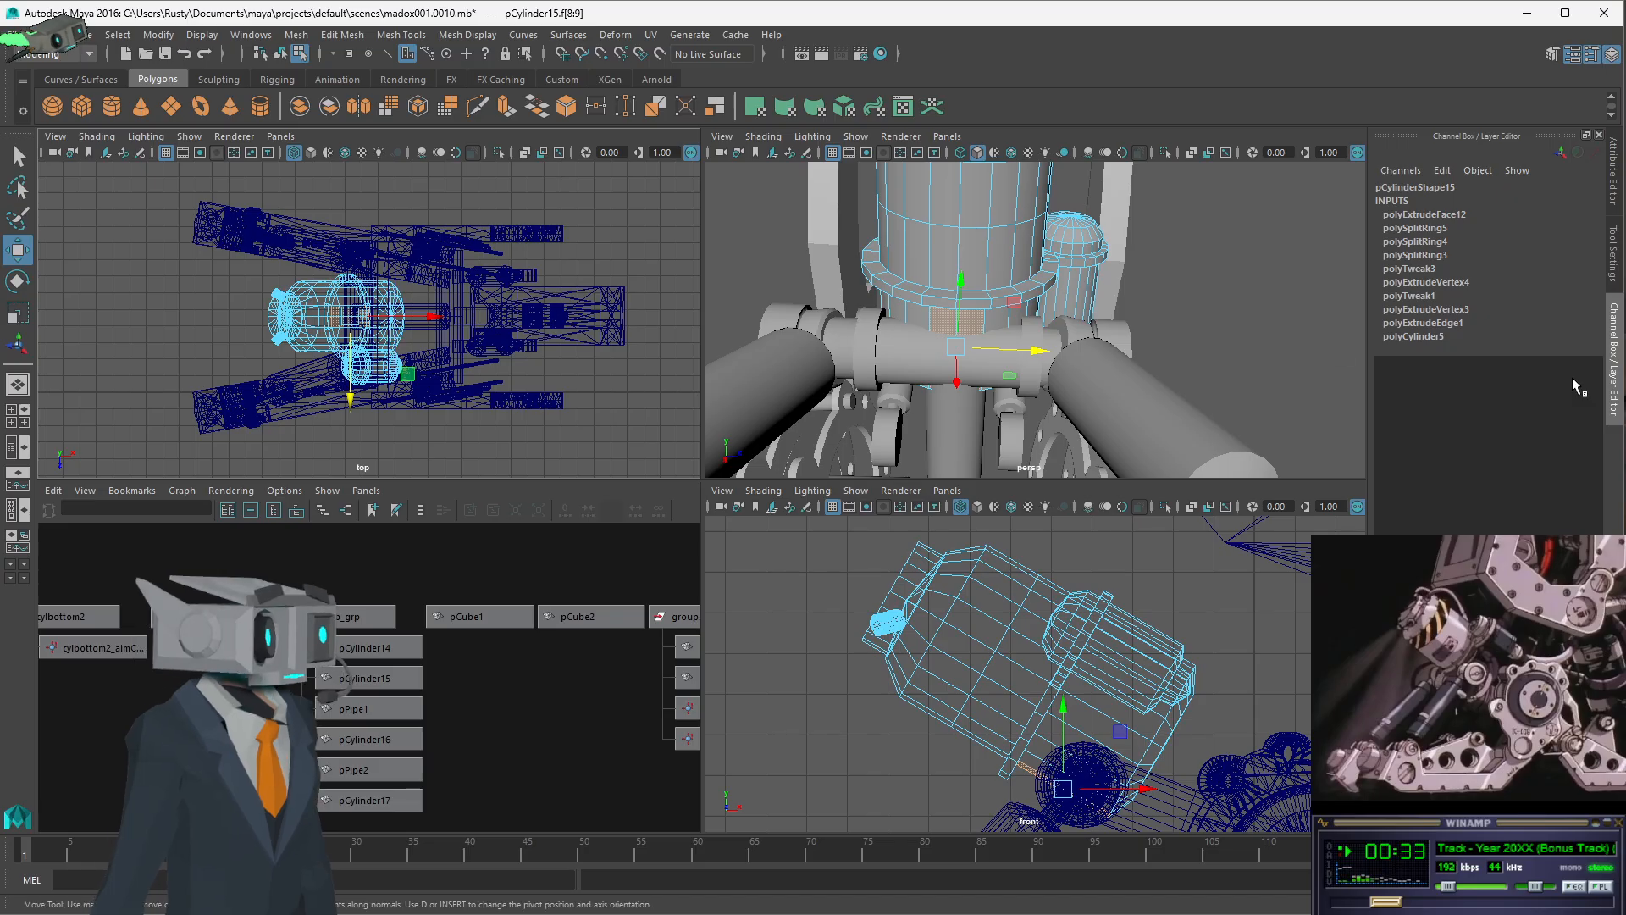
{"action": "left_click", "coordinate": [1069, 334]}
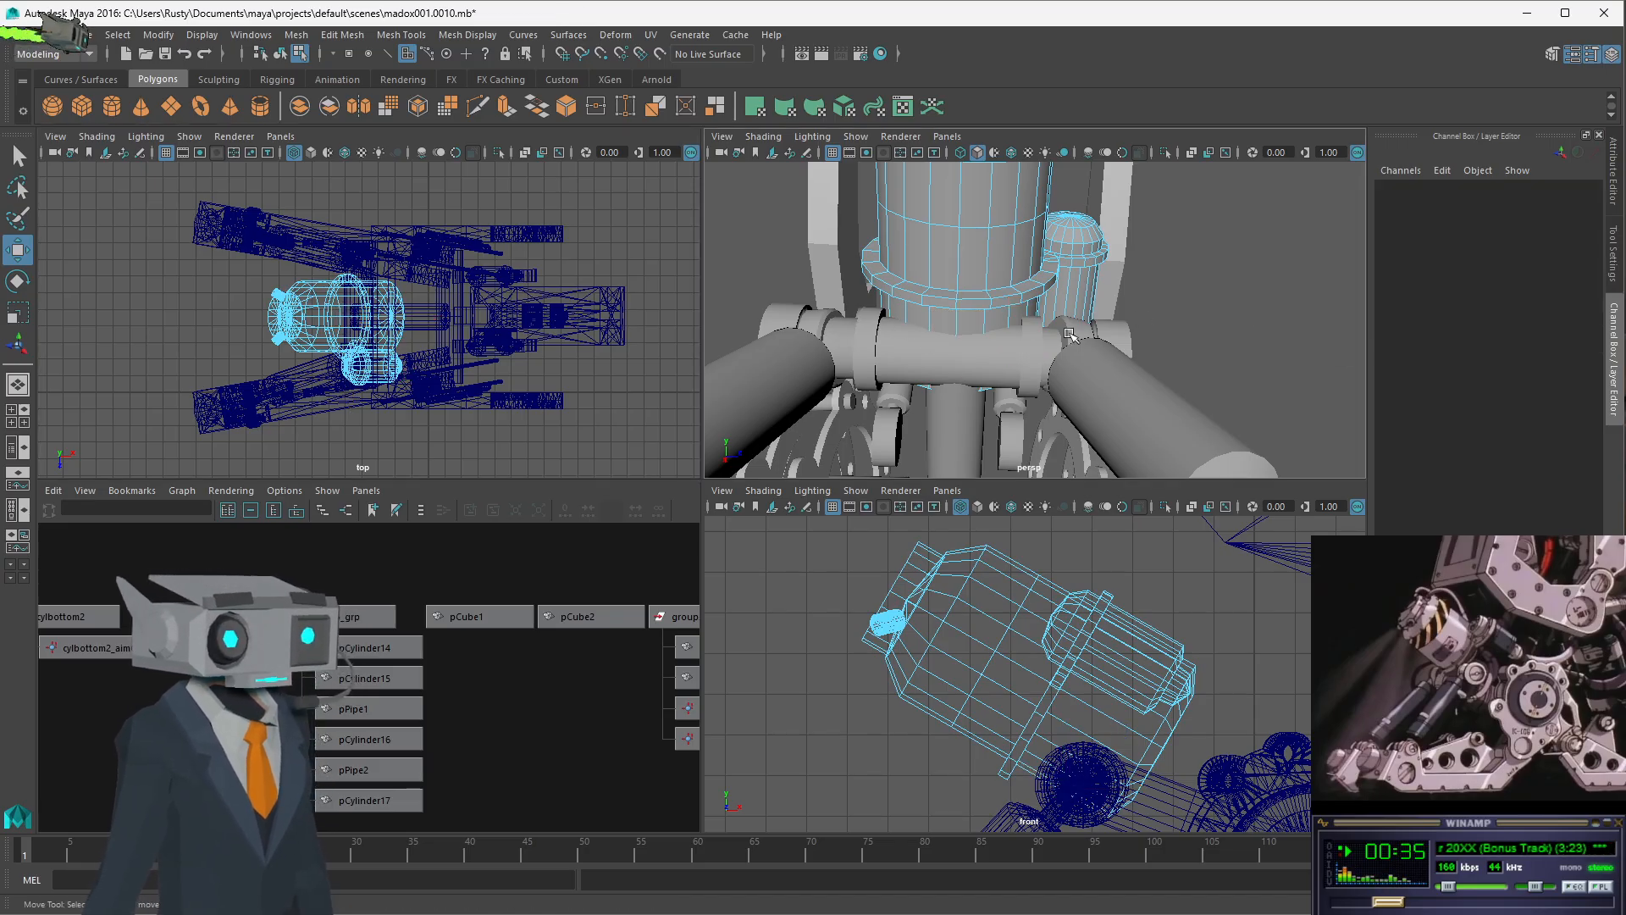
{"action": "left_click", "coordinate": [973, 326]}
{"action": "left_click", "coordinate": [948, 327], "text": "shift"}
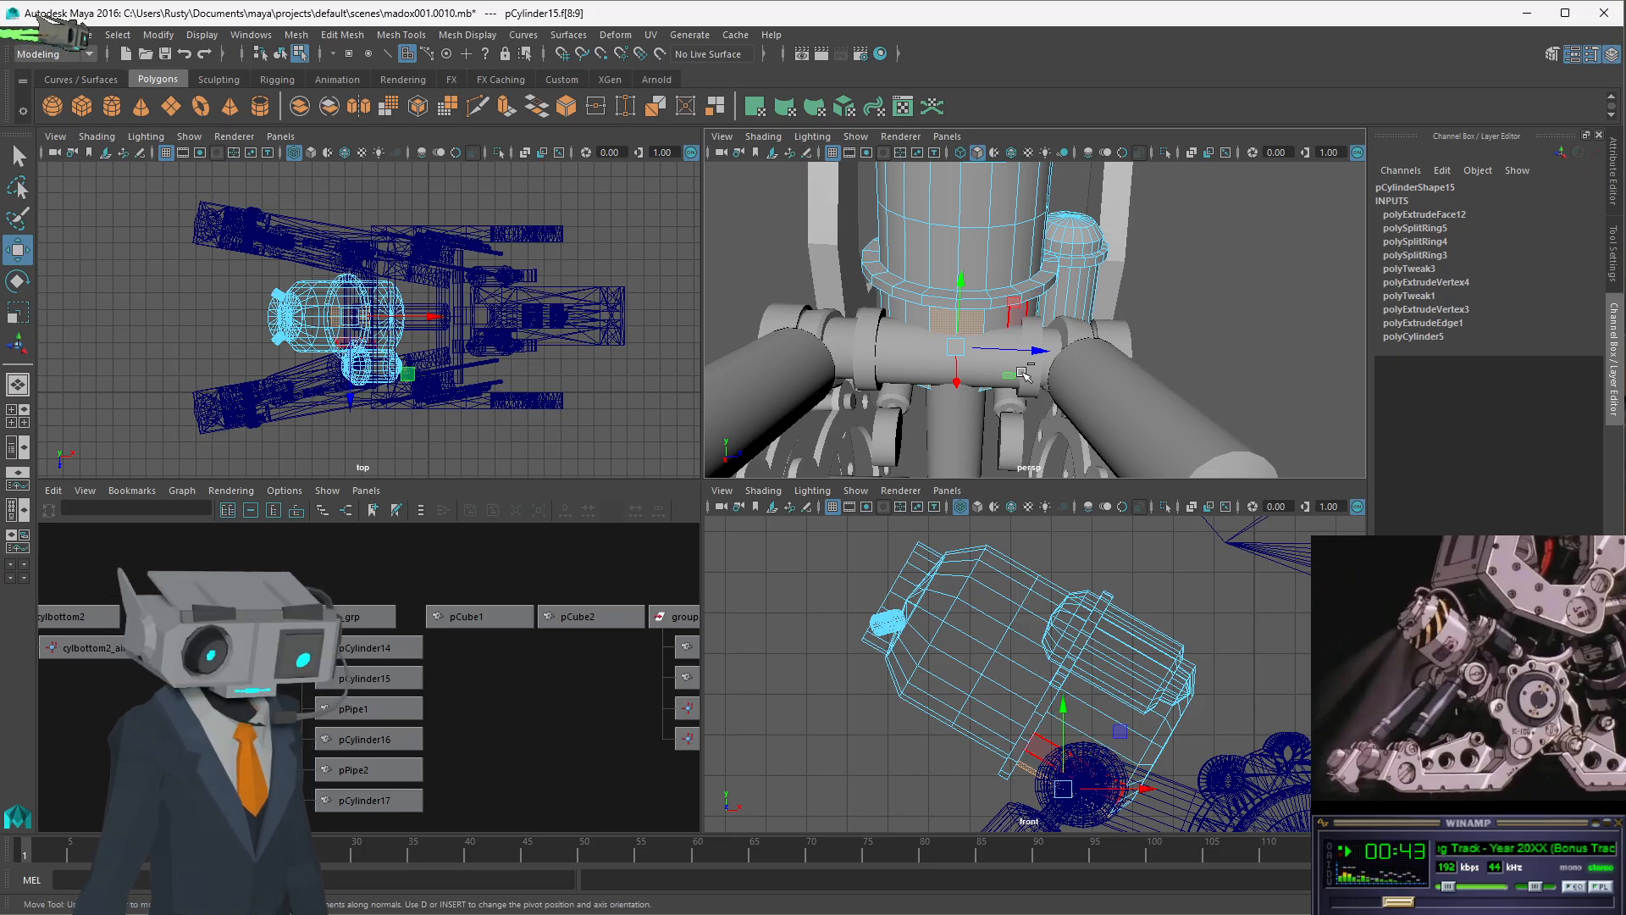
- Try extruding the two selected canister faces with Local Translate X 0.674 and Local Translate Z 1.337
{"action": "key", "text": "ctrl+e"}
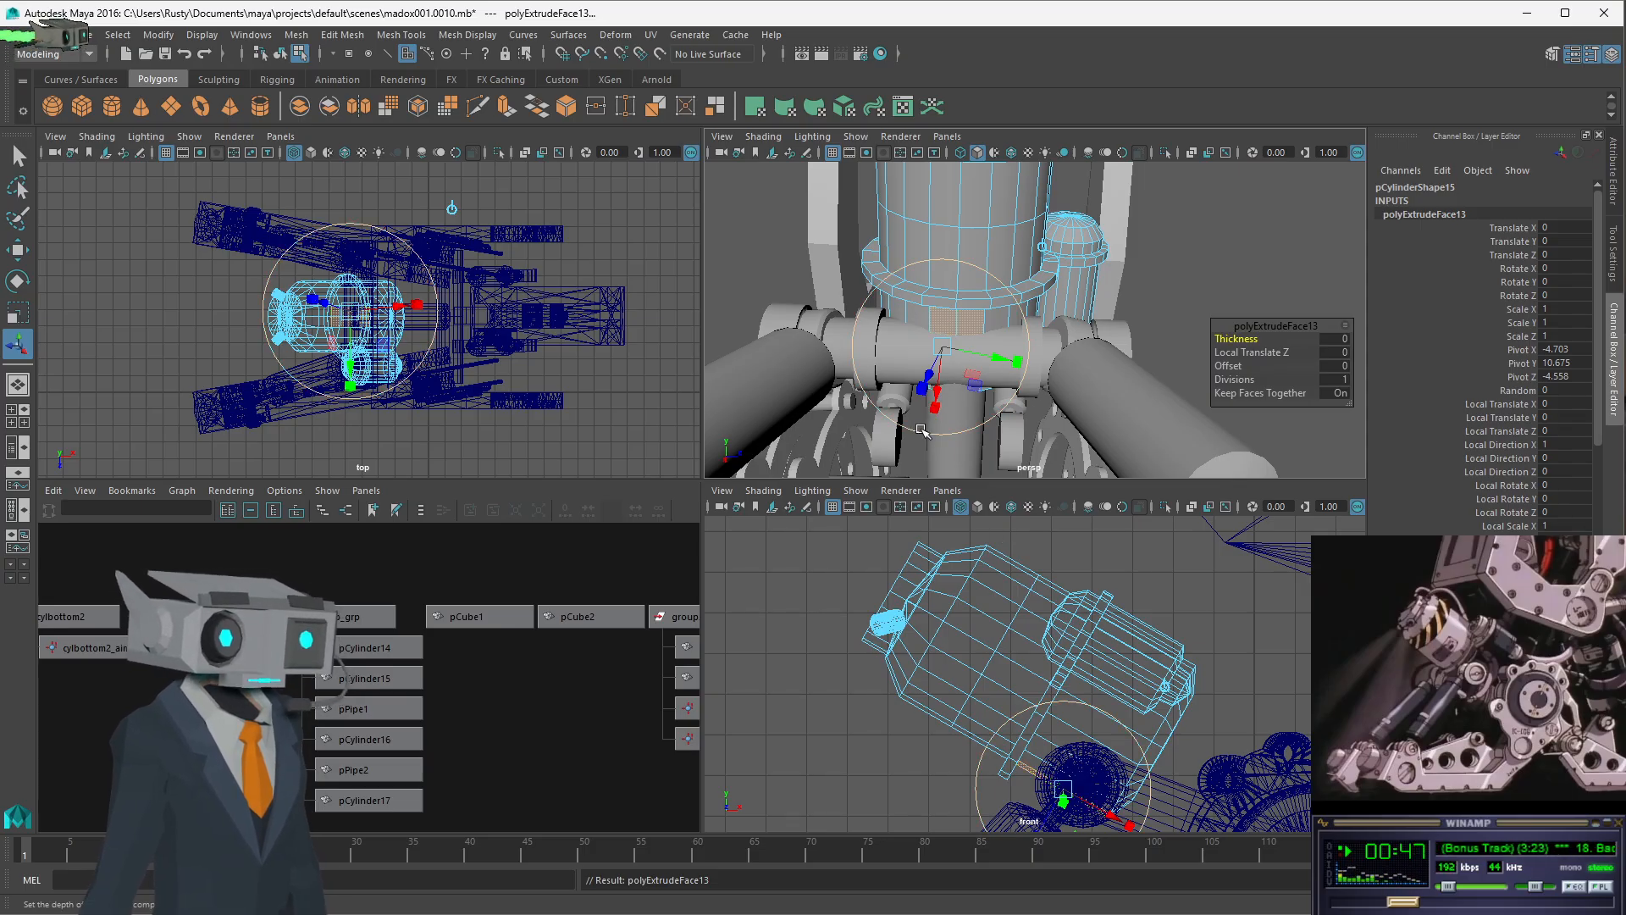
{"action": "left_click_drag", "start_coordinate": [935, 395], "coordinate": [1135, 306]}
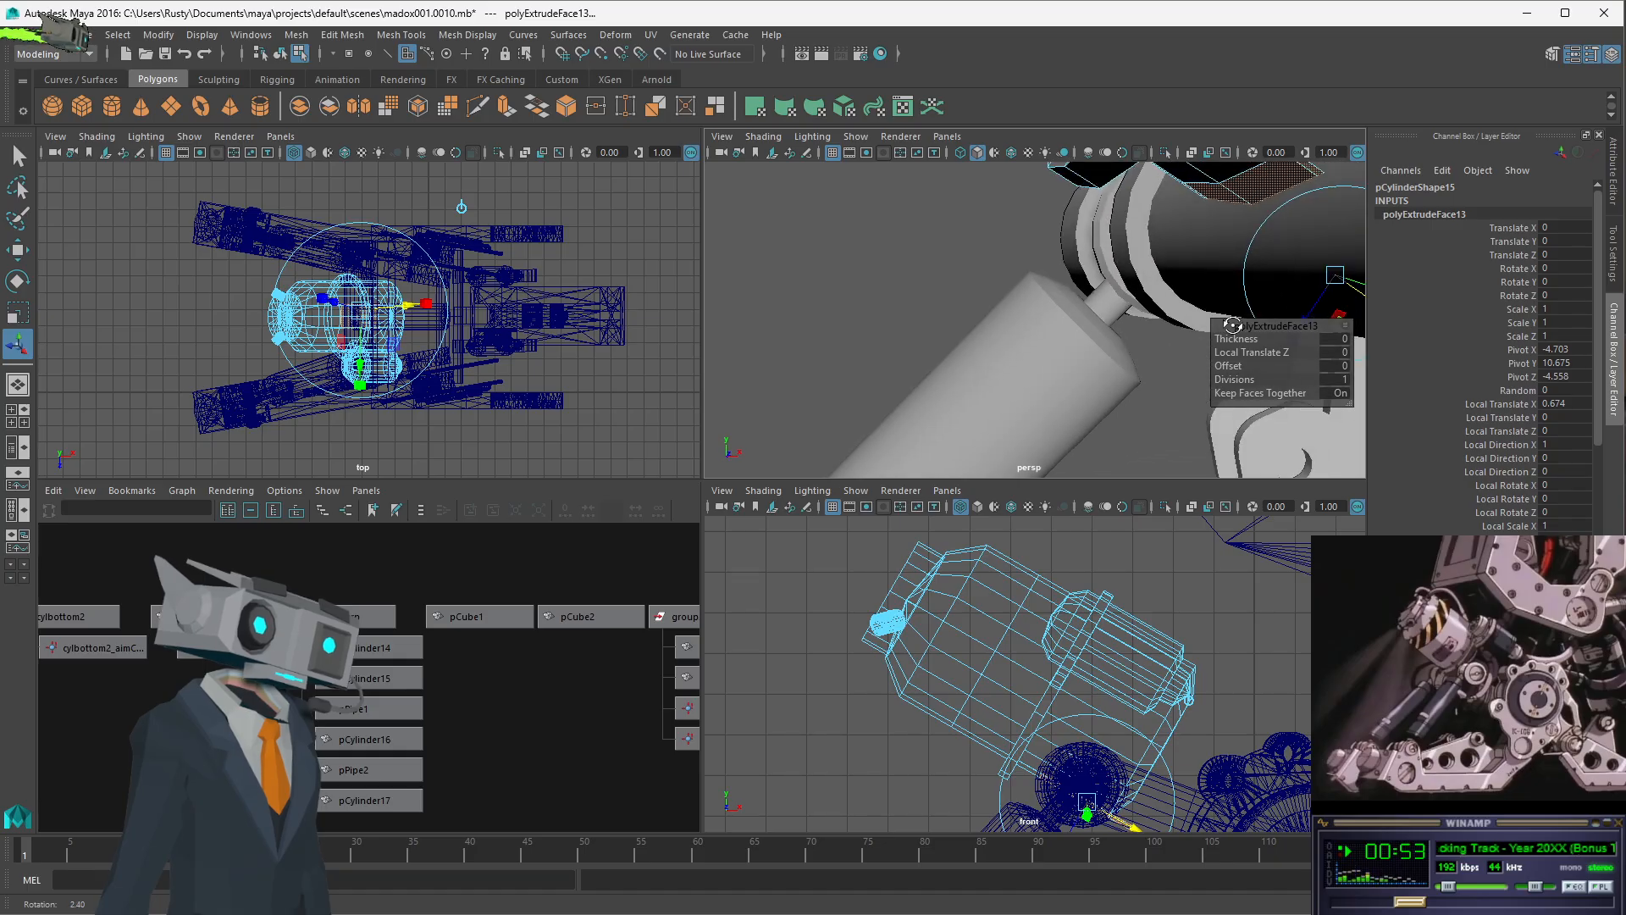
{"action": "middle_click_drag", "start_coordinate": [1135, 307], "coordinate": [1142, 302], "text": "alt"}
{"action": "left_click_drag", "start_coordinate": [1142, 302], "coordinate": [975, 393], "text": "alt"}
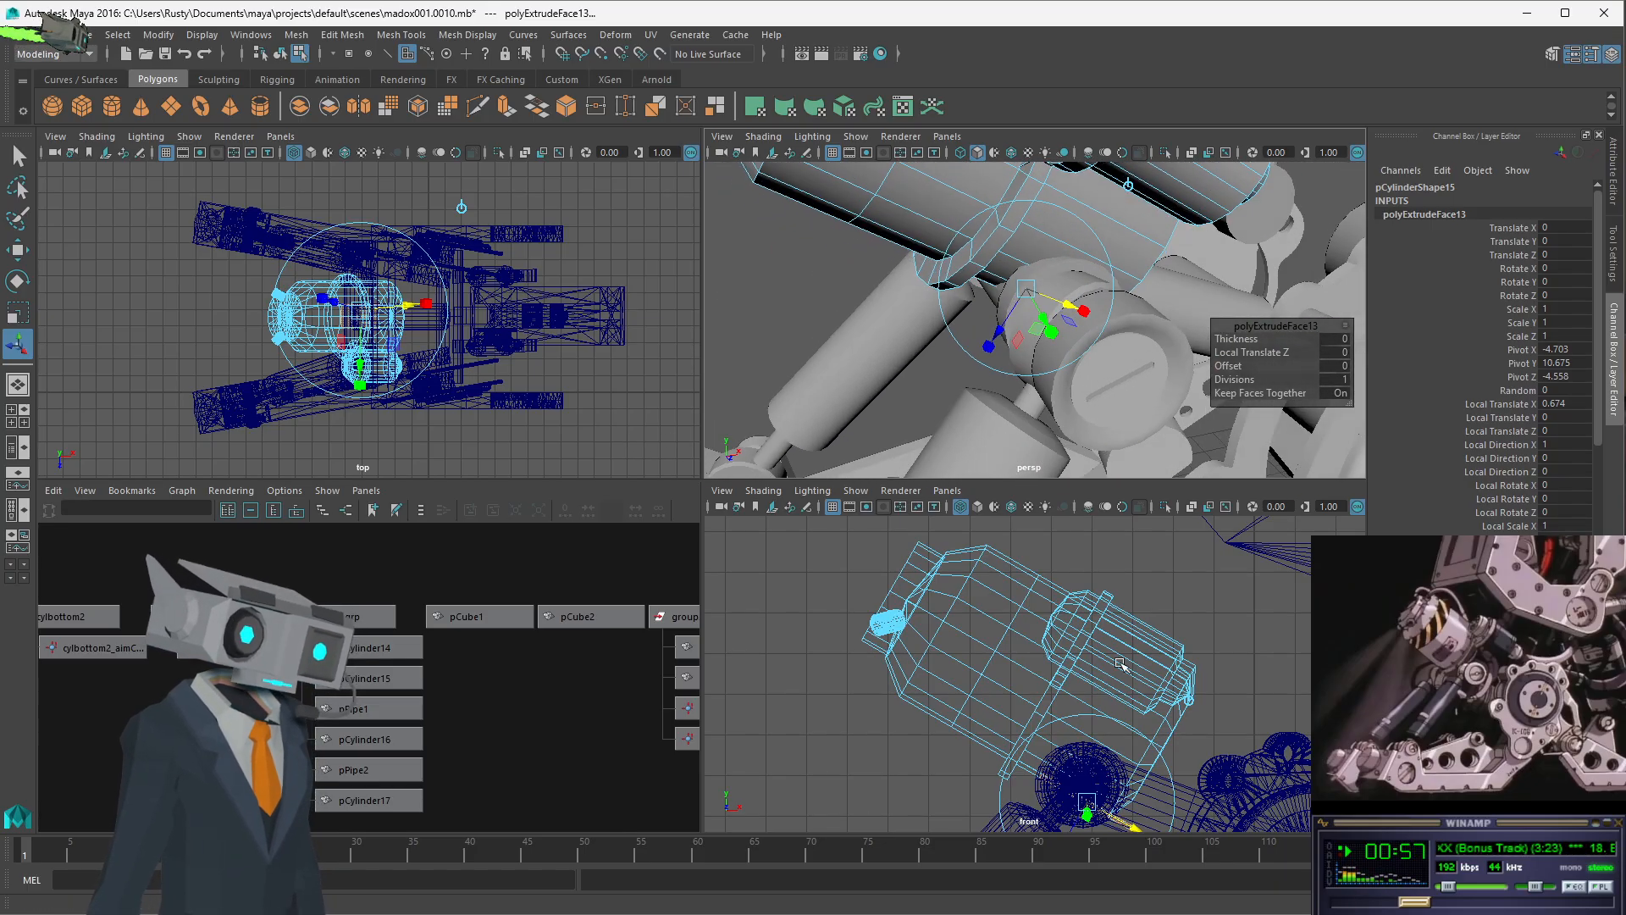
{"action": "mouse_move", "coordinate": [998, 332]}
{"action": "left_mouse_down"}
{"action": "mouse_move", "coordinate": [994, 319]}
{"action": "mouse_move", "coordinate": [937, 410]}
{"action": "mouse_move", "coordinate": [987, 343]}
{"action": "left_mouse_up"}
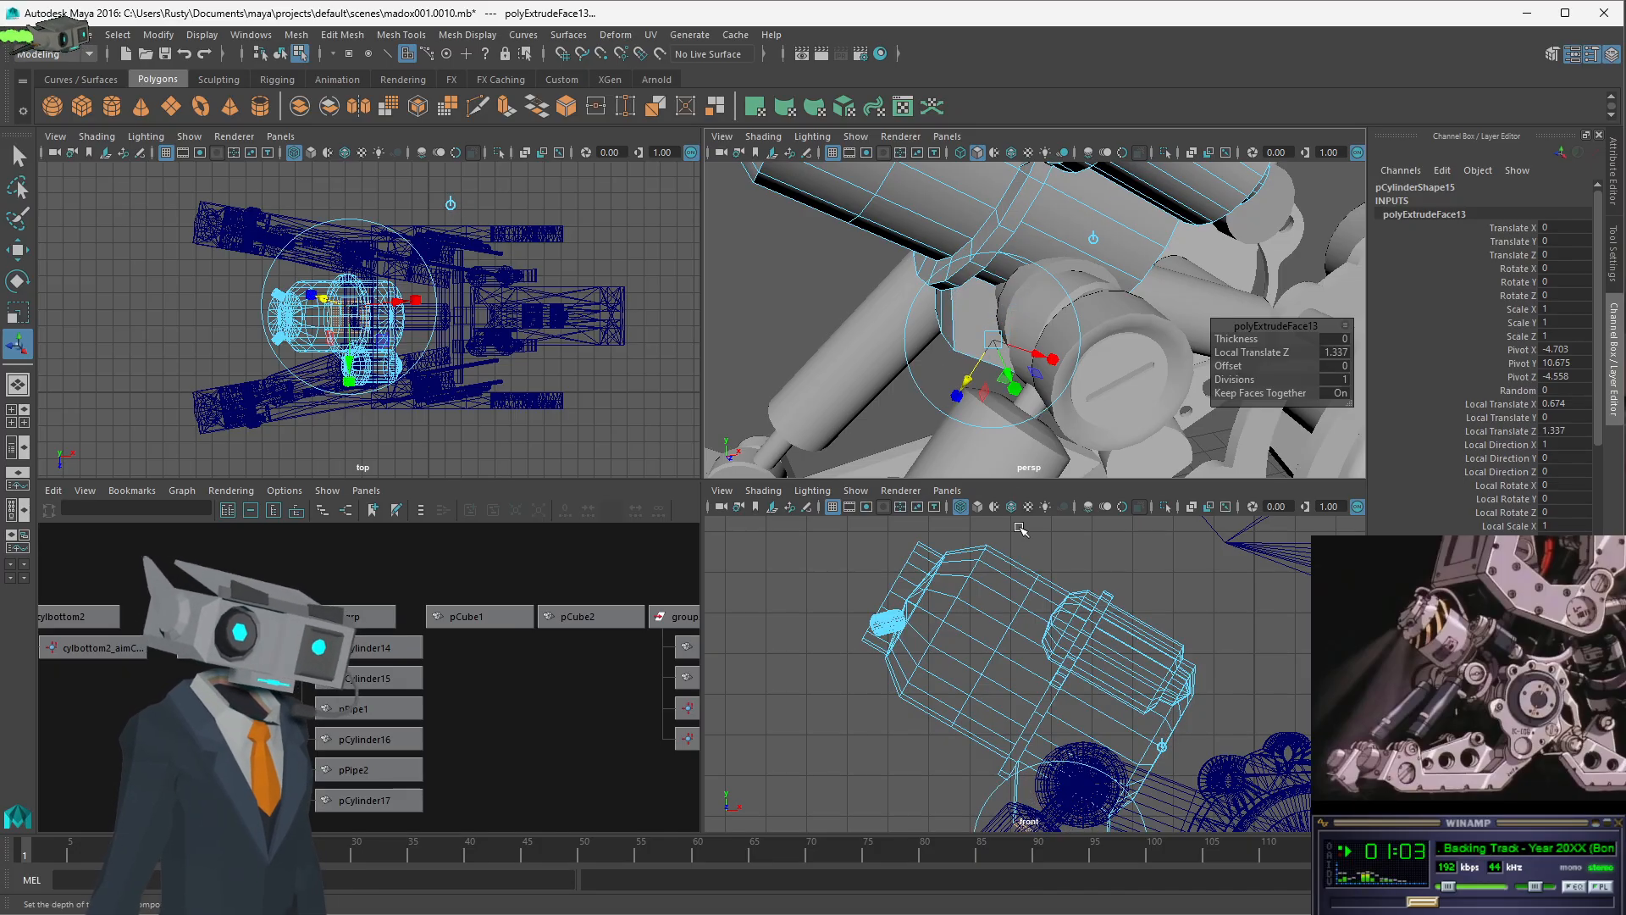
{"action": "mouse_move", "coordinate": [1059, 677]}
{"action": "left_mouse_down", "text": "alt"}
{"action": "mouse_move", "coordinate": [1042, 653]}
{"action": "mouse_move", "coordinate": [1086, 685]}
{"action": "left_mouse_up", "text": "alt"}
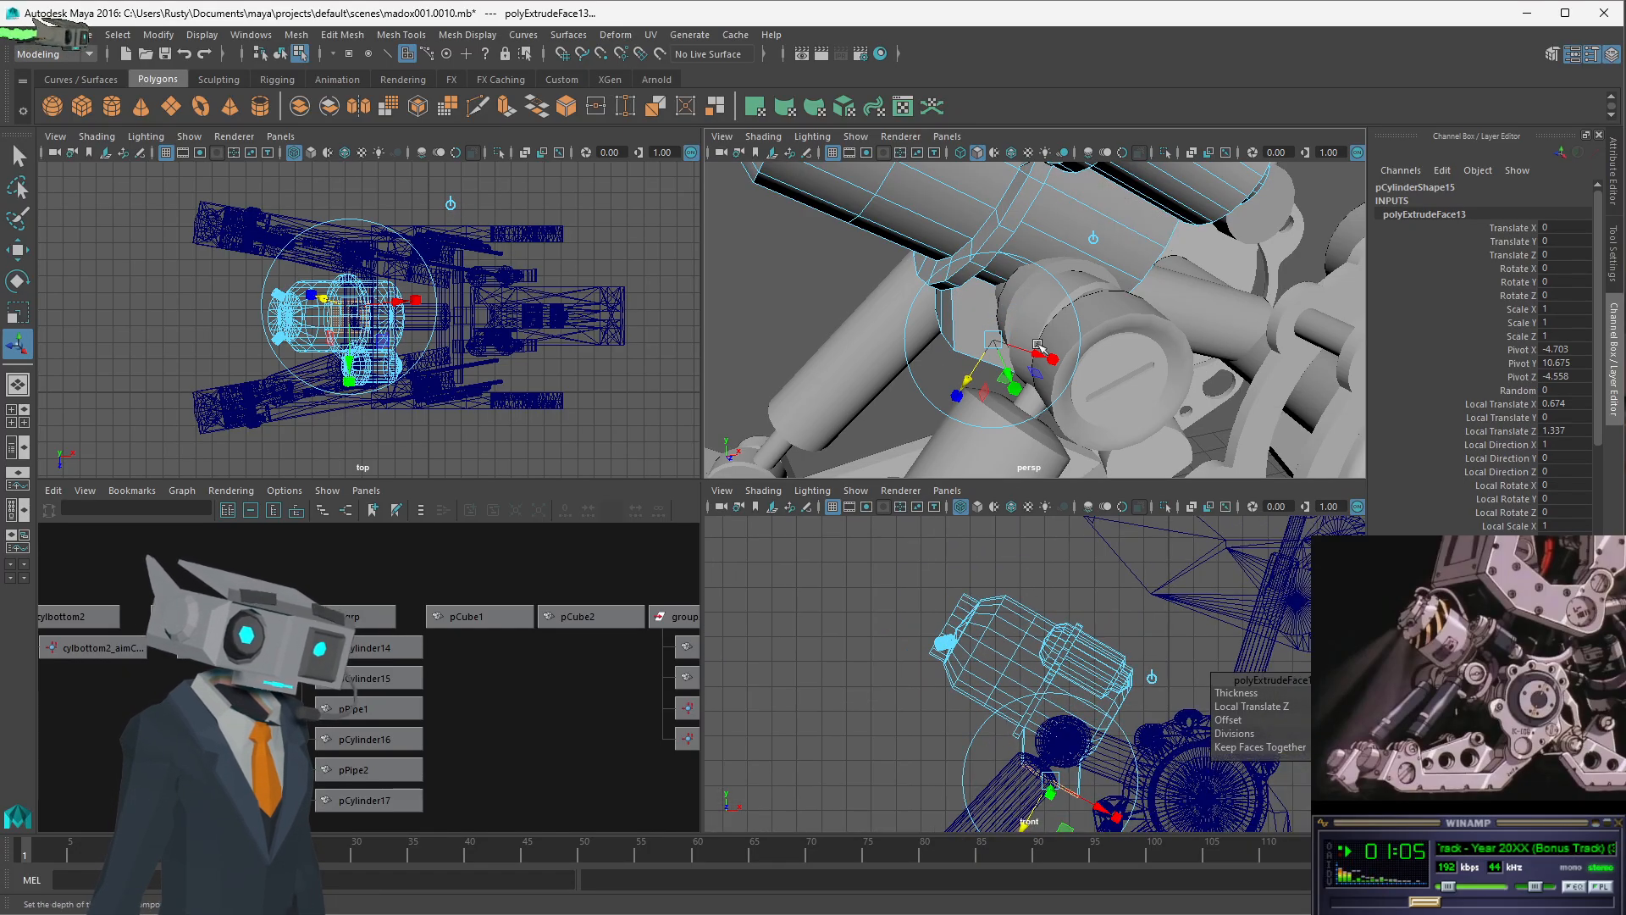
- Undo the Local Translate X and Z offsets of the face extrusion and clear the face selection
{"action": "key", "text": "ctrl+z"}
{"action": "key", "text": "ctrl+z"}
{"action": "key", "text": "ctrl+z"}
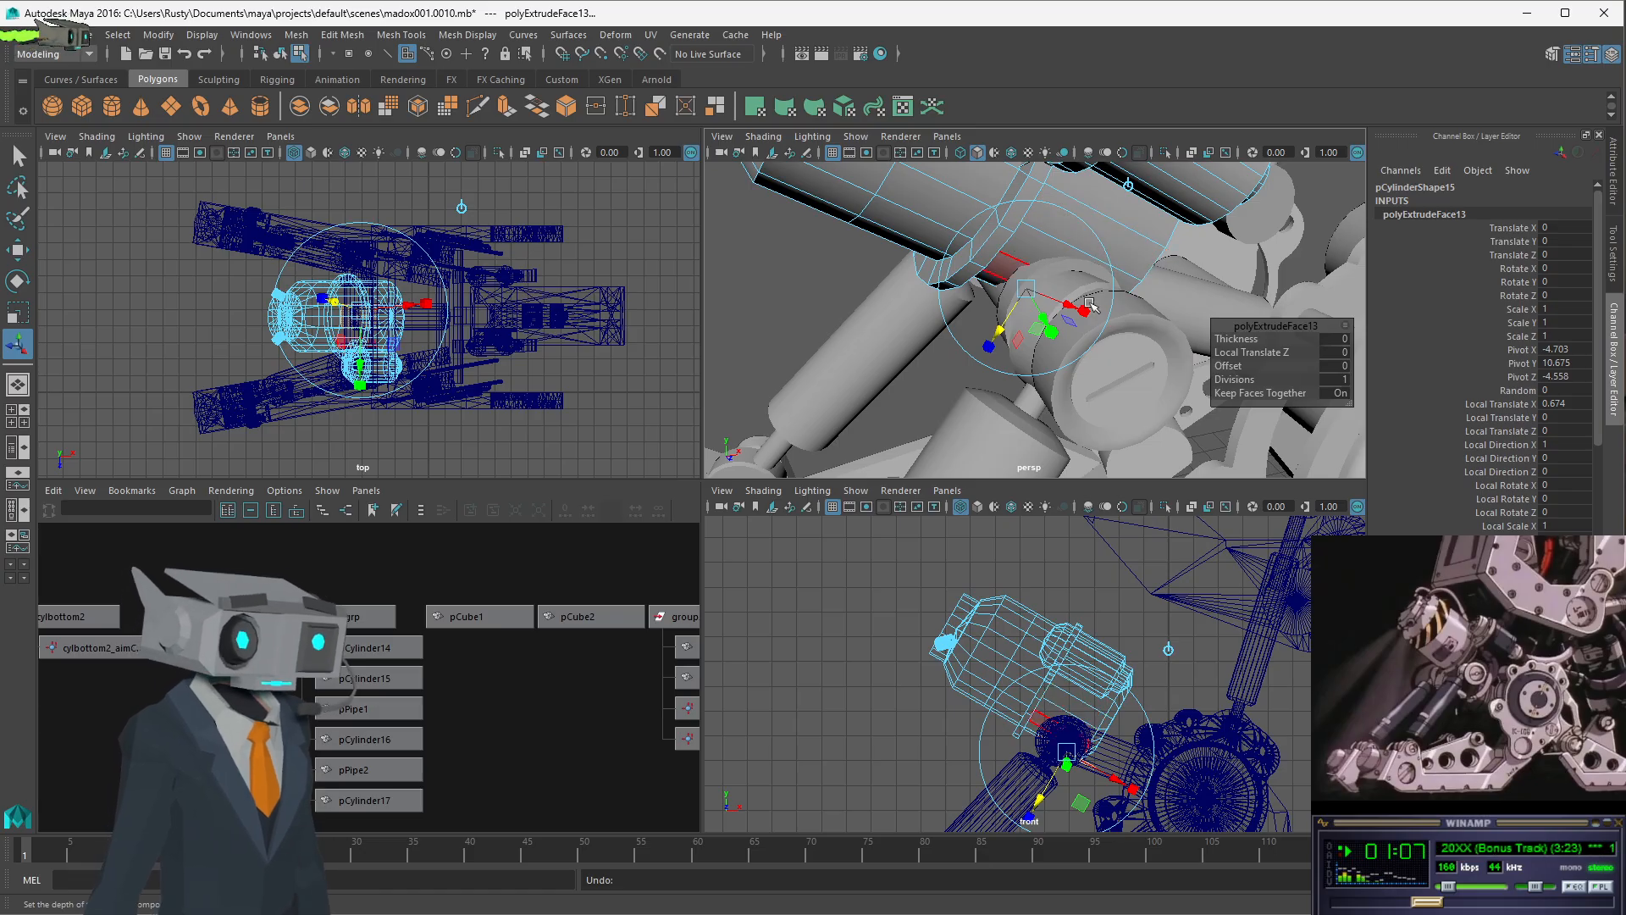
{"action": "key", "text": "ctrl+z"}
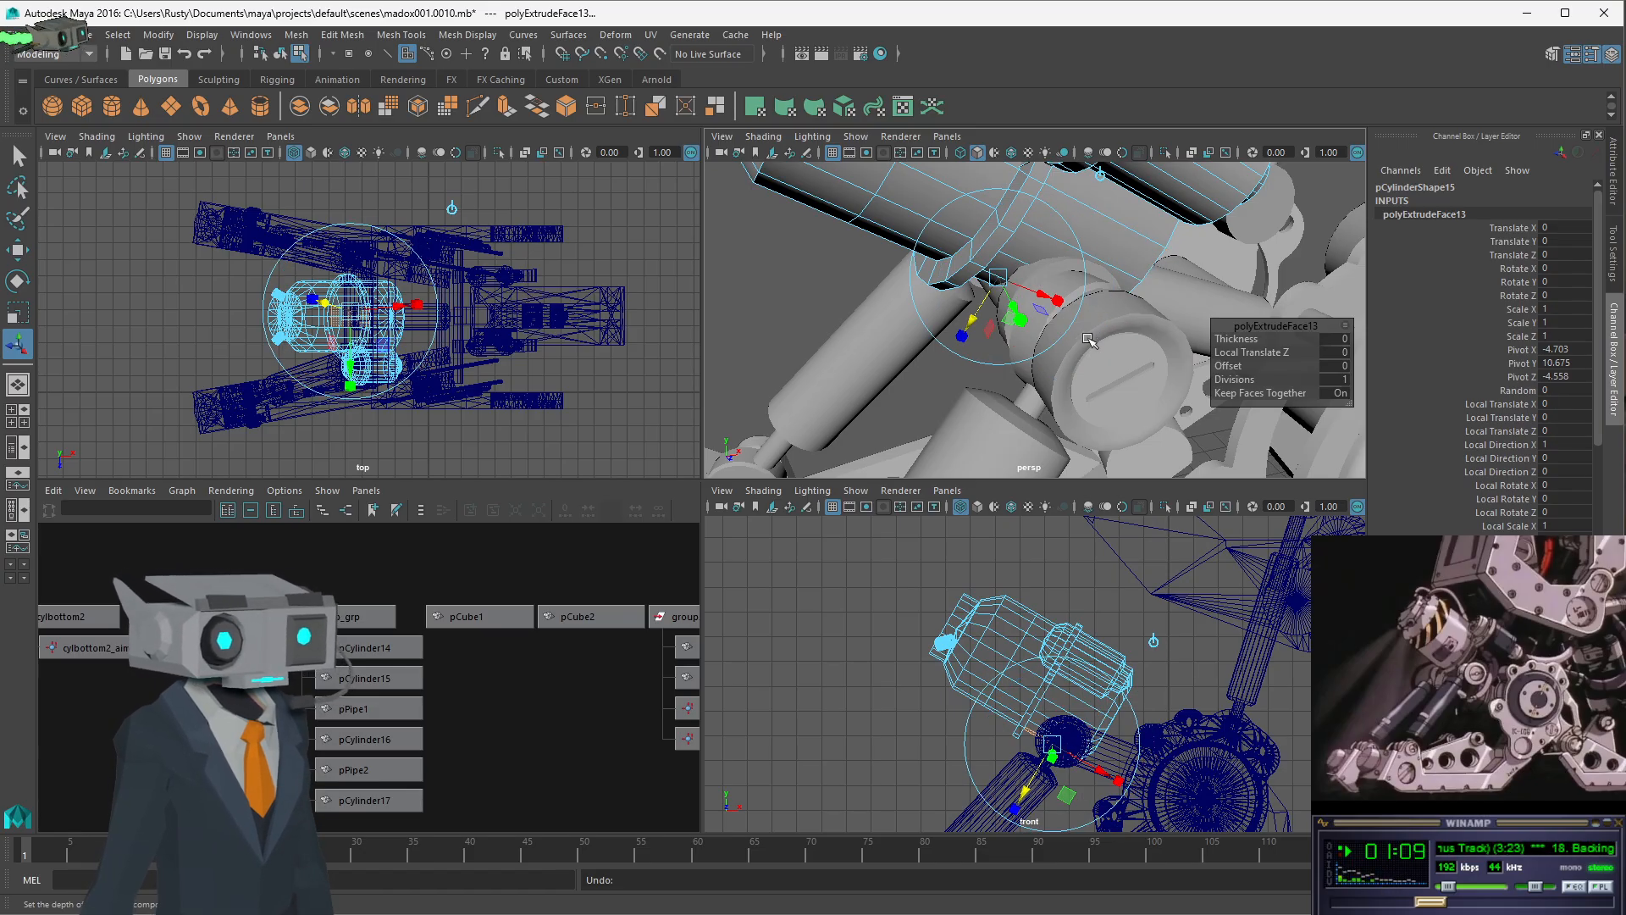
{"action": "left_click_drag", "start_coordinate": [1089, 340], "coordinate": [1237, 227], "text": "alt"}
{"action": "left_click", "coordinate": [1238, 228]}
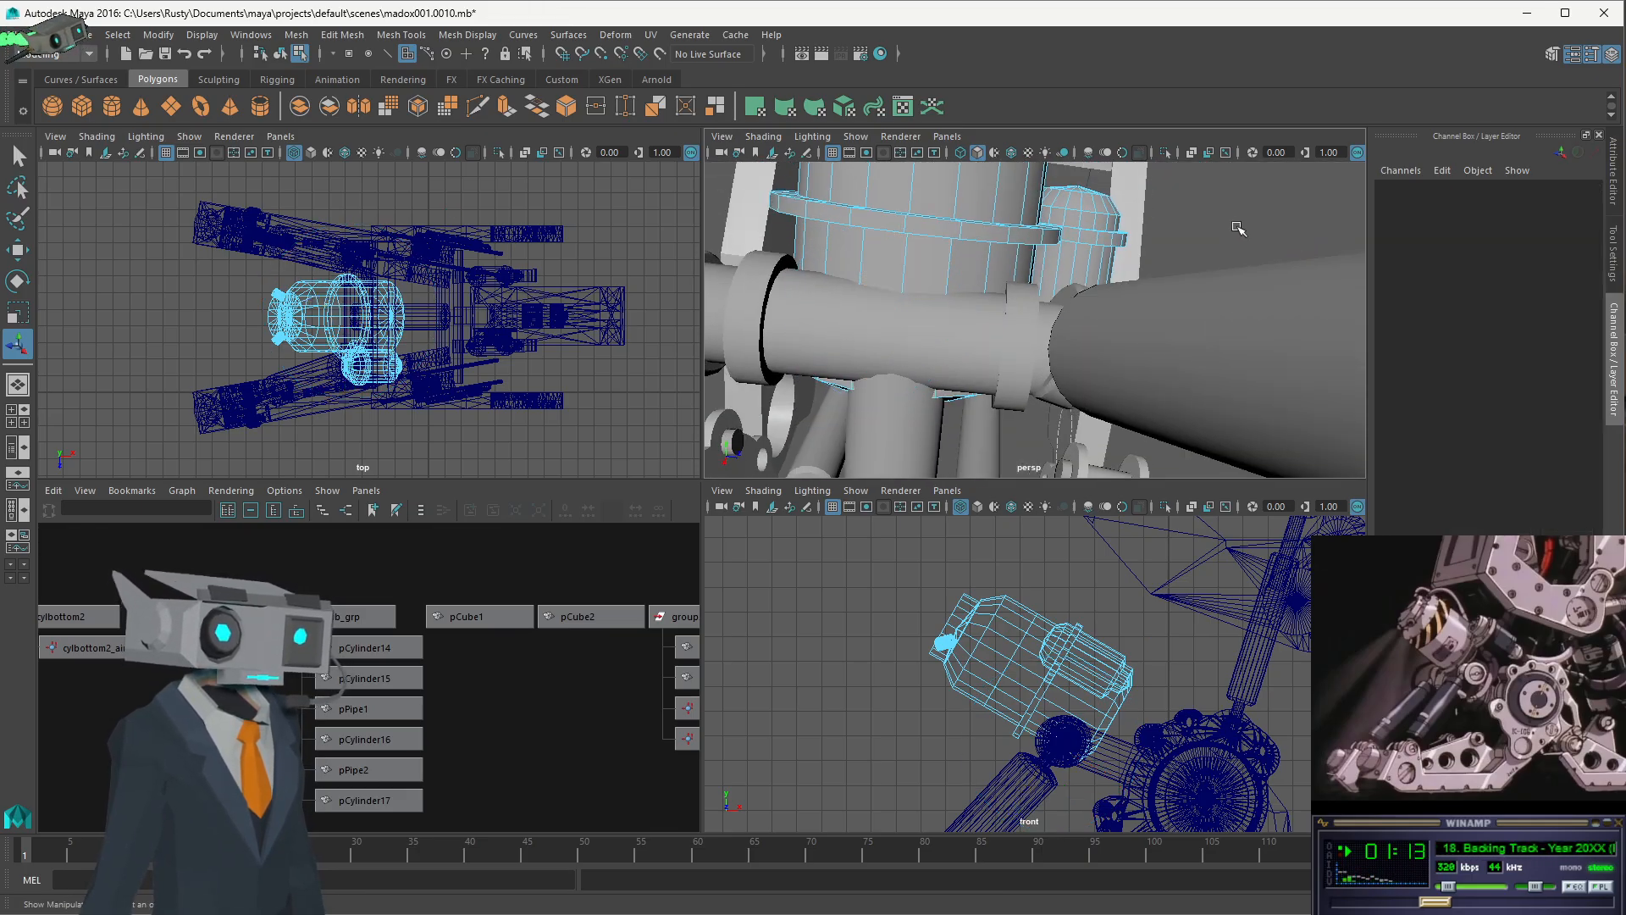
- Reselect the two adjacent pCylinder15 faces below the raised band and extrude them outward with a Thickness of 1
{"action": "left_click", "coordinate": [891, 286]}
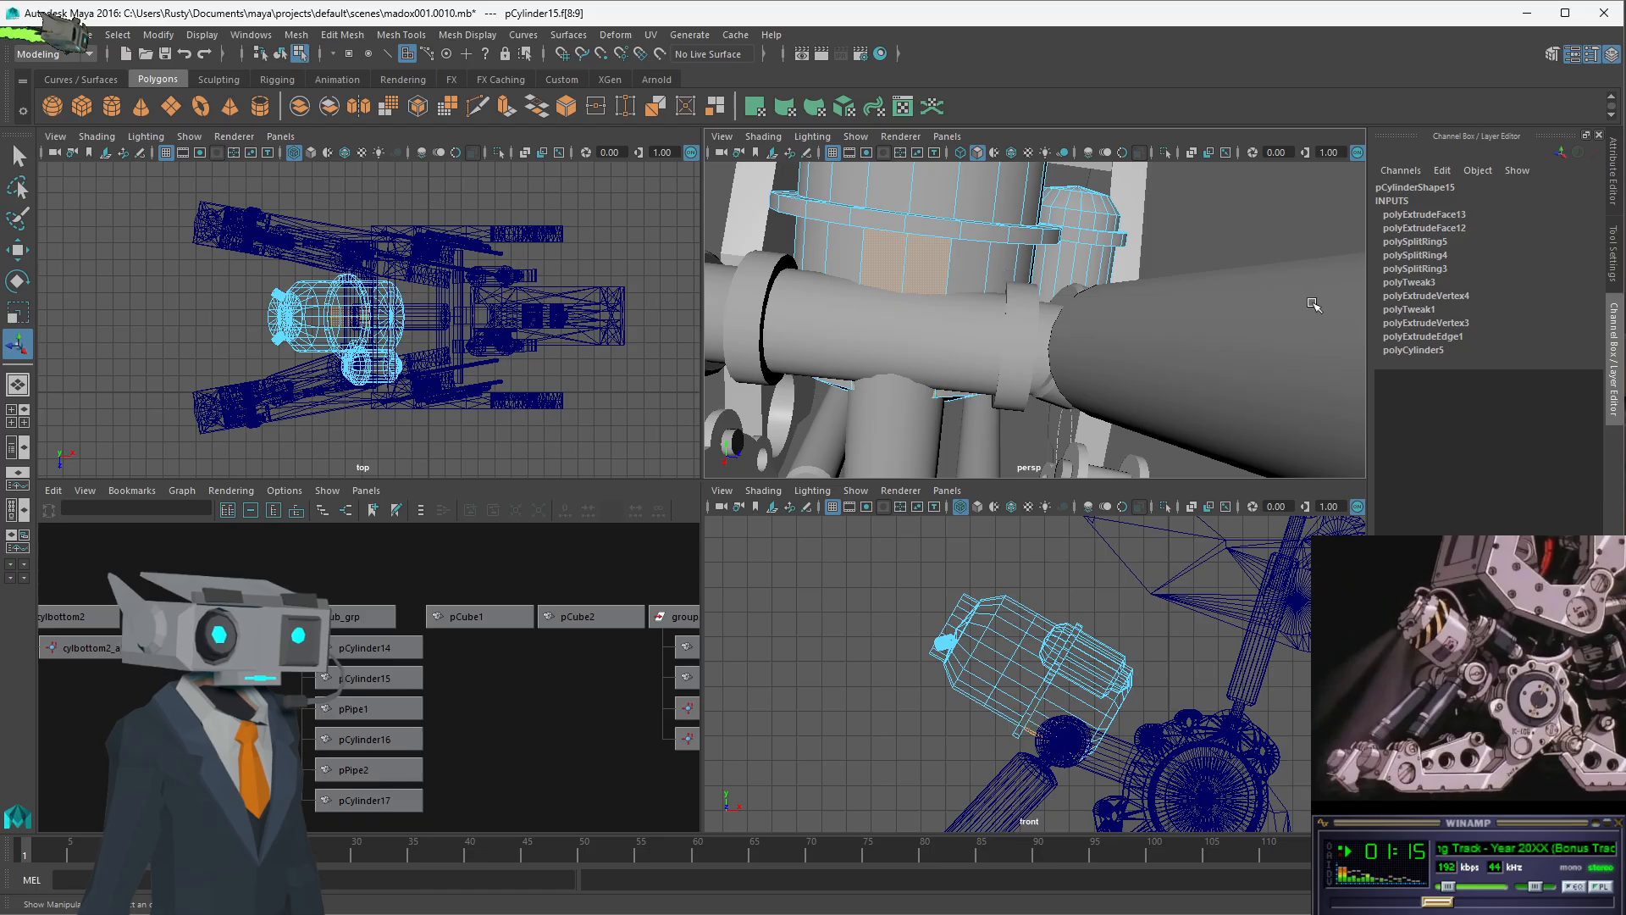
{"action": "key", "text": "ctrl+e"}
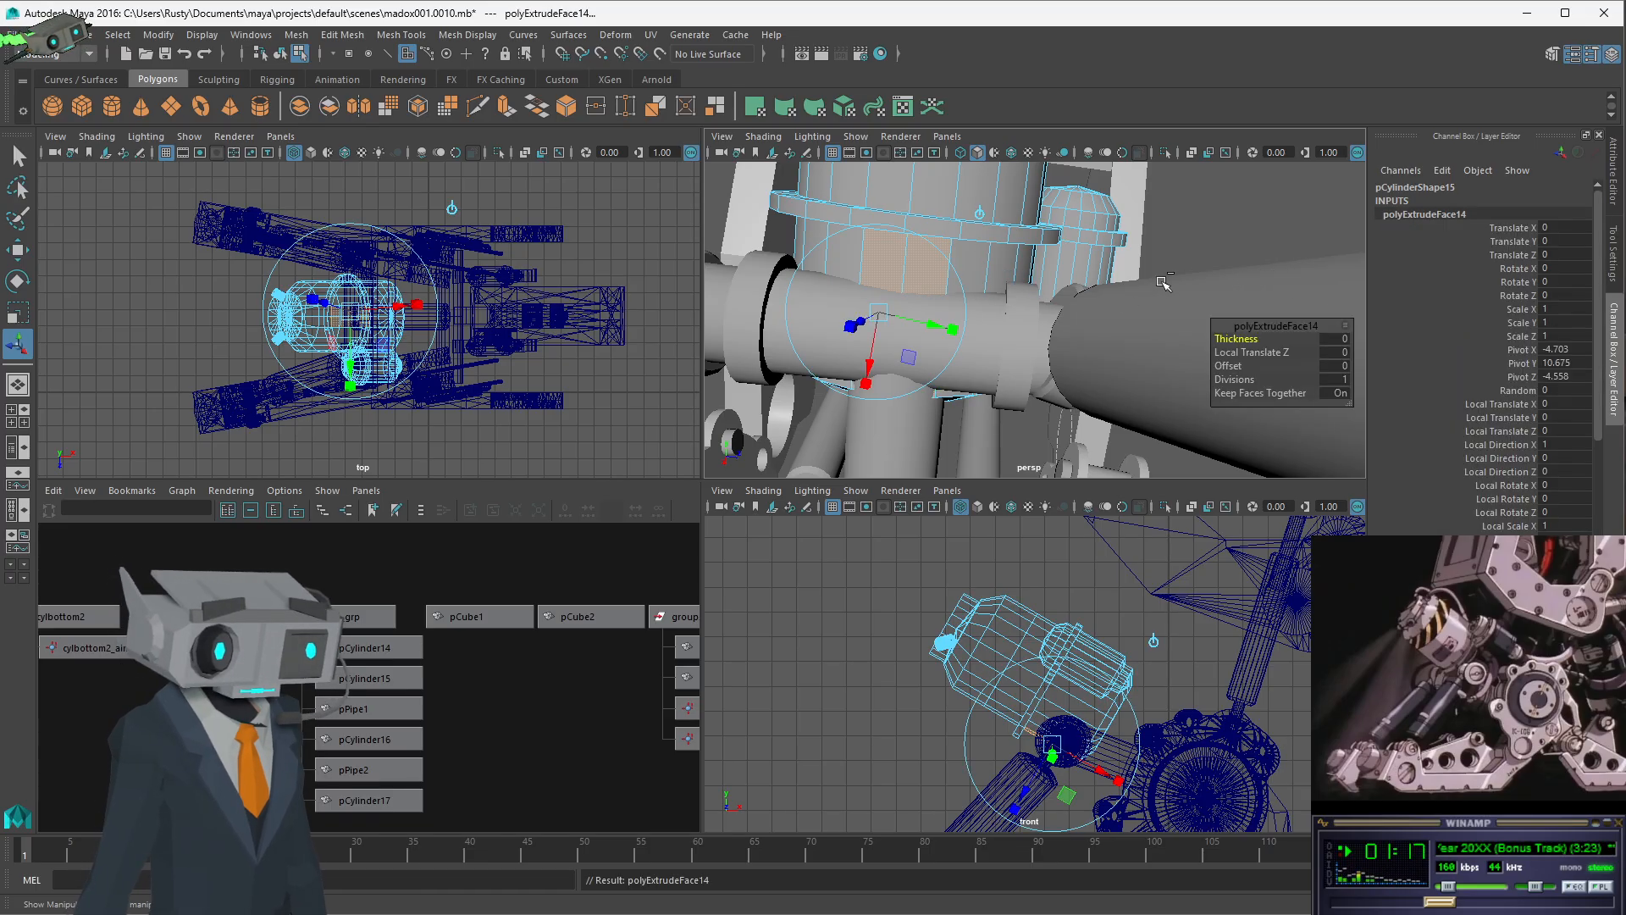
{"action": "left_click_drag", "start_coordinate": [1116, 248], "coordinate": [1118, 306], "text": "alt"}
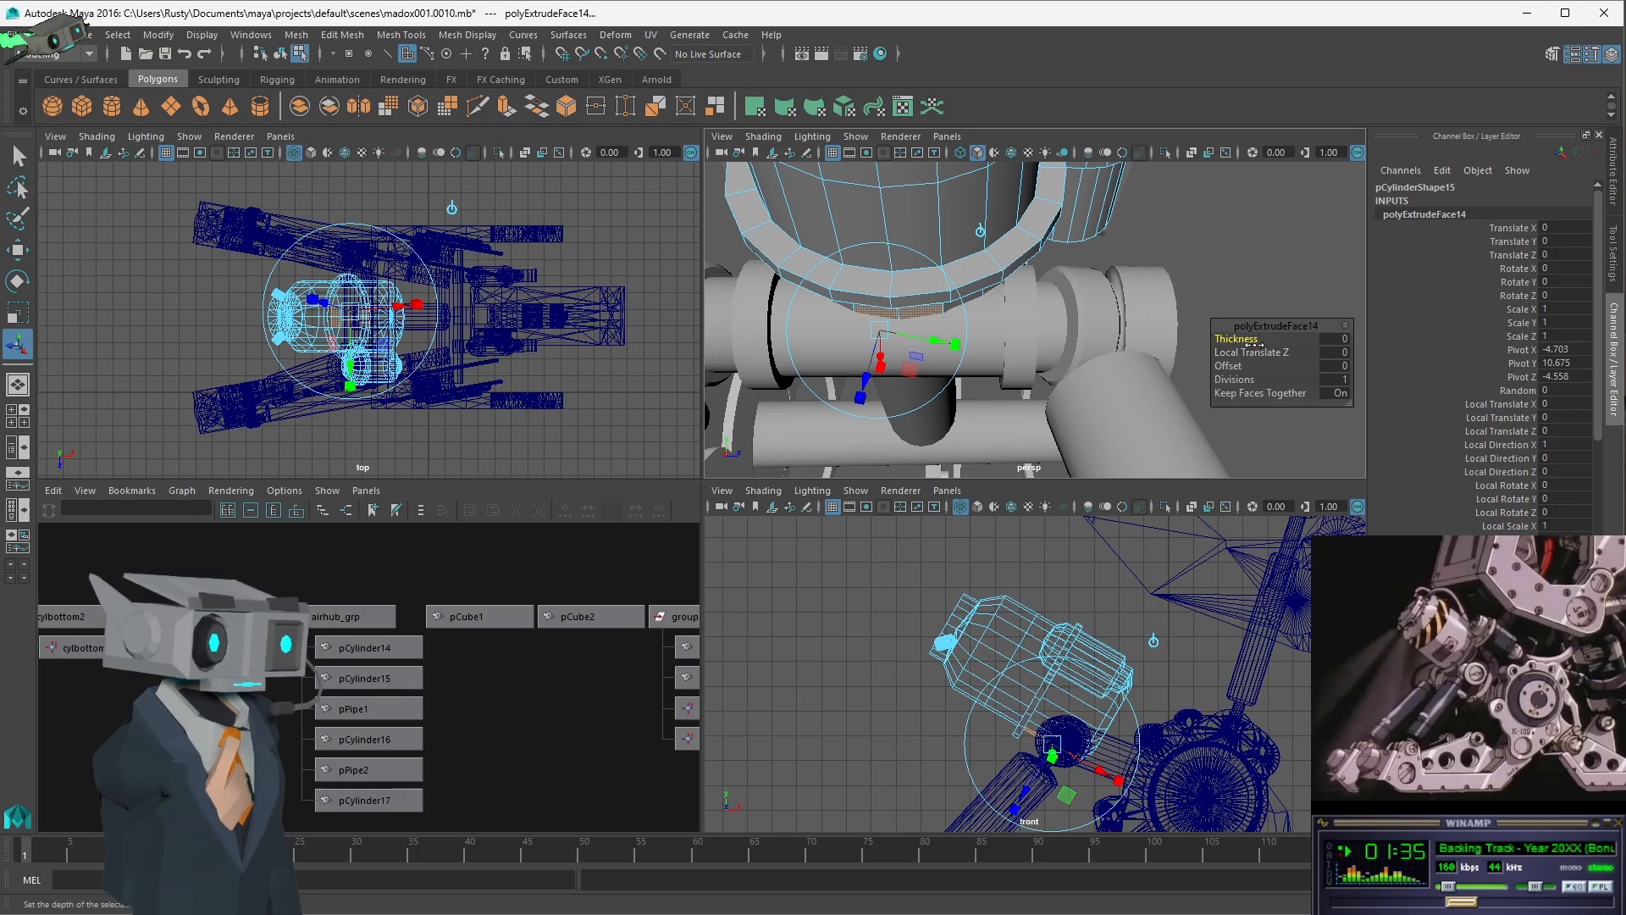
{"action": "left_click_drag", "start_coordinate": [1252, 339], "coordinate": [1250, 336]}
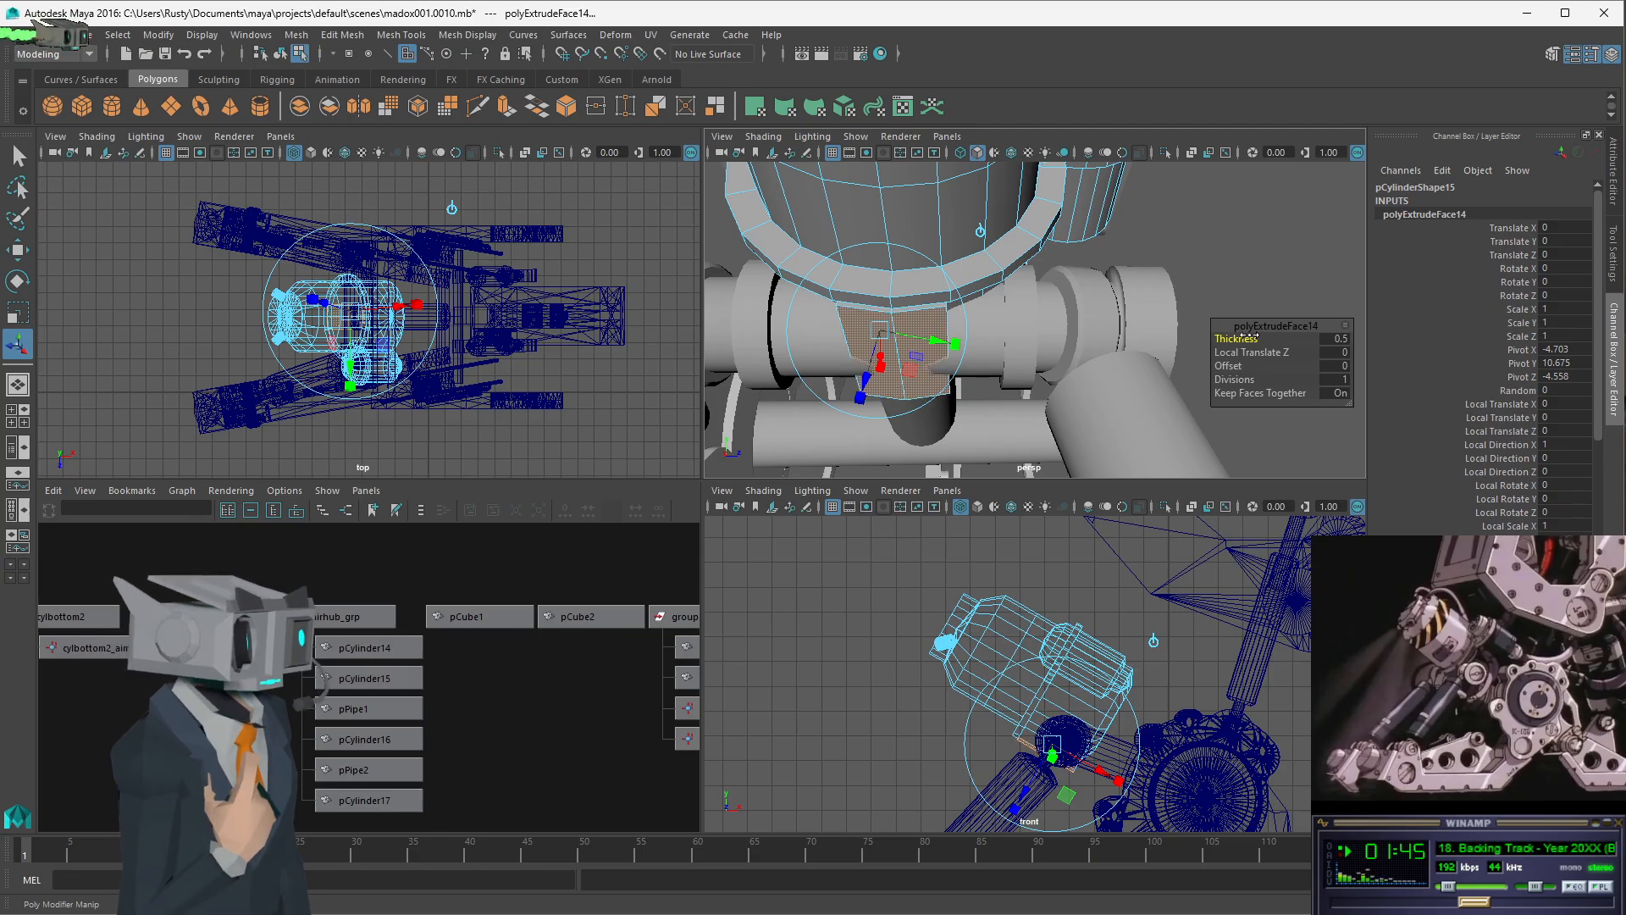
{"action": "left_click_drag", "start_coordinate": [1250, 336], "coordinate": [1257, 334]}
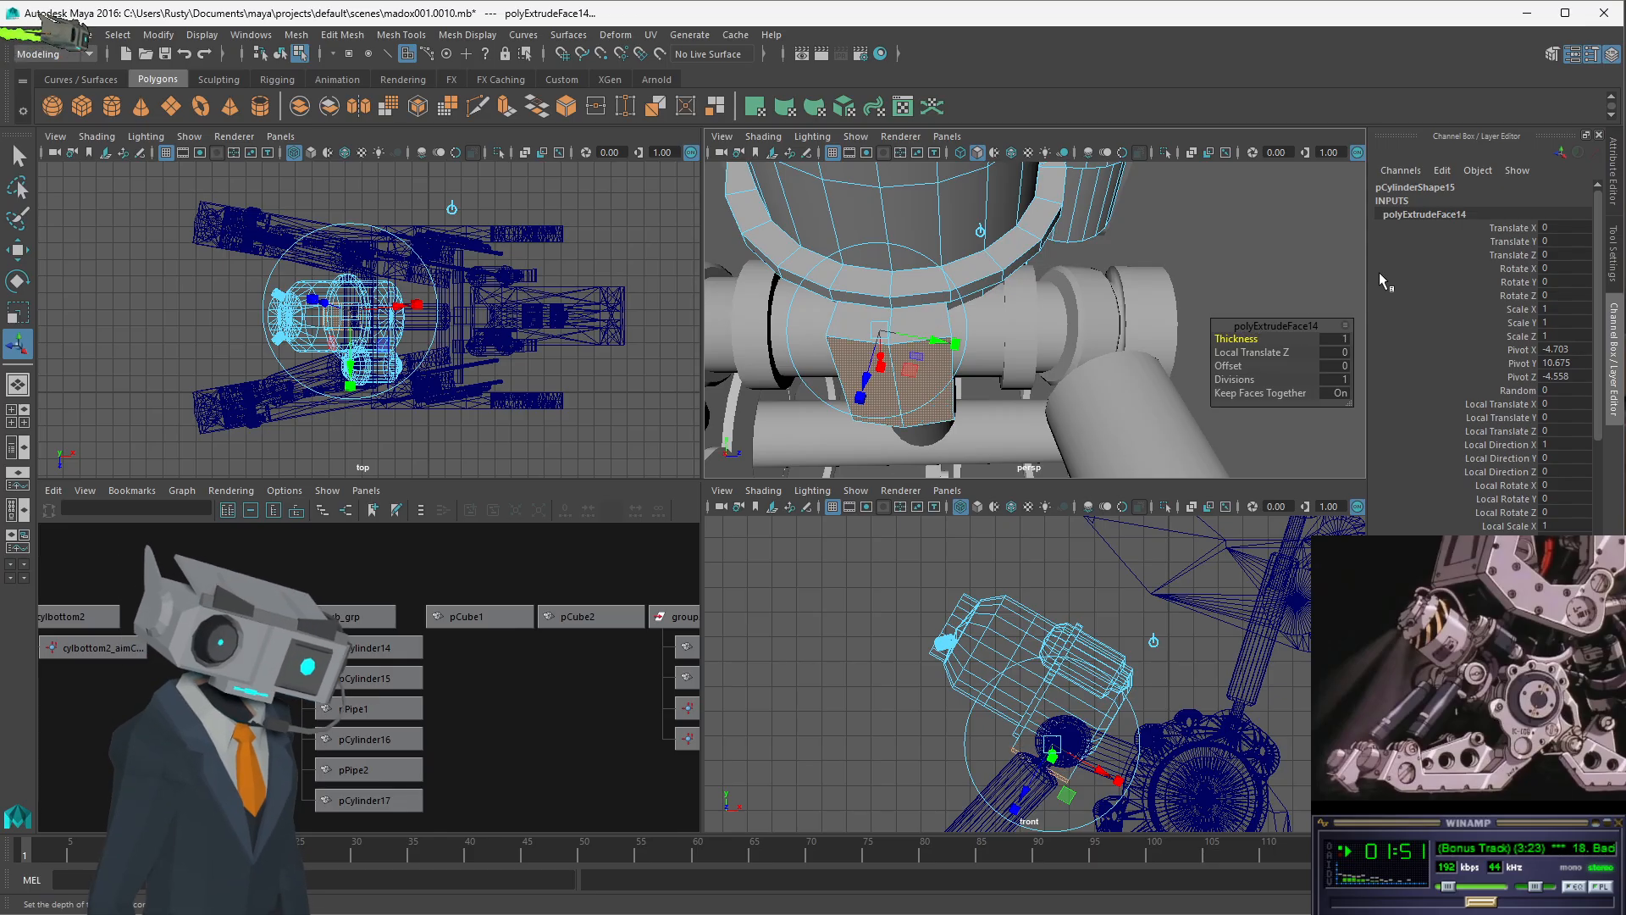
{"action": "left_click_drag", "start_coordinate": [974, 339], "coordinate": [1098, 338], "text": "alt"}
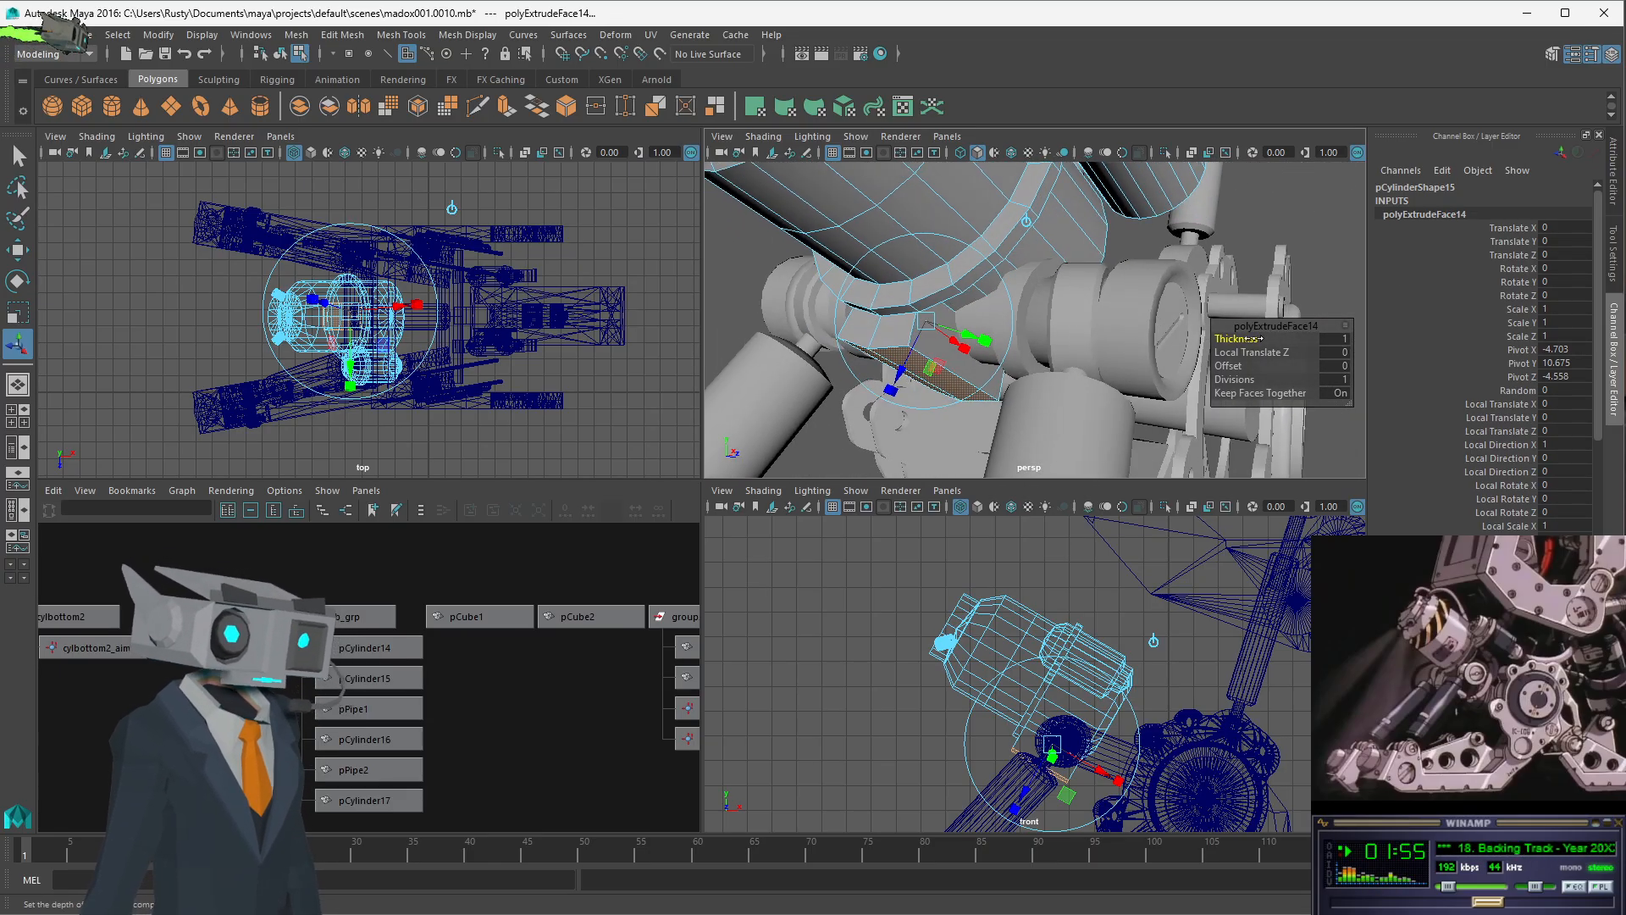
- Set the thickness of the face extrusion beneath the cylinder's ring to 0.7
{"action": "left_click_drag", "start_coordinate": [1239, 339], "coordinate": [1237, 338]}
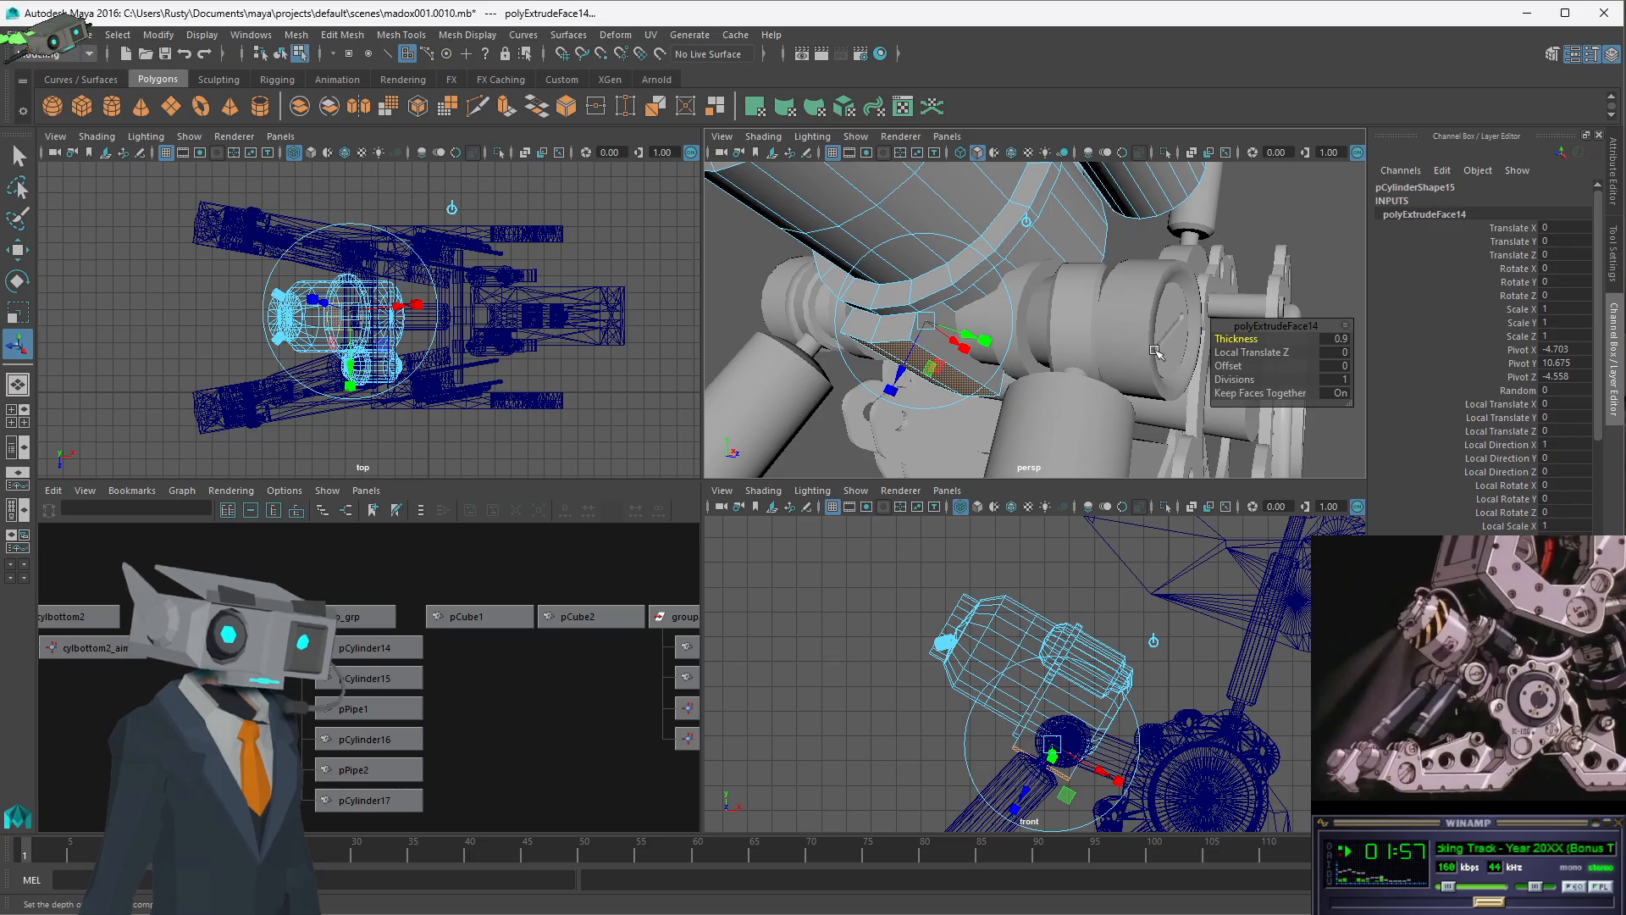
{"action": "left_click_drag", "start_coordinate": [988, 356], "coordinate": [945, 348], "text": "alt"}
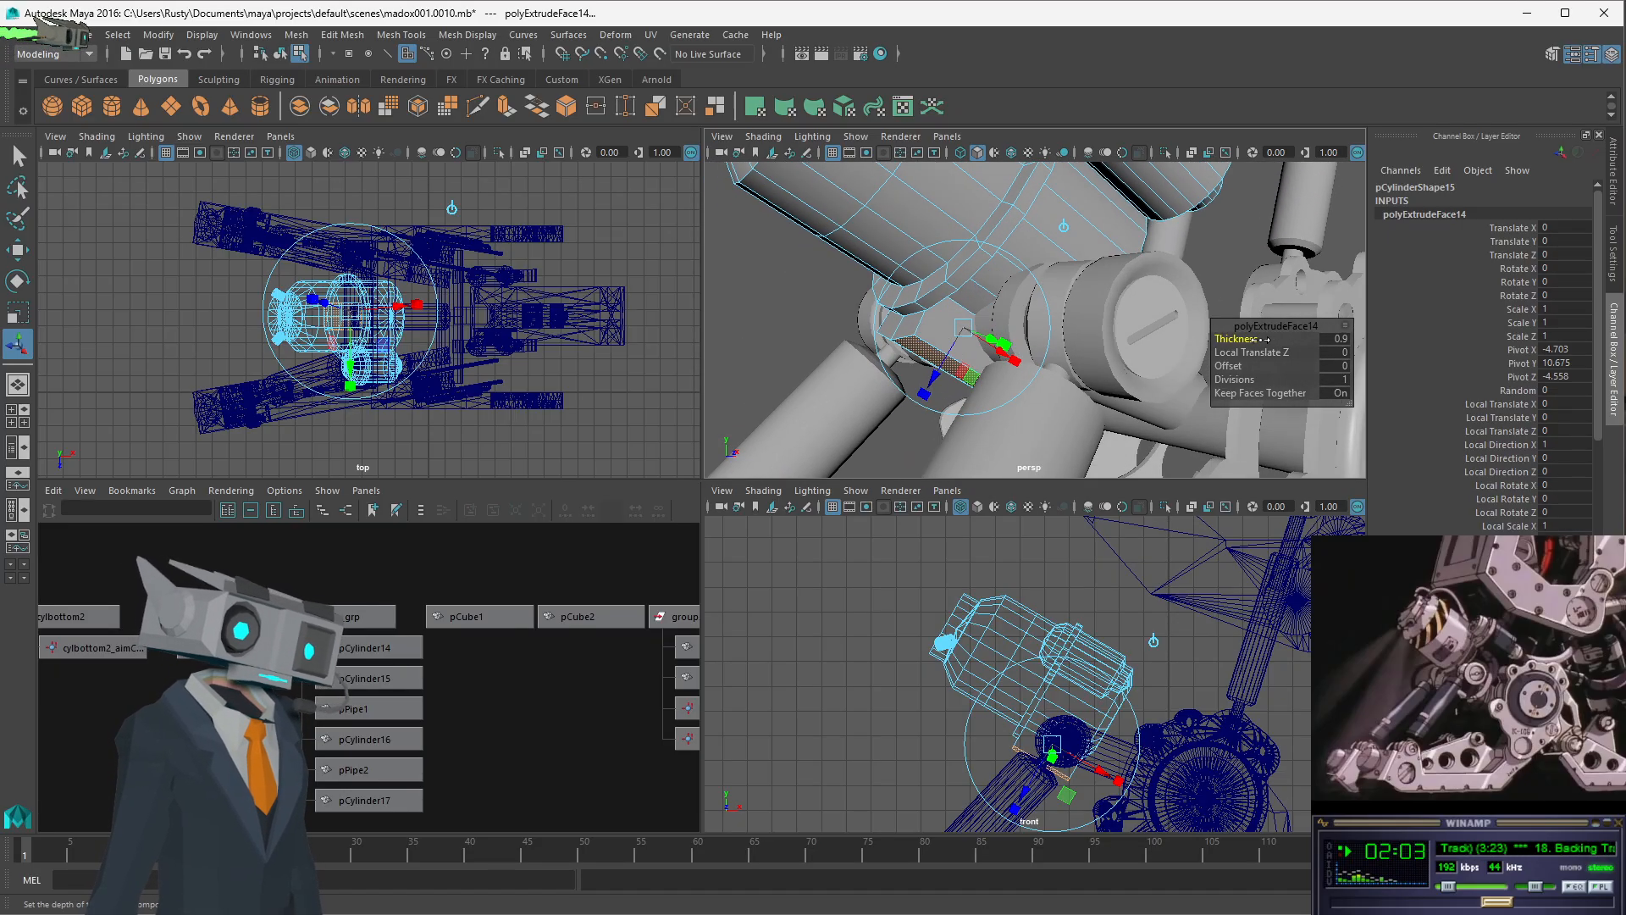
{"action": "left_click_drag", "start_coordinate": [1266, 339], "coordinate": [1259, 339]}
{"action": "left_click_drag", "start_coordinate": [991, 346], "coordinate": [1090, 322], "text": "alt"}
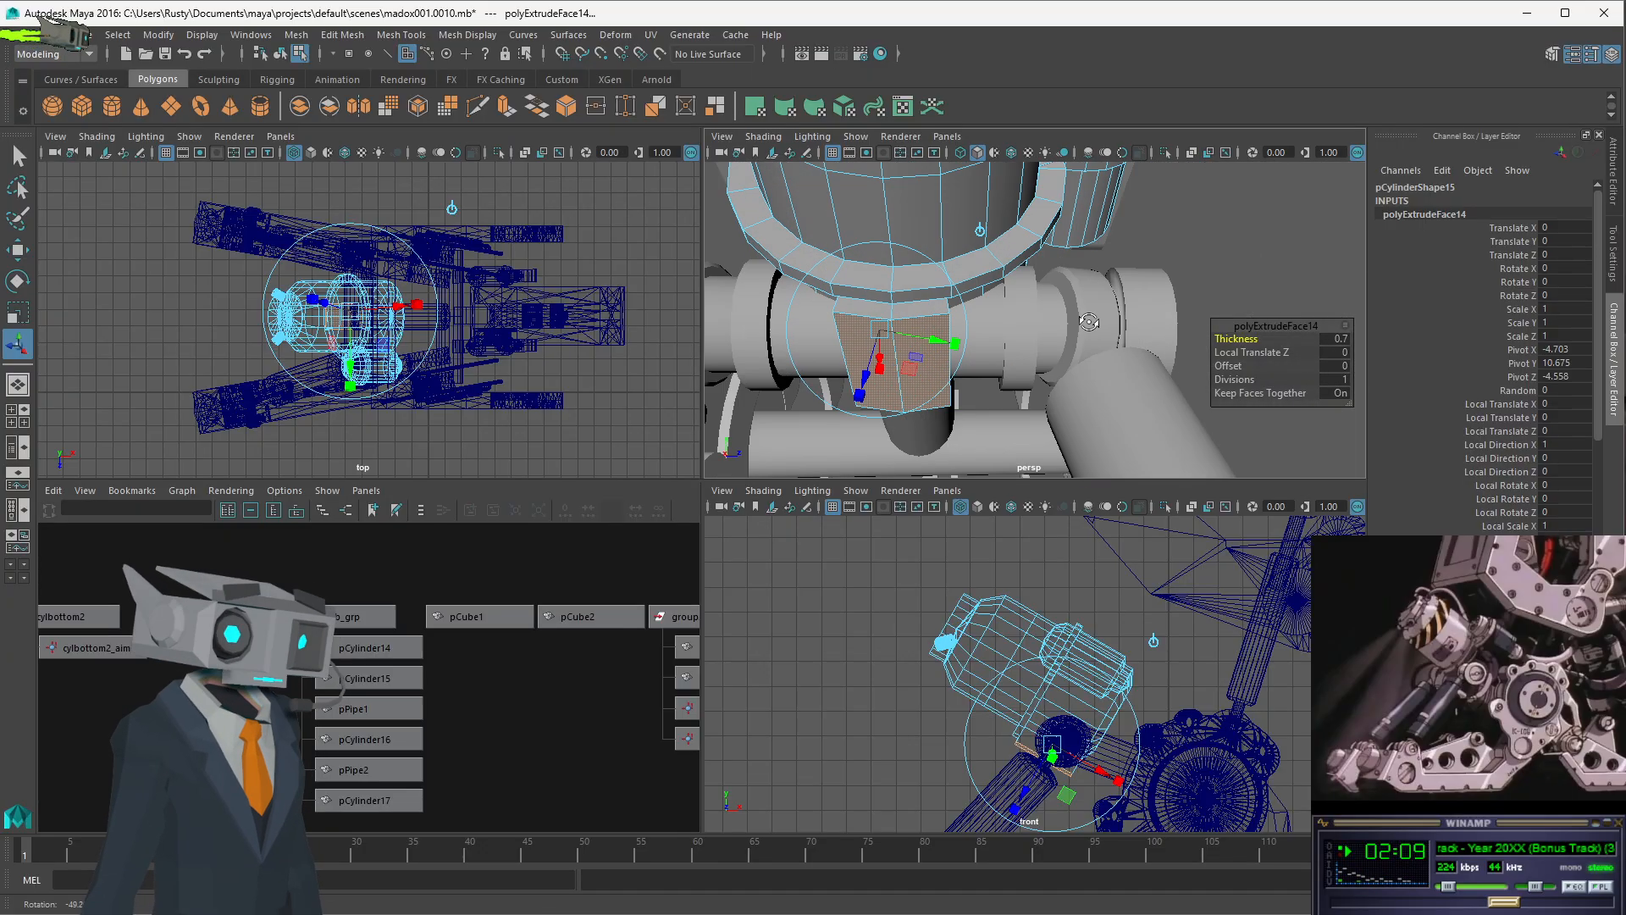
{"action": "left_click_drag", "start_coordinate": [887, 308], "coordinate": [840, 307], "text": "alt"}
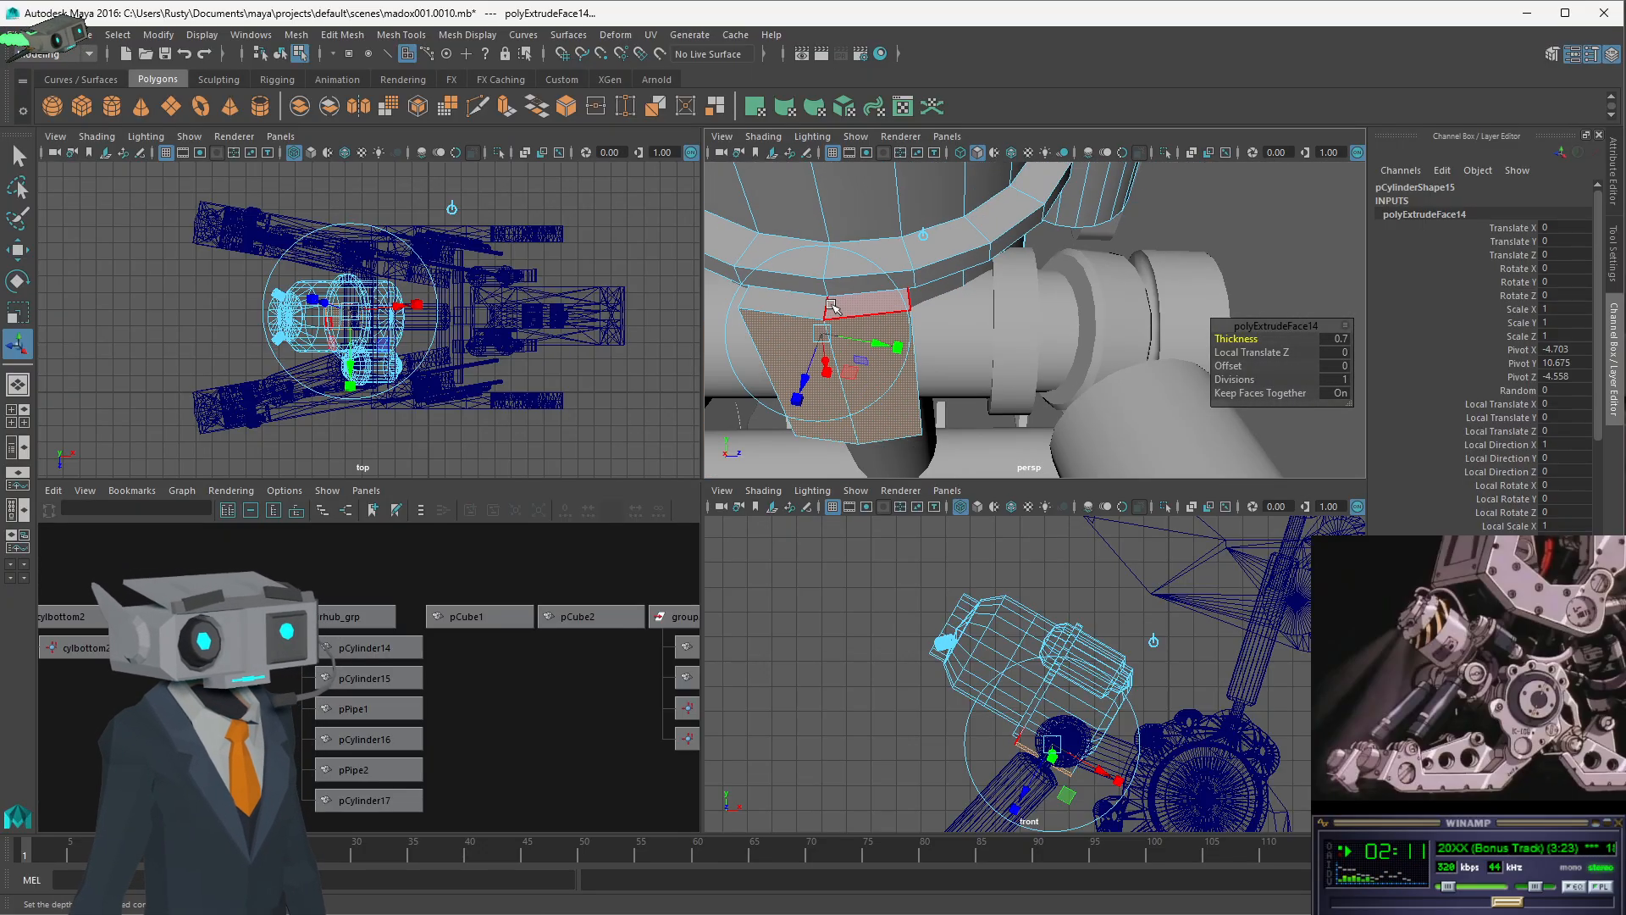
- Move the extruded block's outer edges nearest the ring inward along the X axis, toward the round joint, in the front view
{"action": "key", "text": "q"}
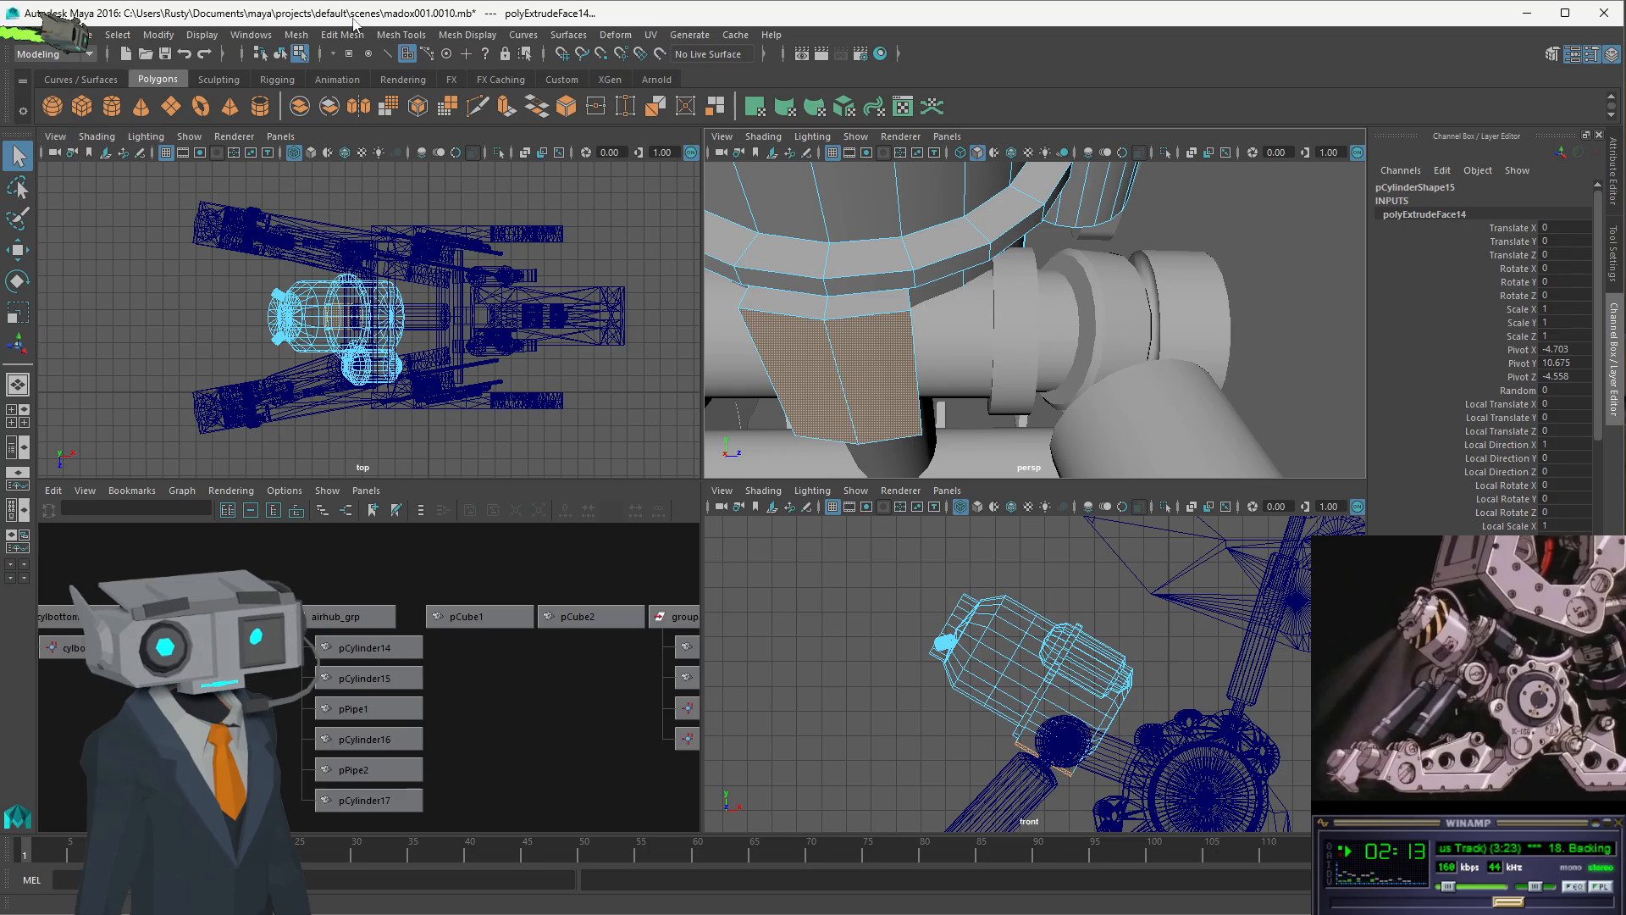
{"action": "left_click", "coordinate": [802, 294]}
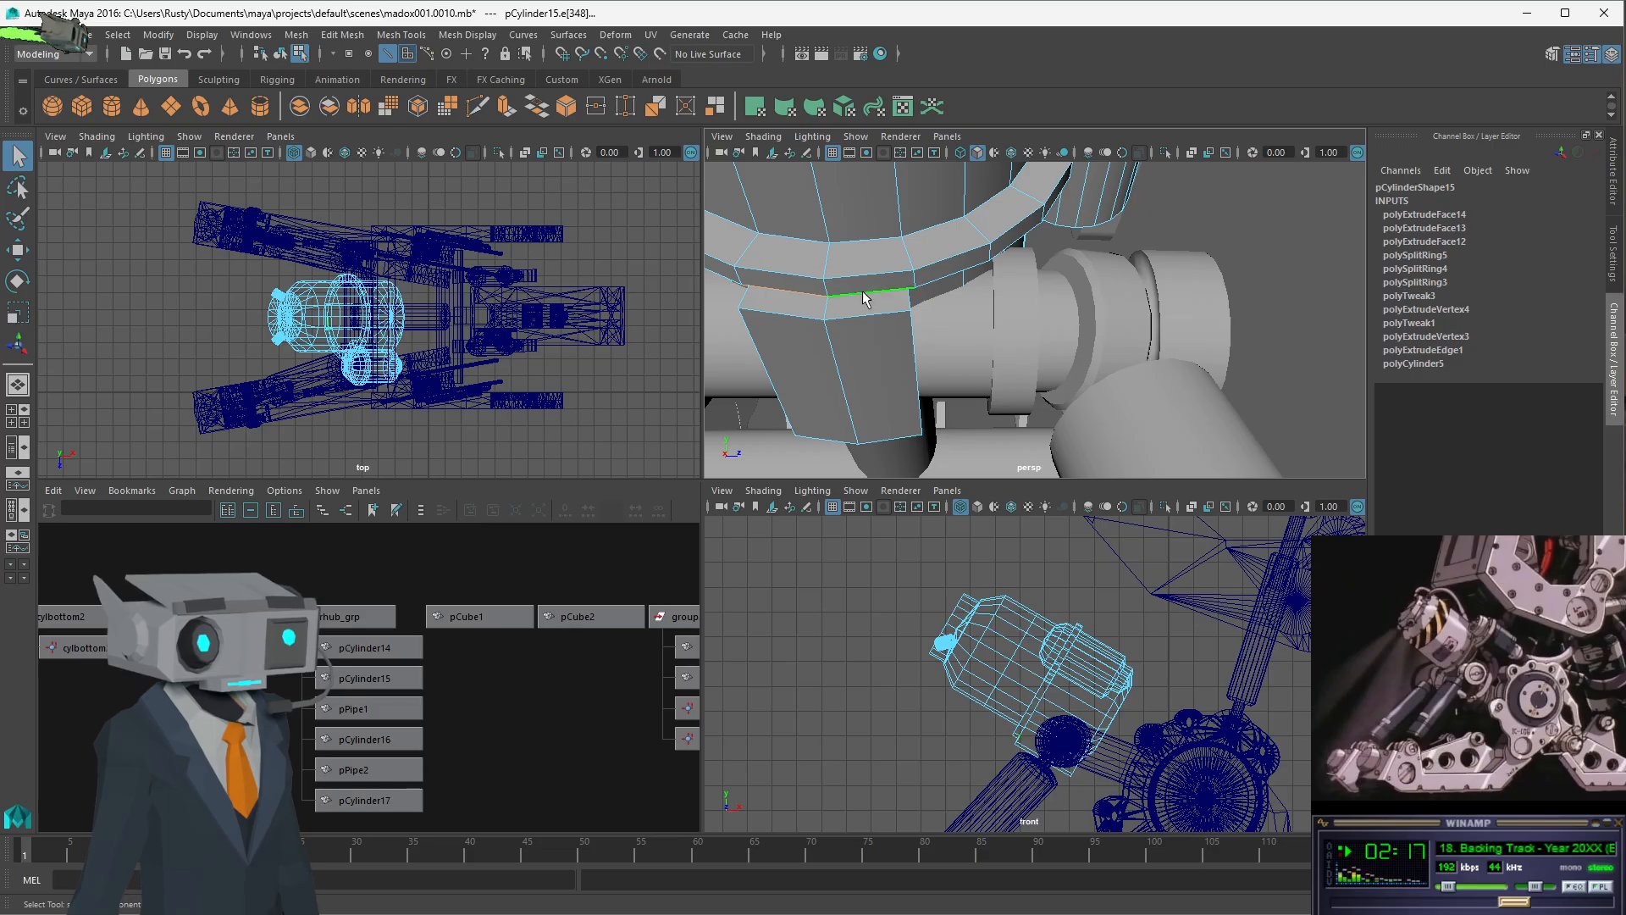
{"action": "left_click_drag", "start_coordinate": [878, 343], "coordinate": [1017, 315], "text": "alt"}
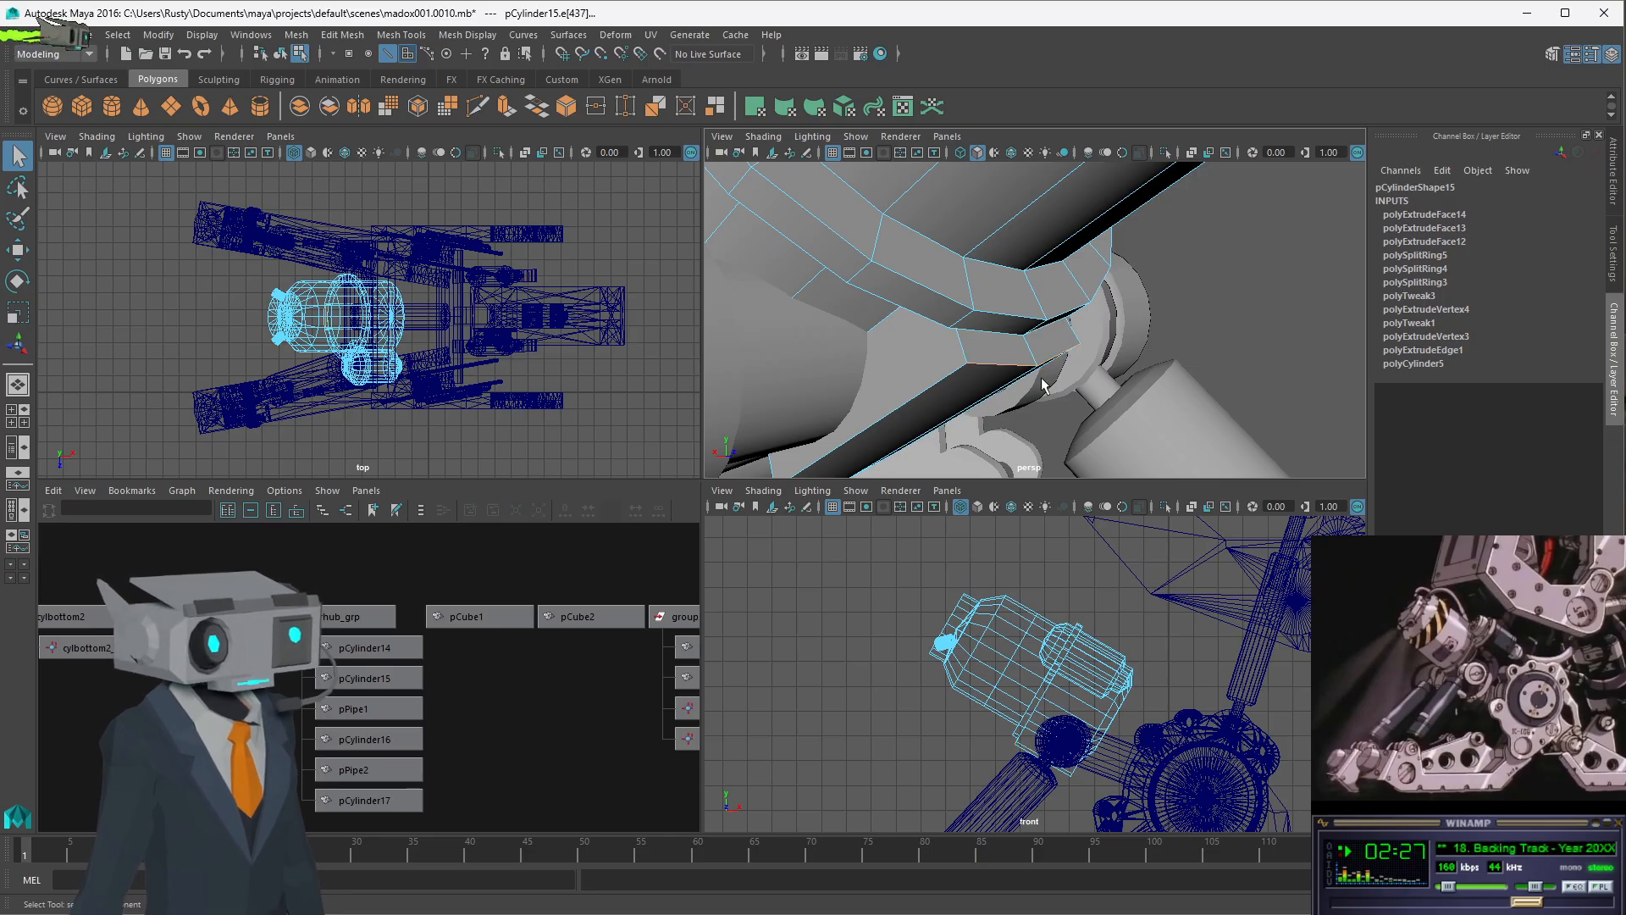
{"action": "left_click_drag", "start_coordinate": [1043, 386], "coordinate": [991, 424], "text": "alt"}
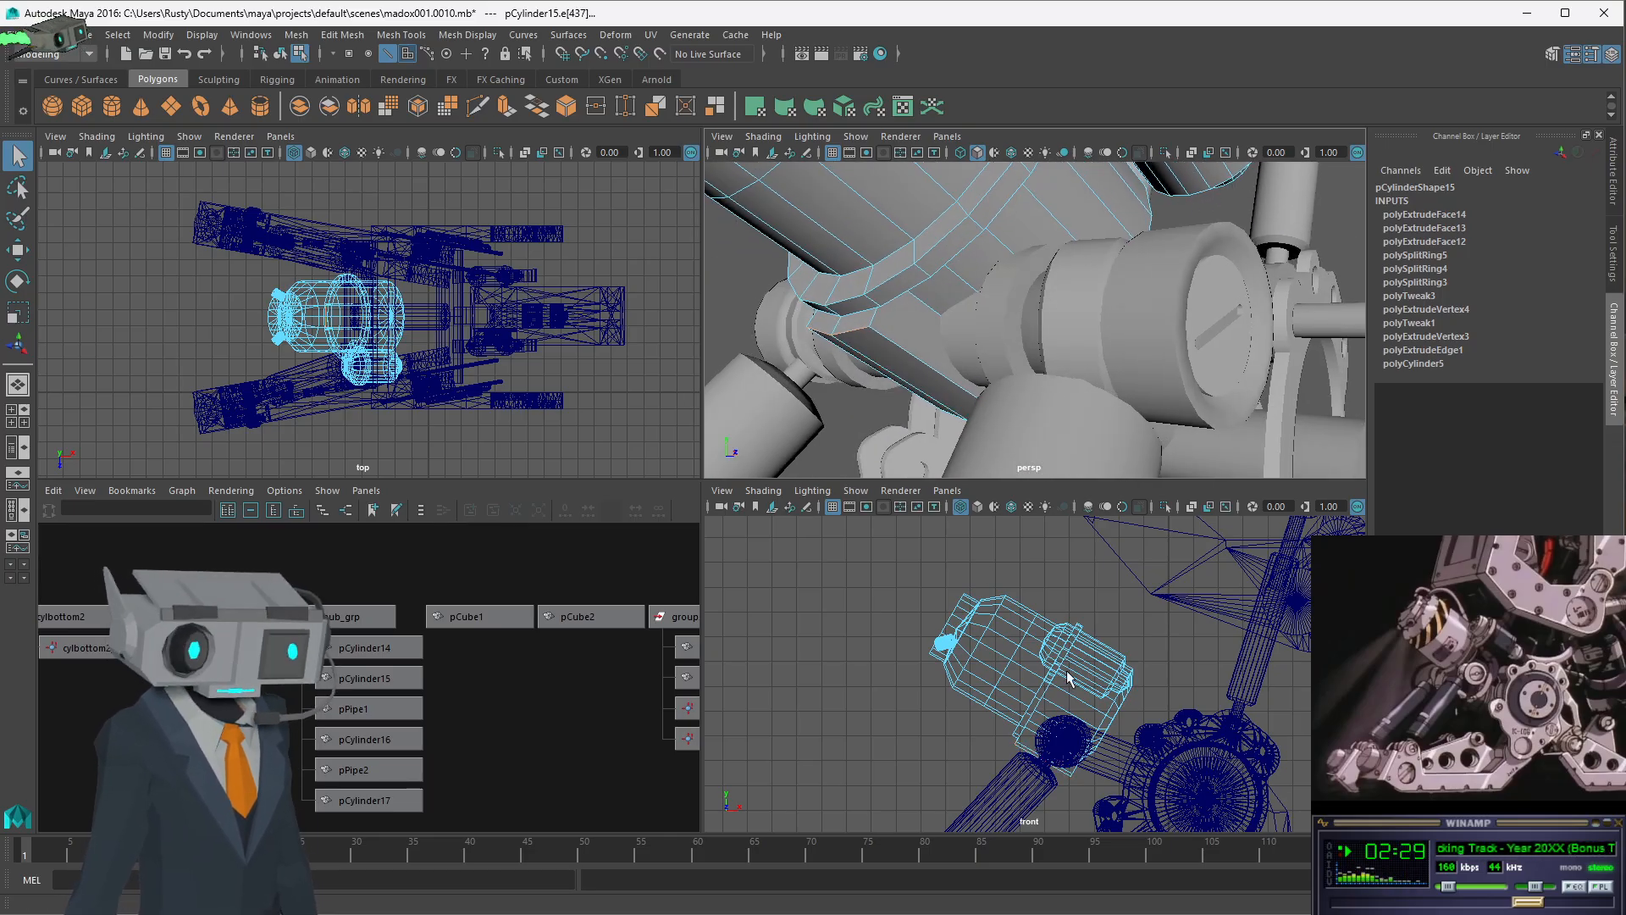
{"action": "key", "text": "w"}
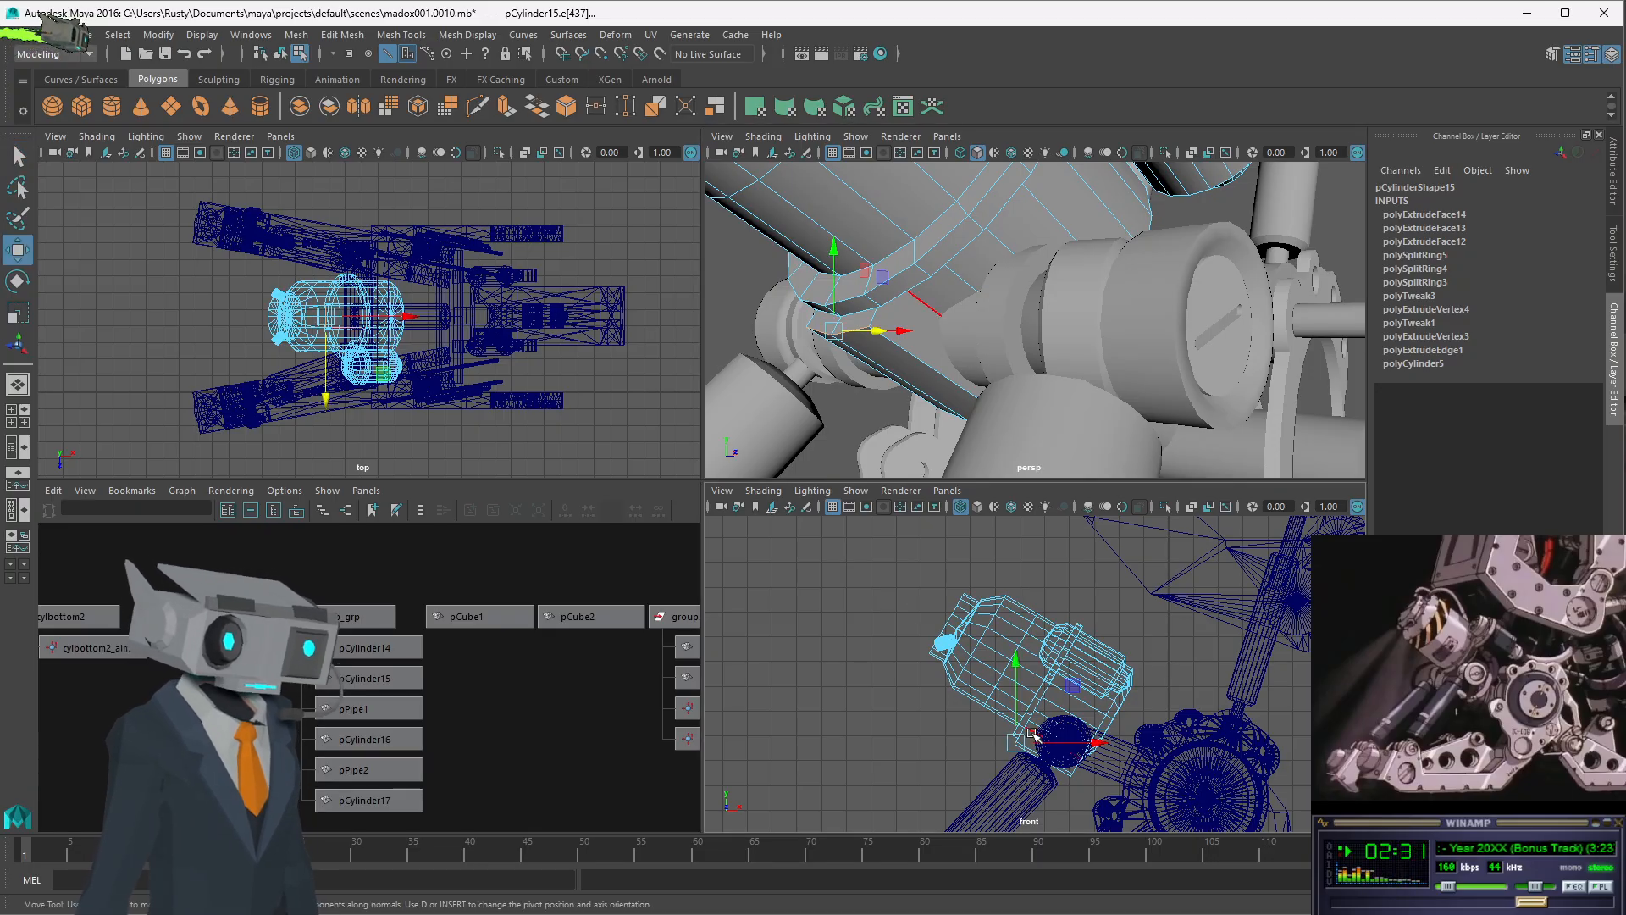
{"action": "key", "text": "space"}
{"action": "scroll", "coordinate": [762, 665], "scroll_direction": "up", "scroll_amount": 5}
{"action": "scroll", "coordinate": [802, 583], "scroll_direction": "down", "scroll_amount": 4}
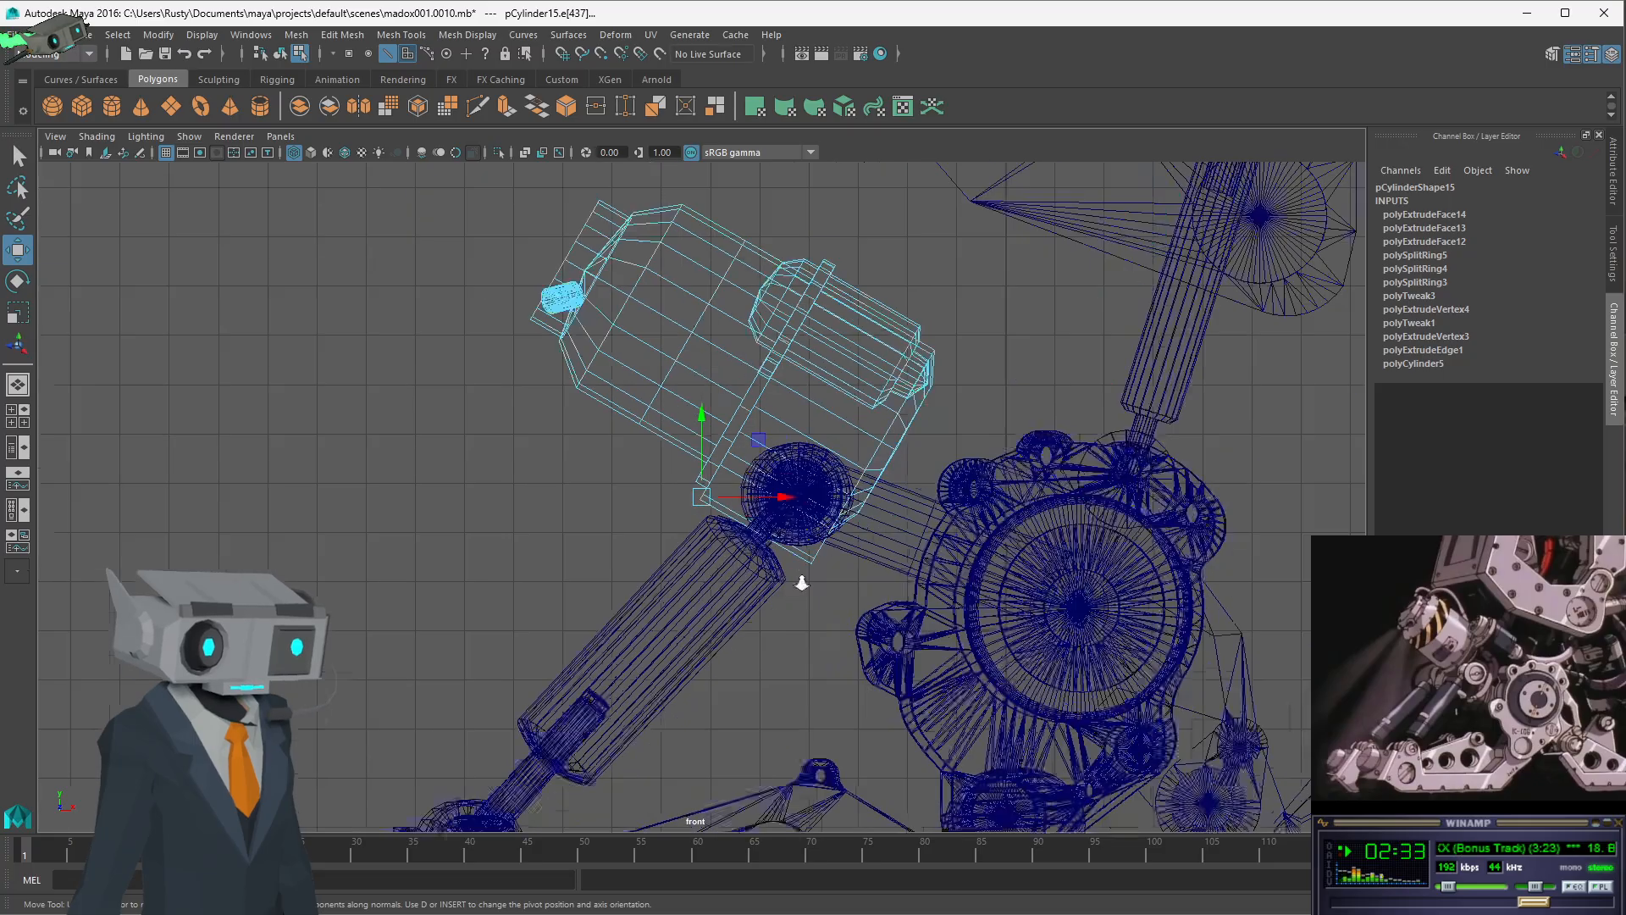
{"action": "scroll", "coordinate": [745, 509], "scroll_direction": "up", "scroll_amount": 6}
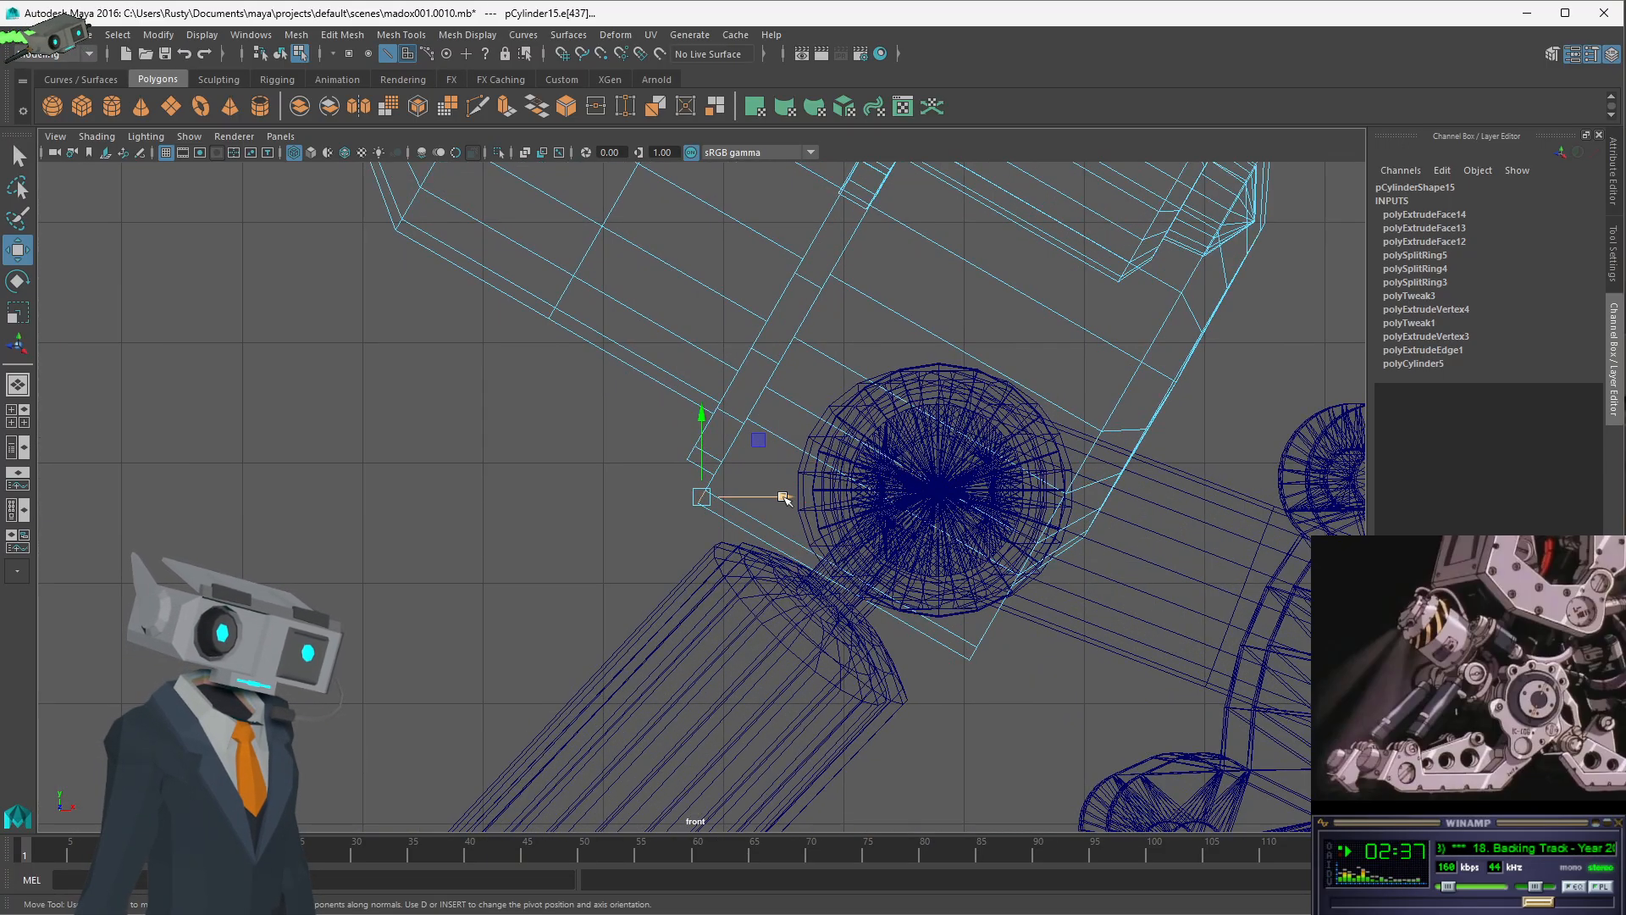
{"action": "left_click_drag", "start_coordinate": [783, 499], "coordinate": [819, 503]}
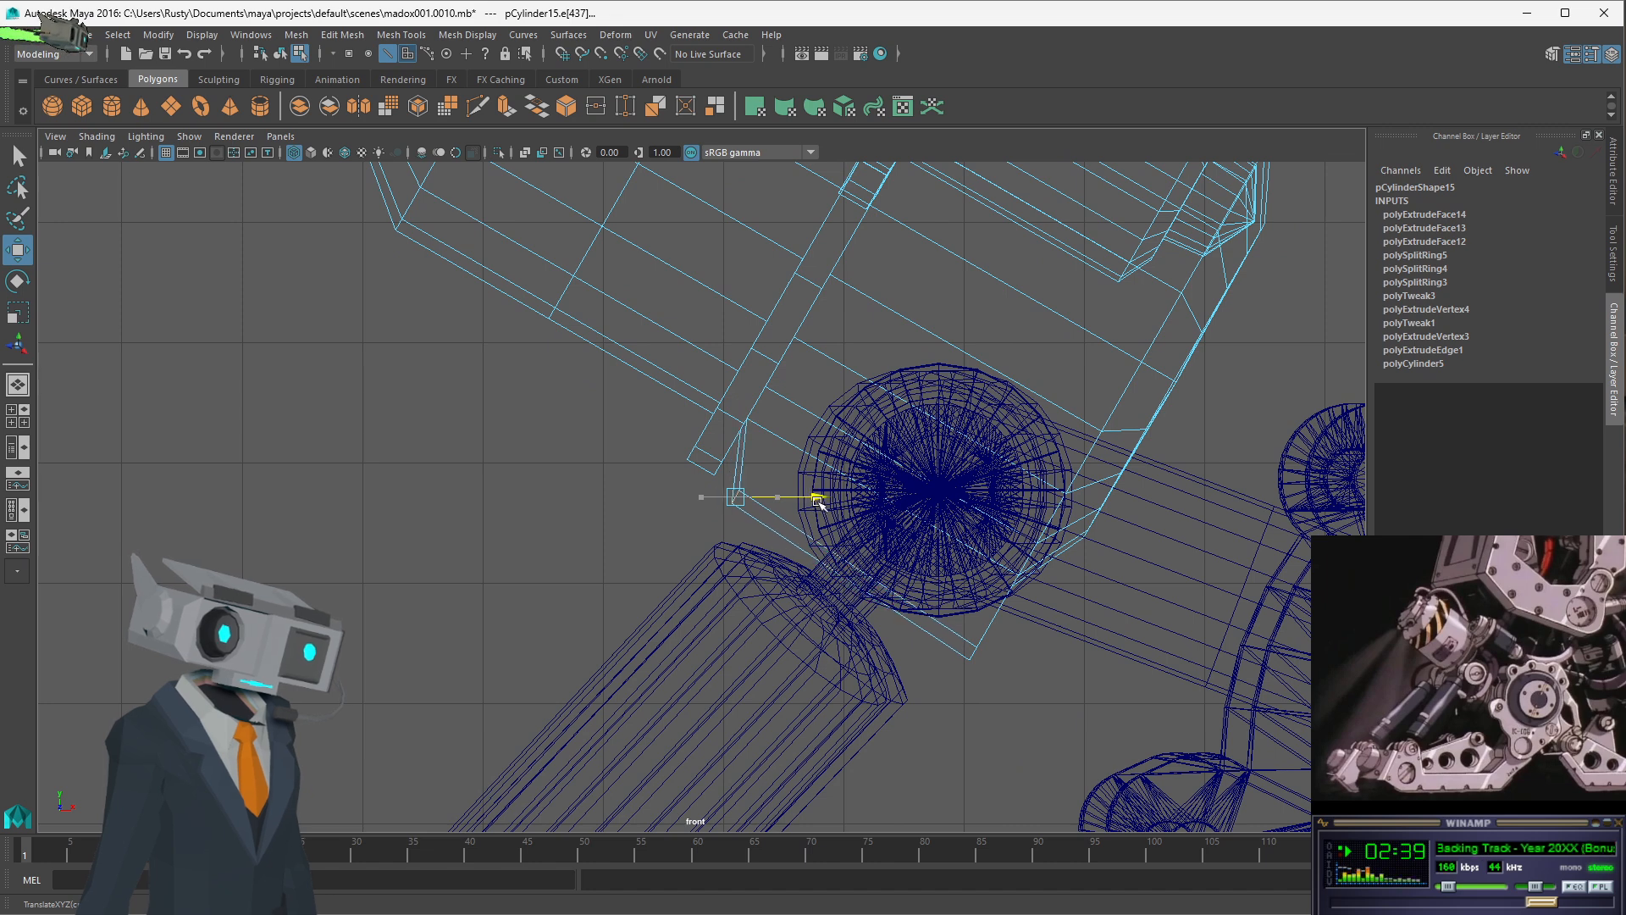
{"action": "left_click", "coordinate": [704, 465], "text": "alt"}
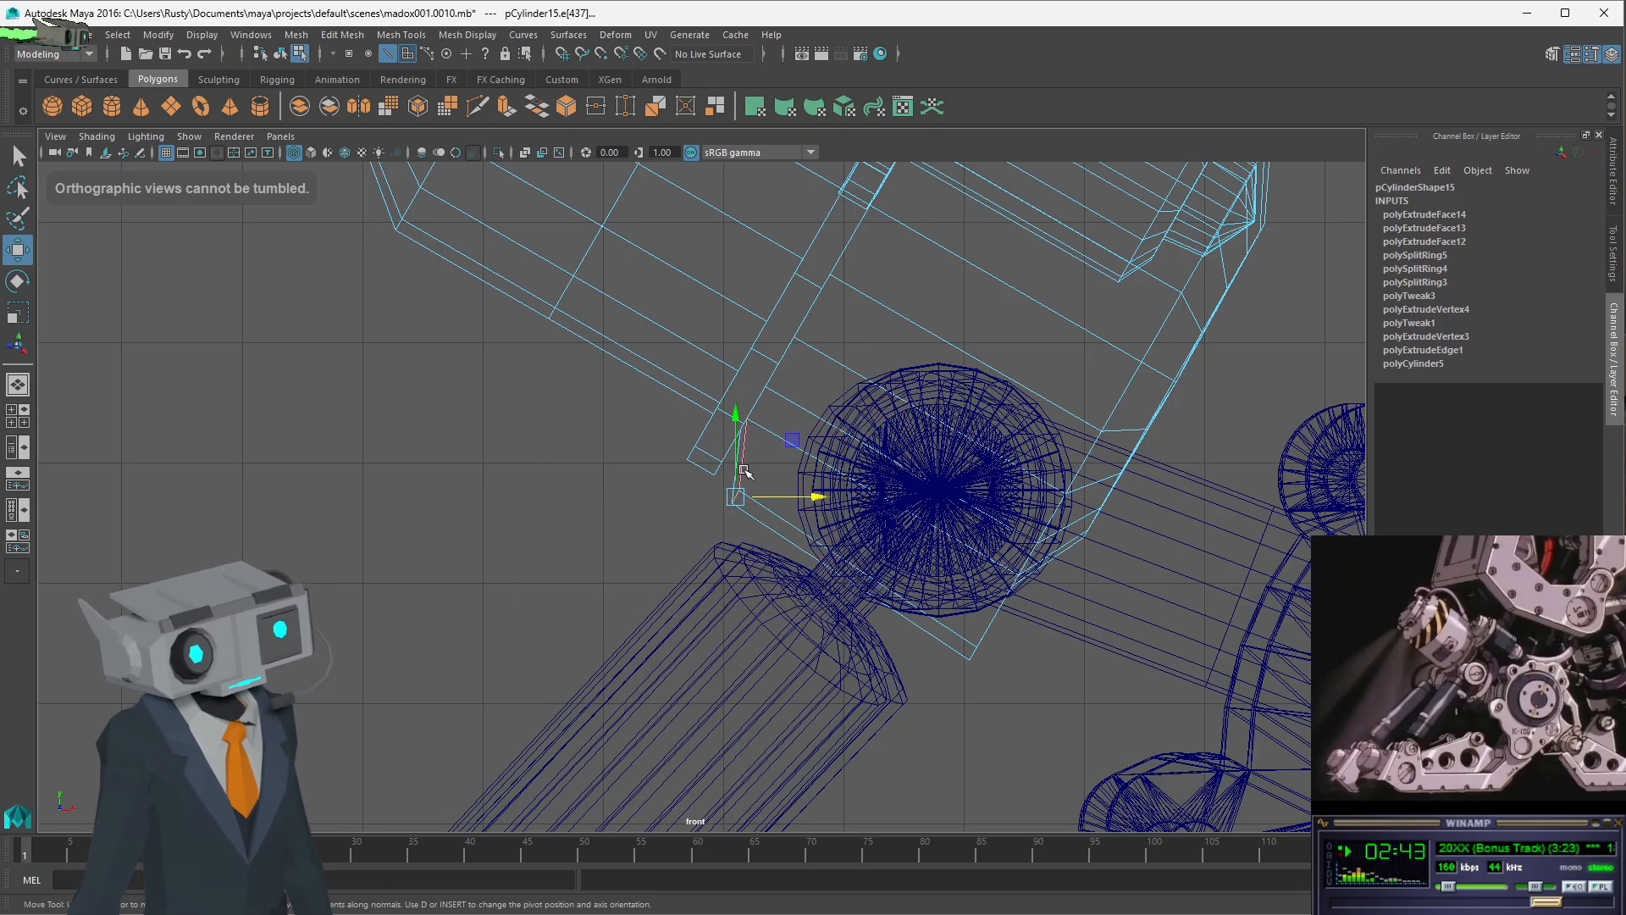
{"action": "key", "text": "space"}
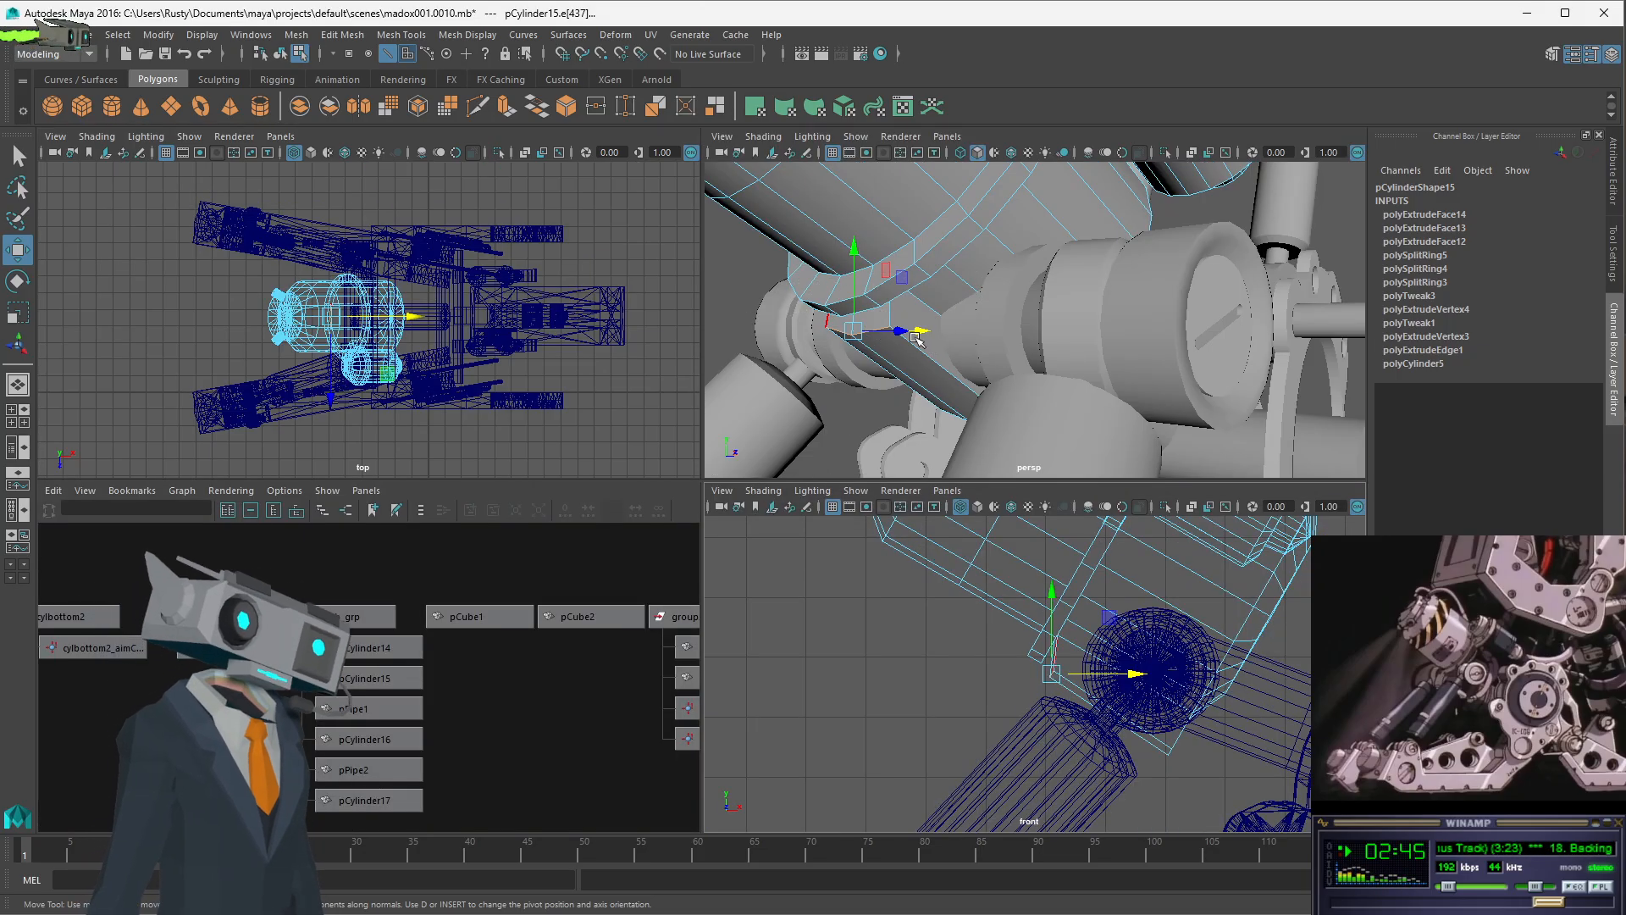
- Select one pair of facing faces across the gap between the ring's underside and the extruded block
{"action": "left_click_drag", "start_coordinate": [917, 339], "coordinate": [790, 336], "text": "alt"}
{"action": "scroll", "coordinate": [872, 341], "scroll_direction": "up", "scroll_amount": 6}
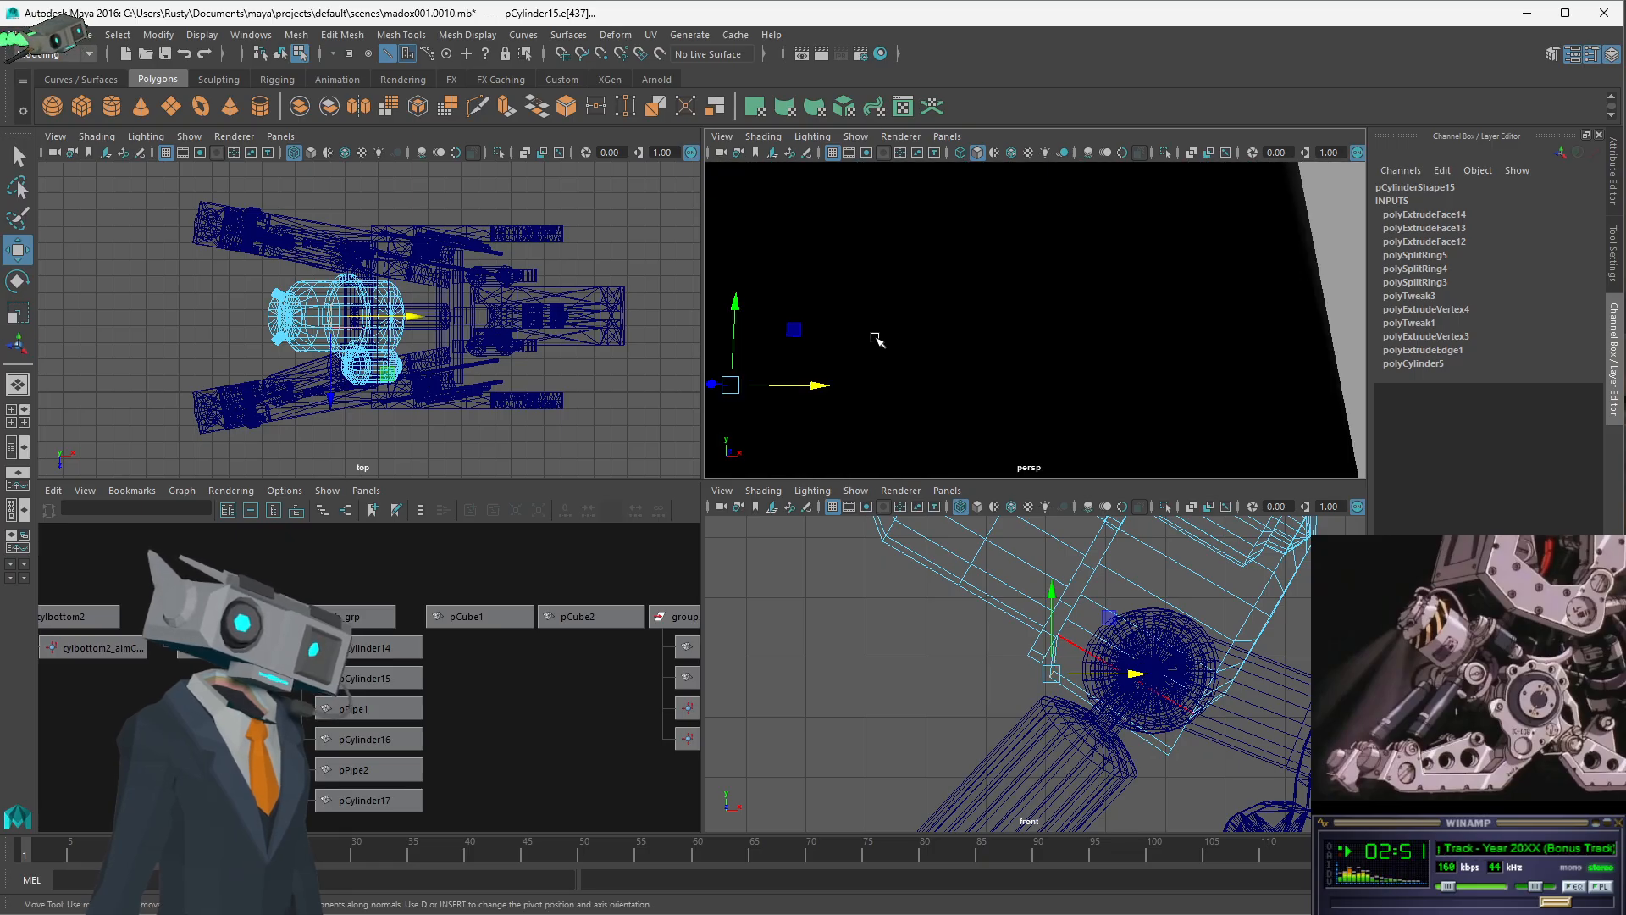
{"action": "left_click_drag", "start_coordinate": [795, 343], "coordinate": [856, 310], "text": "alt"}
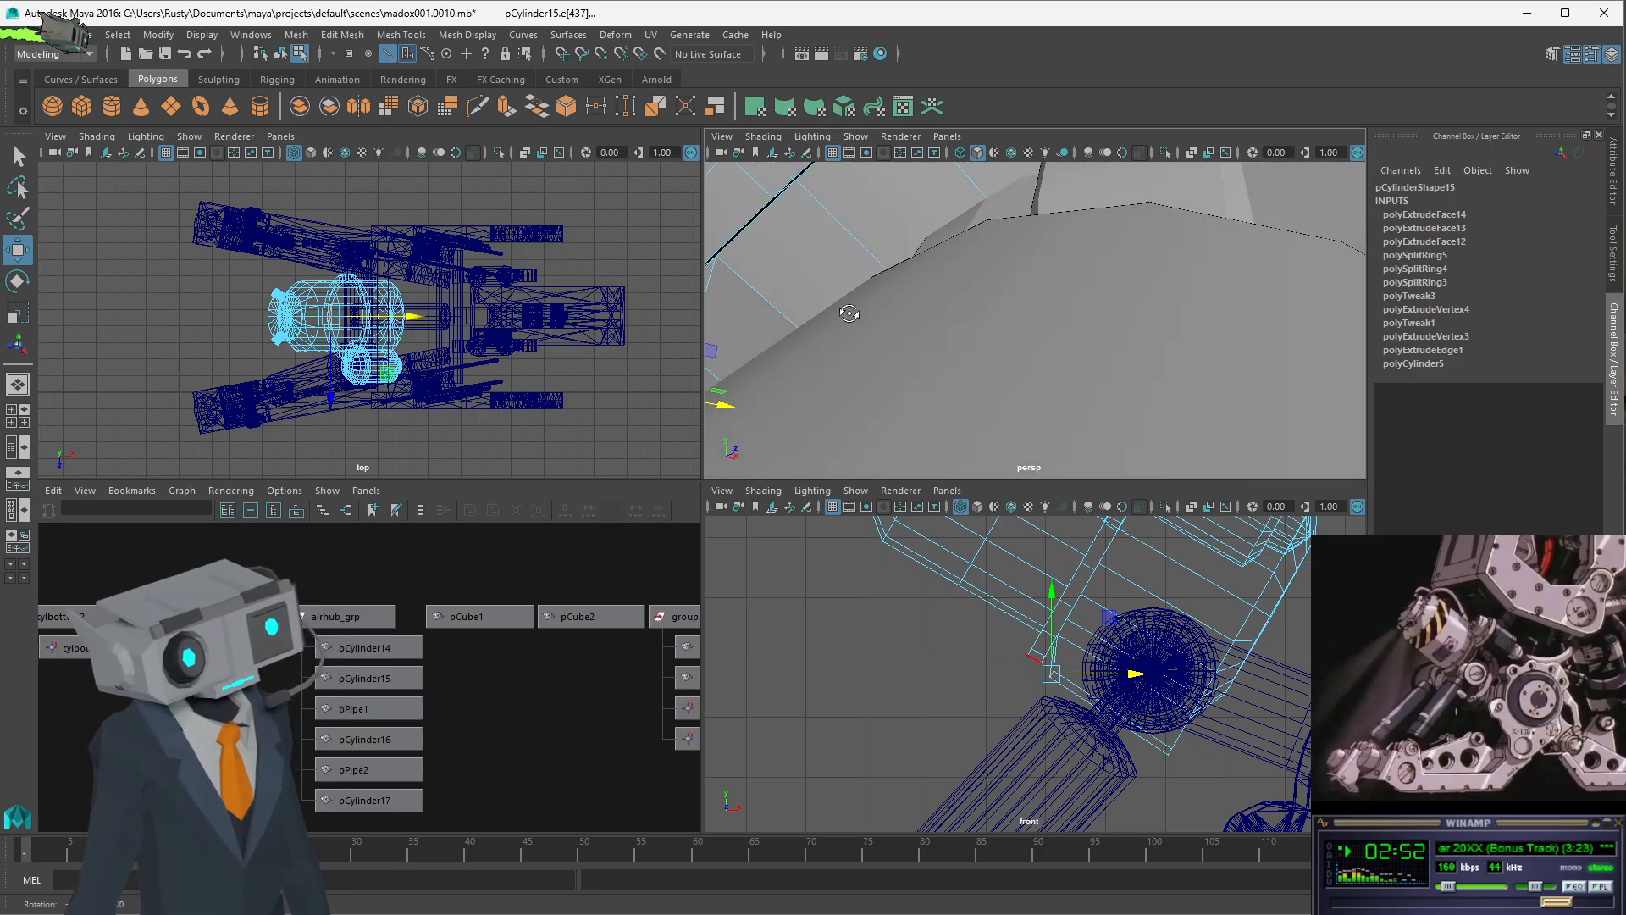
{"action": "right_click_drag", "start_coordinate": [856, 310], "coordinate": [799, 319], "text": "alt"}
{"action": "middle_click_drag", "start_coordinate": [798, 319], "coordinate": [1202, 336], "text": "alt"}
{"action": "scroll", "coordinate": [1054, 398], "scroll_direction": "up", "scroll_amount": 4}
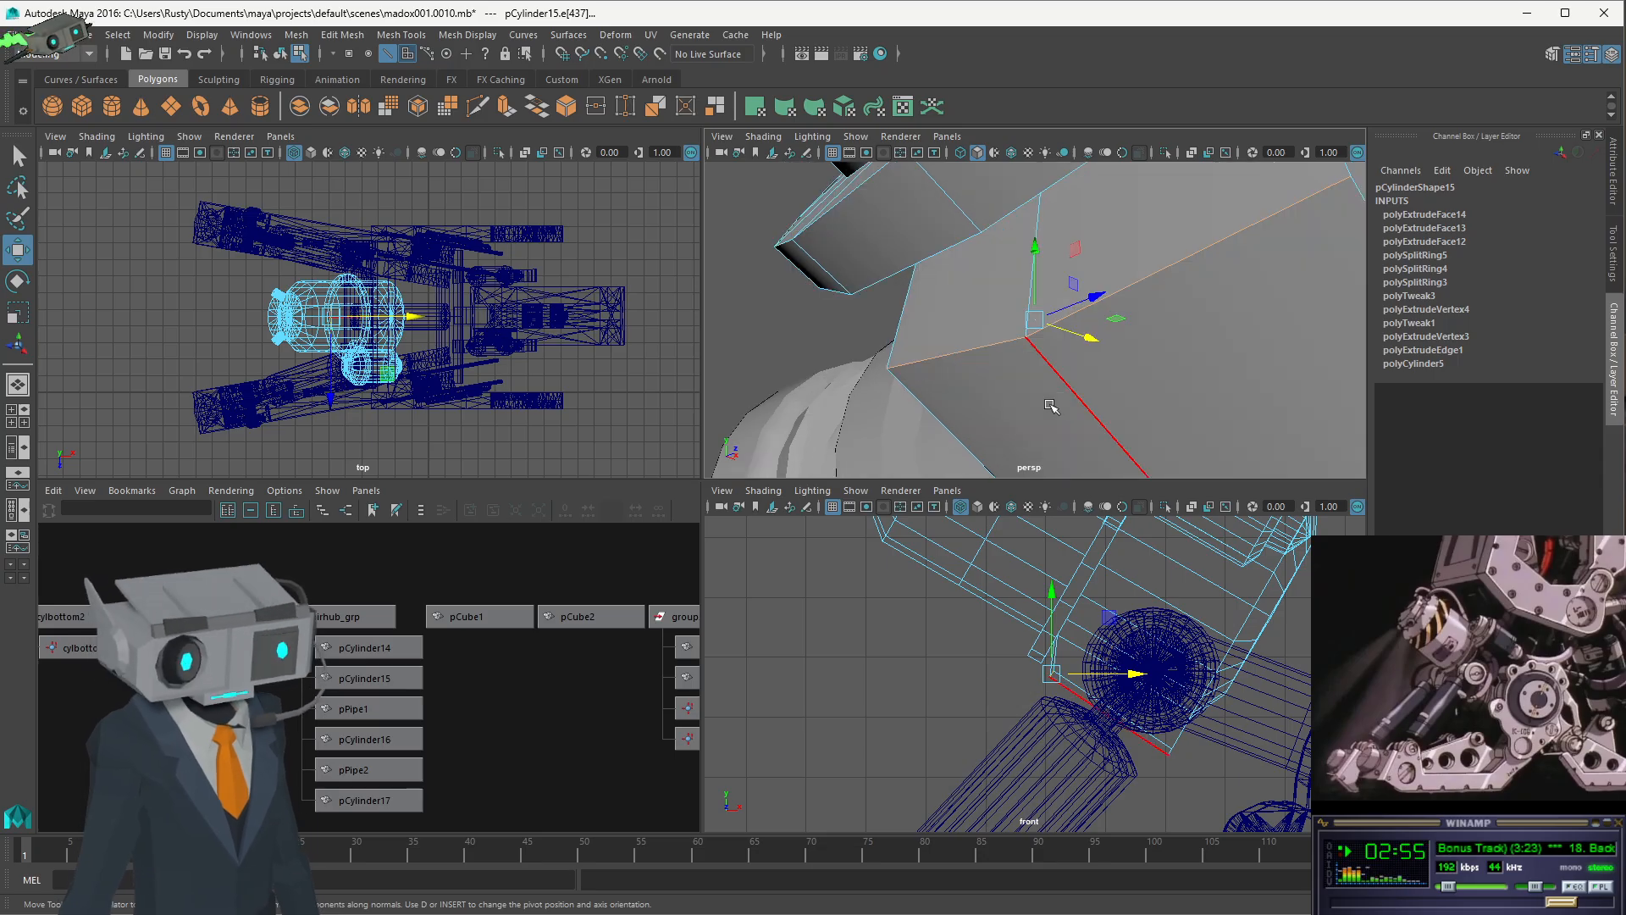
{"action": "key", "text": "space"}
{"action": "left_click_drag", "start_coordinate": [752, 383], "coordinate": [864, 344], "text": "alt"}
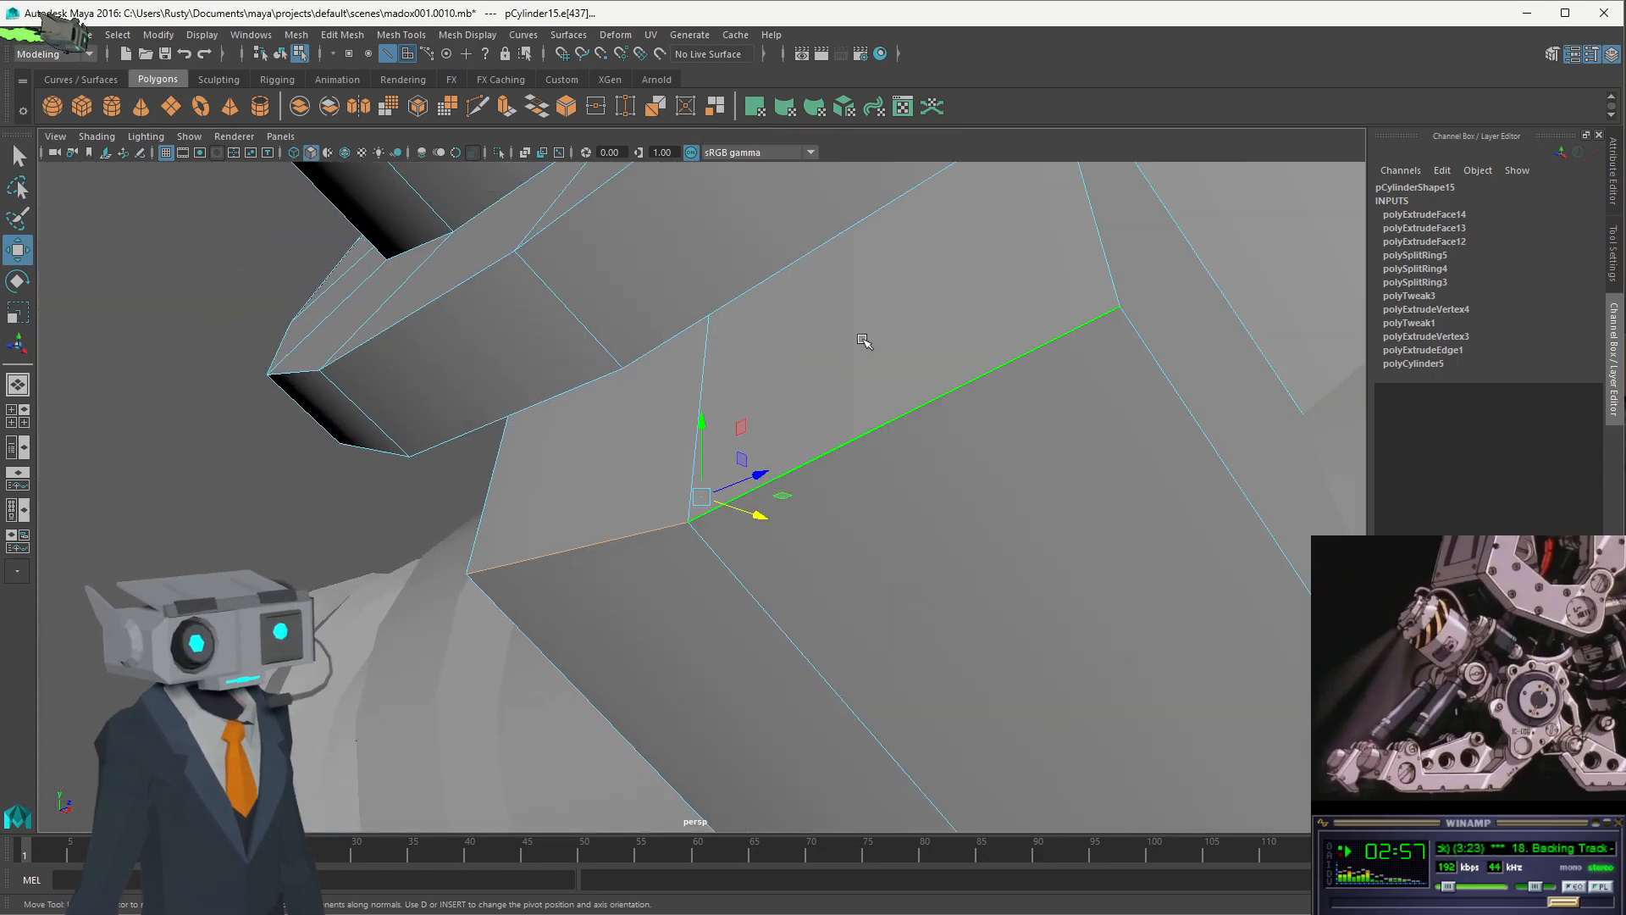
{"action": "left_click", "coordinate": [427, 54]}
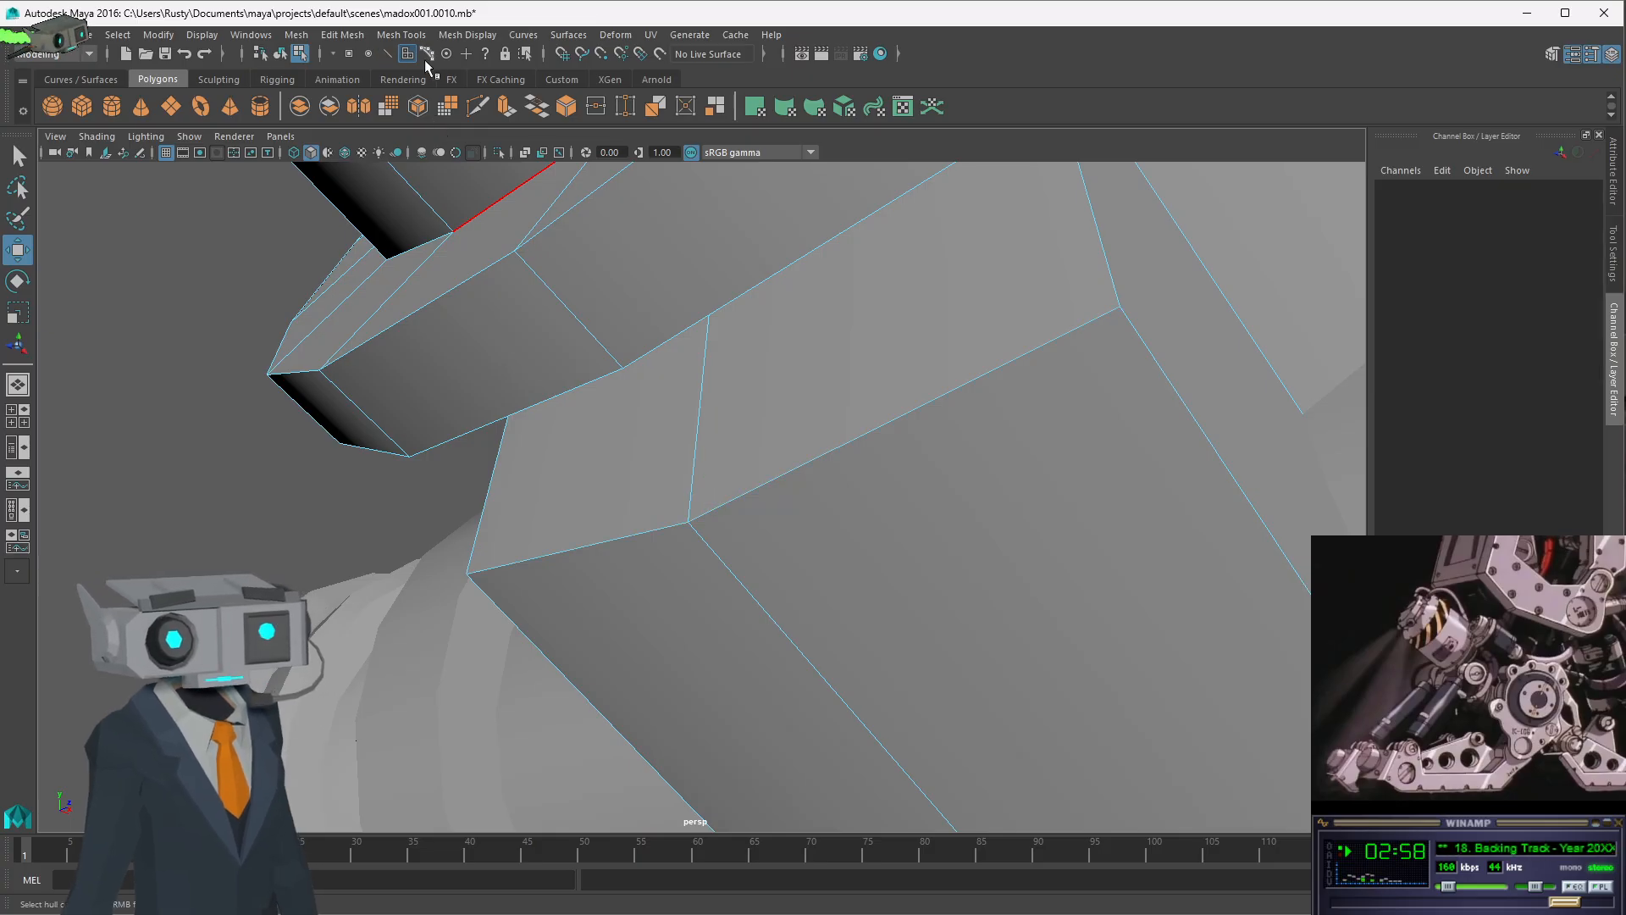
{"action": "left_click", "coordinate": [835, 308]}
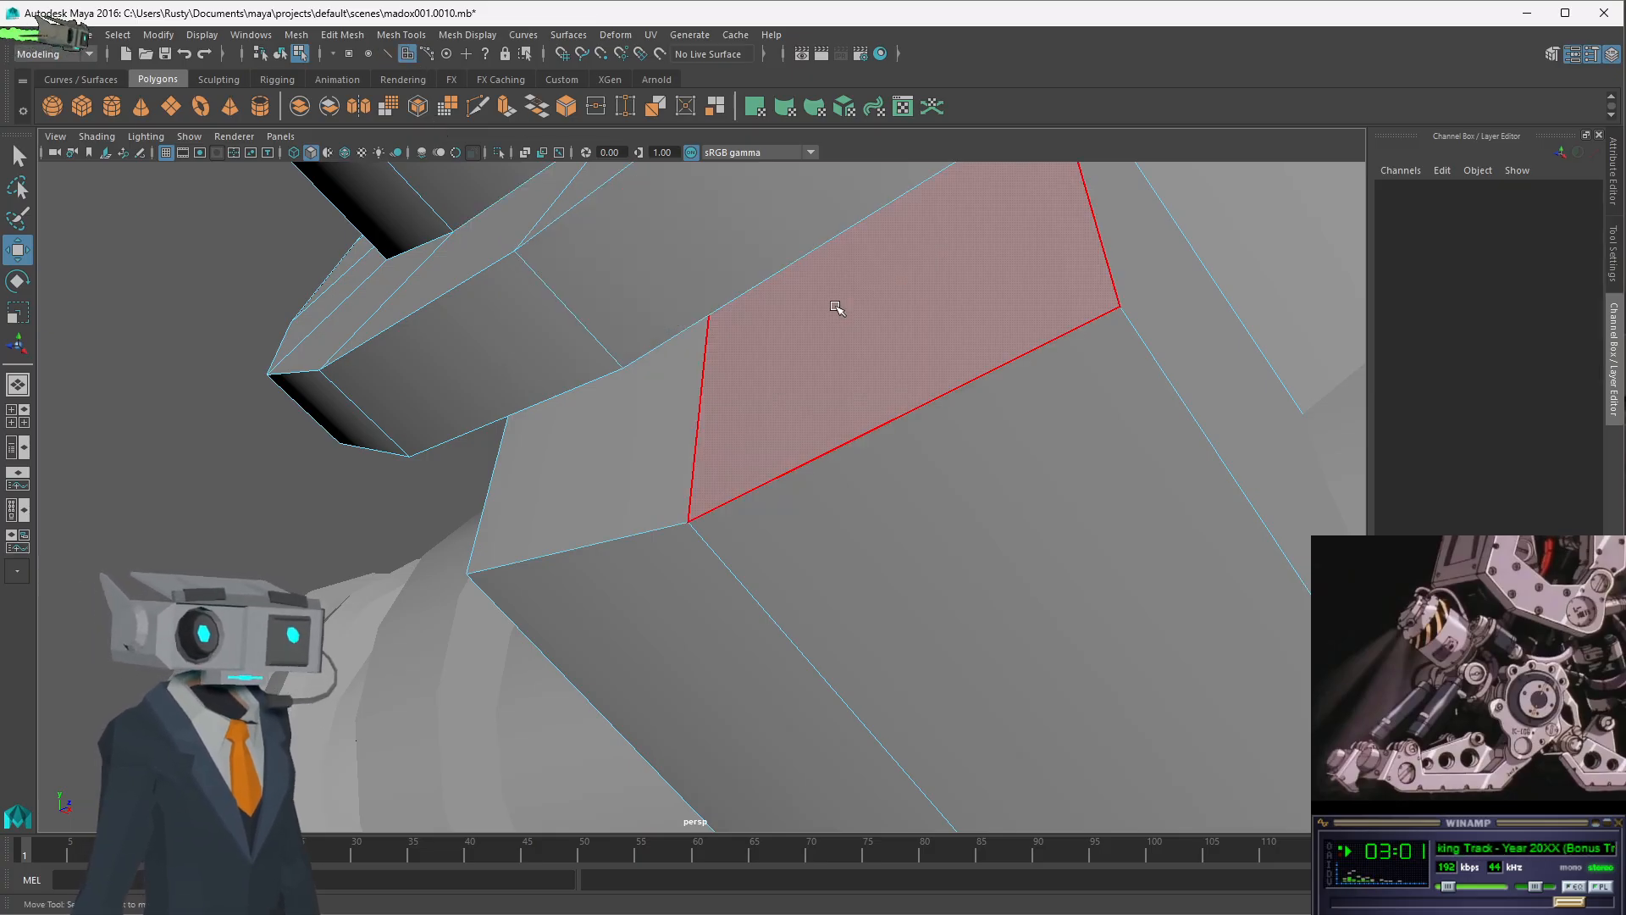
{"action": "left_click_drag", "start_coordinate": [835, 309], "coordinate": [768, 289], "text": "alt"}
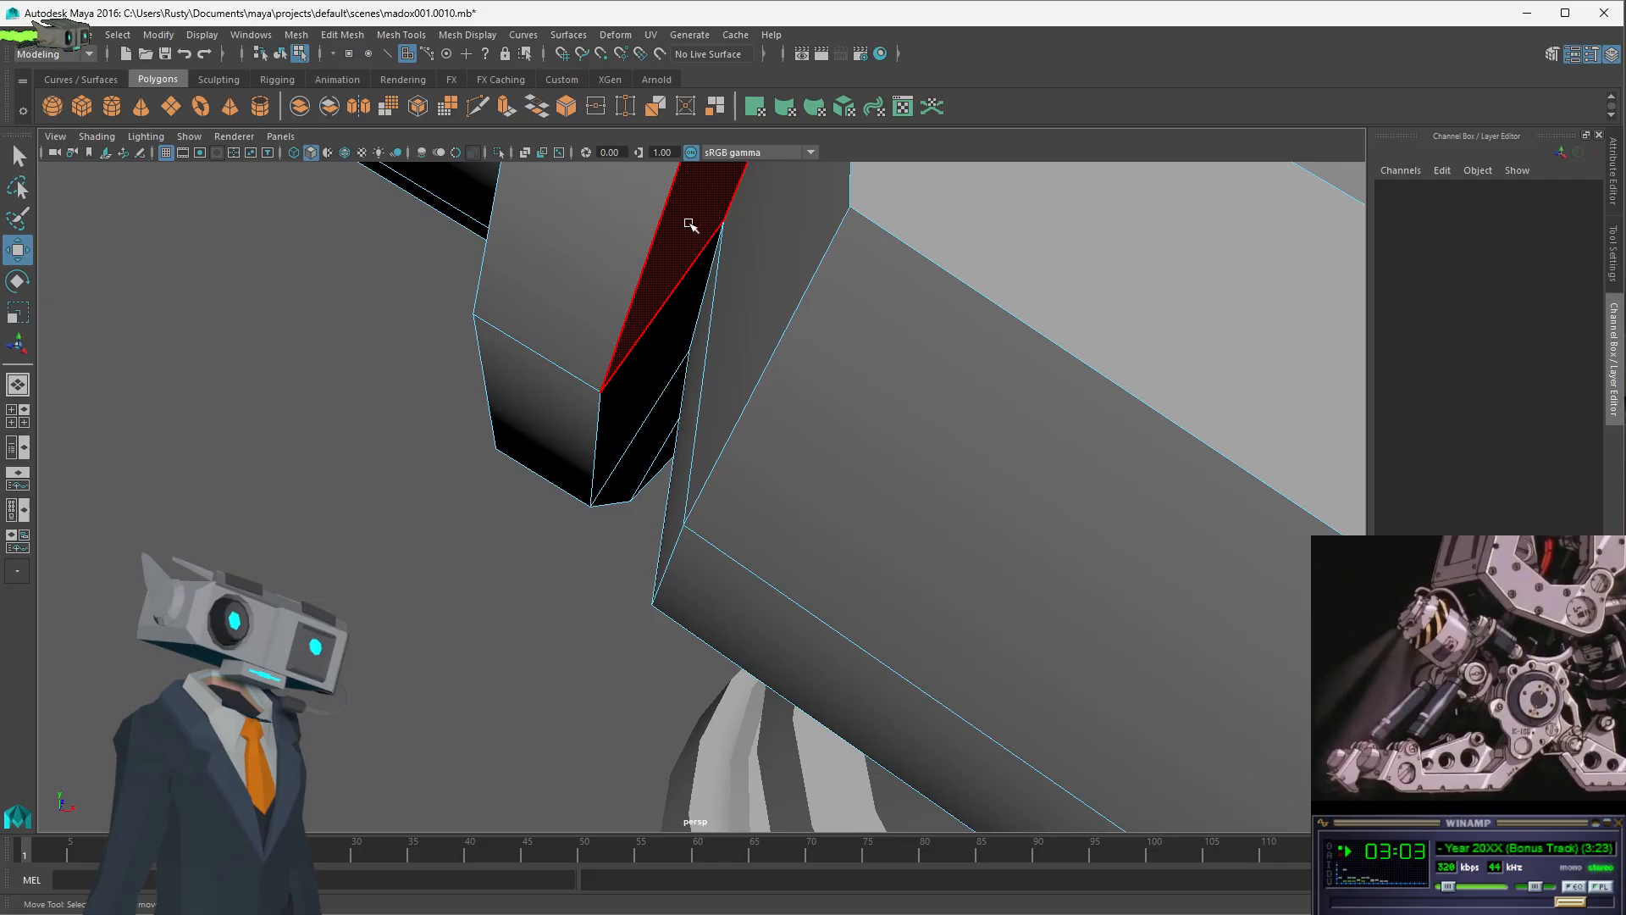
{"action": "left_click", "coordinate": [758, 252]}
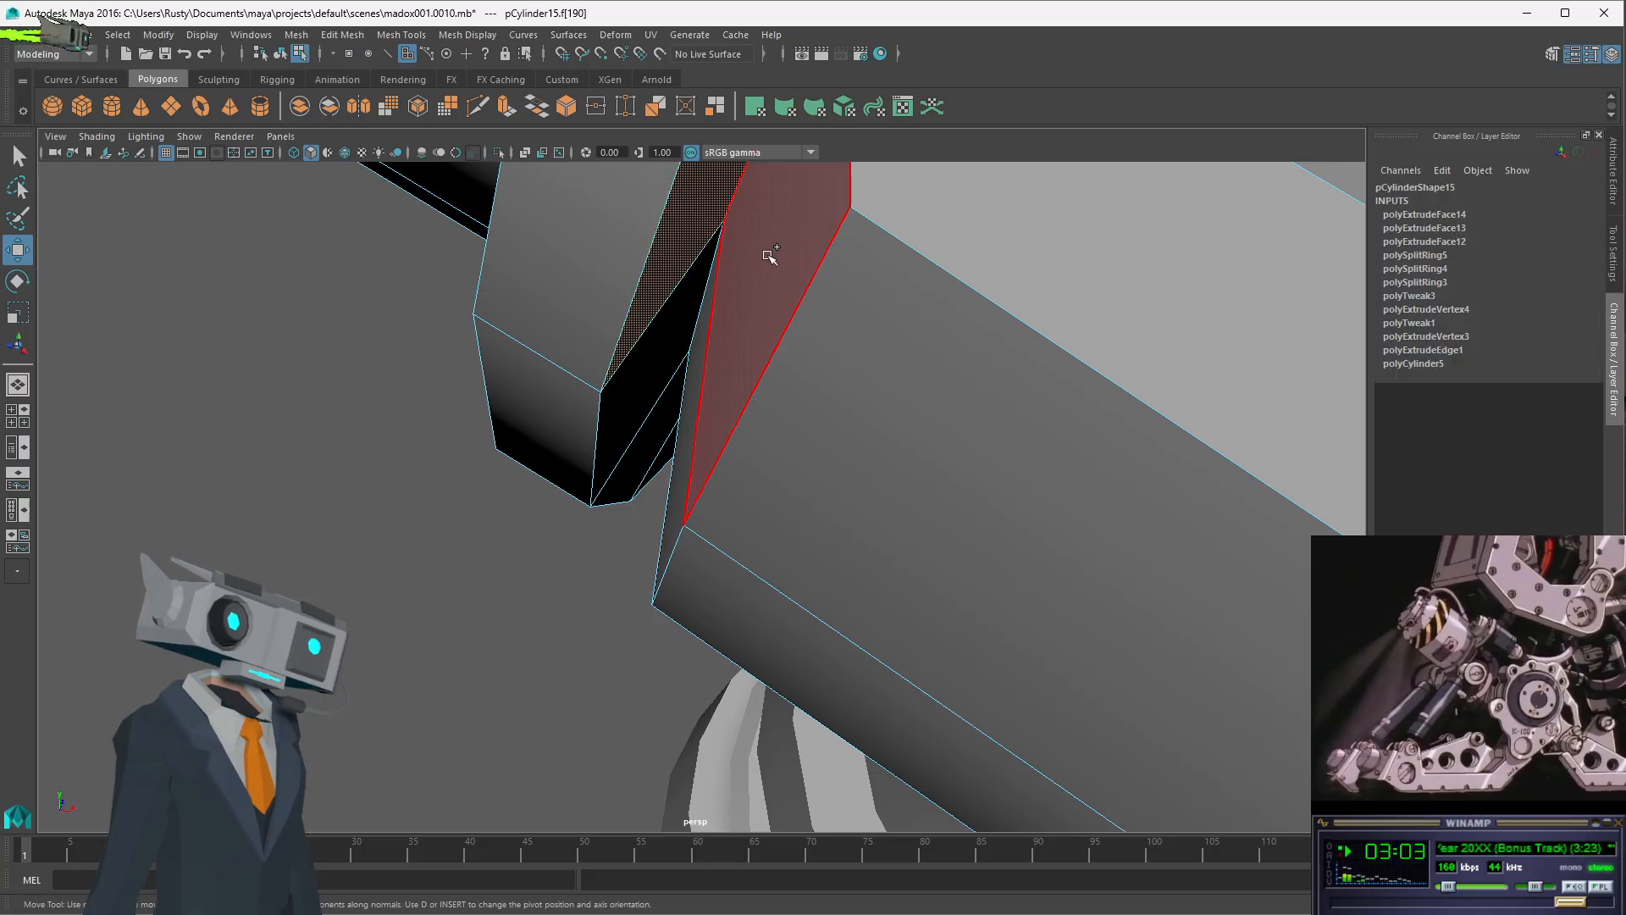
- Save the scene
{"action": "left_click", "coordinate": [410, 35]}
{"action": "left_click", "coordinate": [138, 6]}
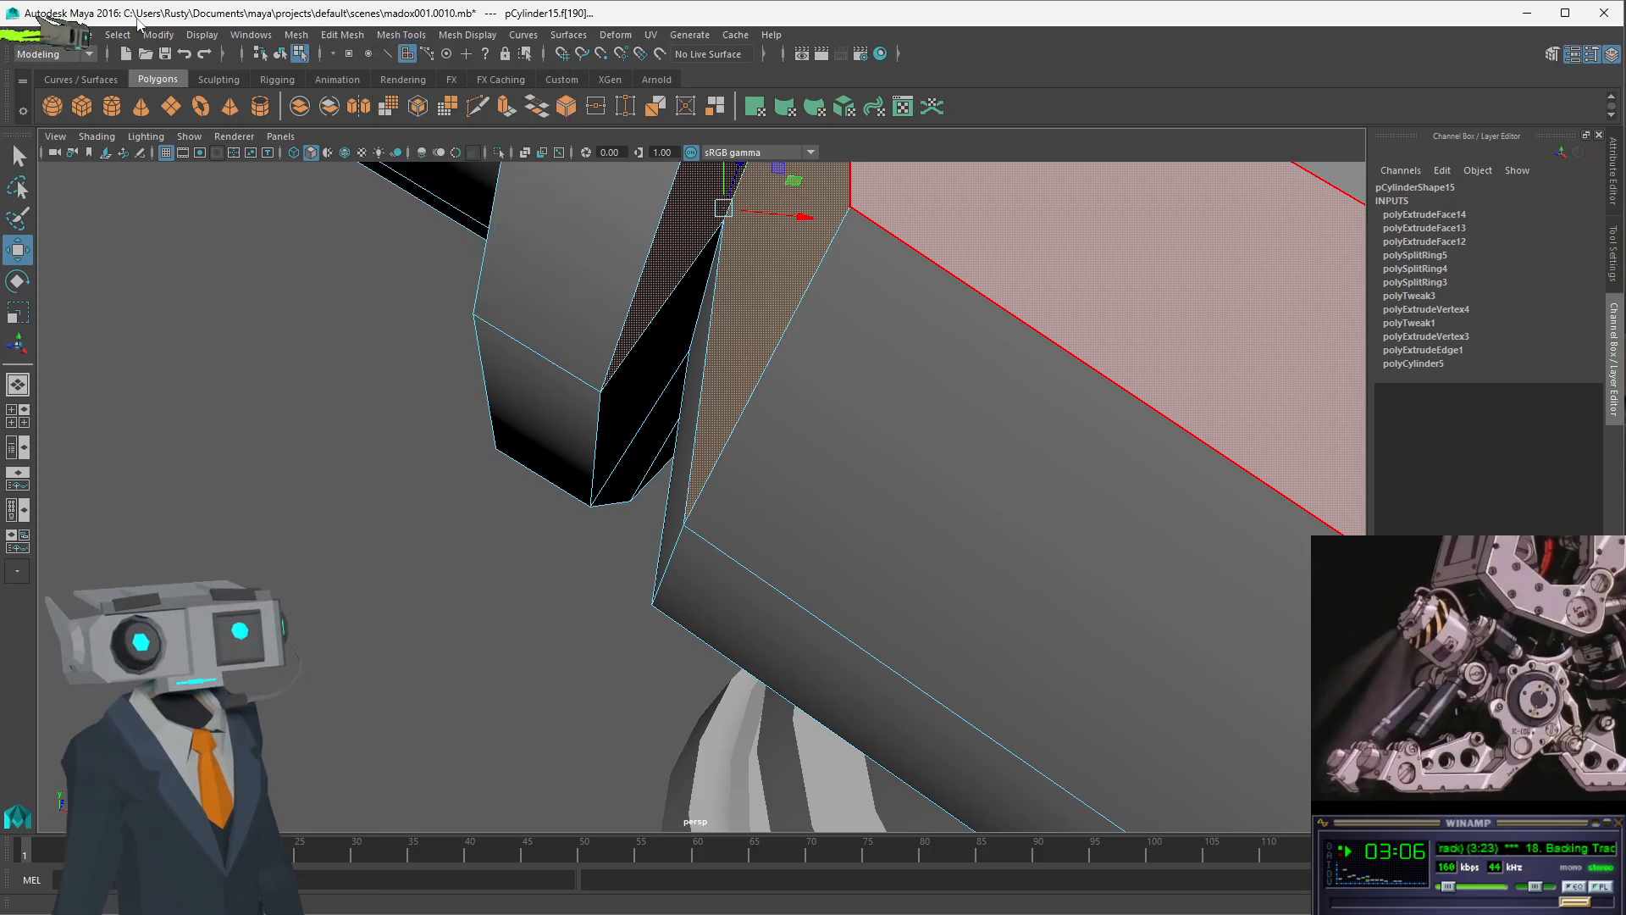
{"action": "left_click", "coordinate": [165, 55]}
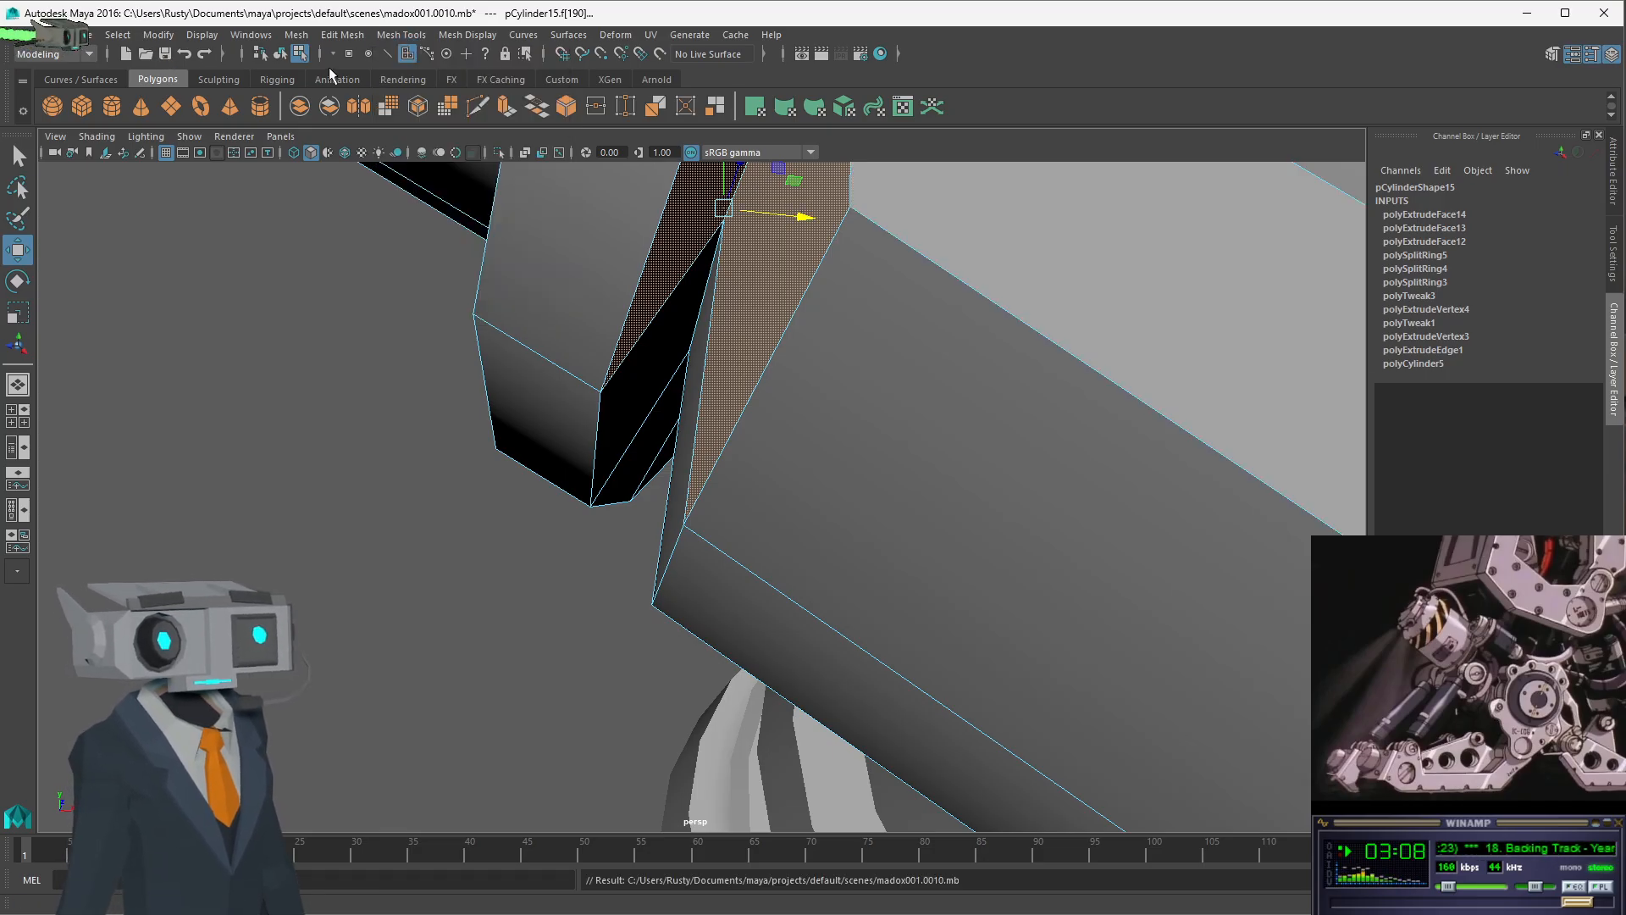
- Try to bridge the selected pair of facing faces across the gap, then undo the bridge
{"action": "left_click", "coordinate": [403, 37]}
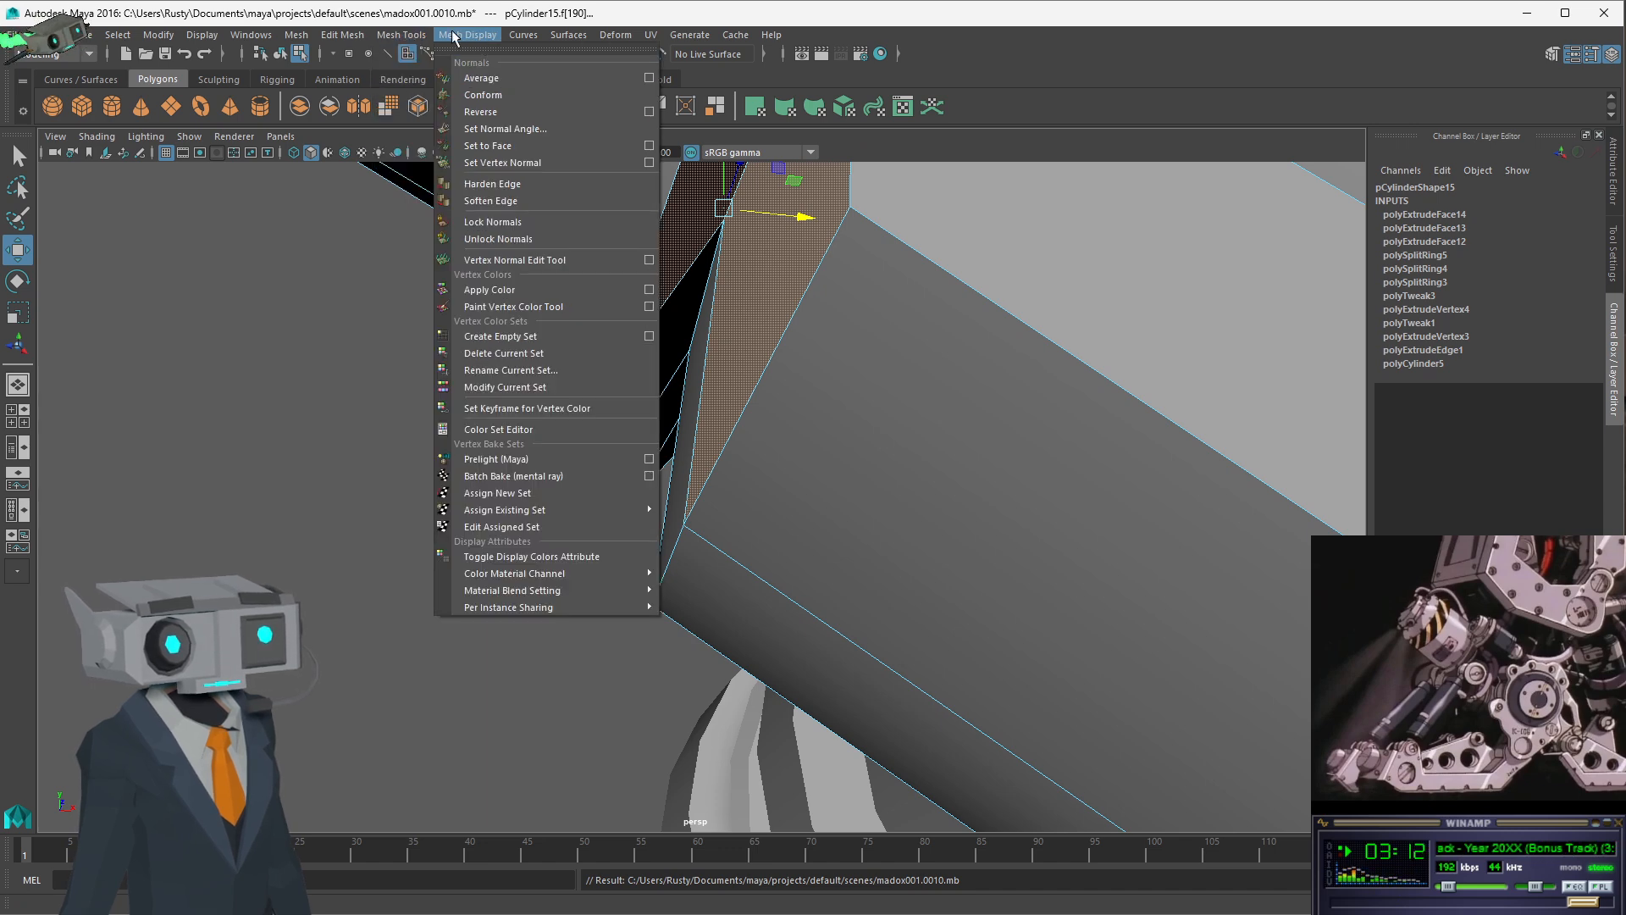
{"action": "mouse_move", "coordinate": [369, 39]}
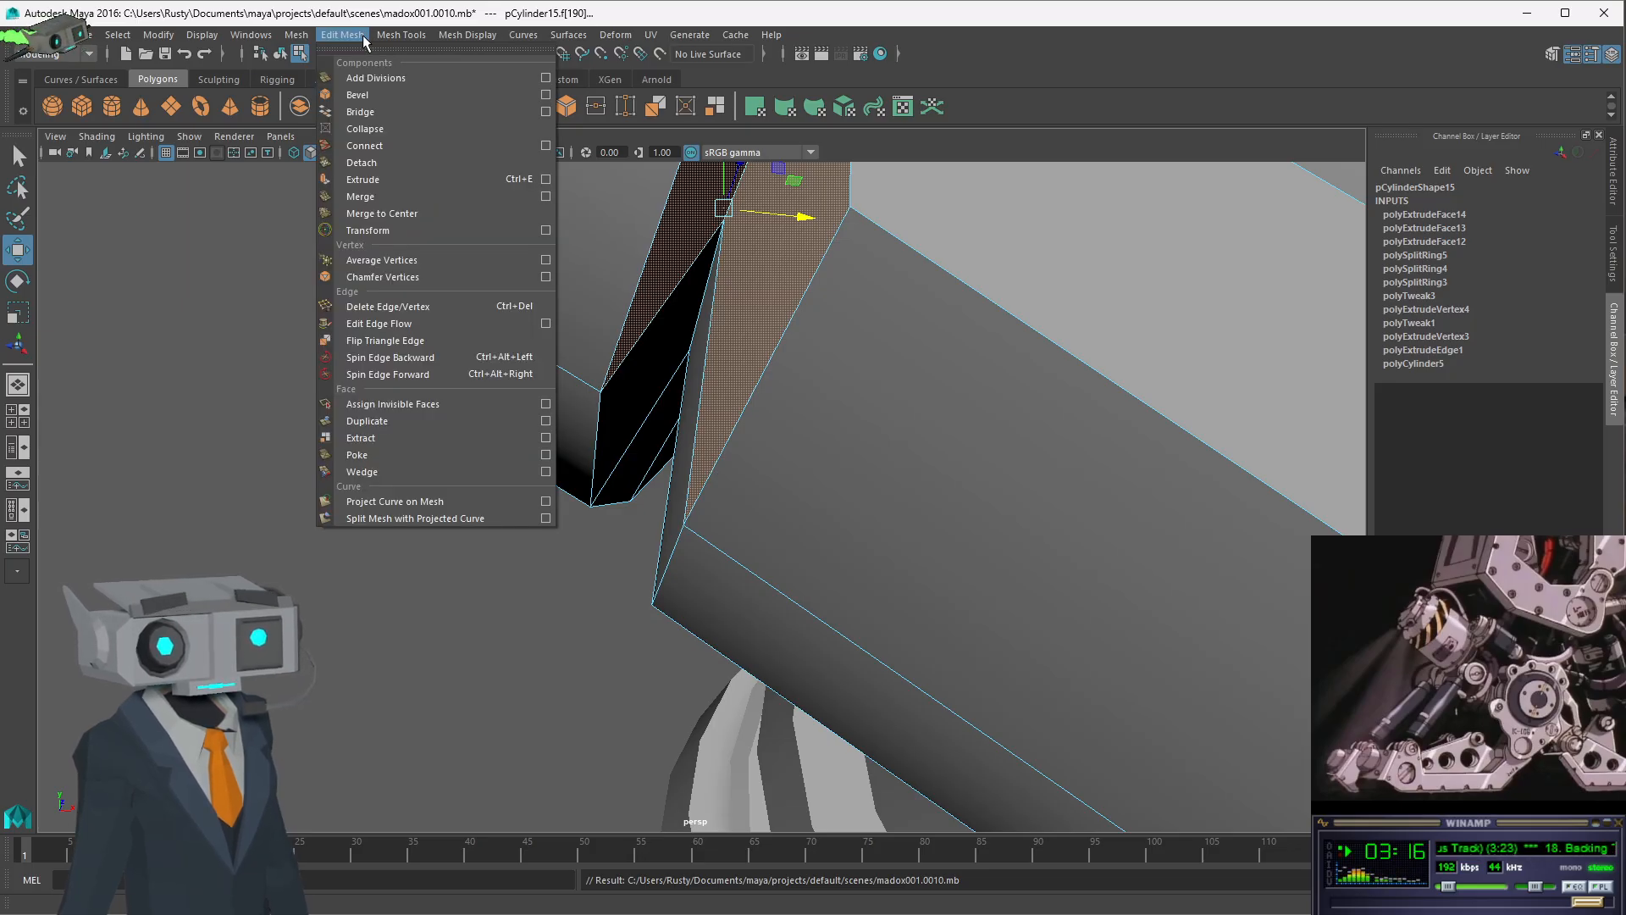
{"action": "left_click", "coordinate": [358, 117]}
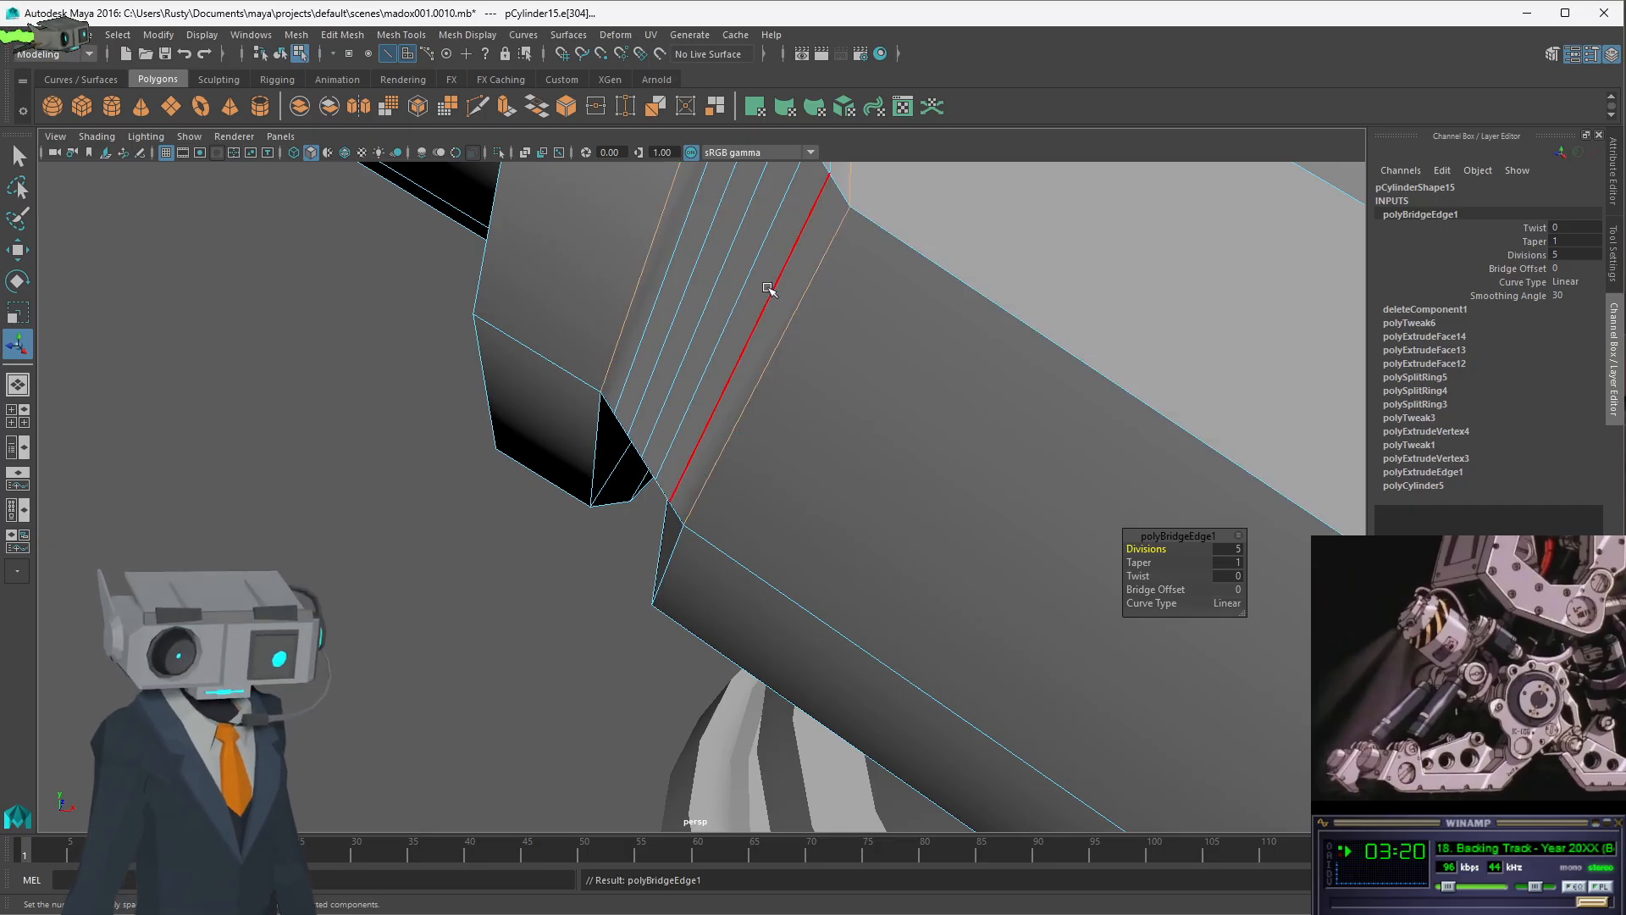
{"action": "left_click_drag", "start_coordinate": [770, 283], "coordinate": [957, 217], "text": "alt"}
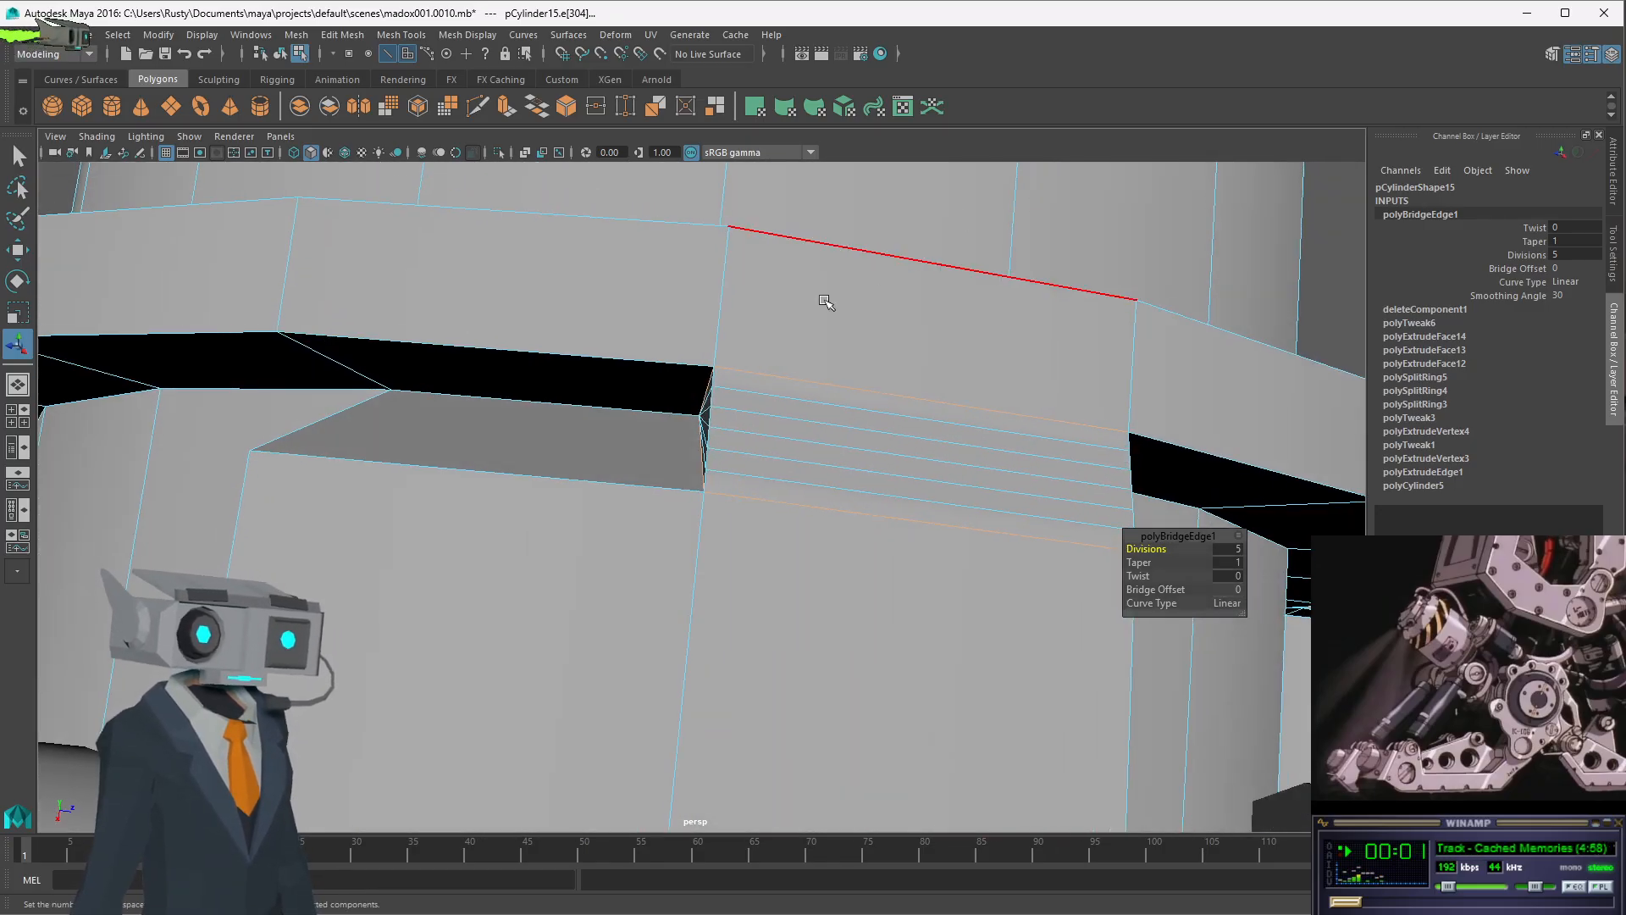
{"action": "key", "text": "ctrl+z"}
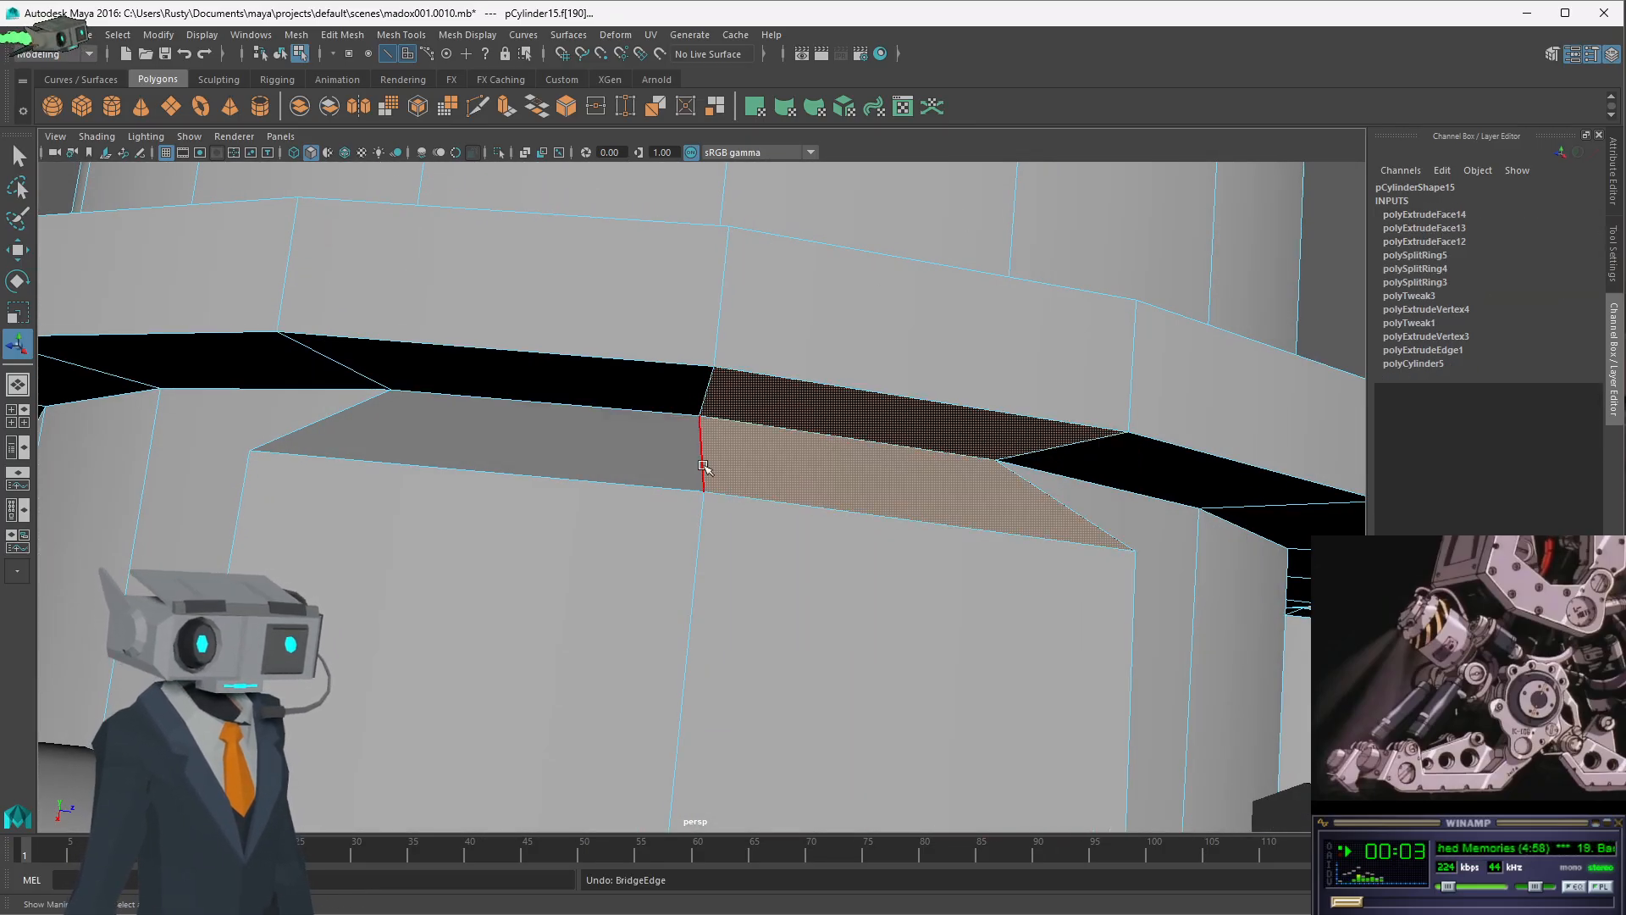
- Bridge both adjacent pairs of facing faces across the gap between the ring's underside and the extruded block
{"action": "left_click", "coordinate": [653, 432]}
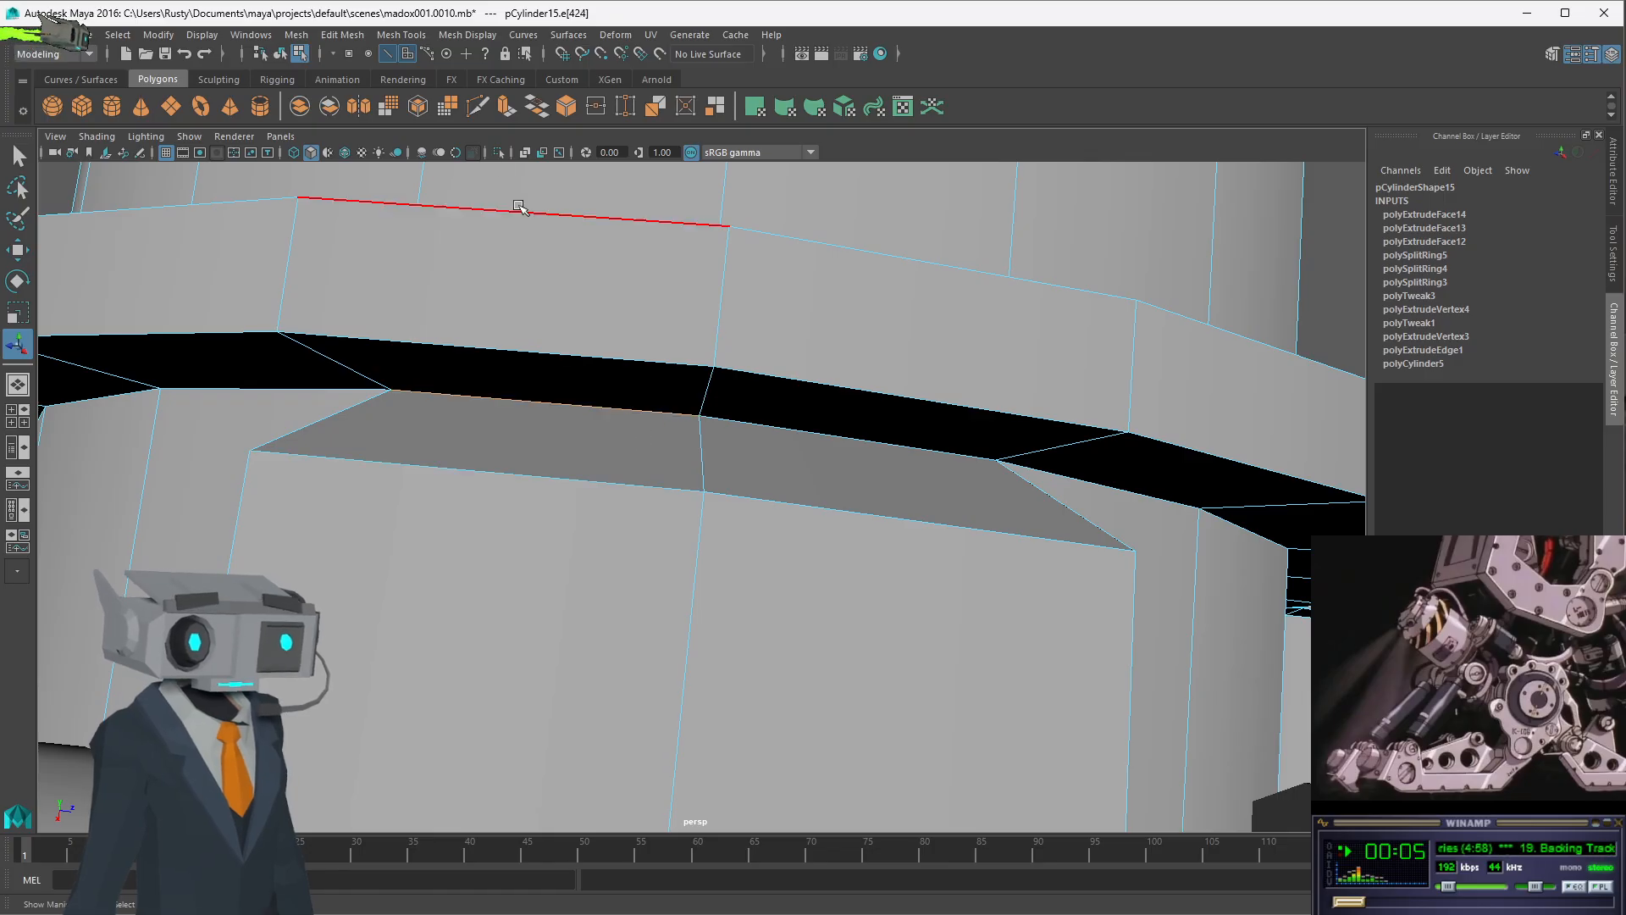
{"action": "left_click", "coordinate": [389, 56]}
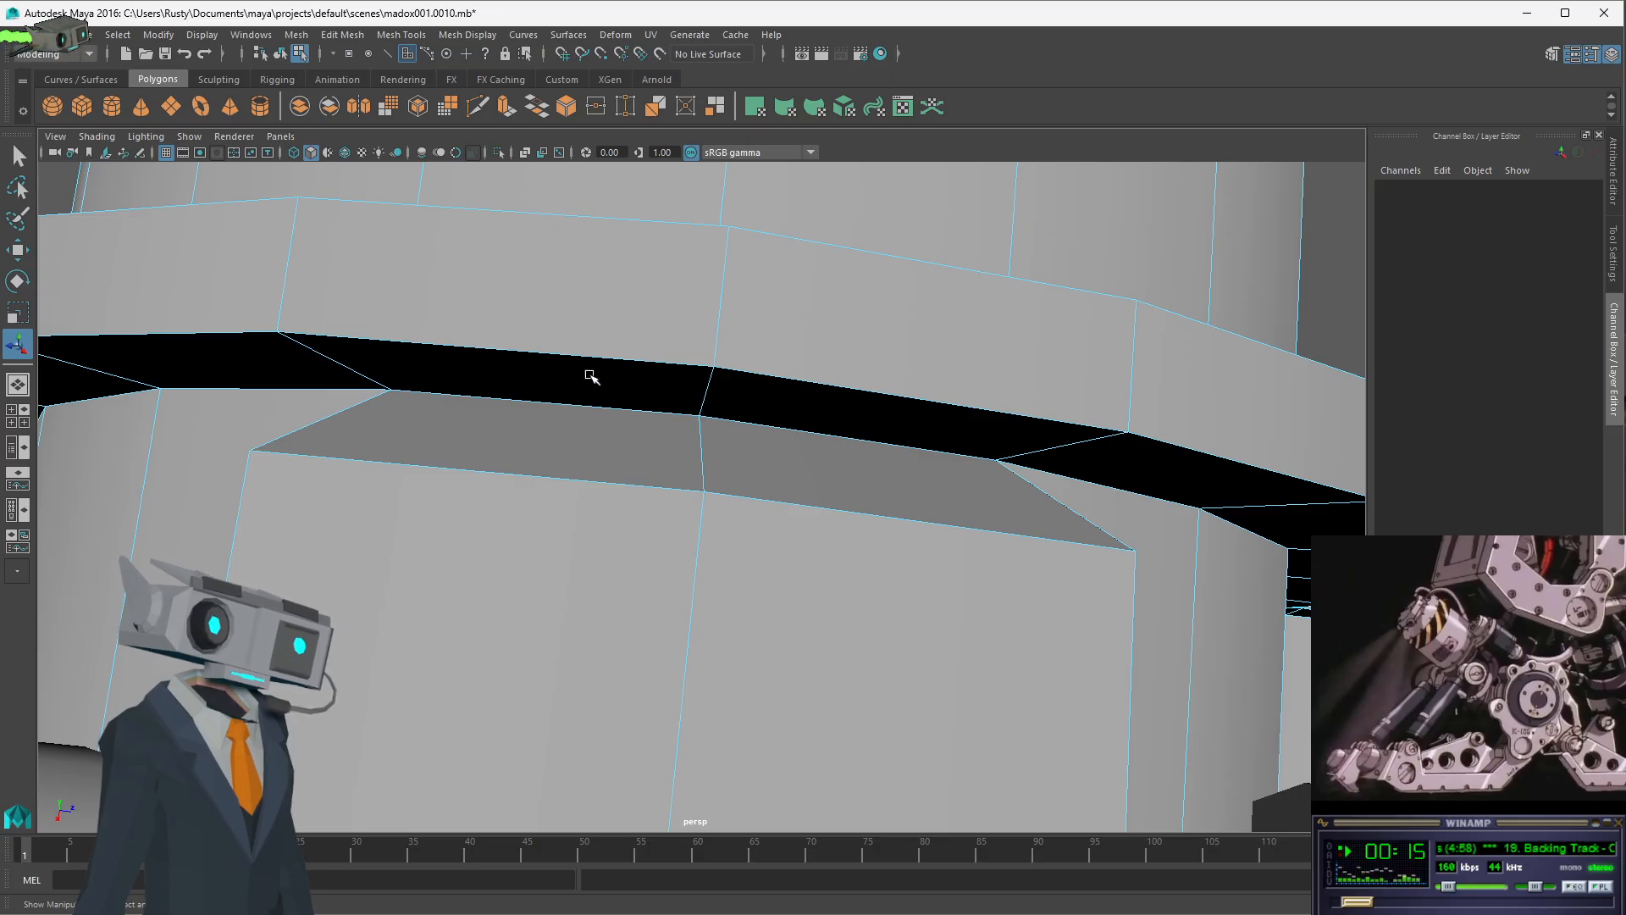
{"action": "left_click", "coordinate": [407, 58]}
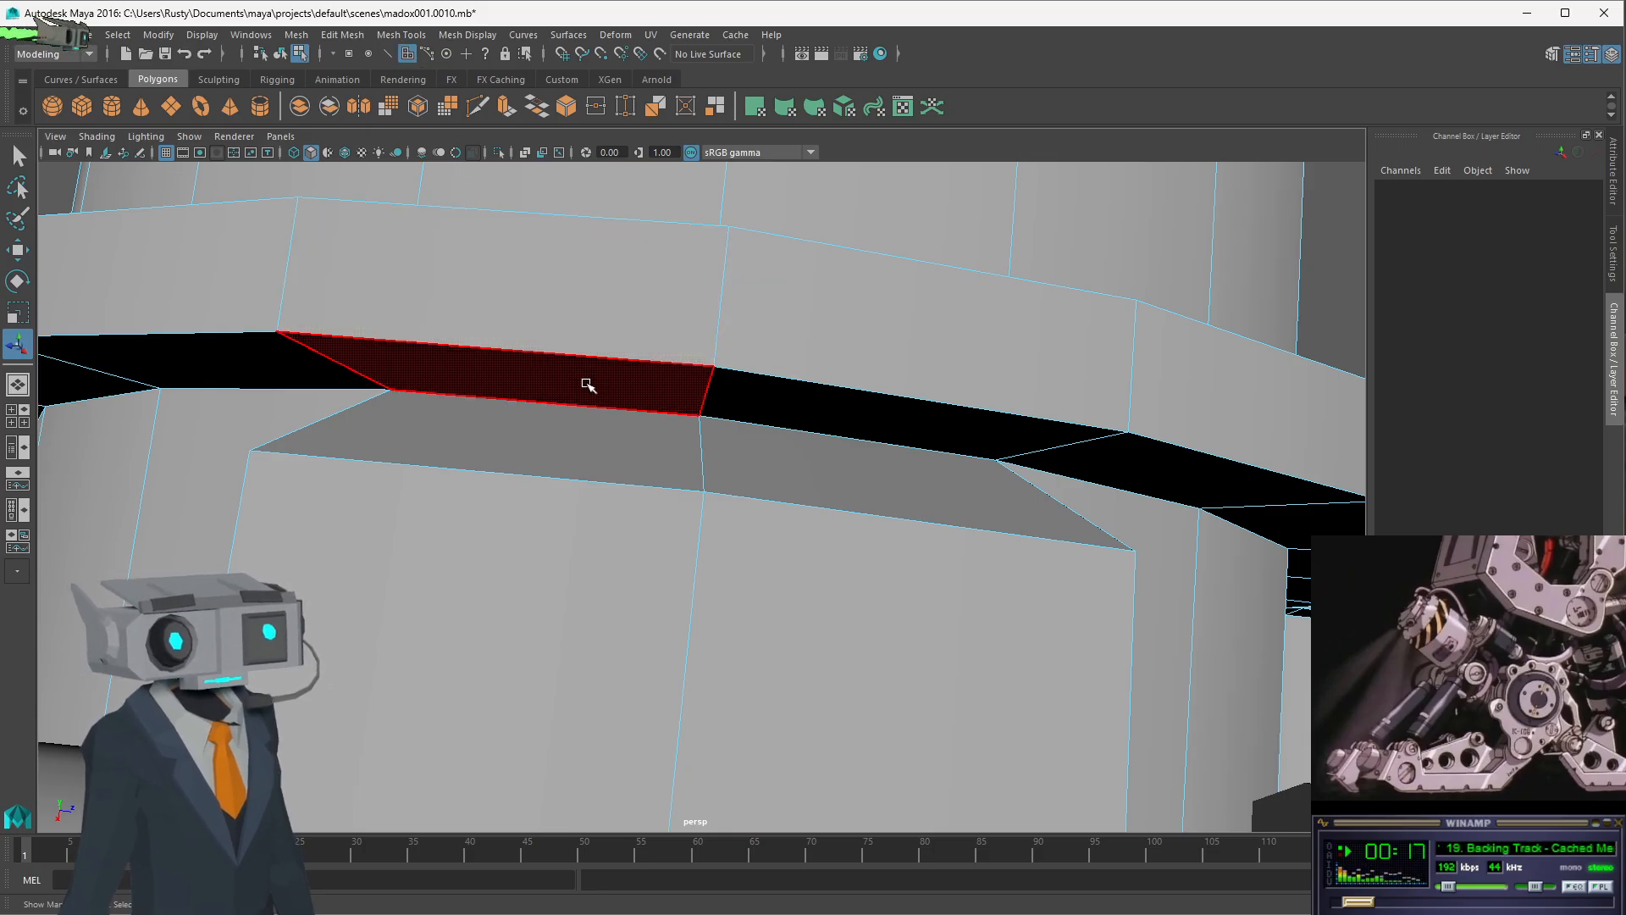
{"action": "left_click", "coordinate": [596, 390]}
{"action": "left_click", "coordinate": [598, 435], "text": "shift"}
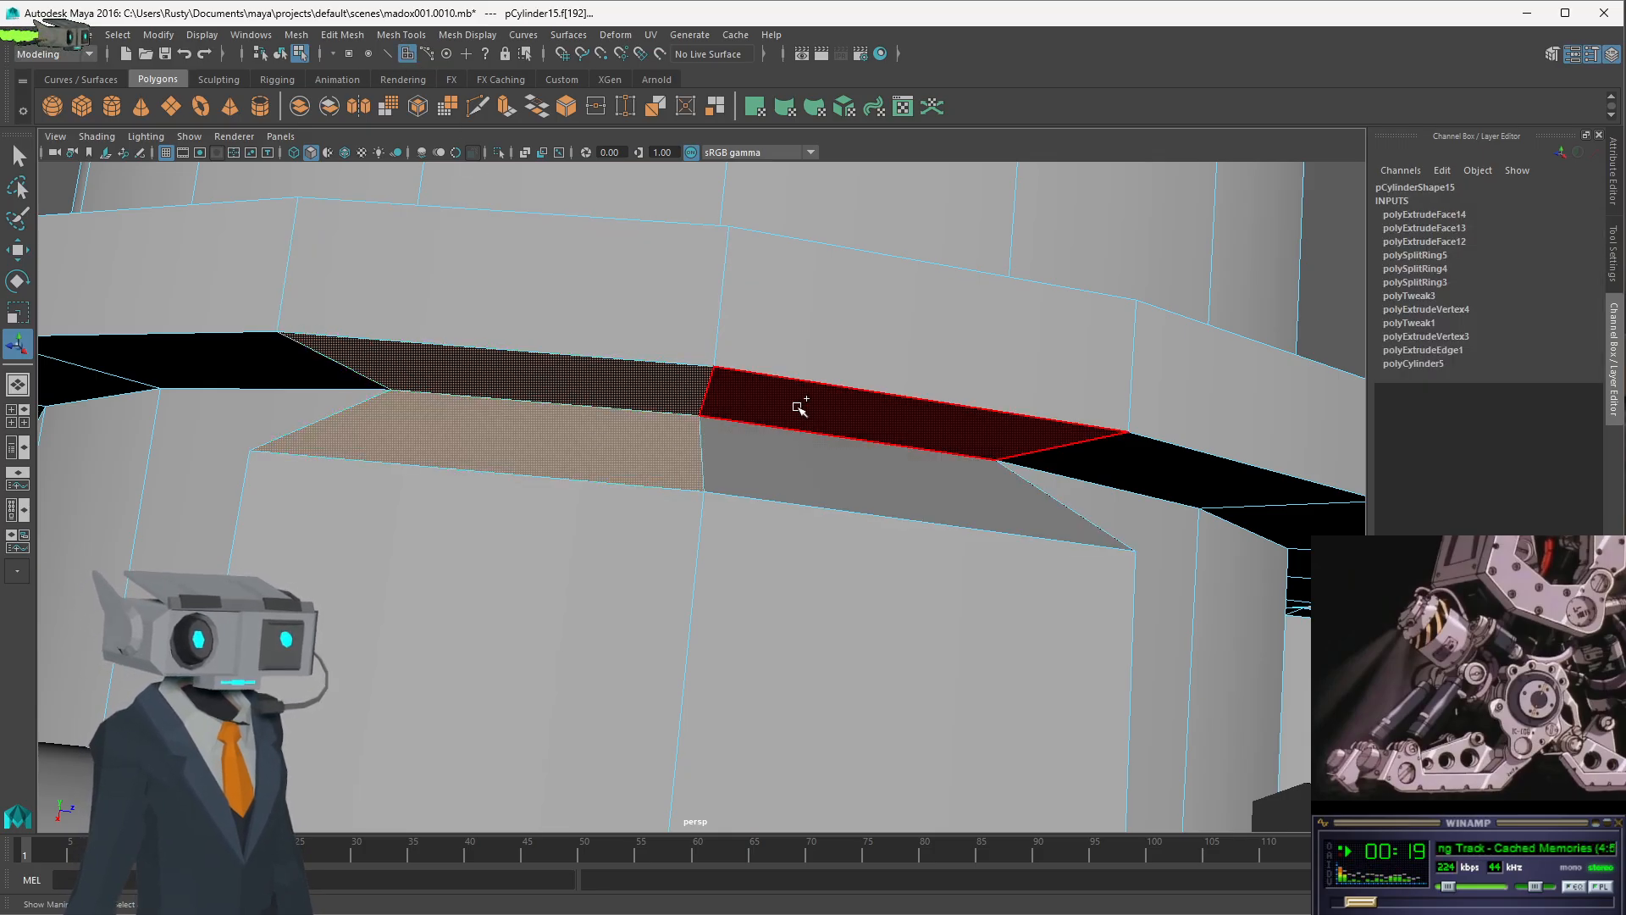
{"action": "left_click", "coordinate": [796, 459], "text": "shift"}
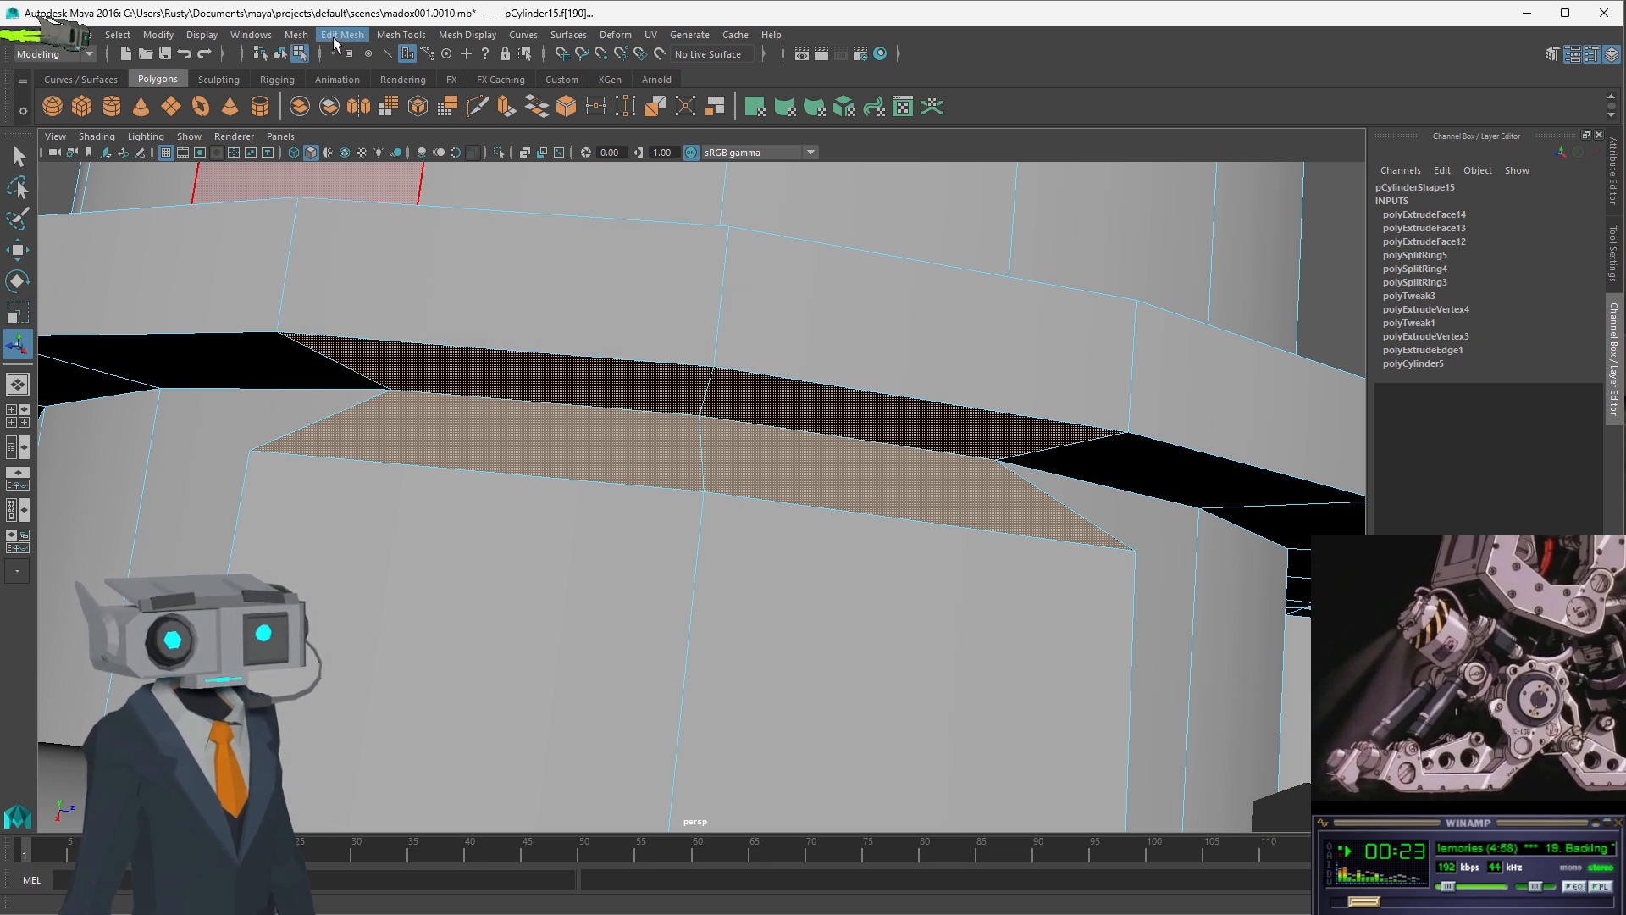
{"action": "left_click", "coordinate": [334, 35]}
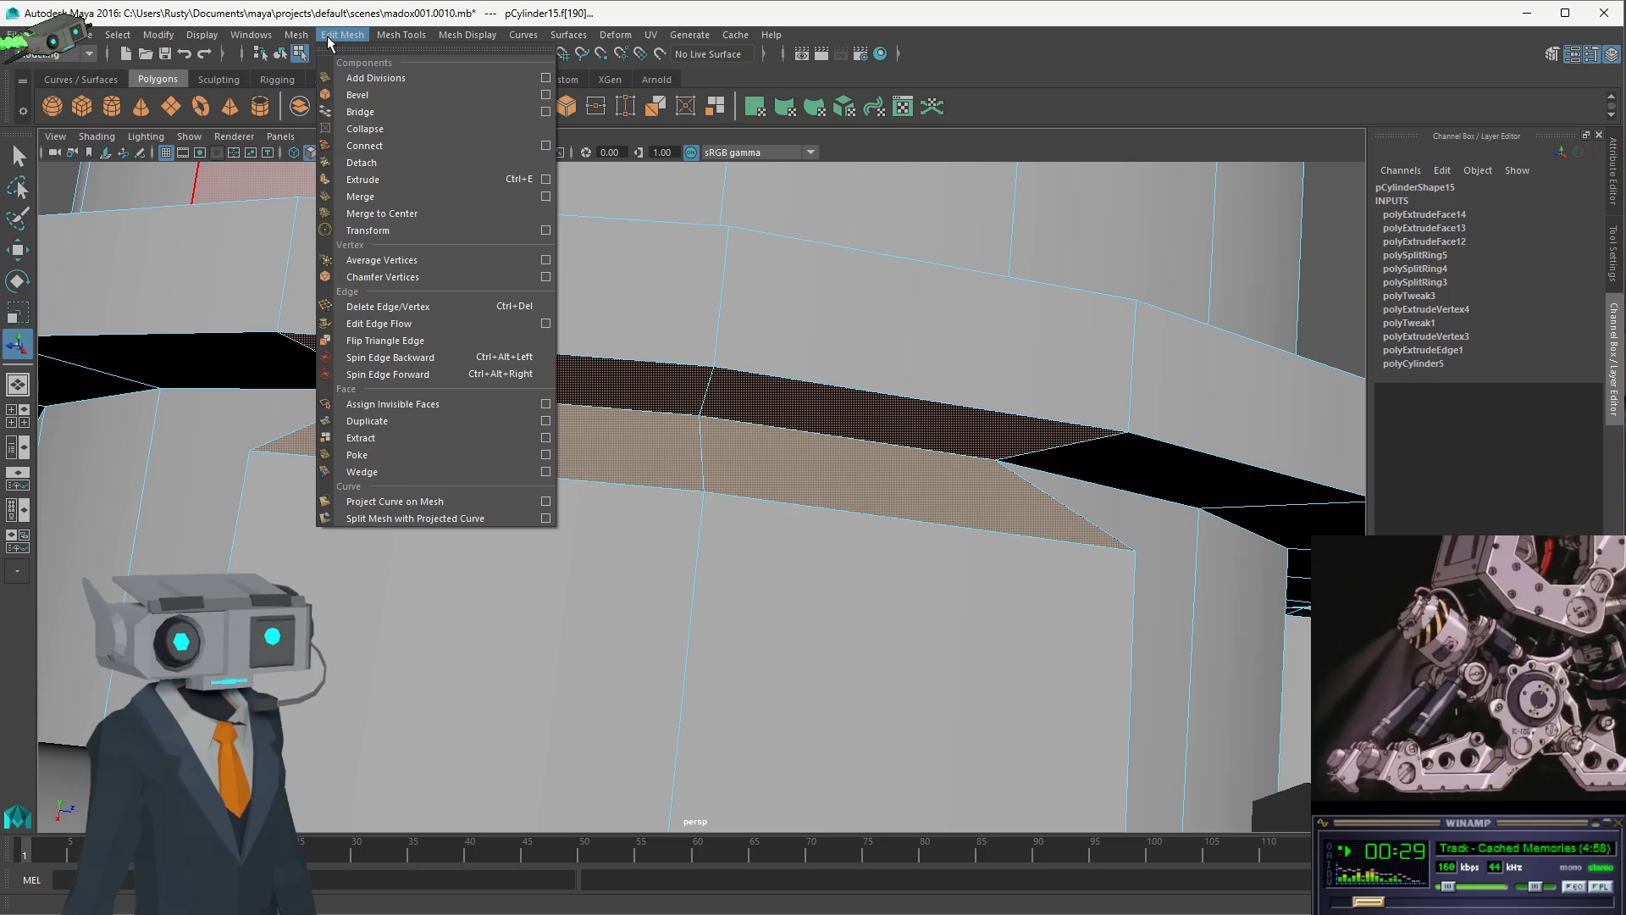
{"action": "left_click", "coordinate": [447, 111]}
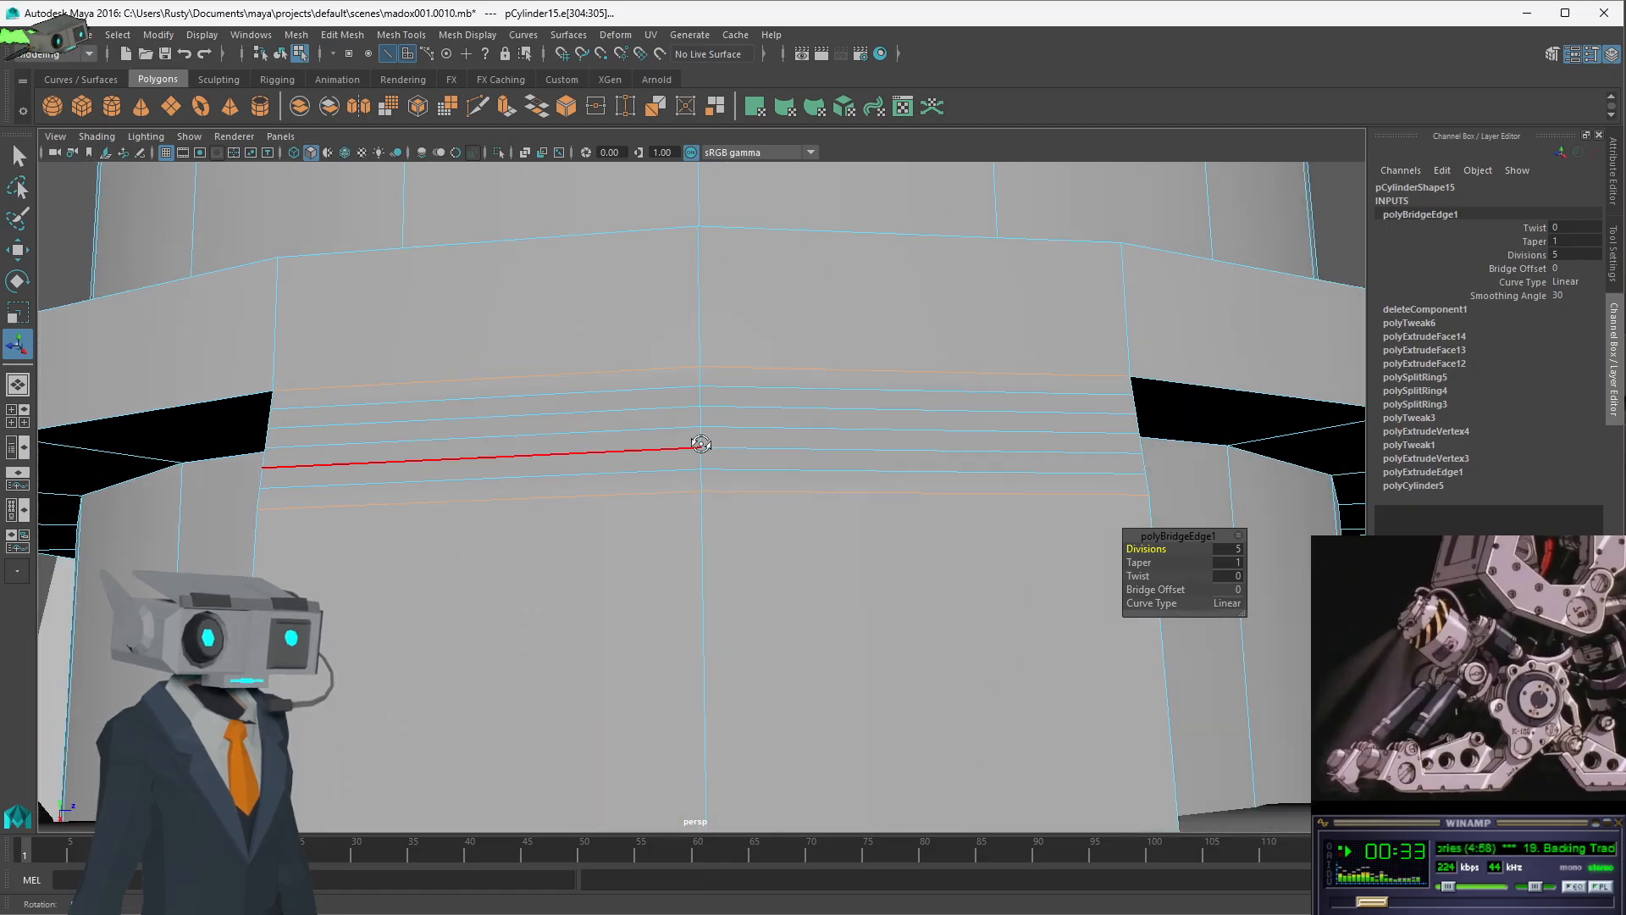
- Set the bridge's divisions to 1 and deselect the mesh components
{"action": "mouse_move", "coordinate": [701, 444]}
{"action": "left_mouse_down", "text": "alt"}
{"action": "mouse_move", "coordinate": [581, 465]}
{"action": "mouse_move", "coordinate": [545, 500]}
{"action": "mouse_move", "coordinate": [544, 544]}
{"action": "mouse_move", "coordinate": [516, 548]}
{"action": "mouse_move", "coordinate": [667, 508]}
{"action": "mouse_move", "coordinate": [672, 478]}
{"action": "mouse_move", "coordinate": [701, 471]}
{"action": "left_mouse_up", "text": "alt"}
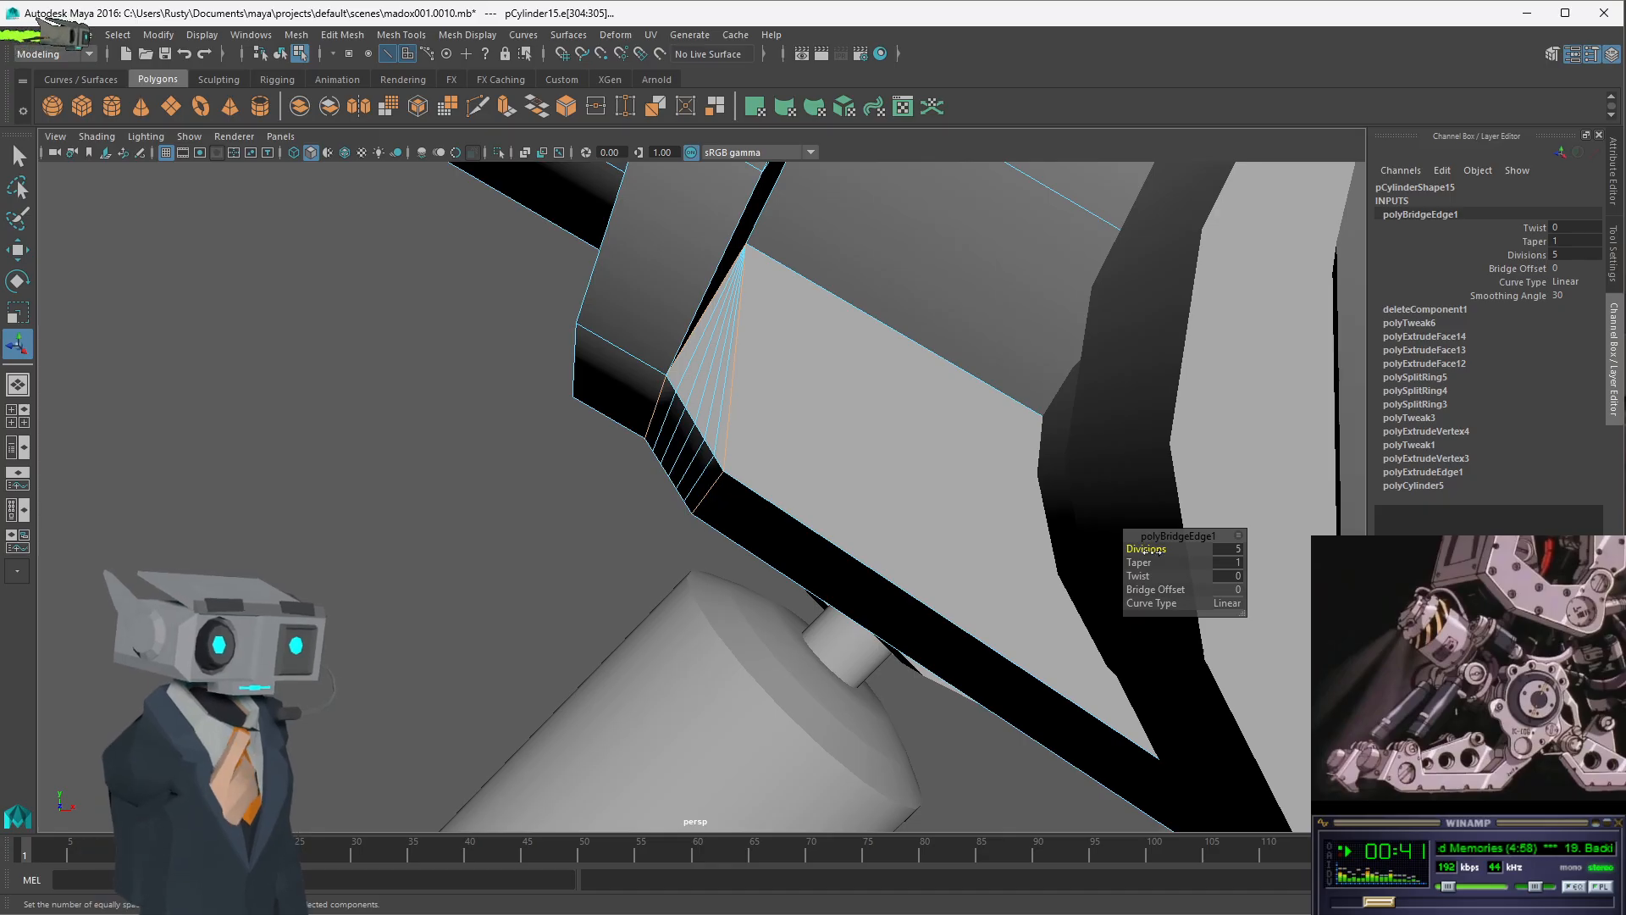
{"action": "left_click_drag", "start_coordinate": [1147, 549], "coordinate": [1116, 548]}
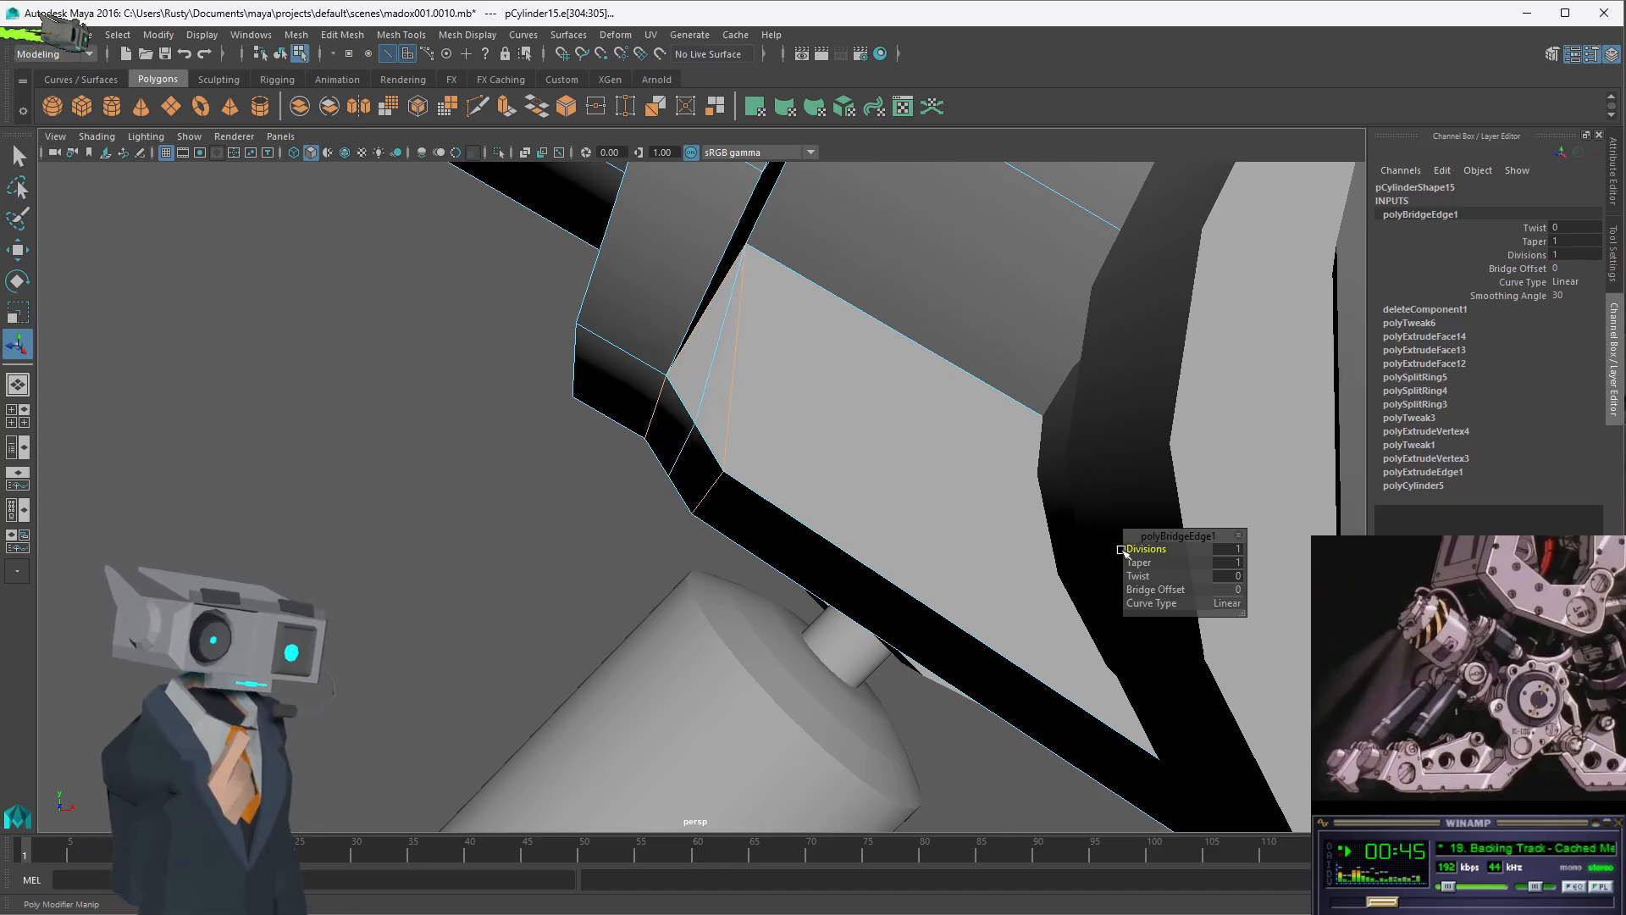
{"action": "left_click", "coordinate": [18, 156]}
{"action": "left_click", "coordinate": [482, 444]}
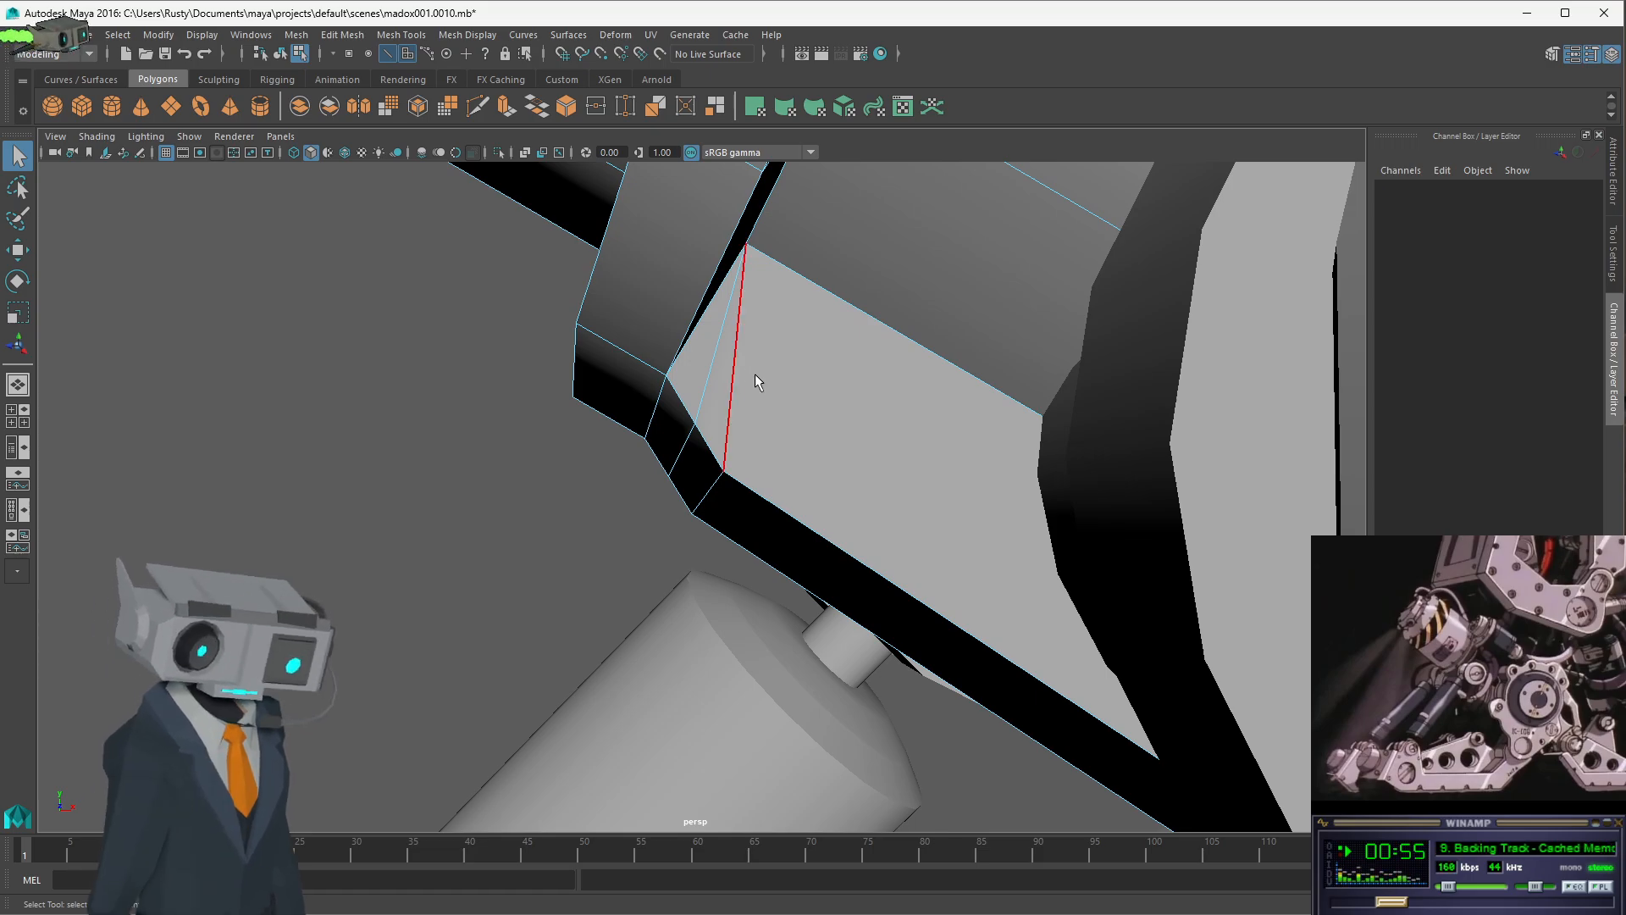
- Examine the bridged transition between the ring and the block from the side in wireframe and shaded display
{"action": "key", "text": "4"}
{"action": "left_click_drag", "start_coordinate": [784, 340], "coordinate": [874, 322], "text": "alt"}
{"action": "left_click_drag", "start_coordinate": [872, 302], "coordinate": [770, 363], "text": "alt"}
{"action": "scroll", "coordinate": [714, 392], "scroll_direction": "up", "scroll_amount": 3}
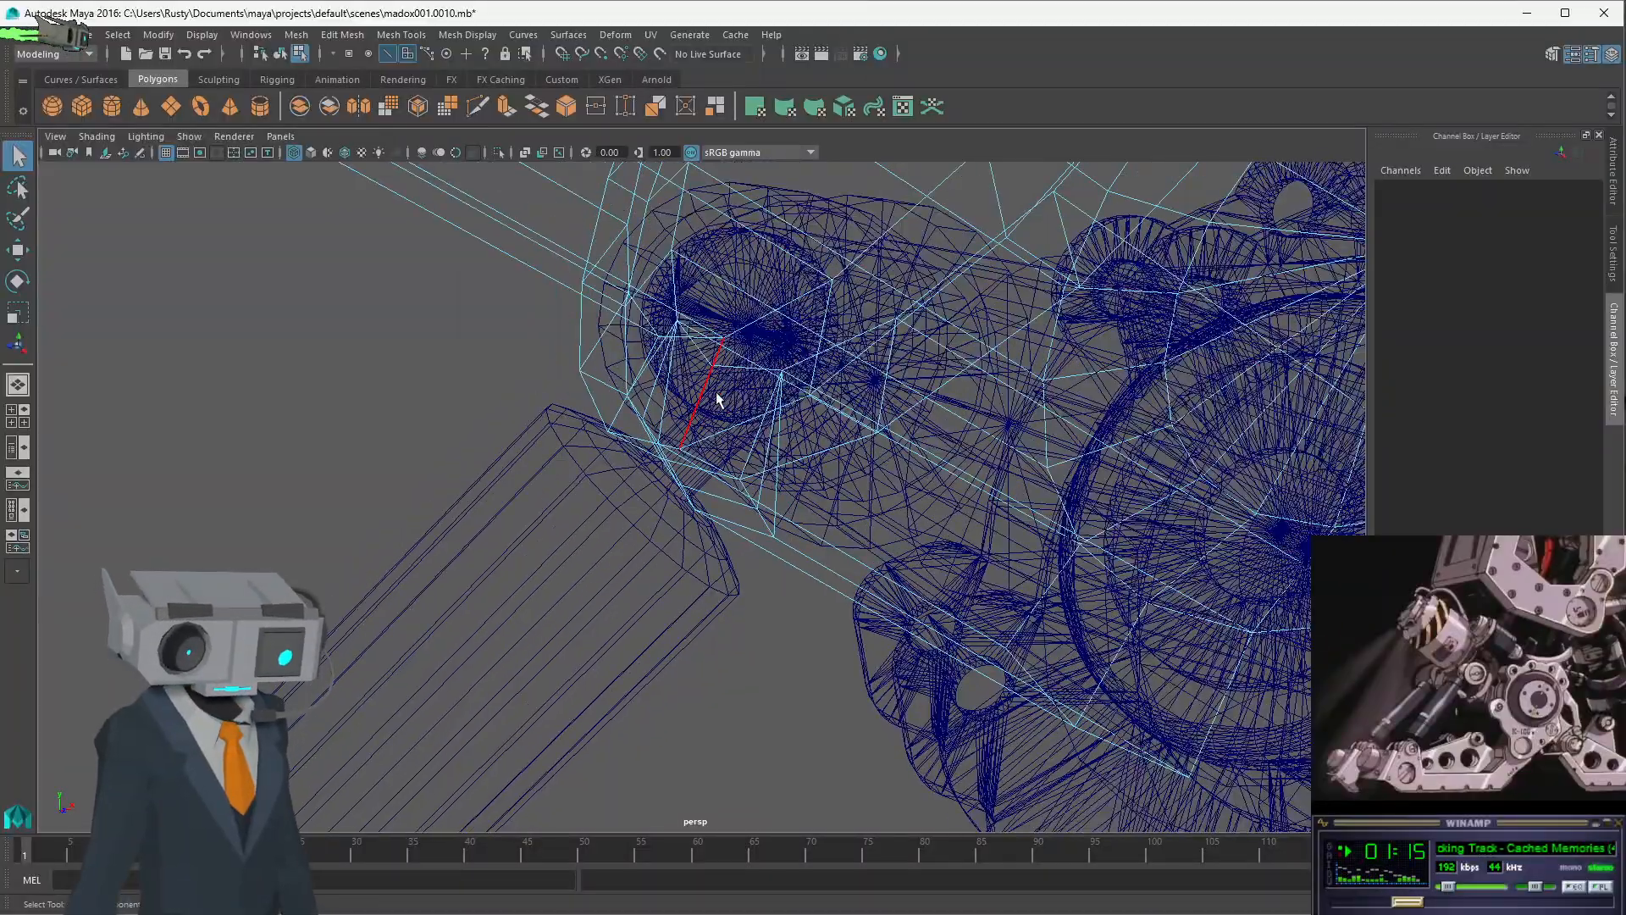
{"action": "key", "text": "5"}
{"action": "mouse_move", "coordinate": [760, 388]}
{"action": "left_mouse_down", "text": "alt"}
{"action": "mouse_move", "coordinate": [772, 328]}
{"action": "mouse_move", "coordinate": [758, 337]}
{"action": "mouse_move", "coordinate": [830, 352]}
{"action": "mouse_move", "coordinate": [734, 362]}
{"action": "mouse_move", "coordinate": [770, 388]}
{"action": "mouse_move", "coordinate": [765, 367]}
{"action": "left_mouse_up", "text": "alt"}
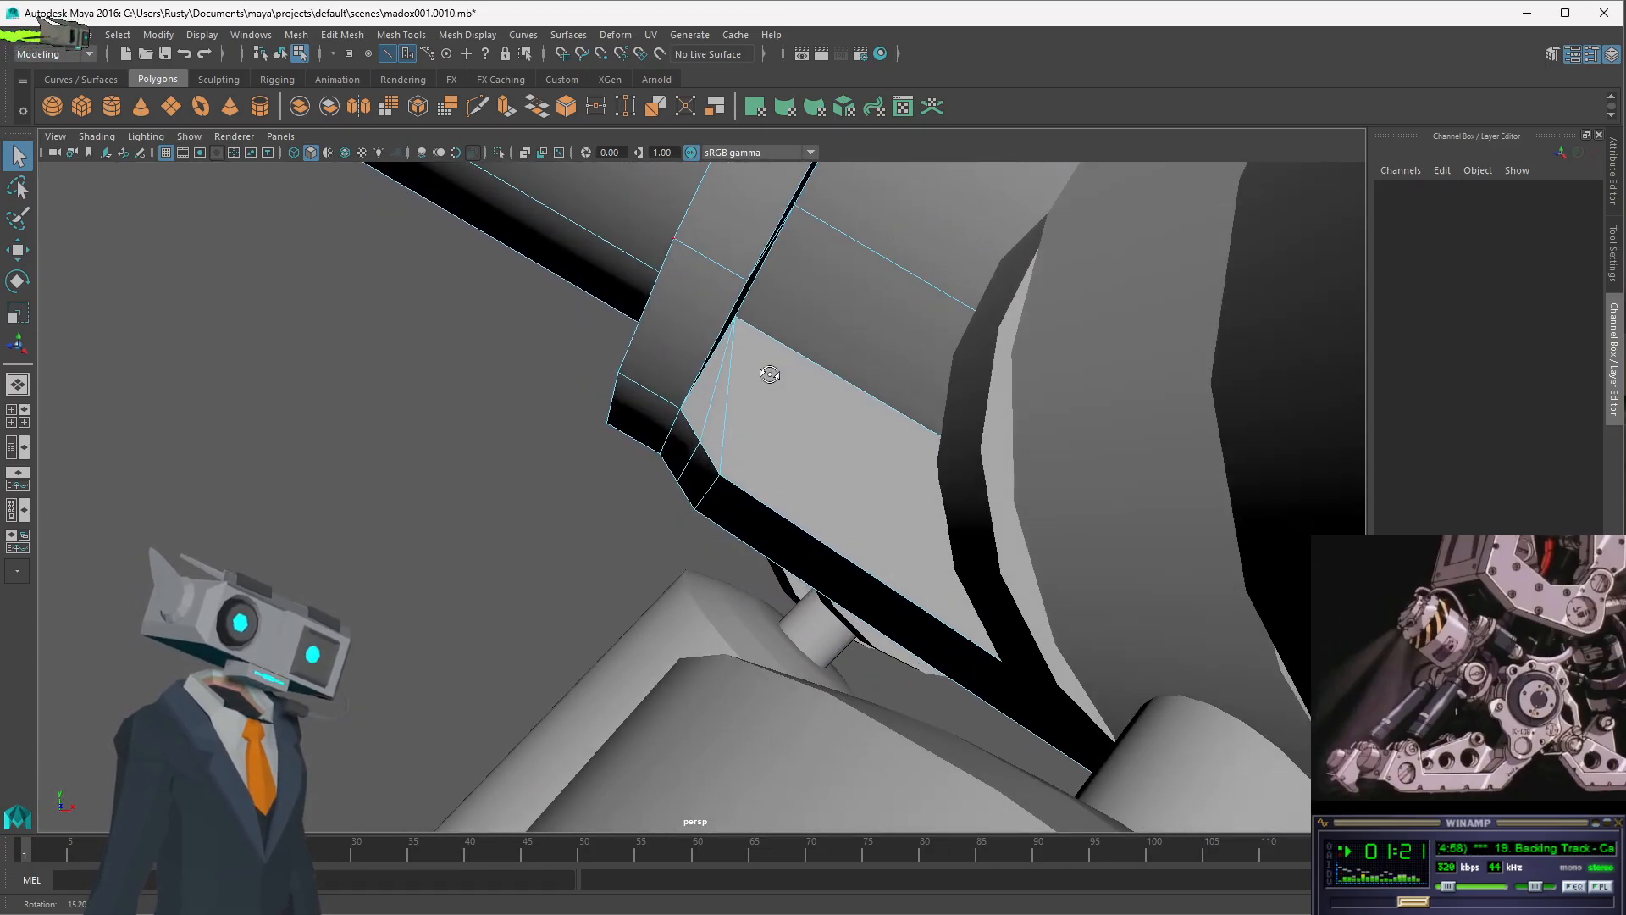
- Move the bridge's middle edges slightly down along Y and outward along X, away from the round joint
{"action": "left_click", "coordinate": [388, 52]}
{"action": "left_click", "coordinate": [687, 474]}
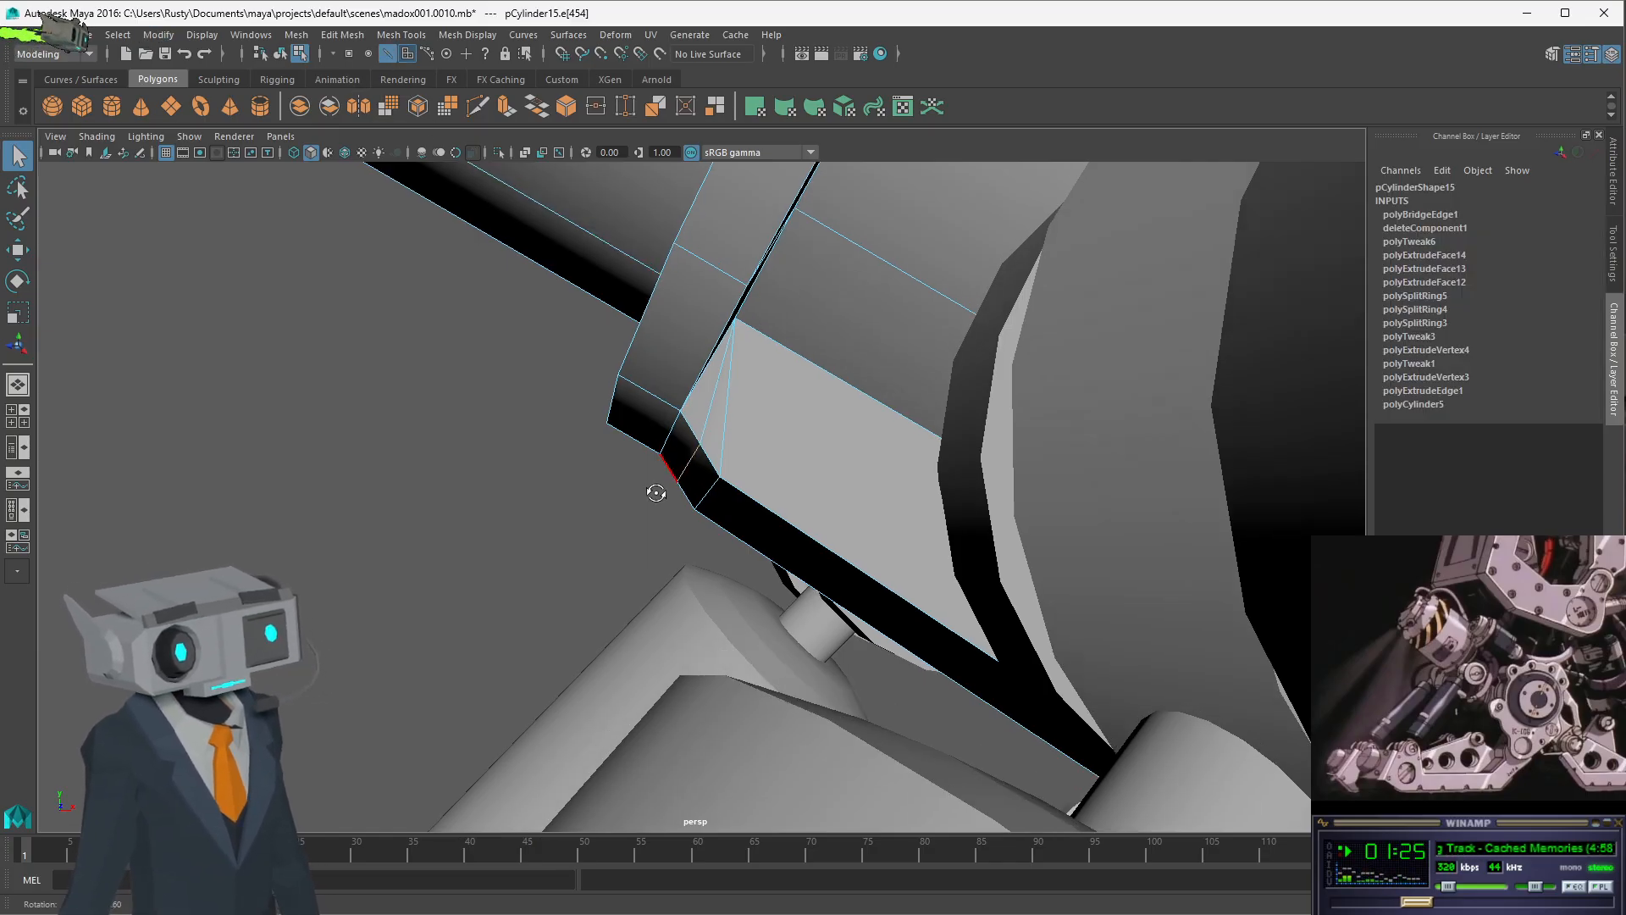
{"action": "key", "text": "f"}
{"action": "left_click", "coordinate": [679, 476], "text": "shift"}
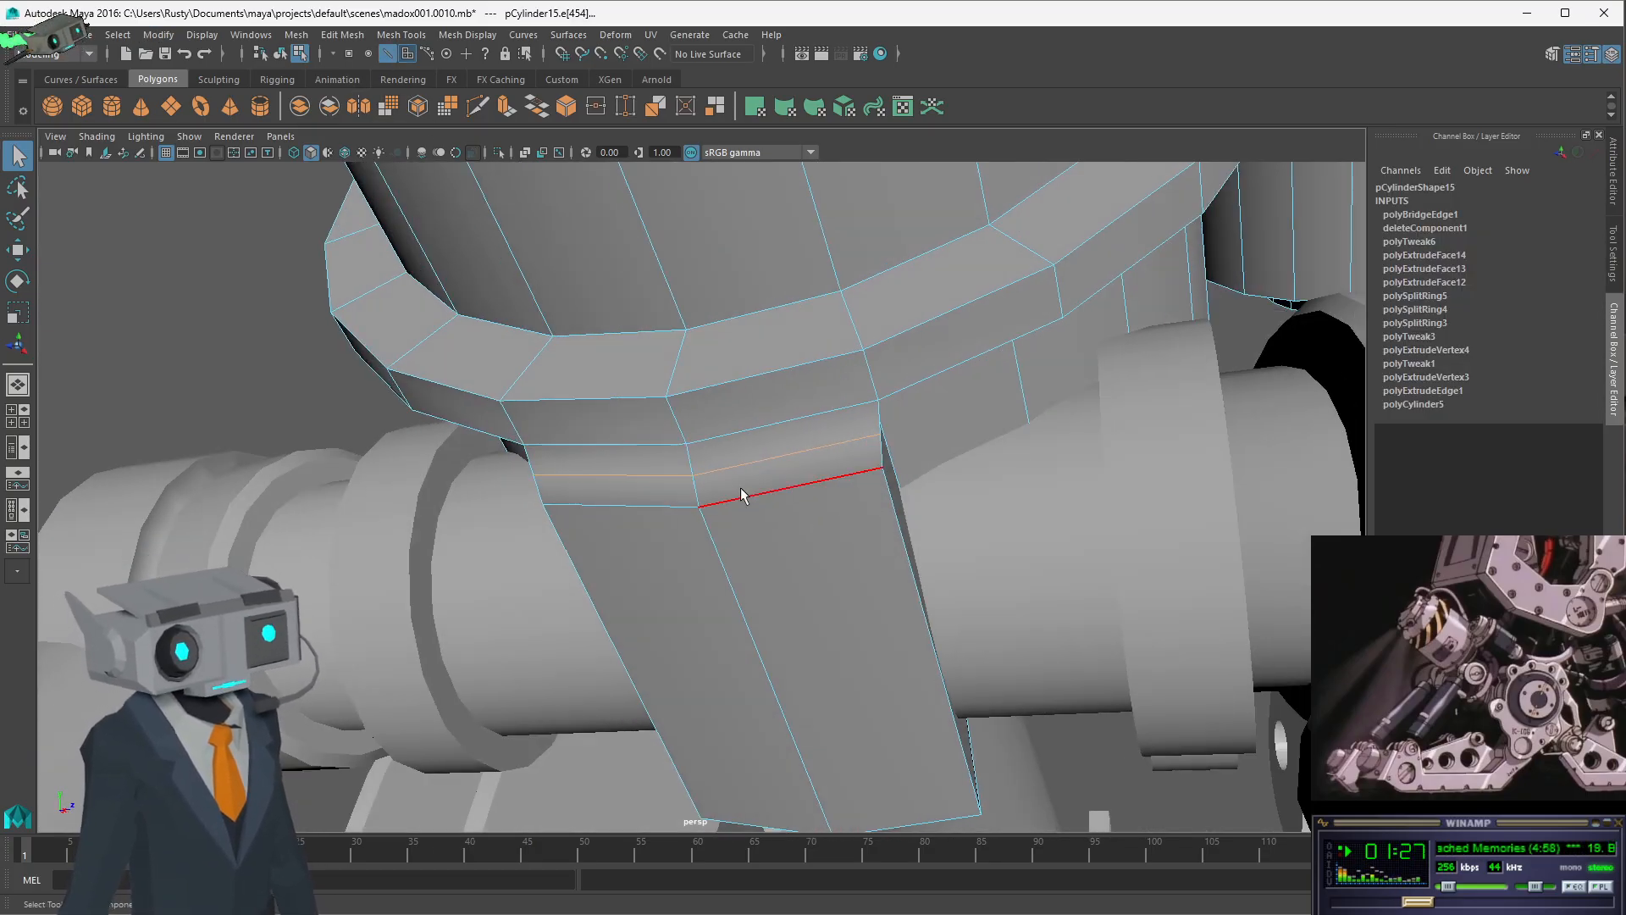
{"action": "key", "text": "w"}
{"action": "left_click_drag", "start_coordinate": [784, 500], "coordinate": [632, 537], "text": "alt"}
{"action": "key", "text": "f"}
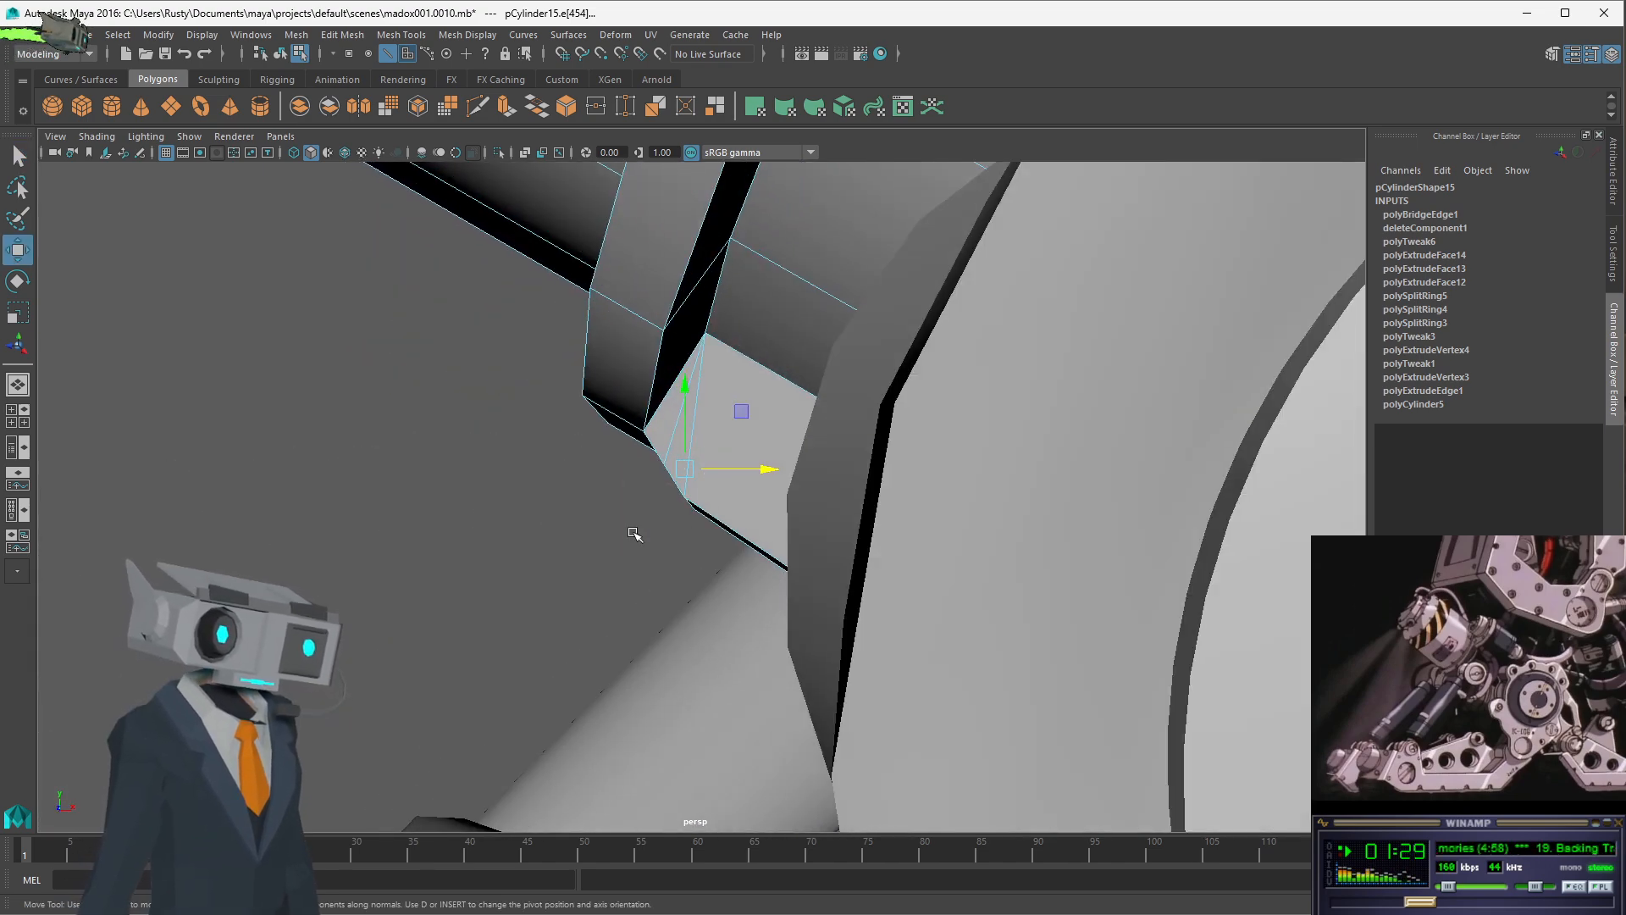
{"action": "left_click_drag", "start_coordinate": [686, 398], "coordinate": [686, 396]}
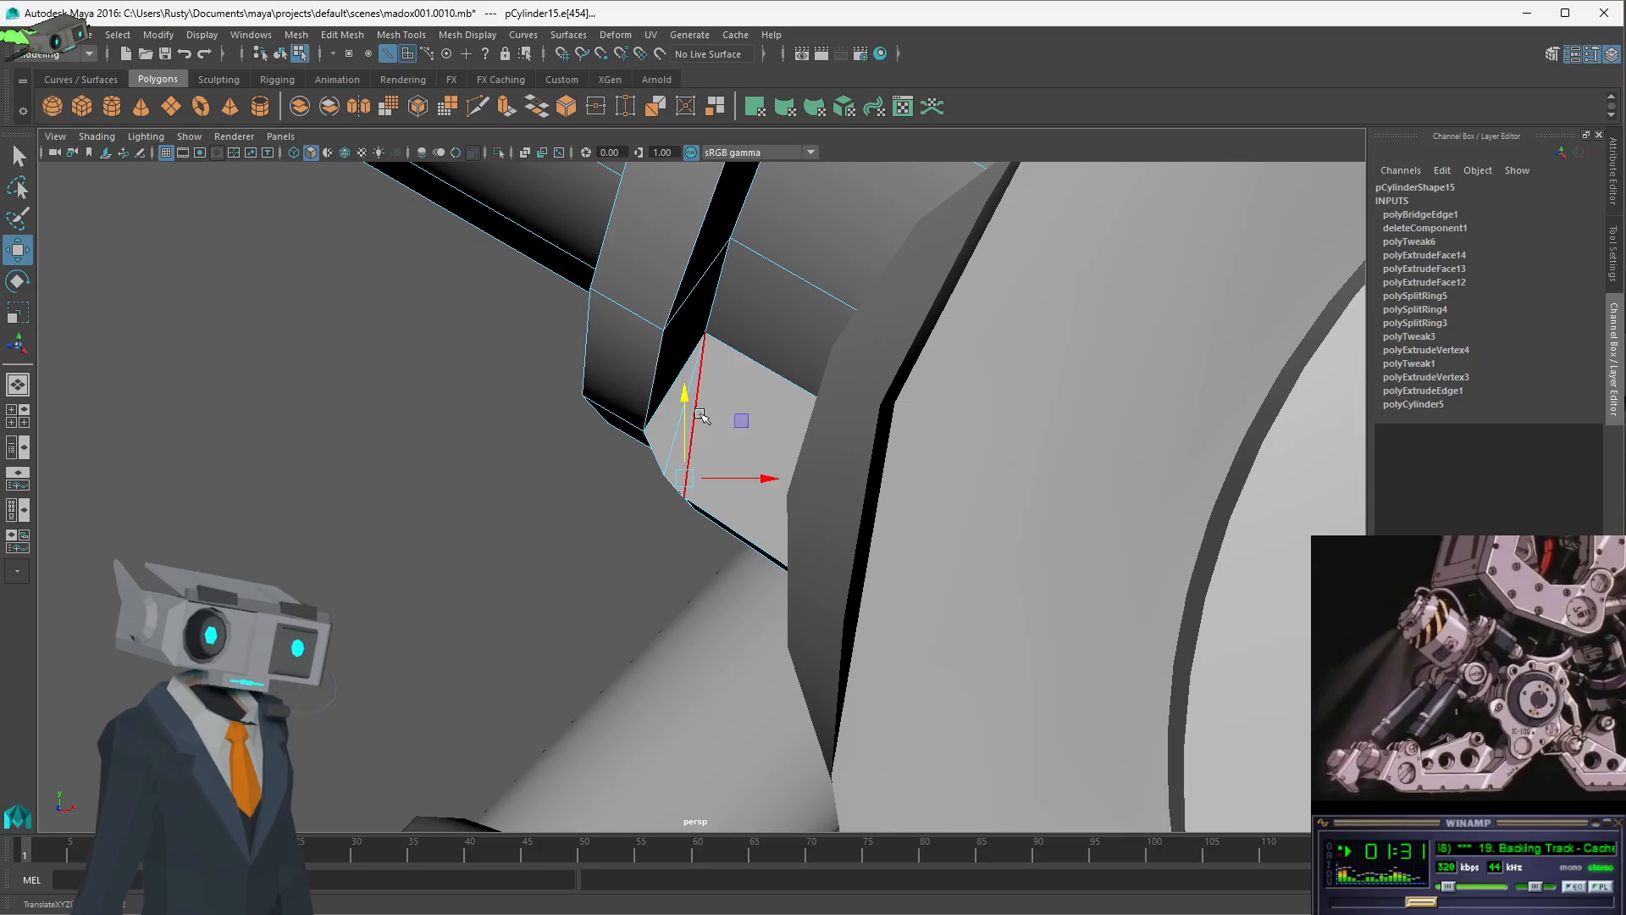
{"action": "mouse_move", "coordinate": [659, 480]}
{"action": "left_mouse_down", "text": "alt"}
{"action": "mouse_move", "coordinate": [711, 476]}
{"action": "mouse_move", "coordinate": [661, 476]}
{"action": "mouse_move", "coordinate": [664, 495]}
{"action": "left_mouse_up", "text": "alt"}
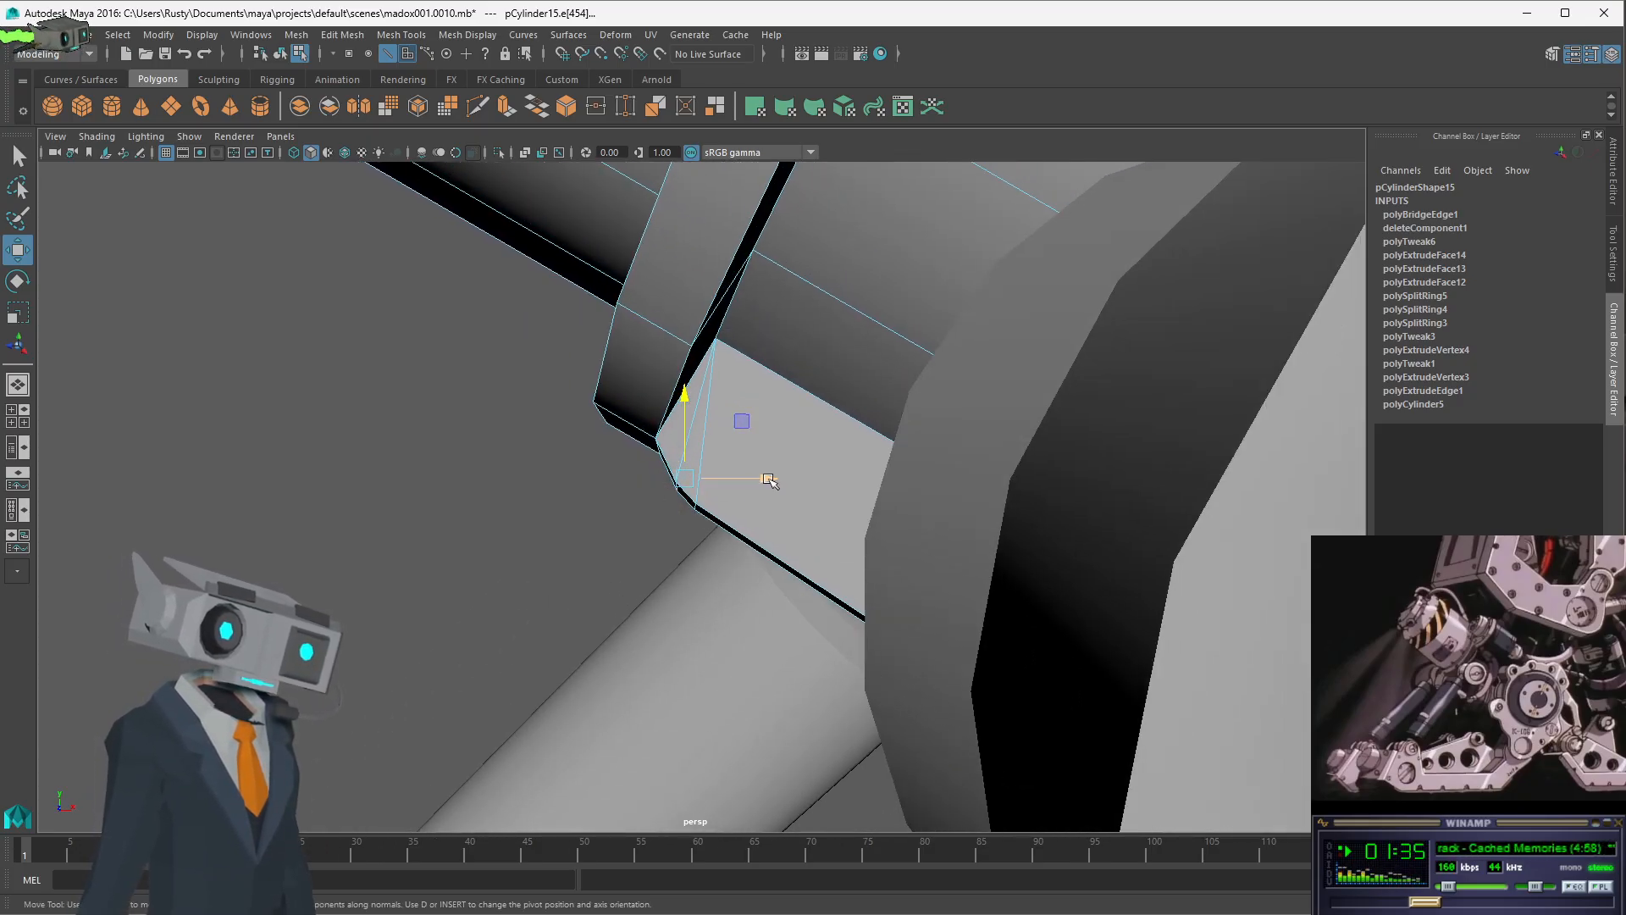
{"action": "left_click_drag", "start_coordinate": [770, 479], "coordinate": [758, 481]}
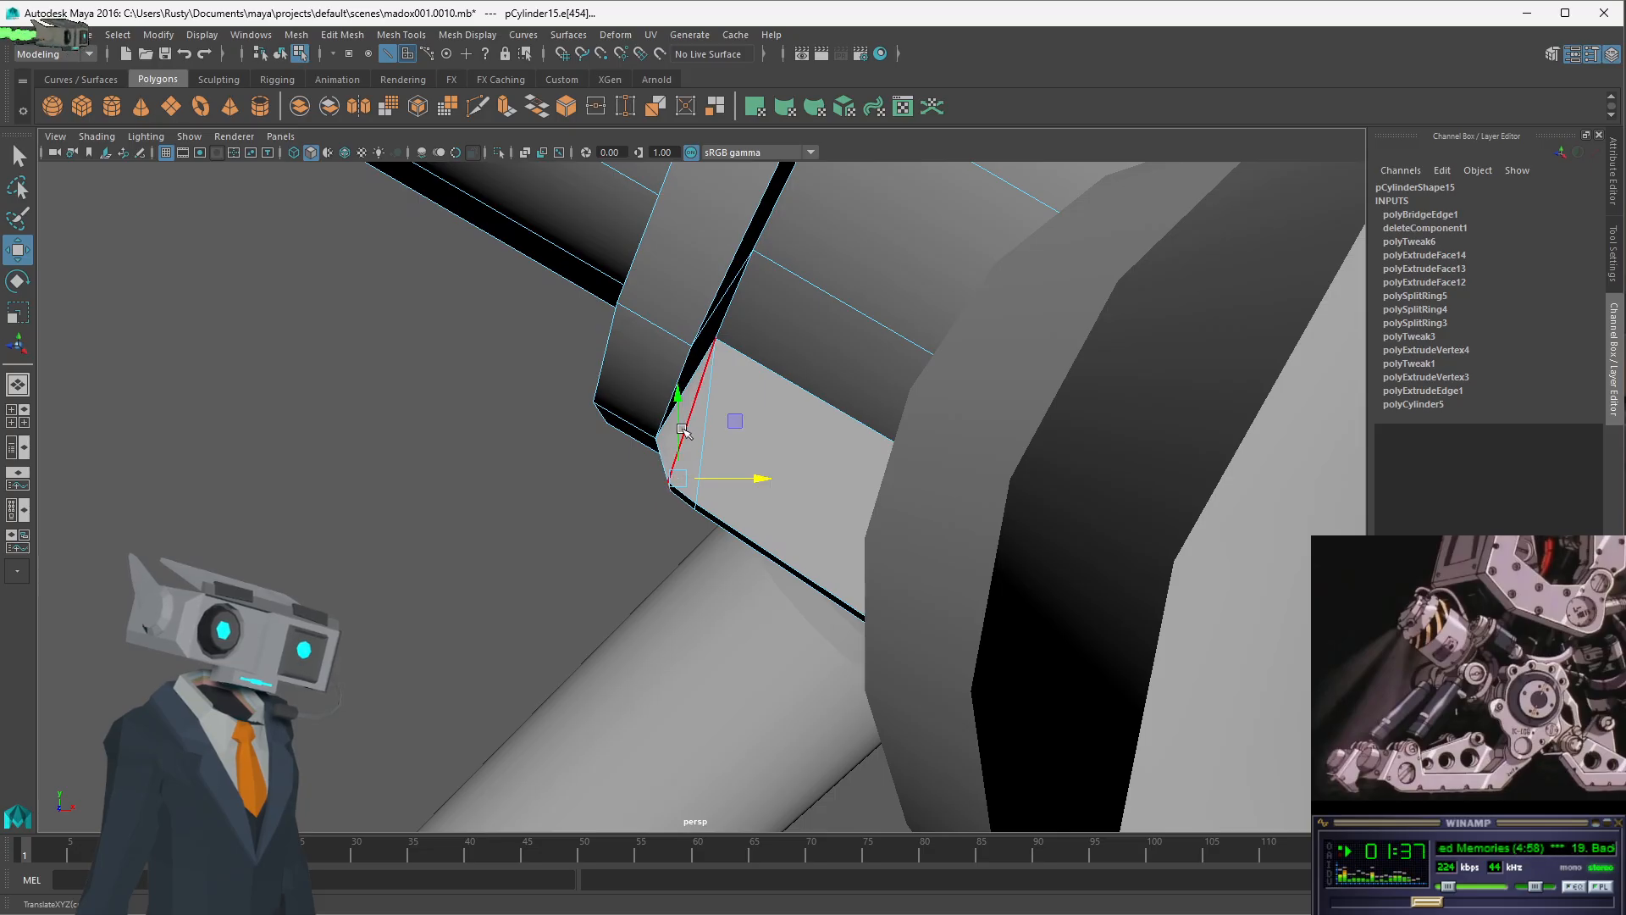
{"action": "left_click_drag", "start_coordinate": [683, 431], "coordinate": [674, 403]}
{"action": "left_click", "coordinate": [475, 440]}
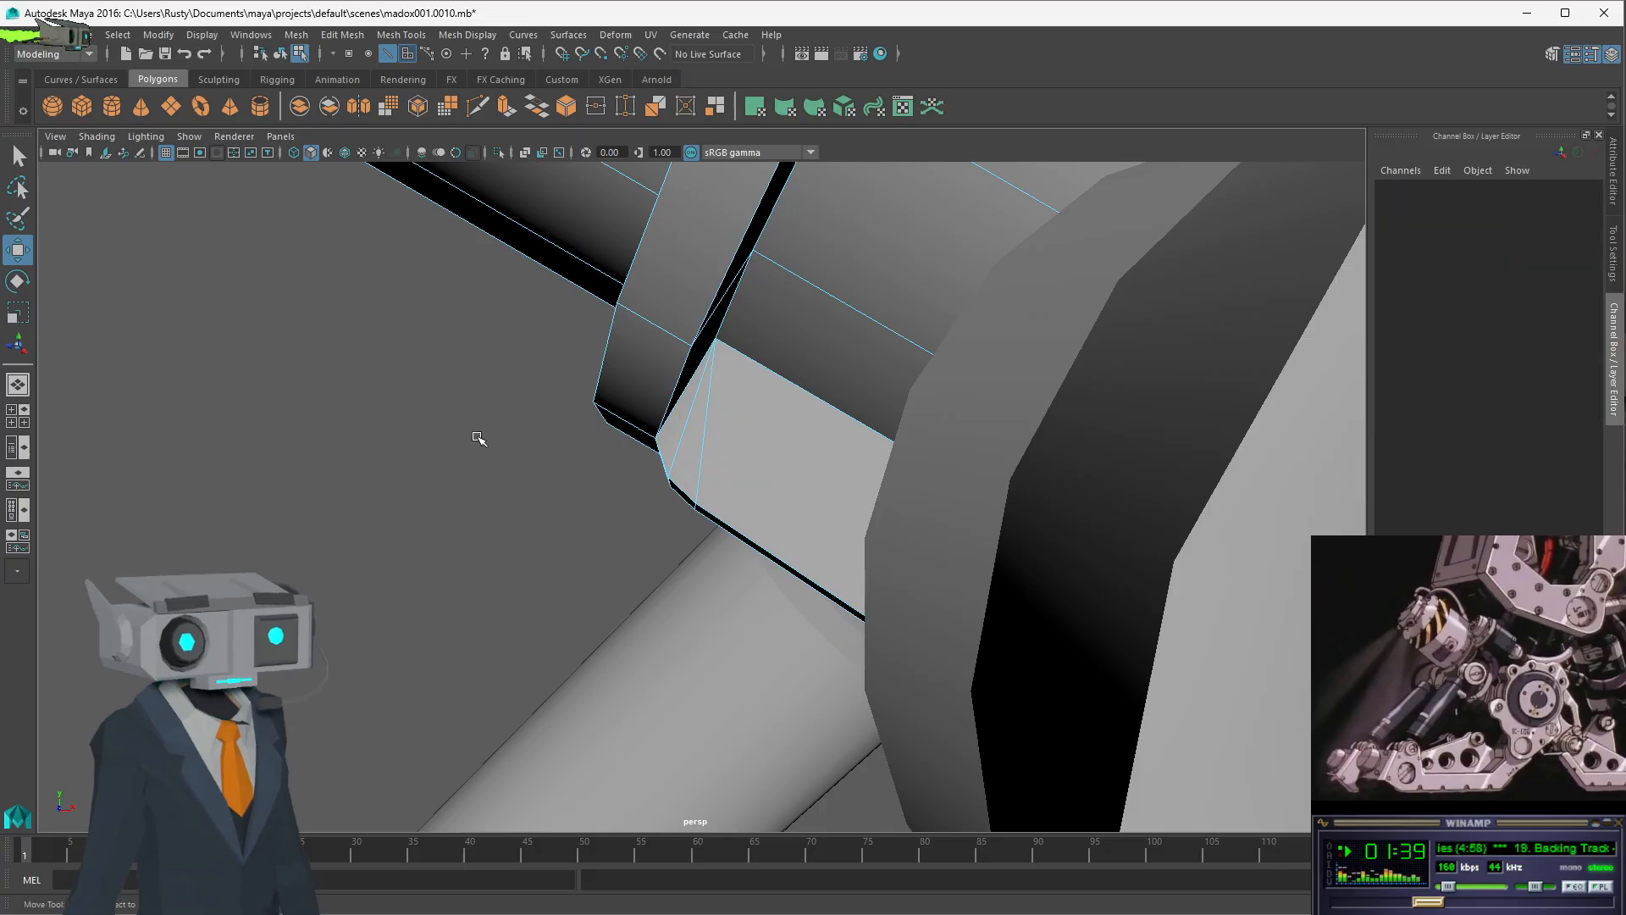
- Inspect the reshaped bridge between the ring and the block from several angles
{"action": "left_click_drag", "start_coordinate": [475, 439], "coordinate": [850, 458], "text": "alt"}
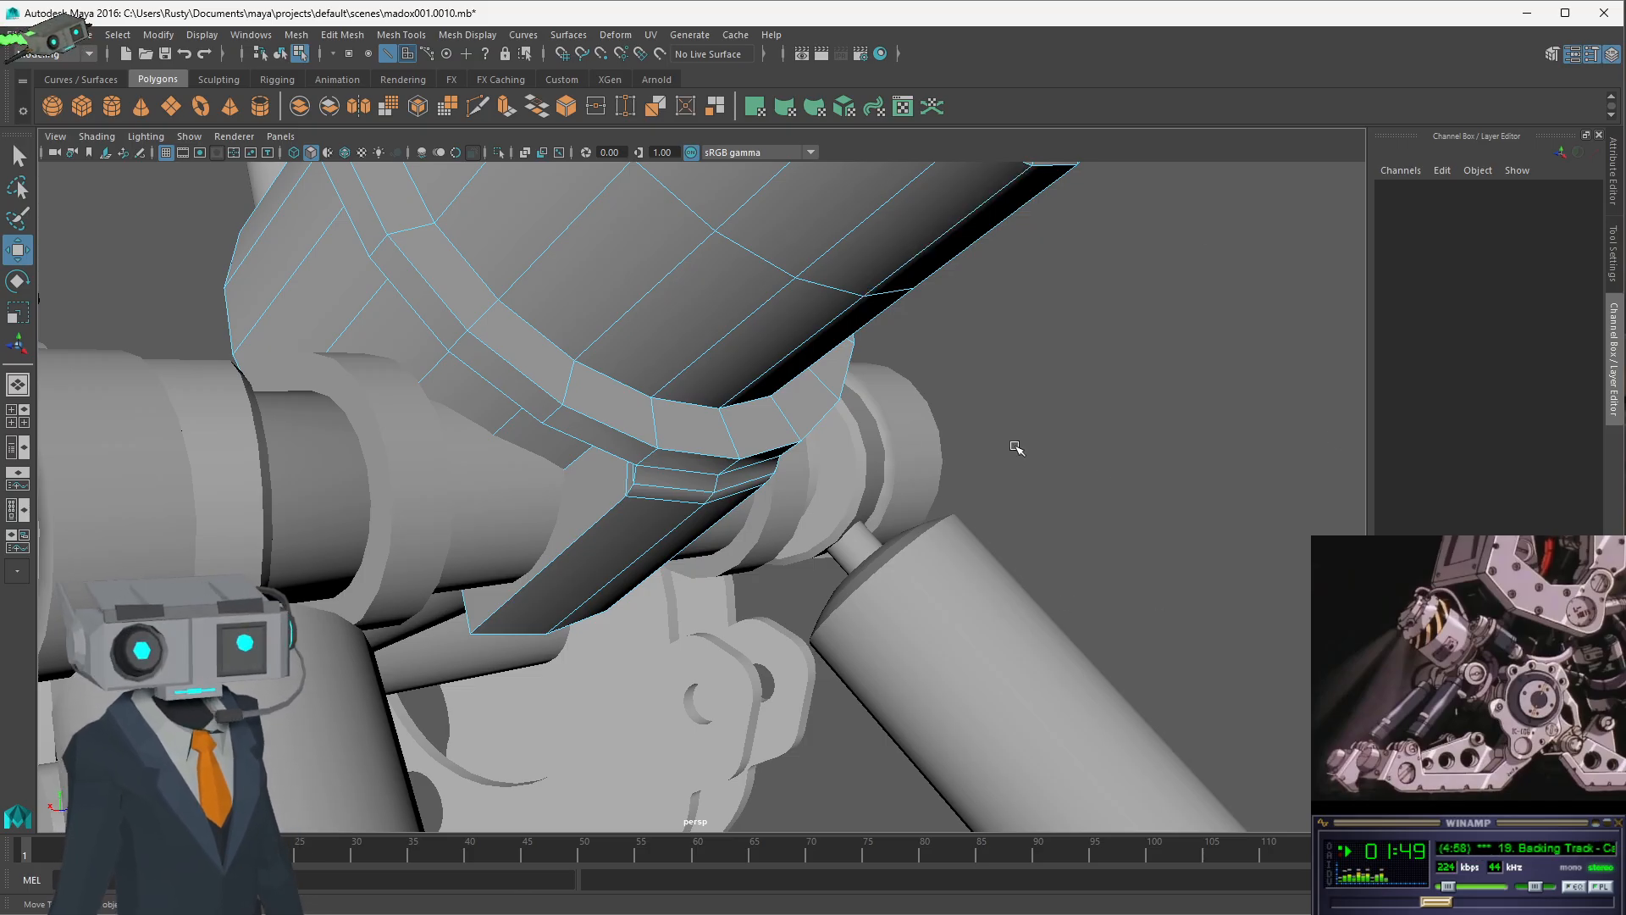
{"action": "left_click_drag", "start_coordinate": [1013, 449], "coordinate": [791, 406], "text": "alt"}
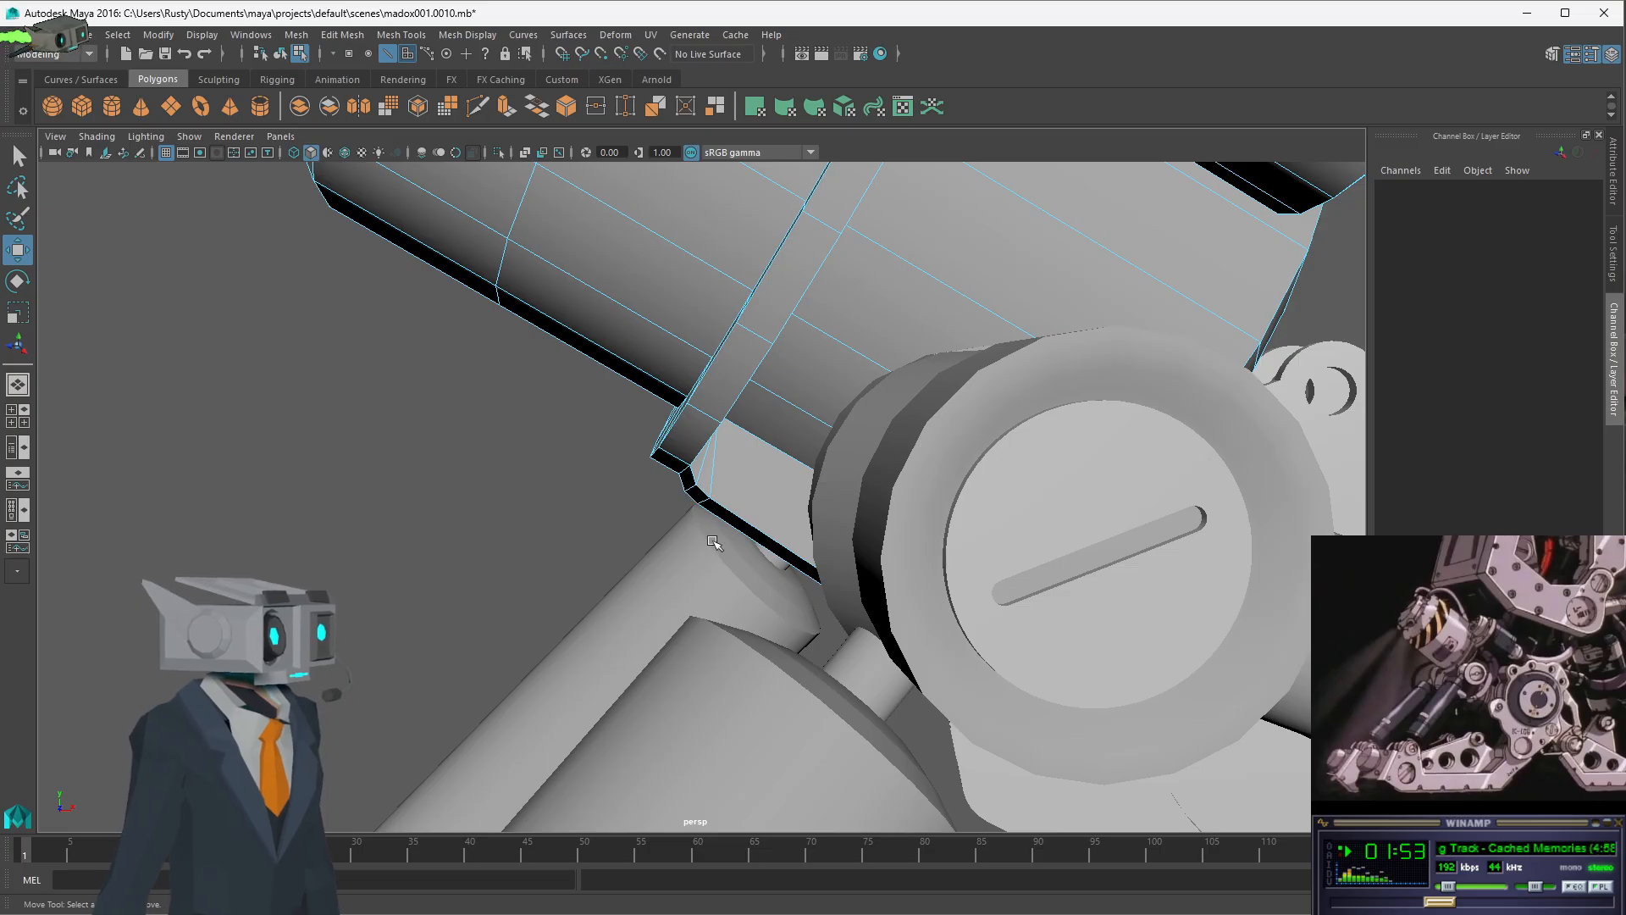
{"action": "left_click_drag", "start_coordinate": [903, 563], "coordinate": [903, 530], "text": "alt"}
{"action": "scroll", "coordinate": [760, 536], "scroll_direction": "up", "scroll_amount": 2}
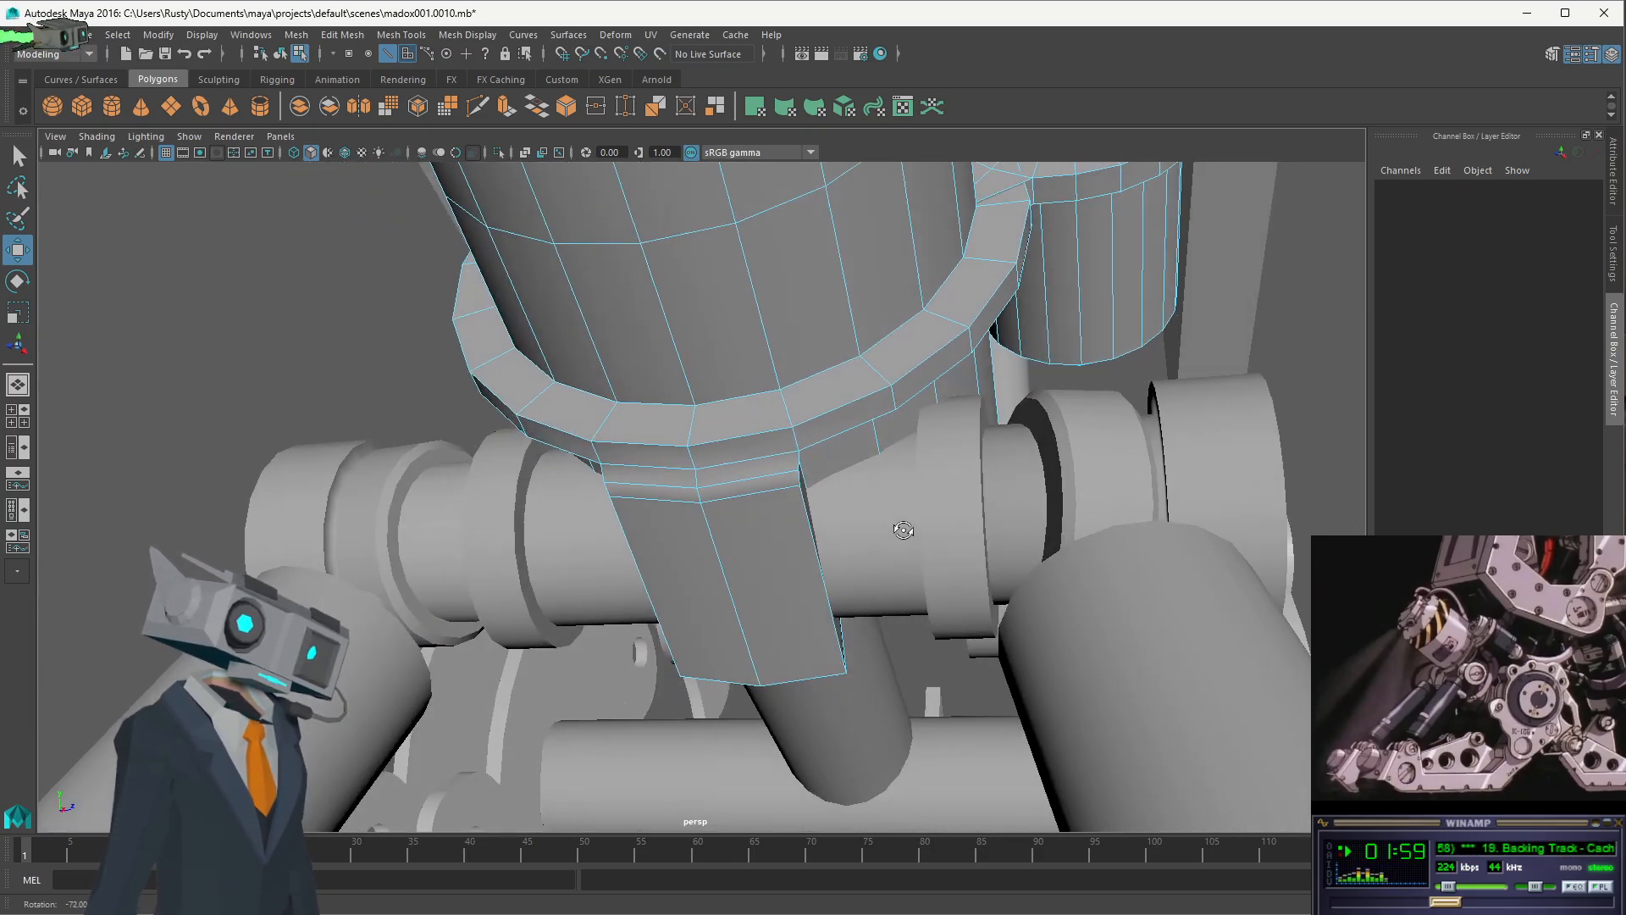
{"action": "left_click_drag", "start_coordinate": [851, 582], "coordinate": [746, 510], "text": "alt"}
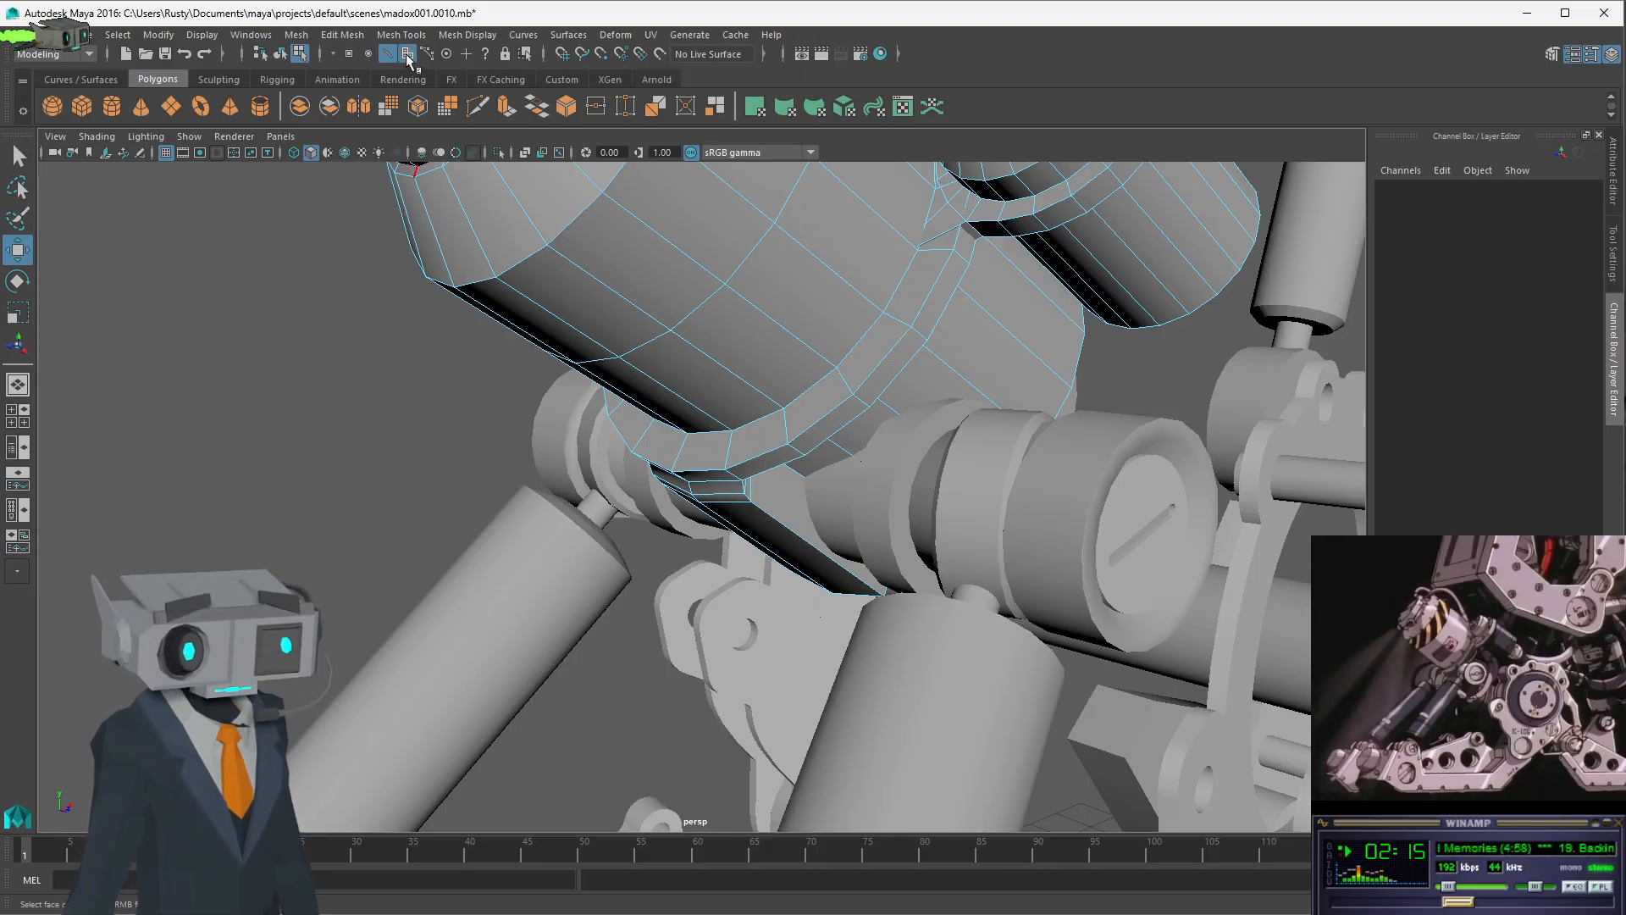
- Try to move the vertices at the bridge's lower corner downward and slightly toward the round joint in the front view
{"action": "key", "text": "F11"}
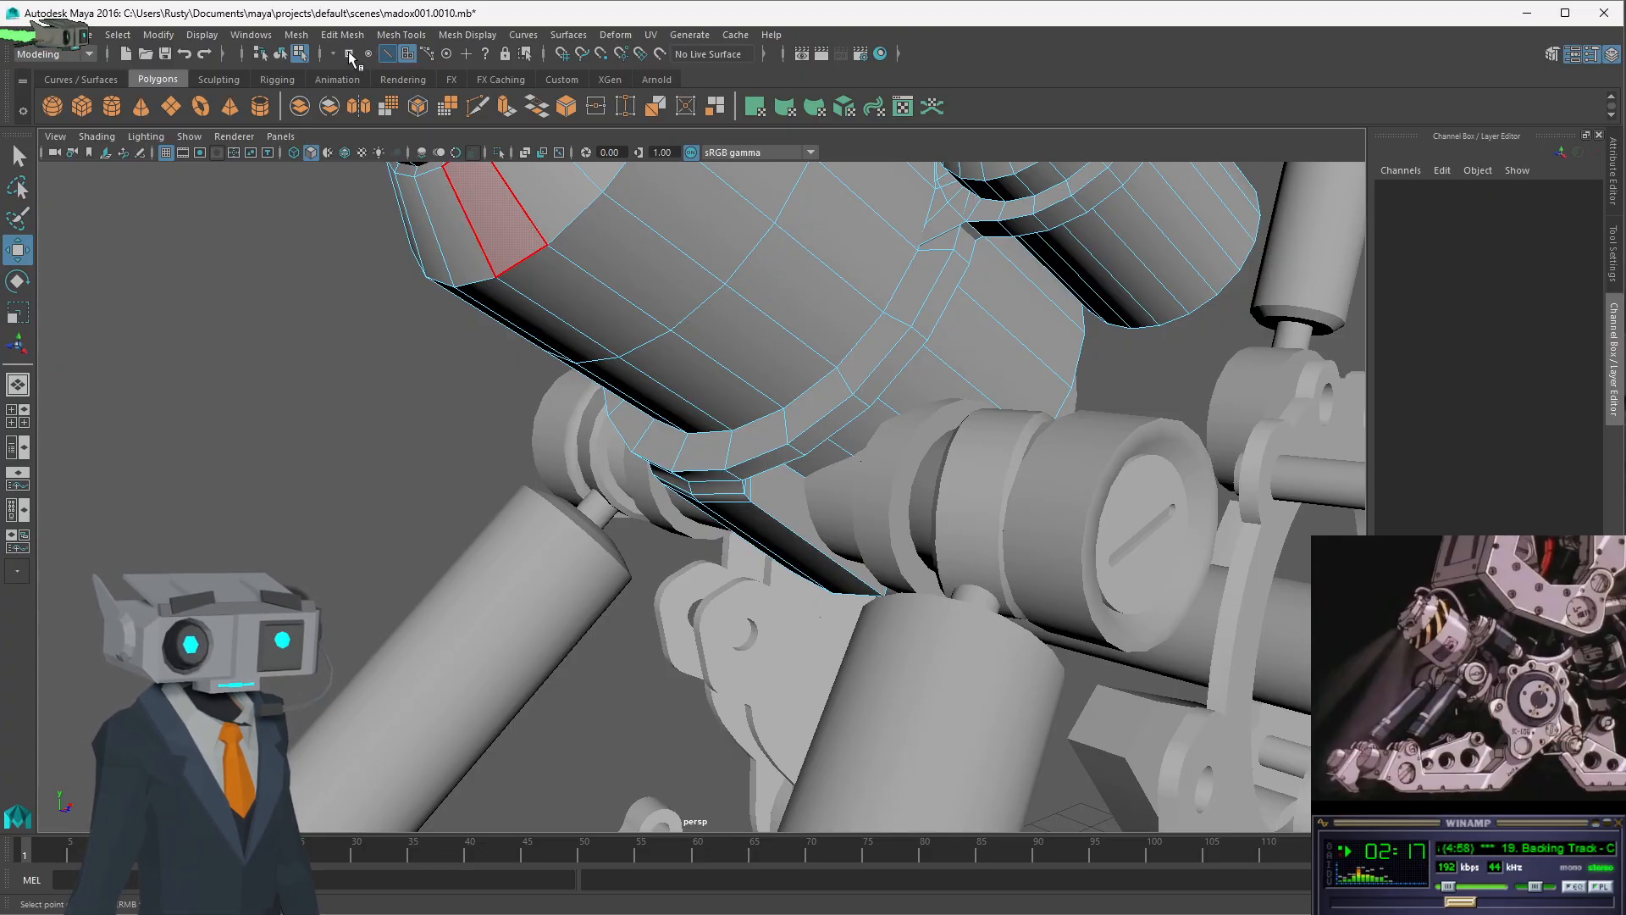
{"action": "key", "text": "space"}
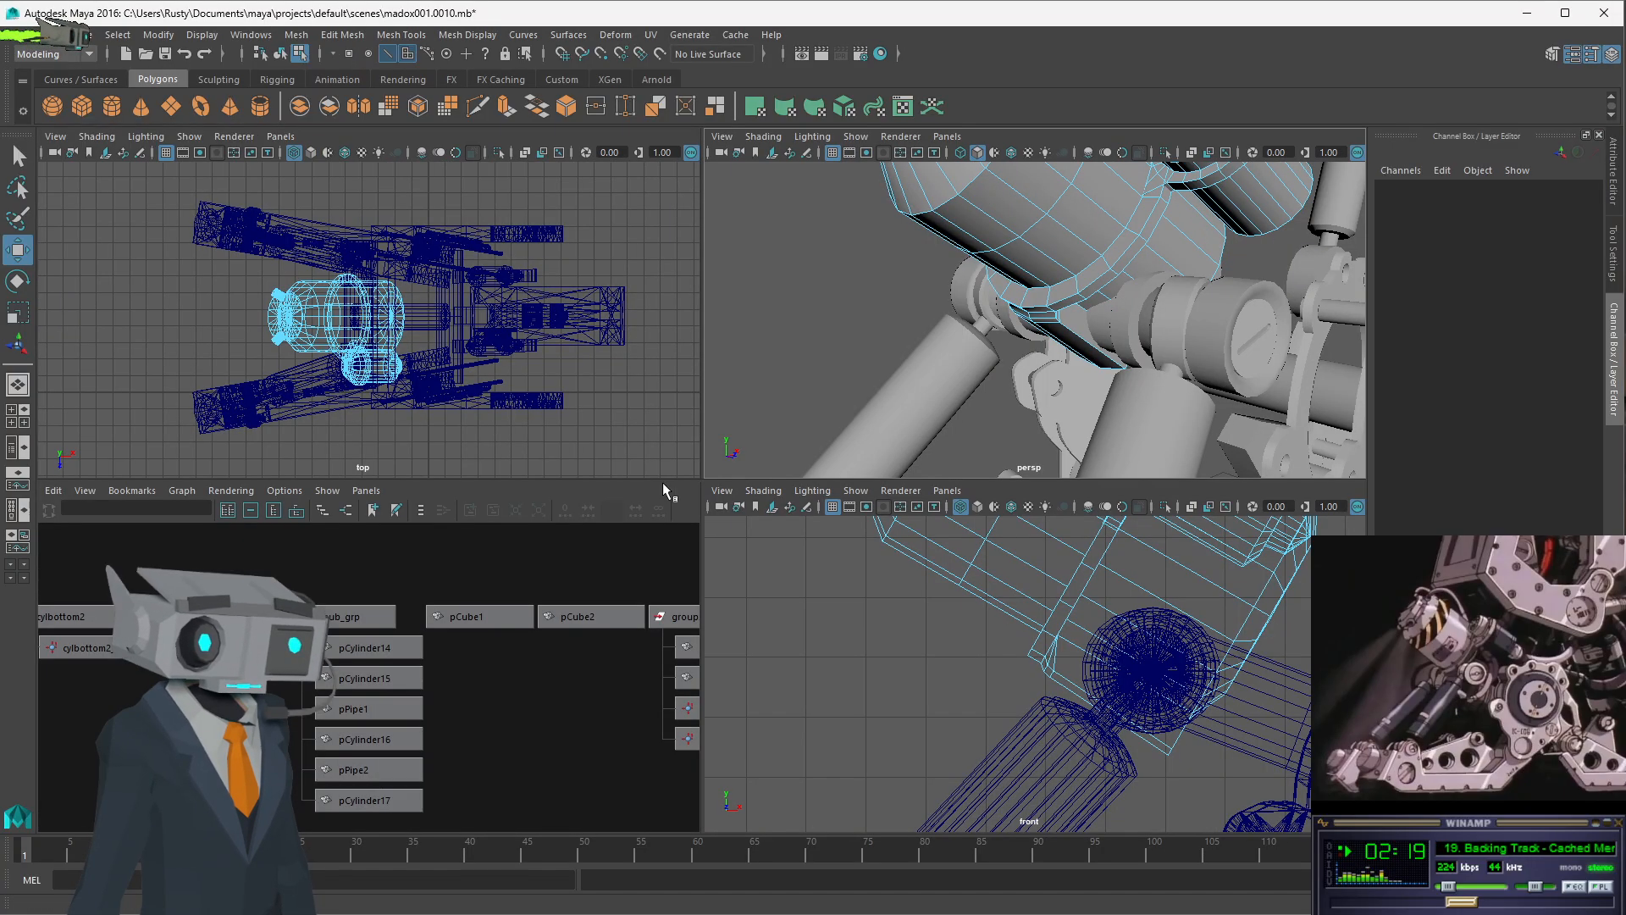
{"action": "scroll", "coordinate": [1093, 716], "scroll_direction": "up", "scroll_amount": 3}
{"action": "scroll", "coordinate": [1105, 704], "scroll_direction": "down", "scroll_amount": 5}
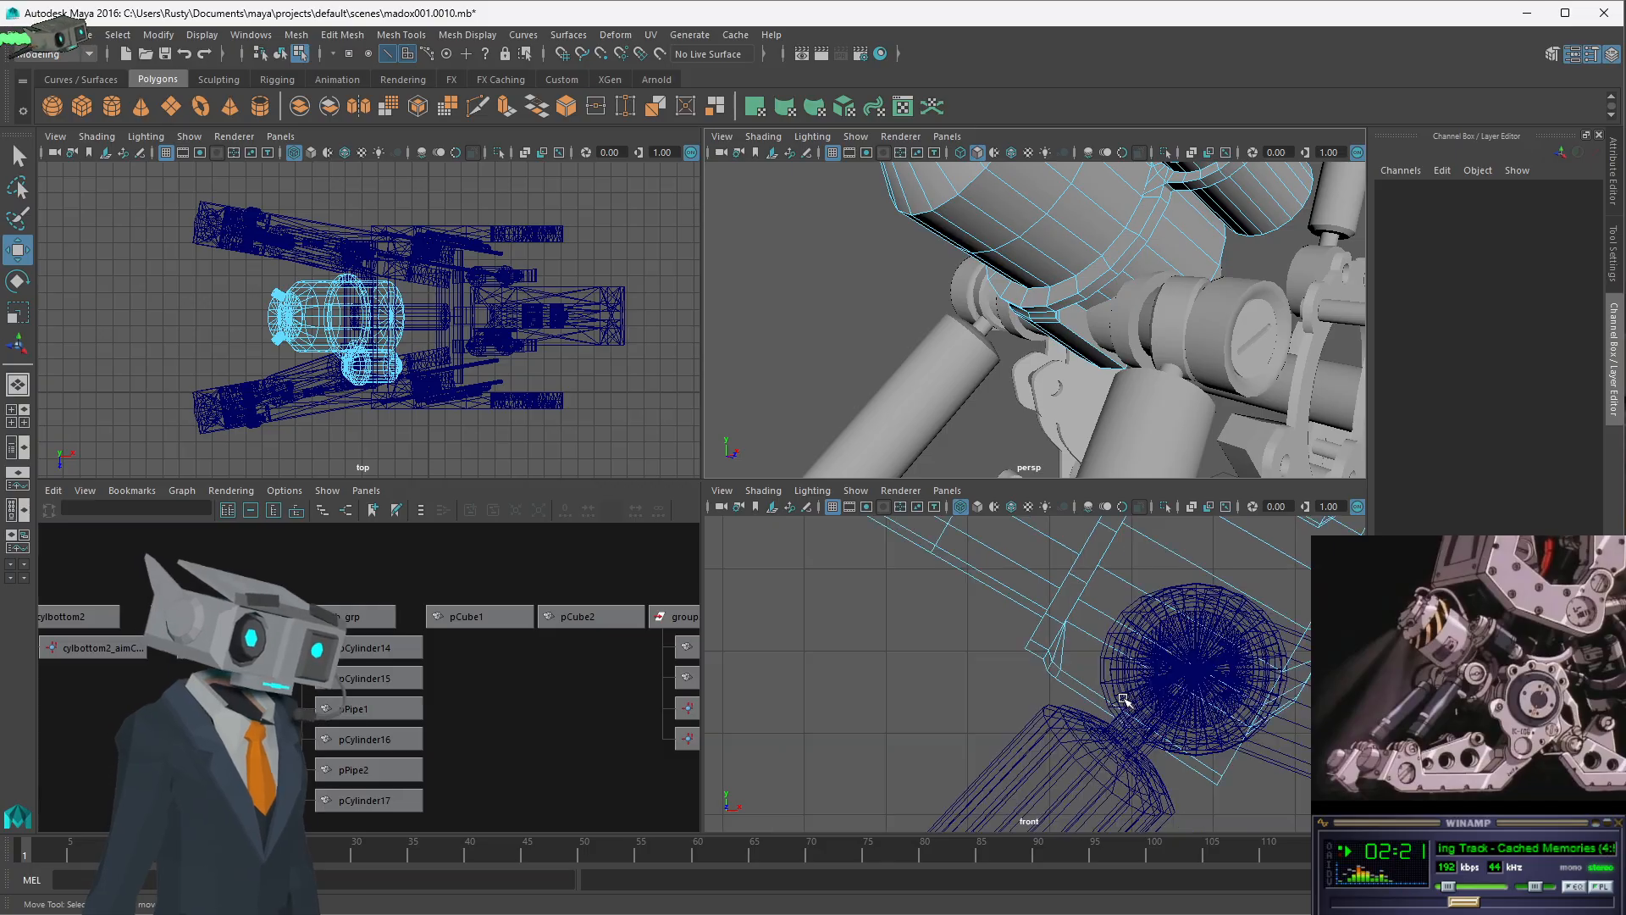
{"action": "scroll", "coordinate": [1093, 672], "scroll_direction": "up", "scroll_amount": 3}
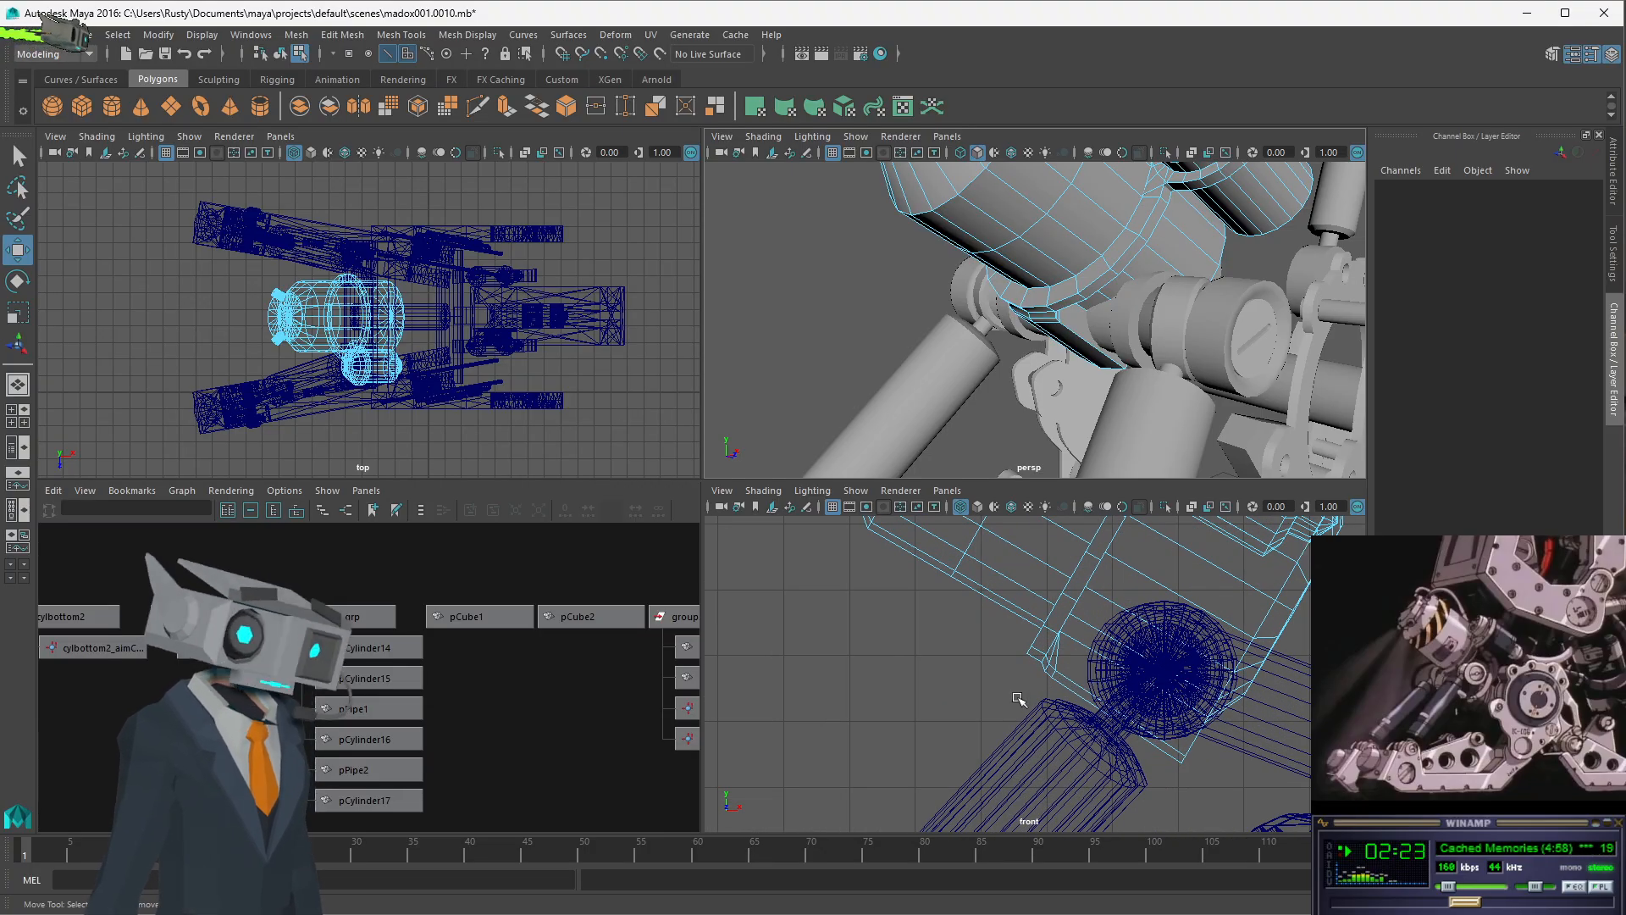
{"action": "scroll", "coordinate": [1057, 688], "scroll_direction": "up", "scroll_amount": 3}
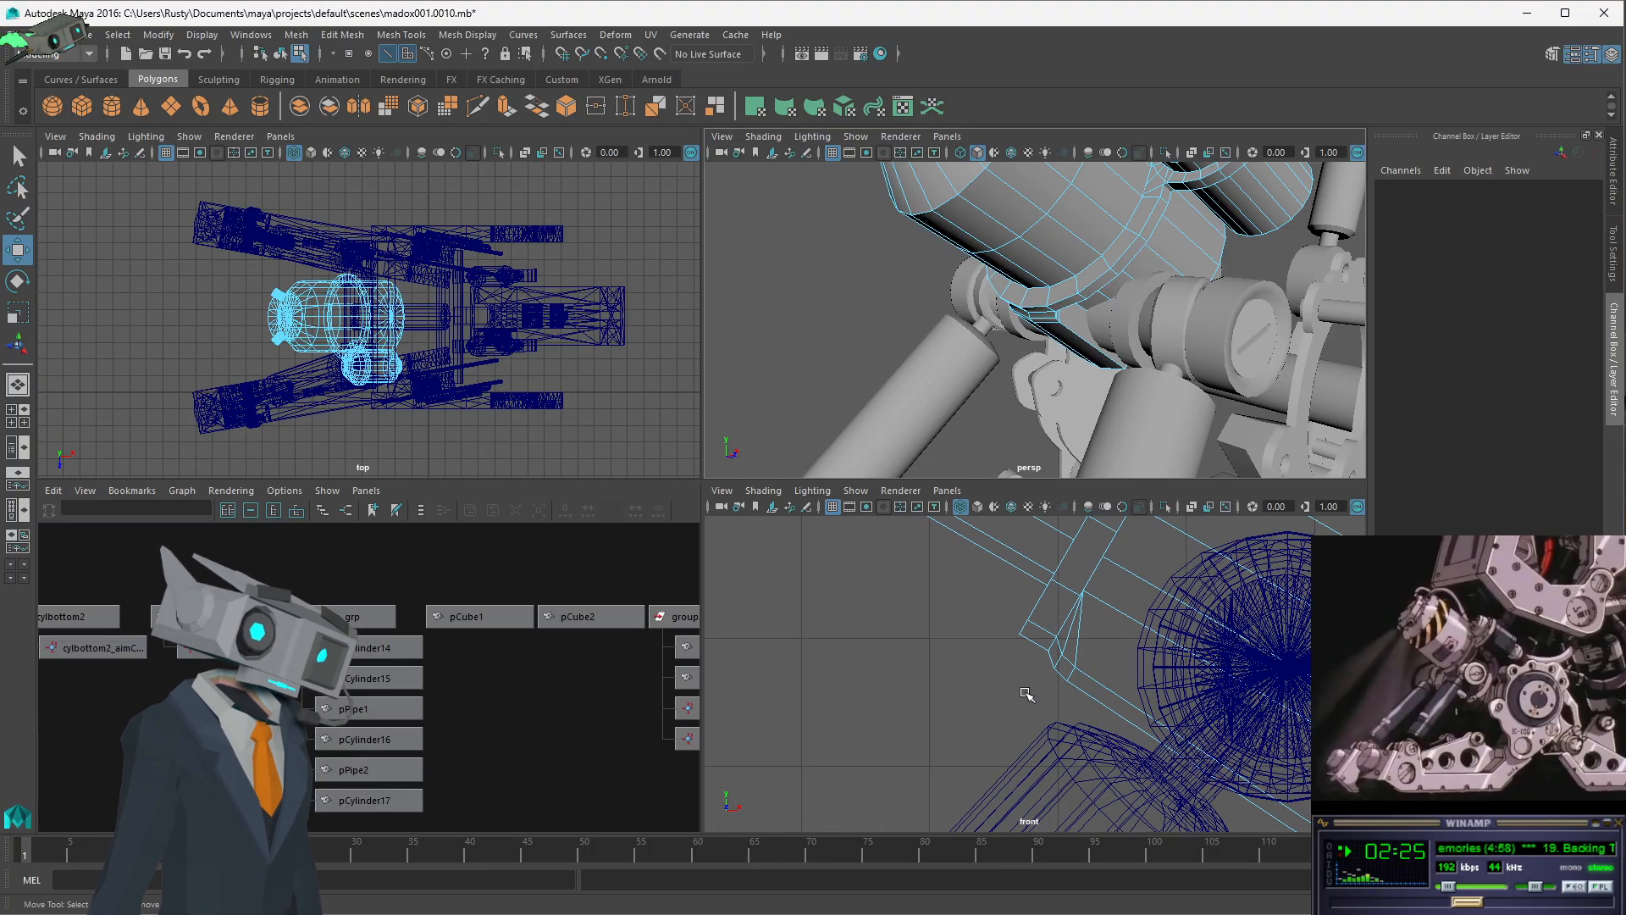
{"action": "left_click_drag", "start_coordinate": [1043, 692], "coordinate": [1063, 683]}
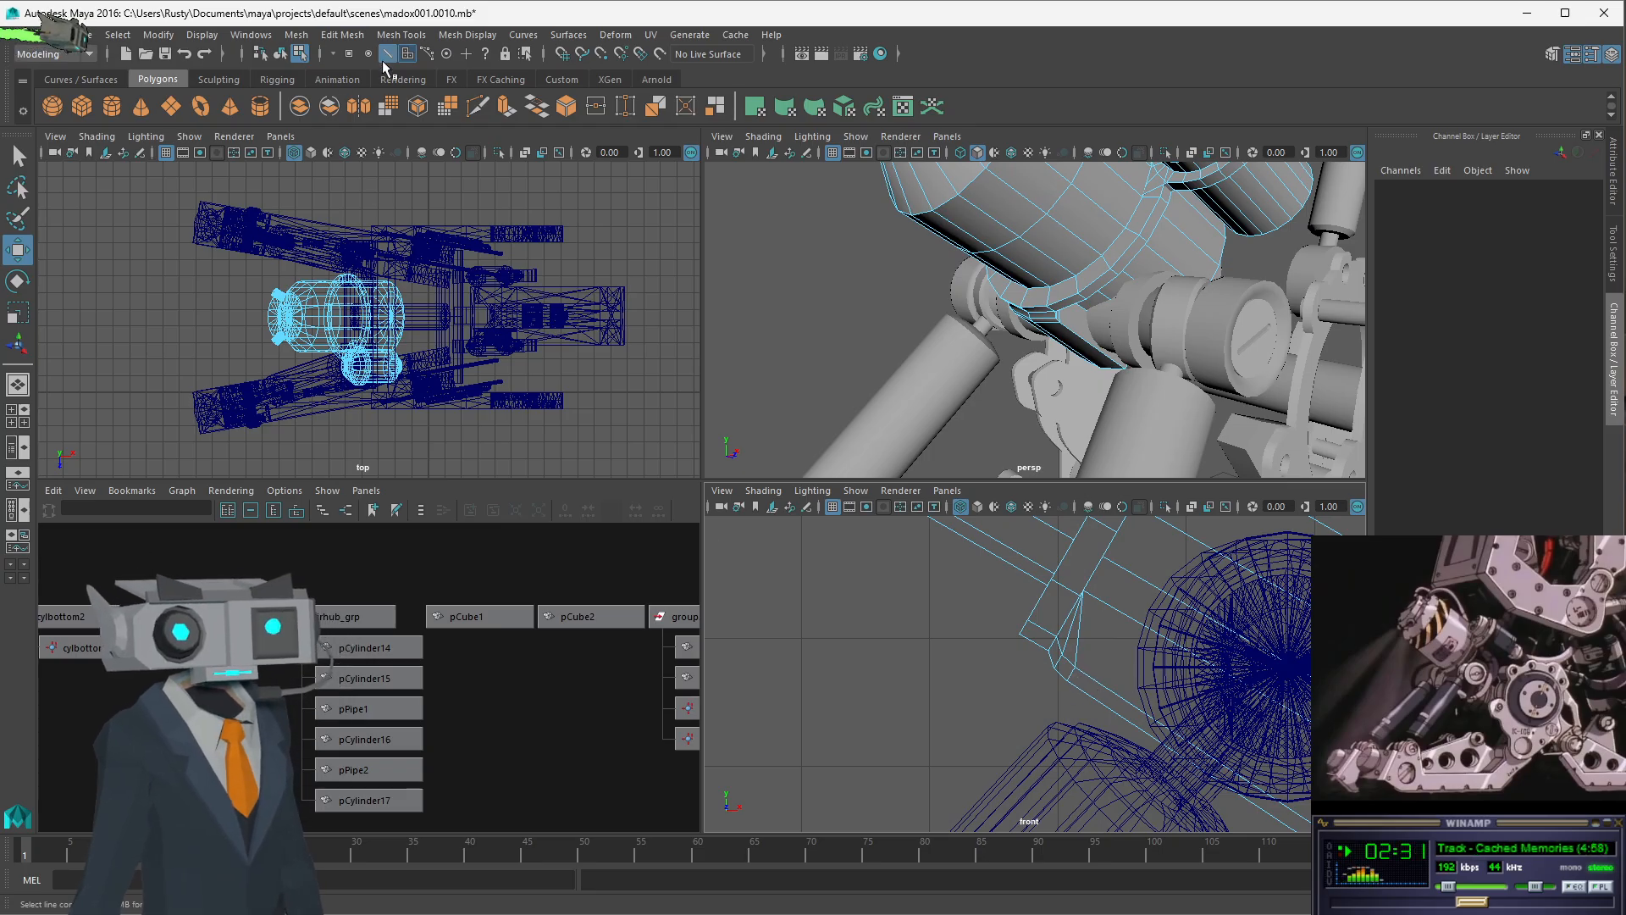
{"action": "left_click", "coordinate": [349, 54]}
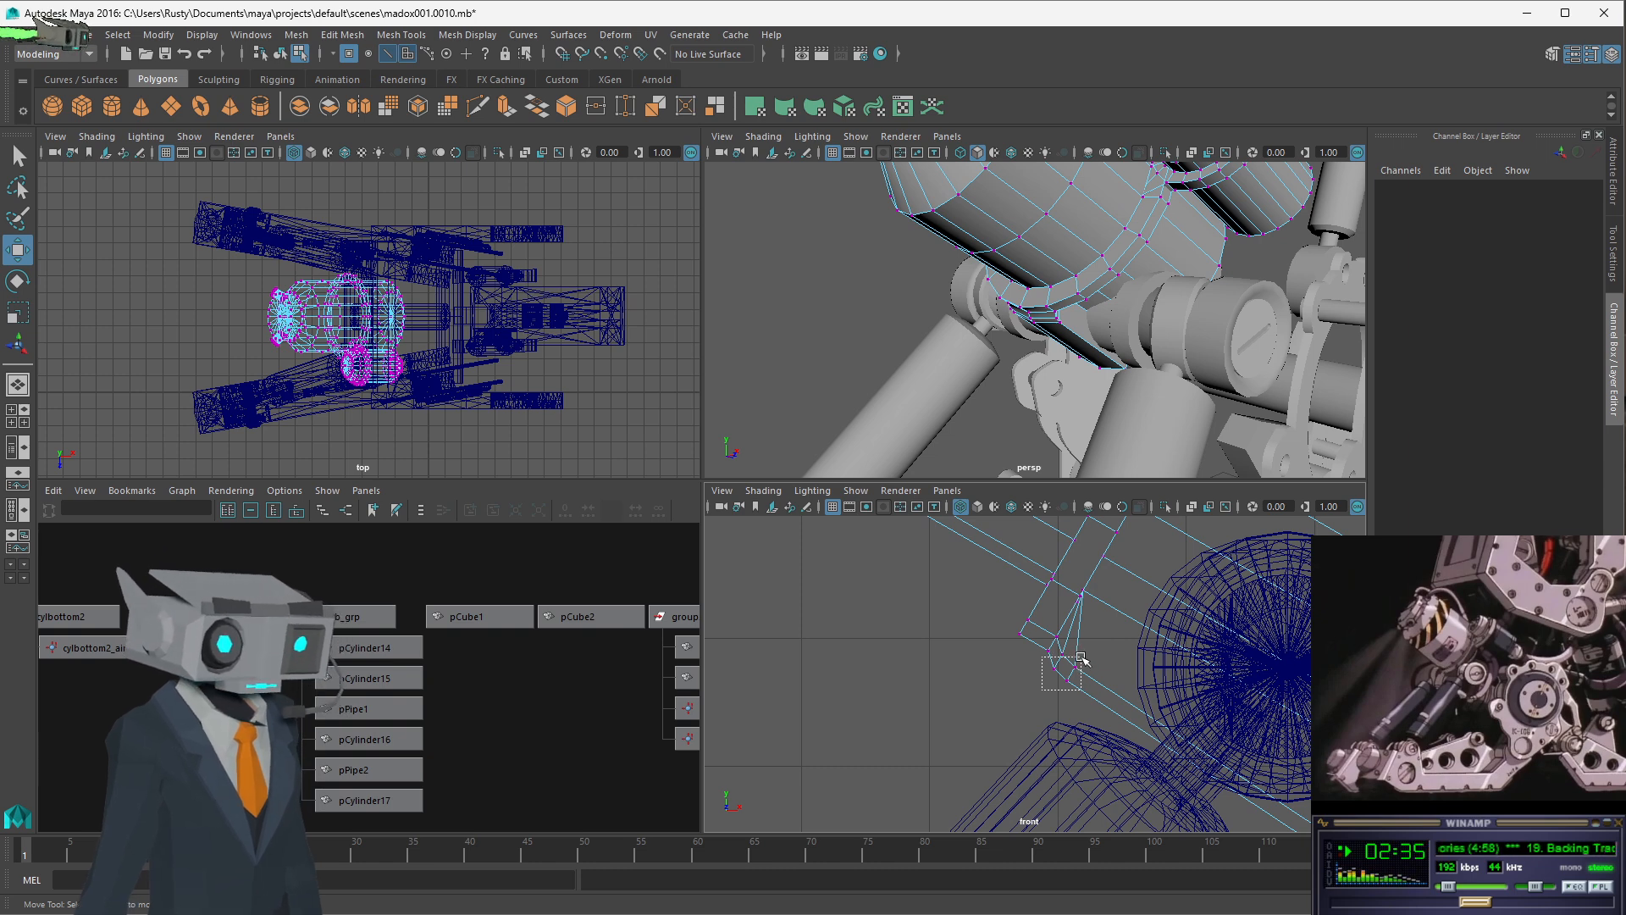
{"action": "left_click_drag", "start_coordinate": [1084, 655], "coordinate": [1084, 657]}
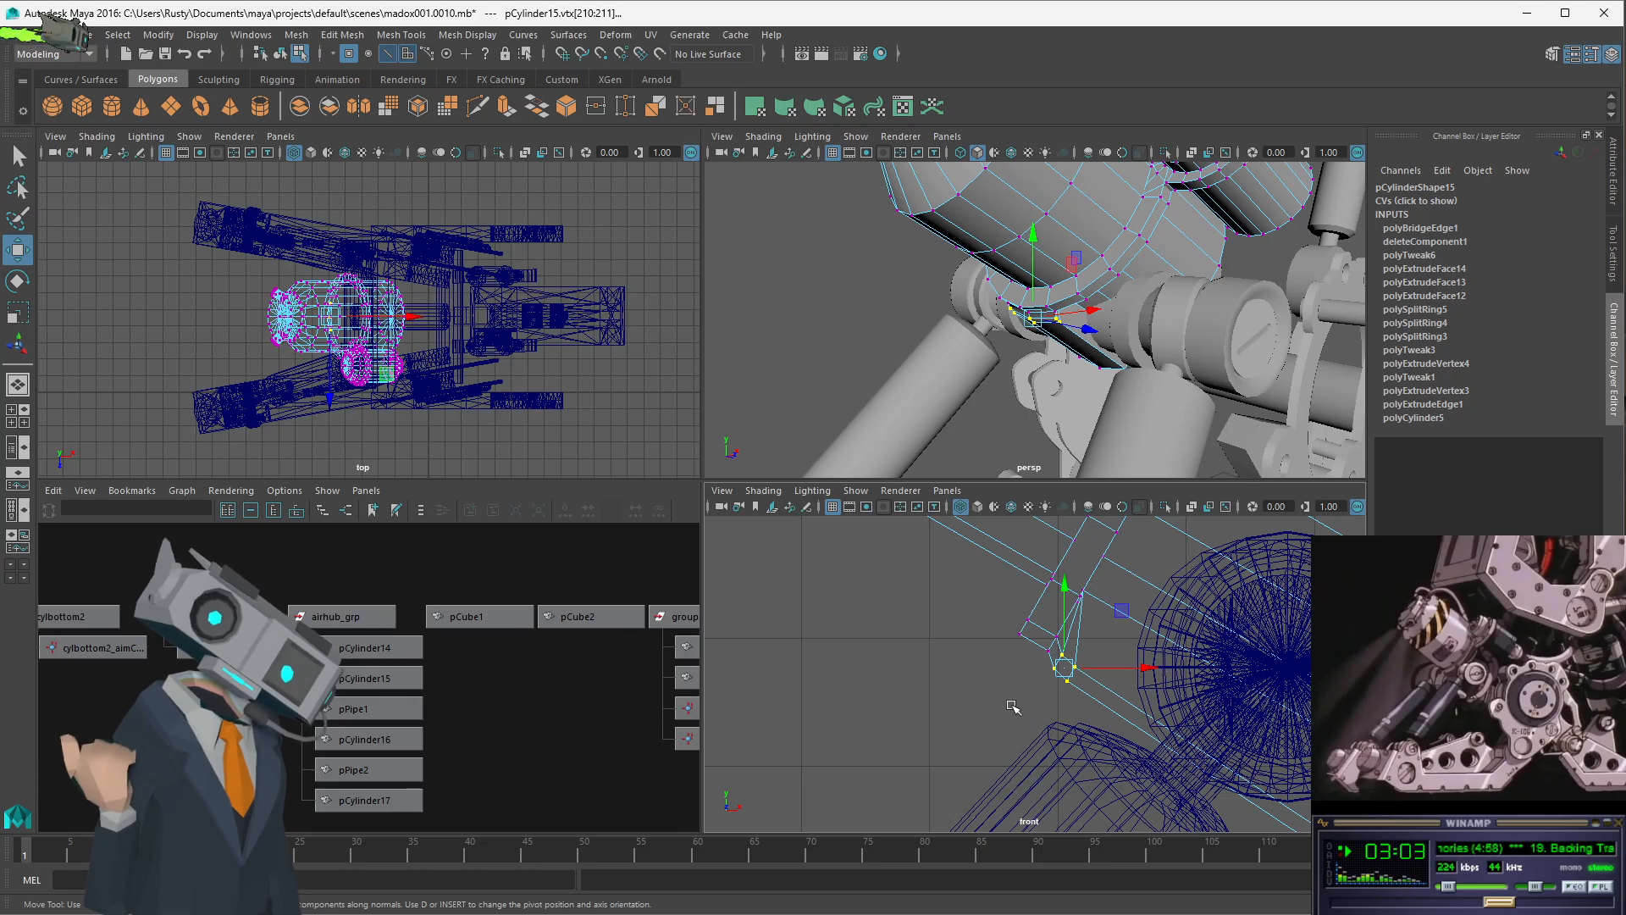
{"action": "left_click_drag", "start_coordinate": [1065, 669], "coordinate": [1075, 716]}
{"action": "left_click_drag", "start_coordinate": [1132, 322], "coordinate": [1109, 352], "text": "alt"}
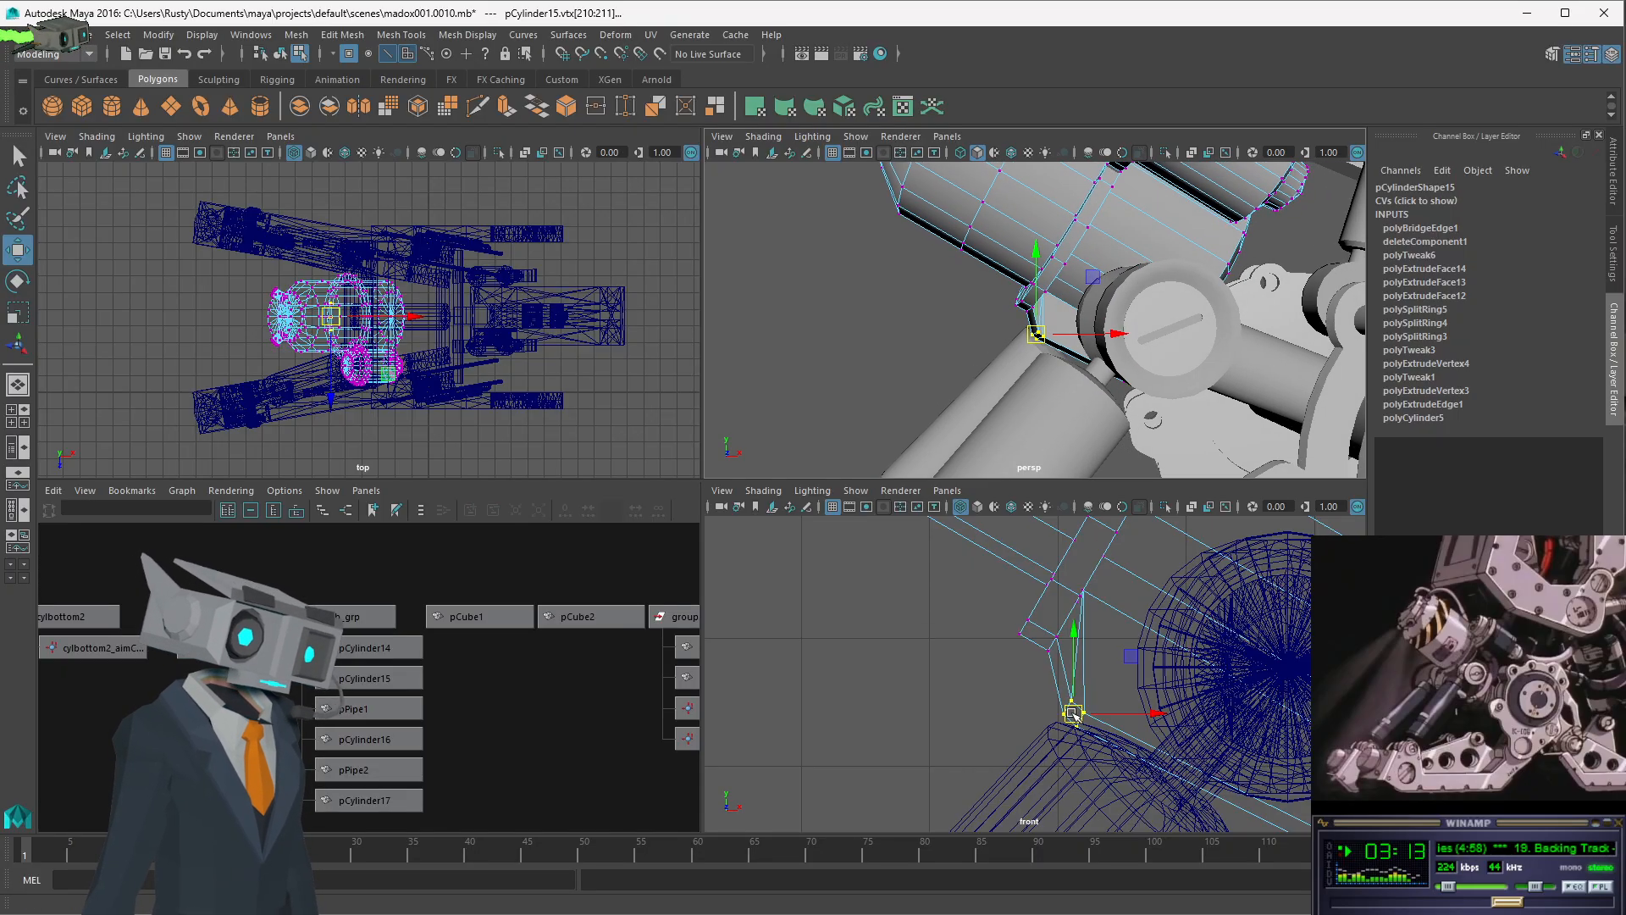
{"action": "left_click_drag", "start_coordinate": [1073, 713], "coordinate": [1070, 722]}
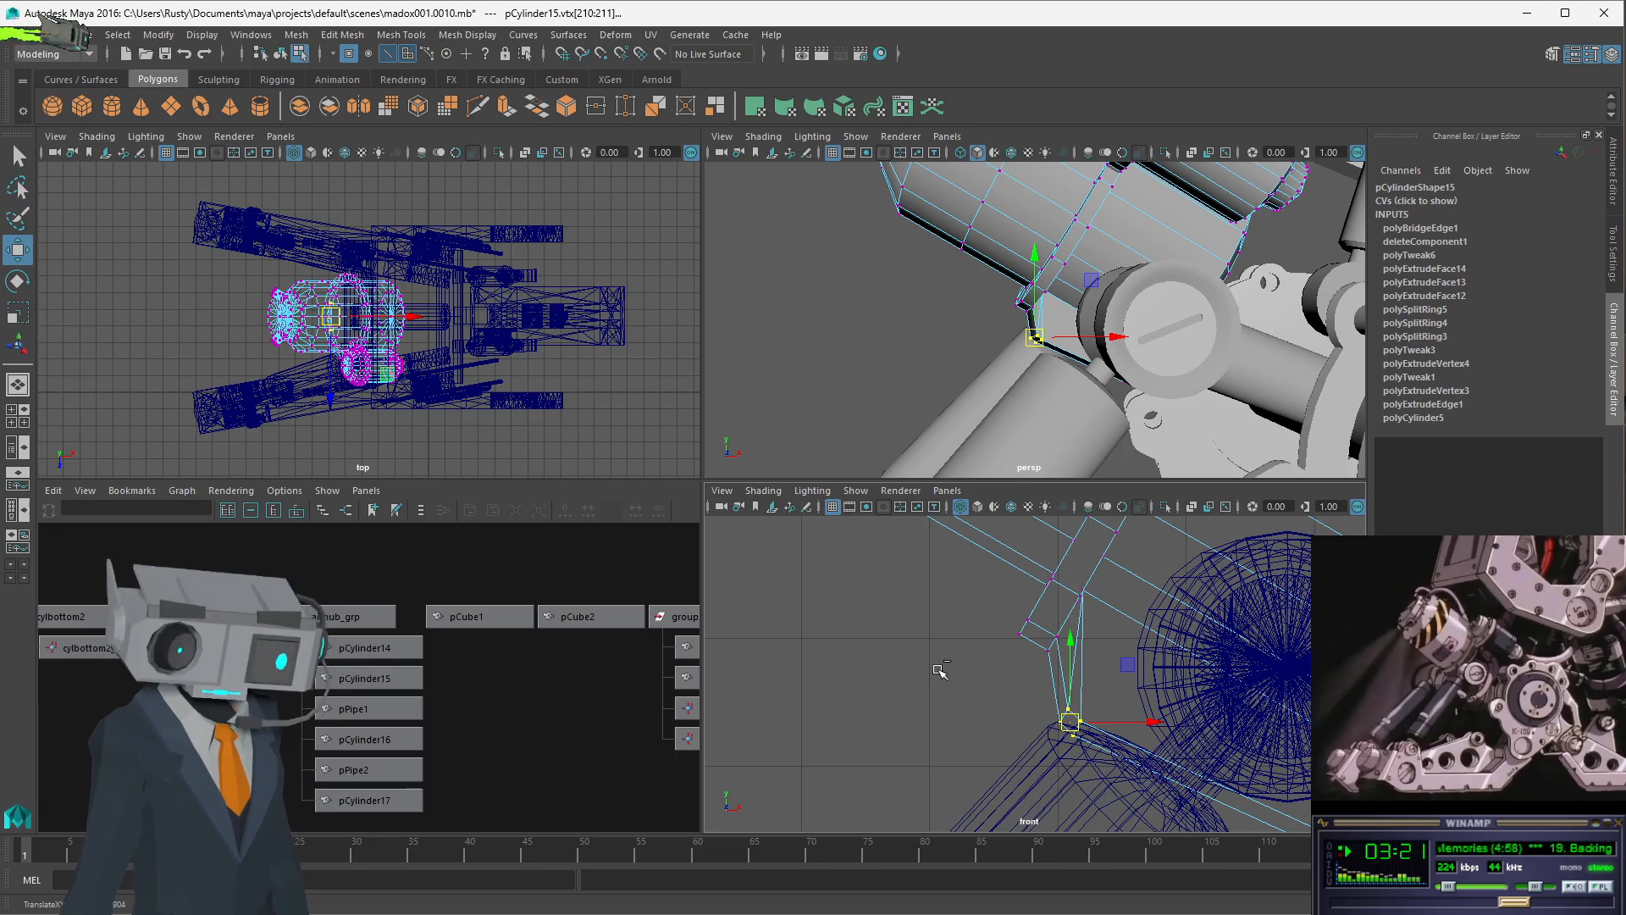
- Undo the lower-corner vertex moves and the preceding X-axis move of the bridge's middle edges
{"action": "key", "text": "ctrl+z"}
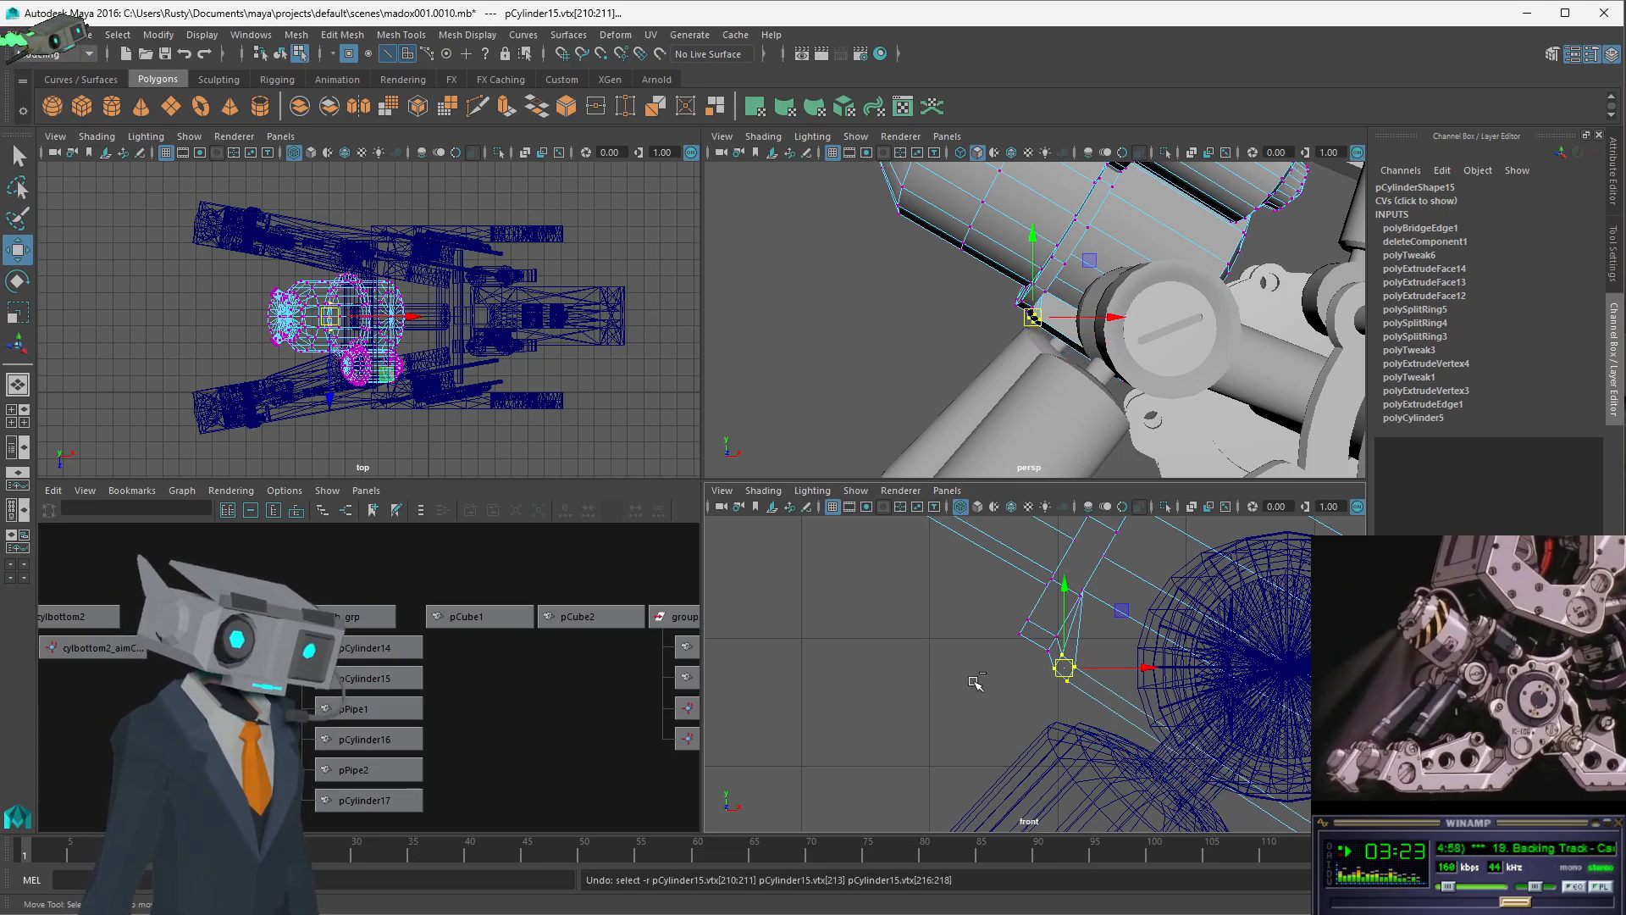
{"action": "key", "text": "ctrl+z"}
{"action": "key", "text": "ctrl+z"}
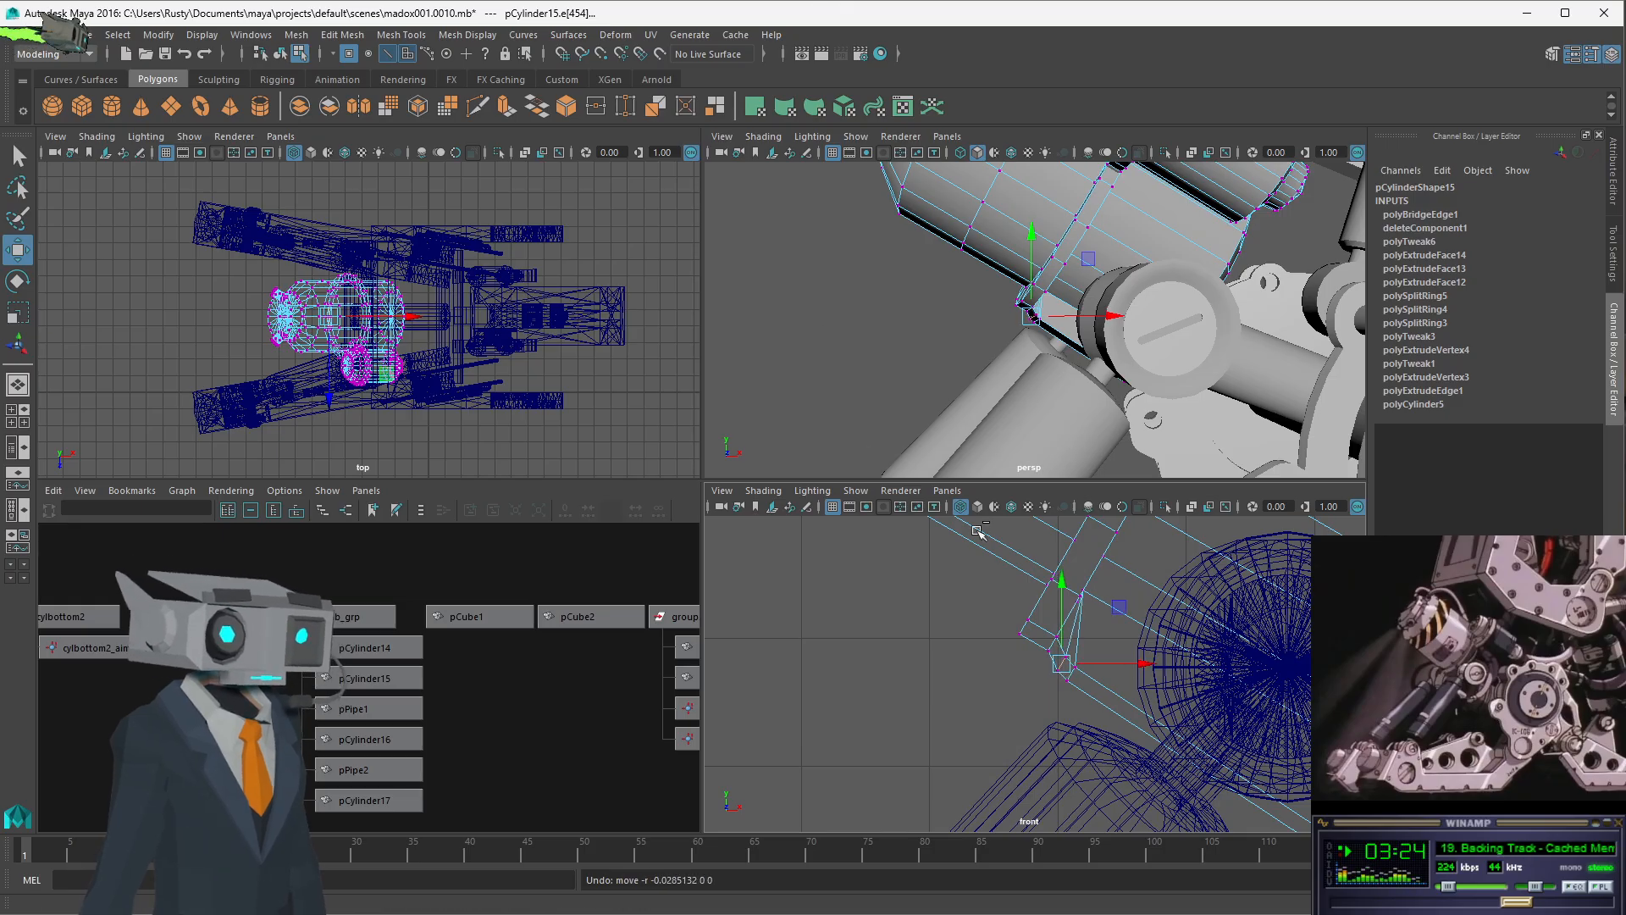
- Undo two more actions, discard the edits by starting a new scene, and reopen the recent file madox001.0010.mb
{"action": "key", "text": "ctrl+z"}
{"action": "key", "text": "ctrl+z"}
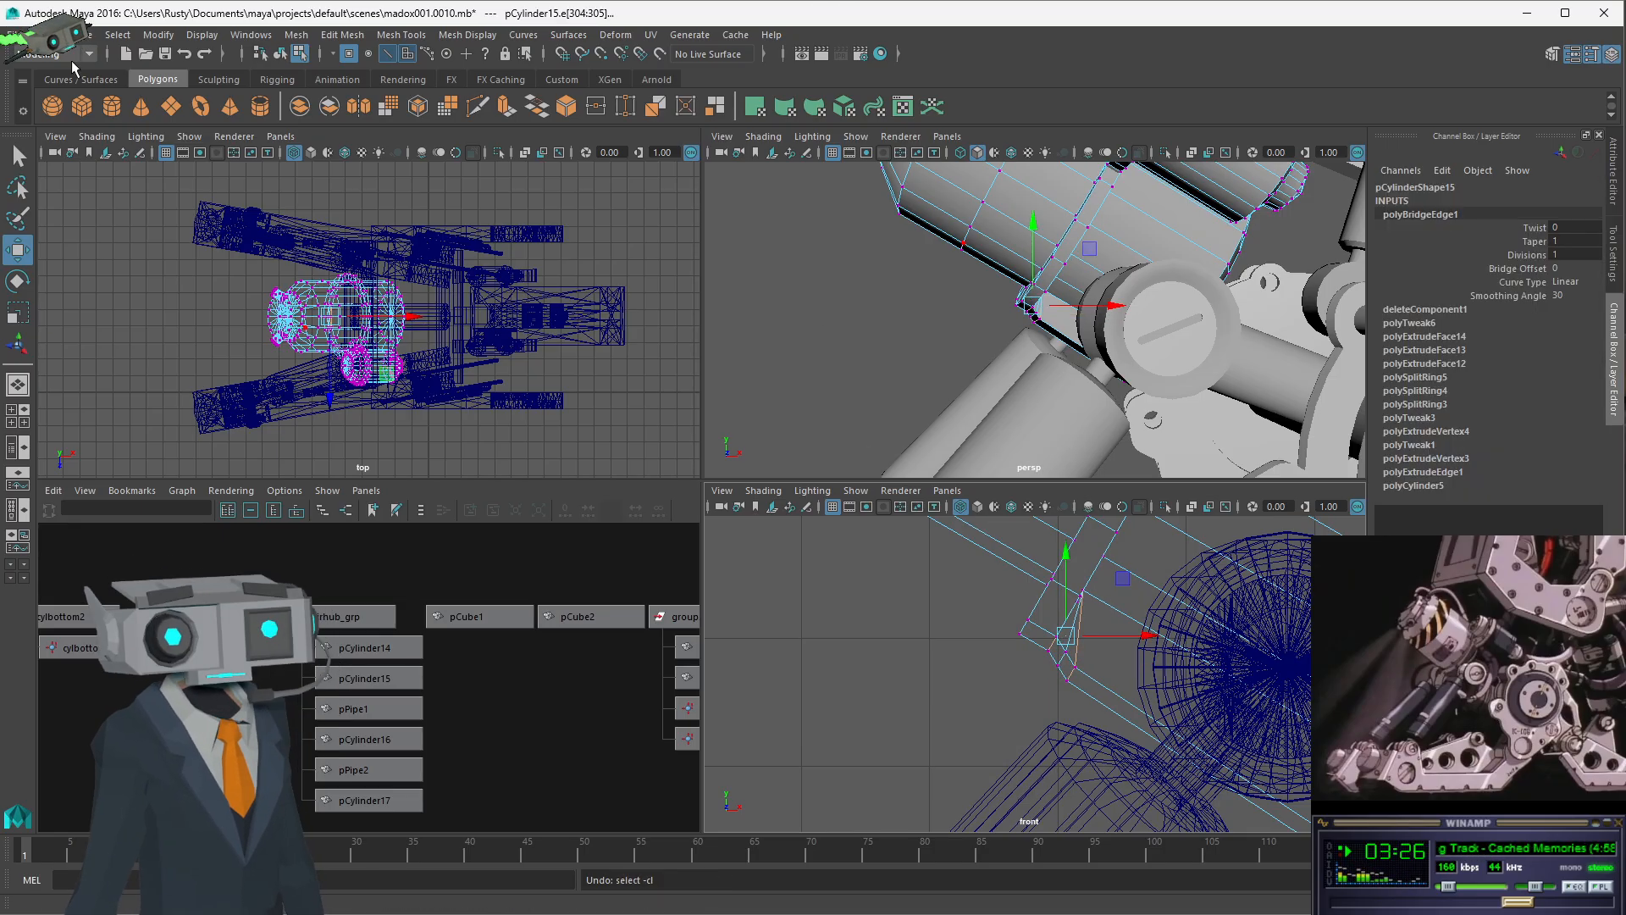
{"action": "left_click", "coordinate": [23, 35]}
{"action": "left_click", "coordinate": [56, 66]}
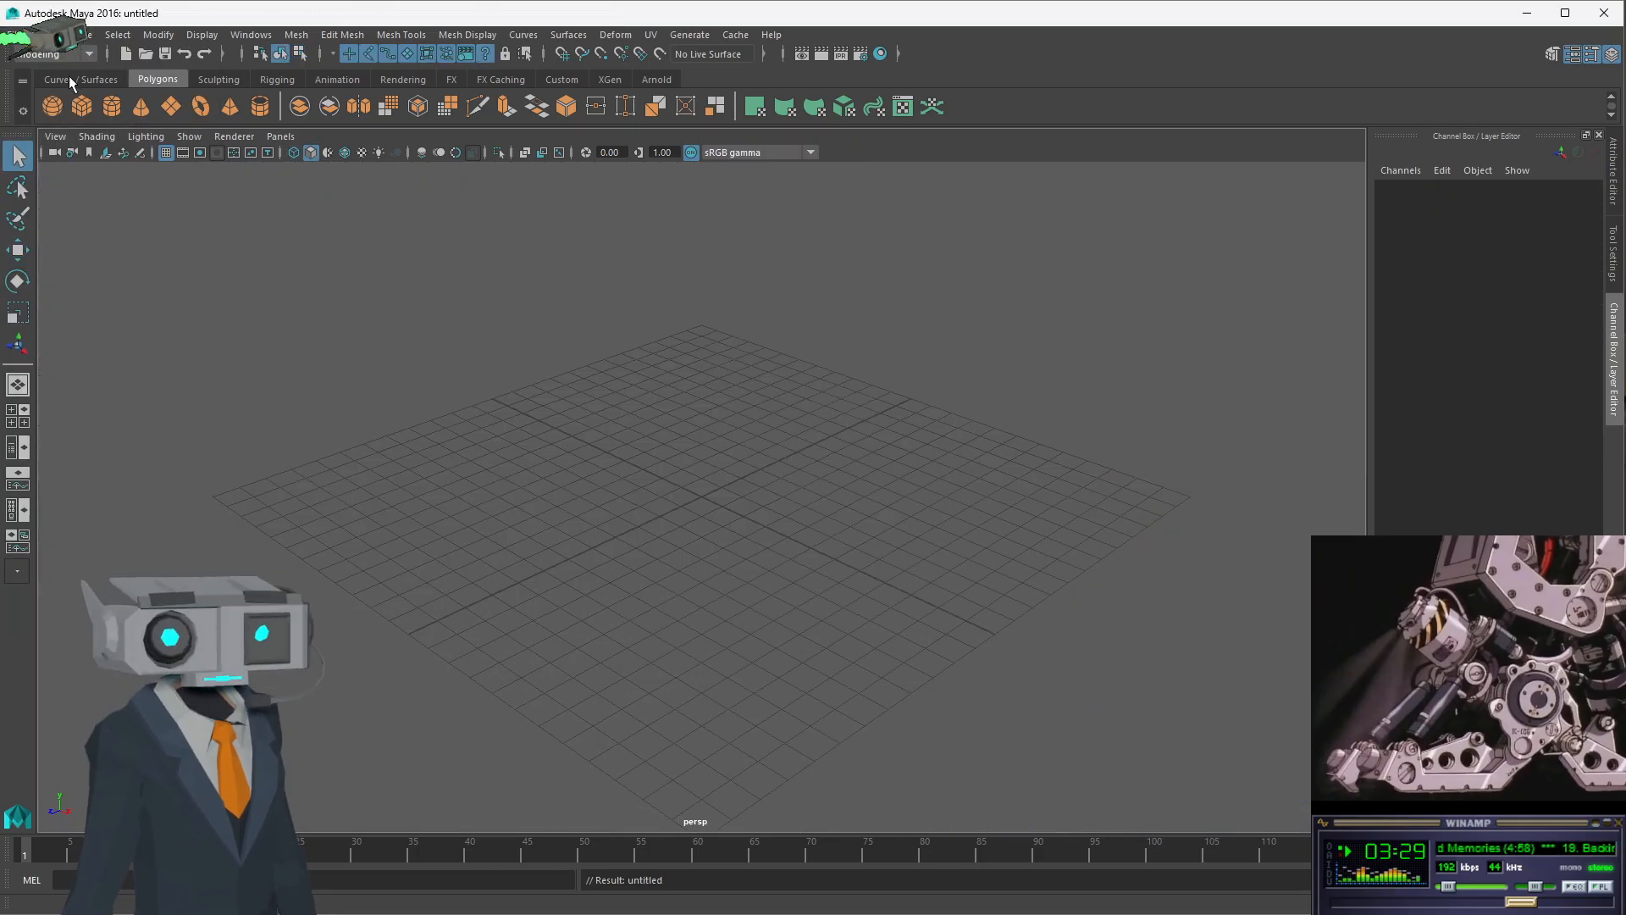
{"action": "left_click", "coordinate": [23, 35]}
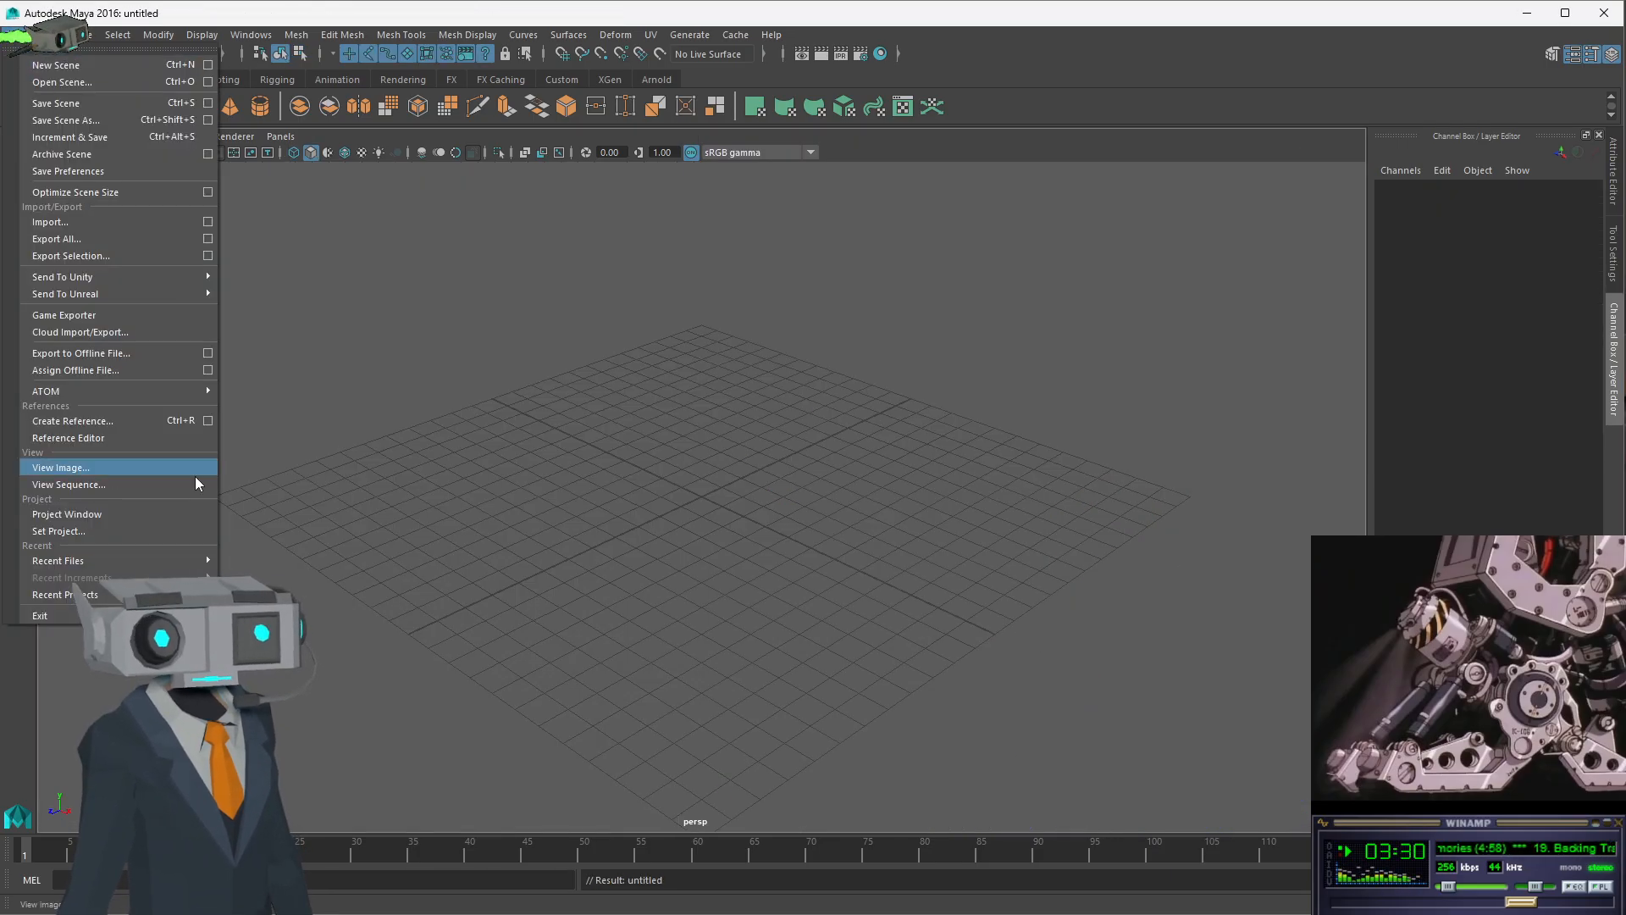
{"action": "mouse_move", "coordinate": [164, 562]}
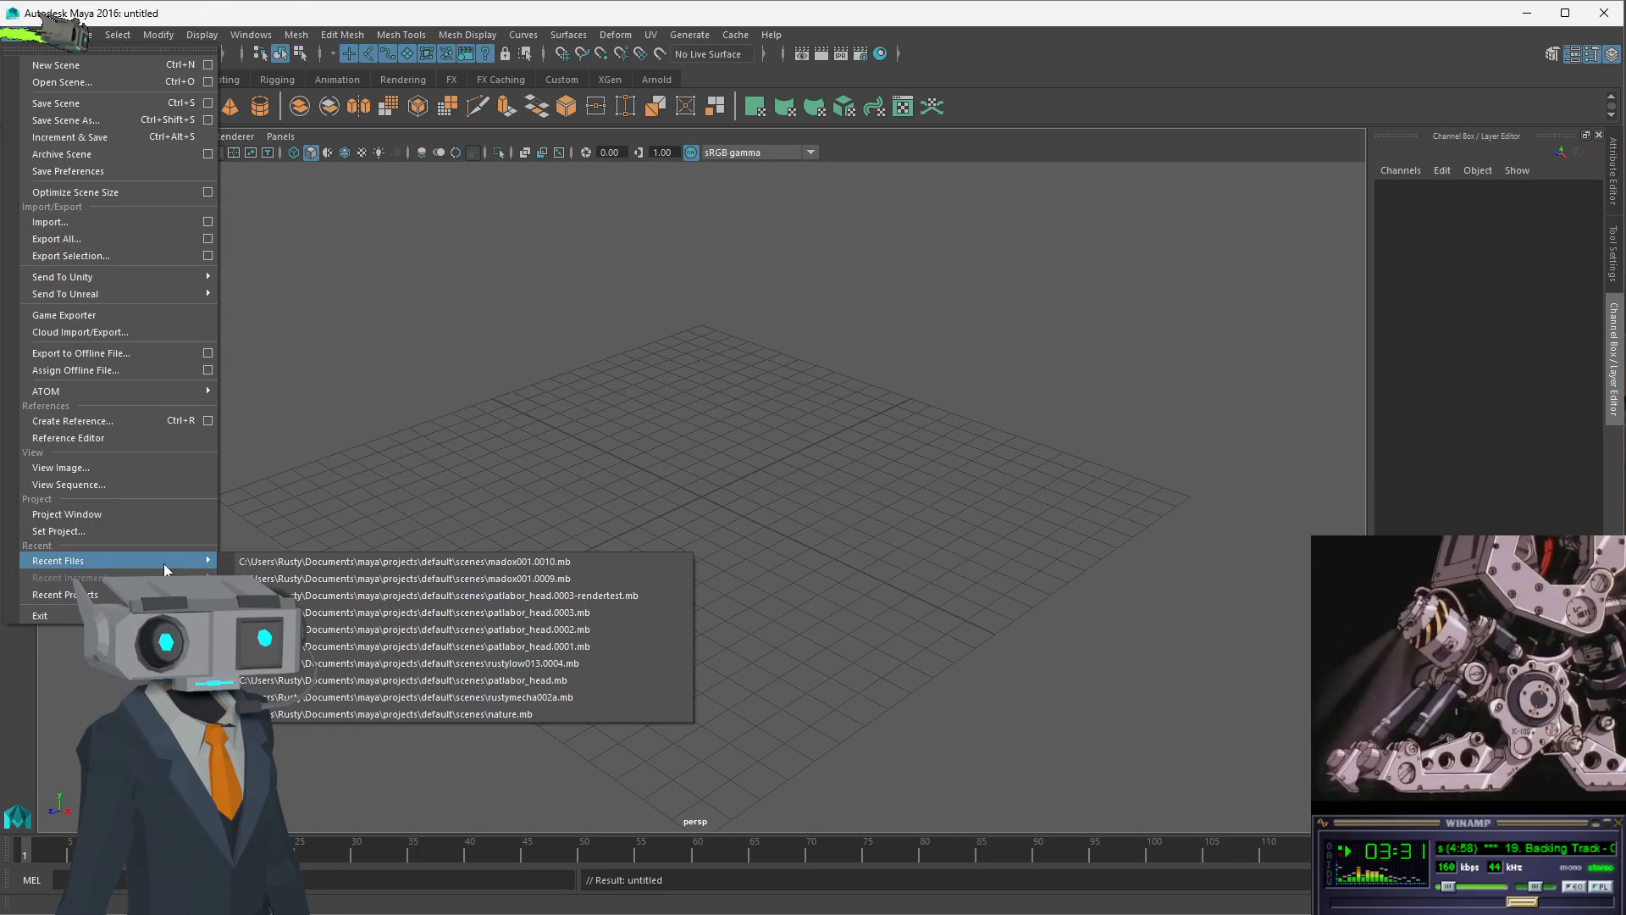
{"action": "left_click", "coordinate": [439, 564]}
- Select the hub cylinder pCylinder15 and open the Thickness of its polyExtrudeFace14 operation for editing
{"action": "left_click_drag", "start_coordinate": [802, 545], "coordinate": [696, 487], "text": "alt"}
{"action": "left_click", "coordinate": [730, 489]}
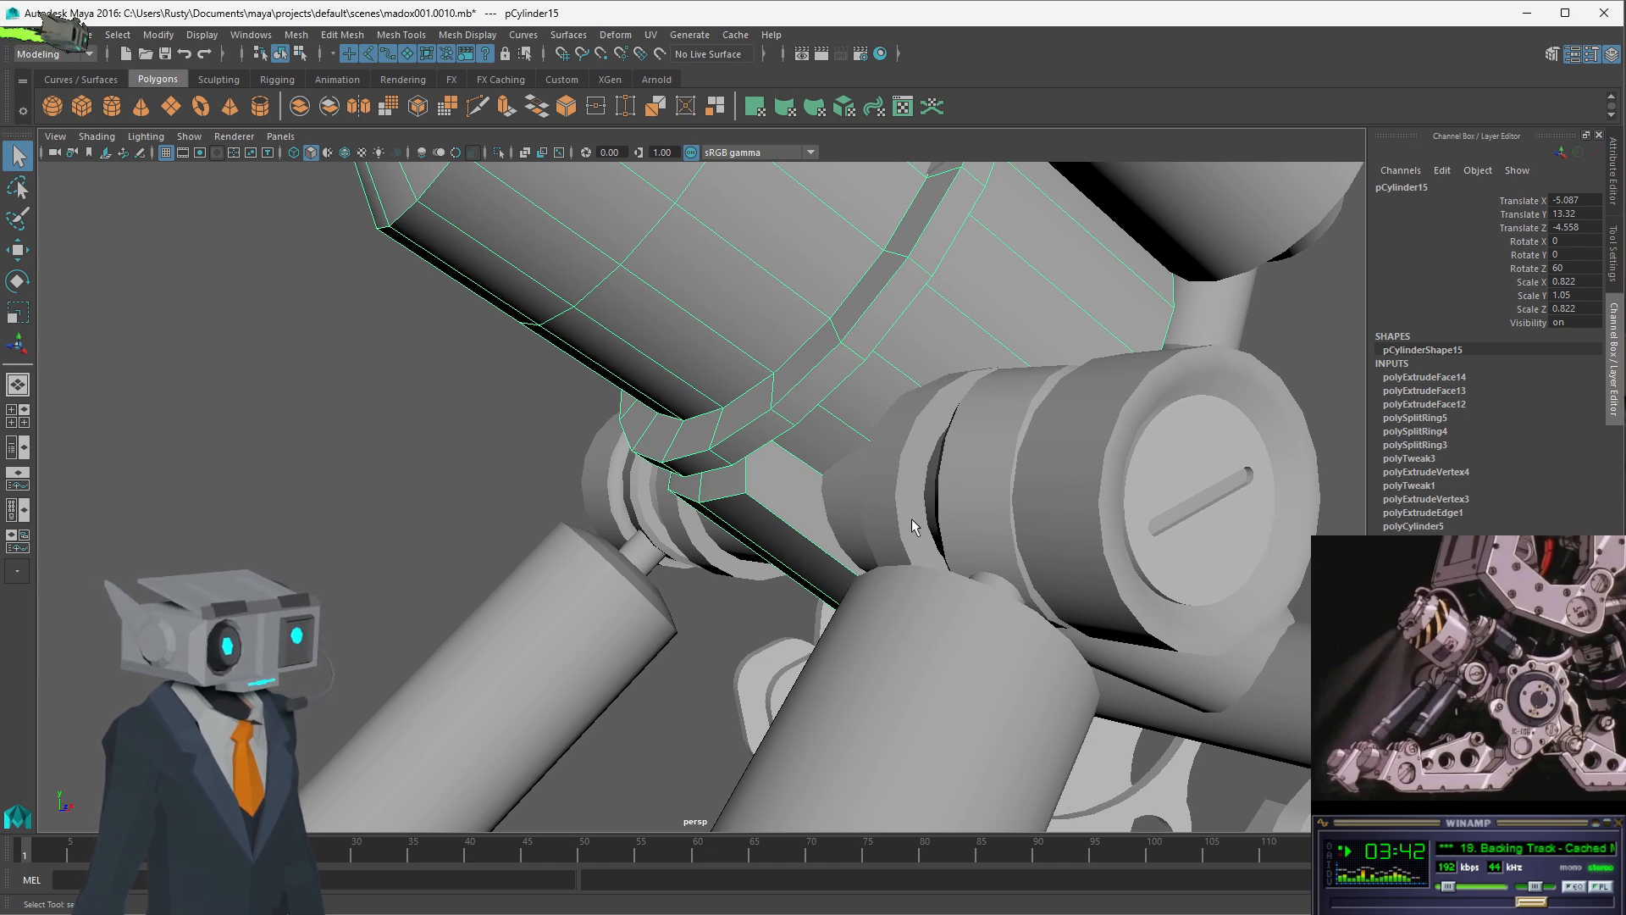
{"action": "left_click", "coordinate": [1414, 376]}
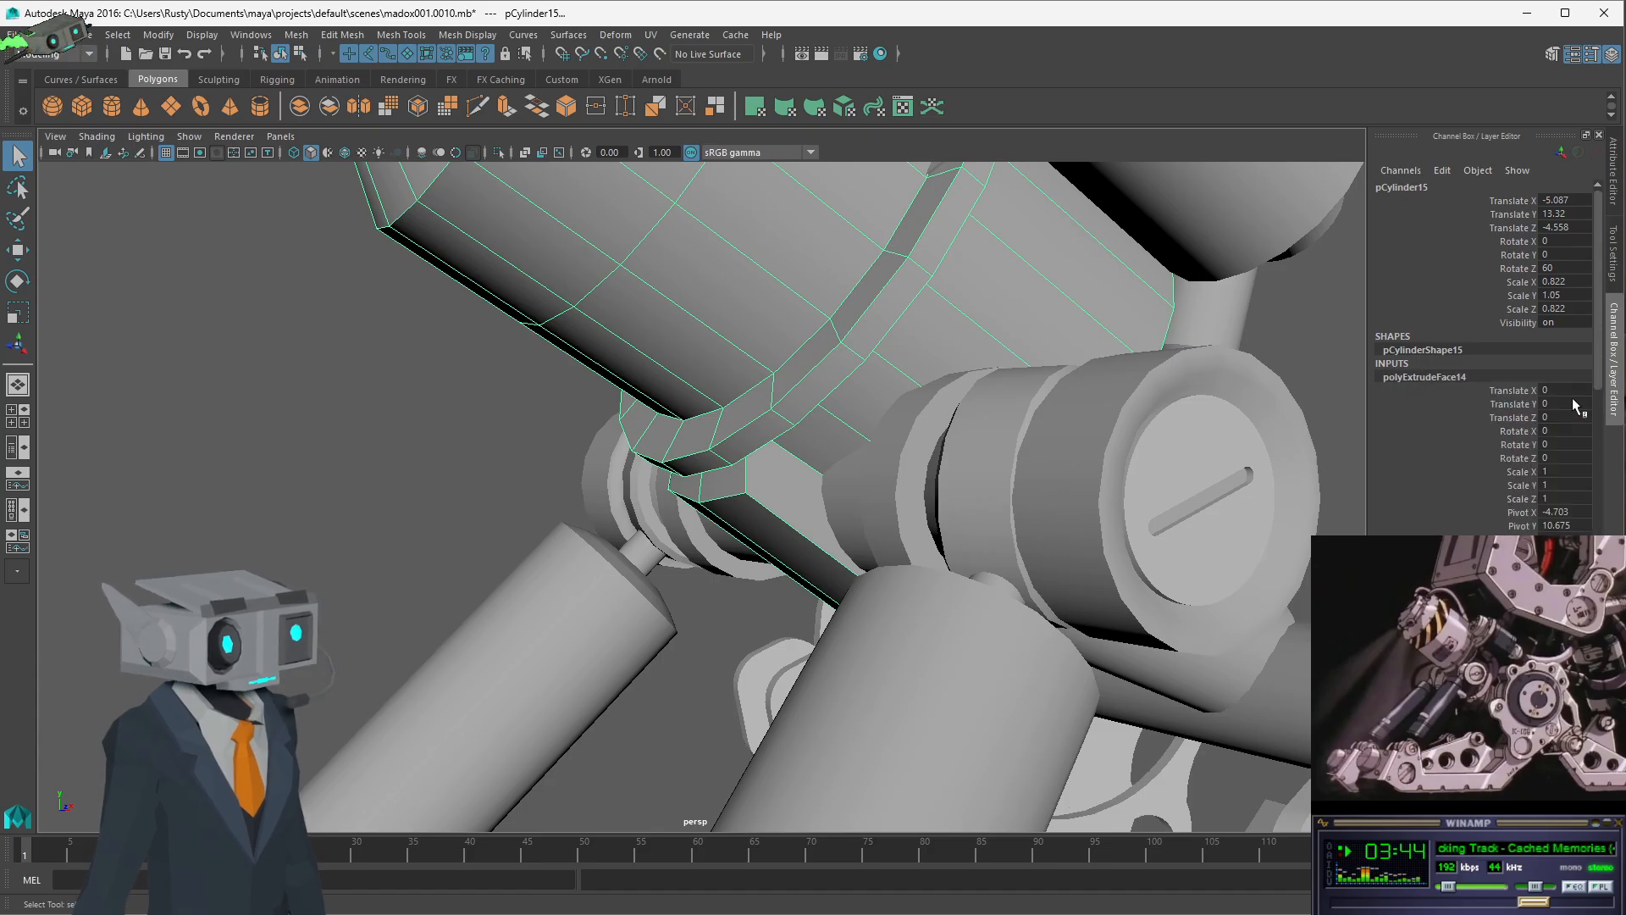
{"action": "scroll", "coordinate": [1533, 481], "scroll_direction": "down", "scroll_amount": 7}
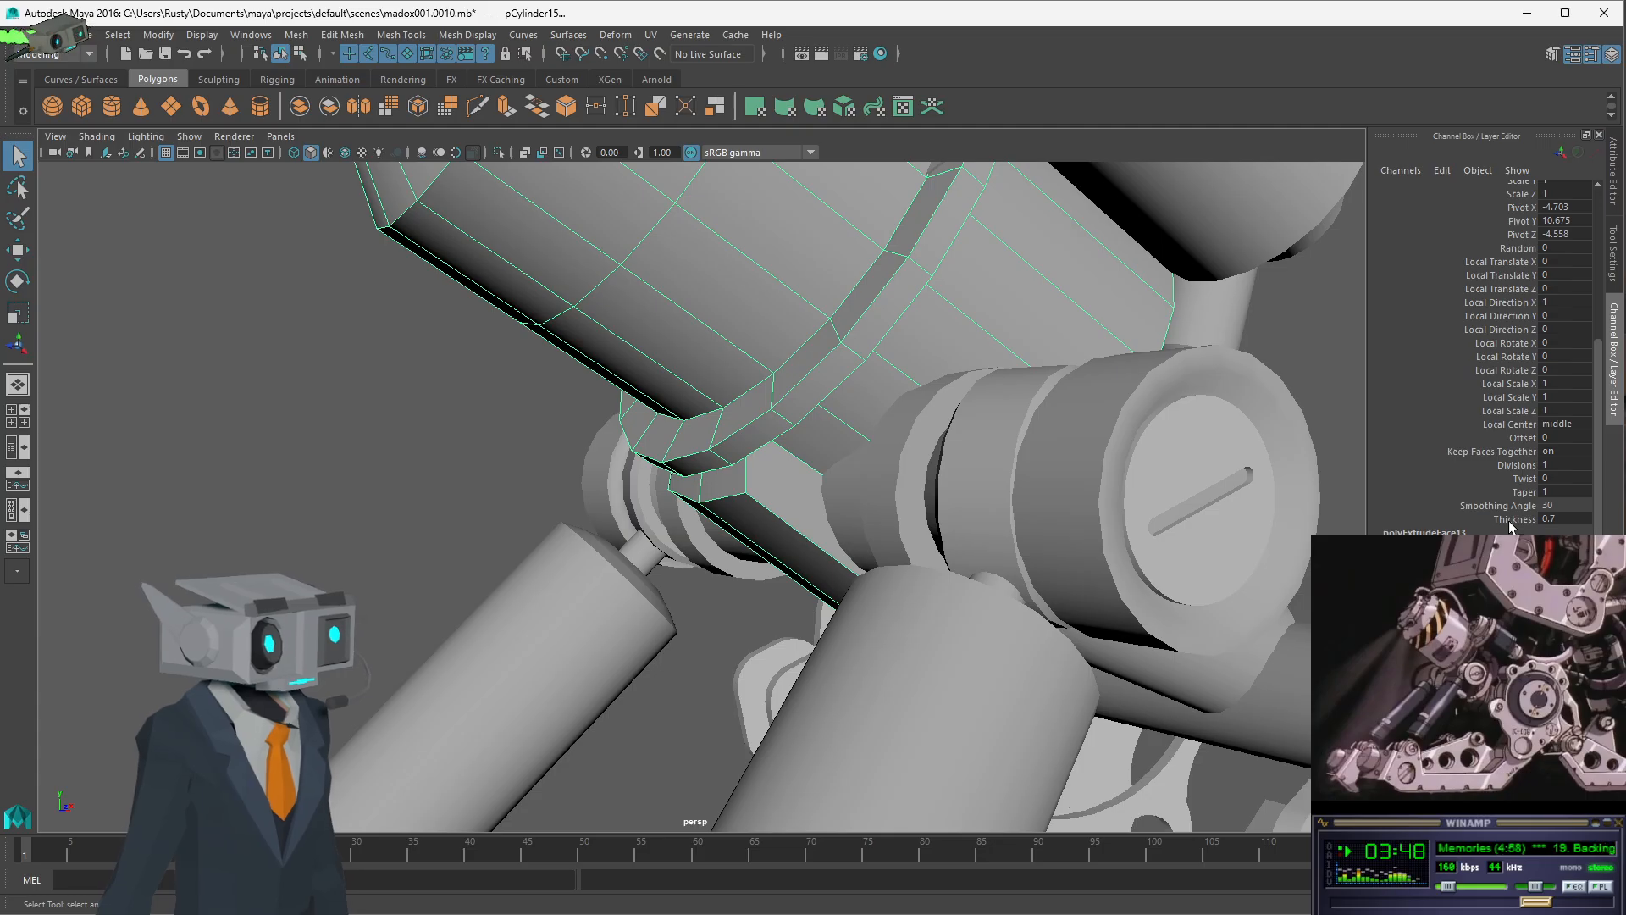
{"action": "left_click", "coordinate": [1515, 519]}
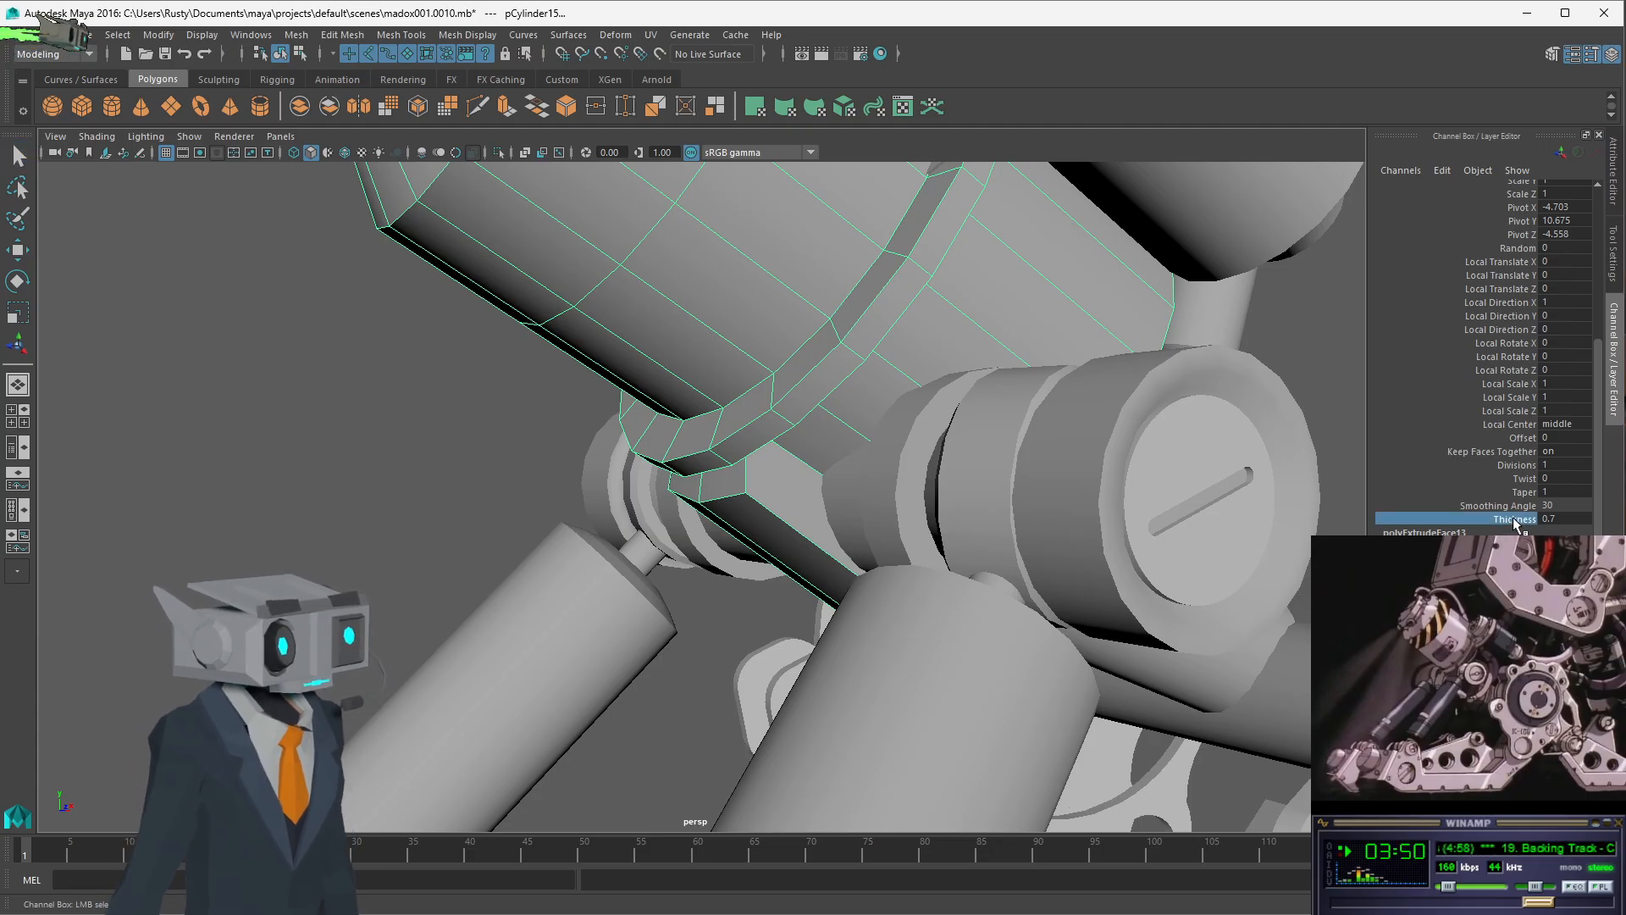
{"action": "left_click", "coordinate": [1553, 519]}
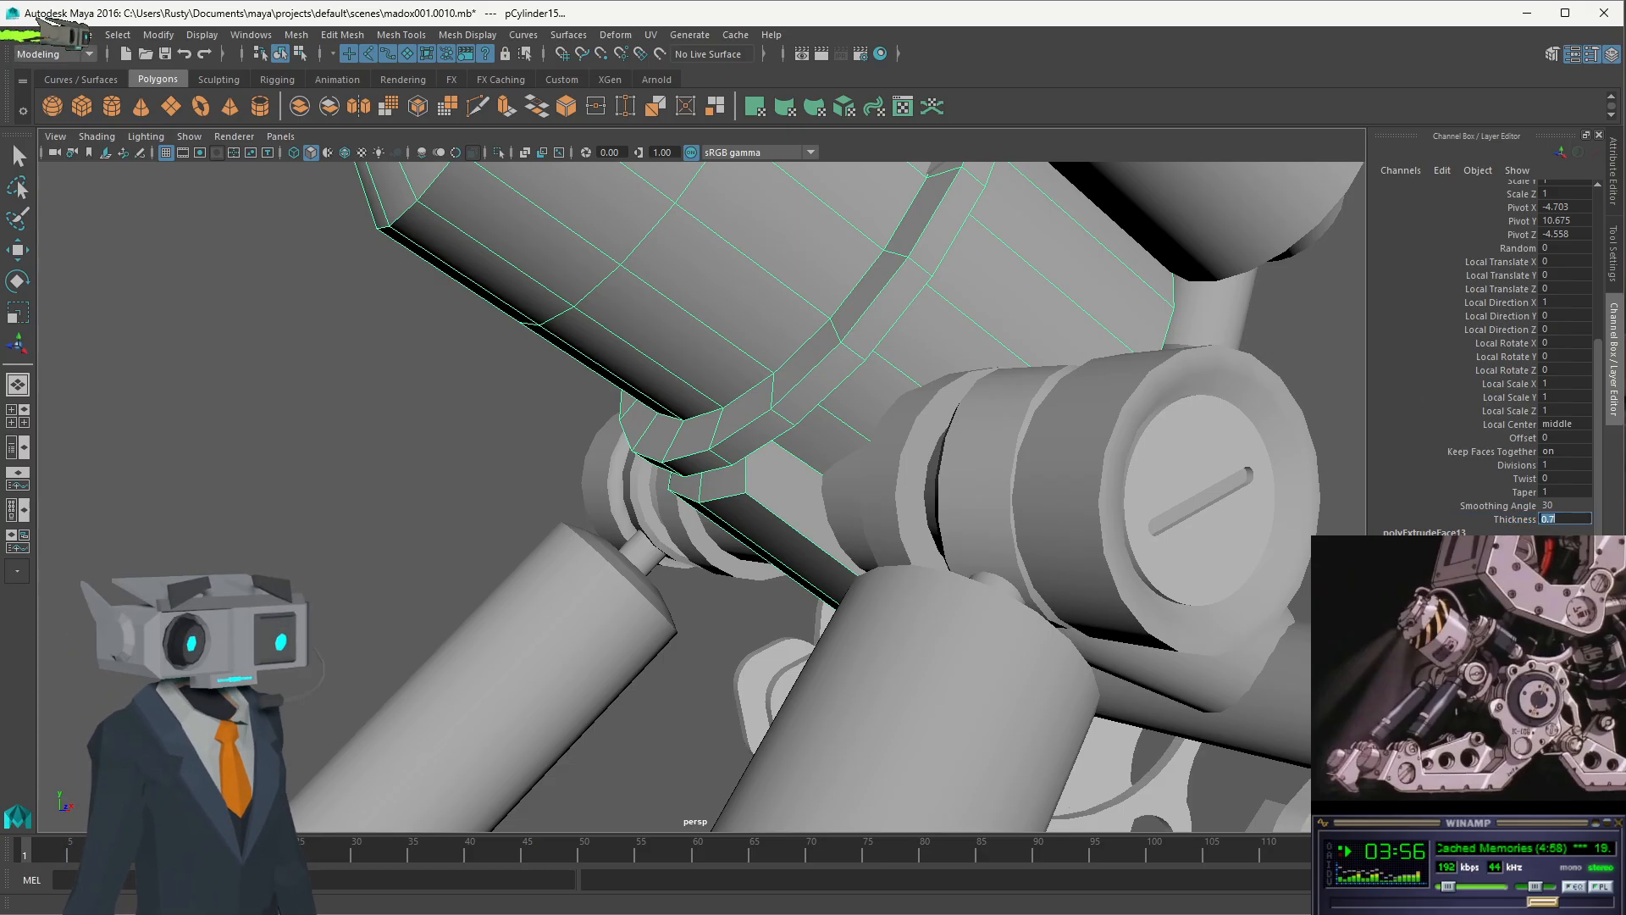
{"action": "scroll", "coordinate": [1483, 355], "scroll_direction": "up", "scroll_amount": 5}
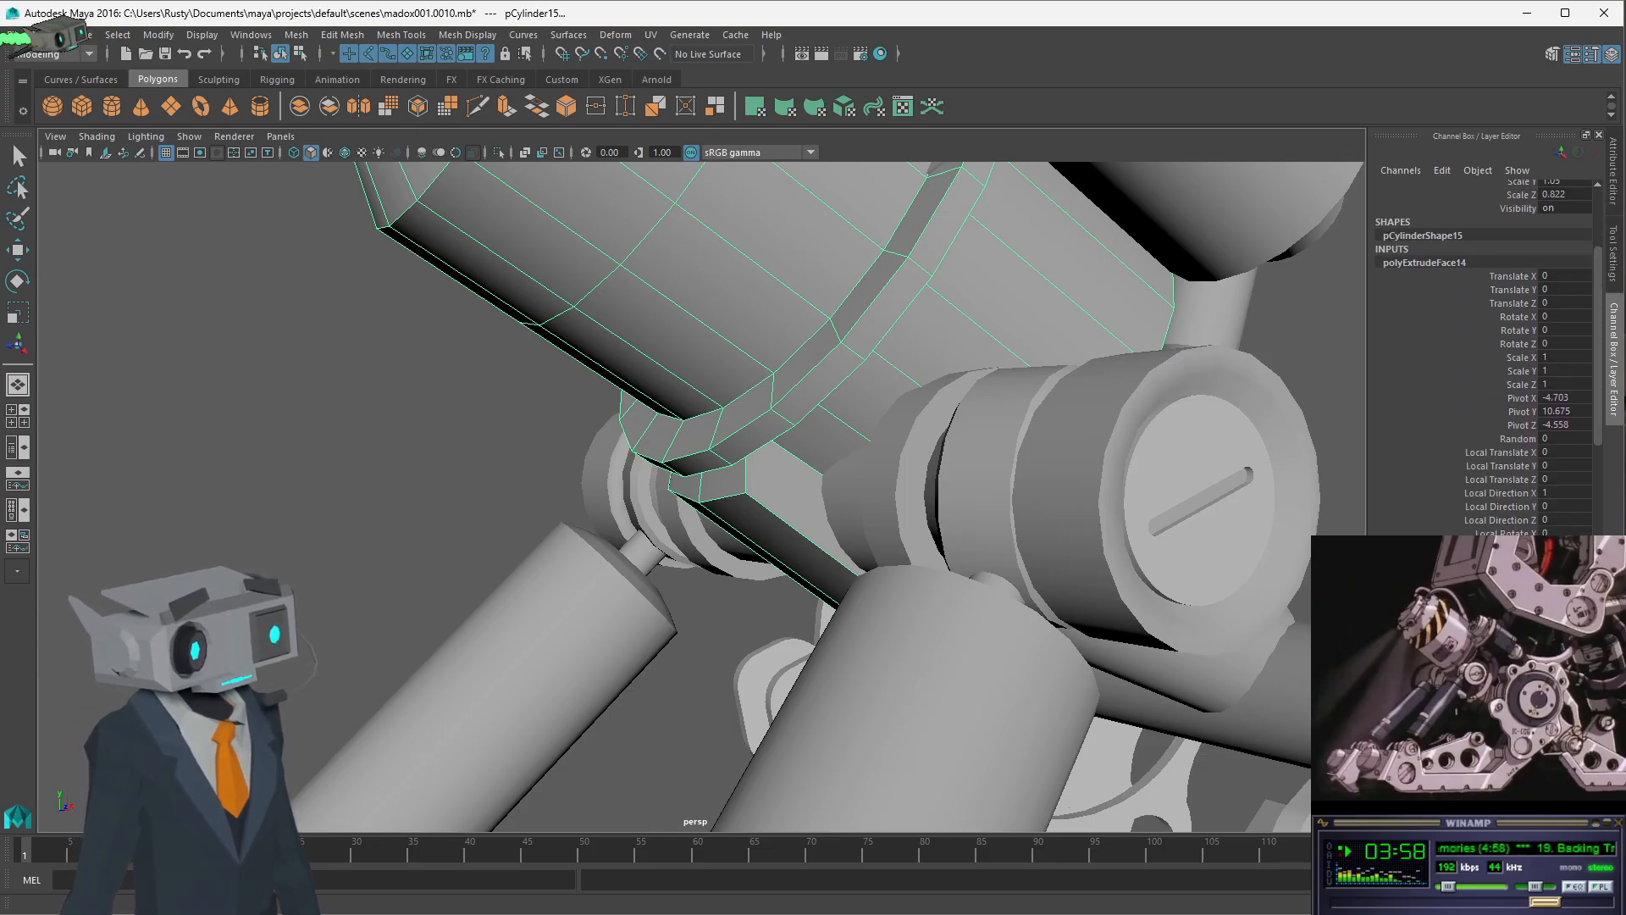
{"action": "scroll", "coordinate": [1483, 356], "scroll_direction": "down", "scroll_amount": 4}
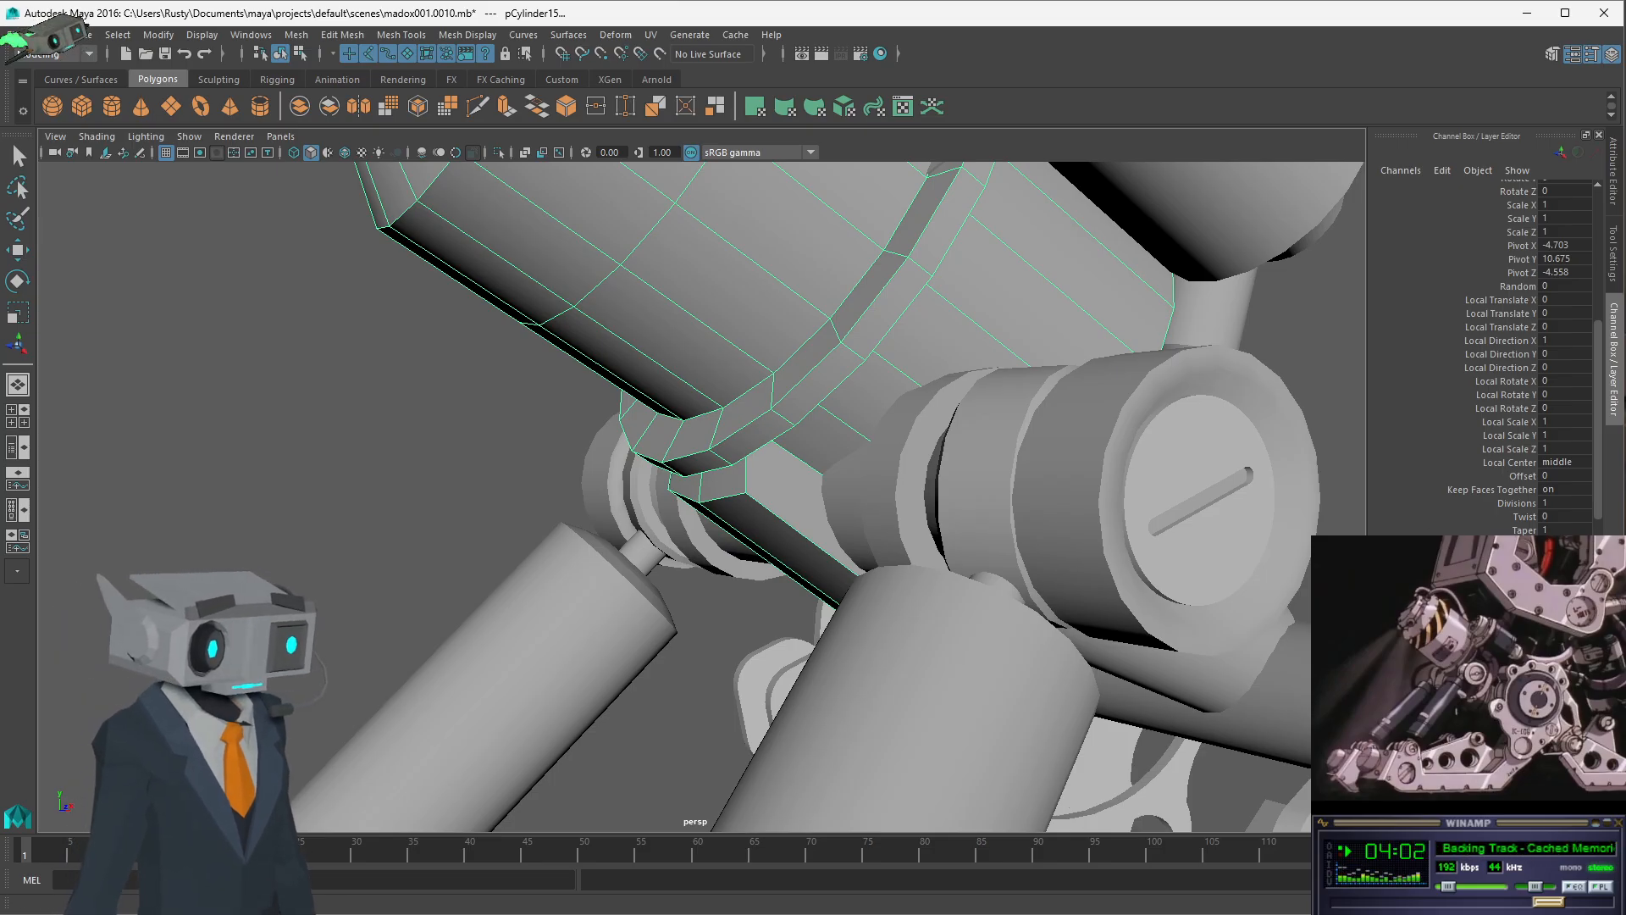
- Examine the Script Editor history around the command that opened madox001.0010.mb, and close the editor
{"action": "left_click", "coordinate": [1616, 880]}
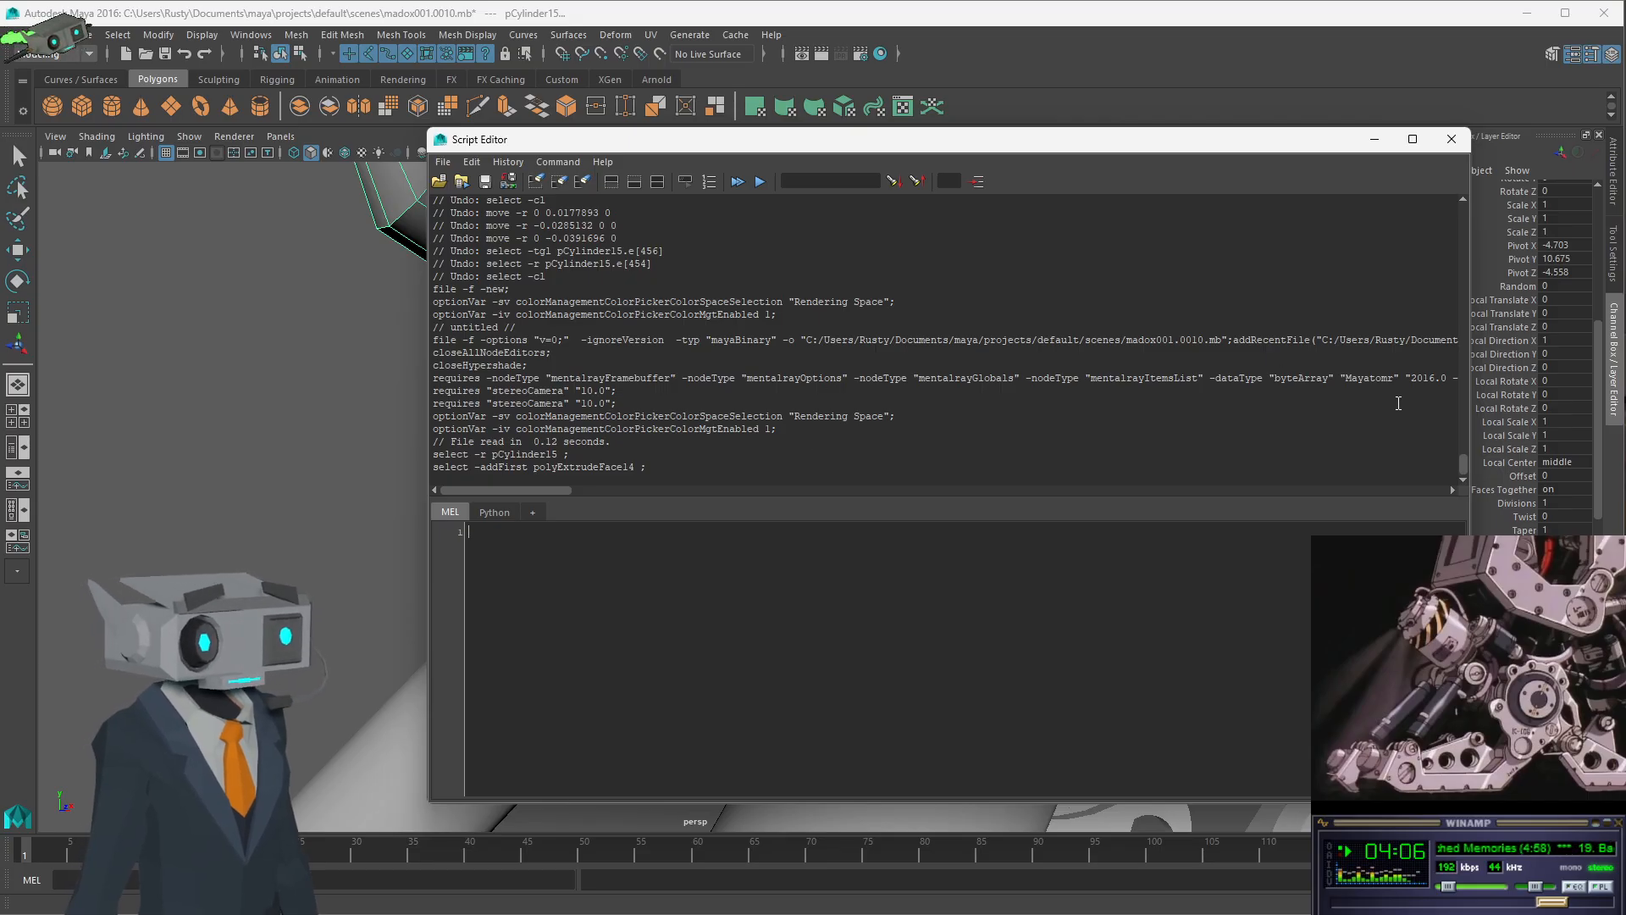
{"action": "left_click_drag", "start_coordinate": [806, 340], "coordinate": [1225, 341]}
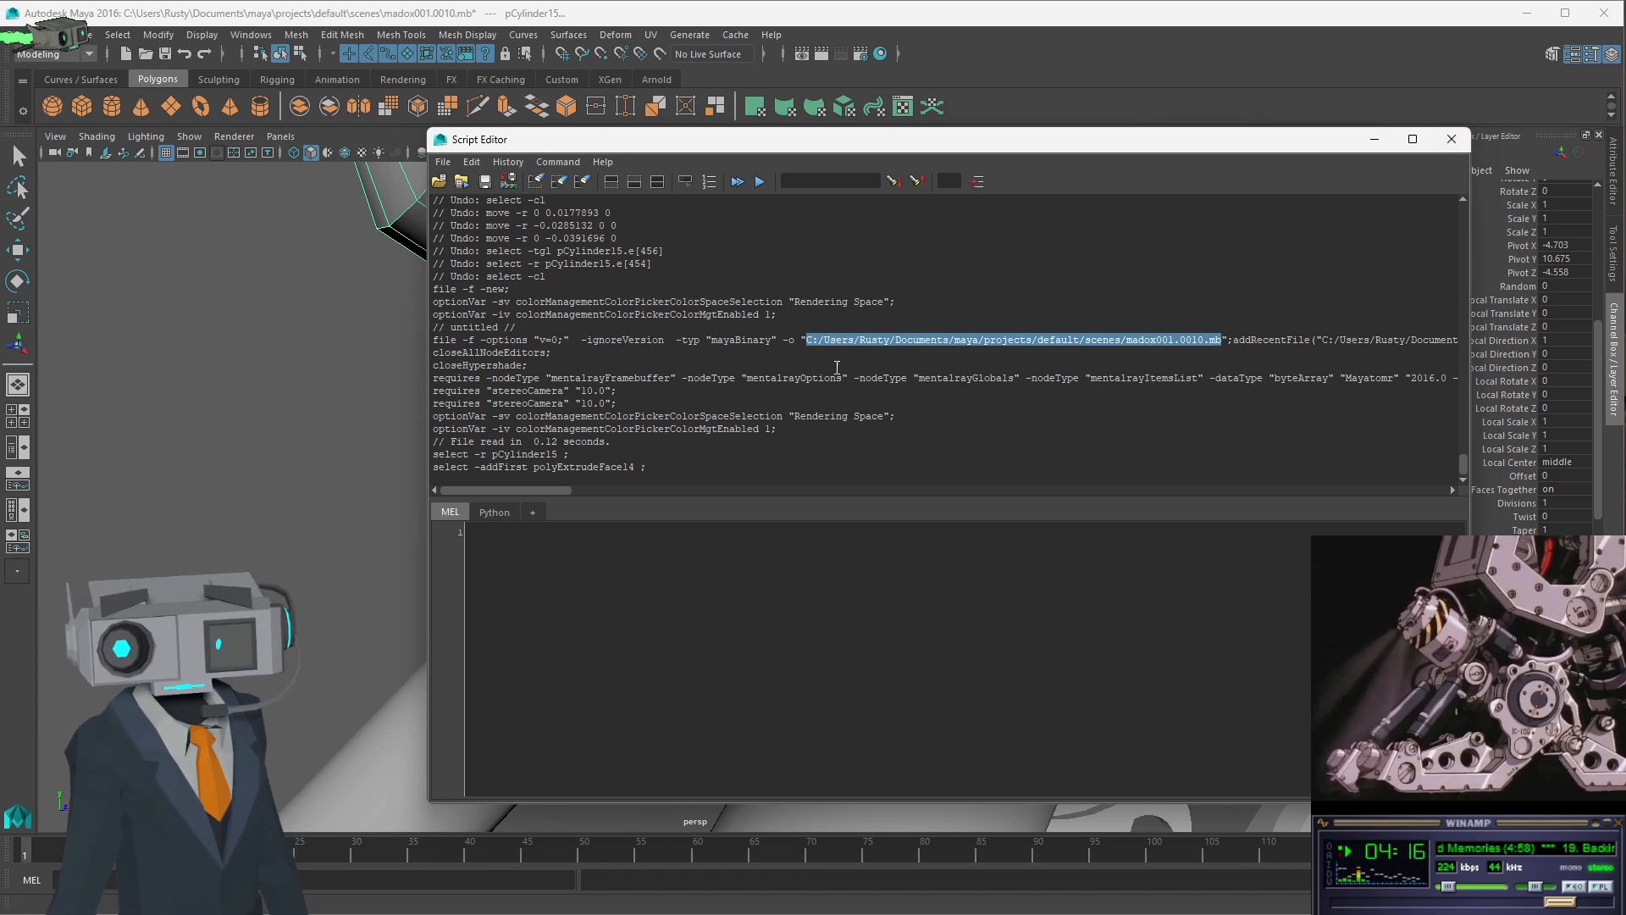
{"action": "scroll", "coordinate": [837, 367], "scroll_direction": "up", "scroll_amount": 5}
{"action": "scroll", "coordinate": [934, 414], "scroll_direction": "down", "scroll_amount": 5}
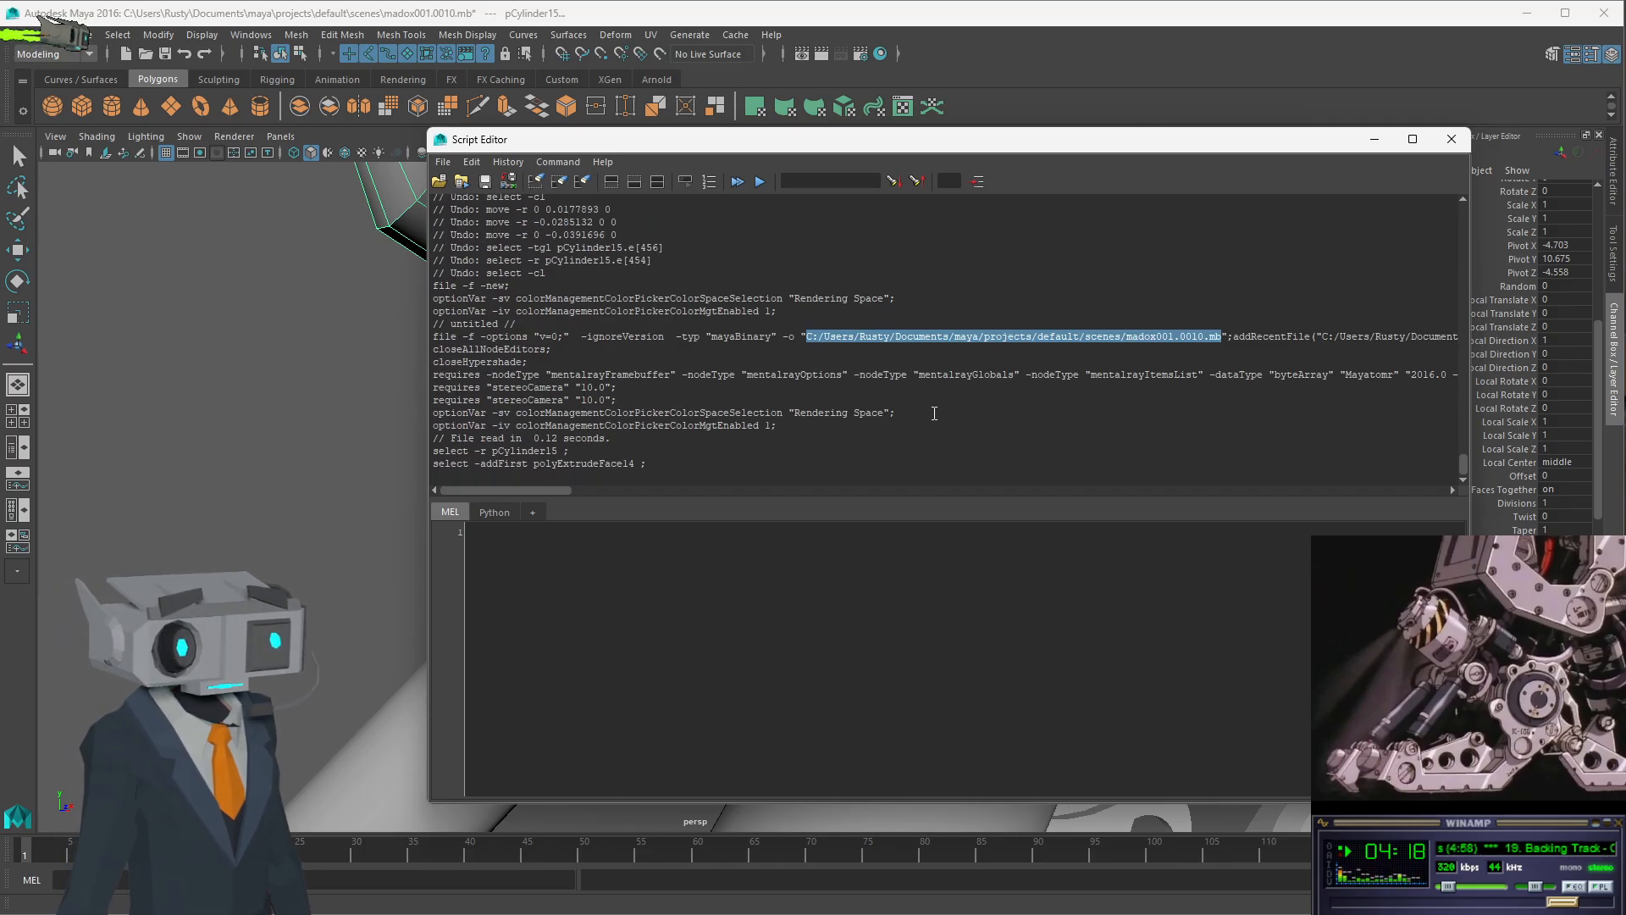
{"action": "left_click", "coordinate": [1450, 140]}
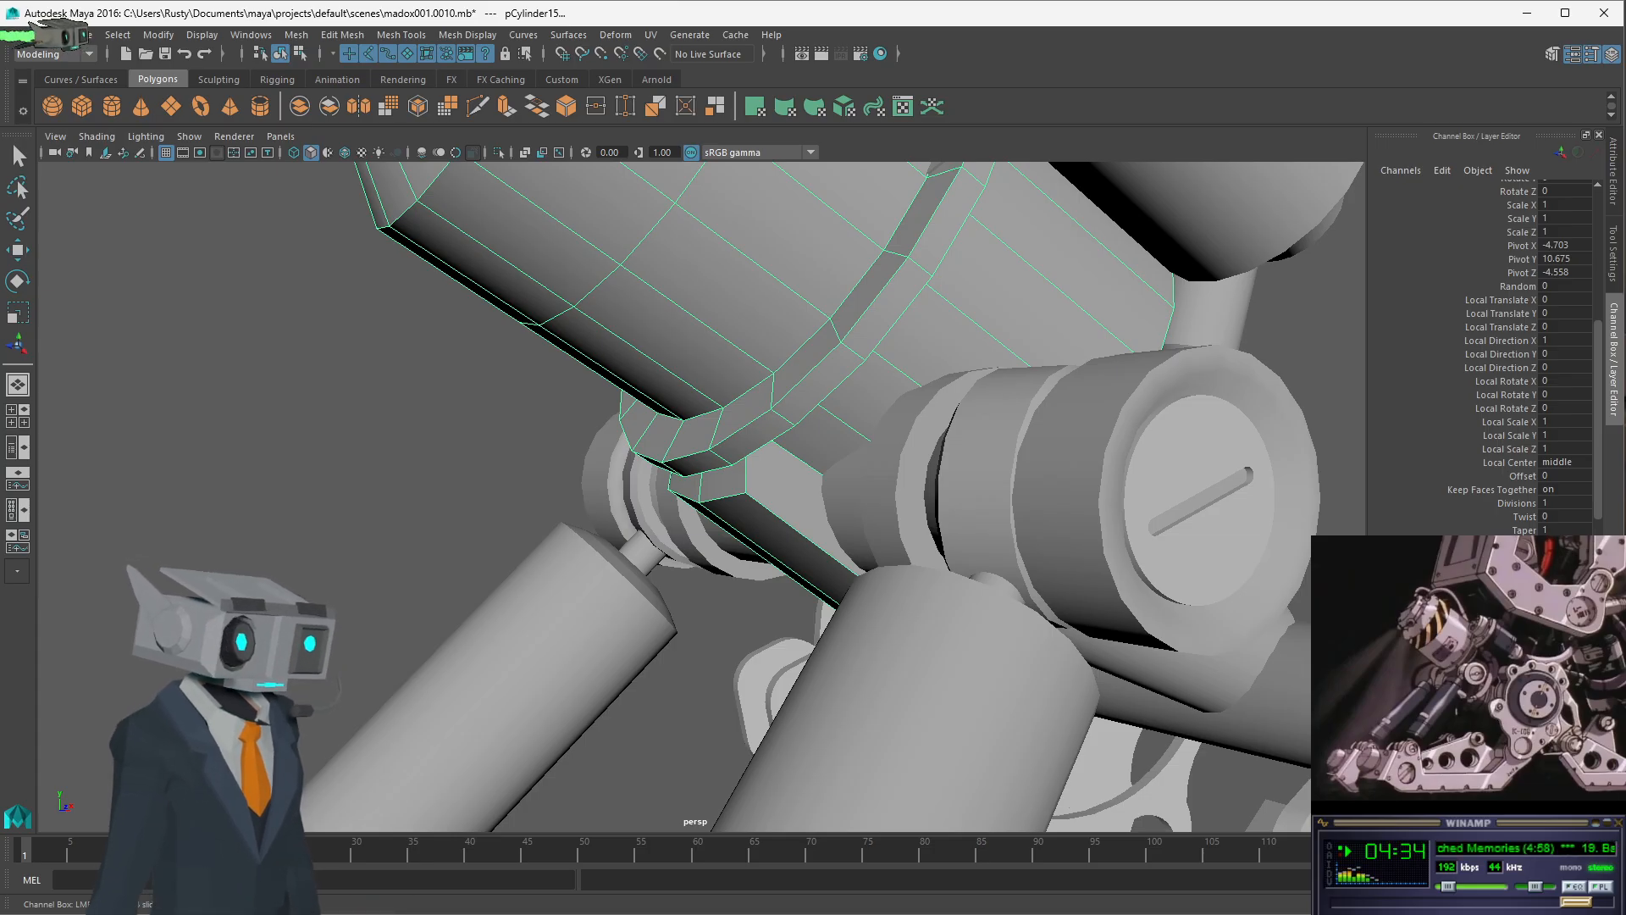
- Lengthen the block under the hub's ring by setting the Thickness of polyExtrudeFace14 to 1.75
{"action": "key", "text": "Return"}
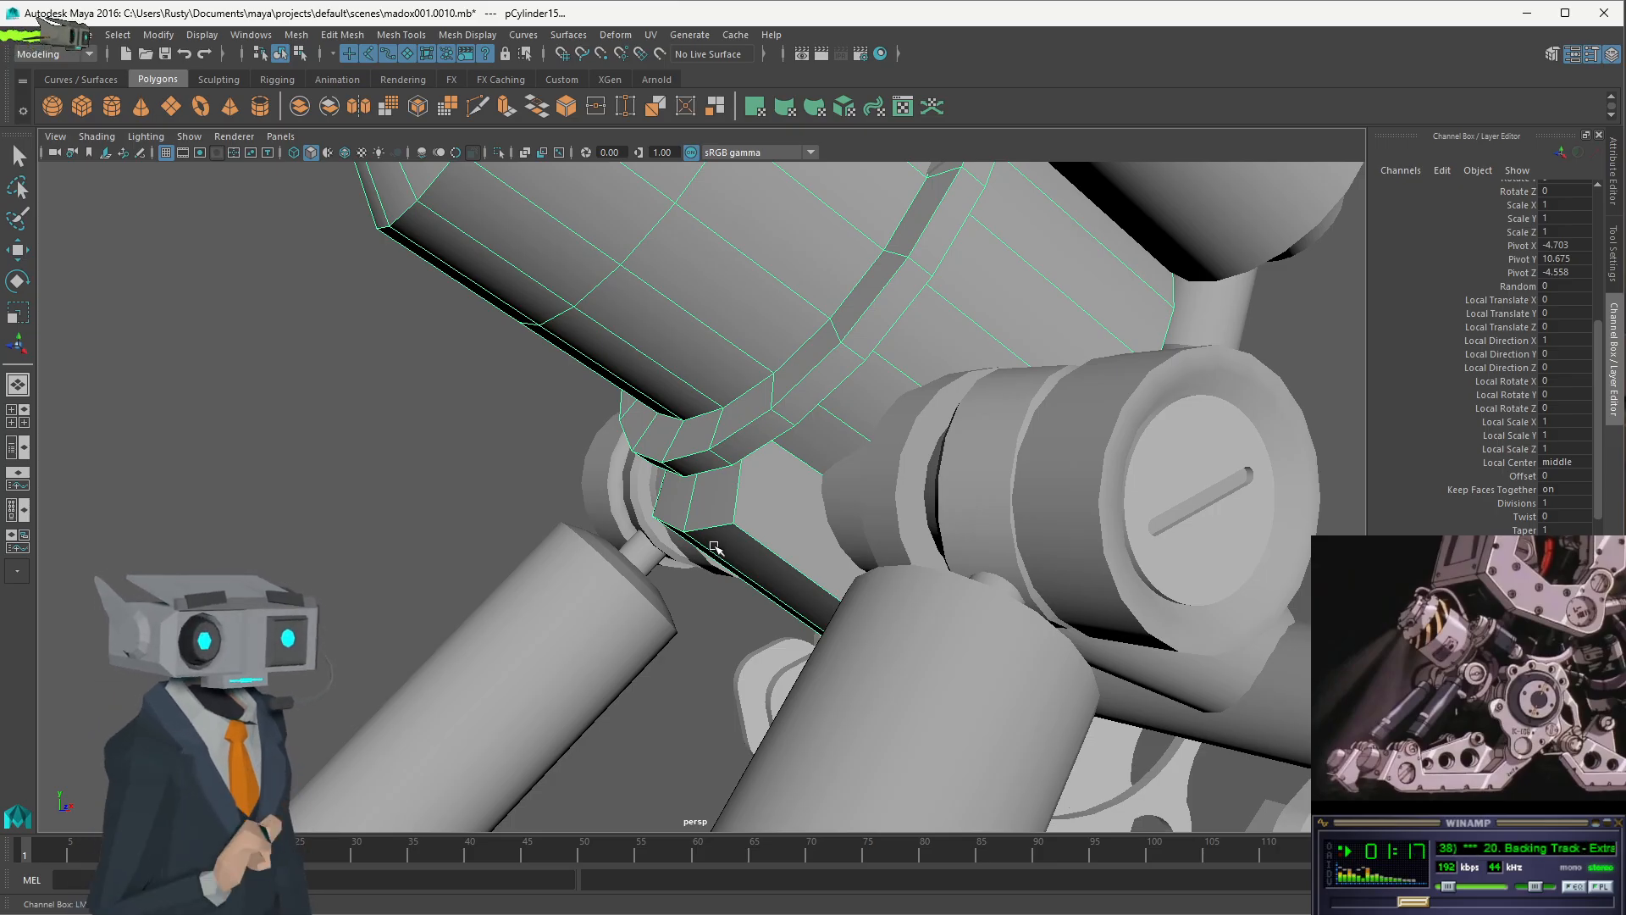
{"action": "scroll", "coordinate": [693, 545], "scroll_direction": "up", "scroll_amount": 3}
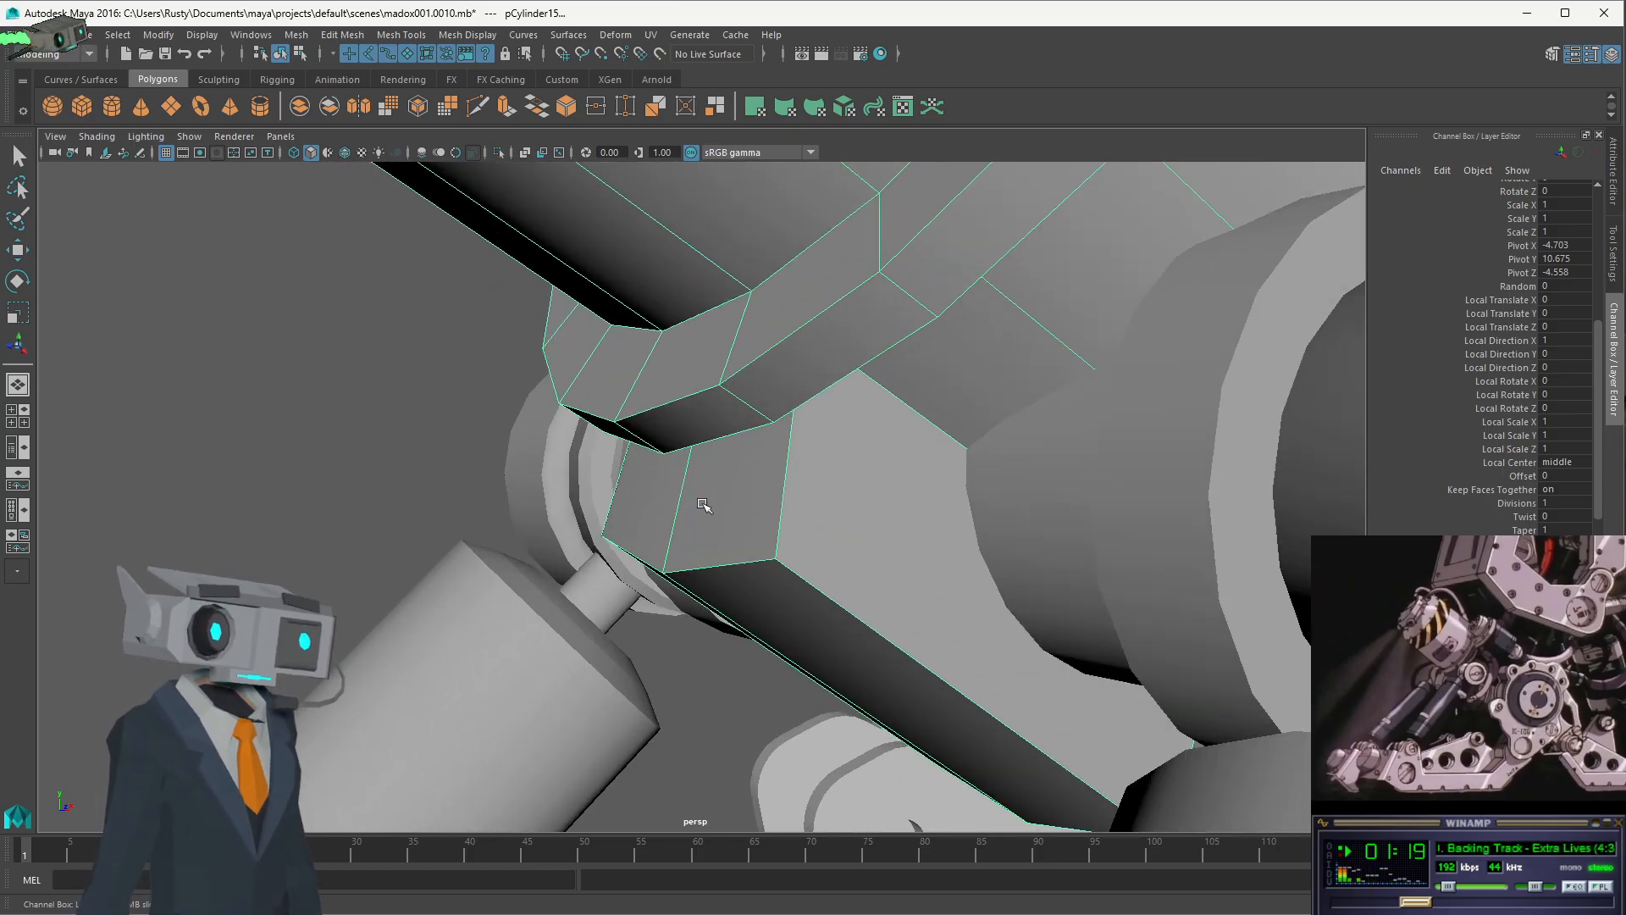
{"action": "mouse_move", "coordinate": [703, 478]}
{"action": "left_mouse_down", "text": "alt"}
{"action": "mouse_move", "coordinate": [624, 460]}
{"action": "mouse_move", "coordinate": [689, 491]}
{"action": "mouse_move", "coordinate": [973, 450]}
{"action": "mouse_move", "coordinate": [1096, 458]}
{"action": "mouse_move", "coordinate": [983, 497]}
{"action": "mouse_move", "coordinate": [683, 461]}
{"action": "mouse_move", "coordinate": [703, 476]}
{"action": "left_mouse_up", "text": "alt"}
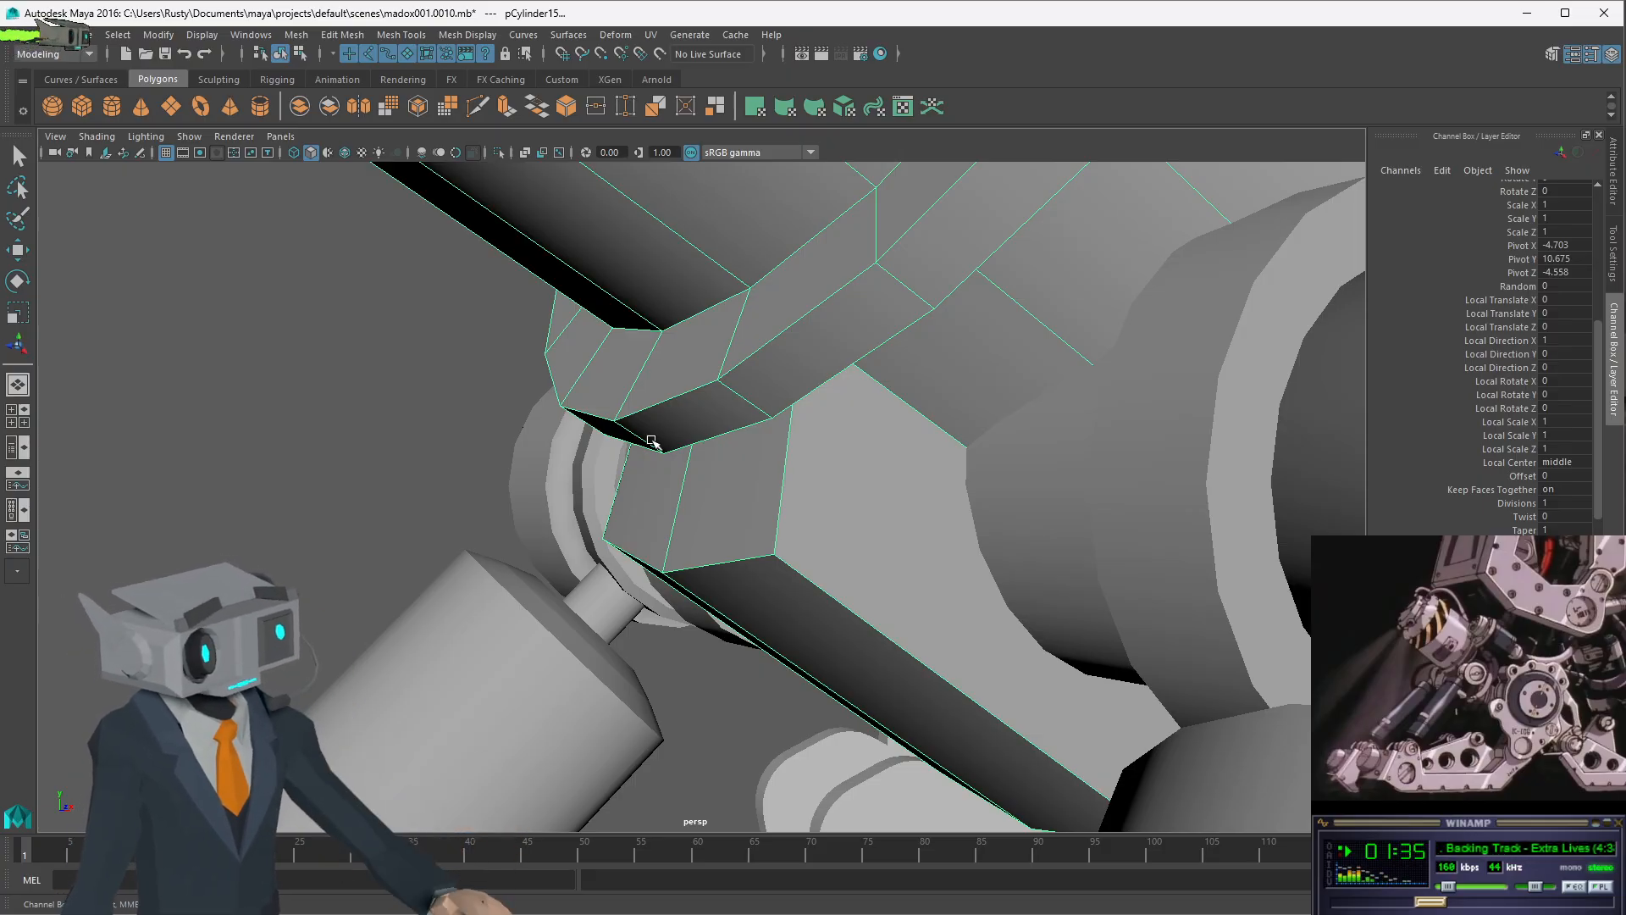
{"action": "mouse_move", "coordinate": [737, 504]}
{"action": "left_mouse_down", "text": "alt"}
{"action": "mouse_move", "coordinate": [653, 465]}
{"action": "mouse_move", "coordinate": [726, 494]}
{"action": "mouse_move", "coordinate": [697, 483]}
{"action": "mouse_move", "coordinate": [712, 507]}
{"action": "mouse_move", "coordinate": [733, 500]}
{"action": "left_mouse_up", "text": "alt"}
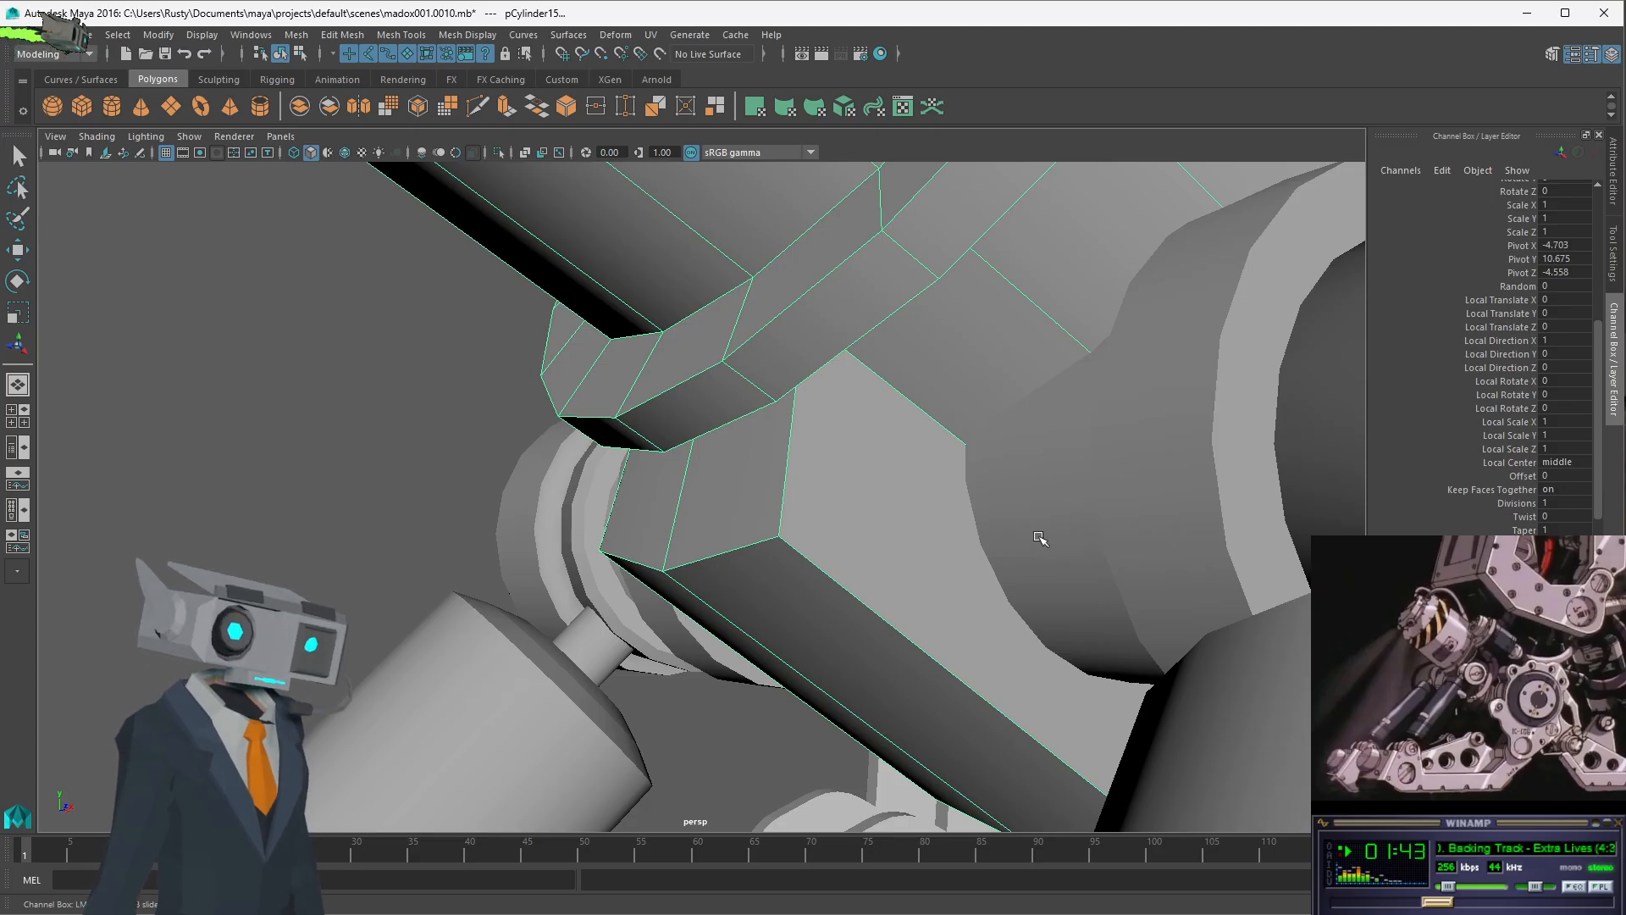
{"action": "scroll", "coordinate": [1040, 539], "scroll_direction": "down", "scroll_amount": 5}
{"action": "left_click_drag", "start_coordinate": [952, 583], "coordinate": [907, 593], "text": "alt"}
{"action": "left_click_drag", "start_coordinate": [747, 611], "coordinate": [727, 574], "text": "alt"}
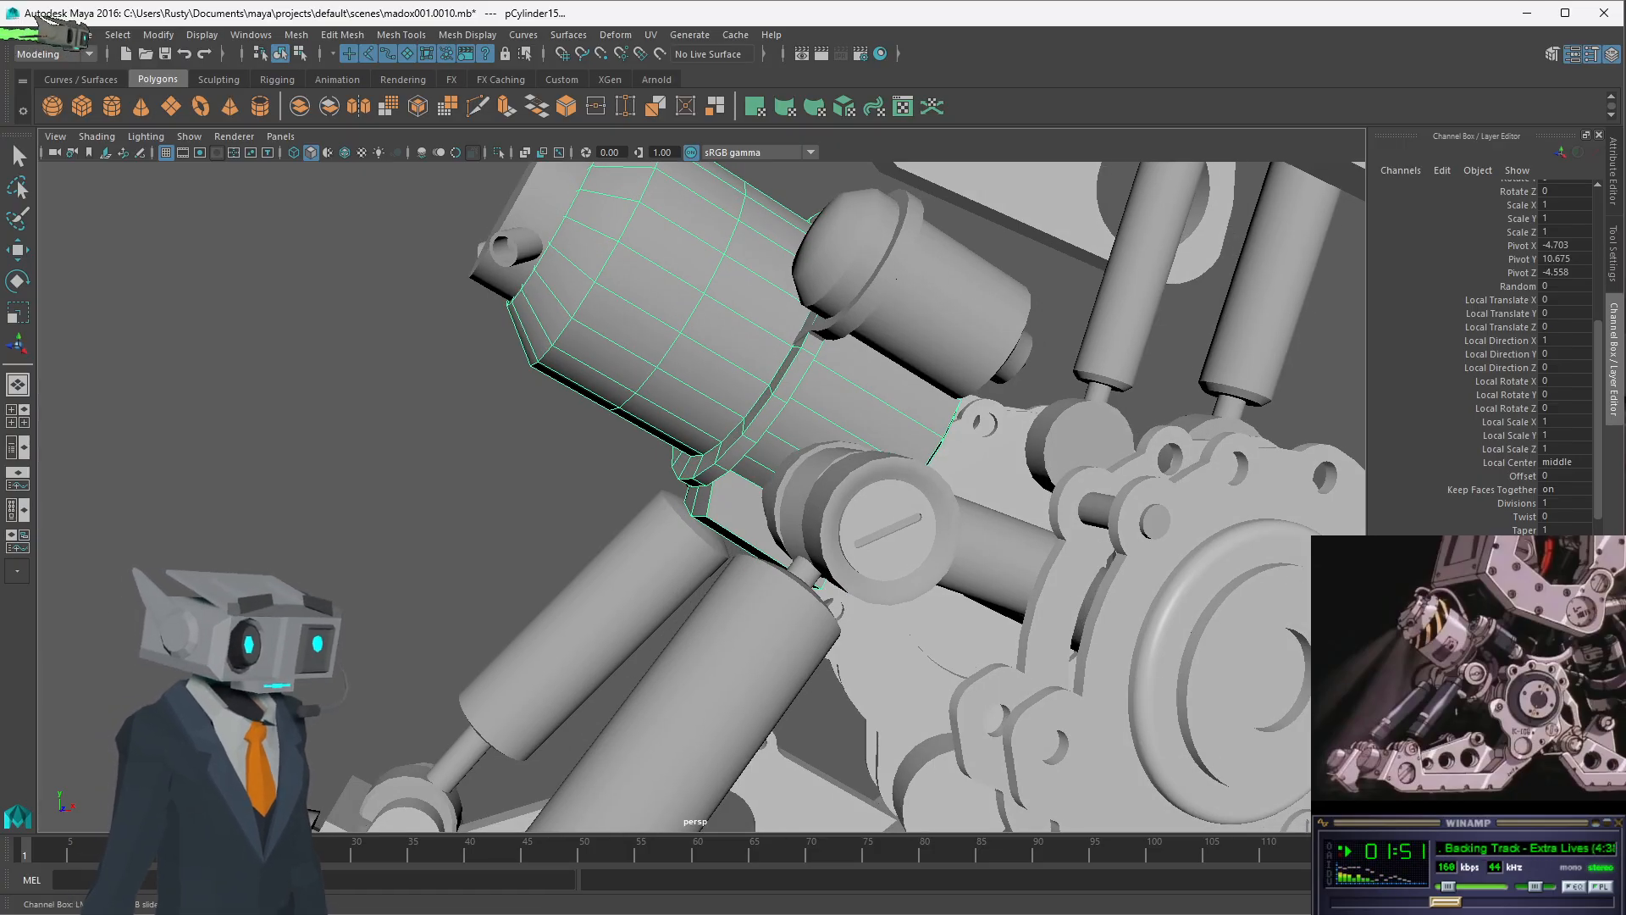
{"action": "key", "text": "Return"}
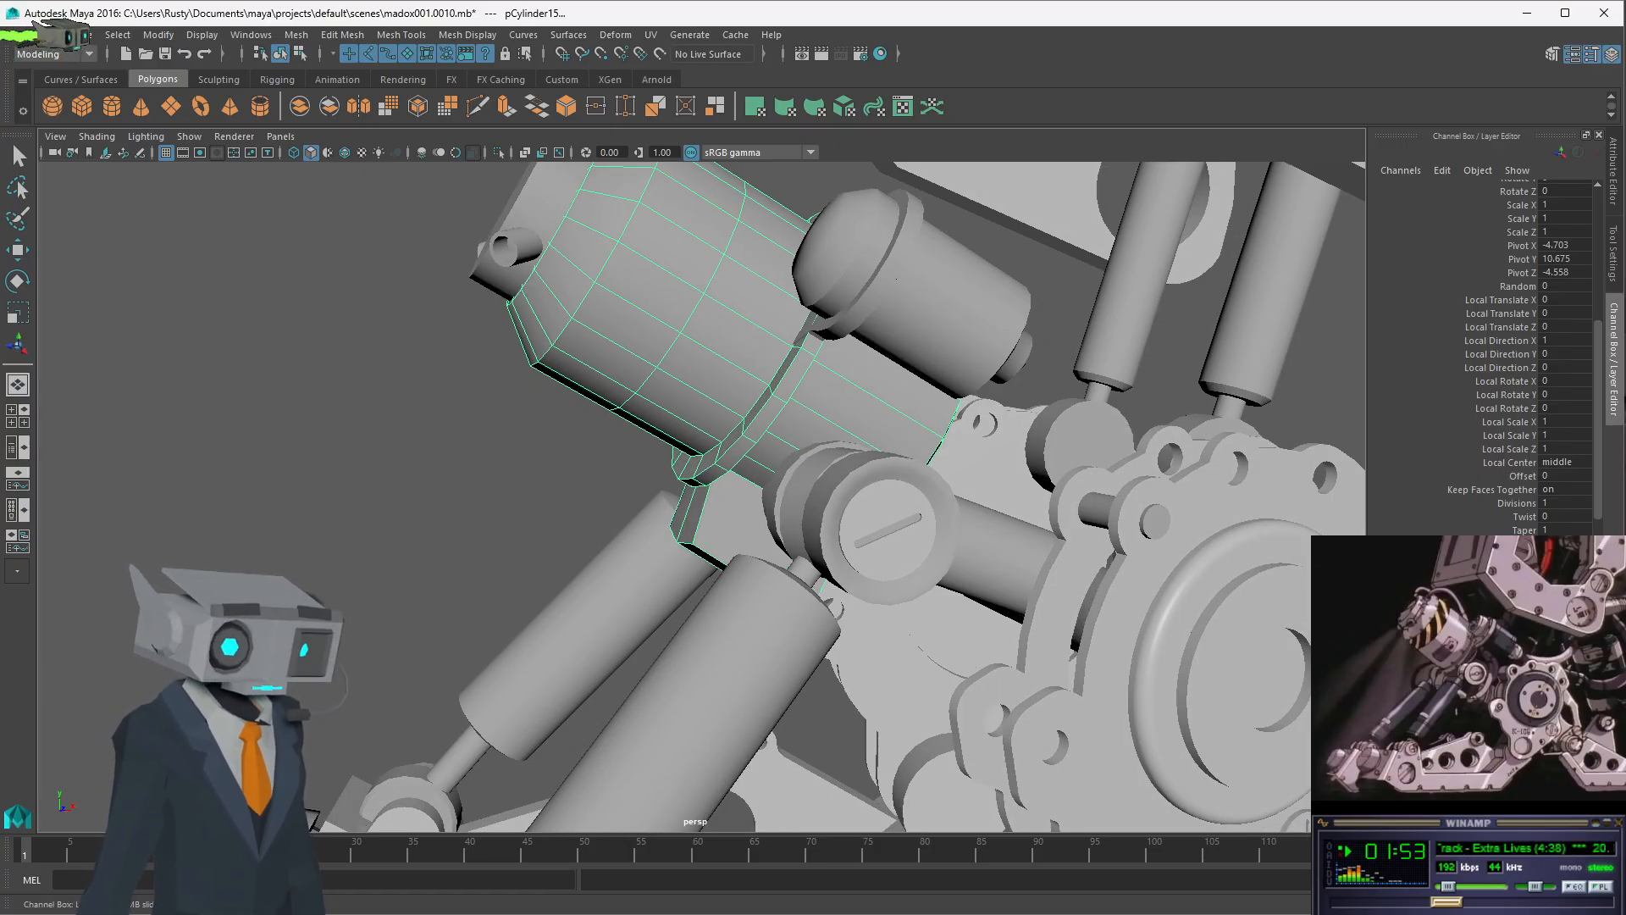
- Inspect the lengthened block around the round joint from several angles, and save the scene
{"action": "mouse_move", "coordinate": [700, 544]}
{"action": "left_mouse_down", "text": "alt"}
{"action": "mouse_move", "coordinate": [613, 512]}
{"action": "mouse_move", "coordinate": [708, 540]}
{"action": "mouse_move", "coordinate": [650, 518]}
{"action": "mouse_move", "coordinate": [680, 546]}
{"action": "left_mouse_up", "text": "alt"}
{"action": "key", "text": "f"}
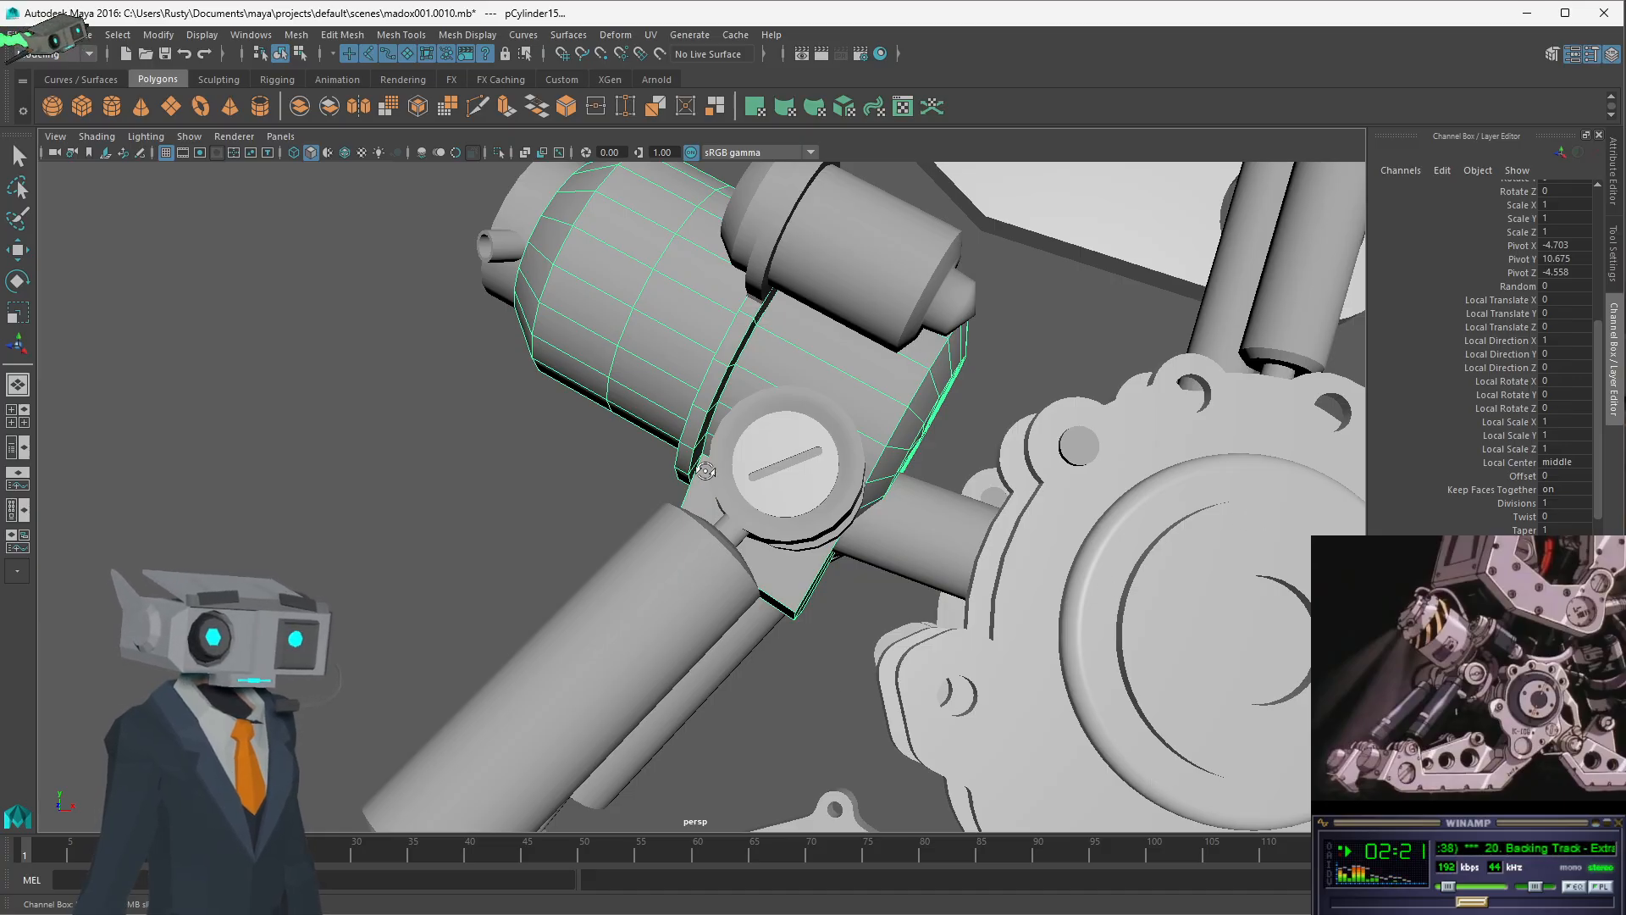
{"action": "left_click_drag", "start_coordinate": [703, 470], "coordinate": [898, 432], "text": "alt"}
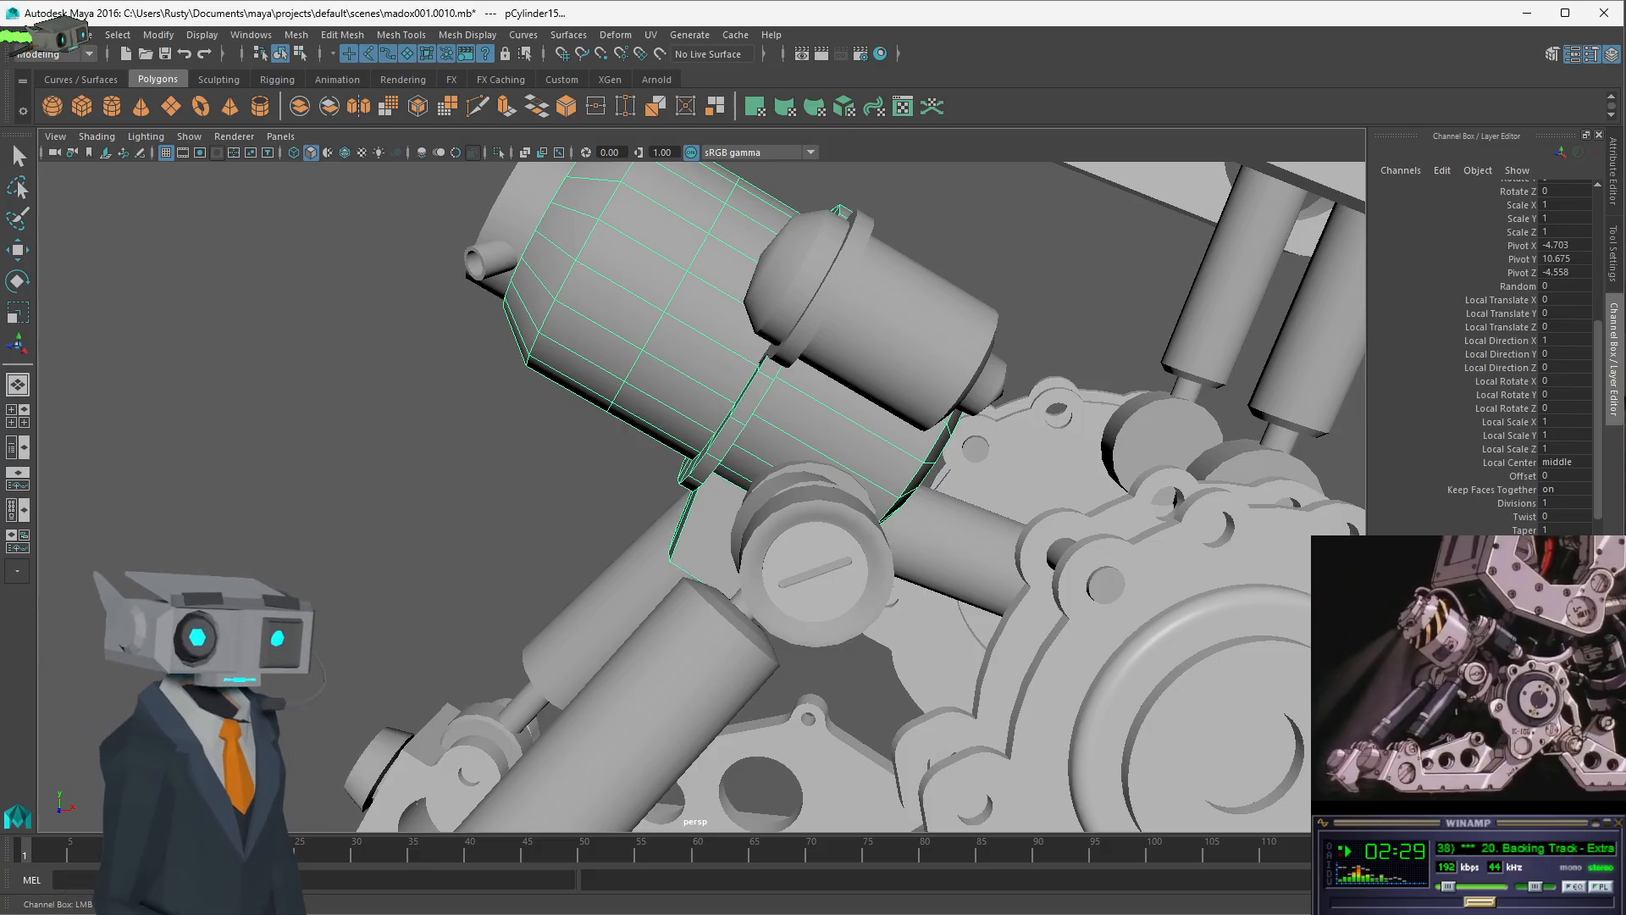
{"action": "mouse_move", "coordinate": [746, 593]}
{"action": "left_mouse_down", "text": "alt"}
{"action": "mouse_move", "coordinate": [825, 608]}
{"action": "mouse_move", "coordinate": [771, 587]}
{"action": "left_mouse_up", "text": "alt"}
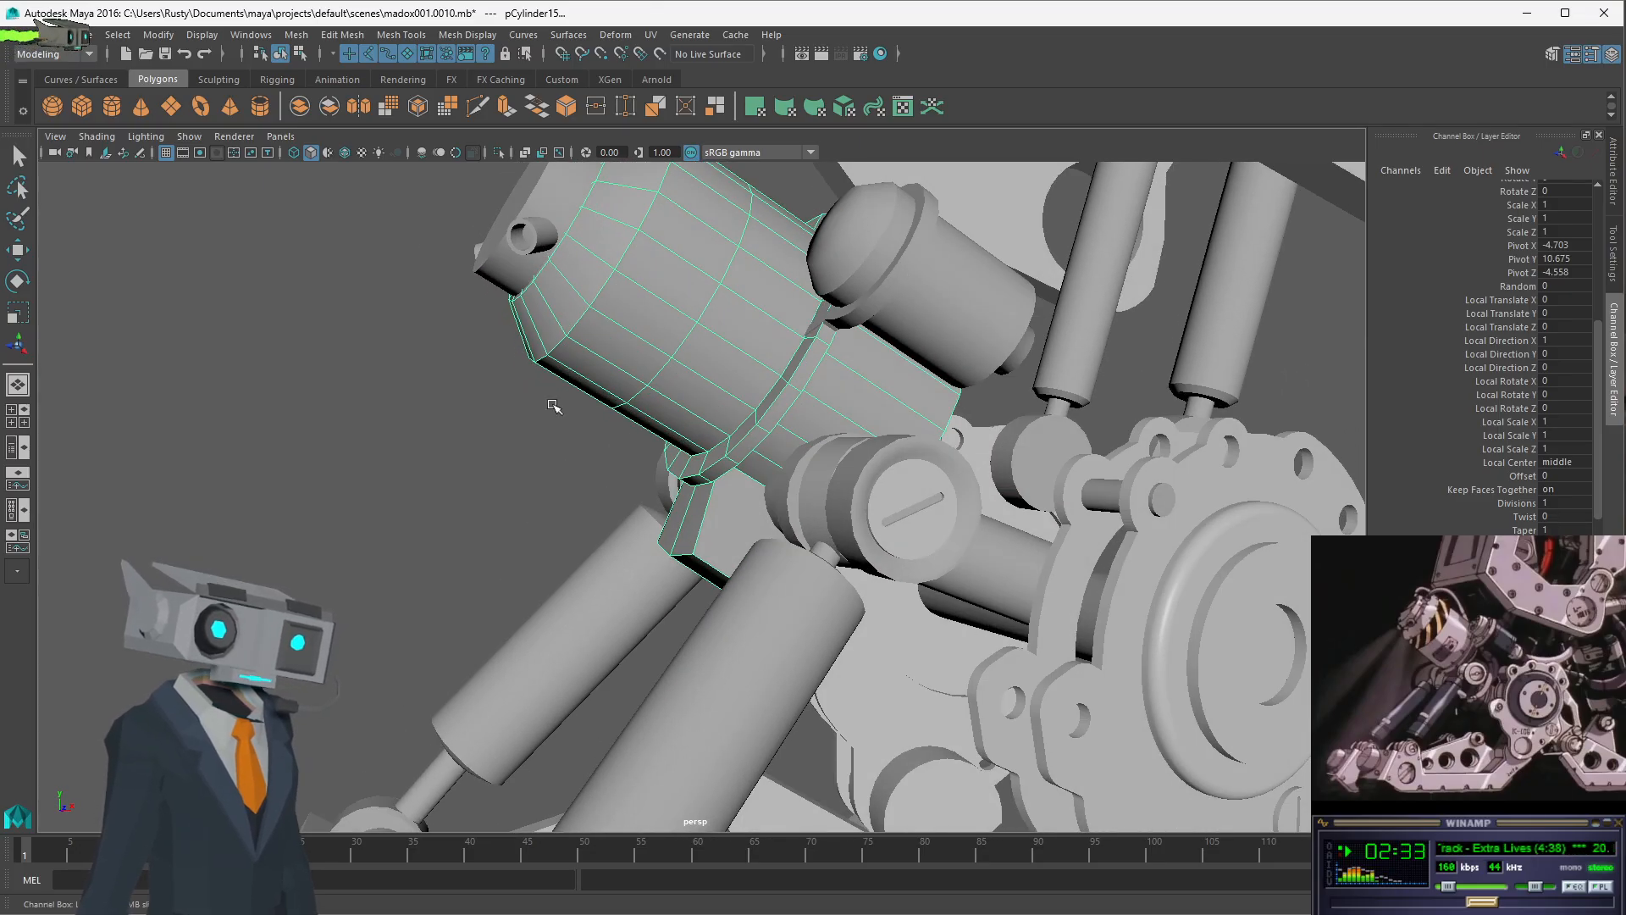
{"action": "scroll", "coordinate": [537, 455], "scroll_direction": "up", "scroll_amount": 10}
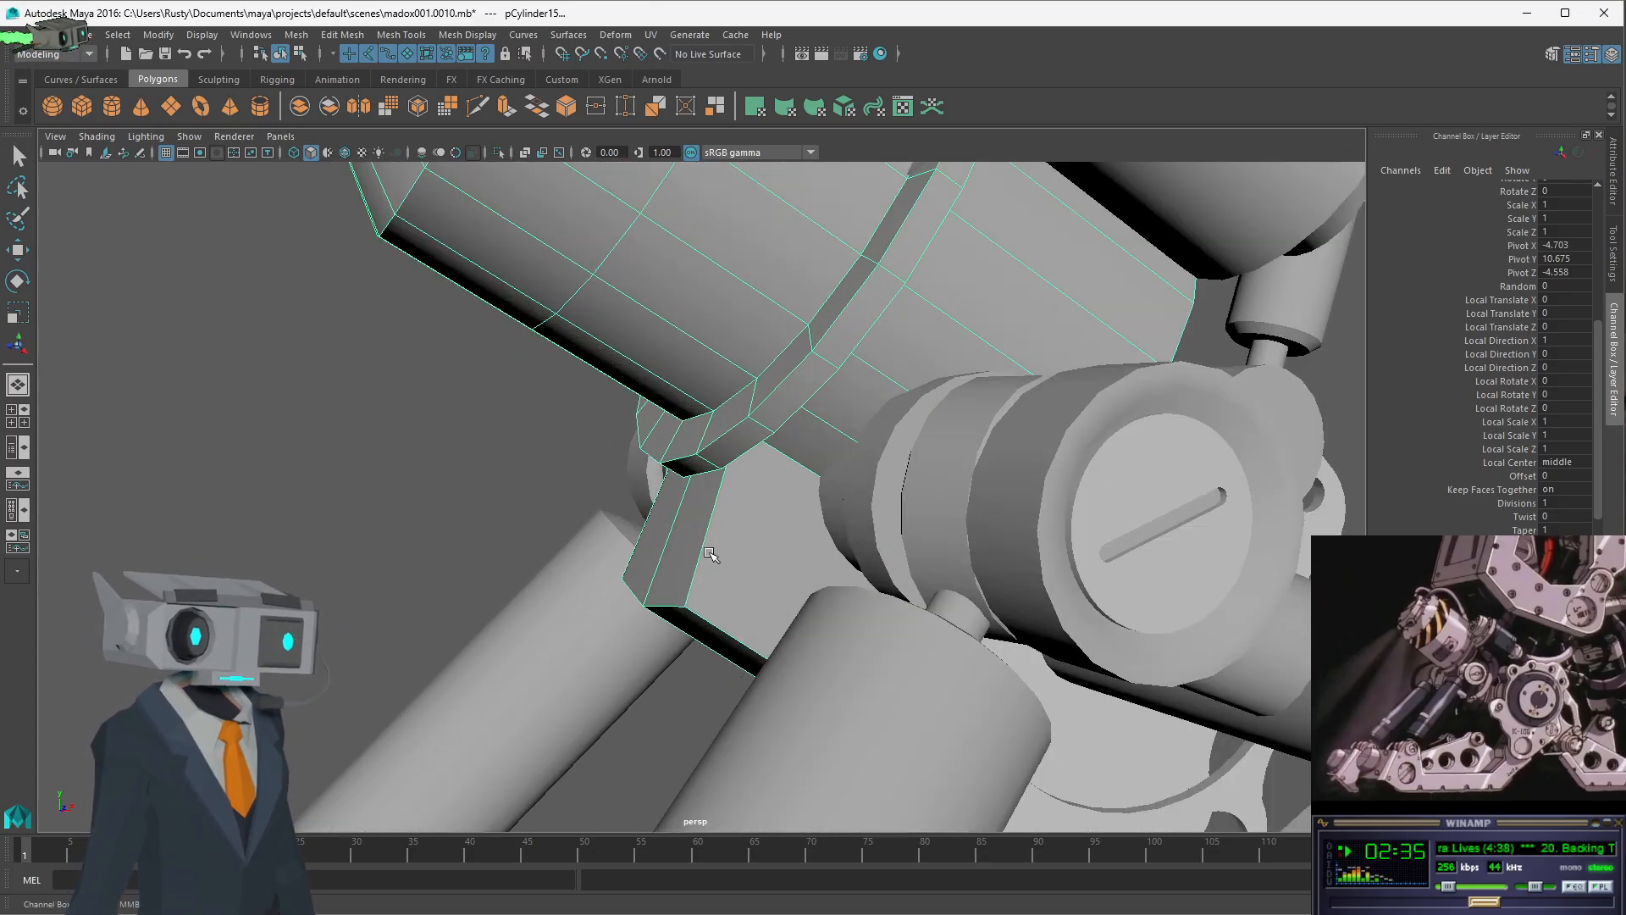
{"action": "mouse_move", "coordinate": [718, 560]}
{"action": "left_mouse_down", "text": "alt"}
{"action": "mouse_move", "coordinate": [674, 525]}
{"action": "mouse_move", "coordinate": [794, 557]}
{"action": "mouse_move", "coordinate": [694, 567]}
{"action": "mouse_move", "coordinate": [762, 548]}
{"action": "left_mouse_up", "text": "alt"}
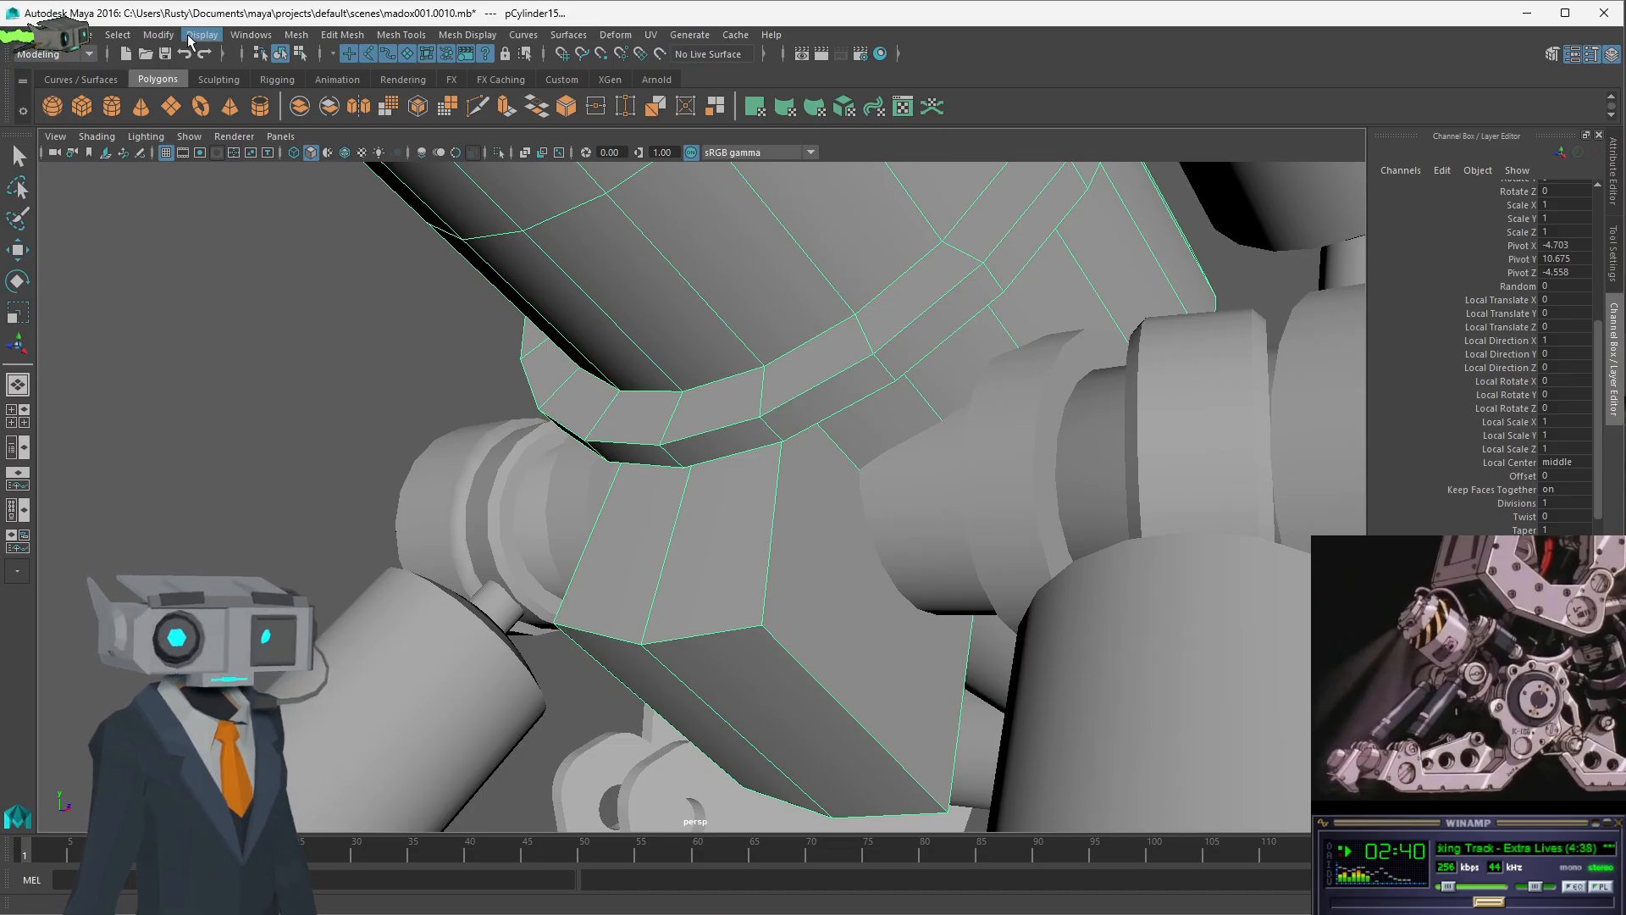
{"action": "left_click", "coordinate": [165, 53]}
{"action": "key", "text": "q"}
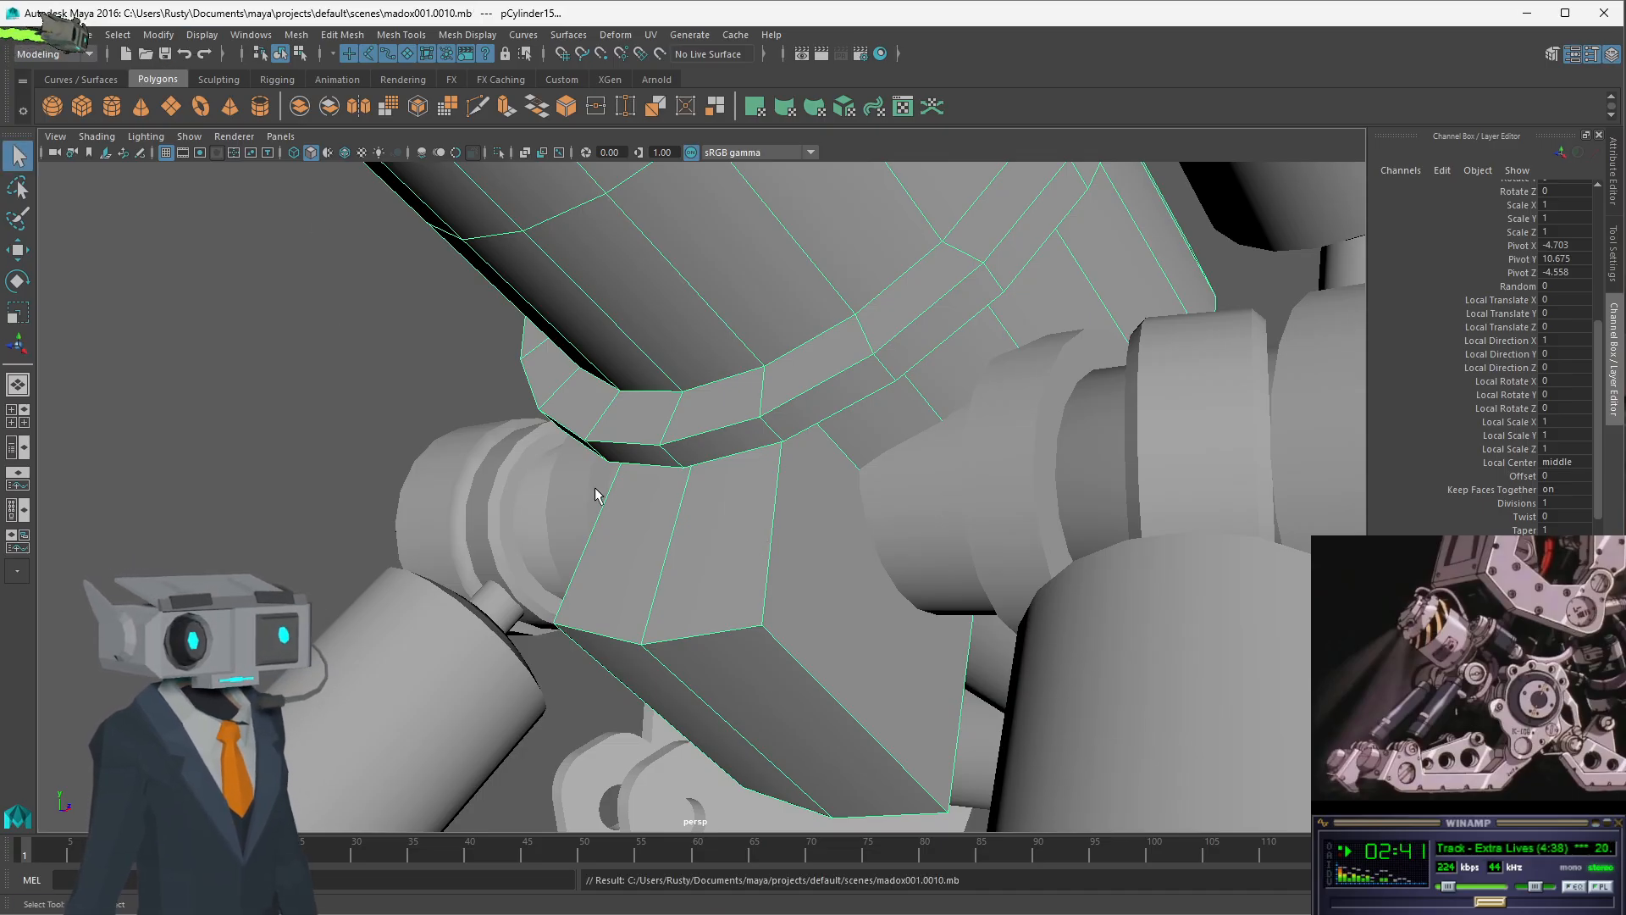
- Enable face component selection on the hub cylinder and examine the gap between the ring and the extruded block
{"action": "left_click", "coordinate": [301, 54]}
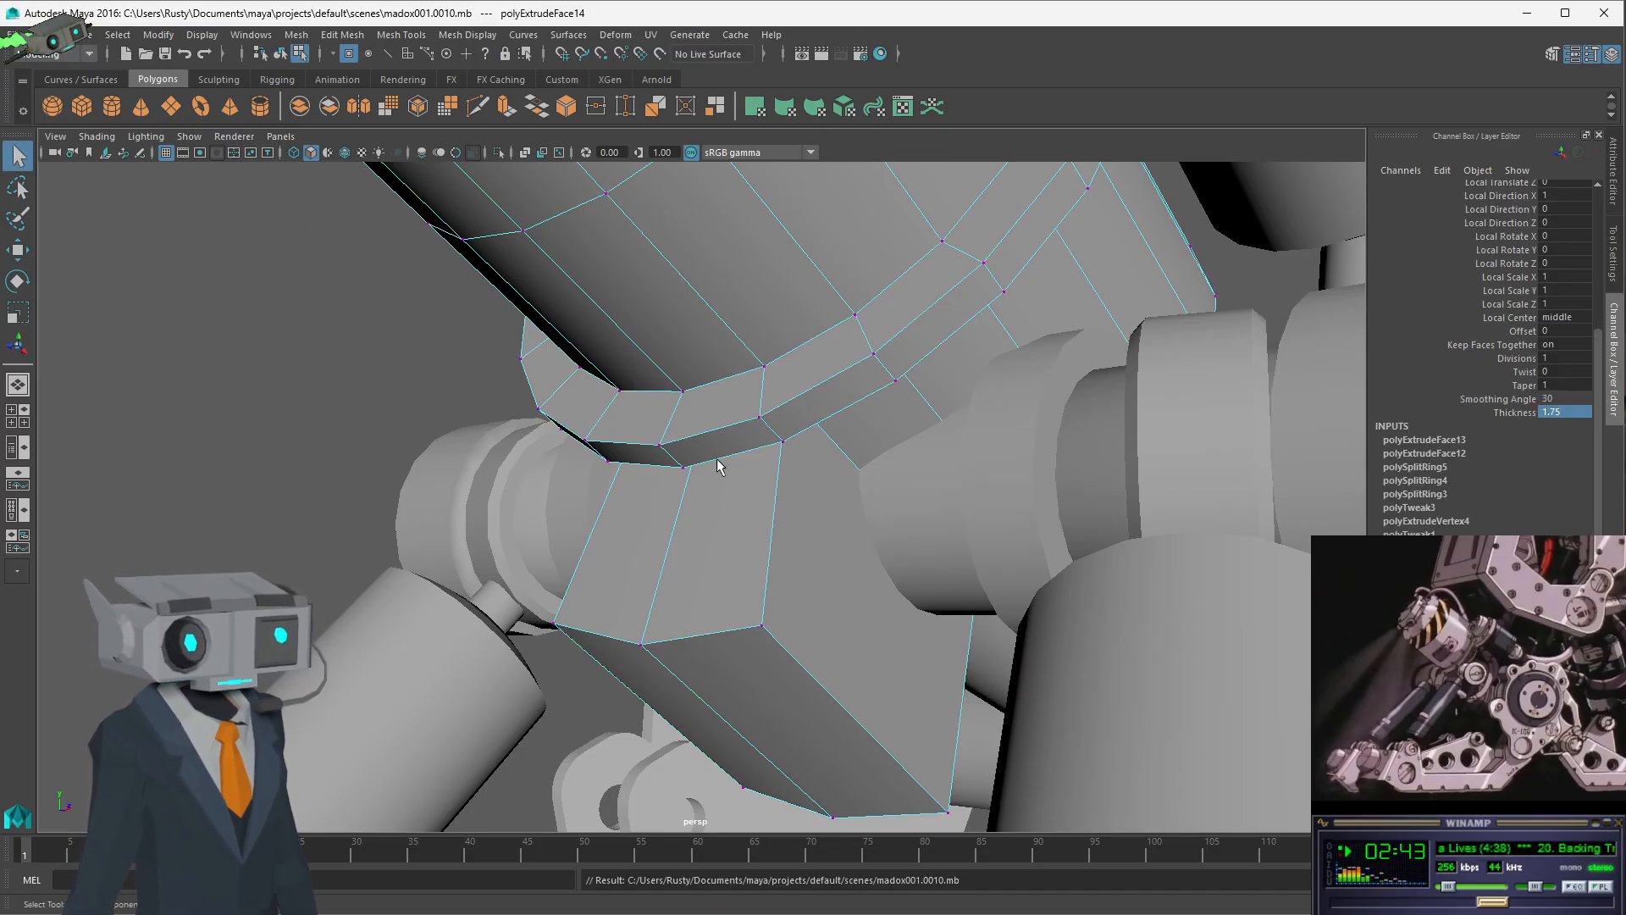
{"action": "left_click", "coordinate": [407, 54]}
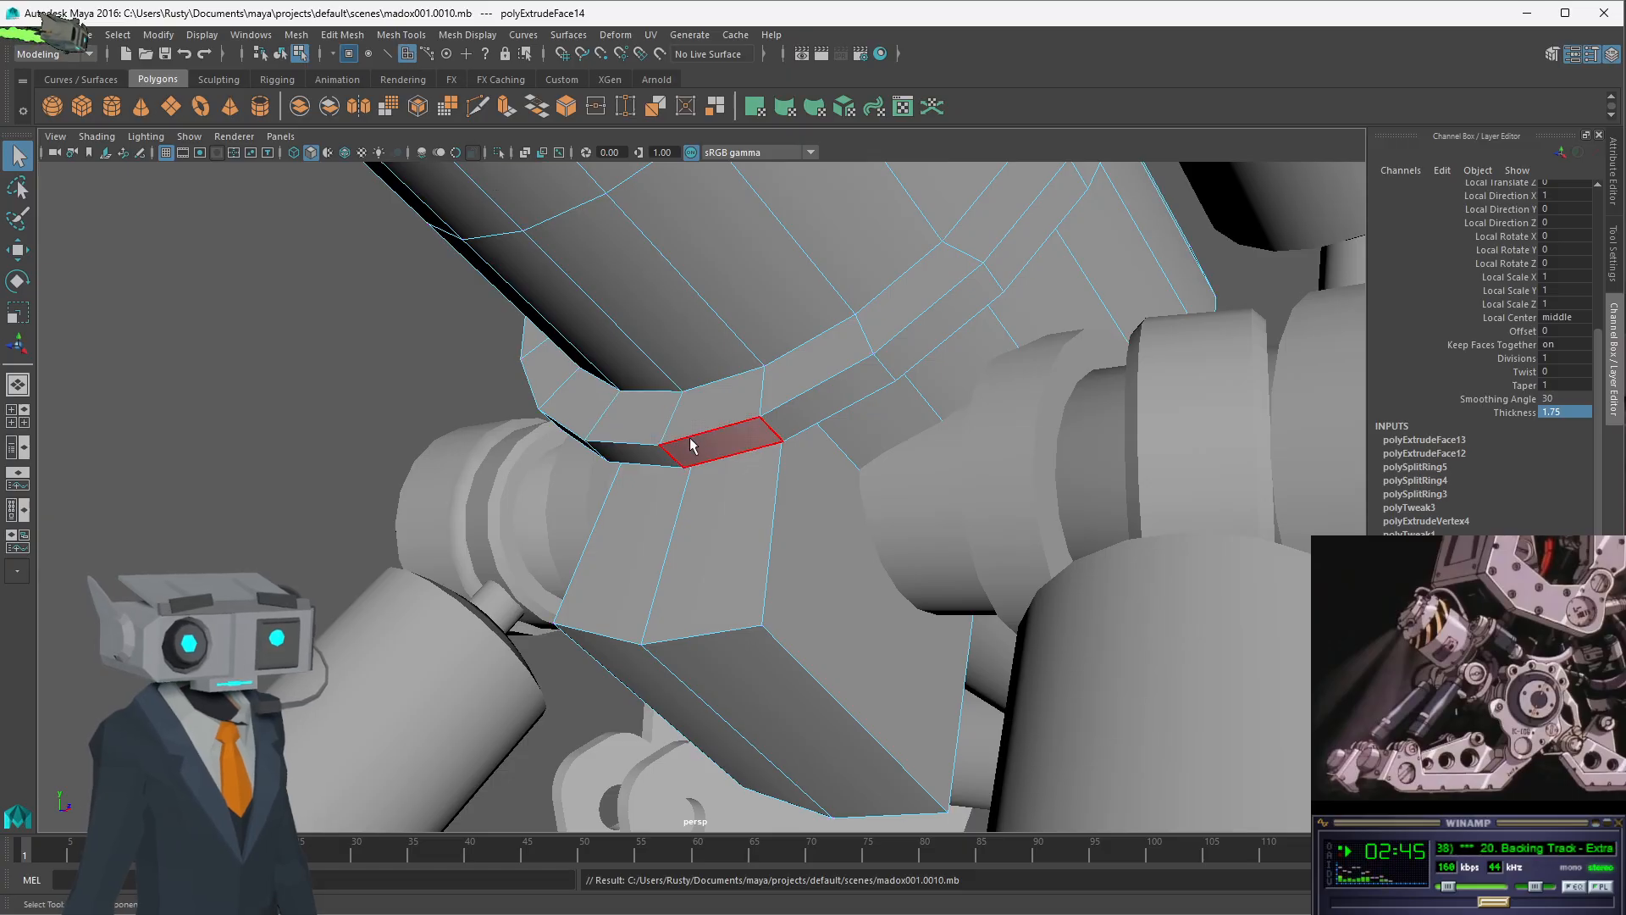
{"action": "left_click_drag", "start_coordinate": [700, 508], "coordinate": [833, 372], "text": "alt"}
{"action": "left_click_drag", "start_coordinate": [703, 457], "coordinate": [669, 498], "text": "alt"}
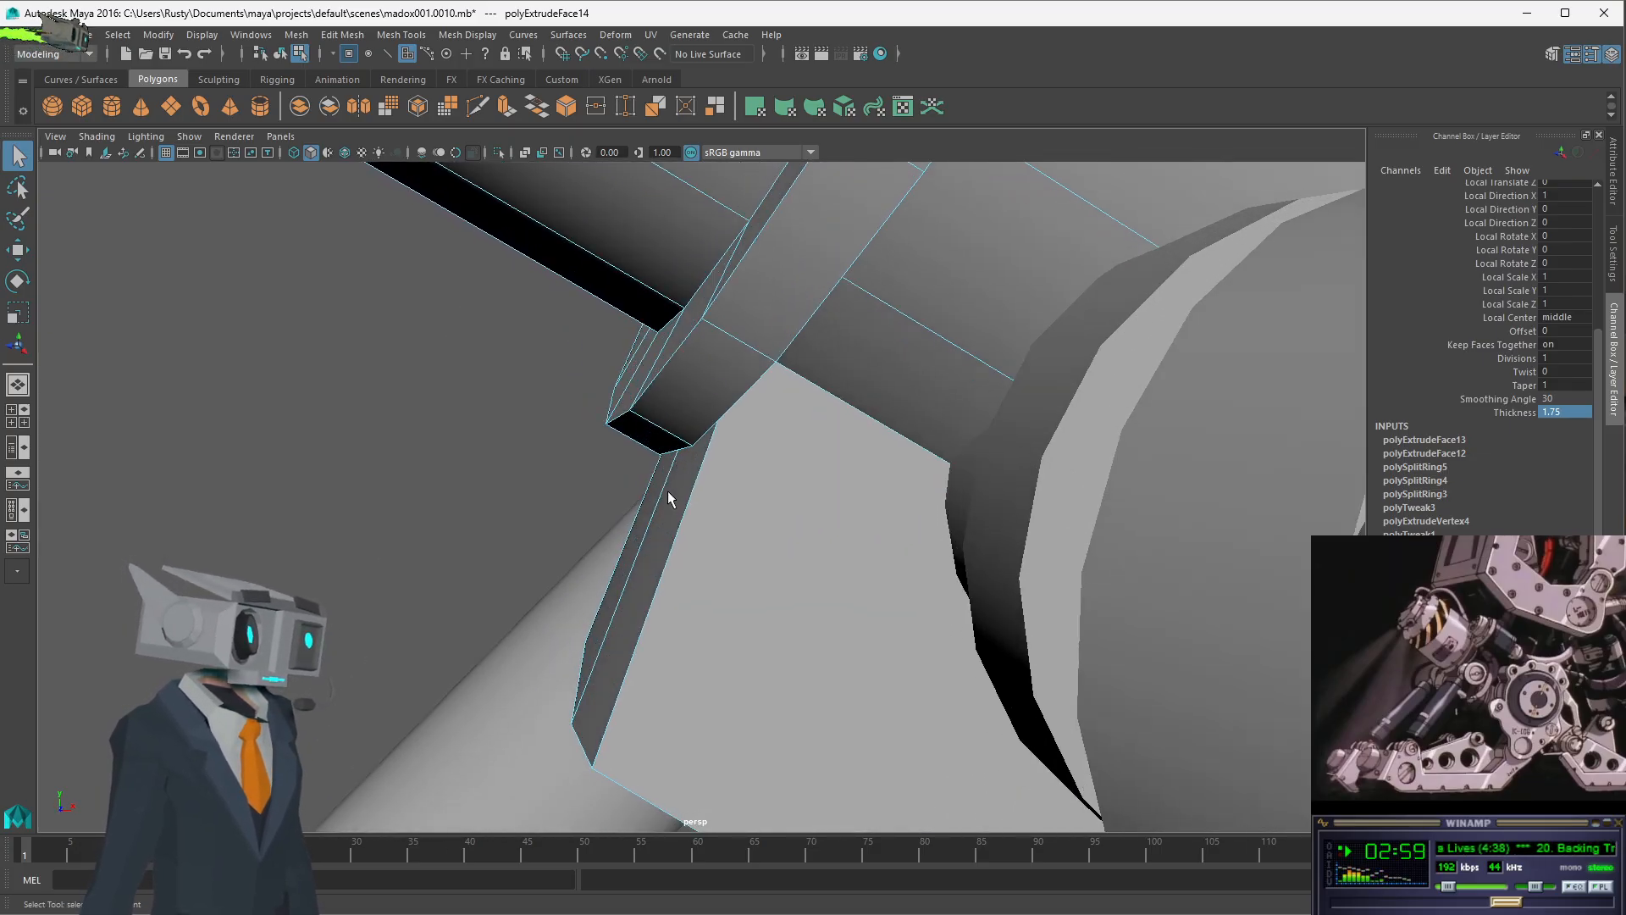
{"action": "scroll", "coordinate": [669, 498], "scroll_direction": "down", "scroll_amount": 5}
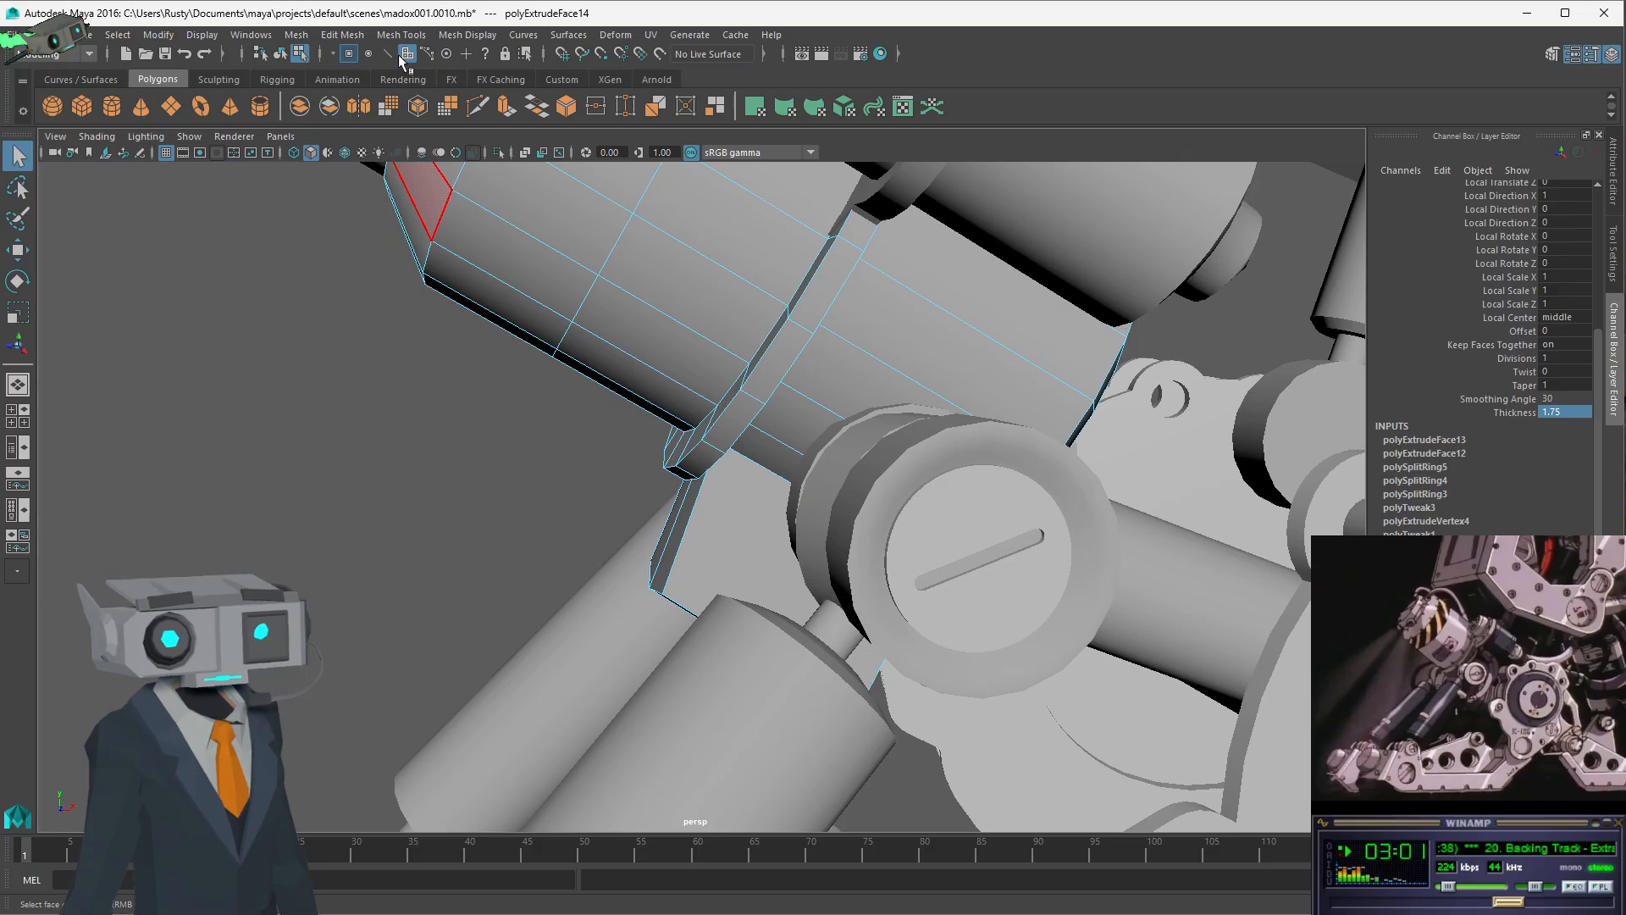
- Show the four-view layout in vertex selection mode, with the lower views set to Hypergraph Hierarchy and the front camera
{"action": "key", "text": "space"}
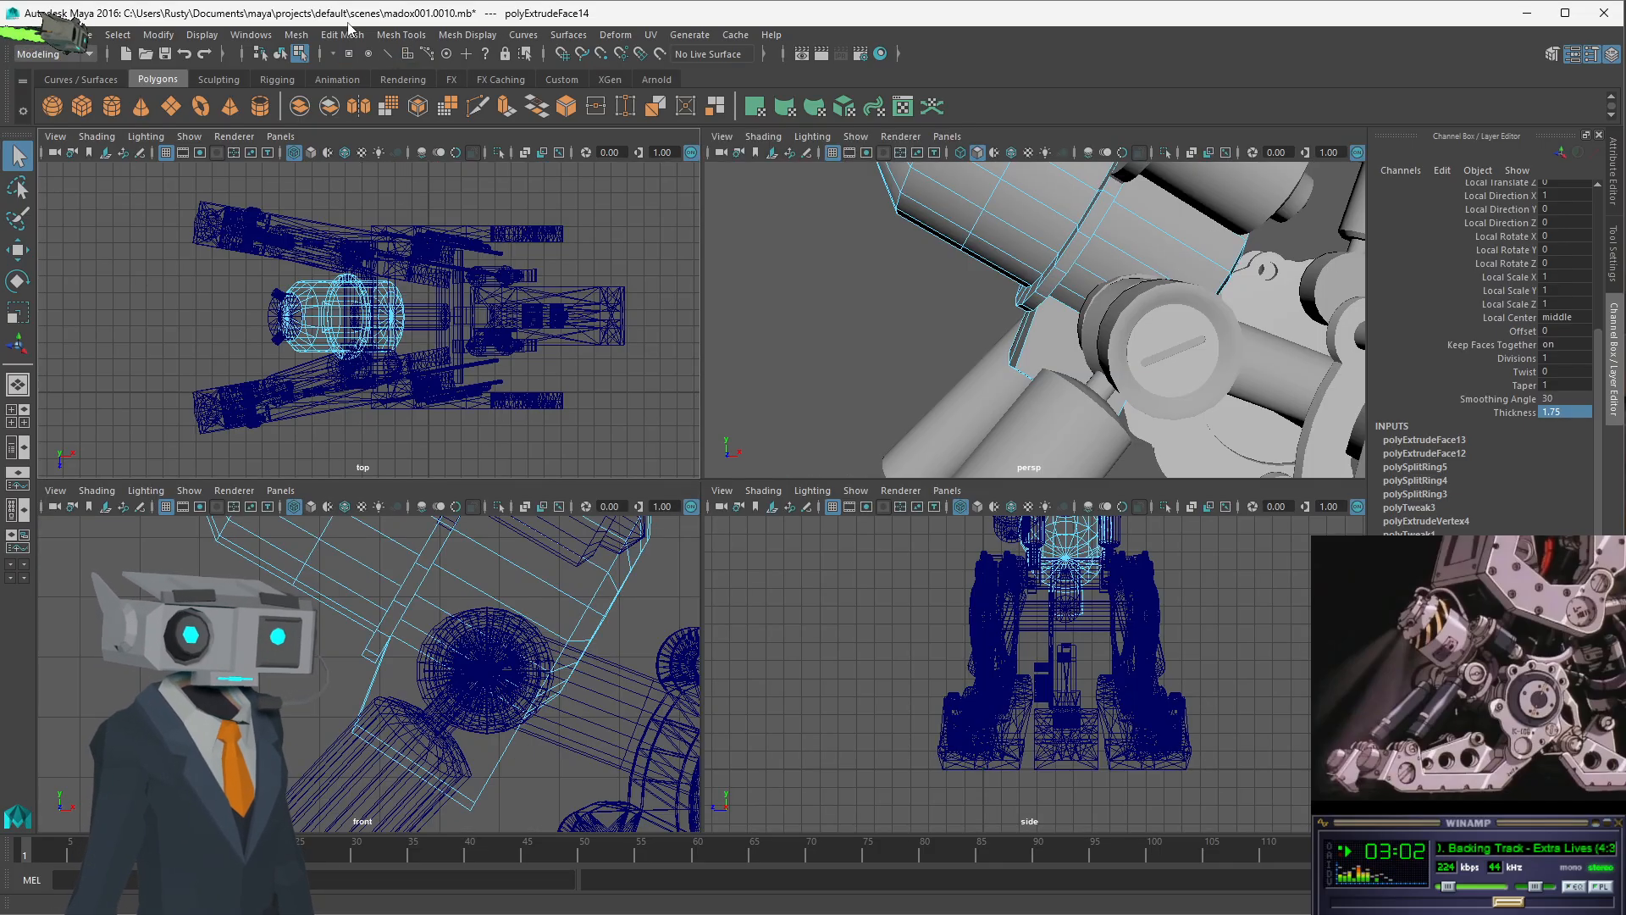
{"action": "left_click", "coordinate": [349, 54]}
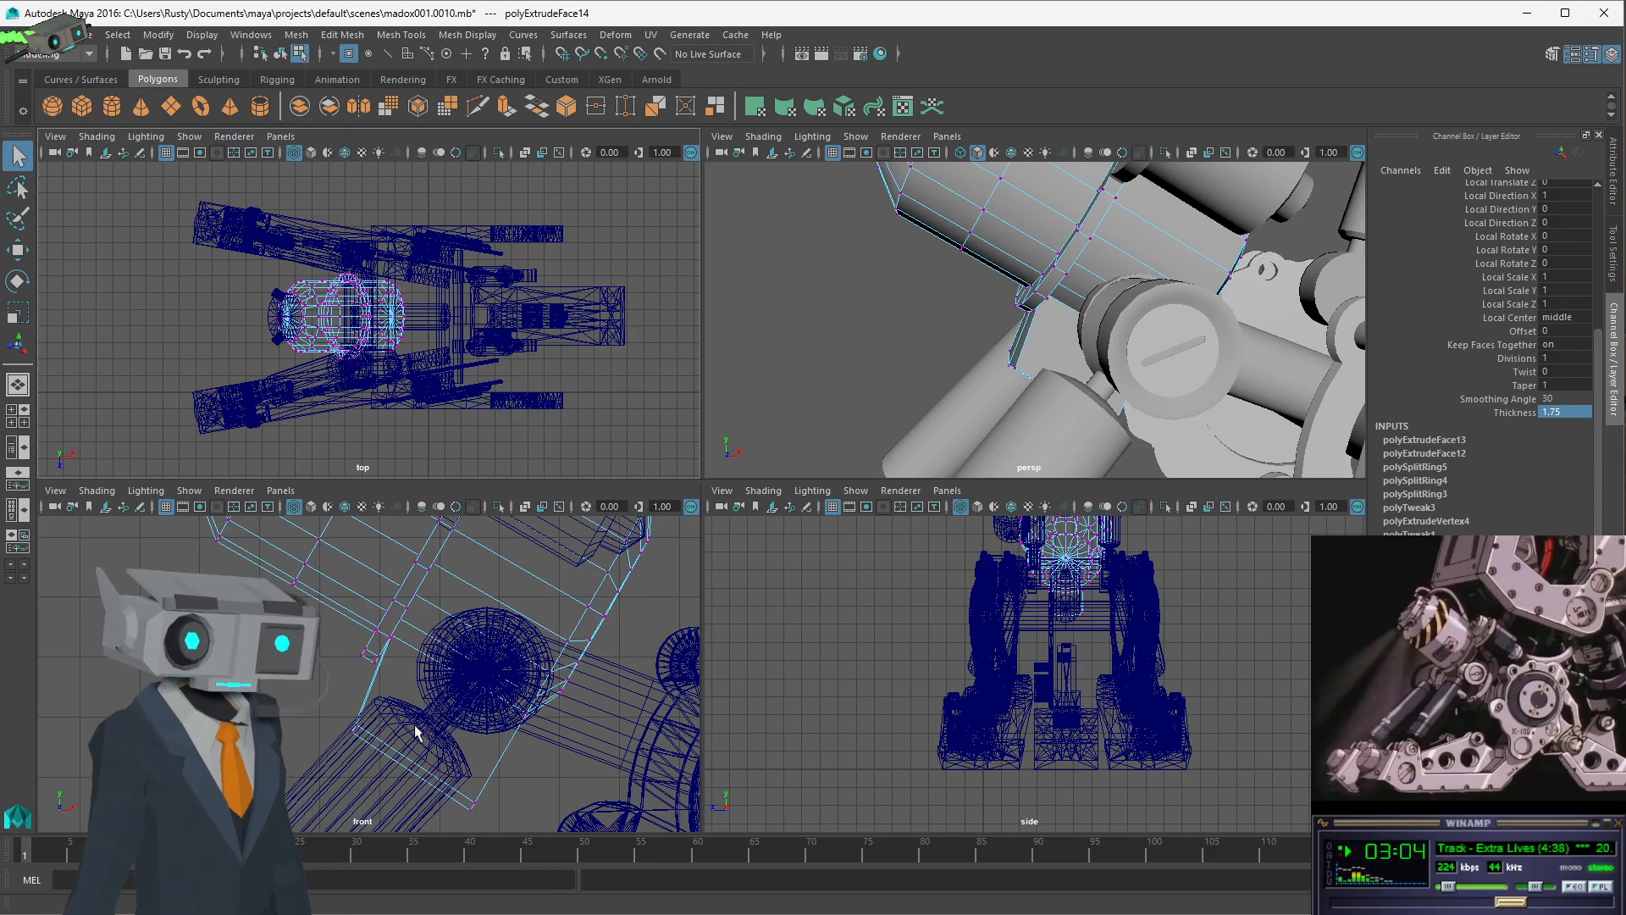
{"action": "scroll", "coordinate": [440, 677], "scroll_direction": "down", "scroll_amount": 3}
{"action": "scroll", "coordinate": [454, 653], "scroll_direction": "up", "scroll_amount": 4}
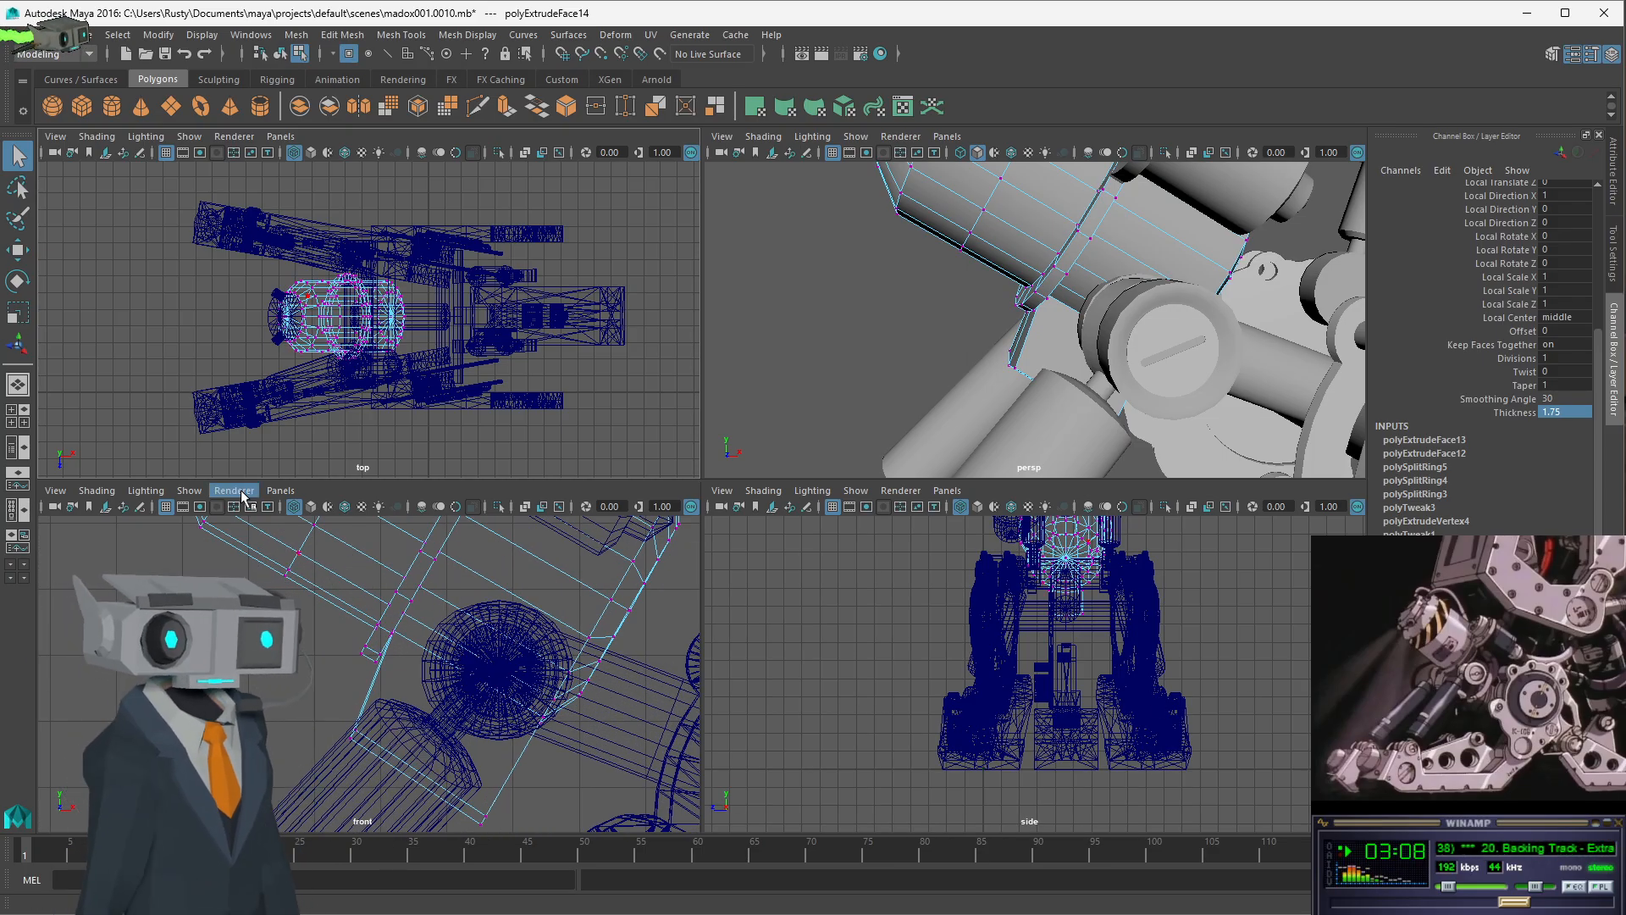
{"action": "left_click", "coordinate": [280, 490]}
{"action": "mouse_move", "coordinate": [323, 599]}
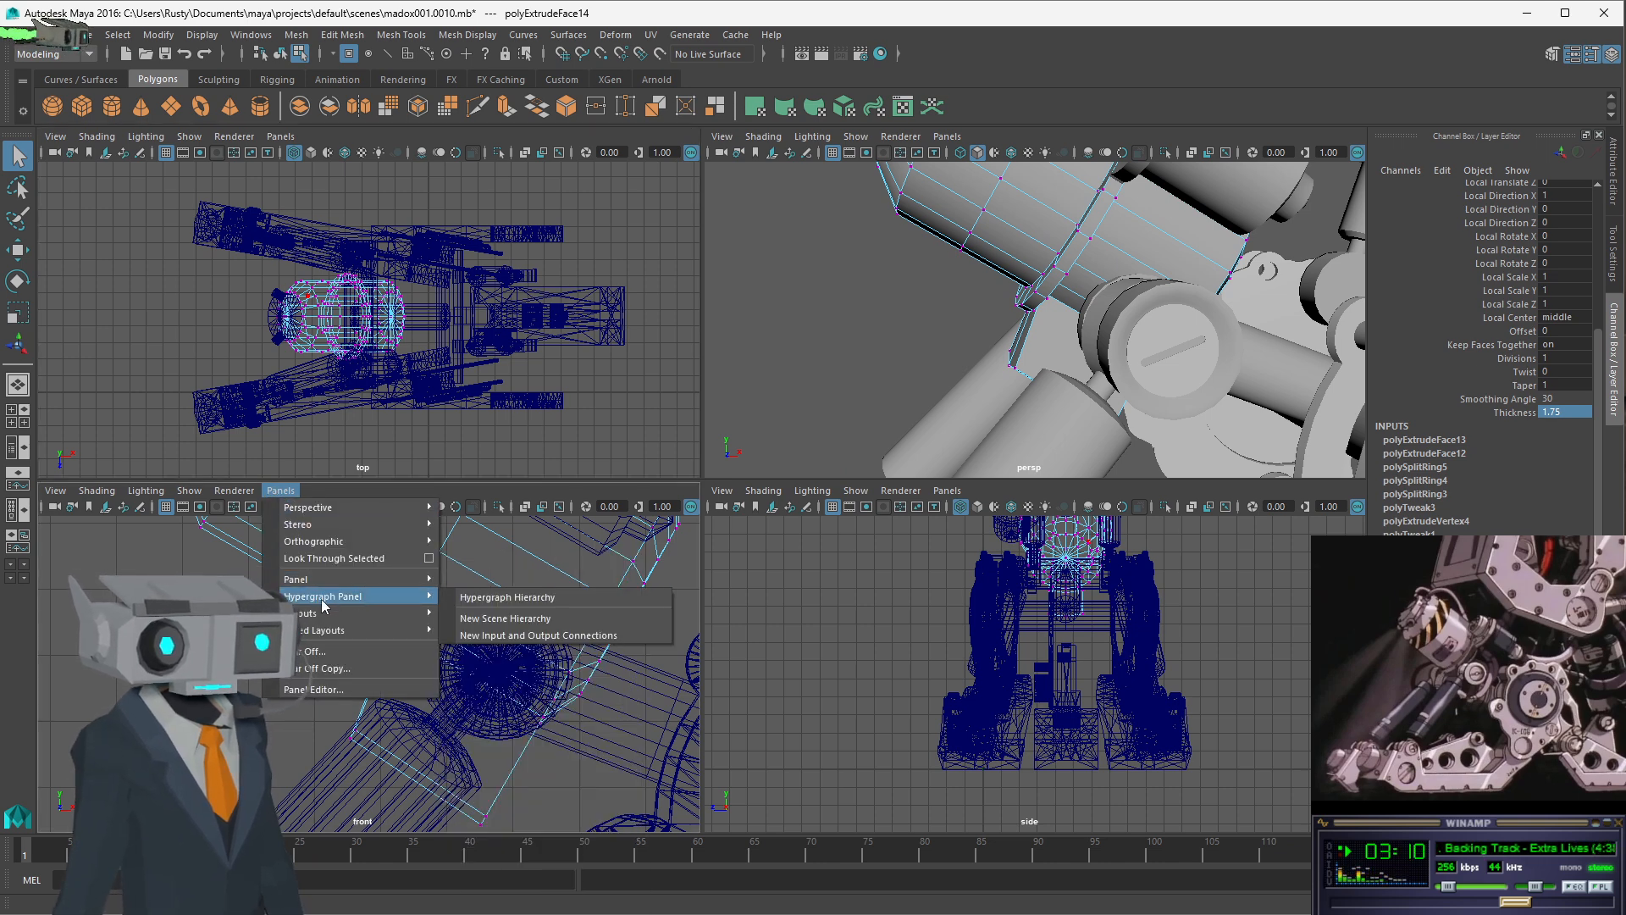
{"action": "left_click", "coordinate": [501, 598]}
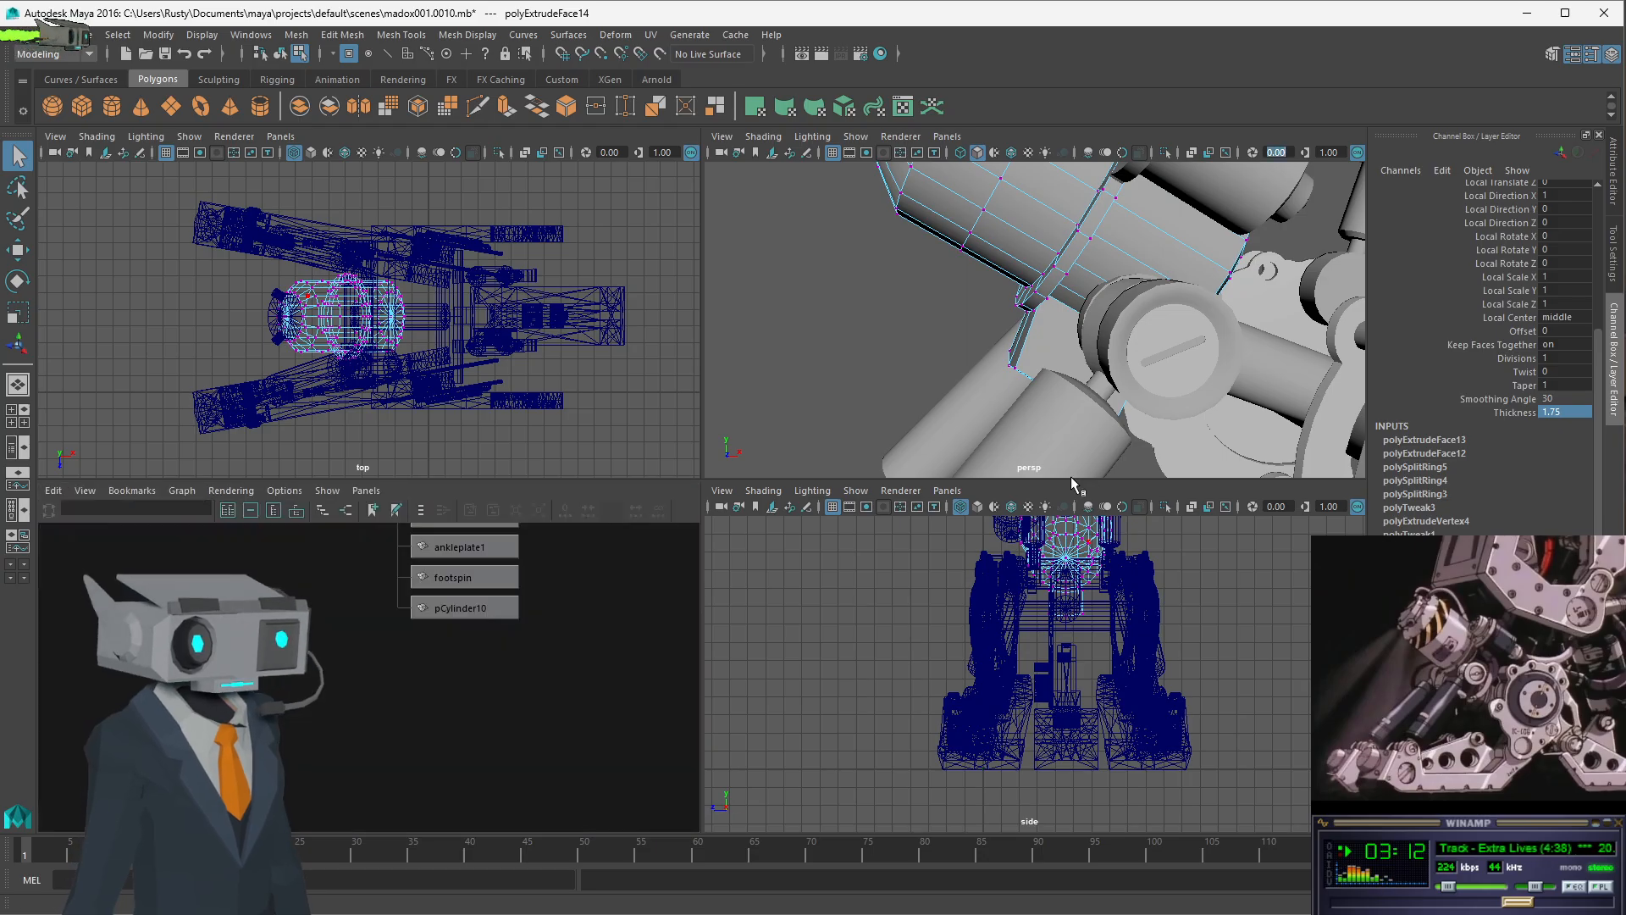
{"action": "left_click", "coordinate": [954, 494]}
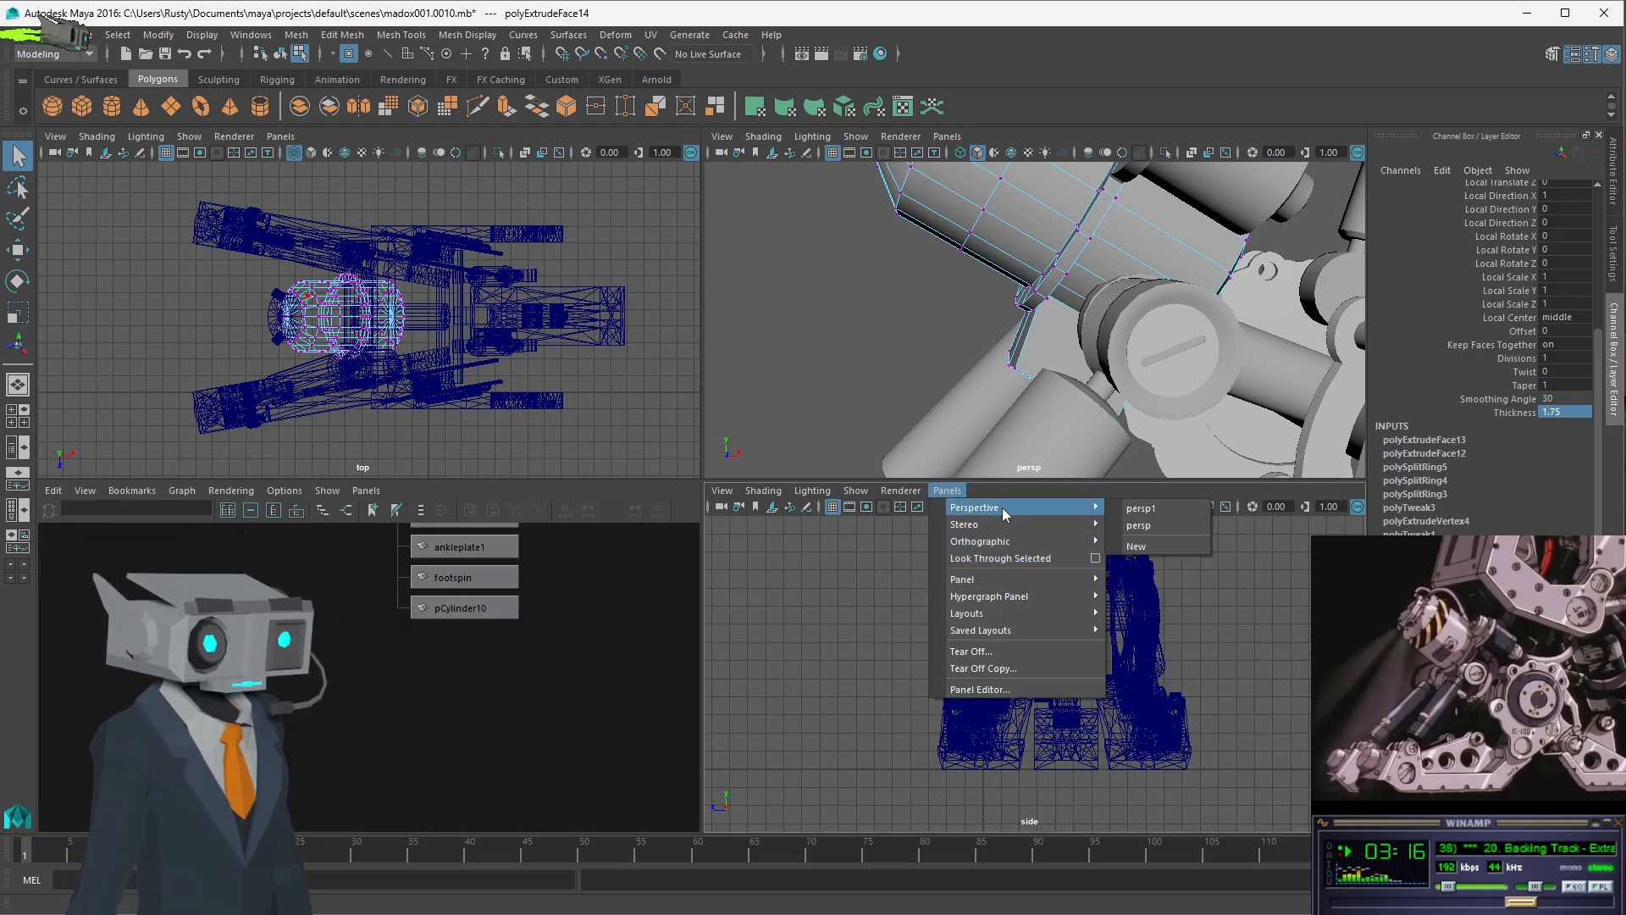
{"action": "mouse_move", "coordinate": [1005, 542]}
{"action": "left_click", "coordinate": [1183, 543]}
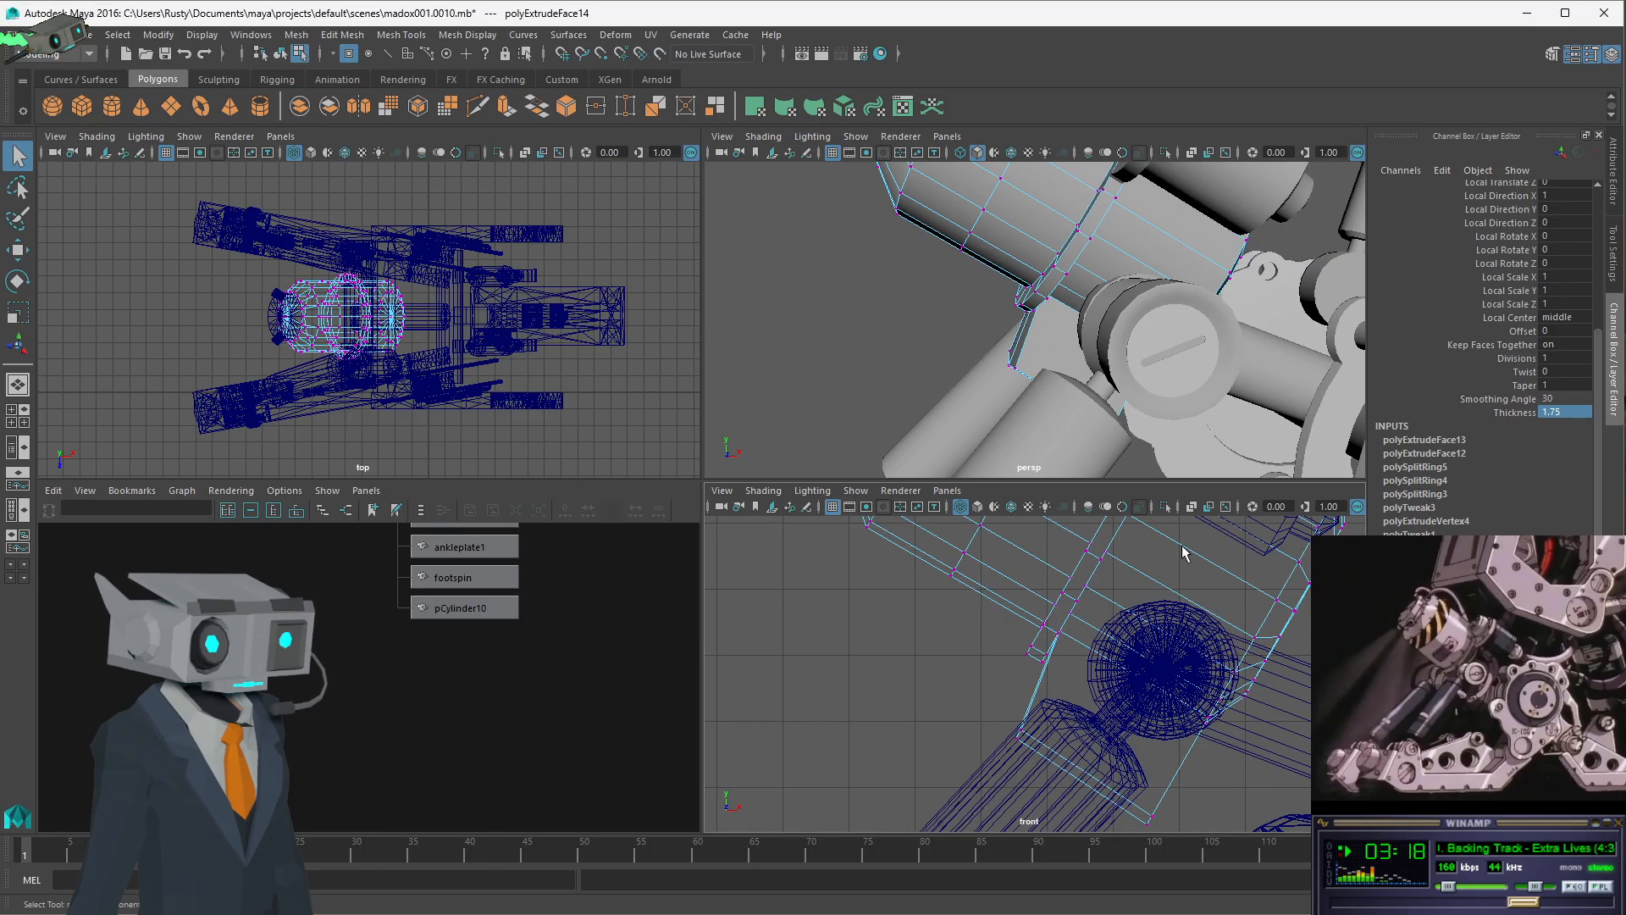
- Move the outer corner vertices of the block under the ring inward, toward the round joint, in the front view
{"action": "scroll", "coordinate": [1132, 654], "scroll_direction": "up", "scroll_amount": 6}
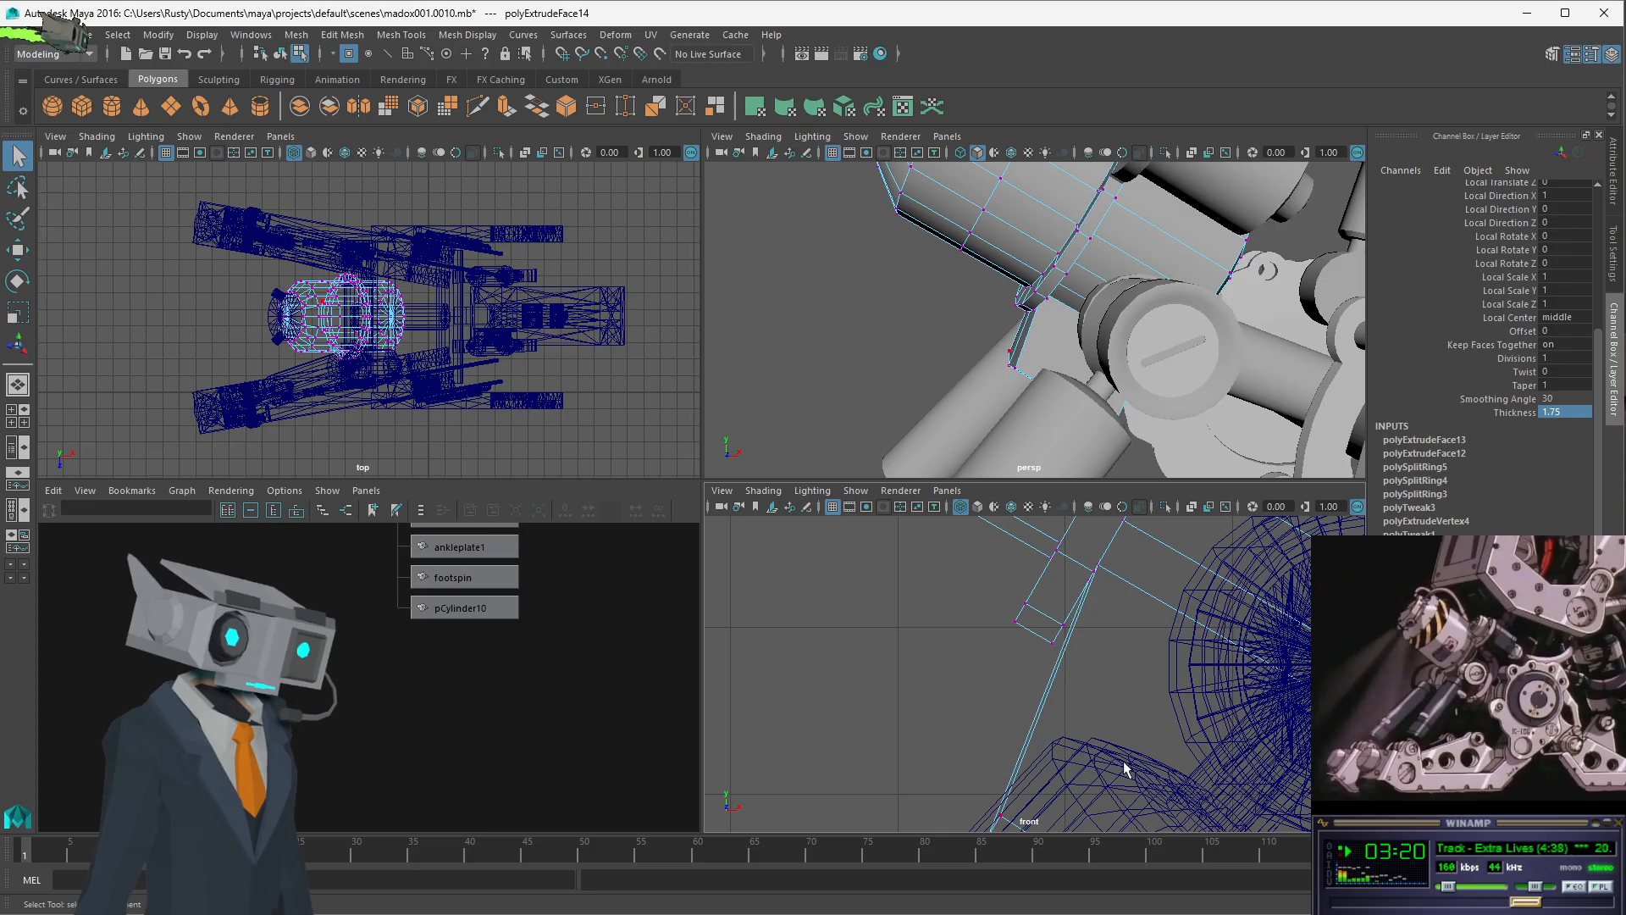
{"action": "middle_click_drag", "start_coordinate": [1126, 664], "coordinate": [956, 648], "text": "alt"}
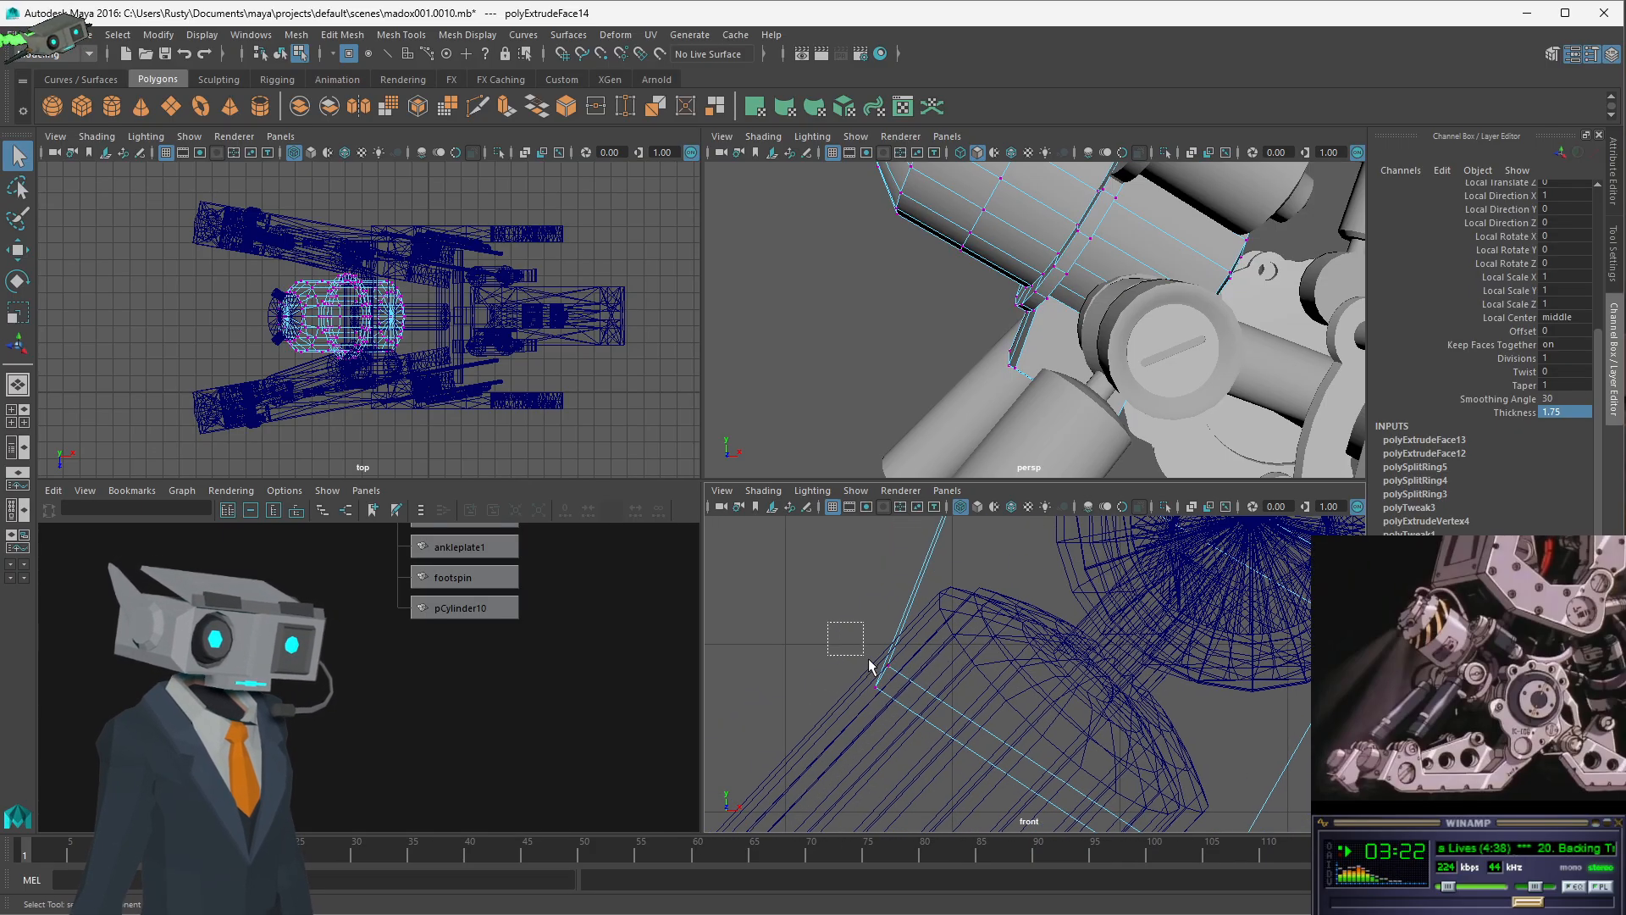
{"action": "left_click_drag", "start_coordinate": [870, 666], "coordinate": [1106, 675]}
{"action": "key", "text": "w"}
{"action": "left_click_drag", "start_coordinate": [1034, 336], "coordinate": [1000, 341], "text": "alt"}
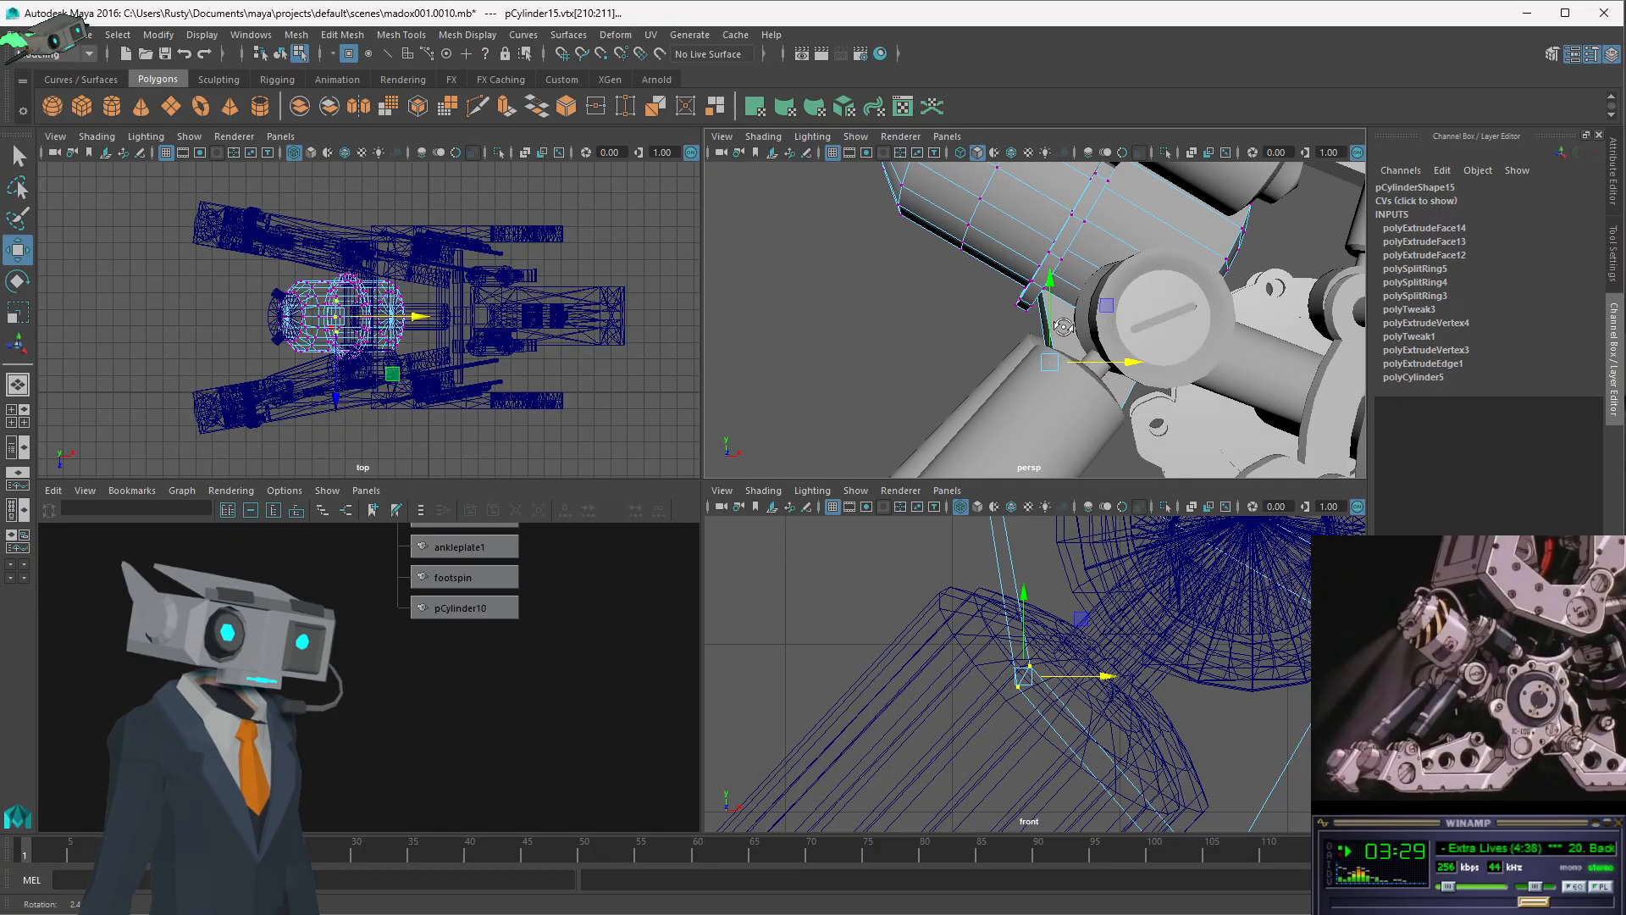
- Delete the two ring underside faces and the two adjoining sloped block faces, and bridge the open edges with 5 divisions
{"action": "left_click", "coordinate": [407, 54]}
{"action": "scroll", "coordinate": [1077, 321], "scroll_direction": "up", "scroll_amount": 5}
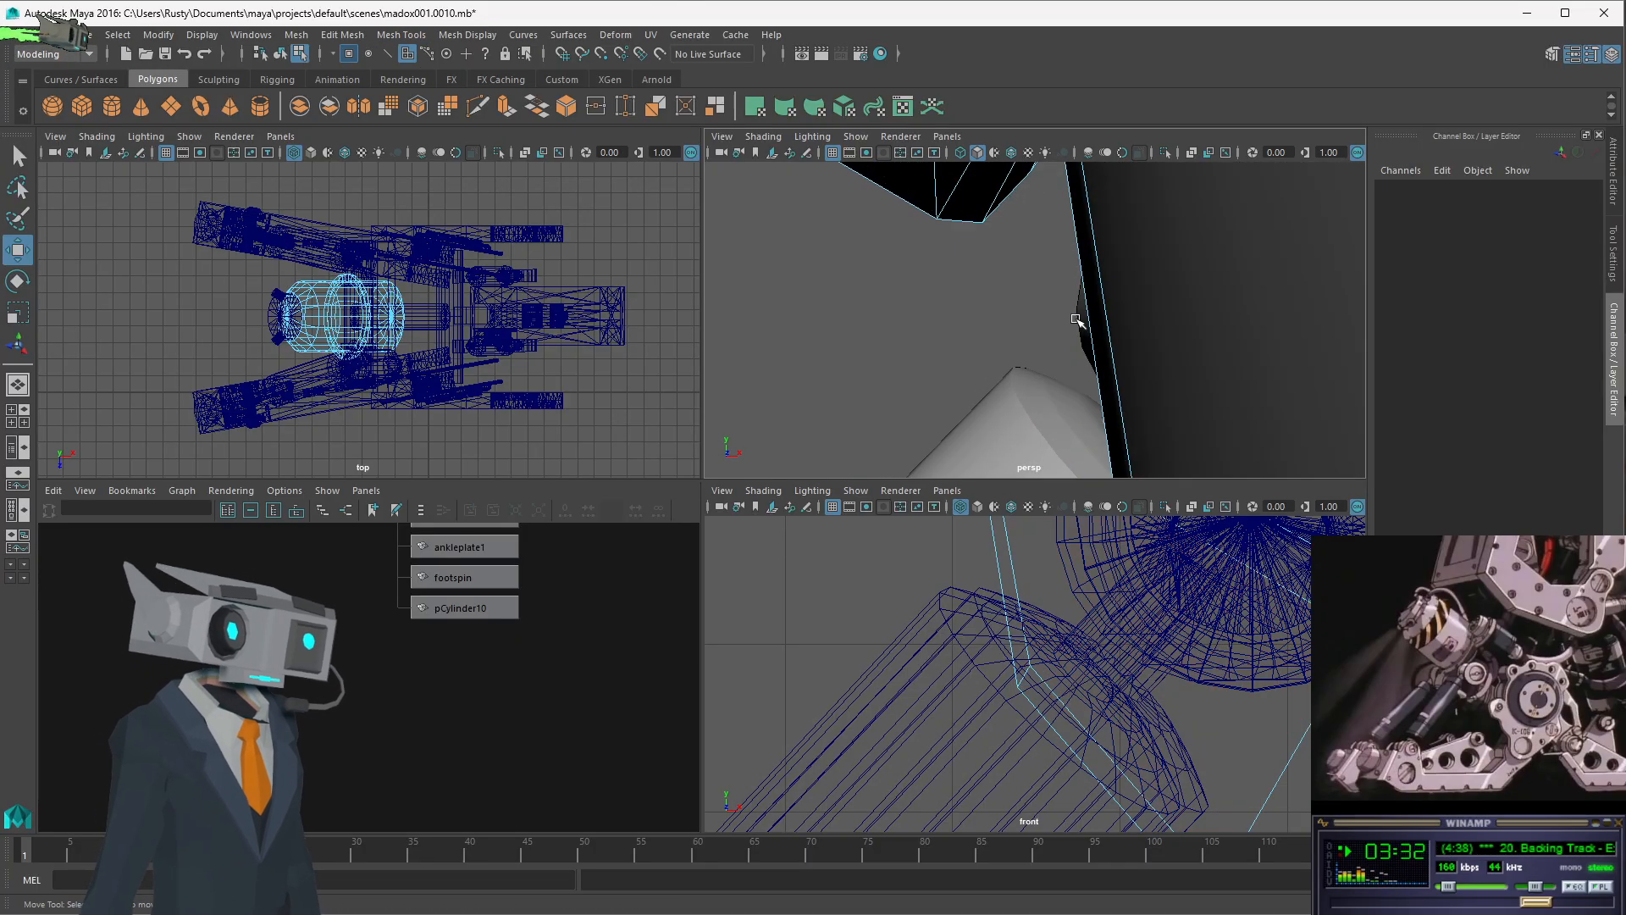
{"action": "left_click_drag", "start_coordinate": [1076, 320], "coordinate": [1017, 284], "text": "alt"}
{"action": "left_click", "coordinate": [1011, 288]}
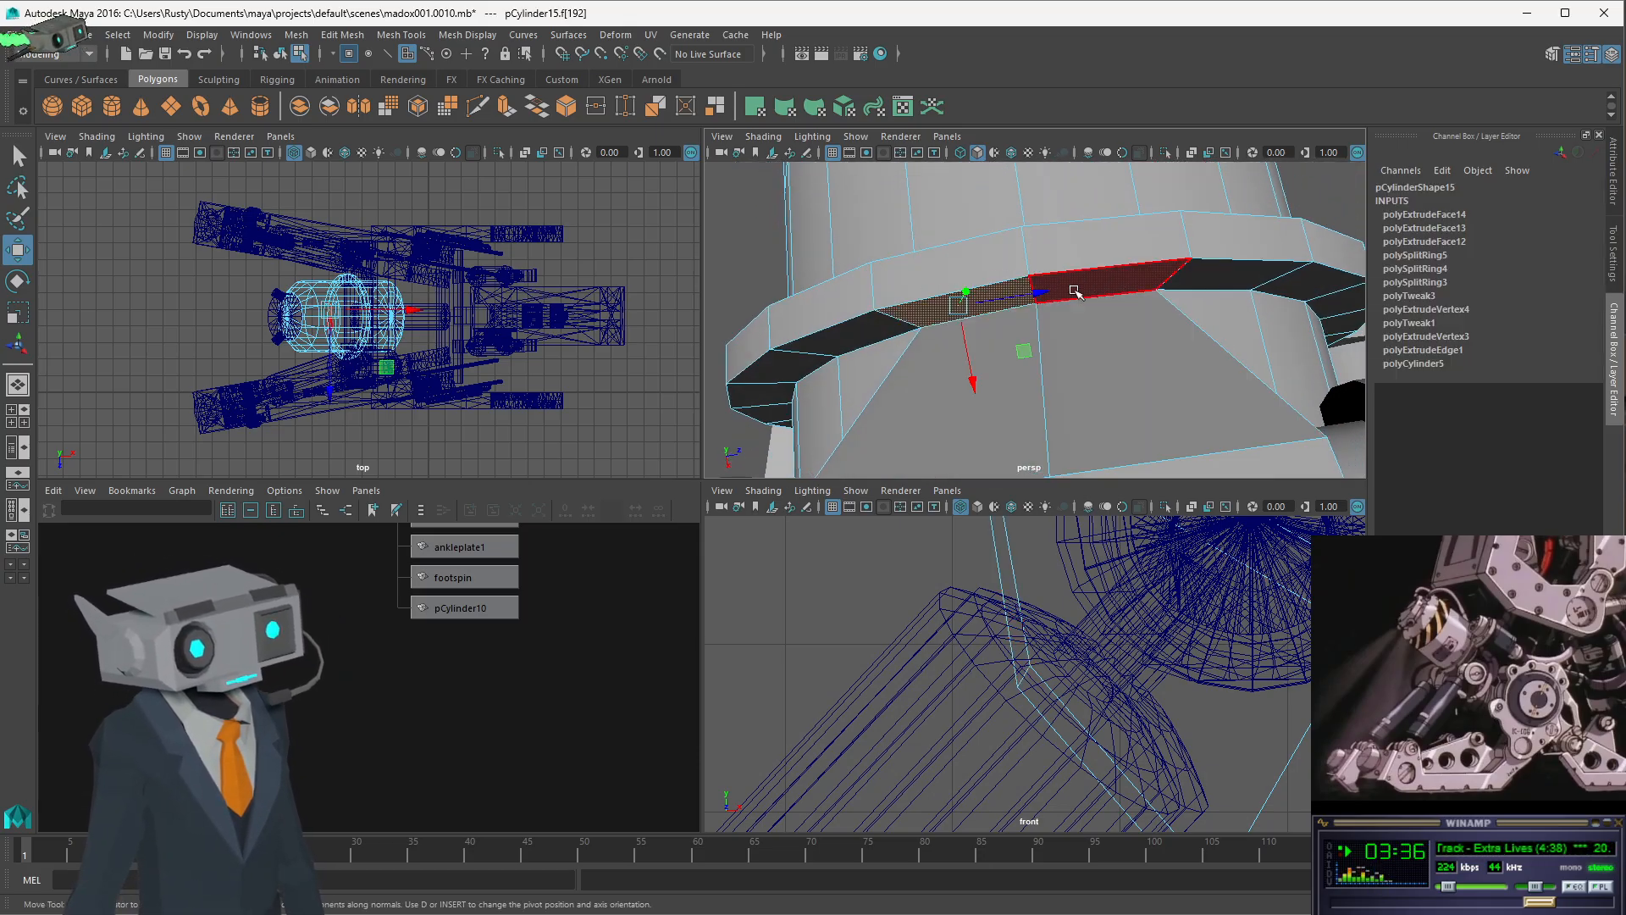
{"action": "left_click", "coordinate": [1120, 309], "text": "shift"}
{"action": "left_click", "coordinate": [974, 372], "text": "shift"}
{"action": "left_click", "coordinate": [392, 35]}
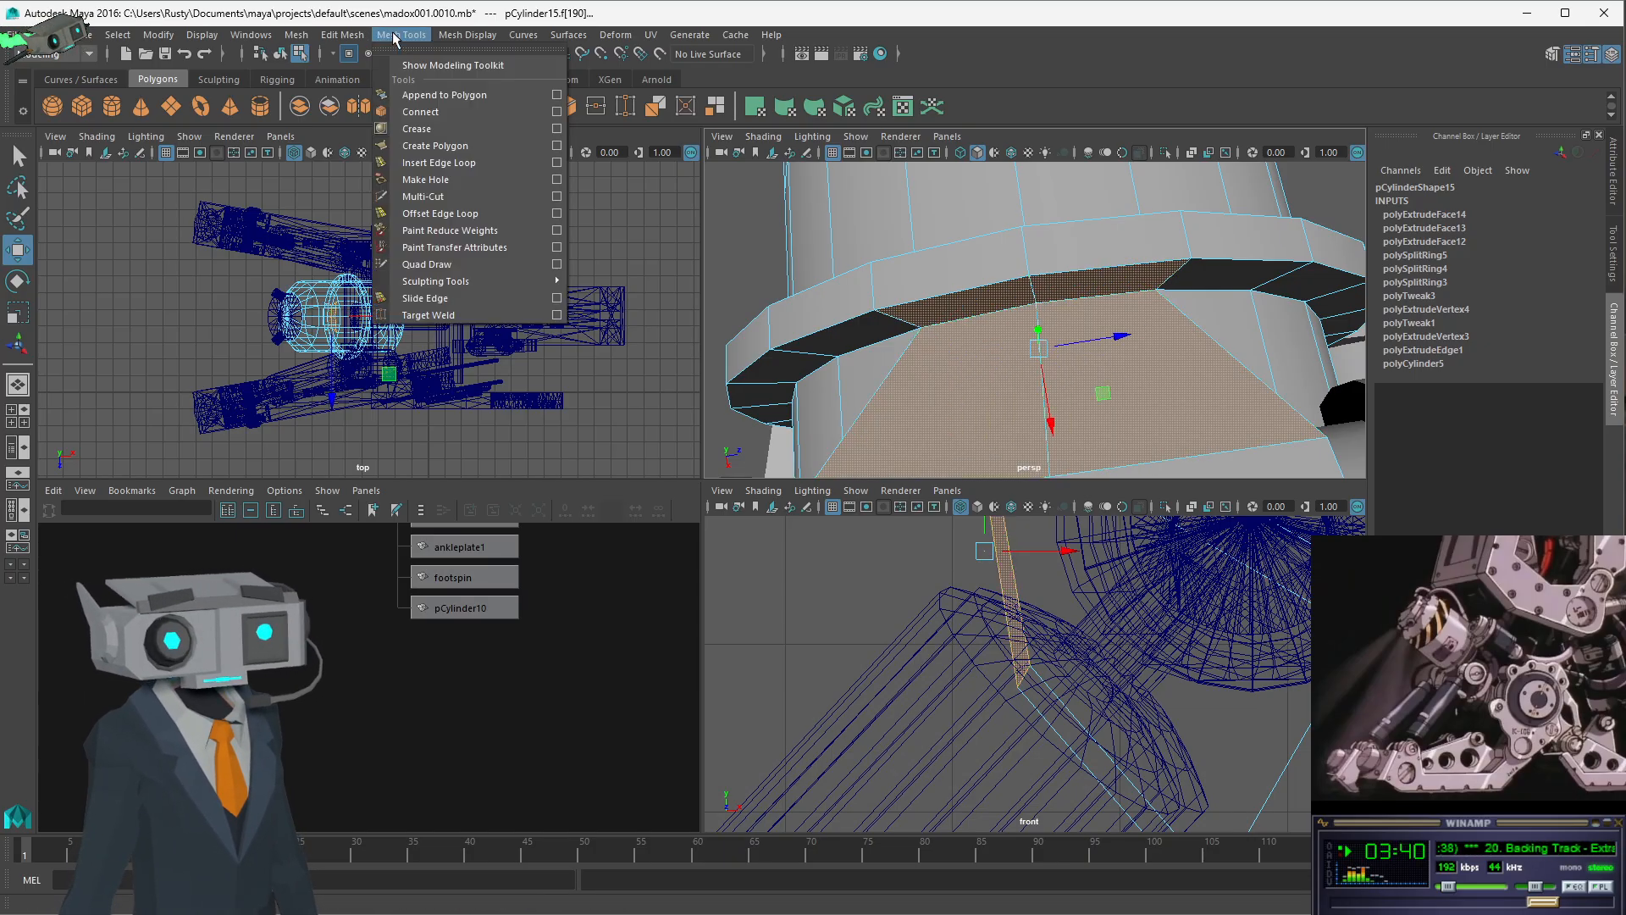
{"action": "mouse_move", "coordinate": [342, 34]}
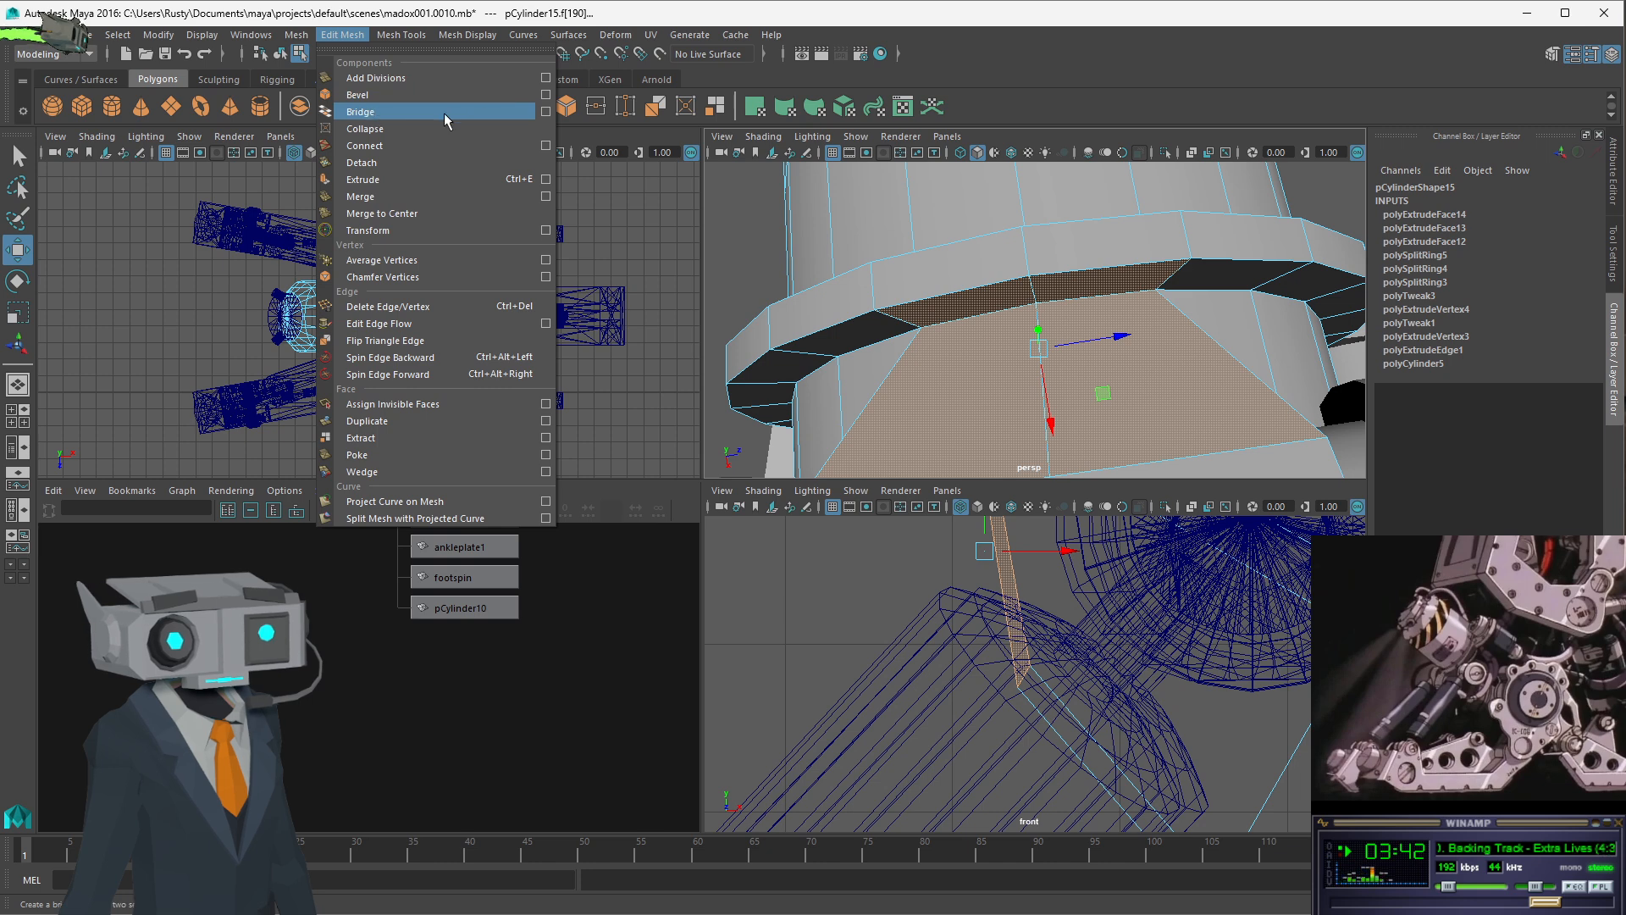
{"action": "left_click", "coordinate": [538, 112]}
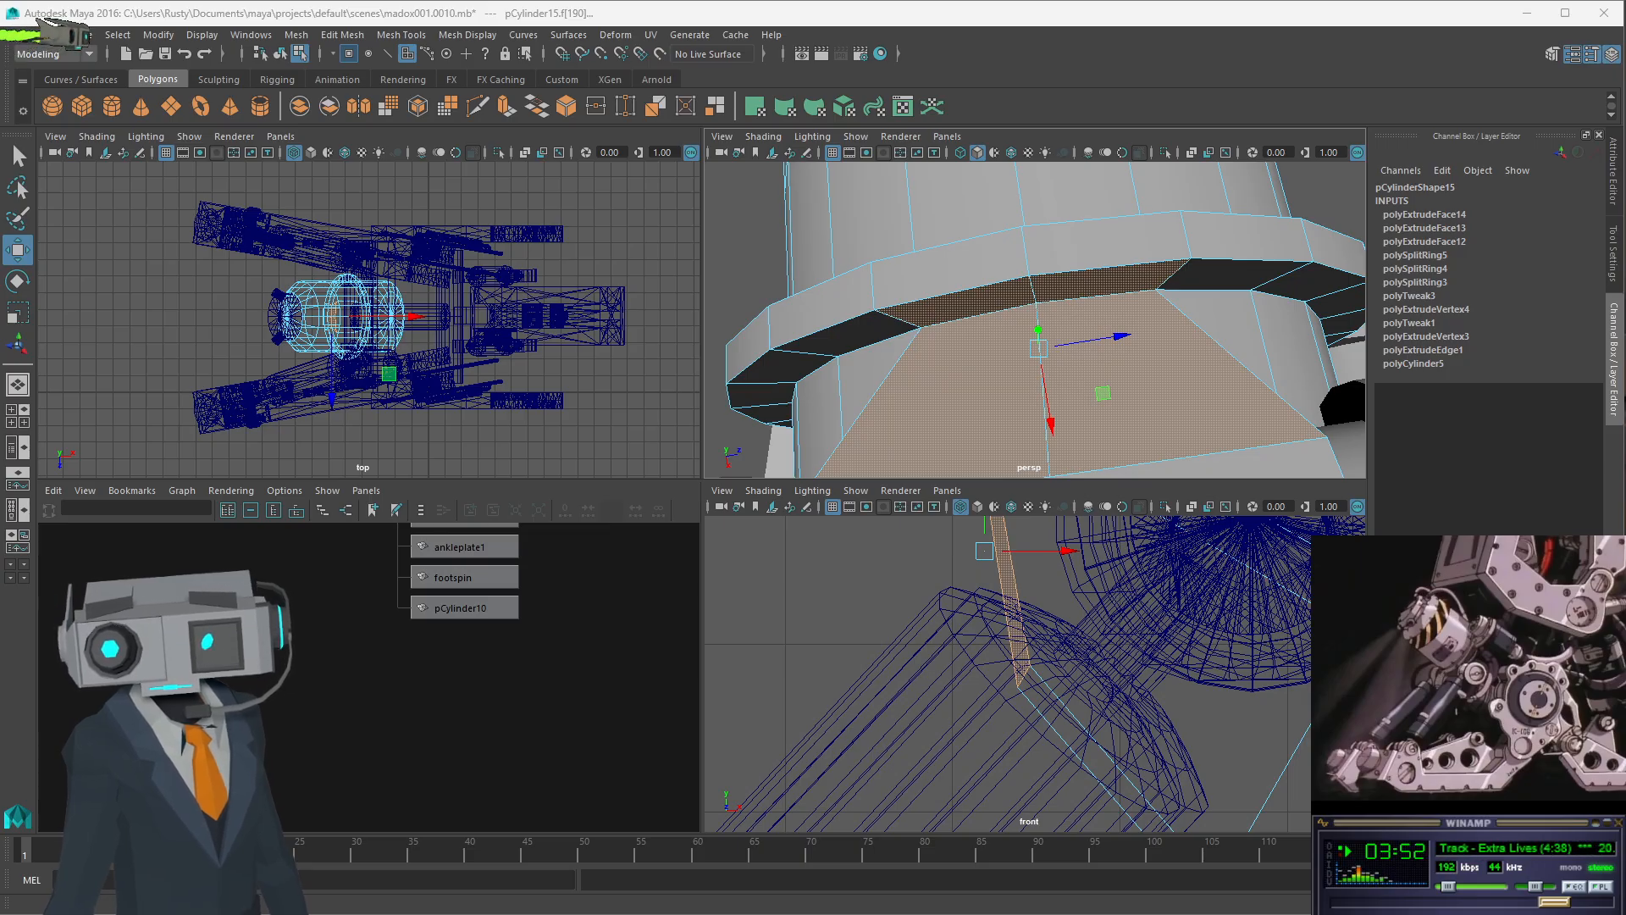
{"action": "right_click_drag", "start_coordinate": [881, 399], "coordinate": [886, 415], "text": "shift"}
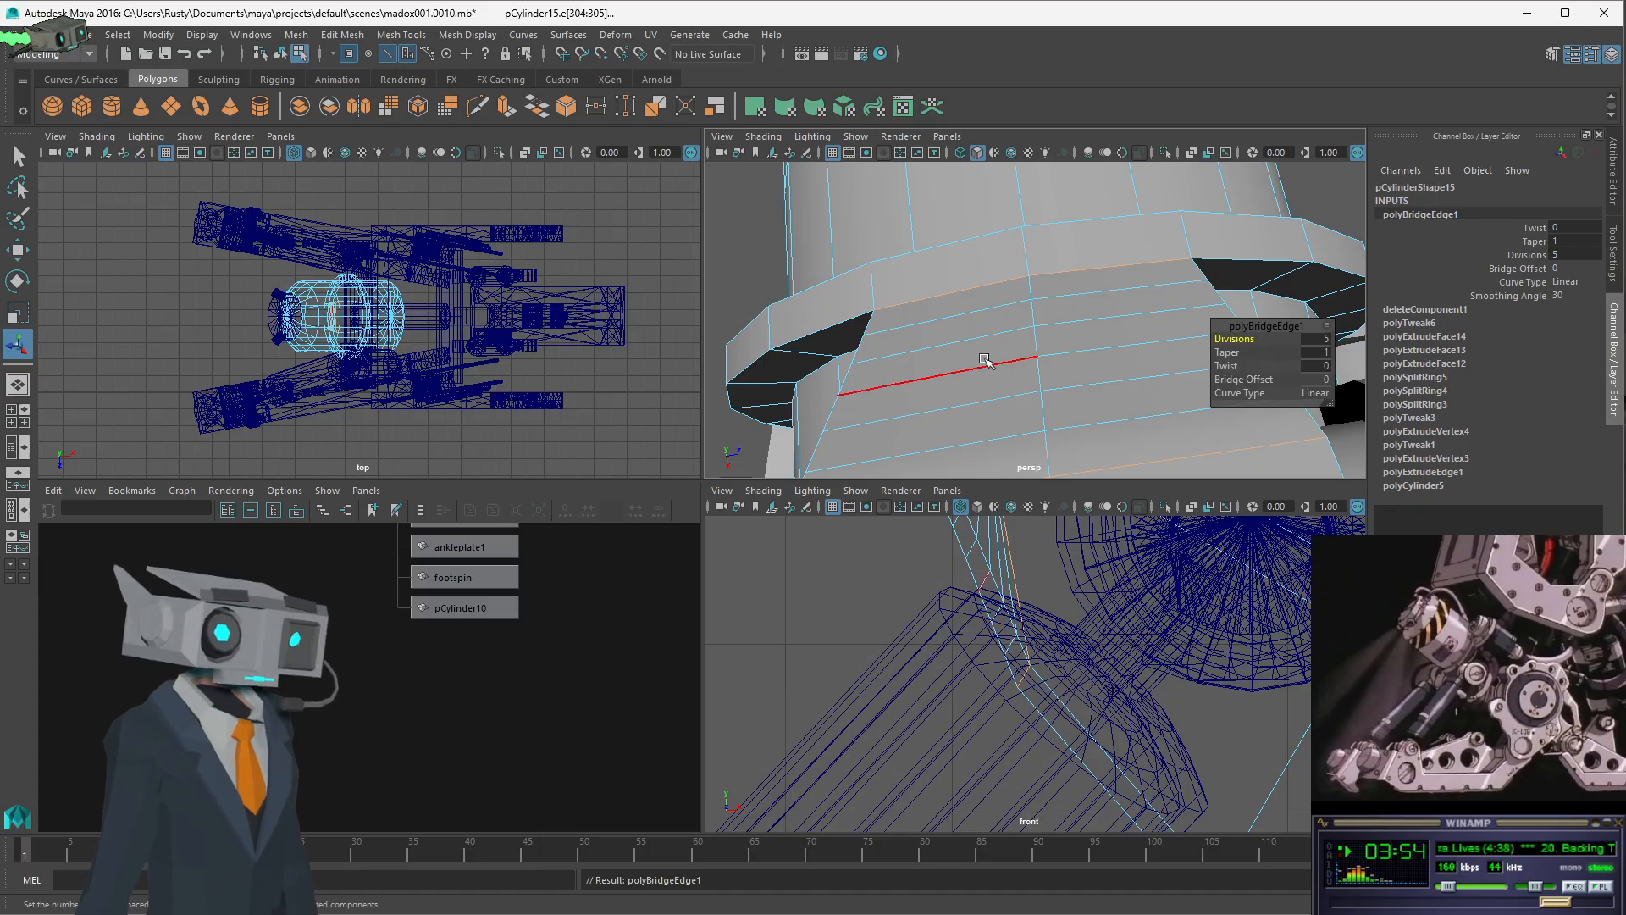
- Try the Blend curve type on the bridge between ring and block, and switch it back to Linear
{"action": "left_click_drag", "start_coordinate": [1086, 355], "coordinate": [1001, 407], "text": "alt"}
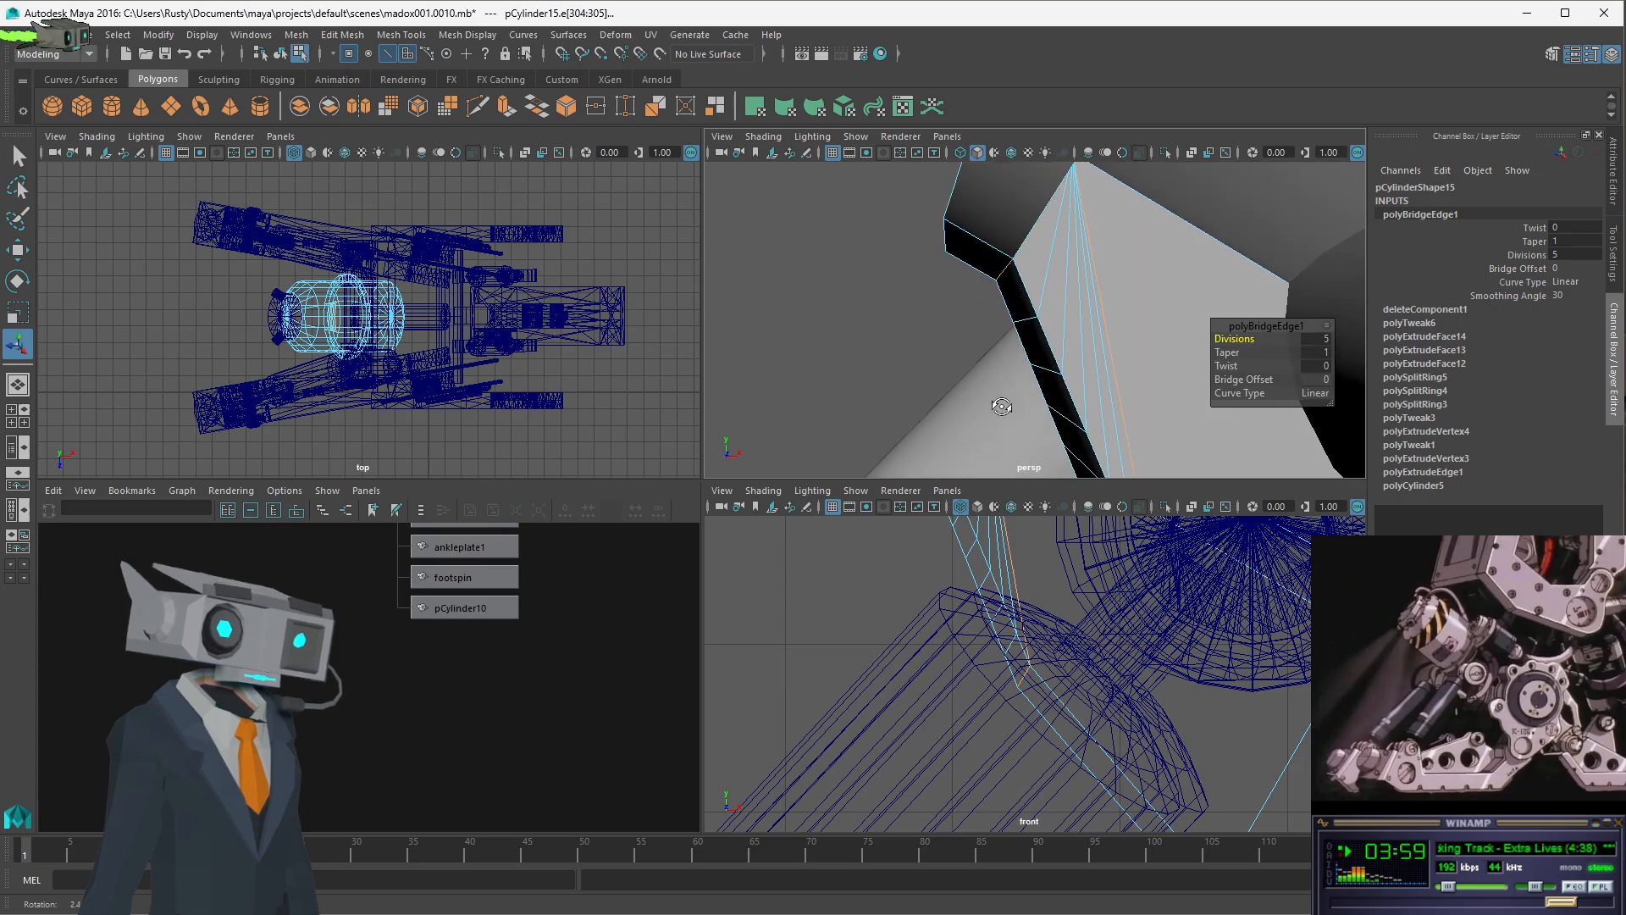
{"action": "left_click", "coordinate": [1330, 396]}
{"action": "left_click", "coordinate": [1333, 422]}
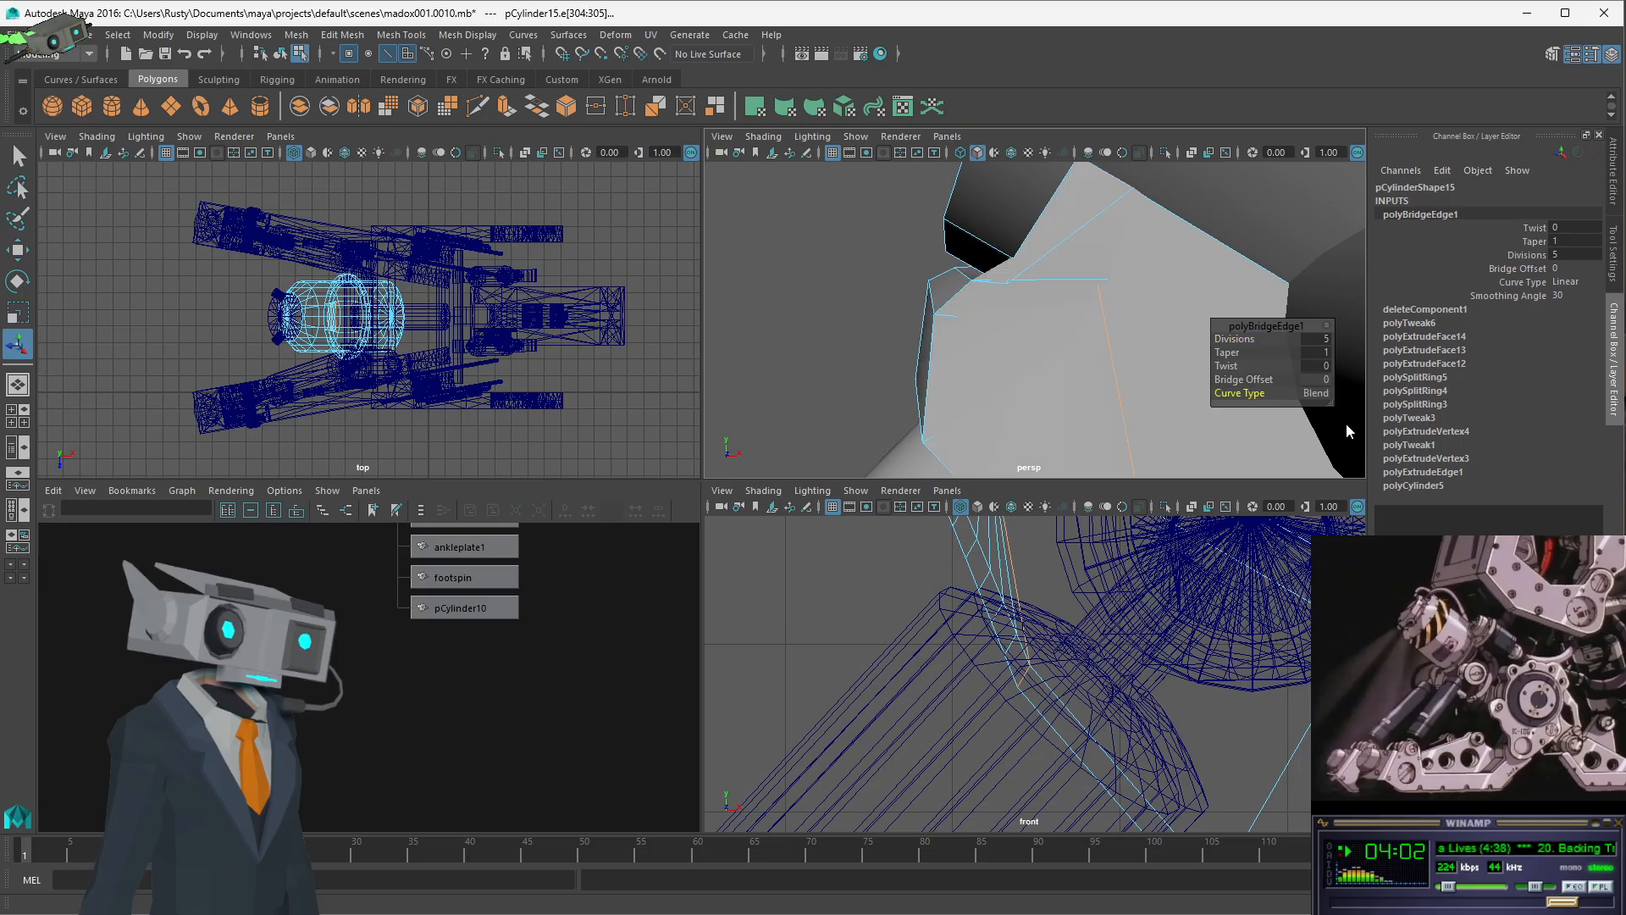
{"action": "mouse_move", "coordinate": [987, 393]}
{"action": "left_mouse_down", "text": "alt"}
{"action": "mouse_move", "coordinate": [930, 376]}
{"action": "mouse_move", "coordinate": [1005, 389]}
{"action": "left_mouse_up", "text": "alt"}
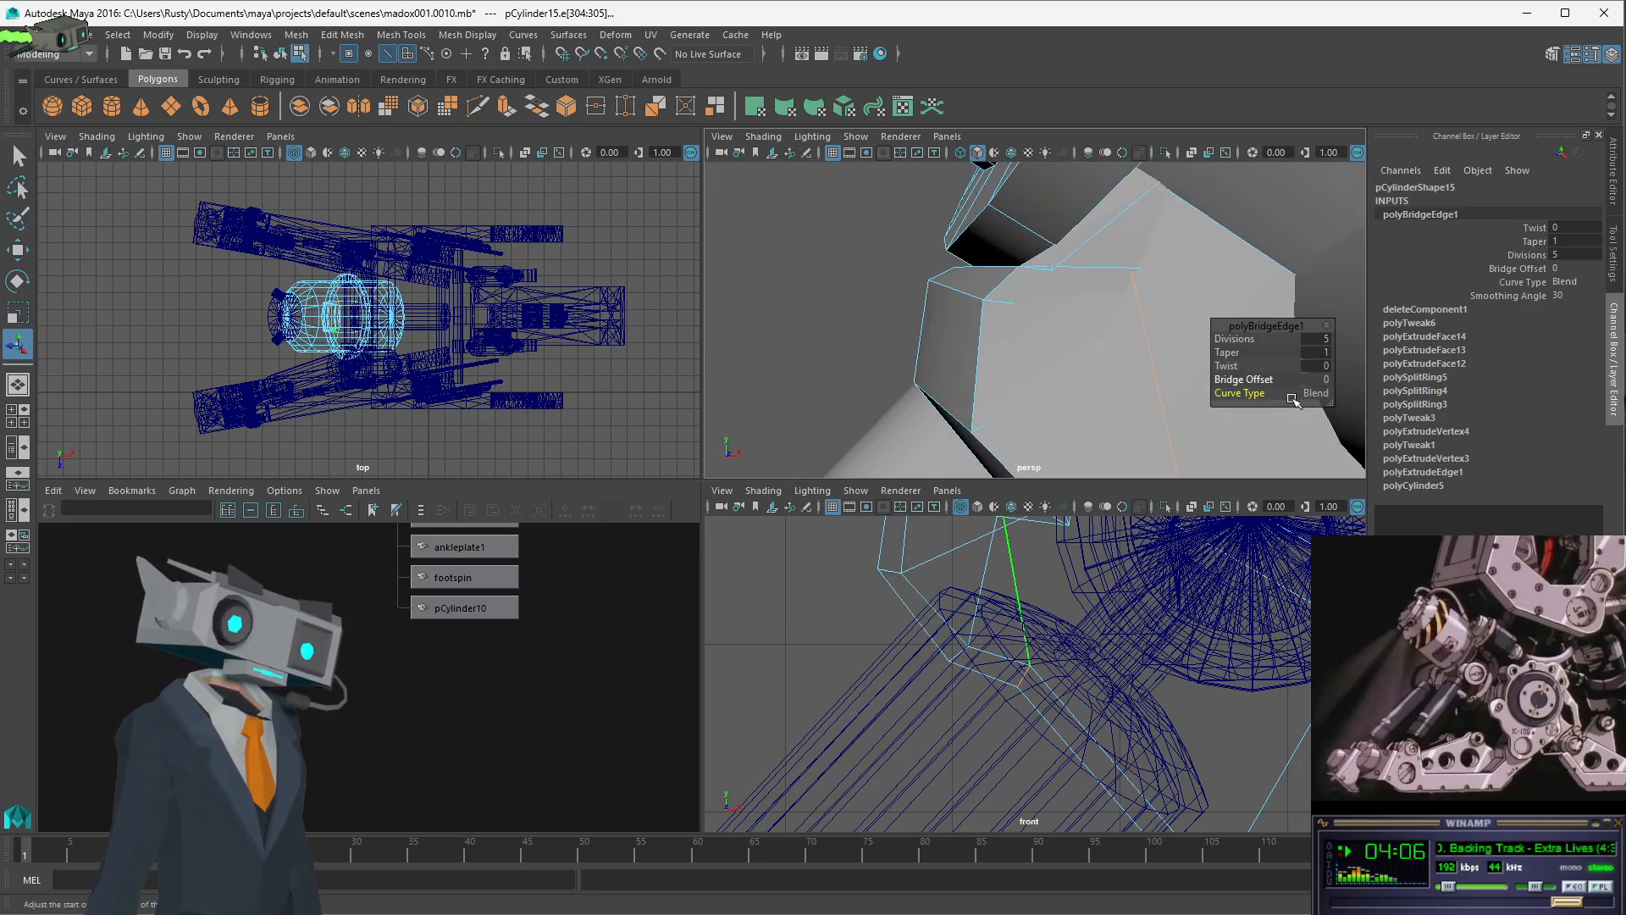
{"action": "left_click", "coordinate": [1326, 396]}
{"action": "left_click", "coordinate": [1338, 408]}
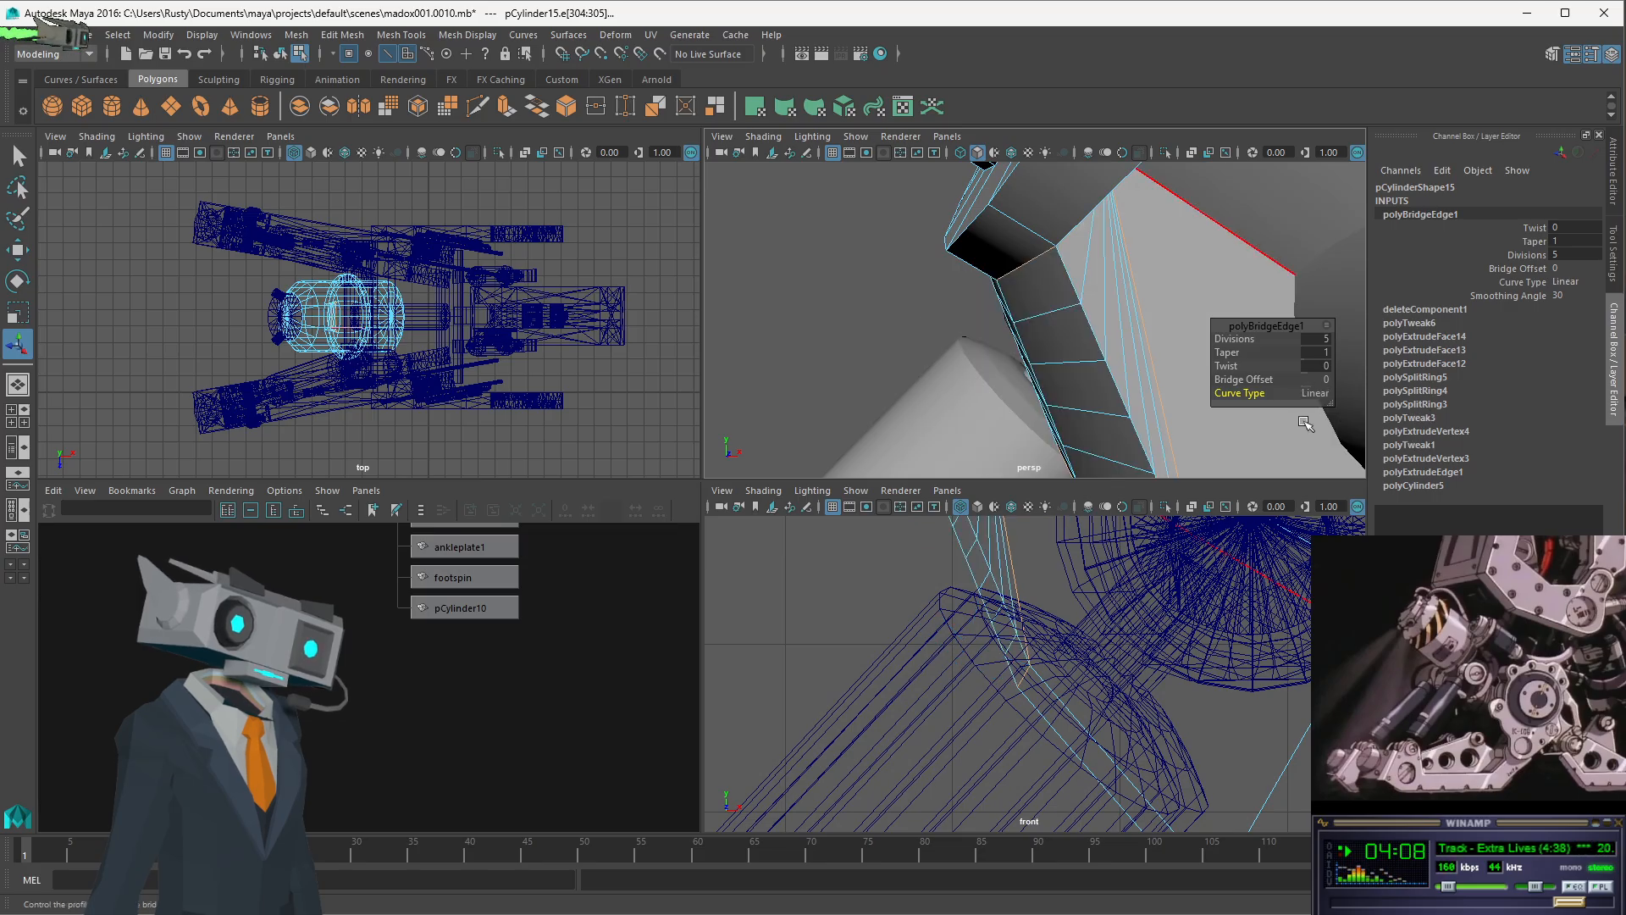
- Set the bridge's Curve Type to Curve, Taper to 0 and Divisions to 3, keeping Bridge Offset at 0
{"action": "left_click", "coordinate": [1314, 396]}
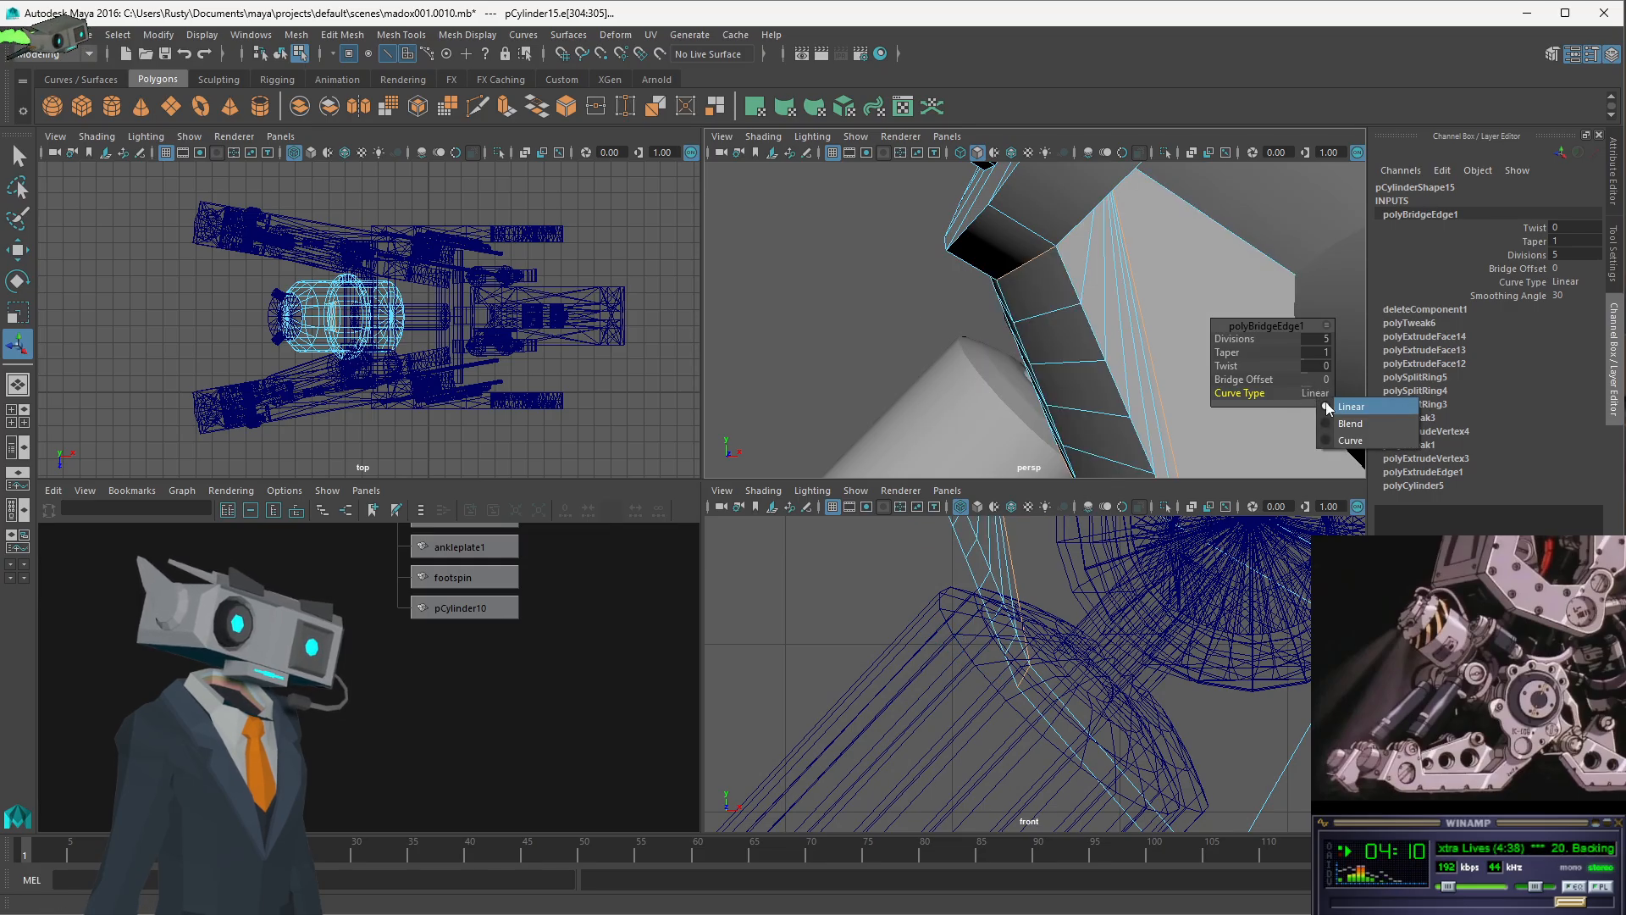
{"action": "left_click", "coordinate": [1349, 442]}
{"action": "mouse_move", "coordinate": [999, 356]}
{"action": "left_mouse_down", "text": "alt"}
{"action": "mouse_move", "coordinate": [951, 345]}
{"action": "mouse_move", "coordinate": [976, 356]}
{"action": "left_mouse_up", "text": "alt"}
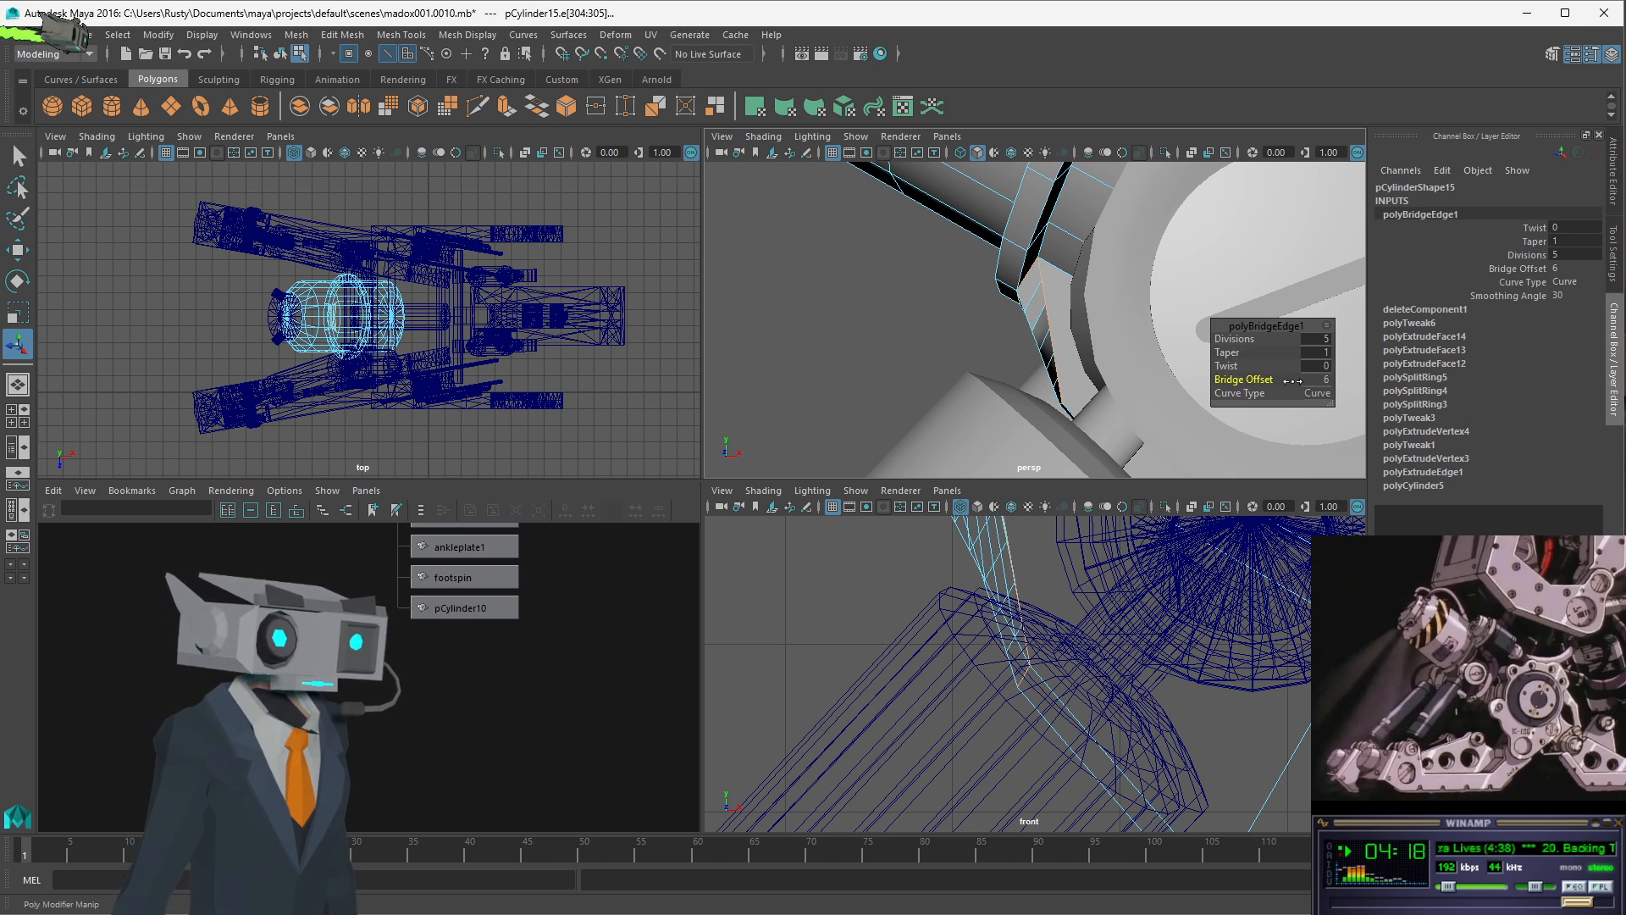
{"action": "mouse_move", "coordinate": [1217, 378]}
{"action": "left_mouse_down"}
{"action": "mouse_move", "coordinate": [1263, 381]}
{"action": "mouse_move", "coordinate": [1233, 380]}
{"action": "left_mouse_up"}
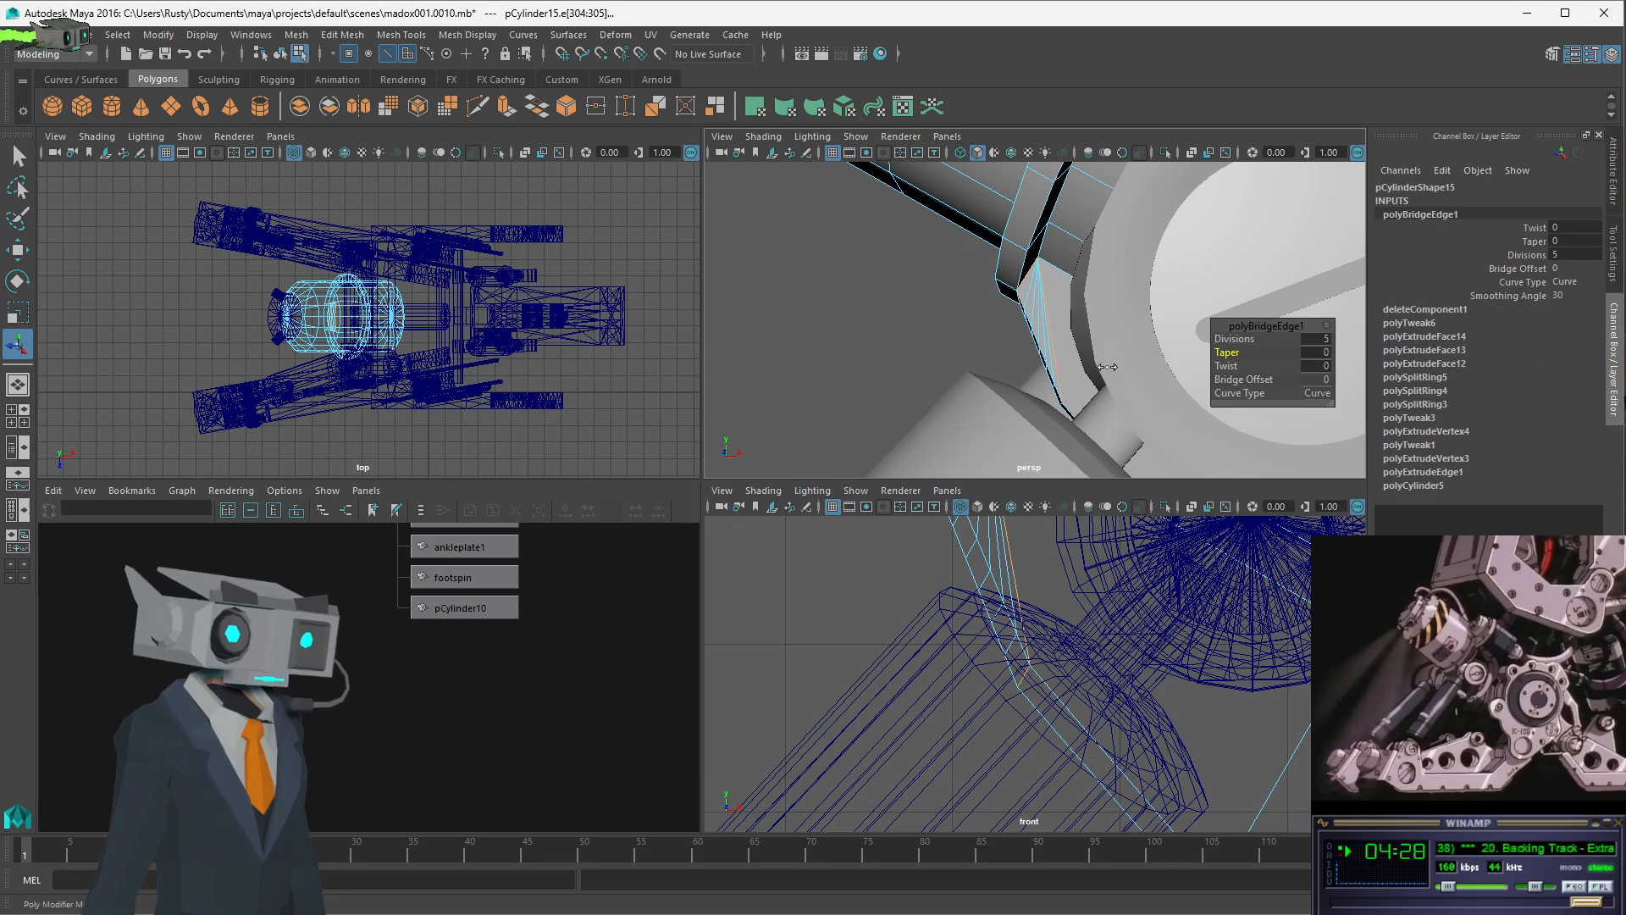
{"action": "left_click_drag", "start_coordinate": [1249, 339], "coordinate": [1229, 339]}
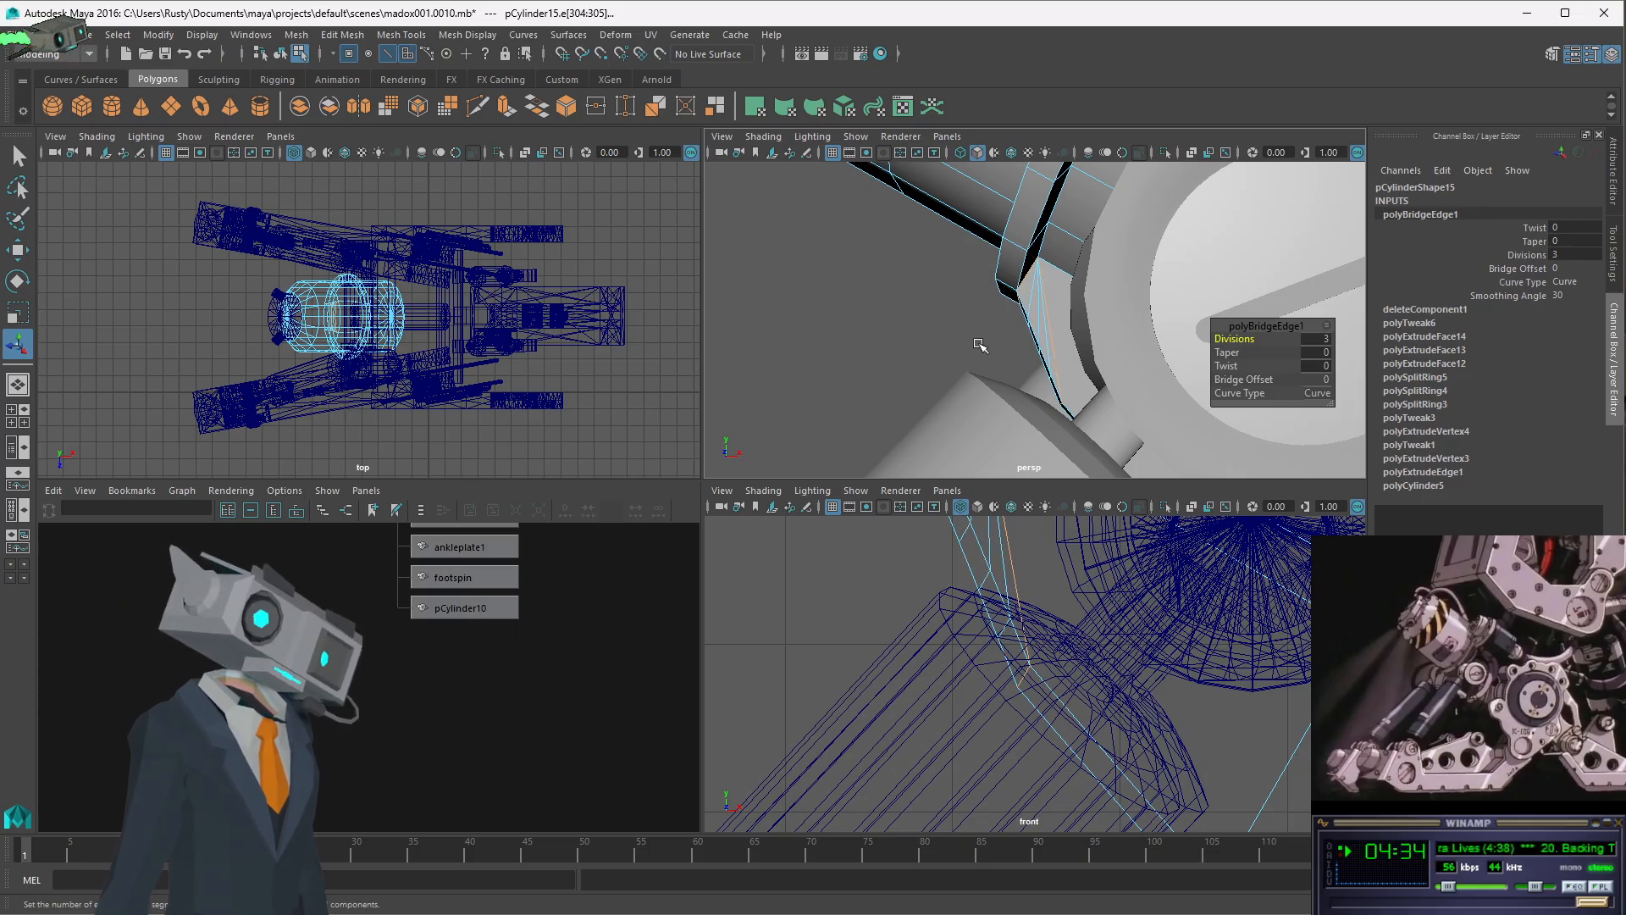
{"action": "left_click_drag", "start_coordinate": [980, 345], "coordinate": [1022, 349], "text": "alt"}
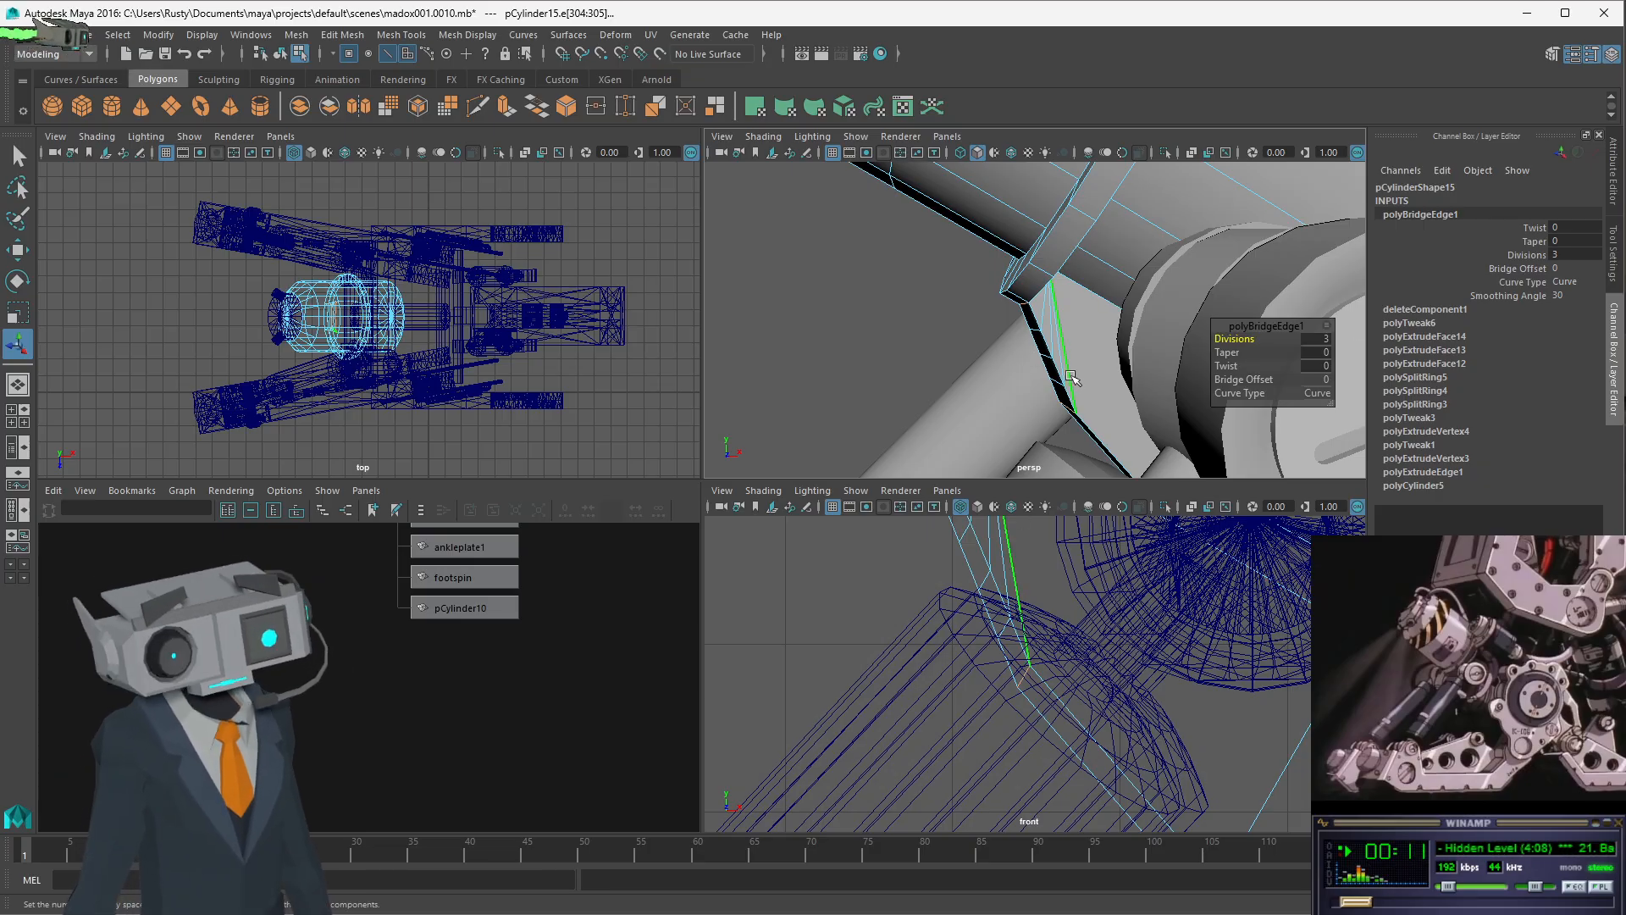
{"action": "left_click_drag", "start_coordinate": [1029, 398], "coordinate": [1105, 351], "text": "alt"}
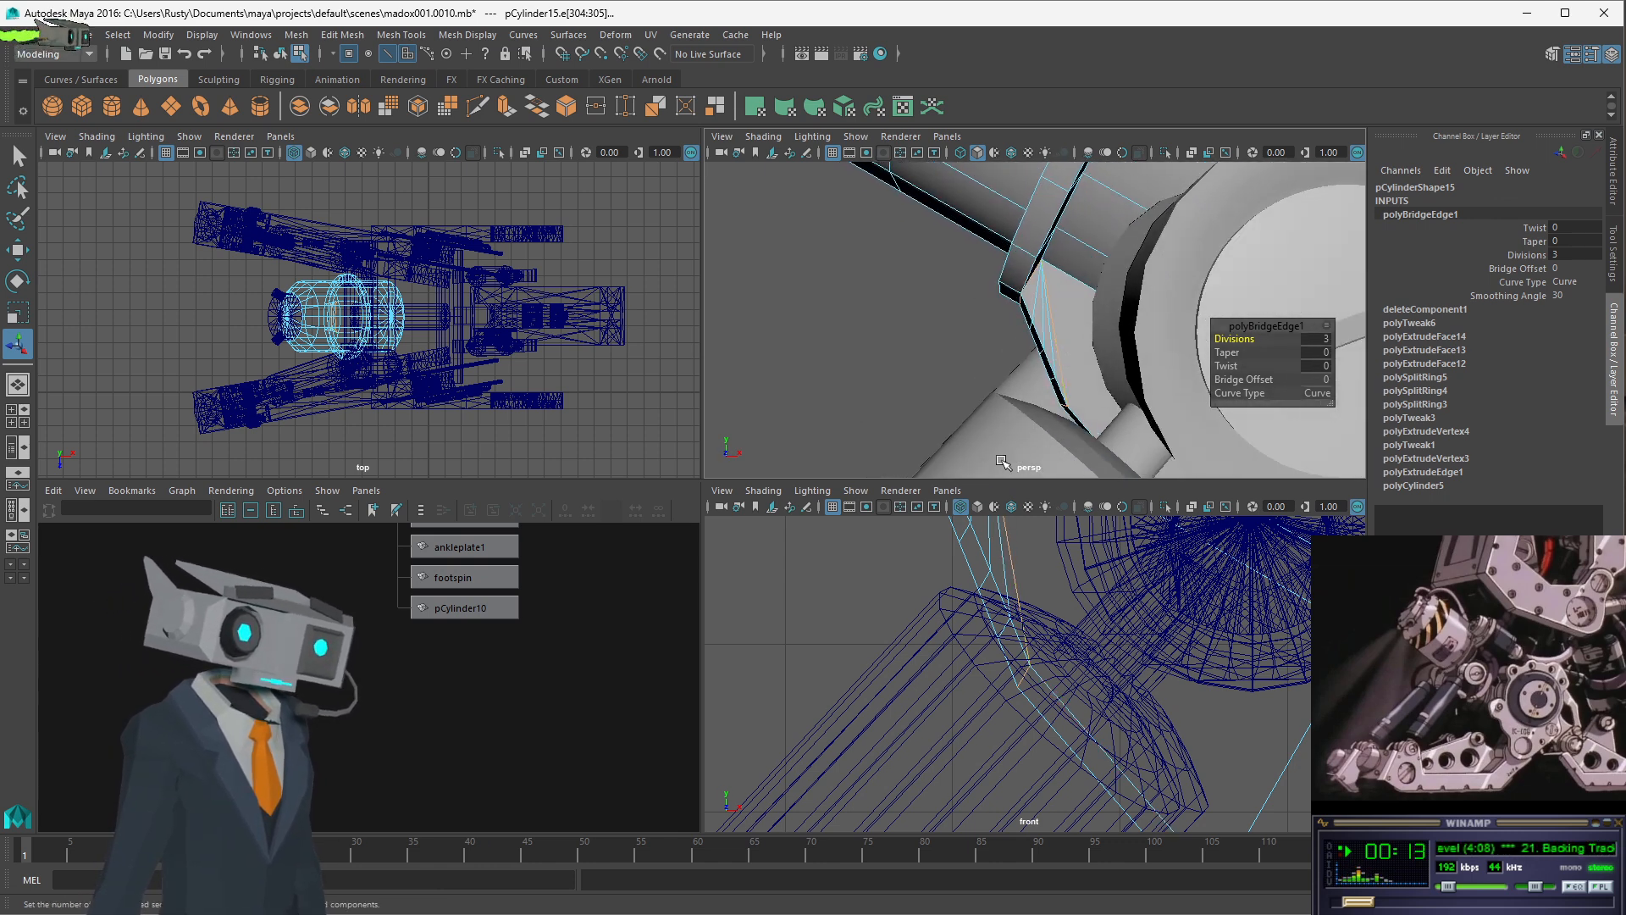
- Move the bridge's intermediate vertex rows outward, away from the round joint, in the front view to round the transition, and return to object mode
{"action": "middle_click", "coordinate": [1120, 595]}
{"action": "middle_click_drag", "start_coordinate": [1119, 595], "coordinate": [1090, 711], "text": "alt"}
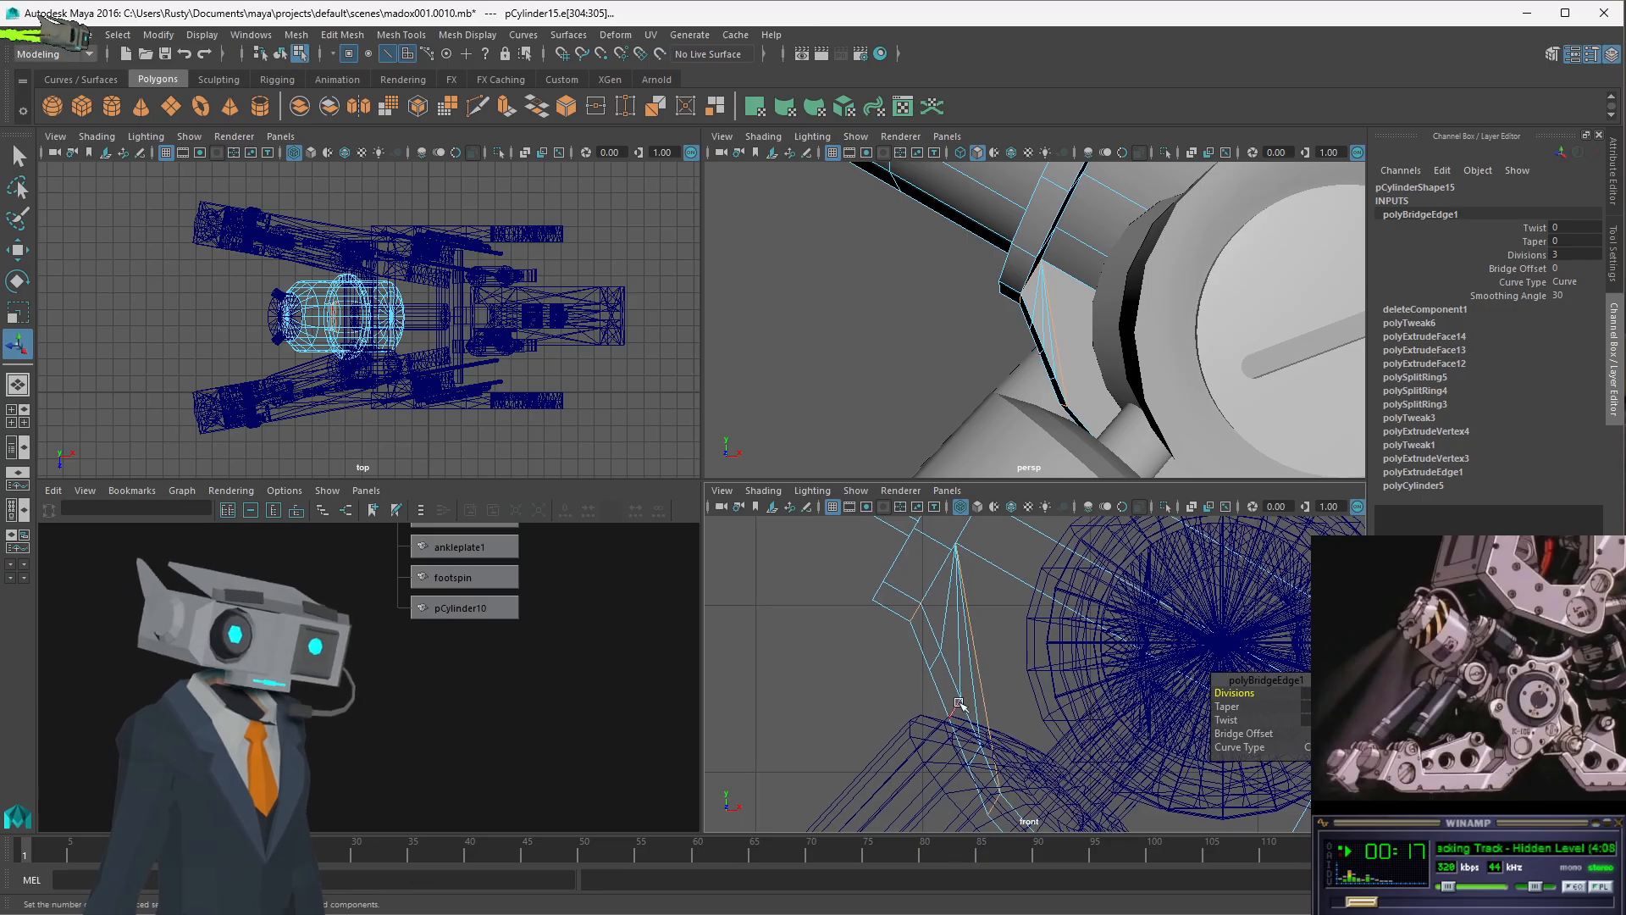
{"action": "left_click", "coordinate": [352, 57]}
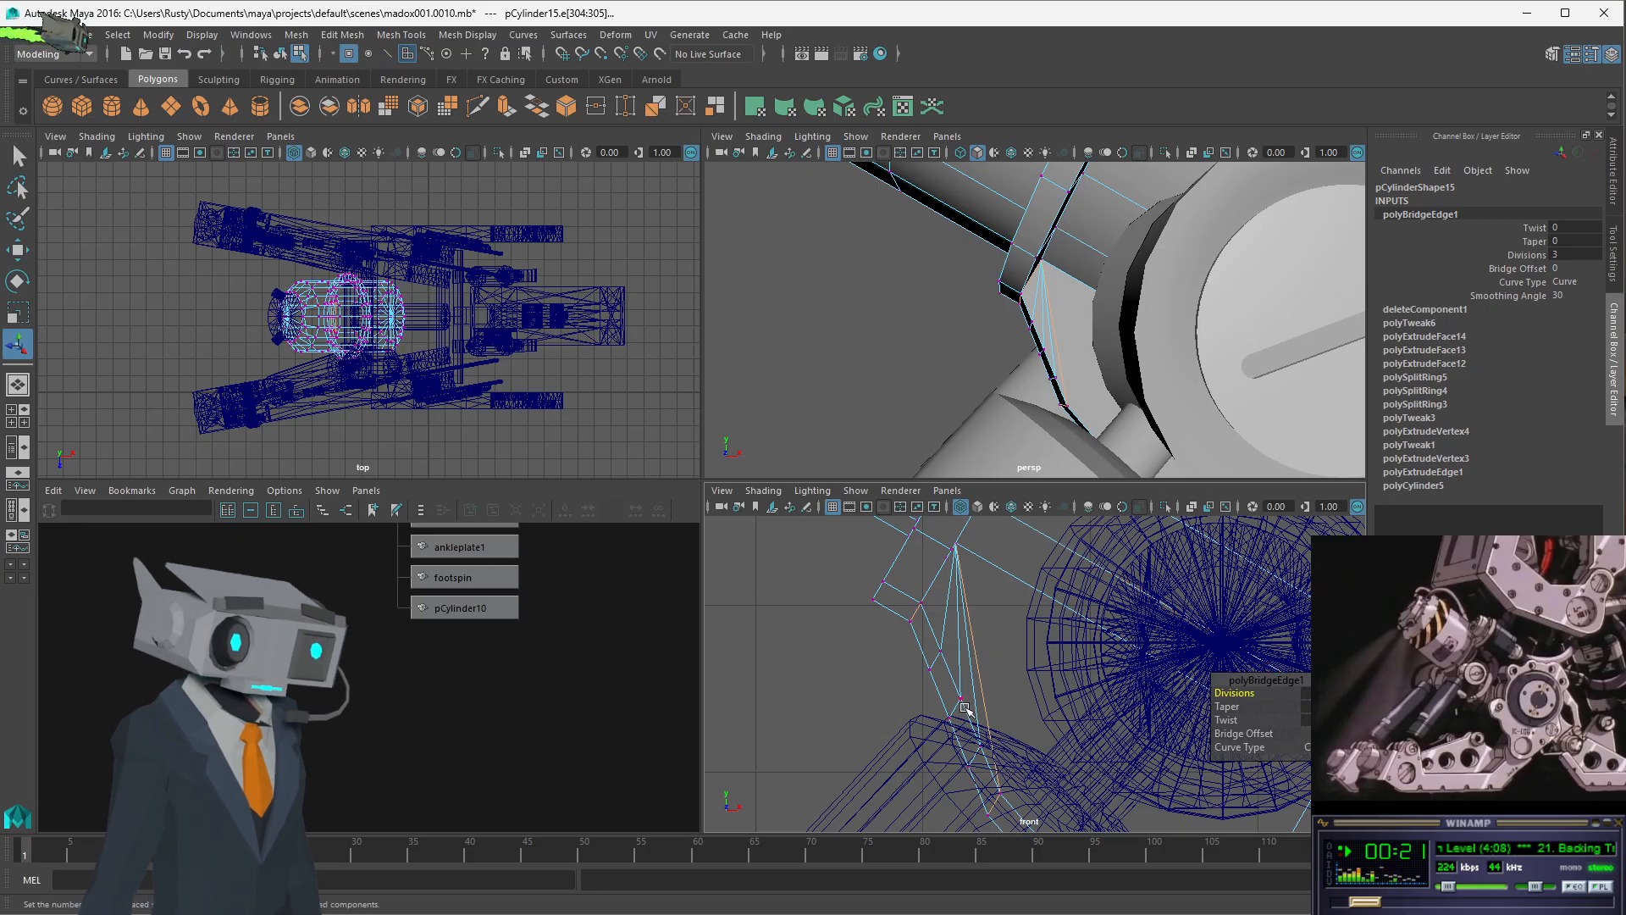
{"action": "scroll", "coordinate": [965, 708], "scroll_direction": "down", "scroll_amount": 3}
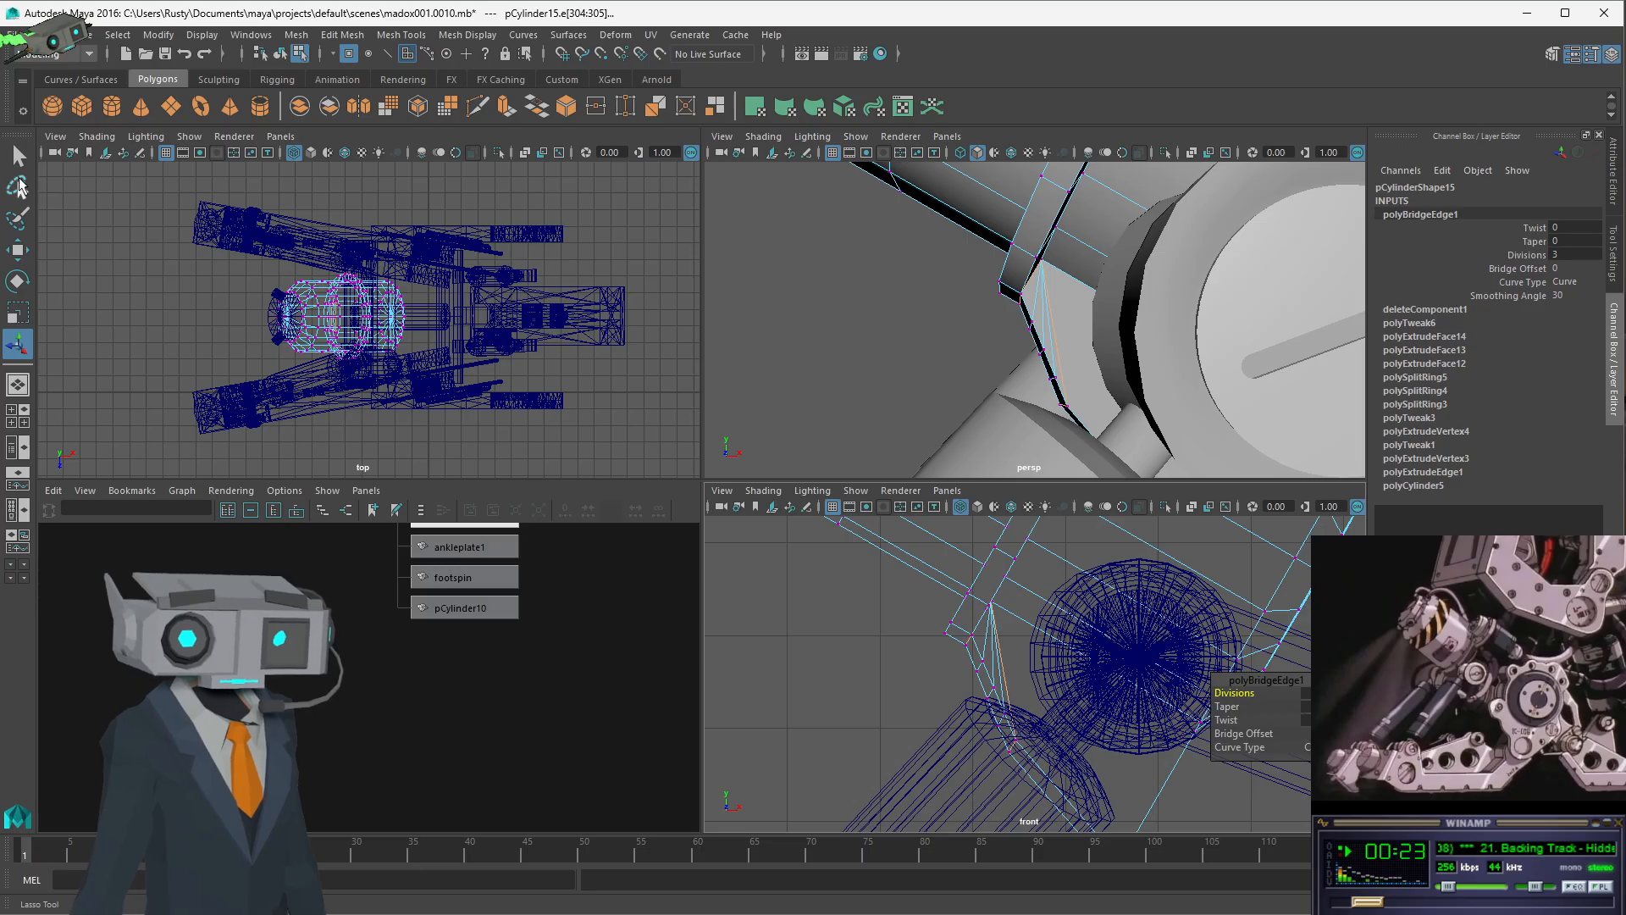
{"action": "key", "text": "q"}
{"action": "key", "text": "w"}
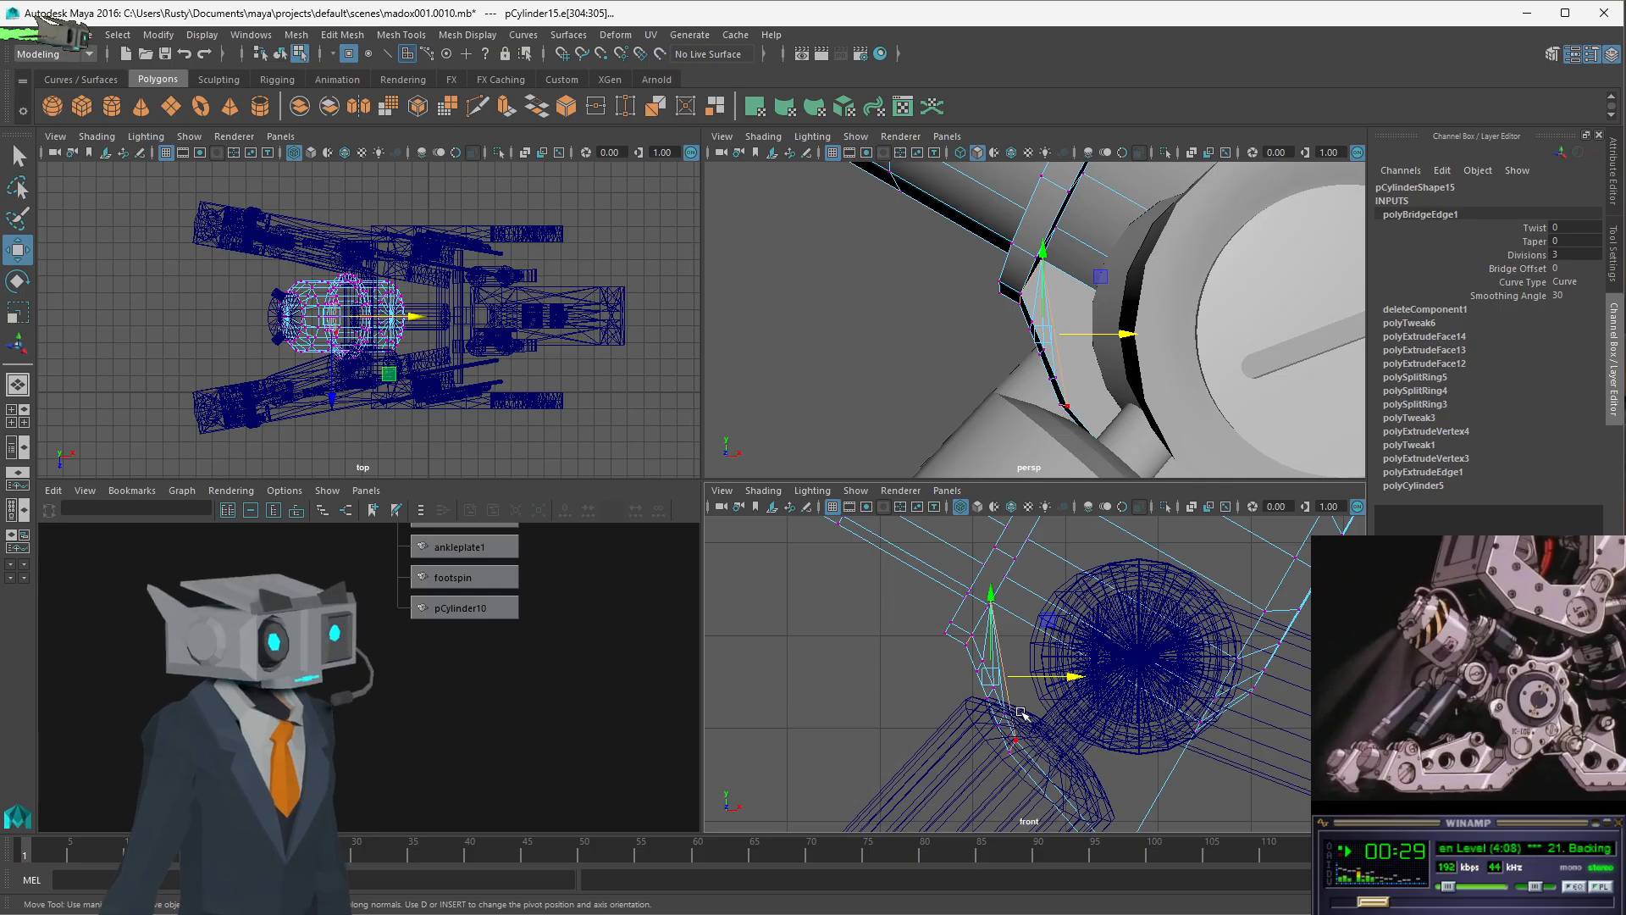
{"action": "scroll", "coordinate": [1068, 714], "scroll_direction": "up", "scroll_amount": 4}
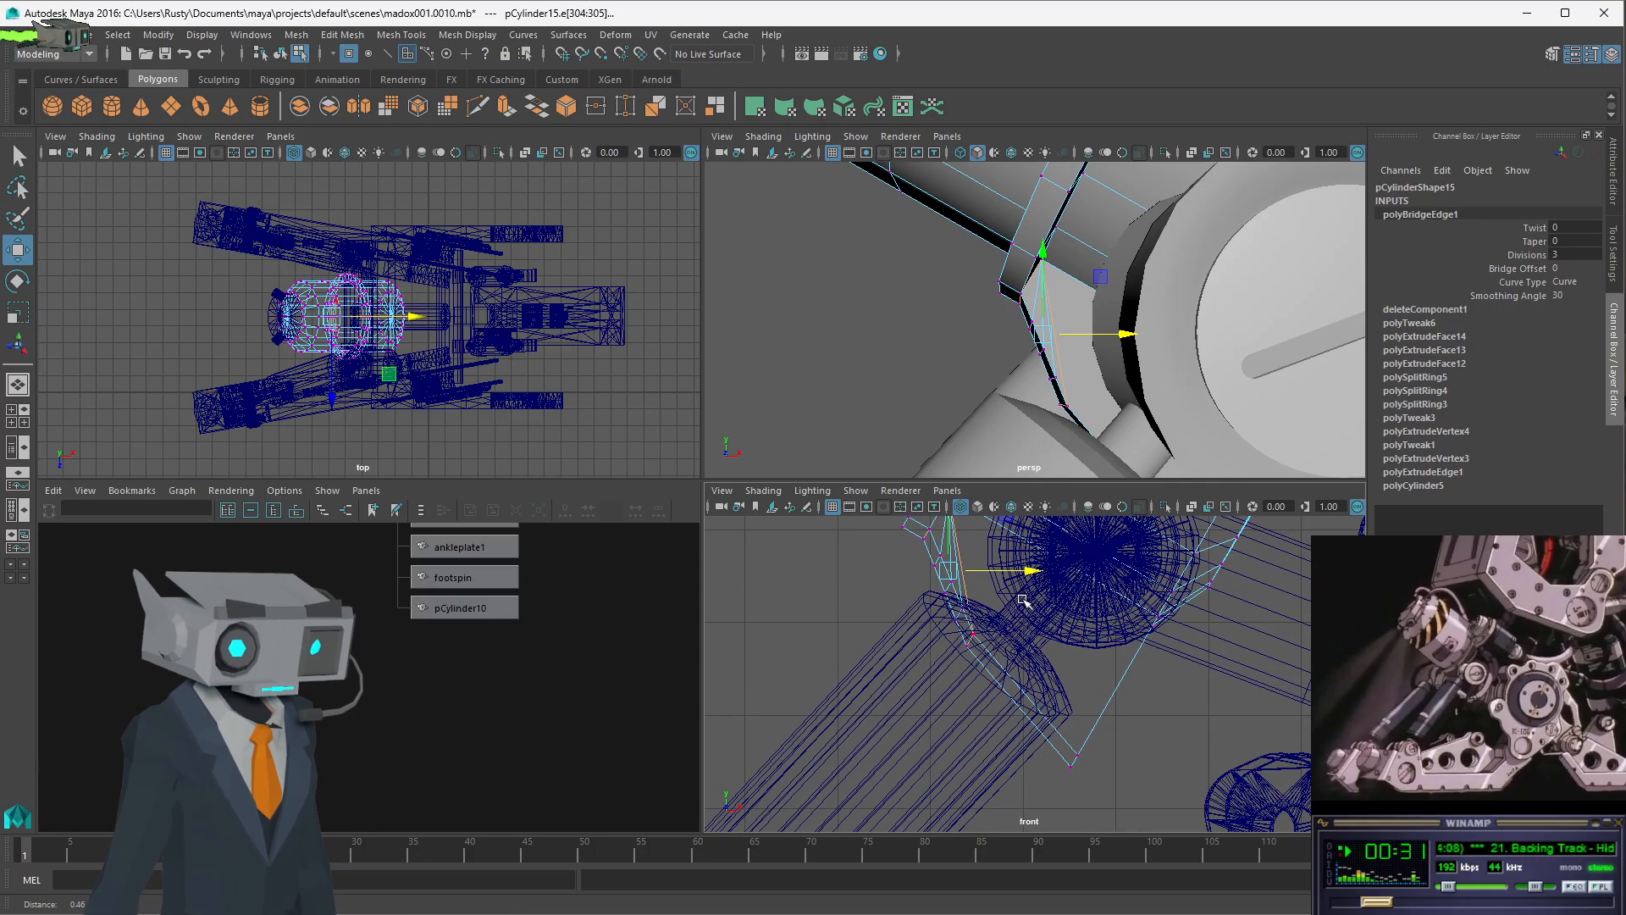
{"action": "key", "text": "space"}
{"action": "middle_click_drag", "start_coordinate": [437, 268], "coordinate": [690, 573], "text": "alt"}
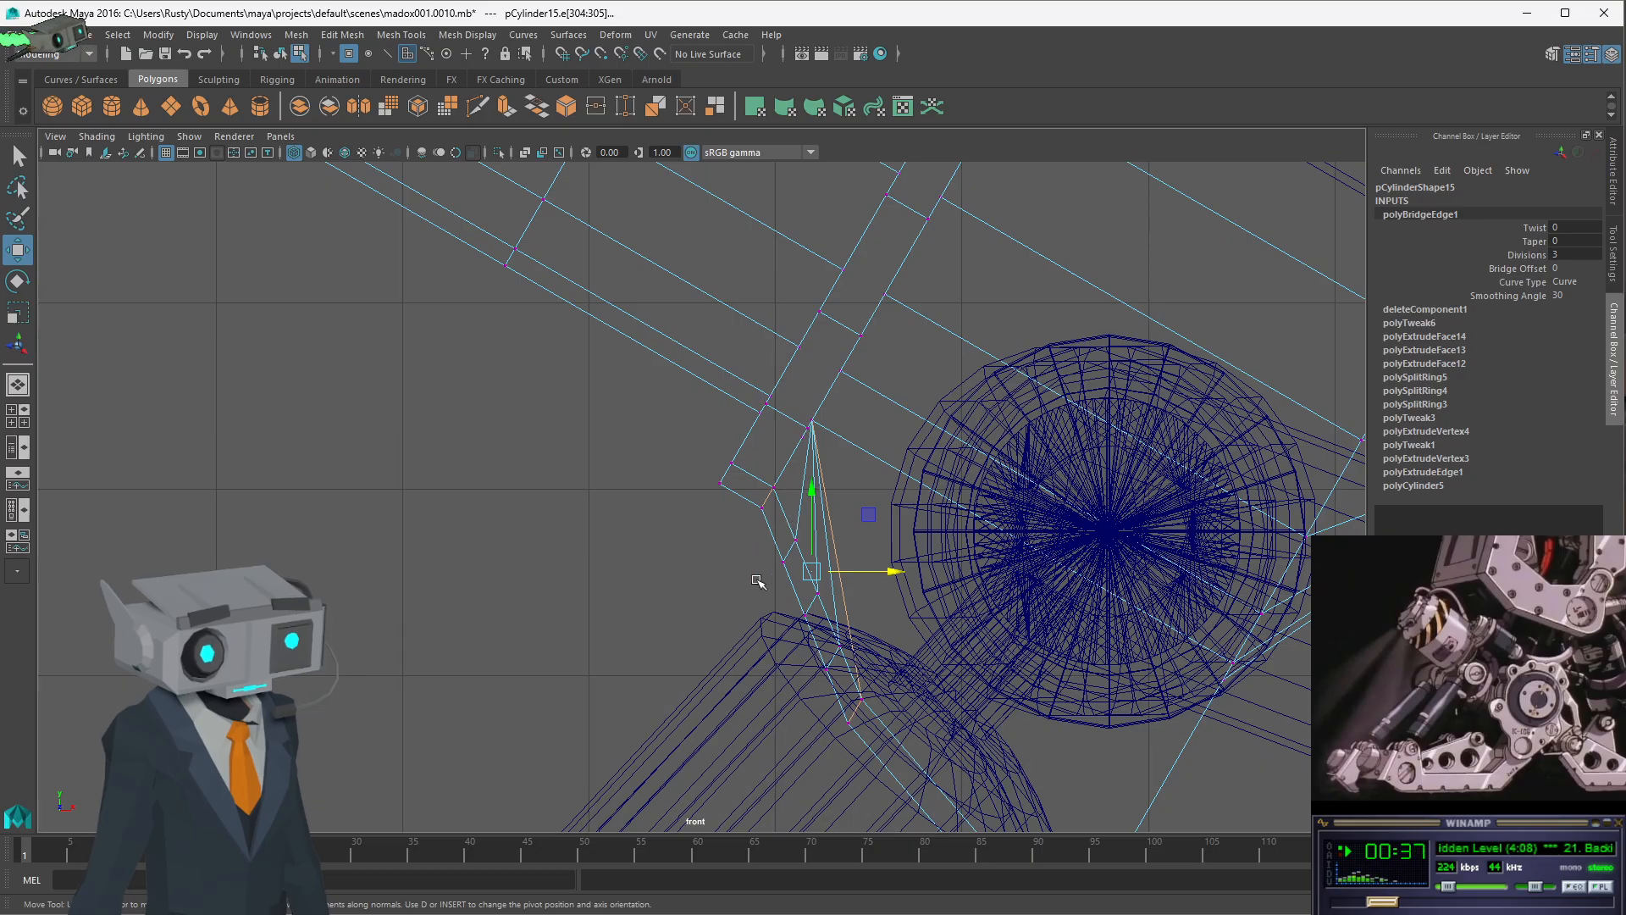
{"action": "left_click_drag", "start_coordinate": [809, 534], "coordinate": [864, 552]}
{"action": "mouse_move", "coordinate": [794, 640]}
{"action": "left_mouse_down"}
{"action": "mouse_move", "coordinate": [826, 585]}
{"action": "mouse_move", "coordinate": [800, 615]}
{"action": "left_mouse_up"}
{"action": "mouse_move", "coordinate": [814, 689]}
{"action": "left_mouse_down"}
{"action": "mouse_move", "coordinate": [851, 637]}
{"action": "mouse_move", "coordinate": [818, 670]}
{"action": "left_mouse_up"}
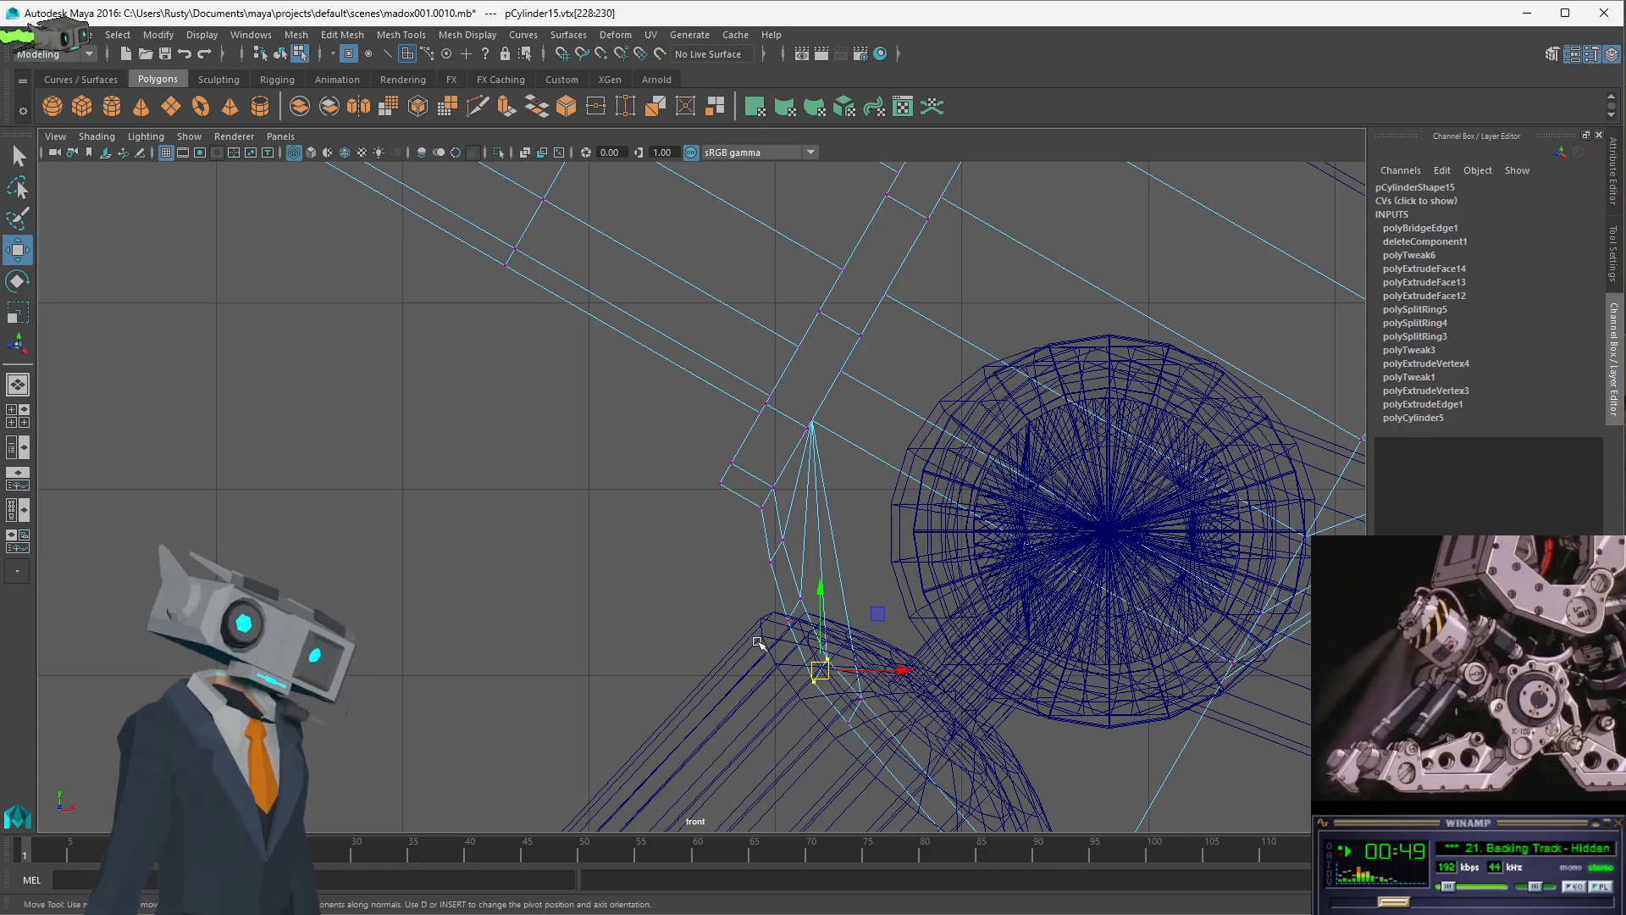
{"action": "left_click_drag", "start_coordinate": [756, 652], "coordinate": [785, 623]}
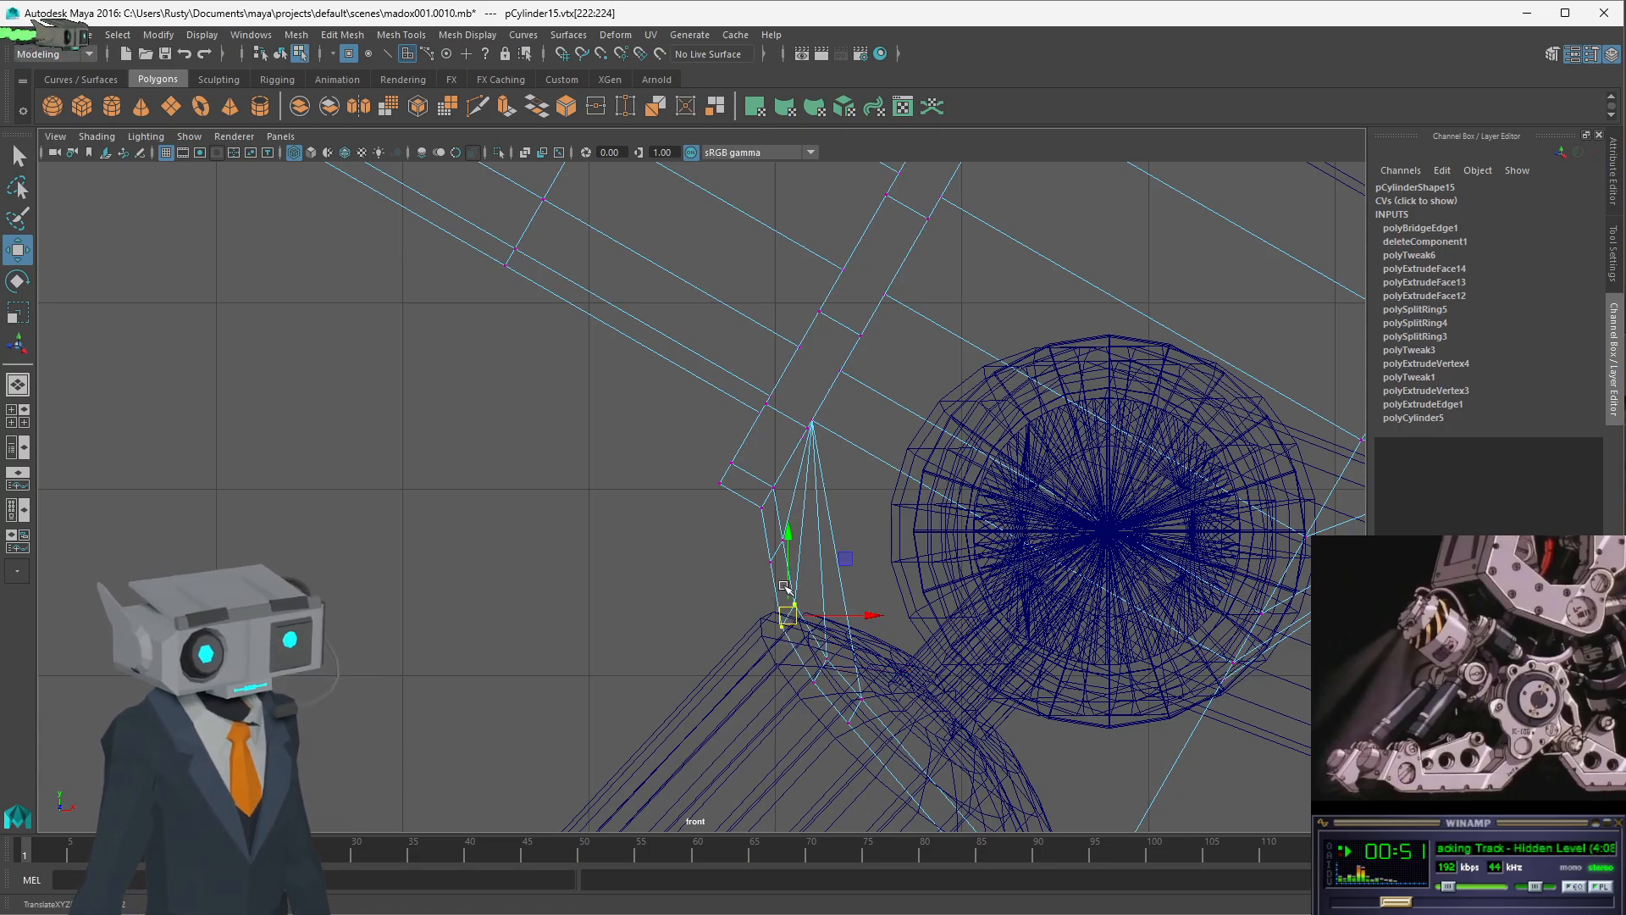
{"action": "left_click_drag", "start_coordinate": [754, 569], "coordinate": [800, 529]}
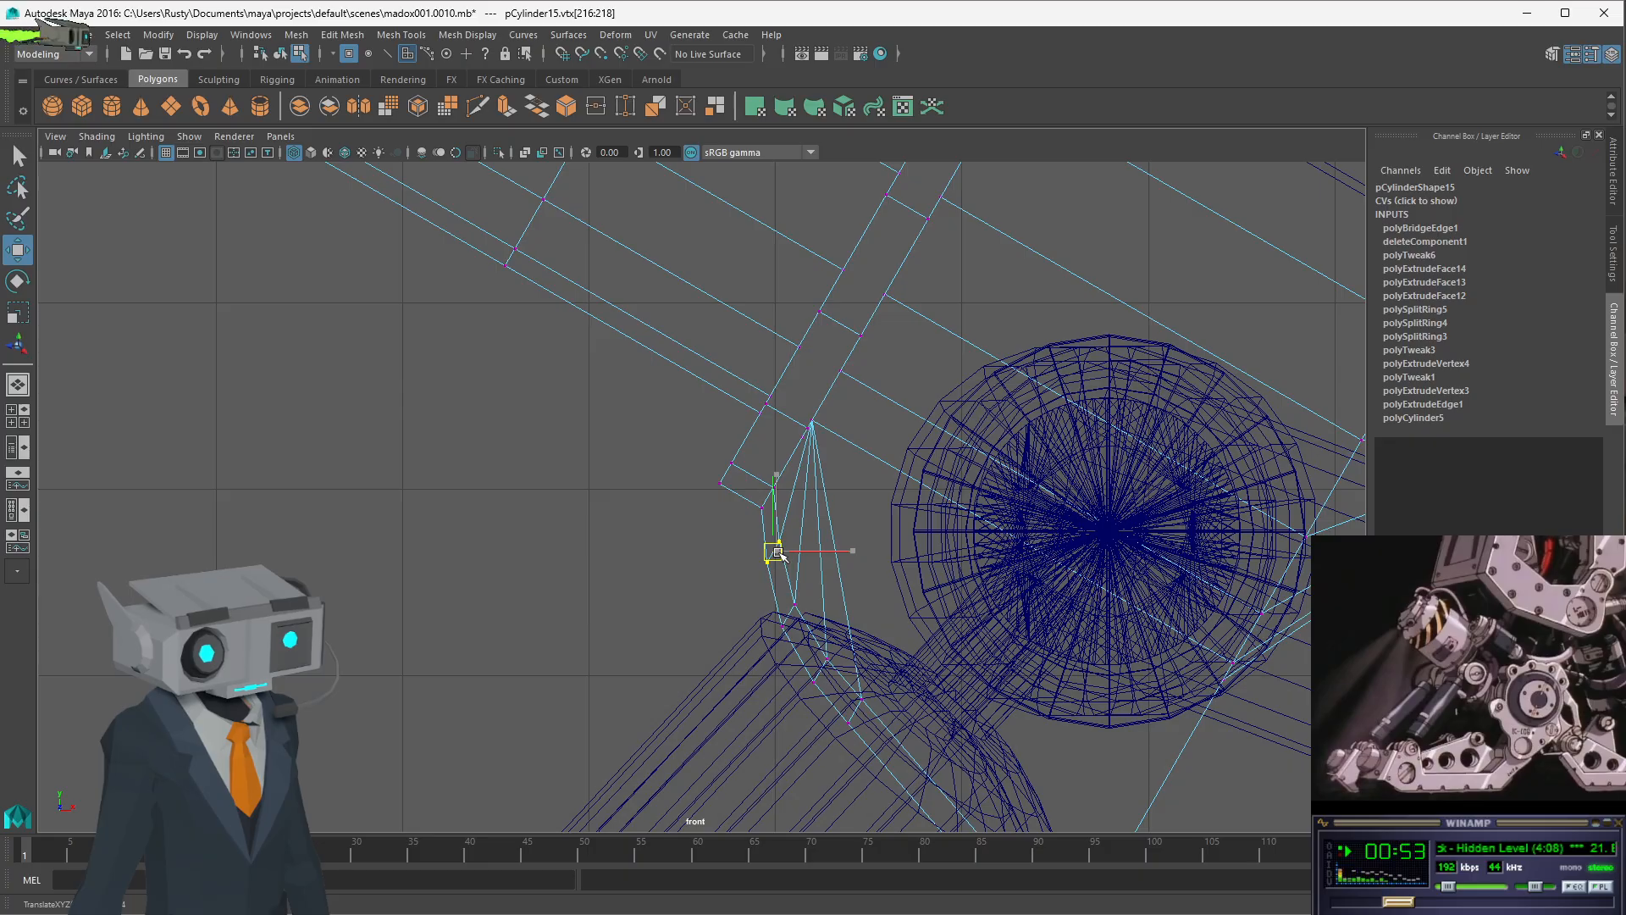
{"action": "key", "text": "space"}
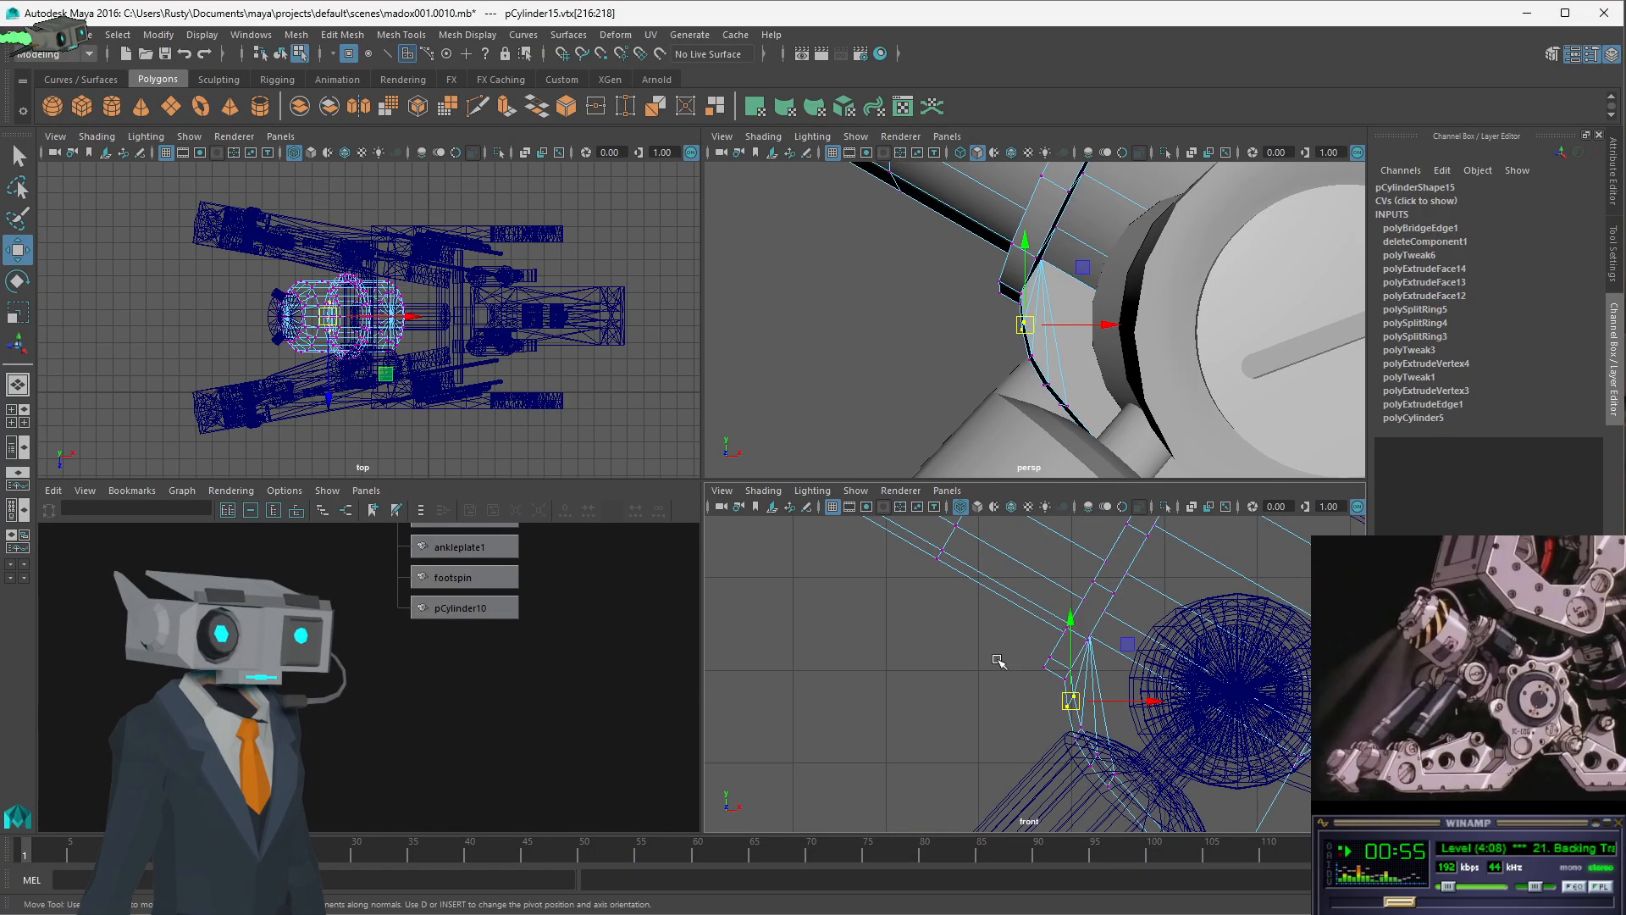
{"action": "left_click_drag", "start_coordinate": [1021, 370], "coordinate": [1119, 397], "text": "alt"}
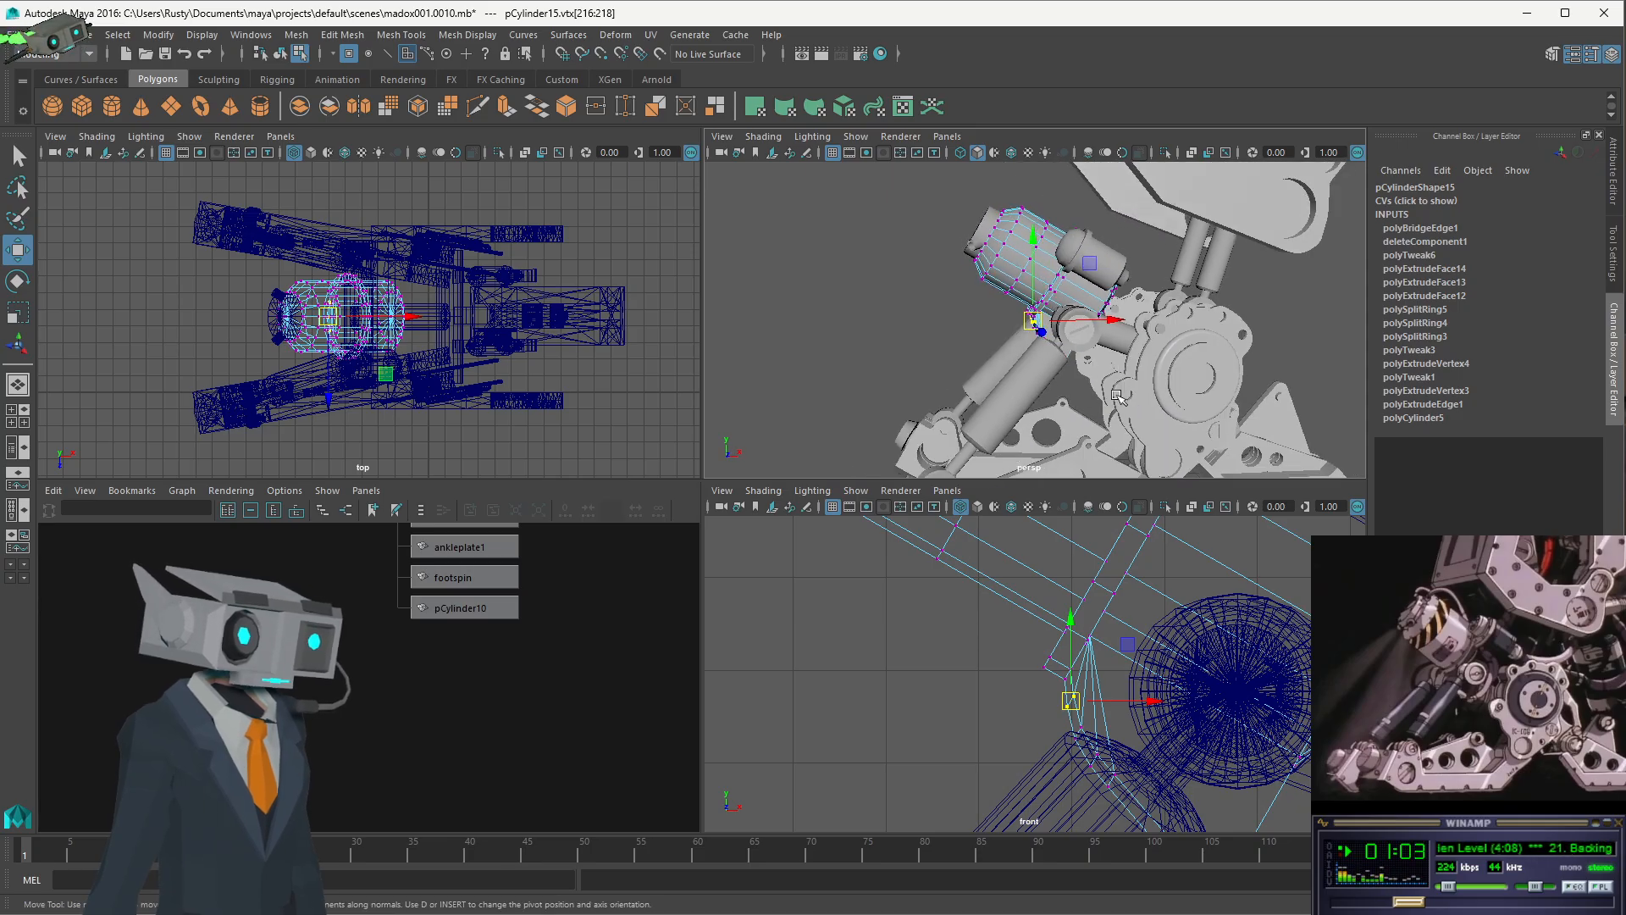
{"action": "left_click", "coordinate": [940, 340]}
{"action": "key", "text": "F8"}
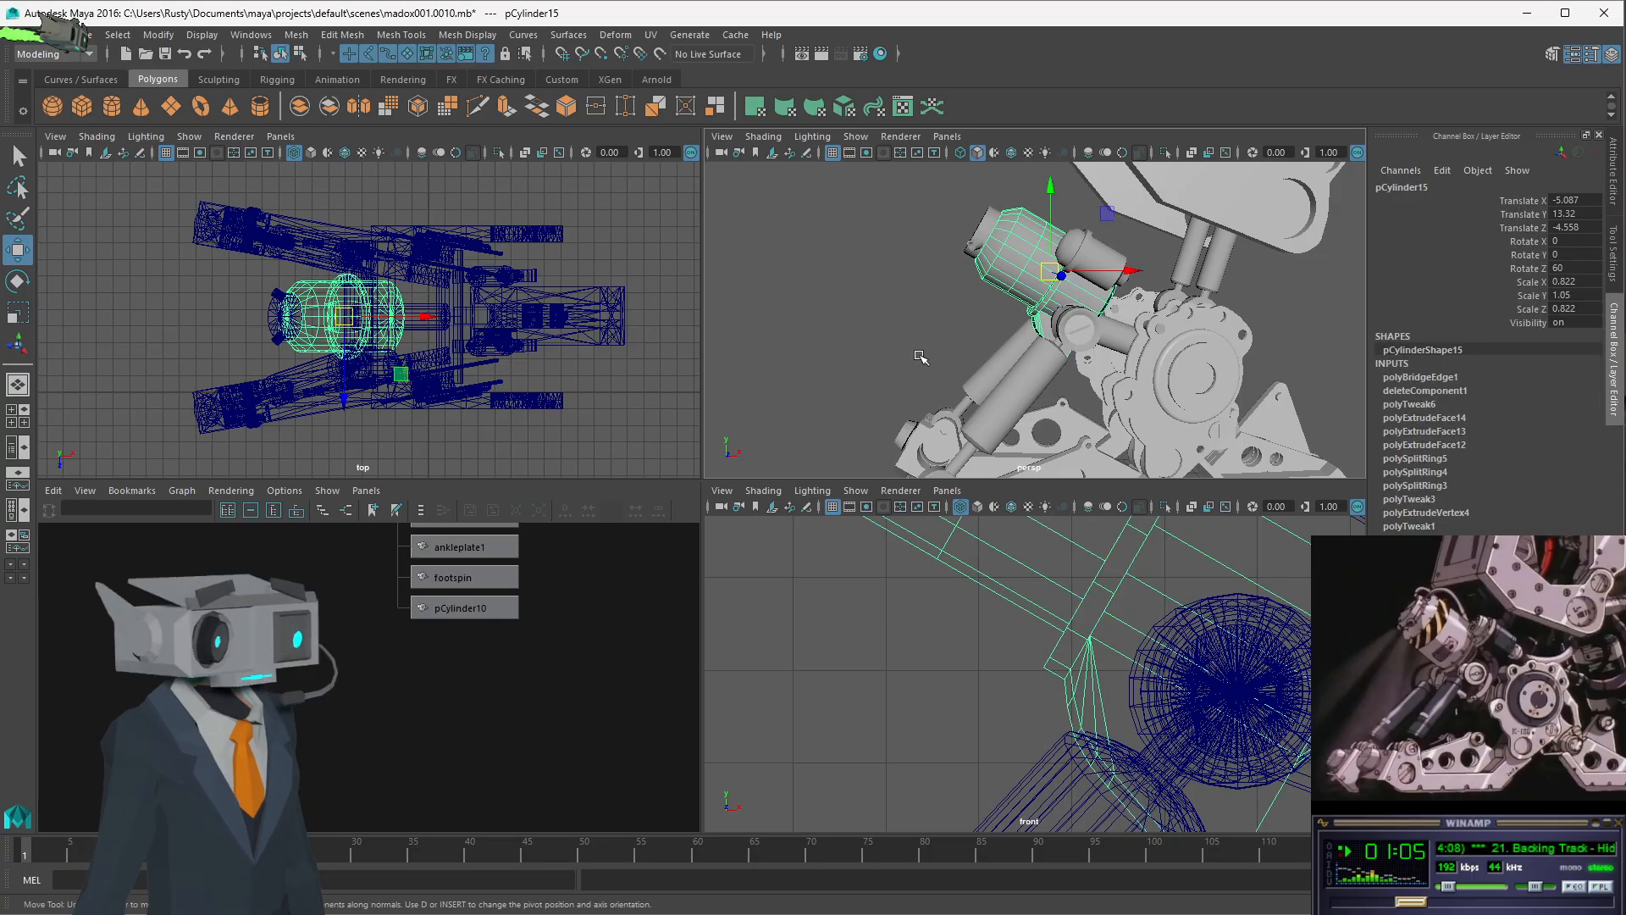
- Select the shaft cylinder between the round joint and the large hub, take a screenshot of its transform values, and save the scene
{"action": "left_click", "coordinate": [1120, 336]}
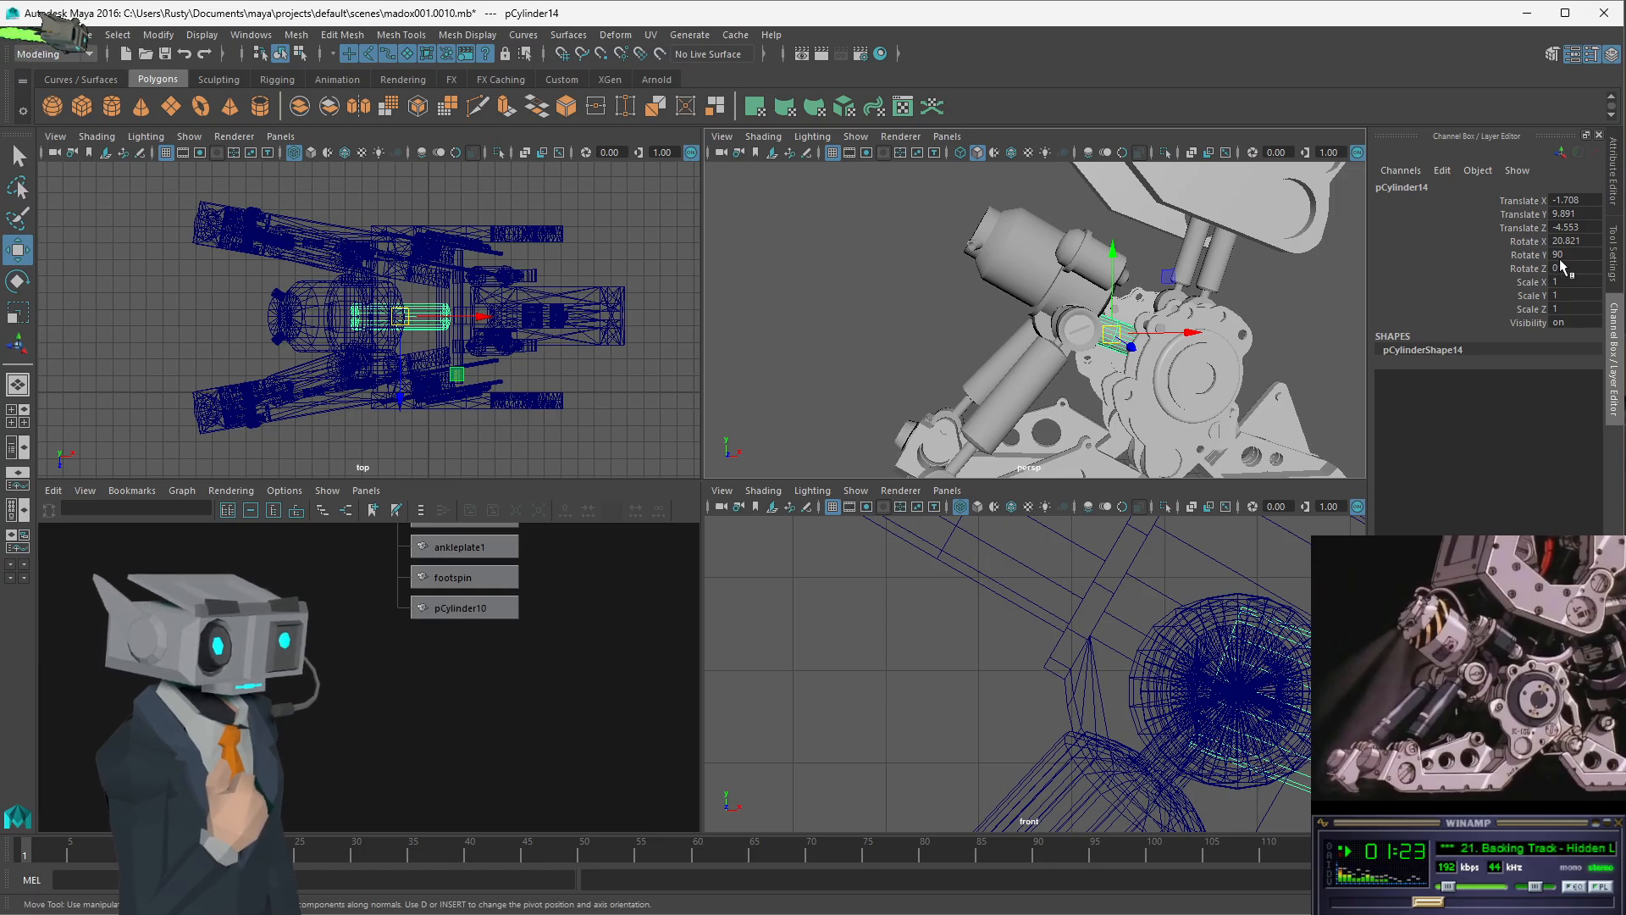
{"action": "key", "text": "Print"}
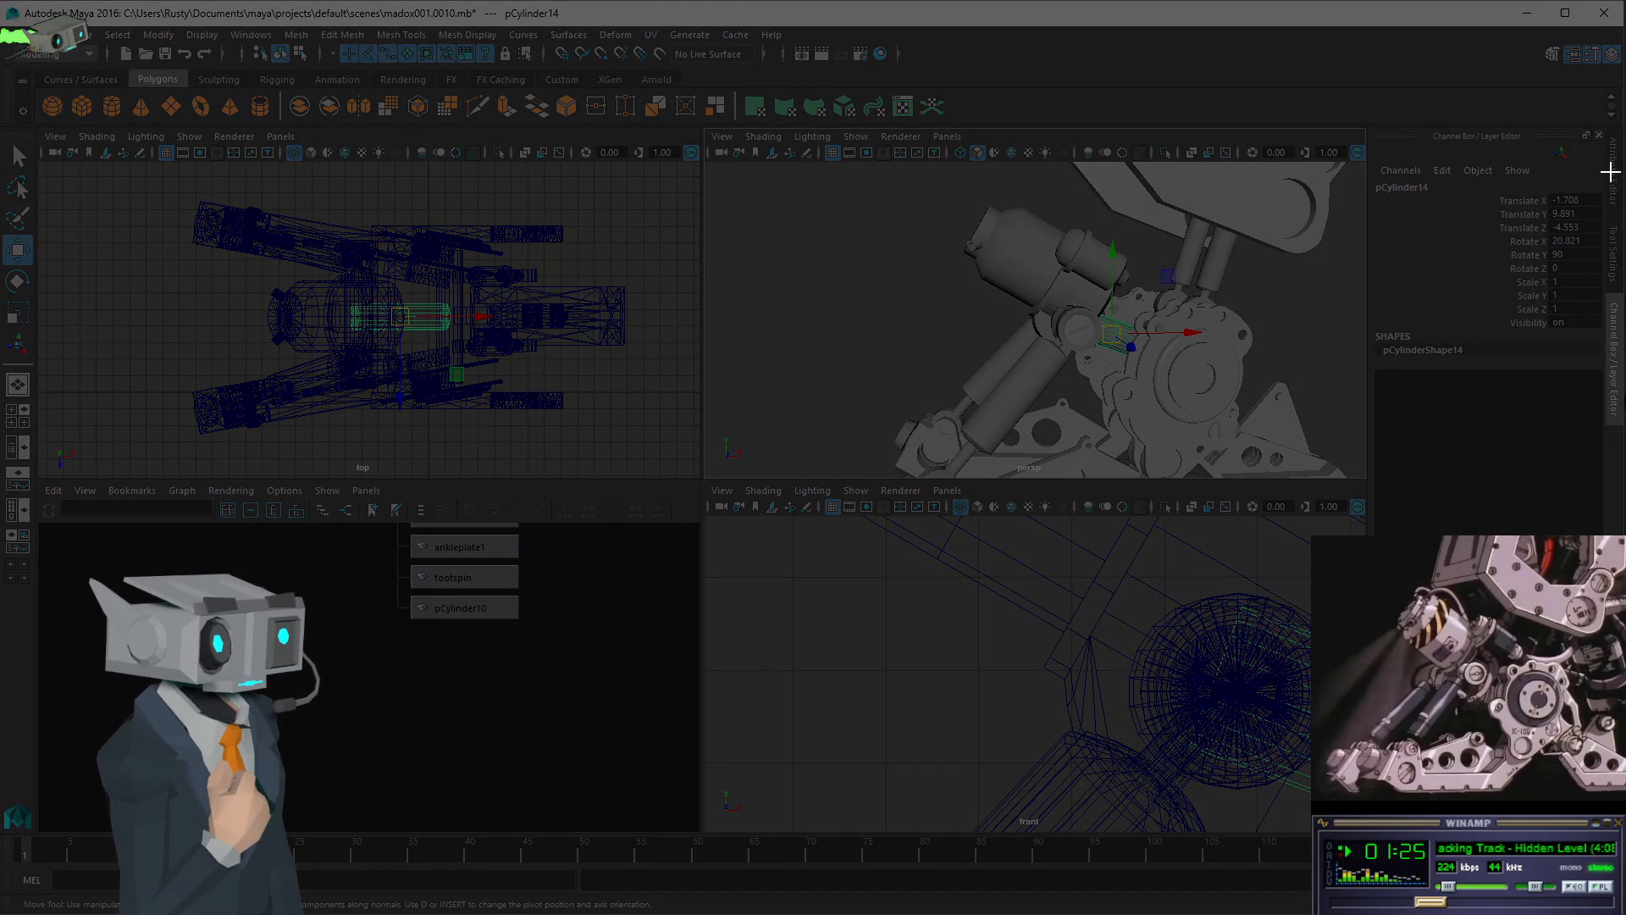
{"action": "left_click_drag", "start_coordinate": [1609, 174], "coordinate": [1347, 346]}
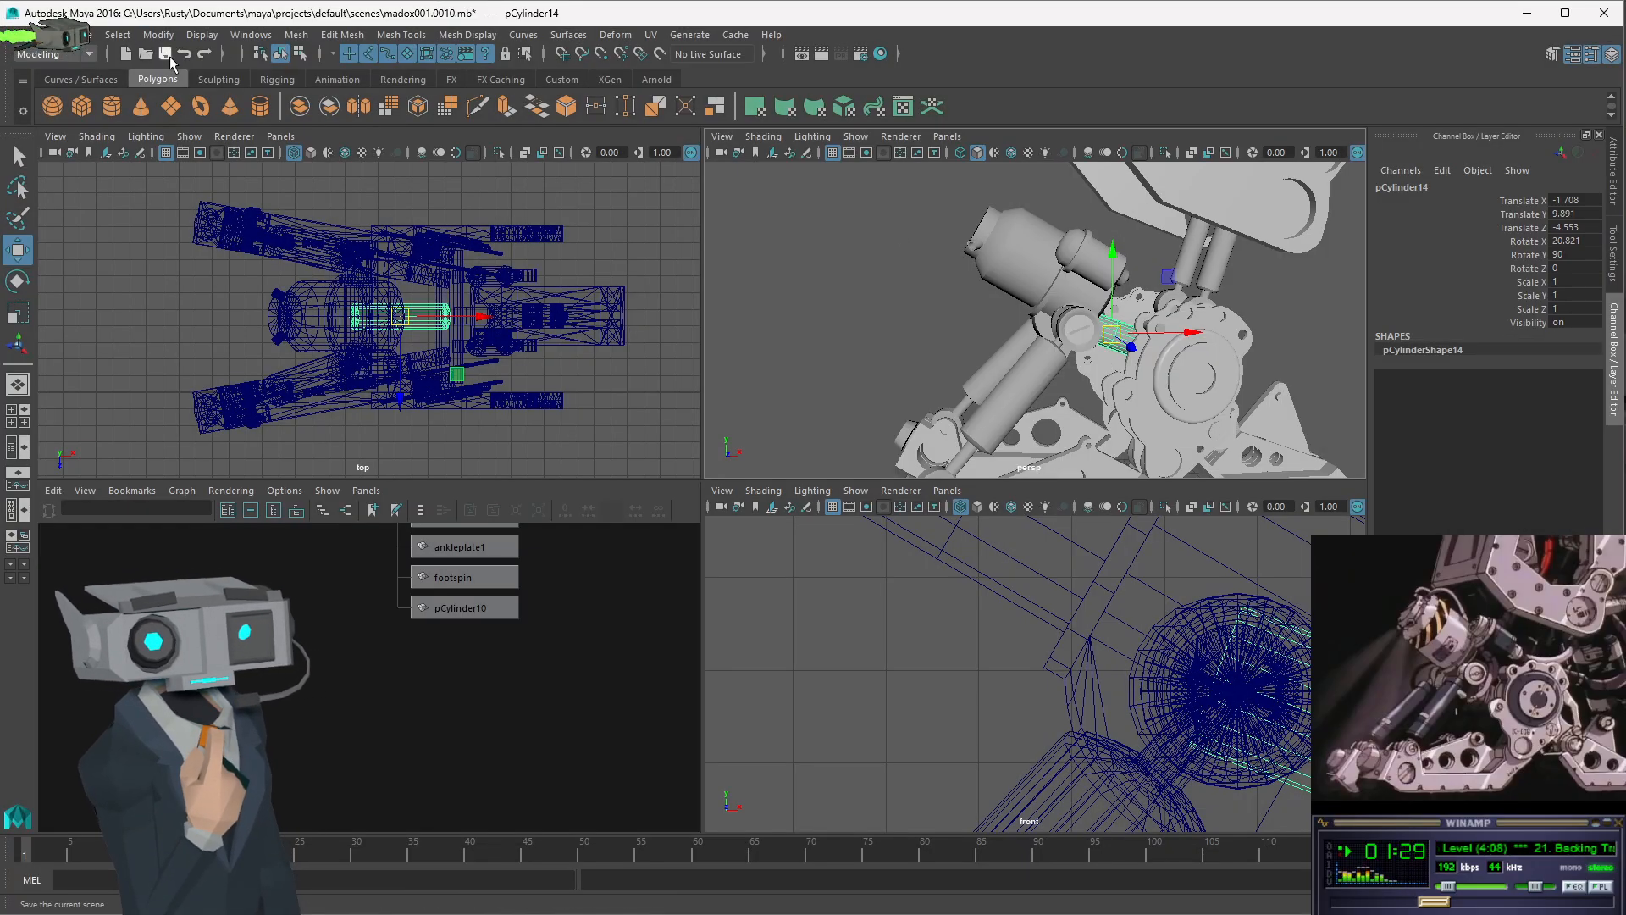
{"action": "left_click", "coordinate": [167, 56]}
- Delete the shaft cylinder's history and freeze its transformations
{"action": "left_click", "coordinate": [118, 35]}
{"action": "mouse_move", "coordinate": [88, 37]}
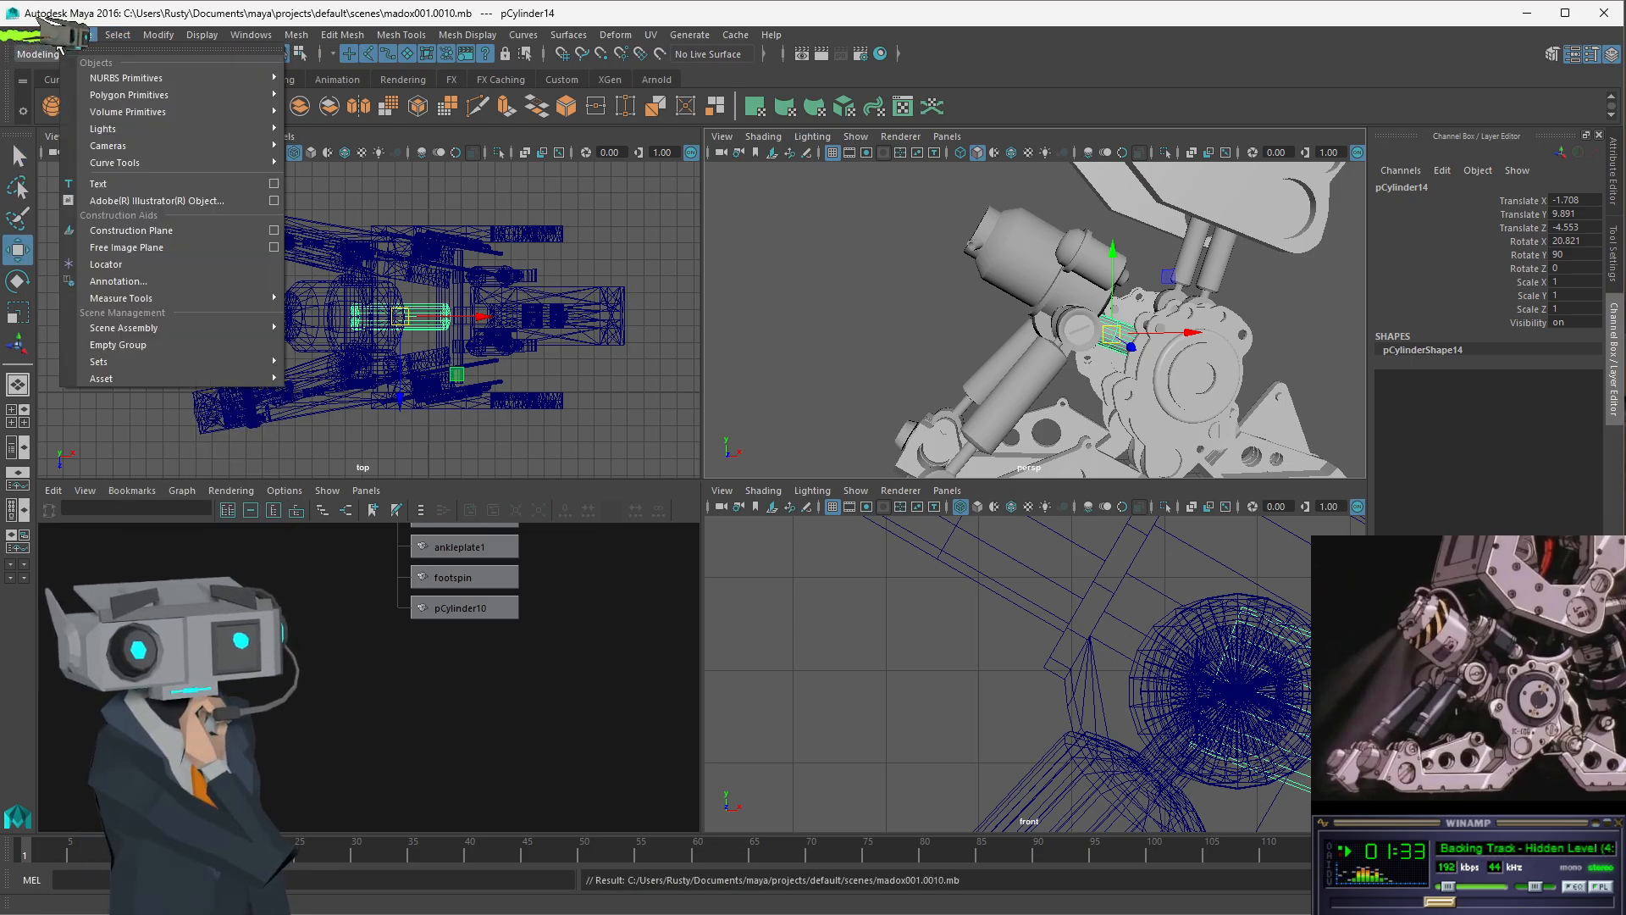
{"action": "mouse_move", "coordinate": [59, 234]}
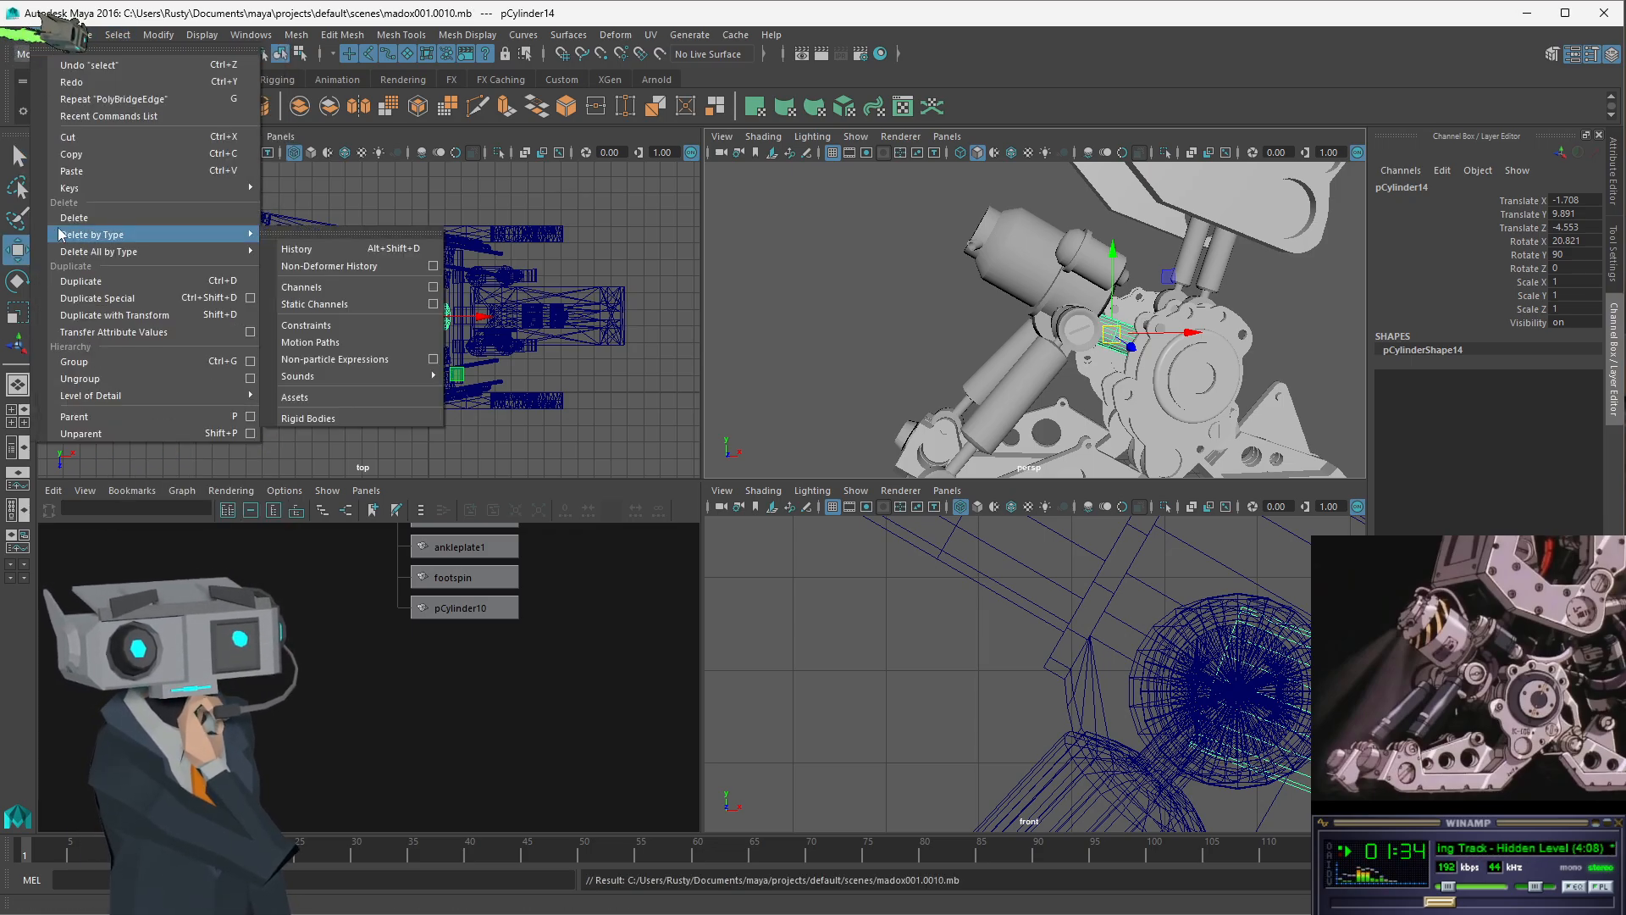
{"action": "left_click", "coordinate": [354, 251]}
{"action": "left_click", "coordinate": [168, 39]}
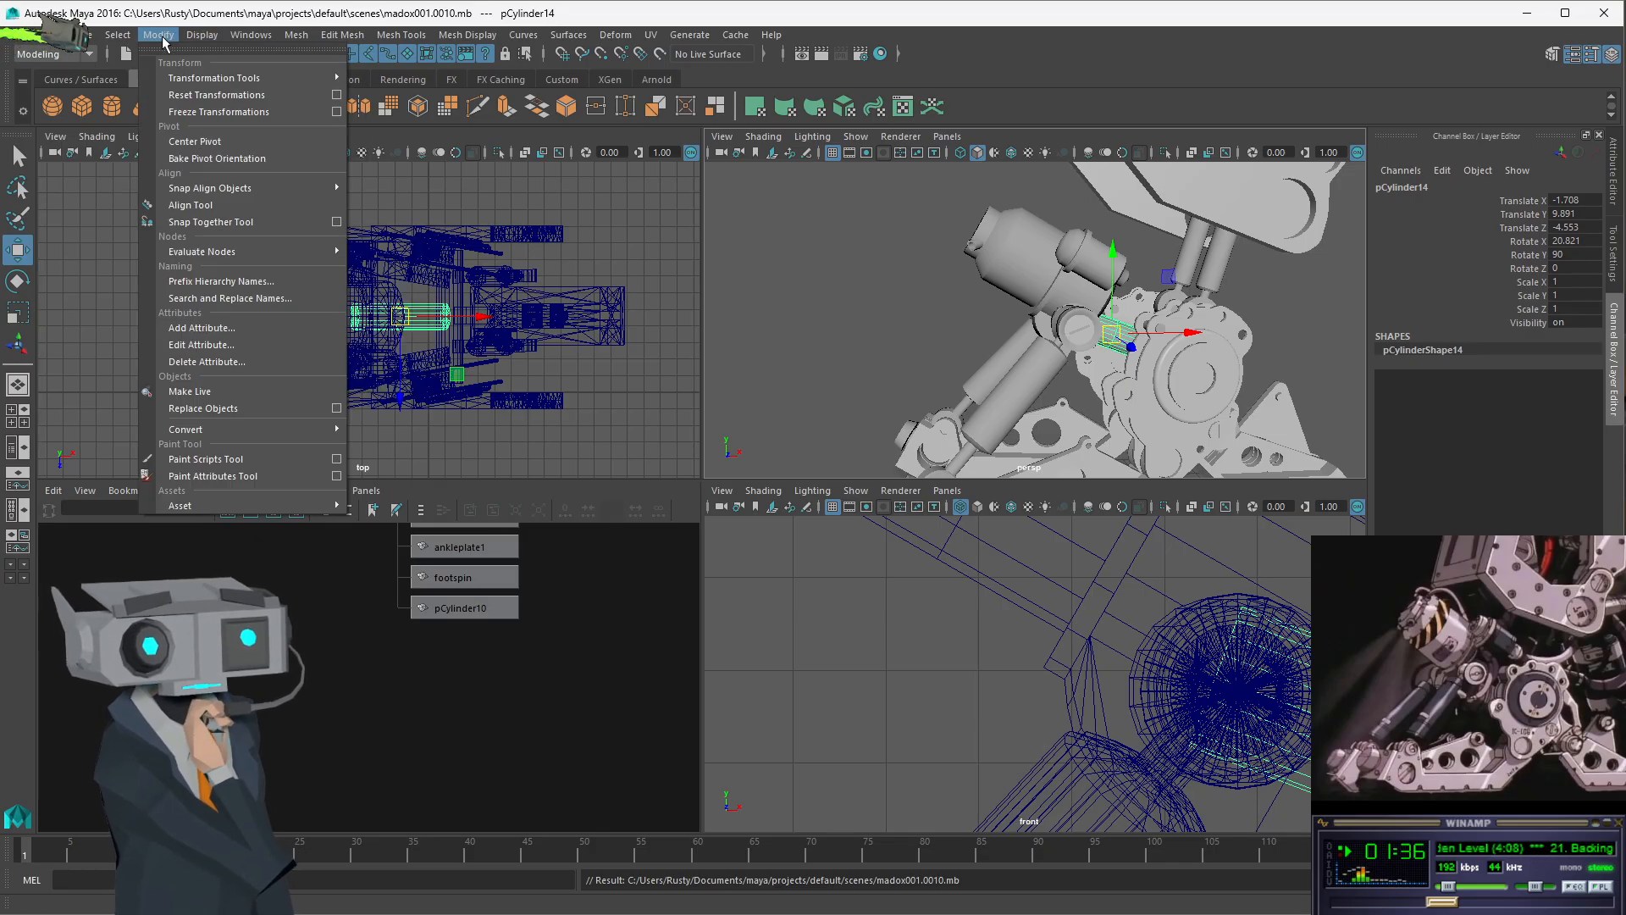
{"action": "left_click", "coordinate": [196, 113]}
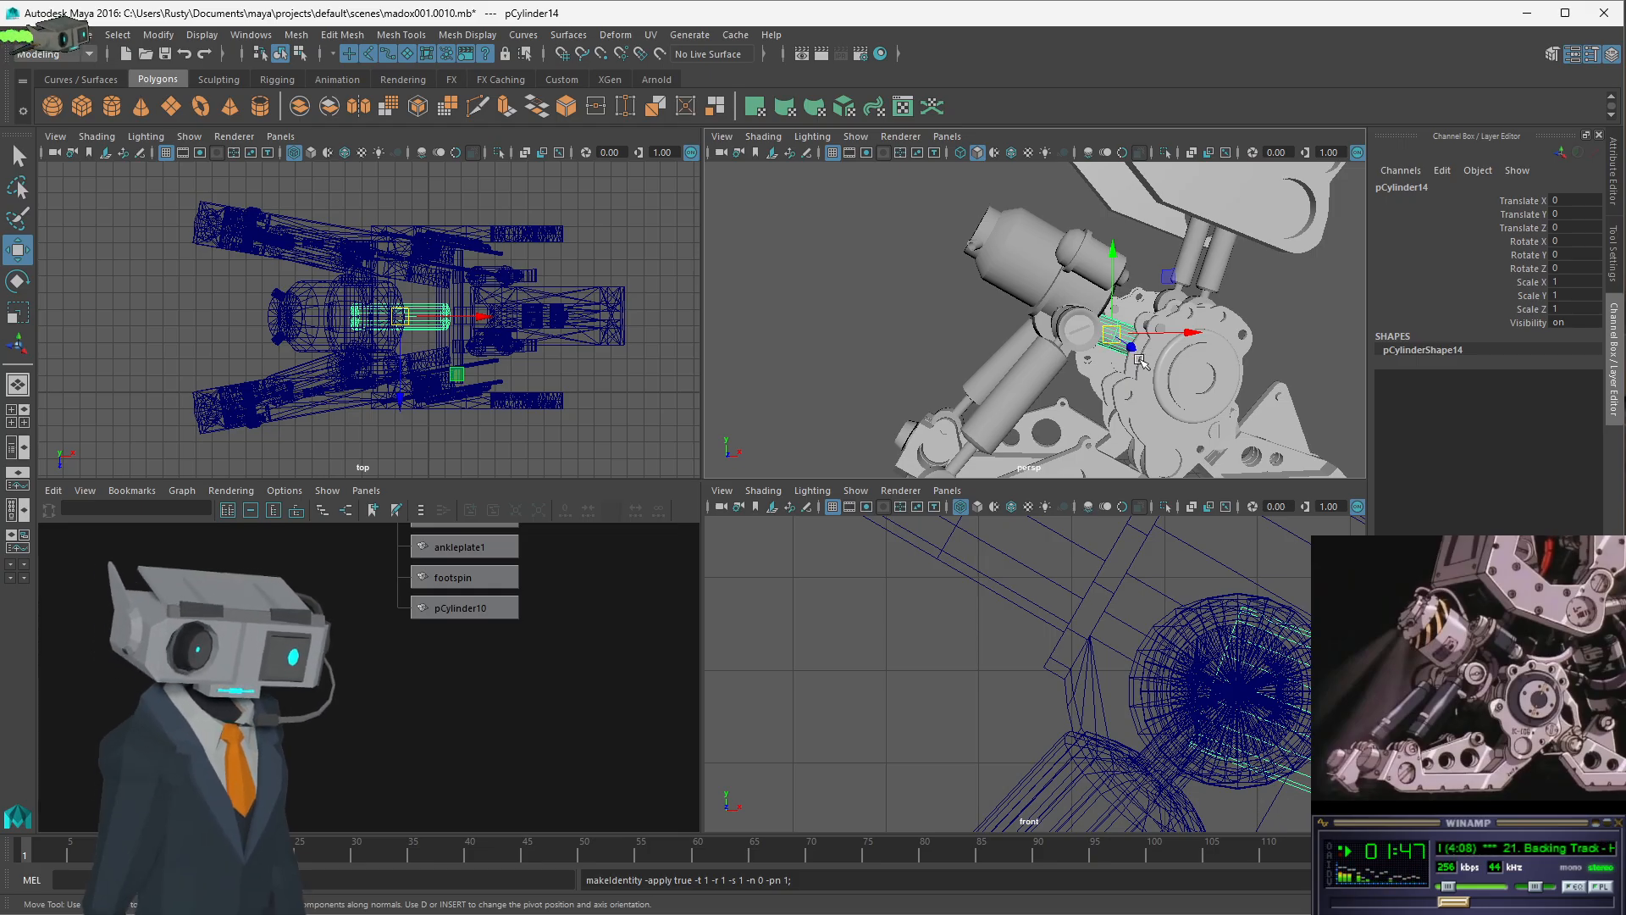
- Try scaling the frozen shaft cylinder uniformly to about 1.985, and undo the scaling
{"action": "key", "text": "r"}
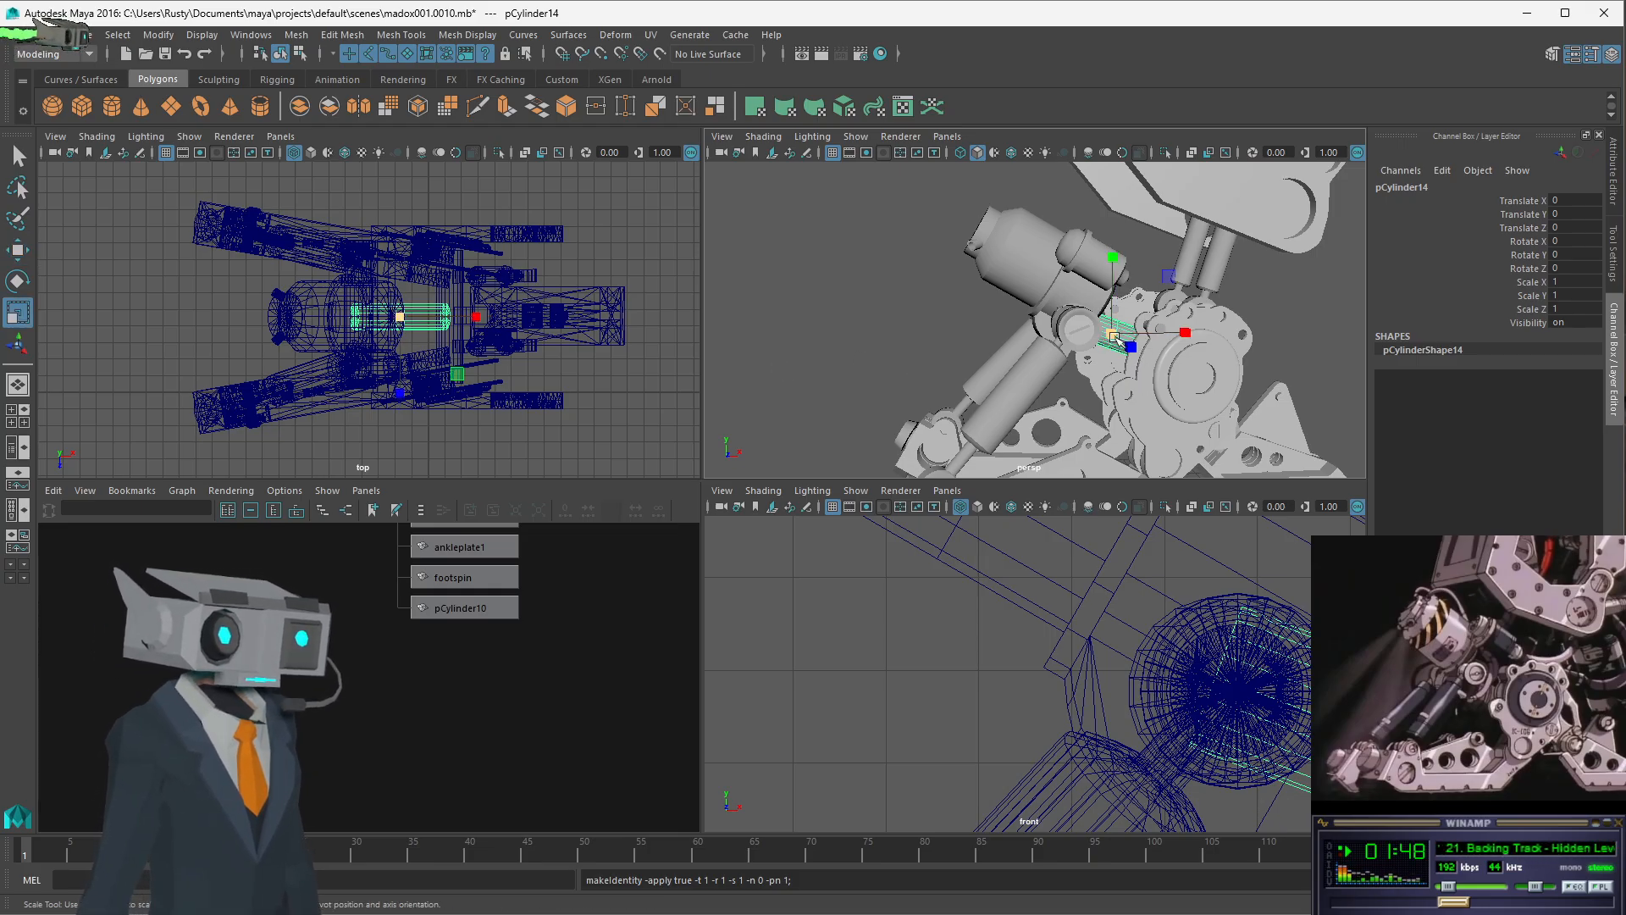
{"action": "left_click_drag", "start_coordinate": [1113, 336], "coordinate": [1181, 262]}
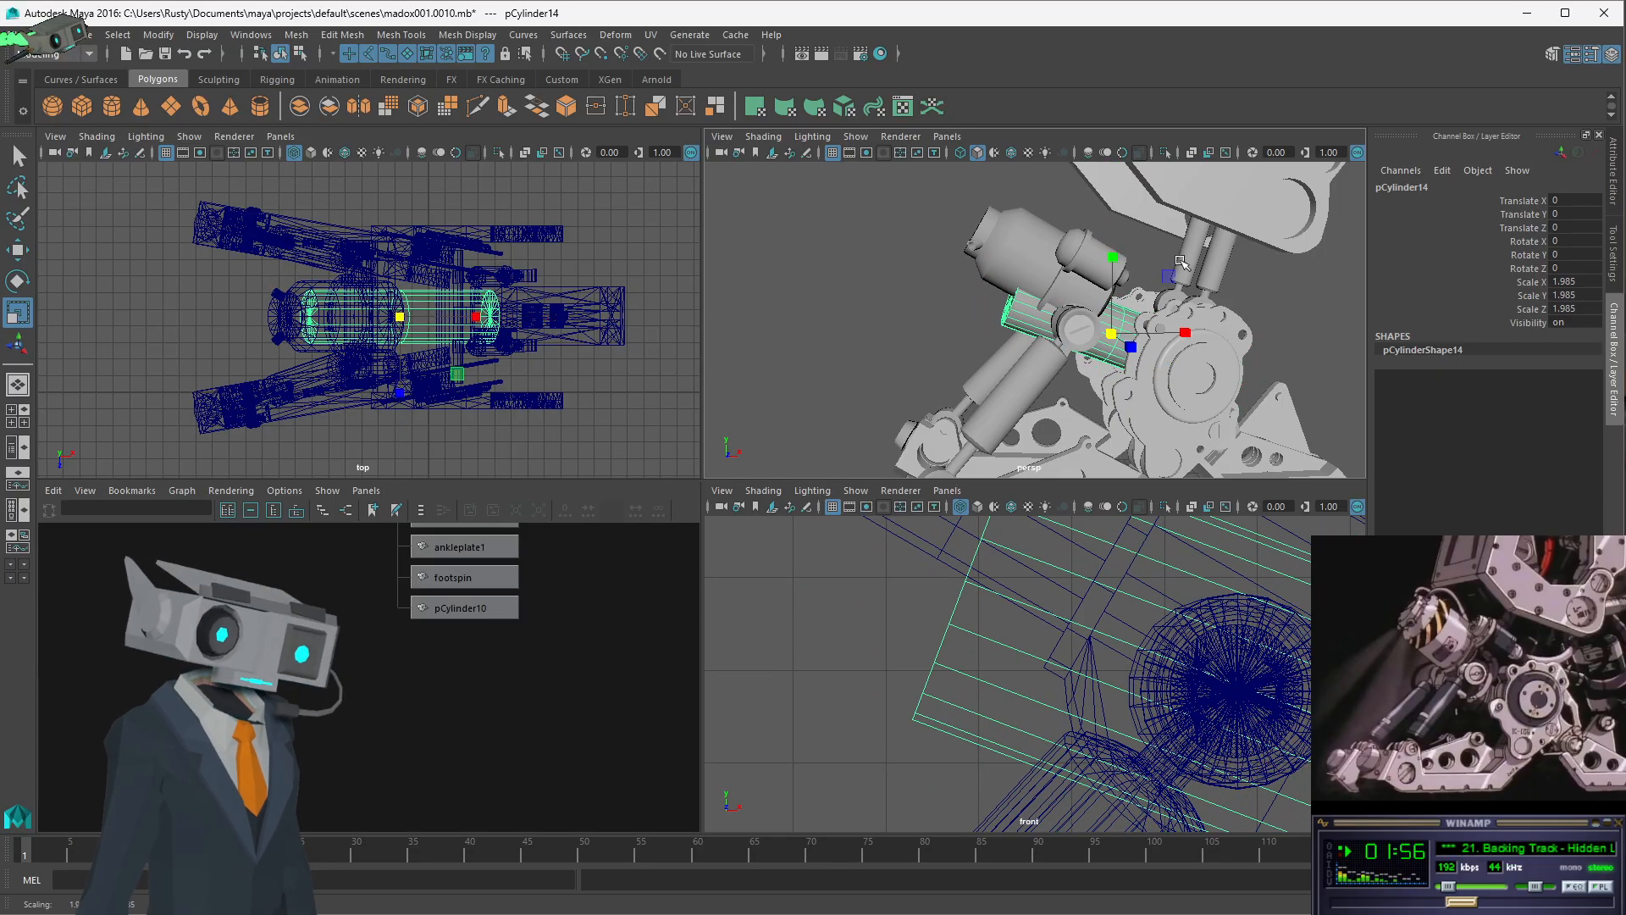
{"action": "key", "text": "ctrl+z"}
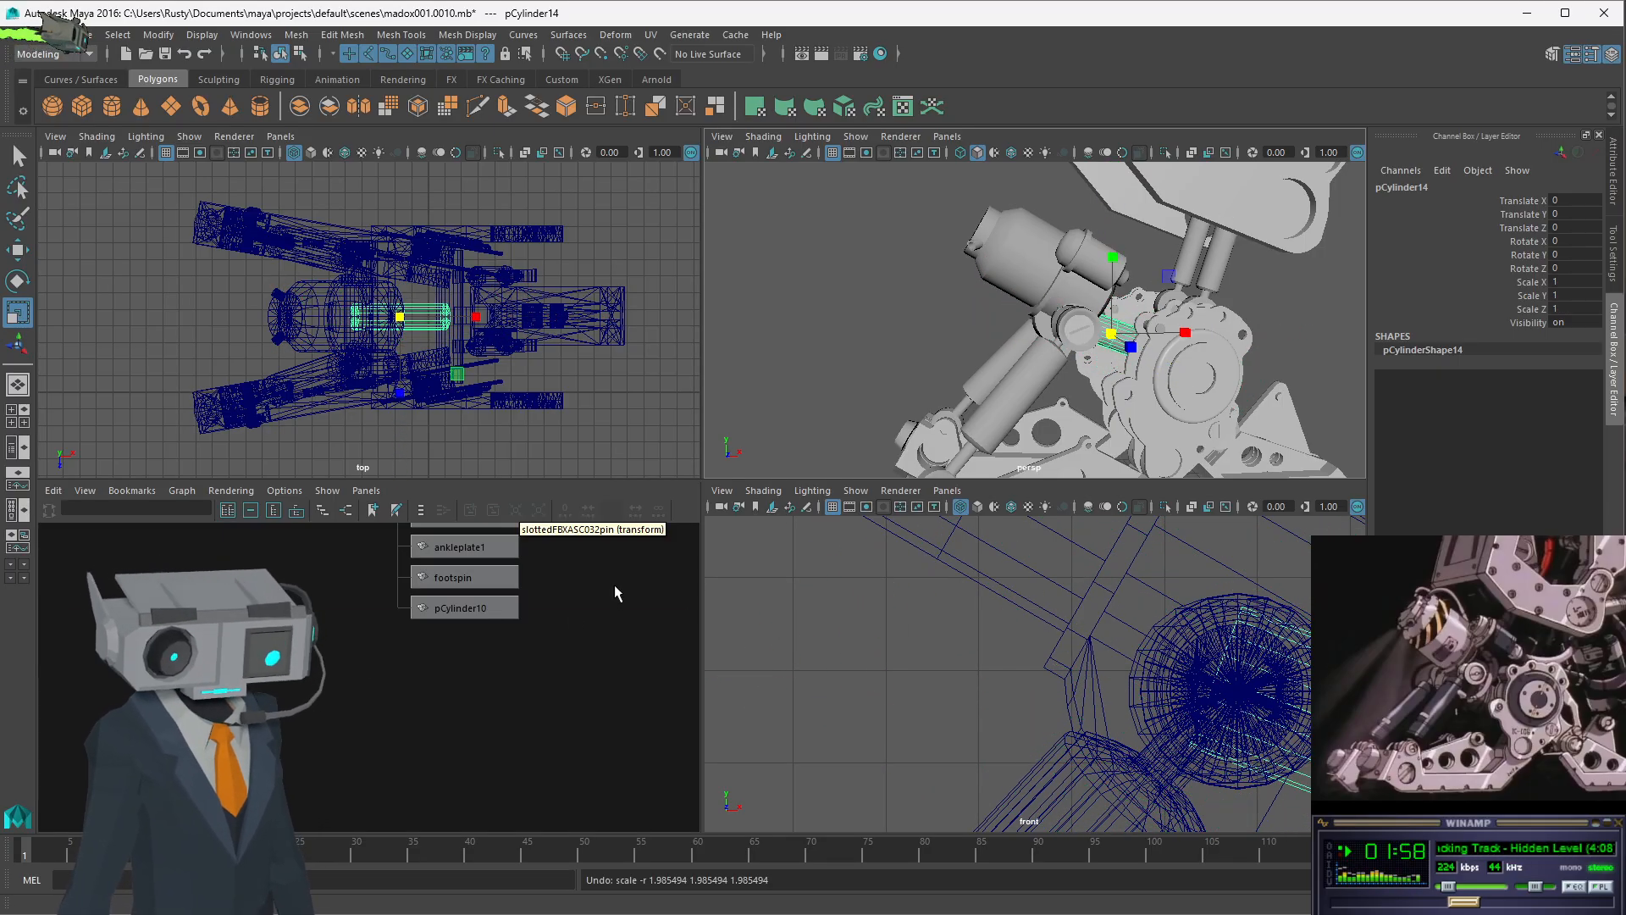
- Rename the shaft cylinder pCylinder14 as airhub_shaft
{"action": "key", "text": "f"}
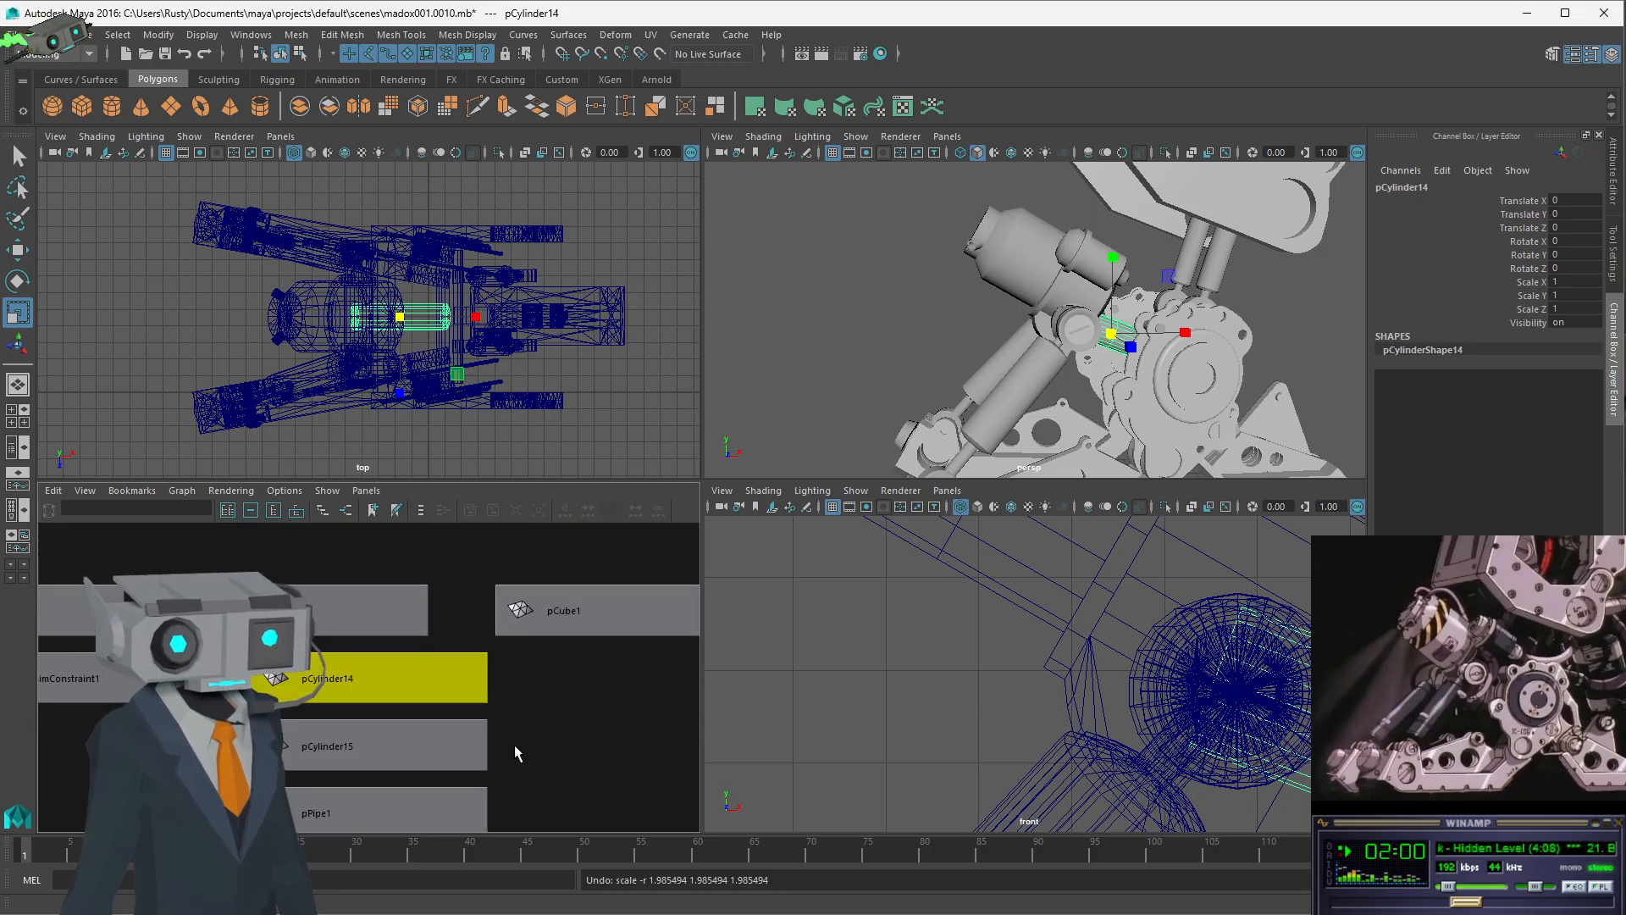
{"action": "middle_click_drag", "start_coordinate": [516, 754], "coordinate": [513, 715], "text": "alt"}
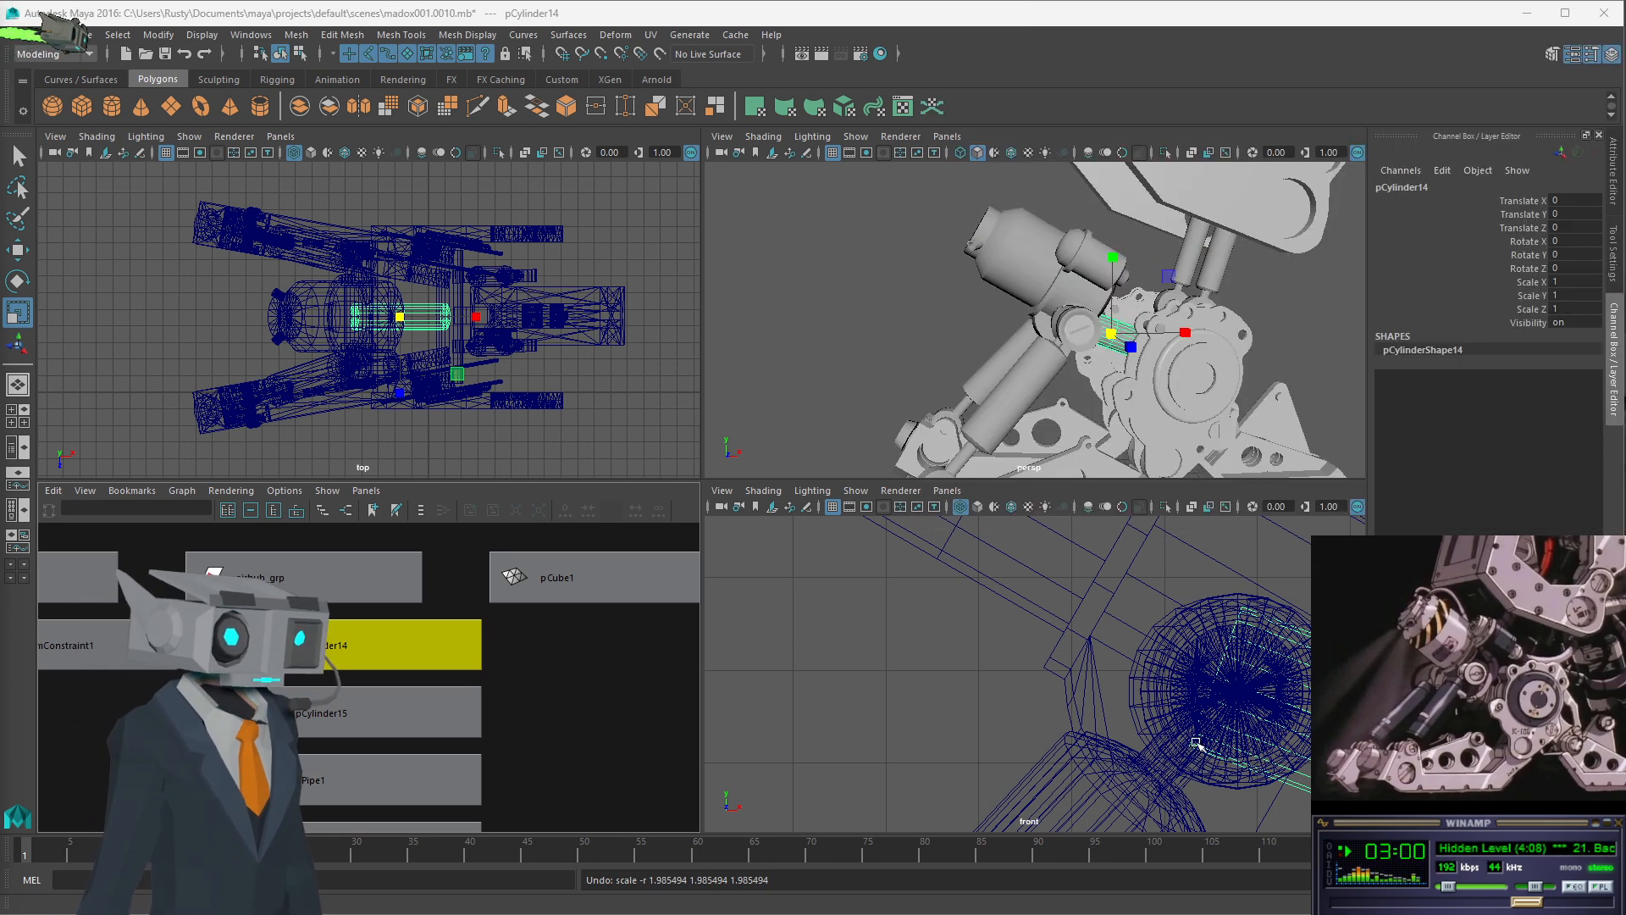
{"action": "key", "text": "f"}
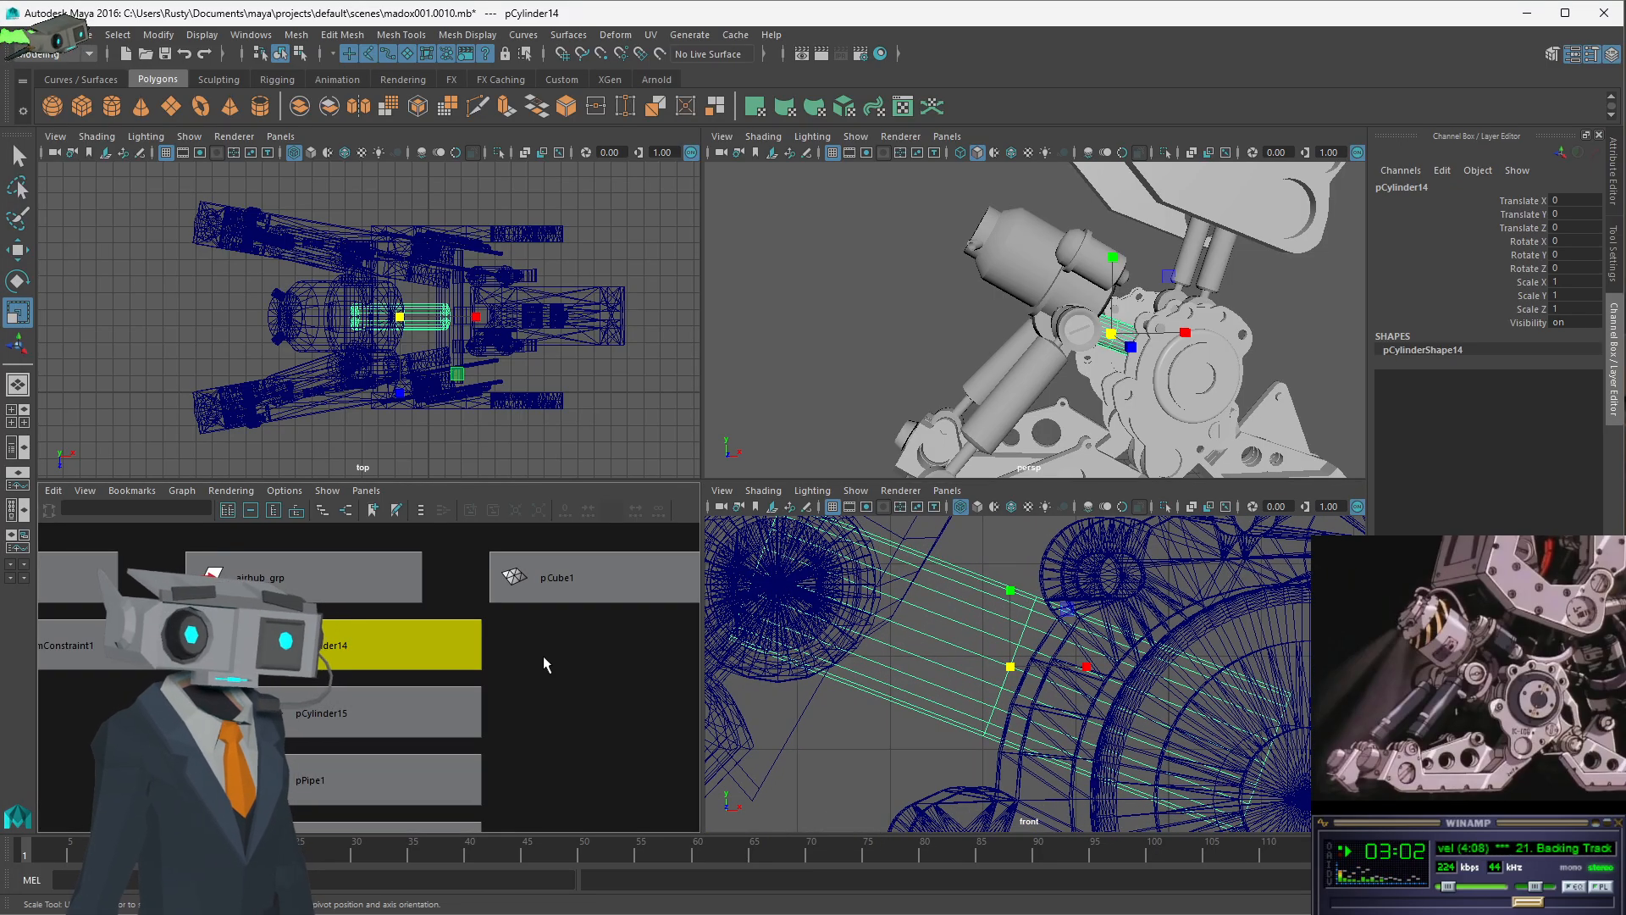
{"action": "double_click", "coordinate": [1421, 186]}
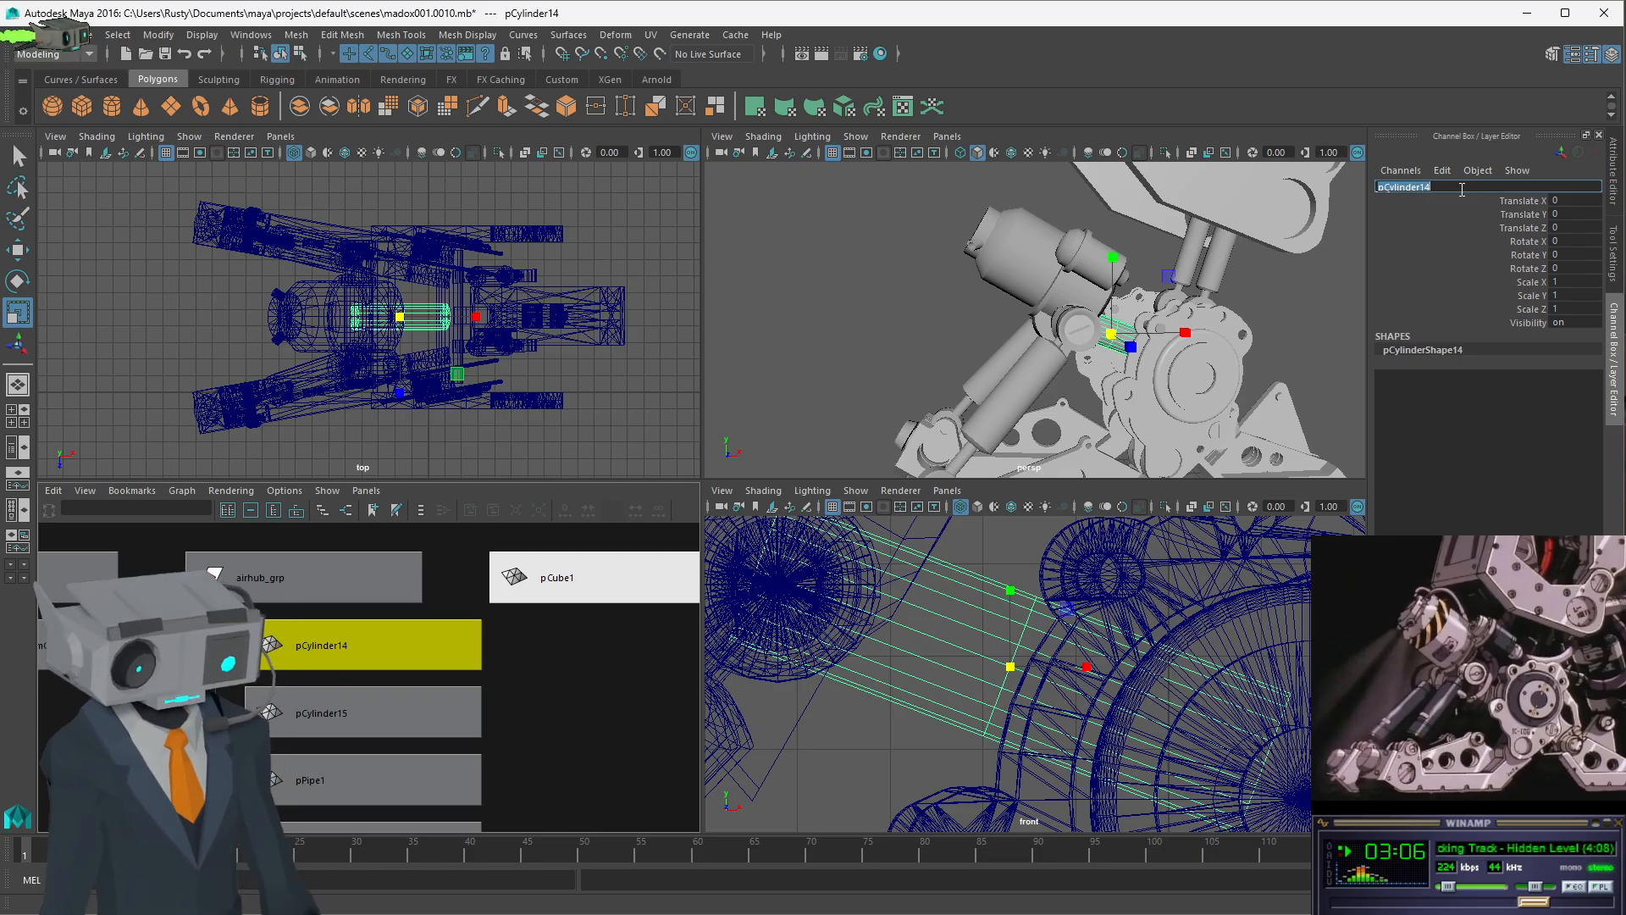
{"action": "type", "text": "ai"}
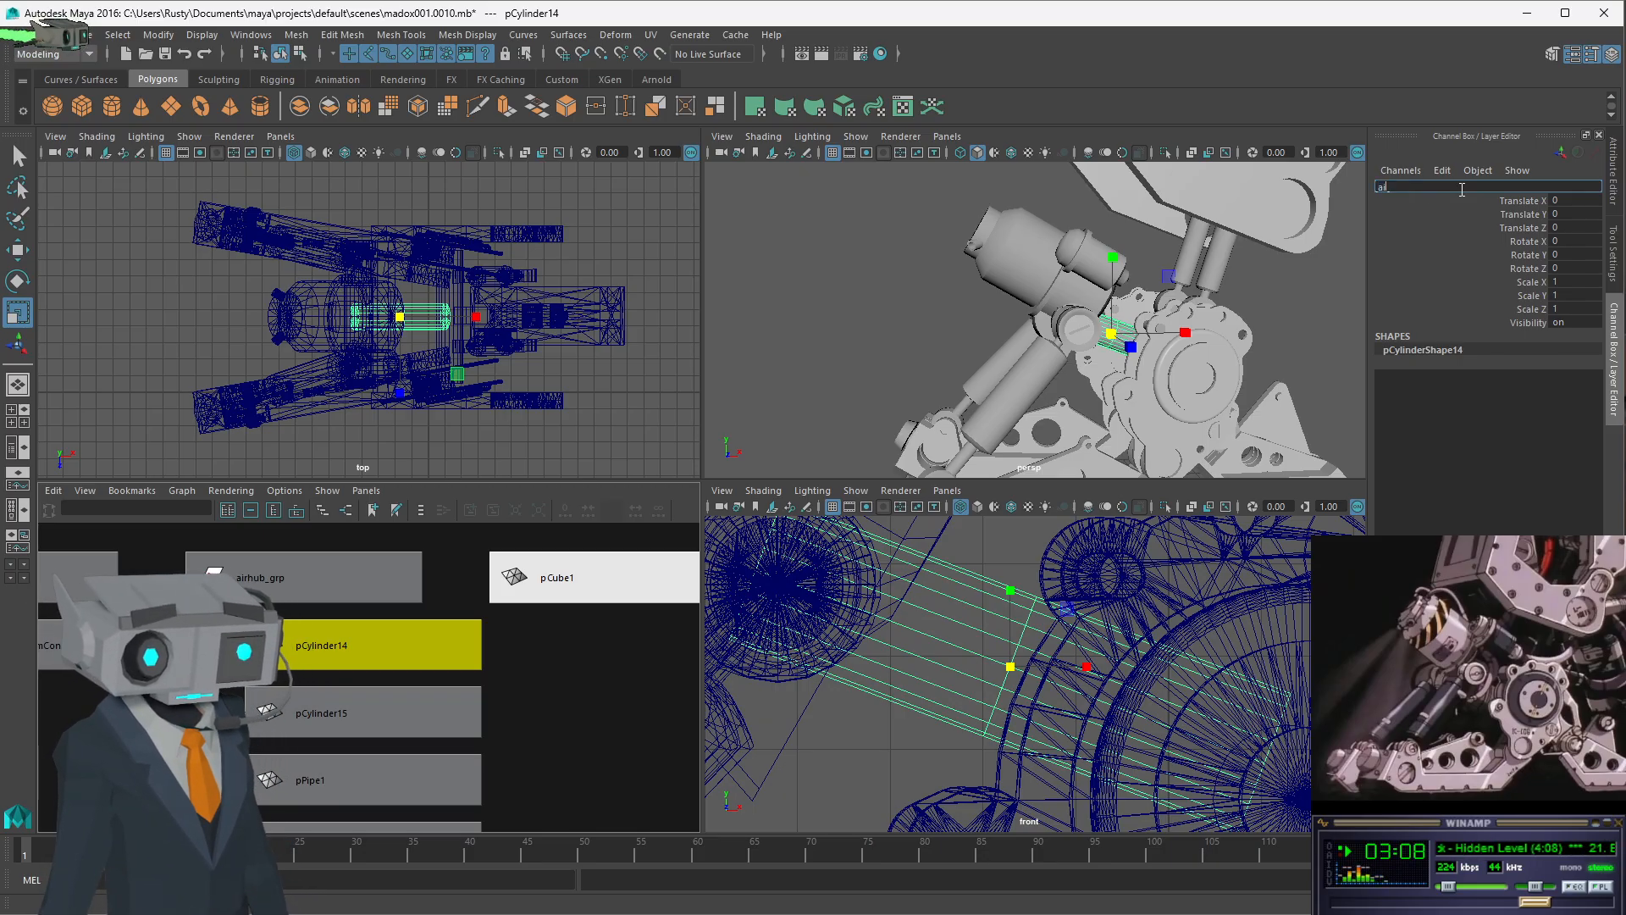
{"action": "type", "text": "rhub_shaft"}
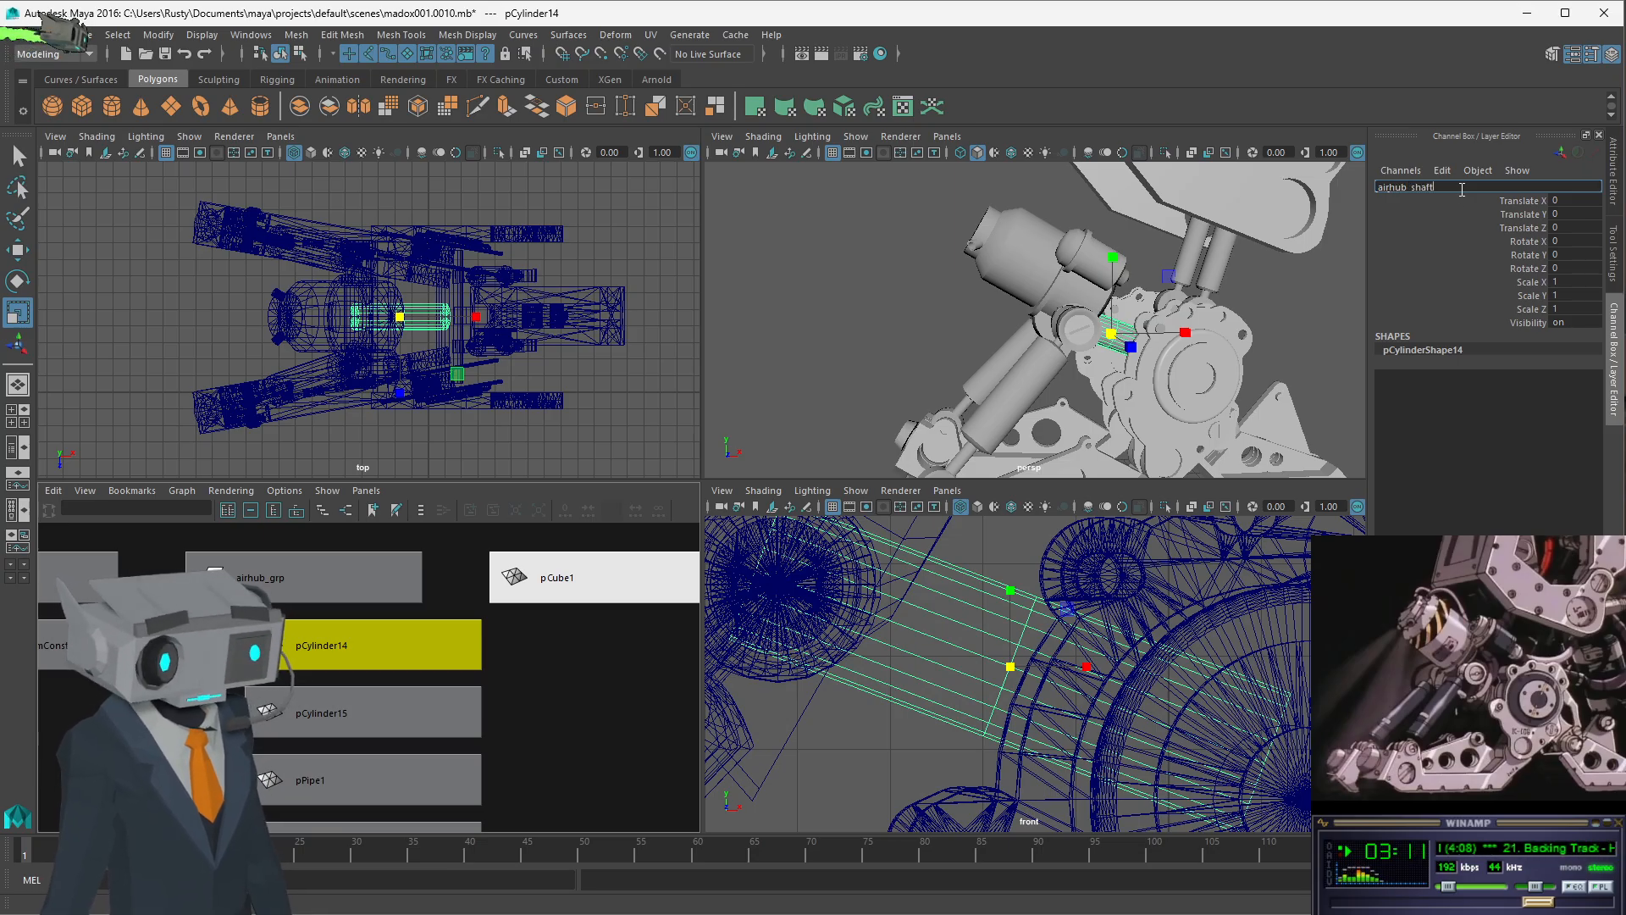
{"action": "key", "text": "Return"}
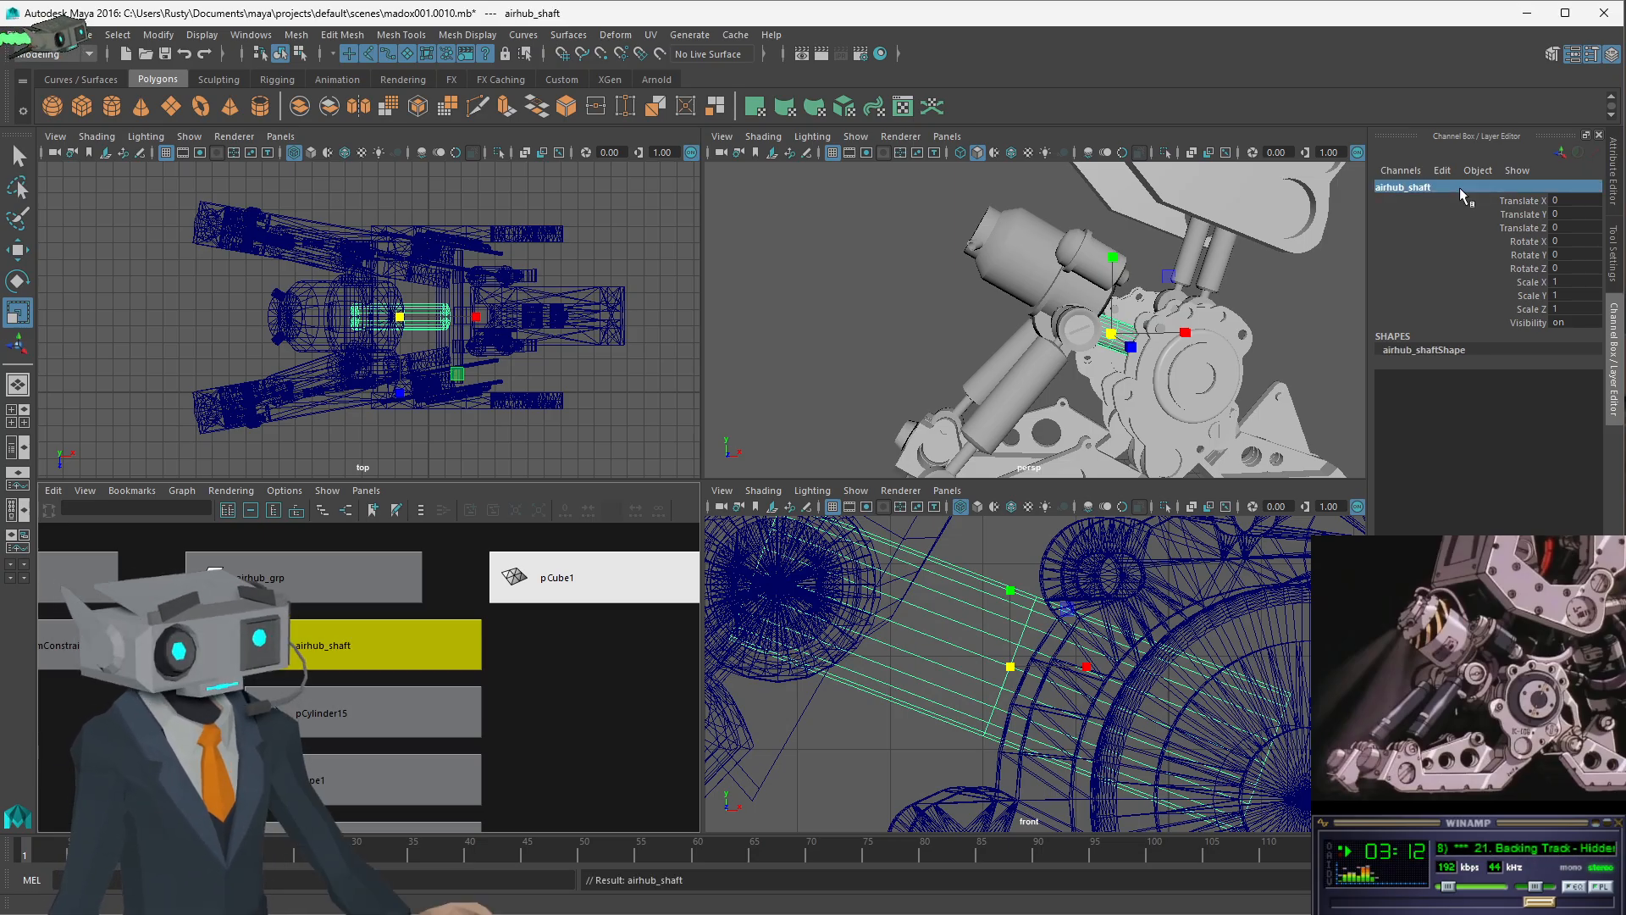
- Duplicate airhub_shaft and bring the copy into view in the node graph
{"action": "left_click", "coordinate": [624, 657]}
{"action": "left_click", "coordinate": [413, 657]}
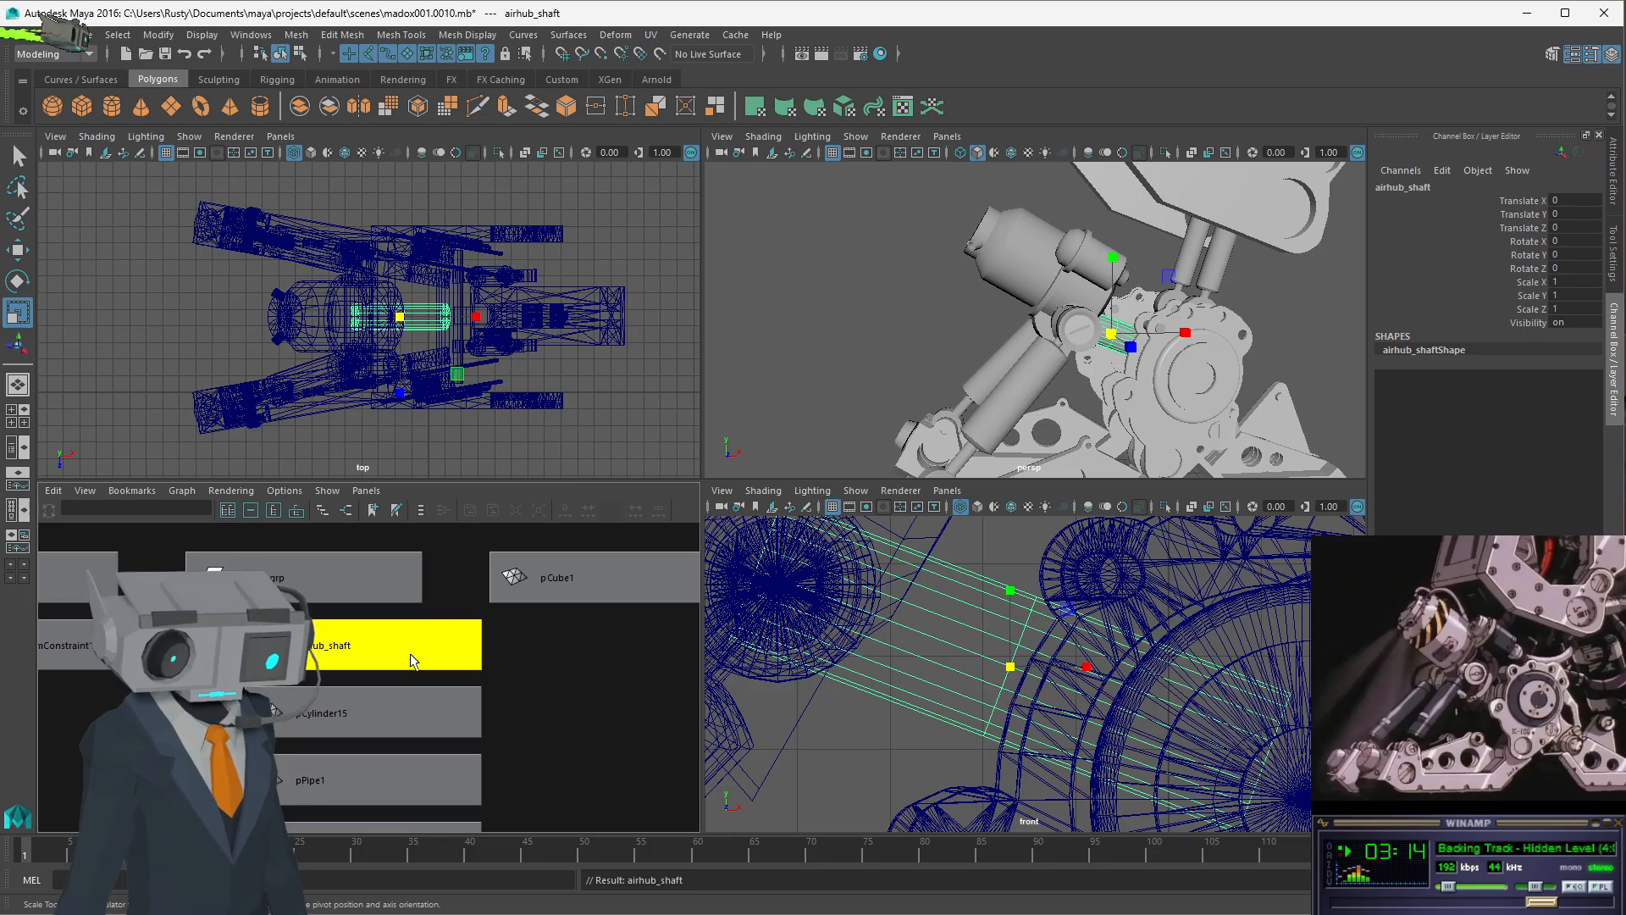
{"action": "right_click_drag", "start_coordinate": [498, 662], "coordinate": [390, 790], "text": "alt"}
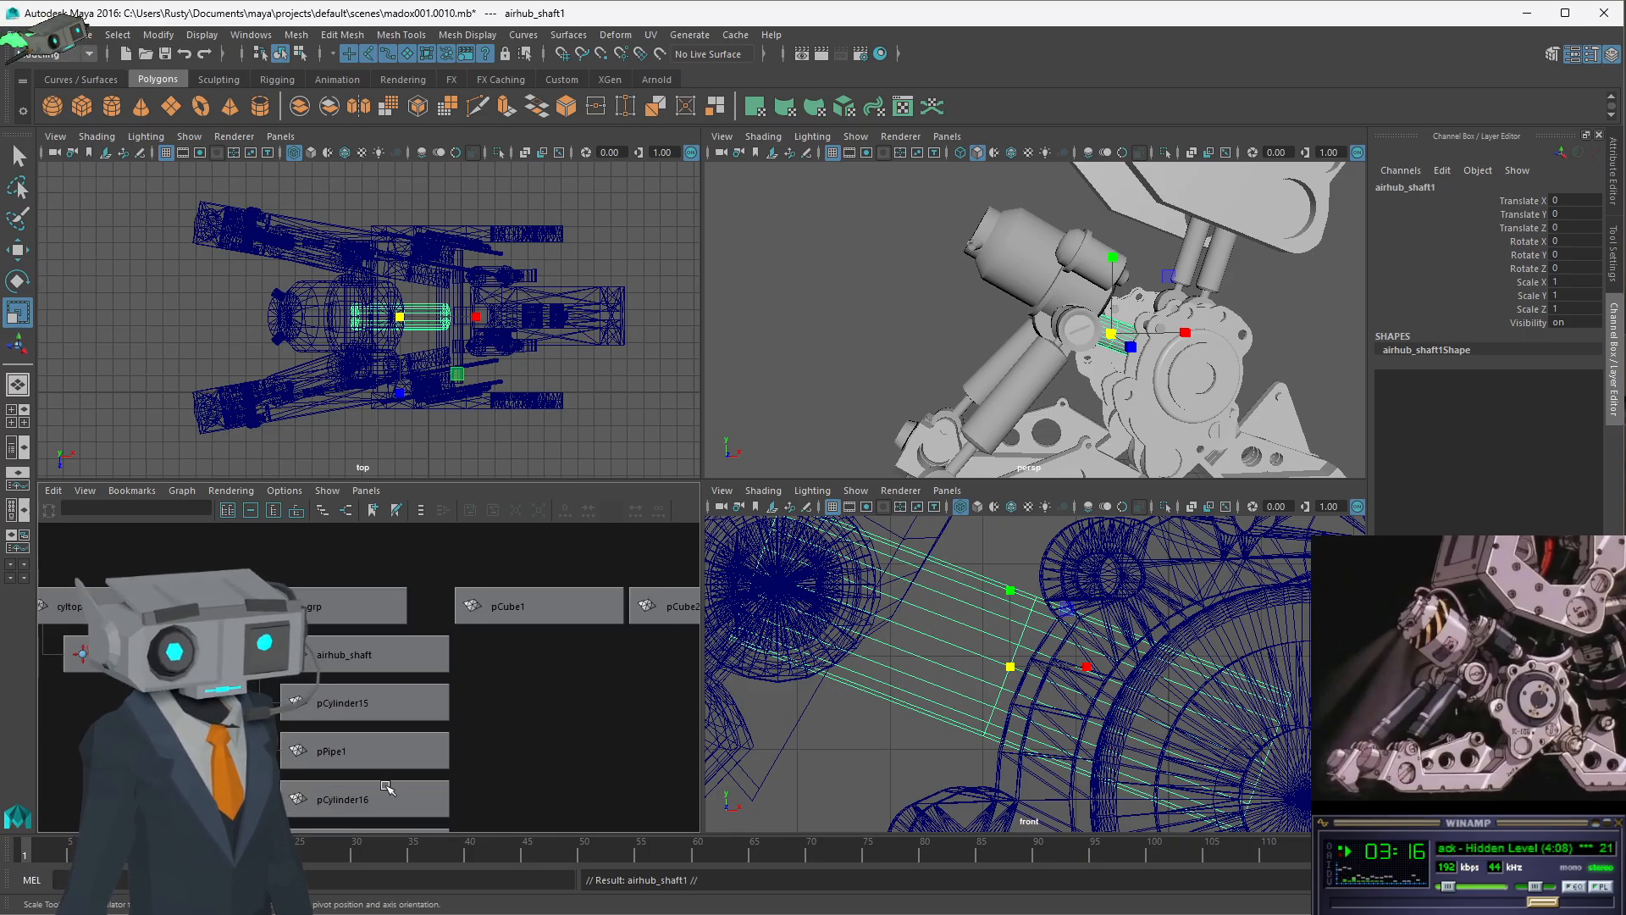
{"action": "middle_click_drag", "start_coordinate": [383, 795], "coordinate": [470, 474], "text": "alt"}
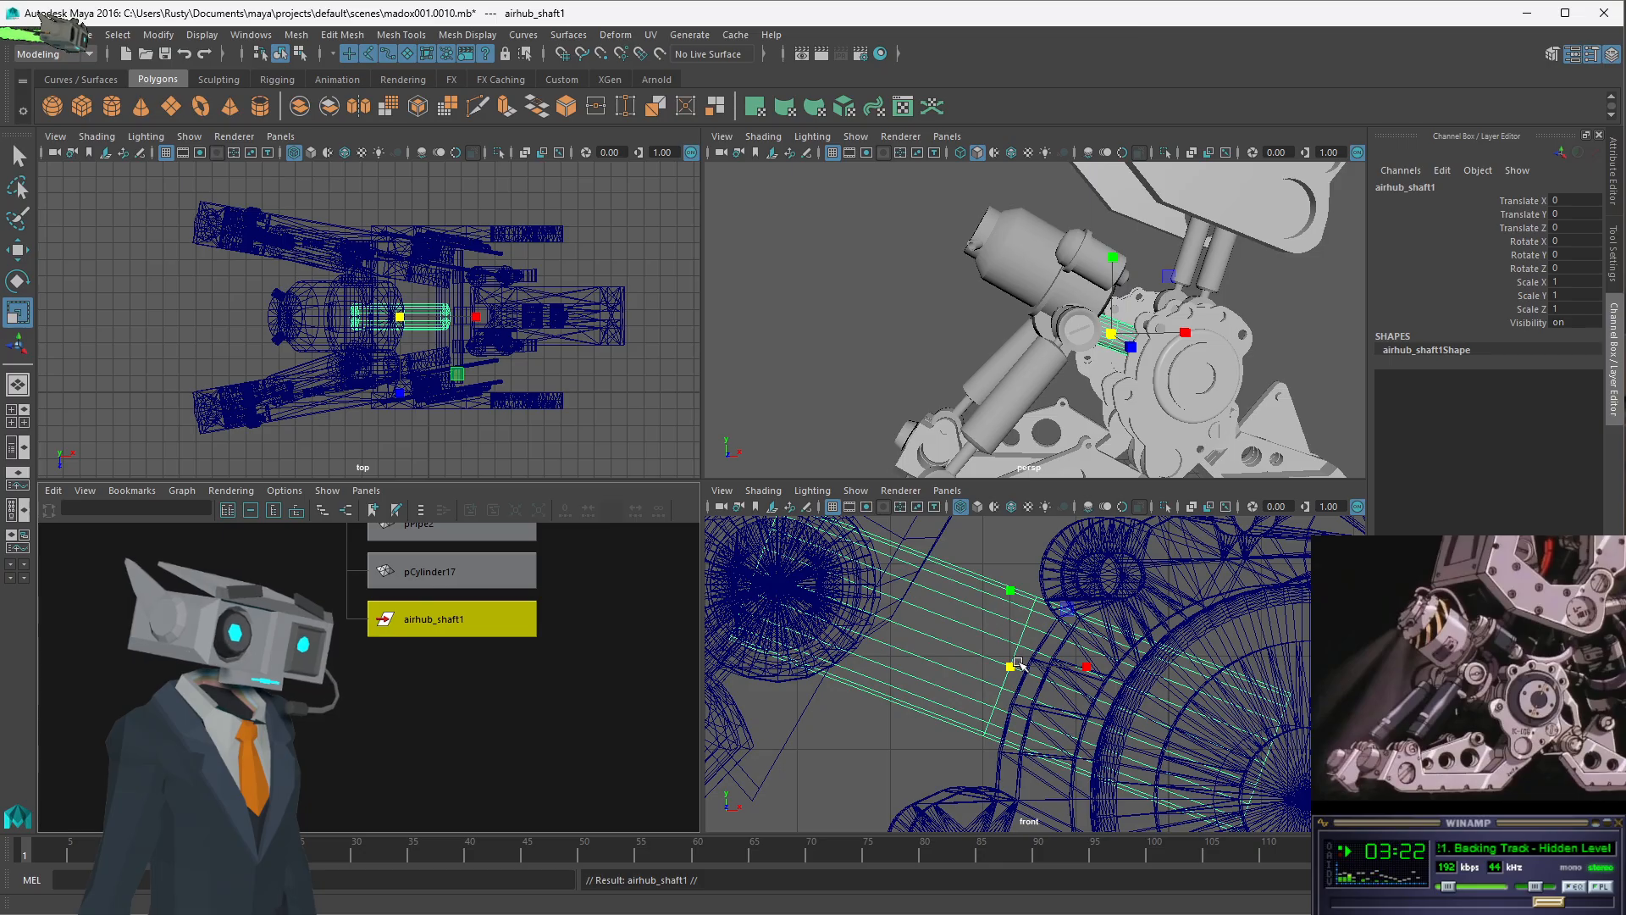
- Try scaling the duplicated shaft along X and uniformly in the front view, undoing each change
{"action": "left_click_drag", "start_coordinate": [1089, 669], "coordinate": [1046, 659]}
{"action": "key", "text": "ctrl+z"}
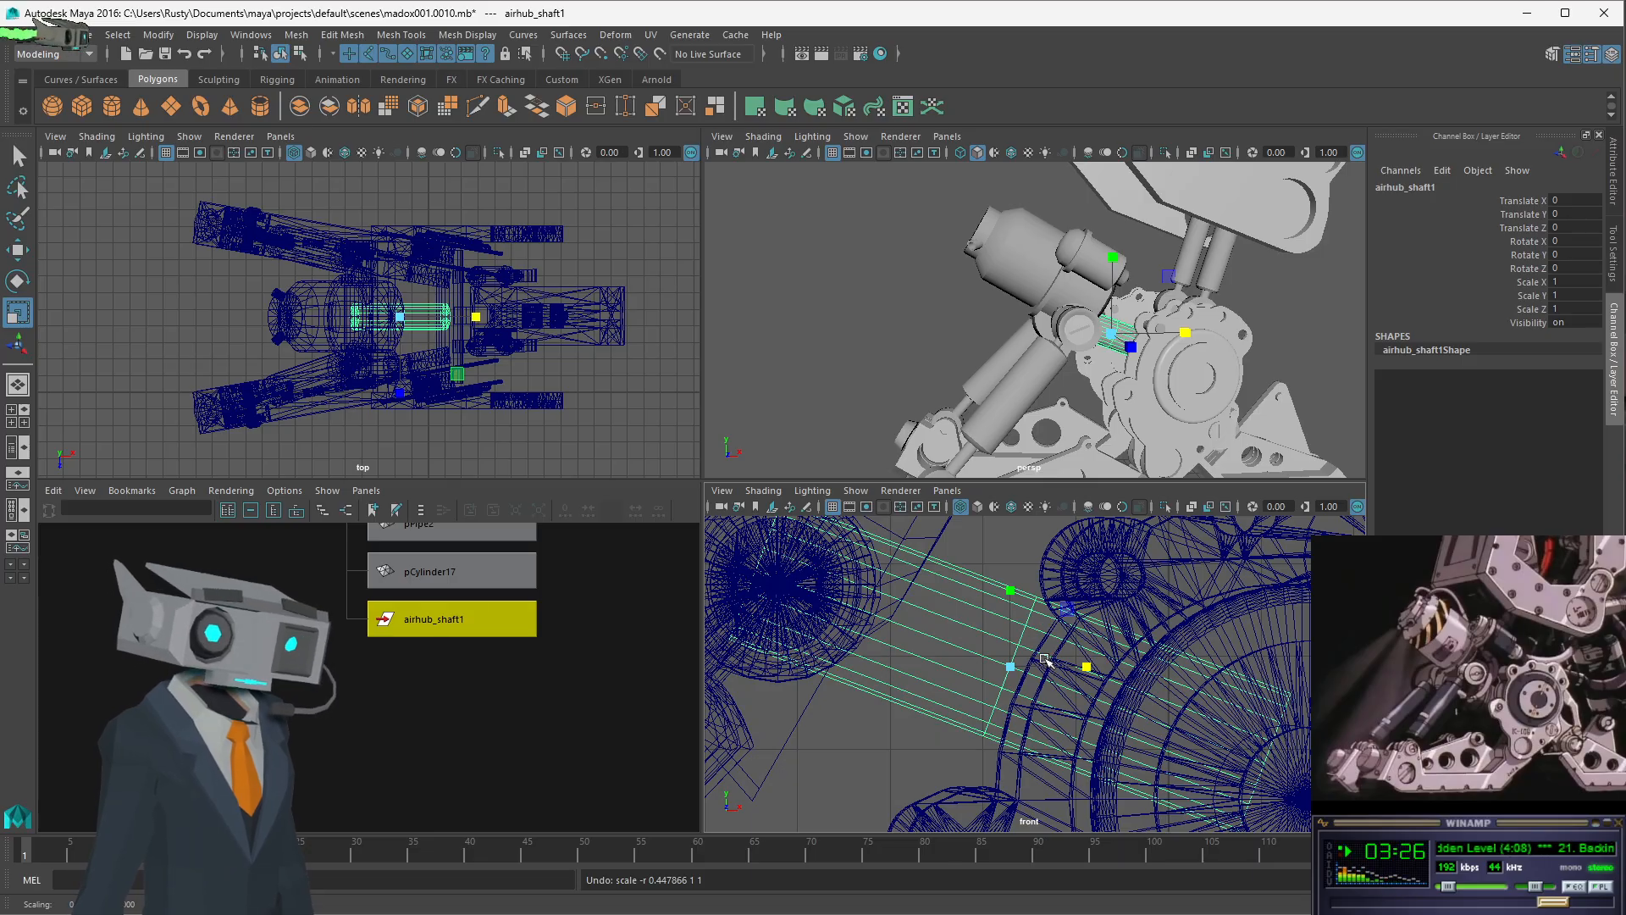
{"action": "left_click_drag", "start_coordinate": [1008, 668], "coordinate": [1066, 653]}
{"action": "key", "text": "ctrl+z"}
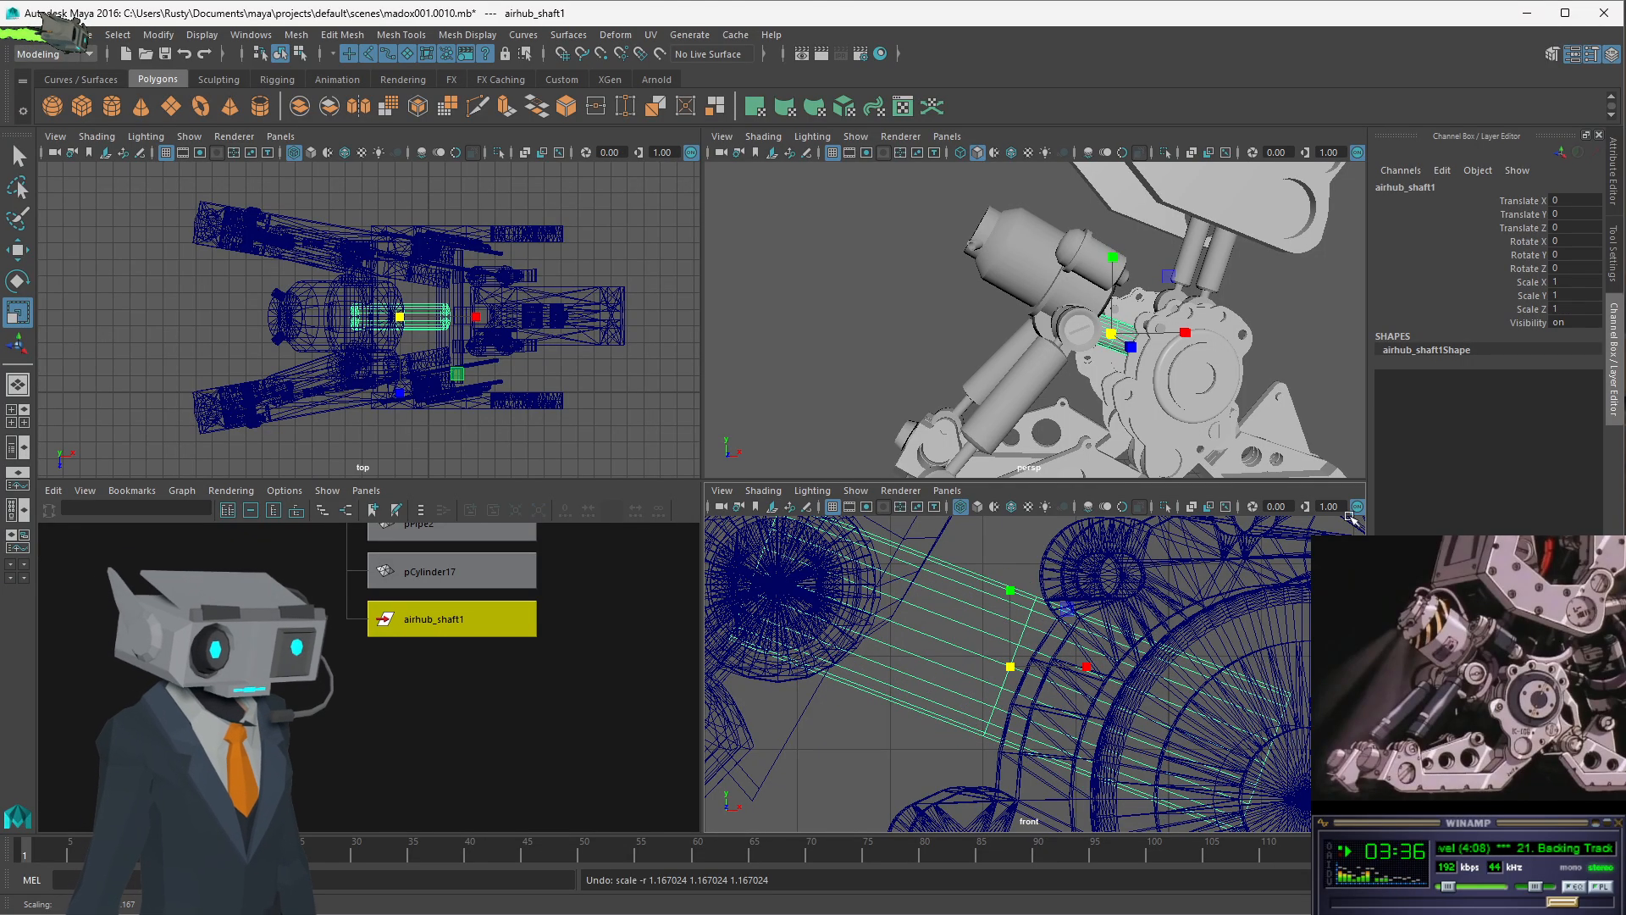
- Try setting the X rotation of airhub_shaft1 to 20, and undo the change
{"action": "double_click", "coordinate": [1569, 241]}
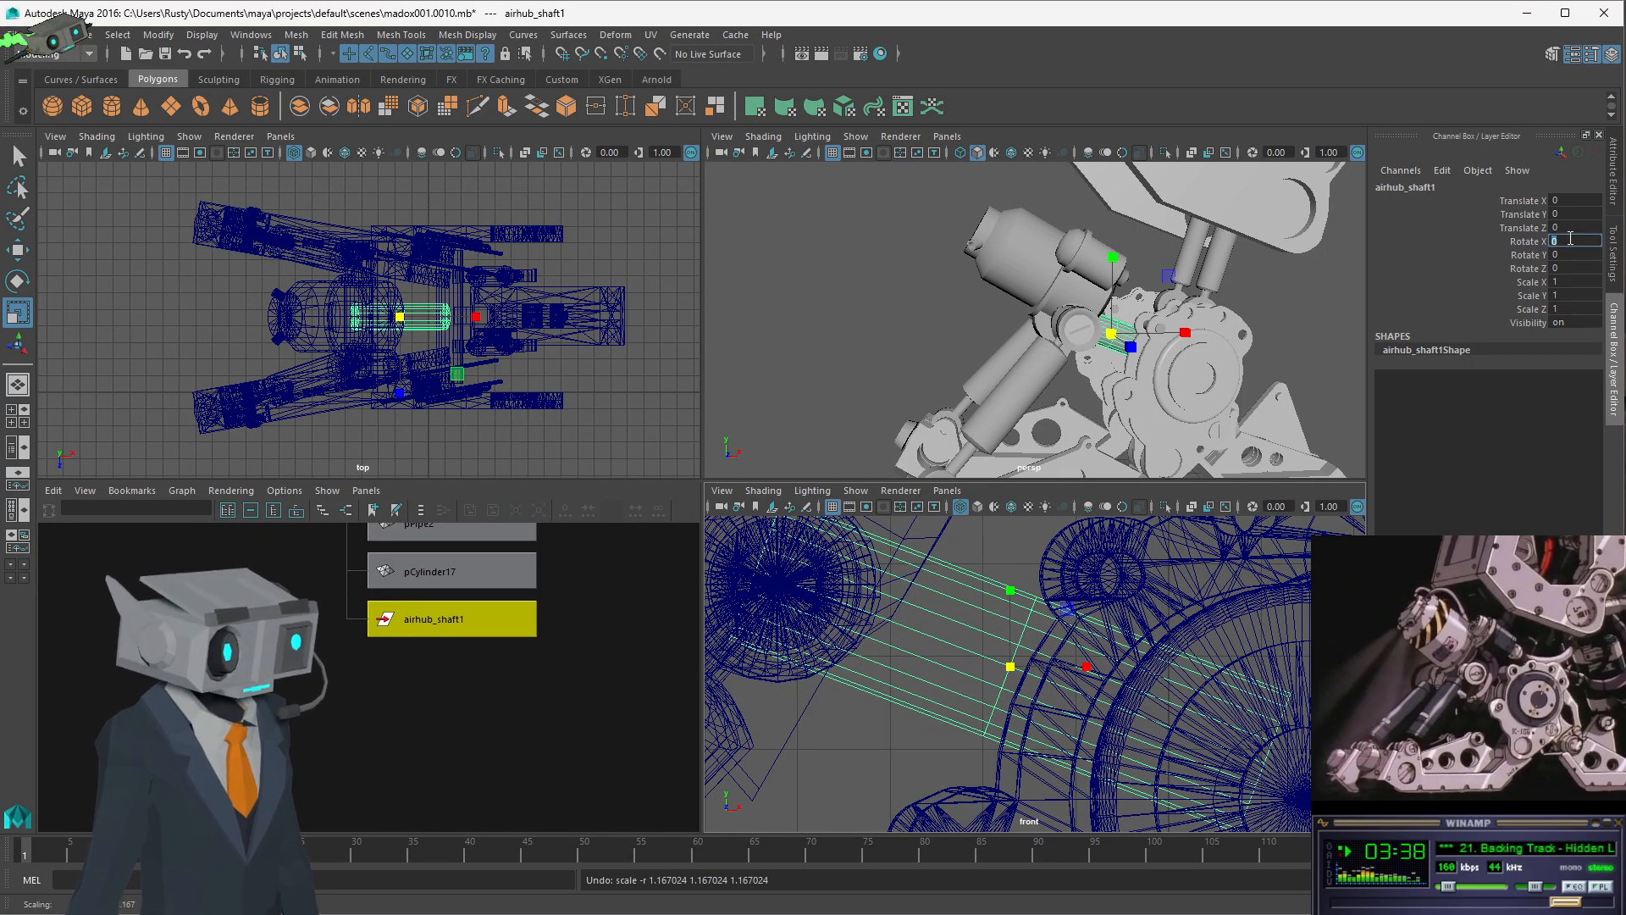
{"action": "key", "text": "Return"}
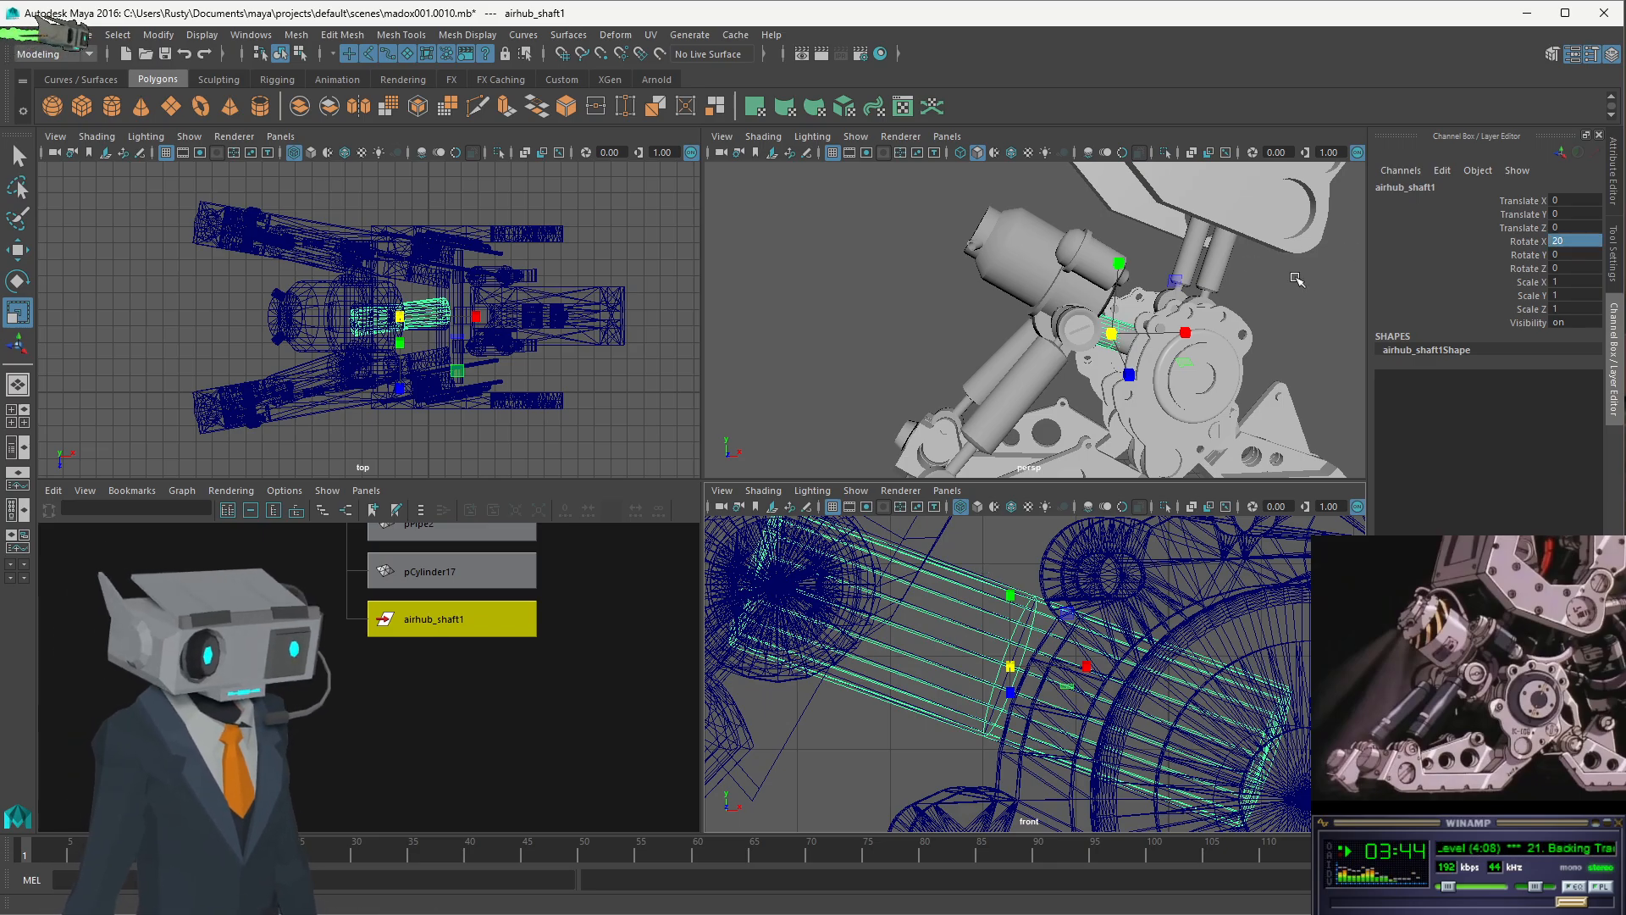
{"action": "key", "text": "ctrl+z"}
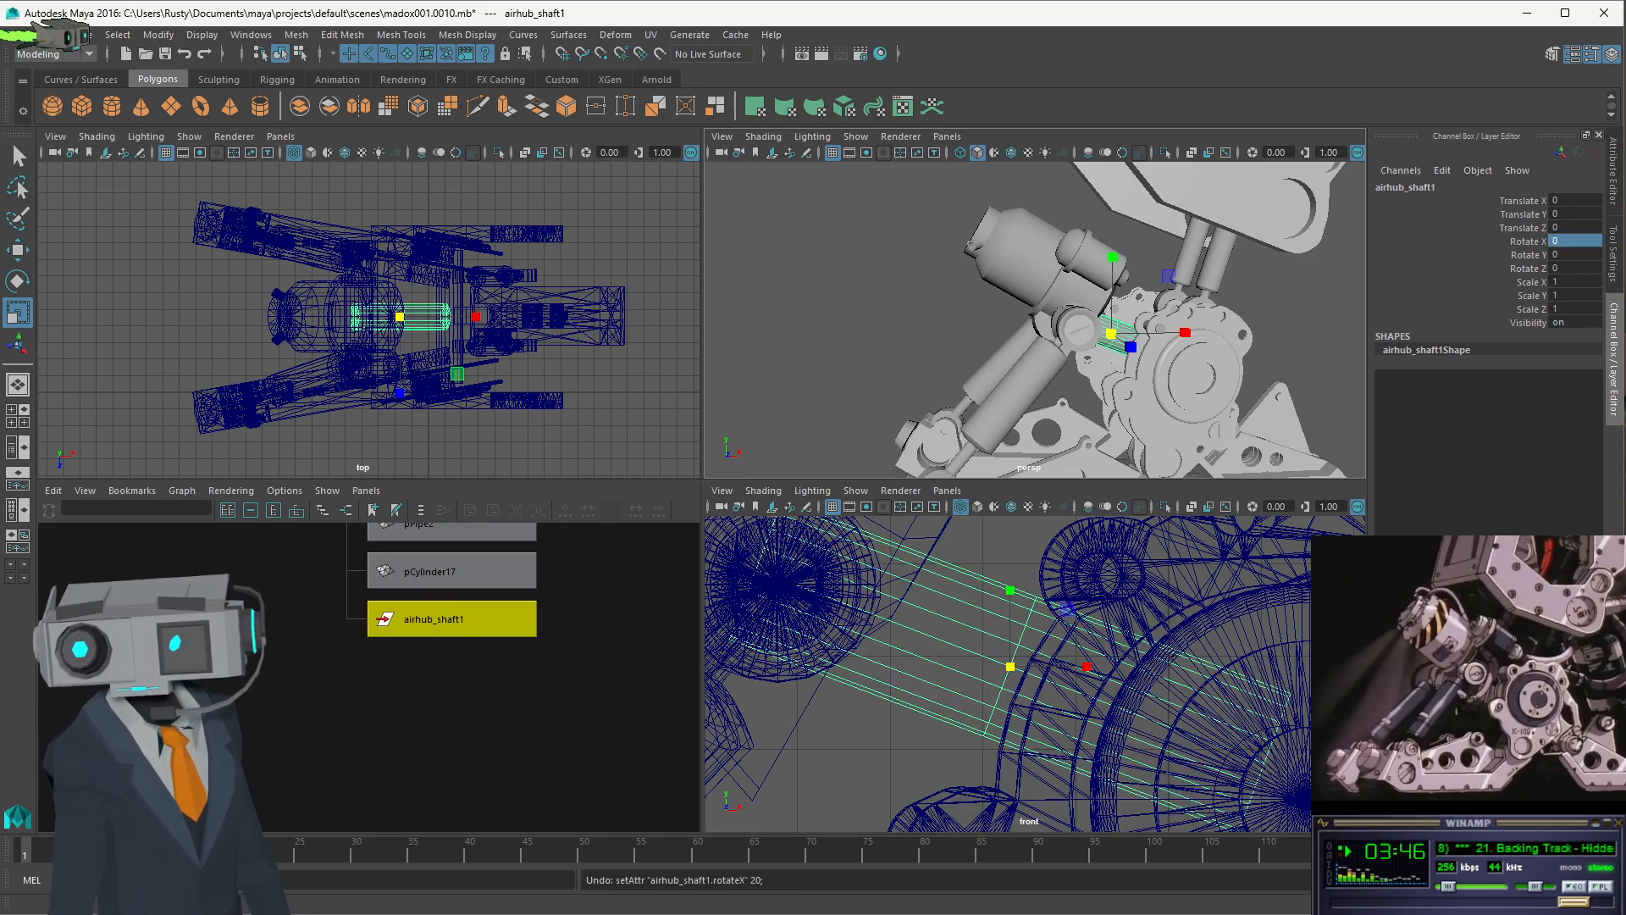
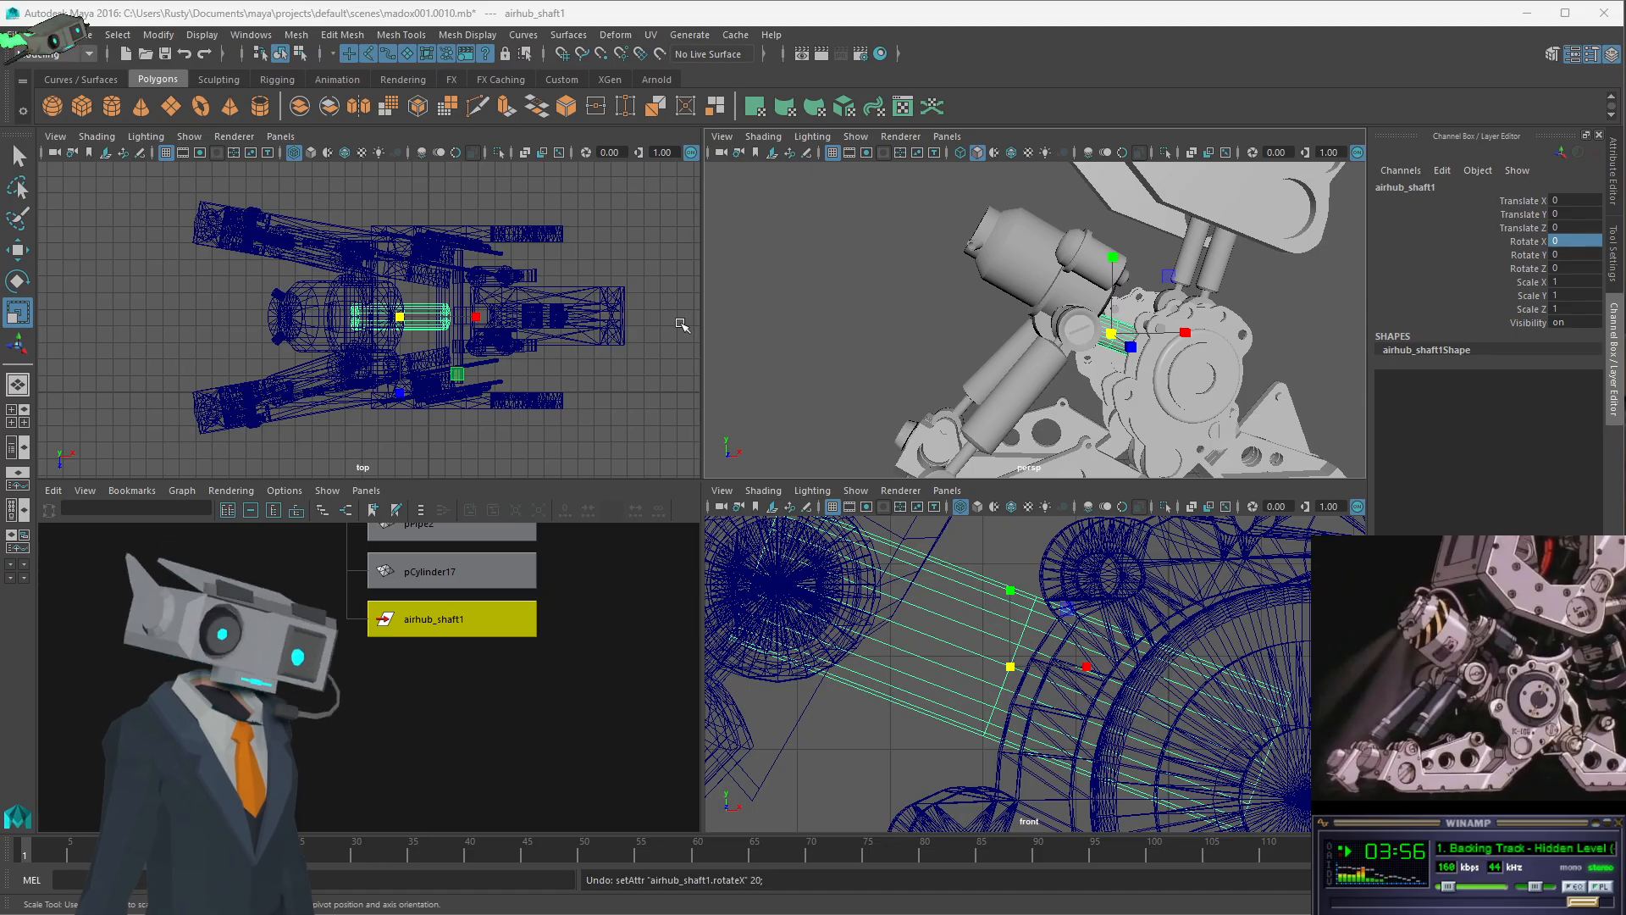
- Reselect airhub_shaft1 in the node graph, rotate it about Z towards horizontal, and set its Z rotation to 20
{"action": "key", "text": "q"}
{"action": "left_click", "coordinate": [910, 324]}
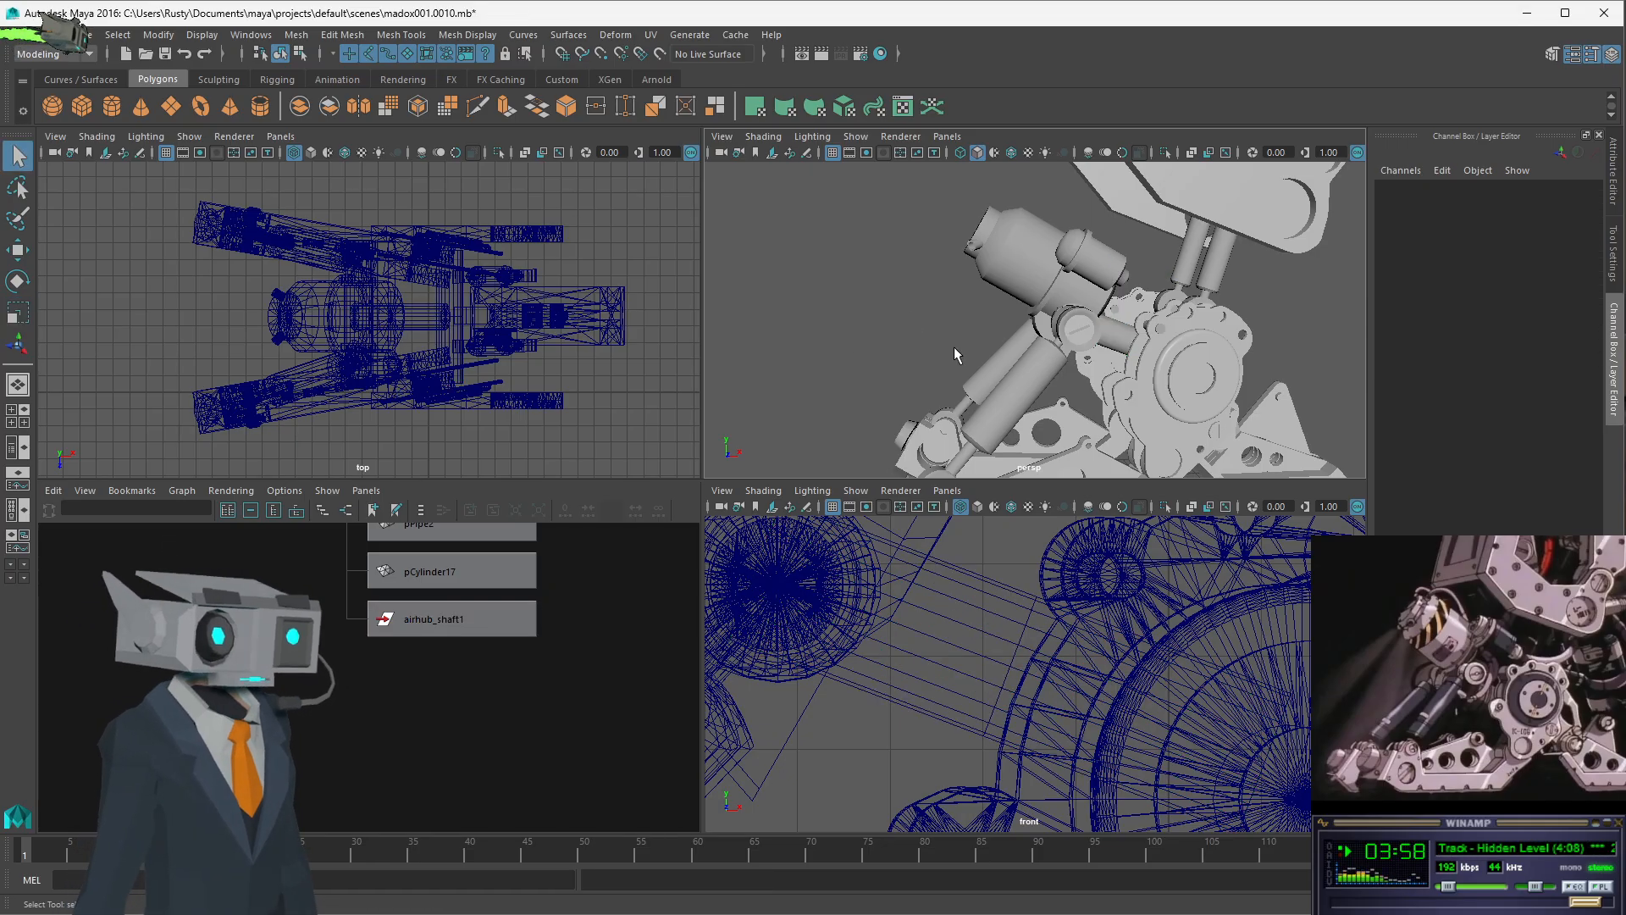
{"action": "left_click", "coordinate": [1108, 341]}
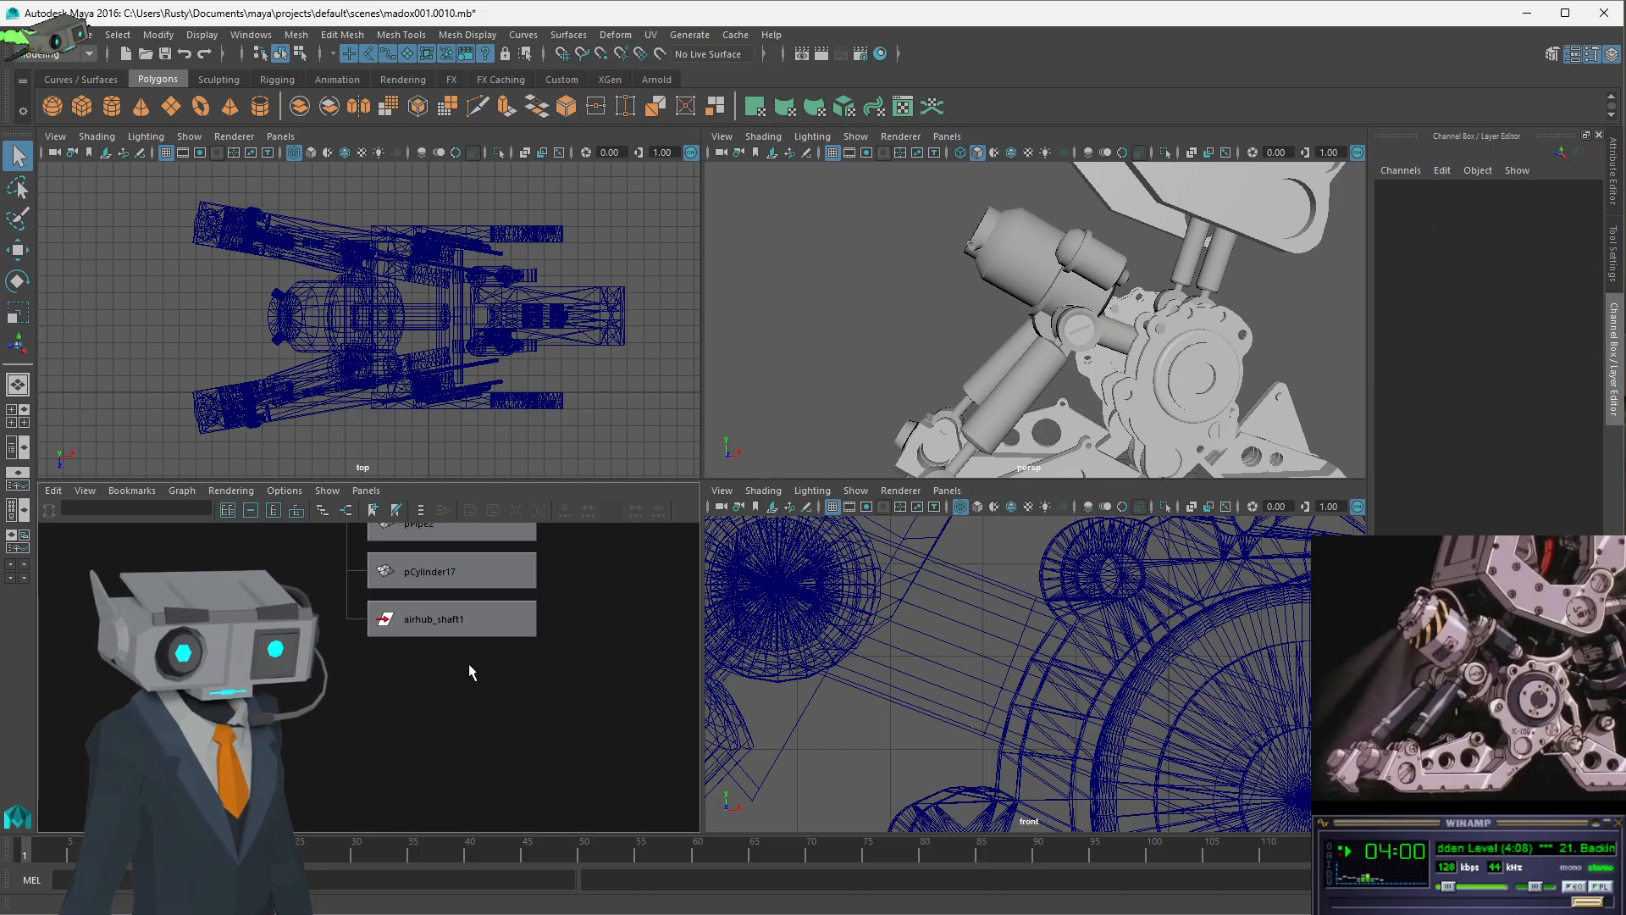
{"action": "left_click", "coordinate": [462, 619]}
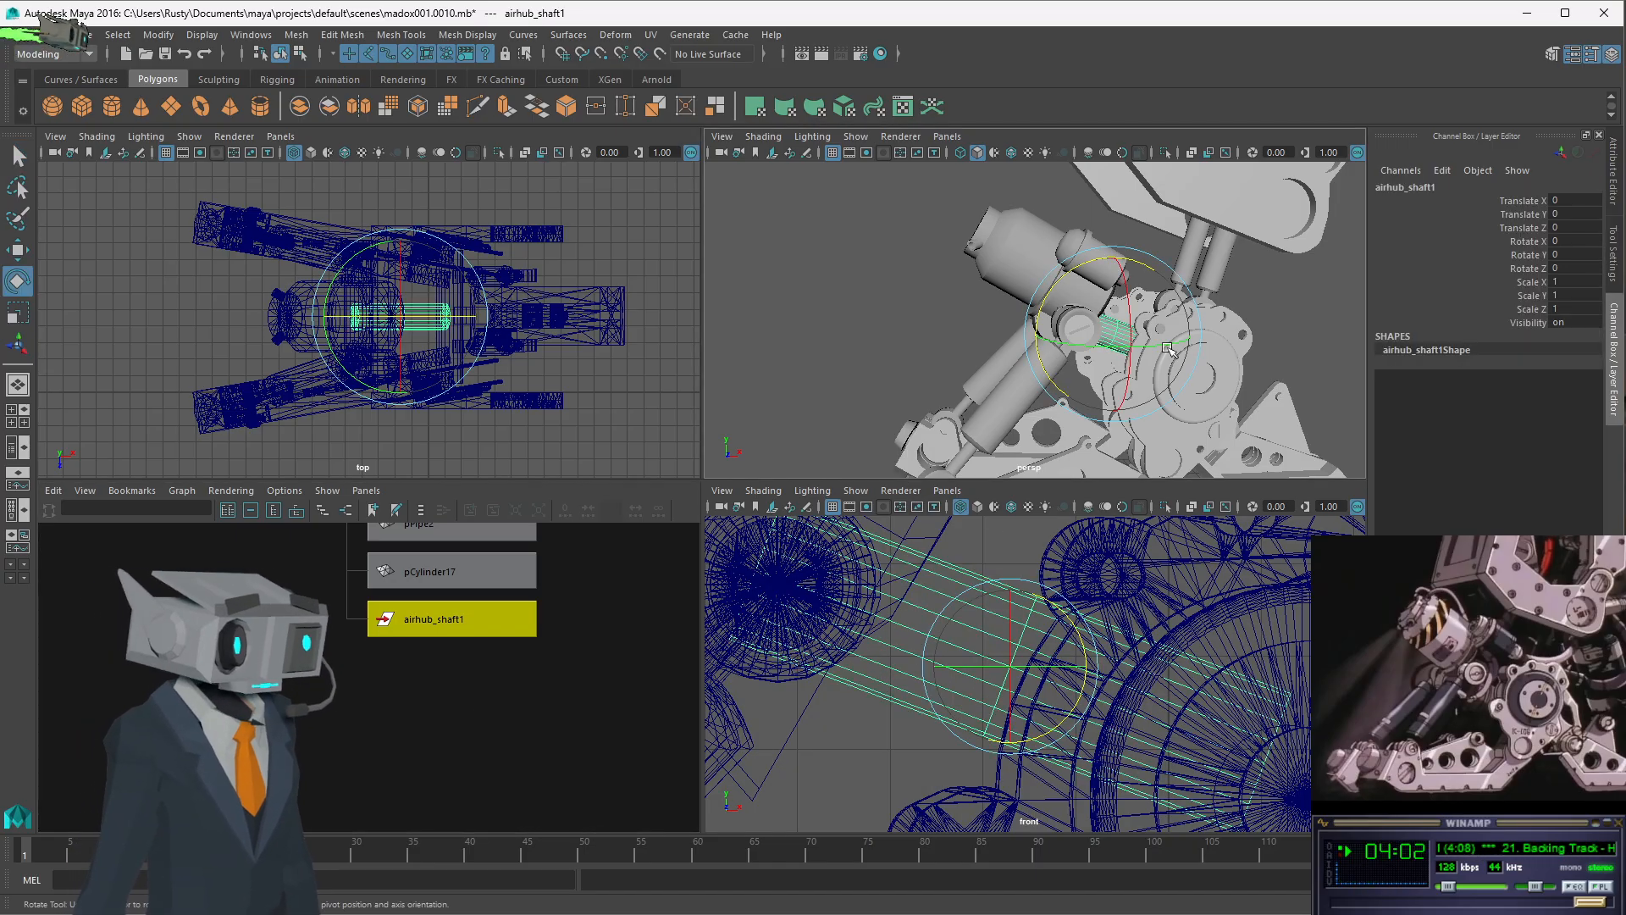
{"action": "key", "text": "e"}
{"action": "left_click_drag", "start_coordinate": [1065, 276], "coordinate": [1045, 298]}
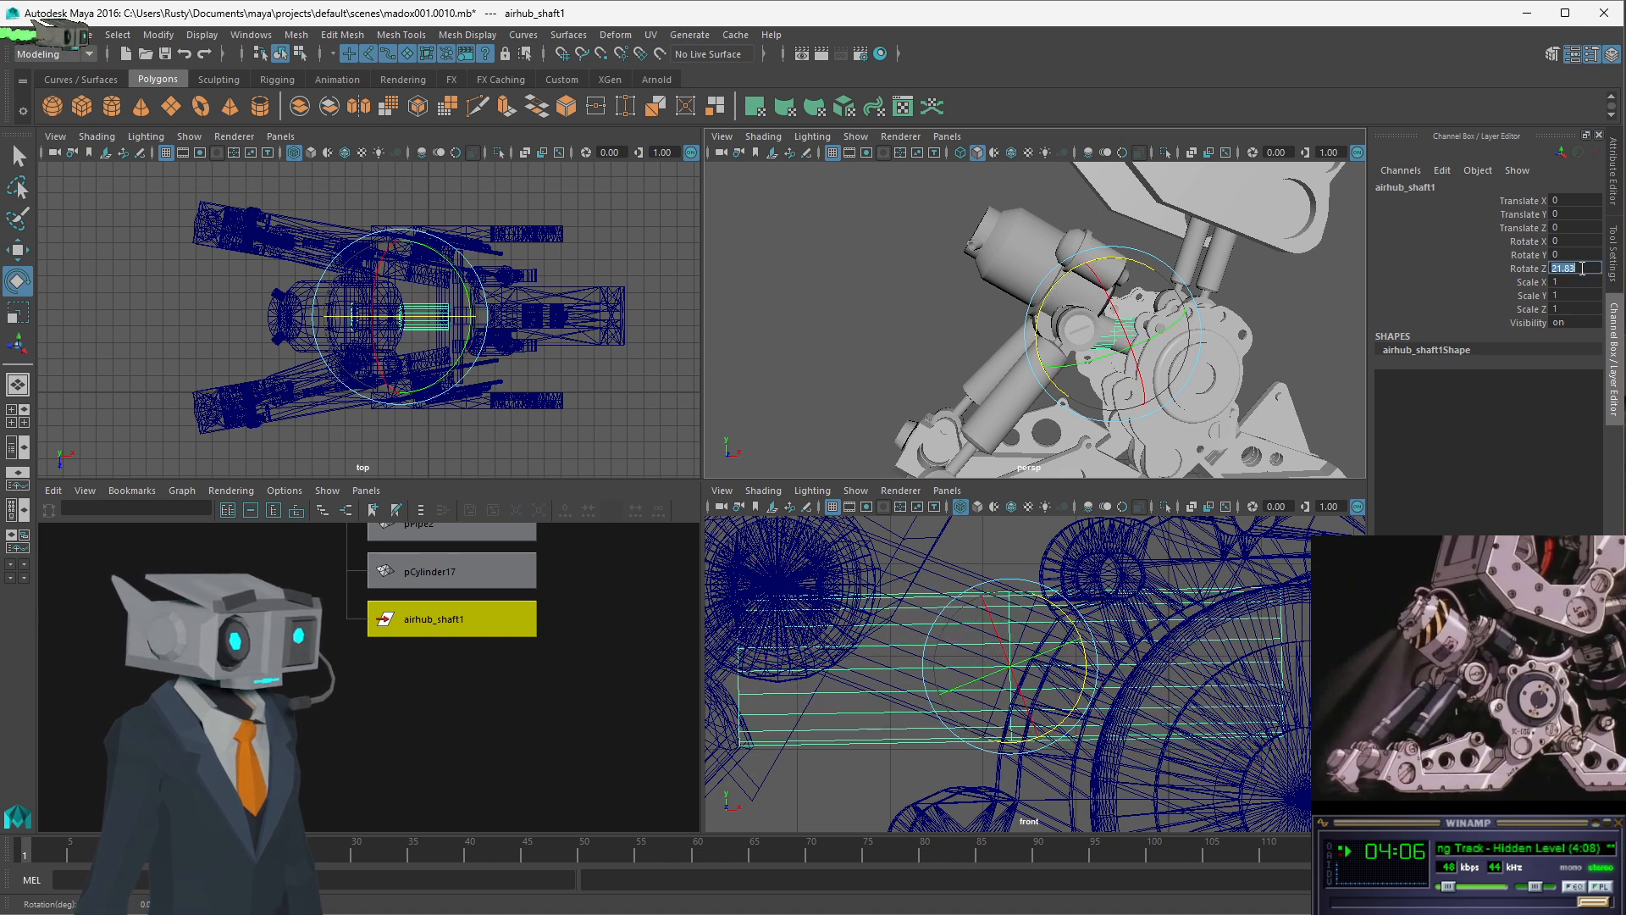
{"action": "type", "text": "20"}
{"action": "key", "text": "Return"}
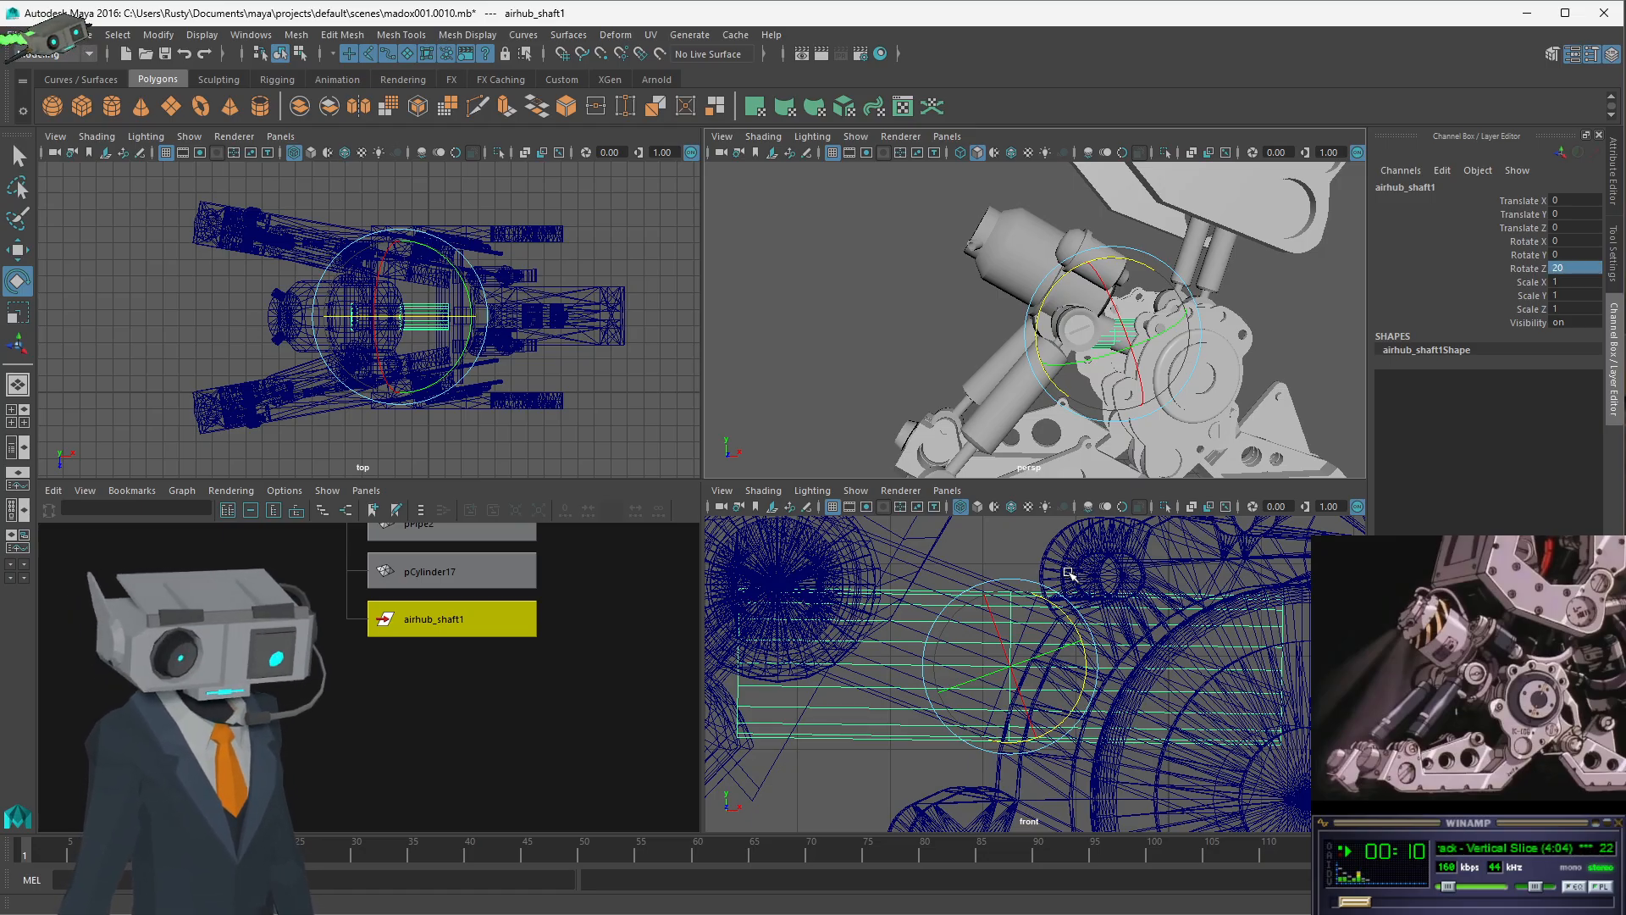
- Try scaling airhub_shaft1 along X, undo that, and move its hub-side end vertices inward along X by about 1.96
{"action": "key", "text": "r"}
{"action": "mouse_move", "coordinate": [1083, 644]}
{"action": "left_mouse_down"}
{"action": "mouse_move", "coordinate": [1056, 647]}
{"action": "mouse_move", "coordinate": [1100, 643]}
{"action": "left_mouse_up"}
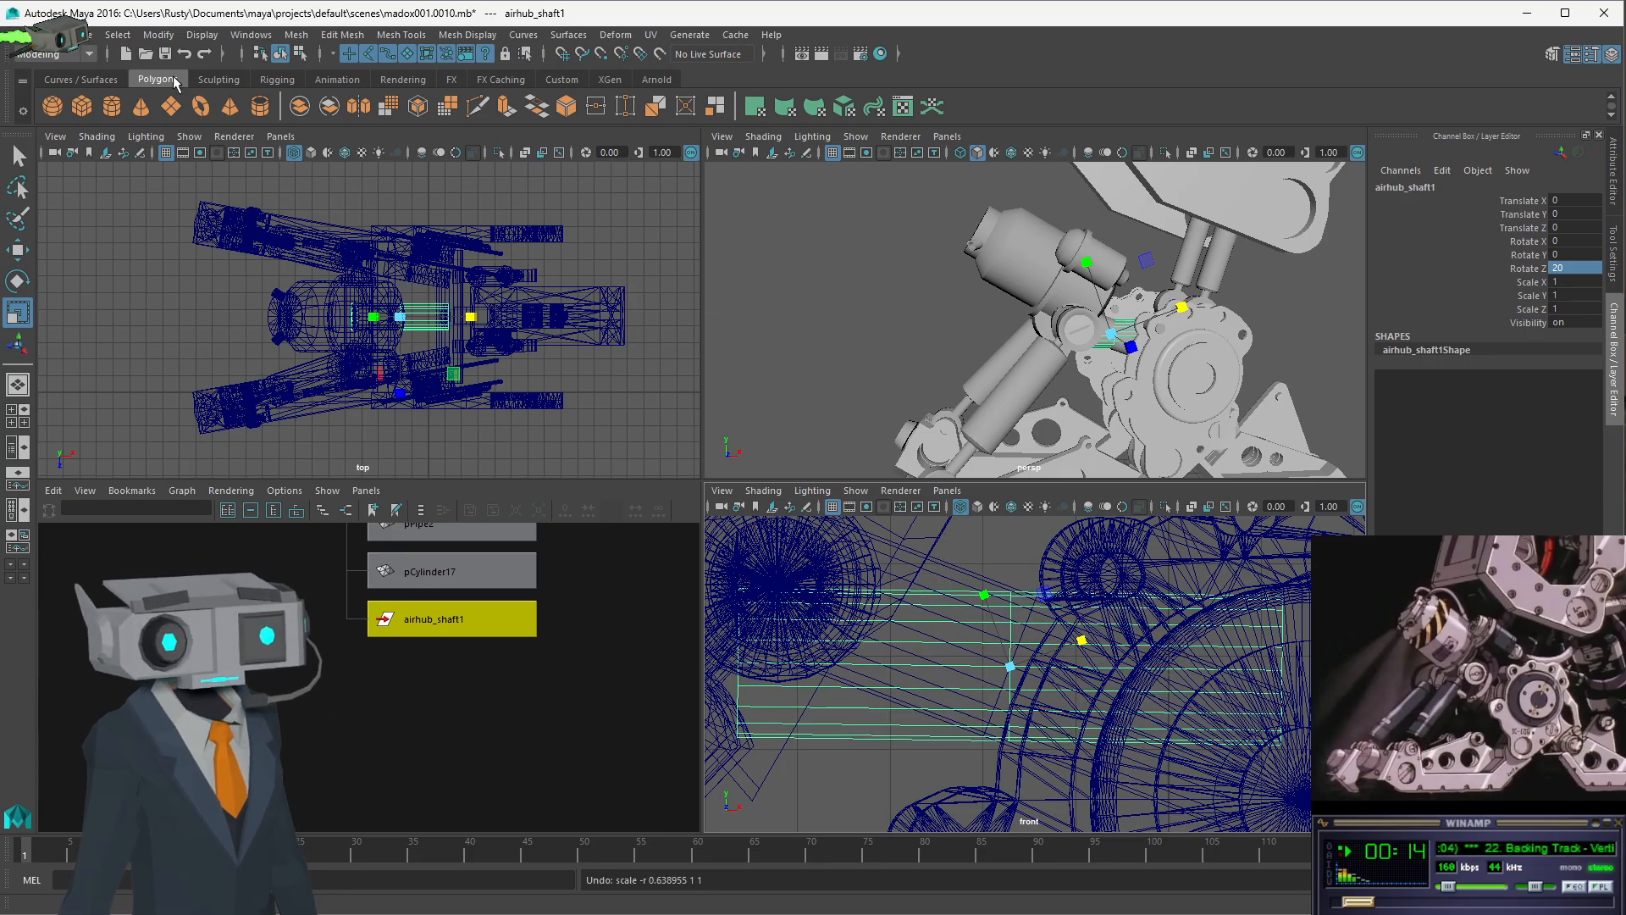
{"action": "left_click", "coordinate": [301, 53]}
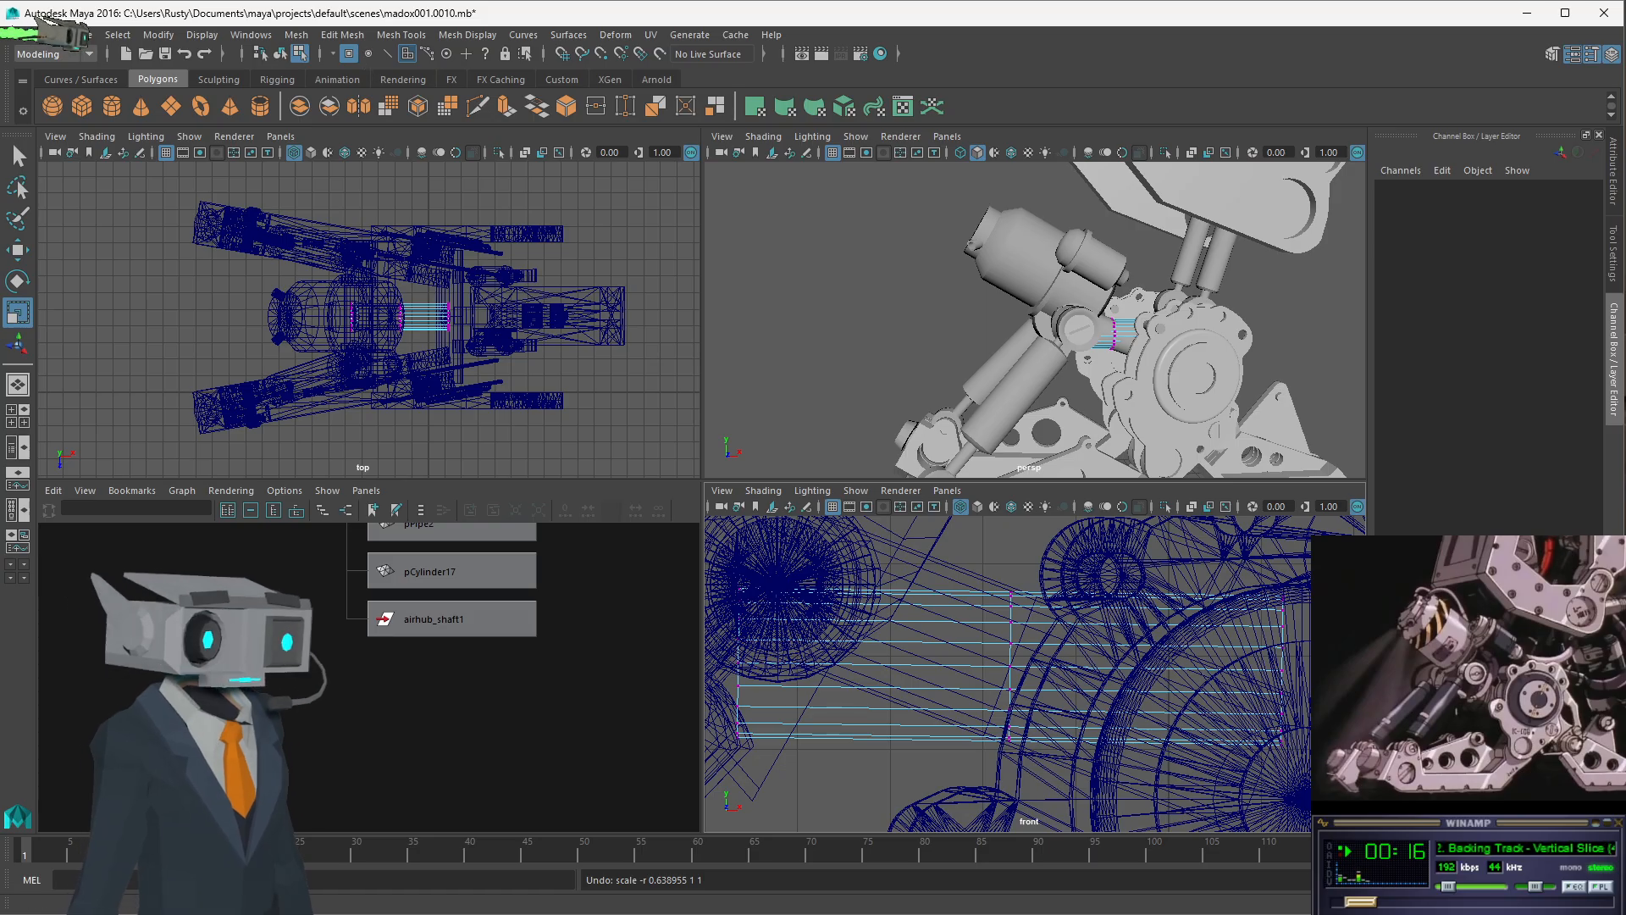
{"action": "left_click_drag", "start_coordinate": [1309, 573], "coordinate": [1241, 758]}
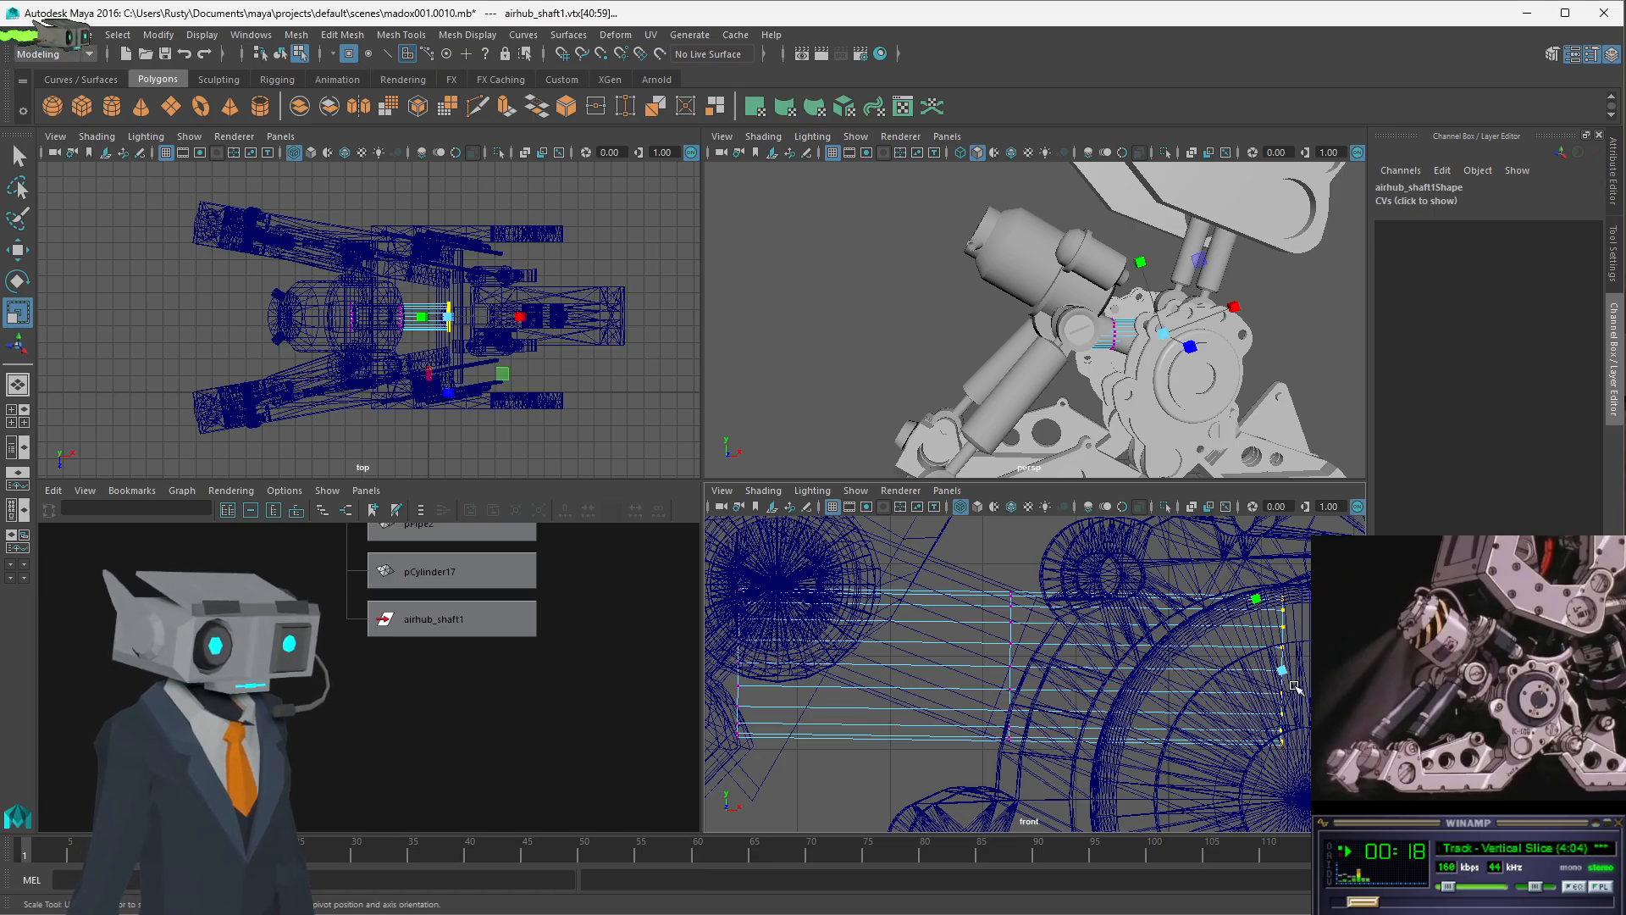
{"action": "key", "text": "w"}
{"action": "left_click_drag", "start_coordinate": [1301, 674], "coordinate": [1139, 615]}
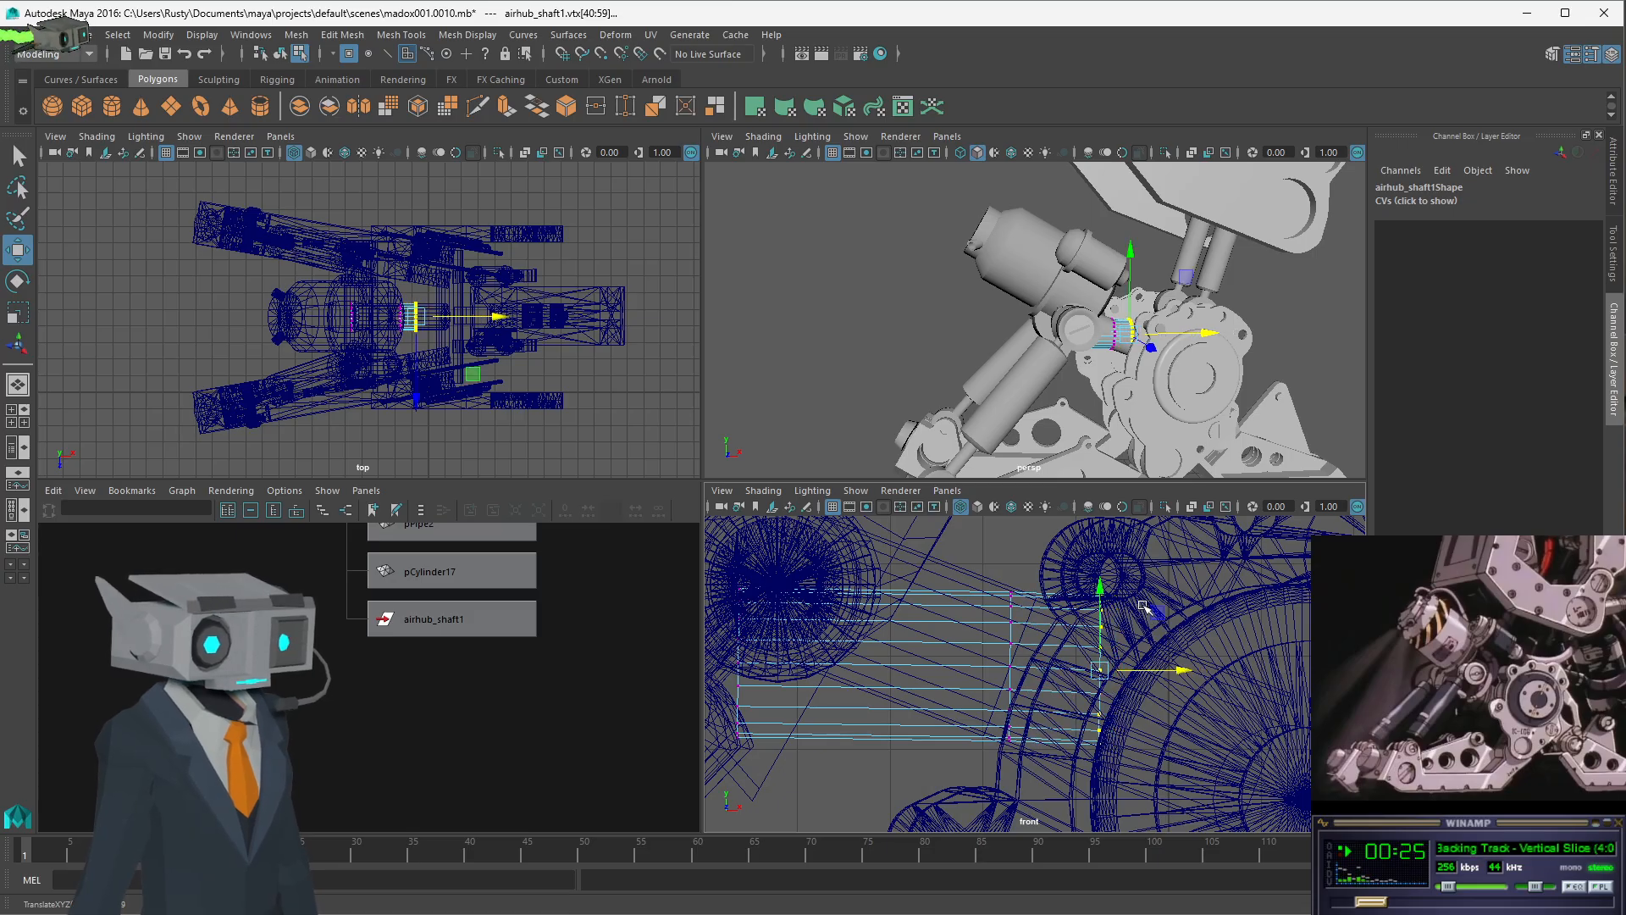
- Undo the selection changes and the inward move of the shaft copy's end vertices
{"action": "left_click", "coordinate": [17, 157]}
{"action": "left_click", "coordinate": [622, 399]}
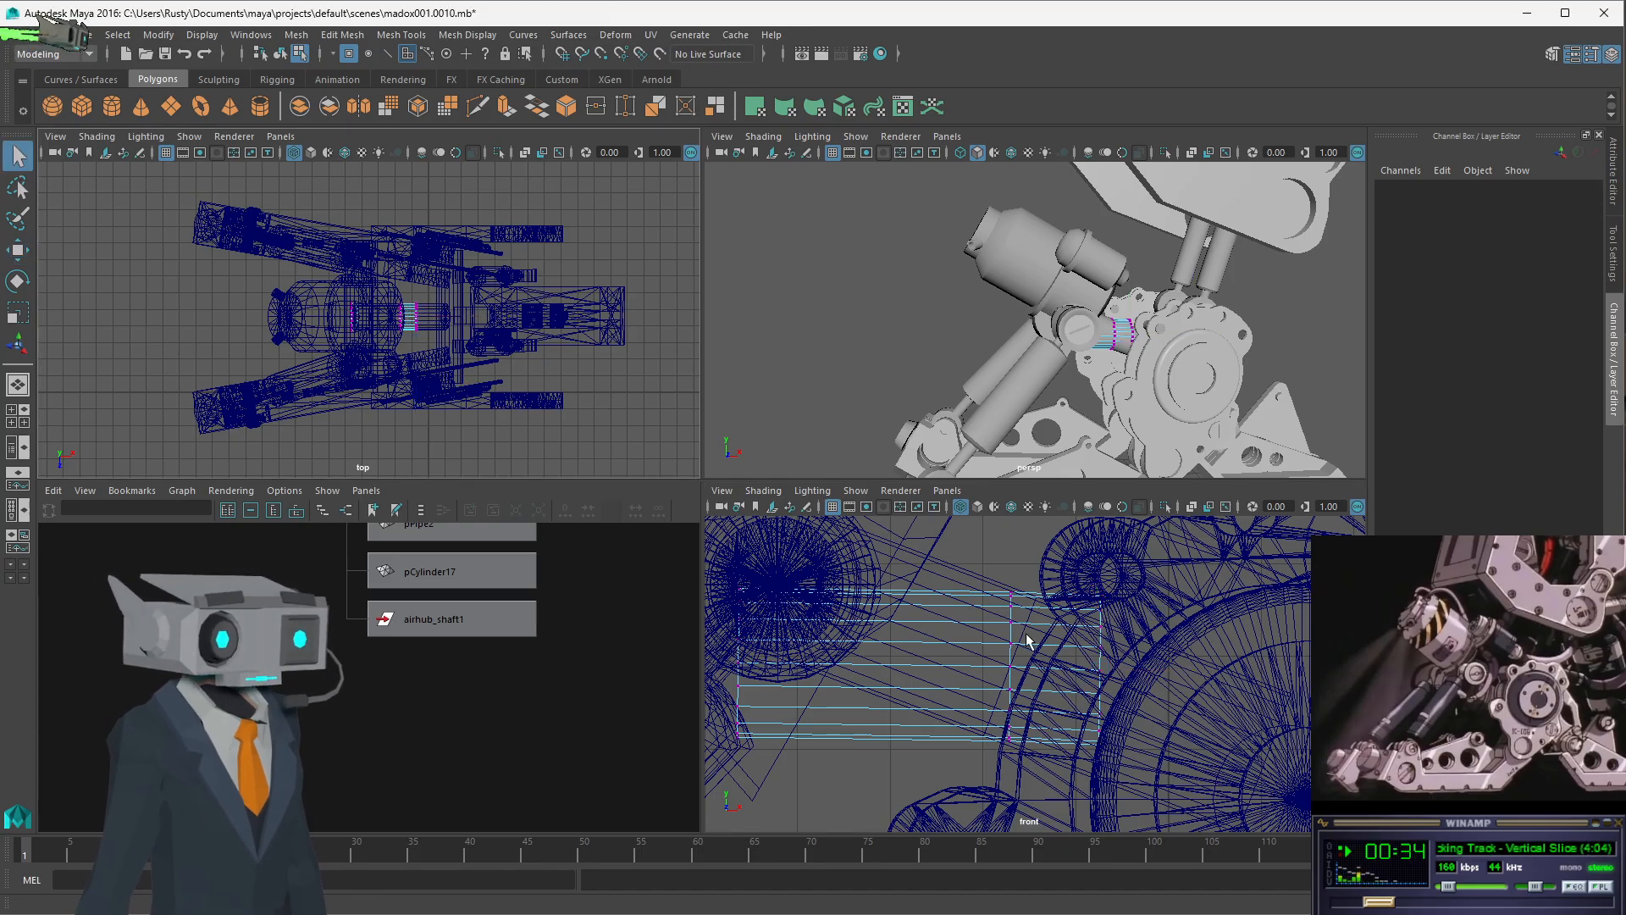
{"action": "left_click", "coordinate": [1009, 600]}
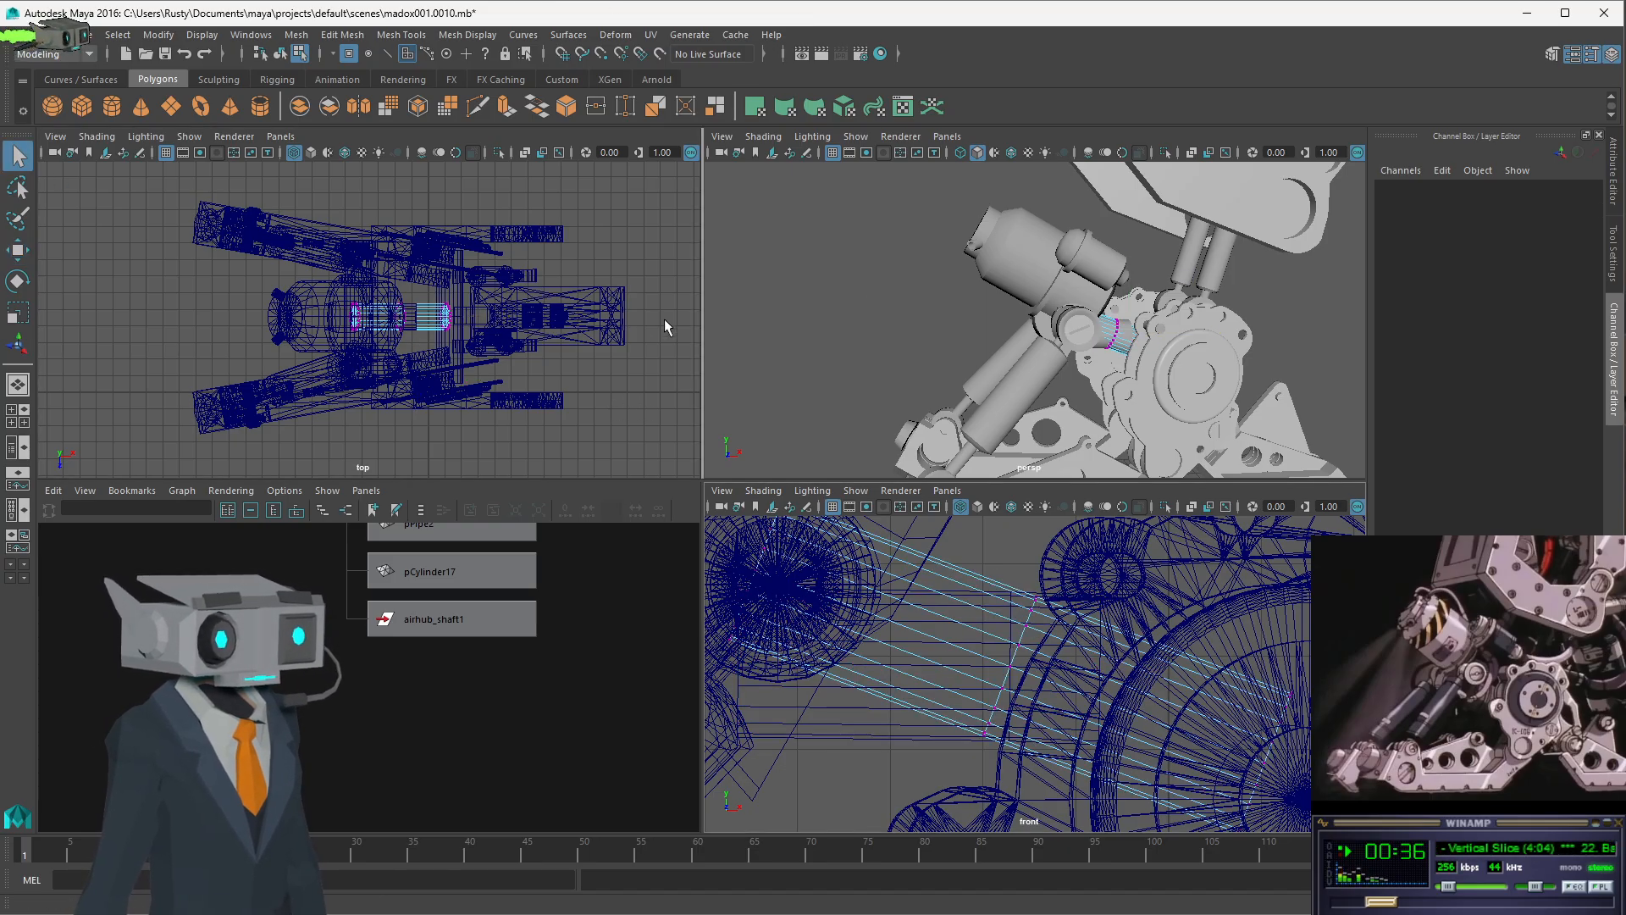
{"action": "left_click", "coordinate": [457, 623]}
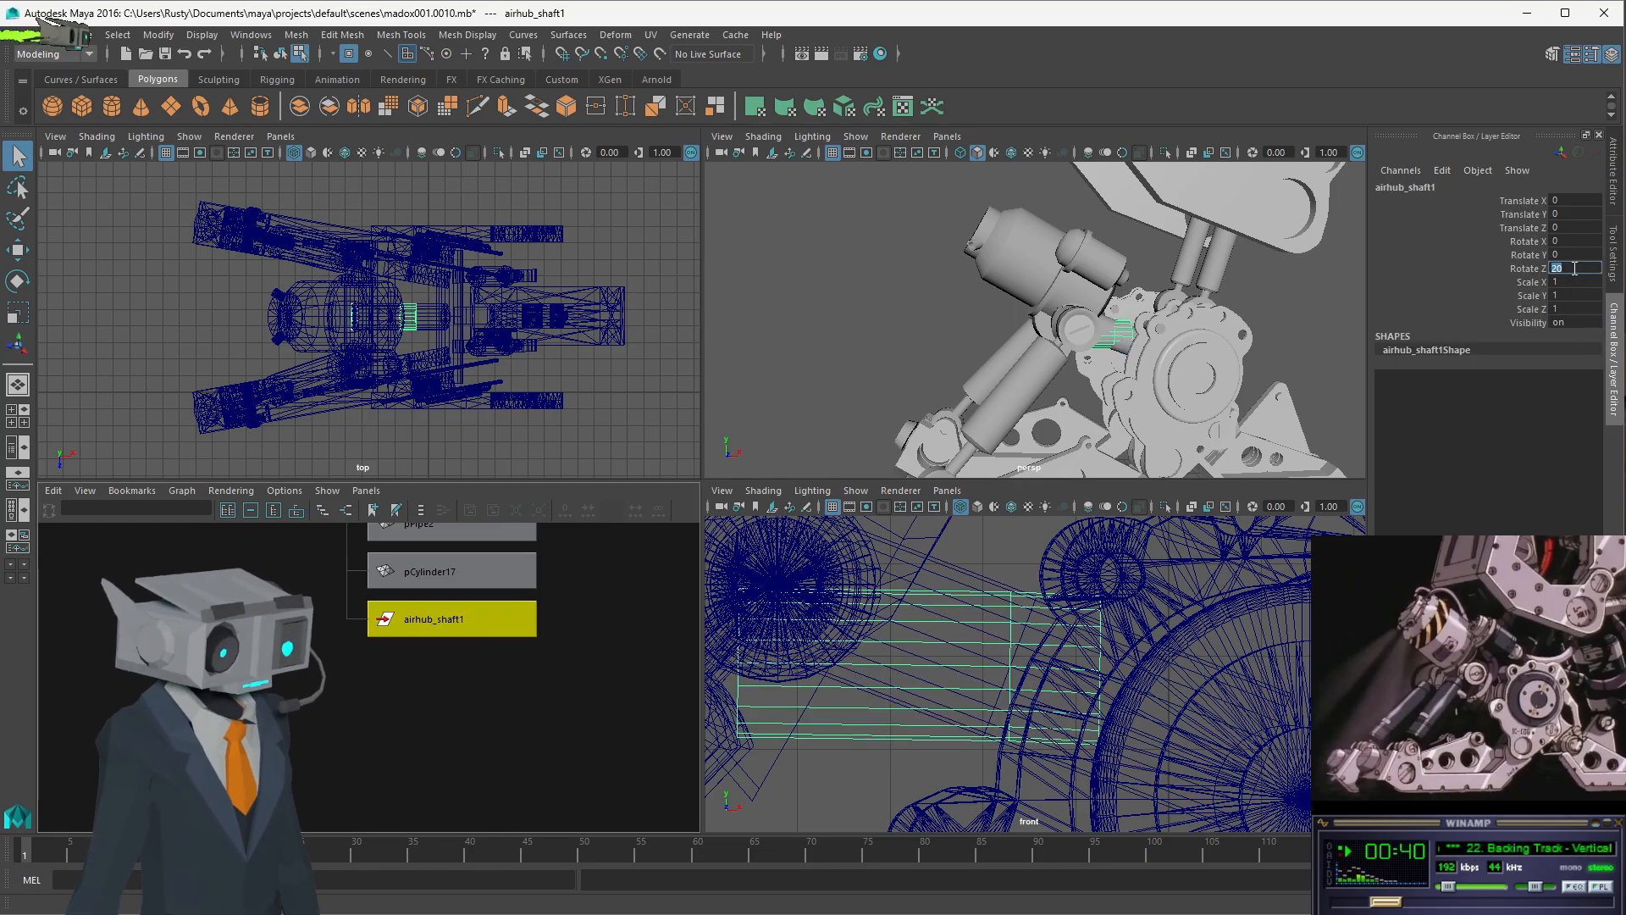
{"action": "left_click", "coordinate": [183, 54]}
{"action": "left_click", "coordinate": [183, 54]}
{"action": "left_click", "coordinate": [183, 54]}
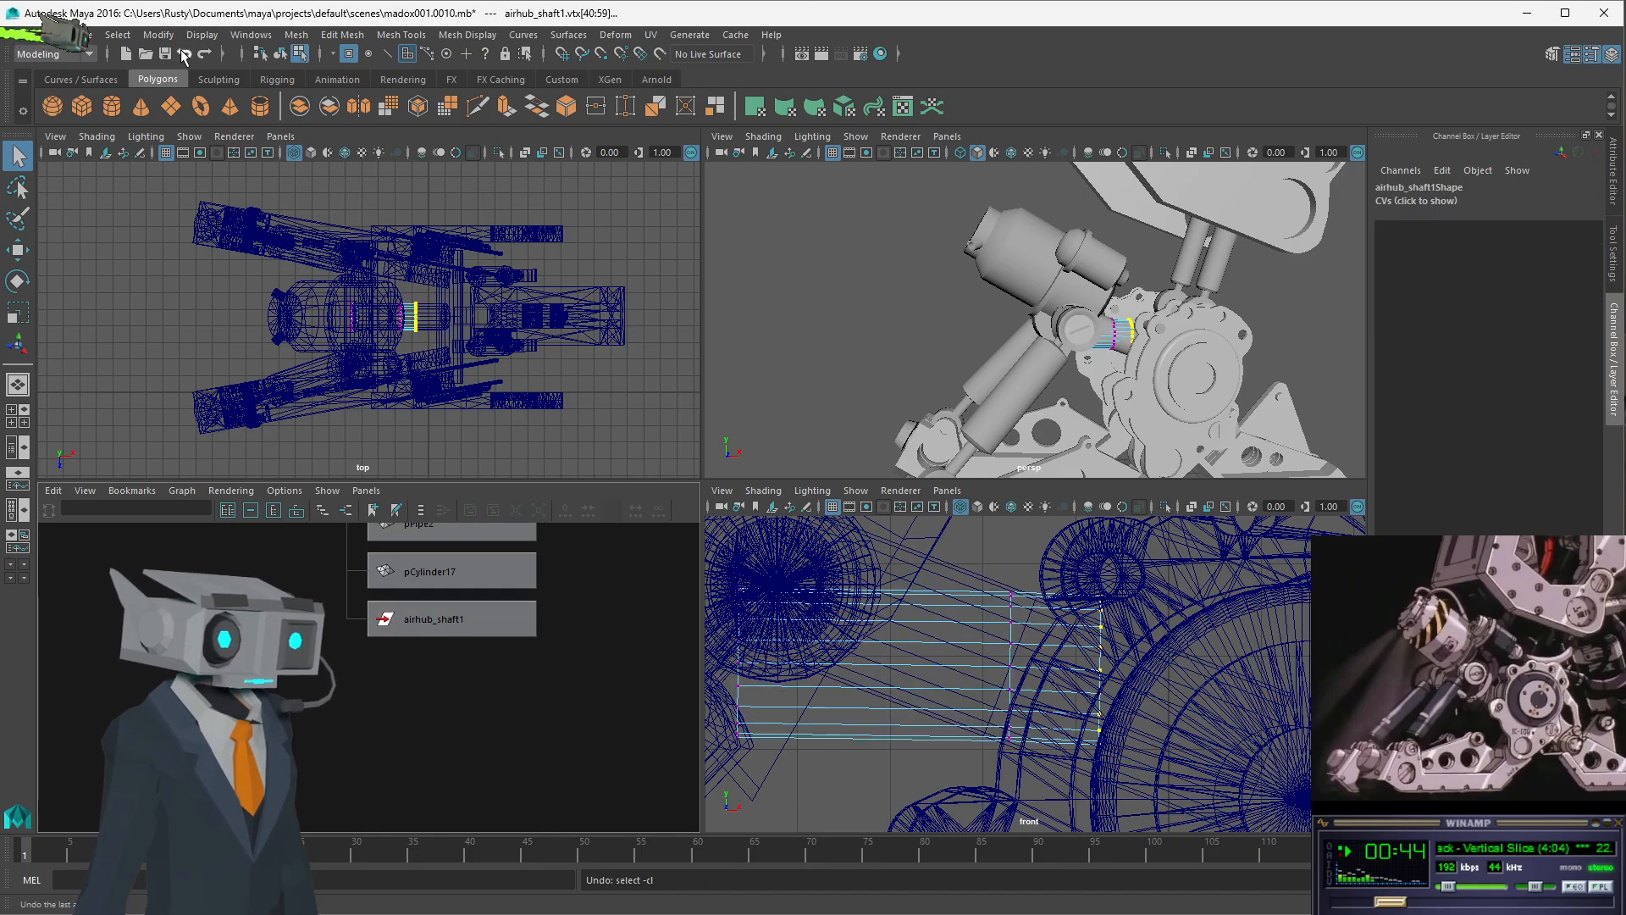
{"action": "left_click", "coordinate": [183, 54]}
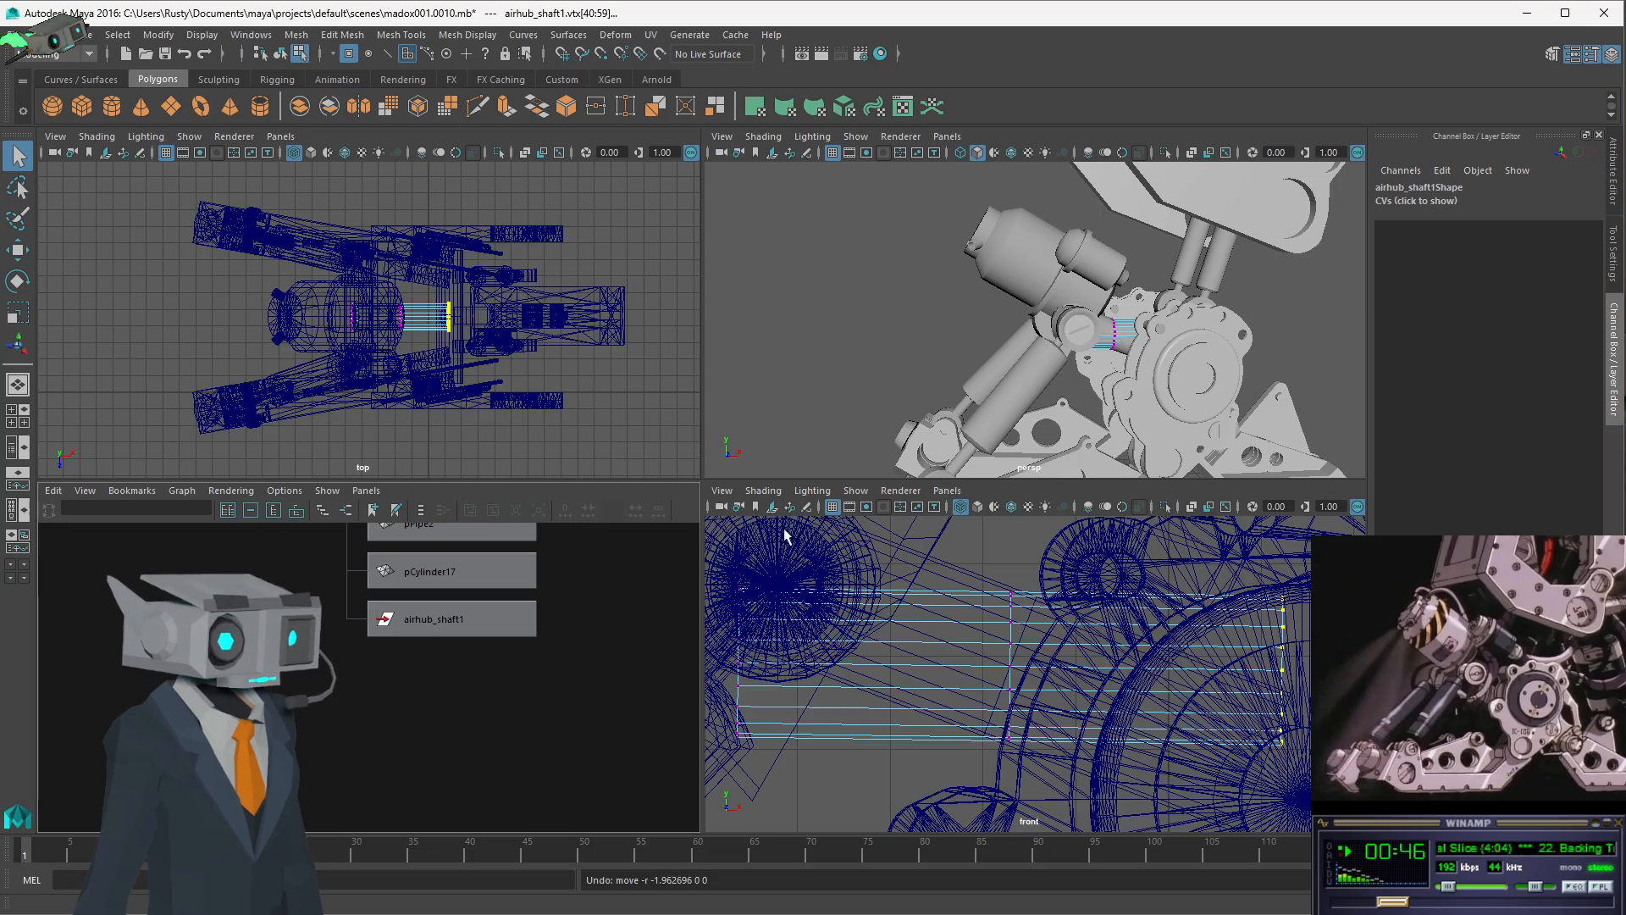
- Return airhub_shaft1 to object mode and set its Z rotation to 20.8 so it lies level
{"action": "left_click", "coordinate": [280, 54]}
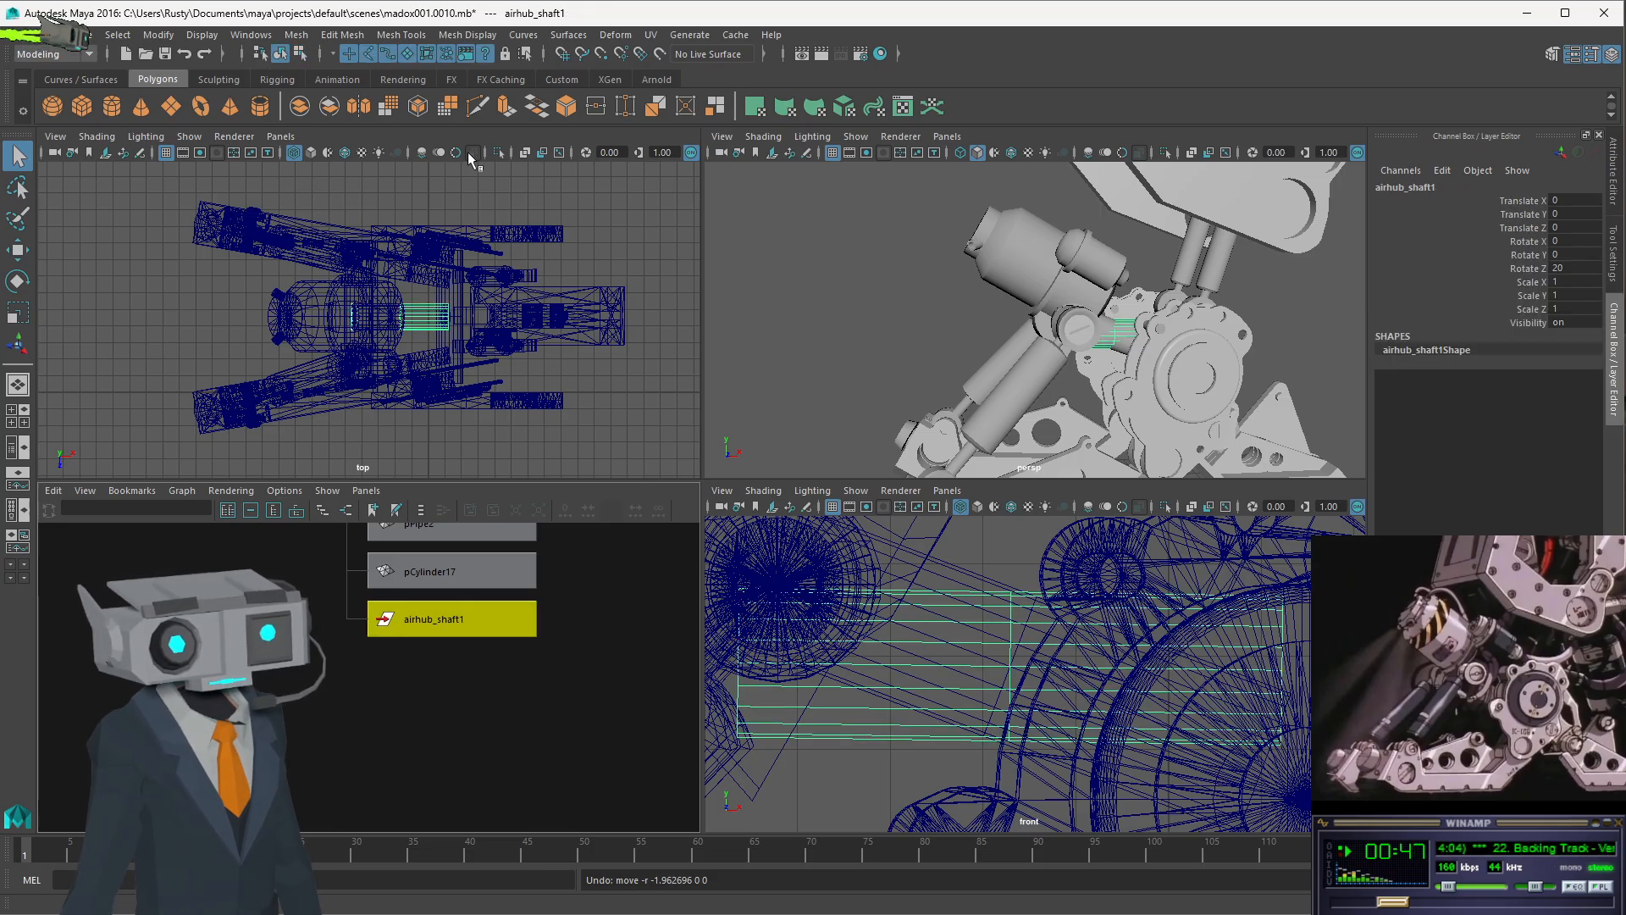
{"action": "left_click", "coordinate": [807, 376]}
{"action": "left_click", "coordinate": [404, 631]}
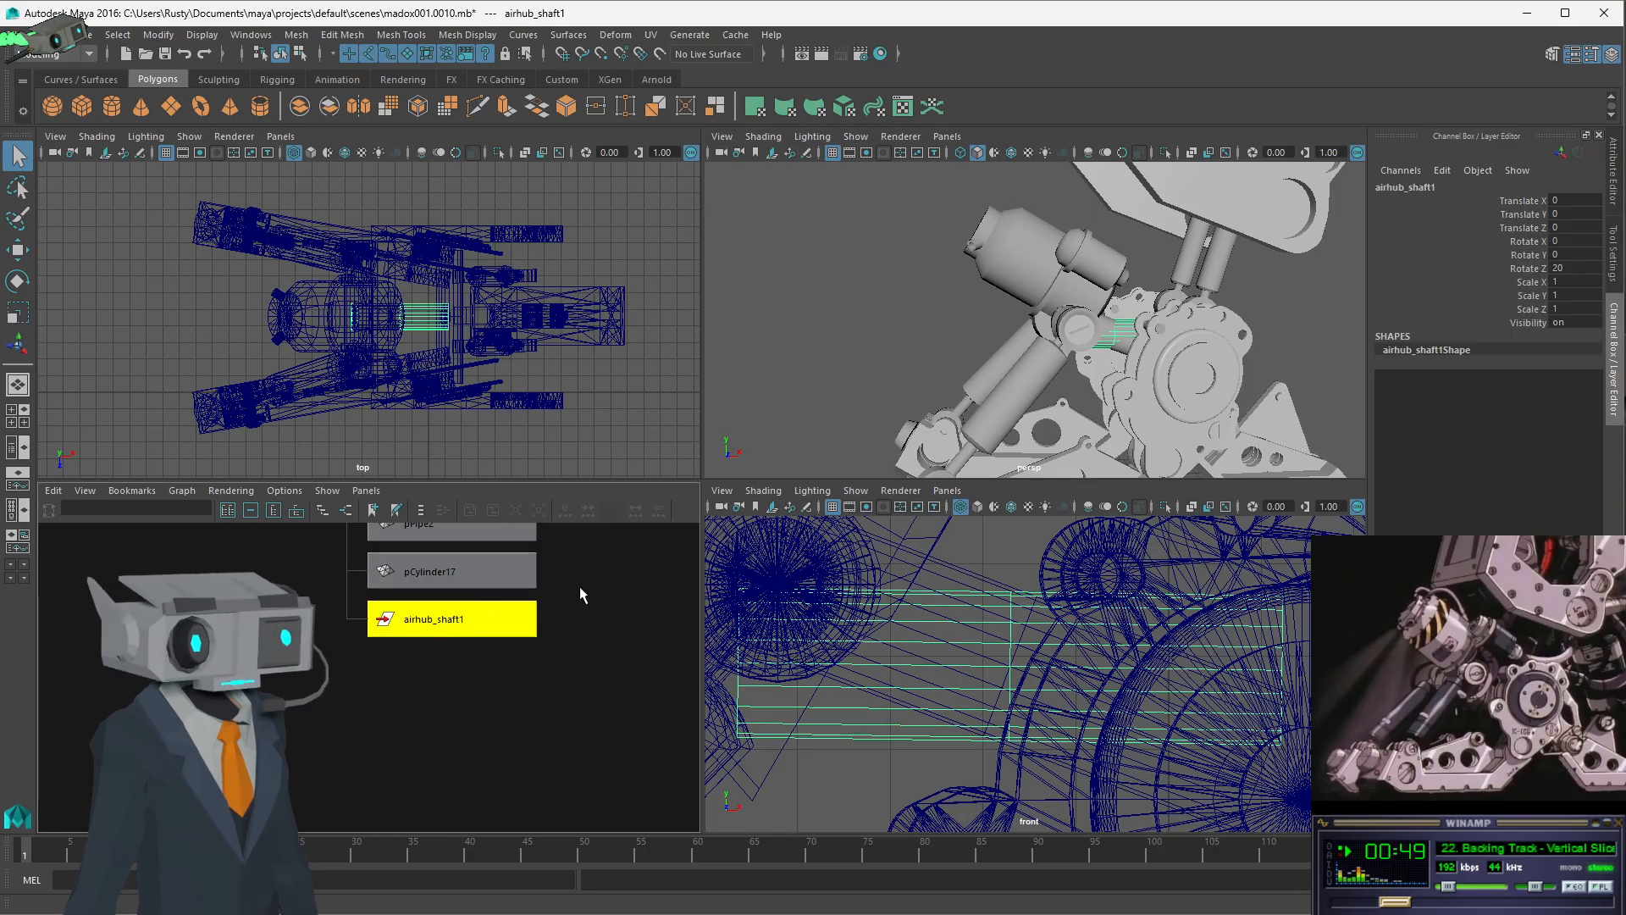
{"action": "left_click", "coordinate": [1588, 267]}
{"action": "type", "text": "20.8"}
{"action": "key", "text": "Return"}
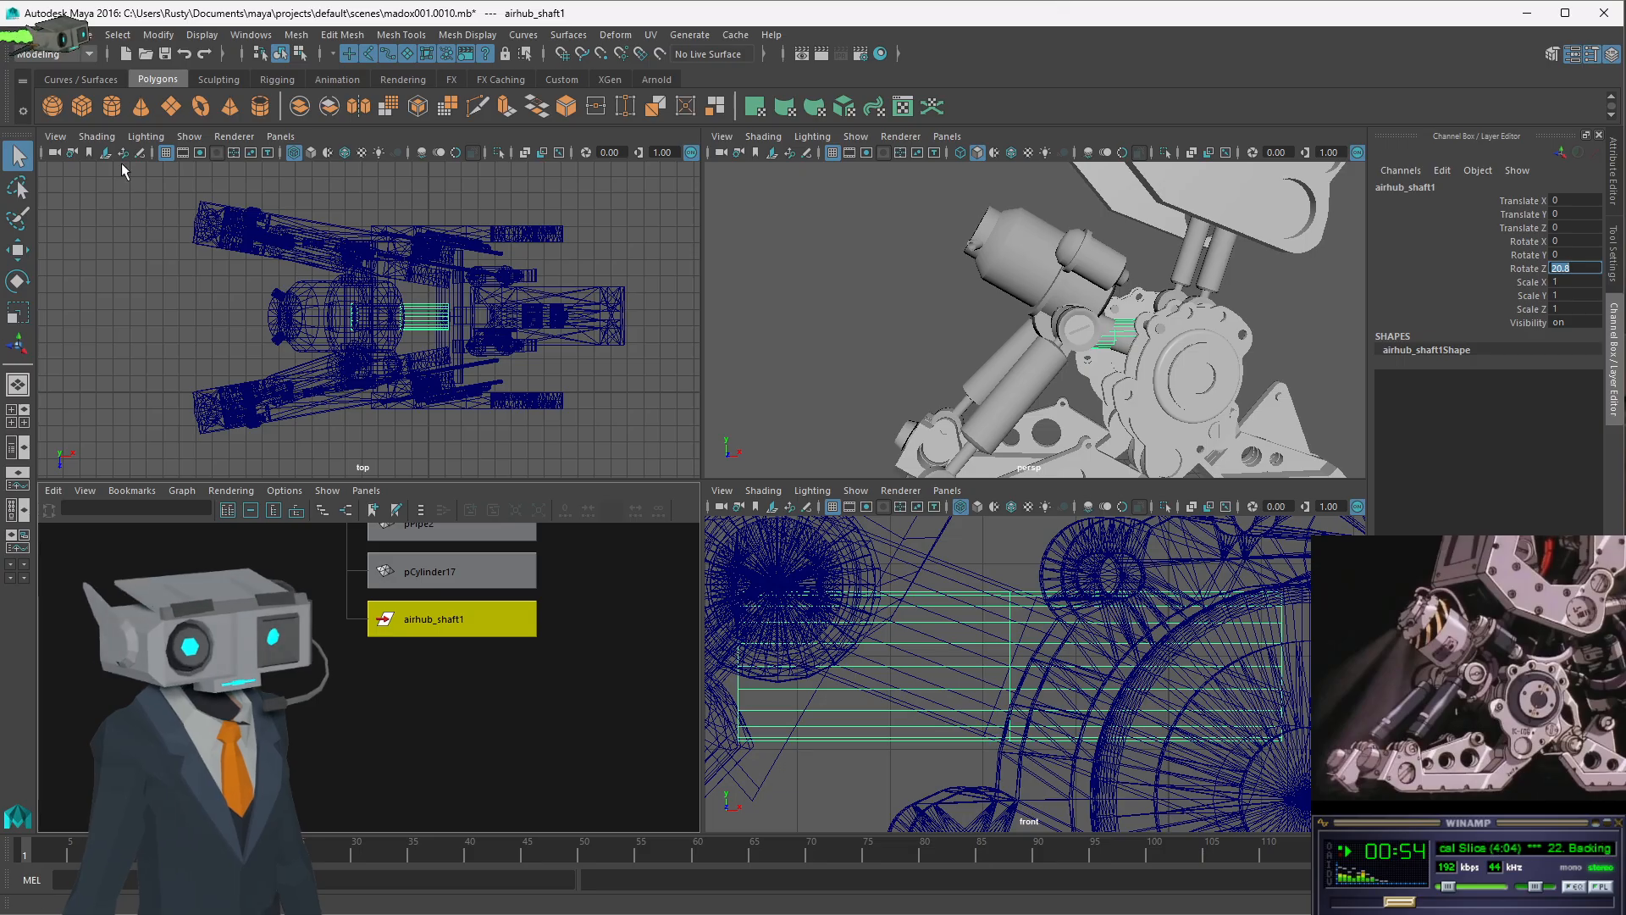
- Shorten airhub_shaft1 by moving the vertices at both ends inward along X, and return to object mode
{"action": "left_click", "coordinate": [299, 54]}
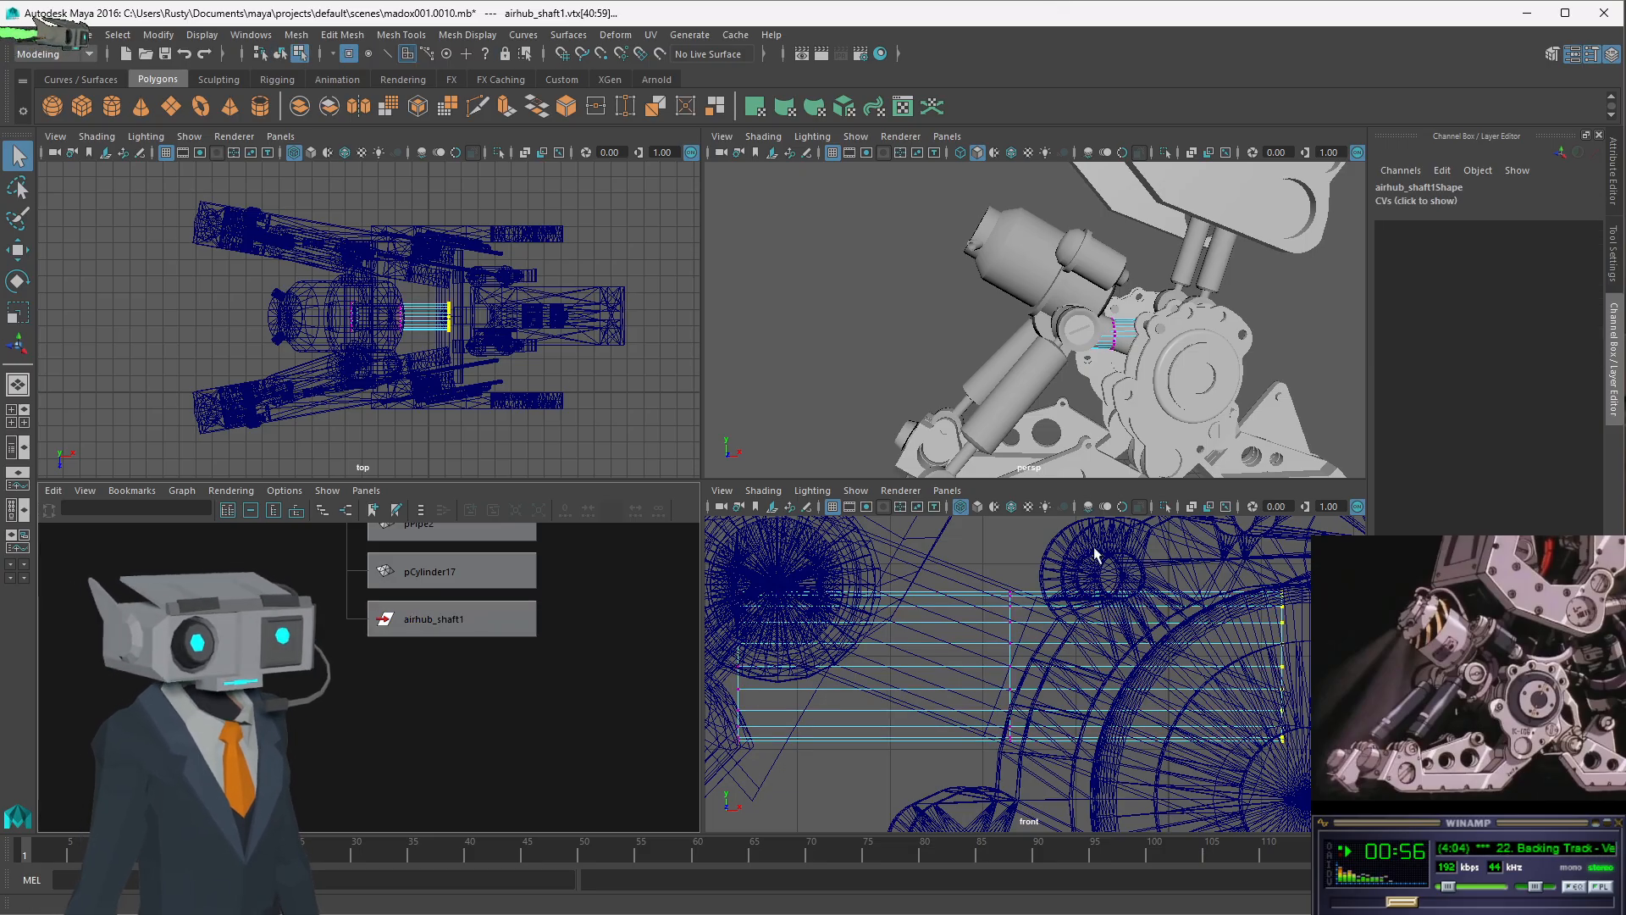
{"action": "key", "text": "w"}
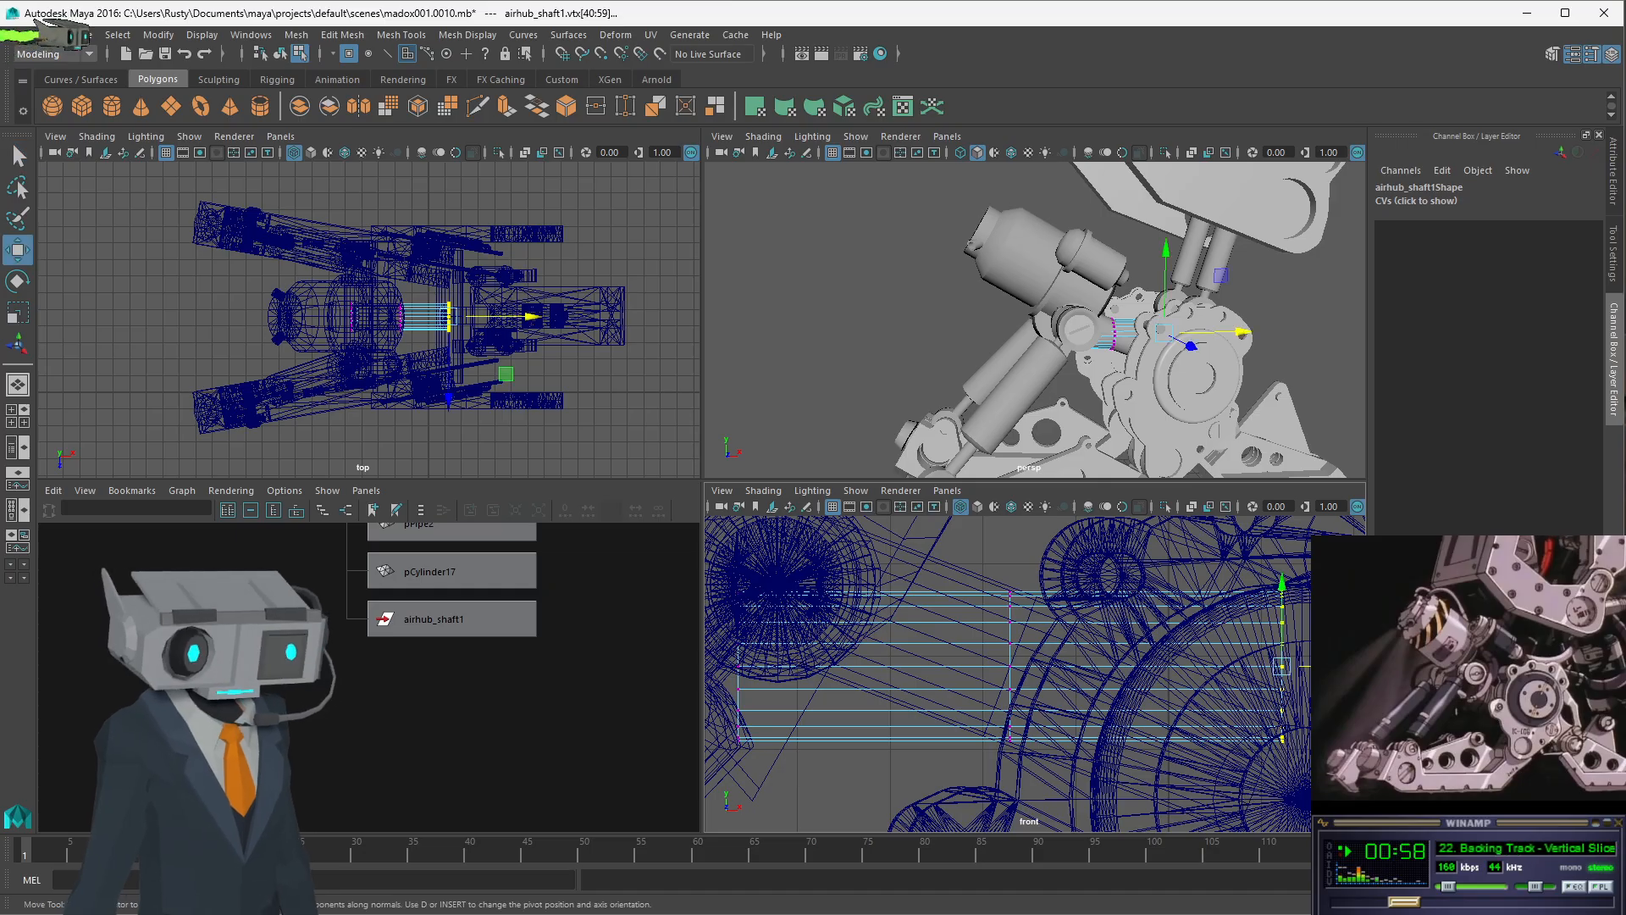
{"action": "left_click_drag", "start_coordinate": [1316, 666], "coordinate": [1129, 667]}
{"action": "left_click_drag", "start_coordinate": [709, 572], "coordinate": [775, 783]}
{"action": "left_click_drag", "start_coordinate": [826, 669], "coordinate": [1003, 658]}
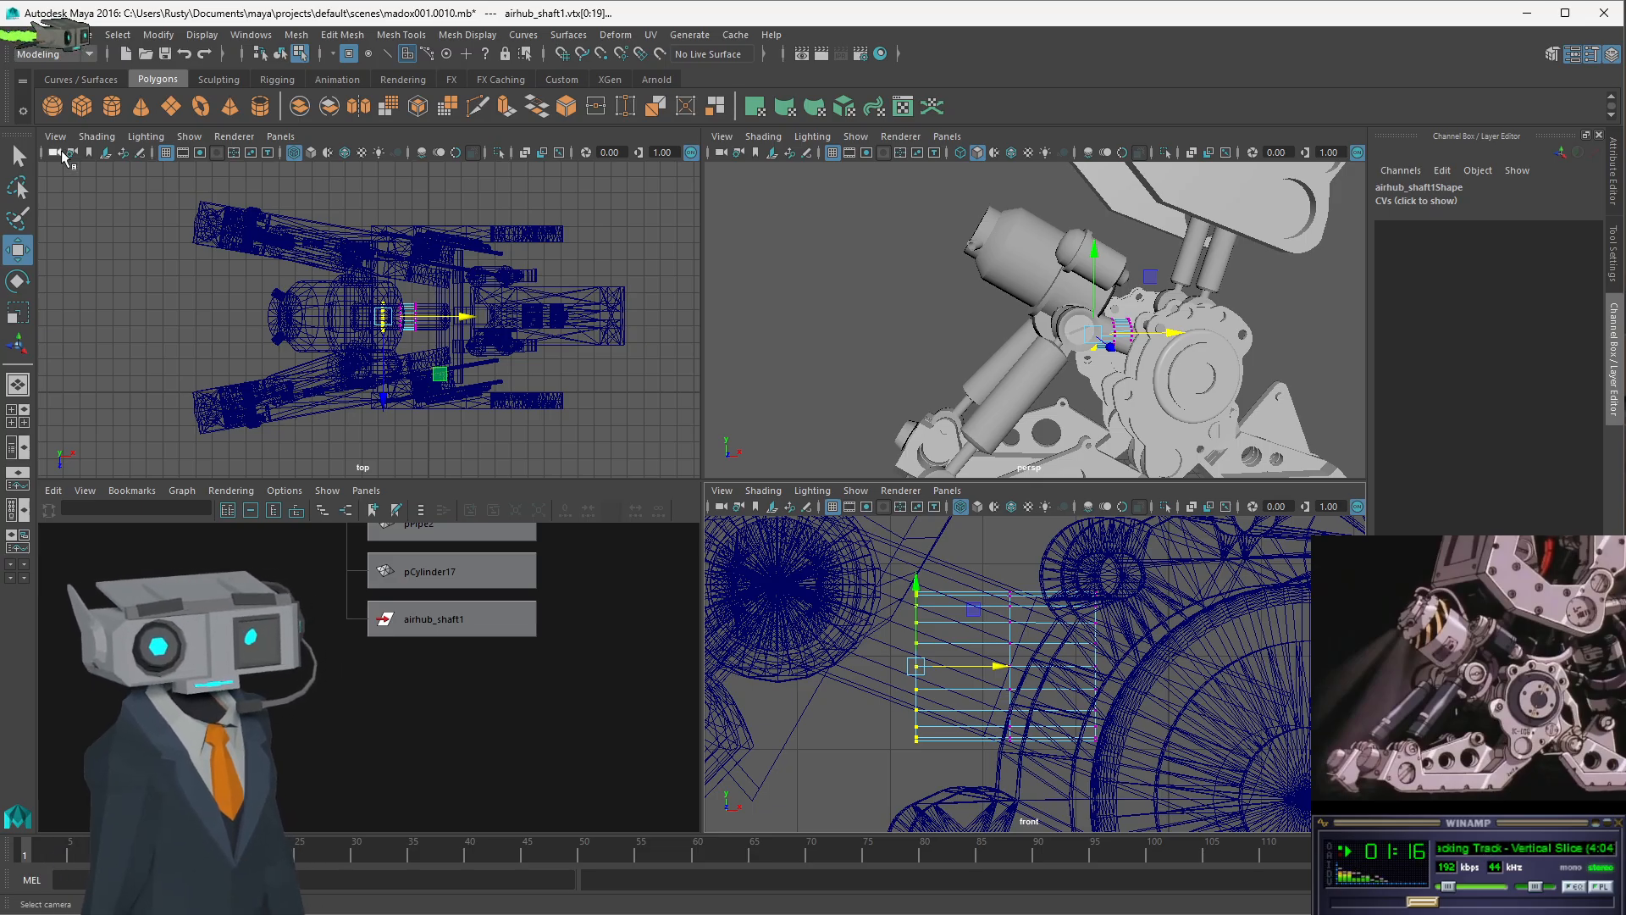
{"action": "key", "text": "q"}
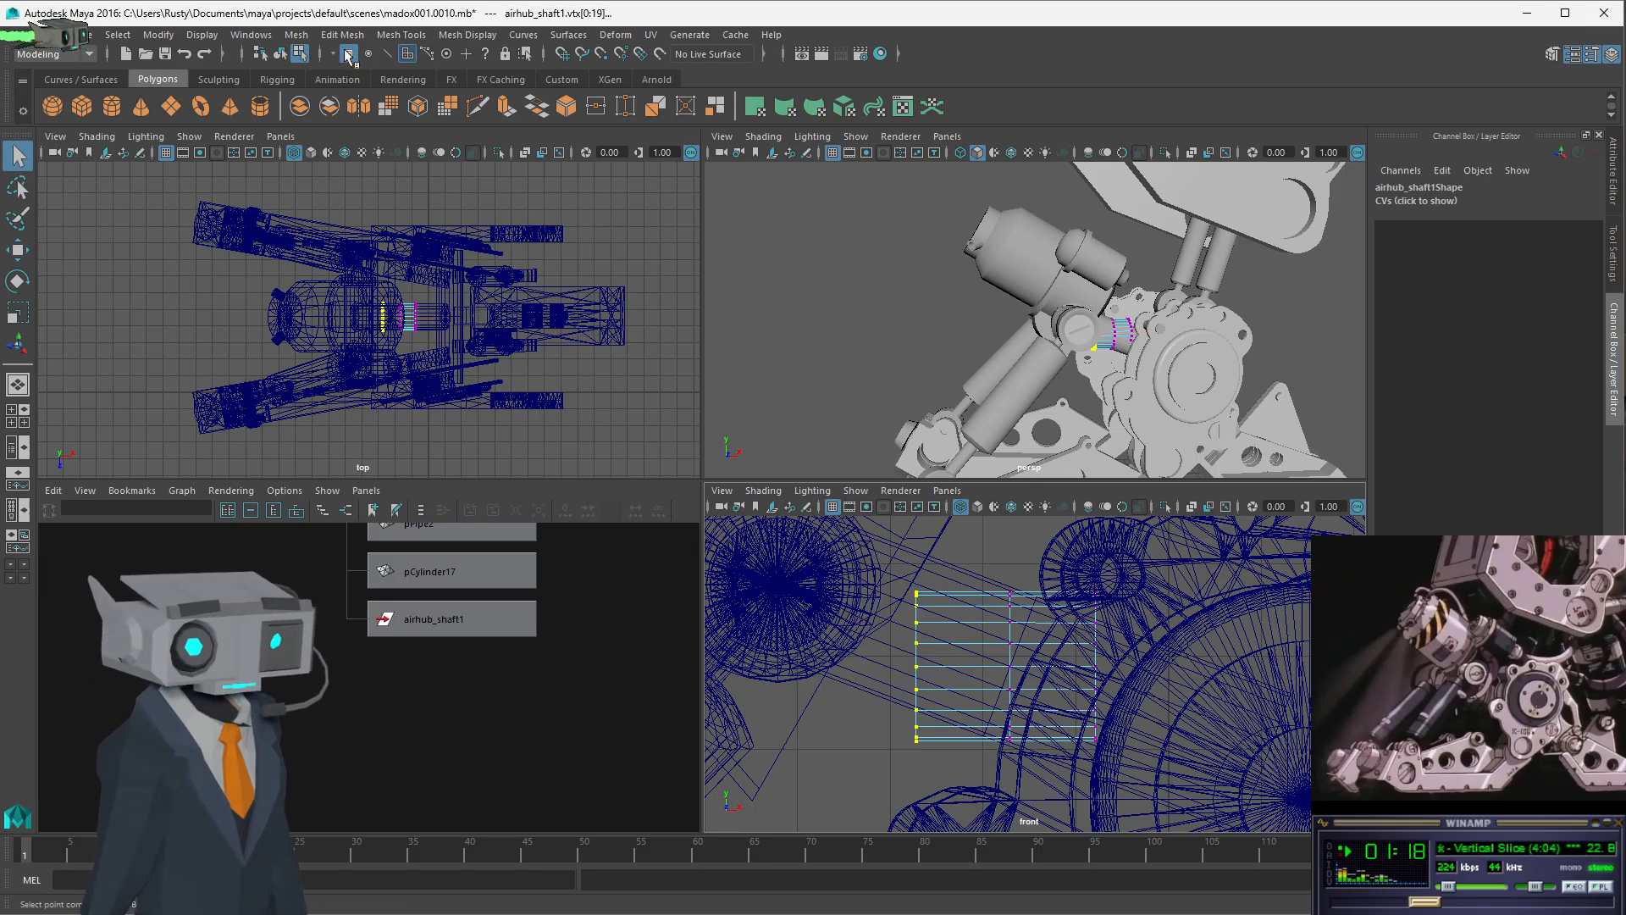
{"action": "left_click", "coordinate": [279, 54]}
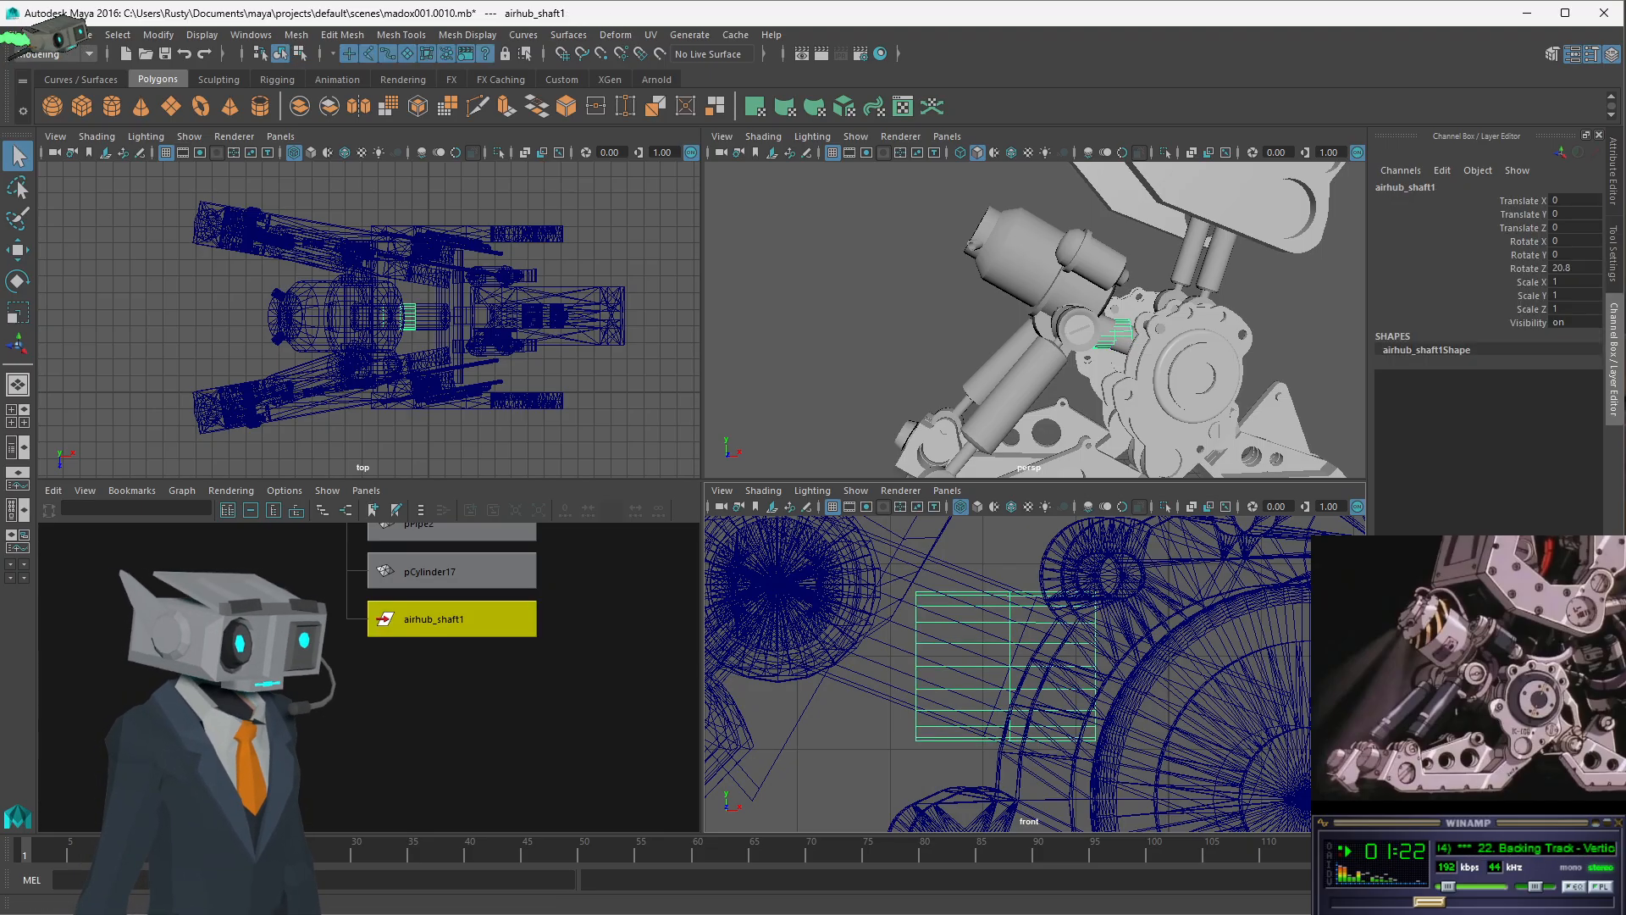
- Try resetting the Z rotation of airhub_shaft1 to 0, and undo the change
{"action": "double_click", "coordinate": [1582, 269]}
{"action": "type", "text": "0"}
{"action": "key", "text": "Return"}
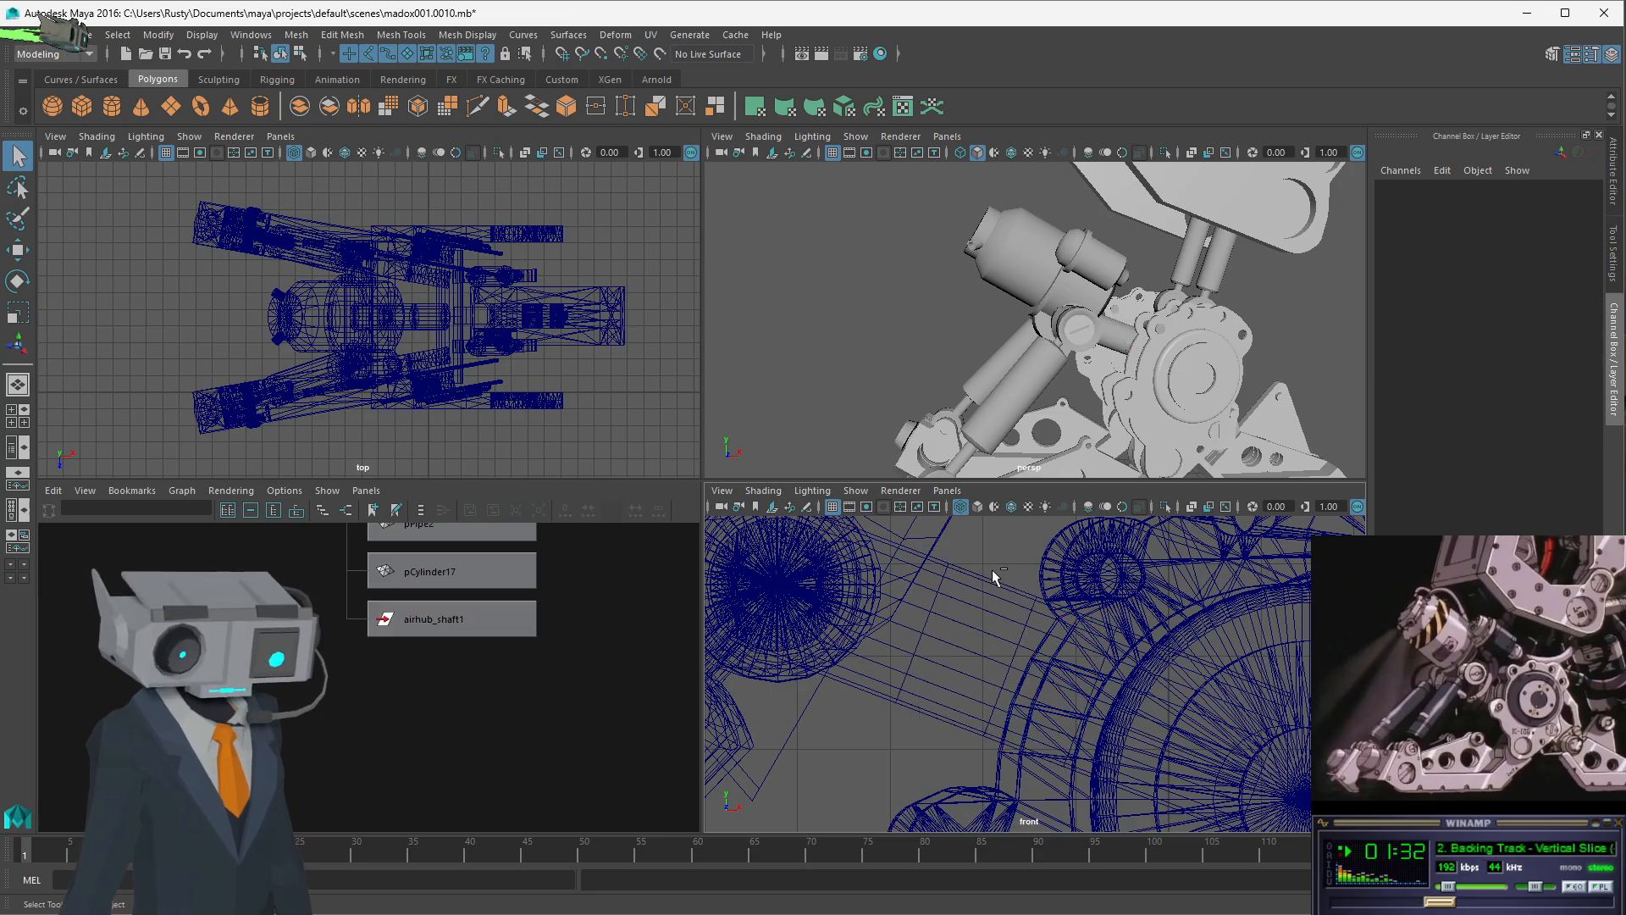
{"action": "key", "text": "ctrl+z"}
- Scale airhub_shaft1 uniformly to about 1.564 in the front view and leave it selected
{"action": "key", "text": "r"}
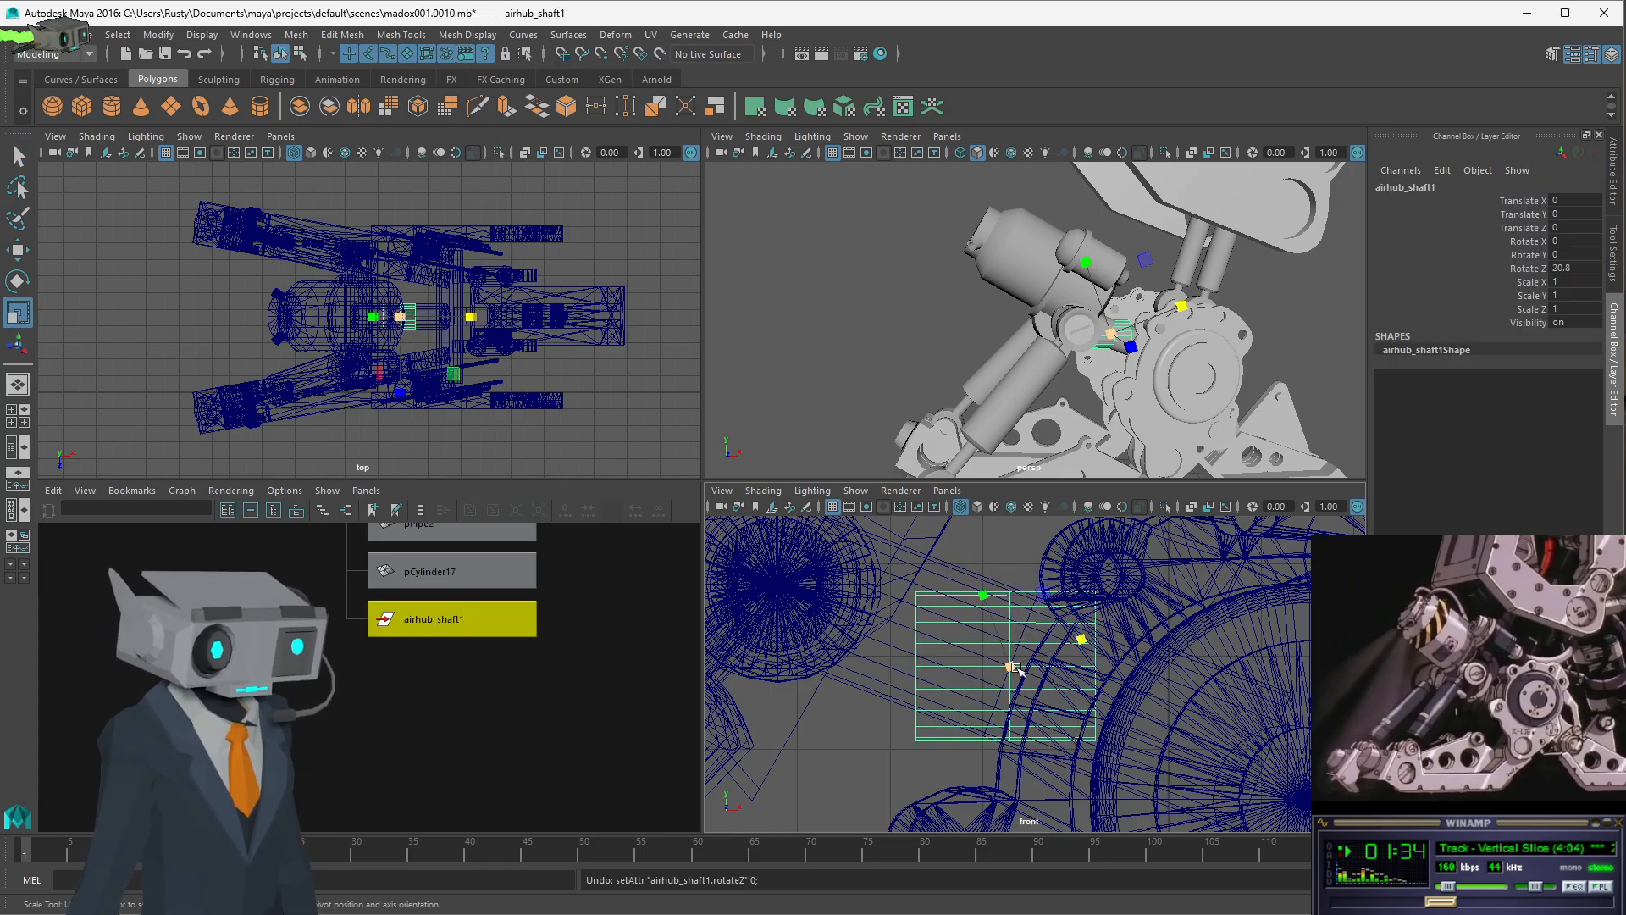
{"action": "left_click_drag", "start_coordinate": [1011, 669], "coordinate": [1130, 546]}
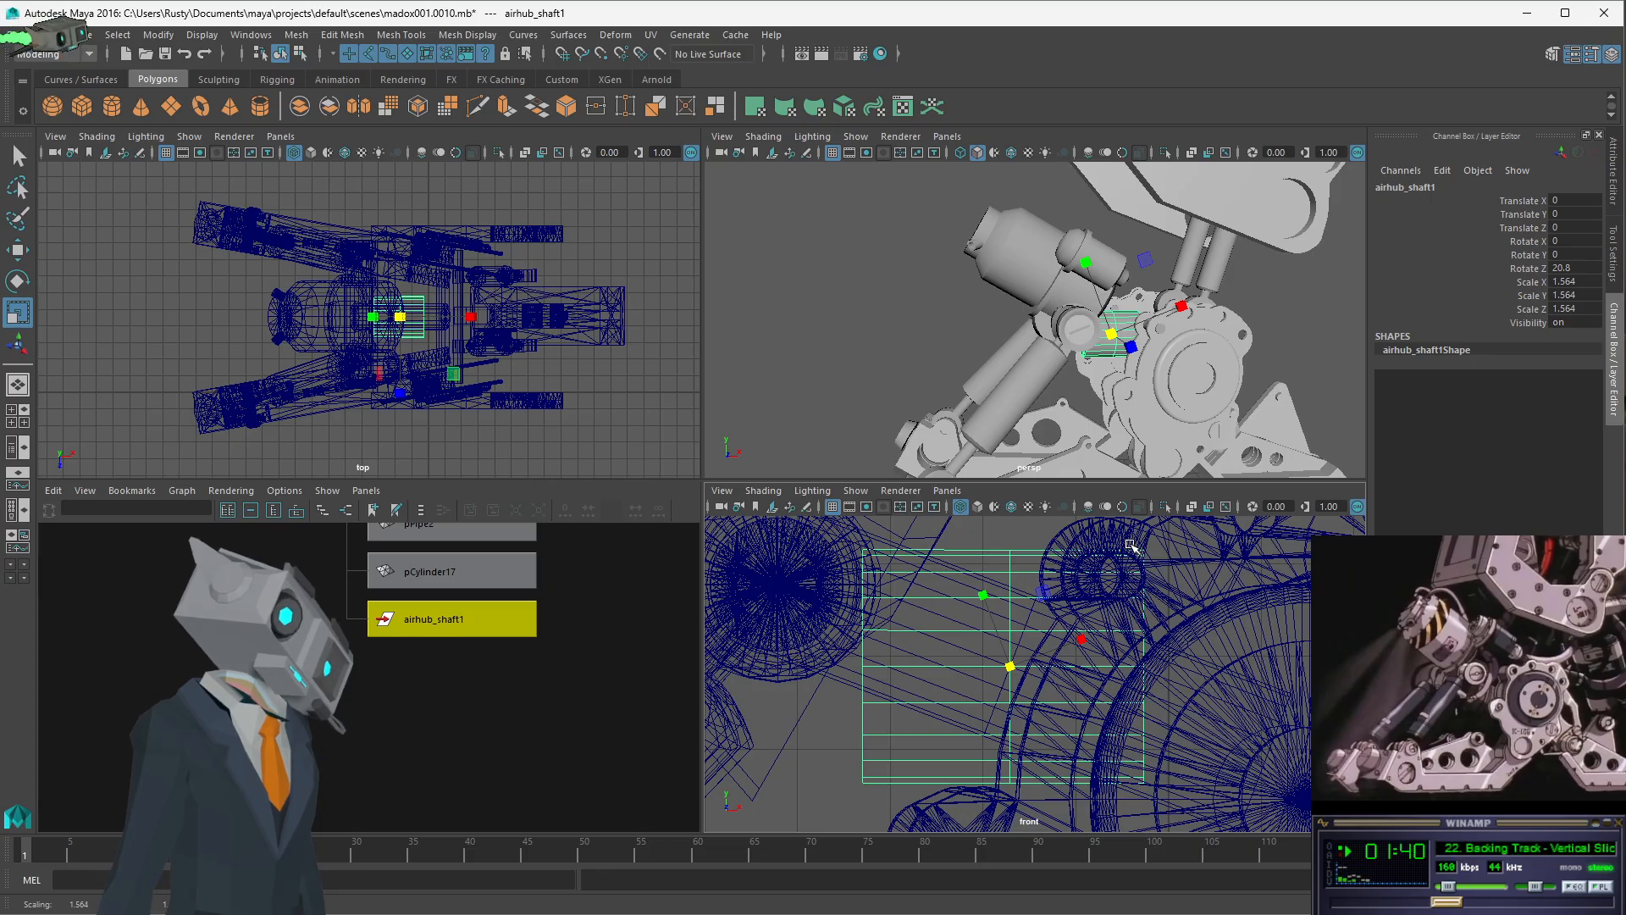
{"action": "left_click", "coordinate": [873, 730]}
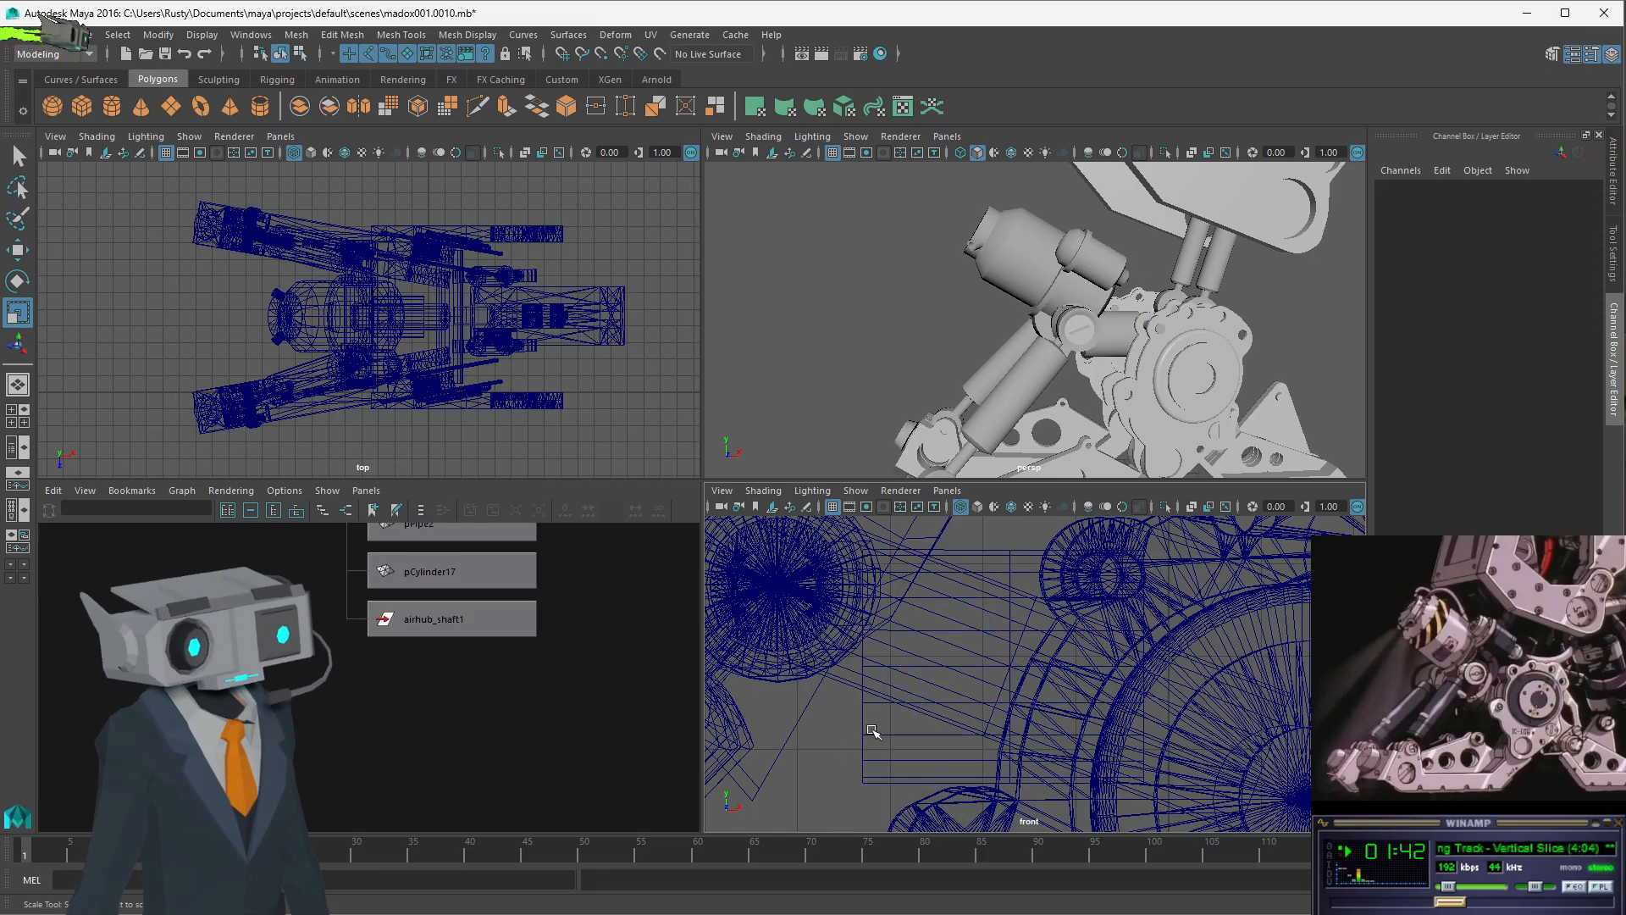
{"action": "left_click", "coordinate": [893, 736]}
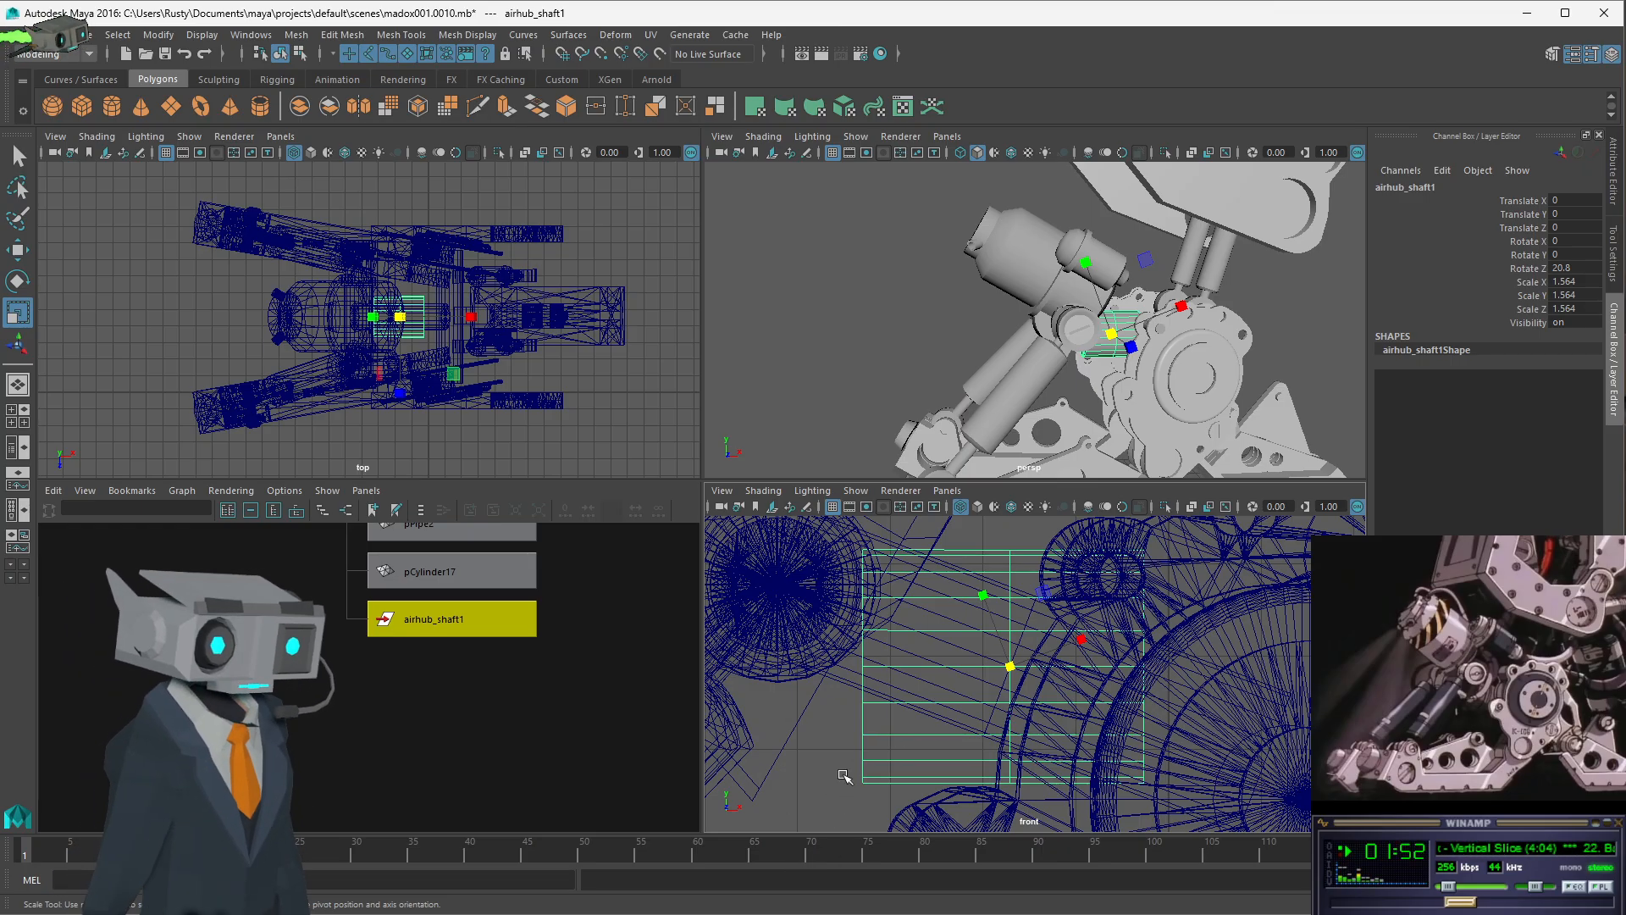
{"action": "left_click", "coordinate": [601, 640]}
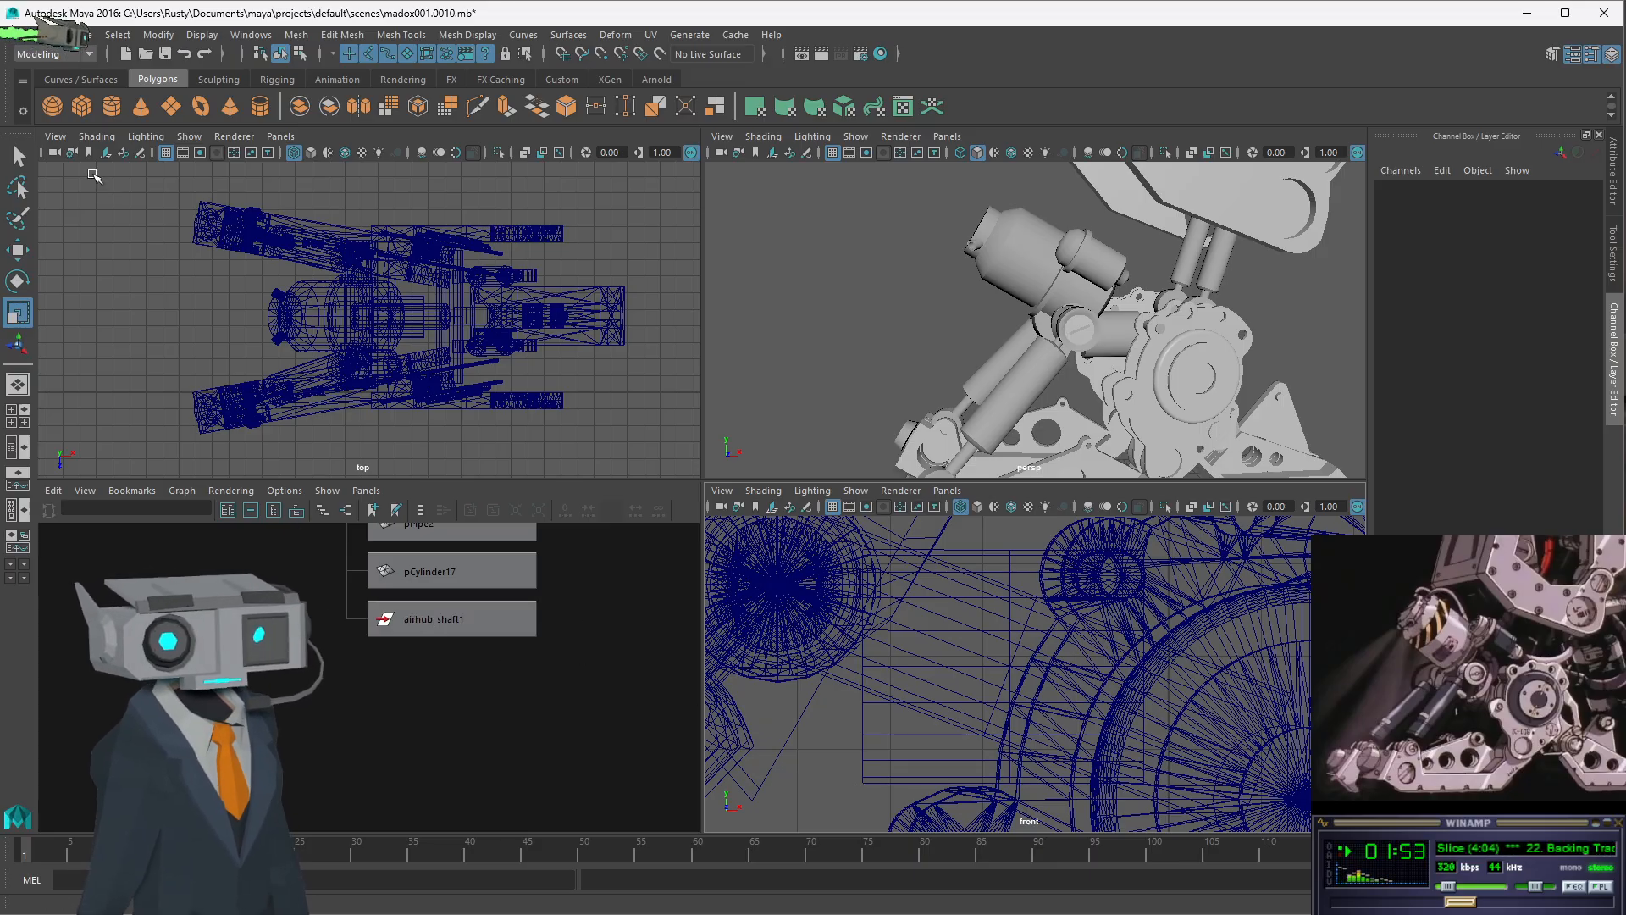
{"action": "left_click", "coordinate": [867, 740]}
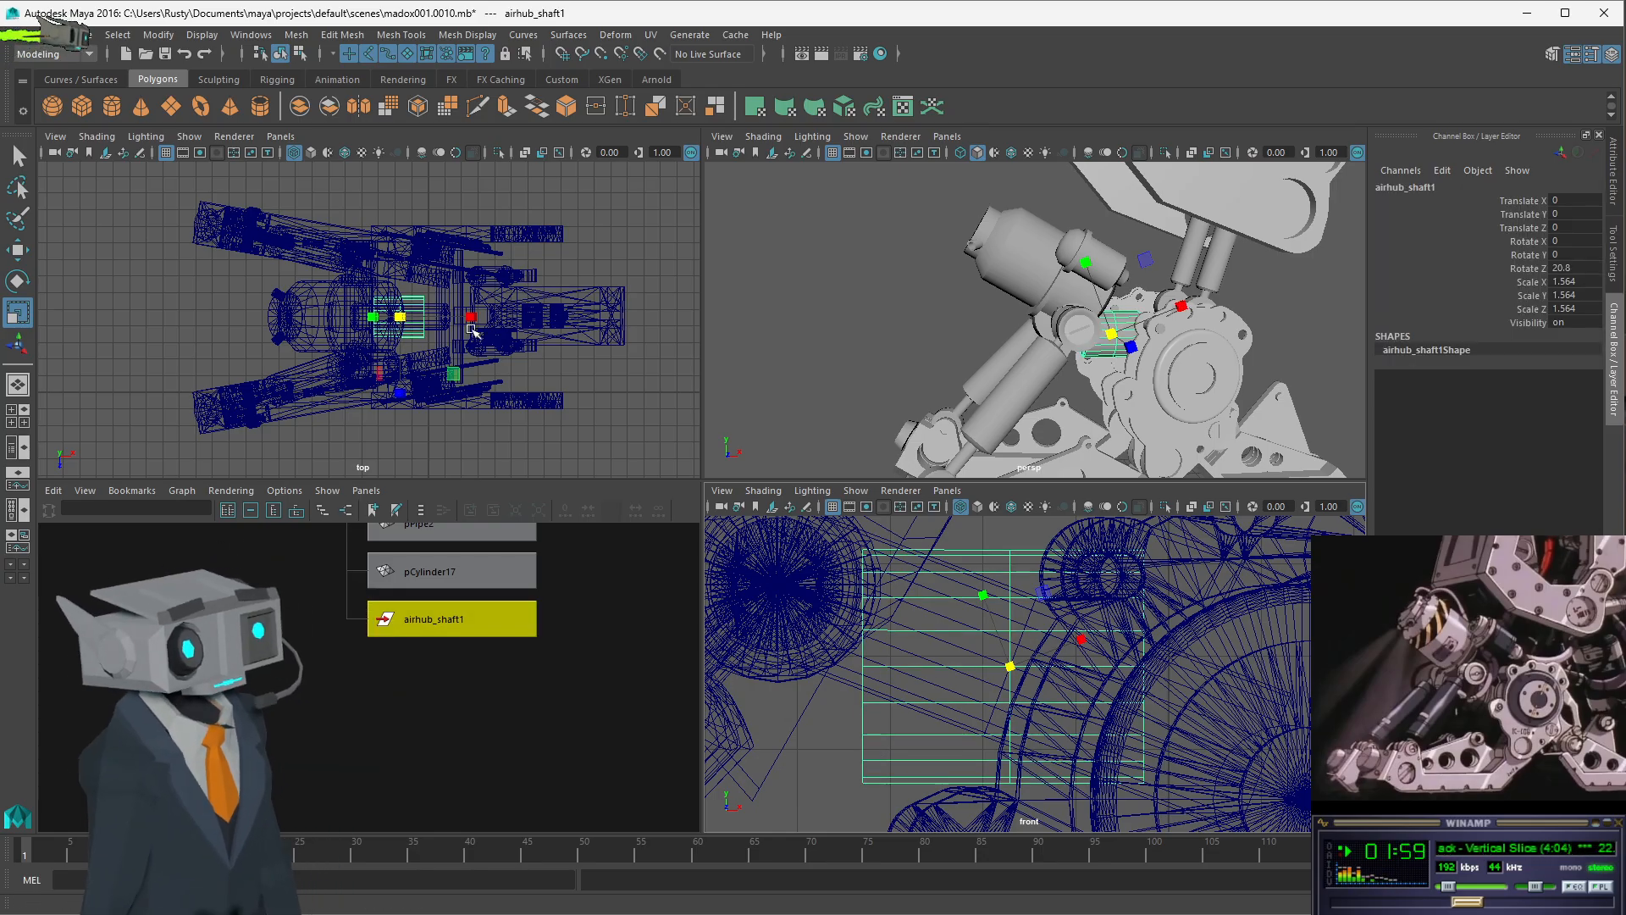
- Draw a polygon cylinder beside the leg, about 1.552 in radius and 4.064 high, and set its axis subdivisions to 24
{"action": "left_click", "coordinate": [113, 107]}
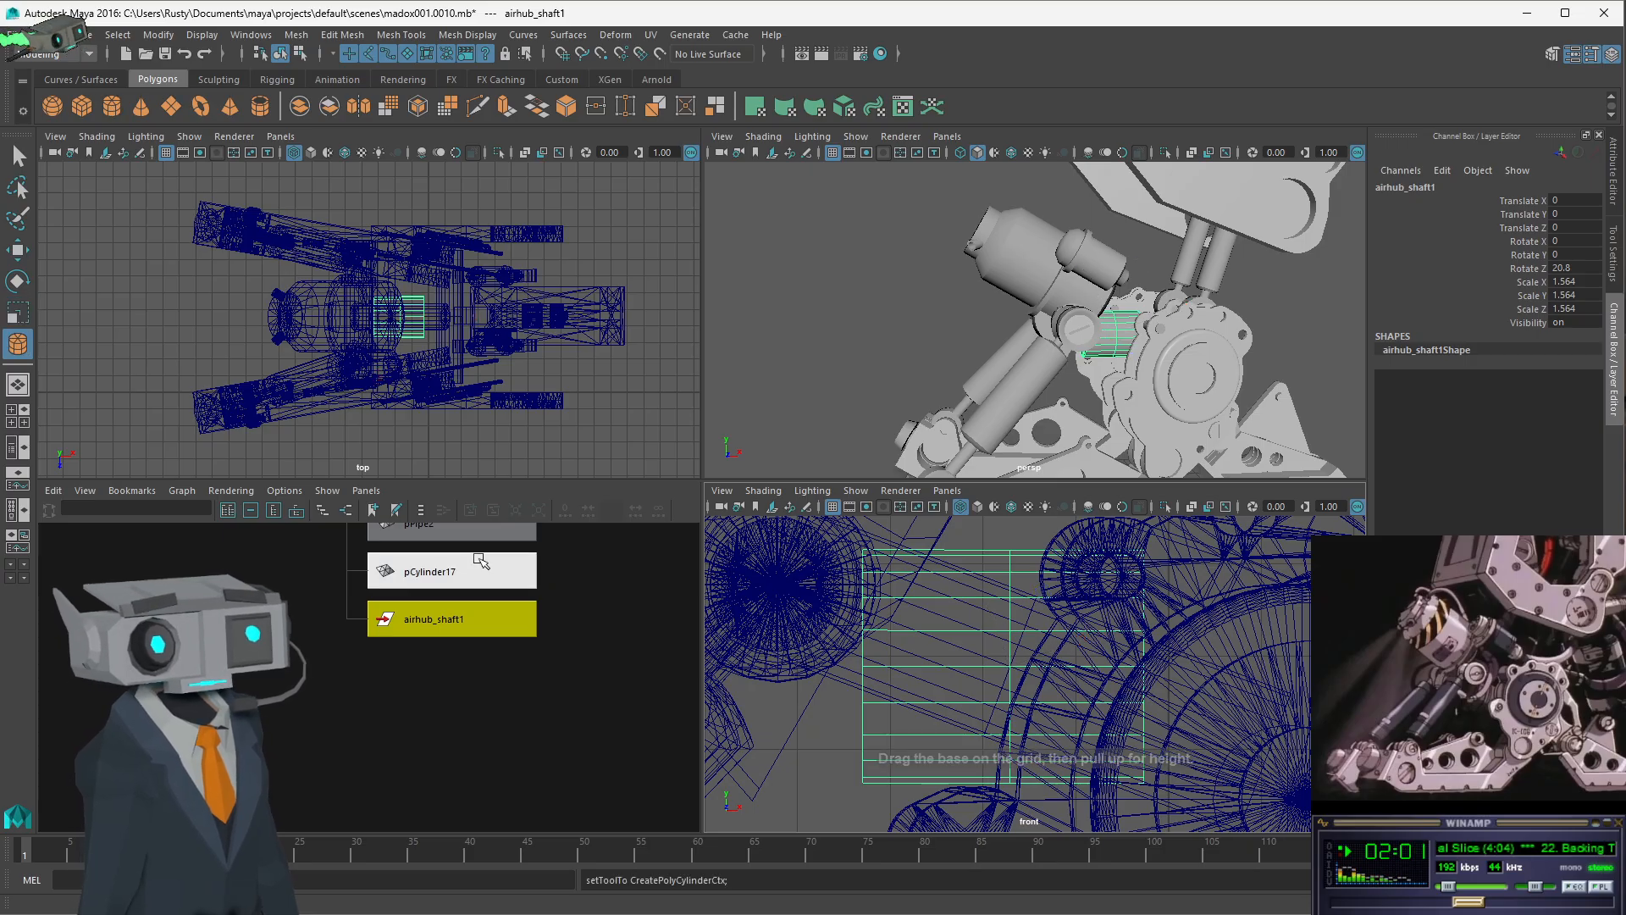
{"action": "left_click_drag", "start_coordinate": [572, 361], "coordinate": [596, 363]}
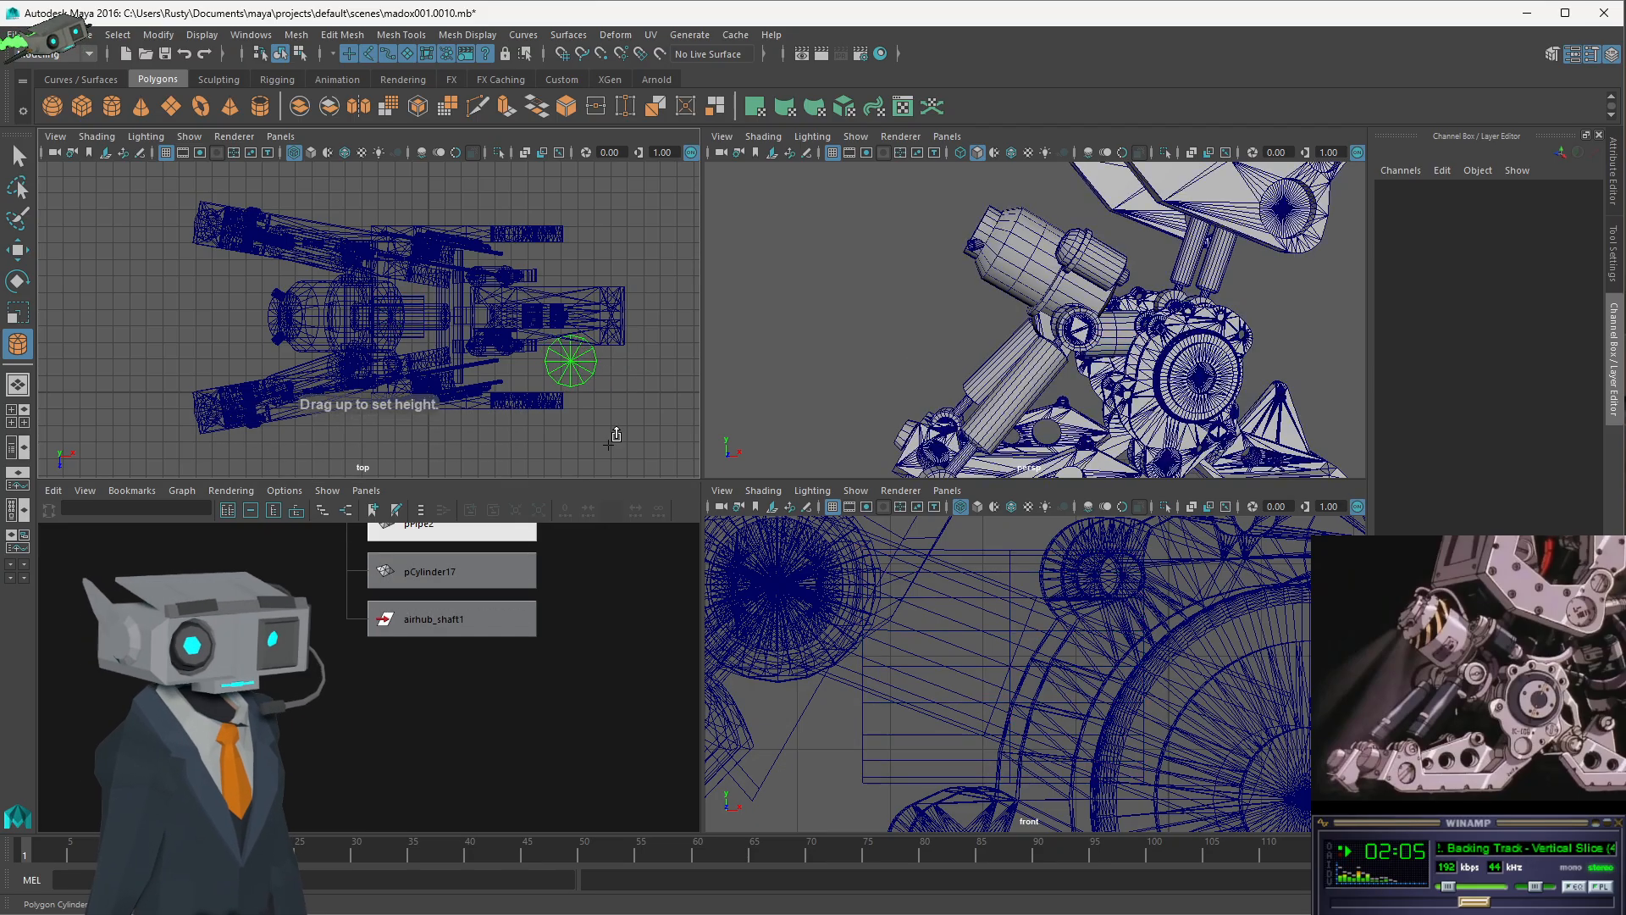
{"action": "left_click_drag", "start_coordinate": [1169, 436], "coordinate": [1165, 422]}
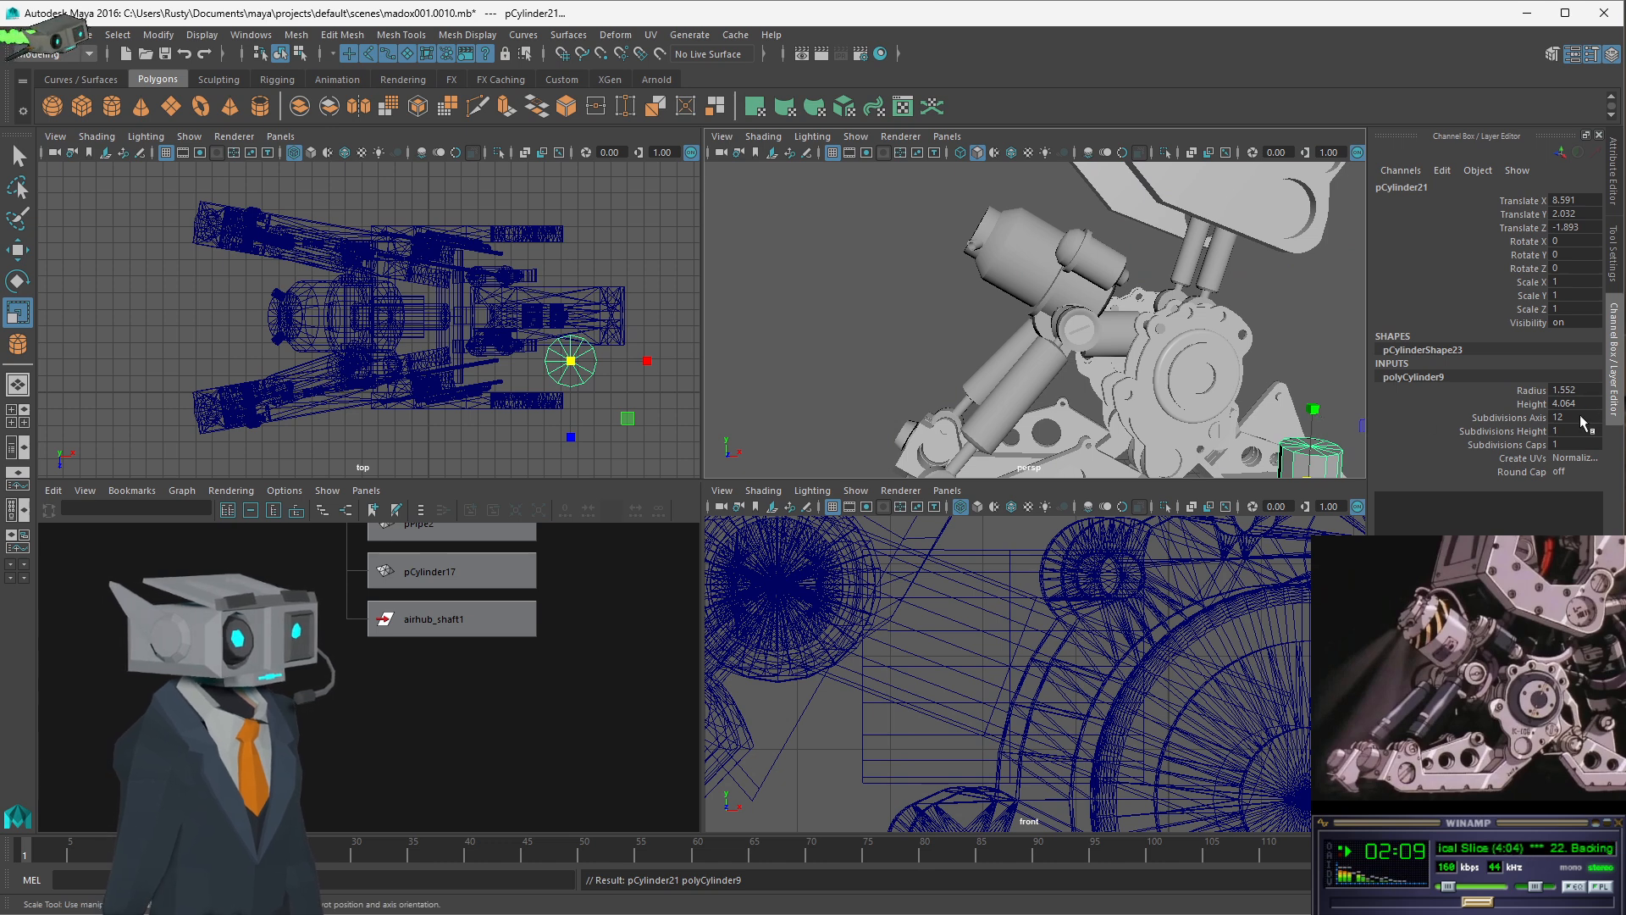
{"action": "key", "text": "Return"}
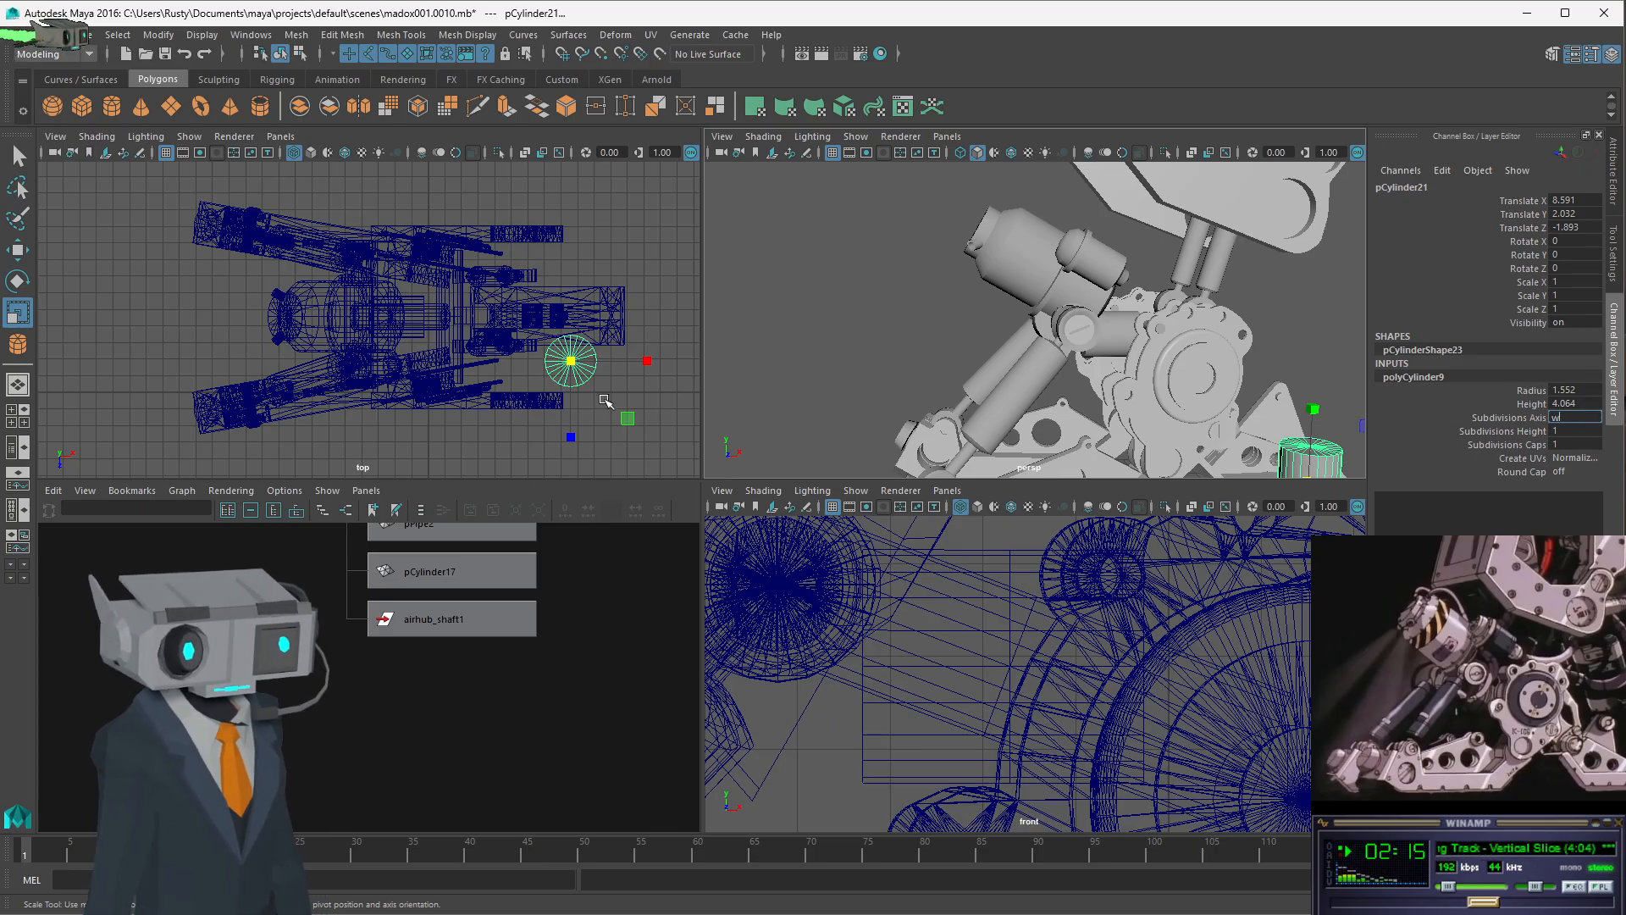
{"action": "key", "text": "Escape"}
- Move the new cylinder to the air hub area, at about X -1.923, Y 8.289, Z -4.496
{"action": "key", "text": "w"}
{"action": "left_click_drag", "start_coordinate": [572, 365], "coordinate": [395, 318]}
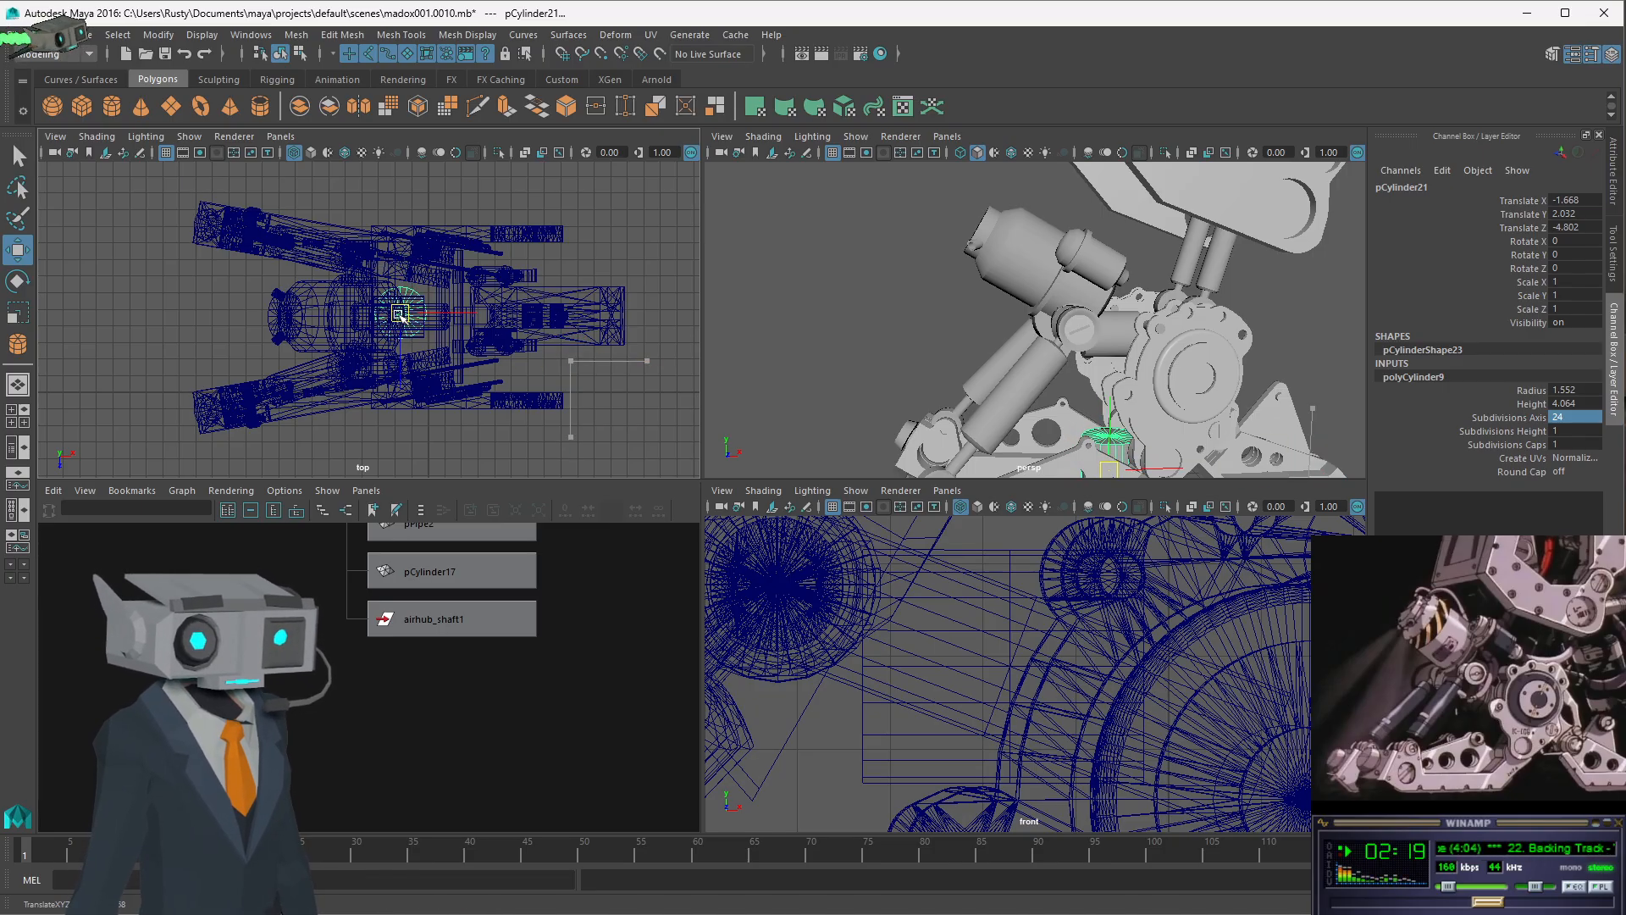
{"action": "left_click_drag", "start_coordinate": [1116, 407], "coordinate": [1145, 375]}
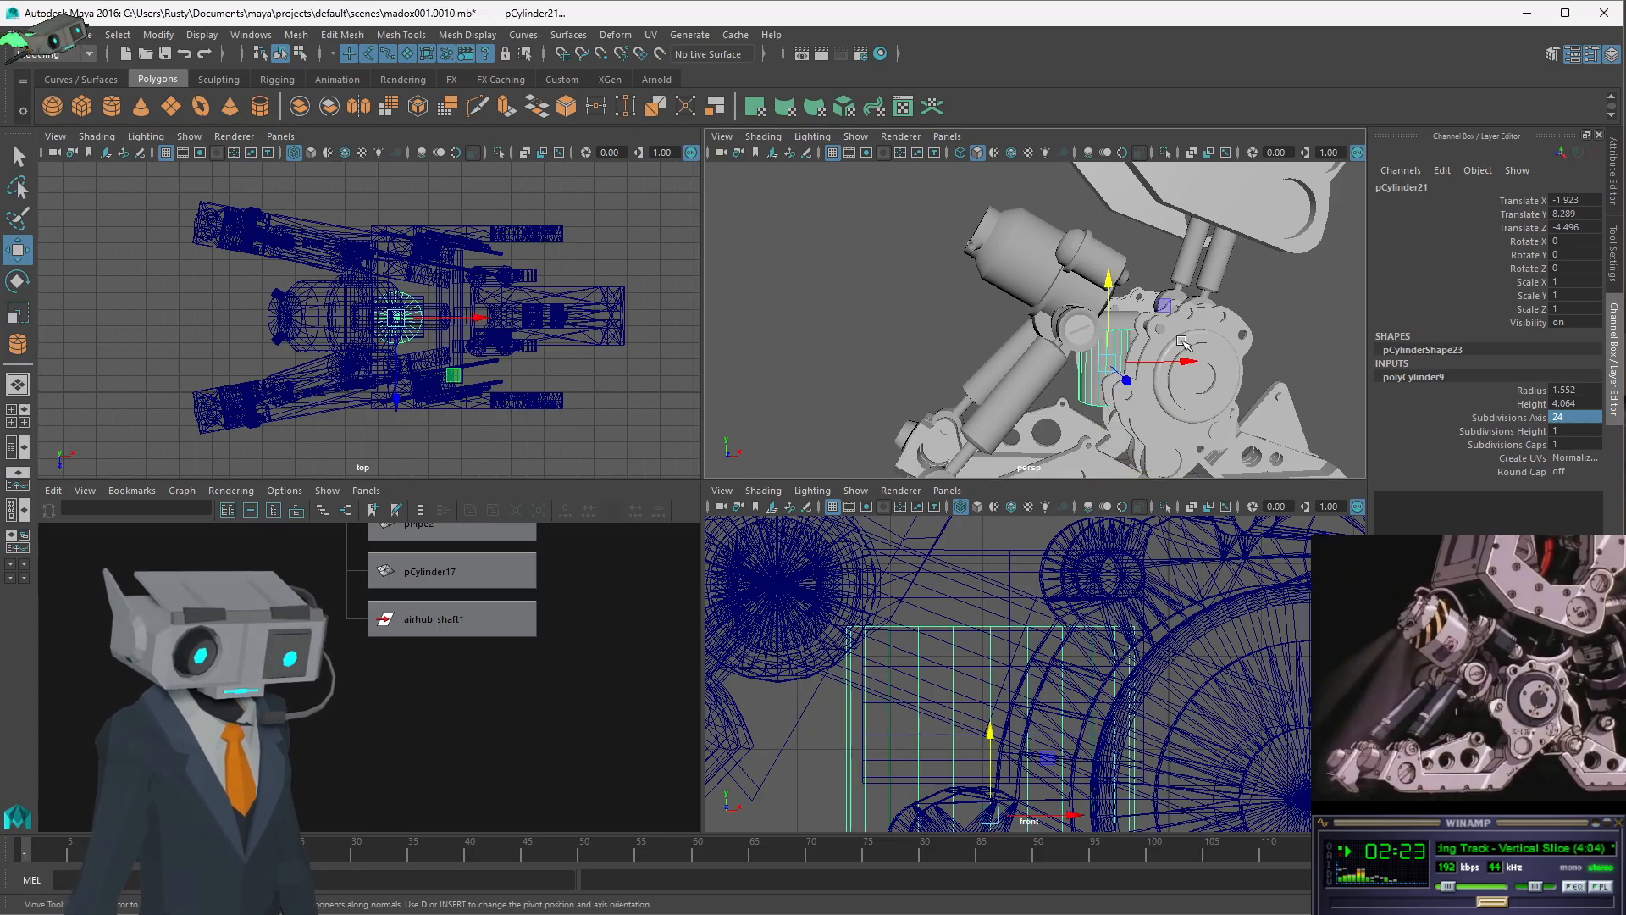
- Rotate the new cylinder about Z and set its Z rotation to 90 so it lies on its side
{"action": "key", "text": "e"}
{"action": "left_click_drag", "start_coordinate": [1092, 284], "coordinate": [1052, 321]}
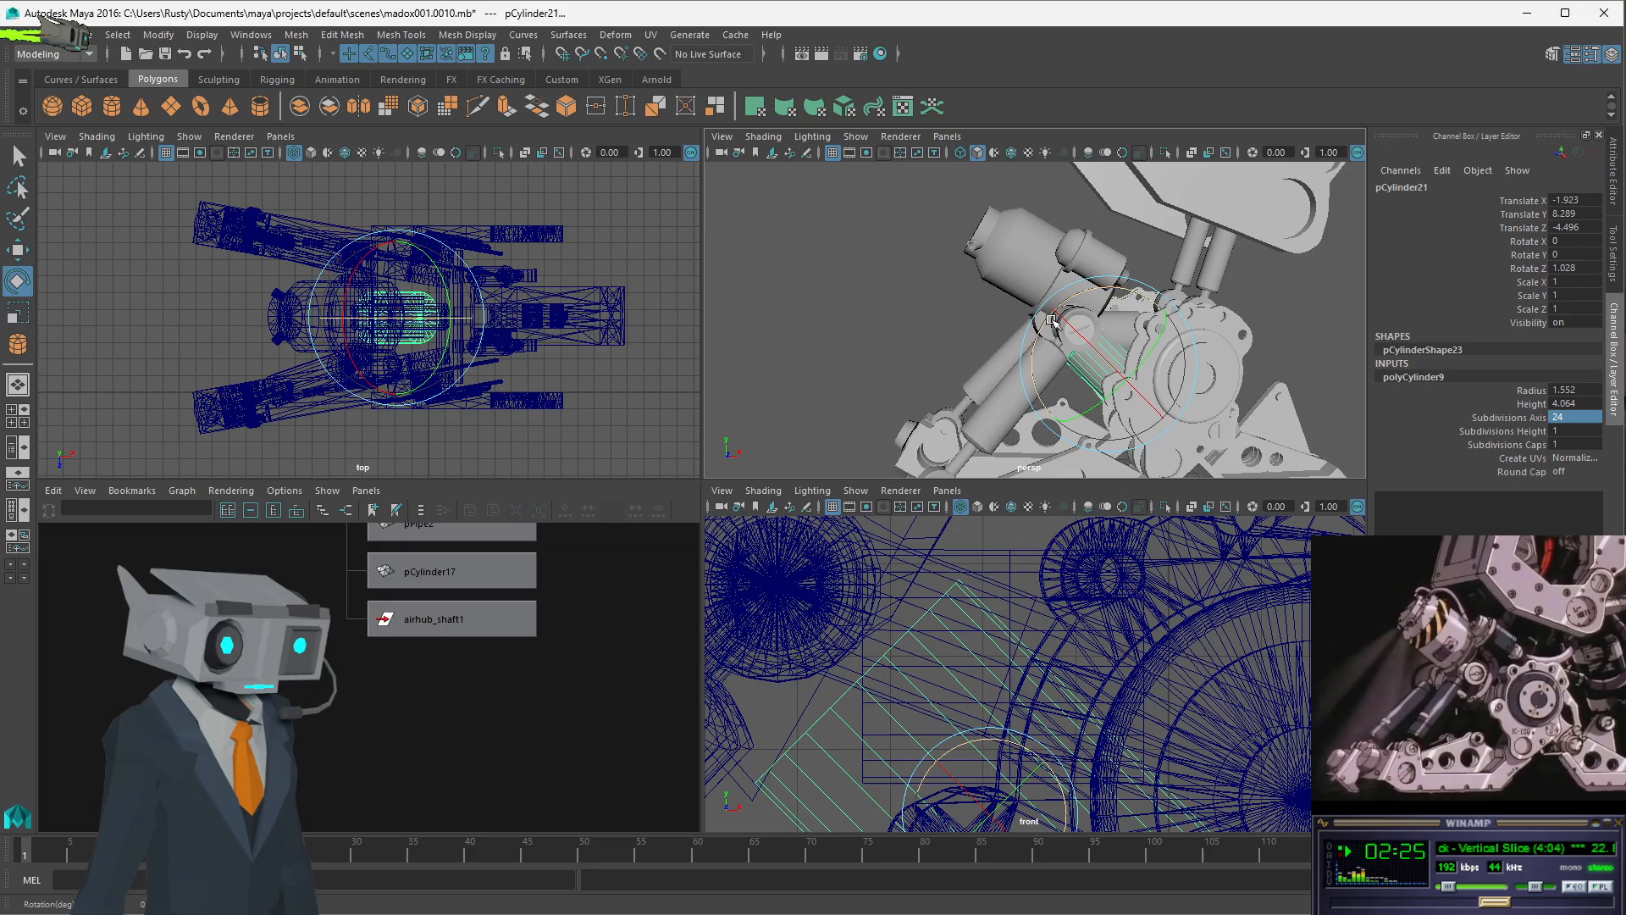
{"action": "double_click", "coordinate": [1591, 268]}
{"action": "type", "text": "90"}
{"action": "key", "text": "Return"}
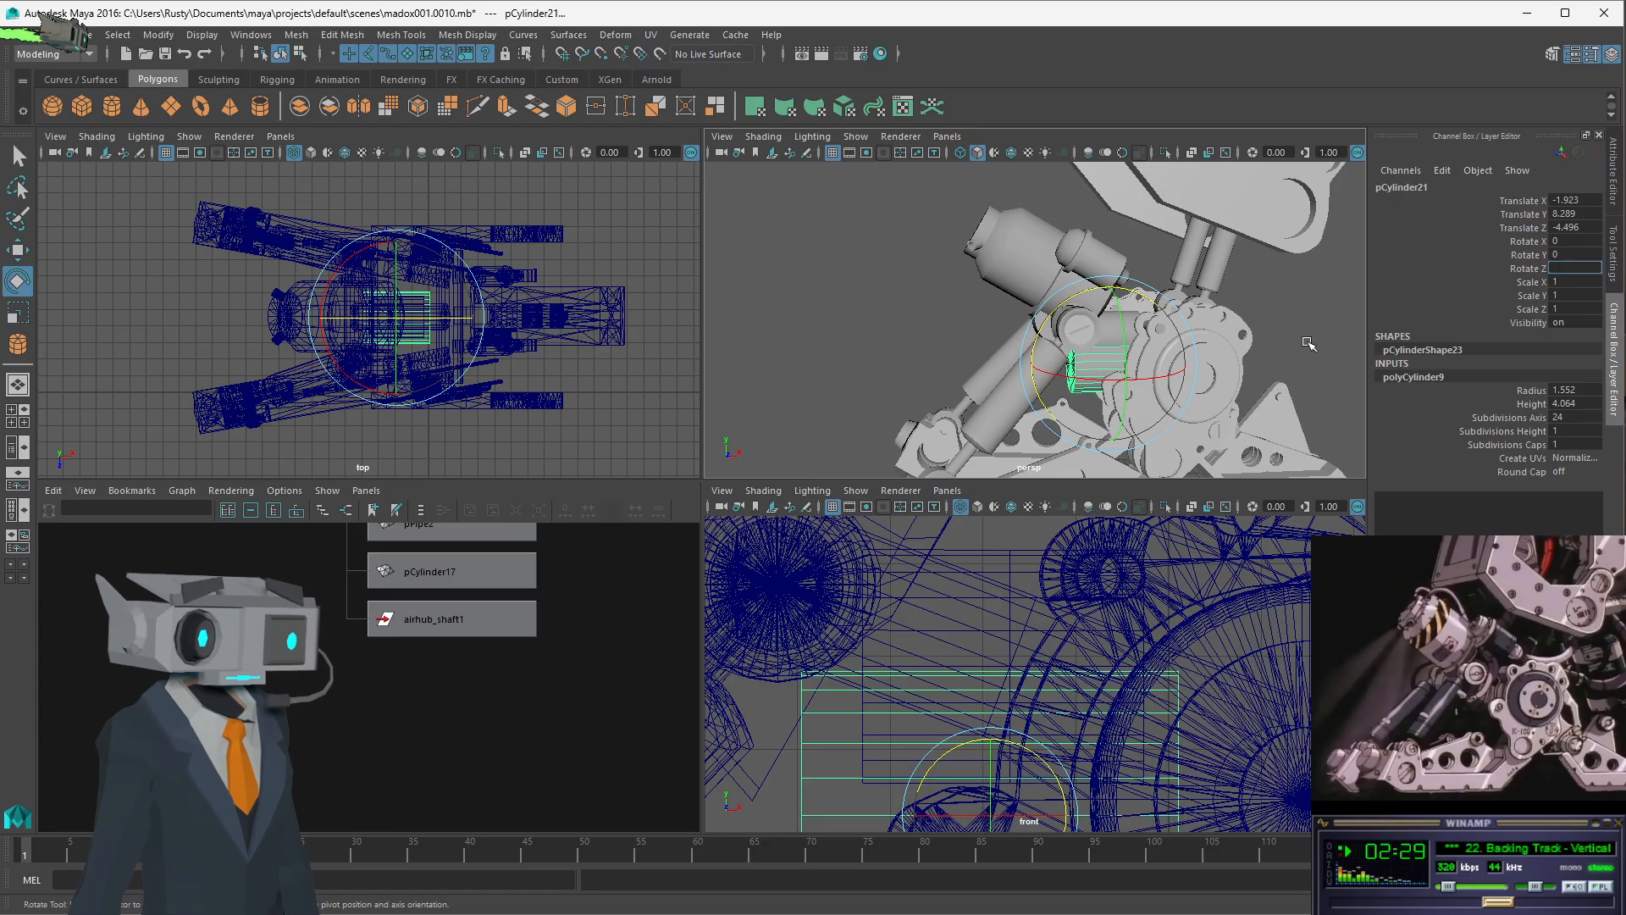
- Shorten the new cylinder by setting its height to 2, and reduce the height further to 1.5
{"action": "key", "text": "space"}
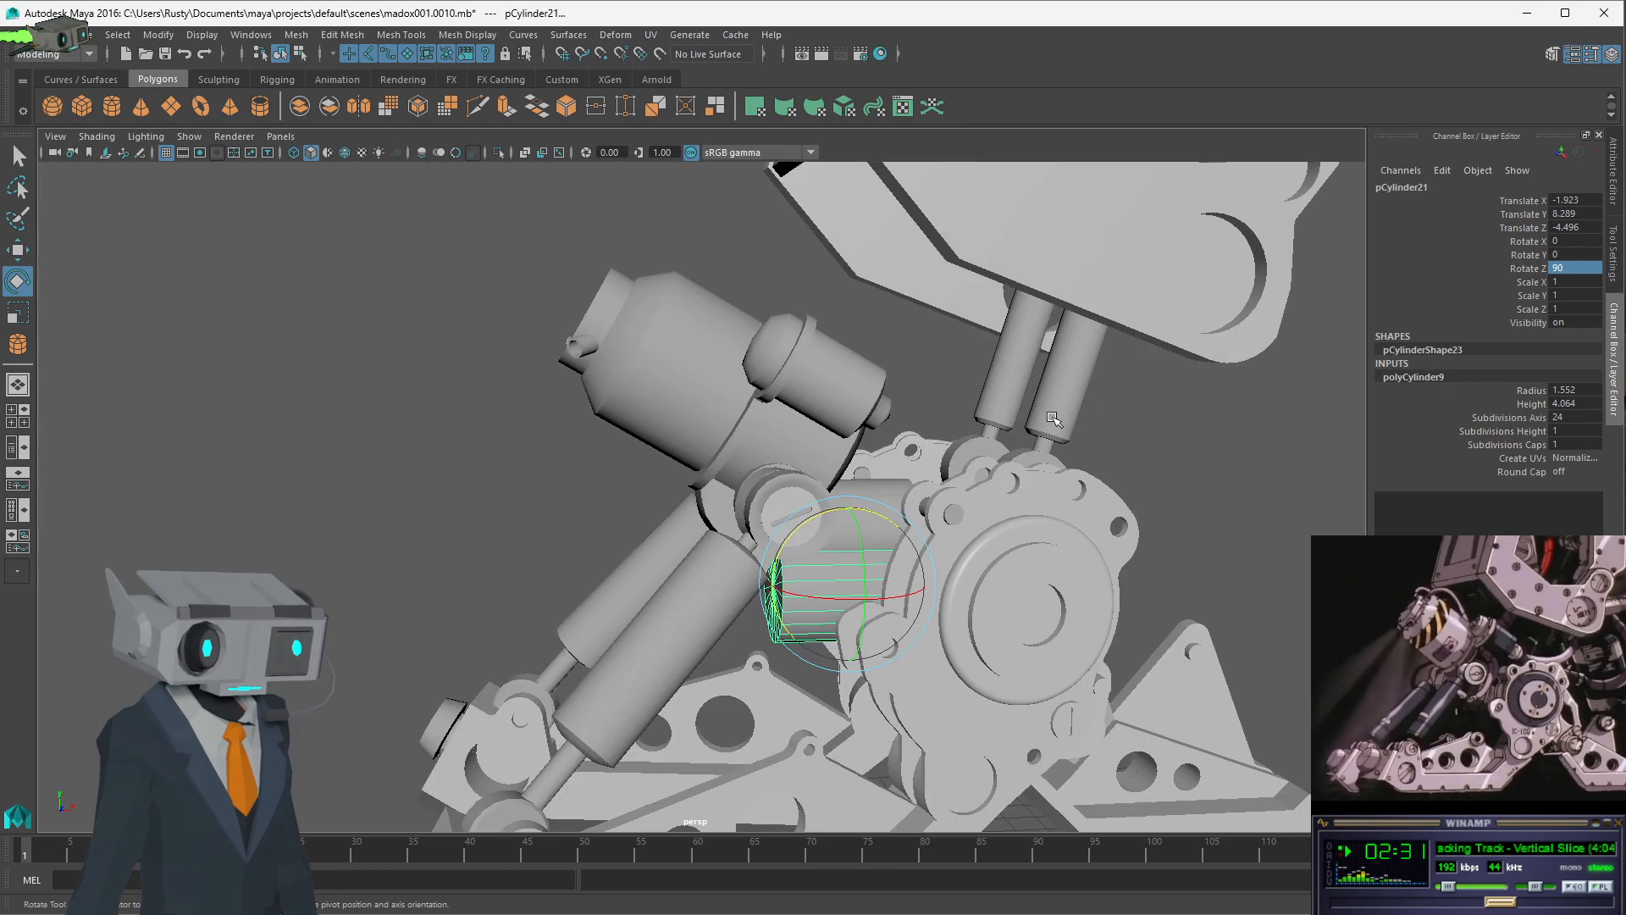
{"action": "scroll", "coordinate": [877, 552], "scroll_direction": "up", "scroll_amount": 5}
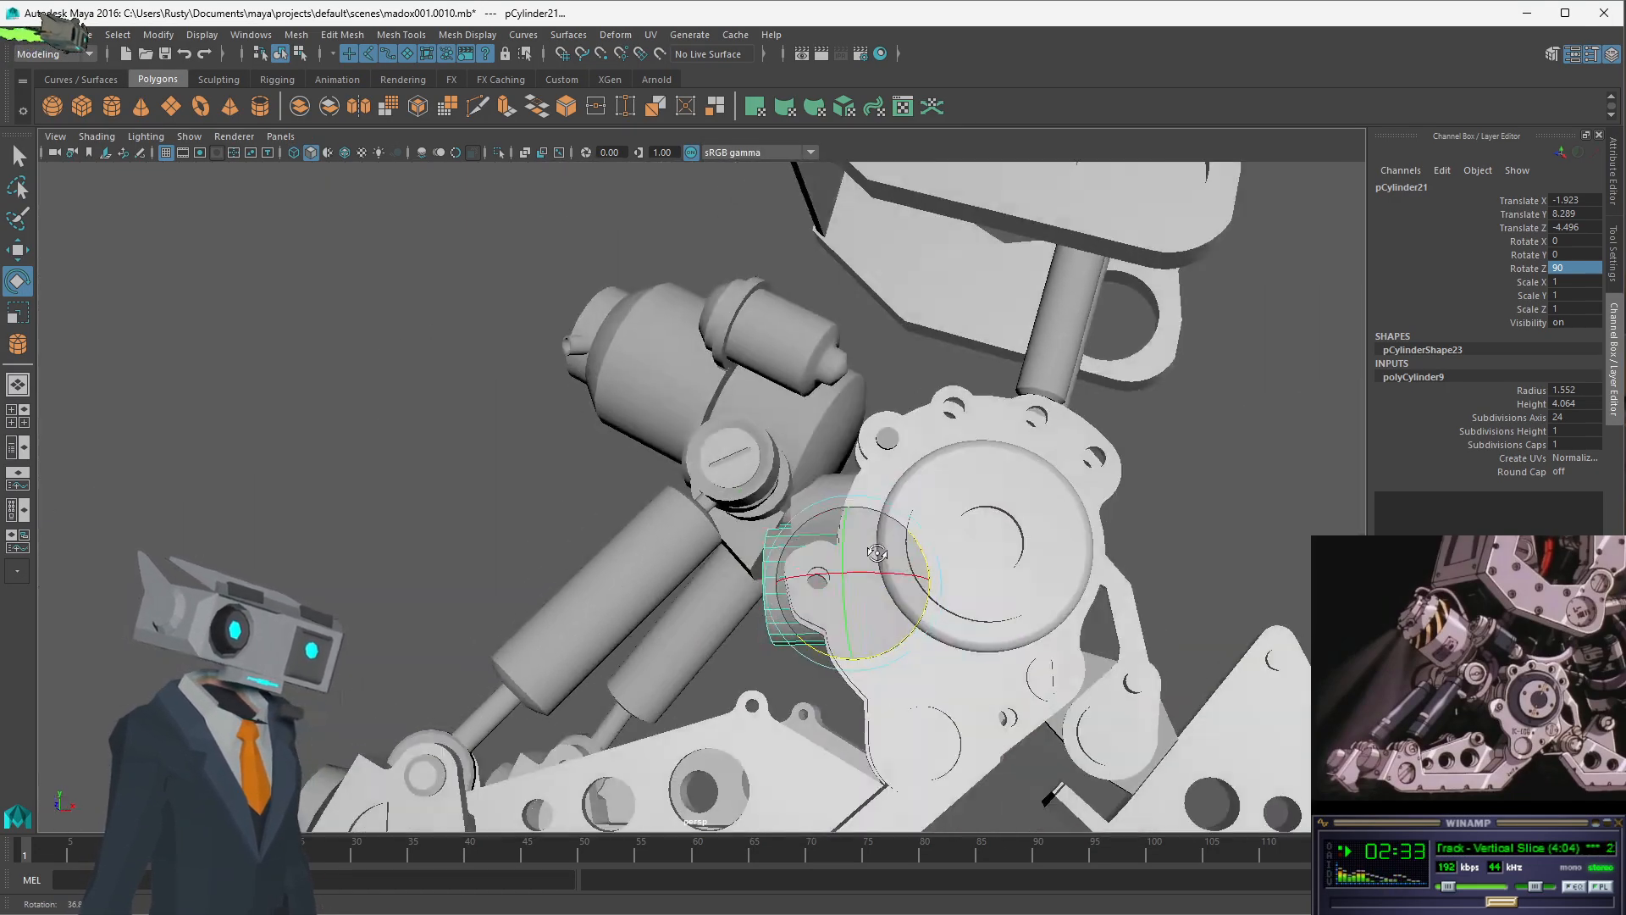
{"action": "left_click_drag", "start_coordinate": [877, 553], "coordinate": [942, 564], "text": "alt"}
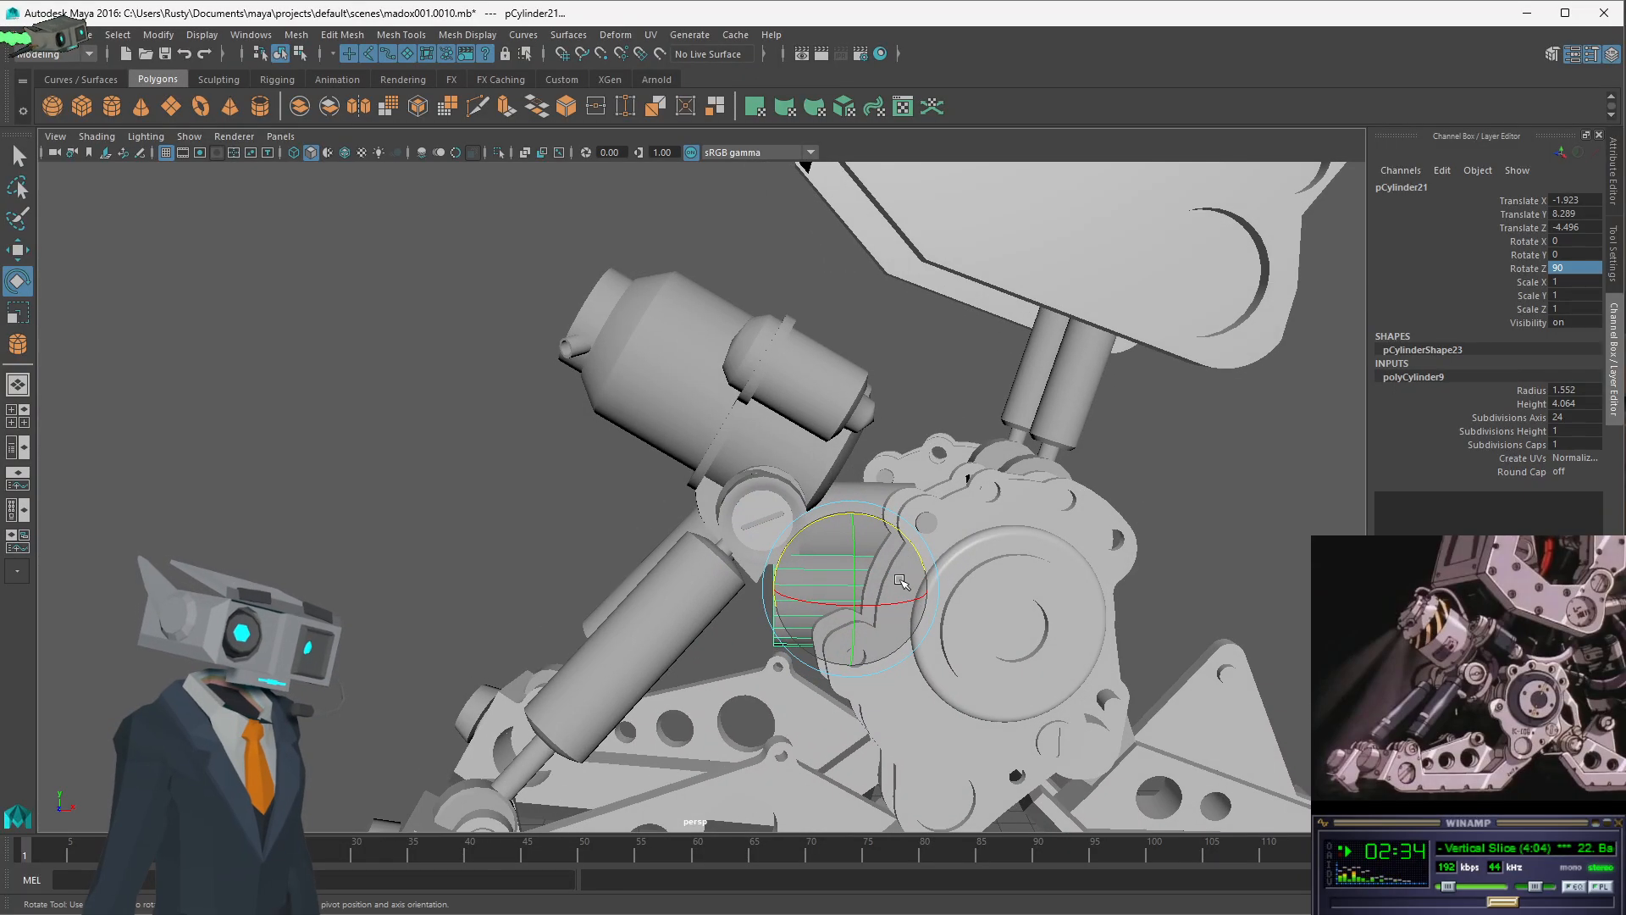
{"action": "left_click", "coordinate": [1533, 404]}
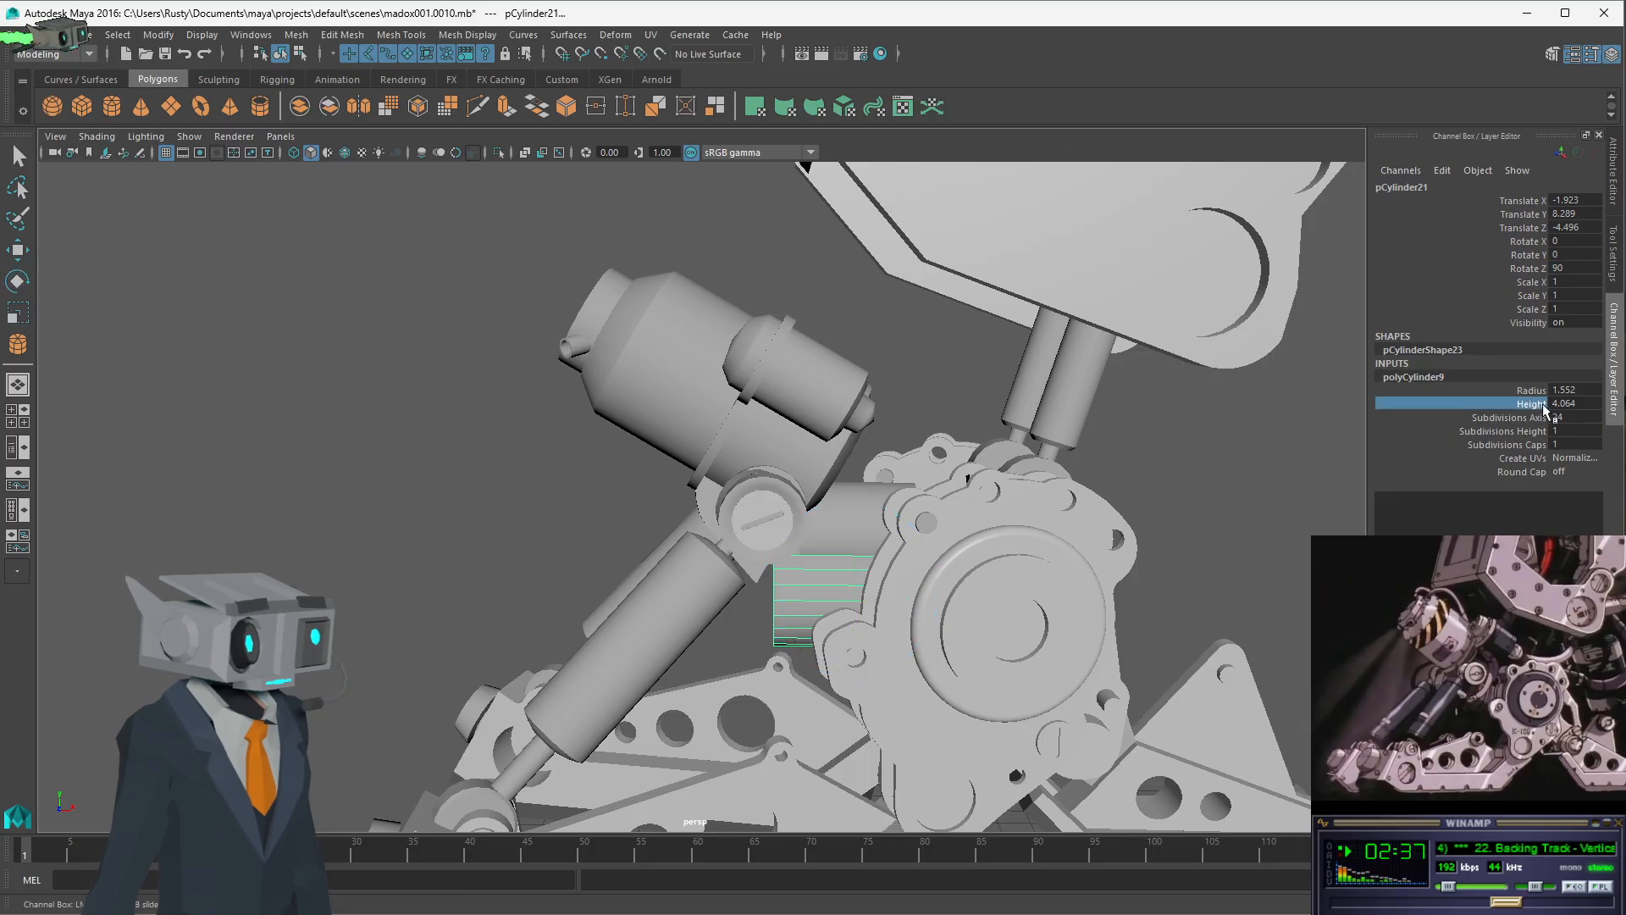
{"action": "left_click", "coordinate": [1577, 405]}
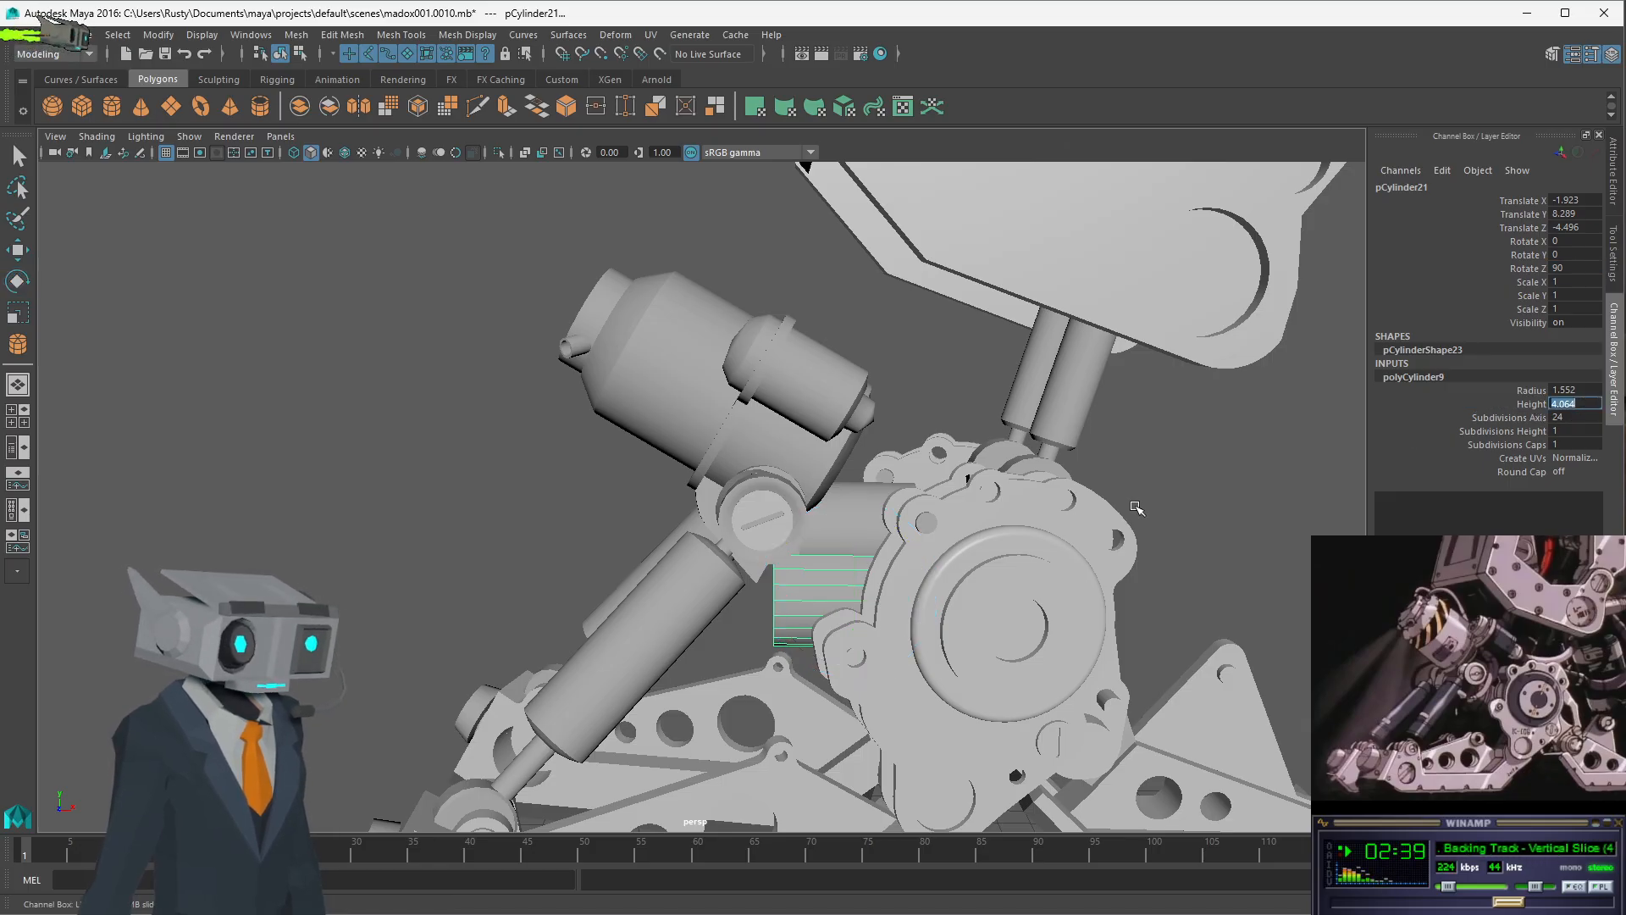
{"action": "key", "text": "Return"}
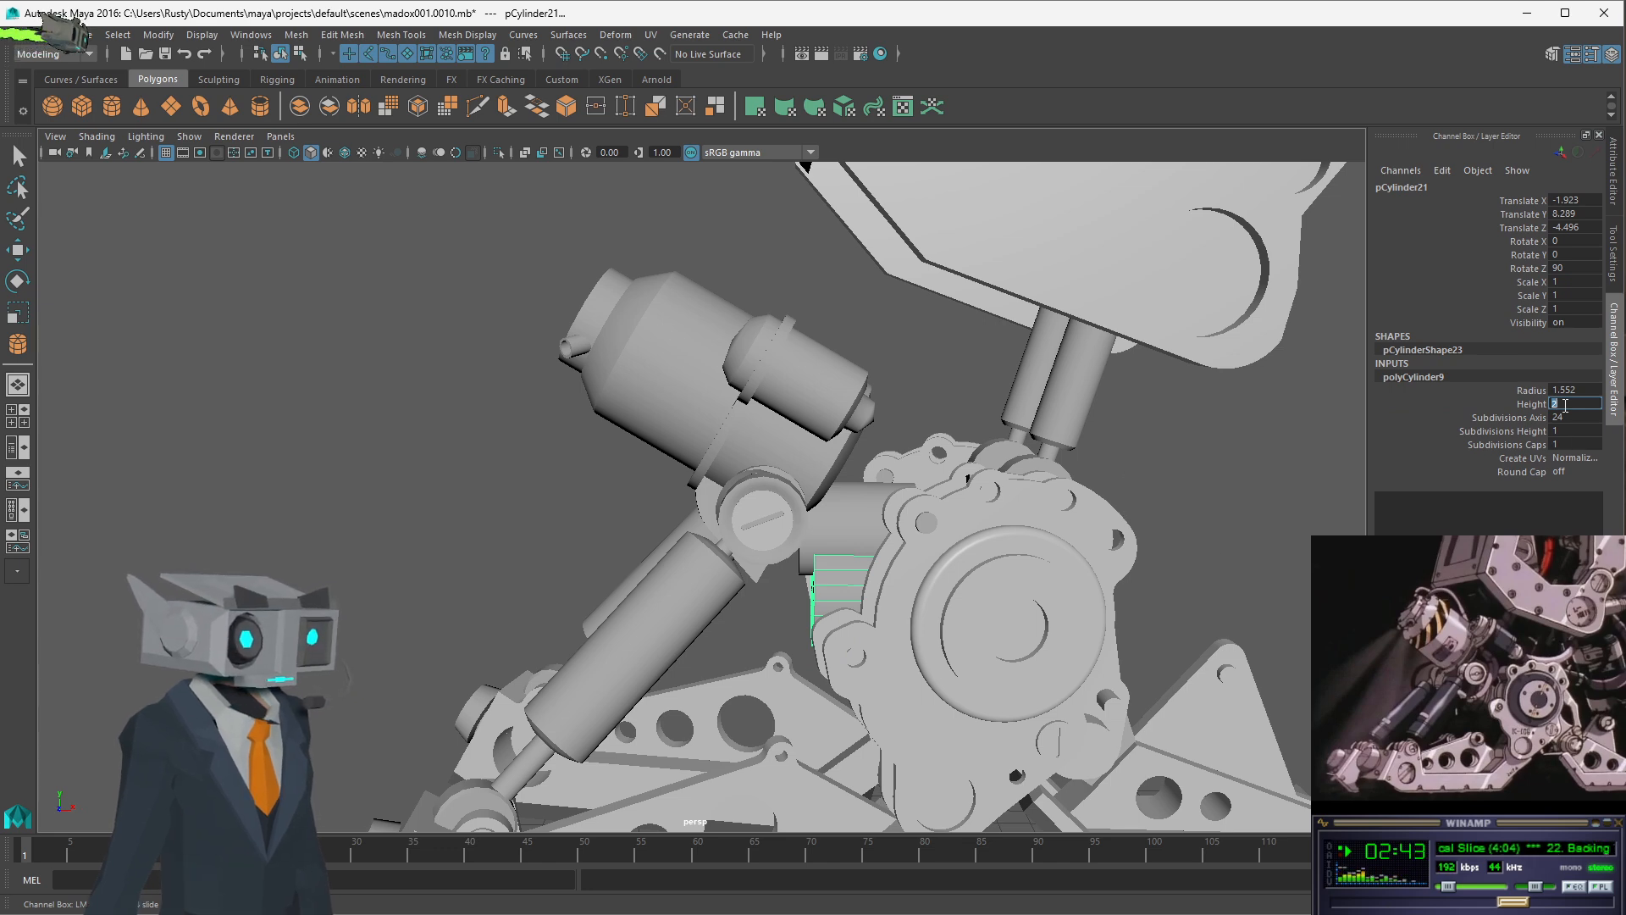
{"action": "left_click_drag", "start_coordinate": [862, 611], "coordinate": [828, 635], "text": "alt"}
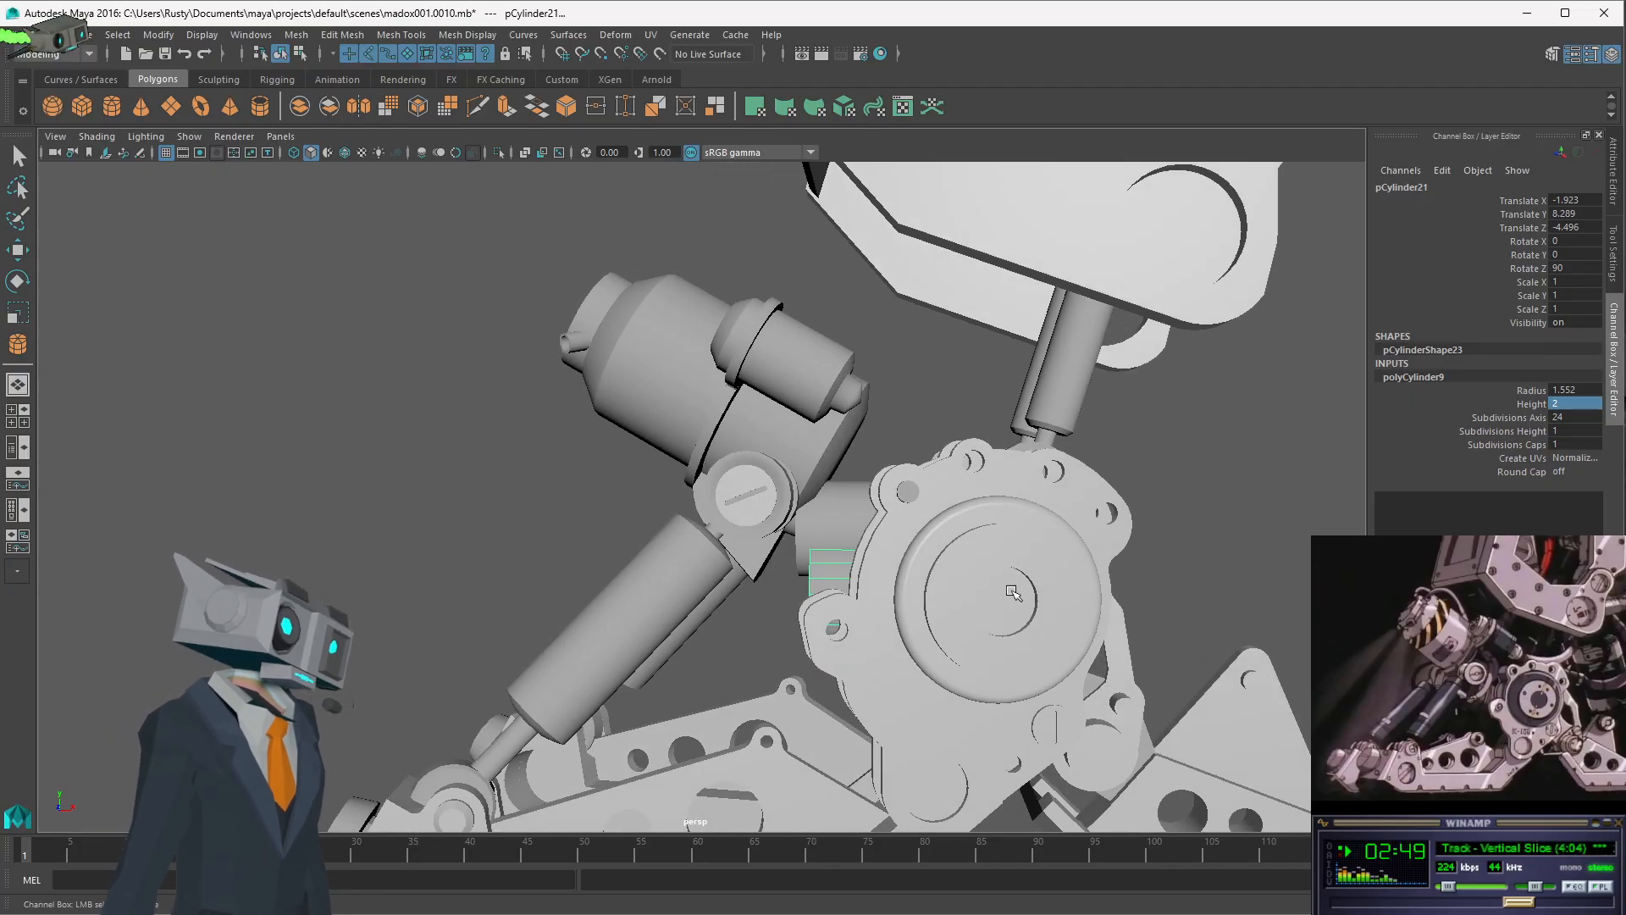
{"action": "left_click", "coordinate": [1557, 403]}
{"action": "type", "text": "1.5"}
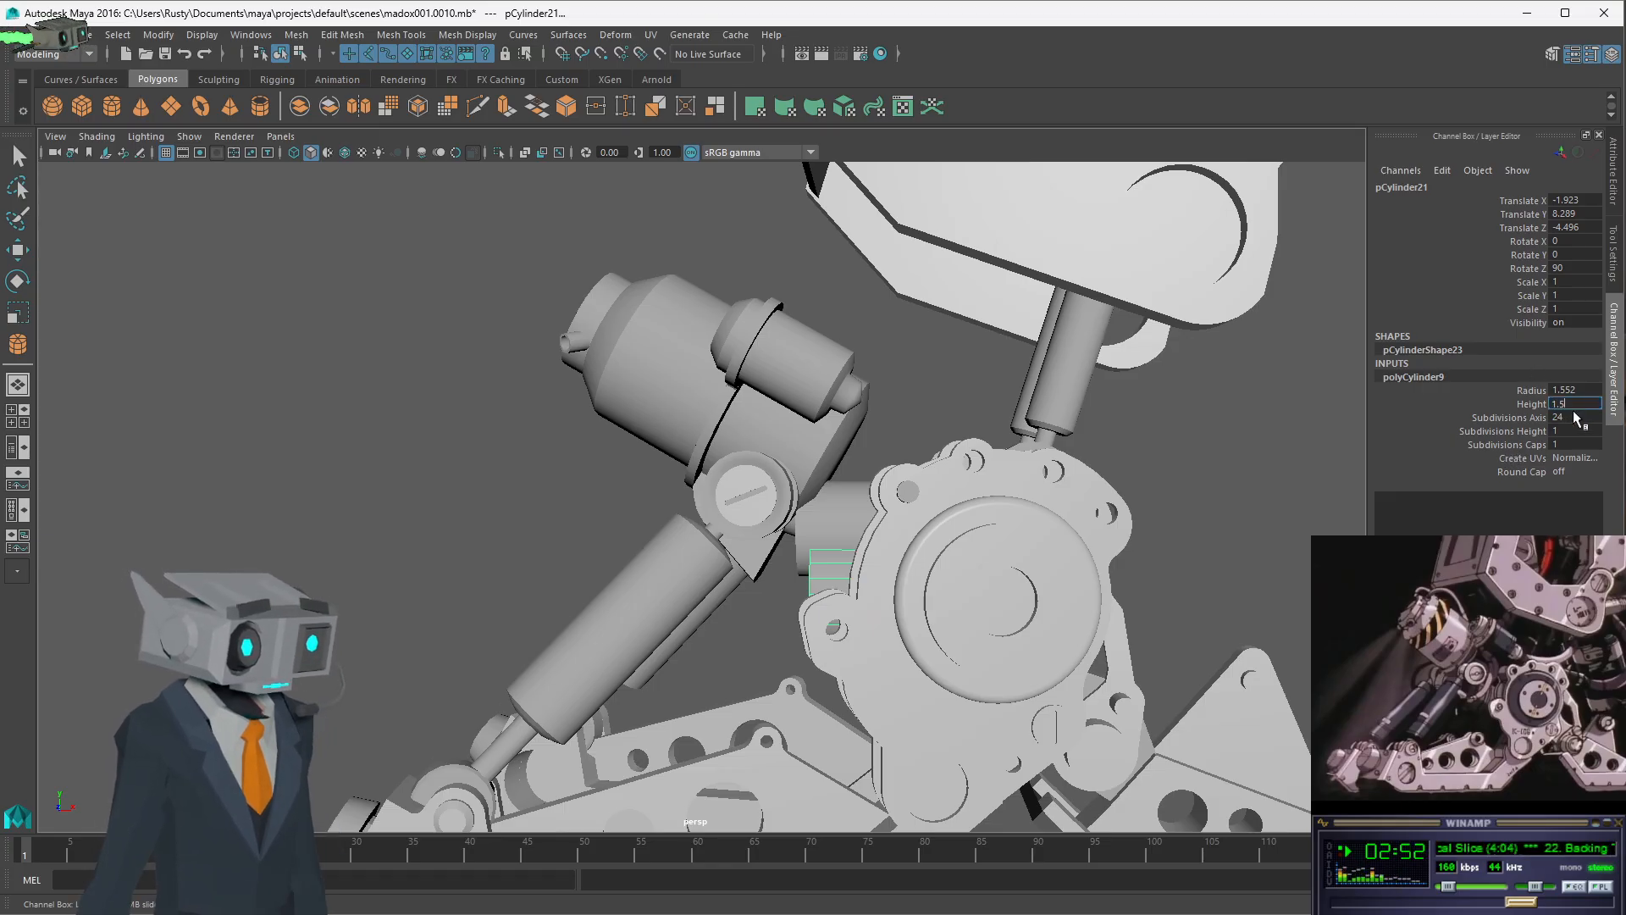
{"action": "key", "text": "Return"}
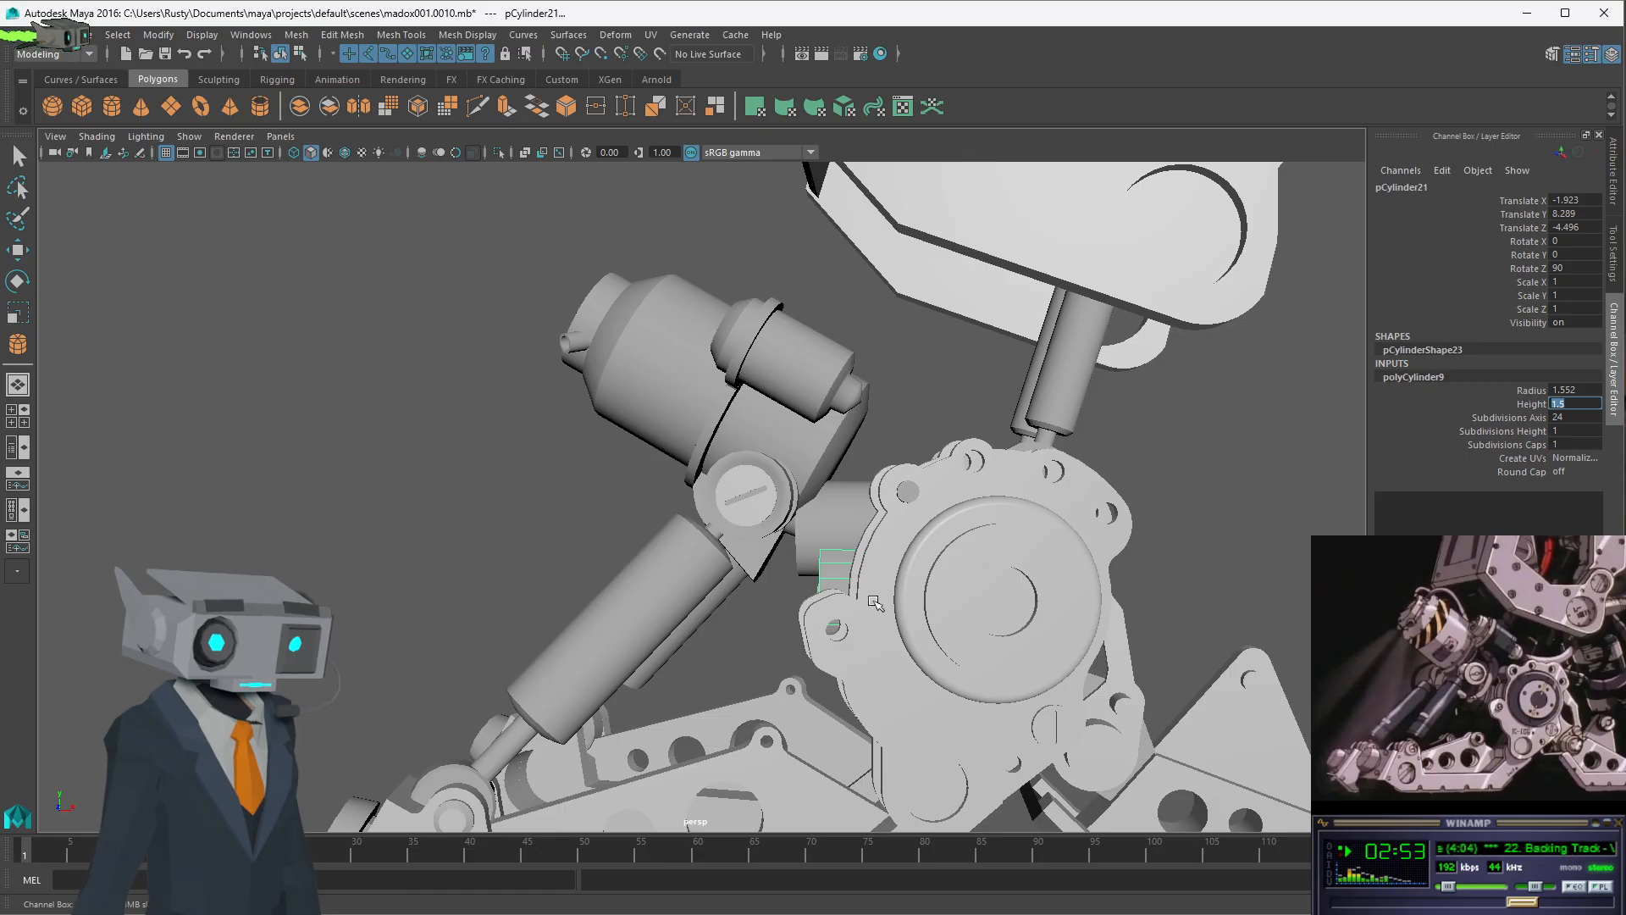
- Delete the airhub_shaft1 sleeve and select the new cylinder that replaces it
{"action": "mouse_move", "coordinate": [873, 601]}
{"action": "left_mouse_down", "text": "alt"}
{"action": "mouse_move", "coordinate": [1020, 614]}
{"action": "mouse_move", "coordinate": [893, 605]}
{"action": "left_mouse_up", "text": "alt"}
{"action": "left_click", "coordinate": [877, 512]}
{"action": "key", "text": "e"}
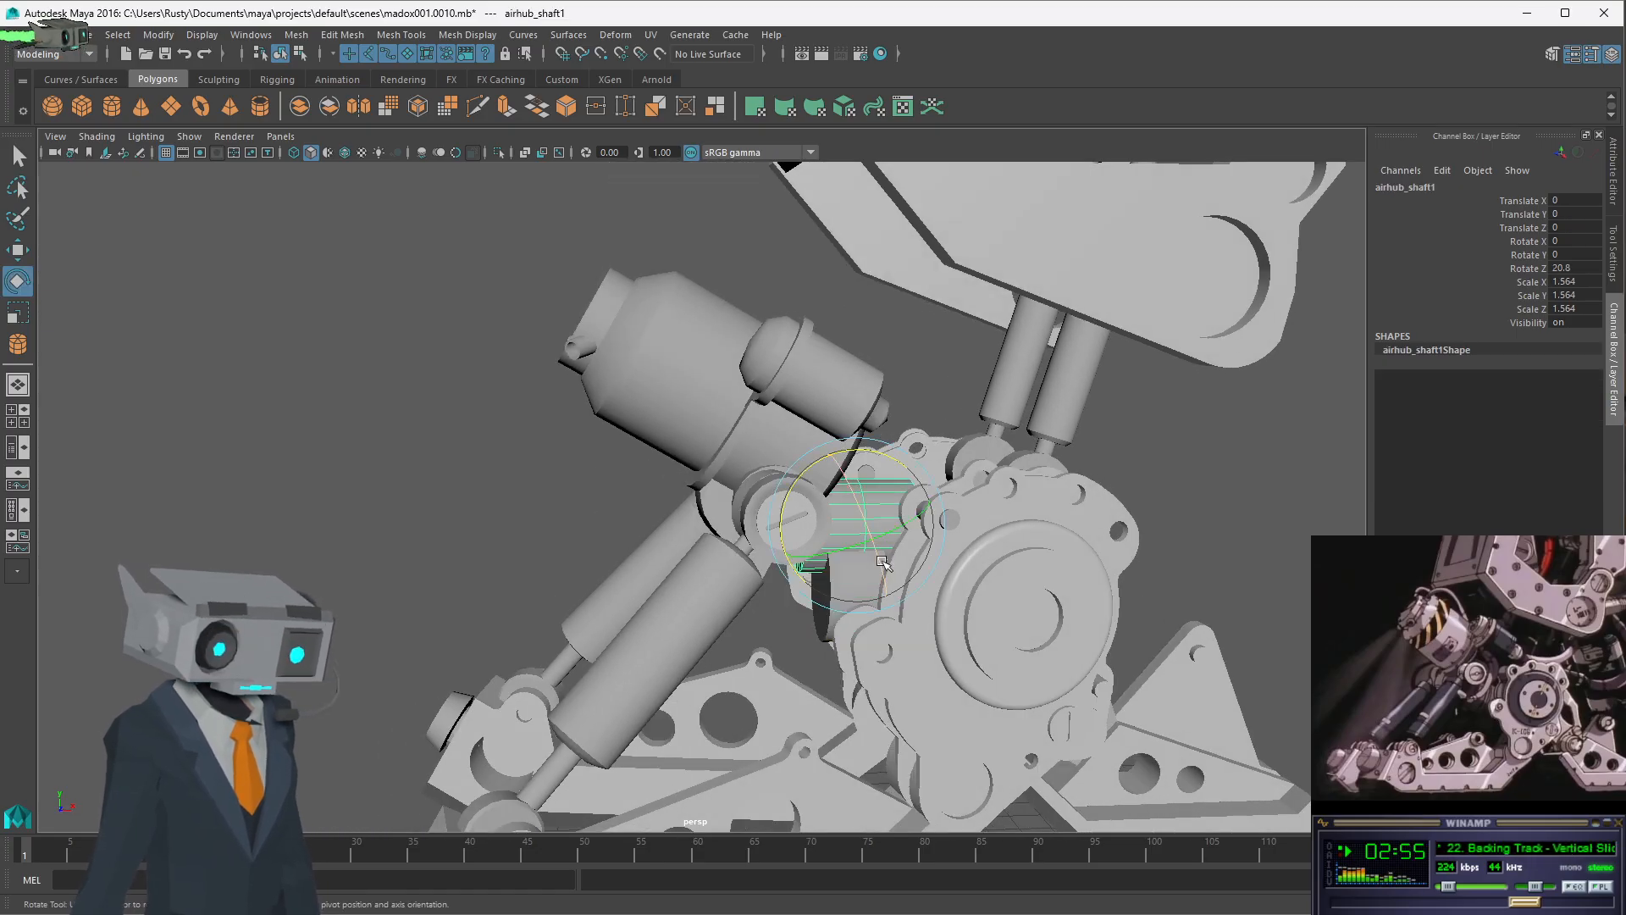
{"action": "left_click", "coordinate": [881, 562]}
{"action": "left_click", "coordinate": [829, 603]}
- Tilt the new cylinder to match the angled shaft by setting its Z rotation to 70
{"action": "left_click_drag", "start_coordinate": [1005, 605], "coordinate": [908, 598], "text": "alt"}
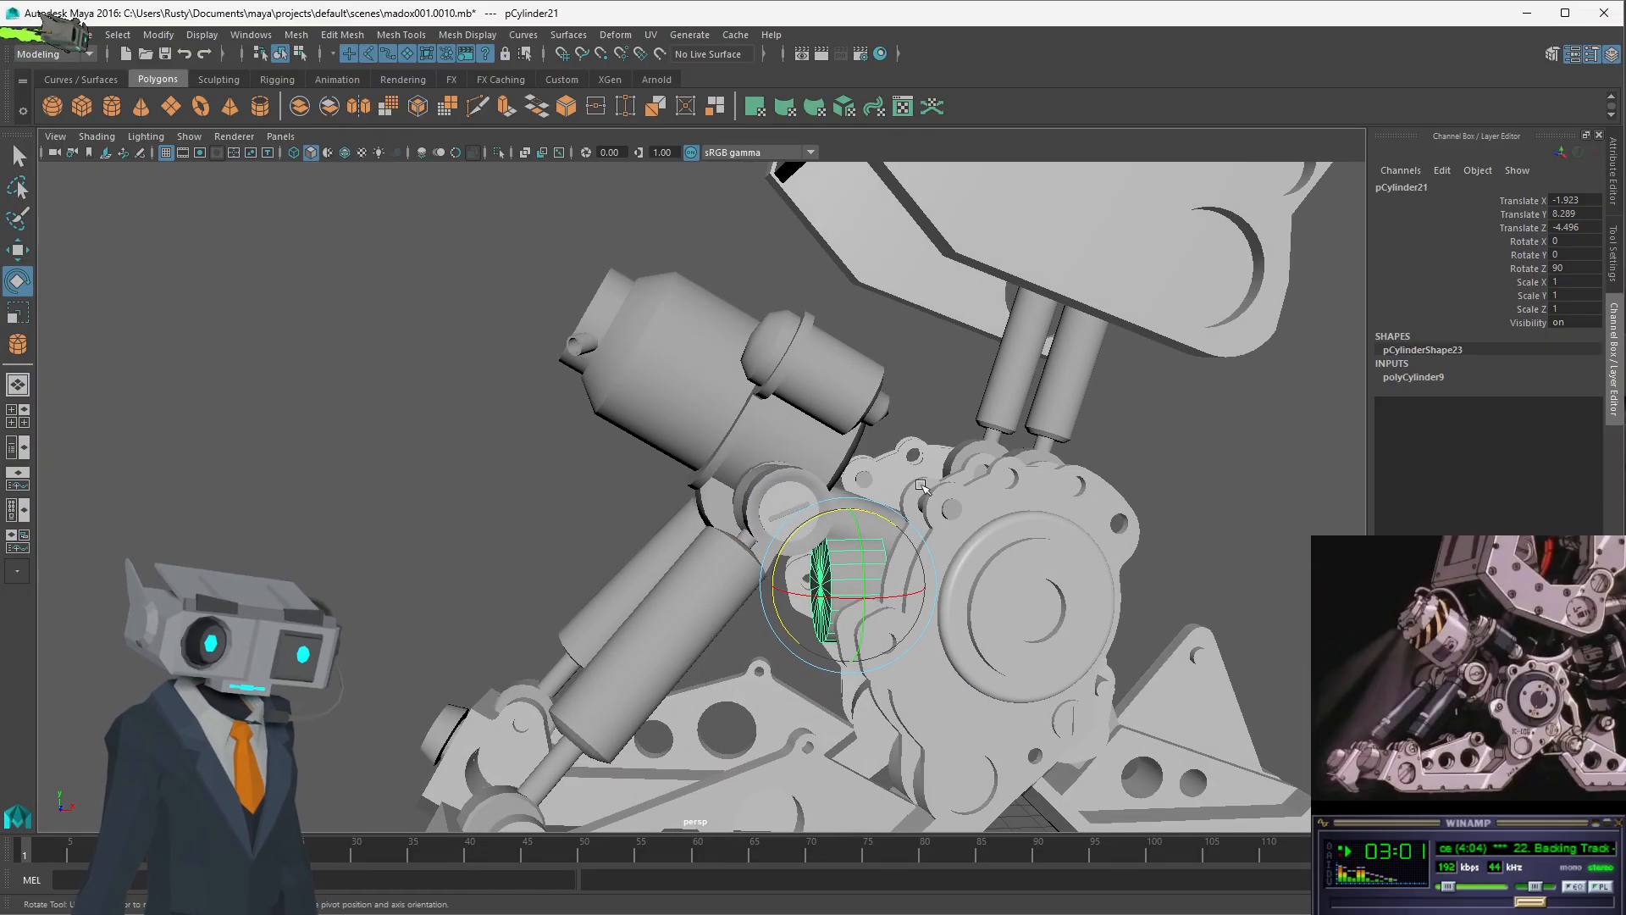
{"action": "left_click_drag", "start_coordinate": [860, 512], "coordinate": [902, 526]}
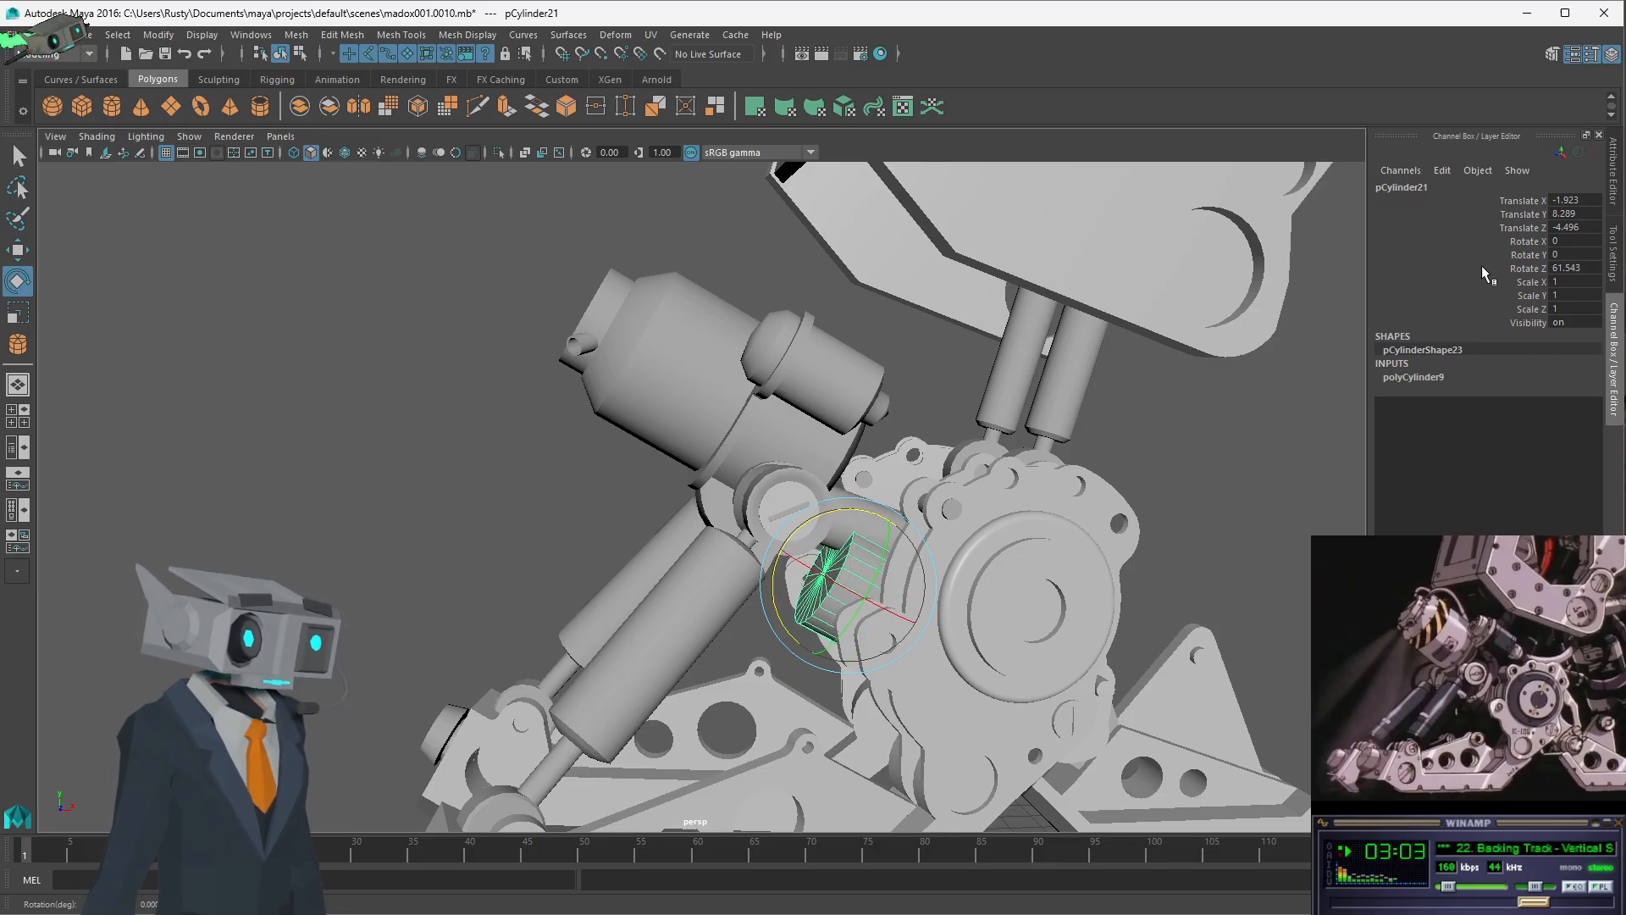
{"action": "double_click", "coordinate": [1589, 268]}
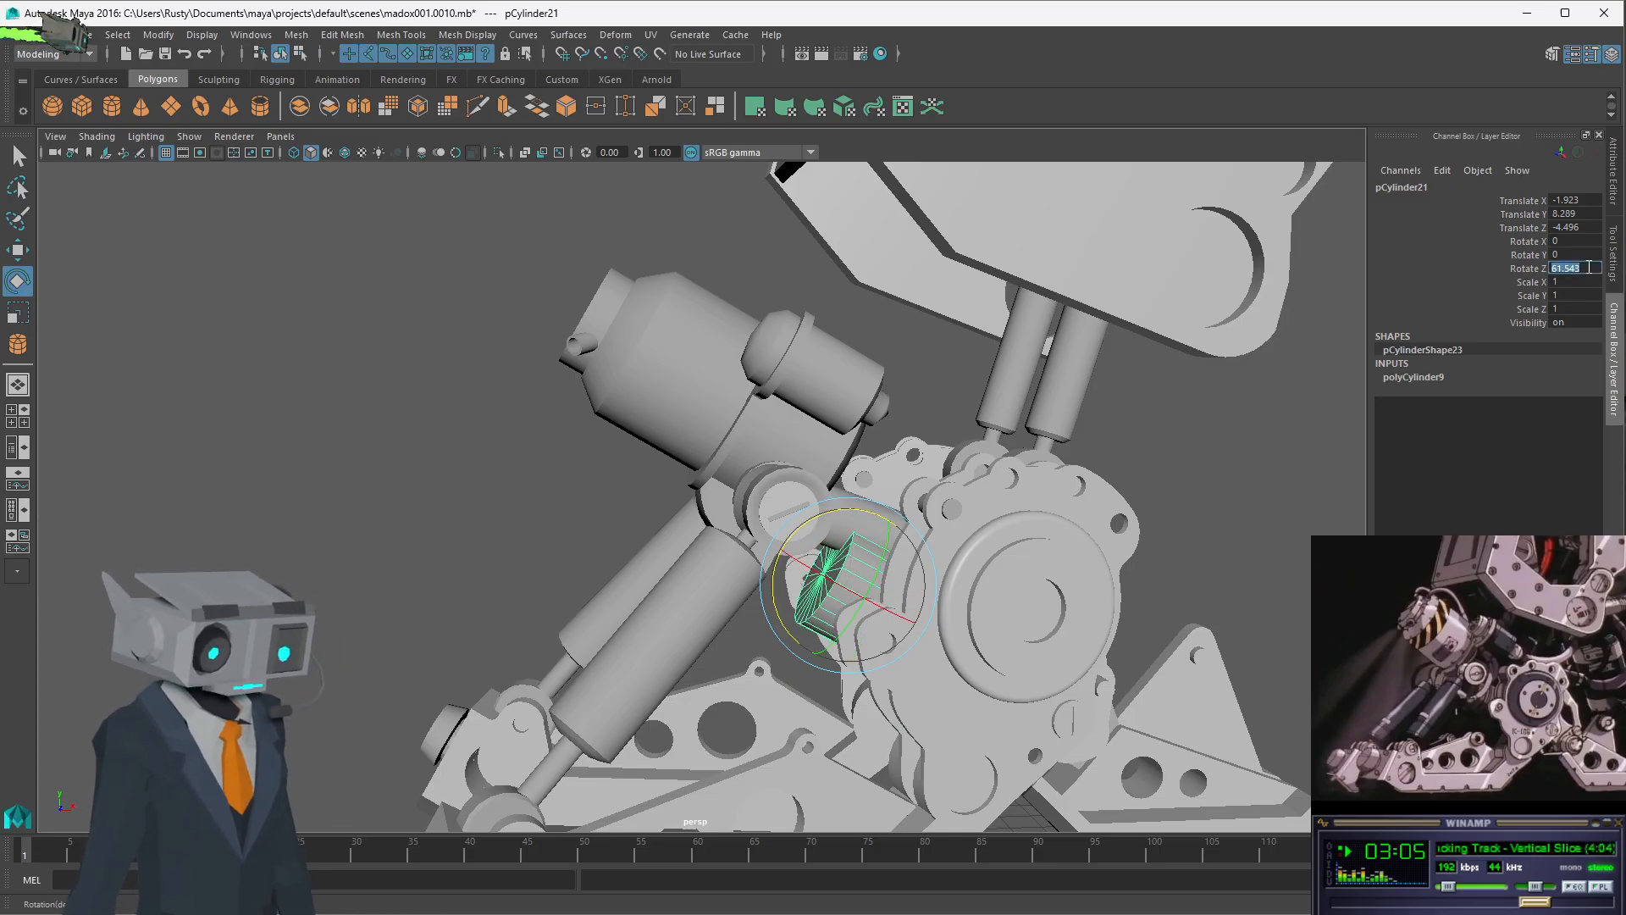
{"action": "type", "text": "70"}
{"action": "key", "text": "Return"}
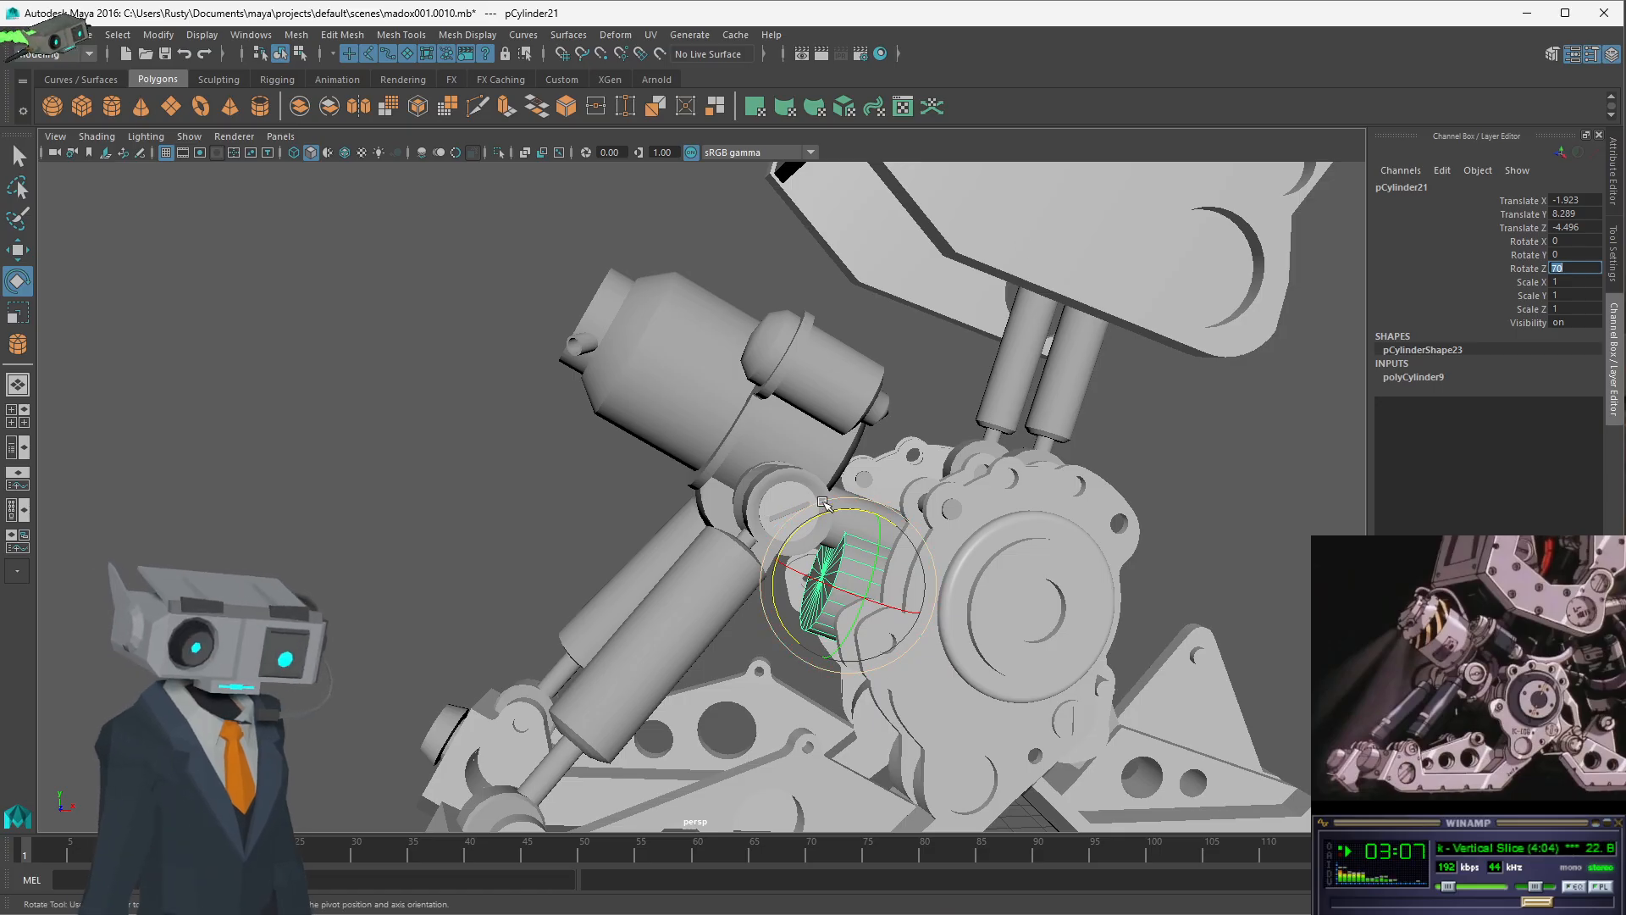
- Move the tilted cylinder up around the air hub shaft, to about X -1.956, Y 9.707, Z -4.642, and deselect it
{"action": "left_click", "coordinate": [18, 156]}
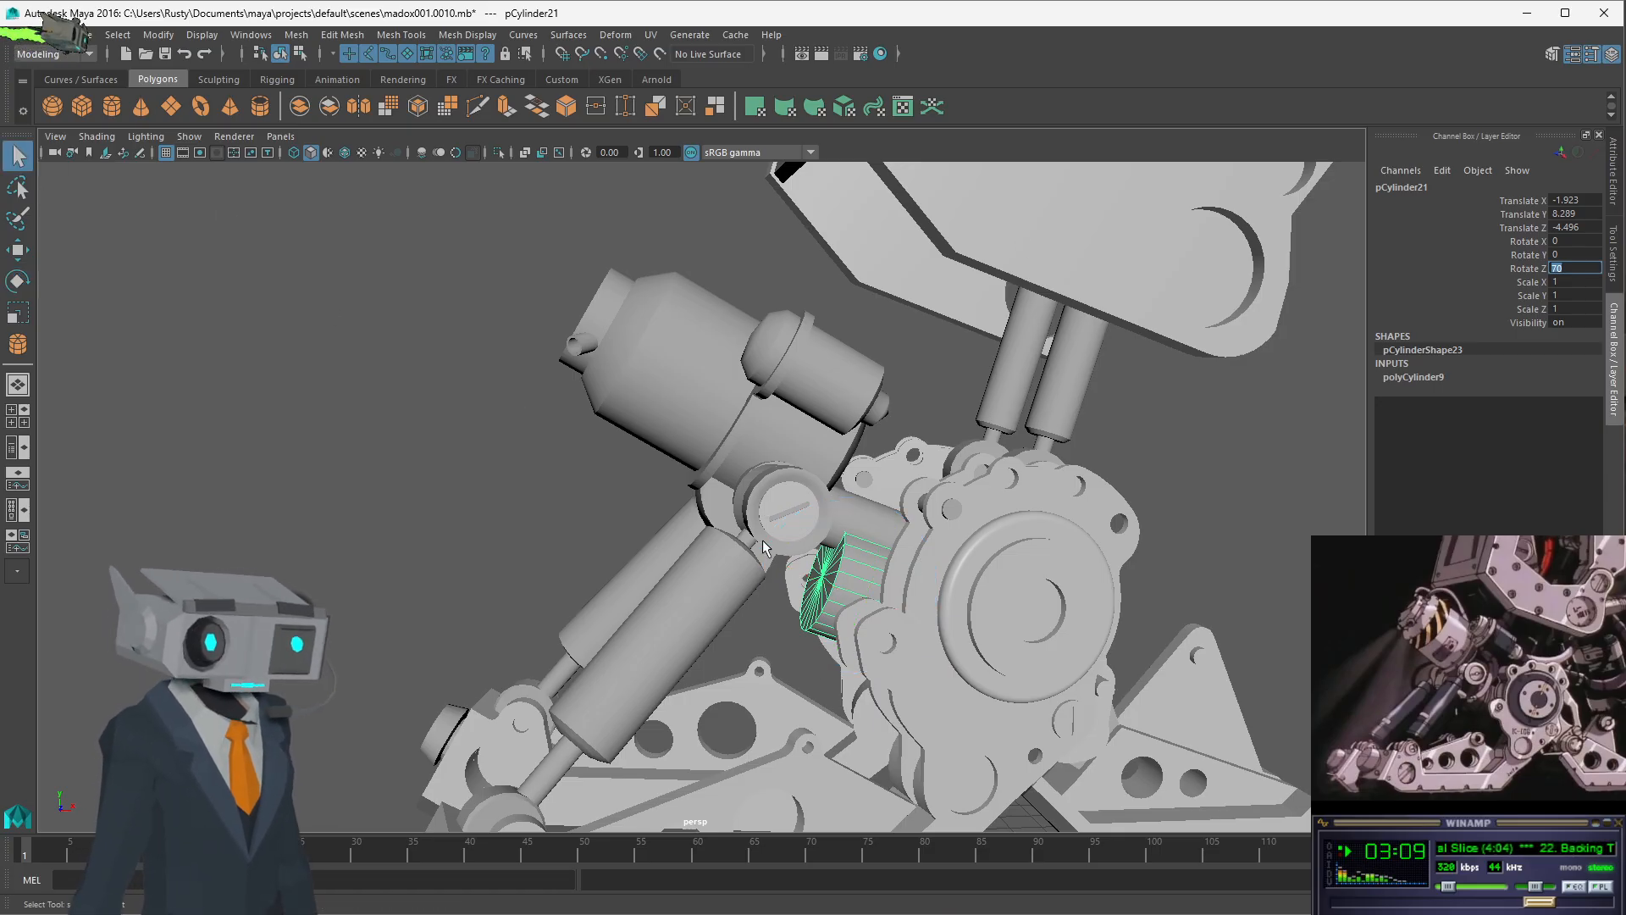
{"action": "left_click", "coordinate": [803, 611]}
{"action": "left_click", "coordinate": [841, 581]}
{"action": "key", "text": "w"}
{"action": "left_click_drag", "start_coordinate": [849, 578], "coordinate": [851, 524]}
{"action": "left_click_drag", "start_coordinate": [914, 446], "coordinate": [869, 481], "text": "alt"}
{"action": "left_click", "coordinate": [788, 600]}
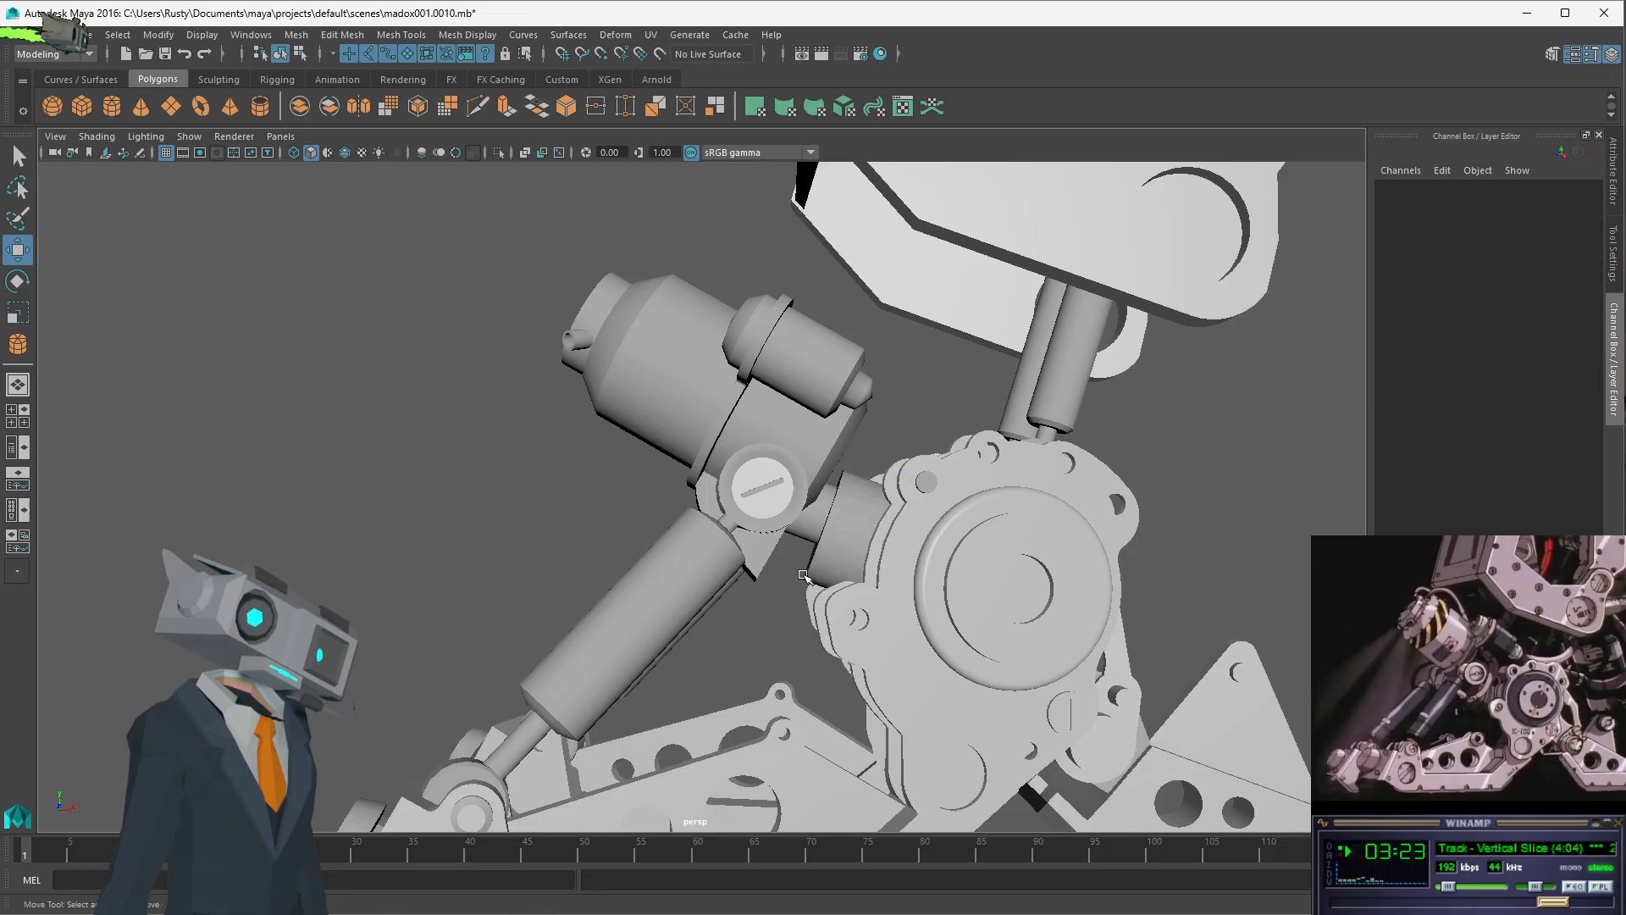
- Set both the height and the radius of the hub cylinder to 1.75
{"action": "left_click", "coordinate": [836, 563]}
{"action": "left_click", "coordinate": [1412, 376]}
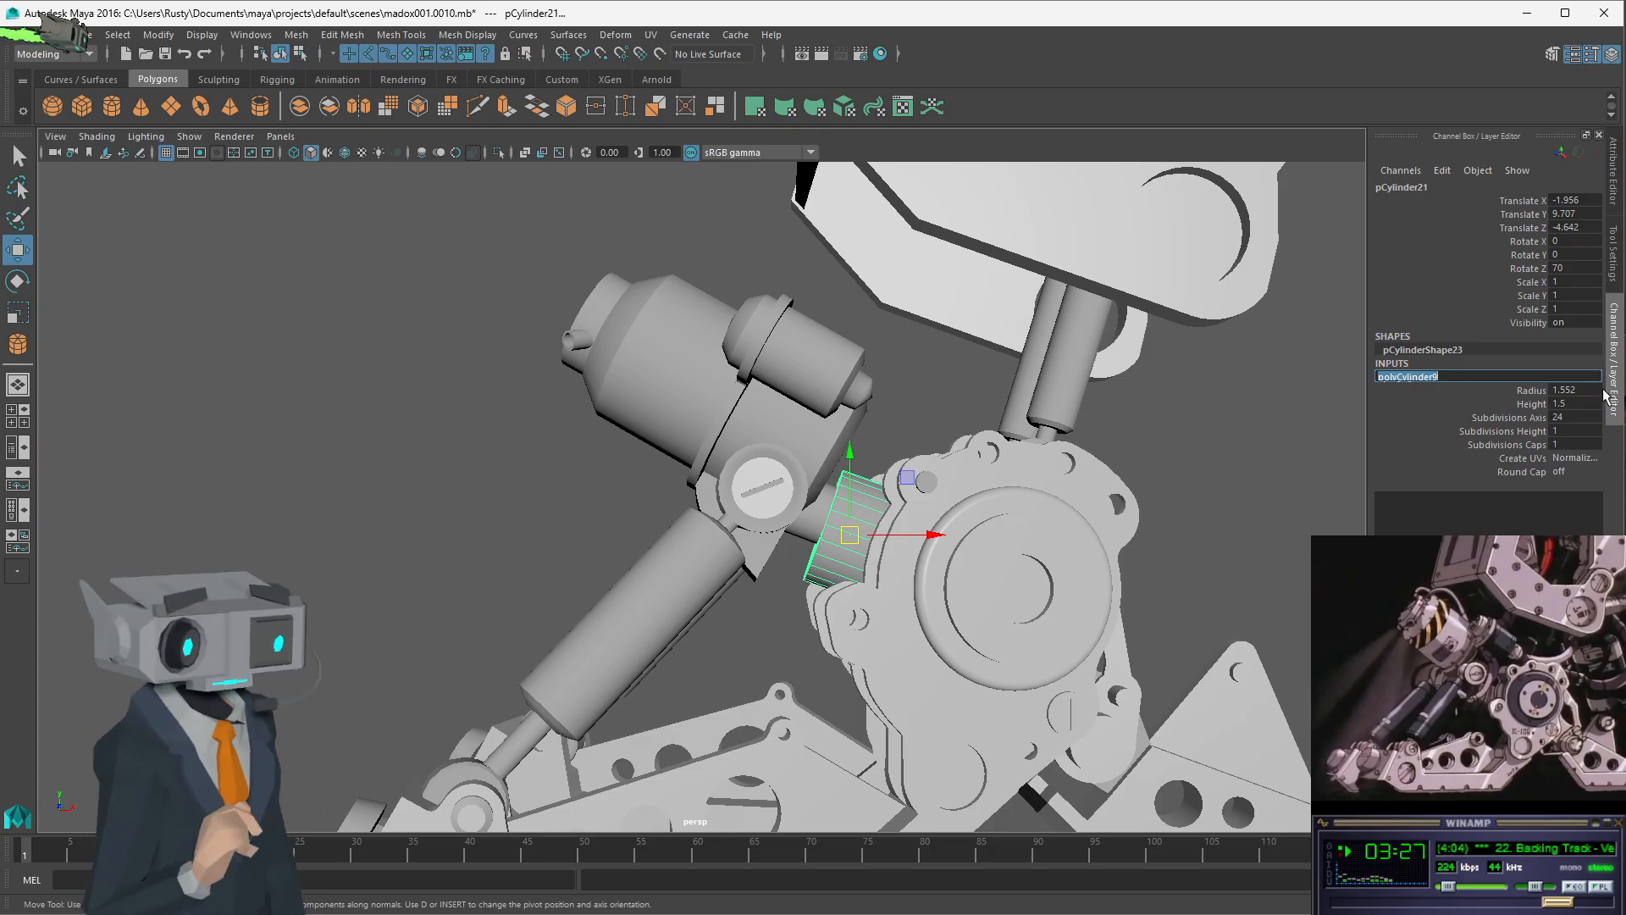
{"action": "double_click", "coordinate": [1571, 404]}
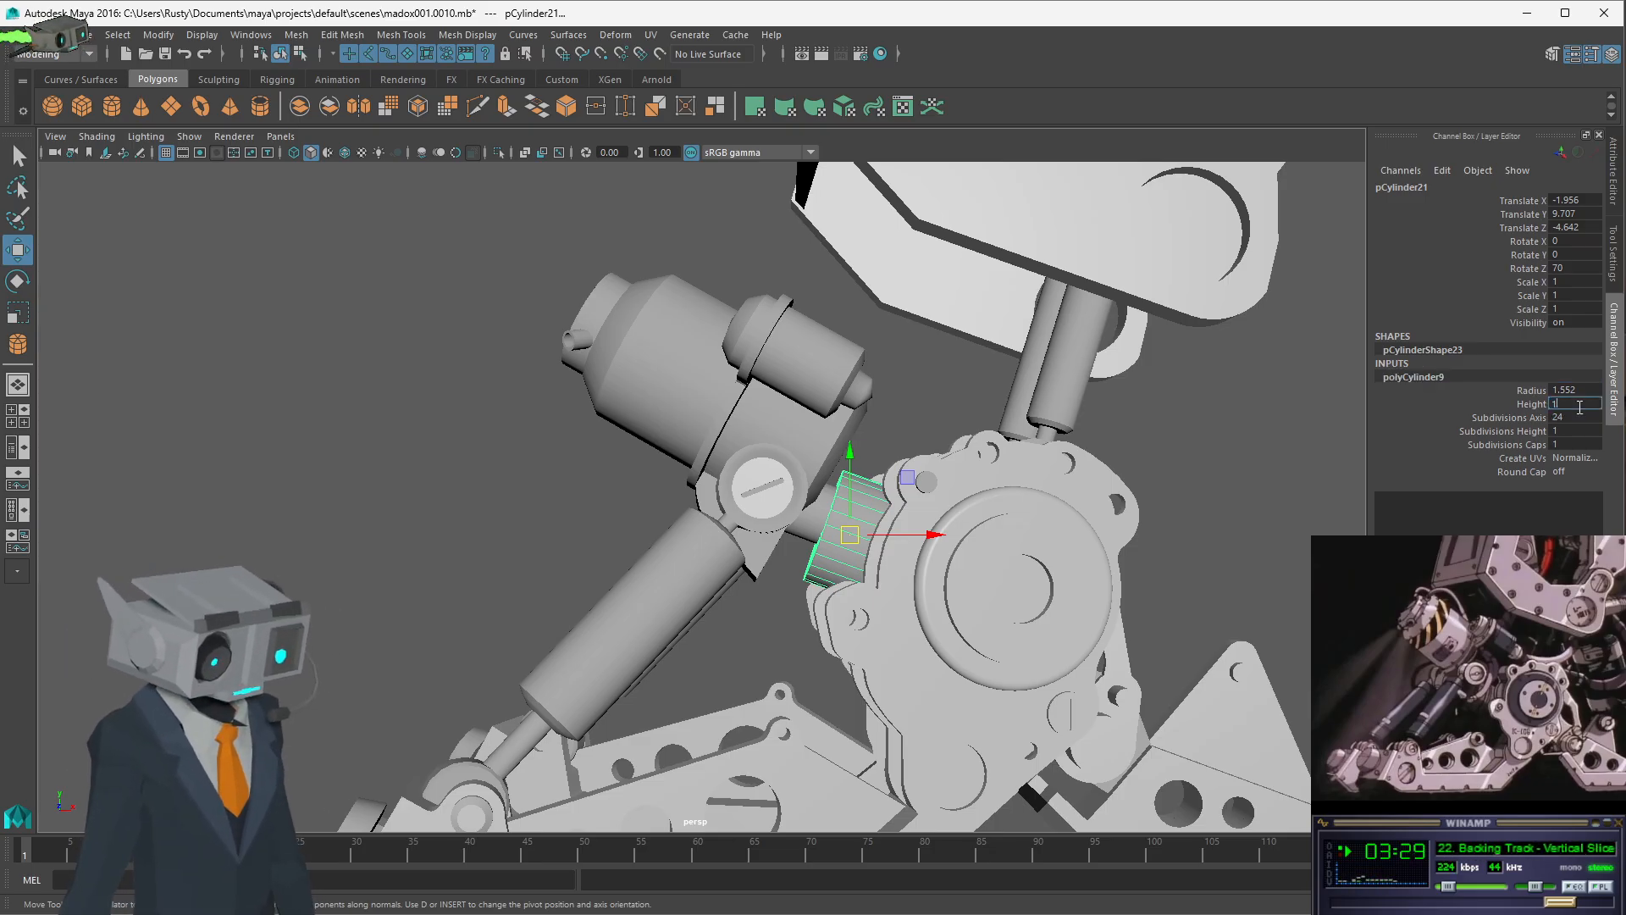
{"action": "type", "text": "1.75"}
{"action": "key", "text": "Return"}
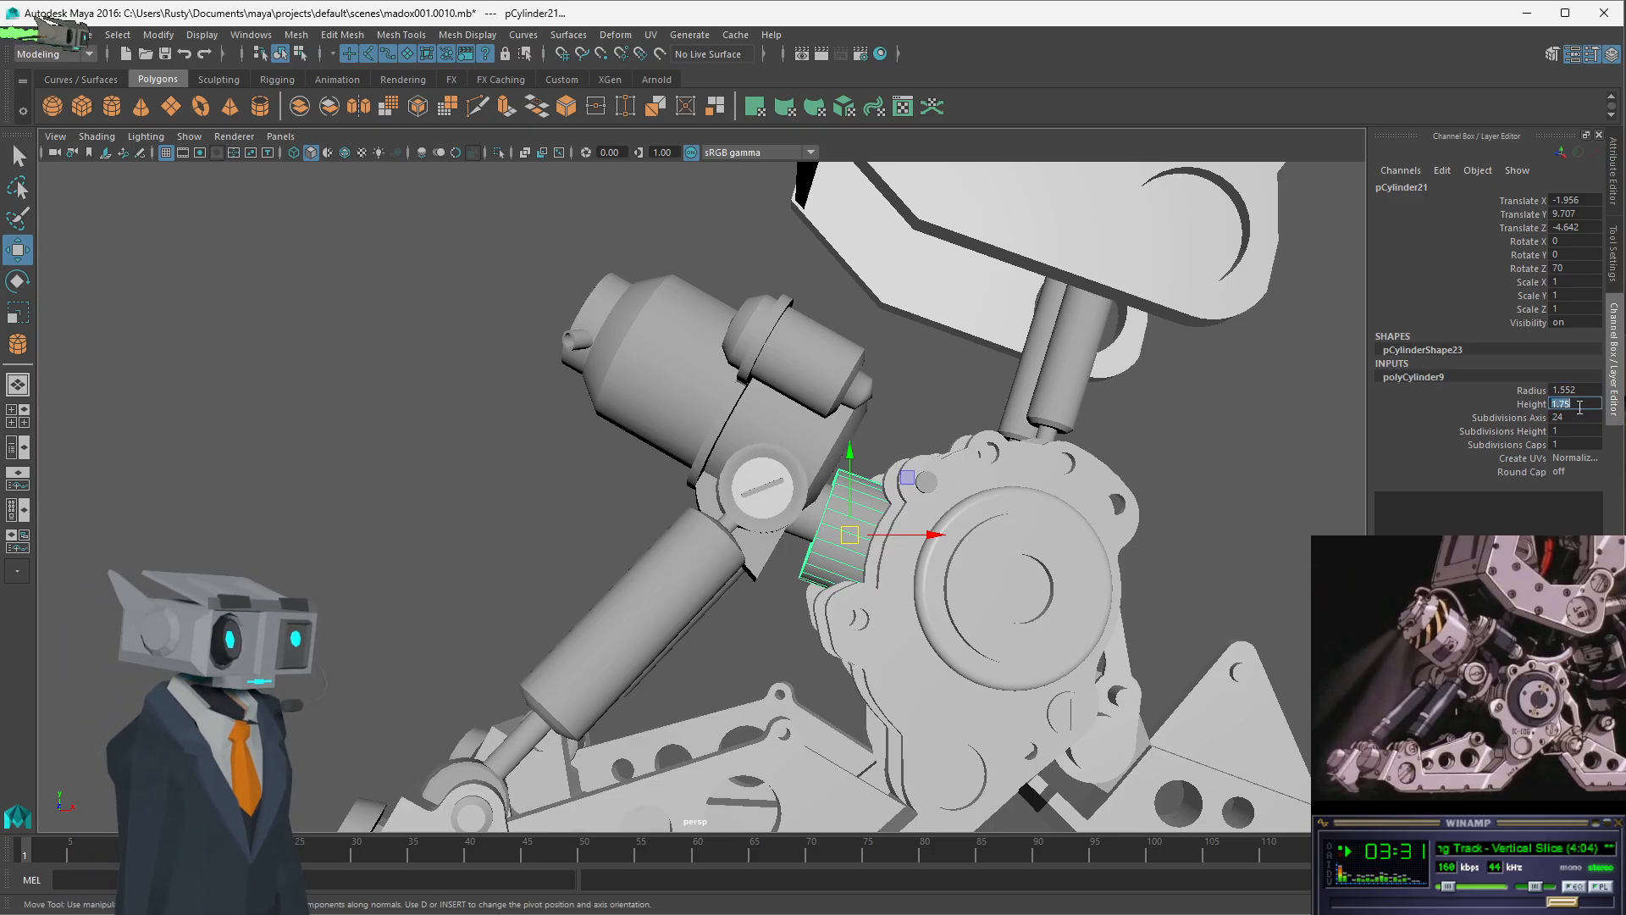
{"action": "double_click", "coordinate": [1583, 390]}
{"action": "type", "text": "1.75"}
{"action": "key", "text": "Return"}
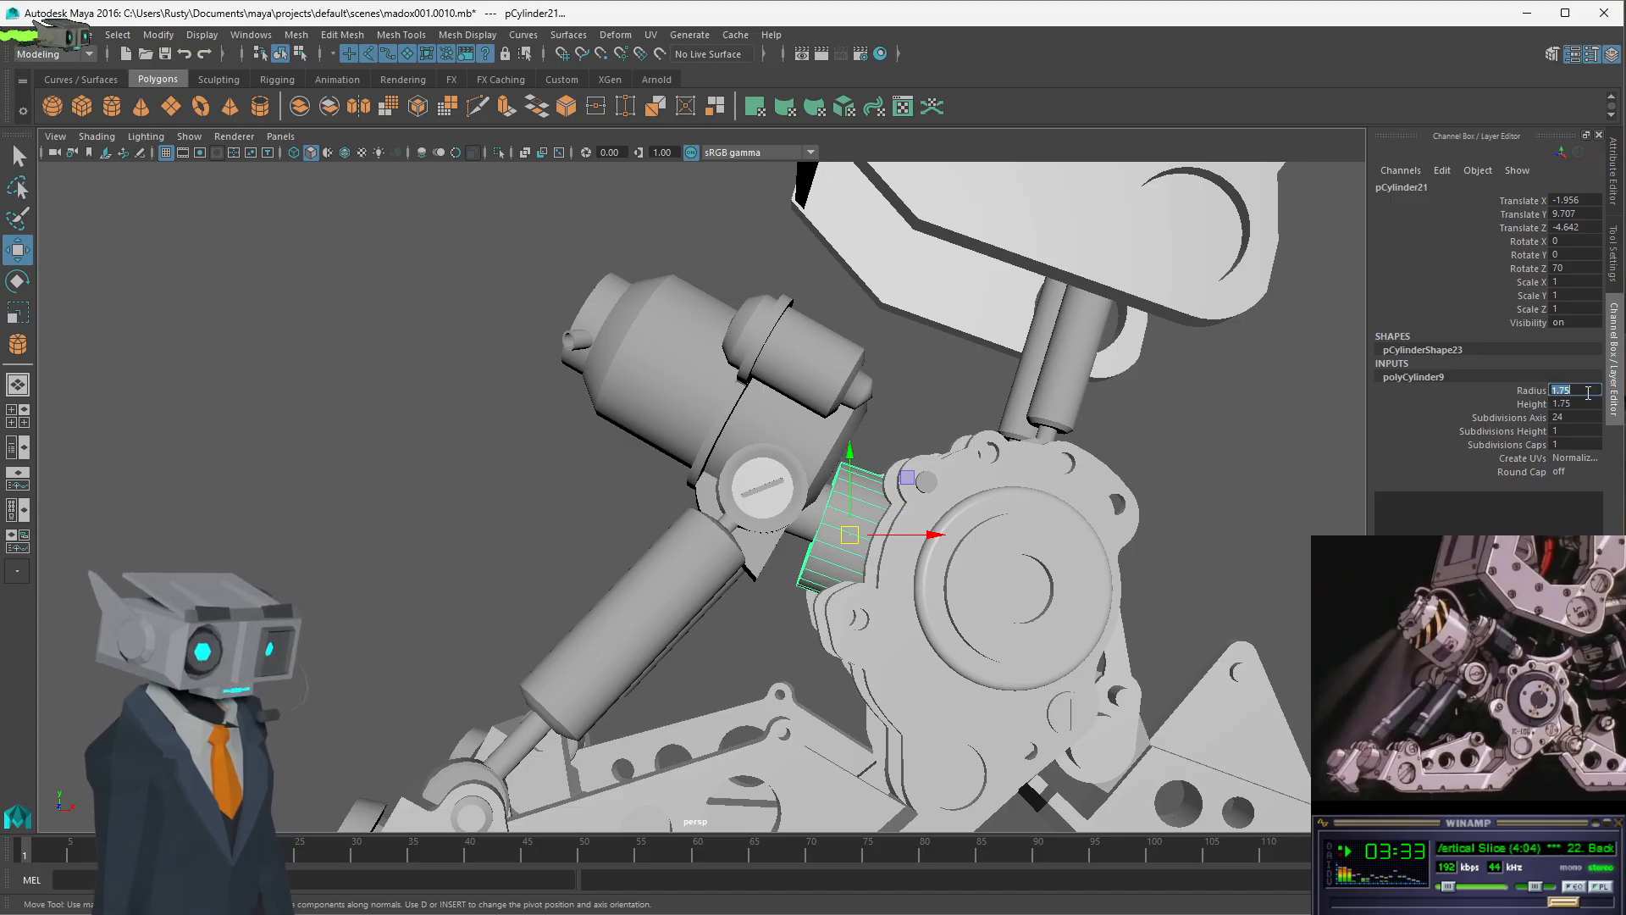
- Try moving the hub cylinder with point snapping in the enlarged top view, and undo the move
{"action": "left_click_drag", "start_coordinate": [927, 491], "coordinate": [669, 530], "text": "alt"}
{"action": "key", "text": "space"}
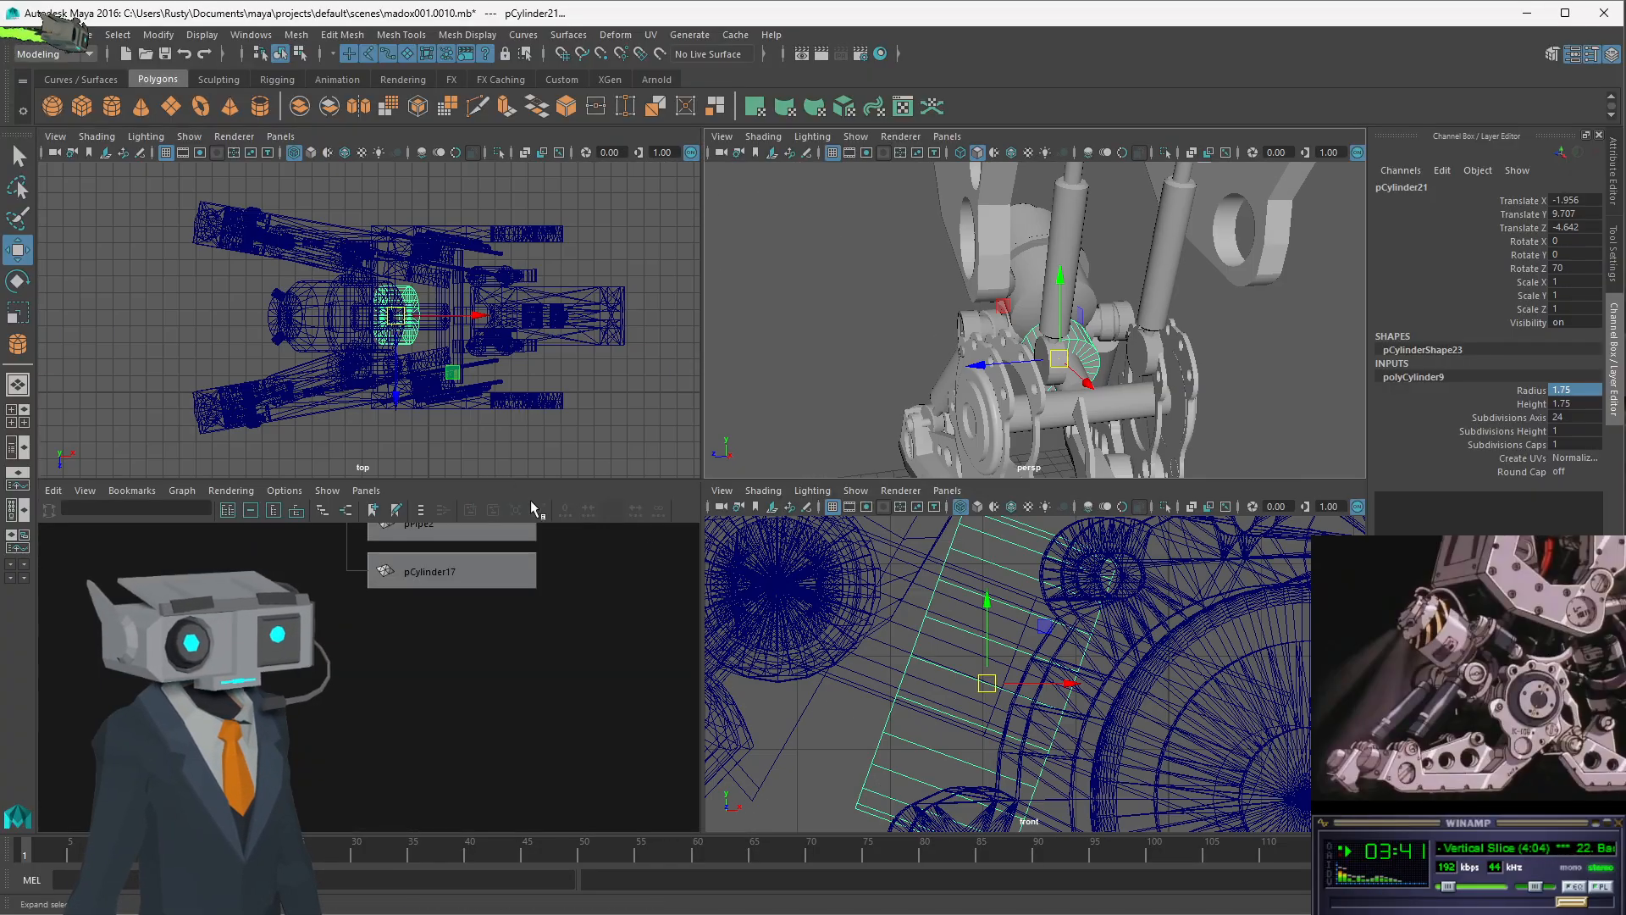
{"action": "key", "text": "space"}
{"action": "right_click_drag", "start_coordinate": [732, 535], "coordinate": [872, 497], "text": "alt"}
{"action": "scroll", "coordinate": [1332, 473], "scroll_direction": "down", "scroll_amount": 5}
{"action": "scroll", "coordinate": [1201, 458], "scroll_direction": "up", "scroll_amount": 3}
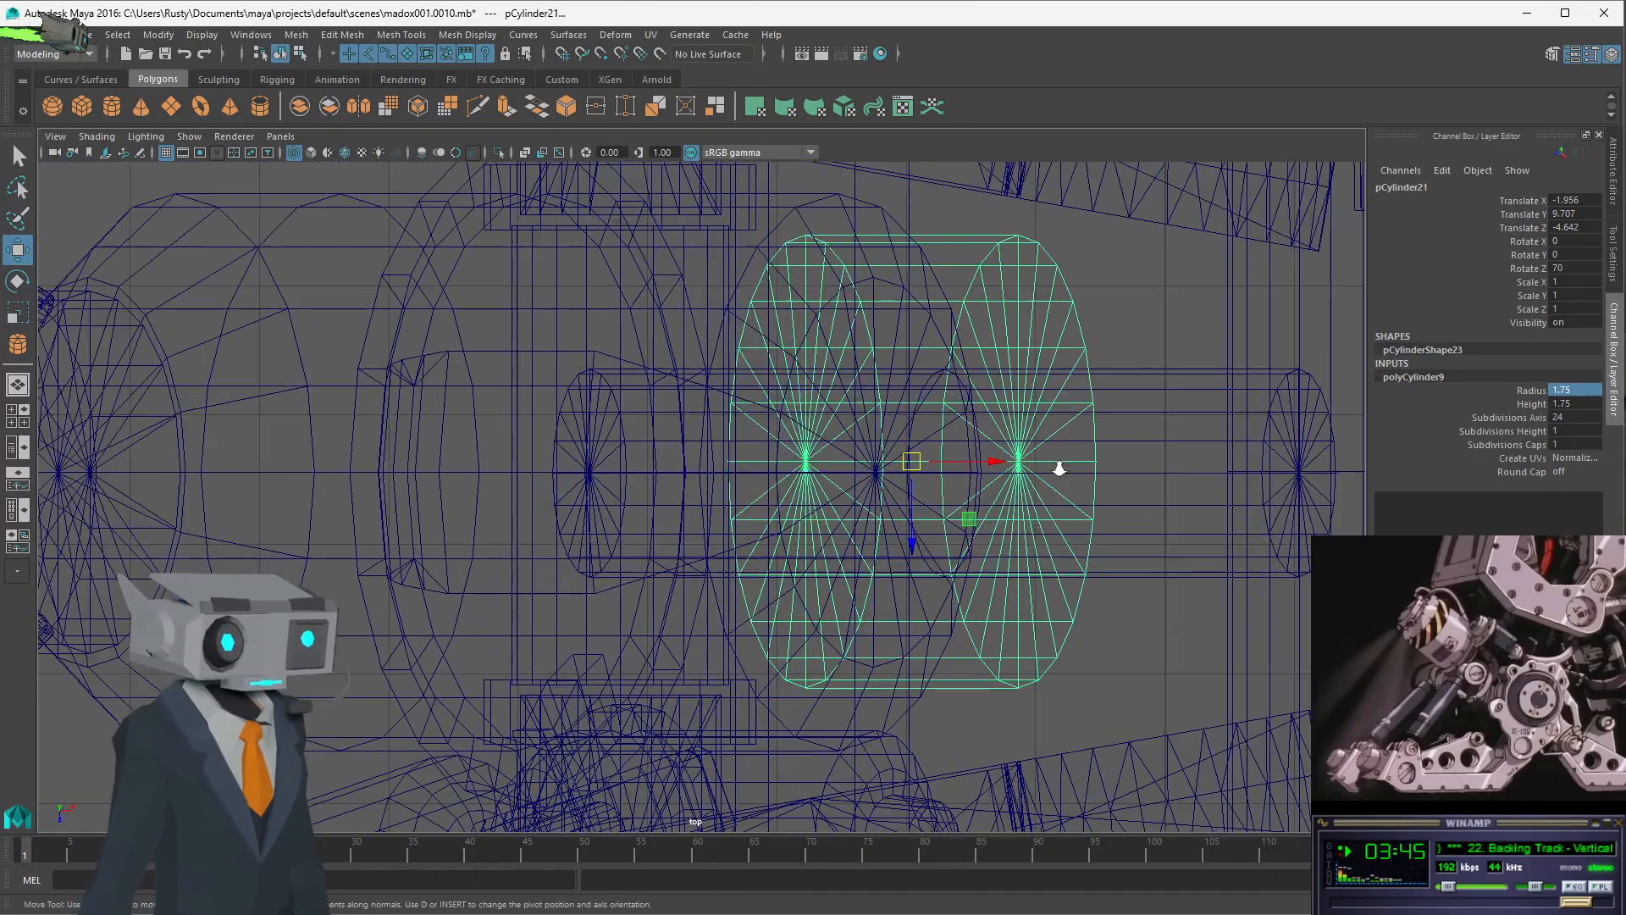
{"action": "left_click", "coordinate": [600, 53]}
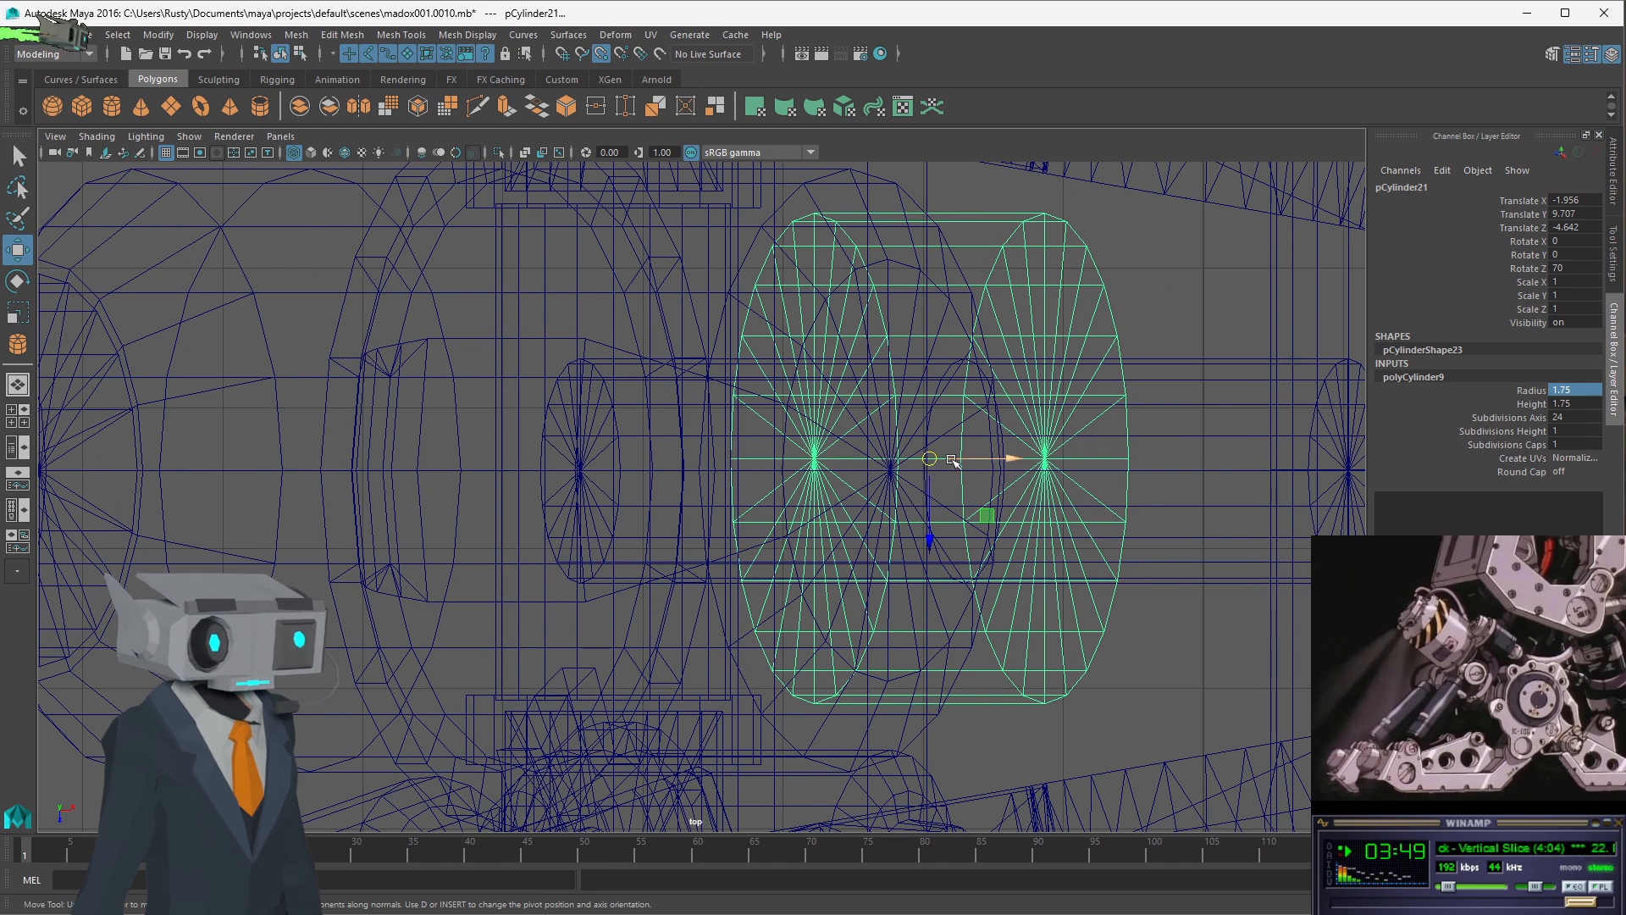
{"action": "left_click_drag", "start_coordinate": [931, 523], "coordinate": [997, 544]}
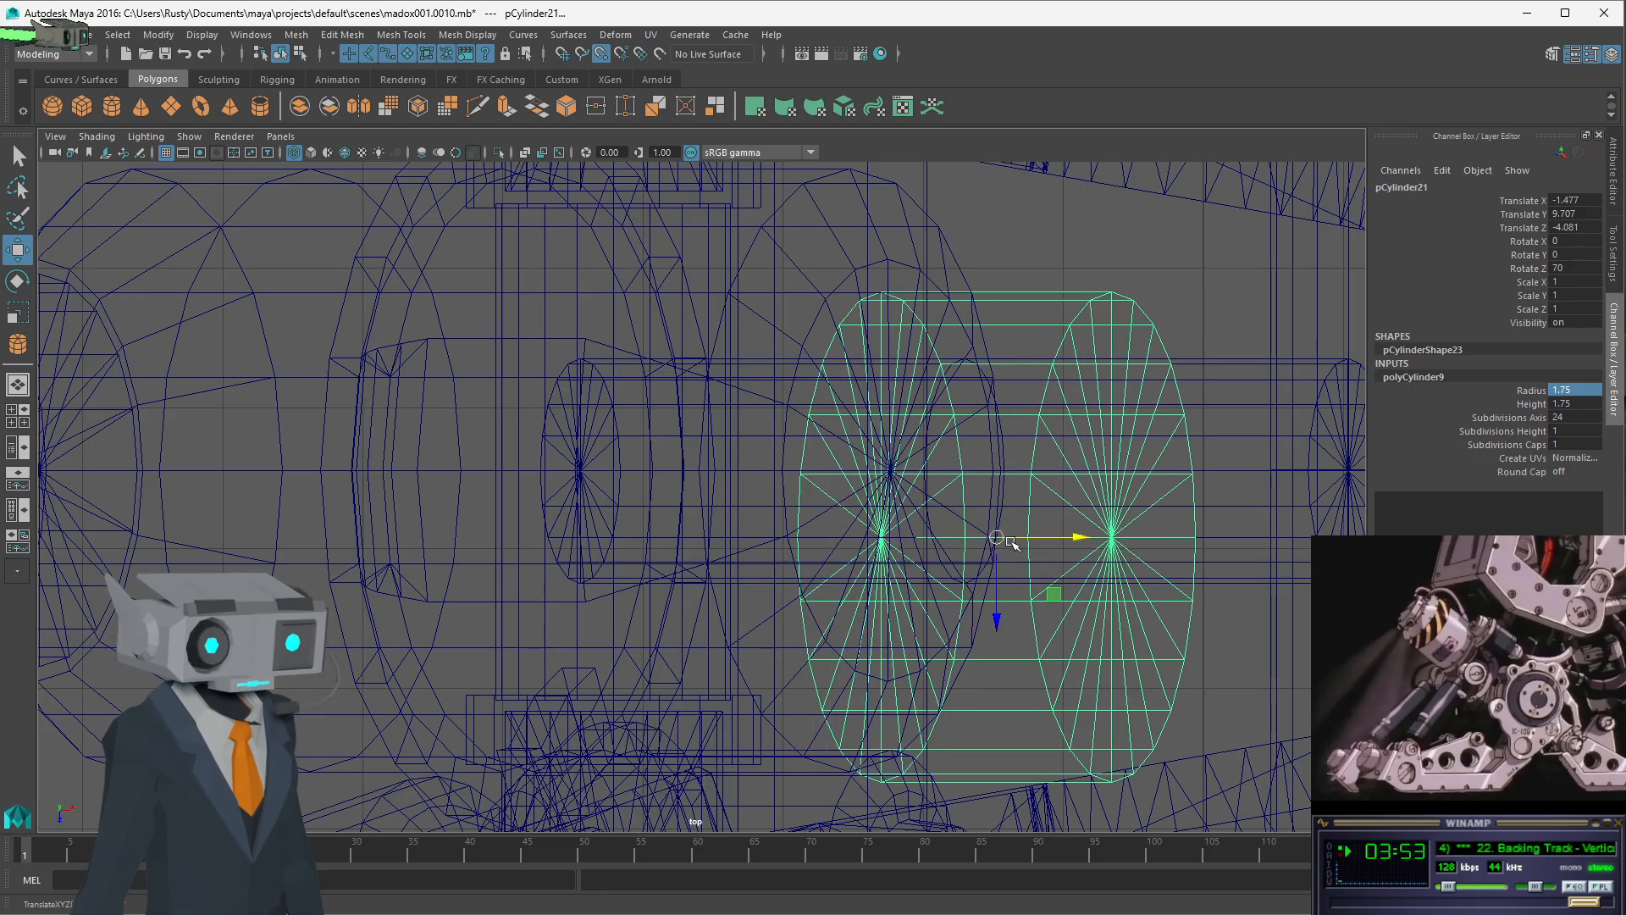
{"action": "key", "text": "ctrl+z"}
{"action": "key", "text": "ctrl+z"}
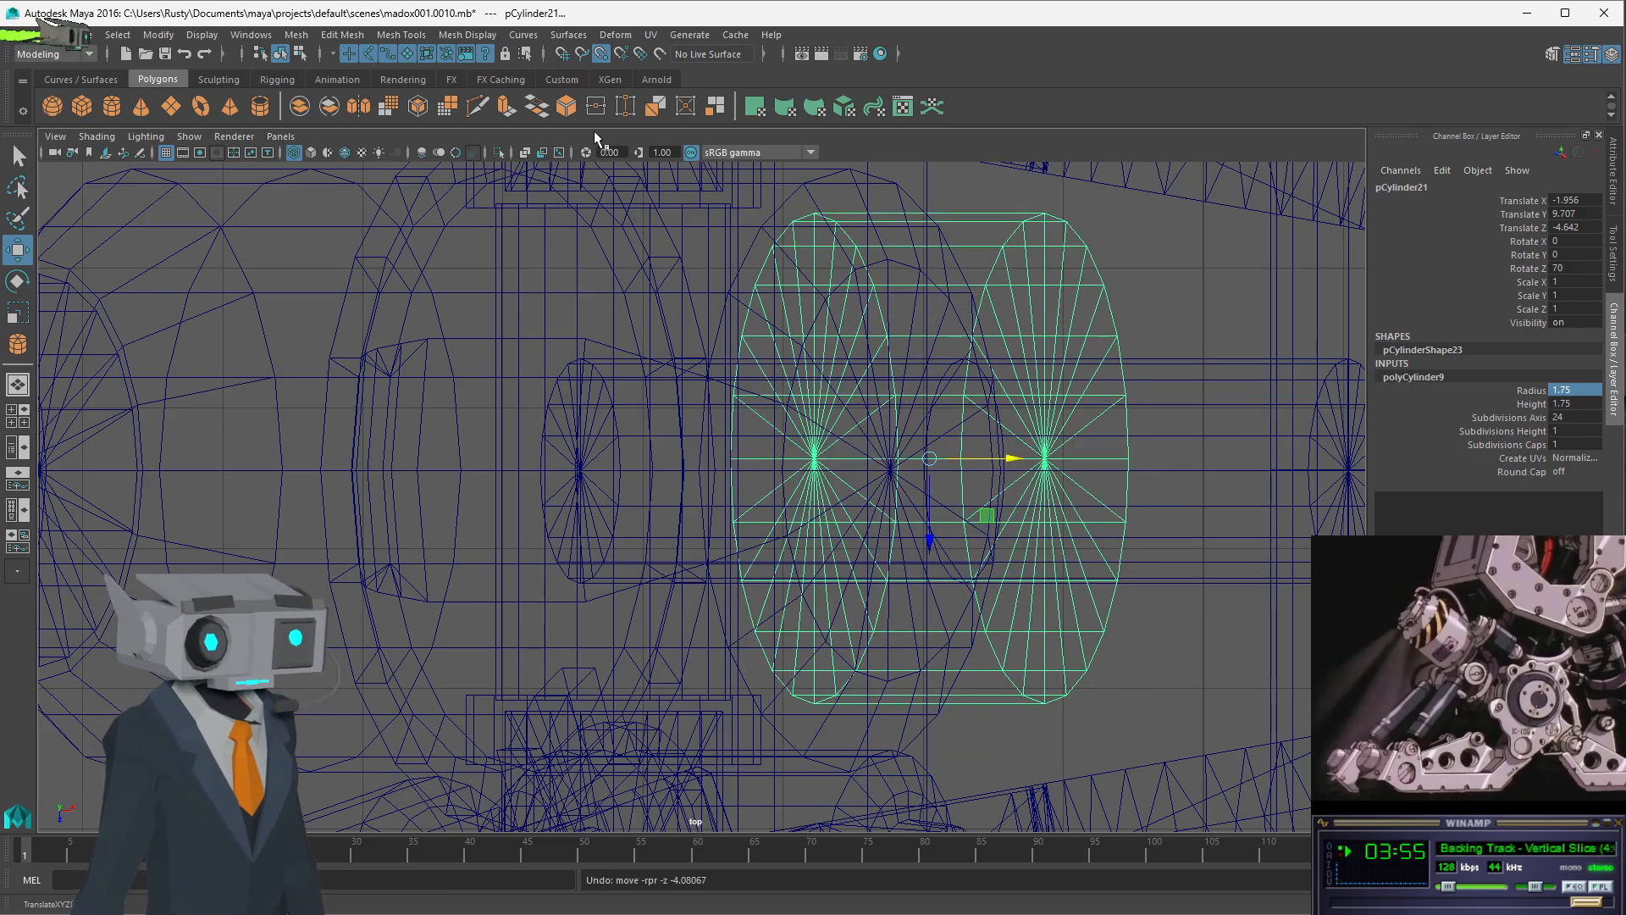
- With point snapping off, move the hub cylinder along X to about -2.222, and turn point snapping back on
{"action": "left_click", "coordinate": [602, 54]}
{"action": "left_click_drag", "start_coordinate": [1016, 459], "coordinate": [979, 459]}
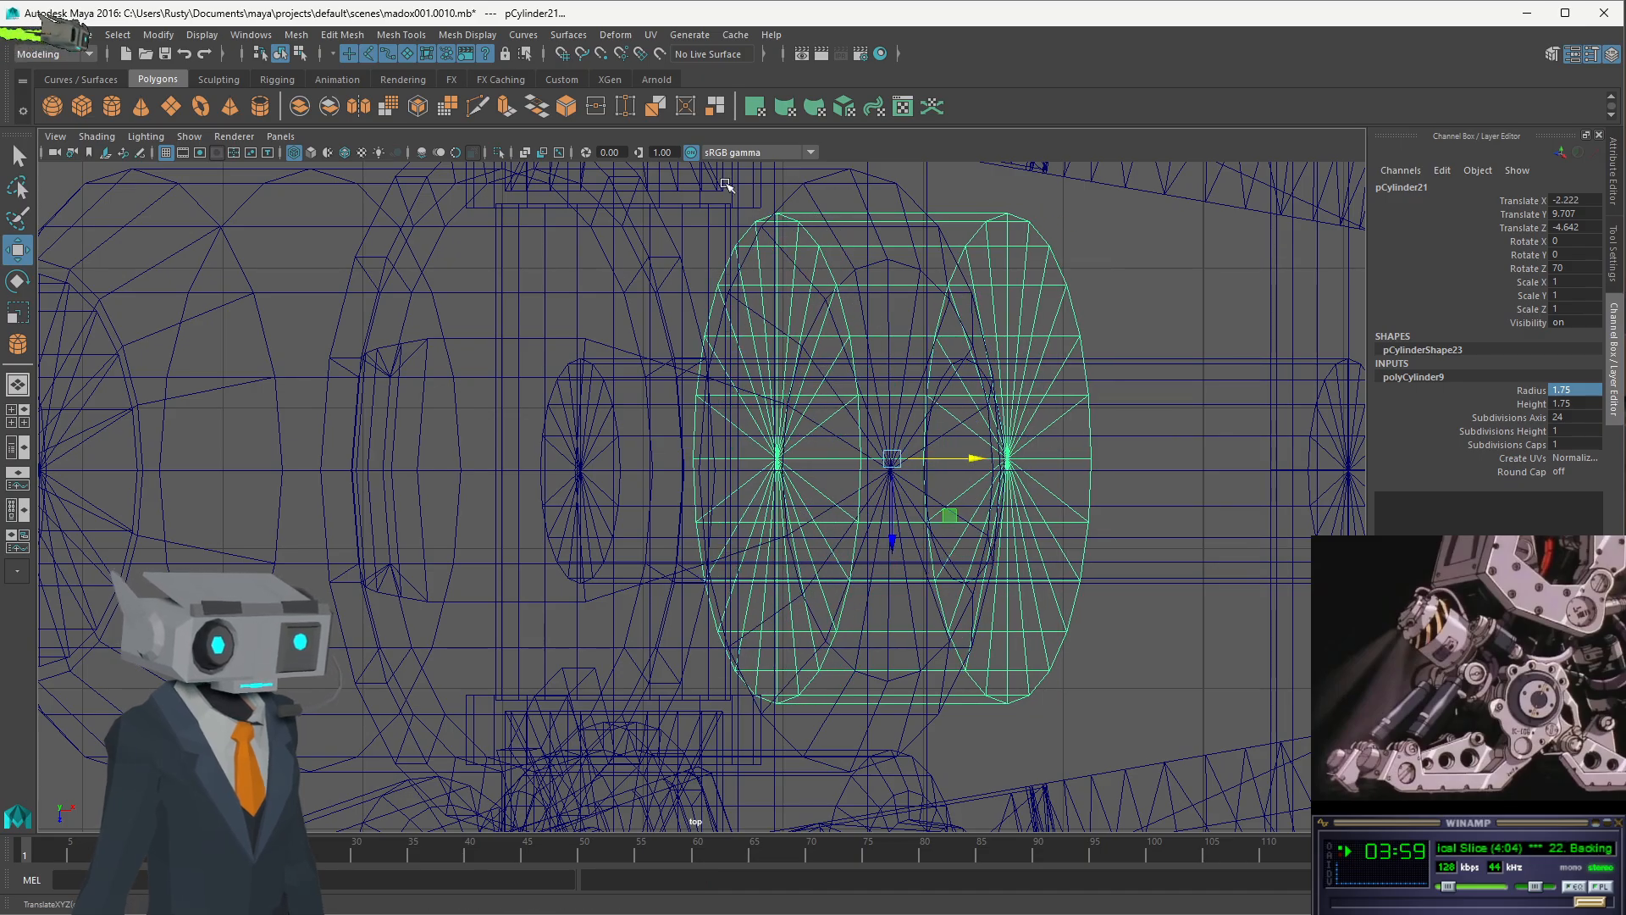
{"action": "left_click", "coordinate": [601, 55]}
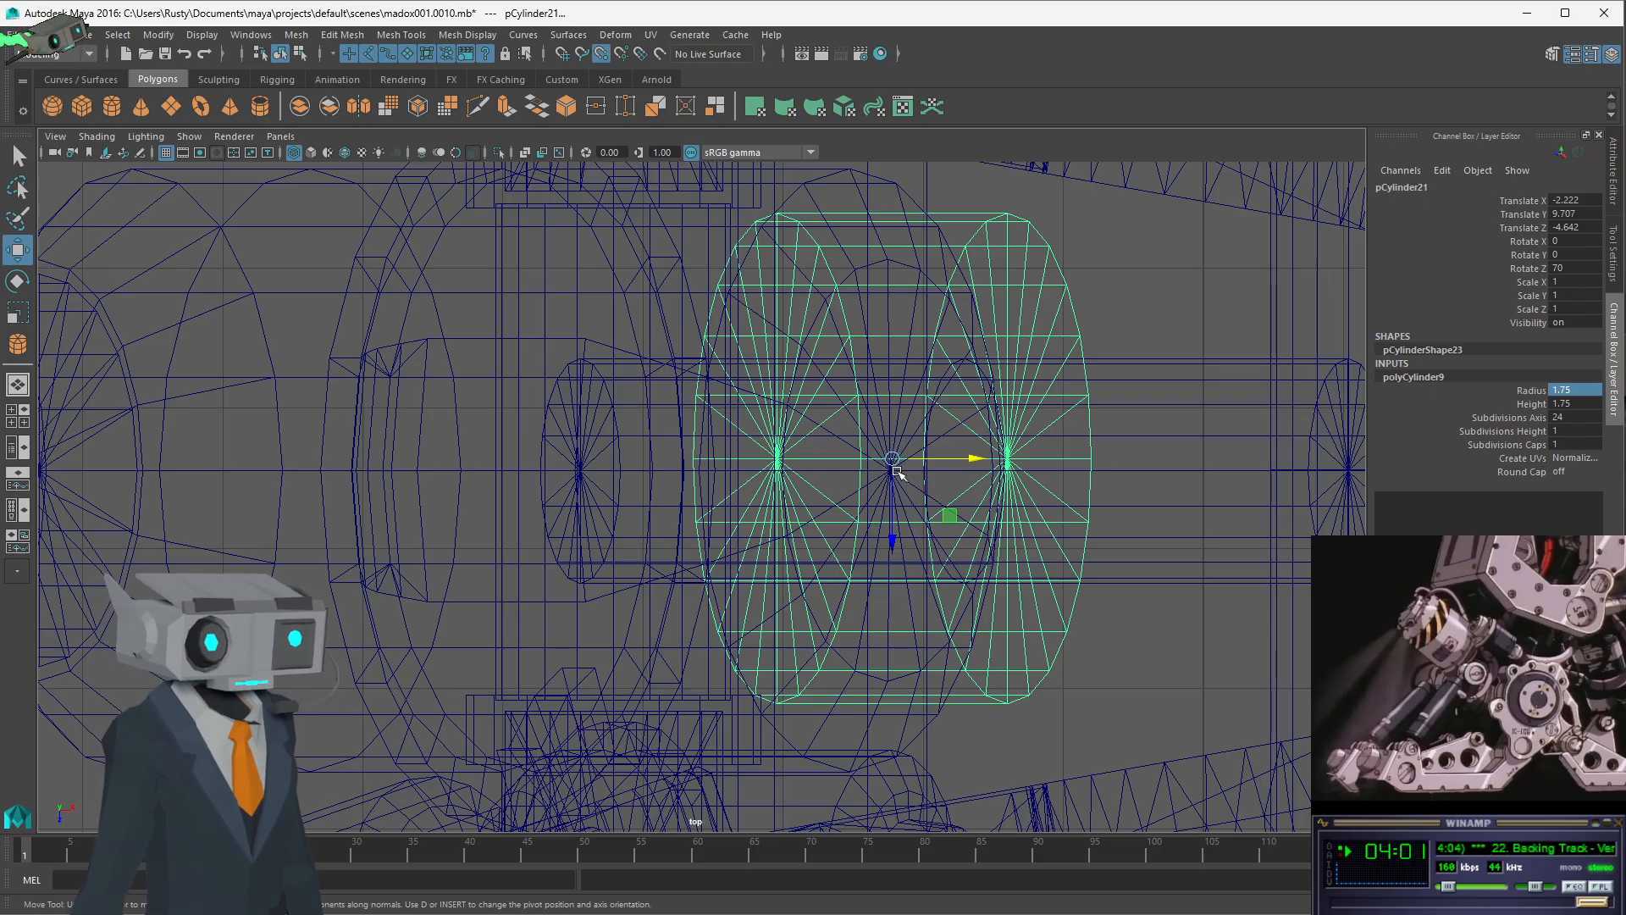
- Point-snap the hub cylinder onto the shaft's centre line in the top view, to about X -1.422, Y 10.642, Z -4.553
{"action": "left_click_drag", "start_coordinate": [898, 473], "coordinate": [892, 471]}
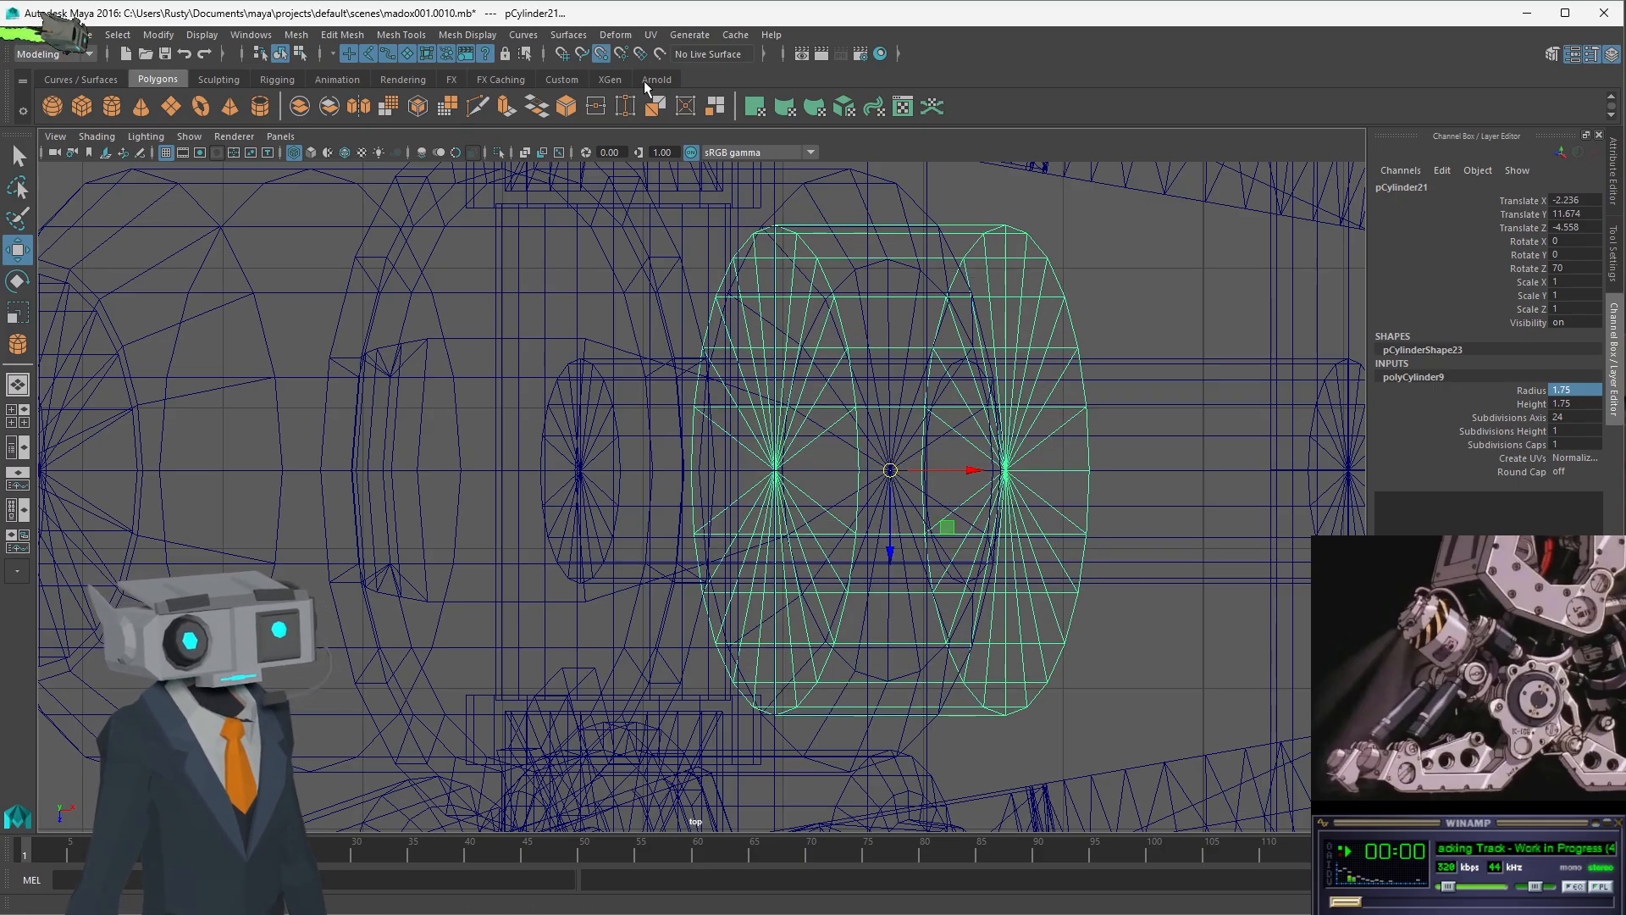
{"action": "left_click", "coordinate": [602, 54]}
{"action": "left_click_drag", "start_coordinate": [1005, 428], "coordinate": [1133, 318], "text": "alt"}
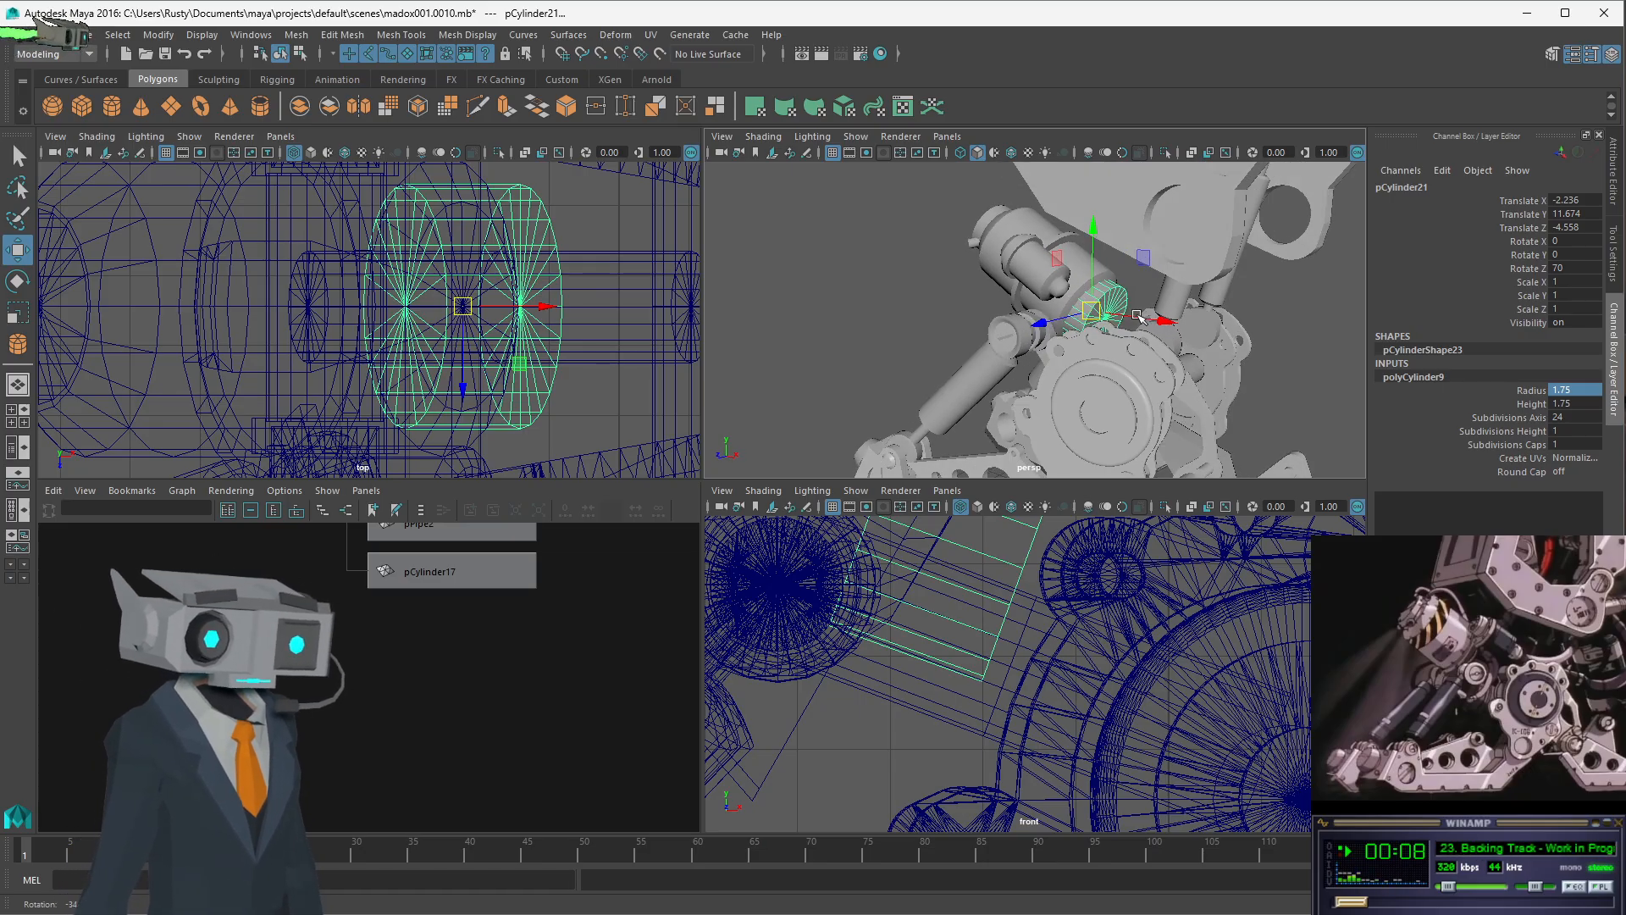
{"action": "right_click_drag", "start_coordinate": [552, 323], "coordinate": [417, 353], "text": "alt"}
{"action": "key", "text": "f"}
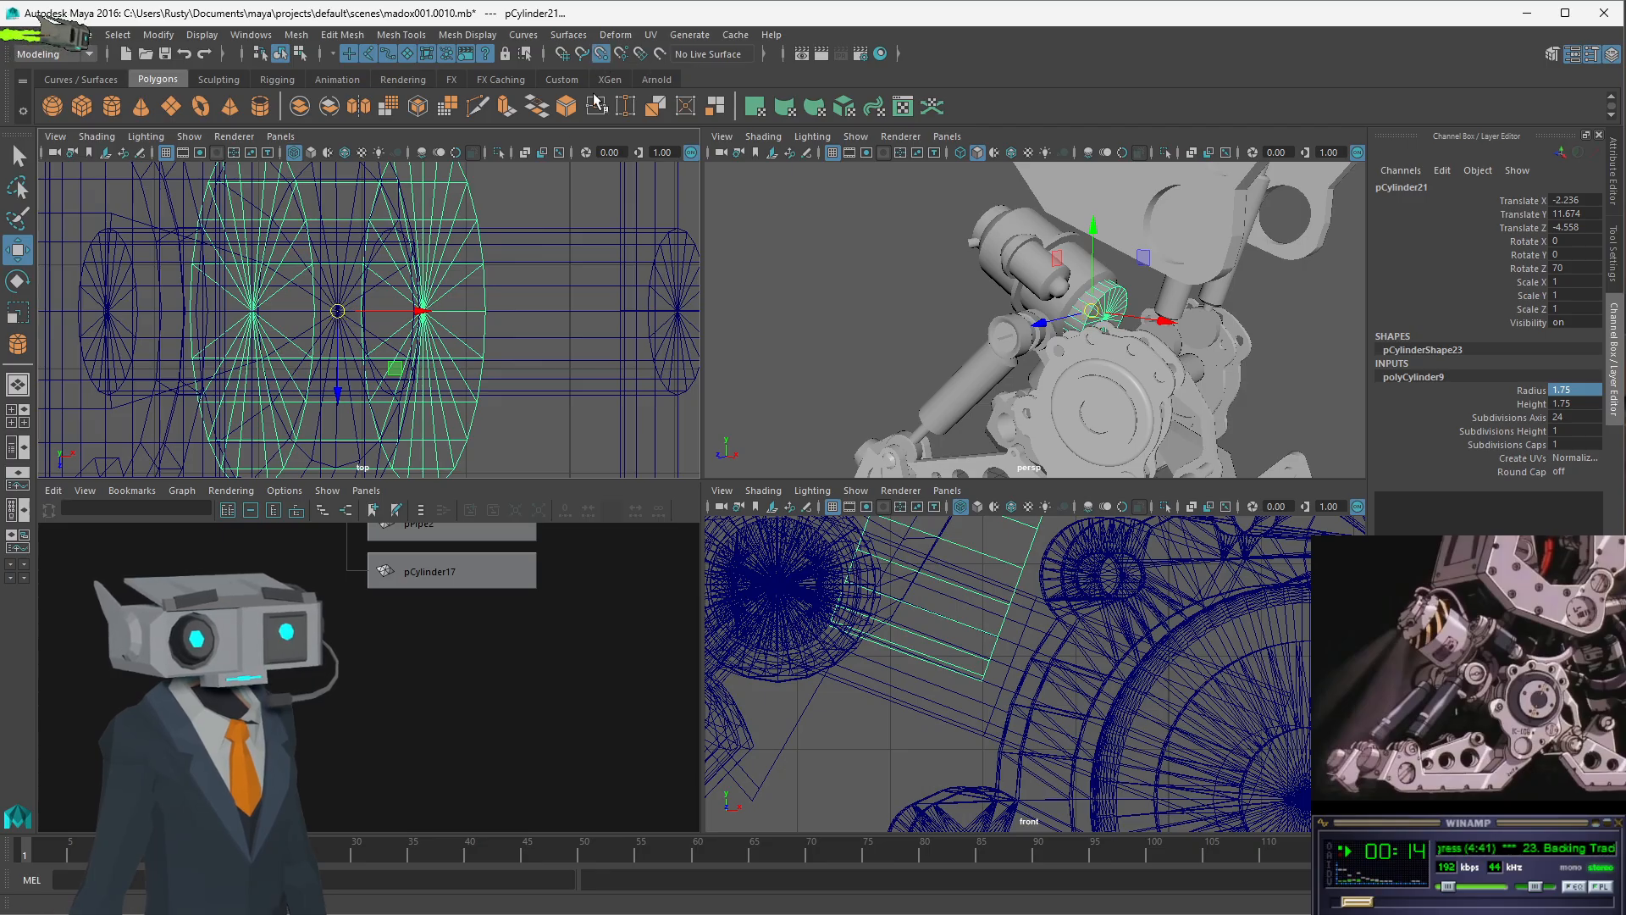
{"action": "left_click_drag", "start_coordinate": [336, 312], "coordinate": [432, 322]}
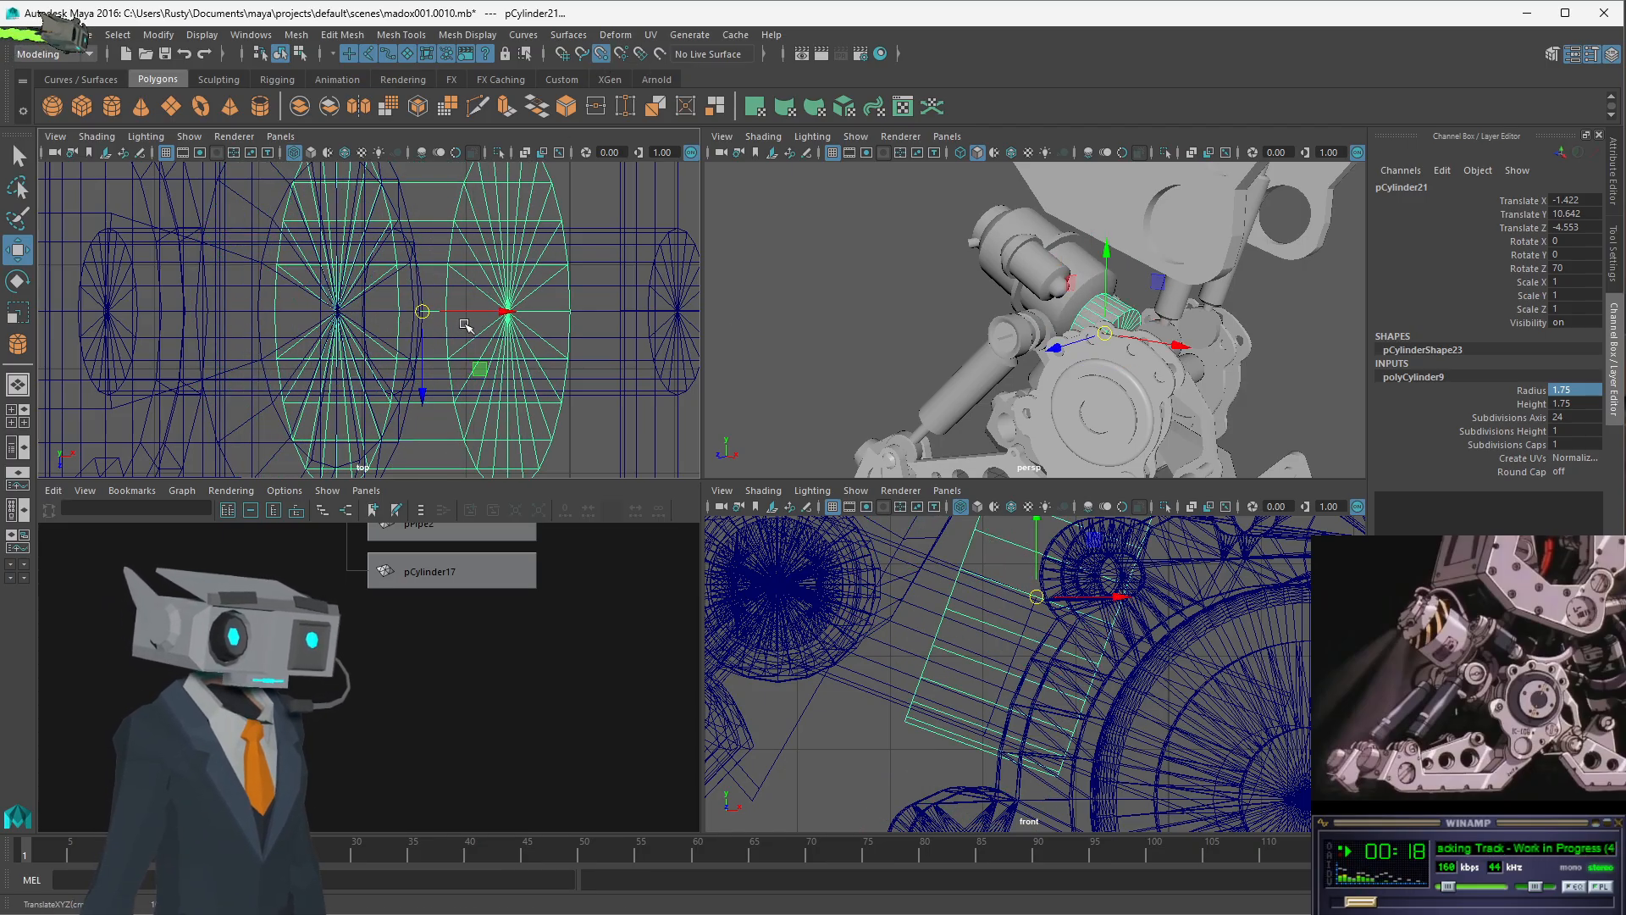
{"action": "left_click_drag", "start_coordinate": [1073, 284], "coordinate": [1056, 292], "text": "alt"}
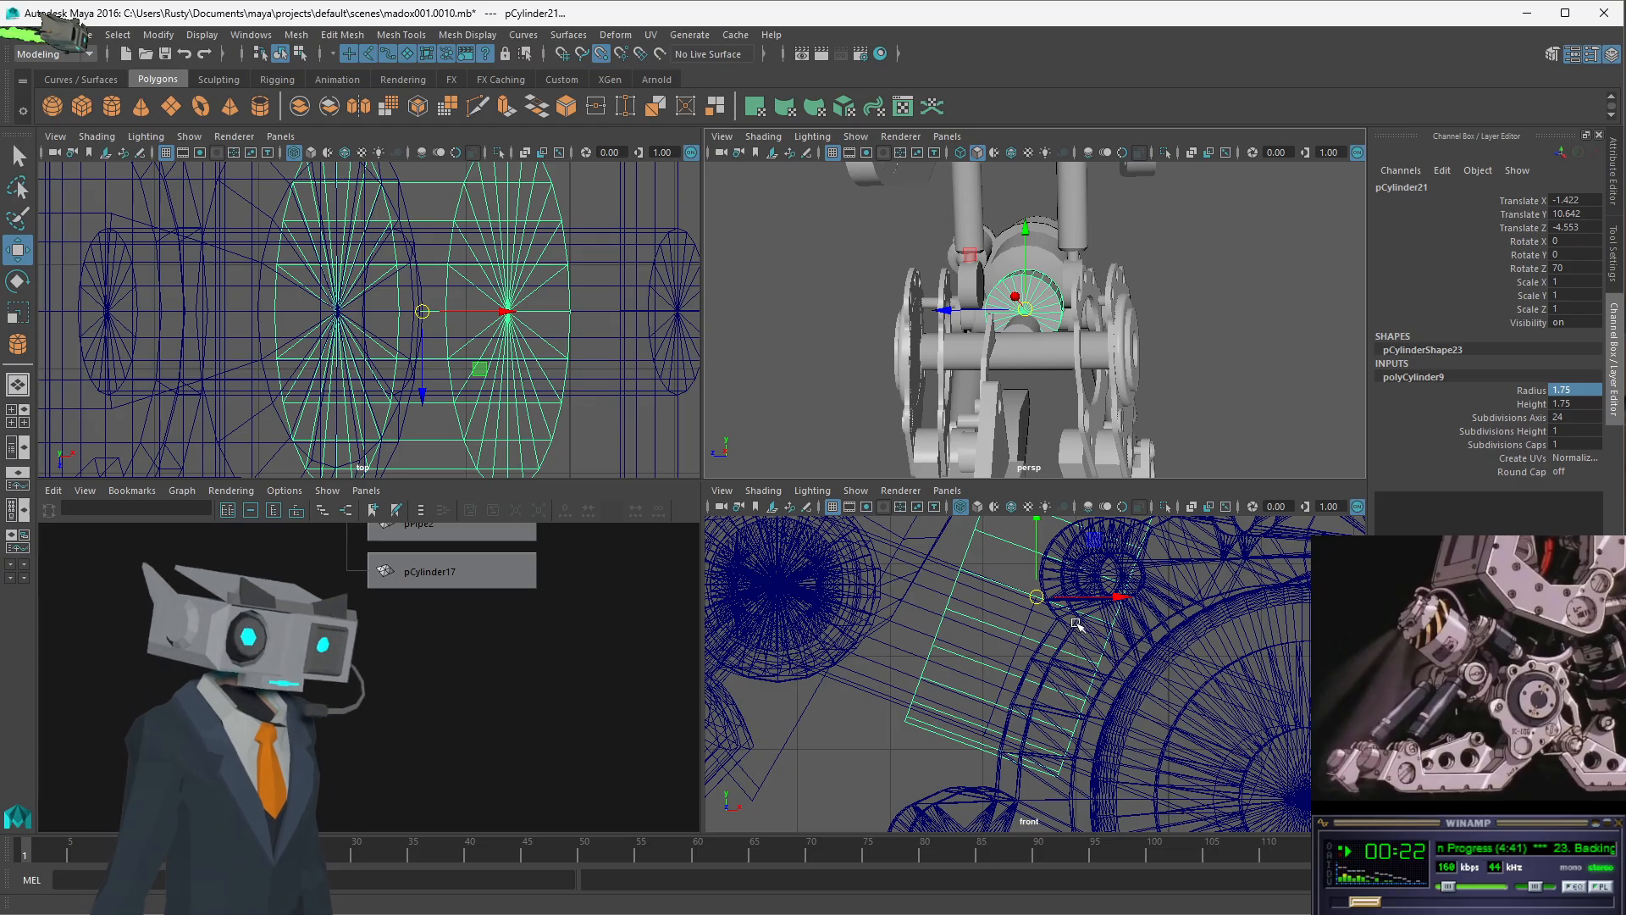
{"action": "left_click_drag", "start_coordinate": [472, 369], "coordinate": [584, 335], "text": "alt"}
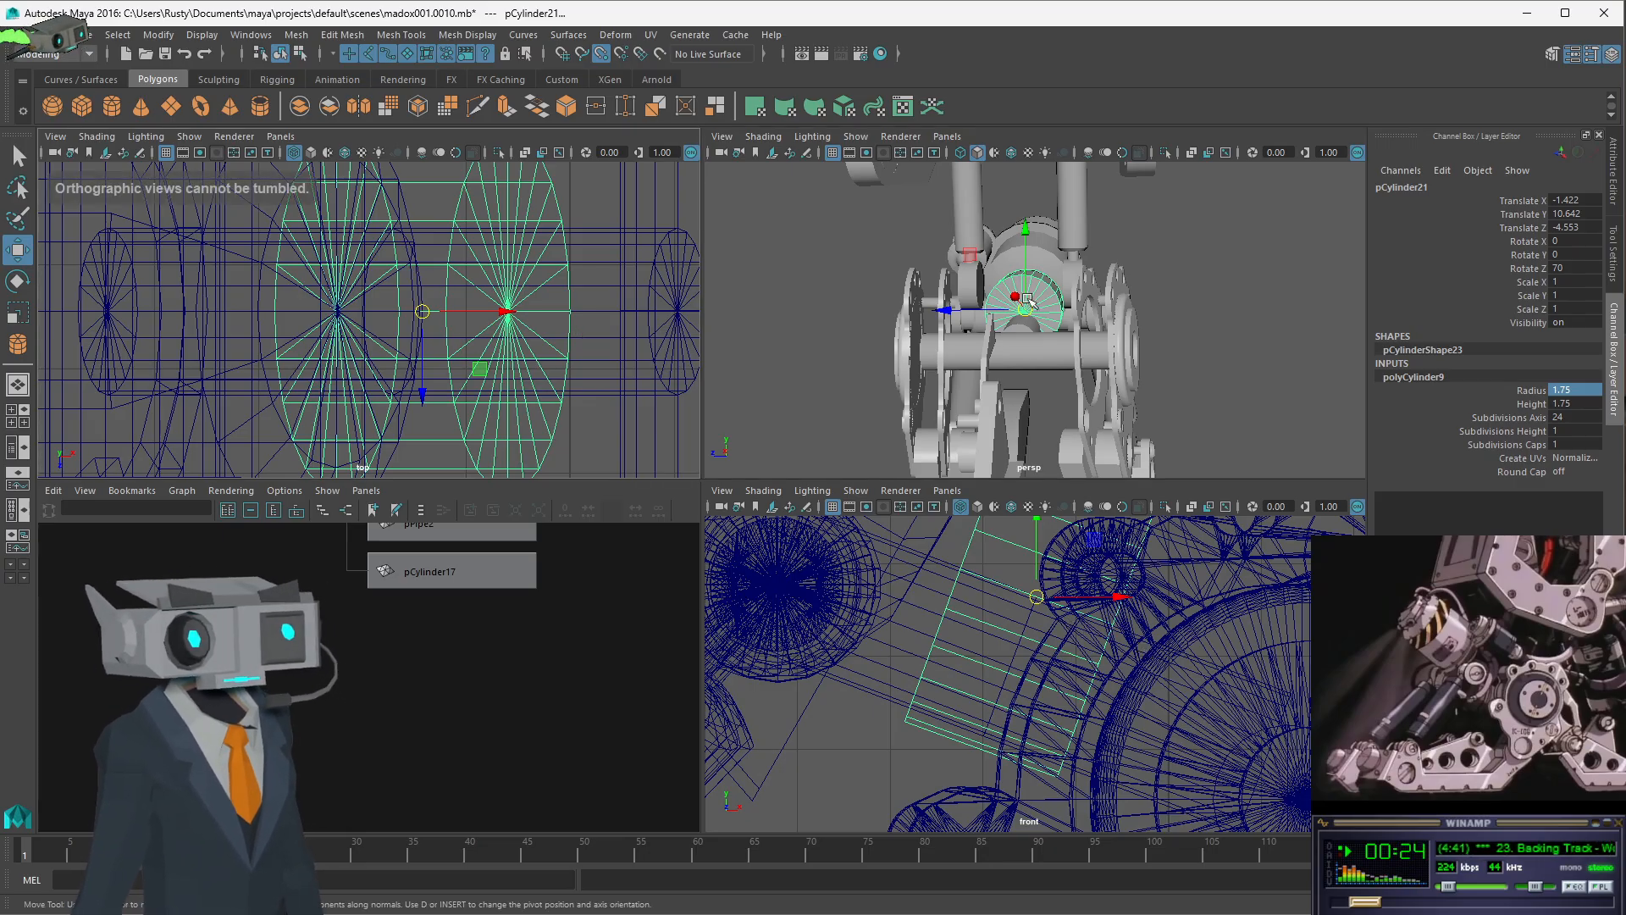
{"action": "left_click_drag", "start_coordinate": [1053, 337], "coordinate": [1066, 256], "text": "alt"}
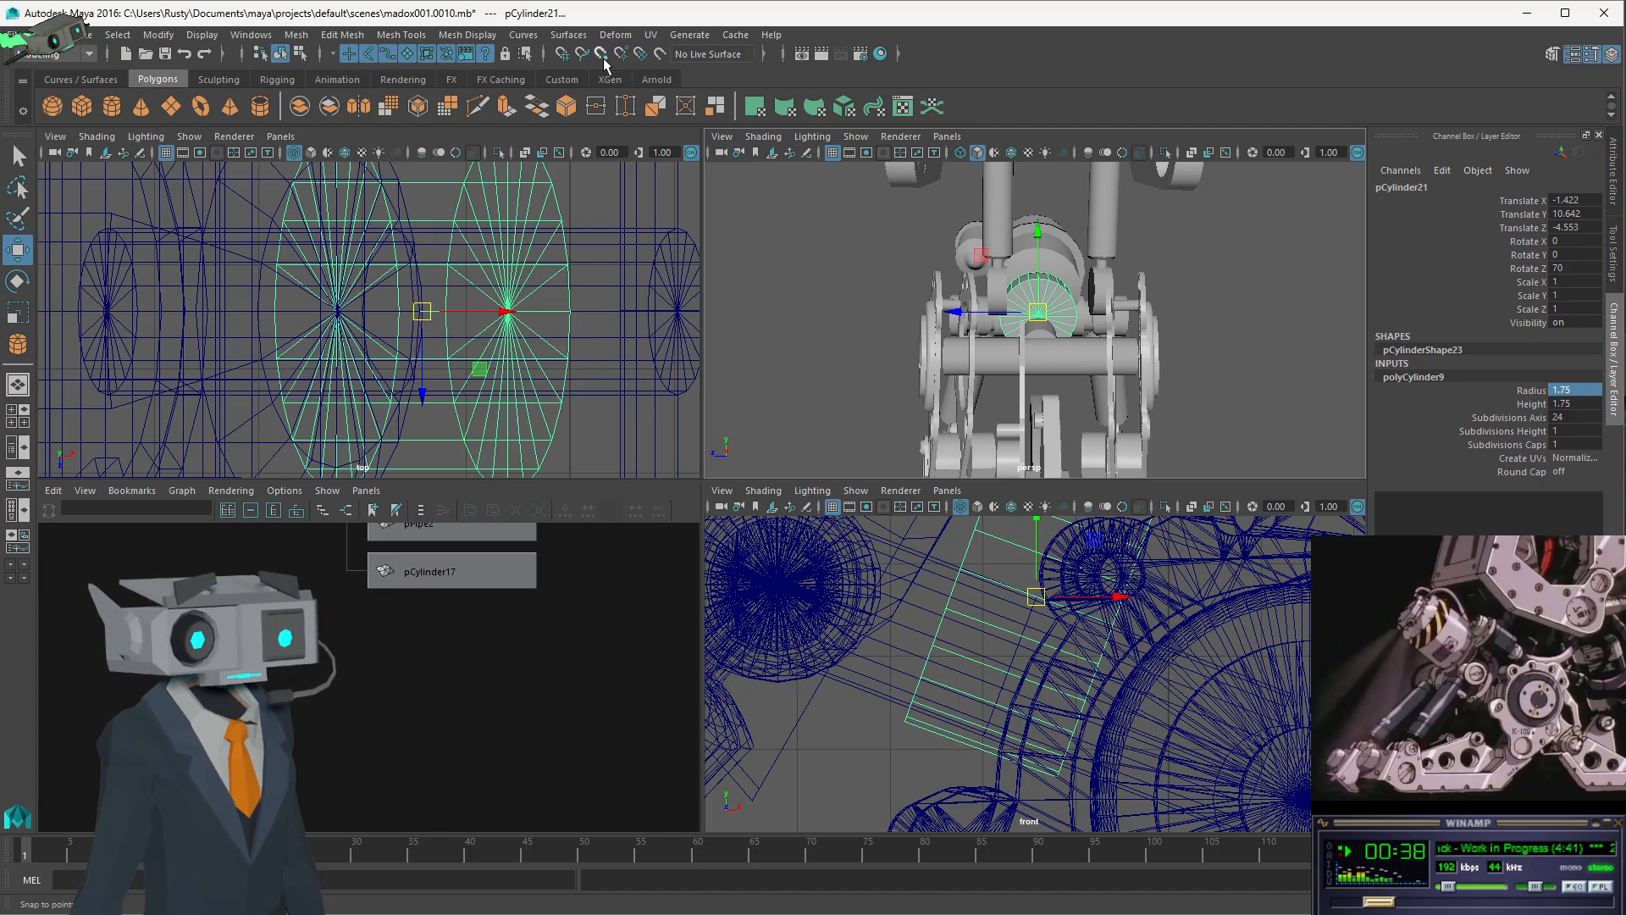
- With point snapping off, lower the hub cylinder and shift it toward the shaft joint, to about X -2.193, Y 10.074
{"action": "left_click_drag", "start_coordinate": [1032, 238], "coordinate": [1044, 254]}
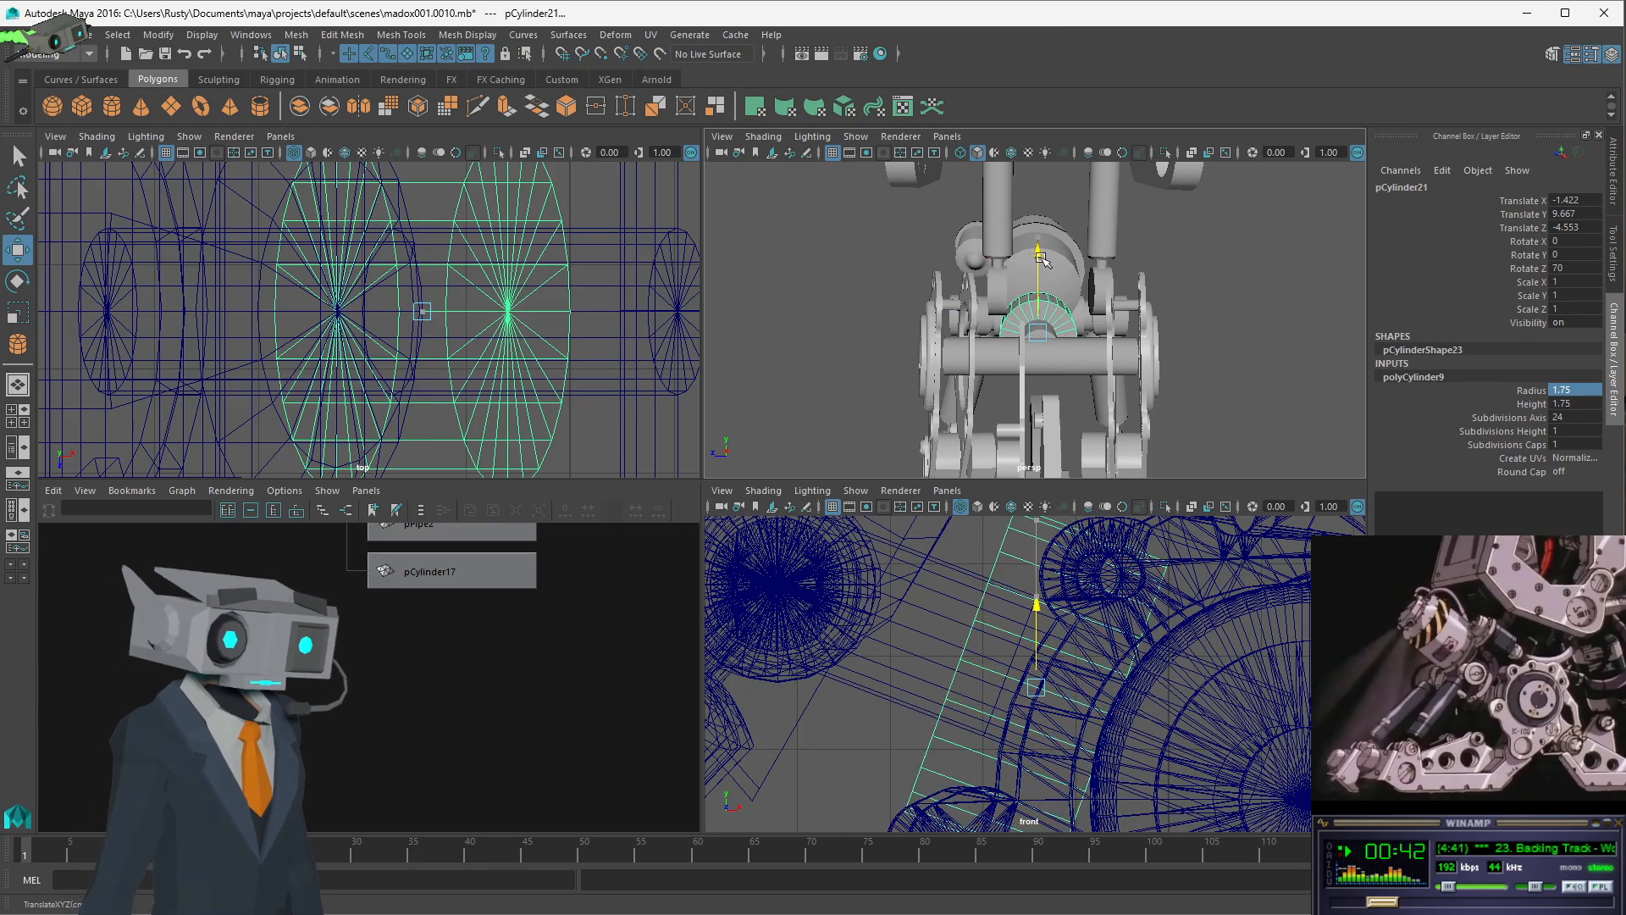
{"action": "key", "text": "space"}
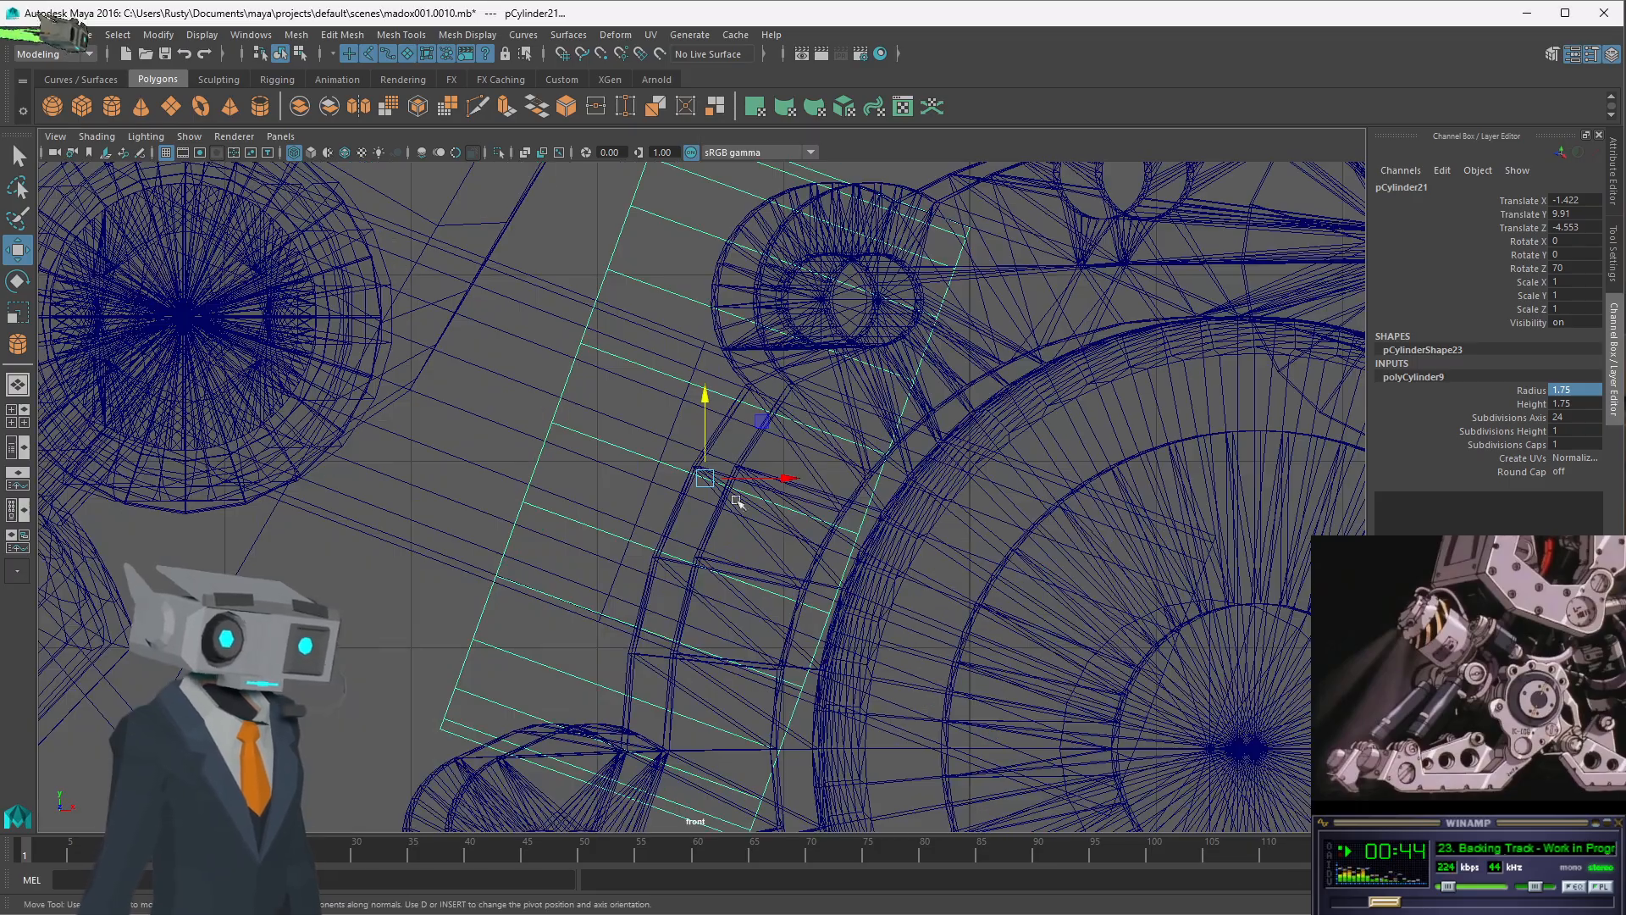
{"action": "scroll", "coordinate": [737, 502], "scroll_direction": "down", "scroll_amount": 10}
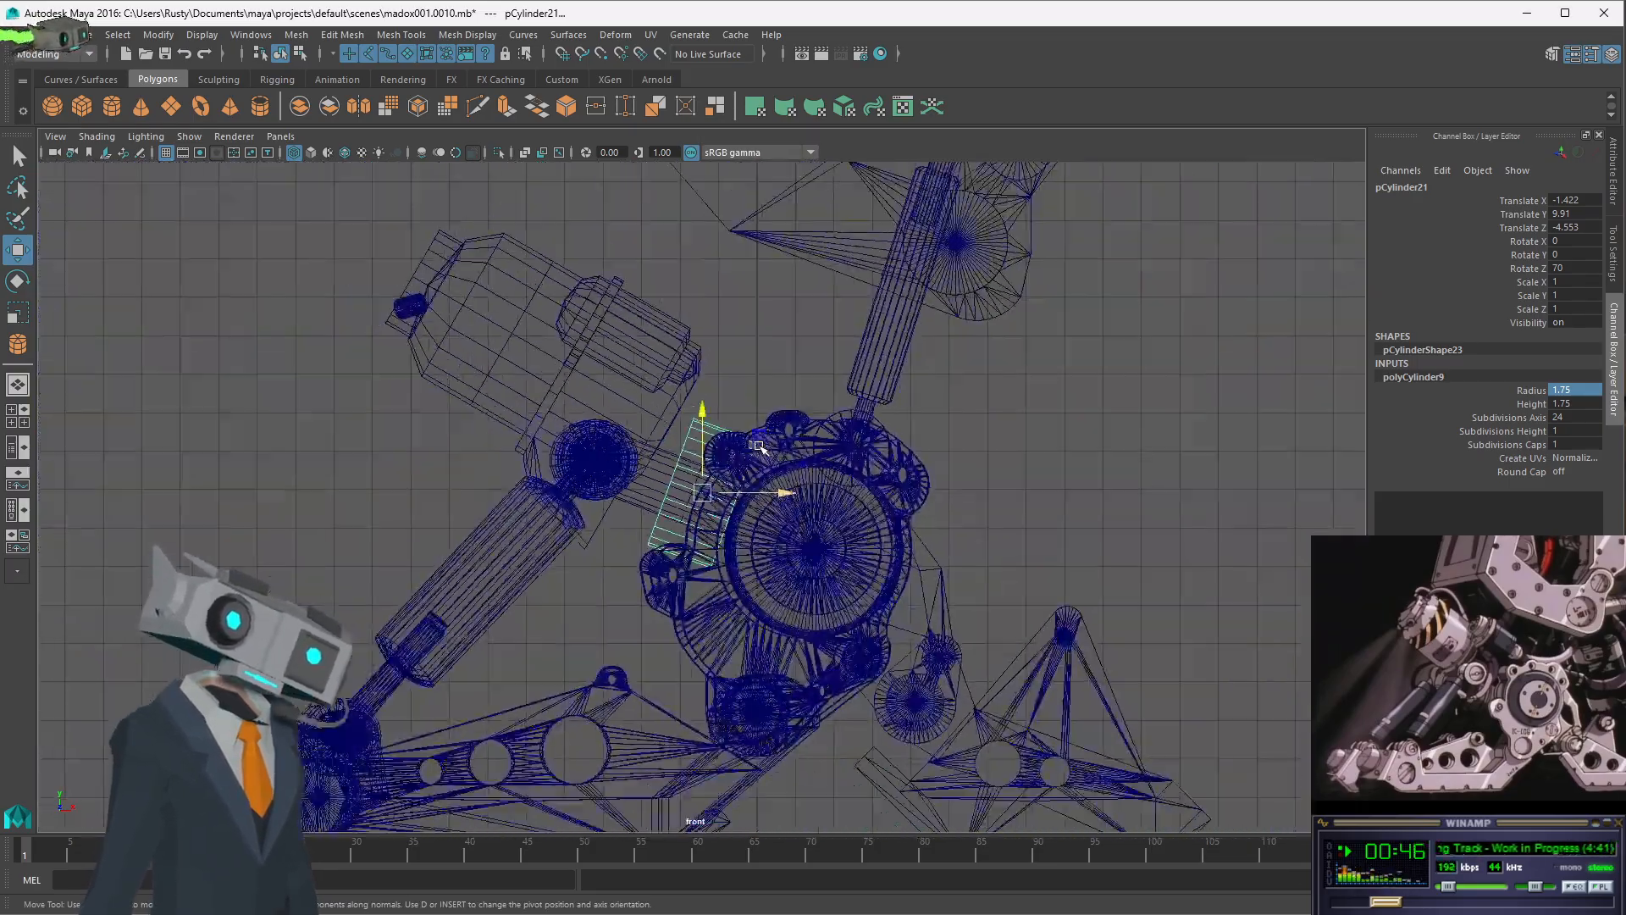
{"action": "scroll", "coordinate": [758, 446], "scroll_direction": "up", "scroll_amount": 8}
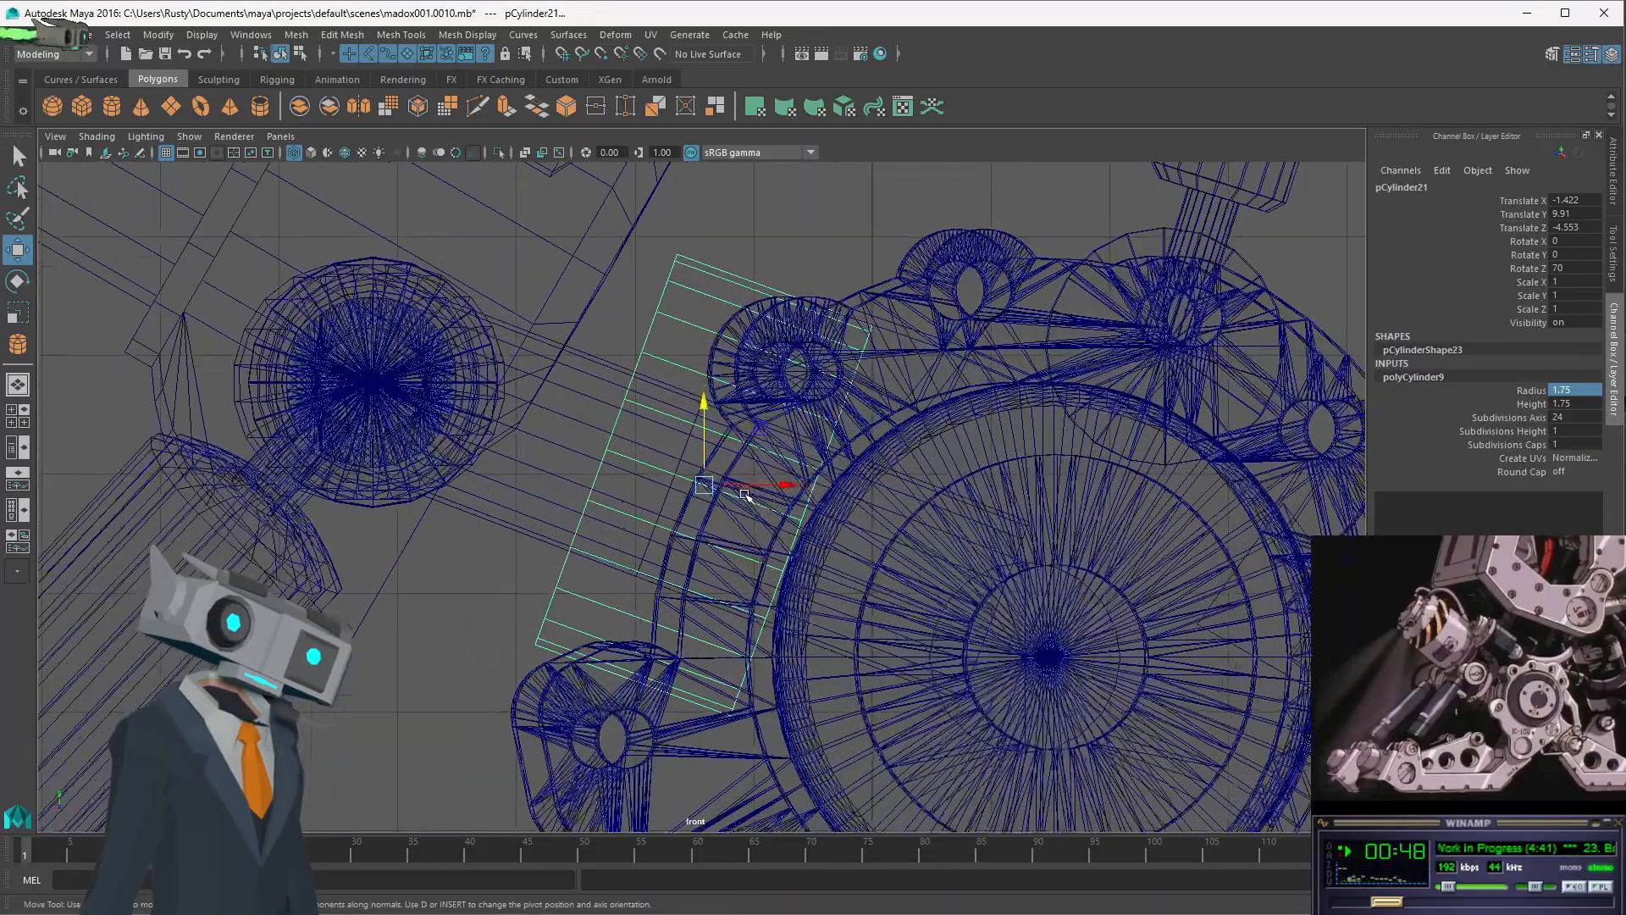
{"action": "left_click_drag", "start_coordinate": [702, 407], "coordinate": [697, 421]}
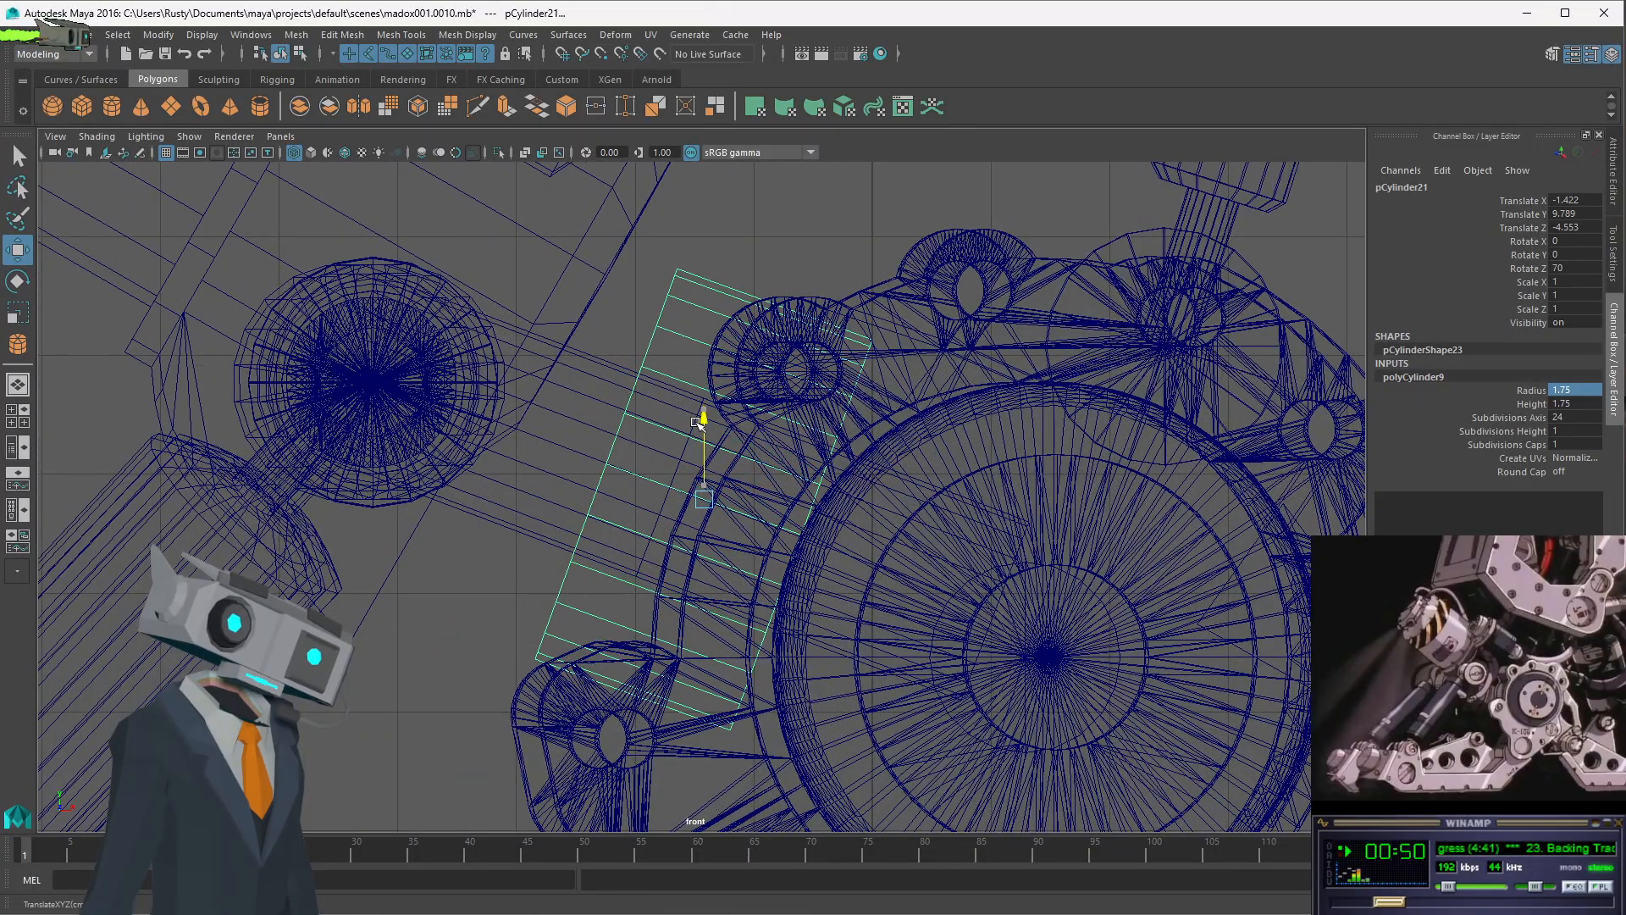
{"action": "left_click_drag", "start_coordinate": [704, 502], "coordinate": [616, 471]}
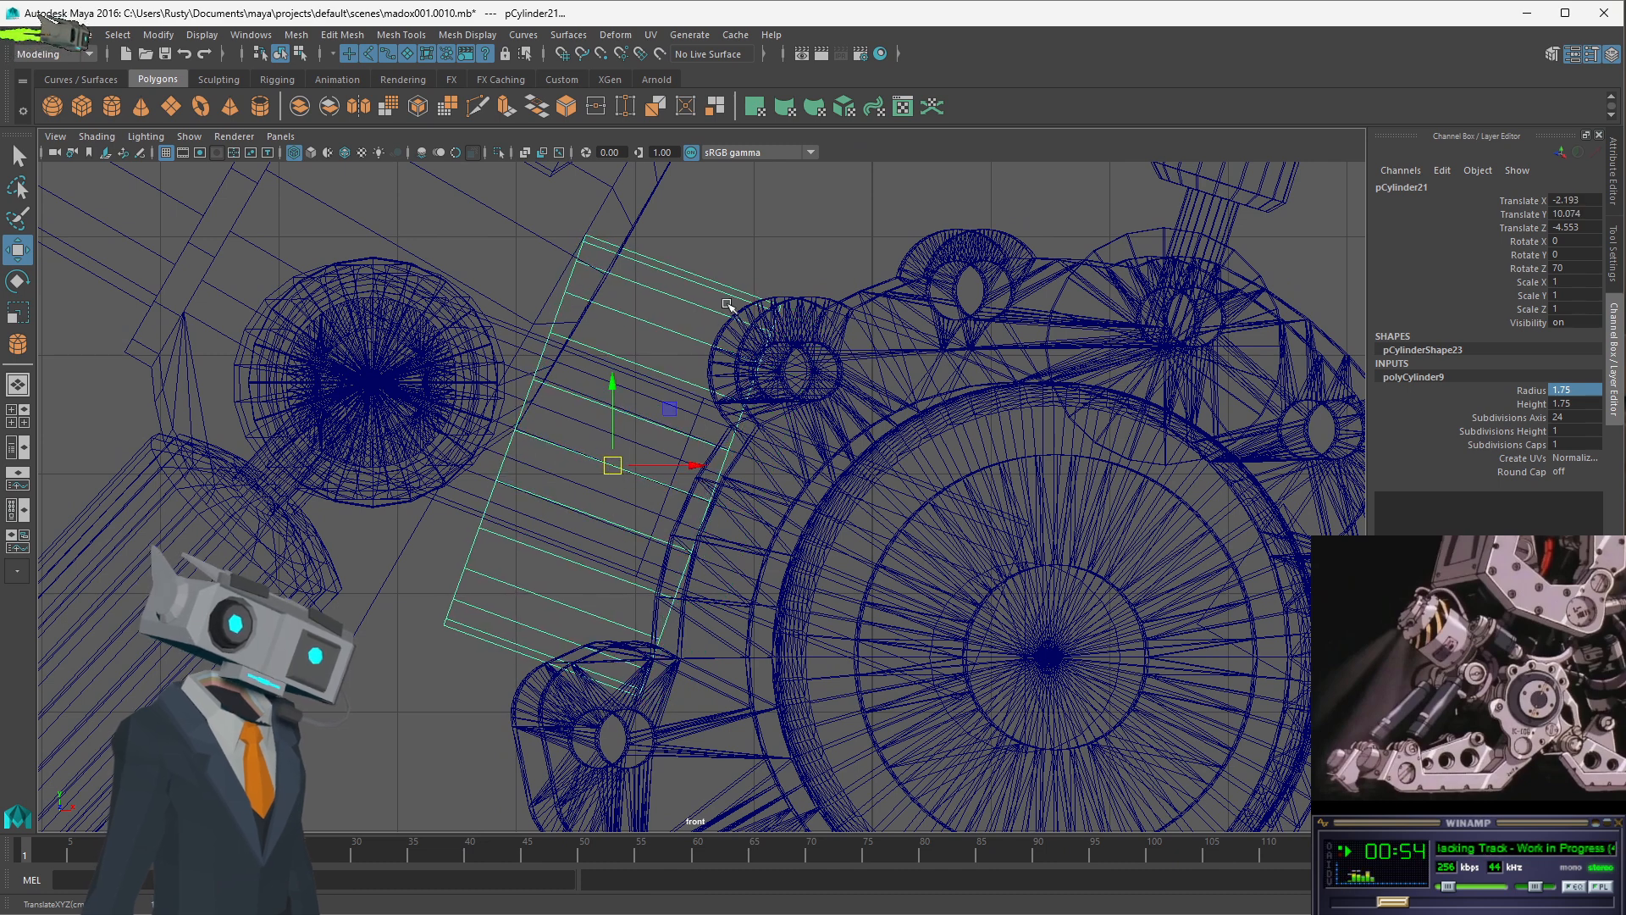
{"action": "key", "text": "space"}
{"action": "left_click_drag", "start_coordinate": [1101, 322], "coordinate": [1122, 369], "text": "alt"}
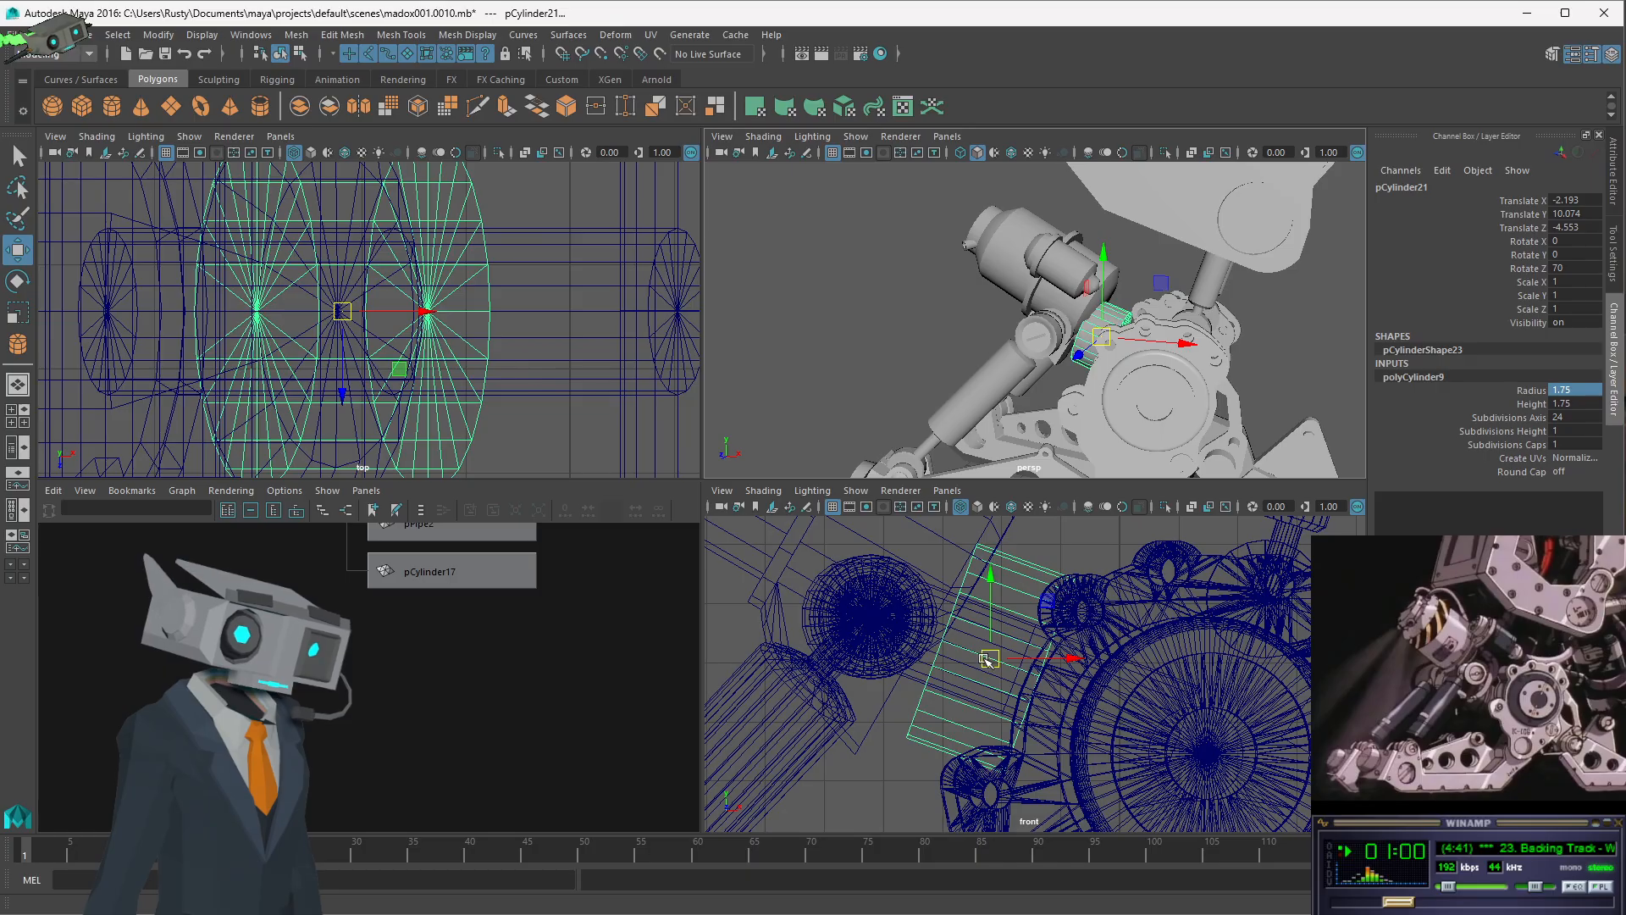
- Move the hub cylinder along the shaft toward the round hub in the front view, to about X -1.708, Y 9.896
{"action": "key", "text": "space"}
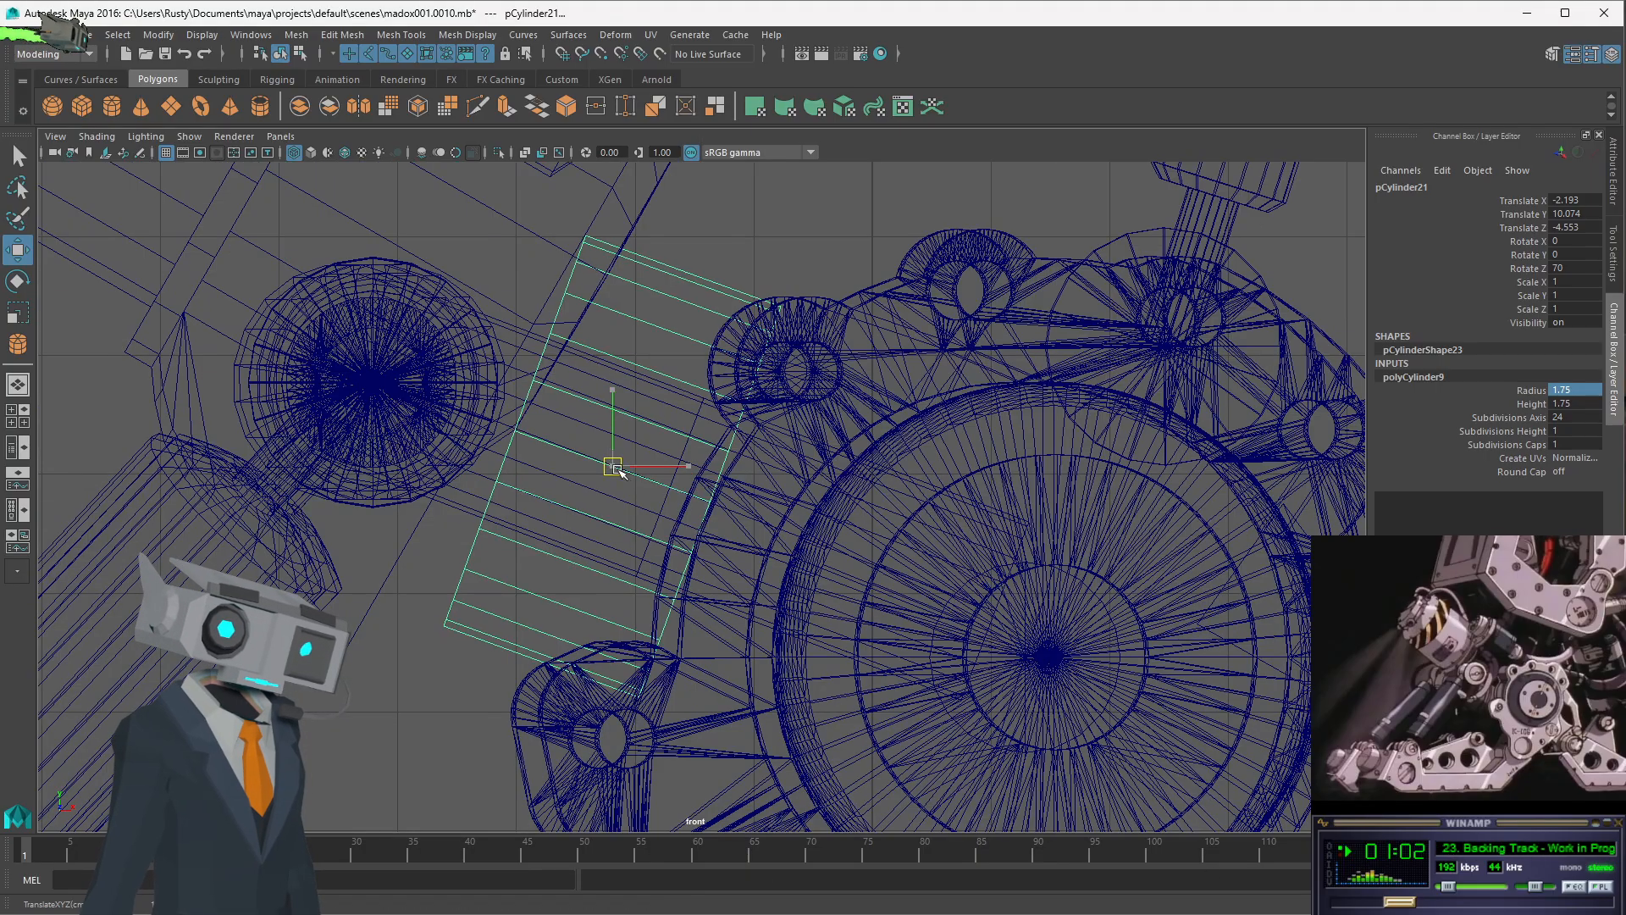
{"action": "left_click_drag", "start_coordinate": [622, 464], "coordinate": [673, 489]}
{"action": "scroll", "coordinate": [672, 489], "scroll_direction": "up", "scroll_amount": 8}
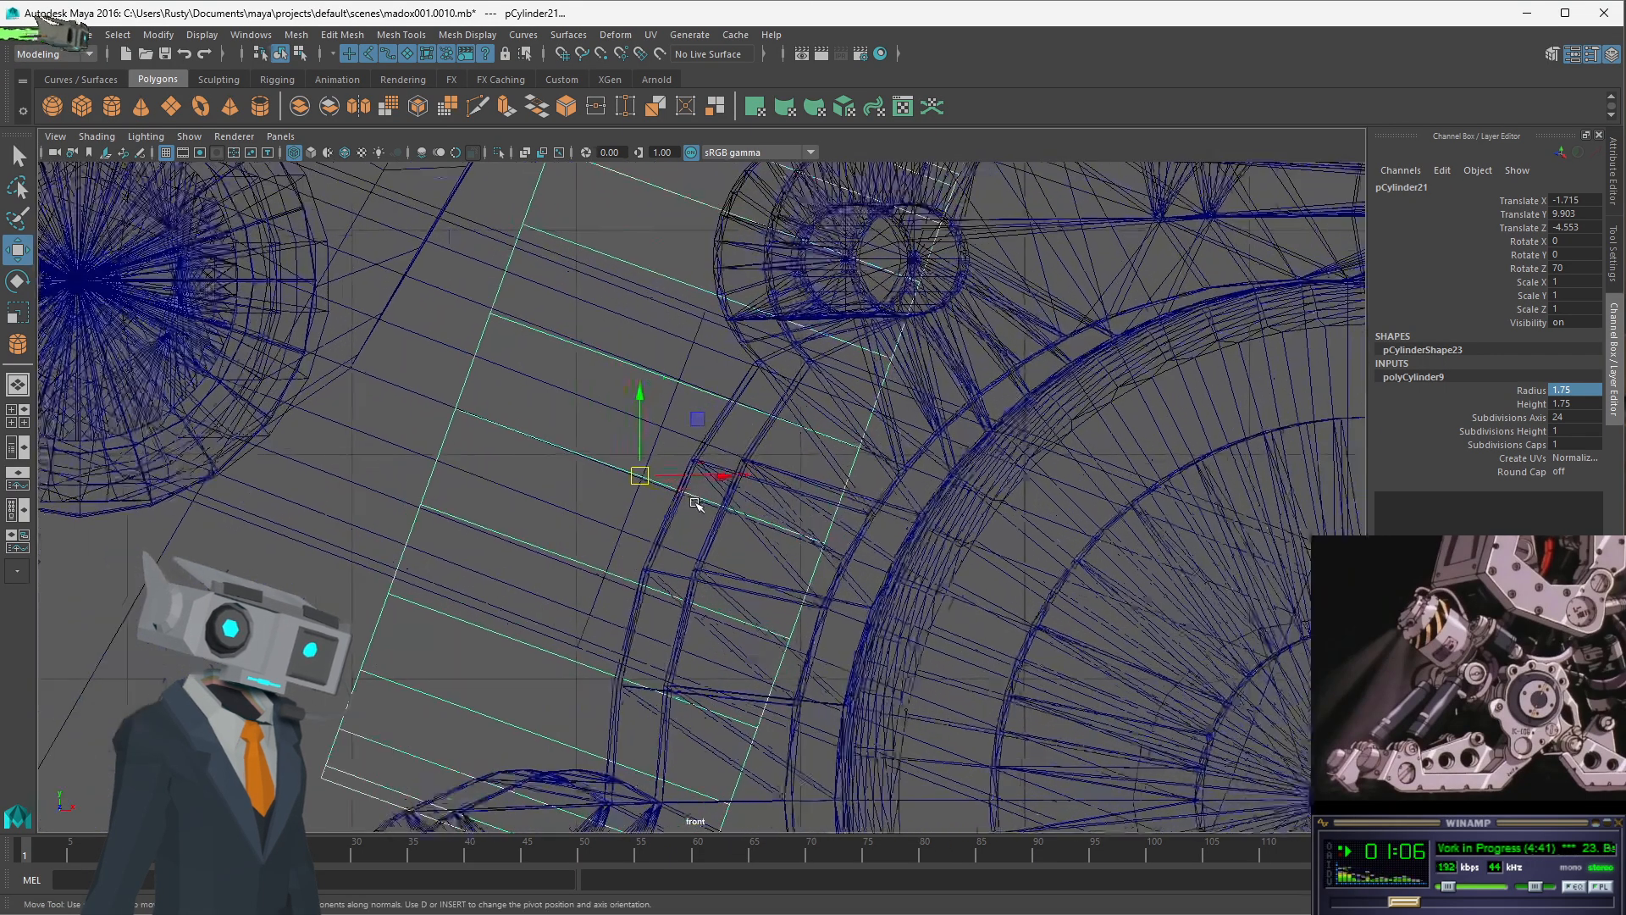
{"action": "left_click_drag", "start_coordinate": [551, 447], "coordinate": [553, 451]}
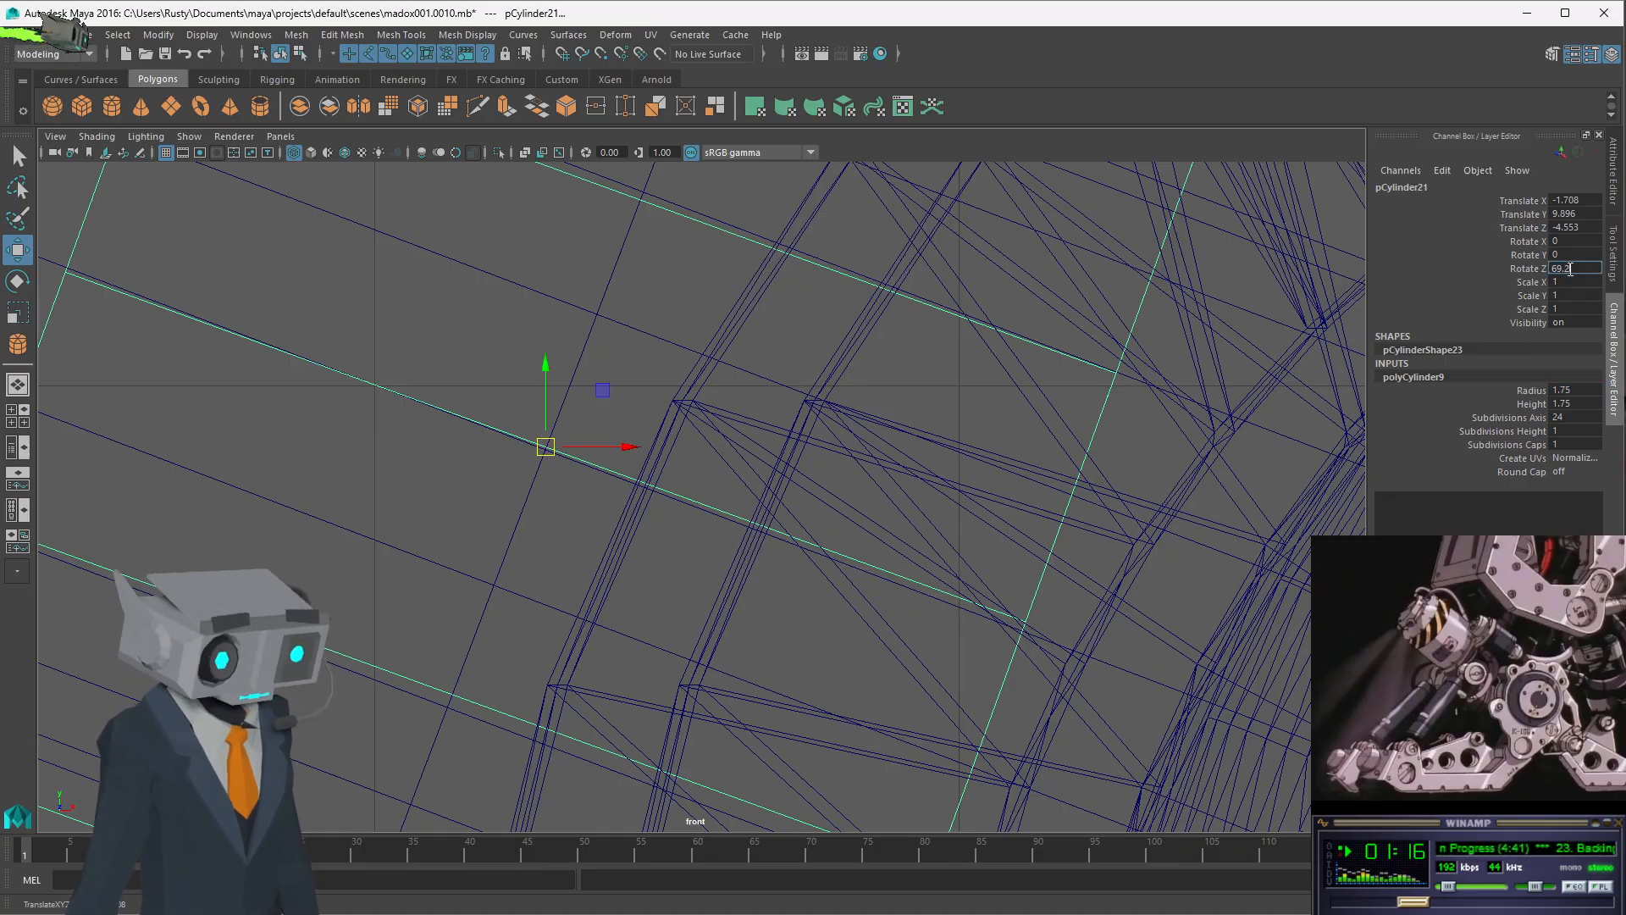
- Set the hub cylinder's Rotate Z to 69.2 and nudge it onto the shaft axis, at about X -1.712, Y 9.892
{"action": "key", "text": "Return"}
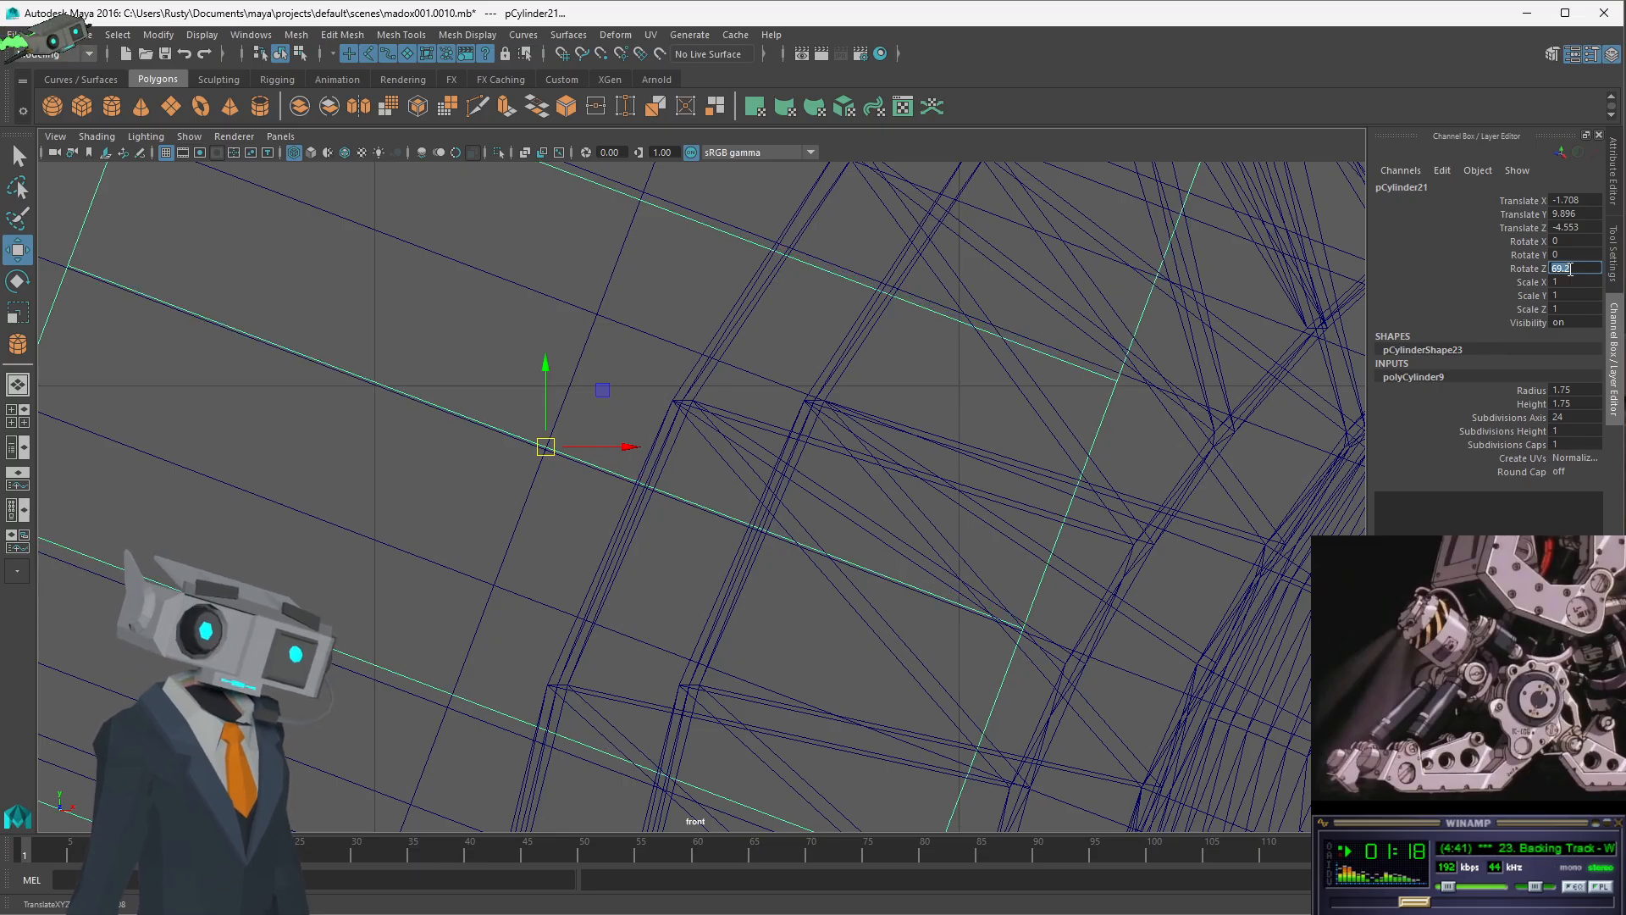
{"action": "left_click_drag", "start_coordinate": [532, 458], "coordinate": [543, 449]}
{"action": "scroll", "coordinate": [541, 452], "scroll_direction": "down", "scroll_amount": 6}
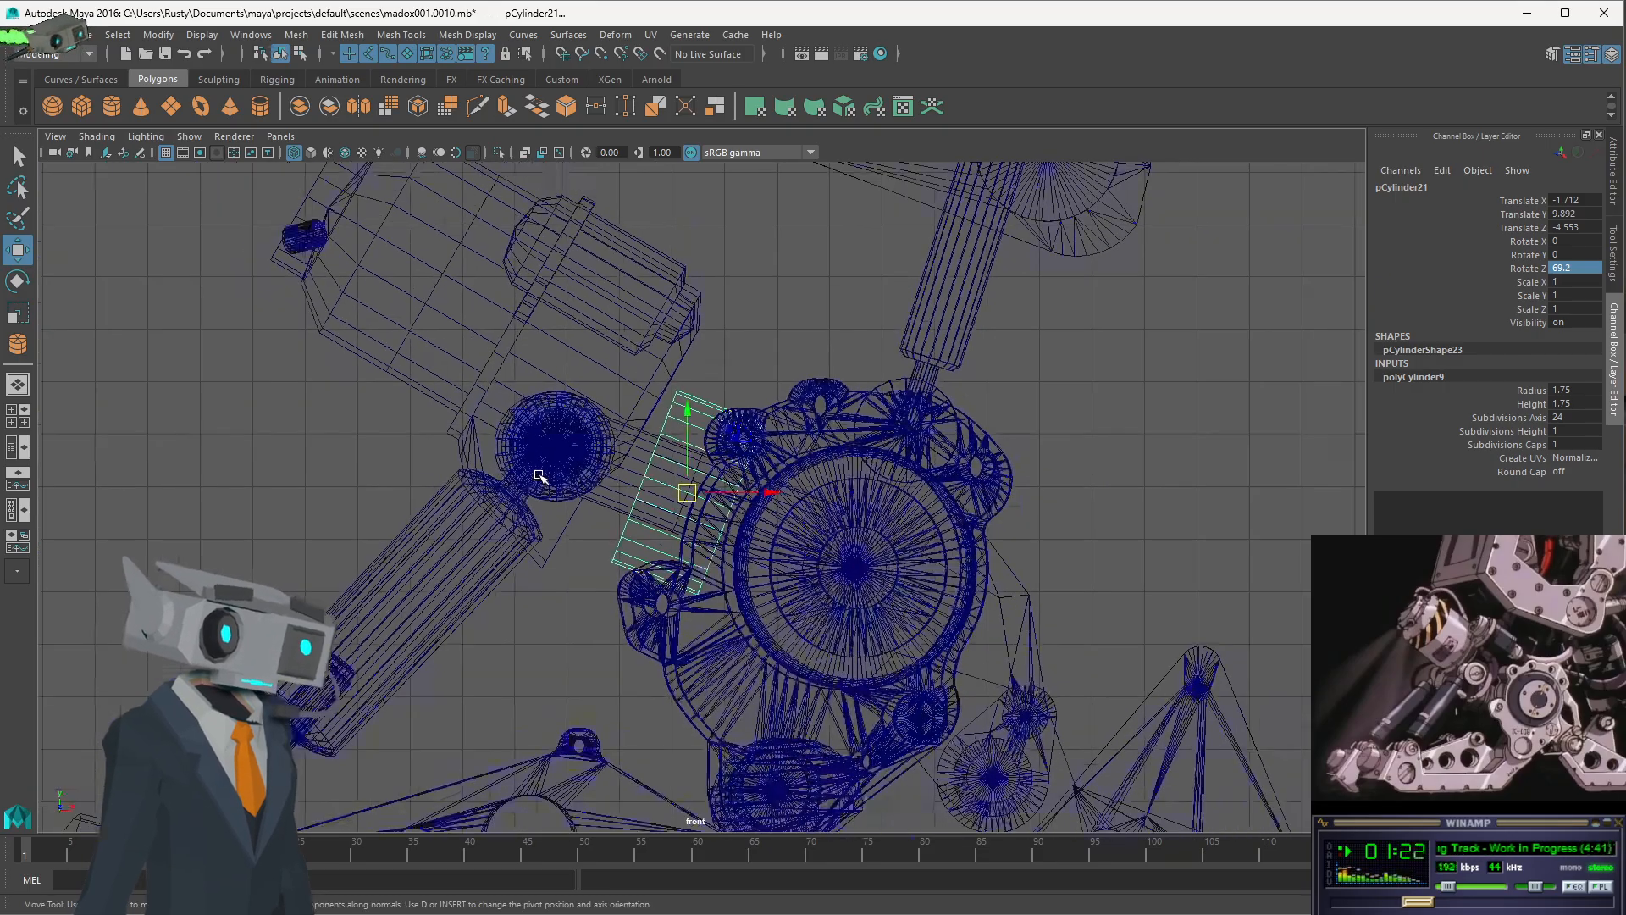
{"action": "scroll", "coordinate": [619, 482], "scroll_direction": "up", "scroll_amount": 3}
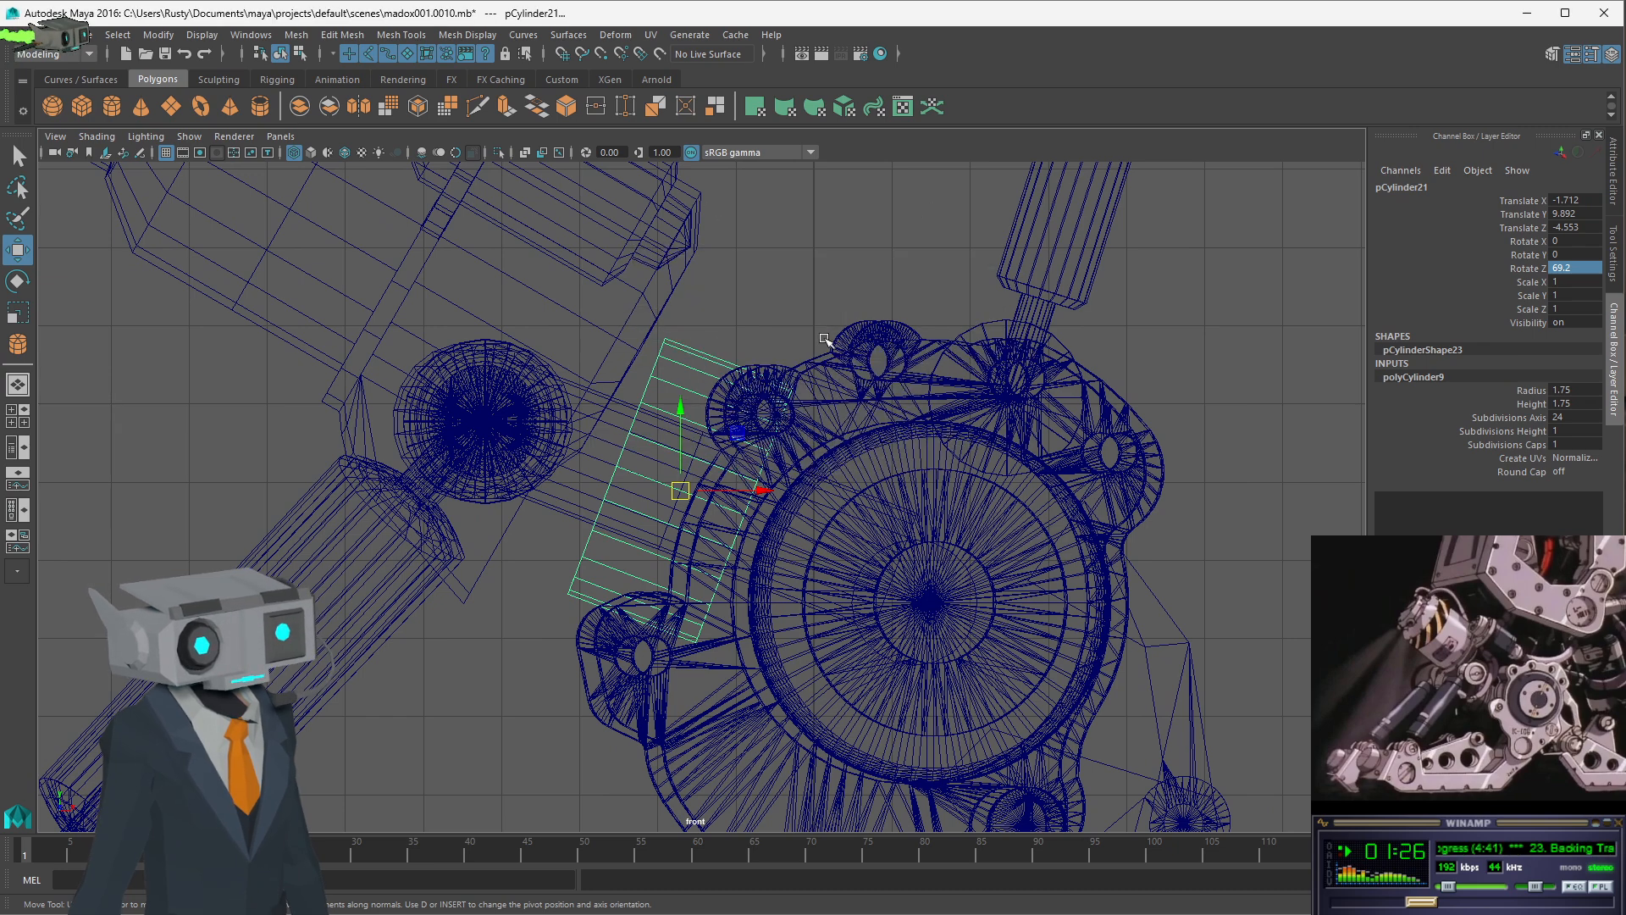
- Check the cylinder's placement in the perspective view and save the scene
{"action": "key", "text": "space"}
{"action": "left_click_drag", "start_coordinate": [1101, 322], "coordinate": [1059, 337], "text": "alt"}
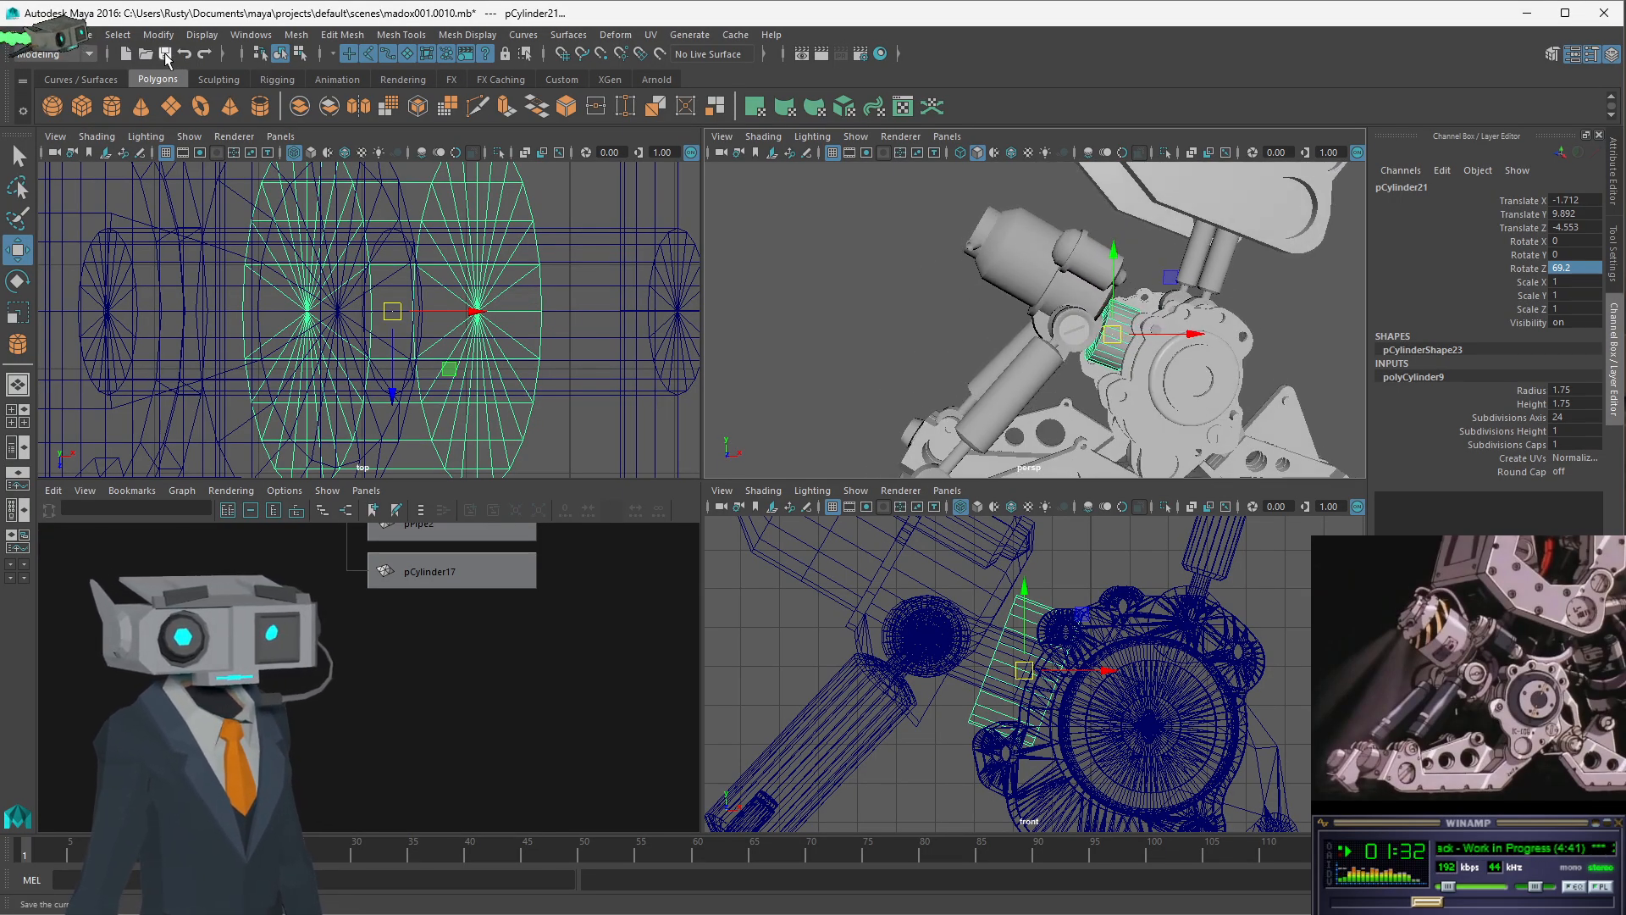
{"action": "left_click", "coordinate": [166, 56]}
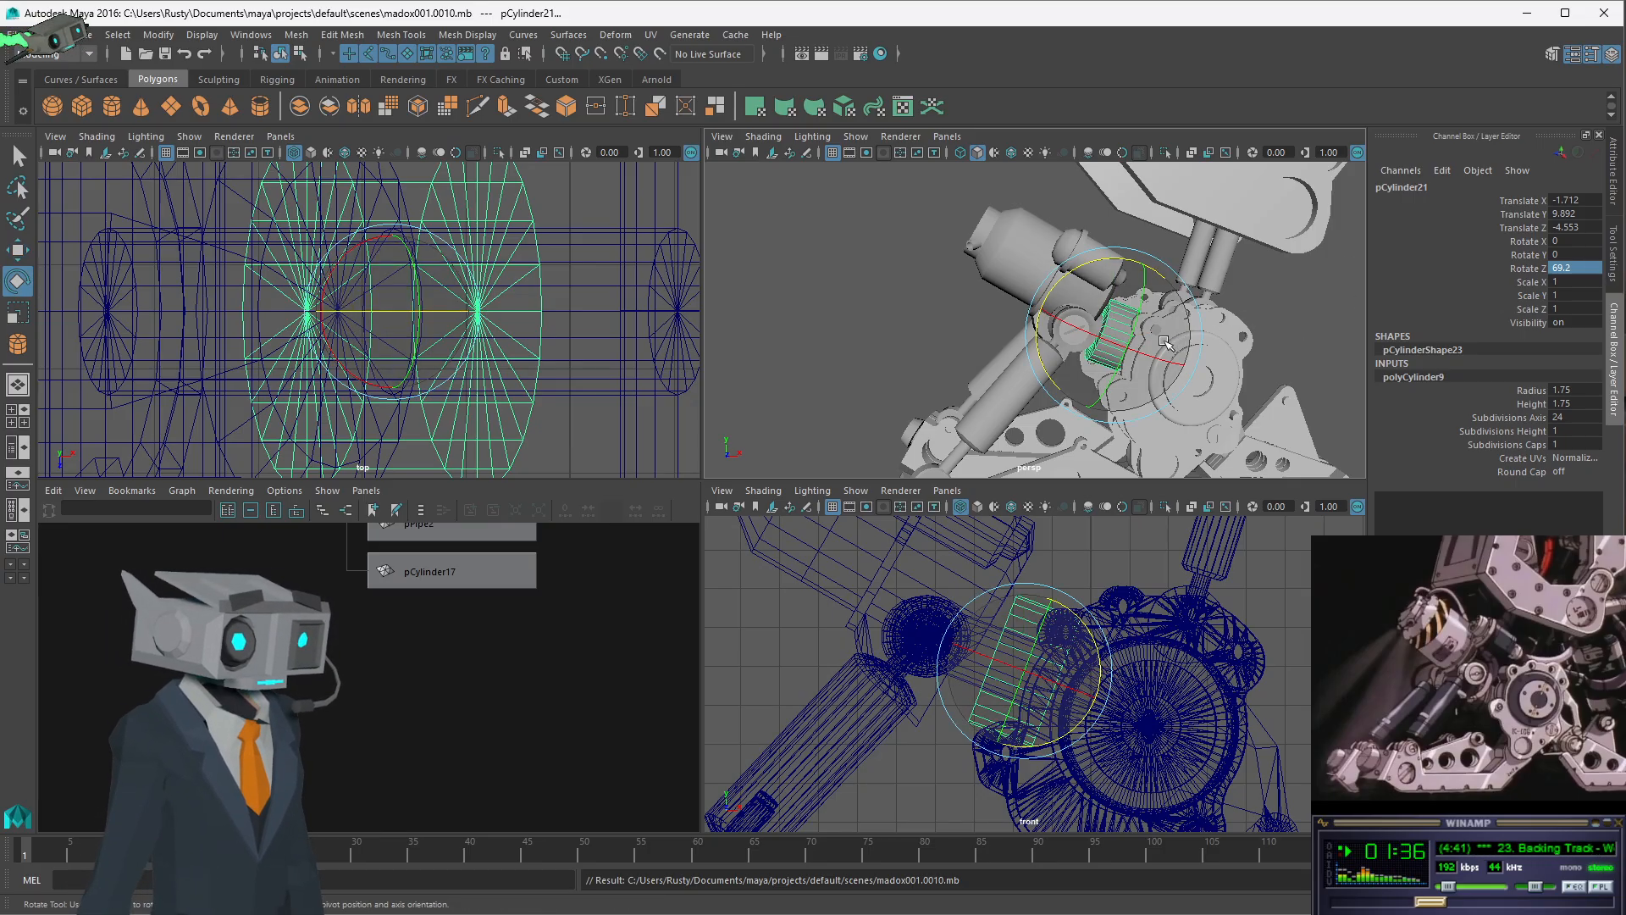
- Try rotating the hub cylinder in the perspective view, and undo the rotation
{"action": "key", "text": "e"}
{"action": "left_click_drag", "start_coordinate": [1144, 337], "coordinate": [1028, 321]}
{"action": "key", "text": "ctrl+z"}
- Examine from several angles how the hub cylinder sits between the shaft joint and the hub plate
{"action": "scroll", "coordinate": [1163, 353], "scroll_direction": "up", "scroll_amount": 6}
{"action": "scroll", "coordinate": [1163, 352], "scroll_direction": "down", "scroll_amount": 5}
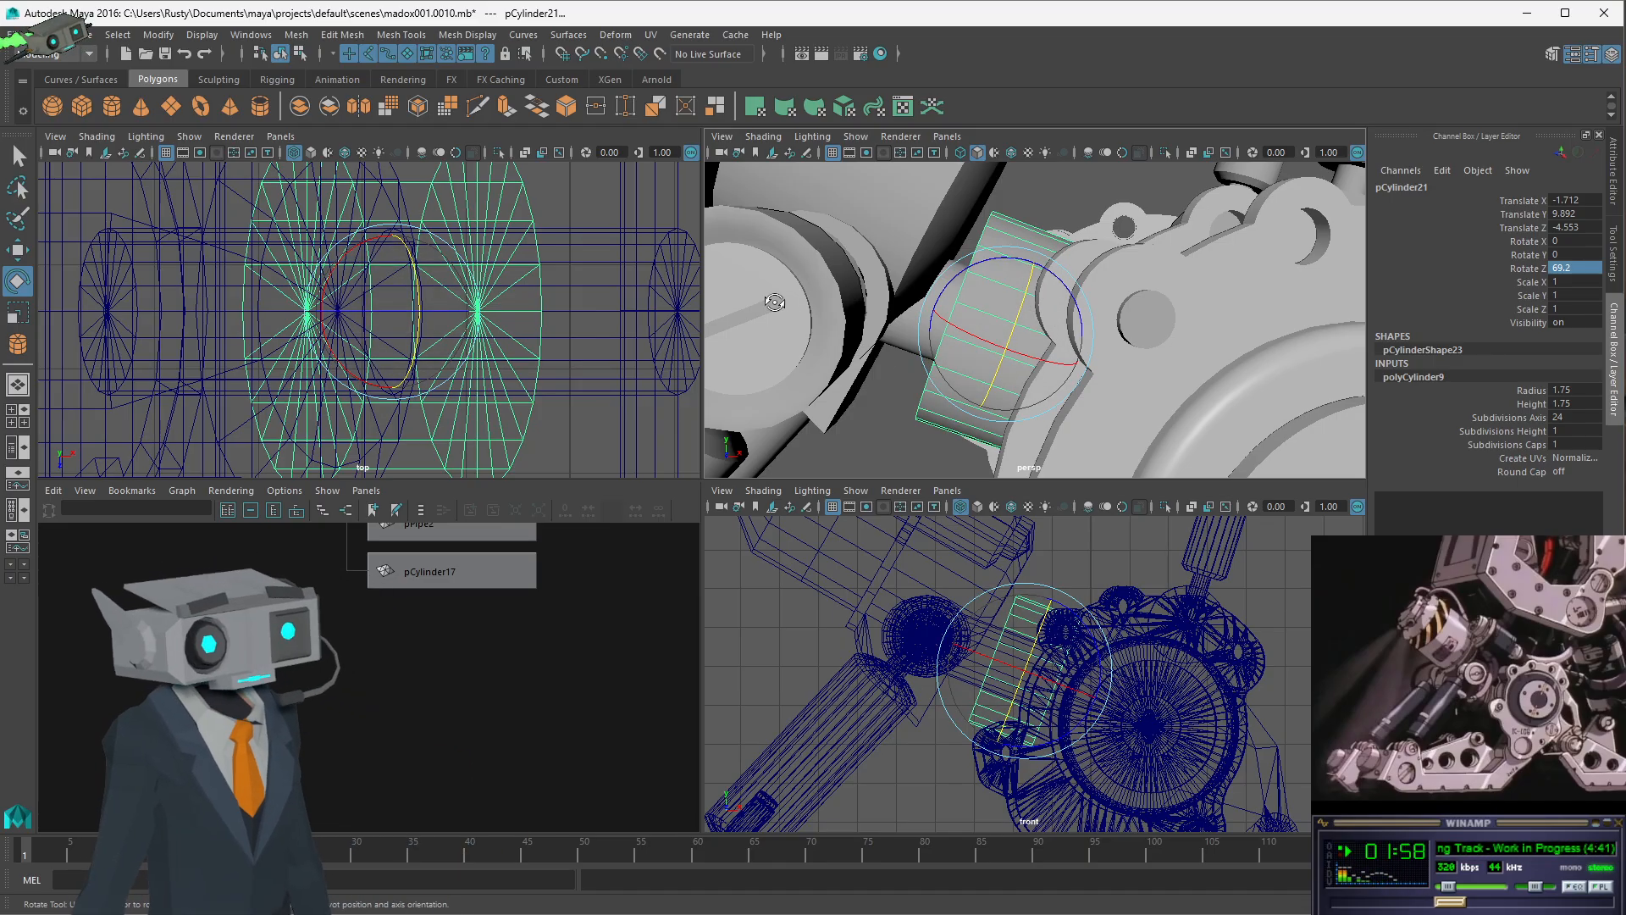
{"action": "left_click_drag", "start_coordinate": [968, 356], "coordinate": [922, 315], "text": "alt"}
{"action": "left_click_drag", "start_coordinate": [843, 369], "coordinate": [862, 365], "text": "alt"}
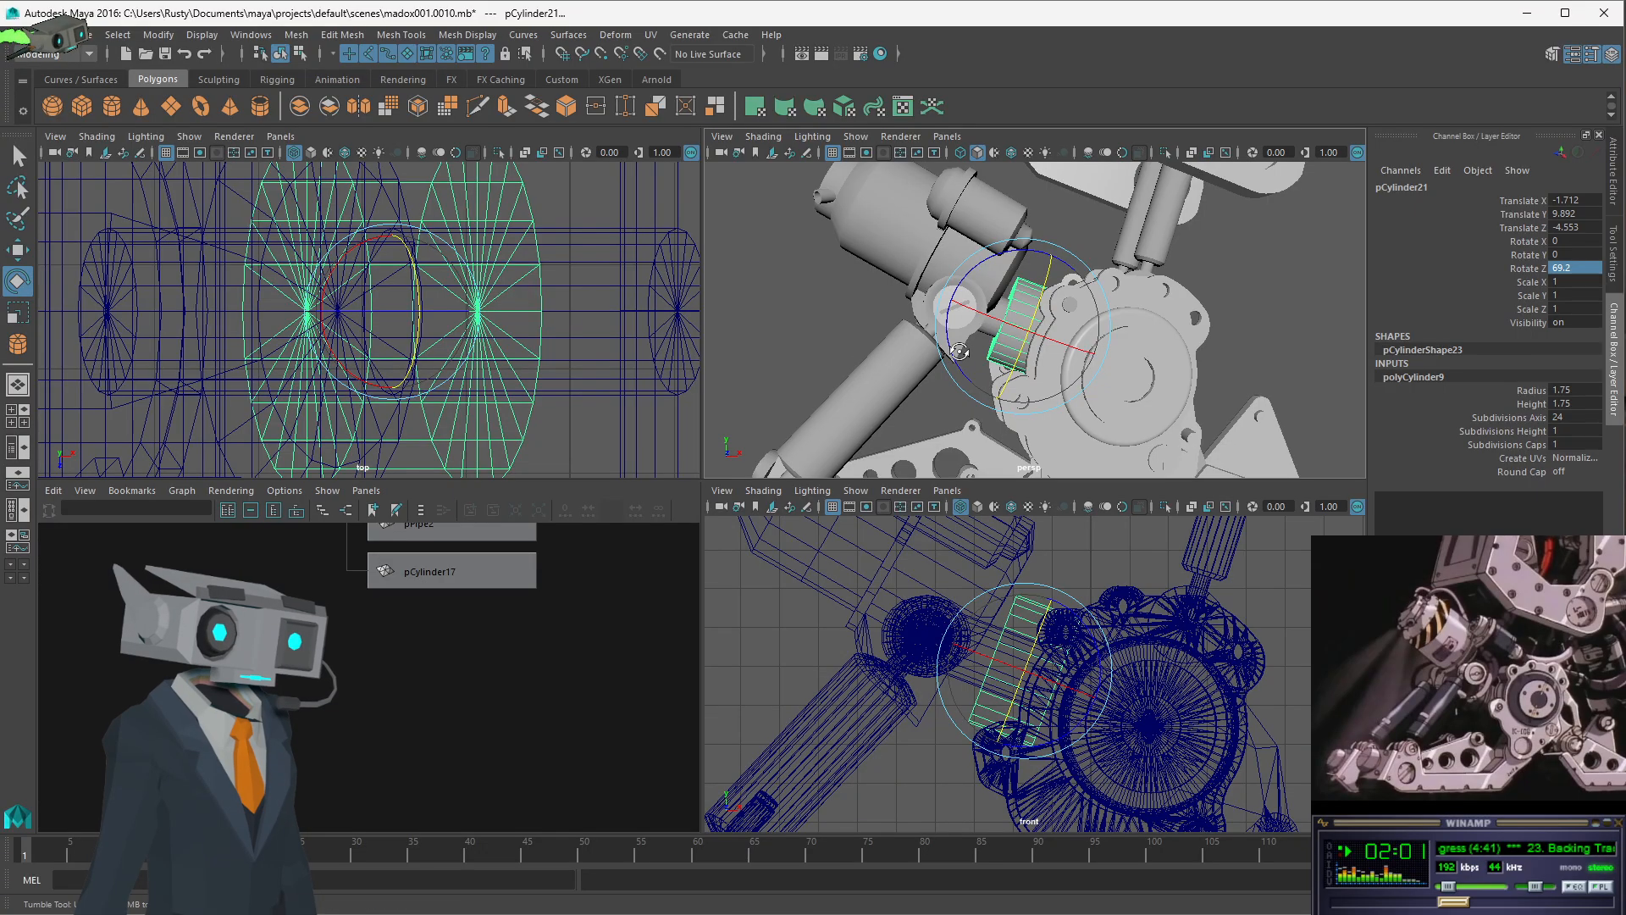
{"action": "left_click_drag", "start_coordinate": [959, 352], "coordinate": [950, 345], "text": "alt"}
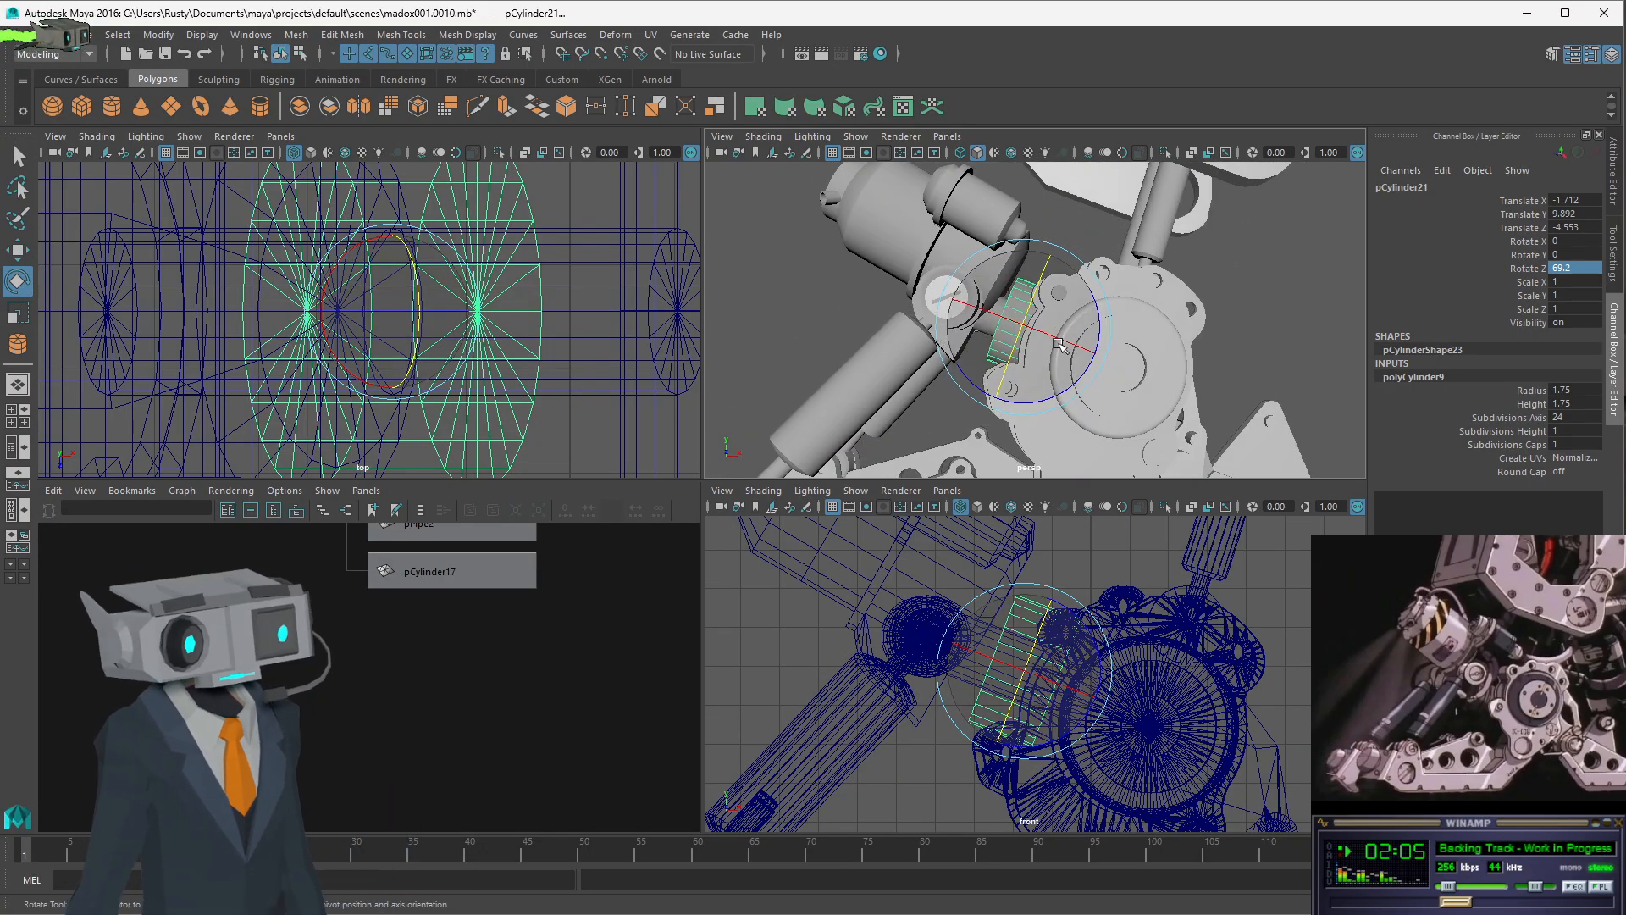
{"action": "mouse_move", "coordinate": [1059, 343]}
{"action": "left_mouse_down", "text": "alt"}
{"action": "mouse_move", "coordinate": [1080, 356]}
{"action": "mouse_move", "coordinate": [1036, 354]}
{"action": "left_mouse_up", "text": "alt"}
{"action": "scroll", "coordinate": [1080, 356], "scroll_direction": "up", "scroll_amount": 5}
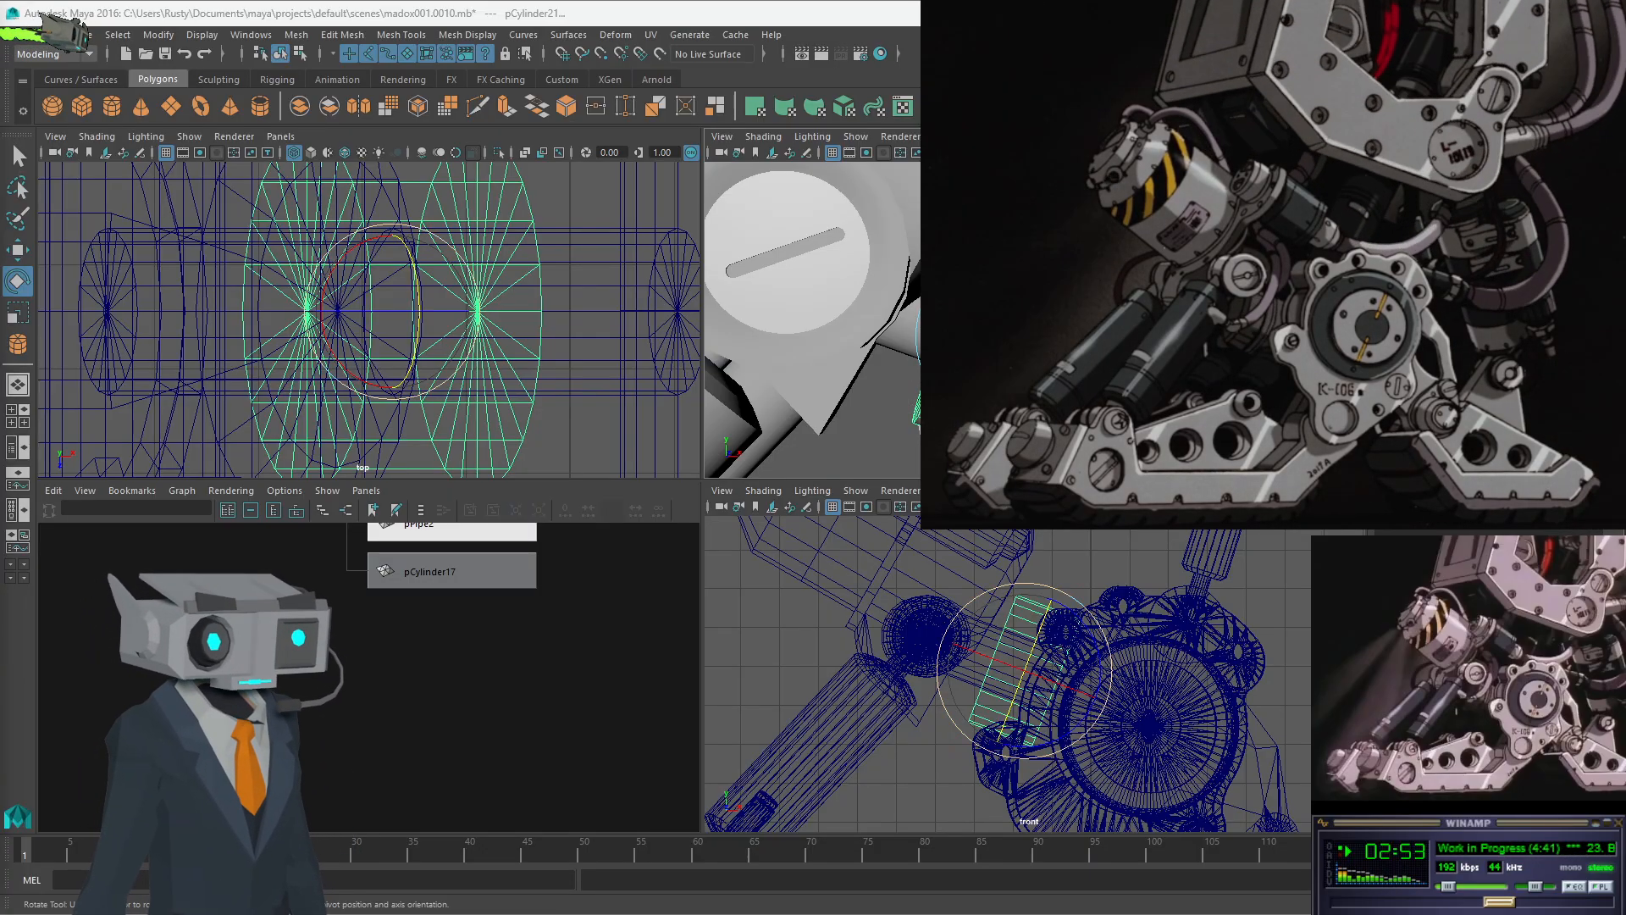
- Hide all unselected objects so that only the hub cylinder is displayed
{"action": "left_click", "coordinate": [18, 155]}
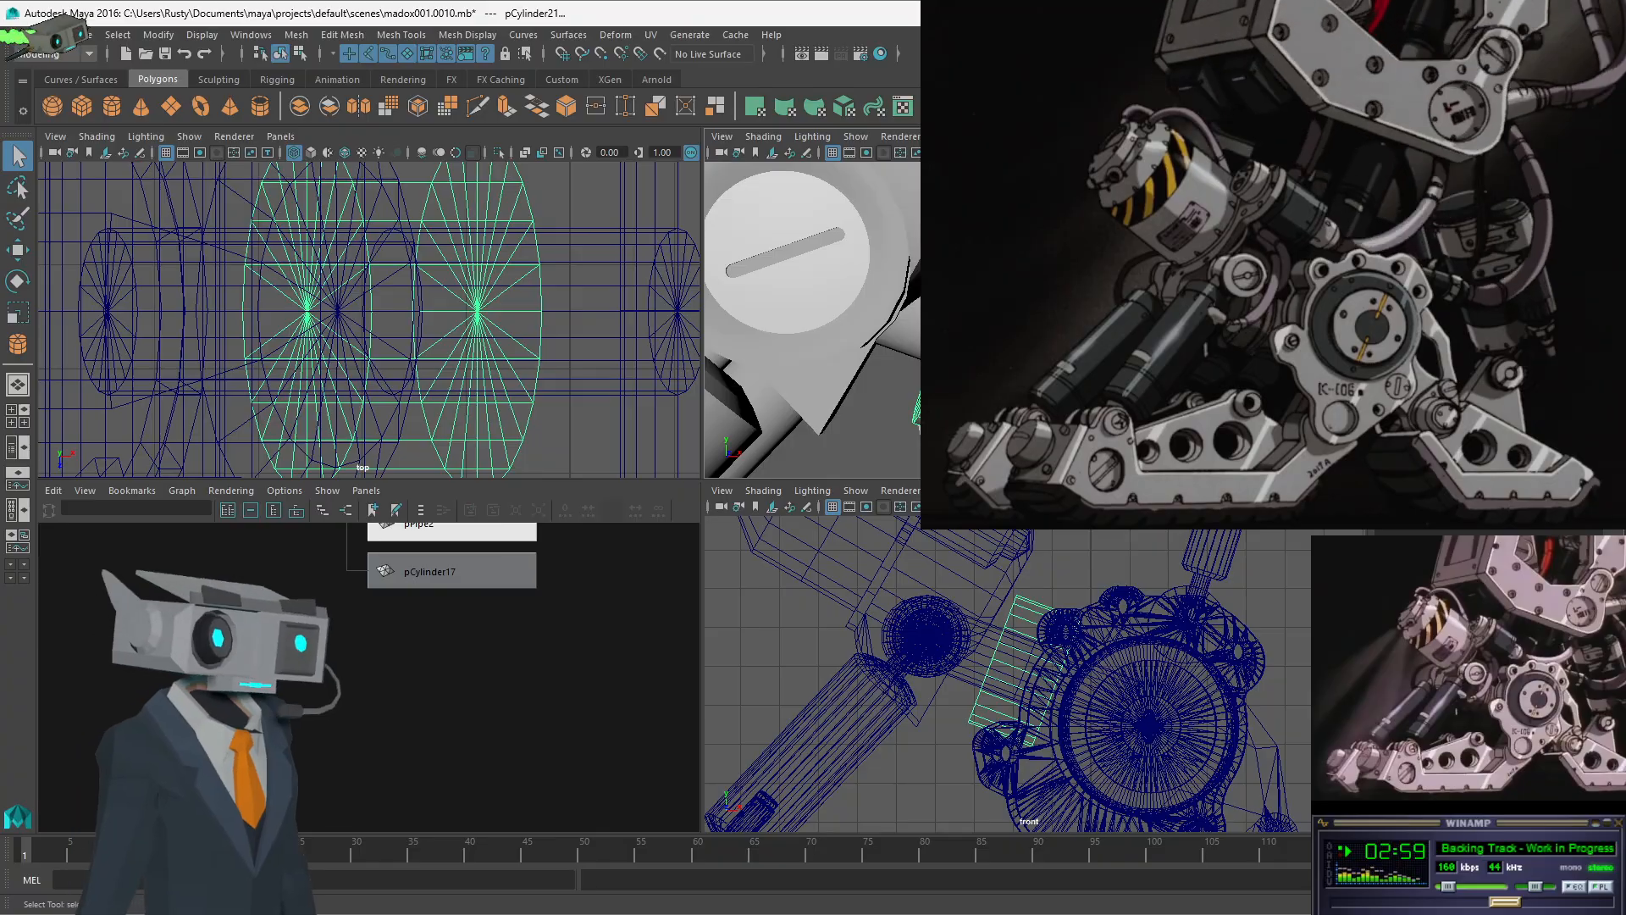
{"action": "key", "text": "f"}
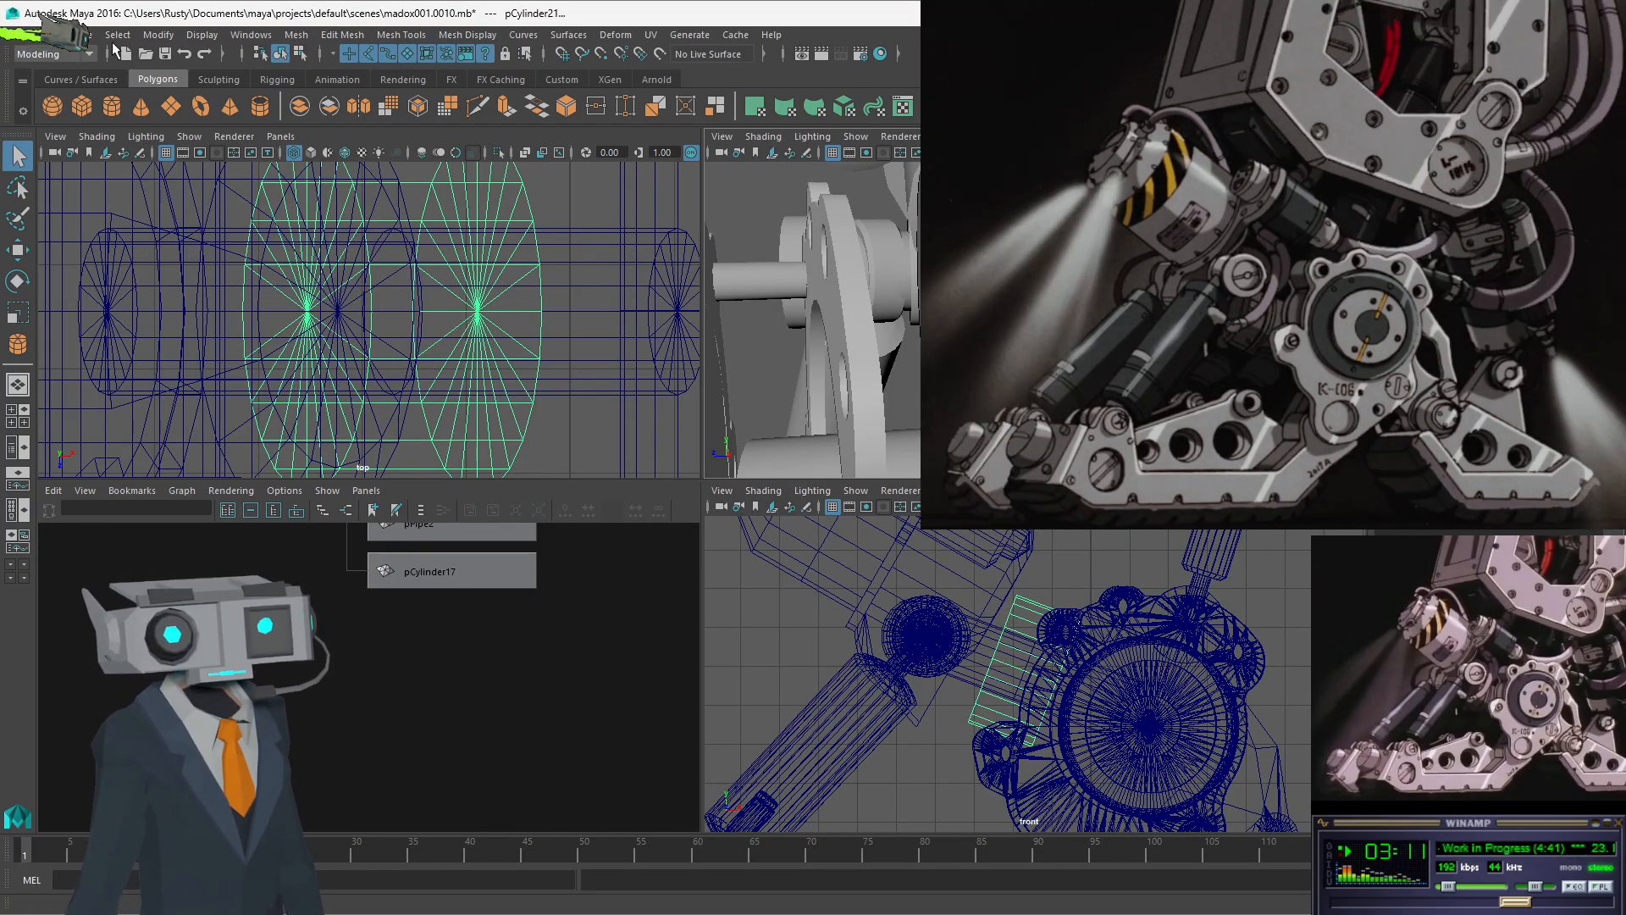
{"action": "left_click", "coordinate": [117, 35]}
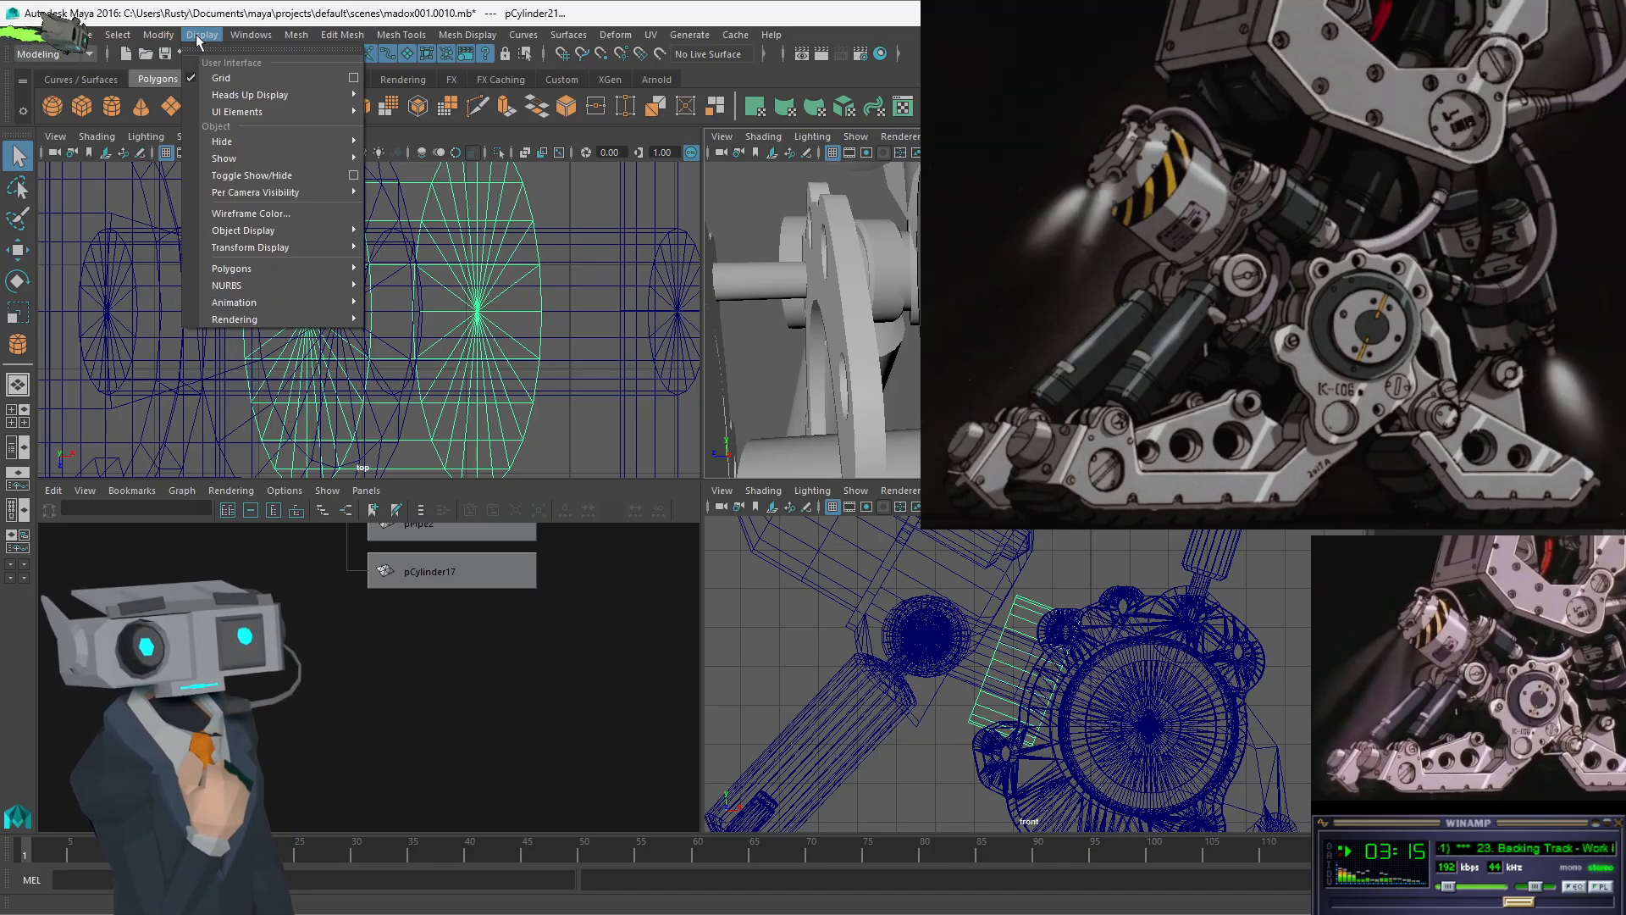
{"action": "mouse_move", "coordinate": [254, 238]}
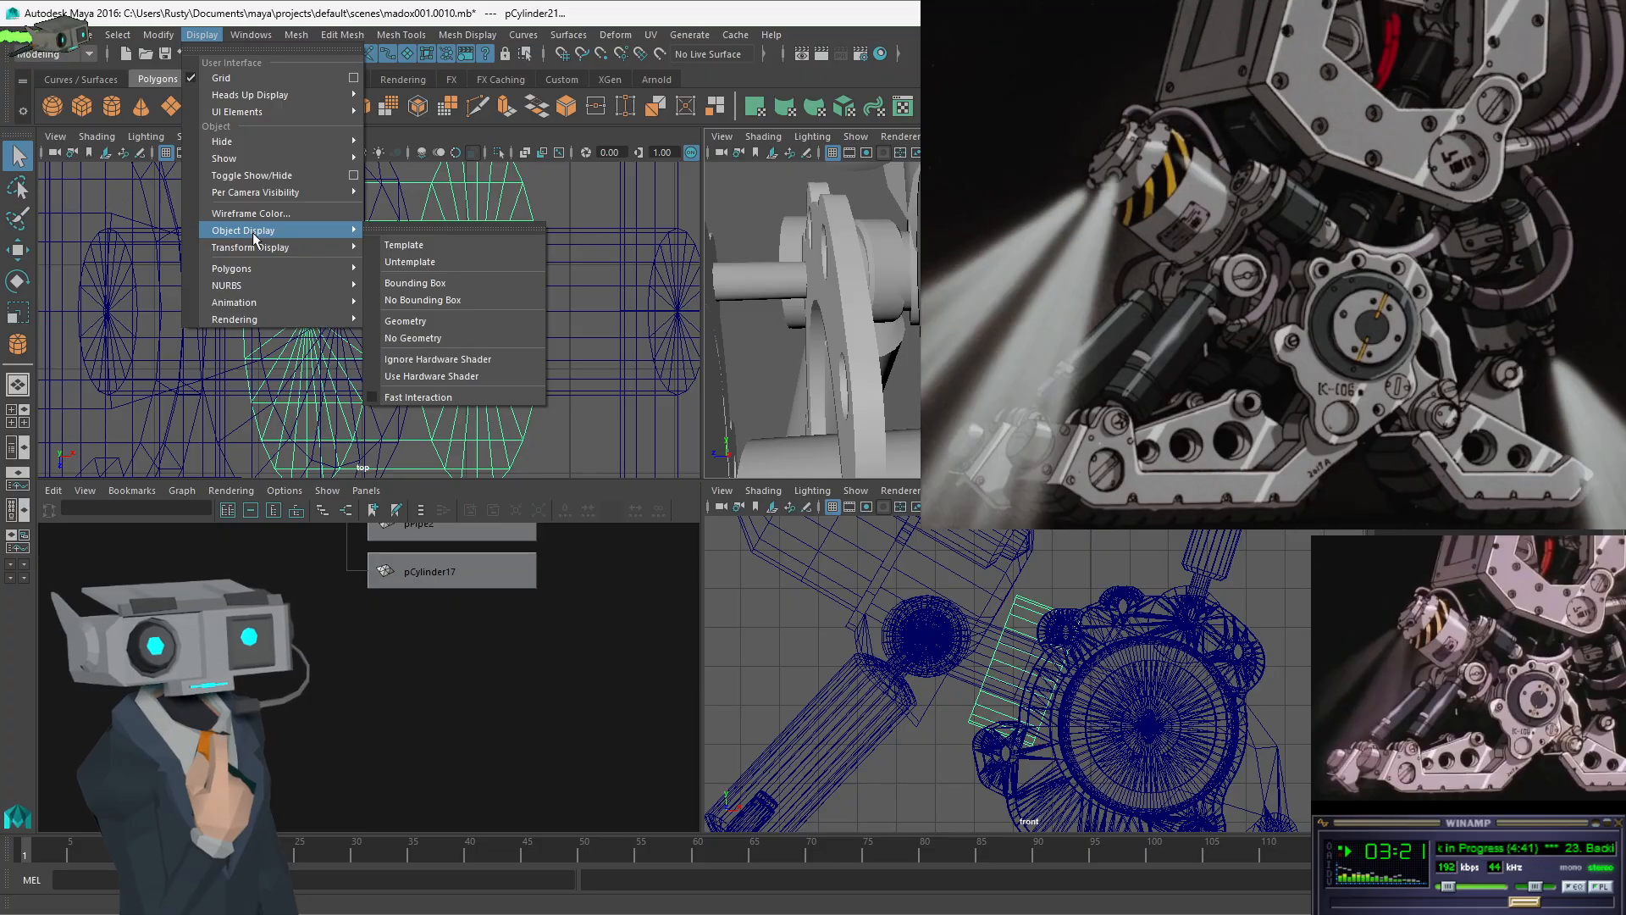
{"action": "mouse_move", "coordinate": [250, 160]}
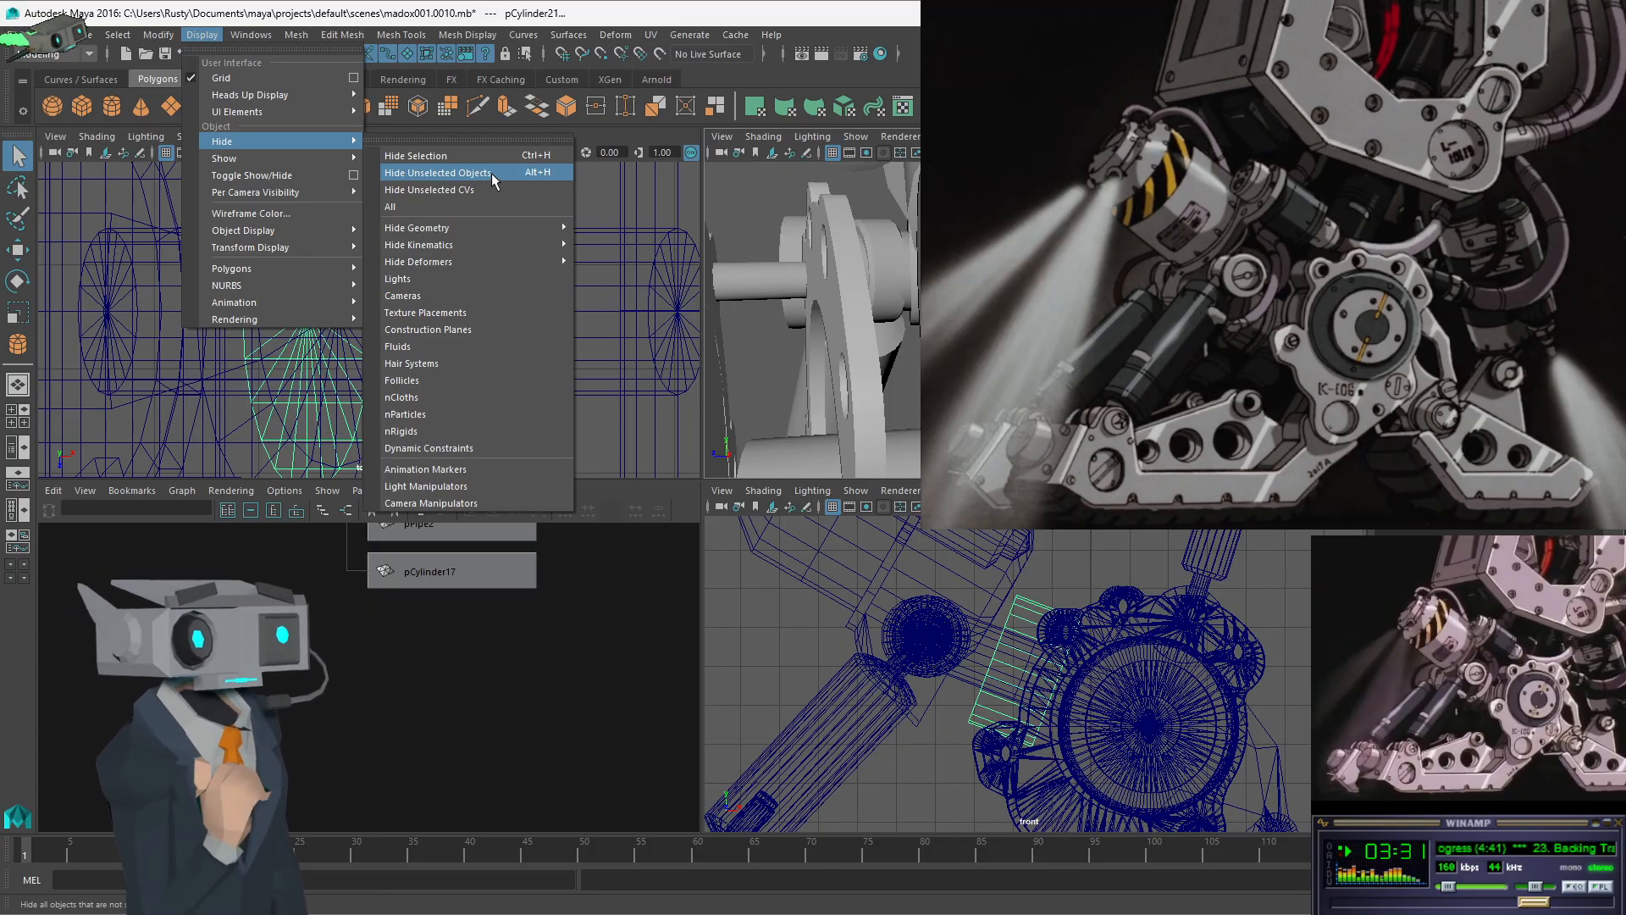
{"action": "left_click", "coordinate": [492, 173]}
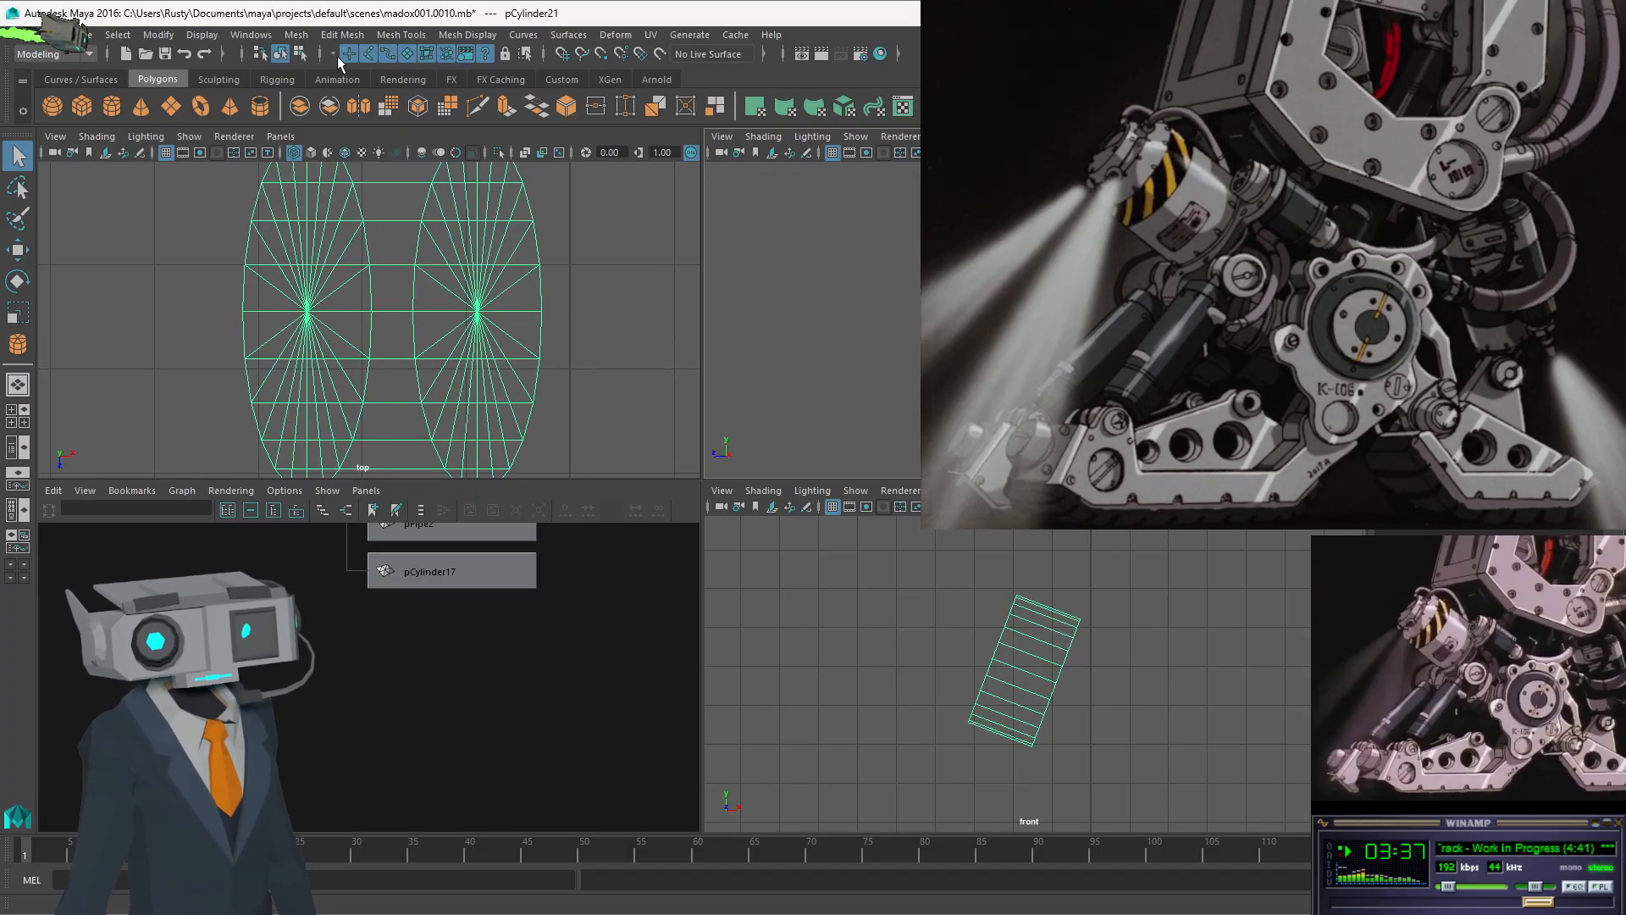
- Extrude the centre vertex of the hub cylinder's end cap outward into a cone, adding one extra division
{"action": "left_click", "coordinate": [300, 55]}
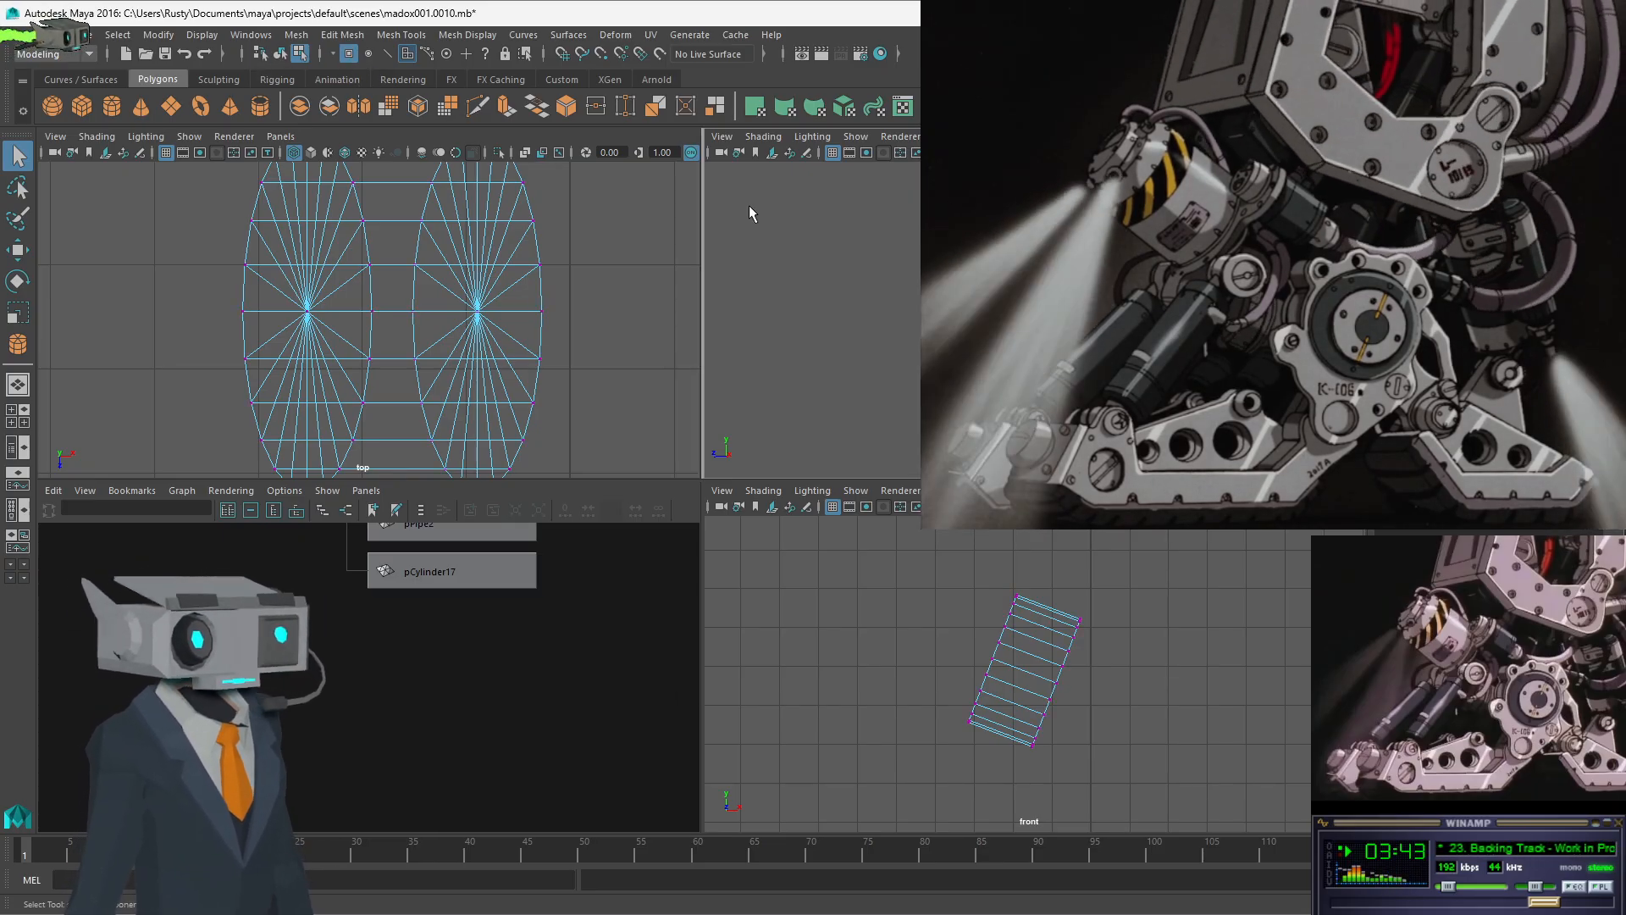
{"action": "left_click", "coordinate": [478, 313]}
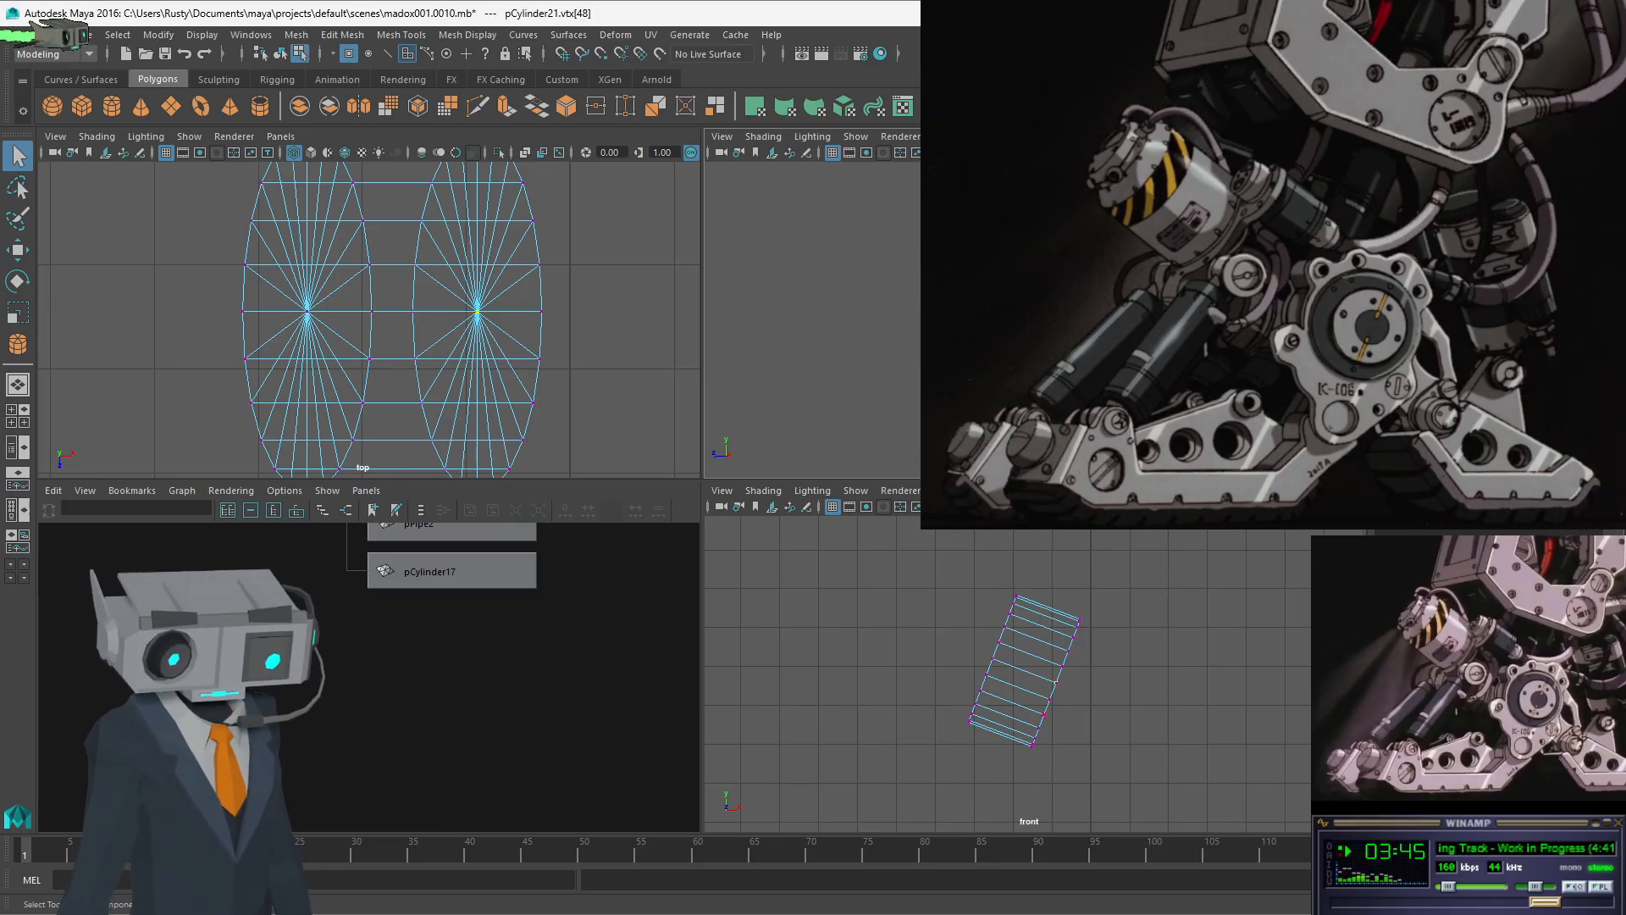
{"action": "key", "text": "ctrl+e"}
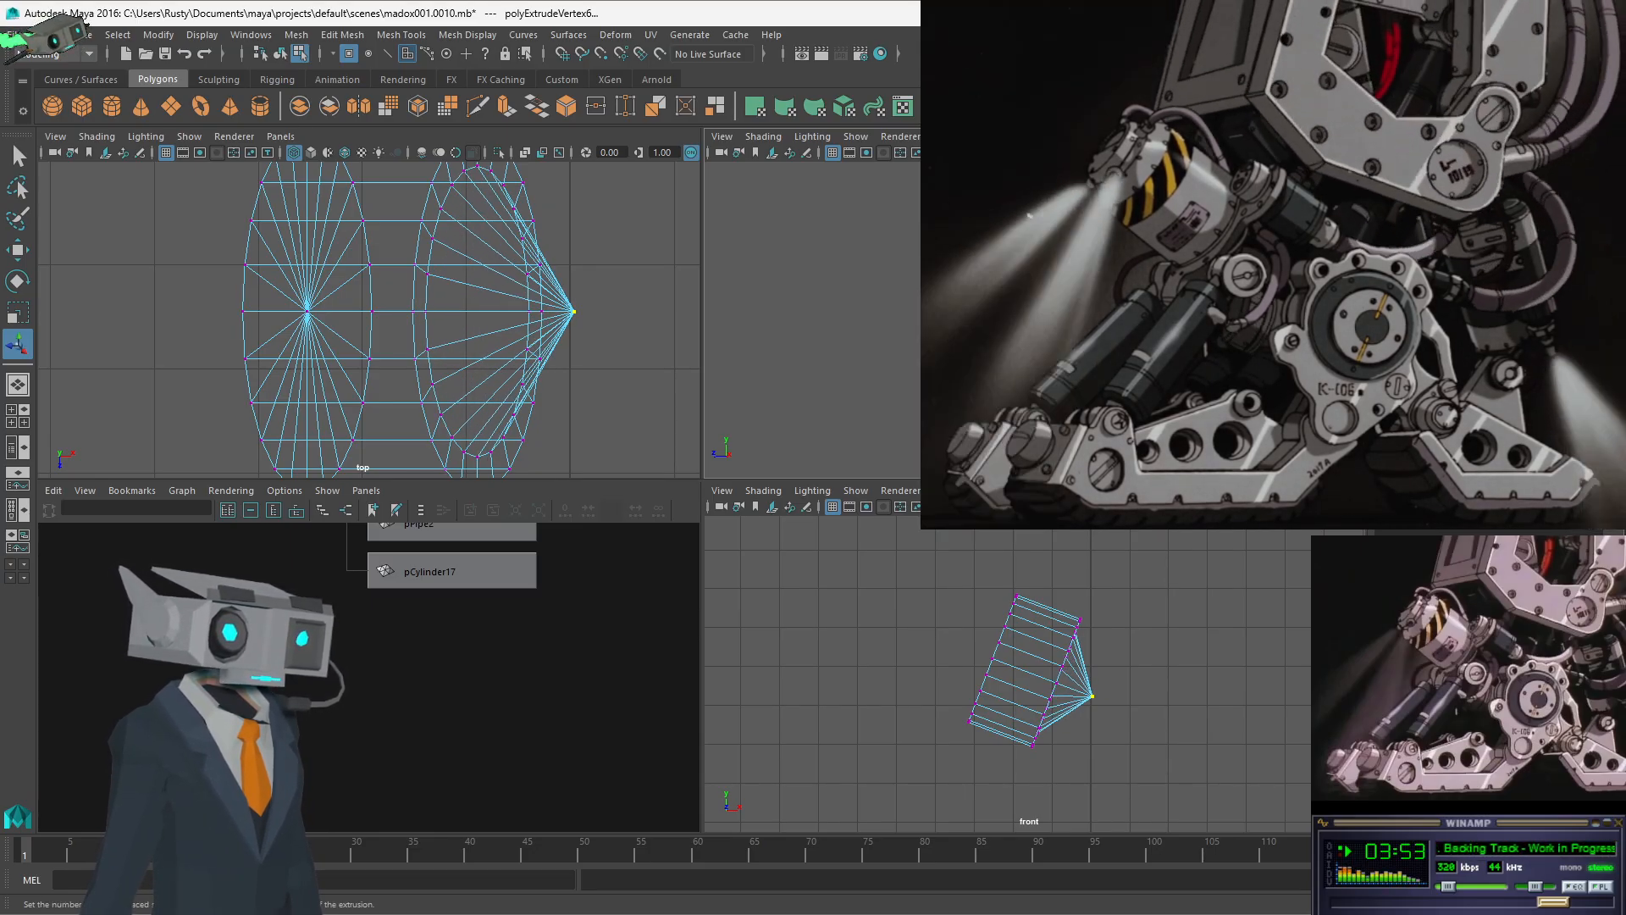
{"action": "key", "text": "Return"}
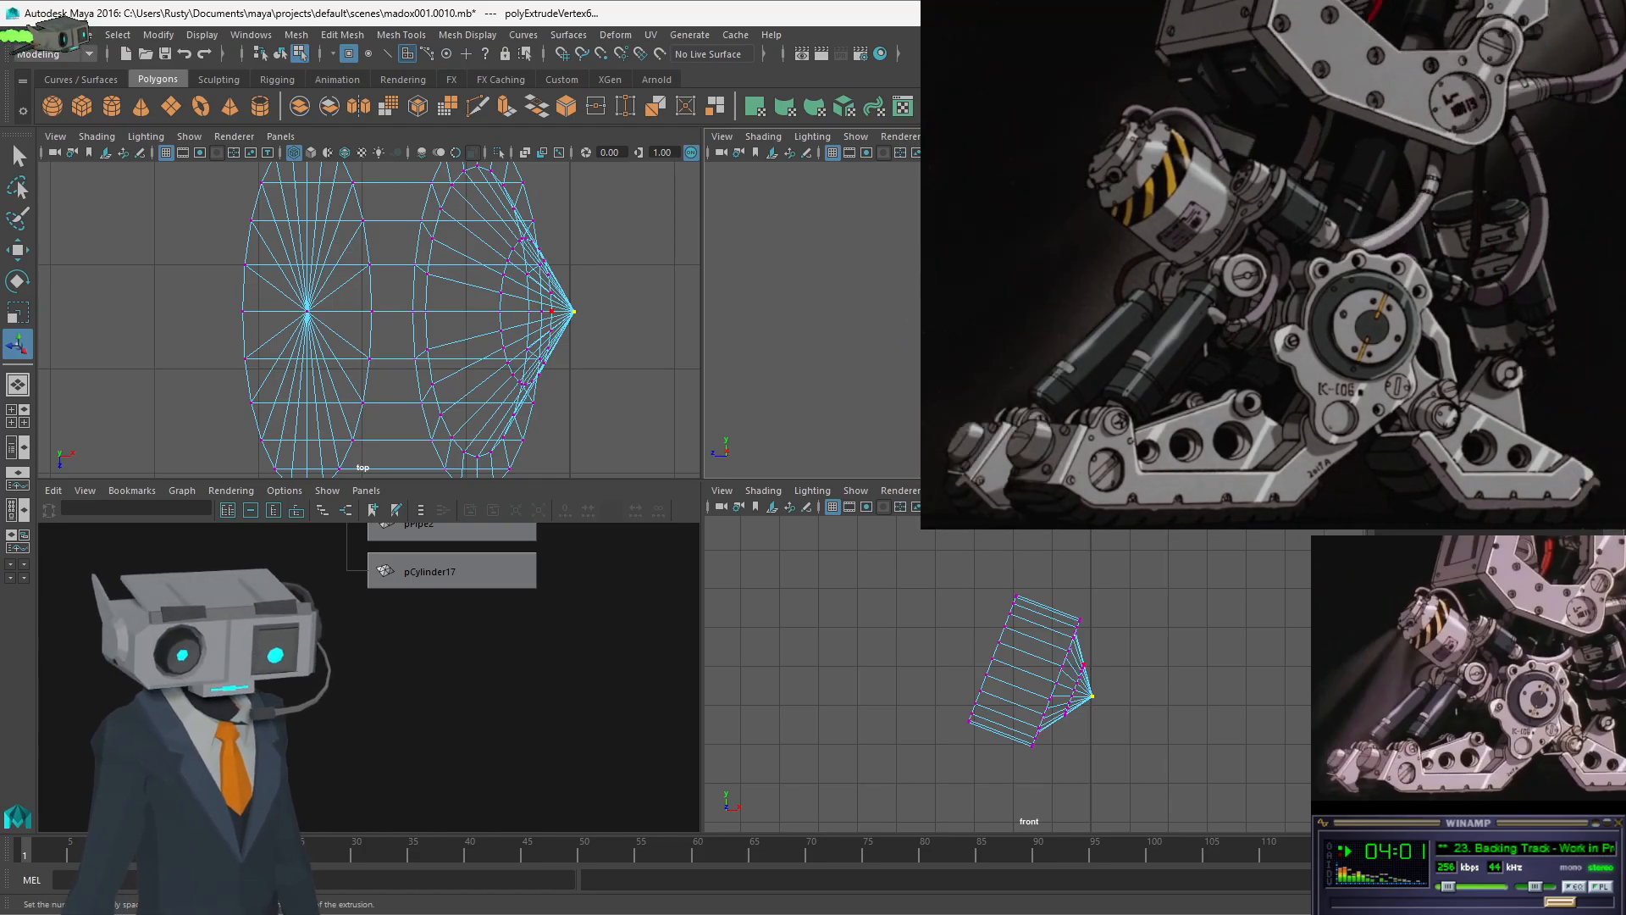
- Select the extruded cone's middle vertex ring and scale it up to about 1.8 times, nearly as wide as the cone's base
{"action": "key", "text": "w"}
{"action": "left_click", "coordinate": [551, 292]}
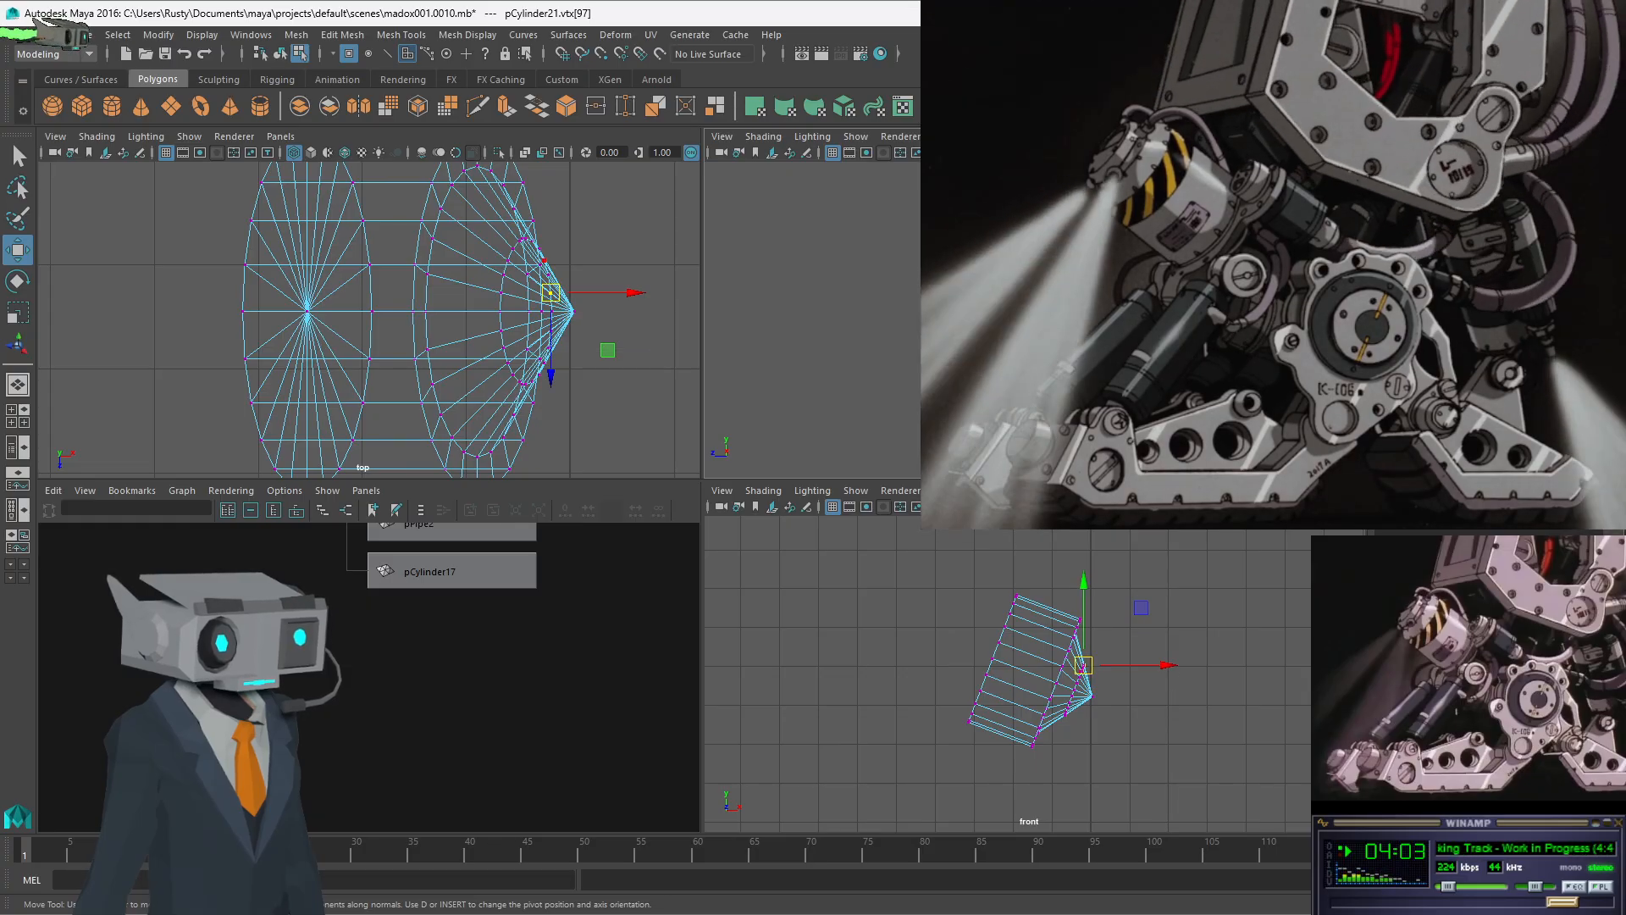
{"action": "key", "text": "f"}
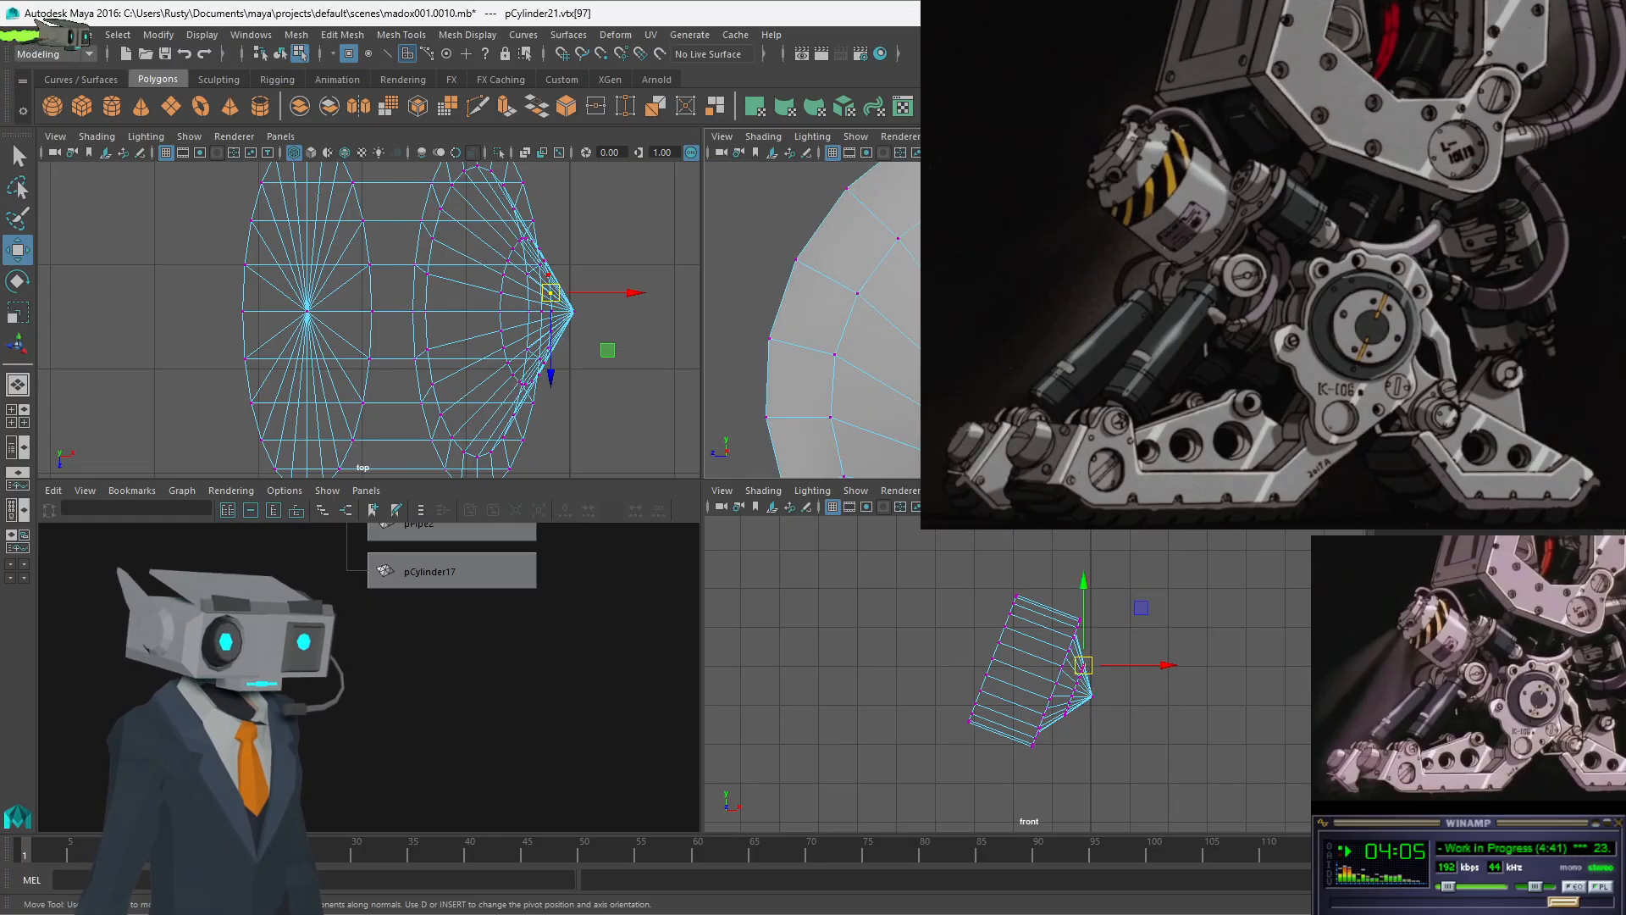
{"action": "double_click", "coordinate": [549, 275], "text": "shift"}
{"action": "key", "text": "f"}
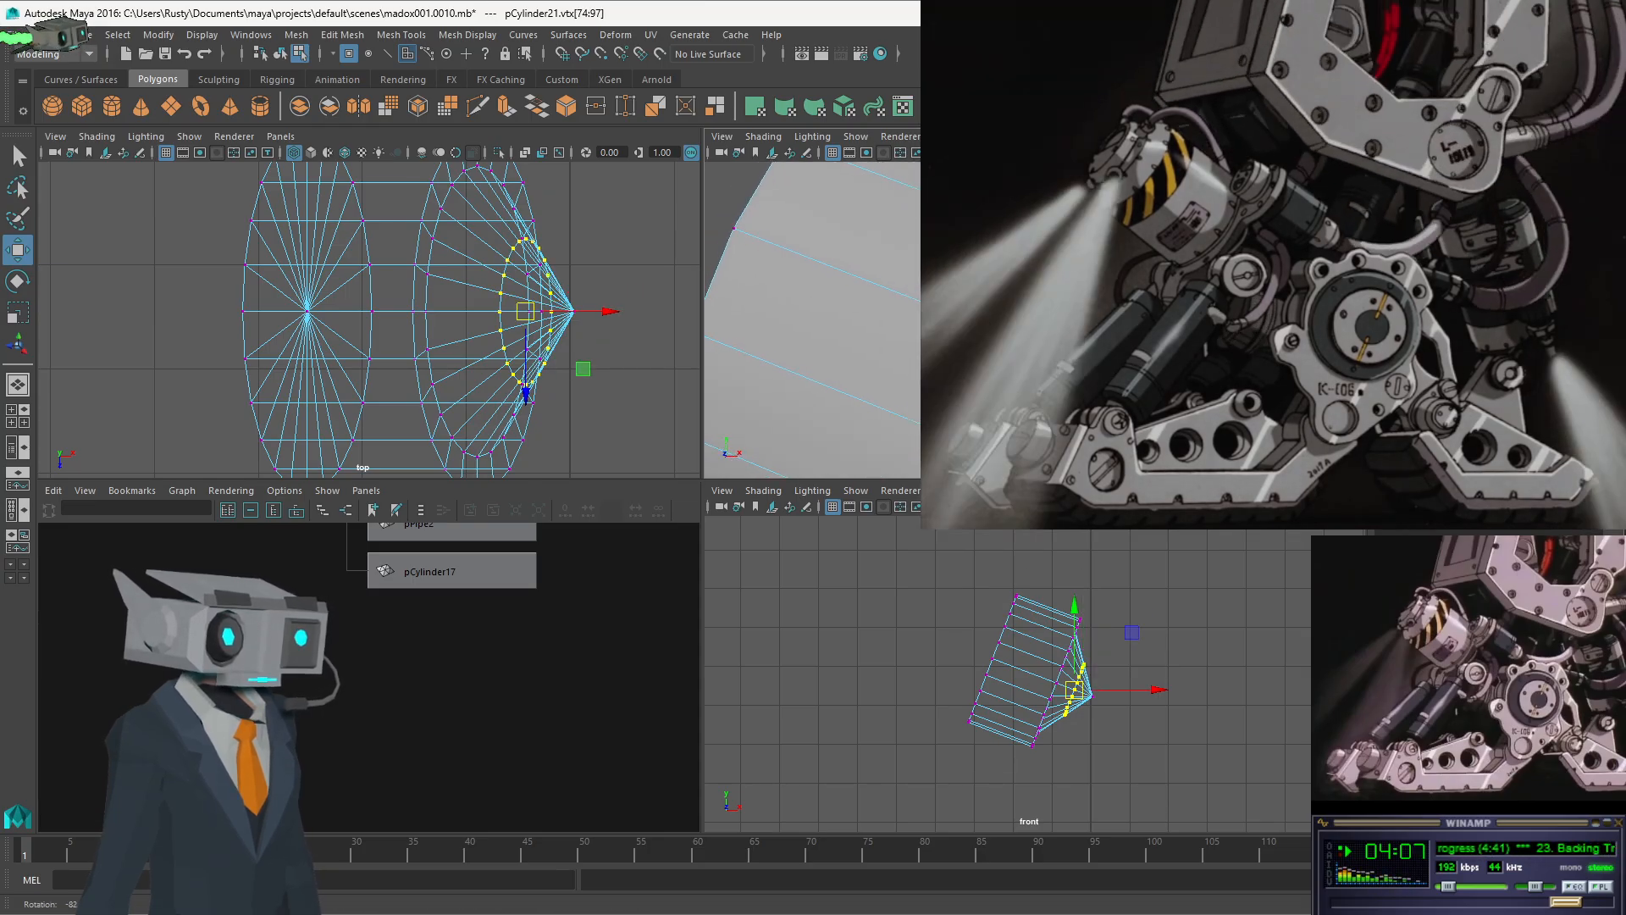
{"action": "key", "text": "e"}
{"action": "key", "text": "r"}
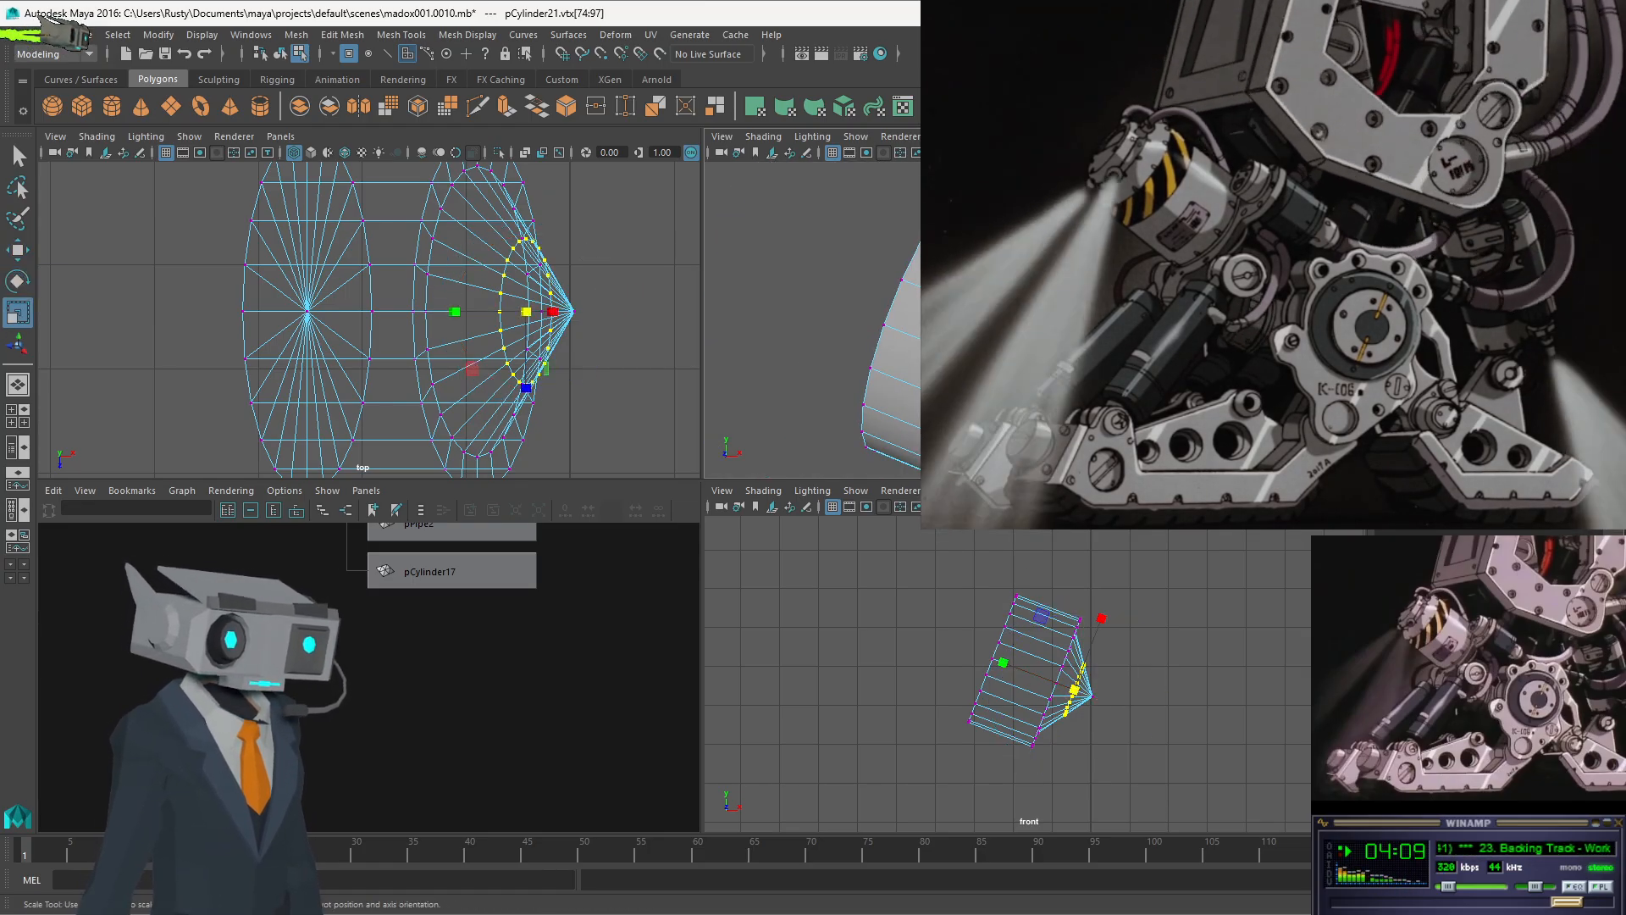
{"action": "left_click_drag", "start_coordinate": [526, 312], "coordinate": [559, 312]}
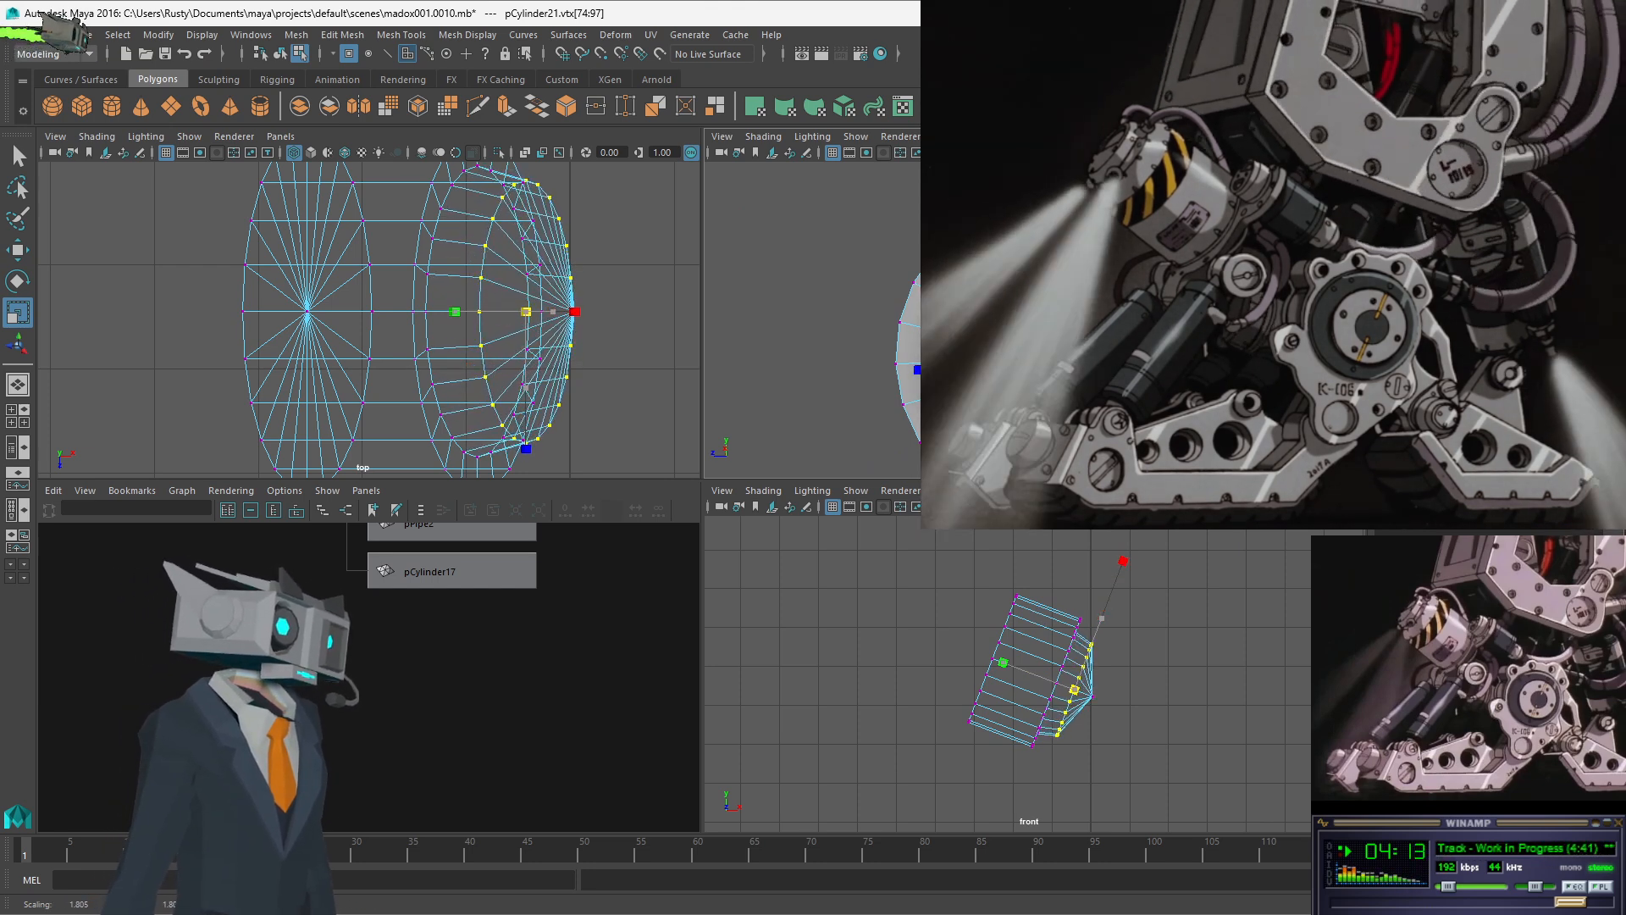
{"action": "left_click_drag", "start_coordinate": [526, 440], "coordinate": [551, 372]}
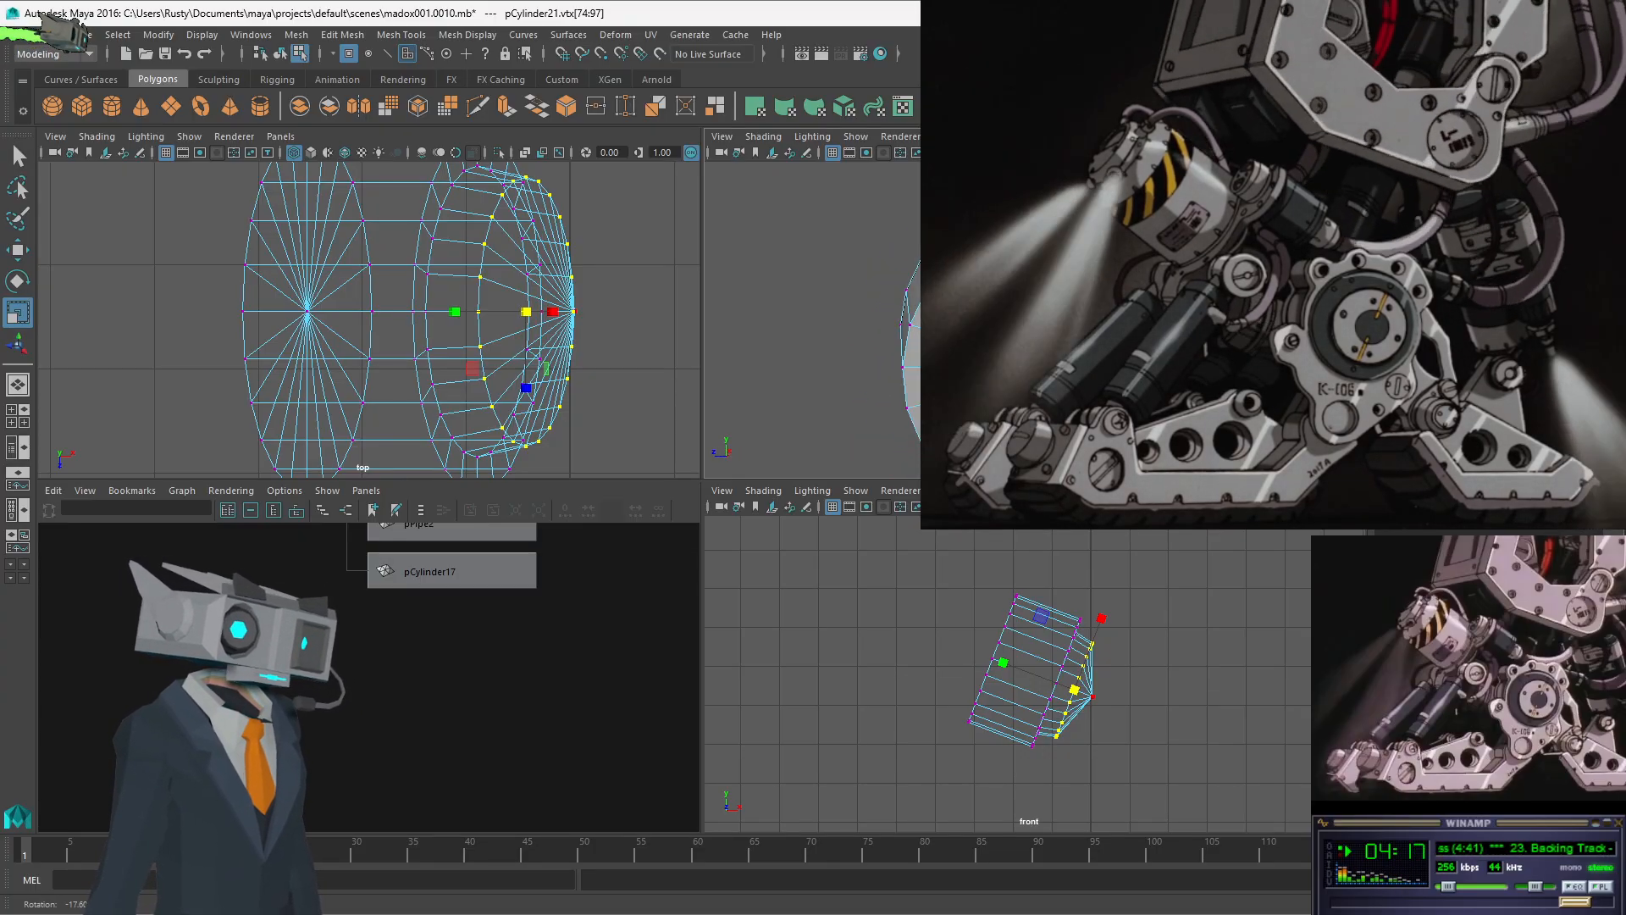
{"action": "left_click_drag", "start_coordinate": [526, 312], "coordinate": [535, 312]}
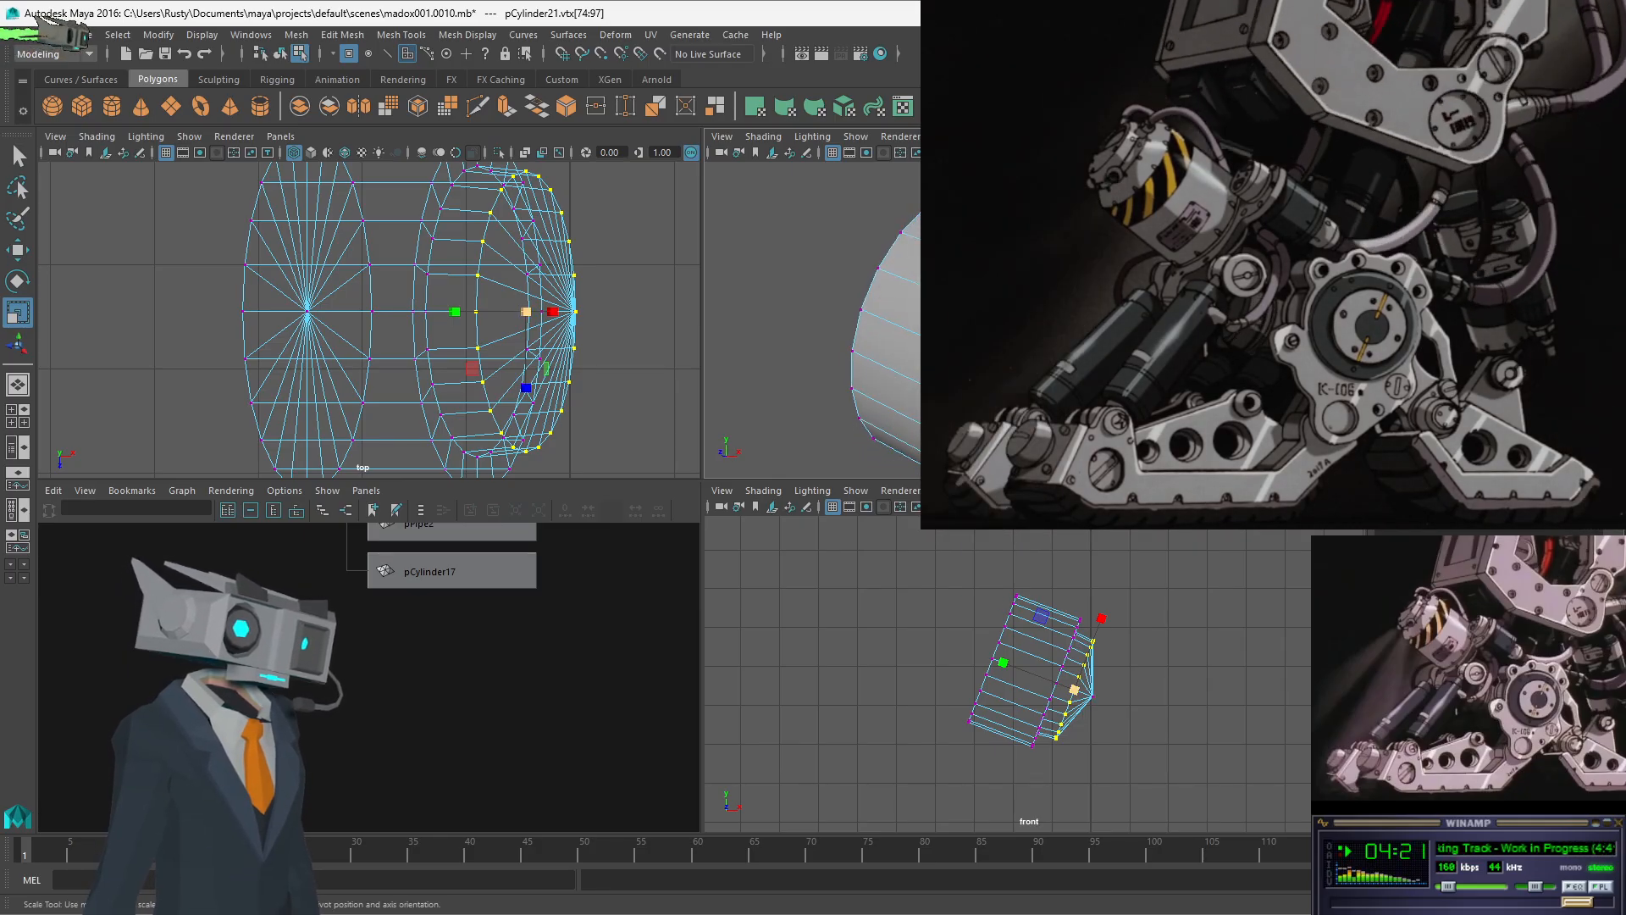
- Select the widened vertex ring together with the cone's tip vertex and scale them flat along the cylinder's axis
{"action": "left_click", "coordinate": [575, 311]}
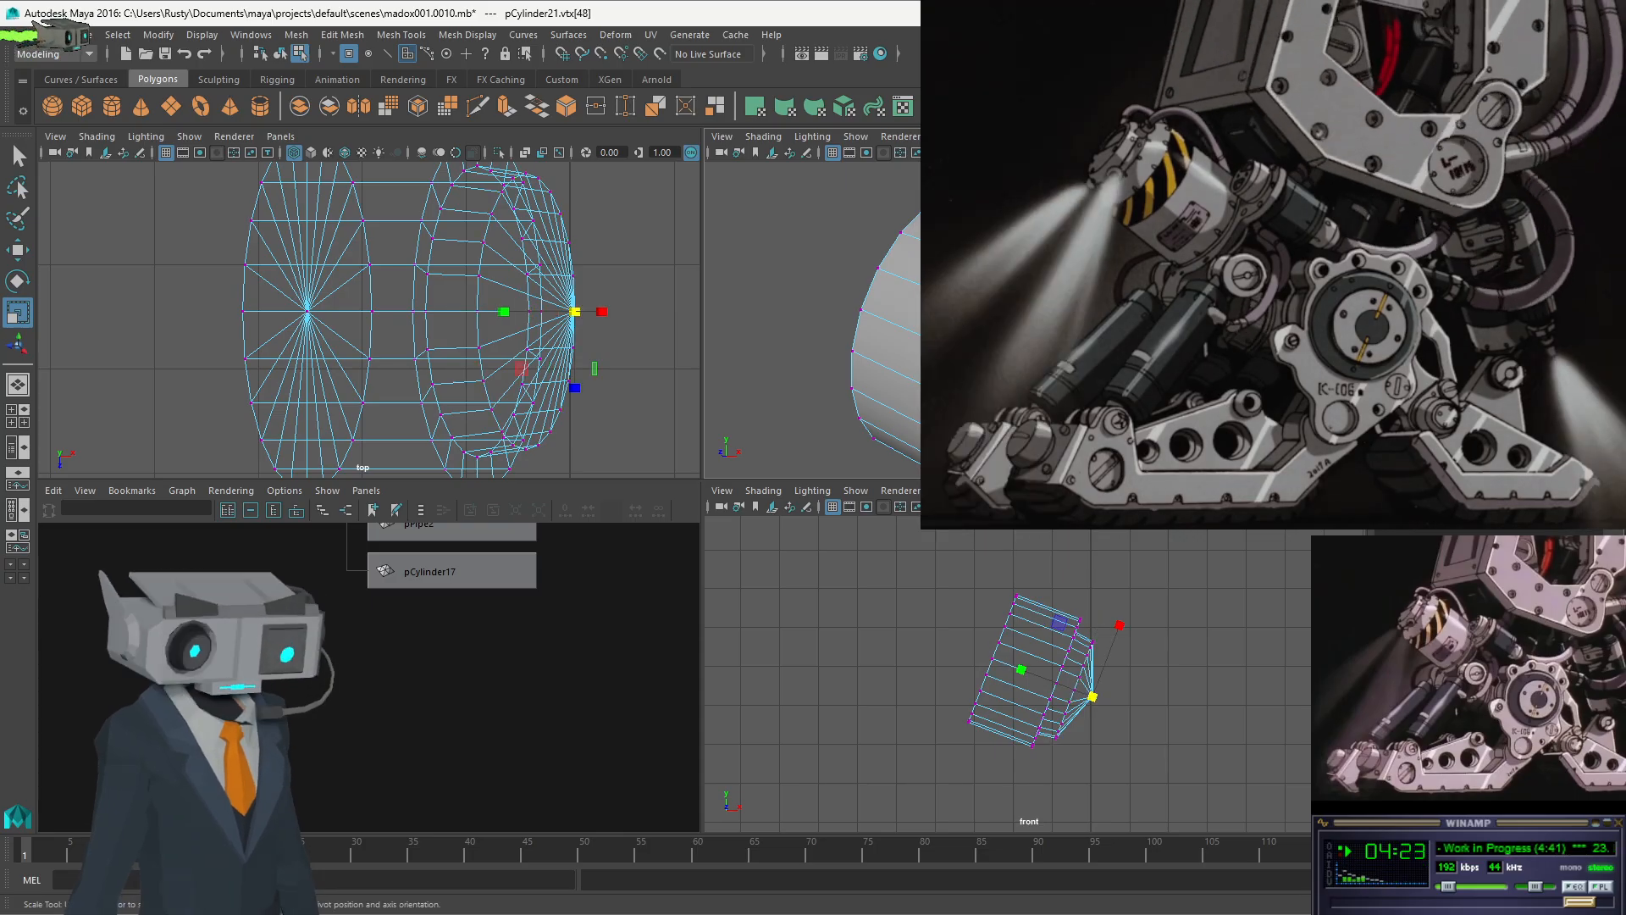
{"action": "key", "text": "w"}
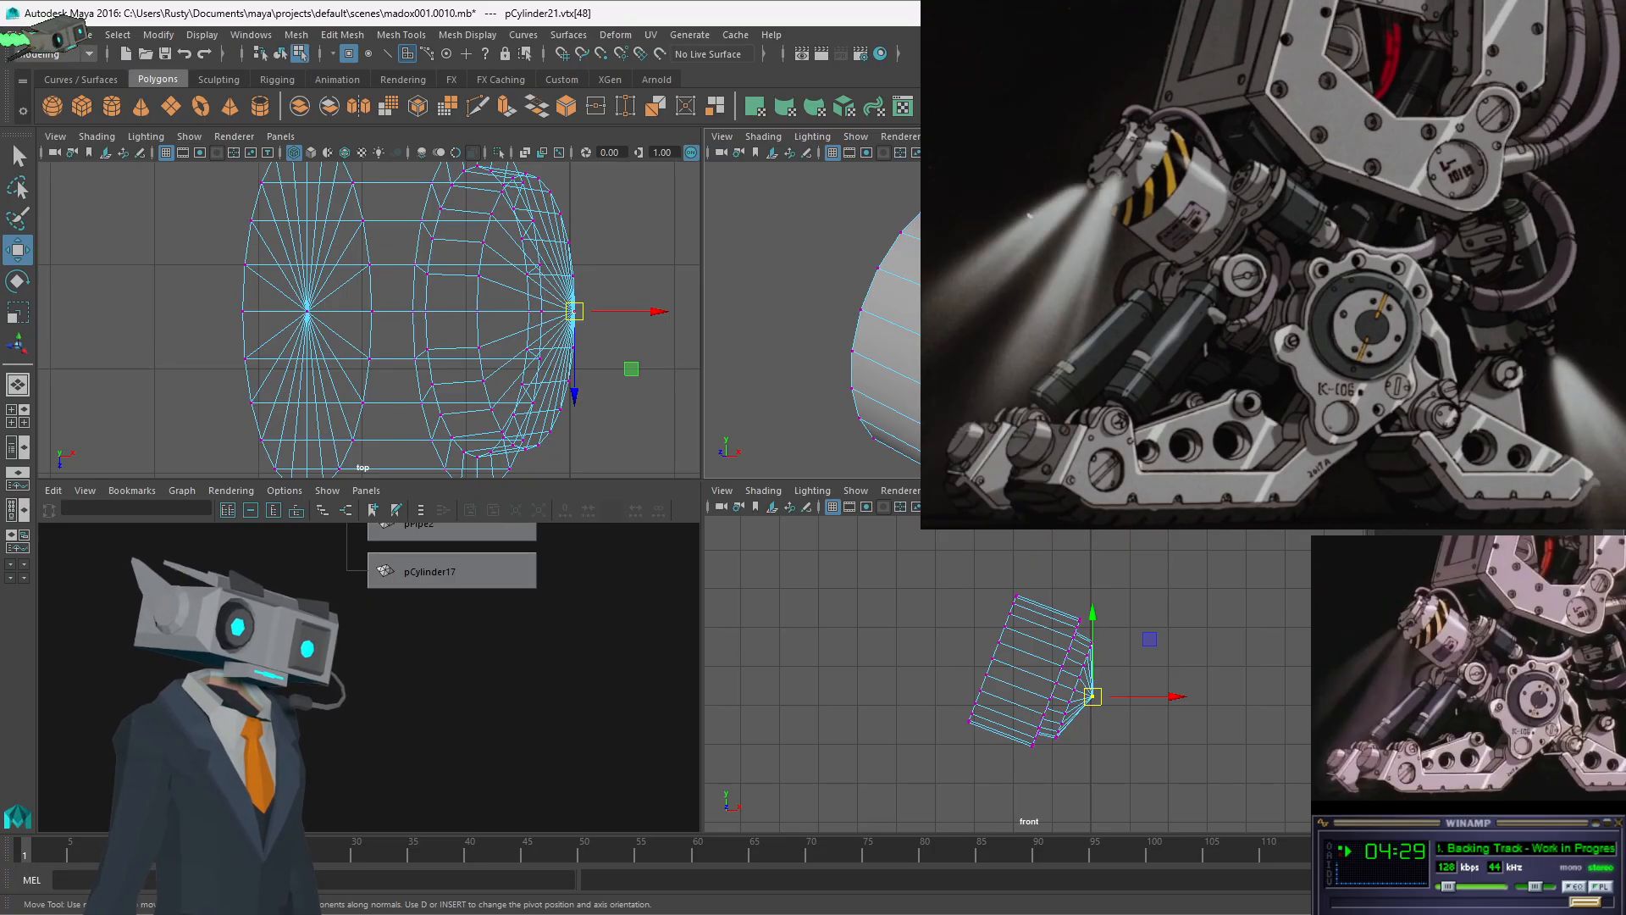
{"action": "left_click_drag", "start_coordinate": [813, 321], "coordinate": [850, 322], "text": "alt"}
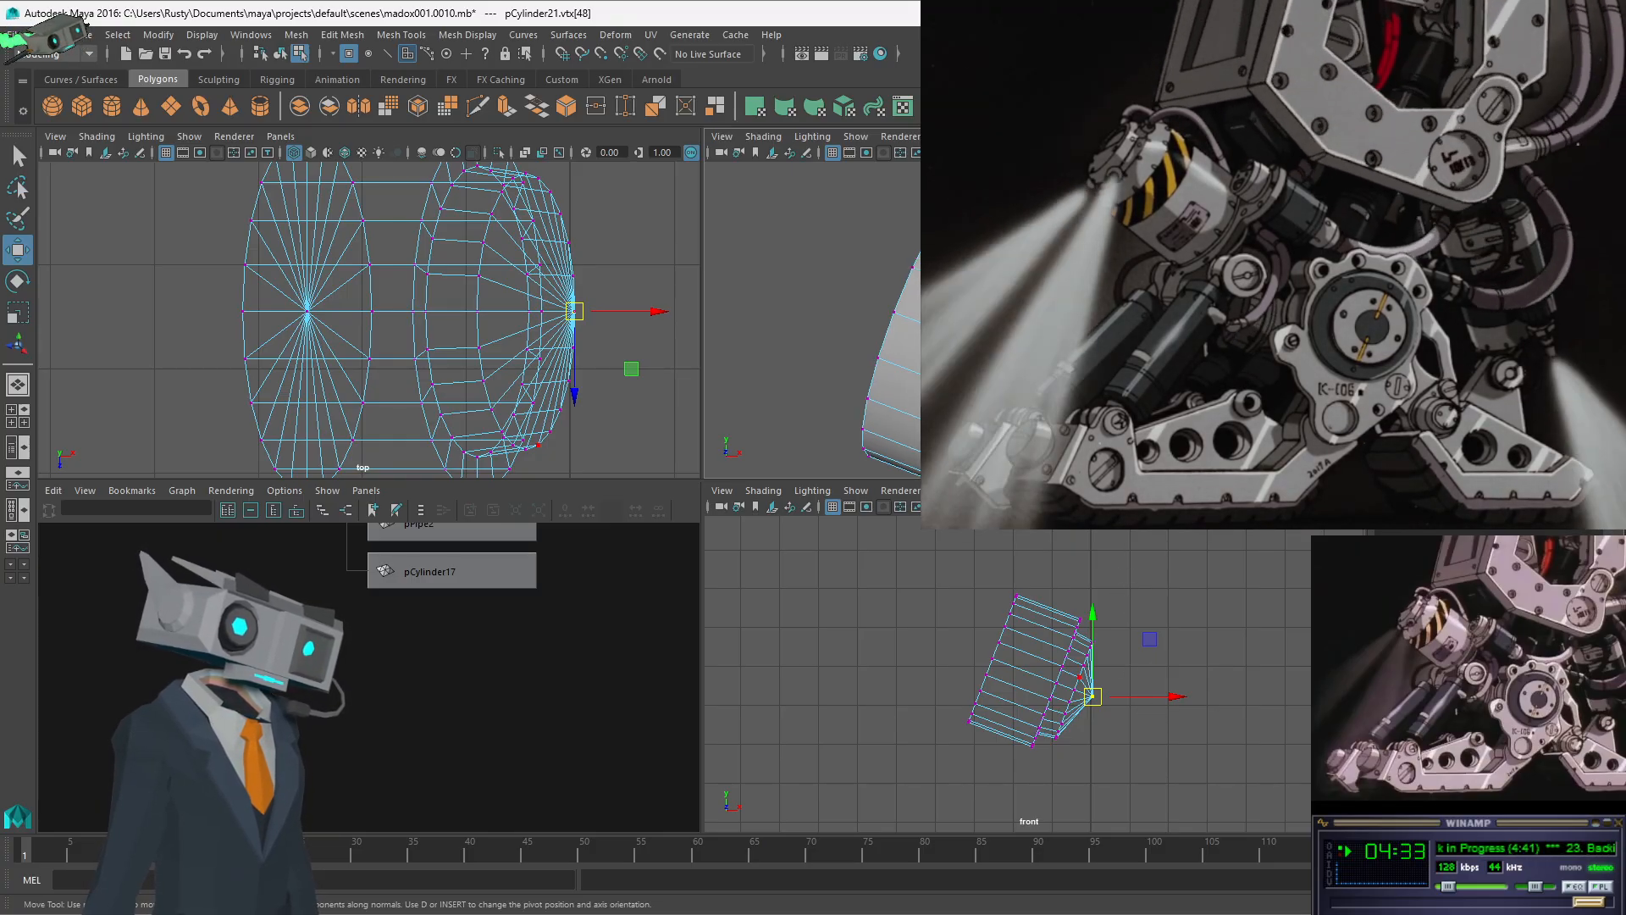
{"action": "left_click", "coordinate": [538, 444]}
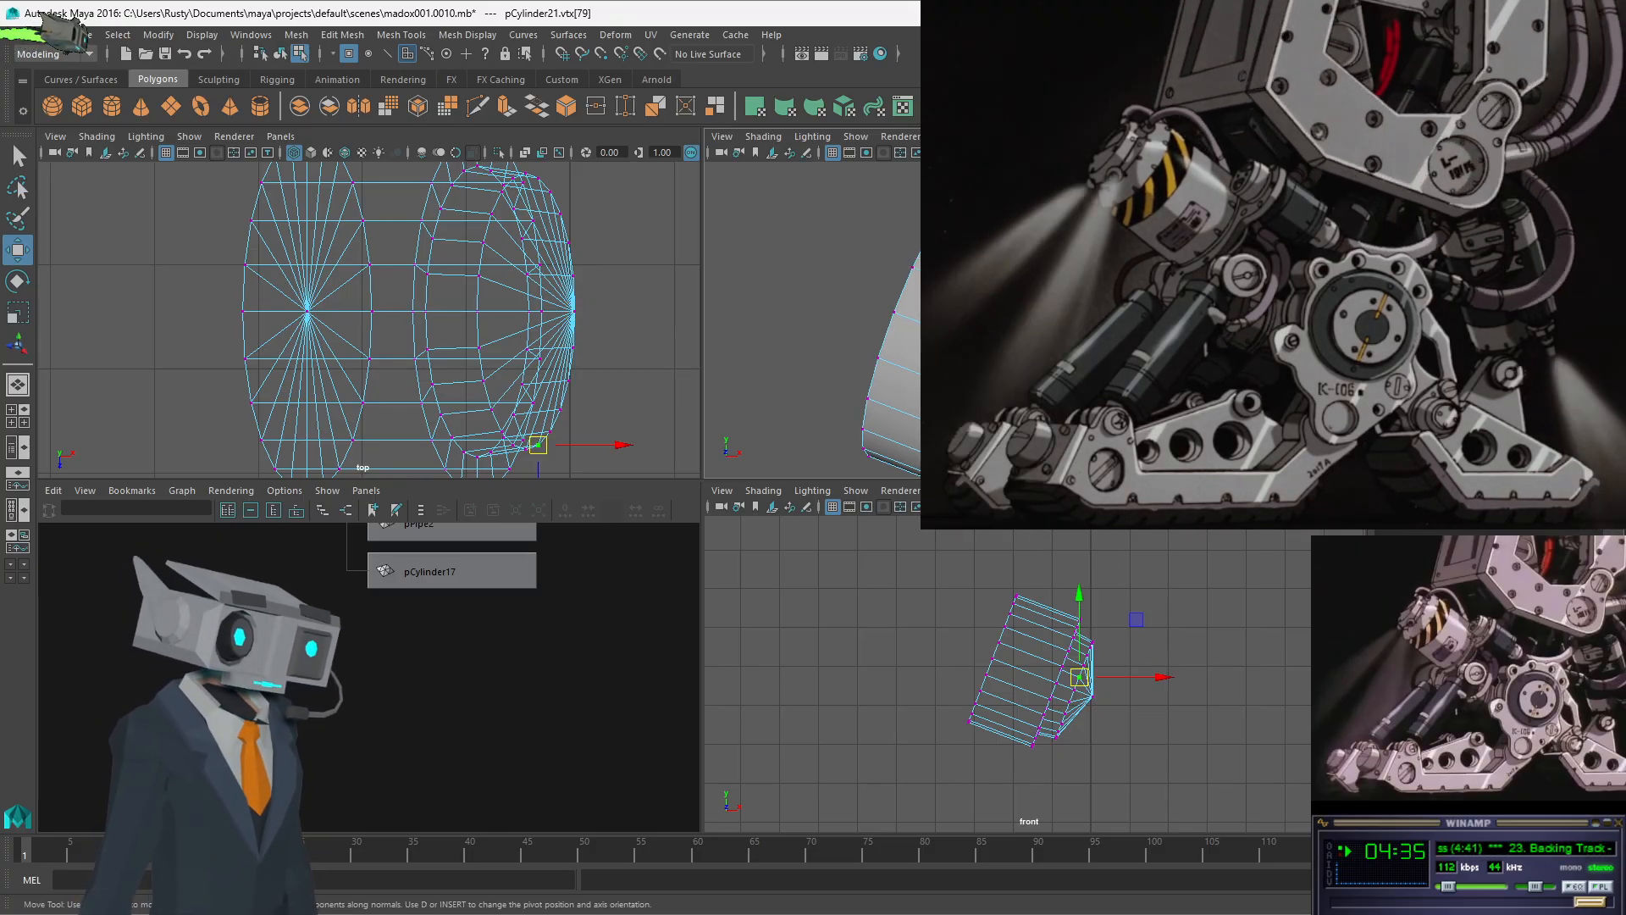
{"action": "double_click", "coordinate": [484, 243], "text": "shift"}
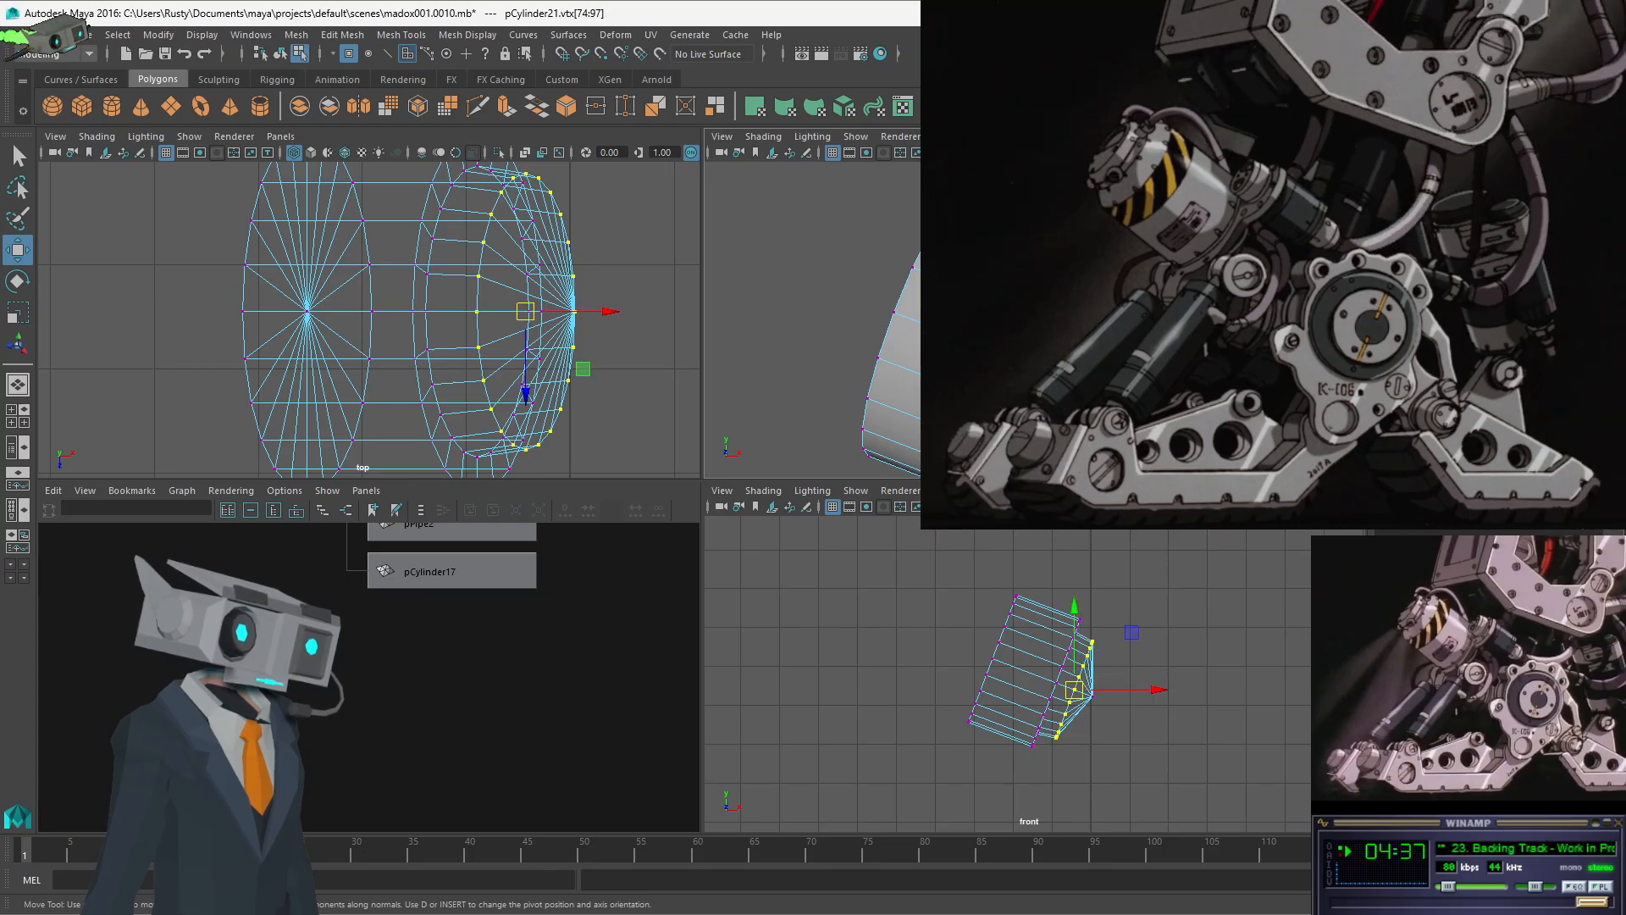
{"action": "key", "text": "r"}
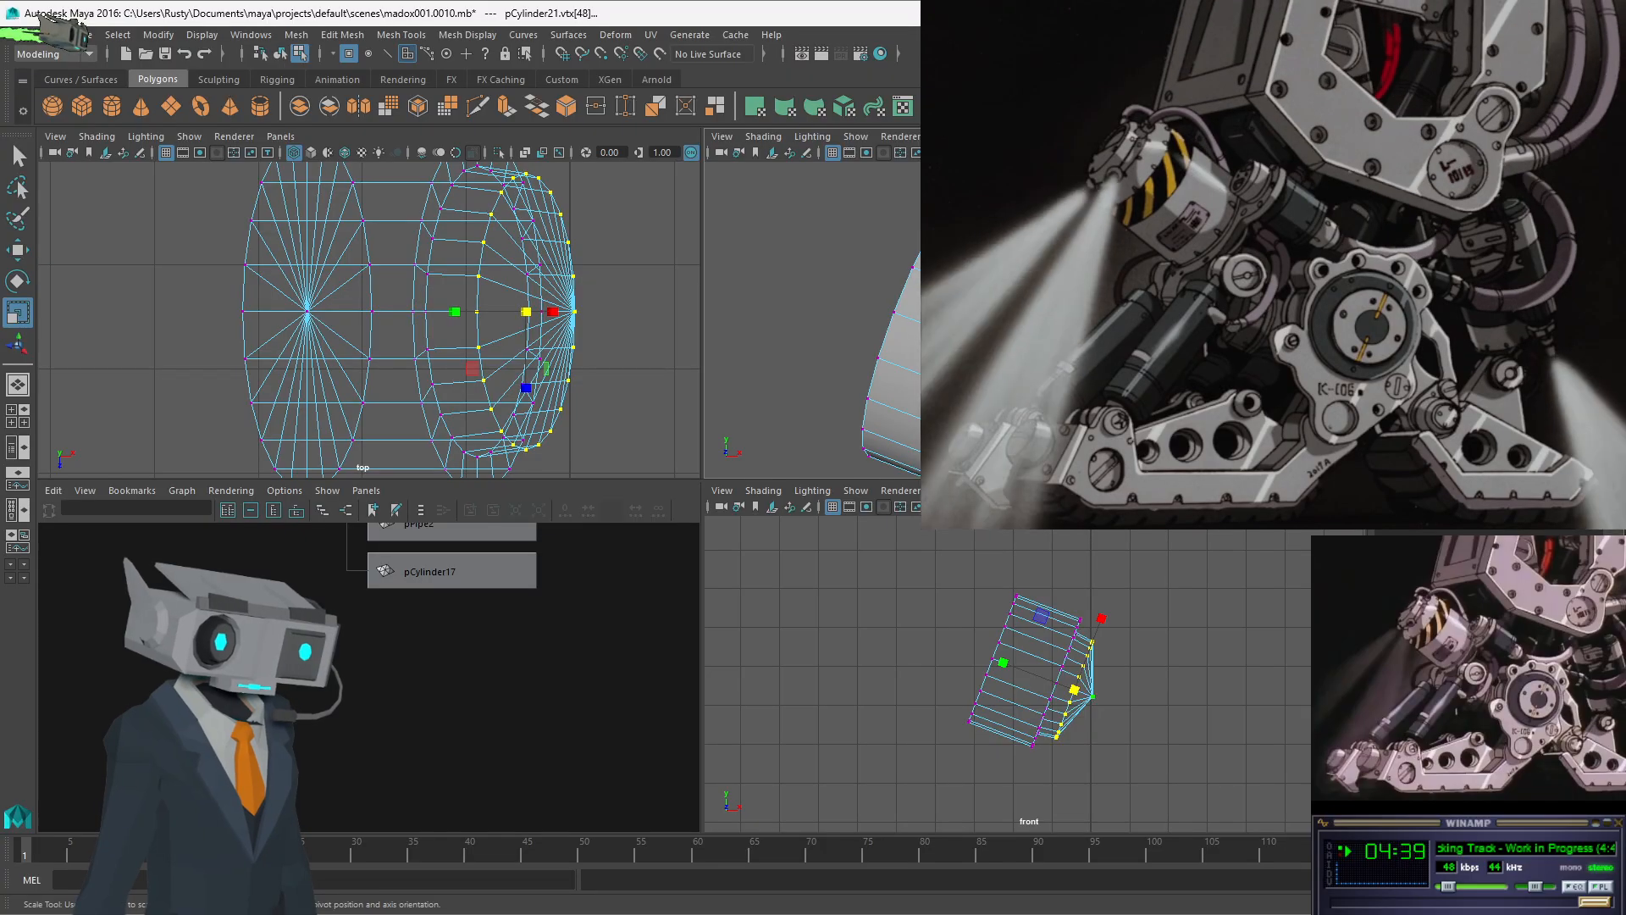
{"action": "mouse_move", "coordinate": [526, 312]}
{"action": "left_mouse_down"}
{"action": "mouse_move", "coordinate": [456, 312]}
{"action": "mouse_move", "coordinate": [524, 312]}
{"action": "left_mouse_up"}
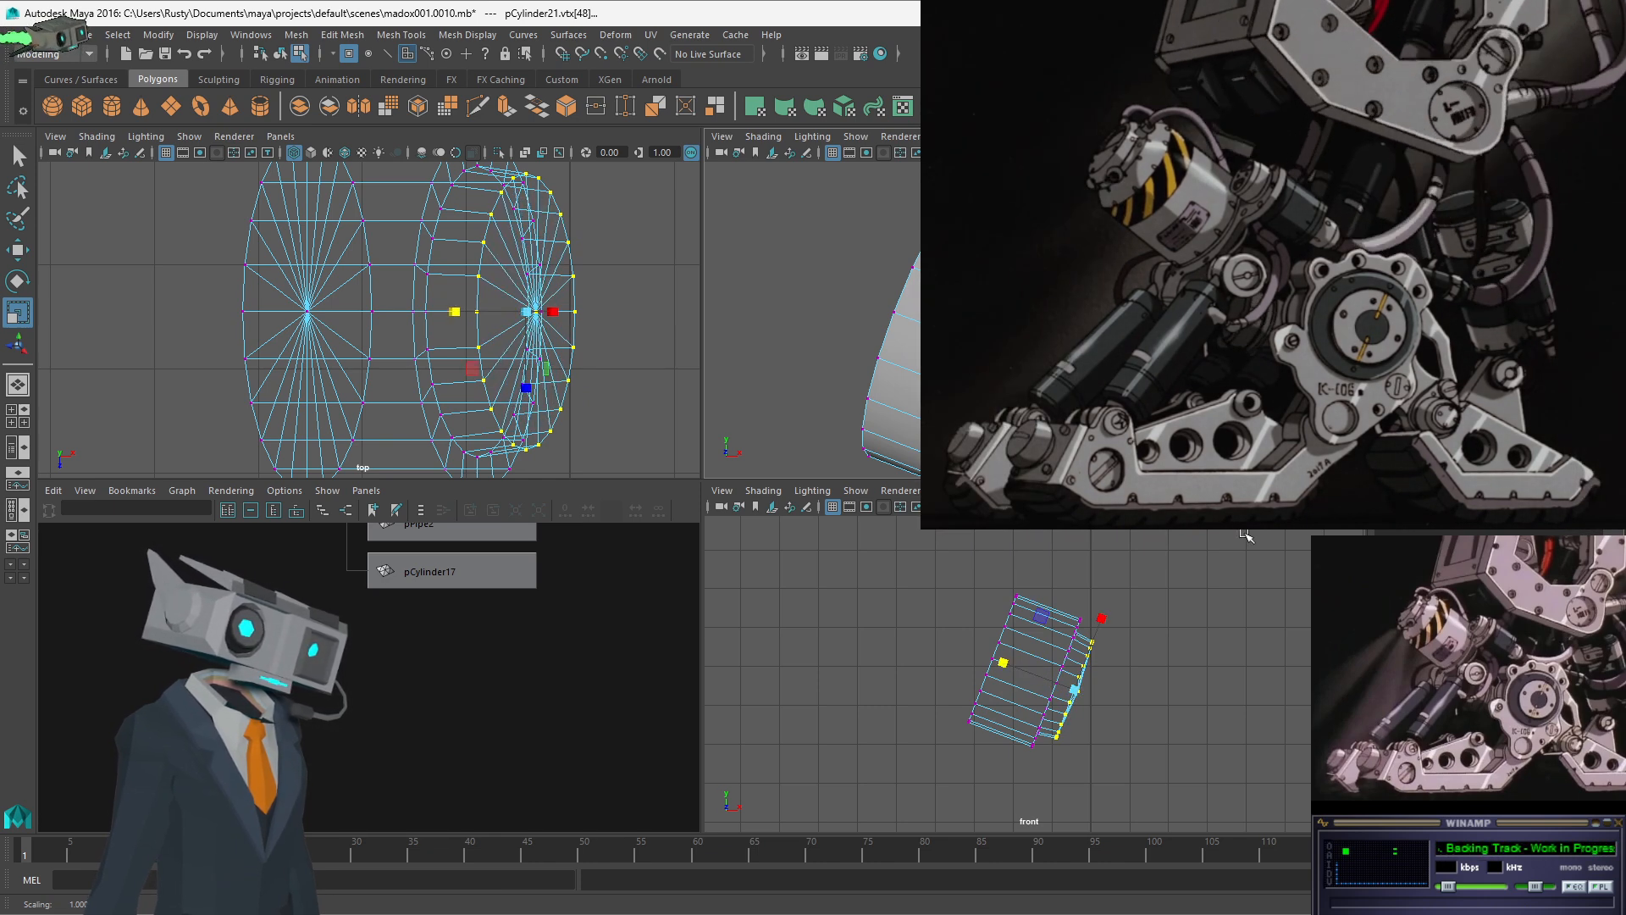
- Check the flattened end cap from several angles and switch the cylinder to face selection
{"action": "mouse_move", "coordinate": [813, 322]}
{"action": "left_mouse_down", "text": "alt"}
{"action": "mouse_move", "coordinate": [826, 326]}
{"action": "mouse_move", "coordinate": [809, 321]}
{"action": "left_mouse_up", "text": "alt"}
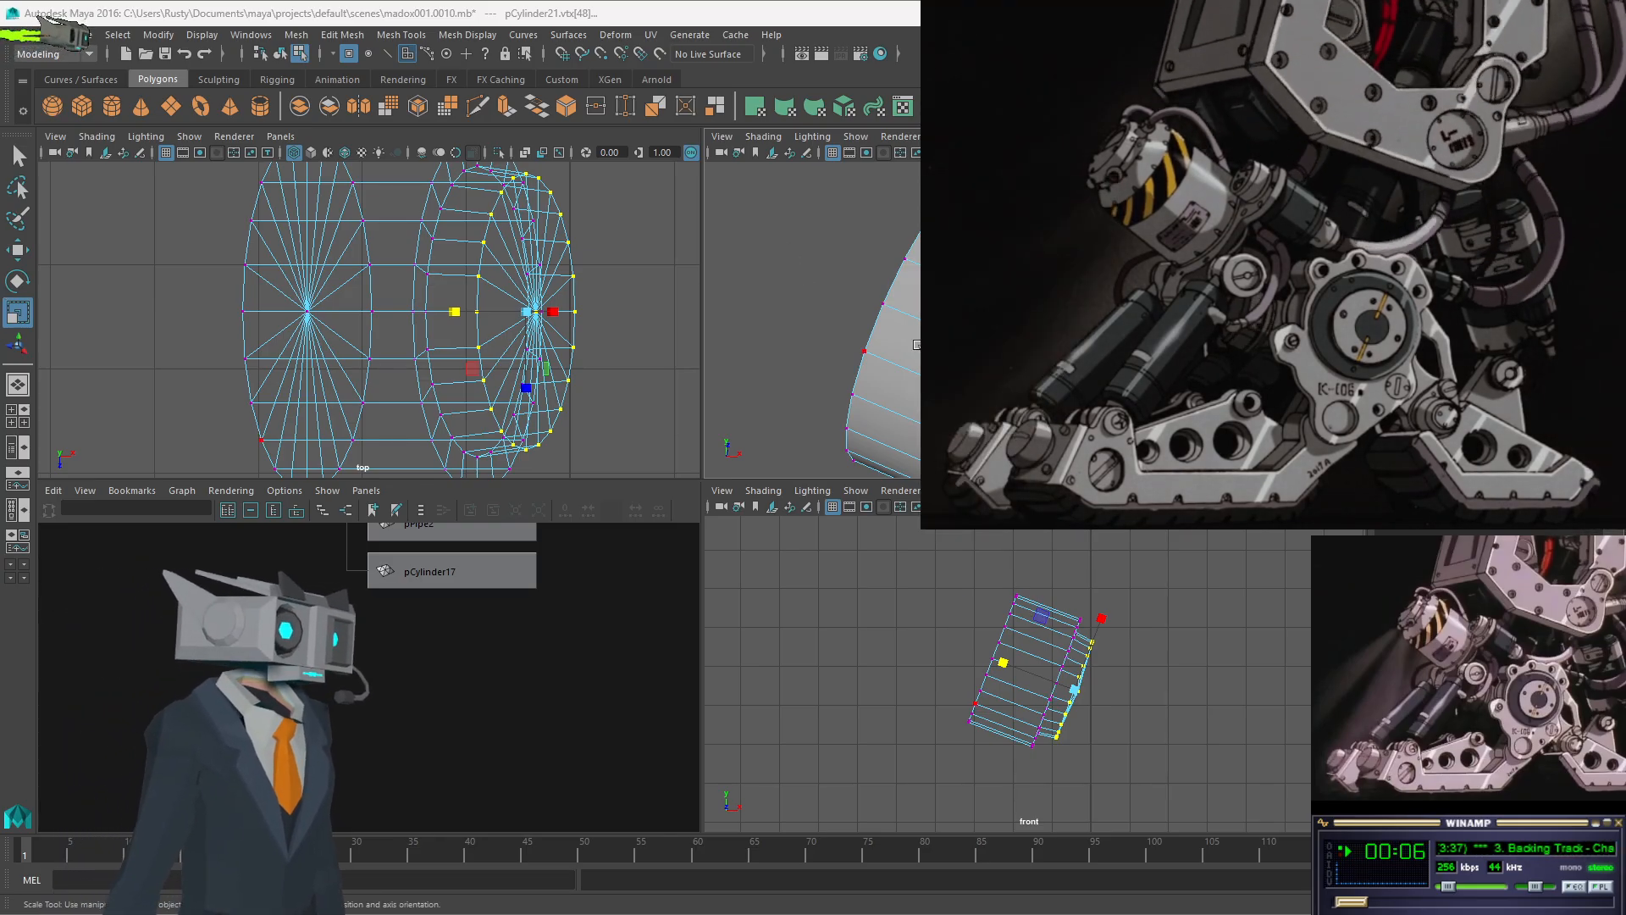
{"action": "left_click_drag", "start_coordinate": [999, 310], "coordinate": [879, 352], "text": "alt"}
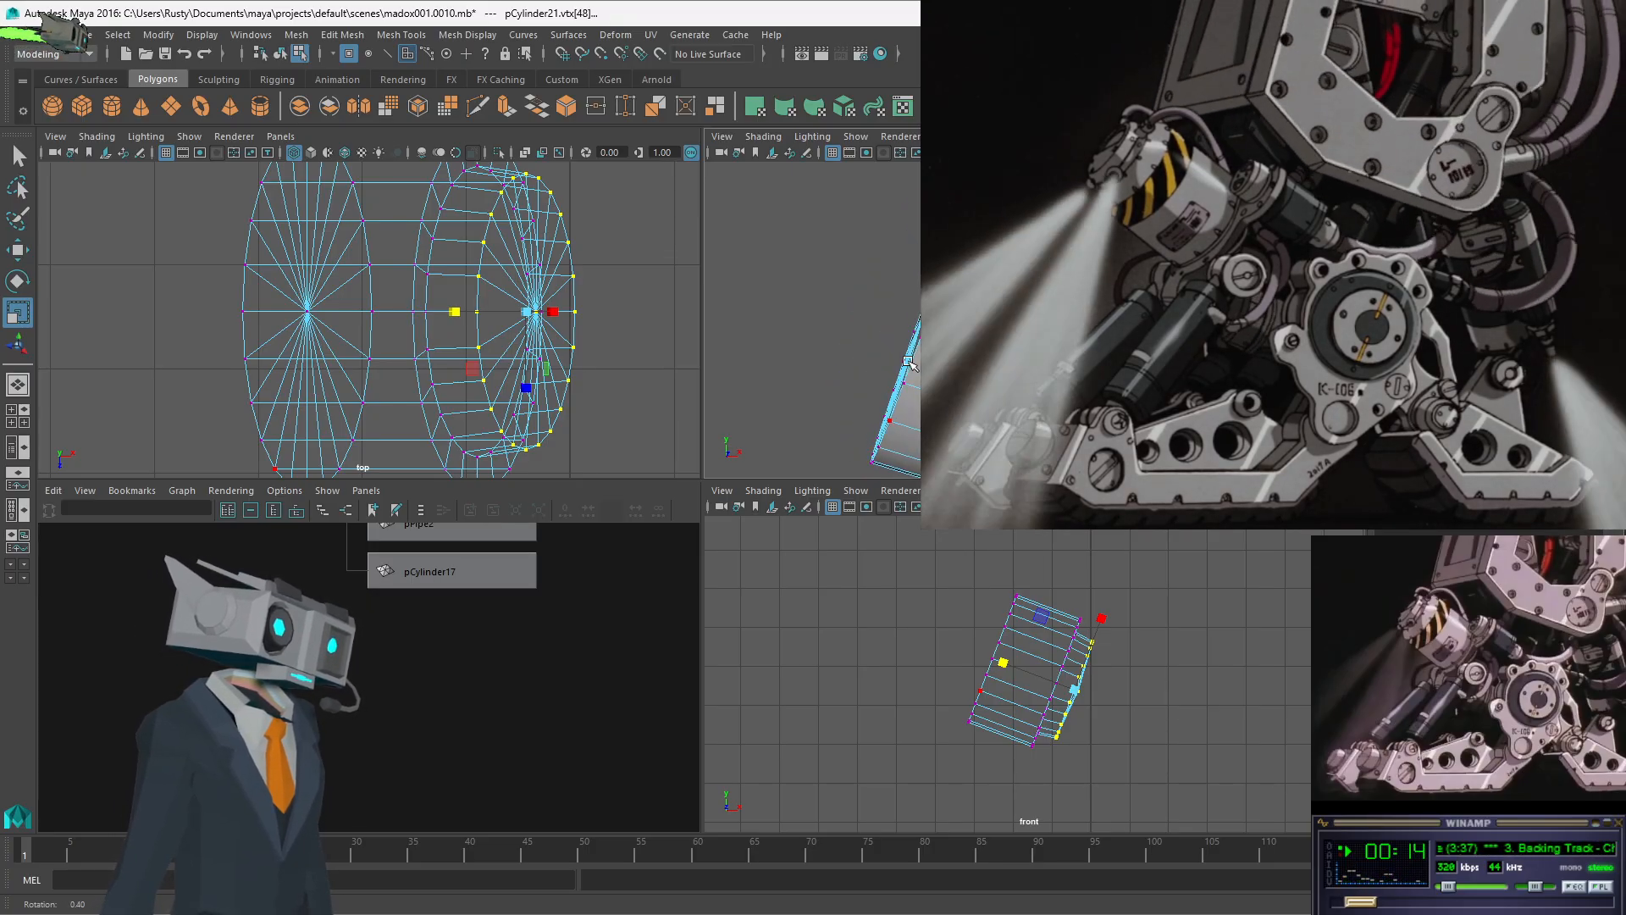
{"action": "left_click_drag", "start_coordinate": [901, 355], "coordinate": [868, 347], "text": "alt"}
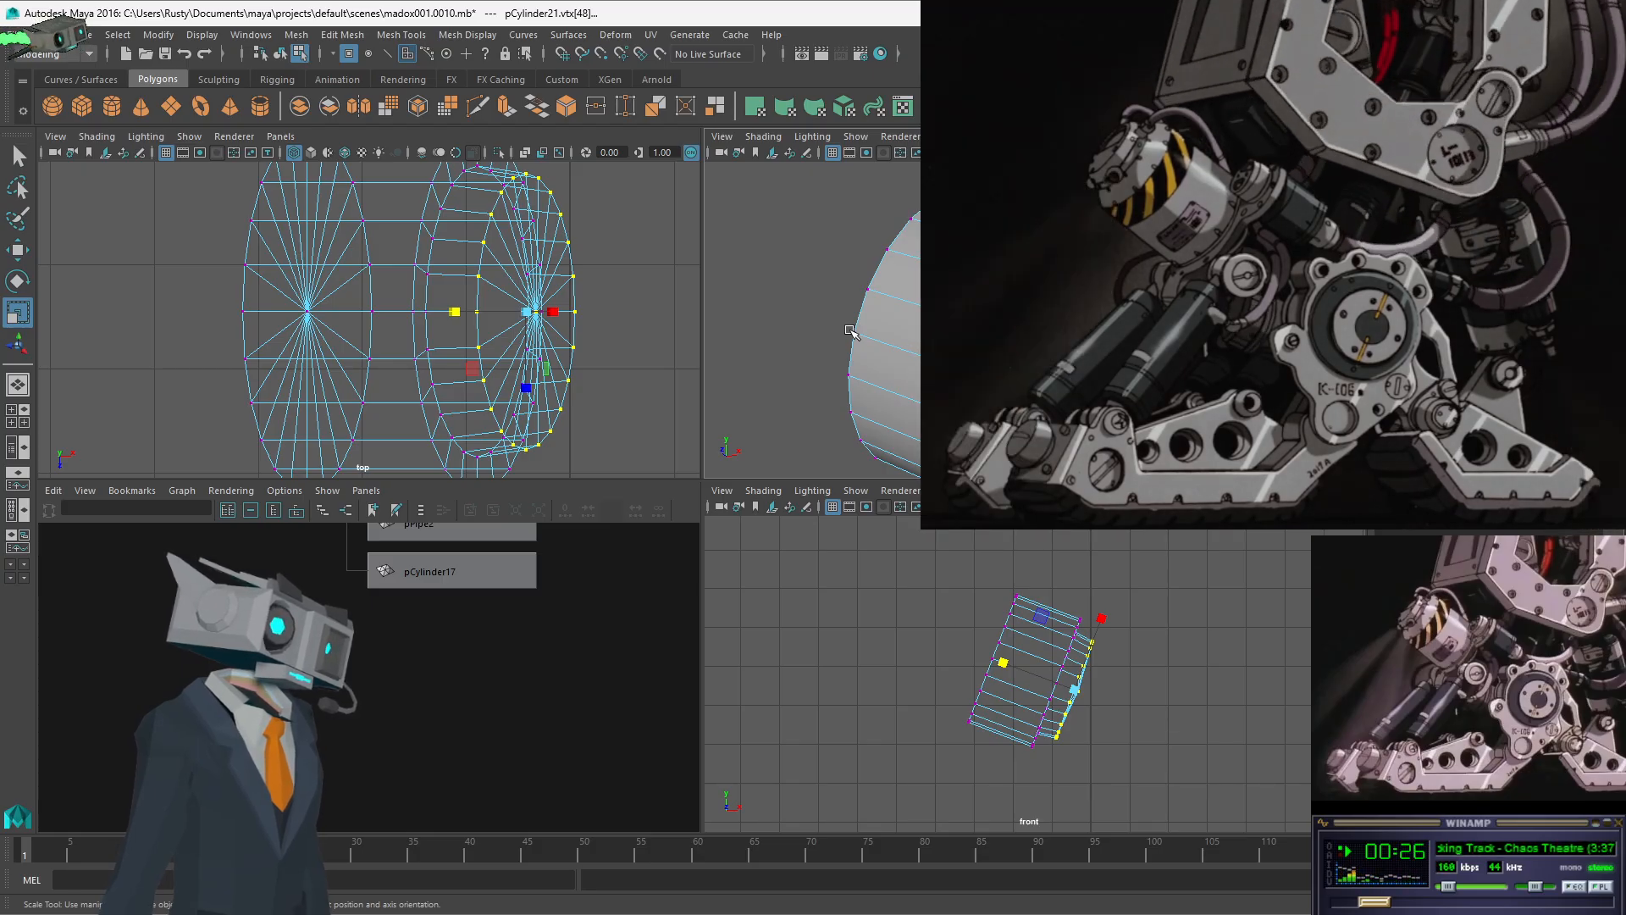
{"action": "left_click_drag", "start_coordinate": [949, 356], "coordinate": [982, 356], "text": "alt"}
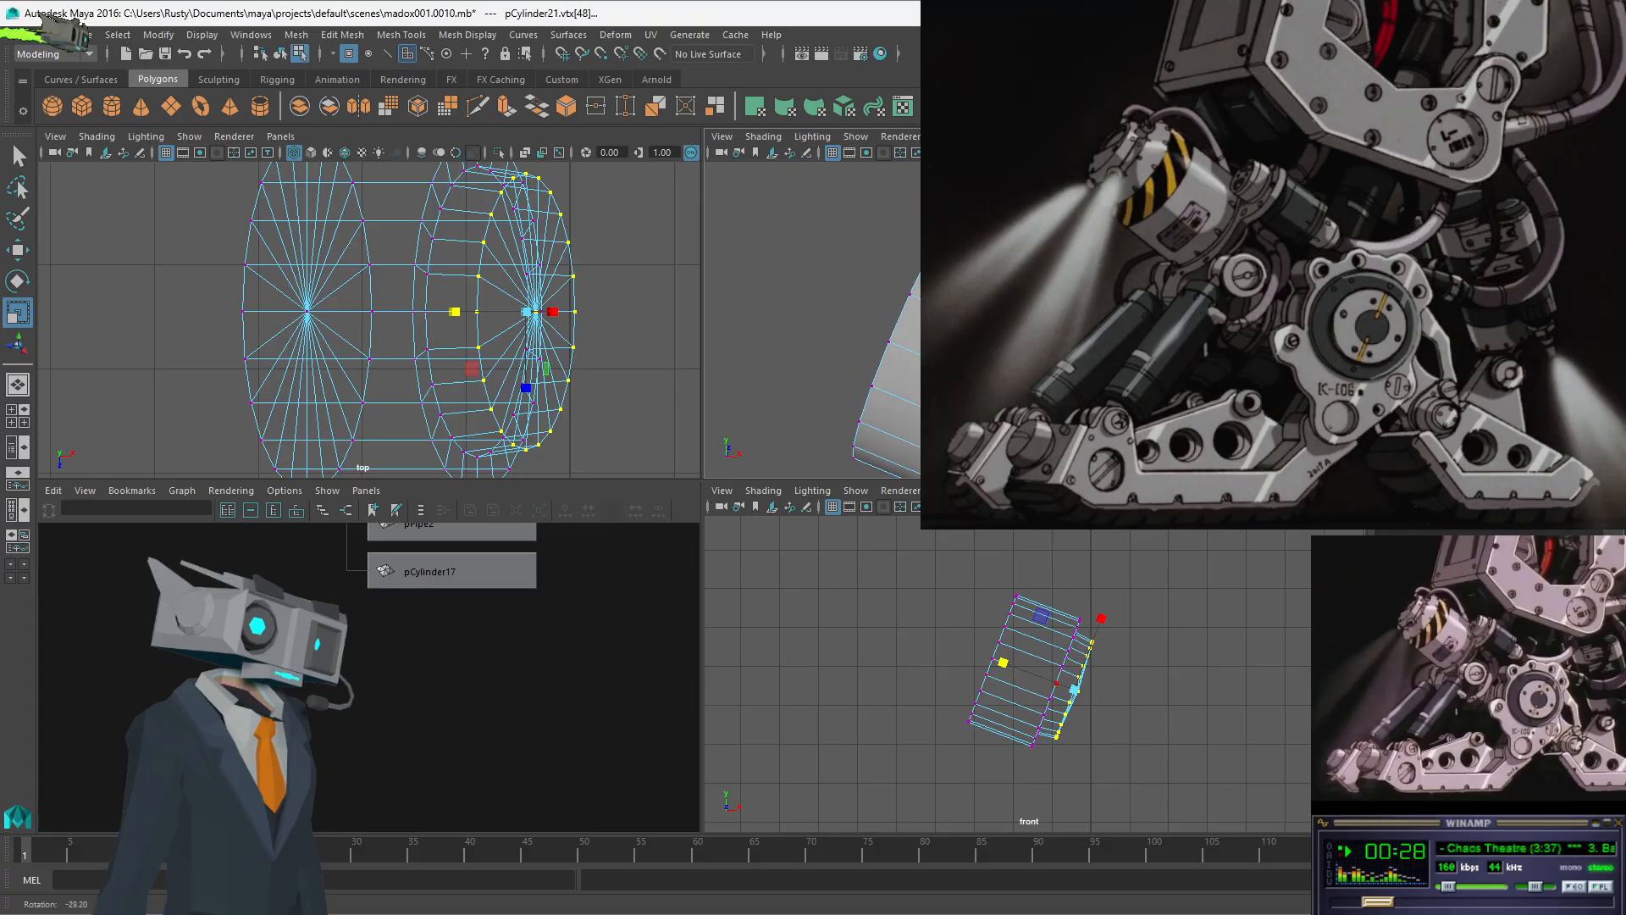
{"action": "left_click_drag", "start_coordinate": [1034, 356], "coordinate": [1050, 352], "text": "alt"}
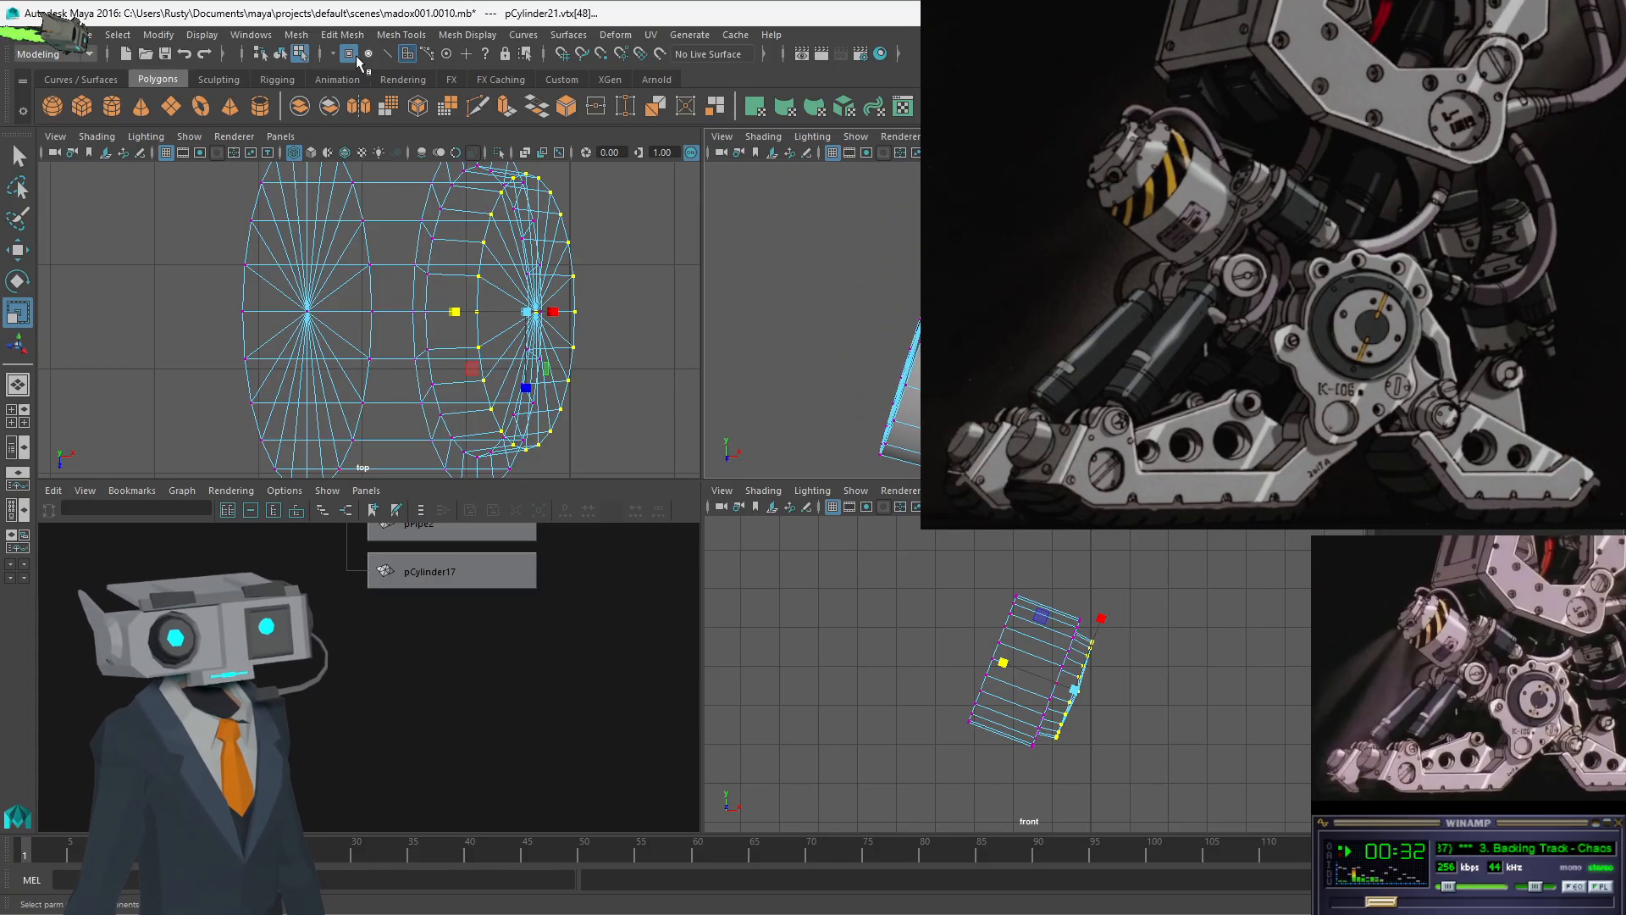
{"action": "left_click", "coordinate": [408, 52]}
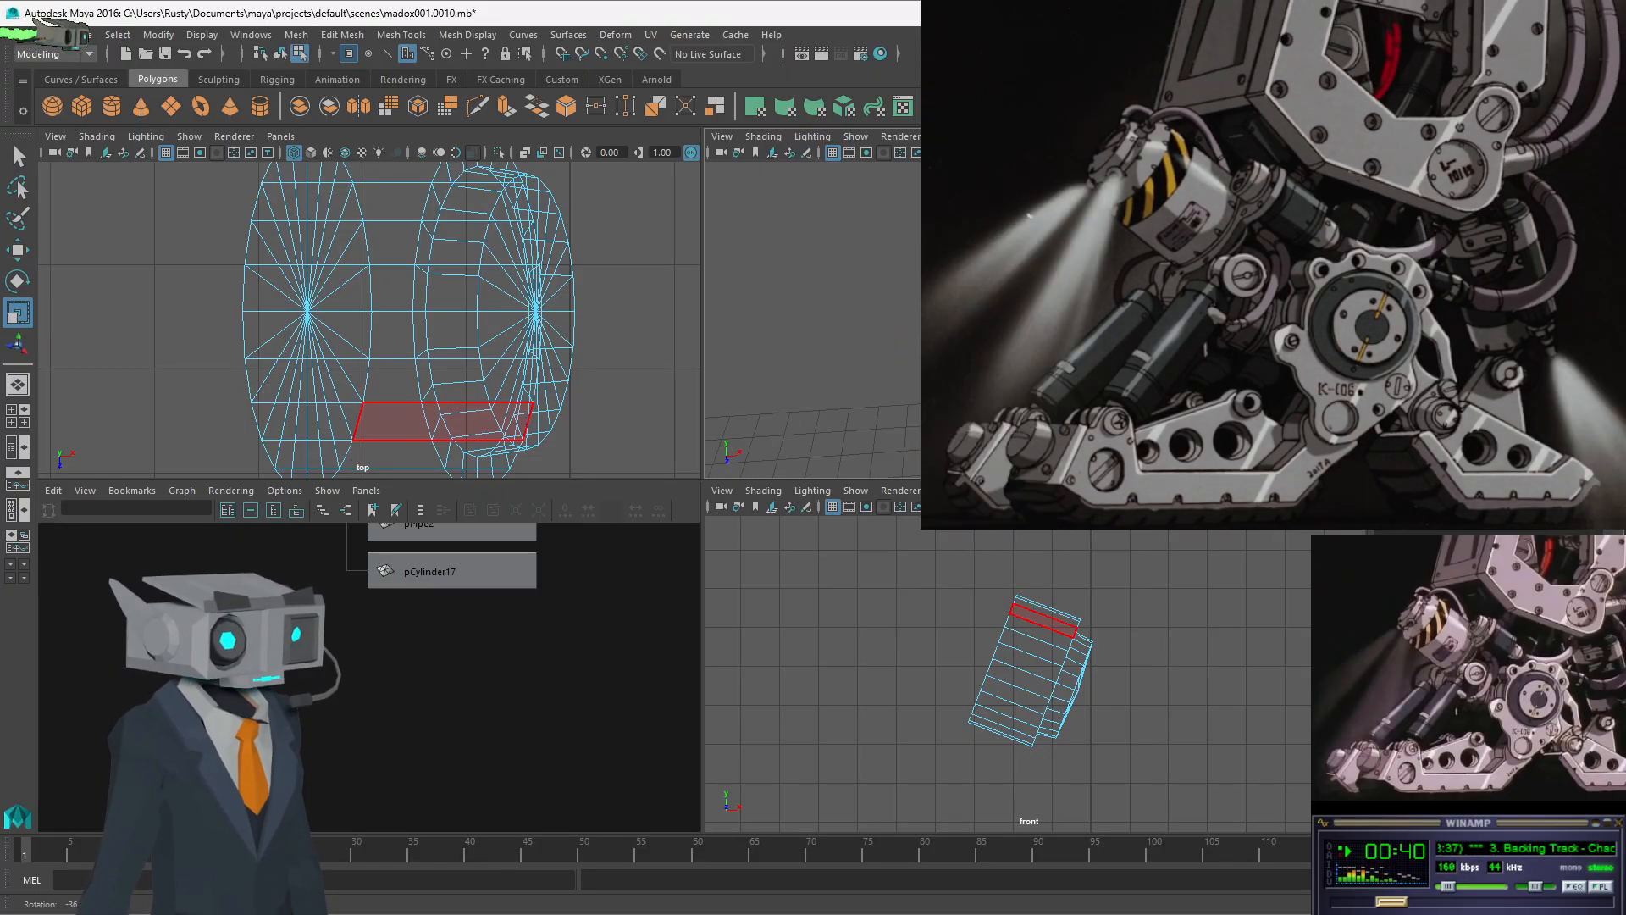
{"action": "left_click_drag", "start_coordinate": [1017, 322], "coordinate": [1229, 326], "text": "alt"}
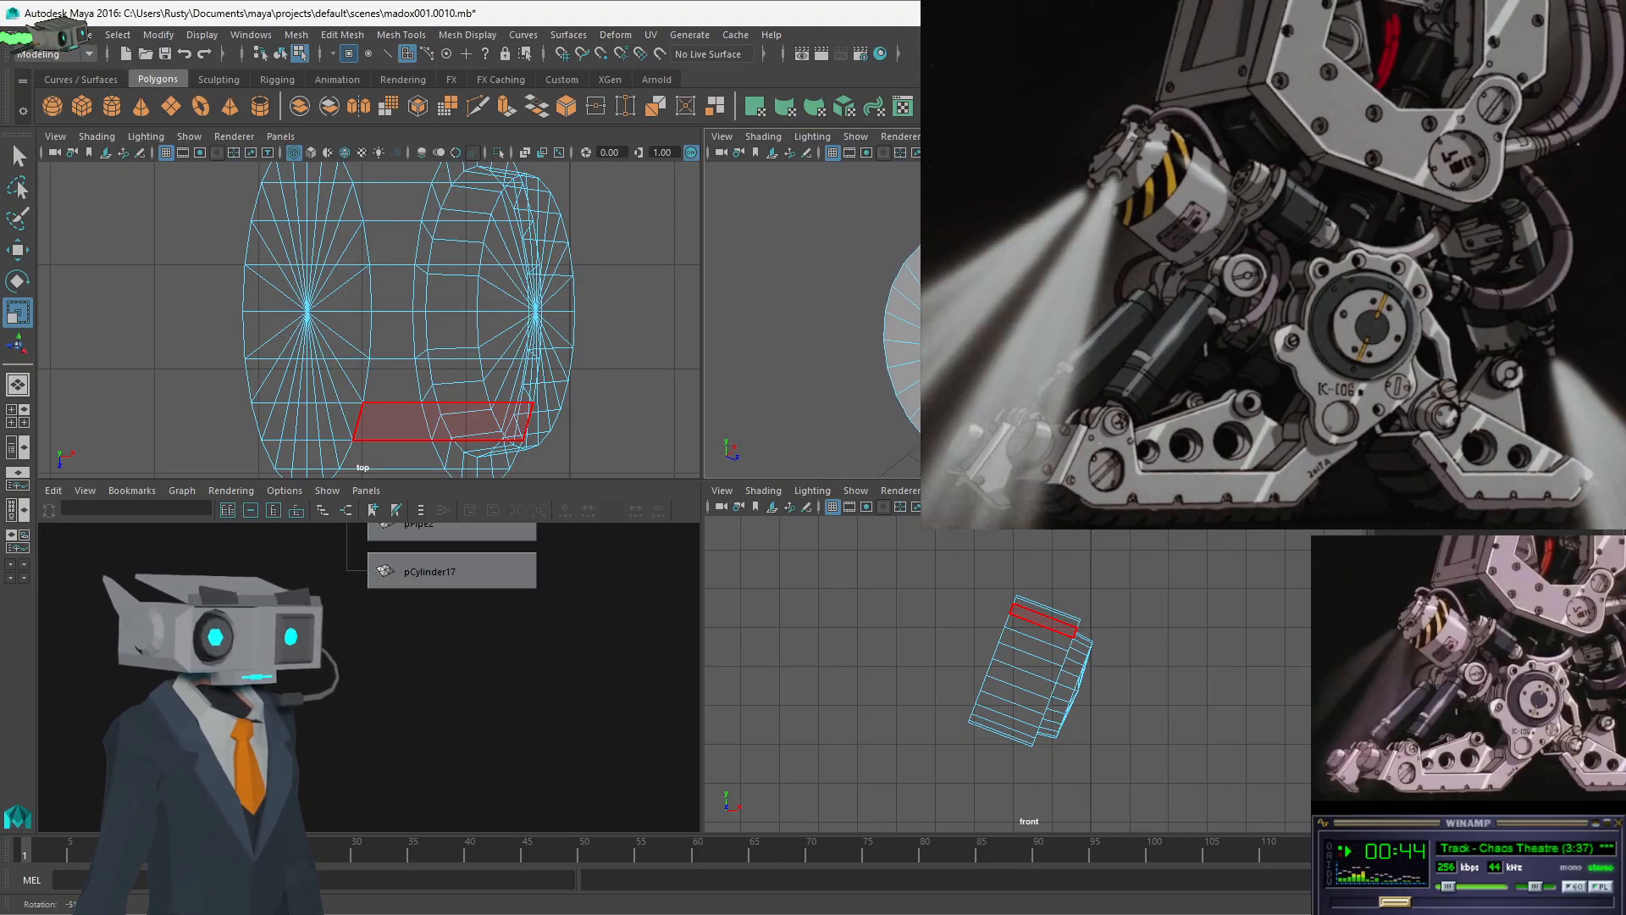
{"action": "left_click", "coordinate": [442, 421]}
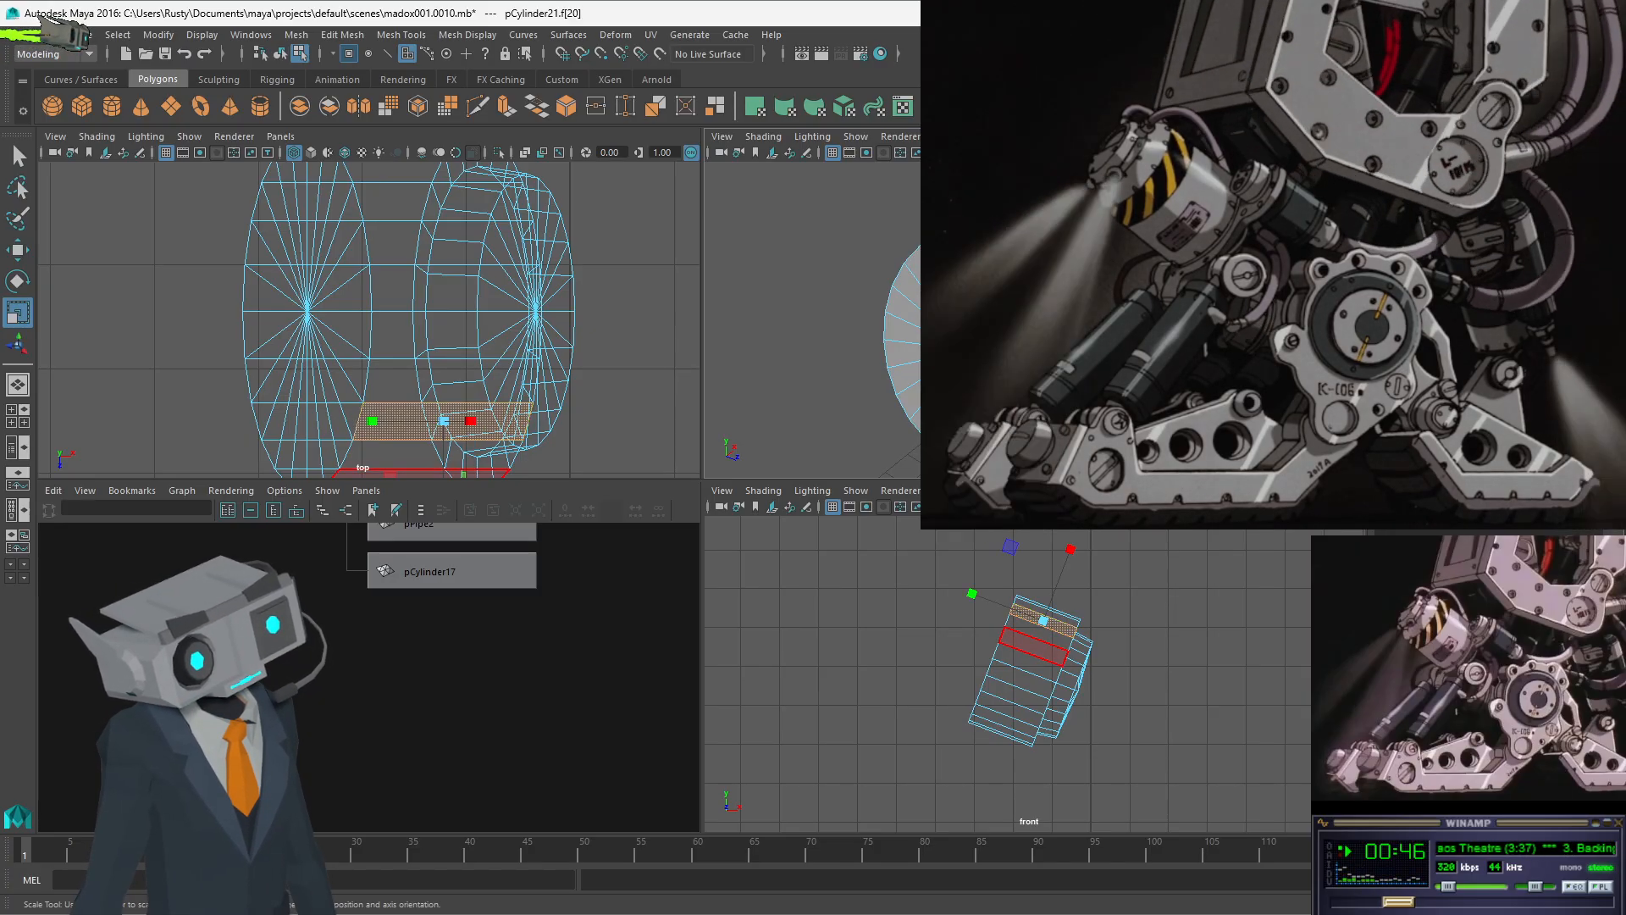
{"action": "left_click", "coordinate": [1026, 662], "text": "shift"}
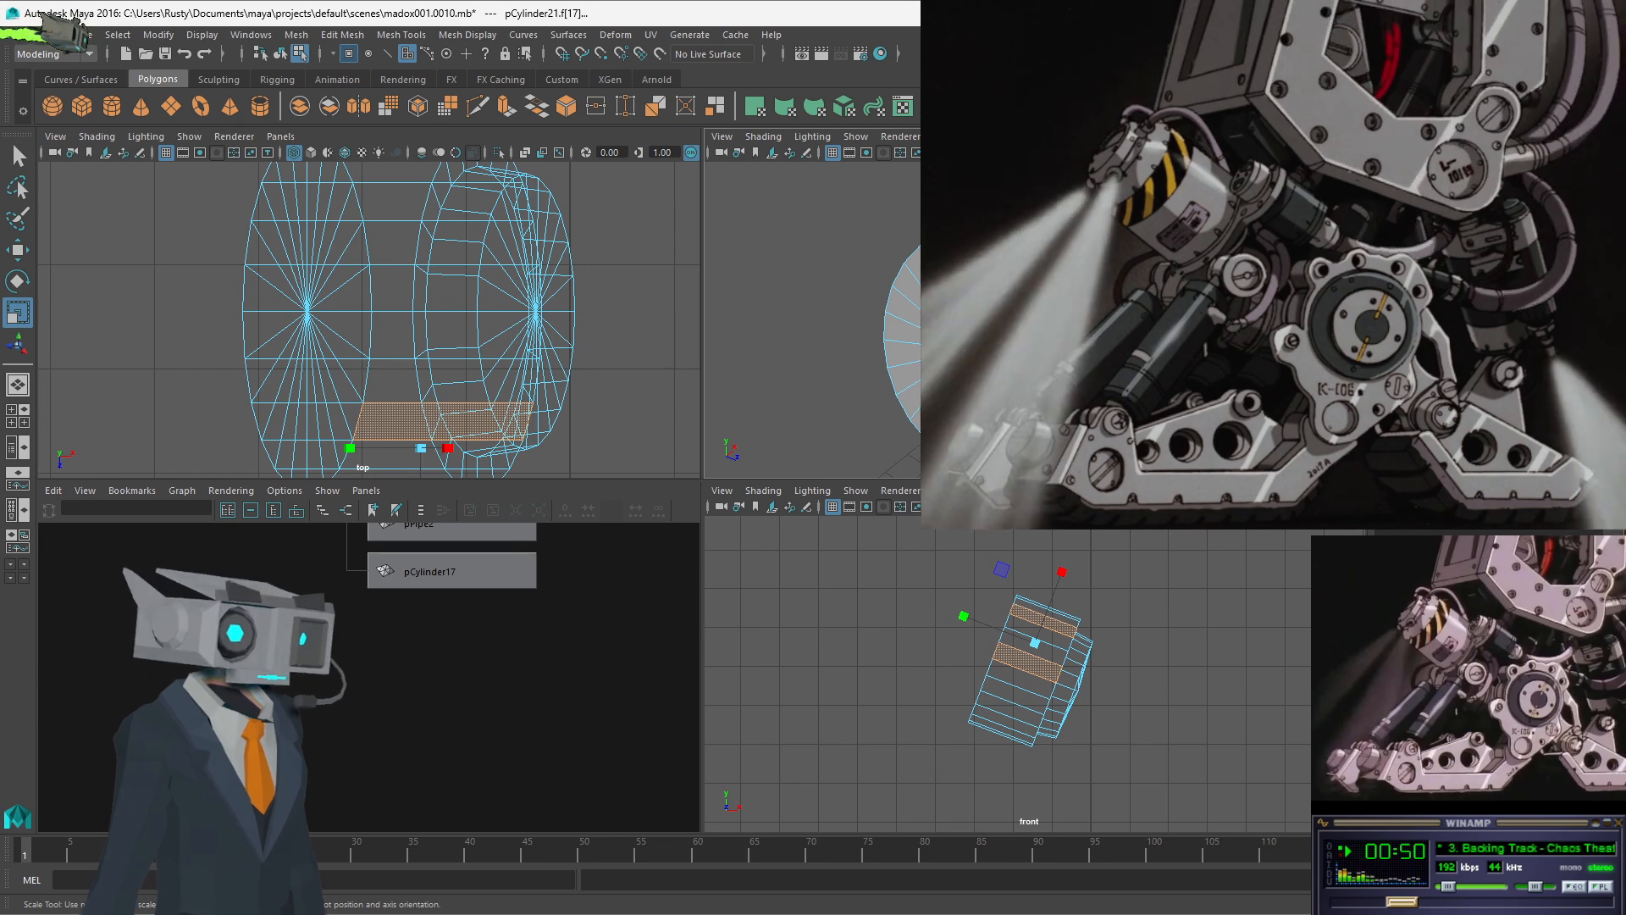
{"action": "left_click", "coordinate": [1123, 606]}
- Select every fourth side face around the hub cylinder, one single face at each of the six evenly spaced positions
{"action": "left_click", "coordinate": [1048, 612]}
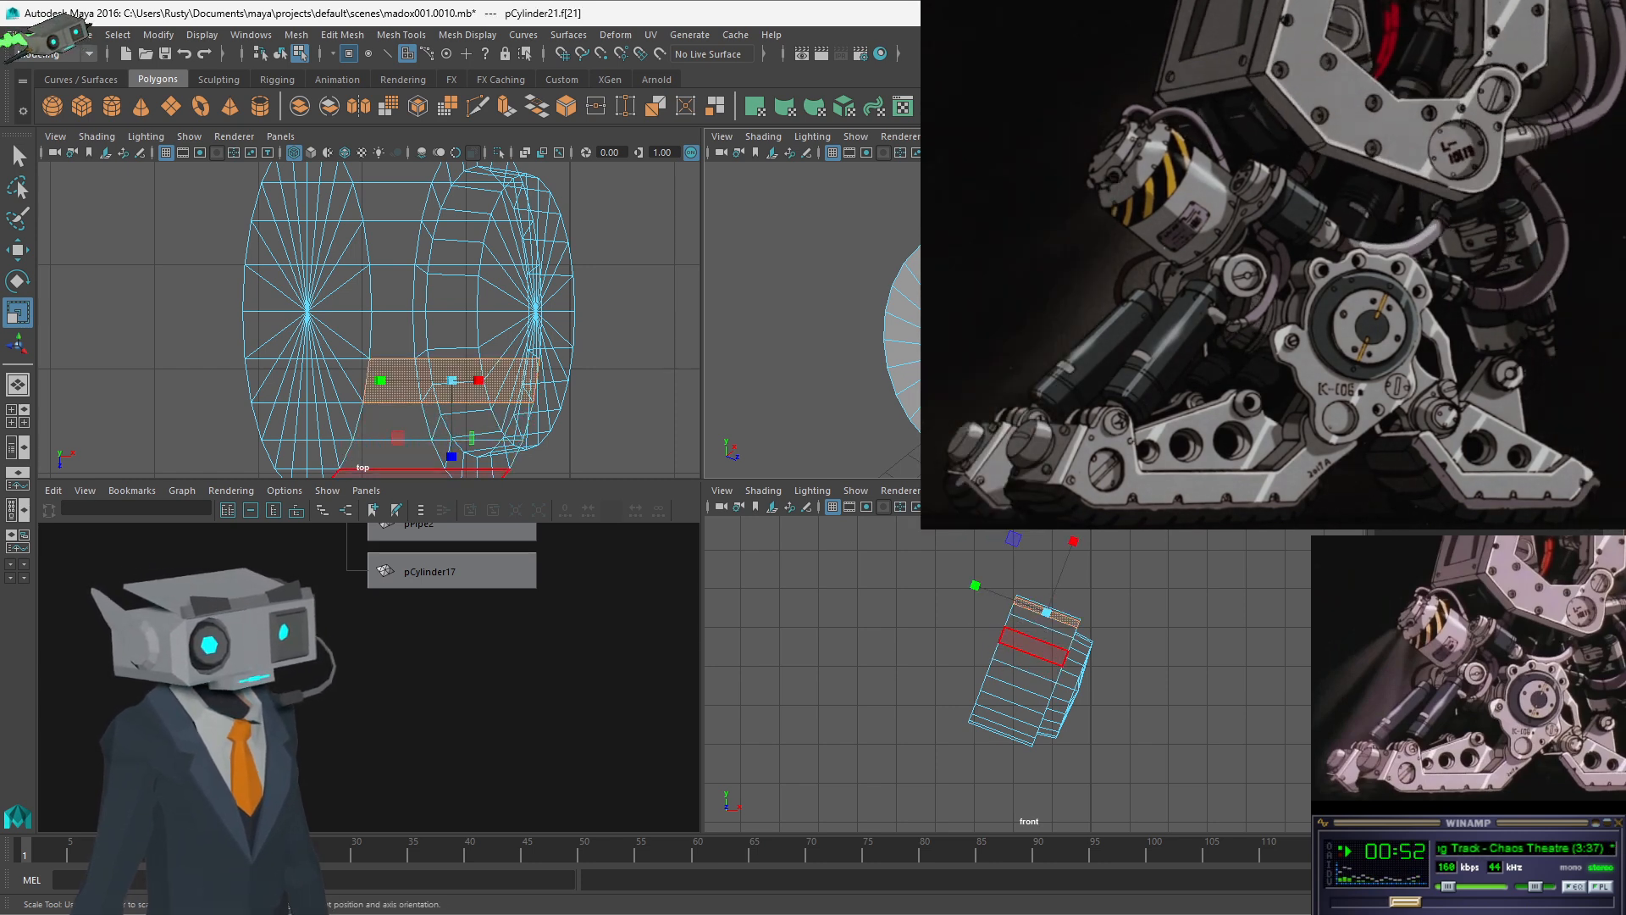
{"action": "left_click", "coordinate": [1032, 647], "text": "shift"}
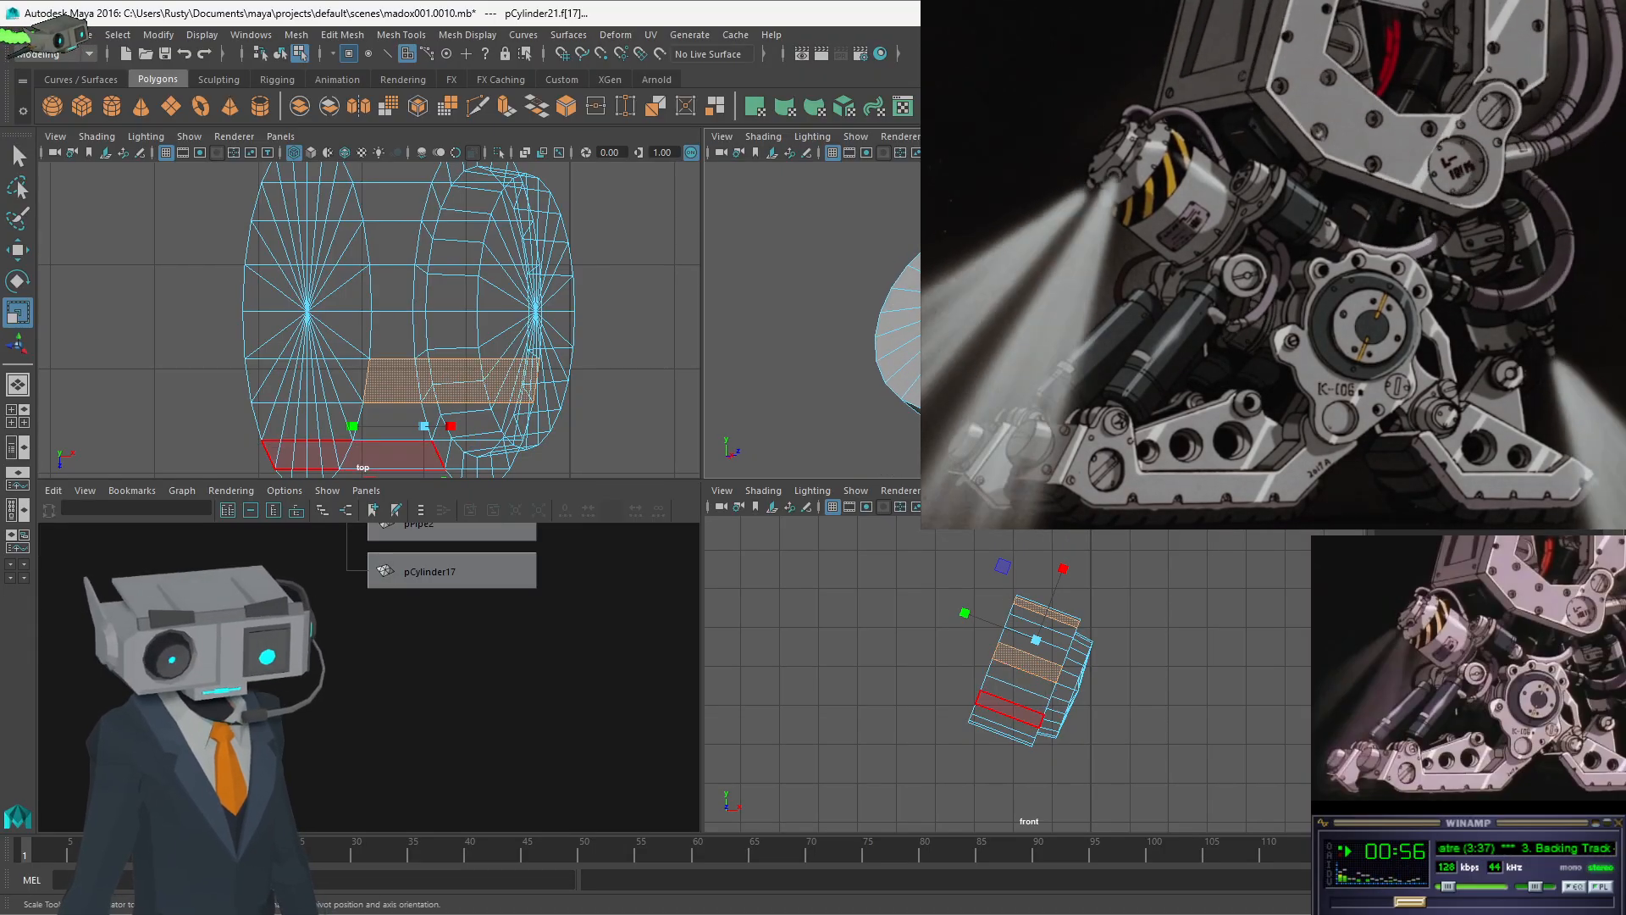
{"action": "key", "text": "q"}
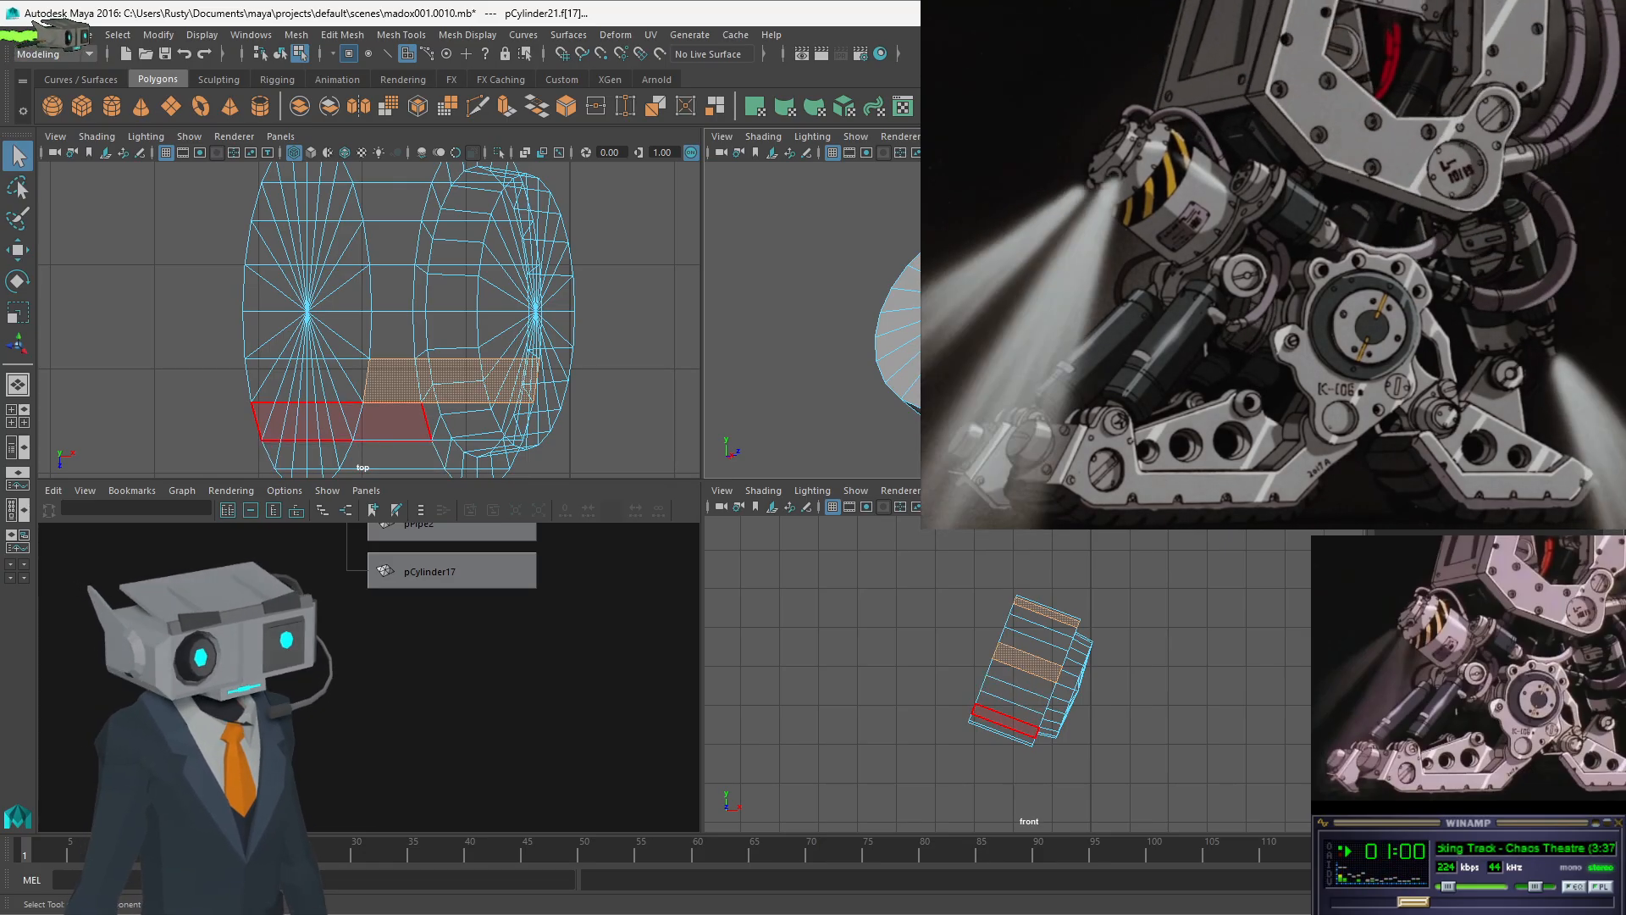
{"action": "left_click", "coordinate": [343, 421], "text": "shift"}
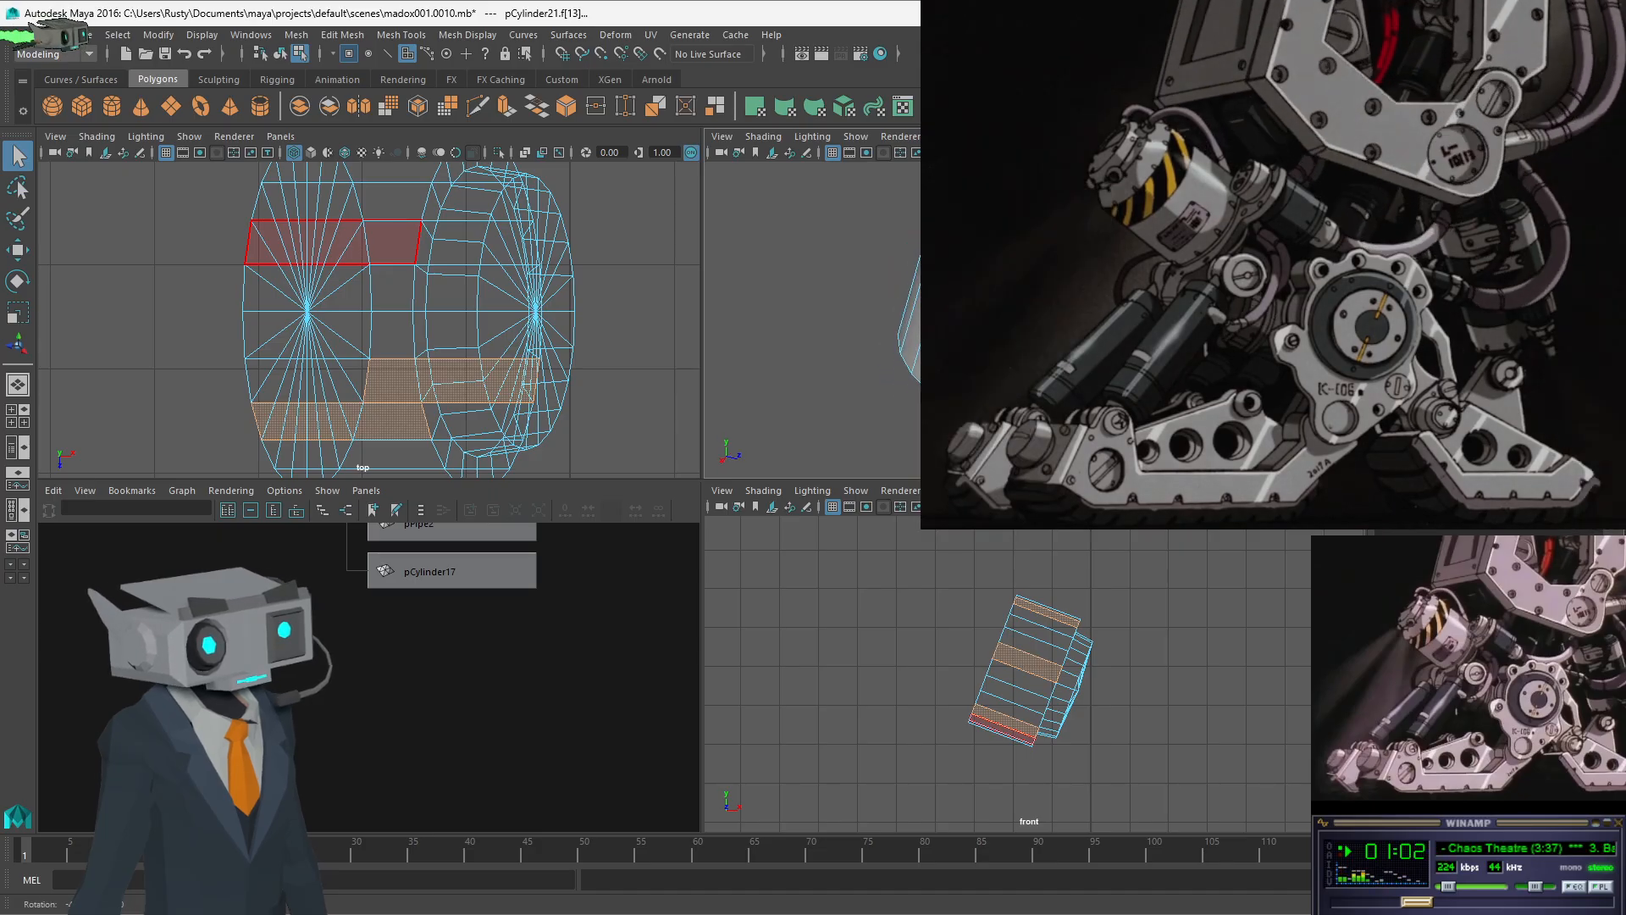
{"action": "left_click", "coordinate": [335, 242], "text": "shift"}
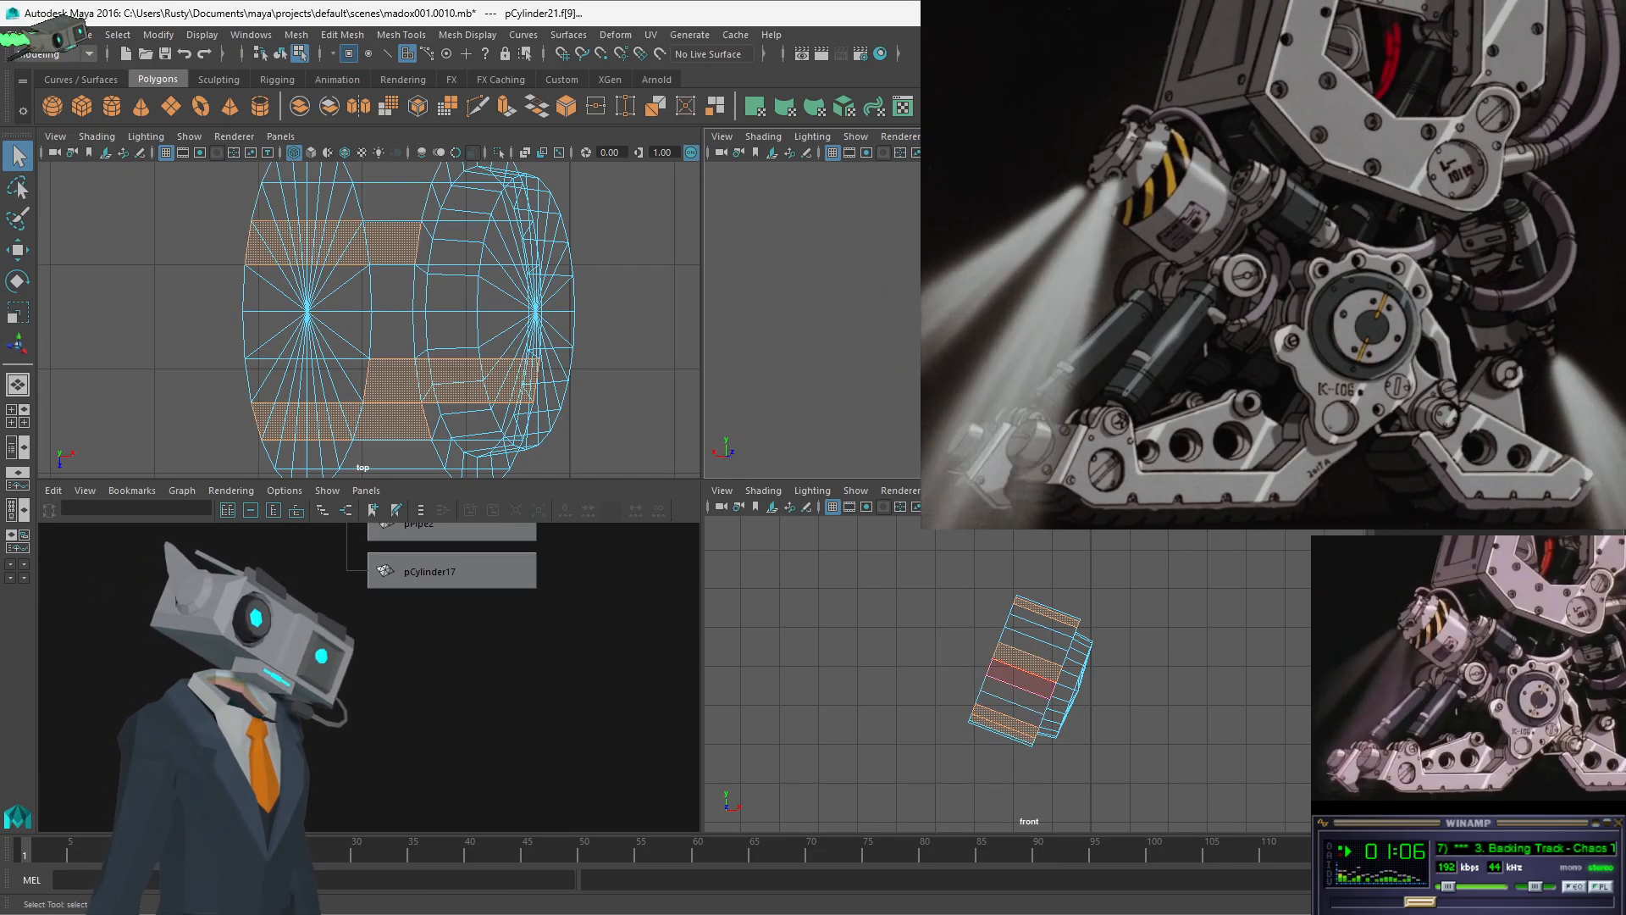
{"action": "left_click", "coordinate": [1023, 678], "text": "shift"}
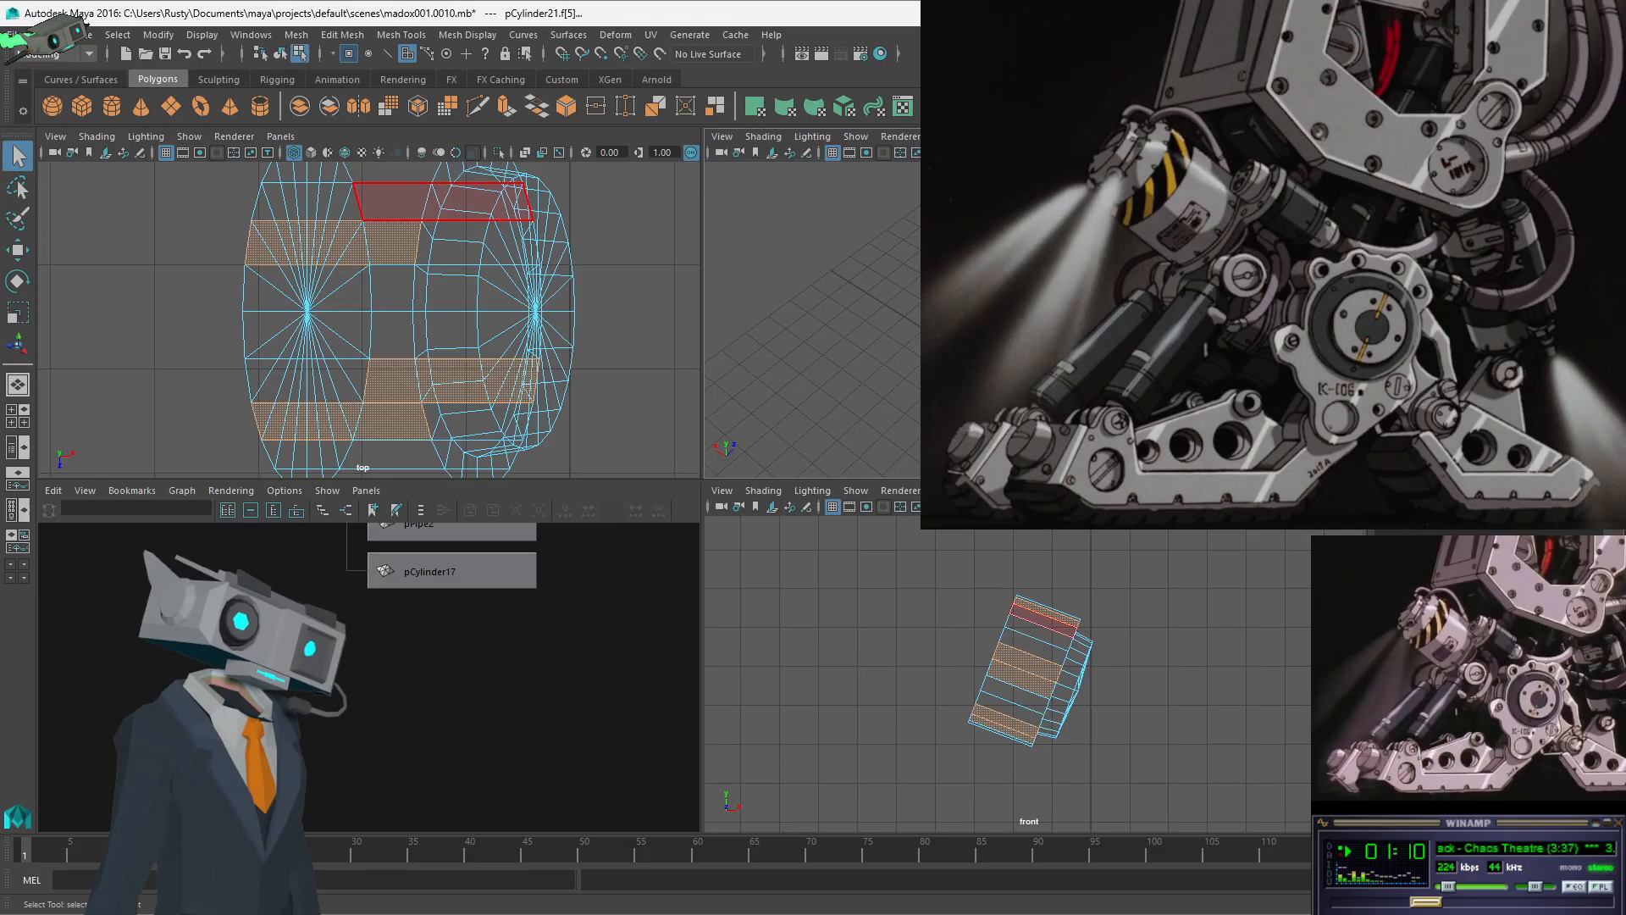
{"action": "left_click", "coordinate": [441, 201], "text": "shift"}
{"action": "left_click_drag", "start_coordinate": [805, 339], "coordinate": [914, 321], "text": "alt"}
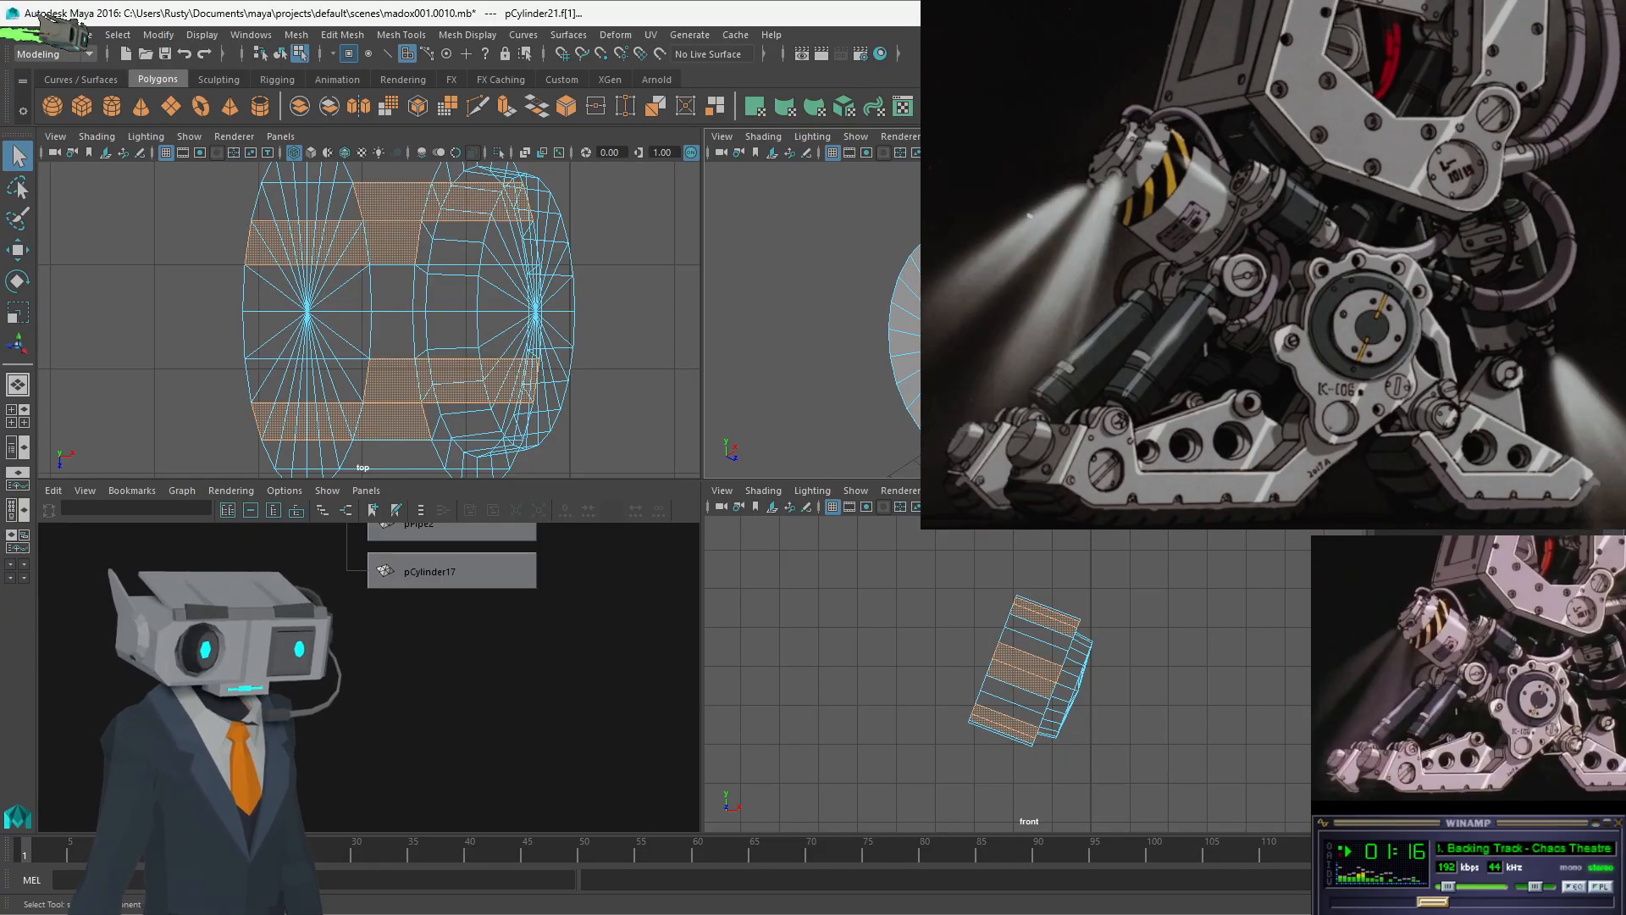
- Try scaling the six single side faces uniformly inward toward the cylinder's centre, and undo the scaling
{"action": "key", "text": "r"}
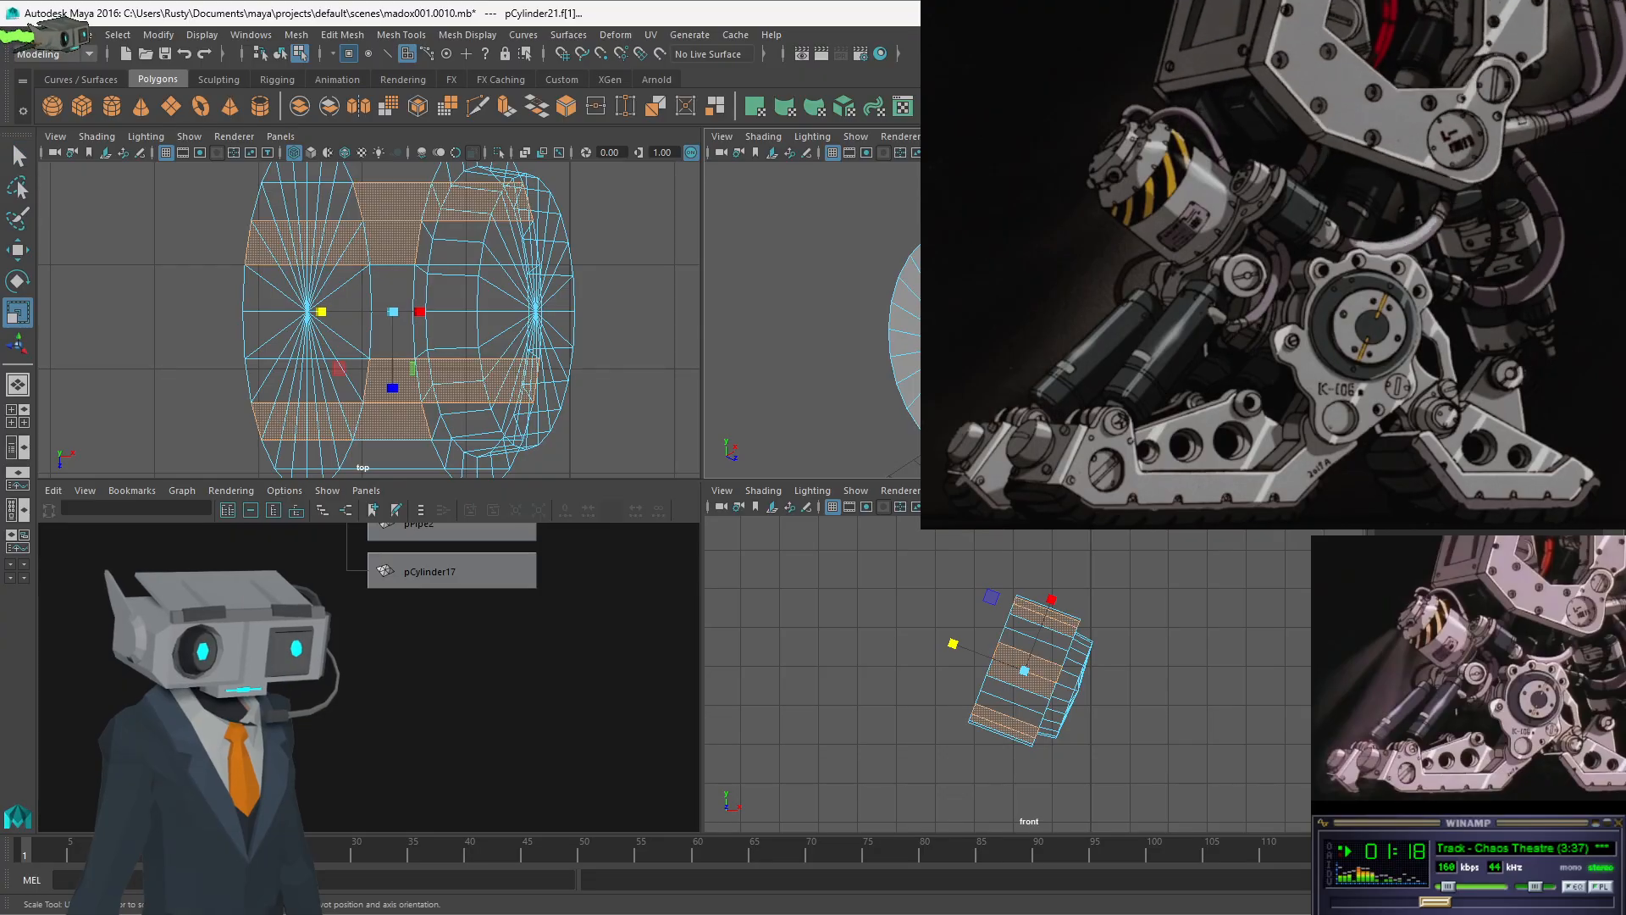
{"action": "left_click_drag", "start_coordinate": [392, 312], "coordinate": [373, 313]}
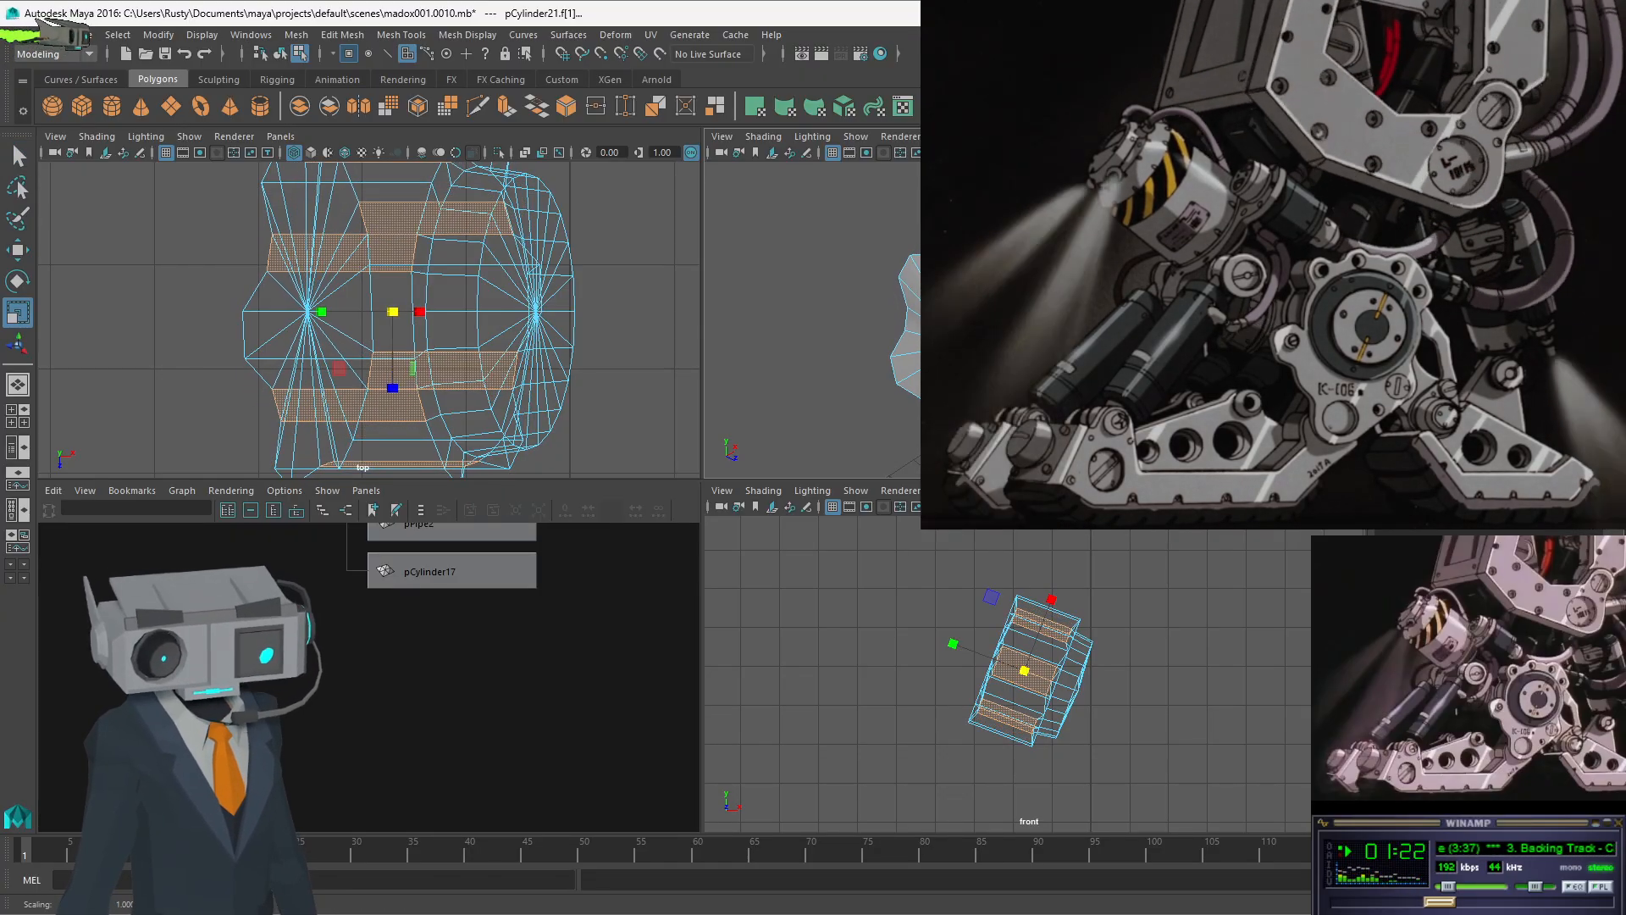
{"action": "key", "text": "ctrl+z"}
- Try extruding the six single side faces, comparing recesses sunk into the cylinder with teeth raised outward
{"action": "key", "text": "ctrl+e"}
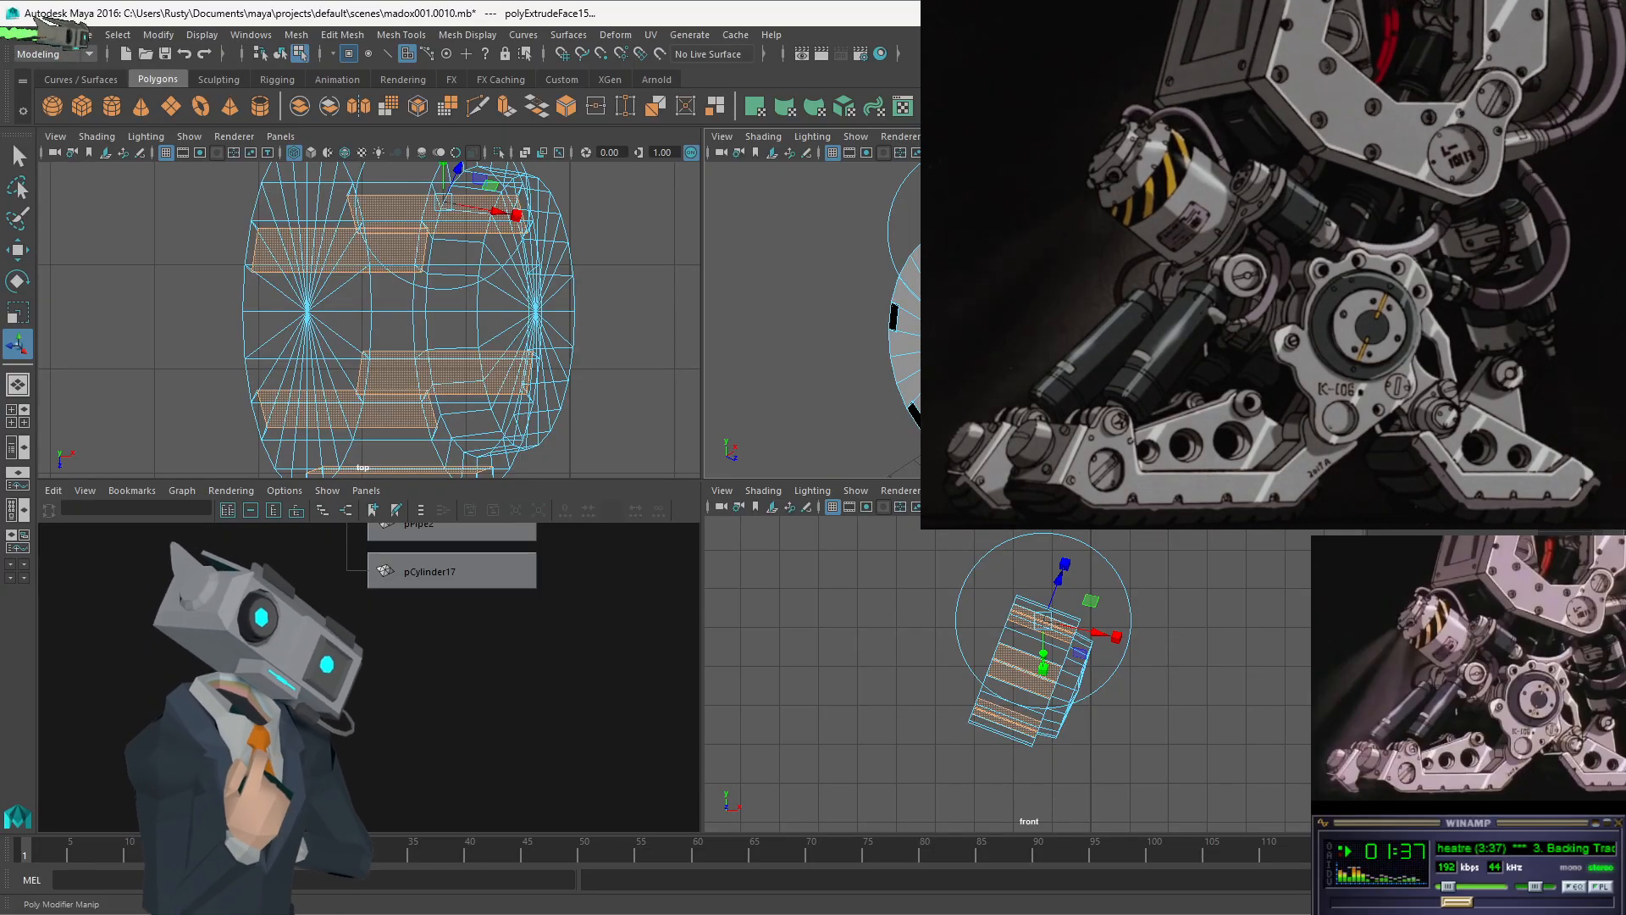
{"action": "key", "text": "ctrl+z"}
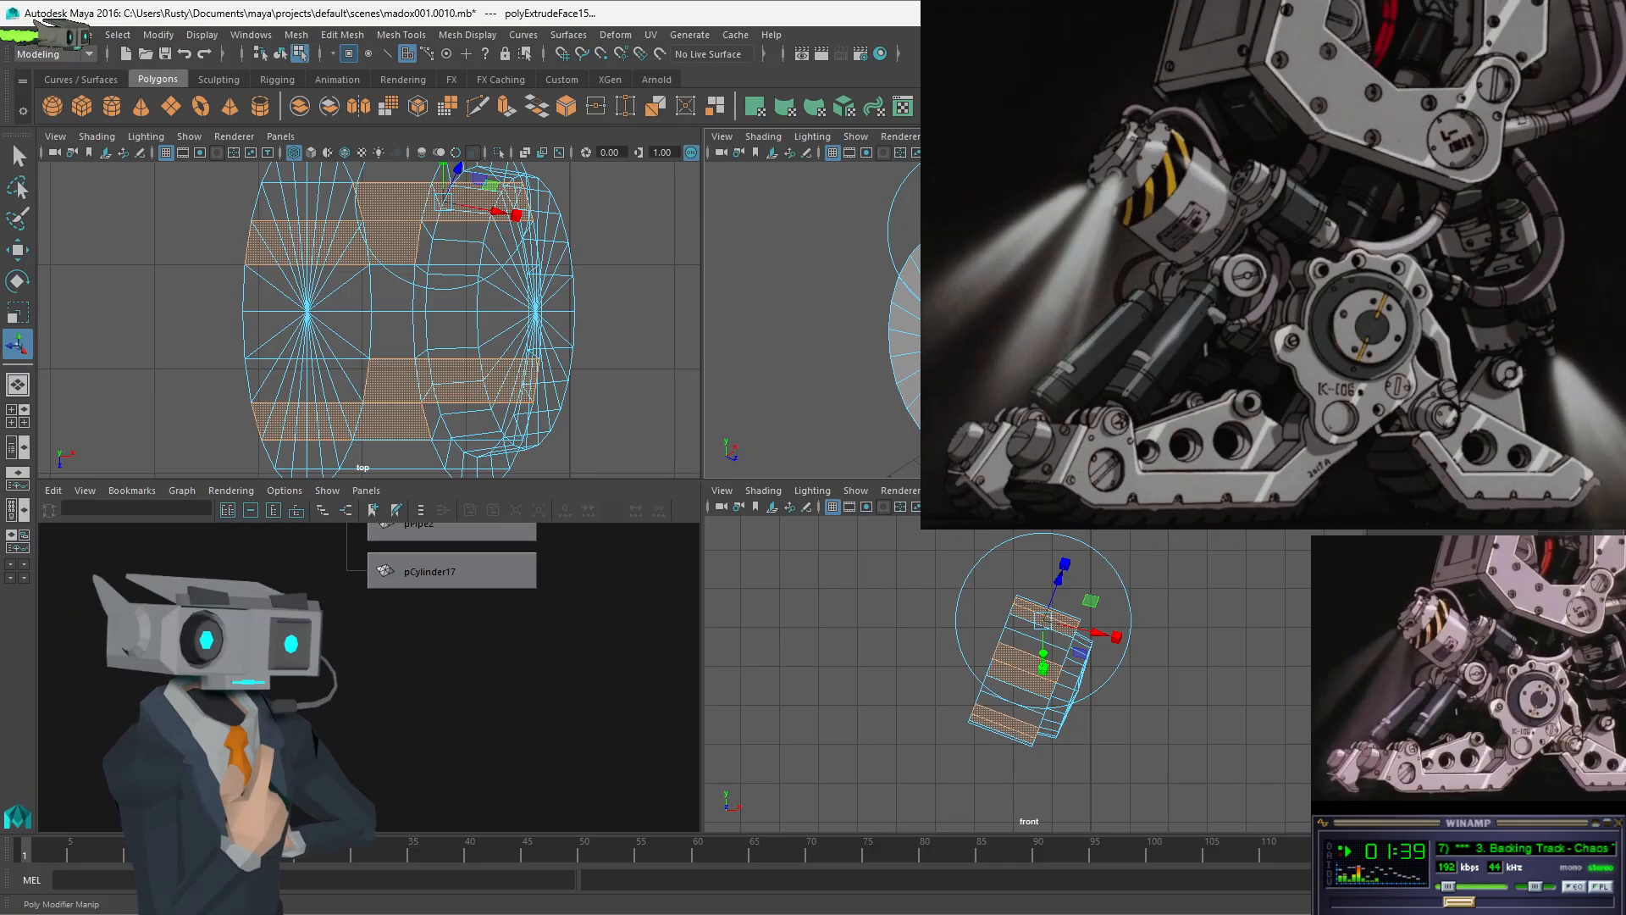
{"action": "left_click_drag", "start_coordinate": [970, 169], "coordinate": [907, 136]}
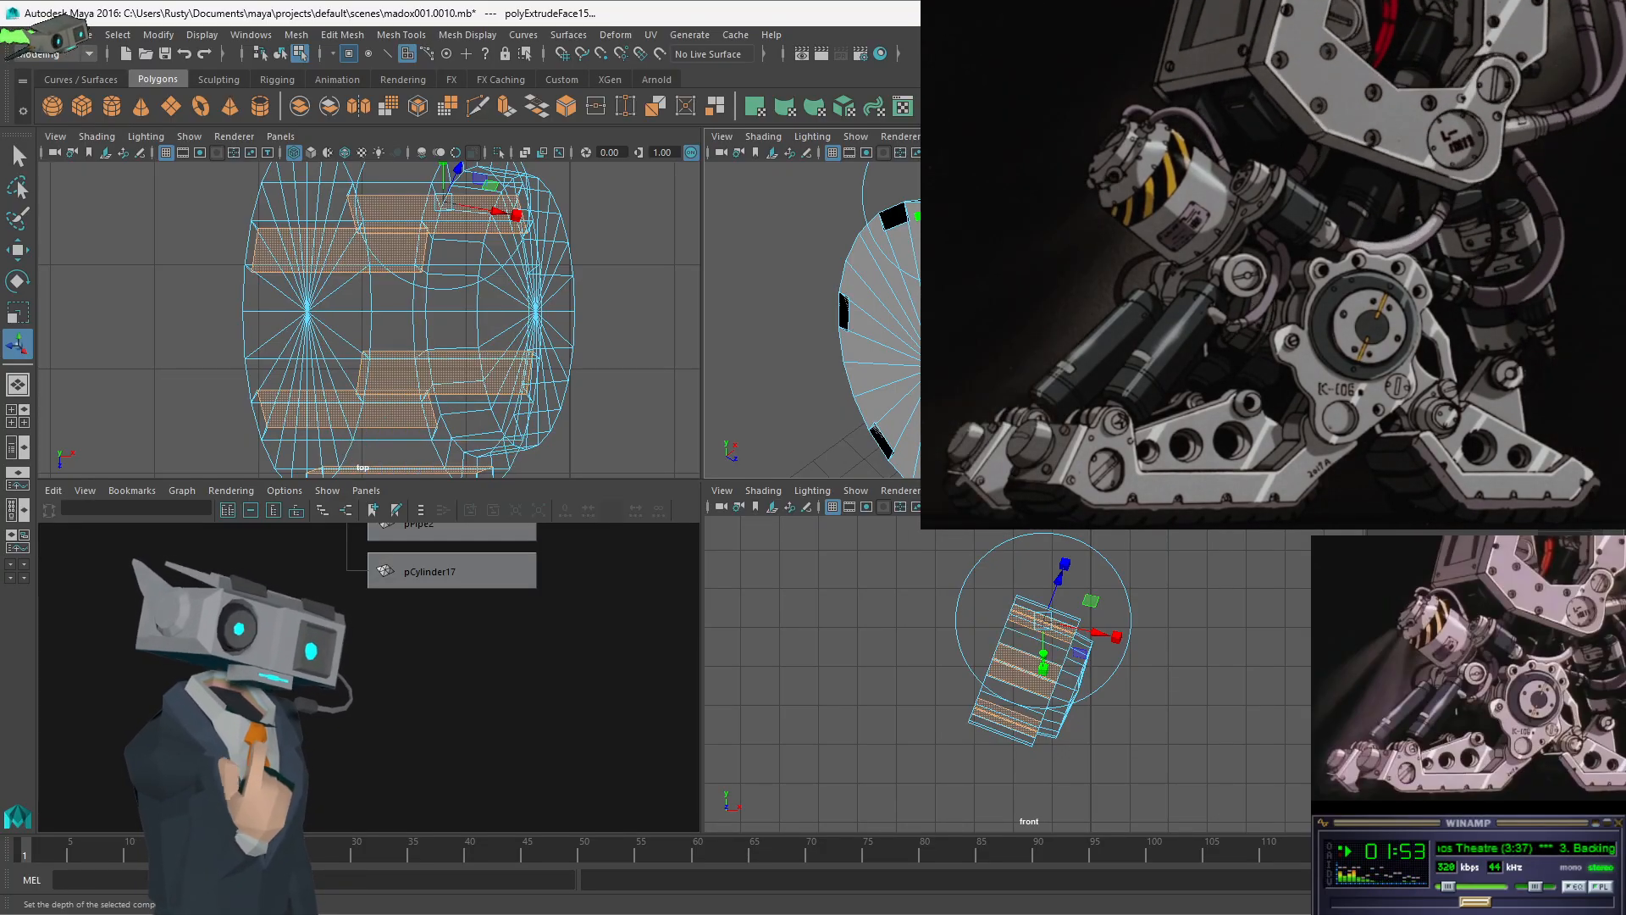
{"action": "key", "text": "ctrl+z"}
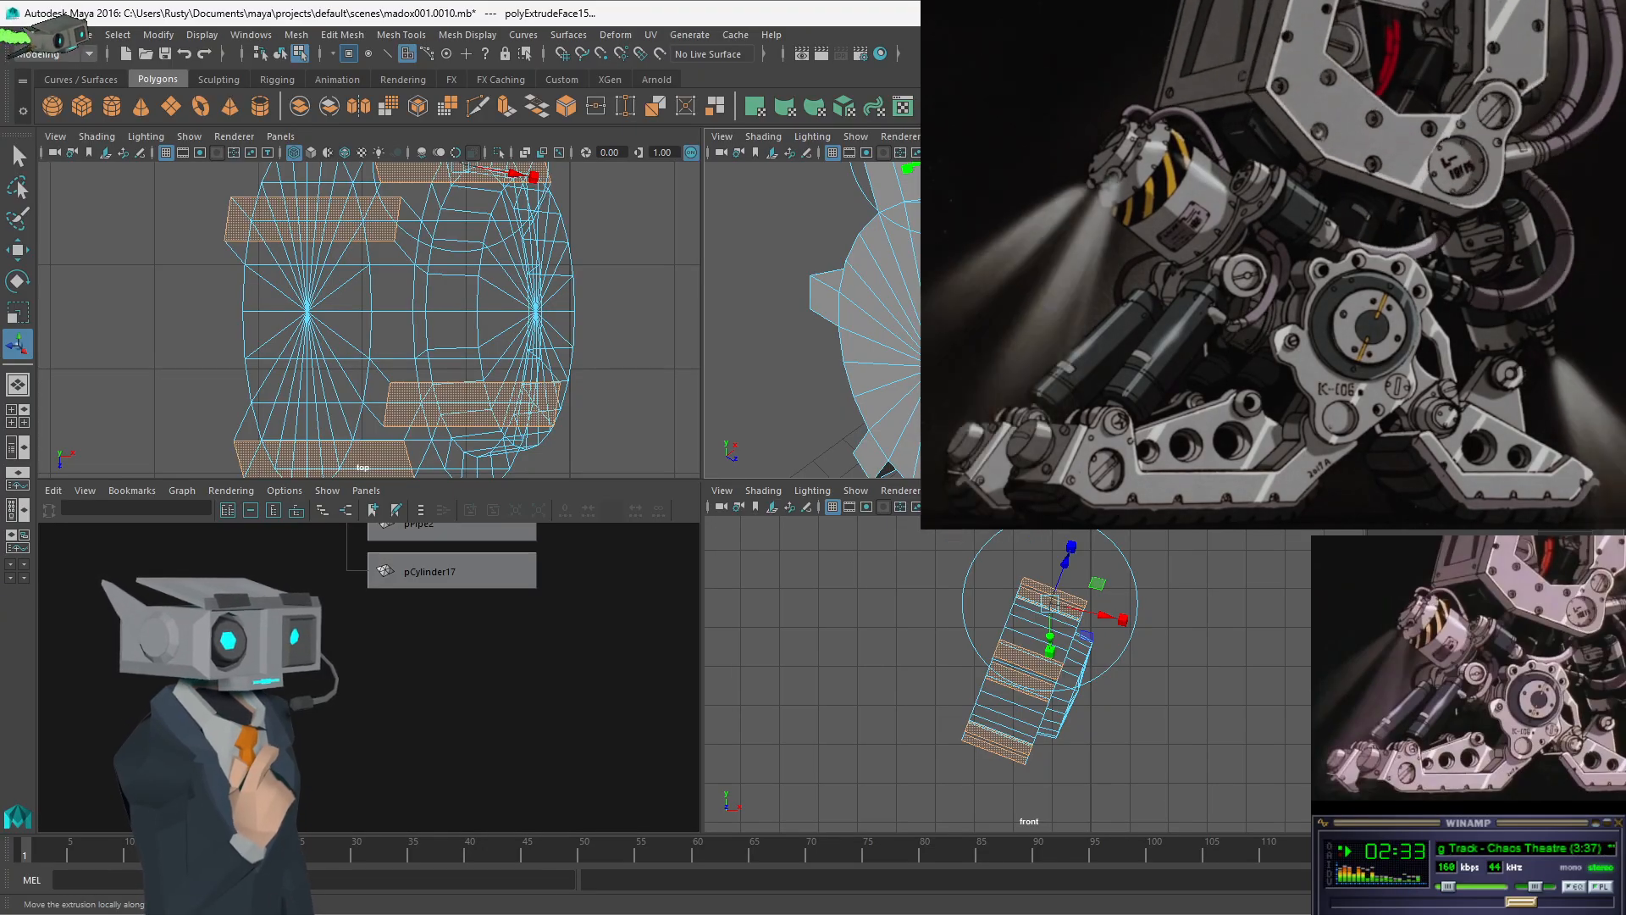
{"action": "left_click_drag", "start_coordinate": [929, 92], "coordinate": [942, 155]}
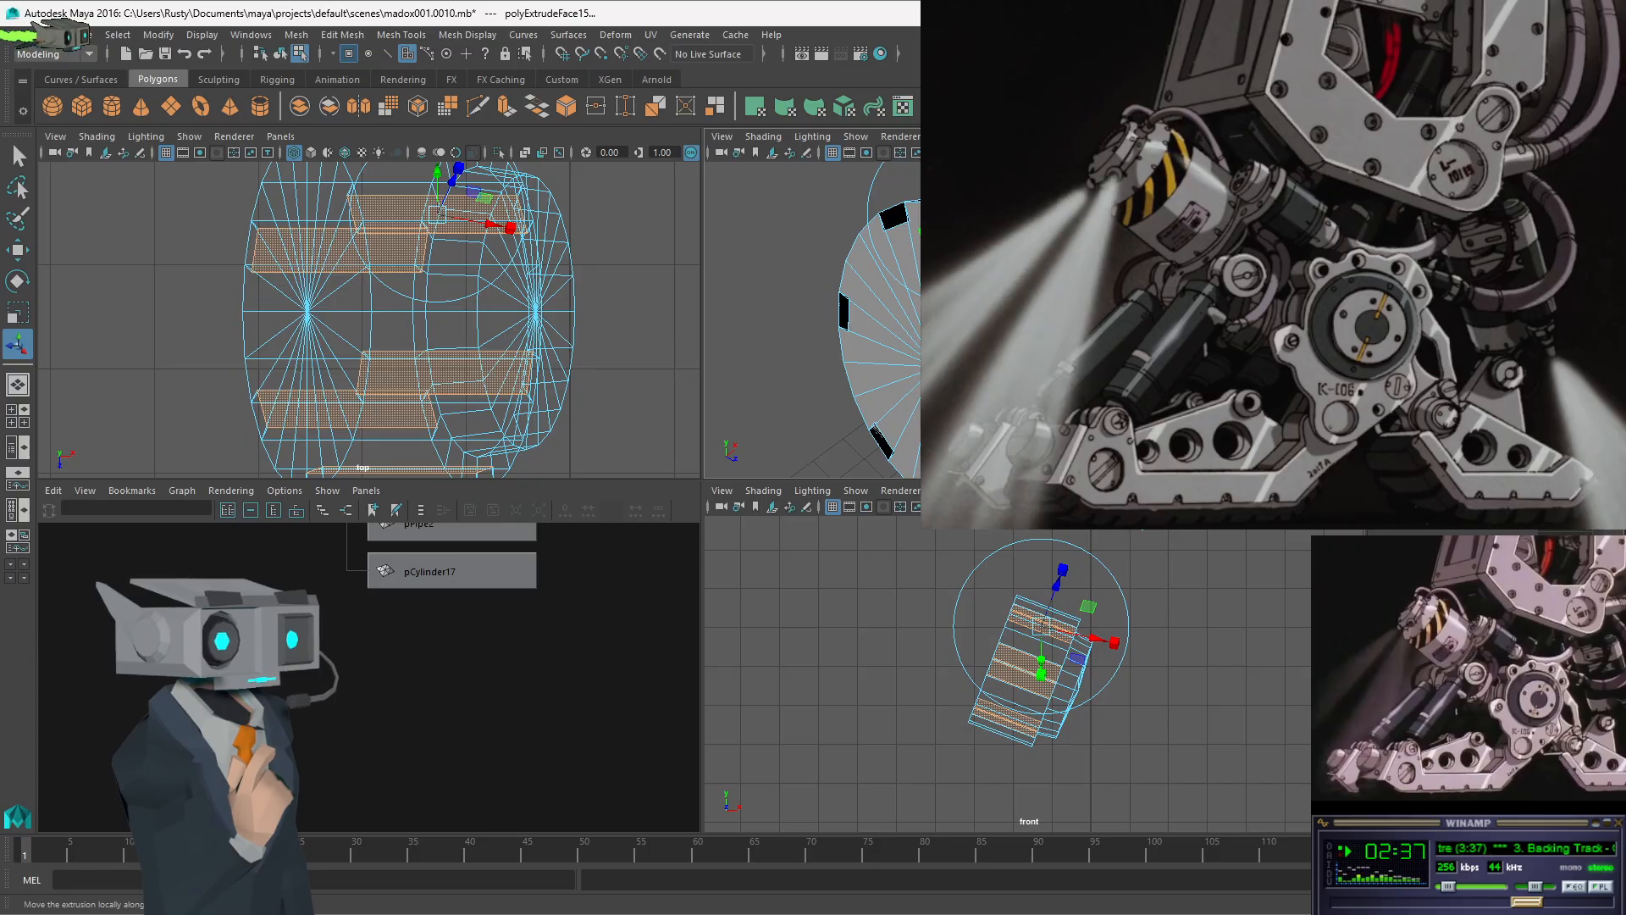
{"action": "key", "text": "ctrl+z"}
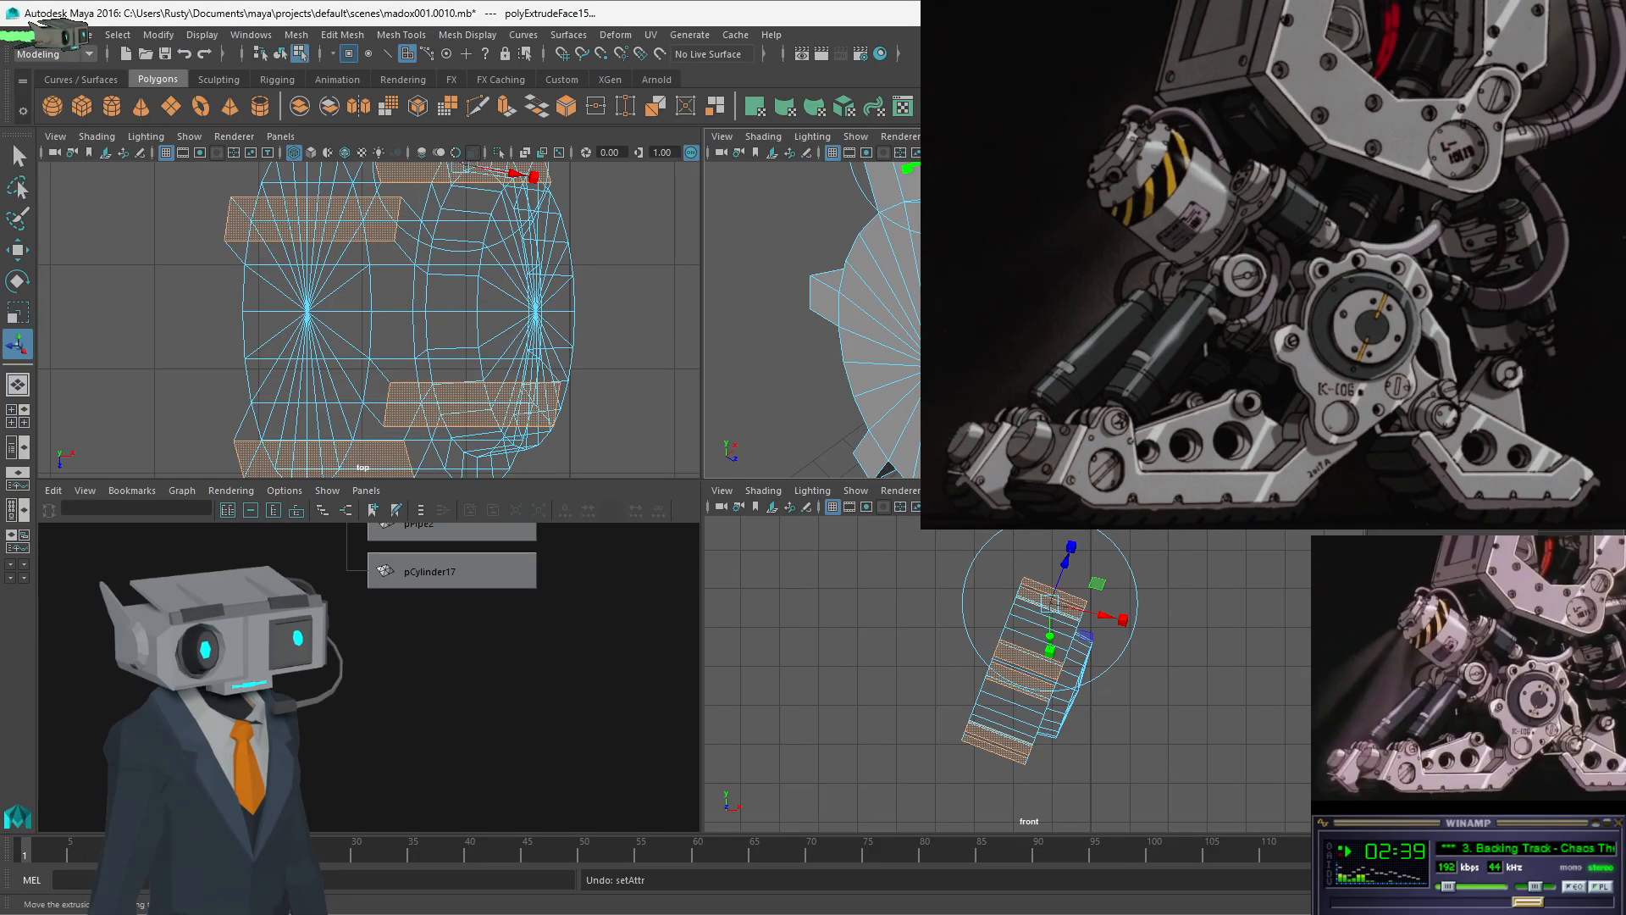
- Undo the trial extrusion of the six single side faces
{"action": "key", "text": "ctrl+z"}
{"action": "key", "text": "ctrl+z"}
{"action": "key", "text": "ctrl+z"}
{"action": "key", "text": "ctrl+z"}
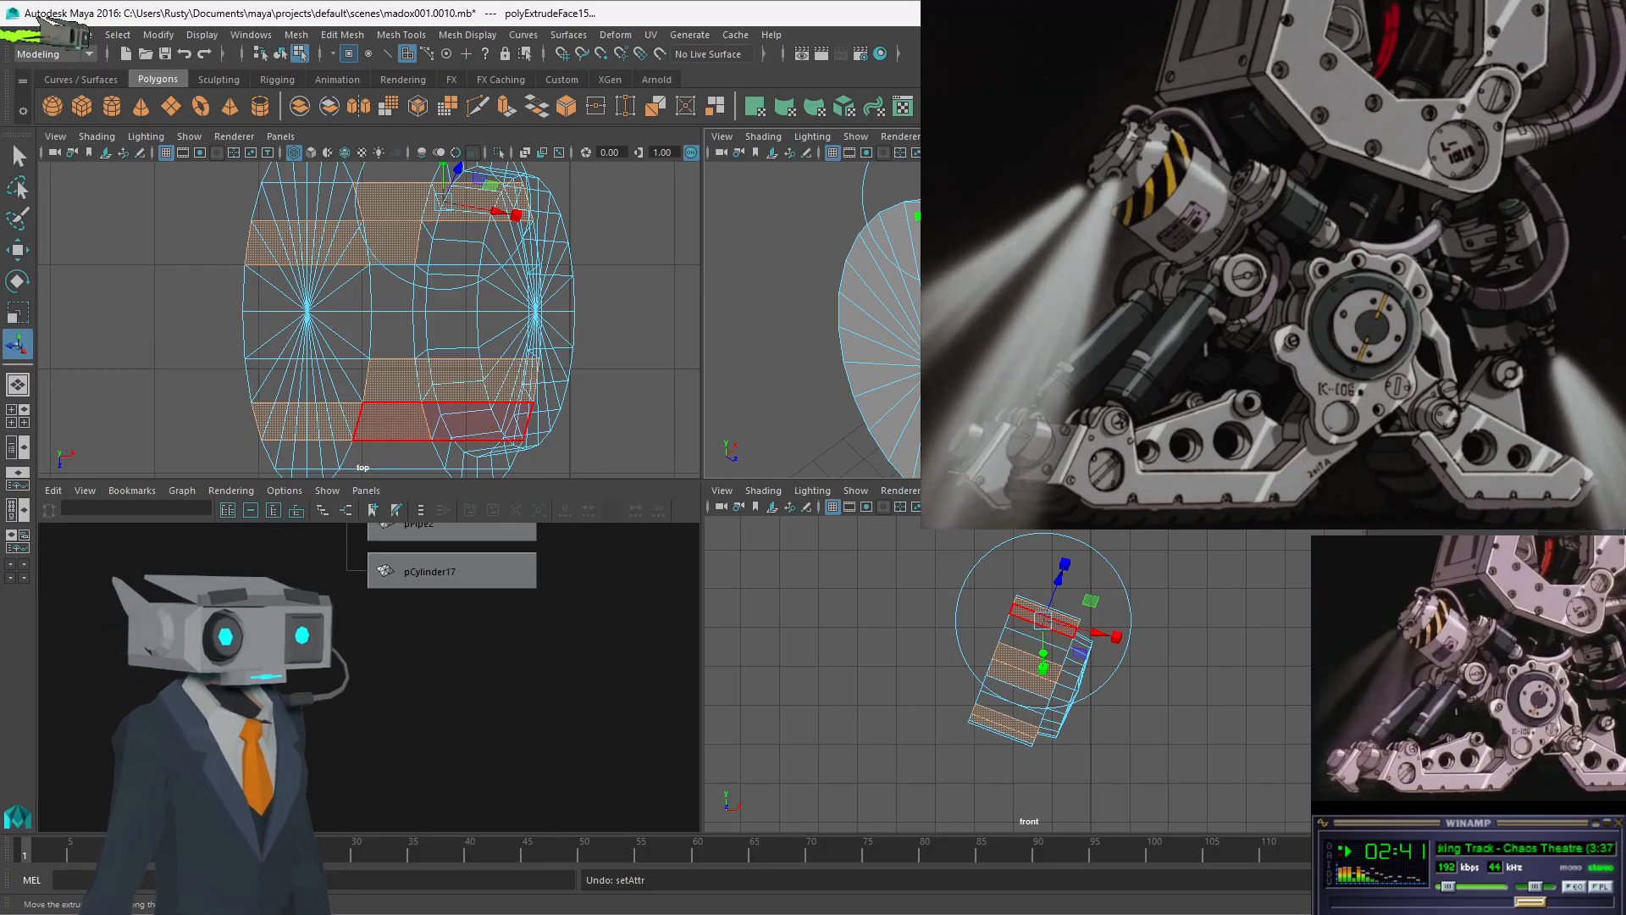
{"action": "key", "text": "ctrl+z"}
{"action": "key", "text": "ctrl+z"}
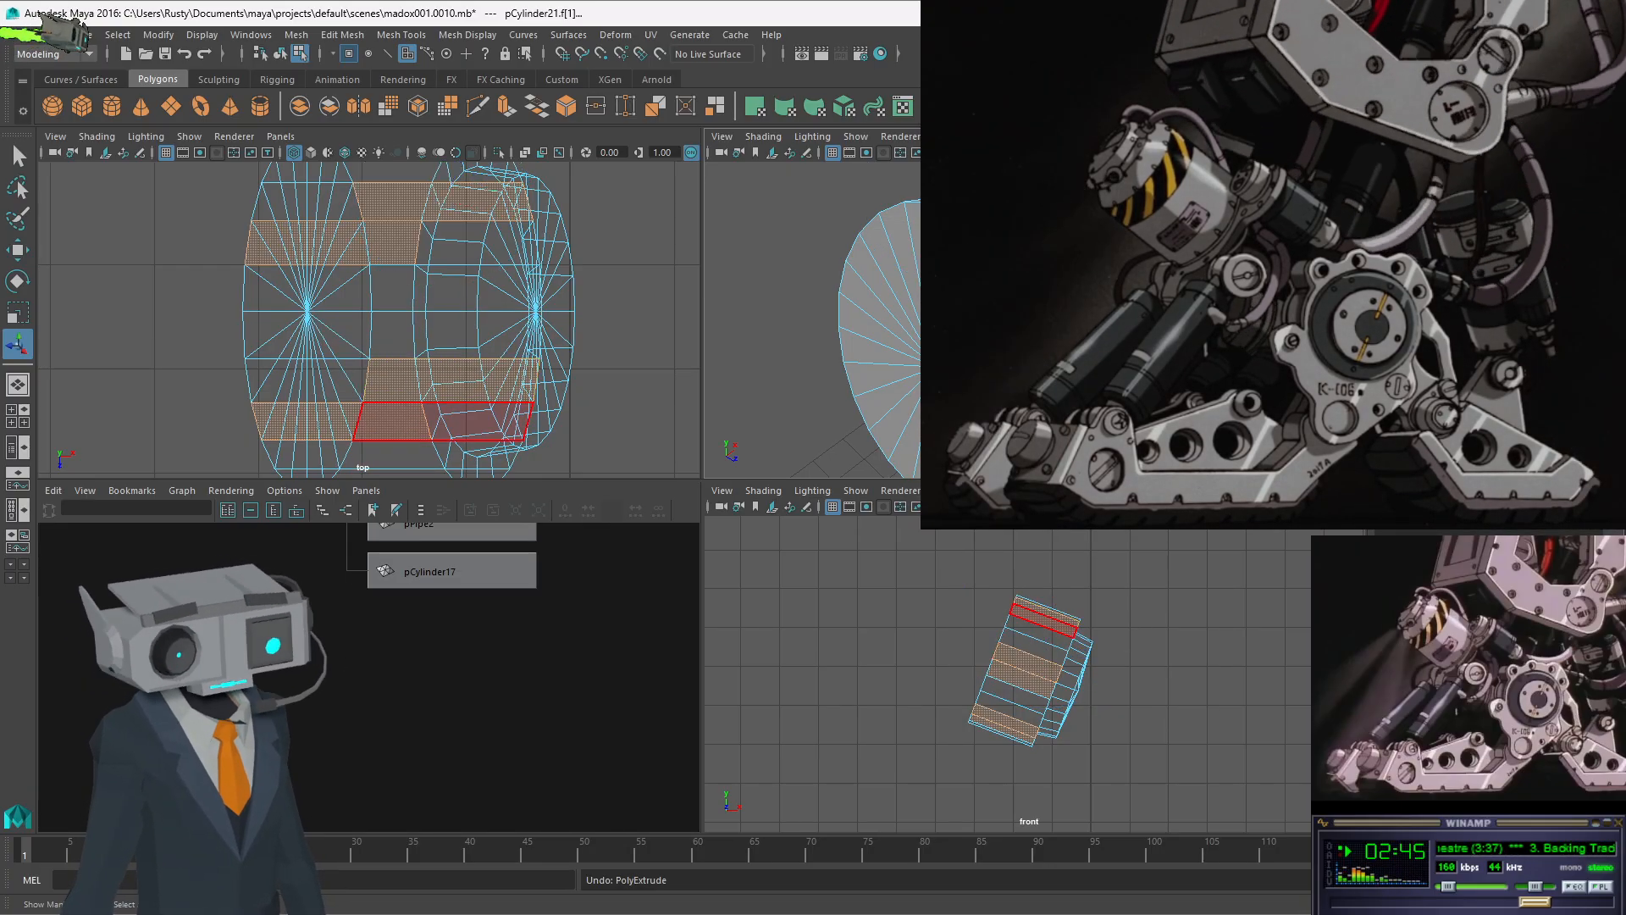
- Start a new side-face selection with two groups of three adjacent faces, leaving one face unselected between the groups
{"action": "key", "text": "q"}
{"action": "left_click", "coordinate": [442, 421]}
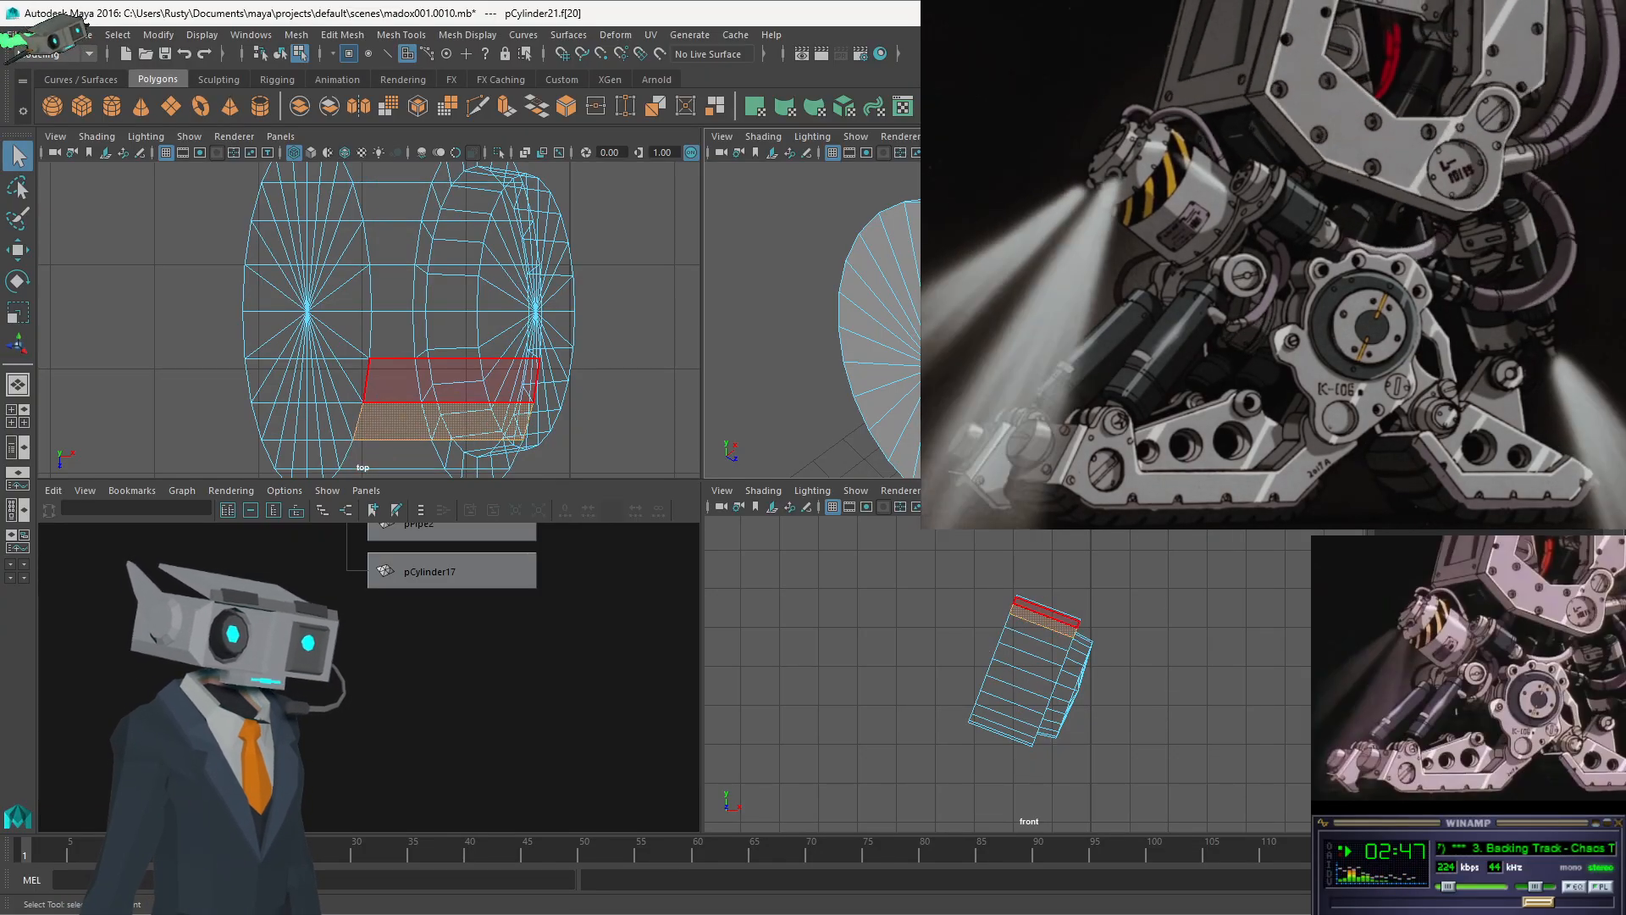
{"action": "left_click", "coordinate": [449, 379], "text": "shift"}
{"action": "left_click", "coordinate": [437, 454], "text": "shift"}
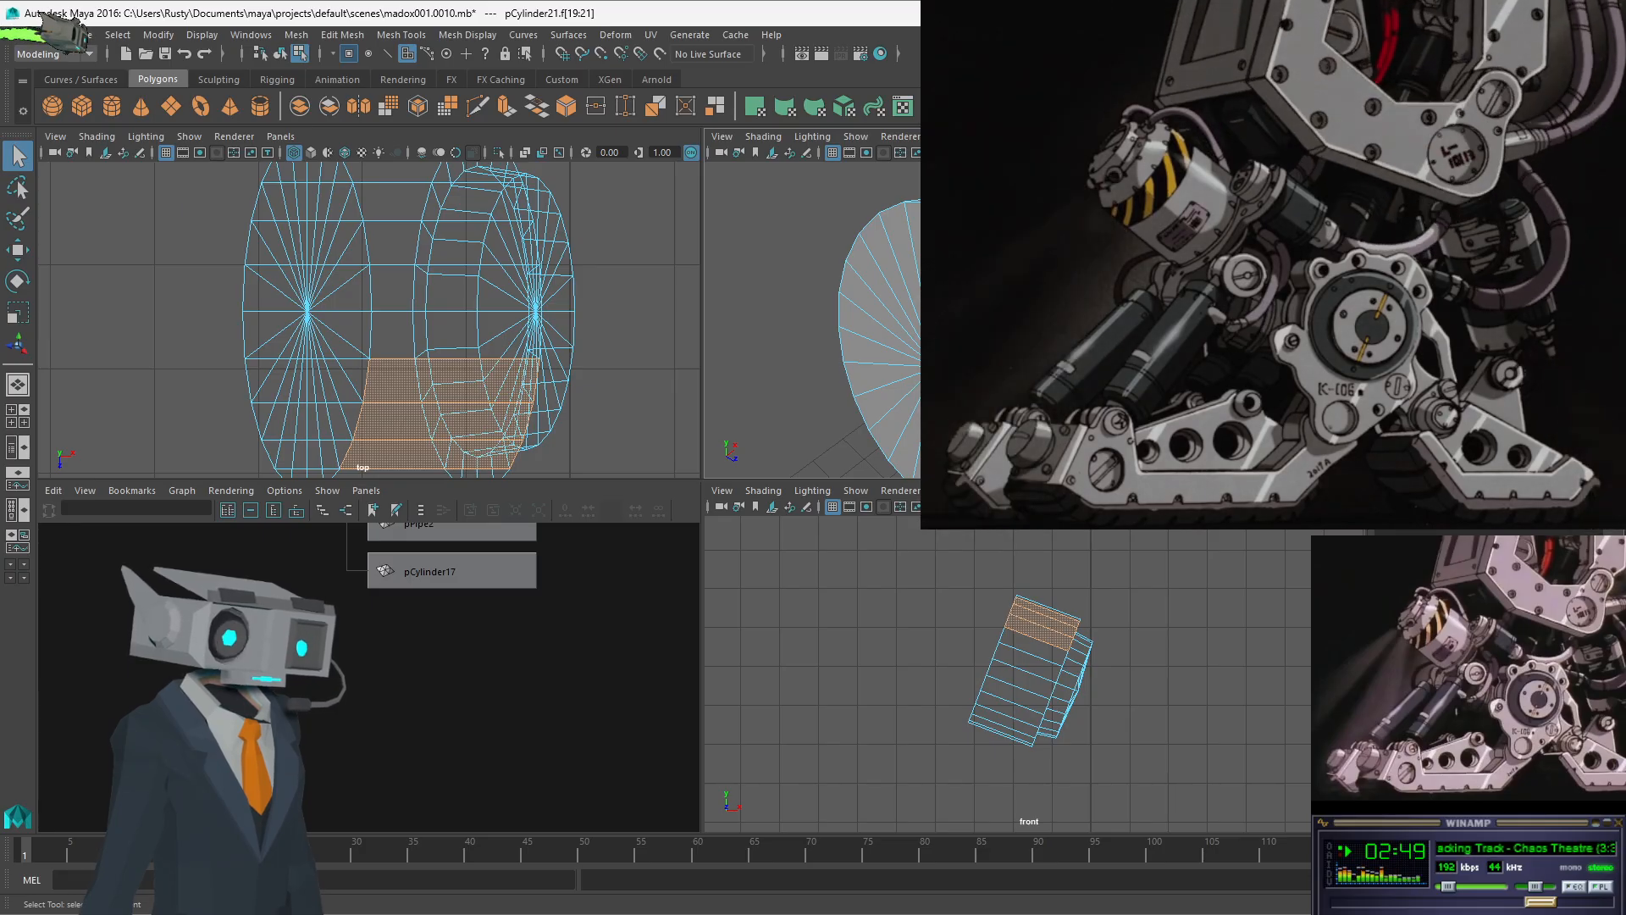
{"action": "key", "text": "Down"}
{"action": "key", "text": "Down"}
{"action": "key", "text": "Down"}
{"action": "key", "text": "Down"}
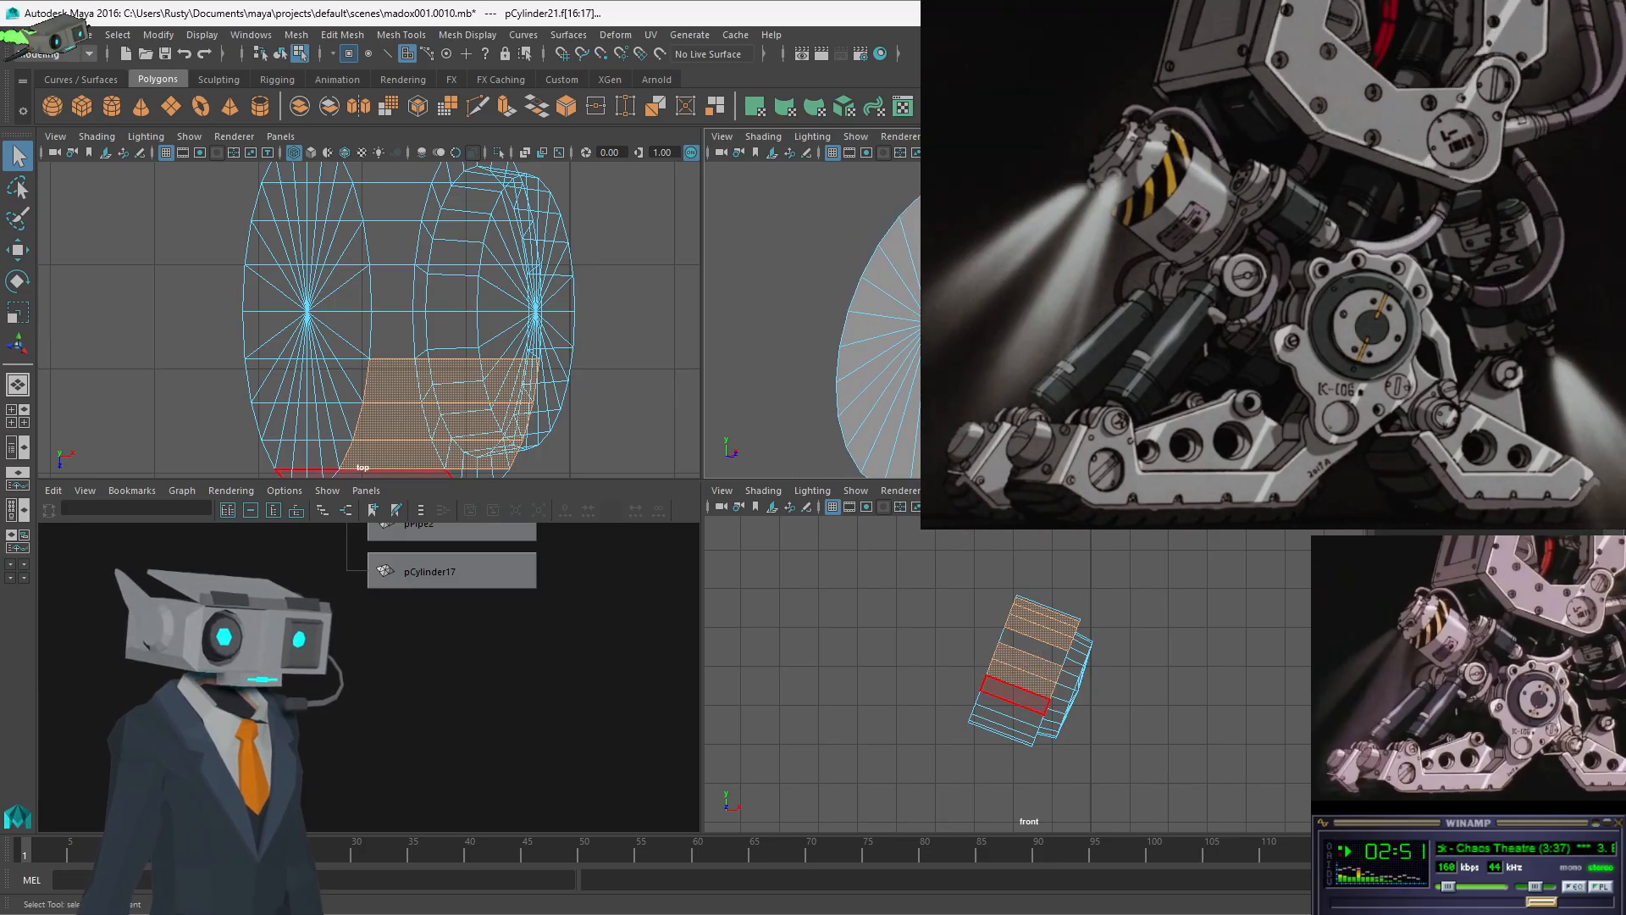
{"action": "scroll", "coordinate": [881, 322], "scroll_direction": "down", "scroll_amount": 2}
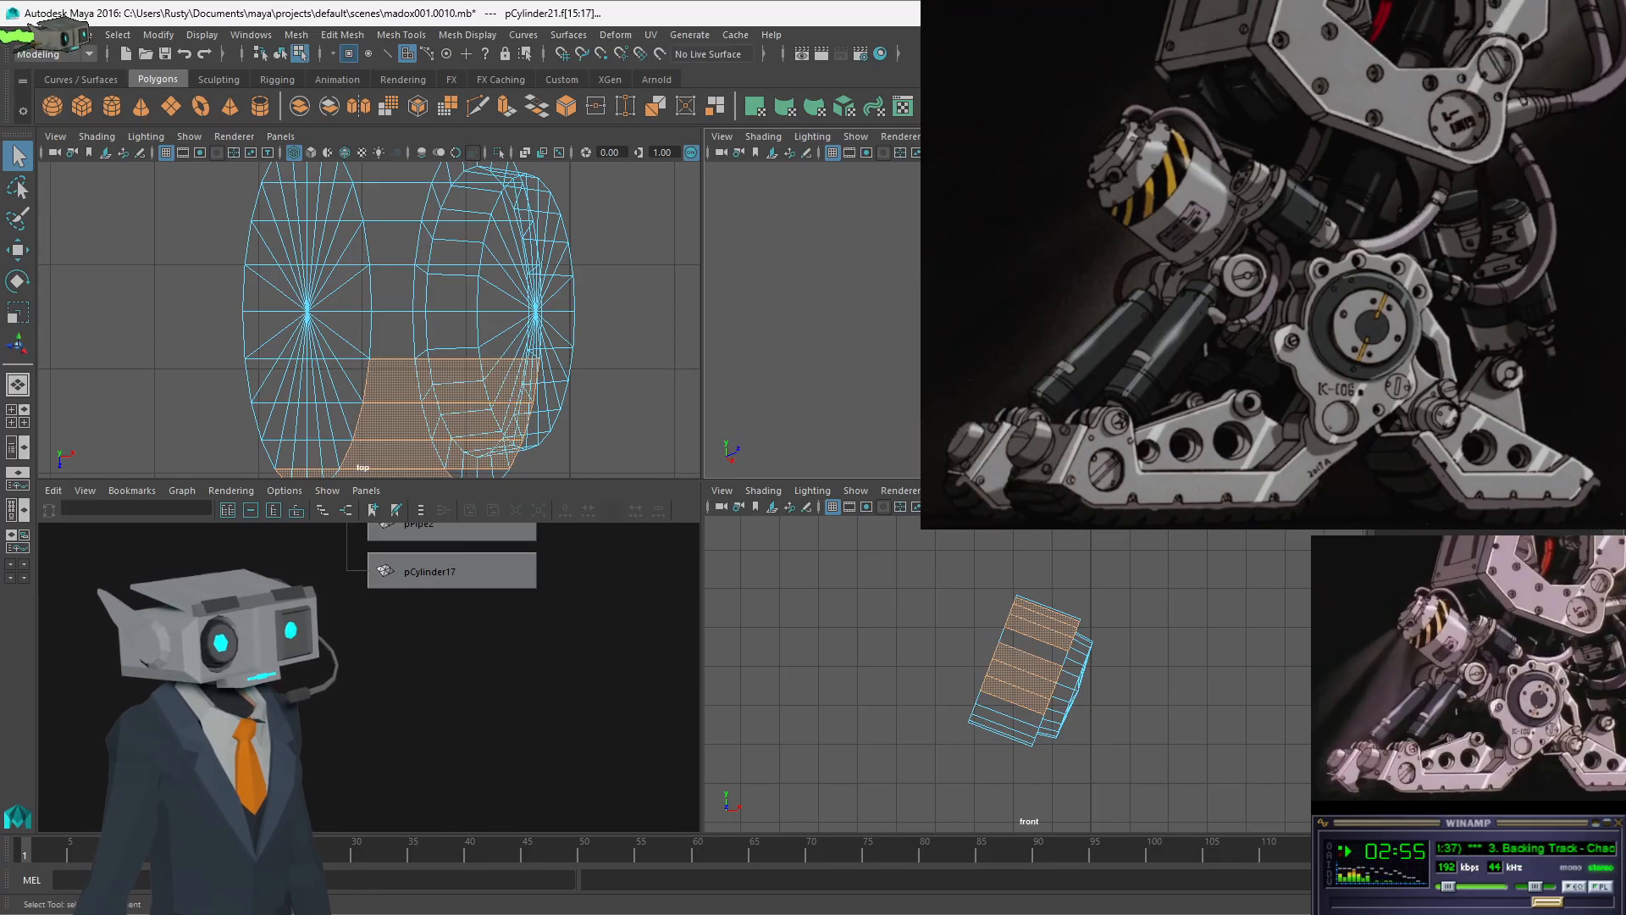
- Add two more groups of three adjacent side faces to the selection, skipping one face before each group
{"action": "key", "text": "Down"}
{"action": "key", "text": "Down"}
{"action": "key", "text": "Down"}
{"action": "key", "text": "Down"}
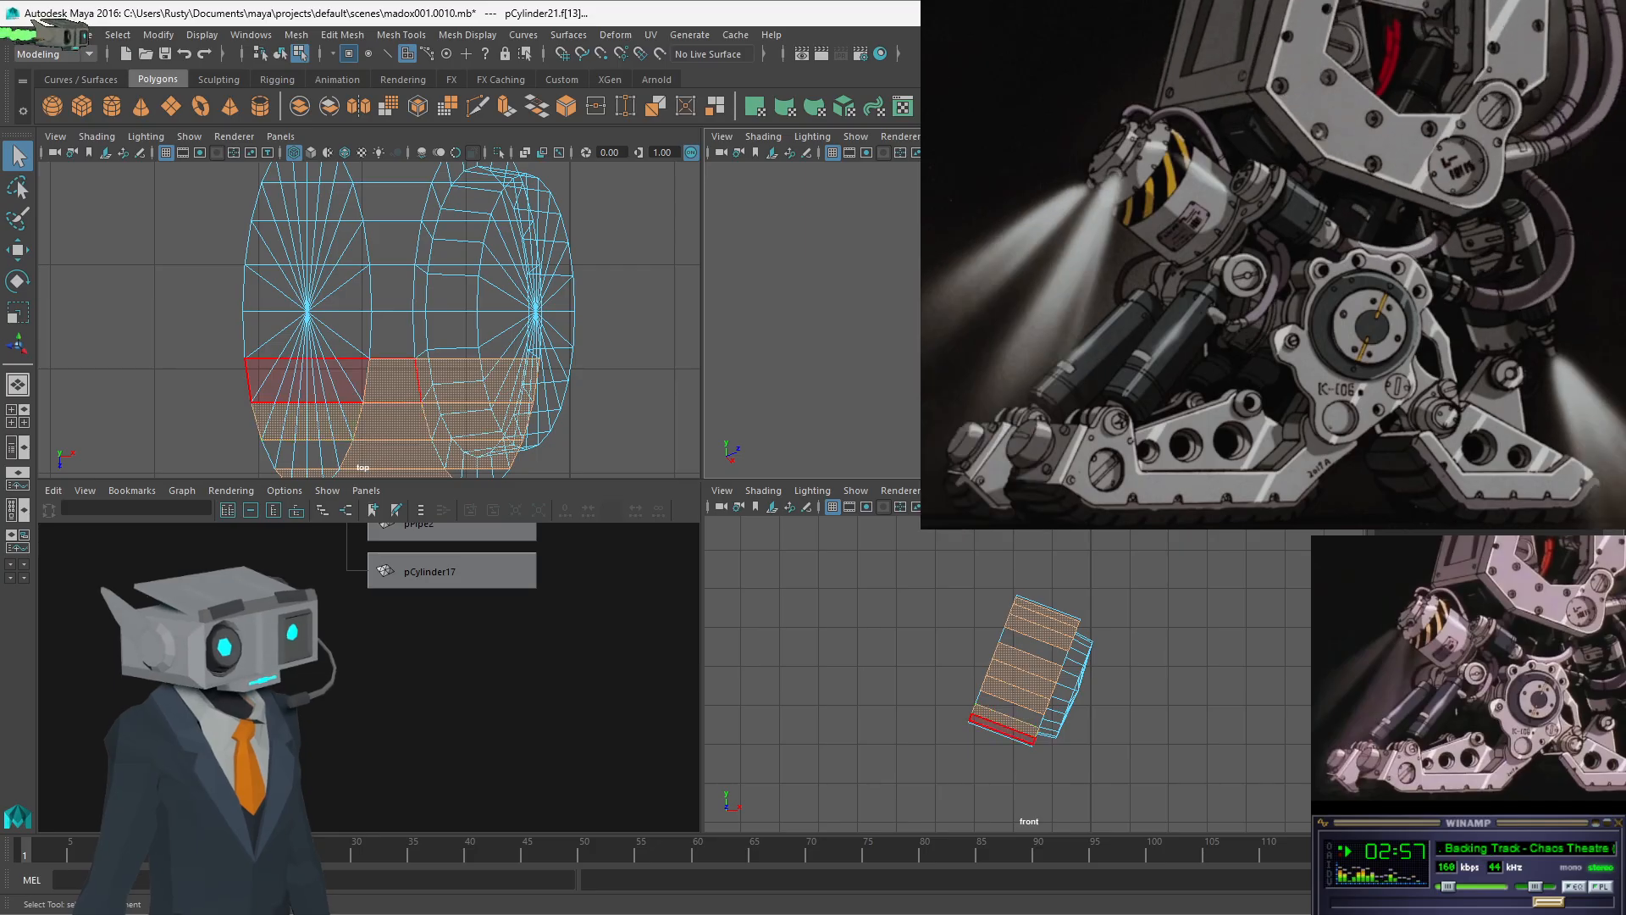
{"action": "key", "text": "Down"}
{"action": "key", "text": "Down"}
{"action": "key", "text": "Down"}
{"action": "key", "text": "Down"}
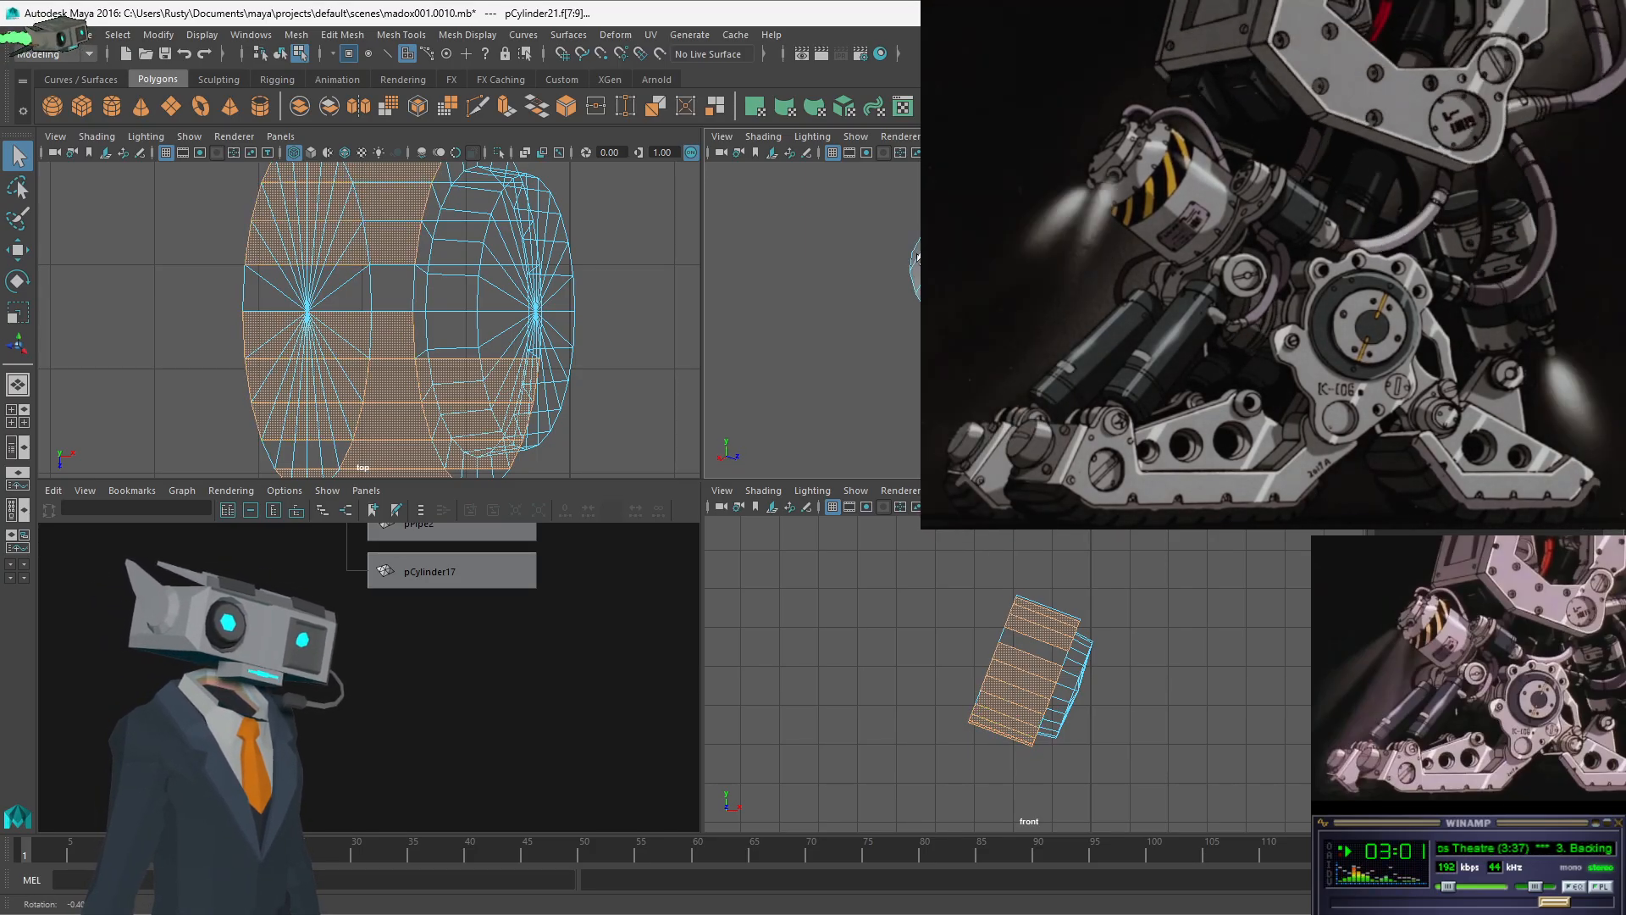
- Complete the selection around the cylinder with the last two groups of three faces, keeping single-face gaps between groups
{"action": "left_click_drag", "start_coordinate": [917, 257], "coordinate": [885, 242], "text": "alt"}
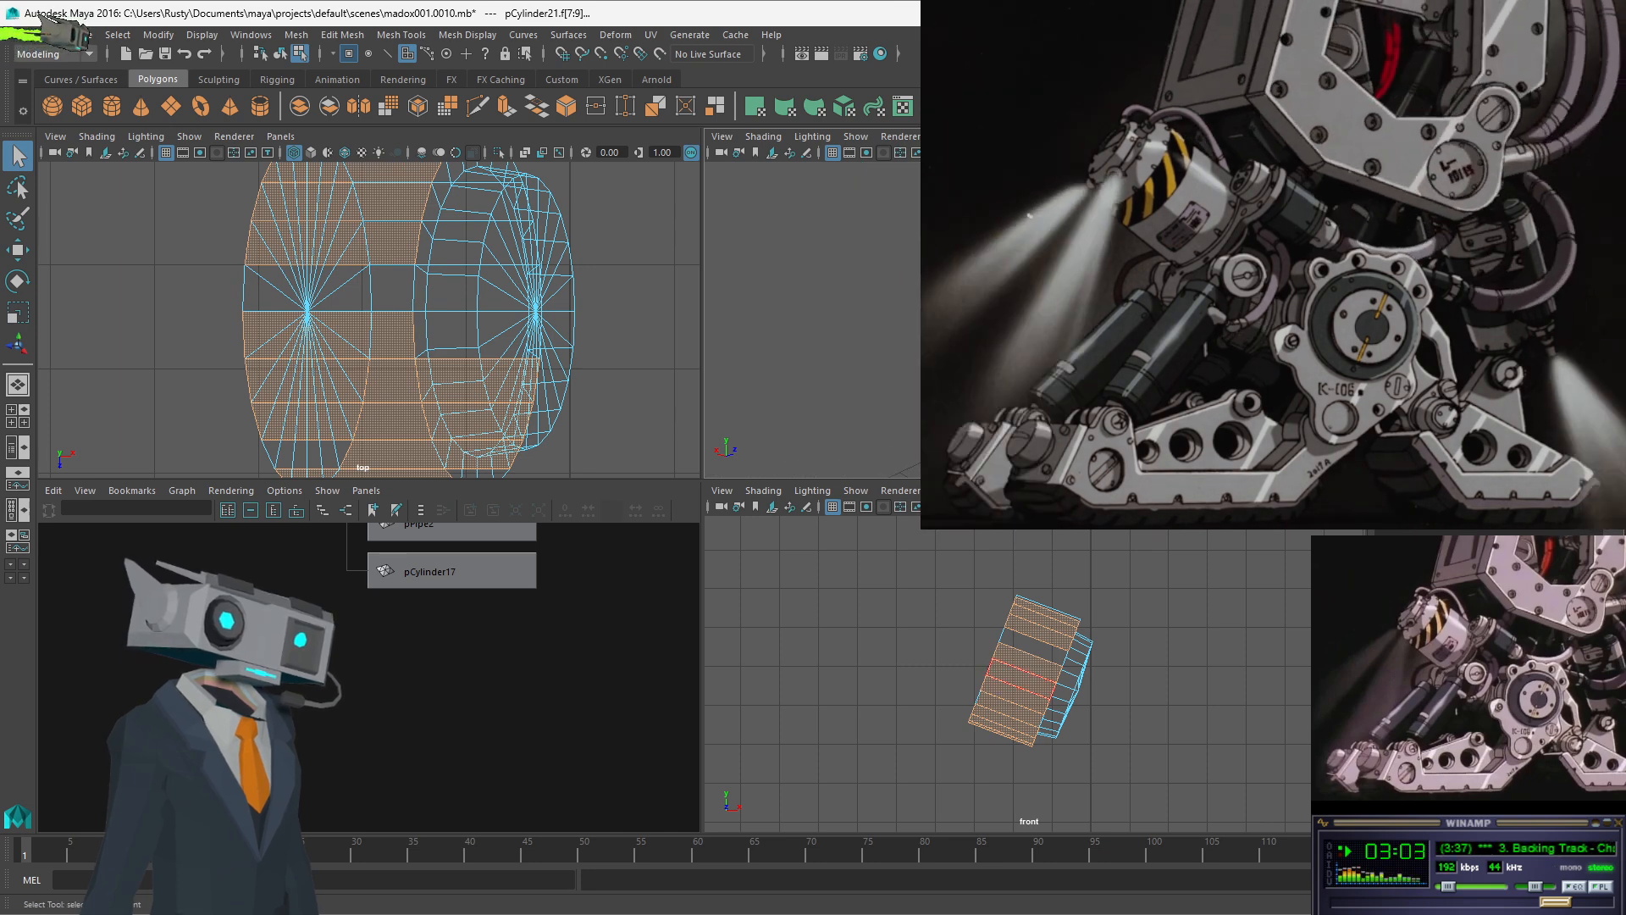
{"action": "key", "text": "Down"}
{"action": "key", "text": "Down"}
{"action": "key", "text": "Down"}
{"action": "key", "text": "Down"}
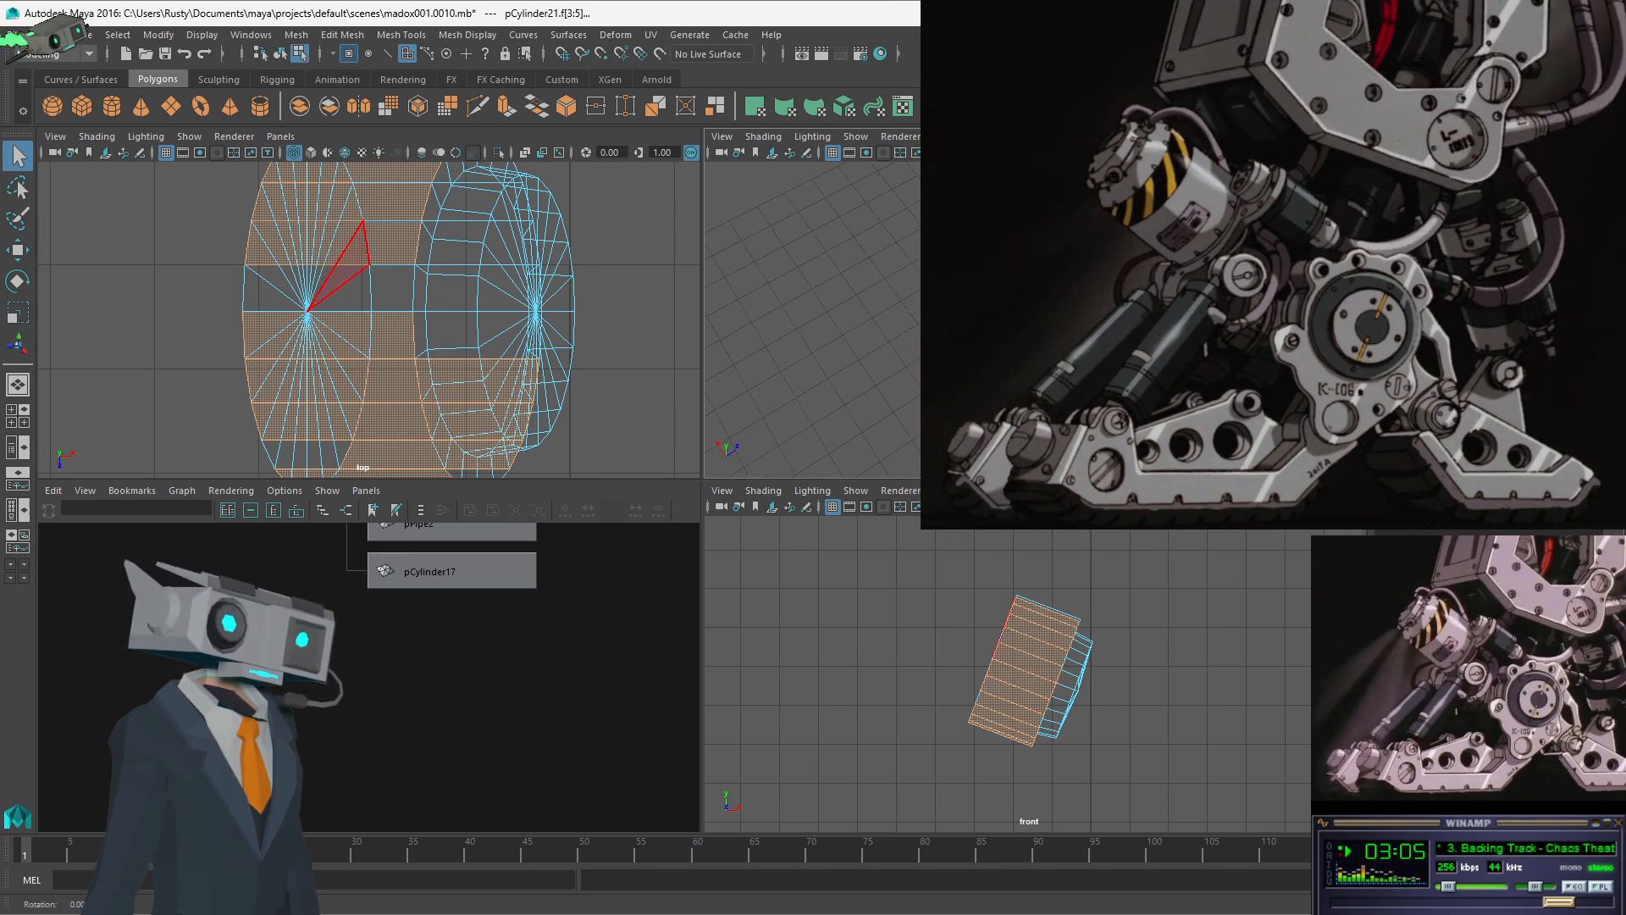
{"action": "key", "text": "Down"}
{"action": "key", "text": "Down"}
{"action": "key", "text": "Down"}
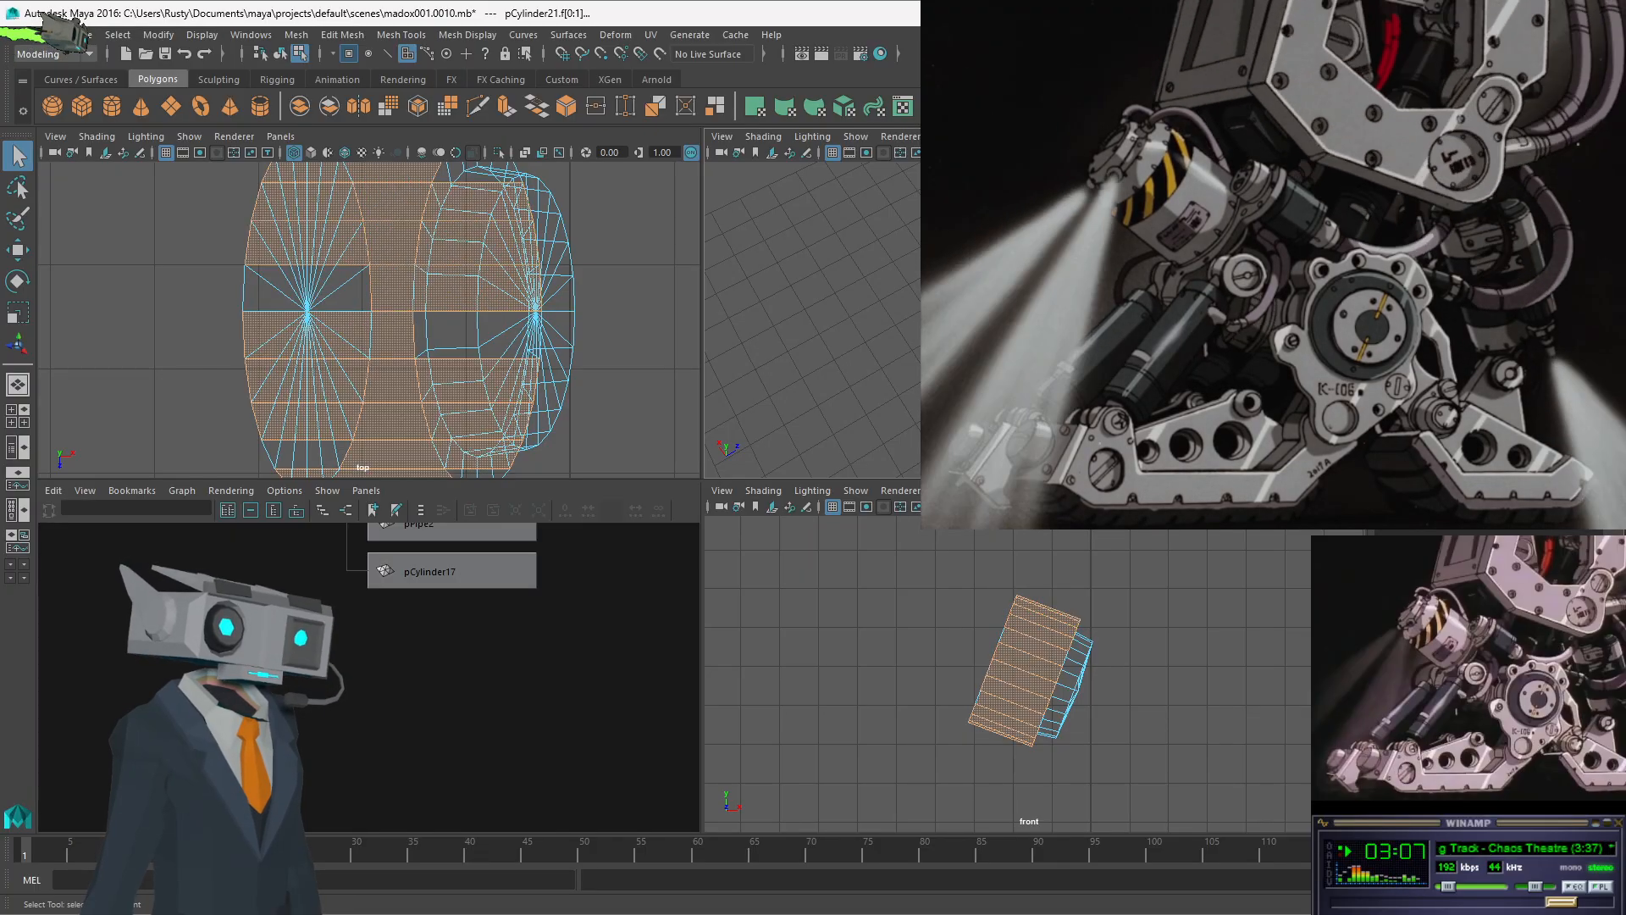
{"action": "left_click_drag", "start_coordinate": [1185, 322], "coordinate": [999, 313], "text": "alt"}
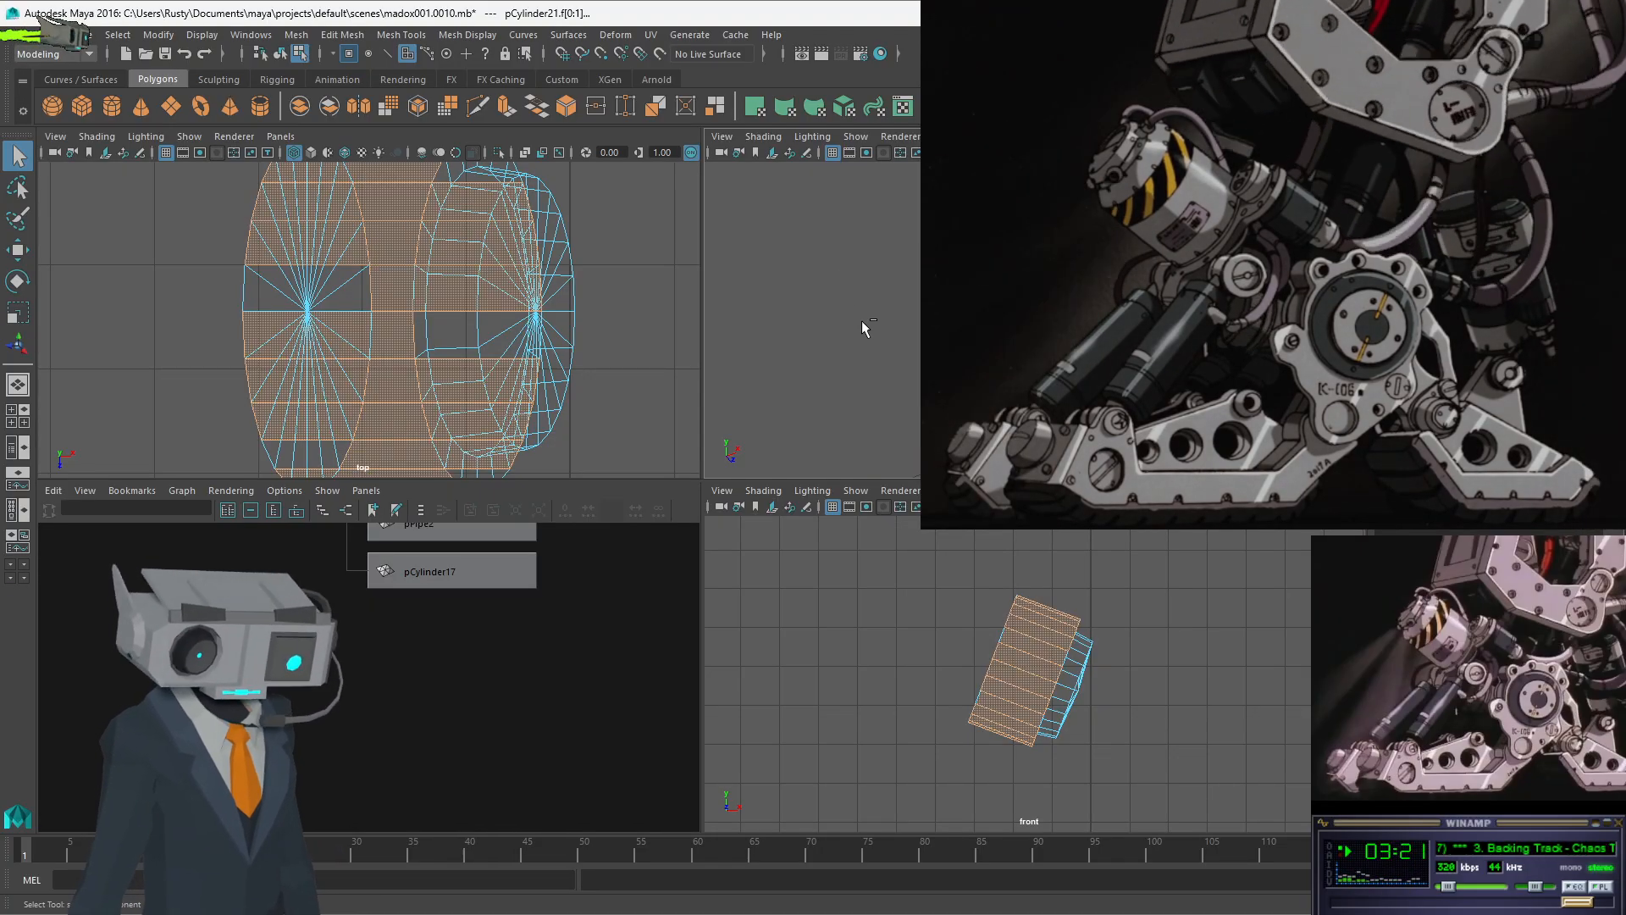
- Extrude the six face groups slightly outward from the cylinder's side and offset the extruded faces' edges inward
{"action": "key", "text": "ctrl+e"}
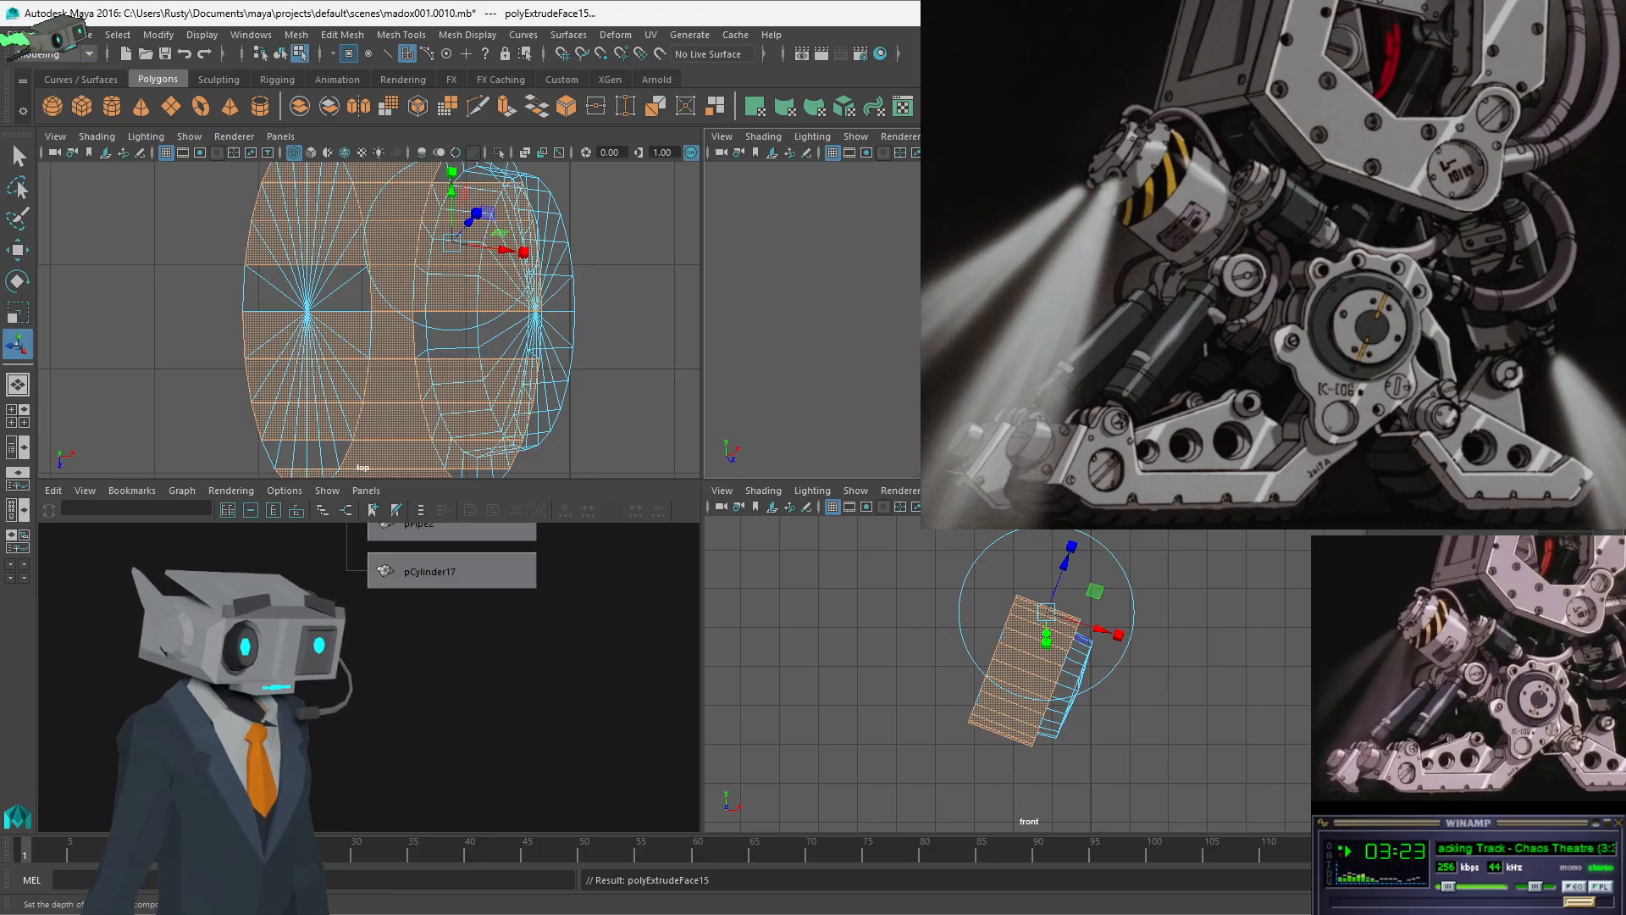
{"action": "key", "text": "Return"}
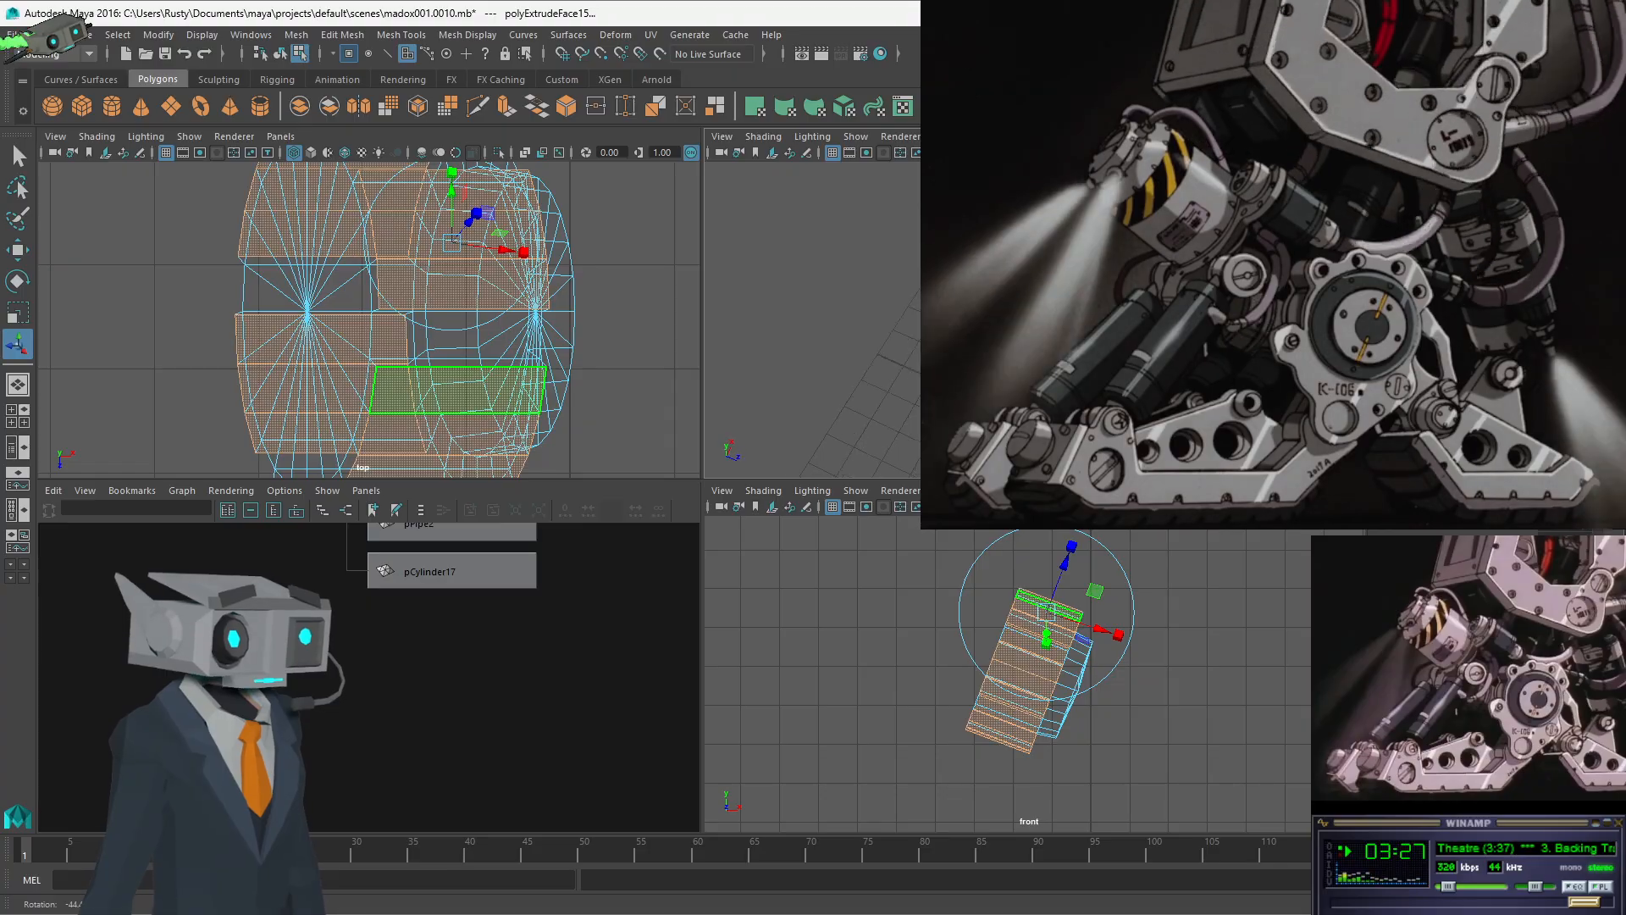
{"action": "left_click_drag", "start_coordinate": [864, 279], "coordinate": [965, 278], "text": "alt"}
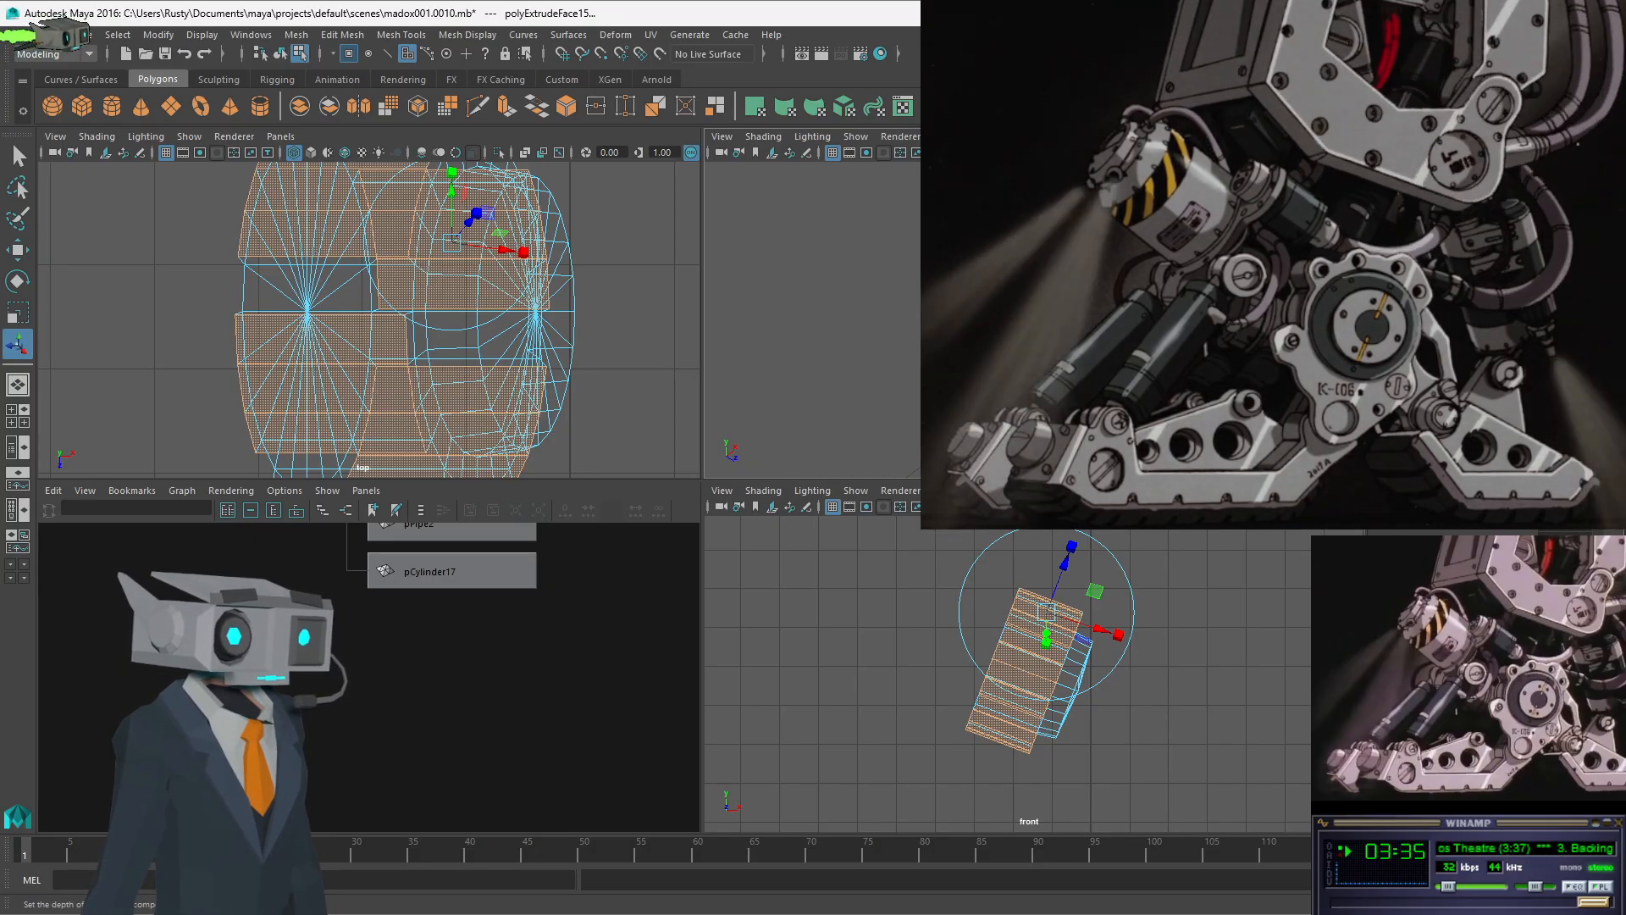
{"action": "key", "text": "Return"}
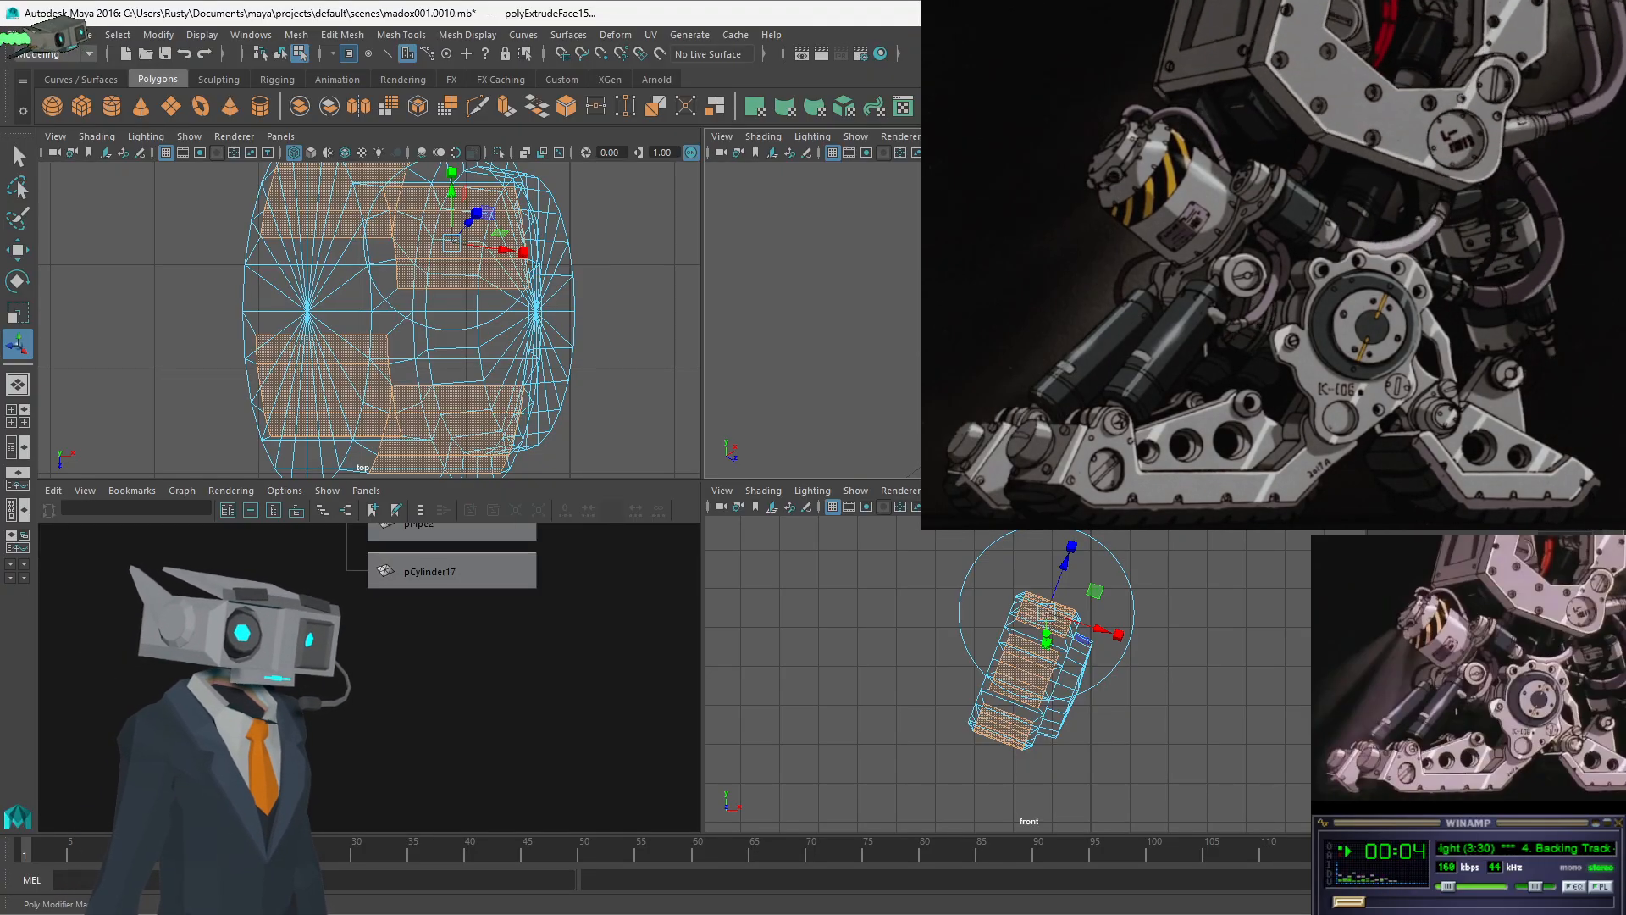
- Reduce the extrusion's edge offset so the six raised panels have only slightly inset outer faces
{"action": "key", "text": "ctrl+z"}
{"action": "key", "text": "ctrl+z"}
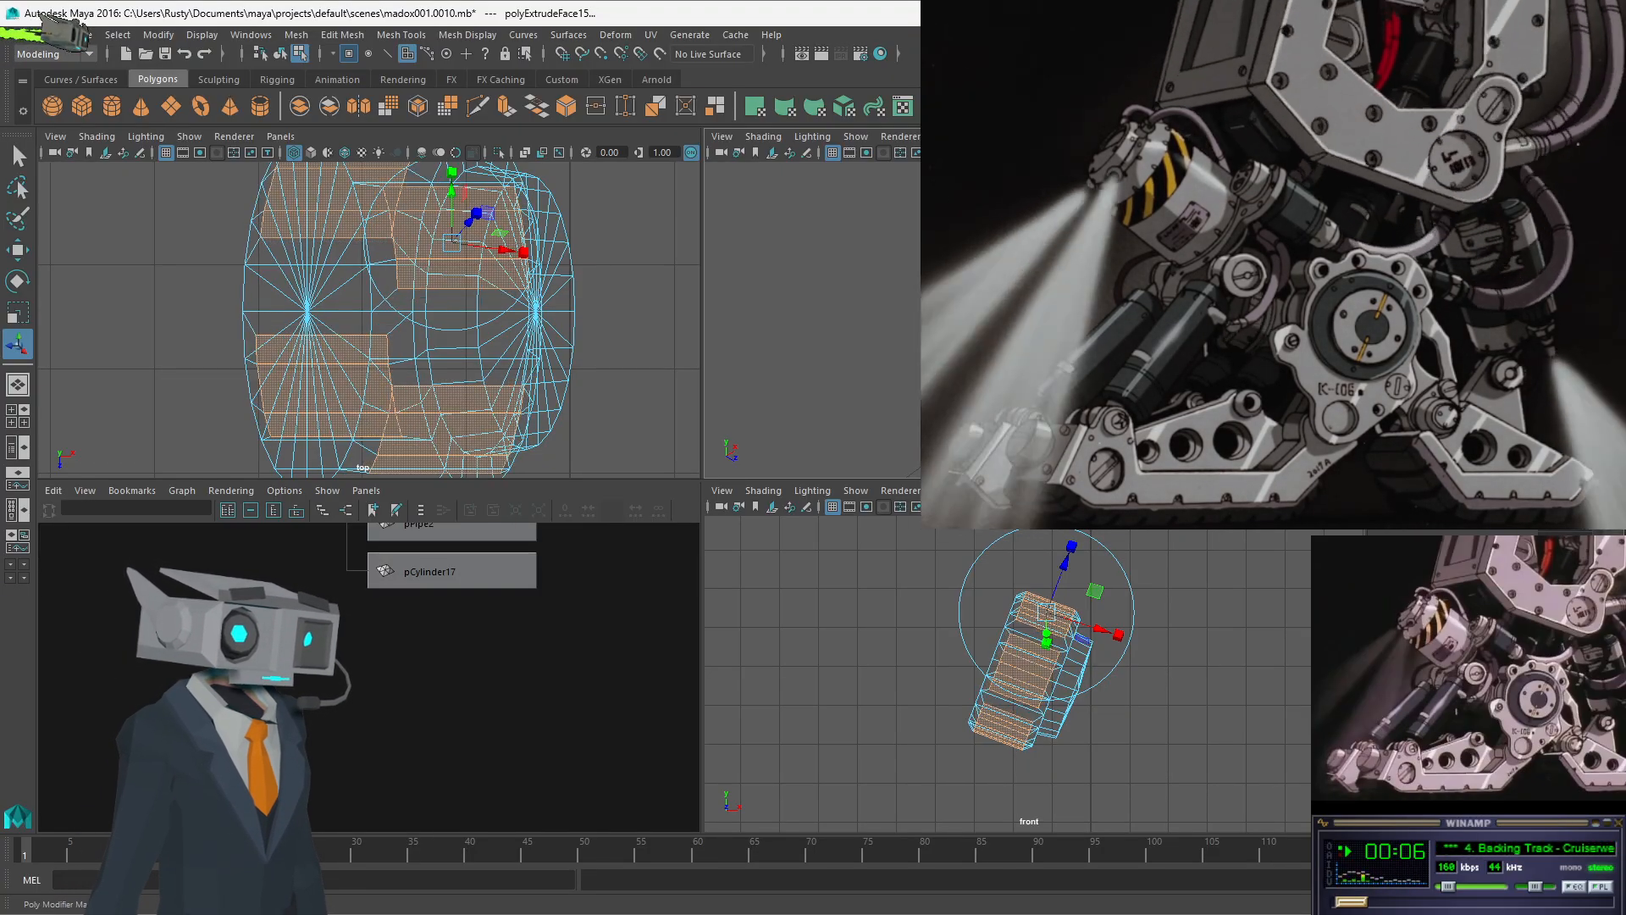
{"action": "left_click_drag", "start_coordinate": [1185, 331], "coordinate": [995, 309], "text": "alt"}
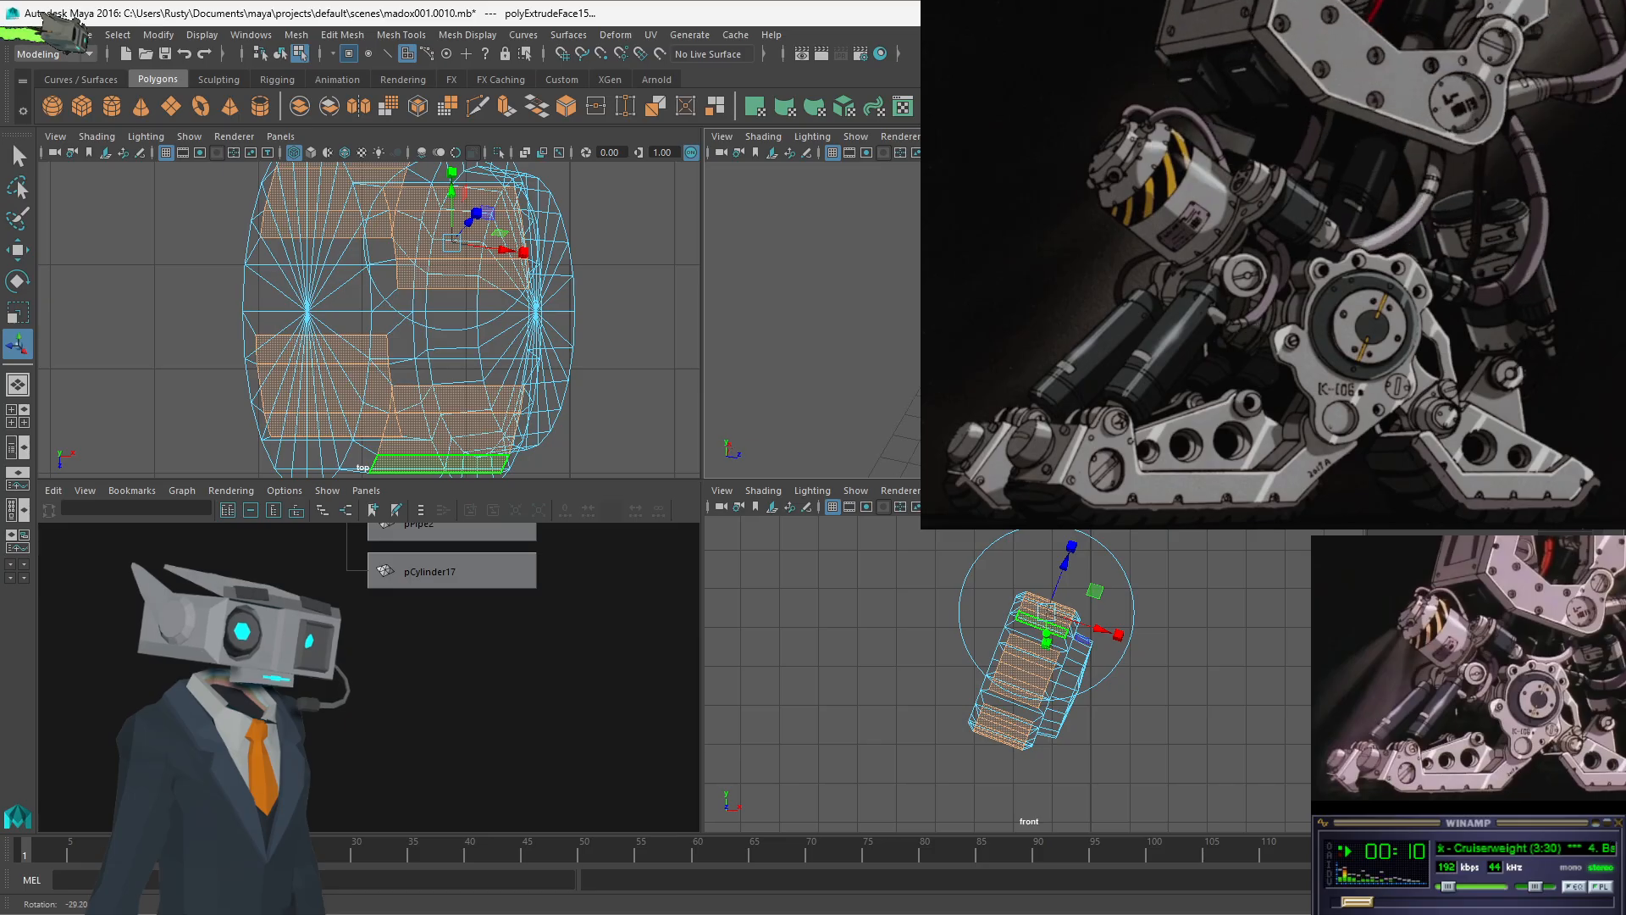
{"action": "left_click_drag", "start_coordinate": [1101, 322], "coordinate": [1064, 326], "text": "alt"}
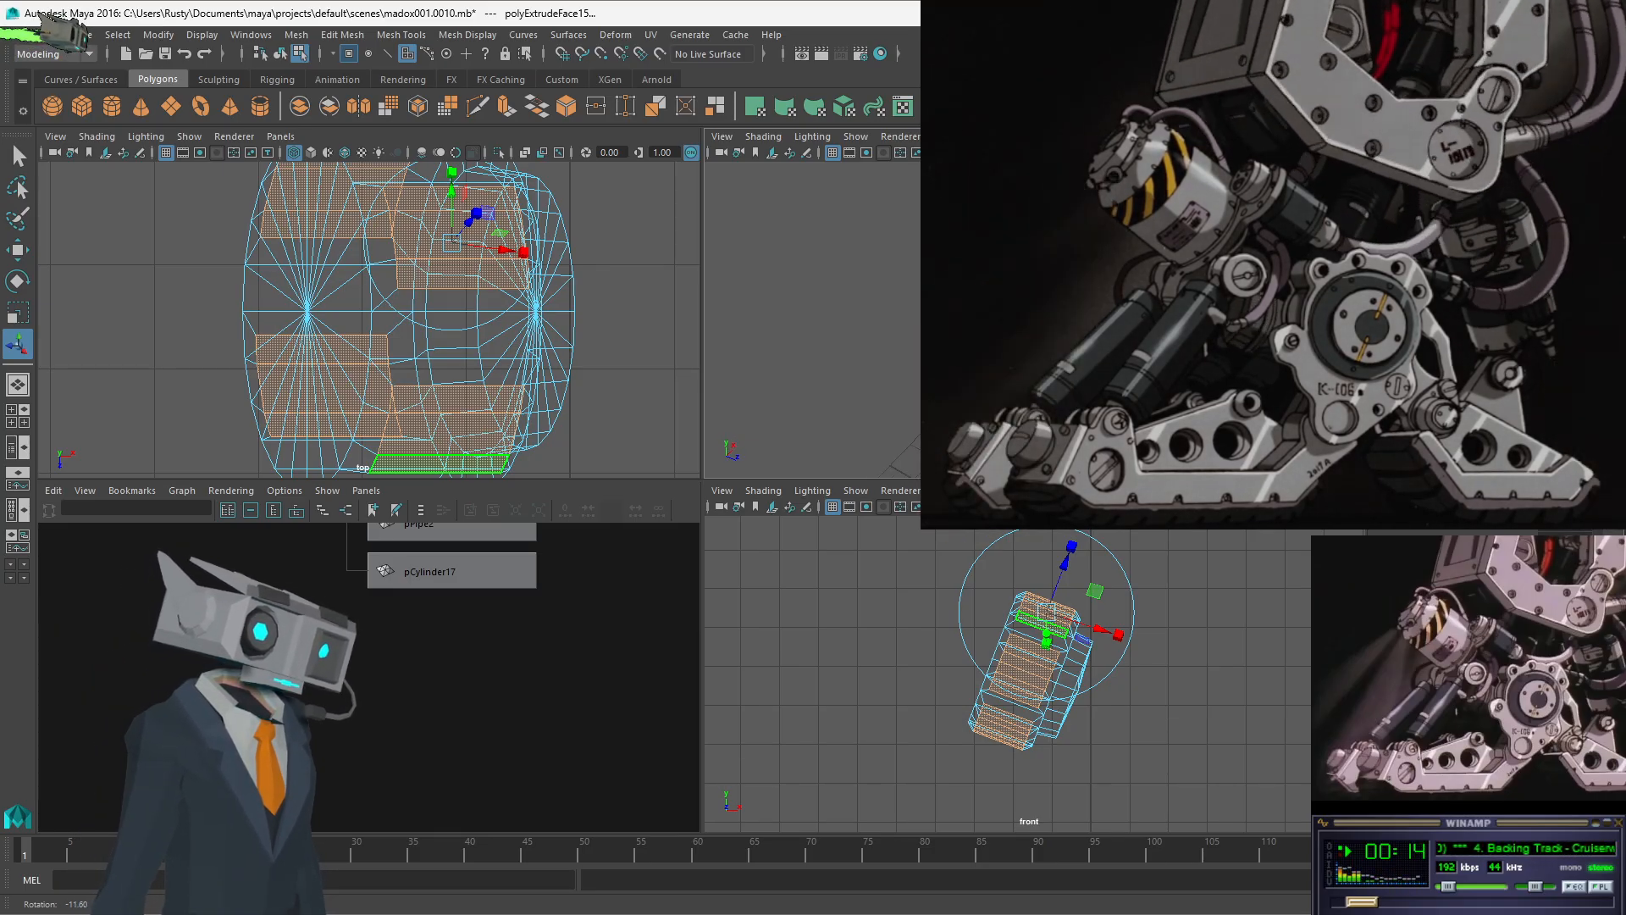
{"action": "key", "text": "Return"}
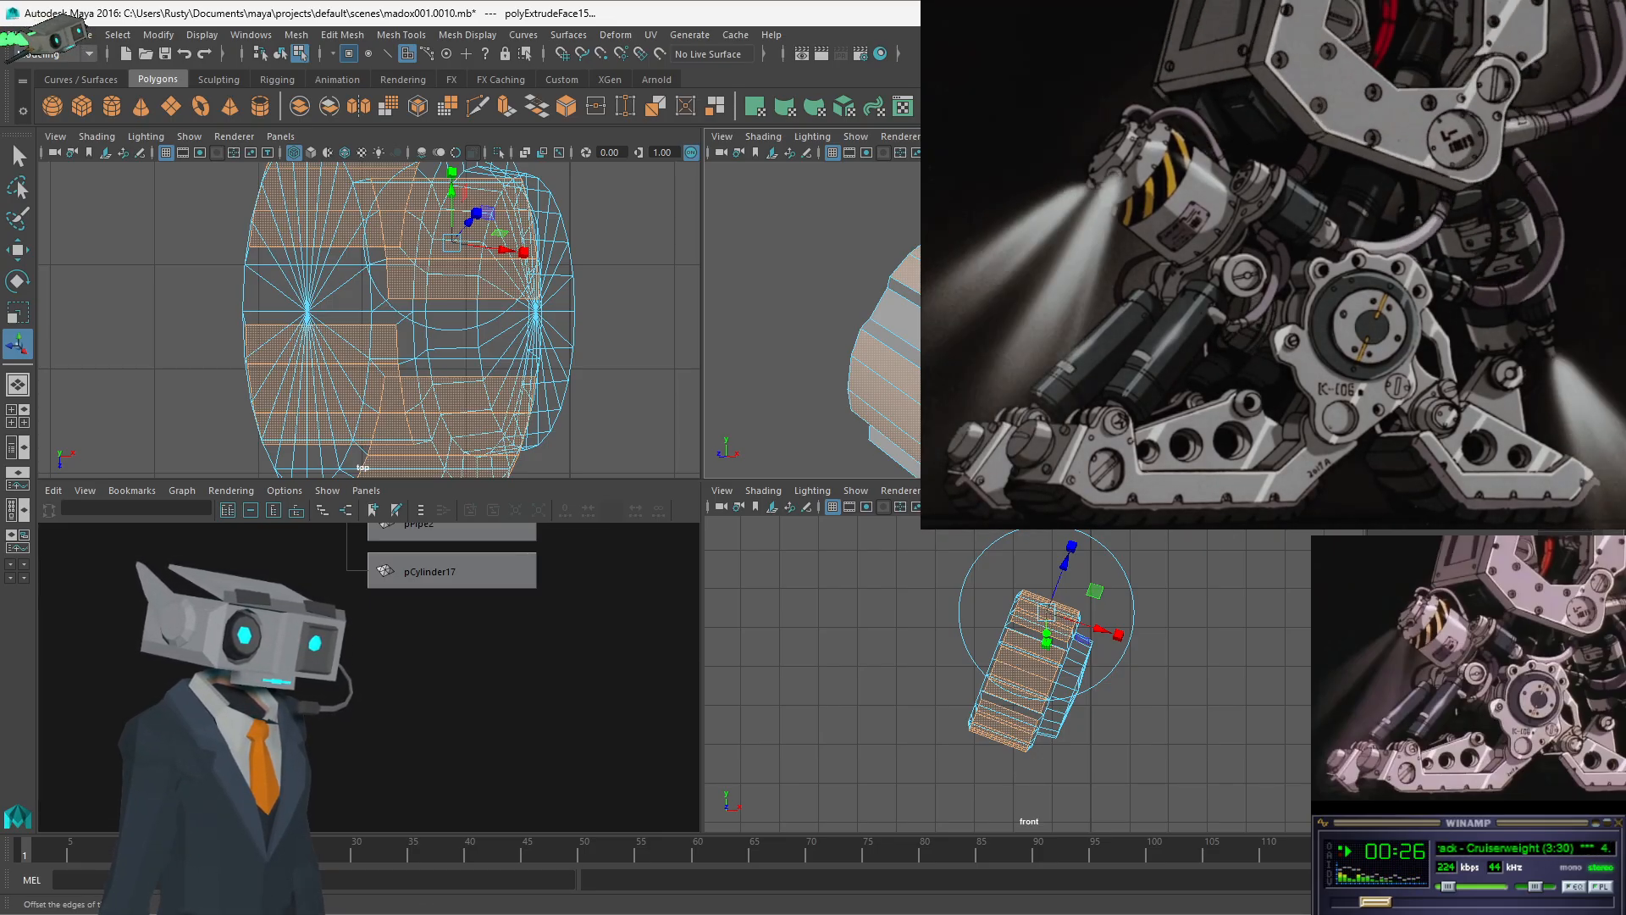
- Set the six-panel extrusion's offset to 0.2, clear the face selection and return to object selection mode
{"action": "key", "text": "Return"}
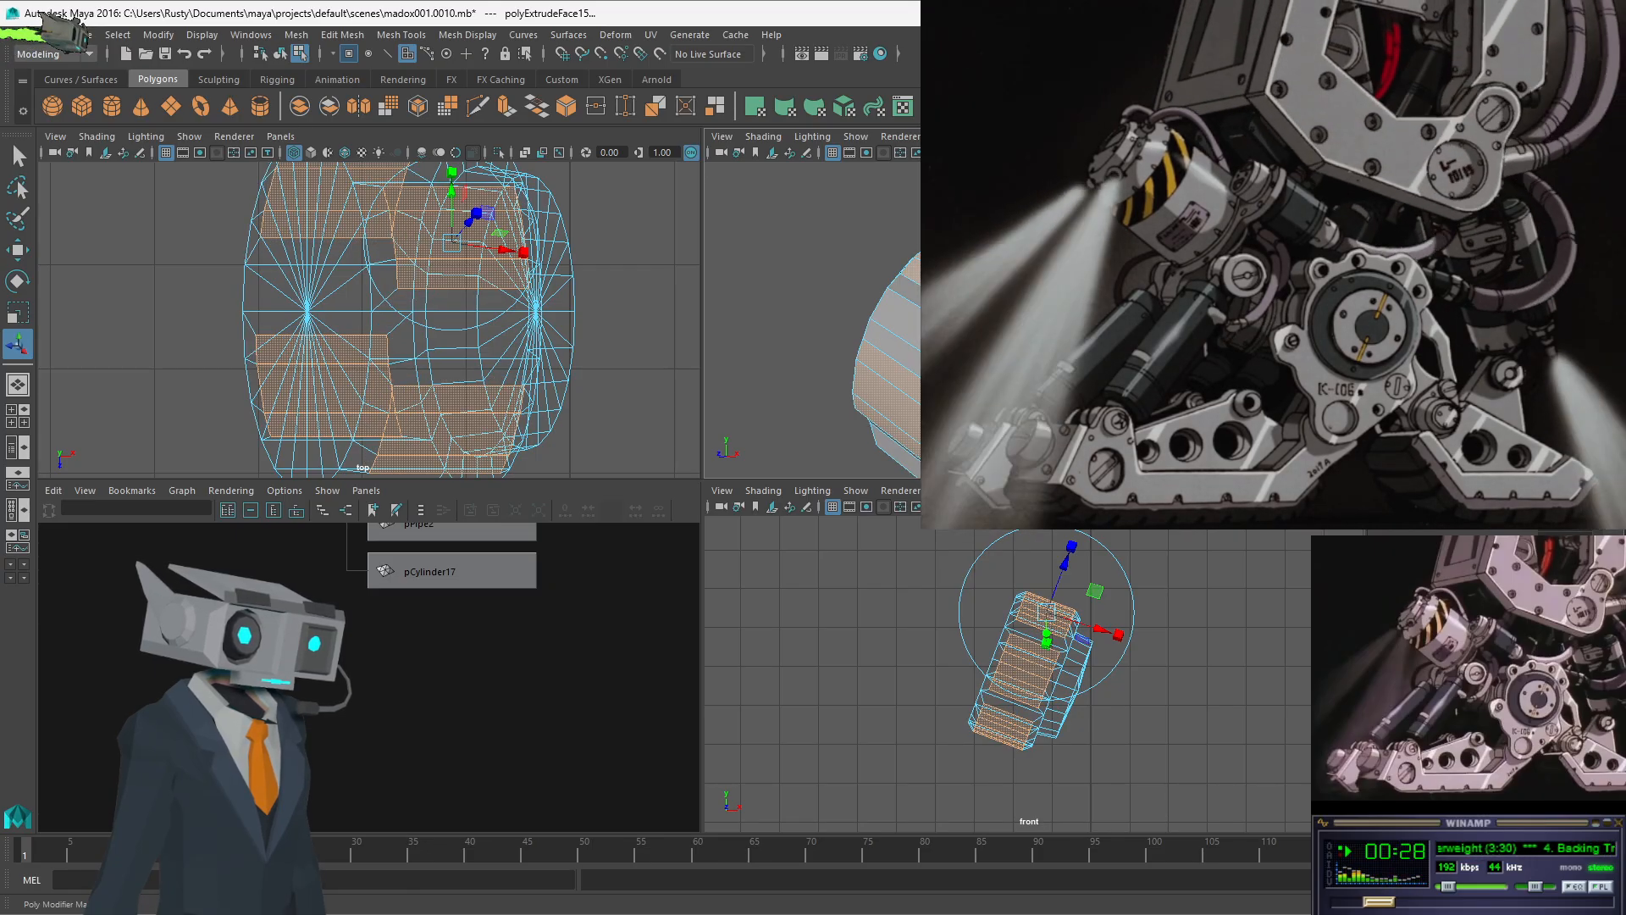
{"action": "left_click_drag", "start_coordinate": [1034, 326], "coordinate": [999, 334], "text": "alt"}
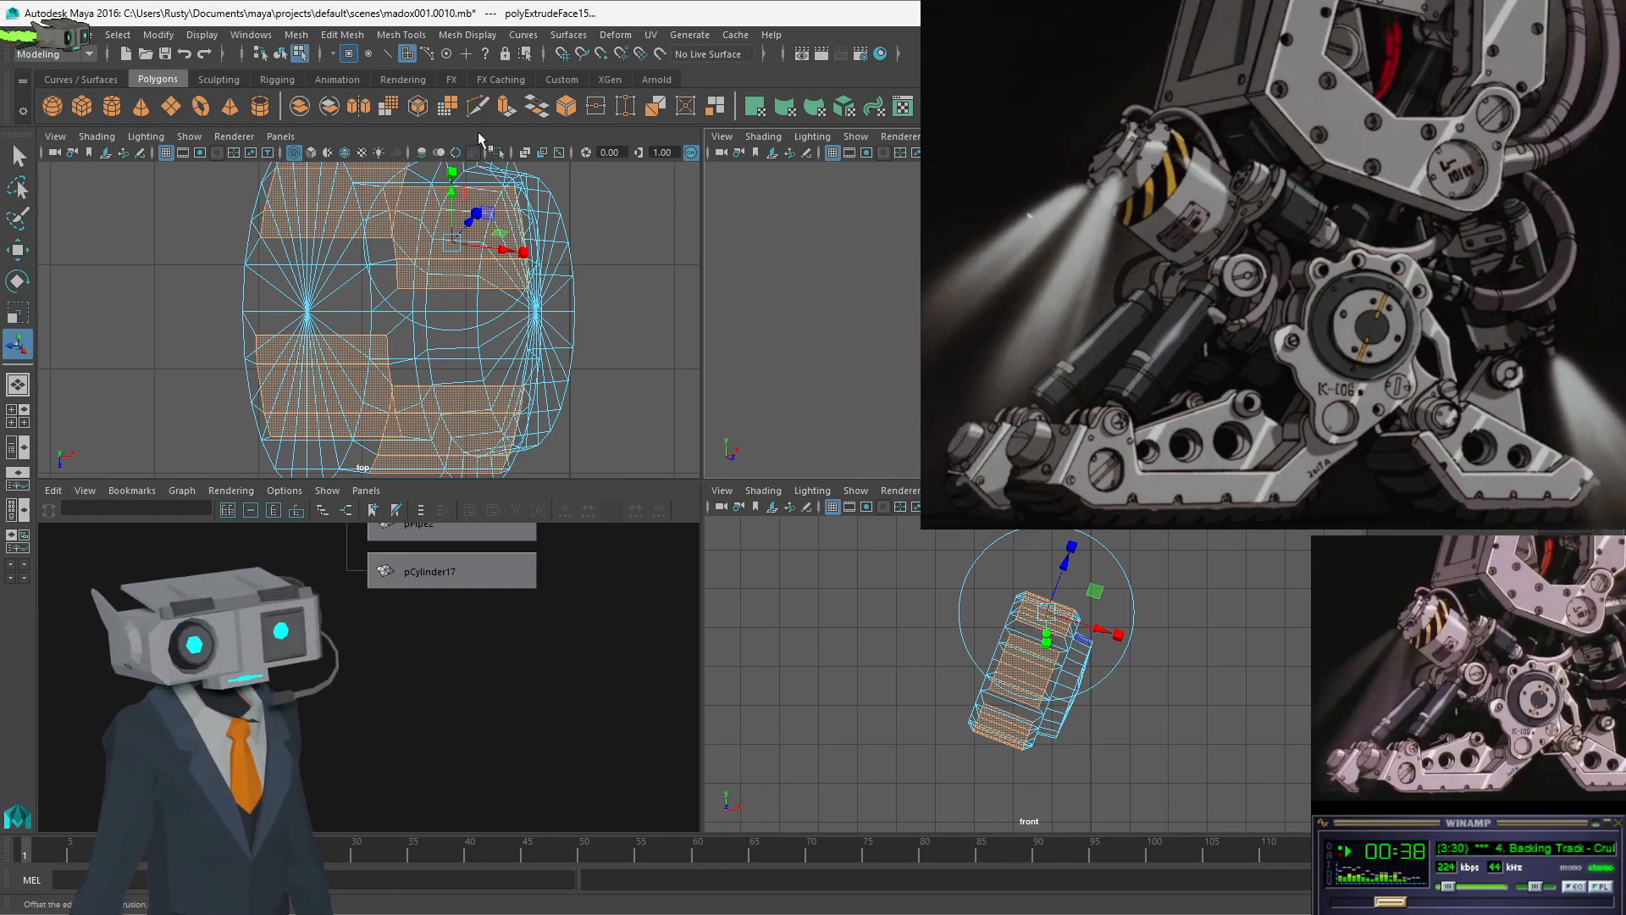
{"action": "key", "text": "q"}
{"action": "left_click", "coordinate": [836, 285]}
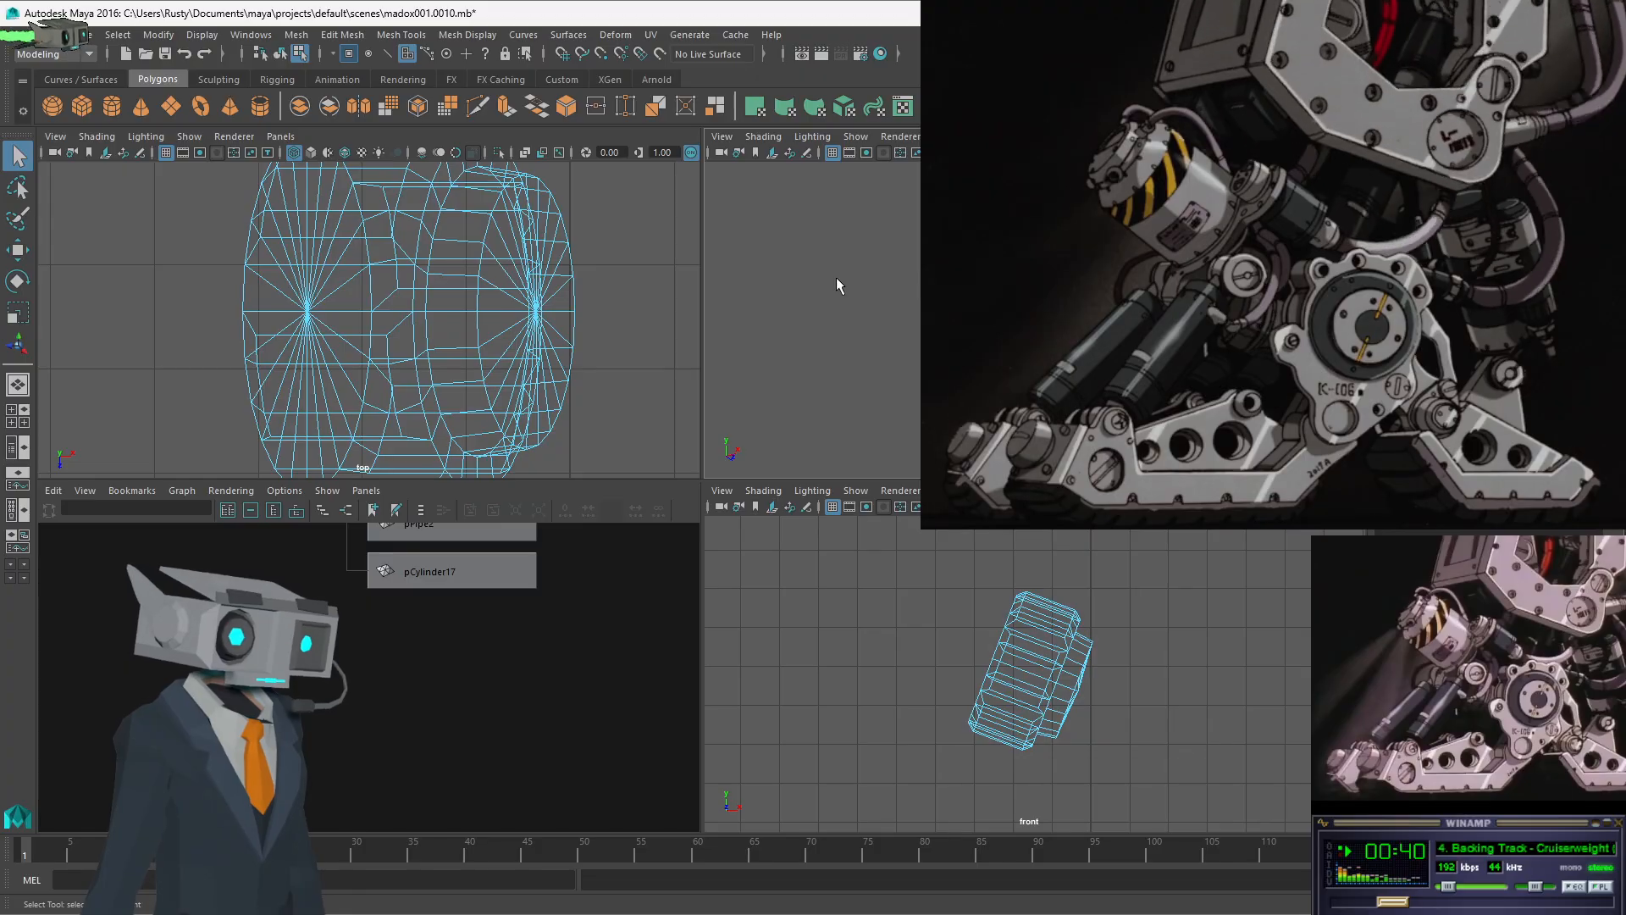
{"action": "left_click", "coordinate": [282, 55]}
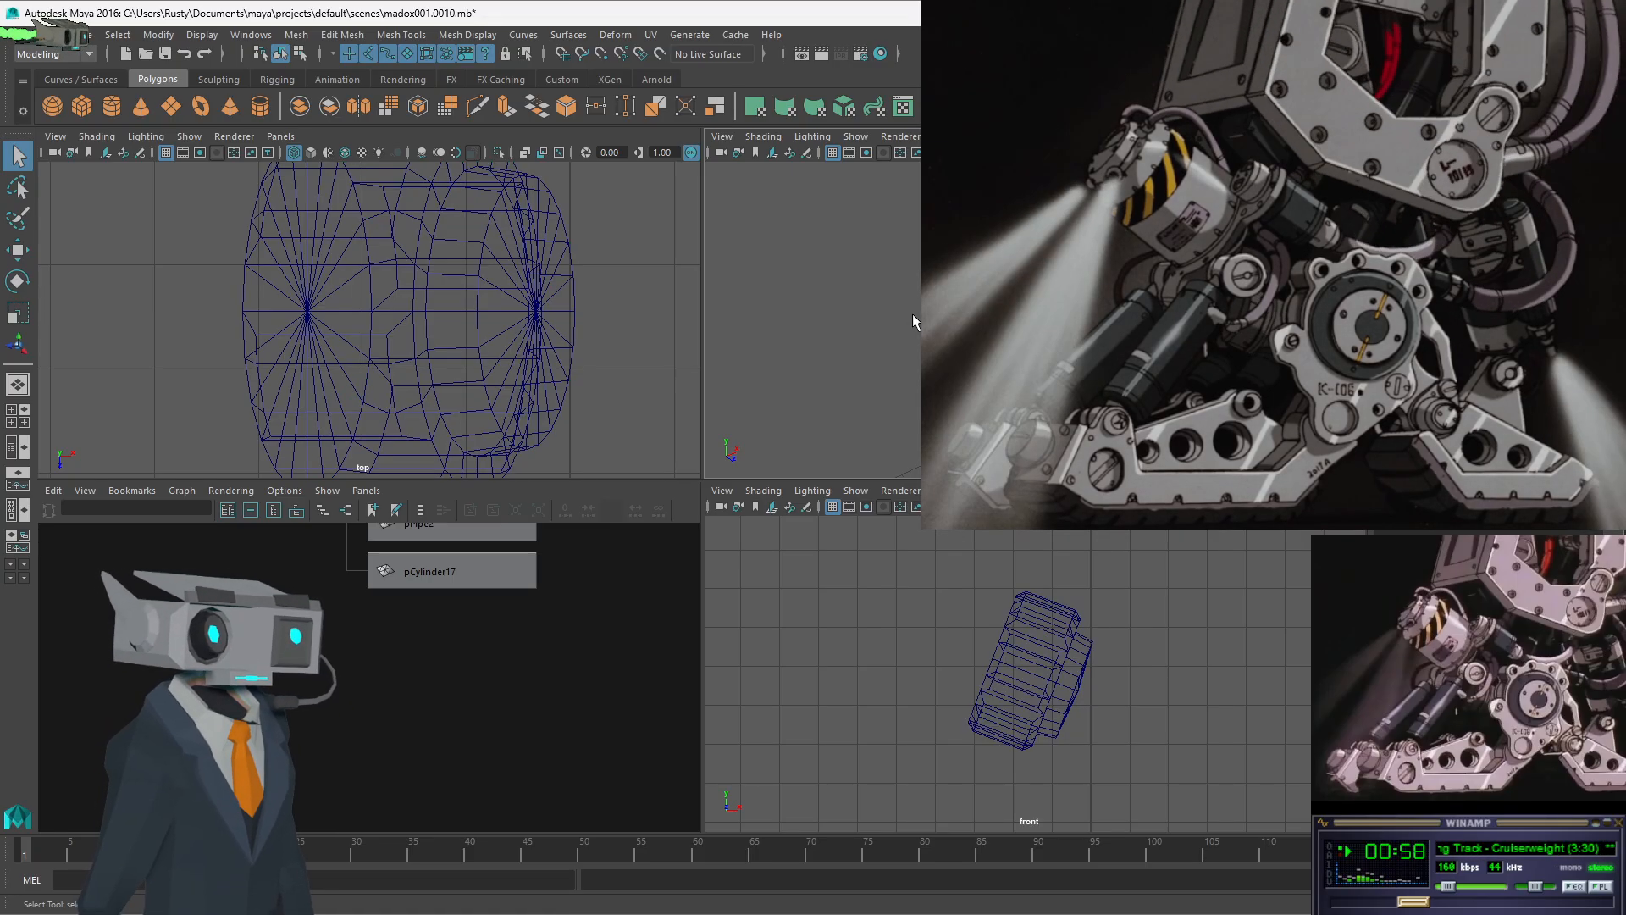
{"action": "left_click", "coordinate": [908, 283]}
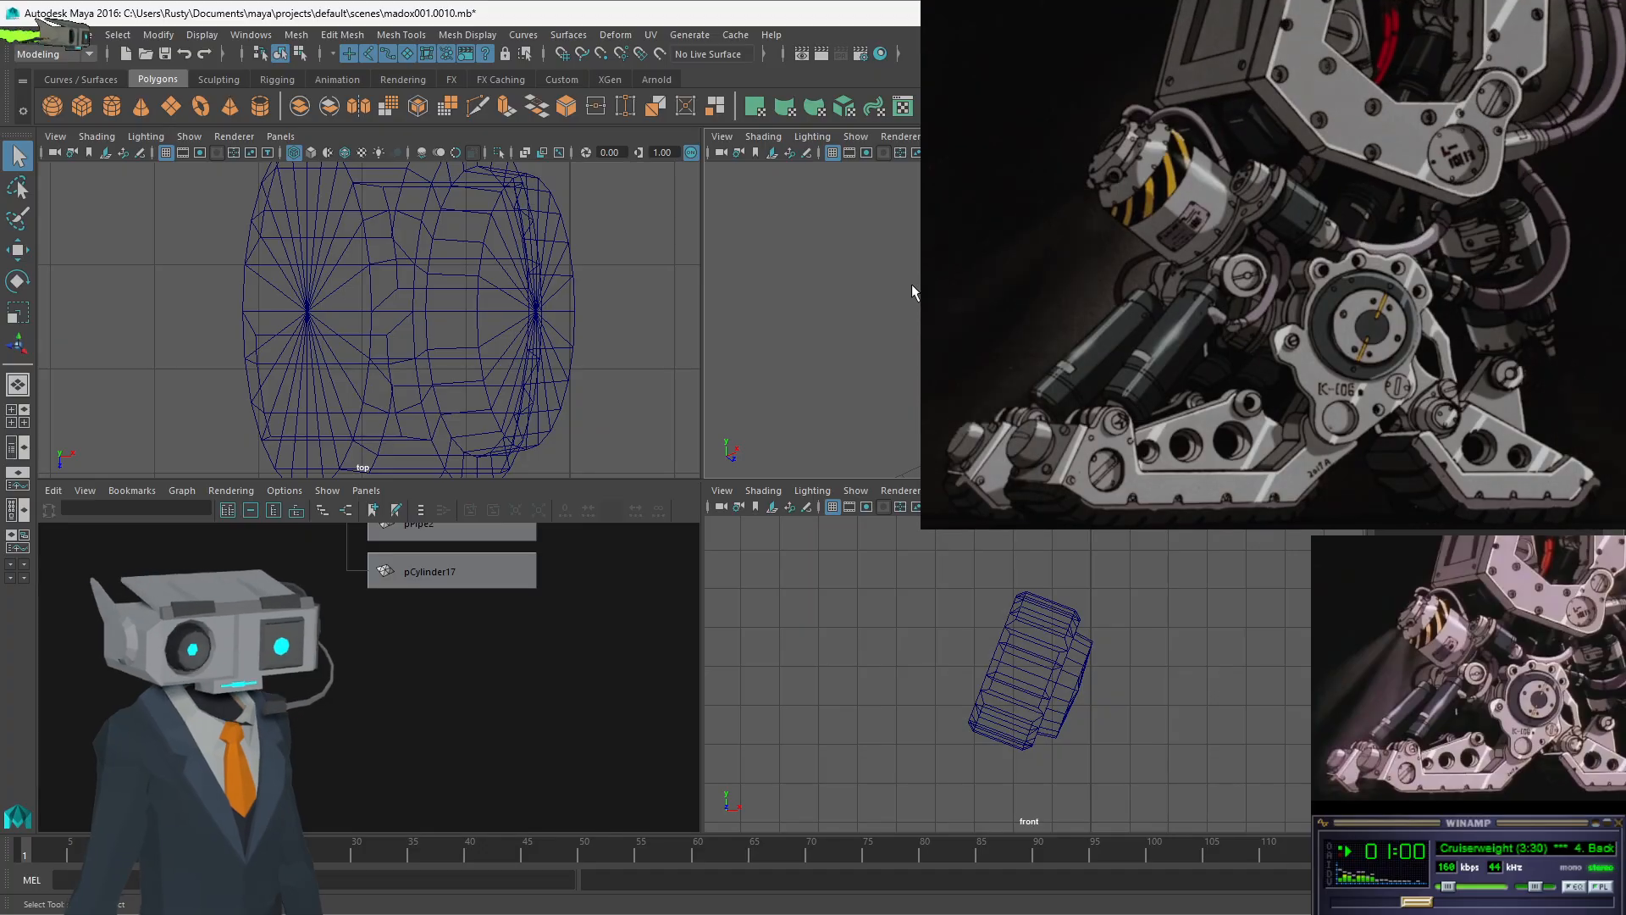
- Unhide all hidden objects so the hub is displayed within the full leg assembly
{"action": "left_click", "coordinate": [188, 137]}
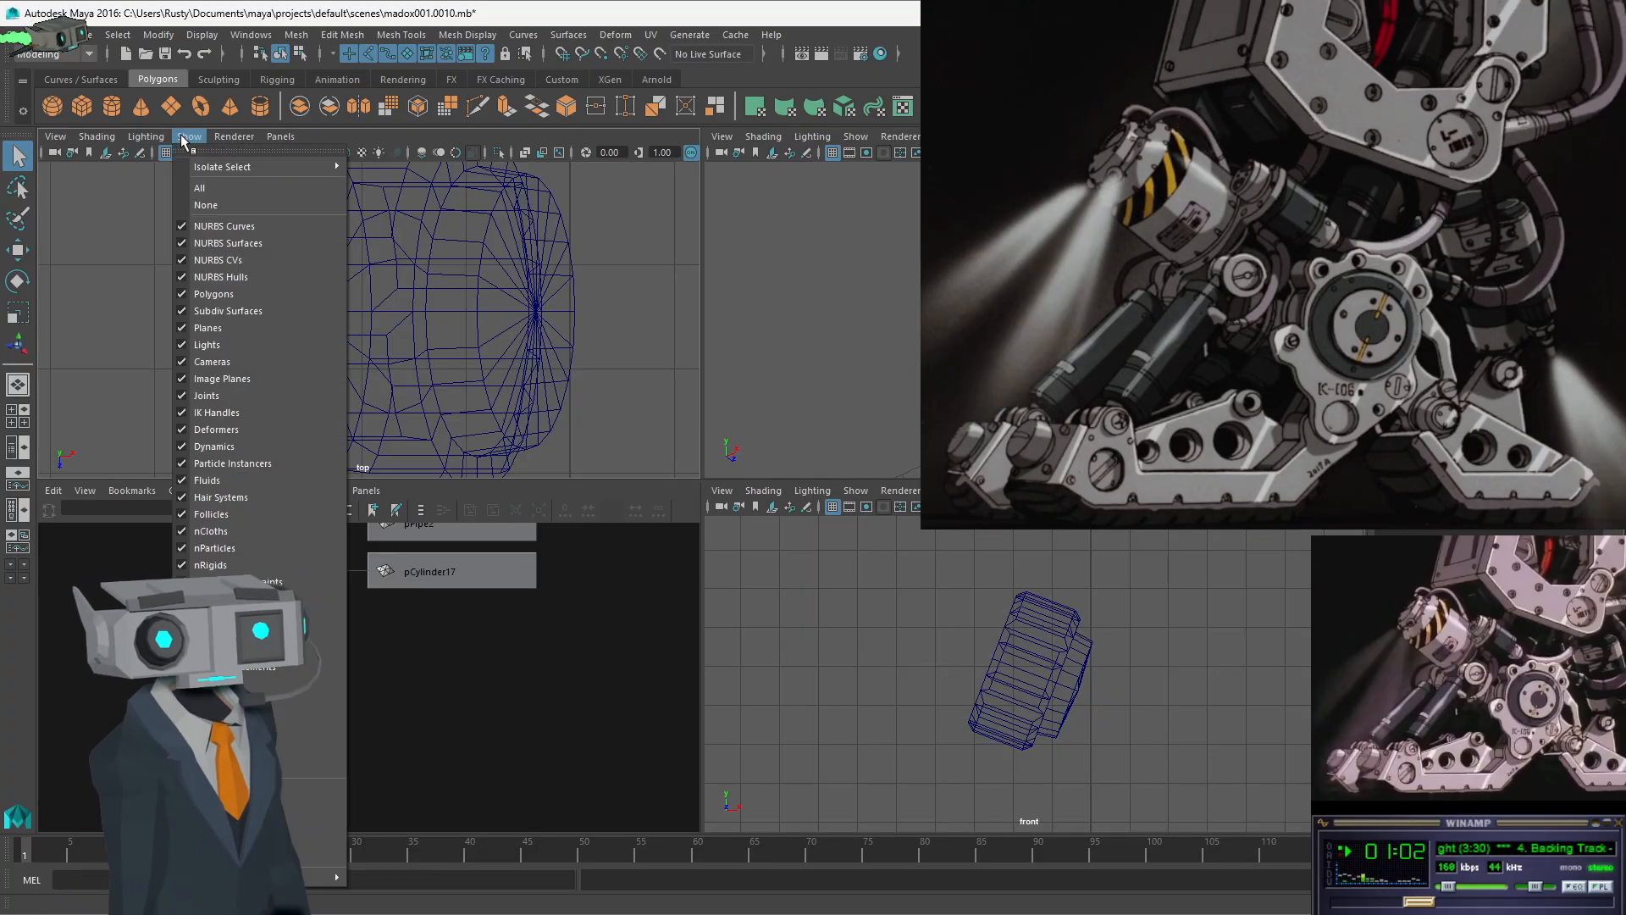
{"action": "left_click", "coordinate": [121, 7]}
{"action": "left_click", "coordinate": [201, 35]}
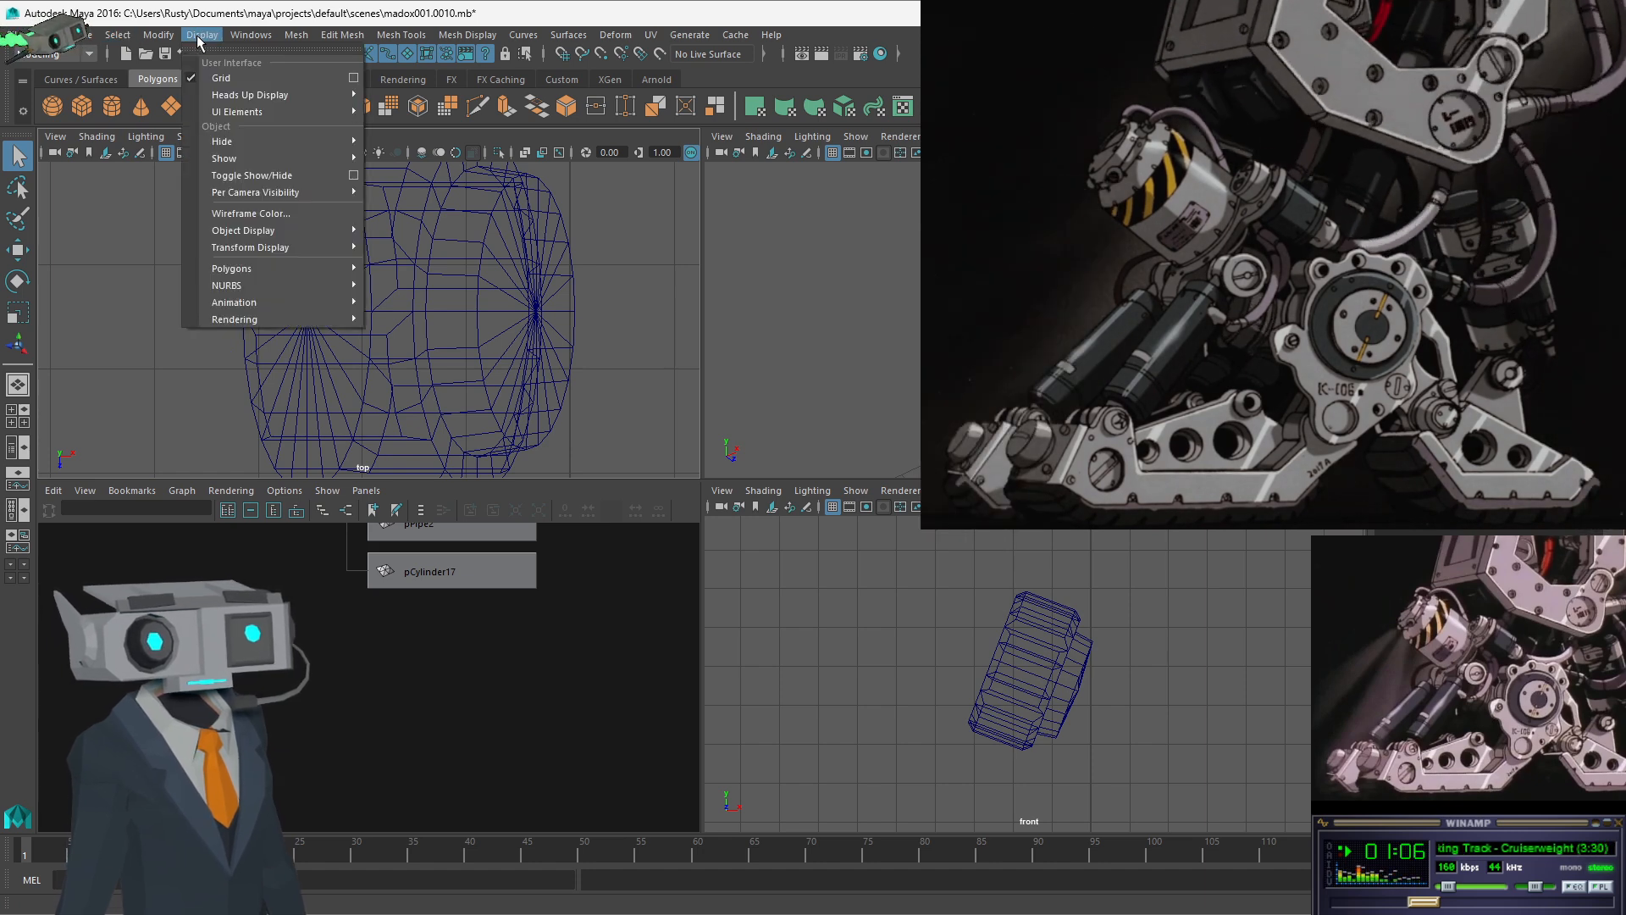
{"action": "mouse_move", "coordinate": [231, 160]}
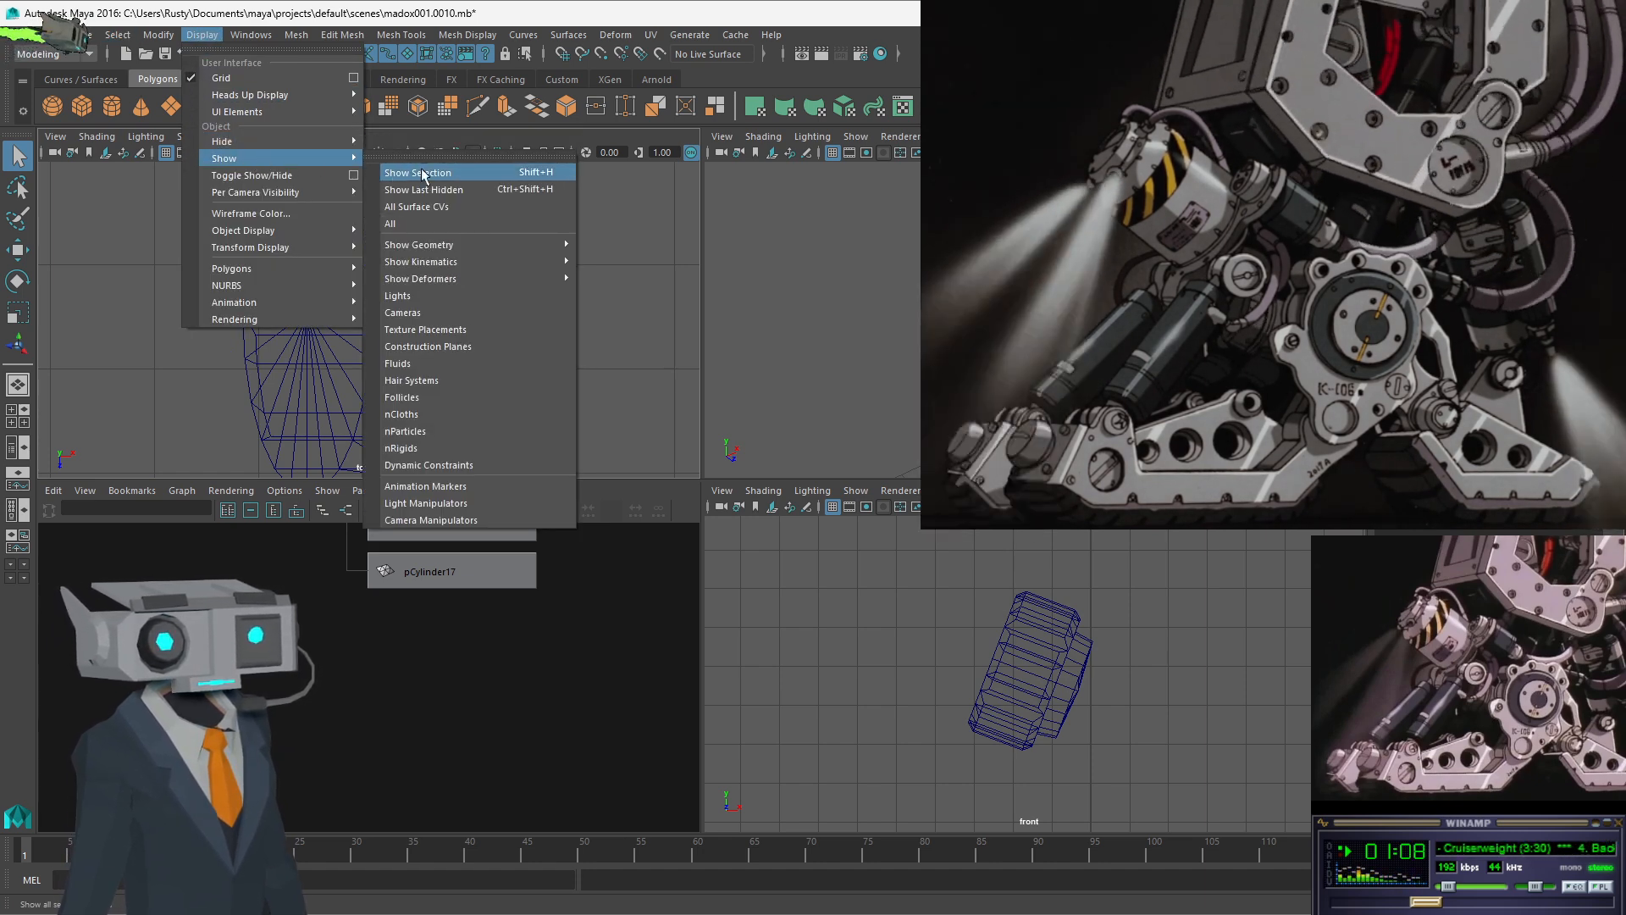
{"action": "left_click", "coordinate": [435, 222]}
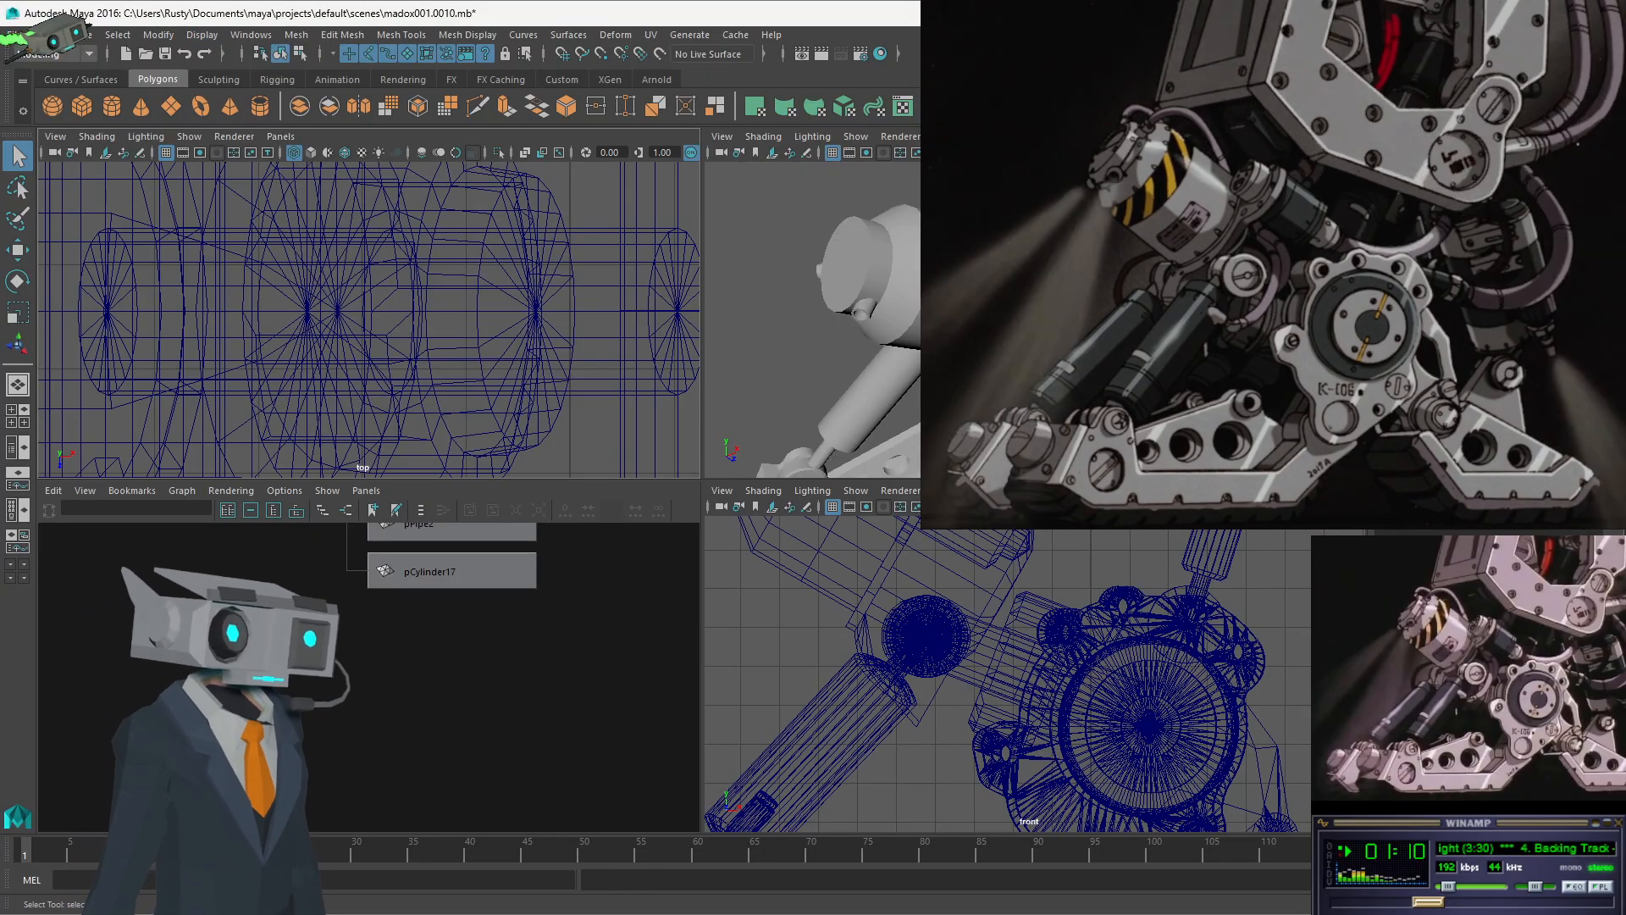
{"action": "mouse_move", "coordinate": [838, 339]}
{"action": "left_mouse_down", "text": "alt"}
{"action": "mouse_move", "coordinate": [898, 292]}
{"action": "mouse_move", "coordinate": [855, 326]}
{"action": "left_mouse_up", "text": "alt"}
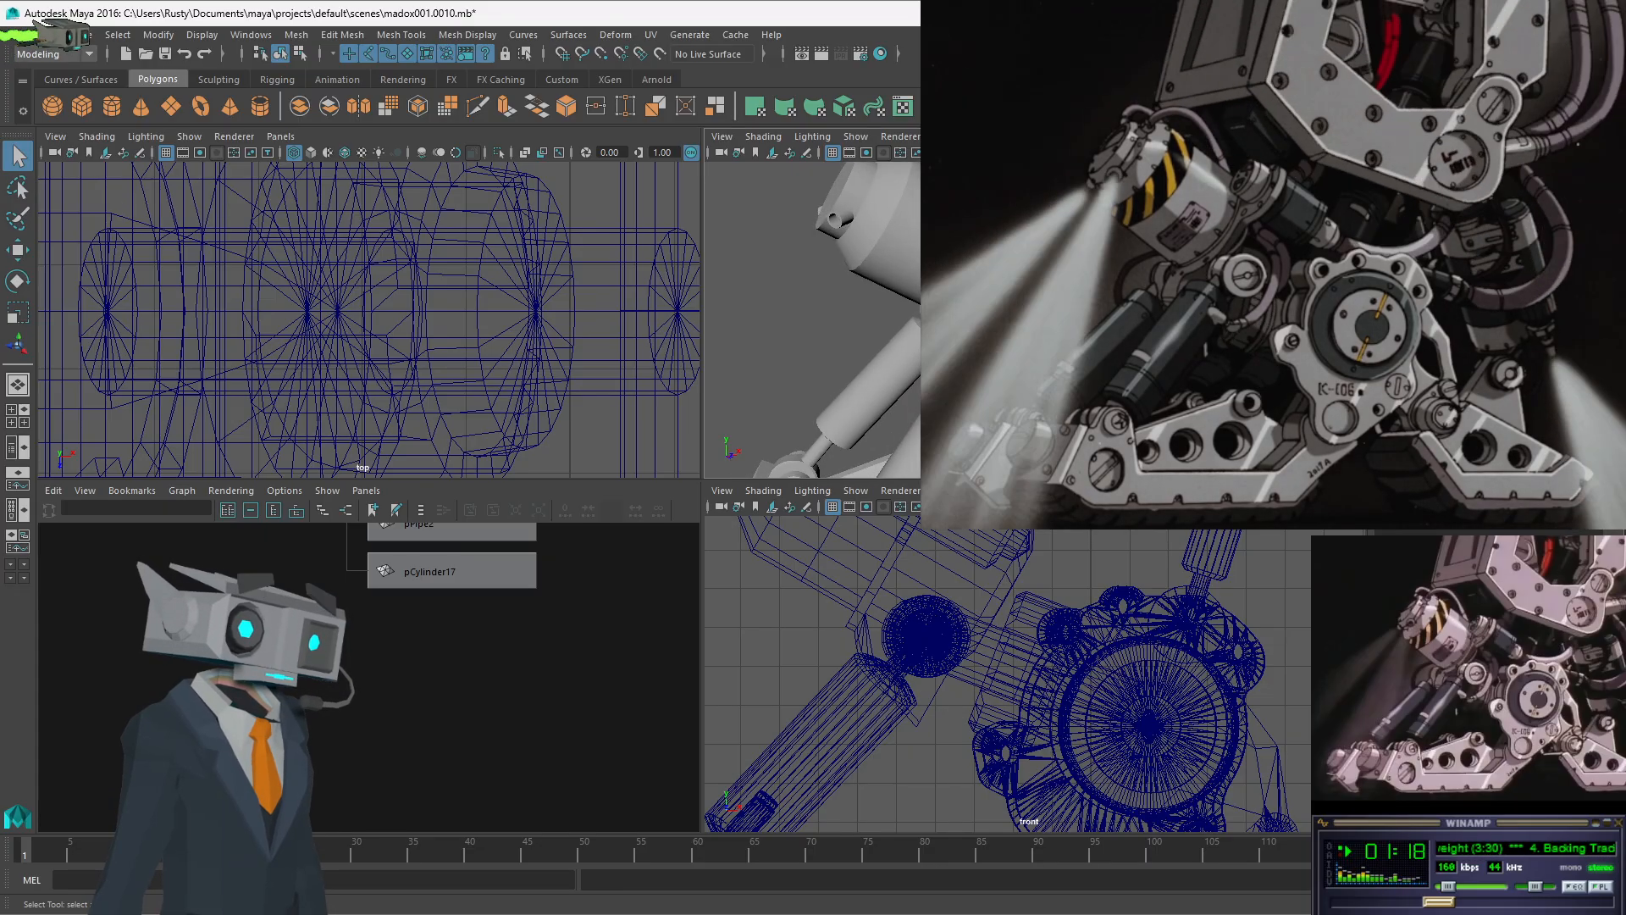
- Try rotating the panelled hub cylinder to realign its raised panels, undoing each rotation
{"action": "left_click", "coordinate": [1033, 321]}
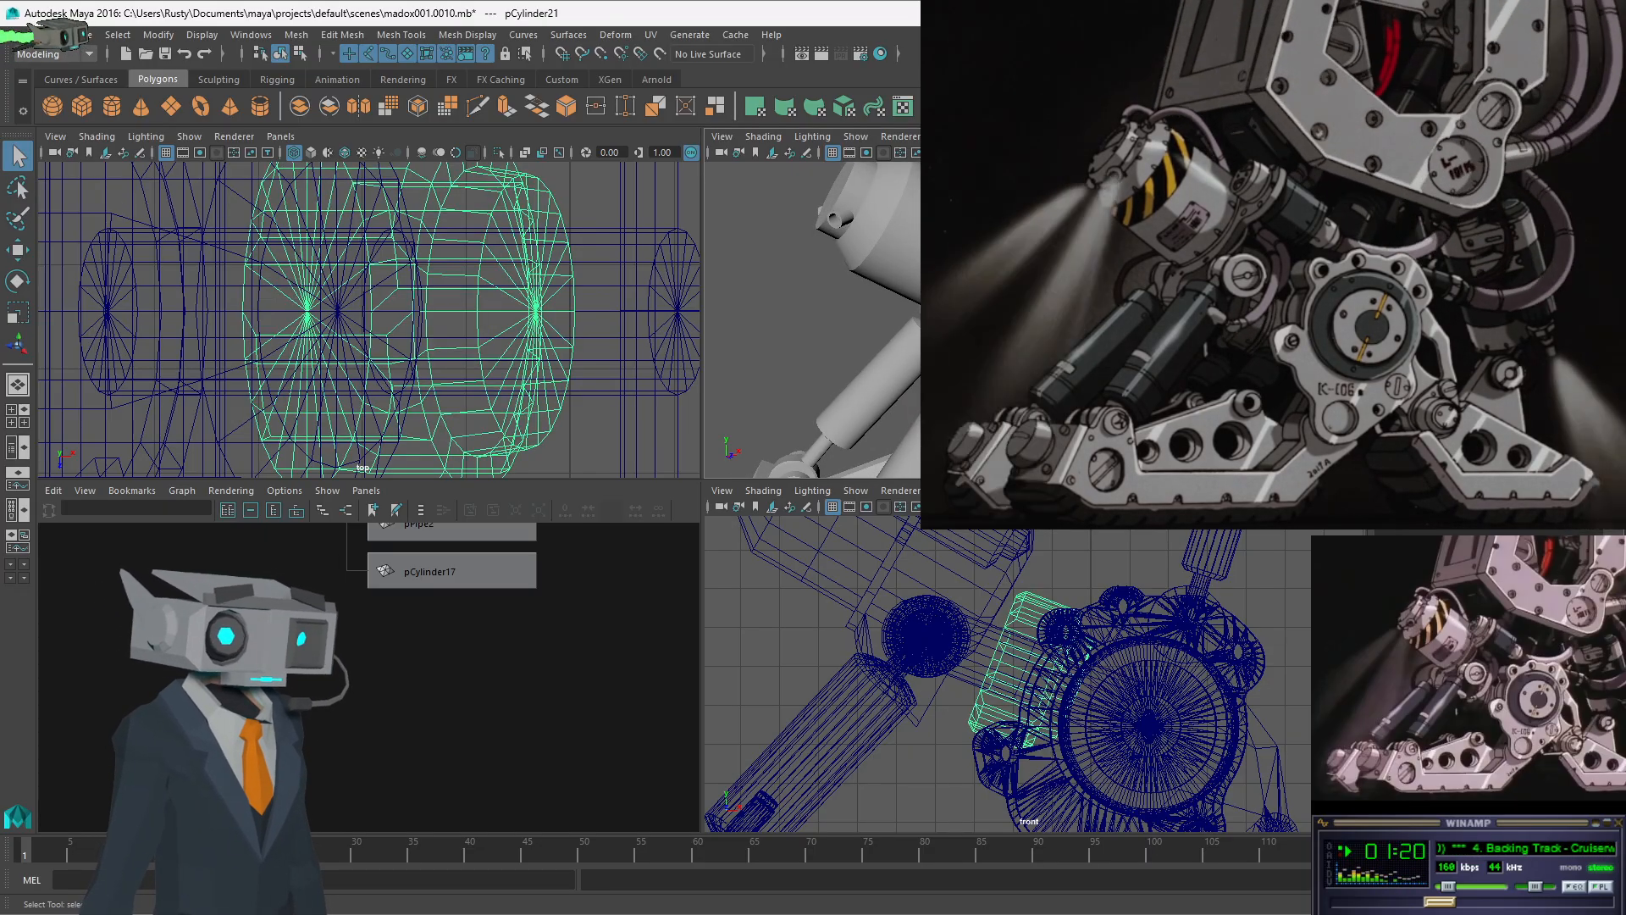
{"action": "key", "text": "e"}
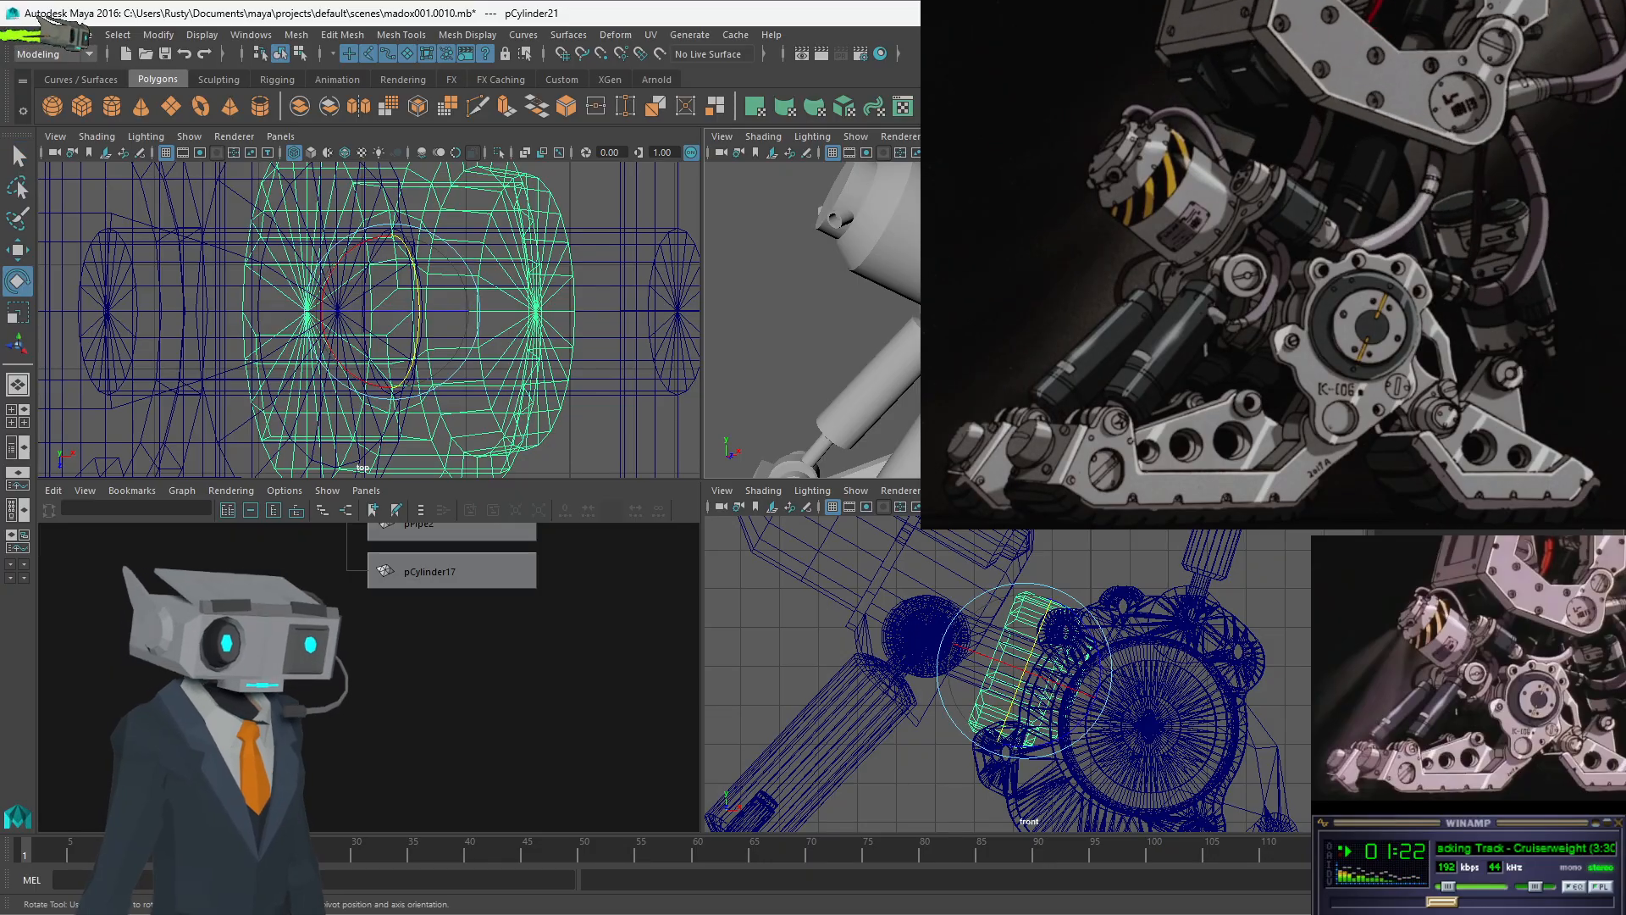
{"action": "left_click_drag", "start_coordinate": [1046, 307], "coordinate": [1047, 318]}
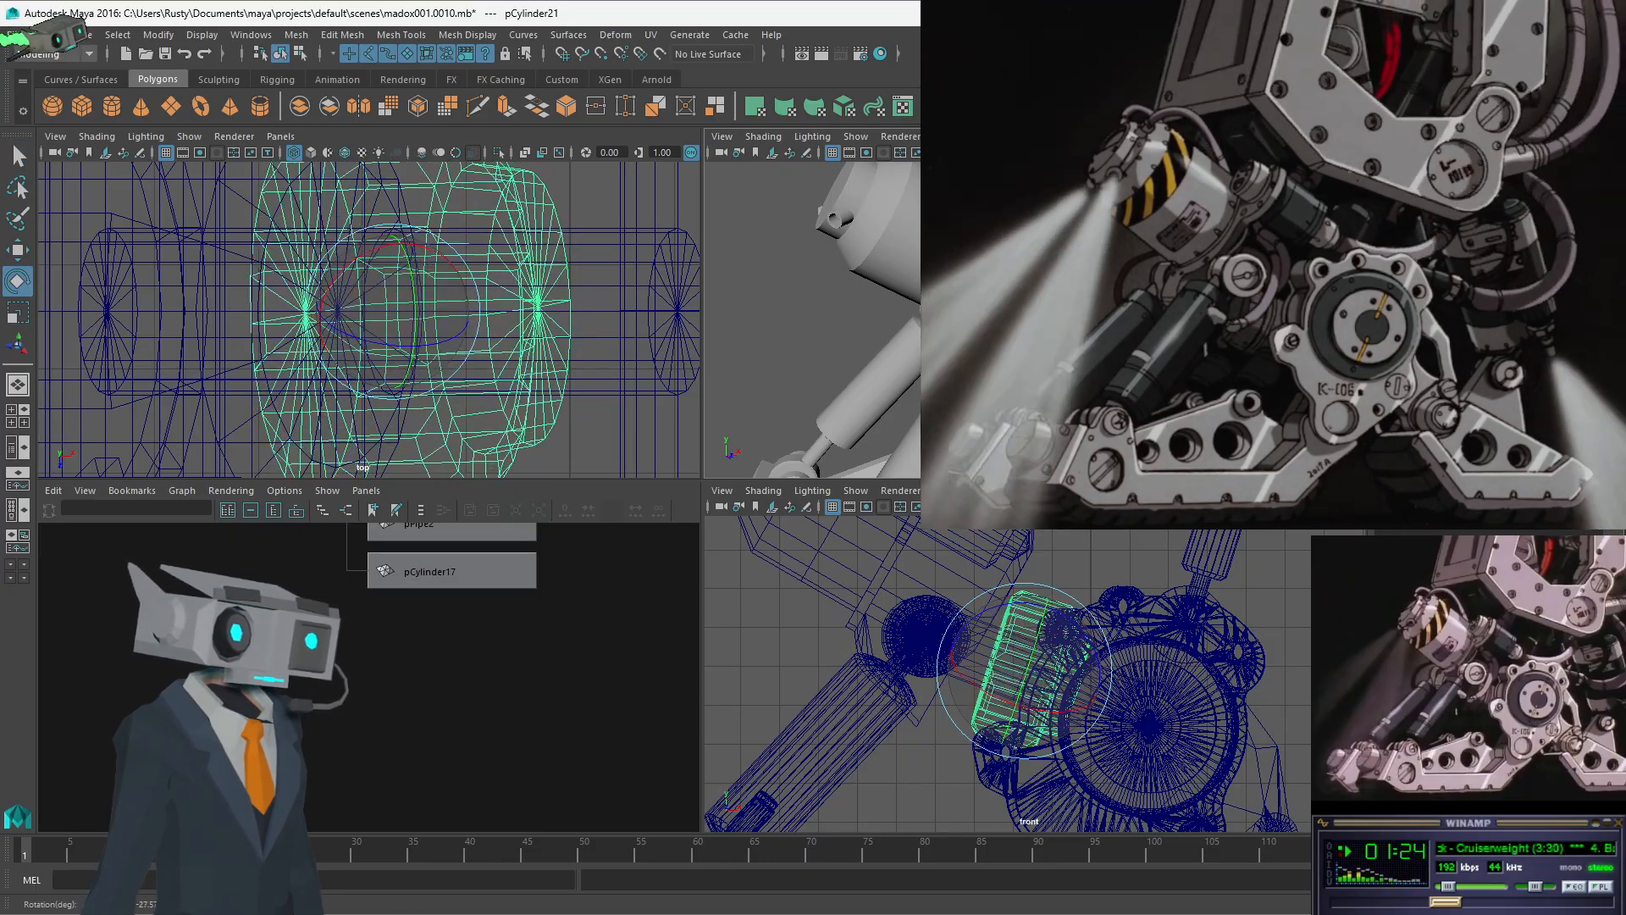
{"action": "key", "text": "ctrl+z"}
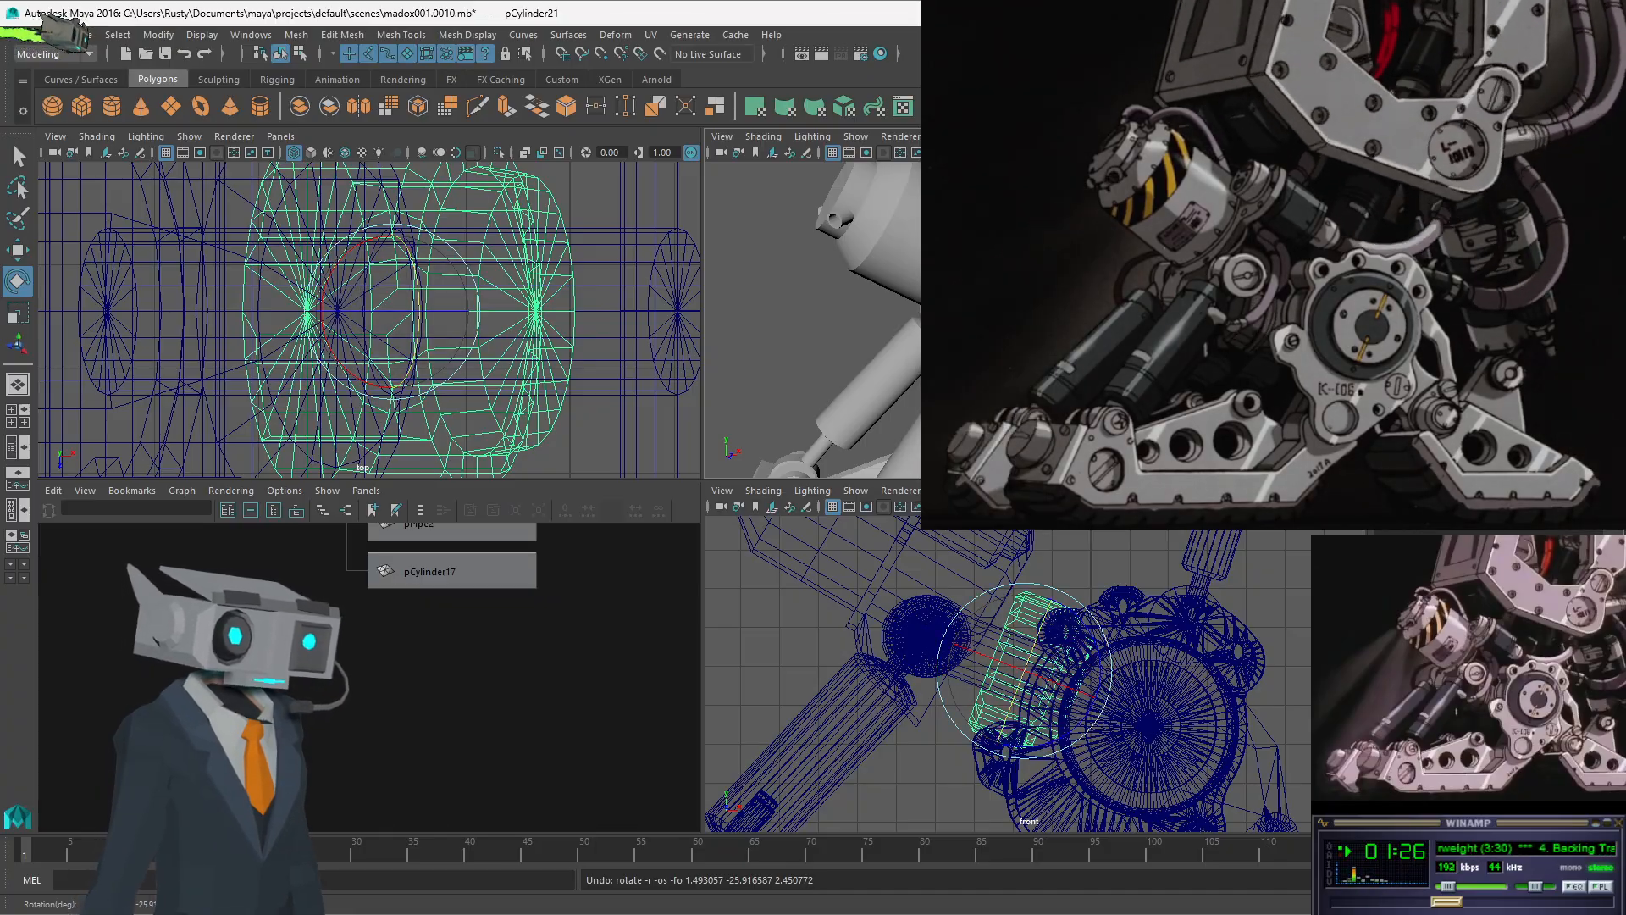
{"action": "left_click", "coordinate": [394, 314]}
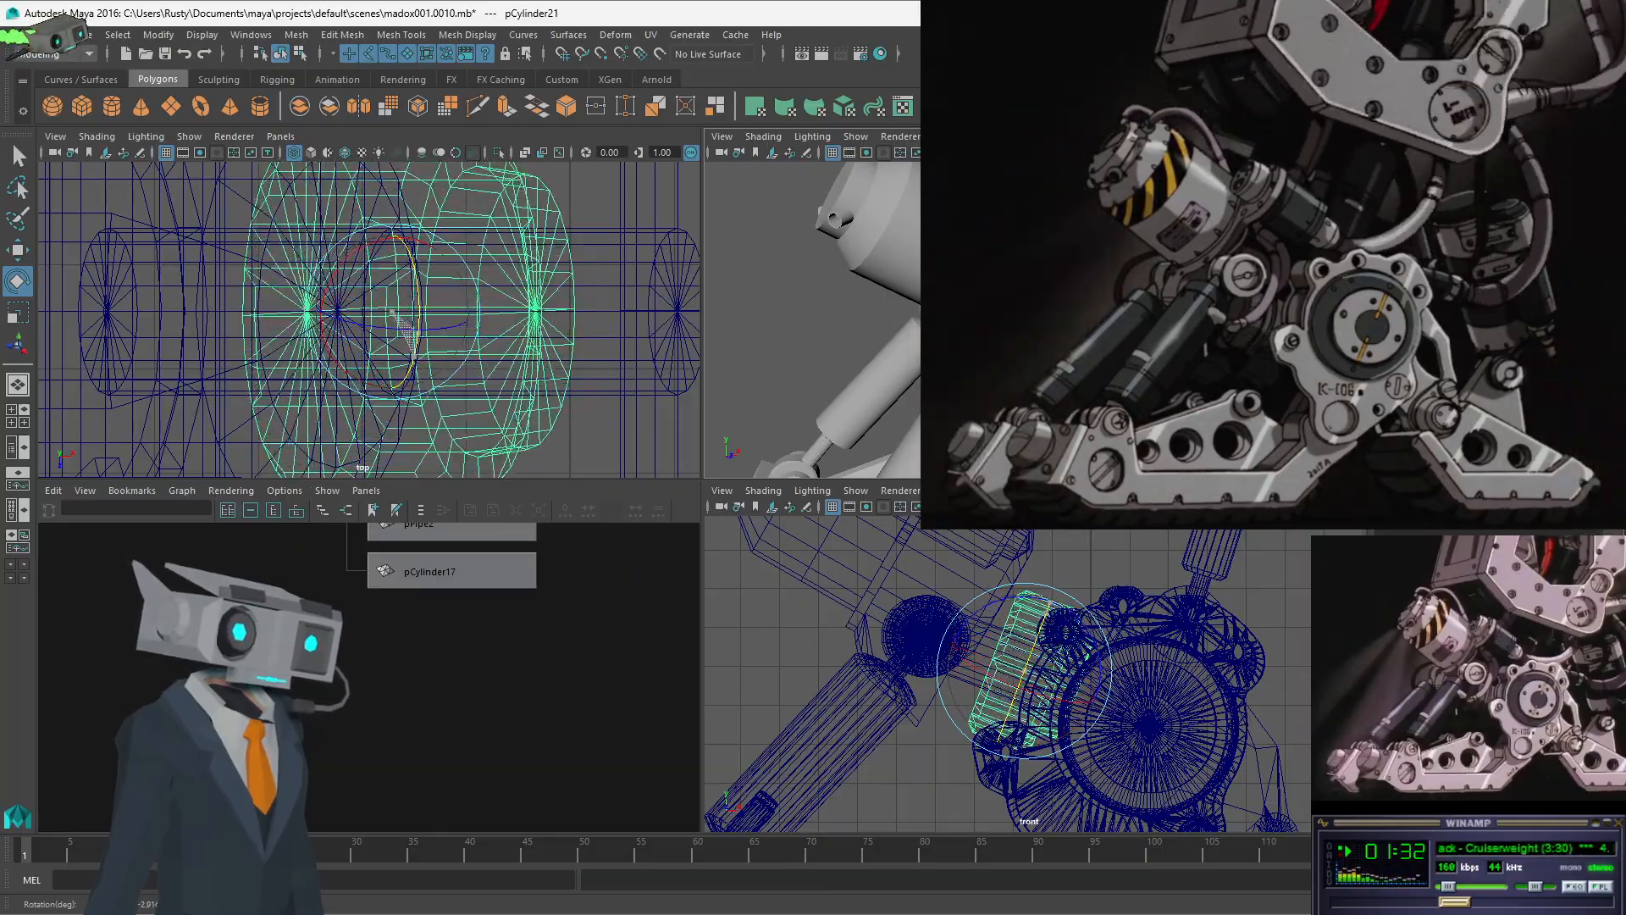
{"action": "left_click_drag", "start_coordinate": [407, 279], "coordinate": [415, 318]}
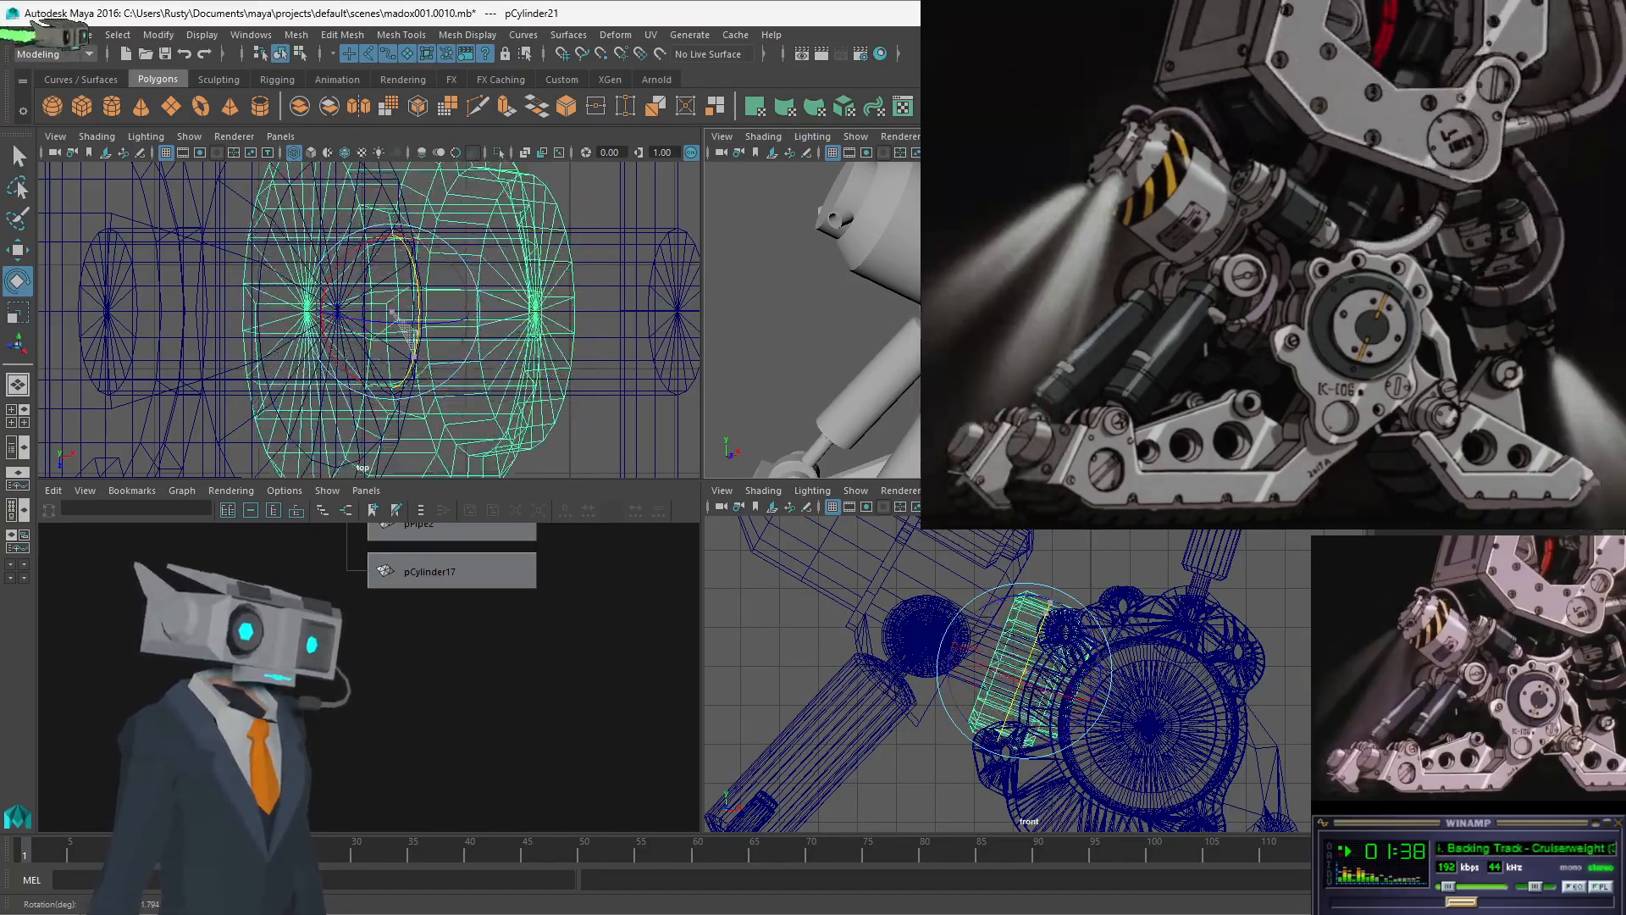
{"action": "left_click_drag", "start_coordinate": [396, 372], "coordinate": [415, 347]}
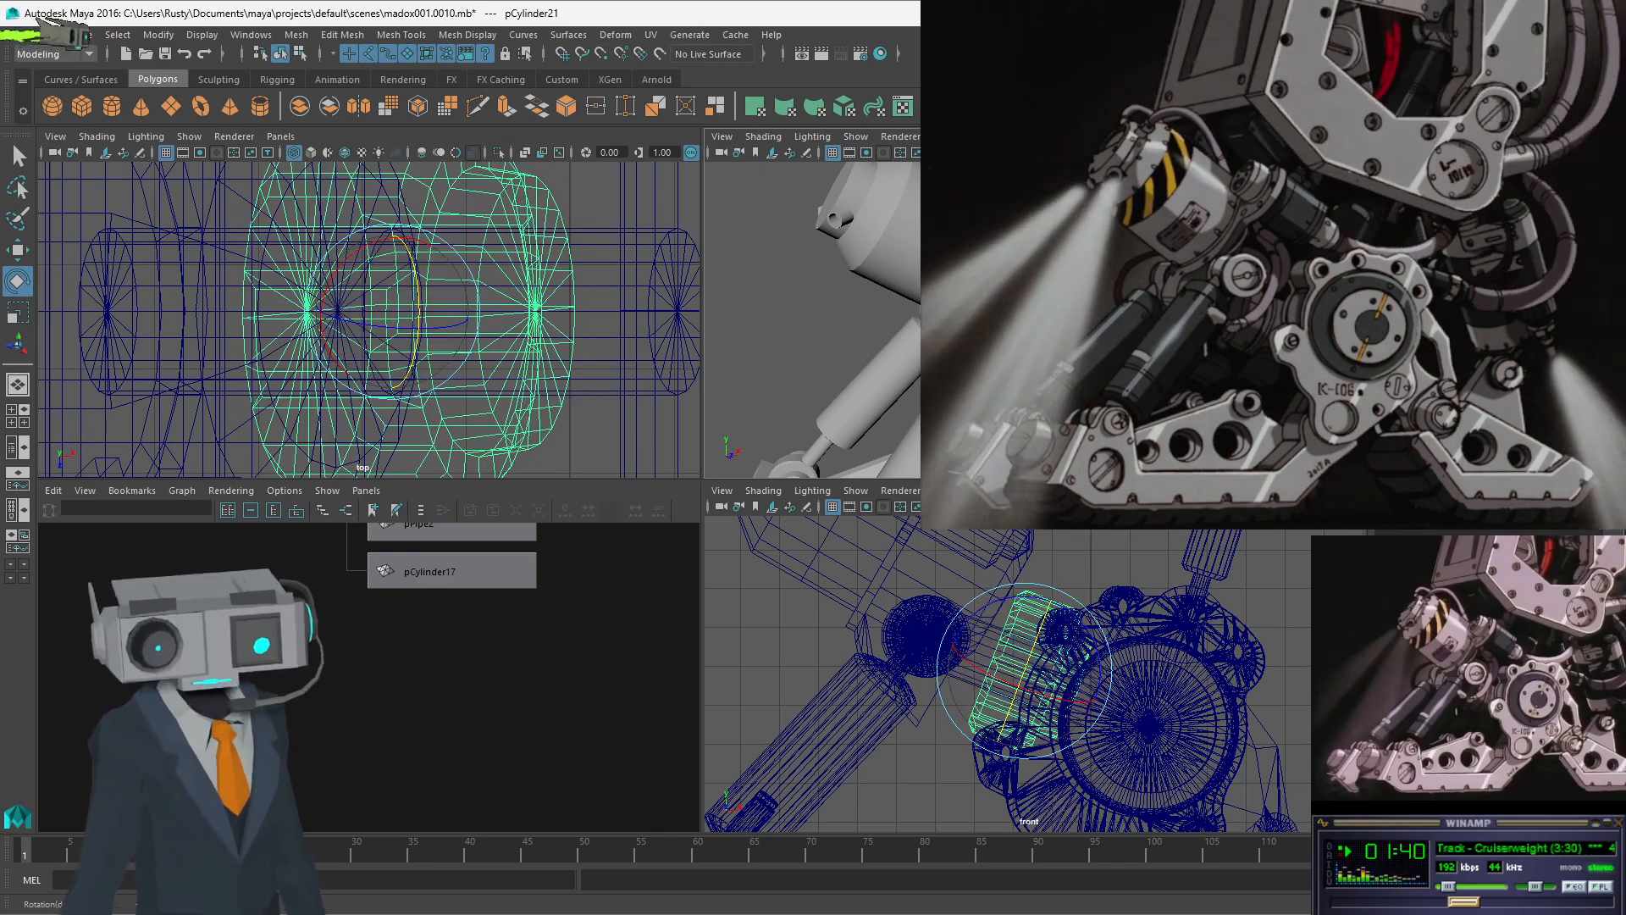
{"action": "key", "text": "ctrl+z"}
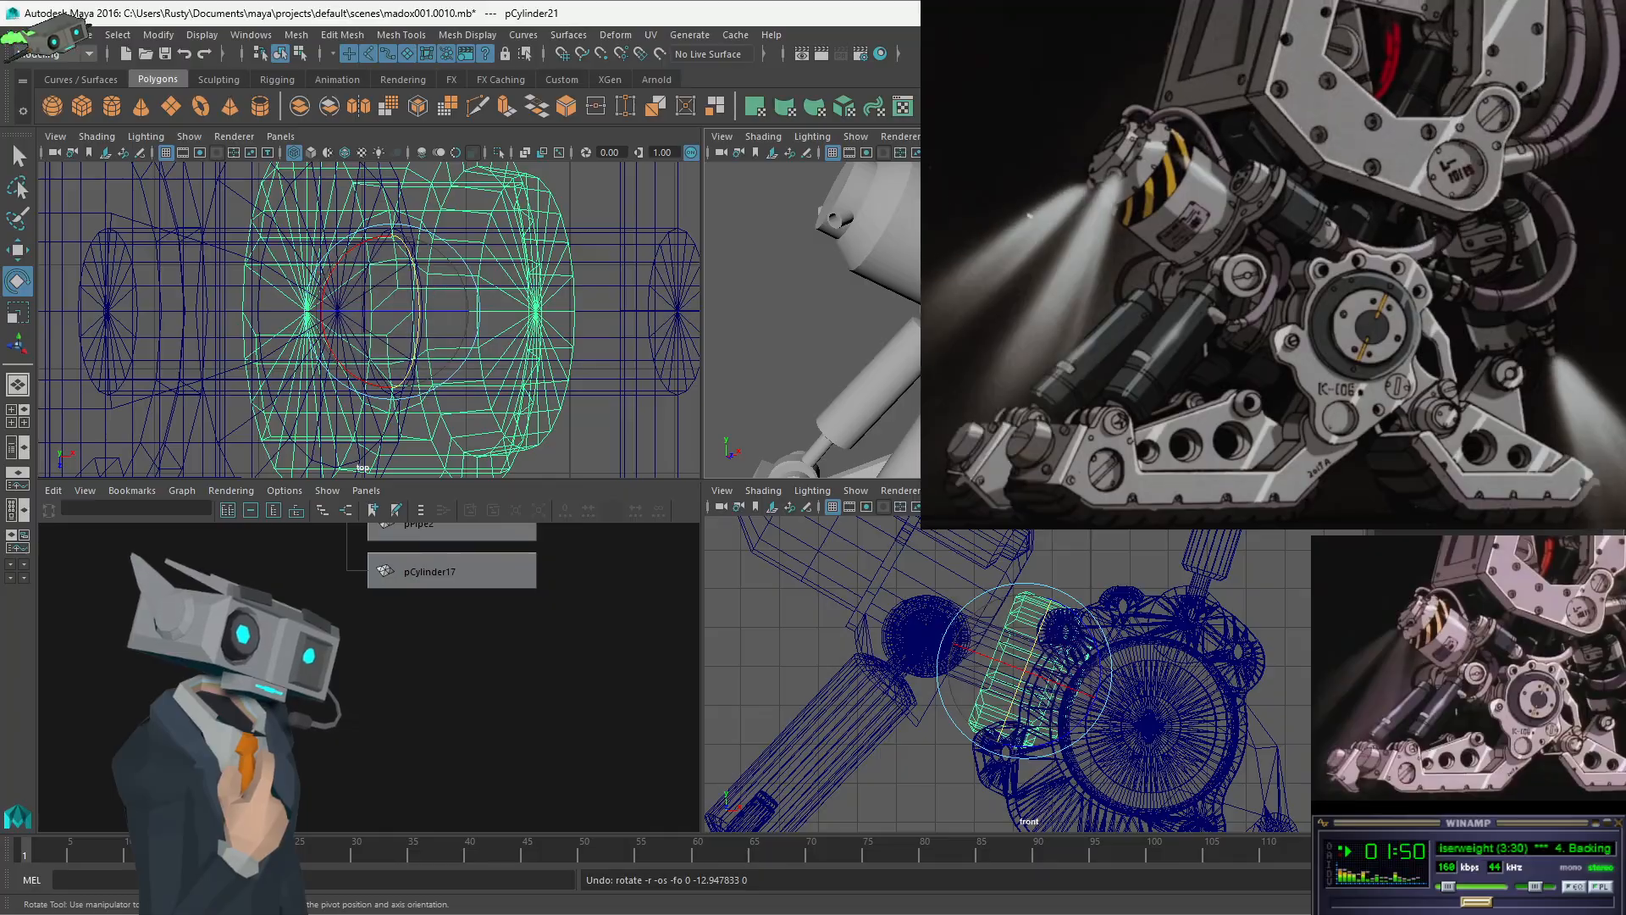
{"action": "left_click_drag", "start_coordinate": [415, 339], "coordinate": [398, 419]}
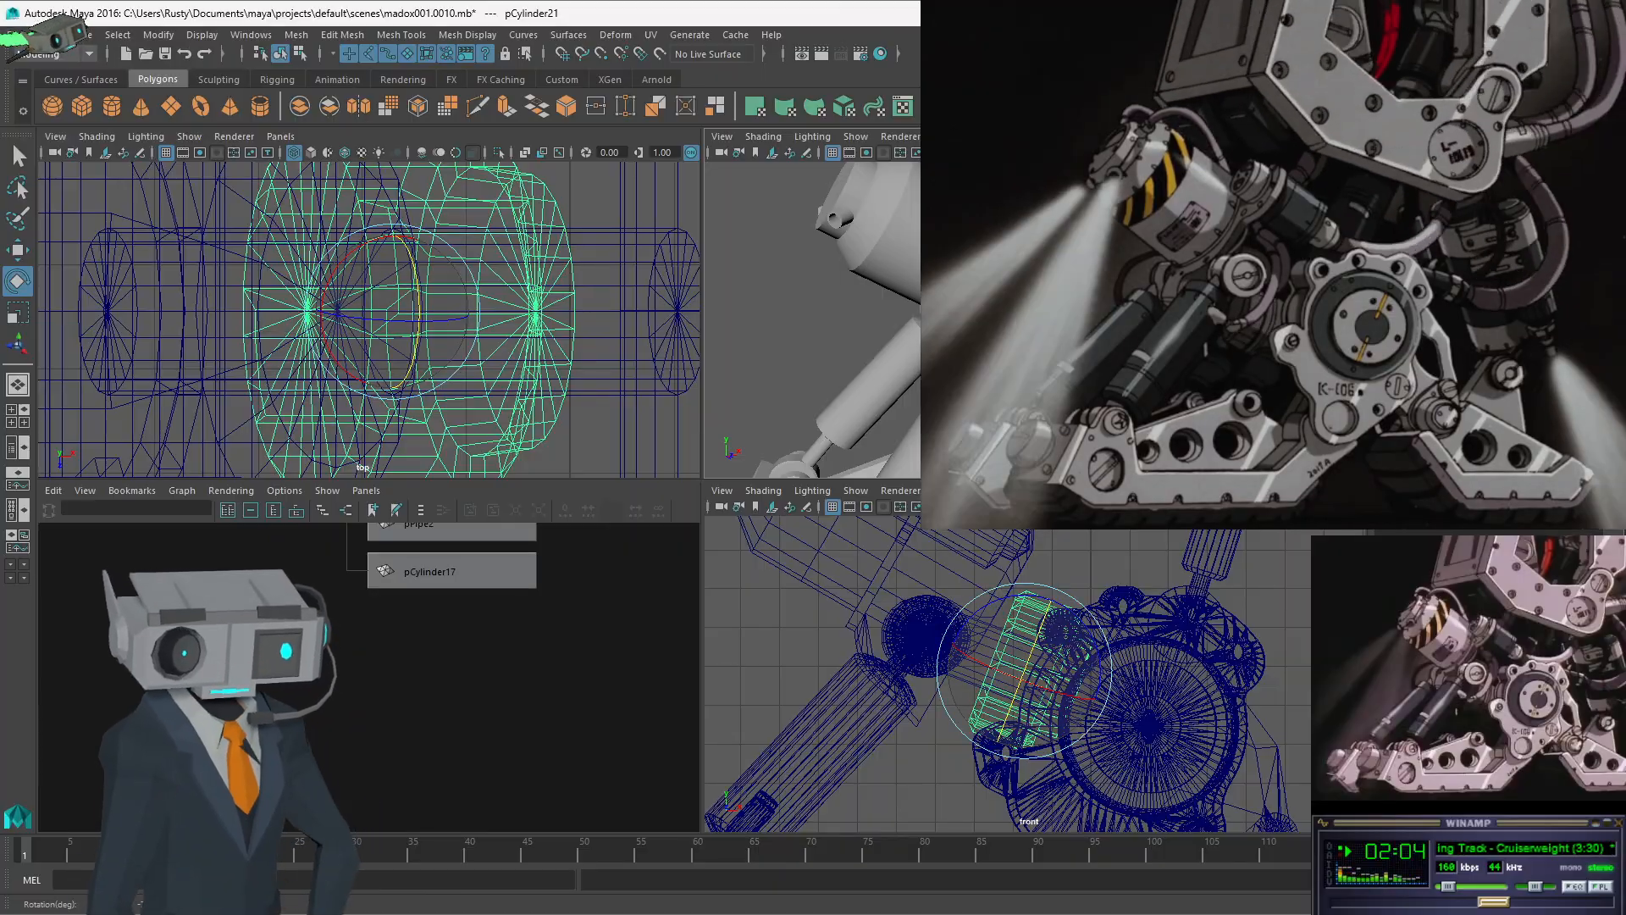
{"action": "key", "text": "ctrl+z"}
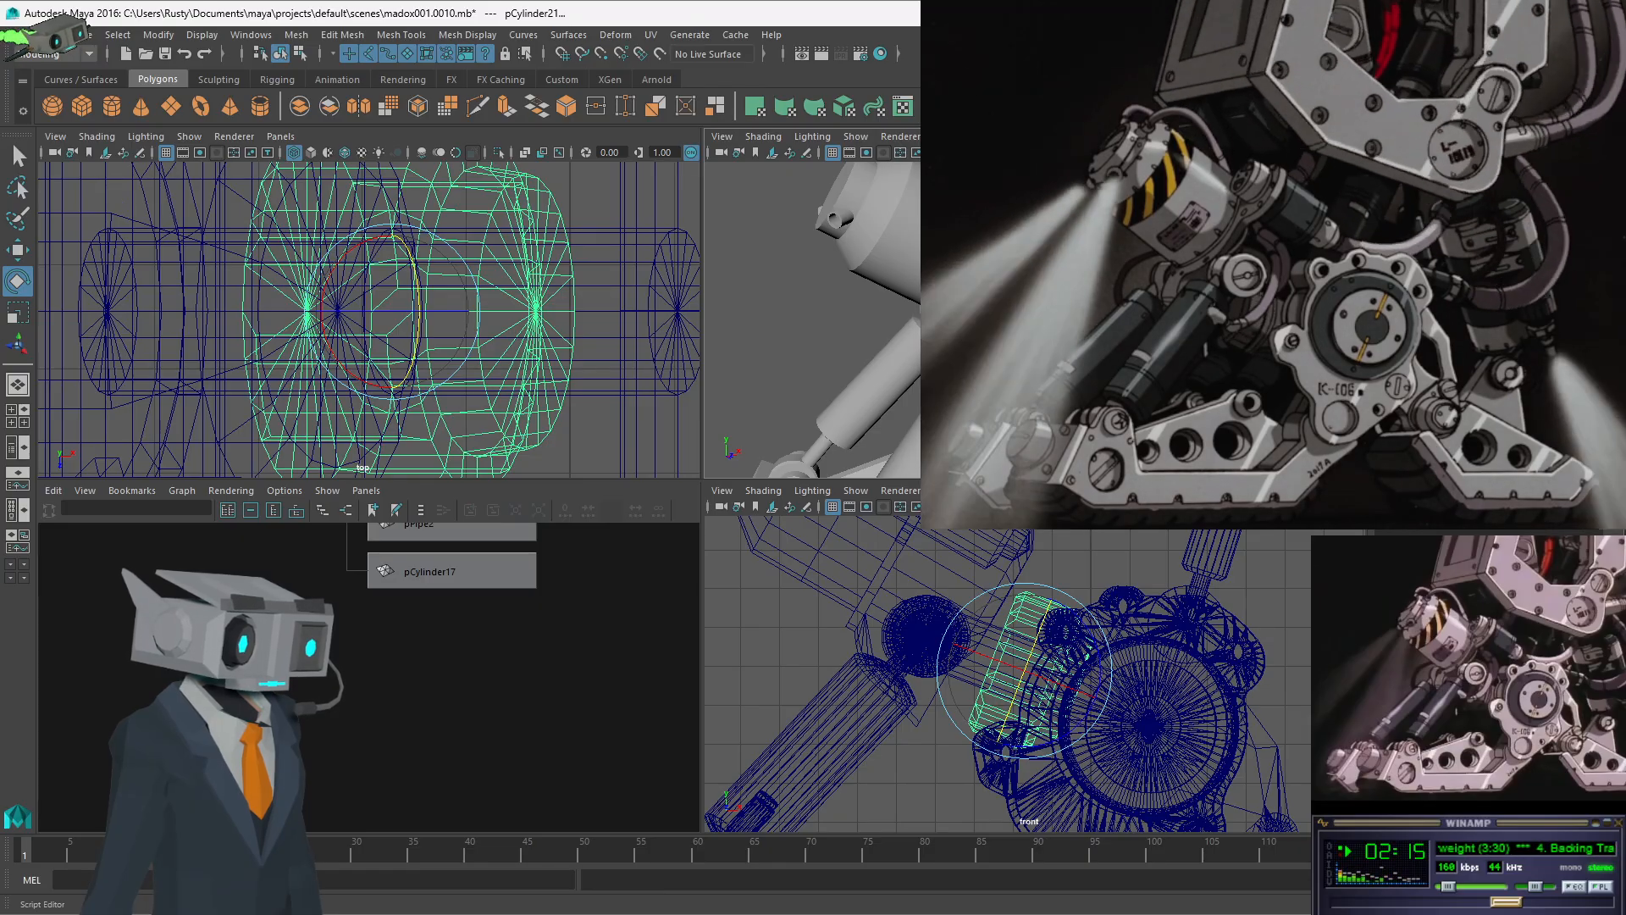
- Review the command history in the Script Editor for the hub's face selection and extrusion settings
{"action": "left_click", "coordinate": [1612, 880]}
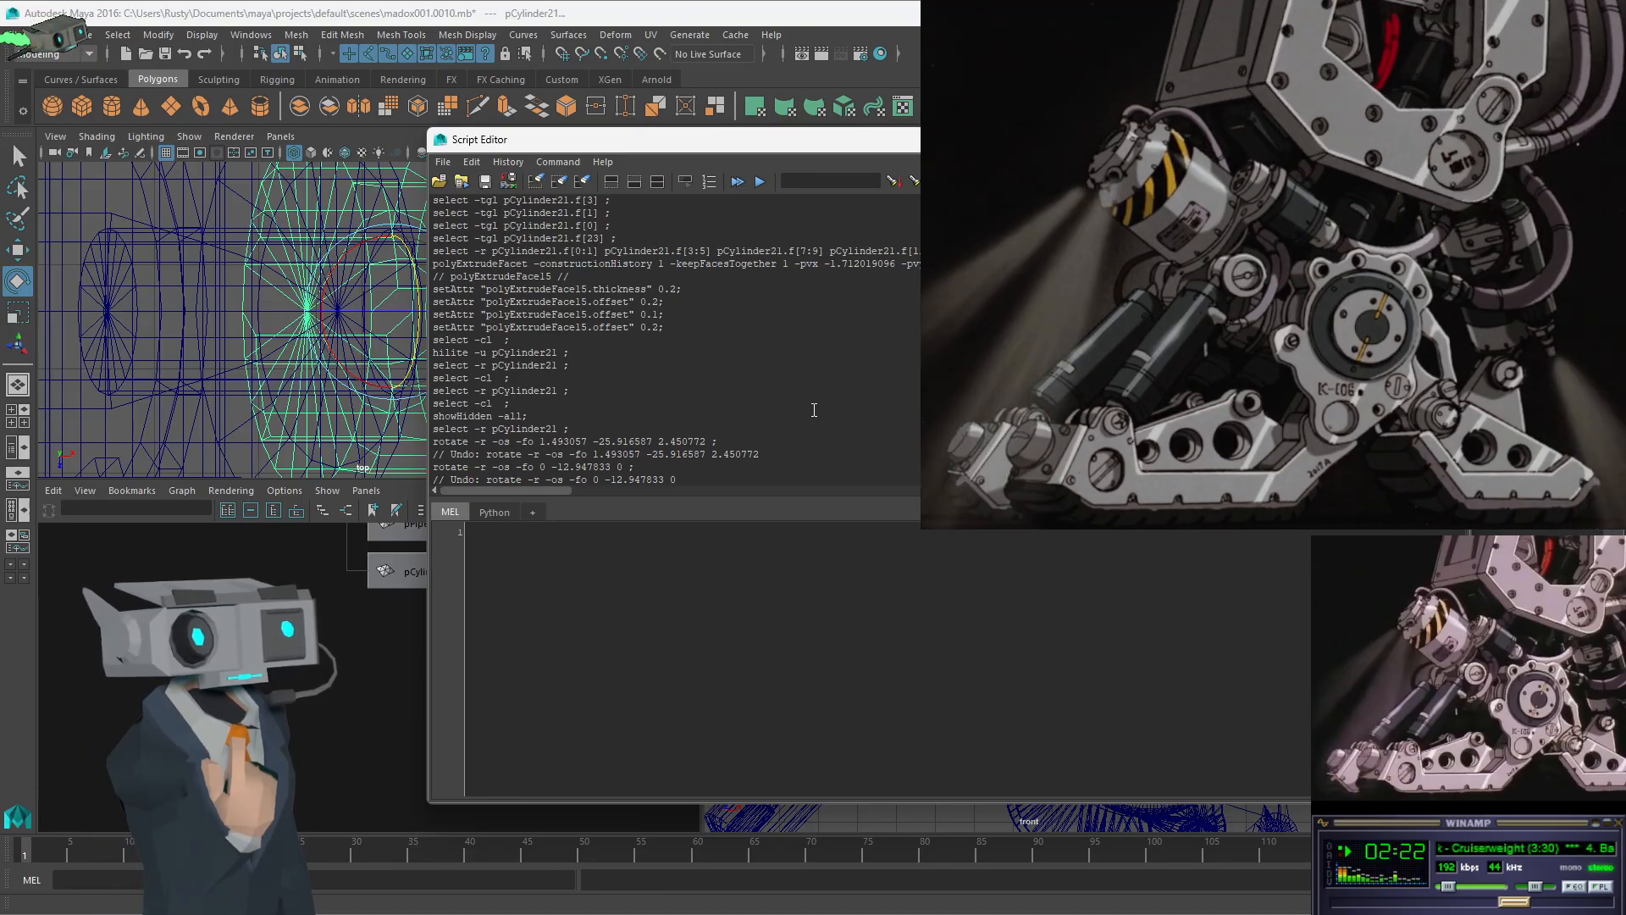
{"action": "scroll", "coordinate": [814, 410], "scroll_direction": "up", "scroll_amount": 3}
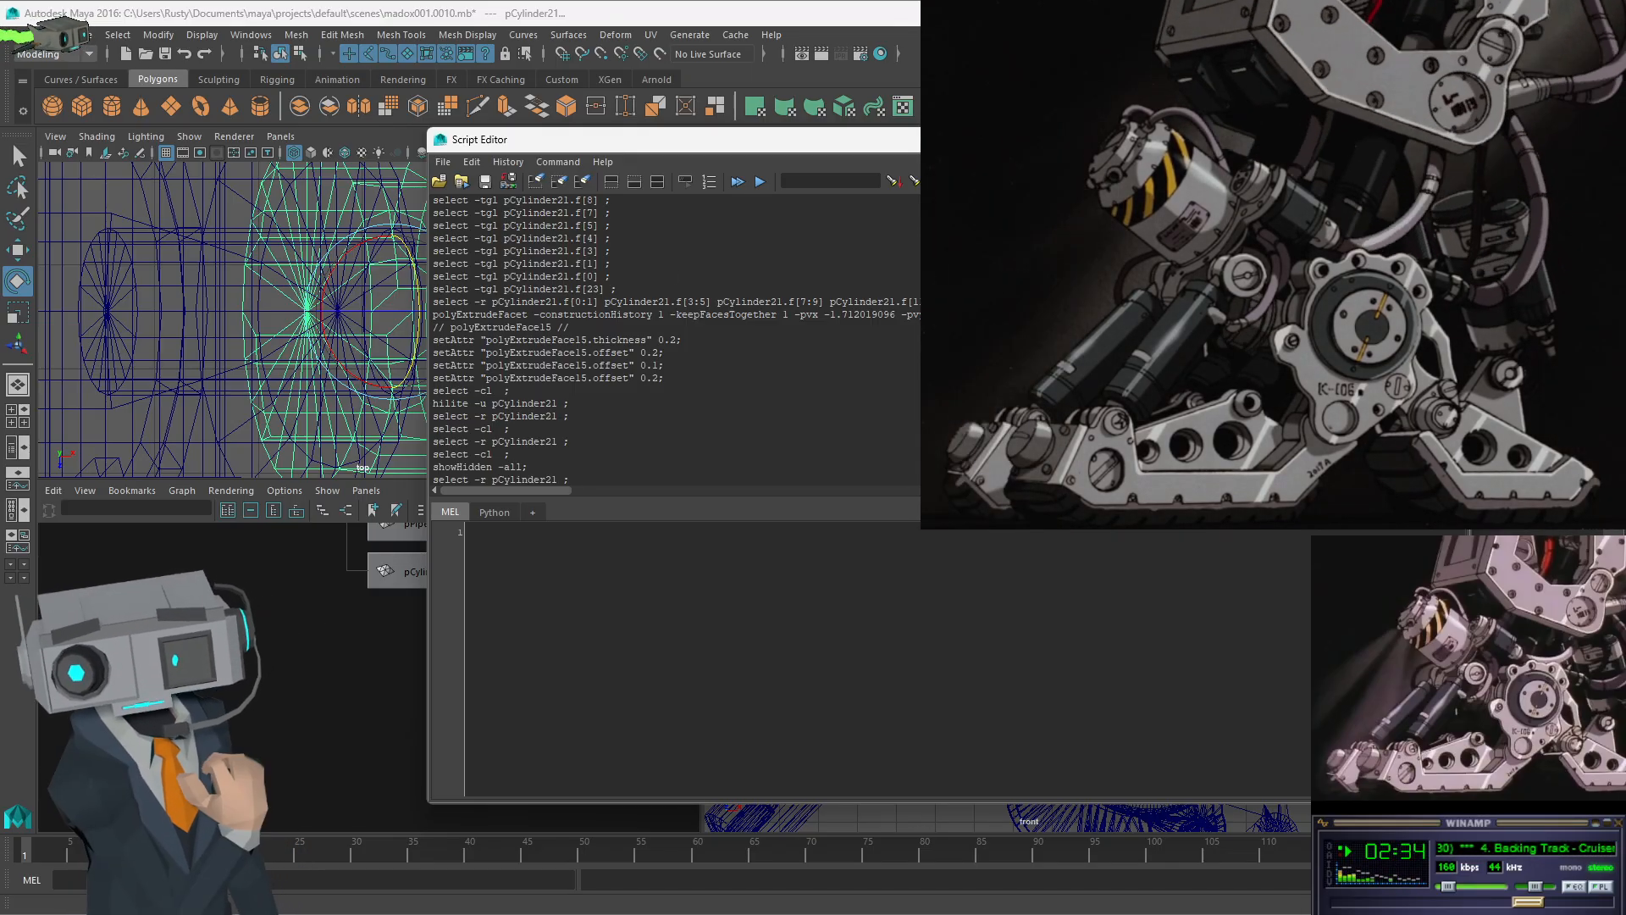
{"action": "left_click", "coordinate": [527, 541]}
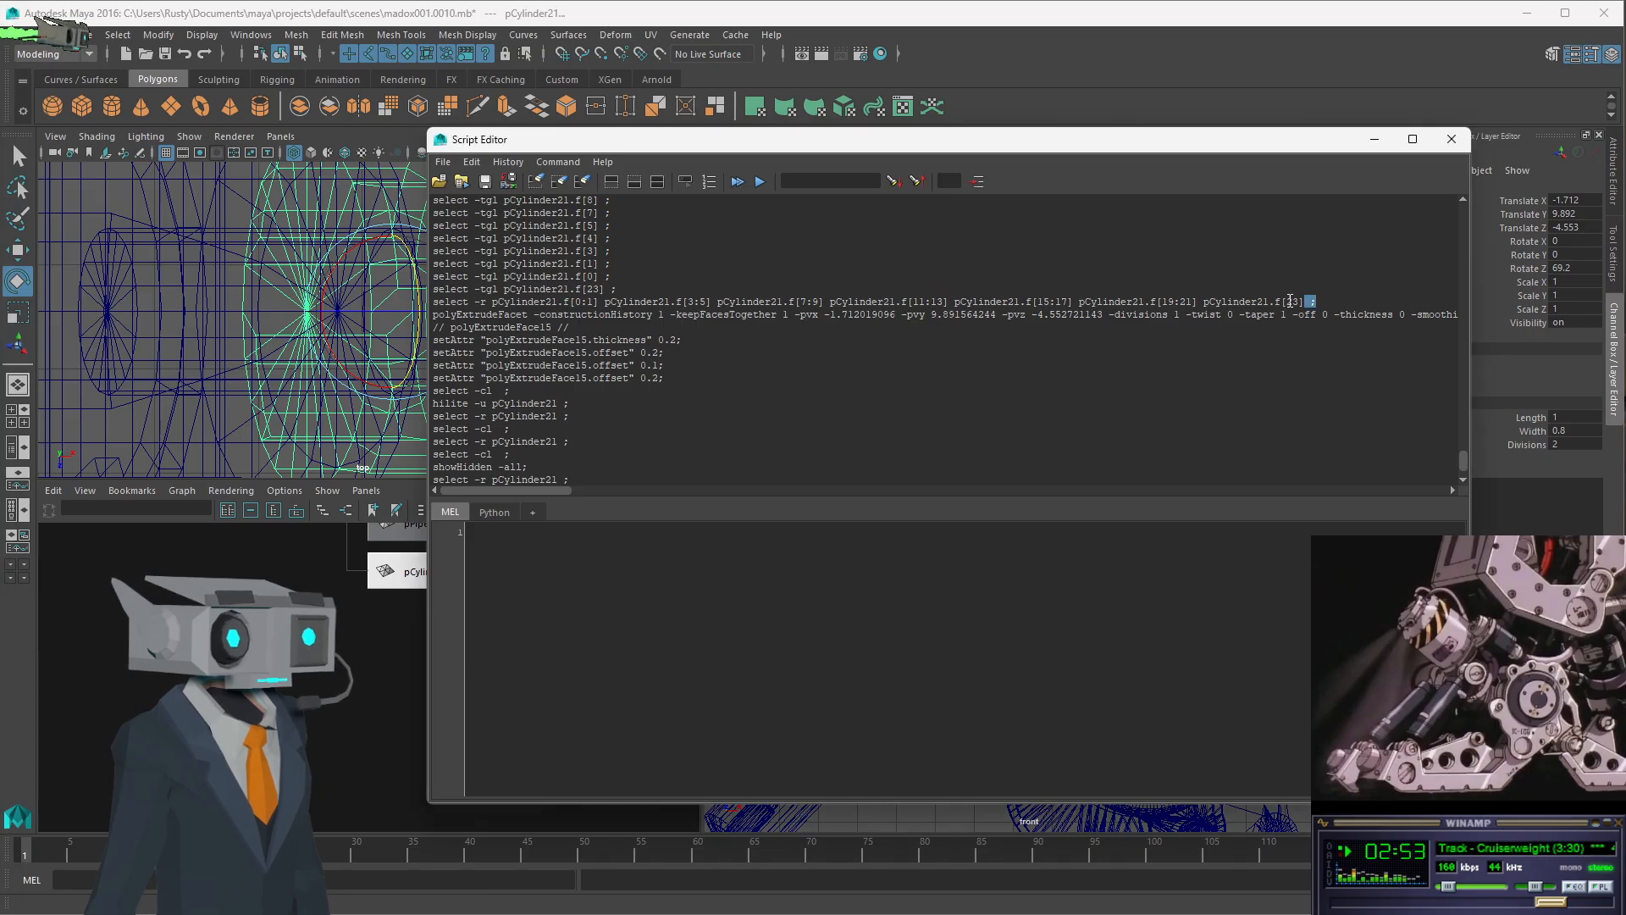
{"action": "left_click_drag", "start_coordinate": [1316, 302], "coordinate": [560, 305]}
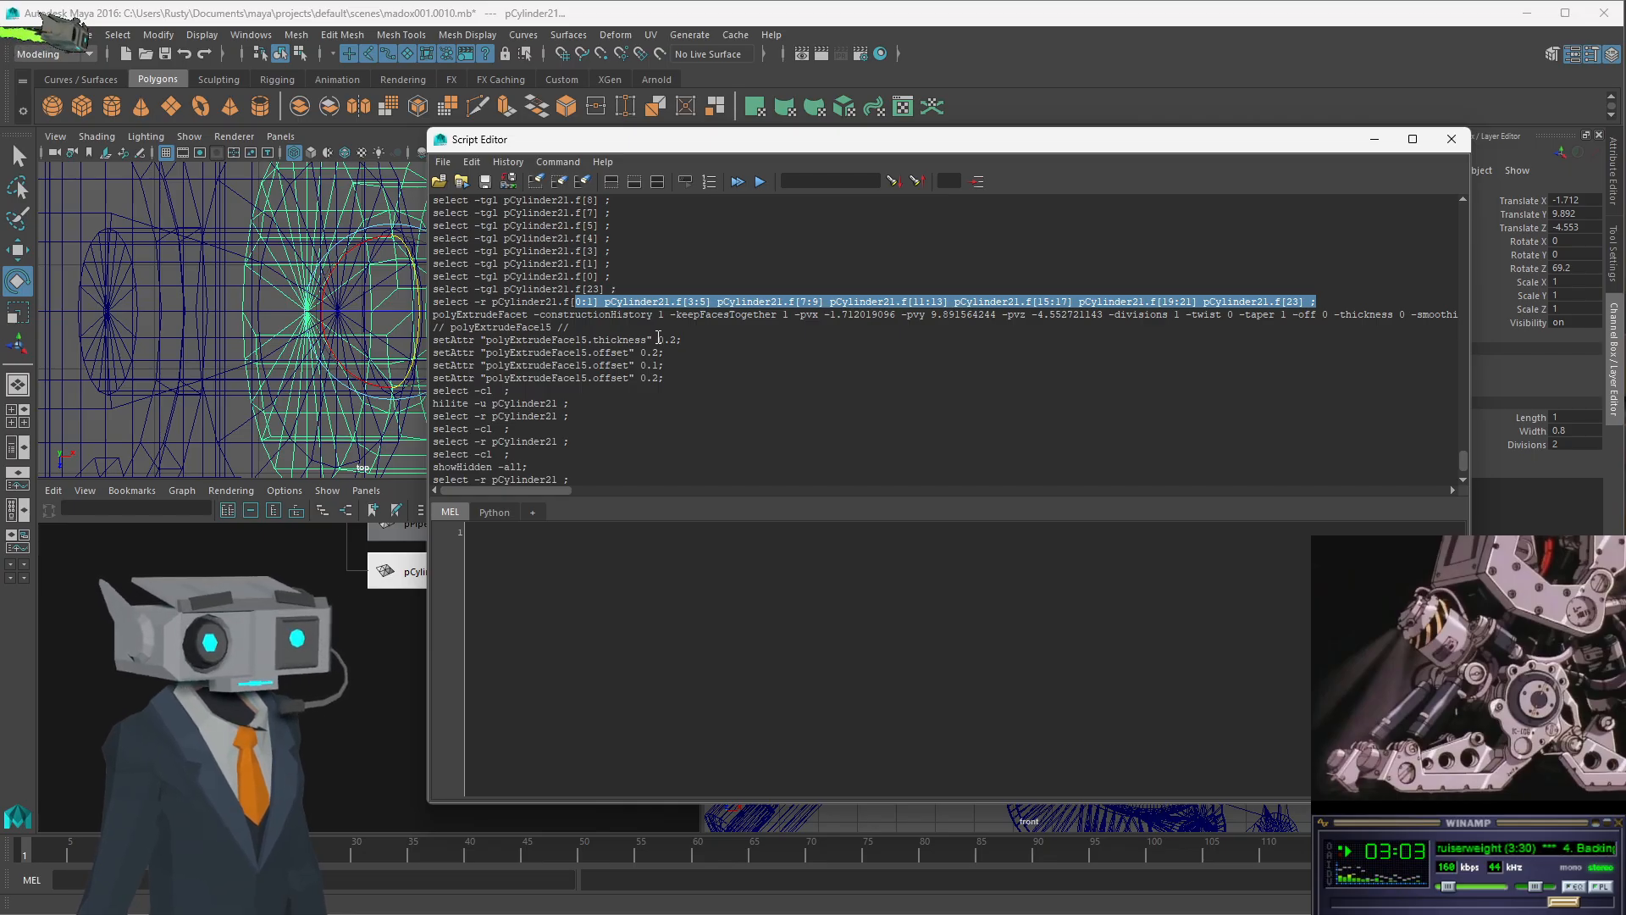
{"action": "left_click", "coordinate": [1451, 139]}
- Select the upper leg cylinder with the pointed bracket beside the hub and switch it to face selection mode
{"action": "left_click_drag", "start_coordinate": [1076, 423], "coordinate": [1074, 366], "text": "alt"}
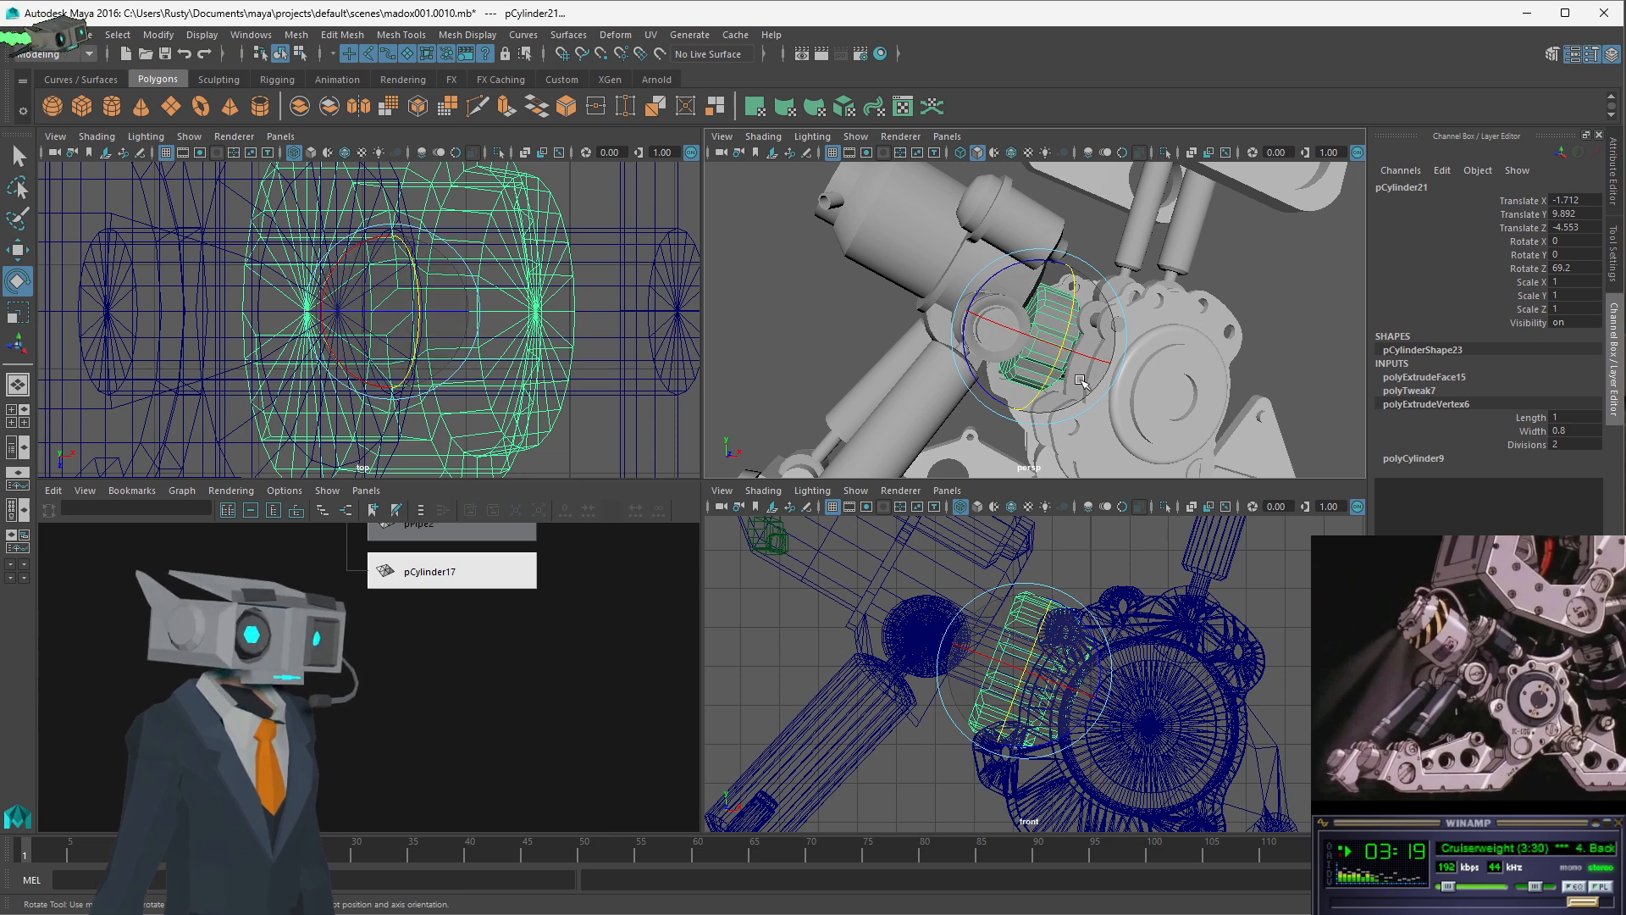
{"action": "left_click", "coordinate": [1273, 331]}
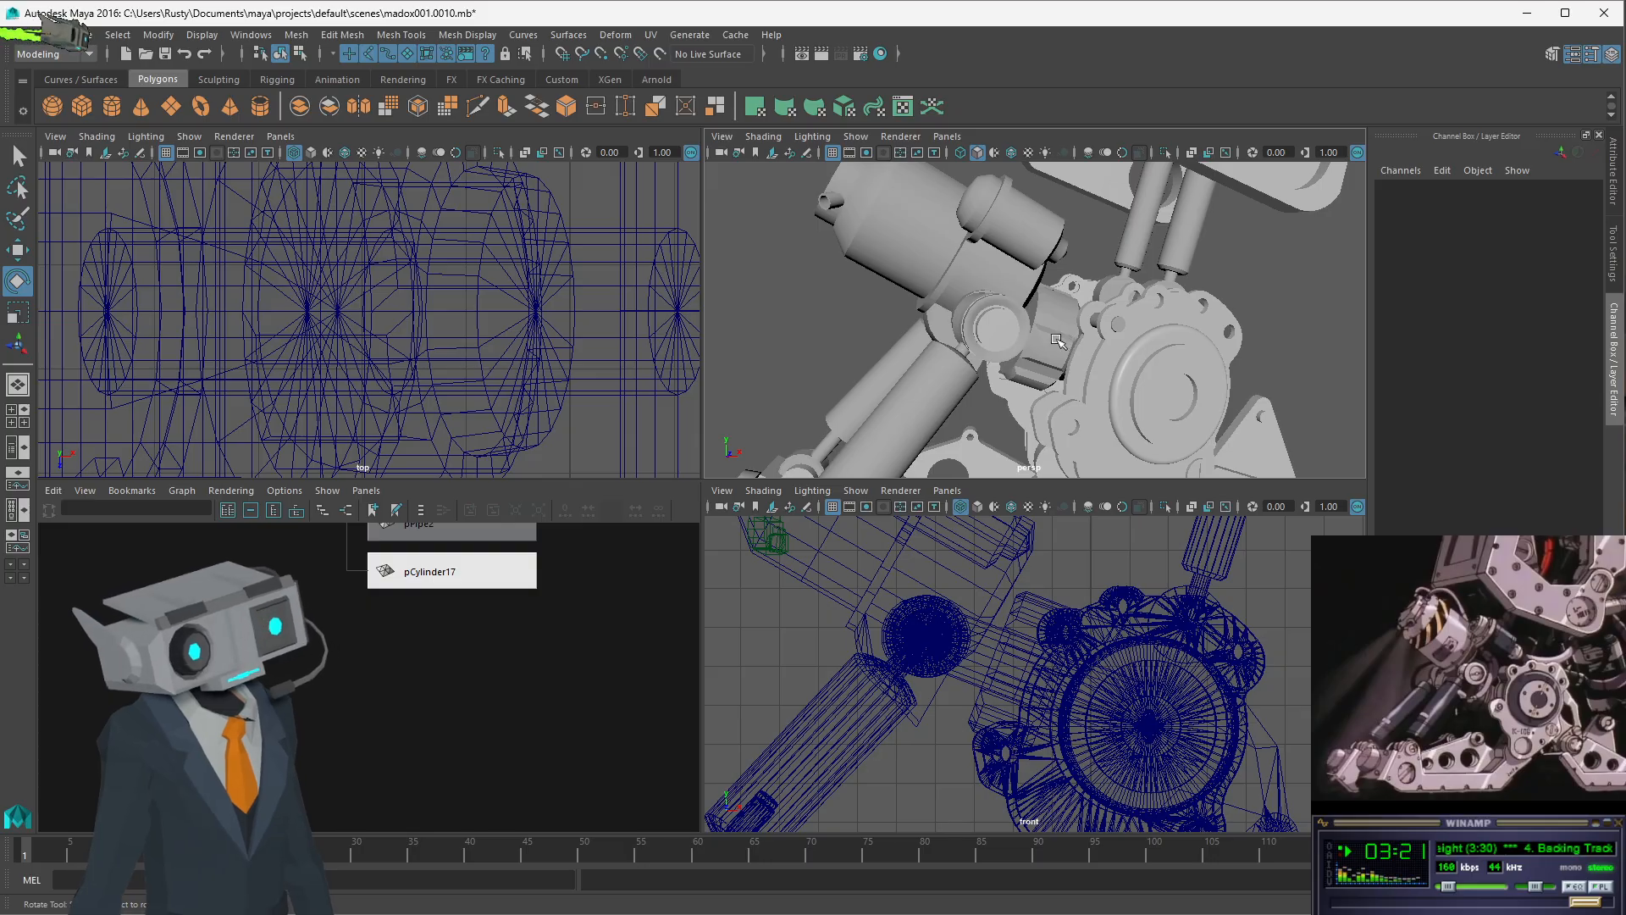
{"action": "left_click_drag", "start_coordinate": [1029, 343], "coordinate": [961, 352], "text": "alt"}
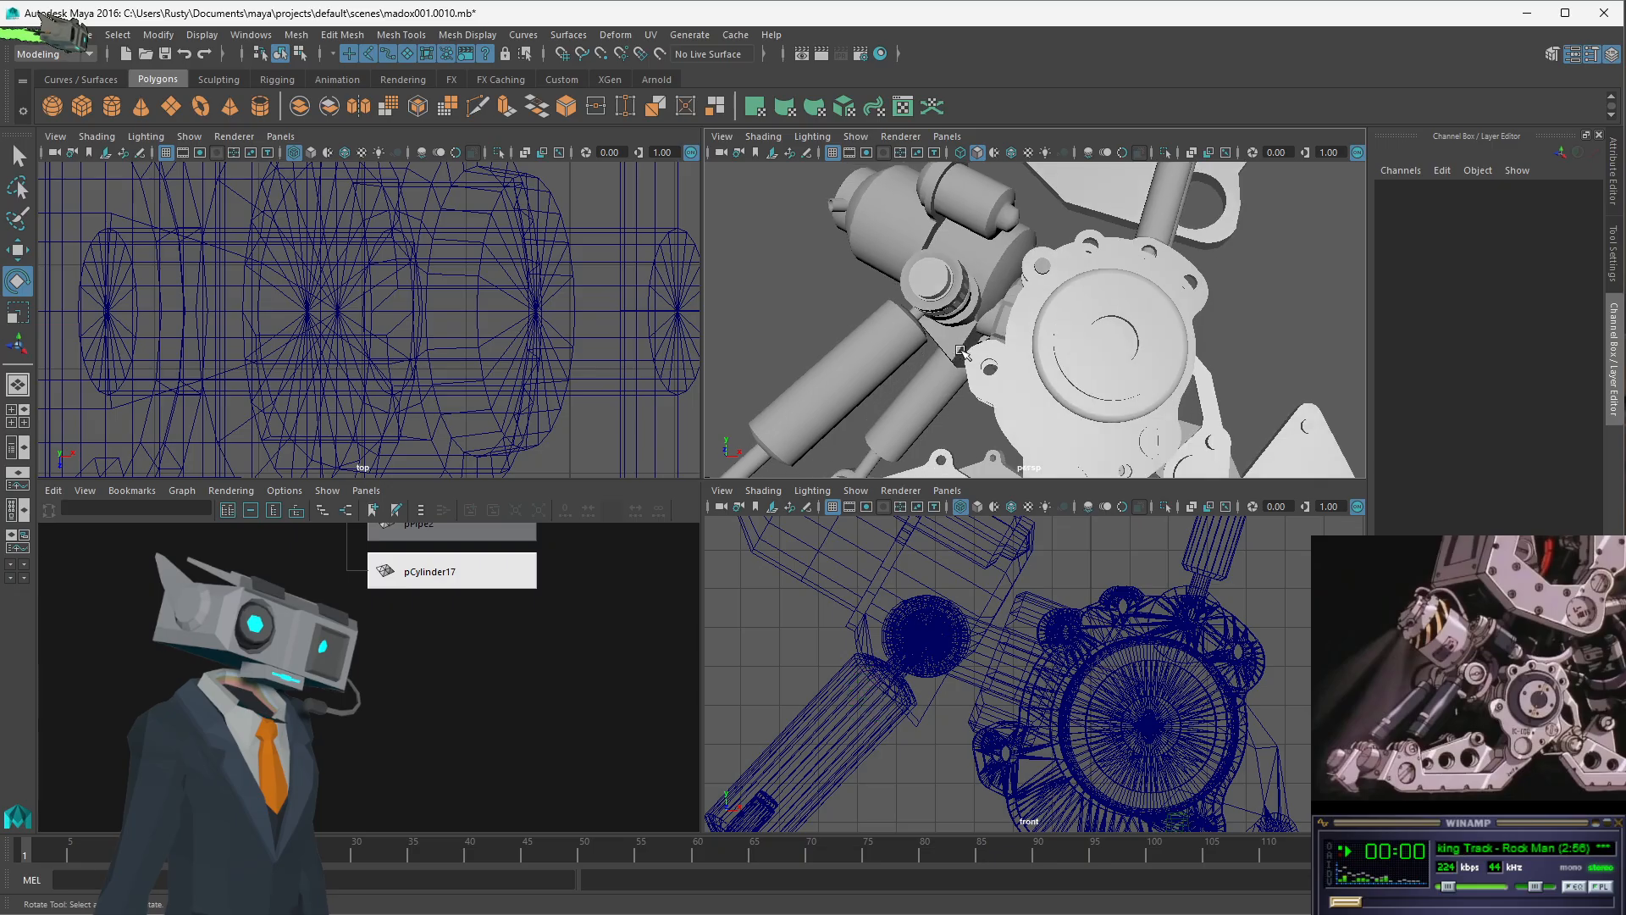
{"action": "left_click", "coordinate": [975, 342]}
{"action": "scroll", "coordinate": [975, 364], "scroll_direction": "up", "scroll_amount": 8}
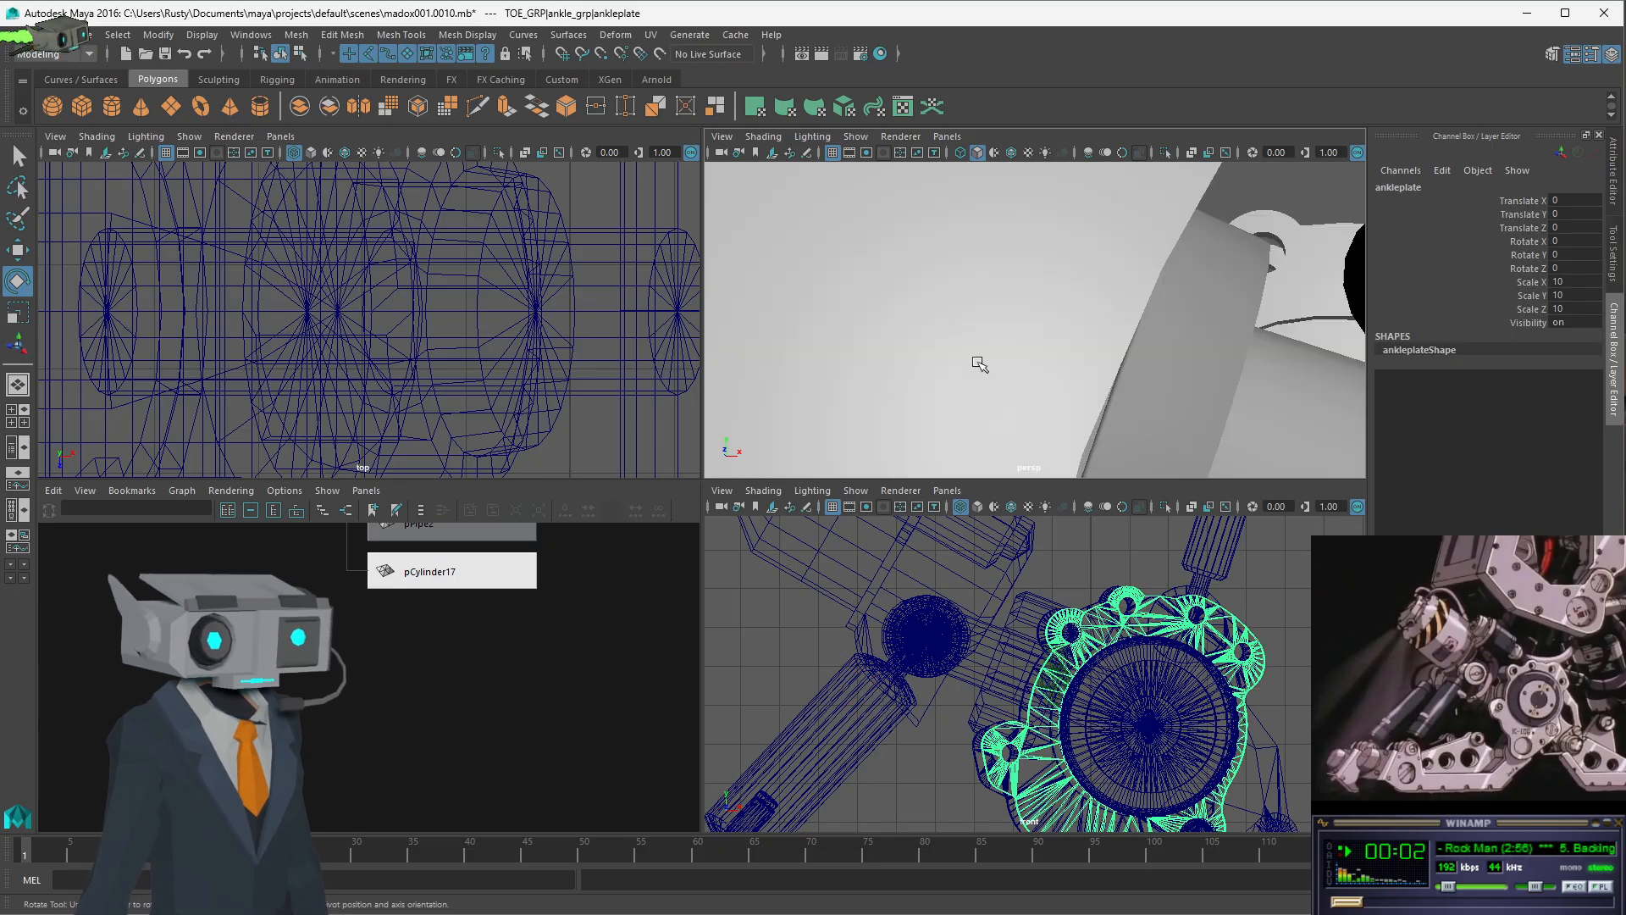
{"action": "scroll", "coordinate": [975, 364], "scroll_direction": "down", "scroll_amount": 3}
{"action": "middle_click_drag", "start_coordinate": [871, 371], "coordinate": [1018, 356], "text": "alt"}
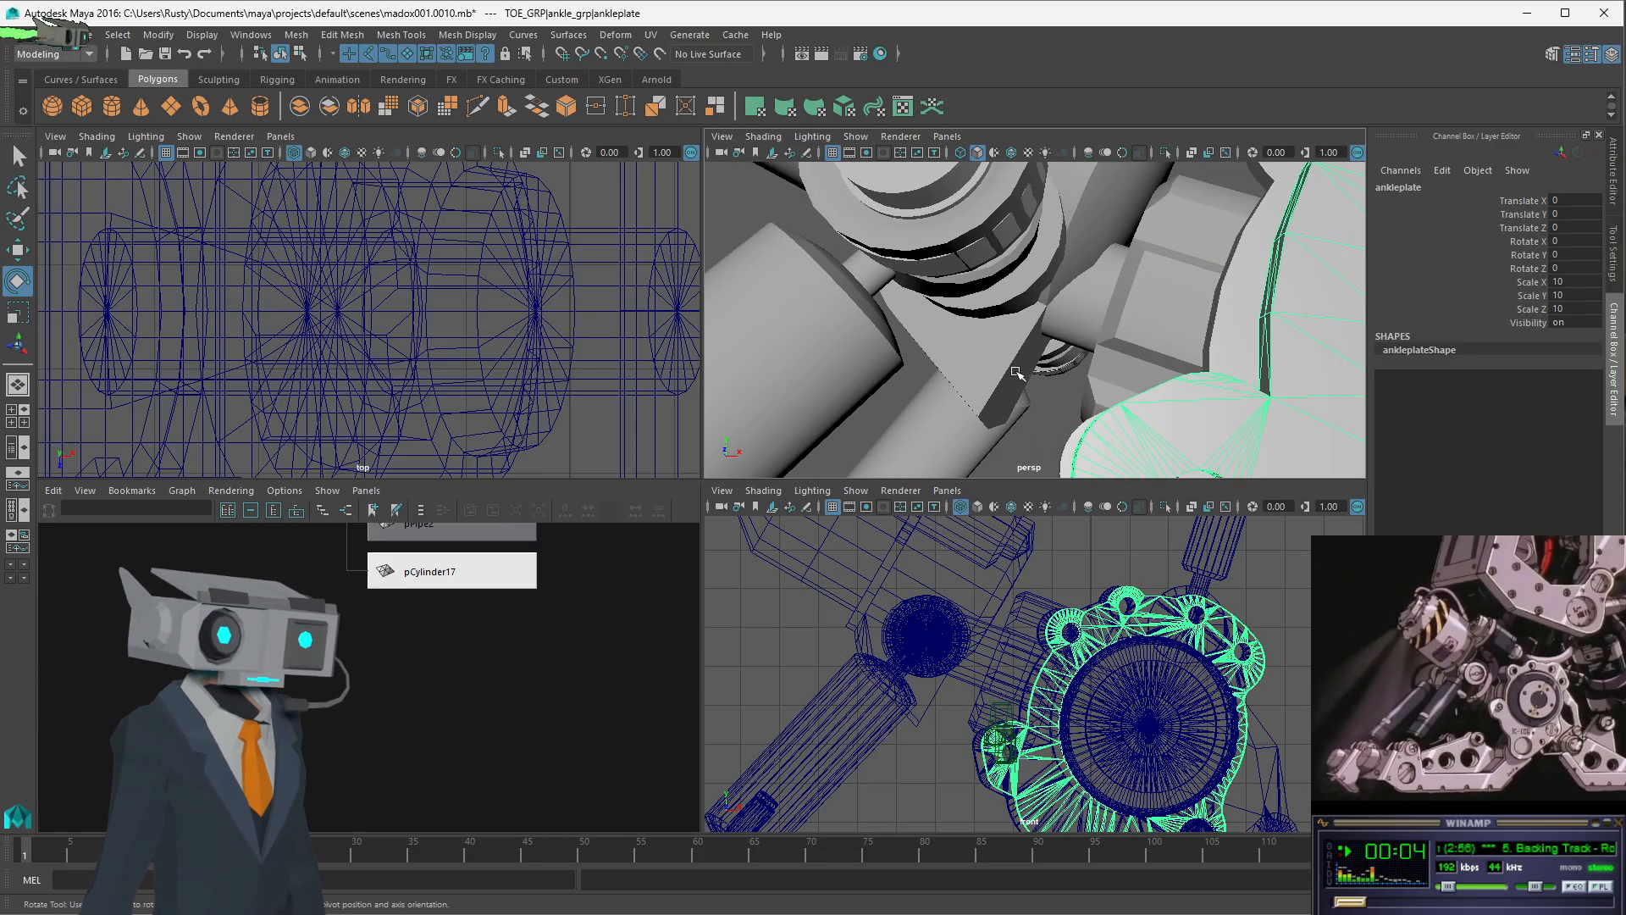
{"action": "left_click", "coordinate": [1017, 359]}
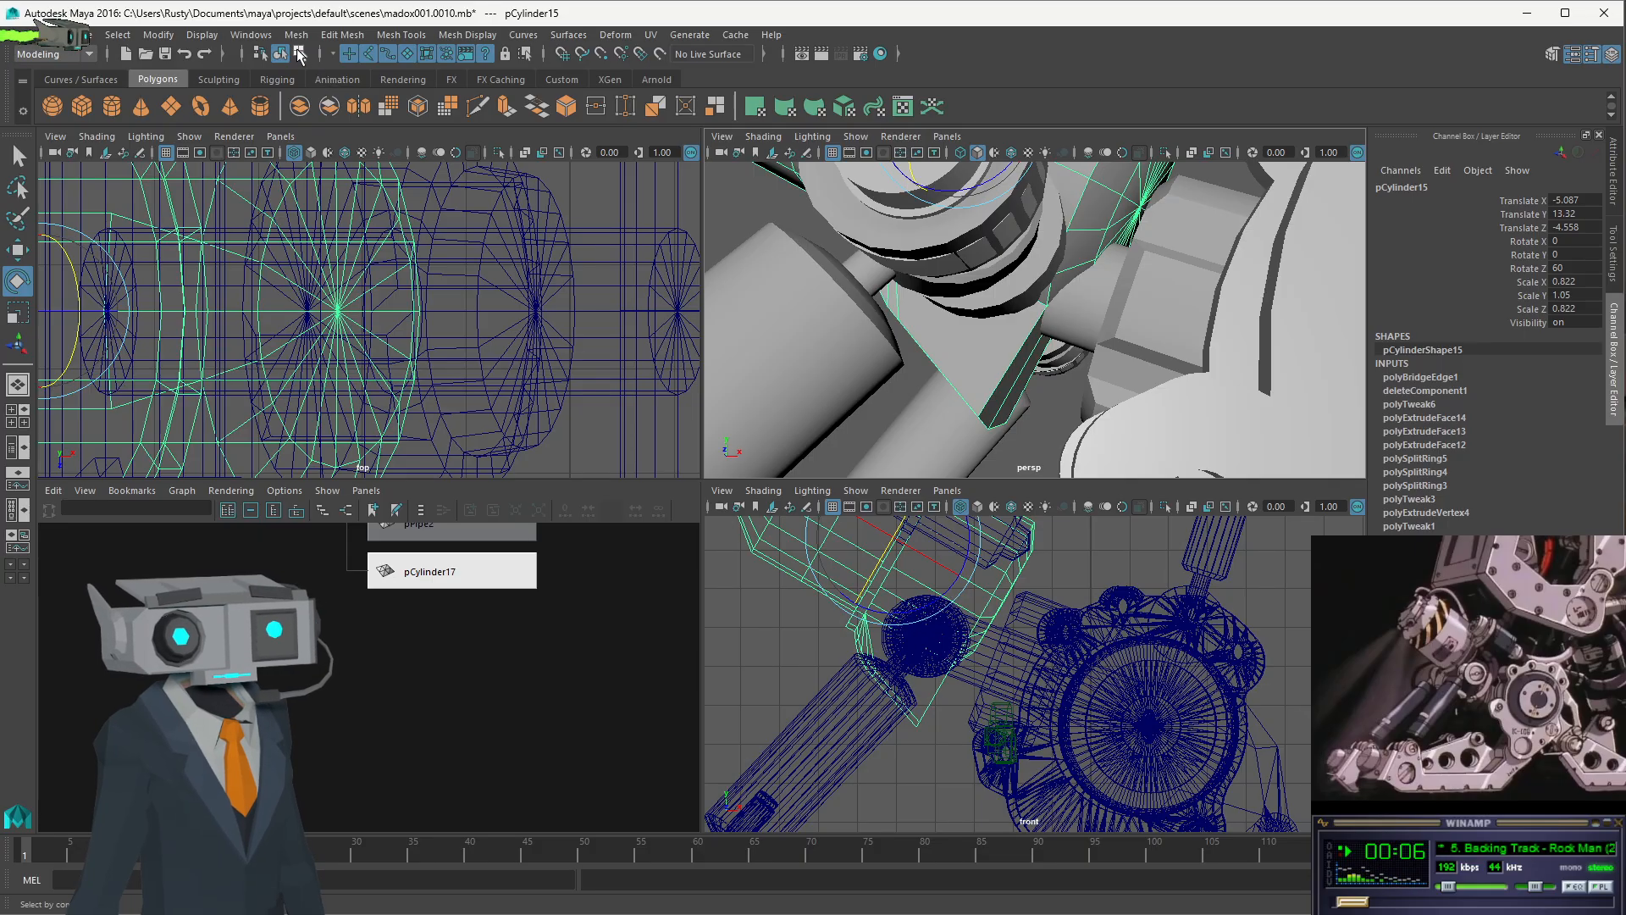
{"action": "left_click", "coordinate": [299, 53]}
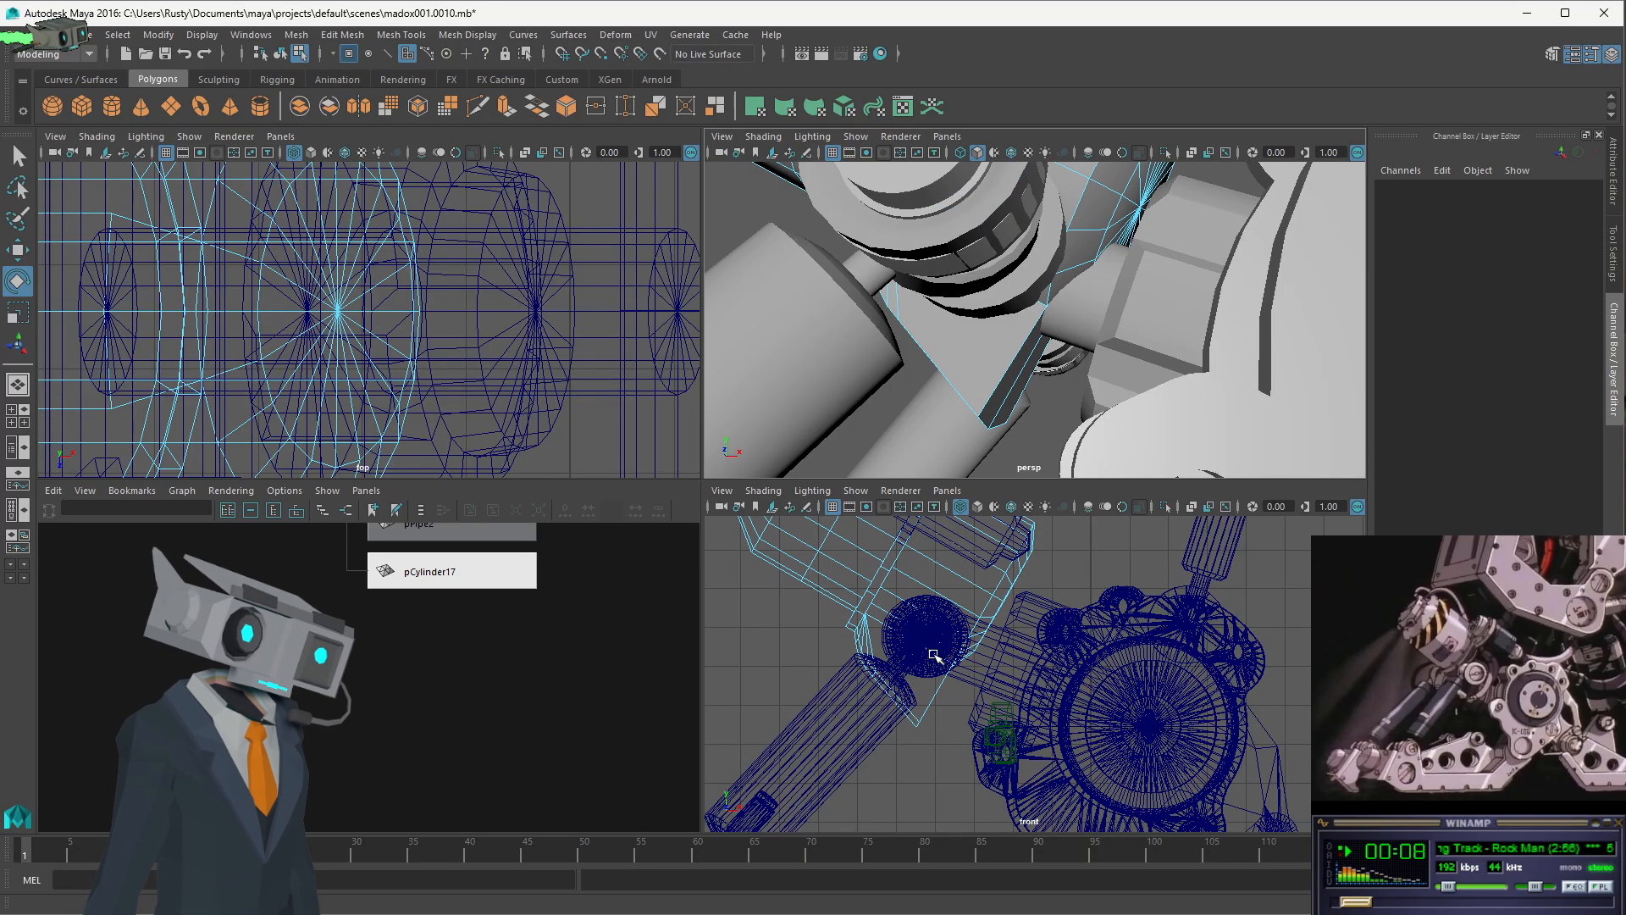
{"action": "left_click", "coordinate": [407, 55]}
- Extrude the slanted end faces of the pointed bracket about 0.74 toward the hub, tilting them about 19 degrees around local Y
{"action": "mouse_move", "coordinate": [1010, 364]}
{"action": "left_mouse_down", "text": "alt"}
{"action": "mouse_move", "coordinate": [951, 367]}
{"action": "mouse_move", "coordinate": [995, 386]}
{"action": "left_mouse_up", "text": "alt"}
{"action": "left_click", "coordinate": [1007, 393]}
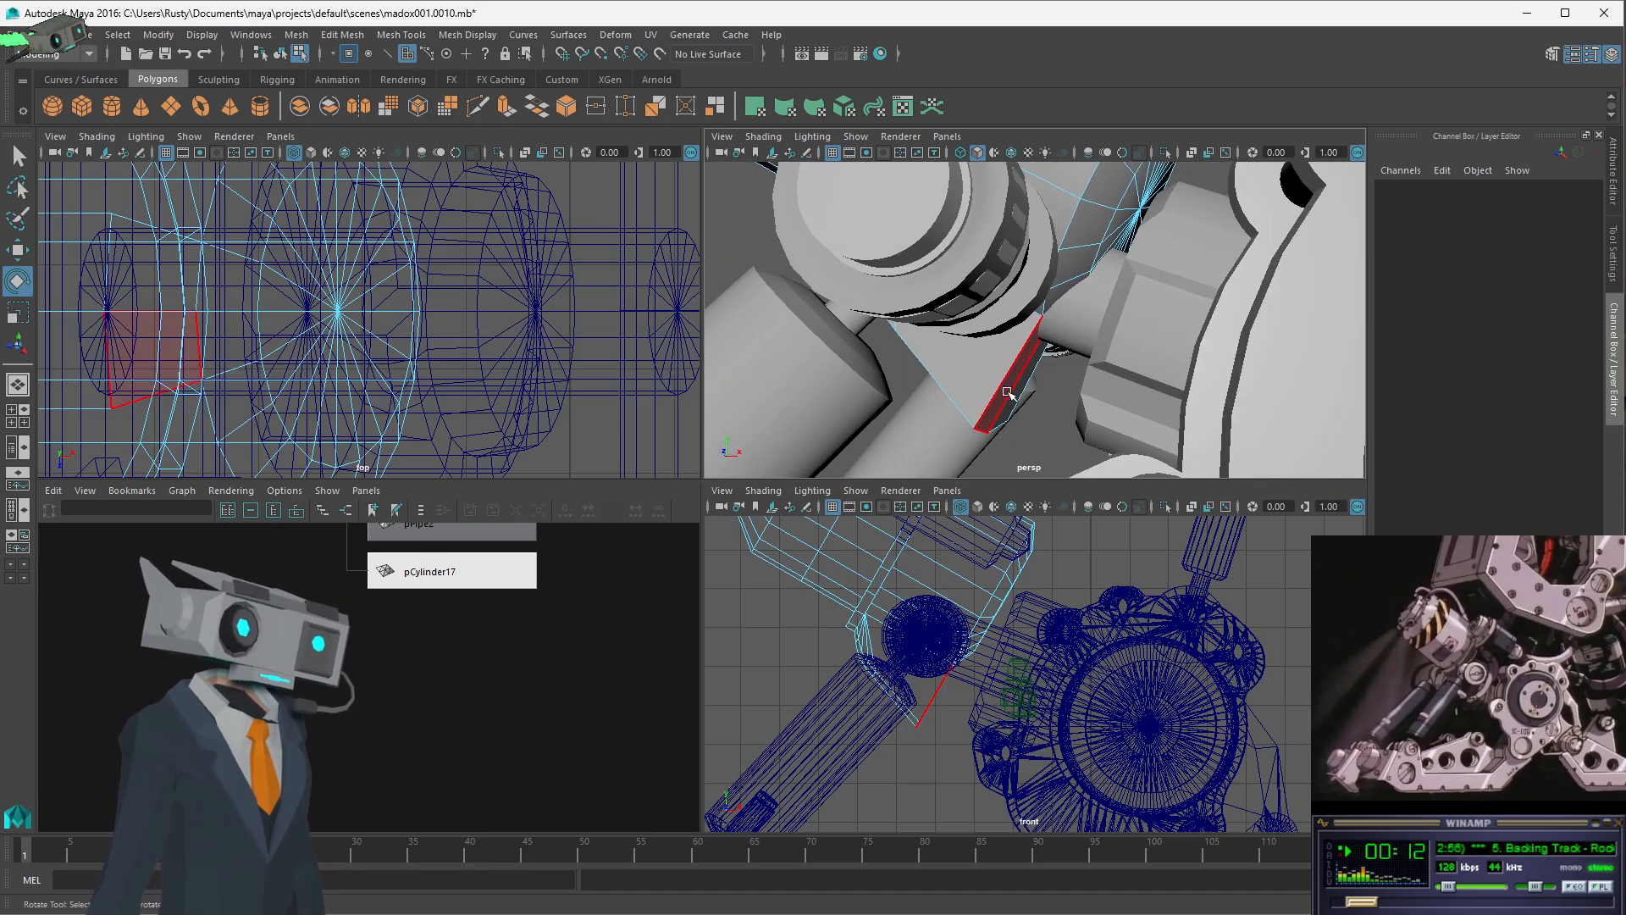
{"action": "left_click", "coordinate": [1008, 394]}
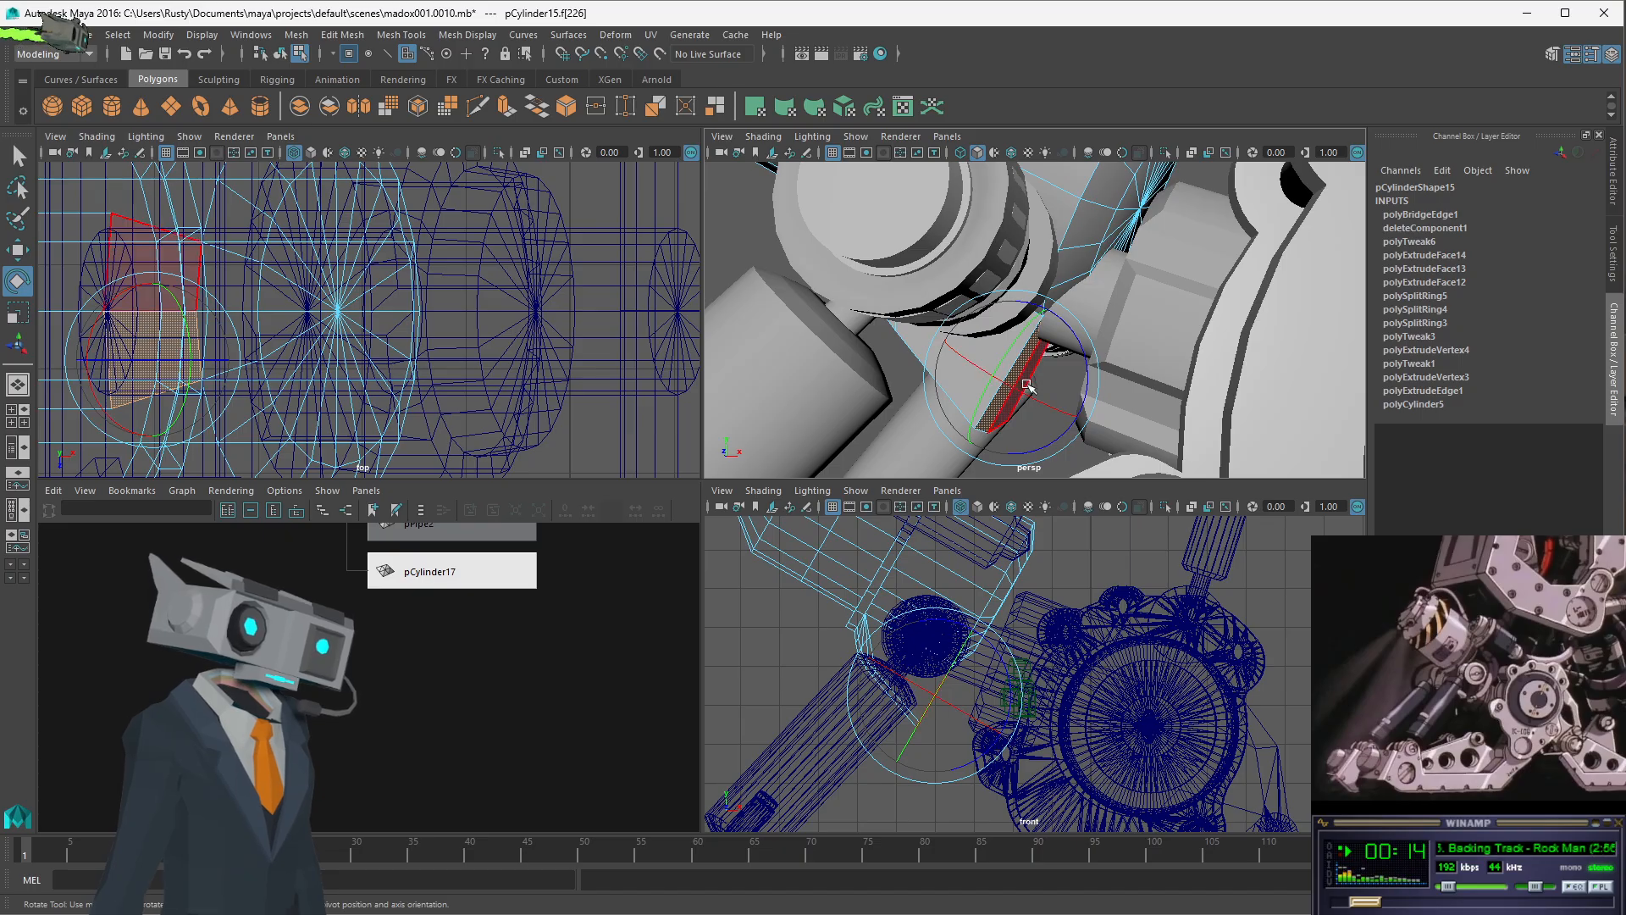
{"action": "left_click", "coordinate": [1027, 385], "text": "shift"}
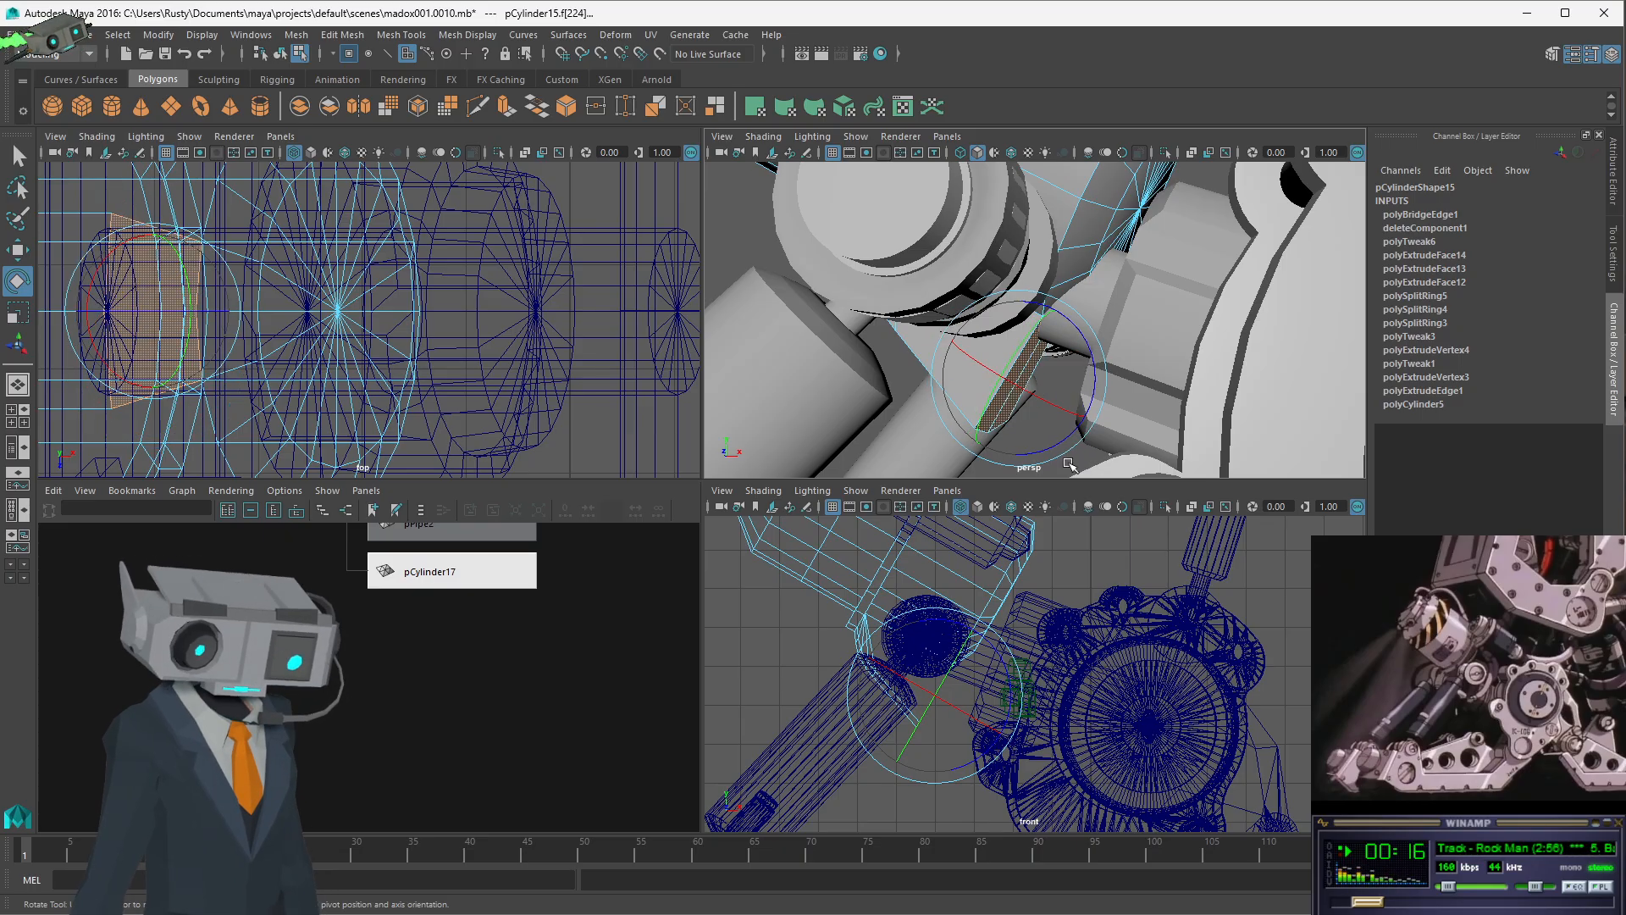
{"action": "key", "text": "ctrl+e"}
{"action": "left_click_drag", "start_coordinate": [1071, 411], "coordinate": [1125, 345]}
{"action": "left_click", "coordinate": [1139, 372]}
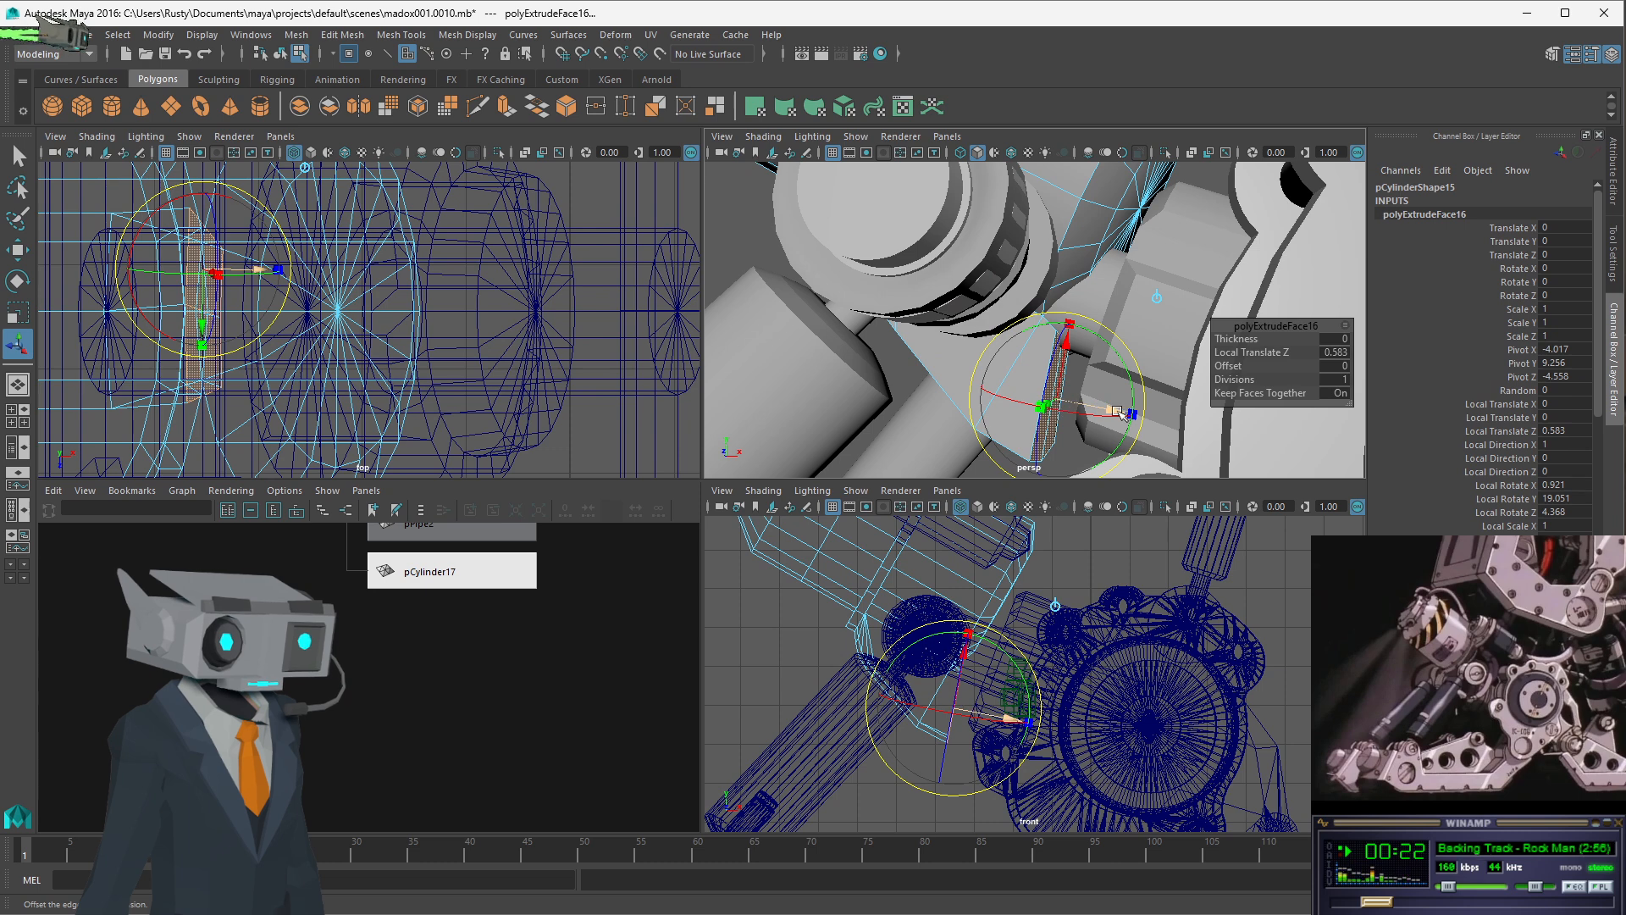
{"action": "left_click_drag", "start_coordinate": [1117, 411], "coordinate": [1125, 413]}
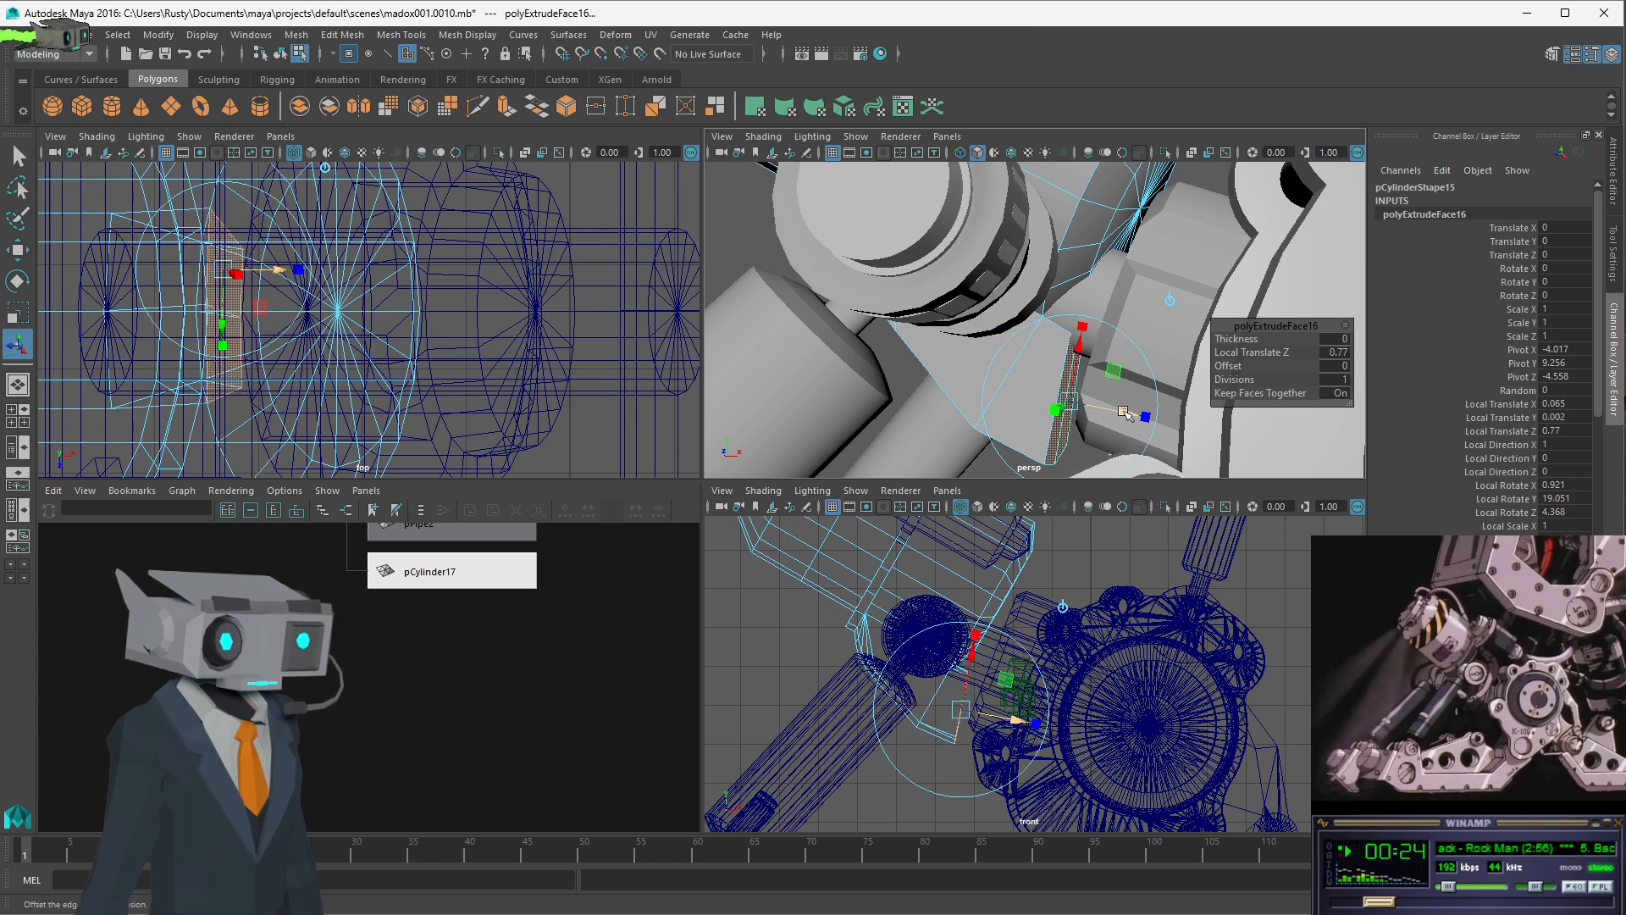
{"action": "left_click_drag", "start_coordinate": [1082, 349], "coordinate": [1083, 343]}
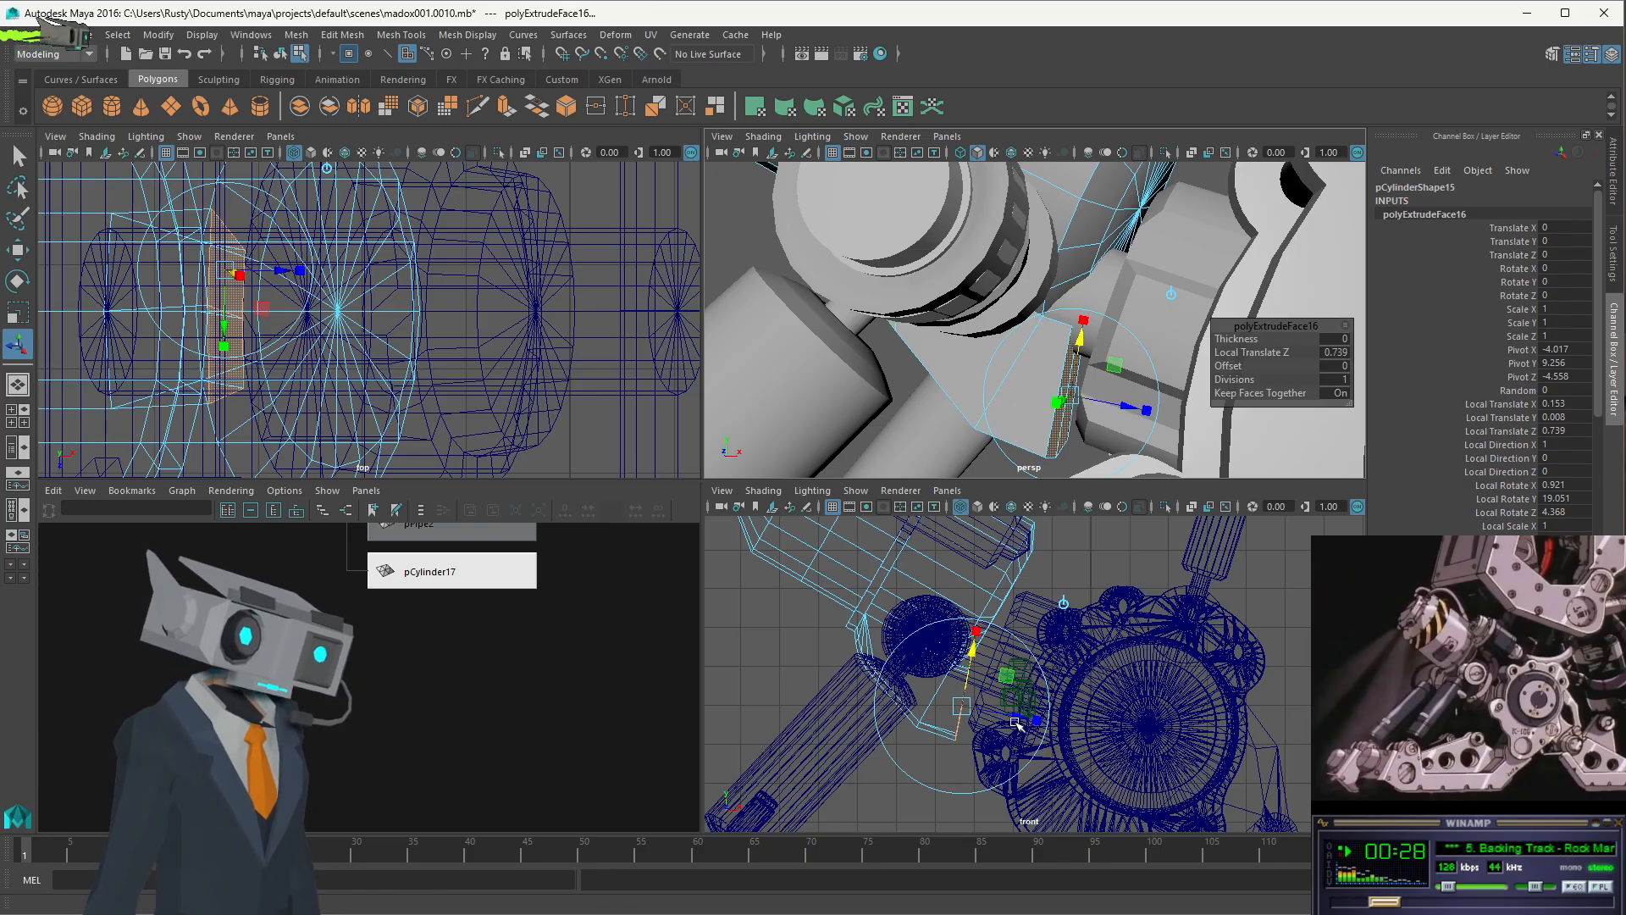
- Undo the extruded bracket faces' last adjustments and re-angle them about 10.9 degrees around local Y, readjusting the extrusion length
{"action": "key", "text": "ctrl+z"}
{"action": "key", "text": "ctrl+z"}
{"action": "key", "text": "ctrl+z"}
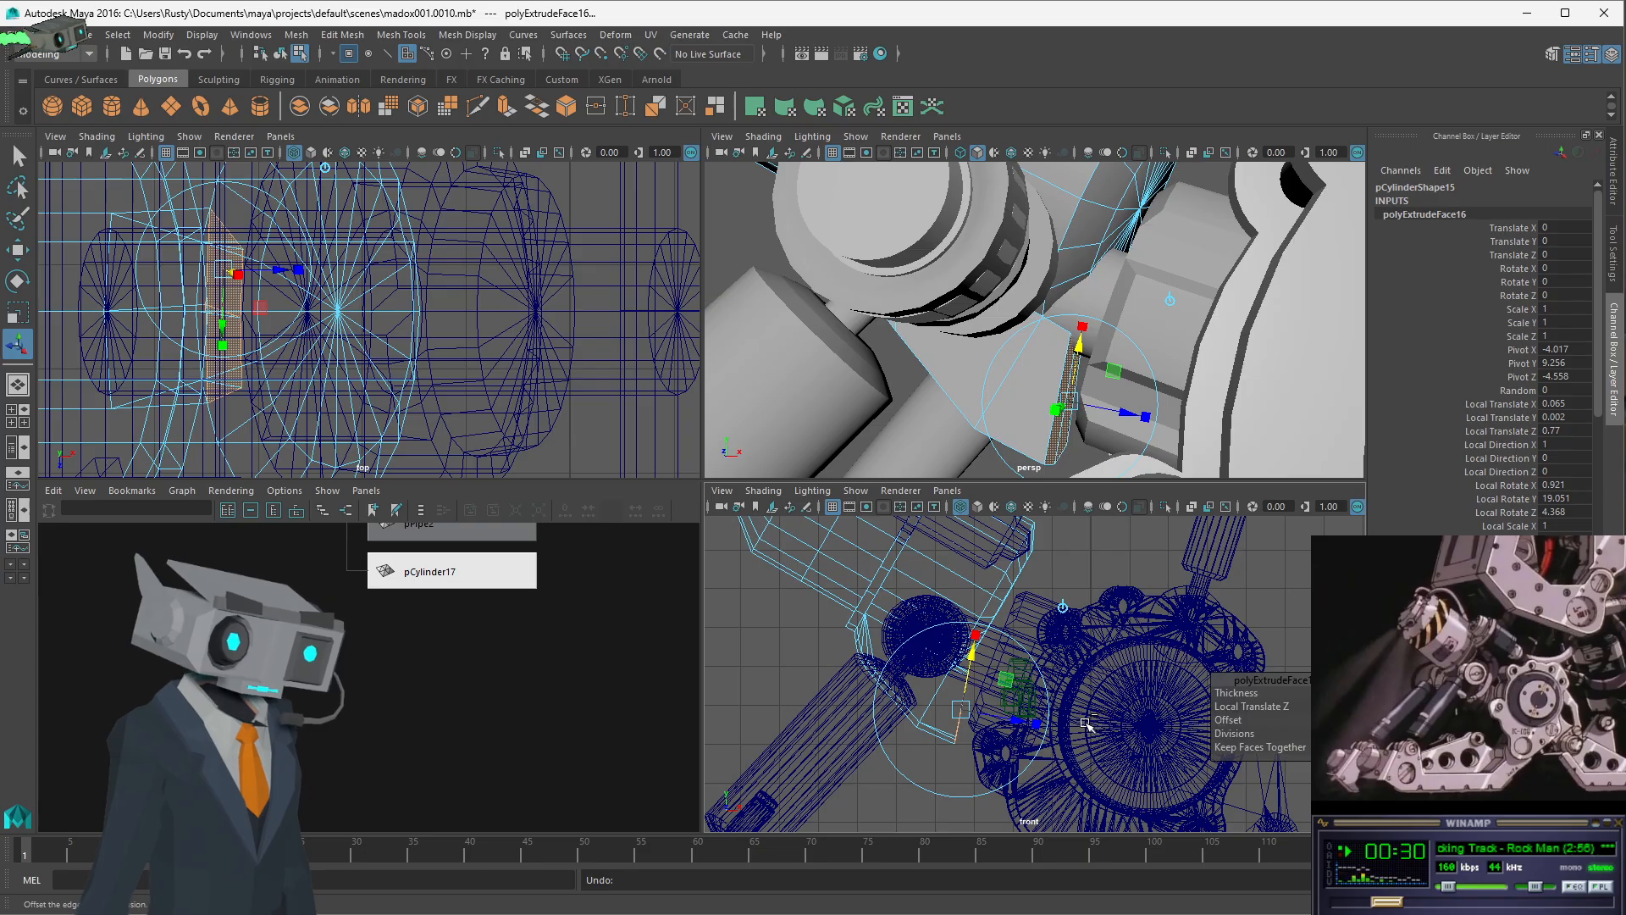
{"action": "left_click_drag", "start_coordinate": [1009, 746], "coordinate": [1014, 742]}
{"action": "left_click_drag", "start_coordinate": [1048, 687], "coordinate": [1048, 671]}
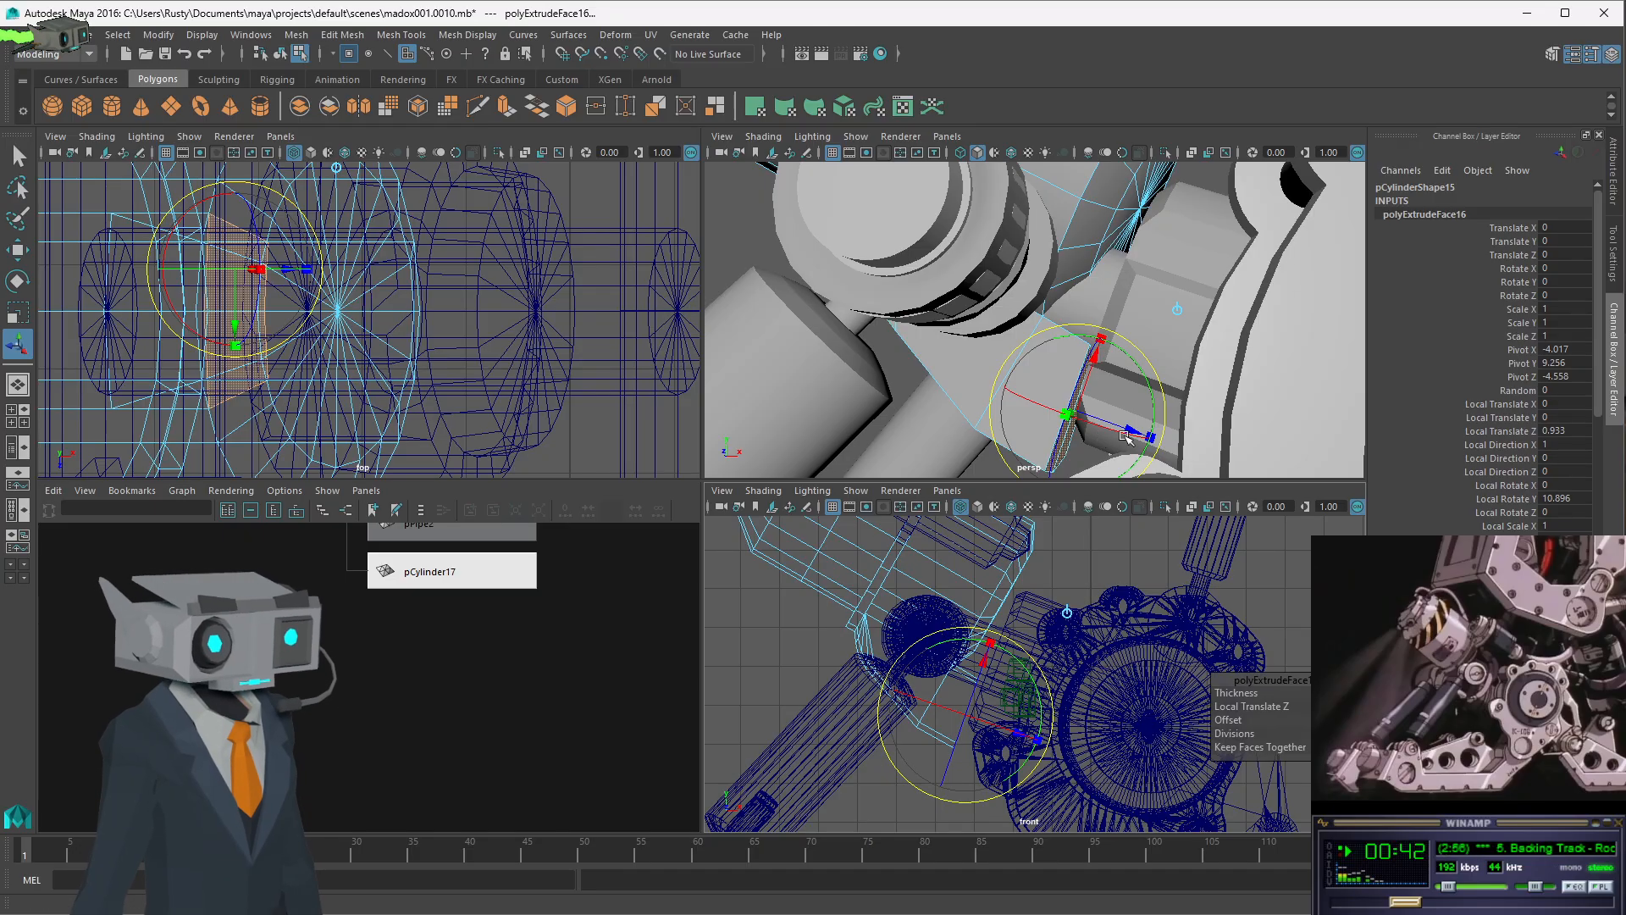
{"action": "left_click_drag", "start_coordinate": [1133, 432], "coordinate": [1118, 437]}
- Extrude the bracket's end faces a second time by about 0.36, rotated about 8.3 degrees around local Y
{"action": "key", "text": "ctrl+e"}
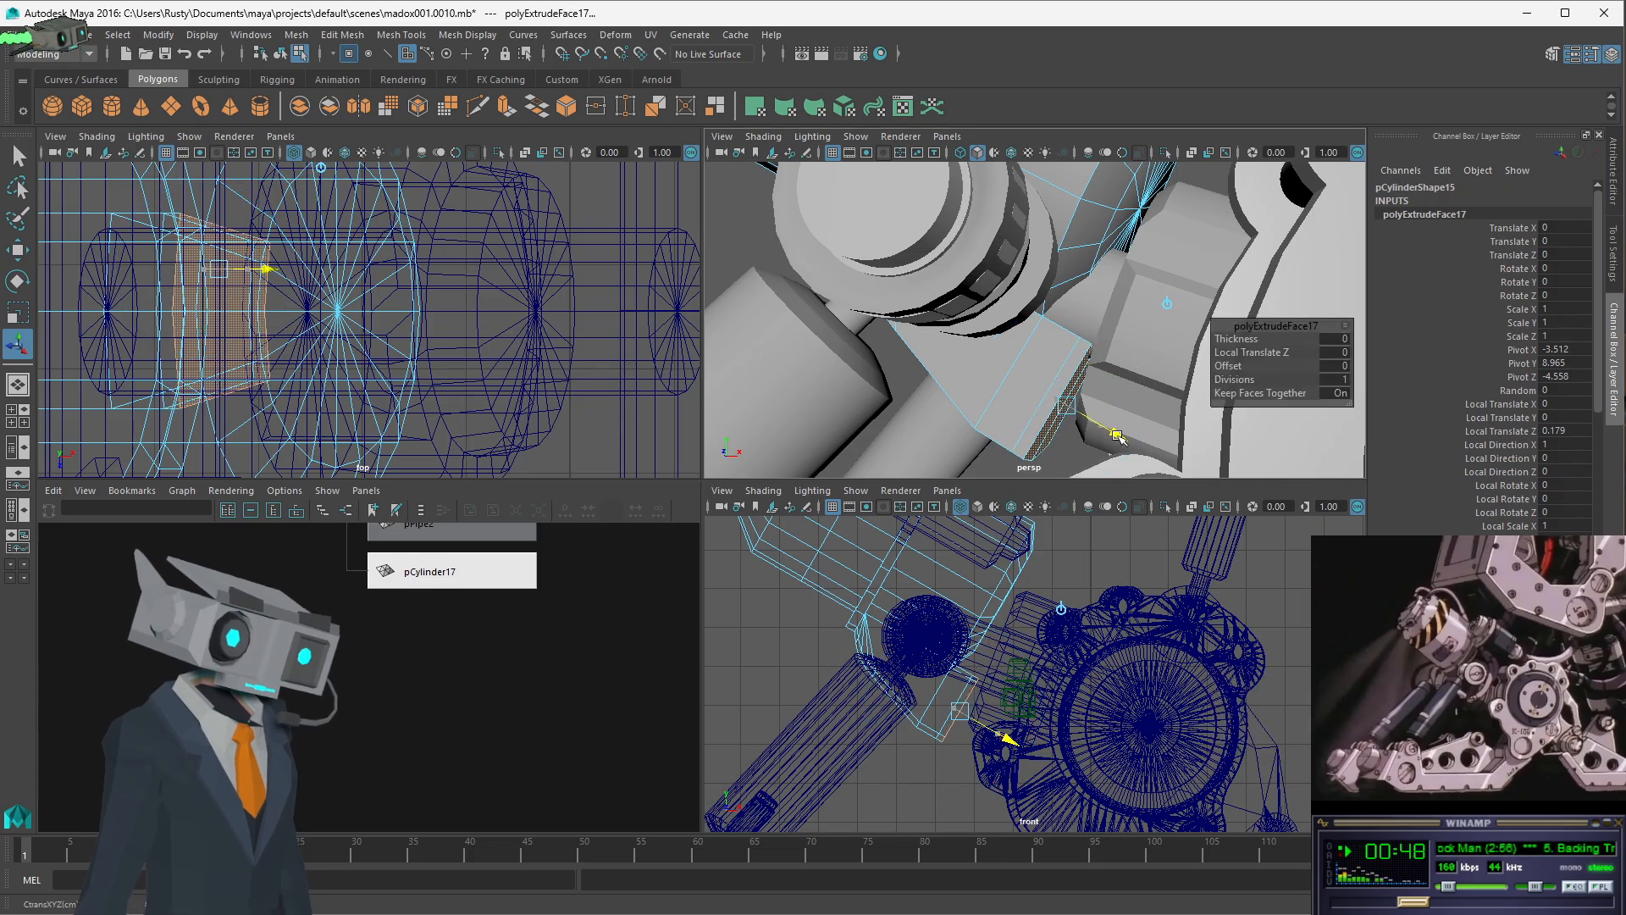
{"action": "left_click_drag", "start_coordinate": [1047, 702], "coordinate": [1023, 721]}
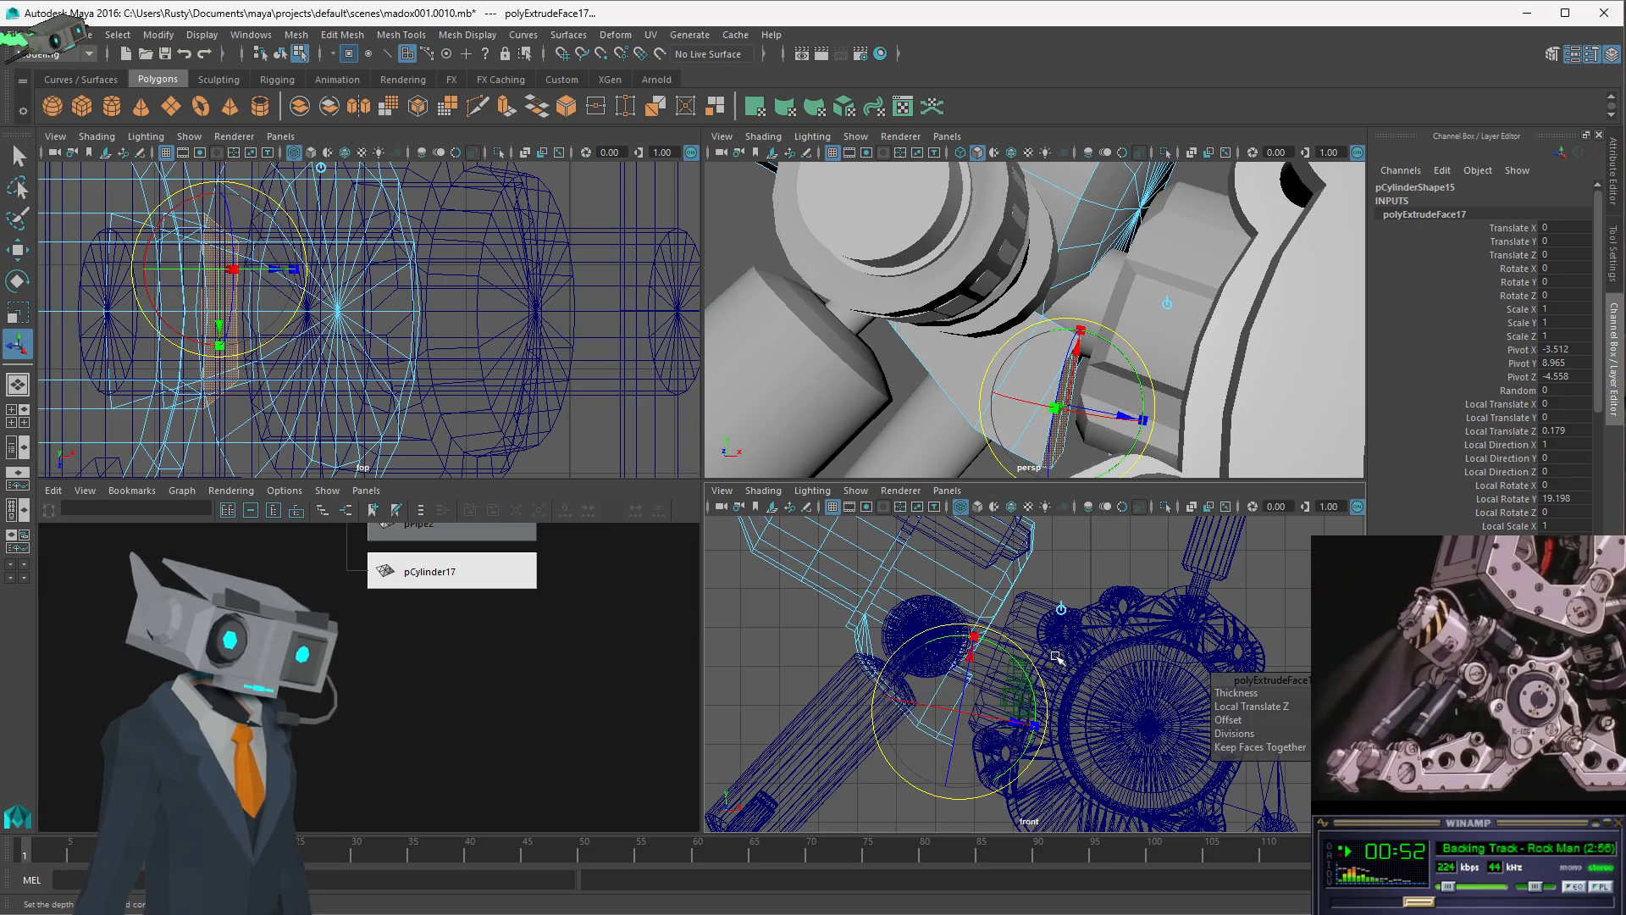
{"action": "left_click_drag", "start_coordinate": [1122, 413], "coordinate": [1129, 417]}
{"action": "left_click", "coordinate": [1036, 672]}
{"action": "left_click_drag", "start_coordinate": [1037, 671], "coordinate": [1047, 684]}
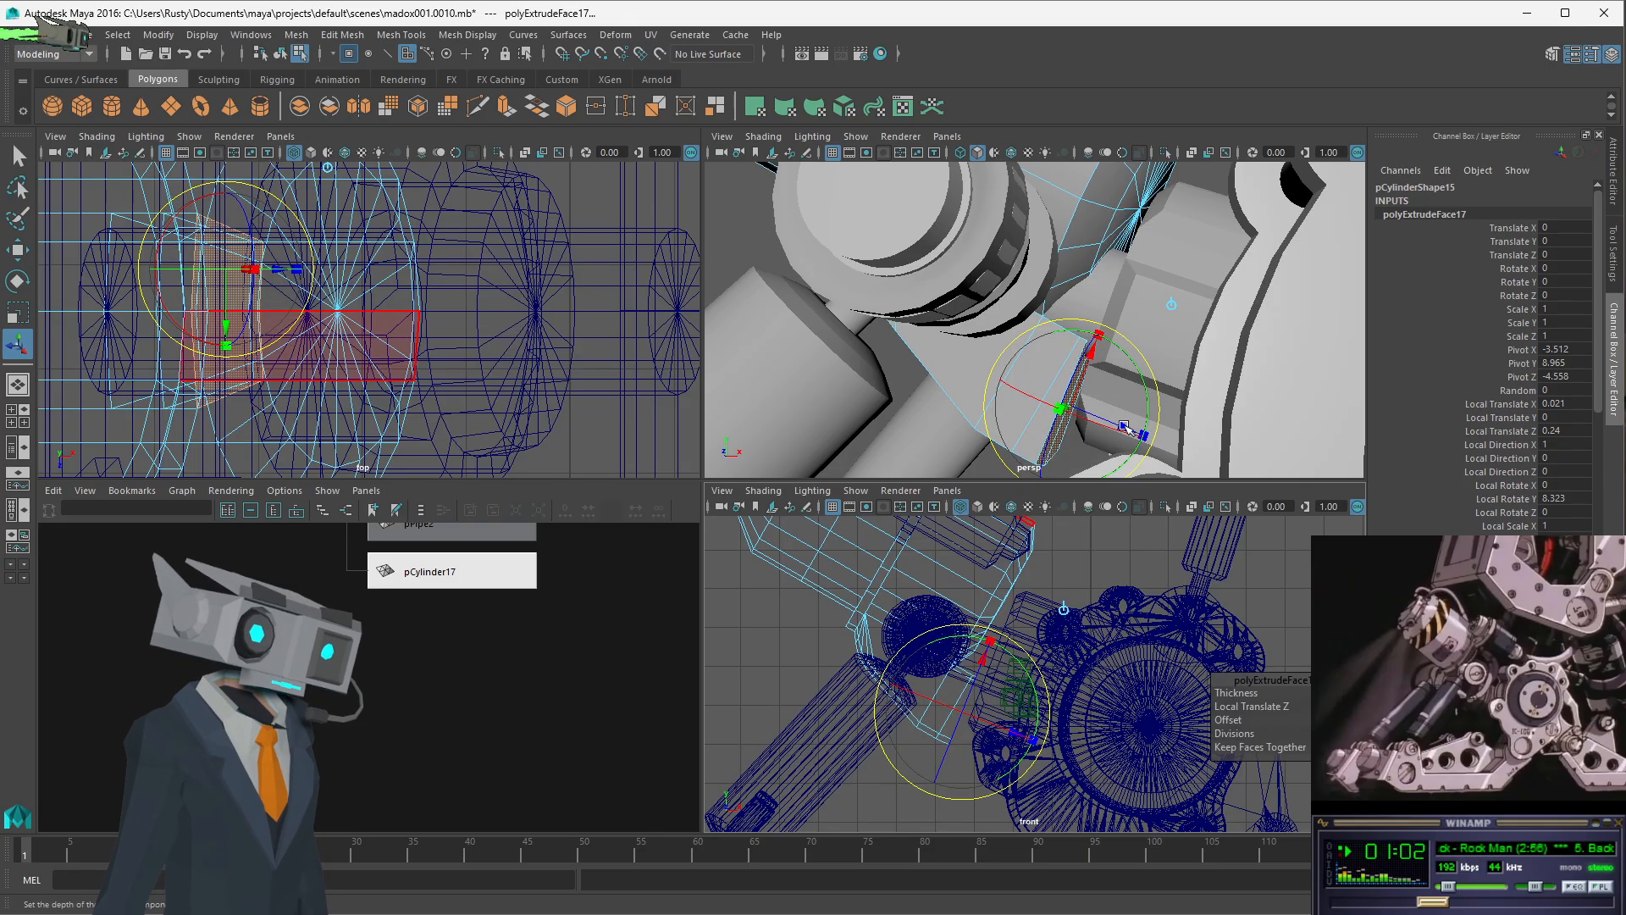
{"action": "left_click_drag", "start_coordinate": [1130, 428], "coordinate": [1133, 428]}
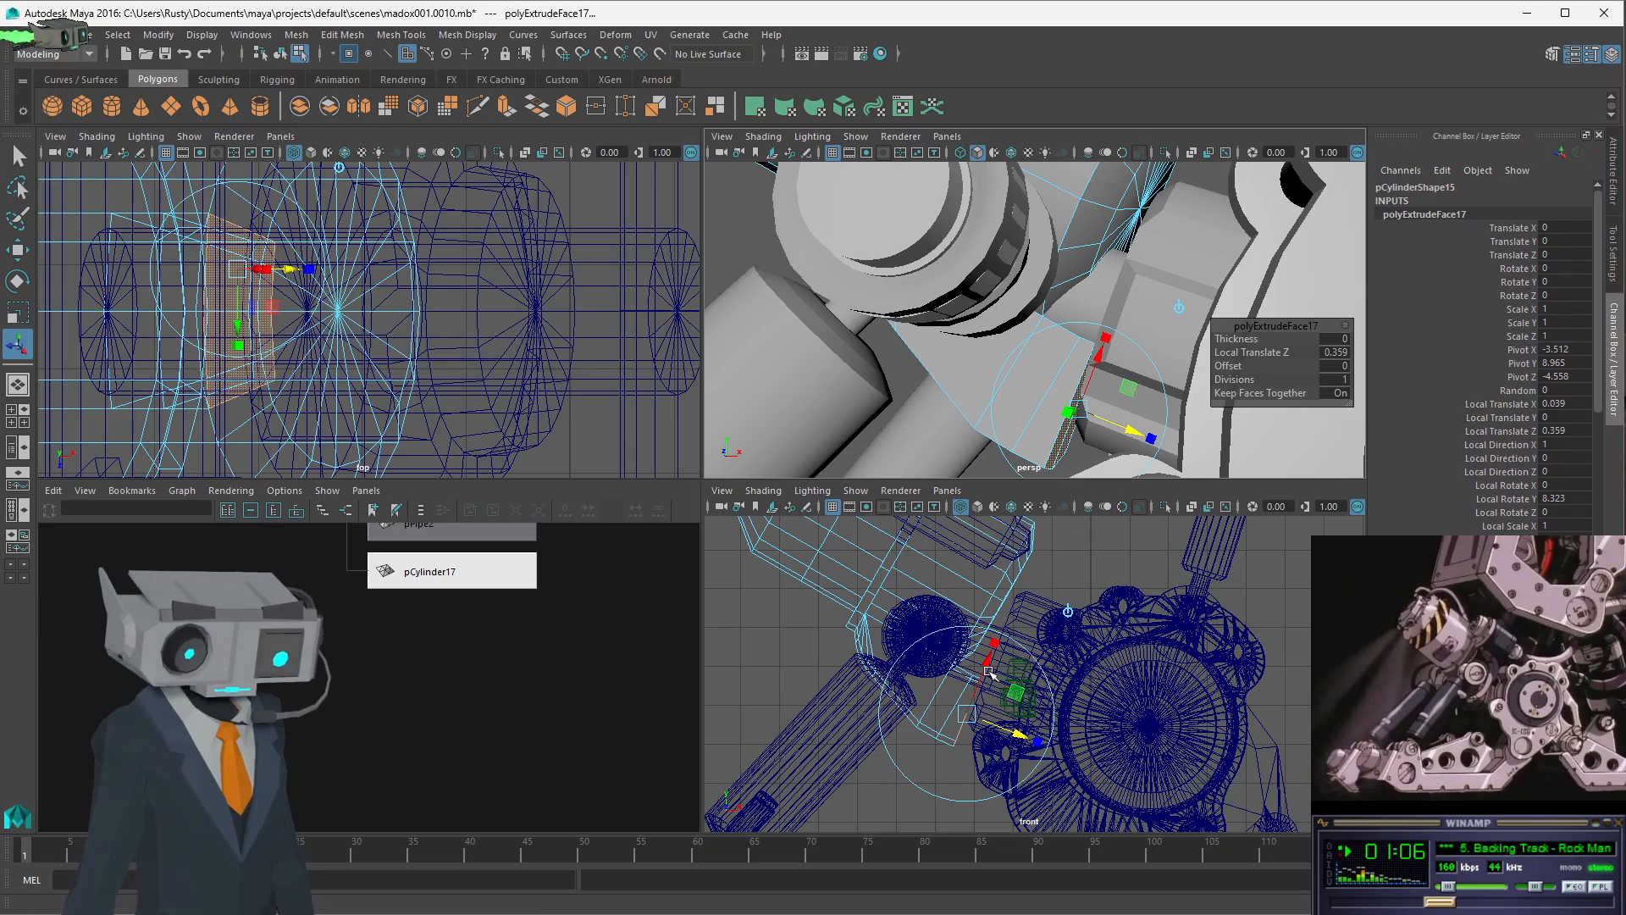
- Narrow the new bracket end faces to about 0.785 in local X, shift them about 0.22, and return to object mode
{"action": "left_click_drag", "start_coordinate": [997, 643], "coordinate": [989, 661]}
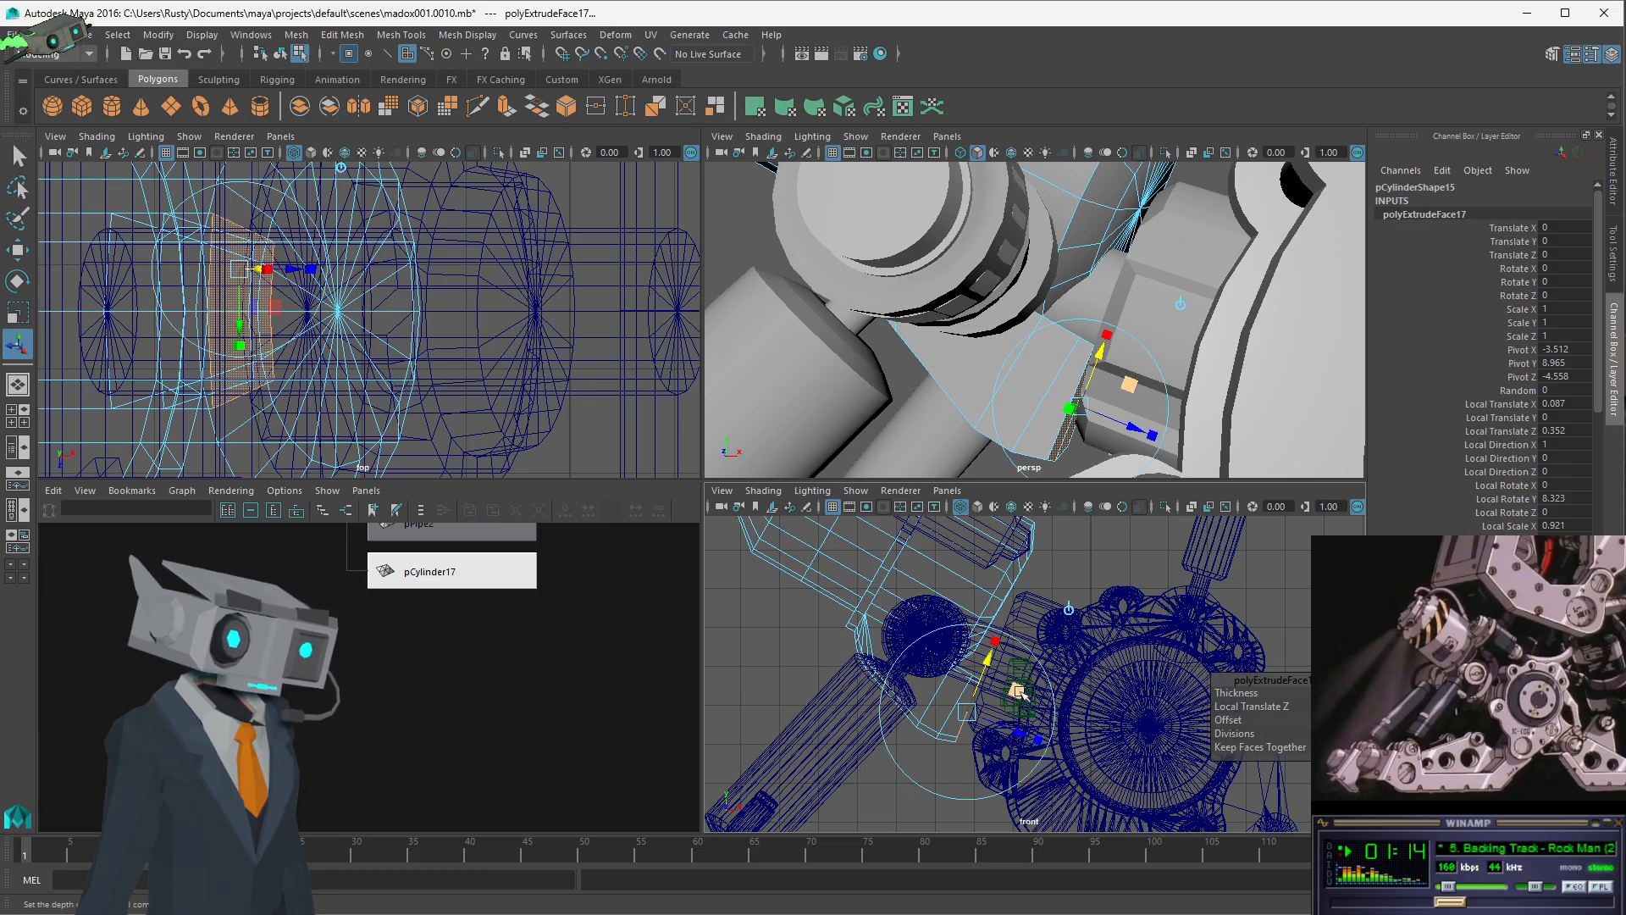
{"action": "left_click_drag", "start_coordinate": [992, 644], "coordinate": [993, 661]}
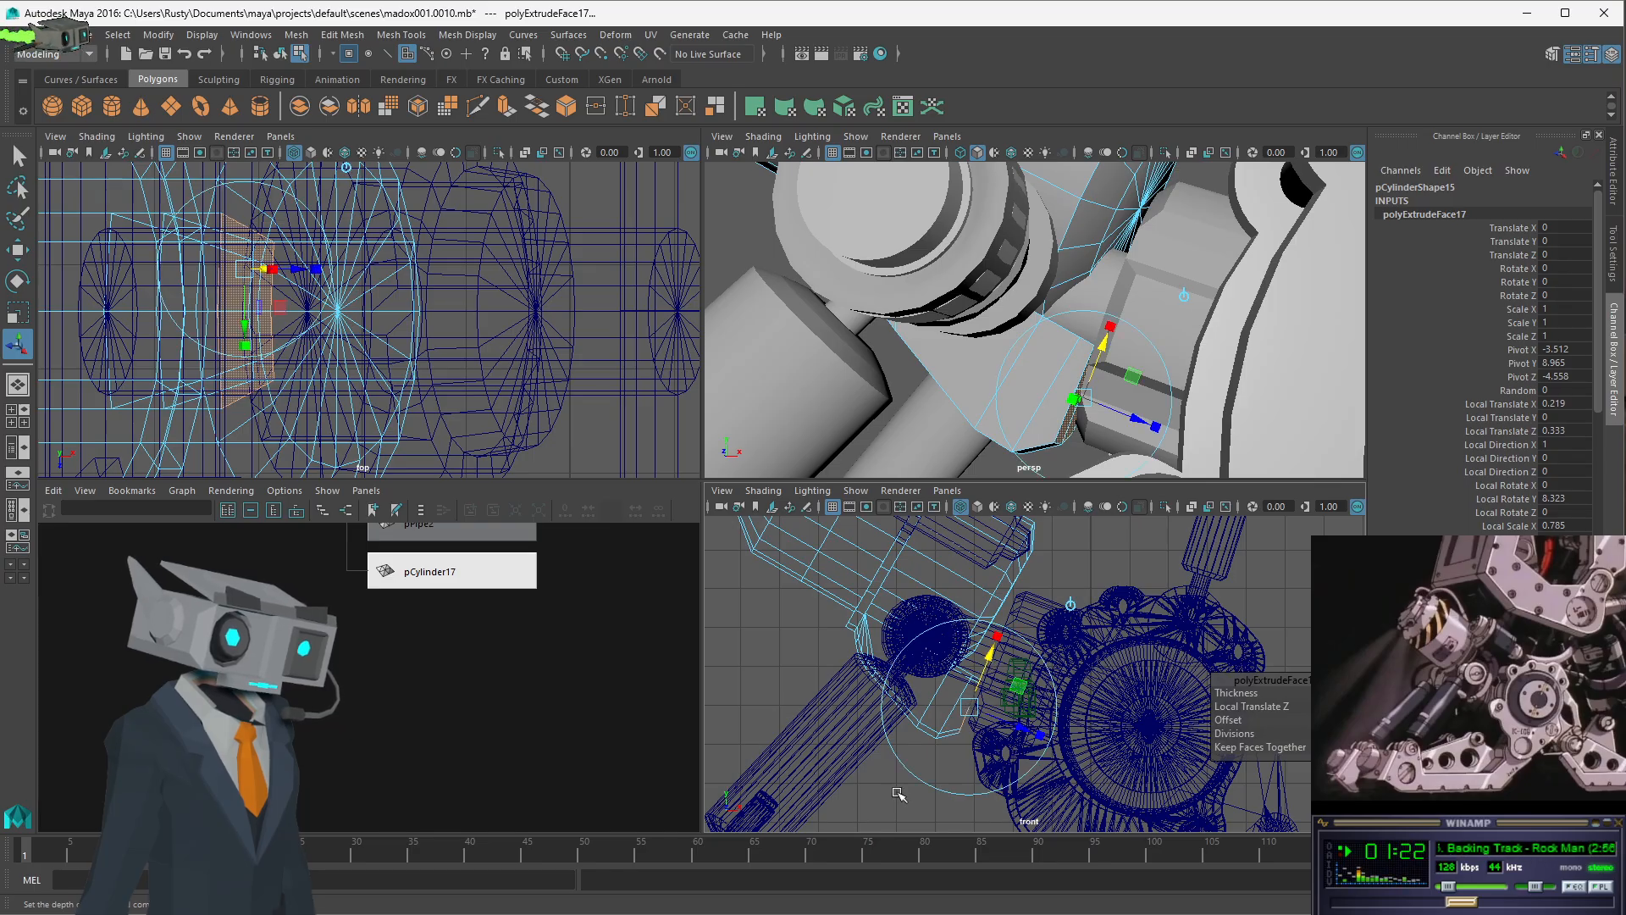
{"action": "left_click", "coordinate": [890, 811]}
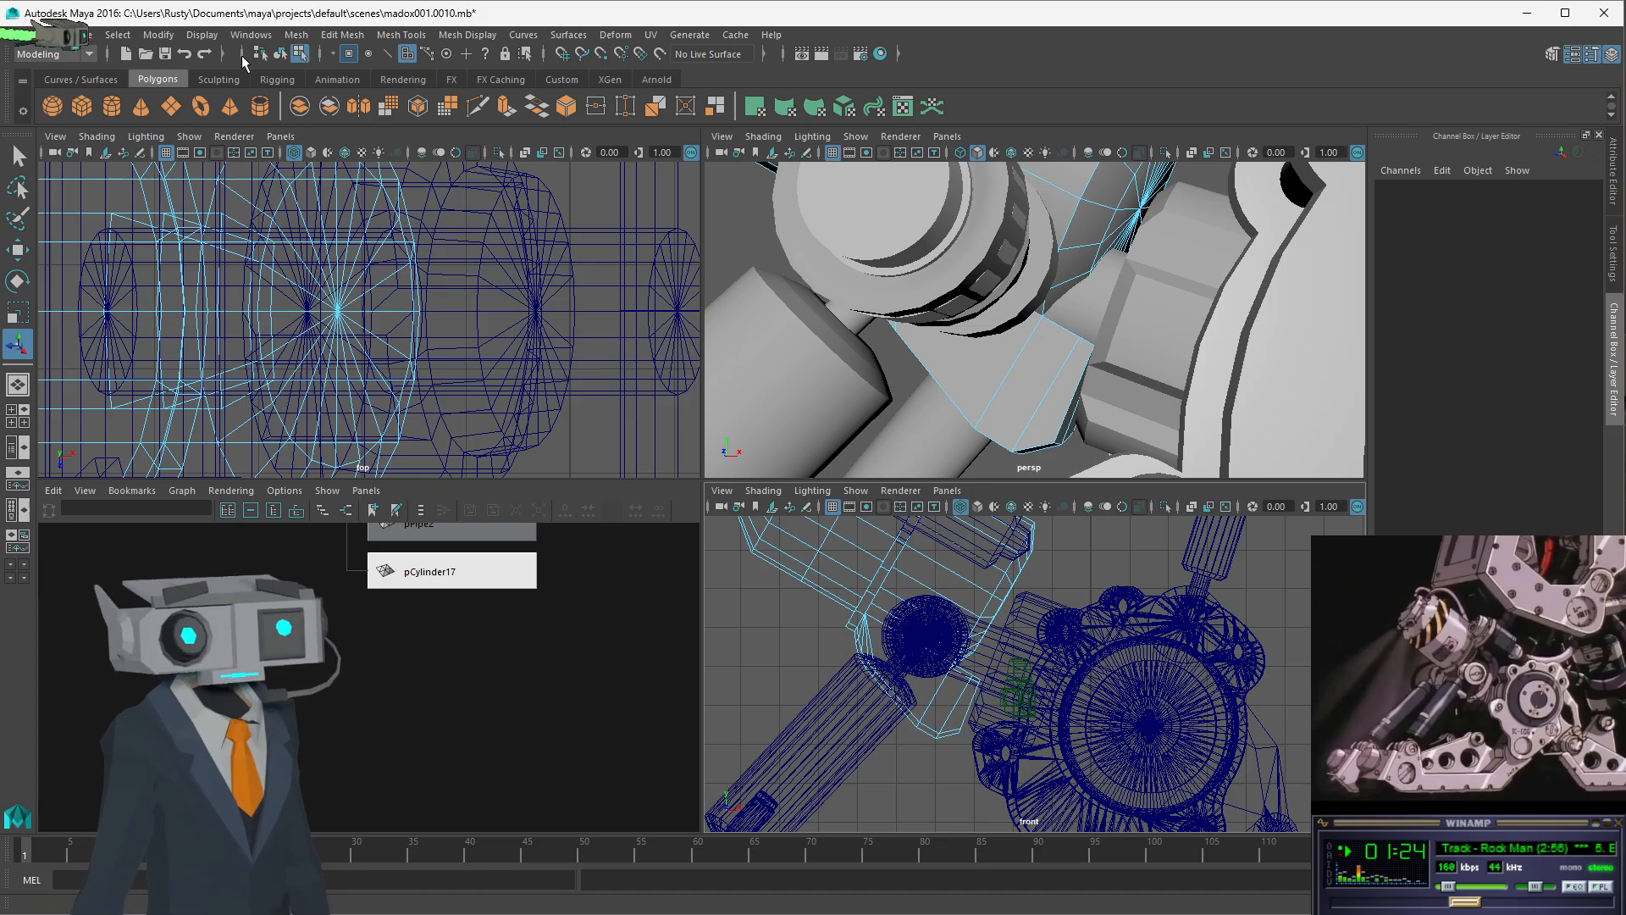
{"action": "left_click", "coordinate": [283, 55]}
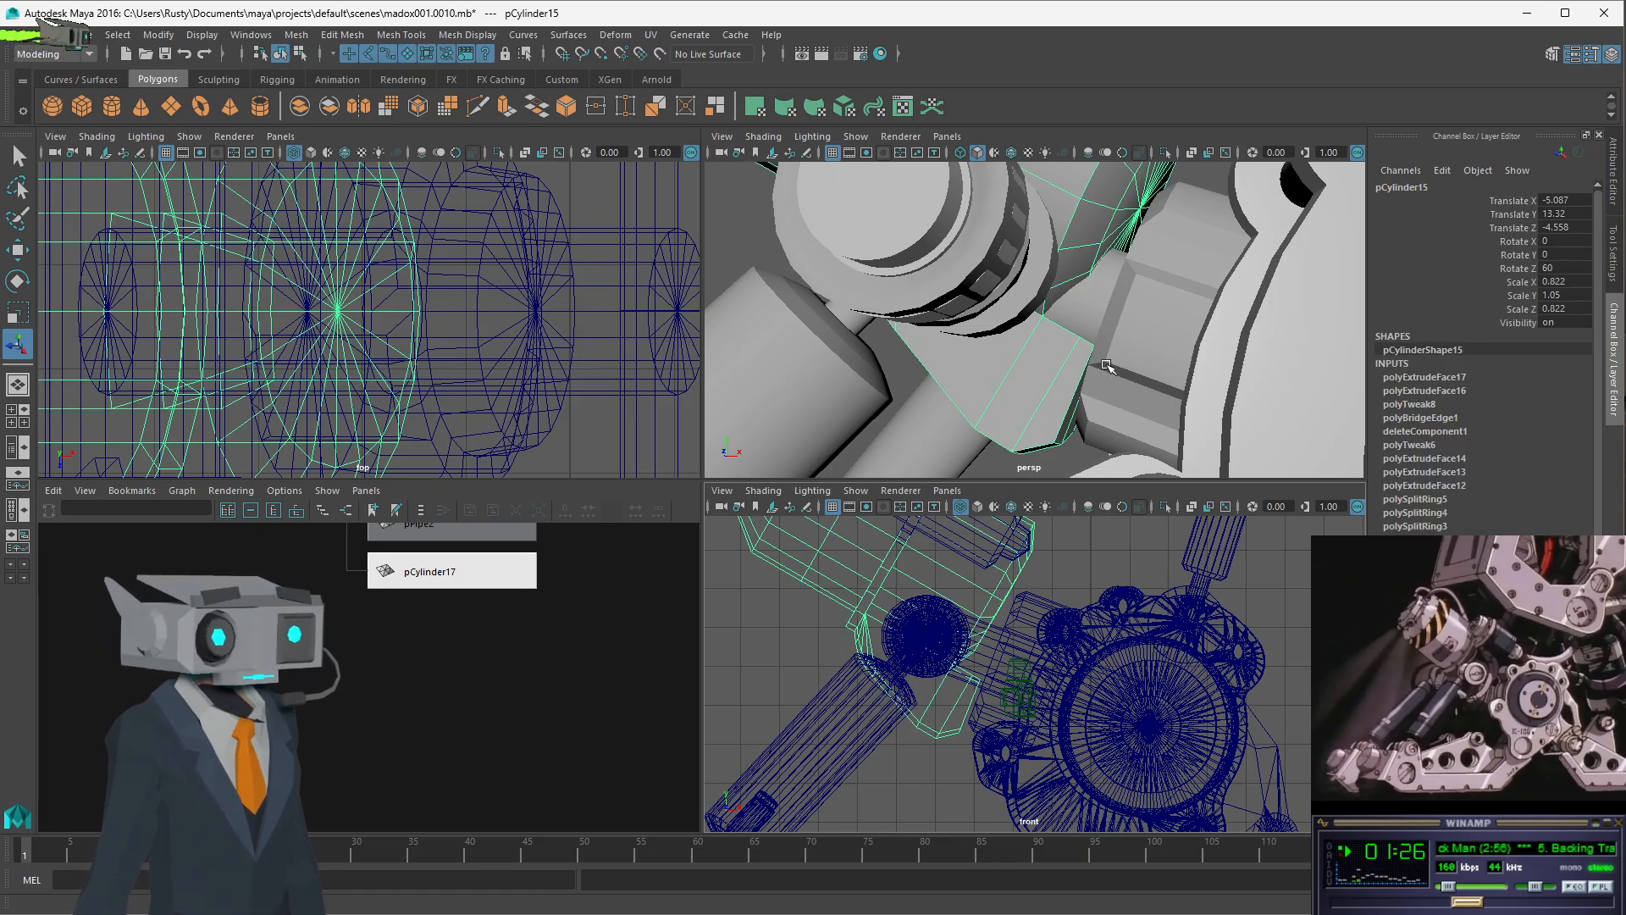
- Inspect the extended bracket within the leg assembly and select the shaft running from the pivot into the hub
{"action": "left_click_drag", "start_coordinate": [1093, 364], "coordinate": [1129, 367], "text": "alt"}
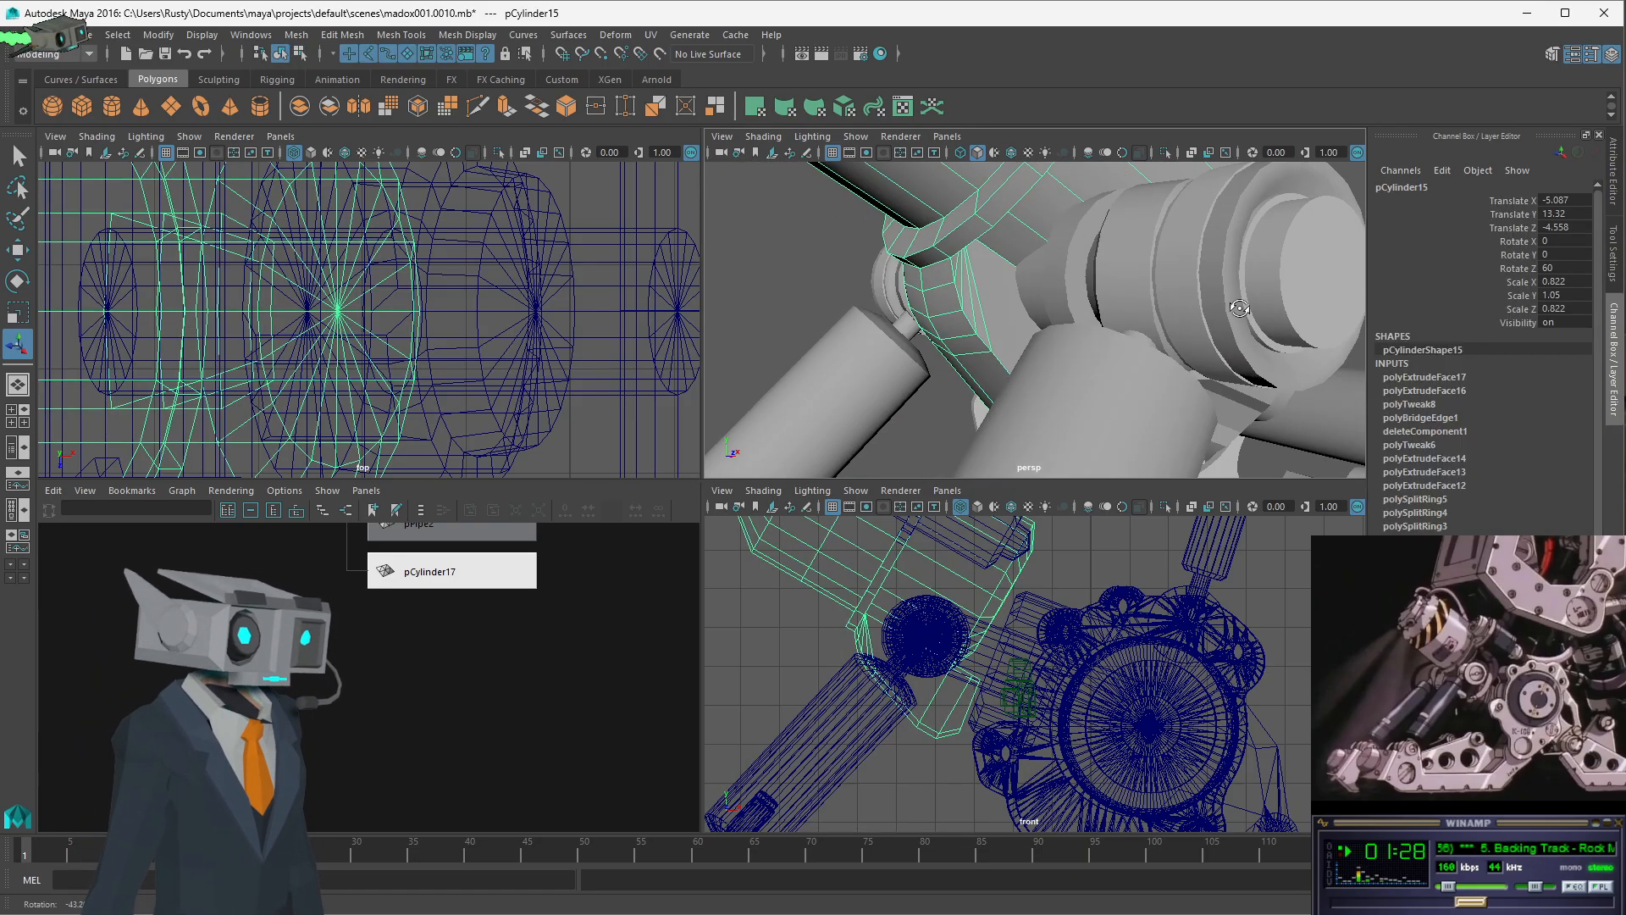
{"action": "middle_click_drag", "start_coordinate": [1129, 367], "coordinate": [979, 333], "text": "alt"}
{"action": "scroll", "coordinate": [979, 333], "scroll_direction": "down", "scroll_amount": 3}
{"action": "left_click_drag", "start_coordinate": [978, 332], "coordinate": [1097, 320], "text": "alt"}
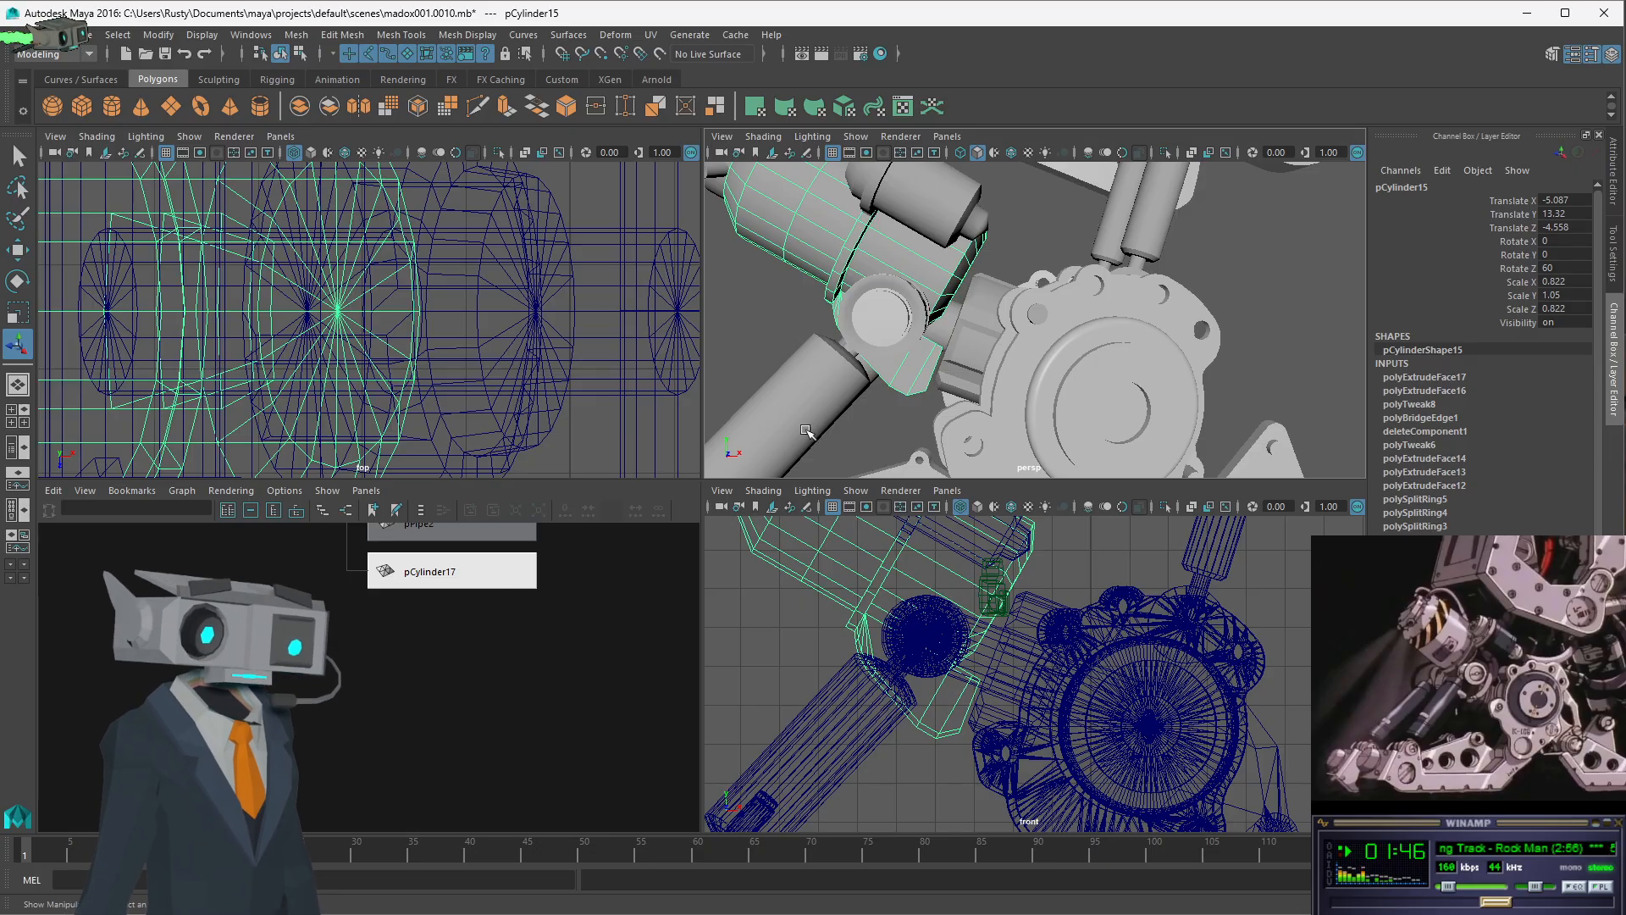
{"action": "left_click_drag", "start_coordinate": [1000, 332], "coordinate": [987, 381], "text": "alt"}
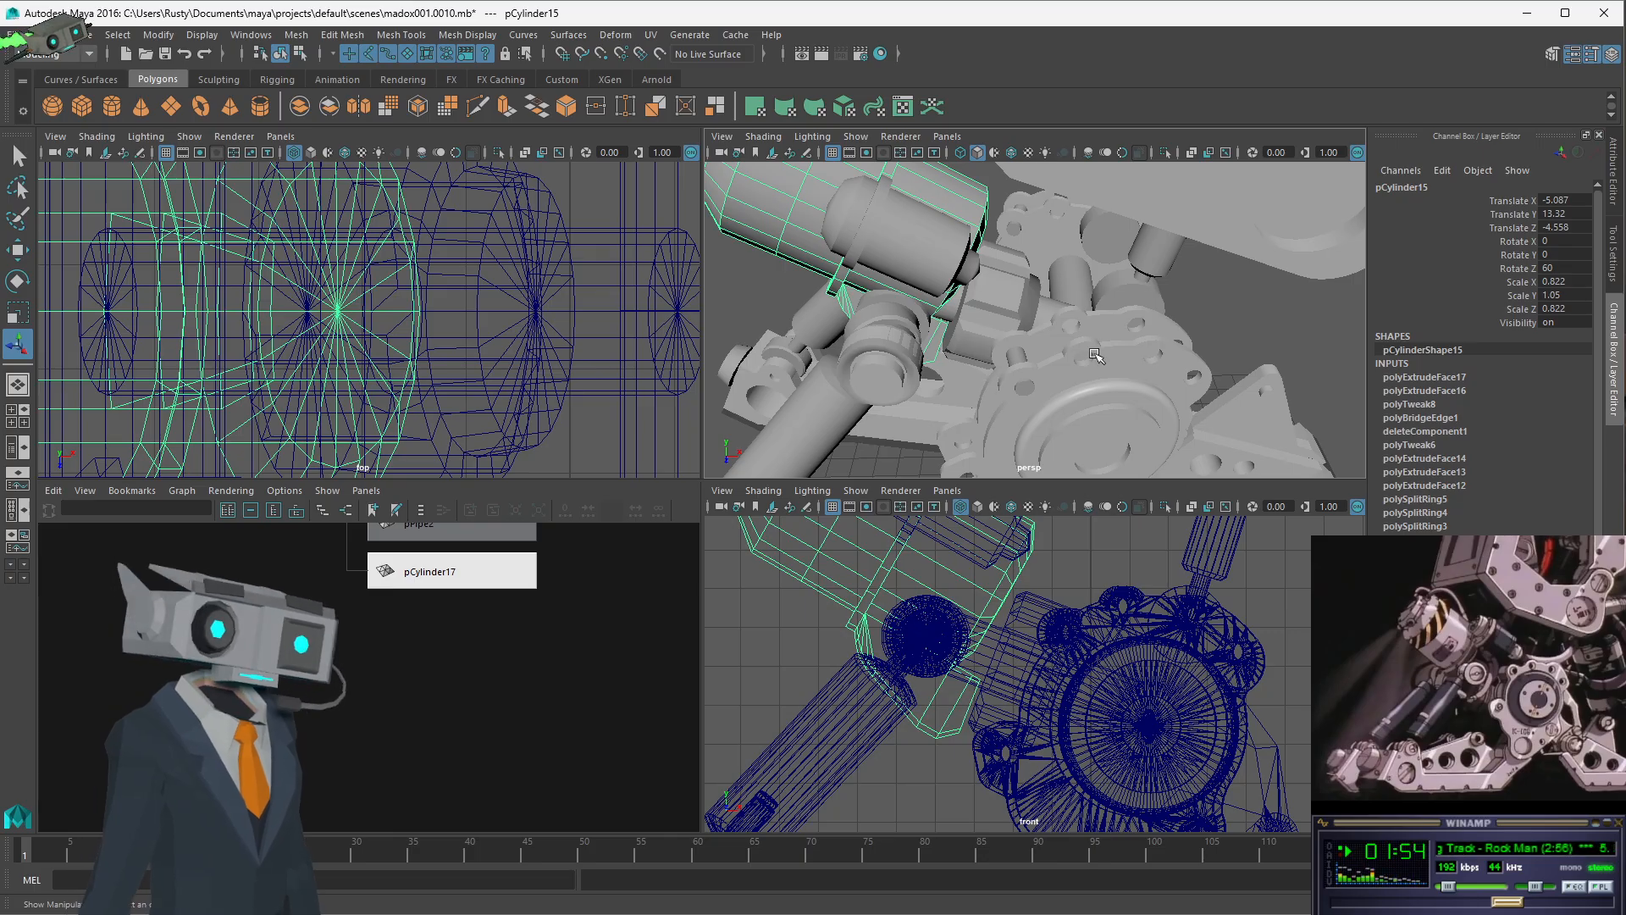
{"action": "left_click", "coordinate": [1048, 310]}
{"action": "left_click_drag", "start_coordinate": [1047, 310], "coordinate": [1184, 299], "text": "alt"}
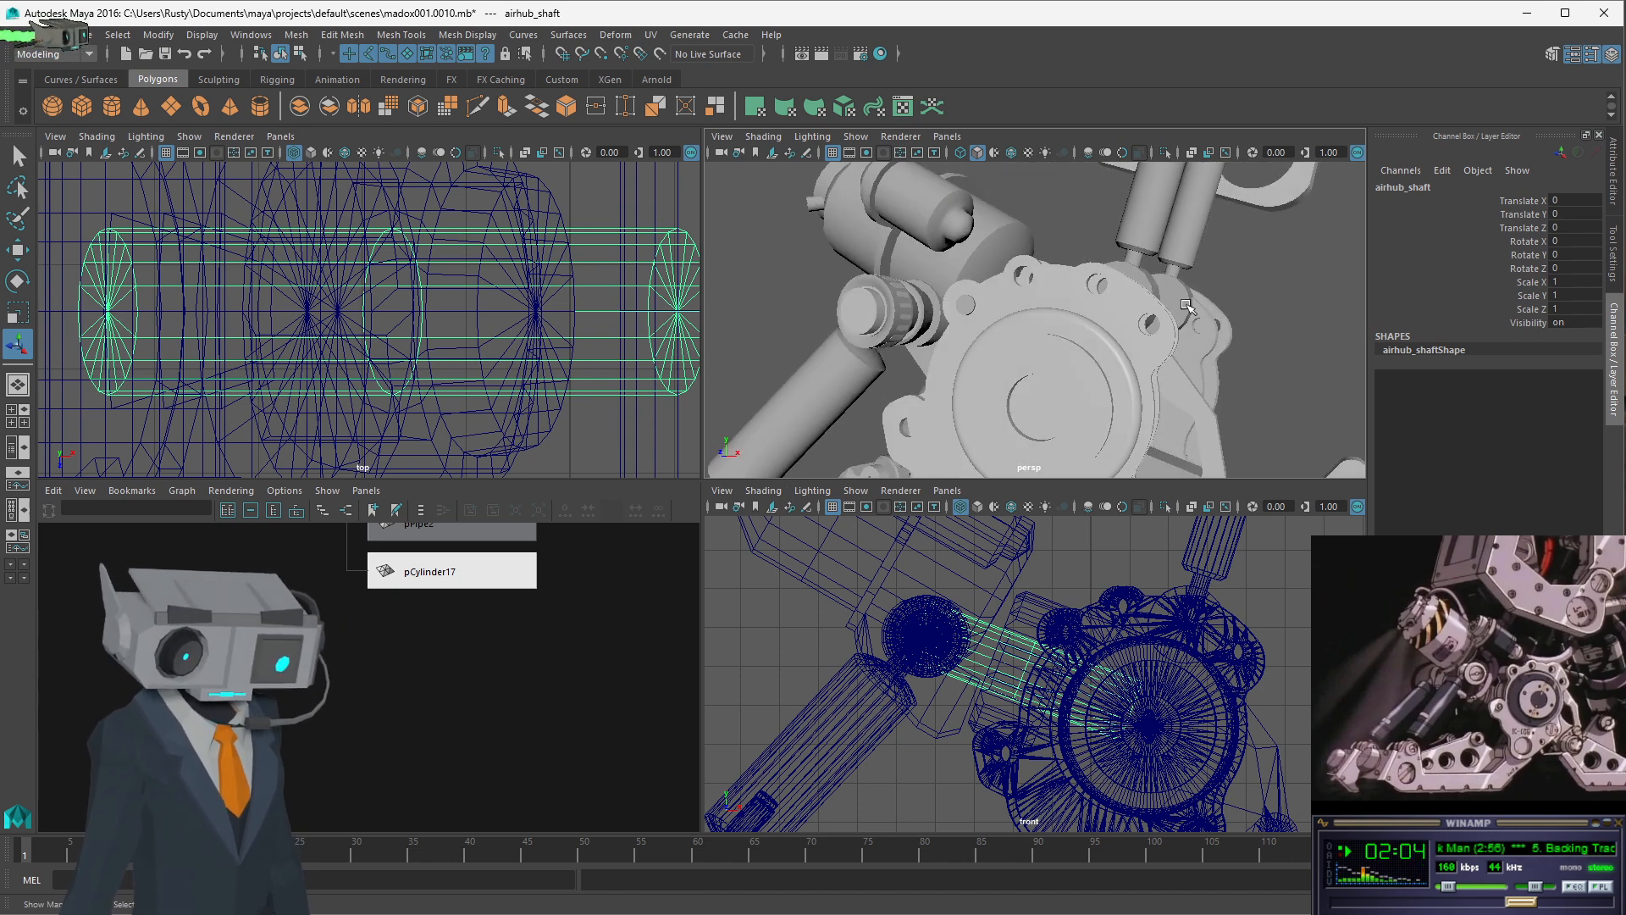
- Try scaling the whole hub shaft up uniformly to about 1.13 and undo the scale
{"action": "key", "text": "r"}
{"action": "left_click_drag", "start_coordinate": [1026, 670], "coordinate": [1046, 668]}
{"action": "key", "text": "ctrl+z"}
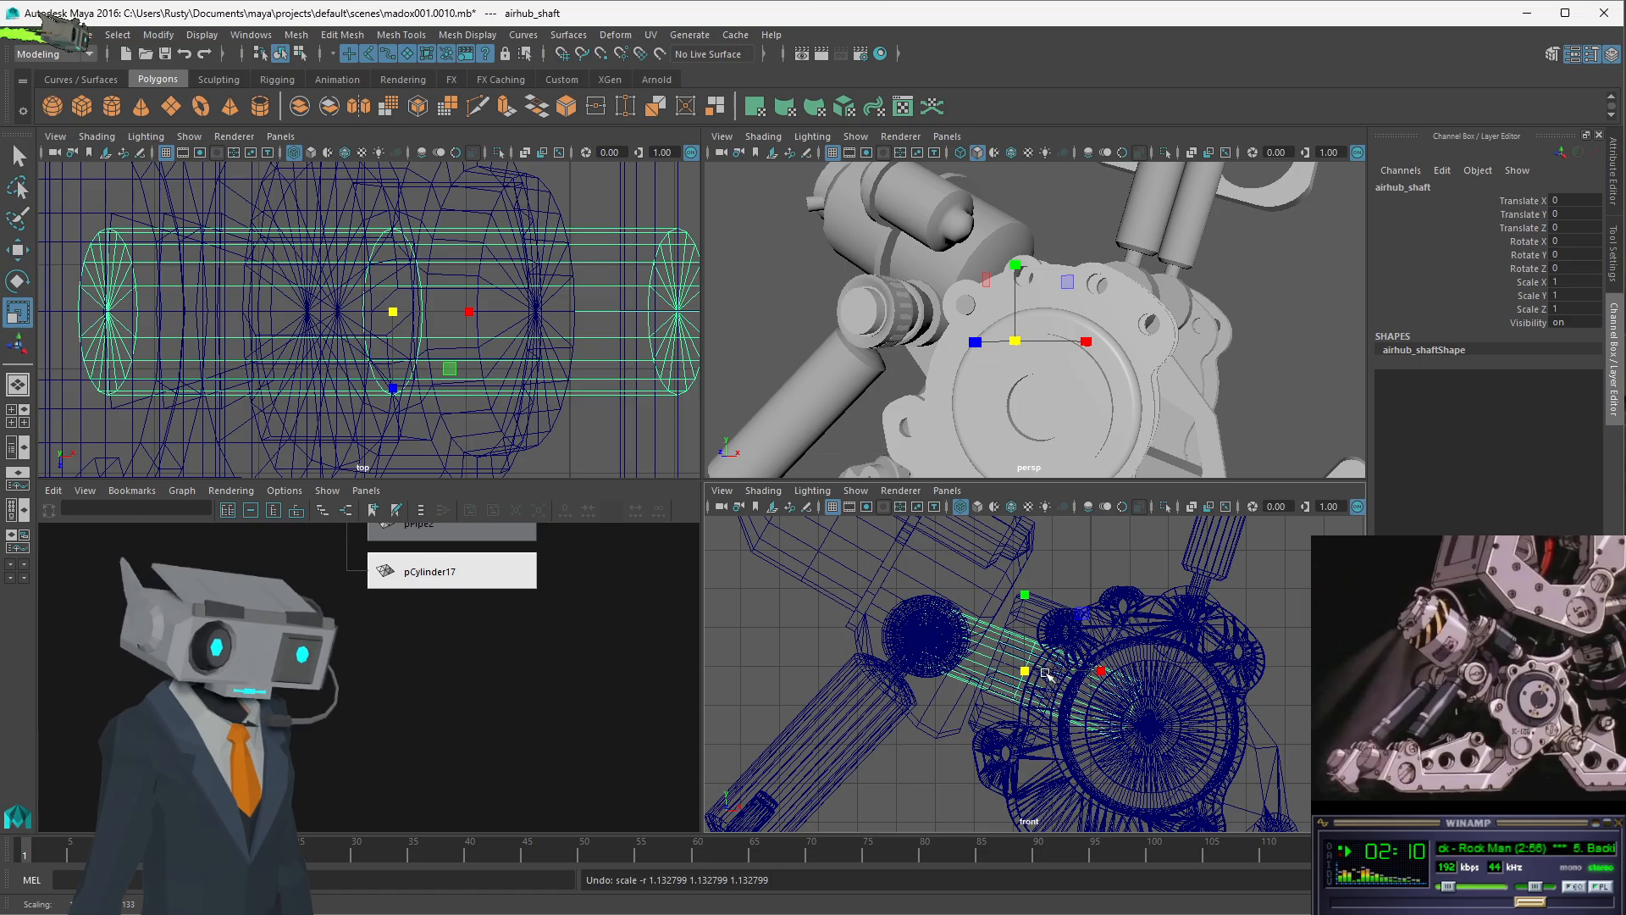
- Select all side faces of the hub shaft in face mode and push them outward along their normals to thicken it
{"action": "left_click", "coordinate": [301, 54]}
{"action": "left_click", "coordinate": [408, 53]}
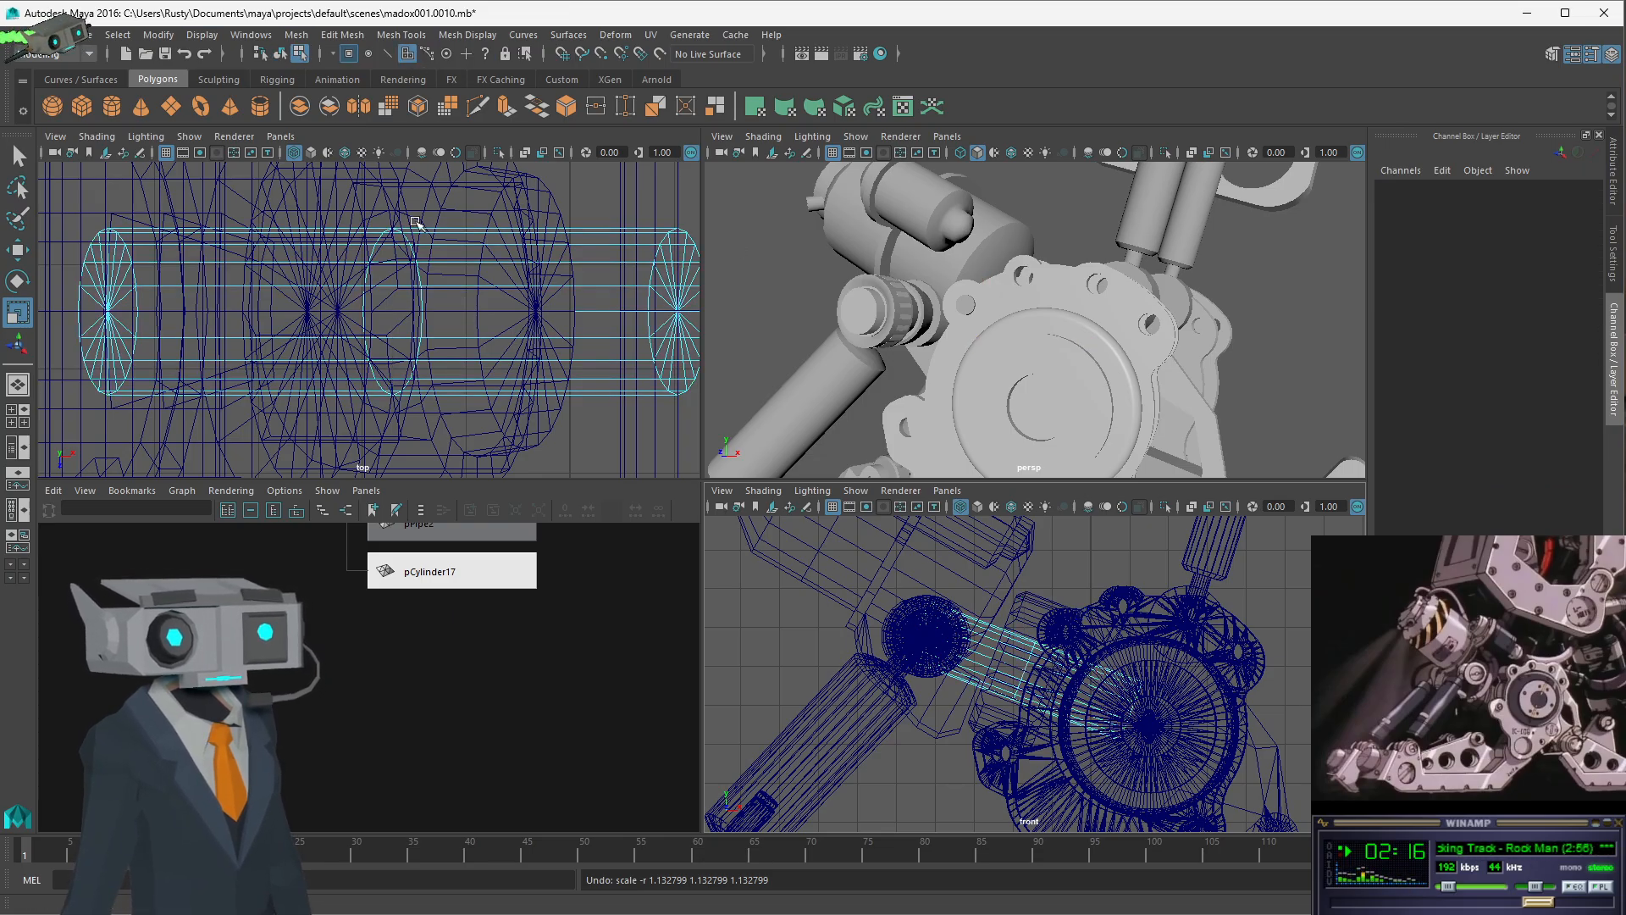
{"action": "left_click_drag", "start_coordinate": [264, 197], "coordinate": [567, 449]}
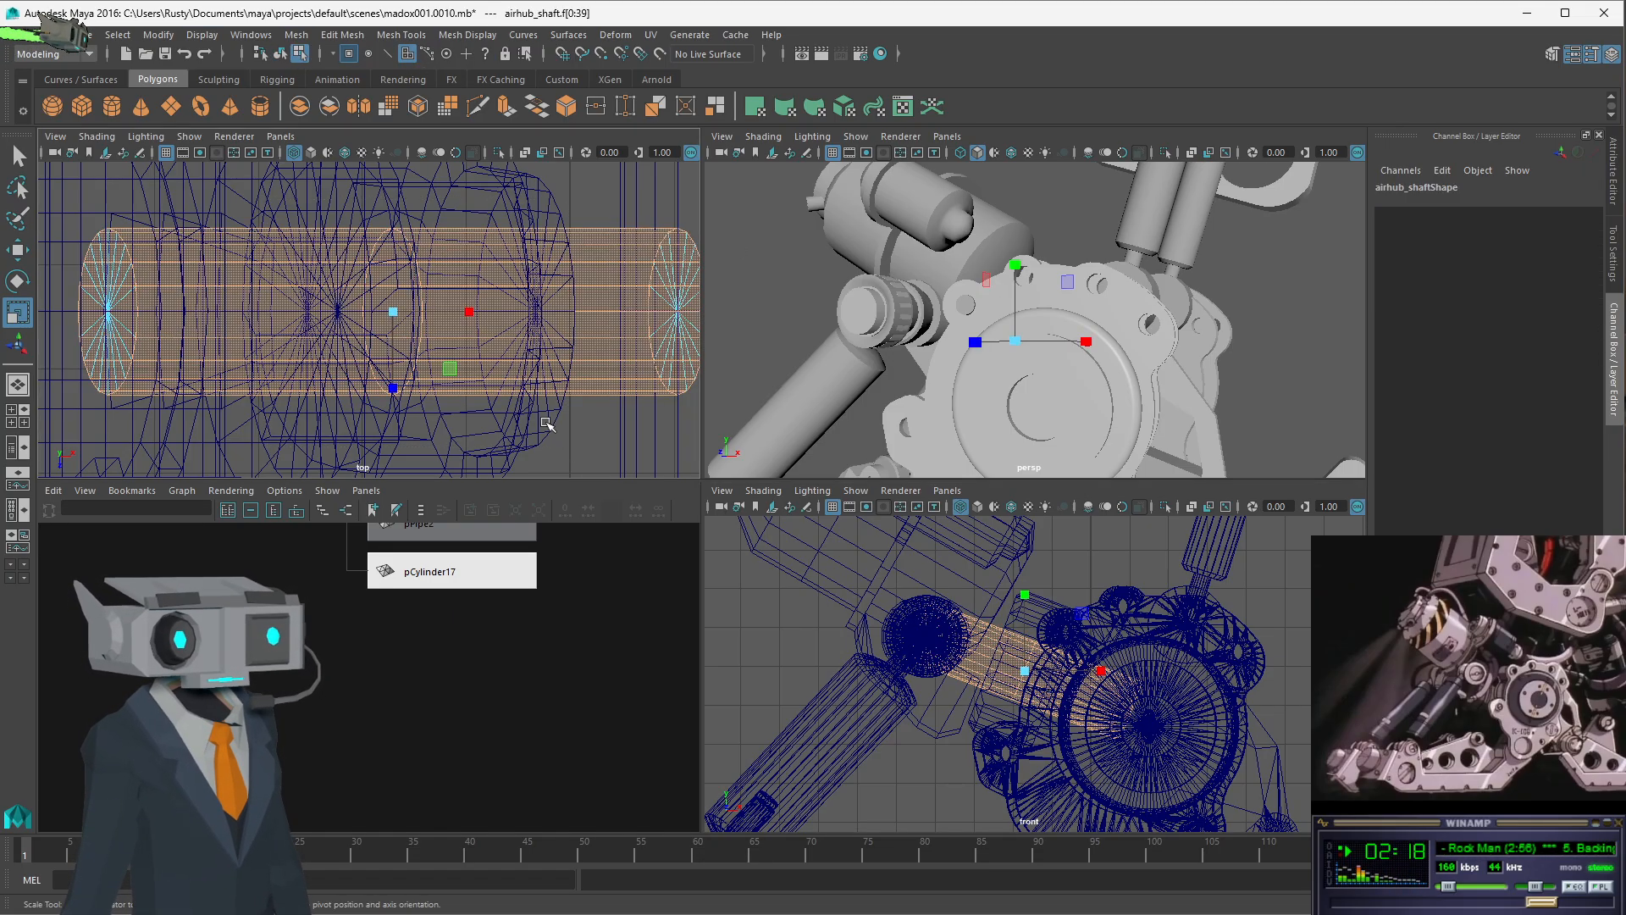
{"action": "left_click_drag", "start_coordinate": [393, 316], "coordinate": [394, 317]}
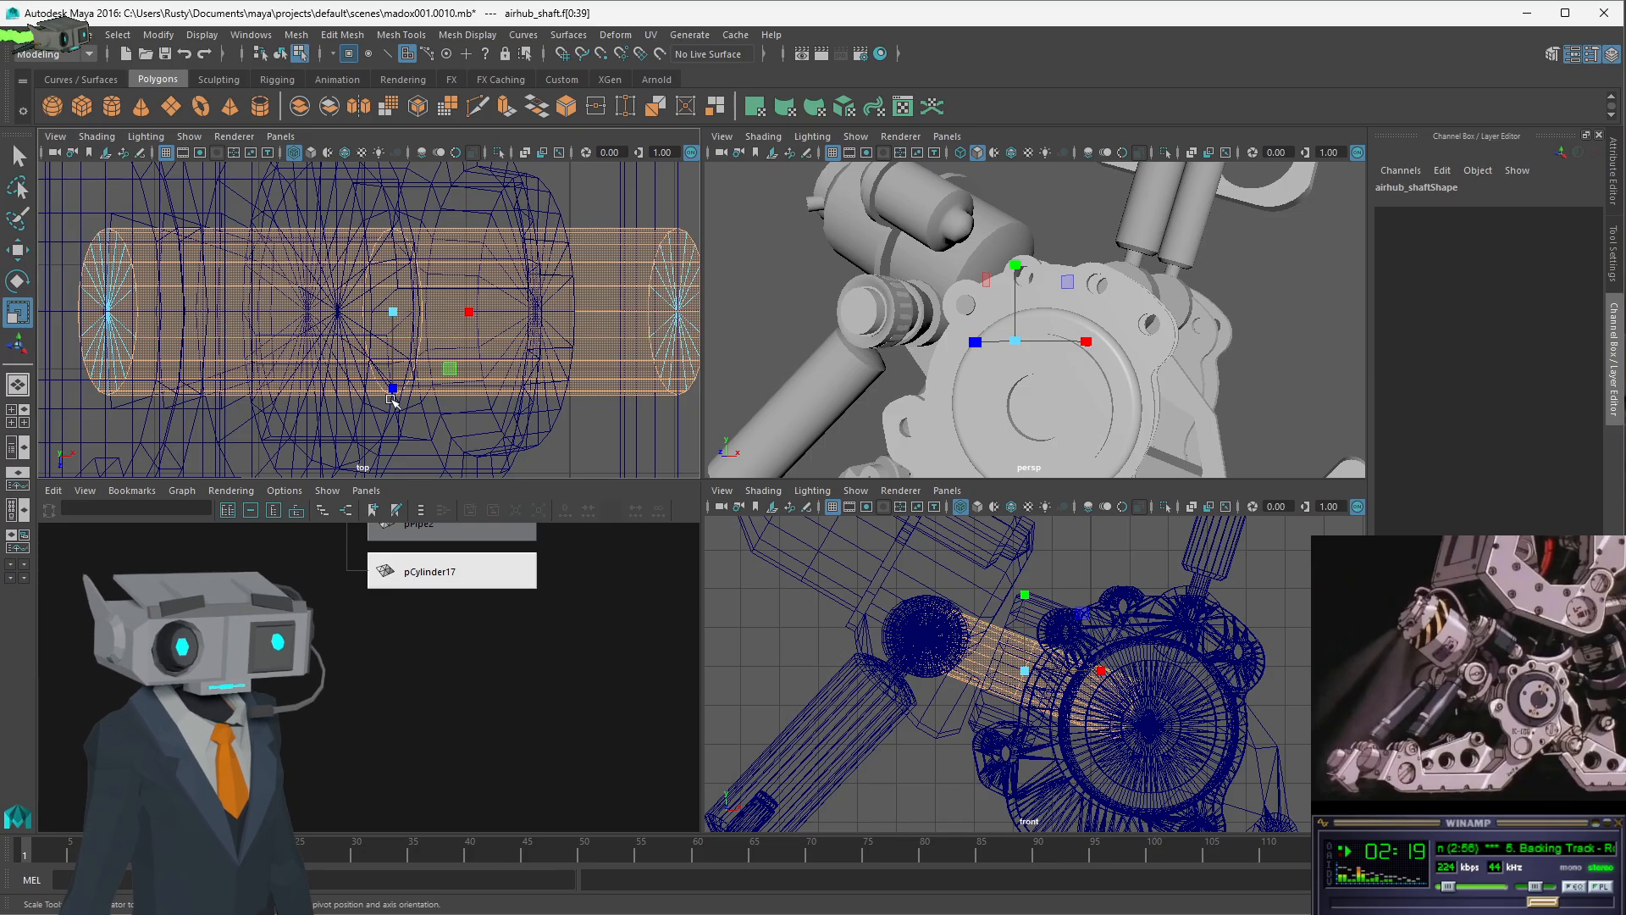
{"action": "key", "text": "w"}
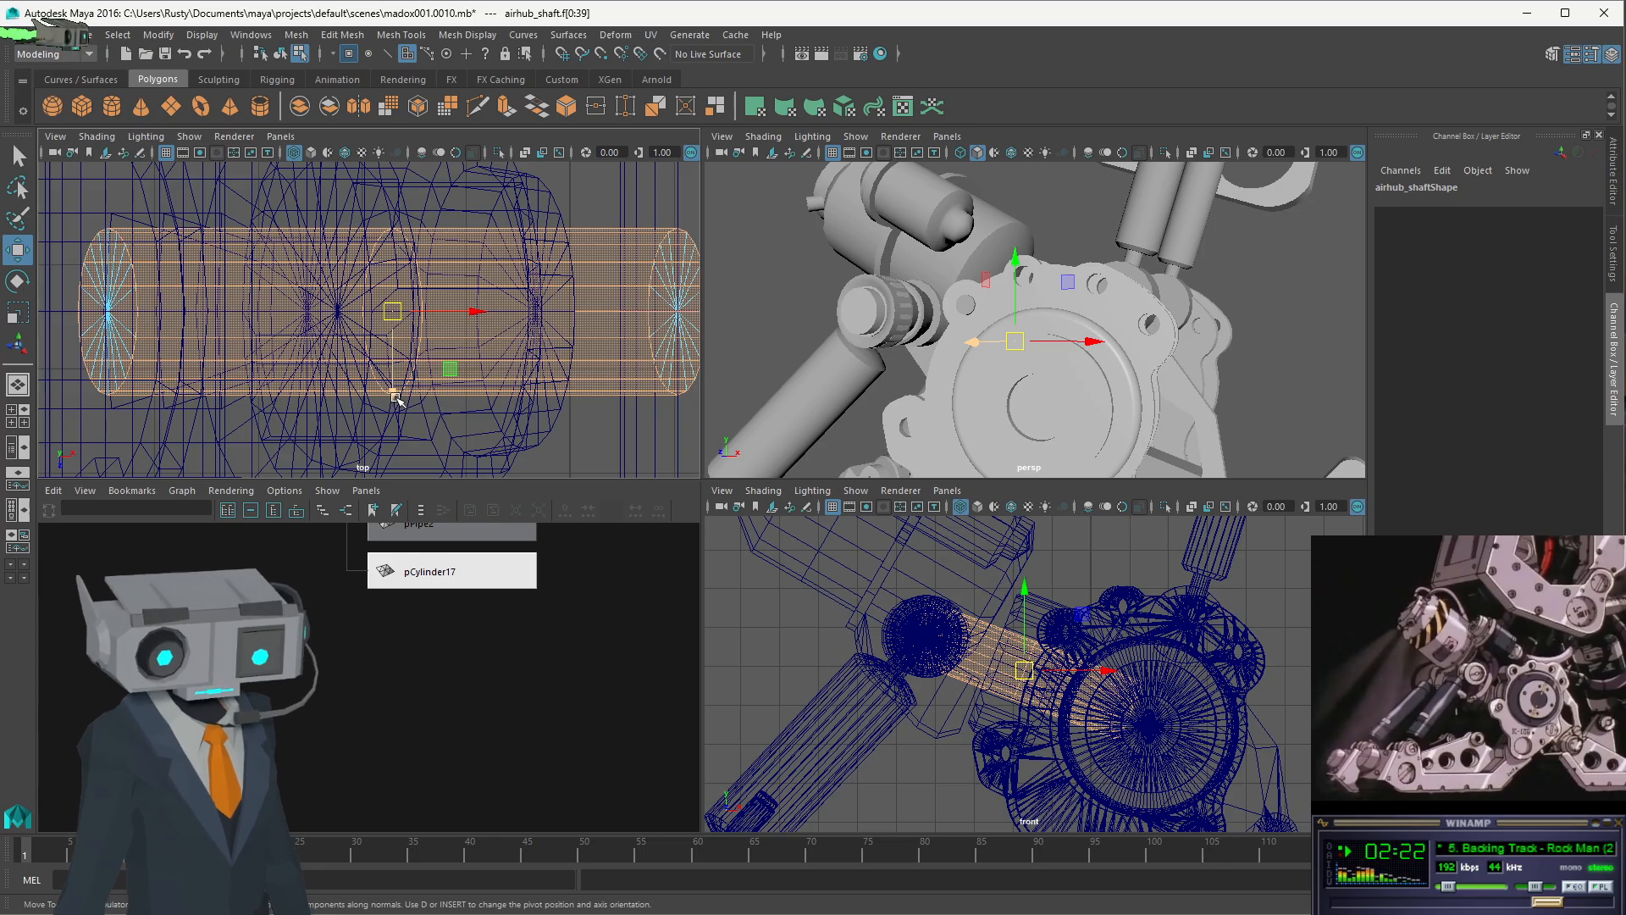
{"action": "left_click_drag", "start_coordinate": [395, 398], "coordinate": [394, 400]}
{"action": "key", "text": "ctrl+z"}
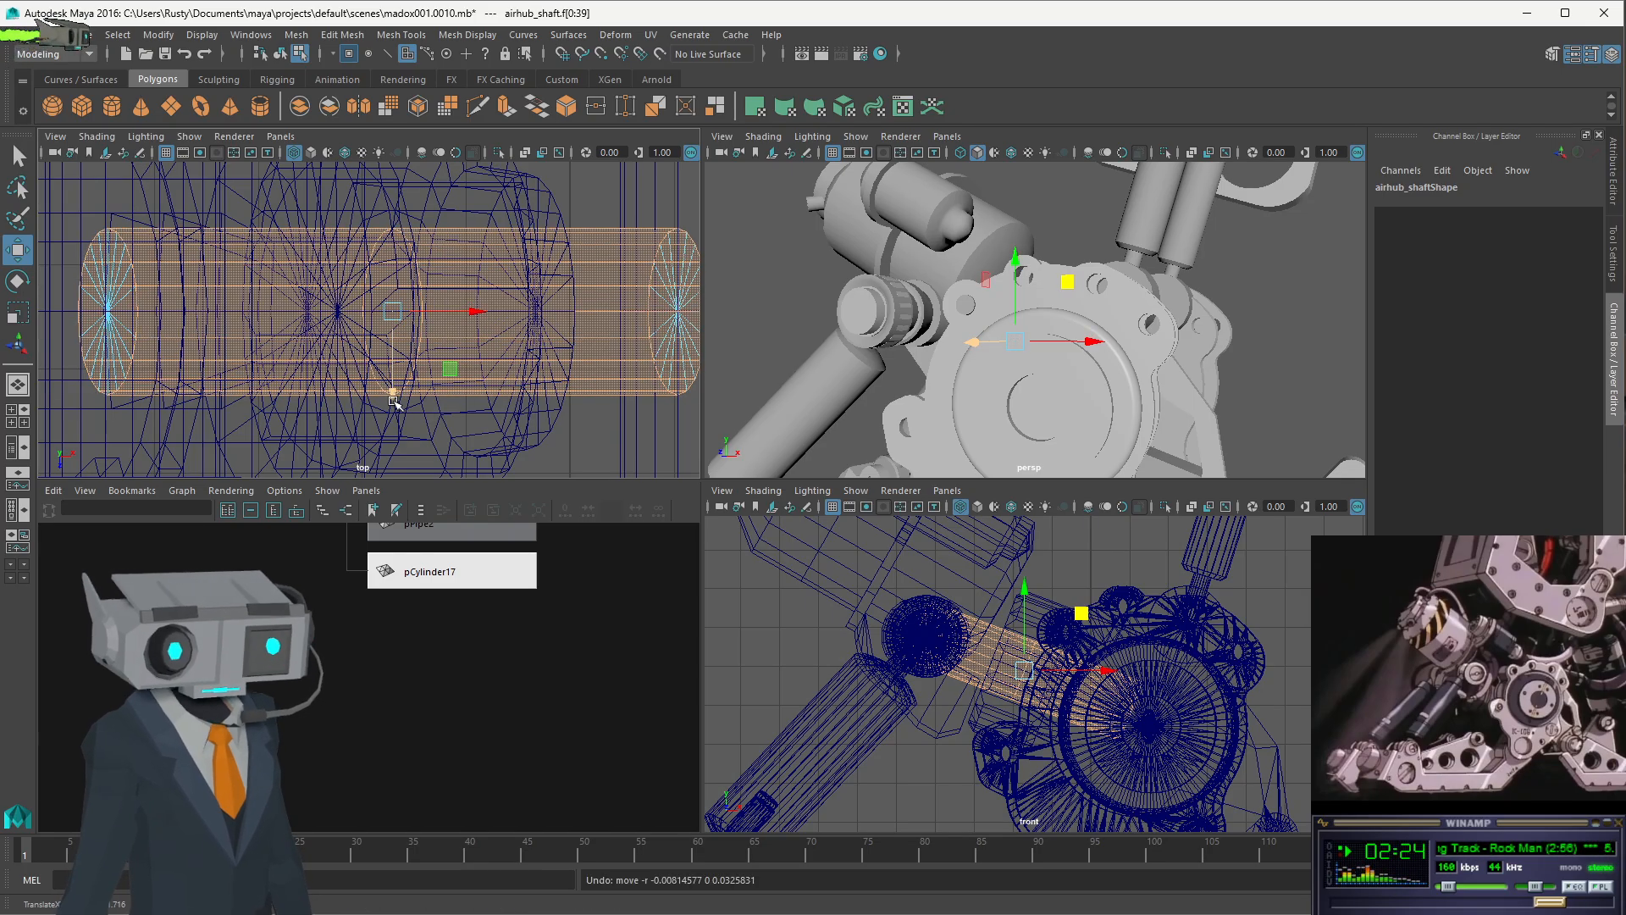
{"action": "key", "text": "q"}
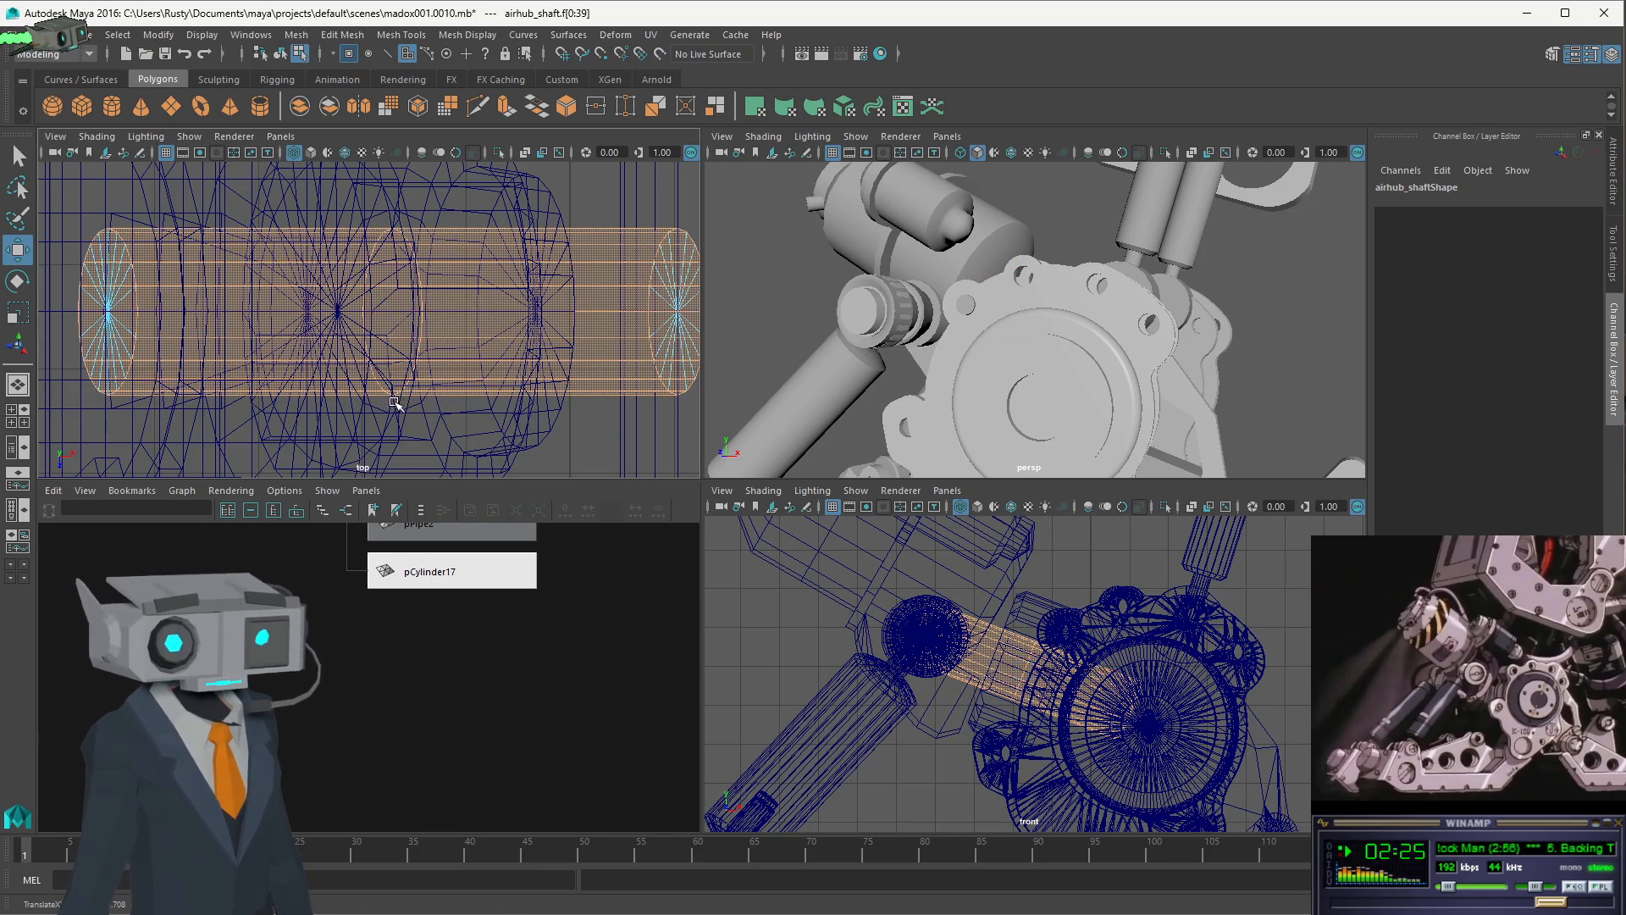
{"action": "left_click", "coordinate": [398, 404], "text": "shift"}
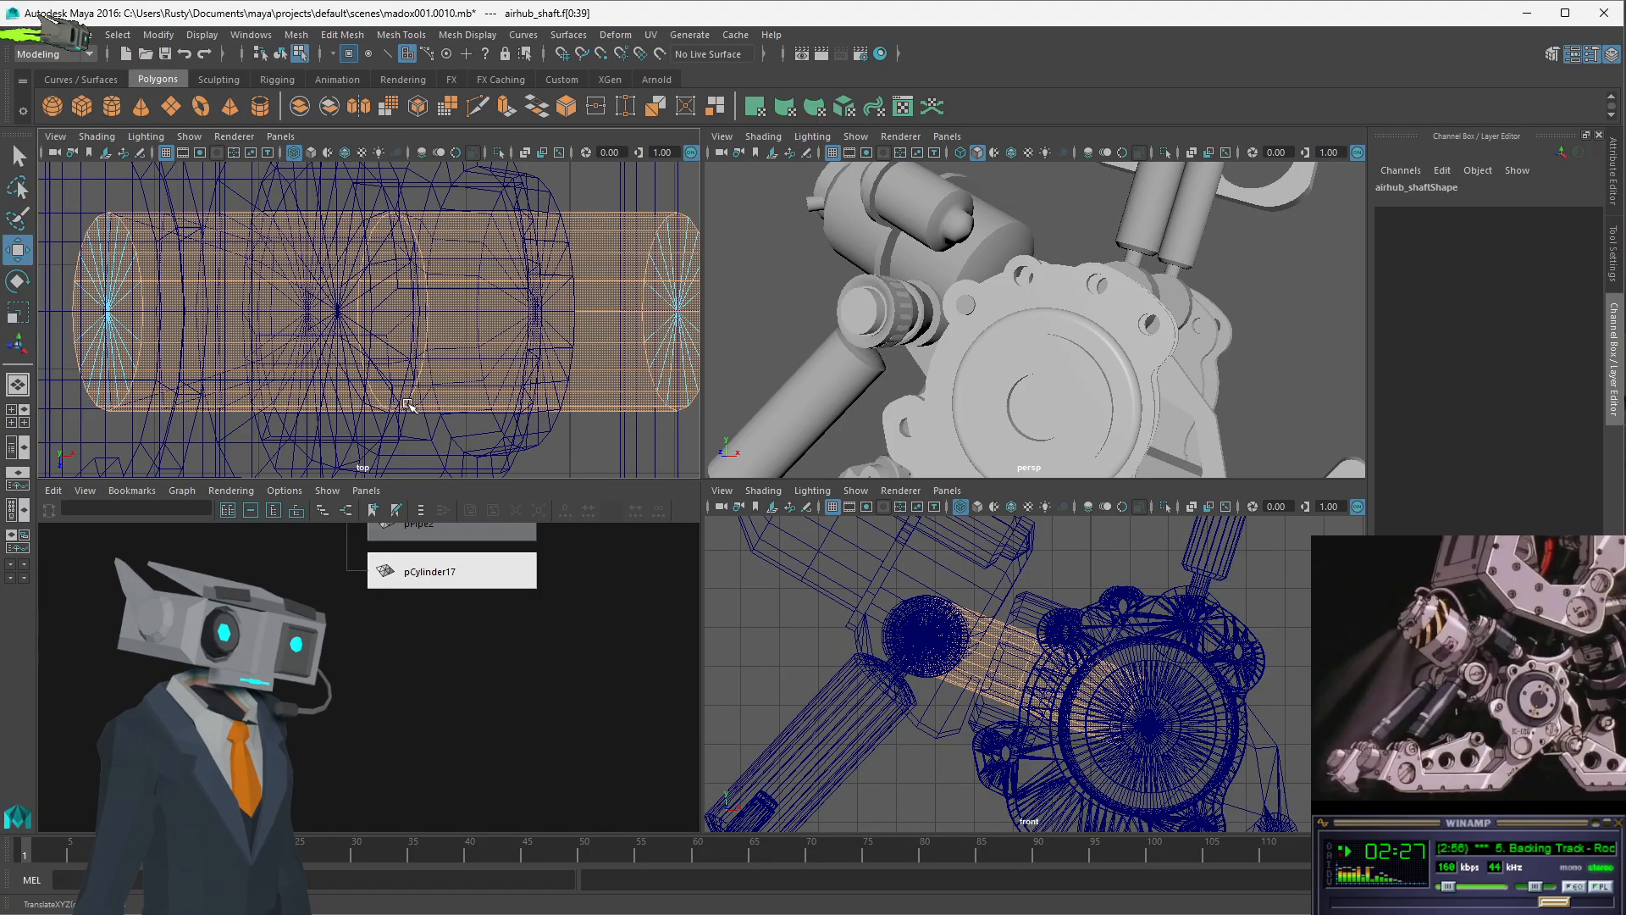
{"action": "key", "text": "ctrl+less"}
{"action": "key", "text": "w"}
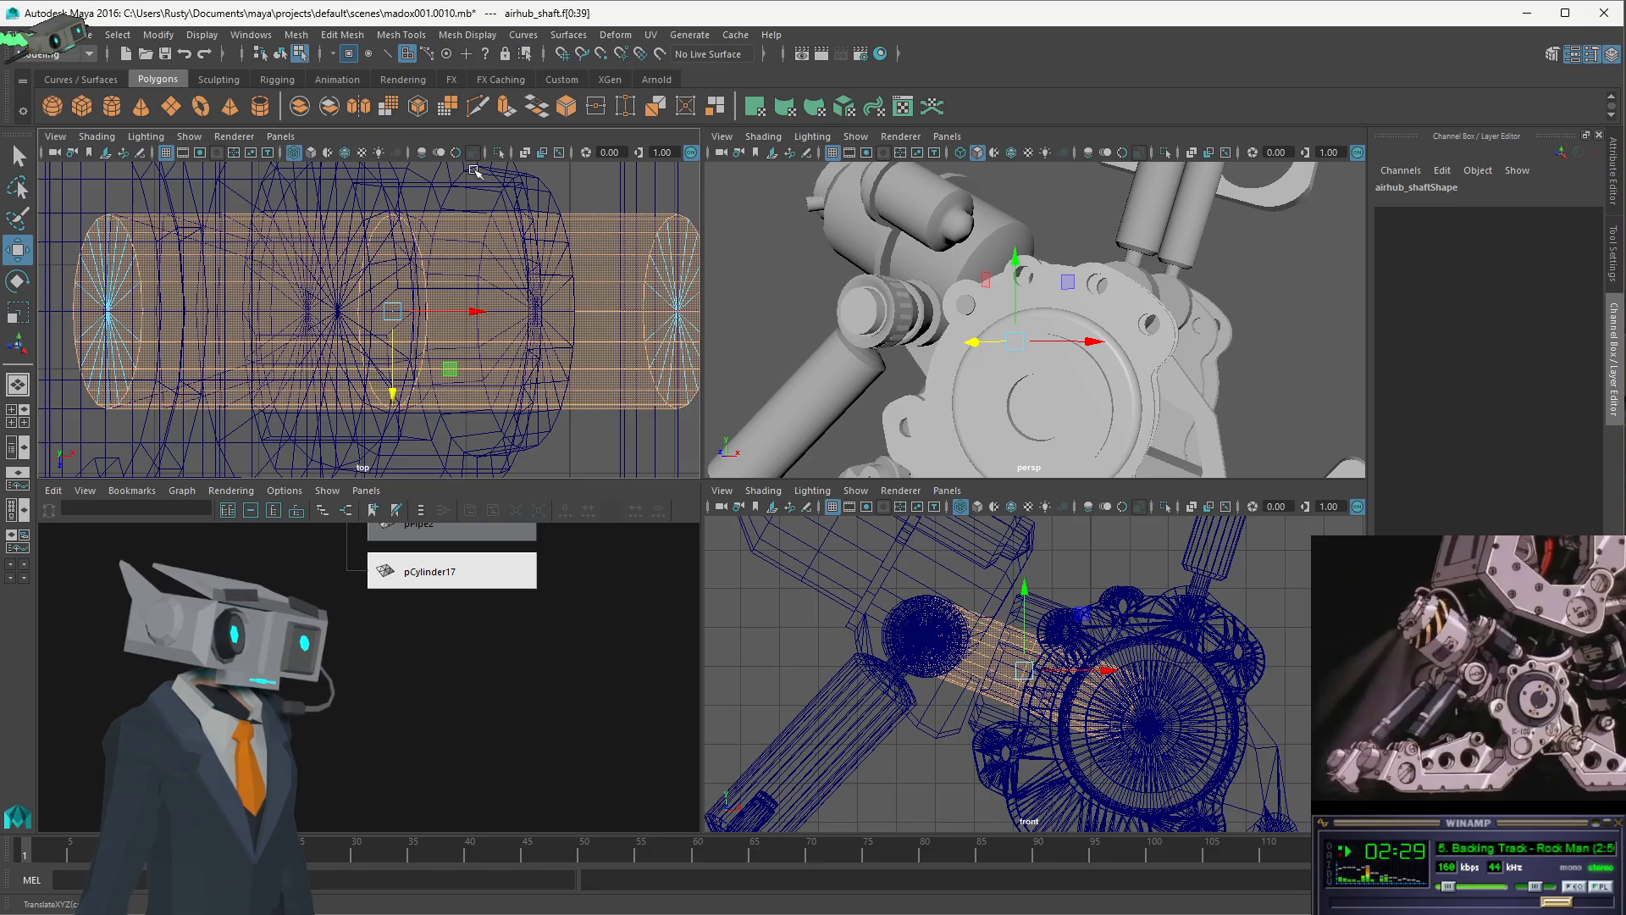
- Select only the shaft's side faces in the hub-side half and push them further outward along their normals to widen that section
{"action": "left_click_drag", "start_coordinate": [1016, 322], "coordinate": [888, 278], "text": "alt"}
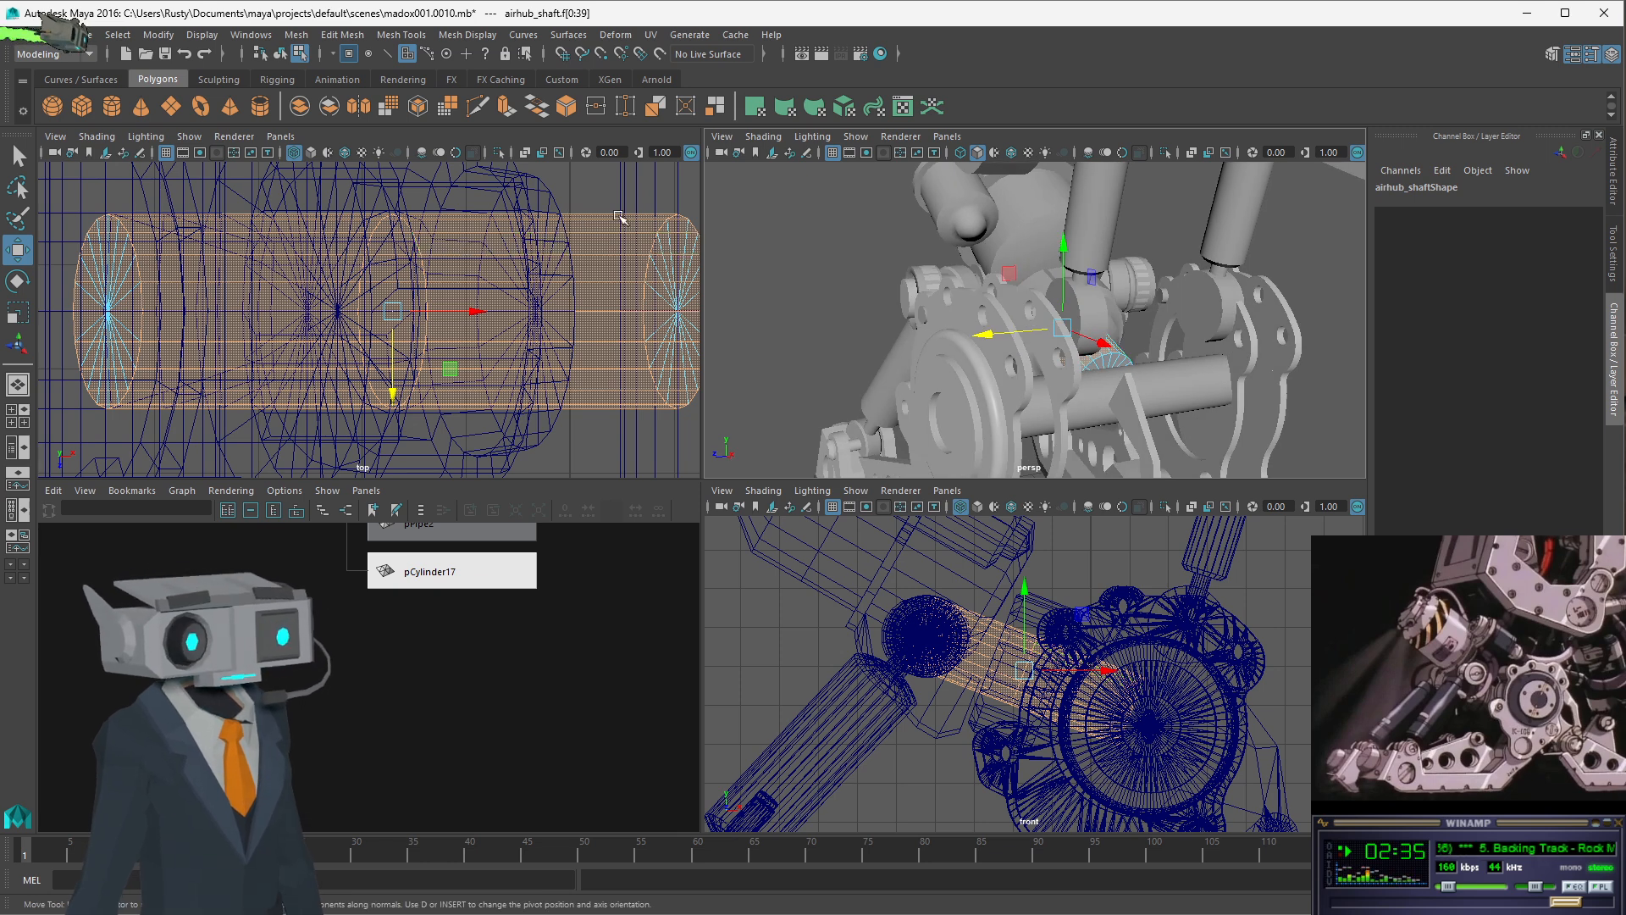
{"action": "left_click", "coordinate": [597, 194]}
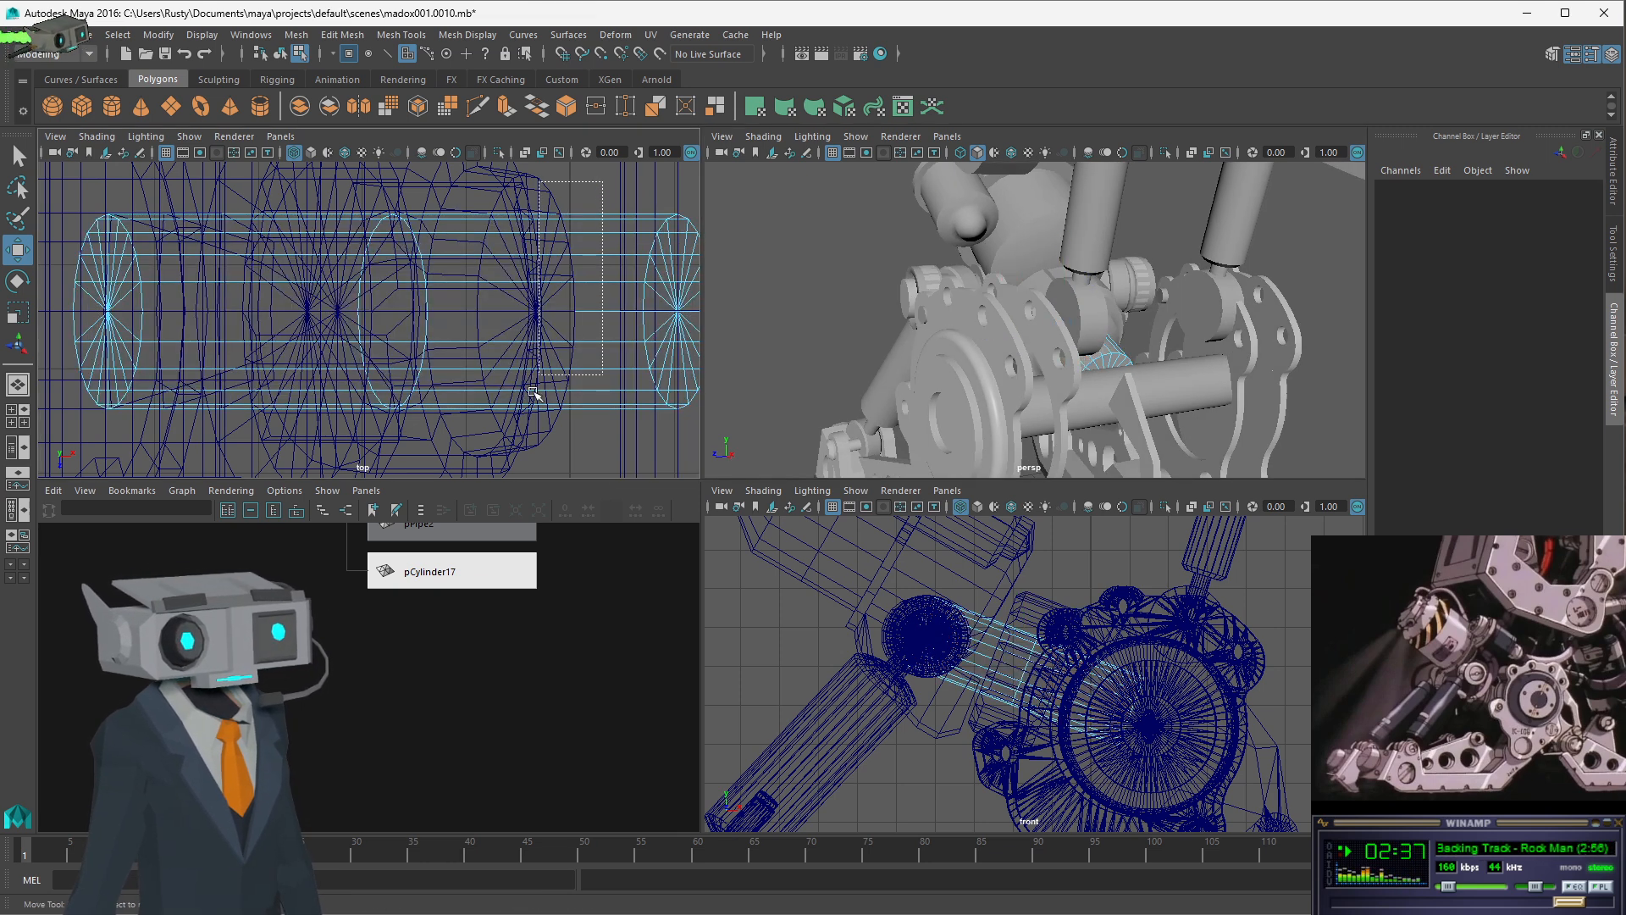
{"action": "left_click_drag", "start_coordinate": [511, 441], "coordinate": [568, 405]}
{"action": "left_click_drag", "start_coordinate": [972, 274], "coordinate": [1143, 307], "text": "alt"}
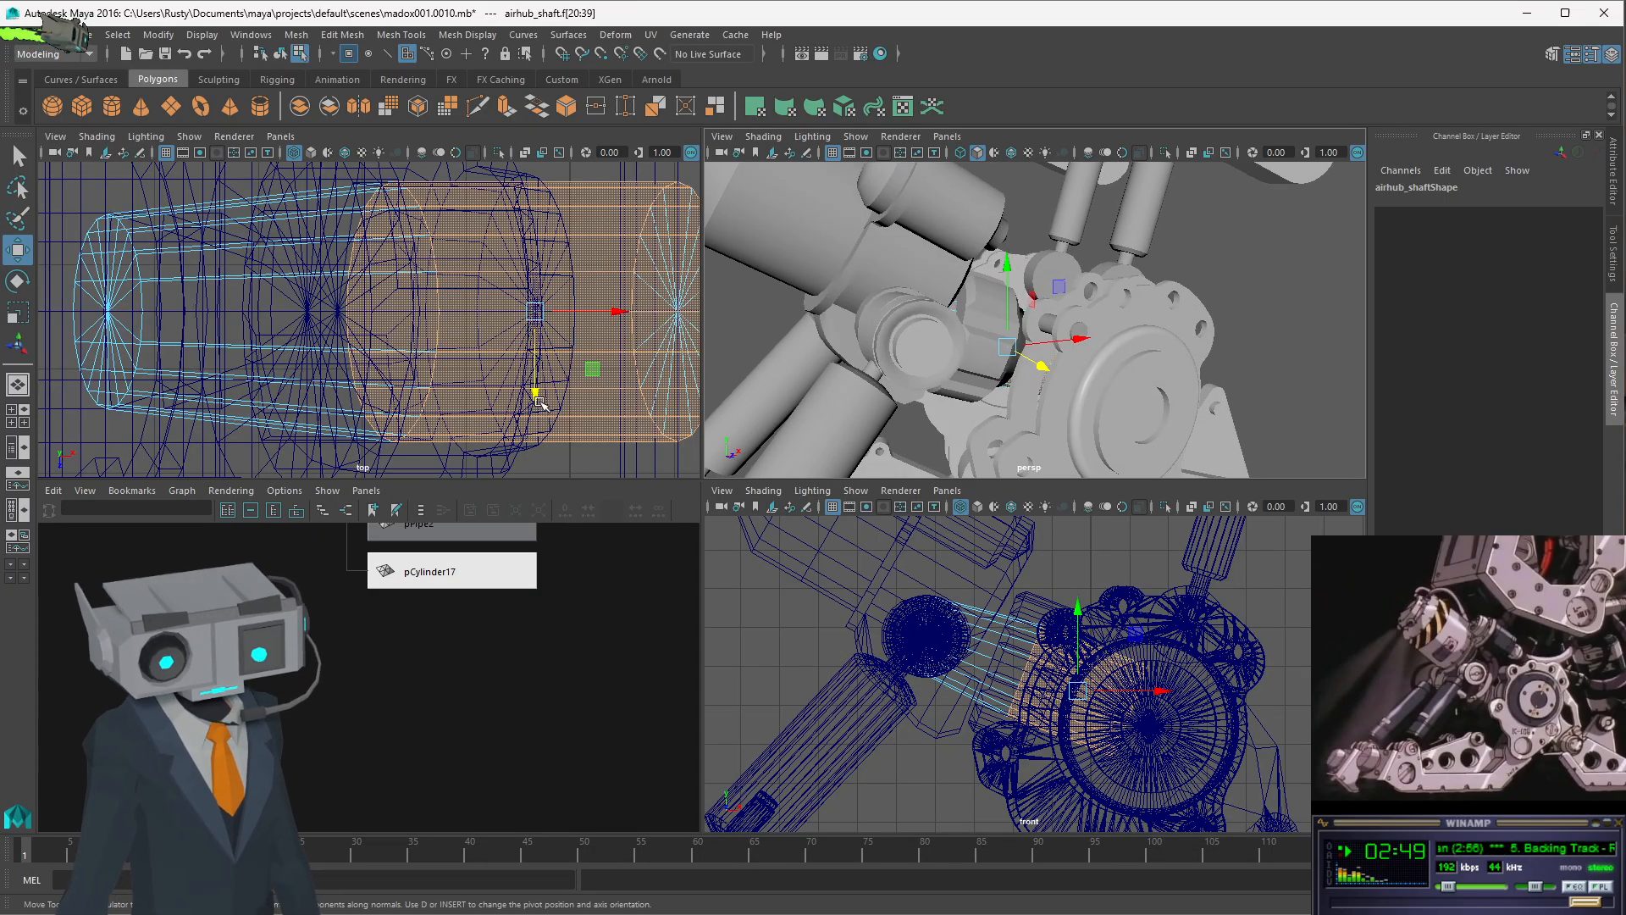
{"action": "mouse_move", "coordinate": [539, 402]}
{"action": "left_mouse_down"}
{"action": "mouse_move", "coordinate": [557, 409]}
{"action": "mouse_move", "coordinate": [537, 394]}
{"action": "left_mouse_up"}
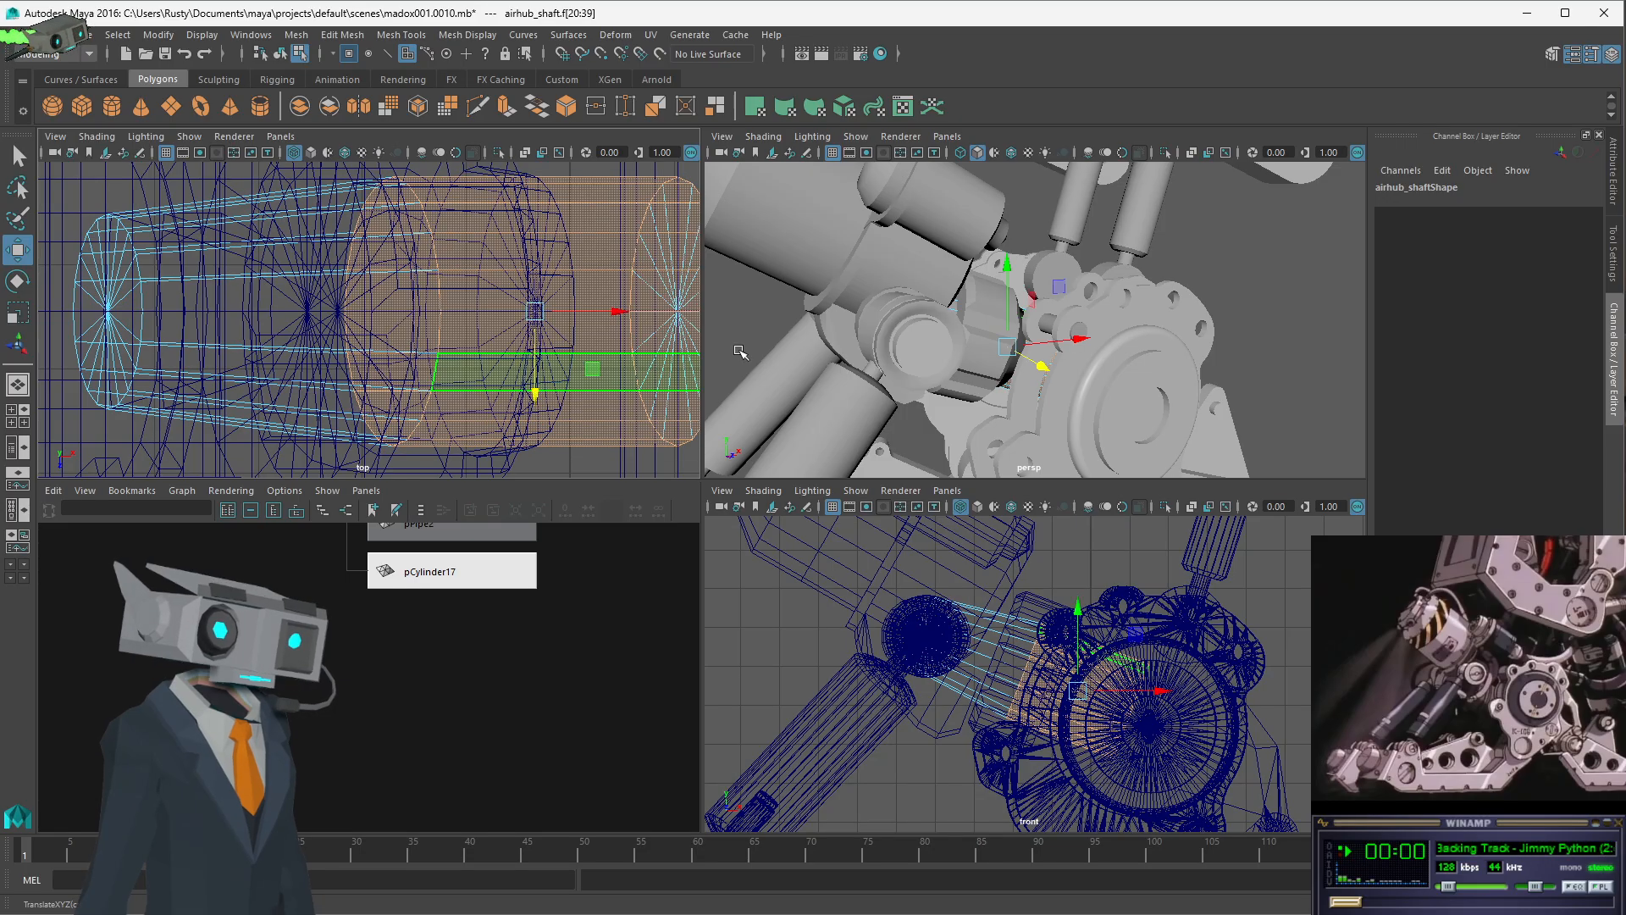
{"action": "left_click_drag", "start_coordinate": [951, 293], "coordinate": [1008, 356], "text": "alt"}
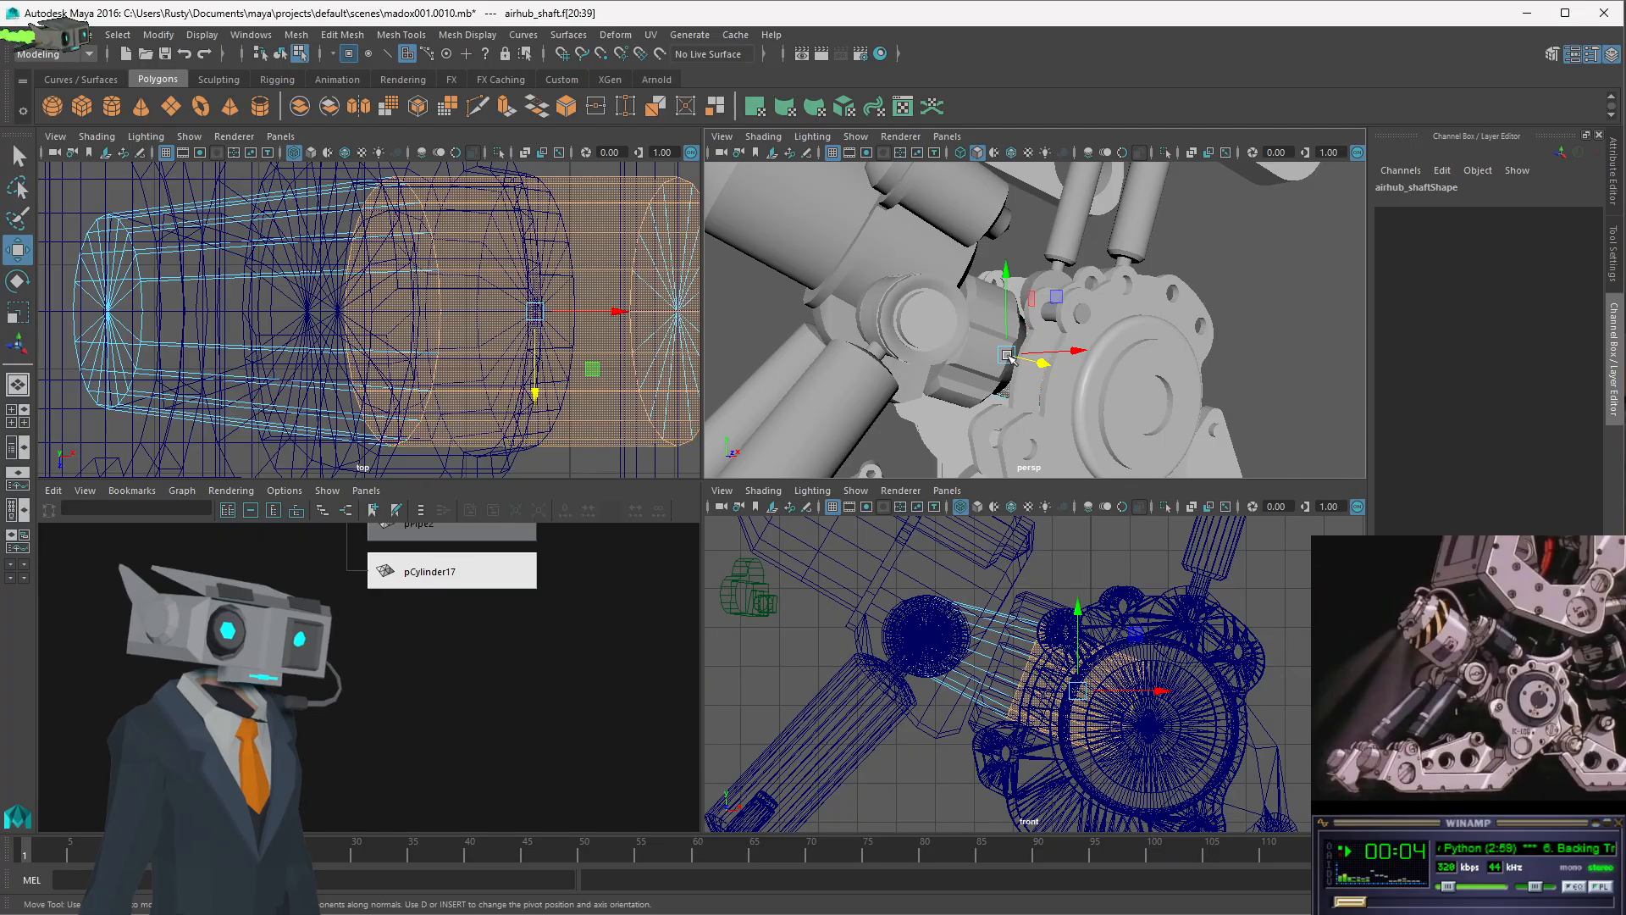
{"action": "scroll", "coordinate": [1012, 360], "scroll_direction": "down", "scroll_amount": 3}
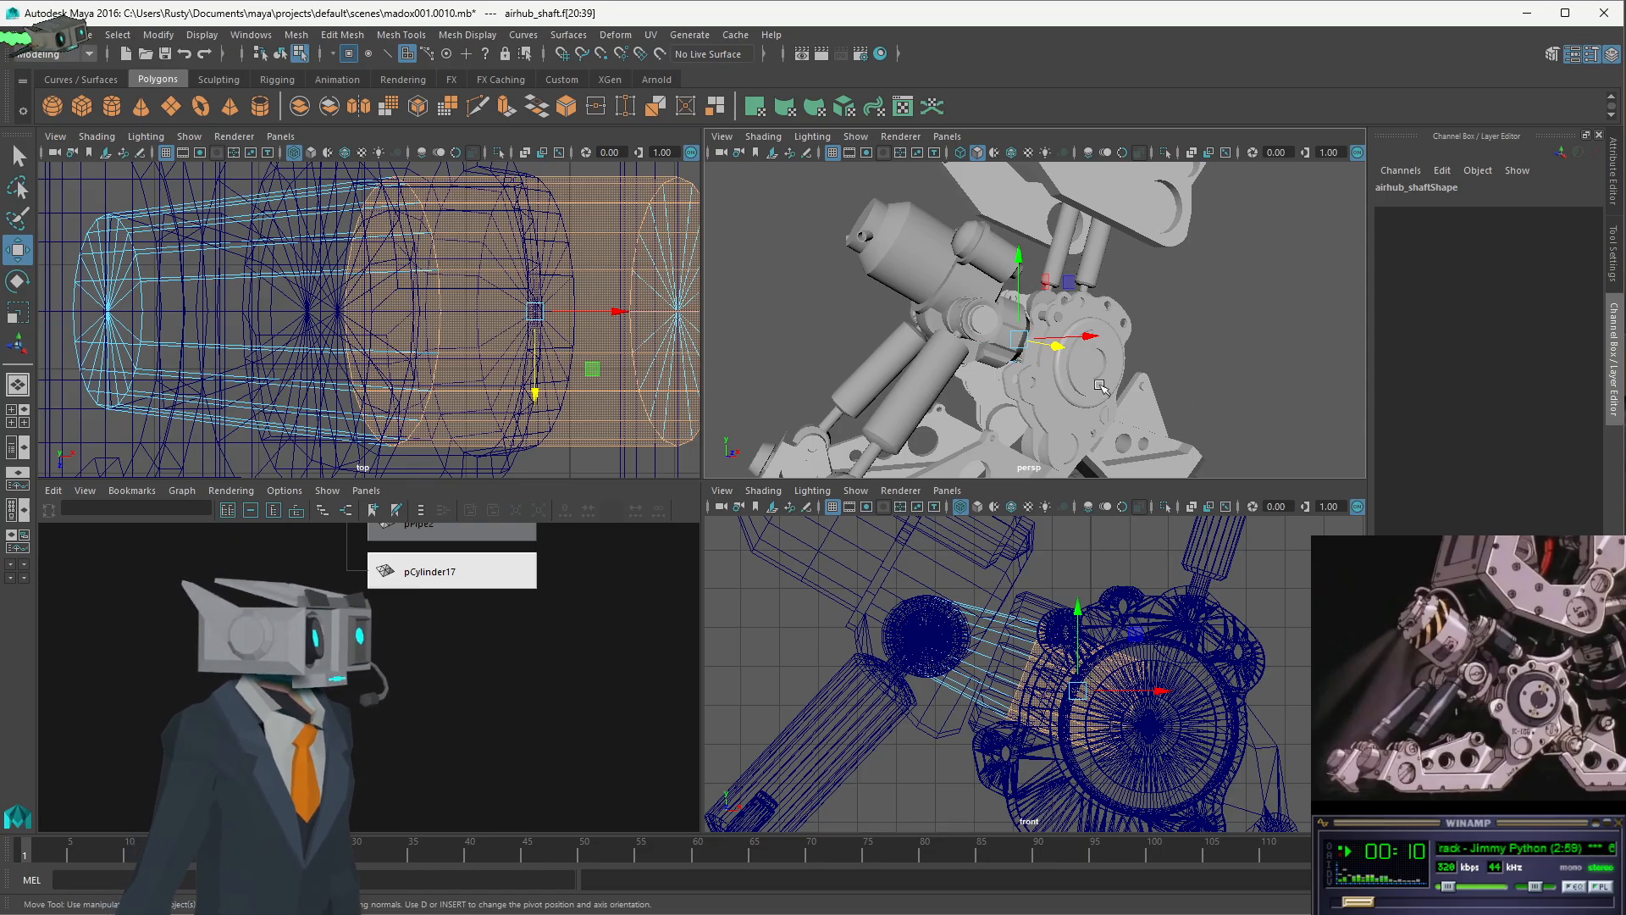
- Return to object selection, select the upper piston cylinder cyltop3 beside the hub, and locate its node in the scene hierarchy
{"action": "left_click_drag", "start_coordinate": [1098, 340], "coordinate": [1069, 359], "text": "alt"}
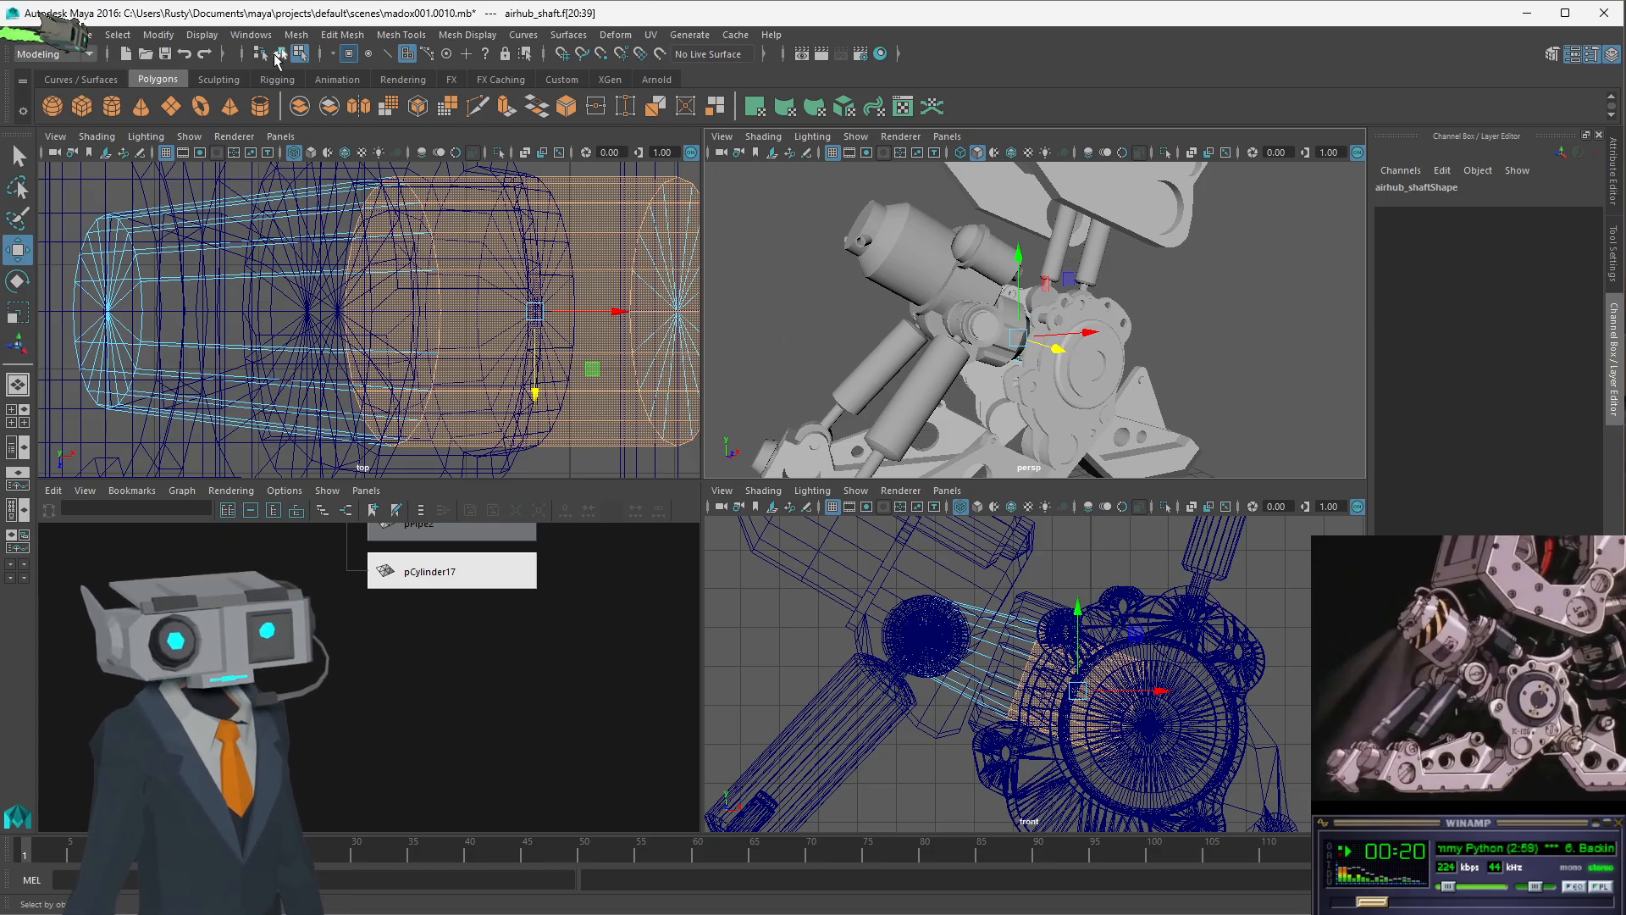
{"action": "left_click", "coordinate": [279, 54]}
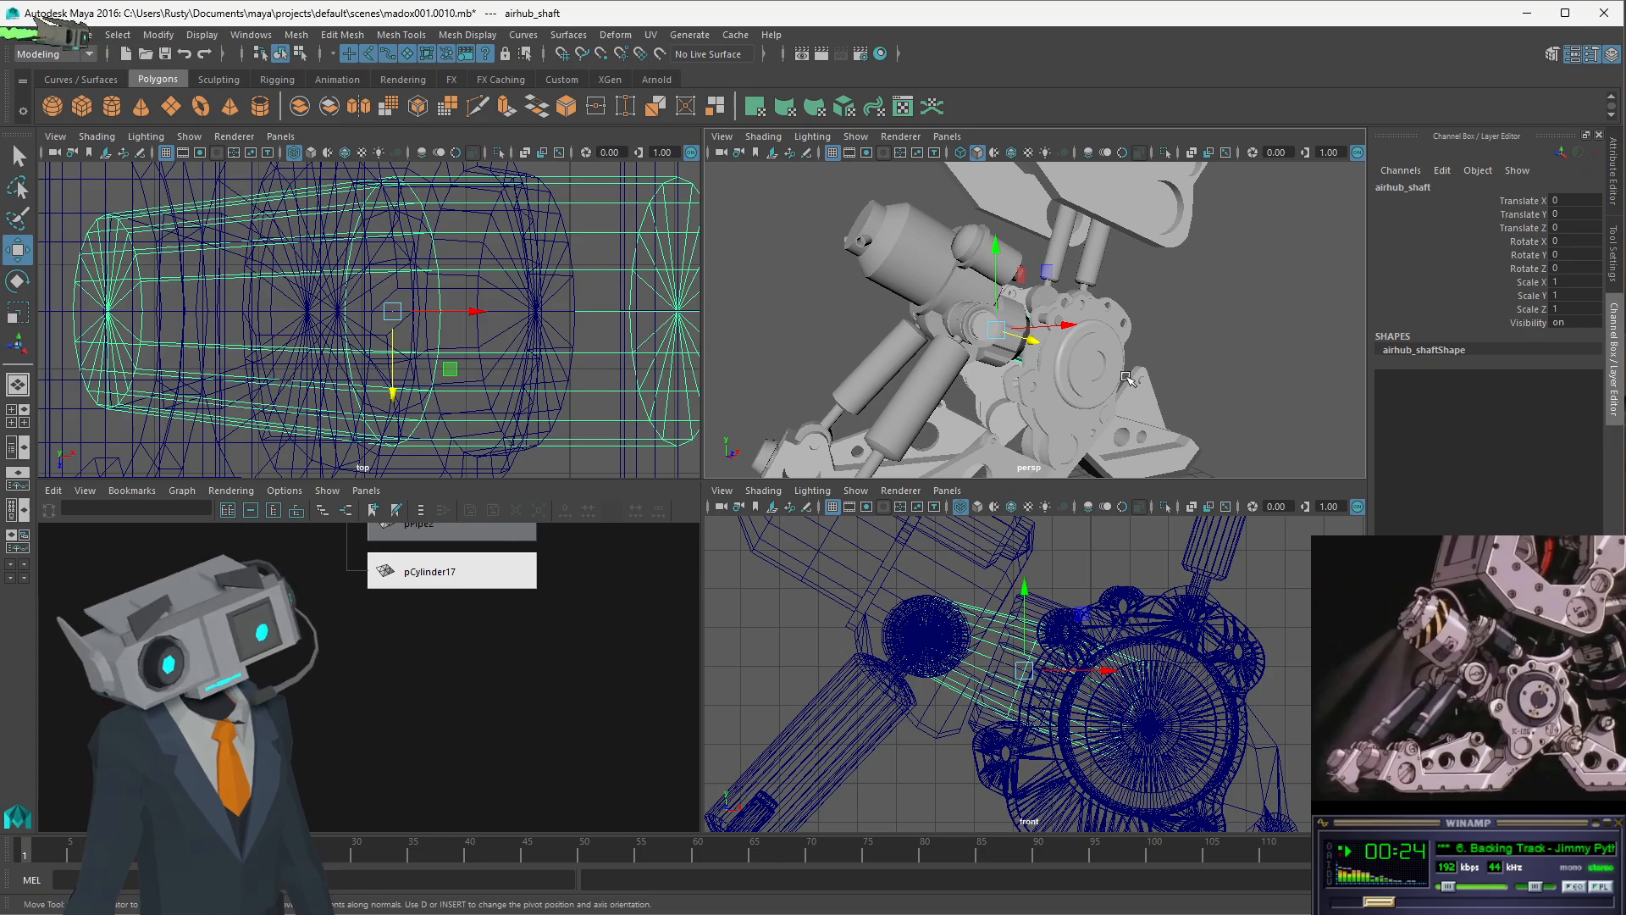
{"action": "left_click", "coordinate": [1099, 265]}
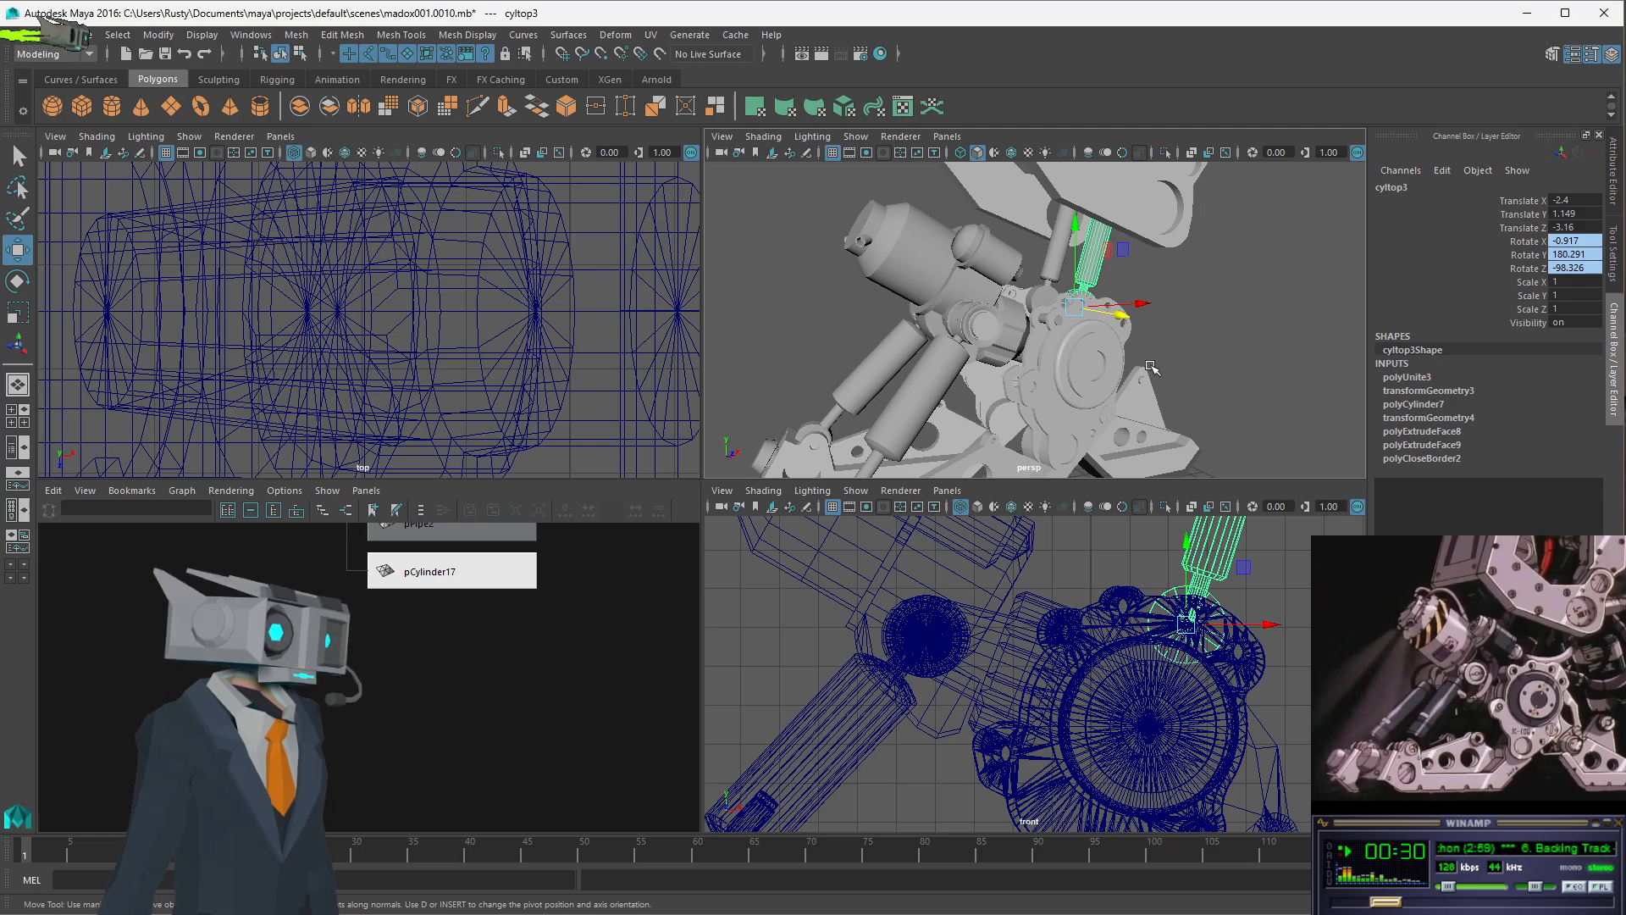
{"action": "left_click", "coordinate": [926, 384]}
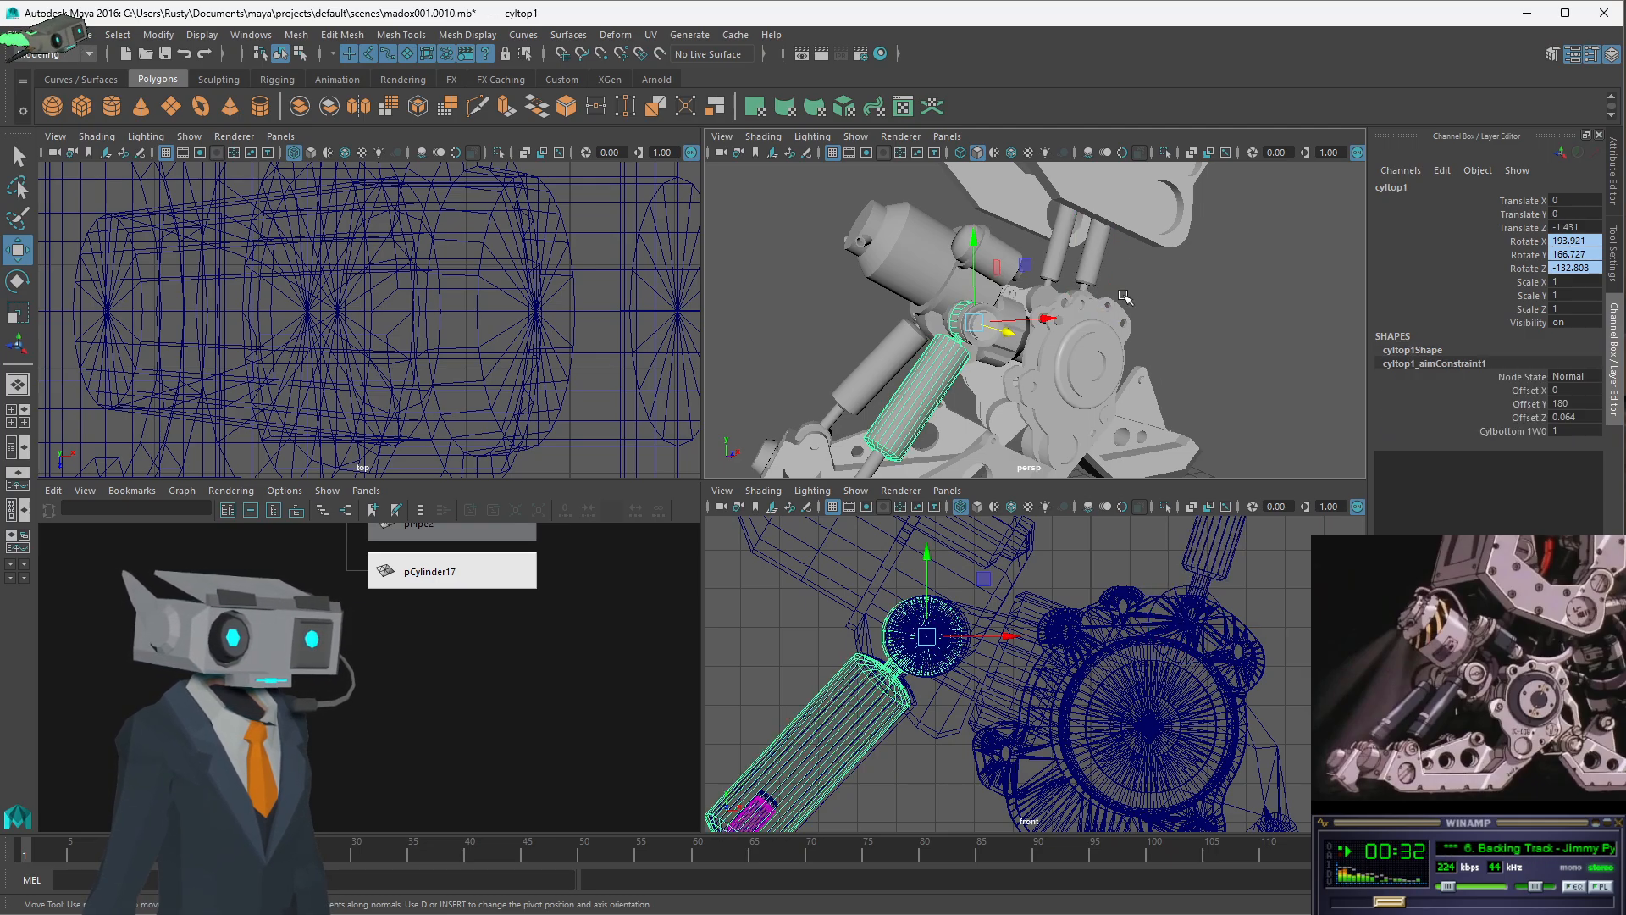
{"action": "left_click", "coordinate": [1095, 250]}
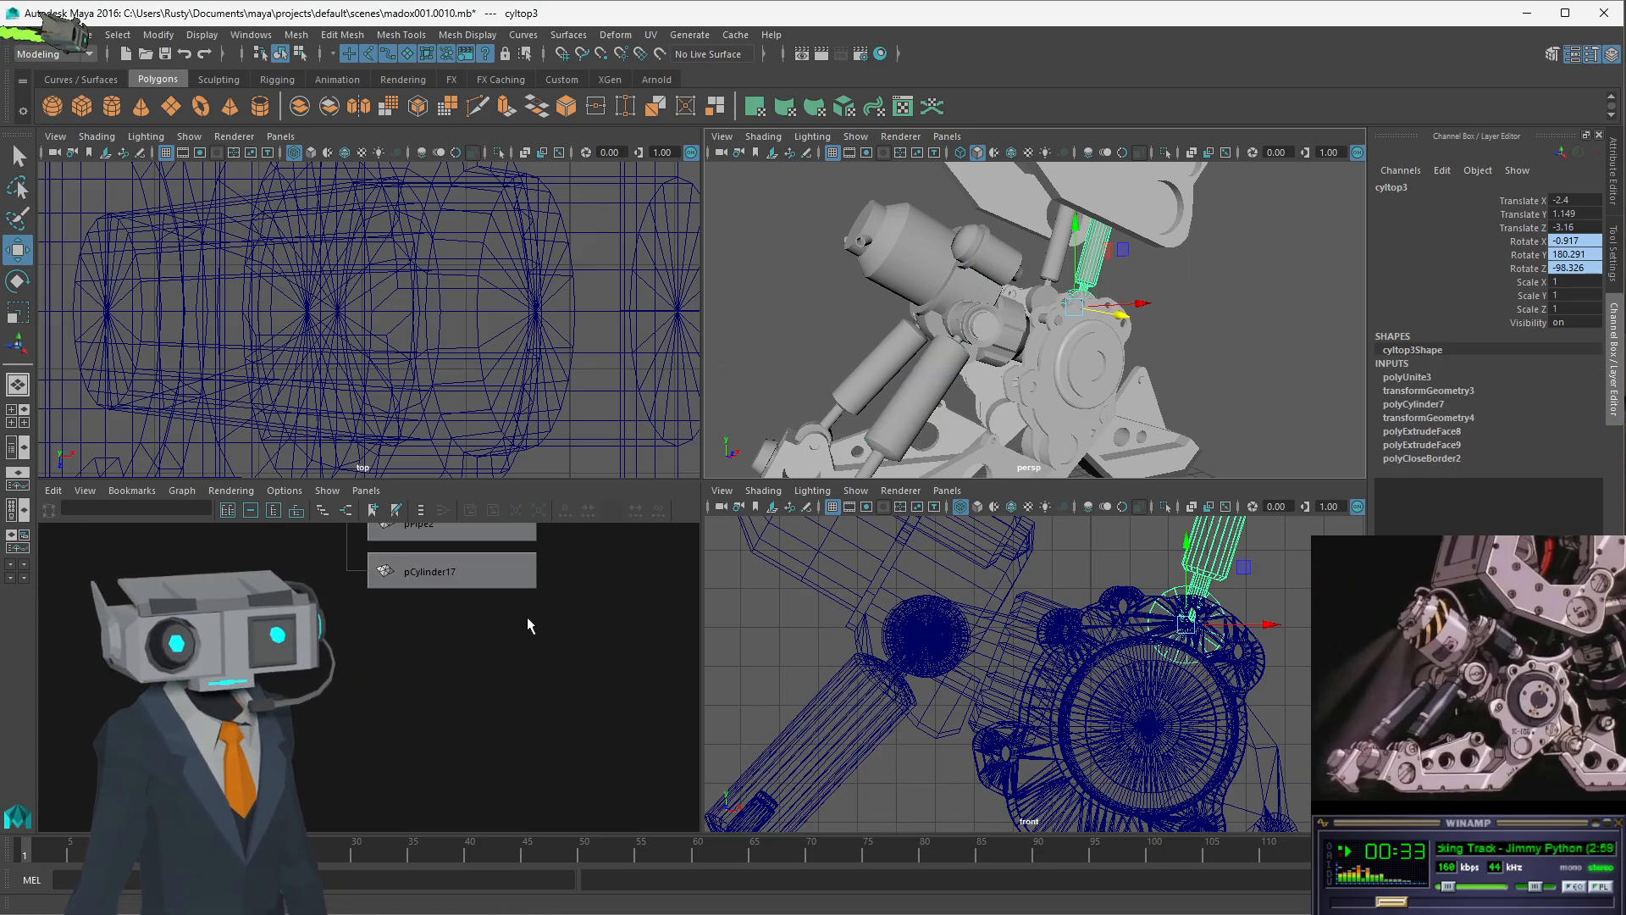
{"action": "key", "text": "f"}
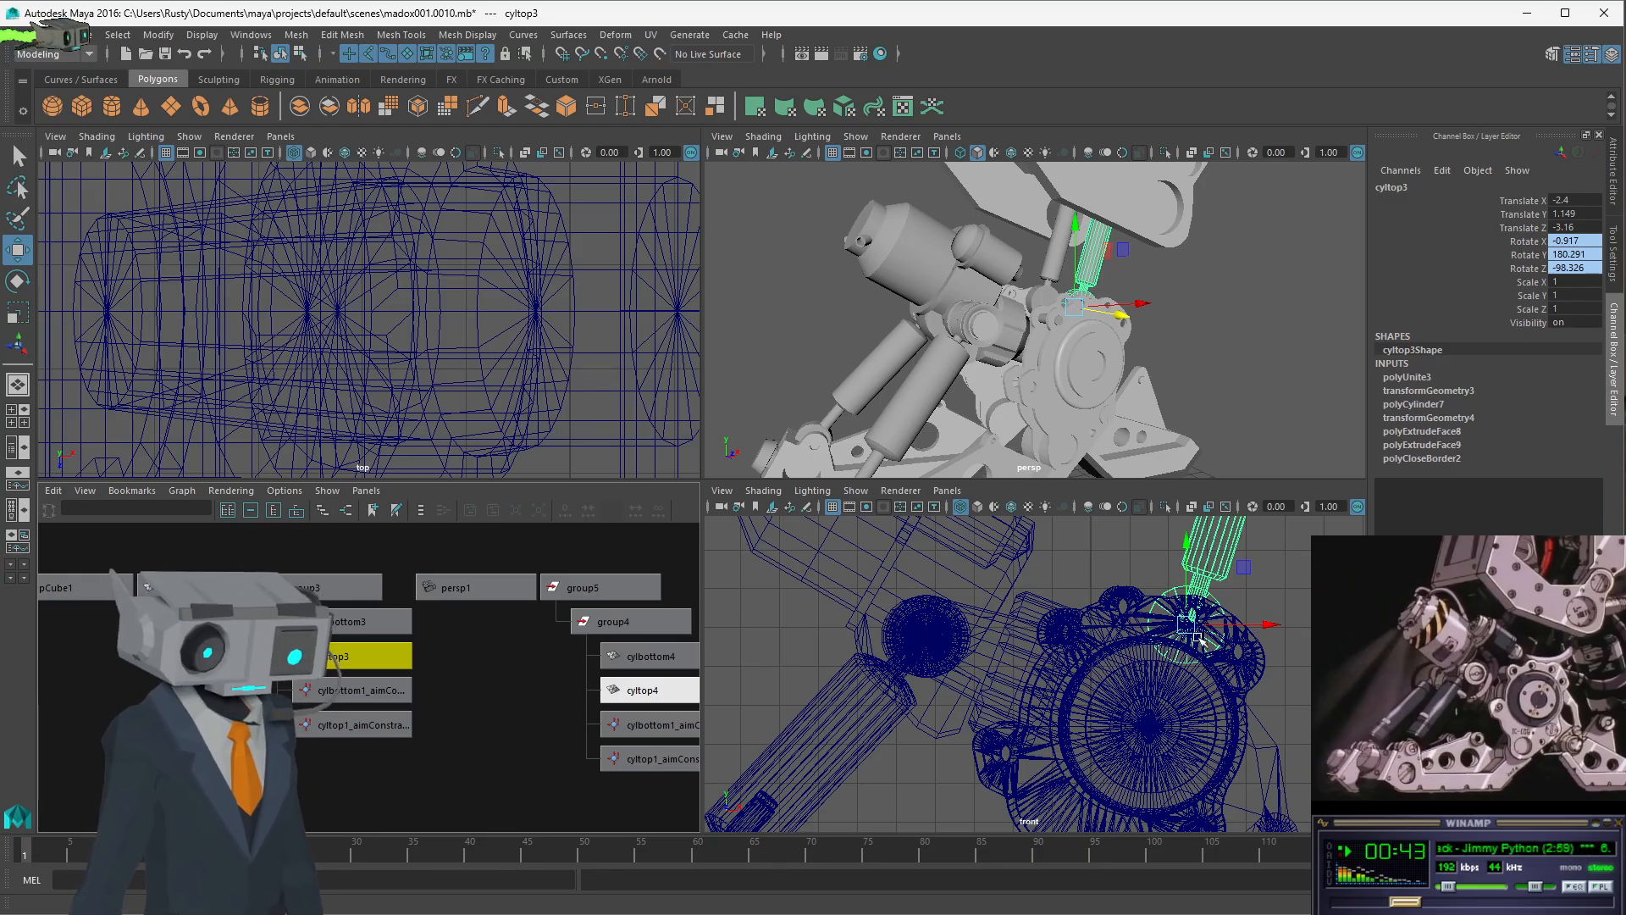
- Try moving the upper piston cylinder cyltop3 along X in the front view and undo the move
{"action": "key", "text": "f"}
{"action": "scroll", "coordinate": [1201, 653], "scroll_direction": "down", "scroll_amount": 3}
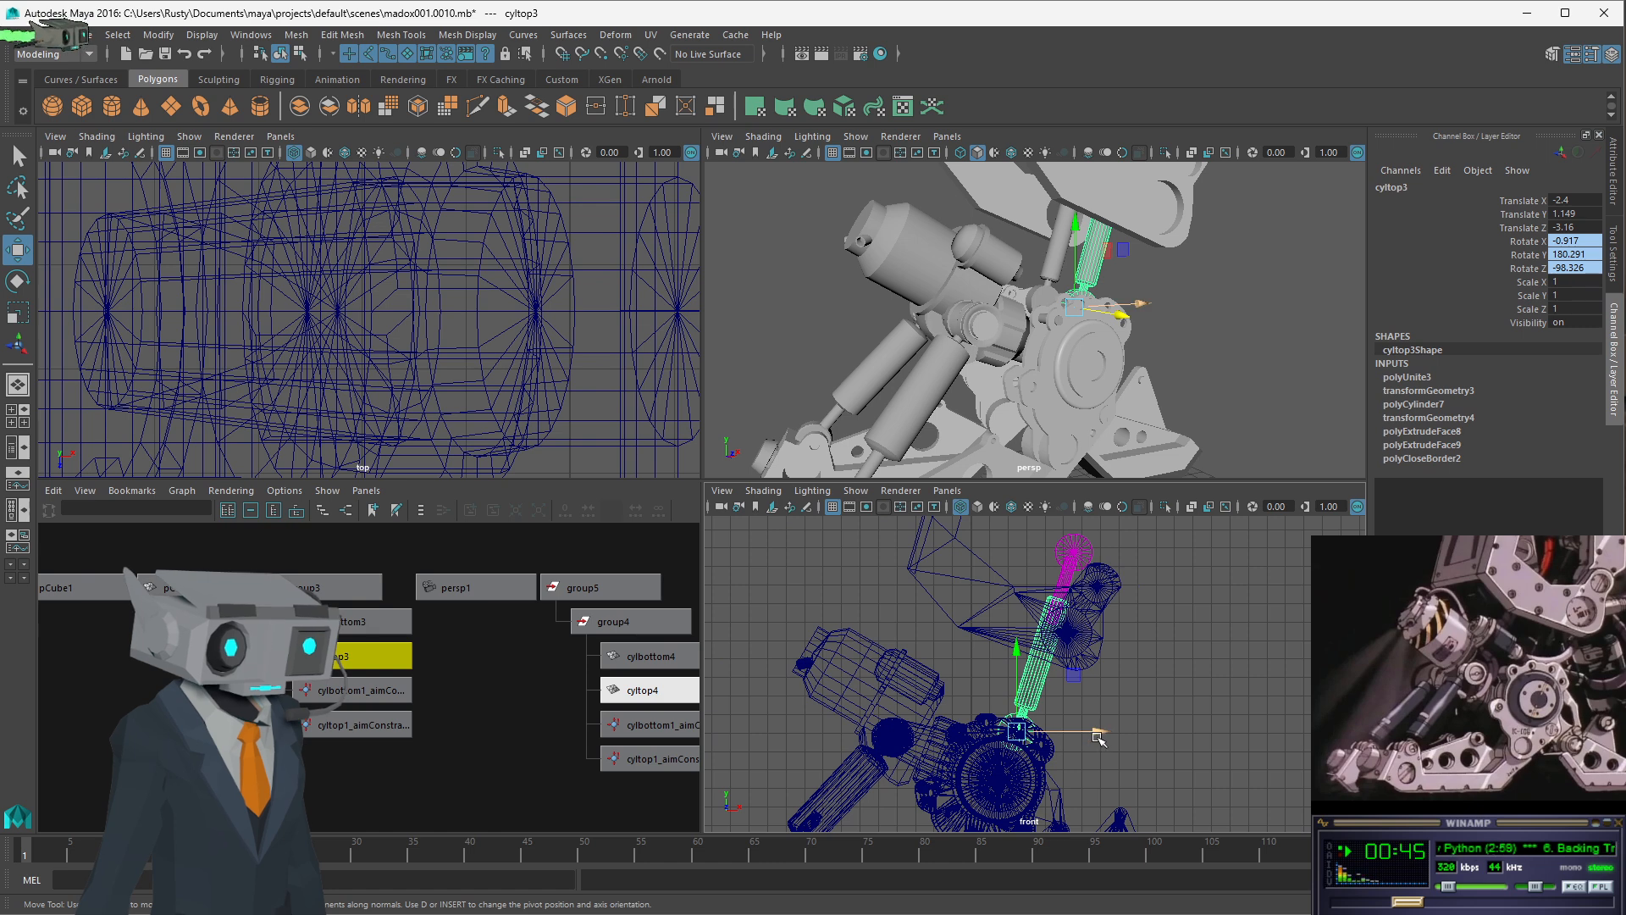
{"action": "left_click_drag", "start_coordinate": [1098, 738], "coordinate": [1063, 731]}
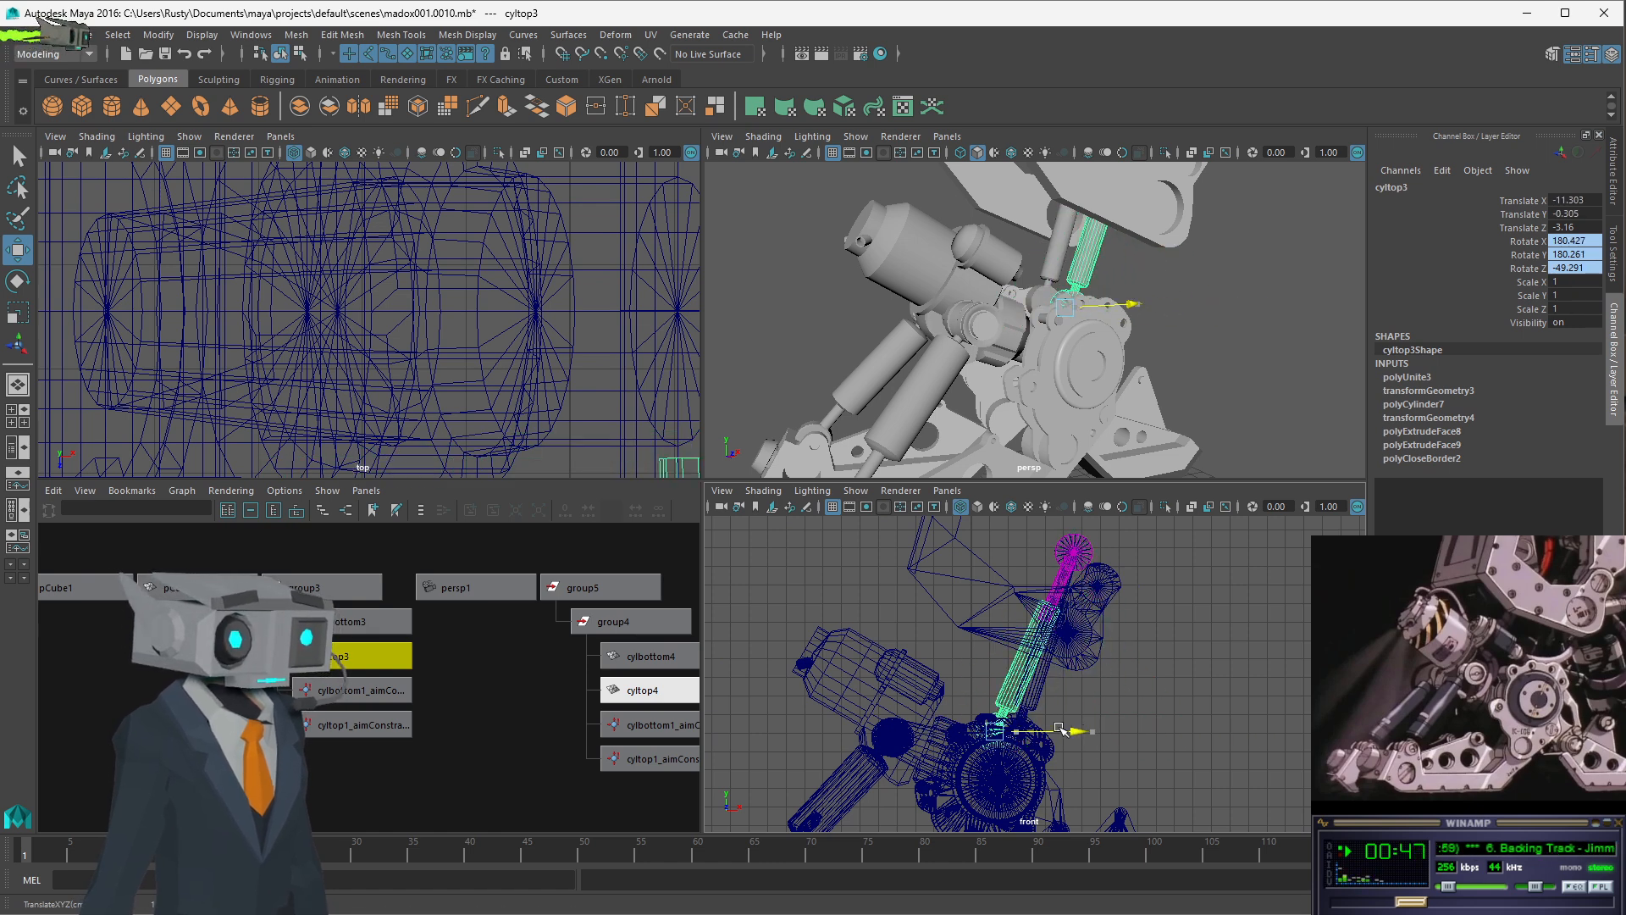
{"action": "key", "text": "ctrl+z"}
{"action": "key", "text": "ctrl+z"}
{"action": "key", "text": "ctrl+z"}
{"action": "key", "text": "ctrl+z"}
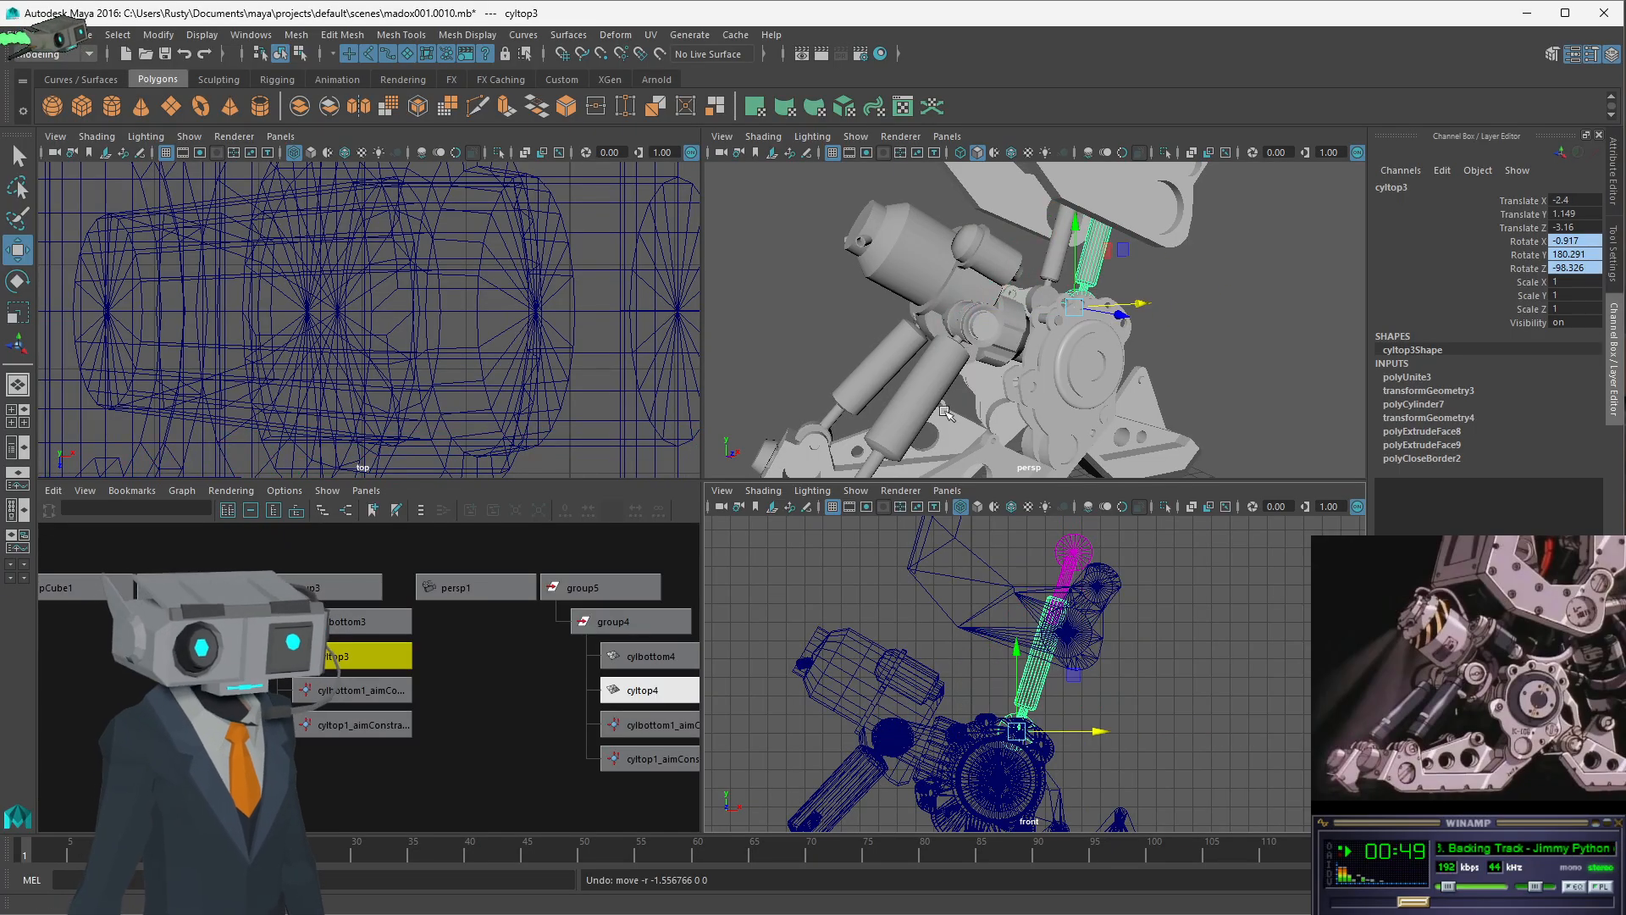
- Select the upper piston's parent group, group3, and examine the neighbouring groups in the scene hierarchy
{"action": "scroll", "coordinate": [585, 349], "scroll_direction": "down", "scroll_amount": 7}
{"action": "scroll", "coordinate": [584, 349], "scroll_direction": "up", "scroll_amount": 3}
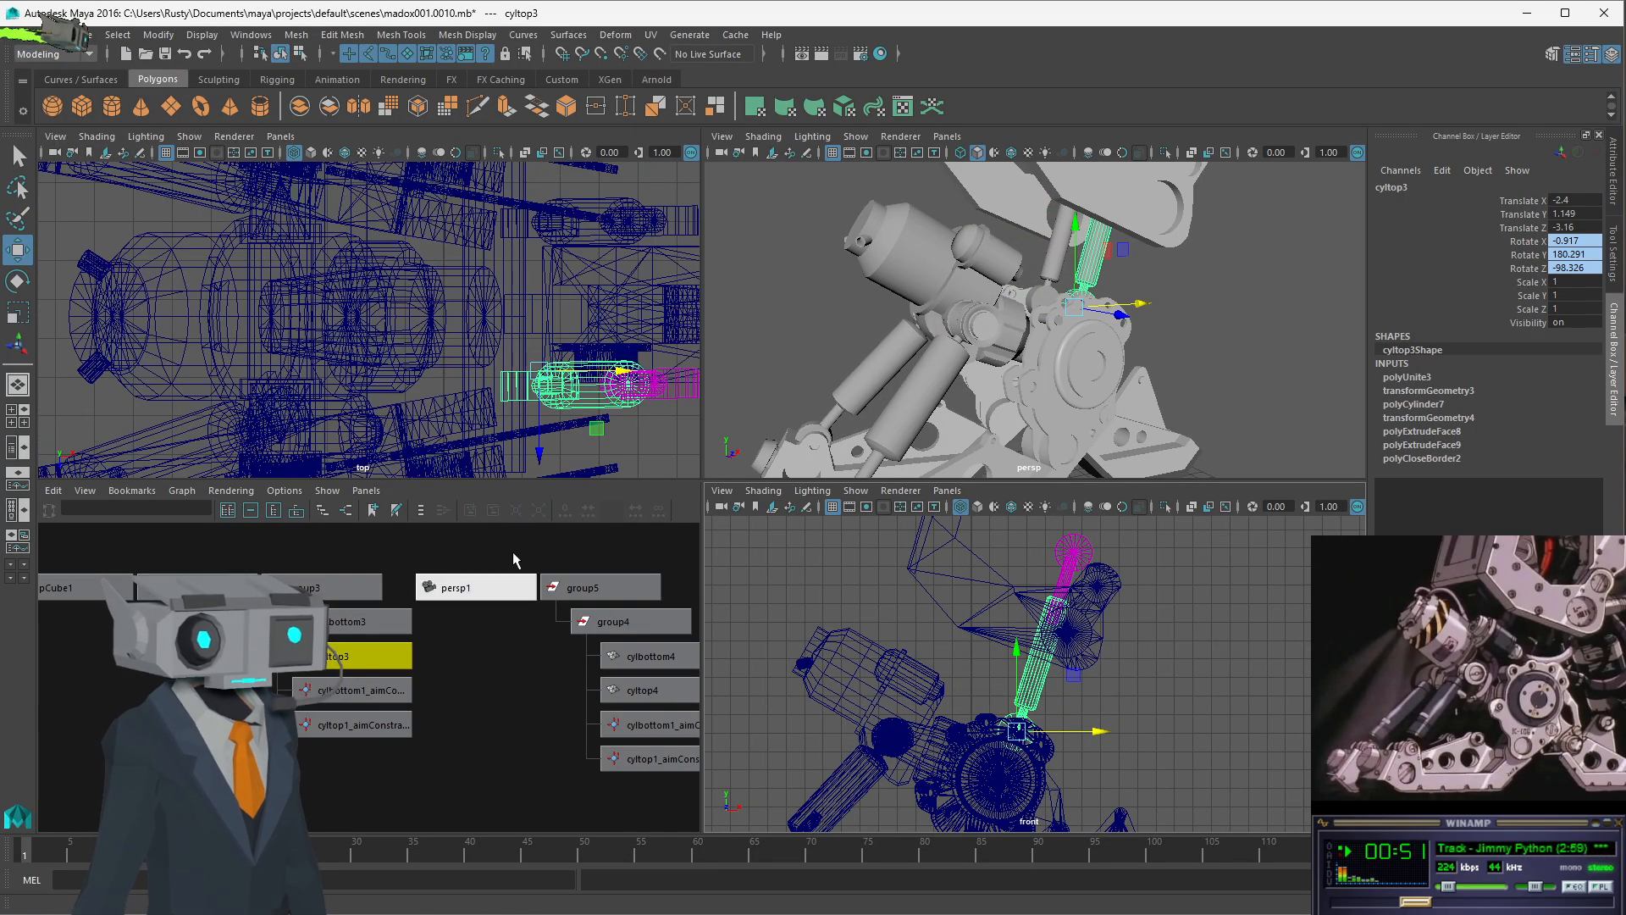
{"action": "key", "text": "Up"}
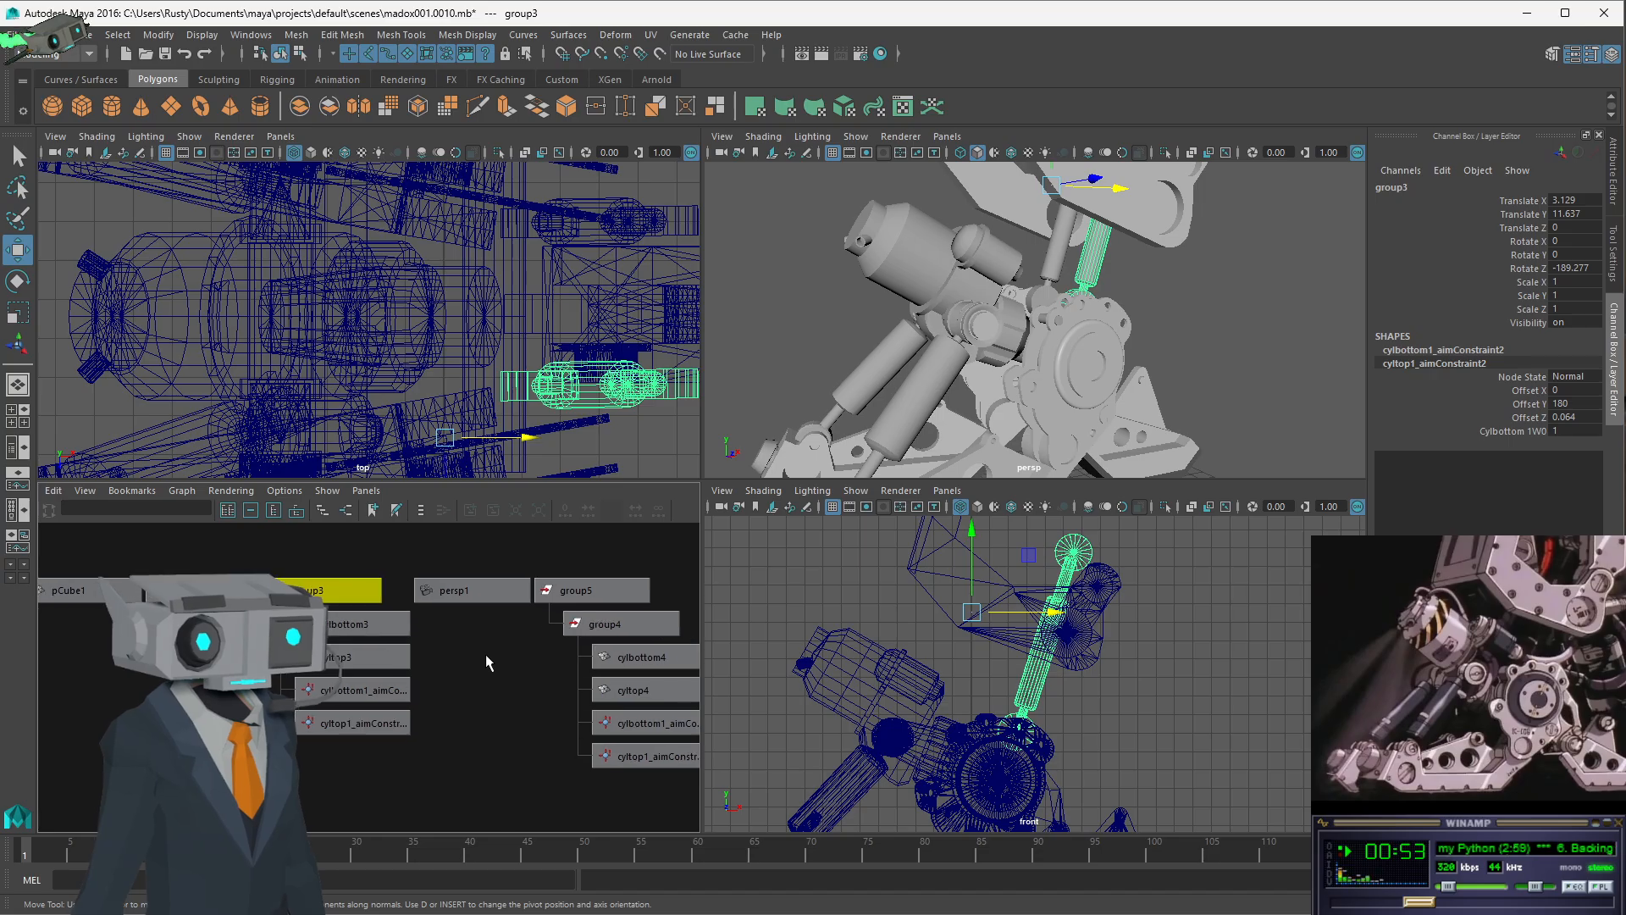
{"action": "scroll", "coordinate": [485, 654], "scroll_direction": "down", "scroll_amount": 1}
{"action": "middle_click_drag", "start_coordinate": [585, 679], "coordinate": [517, 683], "text": "alt"}
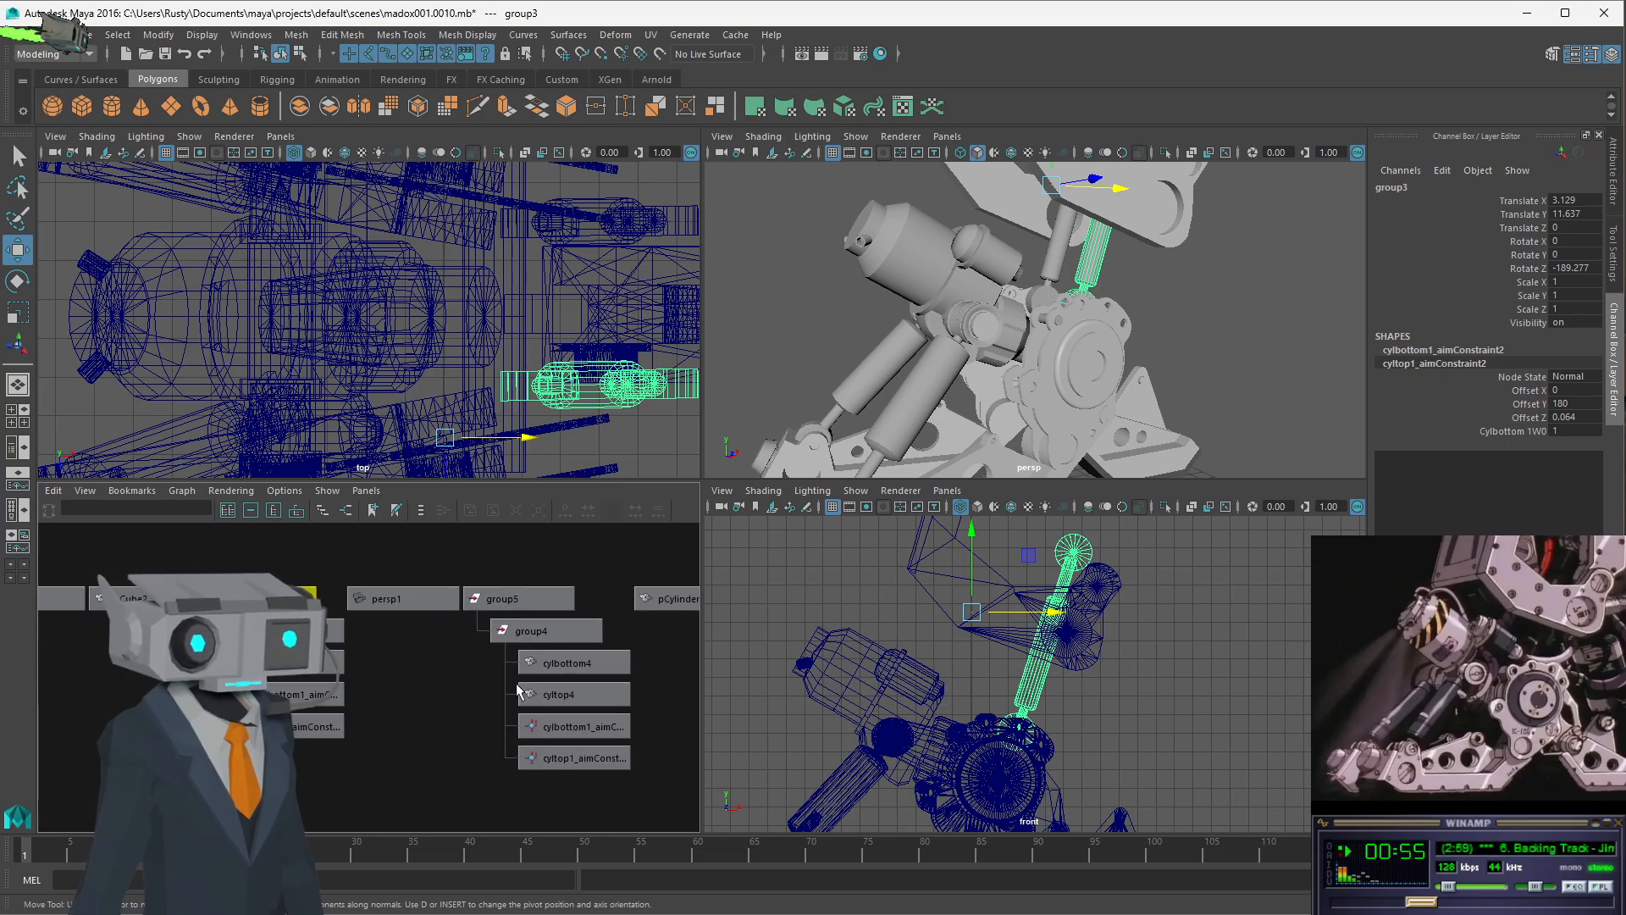
- Select pCylinder21 in the scene hierarchy and bring the surrounding piston groups into view
{"action": "left_click", "coordinate": [680, 601]}
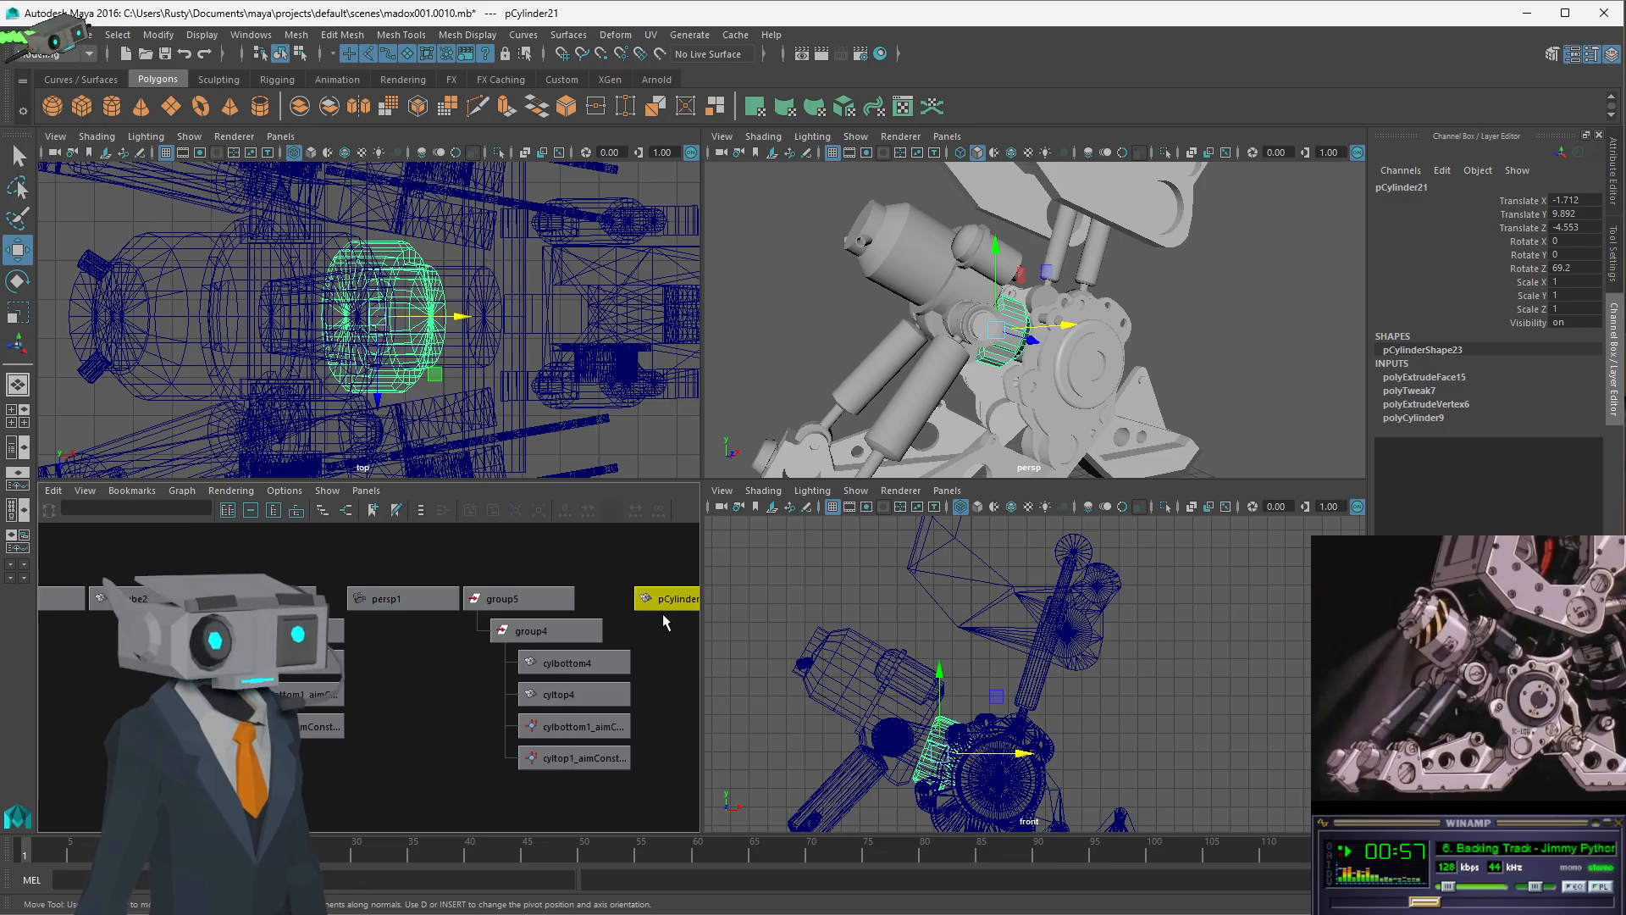
{"action": "scroll", "coordinate": [663, 613], "scroll_direction": "down", "scroll_amount": 2}
{"action": "middle_click_drag", "start_coordinate": [284, 691], "coordinate": [332, 687], "text": "alt"}
{"action": "scroll", "coordinate": [367, 676], "scroll_direction": "down", "scroll_amount": 1}
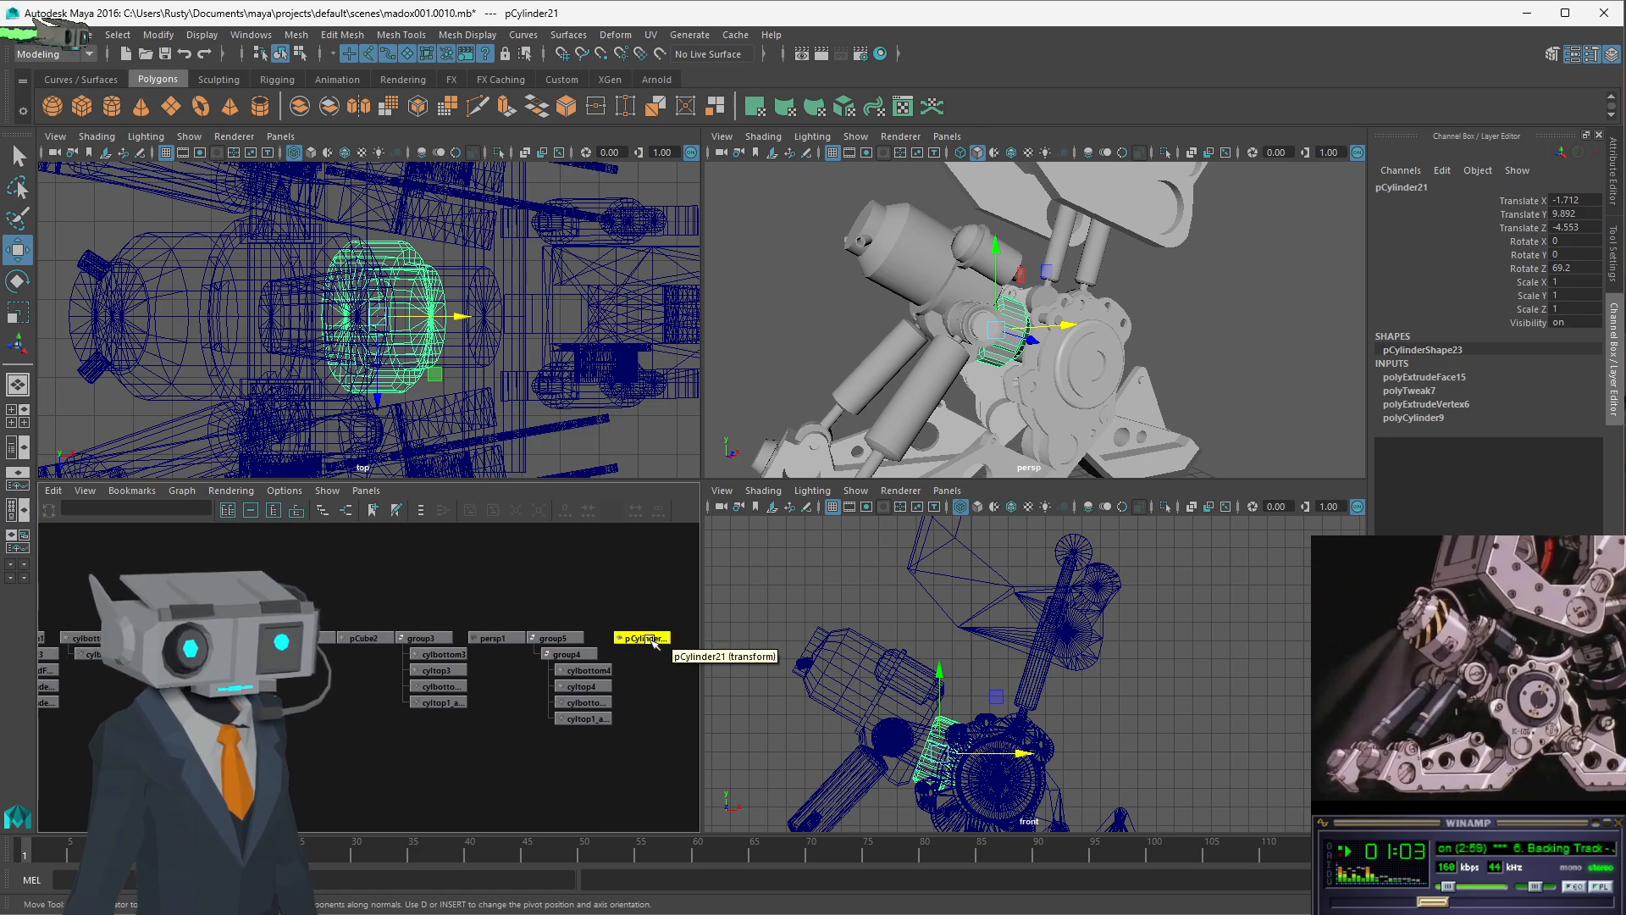
- Parent the selected pCylinder21 in the scene hierarchy
{"action": "key", "text": "p"}
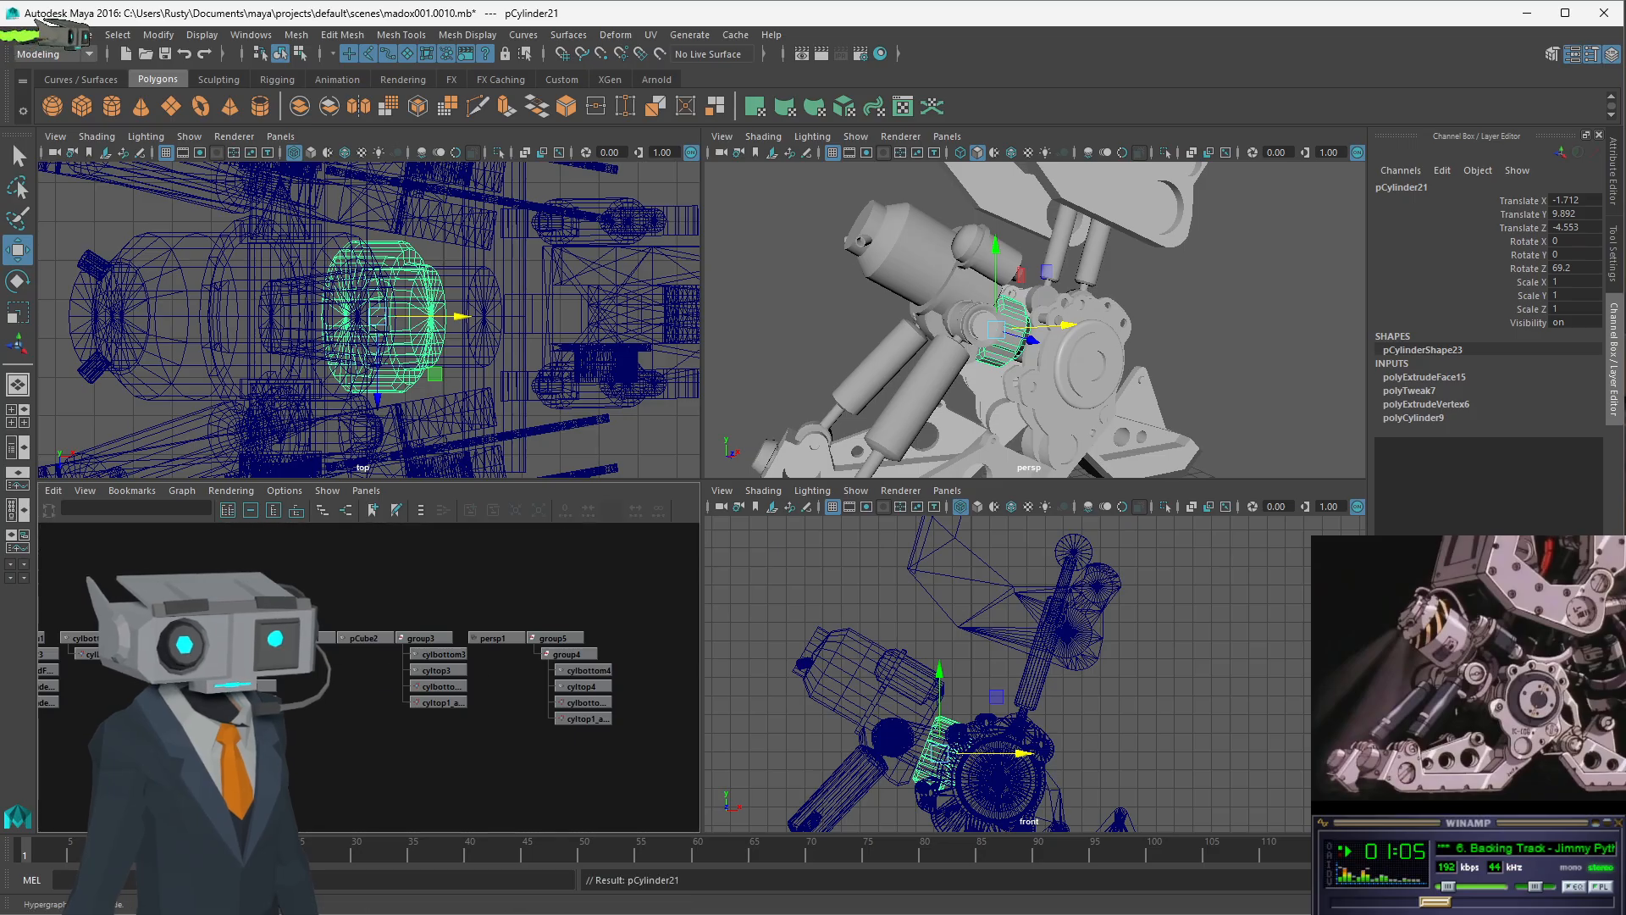
- Try an ordinary duplicate of the group3 piston assembly and move the copy along X away from the original
{"action": "left_click", "coordinate": [559, 639]}
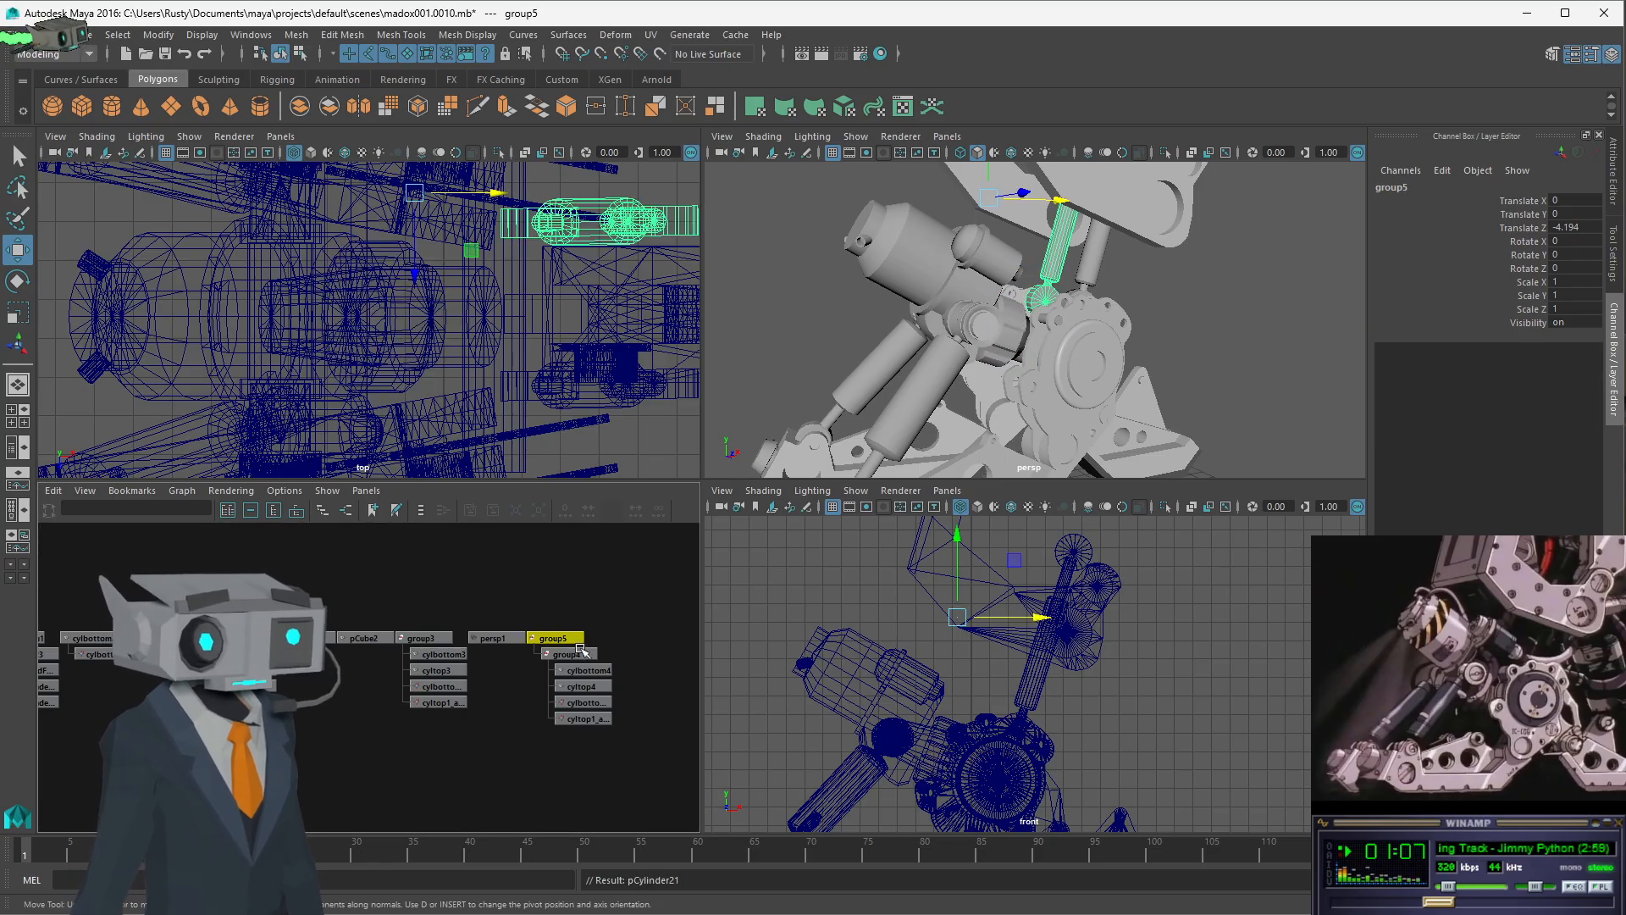
{"action": "left_click", "coordinate": [495, 639]}
{"action": "left_click", "coordinate": [422, 639]}
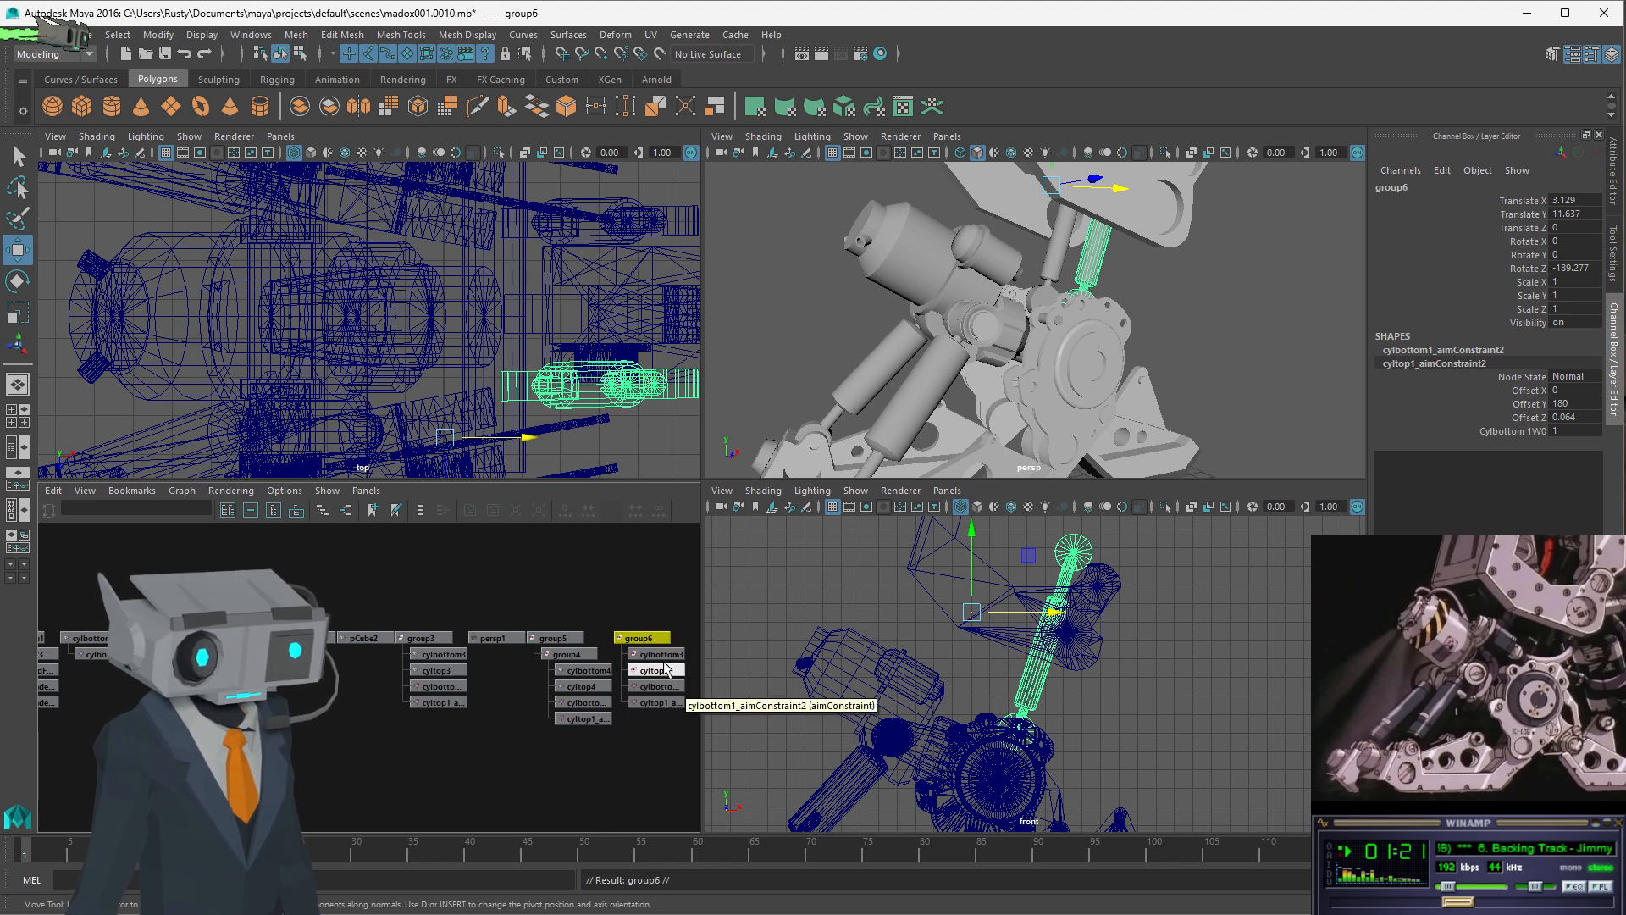
{"action": "left_click", "coordinate": [650, 647]}
{"action": "left_click", "coordinate": [647, 637]}
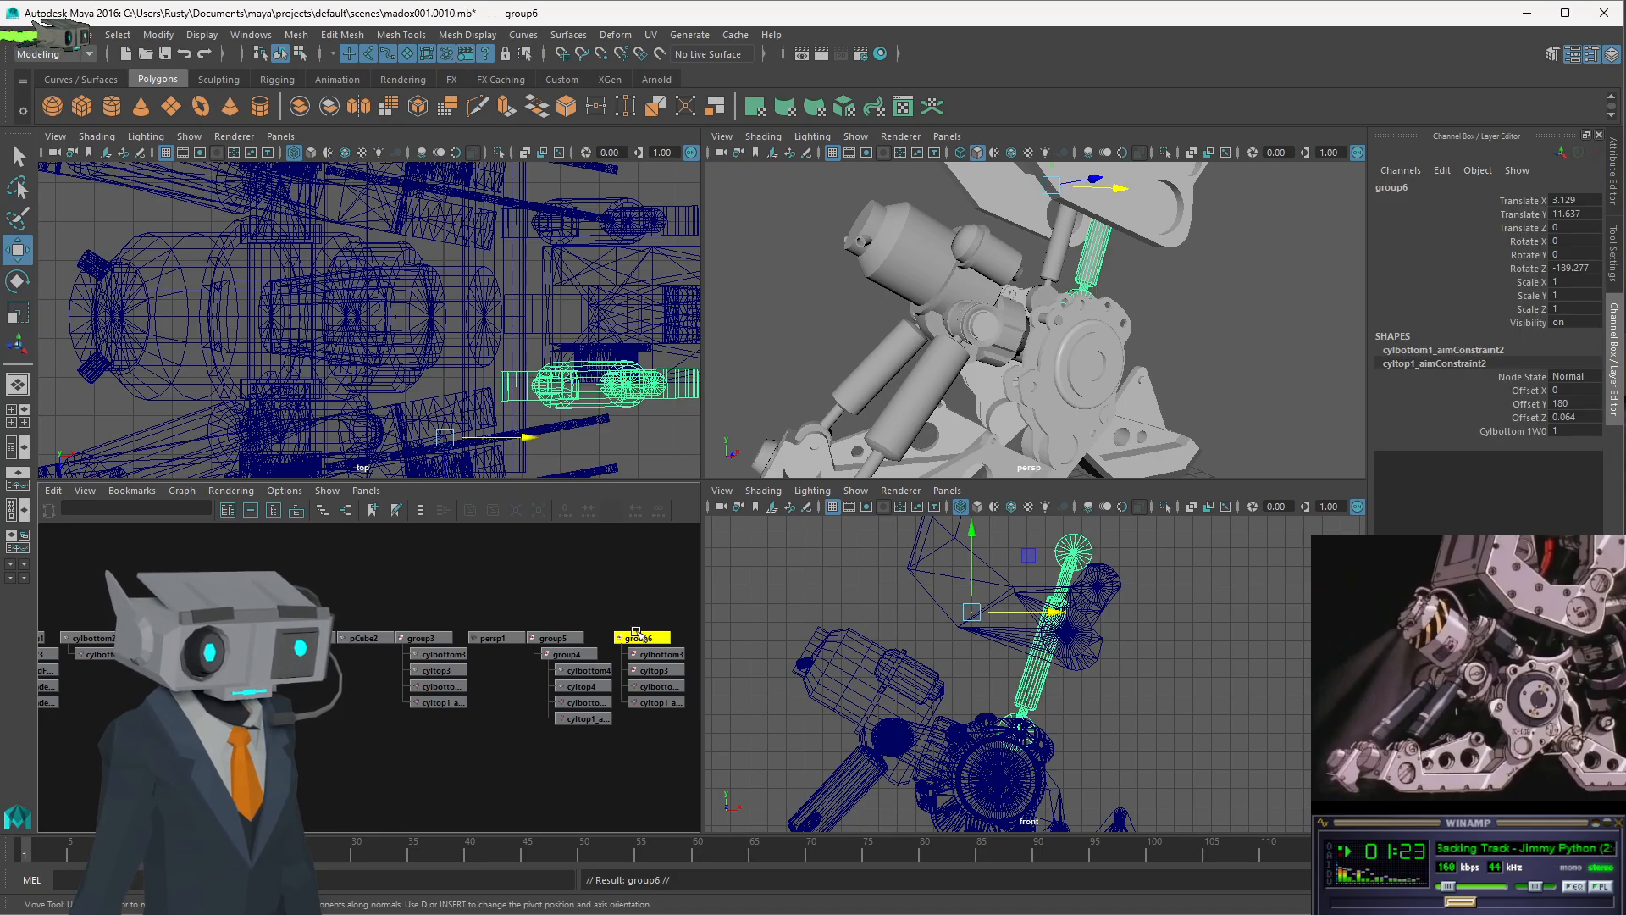
{"action": "left_click_drag", "start_coordinate": [532, 438], "coordinate": [781, 465]}
{"action": "left_click", "coordinate": [812, 730]}
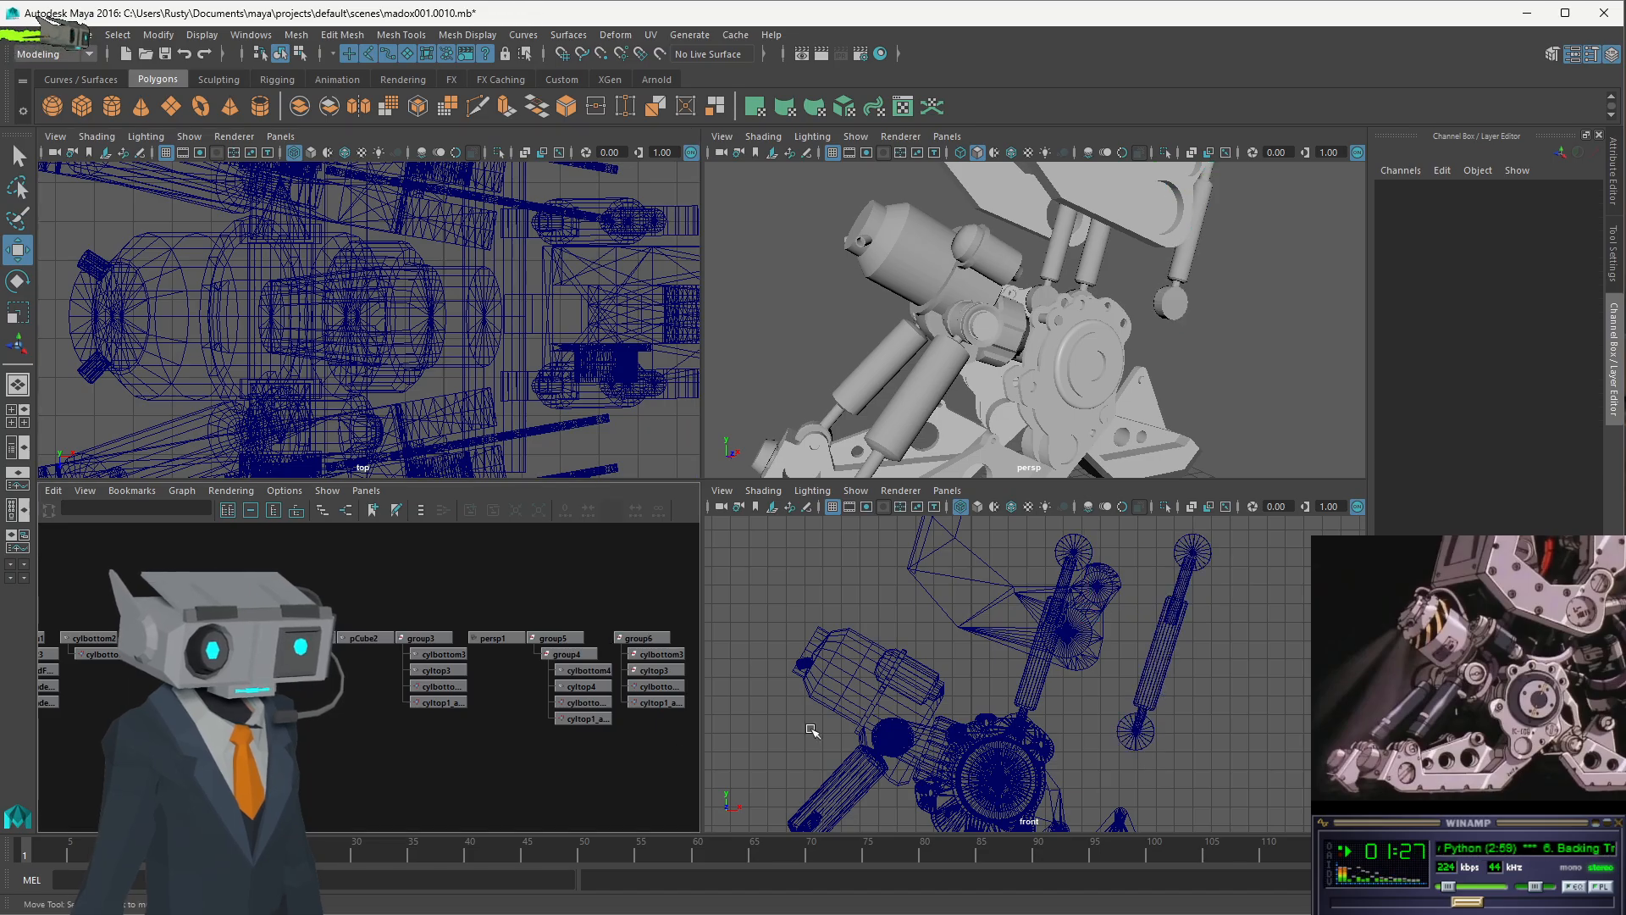
- Test moving the copied piston's cyltop3 part along X, undo that move, and delete the duplicate group6
{"action": "left_click", "coordinate": [1149, 743]}
{"action": "left_click_drag", "start_coordinate": [1219, 732], "coordinate": [1279, 744]}
{"action": "key", "text": "ctrl+z"}
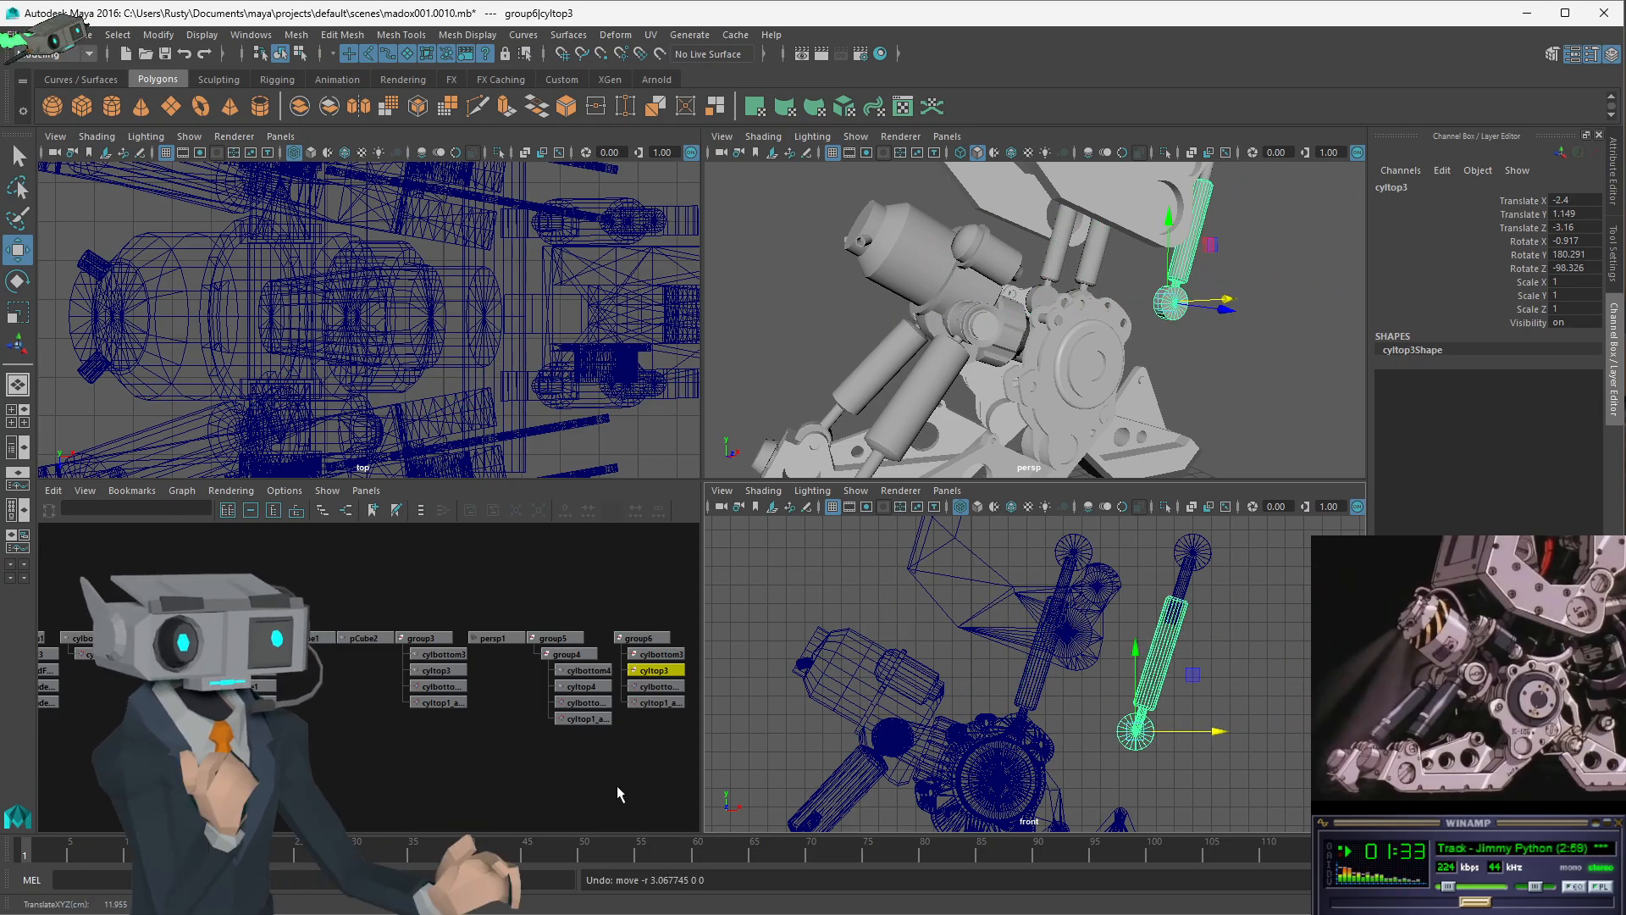
{"action": "left_click", "coordinate": [637, 638]}
{"action": "key", "text": "Delete"}
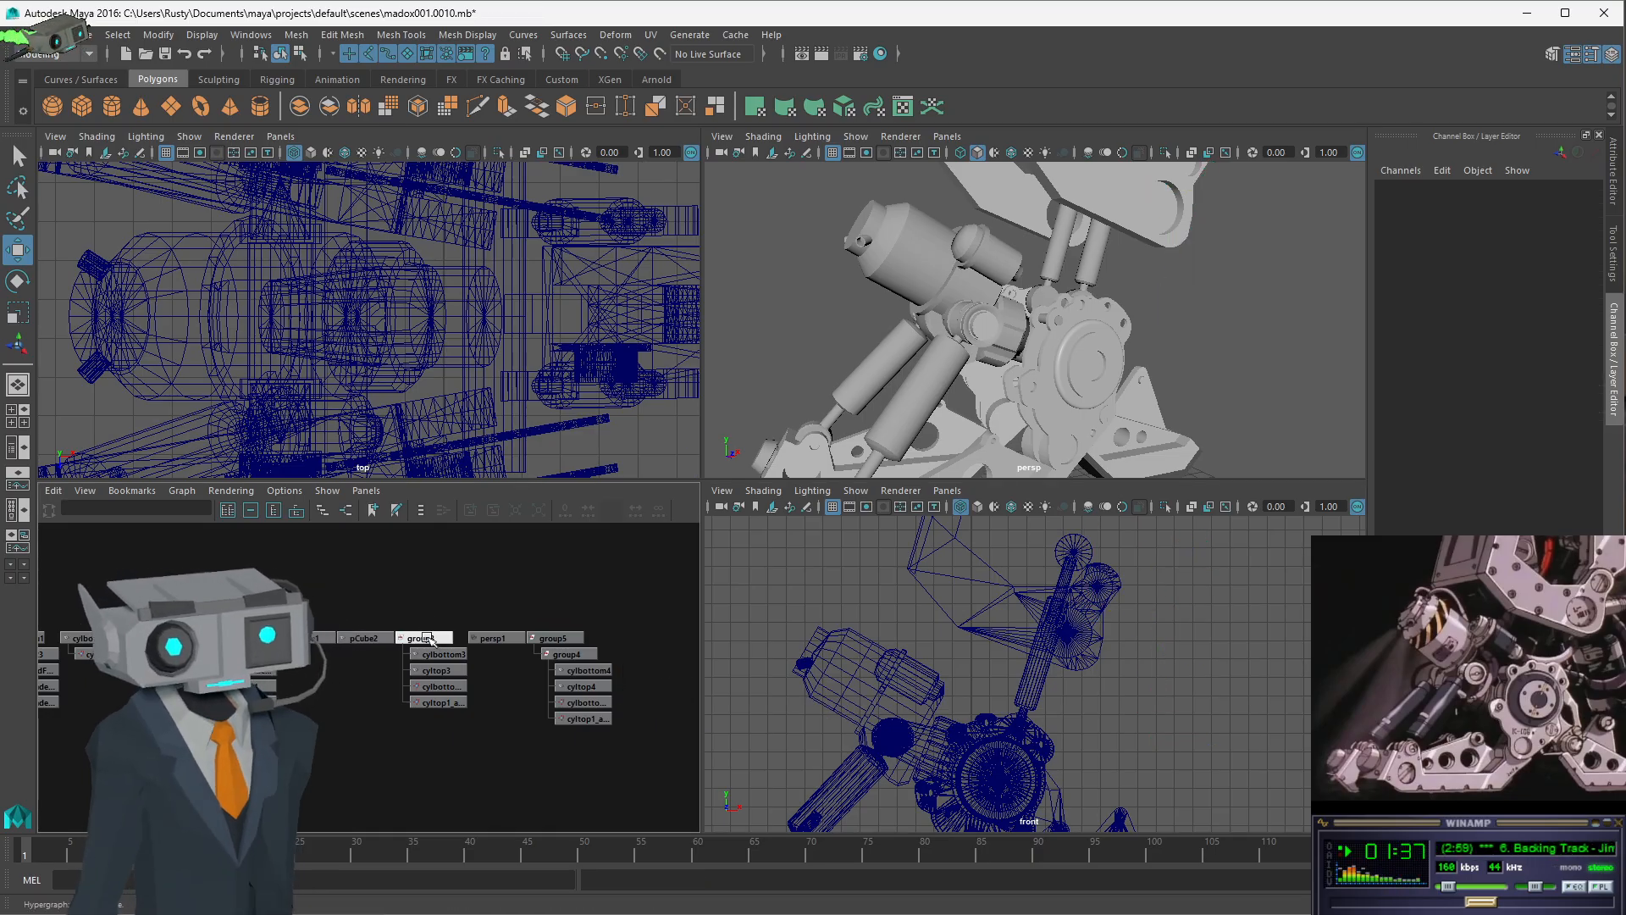
- Configure Duplicate Special for group3 with Copy geometry type and Duplicate input graph enabled
{"action": "left_click", "coordinate": [423, 638]}
{"action": "left_click", "coordinate": [64, 35]}
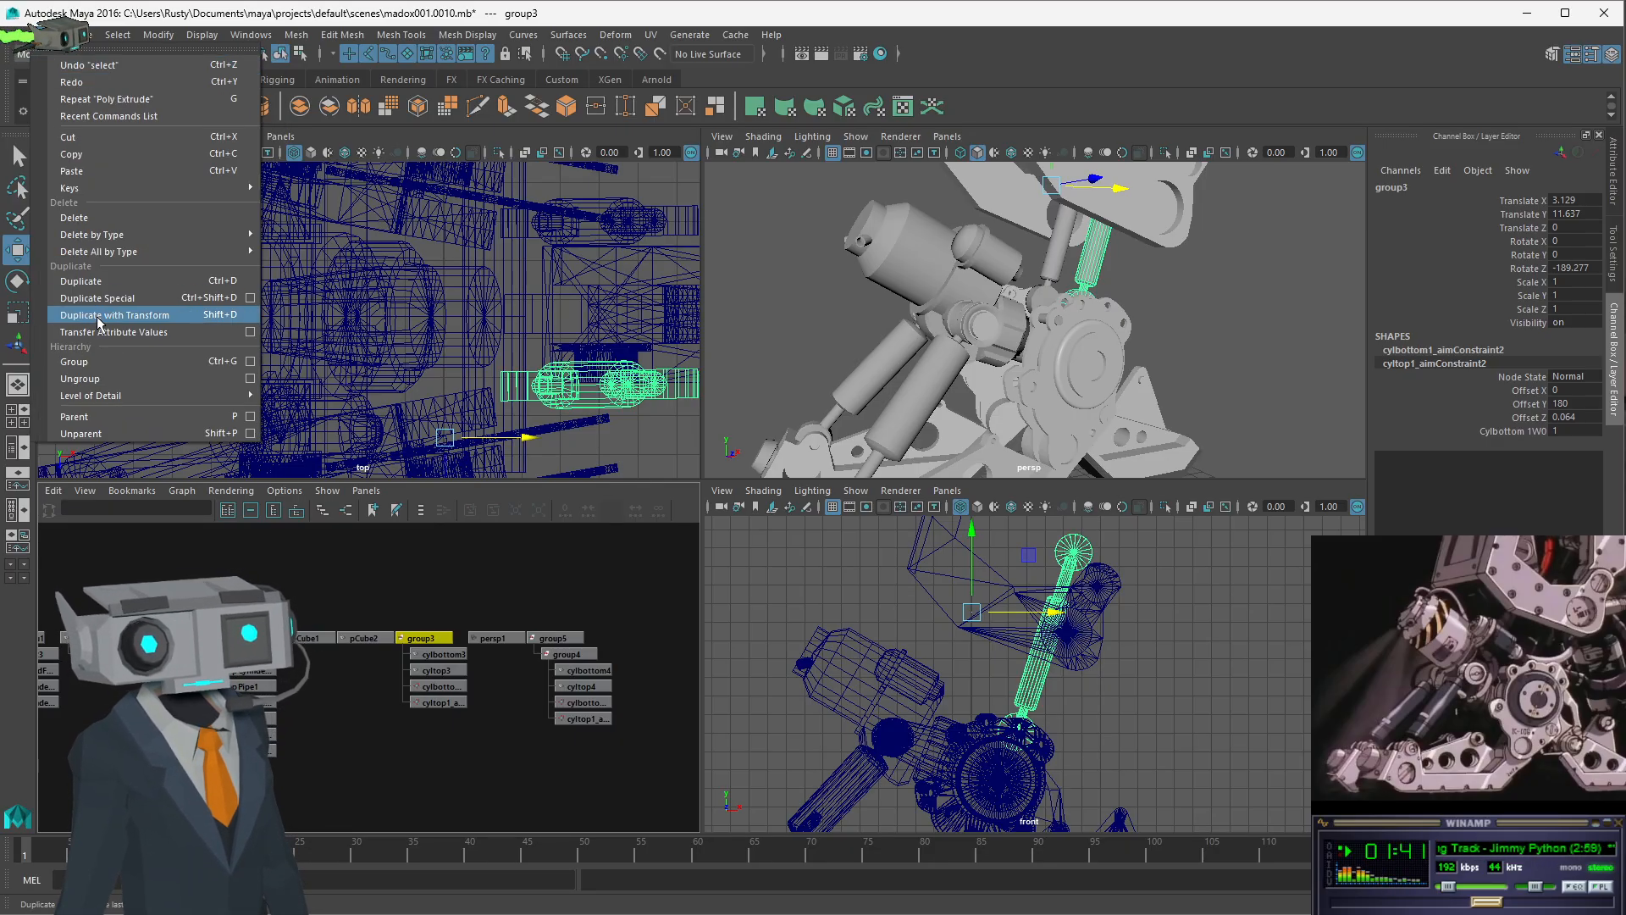
{"action": "left_click", "coordinate": [251, 298]}
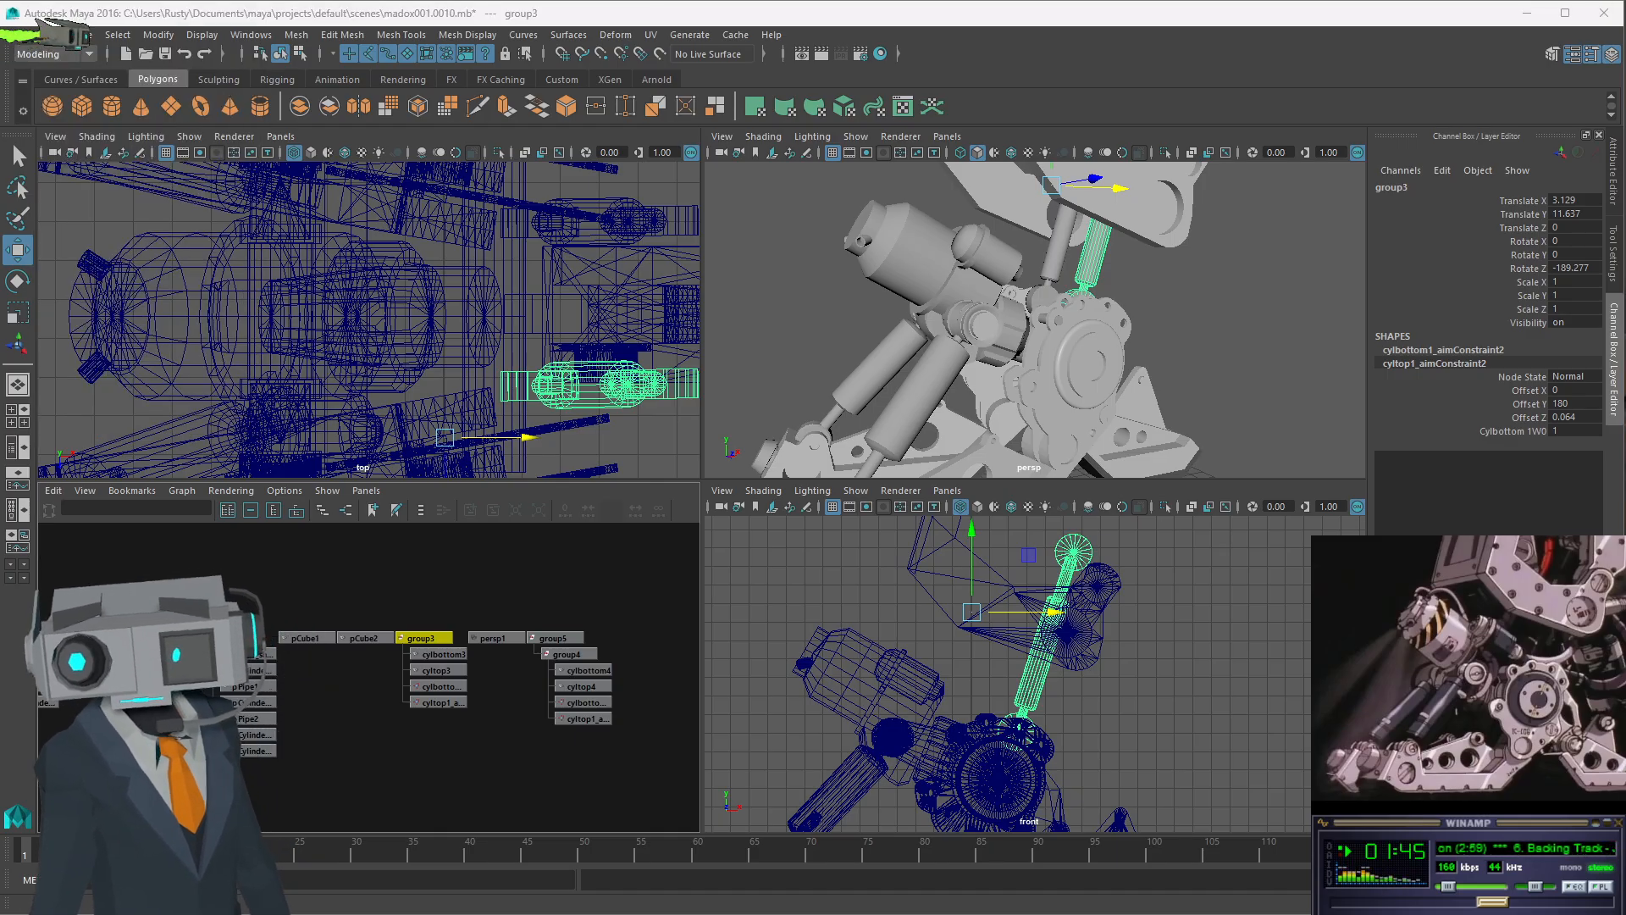
{"action": "left_click_drag", "start_coordinate": [623, 285], "coordinate": [479, 218]}
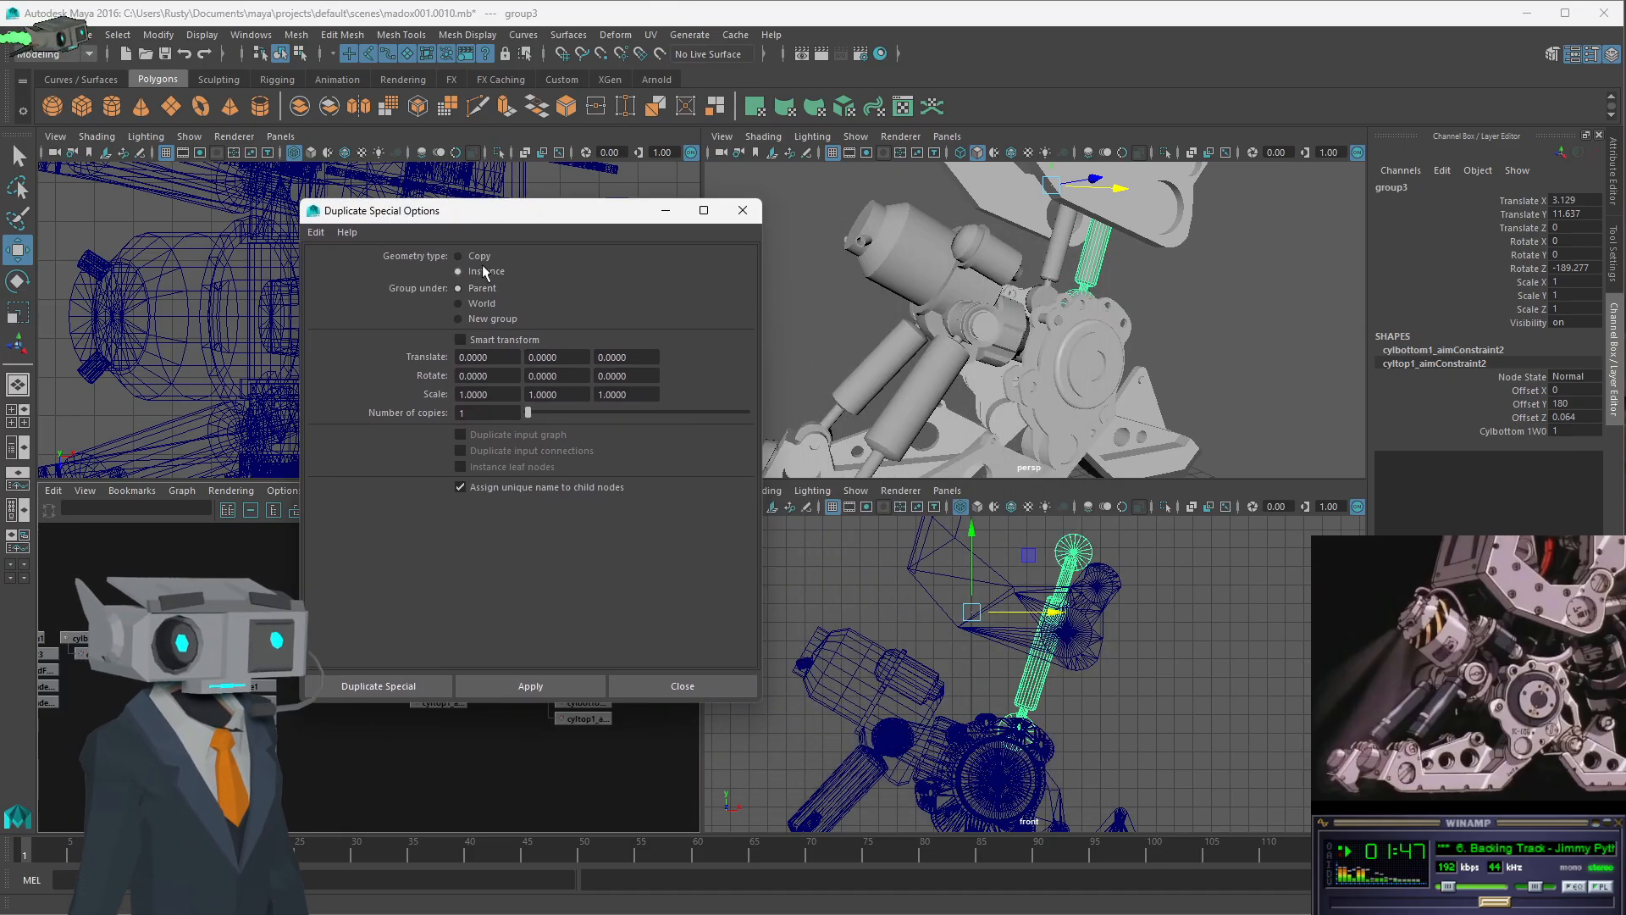
{"action": "left_click", "coordinate": [484, 254]}
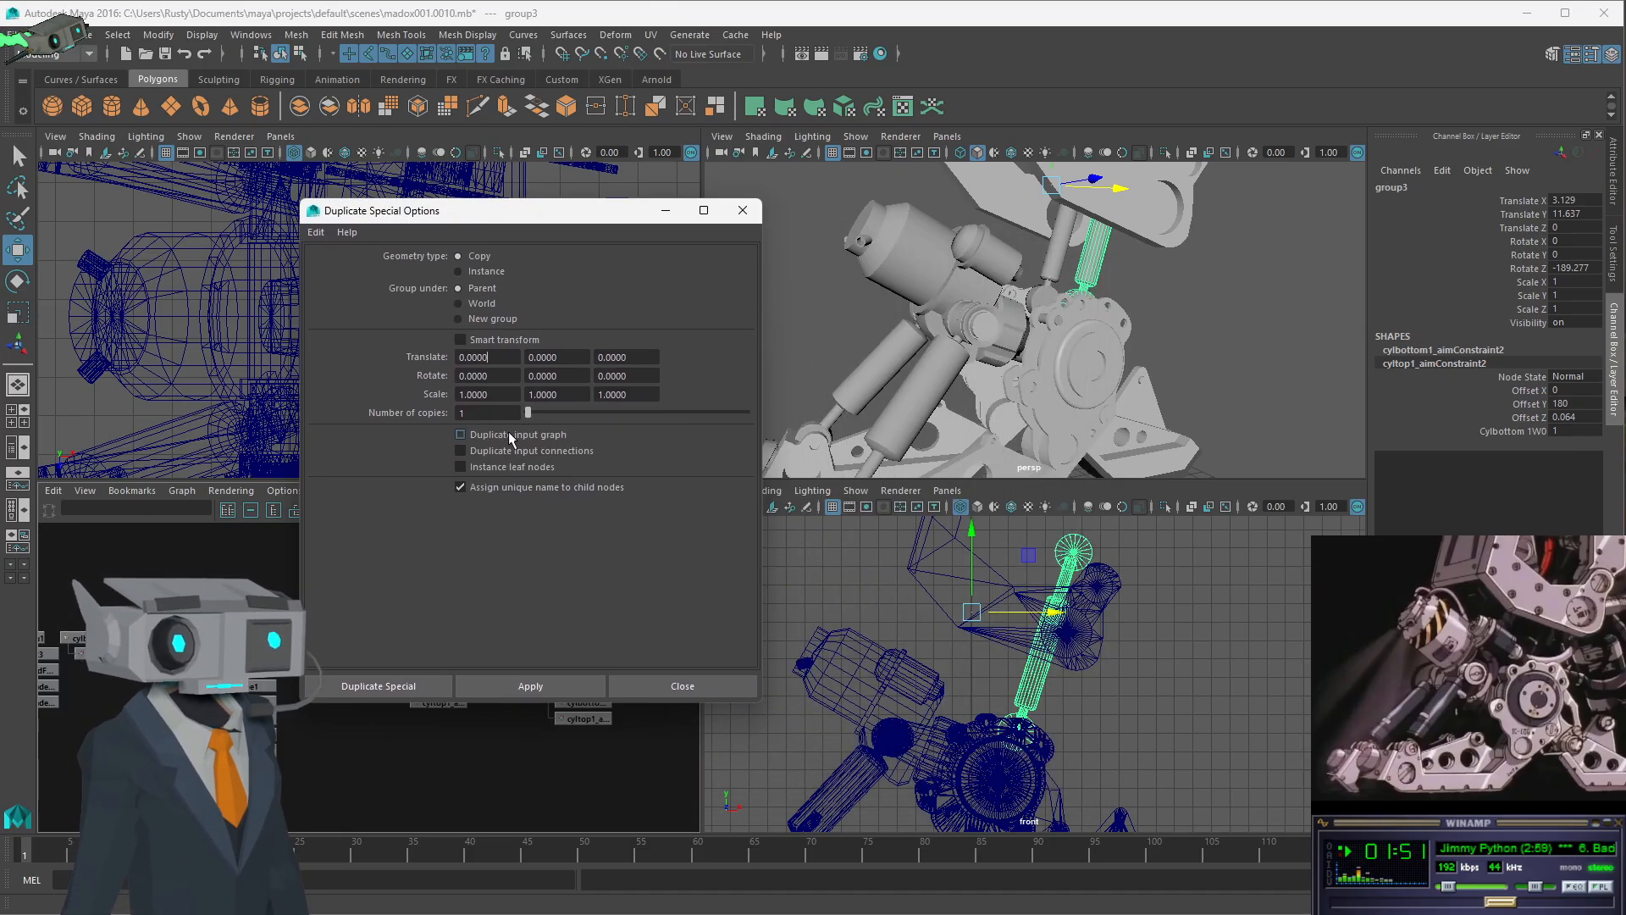
{"action": "left_click", "coordinate": [461, 450]}
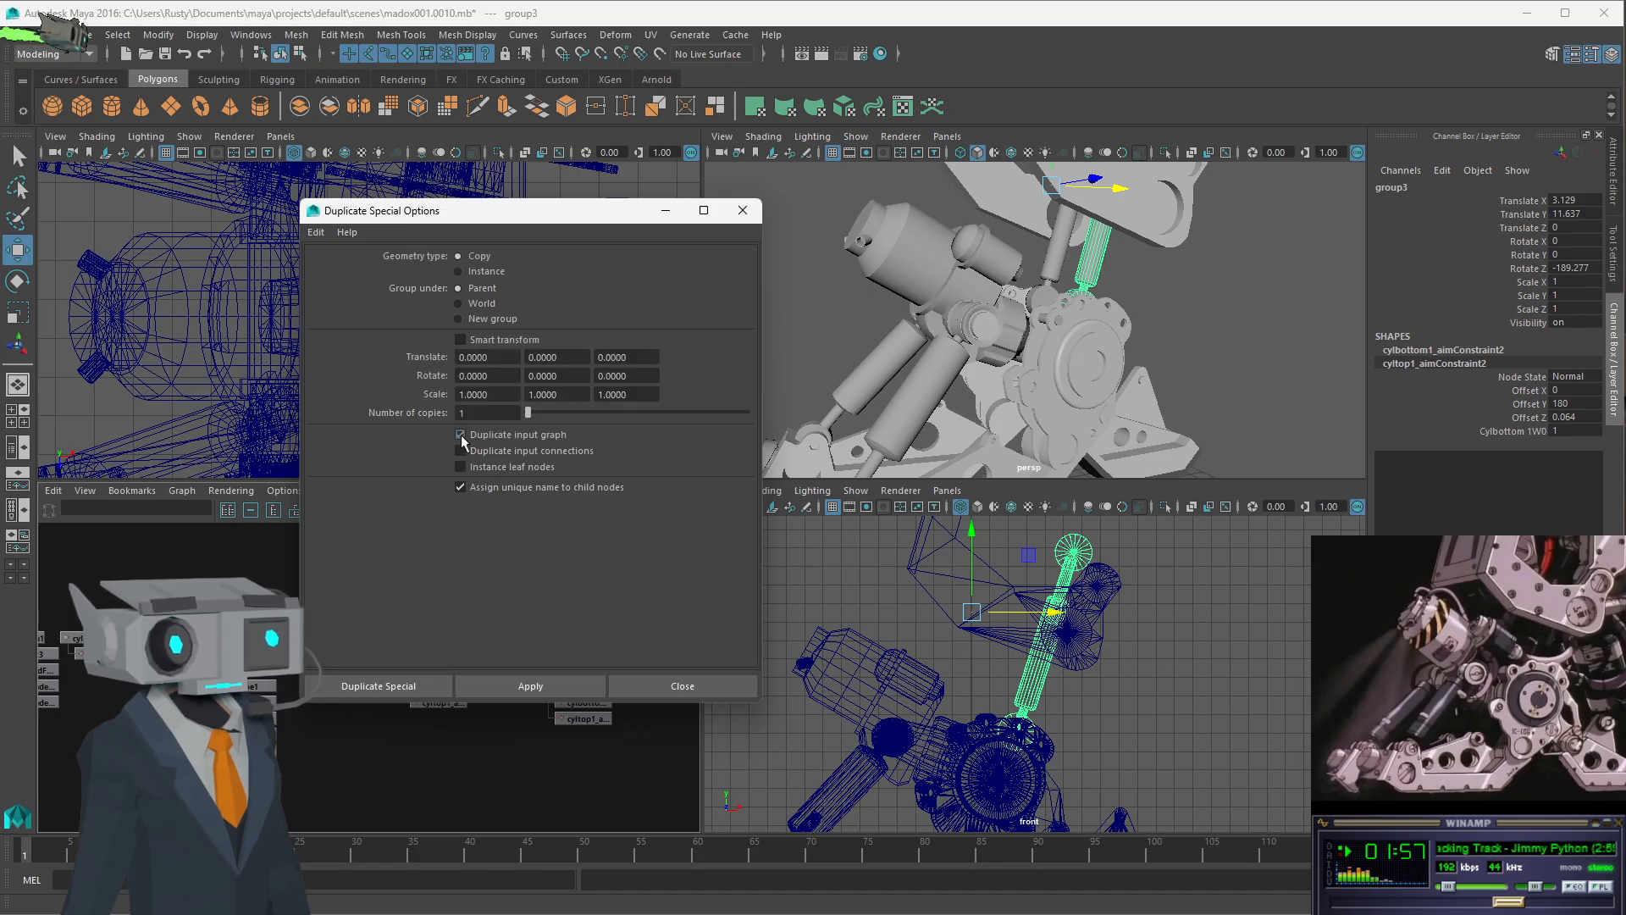
{"action": "left_click", "coordinate": [461, 434]}
{"action": "left_click", "coordinate": [464, 434]}
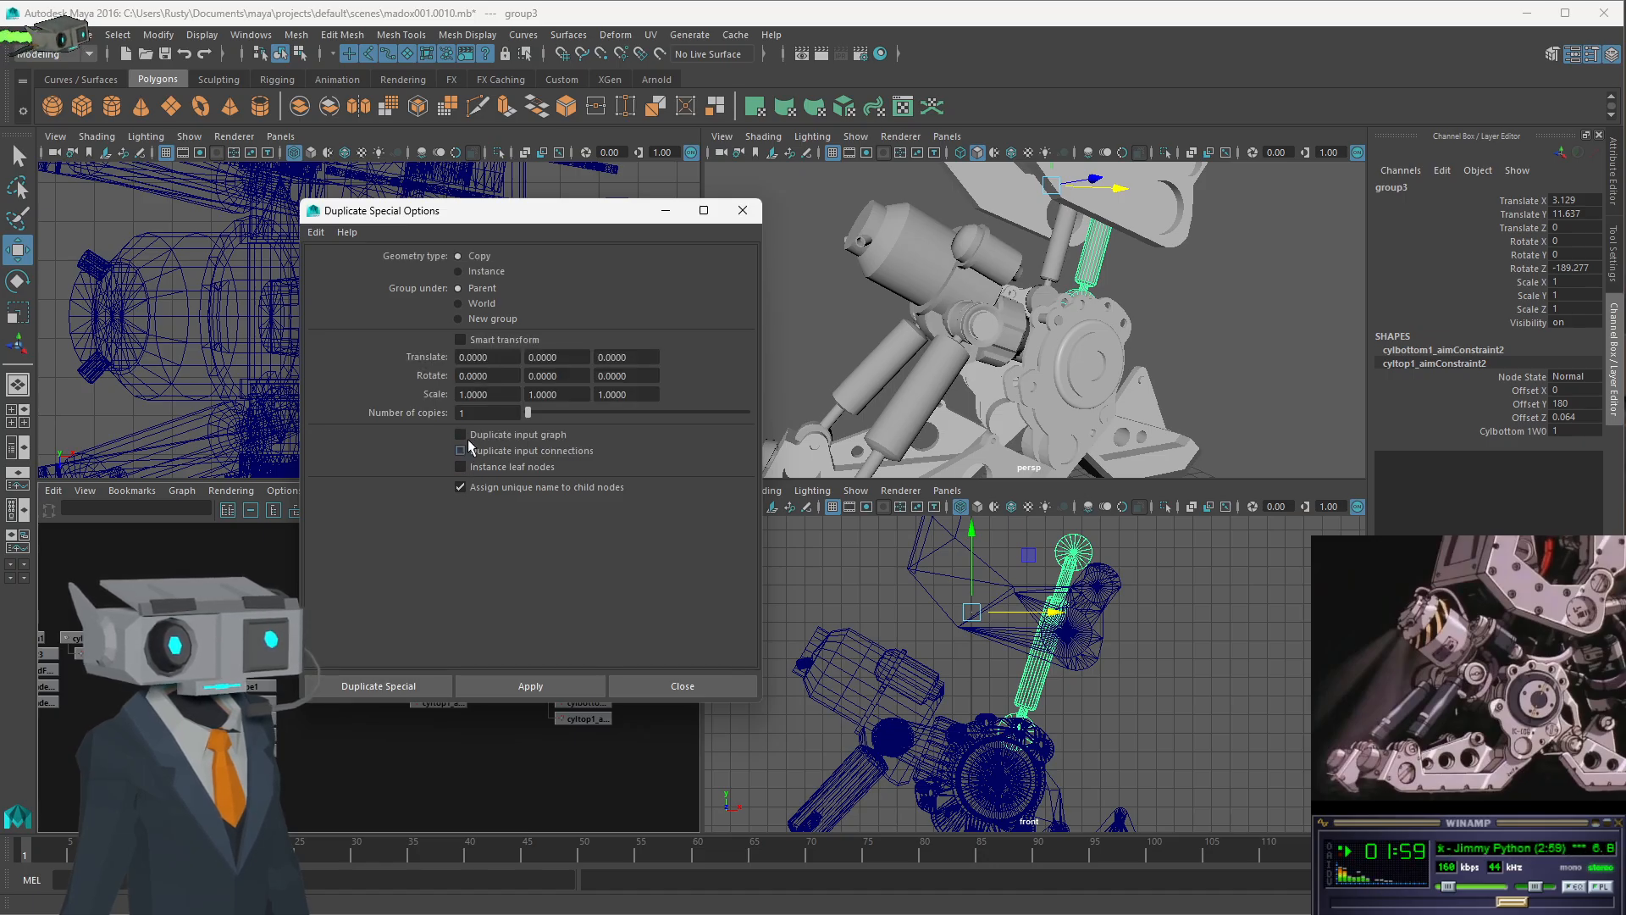
{"action": "left_click", "coordinate": [462, 435]}
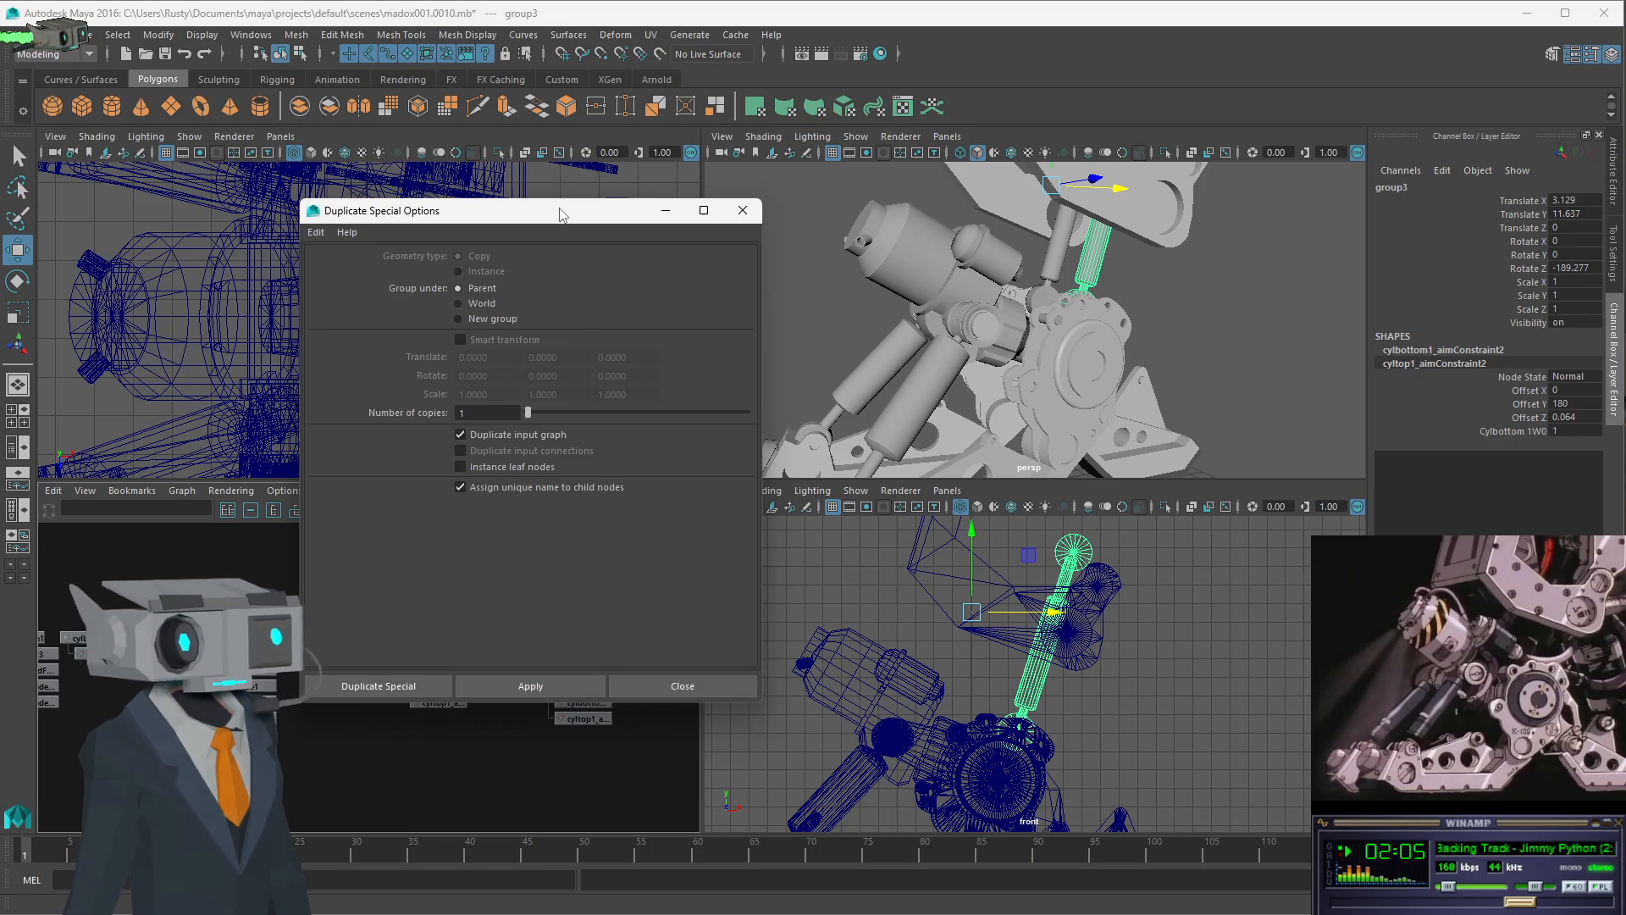
- Duplicate the group3 piston assembly with the Duplicate Special settings
{"action": "left_click_drag", "start_coordinate": [576, 219], "coordinate": [474, 221]}
{"action": "left_click", "coordinate": [277, 686]}
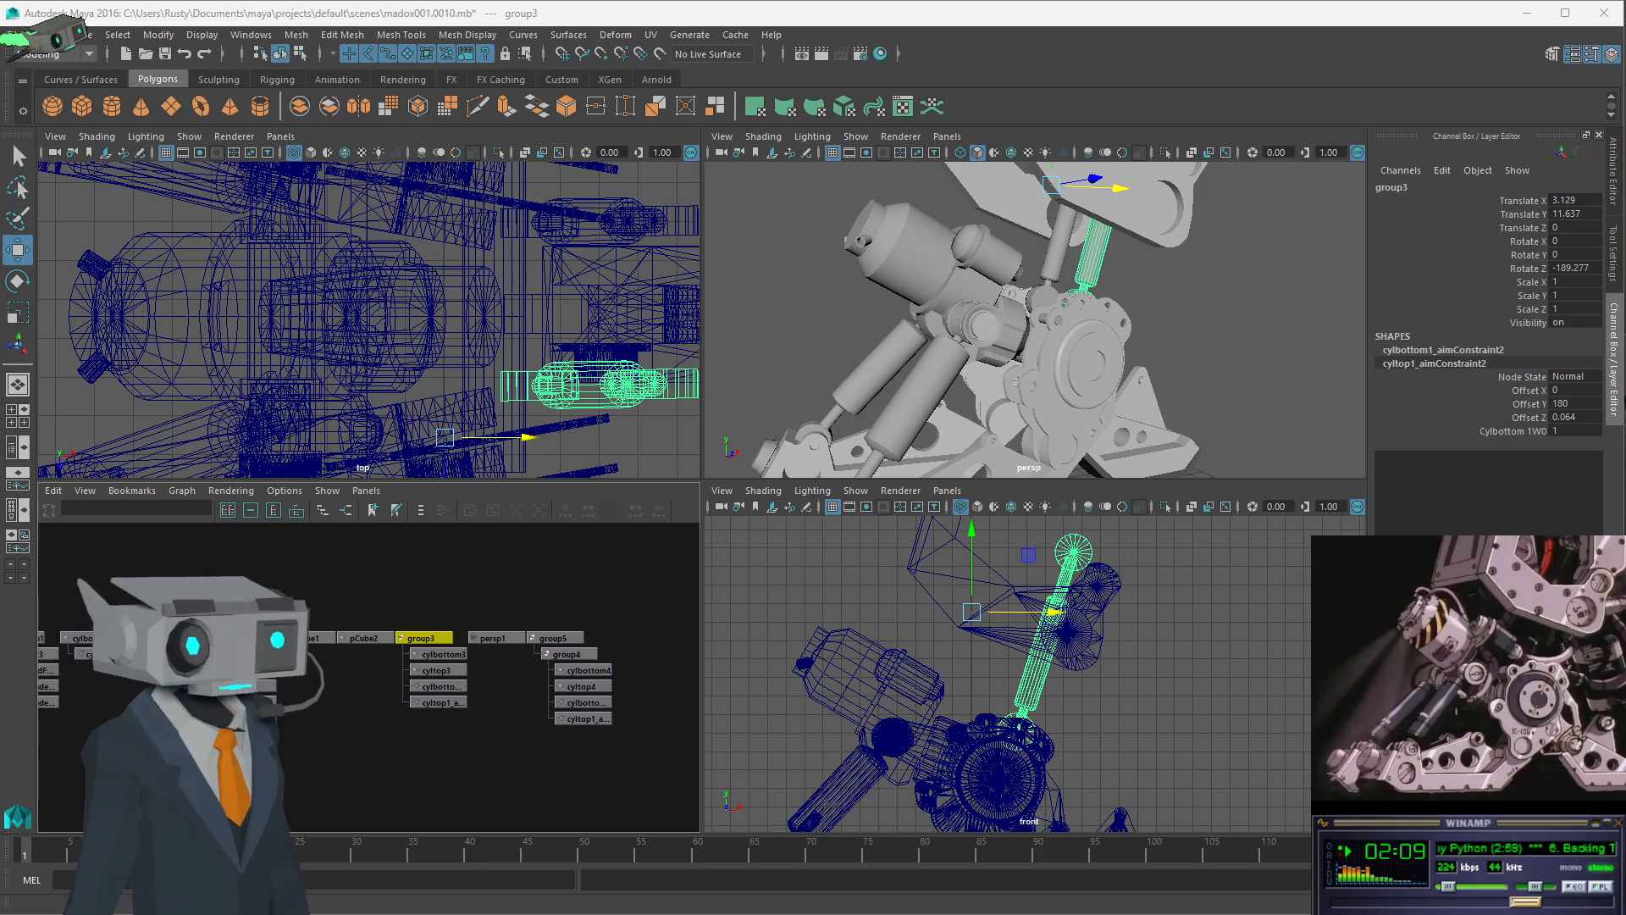
{"action": "key", "text": "ctrl+shift+d"}
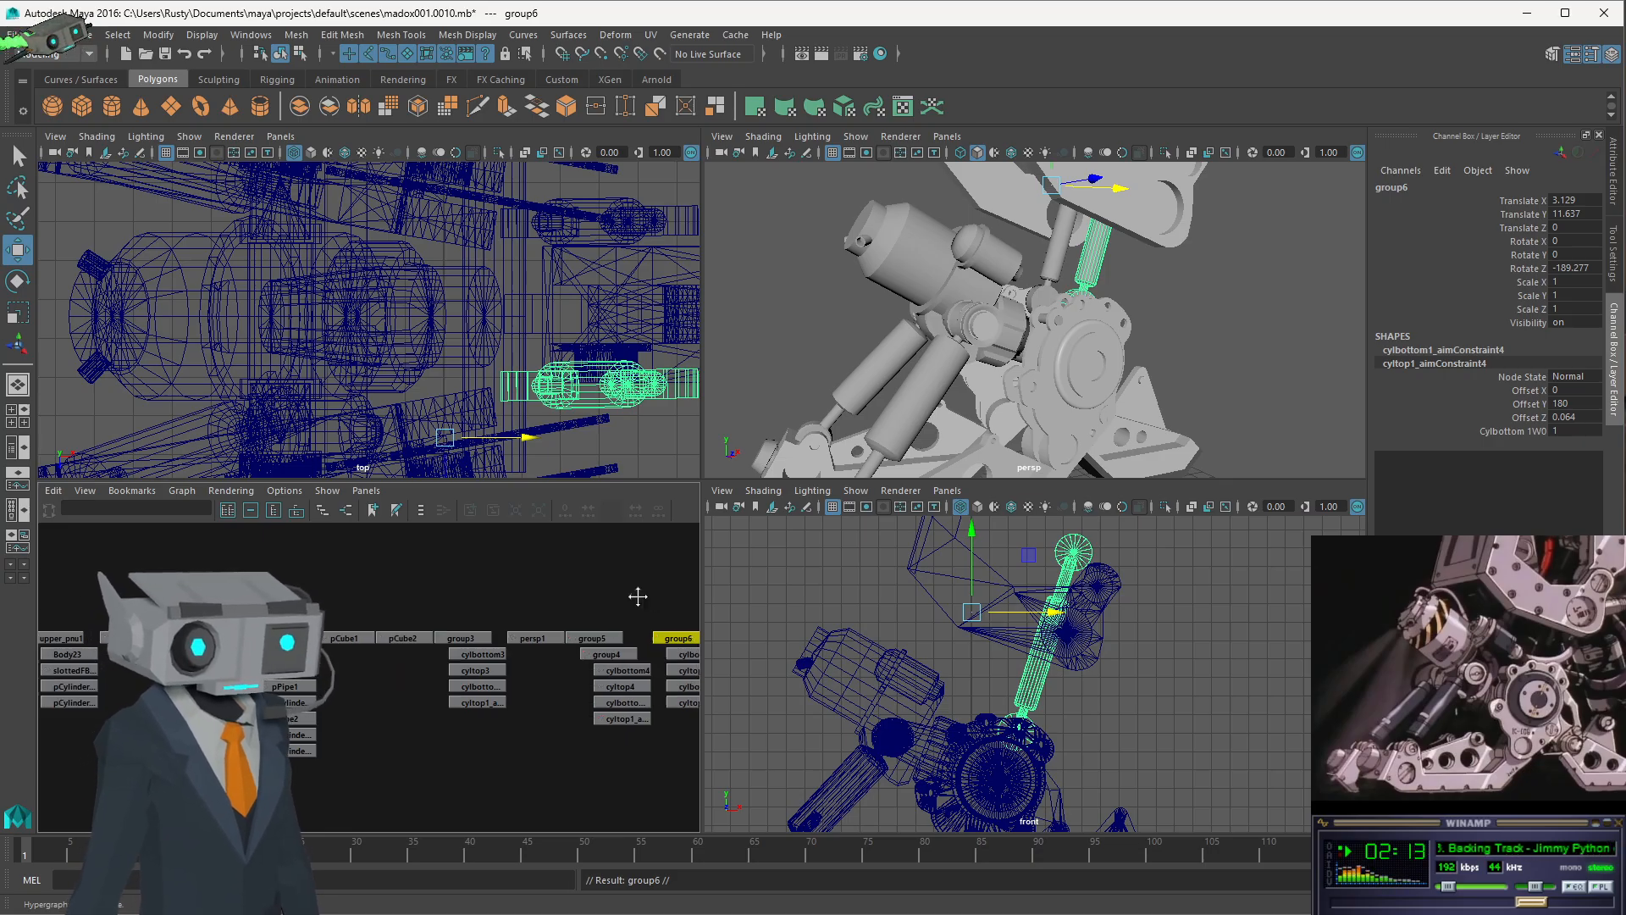
- Test the new copy's aim constraints by moving cyltop5 about 3 units along X, and undo that move
{"action": "middle_click_drag", "start_coordinate": [636, 593], "coordinate": [361, 603], "text": "alt"}
{"action": "left_click", "coordinate": [381, 627]}
{"action": "left_click", "coordinate": [393, 646]}
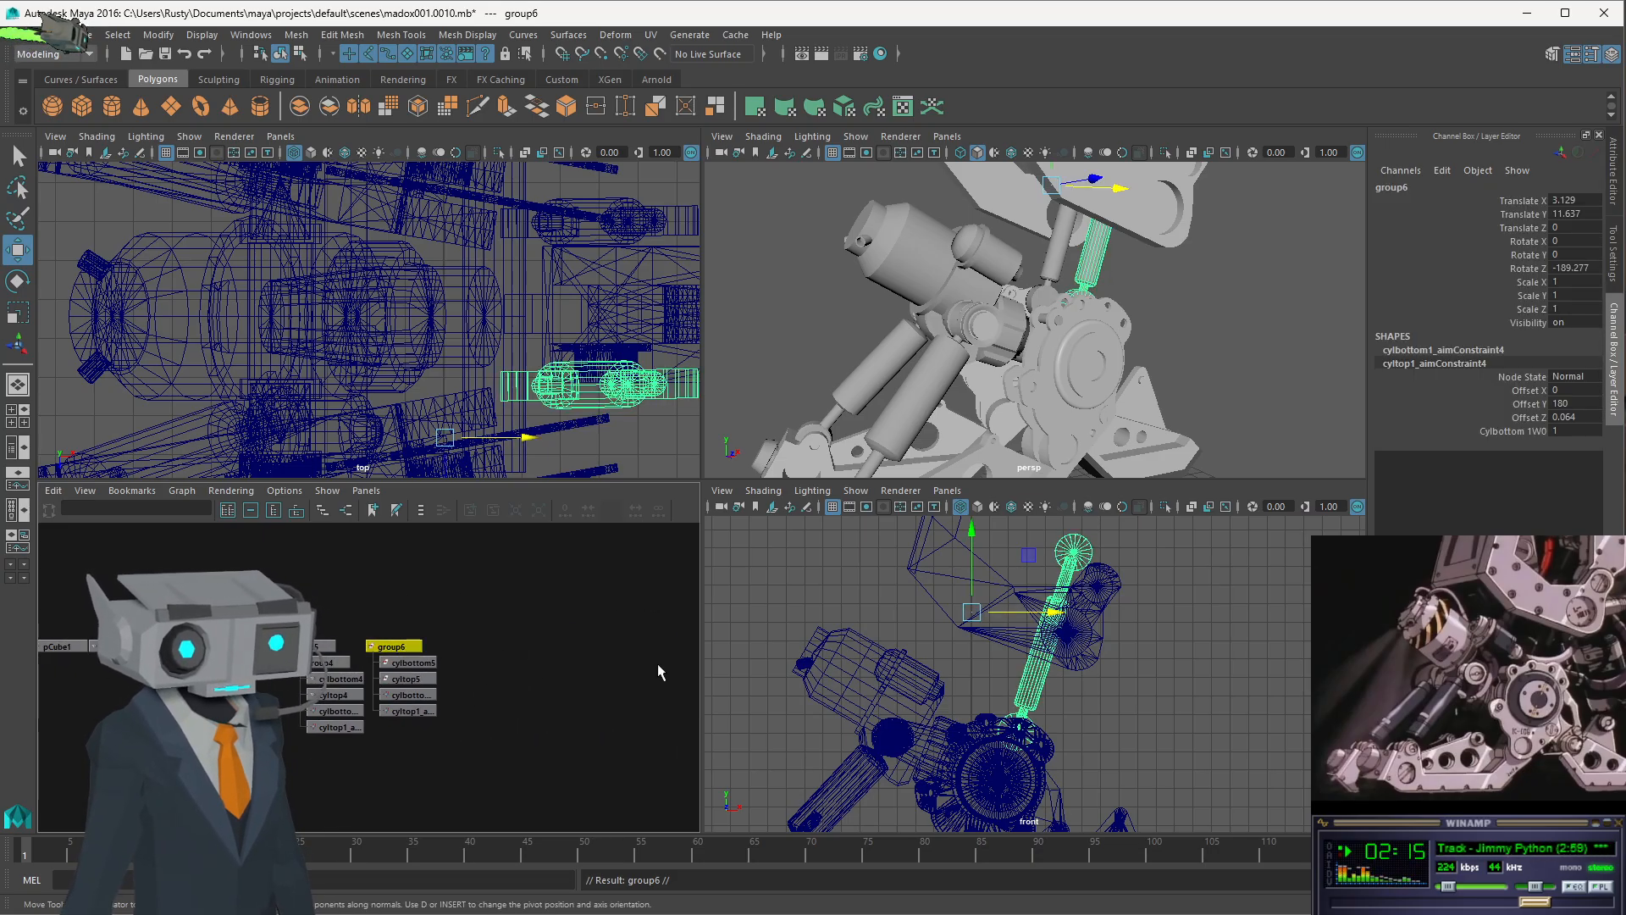
{"action": "left_click", "coordinate": [414, 679]}
{"action": "left_click_drag", "start_coordinate": [1105, 733], "coordinate": [1153, 777]}
{"action": "middle_click_drag", "start_coordinate": [645, 442], "coordinate": [508, 434], "text": "alt"}
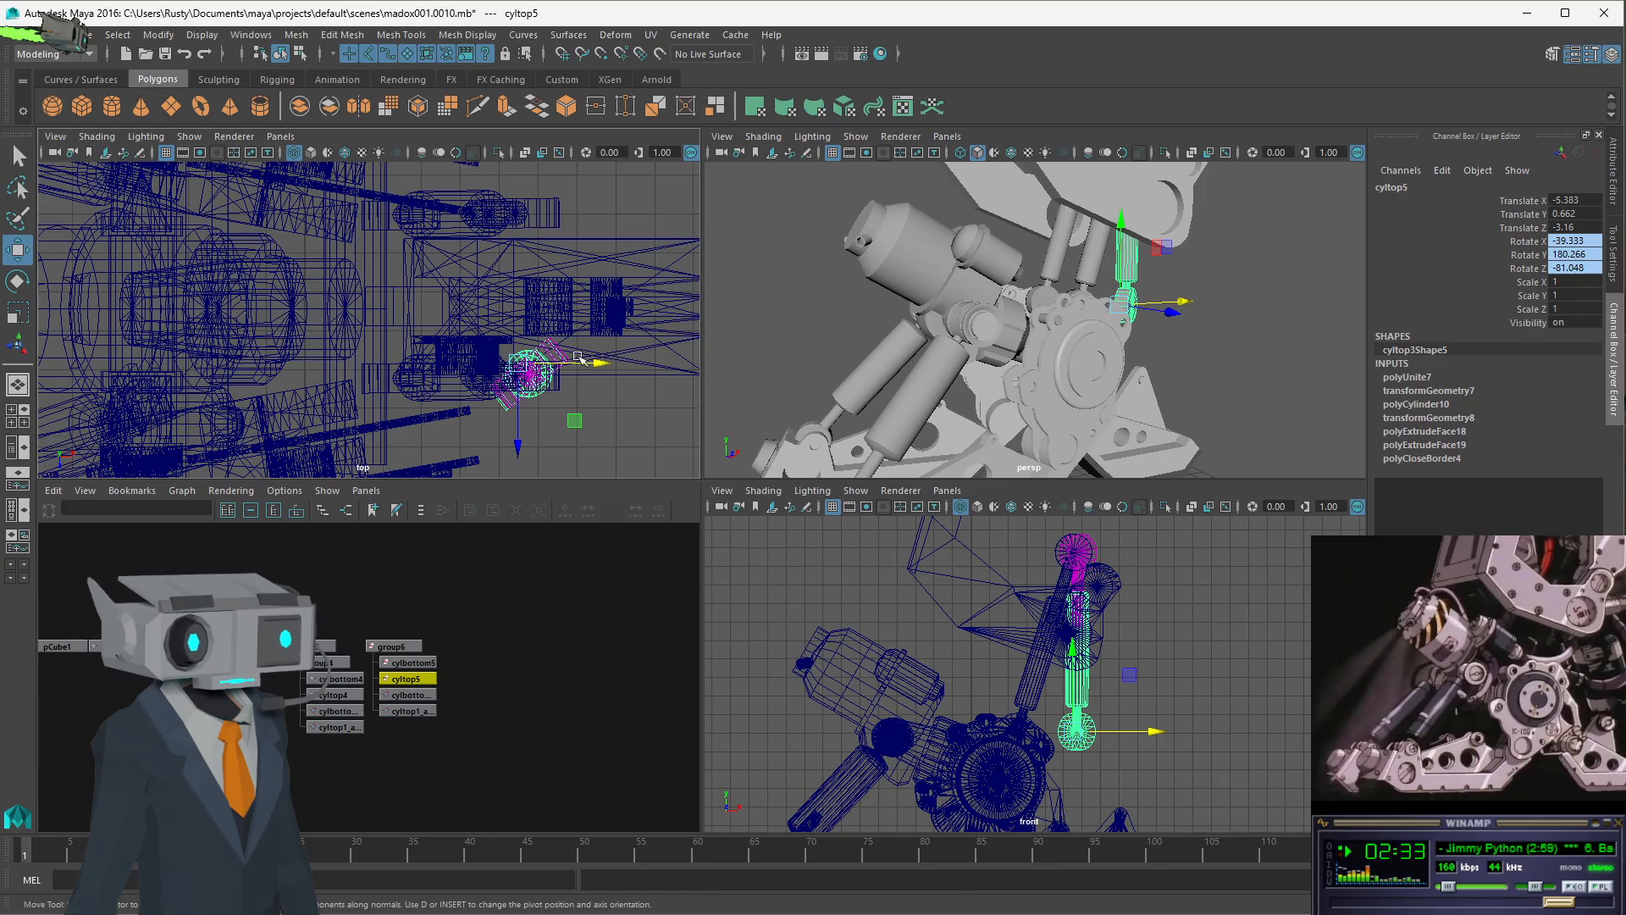
{"action": "key", "text": "ctrl+z"}
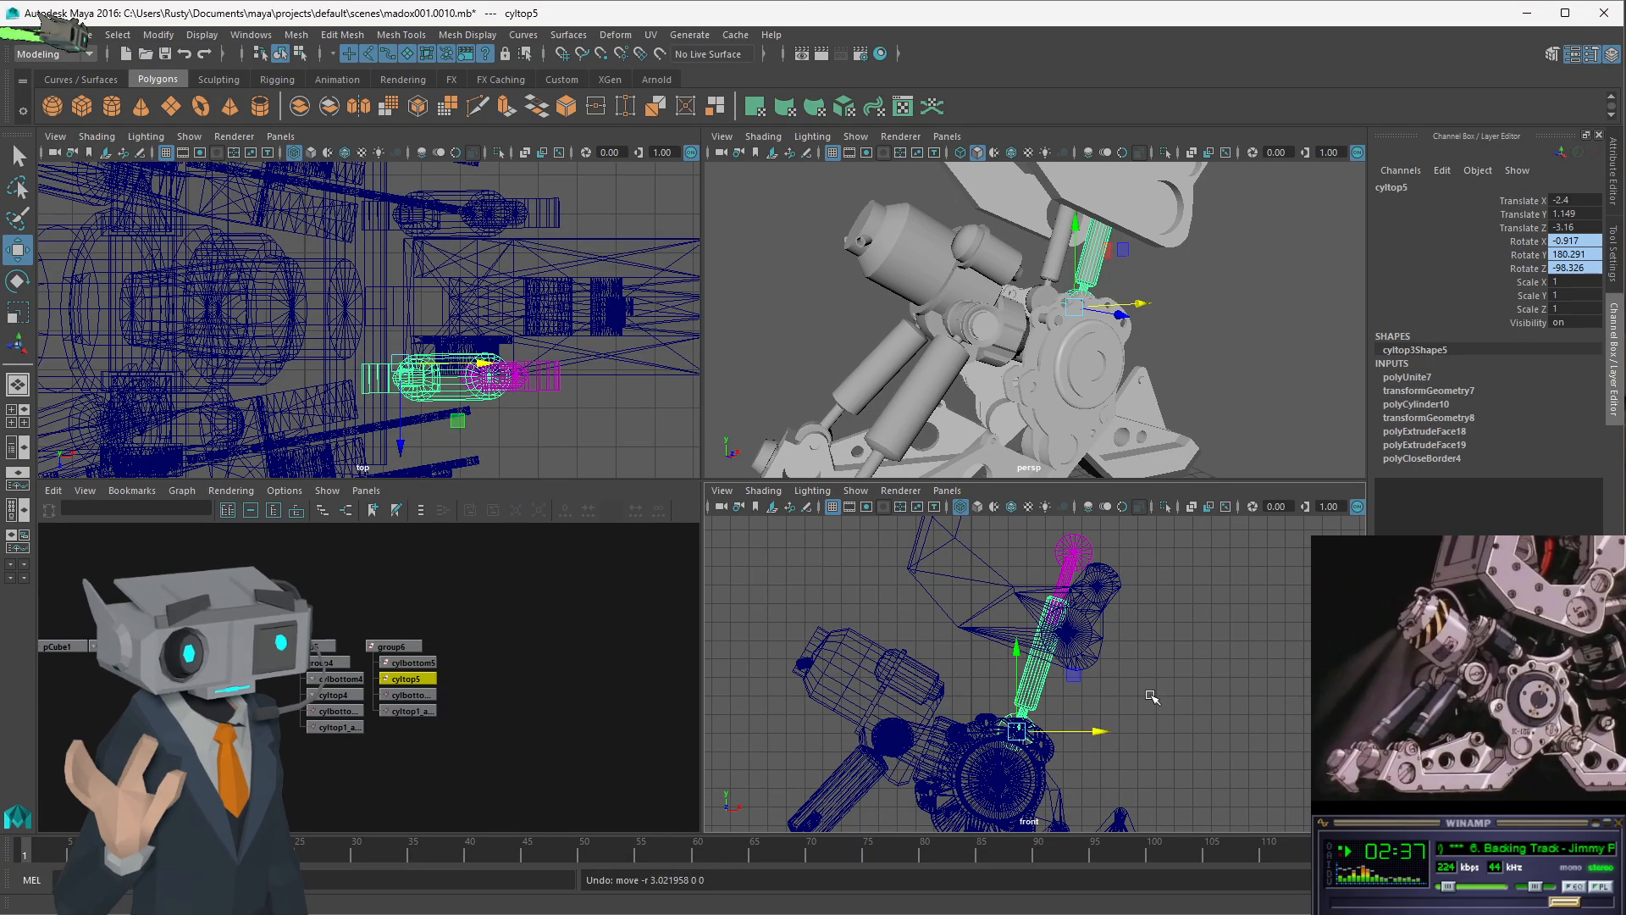
- Select the duplicated piston assembly group6 and center its pivot
{"action": "left_click", "coordinate": [432, 646]}
{"action": "left_click", "coordinate": [399, 647]}
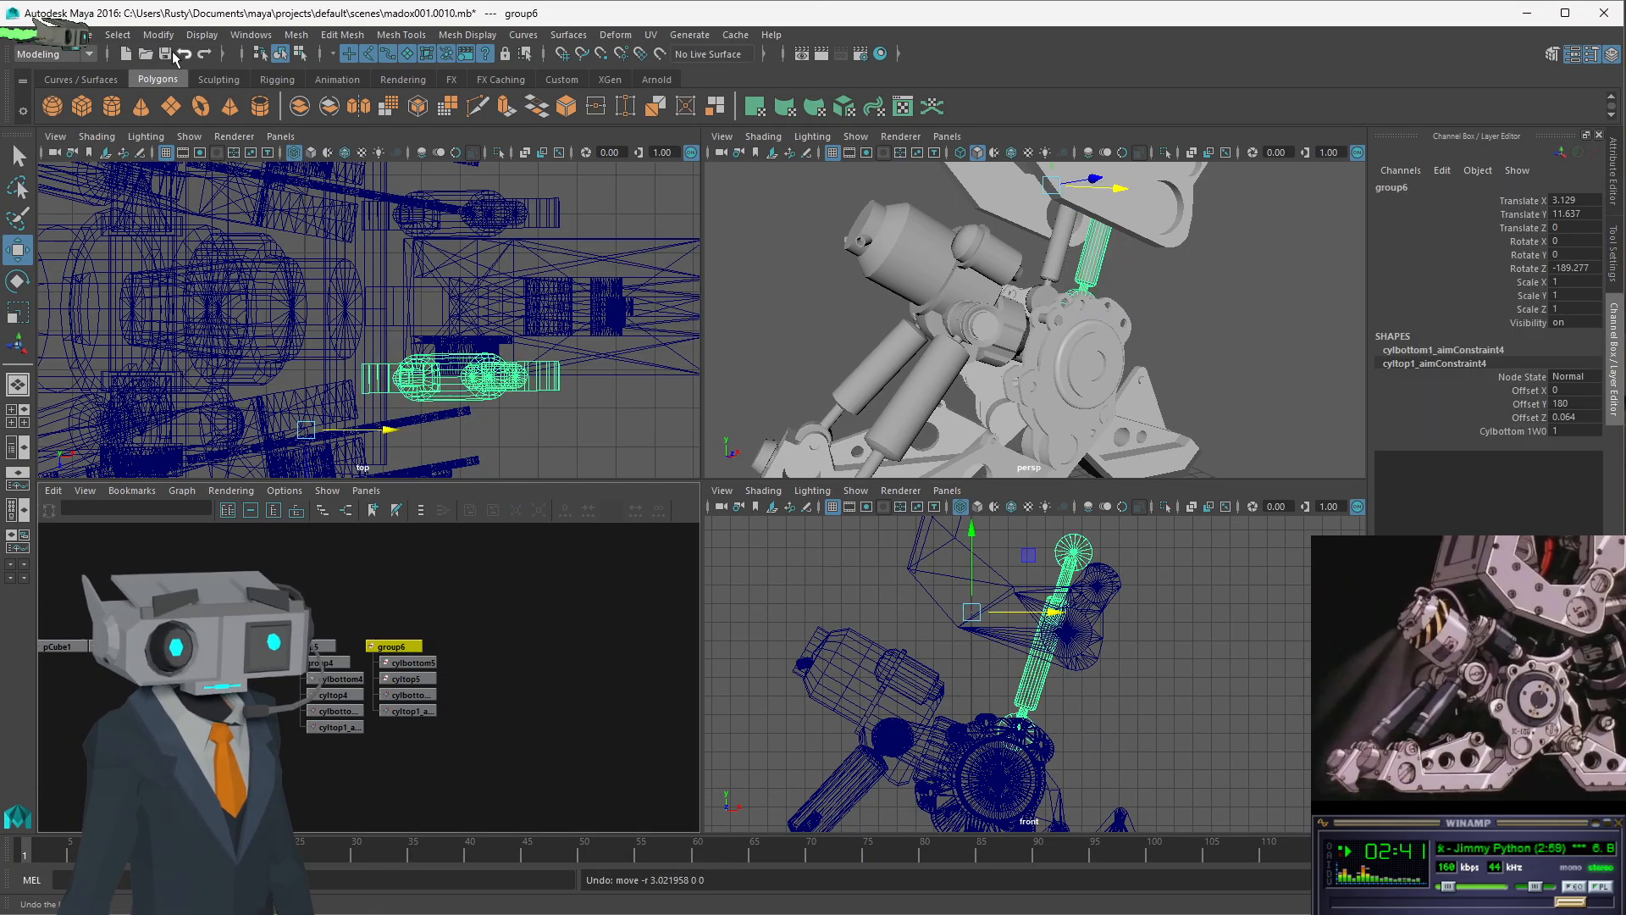
{"action": "left_click", "coordinate": [118, 36]}
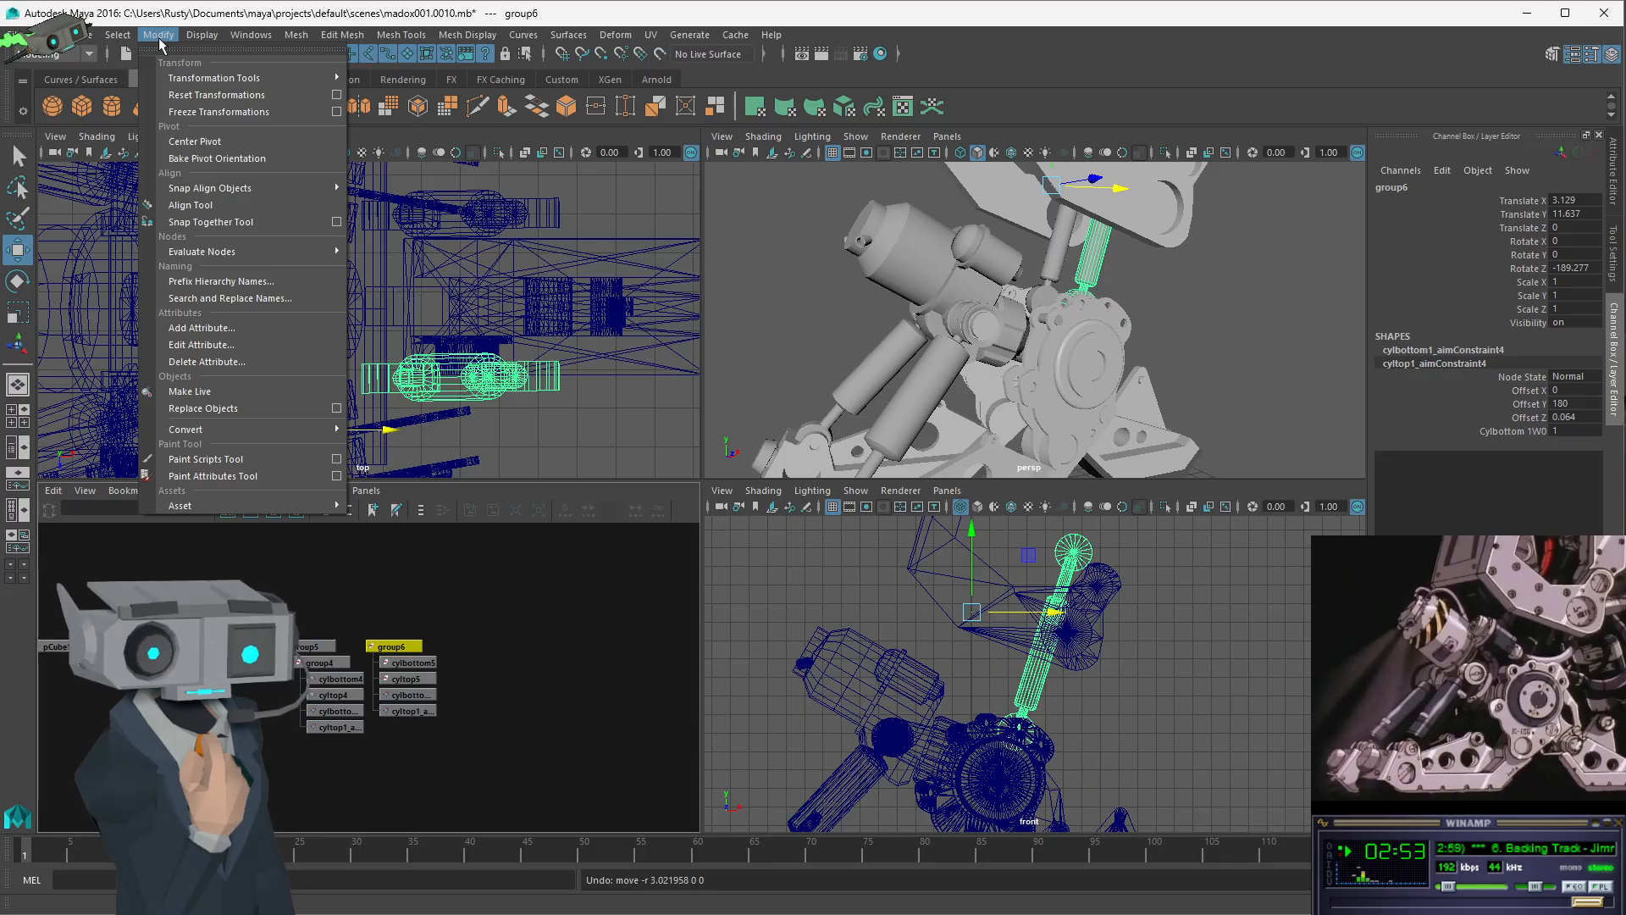
{"action": "left_click", "coordinate": [193, 136]}
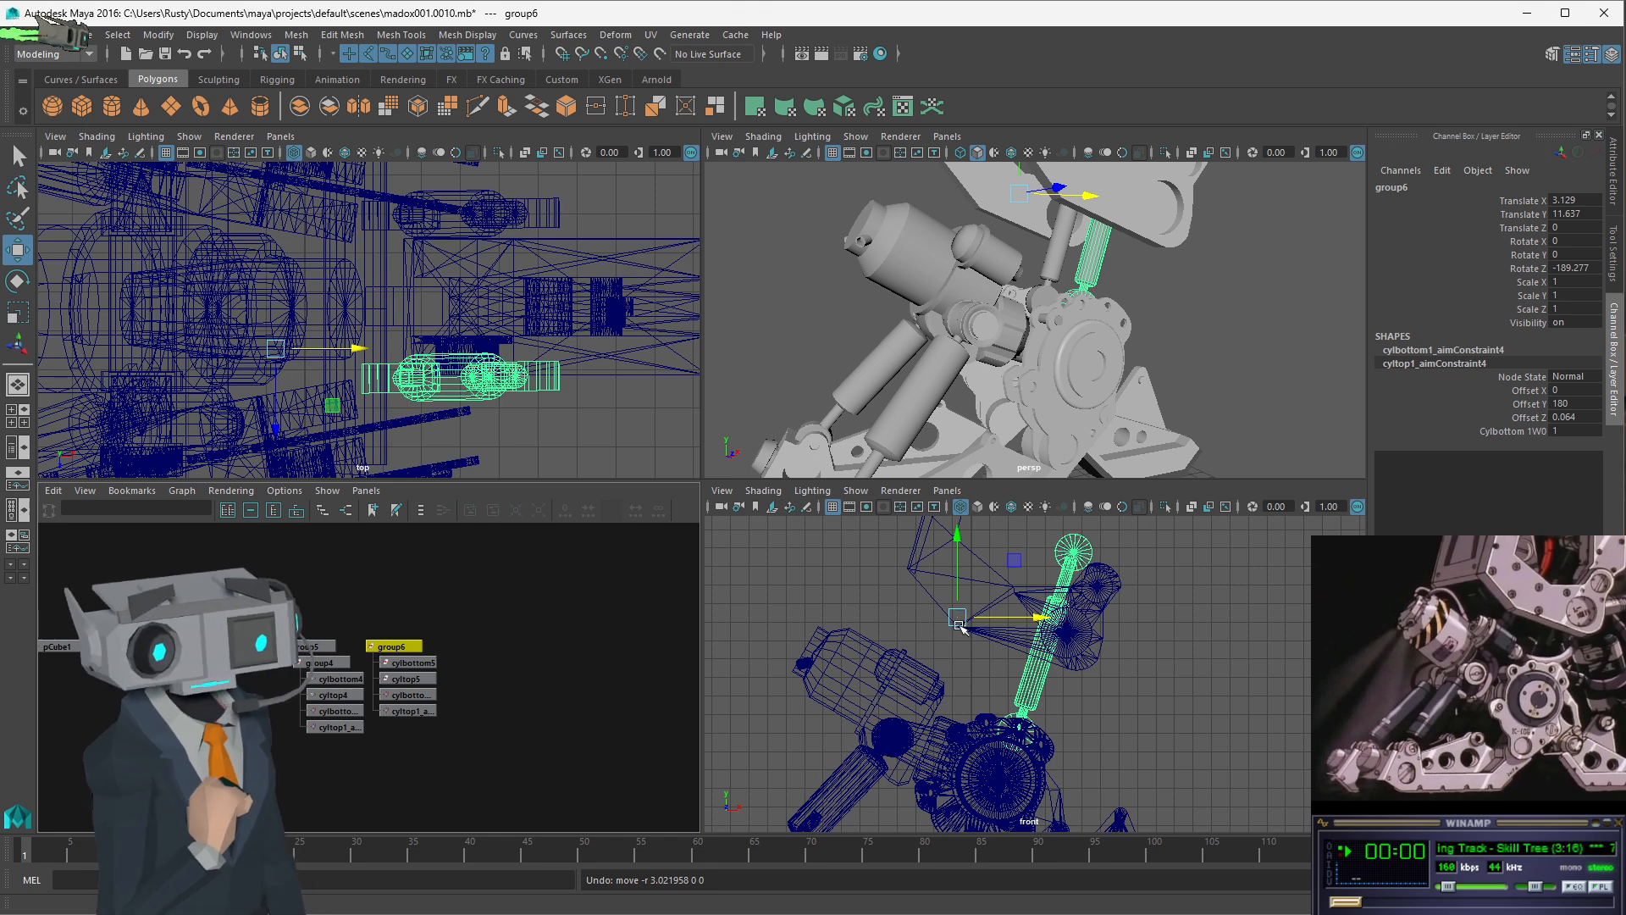
- Move group6 in the front view so its lower end sits on top of the rear foot, at about X 8.759, Y 7.627
{"action": "left_click_drag", "start_coordinate": [958, 621], "coordinate": [1106, 726]}
{"action": "scroll", "coordinate": [1169, 730], "scroll_direction": "down", "scroll_amount": 2}
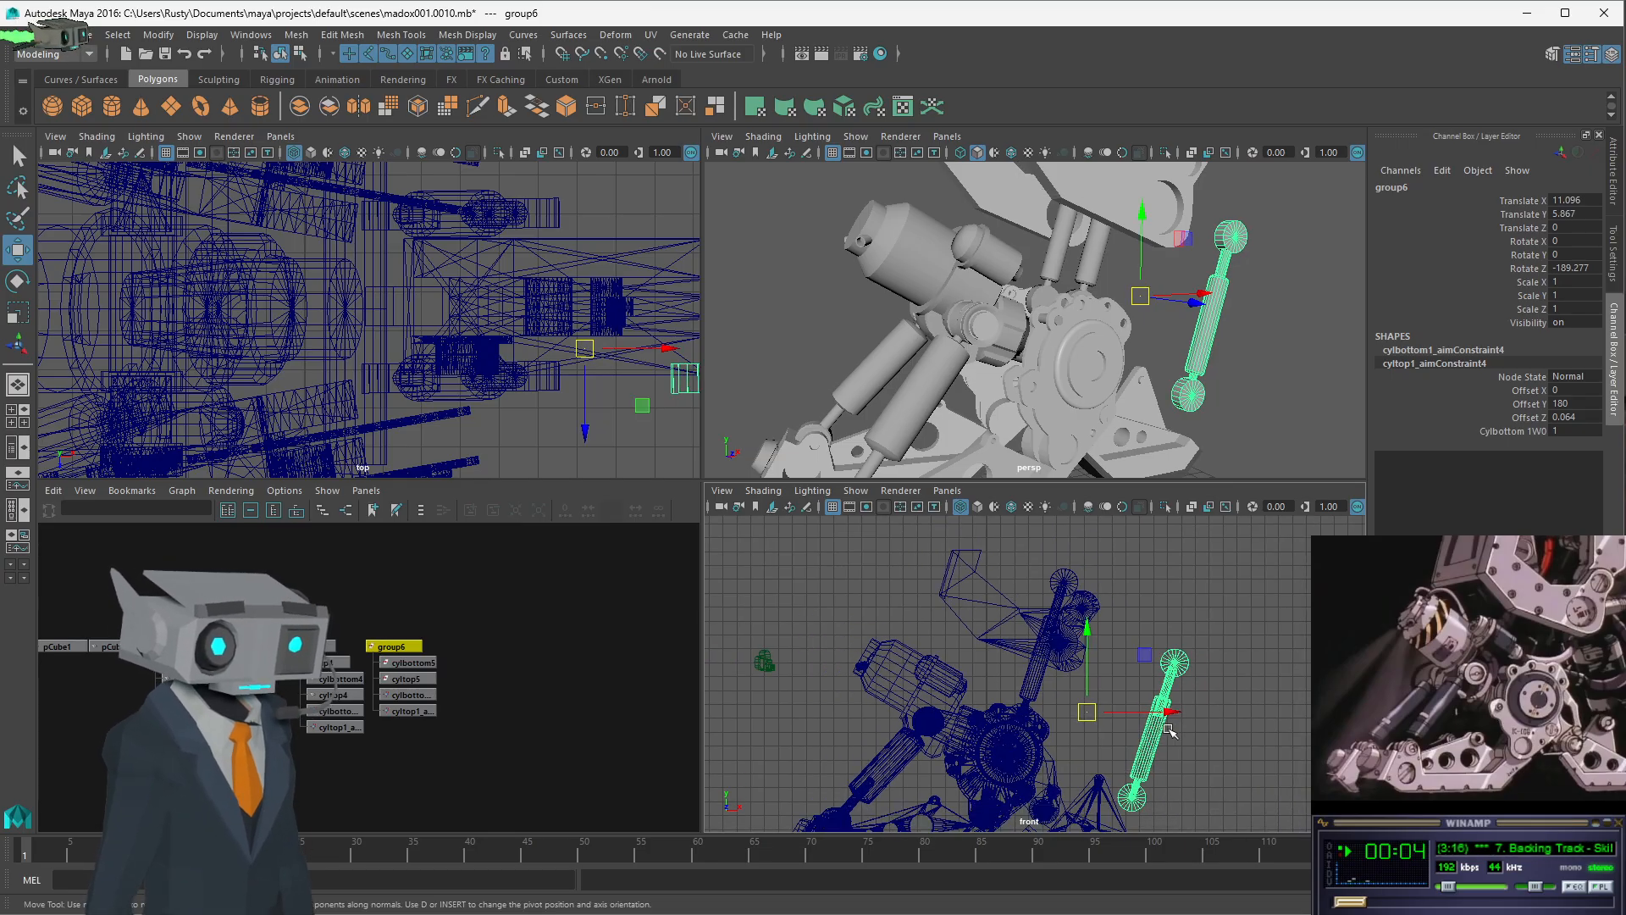
{"action": "key", "text": "space"}
{"action": "scroll", "coordinate": [952, 711], "scroll_direction": "up", "scroll_amount": 4}
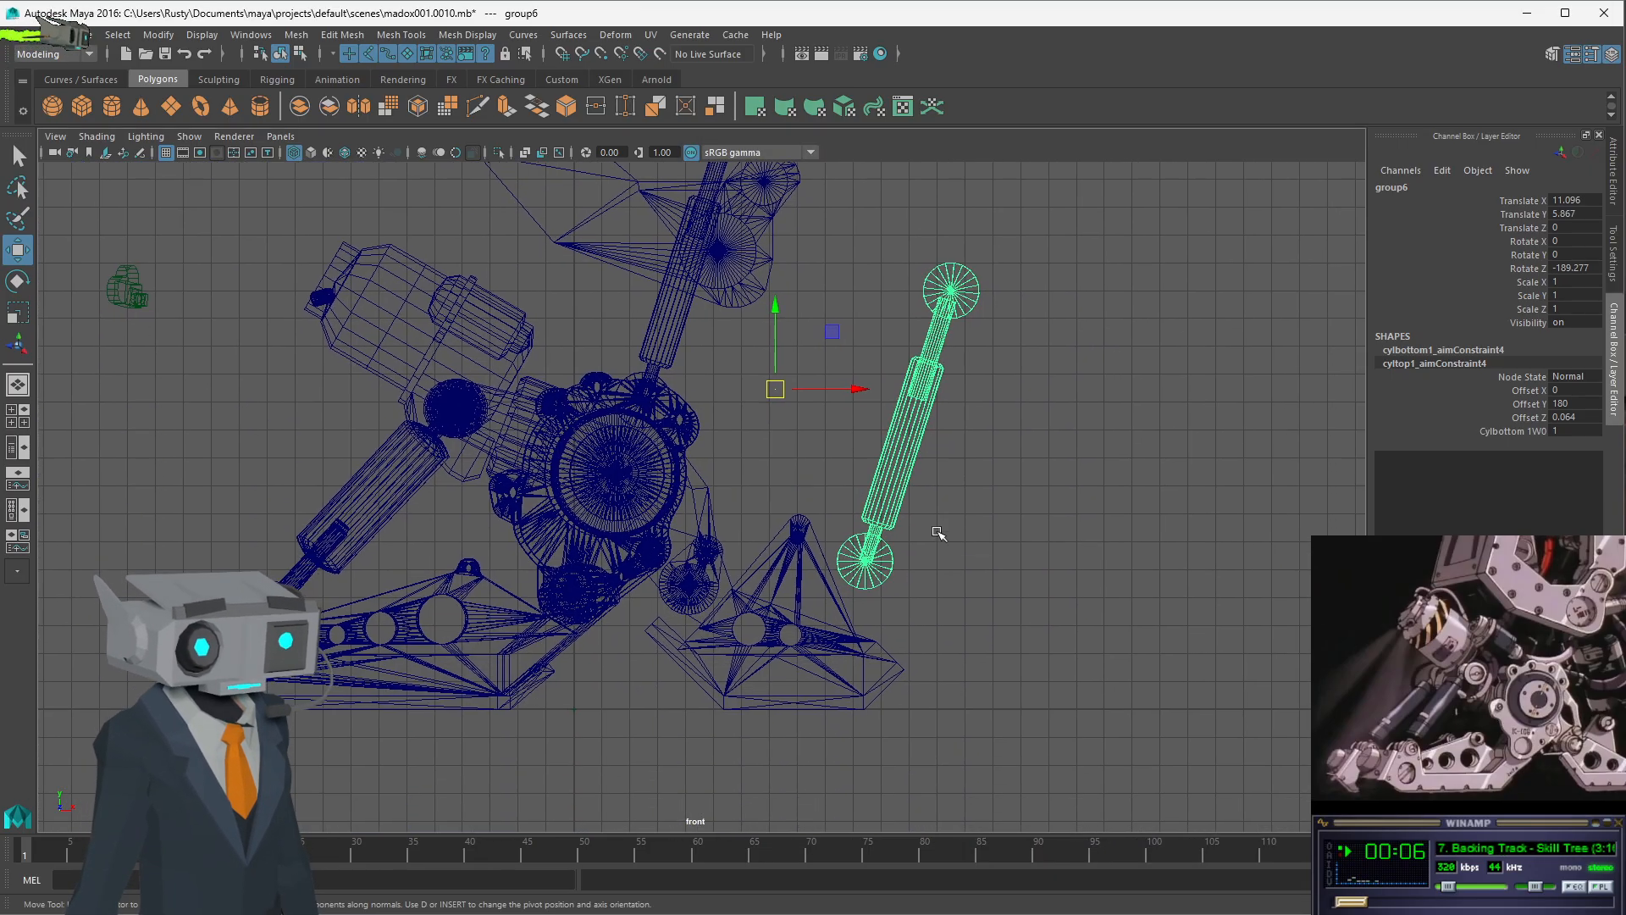
{"action": "left_click_drag", "start_coordinate": [776, 389], "coordinate": [712, 343]}
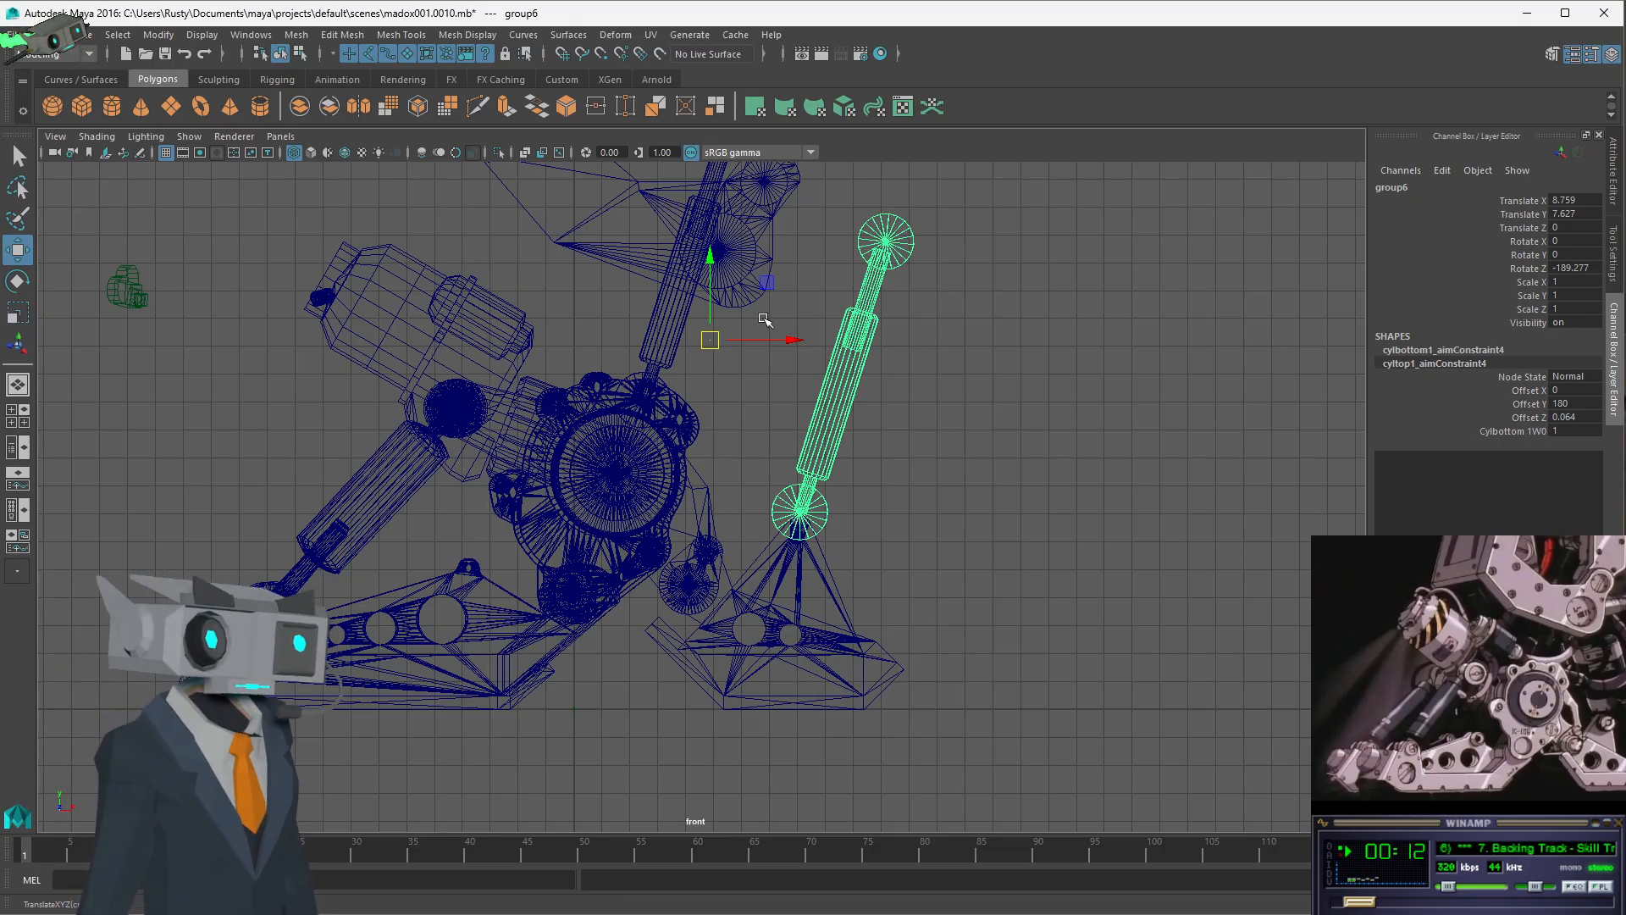
{"action": "key", "text": "space"}
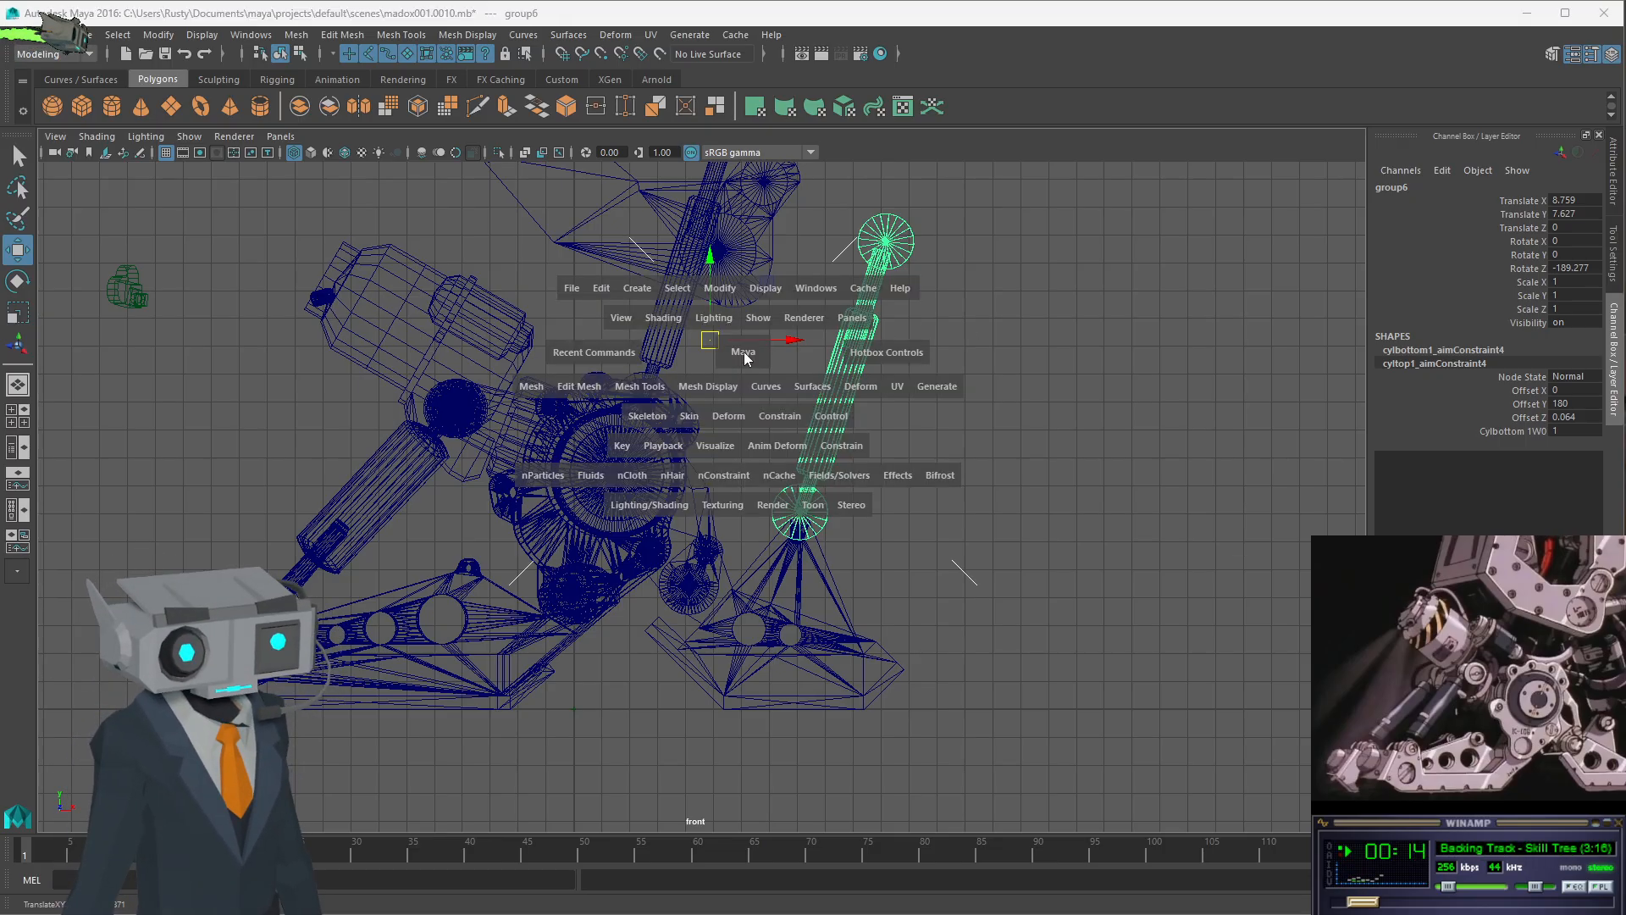
- Move cylbottom5, the duplicated piston's upper end, toward the upper leg plate, to about X 9.349, Y -0.606, Z -3.212
{"action": "left_click_drag", "start_coordinate": [856, 372], "coordinate": [978, 321], "text": "alt"}
{"action": "left_click", "coordinate": [1314, 260]}
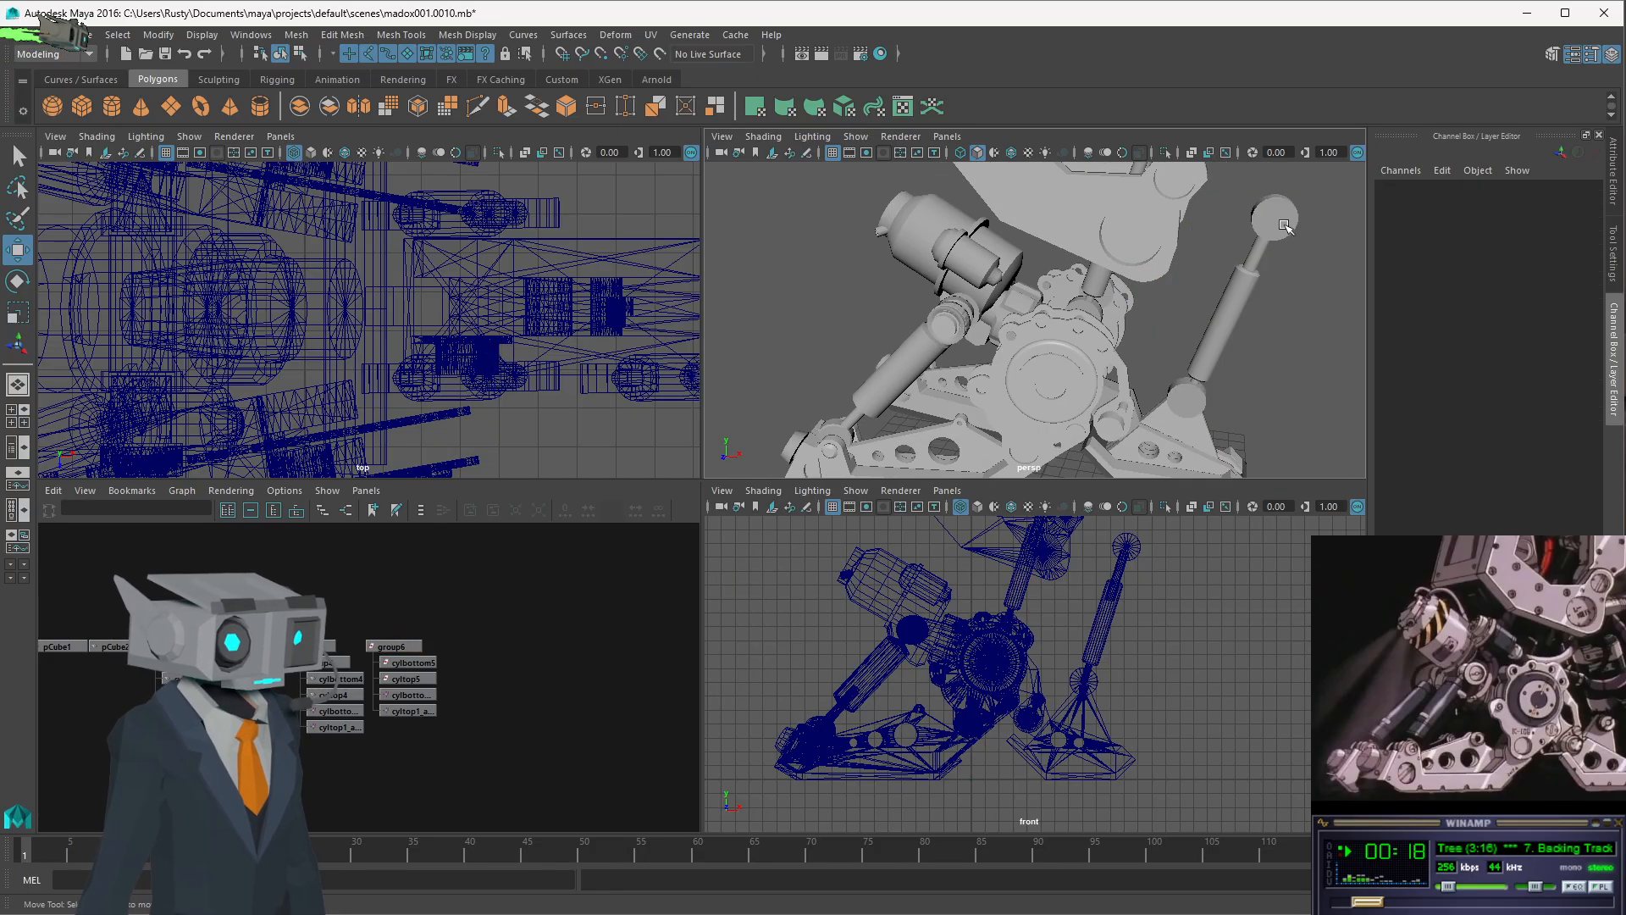
{"action": "left_click", "coordinate": [1283, 237]}
{"action": "left_click_drag", "start_coordinate": [1358, 222], "coordinate": [1110, 370]}
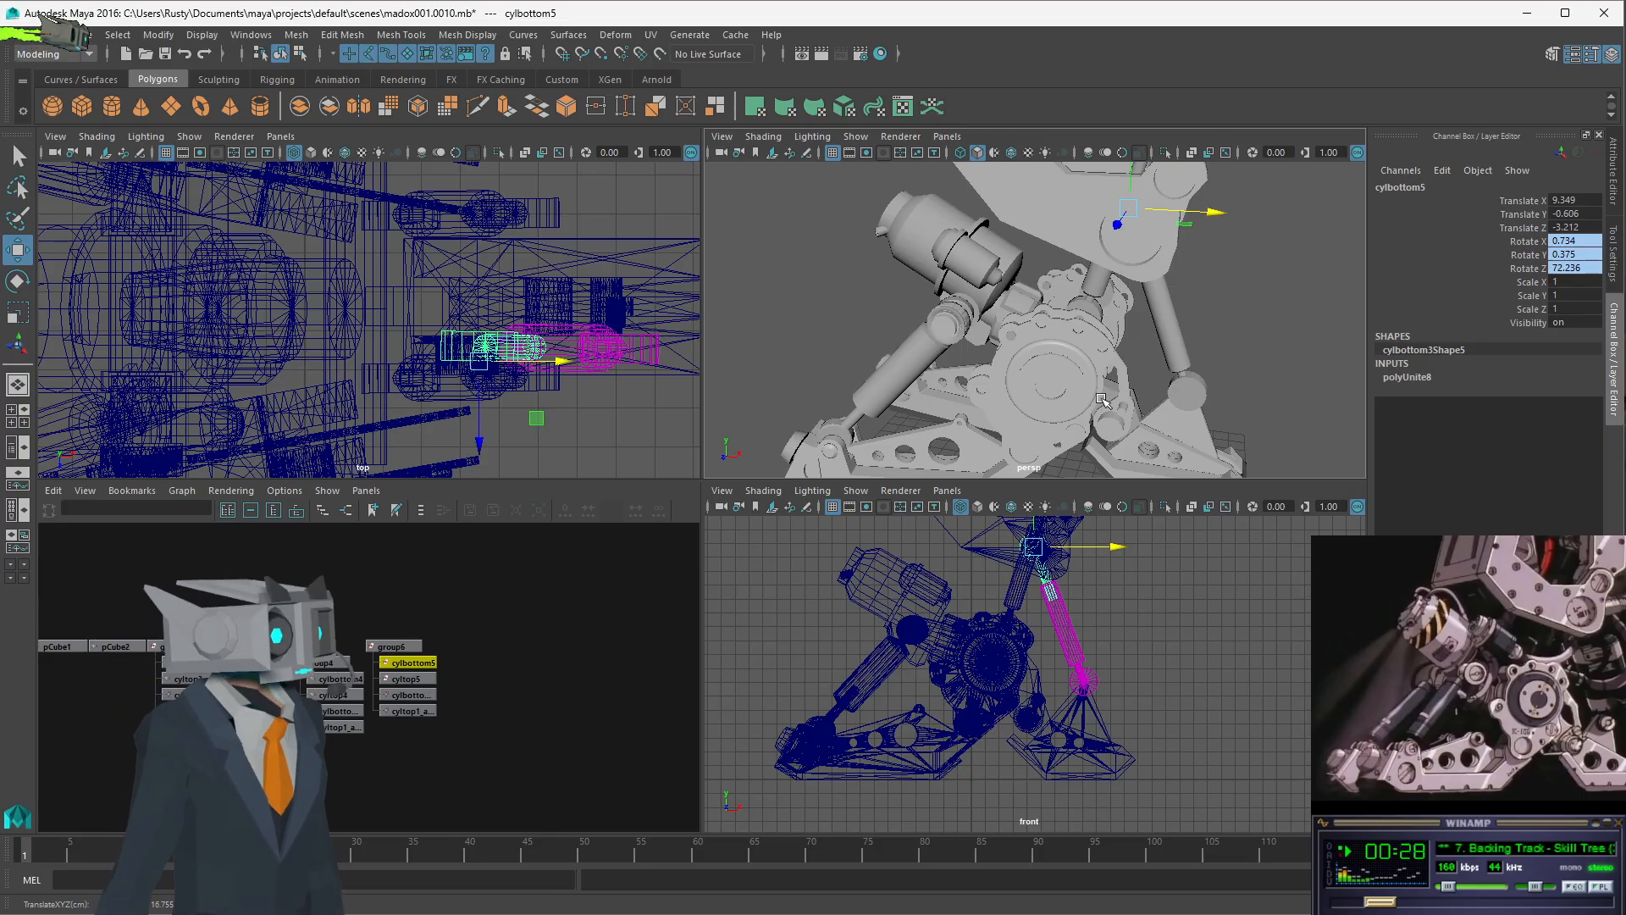
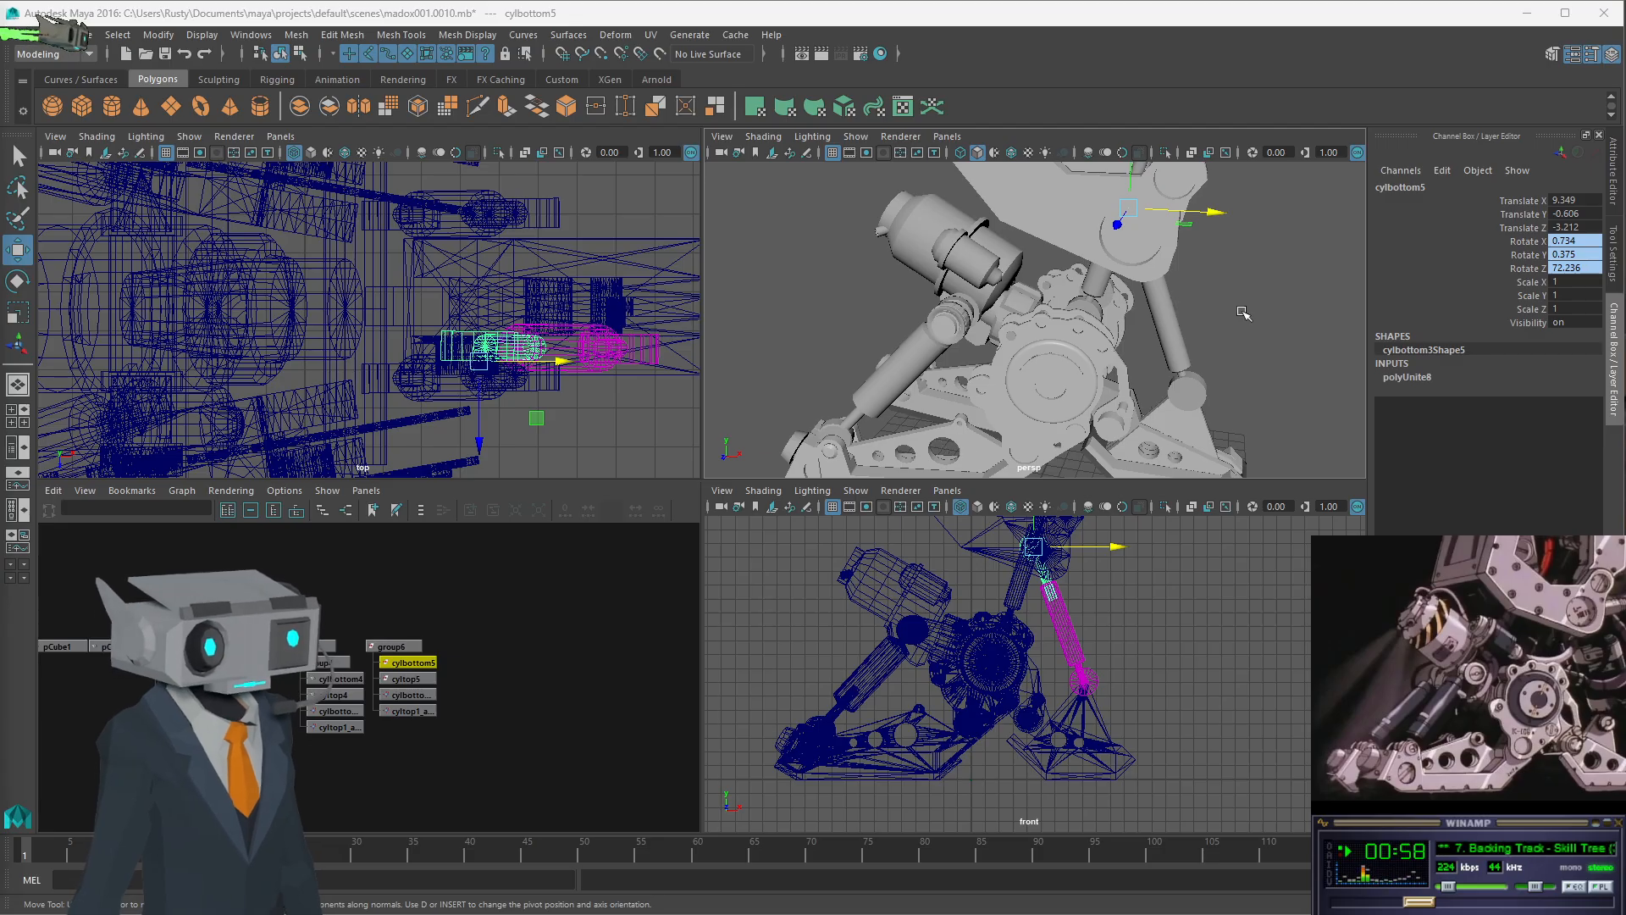
- Undo a trial move of cylbottom5 and reposition it lower in the front view, at about X 9.409, Y 2.43
{"action": "mouse_move", "coordinate": [1233, 311]}
{"action": "left_mouse_down", "text": "alt"}
{"action": "mouse_move", "coordinate": [1111, 312]}
{"action": "mouse_move", "coordinate": [1179, 325]}
{"action": "mouse_move", "coordinate": [1250, 274]}
{"action": "mouse_move", "coordinate": [1246, 302]}
{"action": "left_mouse_up", "text": "alt"}
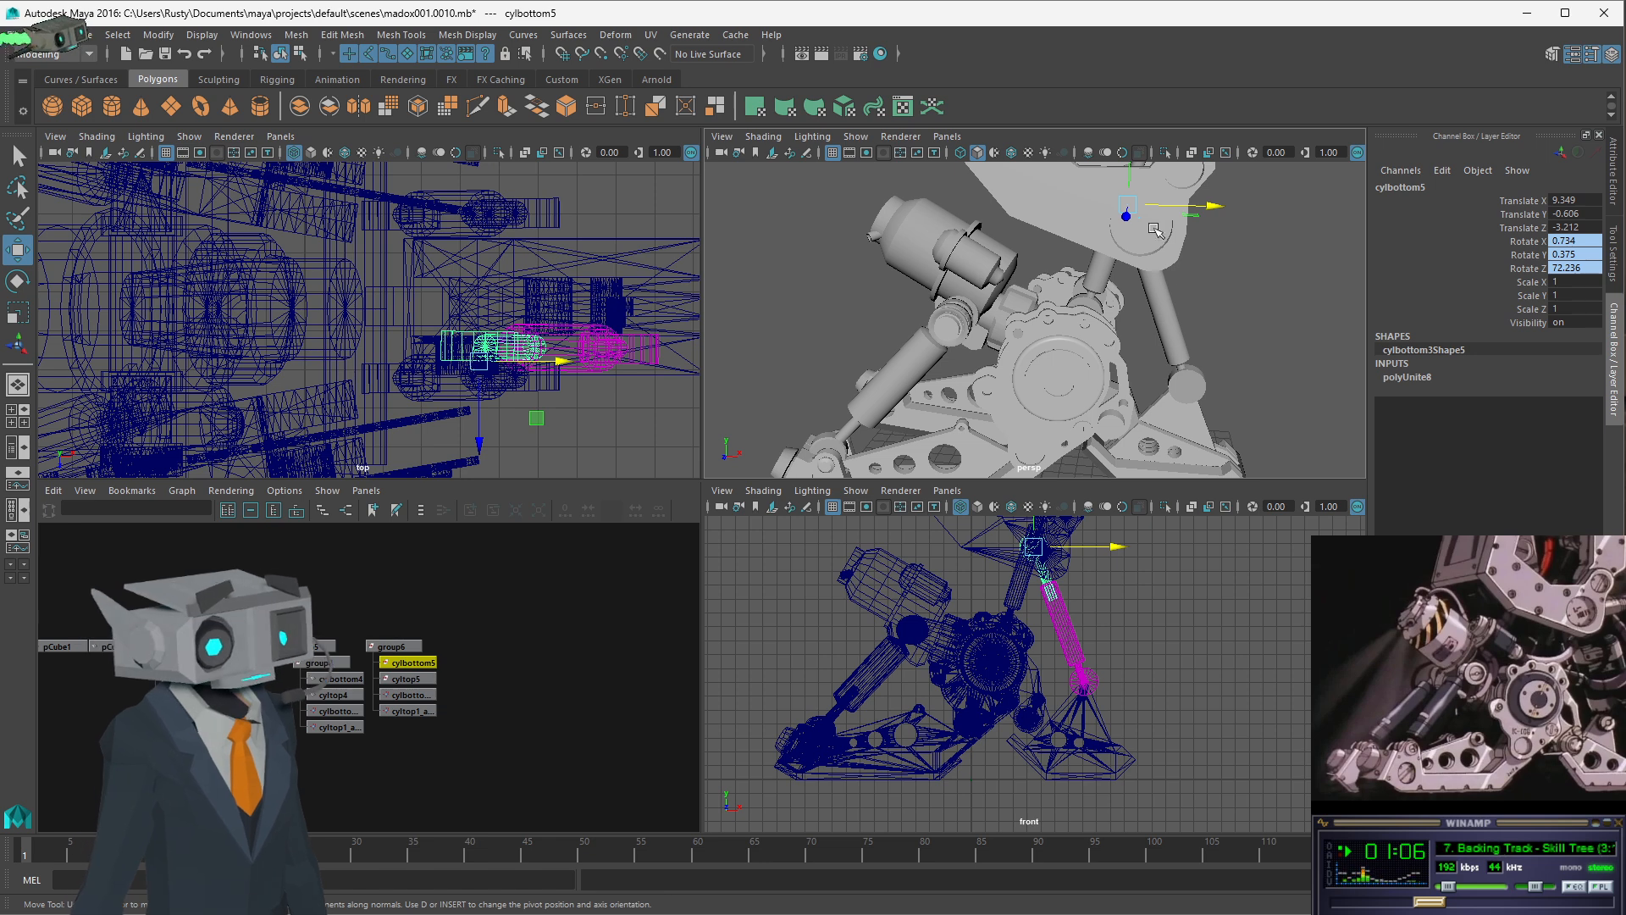
{"action": "left_click_drag", "start_coordinate": [1133, 205], "coordinate": [1121, 251]}
{"action": "key", "text": "ctrl+z"}
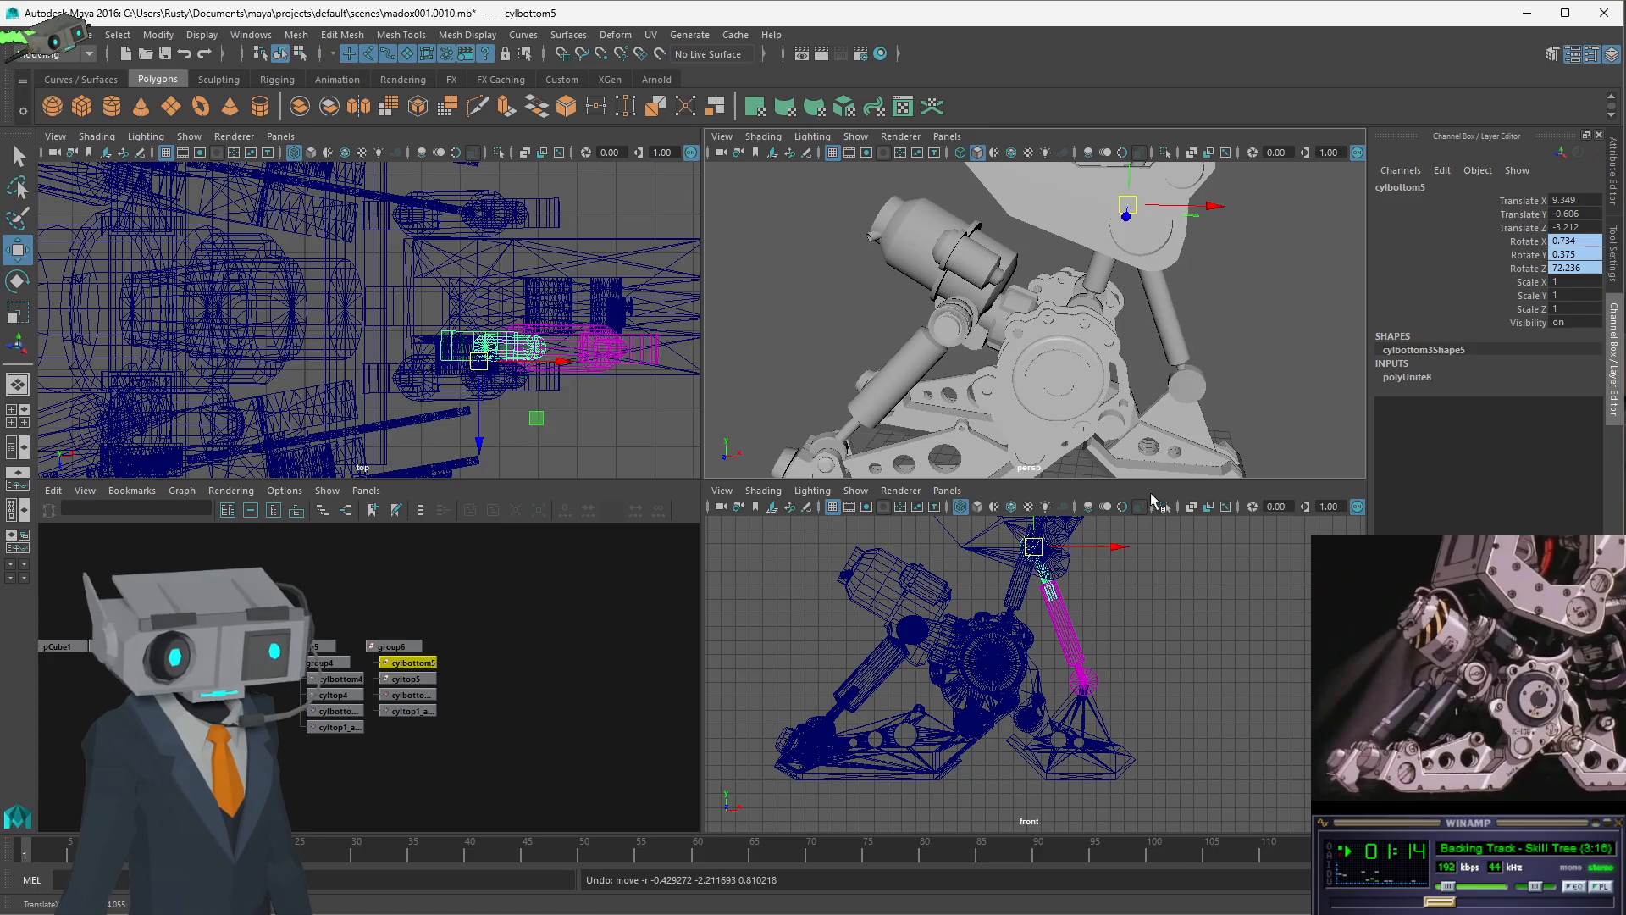
{"action": "left_click_drag", "start_coordinate": [1036, 547], "coordinate": [1027, 587]}
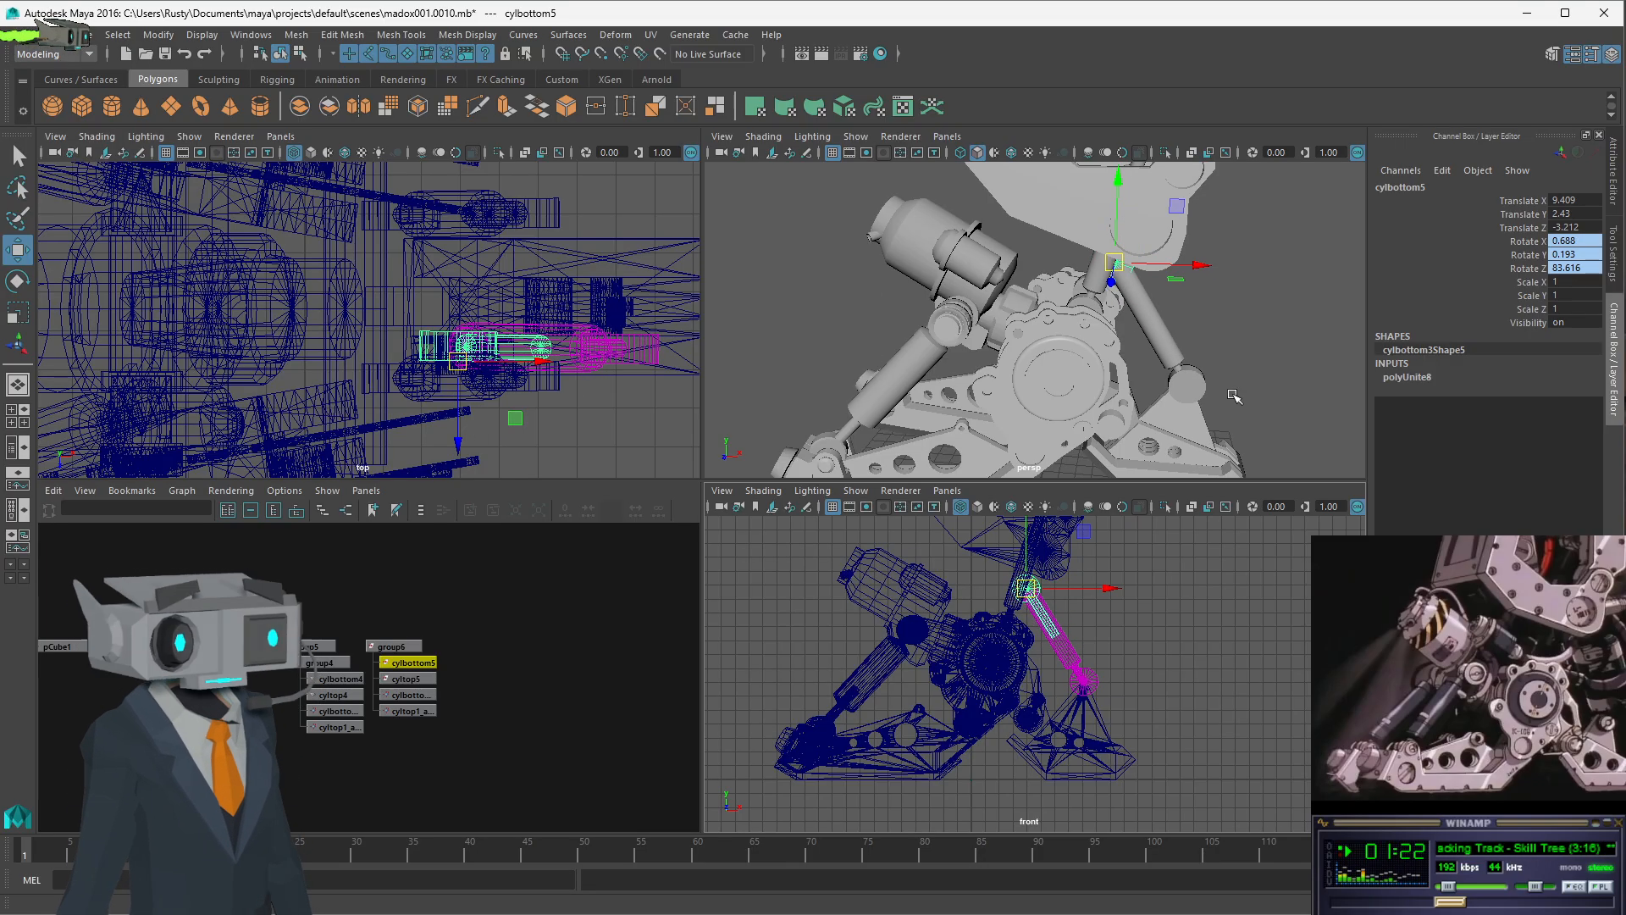
- Move cylbottom5 up to the round joint of the upper leg, at about X 7.128, Y -2.028, Z -3.133
{"action": "left_click_drag", "start_coordinate": [1144, 330], "coordinate": [1075, 355], "text": "alt"}
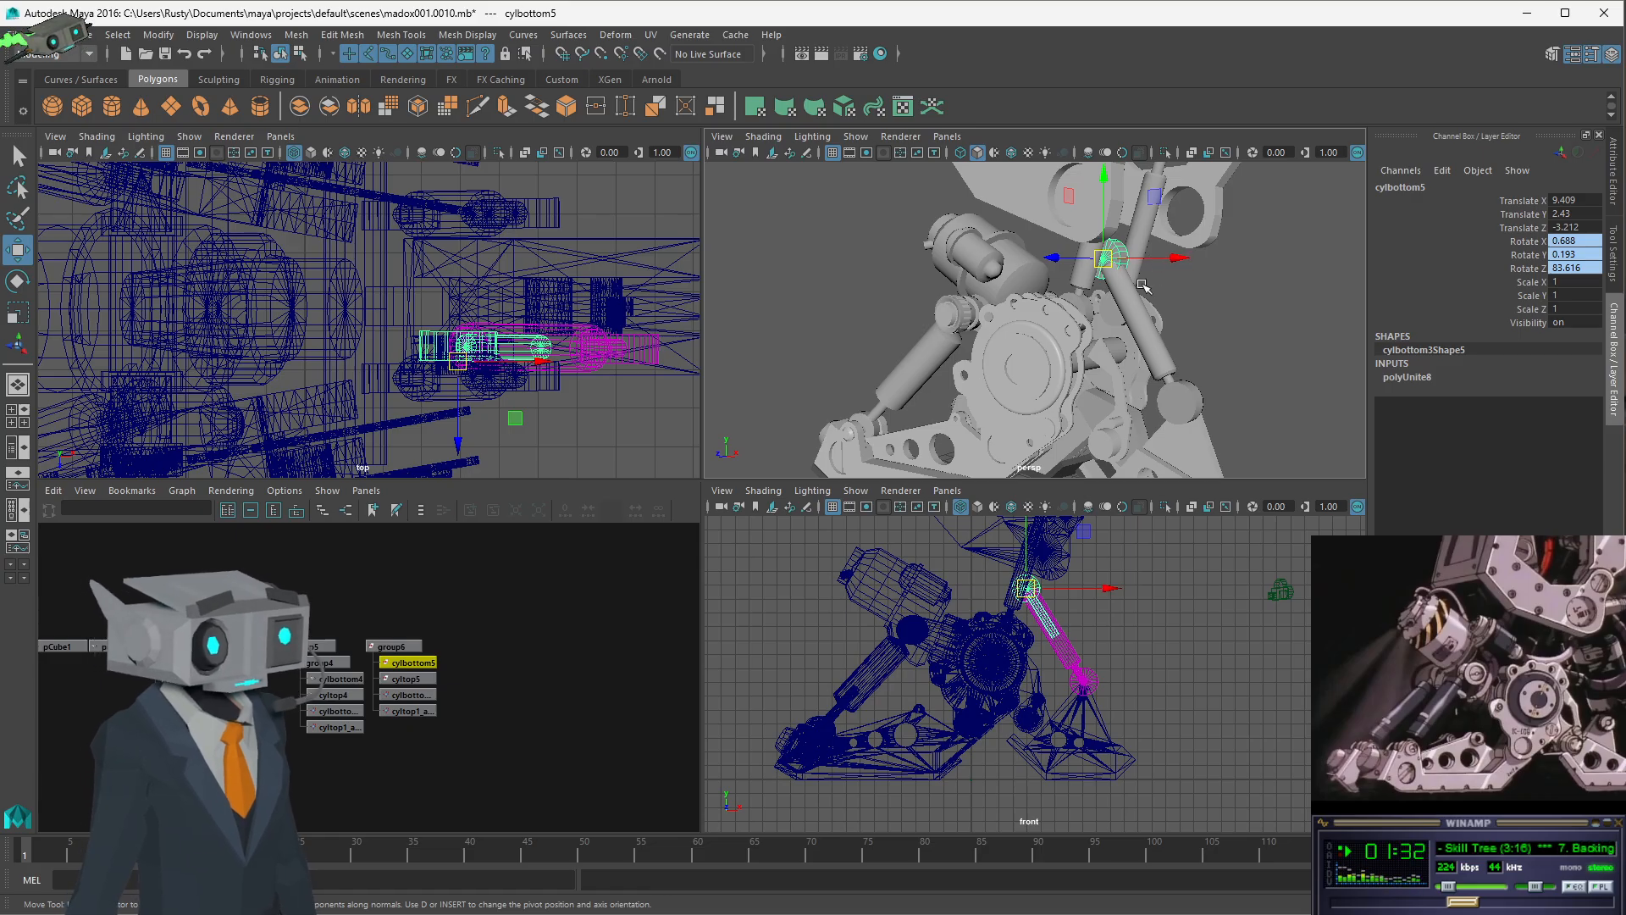
{"action": "left_click_drag", "start_coordinate": [1143, 285], "coordinate": [1169, 180], "text": "alt"}
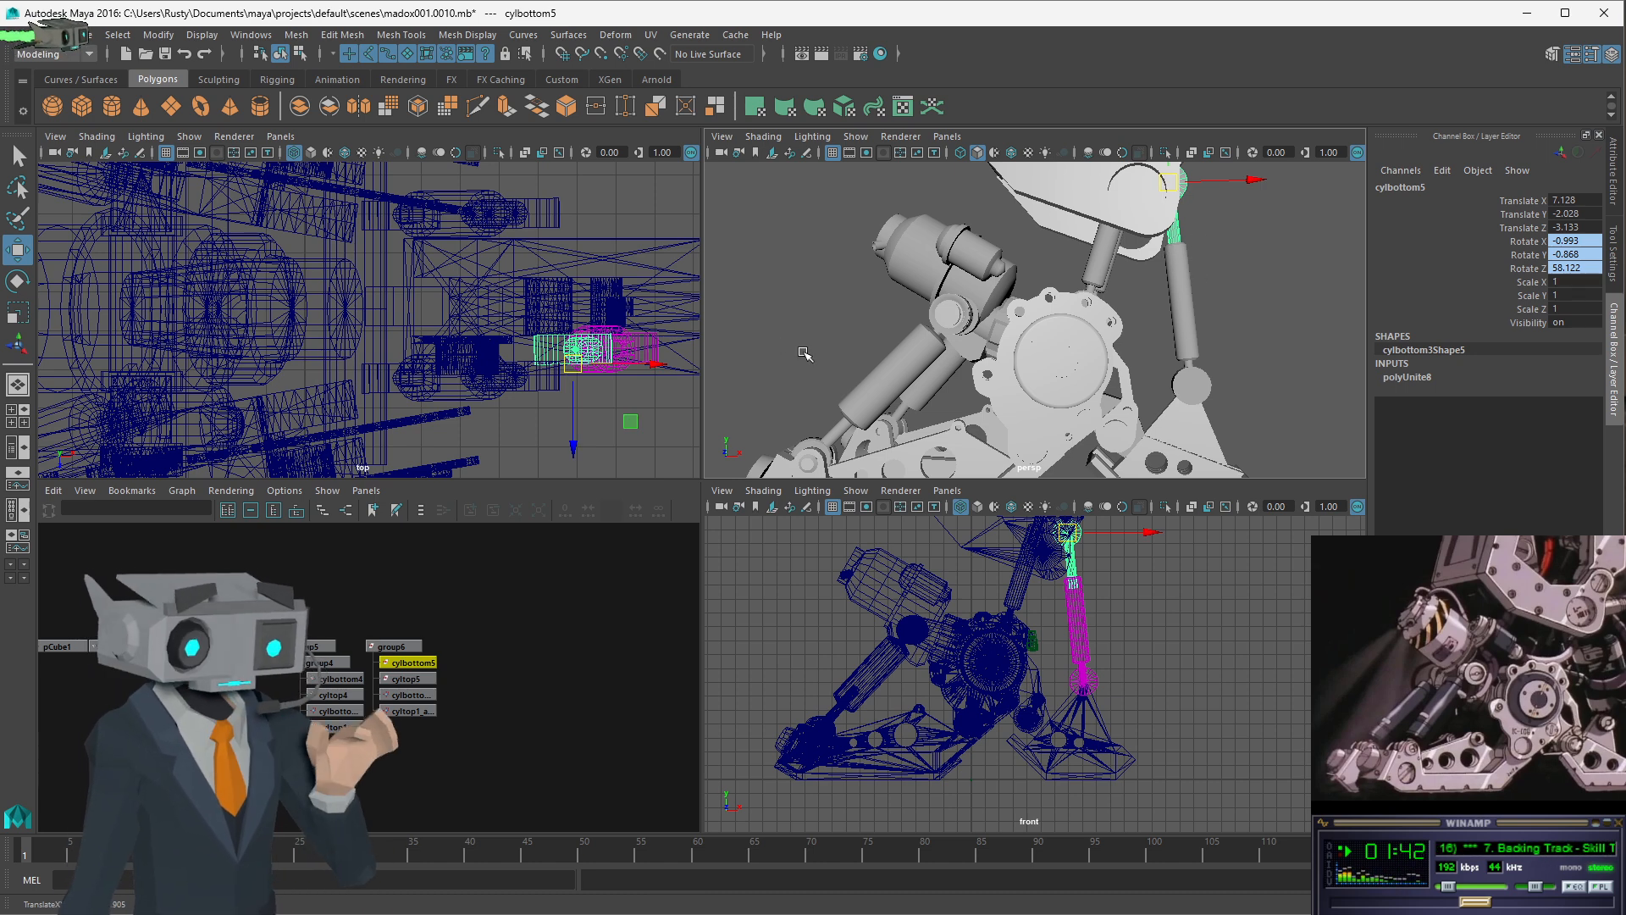
{"action": "left_click_drag", "start_coordinate": [1172, 179], "coordinate": [1016, 385]}
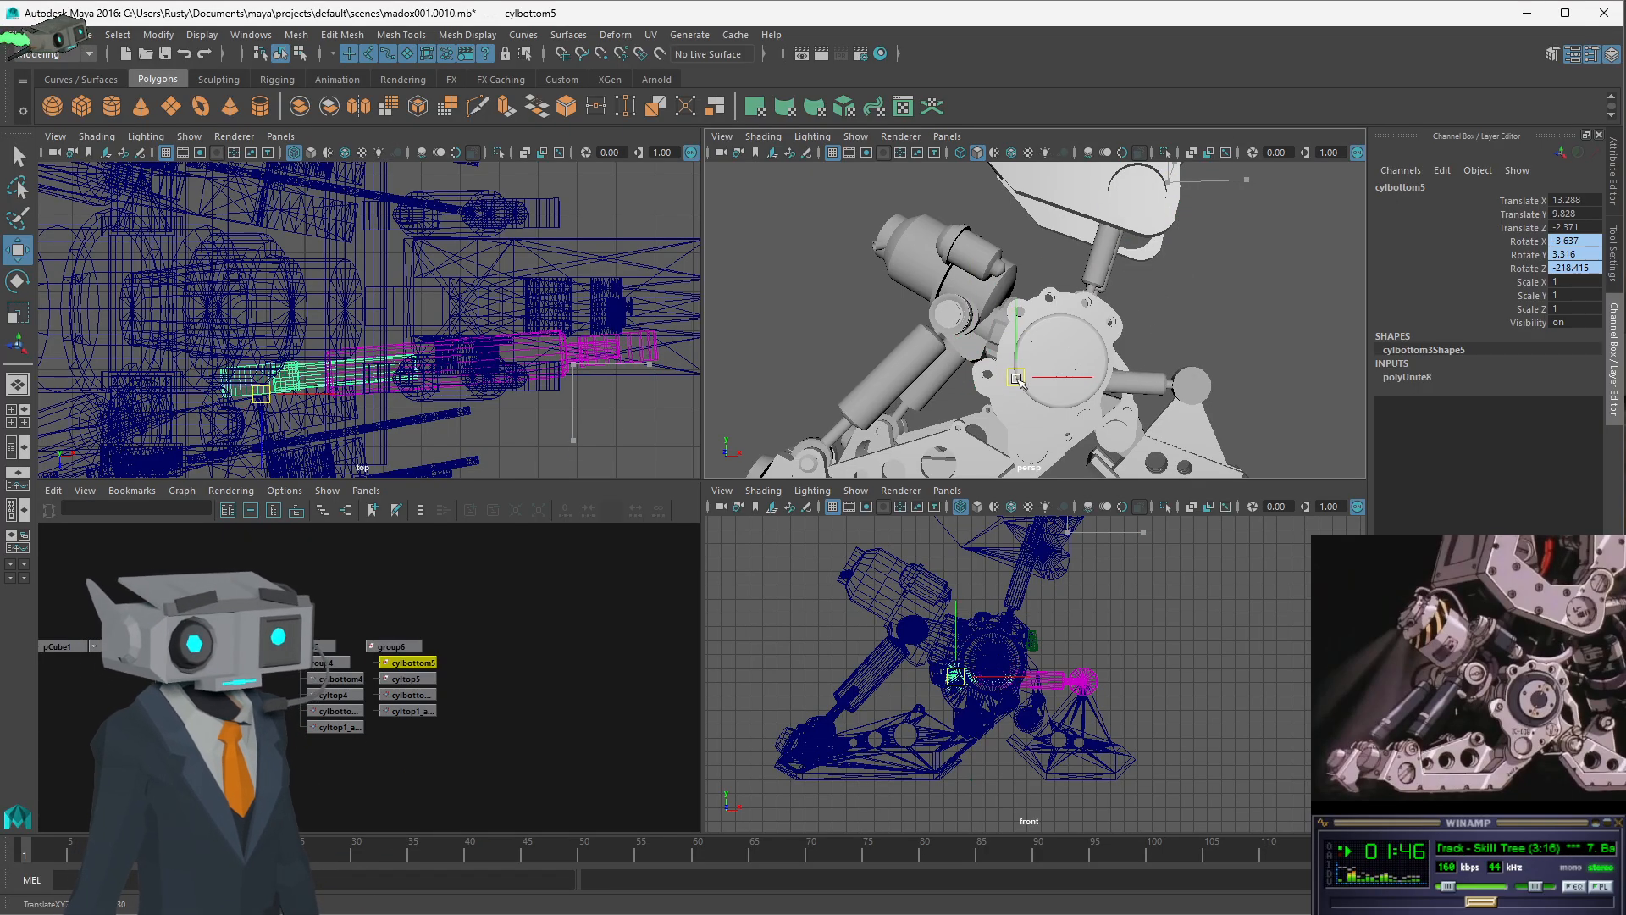
{"action": "key", "text": "ctrl+z"}
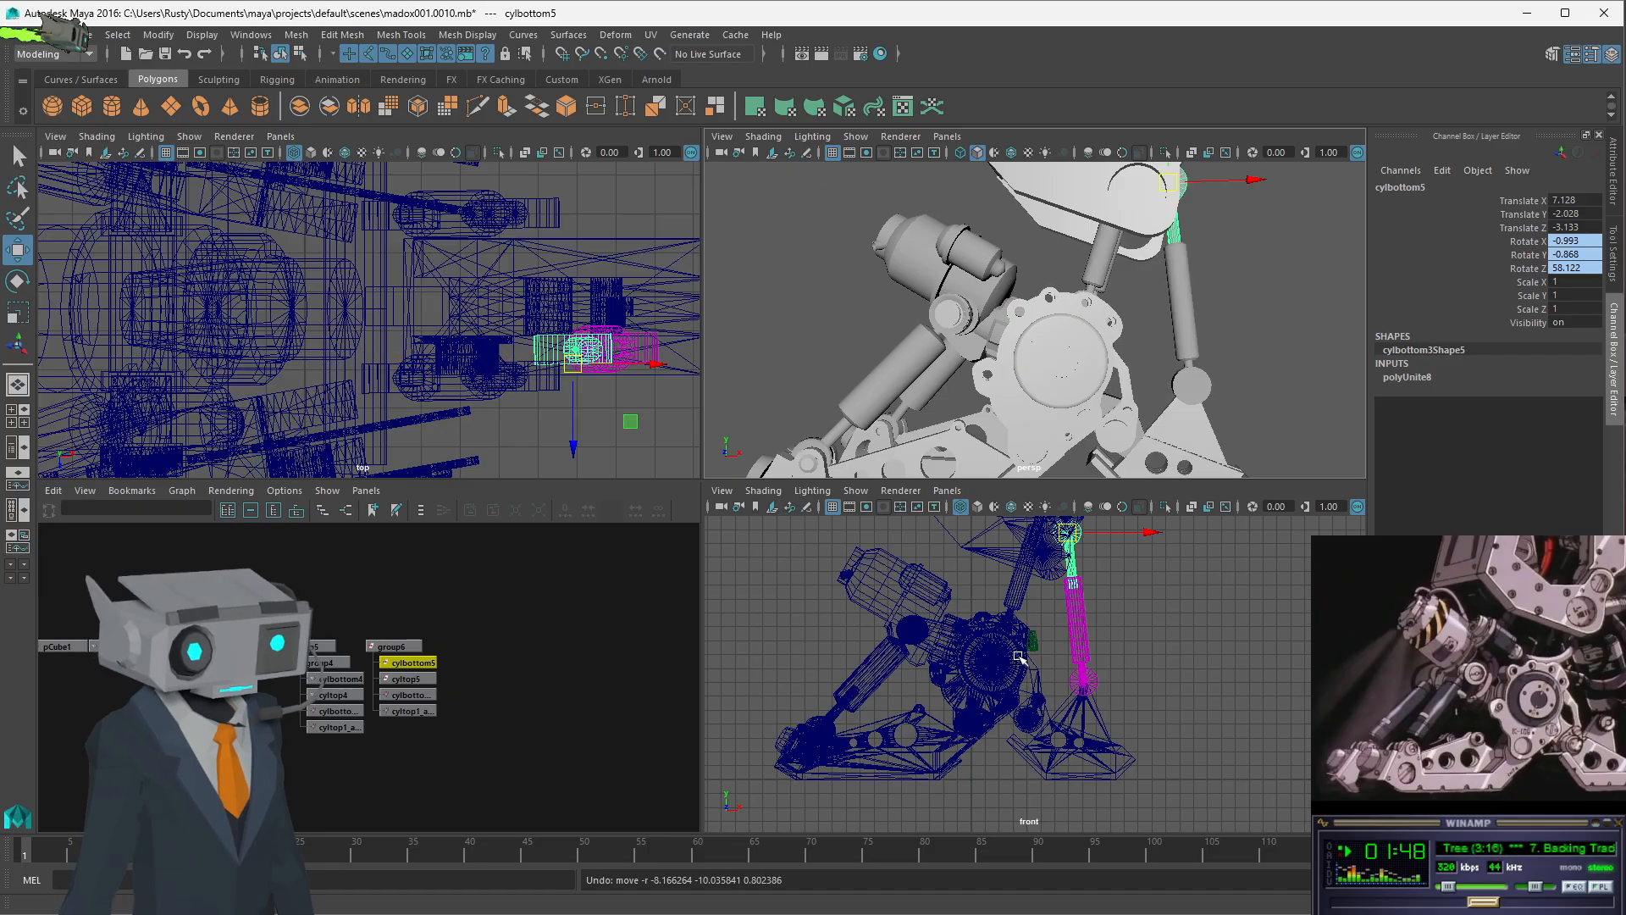
{"action": "key", "text": "shift+z"}
{"action": "left_click_drag", "start_coordinate": [1021, 682], "coordinate": [962, 686]}
{"action": "key", "text": "ctrl+z"}
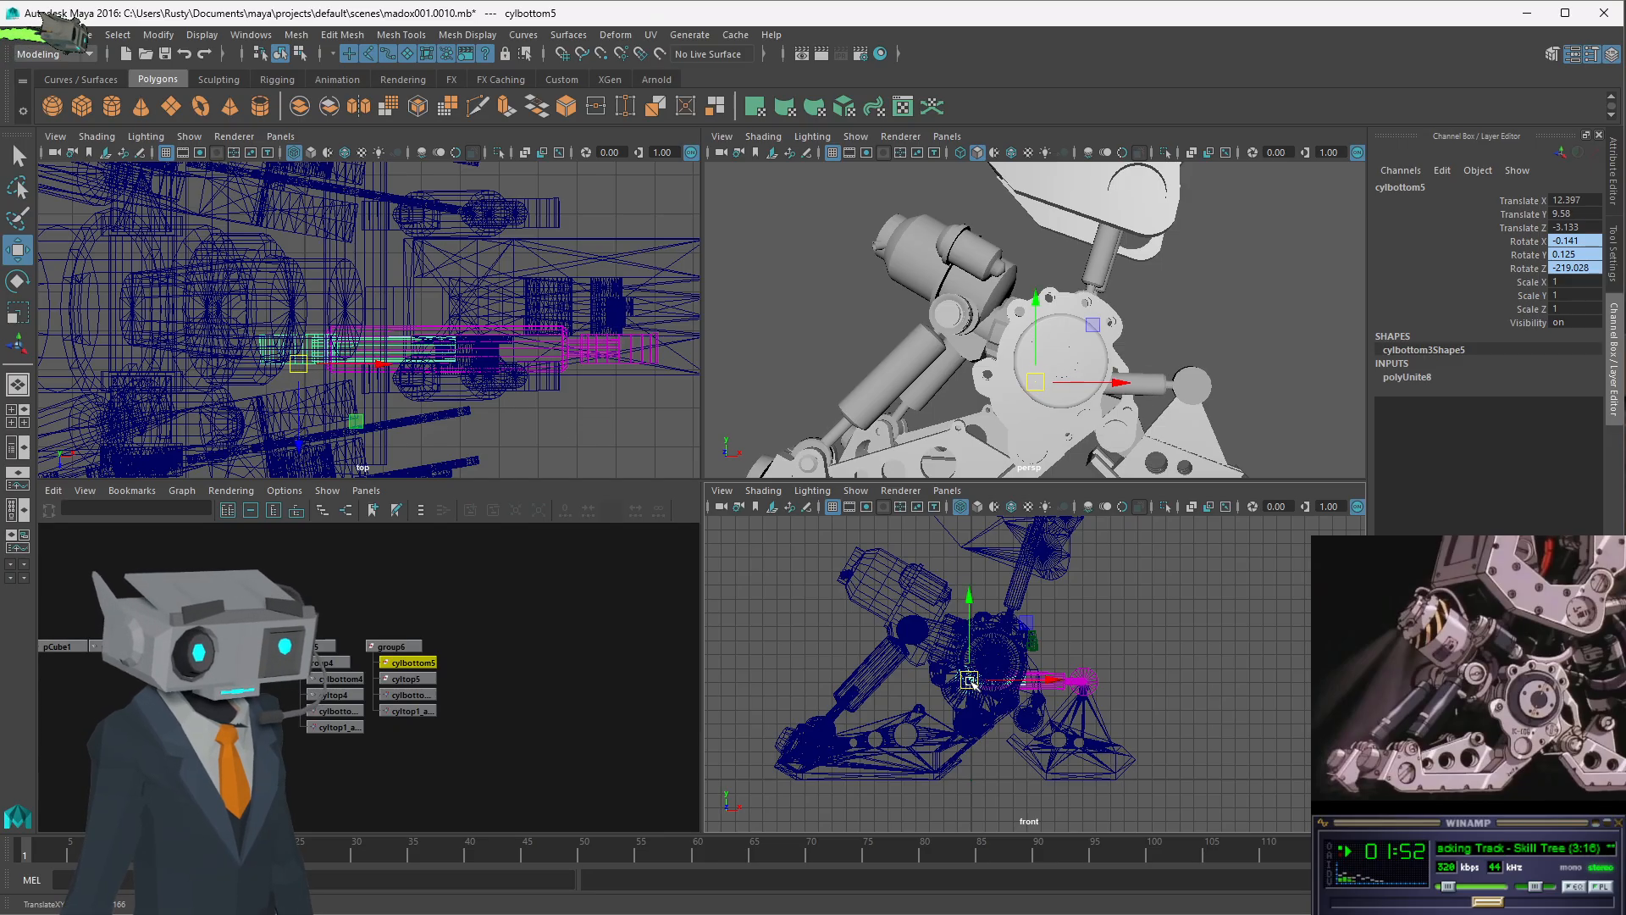
- Isolate the piston assembly group6 by hiding all unselected objects
{"action": "left_click", "coordinate": [395, 648]}
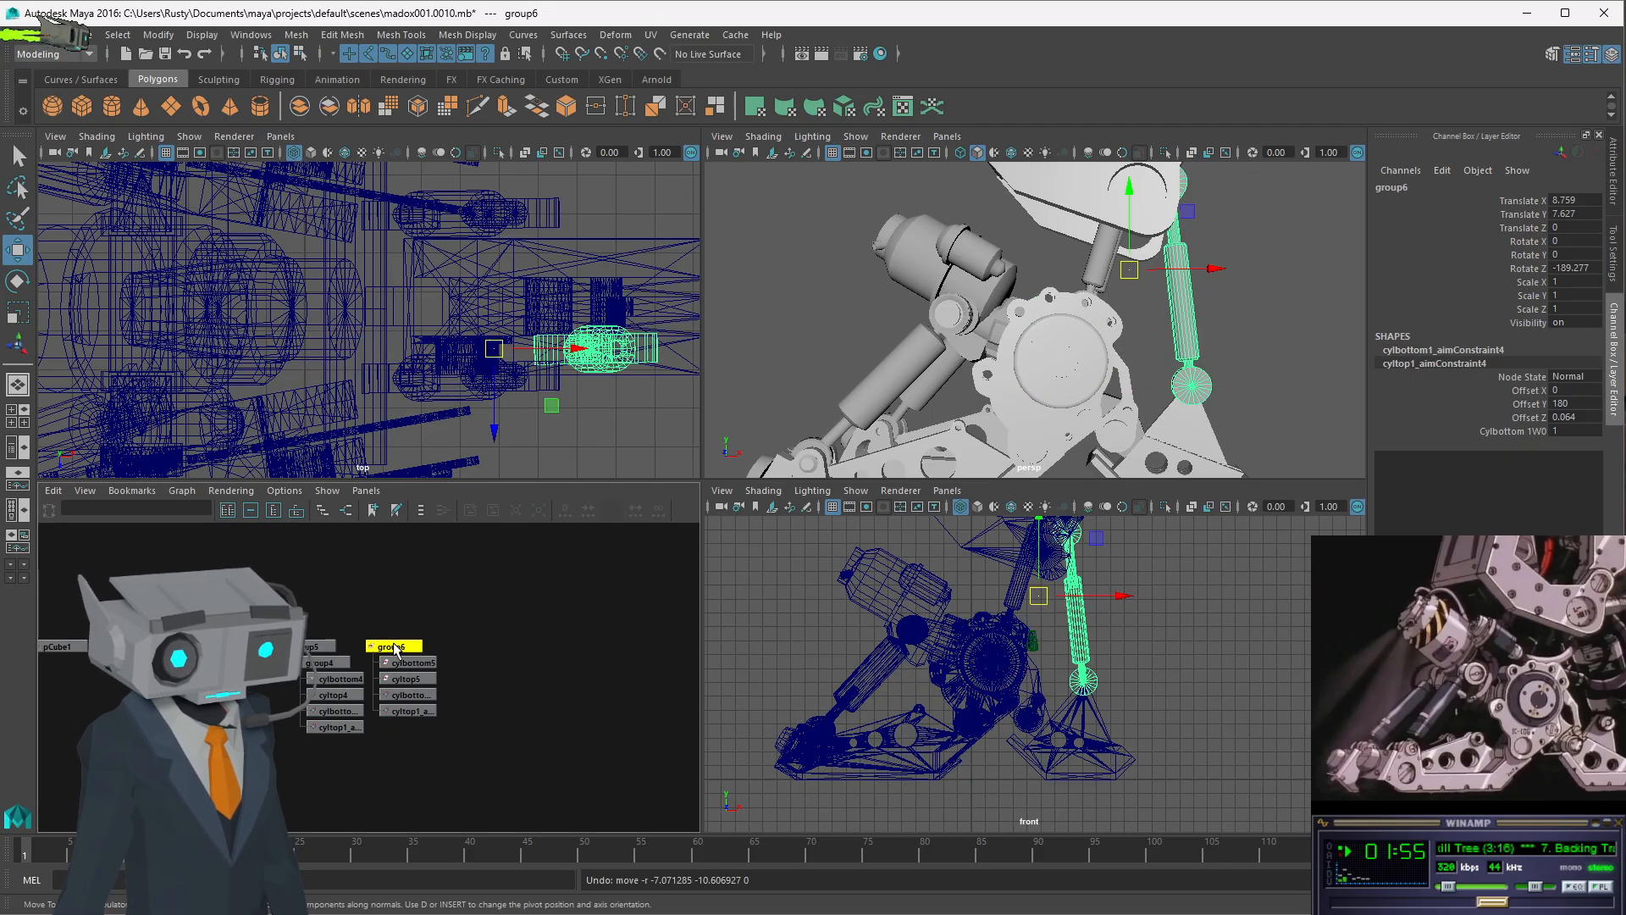
{"action": "left_click", "coordinate": [118, 35]}
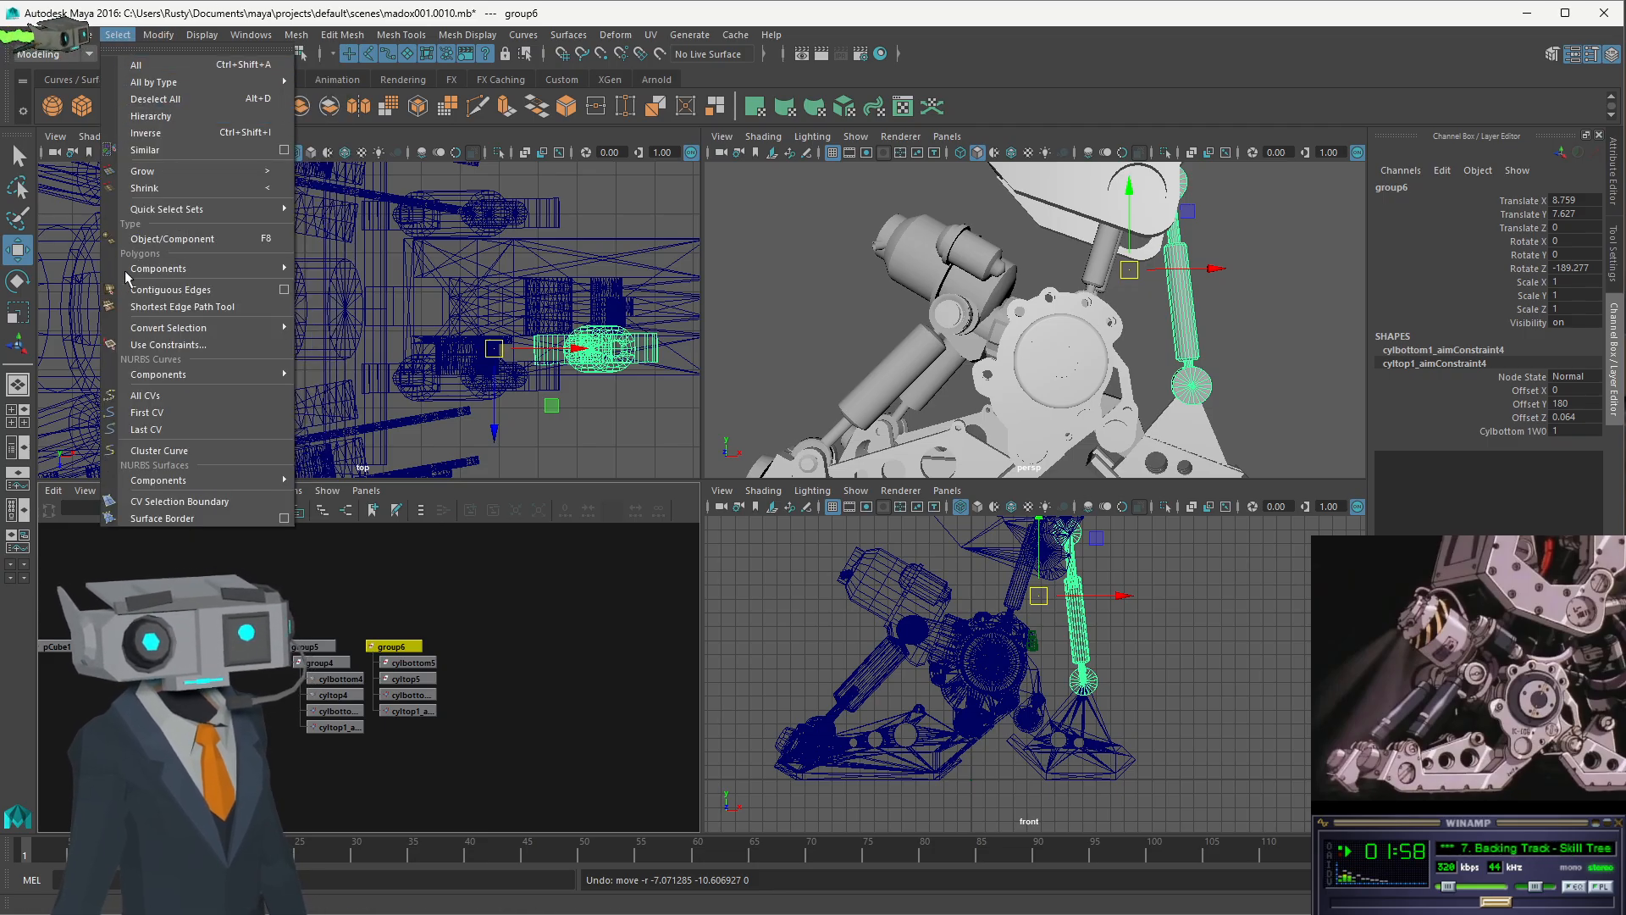
{"action": "mouse_move", "coordinate": [201, 35]}
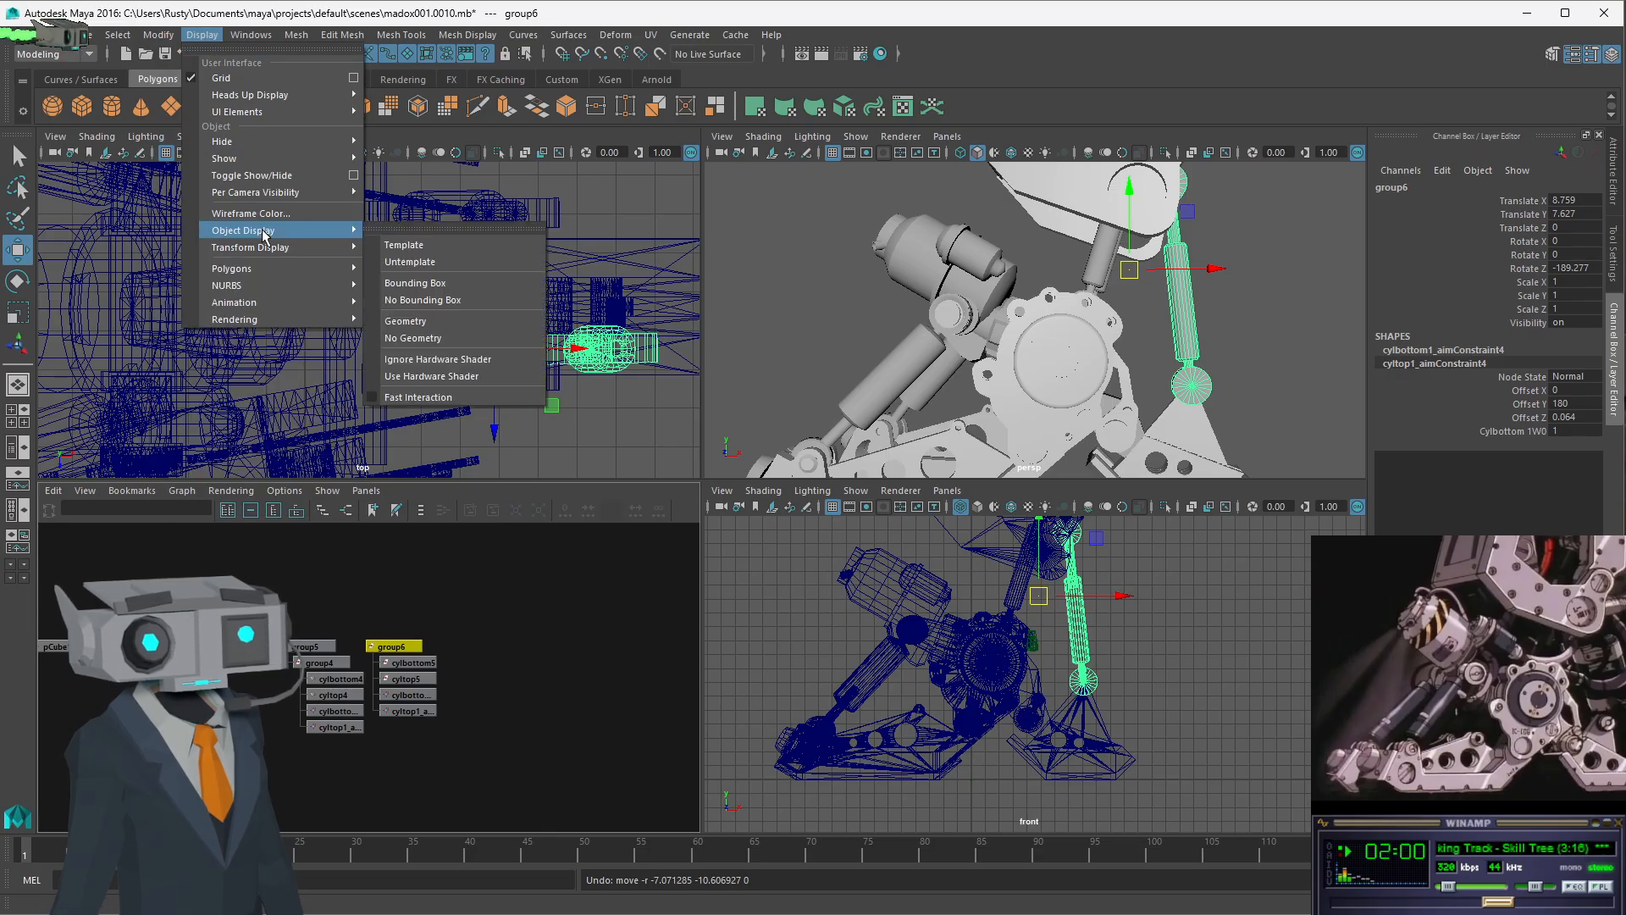
{"action": "mouse_move", "coordinate": [262, 144]}
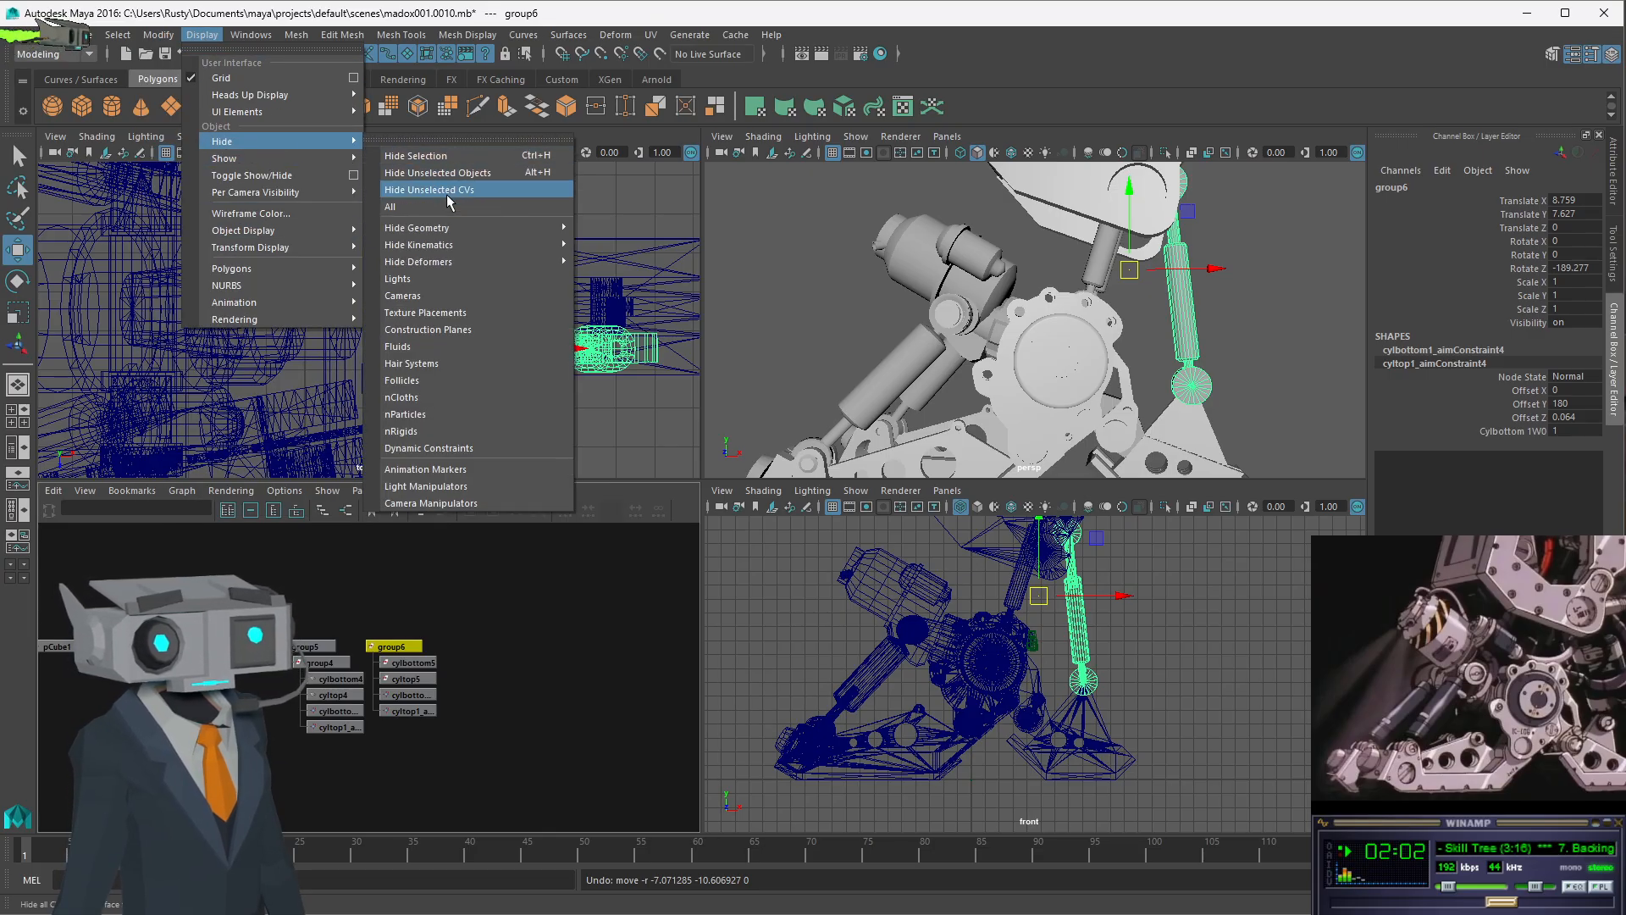
{"action": "left_click", "coordinate": [454, 175]}
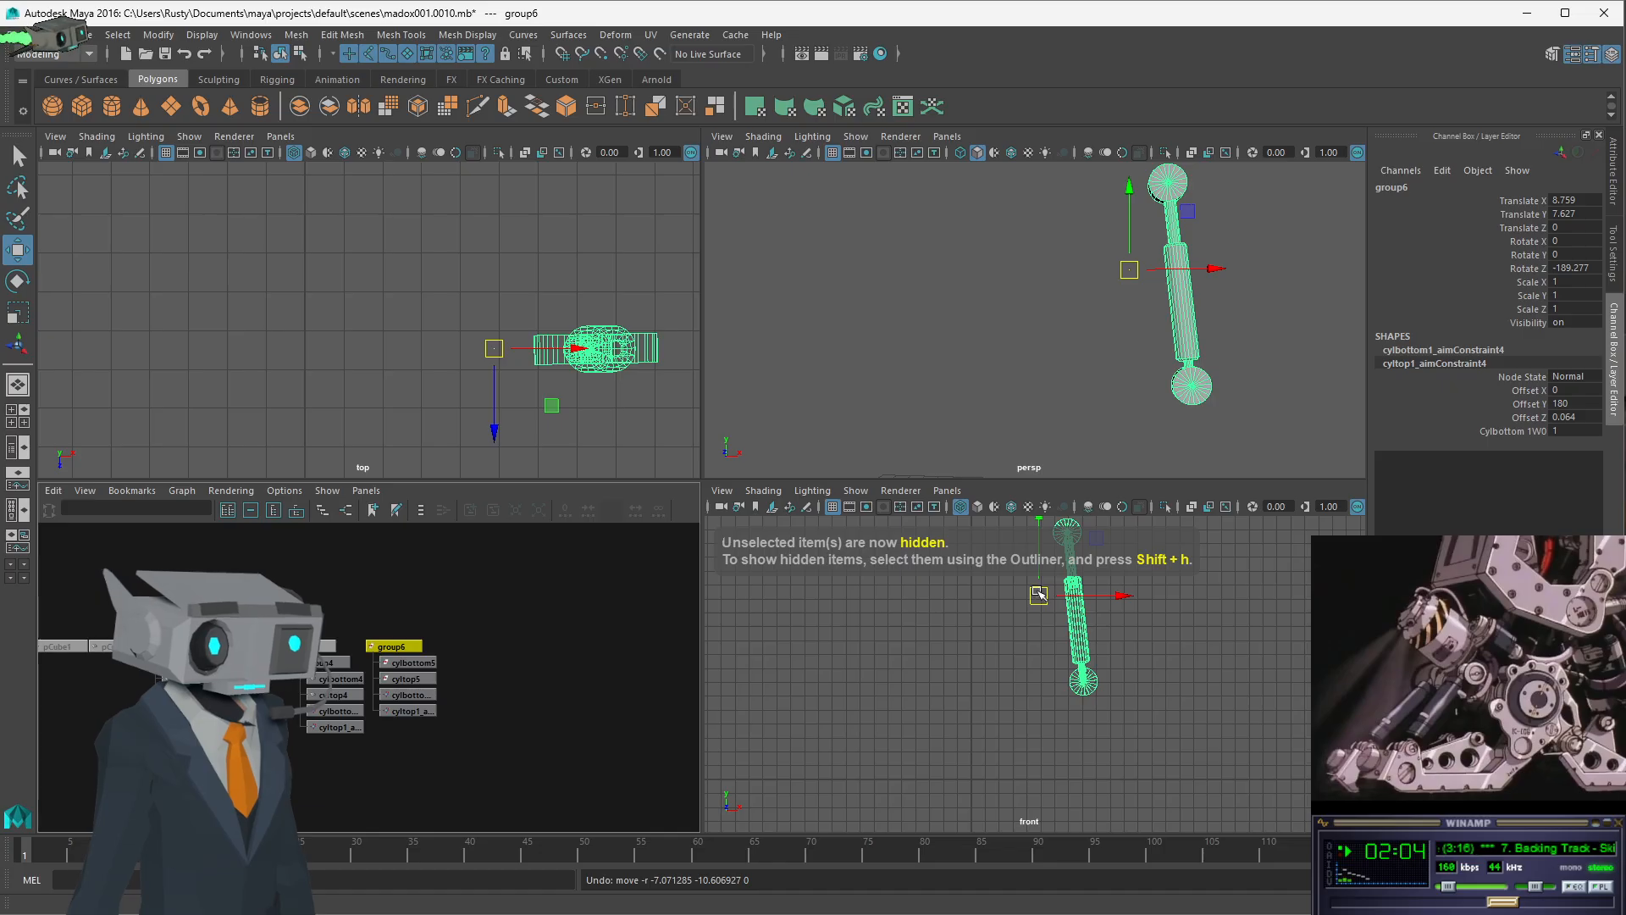
- Move cylbottom5 in the front view so the piston lies horizontally, snapped to the grid at about X 13.189, Y 9.905
{"action": "left_click", "coordinate": [442, 681]}
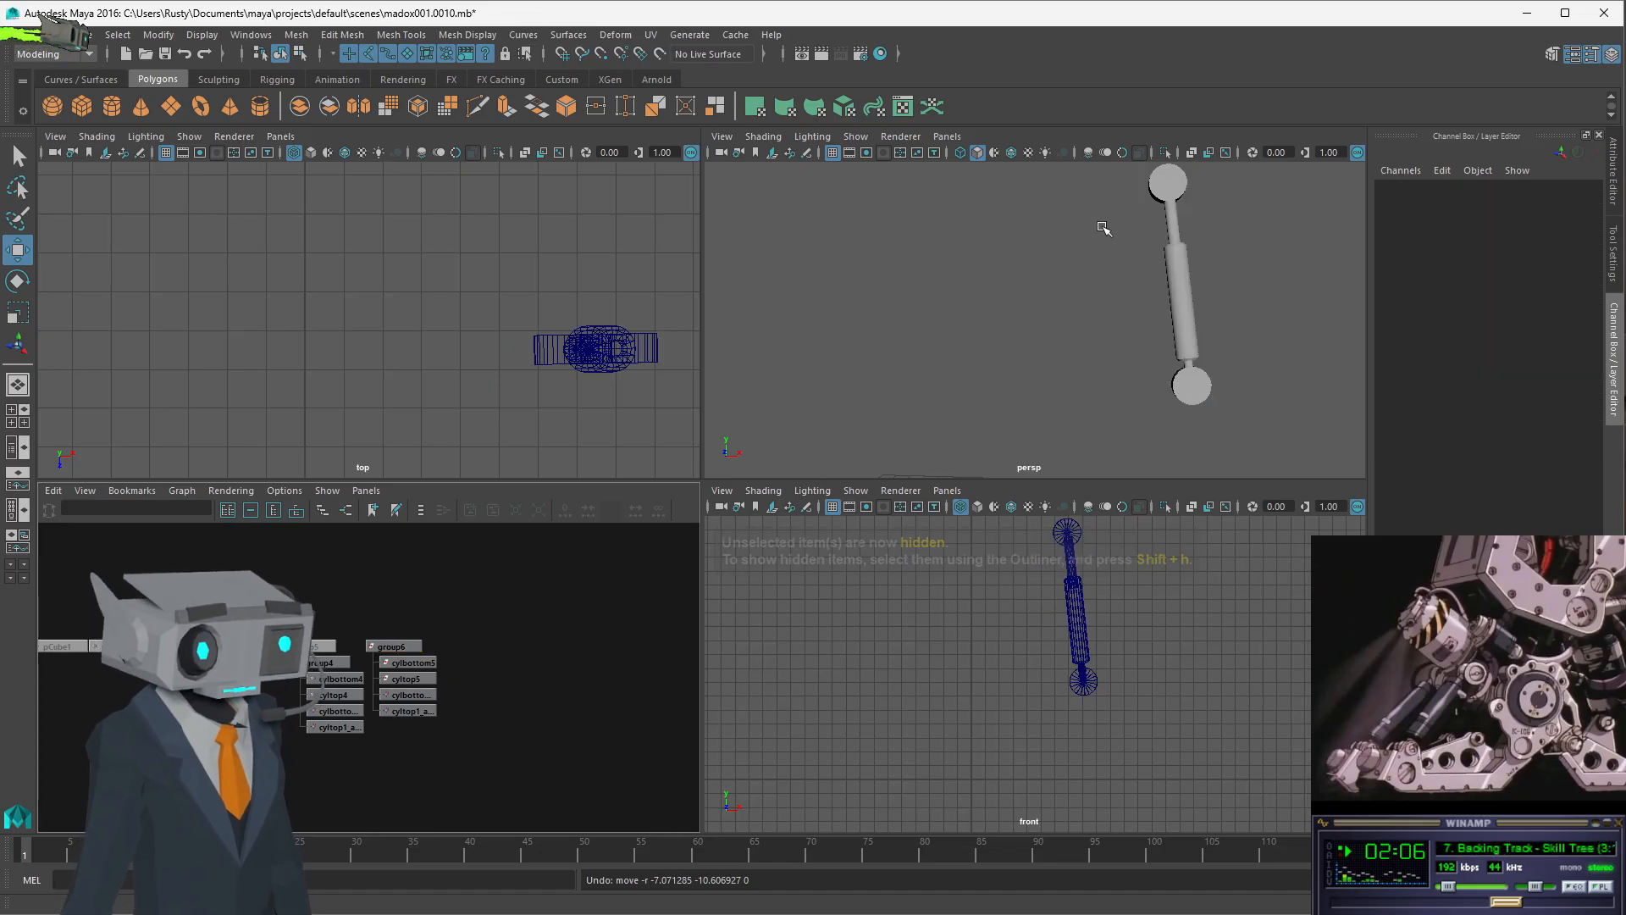
{"action": "left_click", "coordinate": [1065, 537]}
{"action": "left_click_drag", "start_coordinate": [1064, 539], "coordinate": [968, 684]}
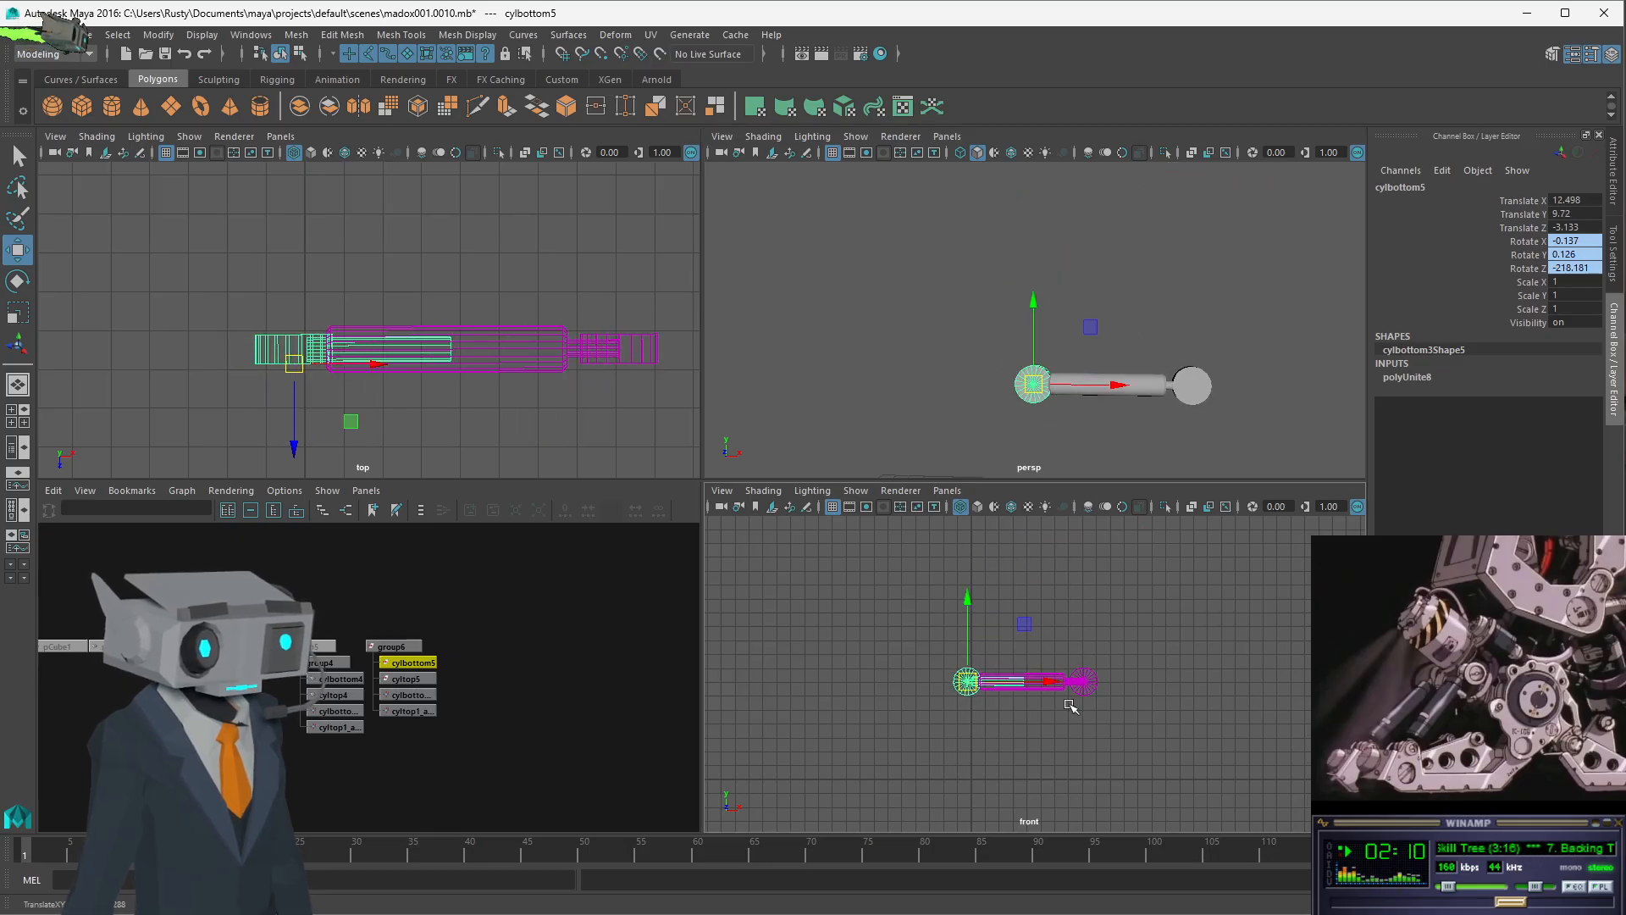
{"action": "key", "text": "space"}
{"action": "scroll", "coordinate": [619, 526], "scroll_direction": "up", "scroll_amount": 3}
{"action": "scroll", "coordinate": [618, 526], "scroll_direction": "up", "scroll_amount": 3}
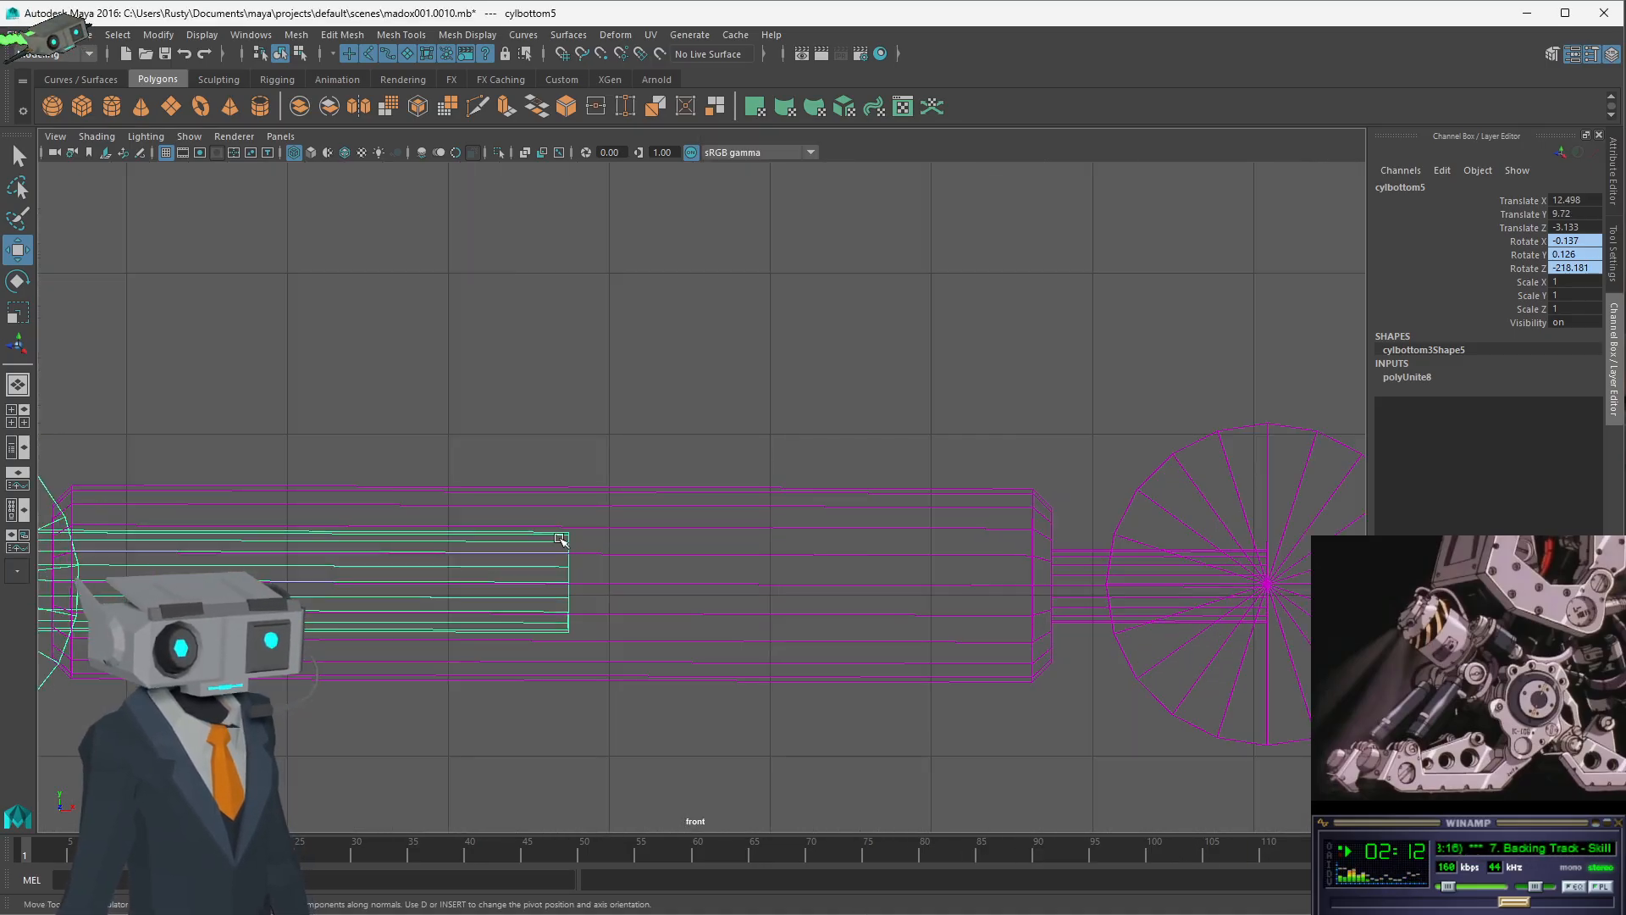
{"action": "scroll", "coordinate": [561, 540], "scroll_direction": "down", "scroll_amount": 3}
{"action": "scroll", "coordinate": [434, 525], "scroll_direction": "up", "scroll_amount": 1}
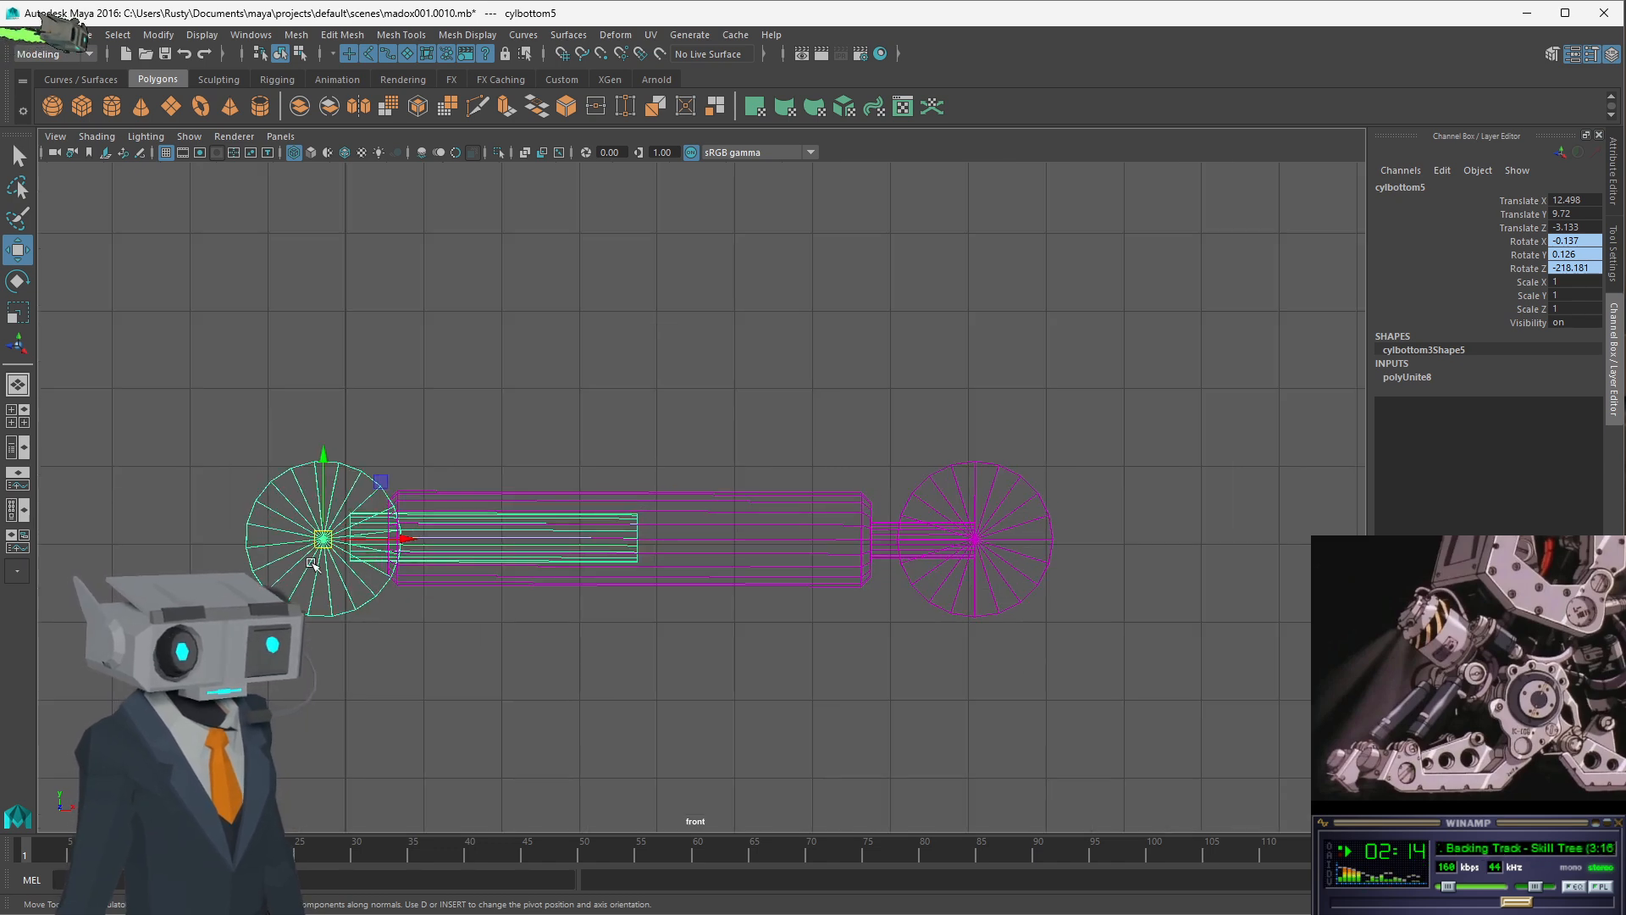
{"action": "left_click_drag", "start_coordinate": [323, 540], "coordinate": [324, 543]}
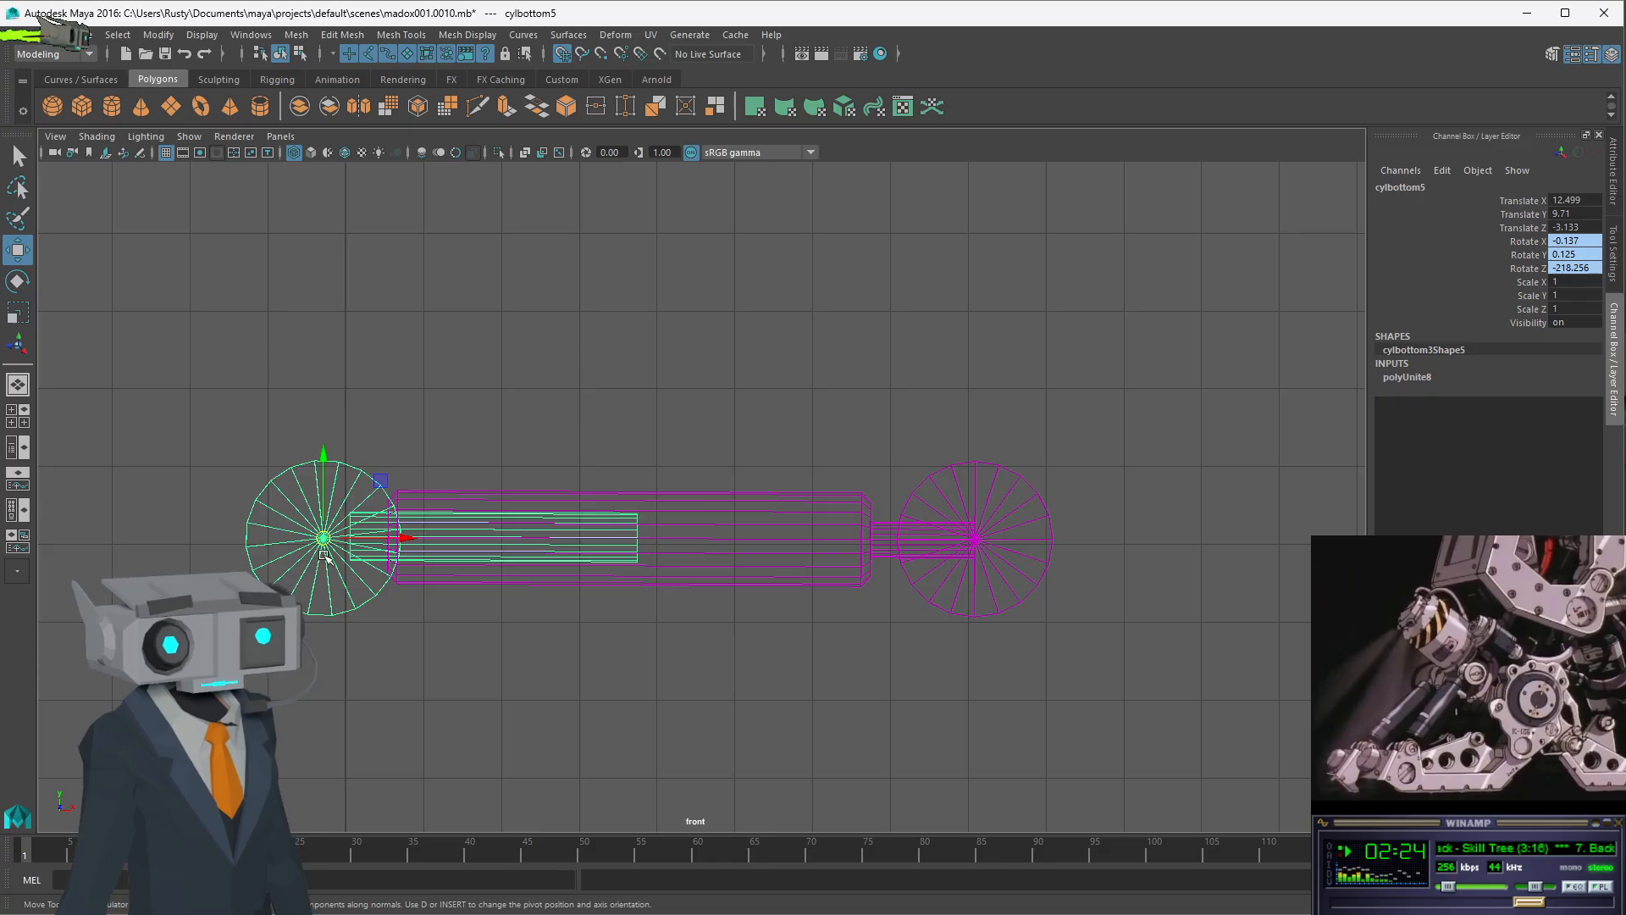
{"action": "left_click_drag", "start_coordinate": [325, 544], "coordinate": [285, 542]}
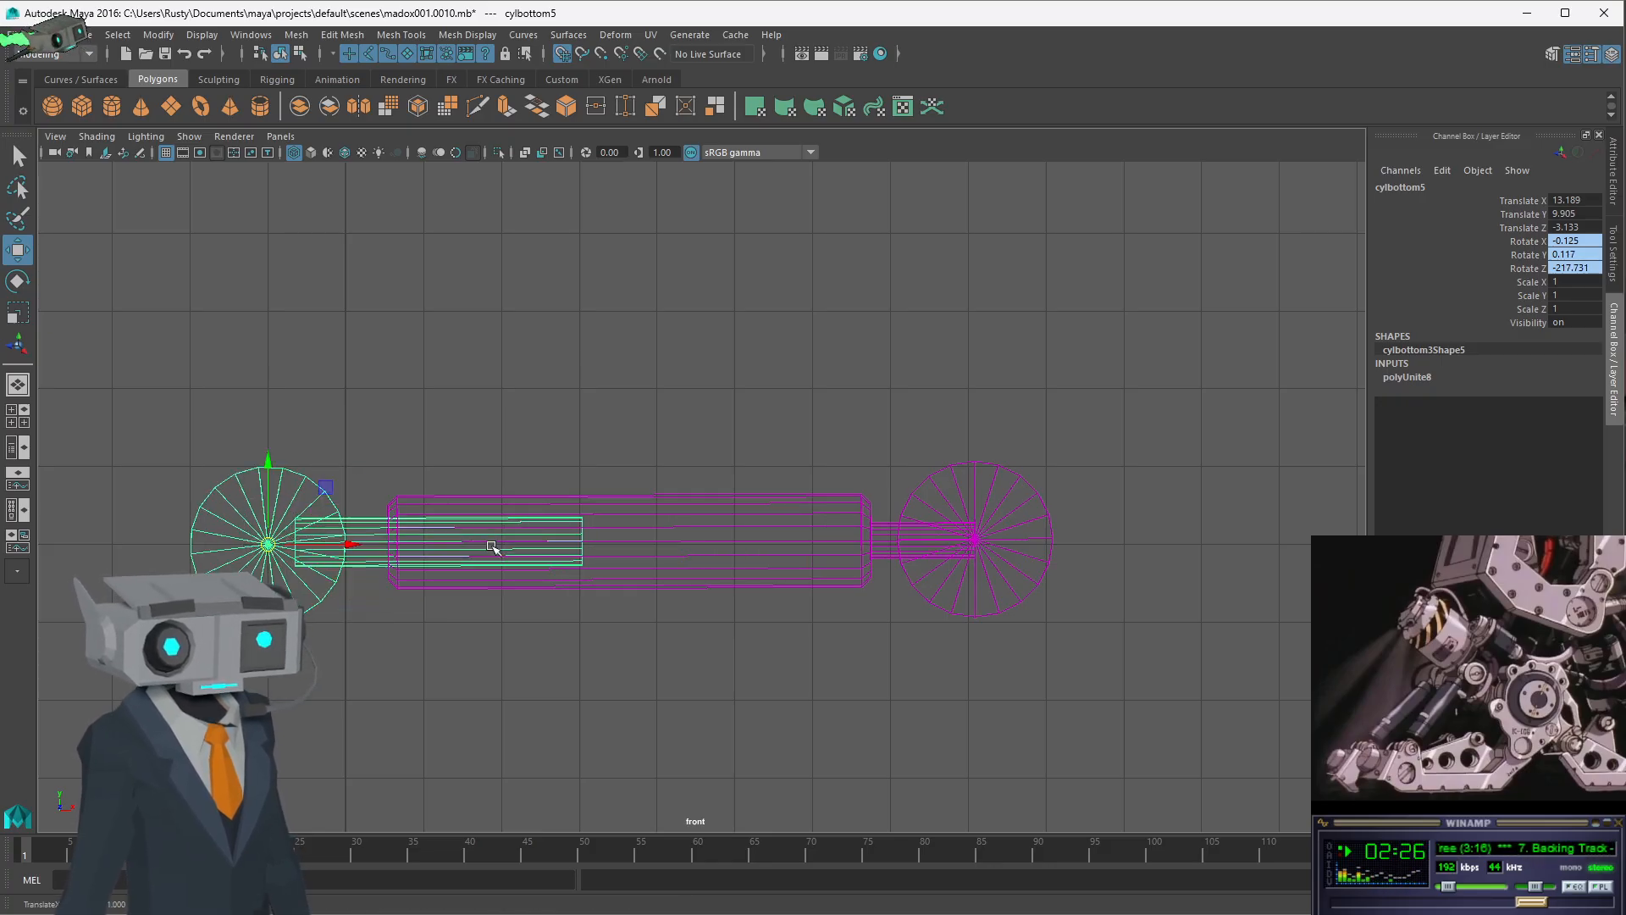
- Snap cyltop5 to the grid level with cylbottom5, at about X -2.328, Y 1.23, and turn grid snapping off
{"action": "left_click", "coordinate": [1030, 525]}
{"action": "left_click_drag", "start_coordinate": [982, 545], "coordinate": [981, 552]}
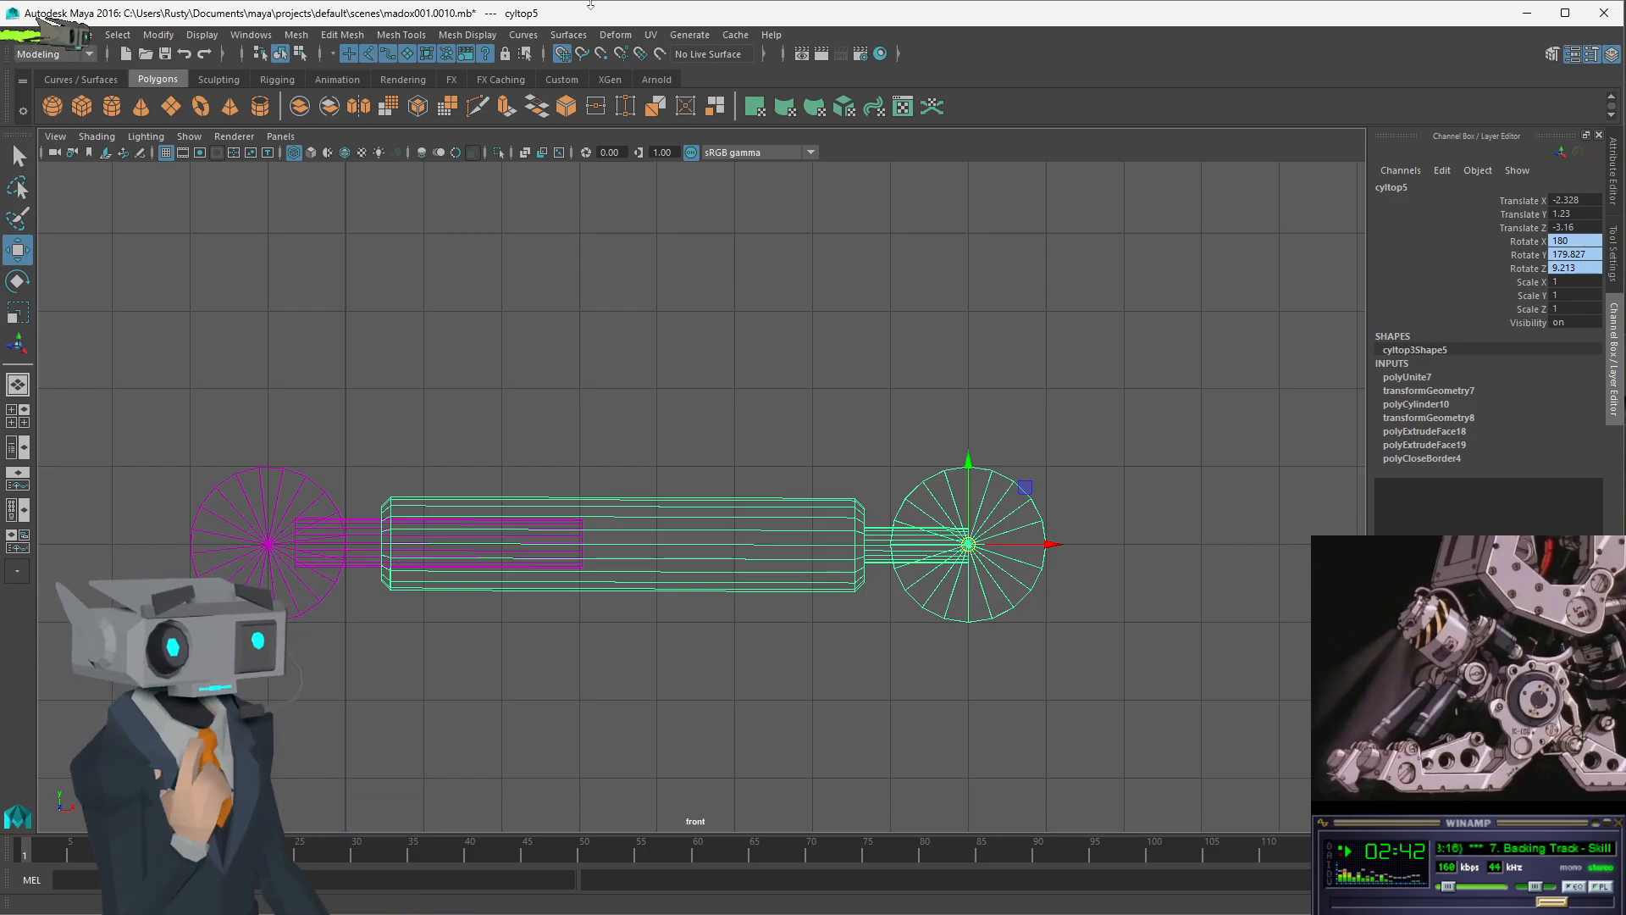
{"action": "left_click", "coordinate": [562, 54]}
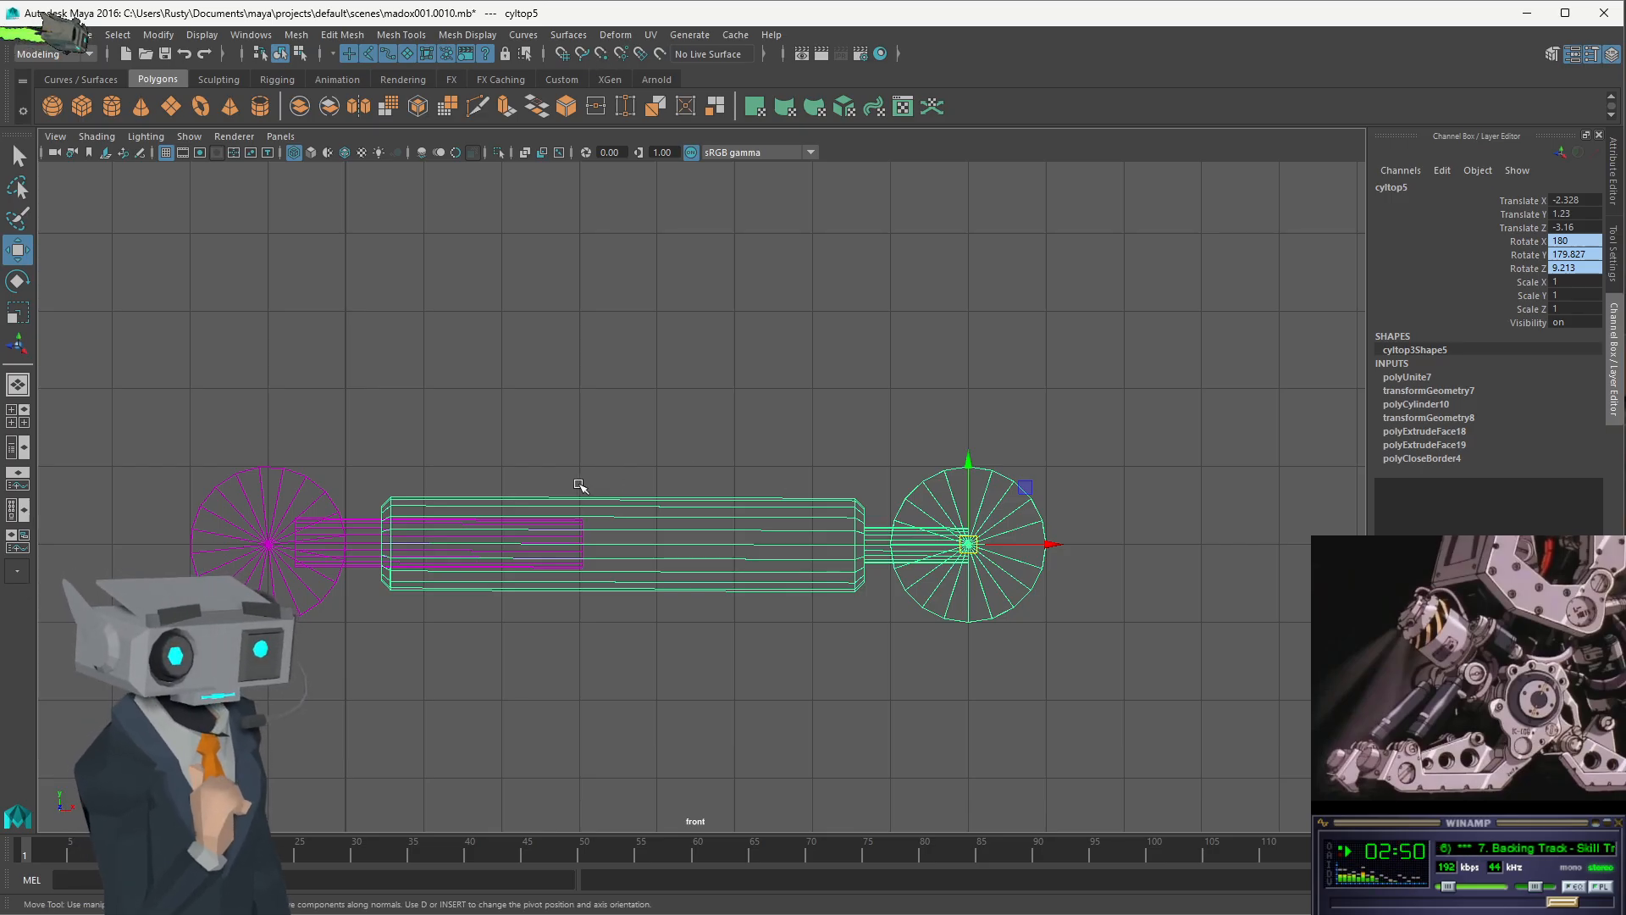
- Shorten the cyltop5 barrel by moving its open-end vertices toward its round joint, to about the middle of the piston
{"action": "left_click", "coordinate": [442, 578]}
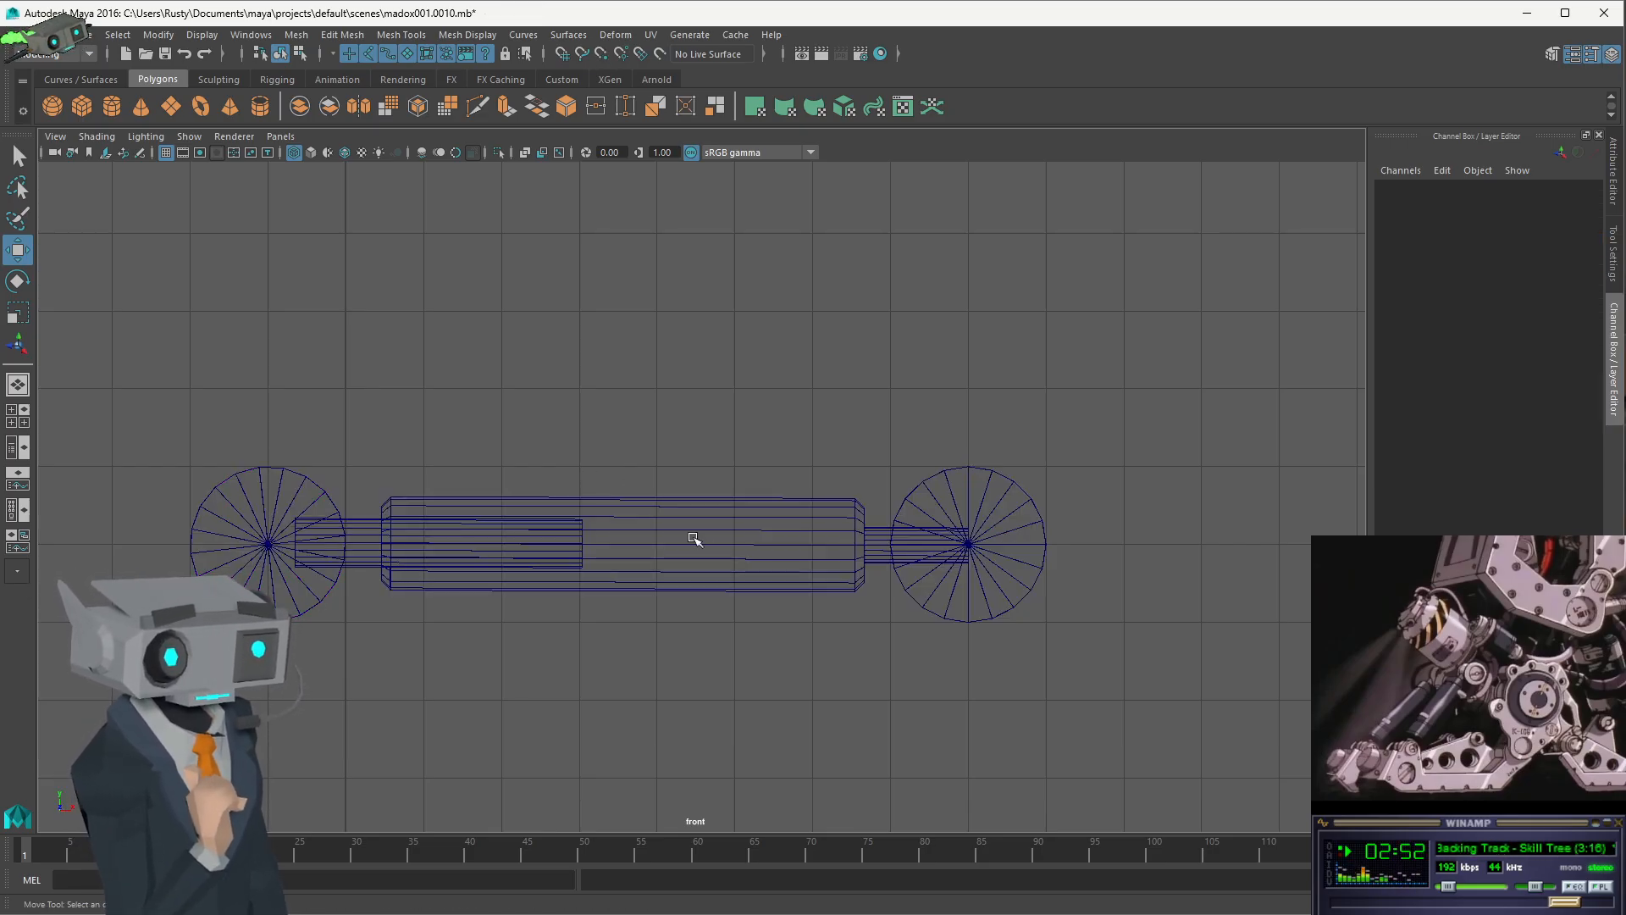
{"action": "left_click", "coordinate": [680, 502]}
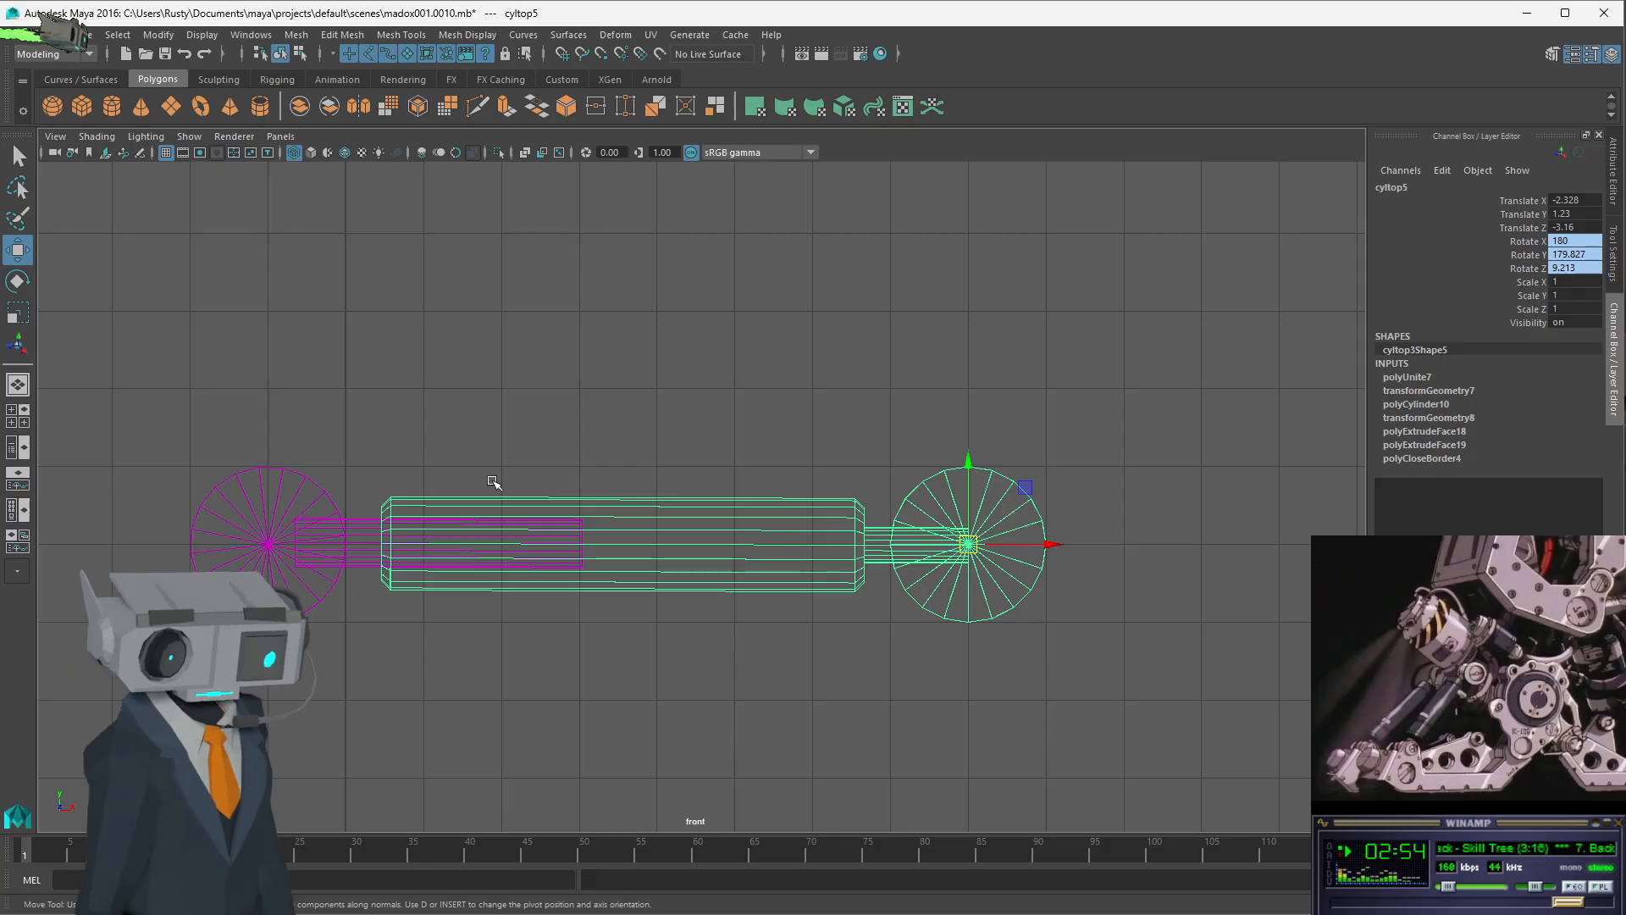
{"action": "left_click", "coordinate": [300, 53]}
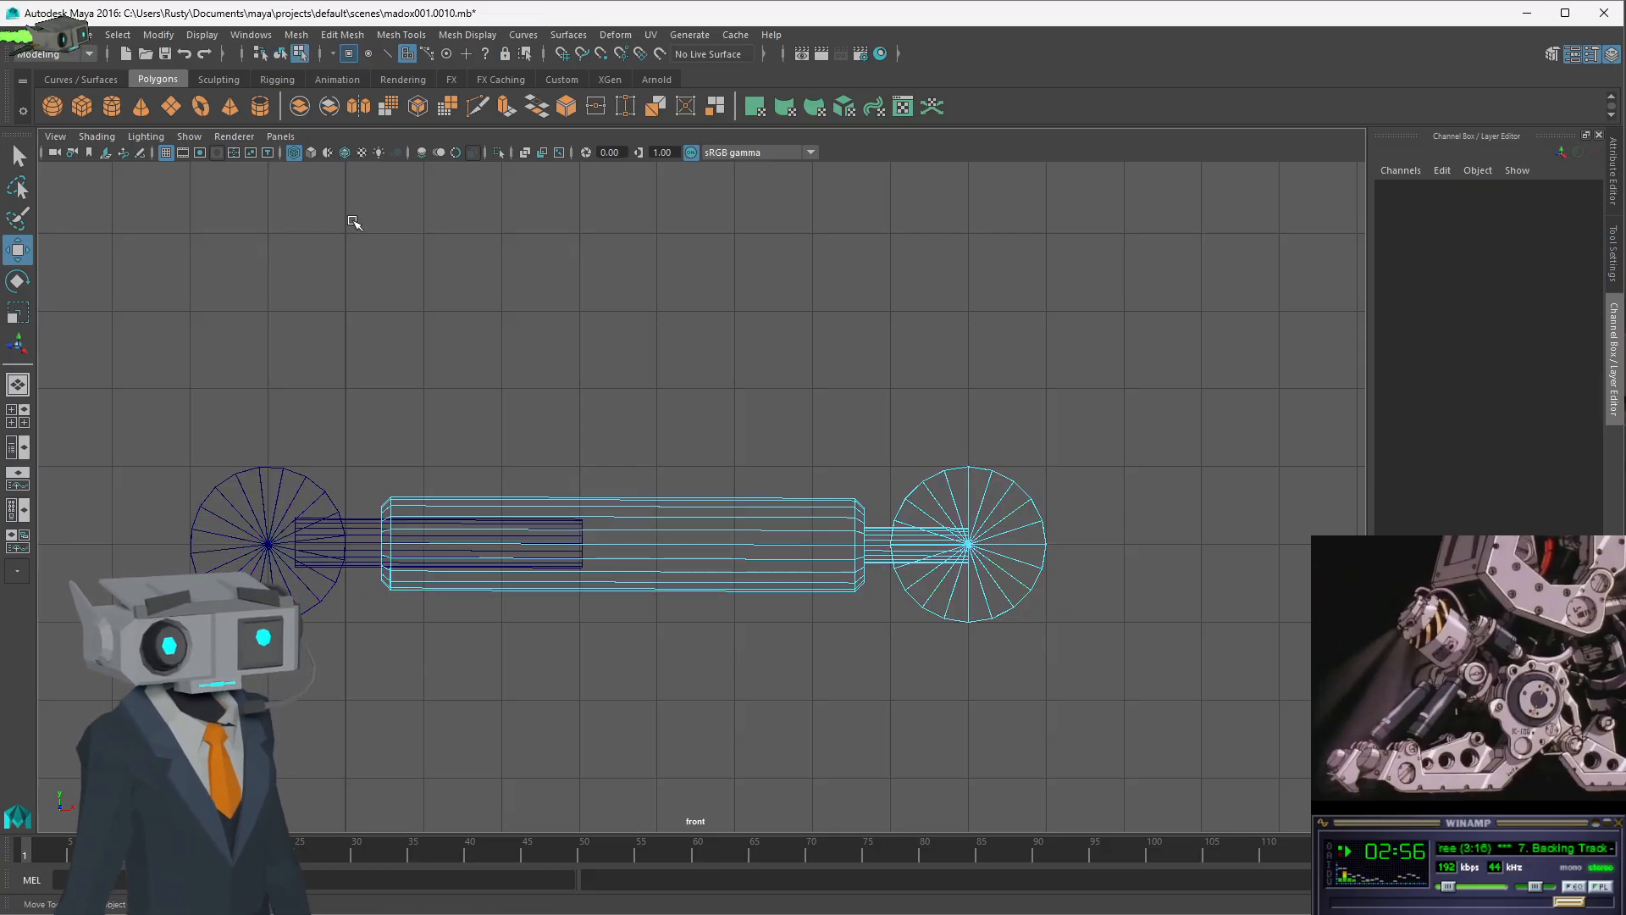
{"action": "left_click_drag", "start_coordinate": [376, 493], "coordinate": [421, 641]}
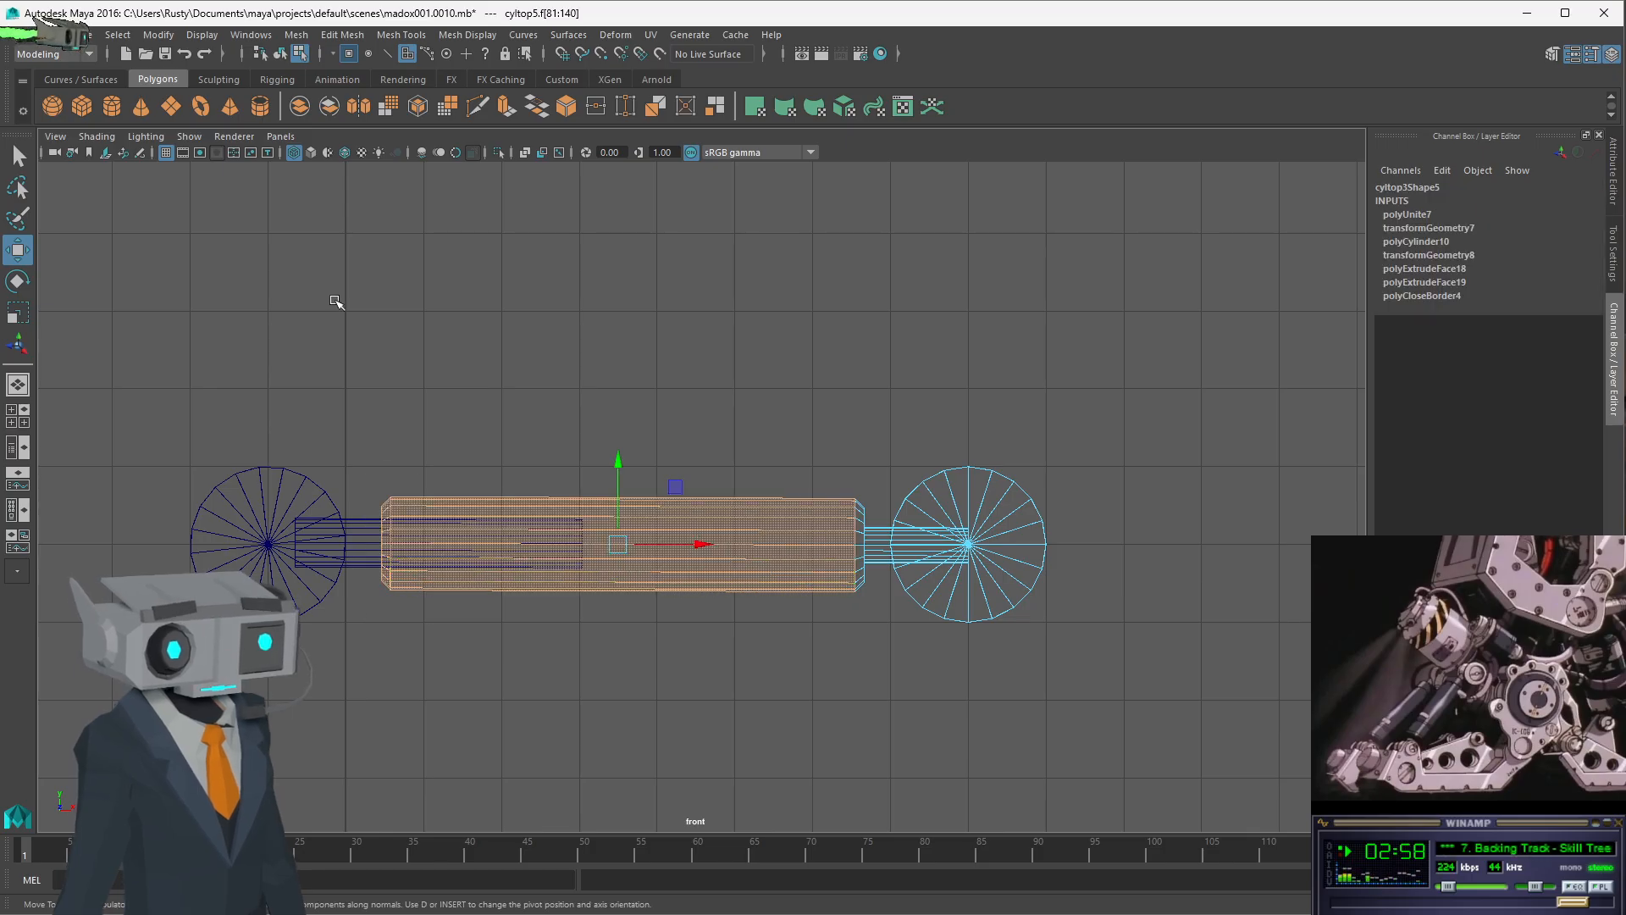
{"action": "left_click", "coordinate": [349, 54]}
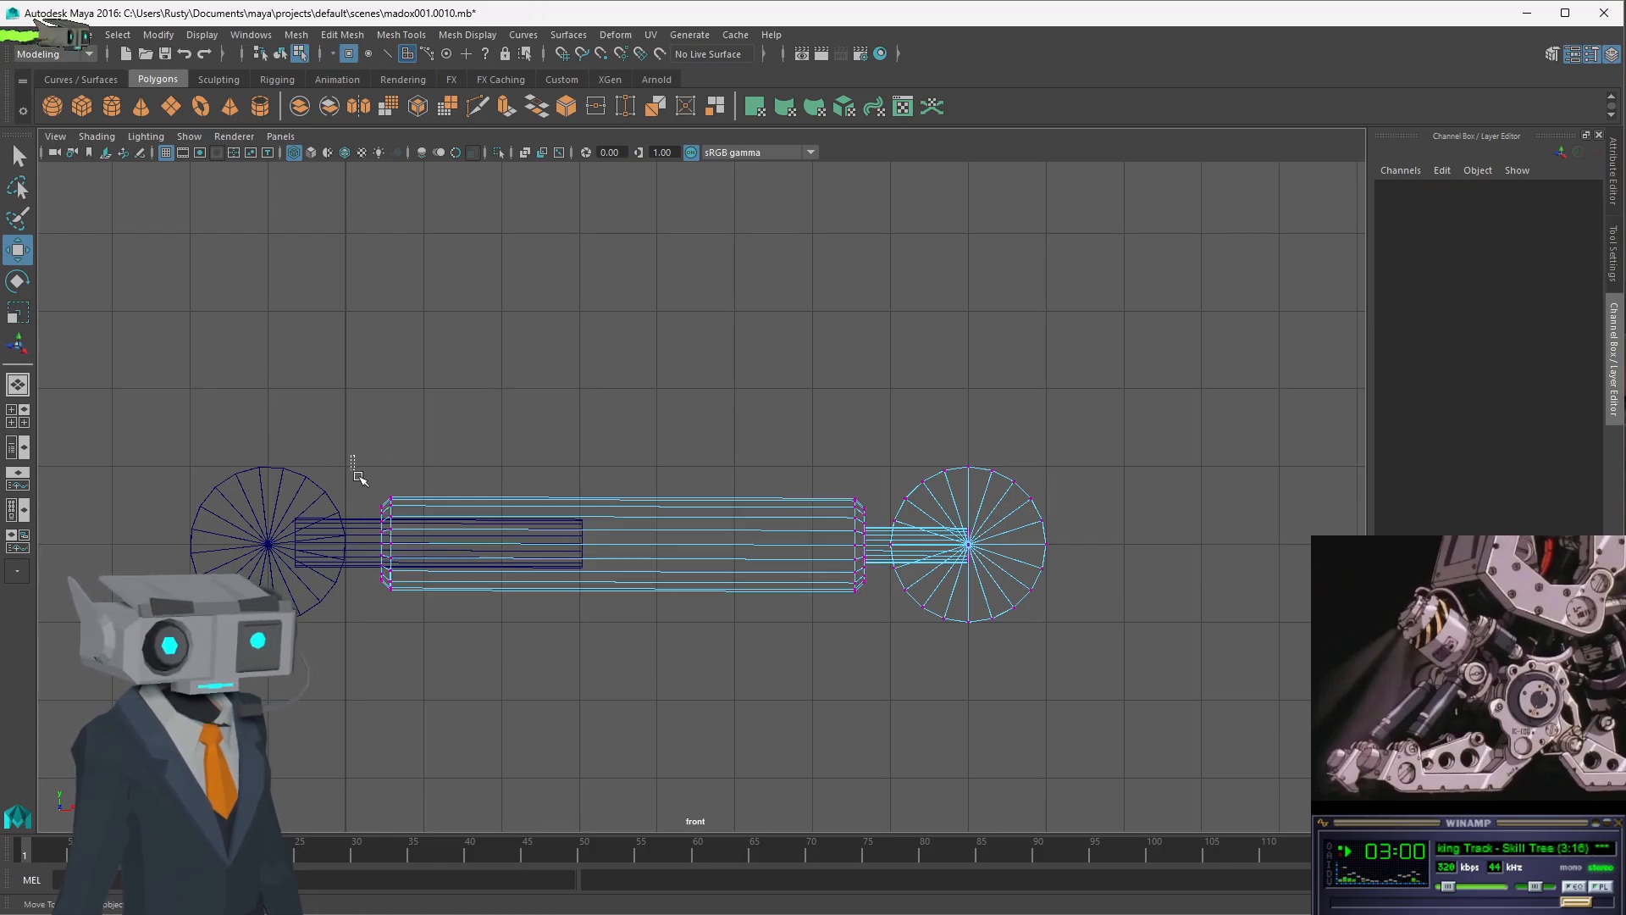
{"action": "left_click_drag", "start_coordinate": [359, 479], "coordinate": [373, 581]}
{"action": "left_click_drag", "start_coordinate": [483, 546], "coordinate": [661, 624]}
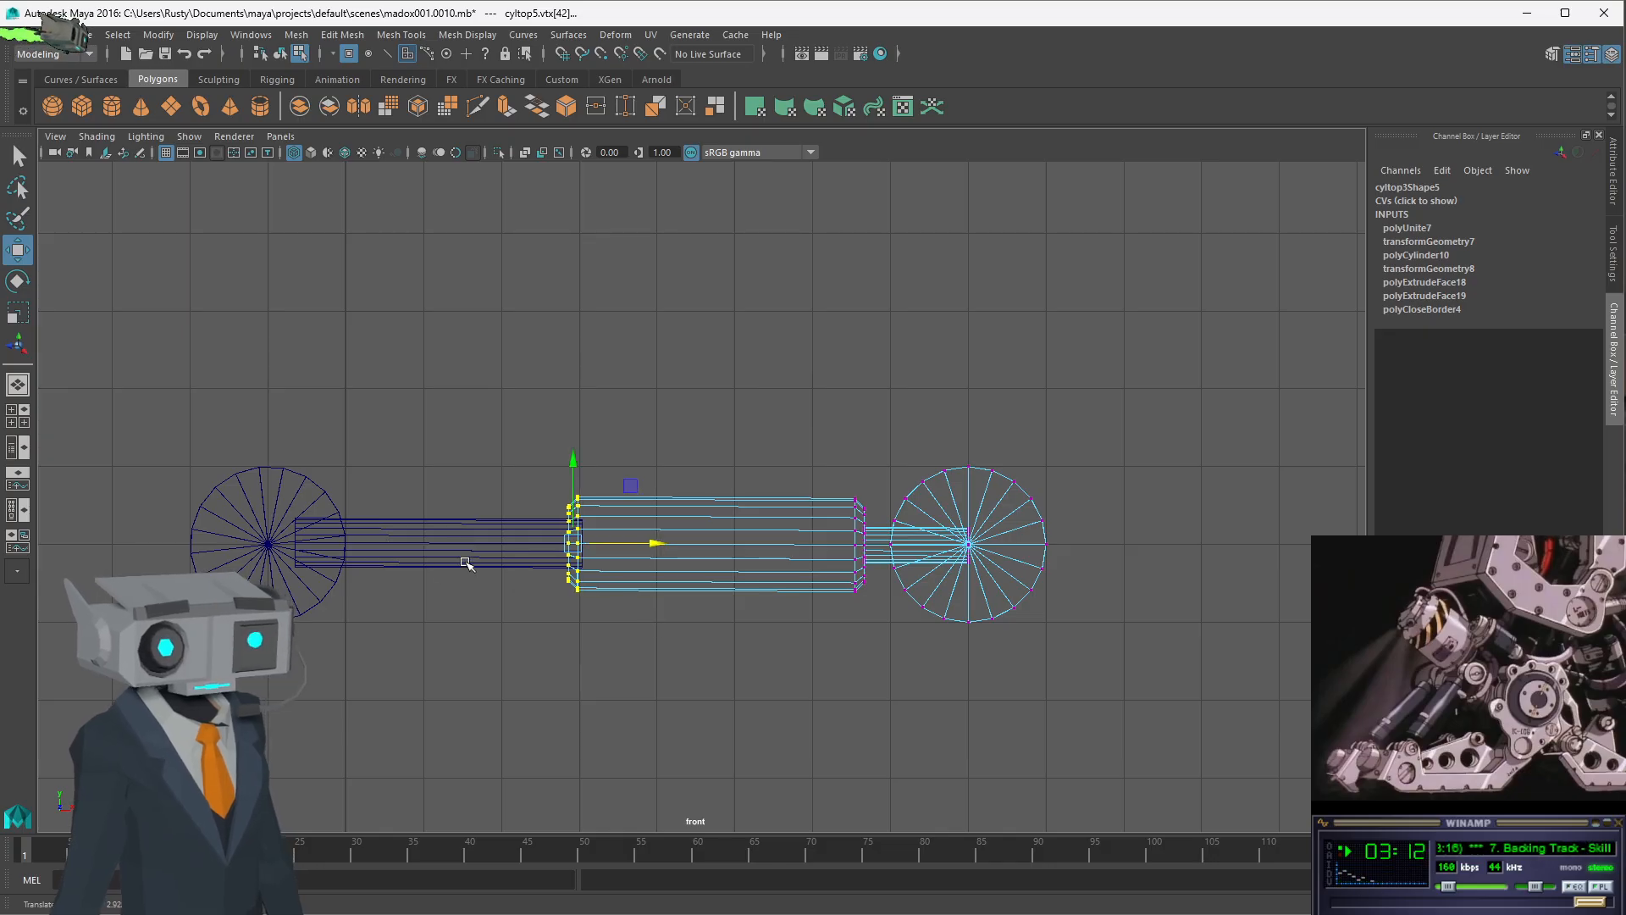
- Shorten the cylbottom5 rod by moving its free-end vertices back toward its round joint, leaving a gap before the barrel
{"action": "left_click", "coordinate": [490, 546]}
{"action": "left_click_drag", "start_coordinate": [642, 458], "coordinate": [576, 572]}
{"action": "left_click_drag", "start_coordinate": [668, 544], "coordinate": [575, 538]}
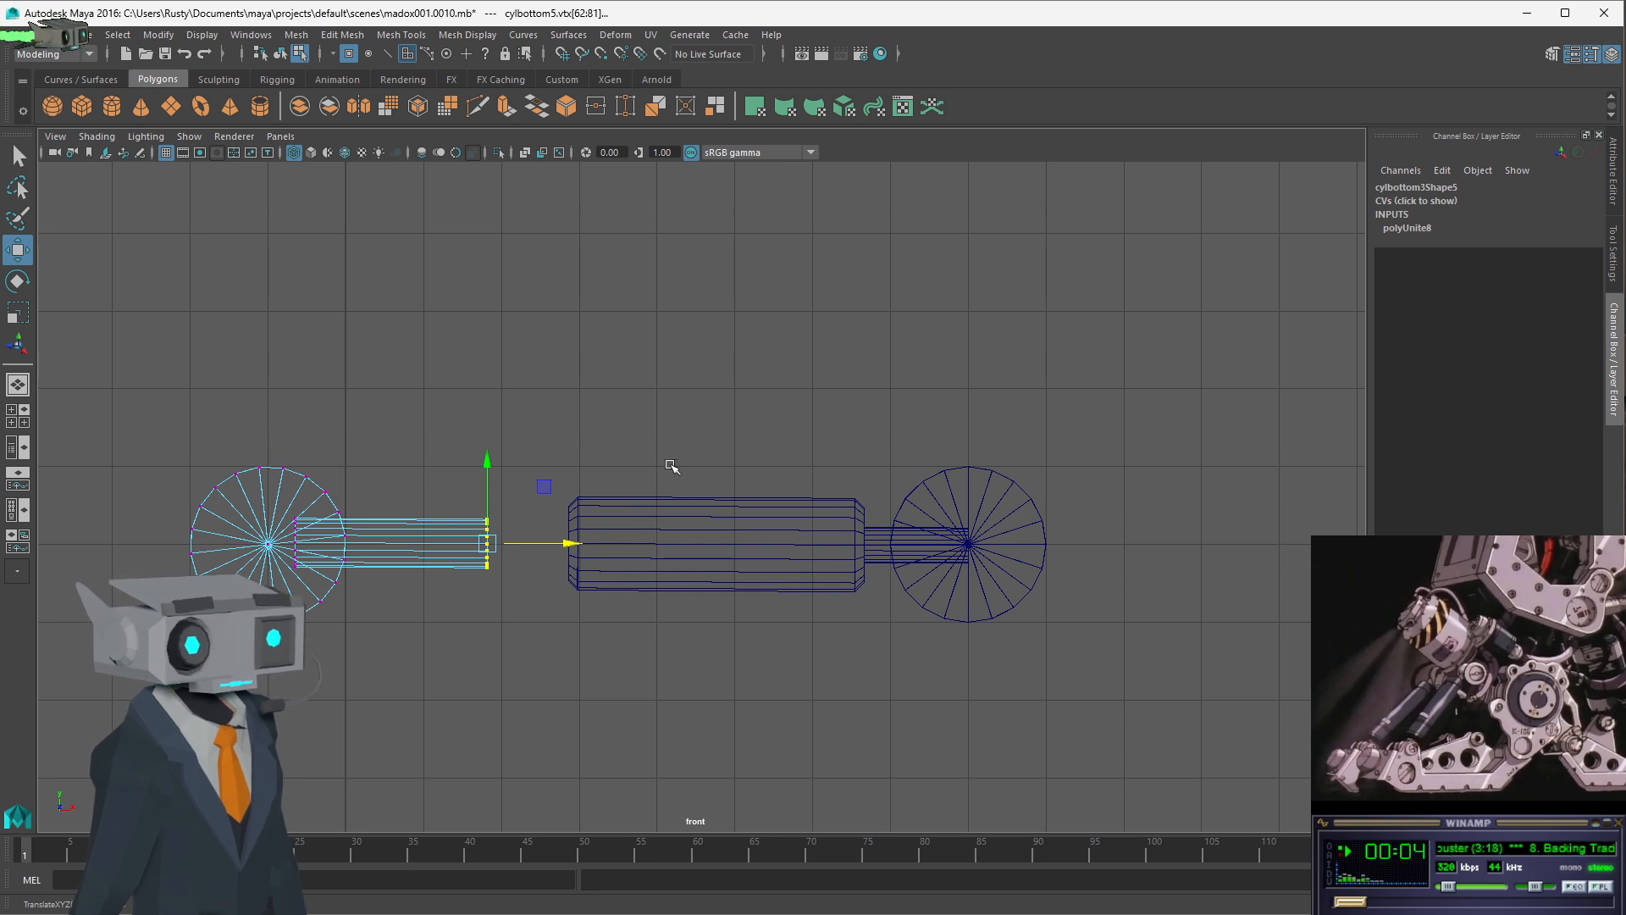
- Thicken the cyltop5 barrel's side faces f[121:140] to about three grid units in diameter and stretch them slightly lengthwise
{"action": "left_click", "coordinate": [624, 338]}
{"action": "left_click_drag", "start_coordinate": [646, 387], "coordinate": [771, 665]}
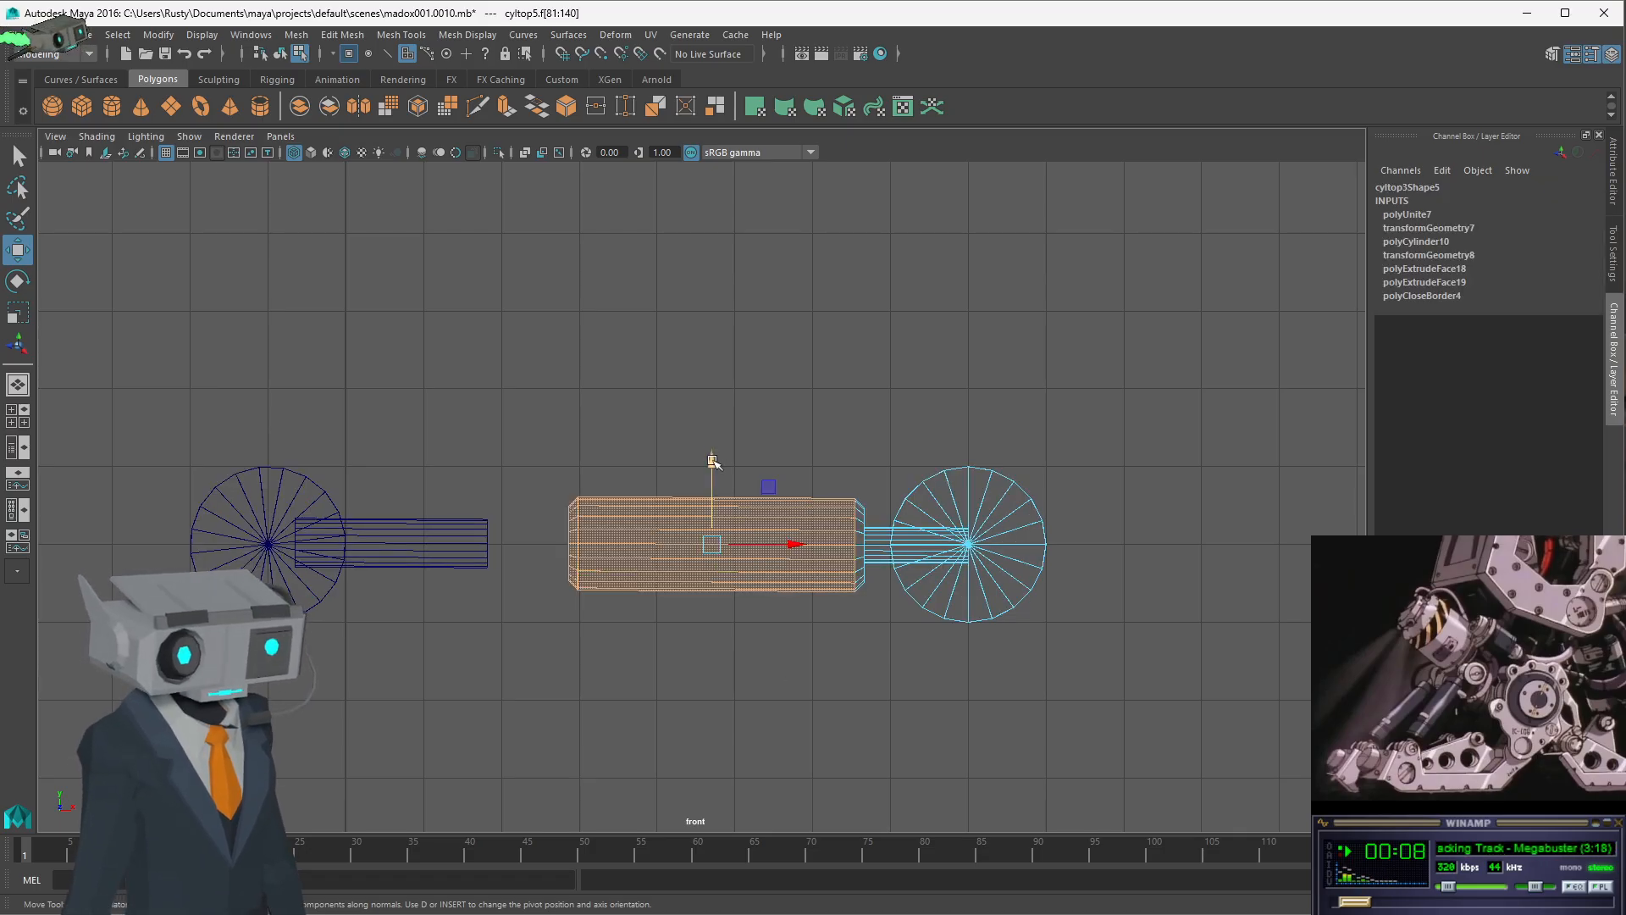
{"action": "left_click", "coordinate": [757, 473]}
{"action": "left_click_drag", "start_coordinate": [757, 472], "coordinate": [707, 656]}
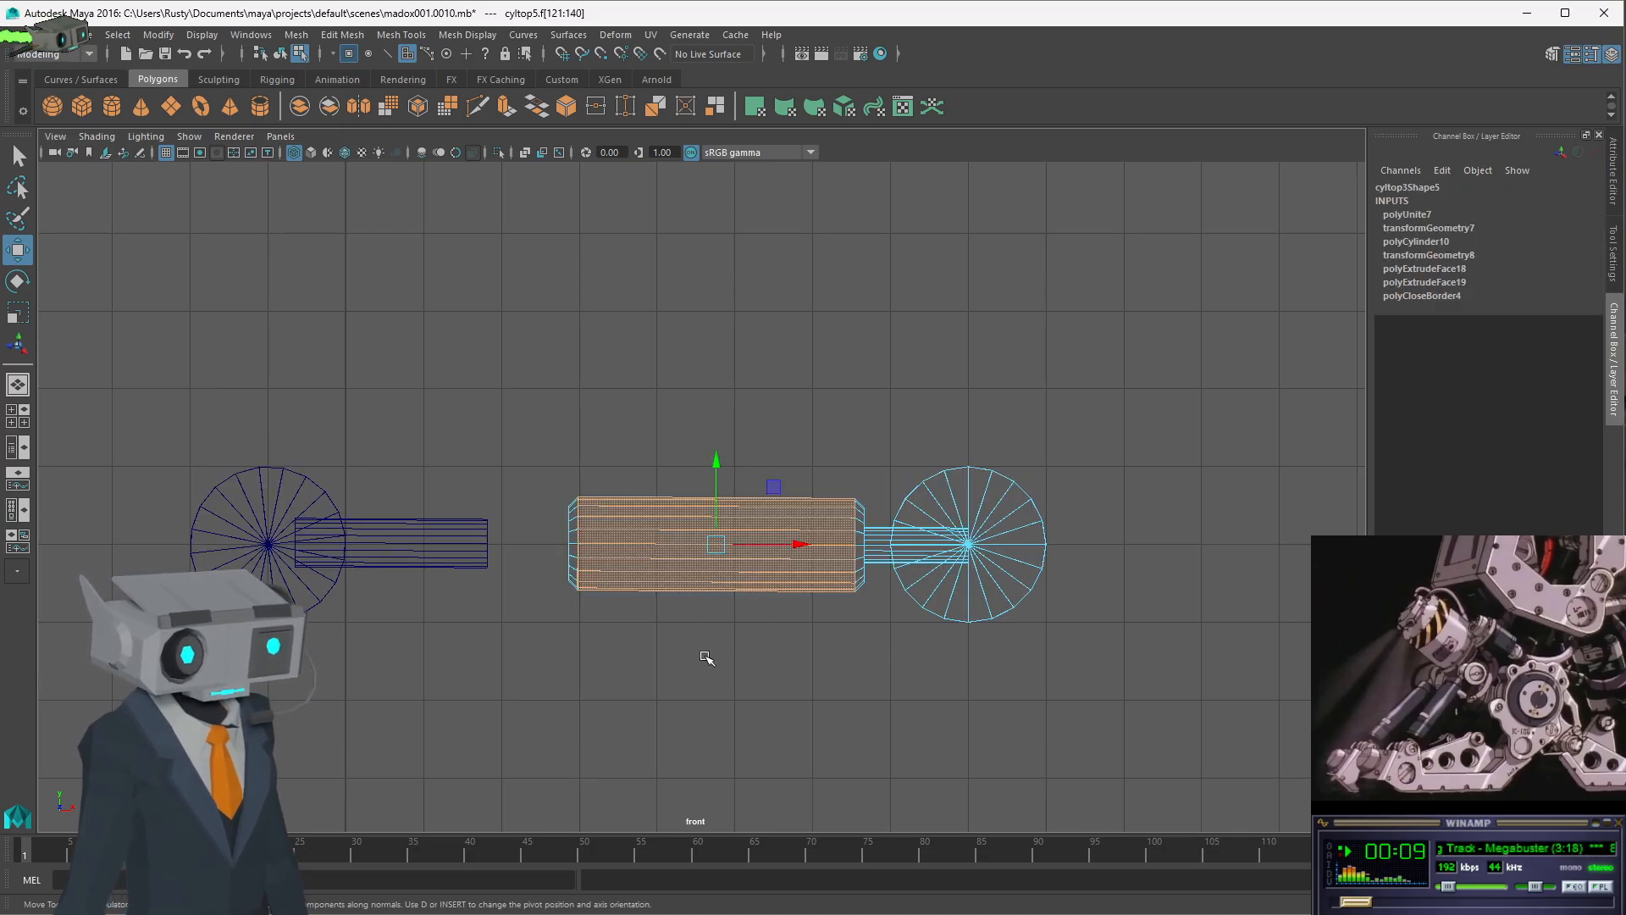
{"action": "left_click", "coordinate": [718, 462]}
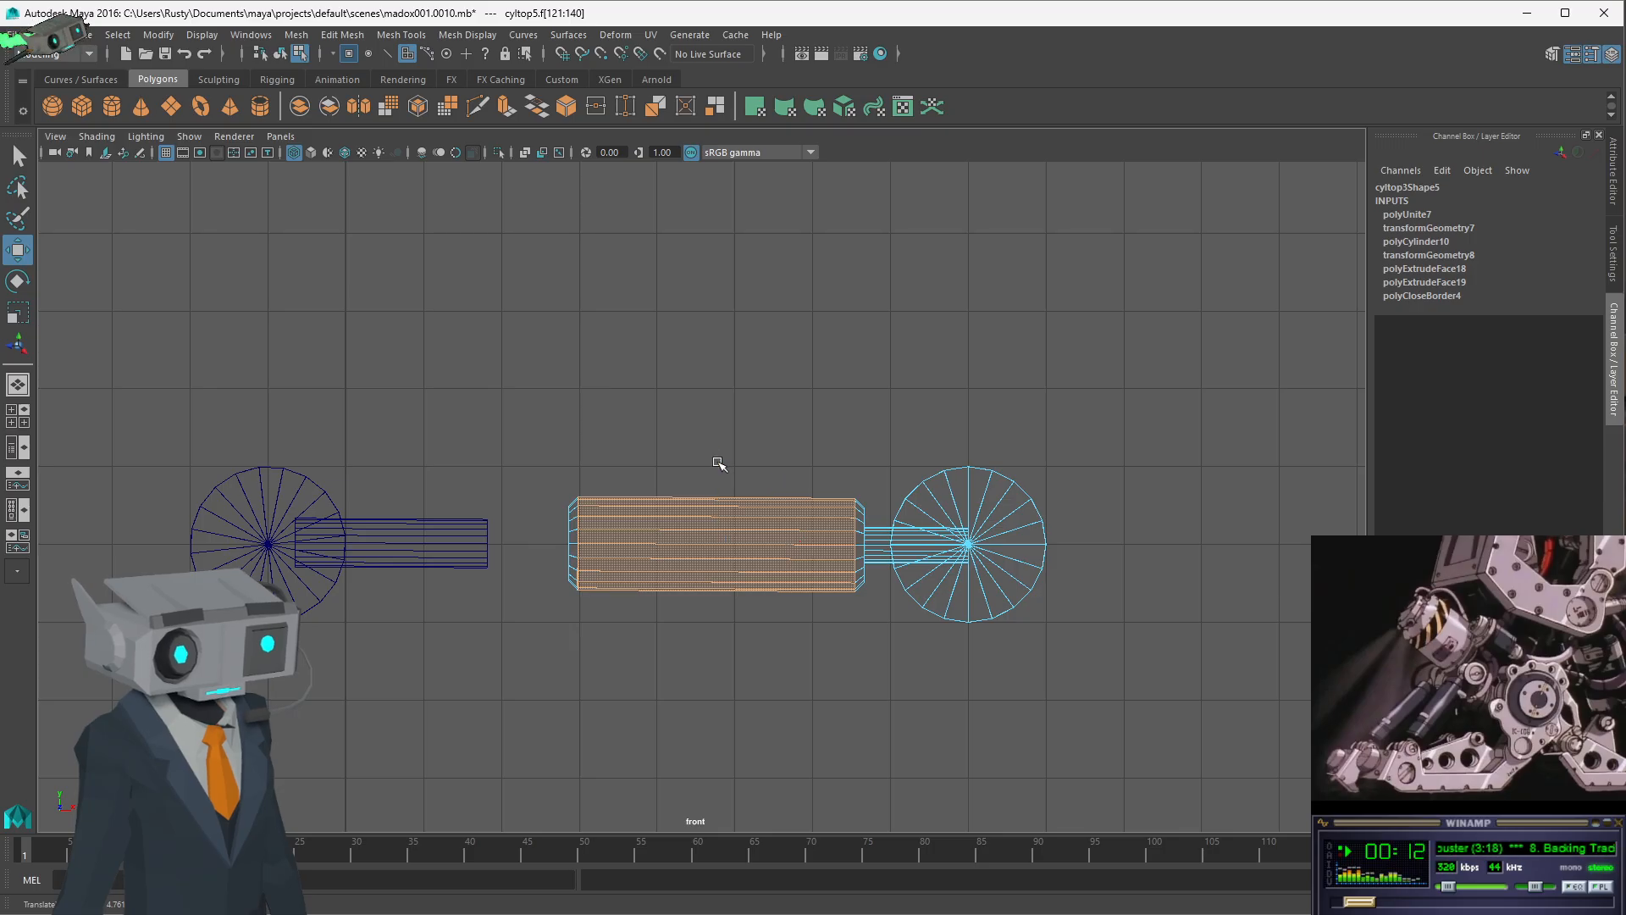
{"action": "left_click_drag", "start_coordinate": [717, 461], "coordinate": [715, 440]}
{"action": "left_click_drag", "start_coordinate": [716, 505], "coordinate": [789, 467]}
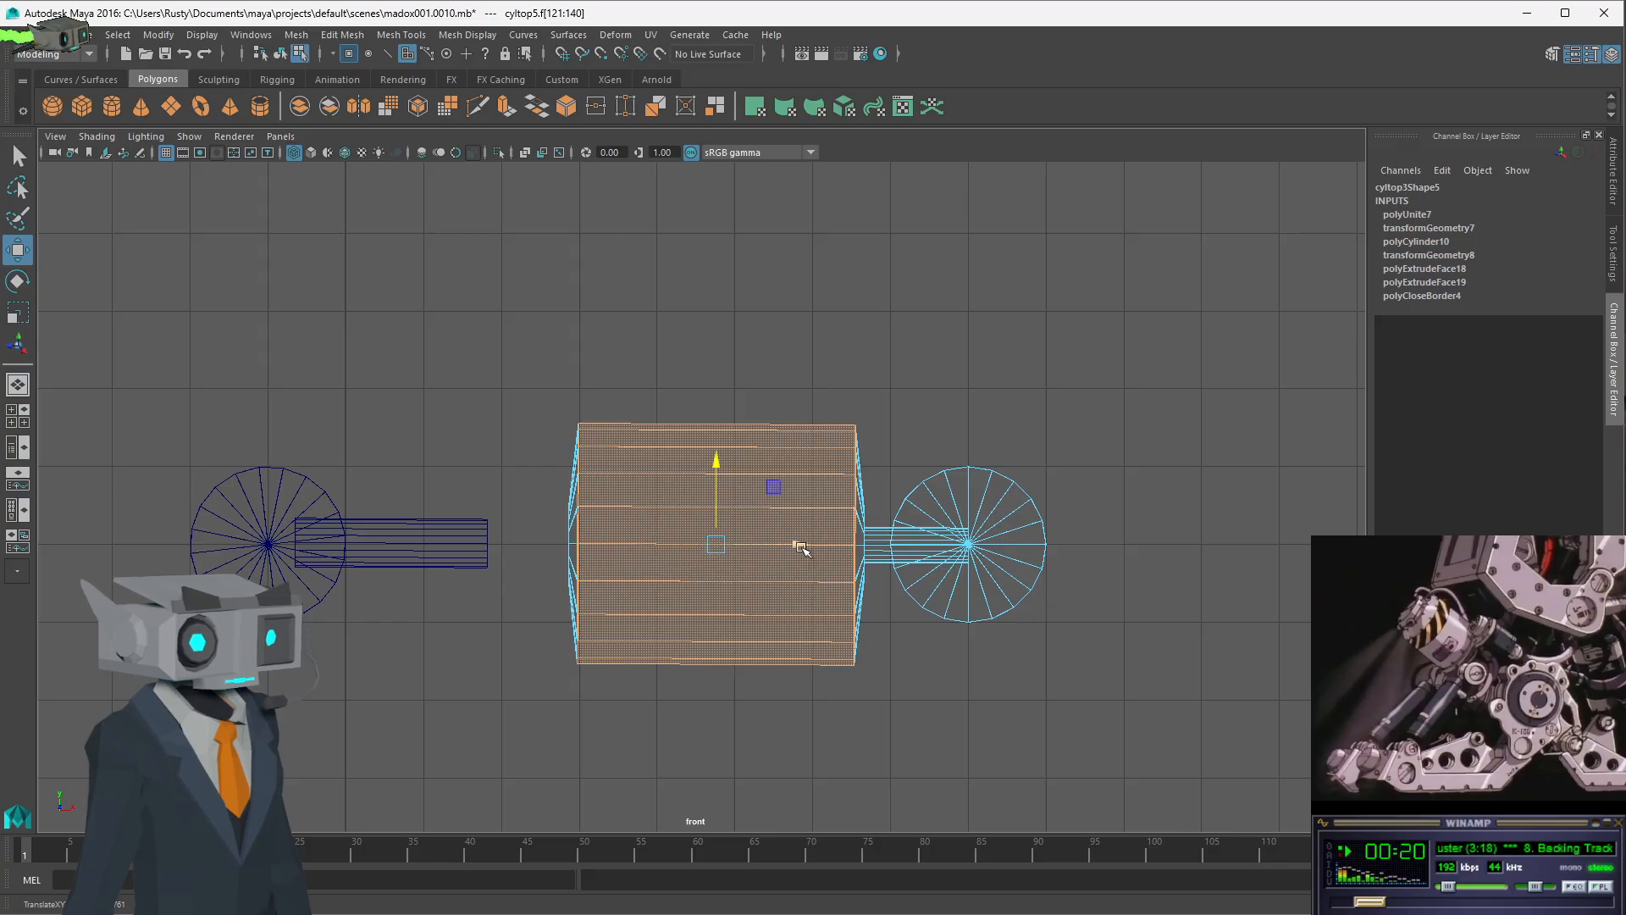
{"action": "left_click_drag", "start_coordinate": [801, 548], "coordinate": [792, 544]}
{"action": "key", "text": "r"}
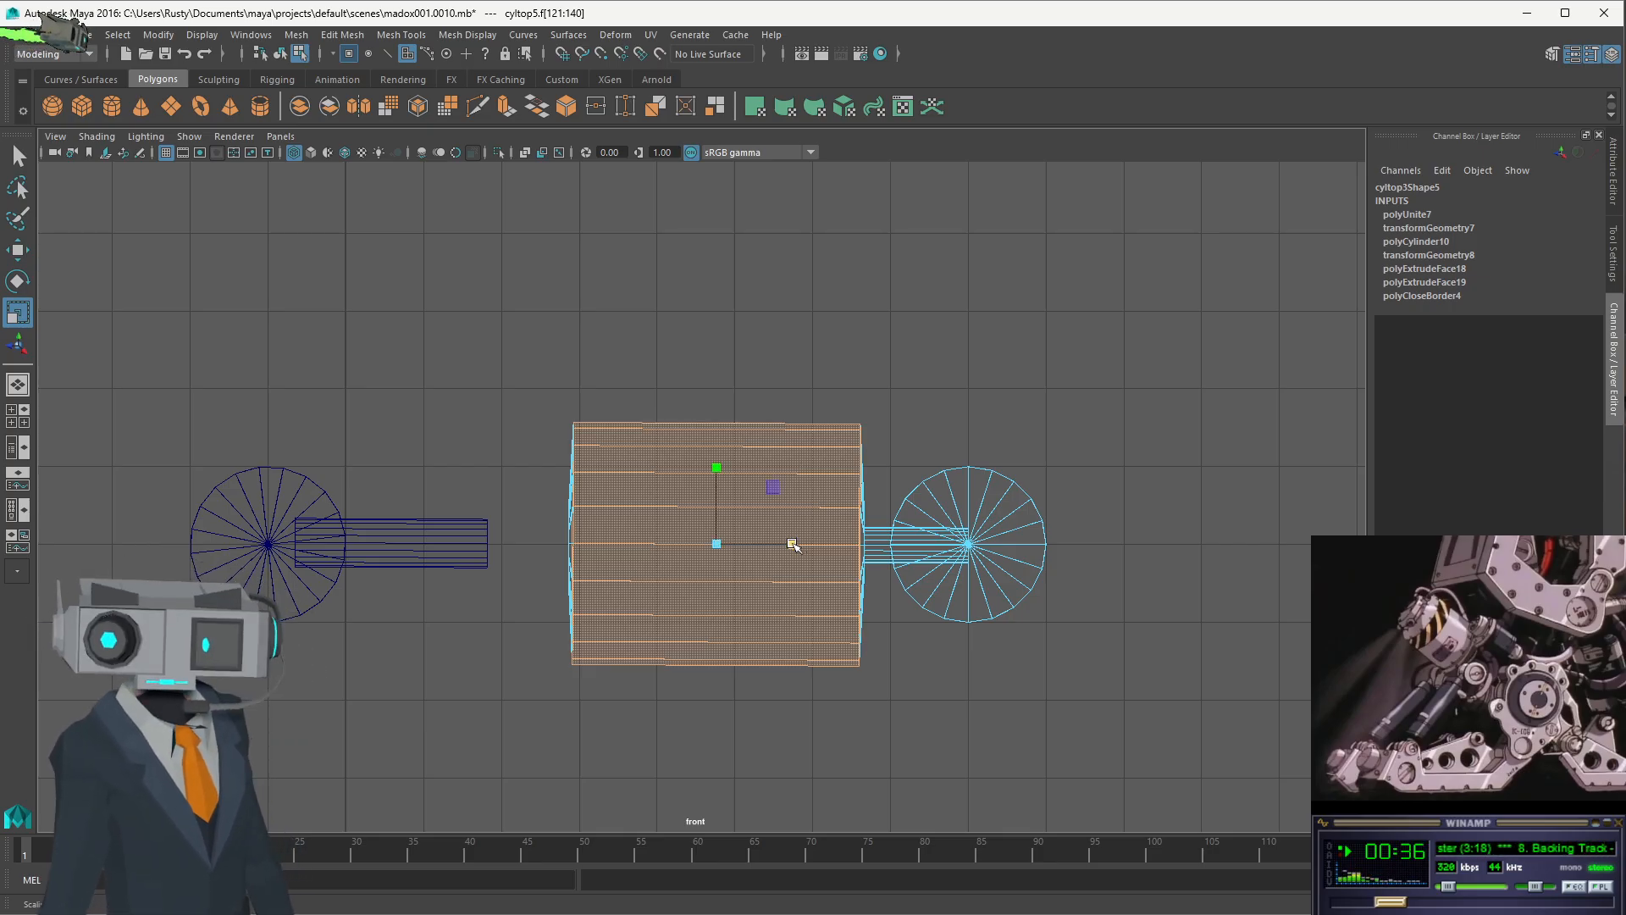
- Inspect the thickened barrel in the four-view layout and return to object mode with cyltop5 selected
{"action": "left_click", "coordinate": [501, 390]}
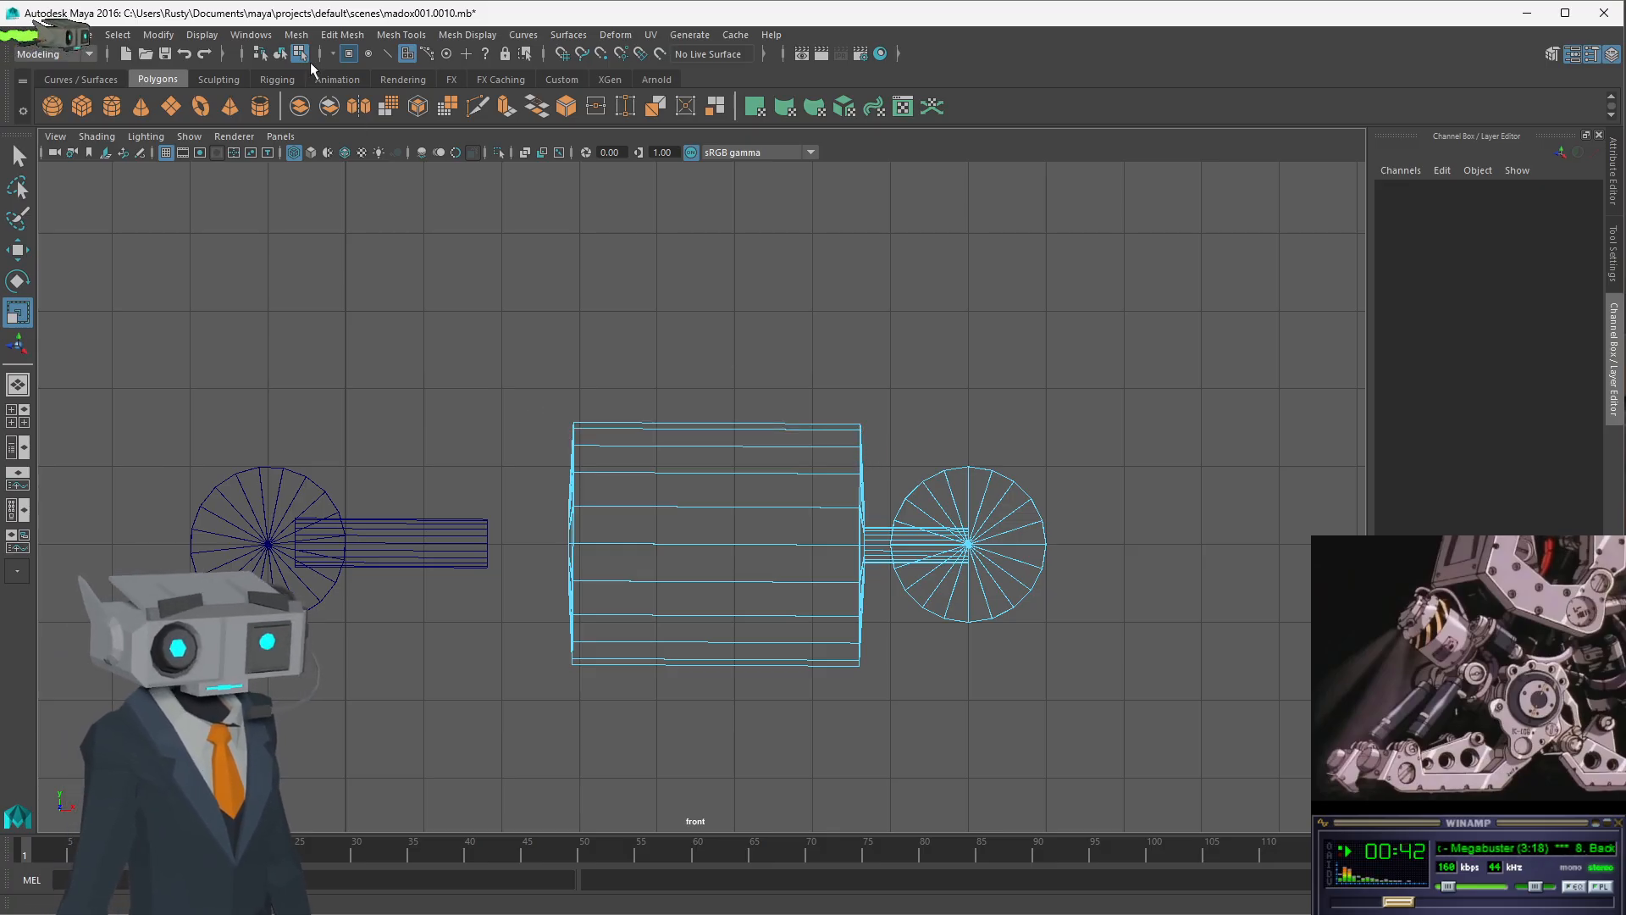
{"action": "key", "text": "space"}
{"action": "left_click_drag", "start_coordinate": [1182, 337], "coordinate": [1129, 343], "text": "alt"}
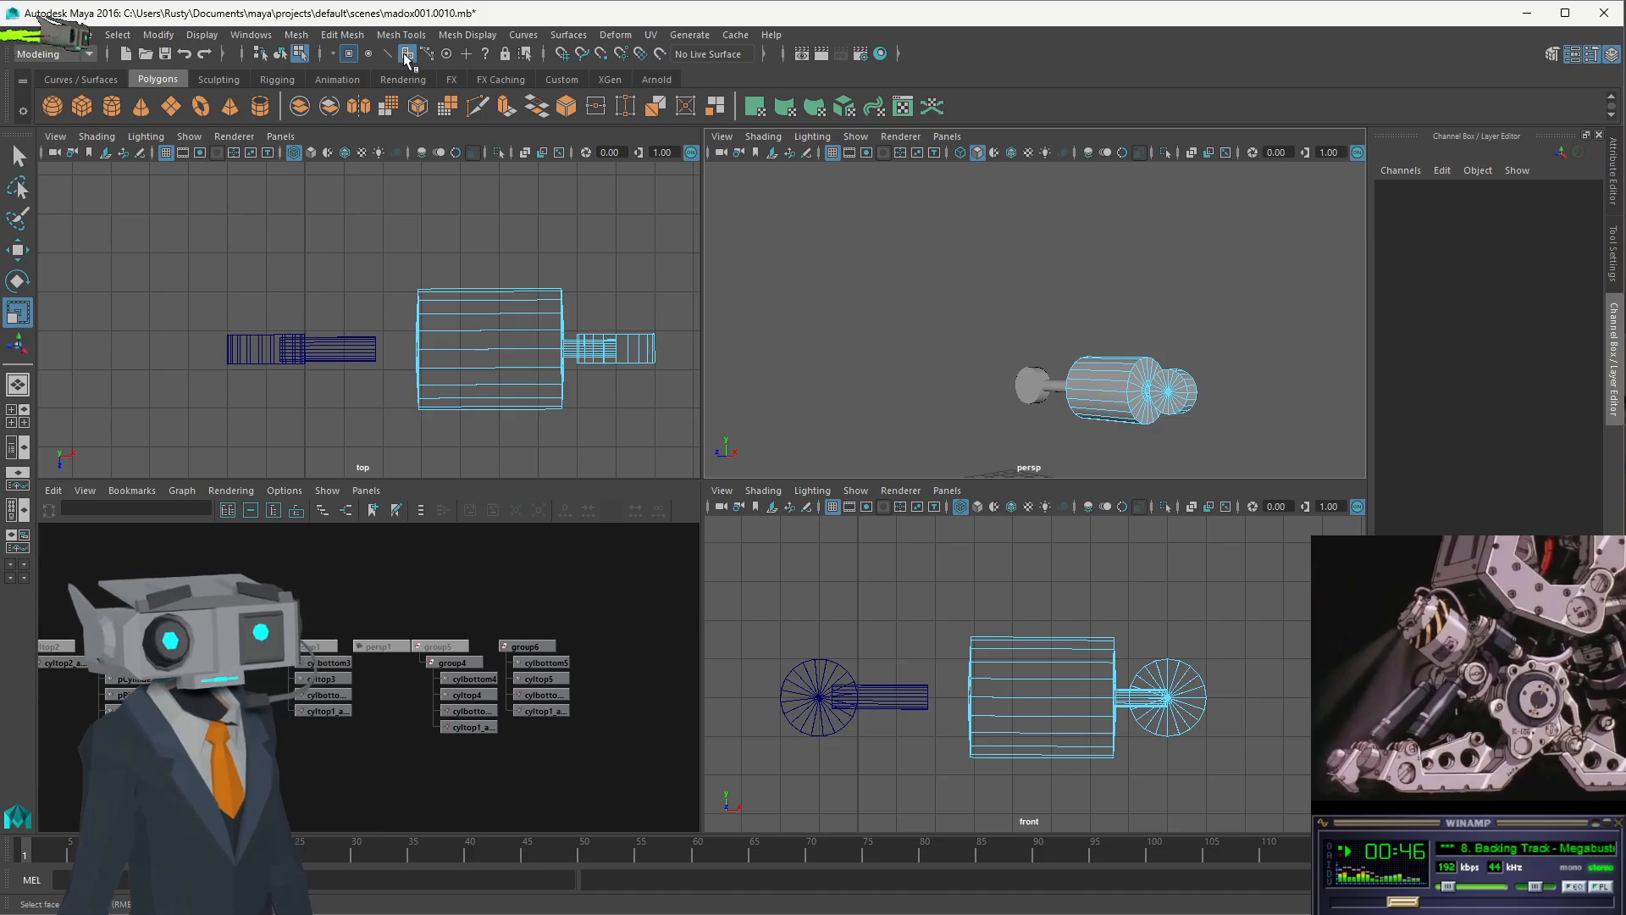
{"action": "left_click", "coordinate": [350, 54]}
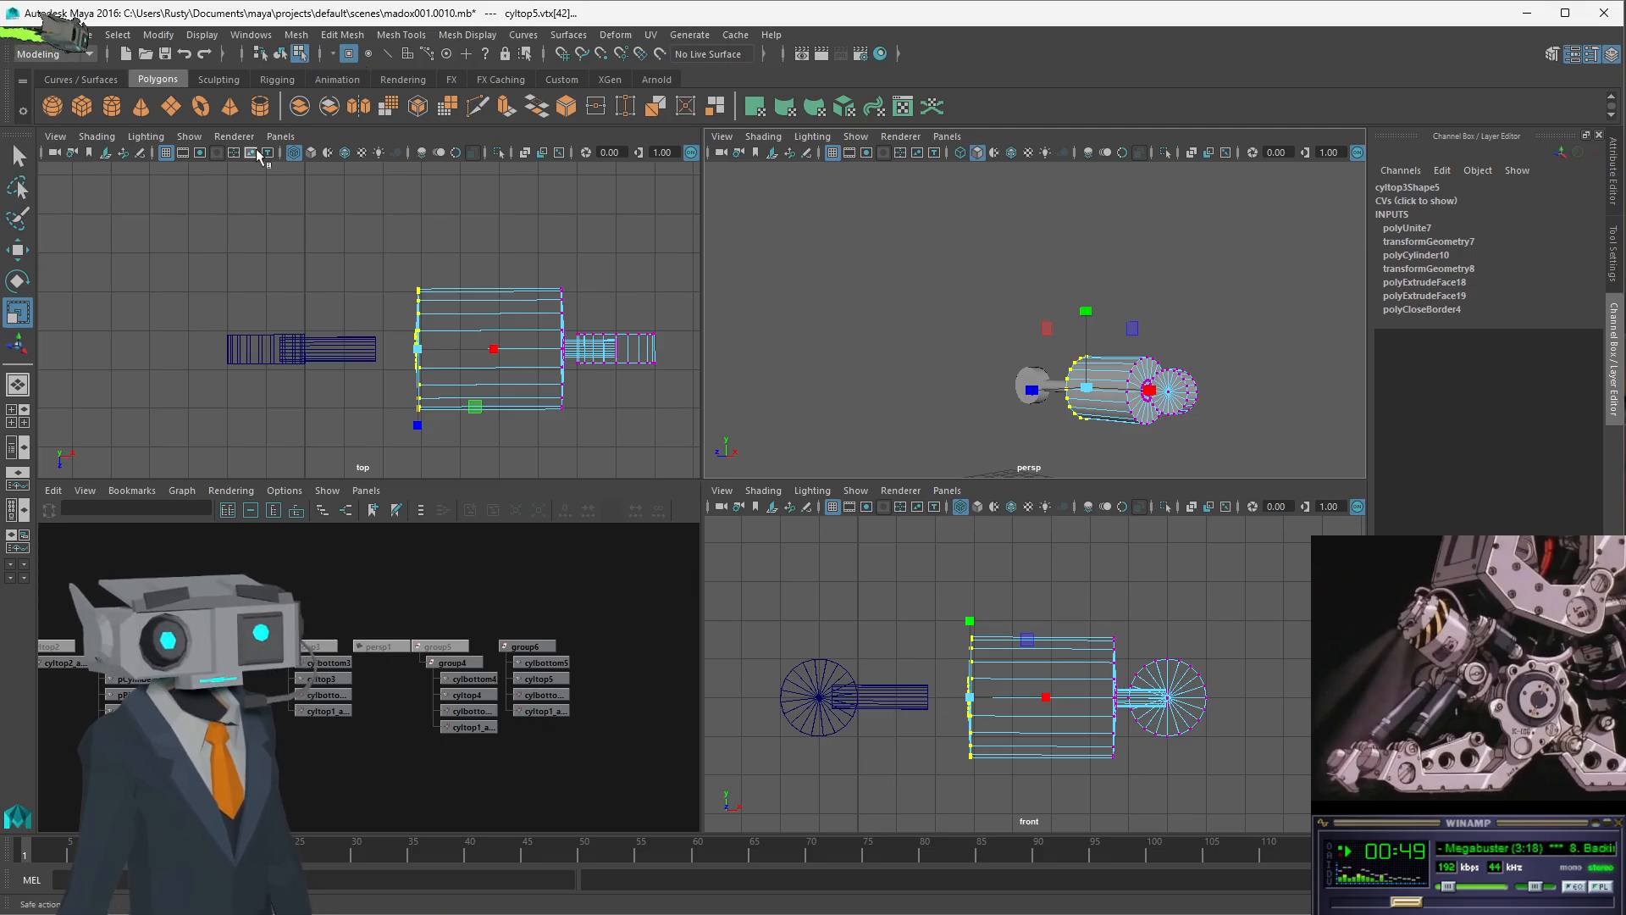
{"action": "left_click", "coordinate": [279, 53]}
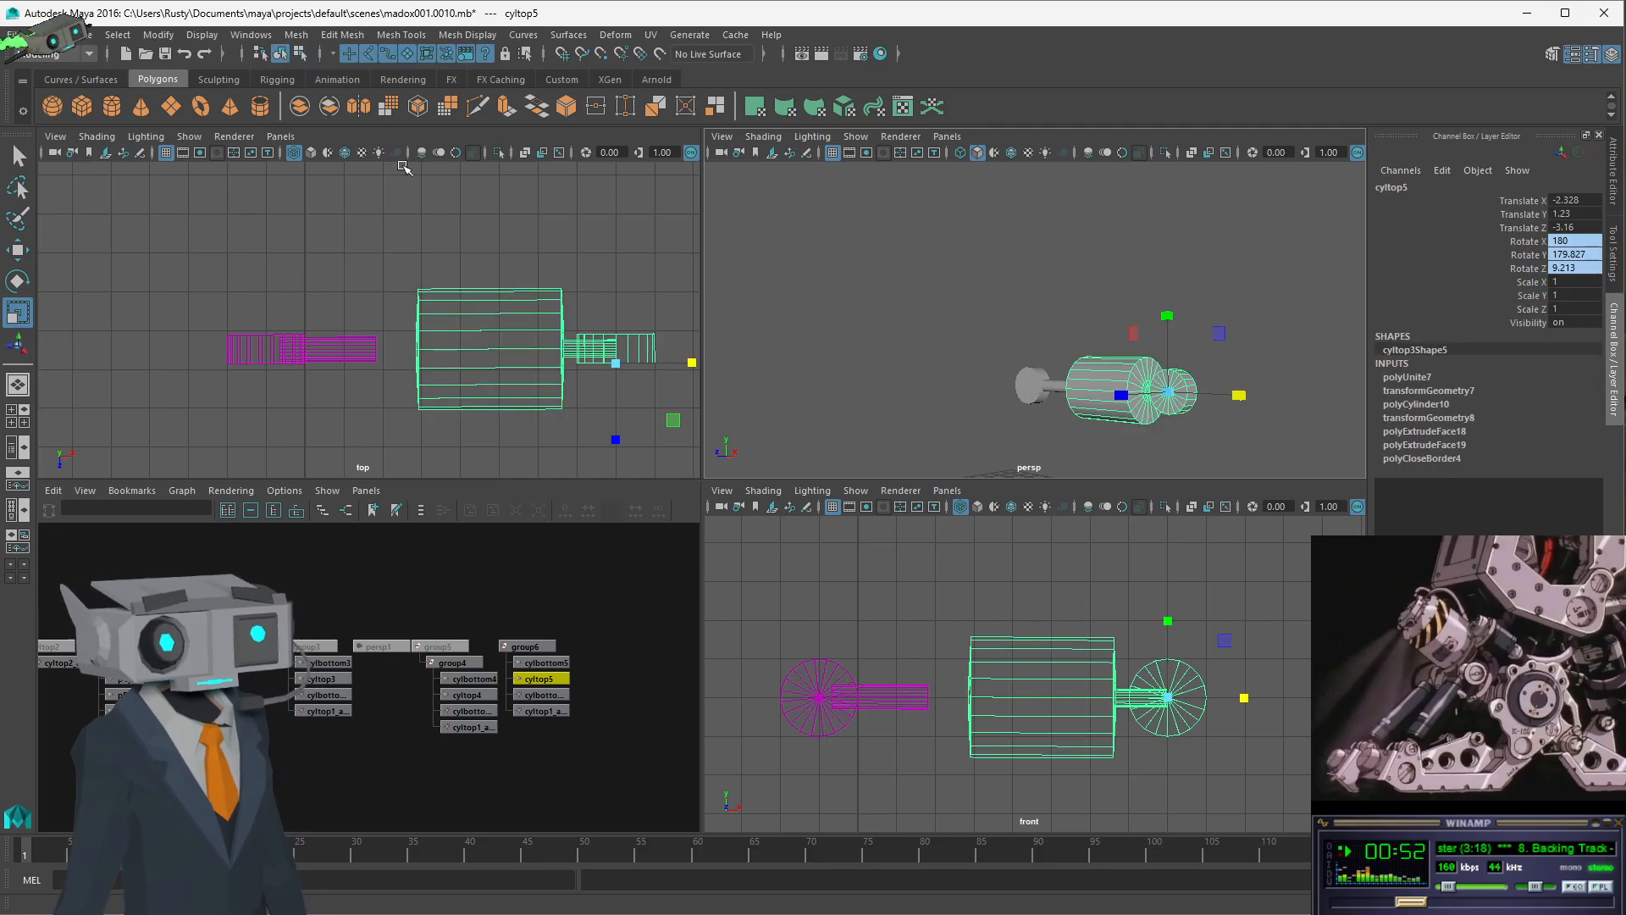
{"action": "left_click", "coordinate": [527, 231]}
{"action": "left_click", "coordinate": [527, 292]}
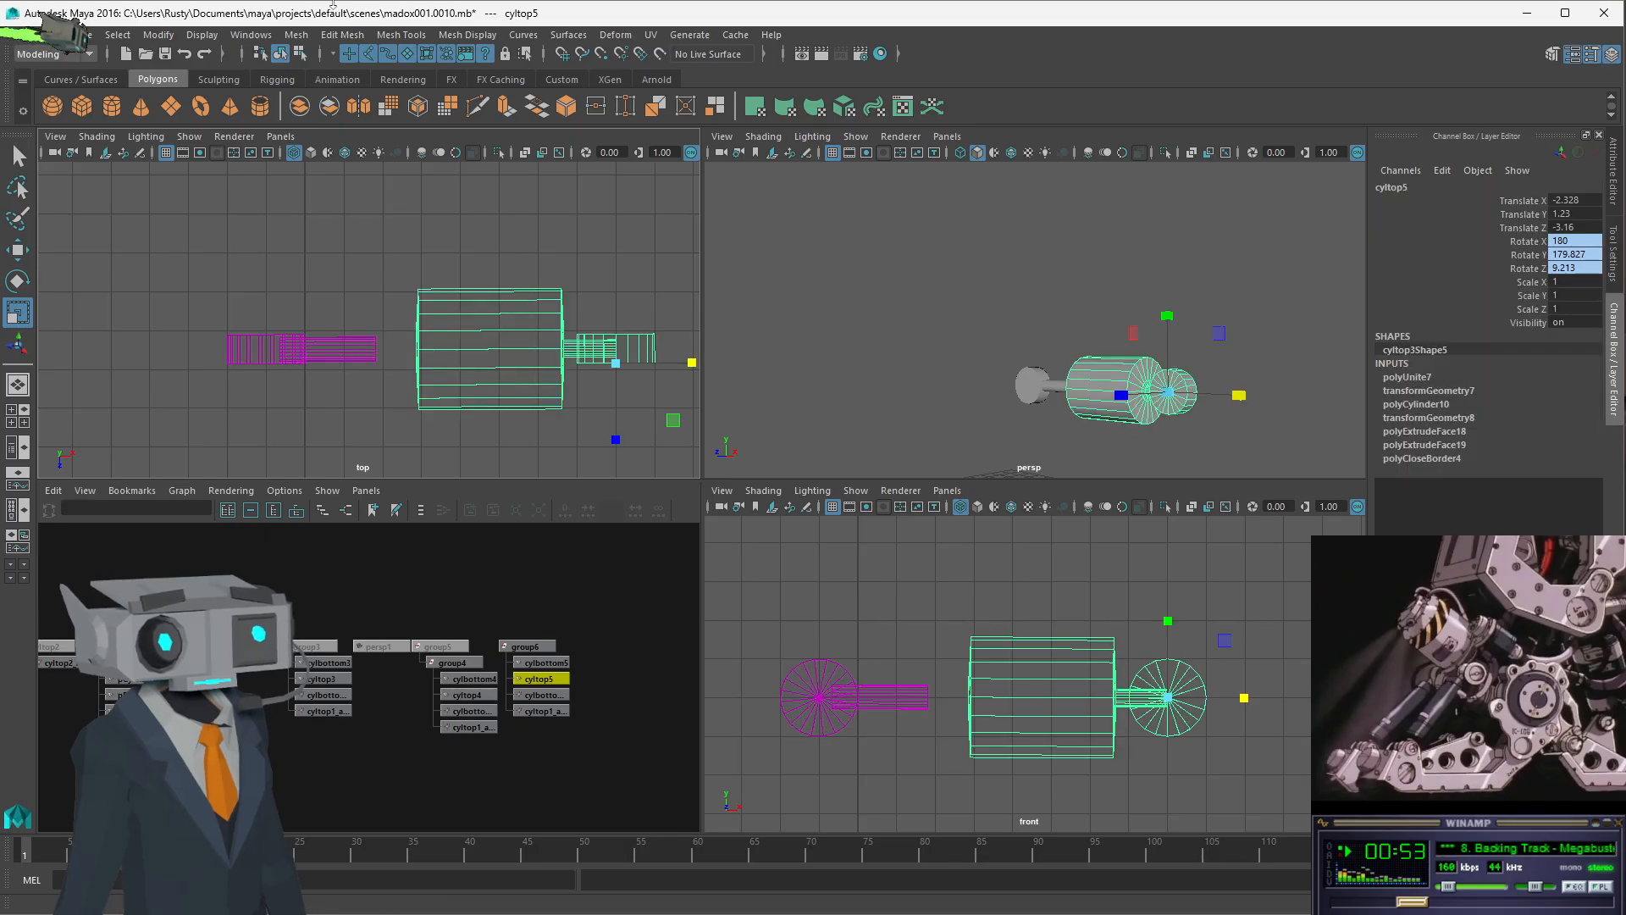
- Select the side faces f[121:140] of the cyltop5 barrel and apply a Bevel to them
{"action": "left_click", "coordinate": [543, 664]}
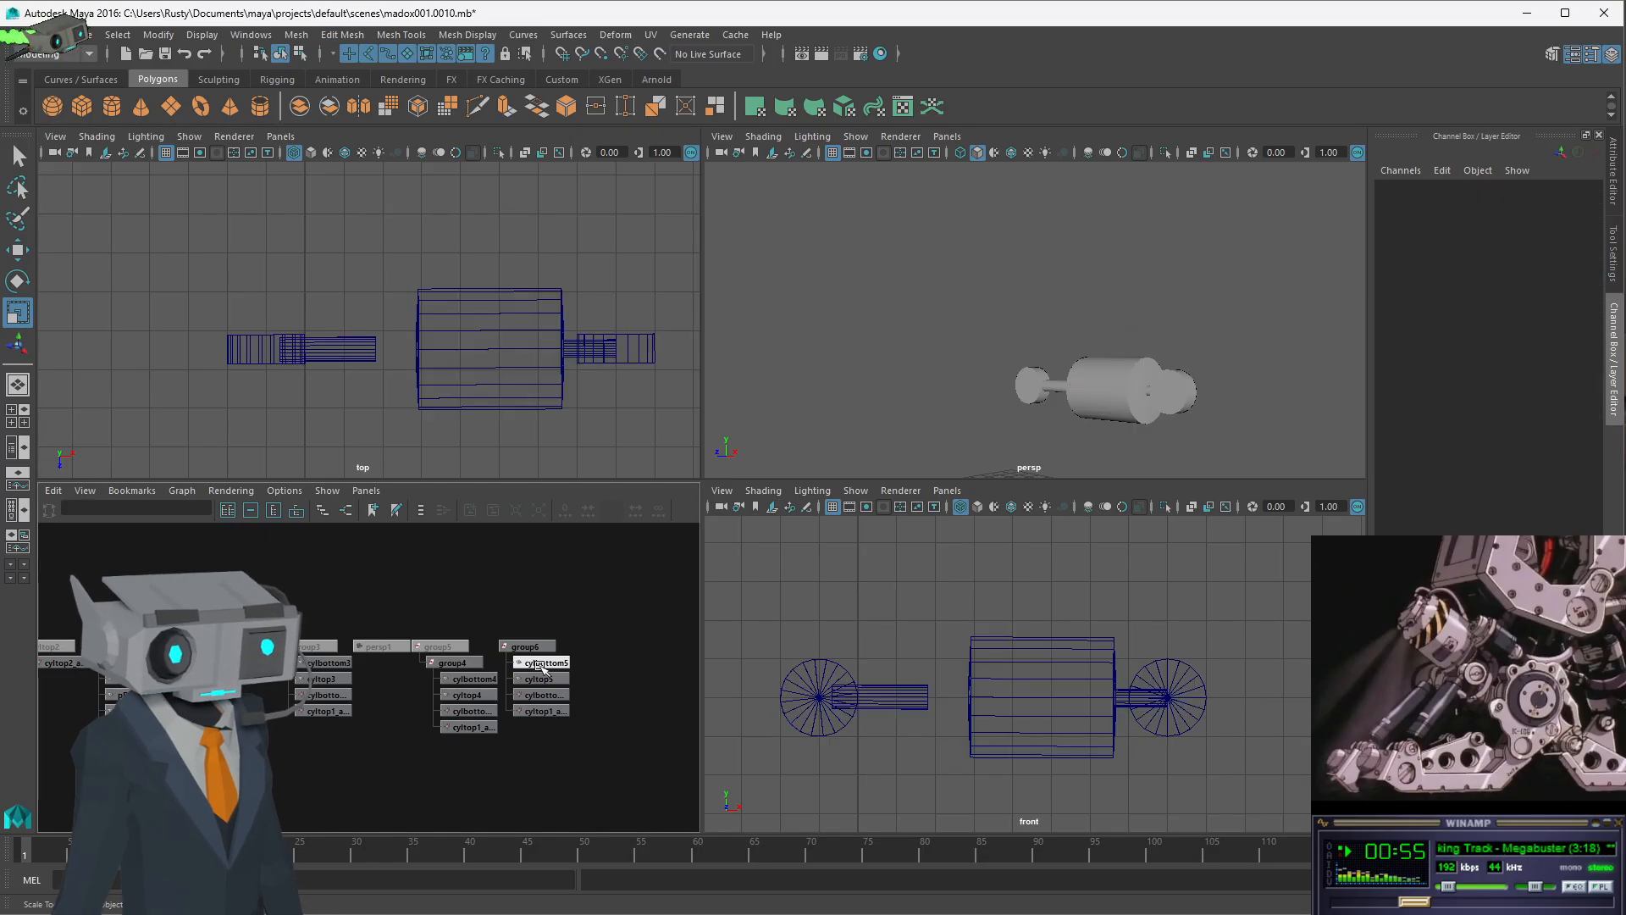
{"action": "left_click", "coordinate": [543, 679]}
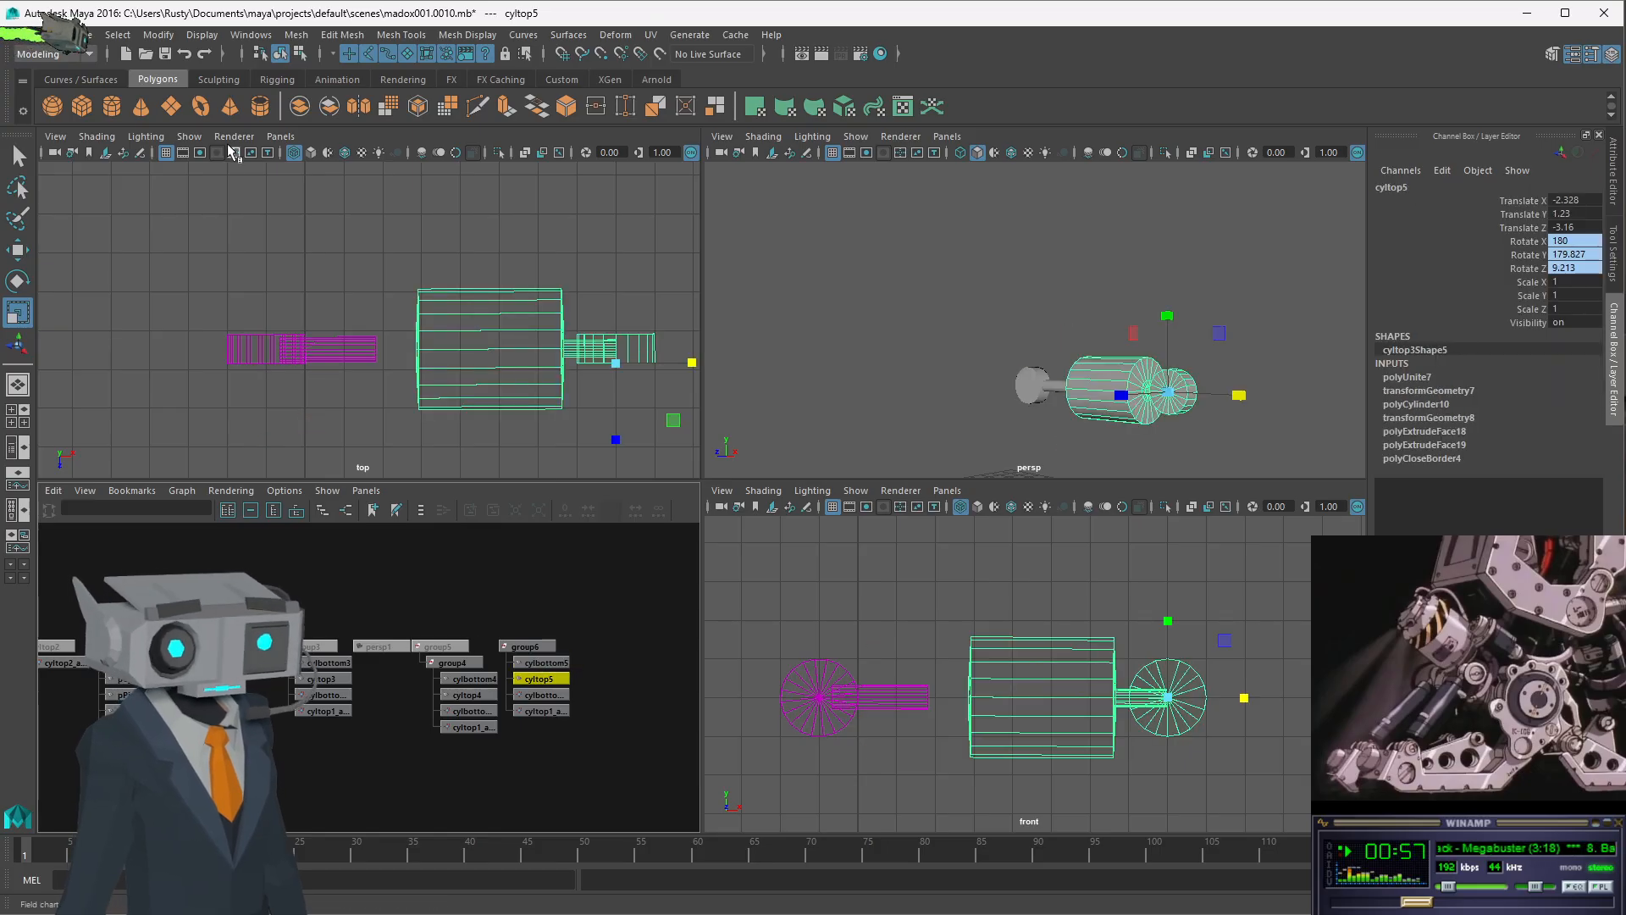
{"action": "left_click", "coordinate": [296, 35]}
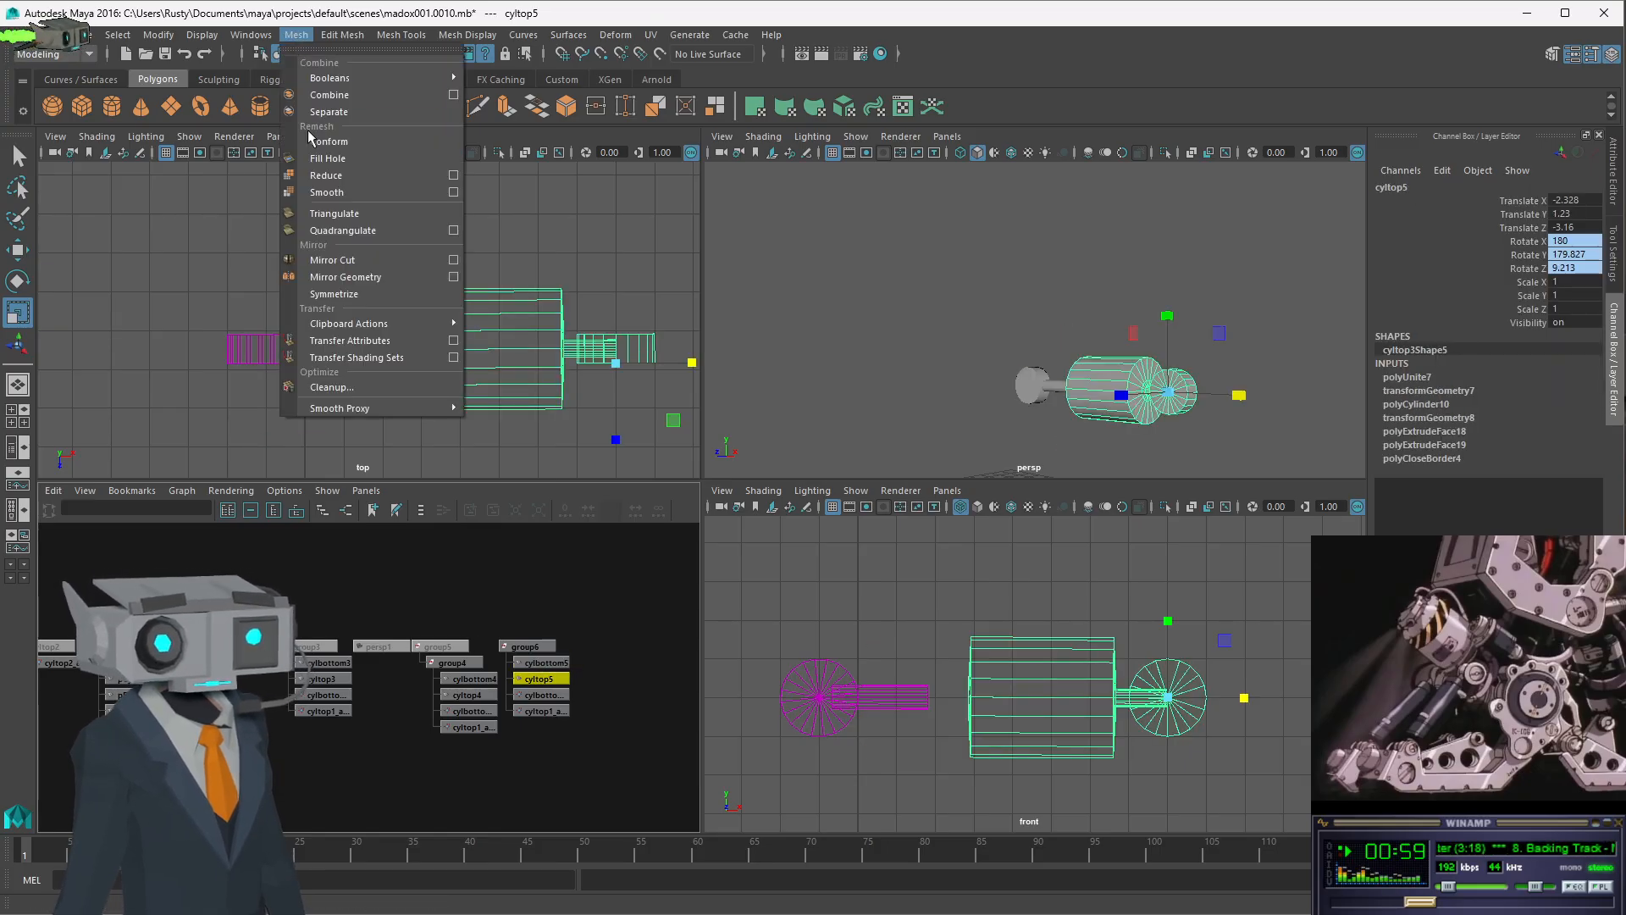
{"action": "mouse_move", "coordinate": [347, 38]}
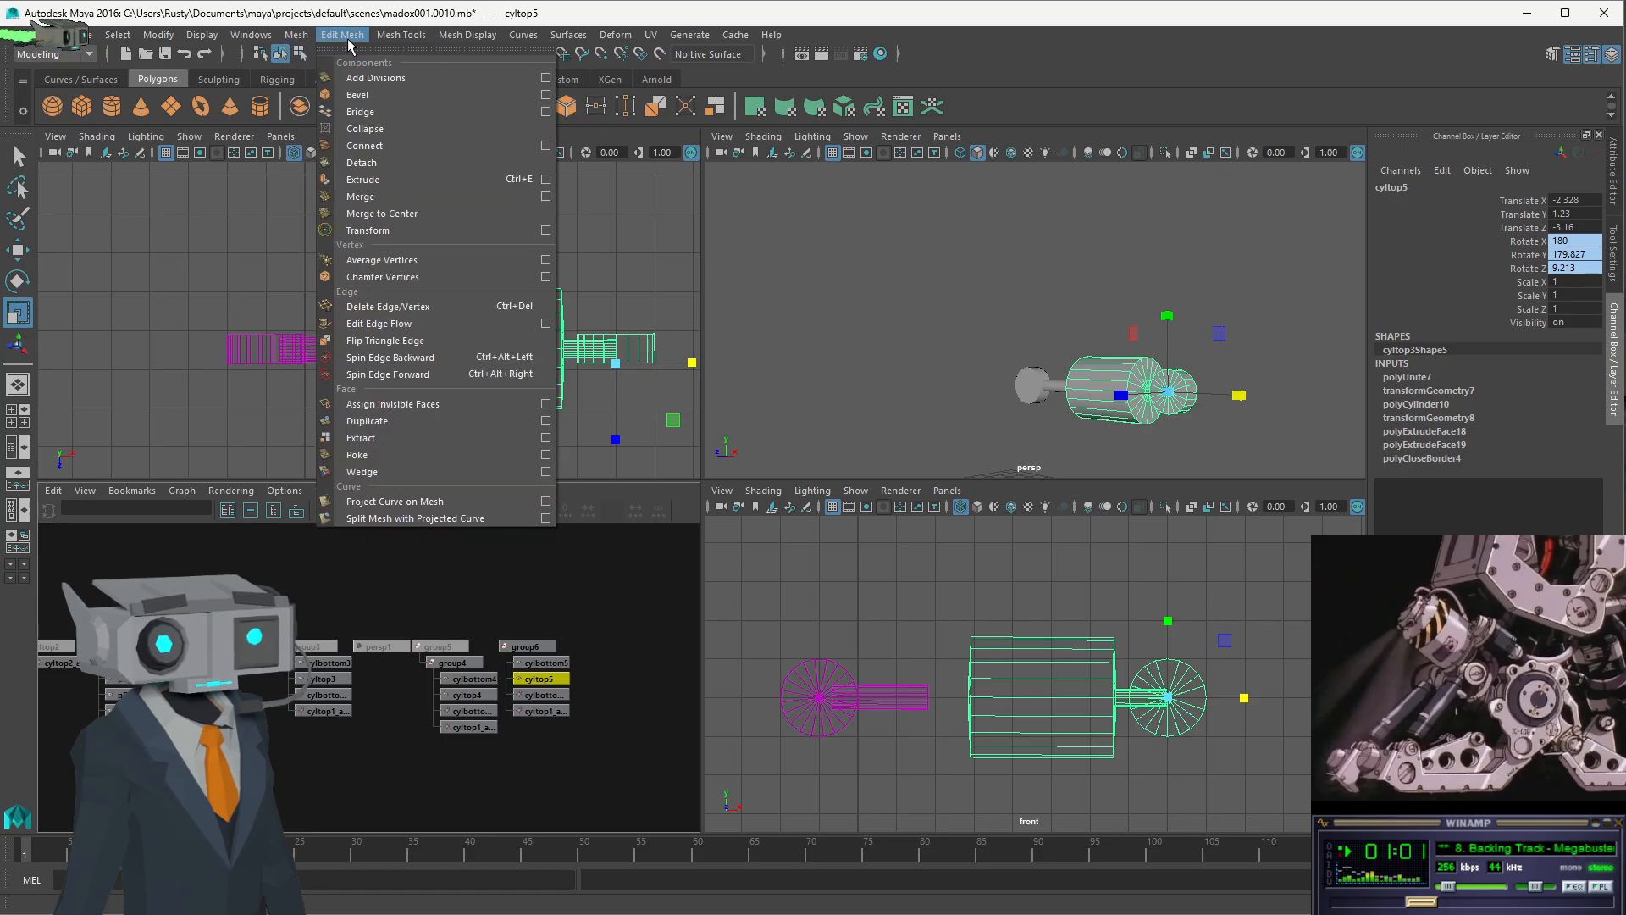
{"action": "left_click", "coordinate": [299, 54]}
{"action": "left_click", "coordinate": [408, 54]}
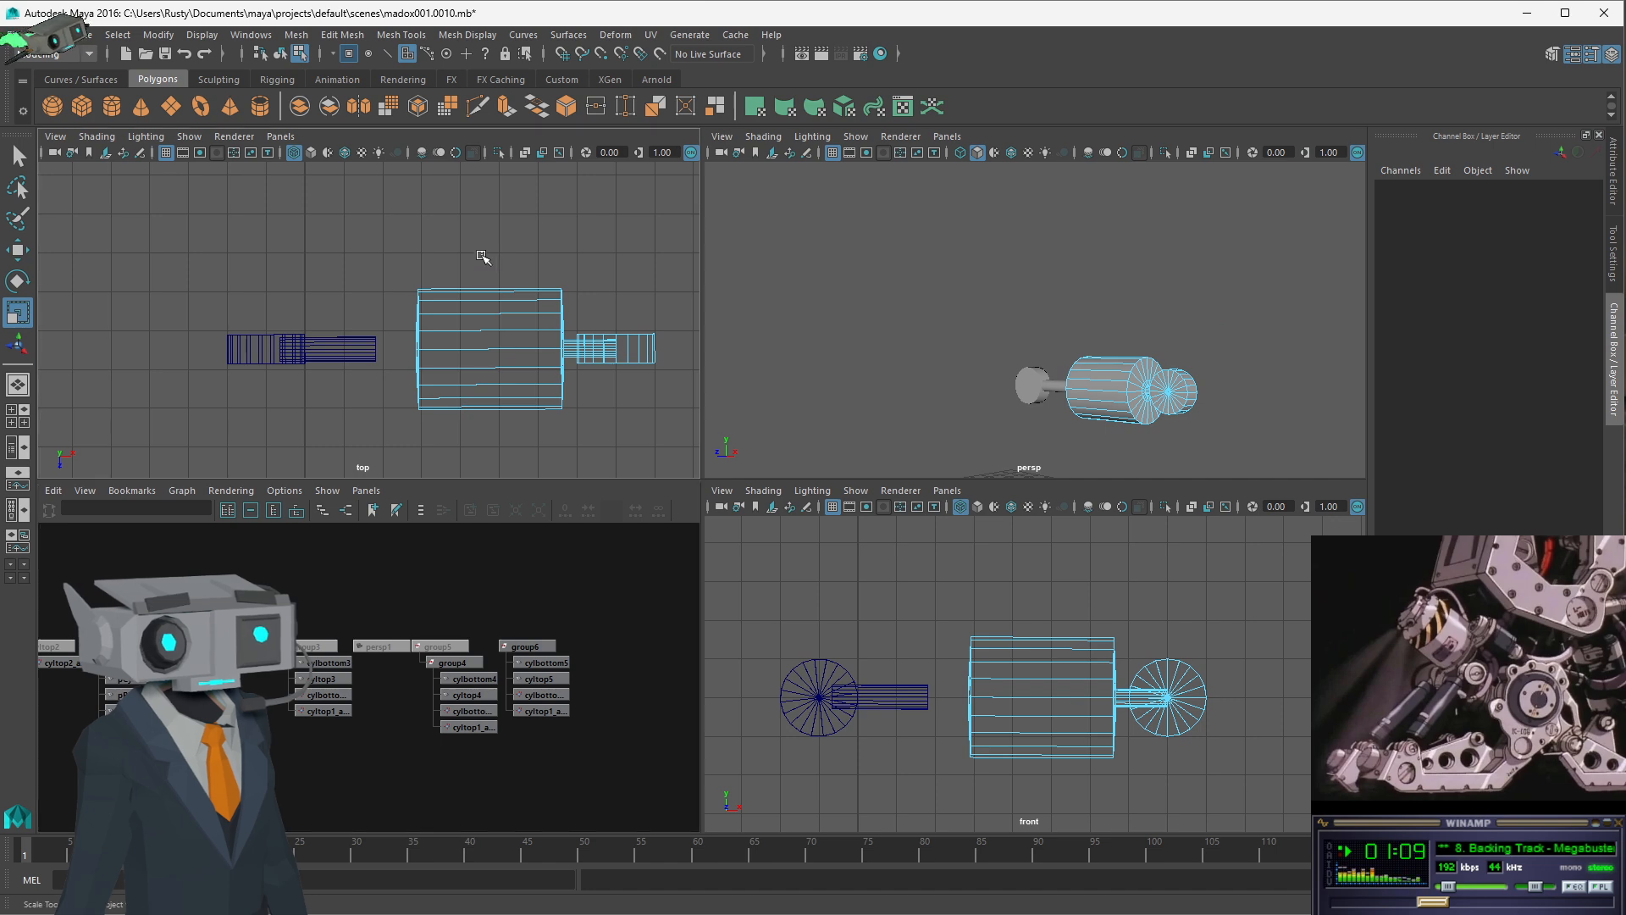
{"action": "left_click_drag", "start_coordinate": [476, 253], "coordinate": [485, 489]}
{"action": "left_click", "coordinate": [399, 36]}
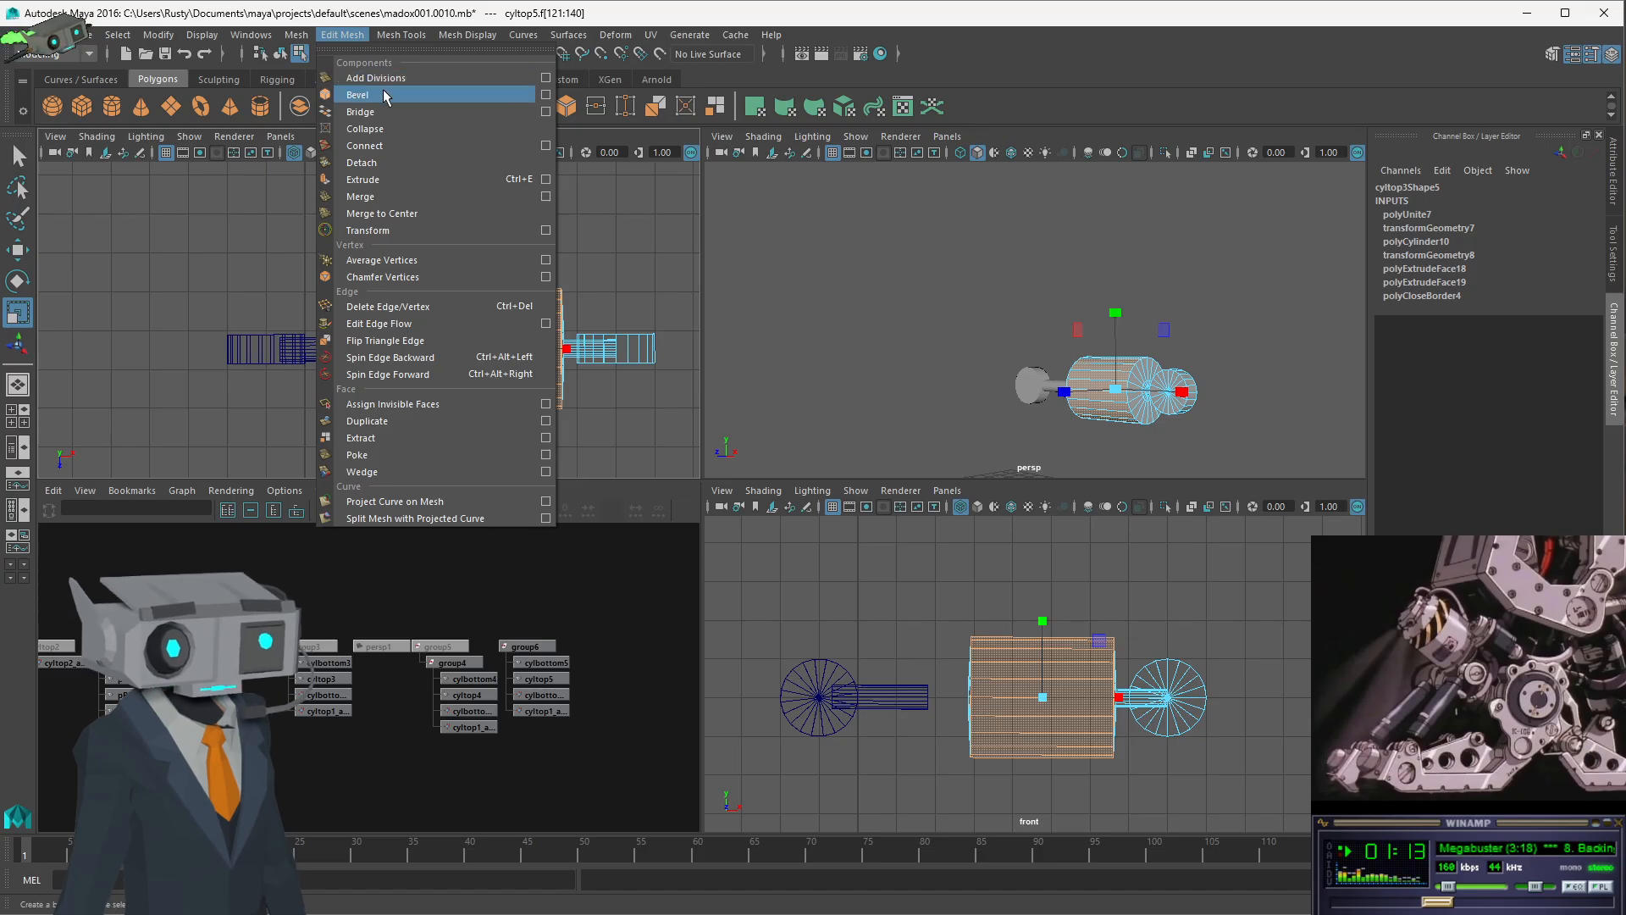
{"action": "left_click", "coordinate": [384, 94]}
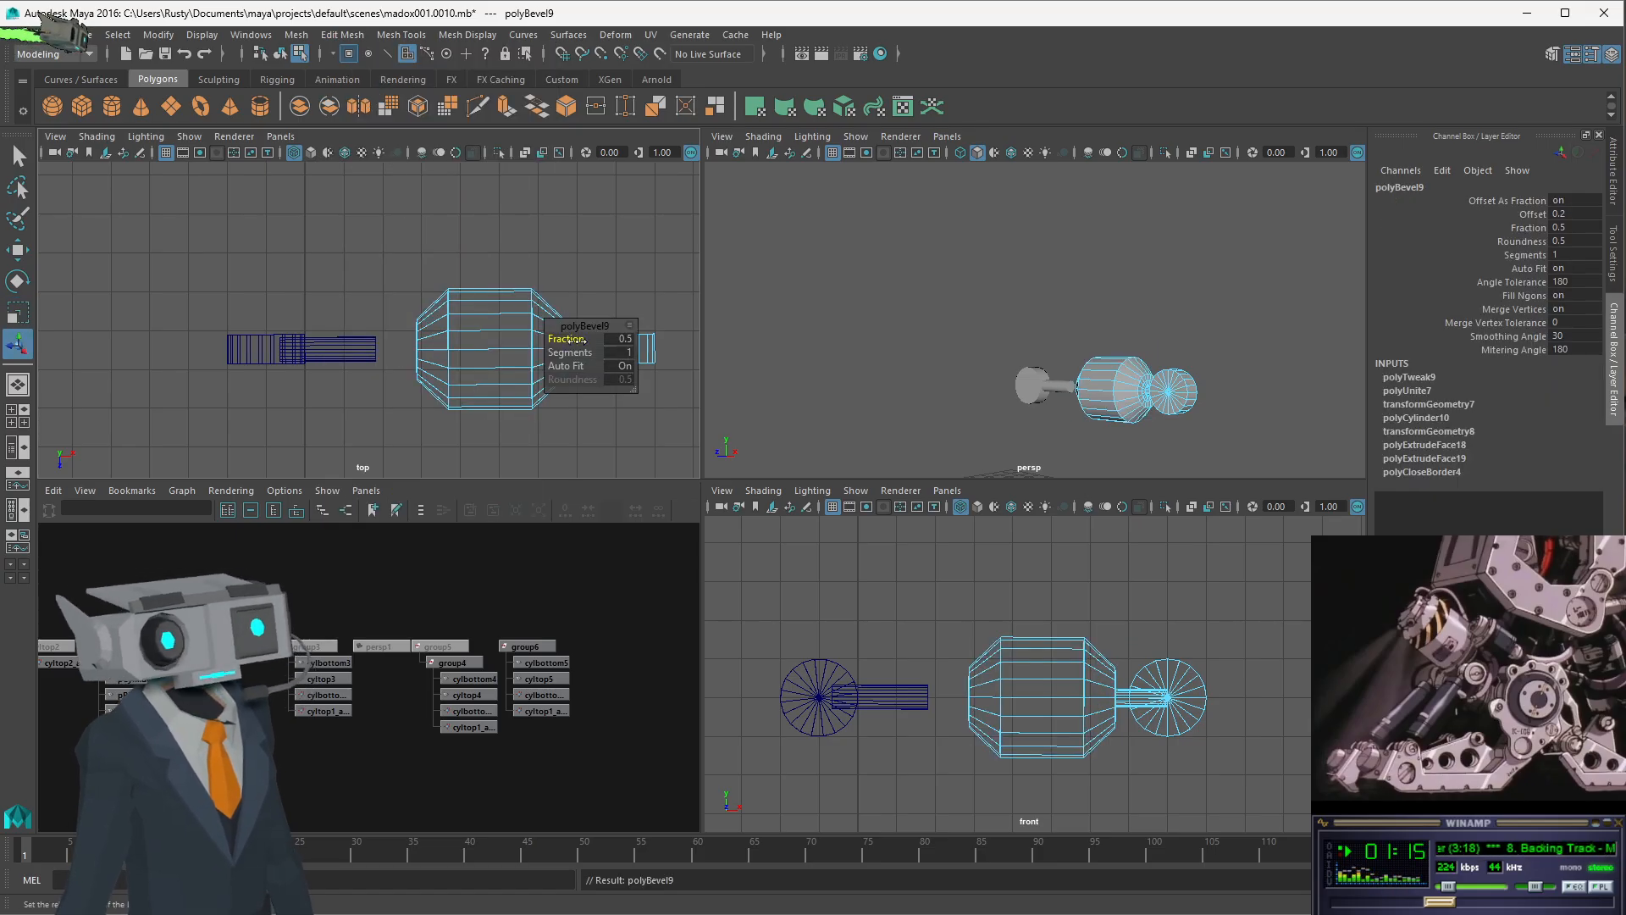
- Set the barrel bevel's fraction to 0.15 and return to face selection
{"action": "left_click_drag", "start_coordinate": [567, 340], "coordinate": [576, 340]}
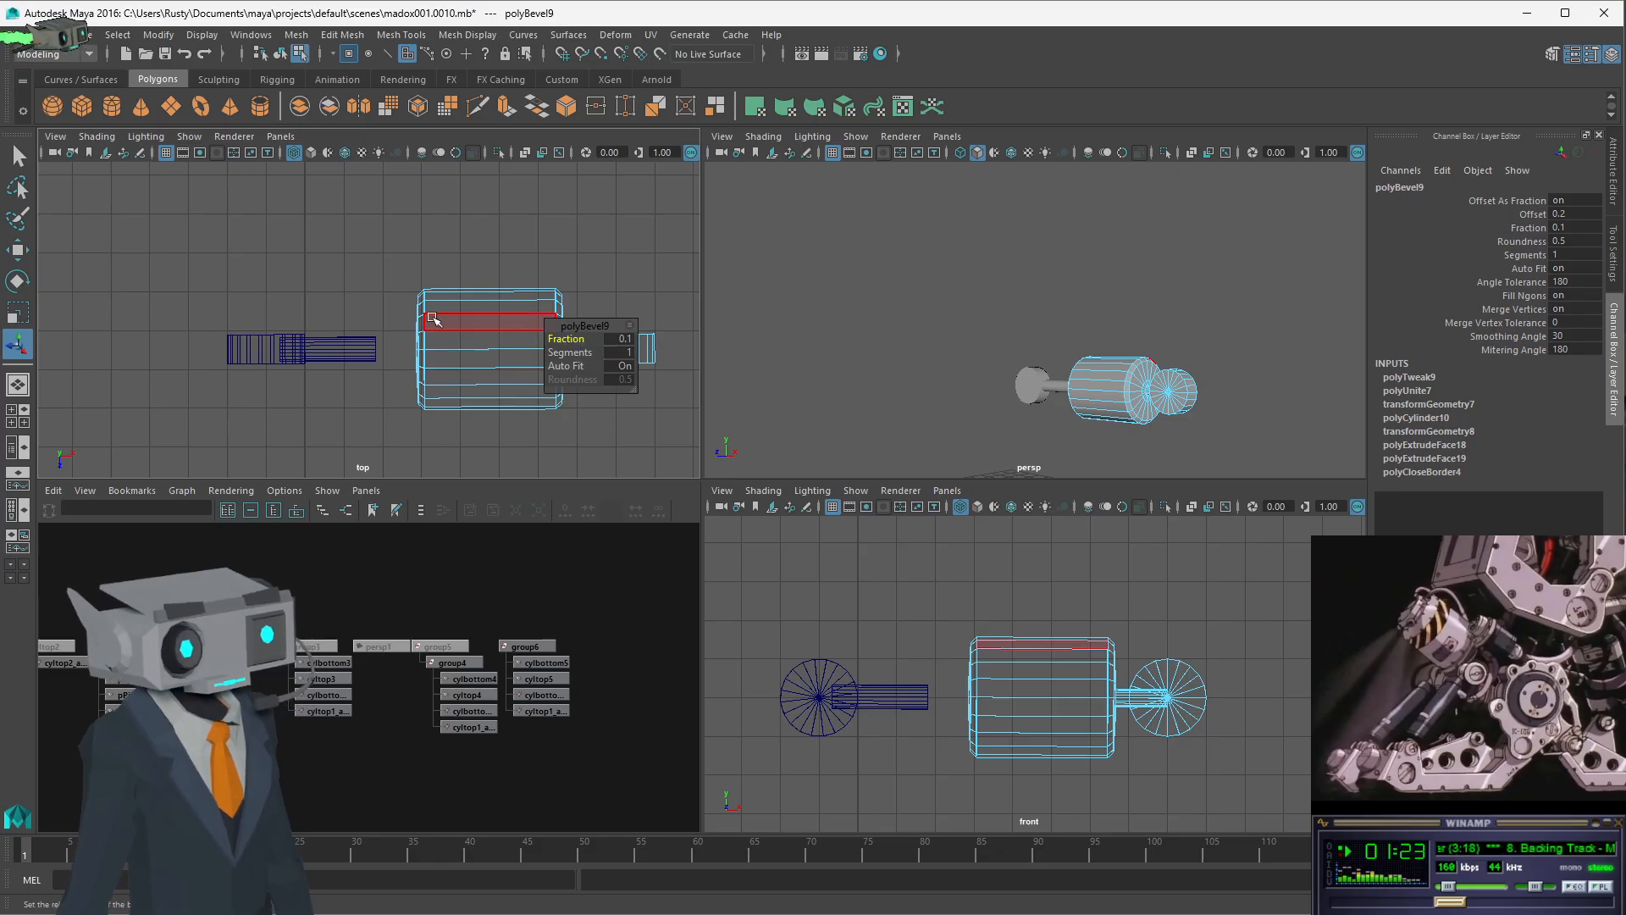
{"action": "left_click_drag", "start_coordinate": [566, 339], "coordinate": [573, 336]}
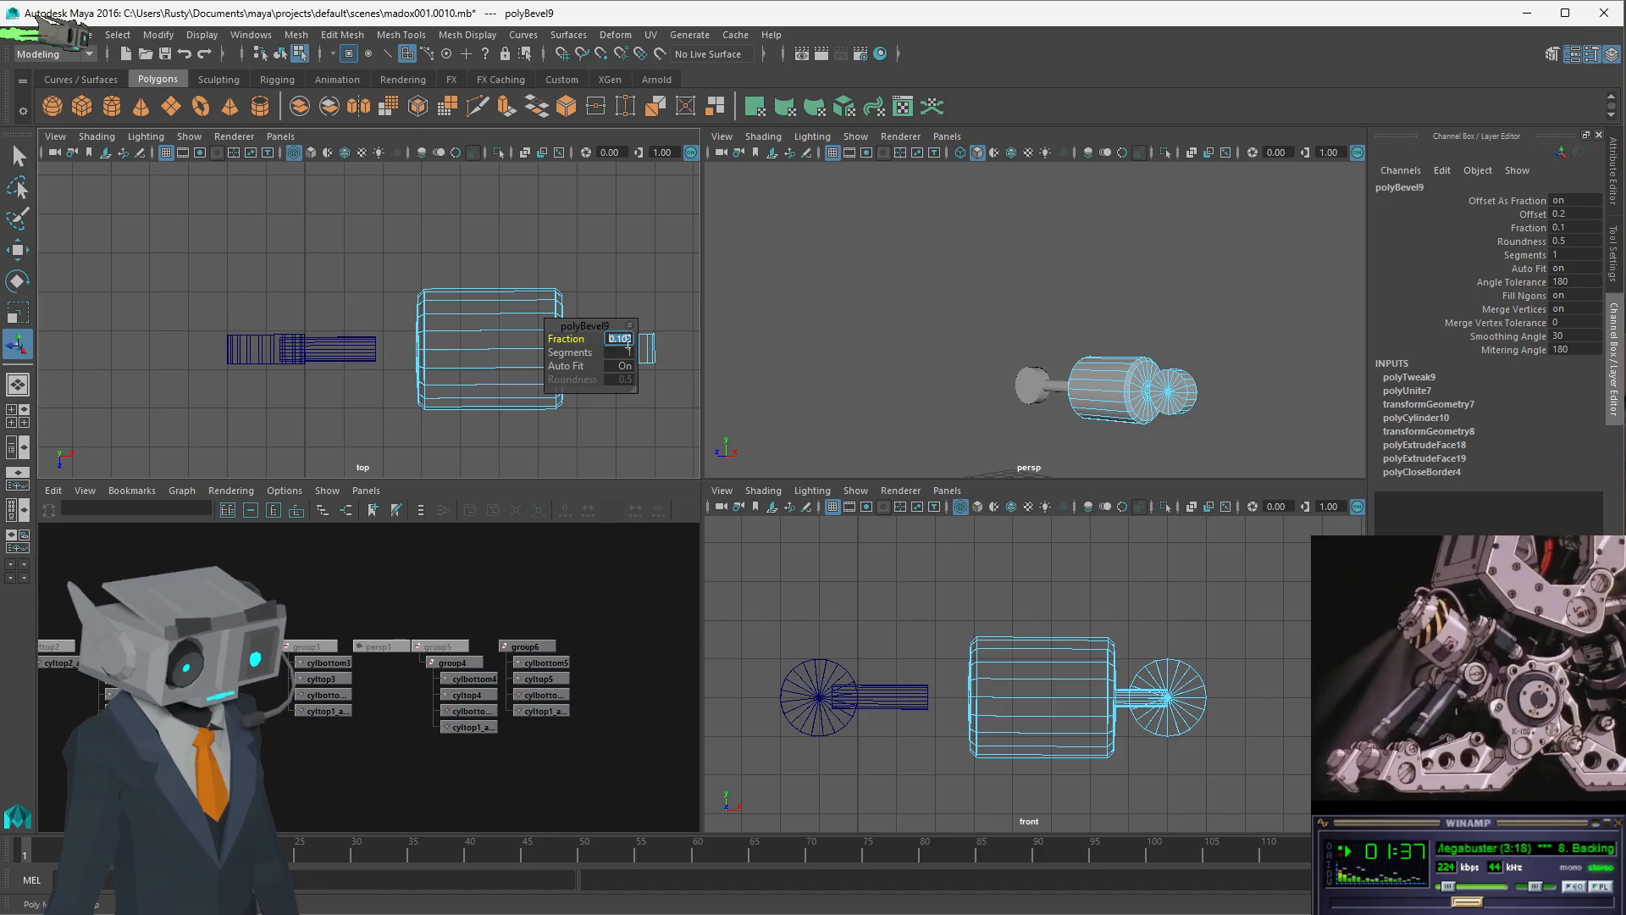
{"action": "key", "text": "Return"}
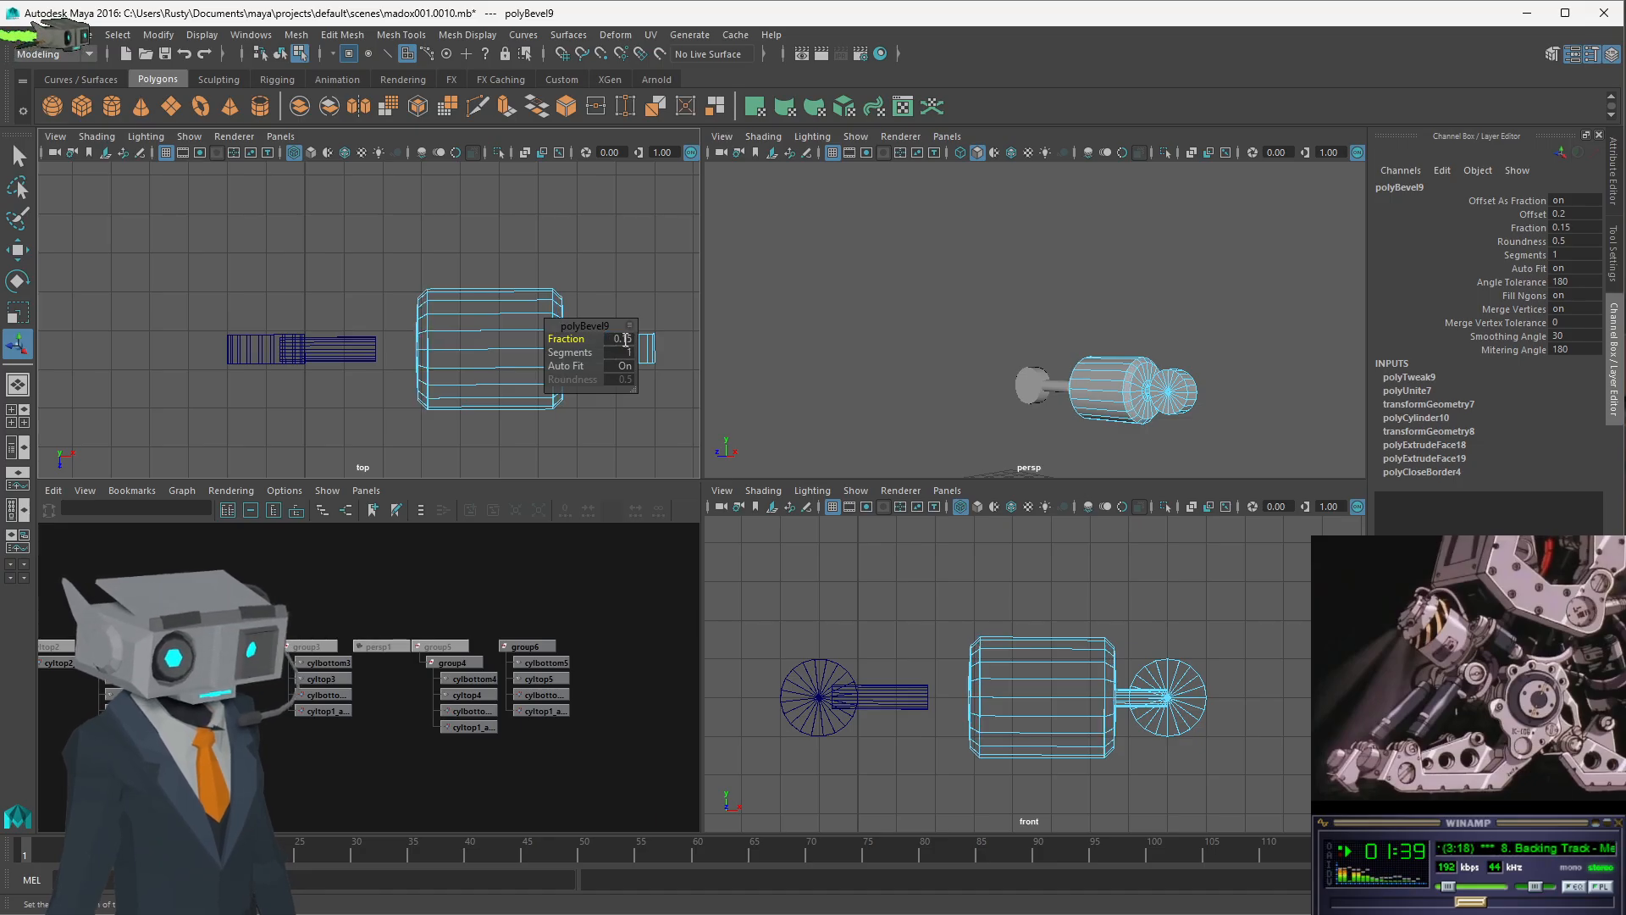
{"action": "key", "text": "F11"}
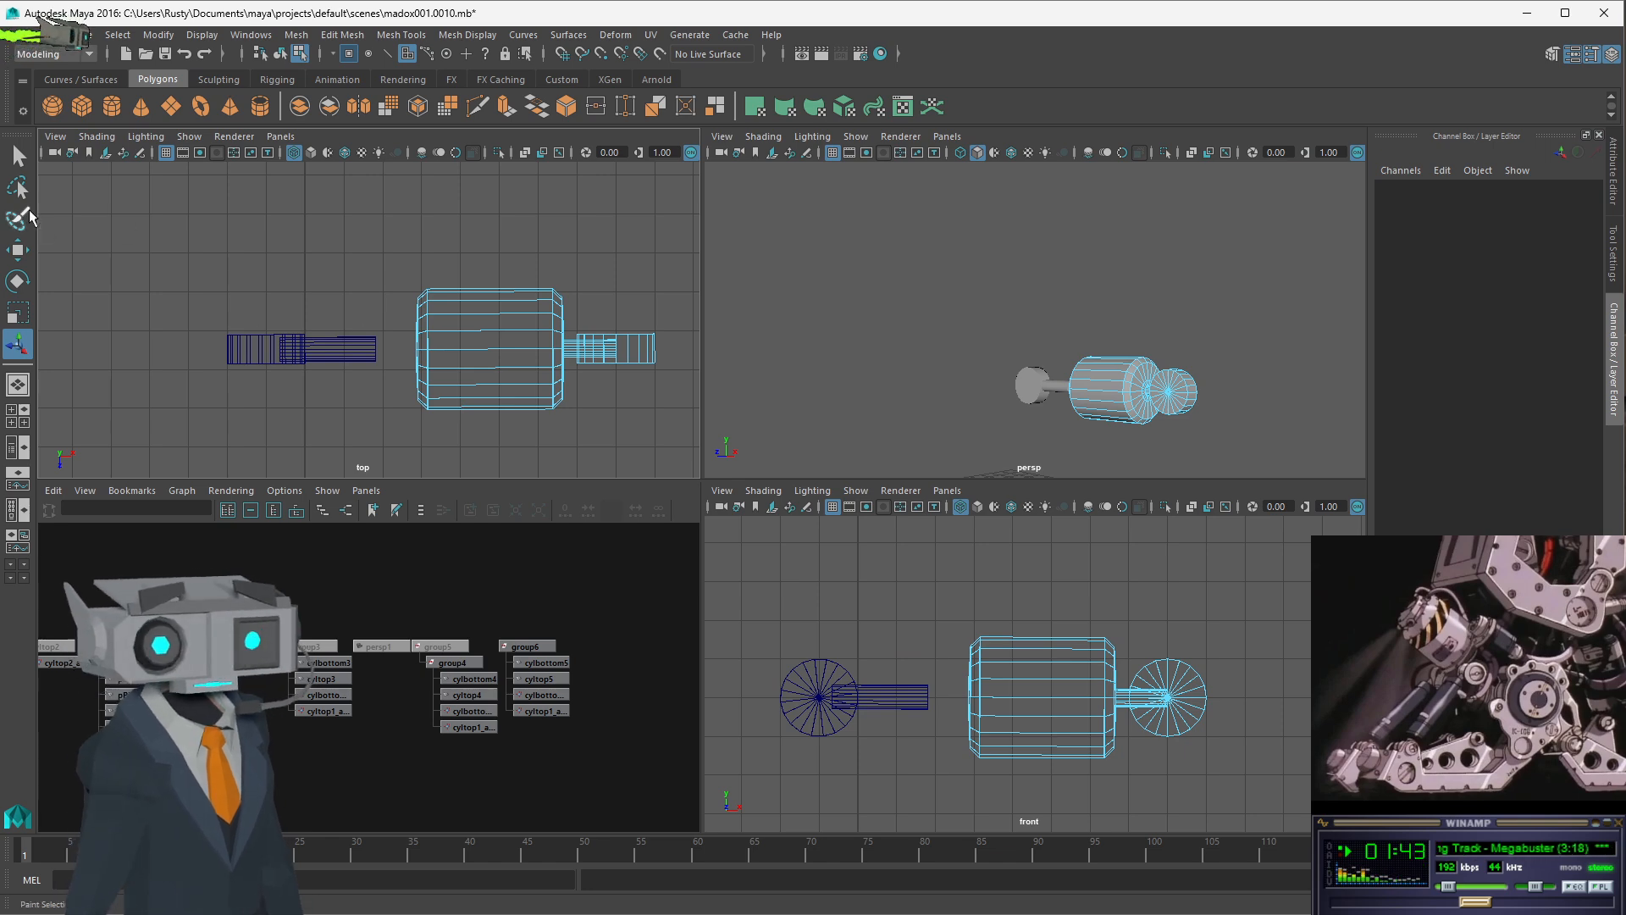
- Leave component selection and select the cylbottom5 rod in group6 as an object
{"action": "left_click", "coordinate": [17, 155]}
{"action": "left_click", "coordinate": [264, 349]}
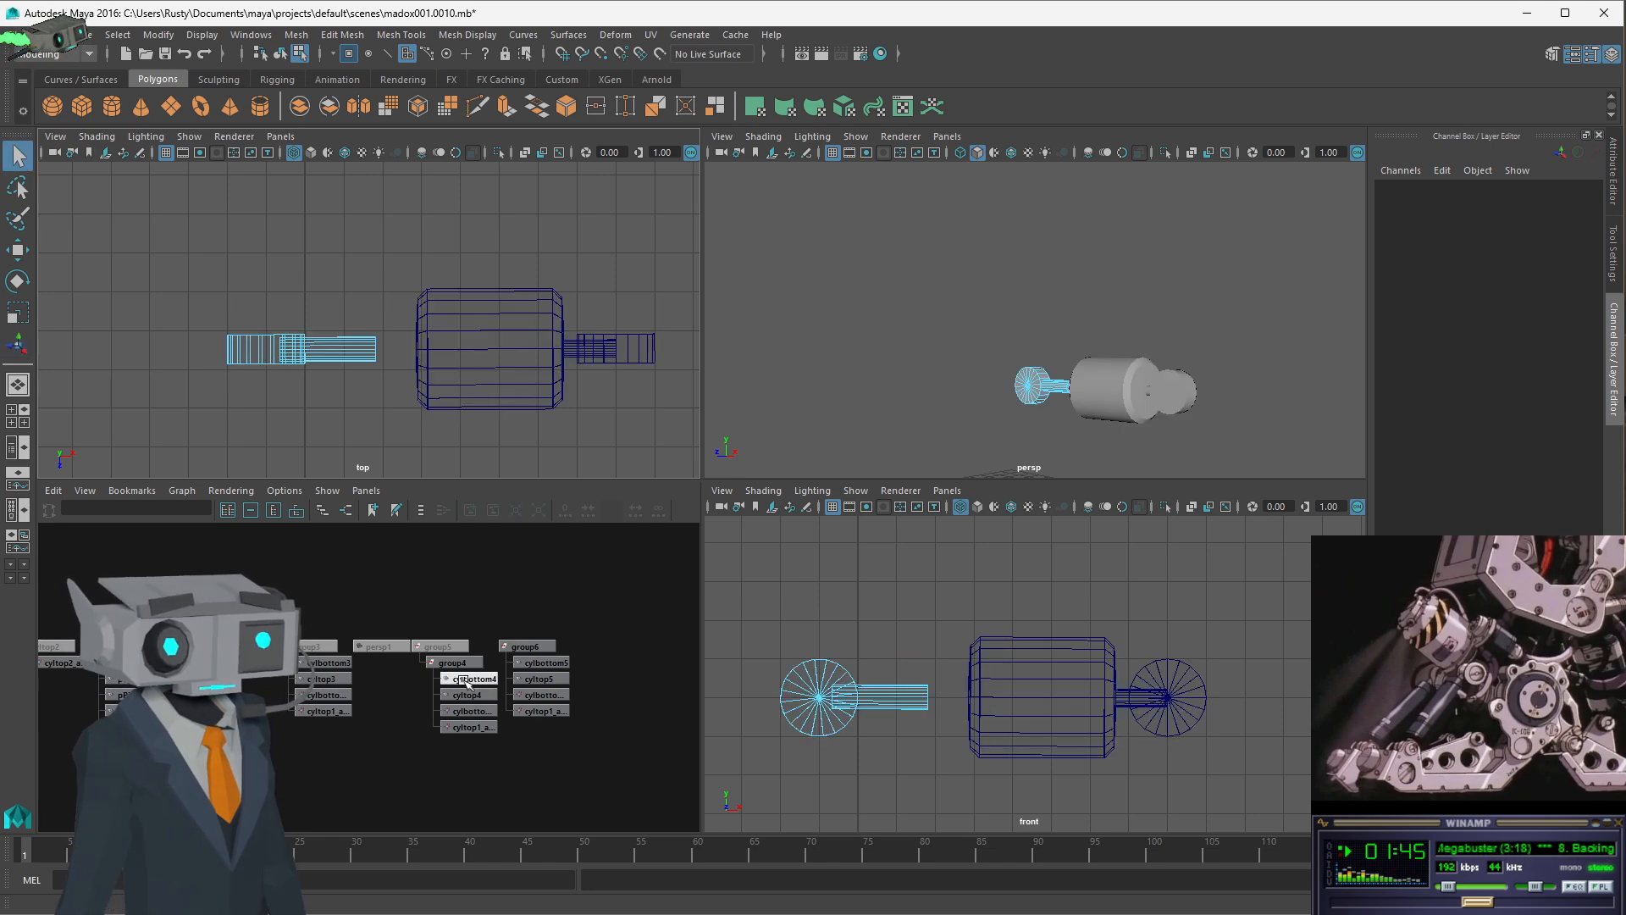
{"action": "left_click", "coordinate": [537, 663]}
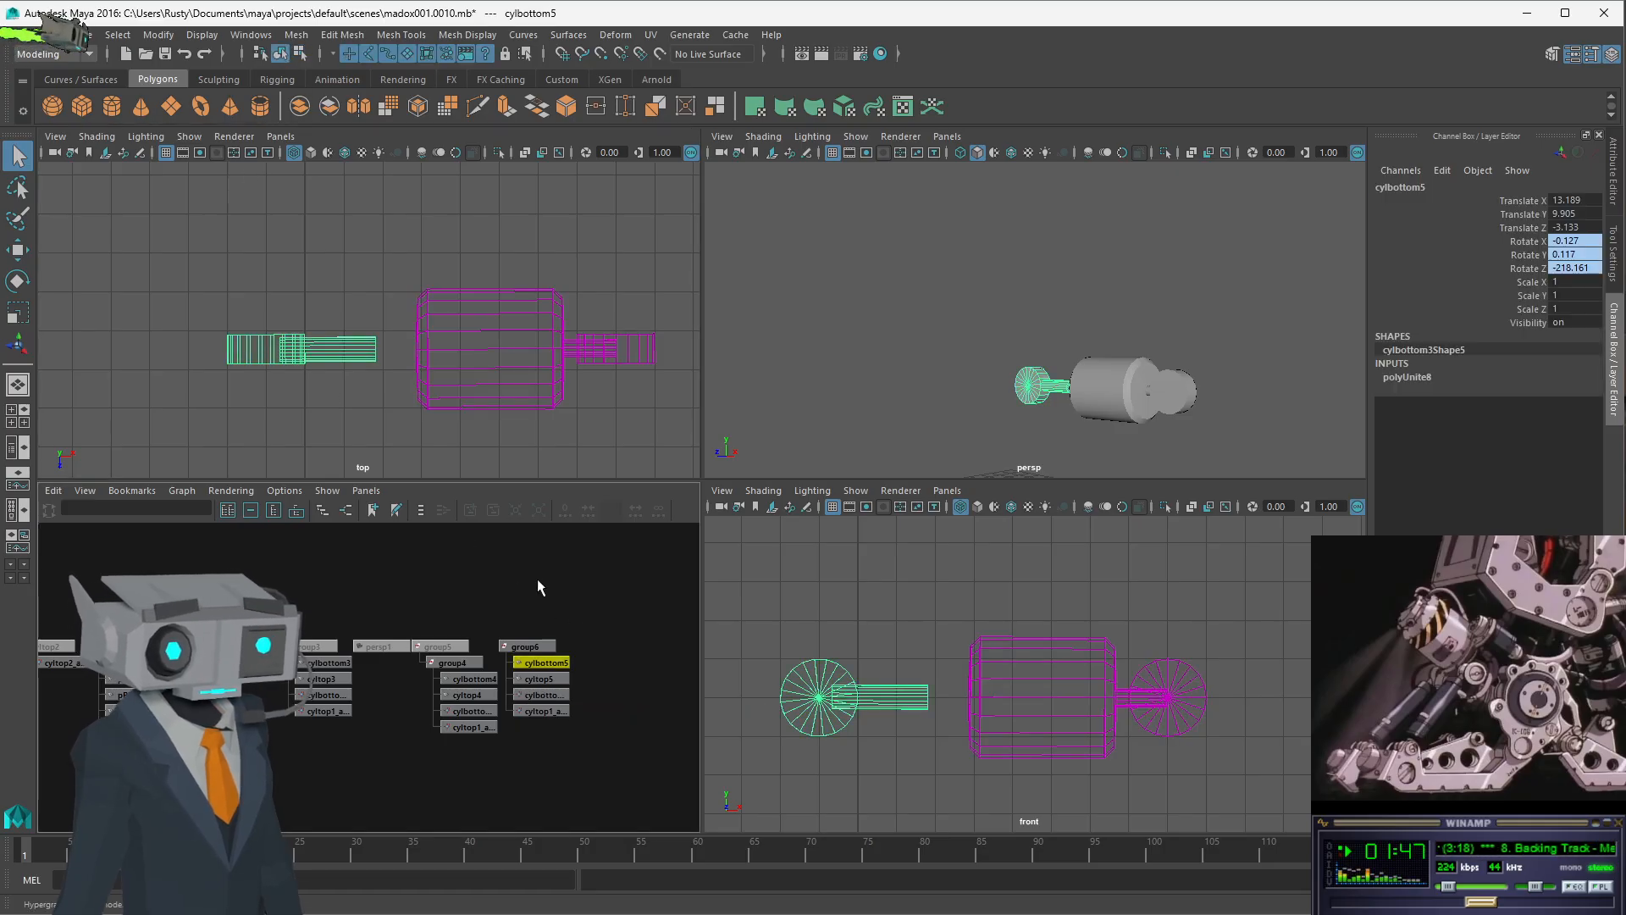
{"action": "left_click", "coordinate": [537, 577]}
{"action": "left_click", "coordinate": [552, 668]}
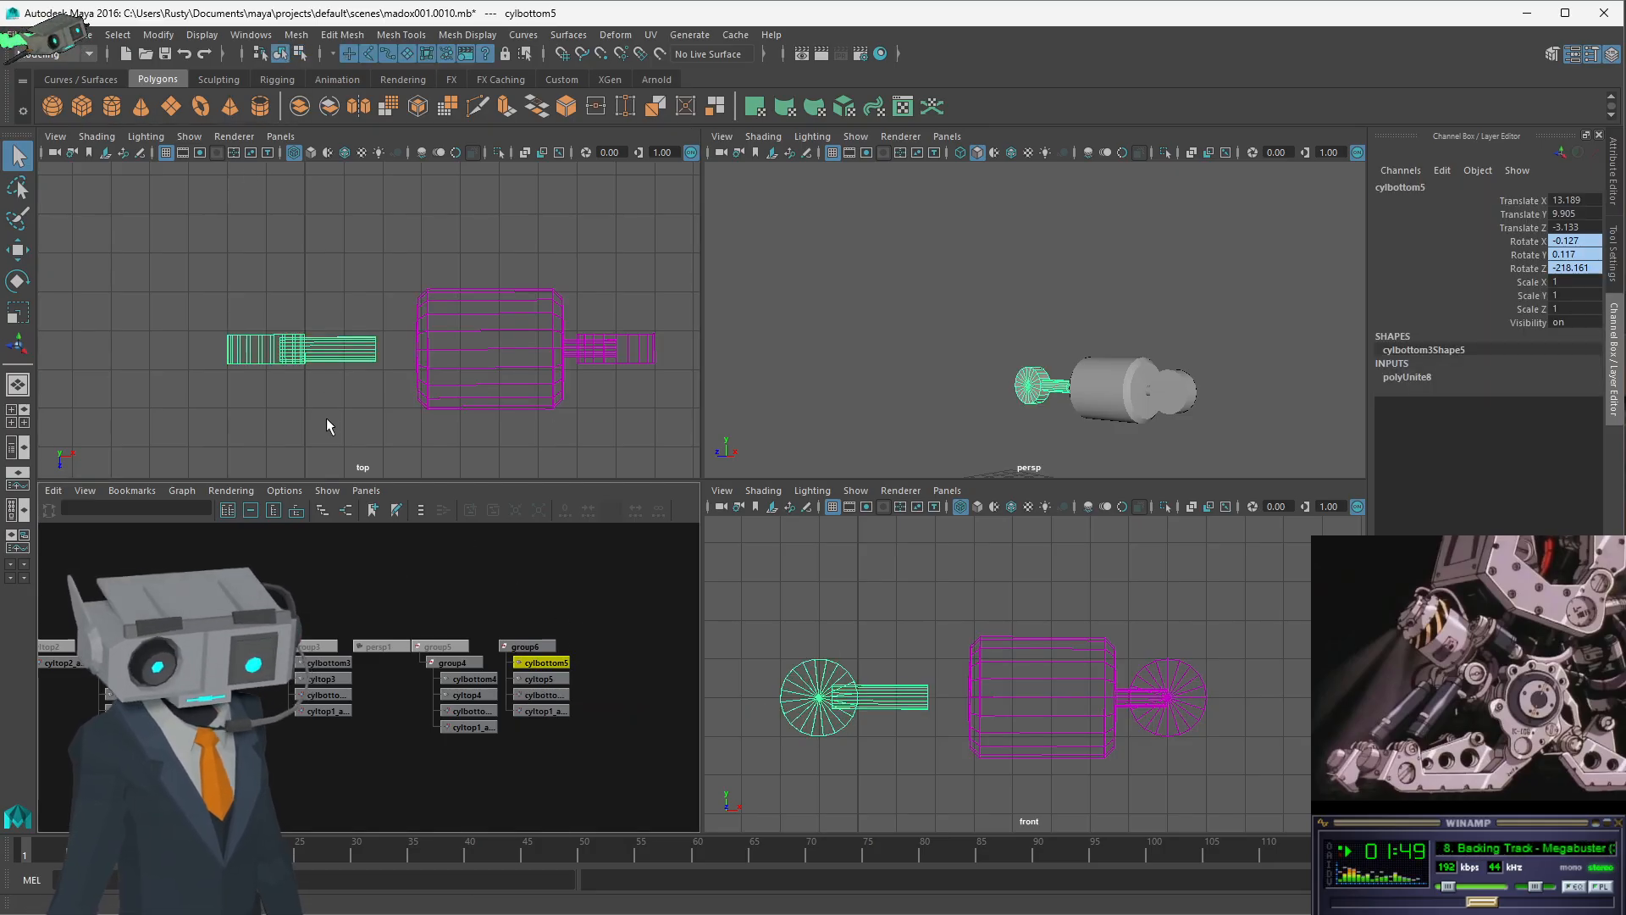
- Move cylbottom5 toward the barrel until its rod end slightly enters the beveled cylinder, at about Translate X 11.77, Y 9.67
{"action": "key", "text": "w"}
{"action": "left_click_drag", "start_coordinate": [343, 364], "coordinate": [500, 382]}
{"action": "left_click_drag", "start_coordinate": [579, 381], "coordinate": [395, 327]}
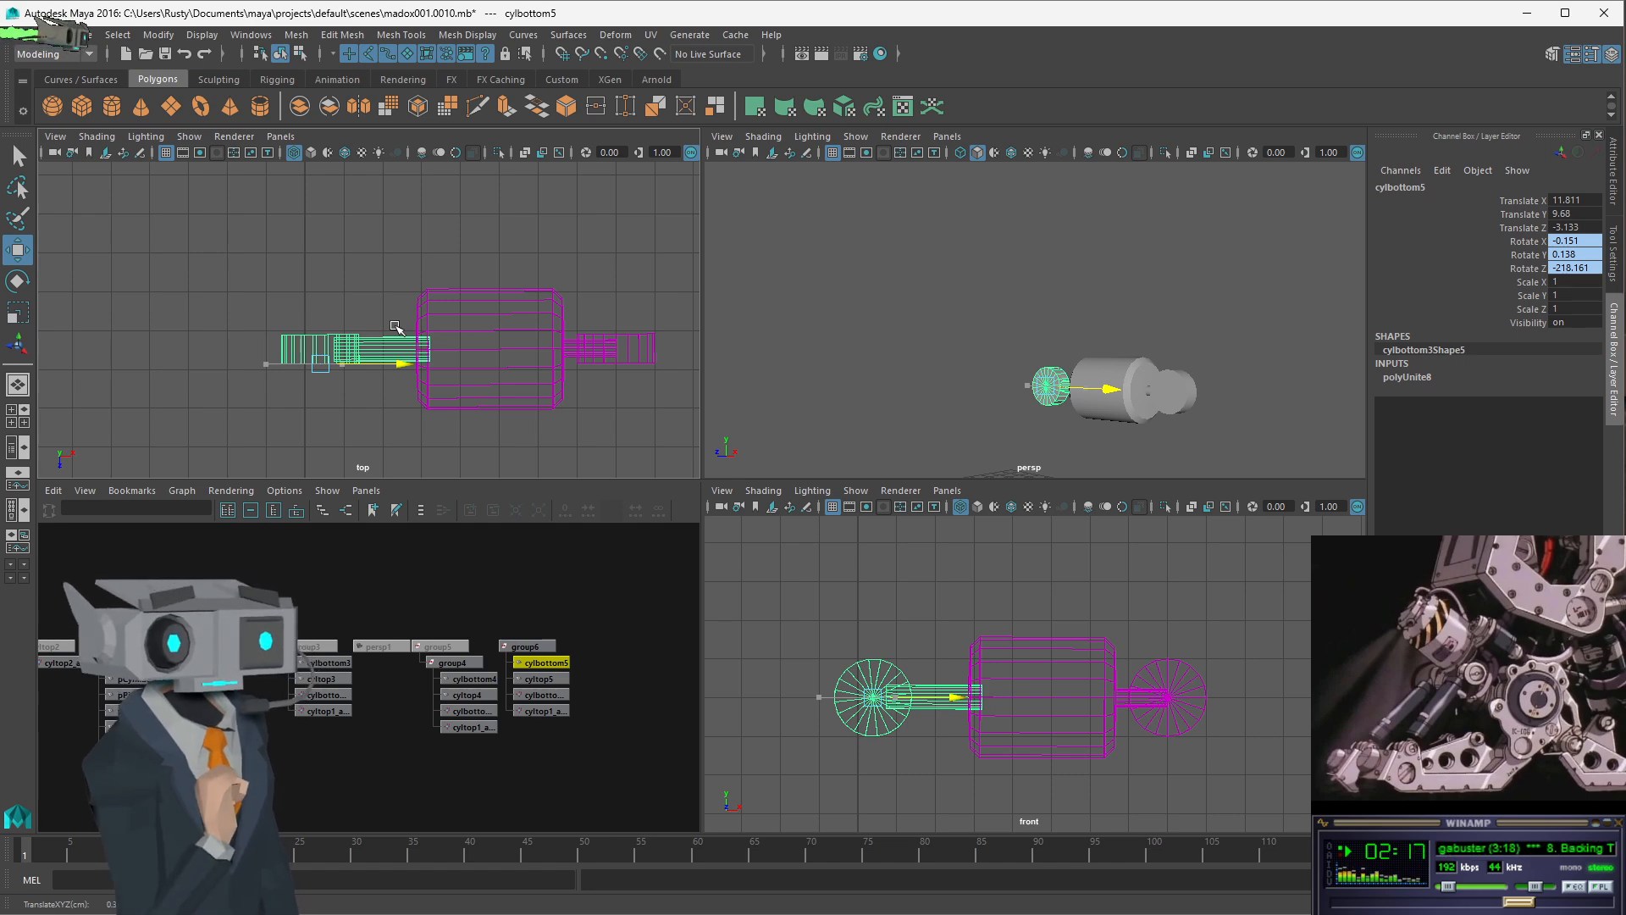
{"action": "left_click_drag", "start_coordinate": [396, 327], "coordinate": [397, 328]}
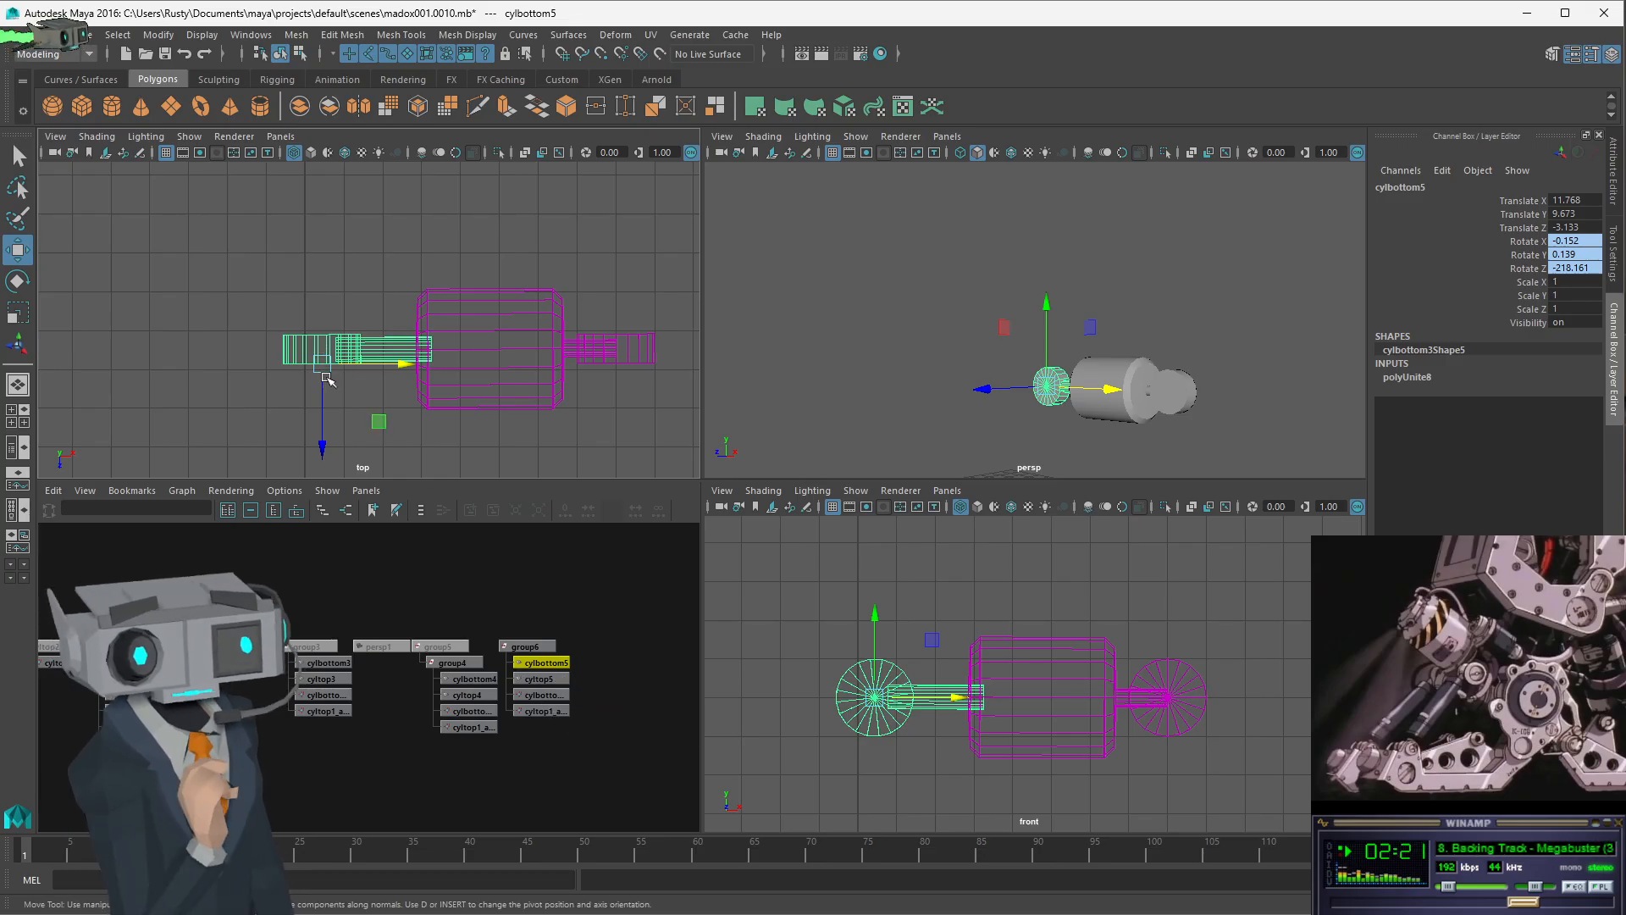
{"action": "scroll", "coordinate": [298, 360], "scroll_direction": "up", "scroll_amount": 5}
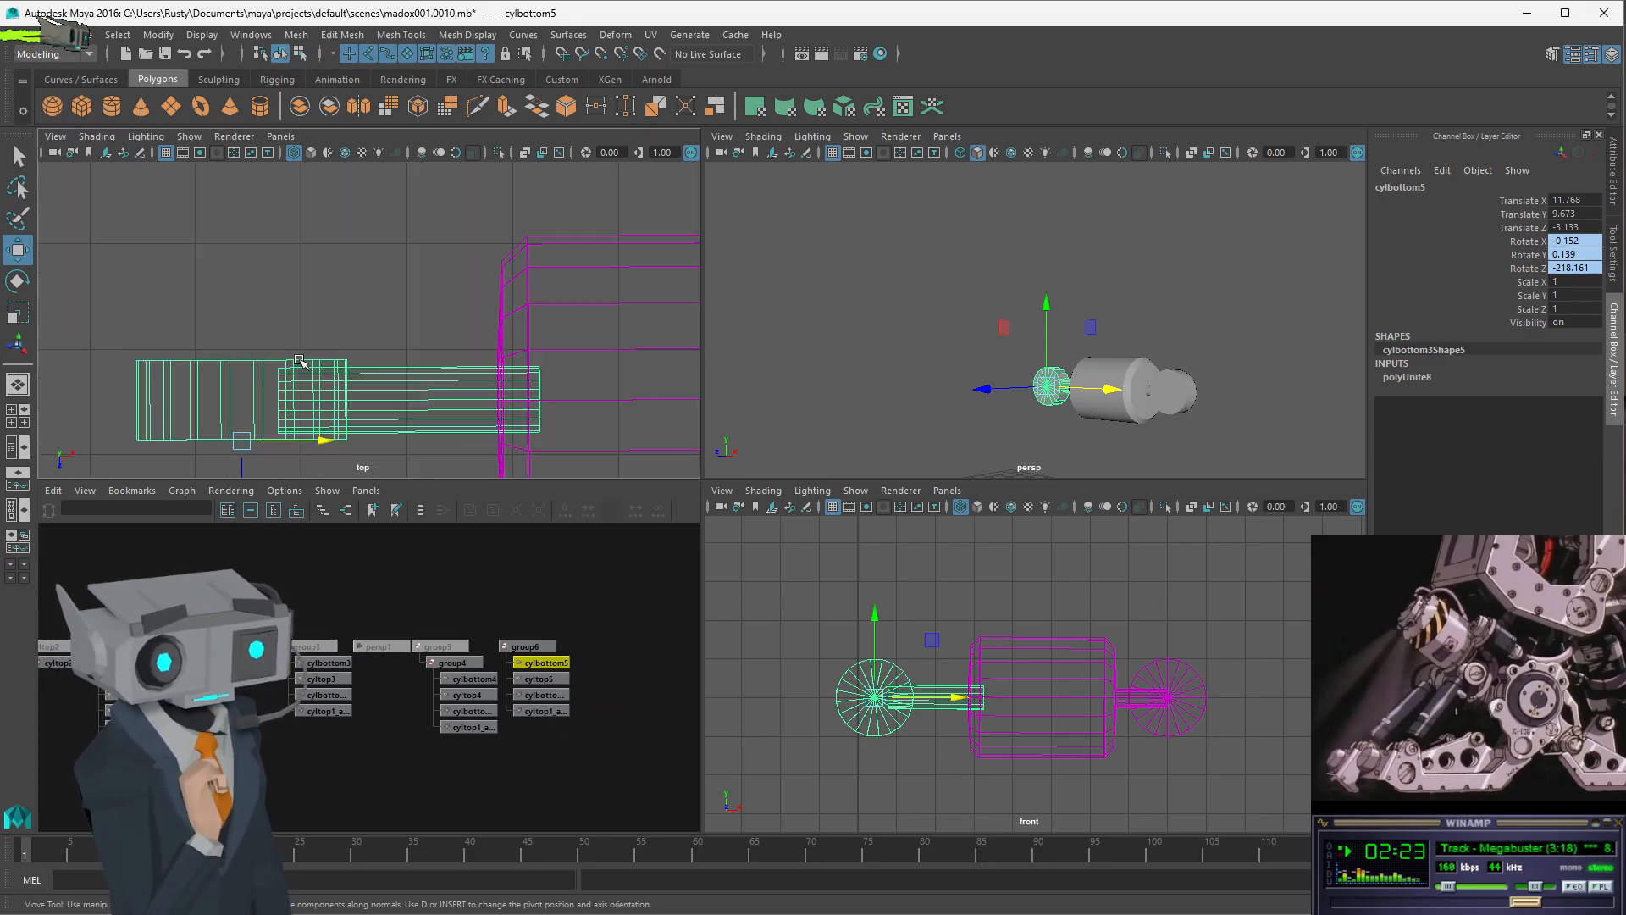
{"action": "scroll", "coordinate": [285, 364], "scroll_direction": "down", "scroll_amount": 7}
{"action": "scroll", "coordinate": [313, 376], "scroll_direction": "up", "scroll_amount": 3}
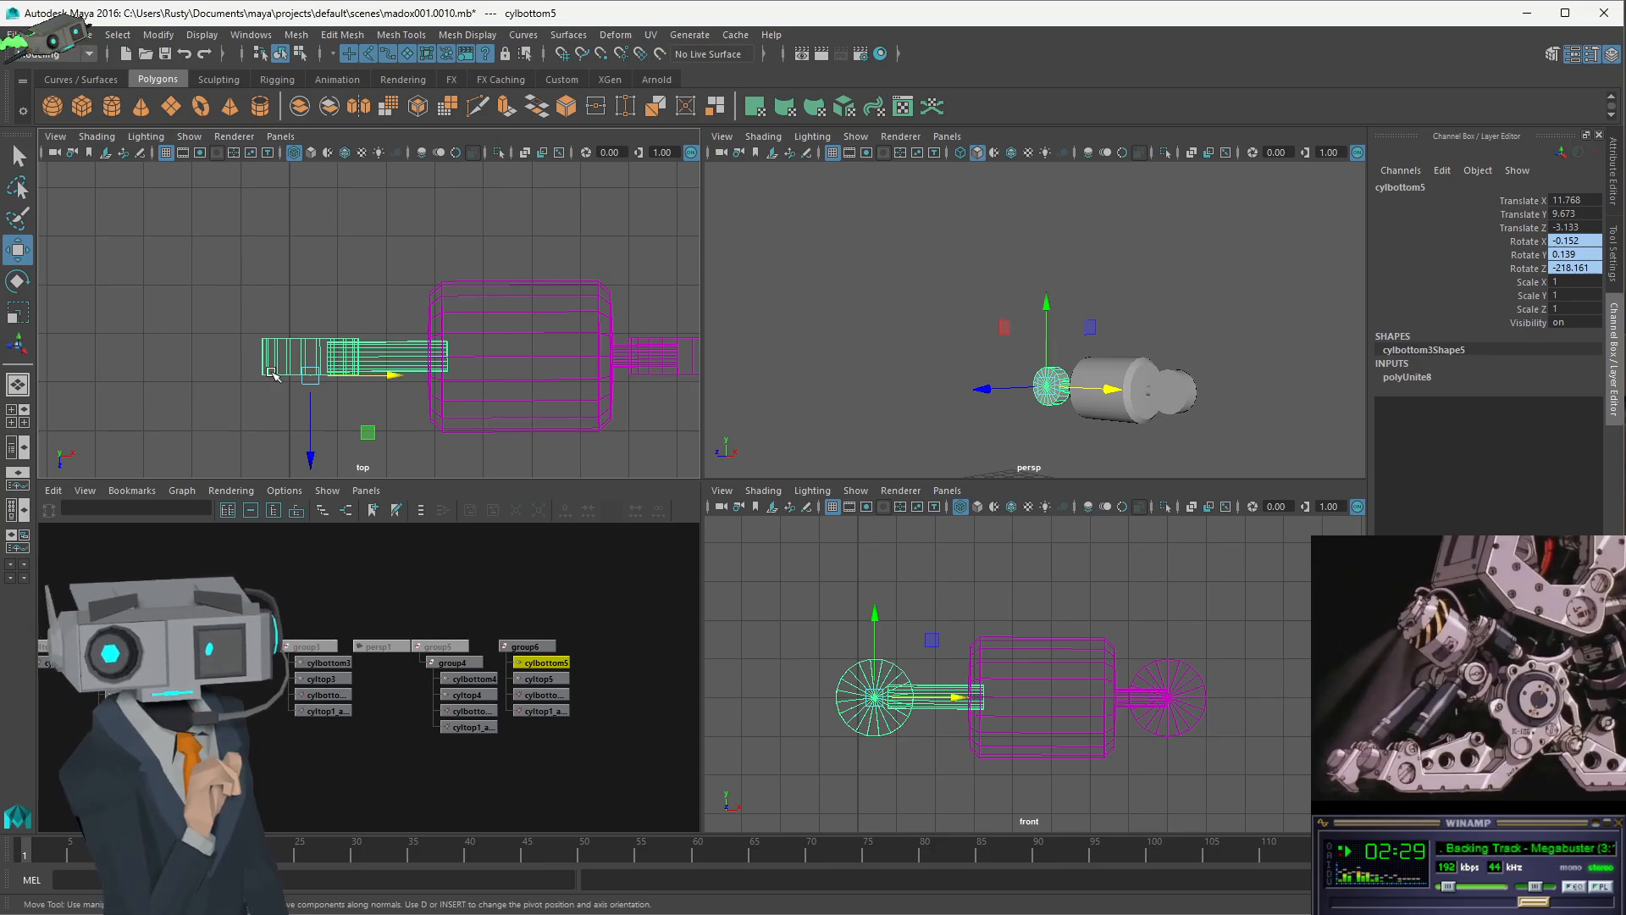
- Check group6's two aim constraints and move cylbottom5 upward in the front view, to about Translate X 12.08, Y 6.69
{"action": "left_click", "coordinate": [535, 696]}
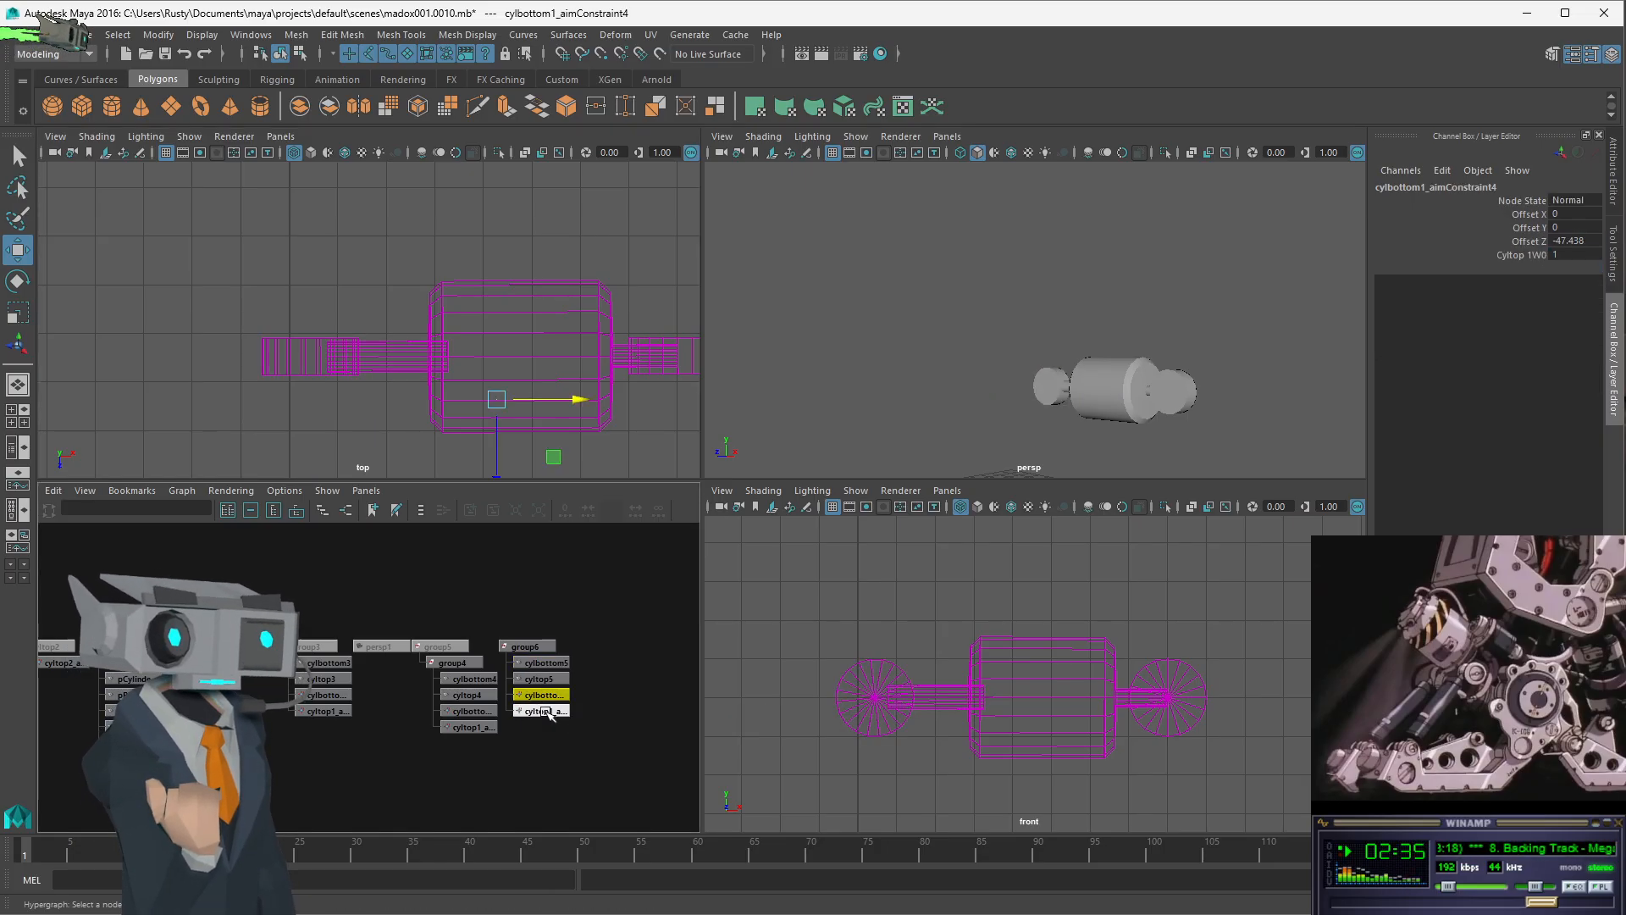
{"action": "left_click", "coordinate": [548, 712]}
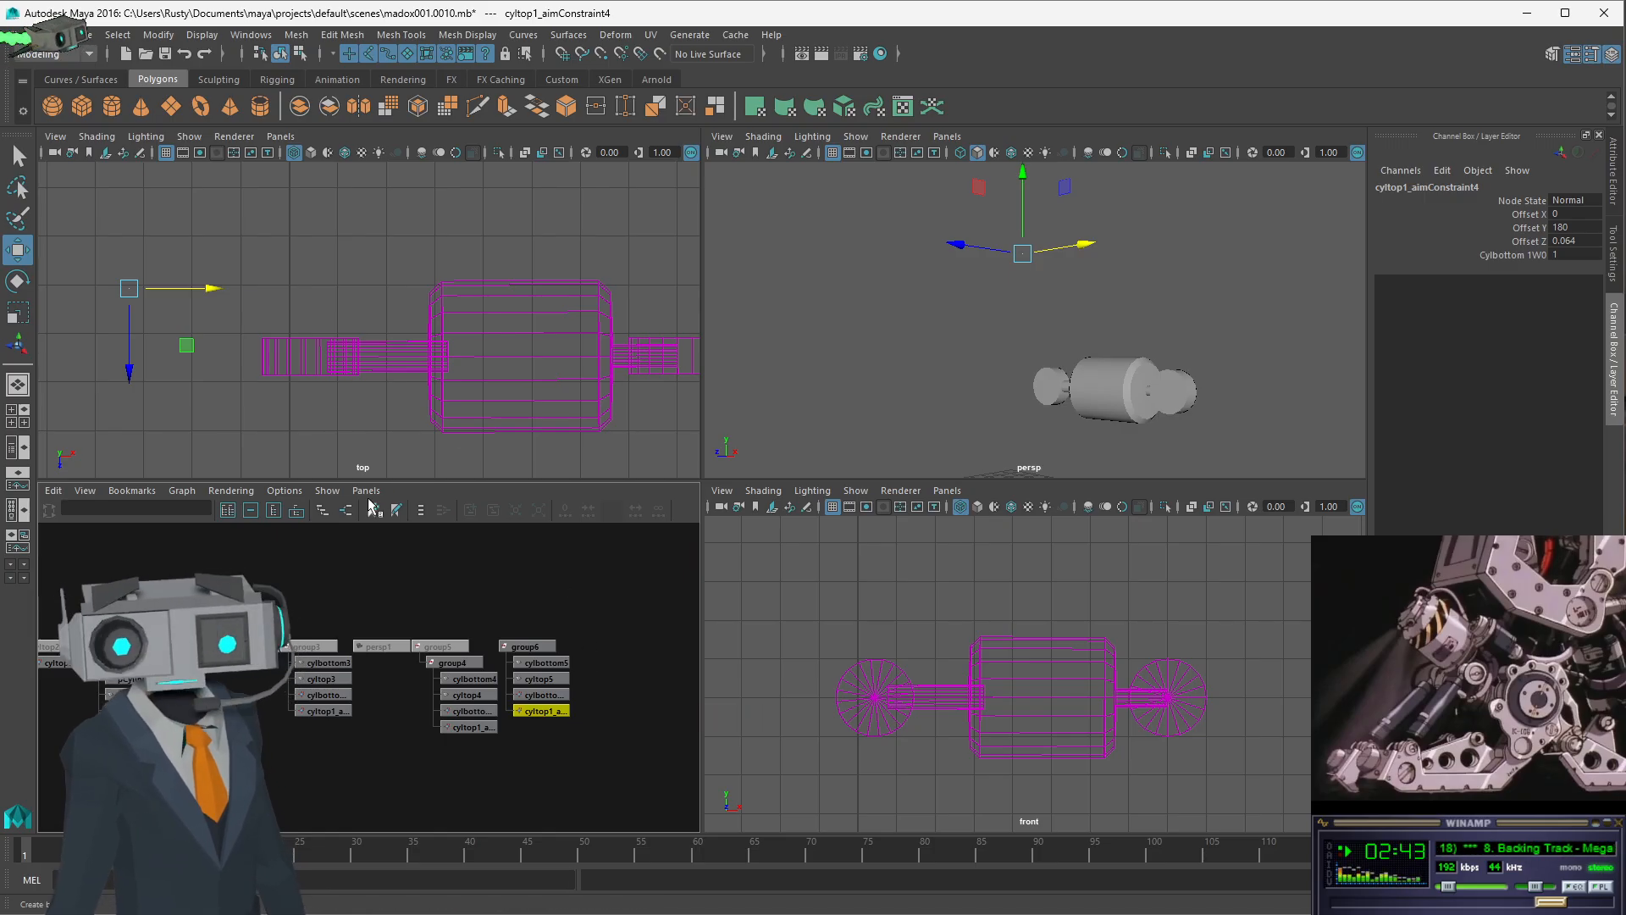
{"action": "left_click", "coordinate": [543, 664]}
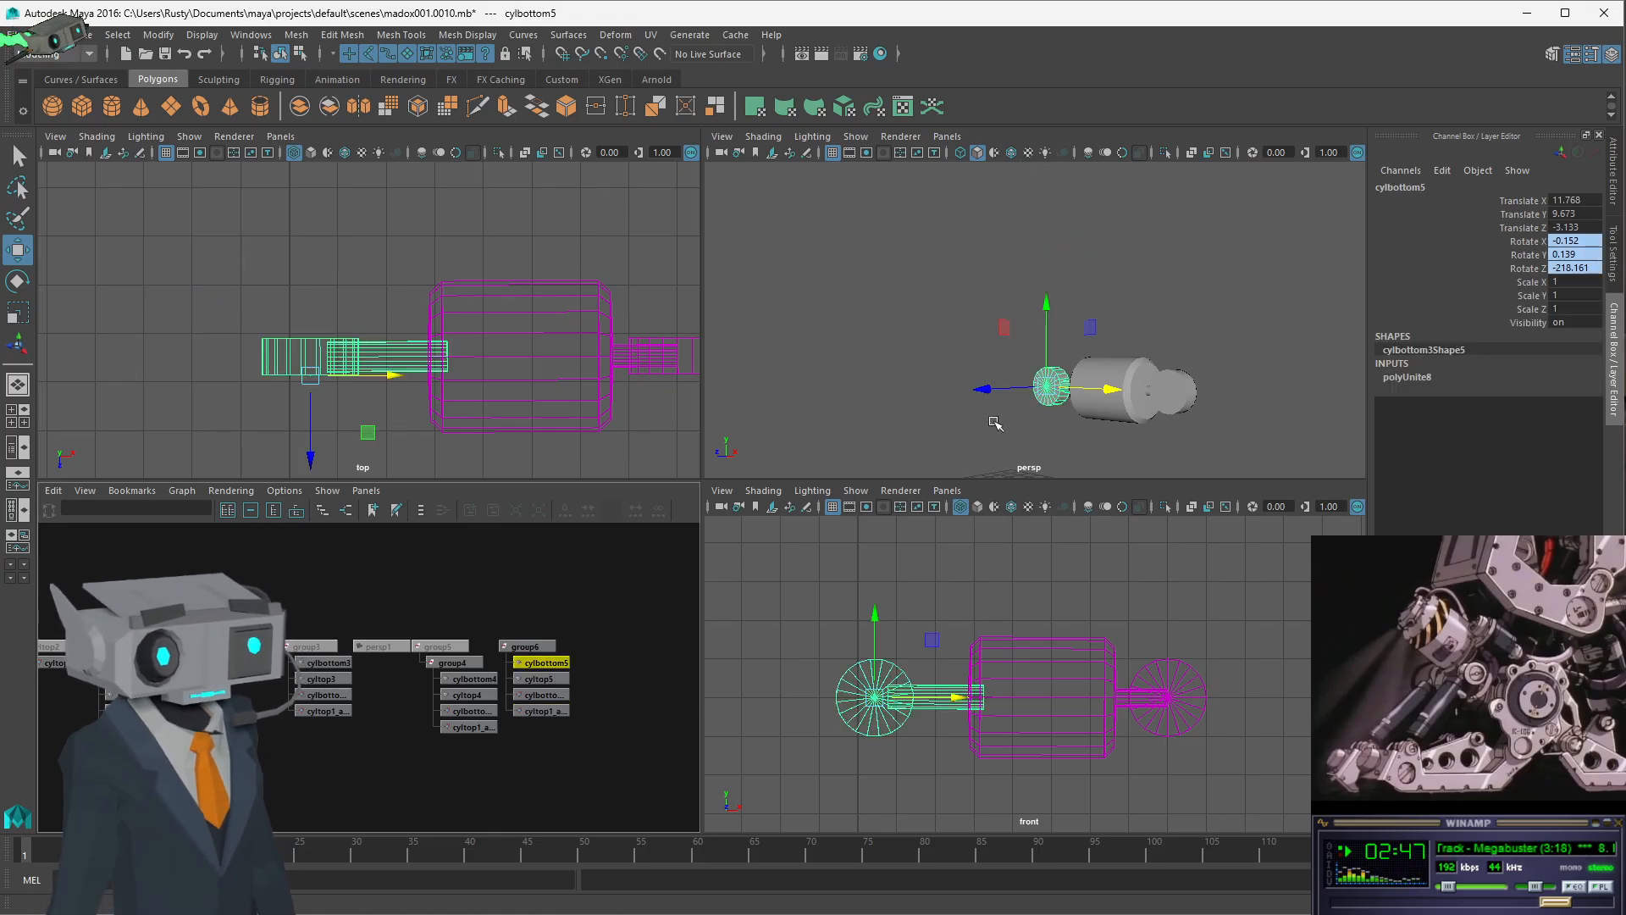
{"action": "left_click_drag", "start_coordinate": [875, 698], "coordinate": [882, 586]}
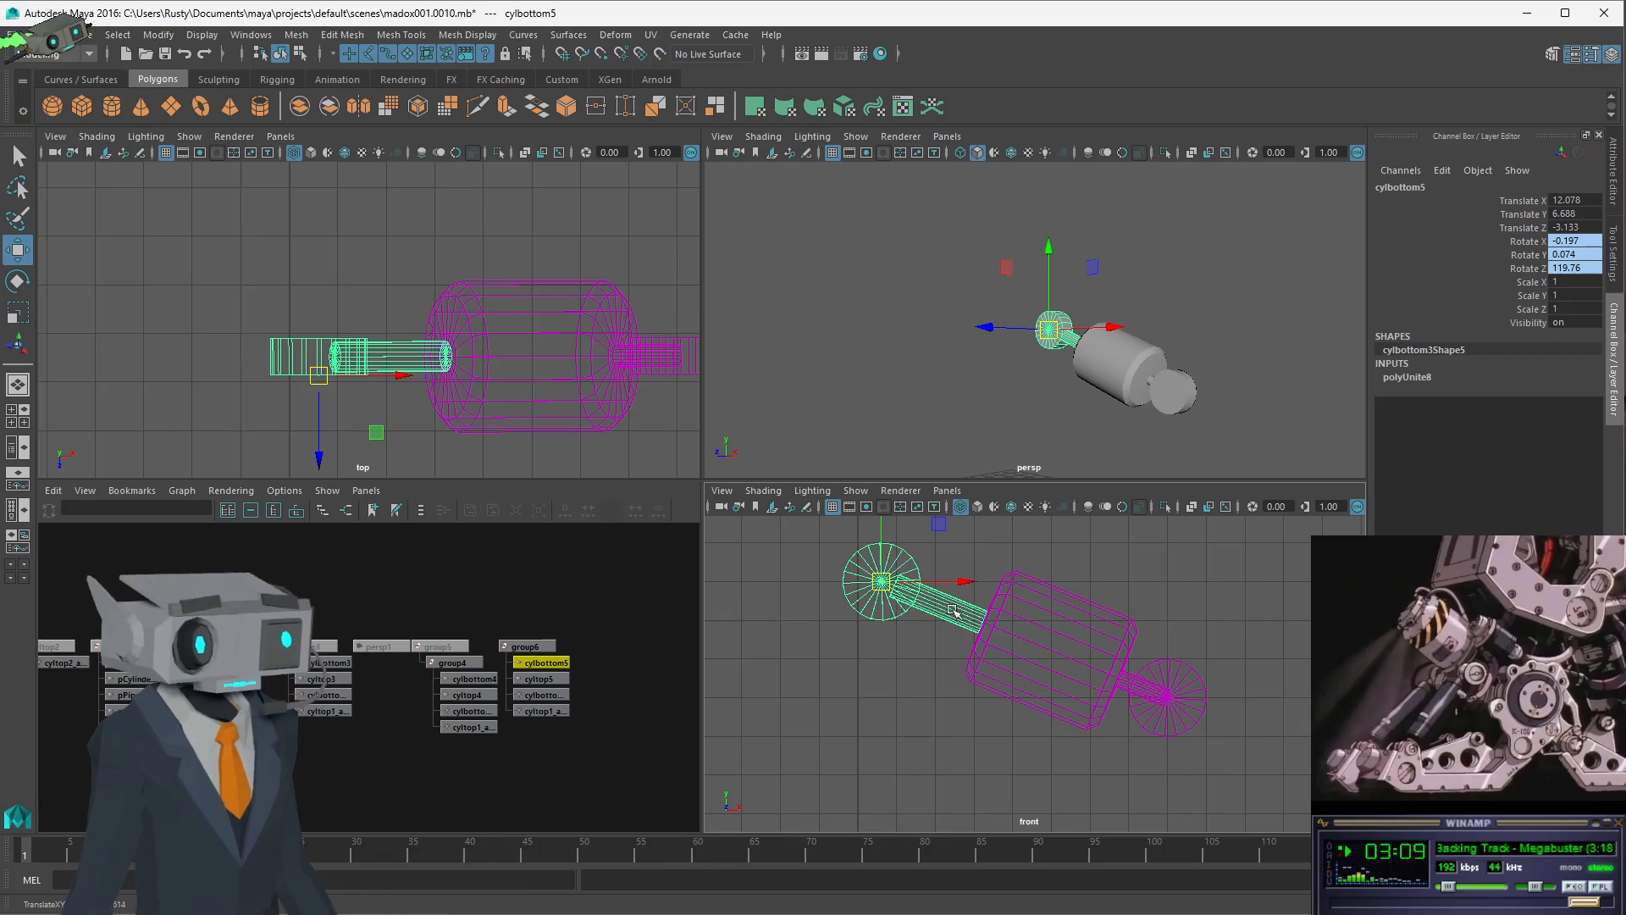
{"action": "left_click", "coordinate": [951, 555]}
{"action": "left_click", "coordinate": [958, 615]}
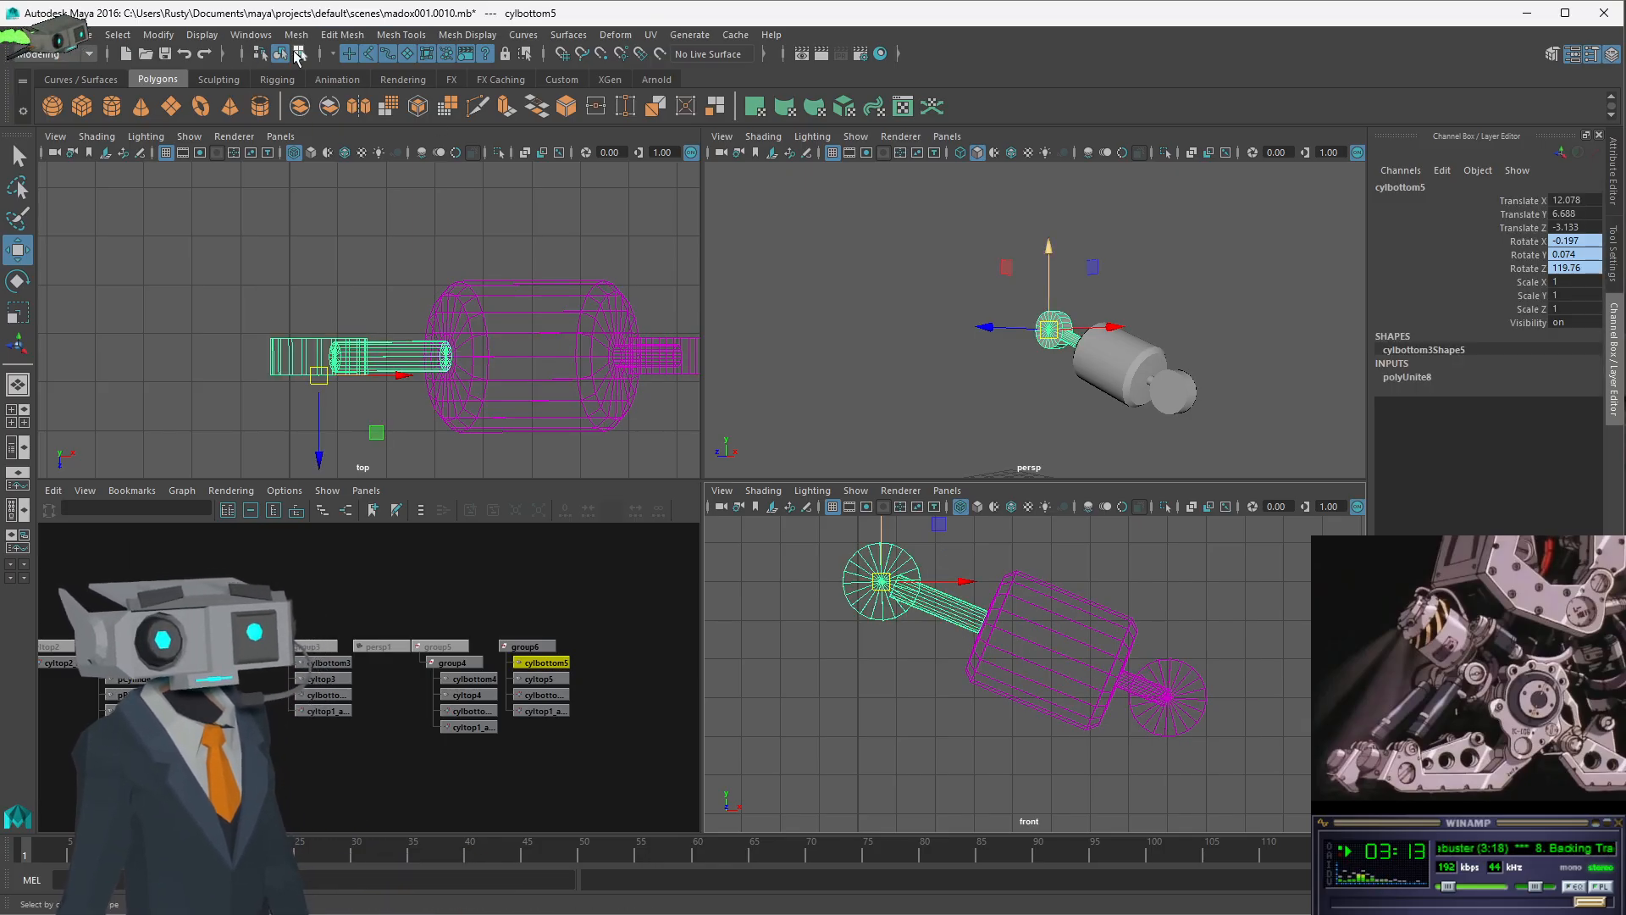
- Thicken the cylbottom5 rod by moving its side faces f[60:79] outward along their normals to about one grid unit in diameter
{"action": "left_click", "coordinate": [299, 54]}
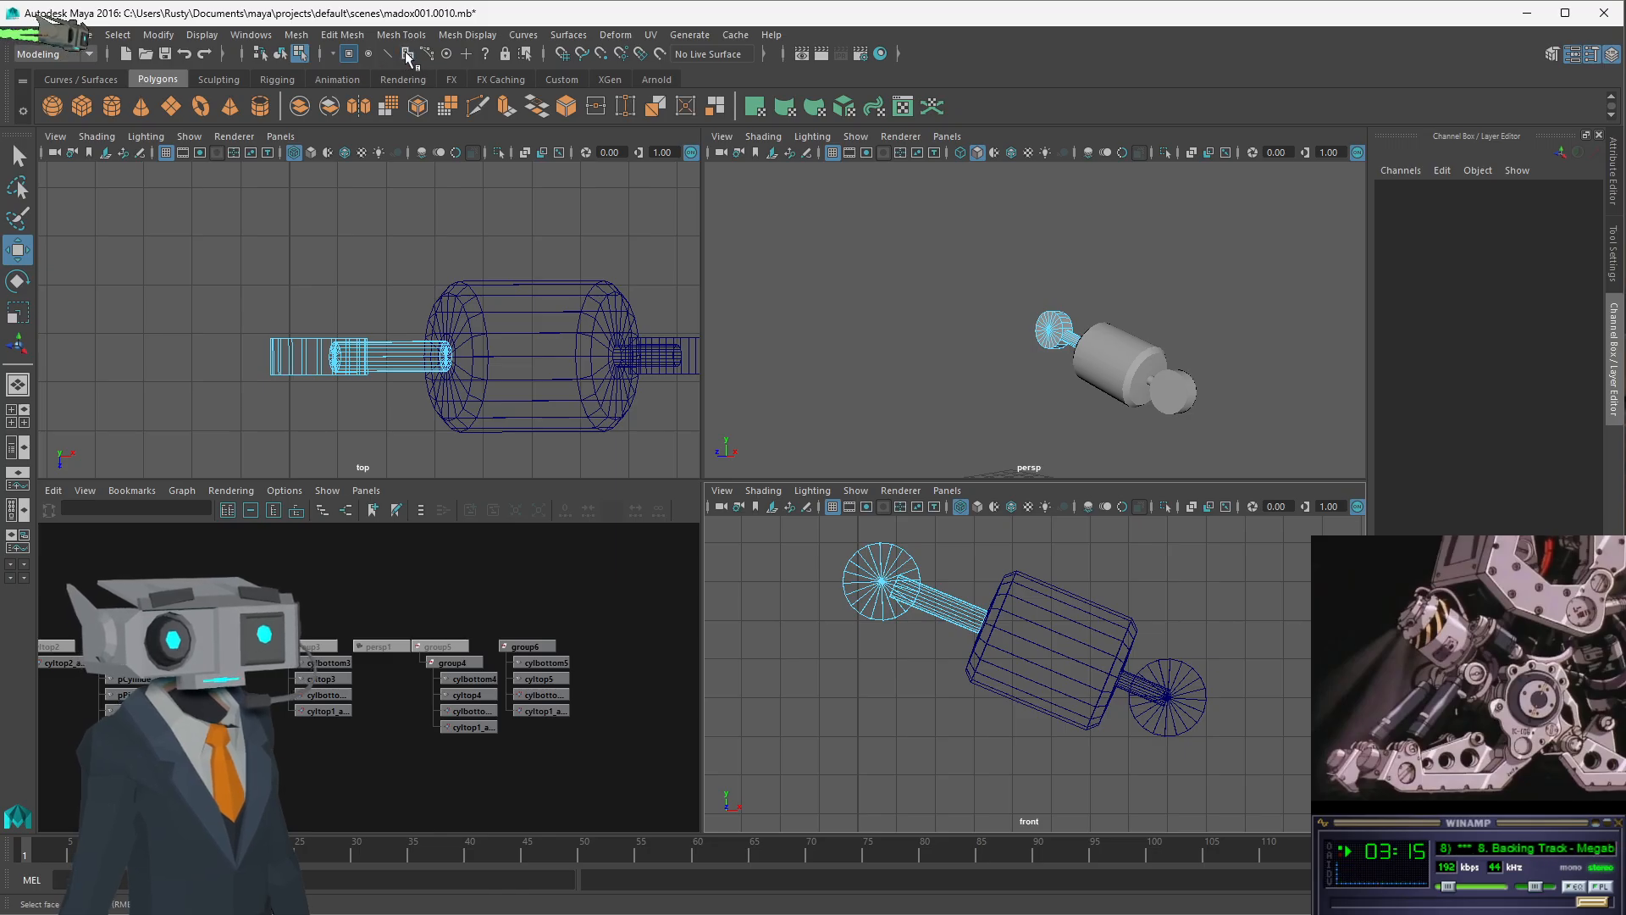
{"action": "left_click_drag", "start_coordinate": [970, 585], "coordinate": [929, 632]}
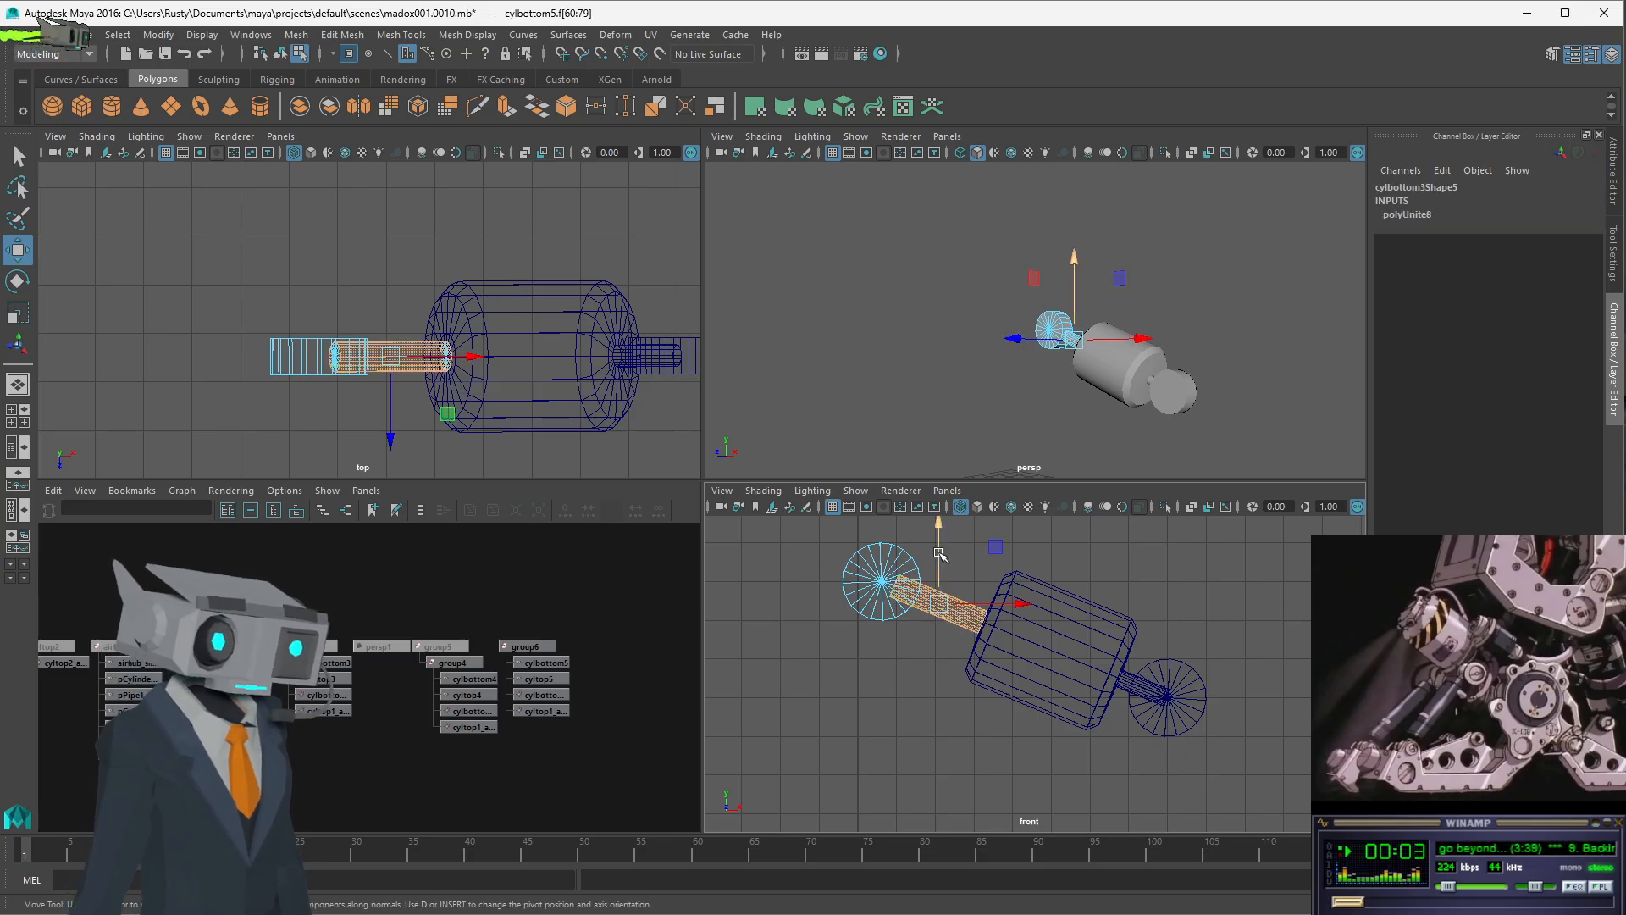
{"action": "left_click_drag", "start_coordinate": [938, 553], "coordinate": [948, 536]}
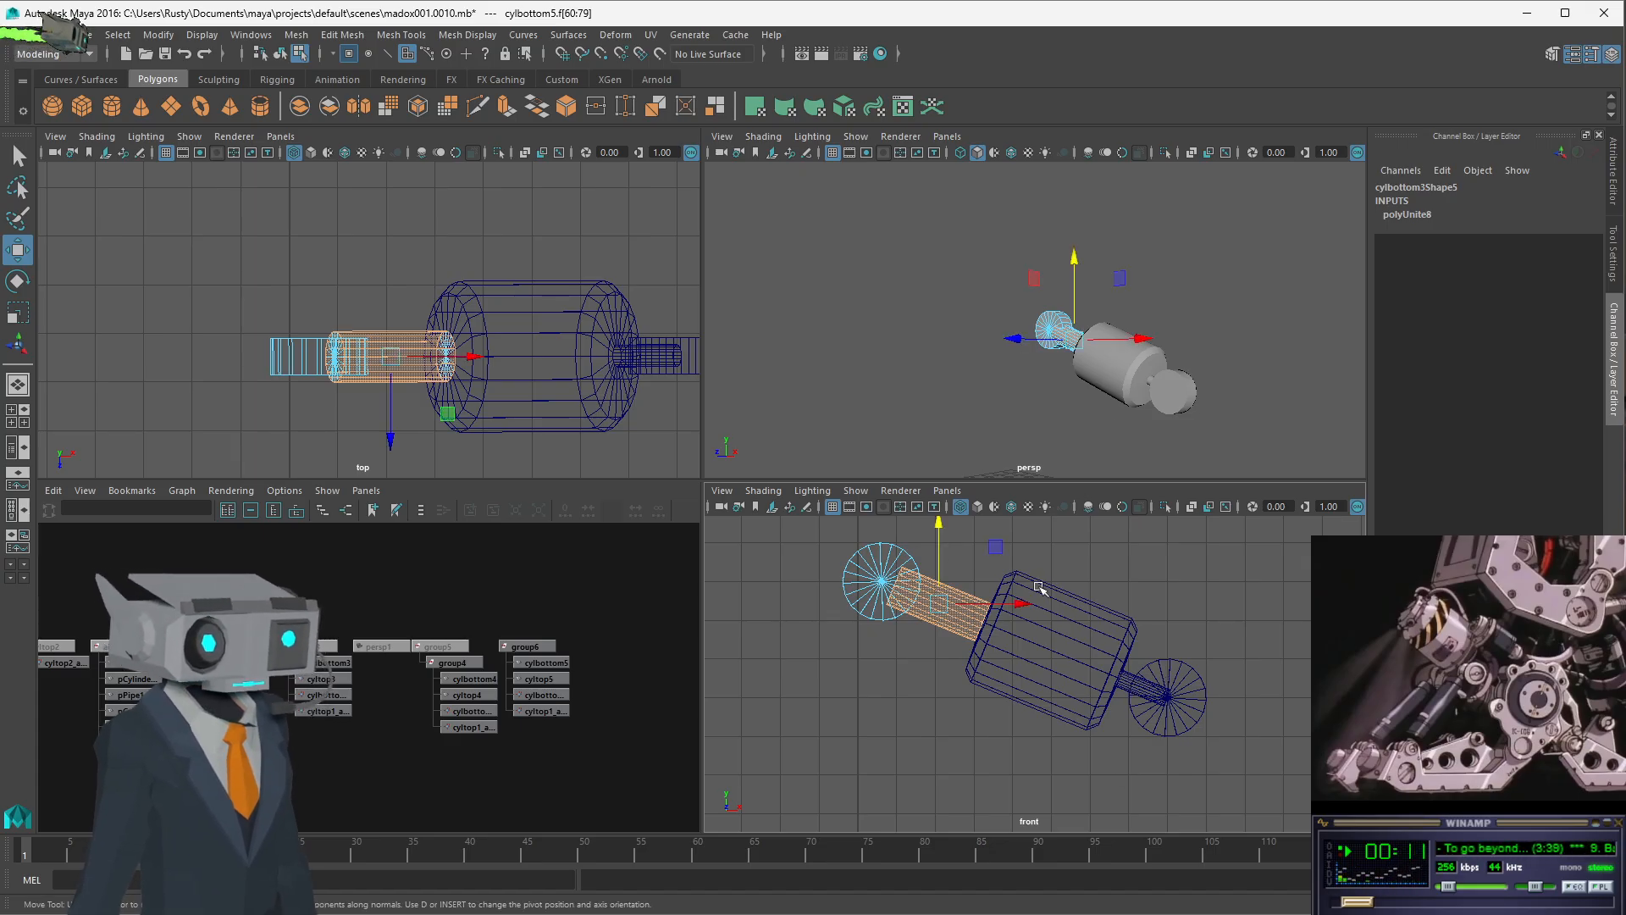
- Thicken the short neck between the barrel and its round joint by moving cyltop5 faces f[101:120] outward to match the rod's diameter
{"action": "left_click", "coordinate": [1132, 688]}
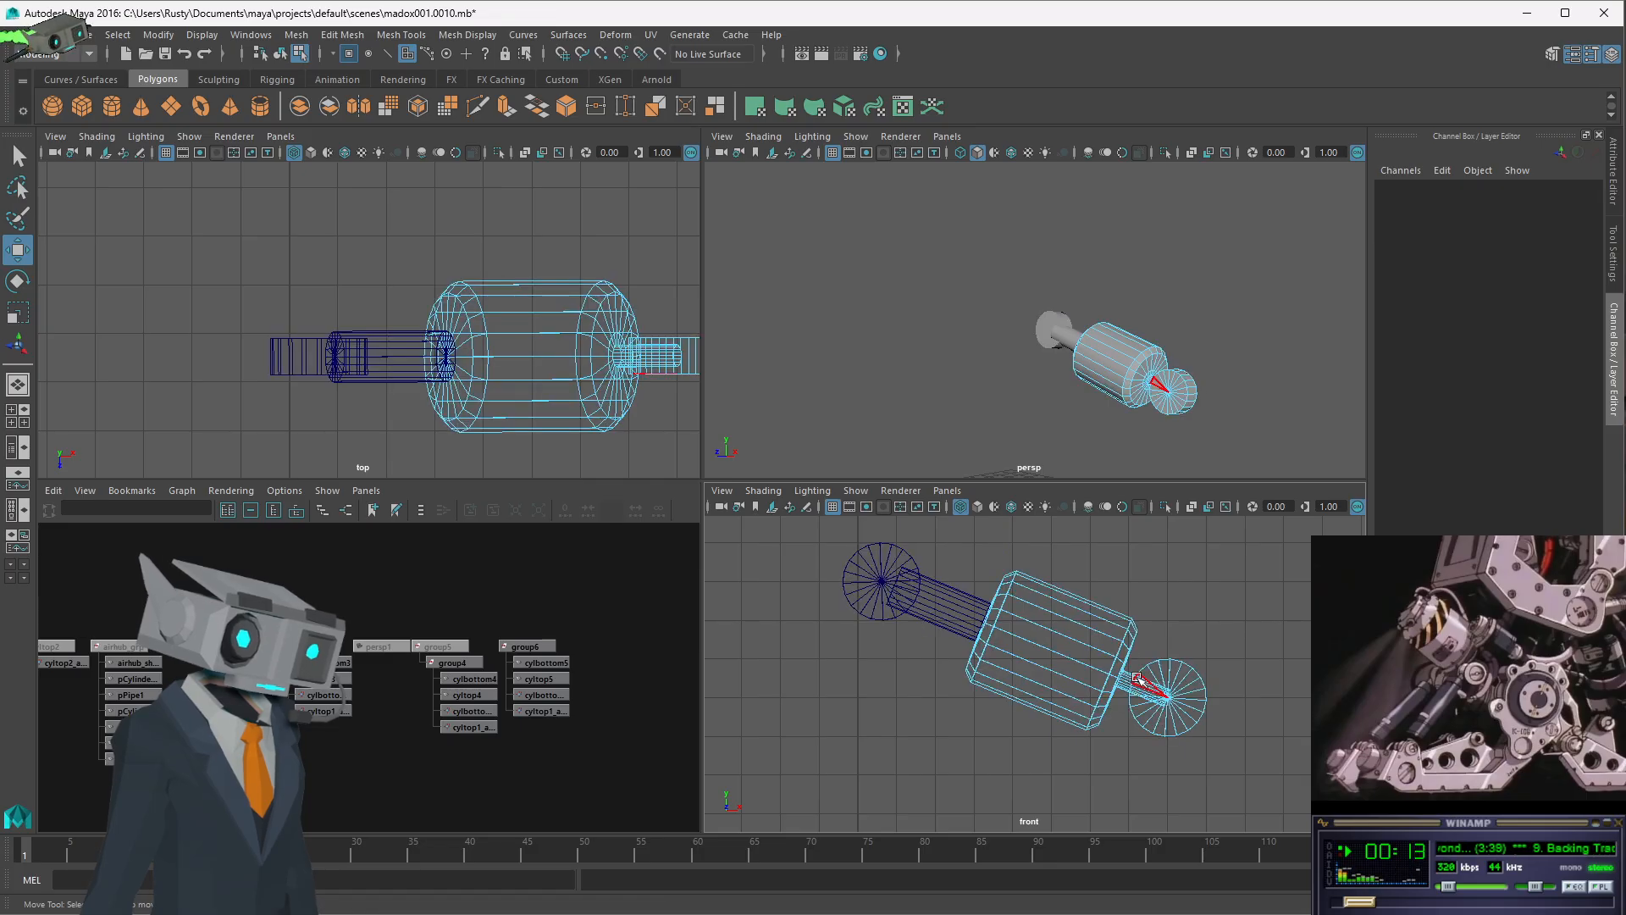
{"action": "scroll", "coordinate": [1177, 711], "scroll_direction": "up", "scroll_amount": 5}
{"action": "left_click", "coordinate": [1233, 714]}
{"action": "middle_click_drag", "start_coordinate": [1277, 703], "coordinate": [877, 651], "text": "alt"}
{"action": "left_click", "coordinate": [1008, 619]}
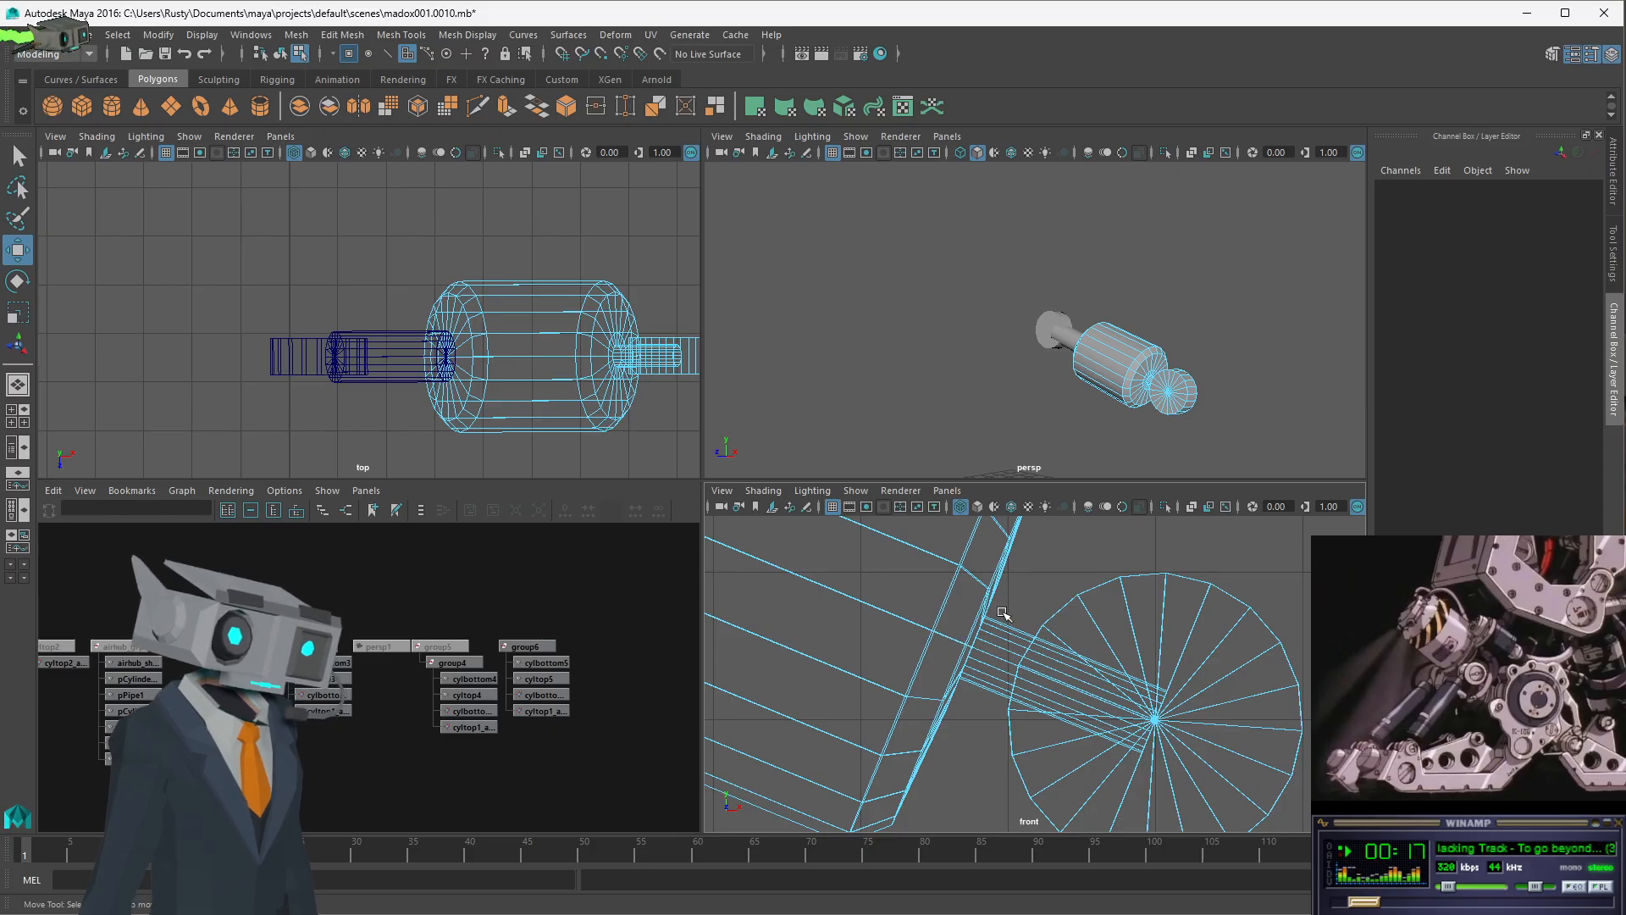
{"action": "left_click_drag", "start_coordinate": [988, 702], "coordinate": [1006, 712]}
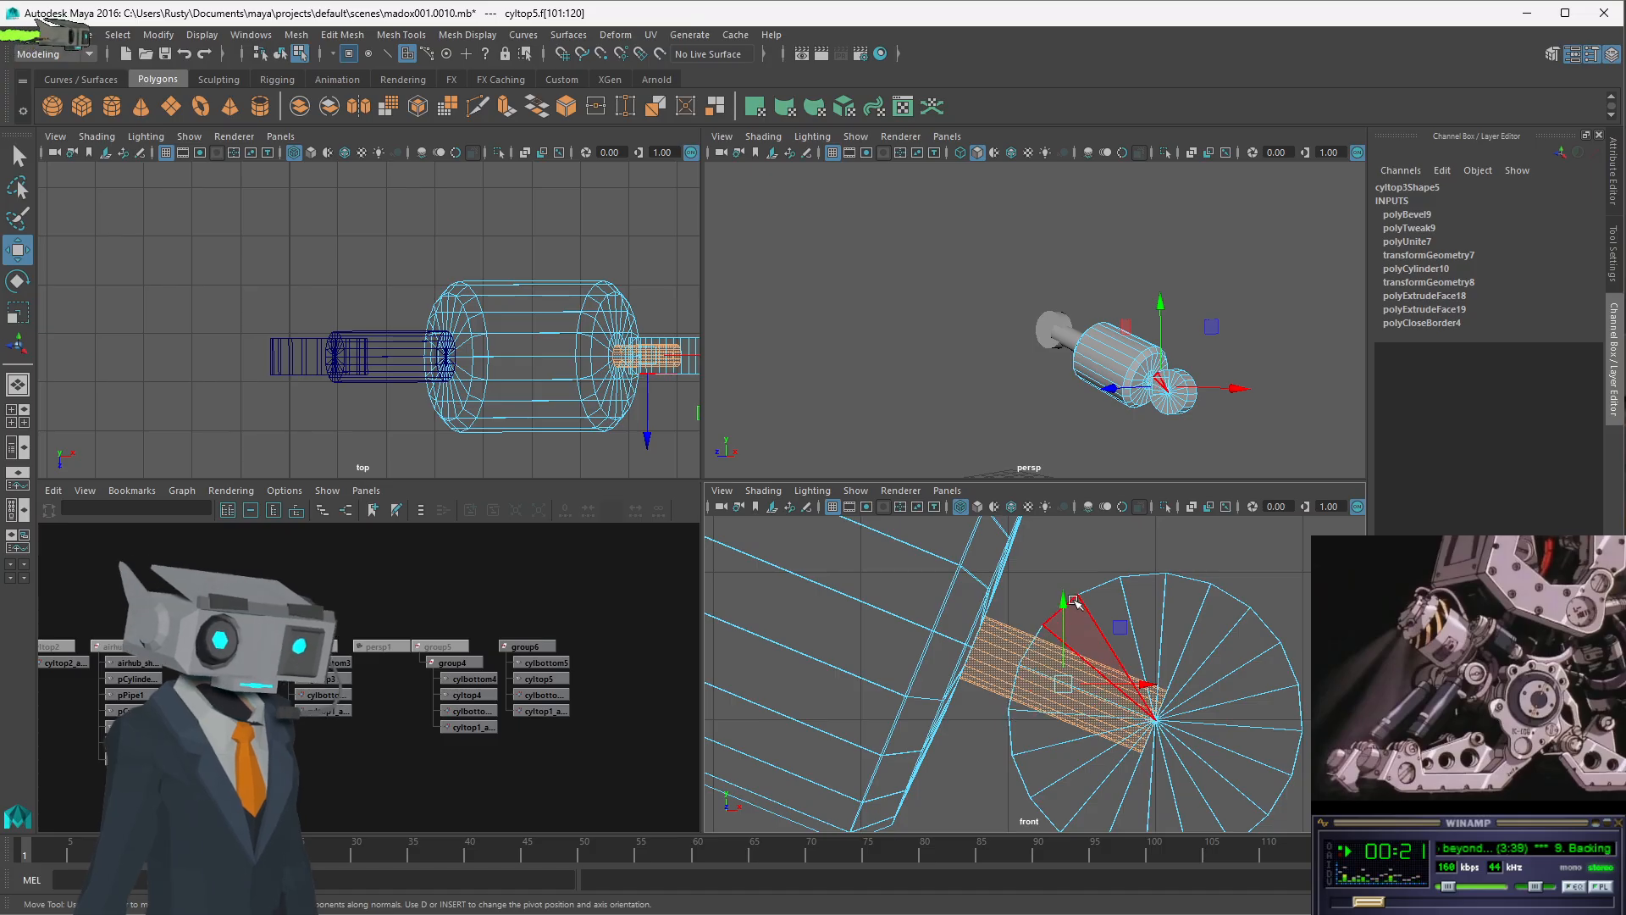
{"action": "middle_click_drag", "start_coordinate": [1064, 604], "coordinate": [1073, 583], "text": "alt"}
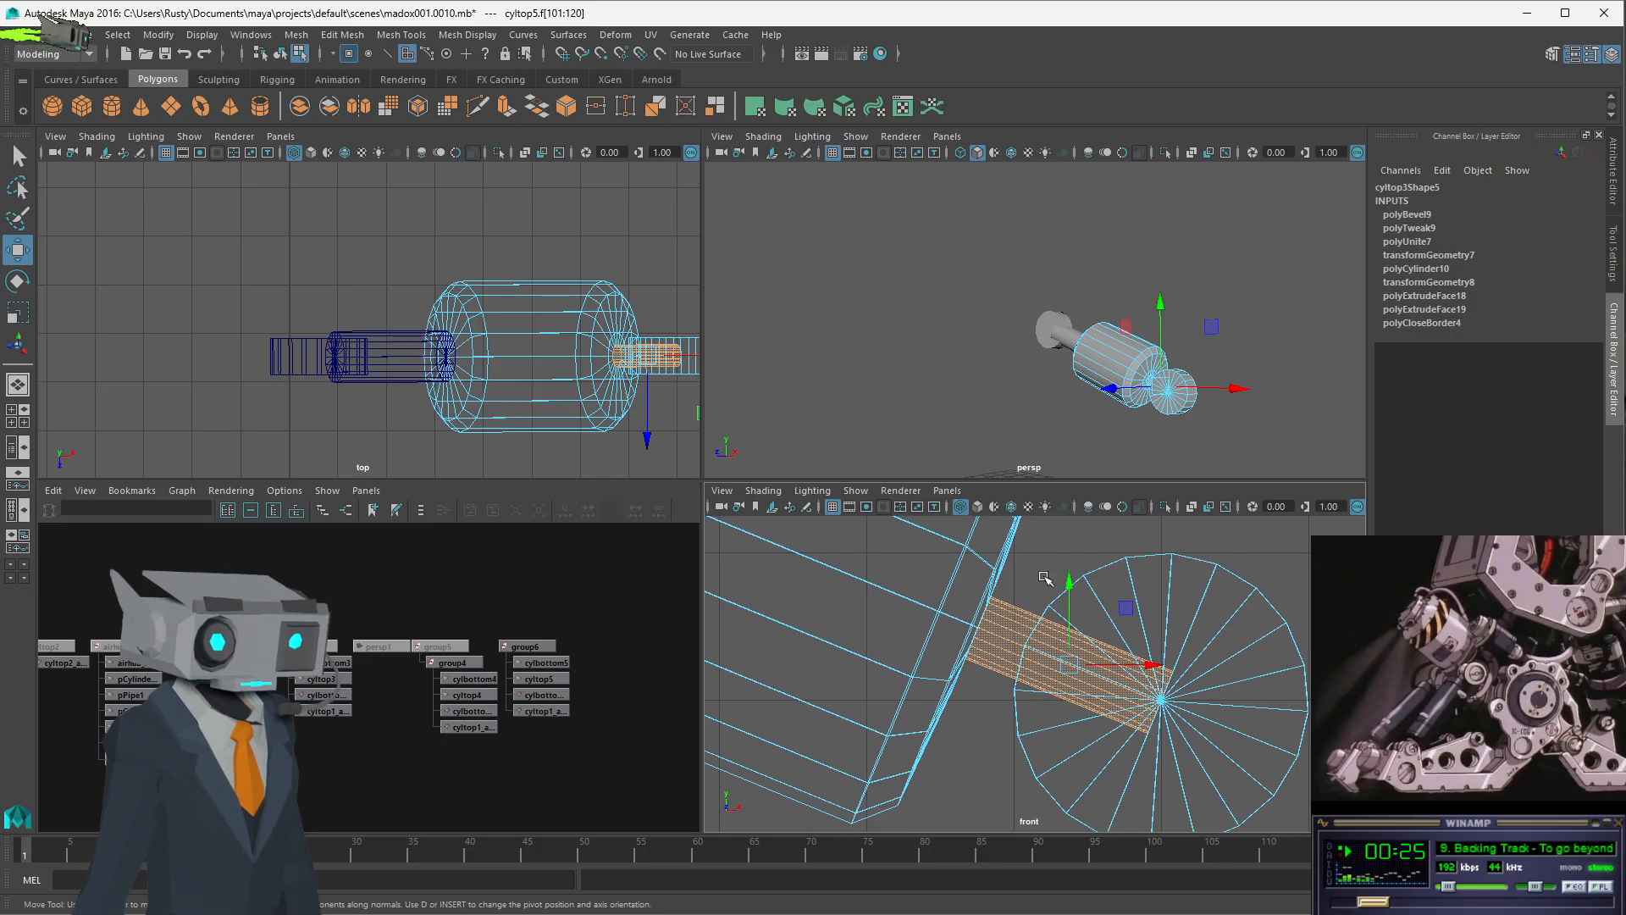
{"action": "left_click_drag", "start_coordinate": [1069, 586], "coordinate": [1108, 560]}
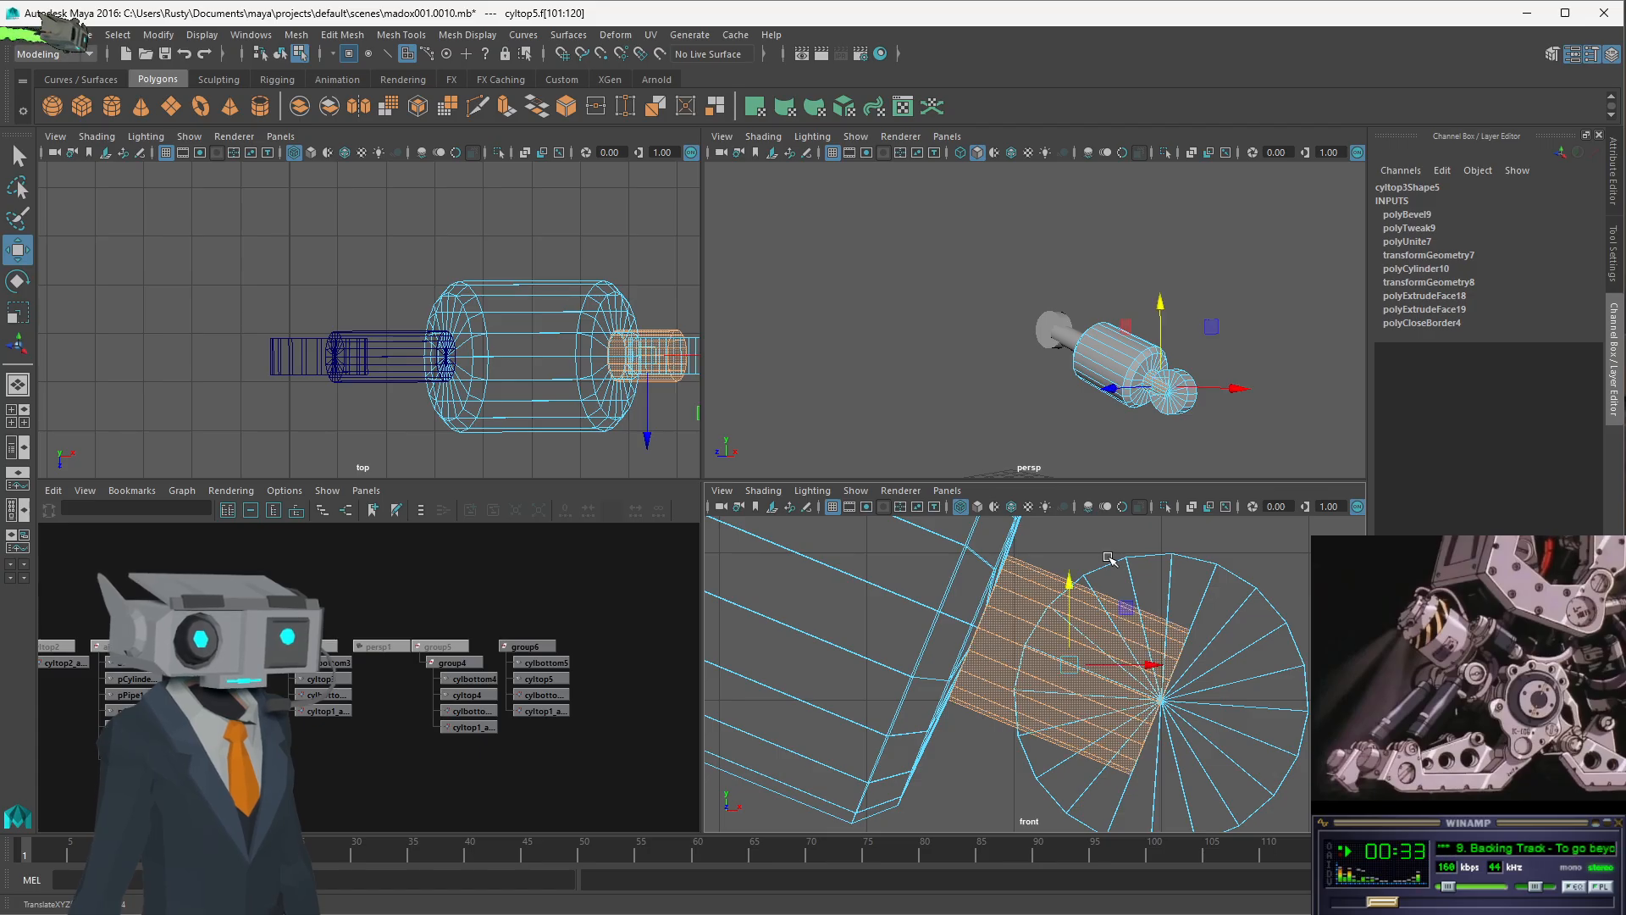
- Try to widen the cylbottom5 round joint by scaling its rim faces f[0:19] along the joint's axis, then undo the scaling
{"action": "left_click", "coordinate": [1010, 408]}
{"action": "left_click_drag", "start_coordinate": [1057, 443], "coordinate": [963, 398], "text": "alt"}
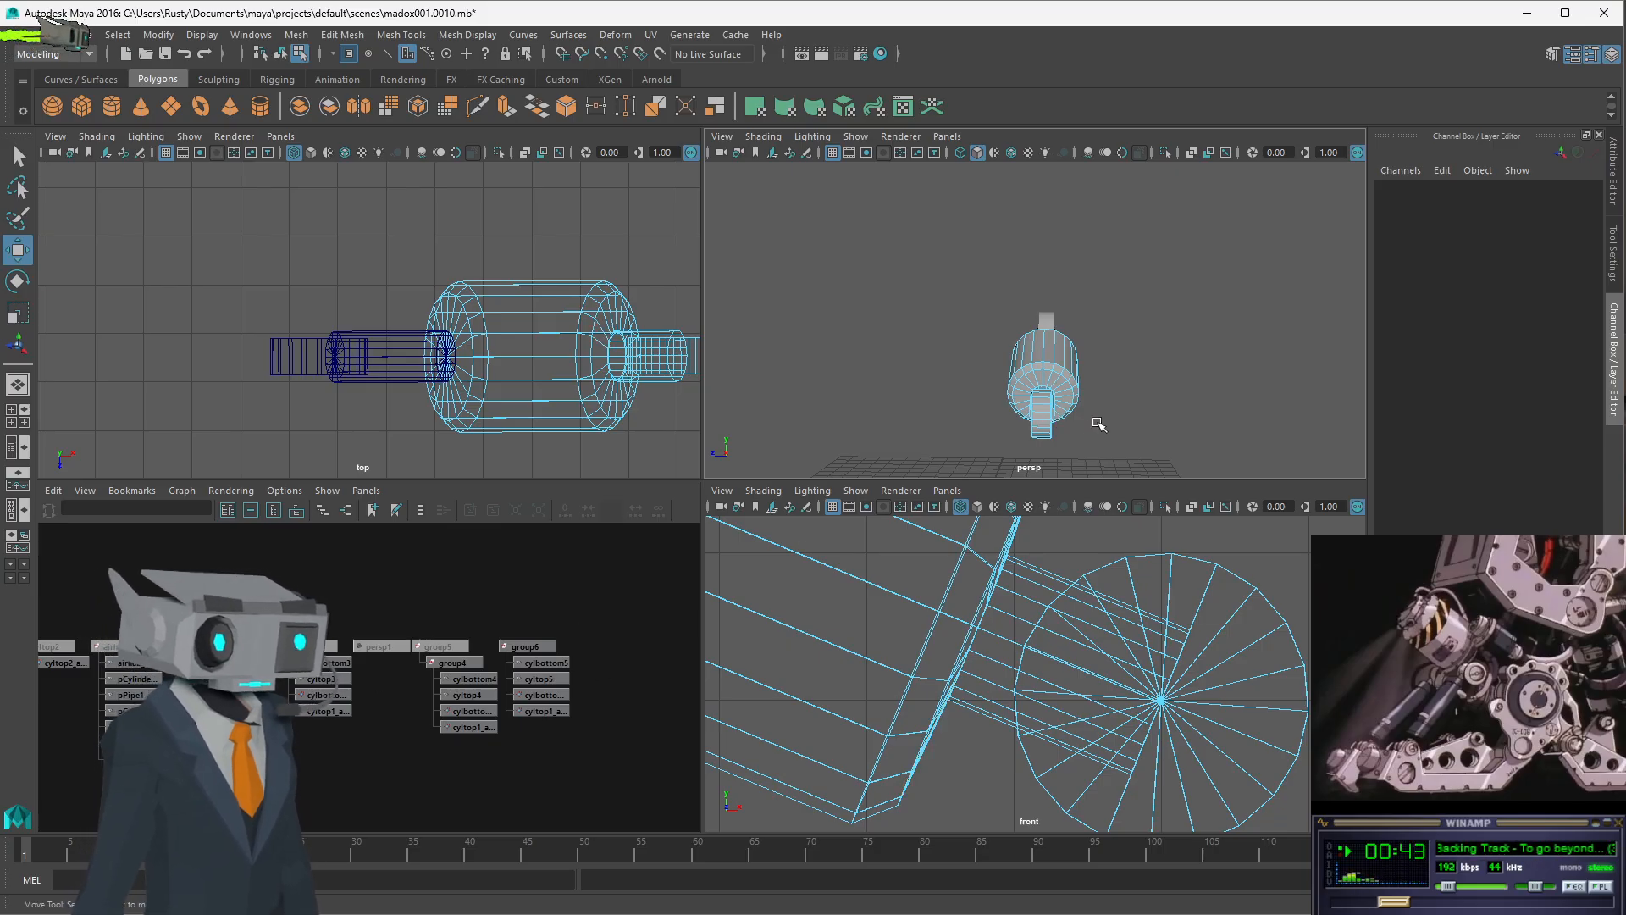
{"action": "left_click", "coordinate": [1041, 413]}
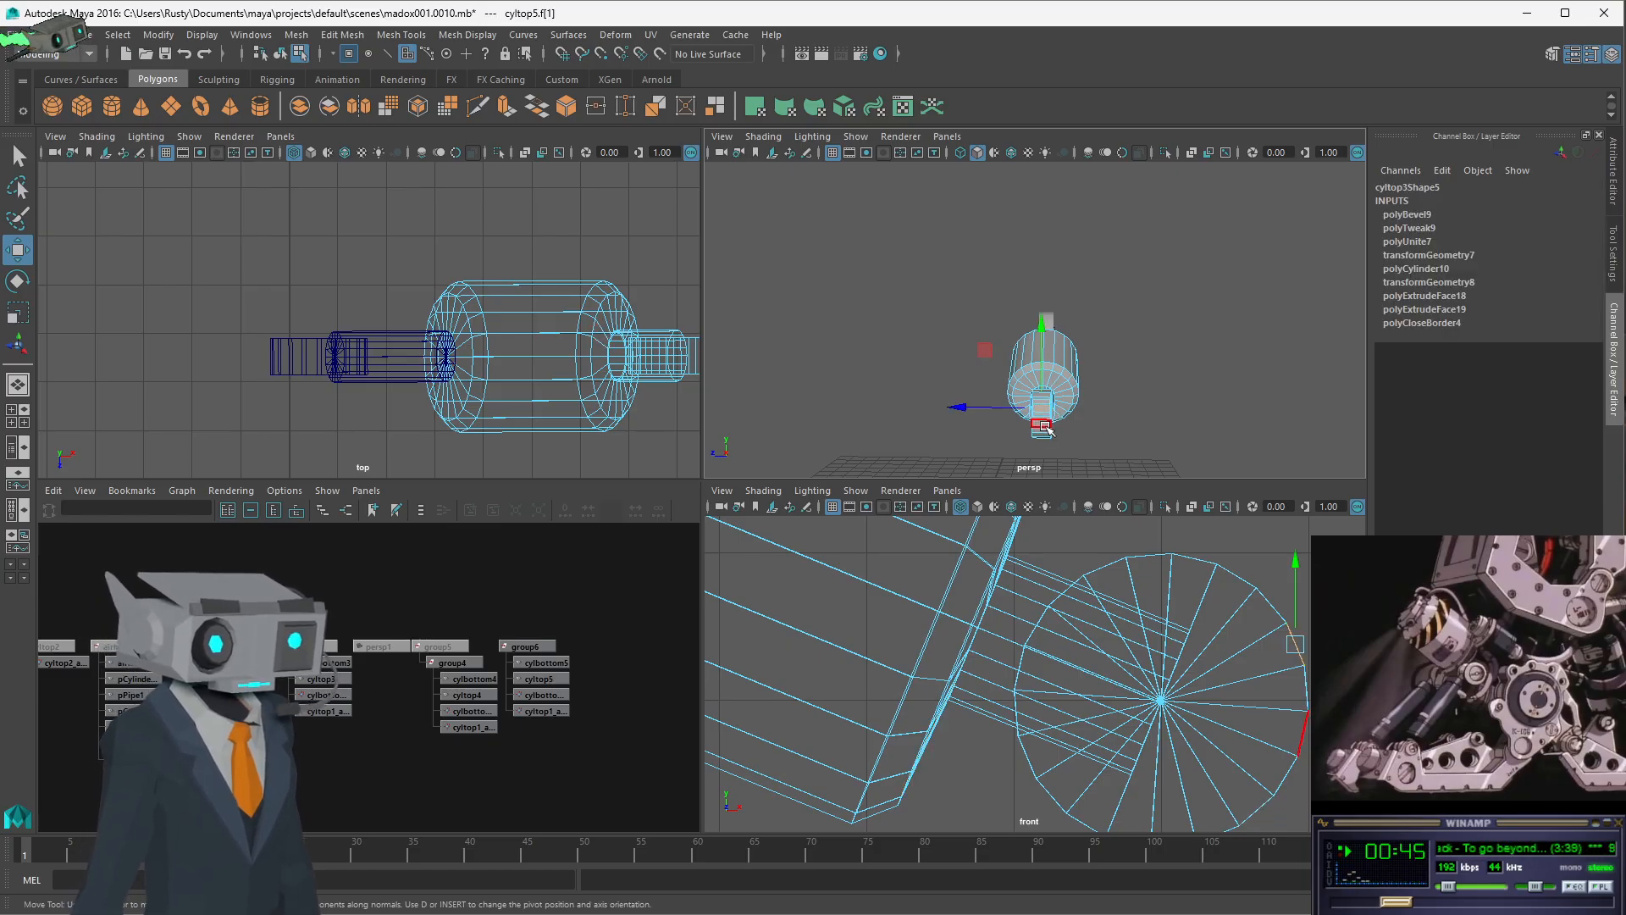
{"action": "scroll", "coordinate": [1043, 421], "scroll_direction": "up", "scroll_amount": 5}
{"action": "scroll", "coordinate": [1047, 416], "scroll_direction": "down", "scroll_amount": 2}
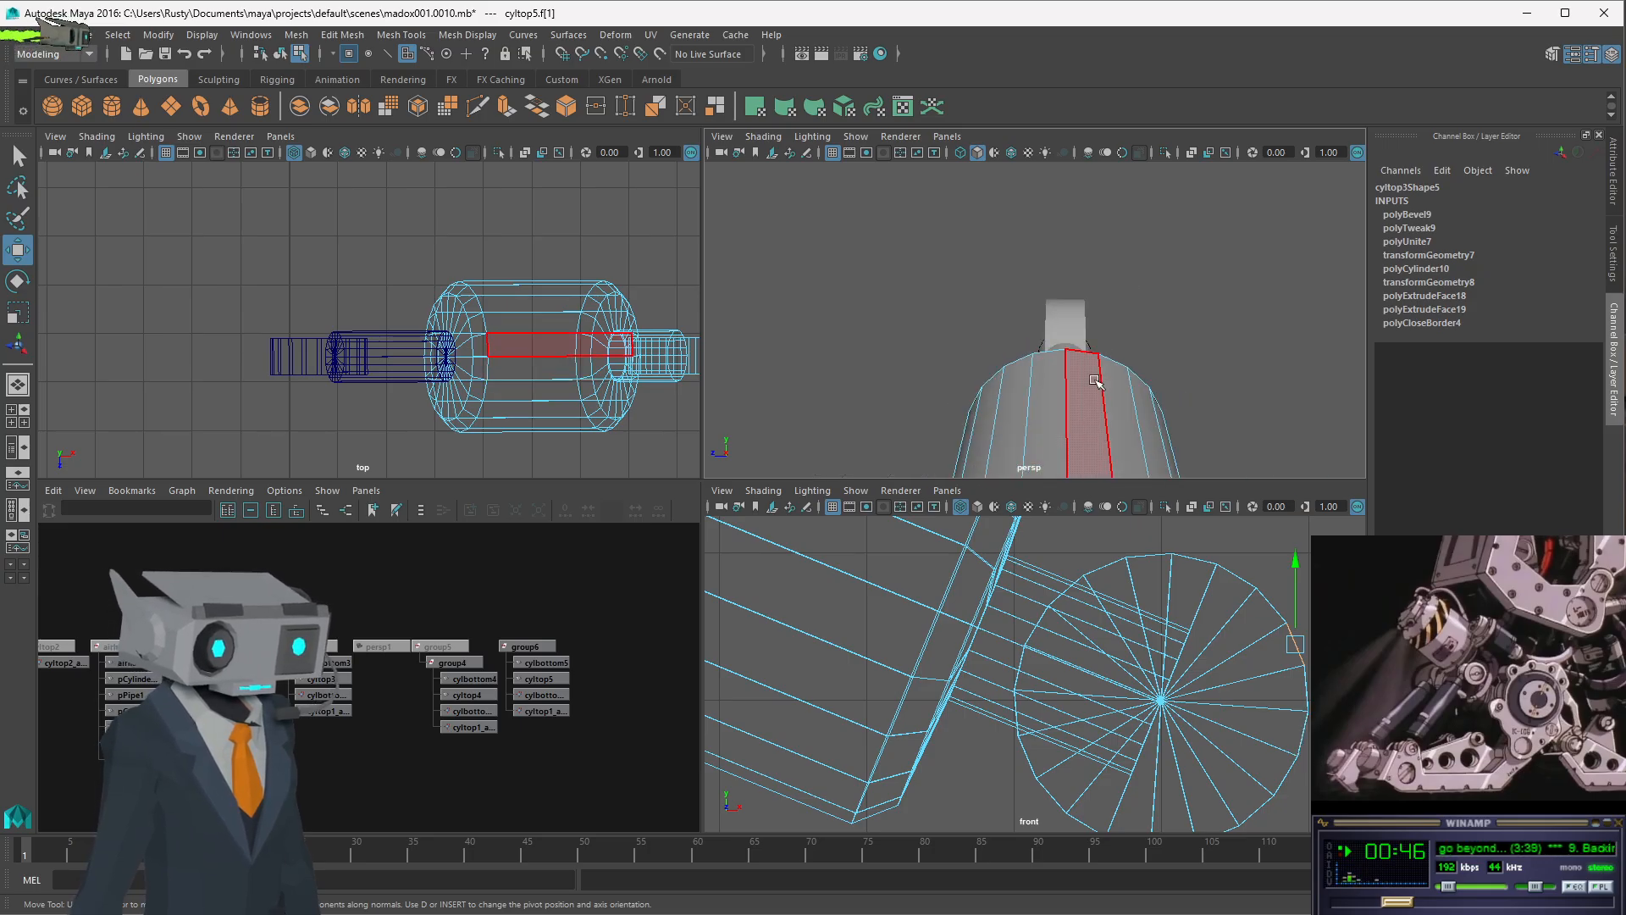
{"action": "left_click", "coordinate": [1065, 319]}
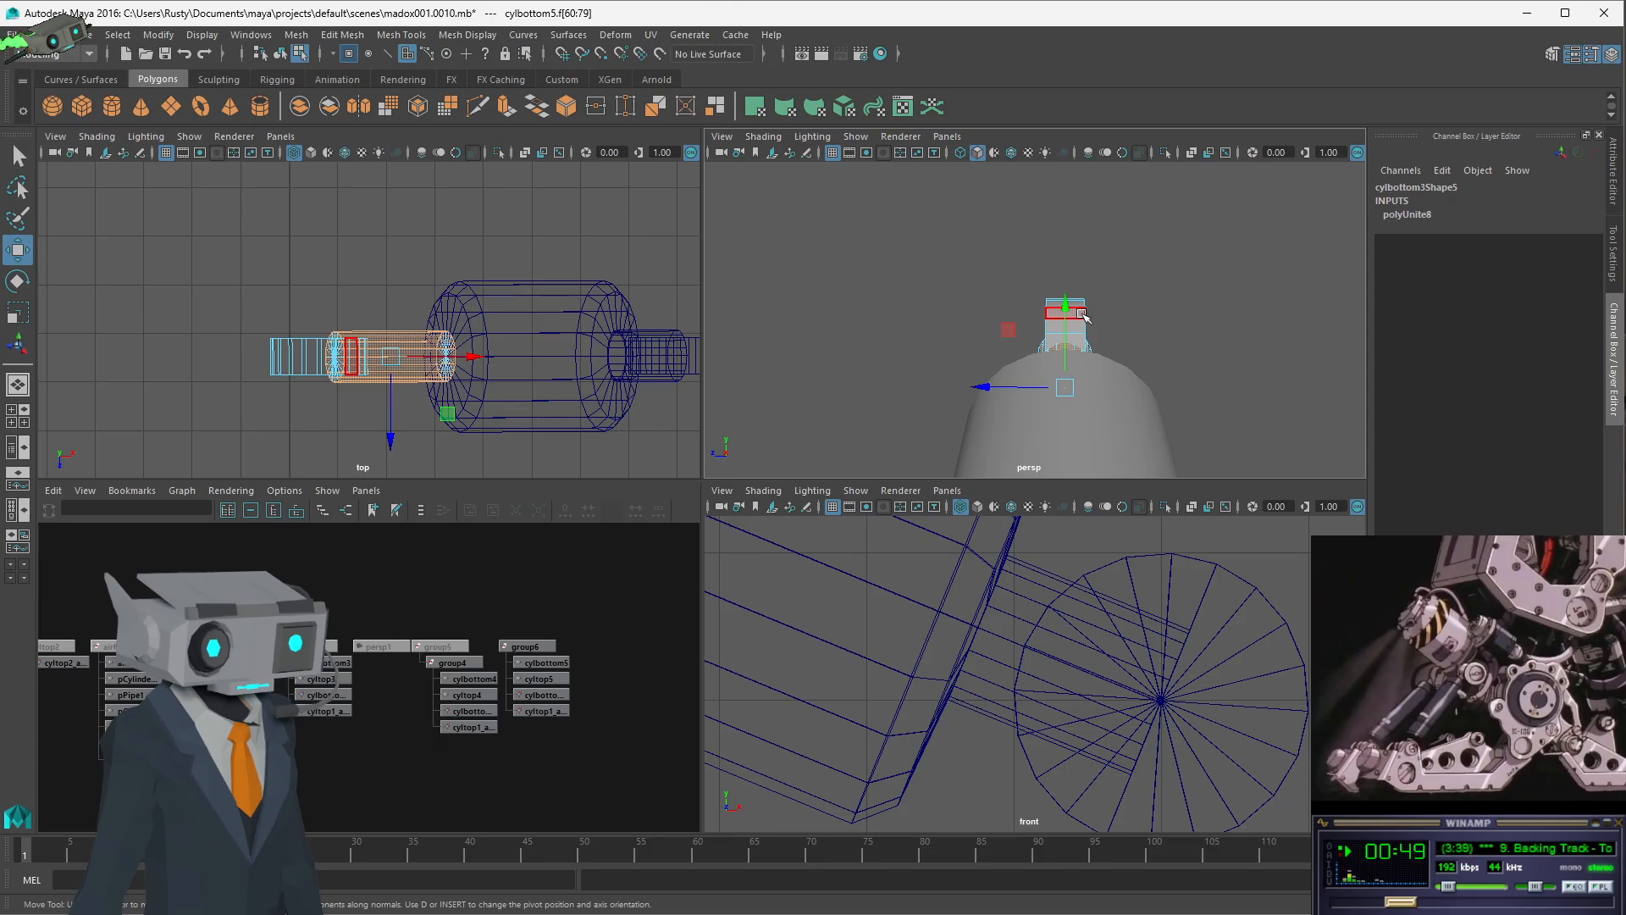
{"action": "key", "text": "q"}
{"action": "left_click", "coordinate": [1069, 327]}
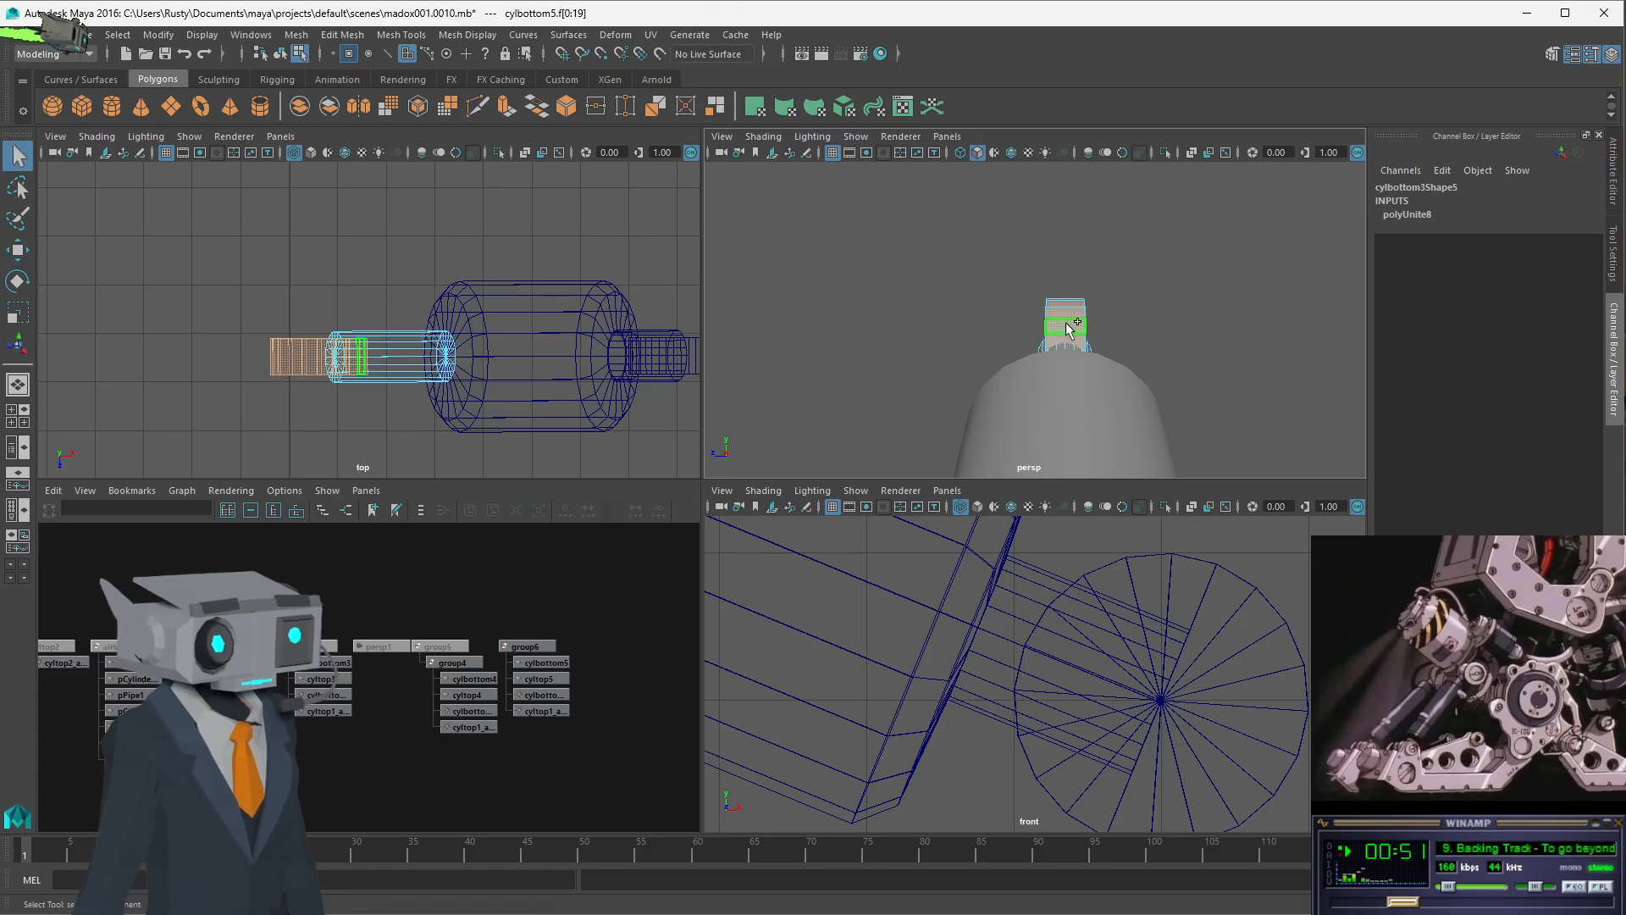
{"action": "key", "text": "r"}
{"action": "left_click_drag", "start_coordinate": [982, 353], "coordinate": [1216, 340]}
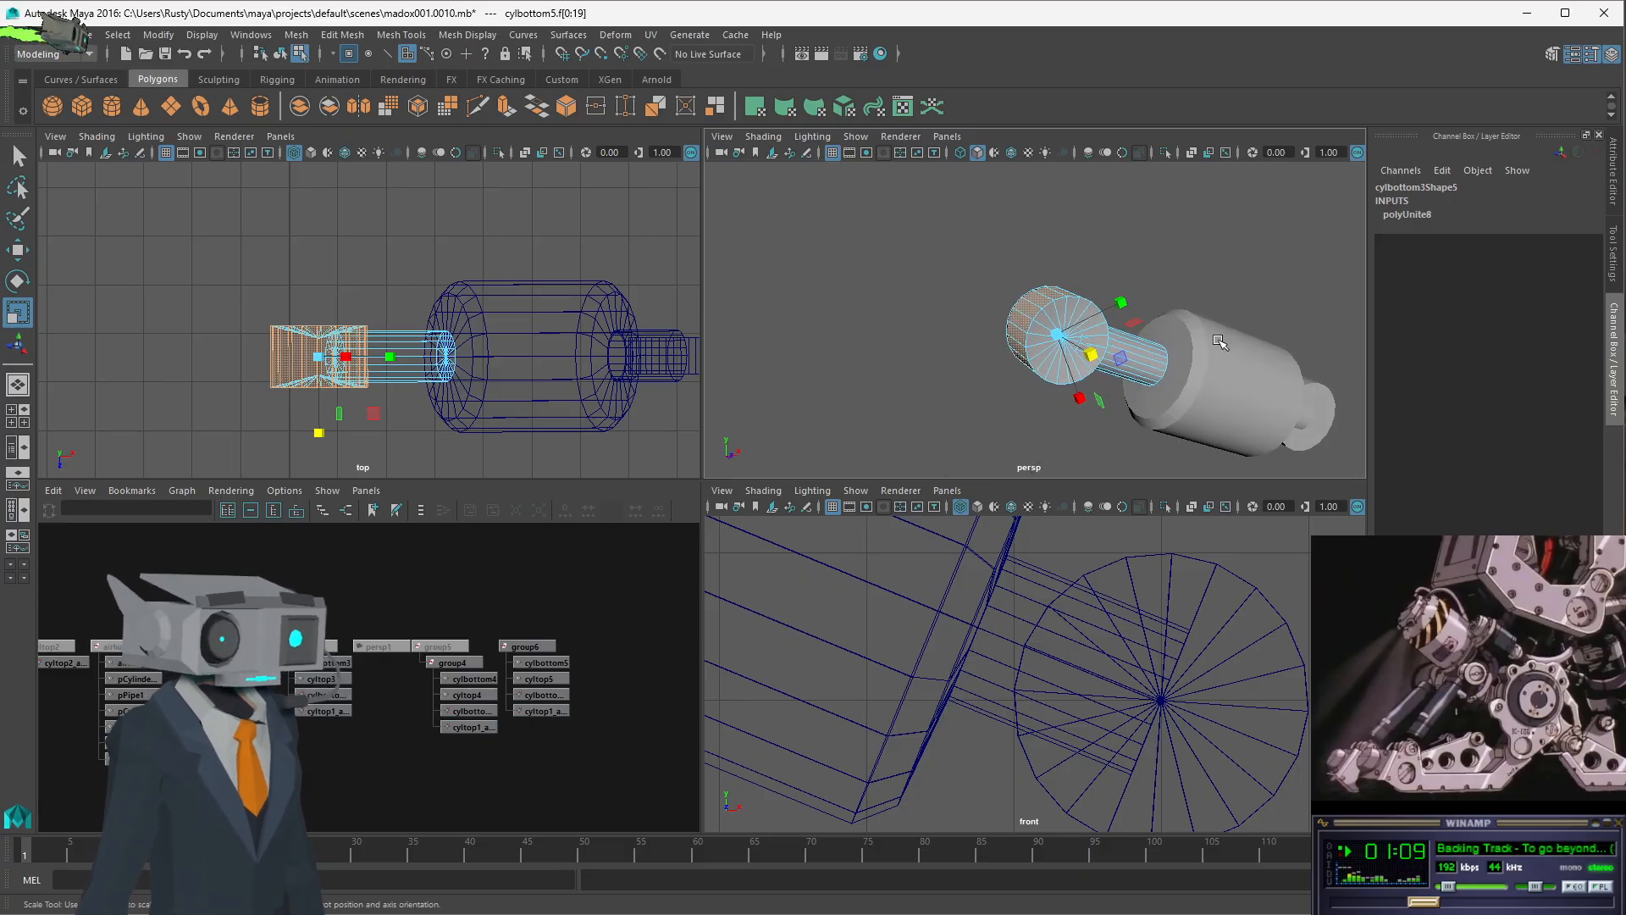
{"action": "key", "text": "ctrl+z"}
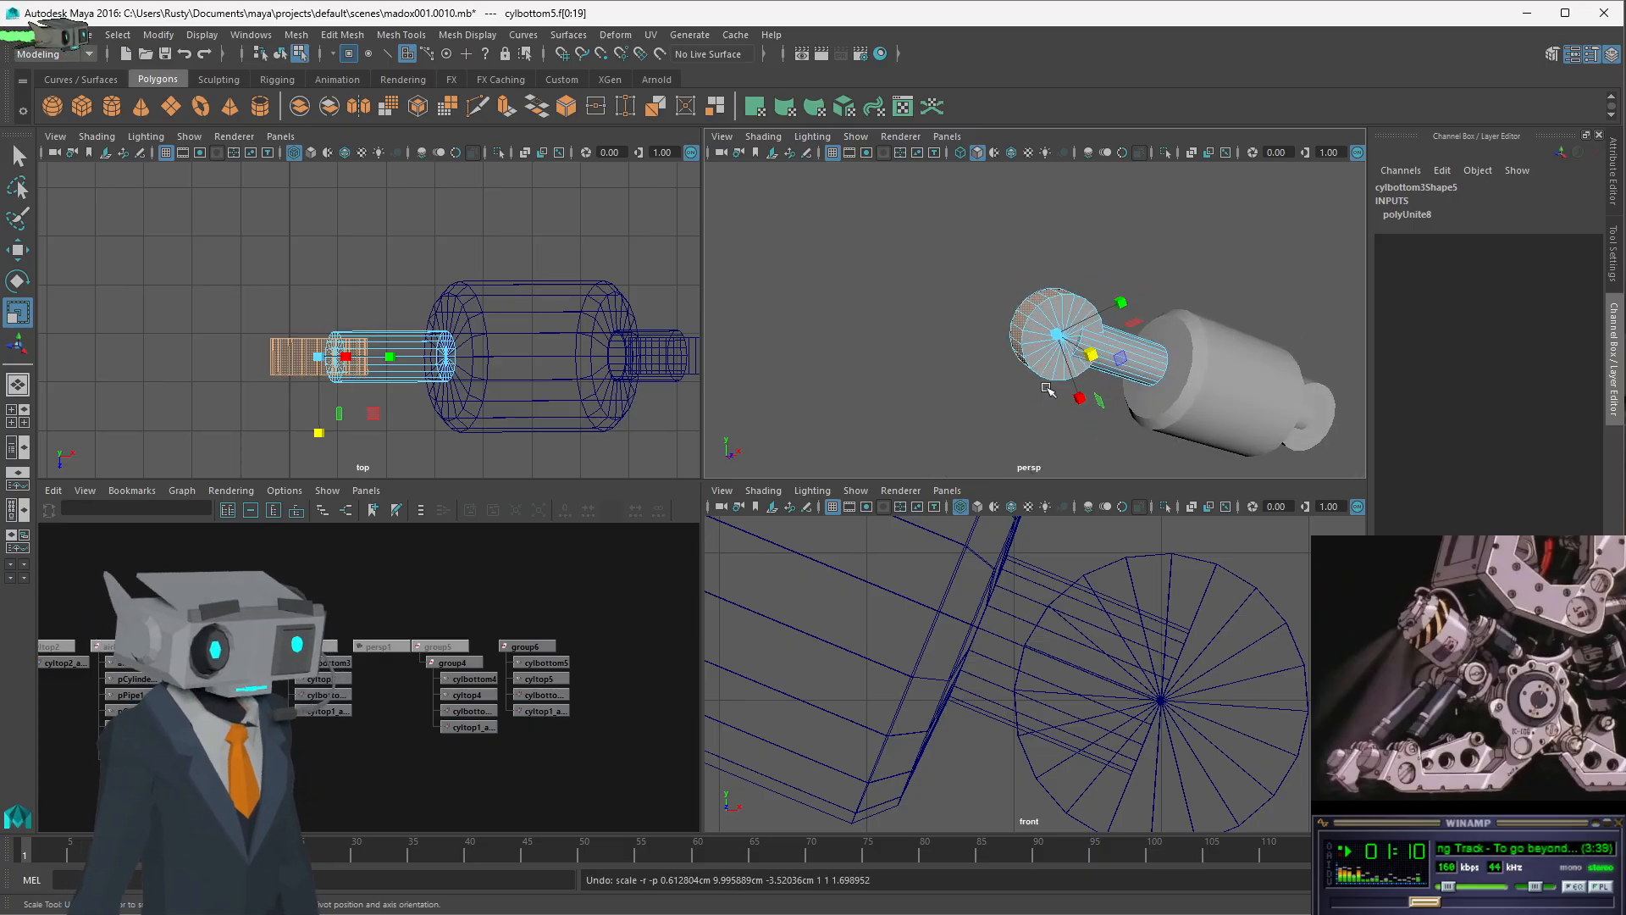
- Switch cylbottom5 to vertex editing and select all the round joint's rim and center vertices, vtx[0:41]
{"action": "left_click", "coordinate": [280, 54]}
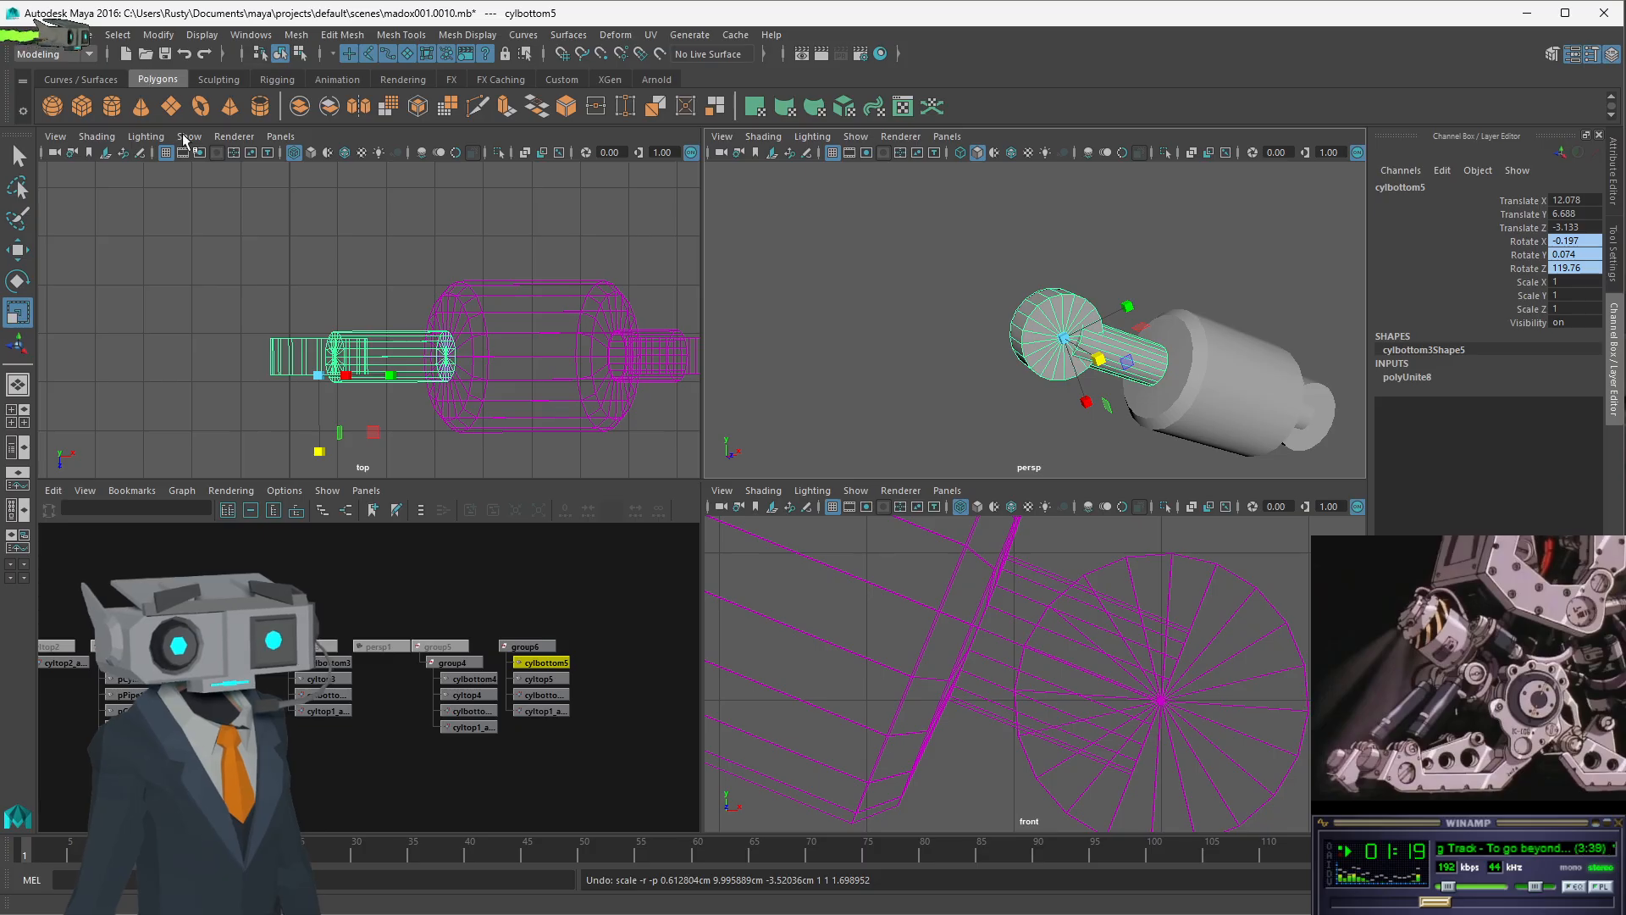
{"action": "scroll", "coordinate": [1059, 356], "scroll_direction": "up", "scroll_amount": 3}
{"action": "left_click_drag", "start_coordinate": [1101, 373], "coordinate": [1059, 387], "text": "alt"}
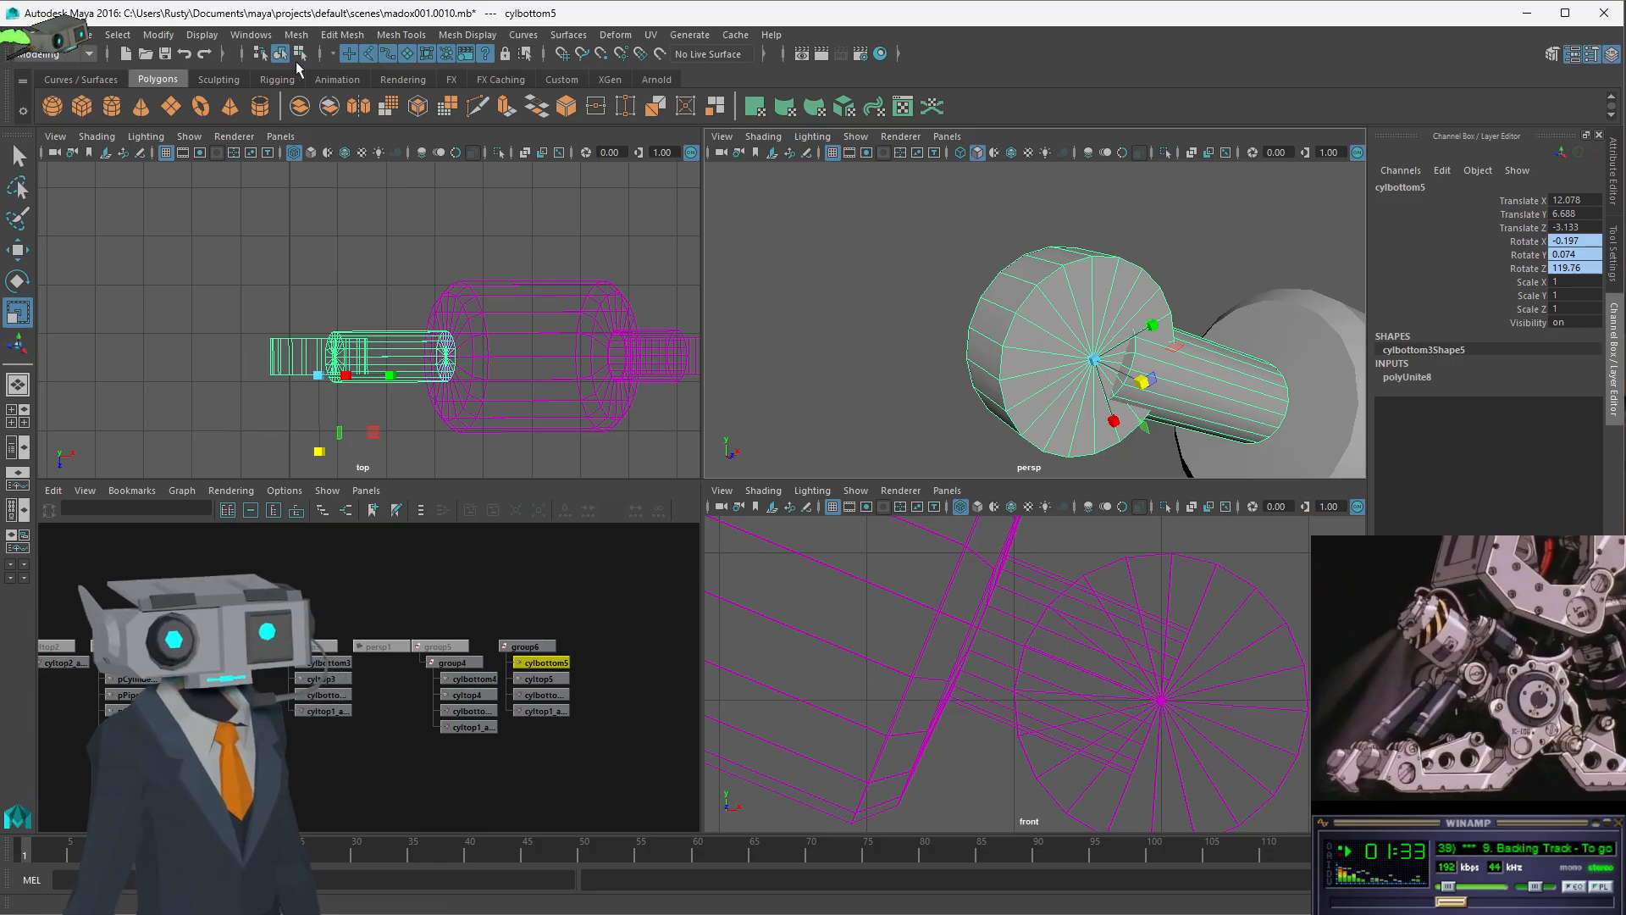
{"action": "left_click", "coordinate": [300, 53]}
{"action": "left_click", "coordinate": [350, 54]}
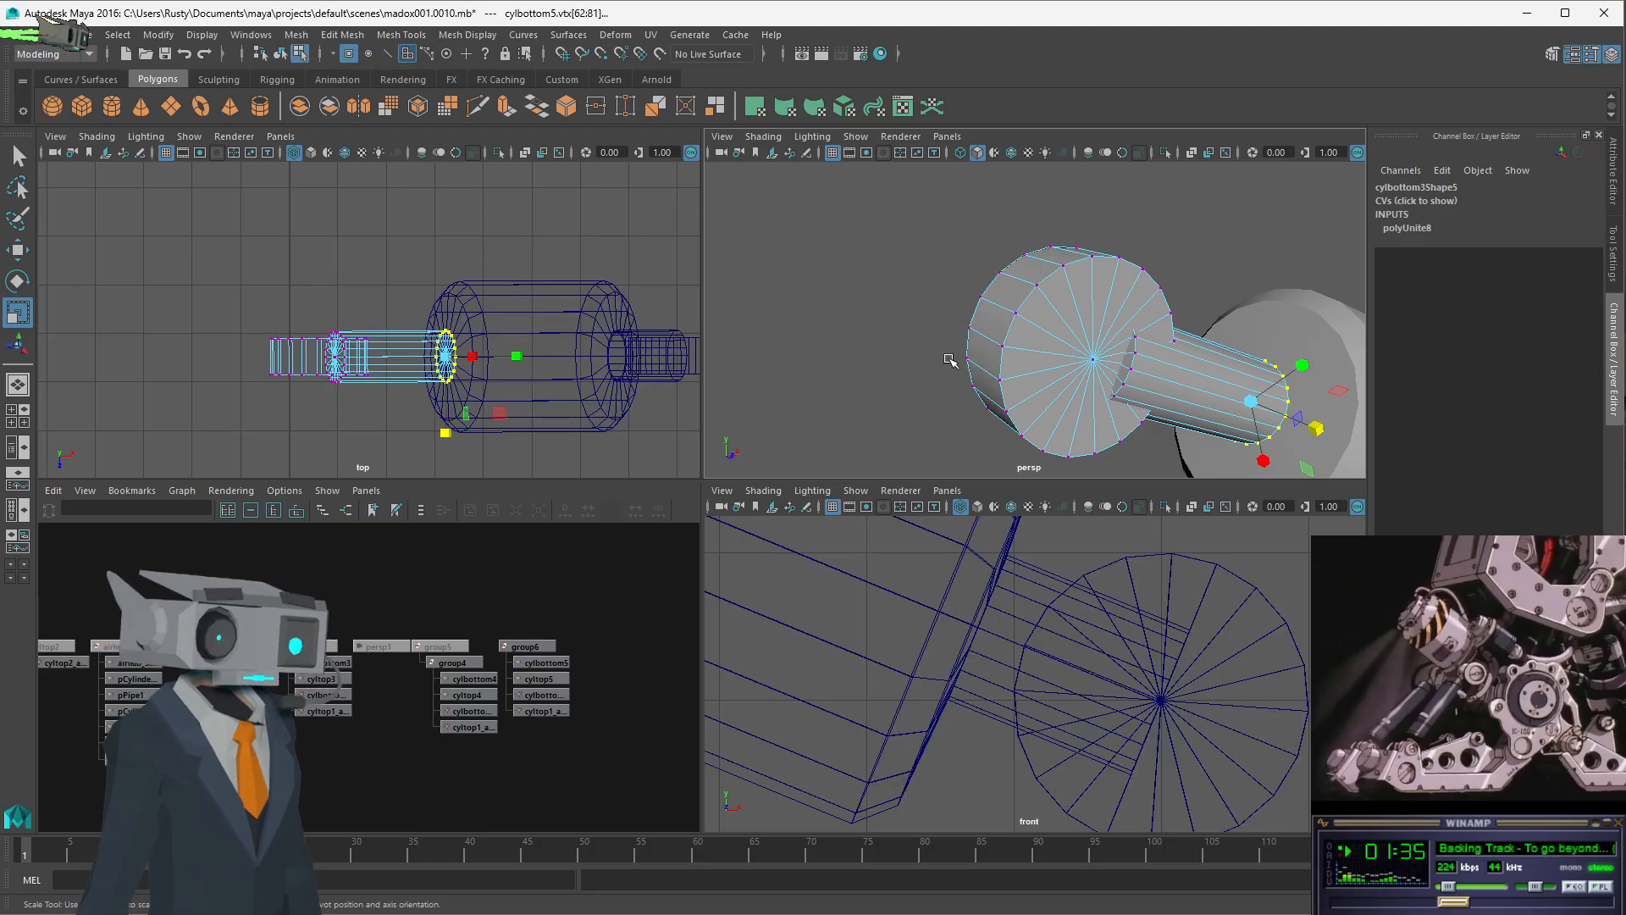
{"action": "scroll", "coordinate": [712, 597], "scroll_direction": "down", "scroll_amount": 10}
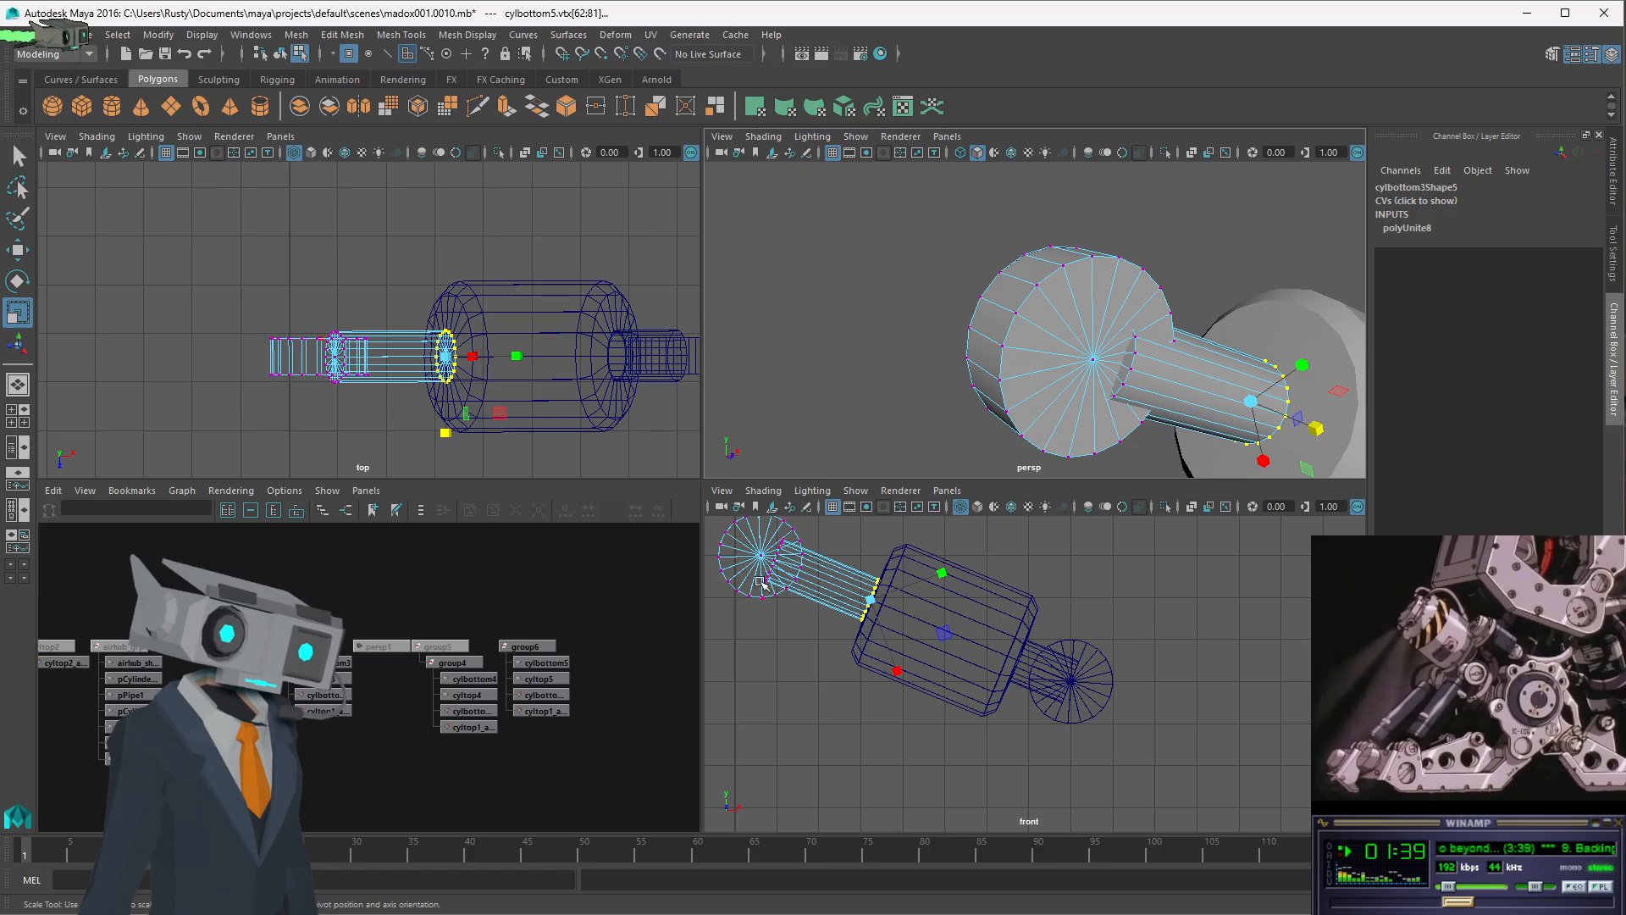
{"action": "left_click", "coordinate": [1038, 285]}
{"action": "key", "text": "q"}
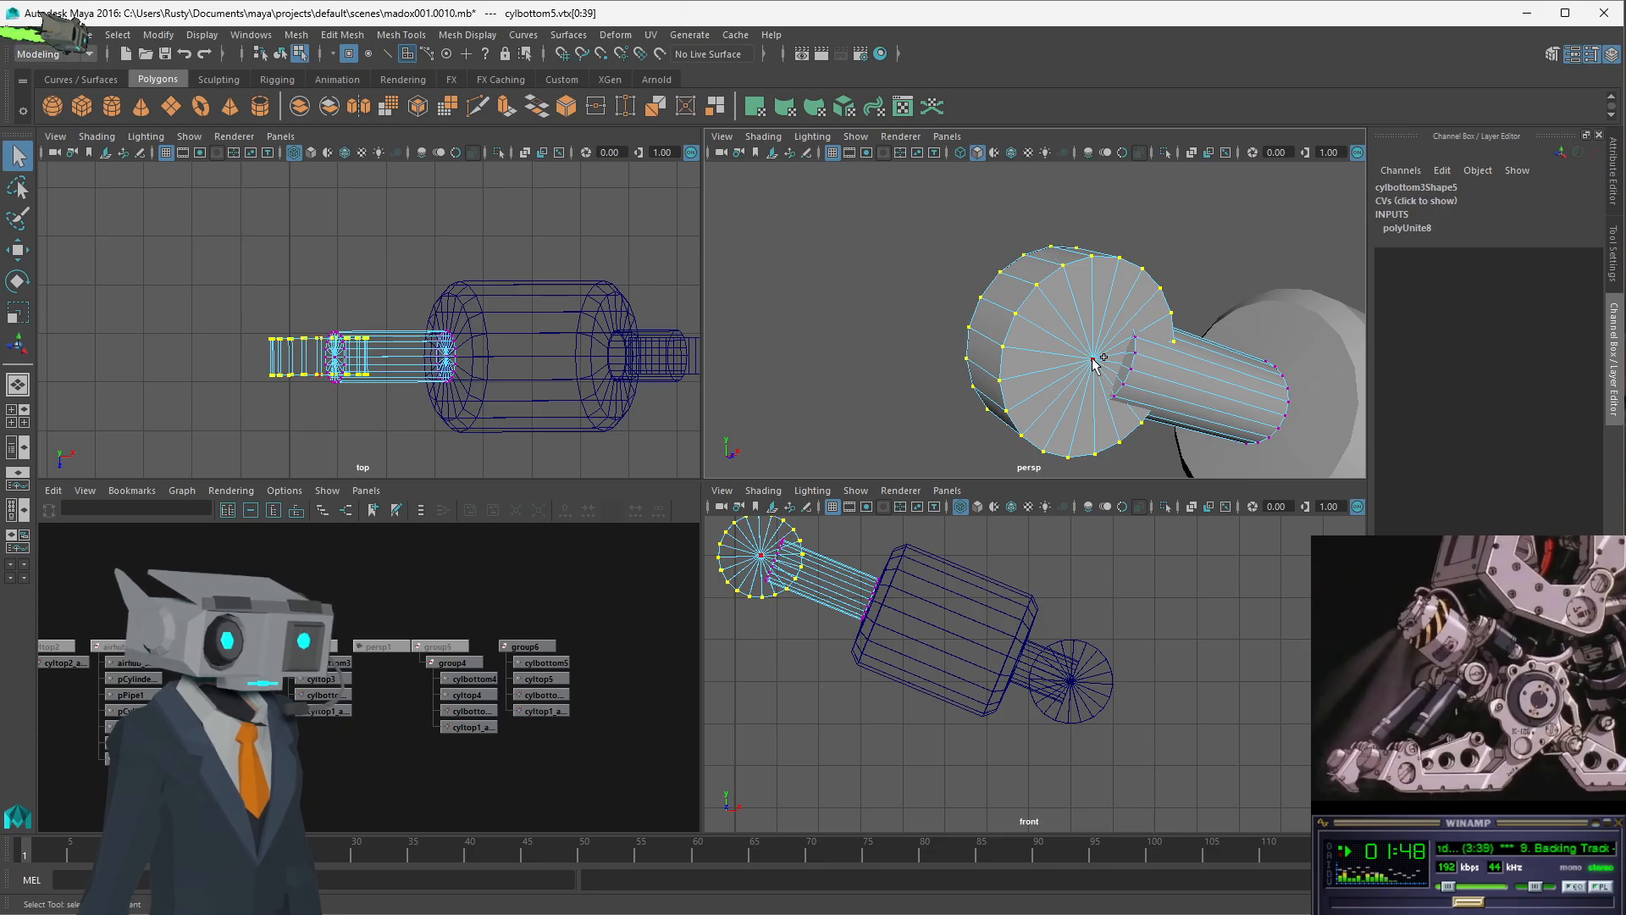
{"action": "left_click_drag", "start_coordinate": [957, 289], "coordinate": [1133, 378], "text": "alt"}
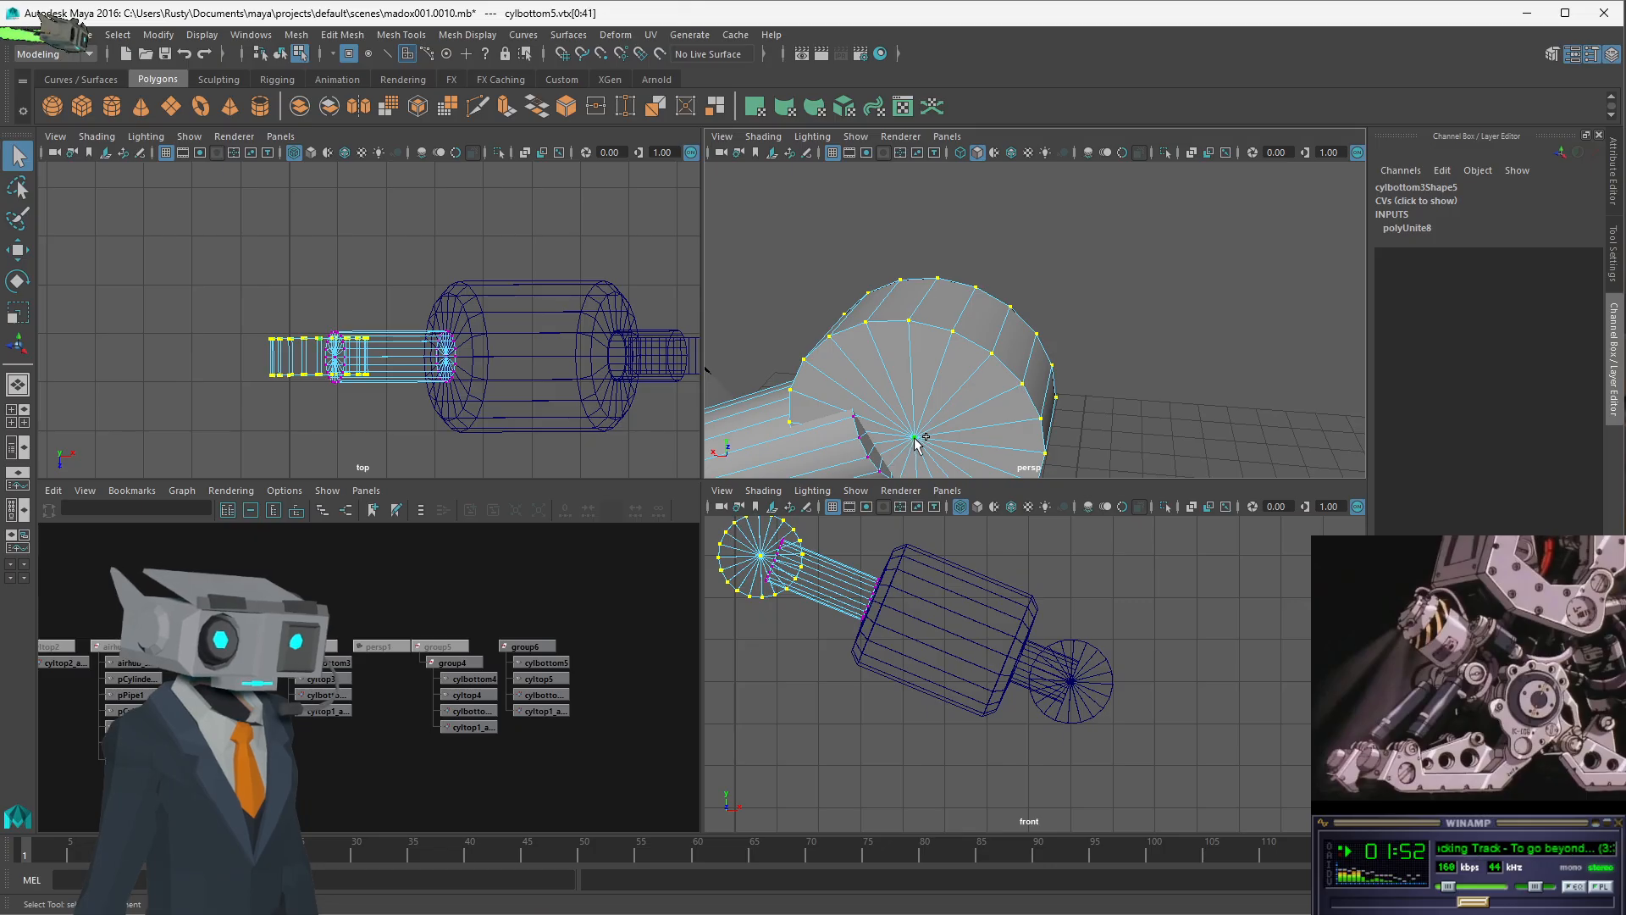
- Scale the selected cylbottom5 joint vertices along the joint's axis until the disc is slightly wider than the rod
{"action": "key", "text": "r"}
{"action": "left_click_drag", "start_coordinate": [1092, 442], "coordinate": [1006, 387], "text": "alt"}
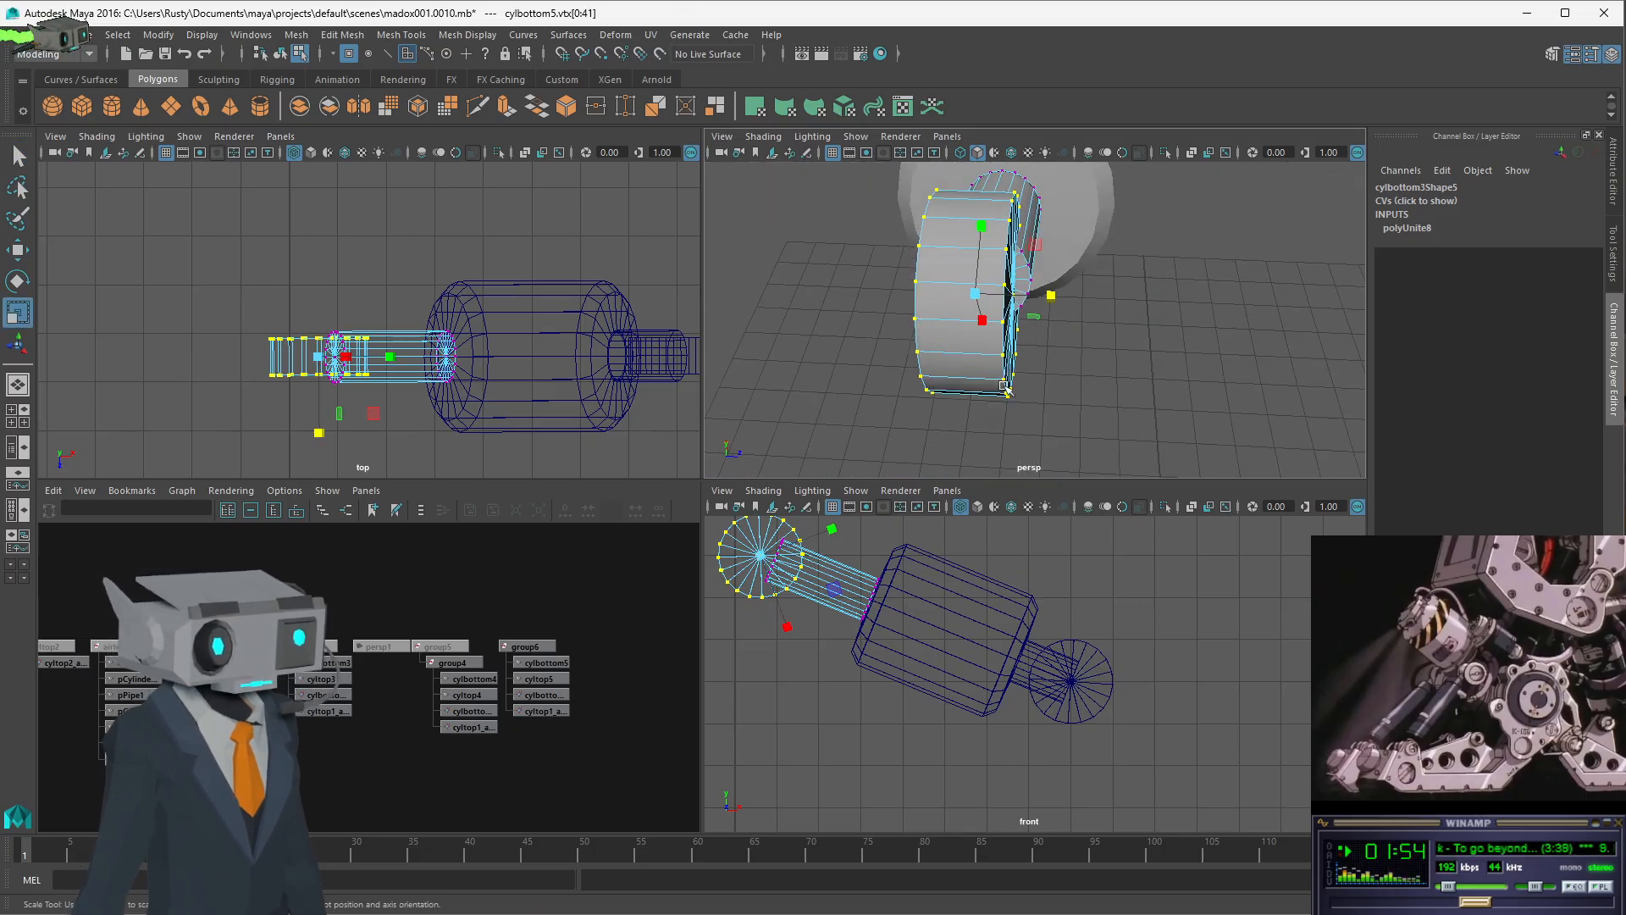
{"action": "left_click_drag", "start_coordinate": [1052, 297], "coordinate": [849, 206]}
{"action": "left_click_drag", "start_coordinate": [655, 191], "coordinate": [690, 233], "text": "alt"}
{"action": "scroll", "coordinate": [1040, 321], "scroll_direction": "down", "scroll_amount": 5}
{"action": "scroll", "coordinate": [1042, 323], "scroll_direction": "up", "scroll_amount": 5}
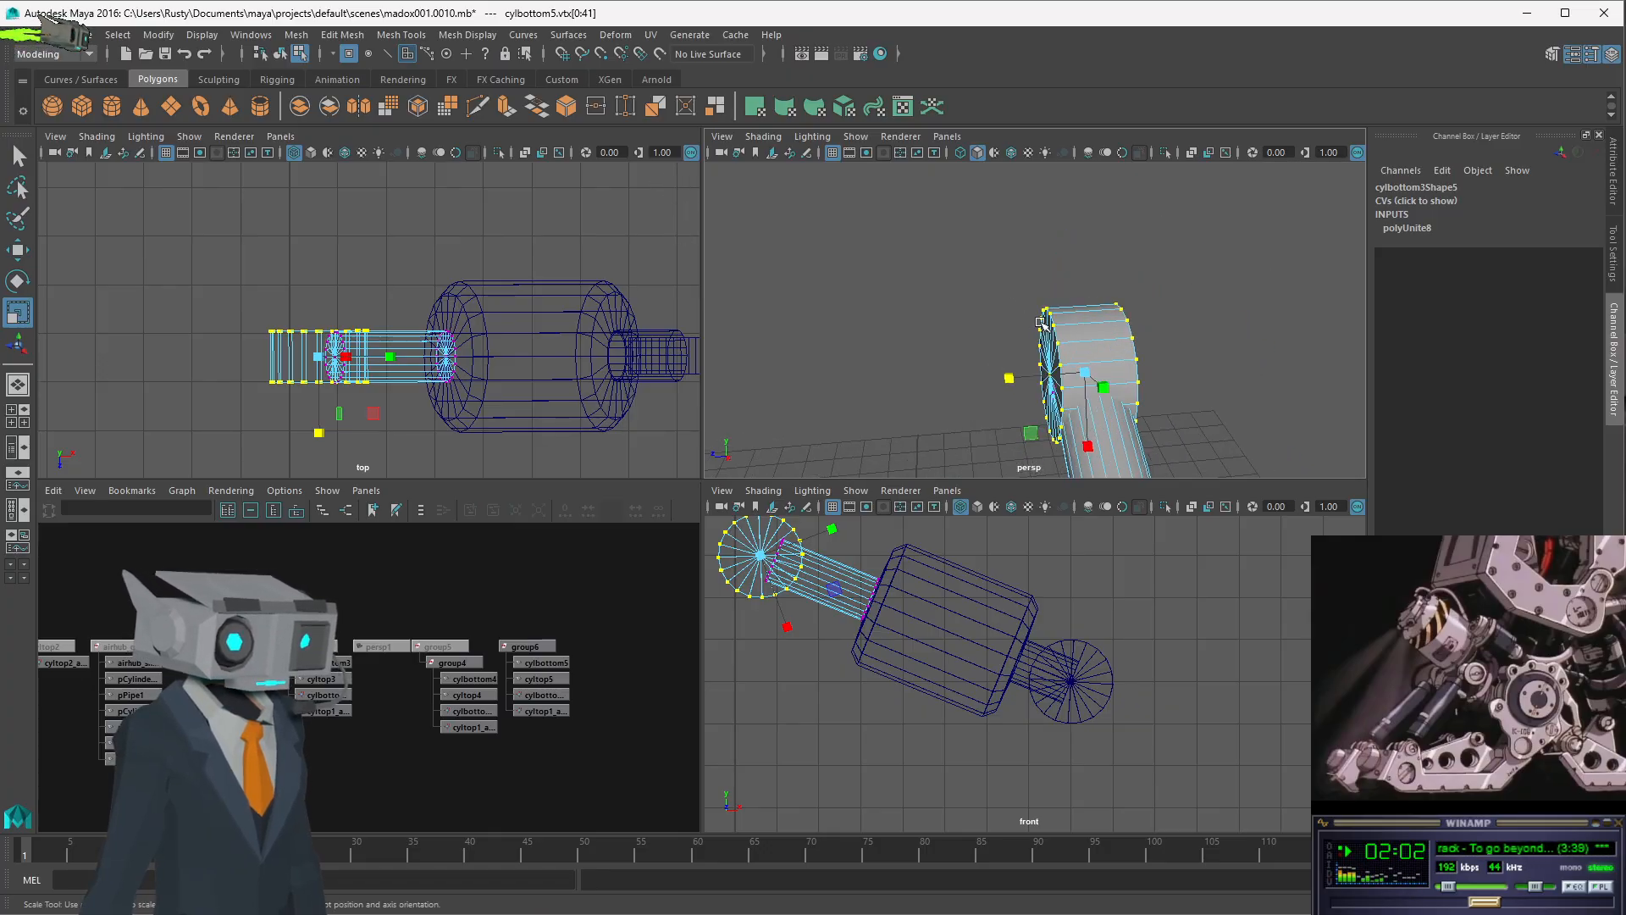
{"action": "left_click_drag", "start_coordinate": [1042, 323], "coordinate": [993, 371], "text": "alt"}
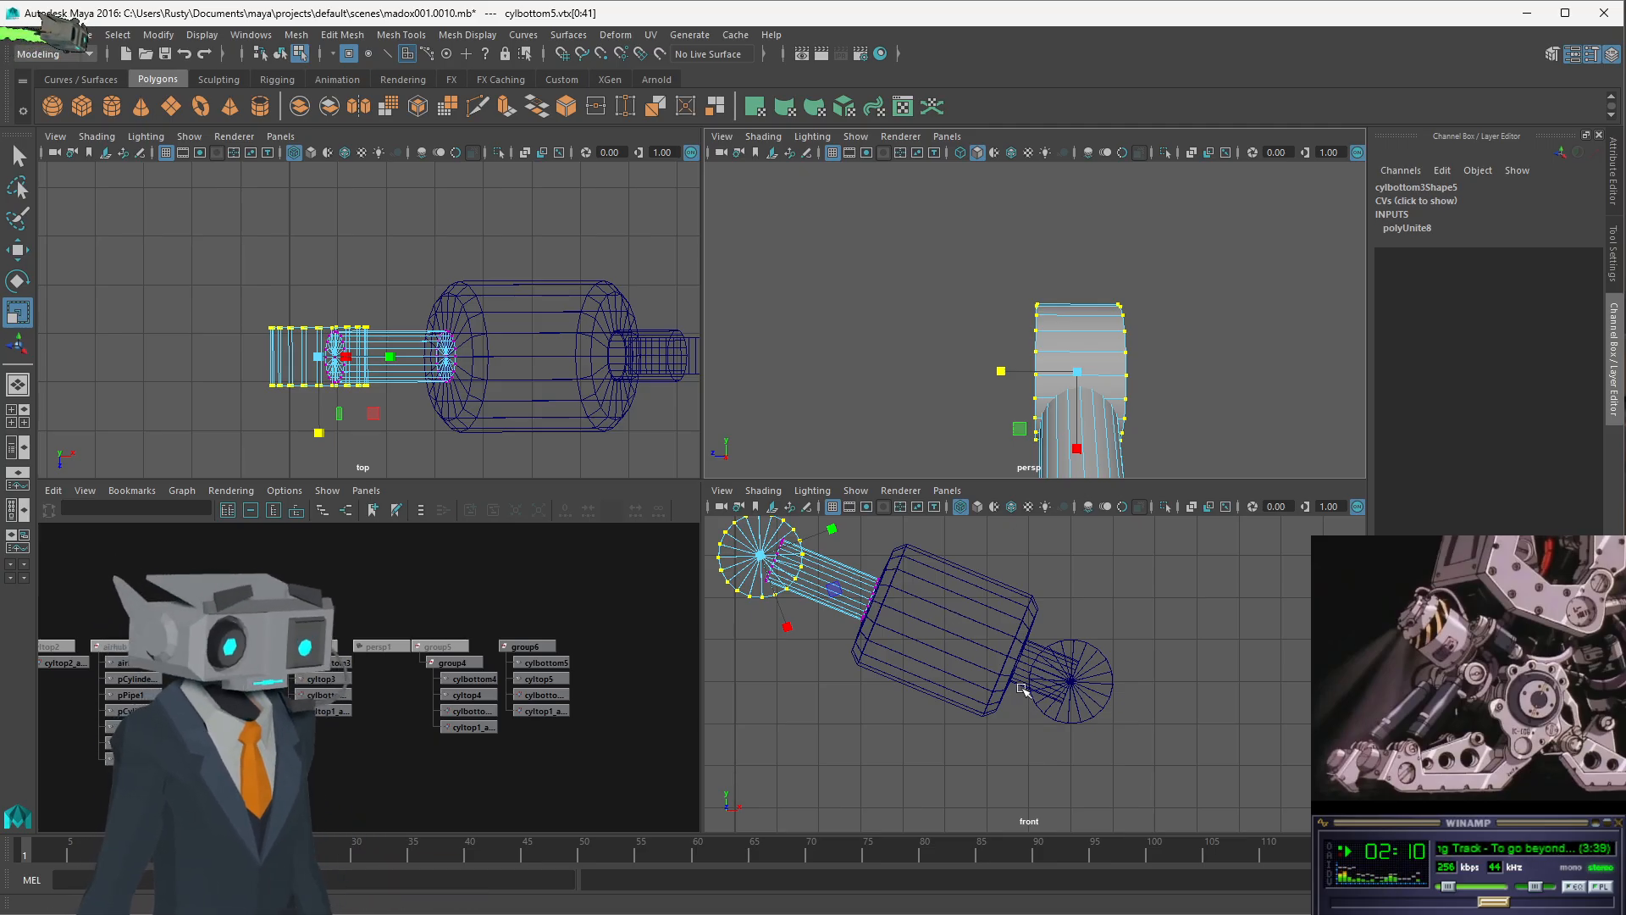
- Switch to the cyltop5 vertices and select one complete rim of its round joint, vtx[0:19]
{"action": "left_click", "coordinate": [1102, 663]}
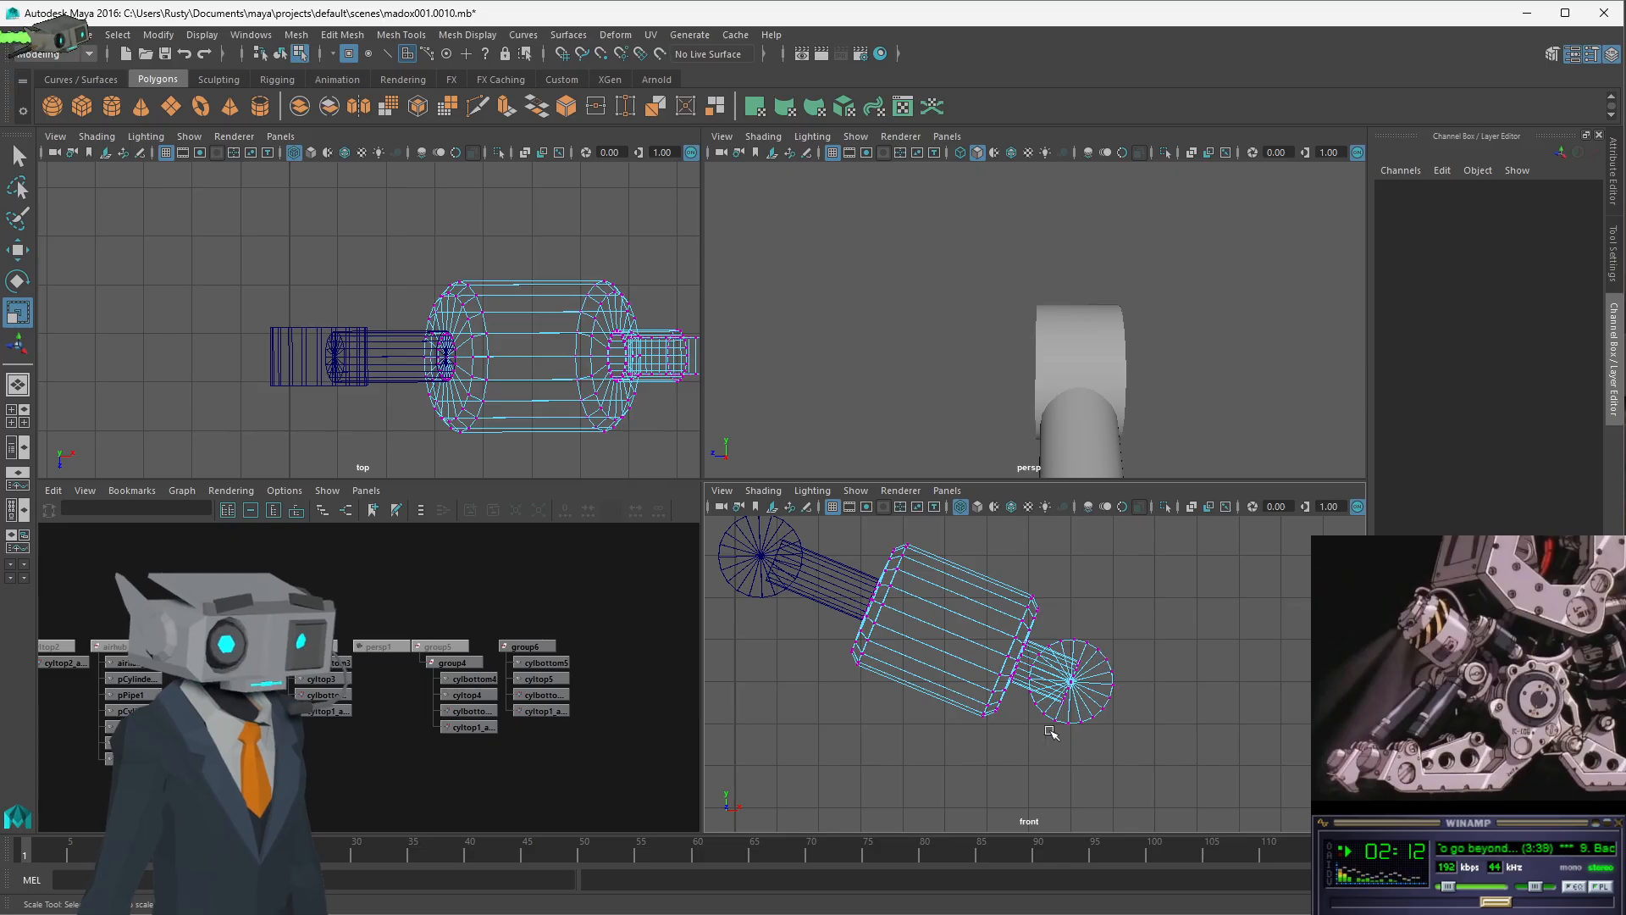
{"action": "middle_click_drag", "start_coordinate": [598, 335], "coordinate": [353, 271], "text": "alt"}
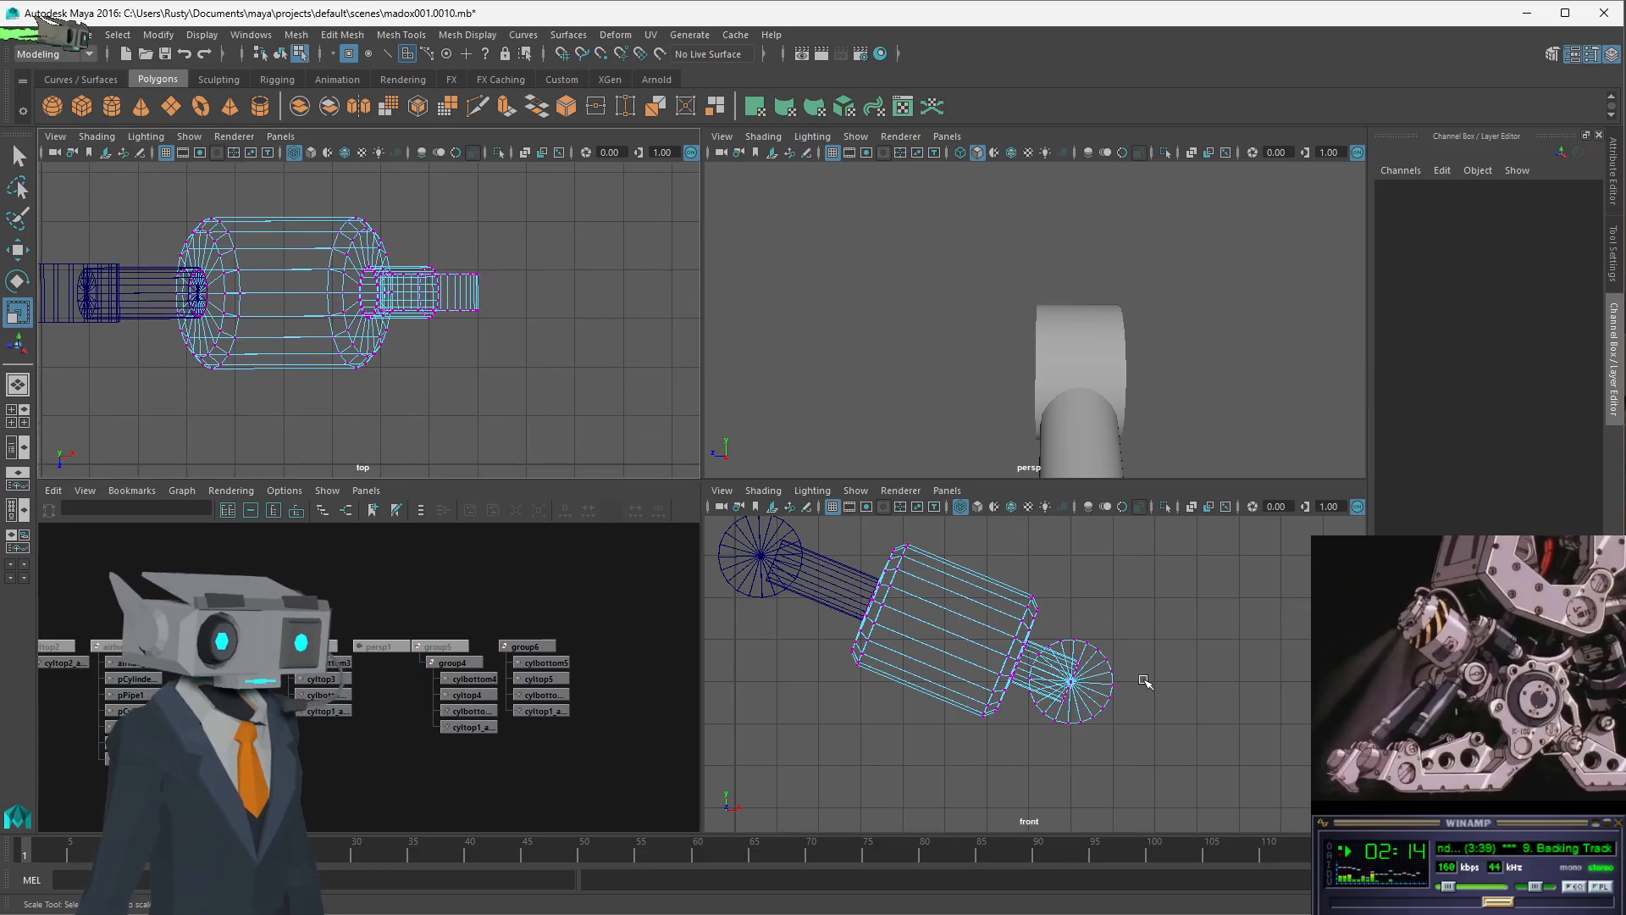
{"action": "scroll", "coordinate": [1195, 682], "scroll_direction": "up", "scroll_amount": 3}
{"action": "left_click", "coordinate": [1152, 650]}
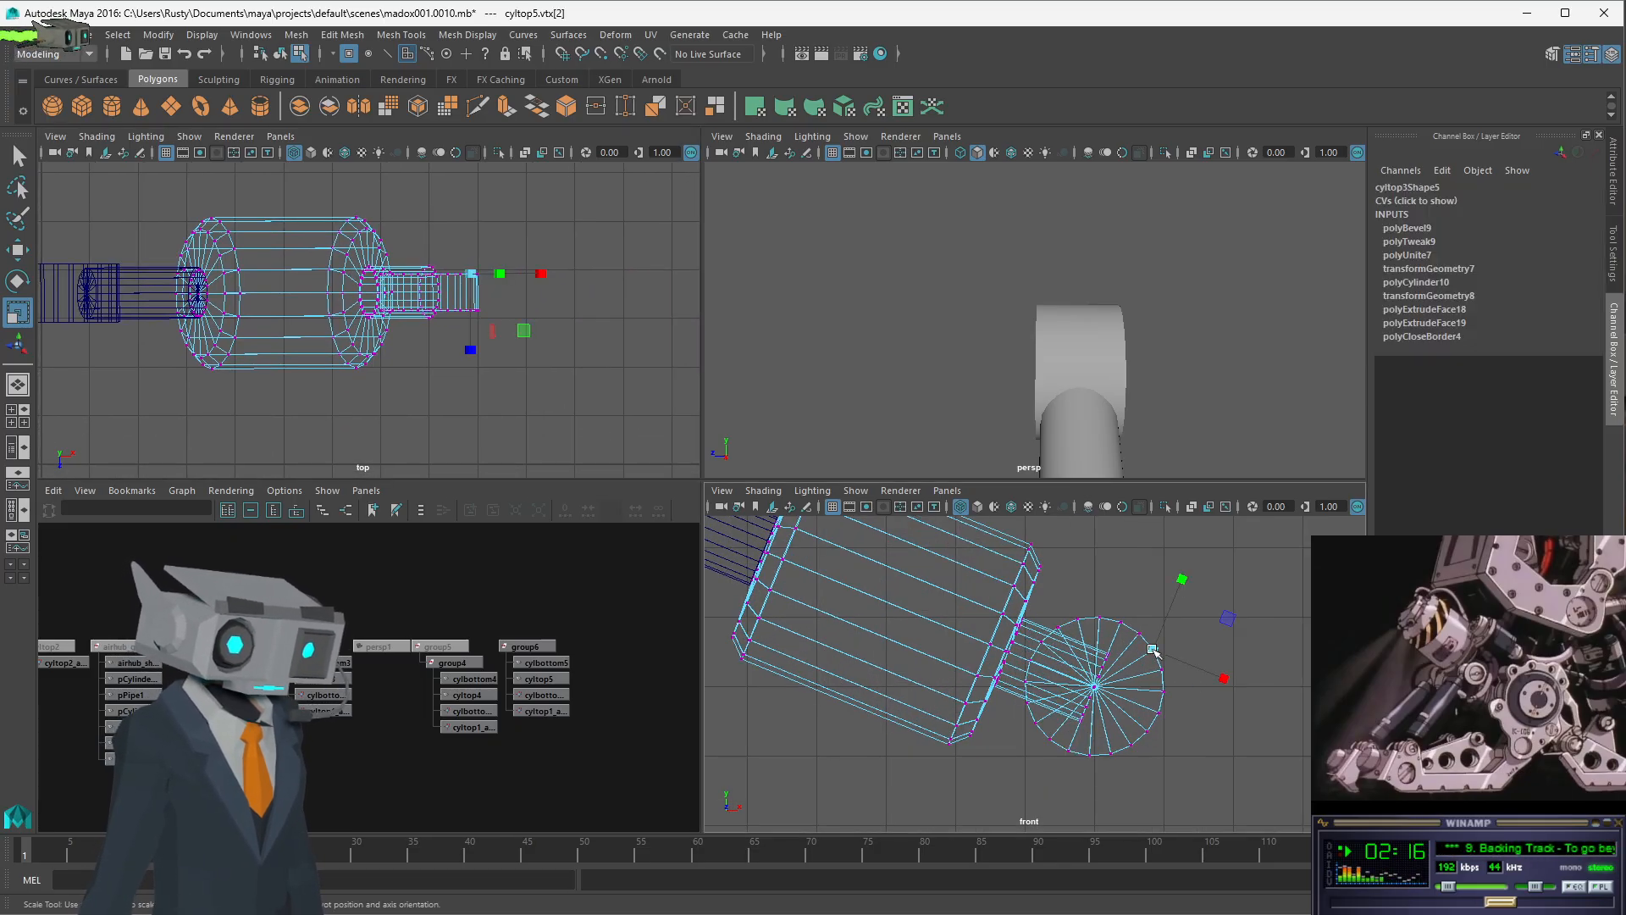
{"action": "key", "text": "a"}
{"action": "scroll", "coordinate": [1059, 436], "scroll_direction": "up", "scroll_amount": 5}
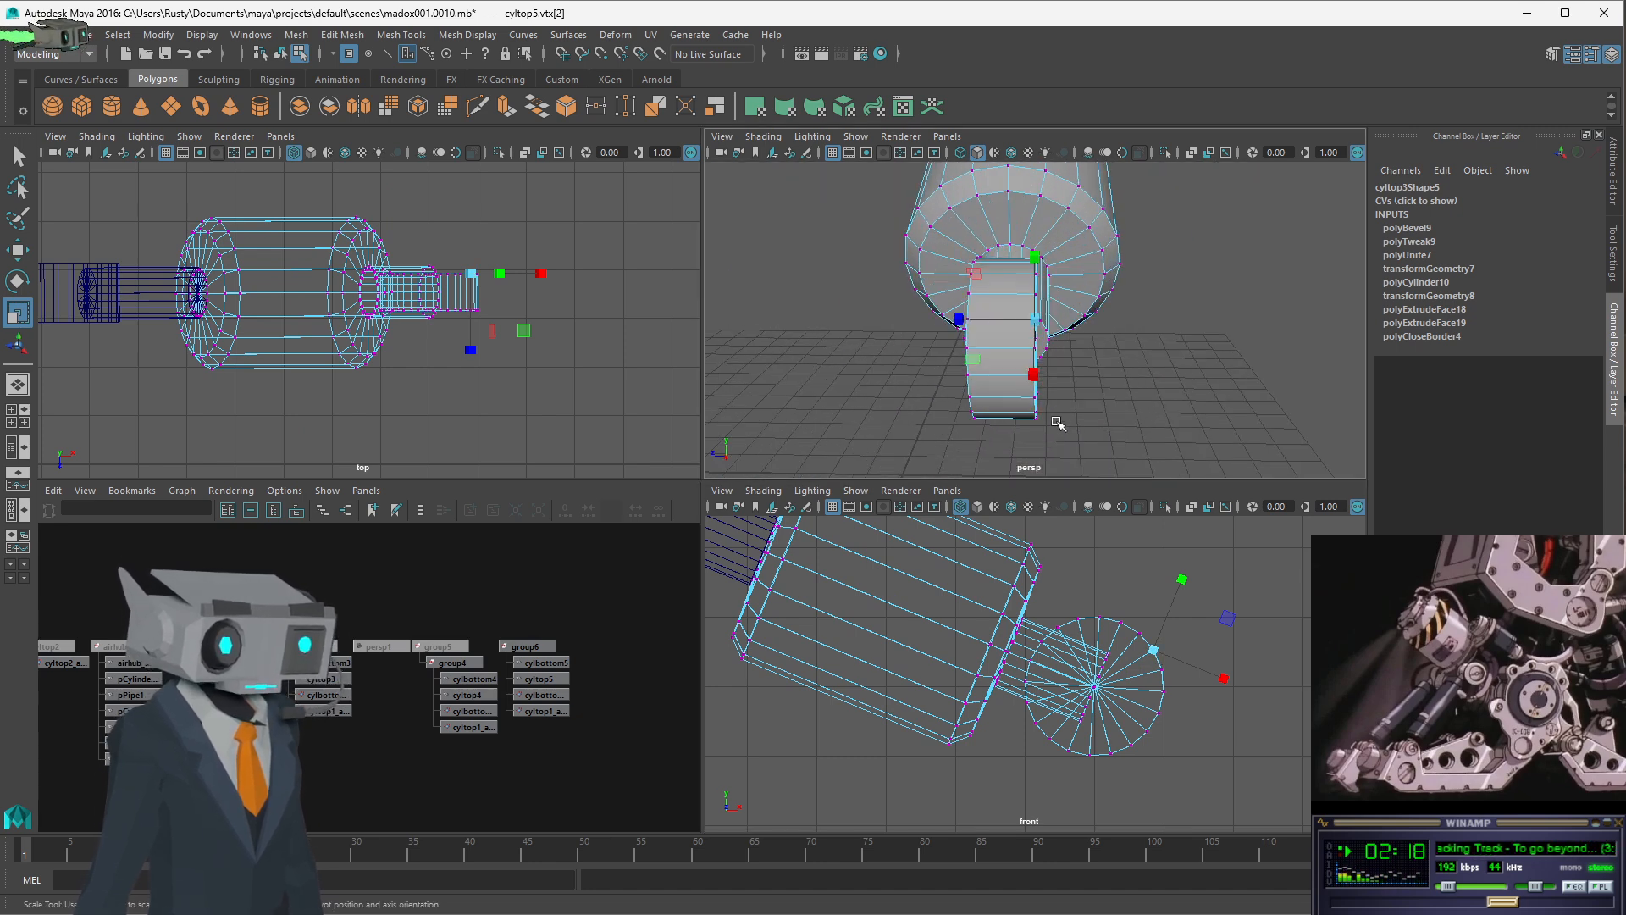
{"action": "mouse_move", "coordinate": [1082, 332]}
{"action": "left_mouse_down", "text": "alt"}
{"action": "mouse_move", "coordinate": [1103, 324]}
{"action": "mouse_move", "coordinate": [1084, 307]}
{"action": "left_mouse_up", "text": "alt"}
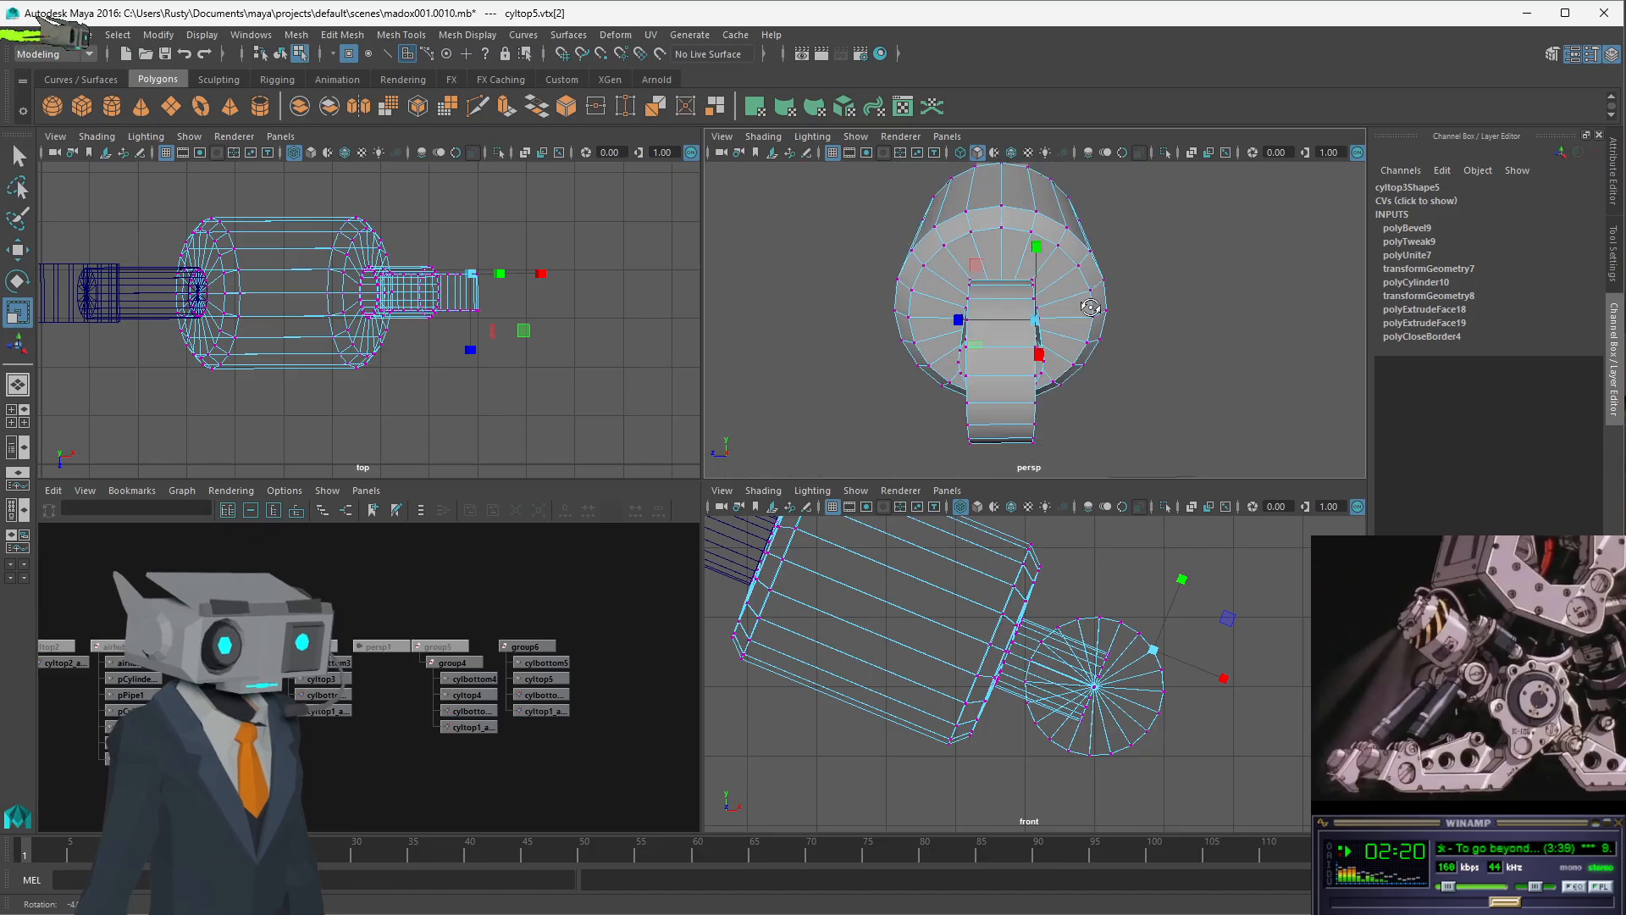
{"action": "scroll", "coordinate": [1156, 651], "scroll_direction": "up", "scroll_amount": 3}
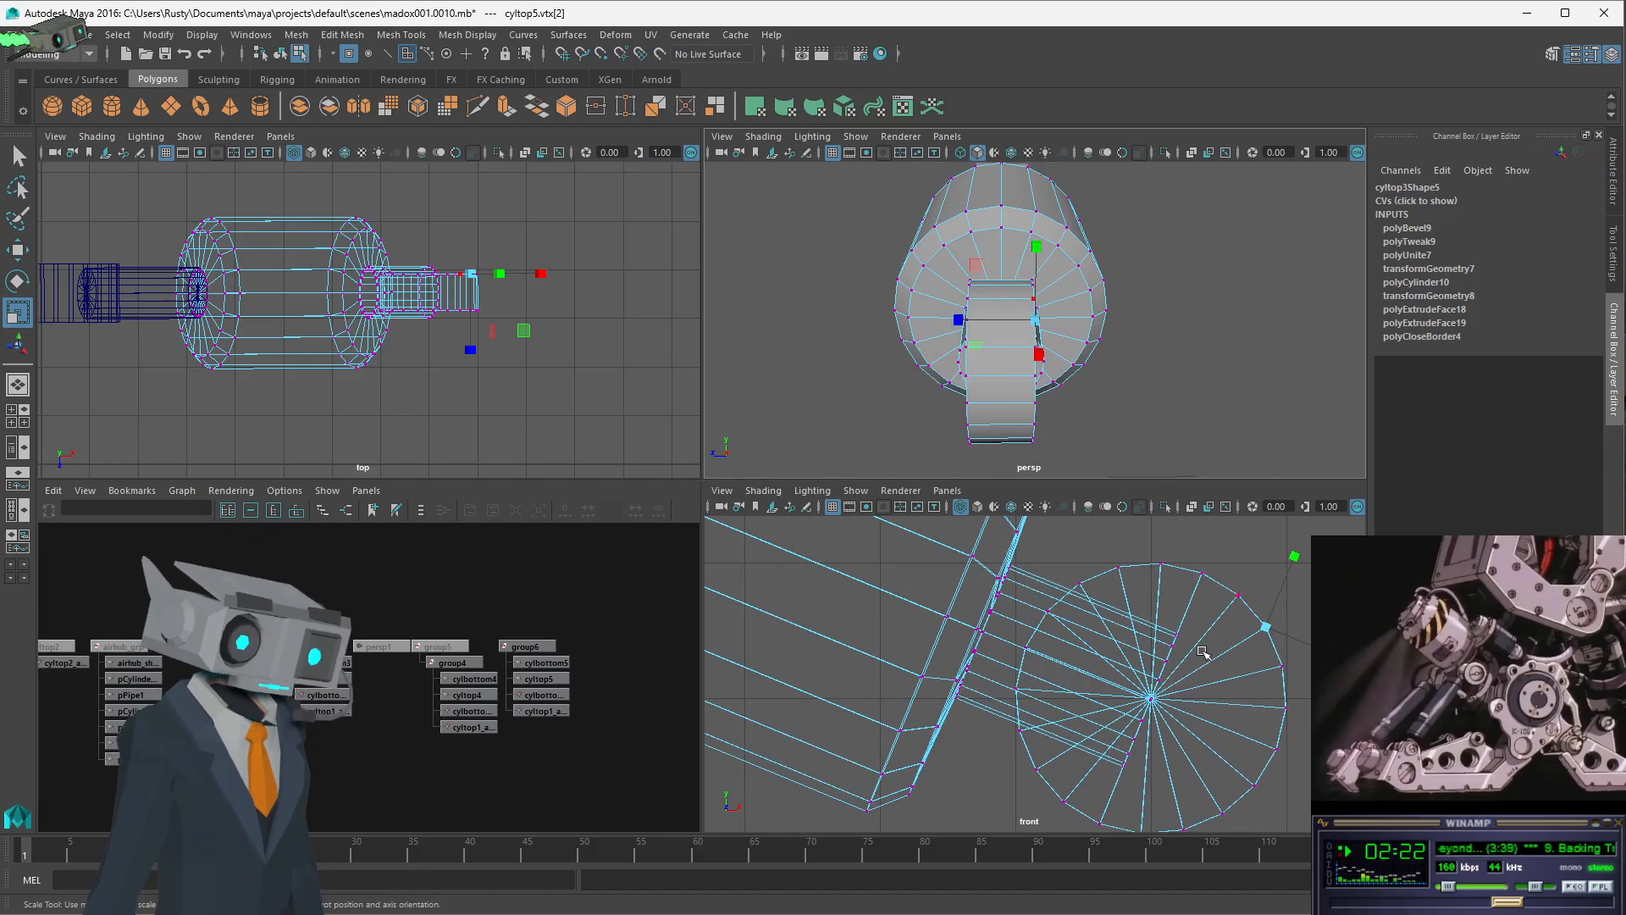
{"action": "key", "text": "q"}
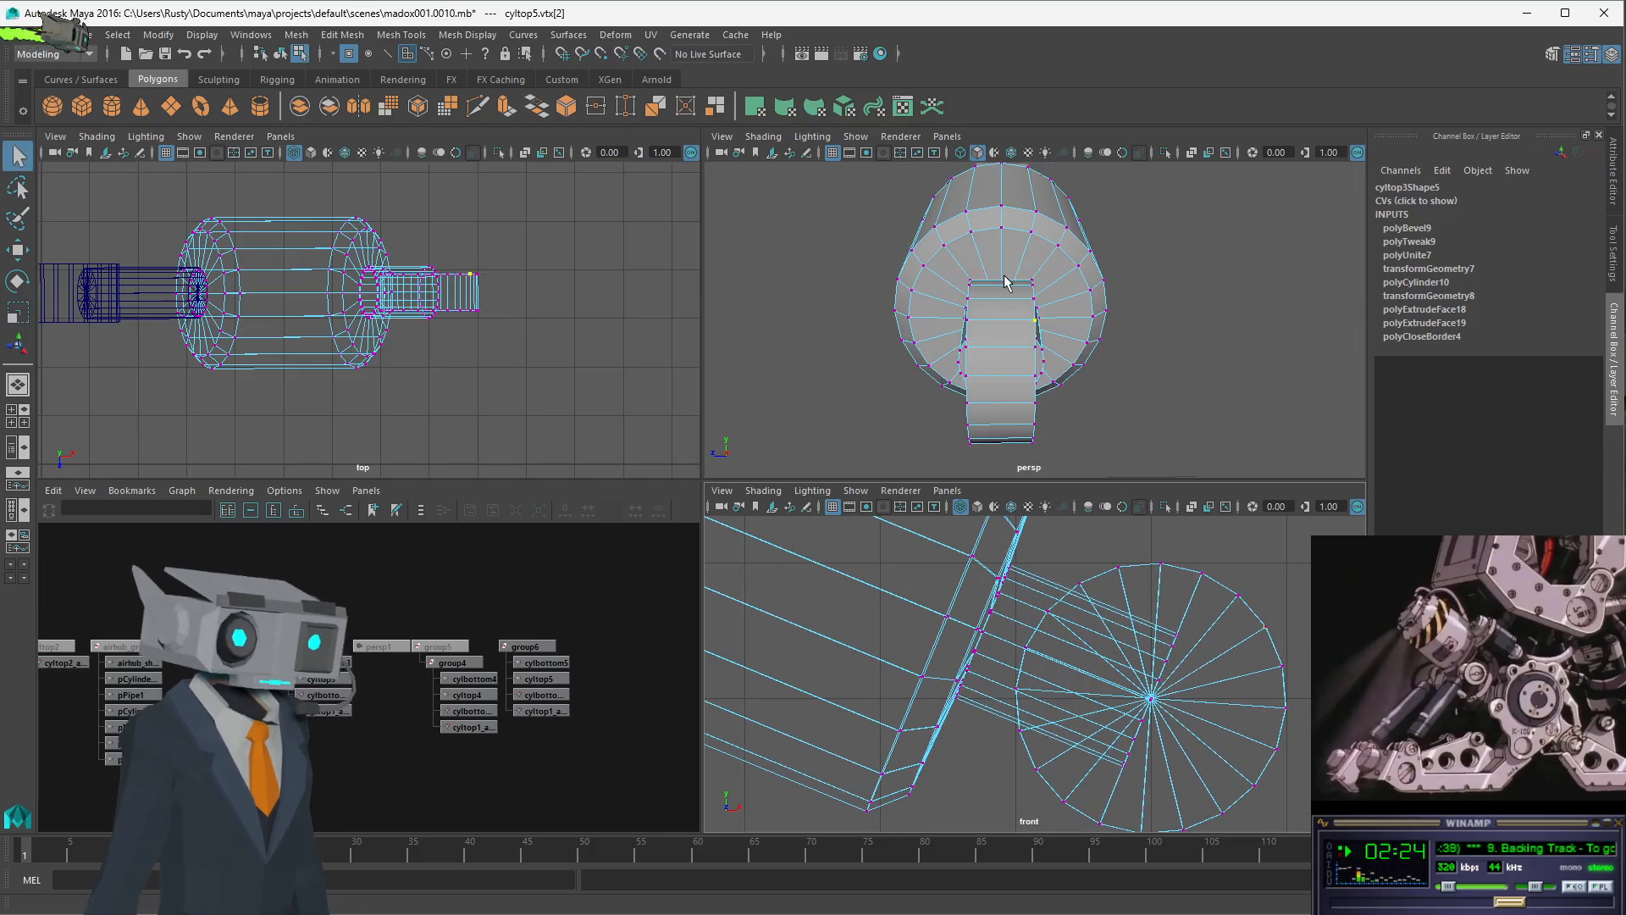
{"action": "left_click_drag", "start_coordinate": [1037, 353], "coordinate": [1033, 354], "text": "alt"}
{"action": "left_click", "coordinate": [1032, 350], "text": "shift"}
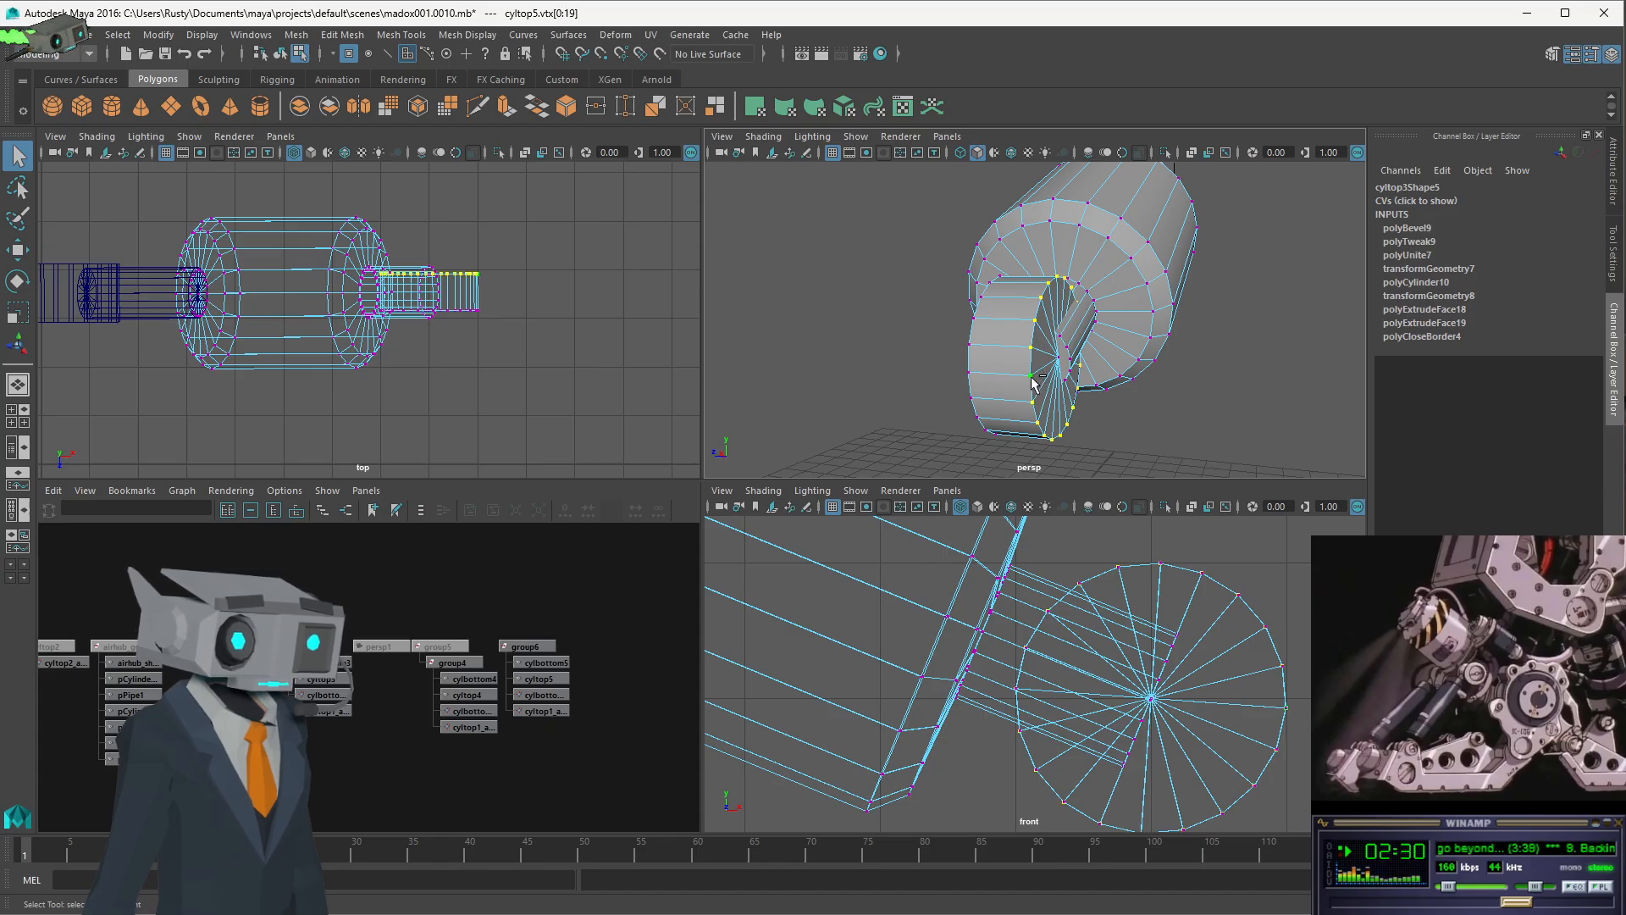
- Add the opposite rim and both center vertices of the cyltop5 joint to the selection, giving vtx[0:41]
{"action": "double_click", "coordinate": [970, 377], "text": "shift"}
{"action": "left_click_drag", "start_coordinate": [998, 373], "coordinate": [1204, 374], "text": "alt"}
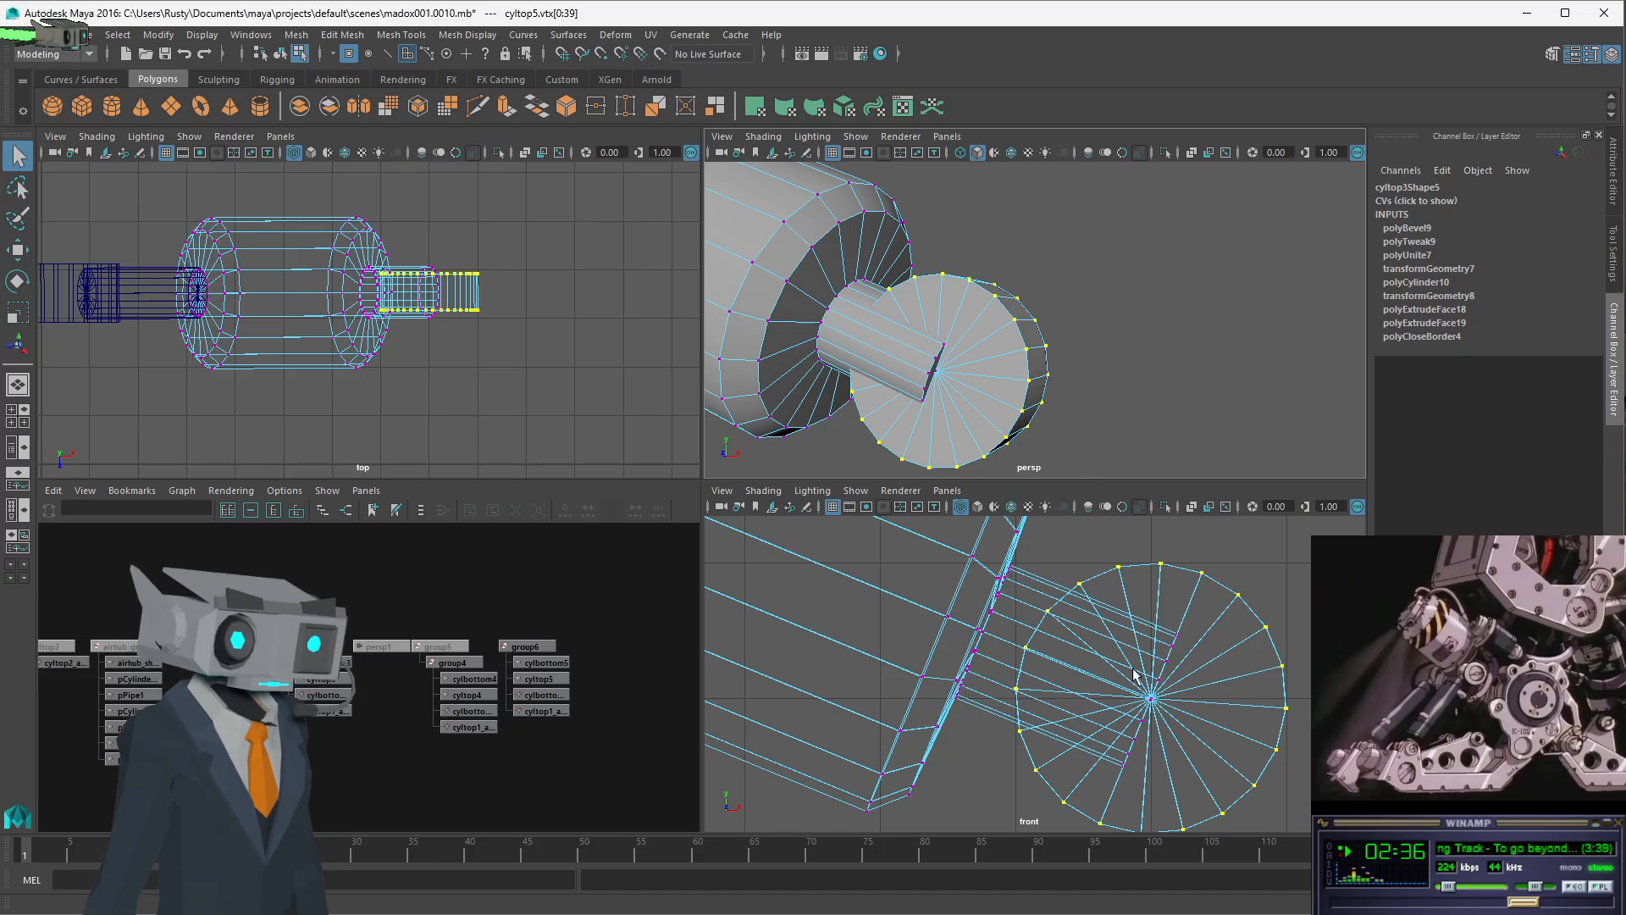
{"action": "left_click_drag", "start_coordinate": [1118, 404], "coordinate": [977, 399], "text": "alt"}
{"action": "scroll", "coordinate": [1101, 402], "scroll_direction": "up", "scroll_amount": 4}
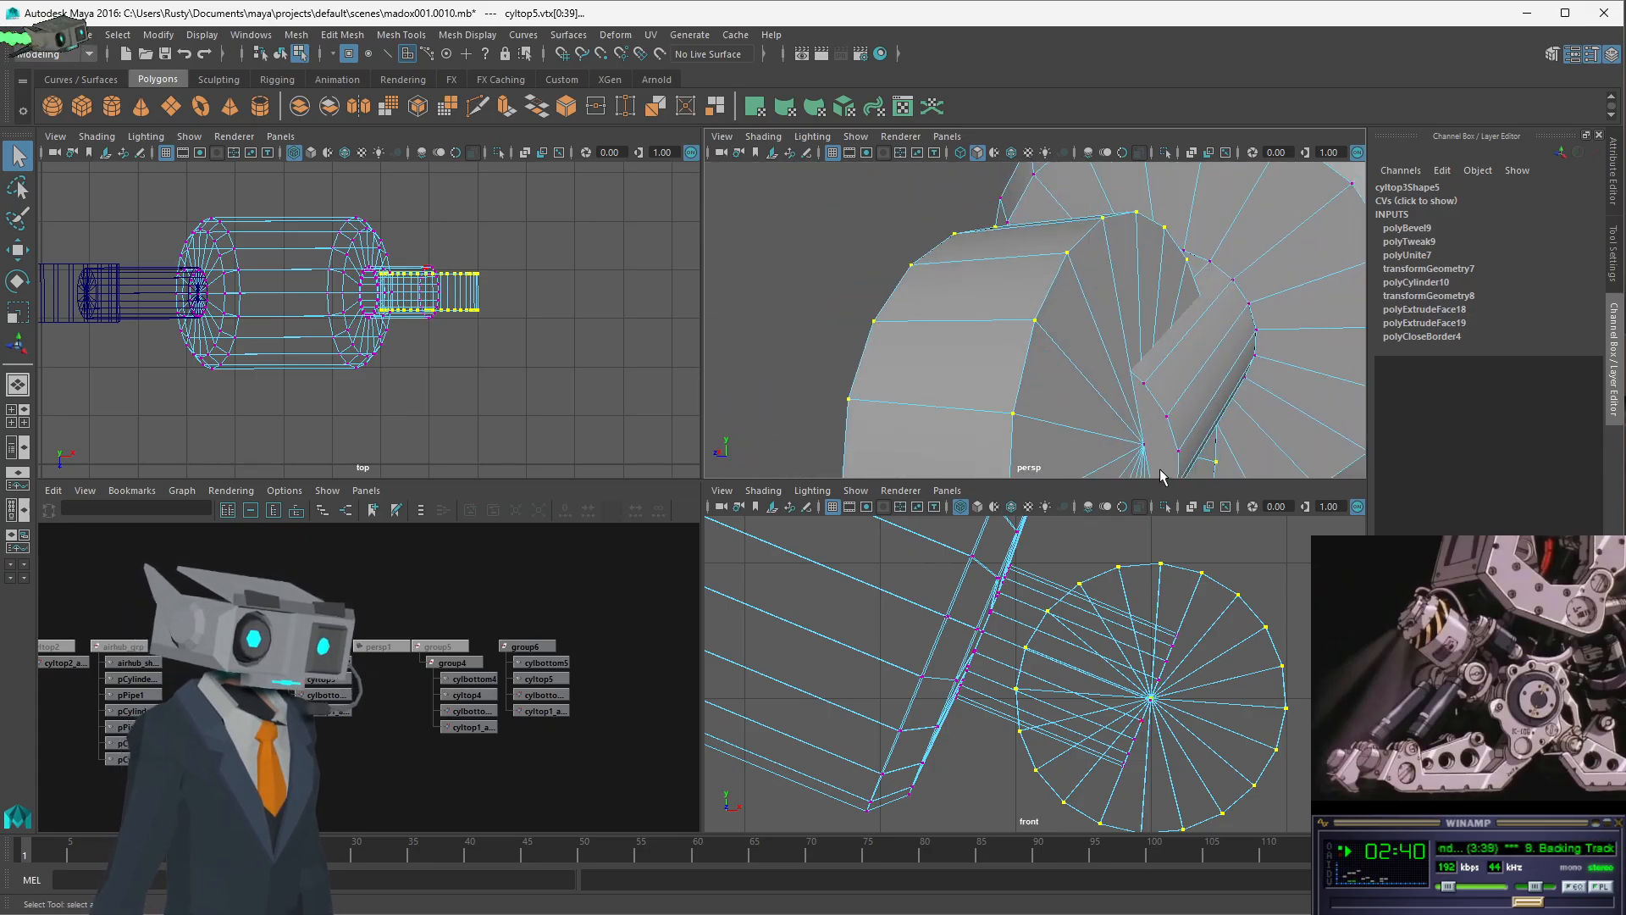
{"action": "scroll", "coordinate": [1167, 404], "scroll_direction": "down", "scroll_amount": 1}
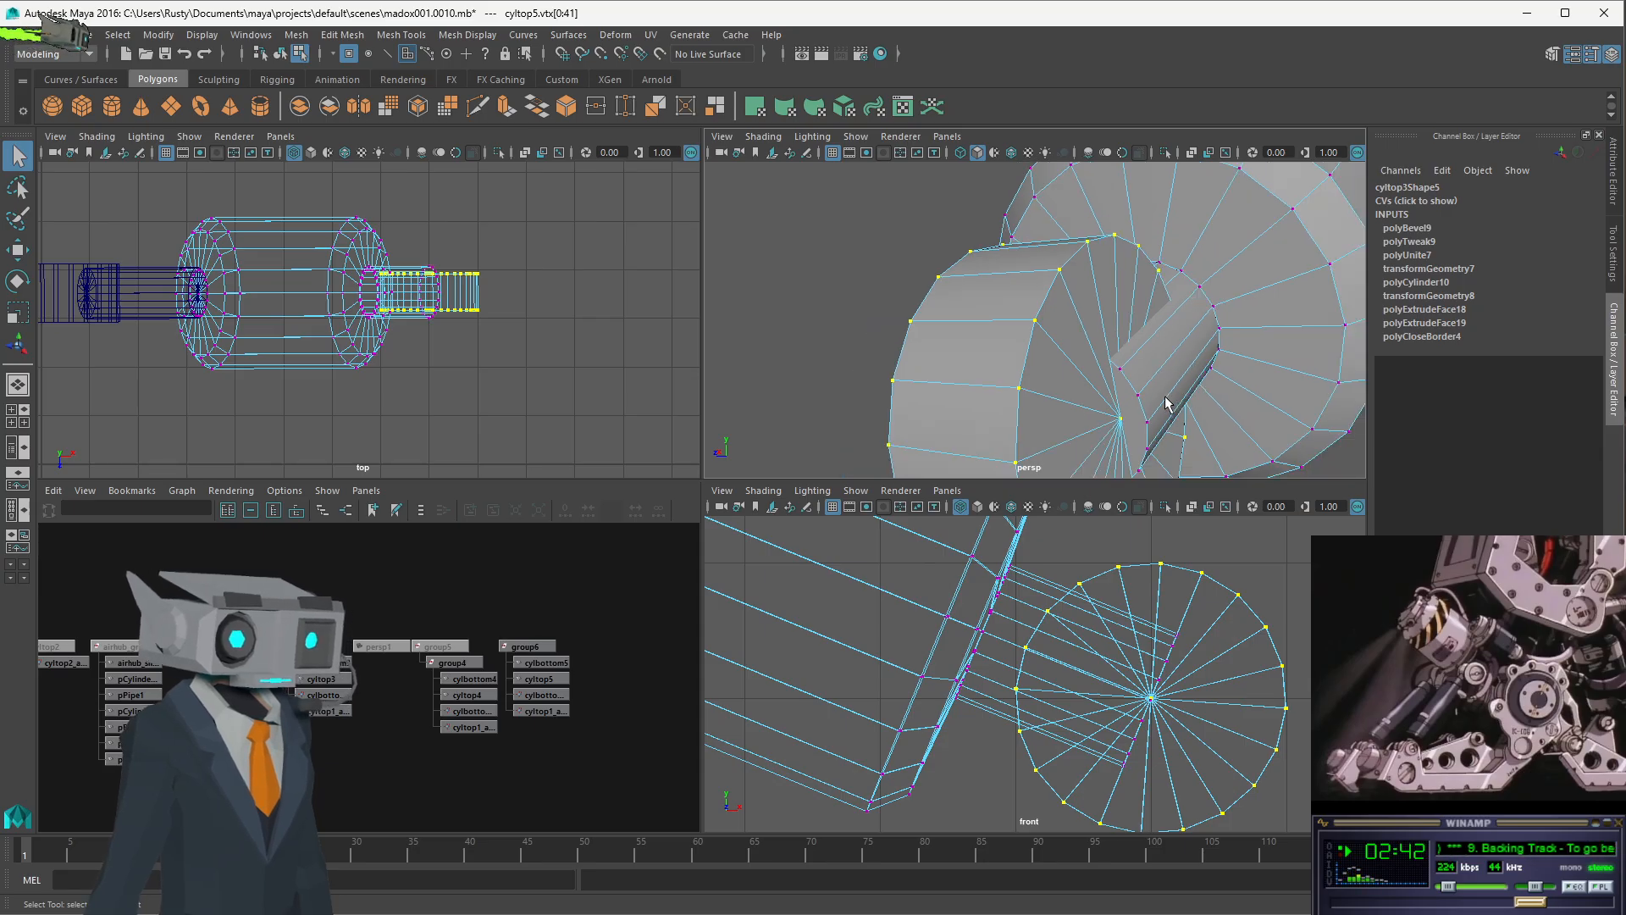
{"action": "left_click_drag", "start_coordinate": [1167, 404], "coordinate": [1118, 425], "text": "alt"}
- Scale the cyltop5 joint vertices along the joint's axis to match the width of the cylbottom5 joint
{"action": "key", "text": "r"}
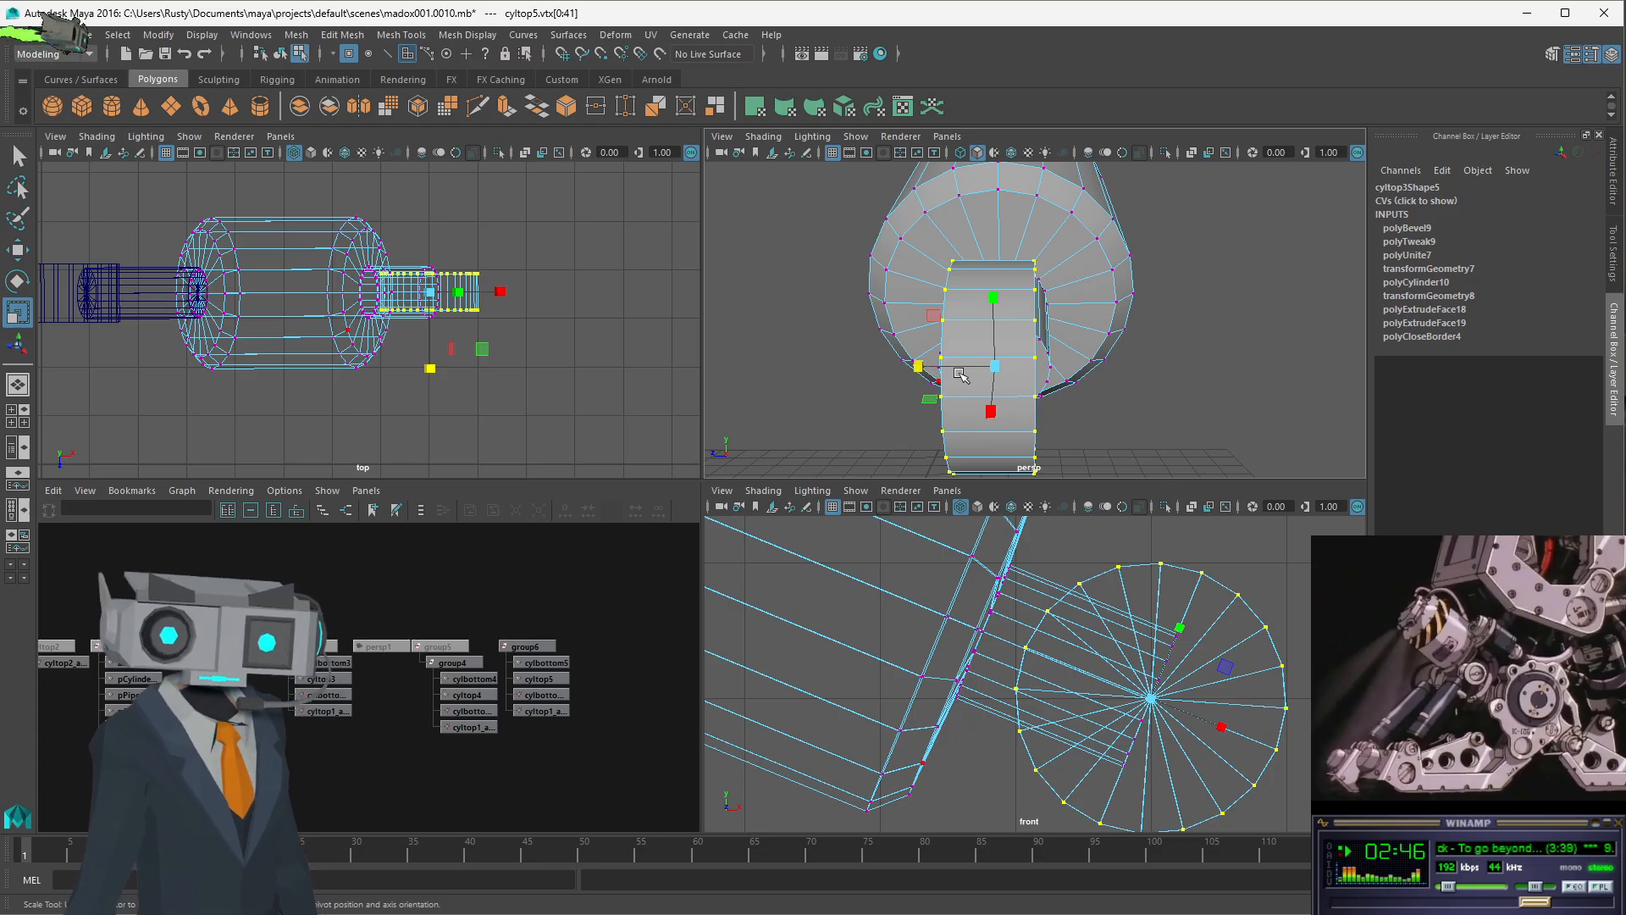
{"action": "left_click_drag", "start_coordinate": [918, 366], "coordinate": [872, 366]}
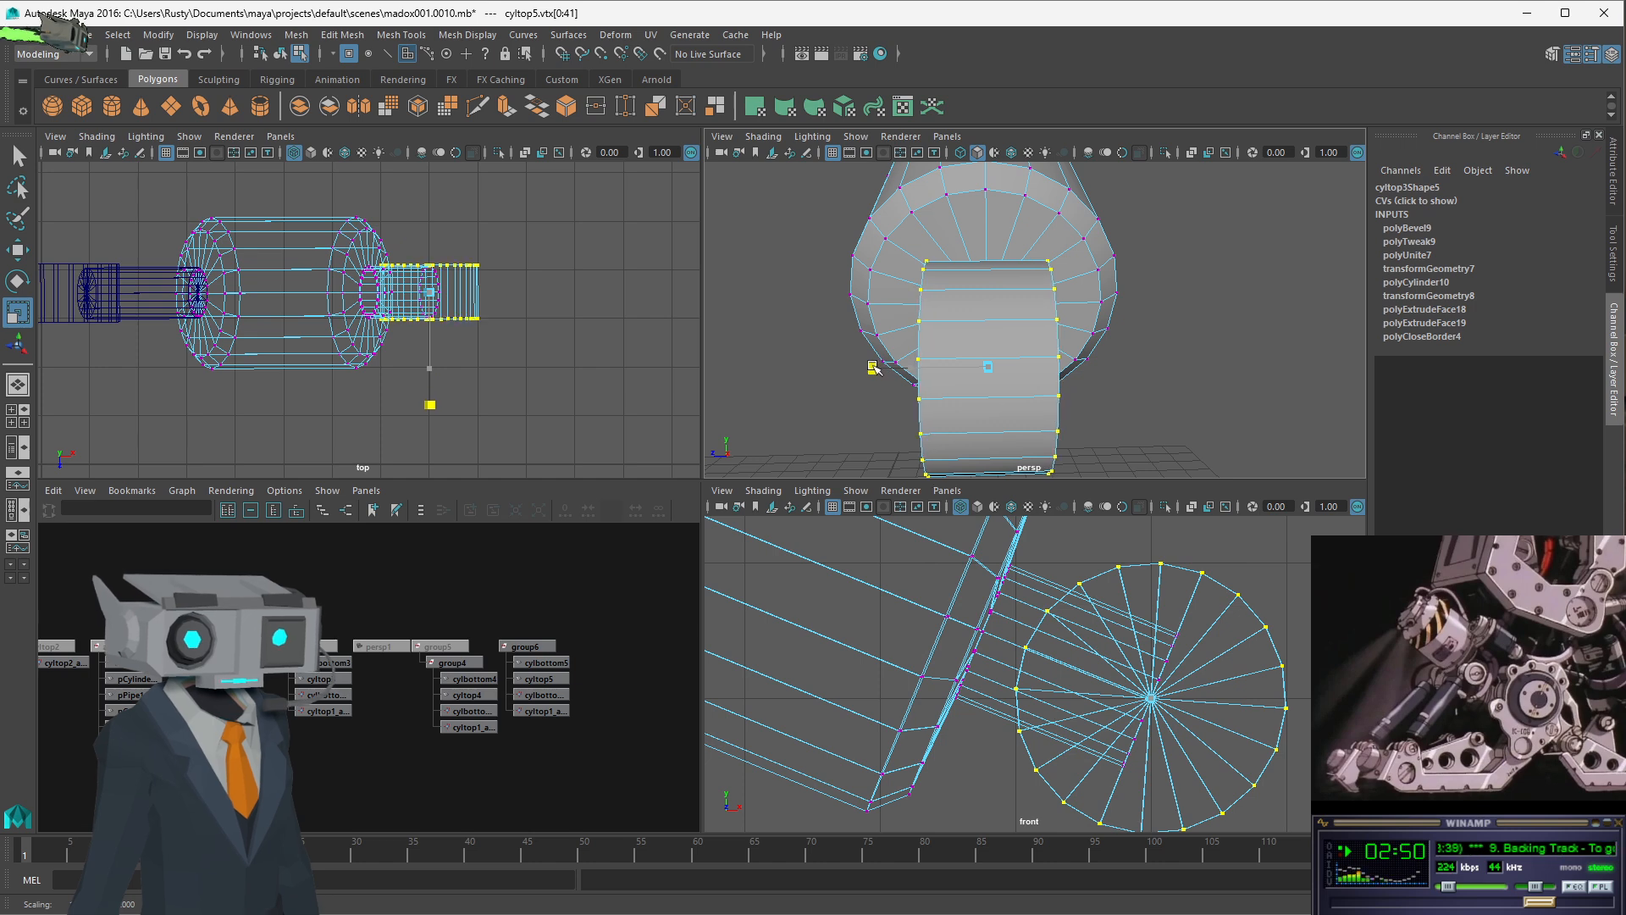
{"action": "left_click_drag", "start_coordinate": [1029, 332], "coordinate": [457, 439], "text": "alt"}
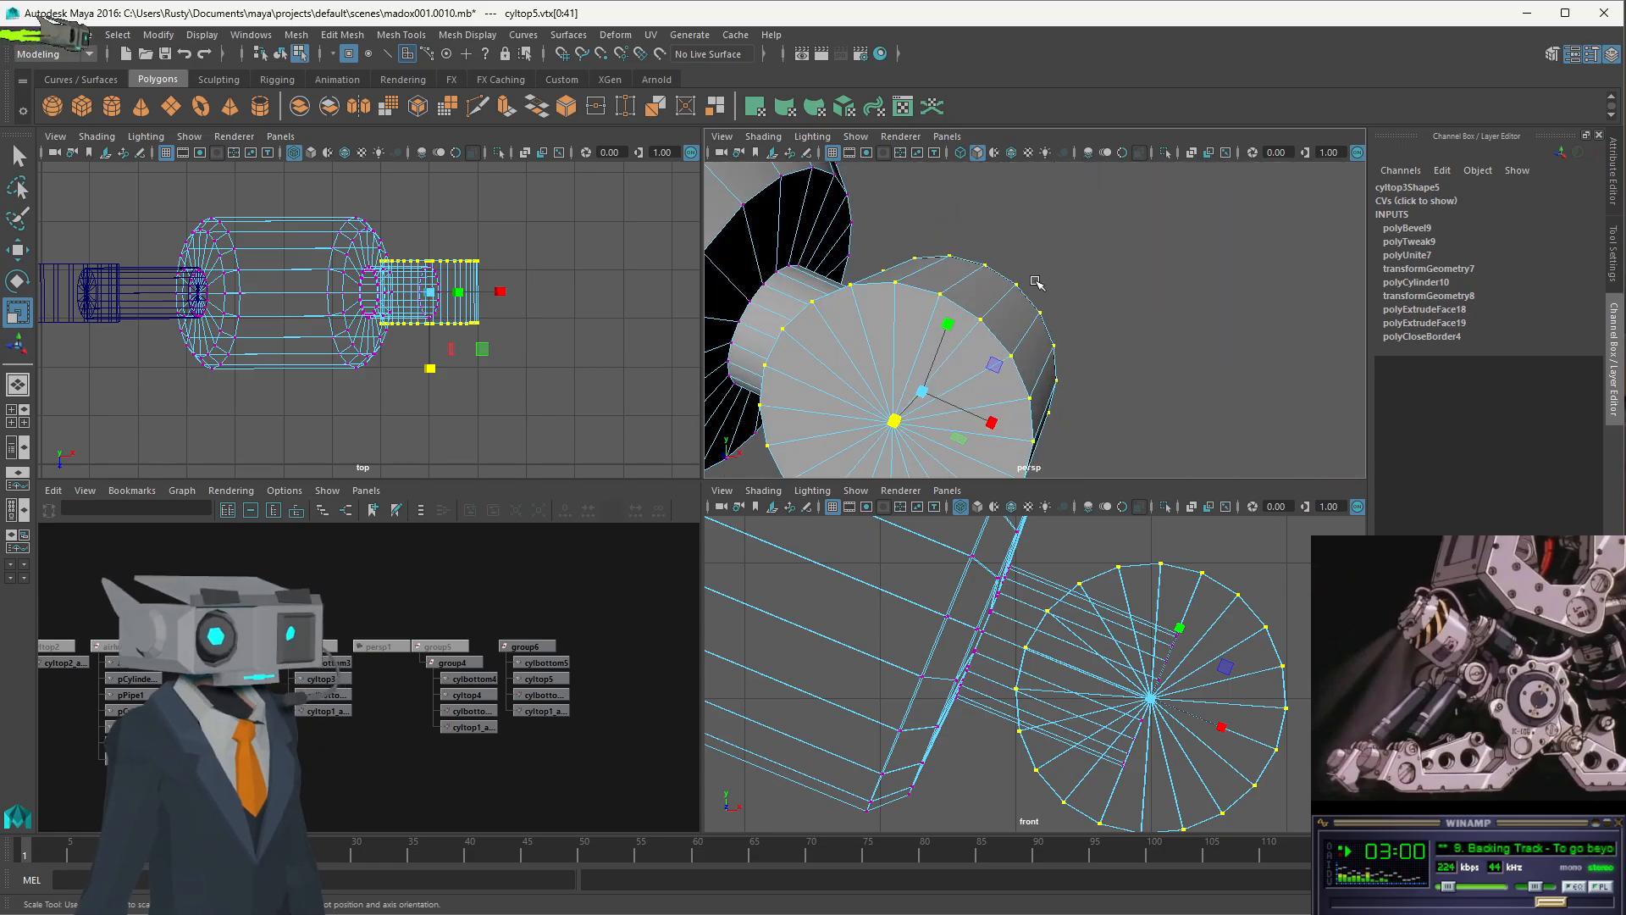
- Return to object selection, deselect everything and examine the proportions of the whole piston in the top and perspective views
{"action": "left_click", "coordinate": [1037, 283]}
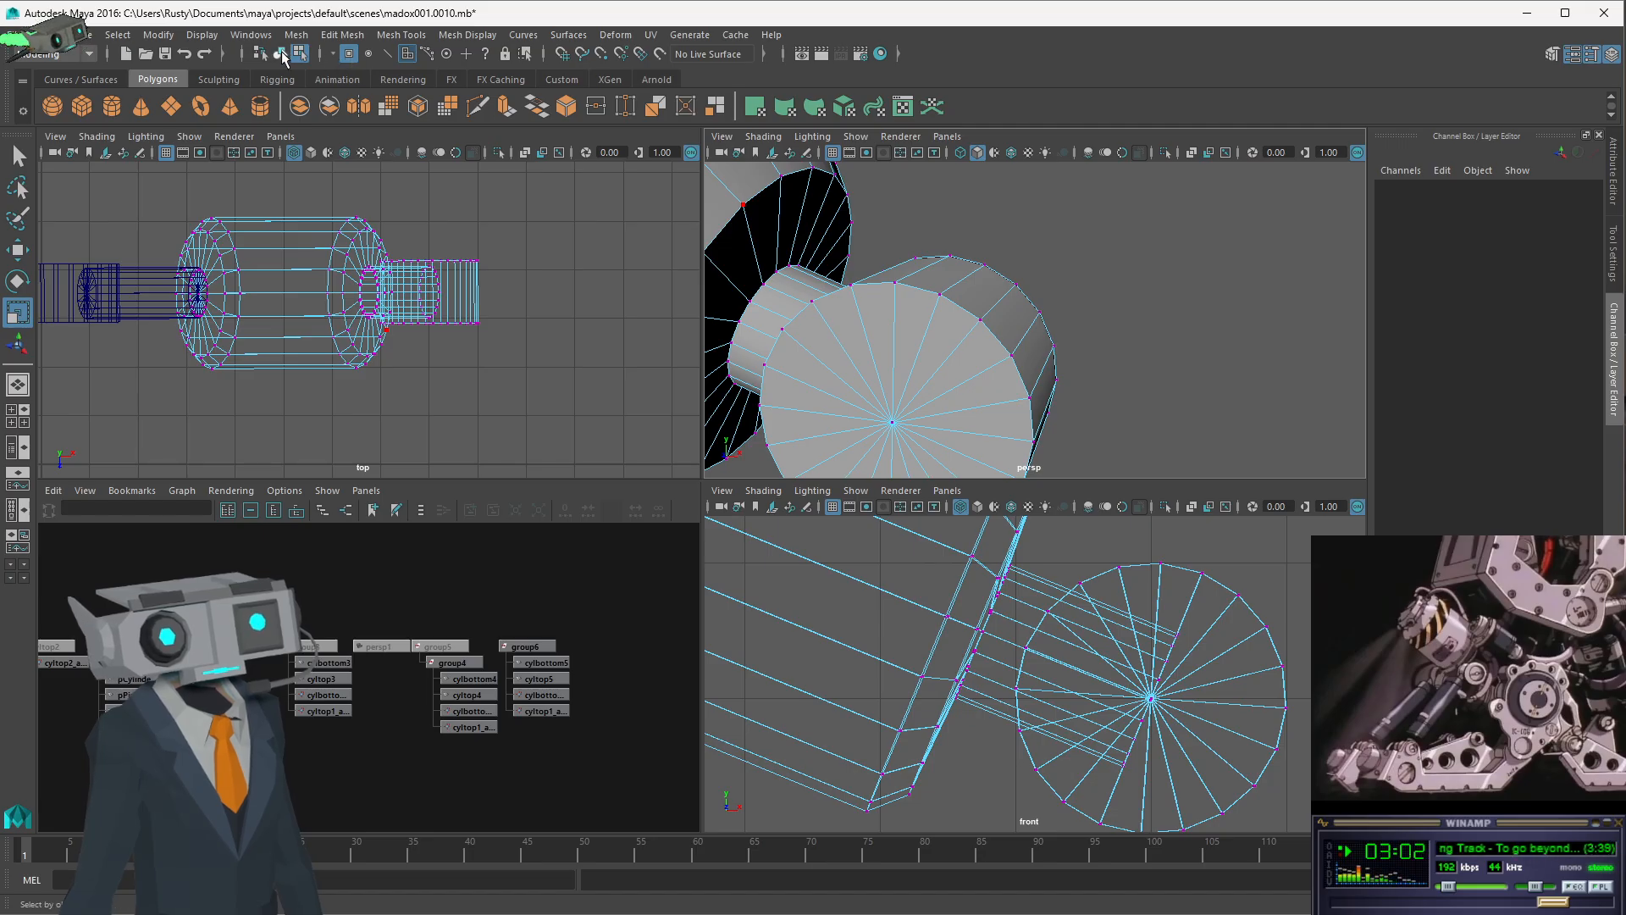
{"action": "left_click", "coordinate": [281, 54]}
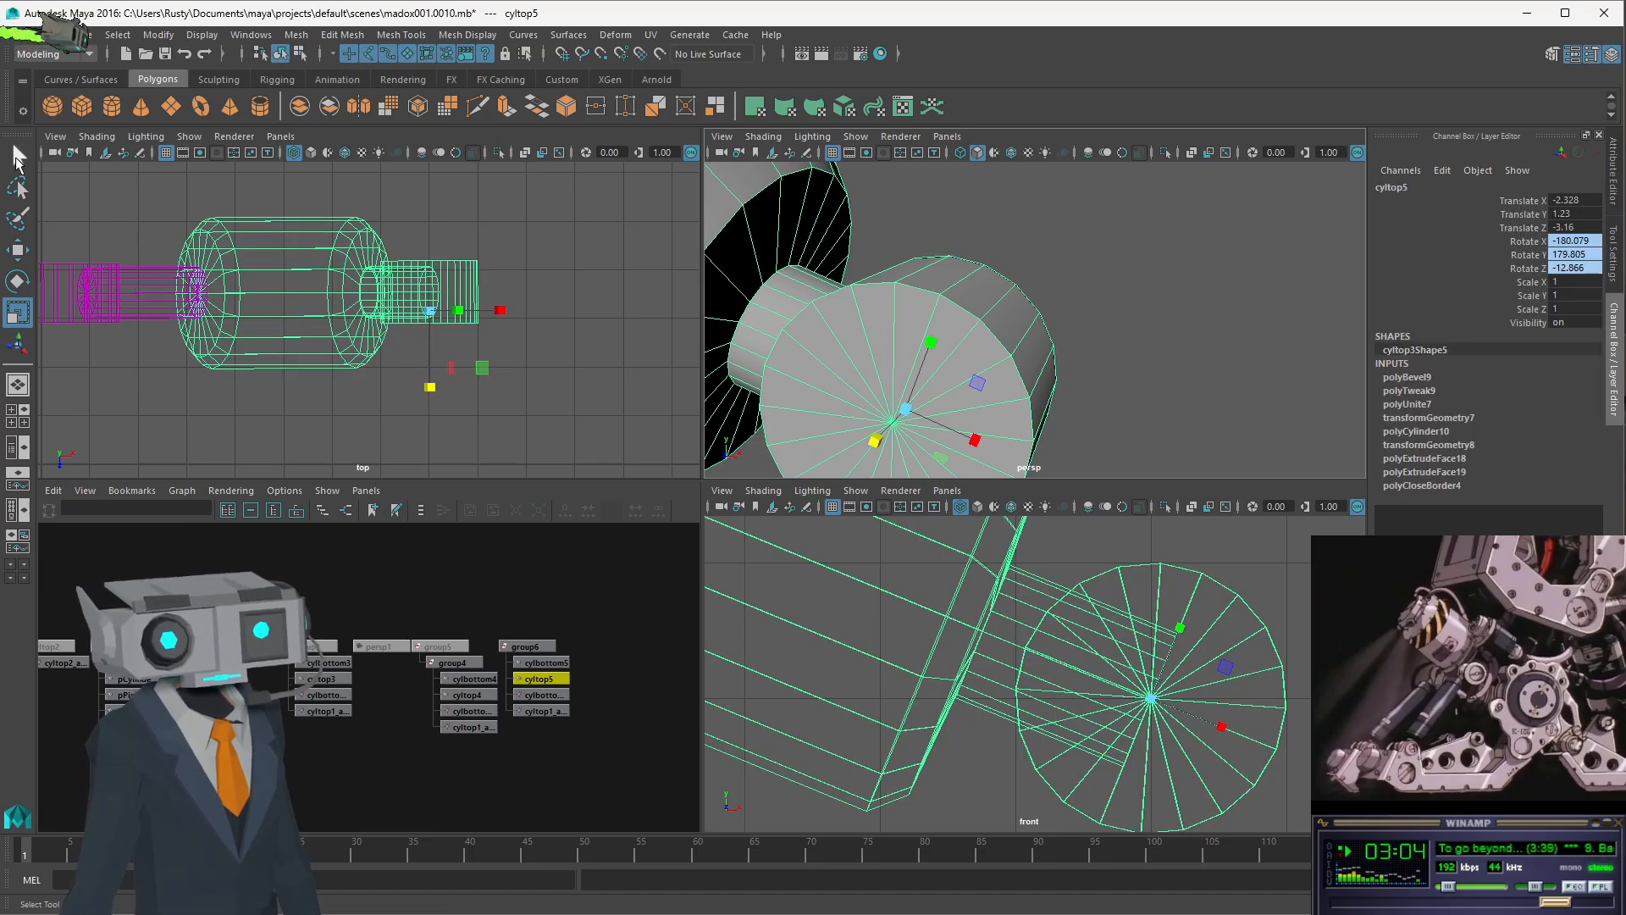
{"action": "left_click", "coordinate": [17, 157]}
{"action": "left_click", "coordinate": [631, 286]}
{"action": "scroll", "coordinate": [521, 285], "scroll_direction": "down", "scroll_amount": 3}
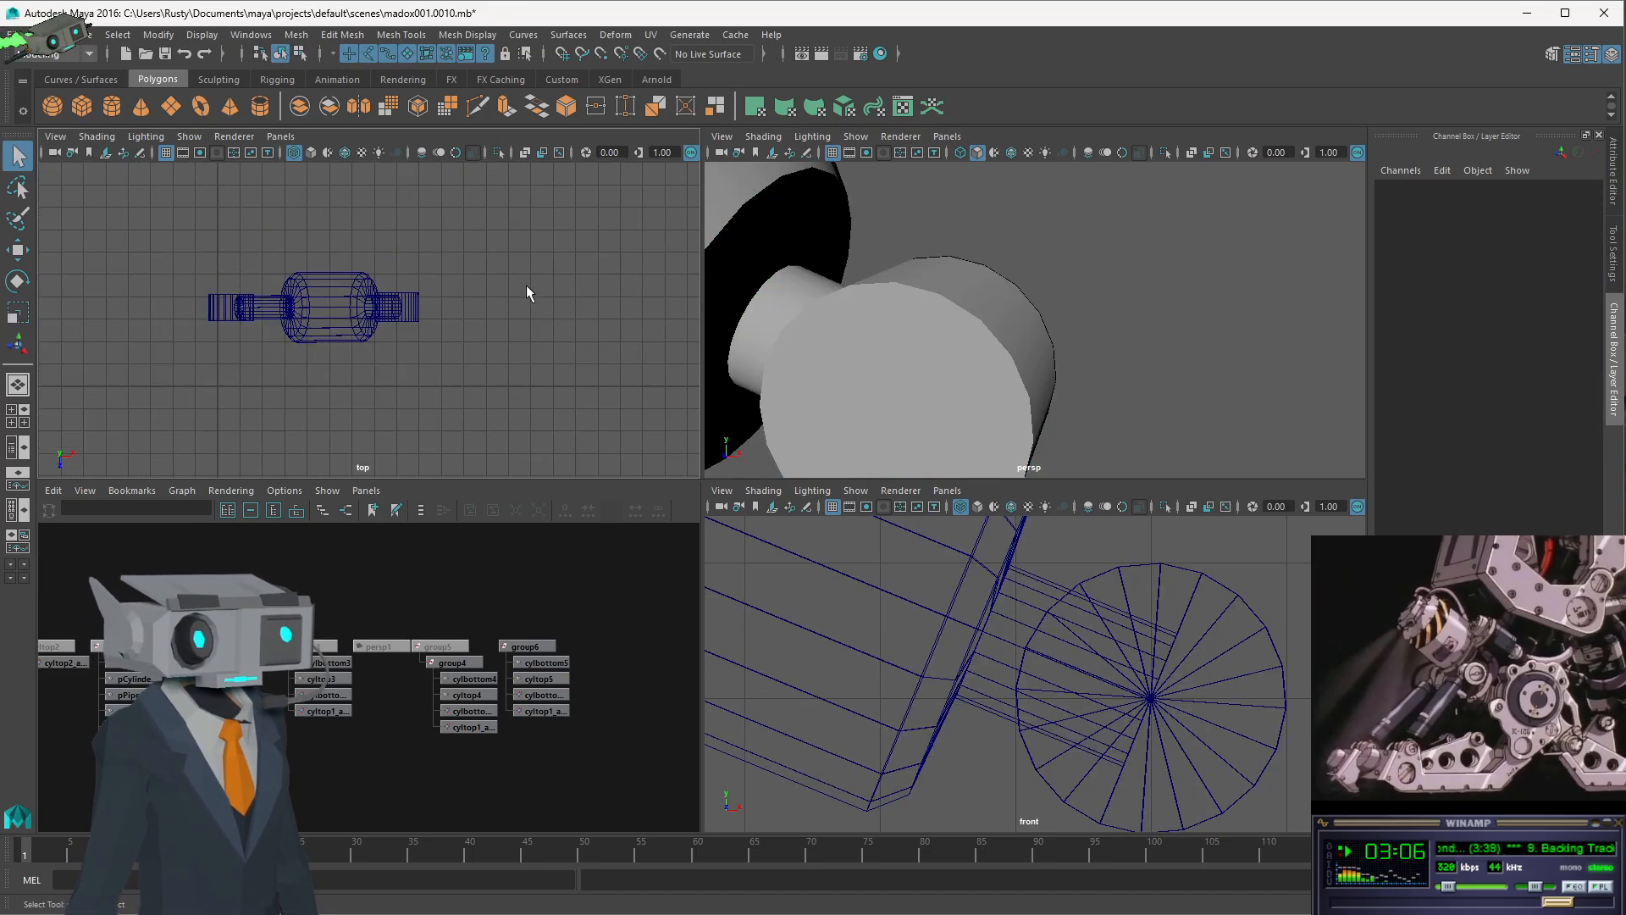
{"action": "scroll", "coordinate": [526, 288], "scroll_direction": "up", "scroll_amount": 3}
{"action": "scroll", "coordinate": [1045, 352], "scroll_direction": "up", "scroll_amount": 2}
{"action": "scroll", "coordinate": [952, 347], "scroll_direction": "down", "scroll_amount": 2}
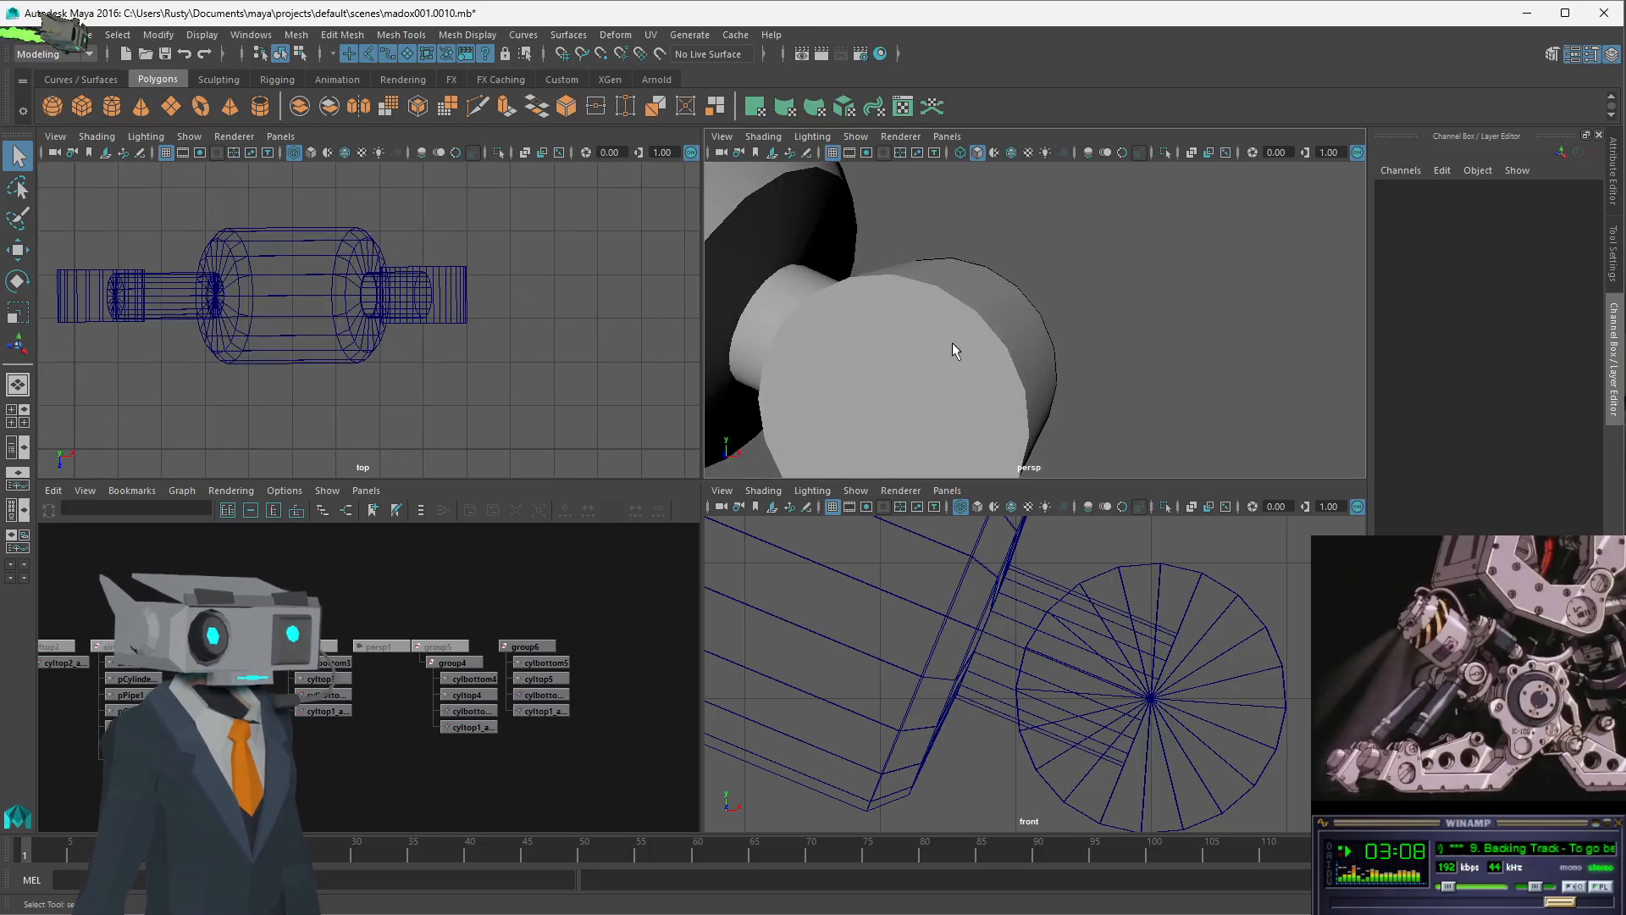
{"action": "left_click_drag", "start_coordinate": [952, 343], "coordinate": [925, 308], "text": "alt"}
{"action": "scroll", "coordinate": [976, 313], "scroll_direction": "down", "scroll_amount": 5}
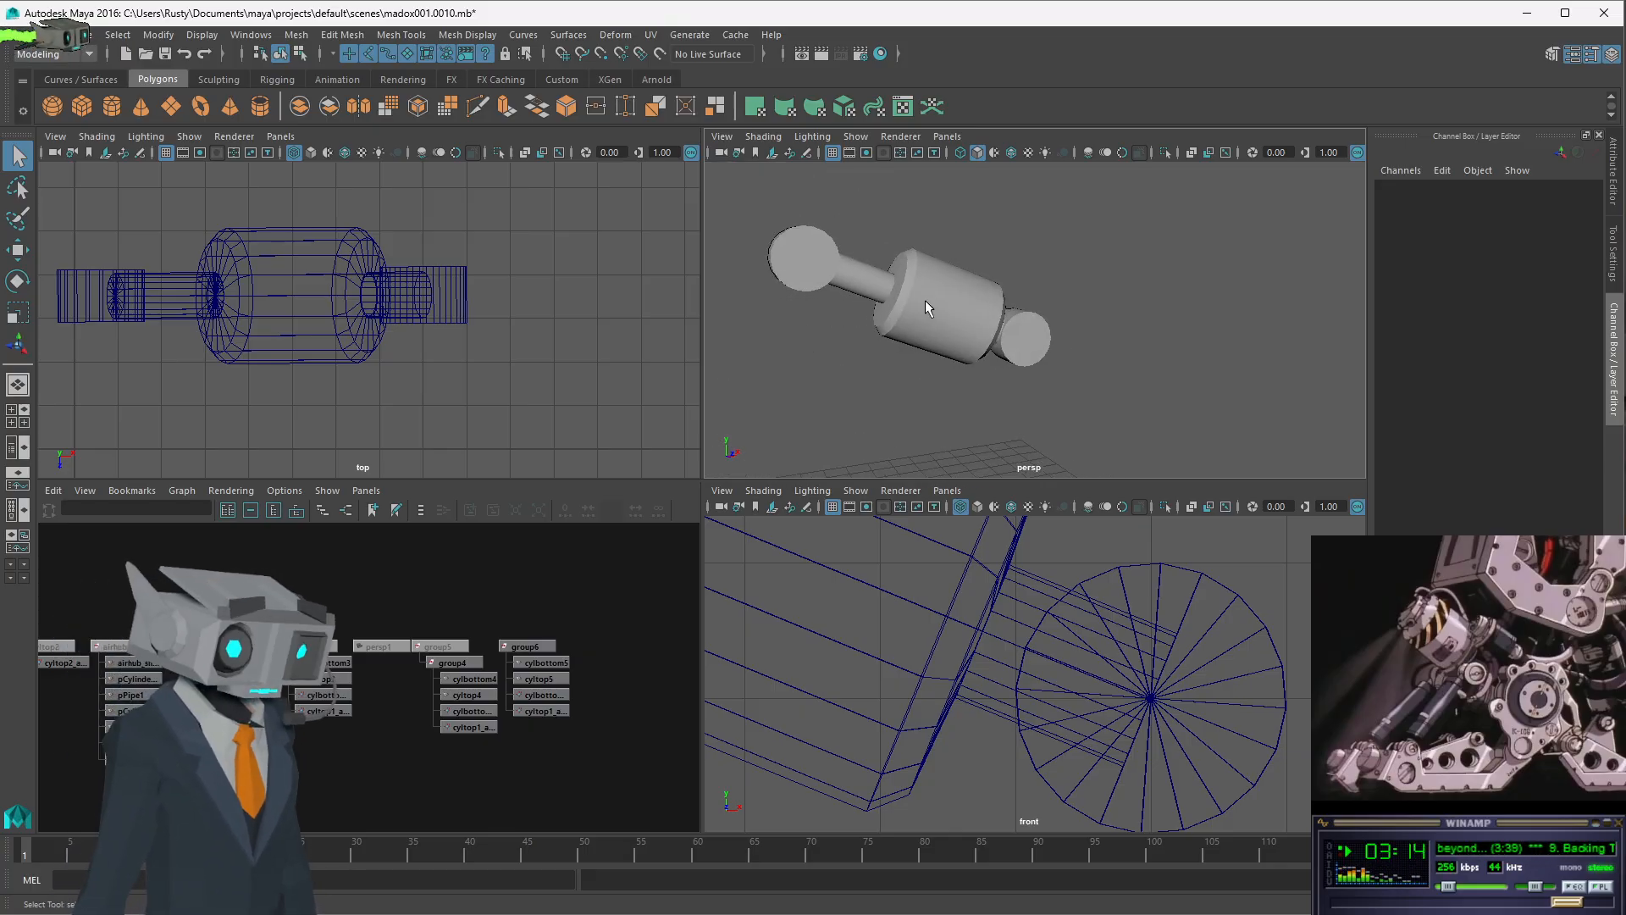
- Examine the reshaped piston from another angle and select its whole group, group6
{"action": "left_click_drag", "start_coordinate": [800, 260], "coordinate": [846, 282], "text": "alt"}
{"action": "left_click", "coordinate": [823, 311]}
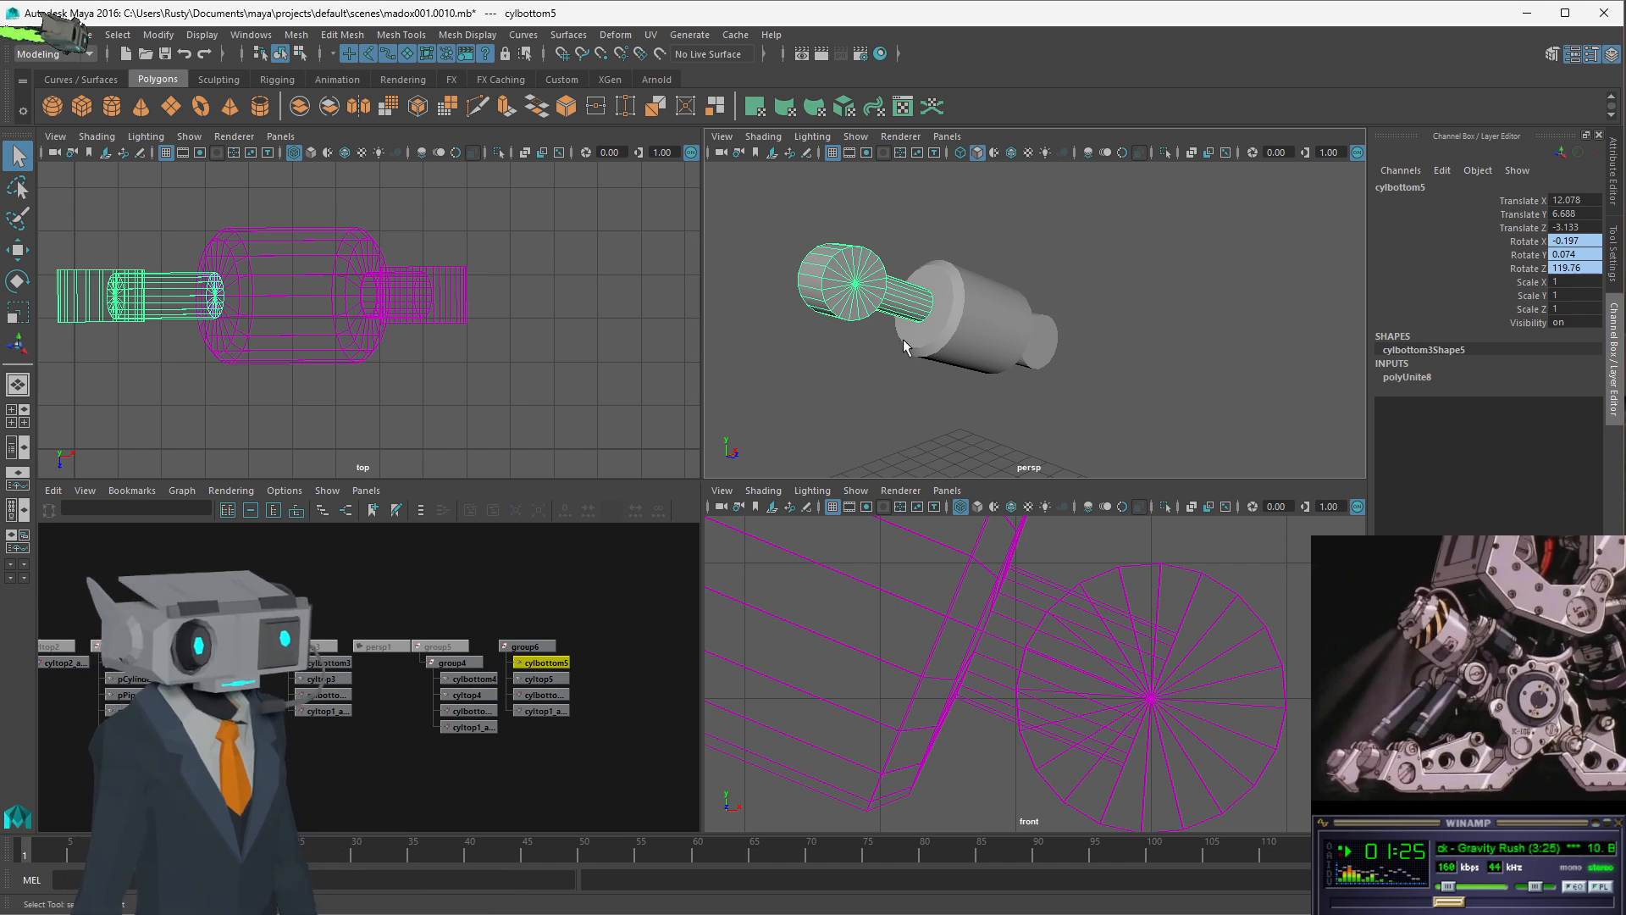
{"action": "left_click_drag", "start_coordinate": [907, 348], "coordinate": [869, 369], "text": "alt"}
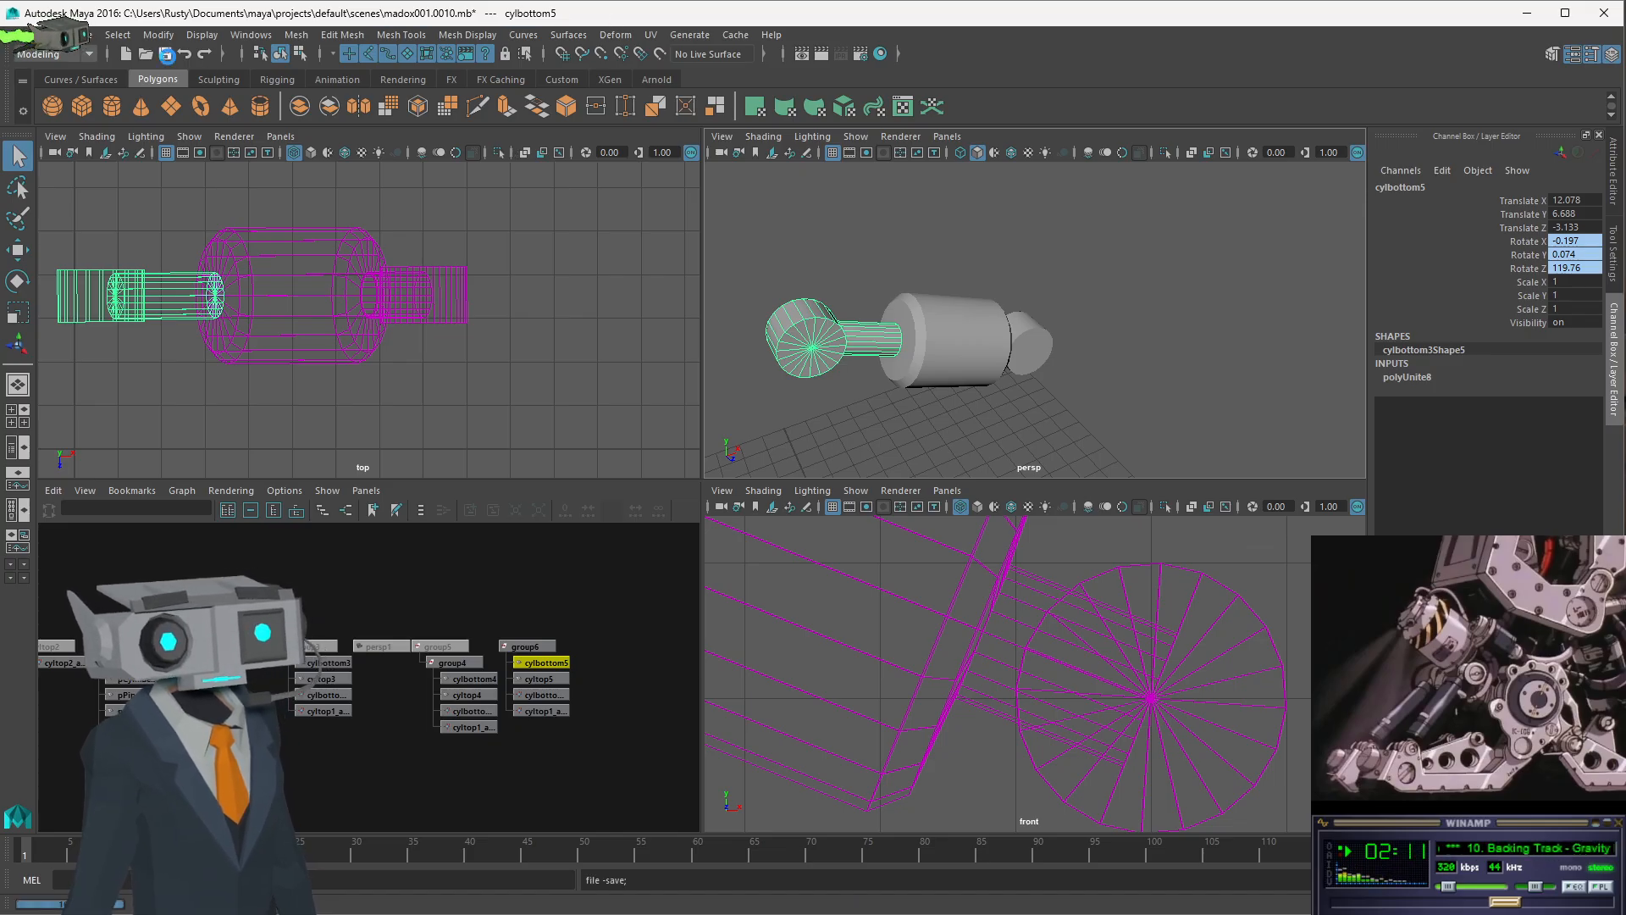
{"action": "left_click", "coordinate": [547, 647]}
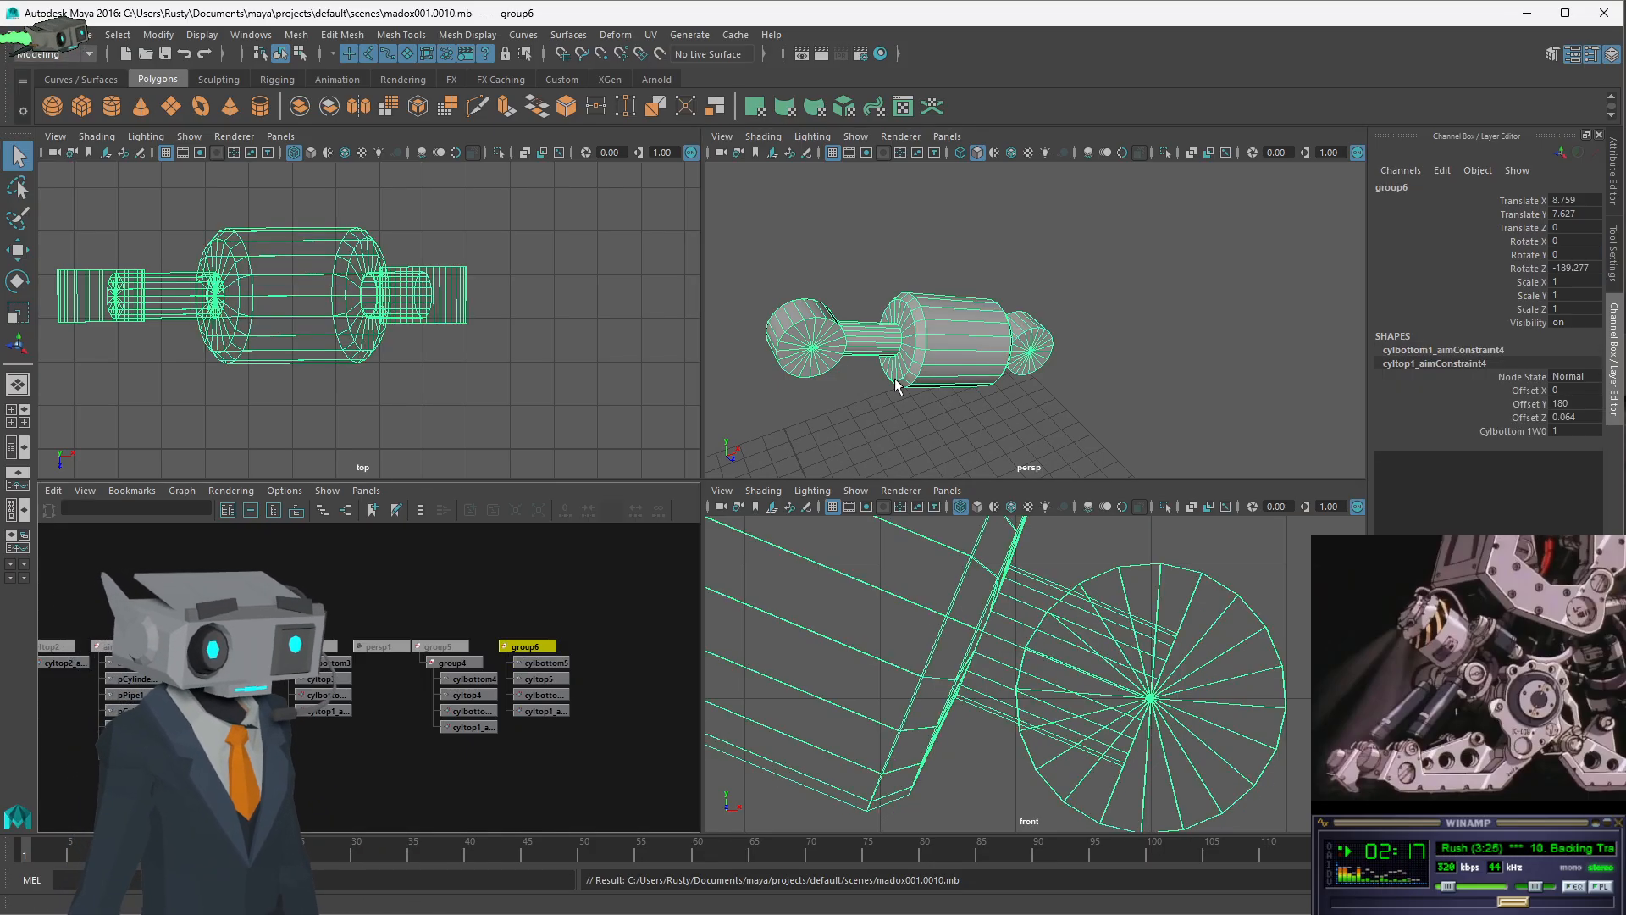
{"action": "scroll", "coordinate": [955, 343], "scroll_direction": "down", "scroll_amount": 8}
{"action": "scroll", "coordinate": [957, 345], "scroll_direction": "up", "scroll_amount": 8}
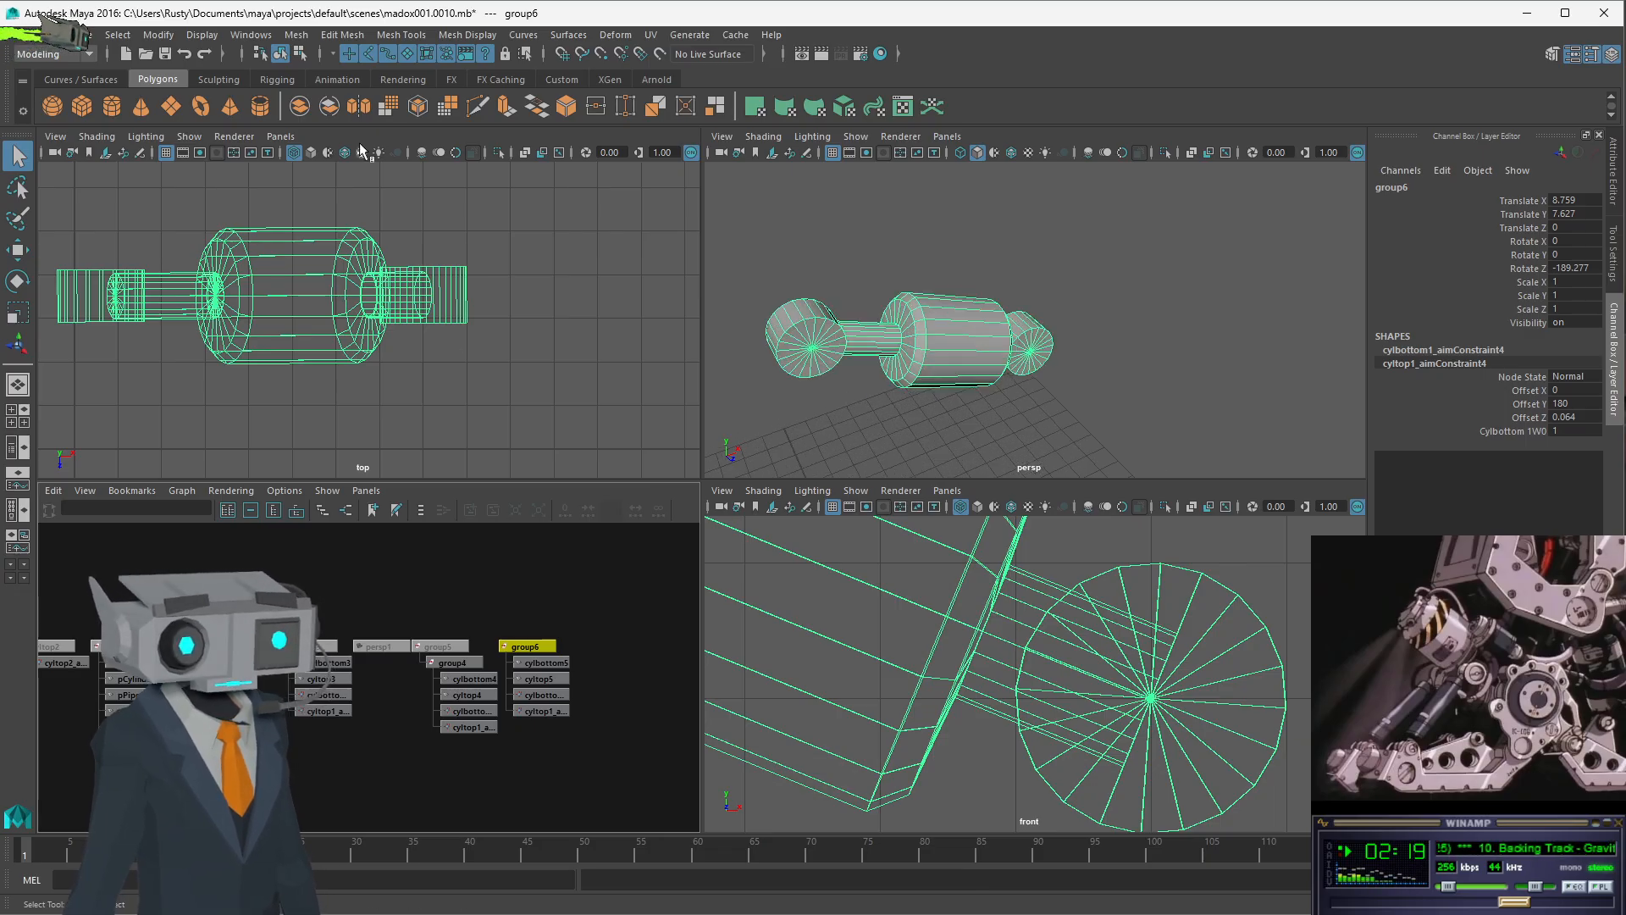
- Show all hidden objects and view the piston from behind, between the leg and the rear foot
{"action": "left_click", "coordinate": [118, 35]}
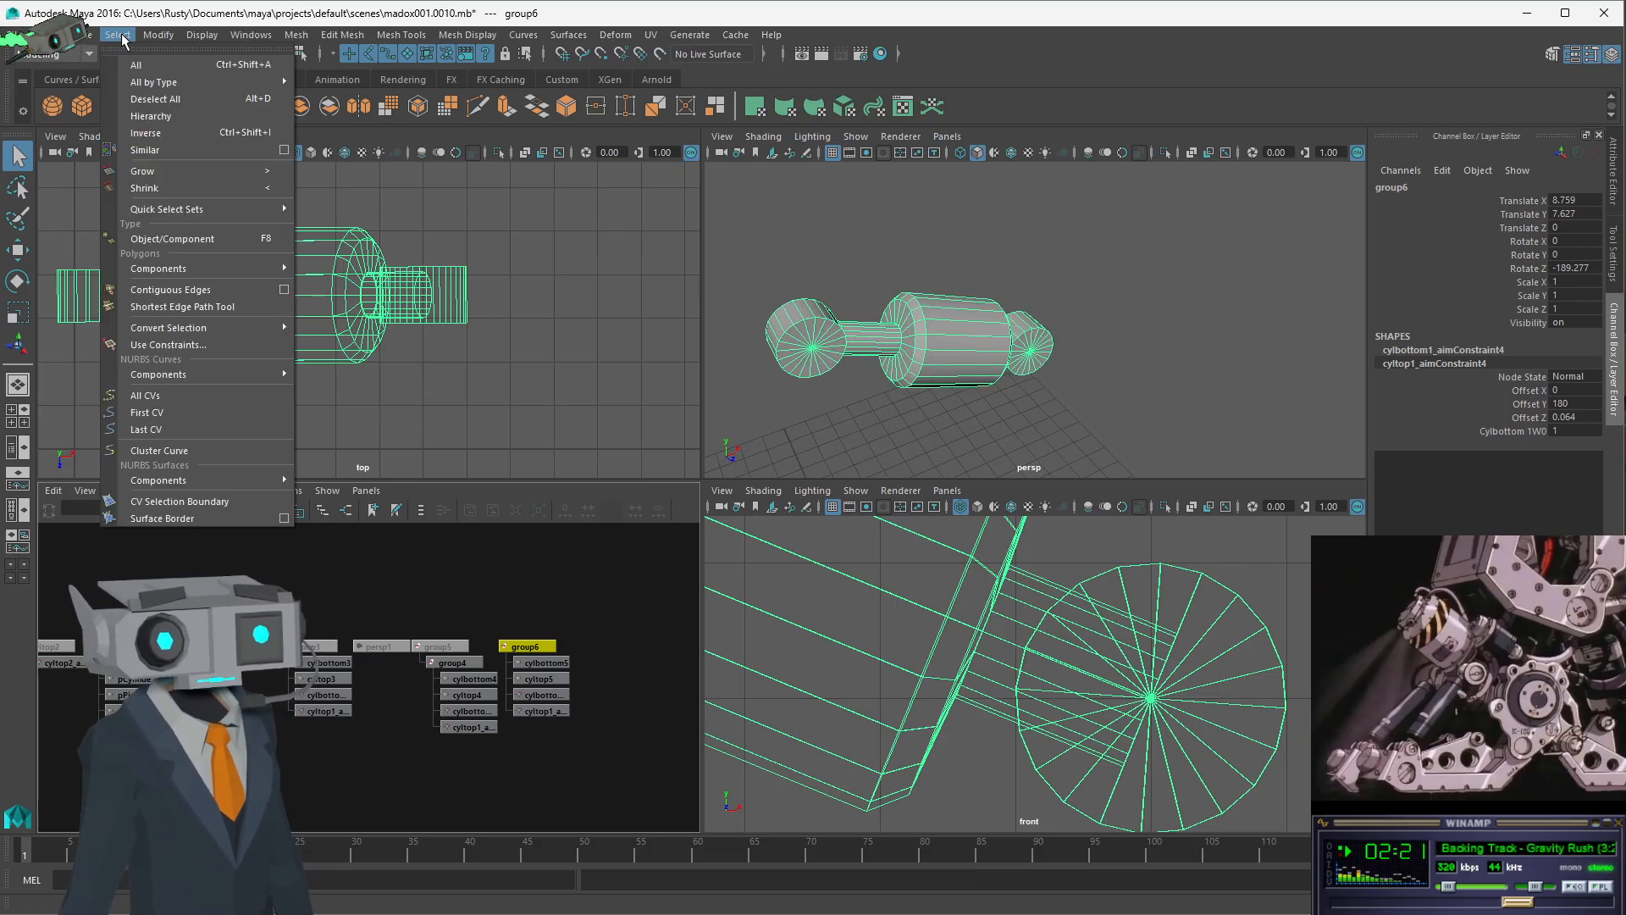
{"action": "mouse_move", "coordinate": [158, 39]}
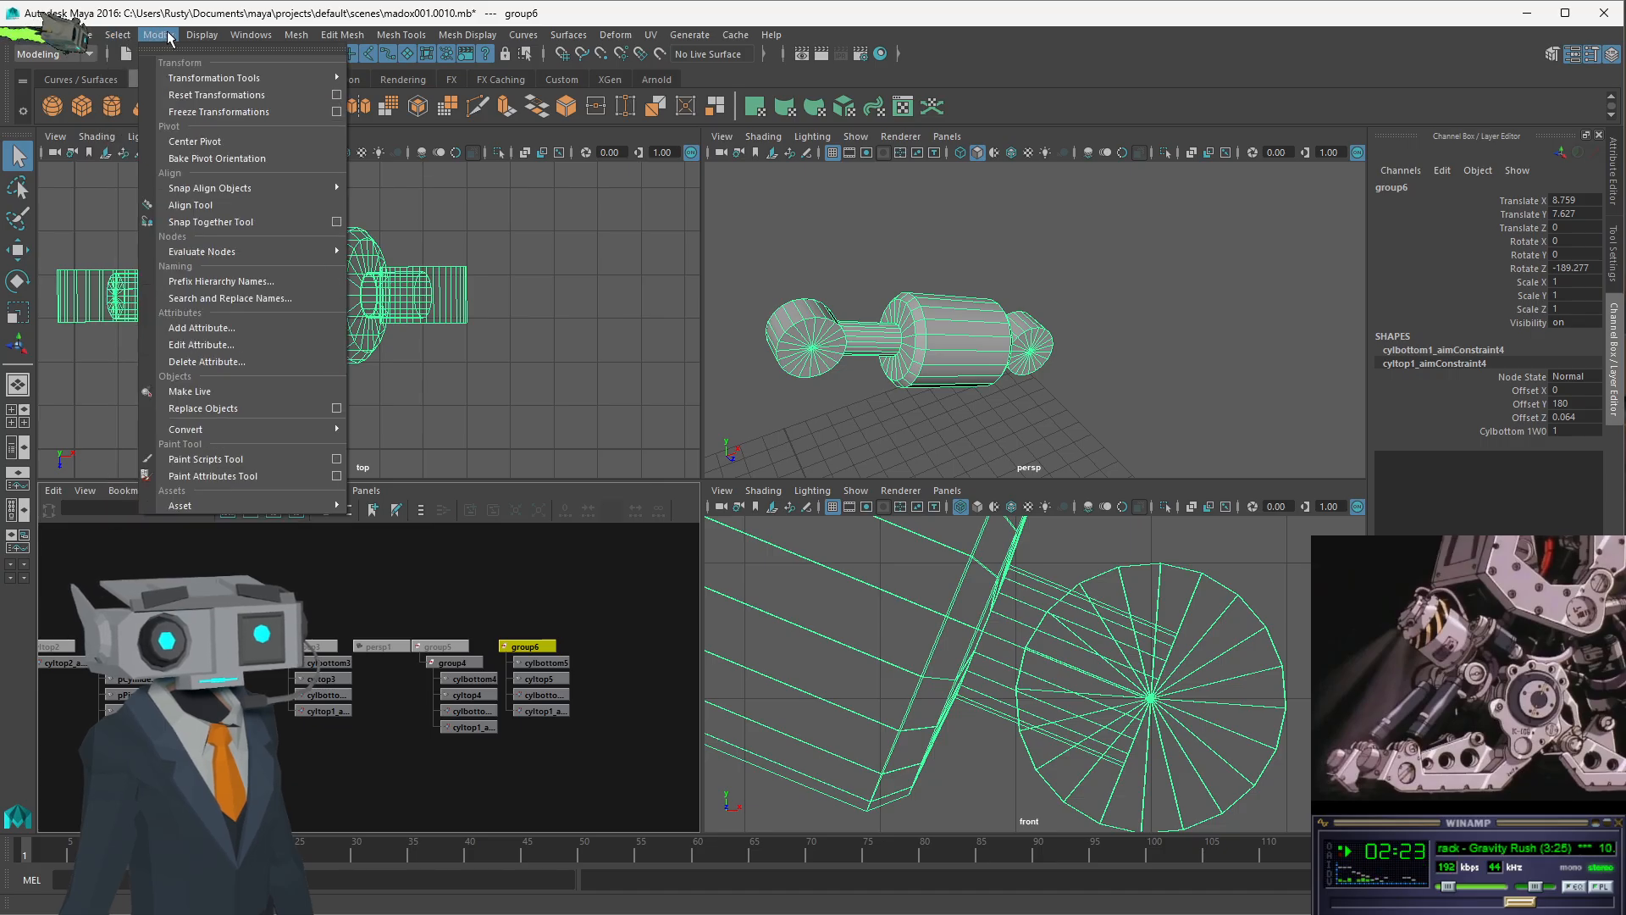
{"action": "mouse_move", "coordinate": [248, 165]}
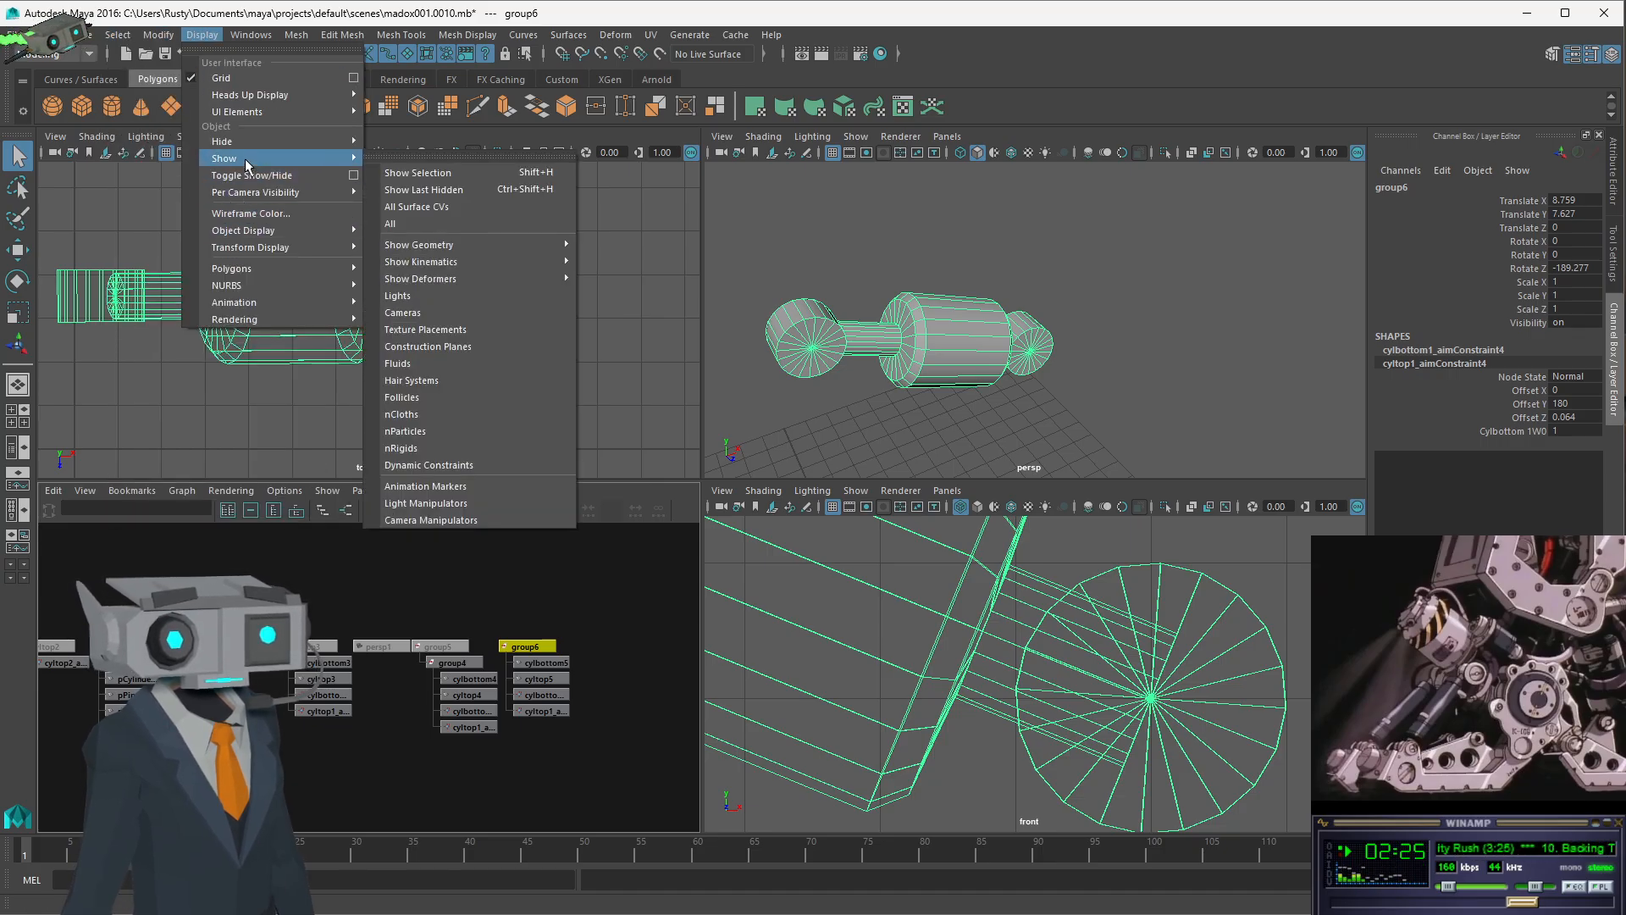
{"action": "left_click", "coordinate": [421, 224]}
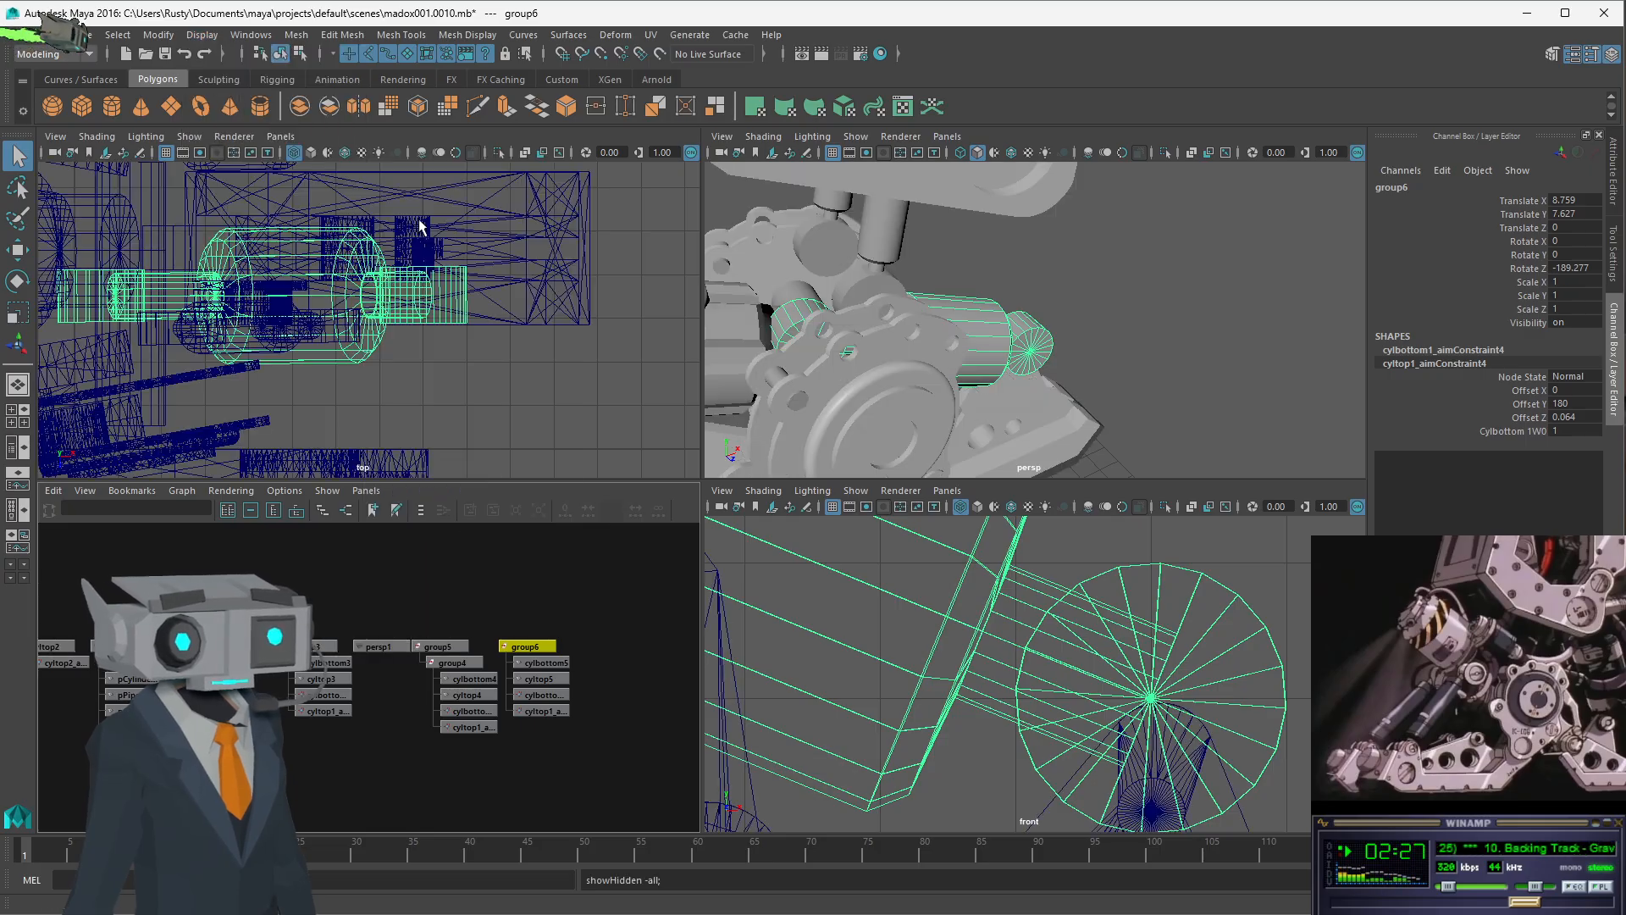
{"action": "left_click_drag", "start_coordinate": [1076, 383], "coordinate": [816, 356], "text": "alt"}
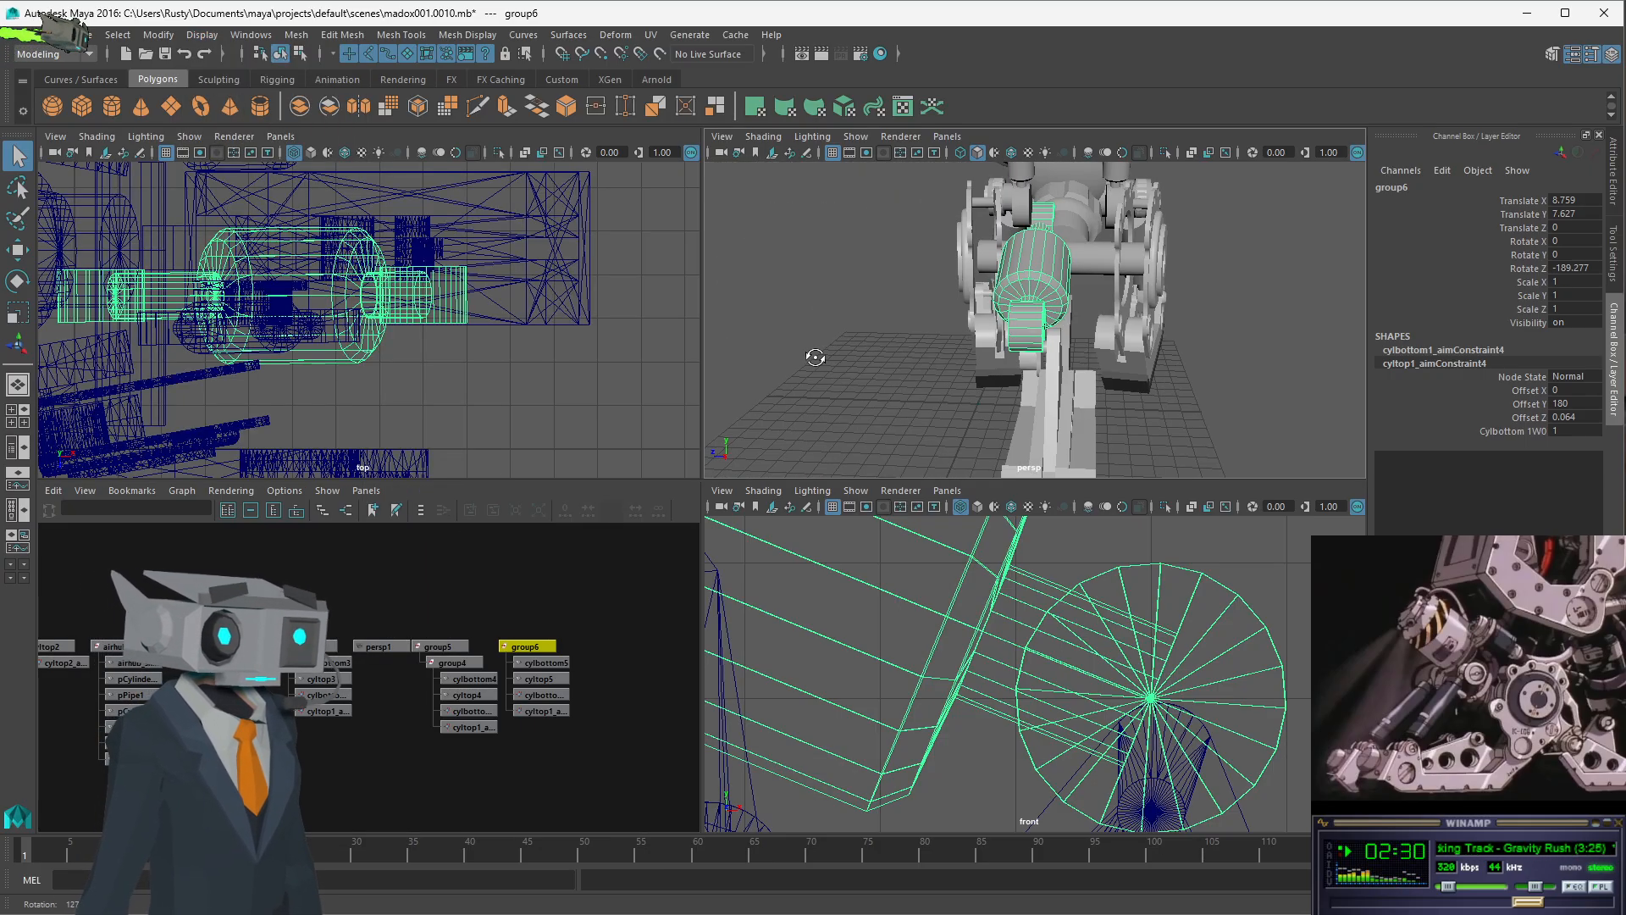
- Move group6 along Z in the top view to about -1.08, centering the piston over the rear foot
{"action": "left_click", "coordinate": [525, 649]}
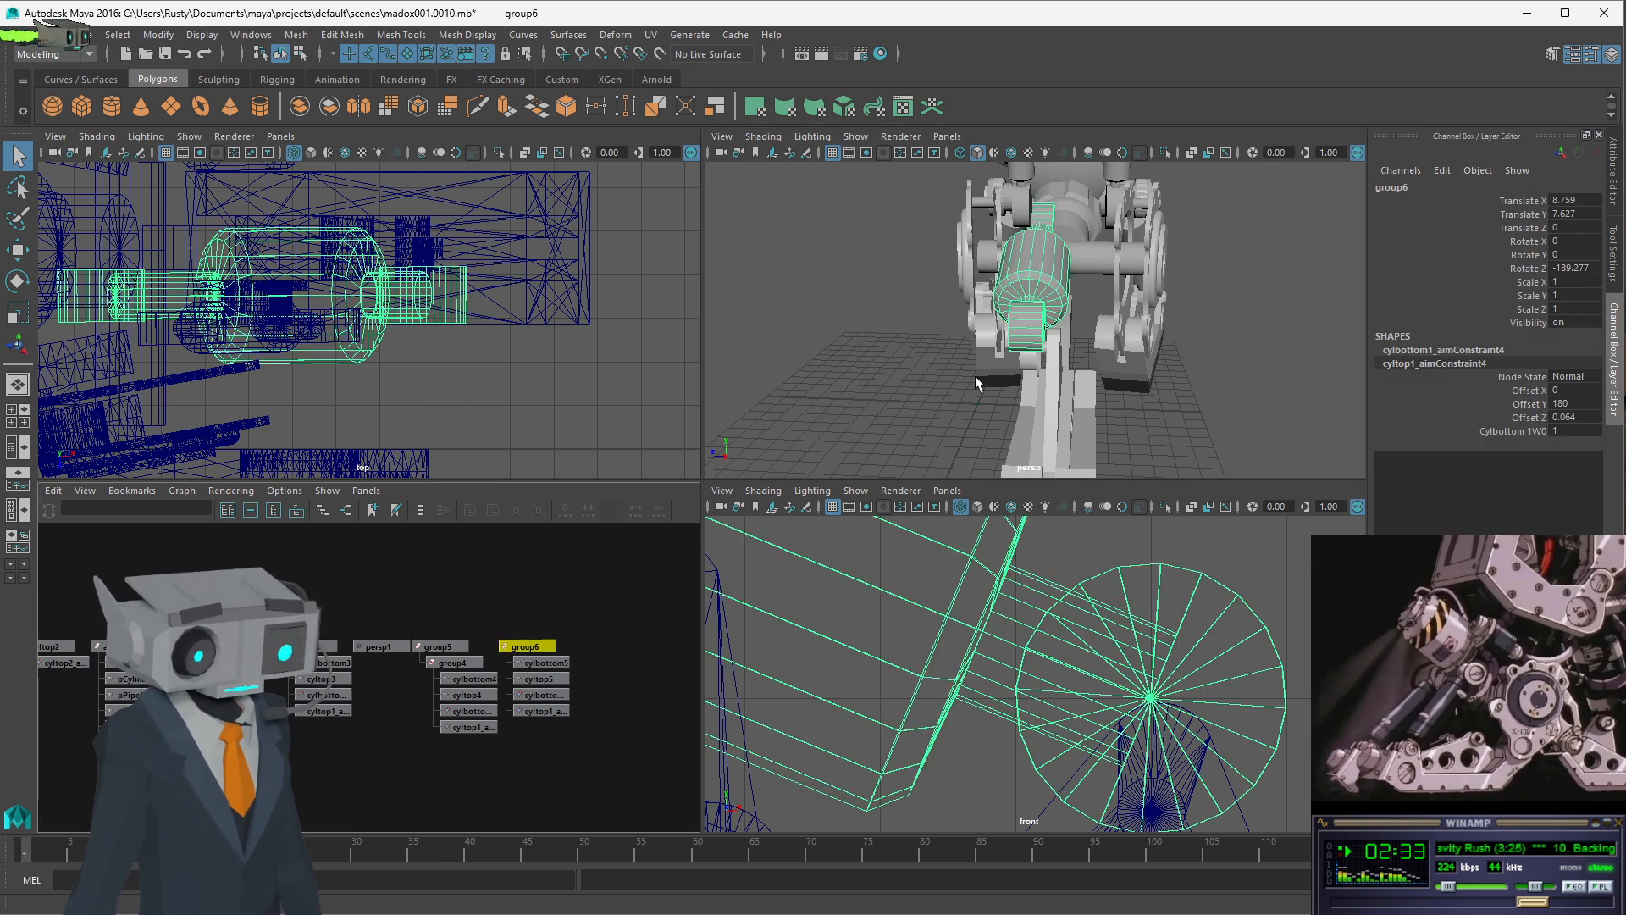
{"action": "key", "text": "w"}
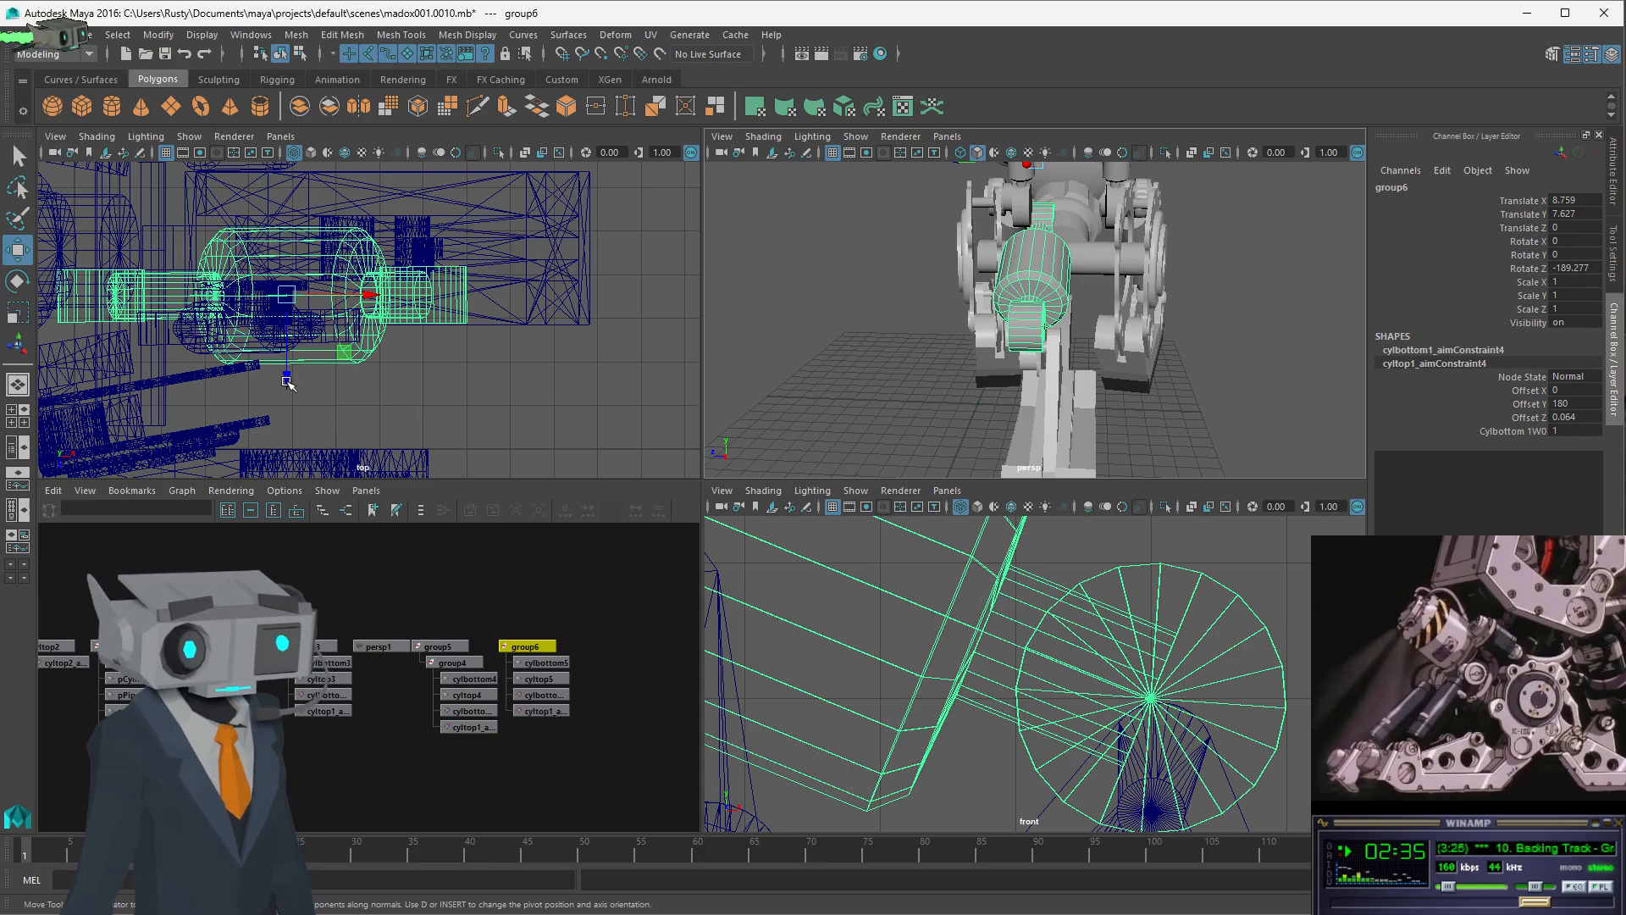
{"action": "left_click_drag", "start_coordinate": [288, 382], "coordinate": [277, 317]}
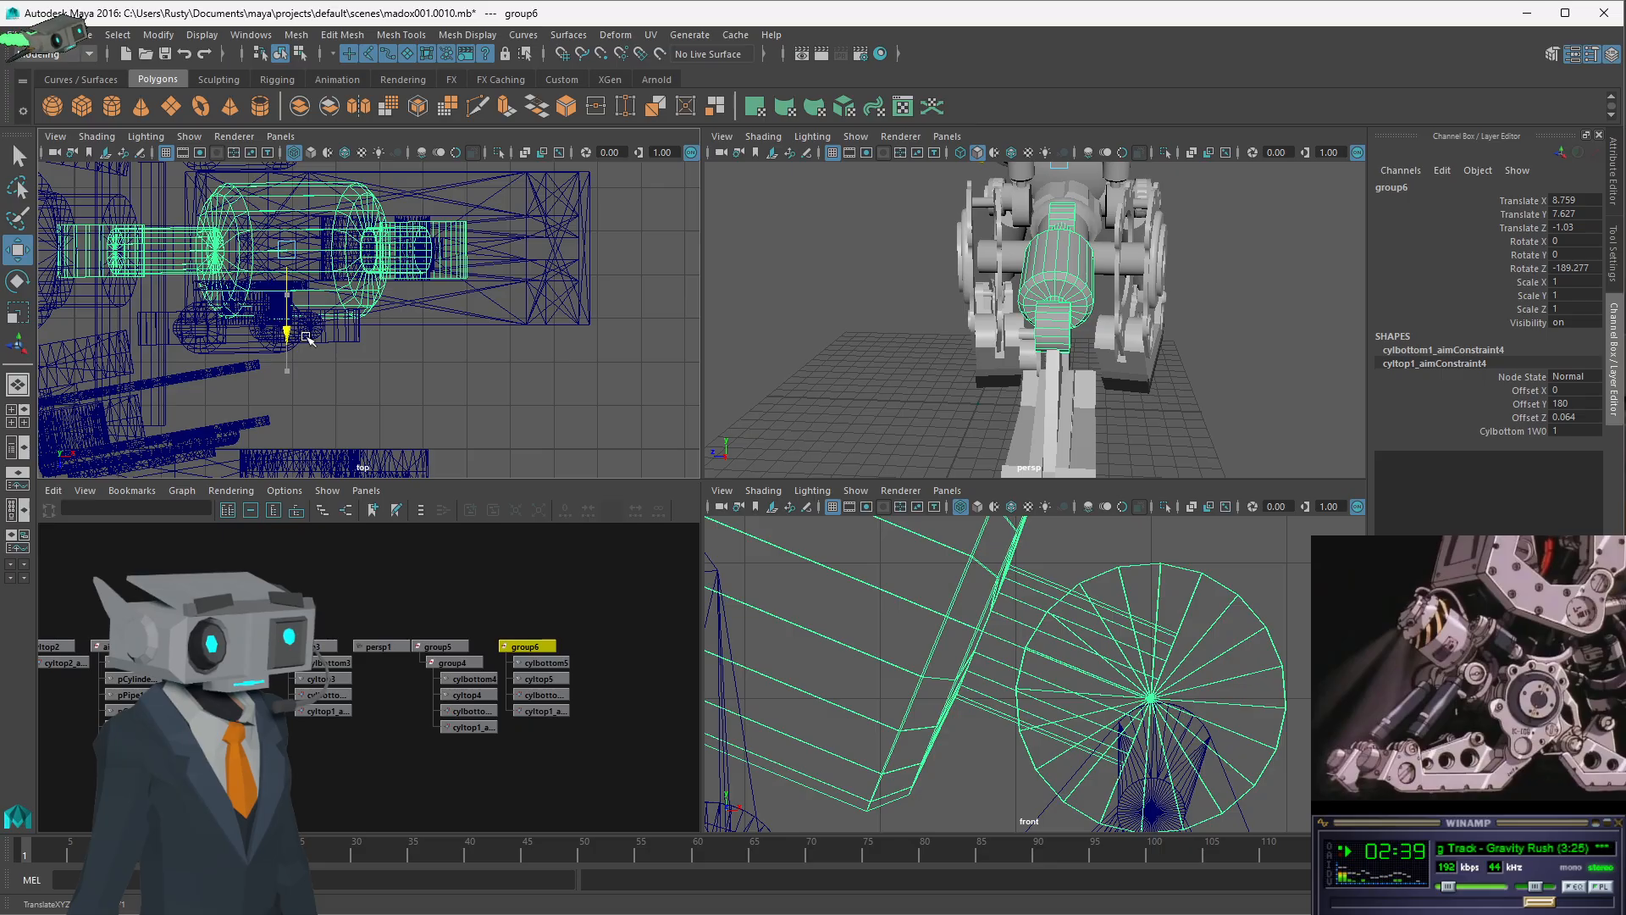
{"action": "scroll", "coordinate": [435, 246], "scroll_direction": "up", "scroll_amount": 5}
{"action": "scroll", "coordinate": [501, 236], "scroll_direction": "down", "scroll_amount": 5}
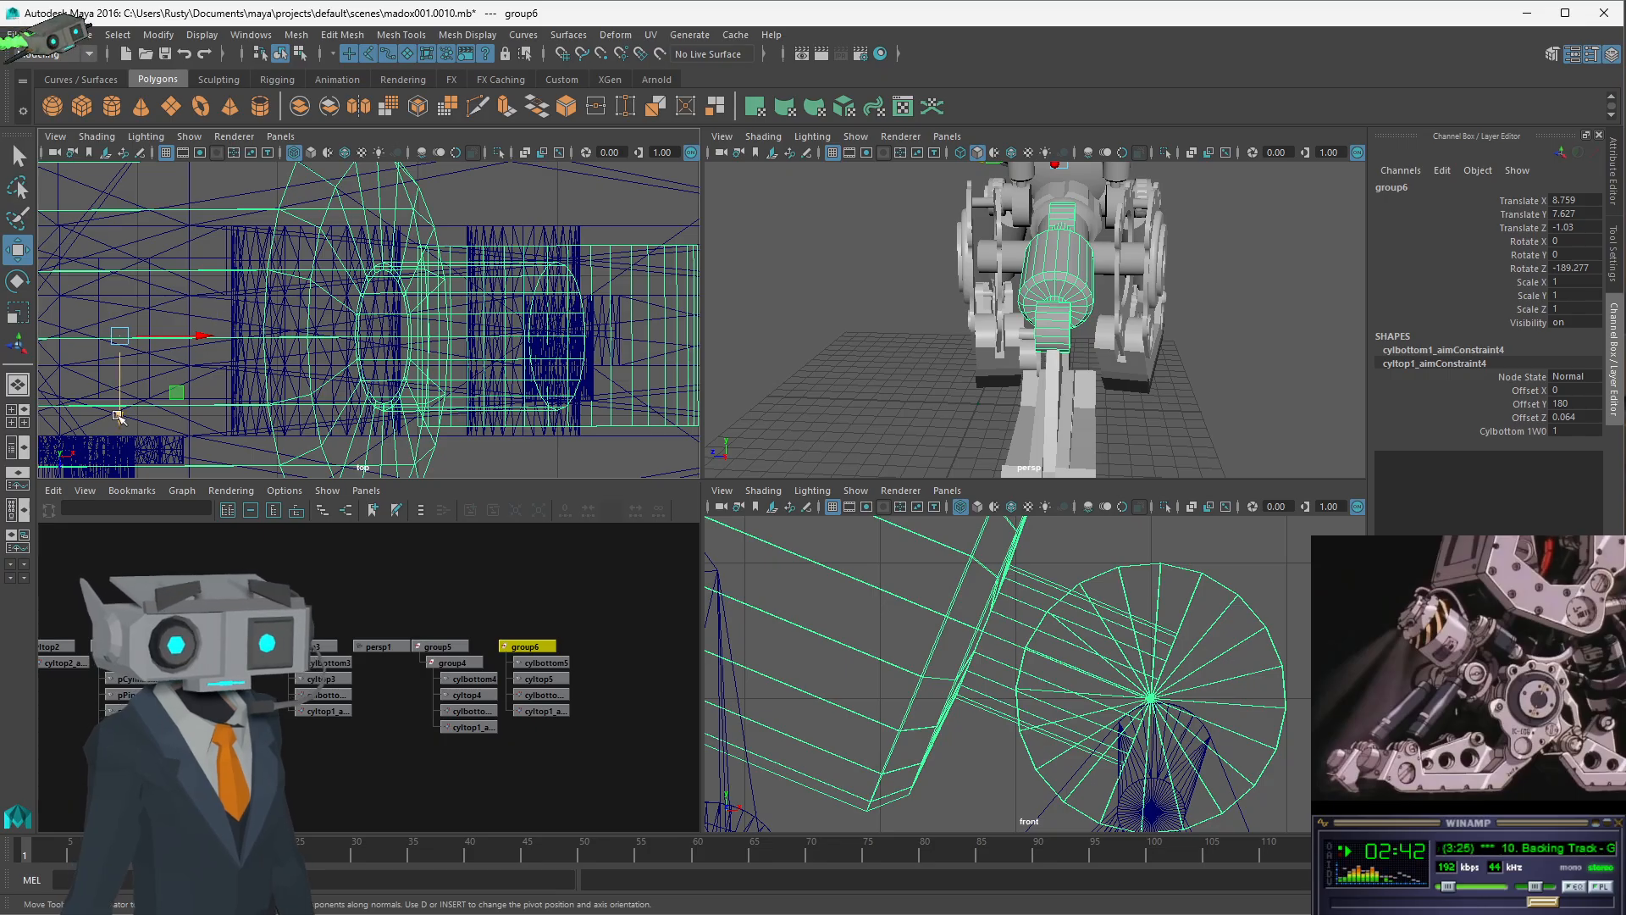
{"action": "left_click_drag", "start_coordinate": [119, 416], "coordinate": [122, 408]}
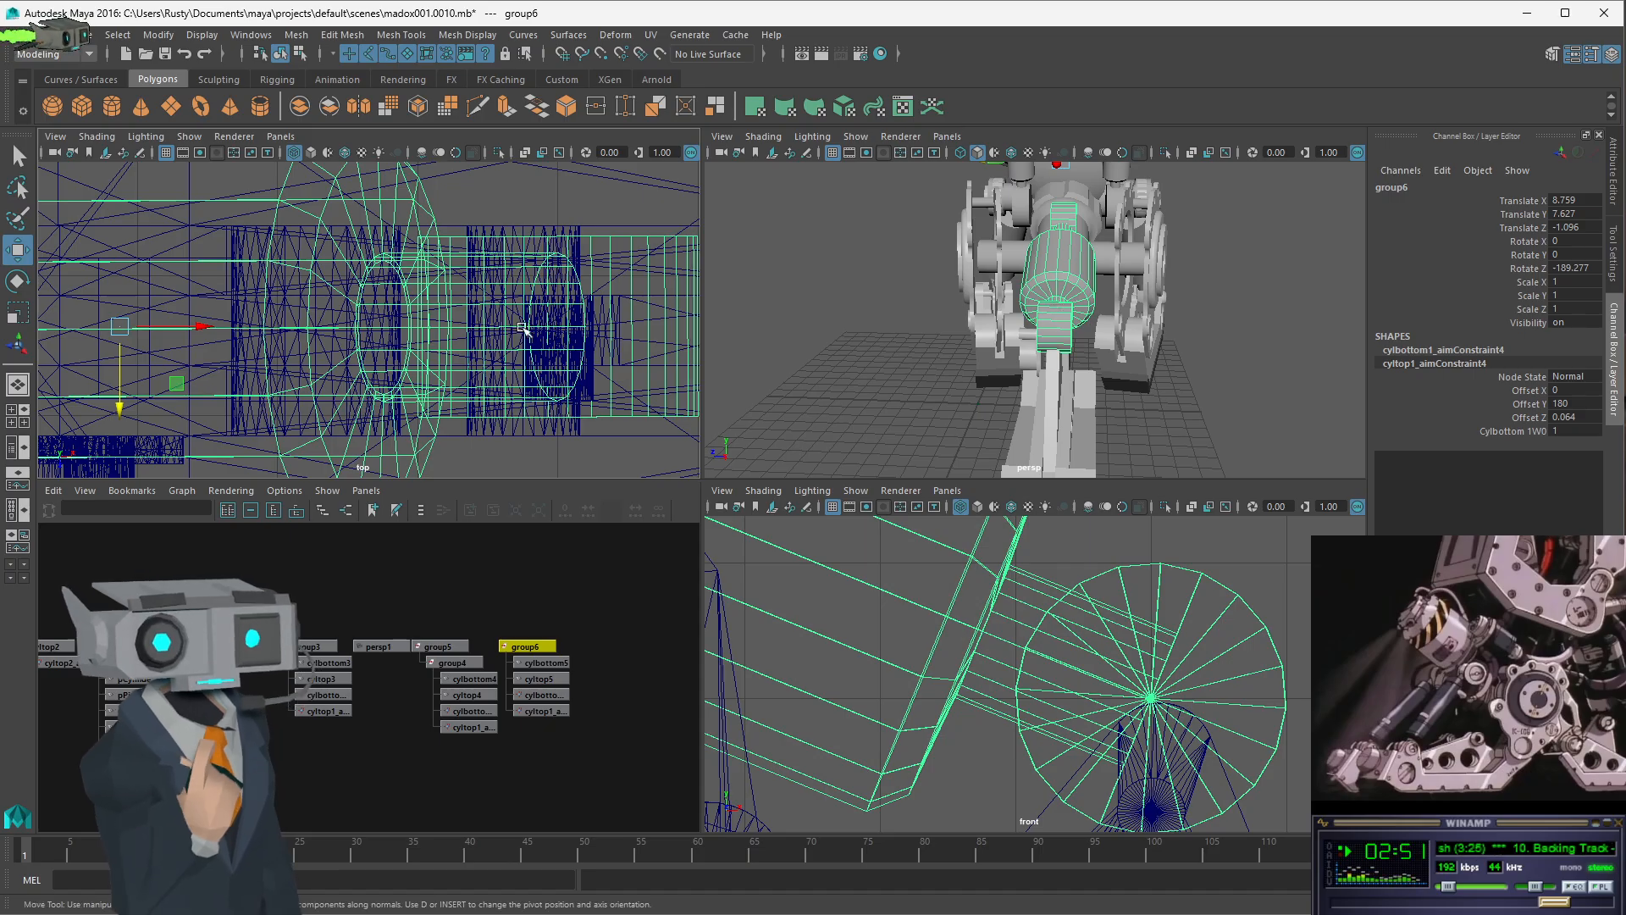
{"action": "left_click_drag", "start_coordinate": [123, 408], "coordinate": [119, 411]}
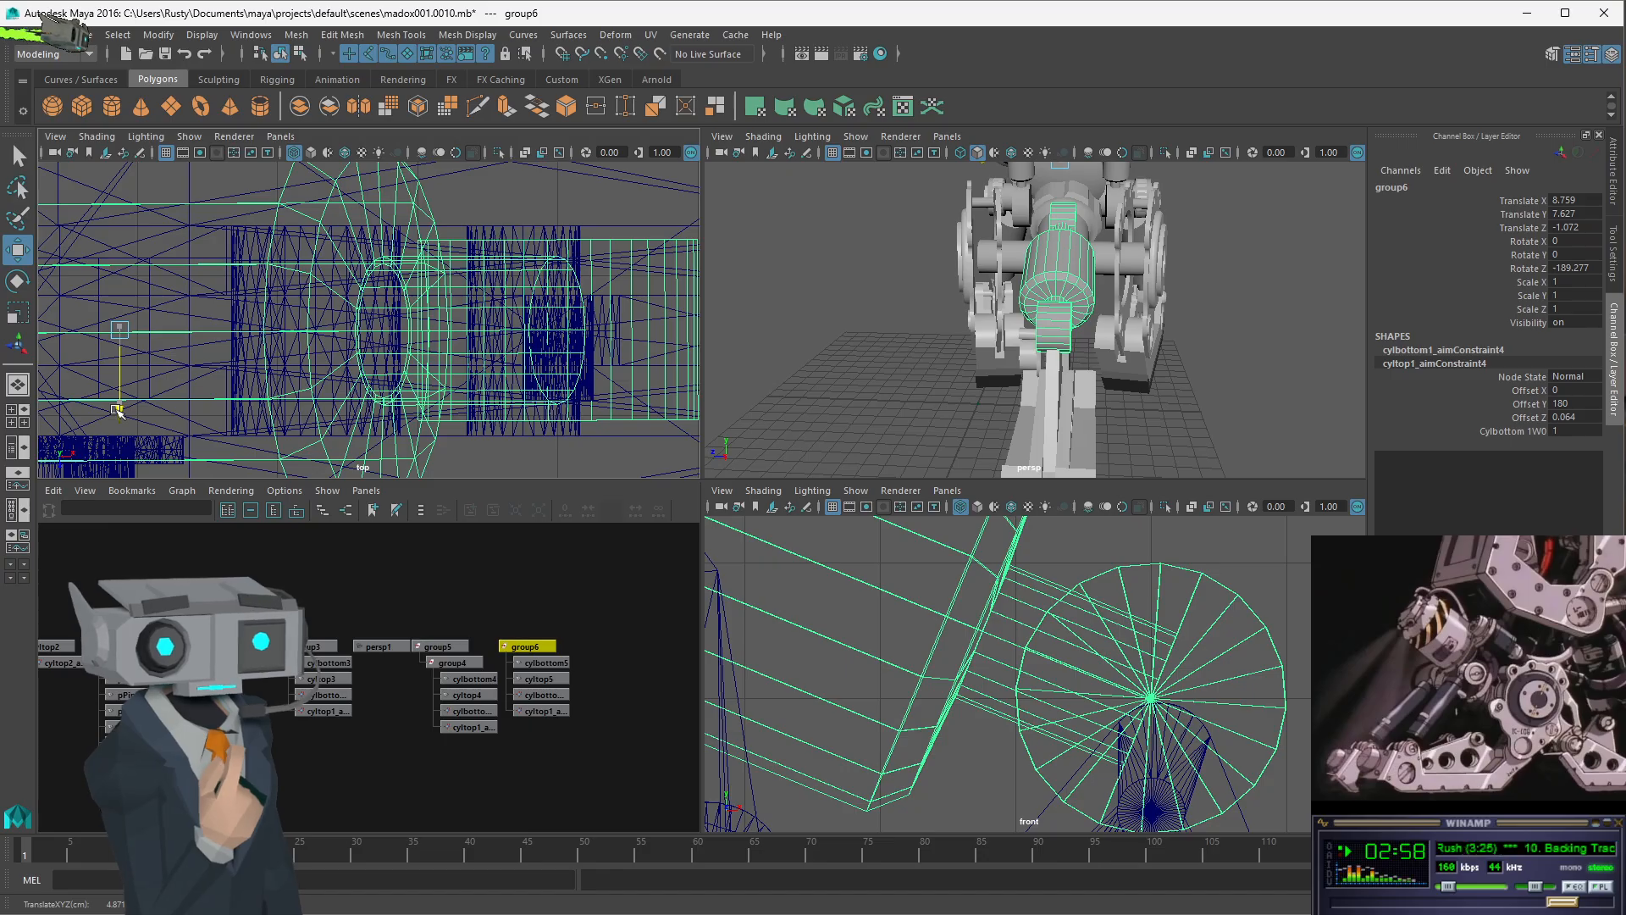
{"action": "left_click_drag", "start_coordinate": [117, 410], "coordinate": [117, 409]}
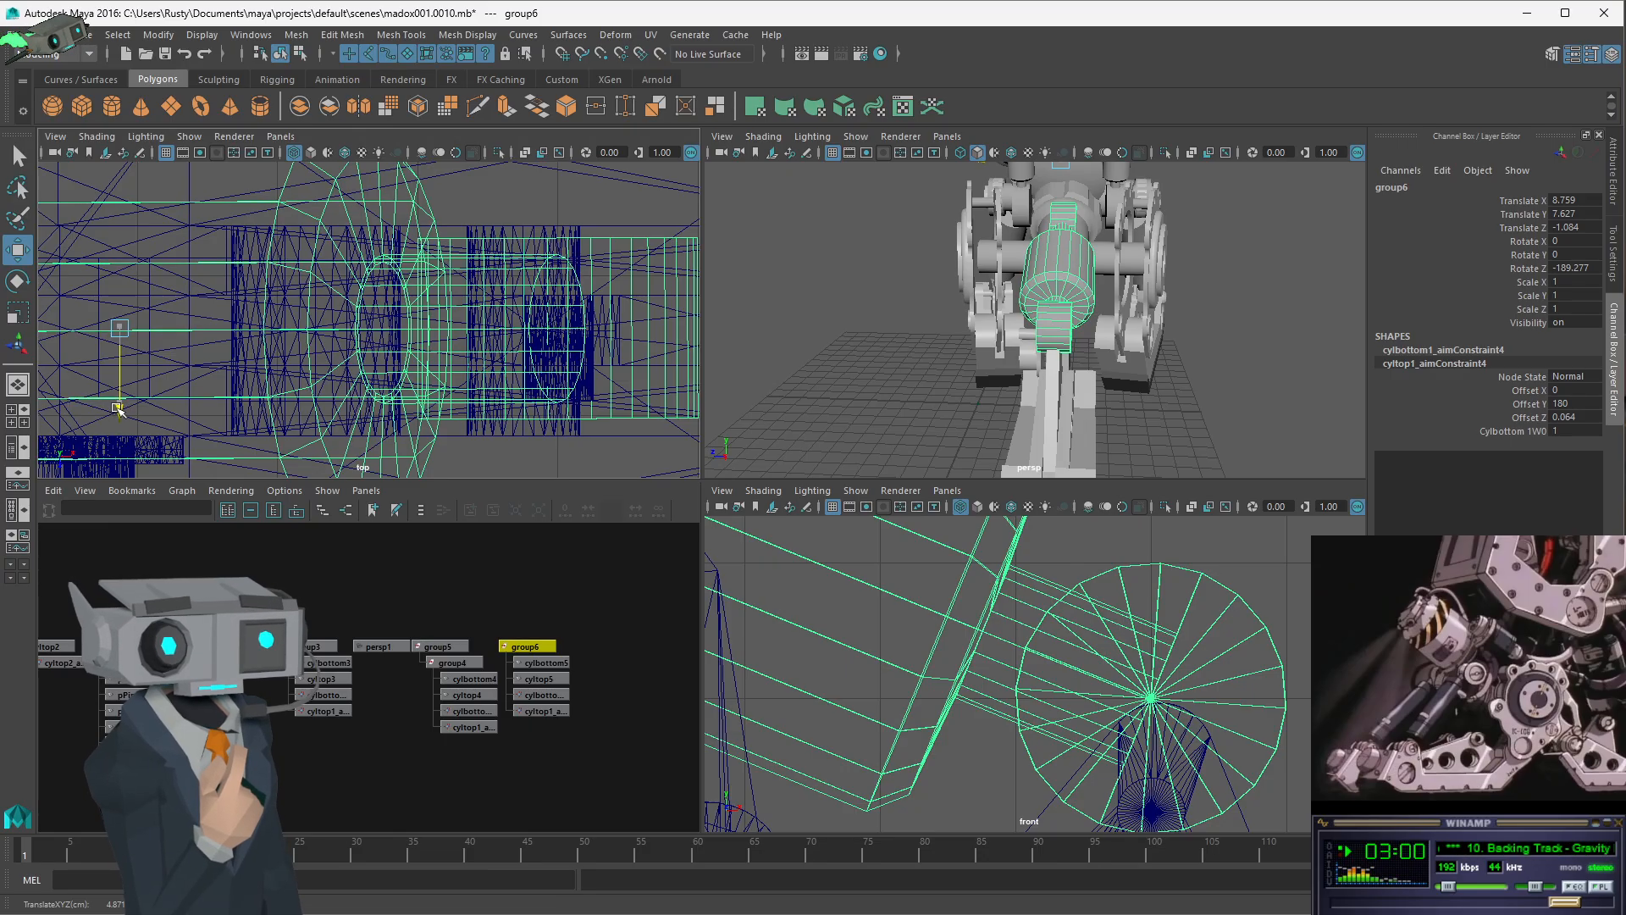
- Fine-tune group6 to about Translate Z -1.07 in the enlarged top view, comparing both piston joints with the surrounding parts
{"action": "scroll", "coordinate": [421, 357], "scroll_direction": "up", "scroll_amount": 2}
{"action": "scroll", "coordinate": [421, 357], "scroll_direction": "up", "scroll_amount": 1}
{"action": "key", "text": "space"}
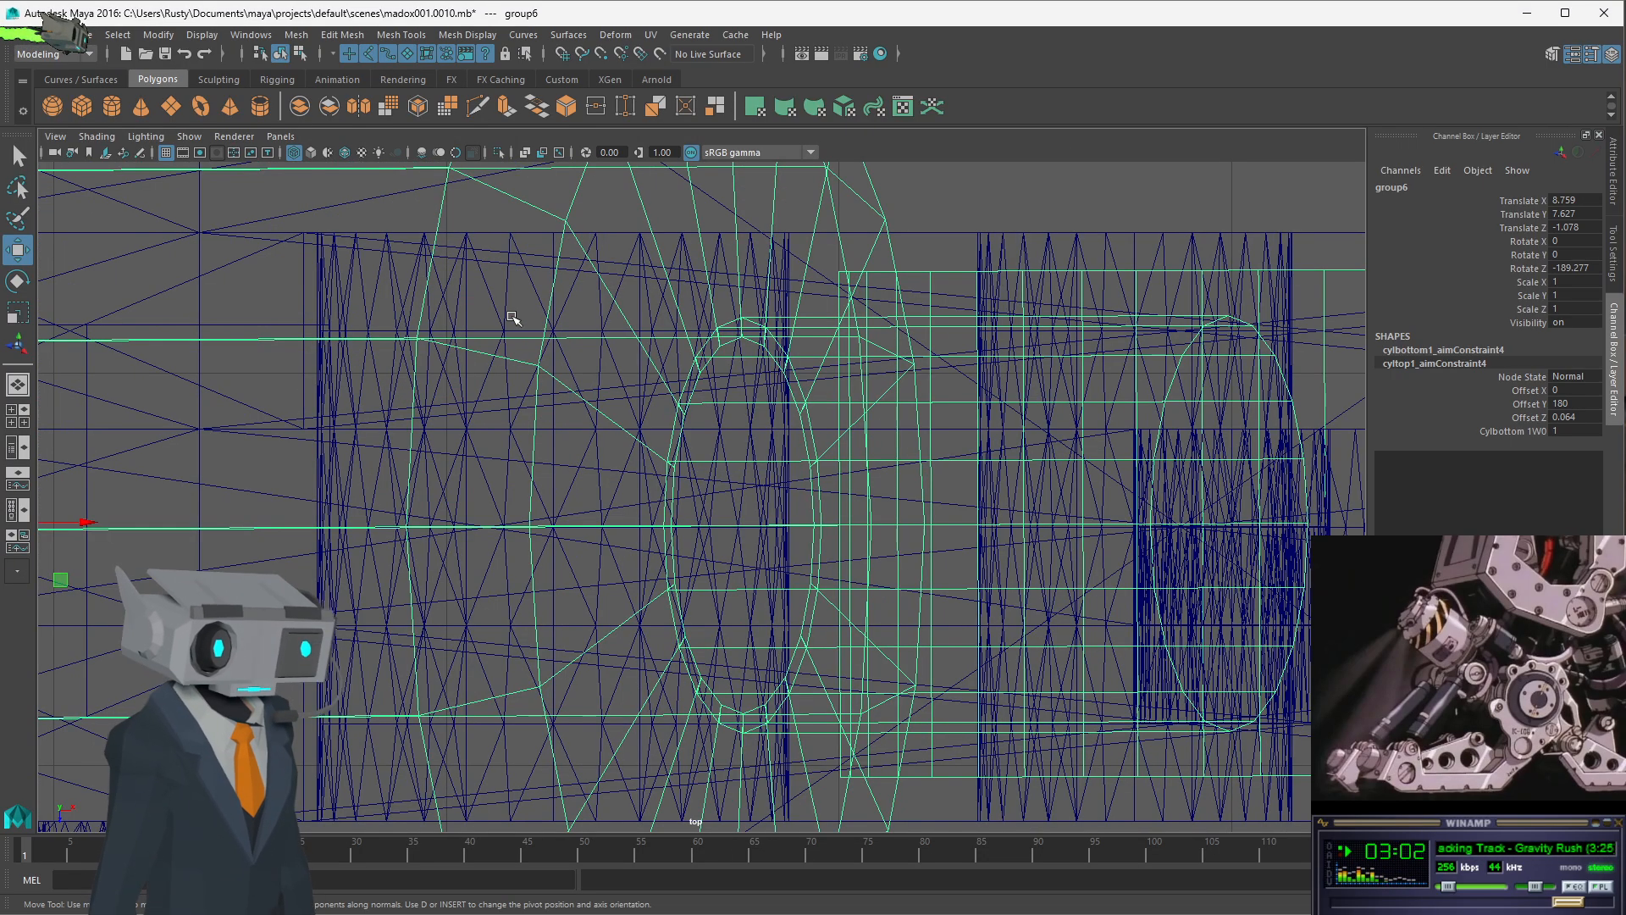
{"action": "scroll", "coordinate": [509, 350], "scroll_direction": "down", "scroll_amount": 6}
{"action": "scroll", "coordinate": [467, 402], "scroll_direction": "up", "scroll_amount": 2}
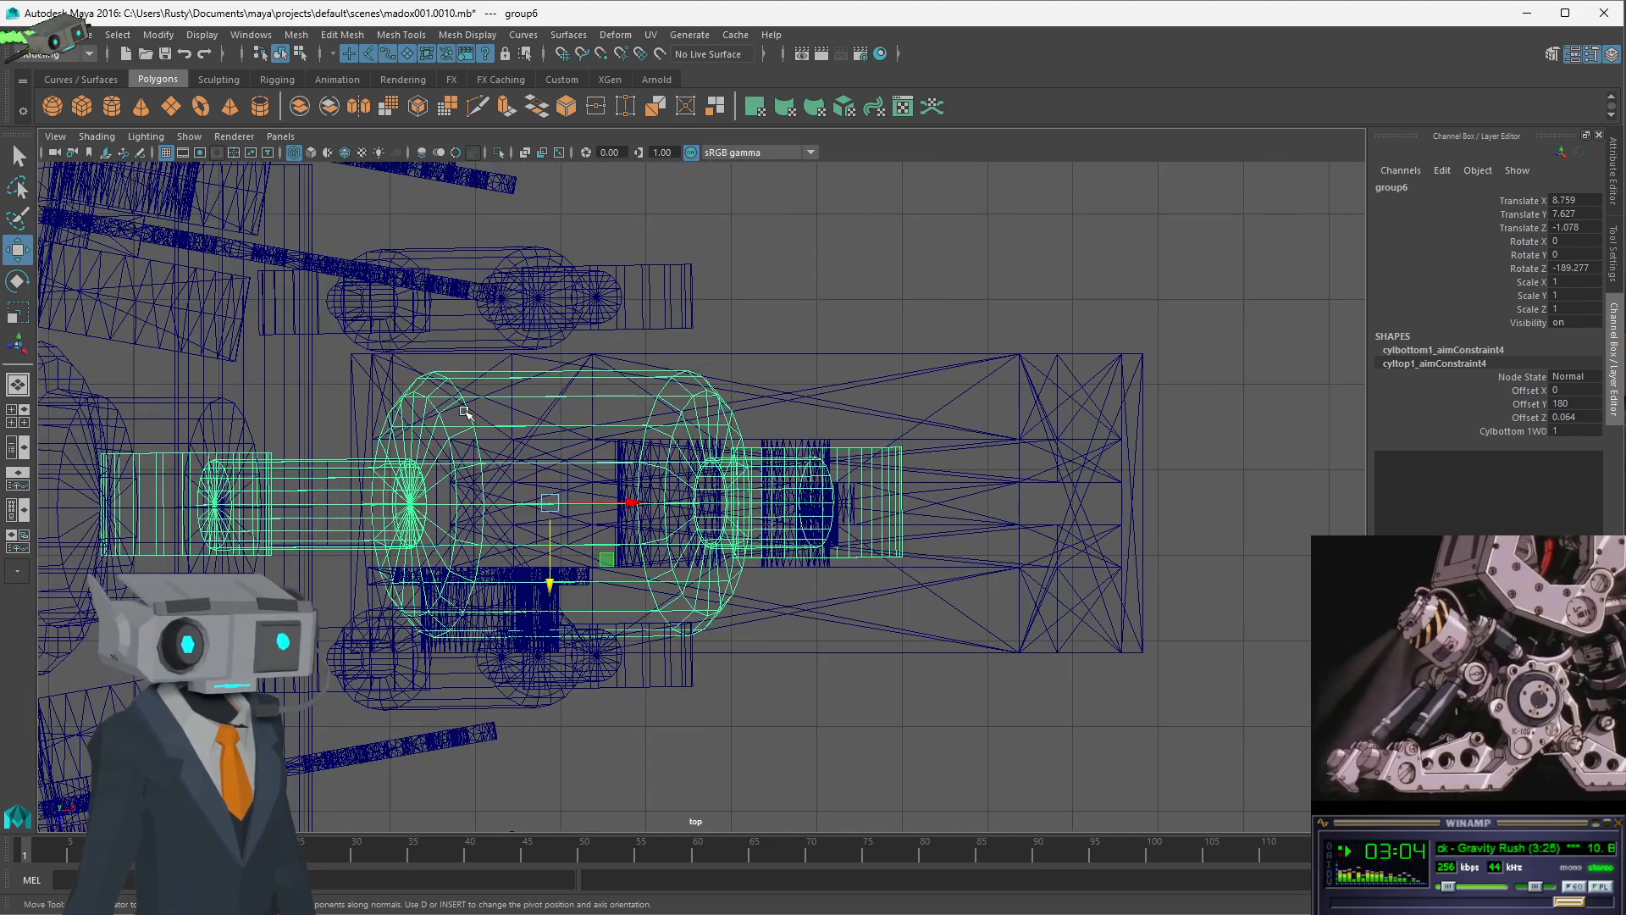
{"action": "scroll", "coordinate": [204, 476], "scroll_direction": "up", "scroll_amount": 3}
{"action": "middle_click_drag", "start_coordinate": [161, 492], "coordinate": [449, 508], "text": "alt"}
{"action": "scroll", "coordinate": [526, 465], "scroll_direction": "up", "scroll_amount": 3}
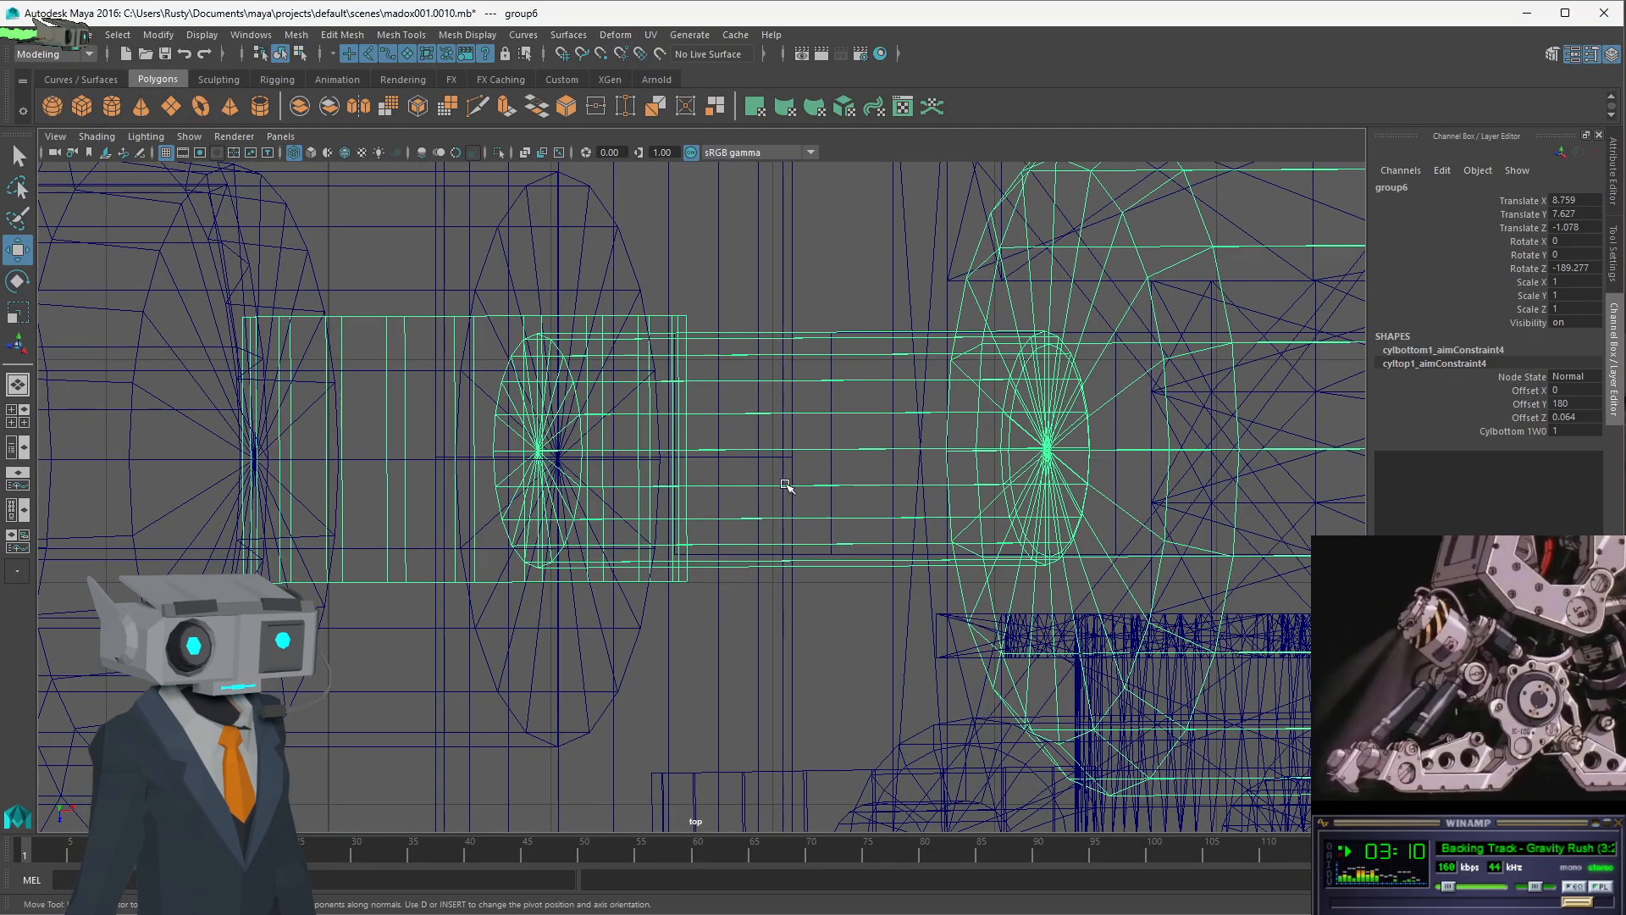
{"action": "middle_click_drag", "start_coordinate": [955, 493], "coordinate": [703, 498], "text": "alt"}
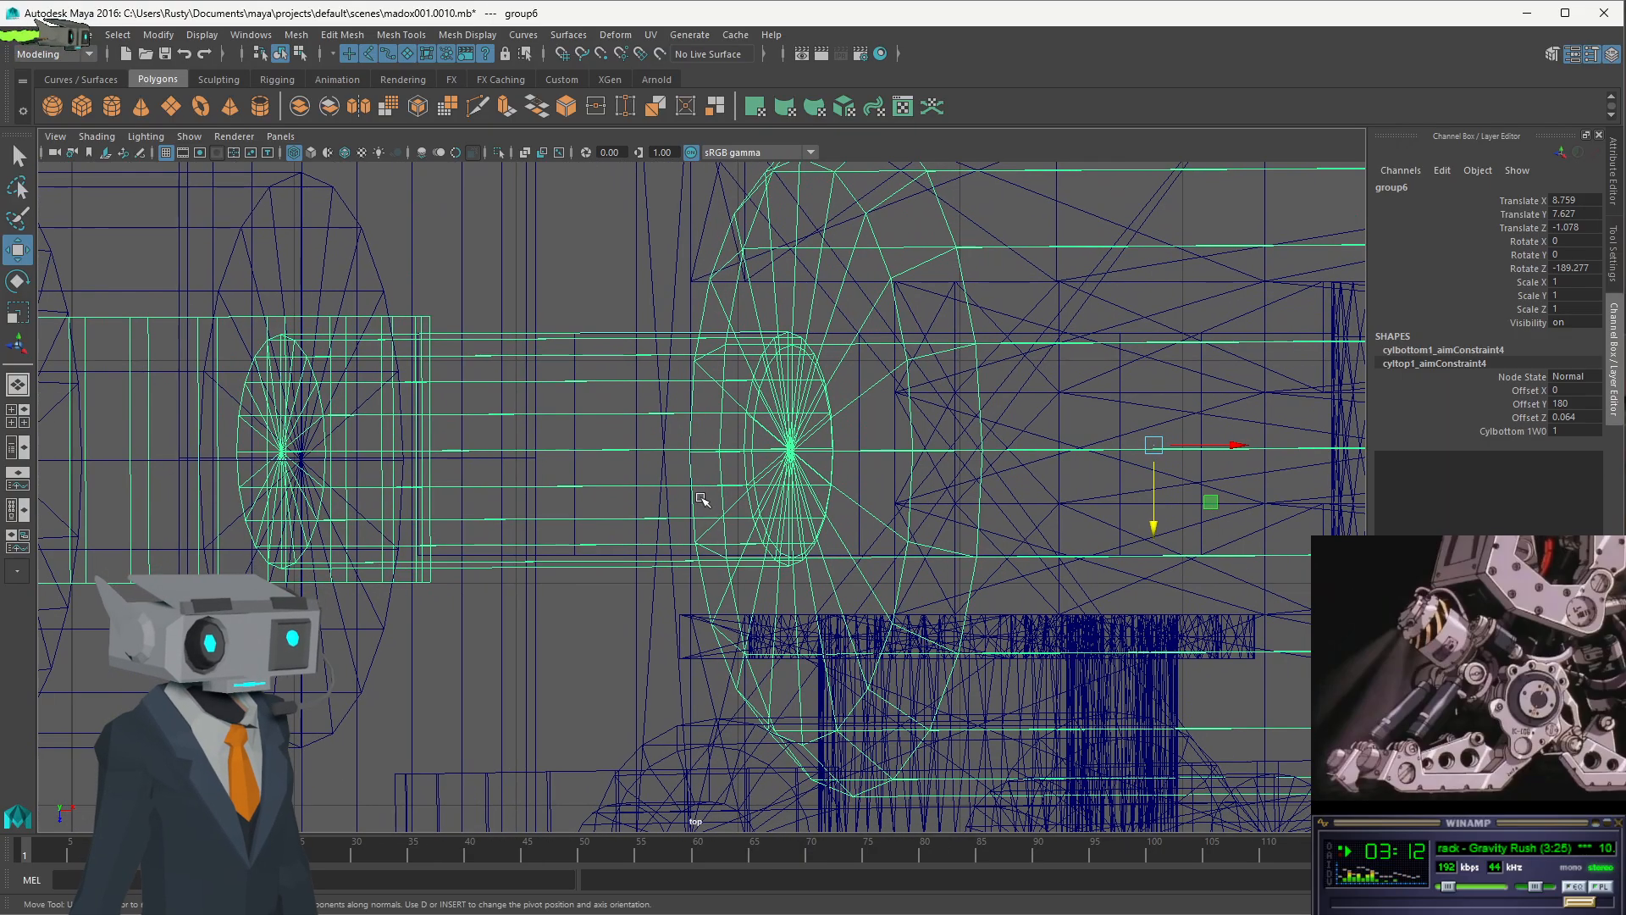
{"action": "left_click_drag", "start_coordinate": [1156, 527], "coordinate": [1157, 534]}
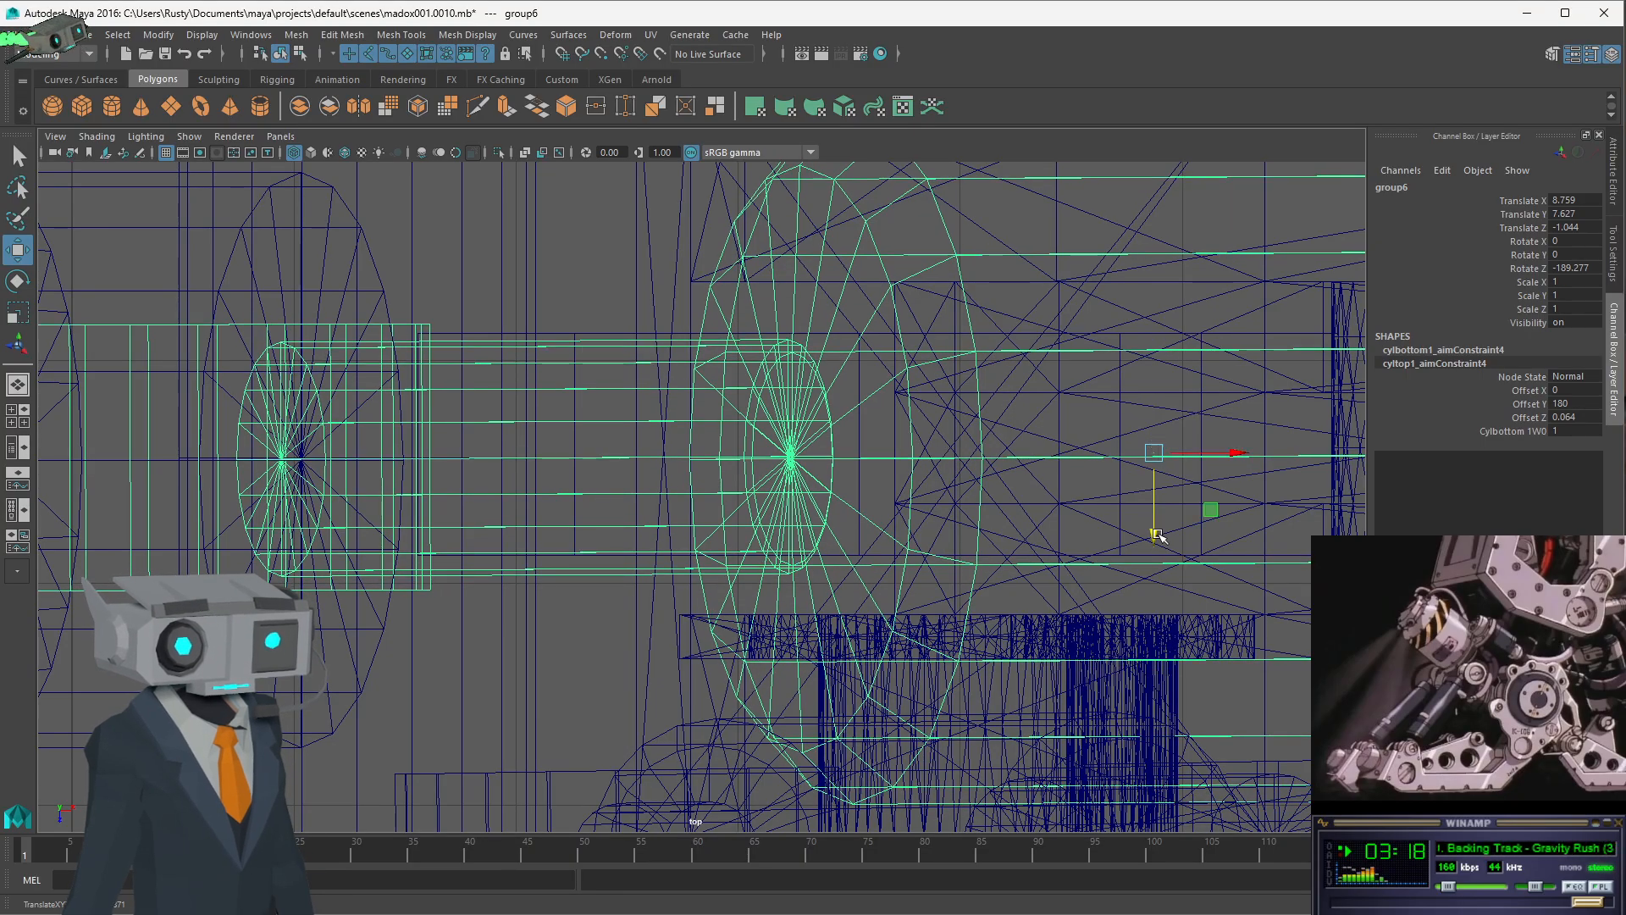
{"action": "middle_click_drag", "start_coordinate": [1173, 530], "coordinate": [723, 570], "text": "alt"}
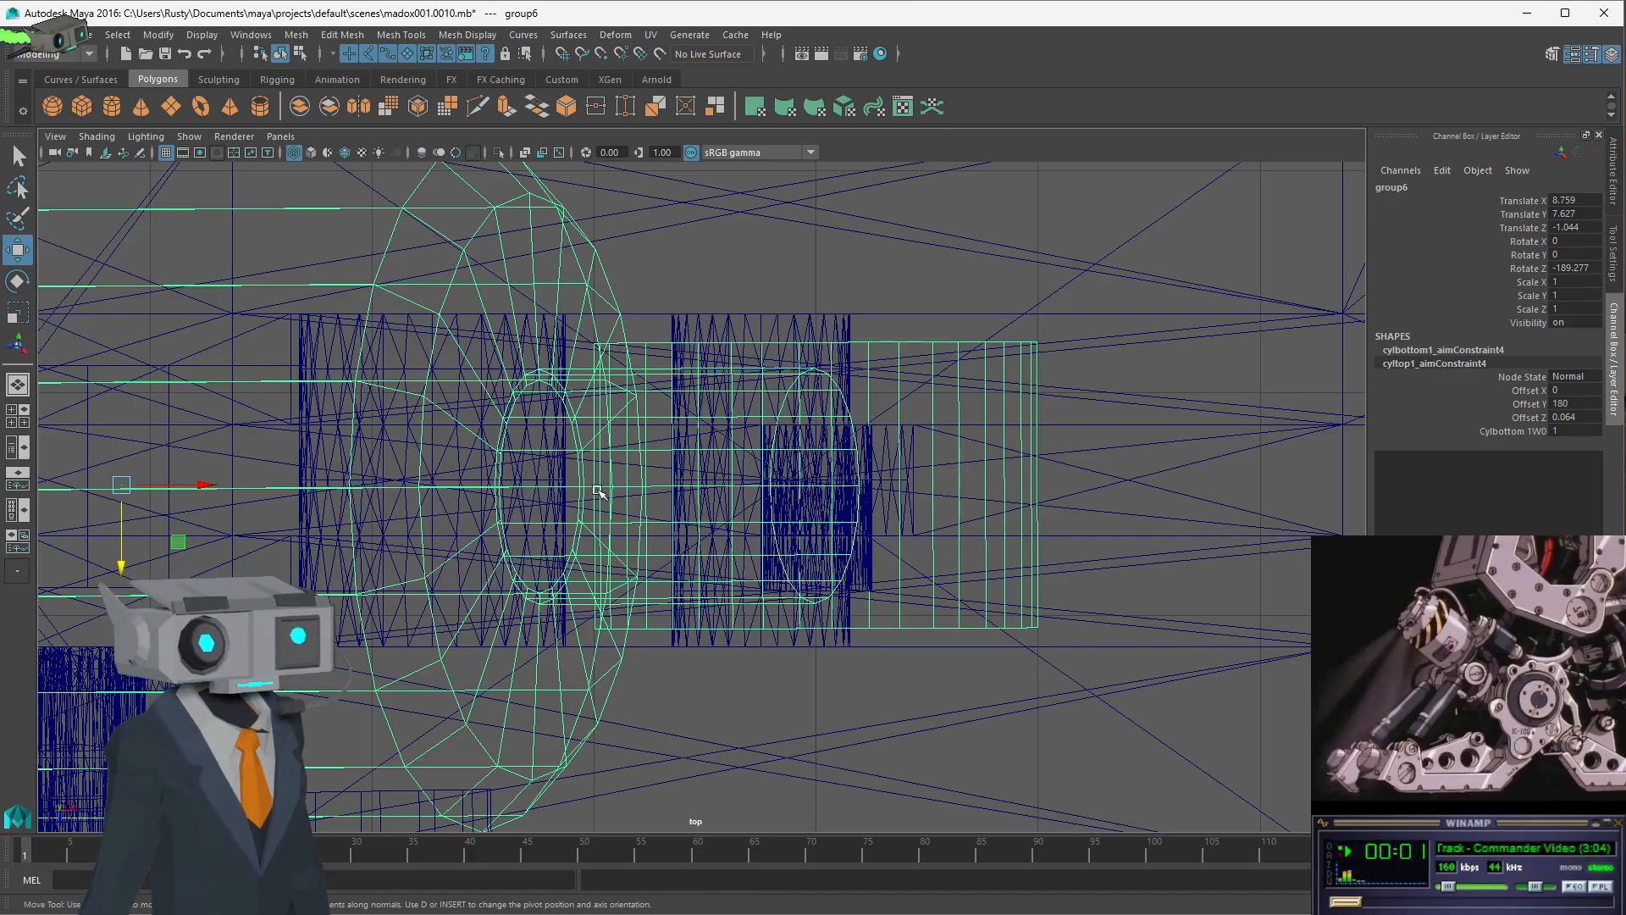
{"action": "left_click_drag", "start_coordinate": [122, 566], "coordinate": [129, 561]}
{"action": "scroll", "coordinate": [581, 562], "scroll_direction": "down", "scroll_amount": 3}
{"action": "left_click_drag", "start_coordinate": [672, 567], "coordinate": [599, 570], "text": "alt"}
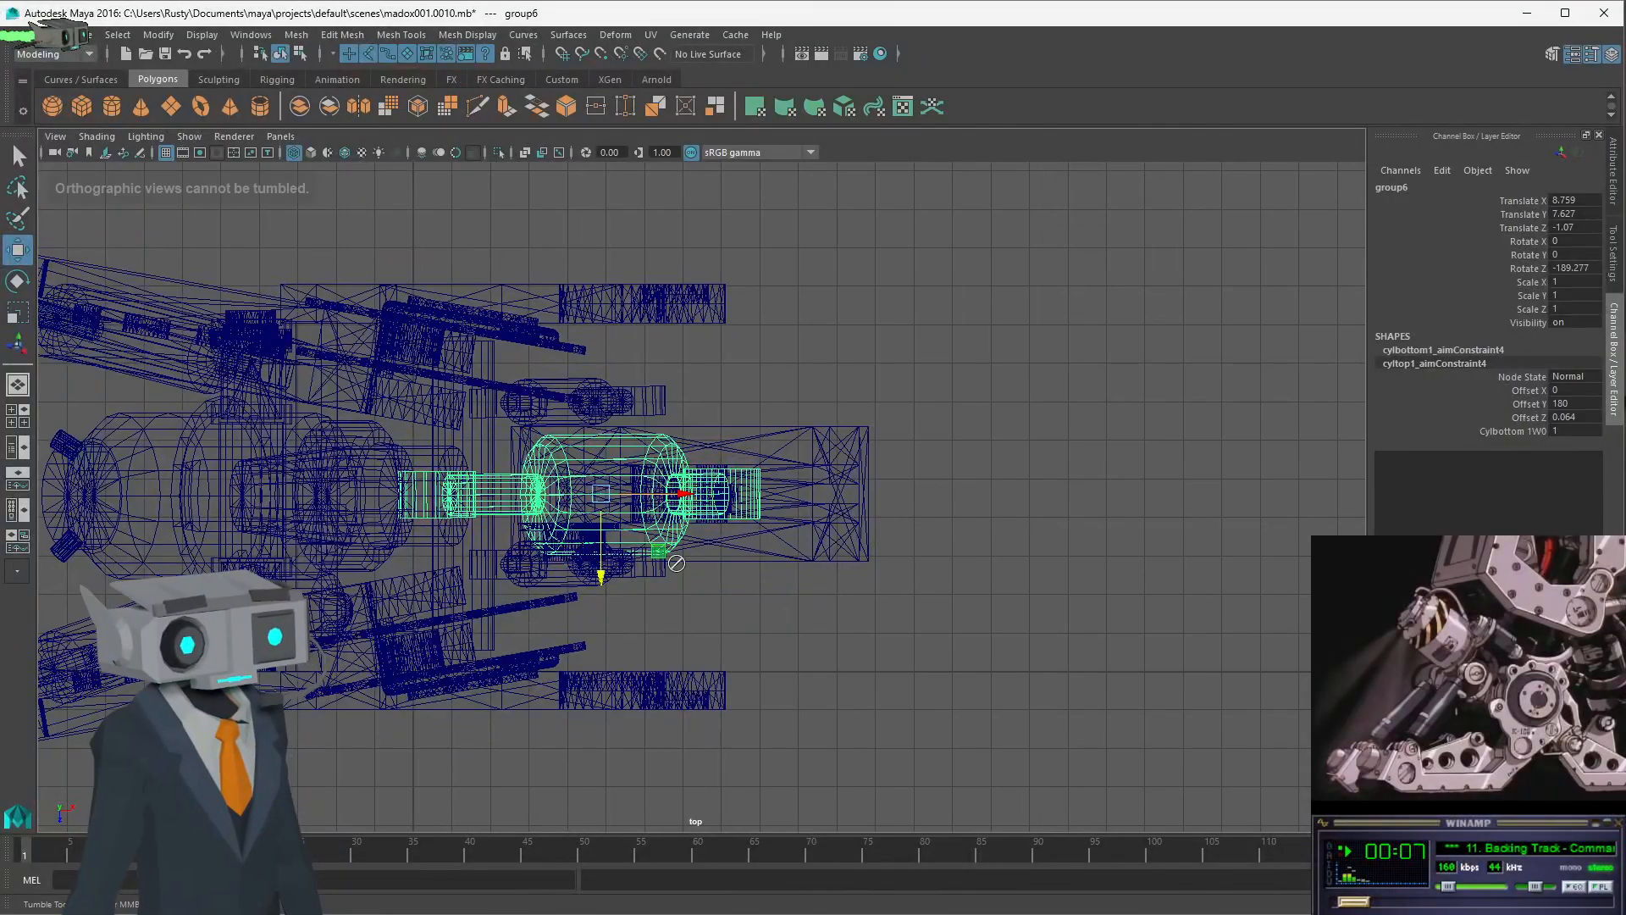
{"action": "key", "text": "space"}
- Move cyltop5 in the front view to about Translate X -2.471, Y 2.058, centering its joint on the rear foot's round pivot
{"action": "left_click_drag", "start_coordinate": [1099, 263], "coordinate": [1041, 339], "text": "alt"}
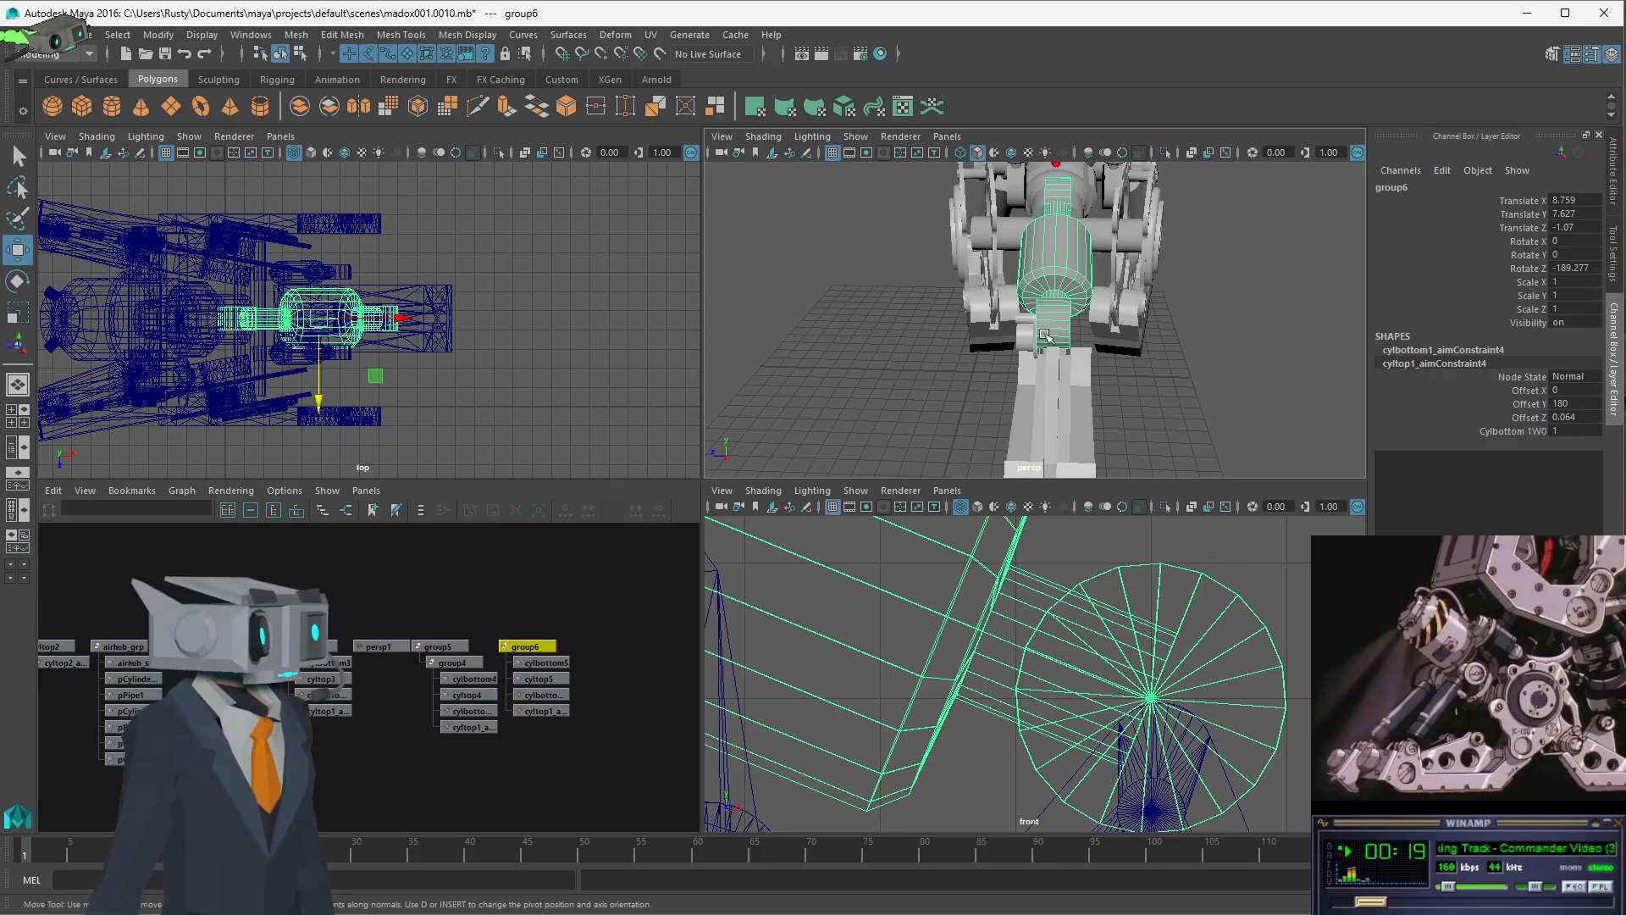
{"action": "left_click_drag", "start_coordinate": [1037, 339], "coordinate": [1259, 291], "text": "alt"}
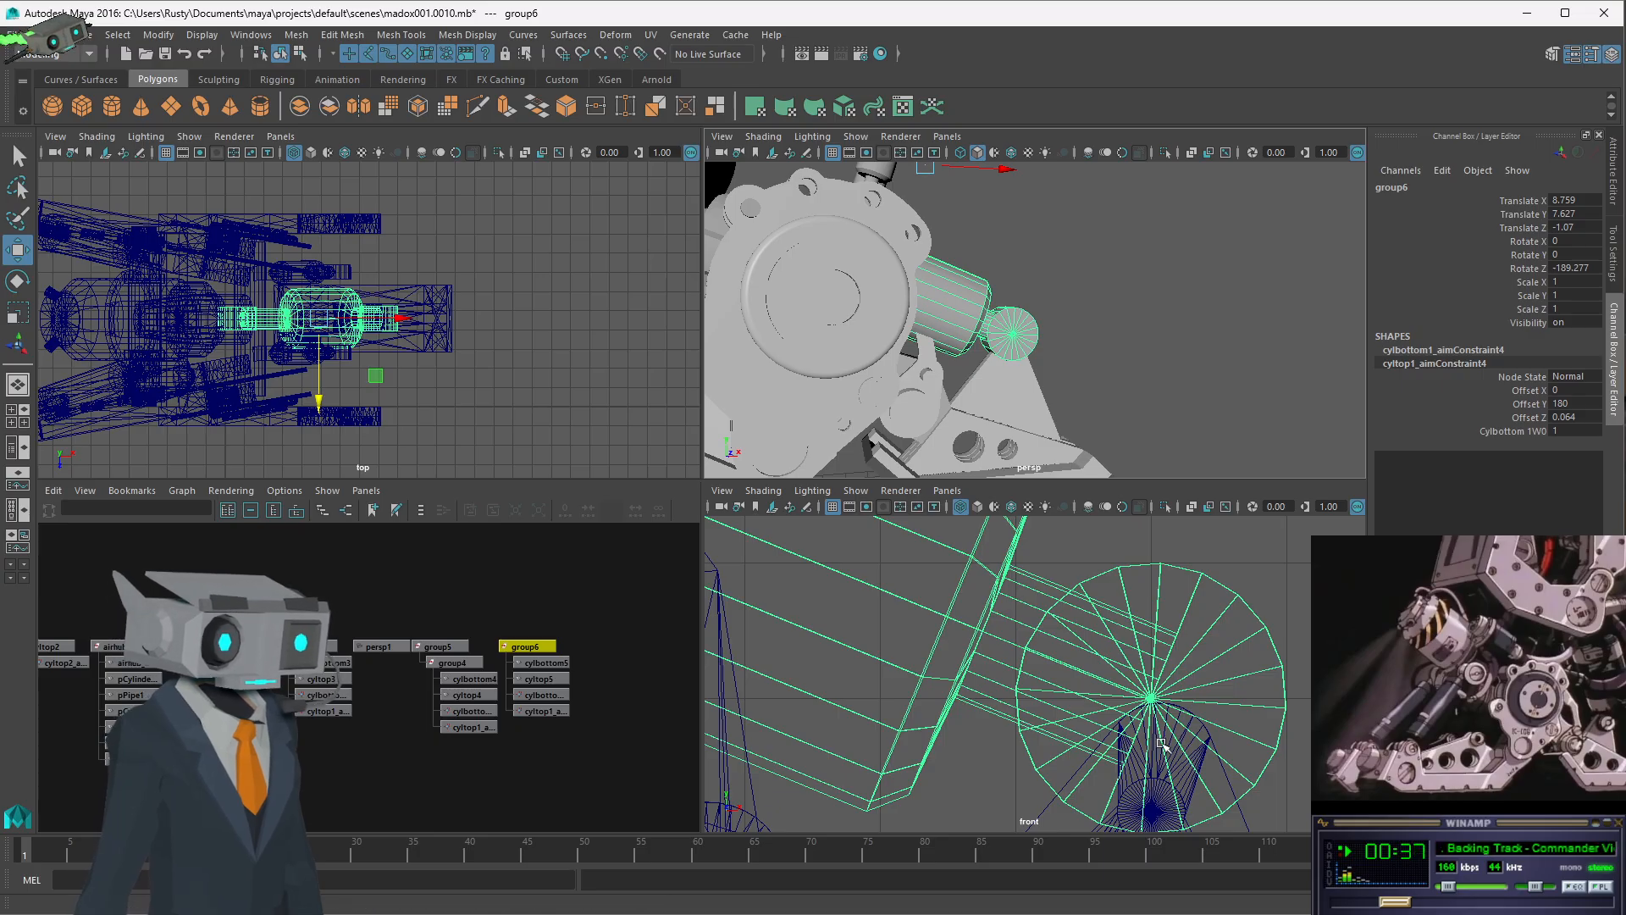
{"action": "middle_click_drag", "start_coordinate": [1177, 733], "coordinate": [1083, 615], "text": "alt"}
{"action": "left_click", "coordinate": [1253, 575]}
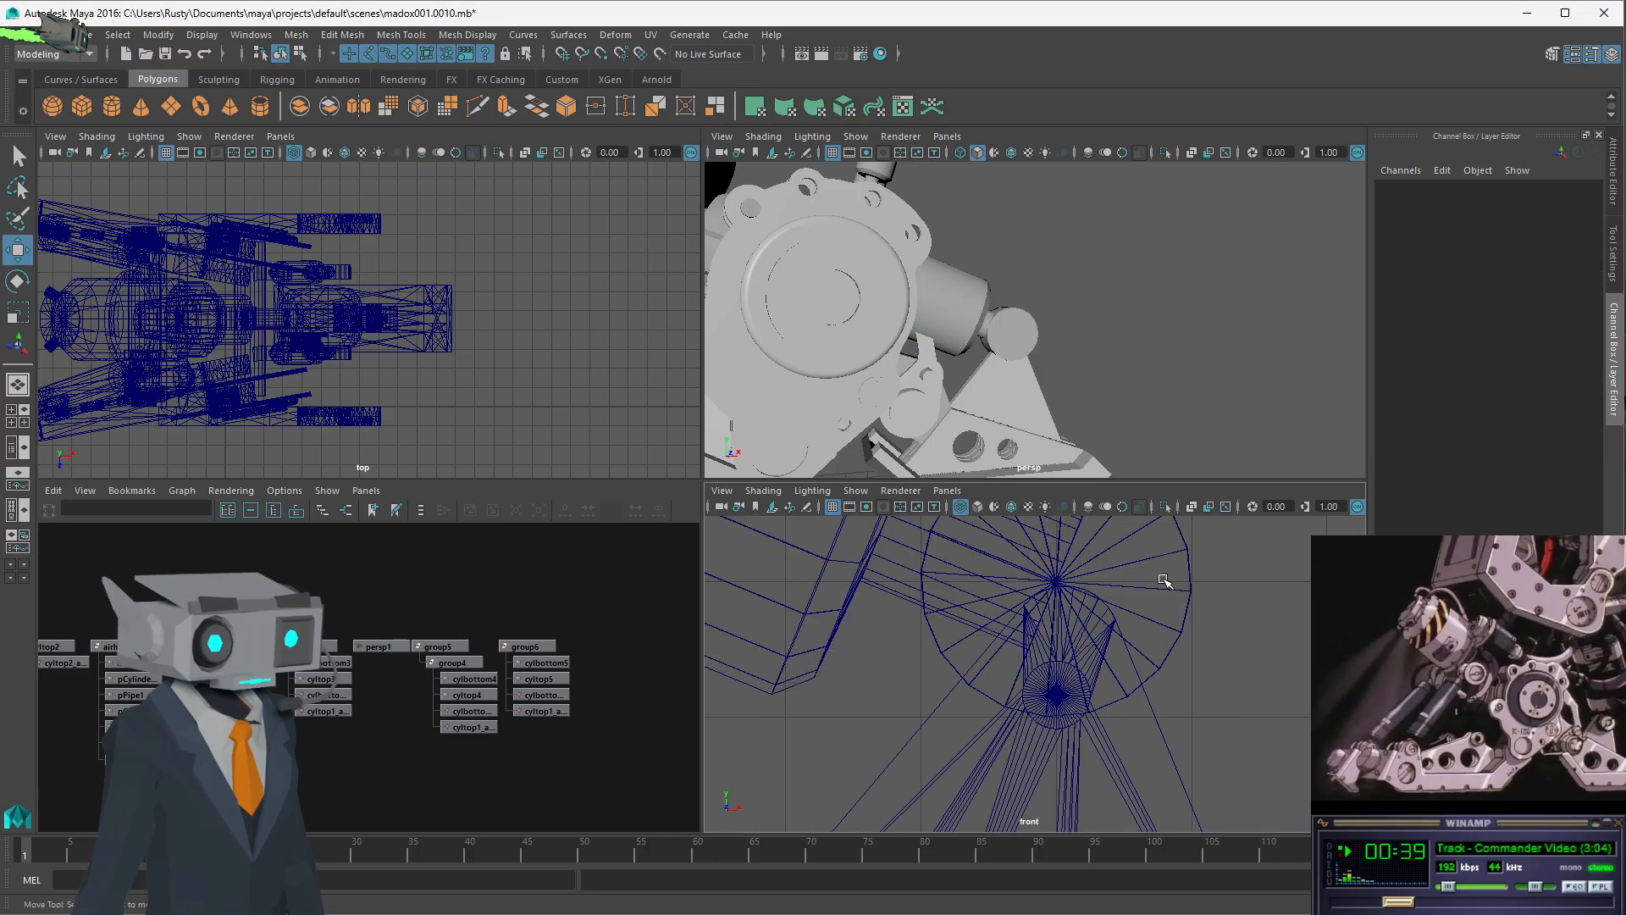
{"action": "left_click", "coordinate": [1057, 598]}
{"action": "left_click_drag", "start_coordinate": [1054, 583], "coordinate": [1059, 700]}
{"action": "scroll", "coordinate": [1059, 699], "scroll_direction": "up", "scroll_amount": 7}
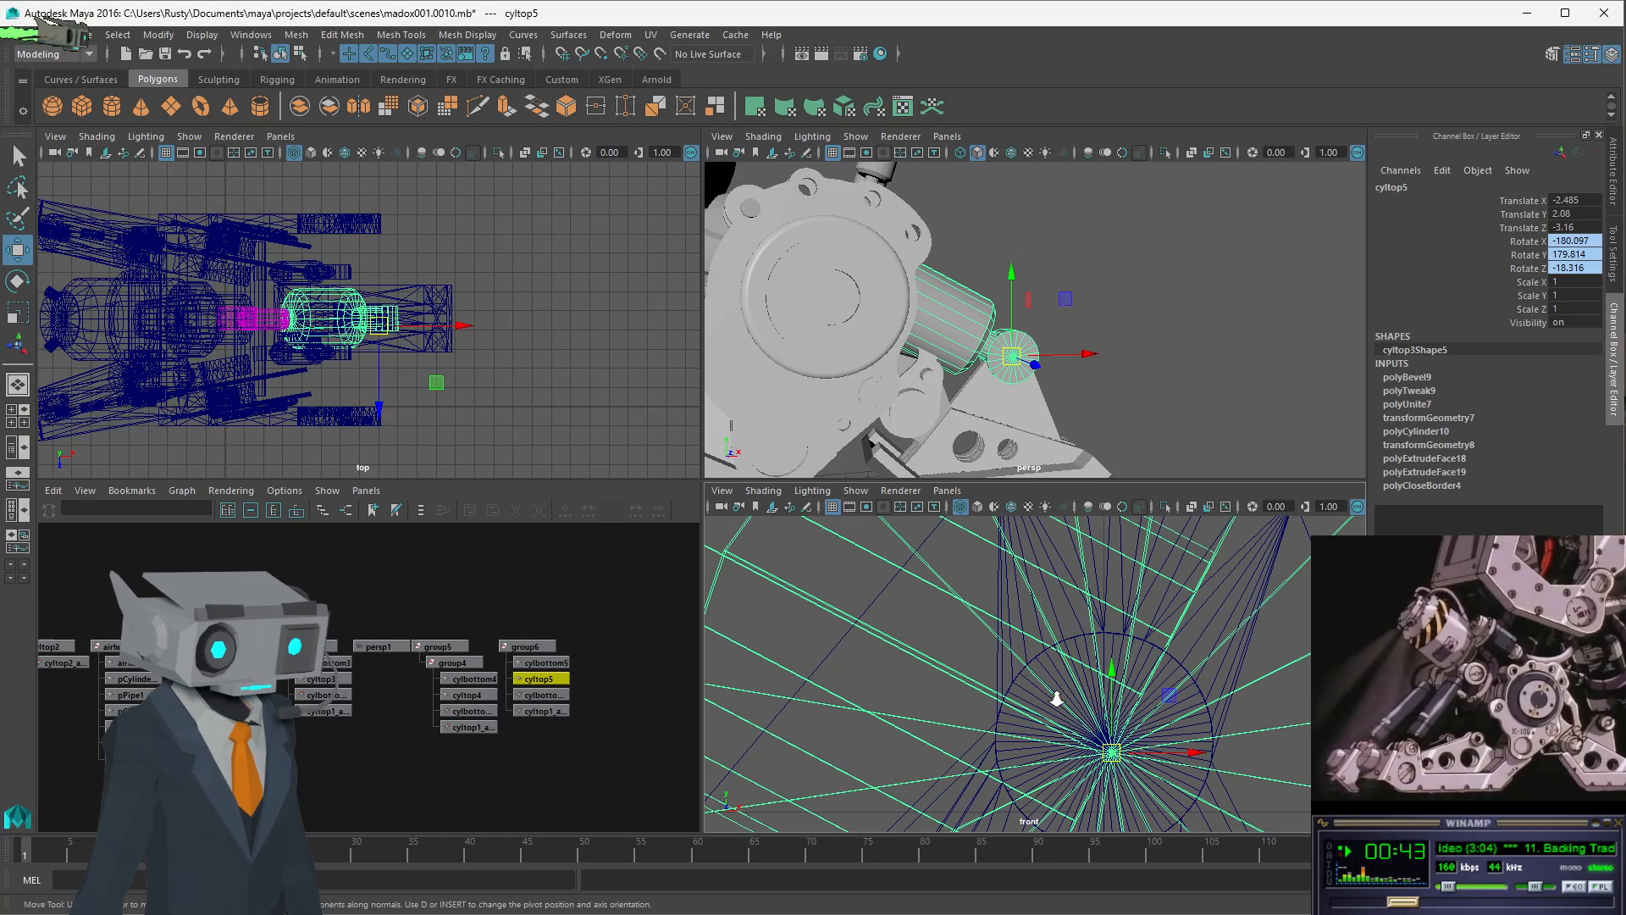
{"action": "middle_click_drag", "start_coordinate": [1224, 743], "coordinate": [1124, 584], "text": "alt"}
{"action": "left_click_drag", "start_coordinate": [1076, 659], "coordinate": [1054, 631]}
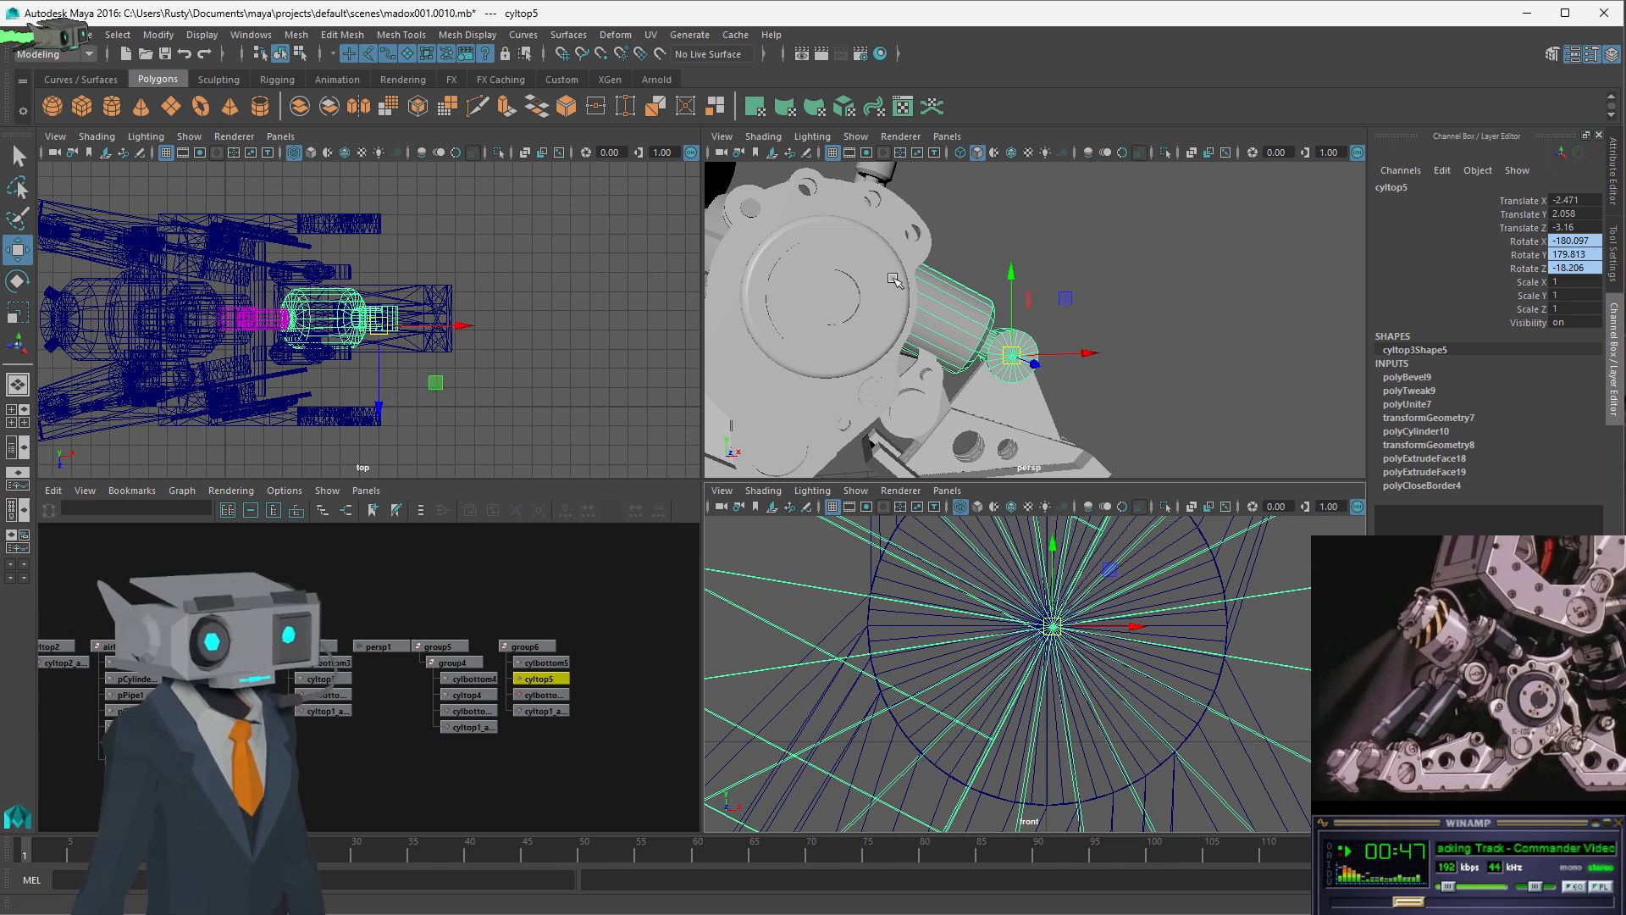
- Move cylbottom5 in the front view to about Translate X 8.451, Y 3.17, placing its joint beside the upper leg rods
{"action": "scroll", "coordinate": [574, 672], "scroll_direction": "down", "scroll_amount": 1}
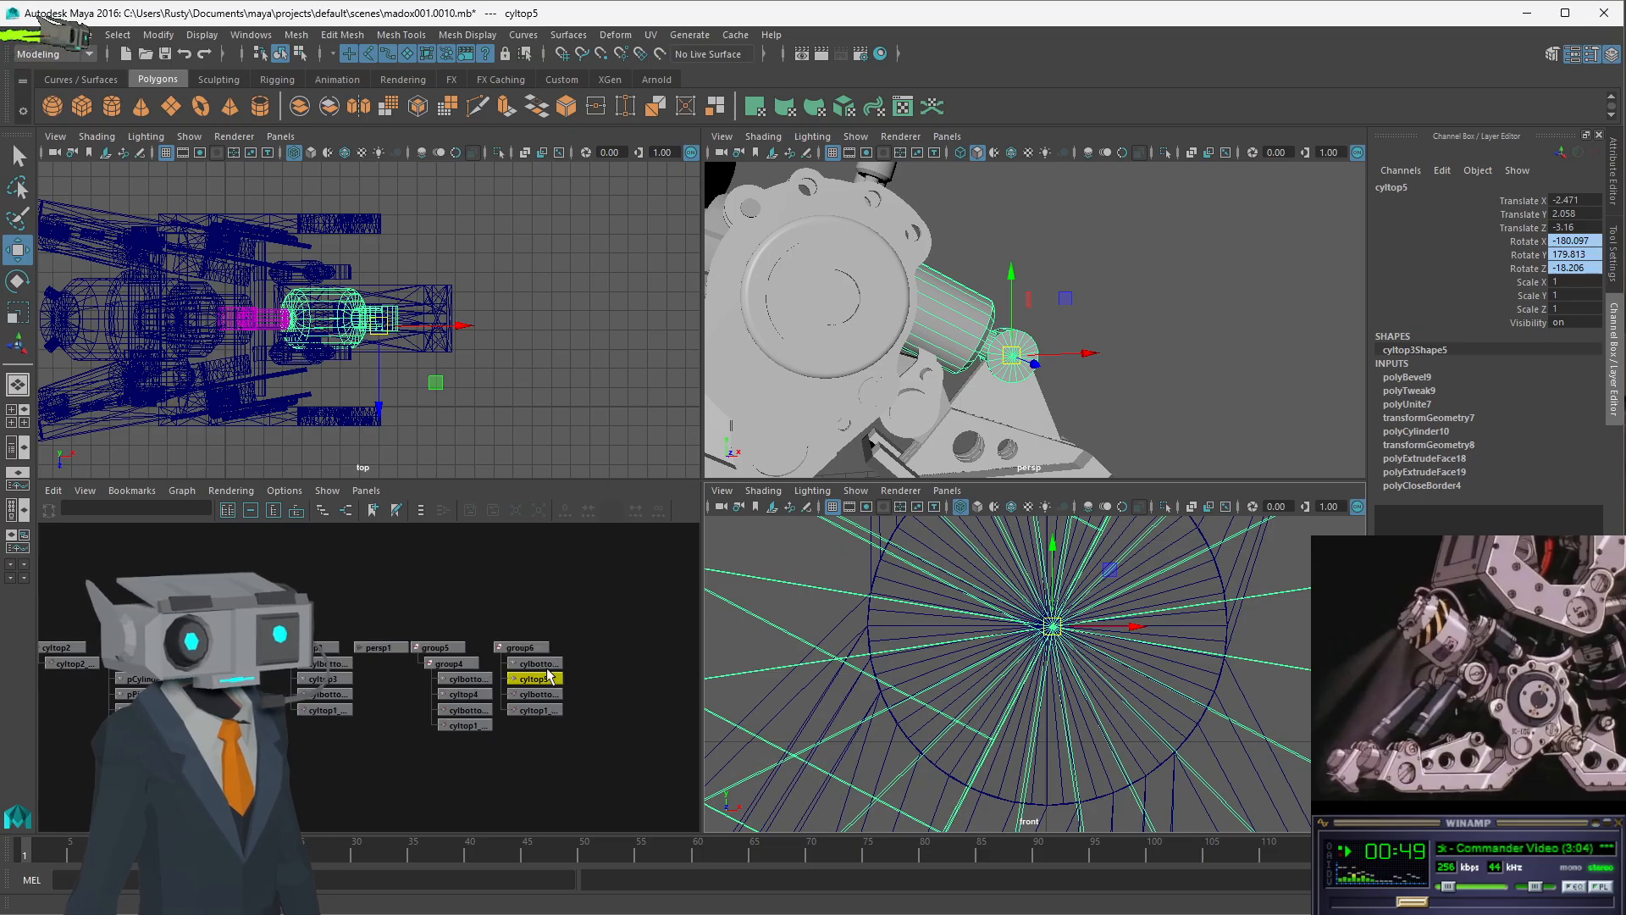
{"action": "left_click", "coordinate": [547, 667]}
{"action": "middle_click_drag", "start_coordinate": [962, 237], "coordinate": [1068, 414], "text": "alt"}
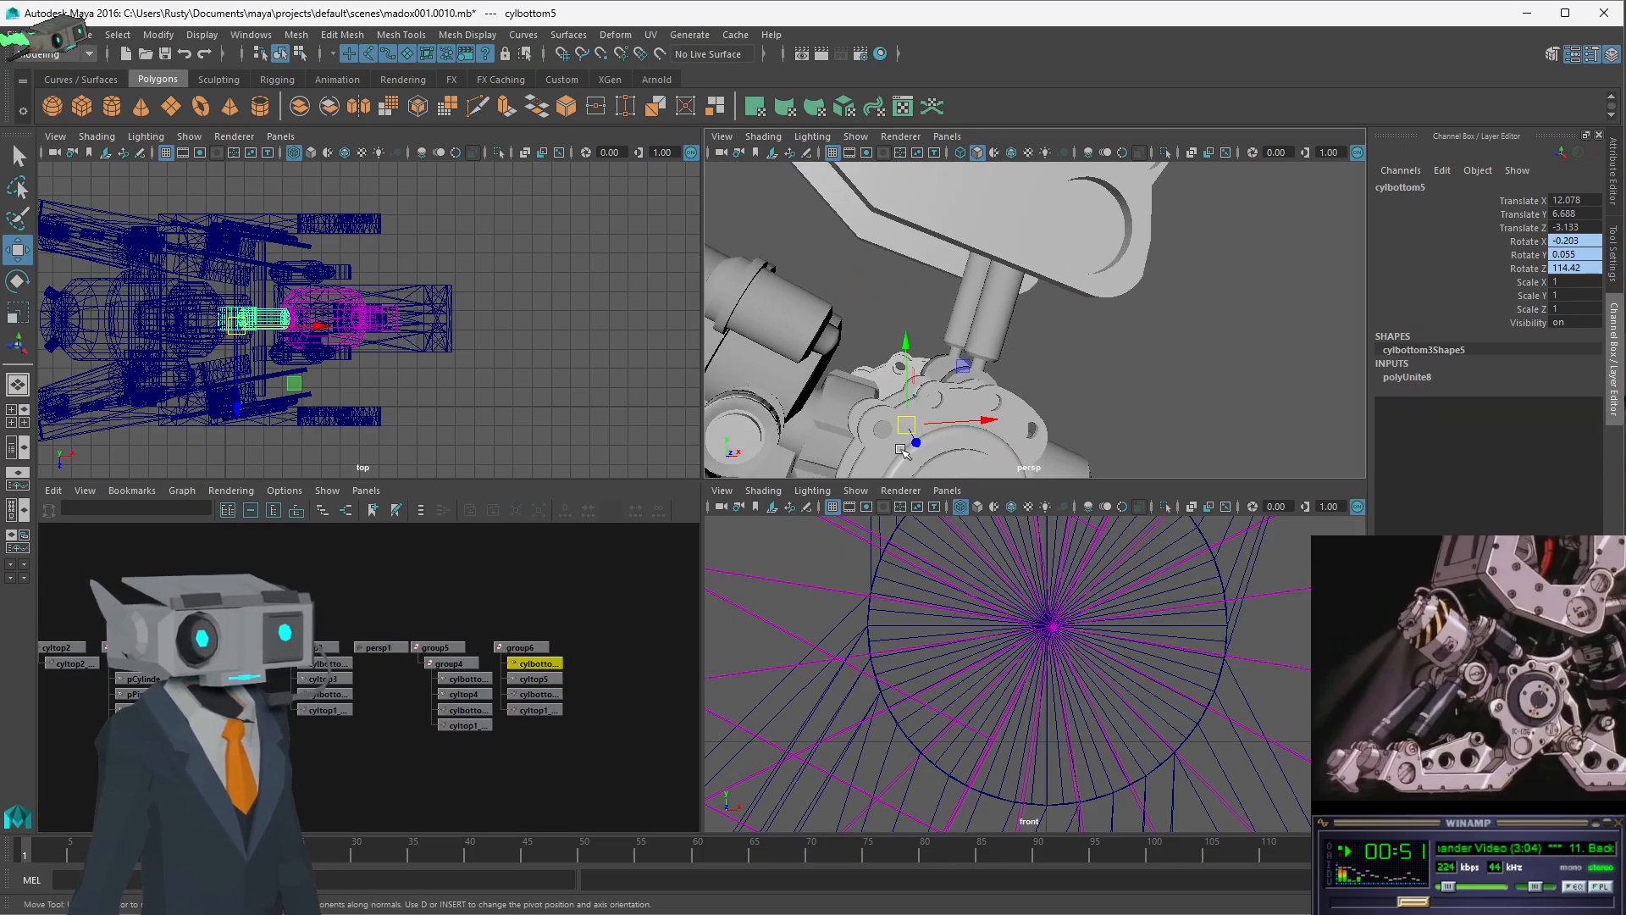
{"action": "scroll", "coordinate": [962, 614], "scroll_direction": "down", "scroll_amount": 8}
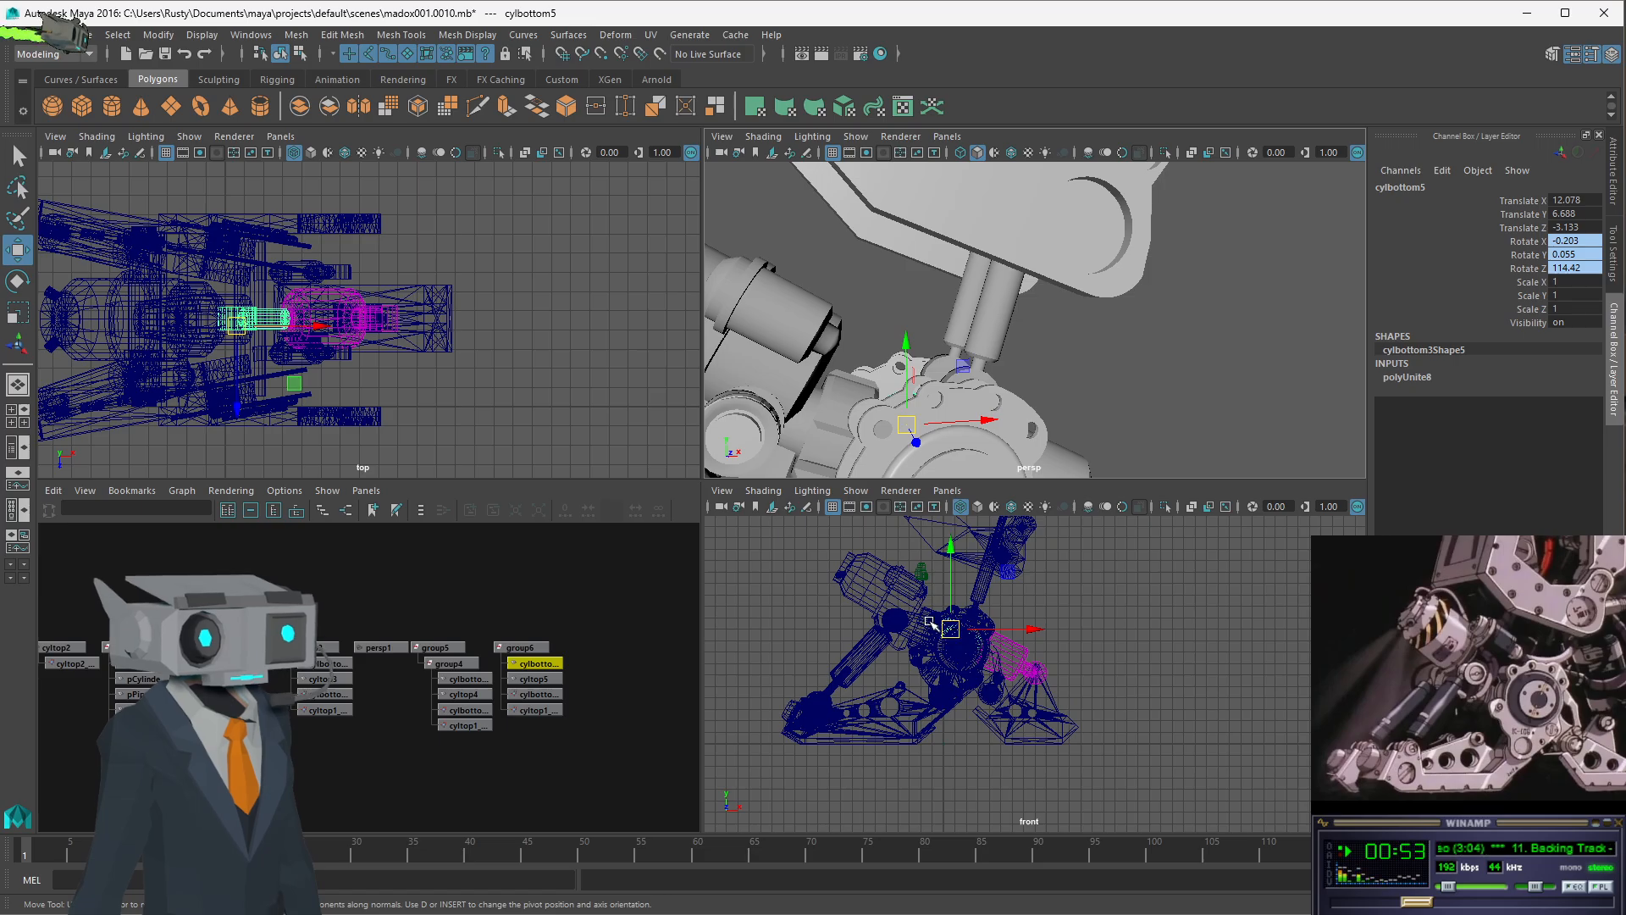
{"action": "left_click_drag", "start_coordinate": [950, 628], "coordinate": [999, 602]}
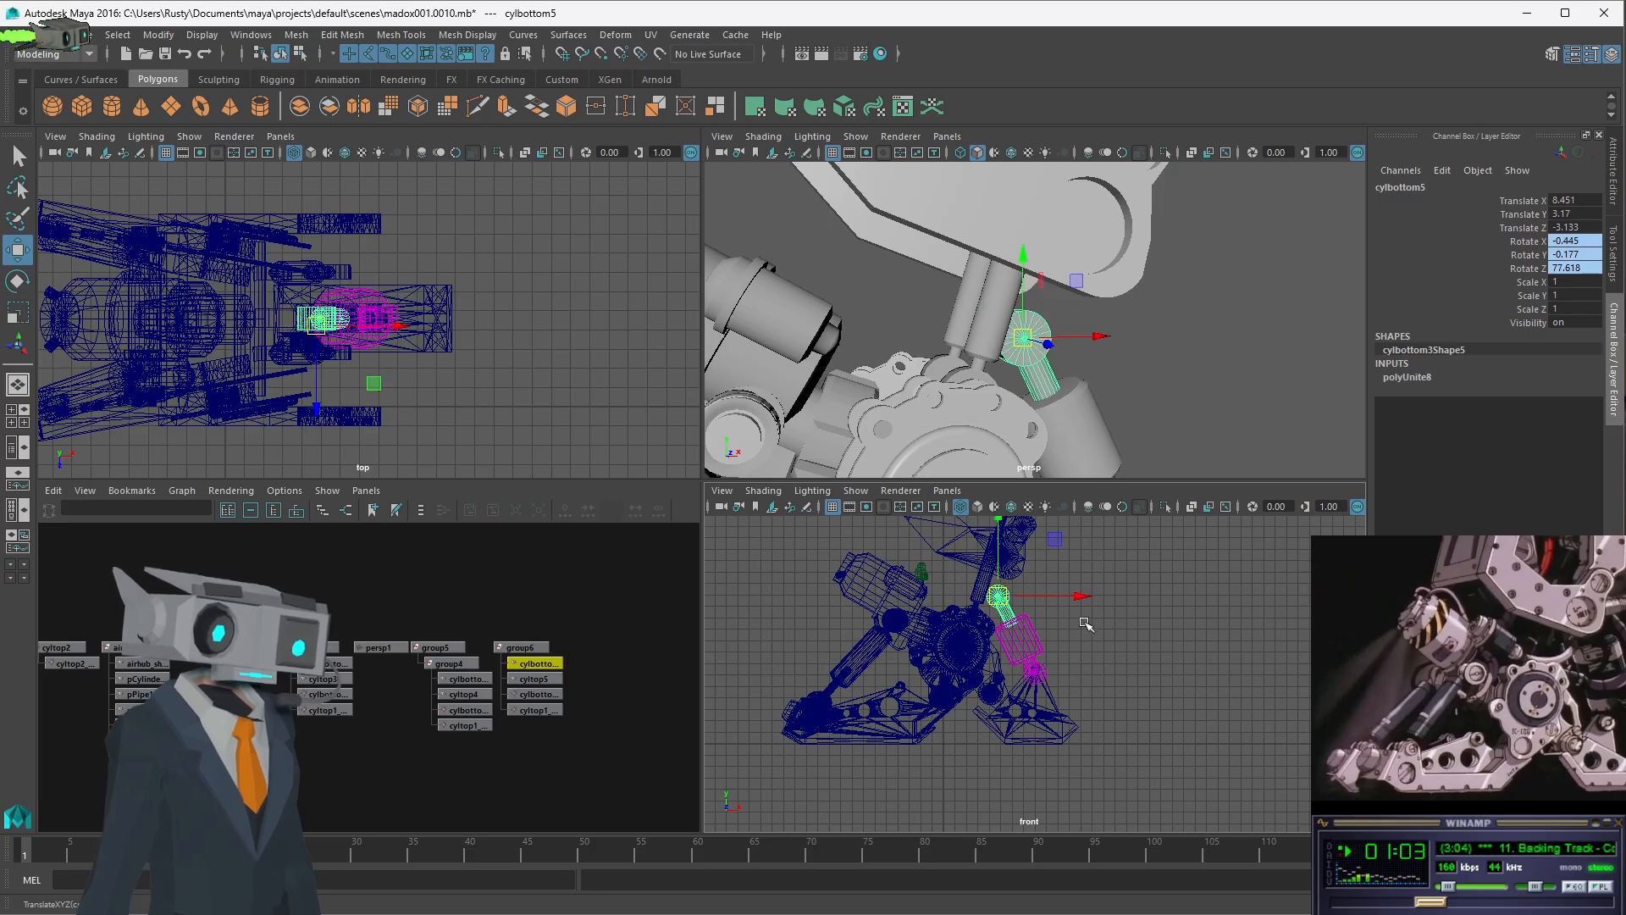
- Refine the cylbottom5 joint's position to about Translate X 8.511, Y 3.883, Z -3.131, checking the fit against the leg
{"action": "scroll", "coordinate": [1000, 601], "scroll_direction": "down", "scroll_amount": 3}
{"action": "scroll", "coordinate": [1092, 533], "scroll_direction": "up", "scroll_amount": 8}
{"action": "scroll", "coordinate": [1035, 669], "scroll_direction": "down", "scroll_amount": 4}
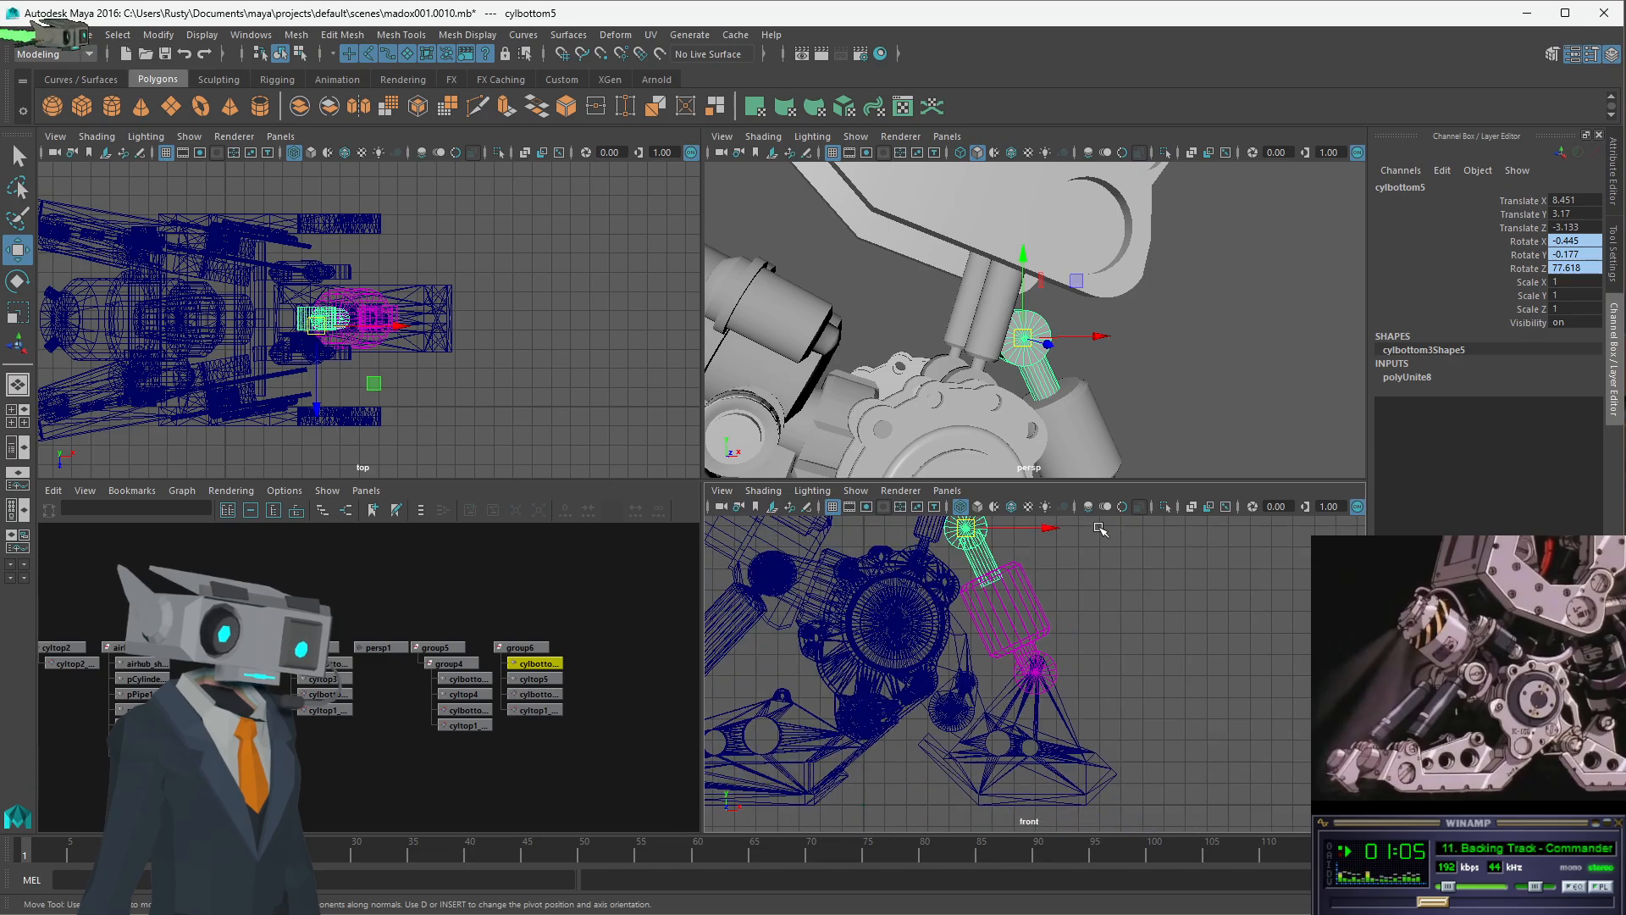
{"action": "scroll", "coordinate": [1048, 376], "scroll_direction": "down", "scroll_amount": 3}
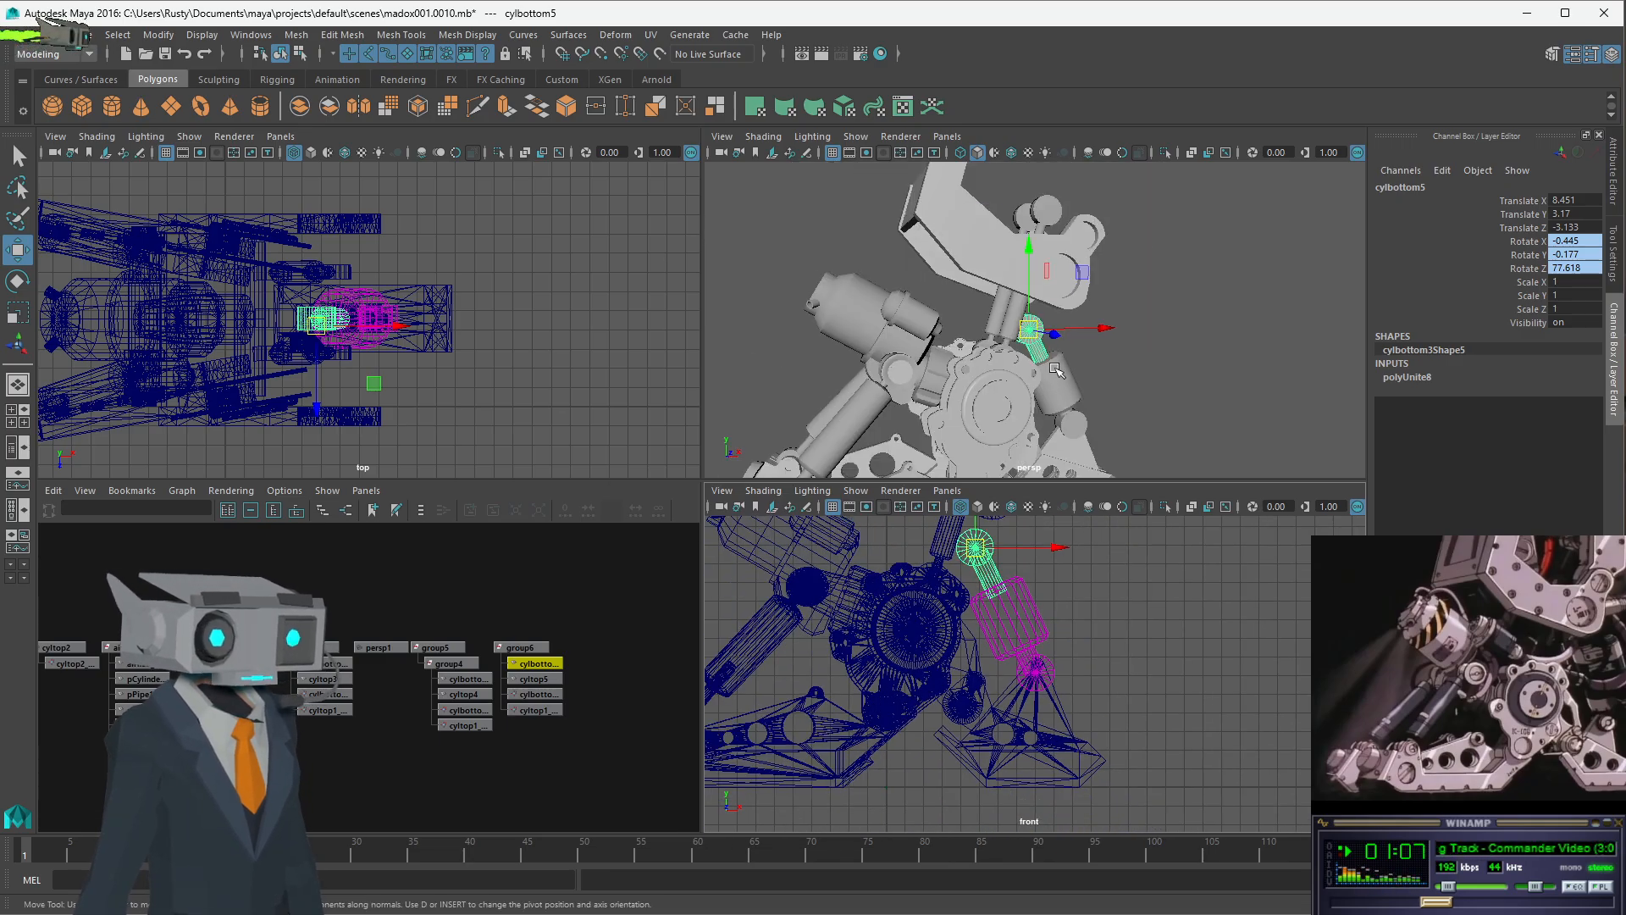
{"action": "left_click_drag", "start_coordinate": [1056, 370], "coordinate": [1020, 292], "text": "alt"}
{"action": "key", "text": "a"}
{"action": "key", "text": "bracketleft"}
{"action": "scroll", "coordinate": [1021, 292], "scroll_direction": "up", "scroll_amount": 5}
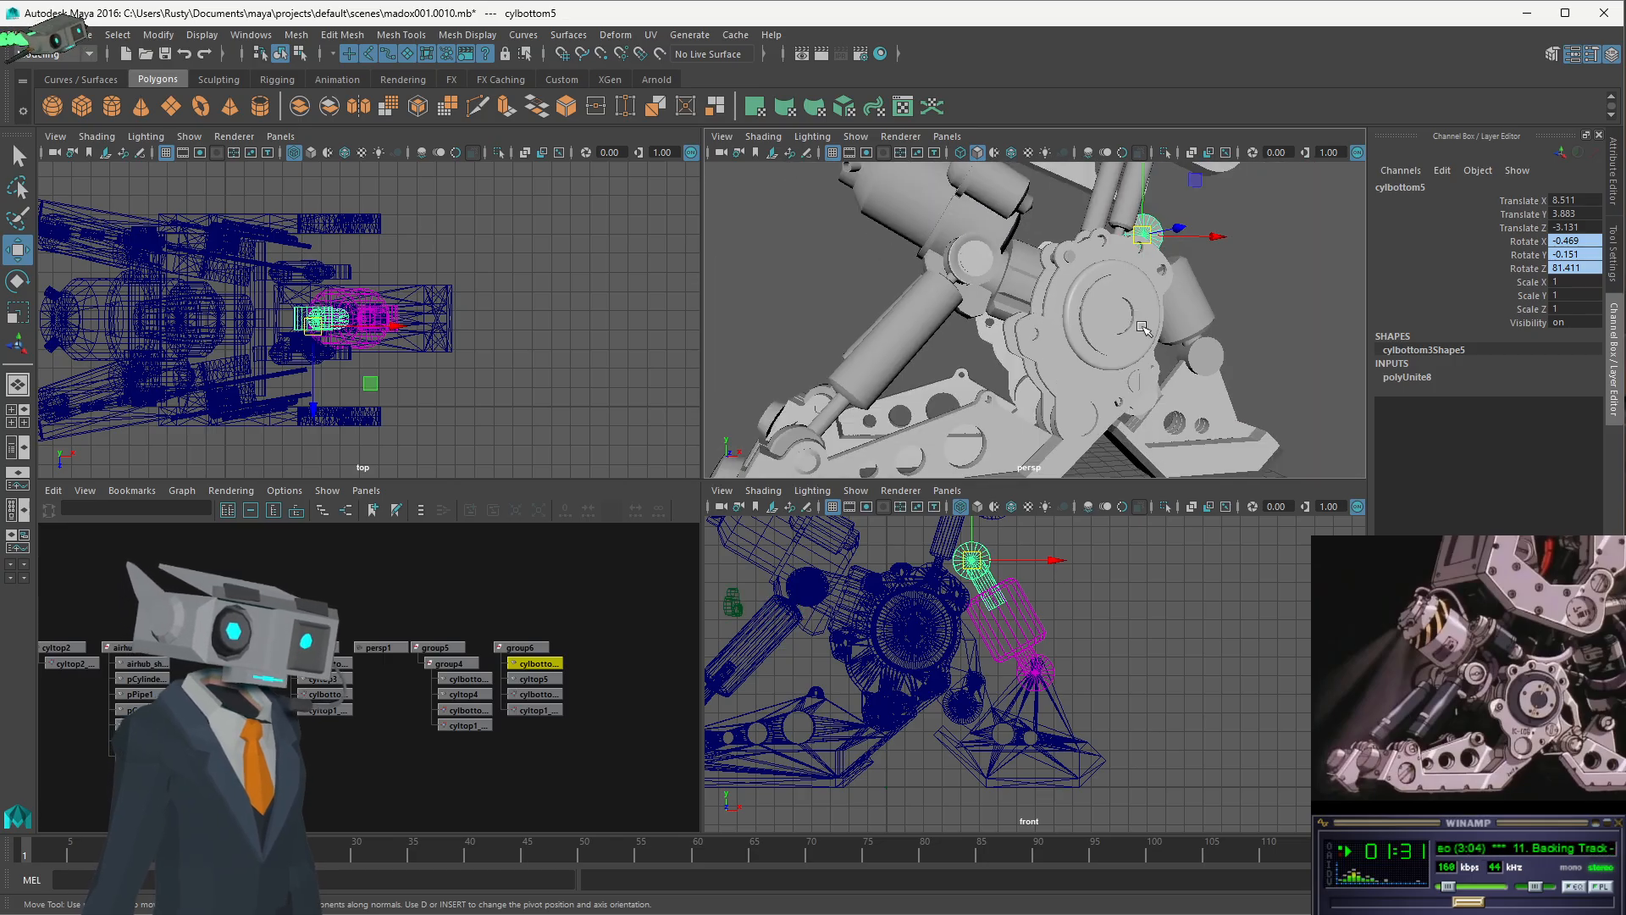
- Check the rear piston's fit against the leg from another angle and save the scene
{"action": "left_click_drag", "start_coordinate": [1142, 328], "coordinate": [1070, 322], "text": "alt"}
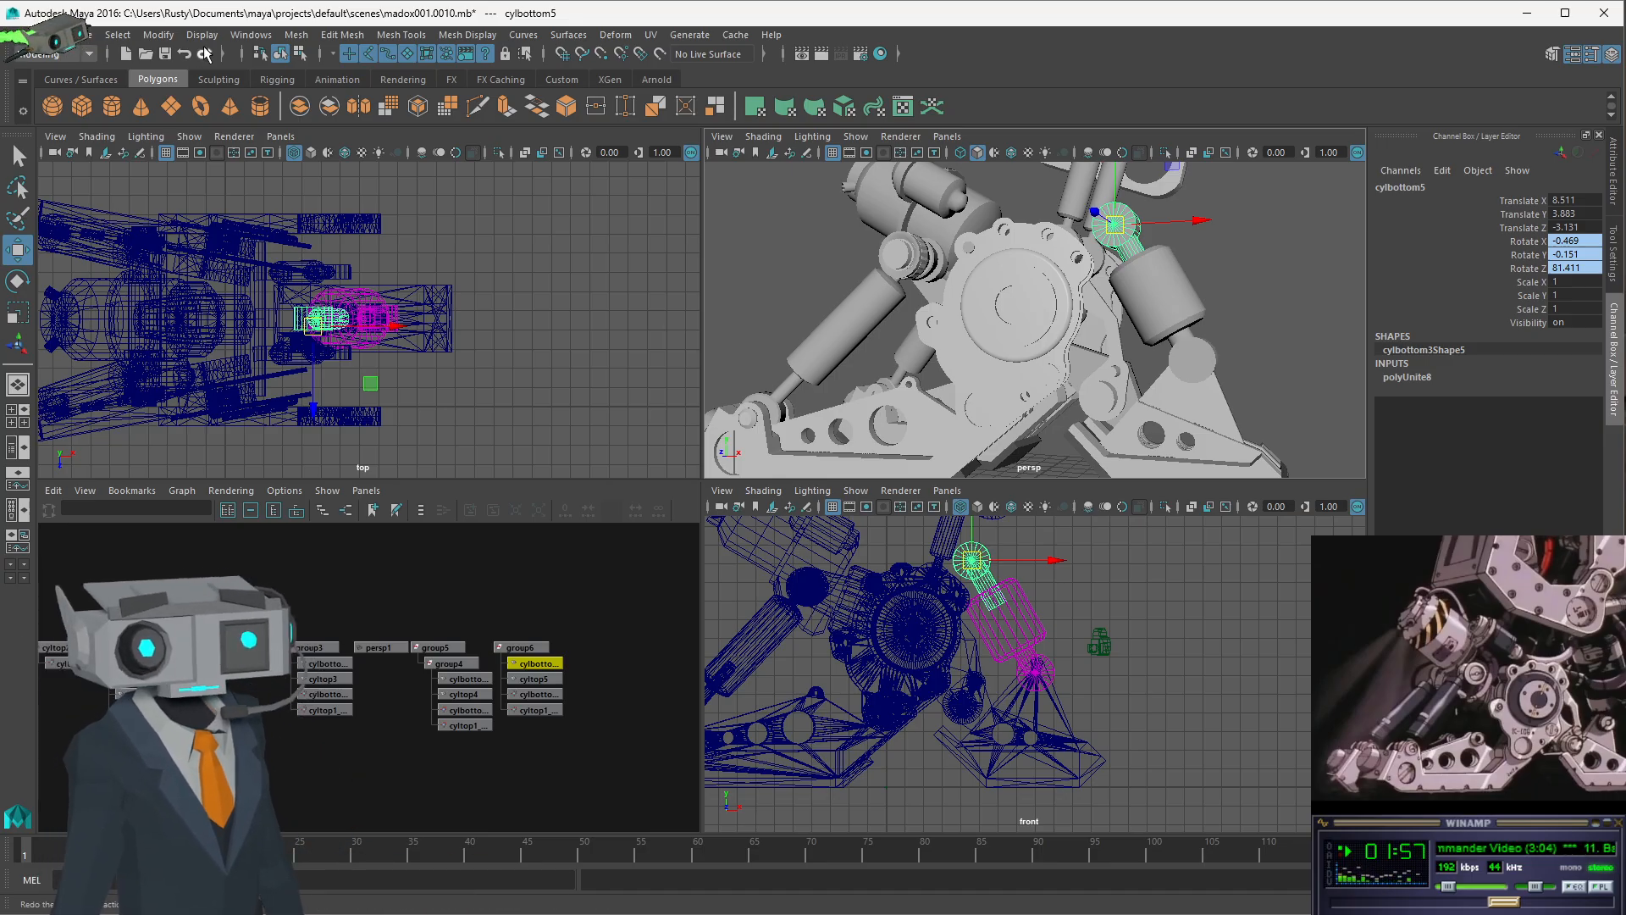
{"action": "left_click", "coordinate": [165, 53]}
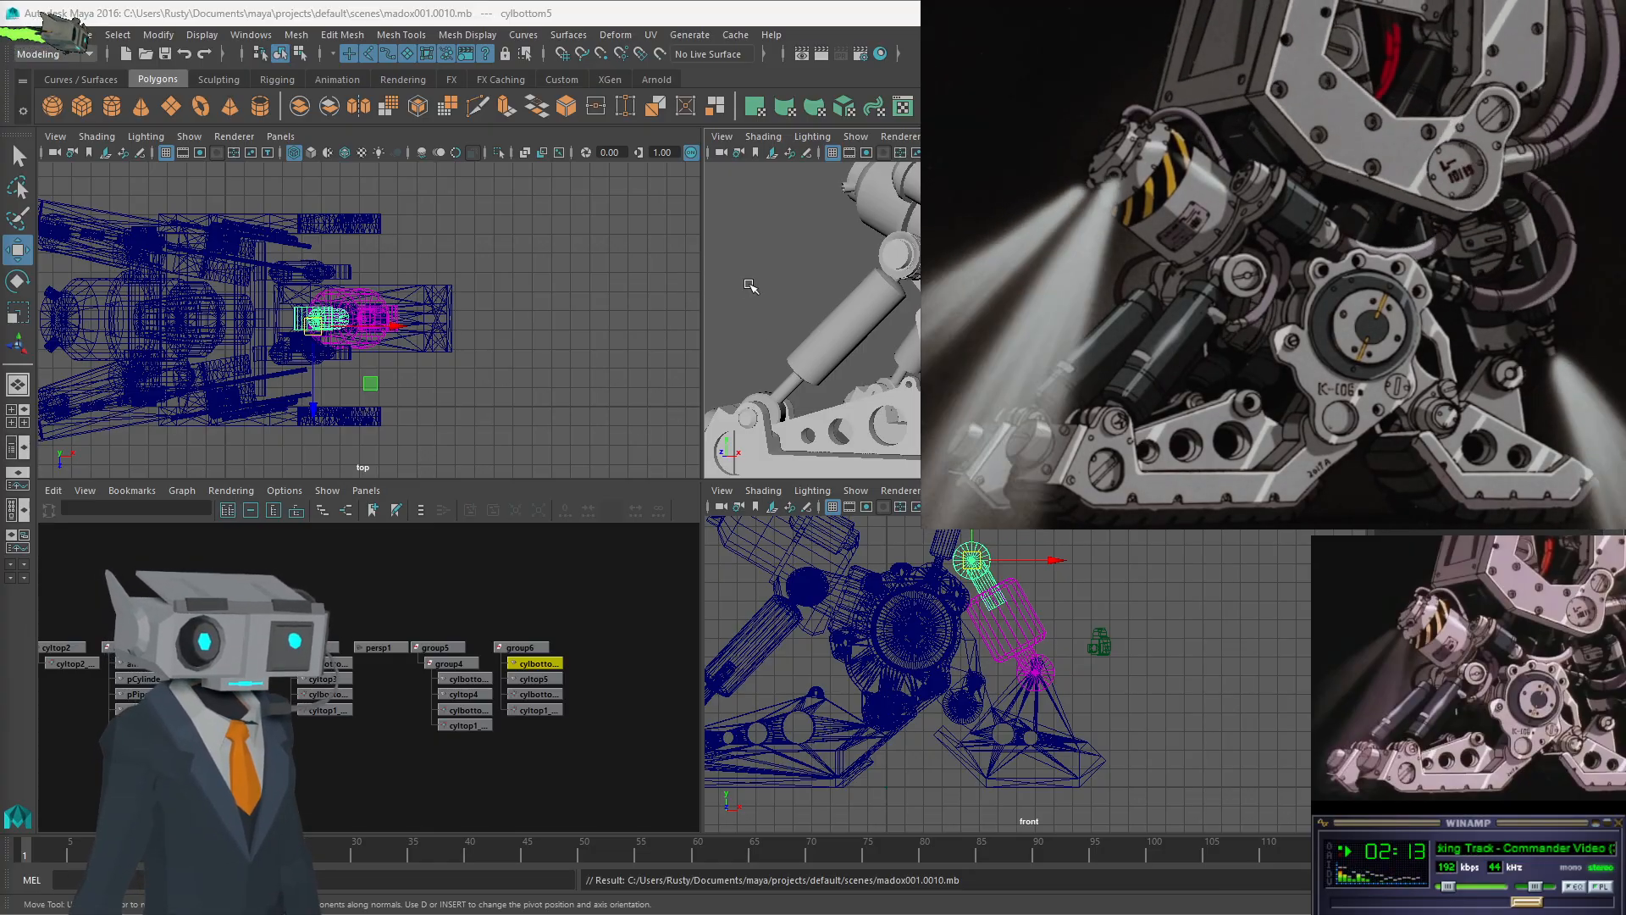
- Examine the canister pCylinder15 and the joints around it from several angles in the enlarged perspective view, comparing them with the reference picture
{"action": "key", "text": "space"}
{"action": "left_click_drag", "start_coordinate": [703, 355], "coordinate": [618, 423], "text": "alt"}
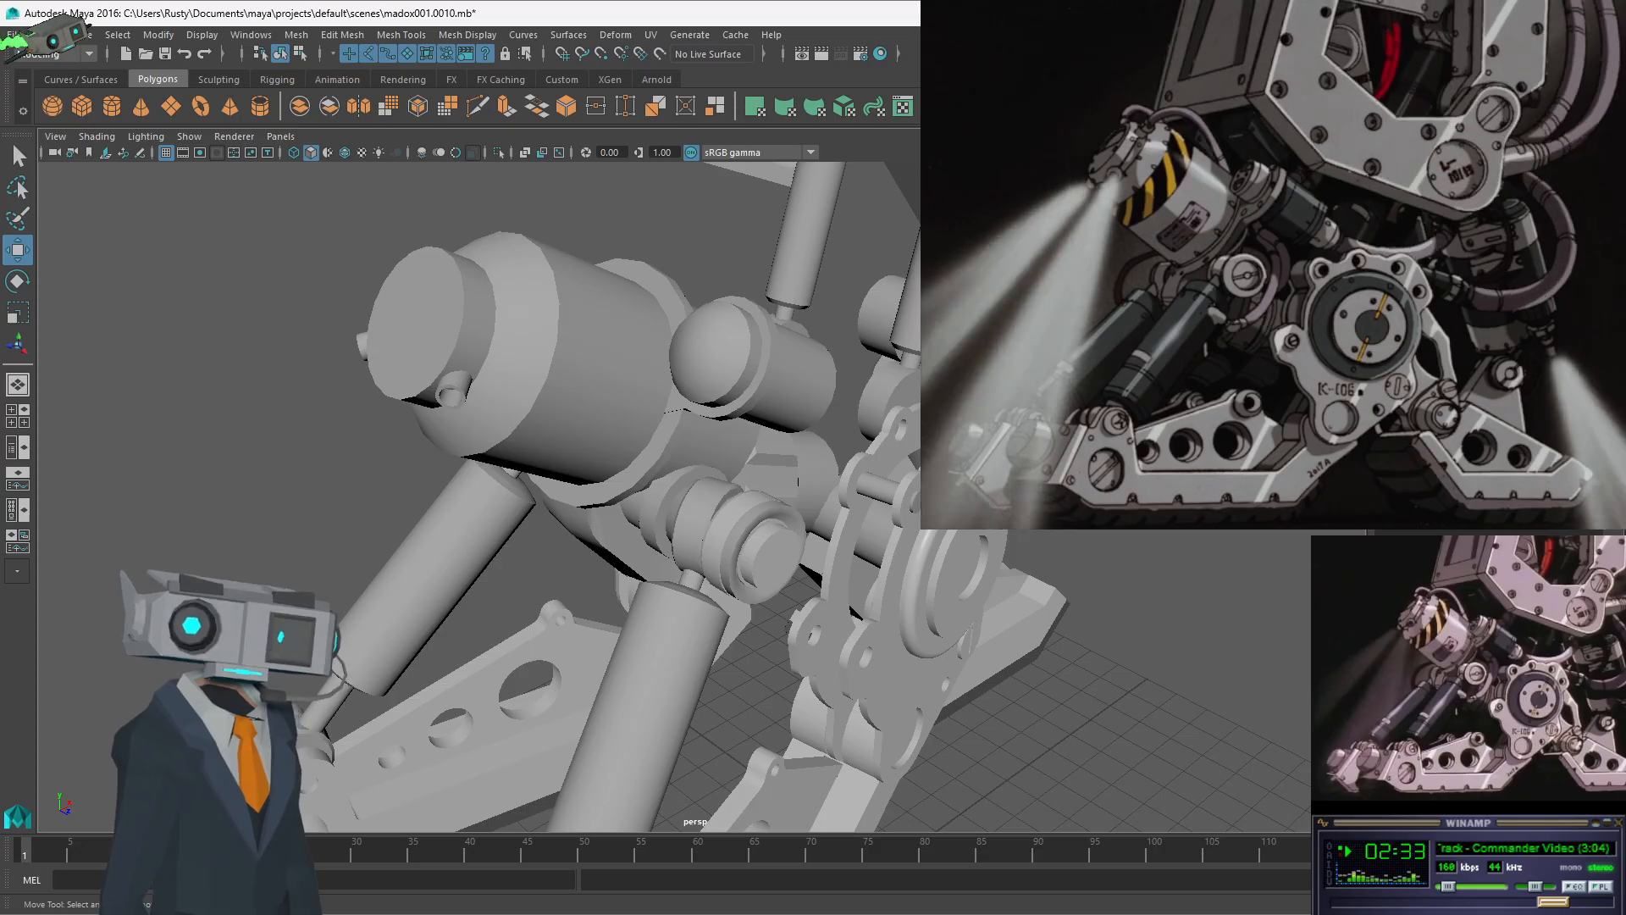
{"action": "left_click_drag", "start_coordinate": [849, 315], "coordinate": [885, 413], "text": "alt"}
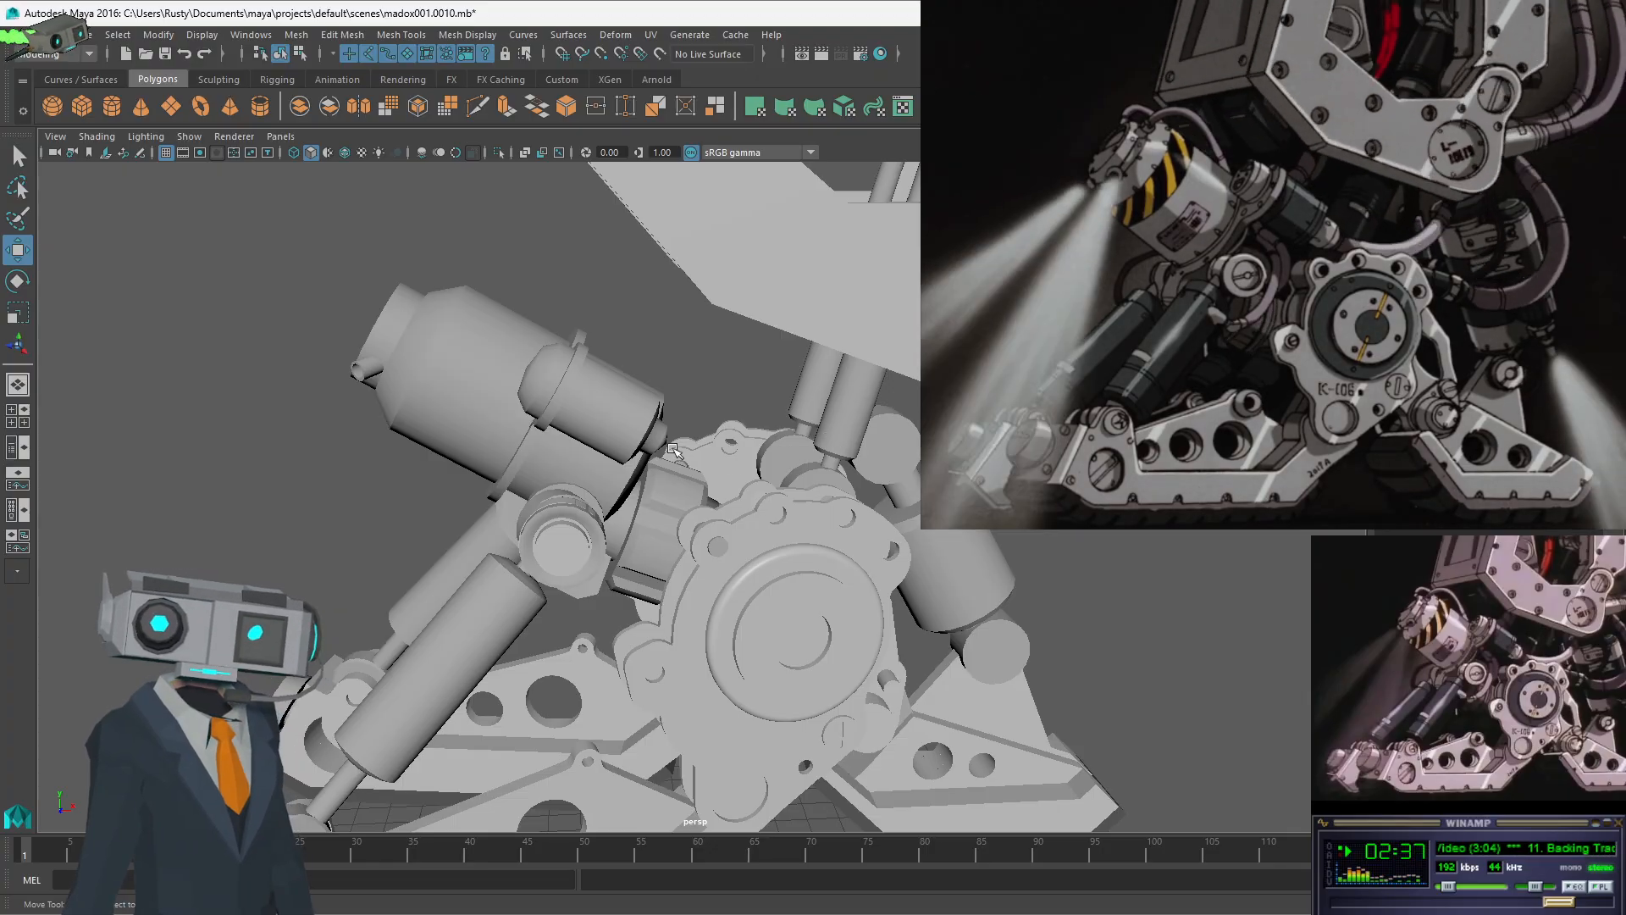
{"action": "left_click_drag", "start_coordinate": [778, 458], "coordinate": [606, 464], "text": "alt"}
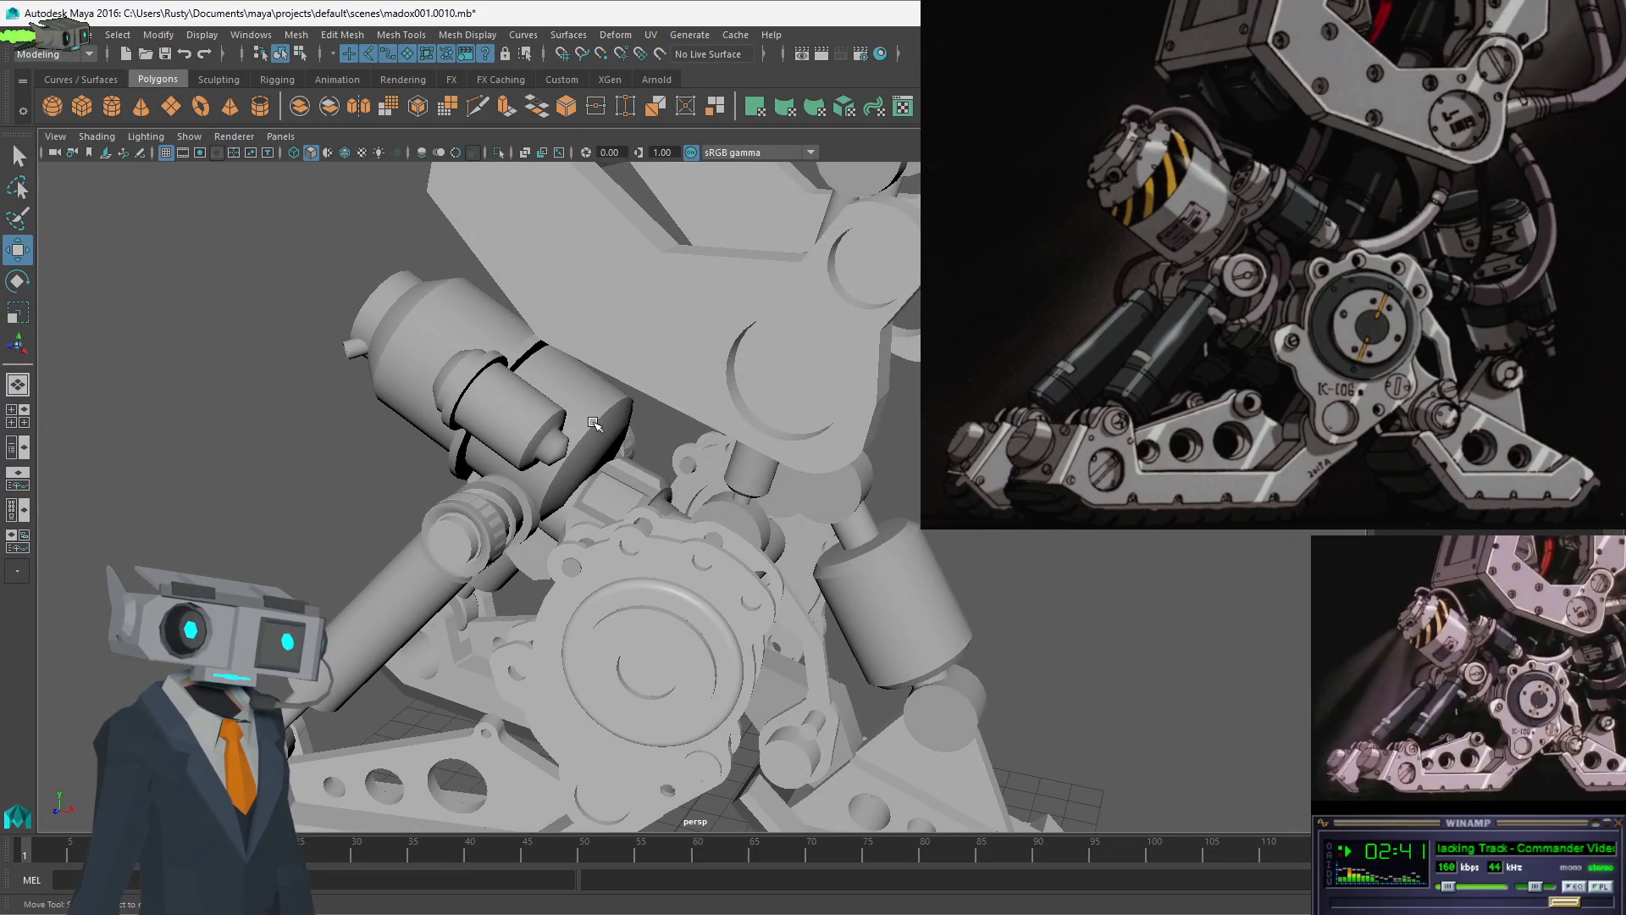
{"action": "left_click", "coordinate": [592, 427]}
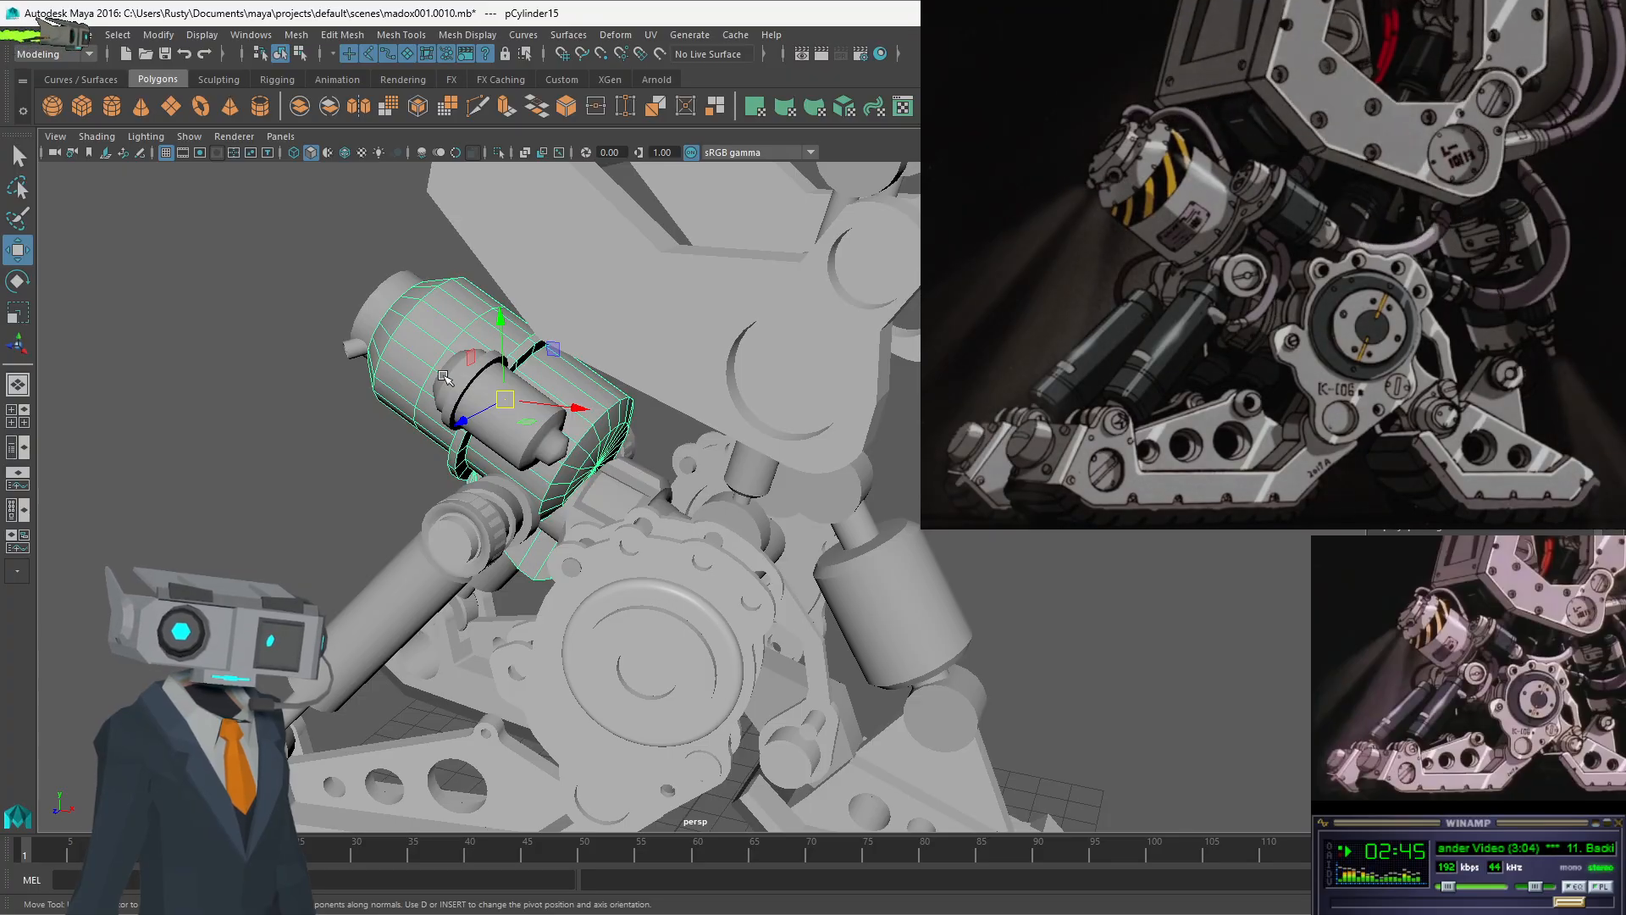
{"action": "left_click_drag", "start_coordinate": [450, 373], "coordinate": [643, 417], "text": "alt"}
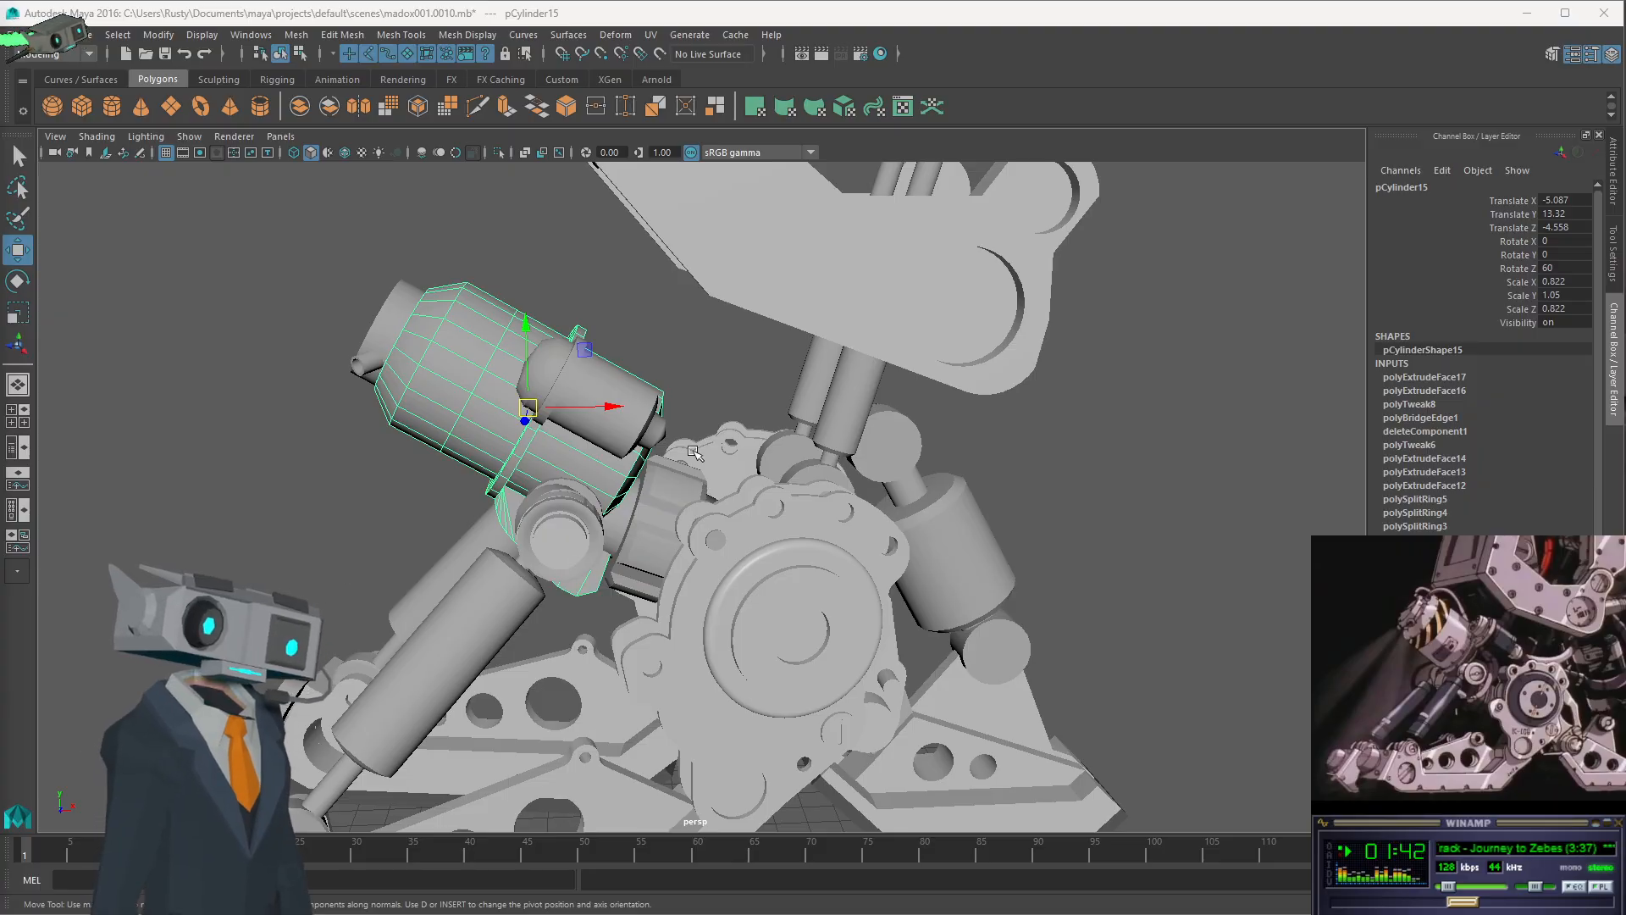
{"action": "left_click_drag", "start_coordinate": [666, 391], "coordinate": [702, 393], "text": "alt"}
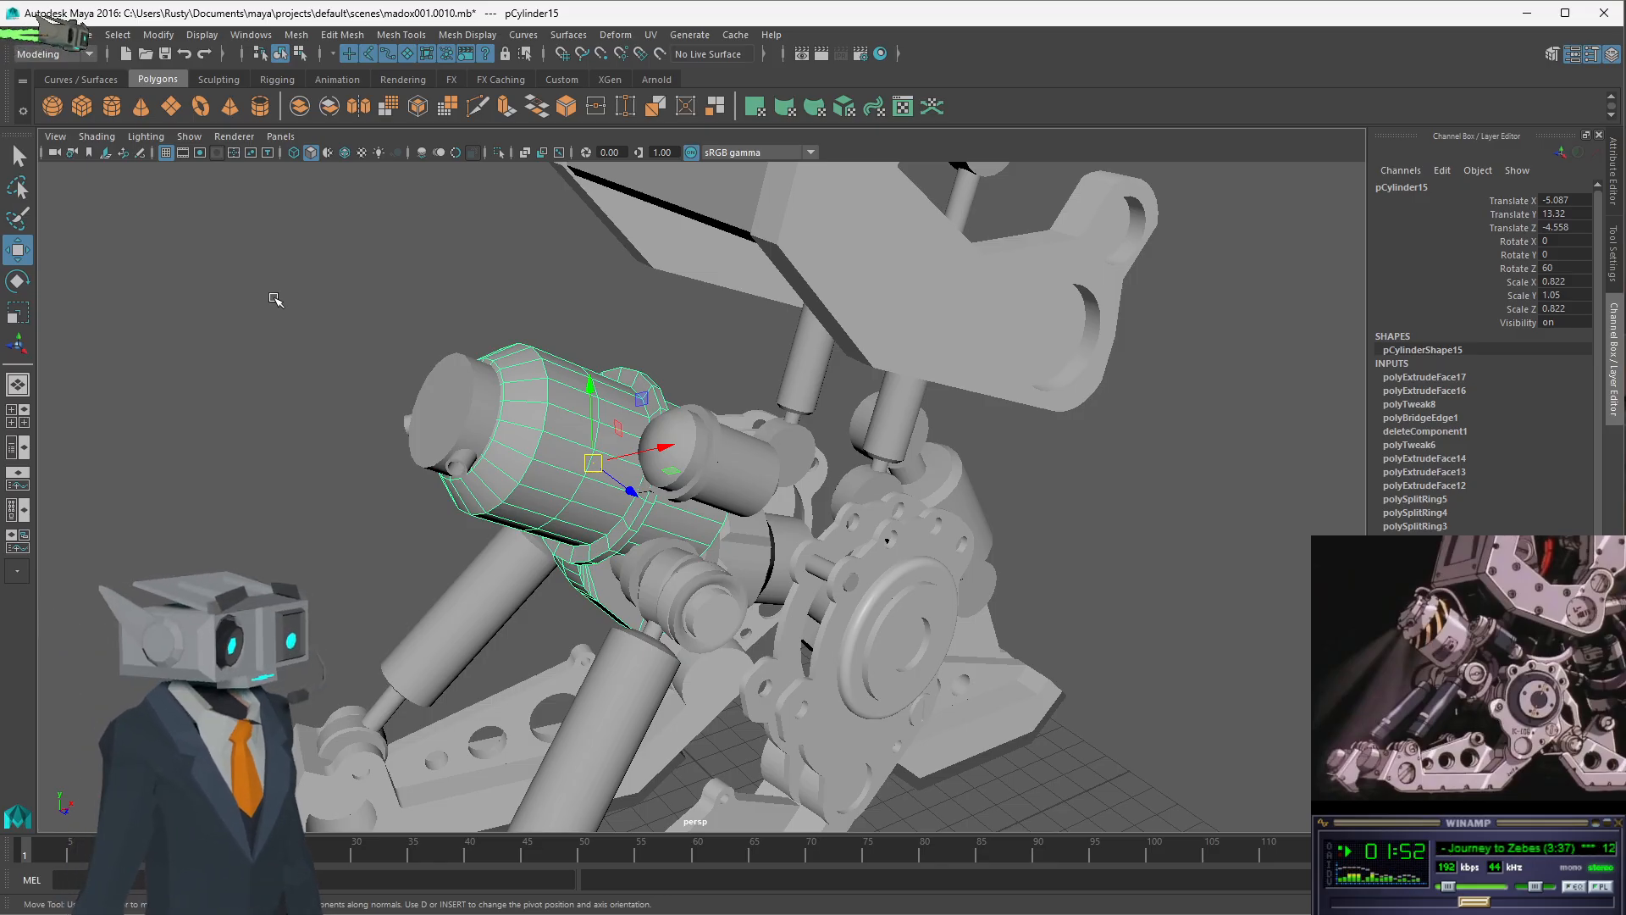
{"action": "left_click_drag", "start_coordinate": [525, 332], "coordinate": [598, 356], "text": "alt"}
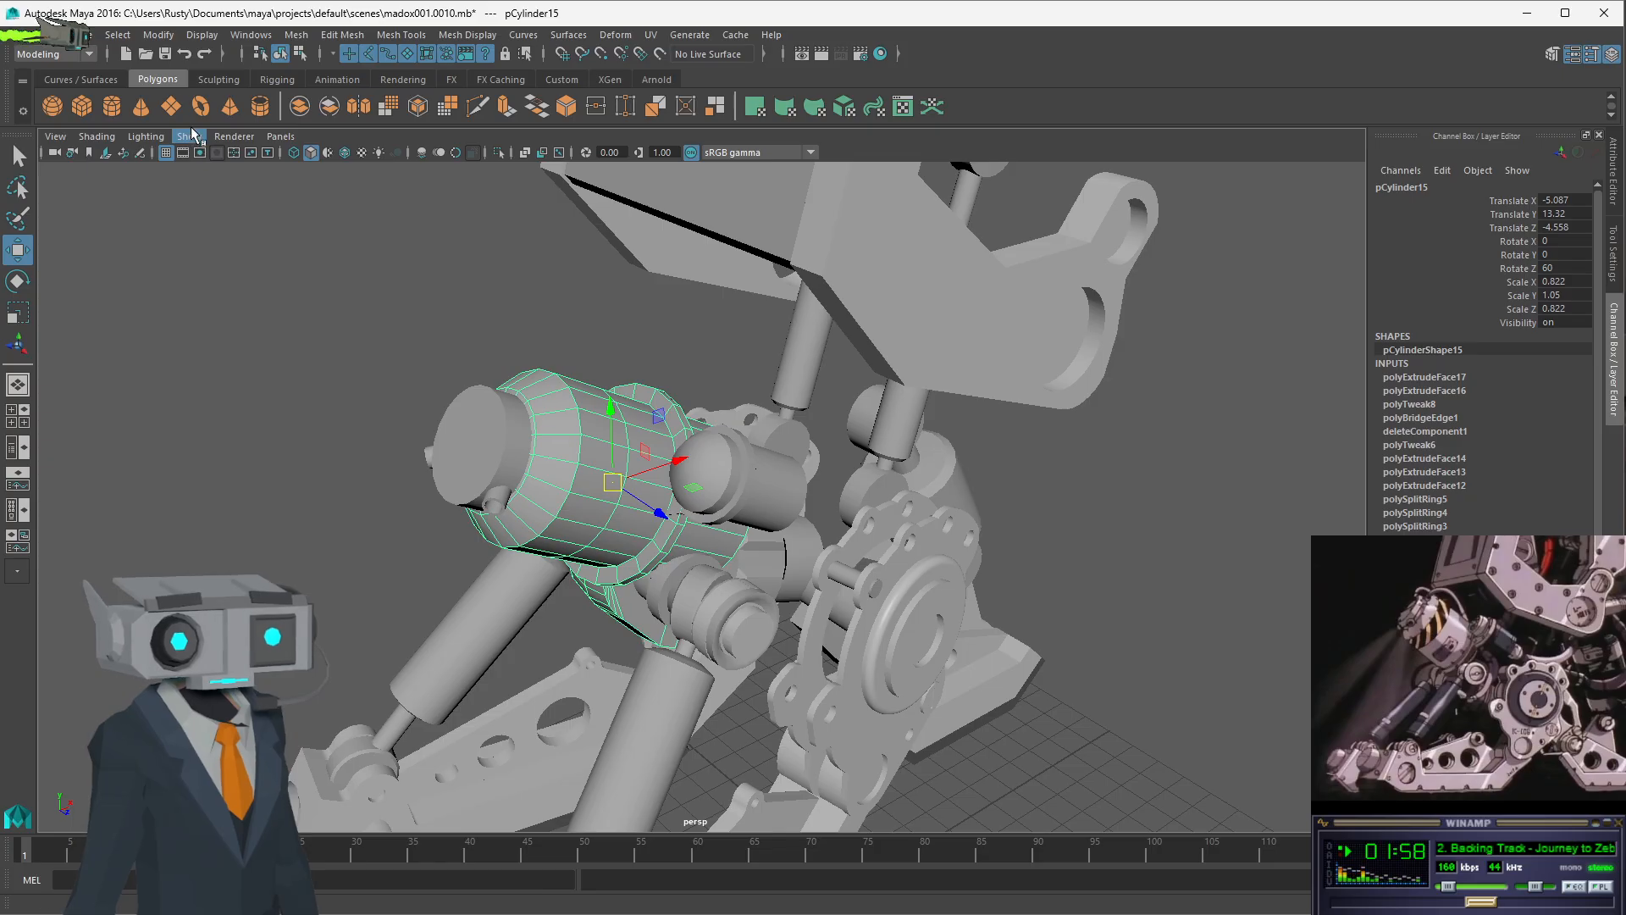
- Start a CV curve in the front view at the canister's upper front end and run its points over the body to its rear end
{"action": "left_click", "coordinate": [93, 80]}
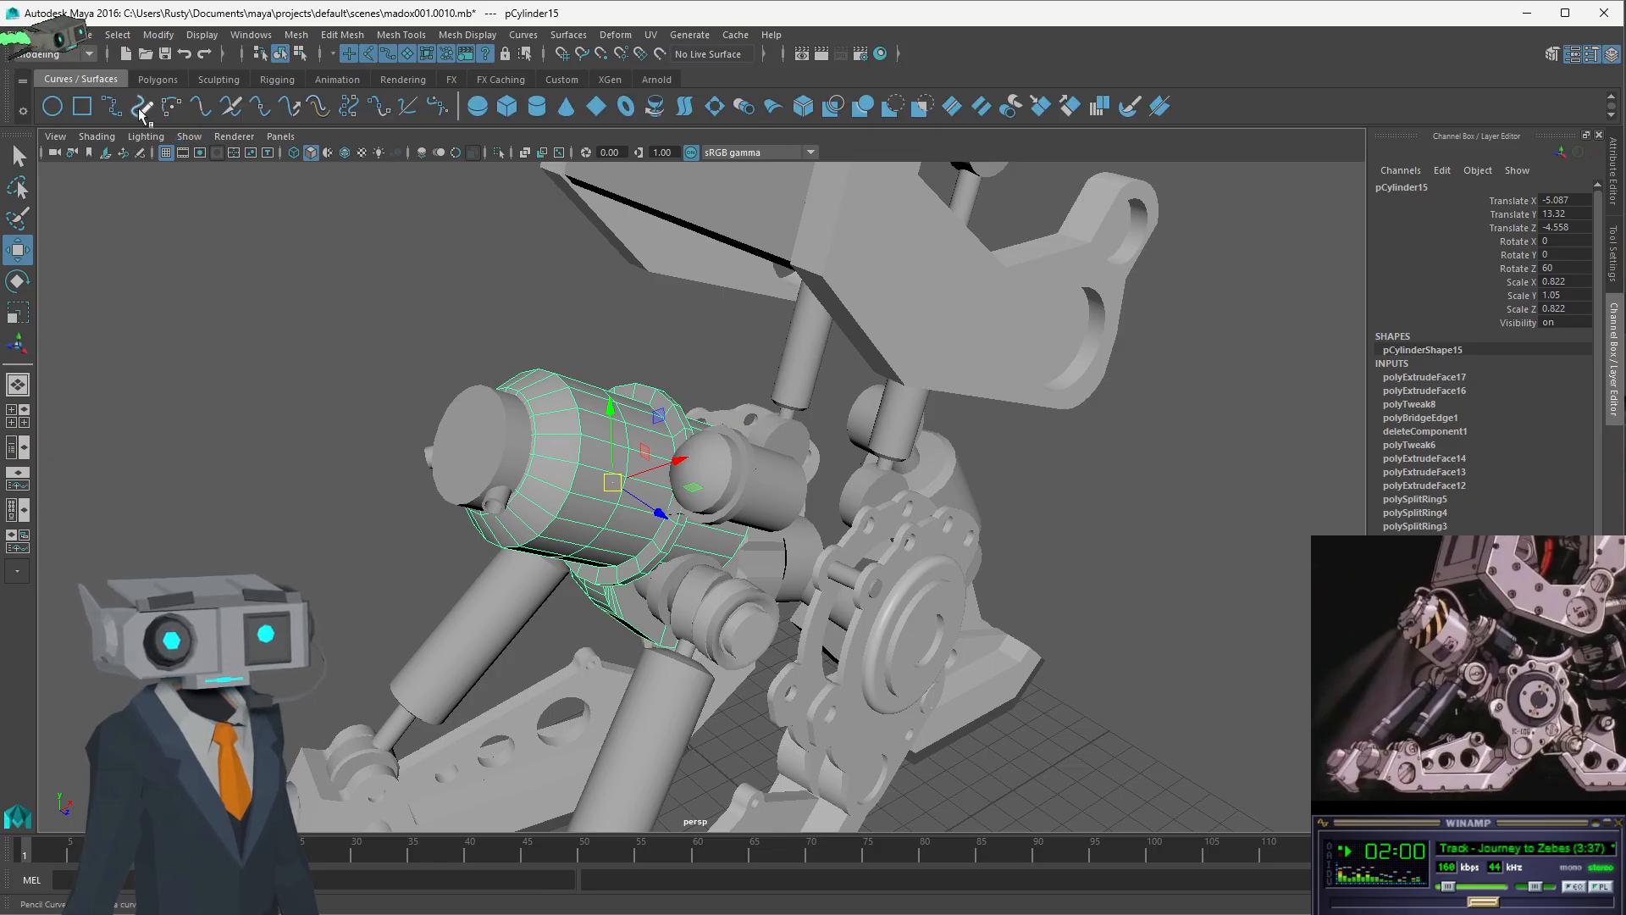
{"action": "key", "text": "space"}
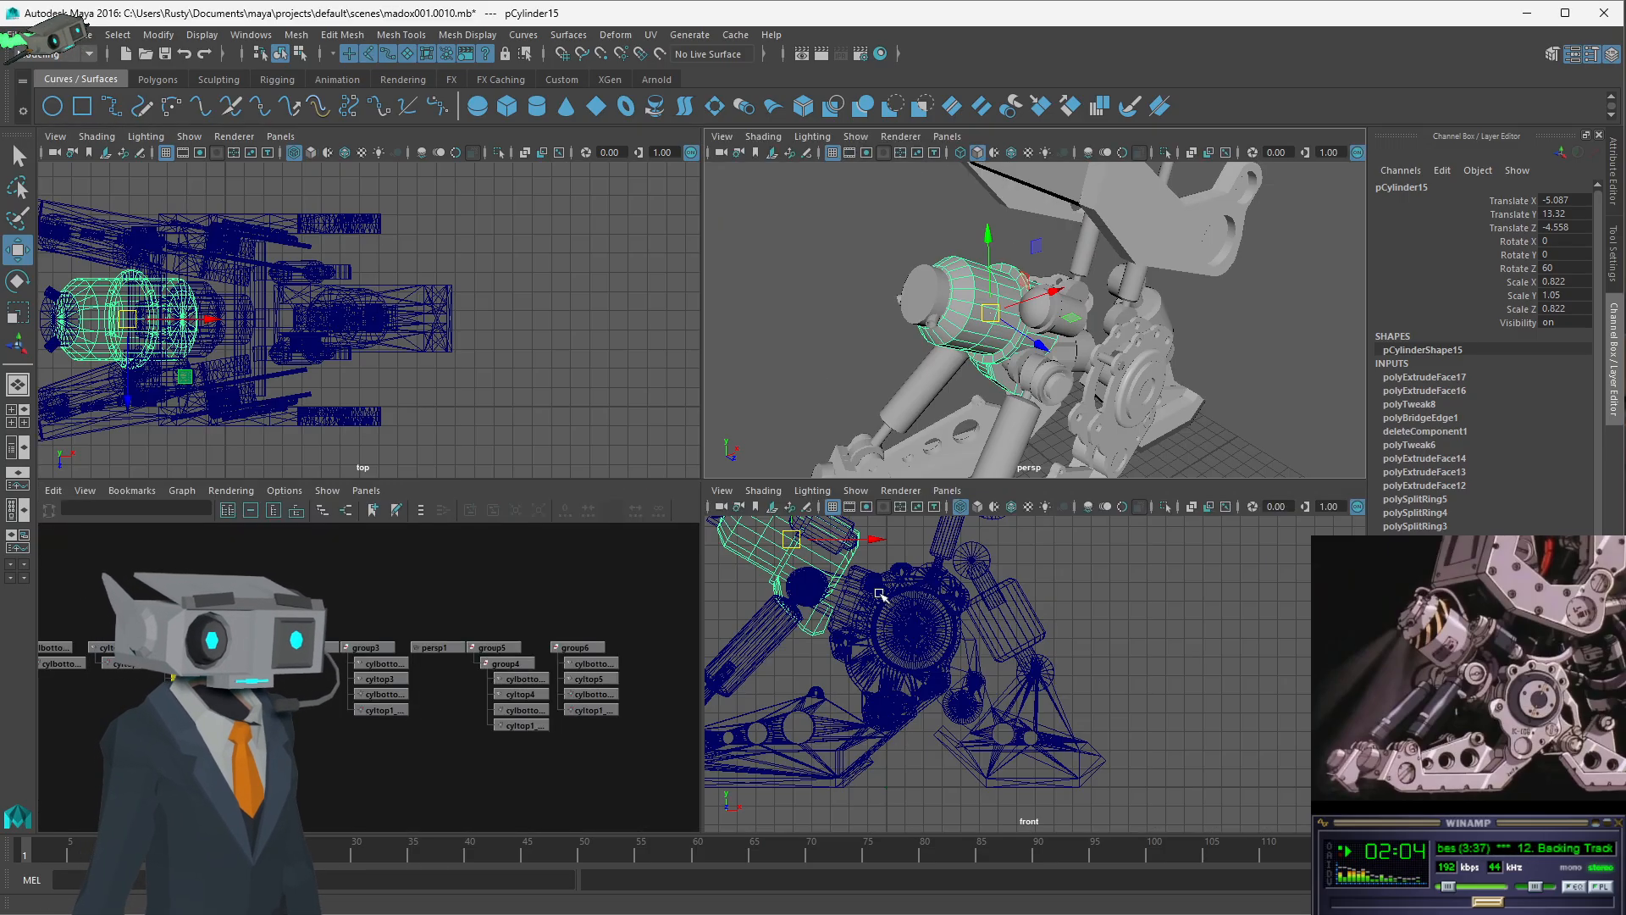
{"action": "middle_click_drag", "start_coordinate": [882, 591], "coordinate": [1103, 712], "text": "alt"}
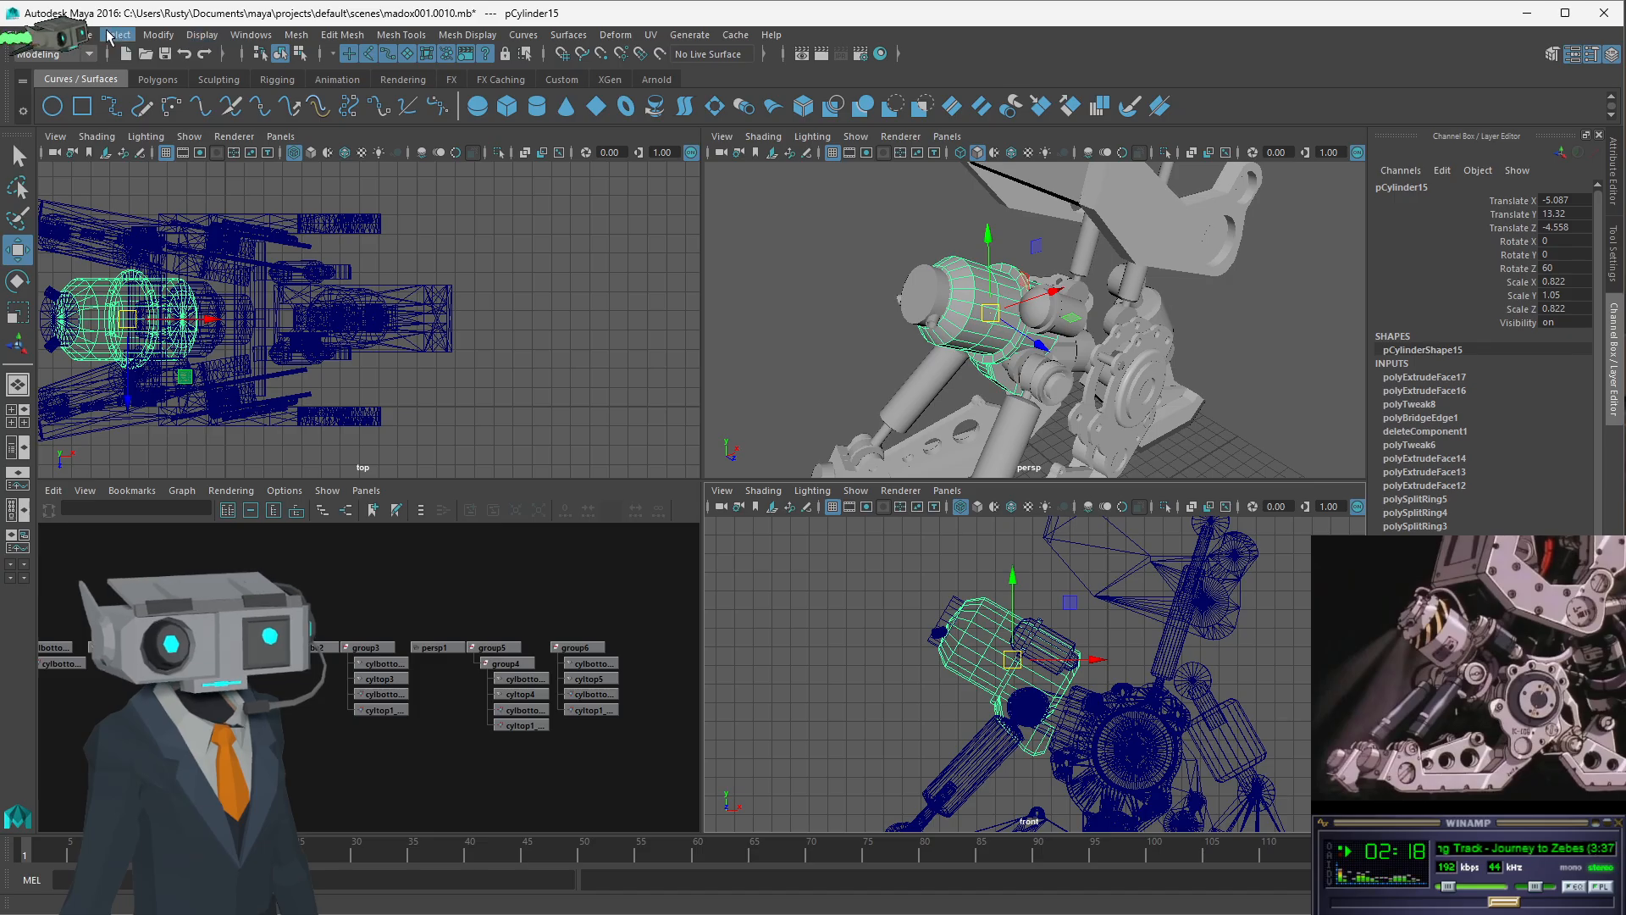
{"action": "left_click", "coordinate": [94, 34]}
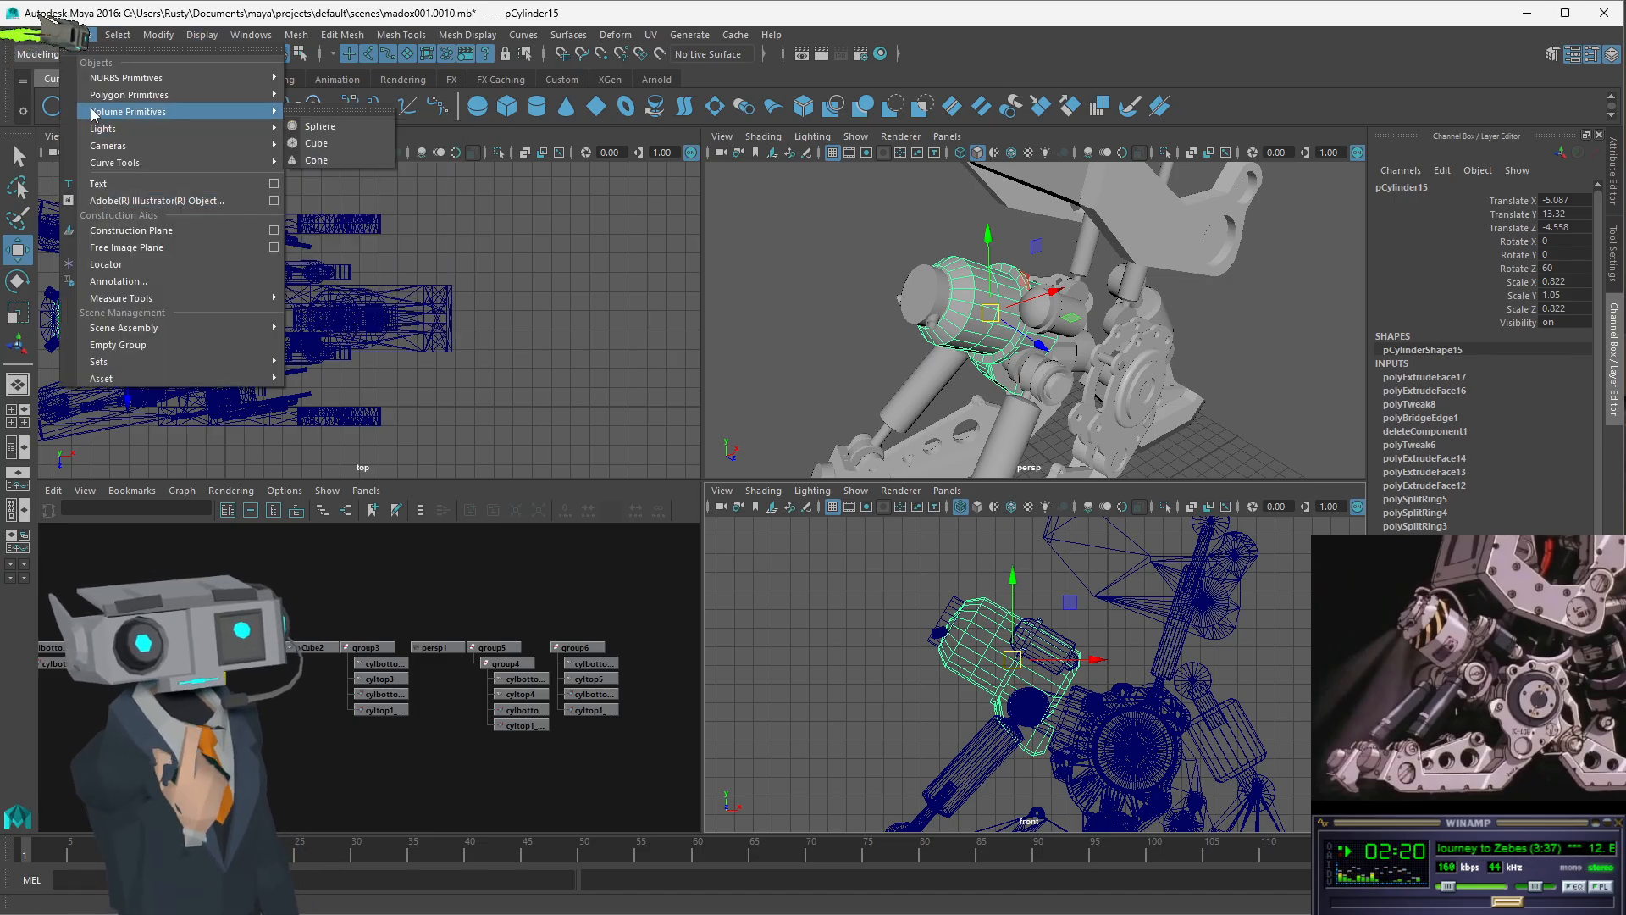
{"action": "mouse_move", "coordinate": [155, 380]}
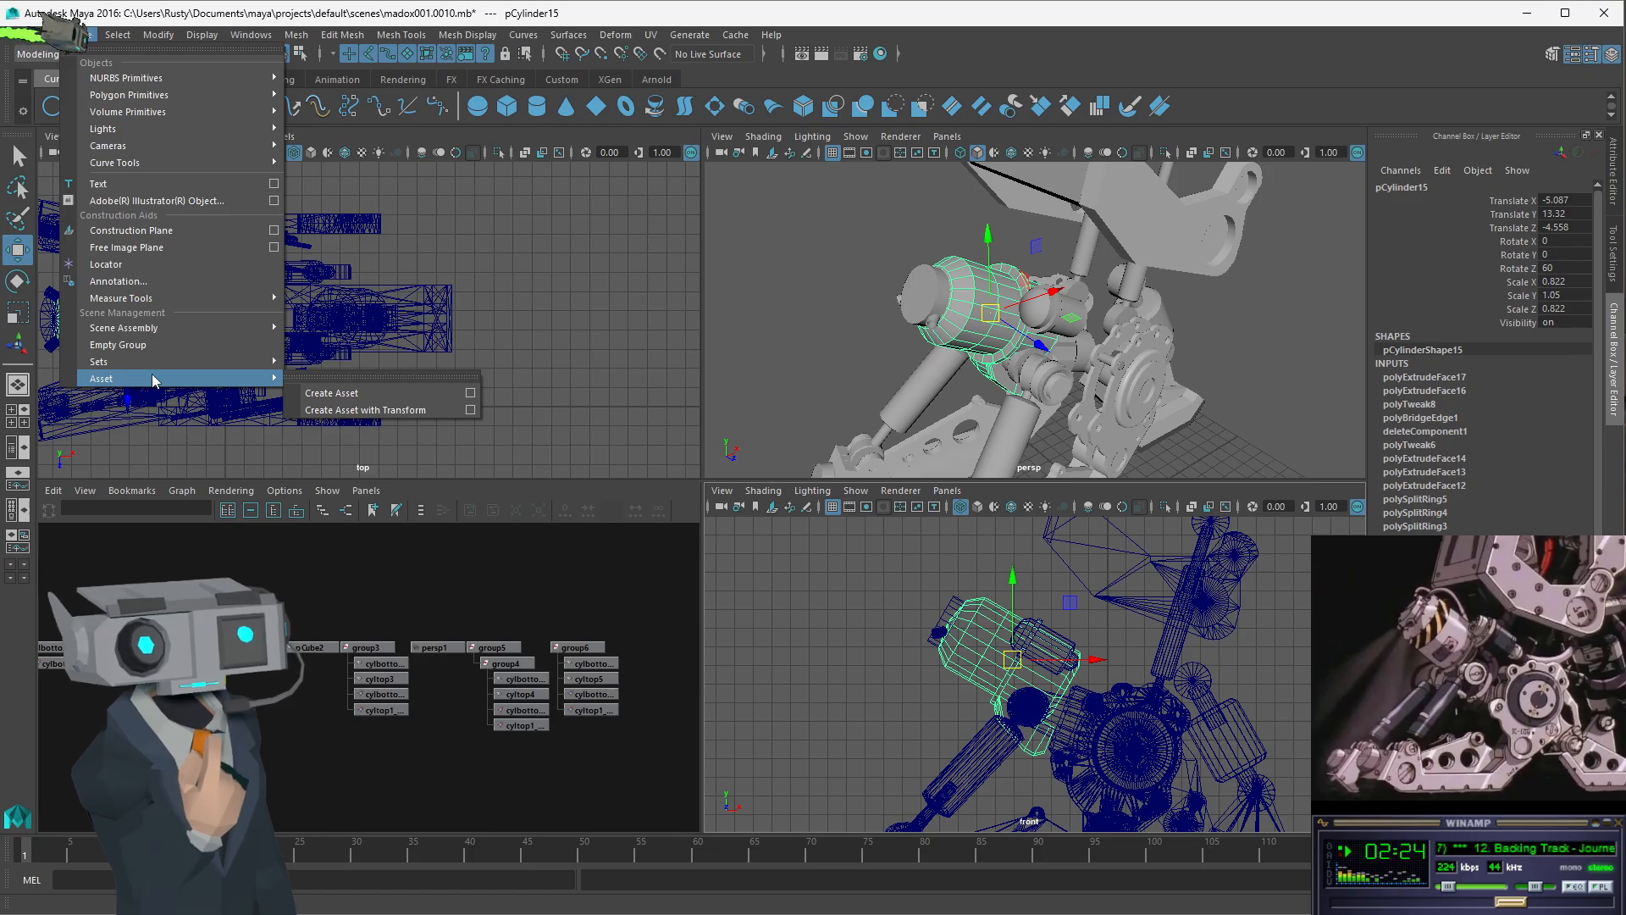
{"action": "mouse_move", "coordinate": [163, 161]}
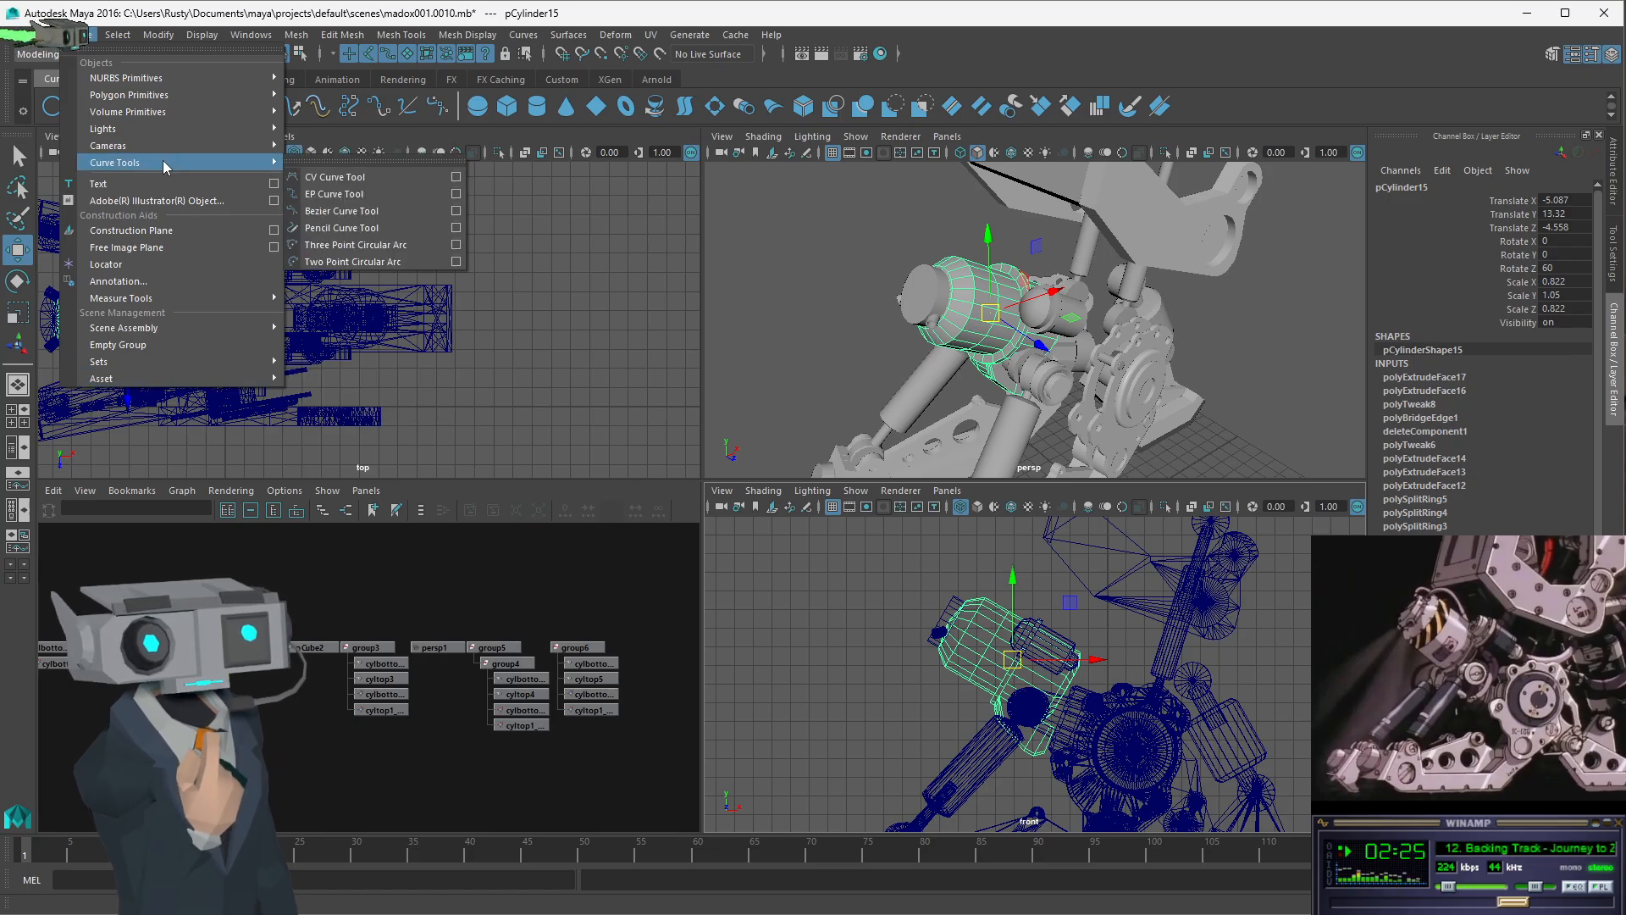
{"action": "left_click", "coordinate": [364, 176]}
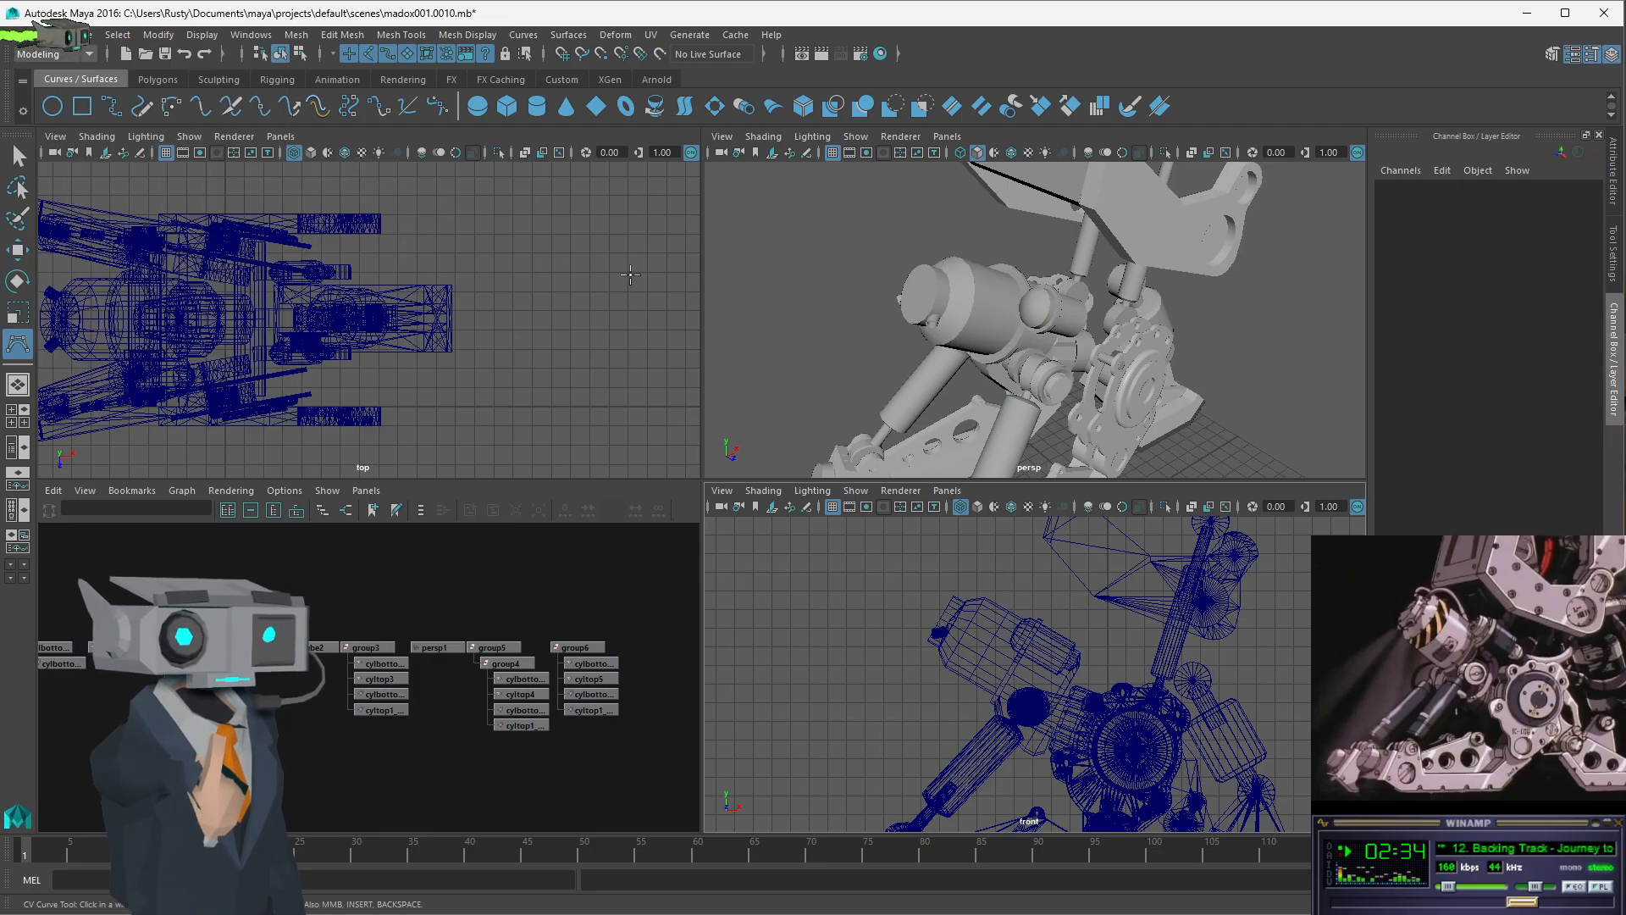
{"action": "left_click", "coordinate": [961, 600]}
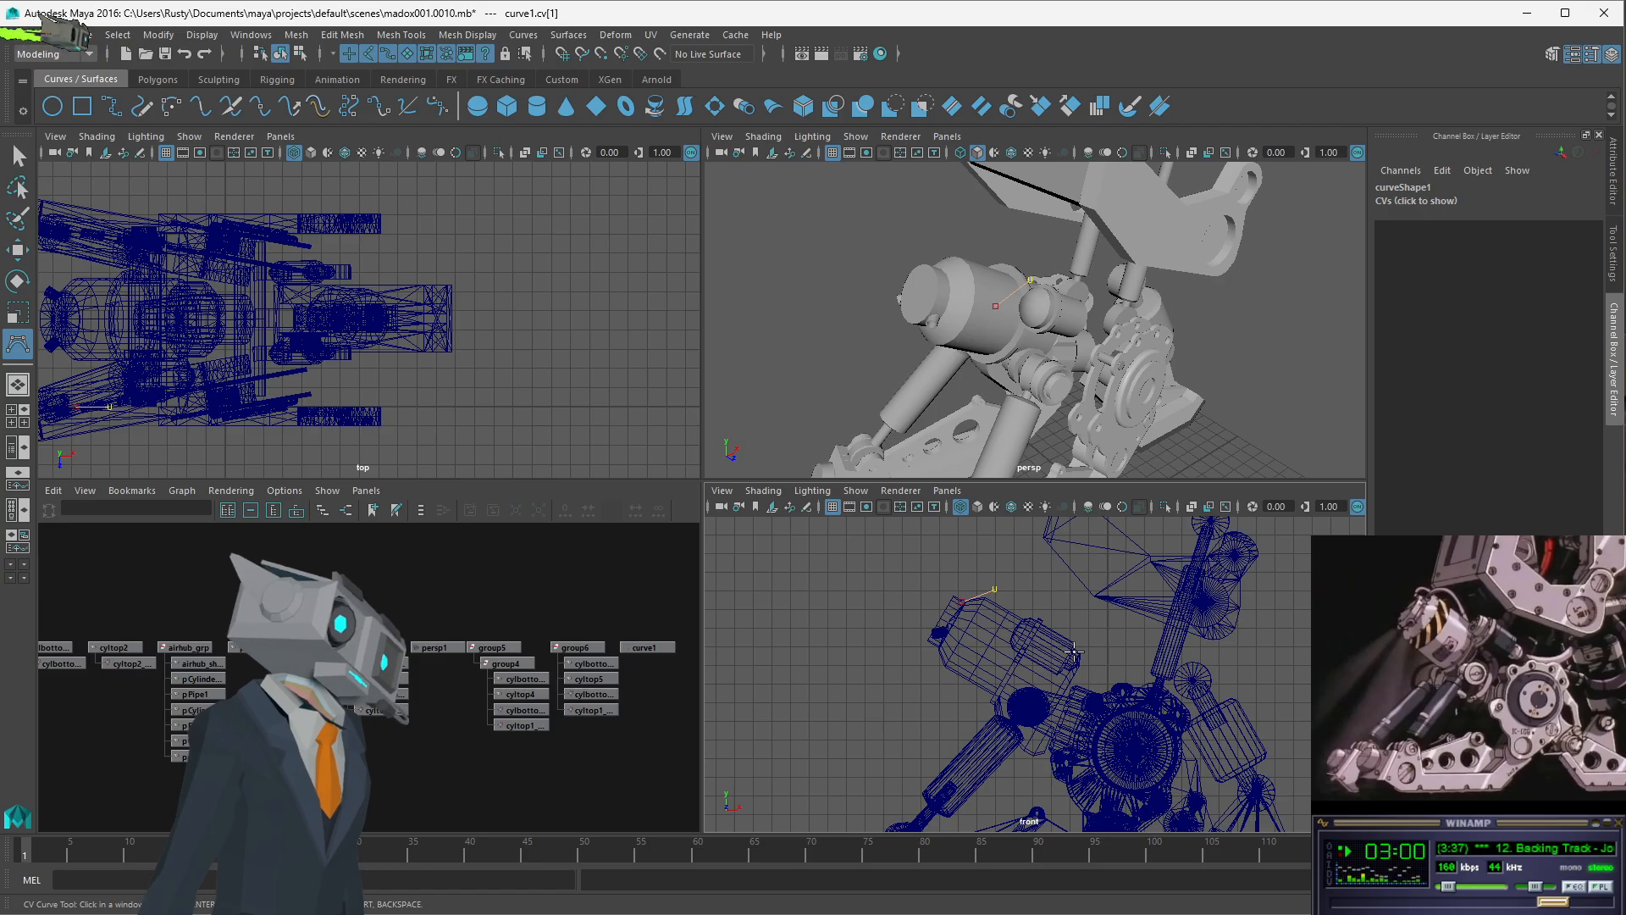
{"action": "left_click", "coordinate": [1036, 603]}
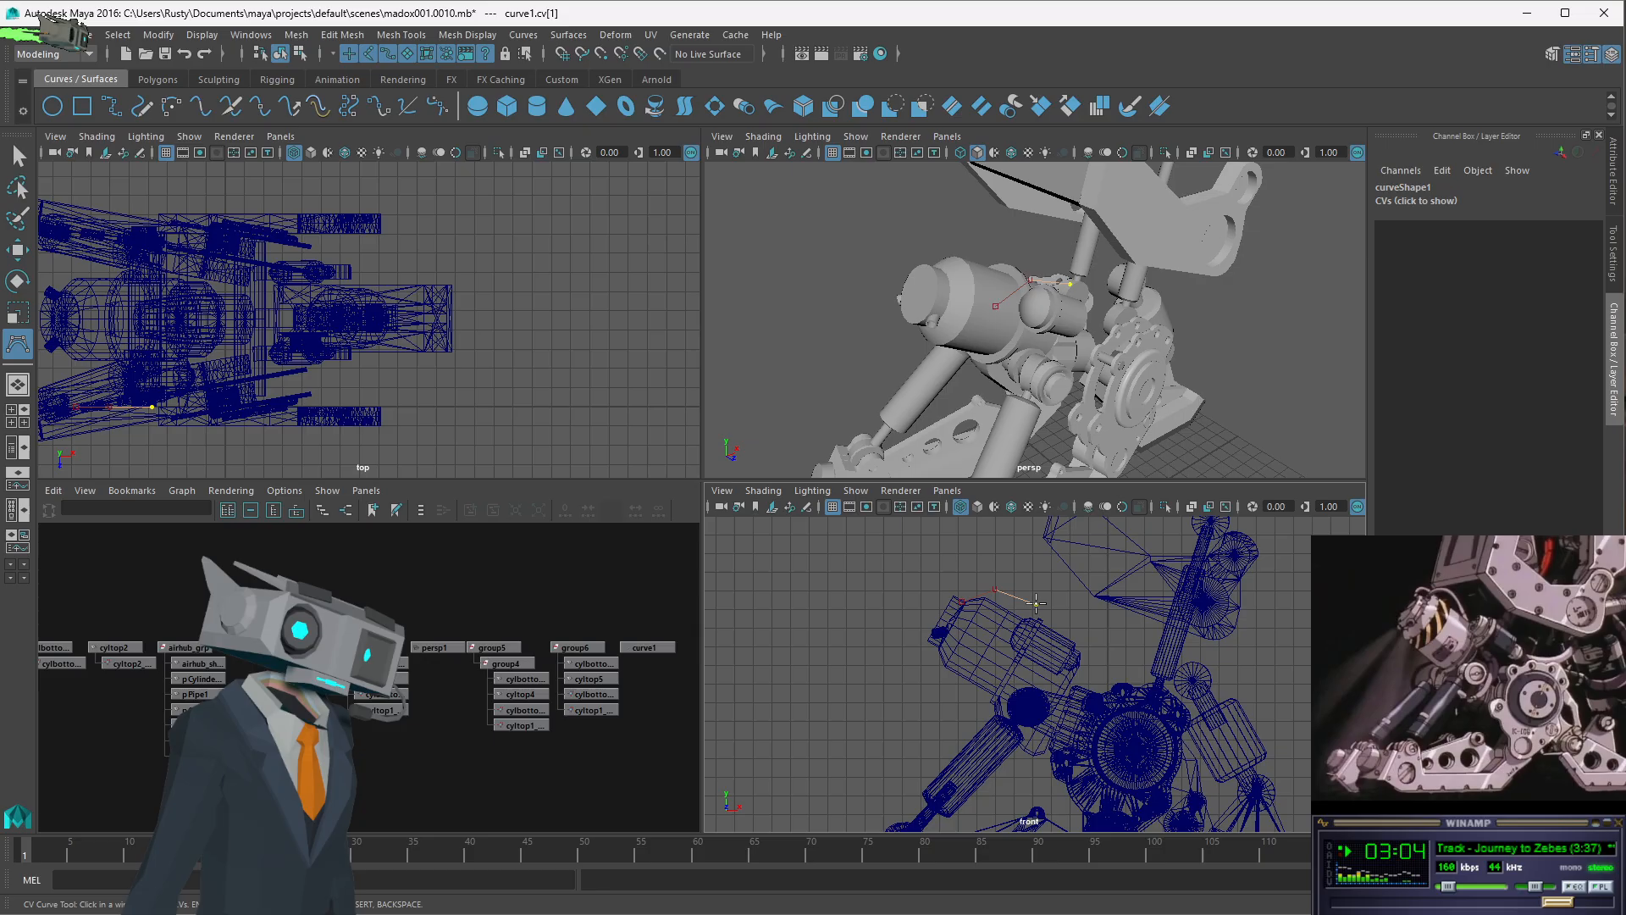
{"action": "left_click", "coordinate": [1088, 654]}
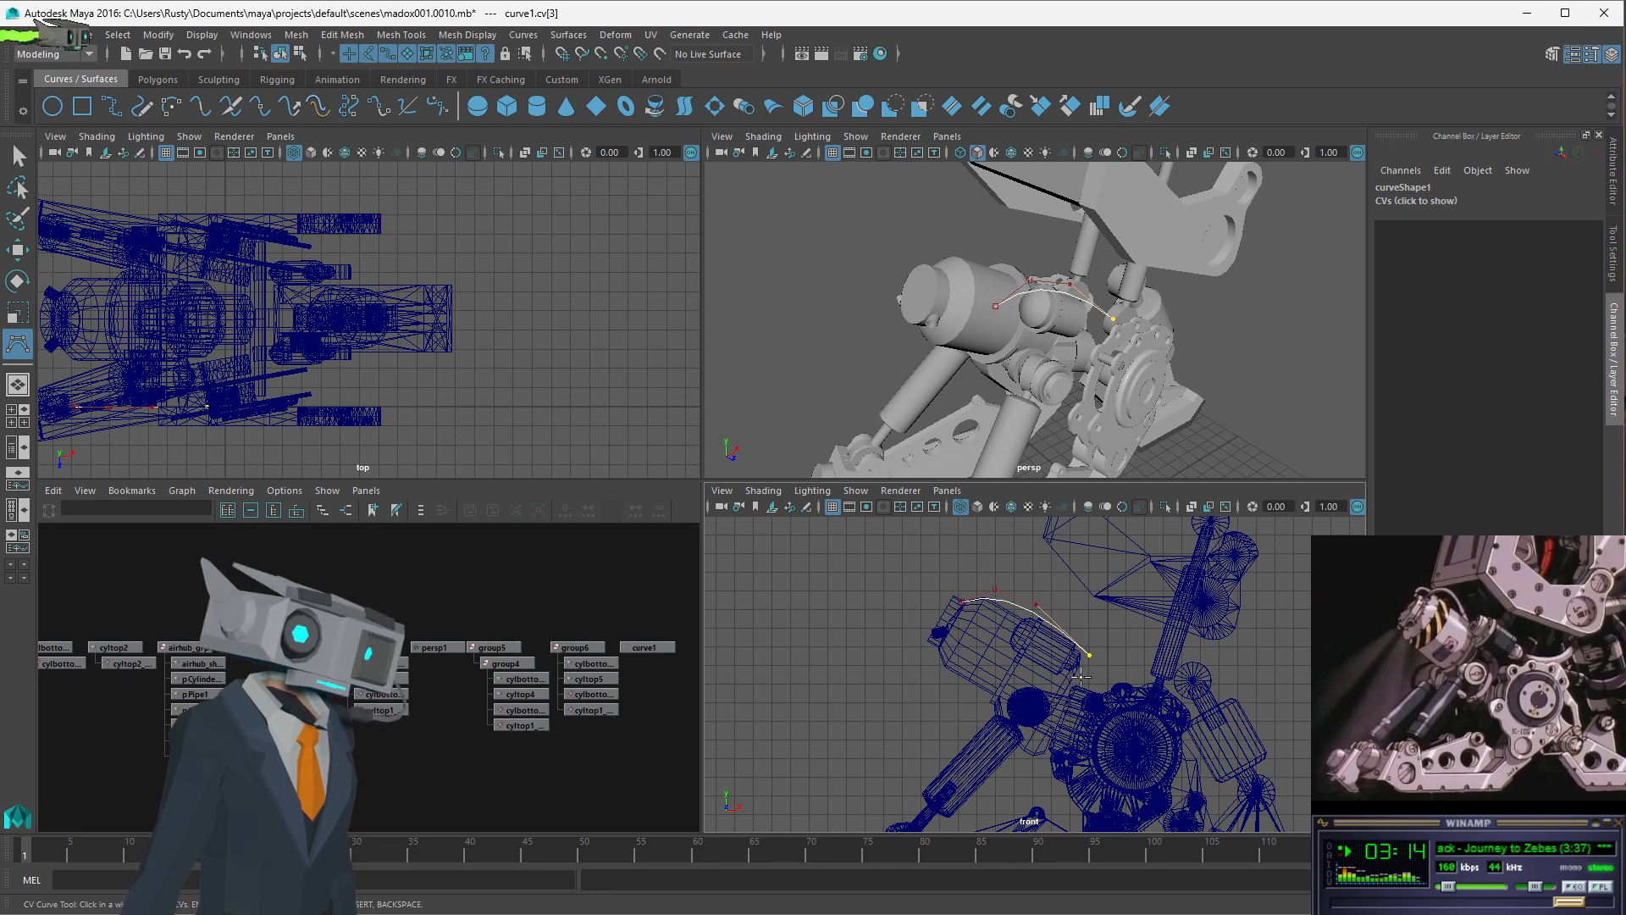
- Continue the CV curve down behind the canister to just below the round pivot and finish it, checking its depth in the top view
{"action": "left_click", "coordinate": [1084, 677]}
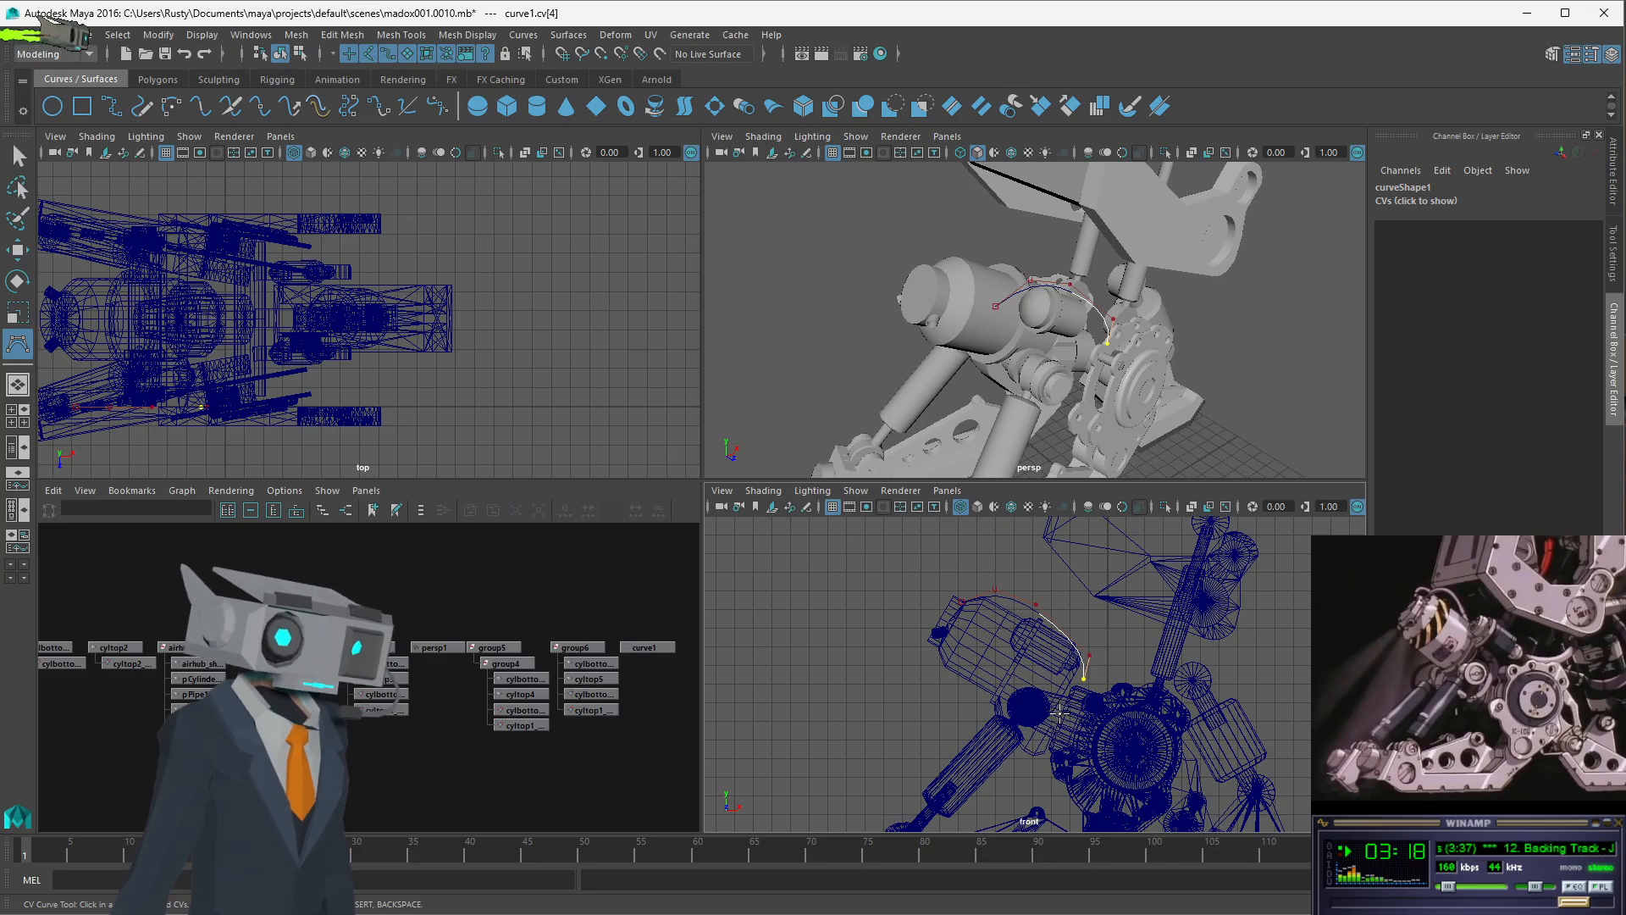
{"action": "left_click", "coordinate": [1060, 714]}
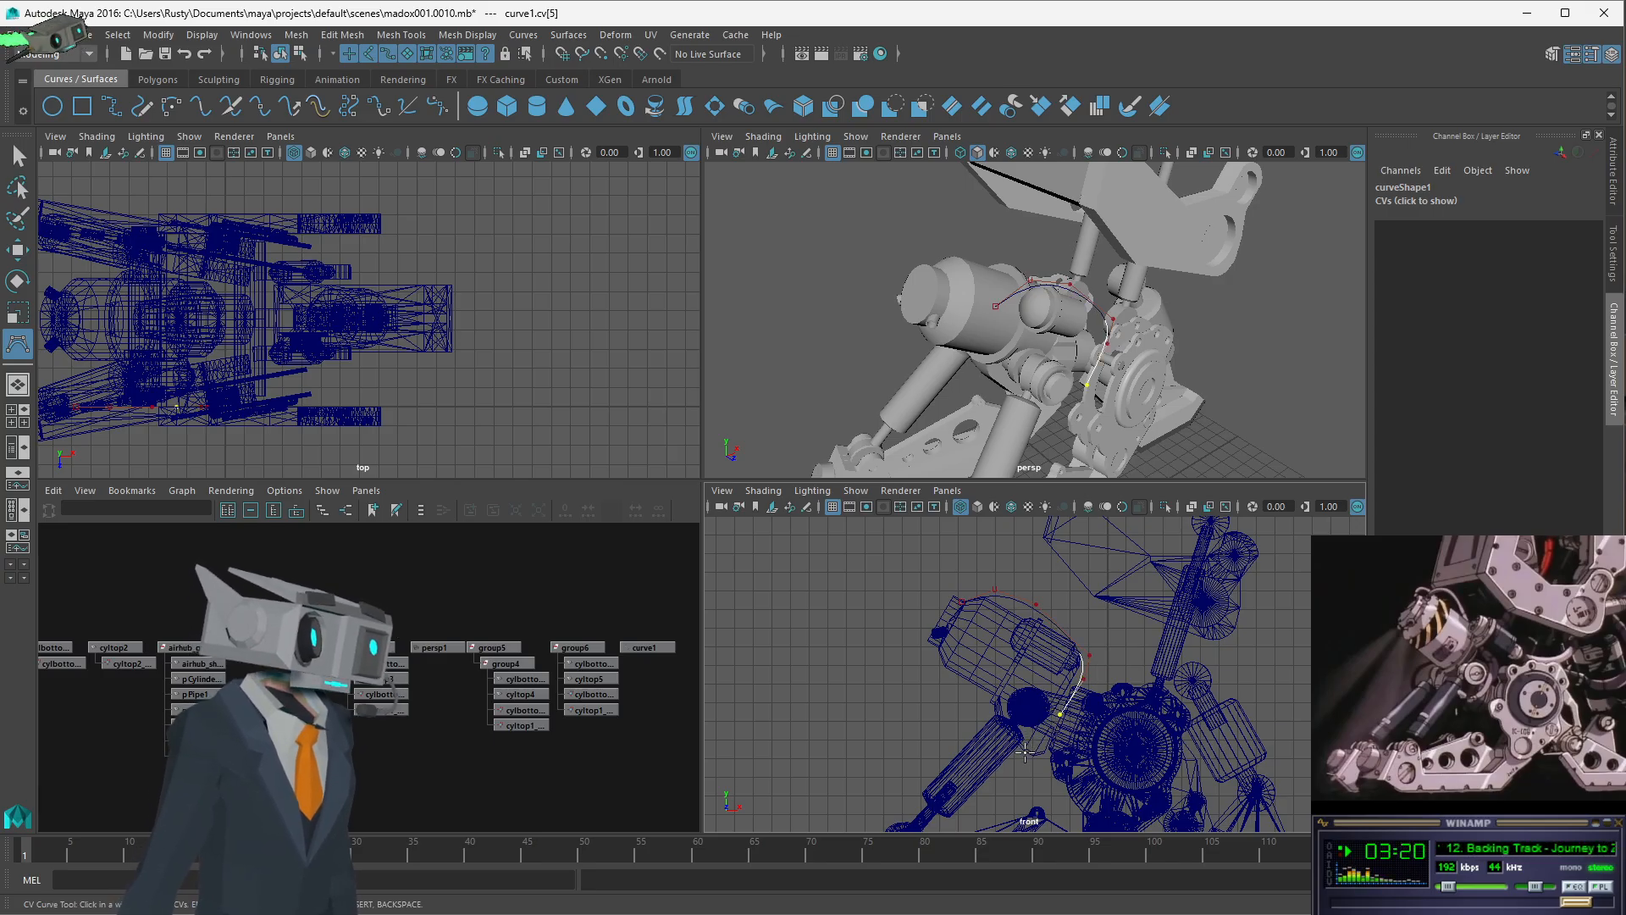
{"action": "left_click", "coordinate": [1022, 754]}
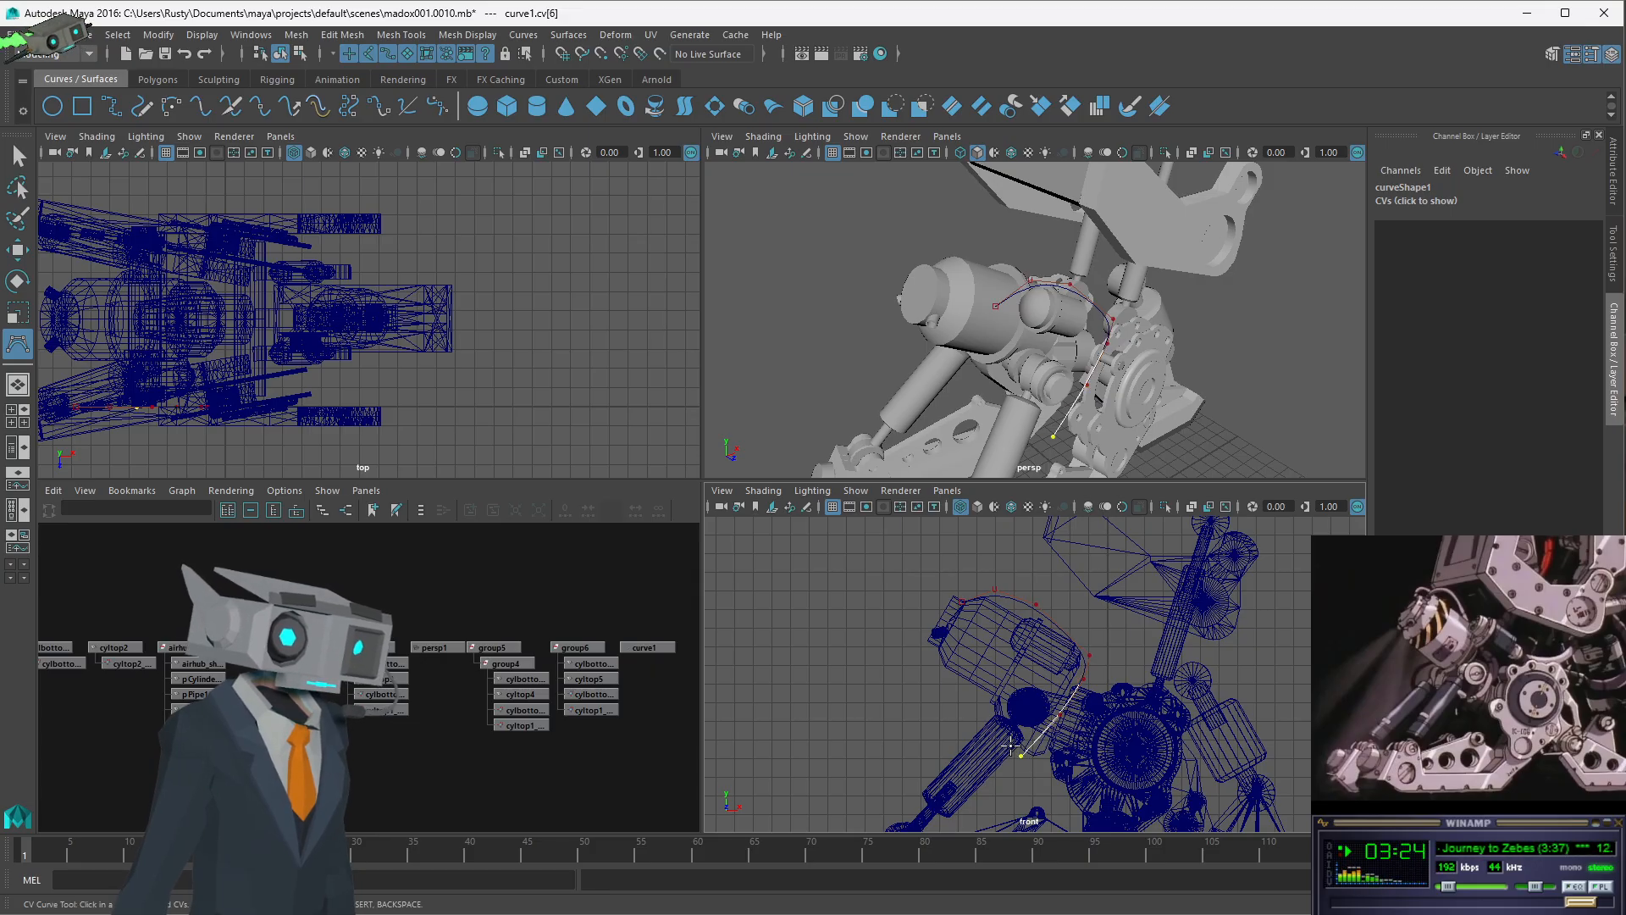
{"action": "left_click", "coordinate": [1011, 746]}
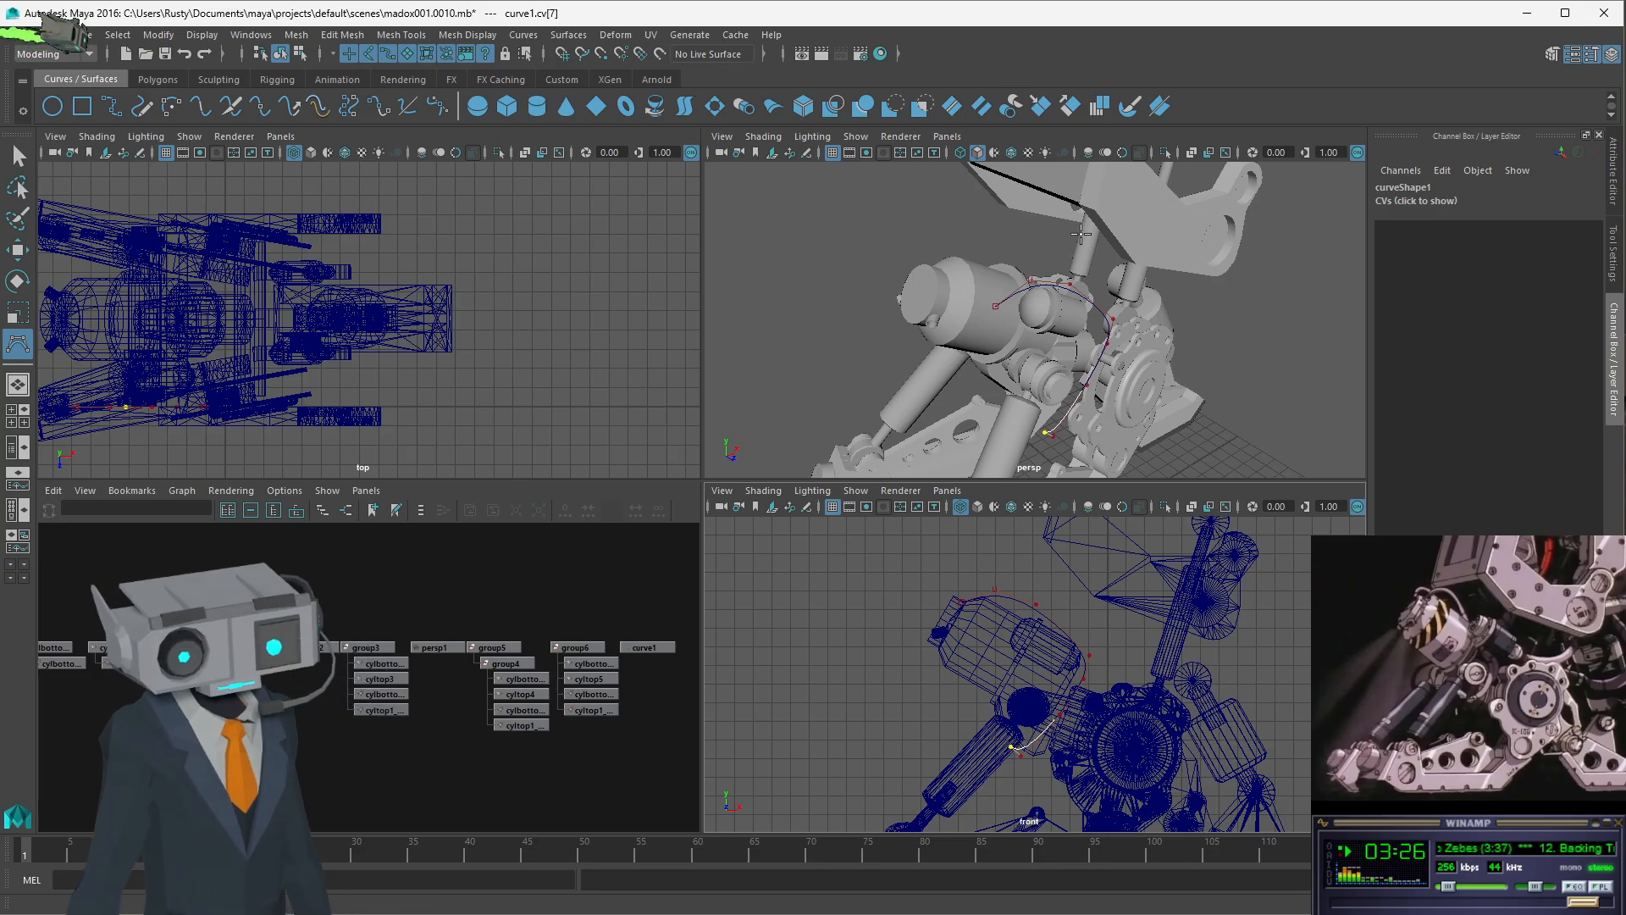
{"action": "mouse_move", "coordinate": [1113, 264]}
{"action": "left_mouse_down", "text": "alt"}
{"action": "mouse_move", "coordinate": [1087, 282]}
{"action": "mouse_move", "coordinate": [1208, 280]}
{"action": "mouse_move", "coordinate": [1184, 264]}
{"action": "mouse_move", "coordinate": [1114, 273]}
{"action": "left_mouse_up", "text": "alt"}
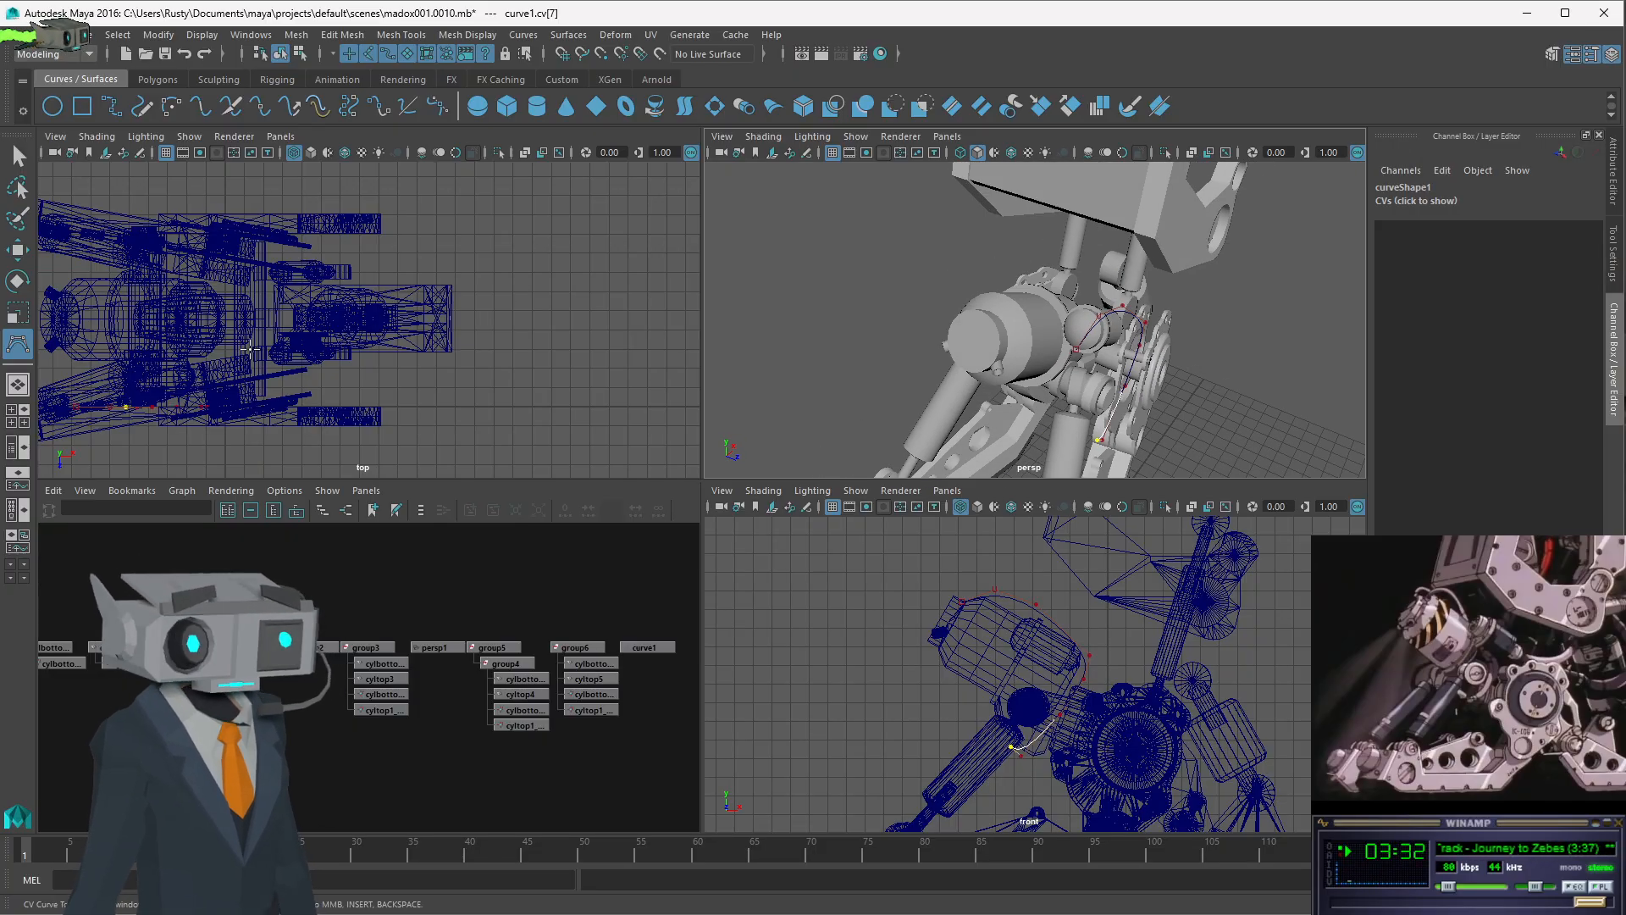
{"action": "scroll", "coordinate": [287, 338], "scroll_direction": "up", "scroll_amount": 8}
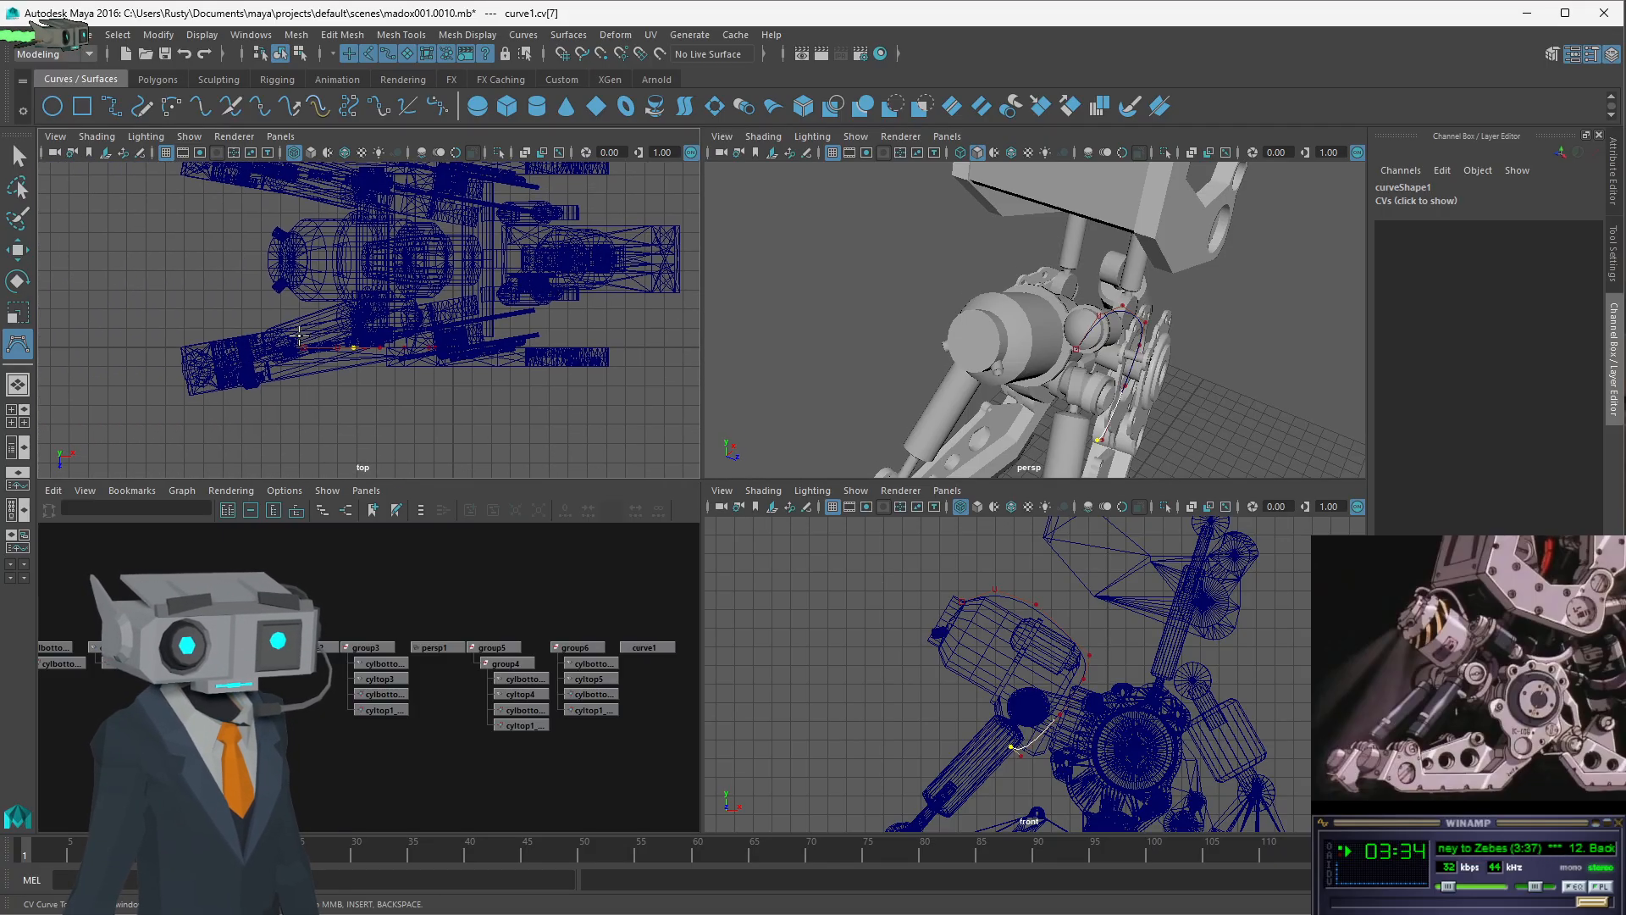
{"action": "scroll", "coordinate": [504, 307], "scroll_direction": "down", "scroll_amount": 6}
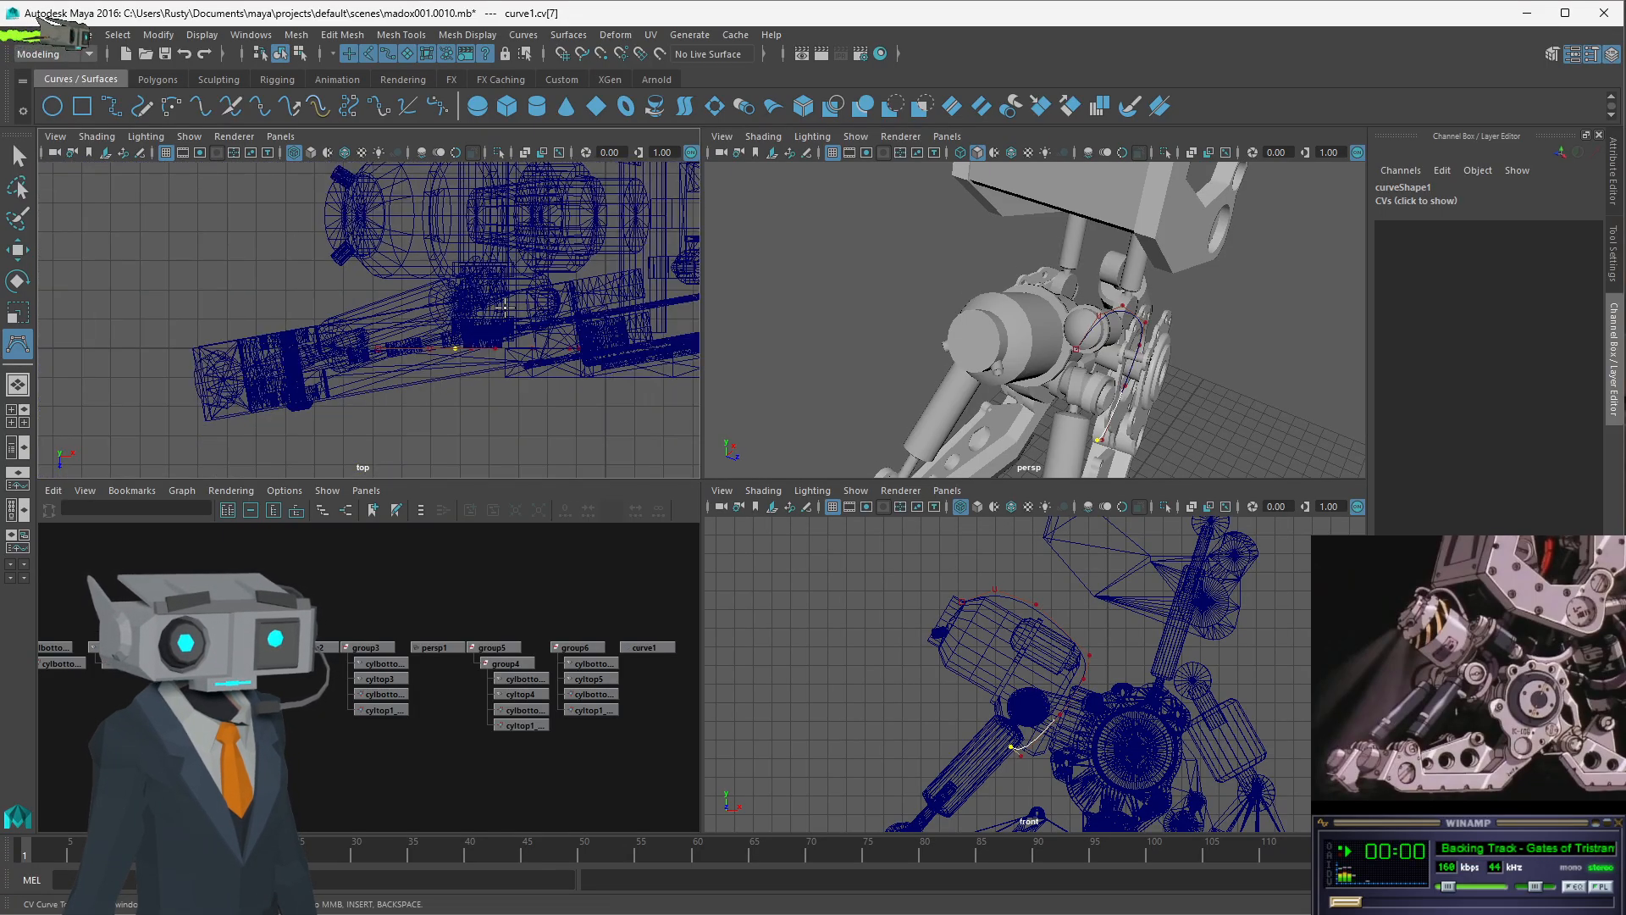
{"action": "key", "text": "Return"}
{"action": "key", "text": "w"}
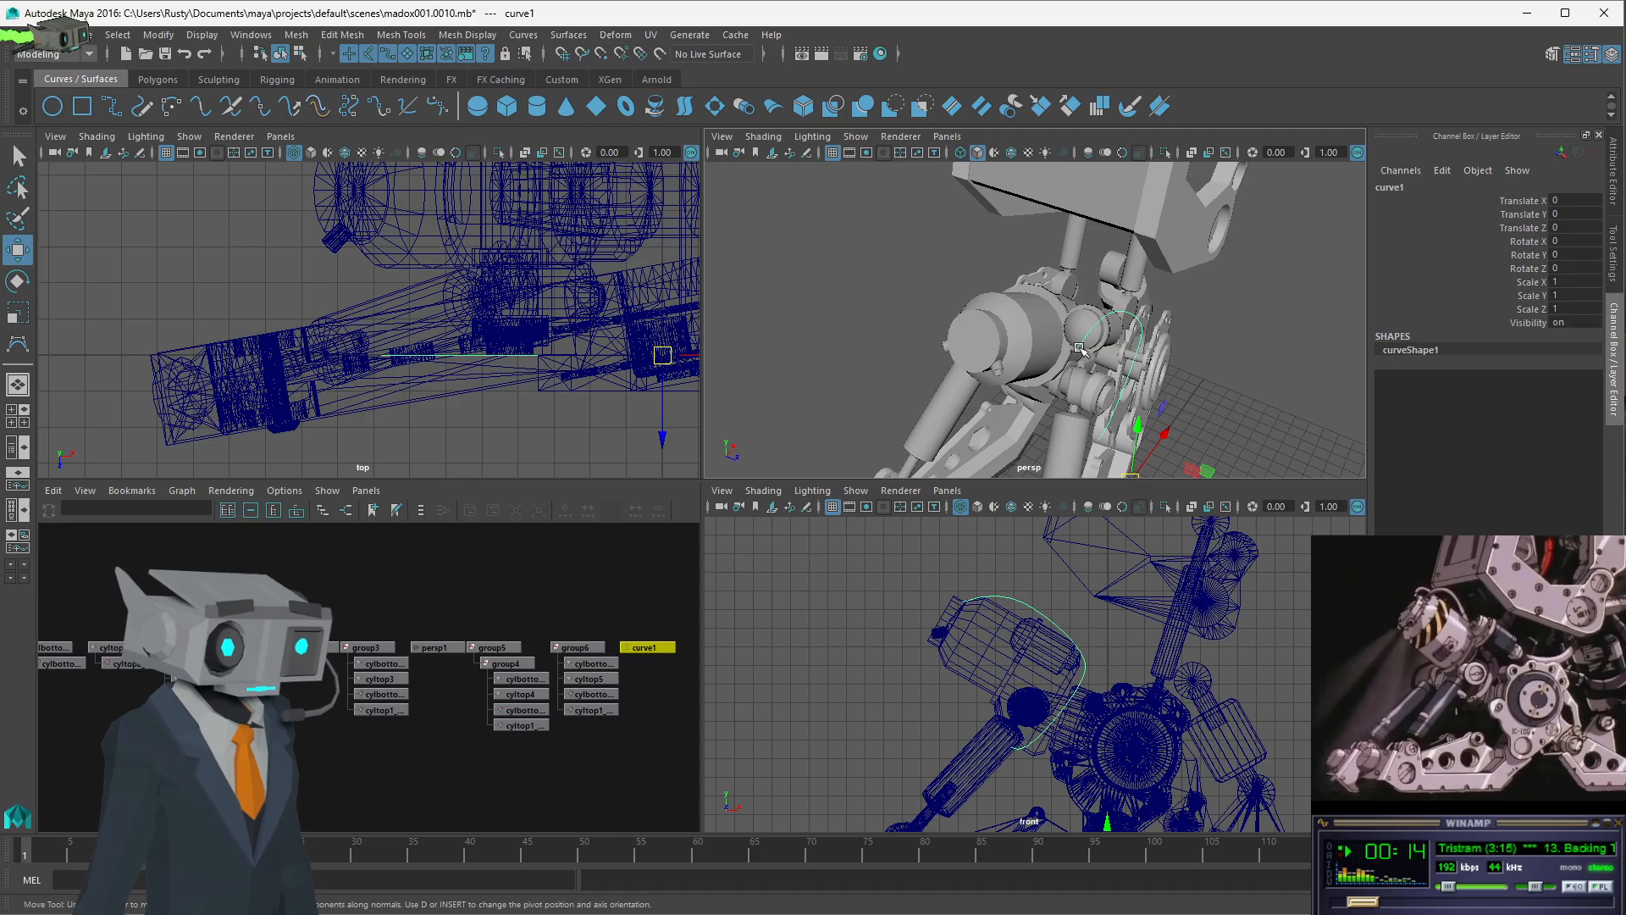
- Try to adjust curve1 with the Curve Editing tool
{"action": "left_click", "coordinate": [640, 563]}
{"action": "left_click", "coordinate": [647, 649]}
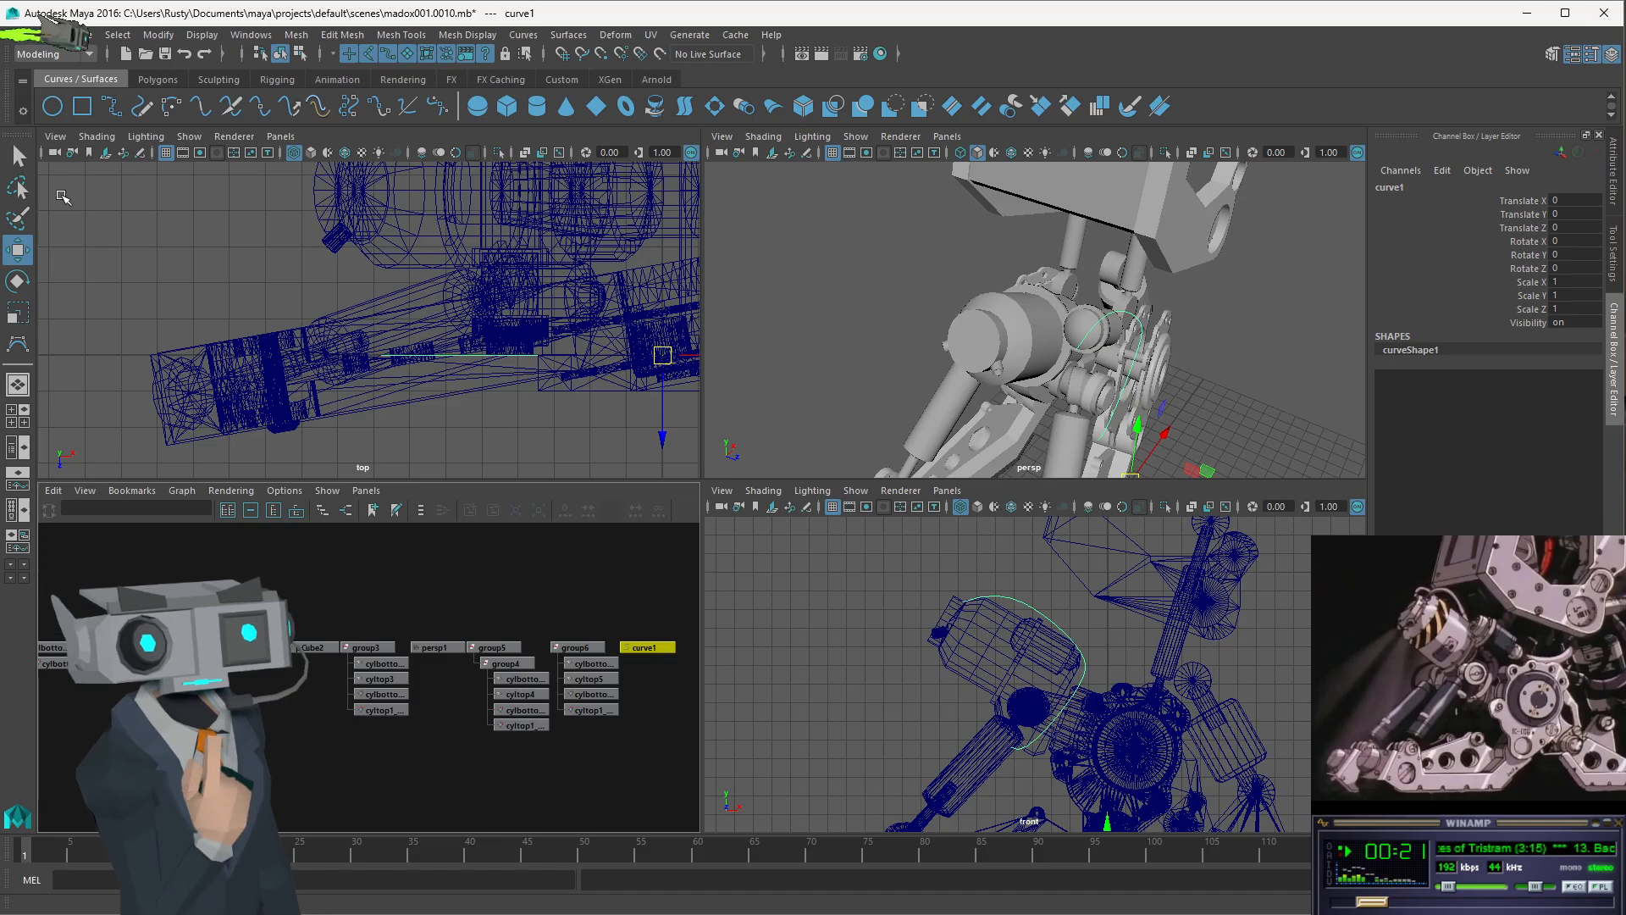
{"action": "left_click", "coordinate": [409, 109]}
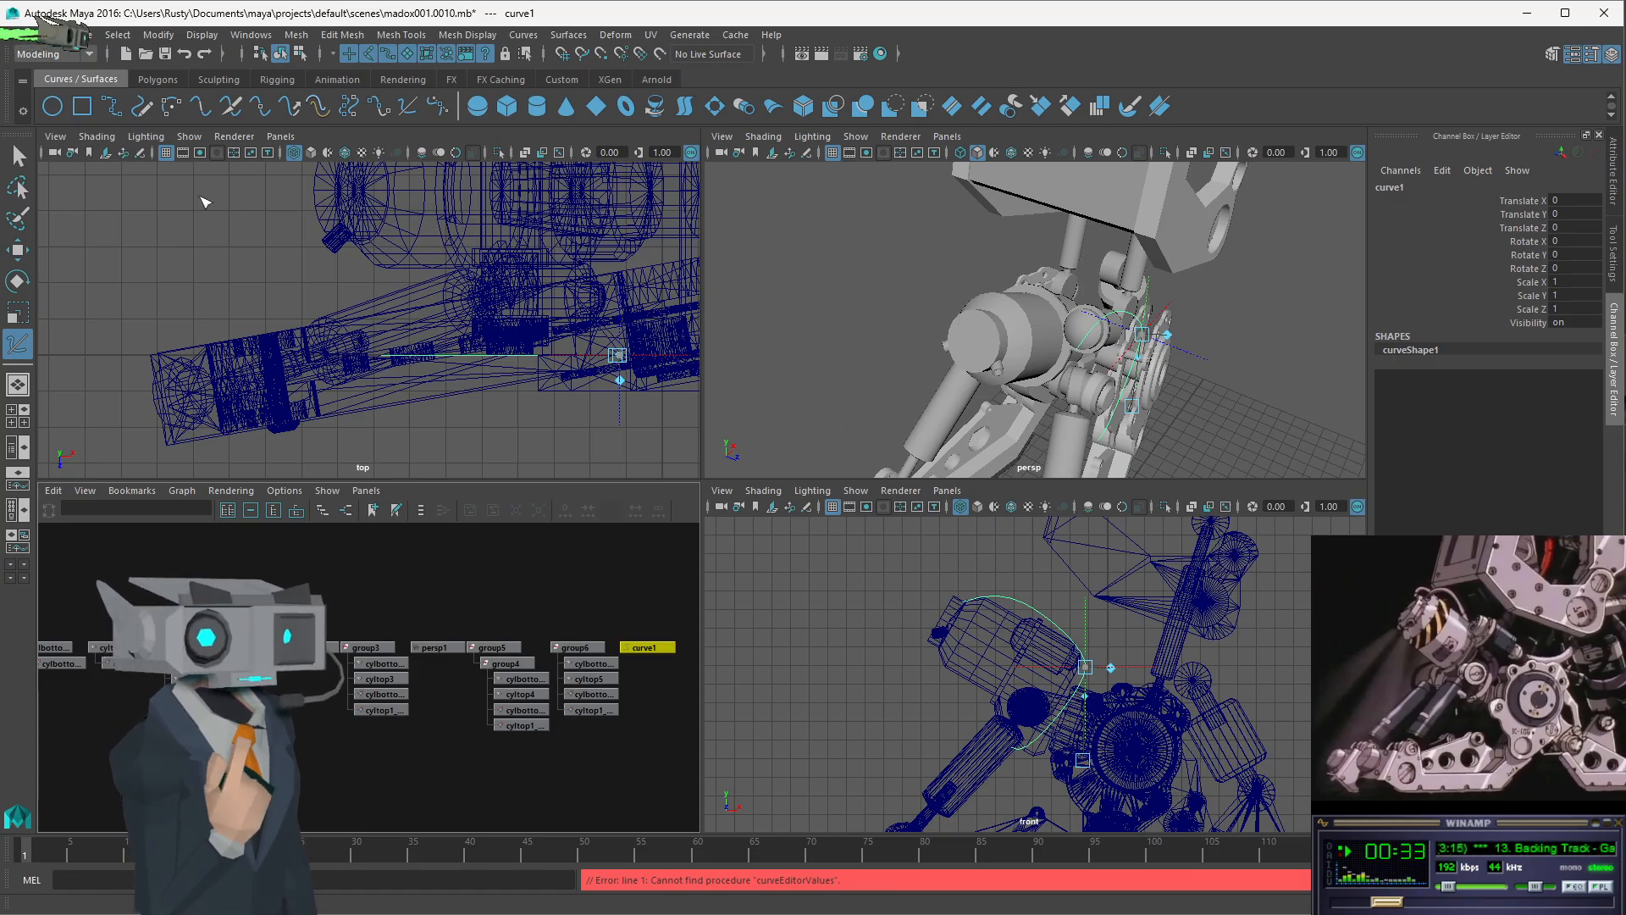
{"action": "key", "text": "q"}
{"action": "left_click", "coordinate": [511, 434]}
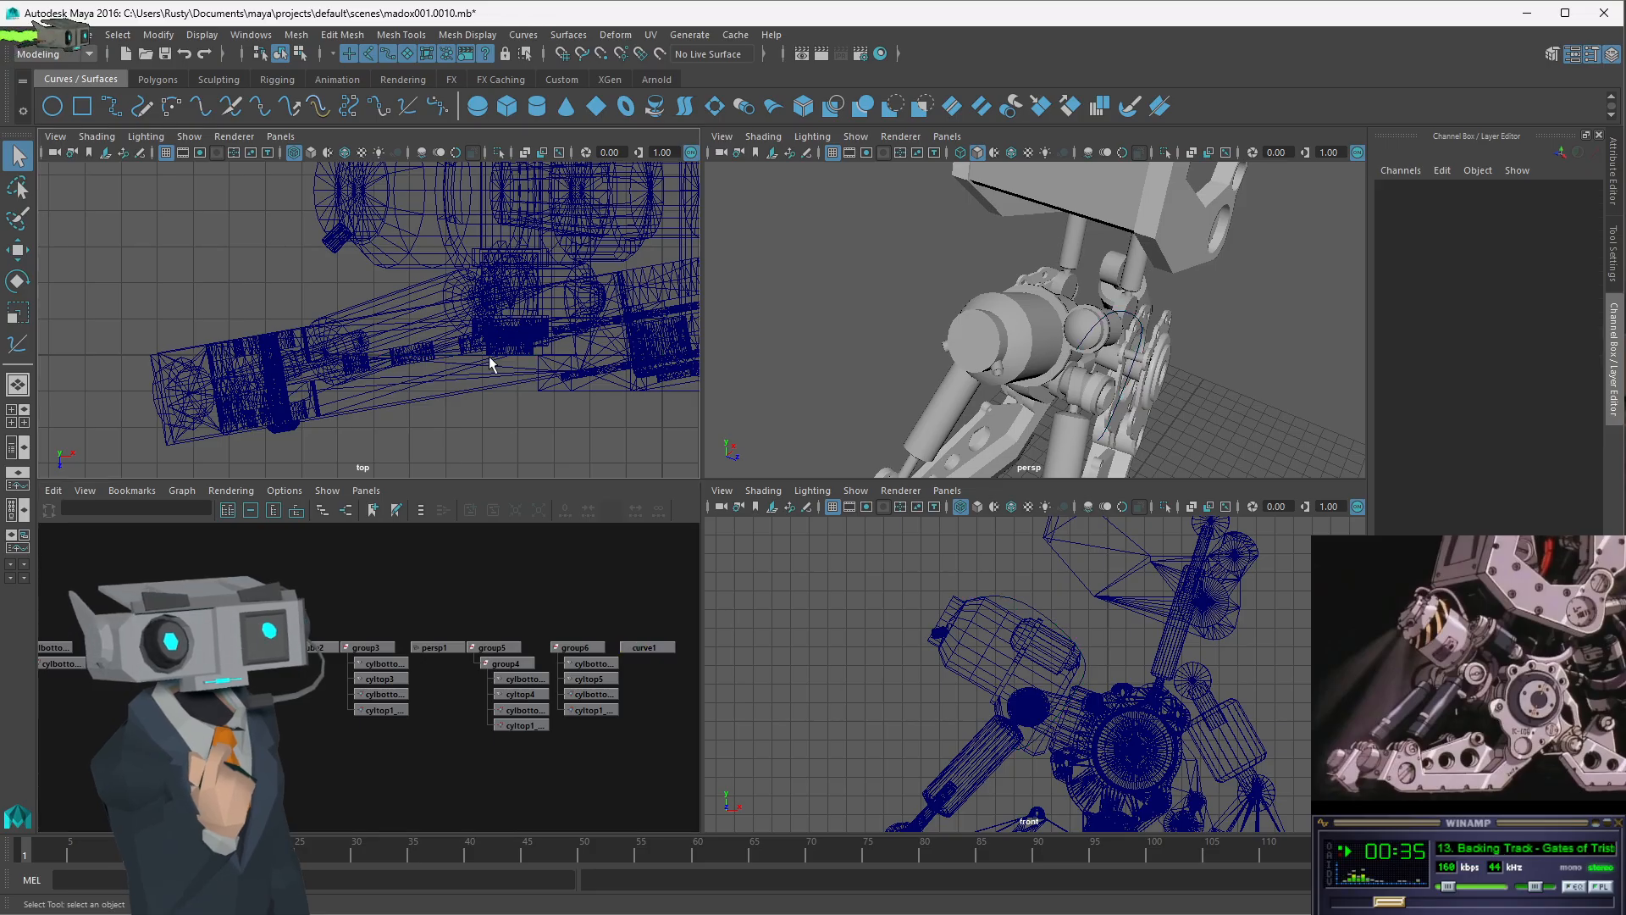
- Show the CVs and hull of curve1, select all its CVs and move them along negative Z to the canister's depth
{"action": "left_click", "coordinate": [648, 647]}
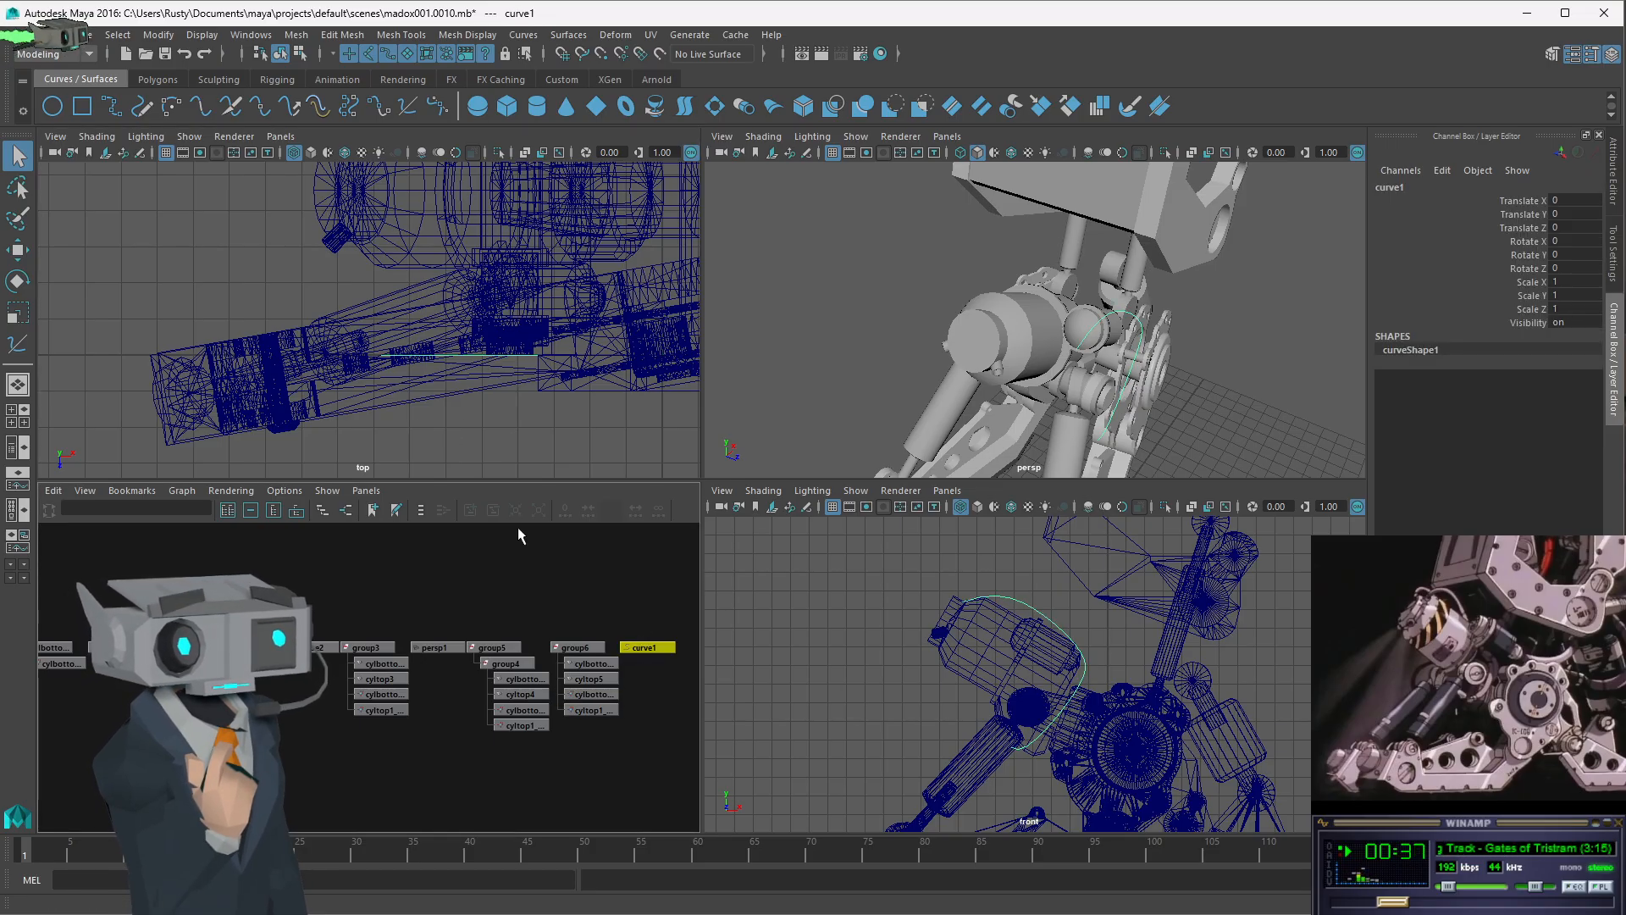
{"action": "left_click", "coordinate": [300, 55]}
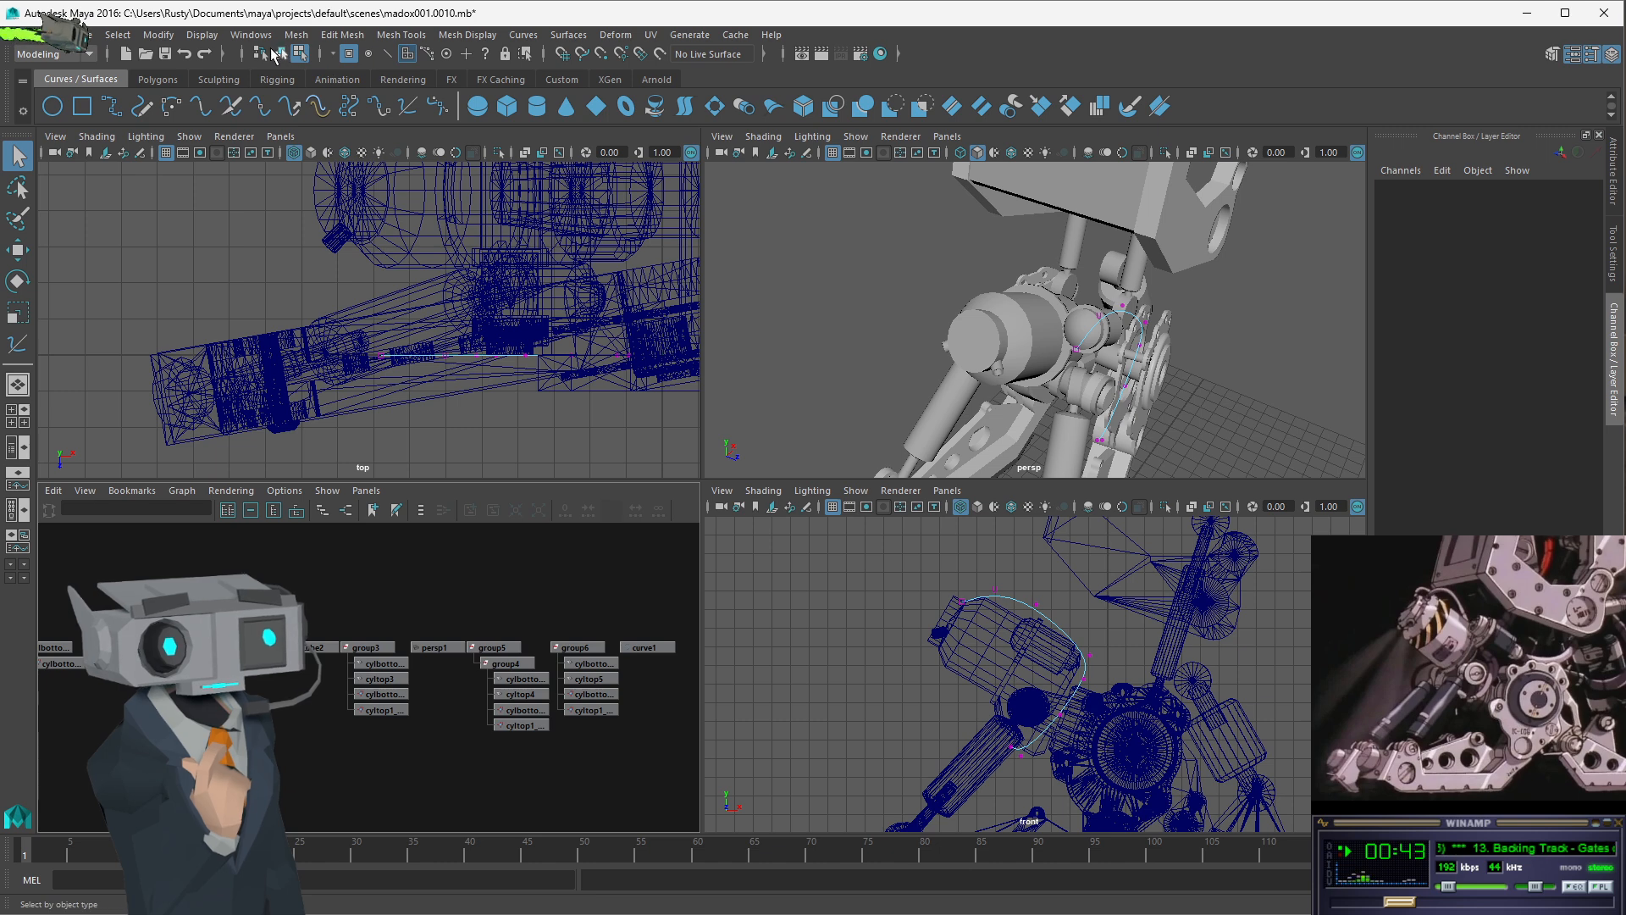
{"action": "left_click", "coordinate": [428, 54]}
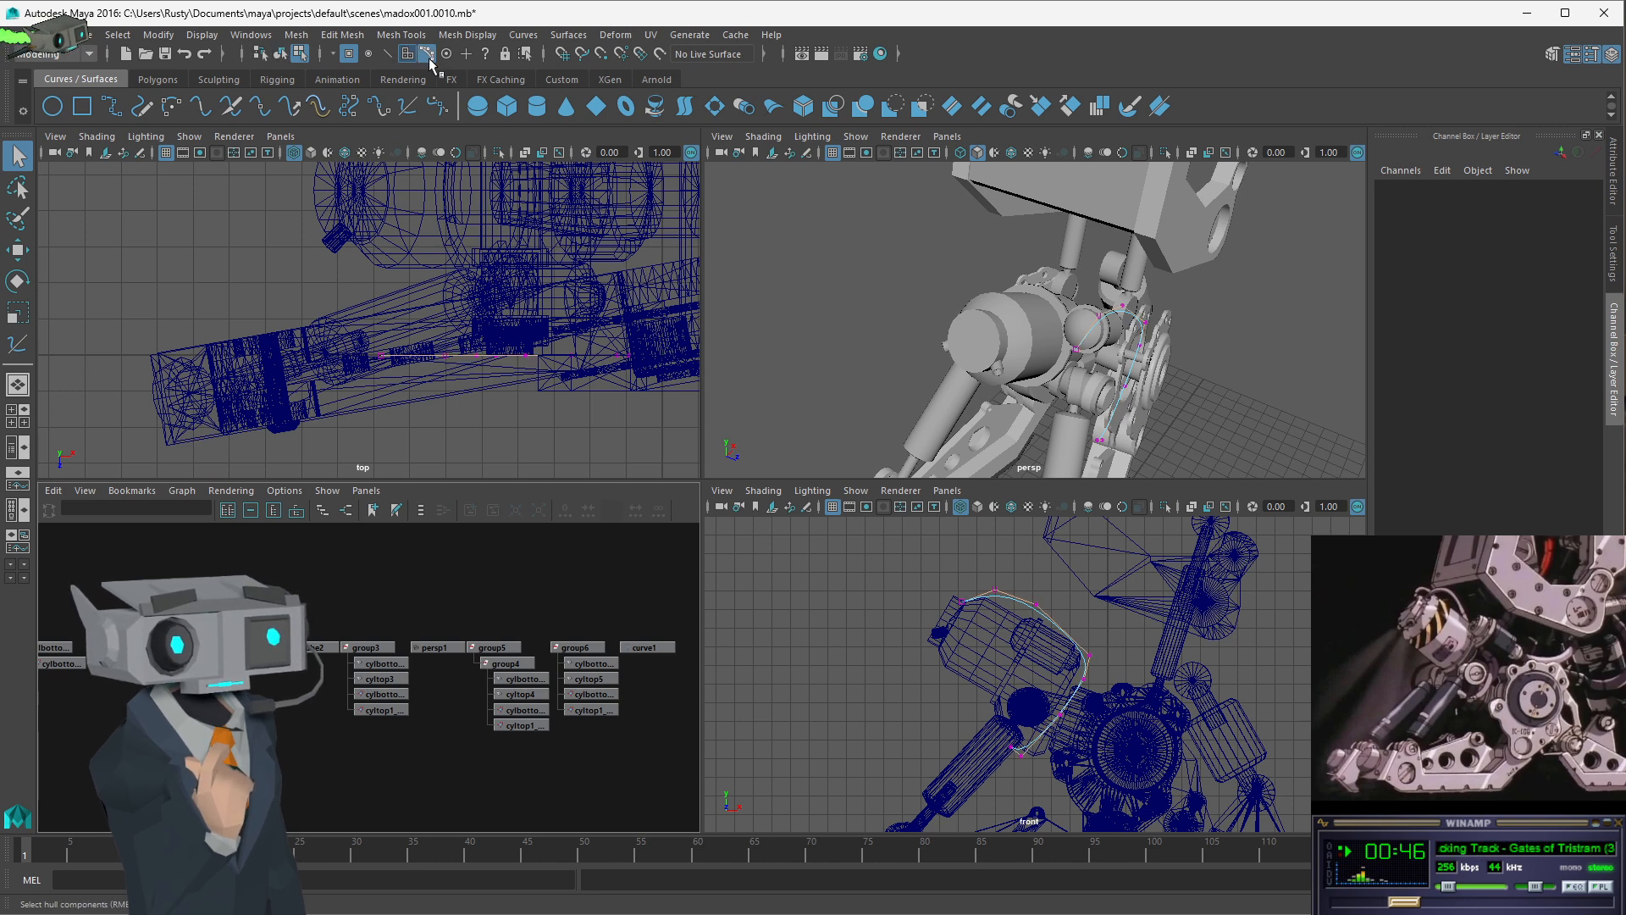
{"action": "left_click", "coordinate": [381, 357]}
{"action": "key", "text": "w"}
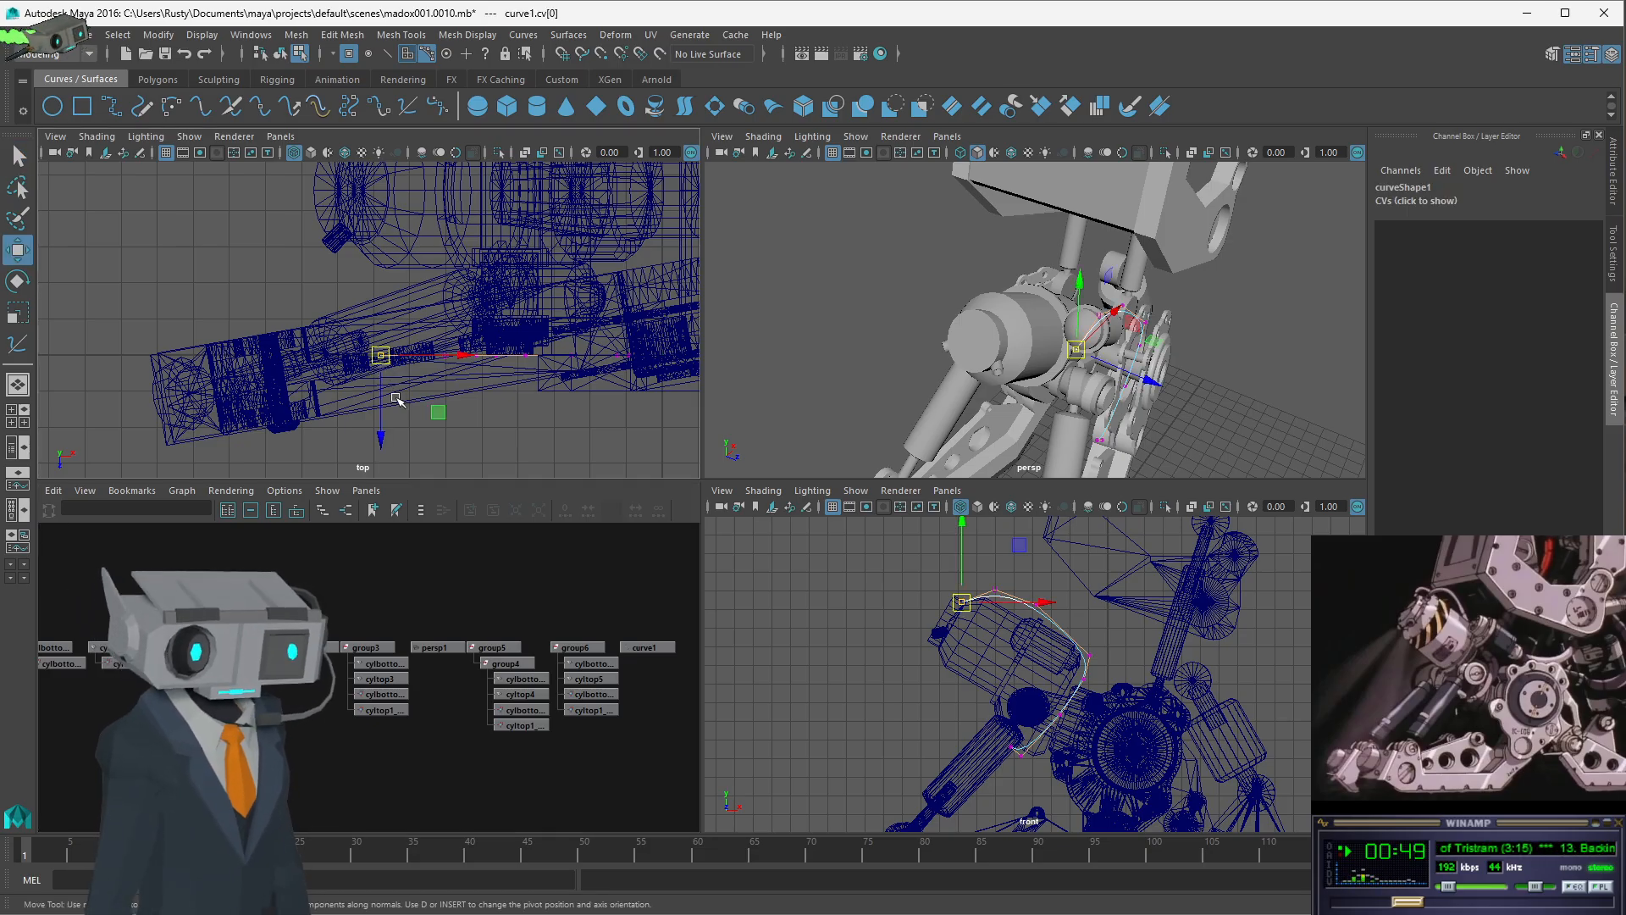
{"action": "left_click", "coordinate": [381, 438]}
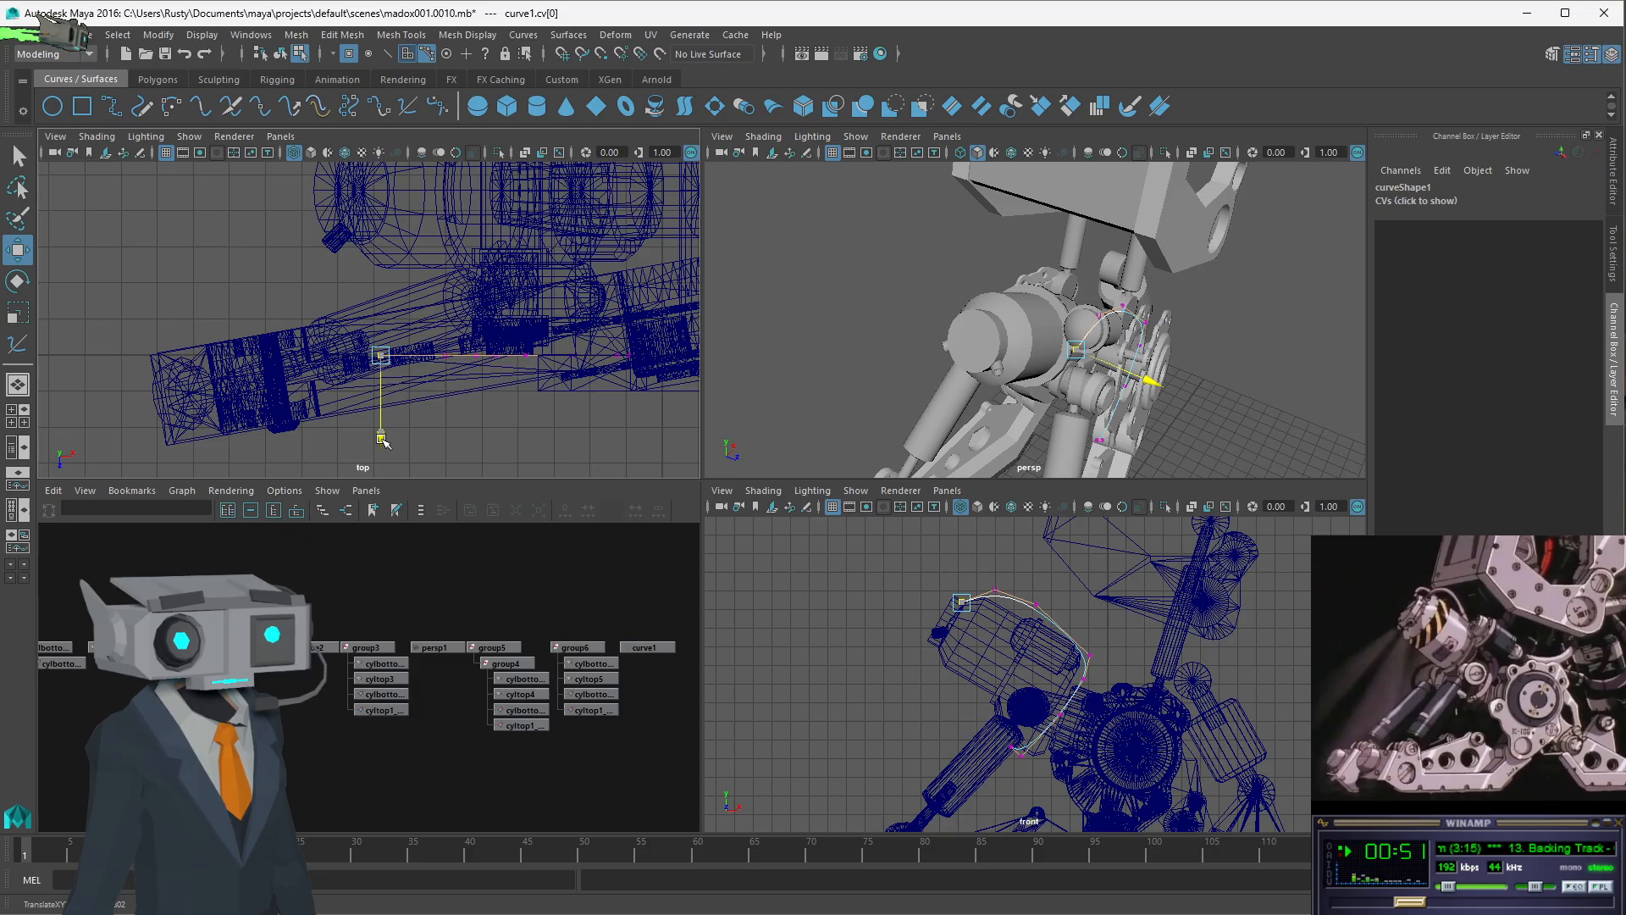
{"action": "left_click_drag", "start_coordinate": [339, 326], "coordinate": [626, 383]}
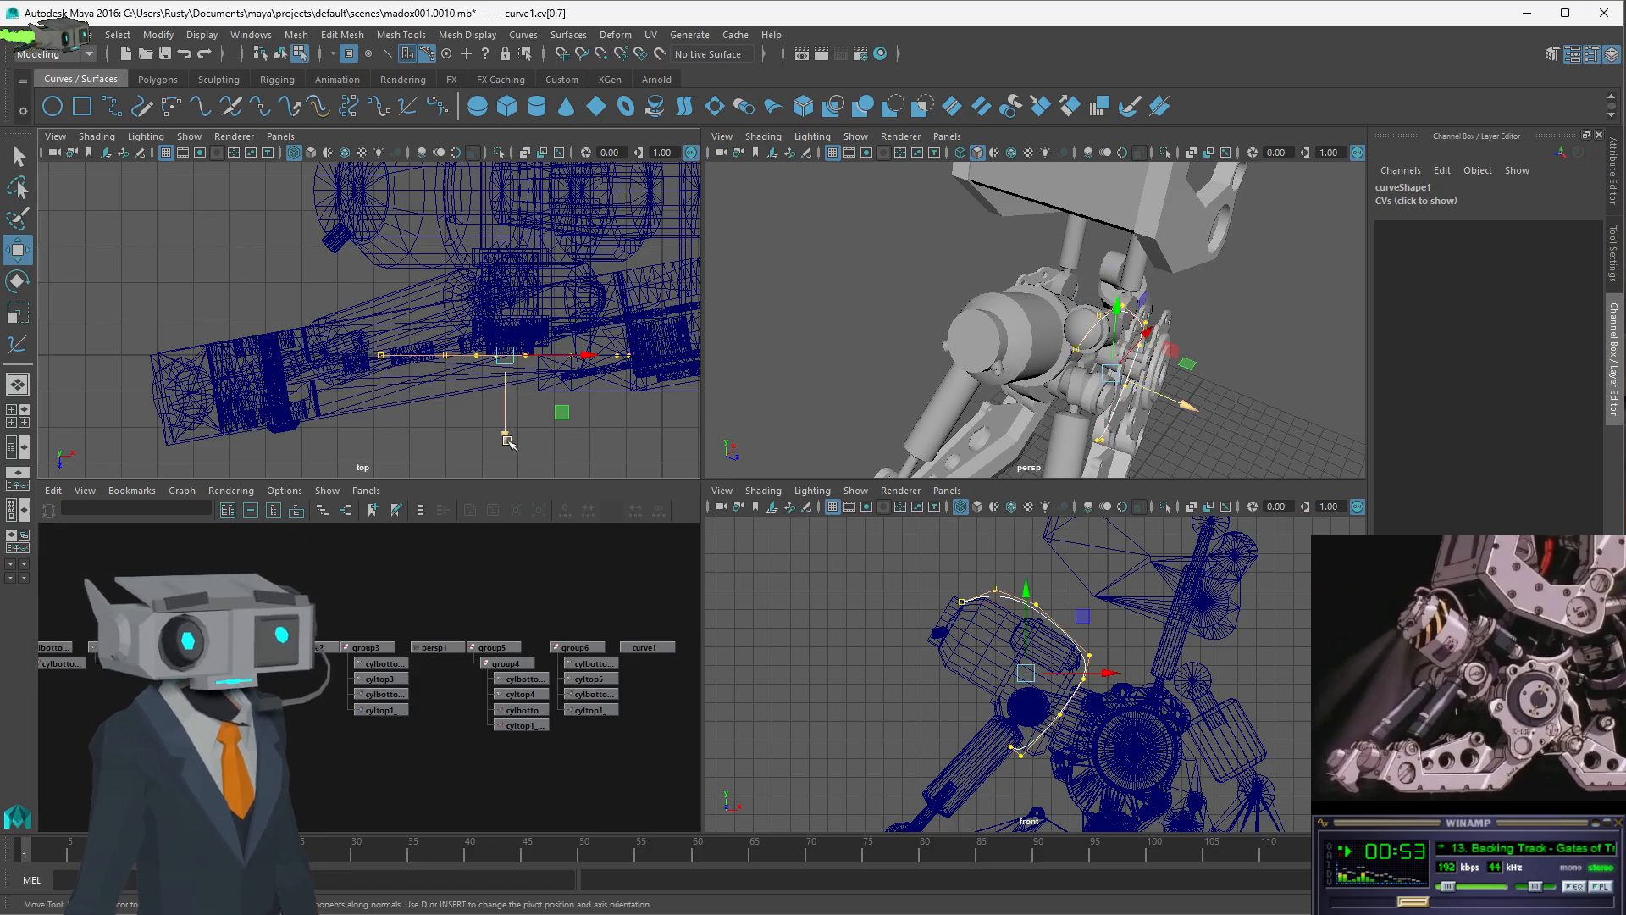
{"action": "left_click_drag", "start_coordinate": [507, 439], "coordinate": [491, 316]}
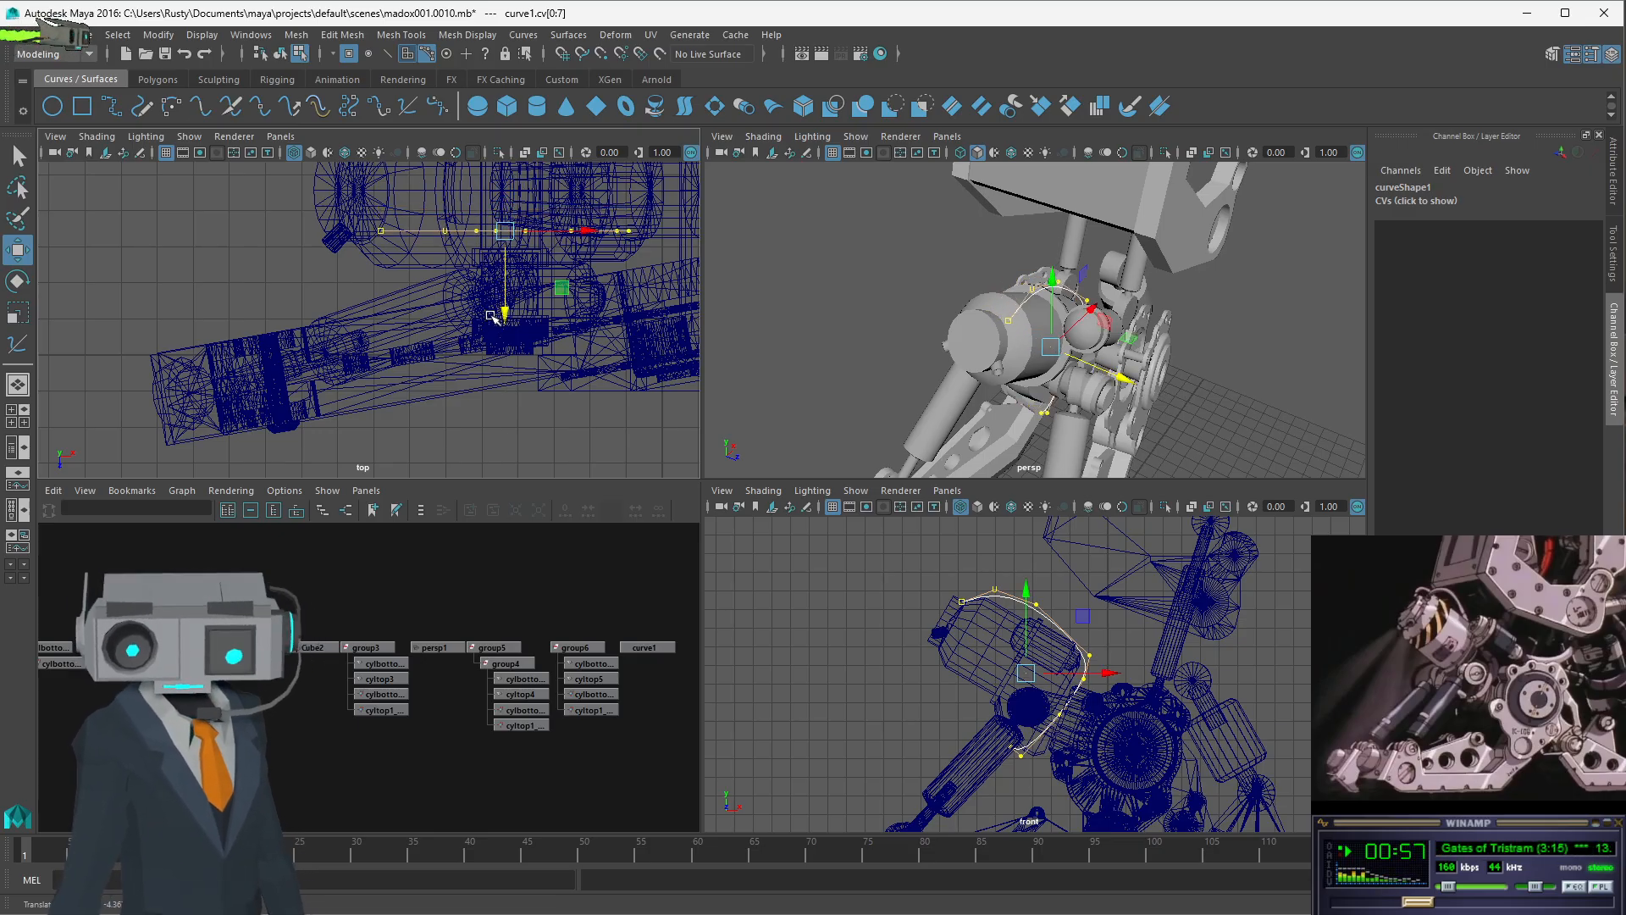
- Reselect curve1 in object form and try the Curve Editing tool on it again
{"action": "left_click", "coordinate": [542, 391]}
{"action": "left_click", "coordinate": [552, 405]}
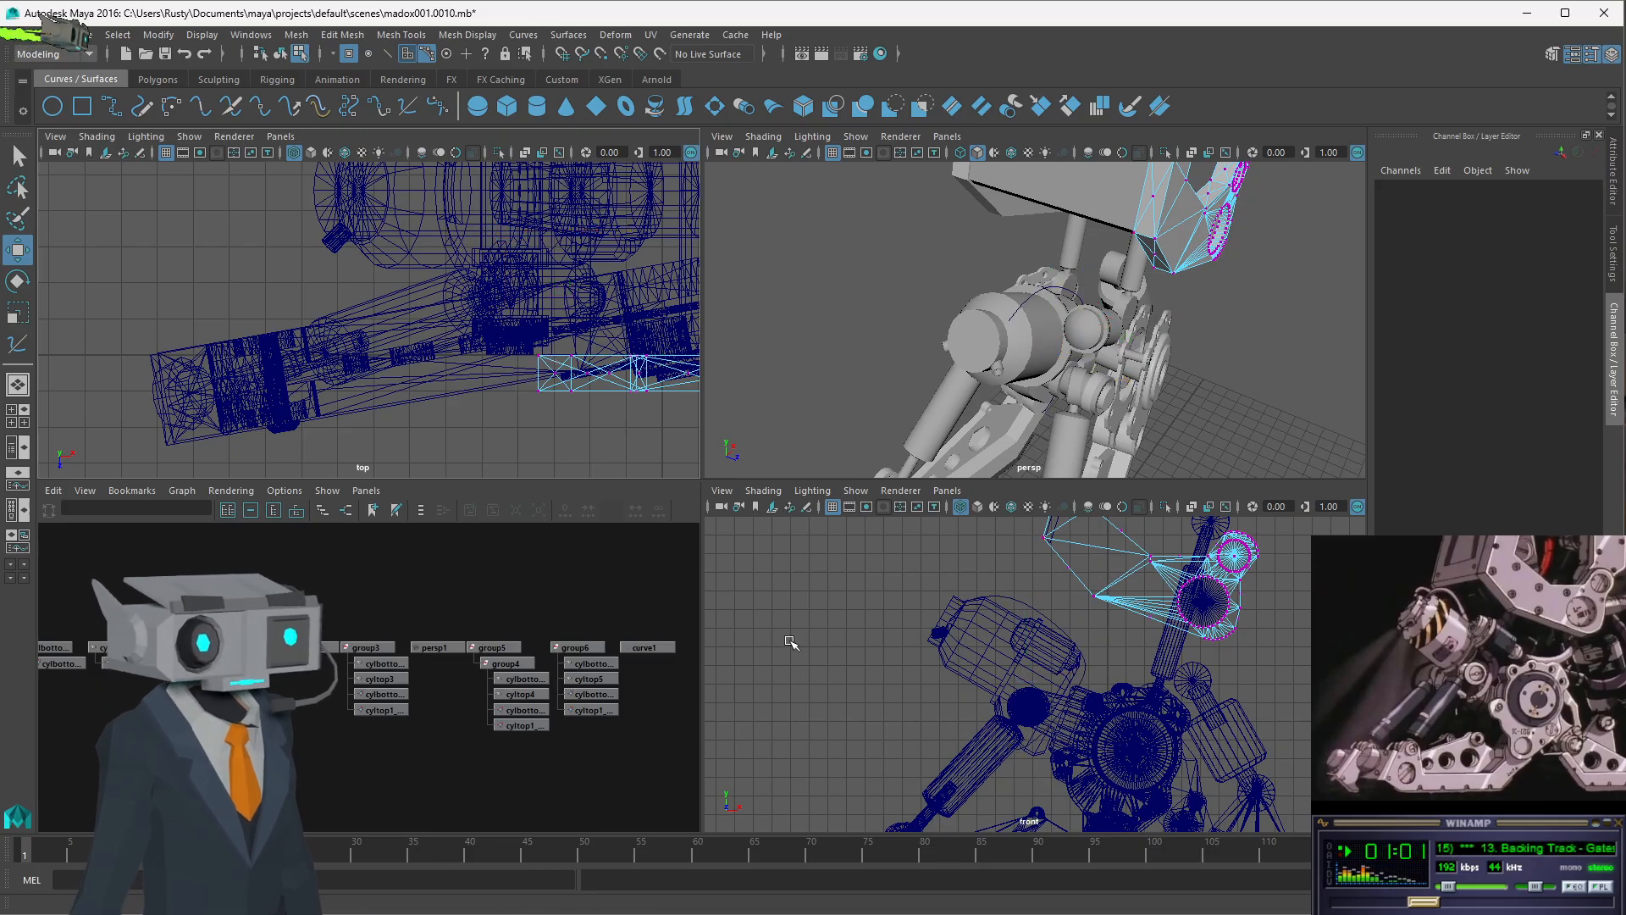
{"action": "left_click", "coordinate": [653, 648]}
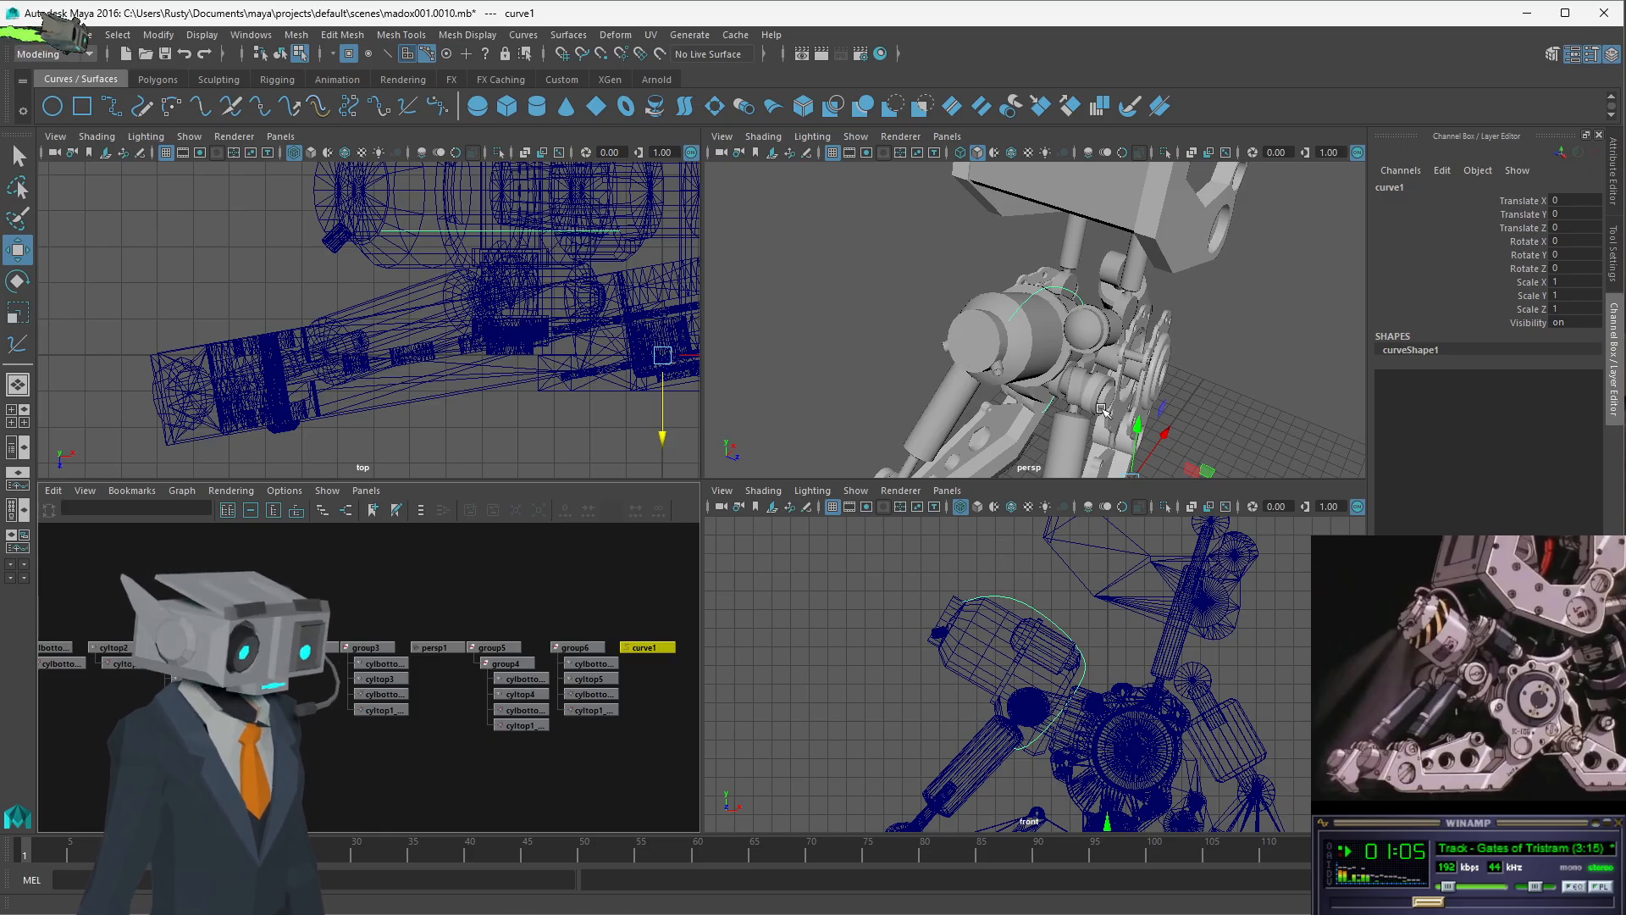
{"action": "left_click", "coordinate": [617, 628]}
{"action": "left_click", "coordinate": [648, 647]}
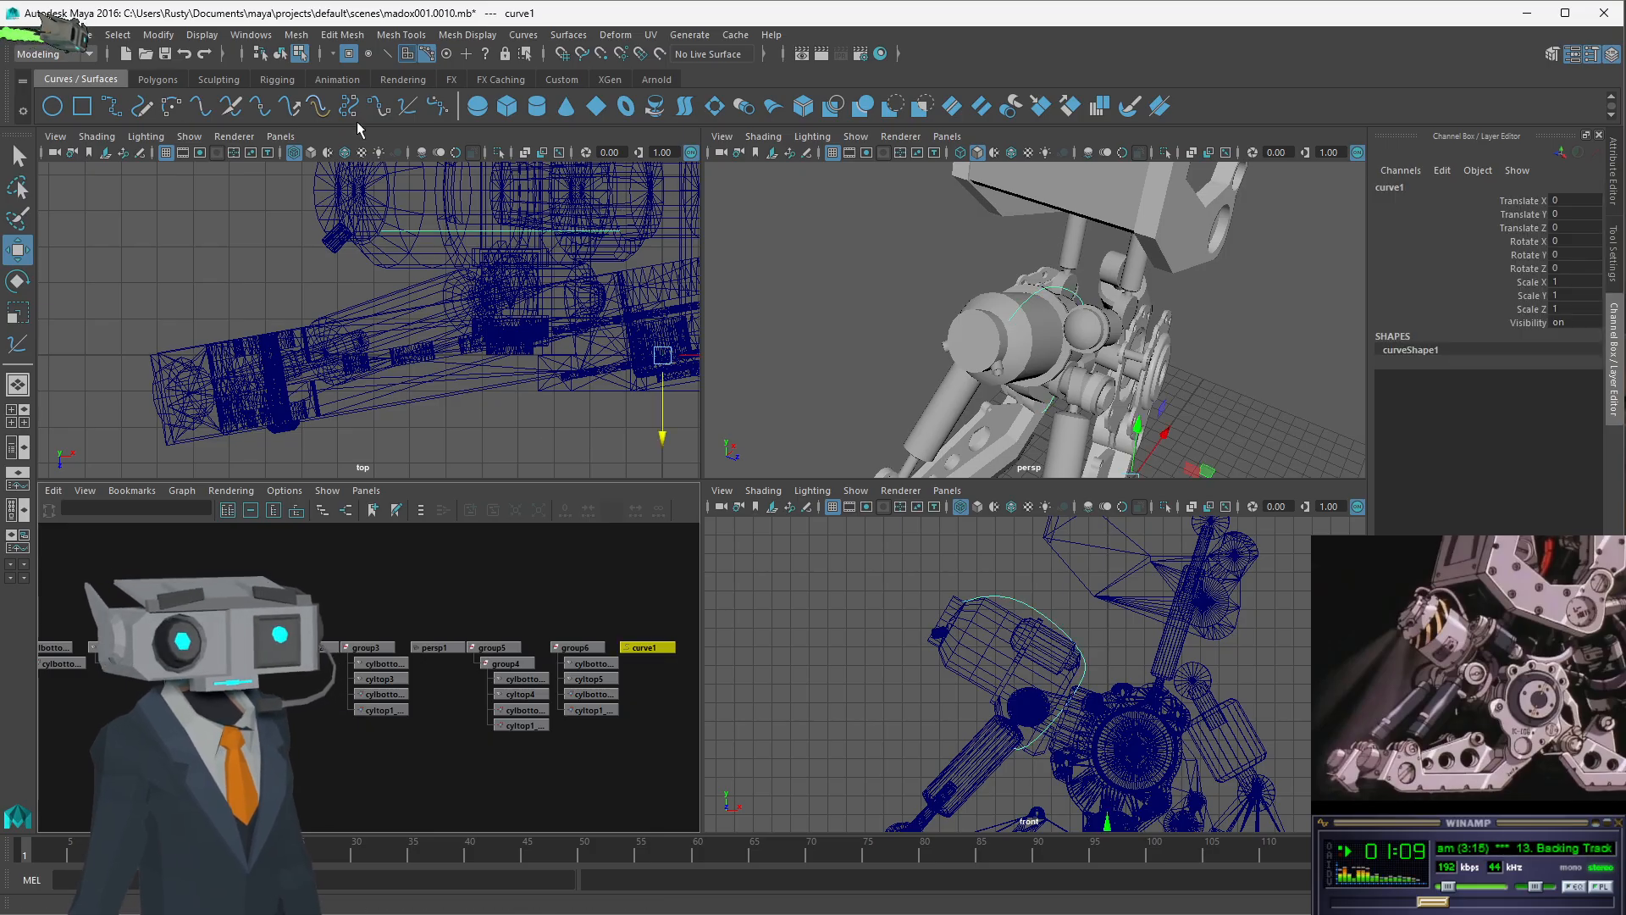
{"action": "left_click", "coordinate": [17, 346]}
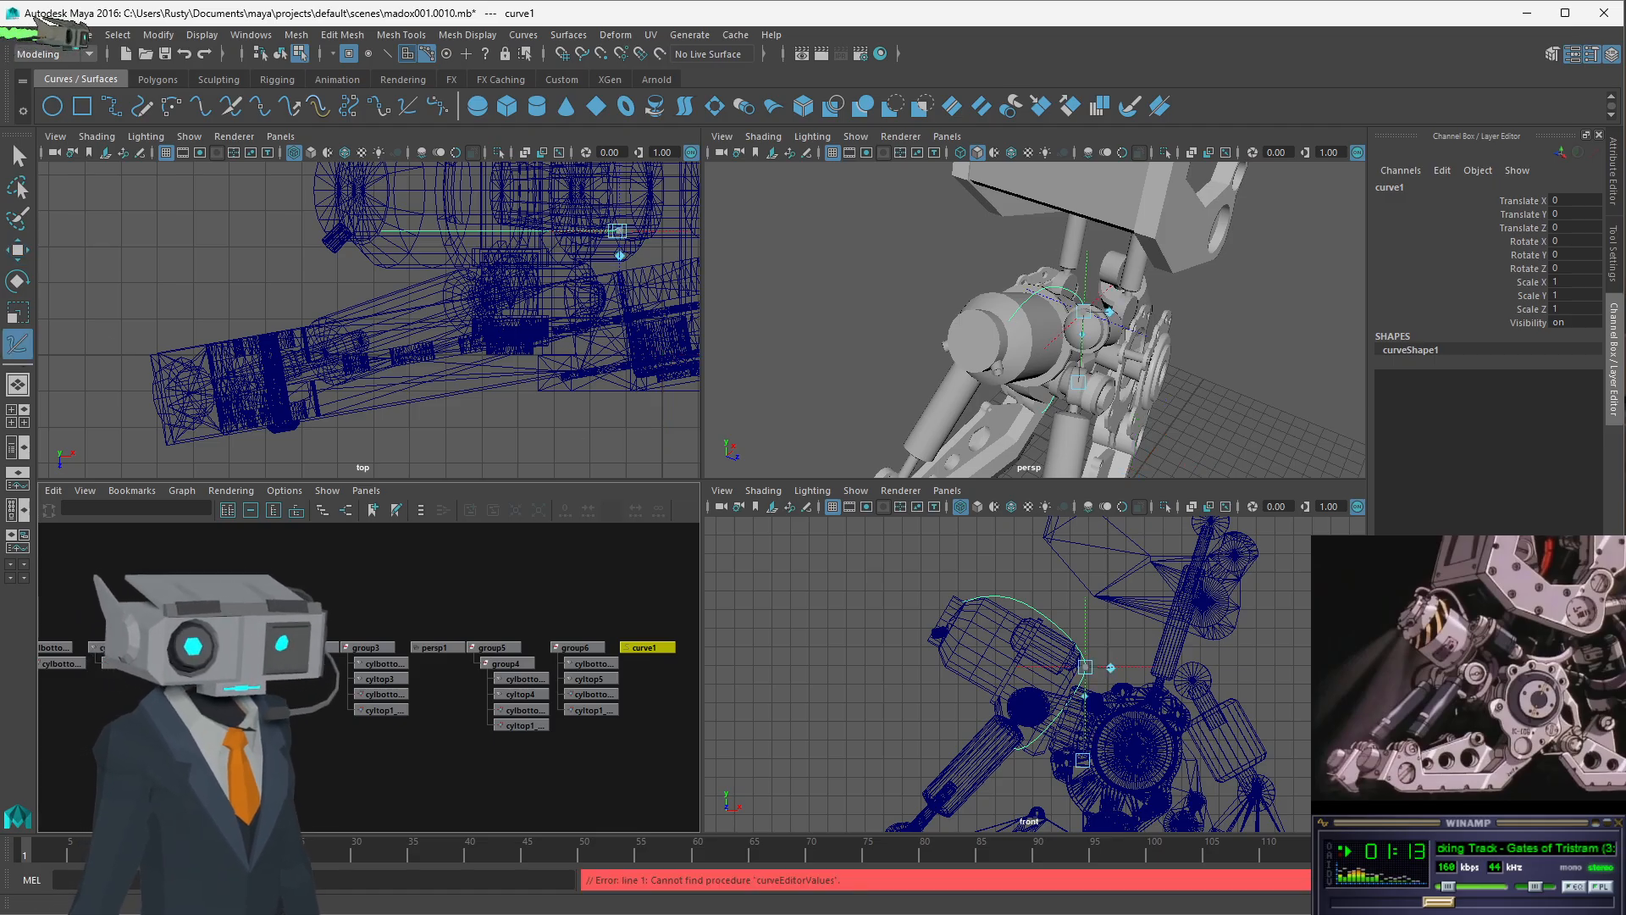
{"action": "left_click", "coordinate": [18, 156]}
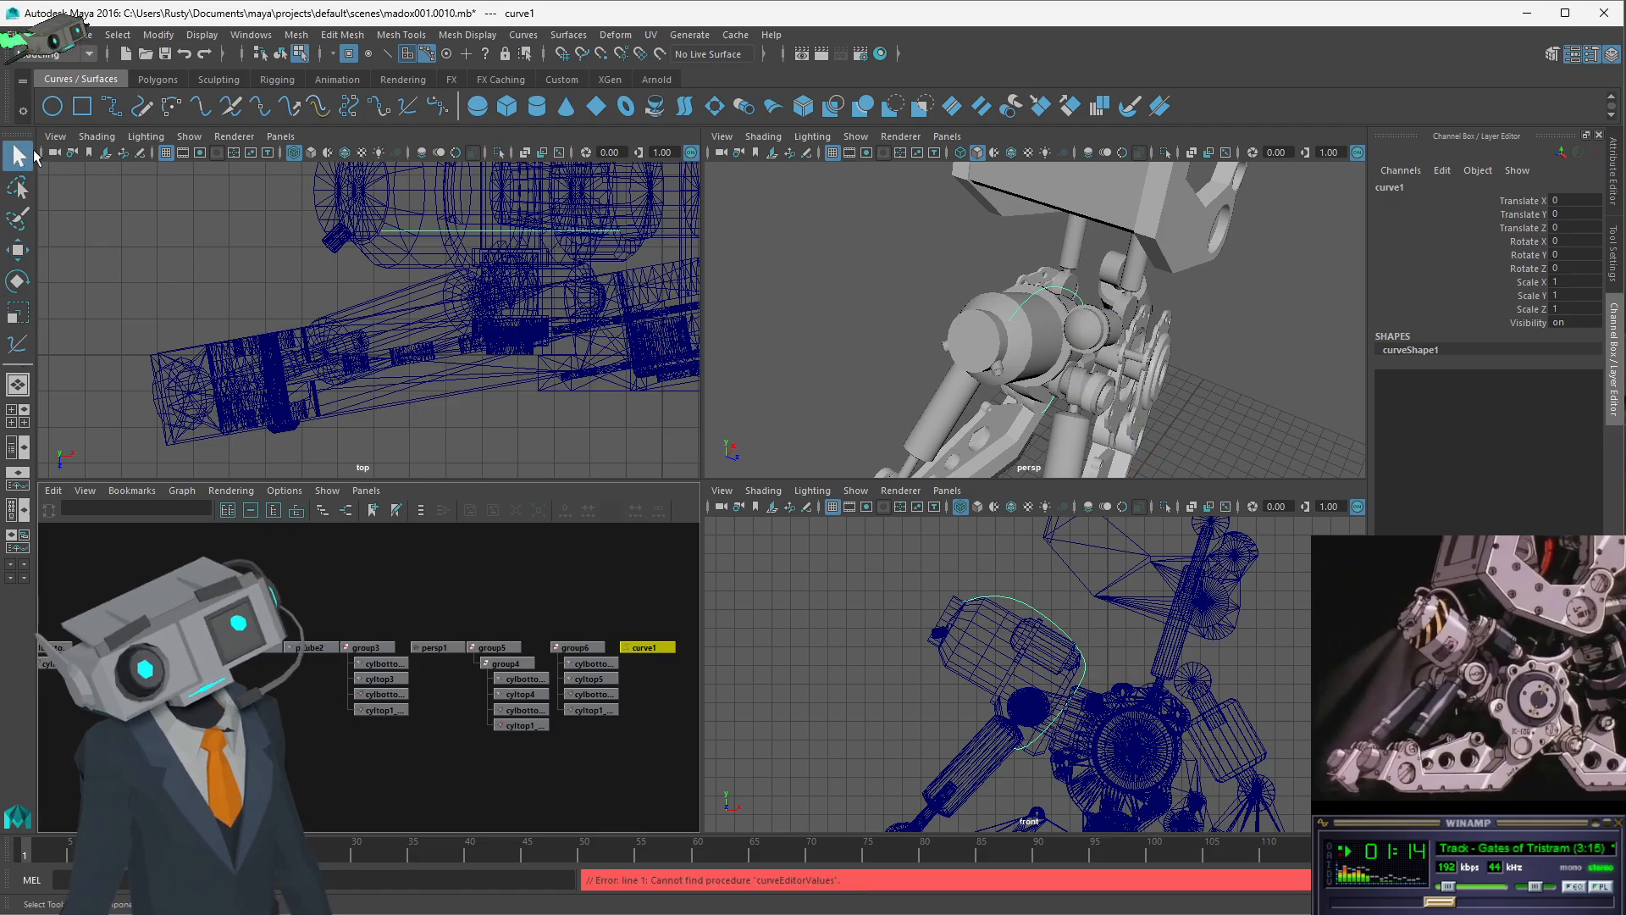
- Limit component selection to hulls and display the hull of curve1 in the front view
{"action": "left_click", "coordinate": [427, 54]}
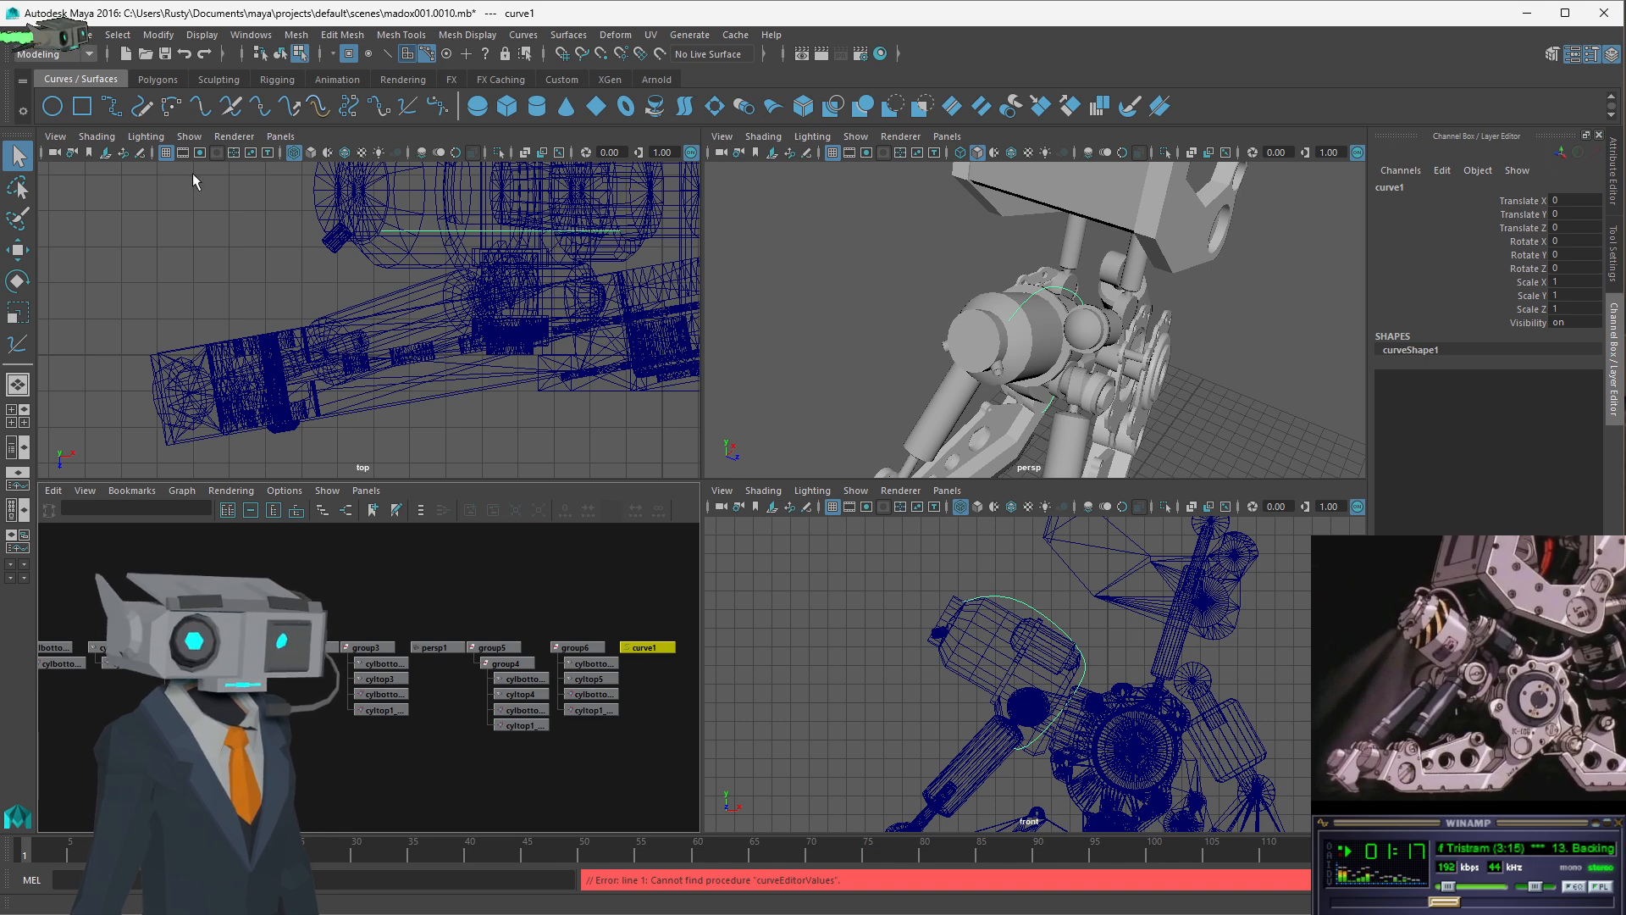
{"action": "left_click", "coordinate": [657, 710]}
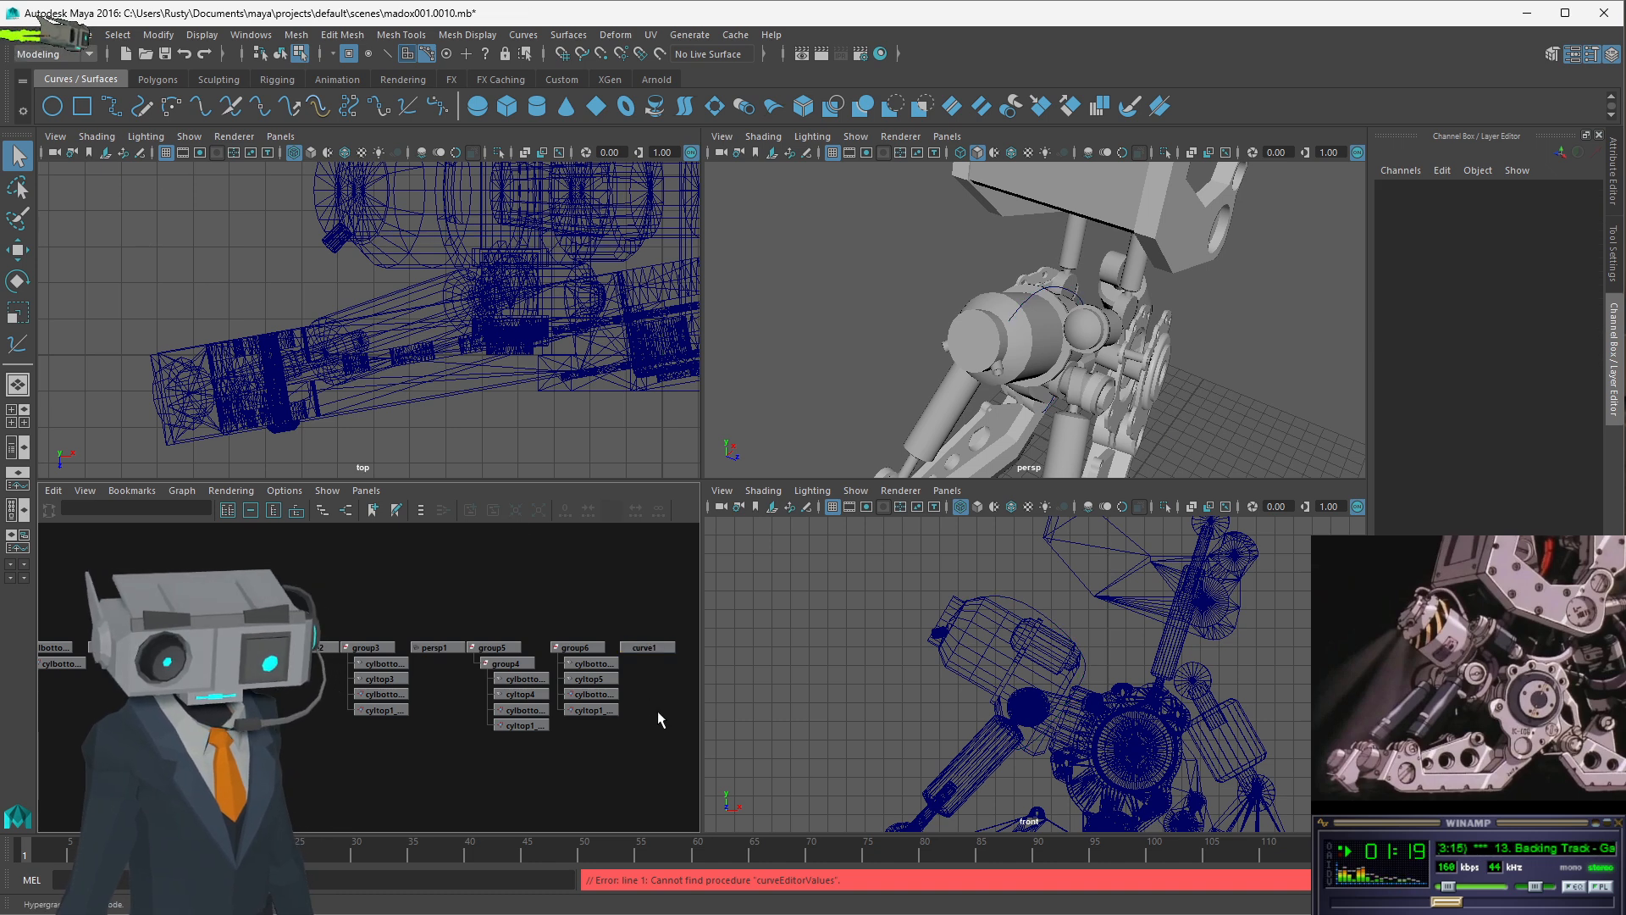
{"action": "double_click", "coordinate": [656, 649], "text": "ctrl"}
{"action": "left_click", "coordinate": [471, 227]}
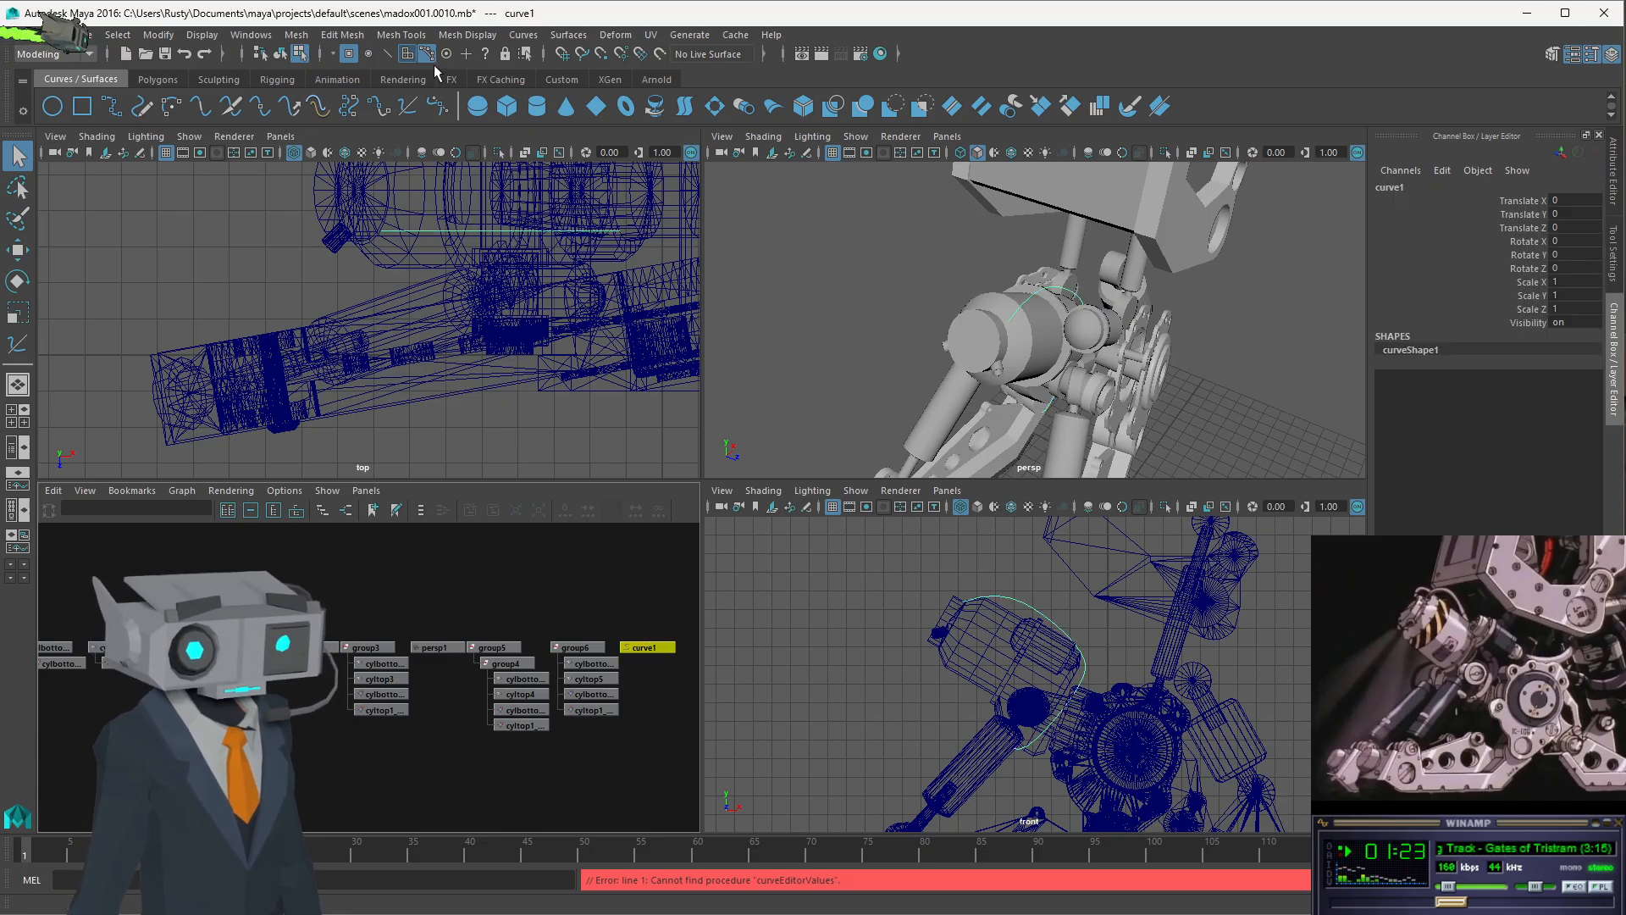
{"action": "left_click", "coordinate": [348, 54]}
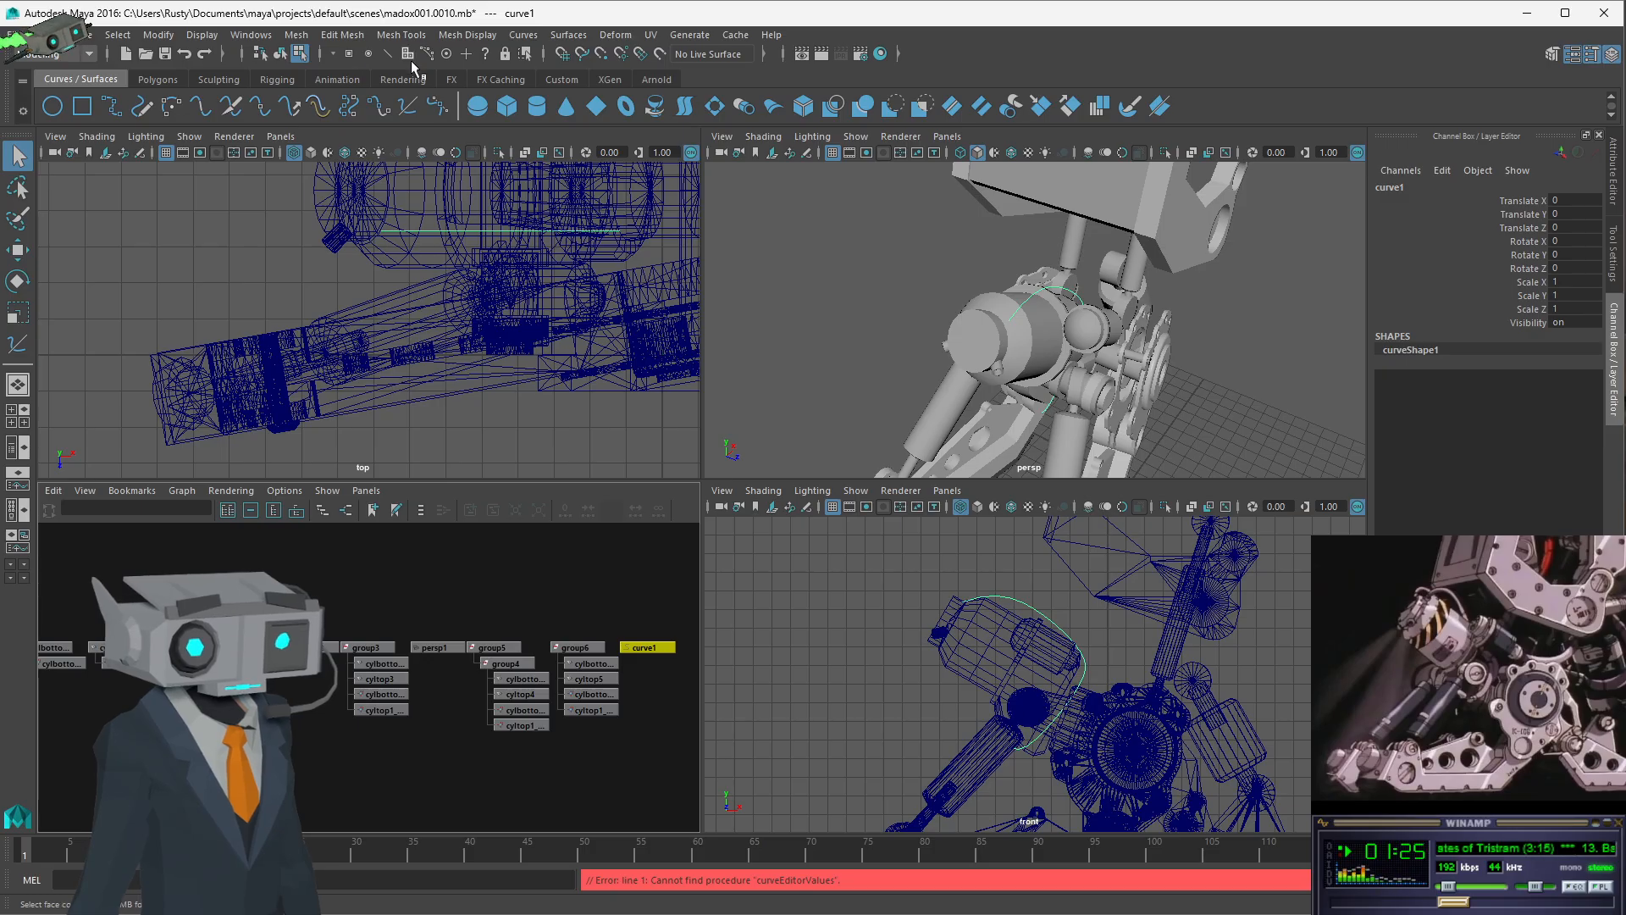
{"action": "left_click", "coordinate": [426, 54]}
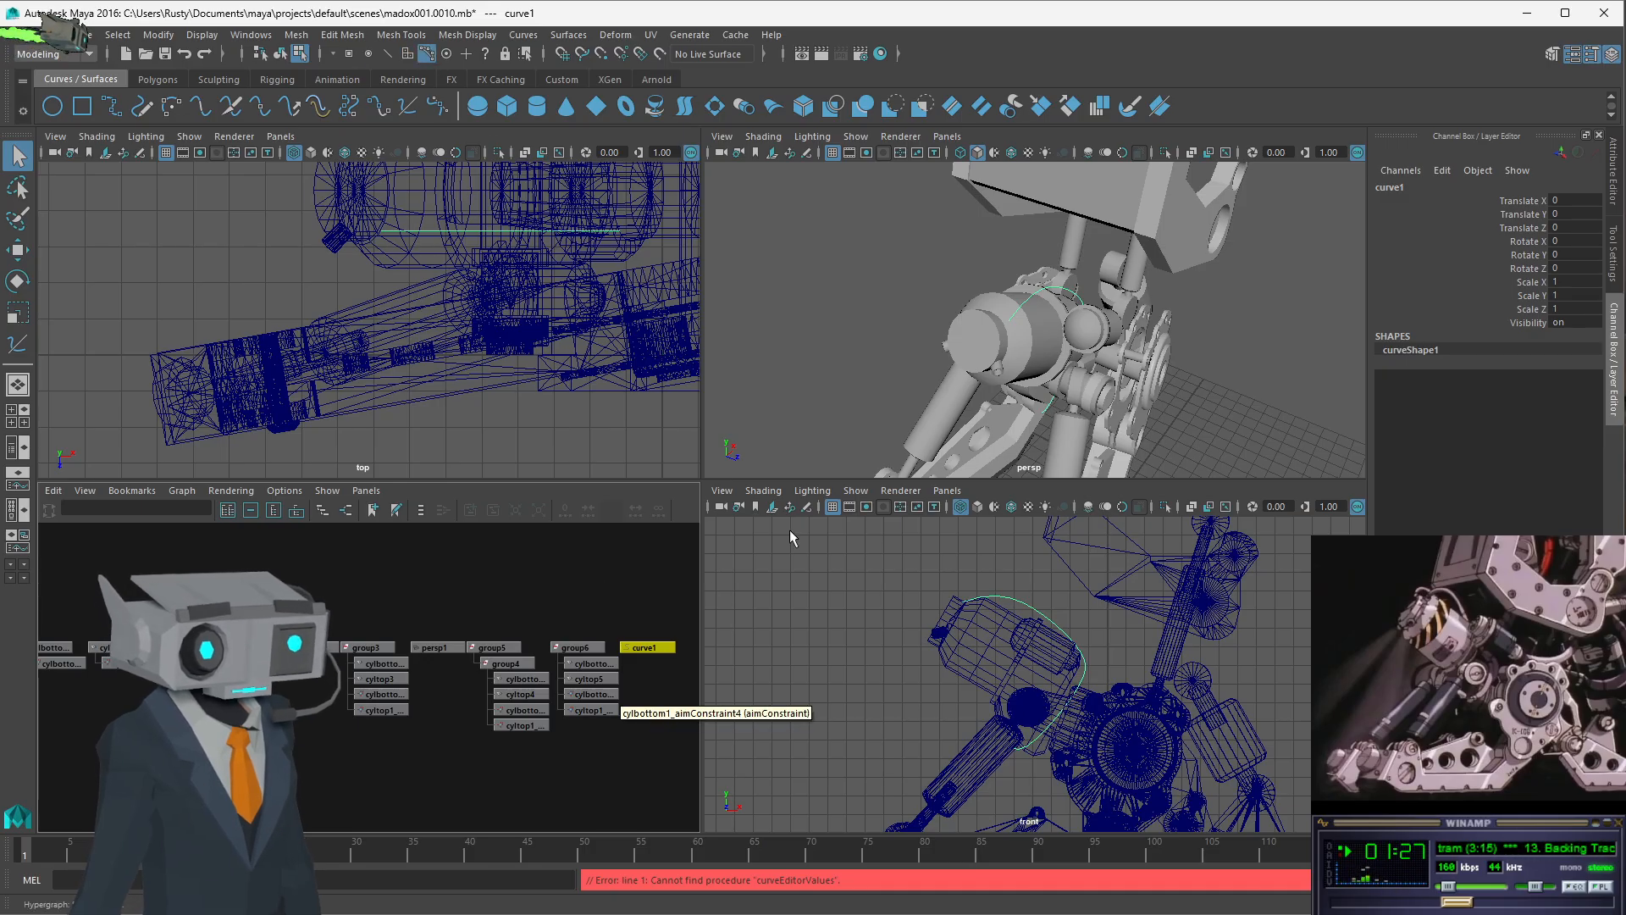
{"action": "scroll", "coordinate": [605, 350], "scroll_direction": "up", "scroll_amount": 4}
{"action": "scroll", "coordinate": [605, 351], "scroll_direction": "down", "scroll_amount": 5}
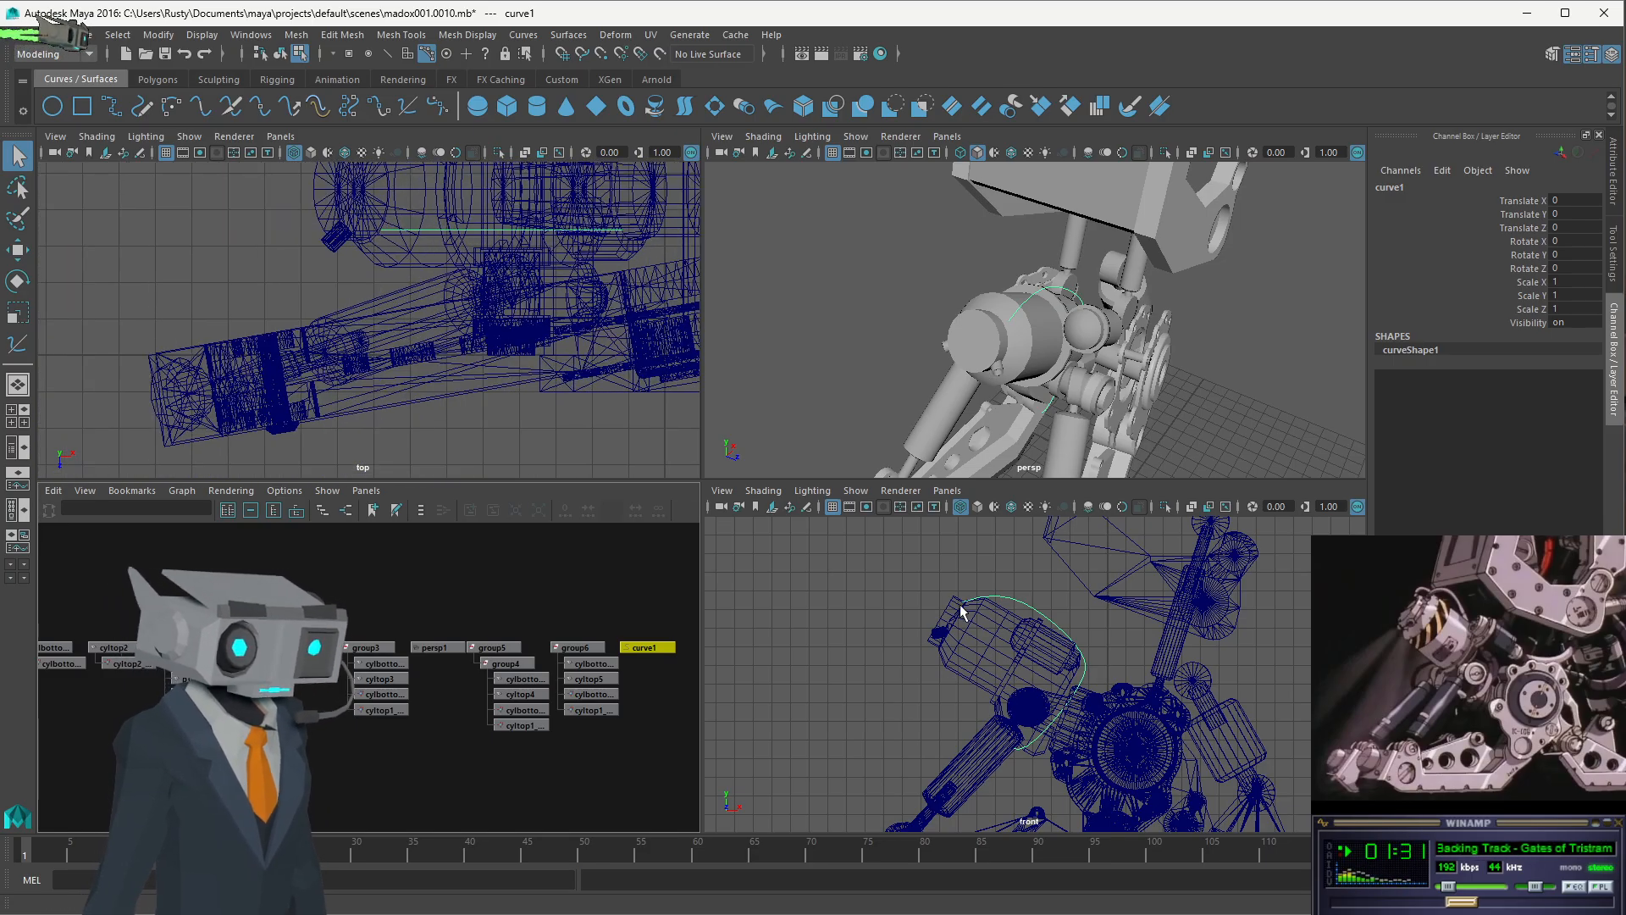
{"action": "left_click", "coordinate": [1086, 668]}
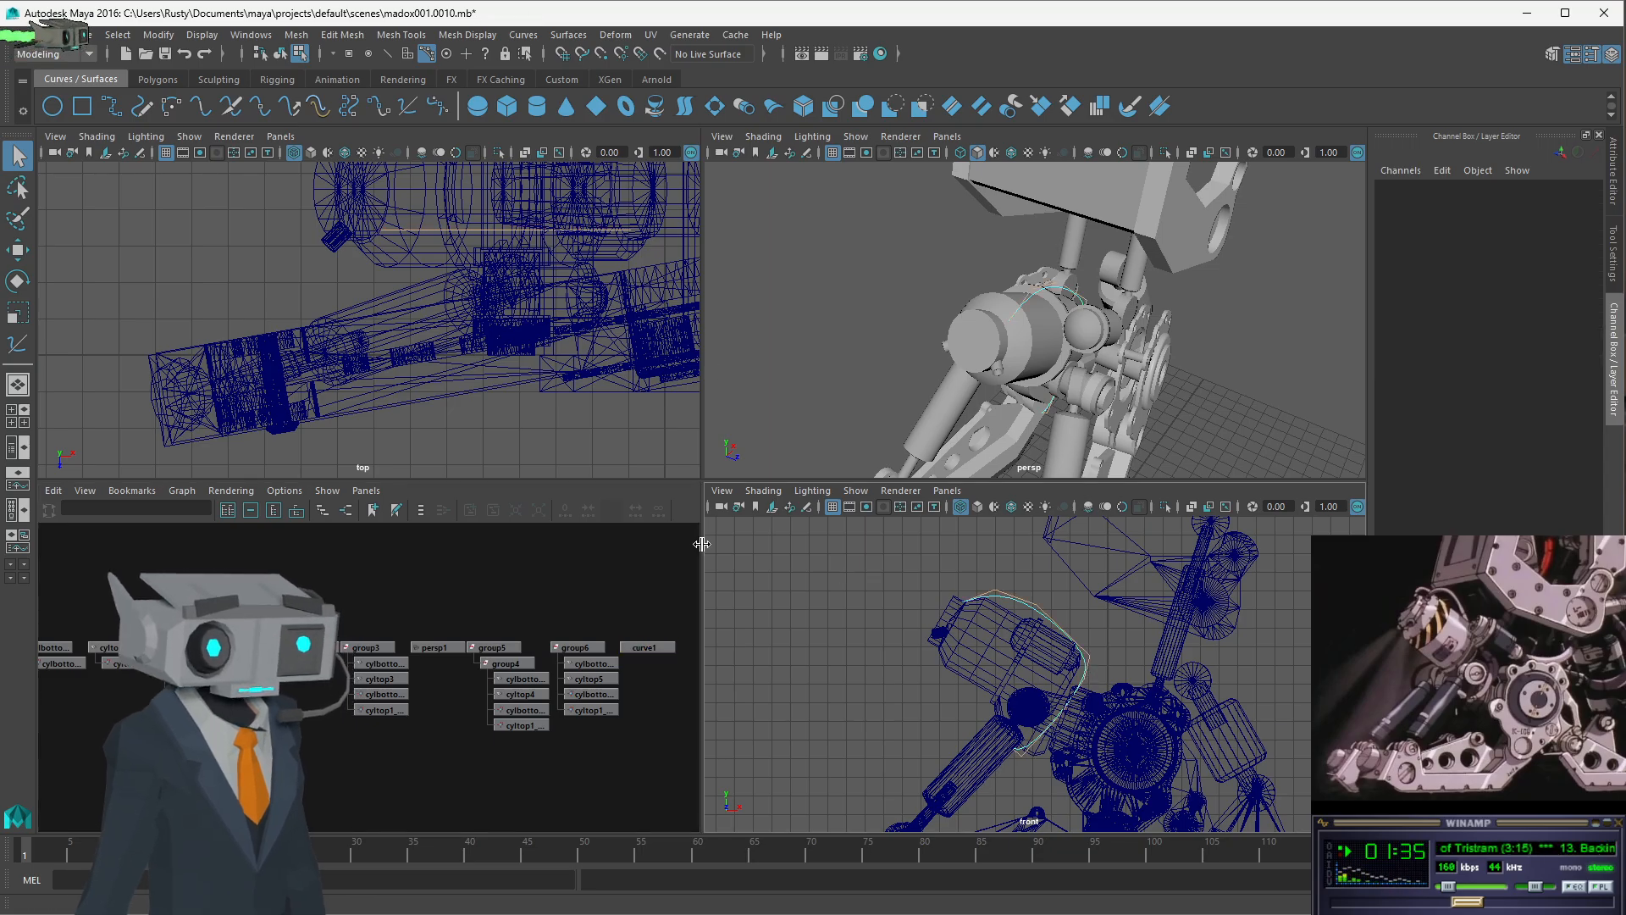
- Select all CVs of curve1 through its hull at the lower end and shift them slightly along positive Z
{"action": "scroll", "coordinate": [1057, 715], "scroll_direction": "up", "scroll_amount": 8}
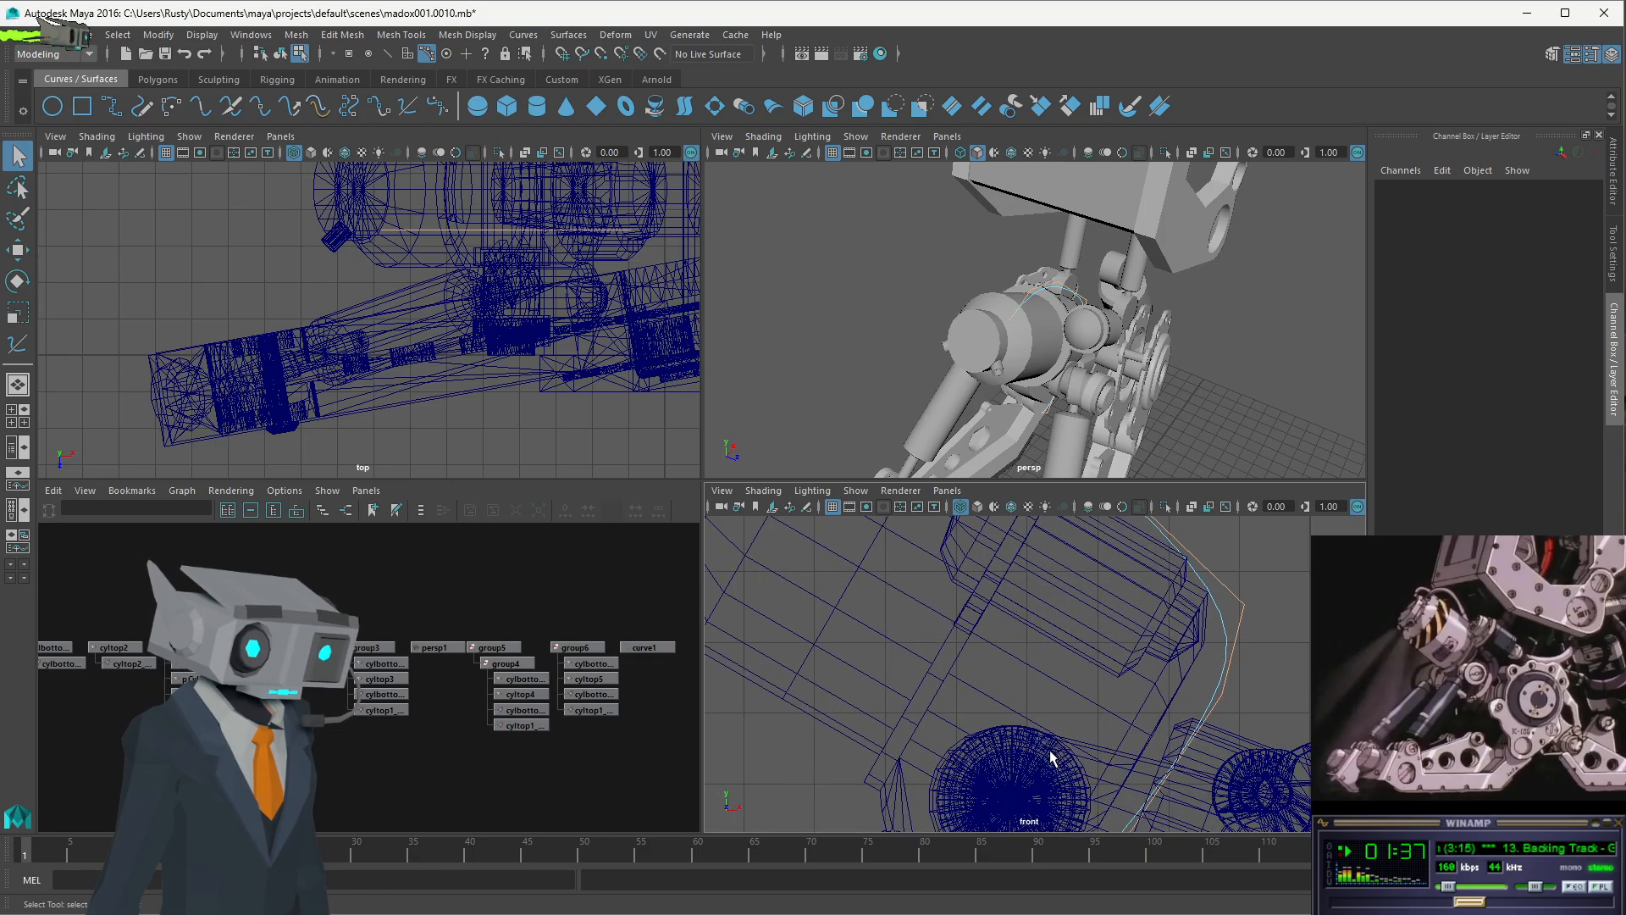
{"action": "middle_click_drag", "start_coordinate": [1133, 405], "coordinate": [1134, 395], "text": "alt"}
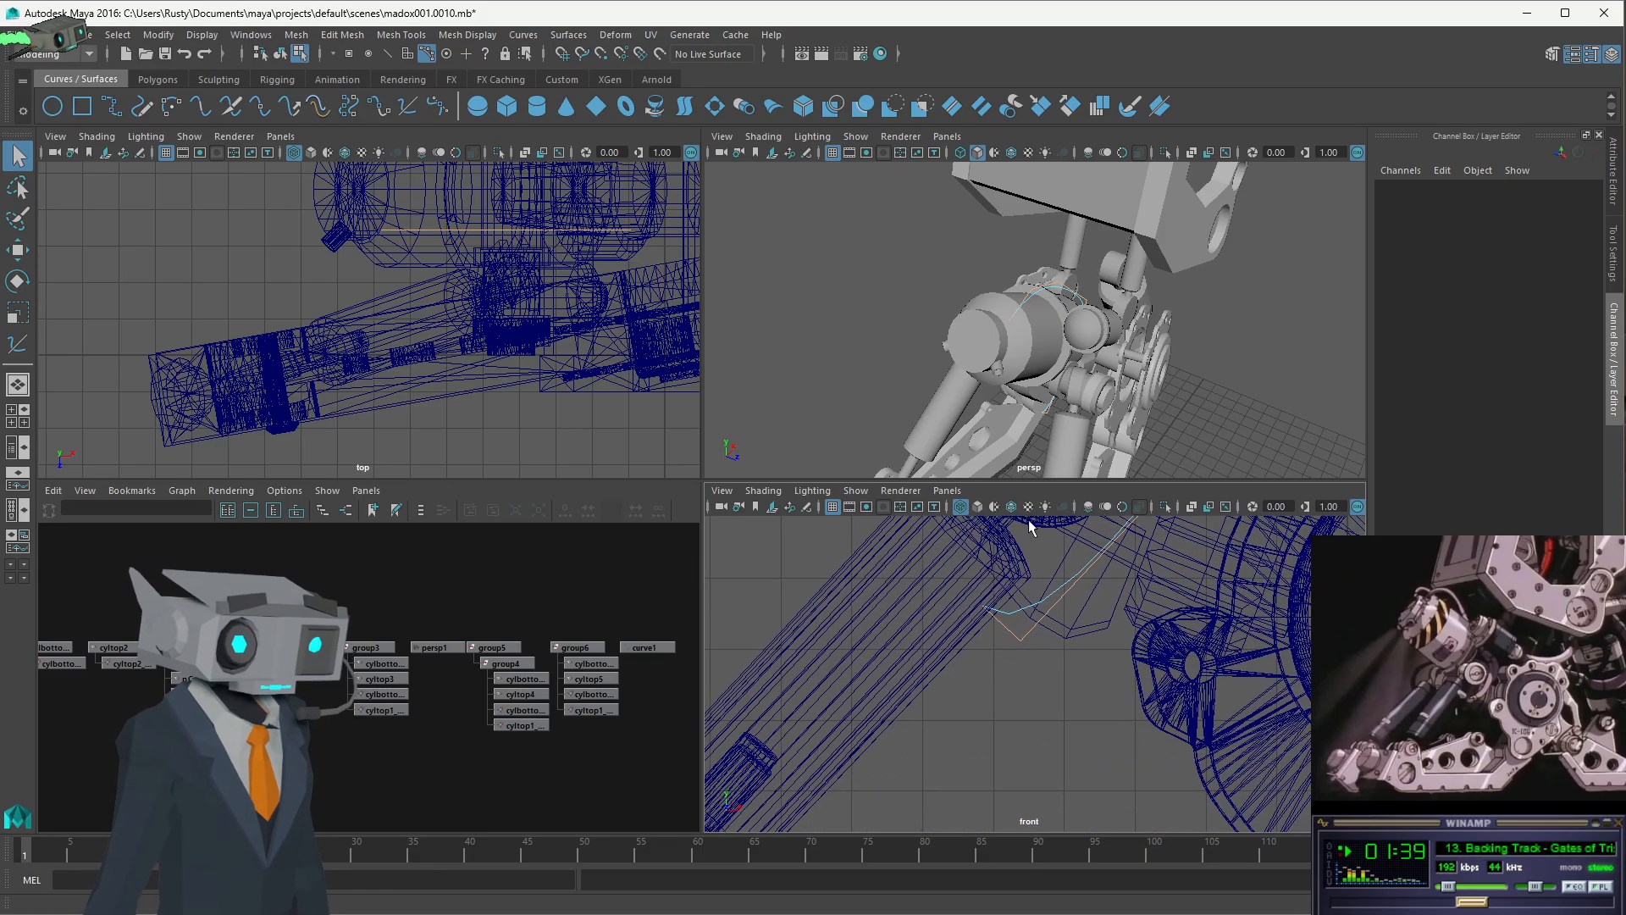
{"action": "left_click", "coordinate": [1021, 641]}
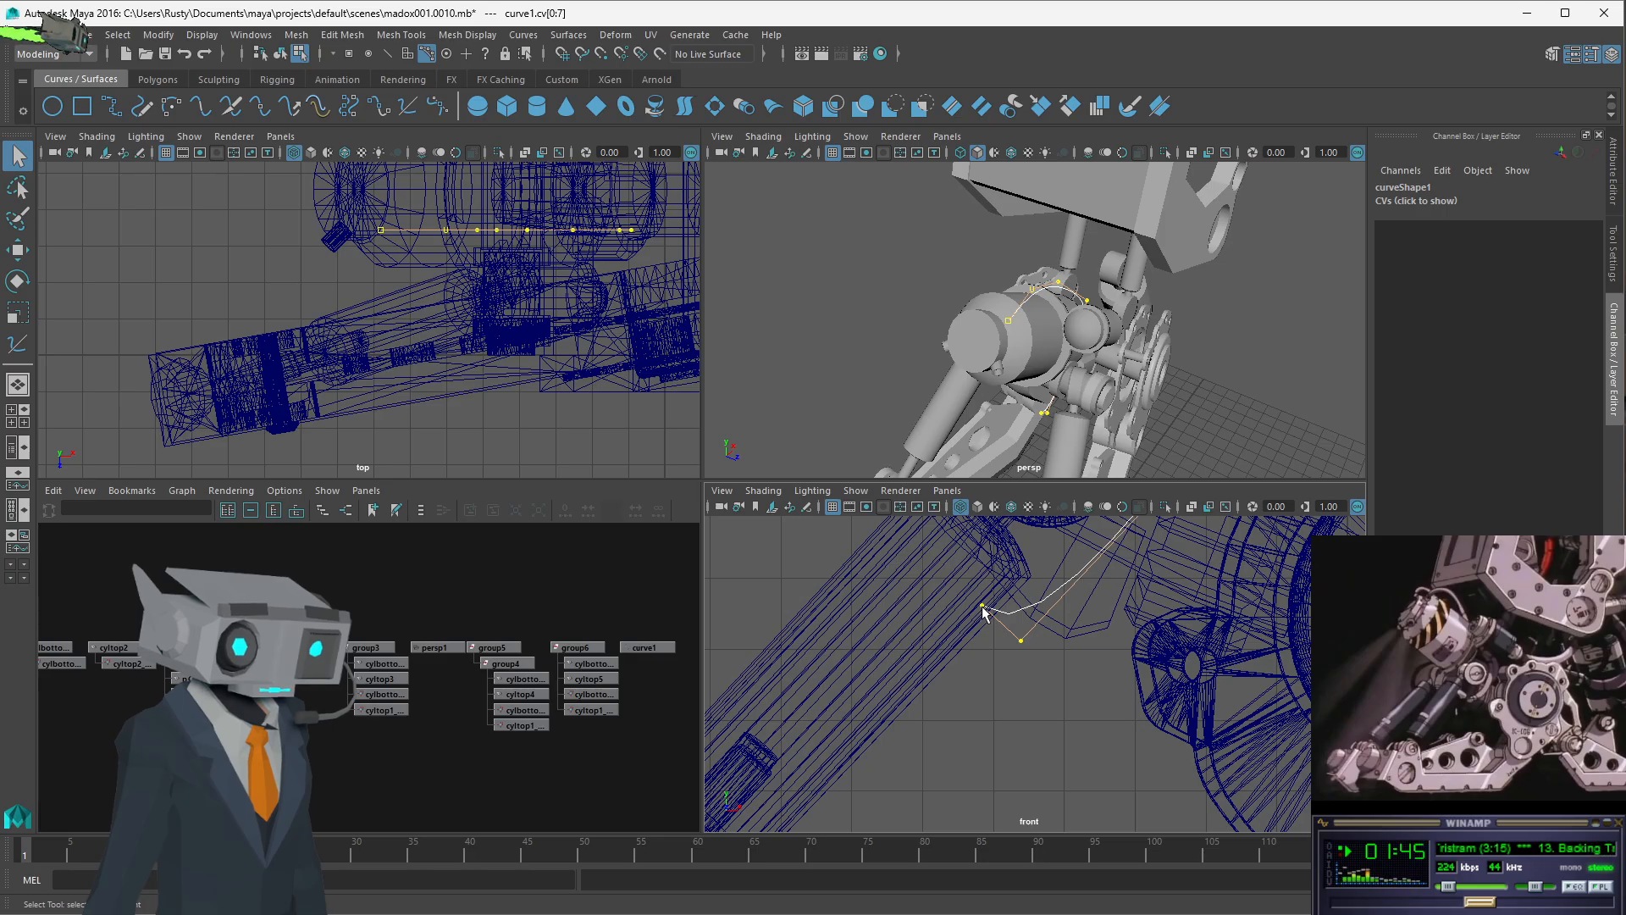
{"action": "key", "text": "w"}
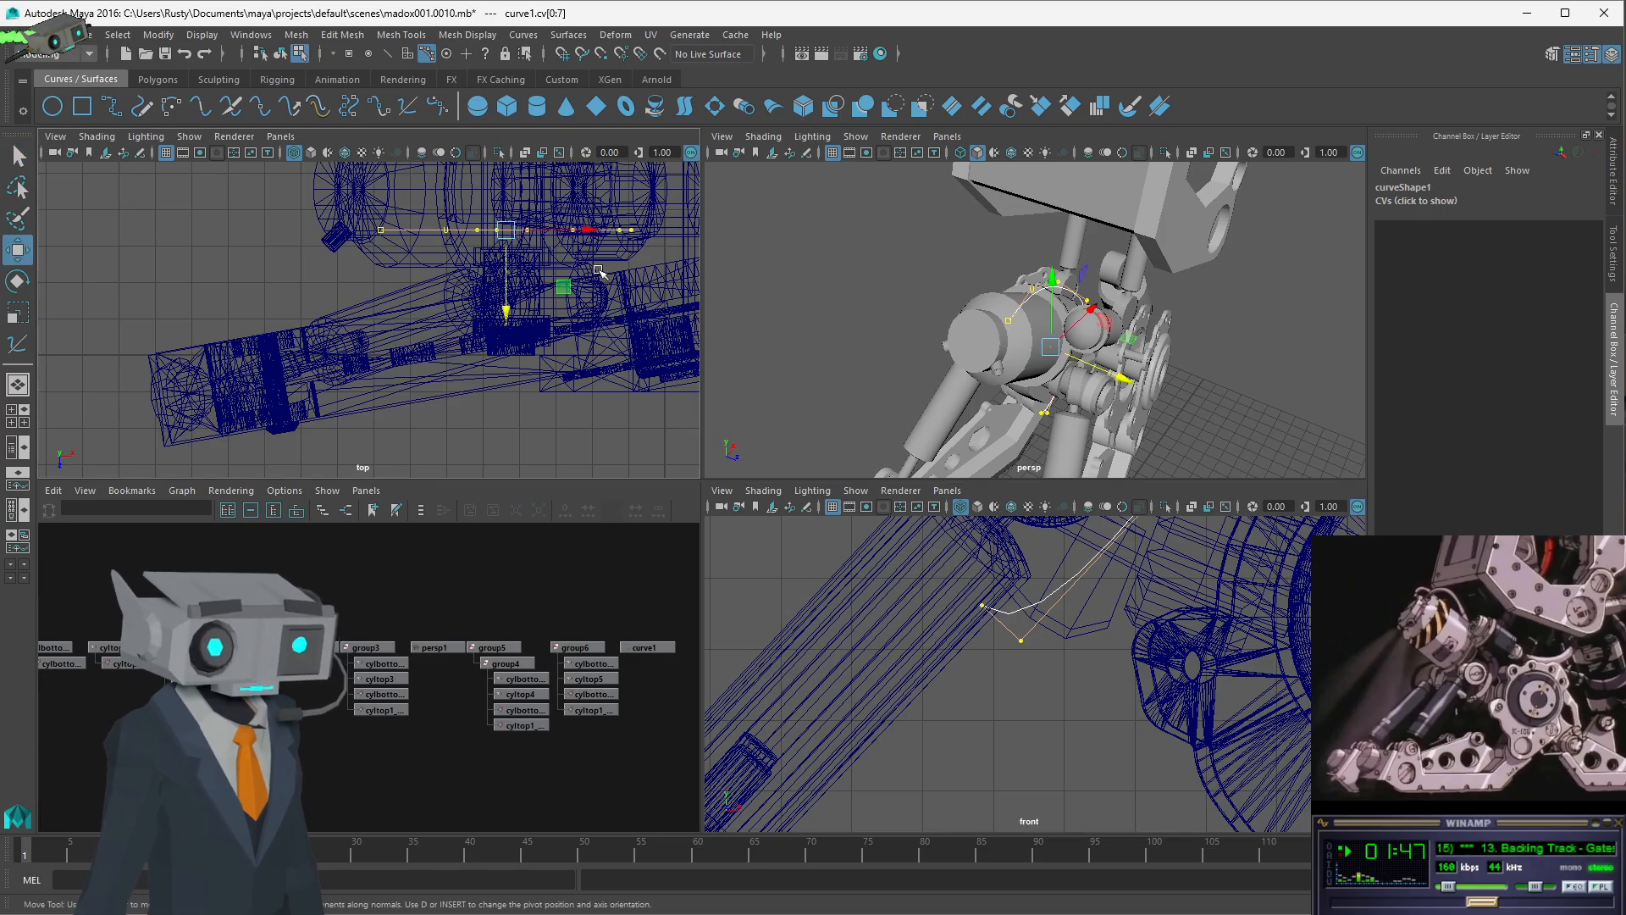
{"action": "mouse_move", "coordinate": [508, 308]}
{"action": "left_mouse_down"}
{"action": "mouse_move", "coordinate": [509, 327]}
{"action": "mouse_move", "coordinate": [508, 314]}
{"action": "left_mouse_up"}
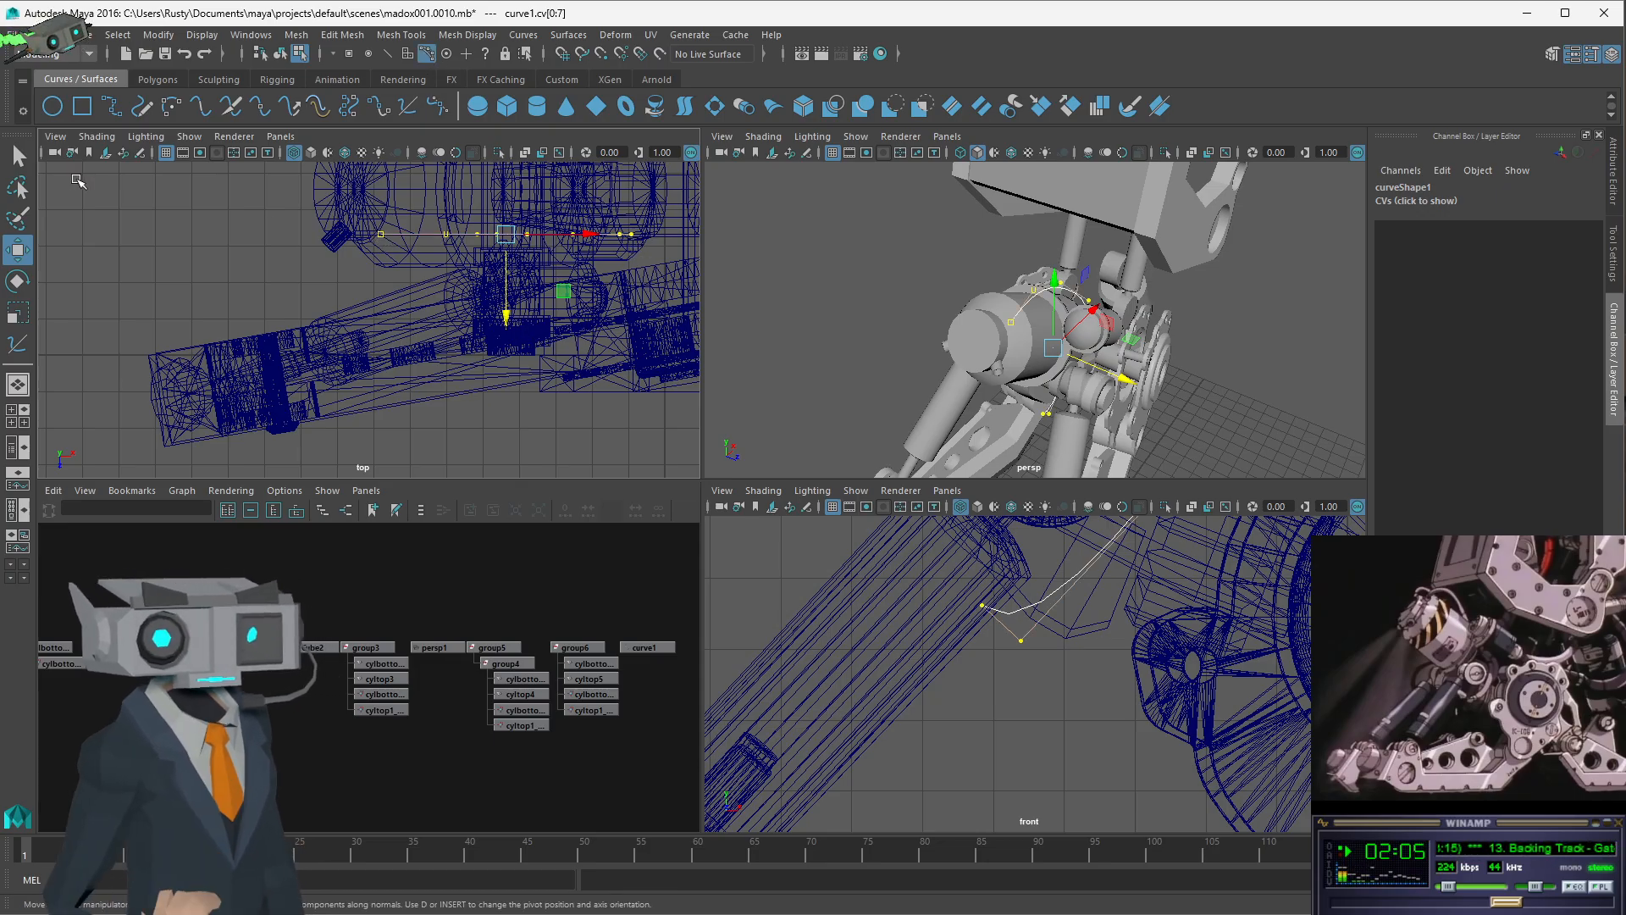
- Reselect all CVs of curve1 through the hull and move them farther along negative Z, toward the canister's middle
{"action": "key", "text": "q"}
{"action": "left_click", "coordinate": [525, 438]}
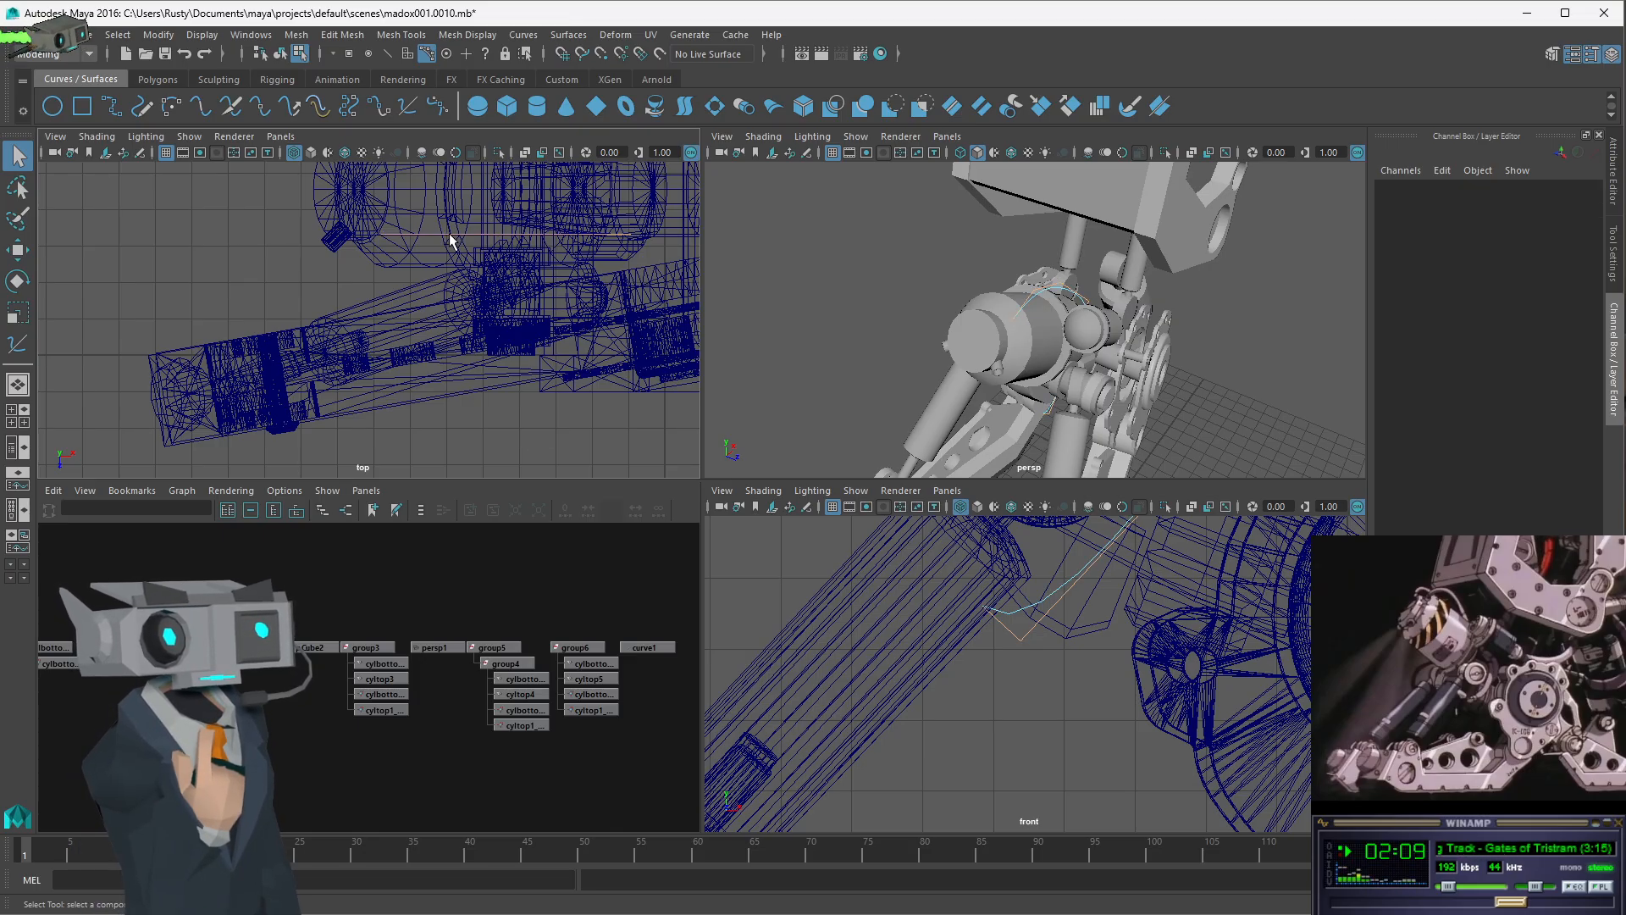
{"action": "left_click", "coordinate": [450, 241]}
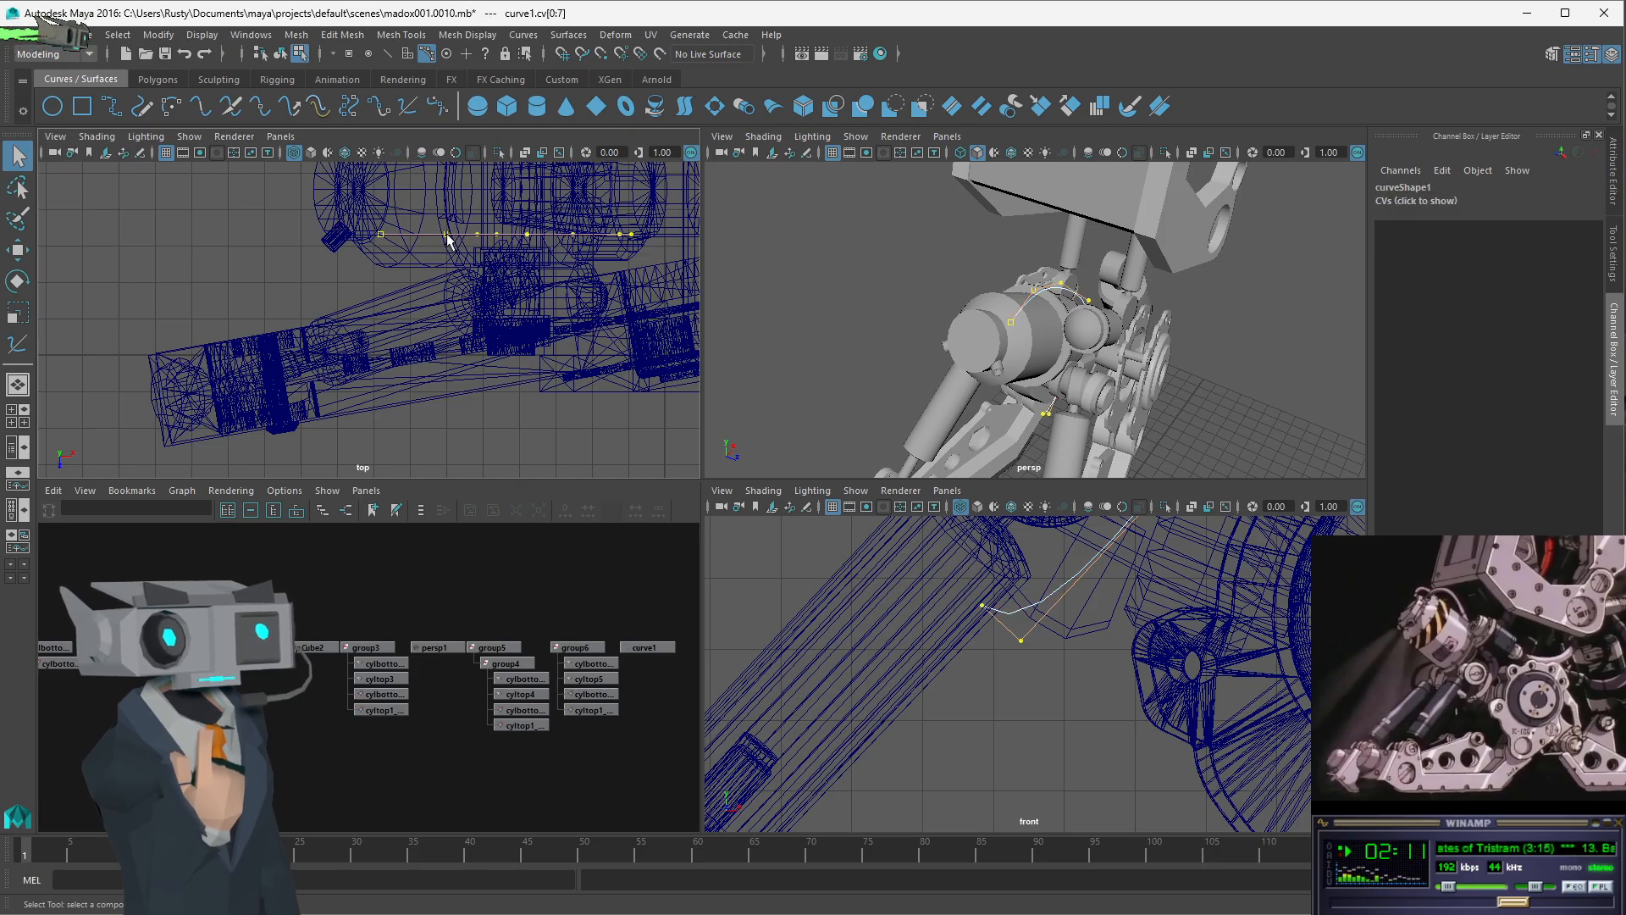
{"action": "scroll", "coordinate": [1078, 627], "scroll_direction": "down", "scroll_amount": 3}
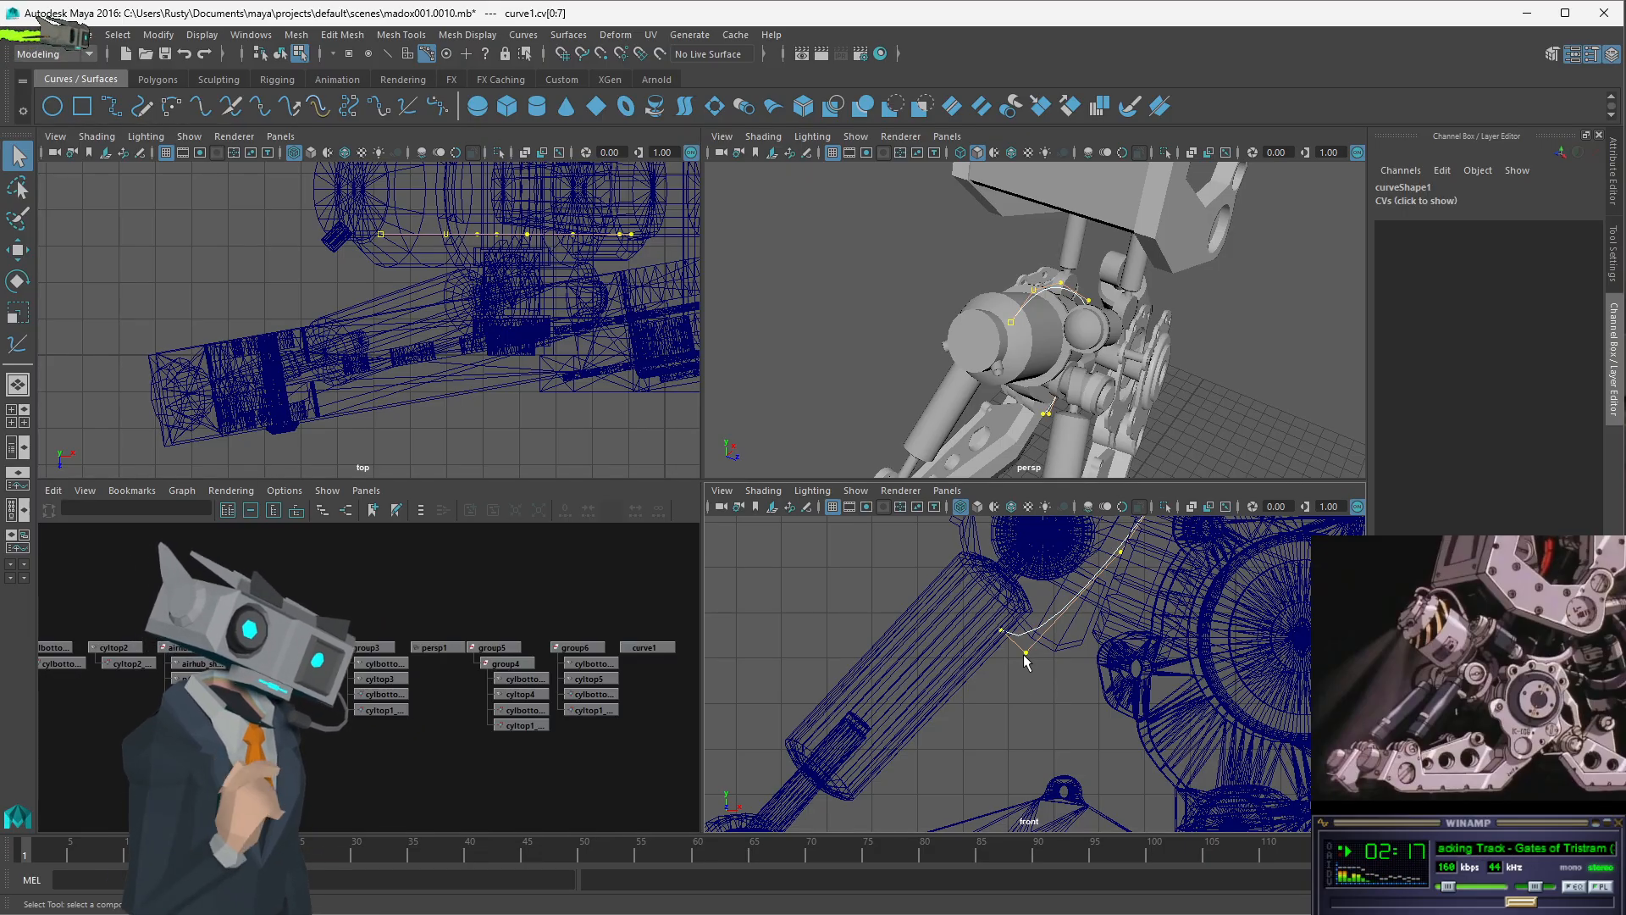
{"action": "key", "text": "w"}
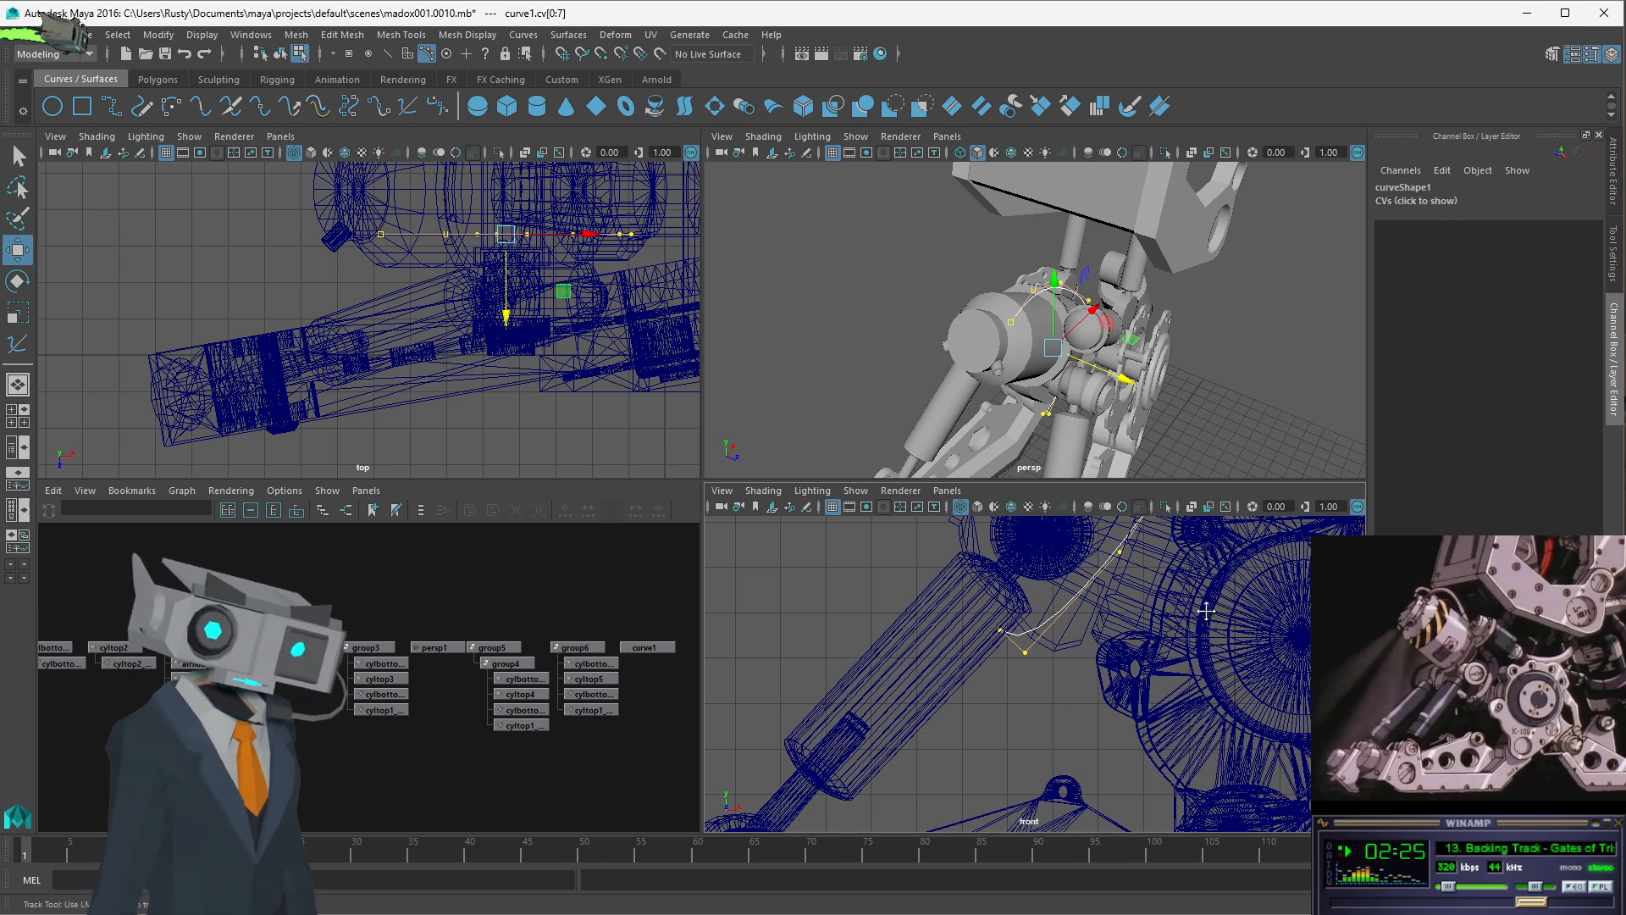
{"action": "scroll", "coordinate": [1203, 618], "scroll_direction": "up", "scroll_amount": 3}
{"action": "middle_click_drag", "start_coordinate": [1203, 618], "coordinate": [1027, 756], "text": "alt"}
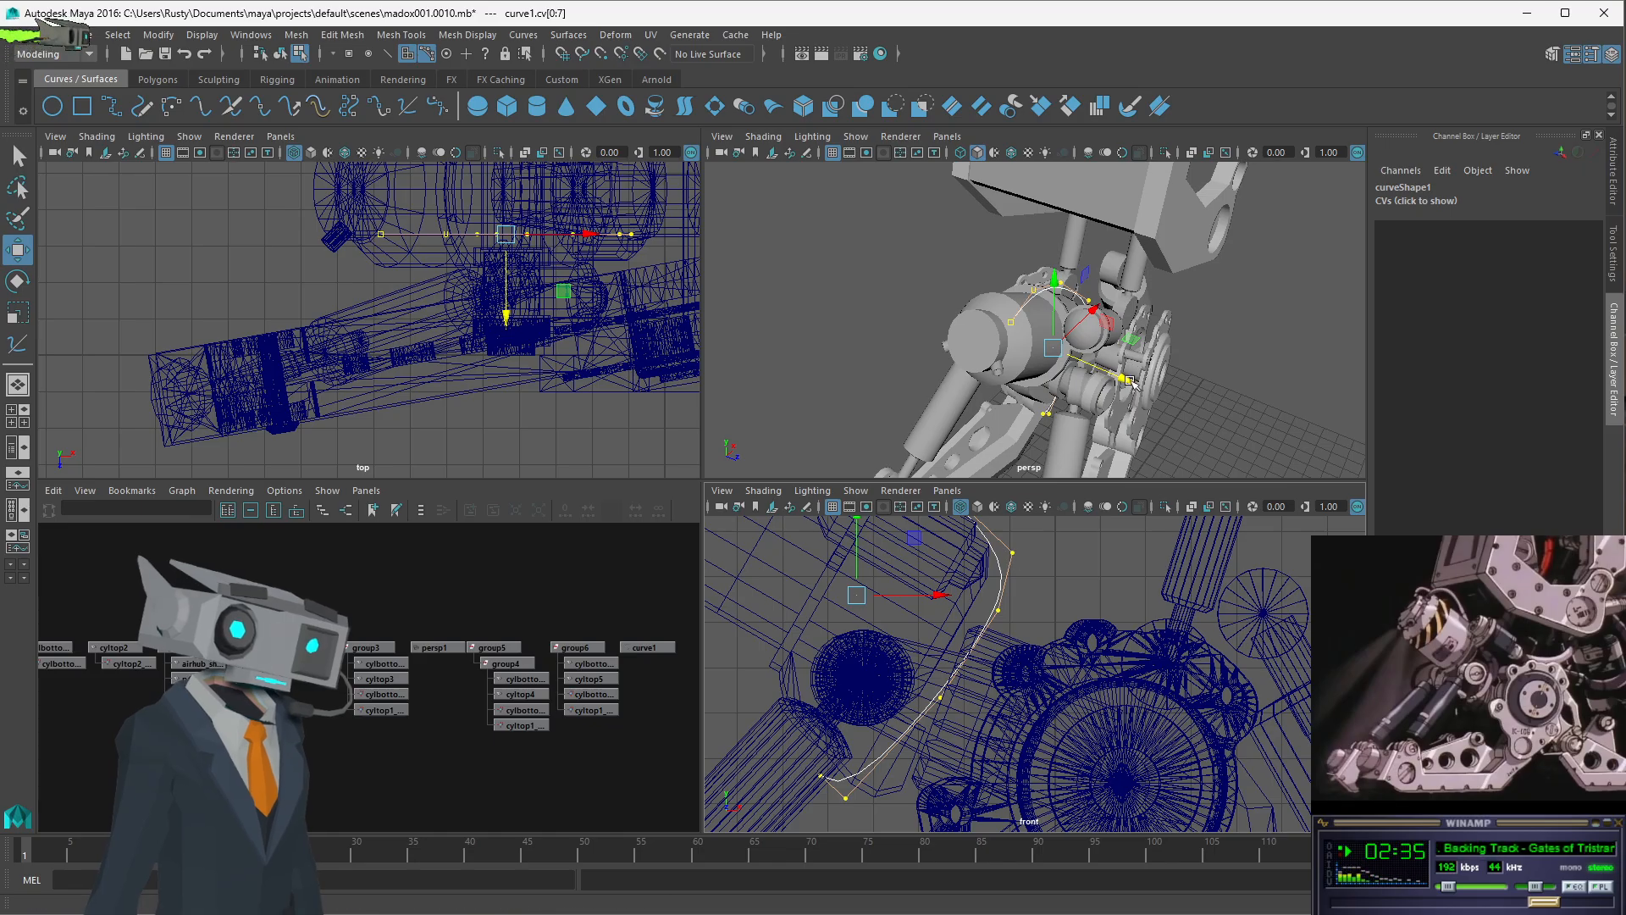
{"action": "left_click_drag", "start_coordinate": [1129, 378], "coordinate": [1128, 376]}
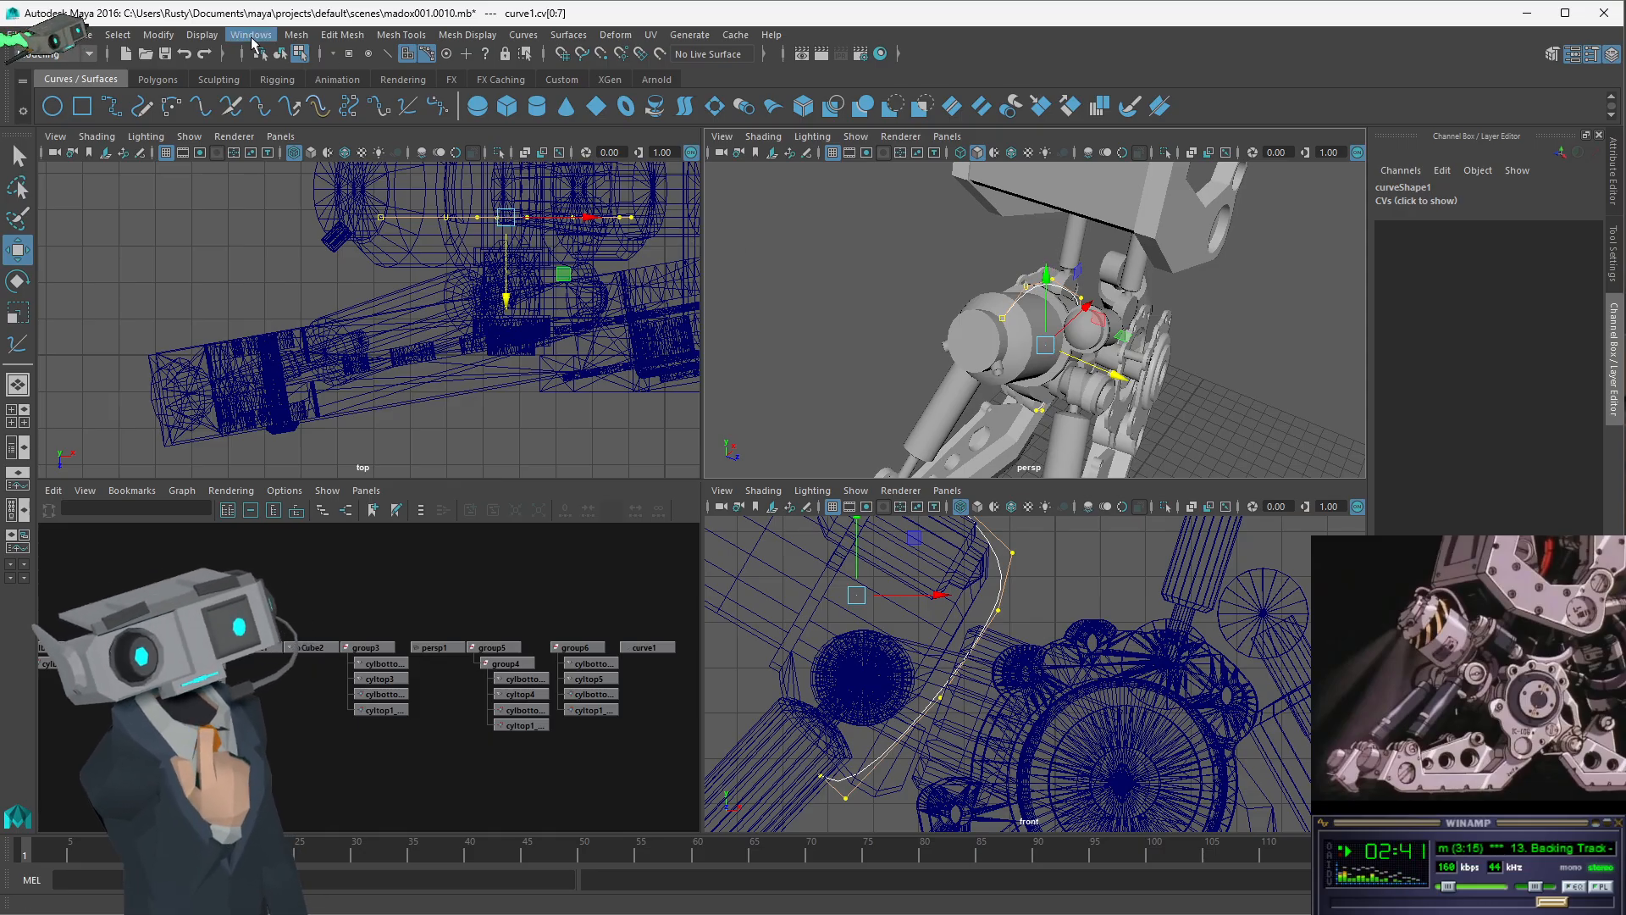
- Activate the Edit Curve Tool on curve1 and nudge its upper bend slightly toward the canister in the front view
{"action": "left_click", "coordinate": [80, 54]}
{"action": "left_click", "coordinate": [182, 13]}
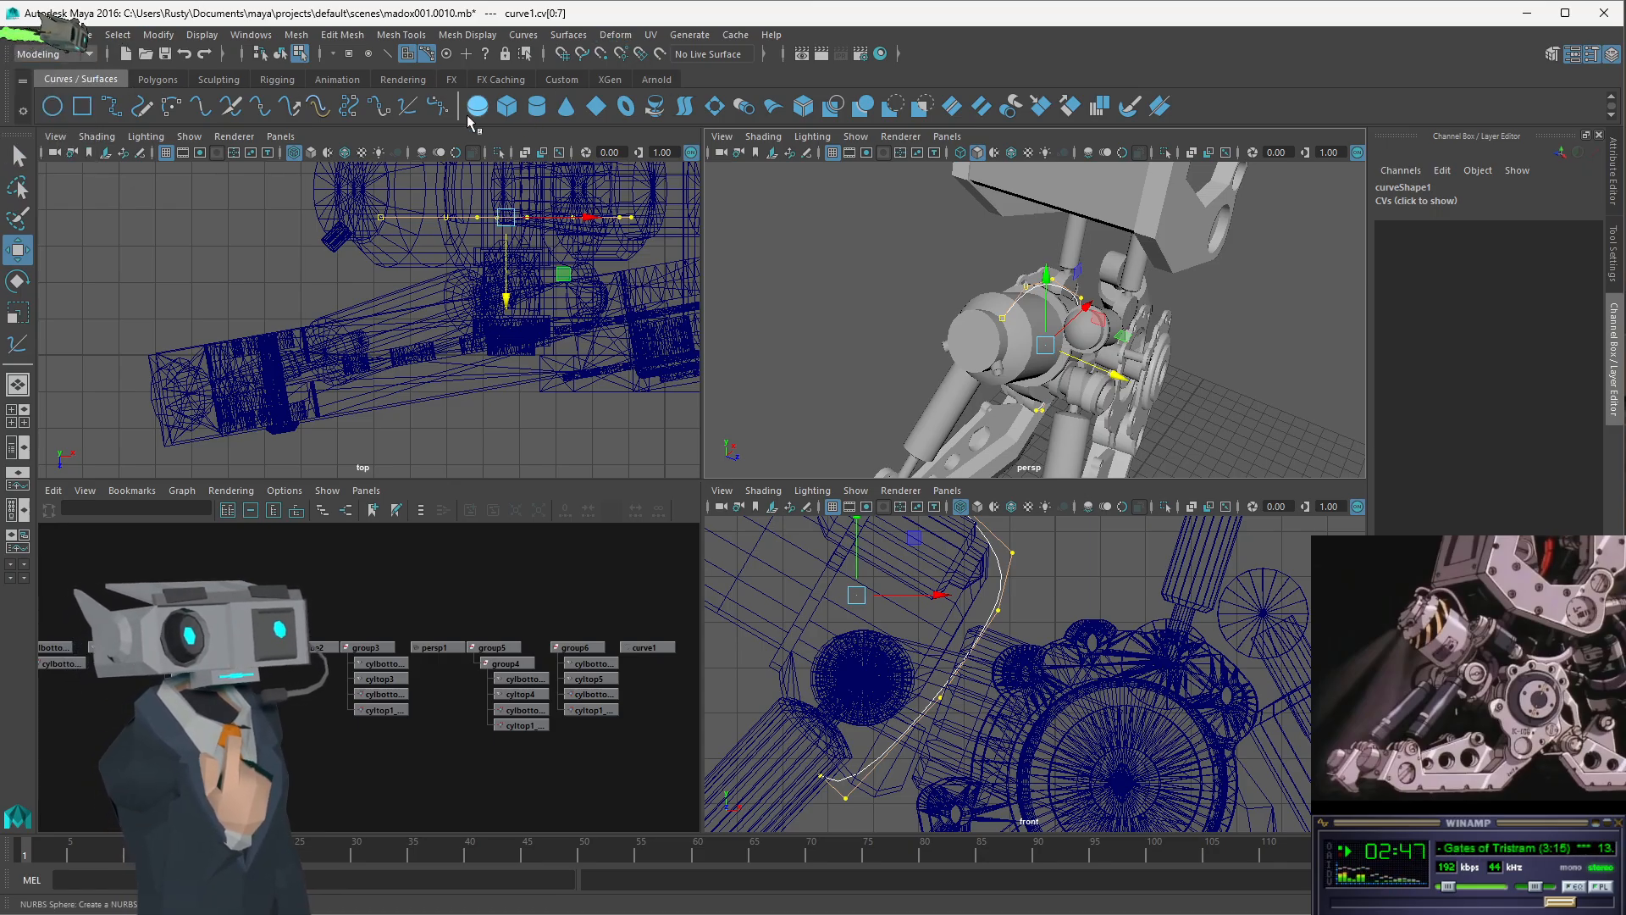
{"action": "left_click", "coordinate": [409, 107]}
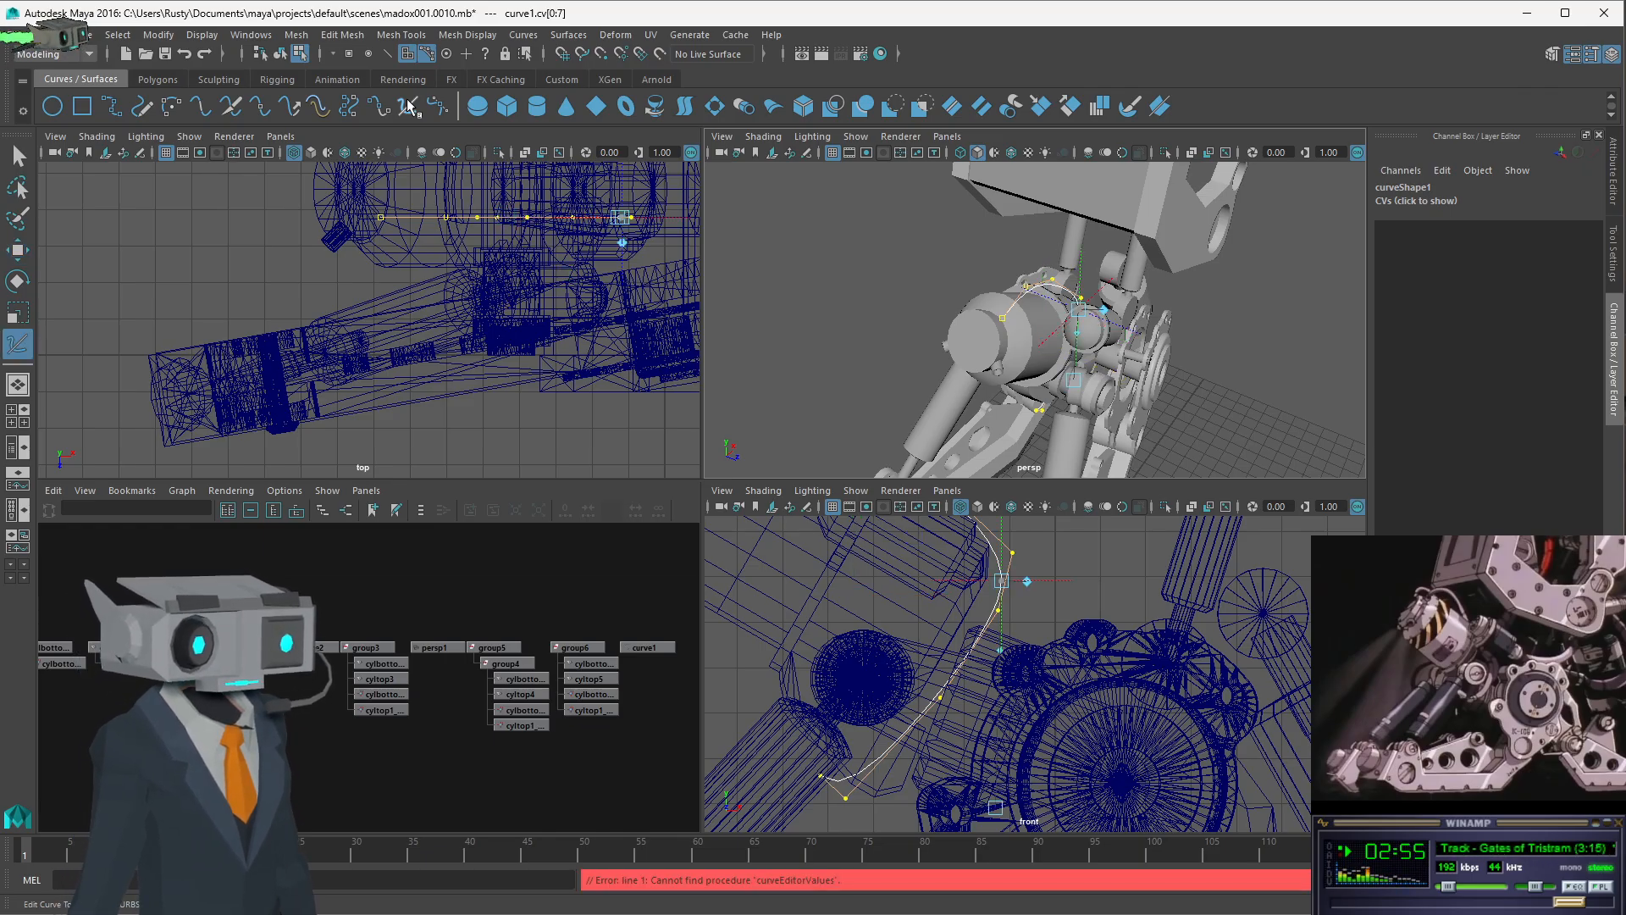
{"action": "left_click", "coordinate": [1017, 559]}
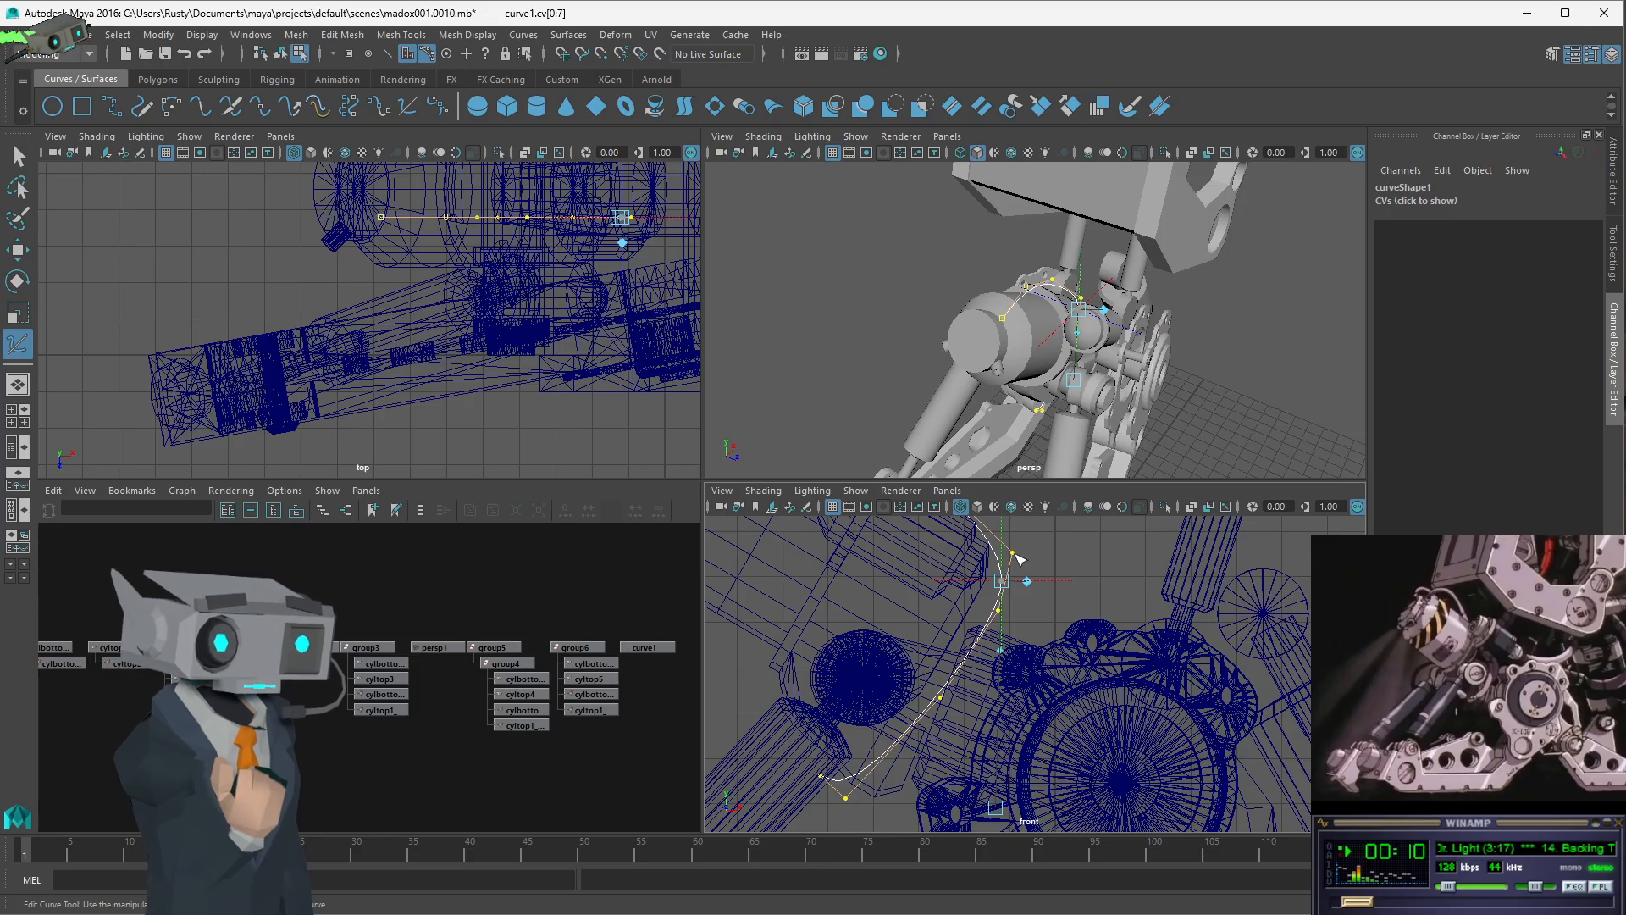
{"action": "left_click_drag", "start_coordinate": [1003, 581], "coordinate": [1000, 573]}
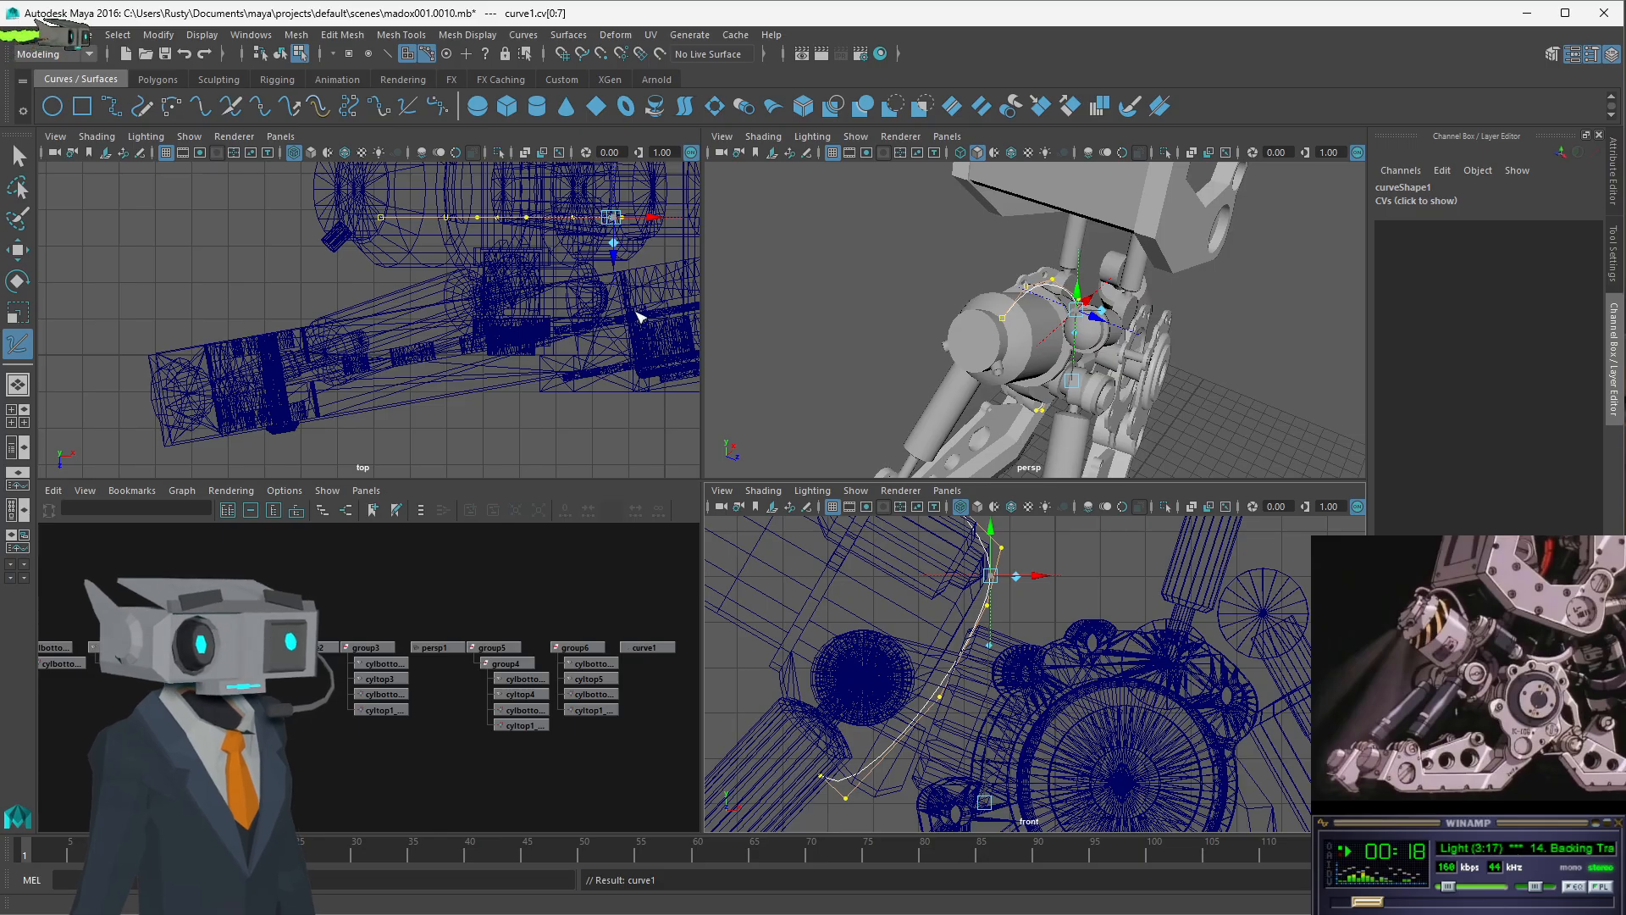
- Place the Edit Curve manipulator at curve1's lower end, try repositioning it in the perspective view, and undo the last change
{"action": "left_click", "coordinate": [822, 778]}
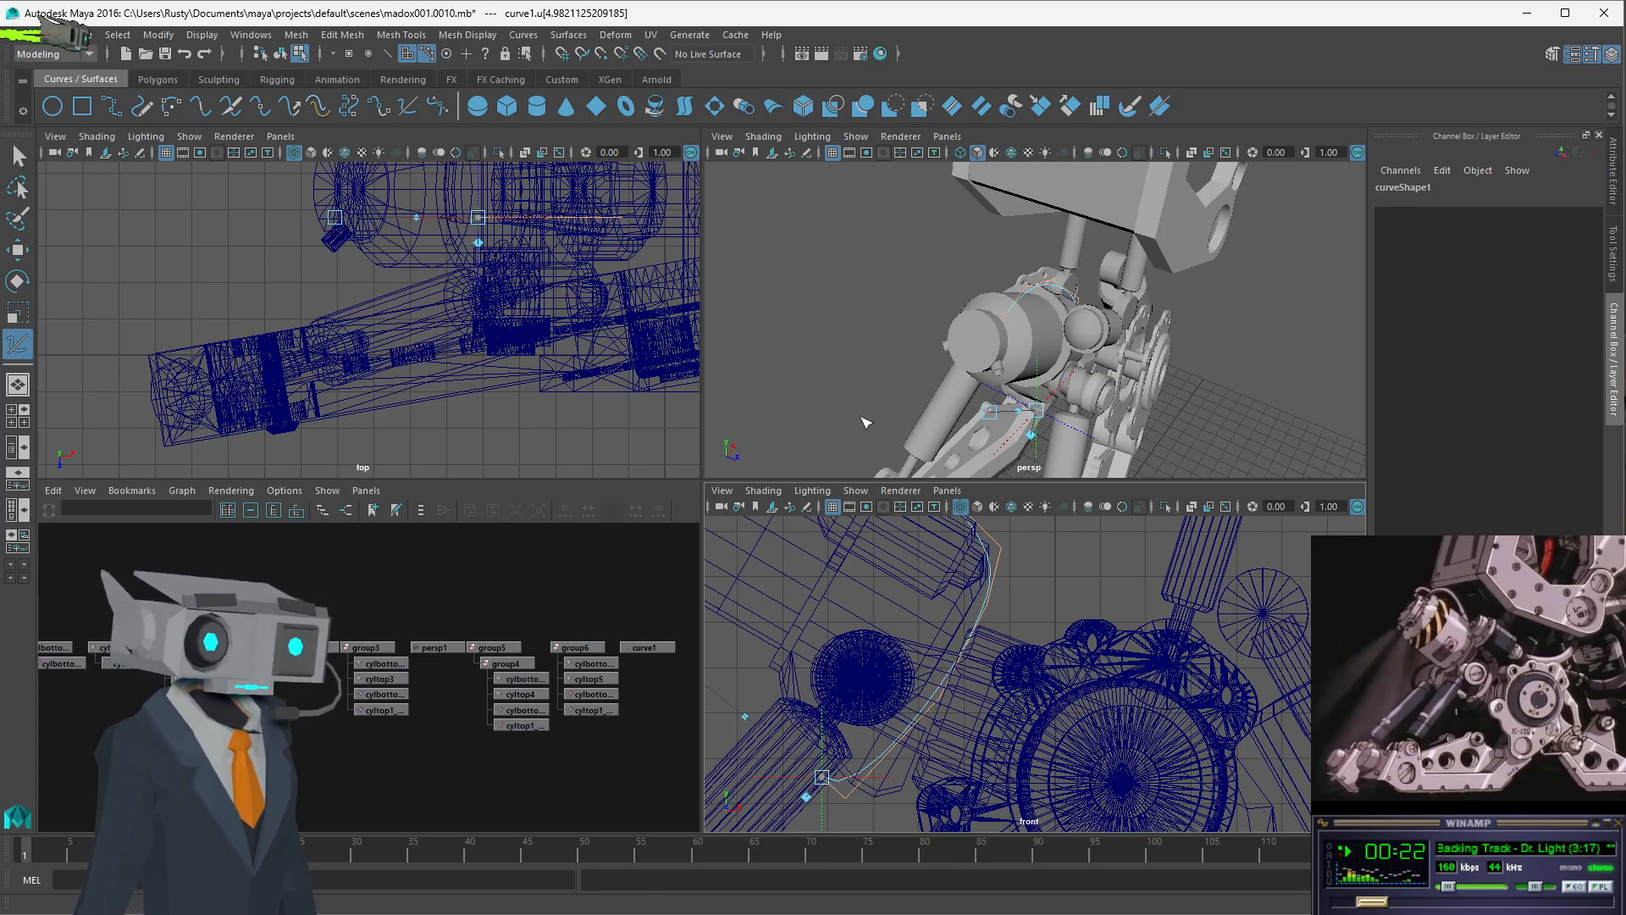
{"action": "scroll", "coordinate": [1035, 436], "scroll_direction": "down", "scroll_amount": 5}
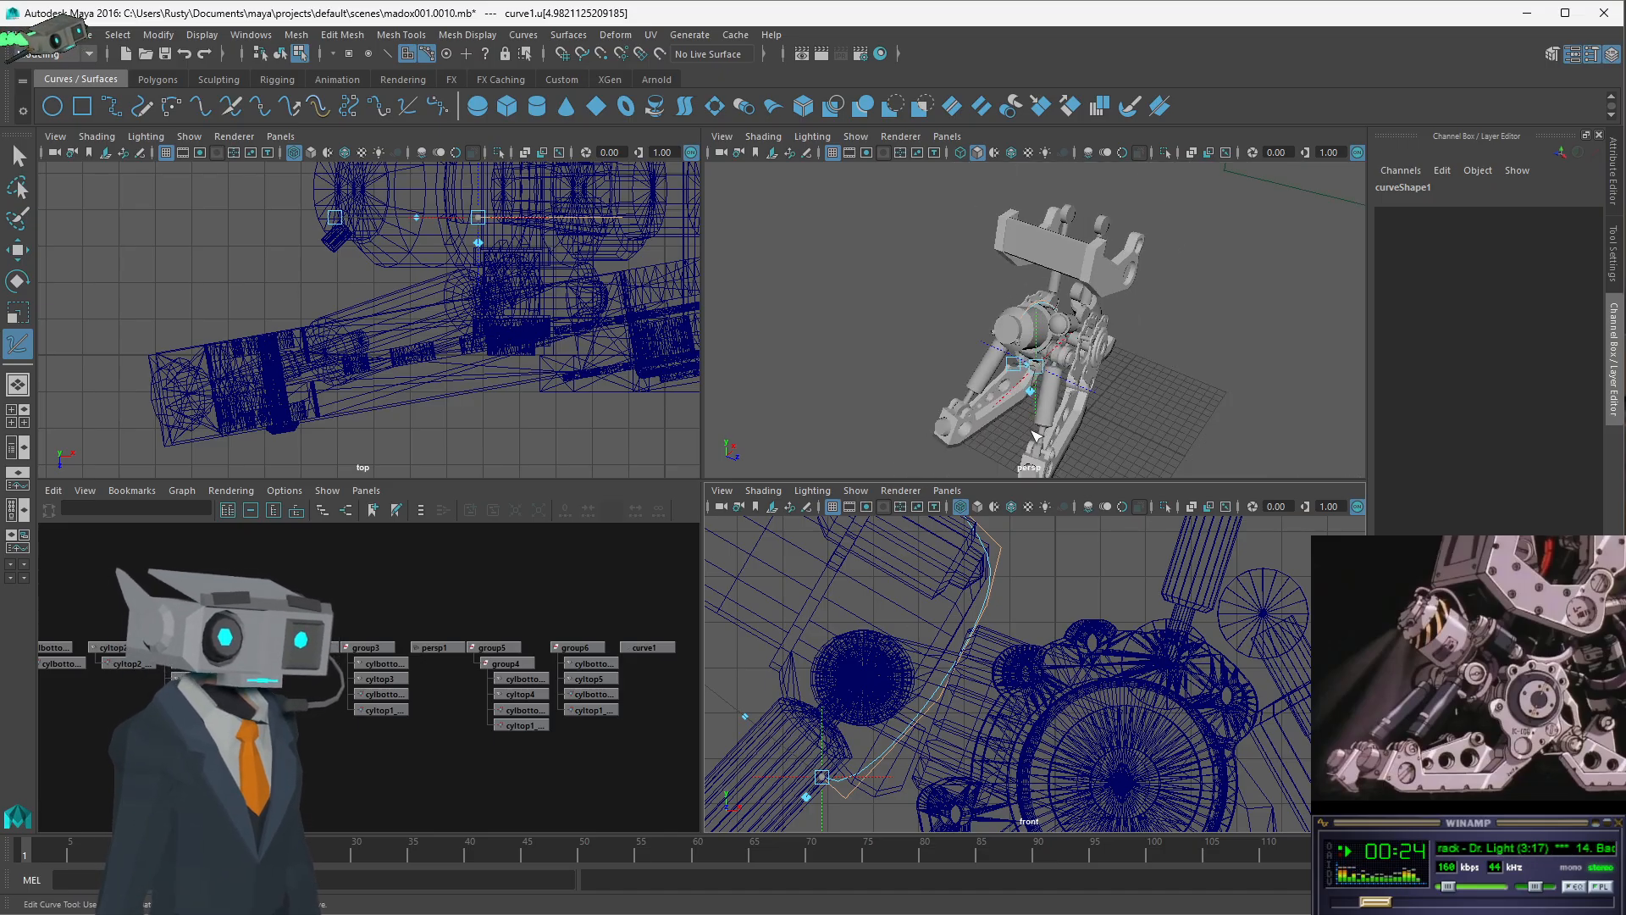
{"action": "scroll", "coordinate": [1035, 436], "scroll_direction": "up", "scroll_amount": 3}
{"action": "key", "text": "space"}
{"action": "middle_click_drag", "start_coordinate": [898, 593], "coordinate": [907, 353], "text": "alt"}
{"action": "left_click", "coordinate": [845, 416]}
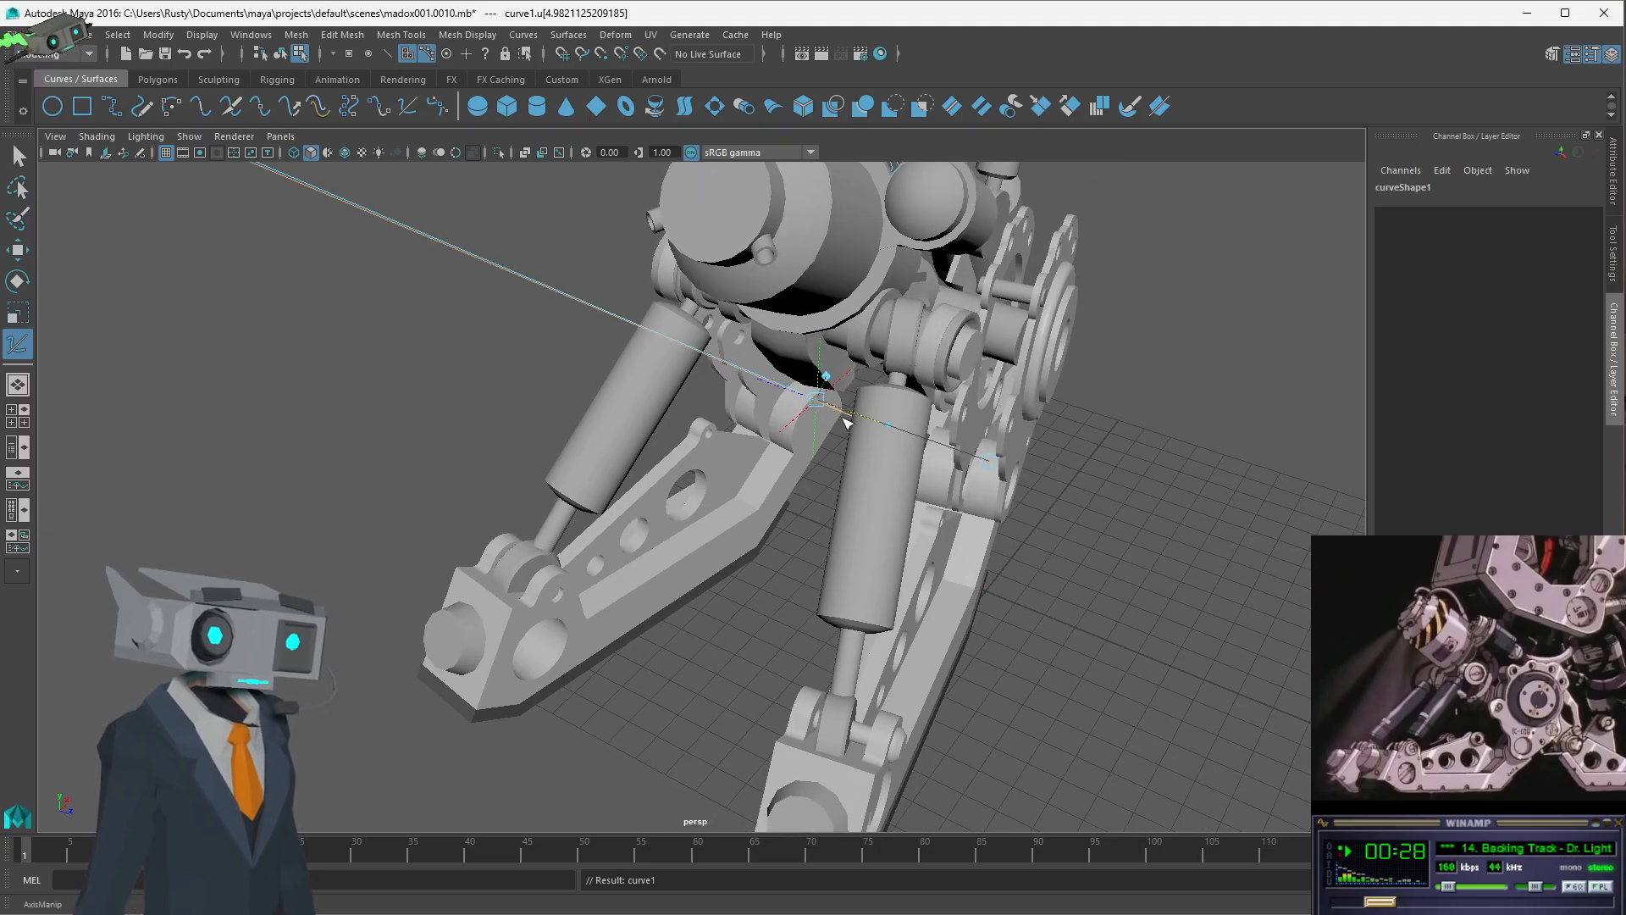
{"action": "left_click_drag", "start_coordinate": [823, 404], "coordinate": [858, 482]}
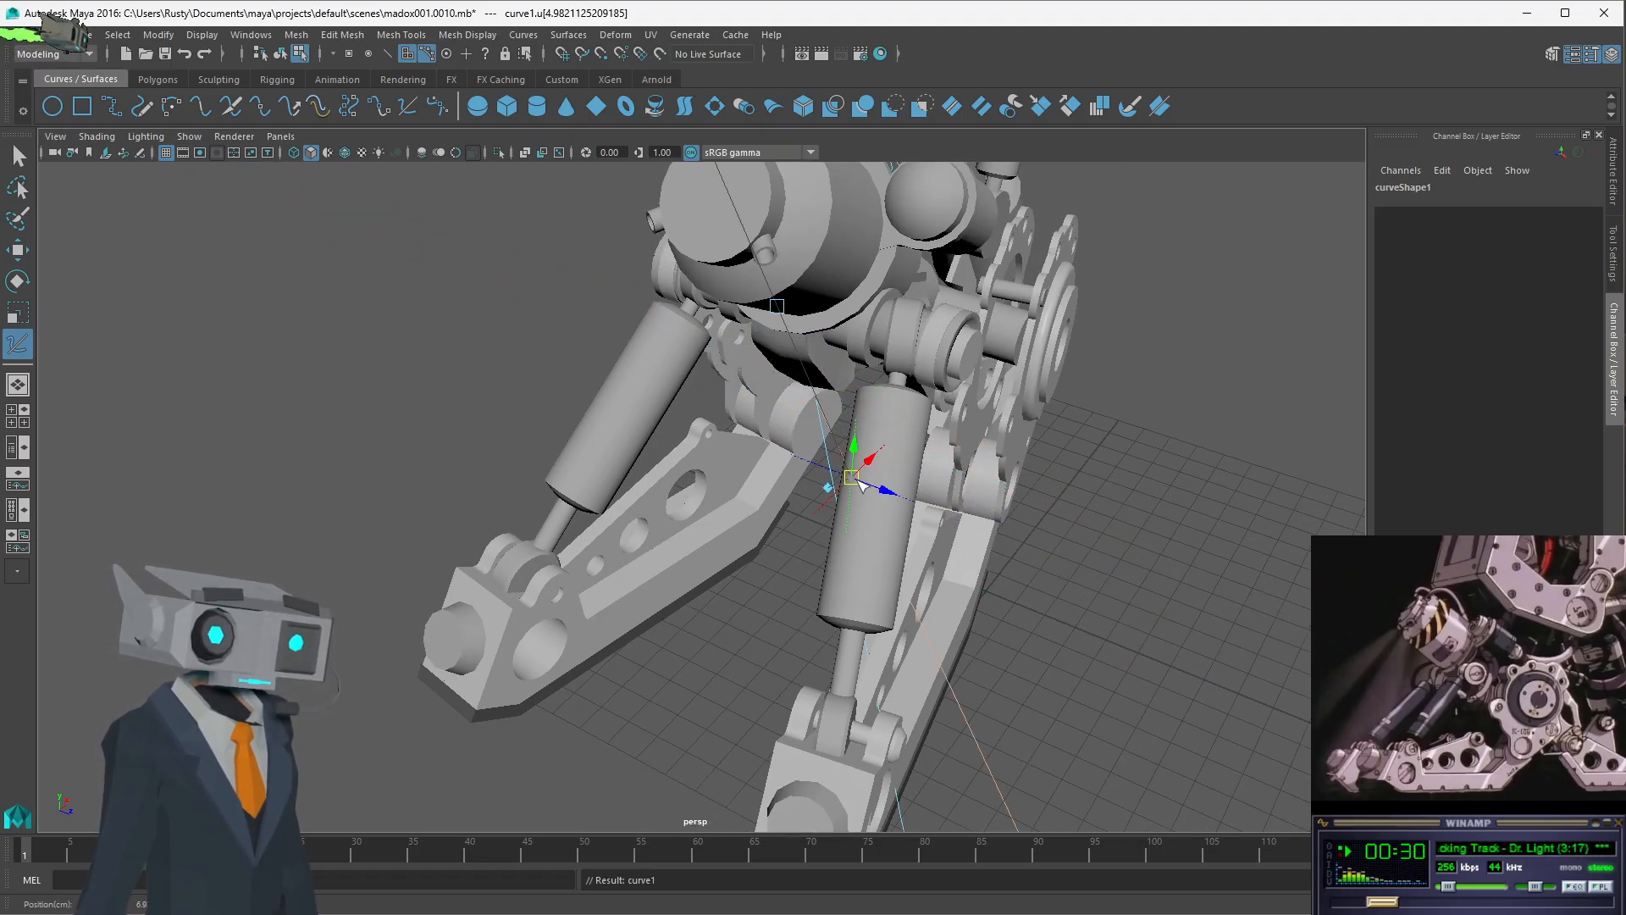
{"action": "key", "text": "ctrl+z"}
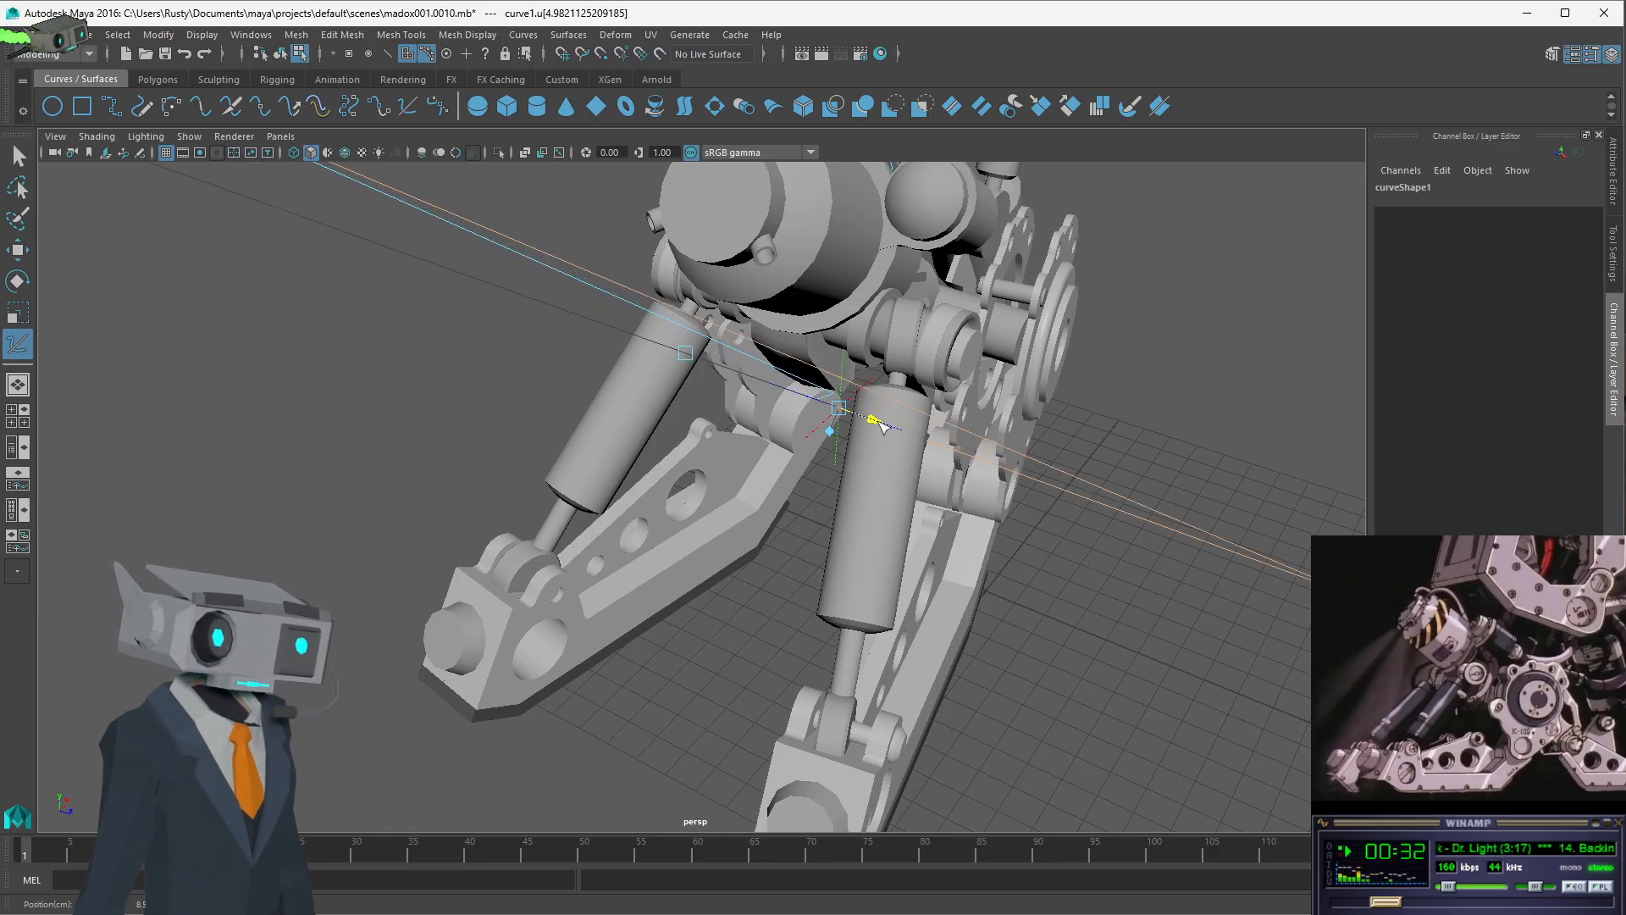
- Inspect curve1's lower end from other angles and undo the remaining Edit Curve changes there
{"action": "left_click_drag", "start_coordinate": [847, 433], "coordinate": [939, 589], "text": "alt"}
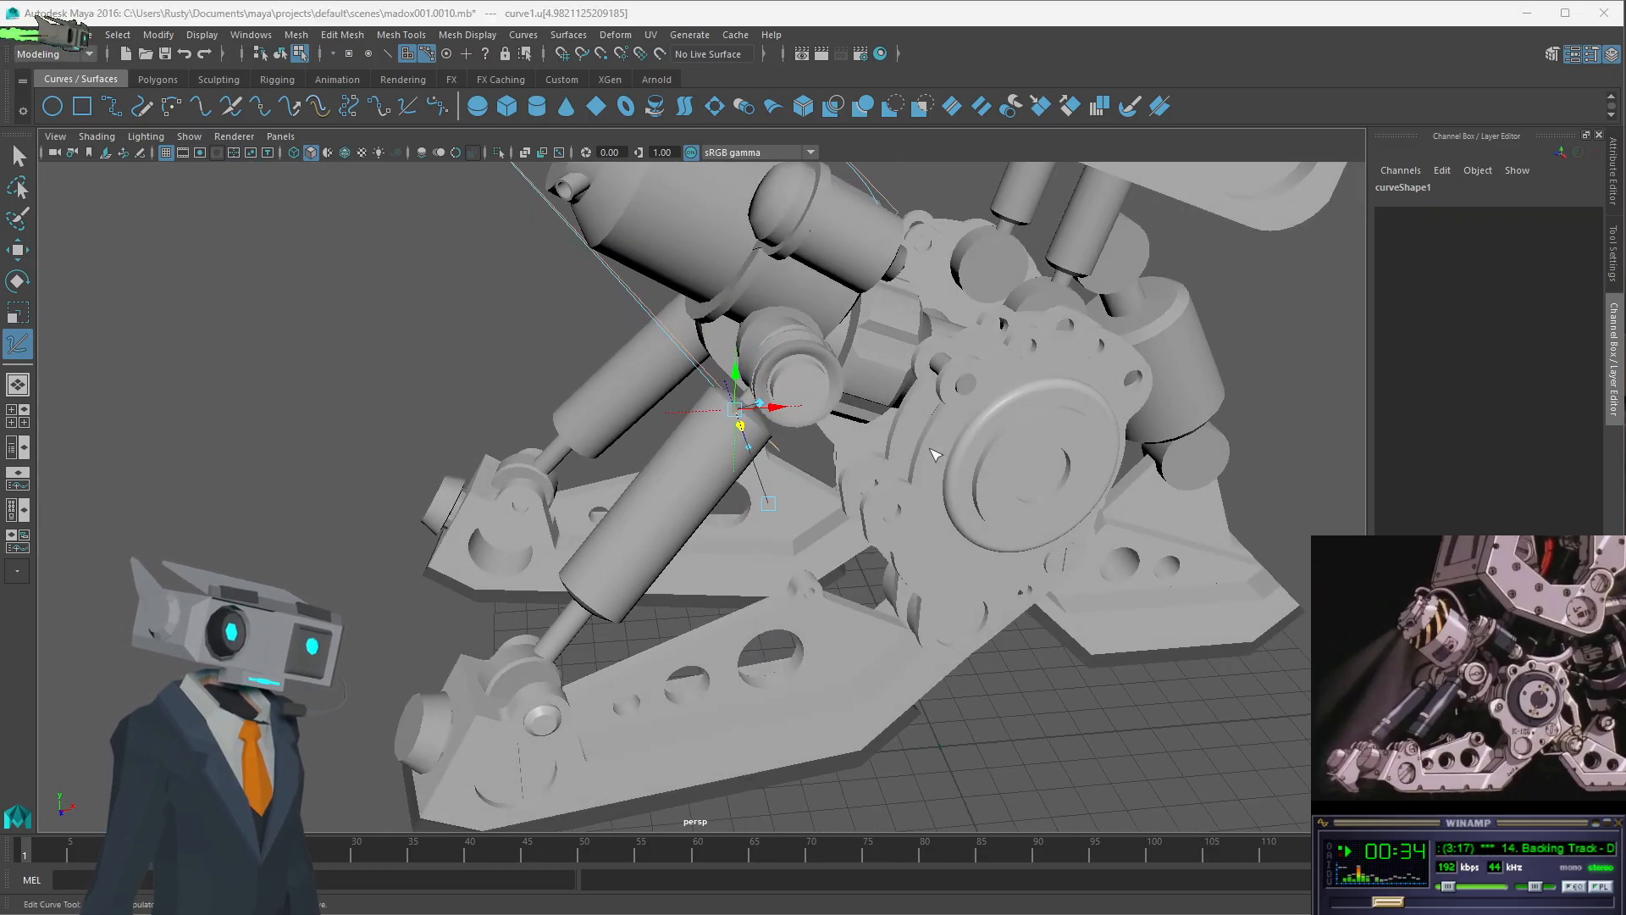
{"action": "key", "text": "space"}
{"action": "key", "text": "ctrl+z"}
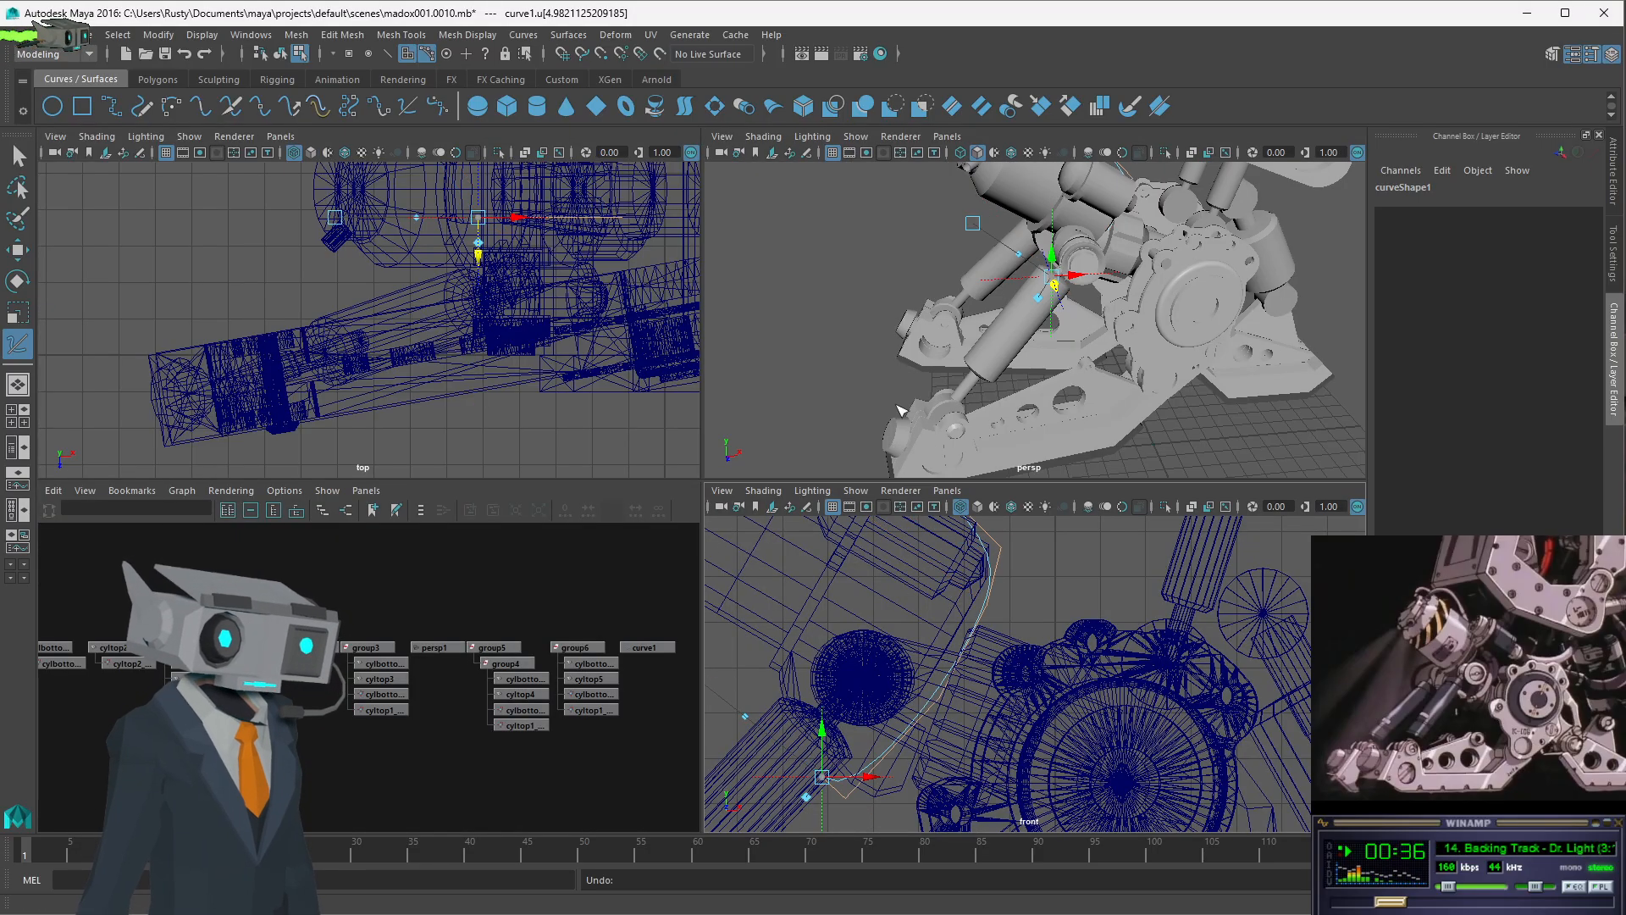
{"action": "left_click_drag", "start_coordinate": [900, 410], "coordinate": [1162, 247], "text": "alt"}
{"action": "key", "text": "ctrl+z"}
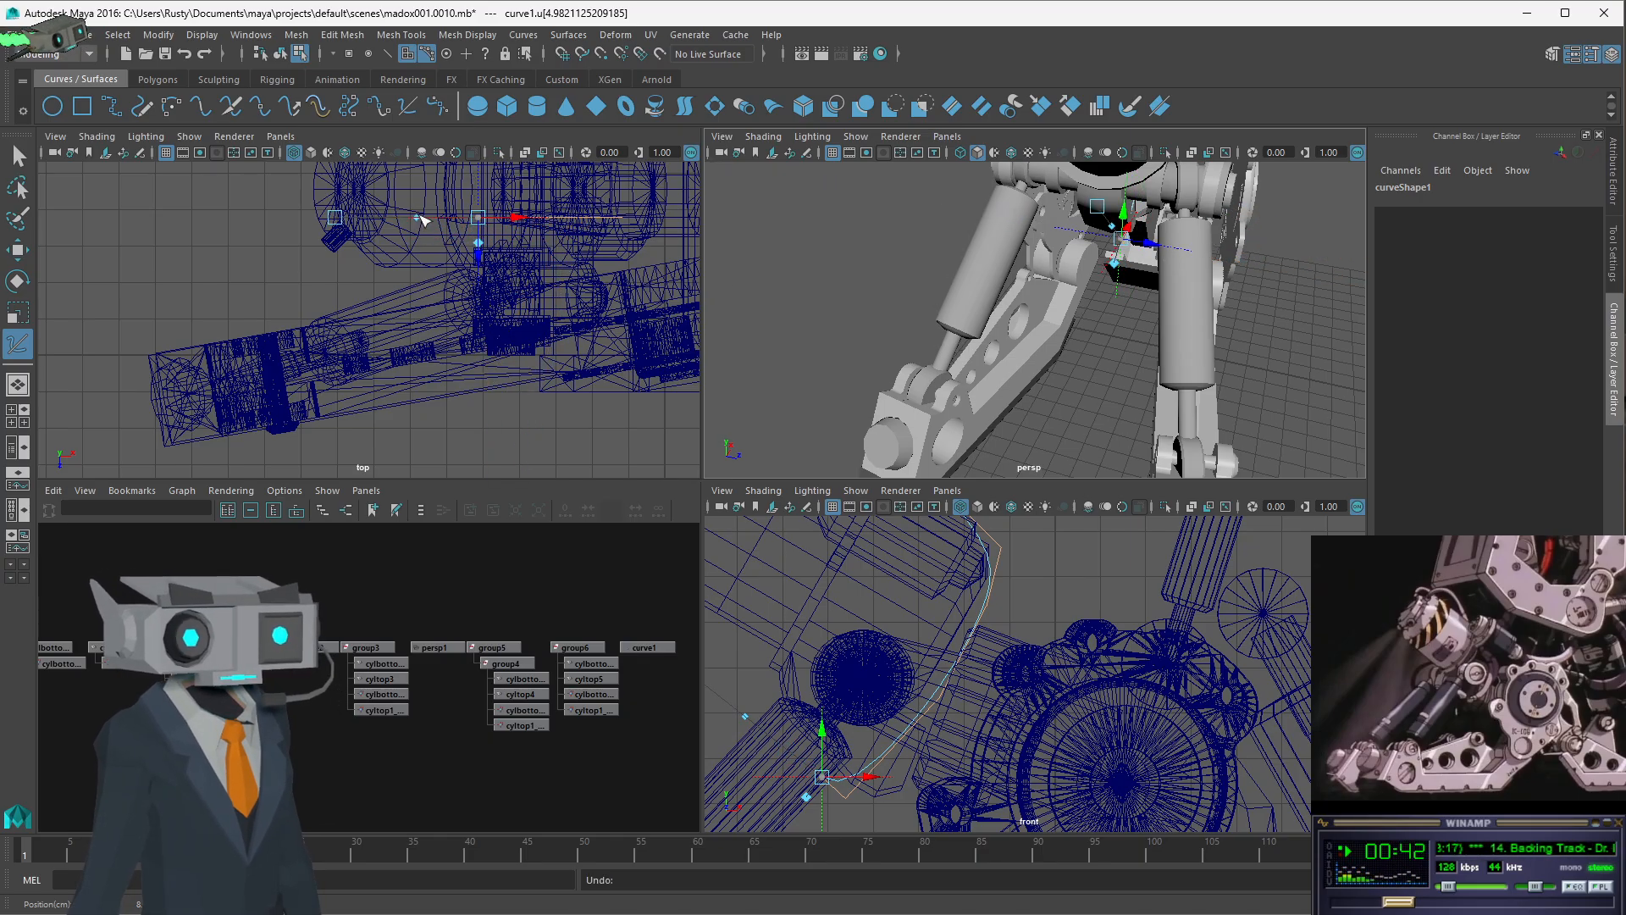
{"action": "left_click", "coordinate": [478, 244]}
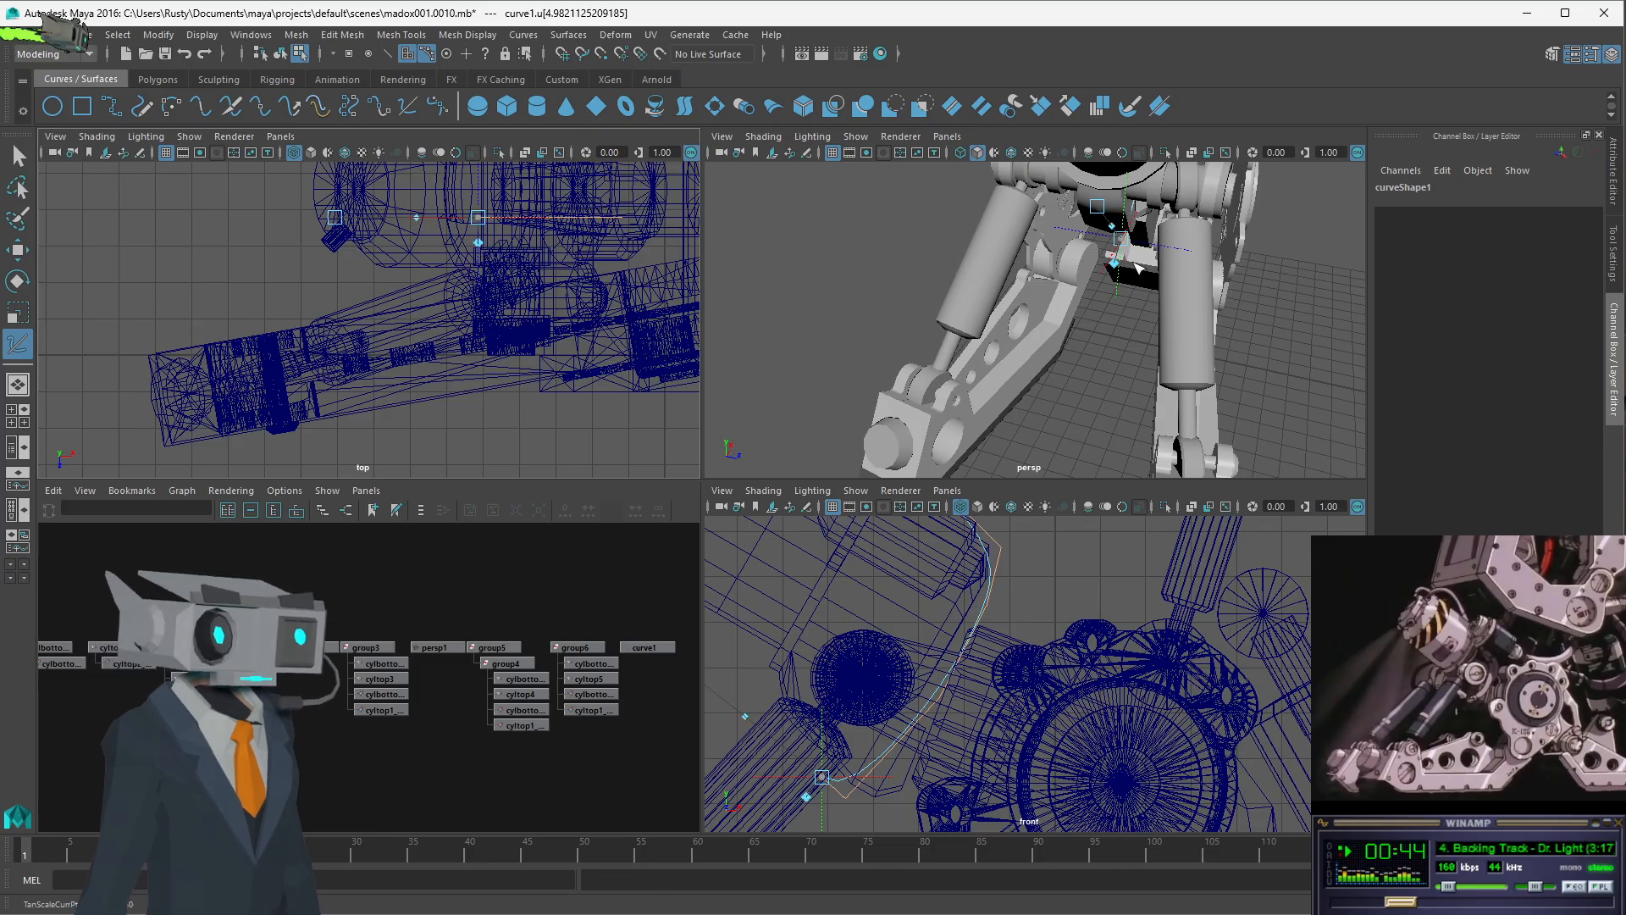
- Try to move all CVs of curve1 along positive X with the Move Tool and undo the move
{"action": "key", "text": "w"}
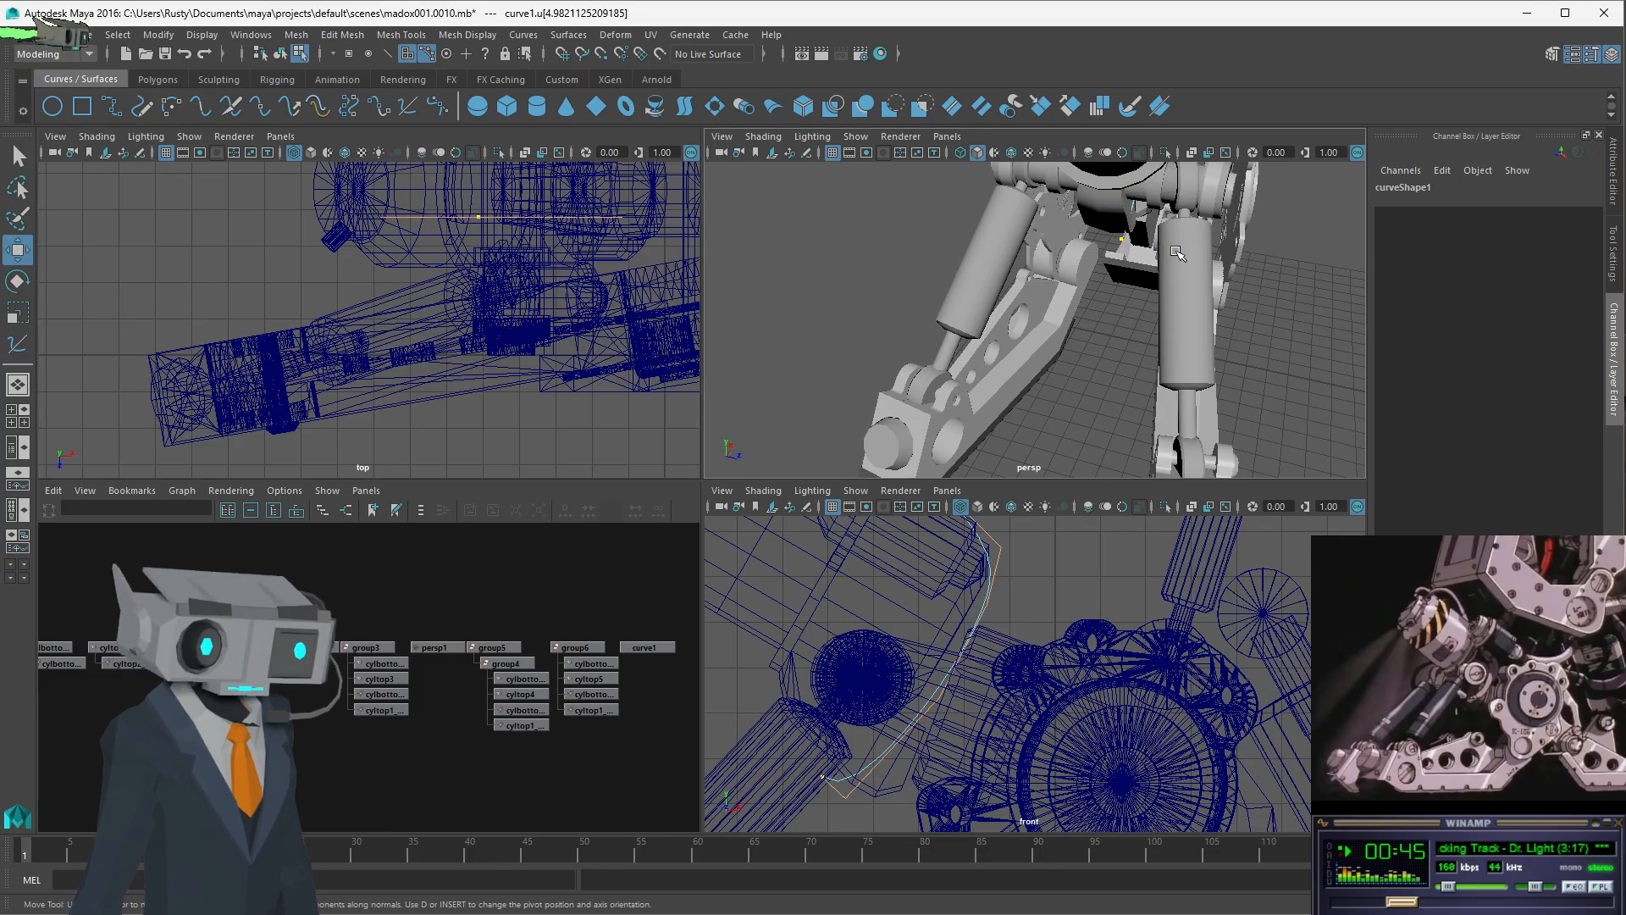
{"action": "double_click", "coordinate": [1122, 240]}
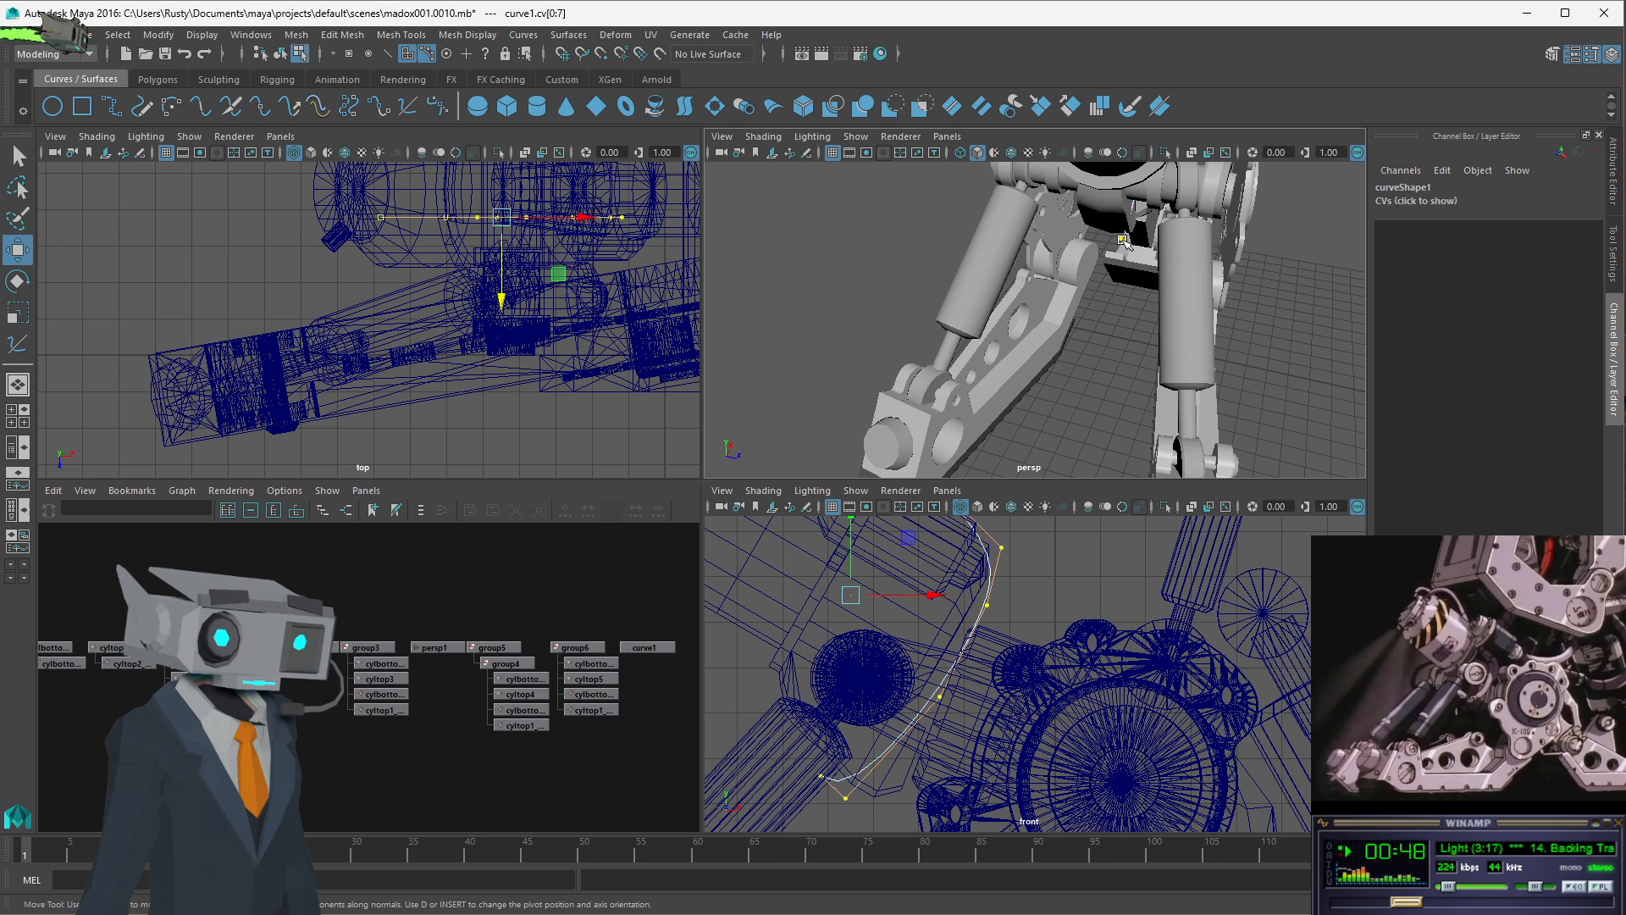
{"action": "left_click_drag", "start_coordinate": [943, 601], "coordinate": [1029, 598]}
{"action": "key", "text": "ctrl+z"}
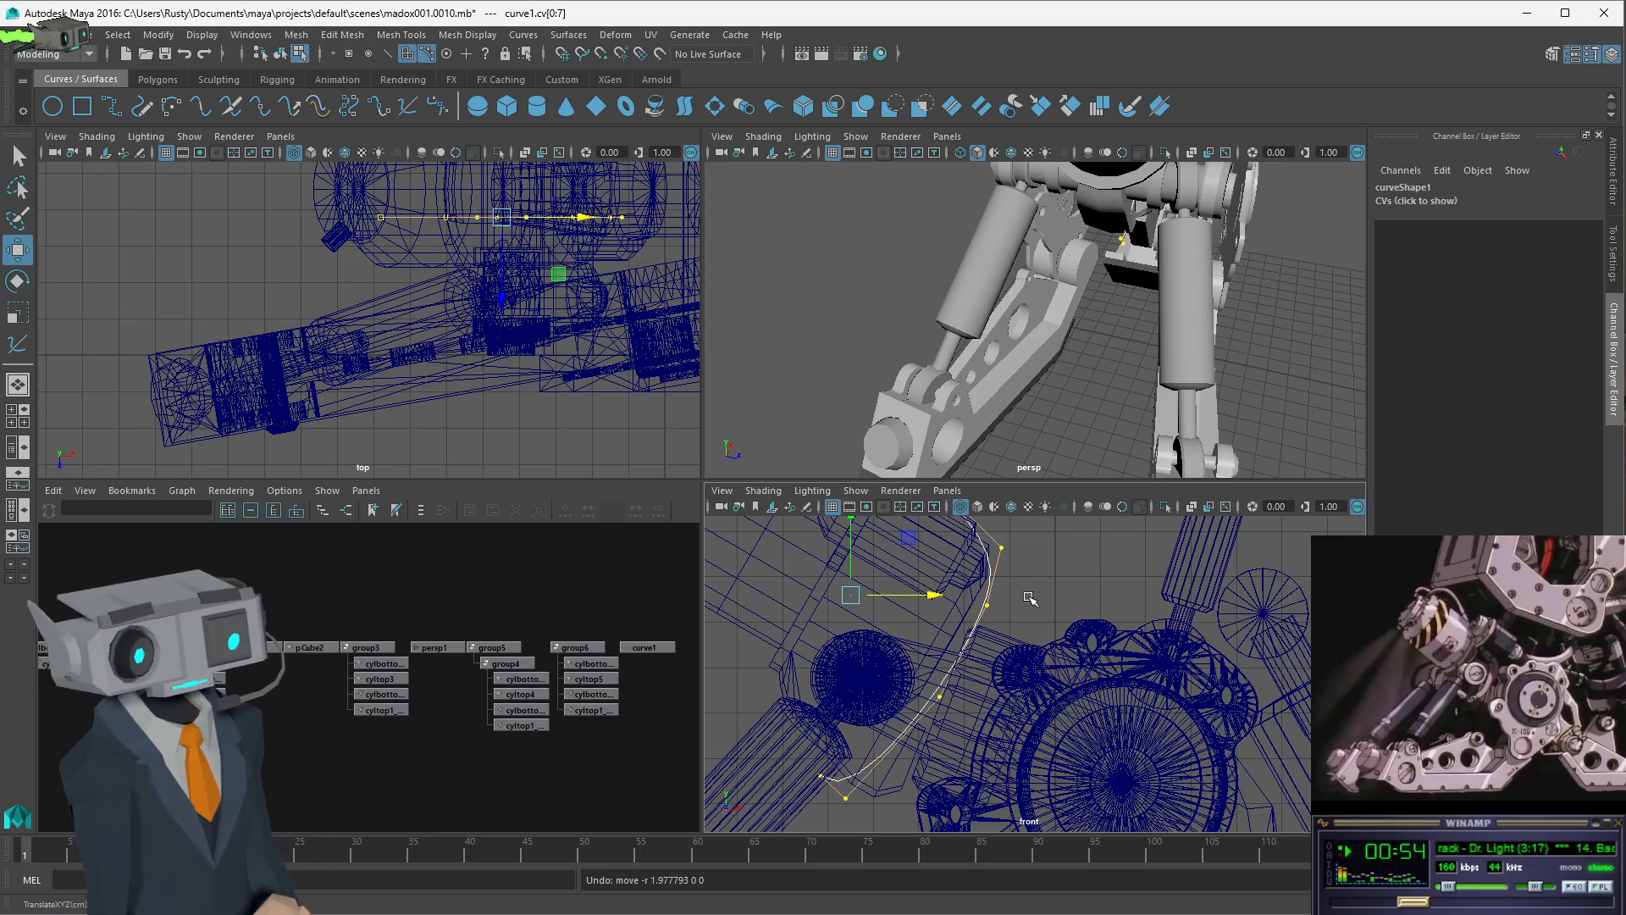
- Select the old curve1 in object form and delete it from the scene
{"action": "left_click_drag", "start_coordinate": [1247, 289], "coordinate": [1161, 248], "text": "alt"}
{"action": "middle_click_drag", "start_coordinate": [1157, 291], "coordinate": [1061, 385], "text": "alt"}
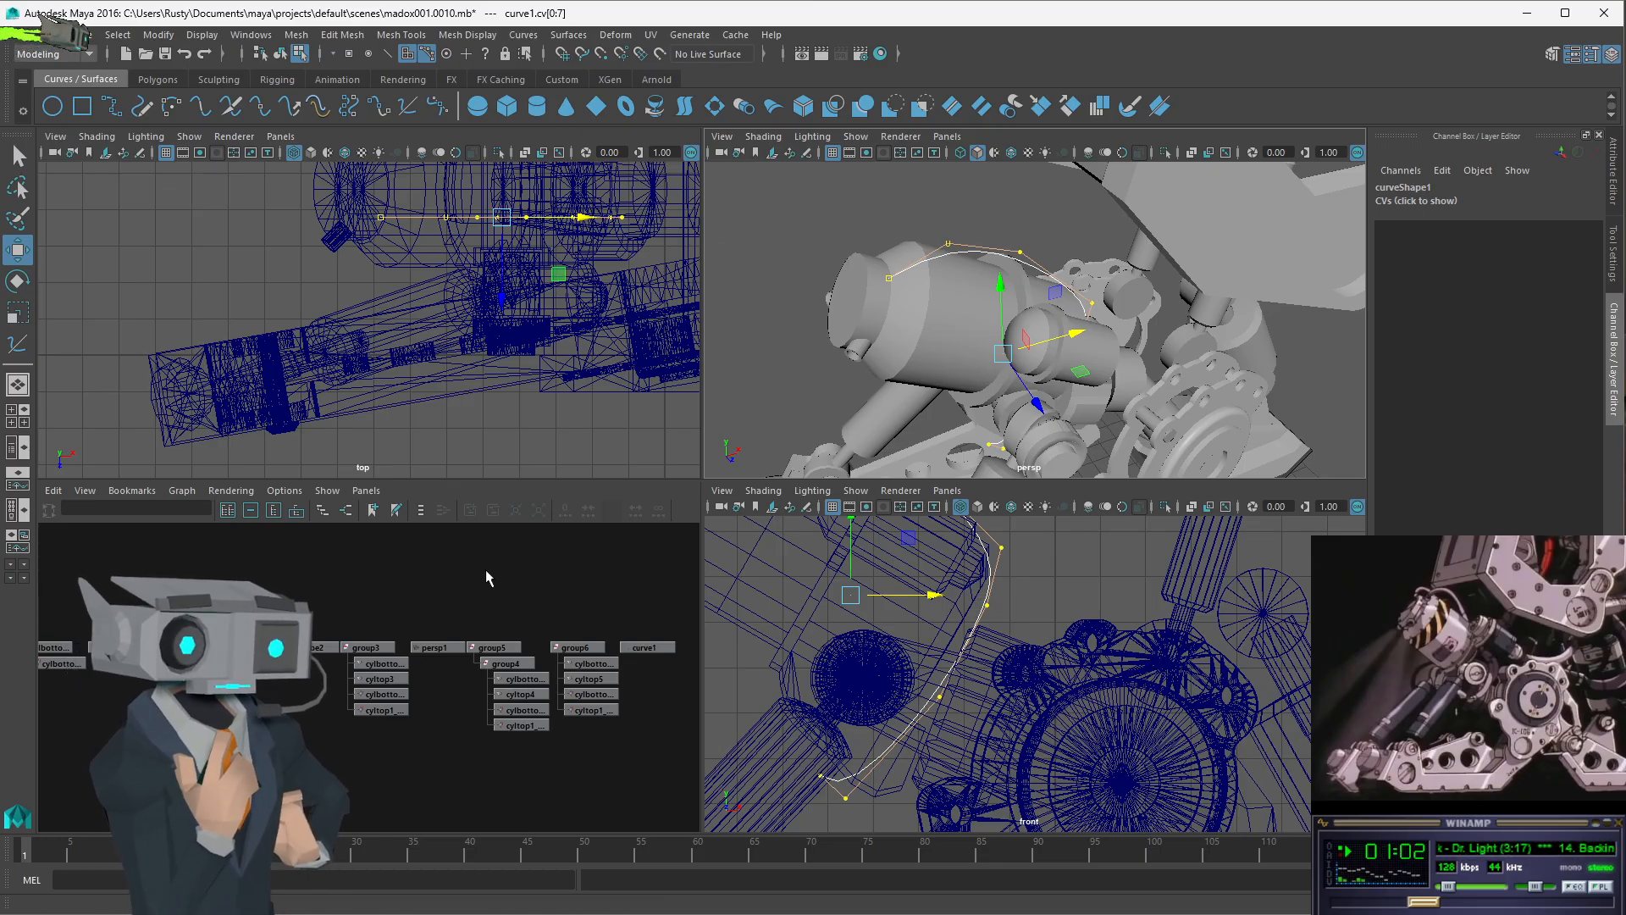
{"action": "left_click", "coordinate": [647, 649]}
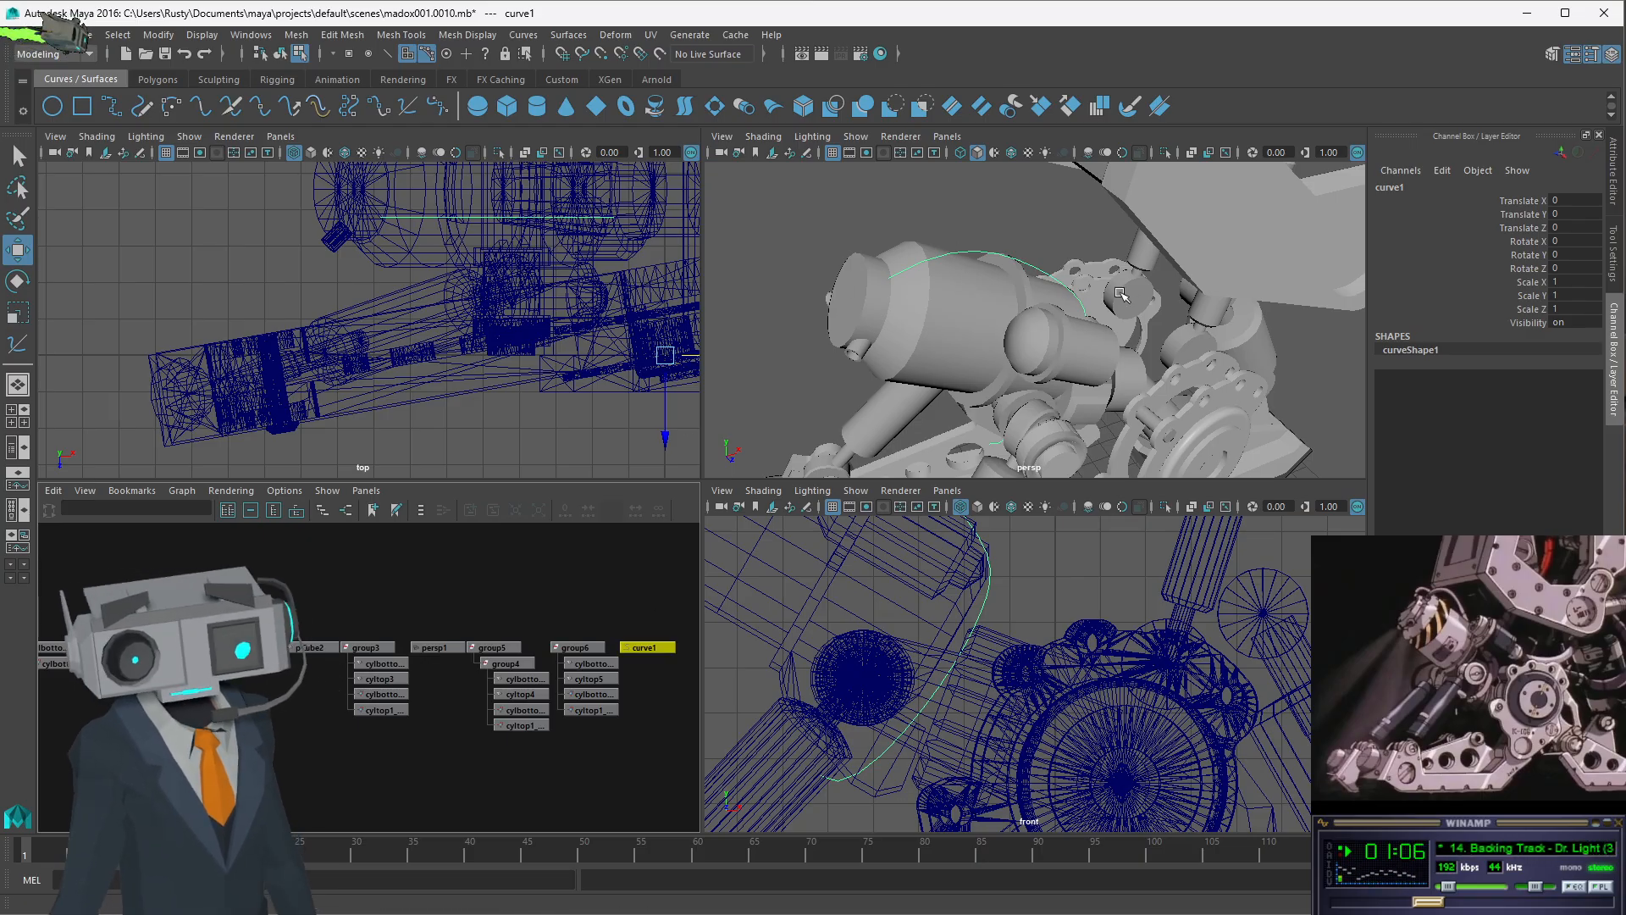
{"action": "left_click", "coordinate": [973, 337]}
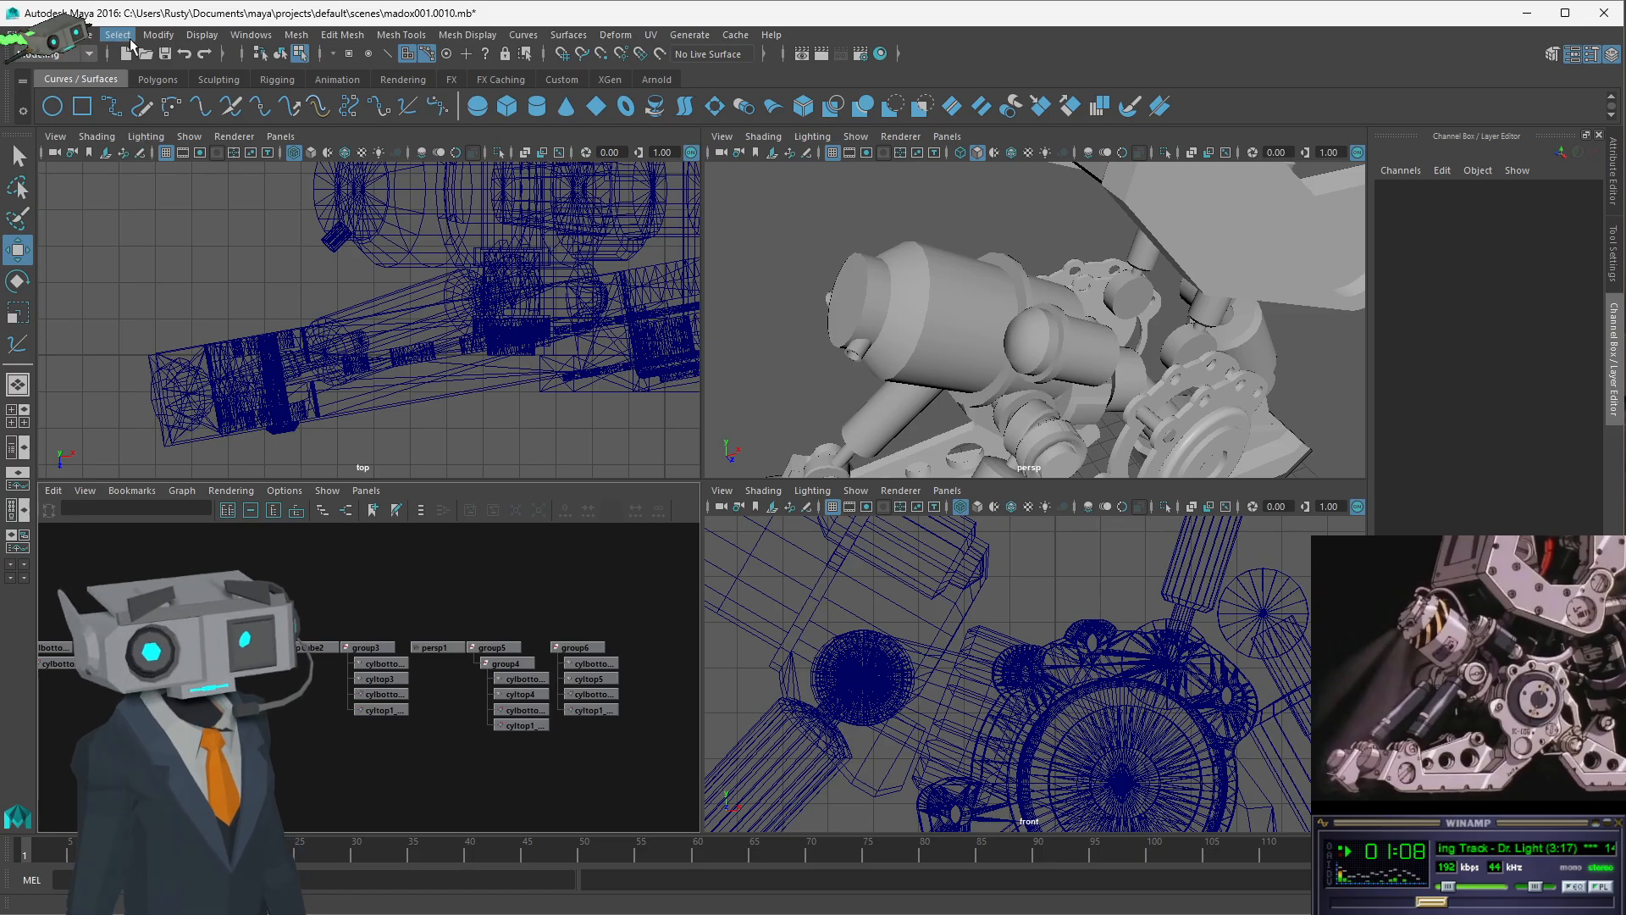
{"action": "left_click", "coordinate": [85, 38]}
{"action": "key", "text": "Escape"}
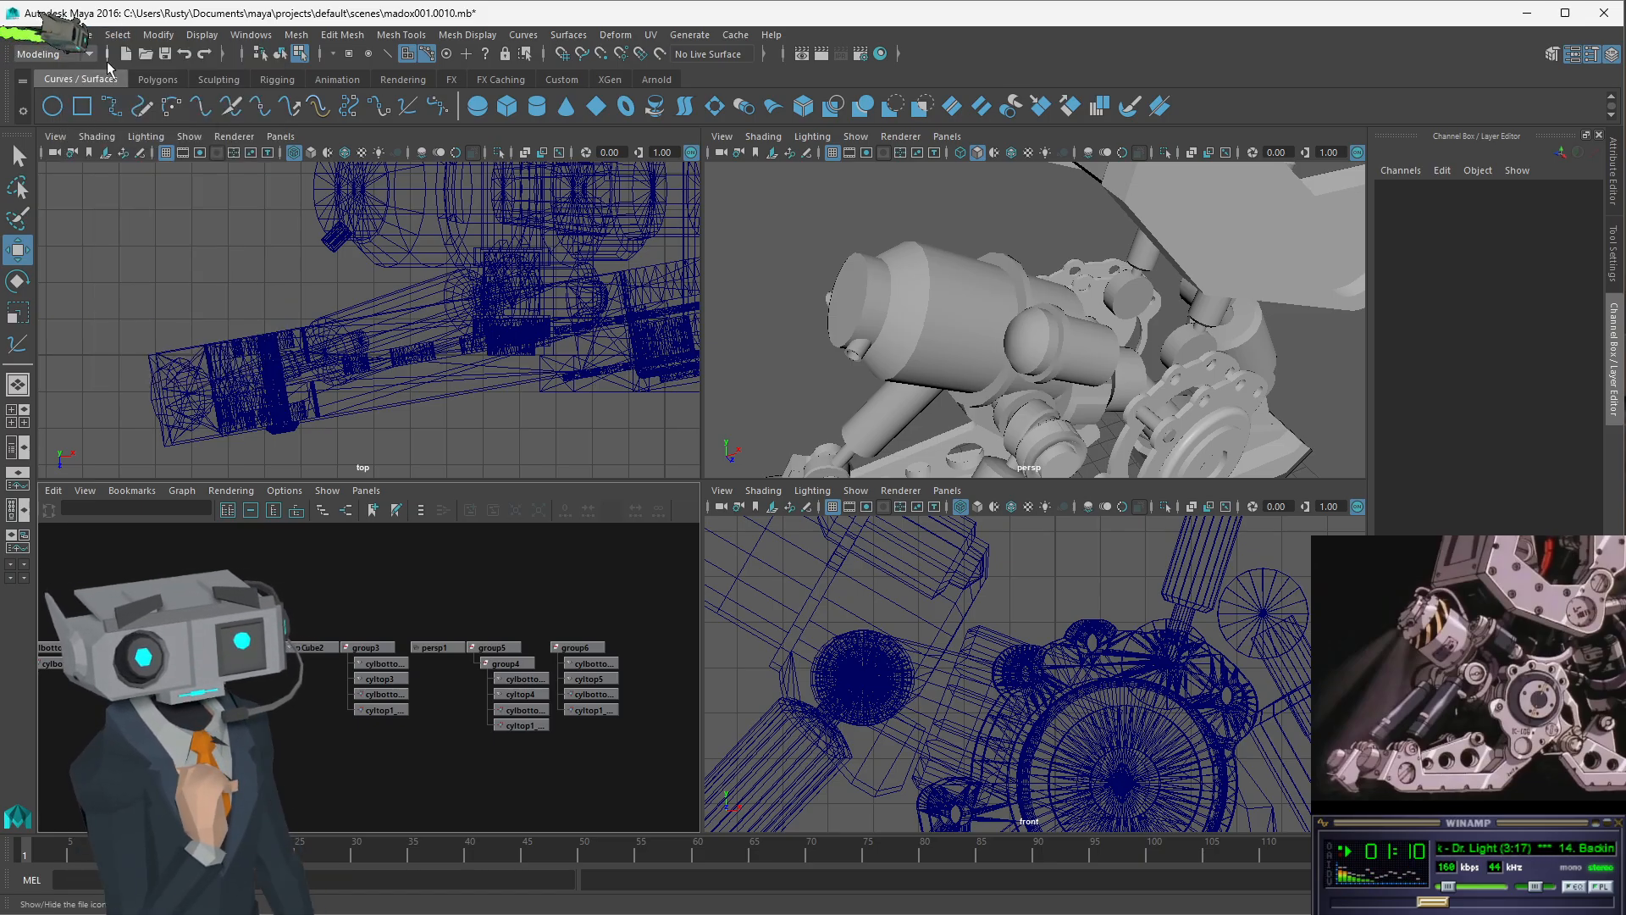
- Draw an EP curve with eight edit points in the front view, from the front canister's upper end around its rear to the leg cylinder's top
{"action": "left_click", "coordinate": [112, 106]}
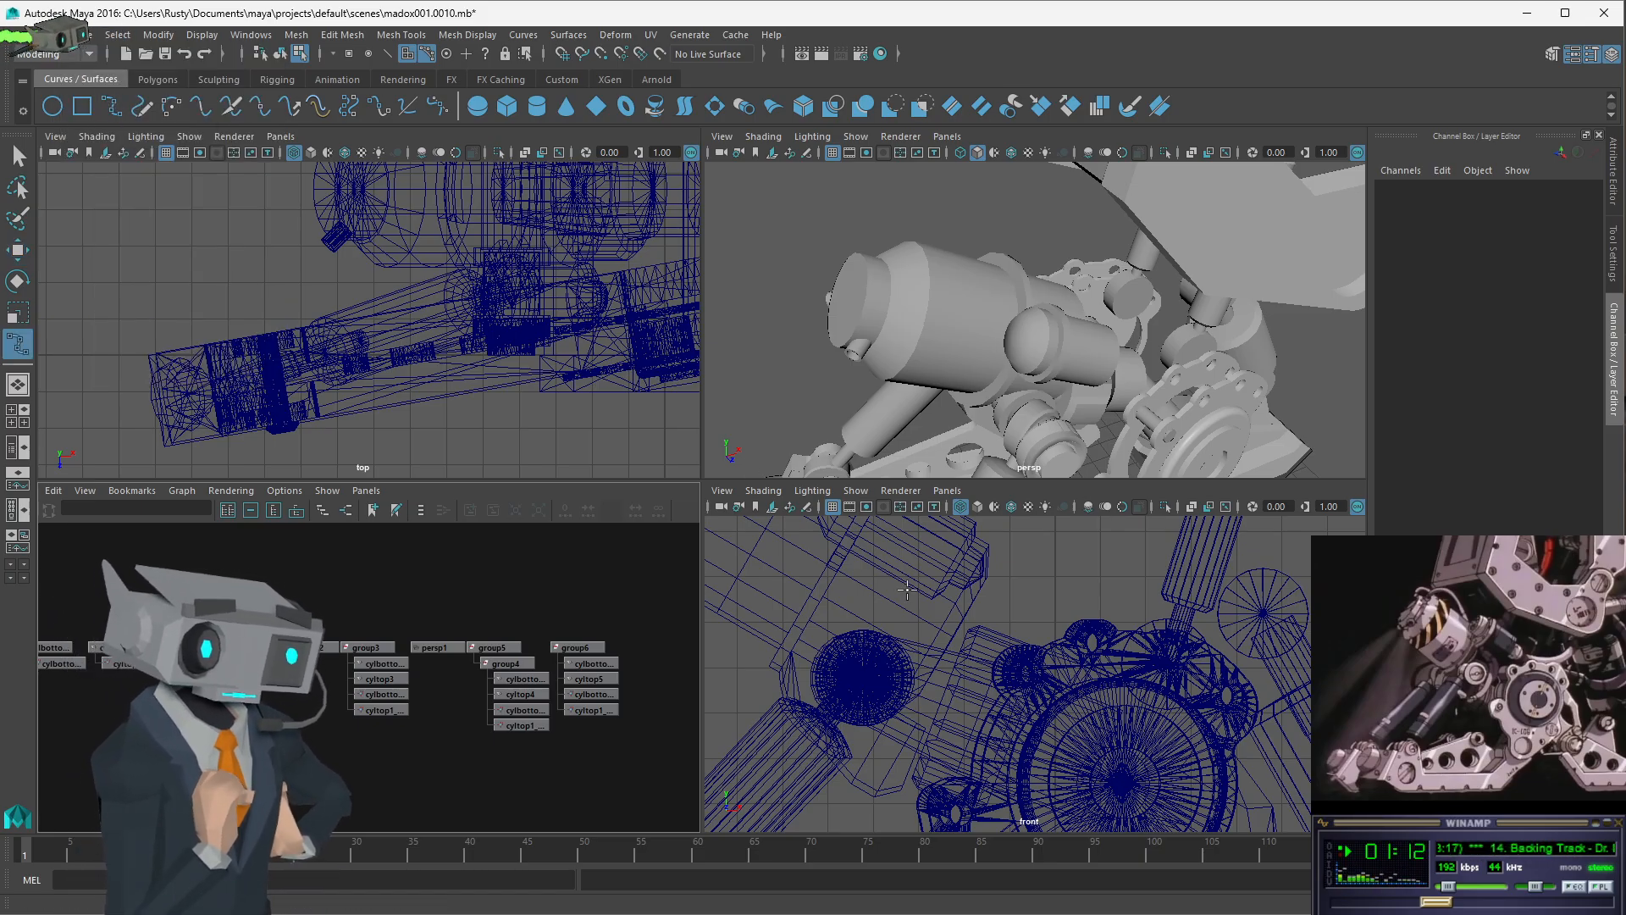
{"action": "scroll", "coordinate": [907, 588], "scroll_direction": "down", "scroll_amount": 5}
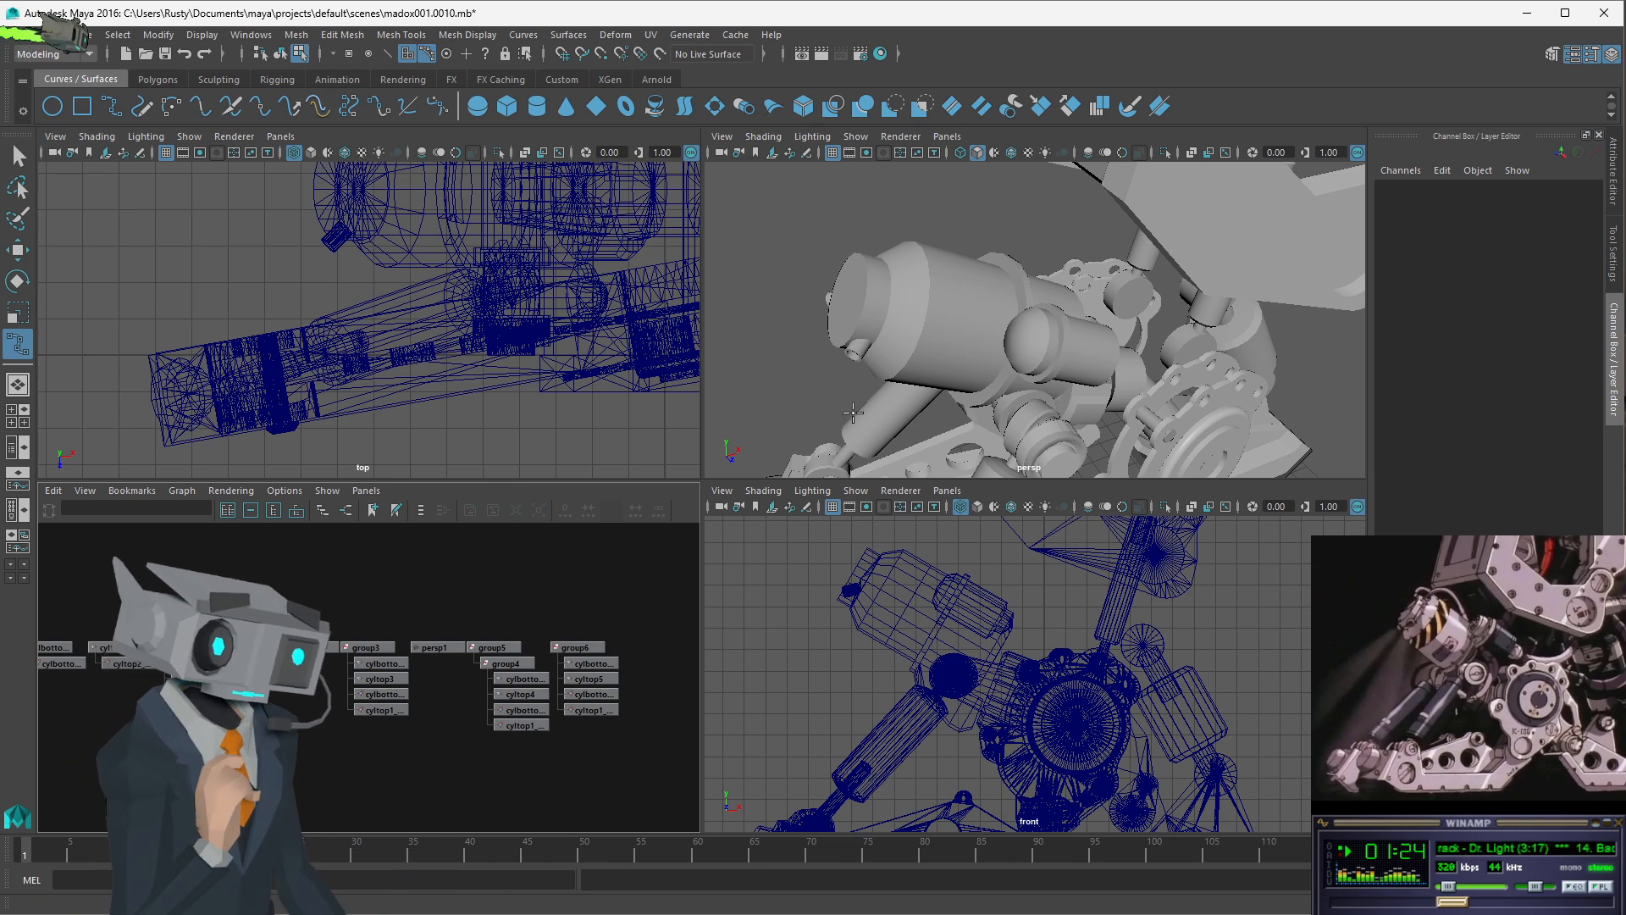
{"action": "left_click", "coordinate": [883, 551]}
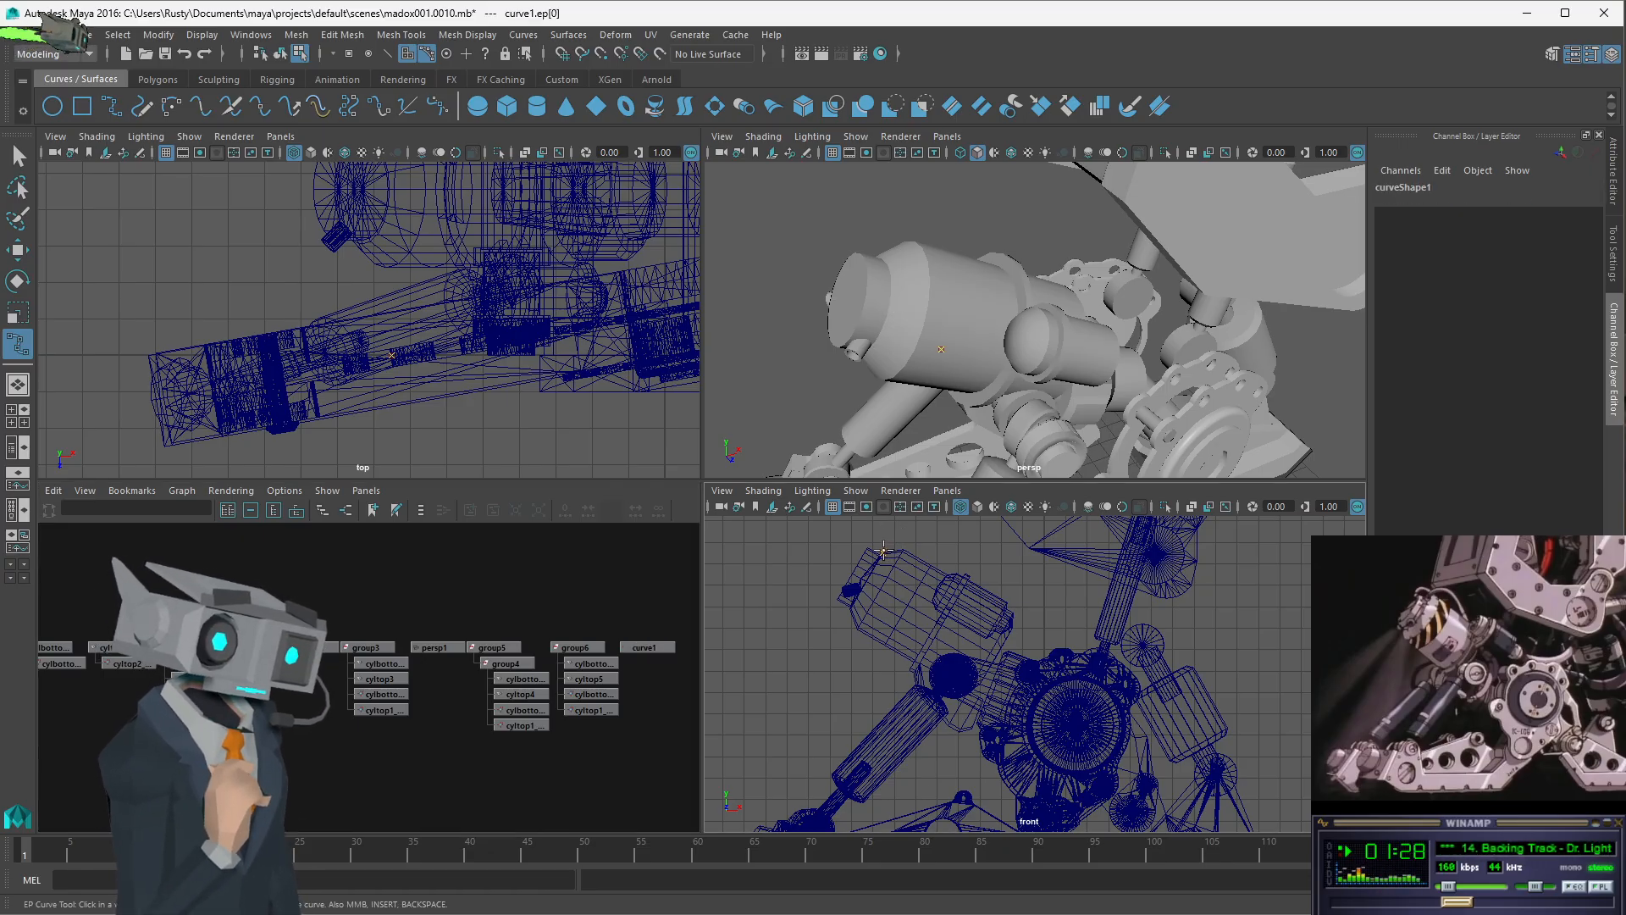
{"action": "left_click", "coordinate": [909, 538]}
{"action": "left_click", "coordinate": [958, 558]}
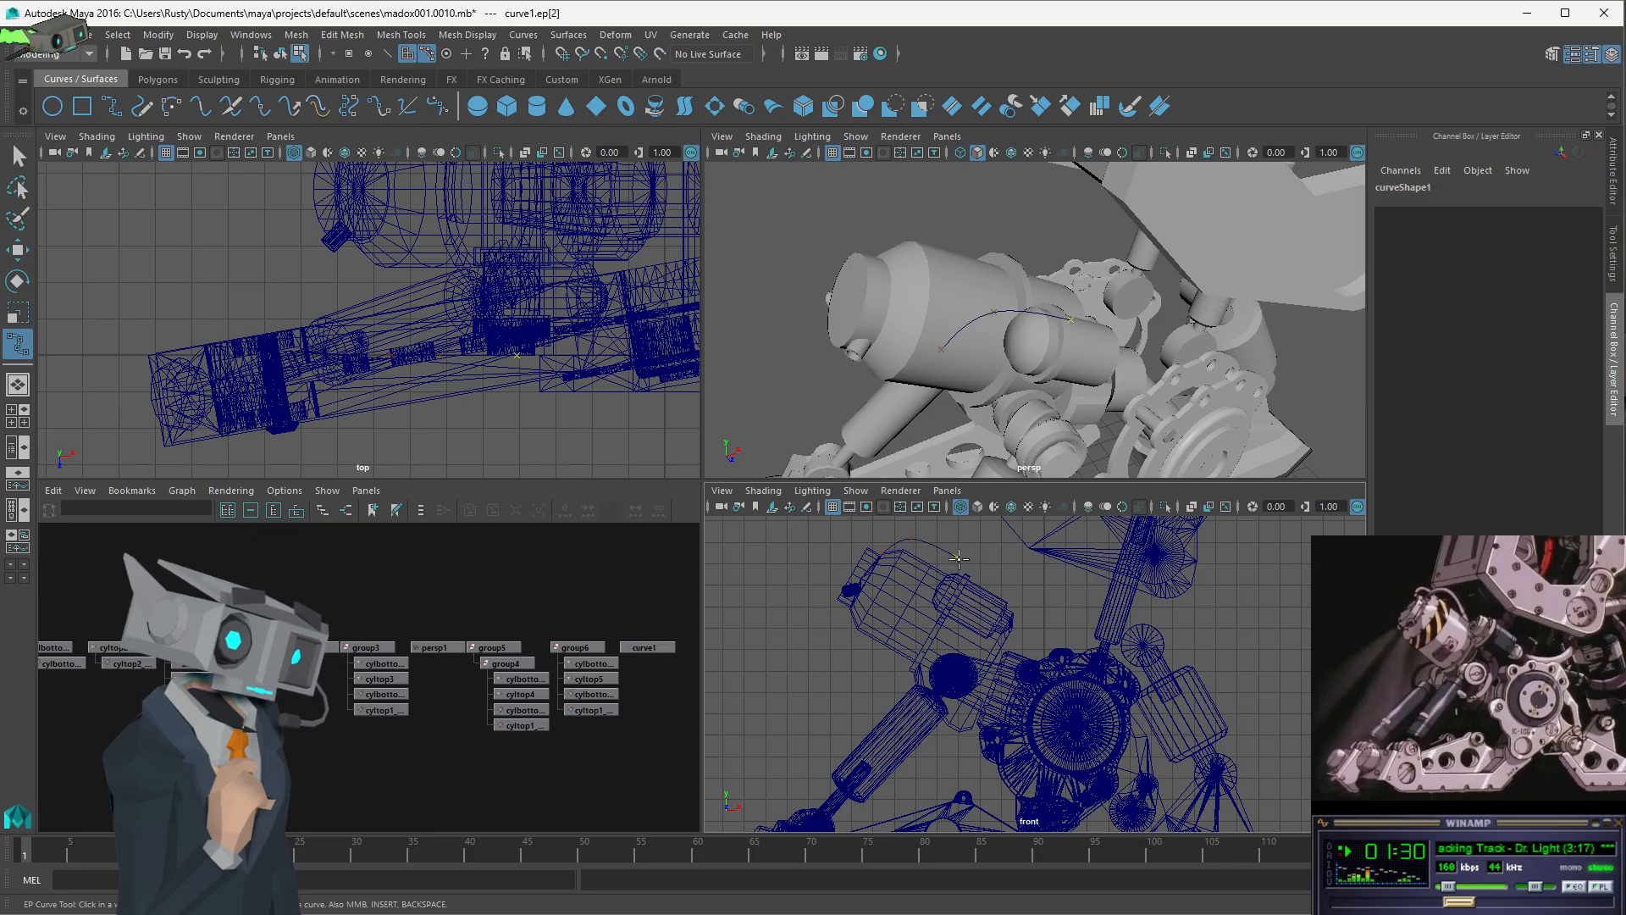
{"action": "left_click", "coordinate": [1012, 603]}
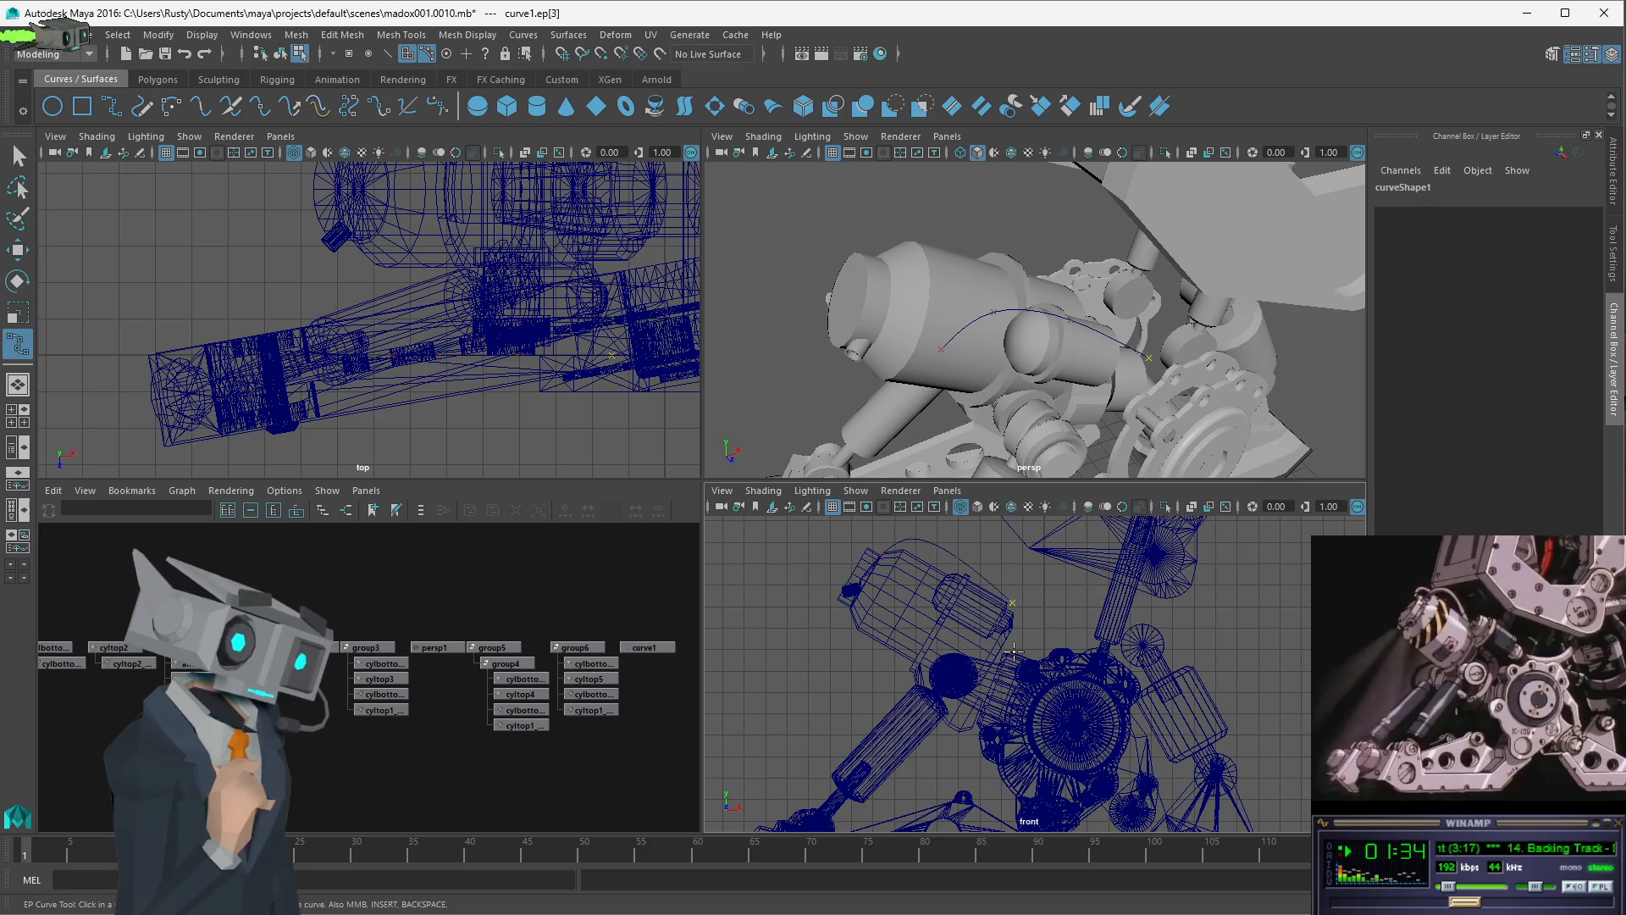
{"action": "left_click", "coordinate": [1014, 652]}
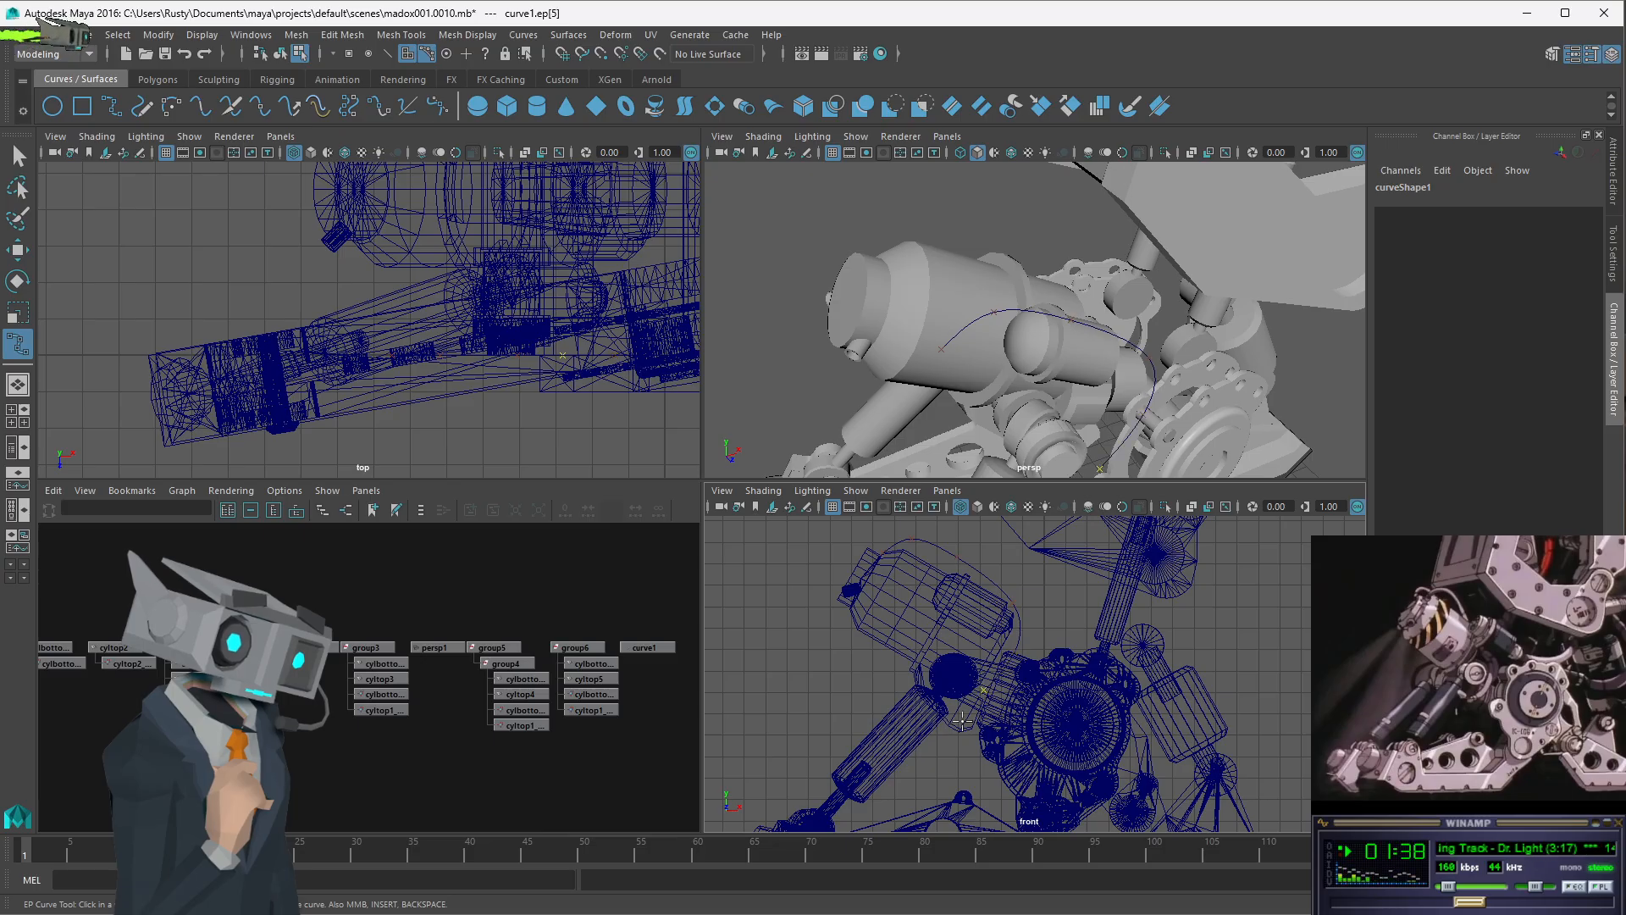
{"action": "left_click", "coordinate": [954, 727]}
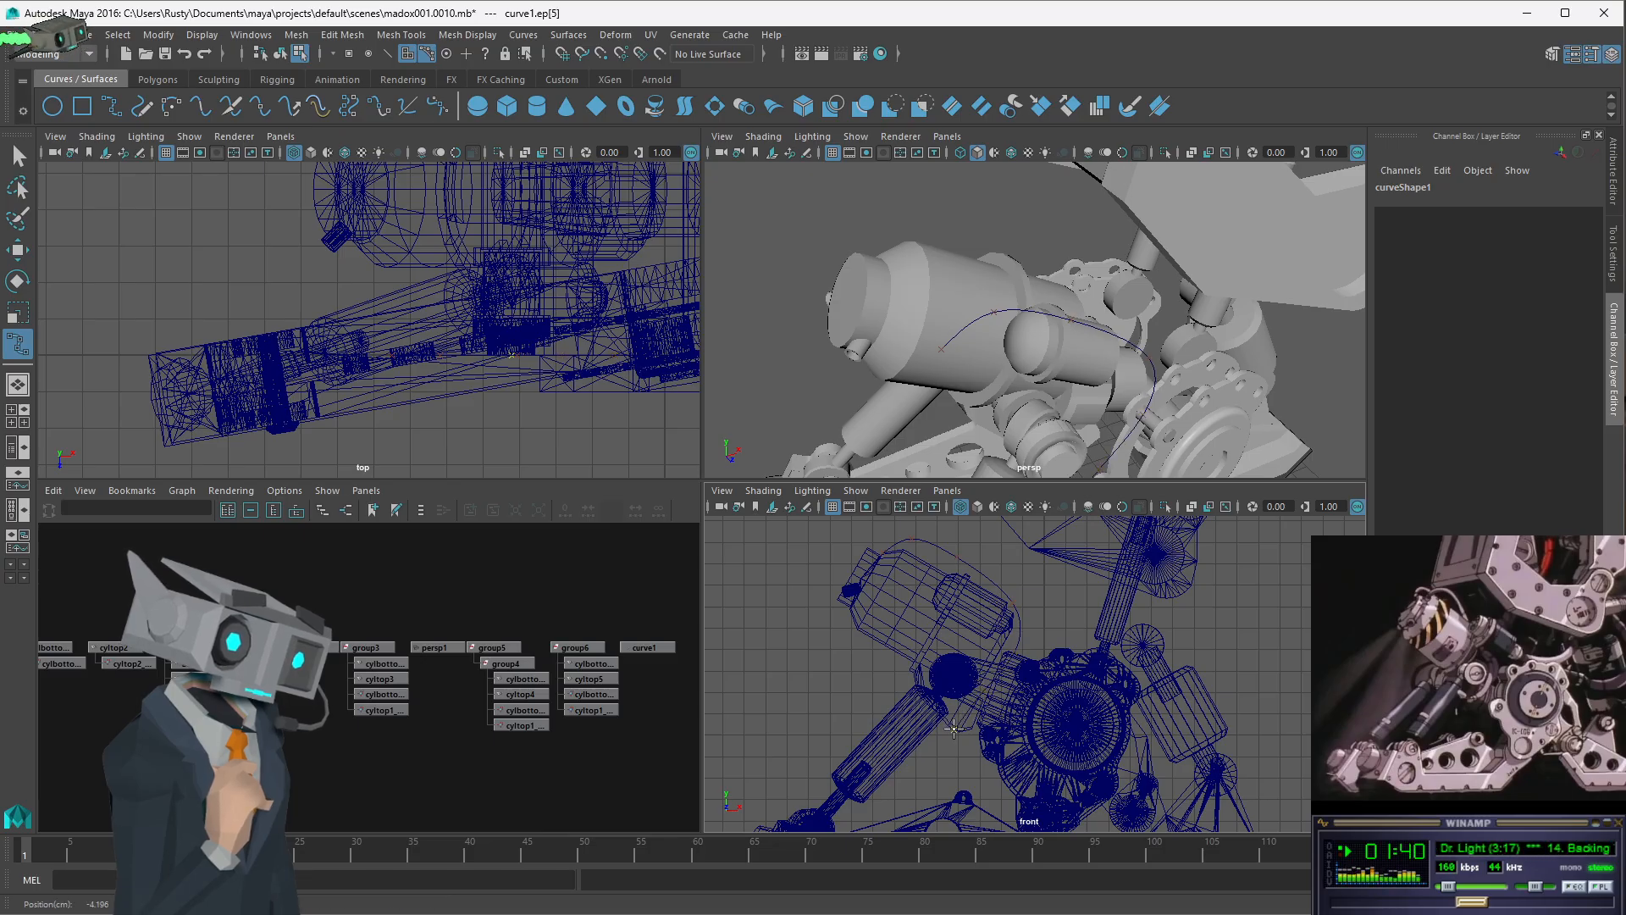
{"action": "left_click", "coordinate": [928, 720]}
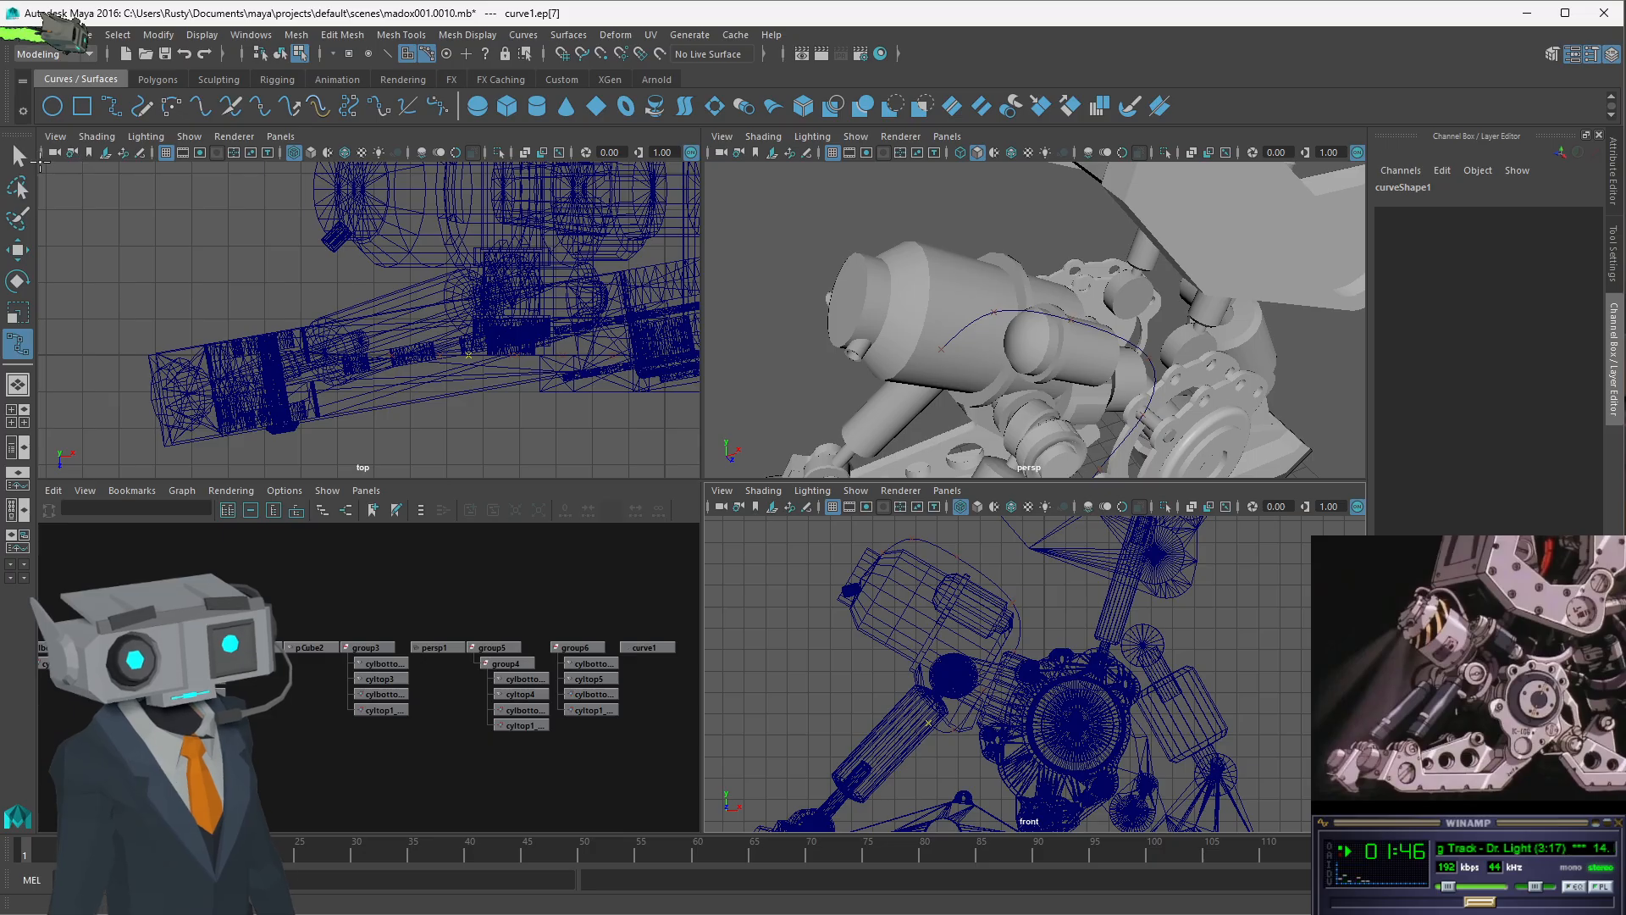
{"action": "left_click", "coordinate": [19, 158]}
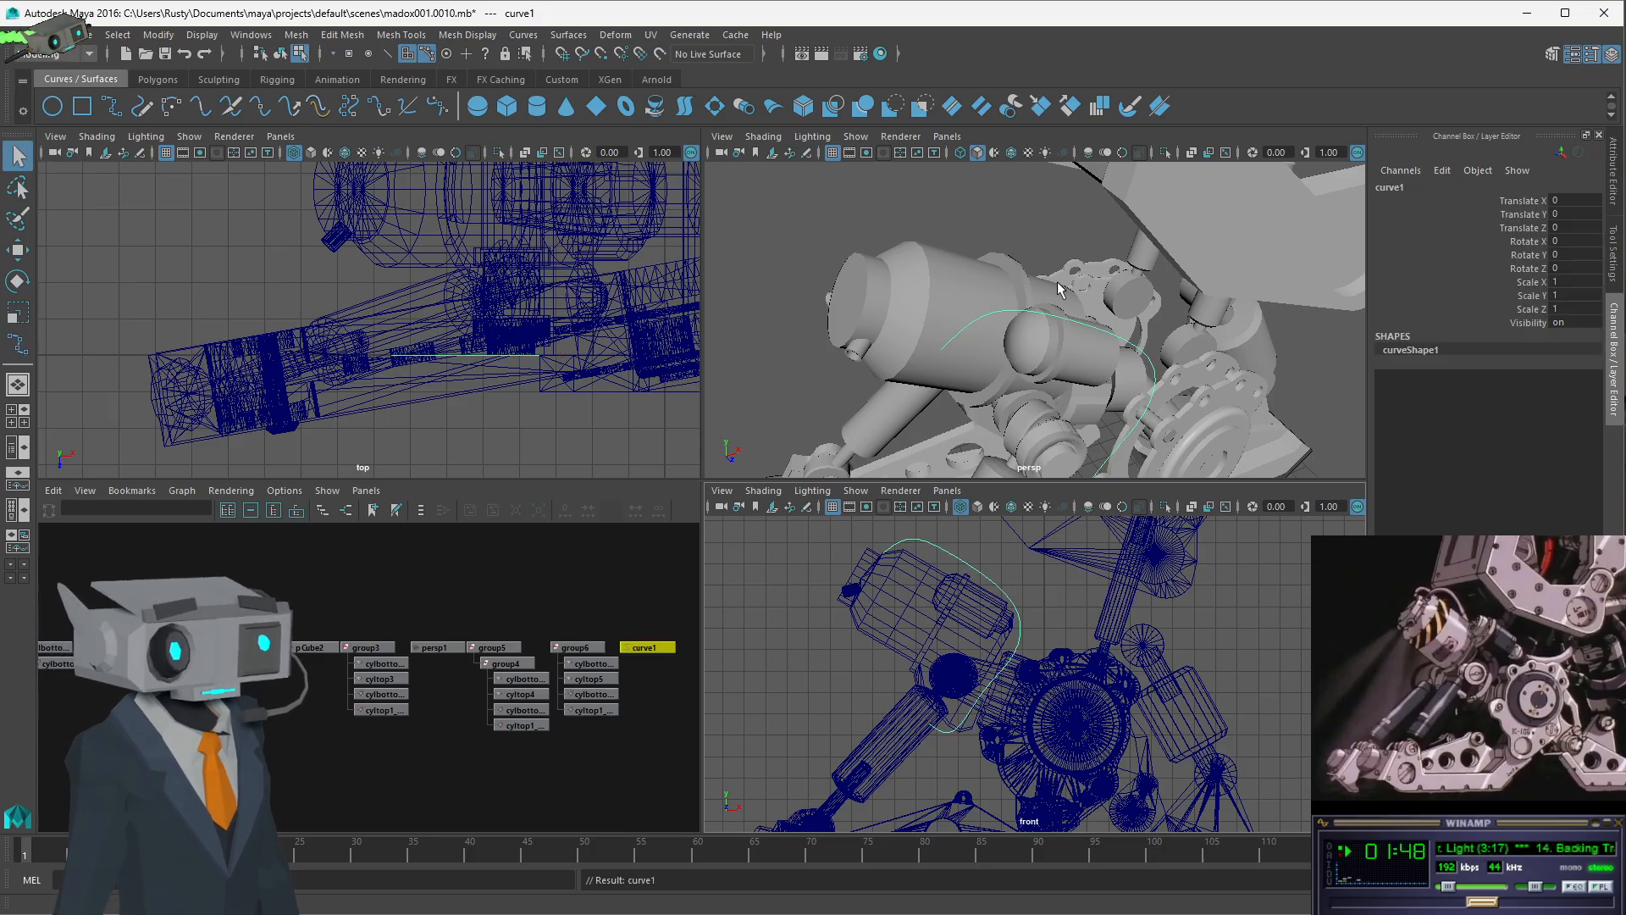
- Switch the new curve1 to component mode and select its CVs in the front view
{"action": "key", "text": "F8"}
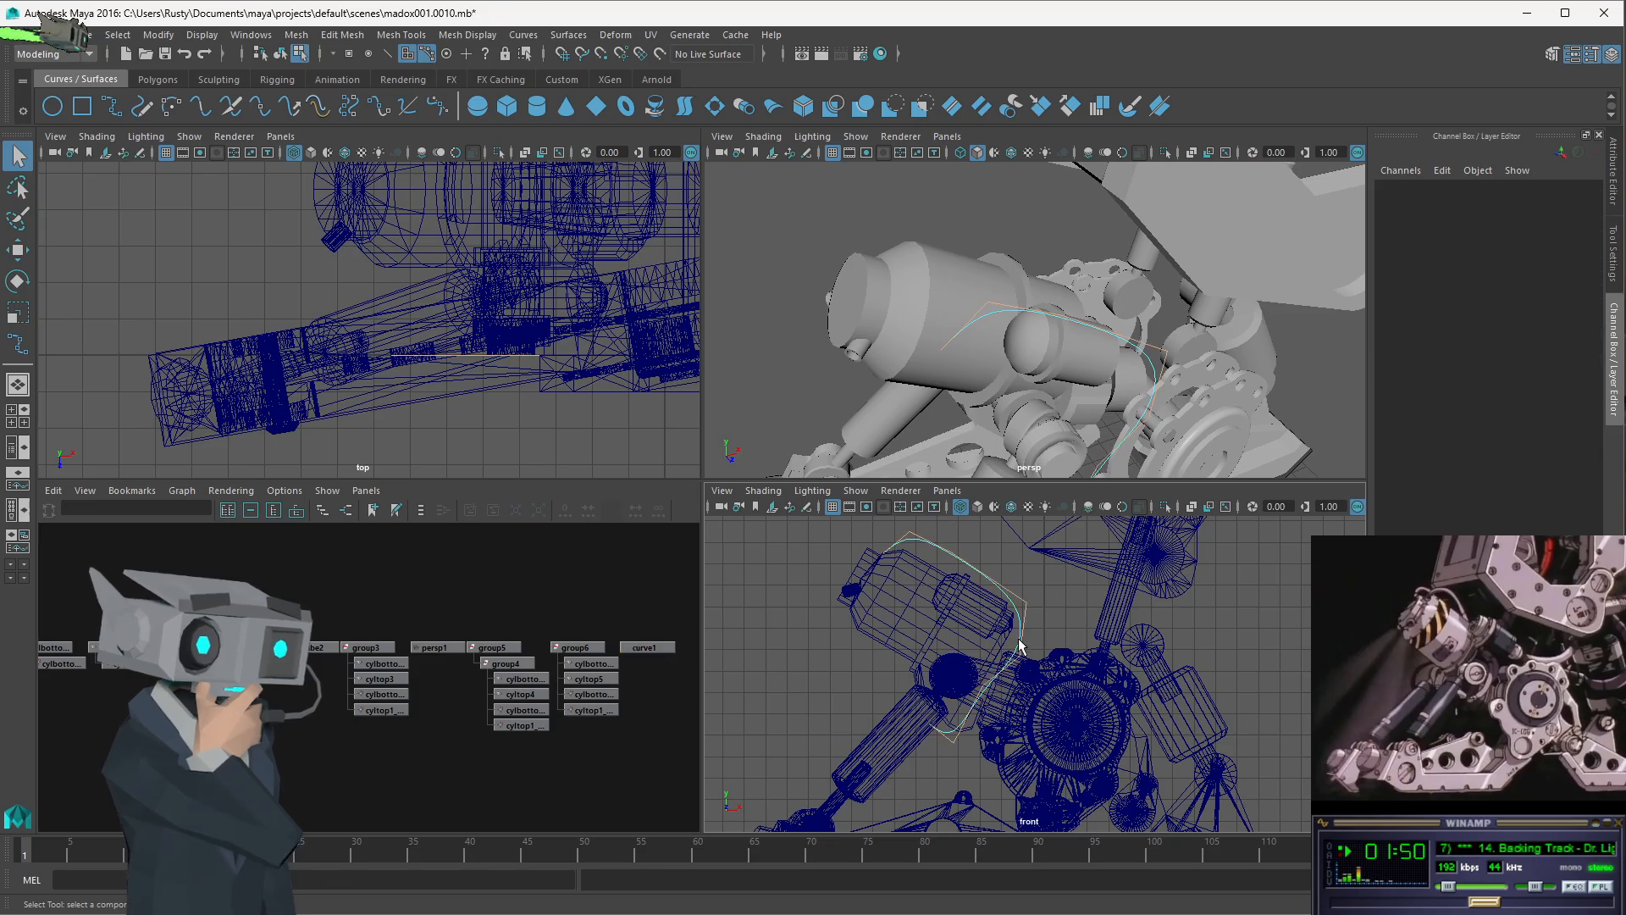
{"action": "left_click", "coordinate": [1019, 655]}
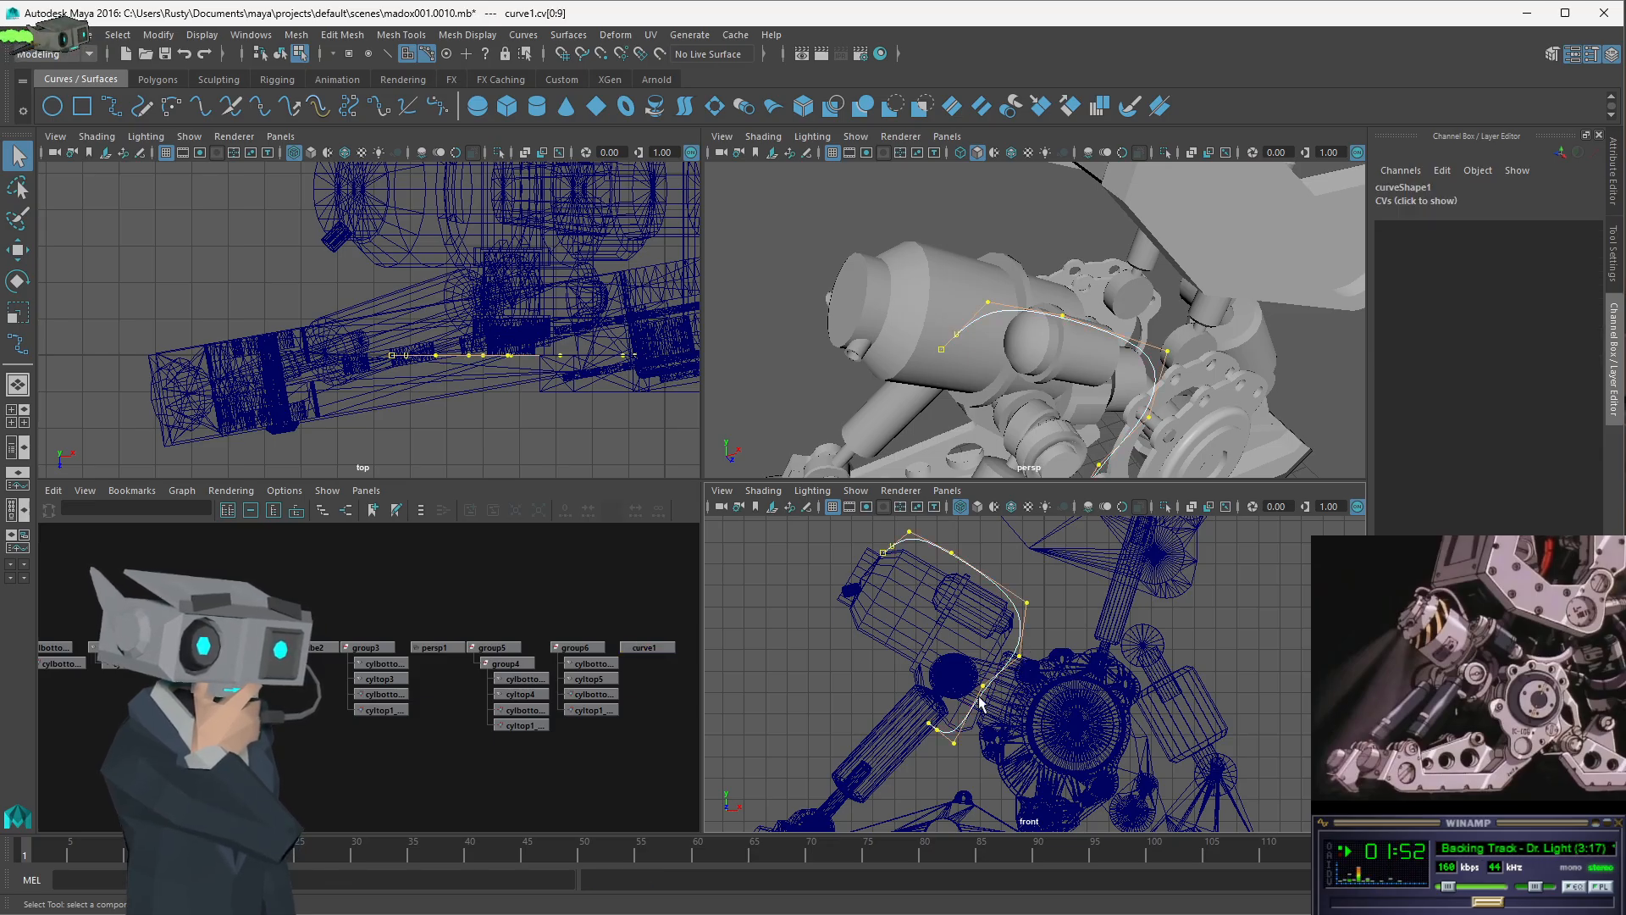
{"action": "left_click", "coordinate": [957, 748]}
{"action": "left_click", "coordinate": [955, 742]}
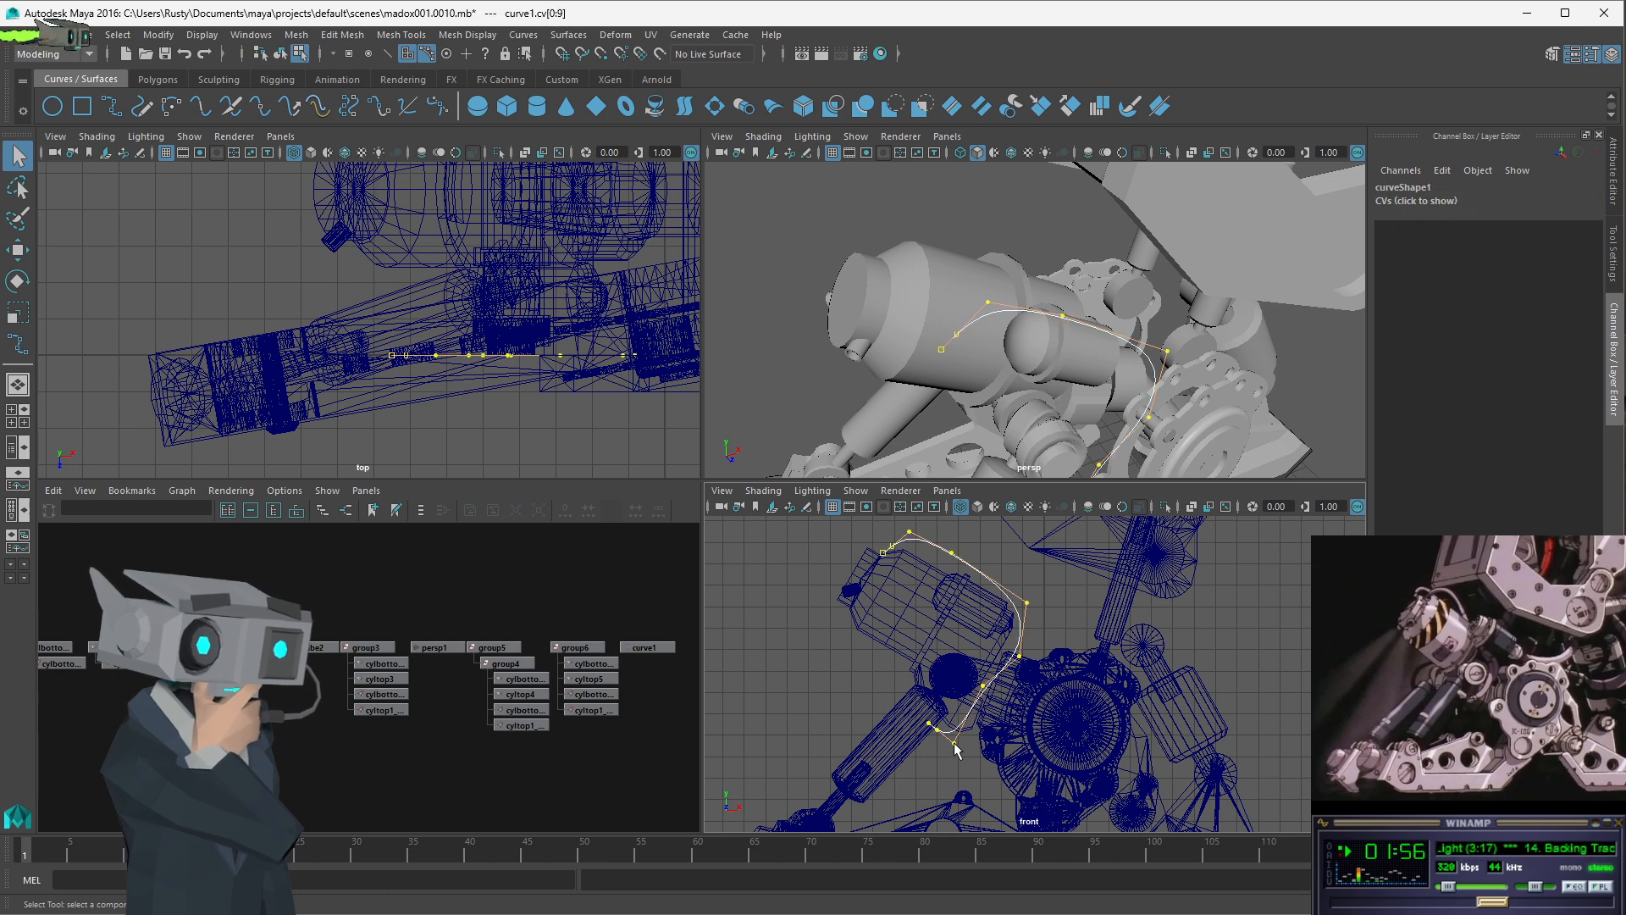
- Try to move all CVs of the new curve1 slightly toward negative X and Y in the front view, and undo the move
{"action": "key", "text": "w"}
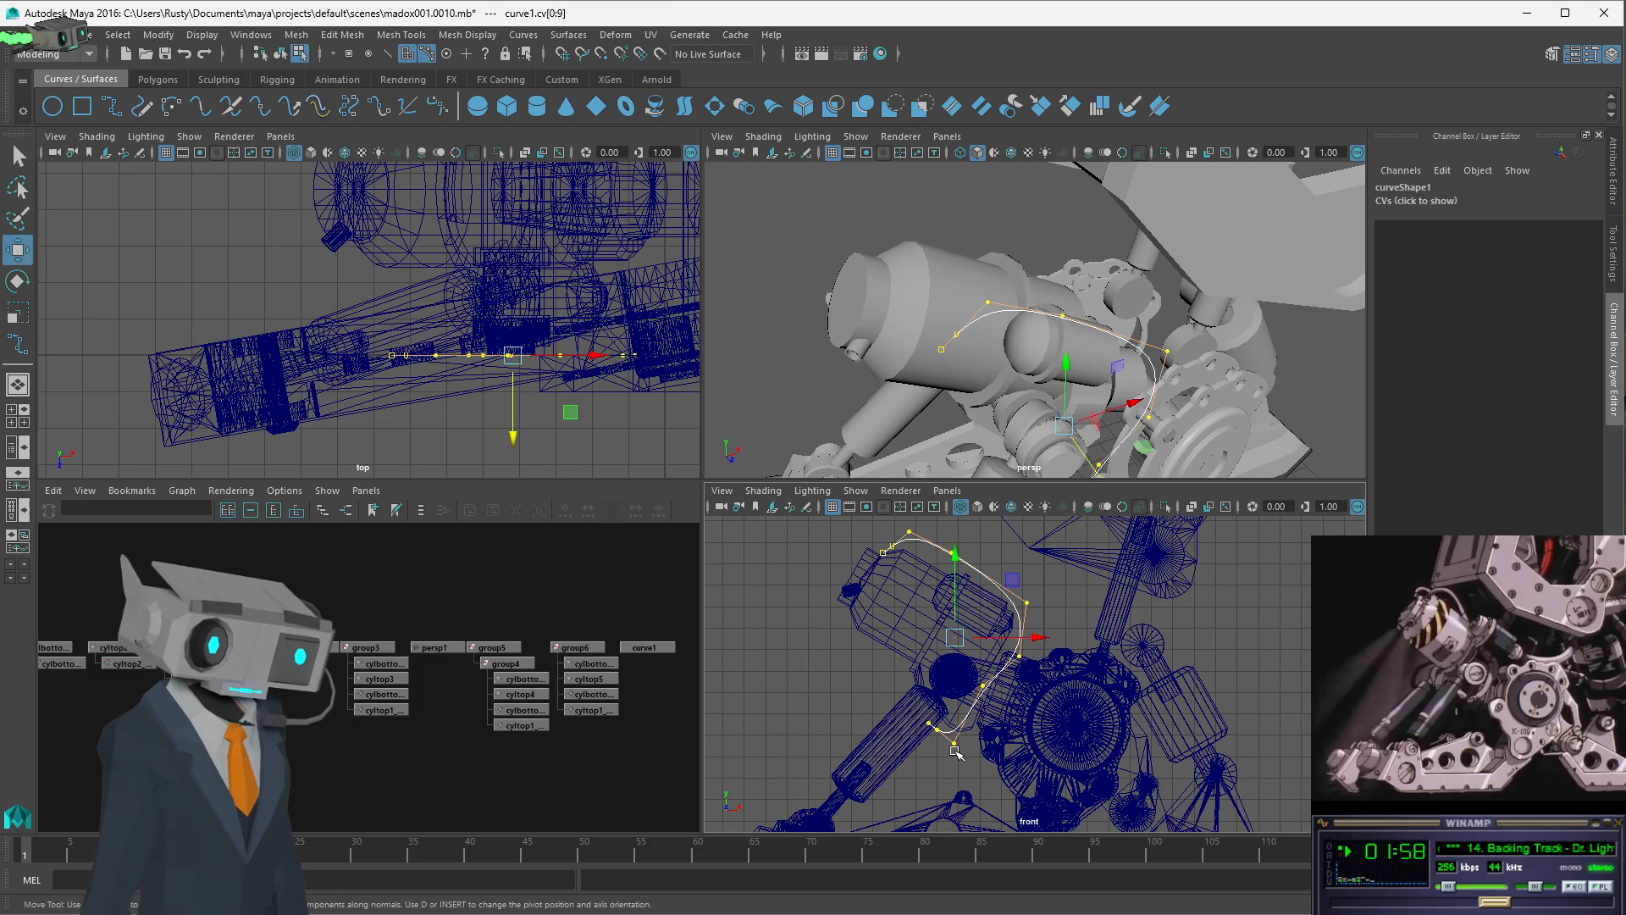
{"action": "left_click_drag", "start_coordinate": [960, 643], "coordinate": [932, 669]}
{"action": "key", "text": "ctrl+z"}
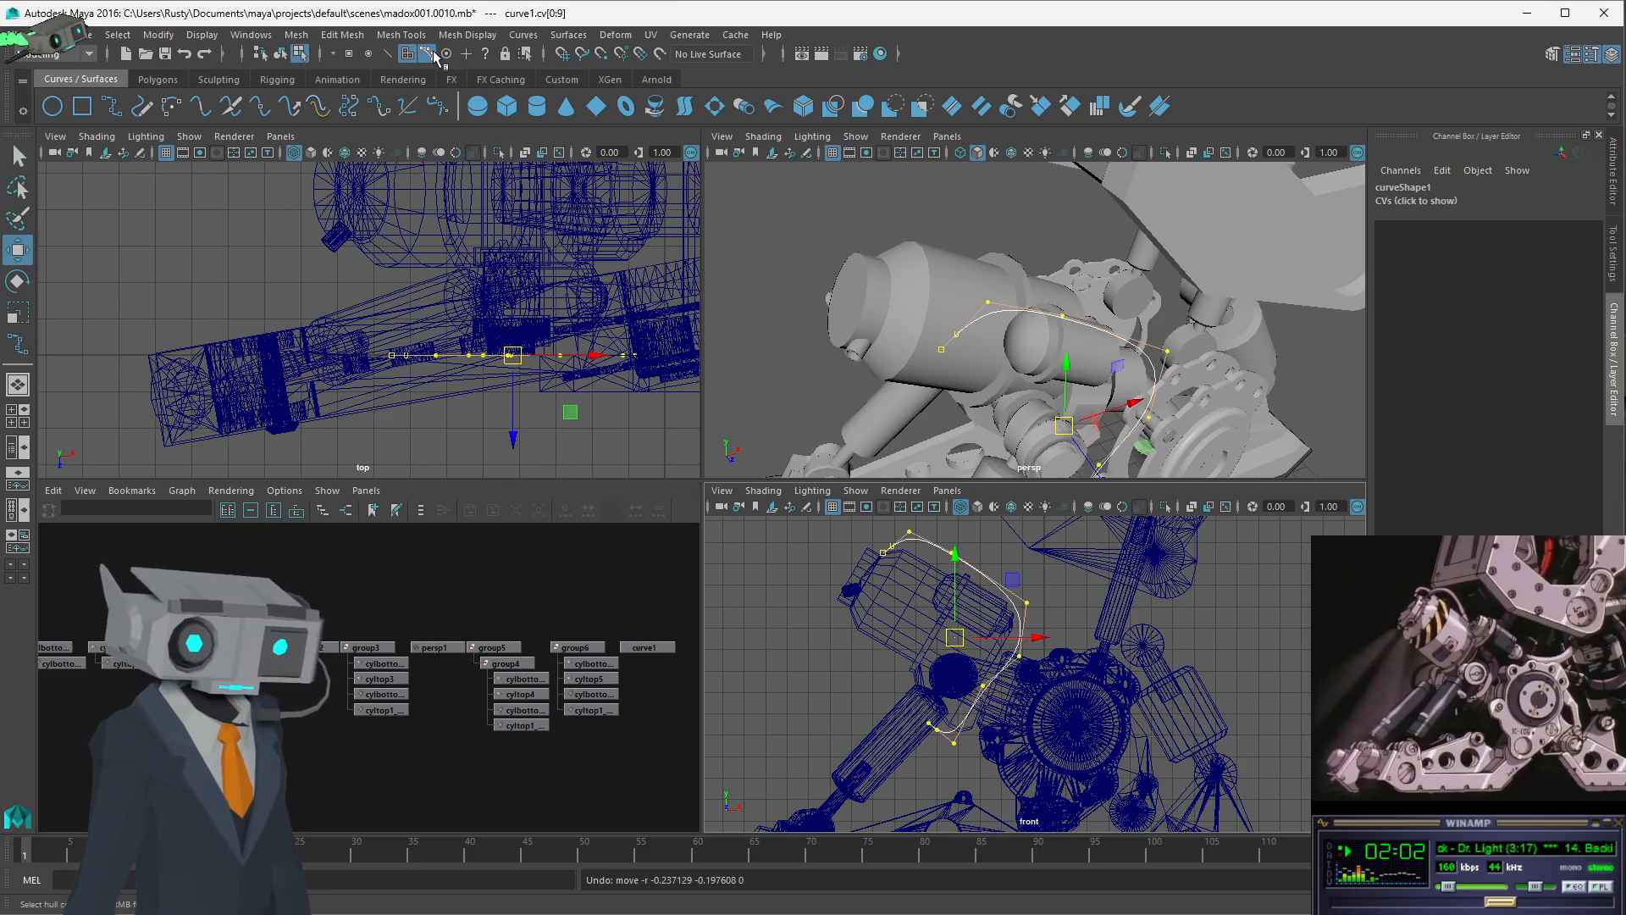
{"action": "left_click", "coordinate": [1030, 603]}
{"action": "left_click", "coordinate": [1029, 603]}
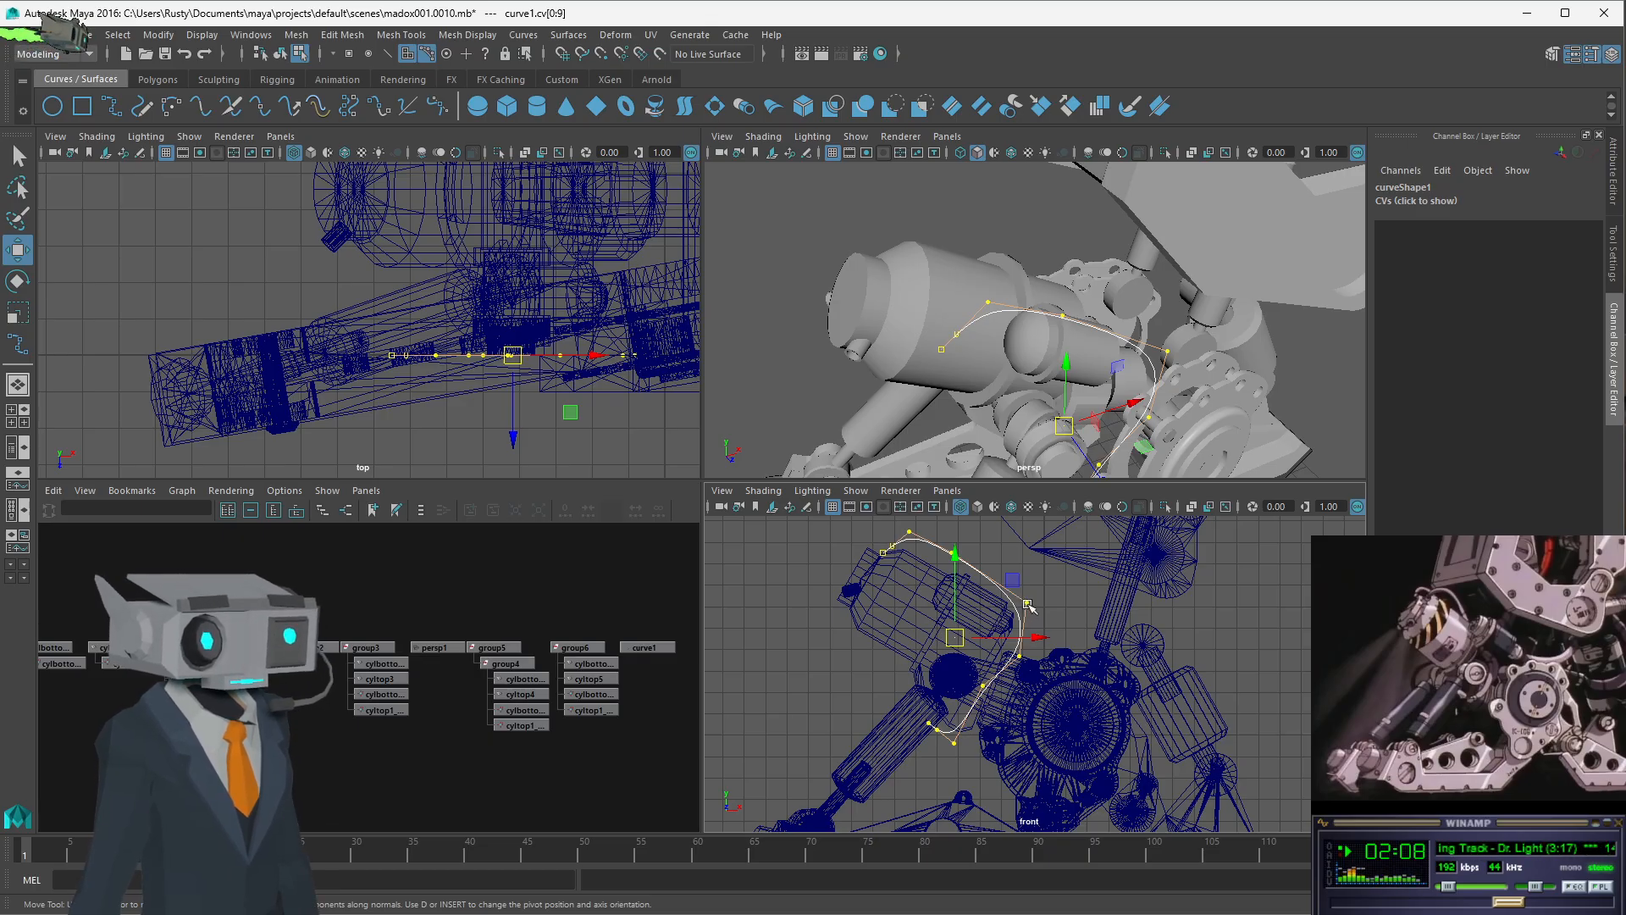
{"action": "left_click", "coordinate": [1433, 203]}
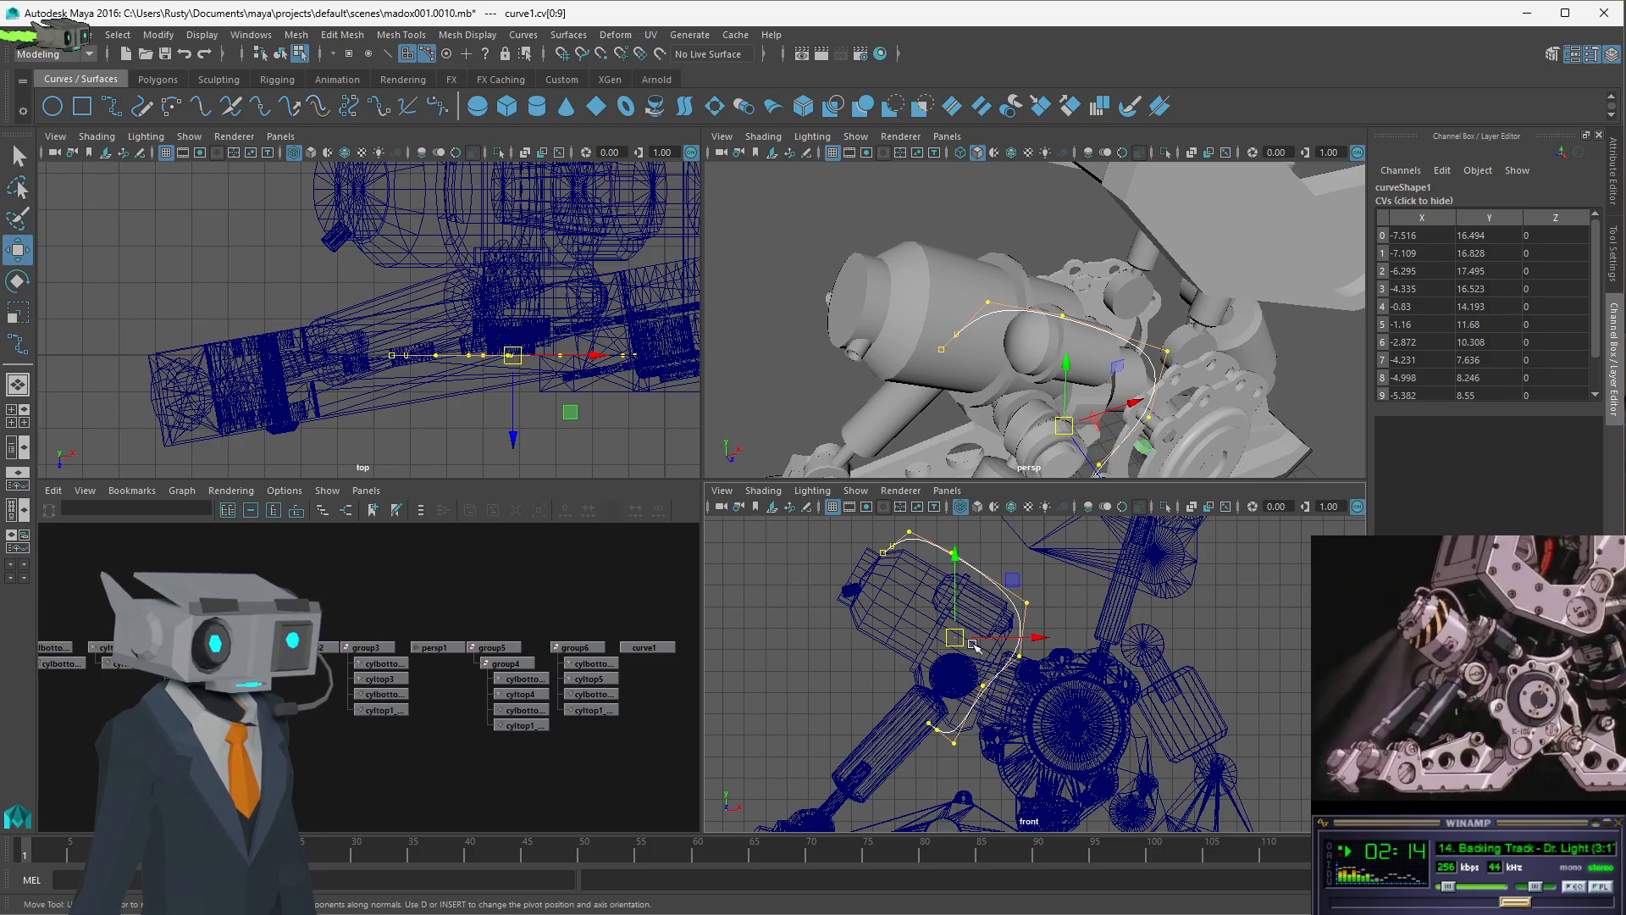
{"action": "left_click_drag", "start_coordinate": [956, 640], "coordinate": [948, 651]}
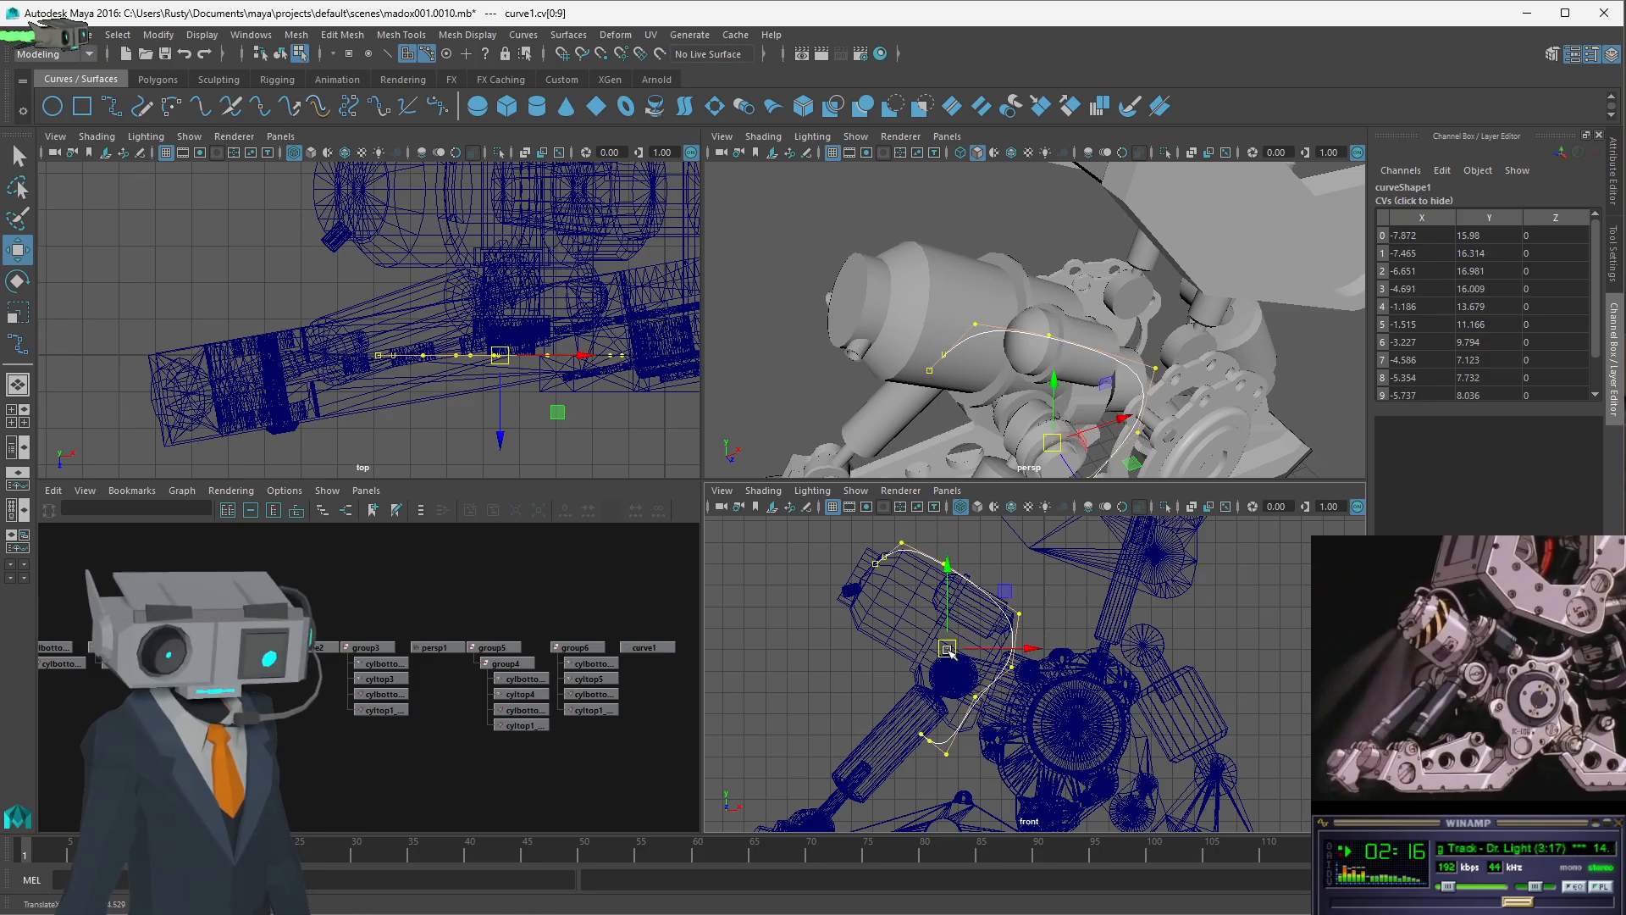
{"action": "key", "text": "ctrl+z"}
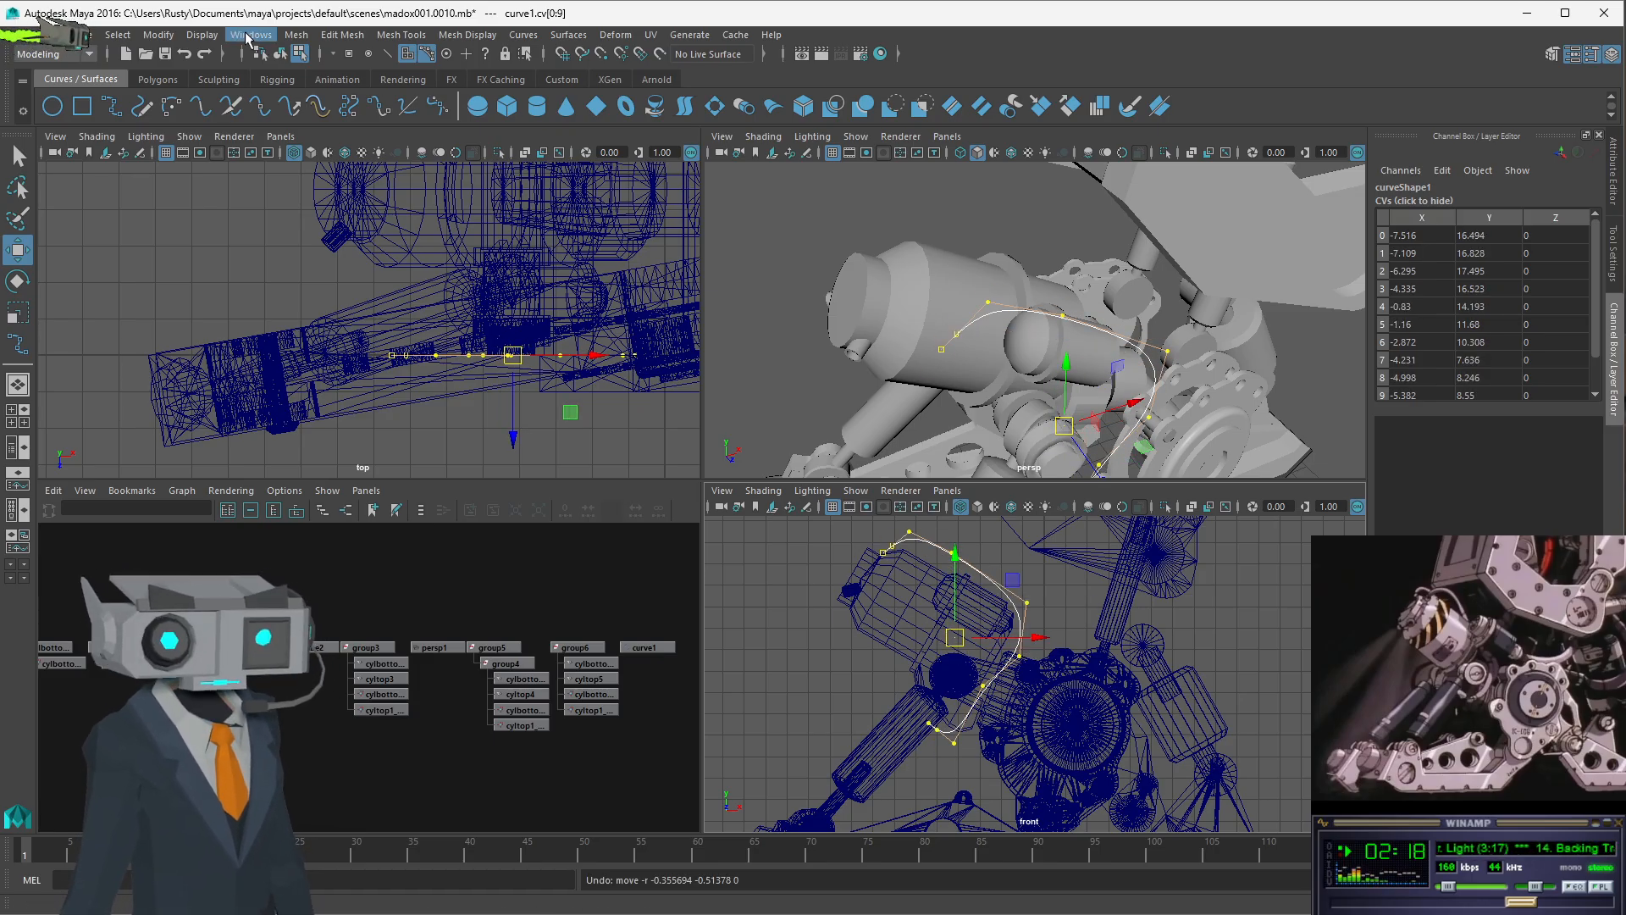
- Exclude hulls from component selection, and nudge CV 4 at curve1's rear bend slightly toward positive X in the front view
{"action": "left_click", "coordinate": [280, 54]}
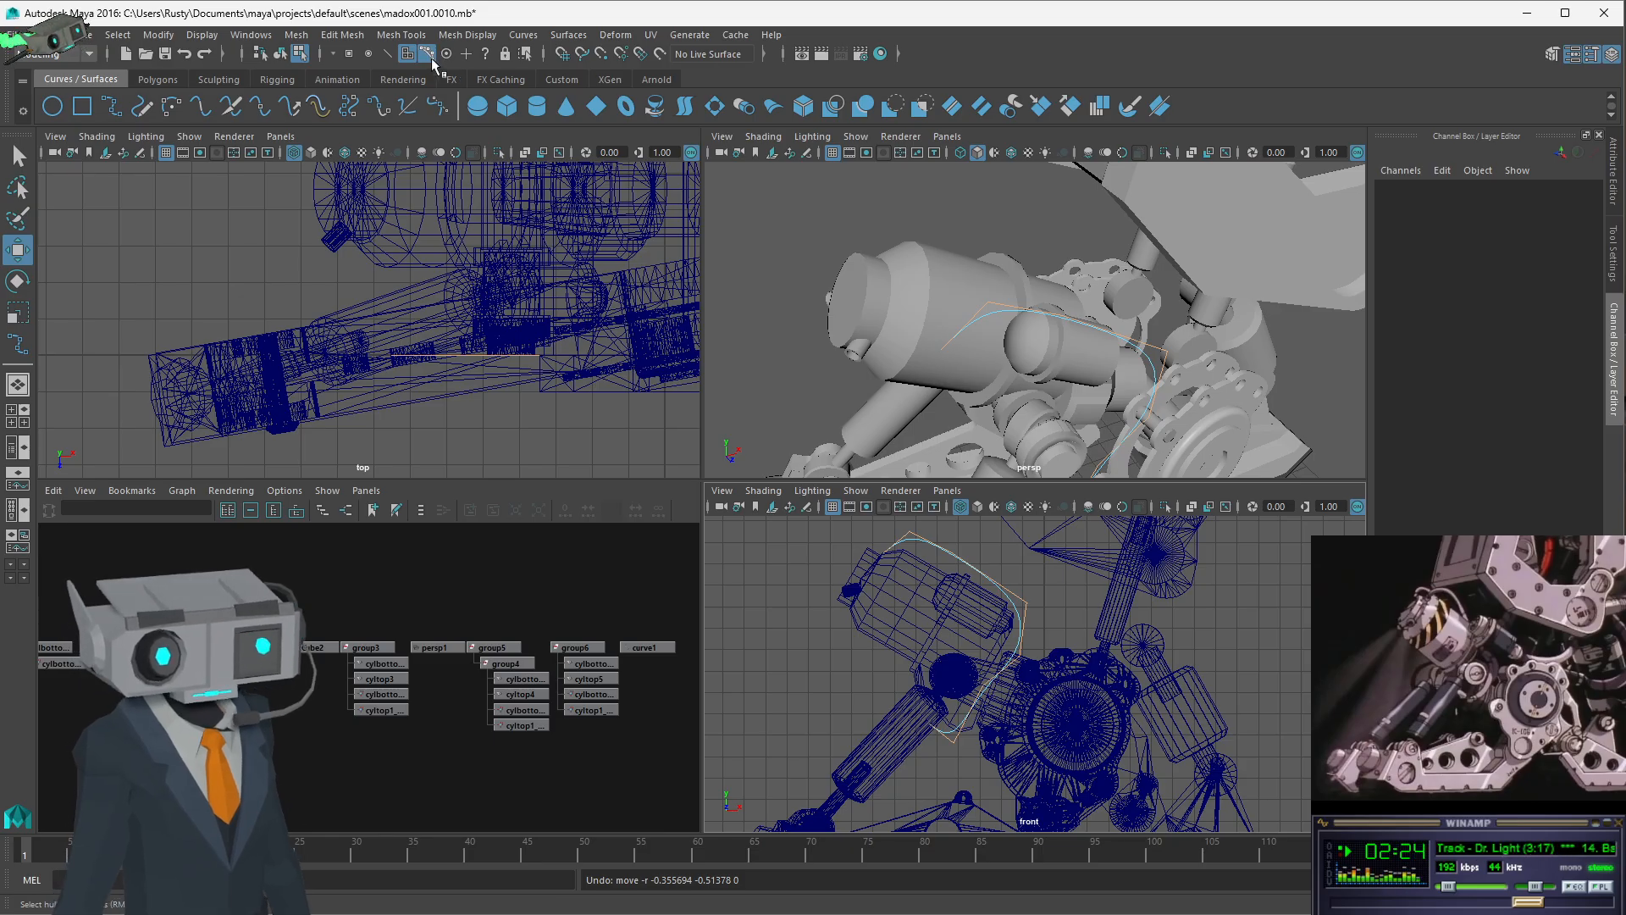
{"action": "left_click", "coordinate": [429, 58]}
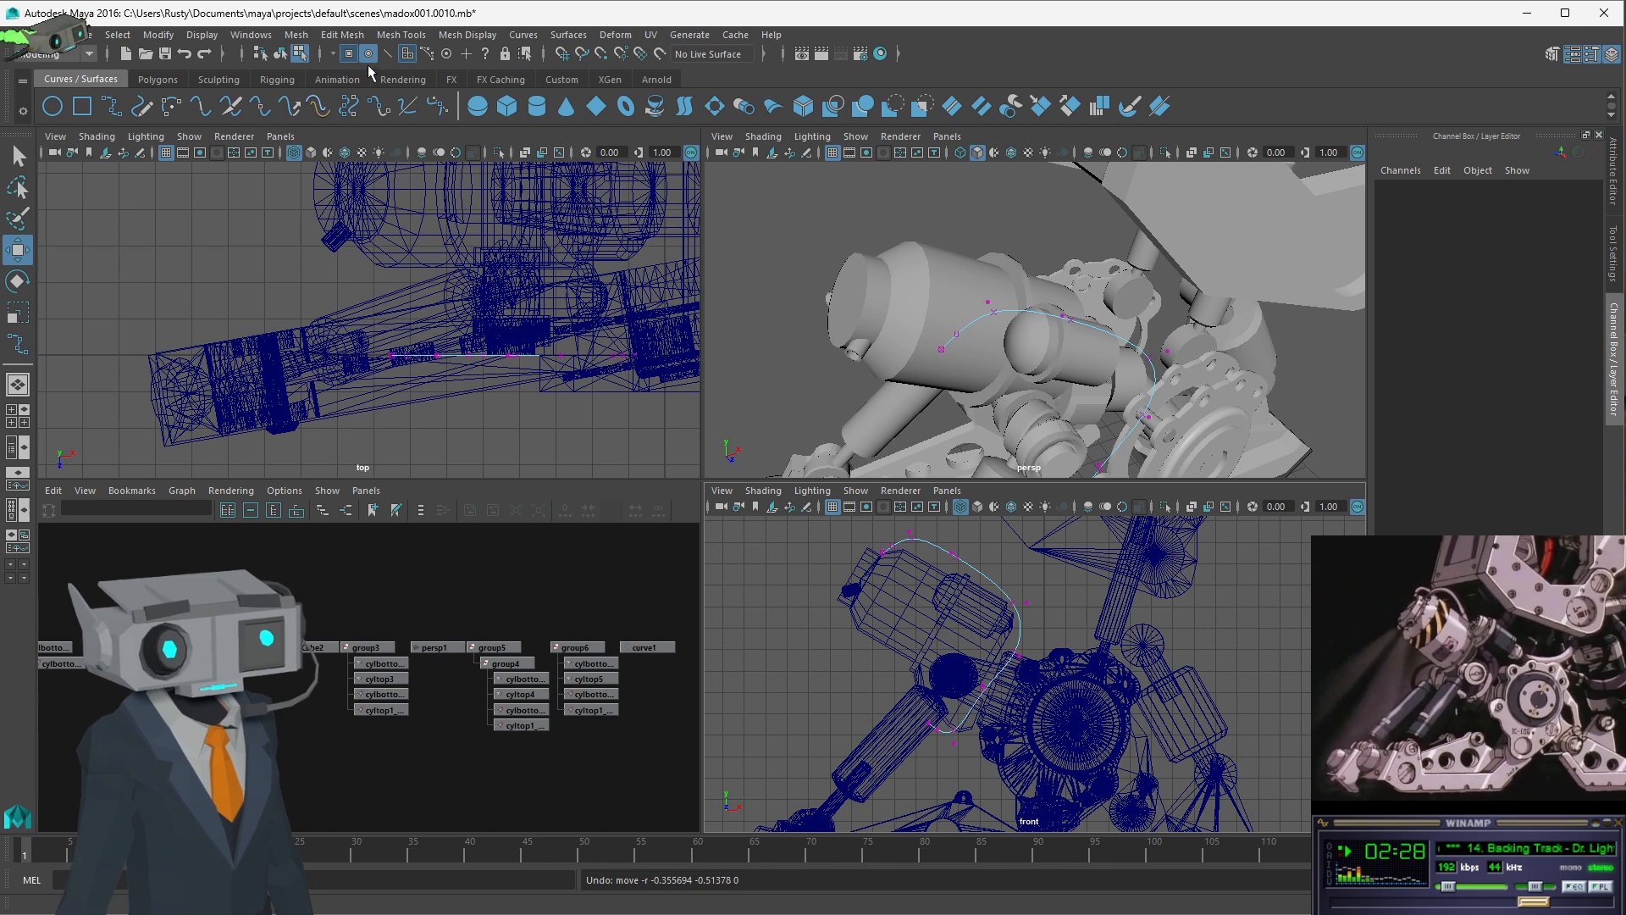
{"action": "left_click", "coordinate": [1027, 604]}
{"action": "left_click_drag", "start_coordinate": [1027, 603], "coordinate": [1032, 604]}
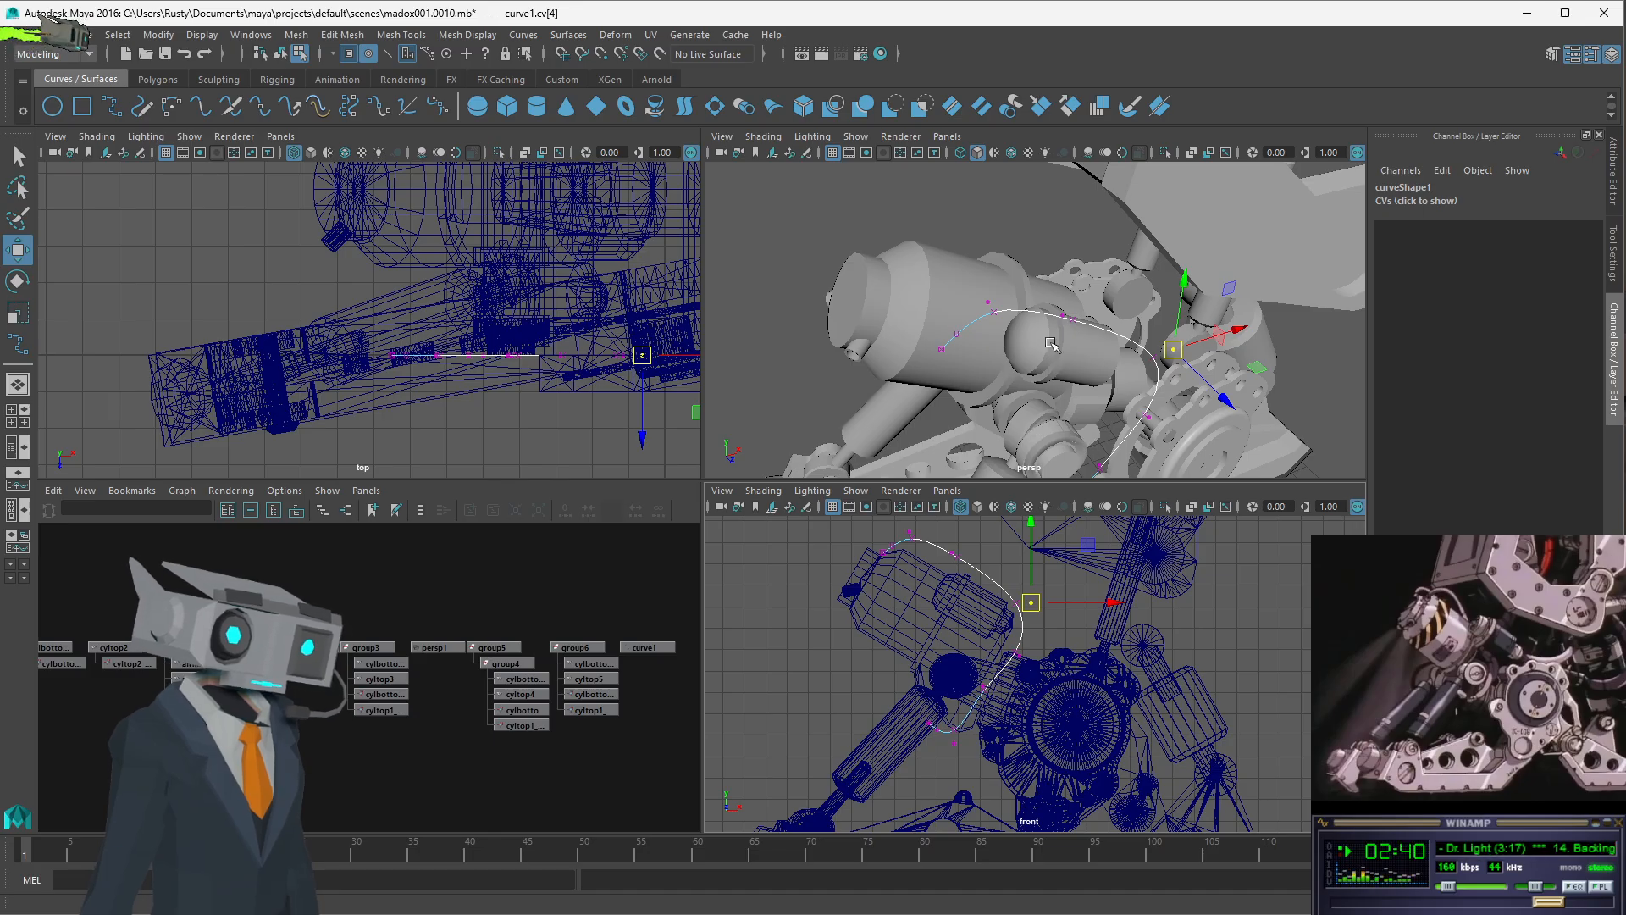
- Move curve1's first CV toward negative Z so that the hose end sits on the front canister's upper side
{"action": "left_click_drag", "start_coordinate": [1052, 343], "coordinate": [1153, 310], "text": "alt"}
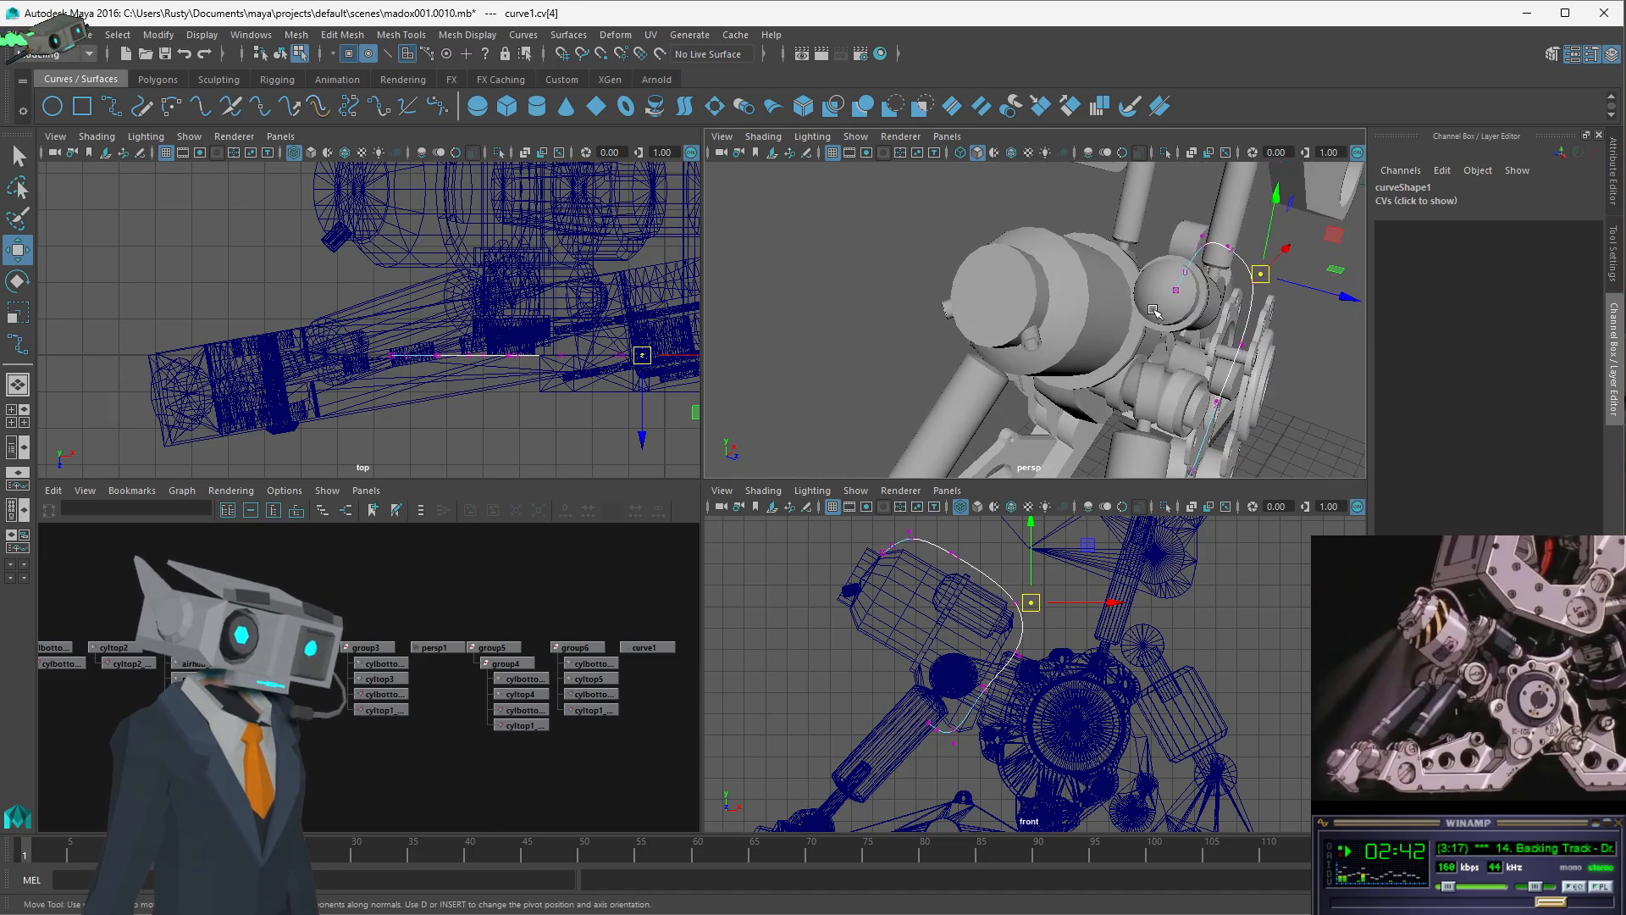
{"action": "left_click", "coordinate": [1178, 289]}
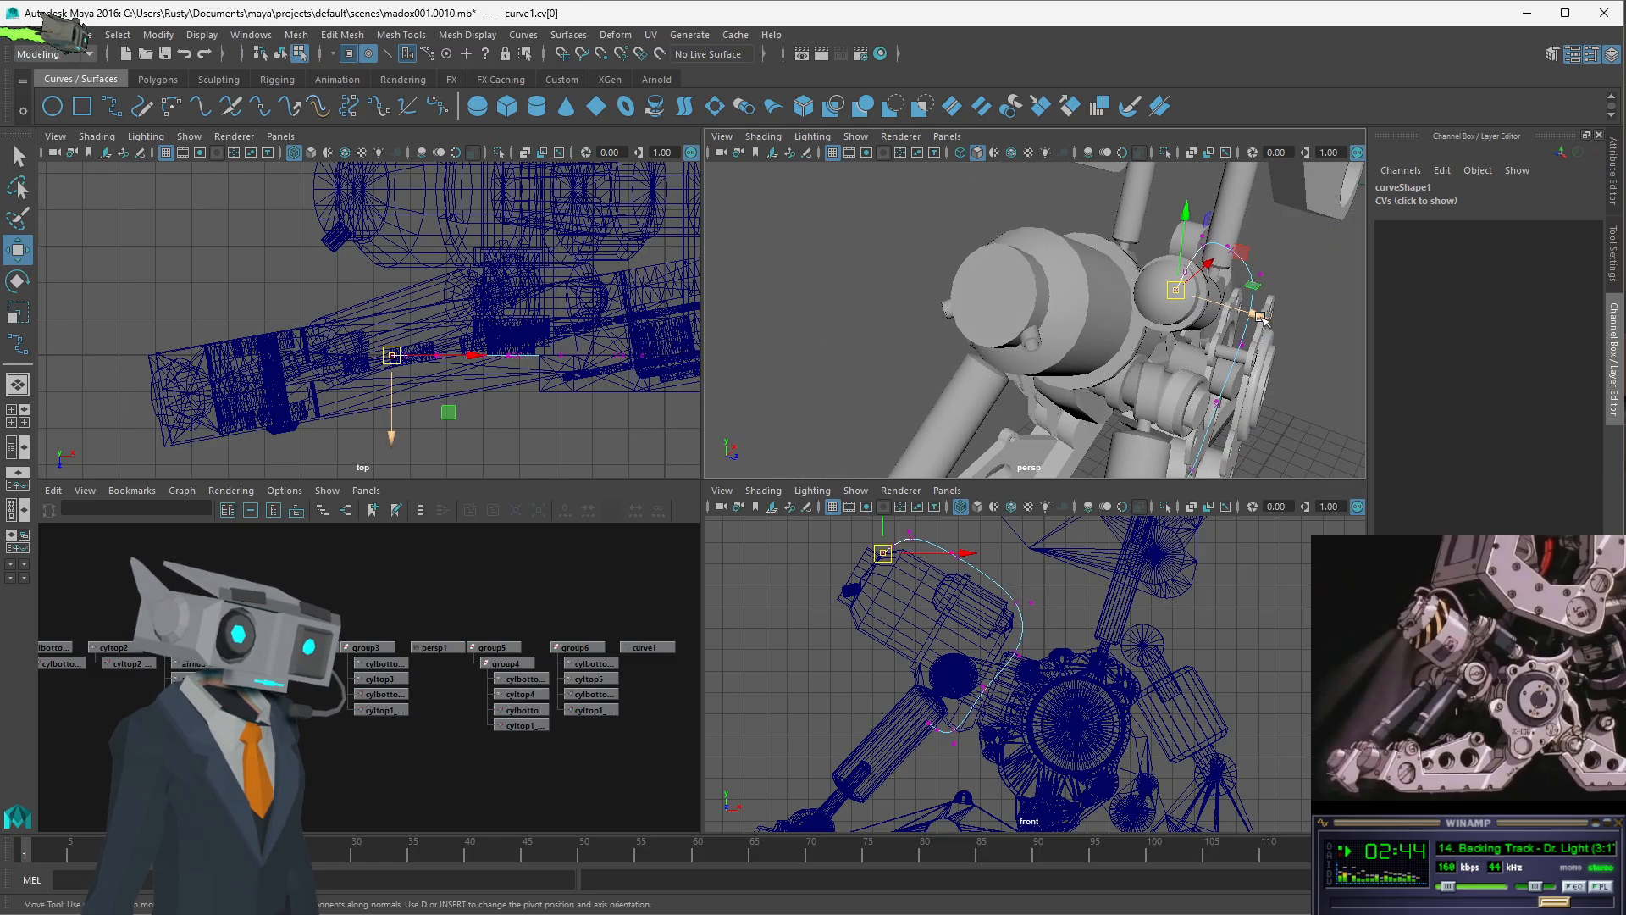
{"action": "left_click_drag", "start_coordinate": [1260, 317], "coordinate": [1109, 225]}
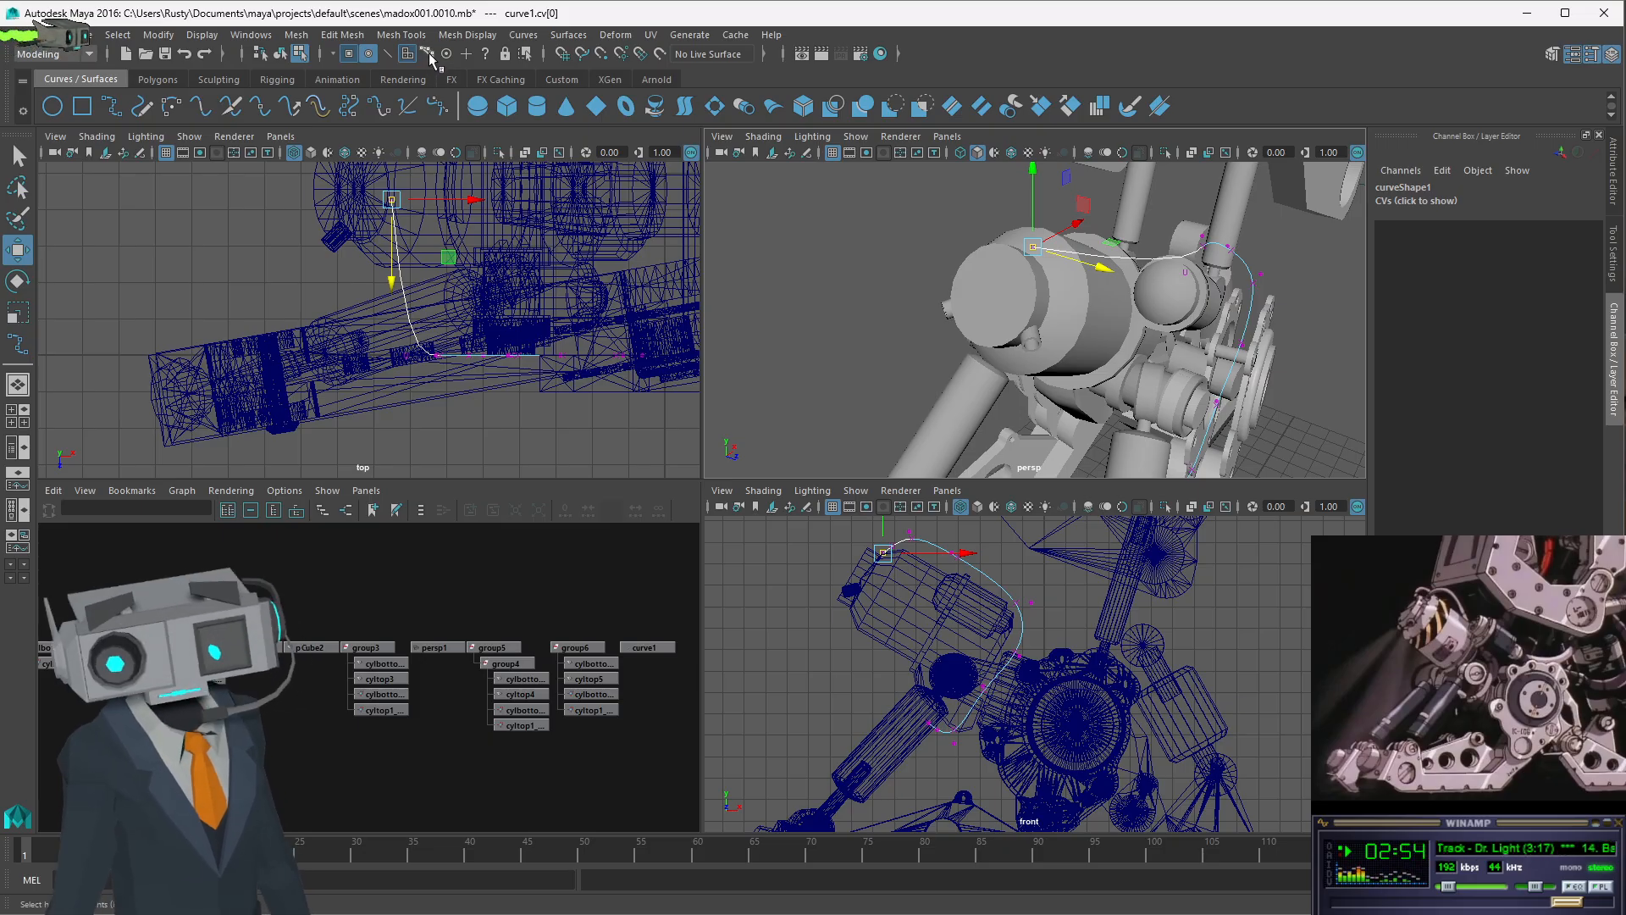
{"action": "scroll", "coordinate": [1192, 301], "scroll_direction": "down", "scroll_amount": 2}
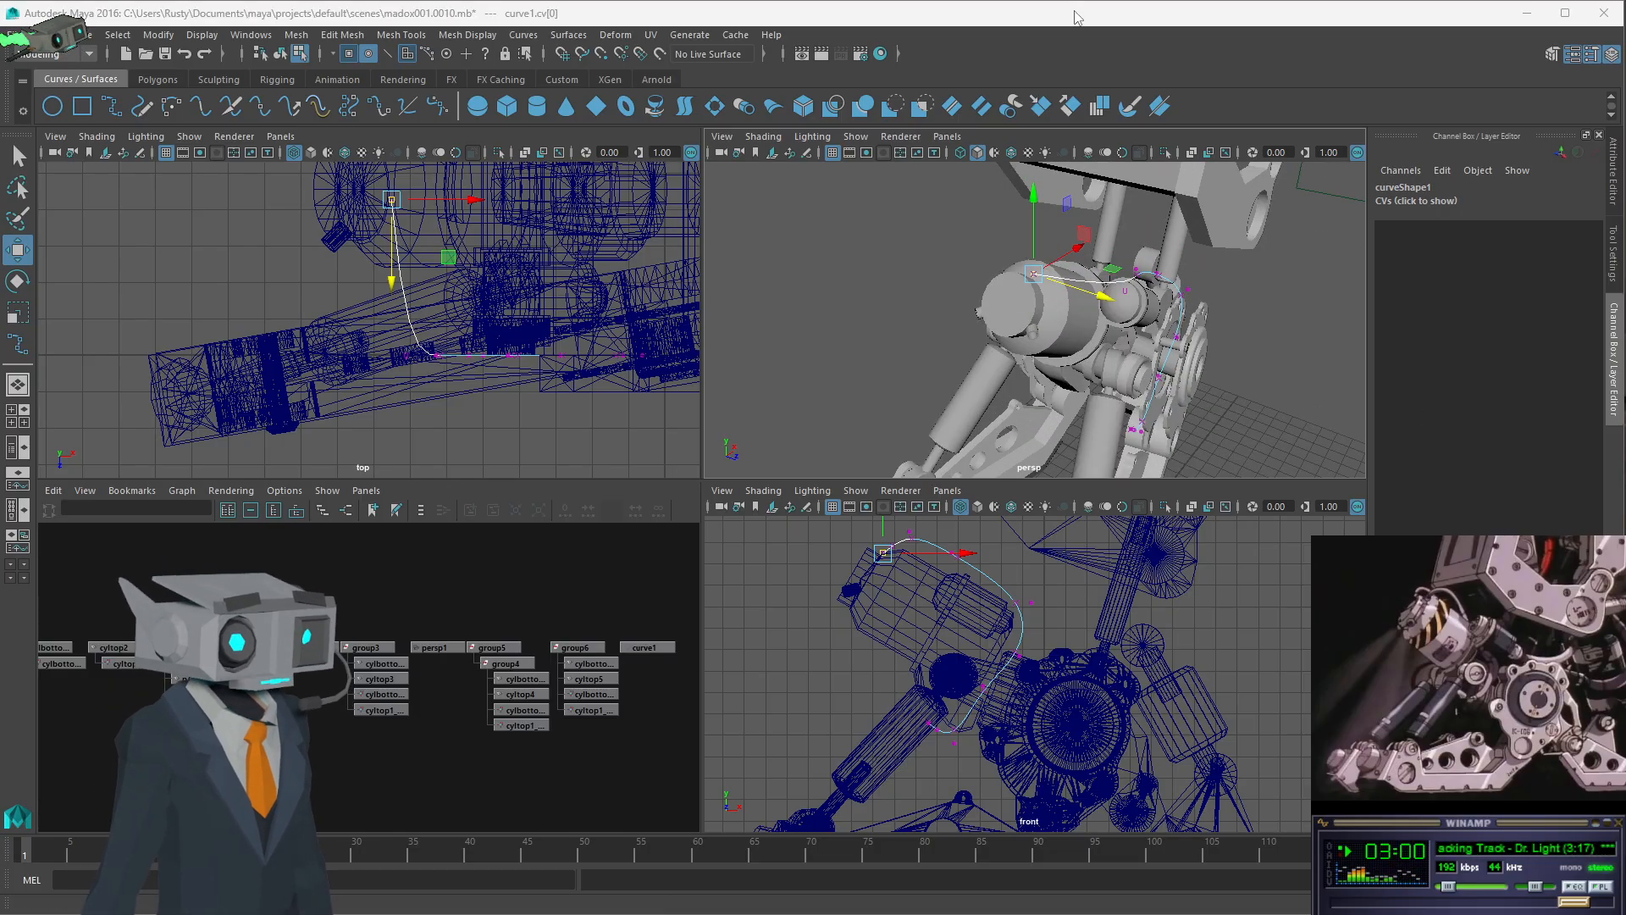
{"action": "left_click_drag", "start_coordinate": [1147, 298], "coordinate": [1257, 389], "text": "alt"}
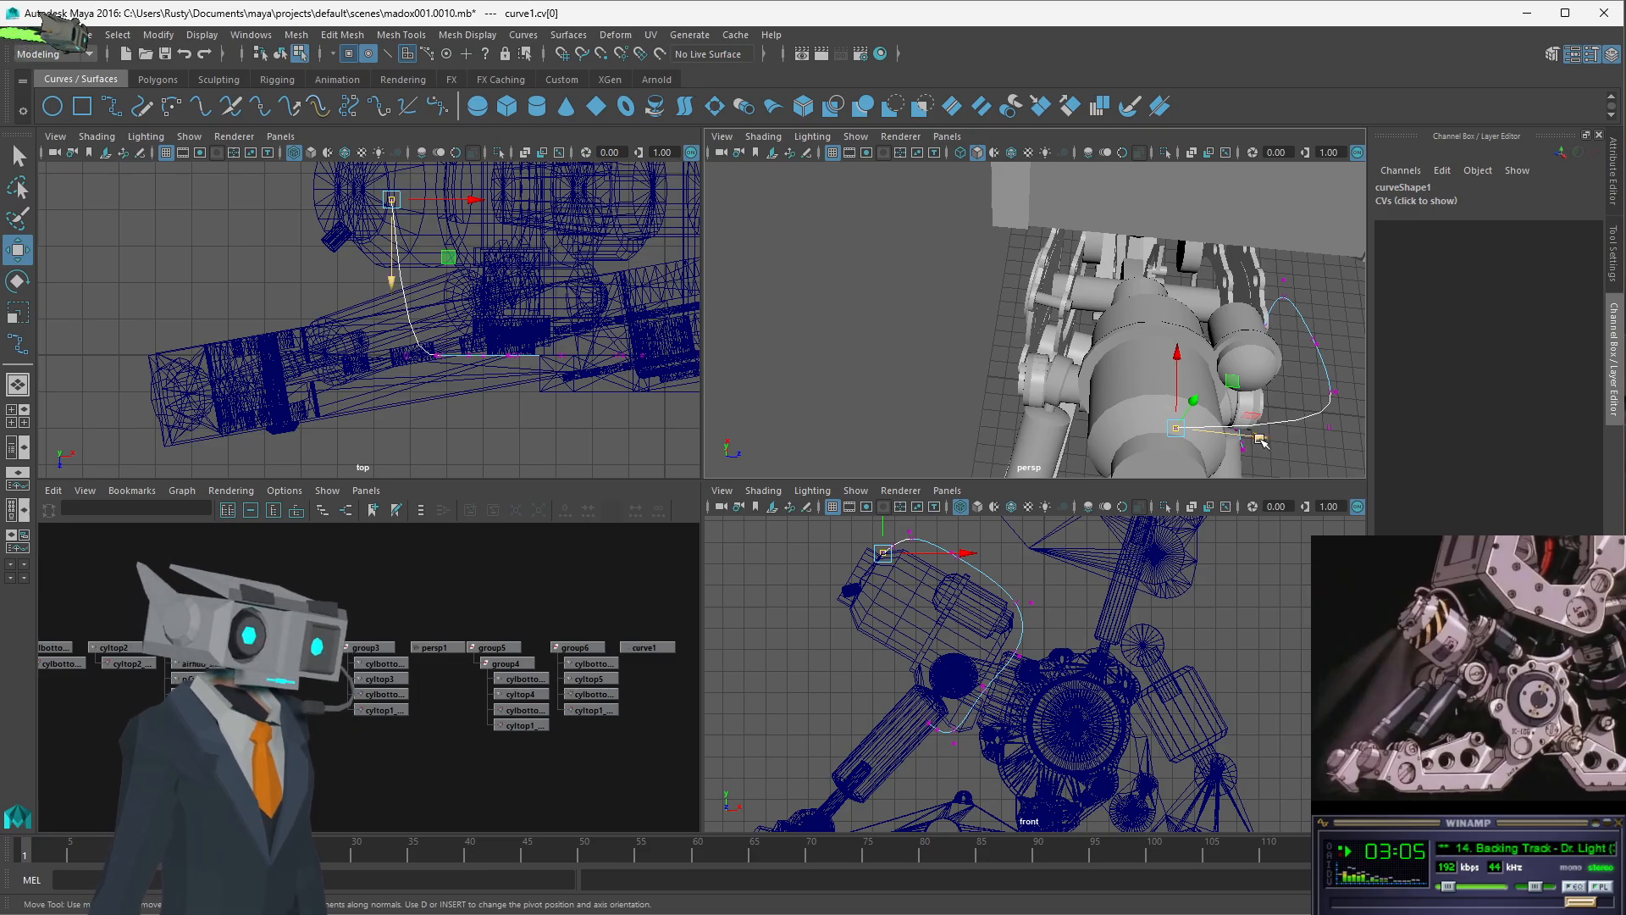
{"action": "left_click_drag", "start_coordinate": [1261, 442], "coordinate": [1281, 443]}
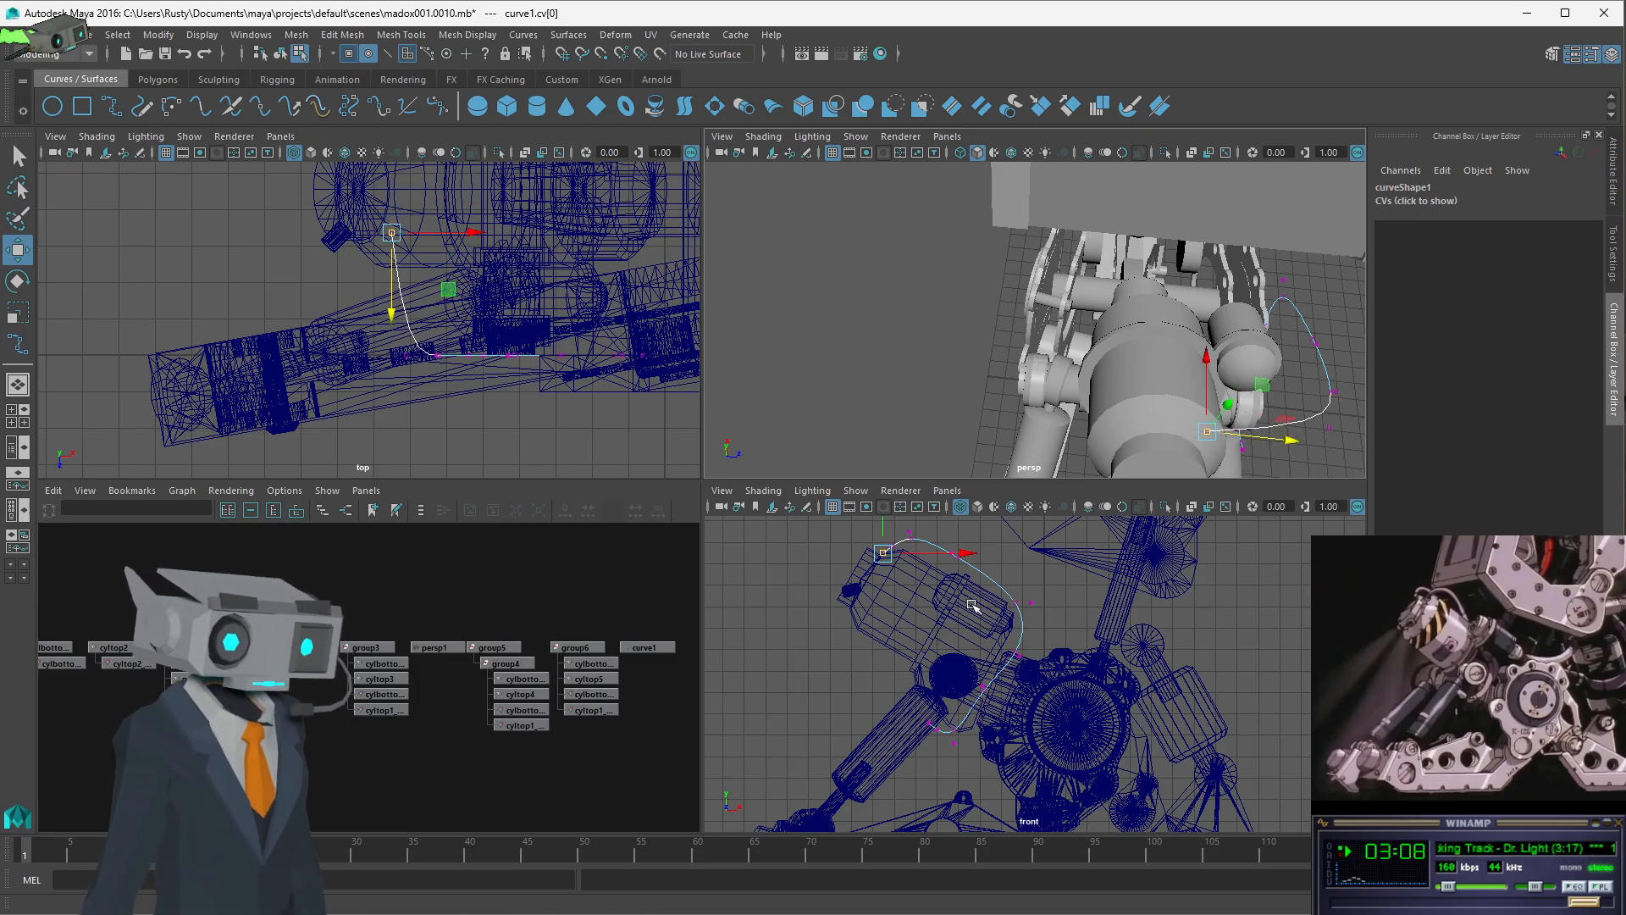
- Shift CV 9 and CVs 7 and 8 at curve1's lower end toward negative Z, to the leg cylinder's top
{"action": "left_click_drag", "start_coordinate": [1067, 305], "coordinate": [1032, 290], "text": "alt"}
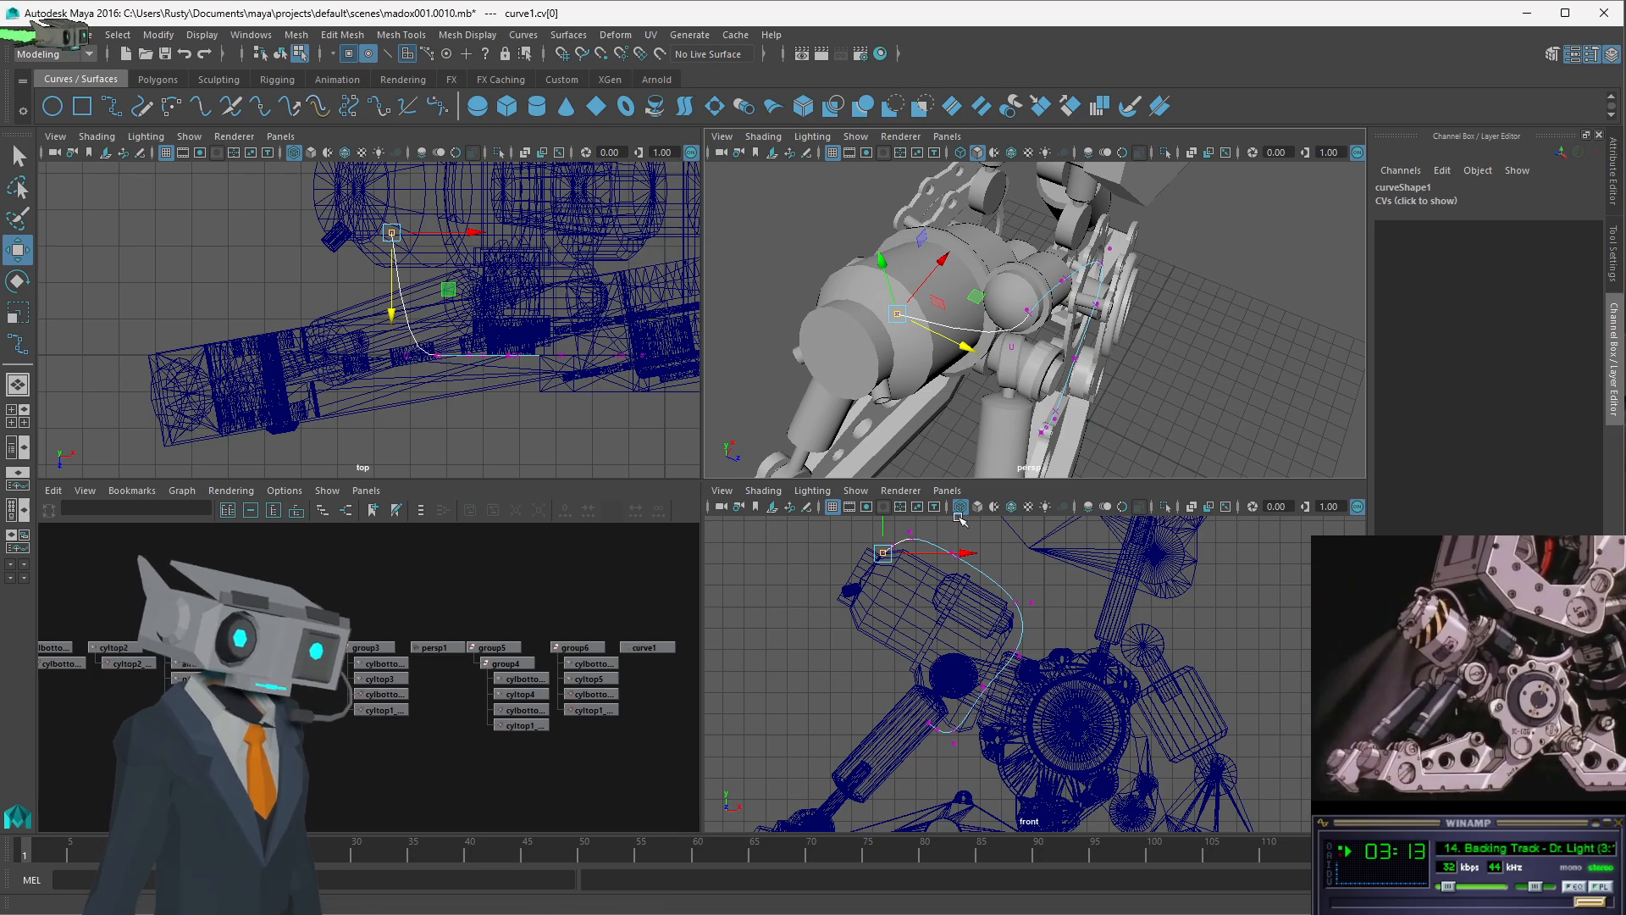
{"action": "left_click_drag", "start_coordinate": [965, 462], "coordinate": [972, 411], "text": "alt"}
{"action": "left_click", "coordinate": [1034, 404]}
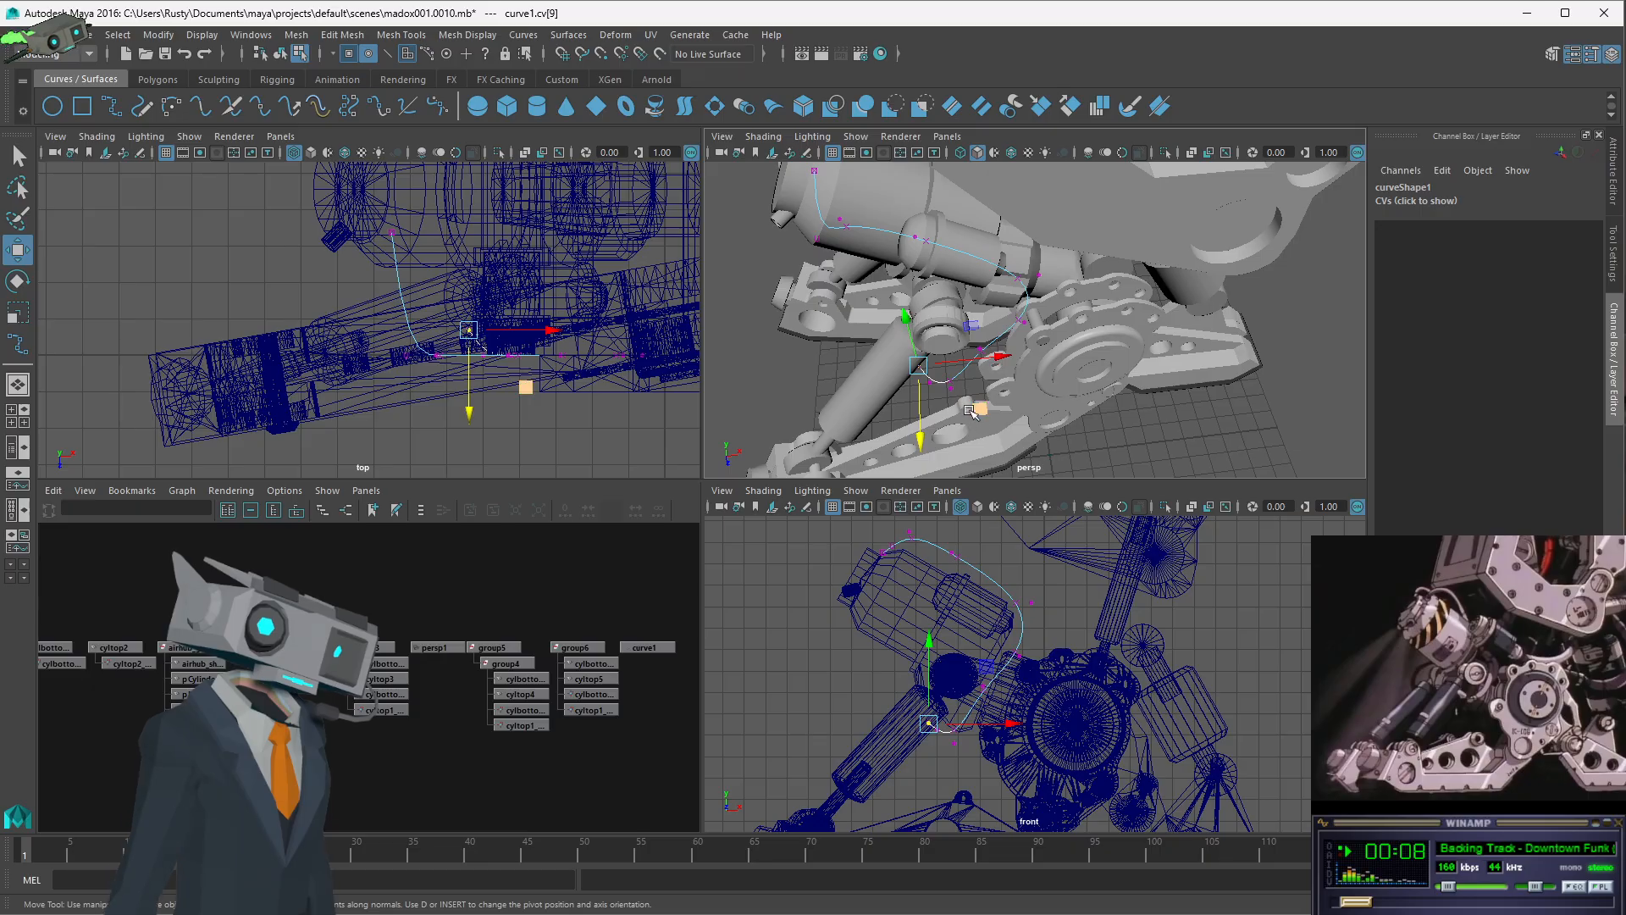
{"action": "left_click", "coordinate": [948, 388]}
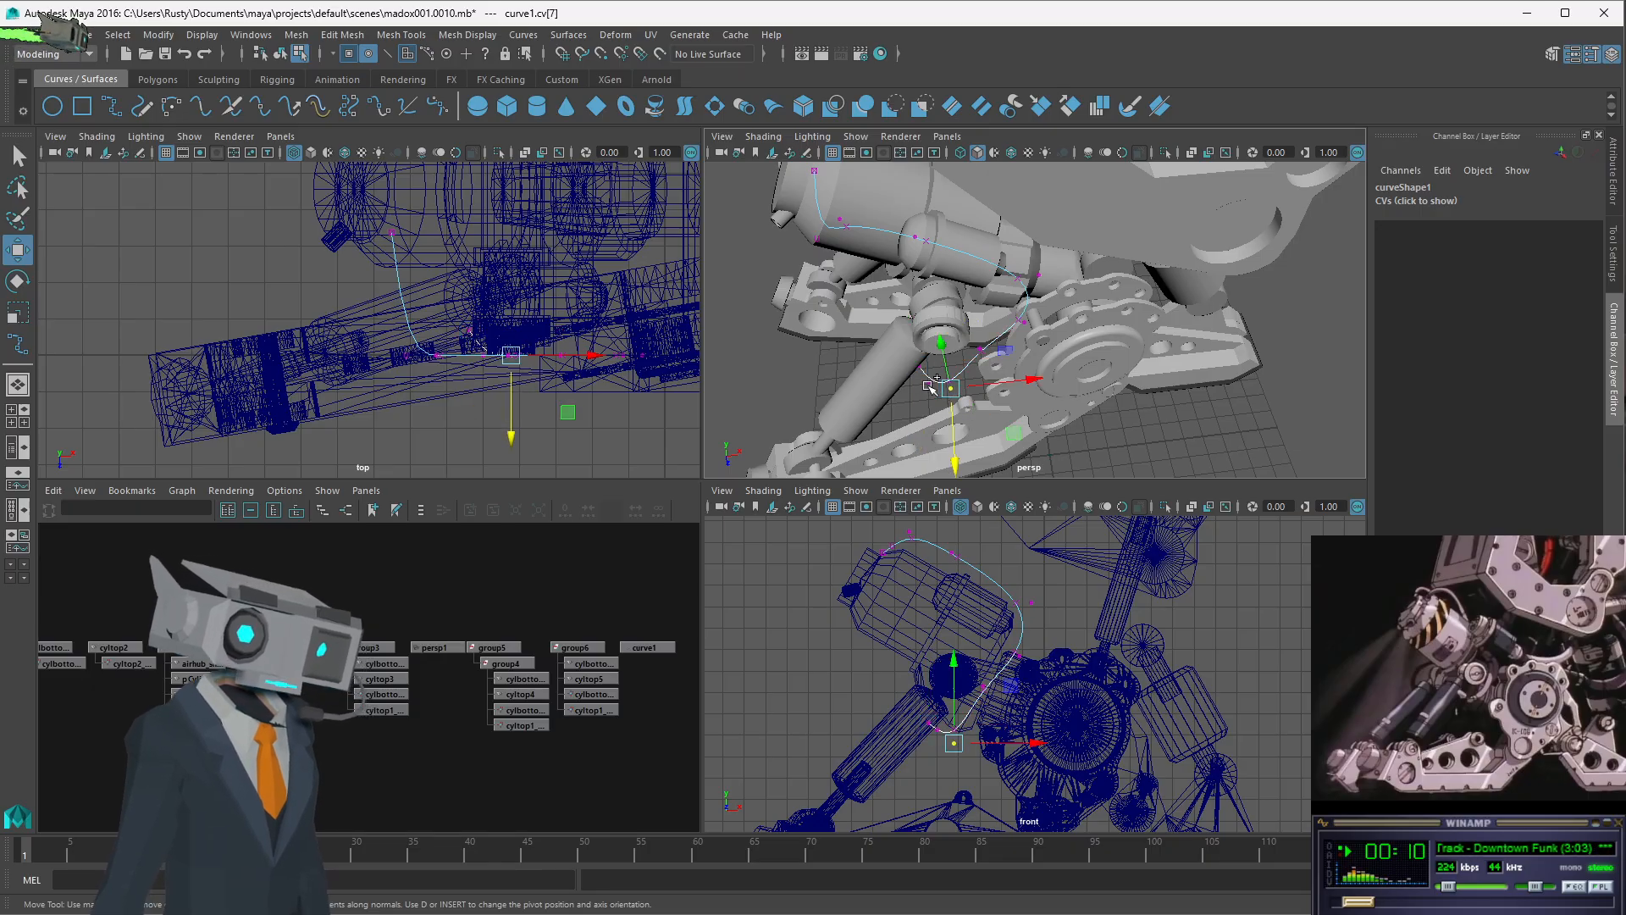
{"action": "left_click", "coordinate": [929, 377], "text": "shift"}
{"action": "left_click", "coordinate": [496, 429]}
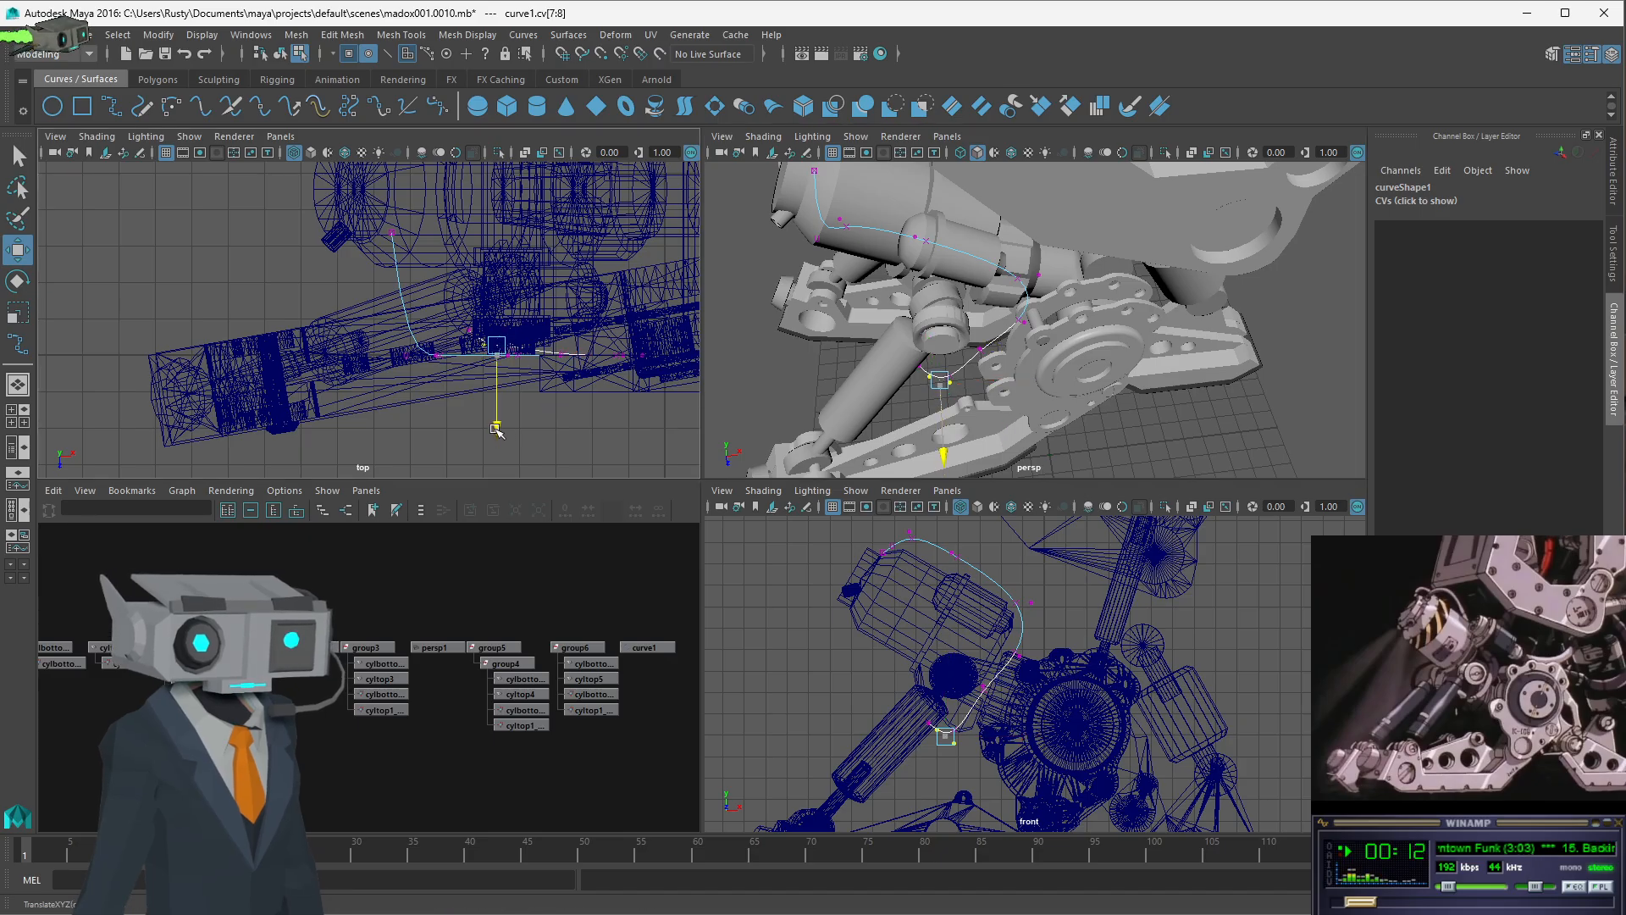
{"action": "left_click_drag", "start_coordinate": [497, 433], "coordinate": [497, 419]}
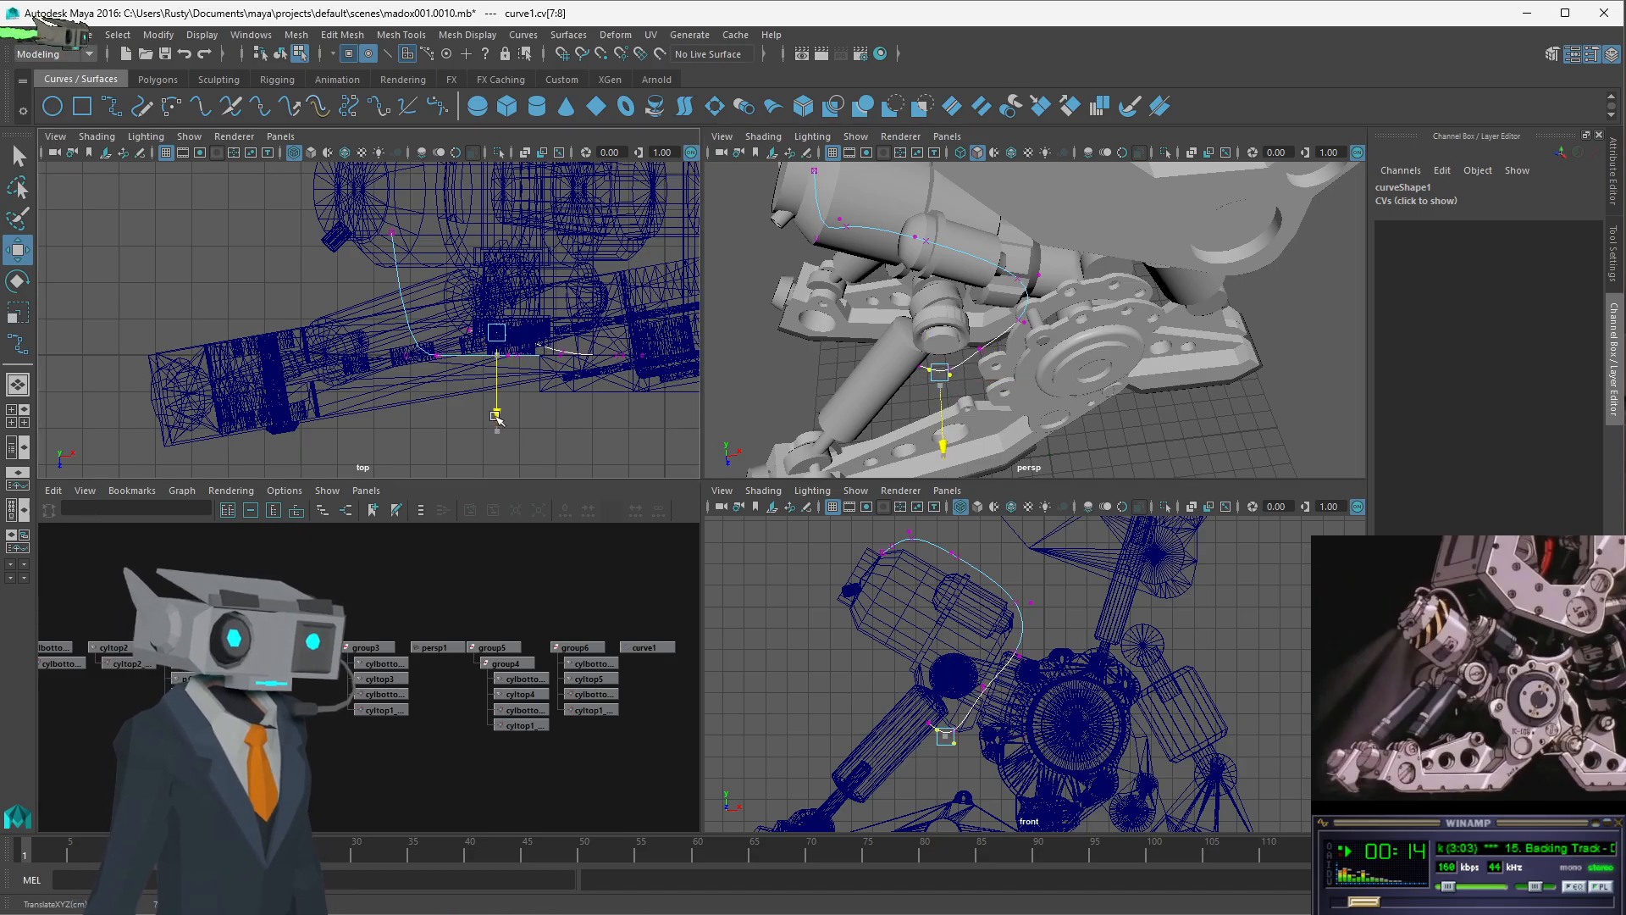
- Move CVs 4 to 6, and then CVs 1 to 3, toward negative Z in the top view to bring curve1 in beside the canister
{"action": "left_click_drag", "start_coordinate": [1059, 302], "coordinate": [999, 307], "text": "alt"}
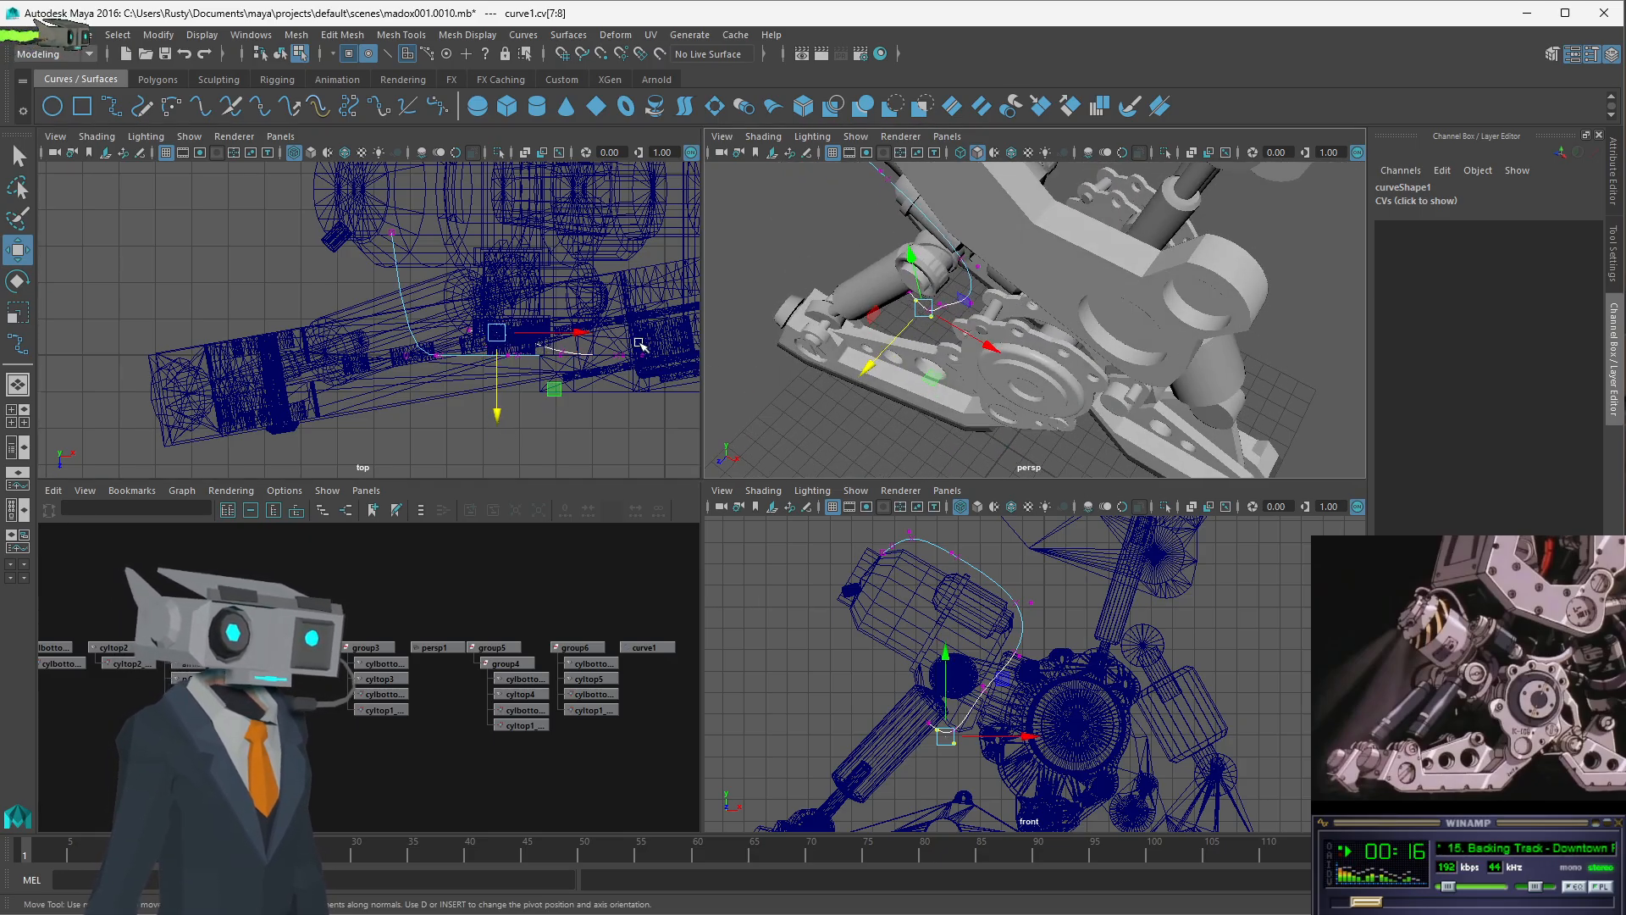
{"action": "left_click_drag", "start_coordinate": [1055, 585], "coordinate": [970, 732]}
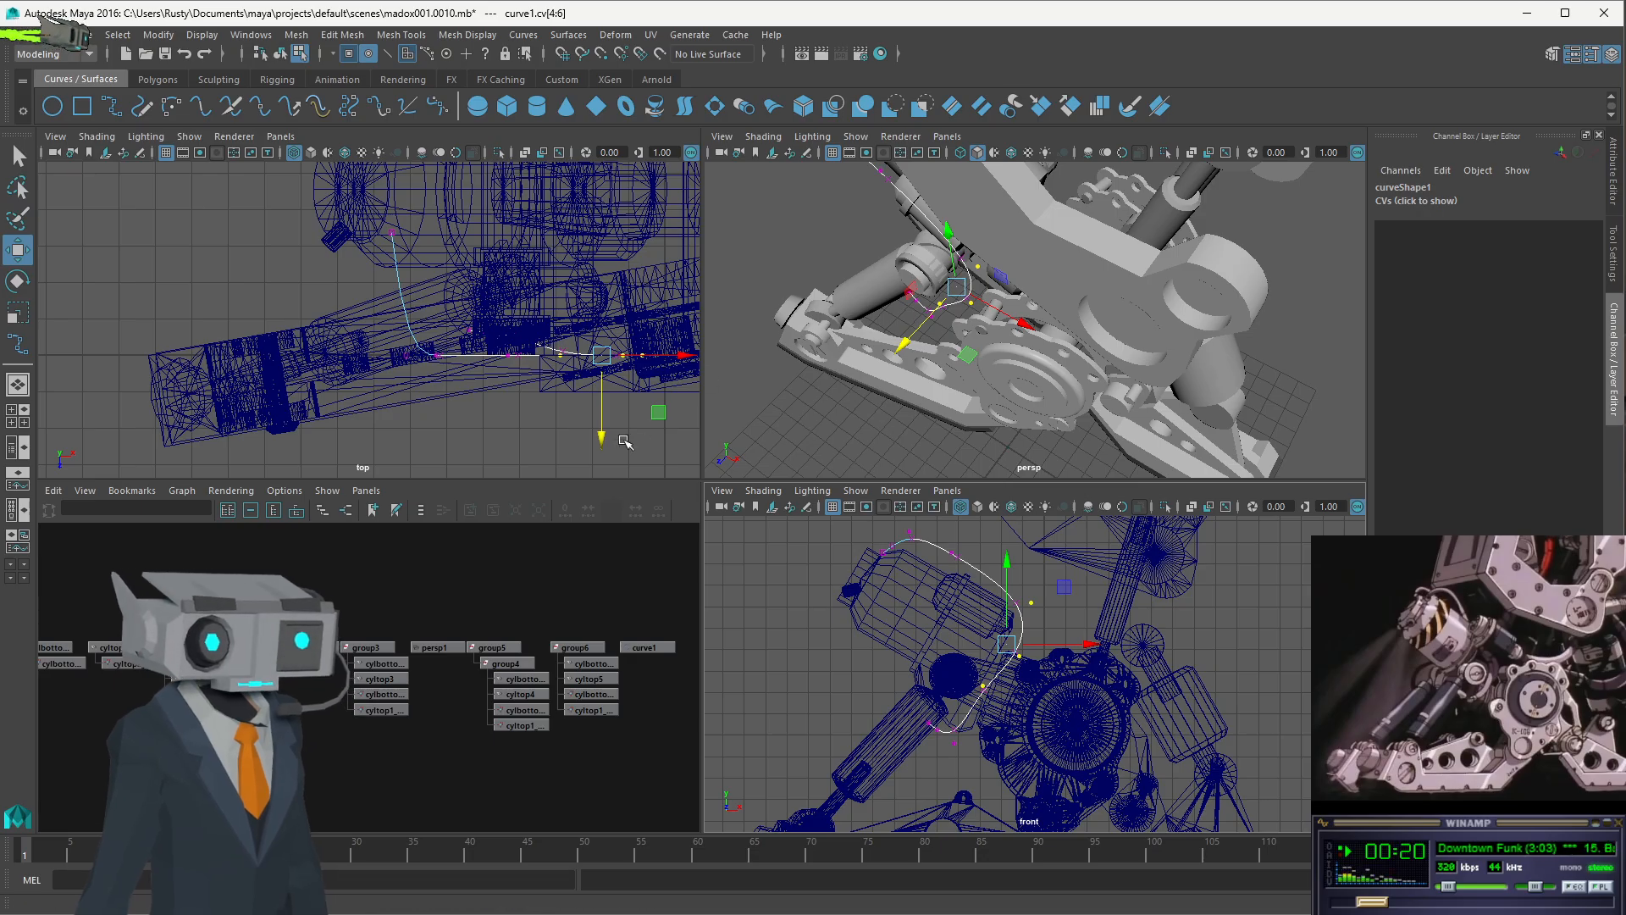
{"action": "left_click_drag", "start_coordinate": [603, 441], "coordinate": [585, 337]}
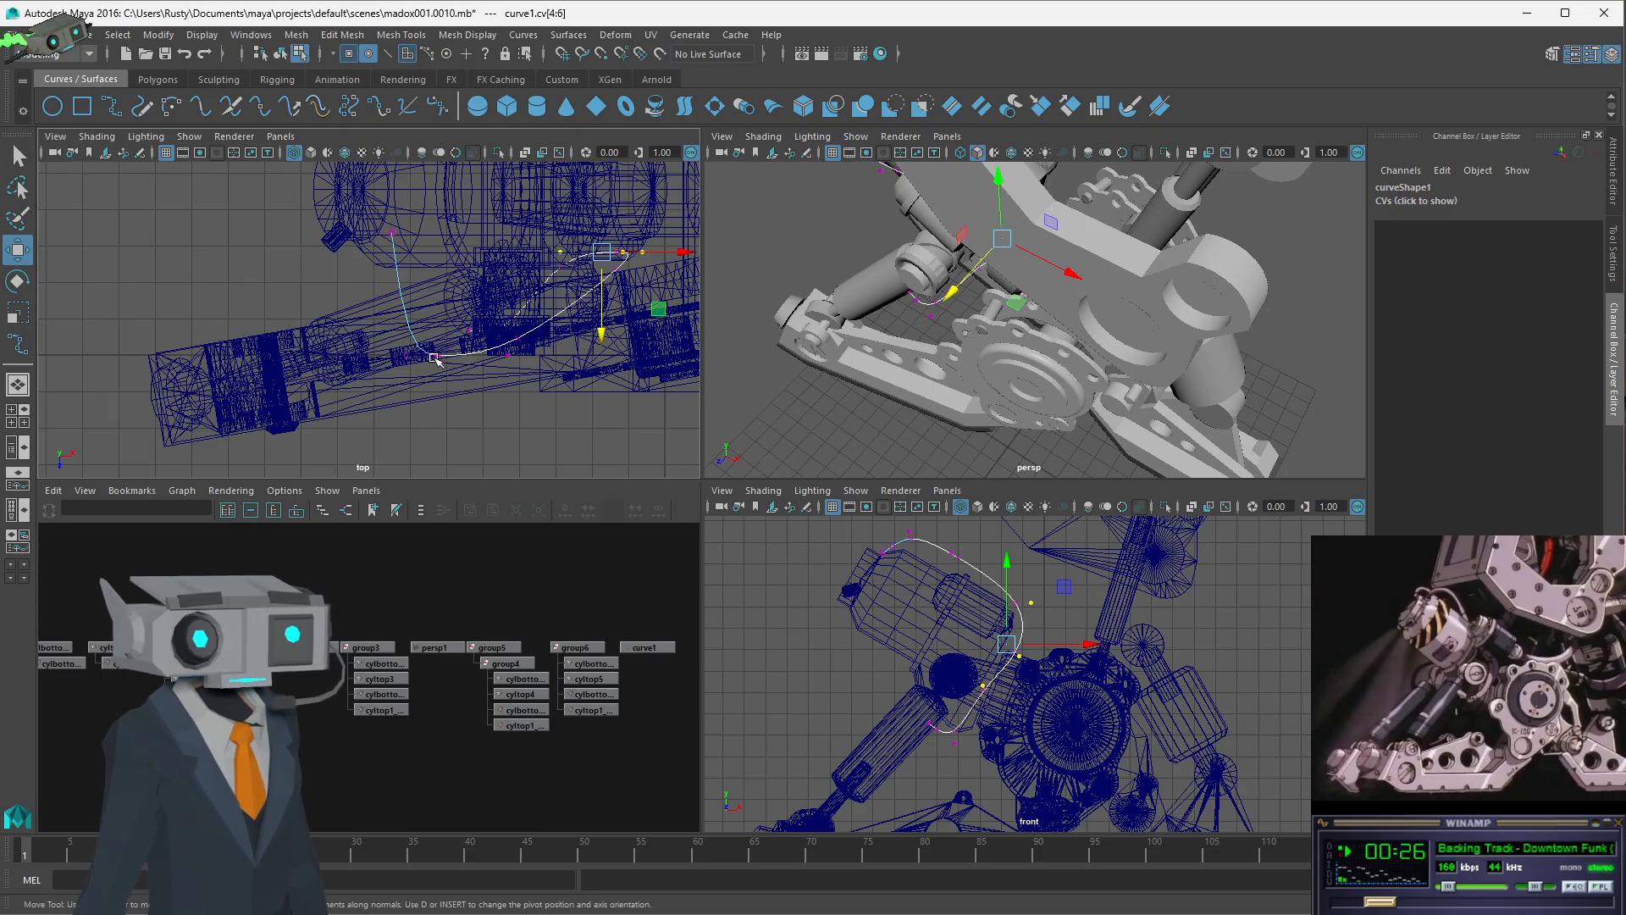
{"action": "left_click_drag", "start_coordinate": [391, 398], "coordinate": [537, 348]}
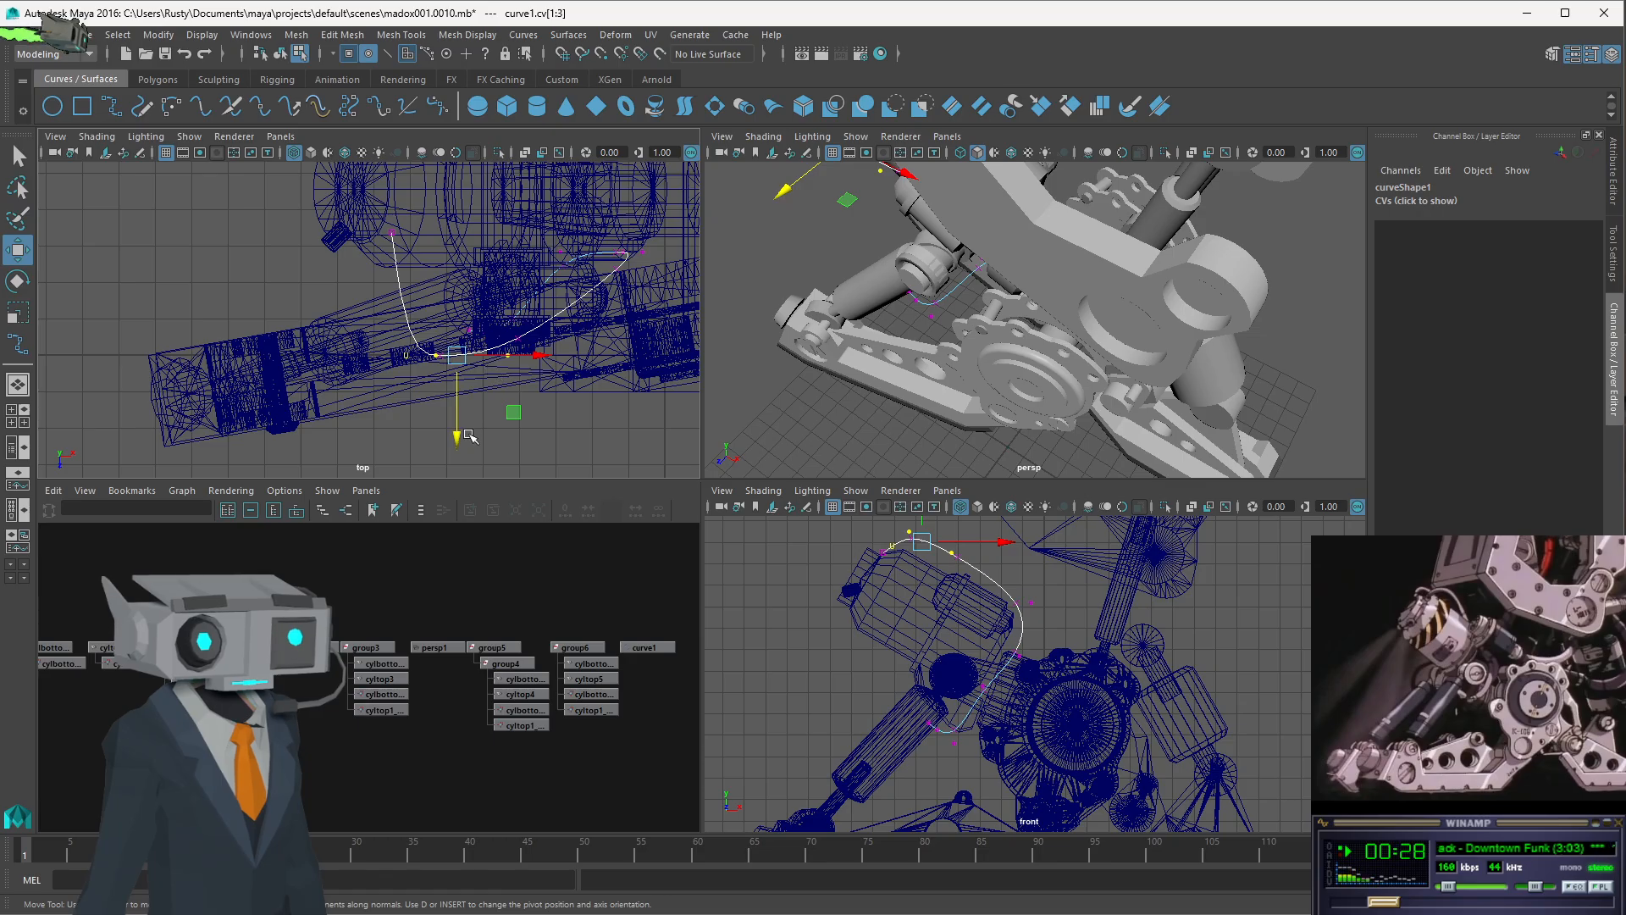
{"action": "left_click_drag", "start_coordinate": [470, 435], "coordinate": [474, 305]}
- Pull CVs 4 and 5 toward negative X behind the canister, and shift CV 4 alone slightly back toward positive X
{"action": "left_click_drag", "start_coordinate": [942, 265], "coordinate": [1118, 292], "text": "alt"}
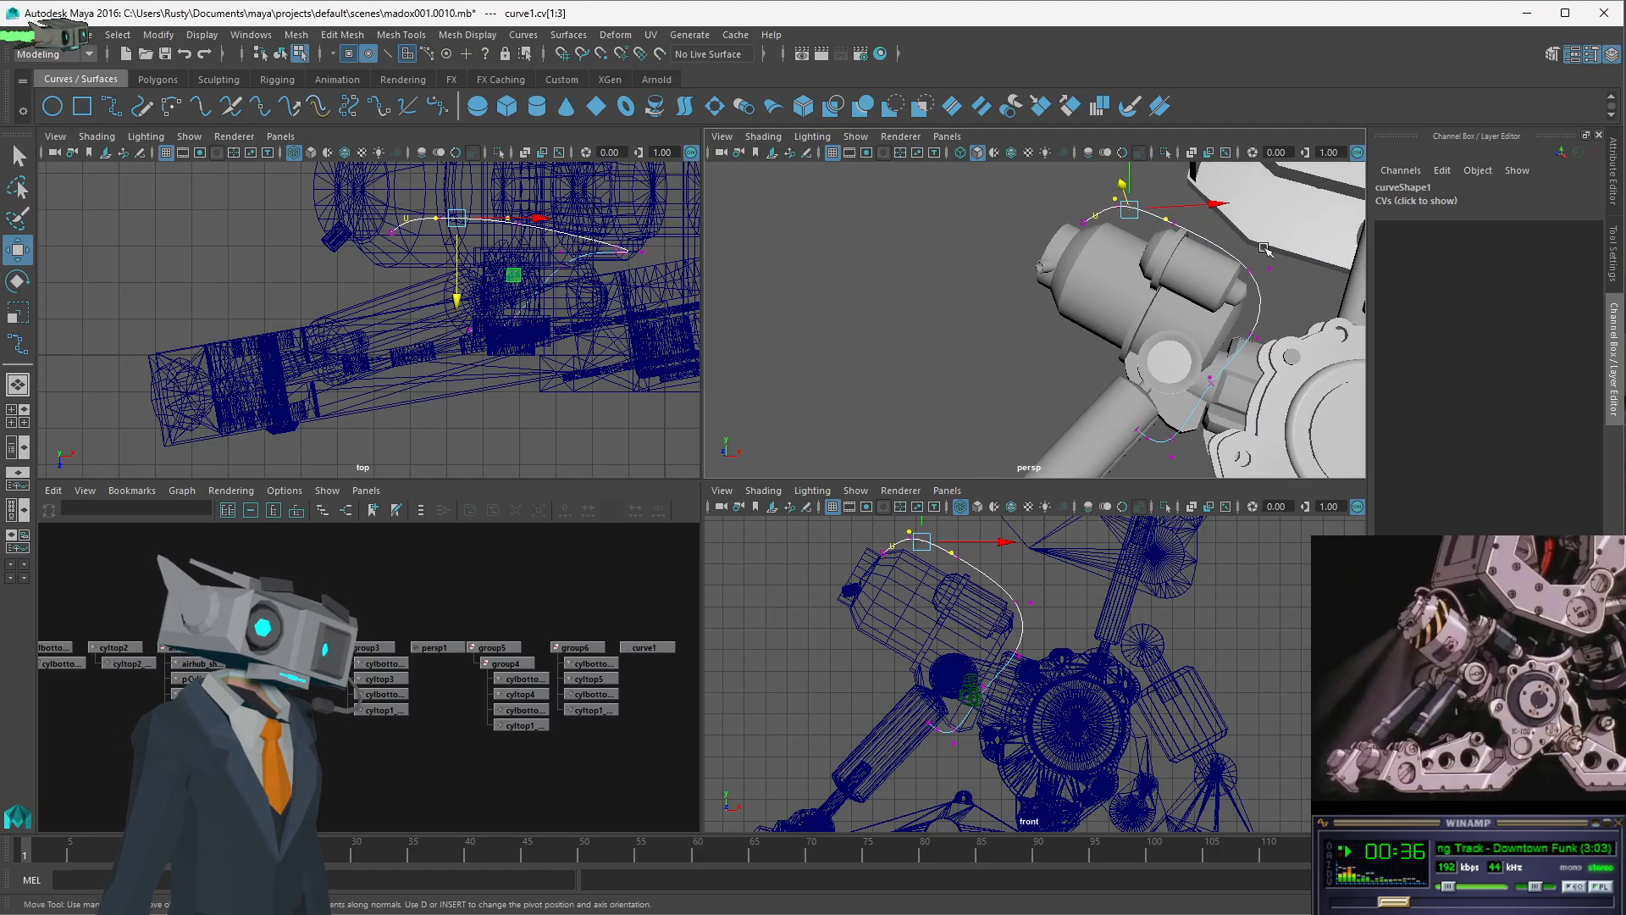
{"action": "left_click_drag", "start_coordinate": [1252, 333], "coordinate": [1252, 335]}
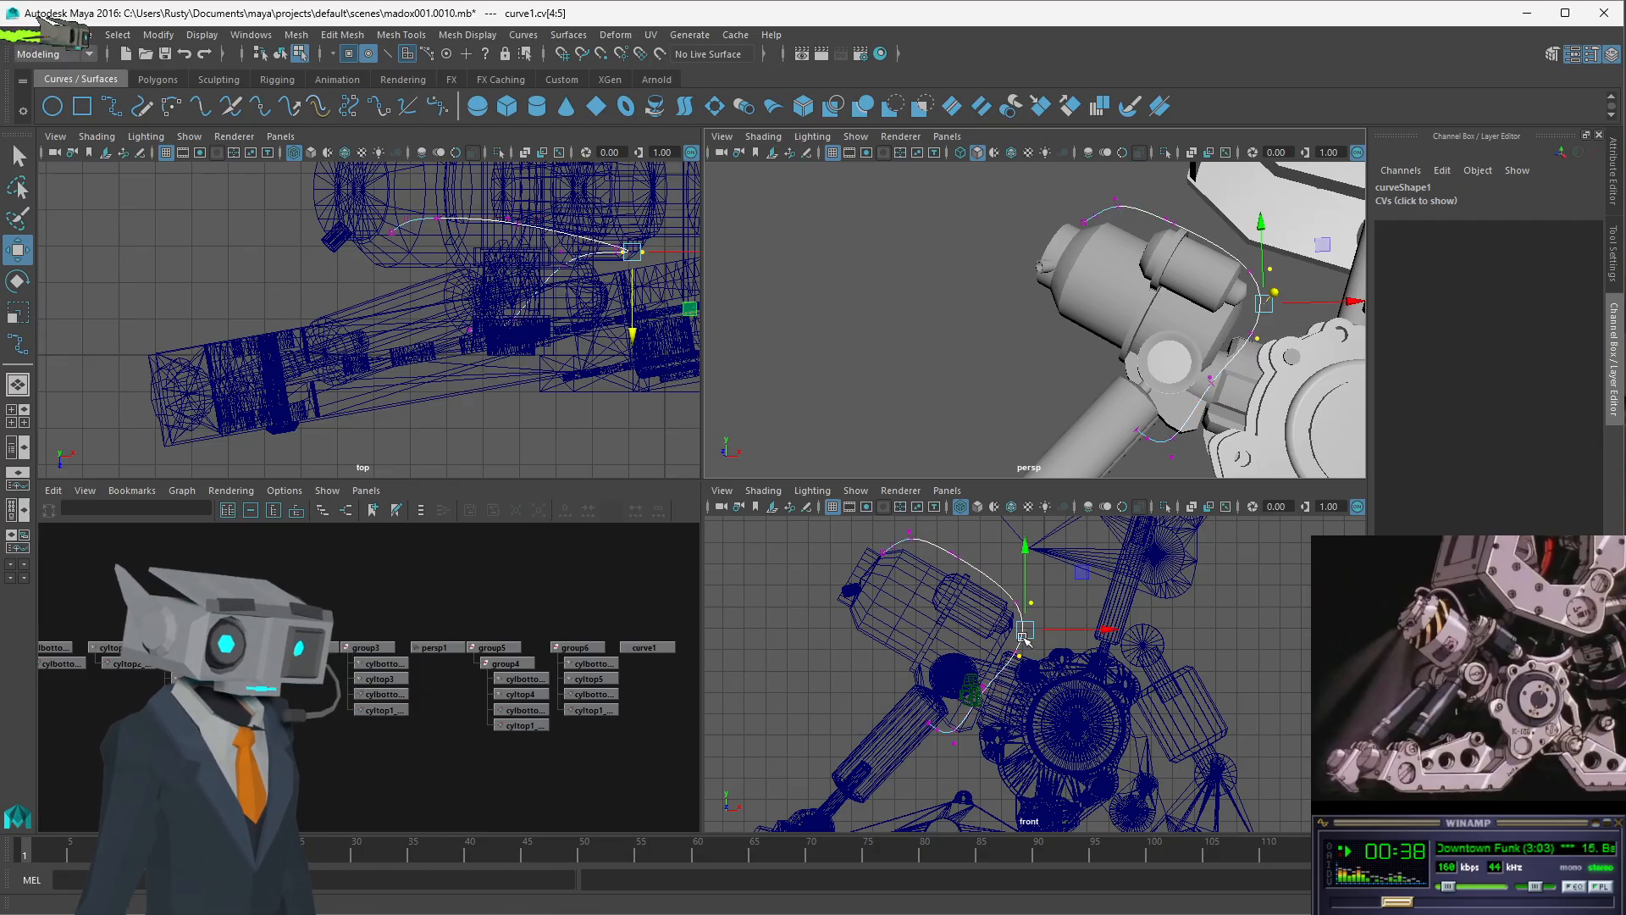
{"action": "left_click_drag", "start_coordinate": [1009, 651], "coordinate": [1008, 635]}
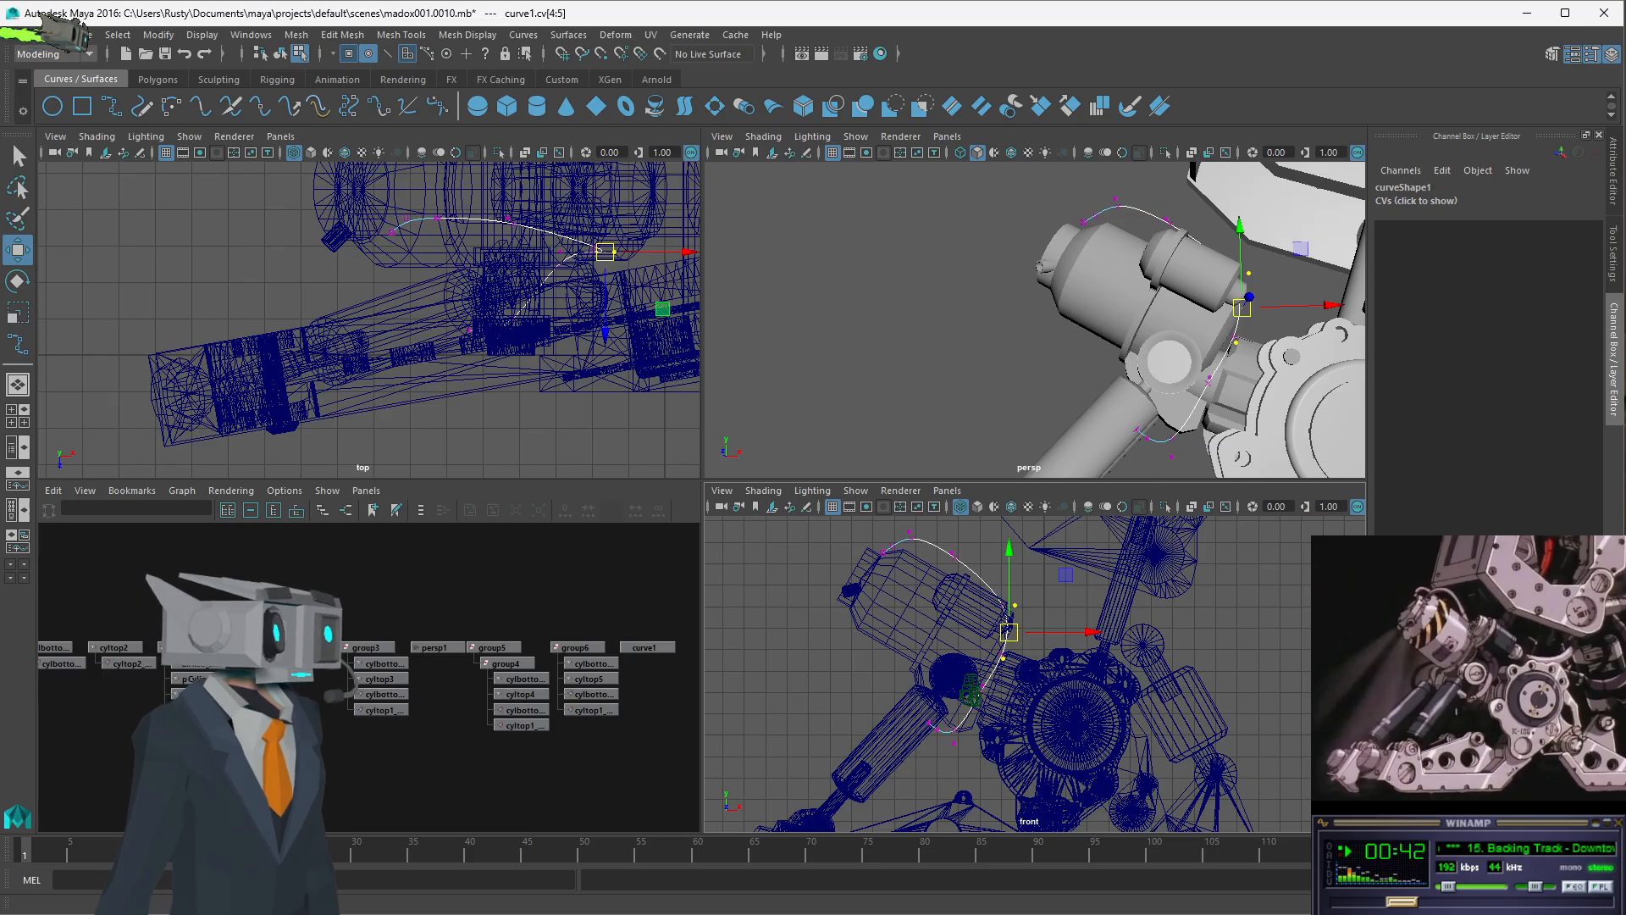
{"action": "left_click_drag", "start_coordinate": [1257, 285], "coordinate": [1298, 287], "text": "alt"}
{"action": "left_click", "coordinate": [1248, 281]}
{"action": "left_click", "coordinate": [1241, 280]}
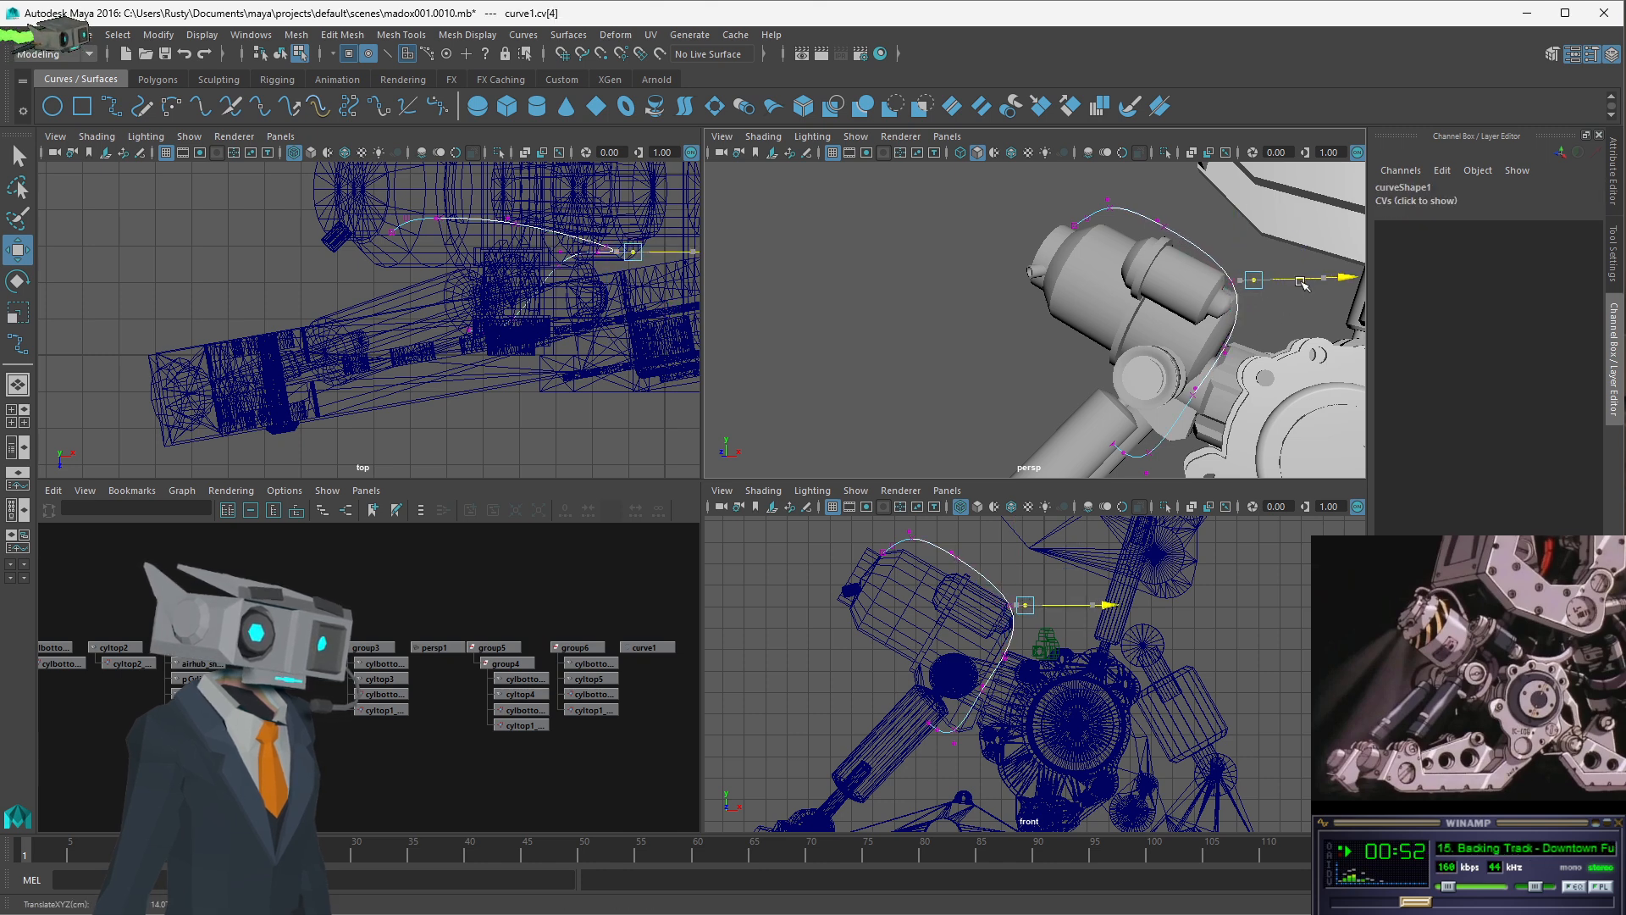
- In the front view, raise CV 2 slightly toward positive X, nudge CV 4 toward negative X, and pull CV 3 down toward the canister
{"action": "left_click_drag", "start_coordinate": [1083, 269], "coordinate": [1124, 233], "text": "alt"}
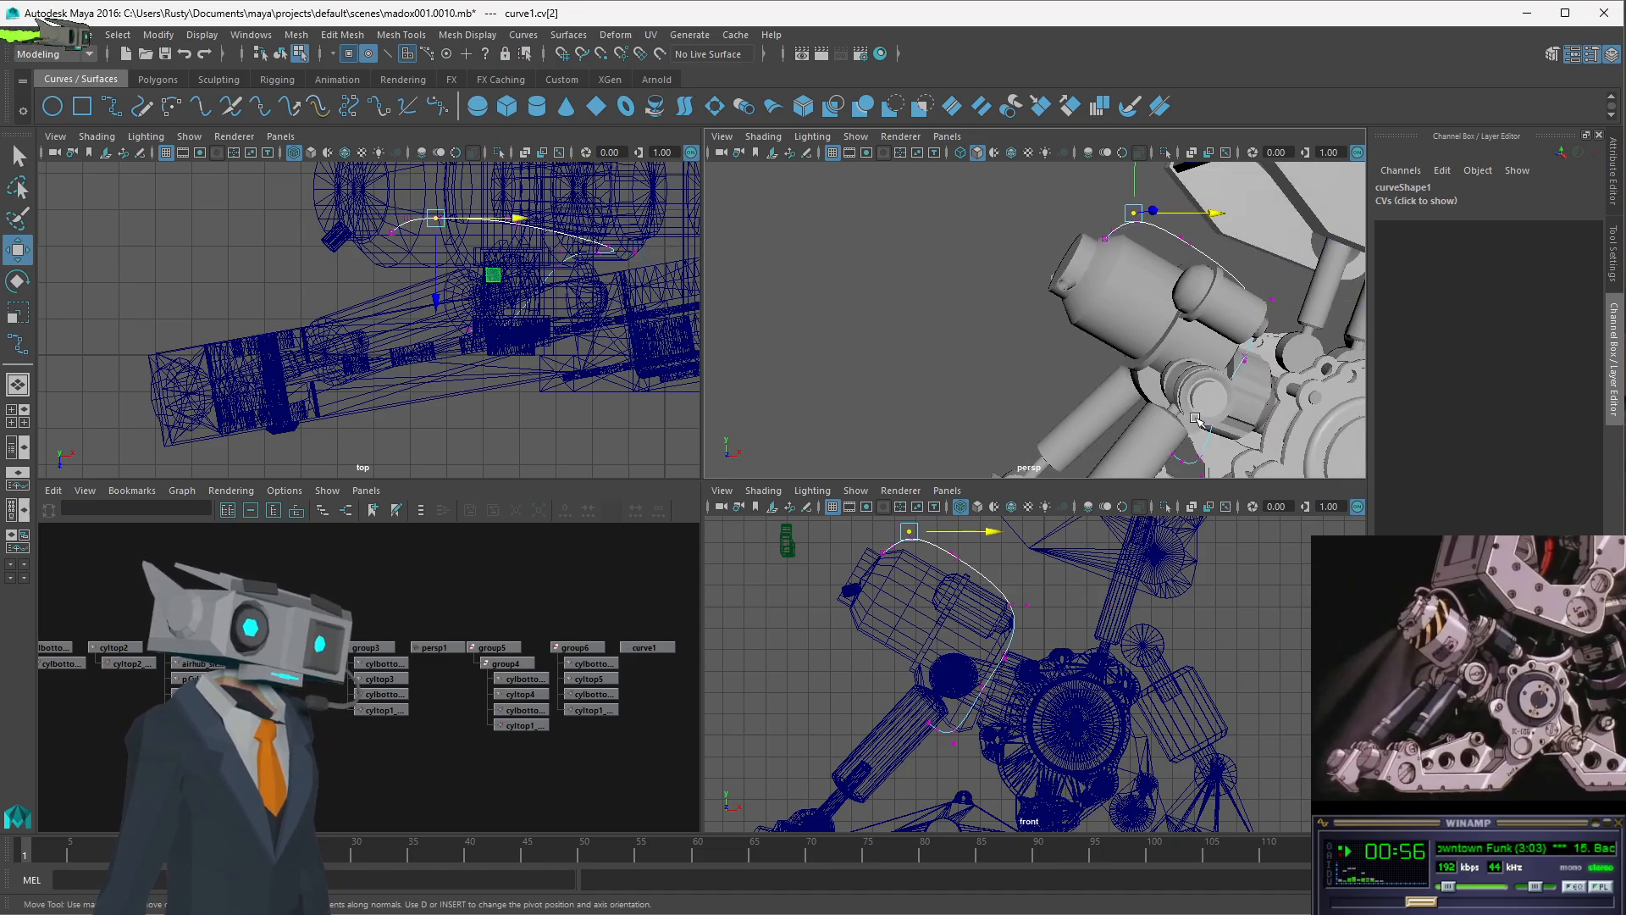
{"action": "middle_click", "coordinate": [974, 552], "text": "alt"}
{"action": "middle_click_drag", "start_coordinate": [976, 551], "coordinate": [996, 609], "text": "alt"}
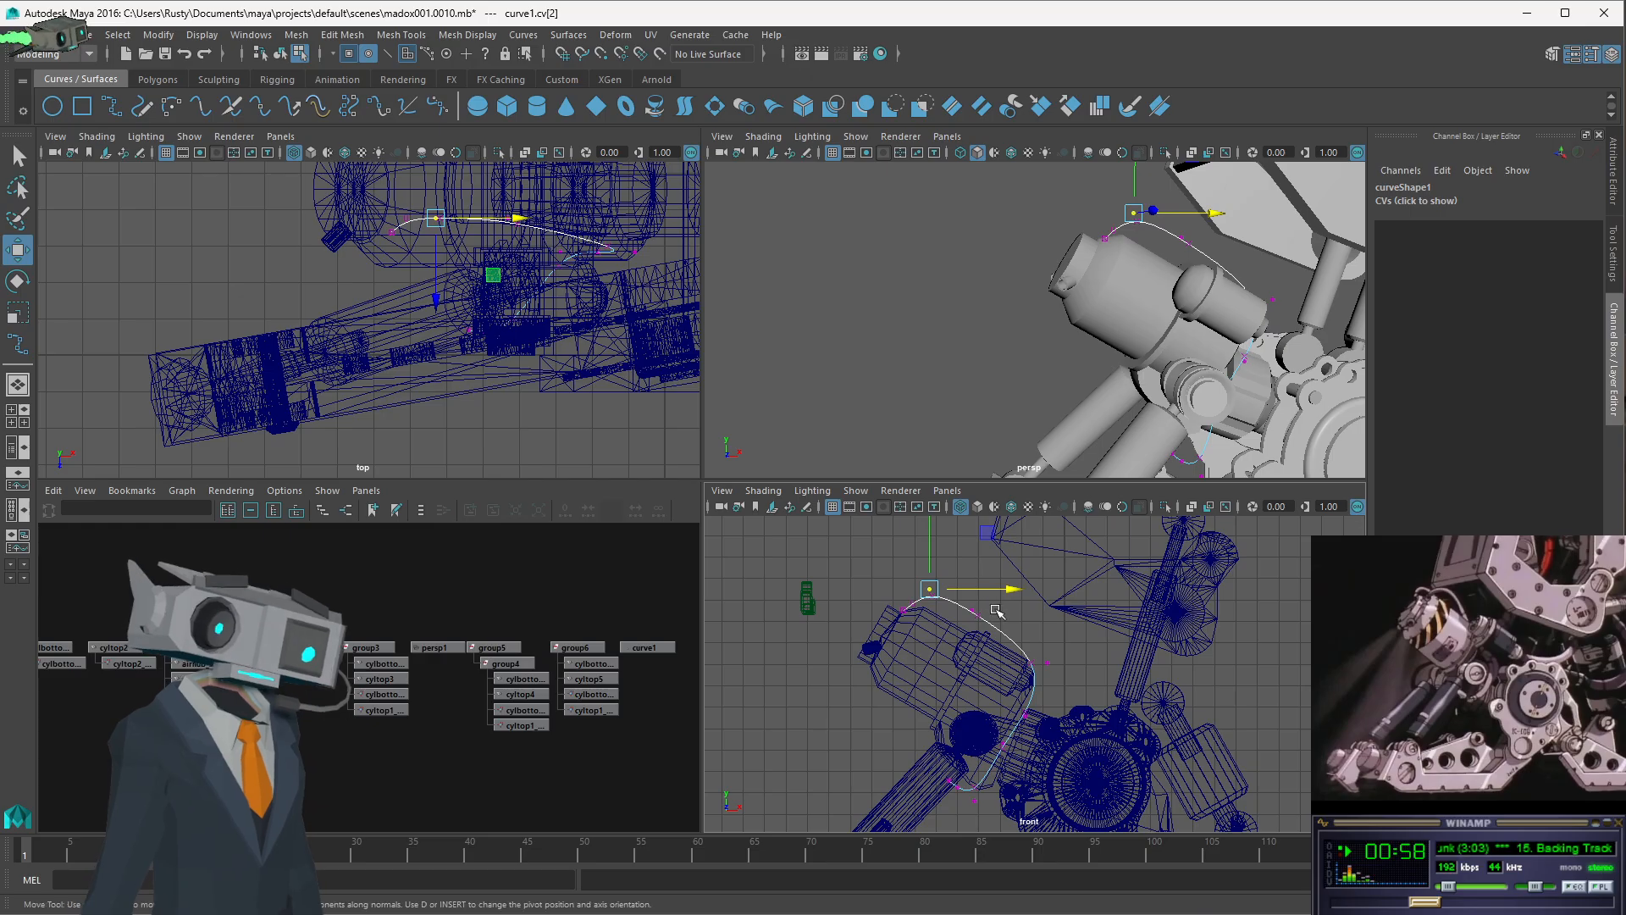
{"action": "left_click_drag", "start_coordinate": [929, 589], "coordinate": [967, 589]}
{"action": "left_click", "coordinate": [980, 601]}
{"action": "left_click", "coordinate": [1048, 661]}
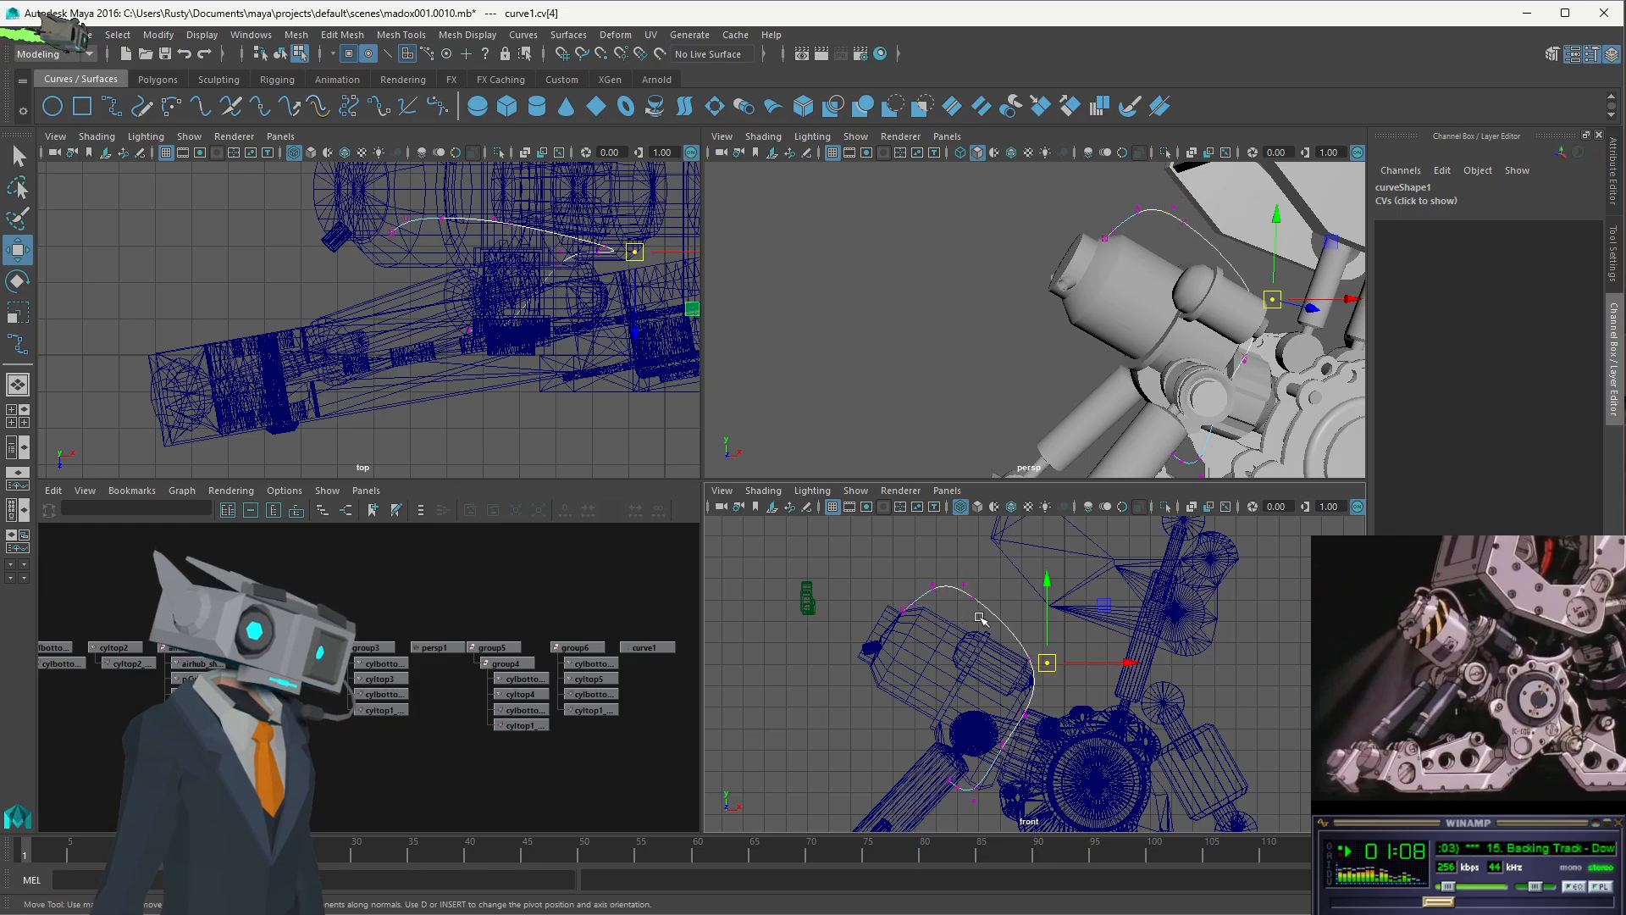
{"action": "left_click_drag", "start_coordinate": [1049, 666], "coordinate": [1047, 665]}
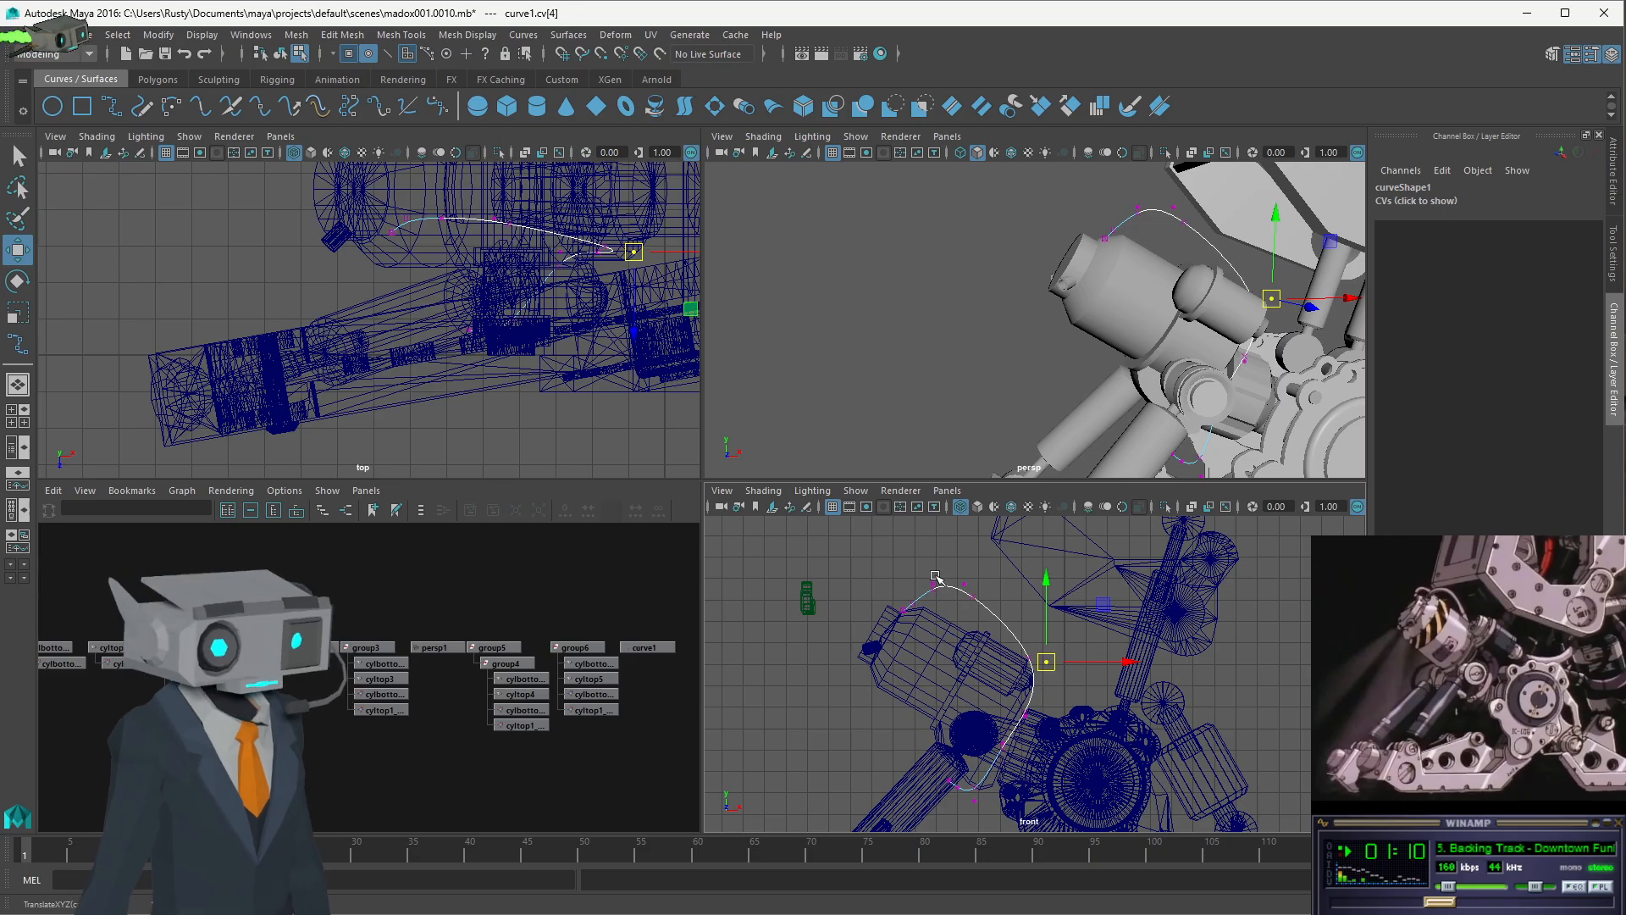
{"action": "mouse_move", "coordinate": [946, 606]}
{"action": "left_mouse_down"}
{"action": "mouse_move", "coordinate": [974, 601]}
{"action": "mouse_move", "coordinate": [962, 583]}
{"action": "mouse_move", "coordinate": [954, 616]}
{"action": "left_mouse_up"}
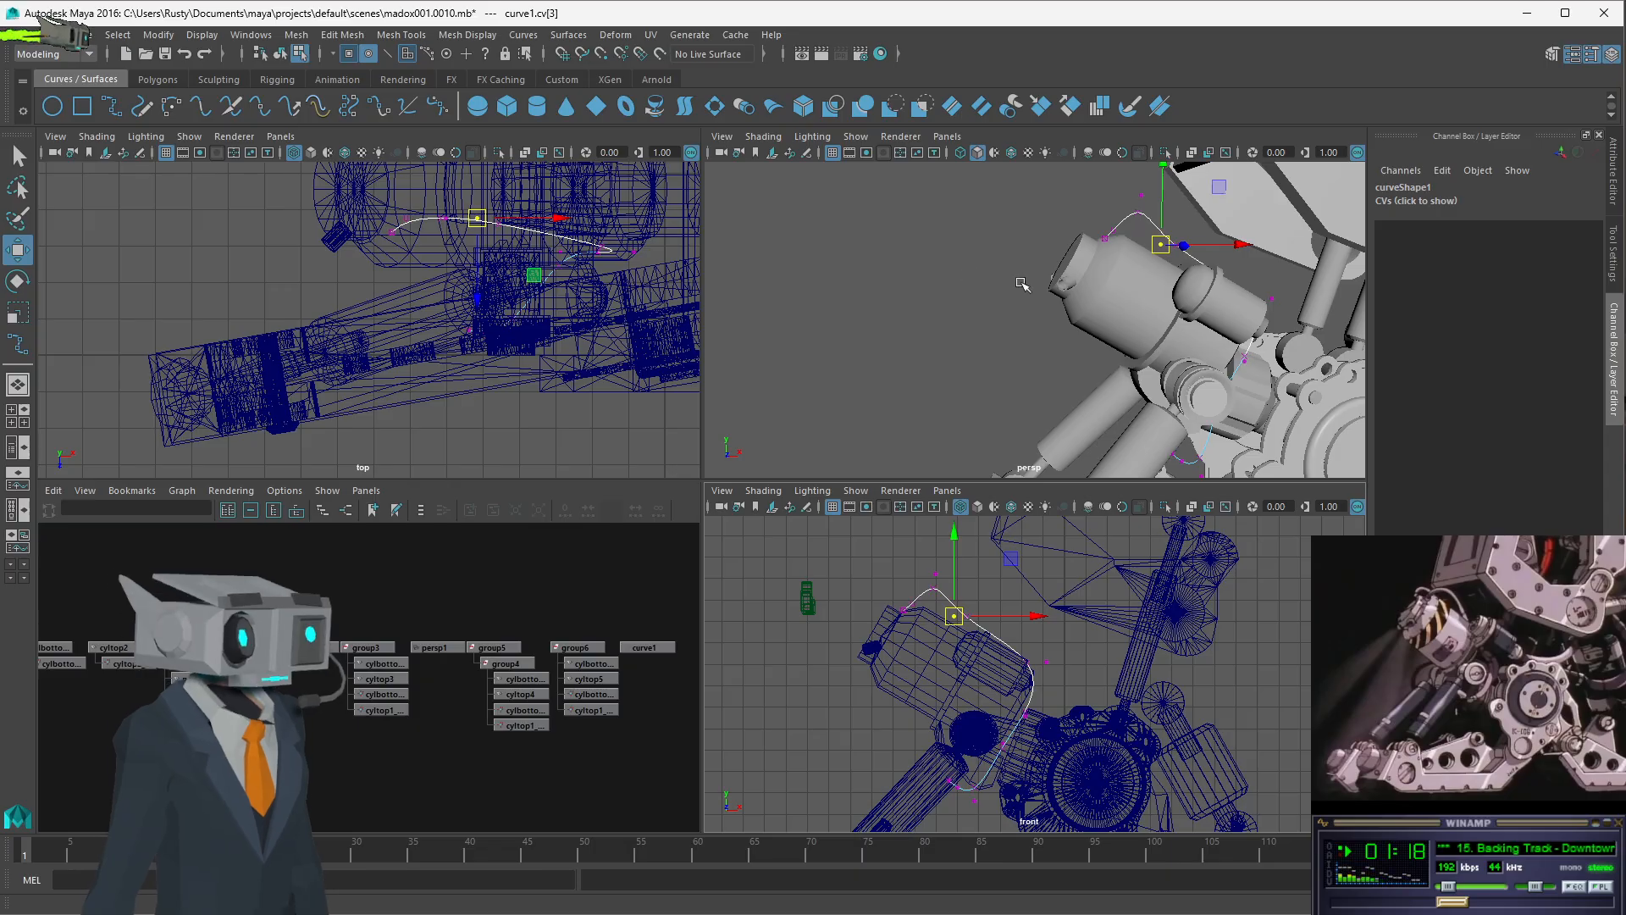
- Move CVs 2 and 1 near curve1's upper end slightly toward positive Z in the top view
{"action": "left_click_drag", "start_coordinate": [1022, 283], "coordinate": [1118, 321], "text": "alt"}
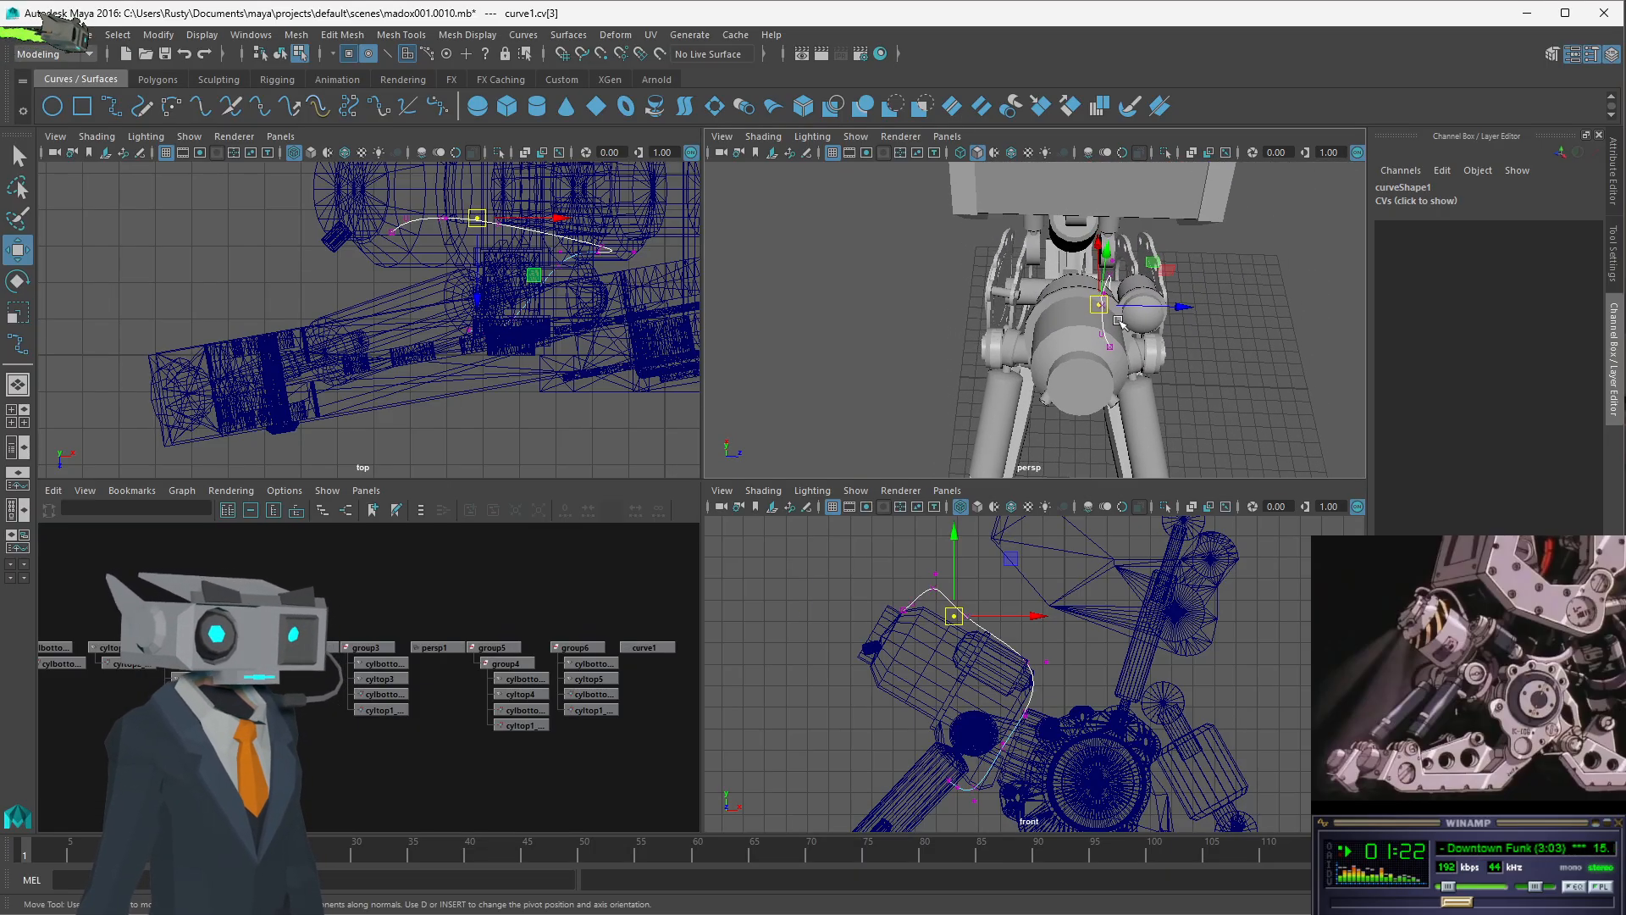
{"action": "left_click", "coordinate": [445, 218]}
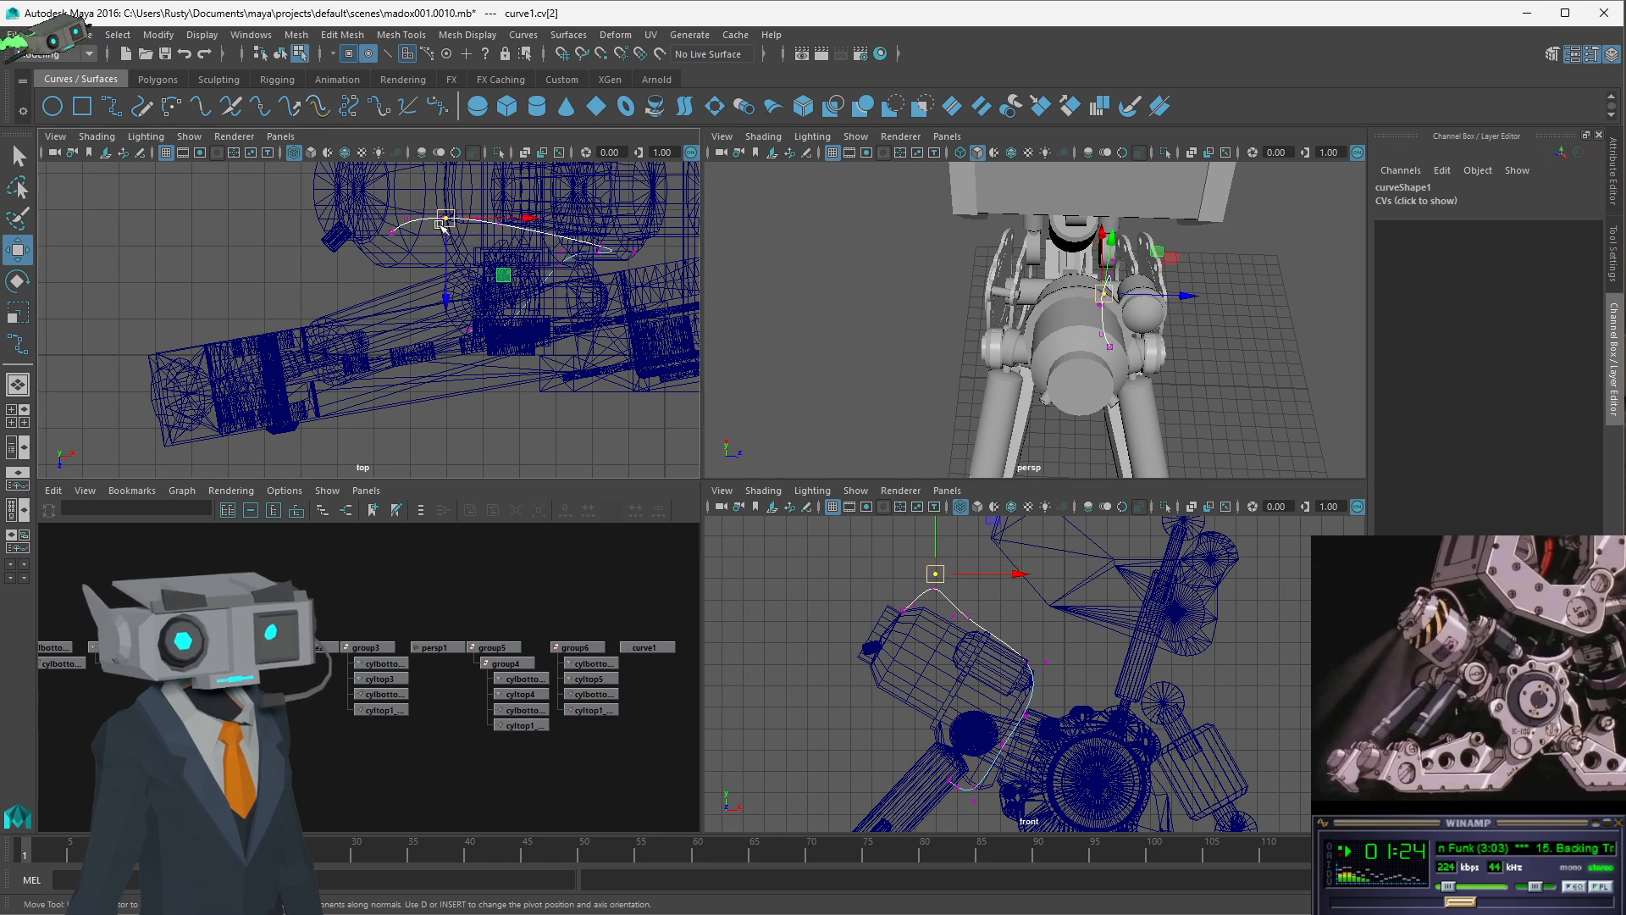
{"action": "left_click_drag", "start_coordinate": [434, 222], "coordinate": [433, 238]}
{"action": "left_click", "coordinate": [406, 221]}
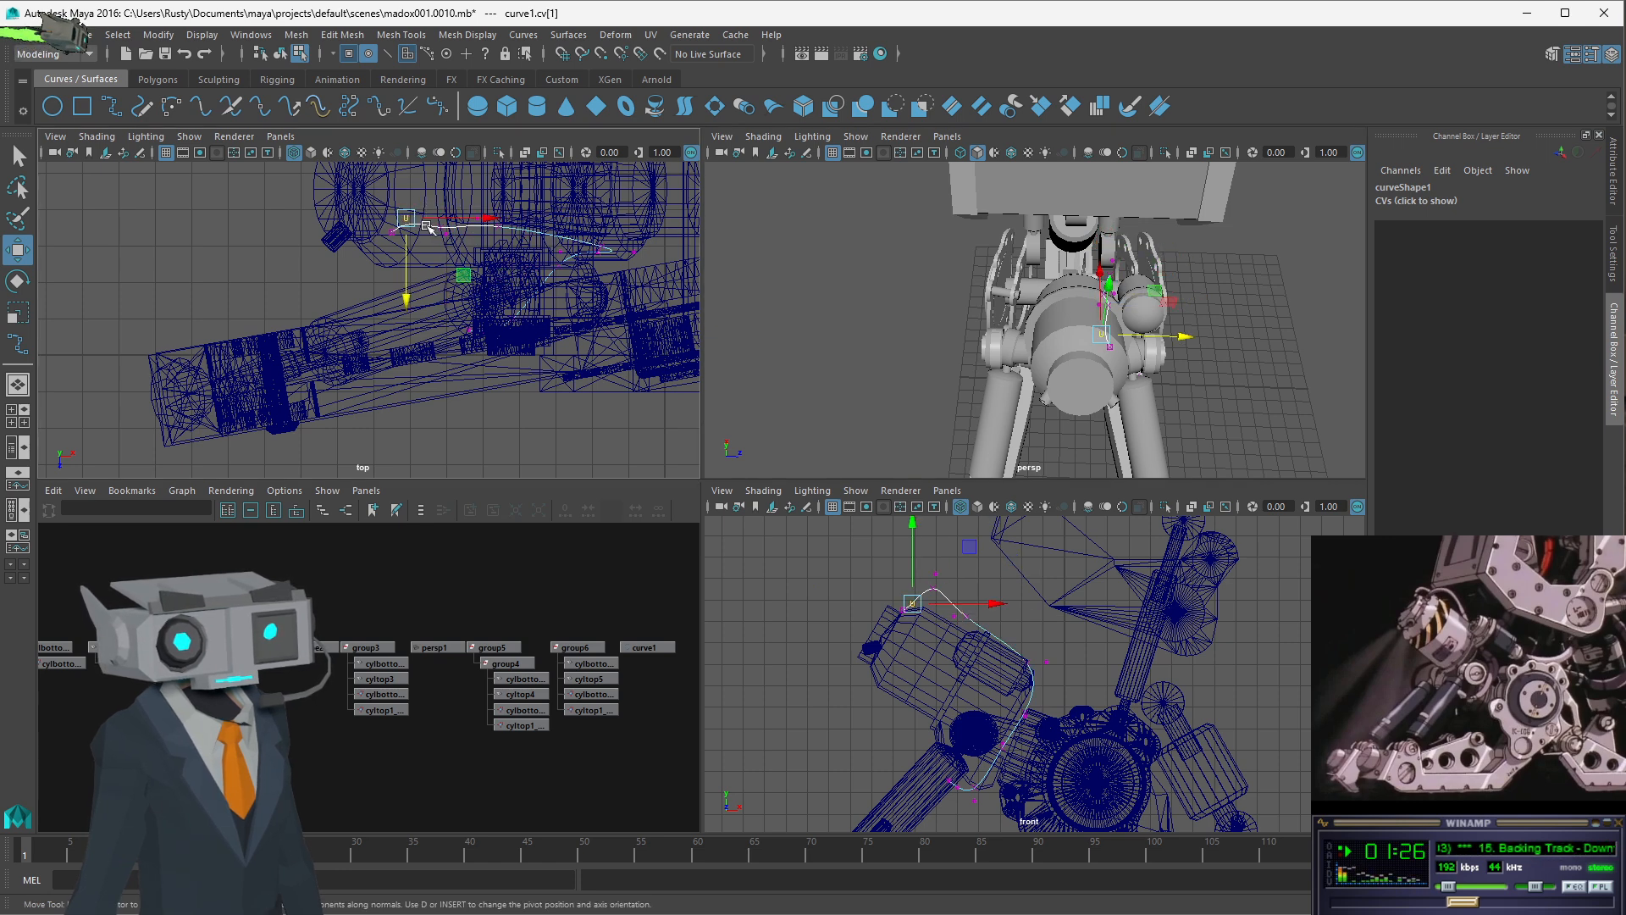
{"action": "left_click_drag", "start_coordinate": [406, 302], "coordinate": [406, 329]}
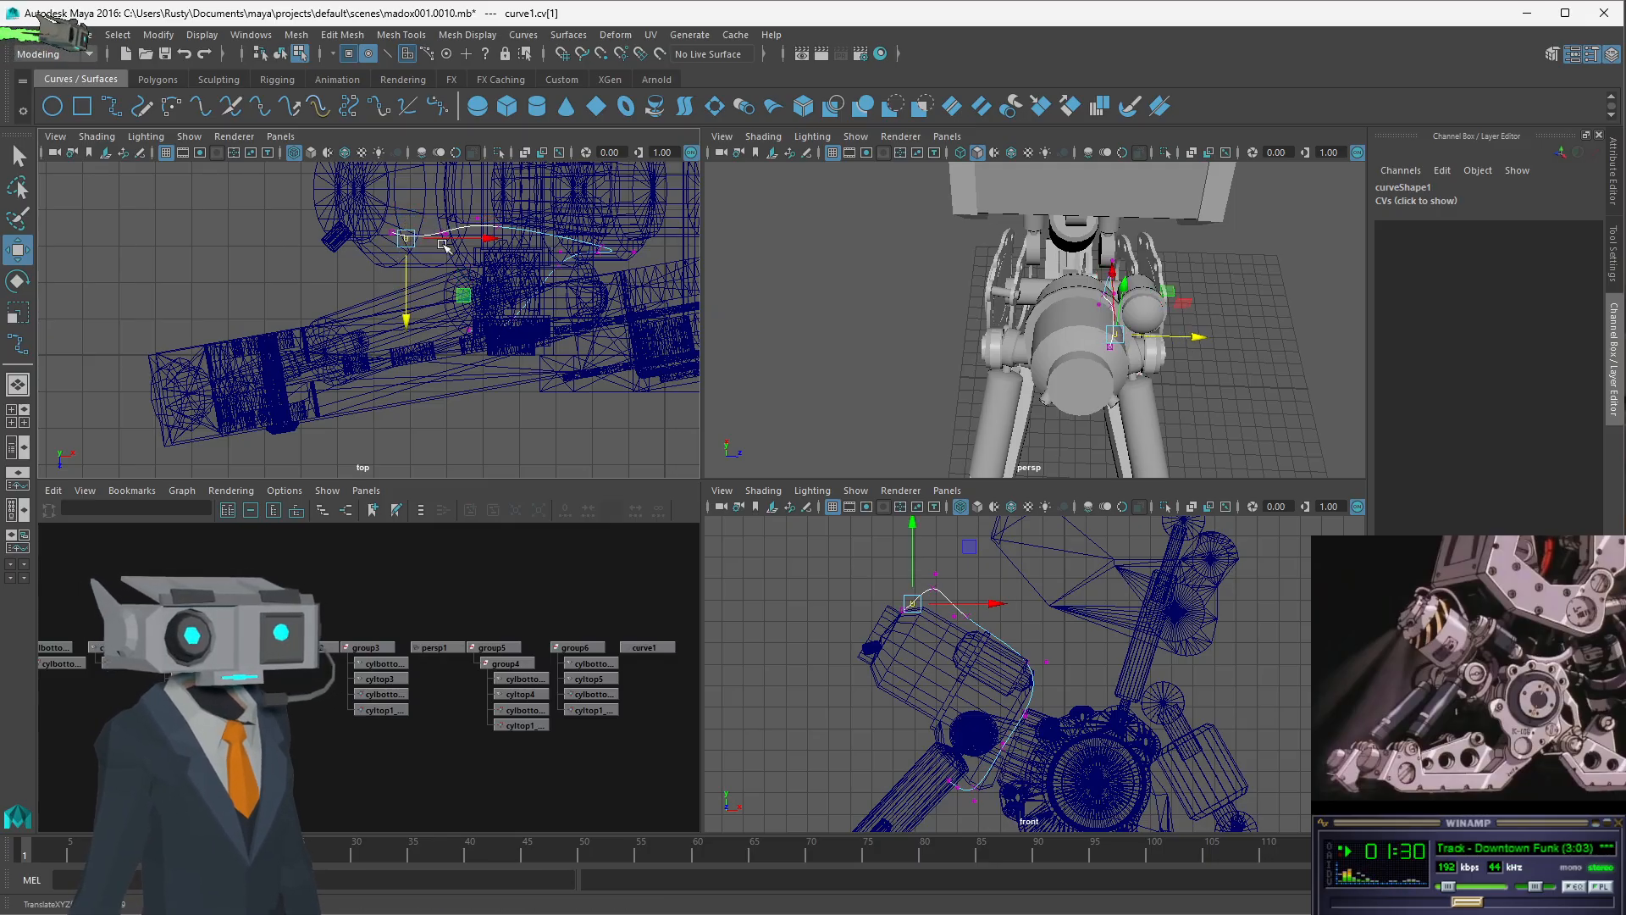
- Shift CV 1 near curve1's upper end a little further toward positive Z, and save the scene
{"action": "left_click_drag", "start_coordinate": [434, 214], "coordinate": [454, 285]}
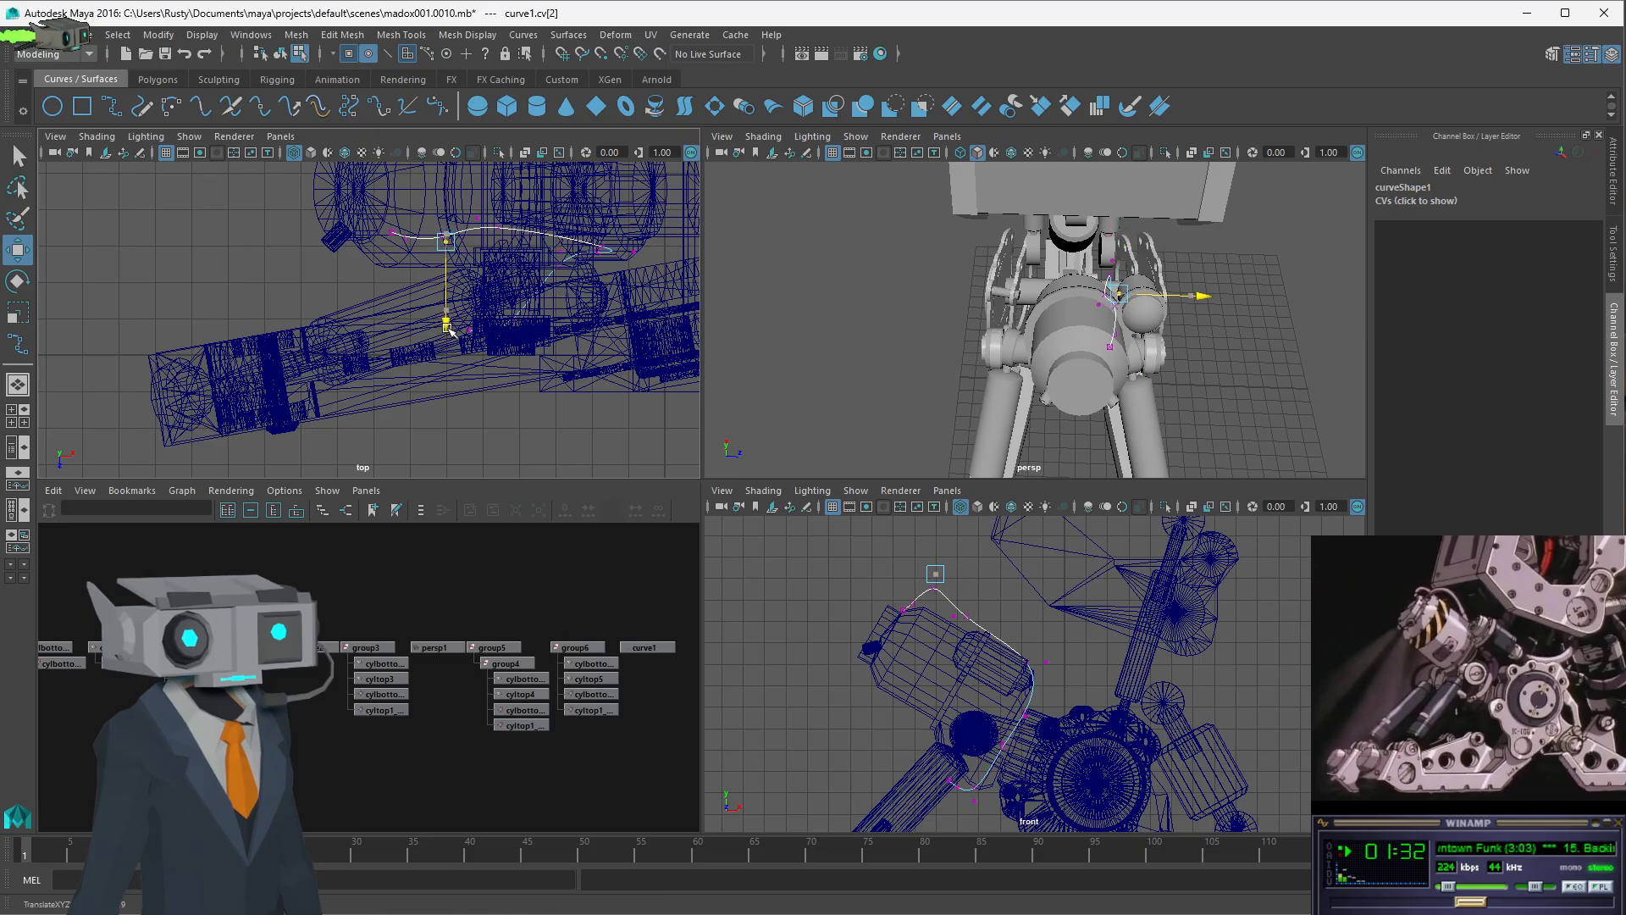
{"action": "left_click_drag", "start_coordinate": [393, 222], "coordinate": [415, 268]}
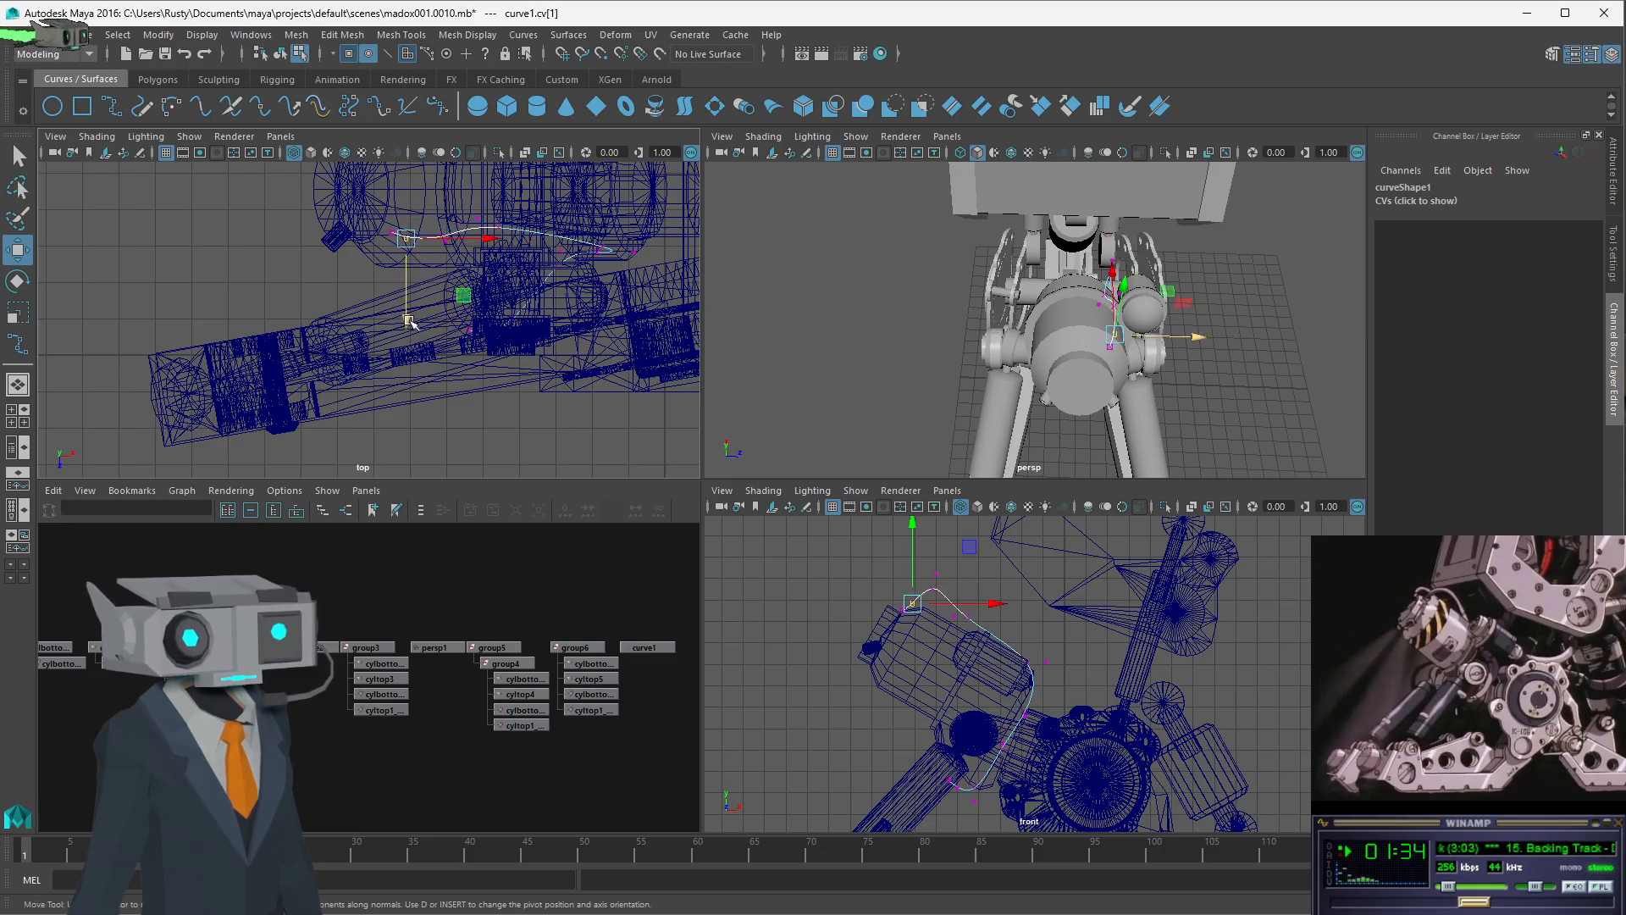
{"action": "left_click_drag", "start_coordinate": [410, 323], "coordinate": [410, 329]}
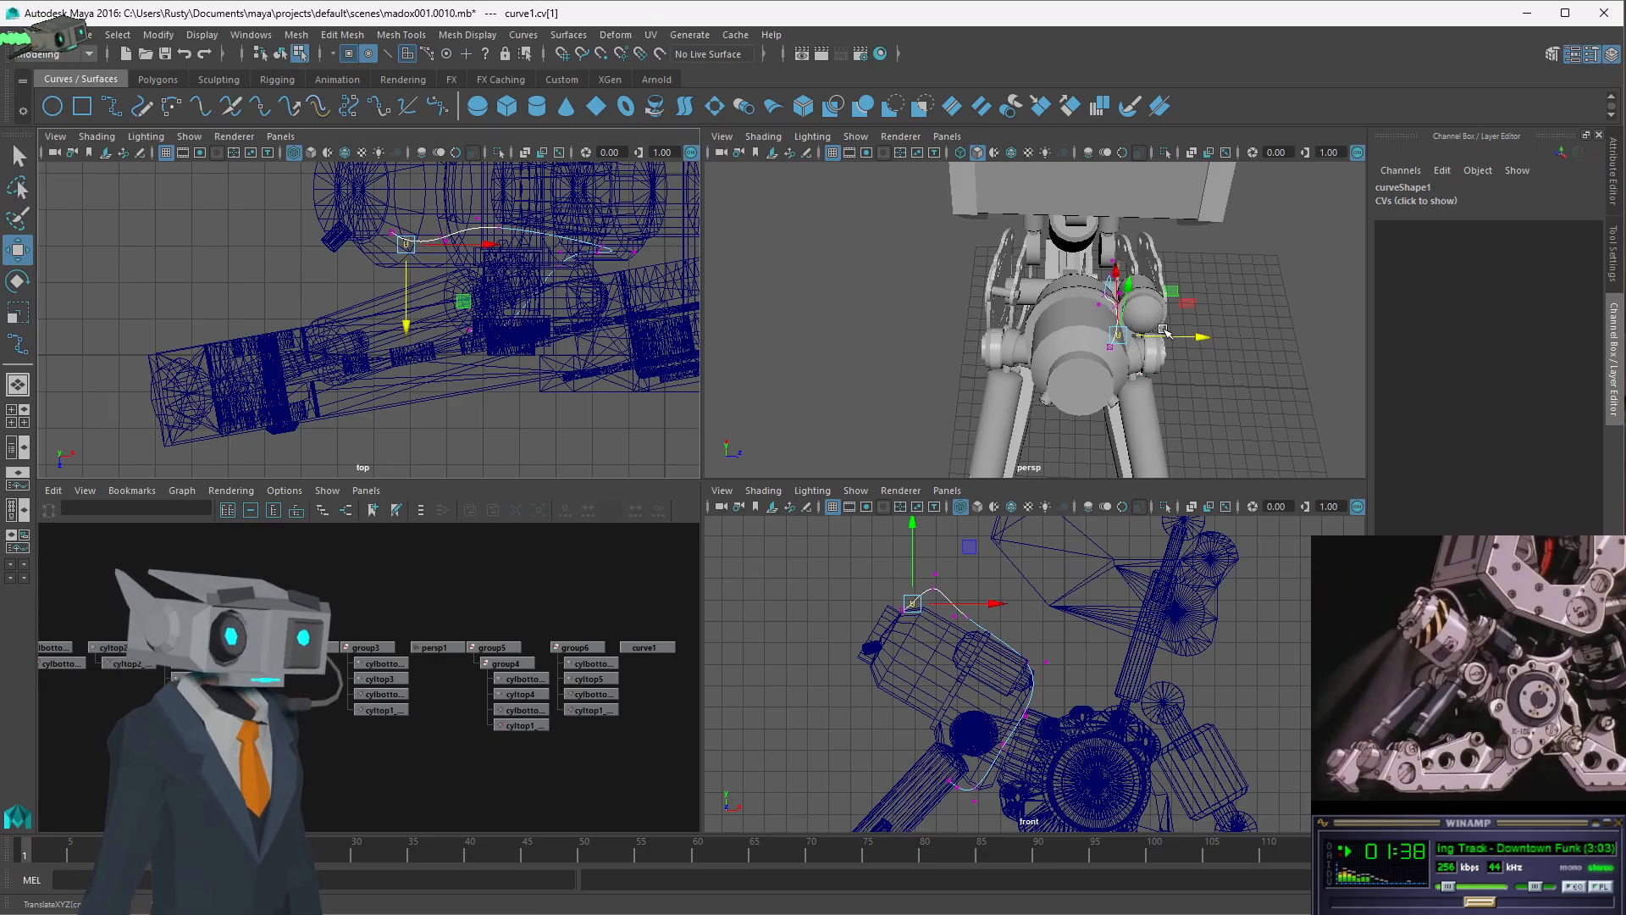
{"action": "left_click_drag", "start_coordinate": [1165, 331], "coordinate": [1126, 279], "text": "alt"}
{"action": "left_click_drag", "start_coordinate": [1158, 307], "coordinate": [1101, 271], "text": "alt"}
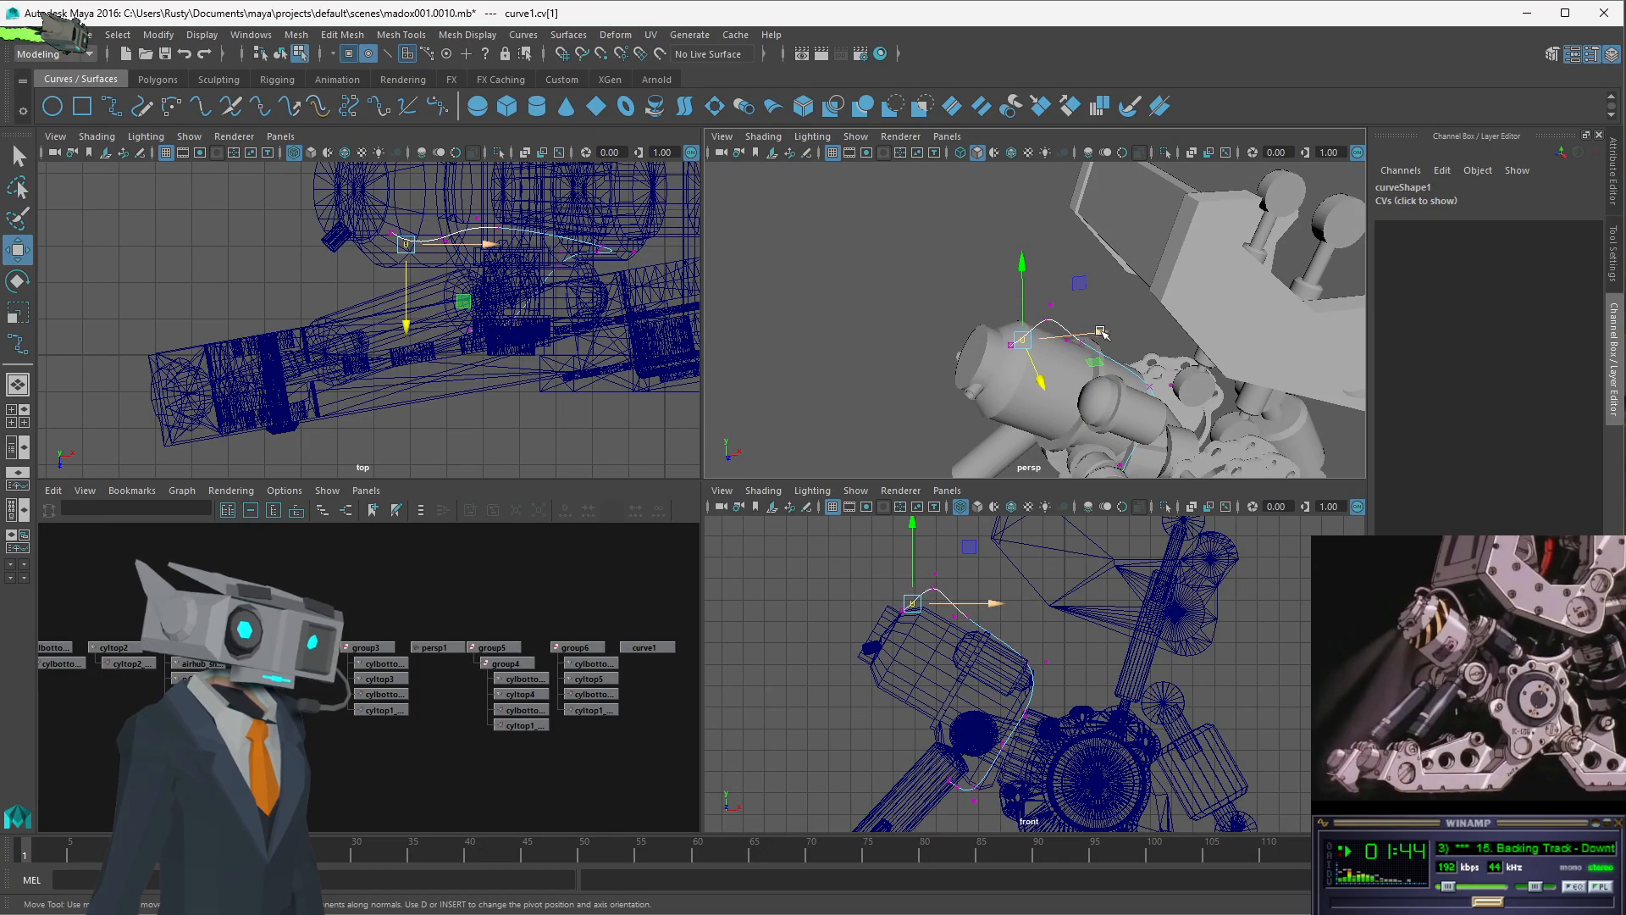
{"action": "key", "text": "q"}
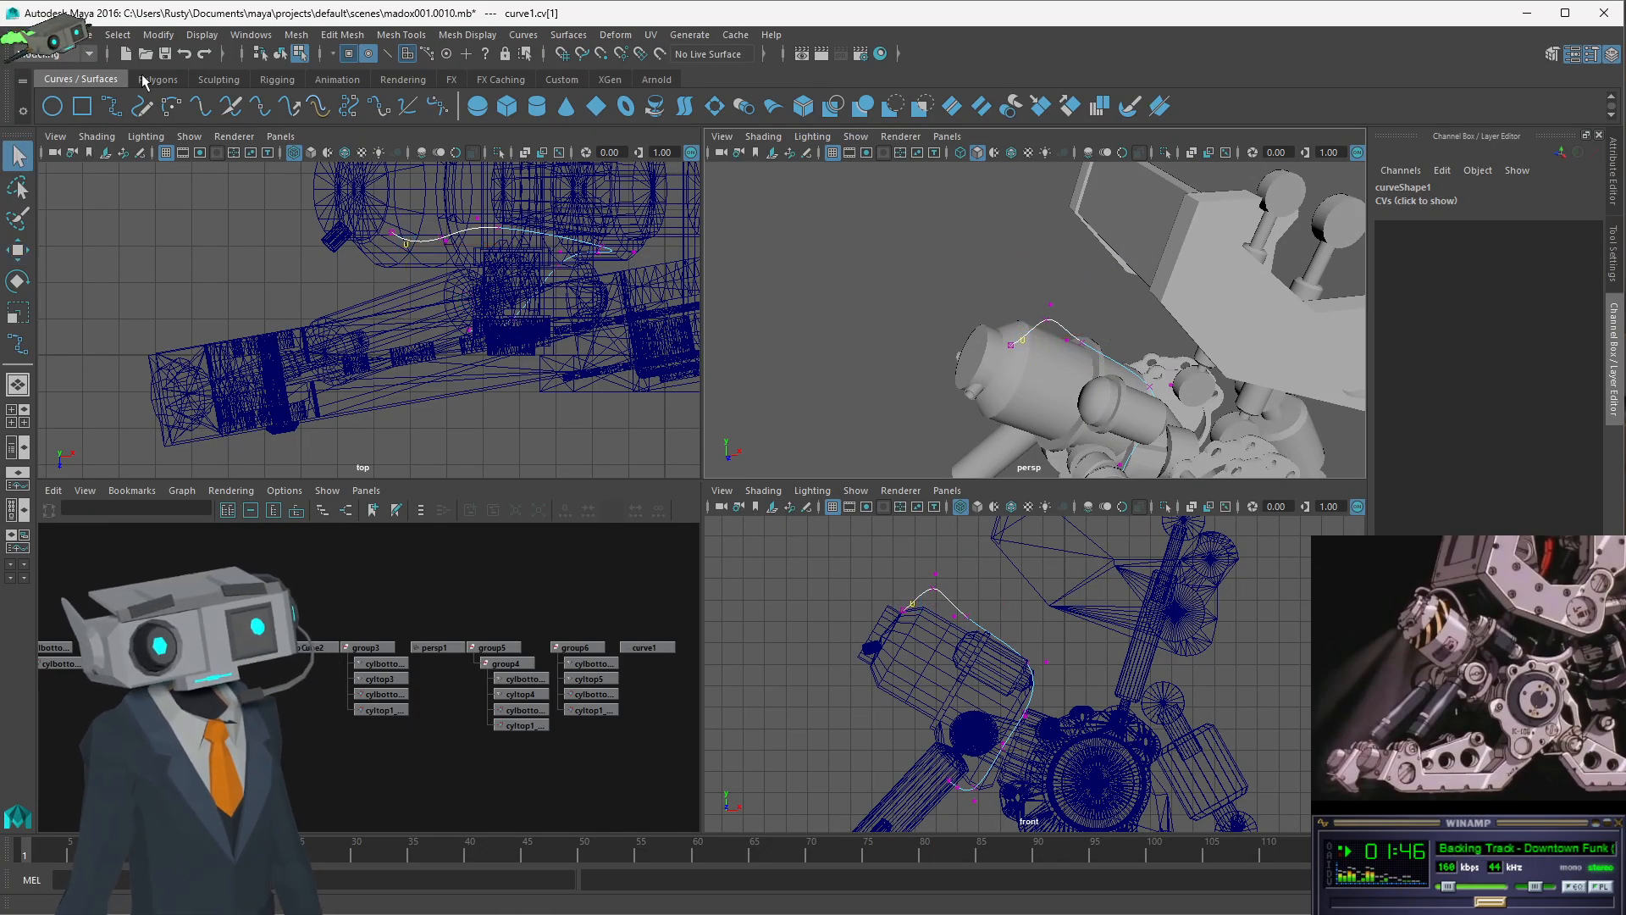
{"action": "left_click", "coordinate": [165, 56]}
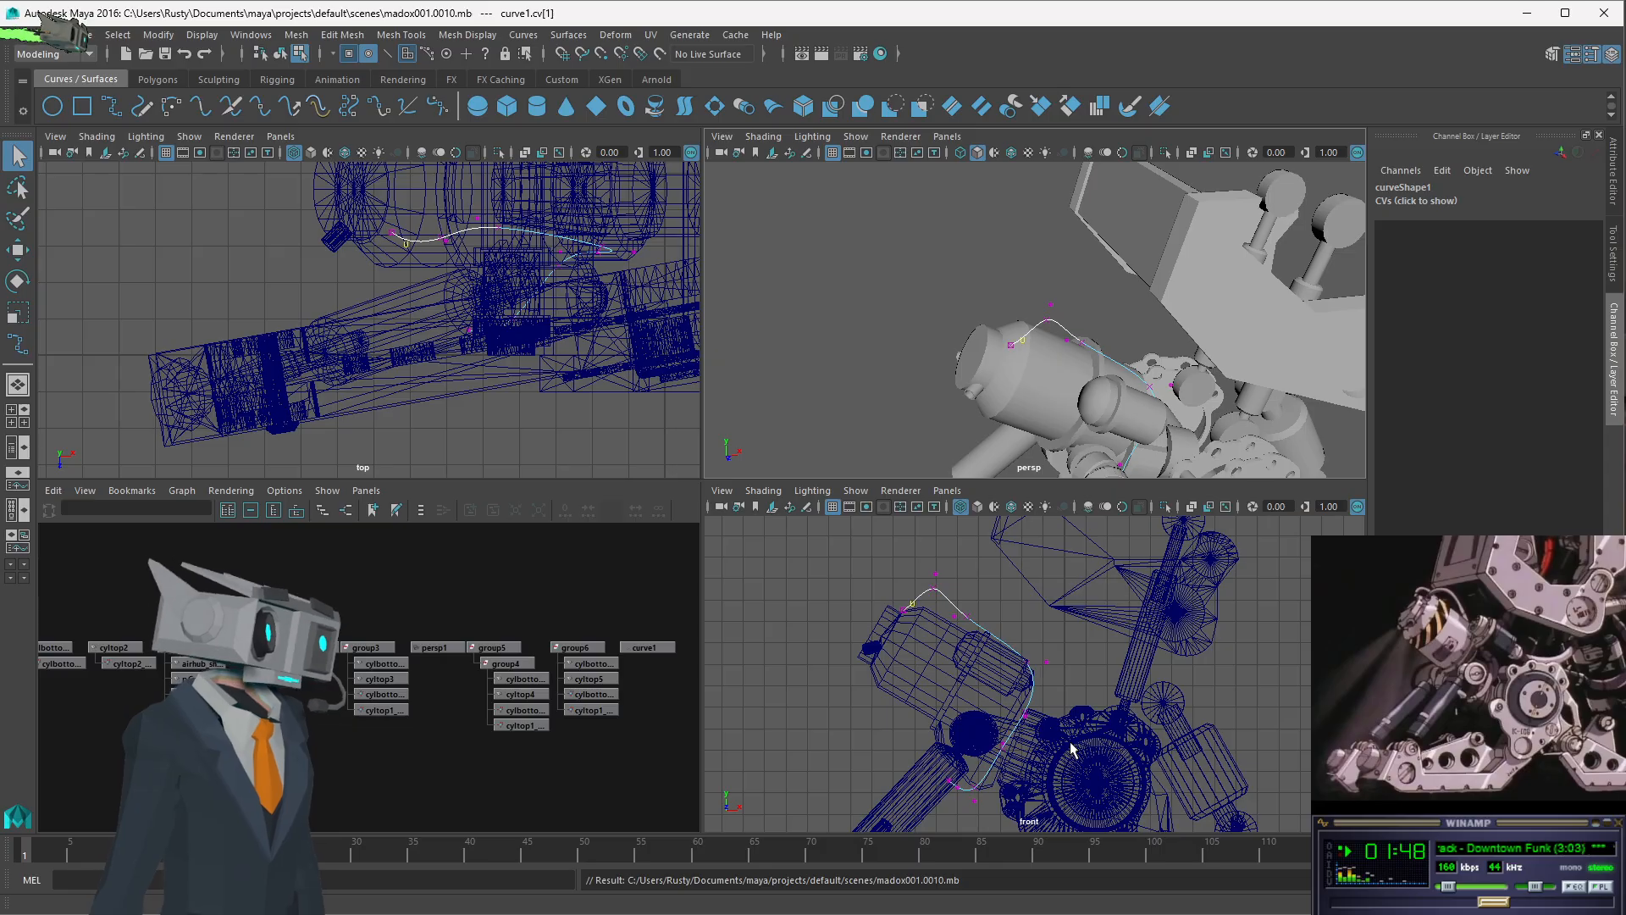
- Nudge CVs 5 and 6 slightly toward positive Z, and pull CVs 4 and 5 slightly toward negative X and negative Z
{"action": "left_click_drag", "start_coordinate": [1034, 718], "coordinate": [1101, 699], "text": "alt"}
{"action": "left_click_drag", "start_coordinate": [1262, 332], "coordinate": [1058, 356], "text": "alt"}
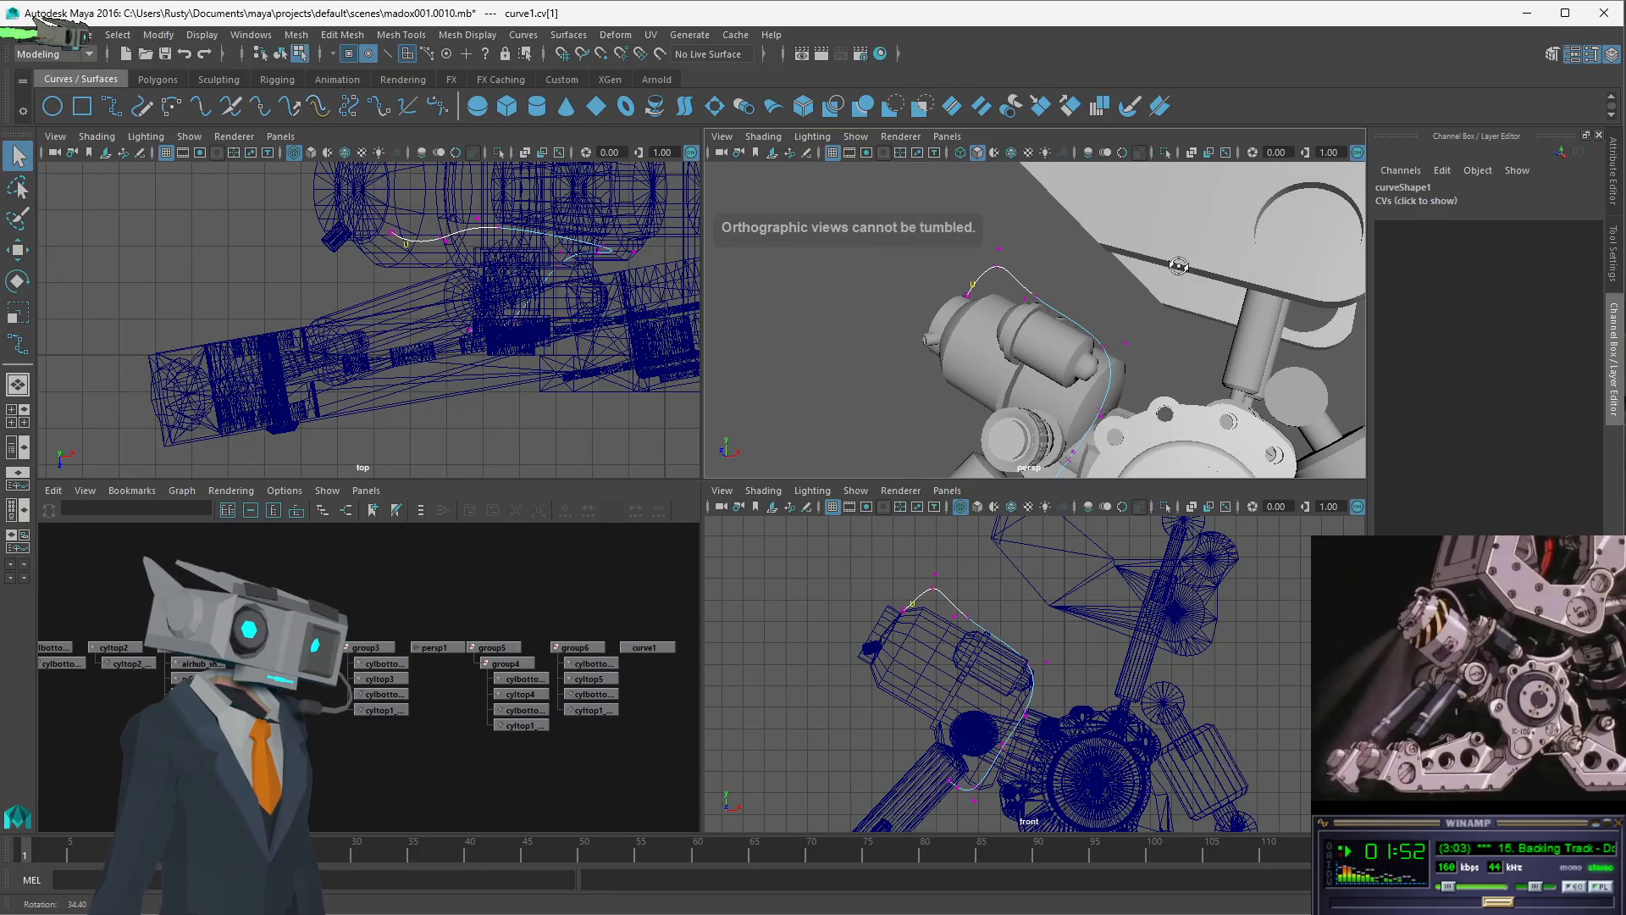
{"action": "middle_click_drag", "start_coordinate": [1059, 355], "coordinate": [1070, 376], "text": "alt"}
{"action": "left_click_drag", "start_coordinate": [1071, 376], "coordinate": [1198, 354], "text": "alt"}
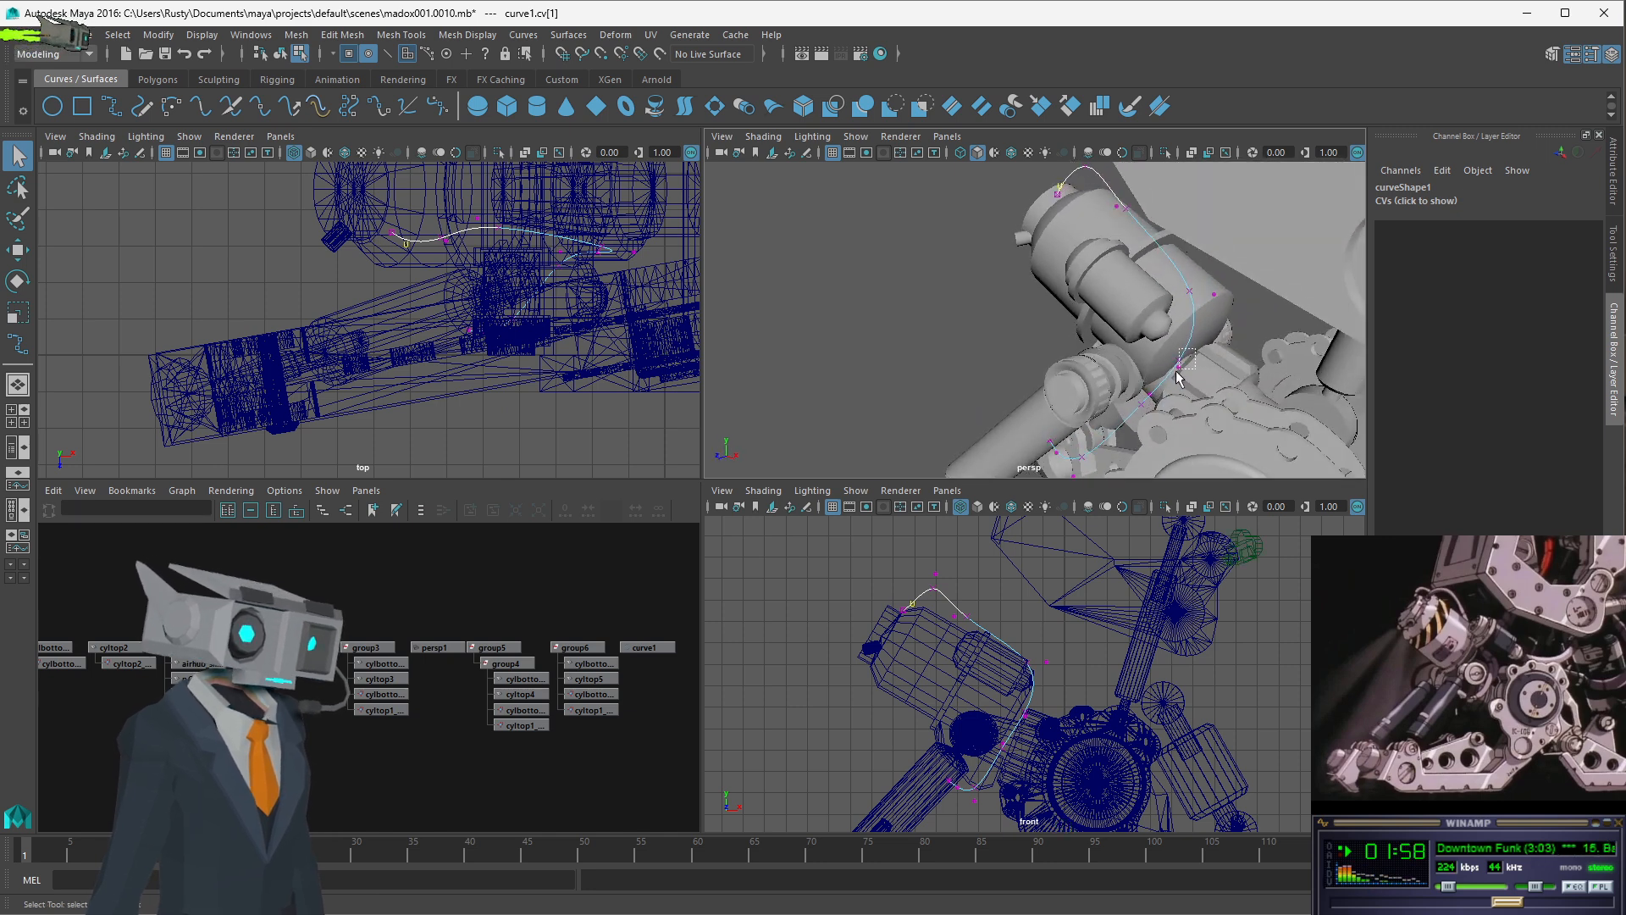
{"action": "left_click_drag", "start_coordinate": [1143, 413], "coordinate": [1143, 415]}
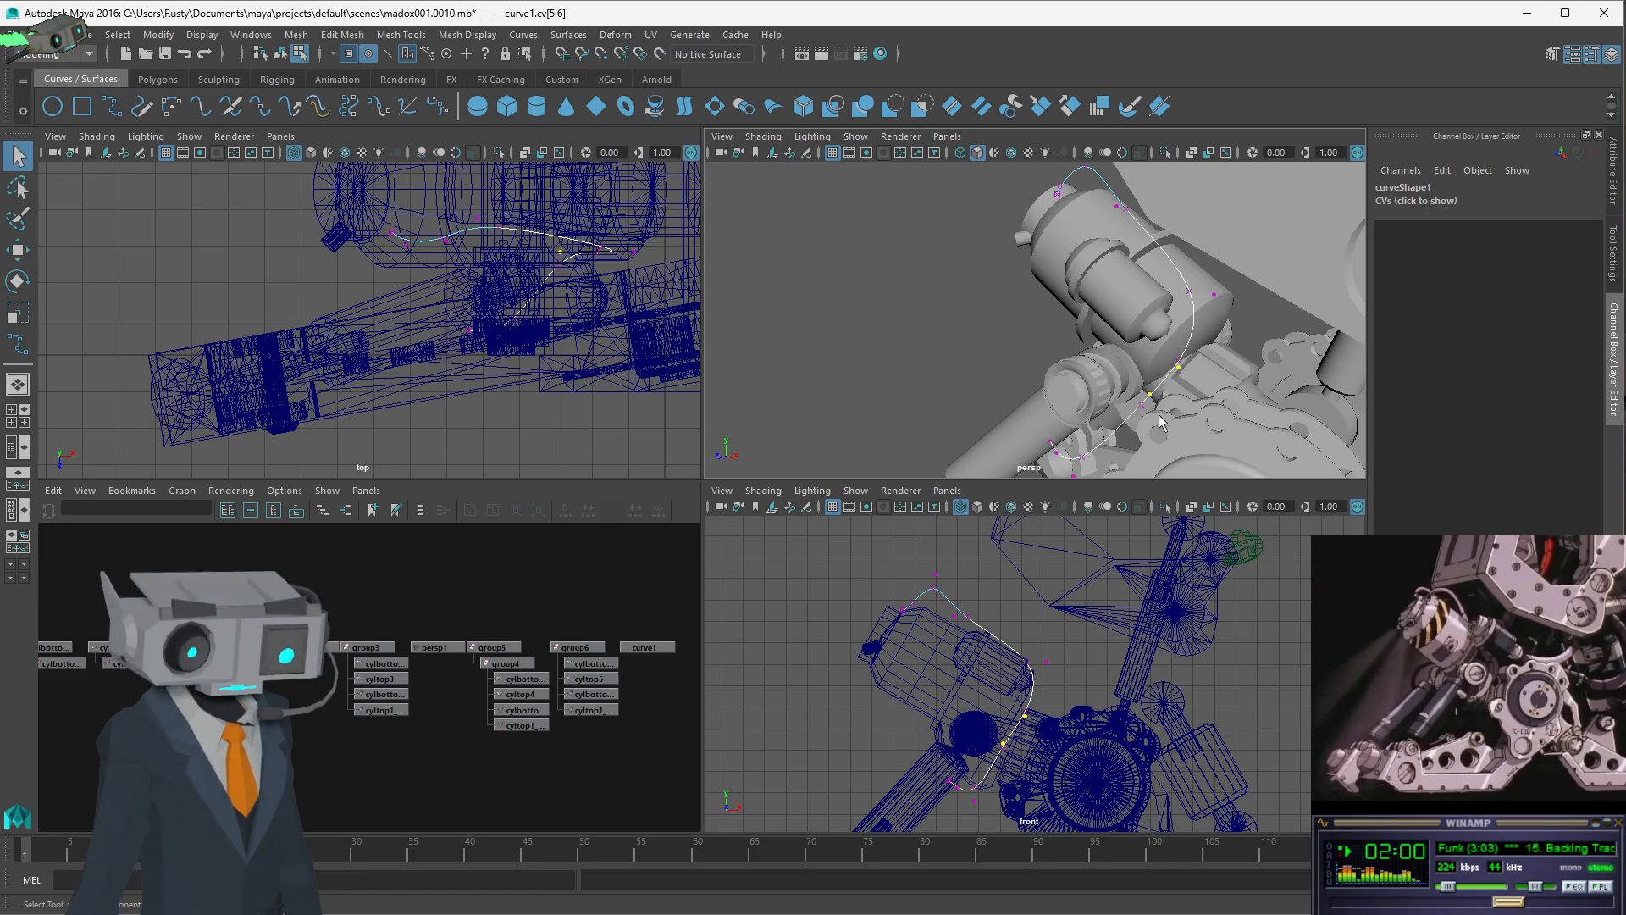
{"action": "key", "text": "w"}
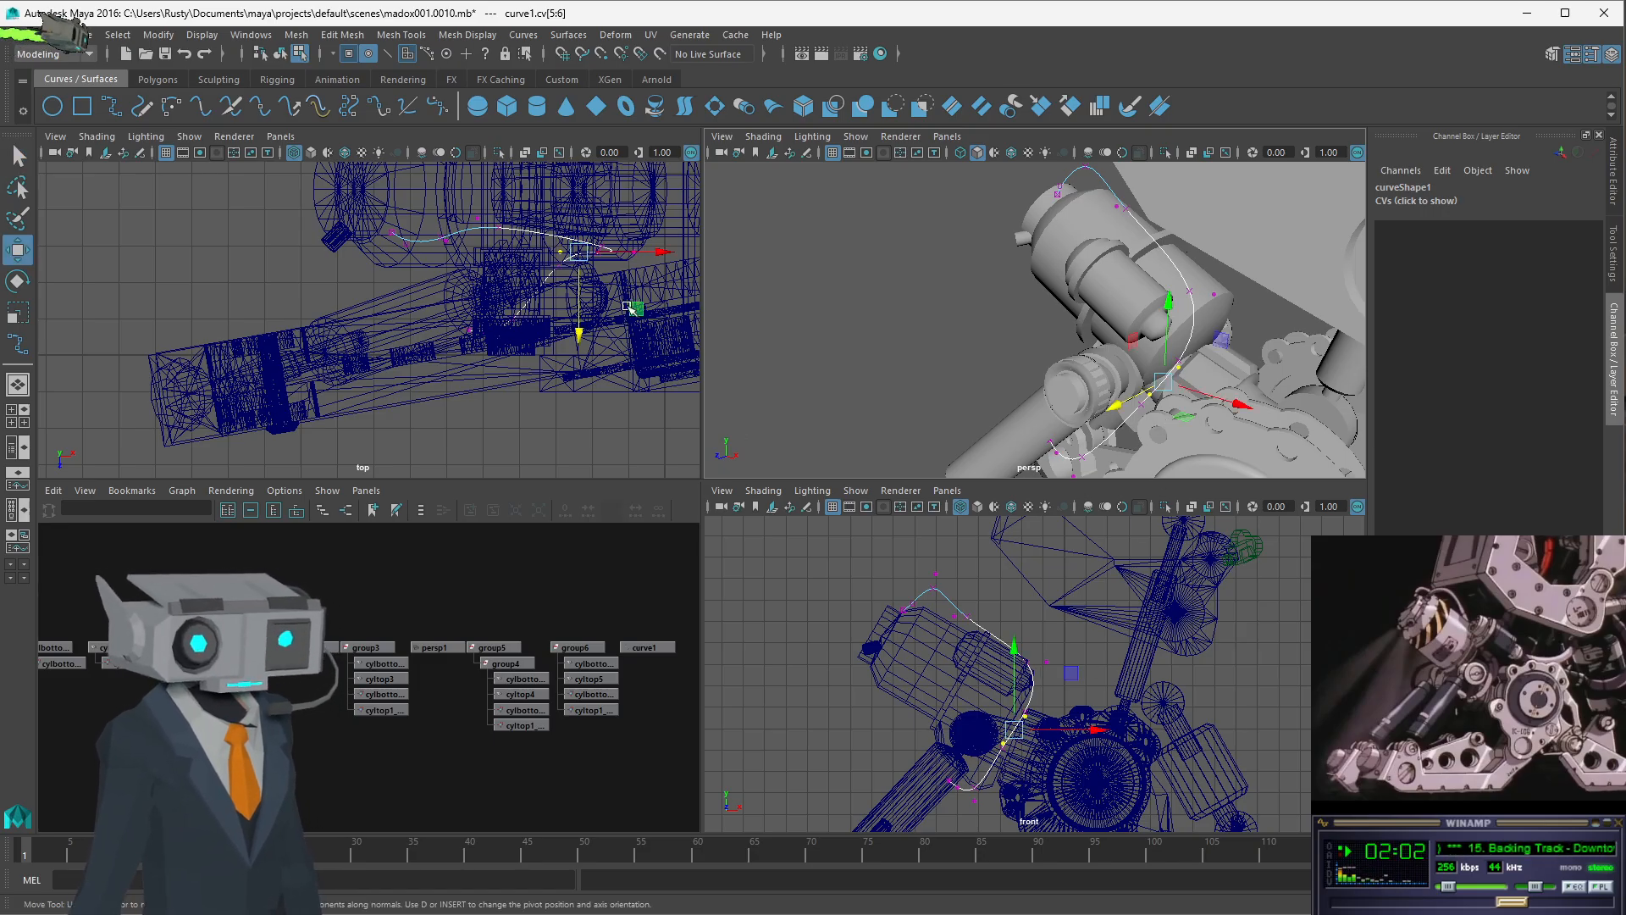
{"action": "left_click_drag", "start_coordinate": [581, 262], "coordinate": [579, 269]}
{"action": "left_click_drag", "start_coordinate": [663, 229], "coordinate": [613, 241]}
- Shift CV 5 slightly toward negative Z and CV 4 toward positive X and negative Z in the top view, and save the scene
{"action": "mouse_move", "coordinate": [1203, 322]}
{"action": "left_mouse_down", "text": "alt"}
{"action": "mouse_move", "coordinate": [1227, 333]}
{"action": "mouse_move", "coordinate": [1199, 344]}
{"action": "left_mouse_up", "text": "alt"}
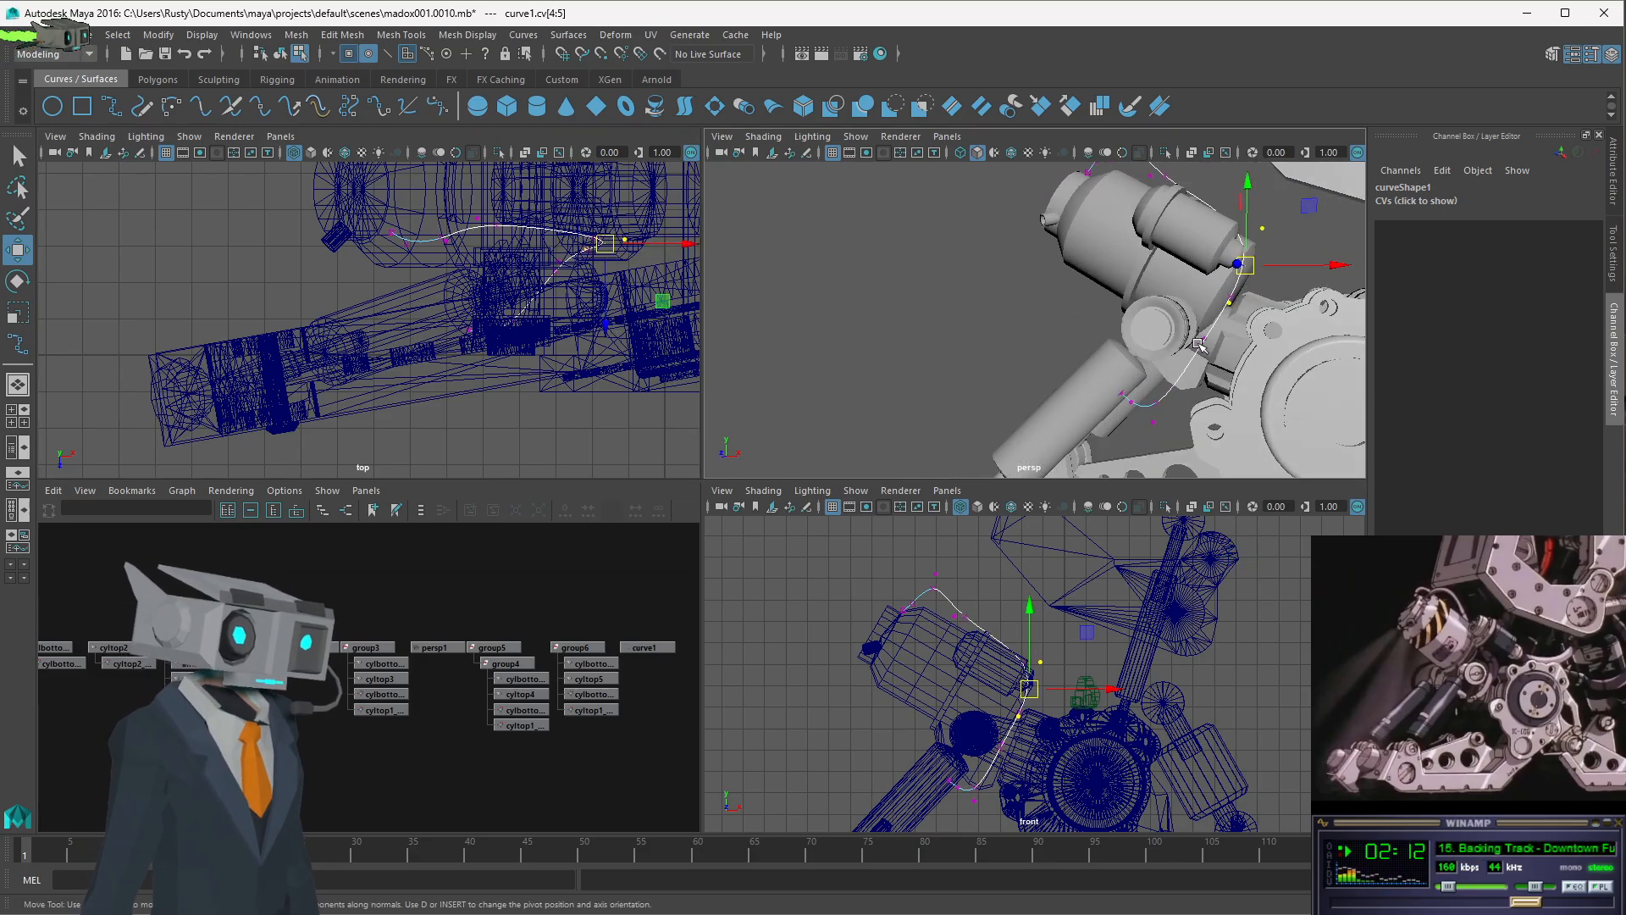
{"action": "left_click_drag", "start_coordinate": [1247, 293], "coordinate": [1213, 323]}
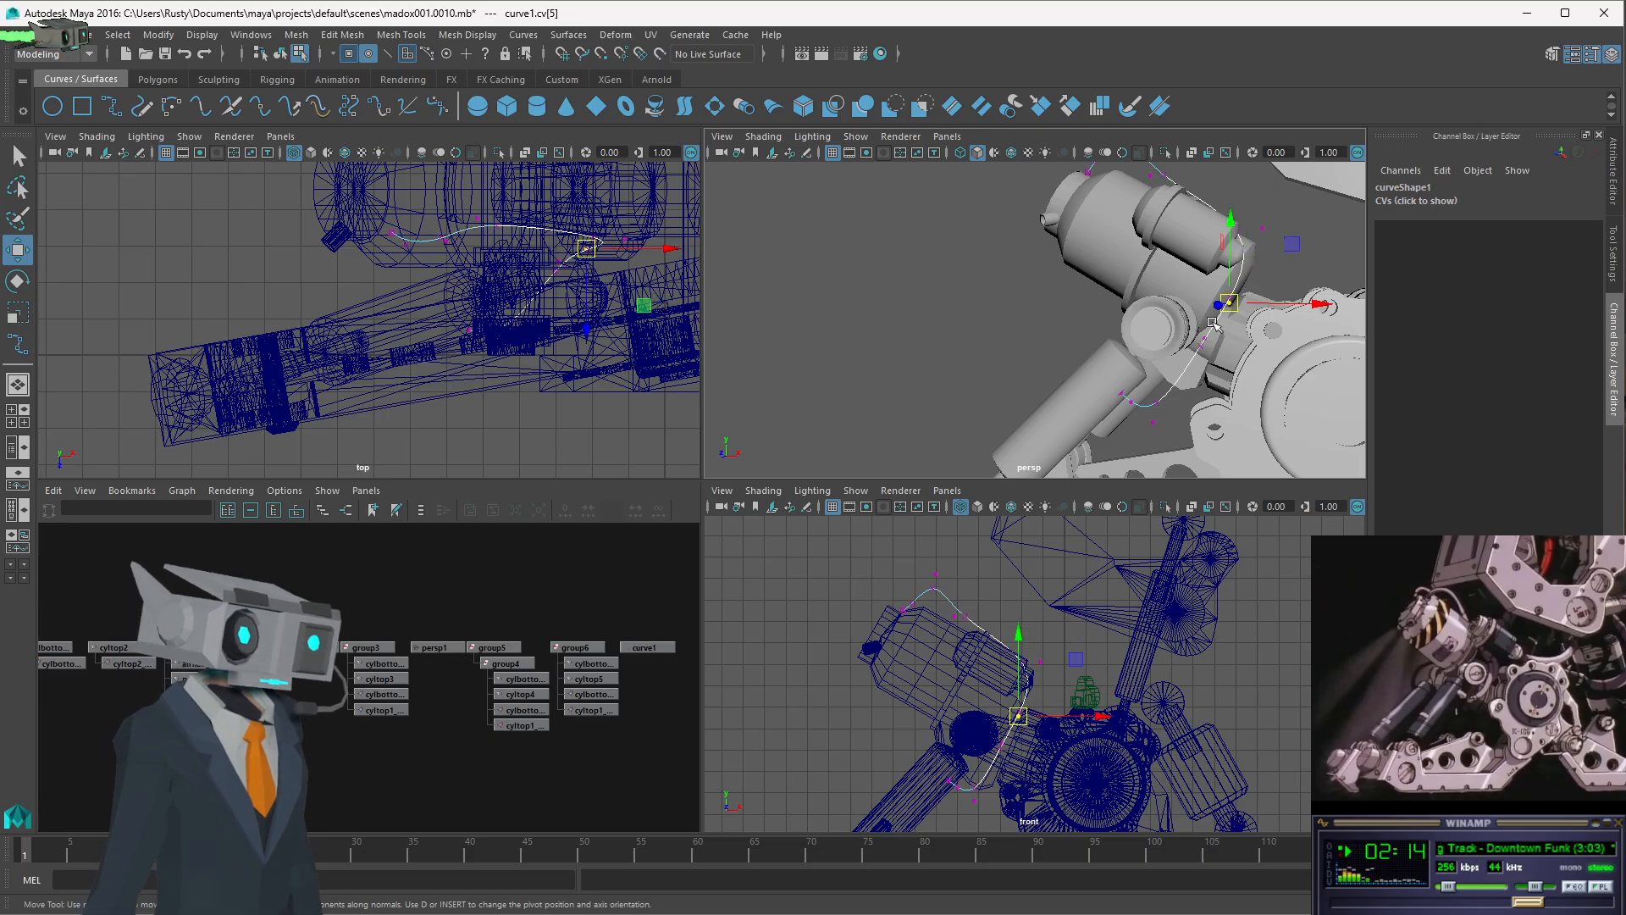
{"action": "left_click_drag", "start_coordinate": [586, 250], "coordinate": [638, 224]}
{"action": "left_click", "coordinate": [631, 245]}
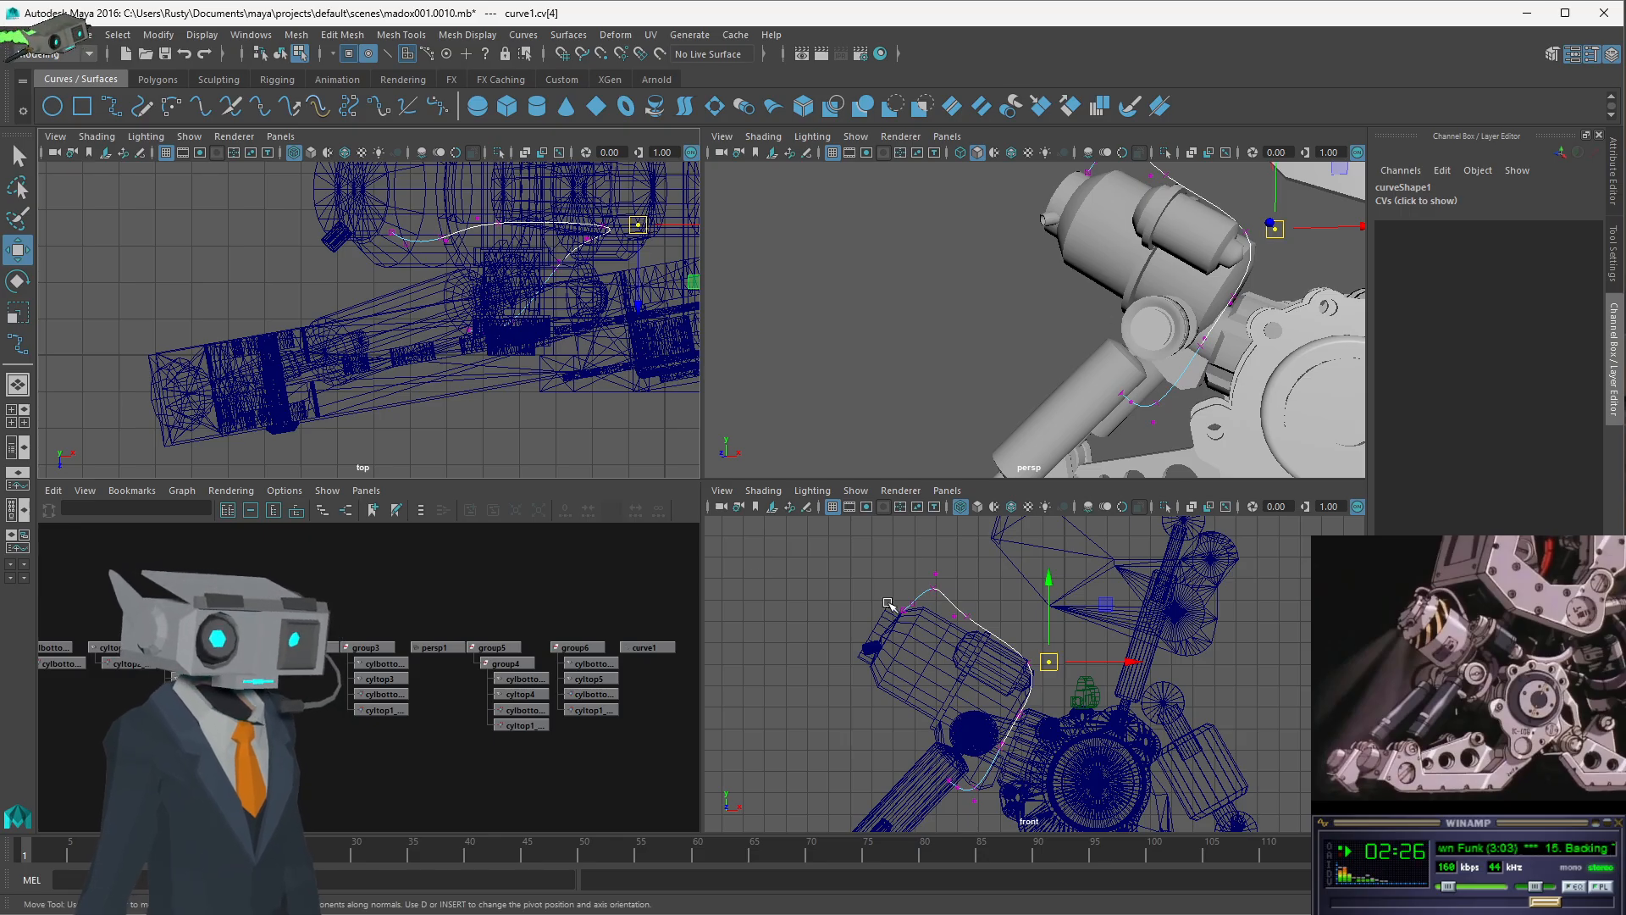
{"action": "left_click", "coordinate": [166, 56]}
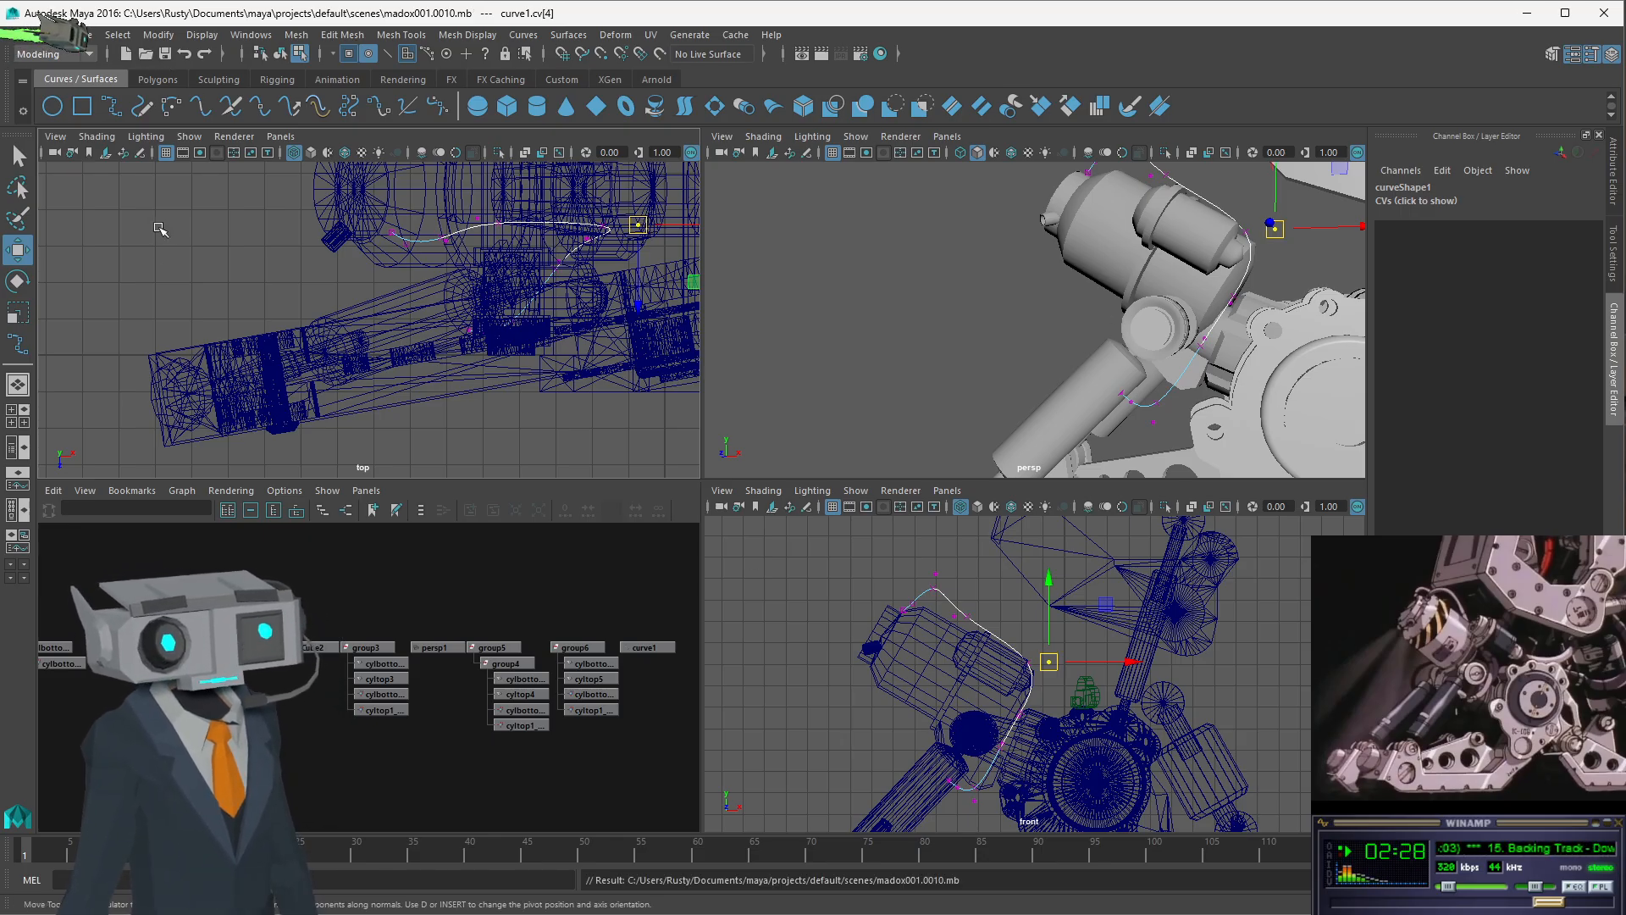
- Select curve1 and look through the mesh, curve and surface commands for a way to extrude a hose along it
{"action": "left_click", "coordinate": [19, 158]}
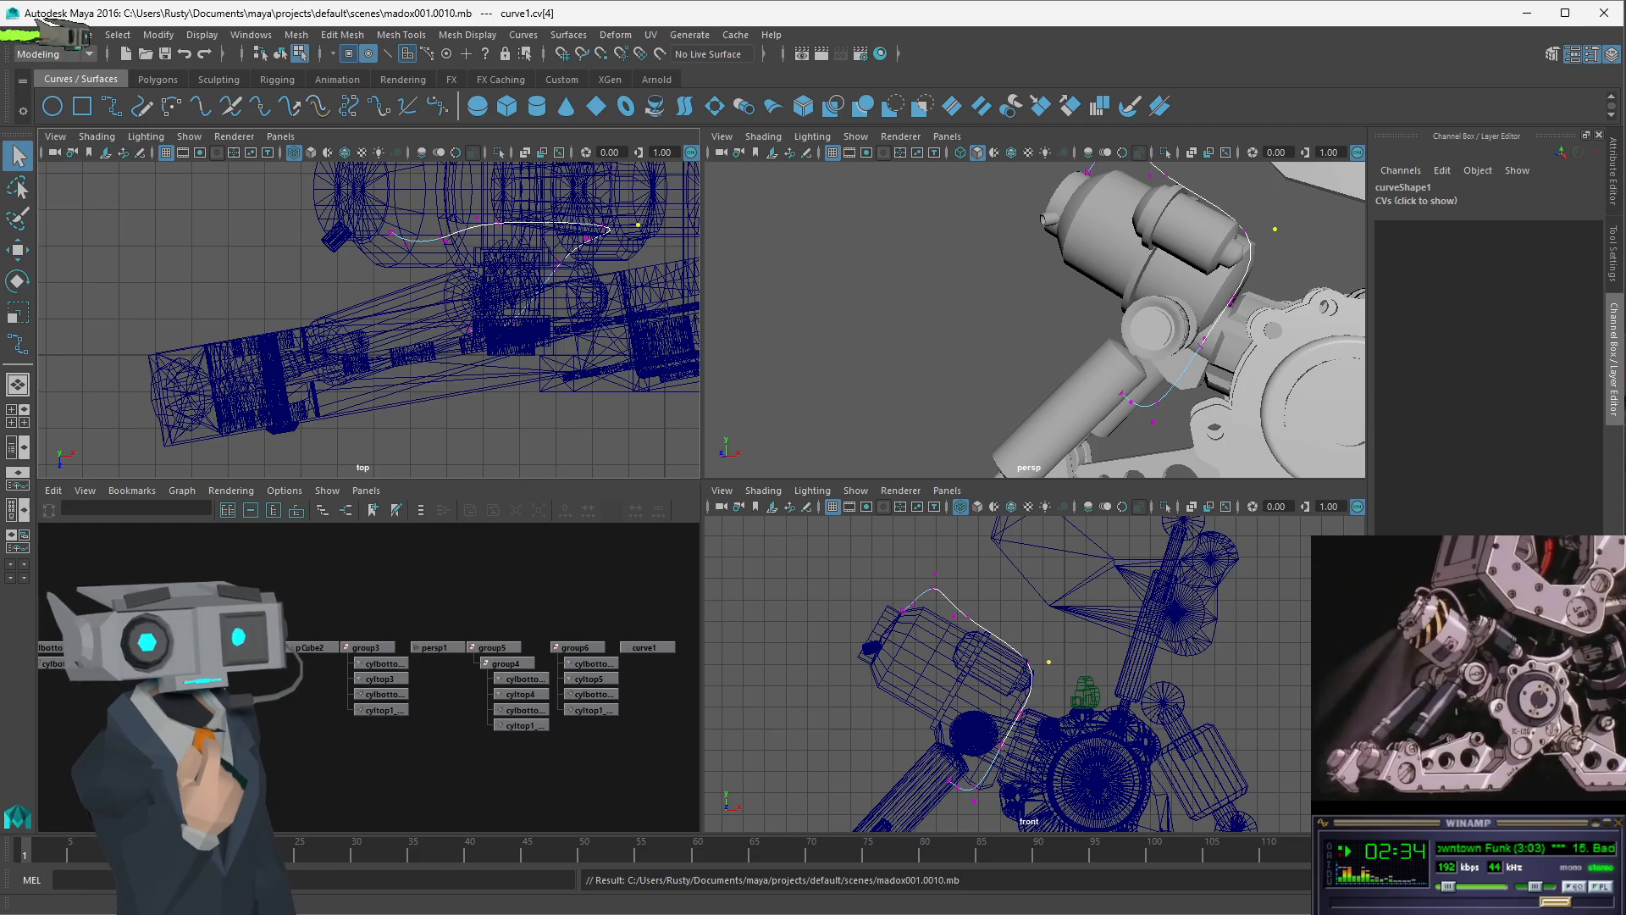
{"action": "left_click", "coordinate": [645, 647]}
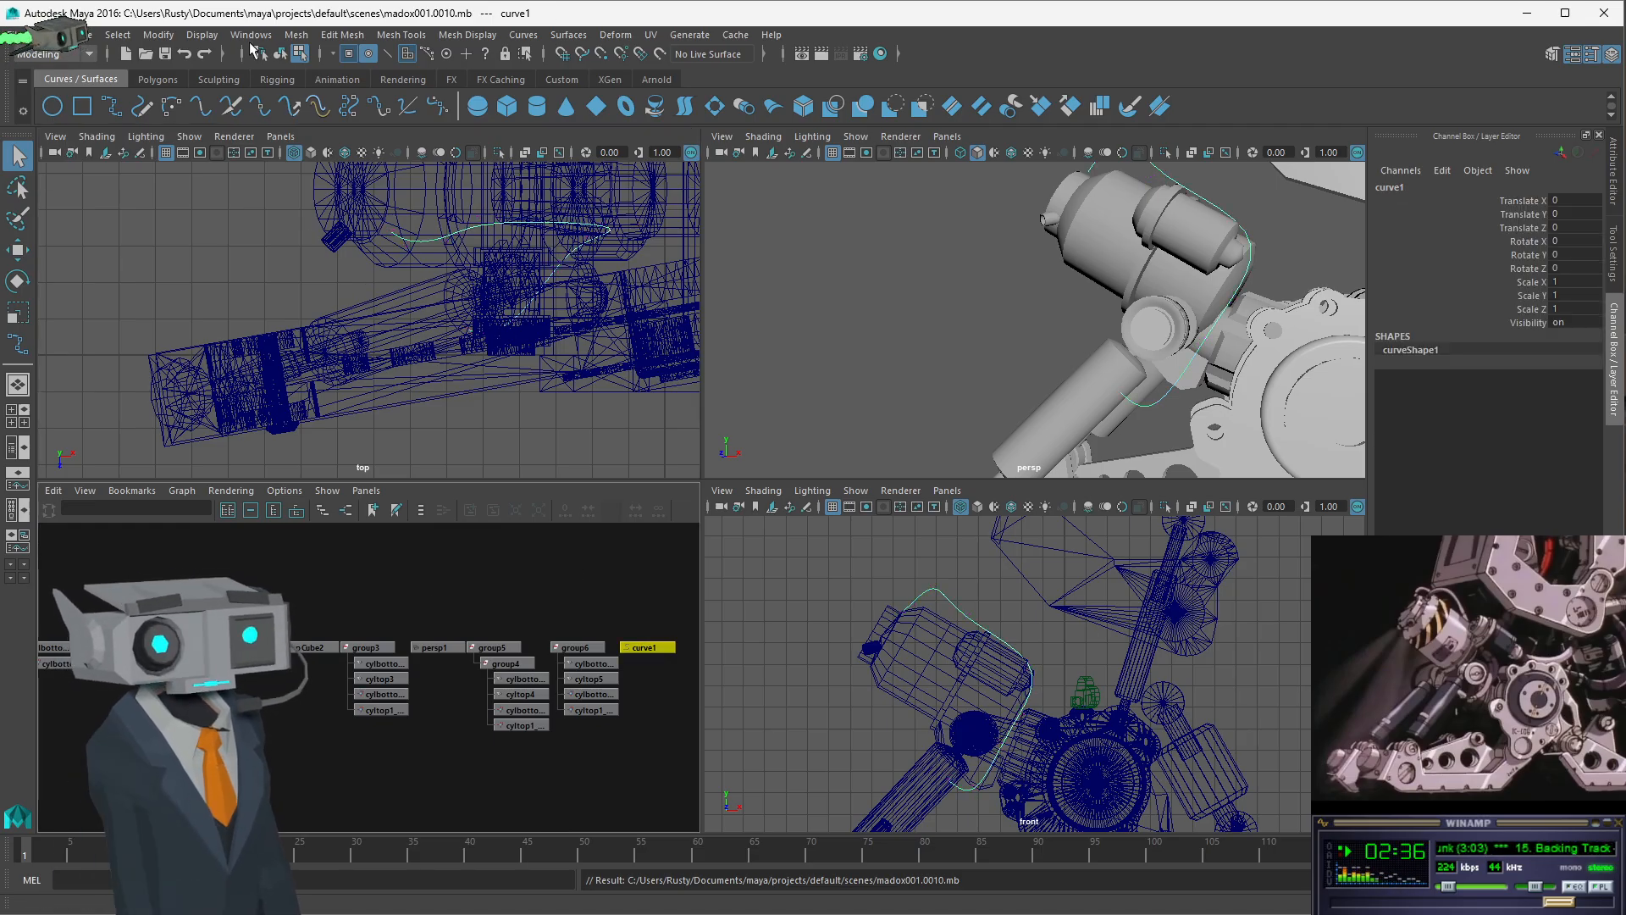
{"action": "left_click", "coordinate": [354, 36]}
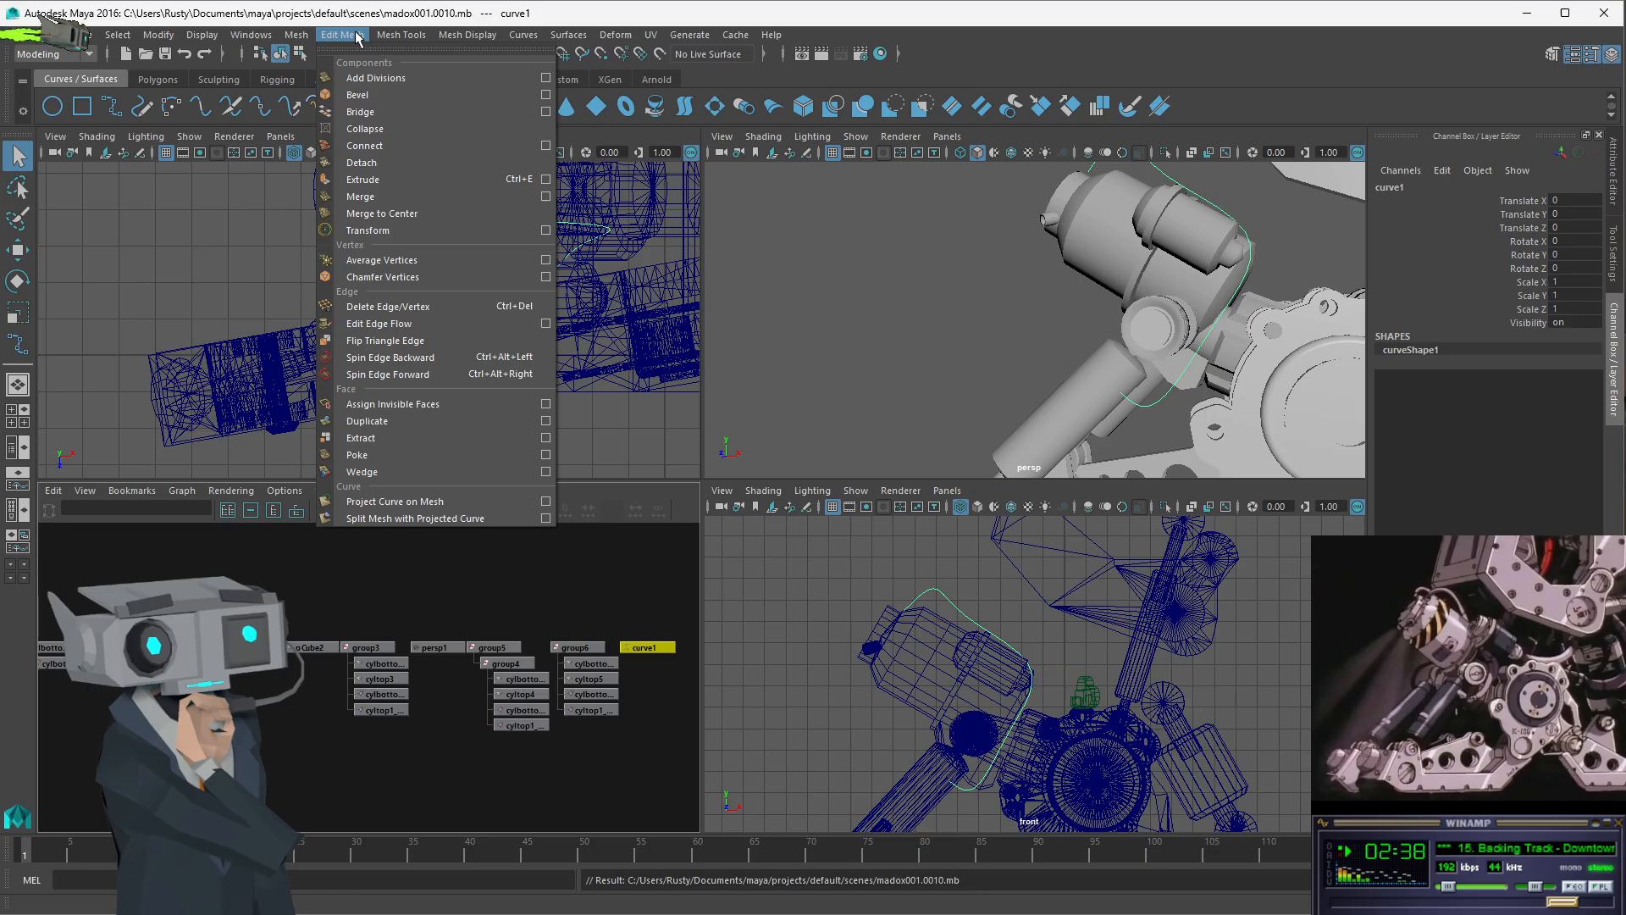
{"action": "mouse_move", "coordinate": [306, 37]}
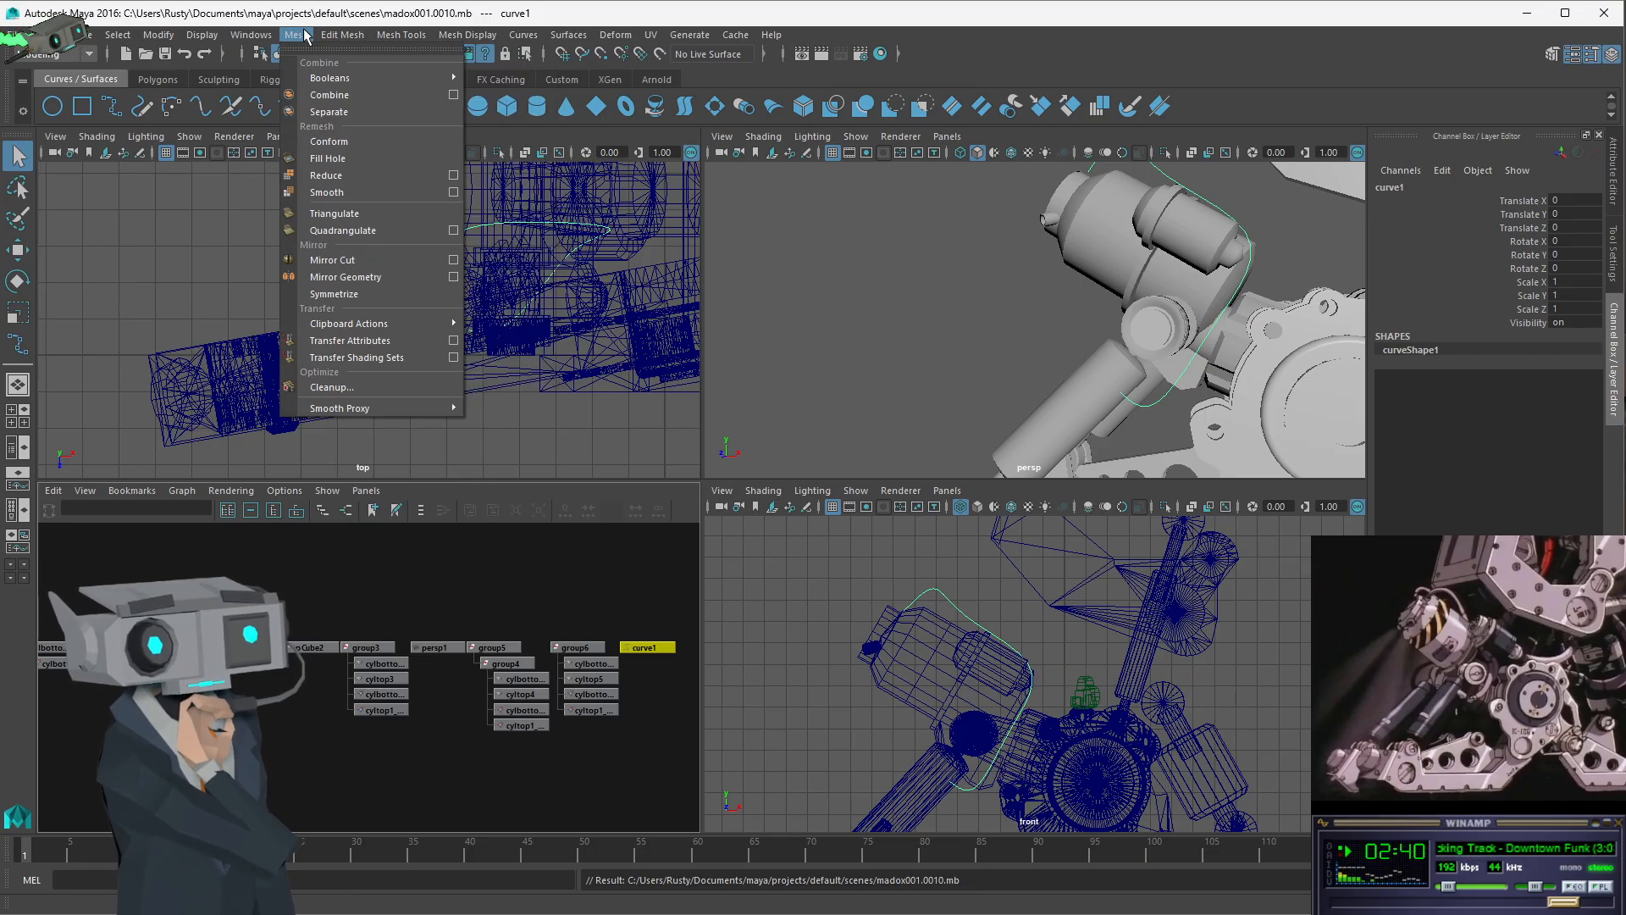
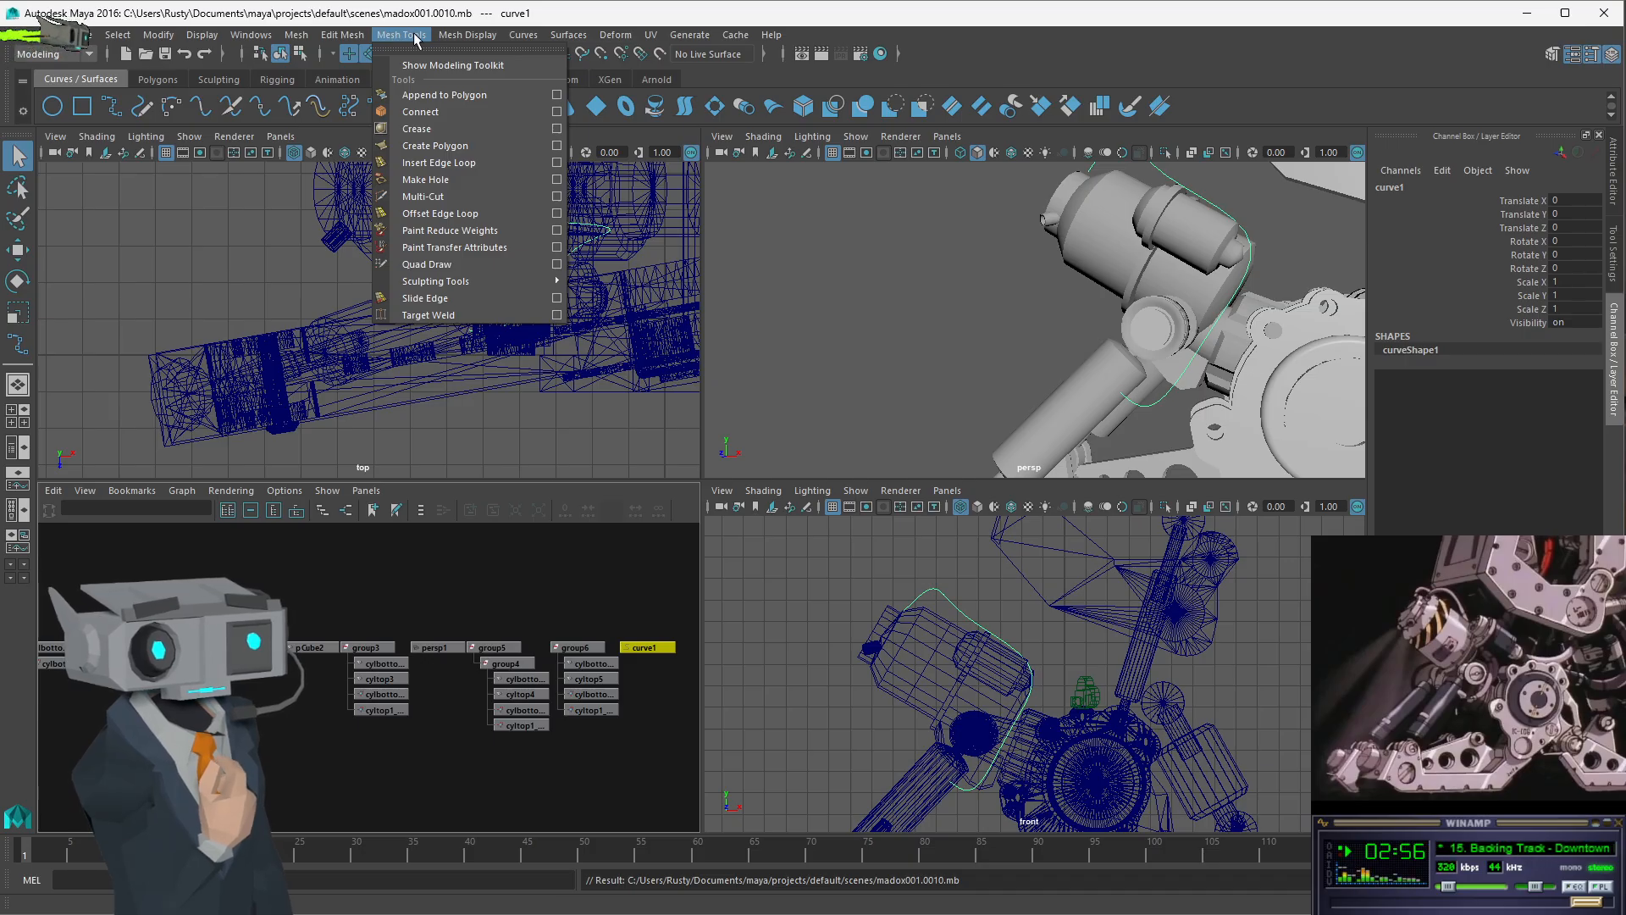
{"action": "mouse_move", "coordinate": [540, 42]}
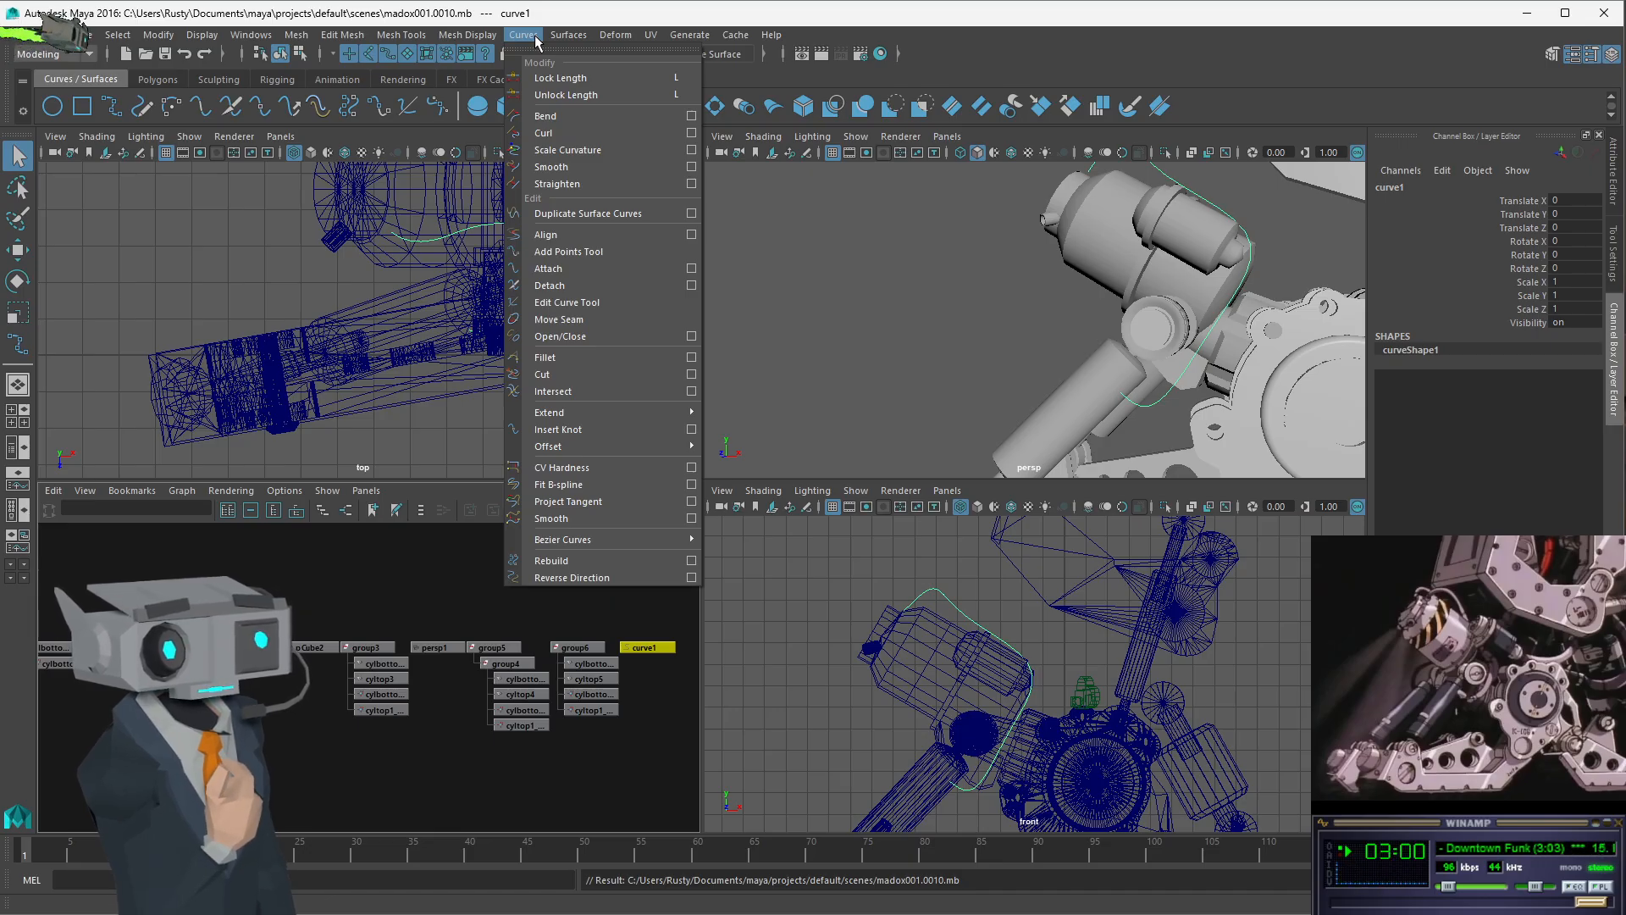
{"action": "mouse_move", "coordinate": [598, 452]}
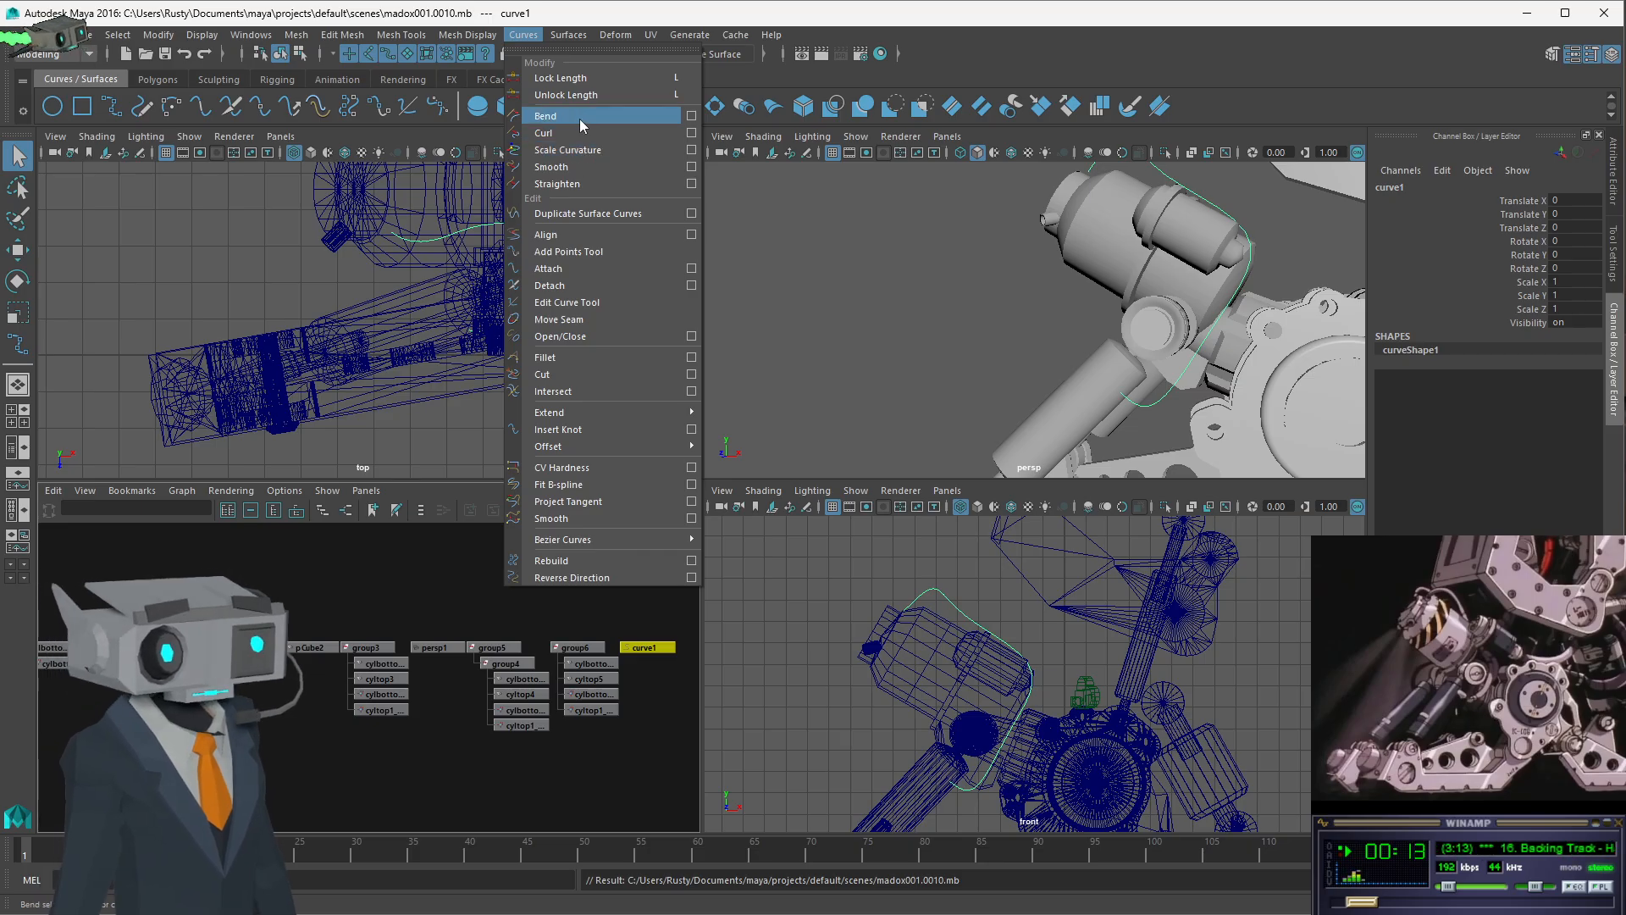
{"action": "left_click", "coordinate": [574, 6]}
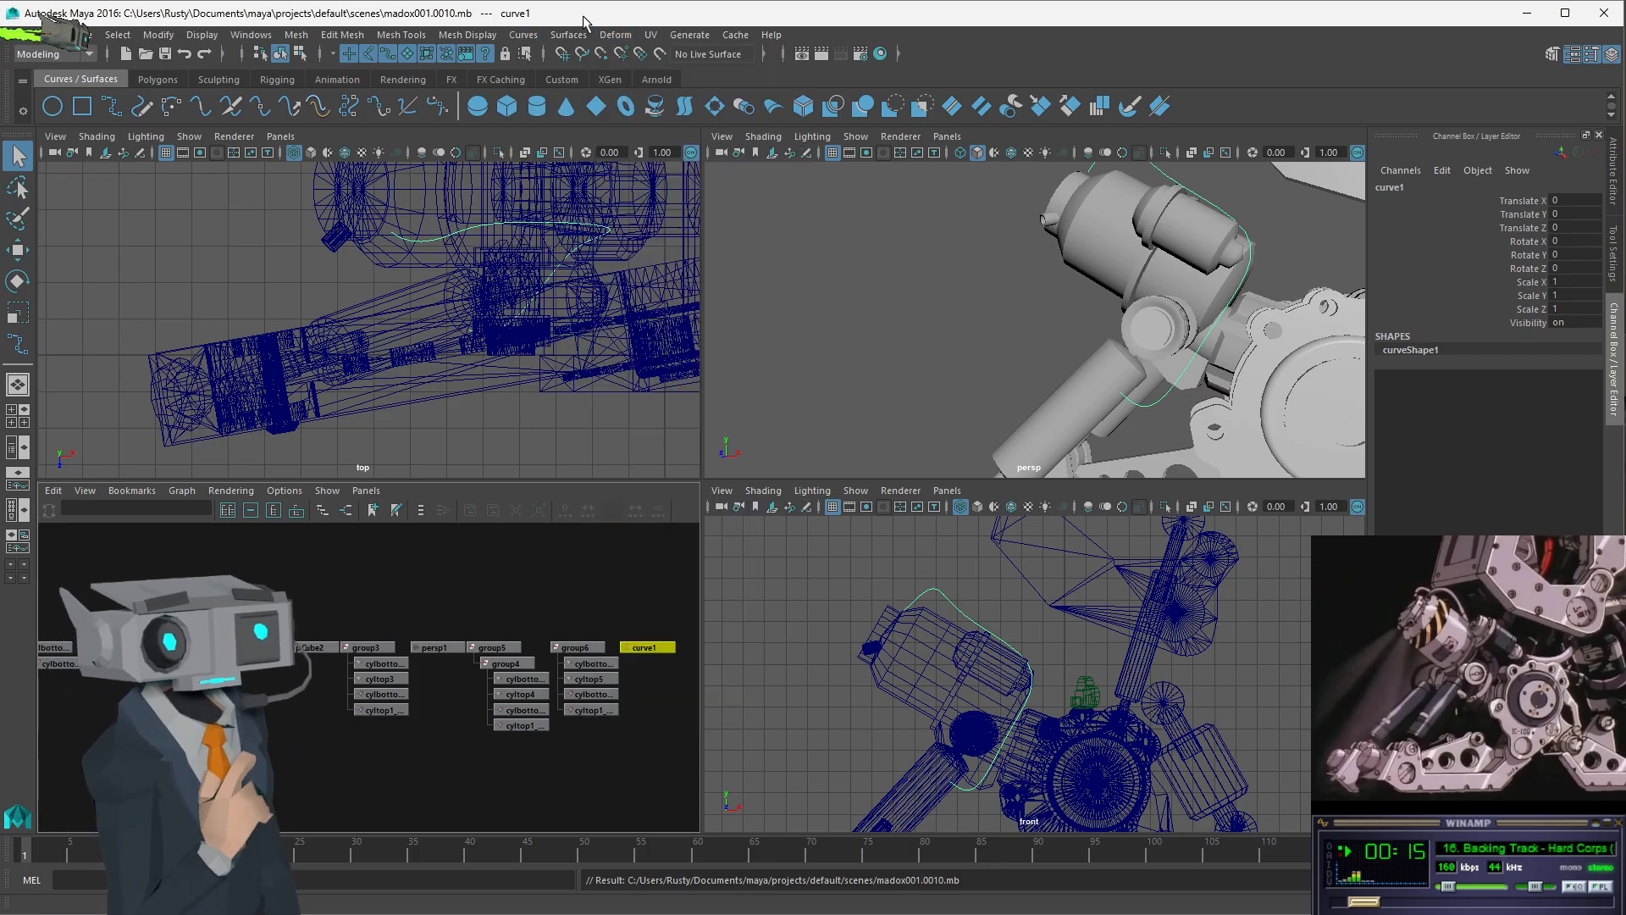
{"action": "left_click", "coordinate": [157, 79]}
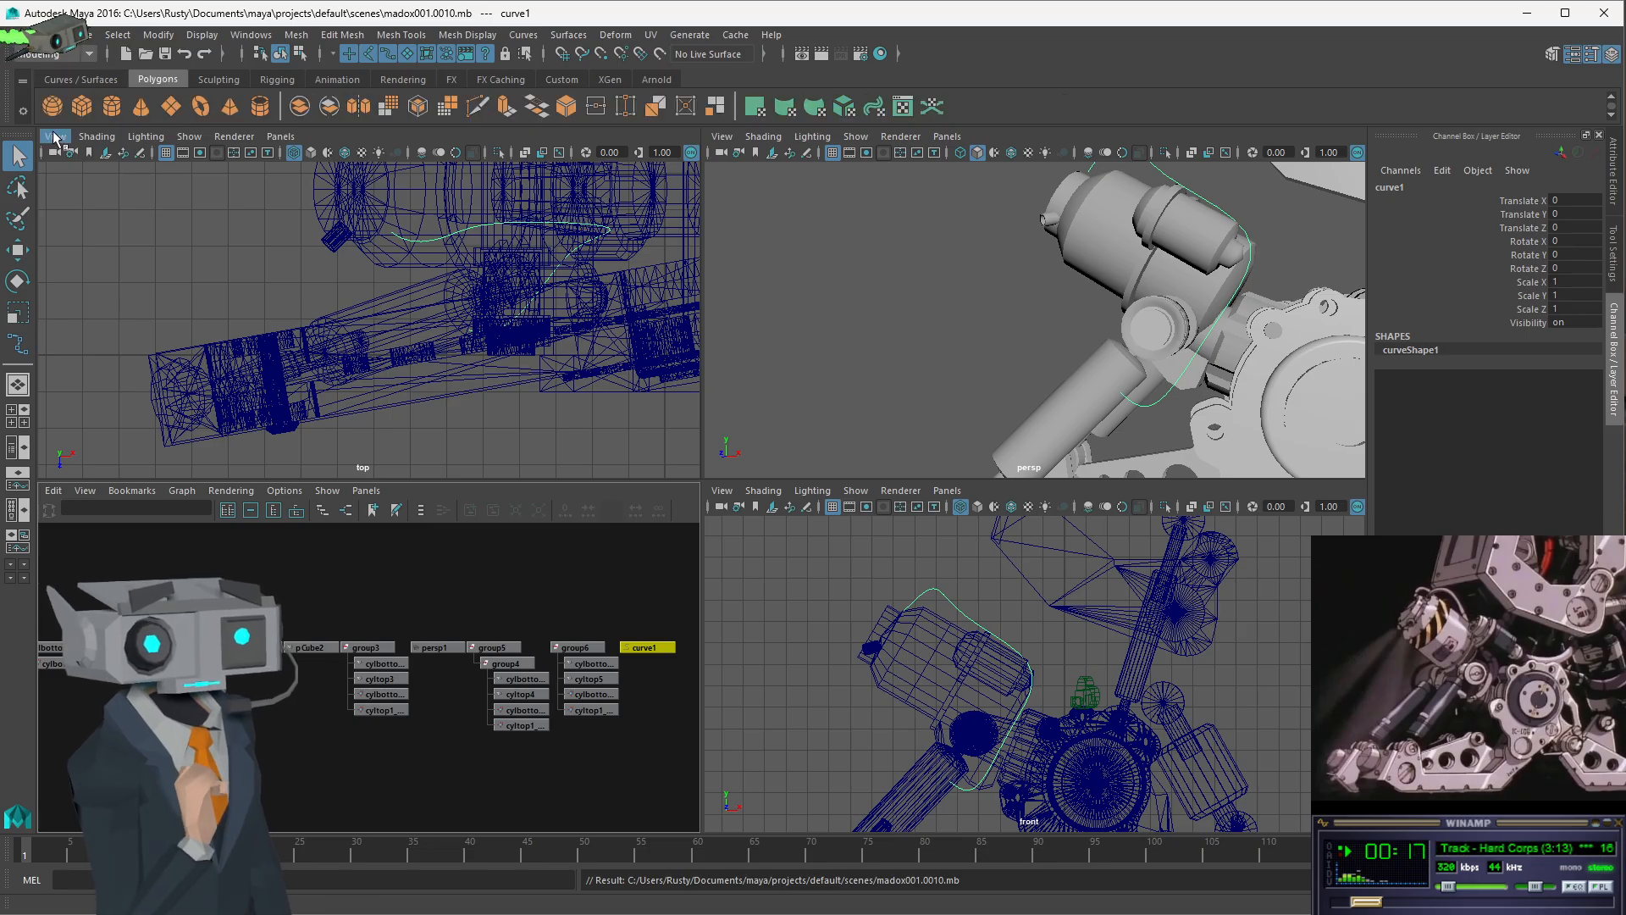
{"action": "left_click", "coordinate": [81, 78]}
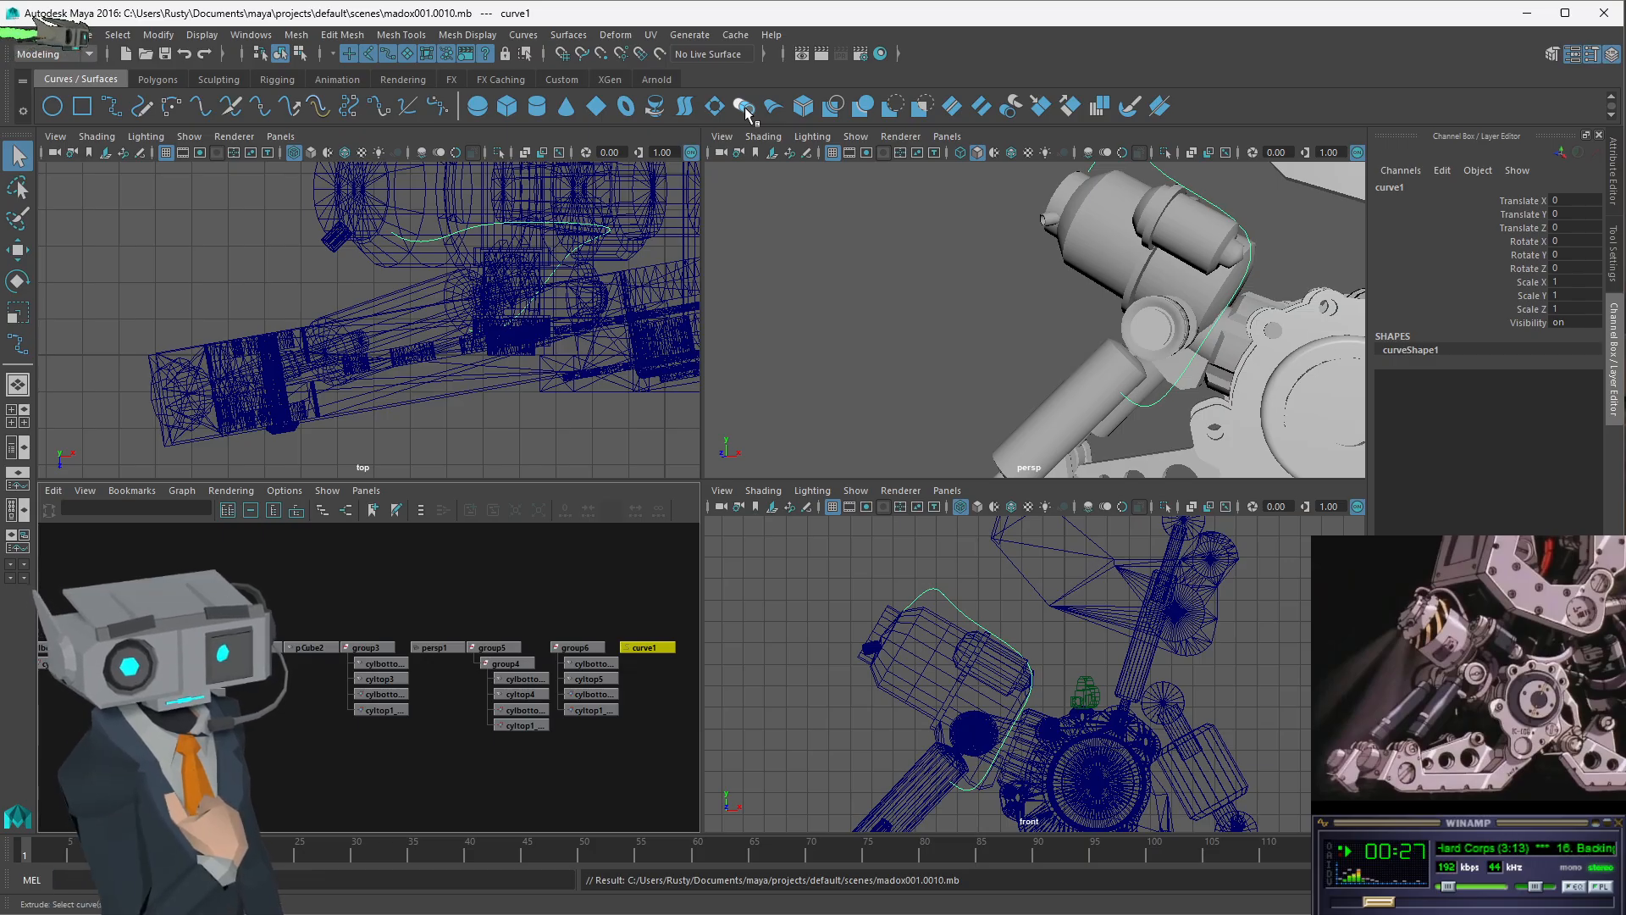
- Create a NURBS circle as the hose profile and set its radius to 0.3
{"action": "left_click", "coordinate": [52, 106]}
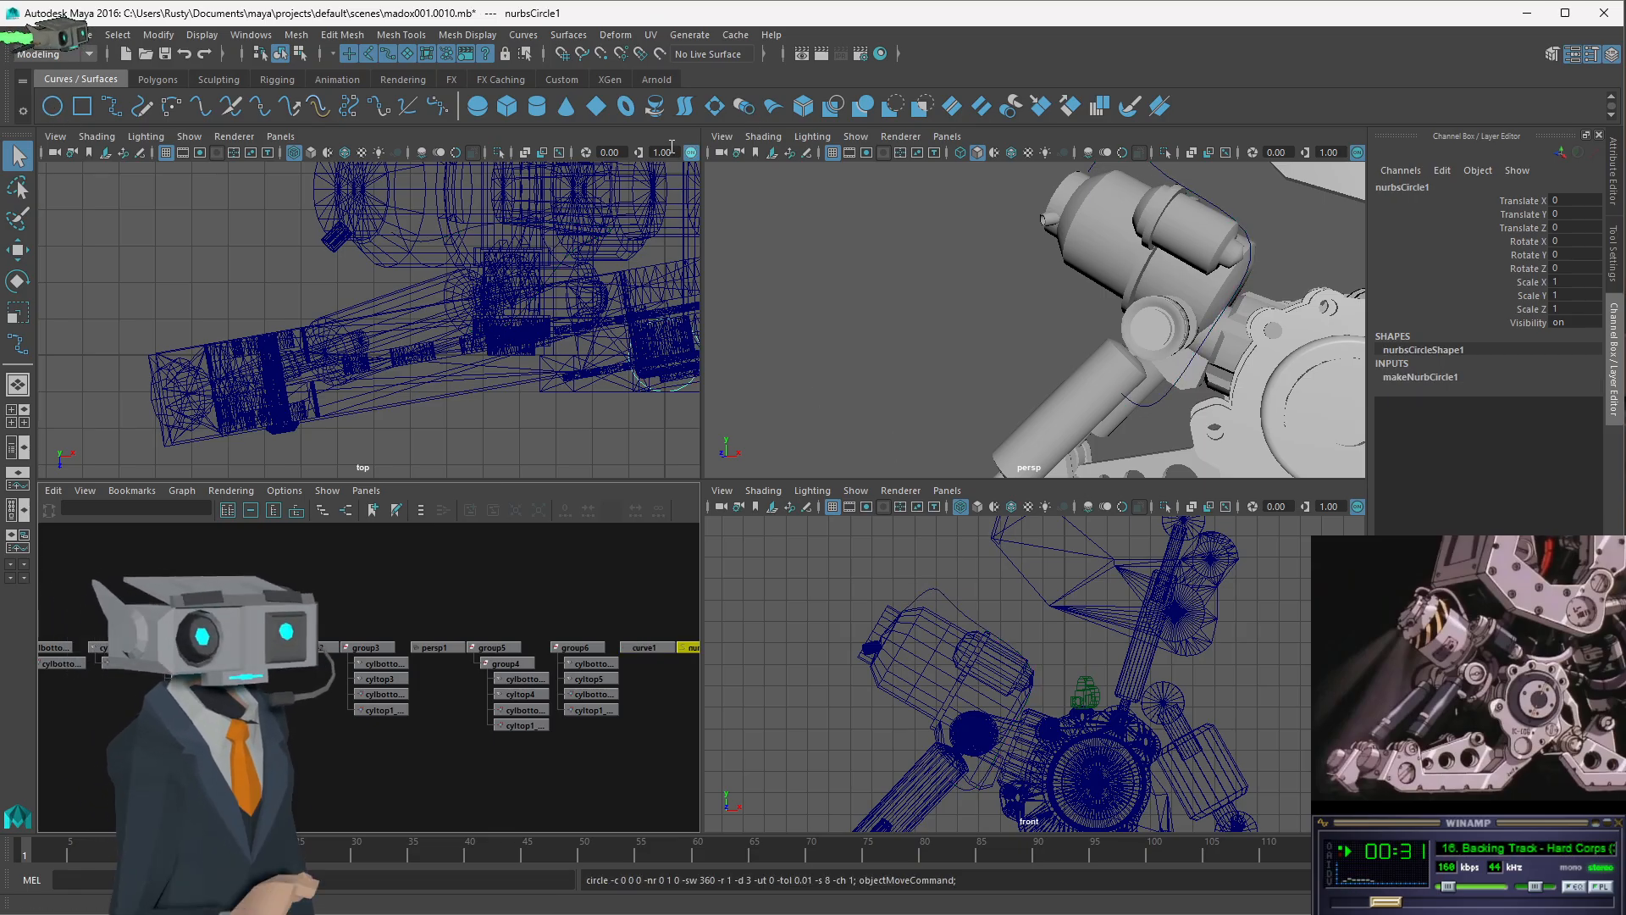
{"action": "left_click_drag", "start_coordinate": [1101, 247], "coordinate": [1202, 262], "text": "alt"}
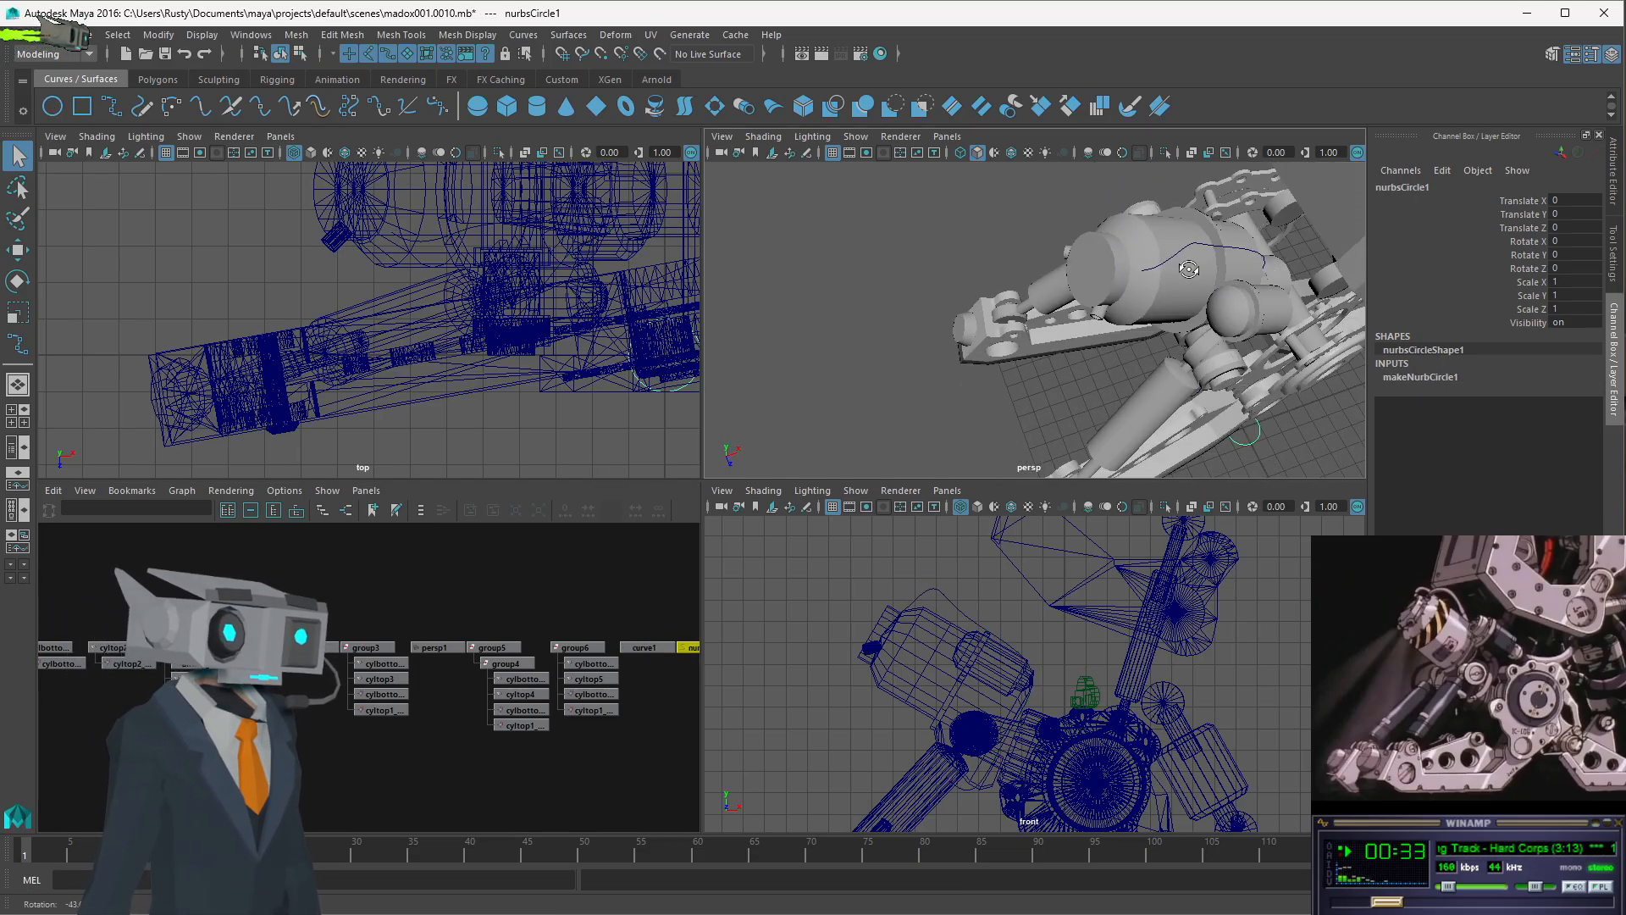
{"action": "key", "text": "shift+p"}
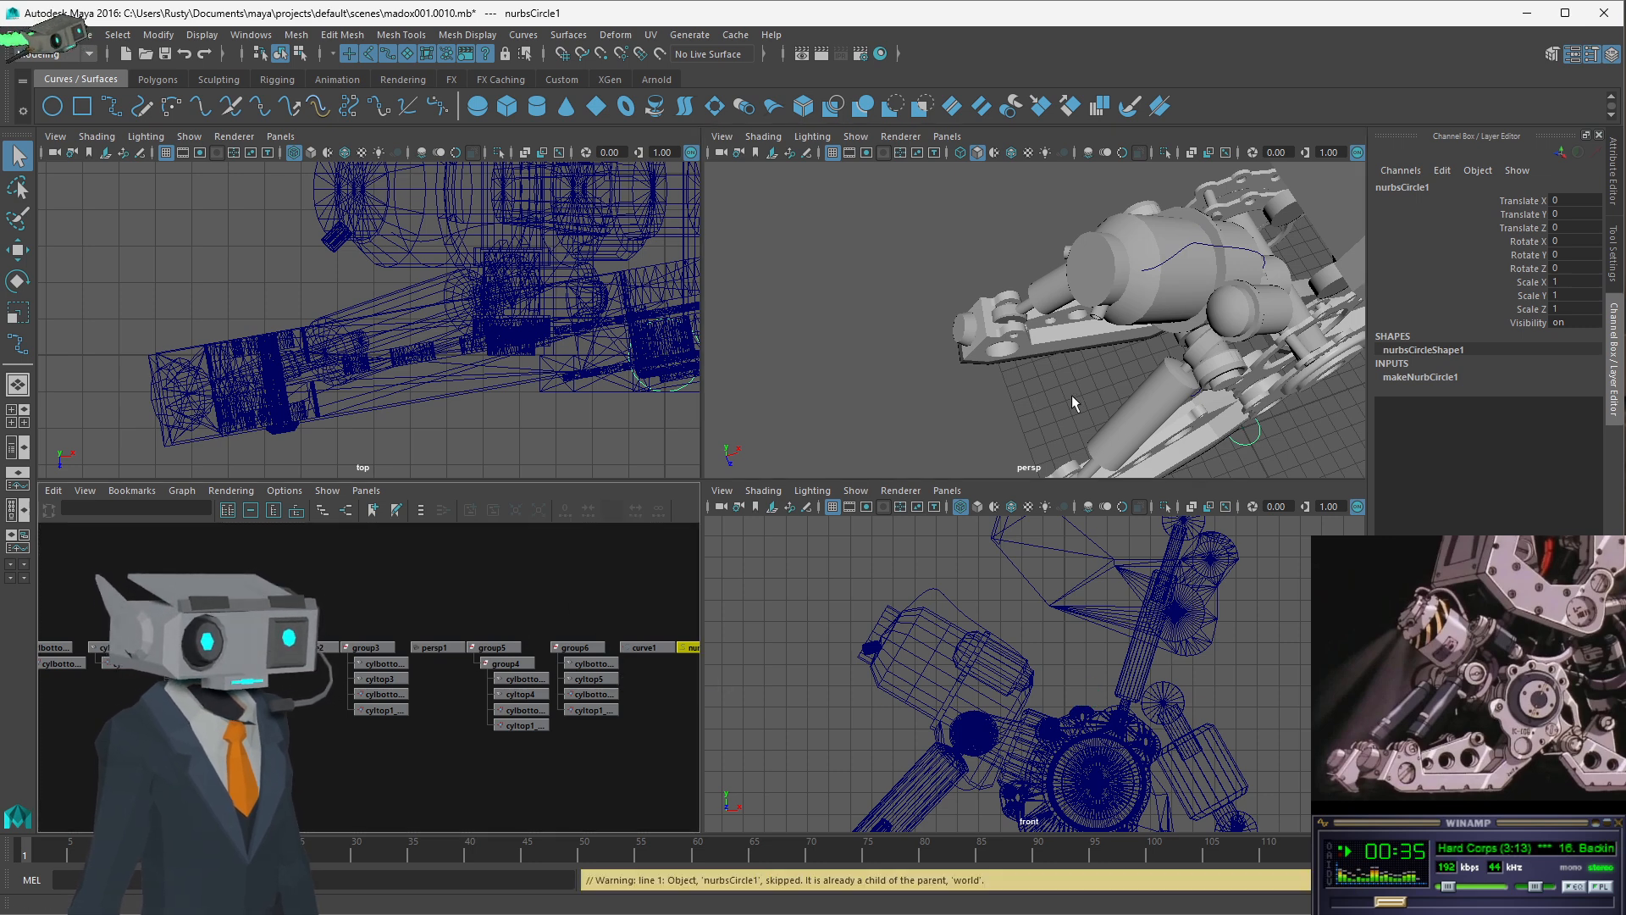
{"action": "left_click", "coordinate": [1255, 446]}
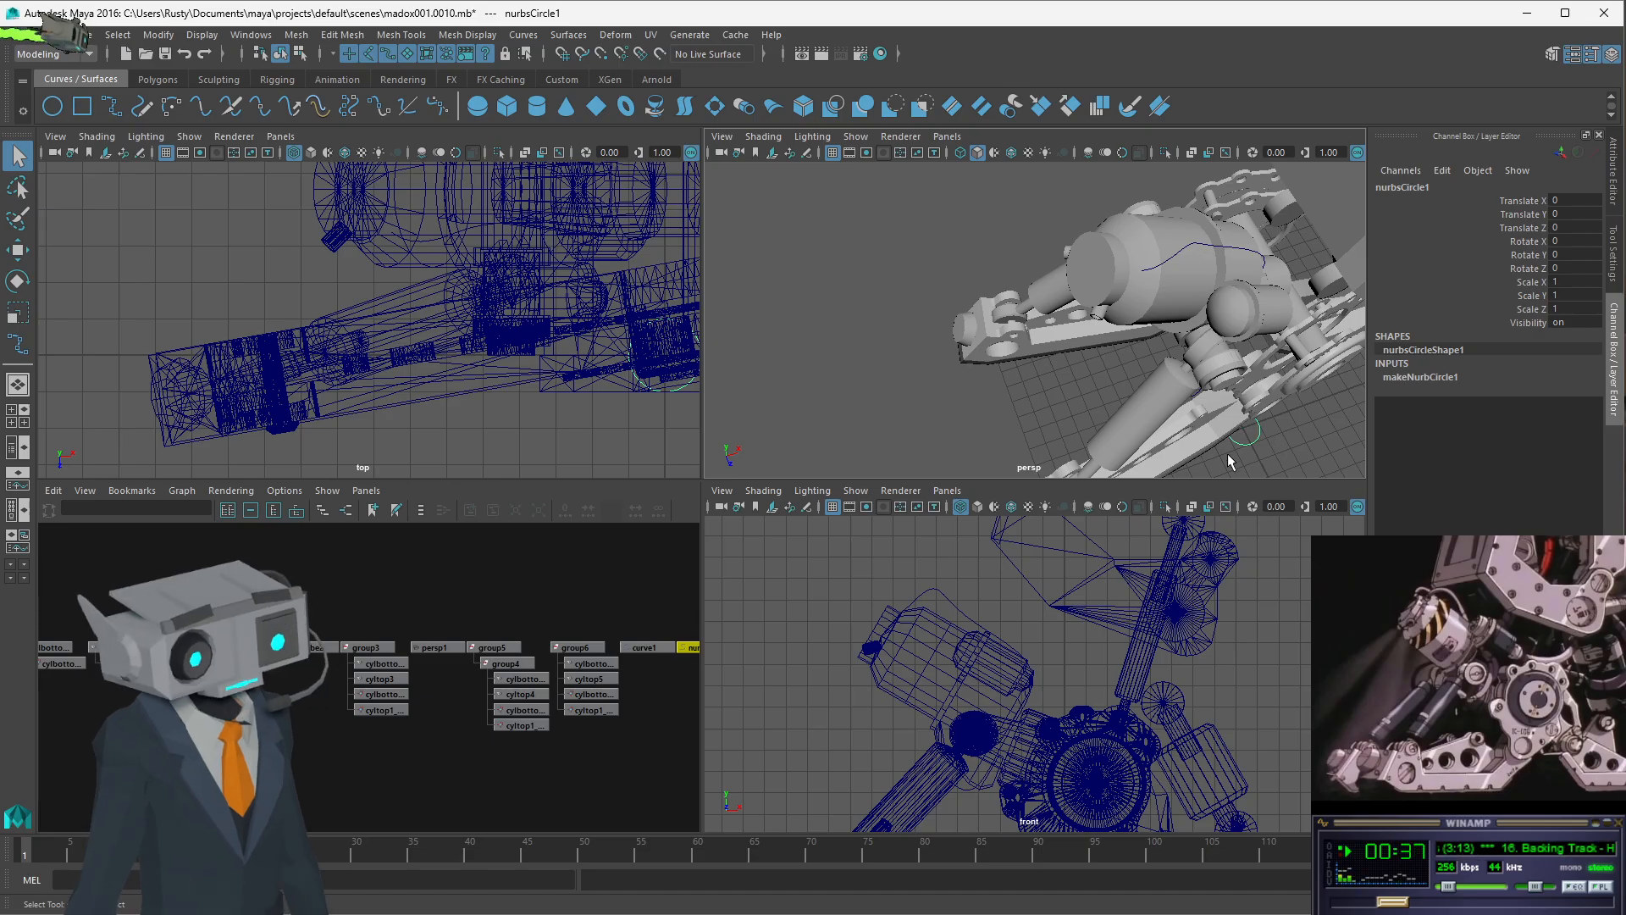
{"action": "key", "text": "w"}
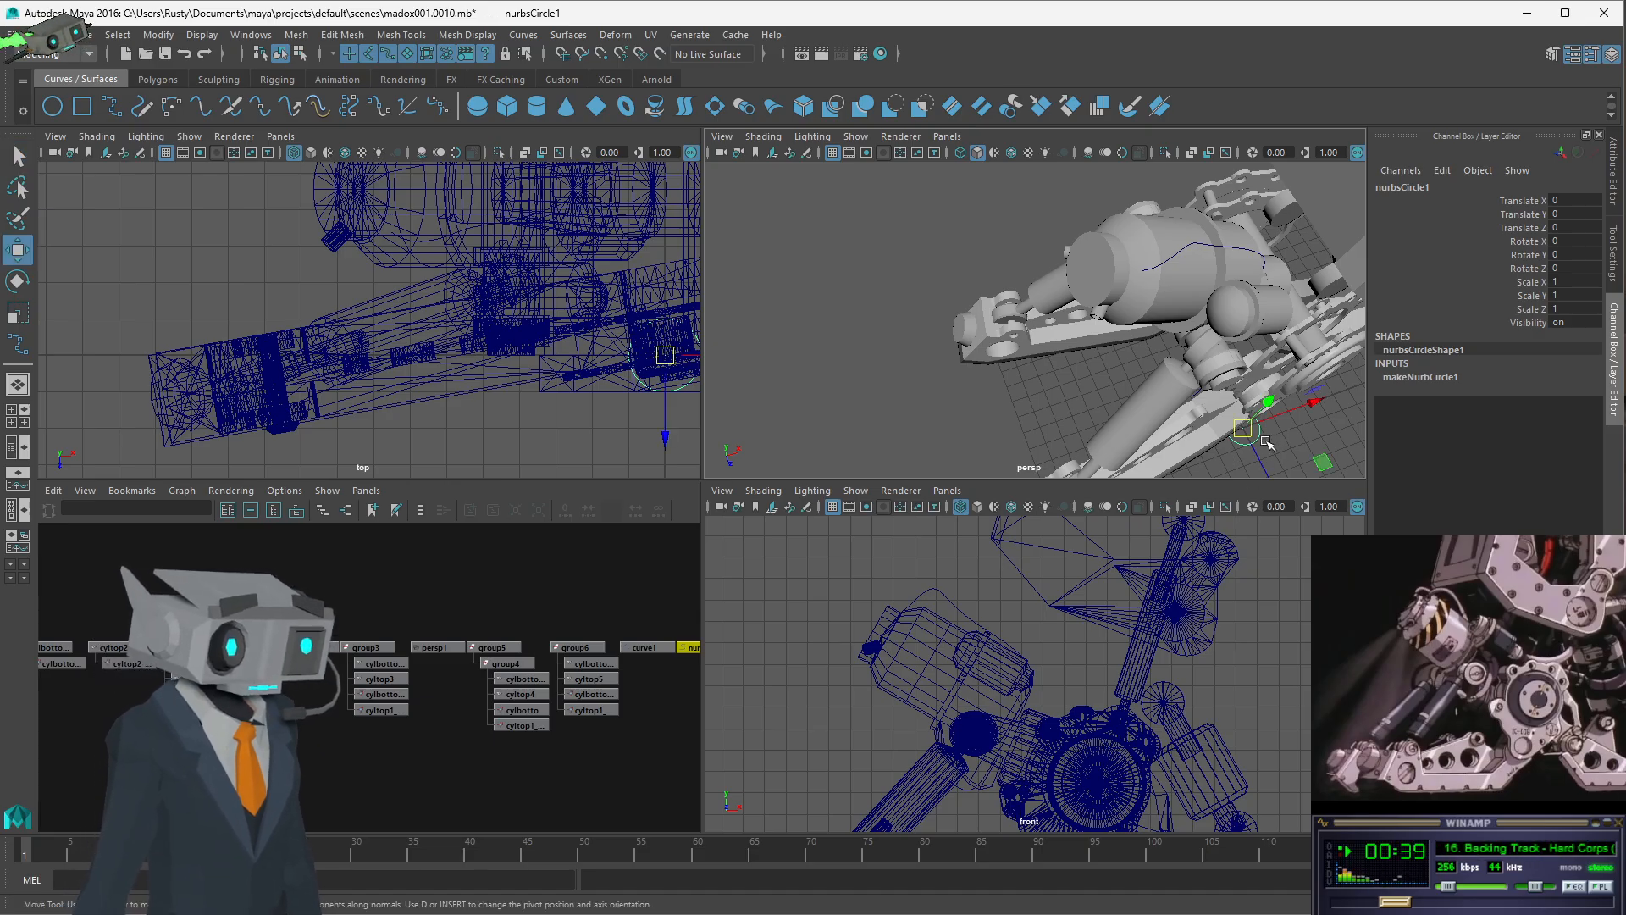
{"action": "left_click", "coordinate": [1408, 378]}
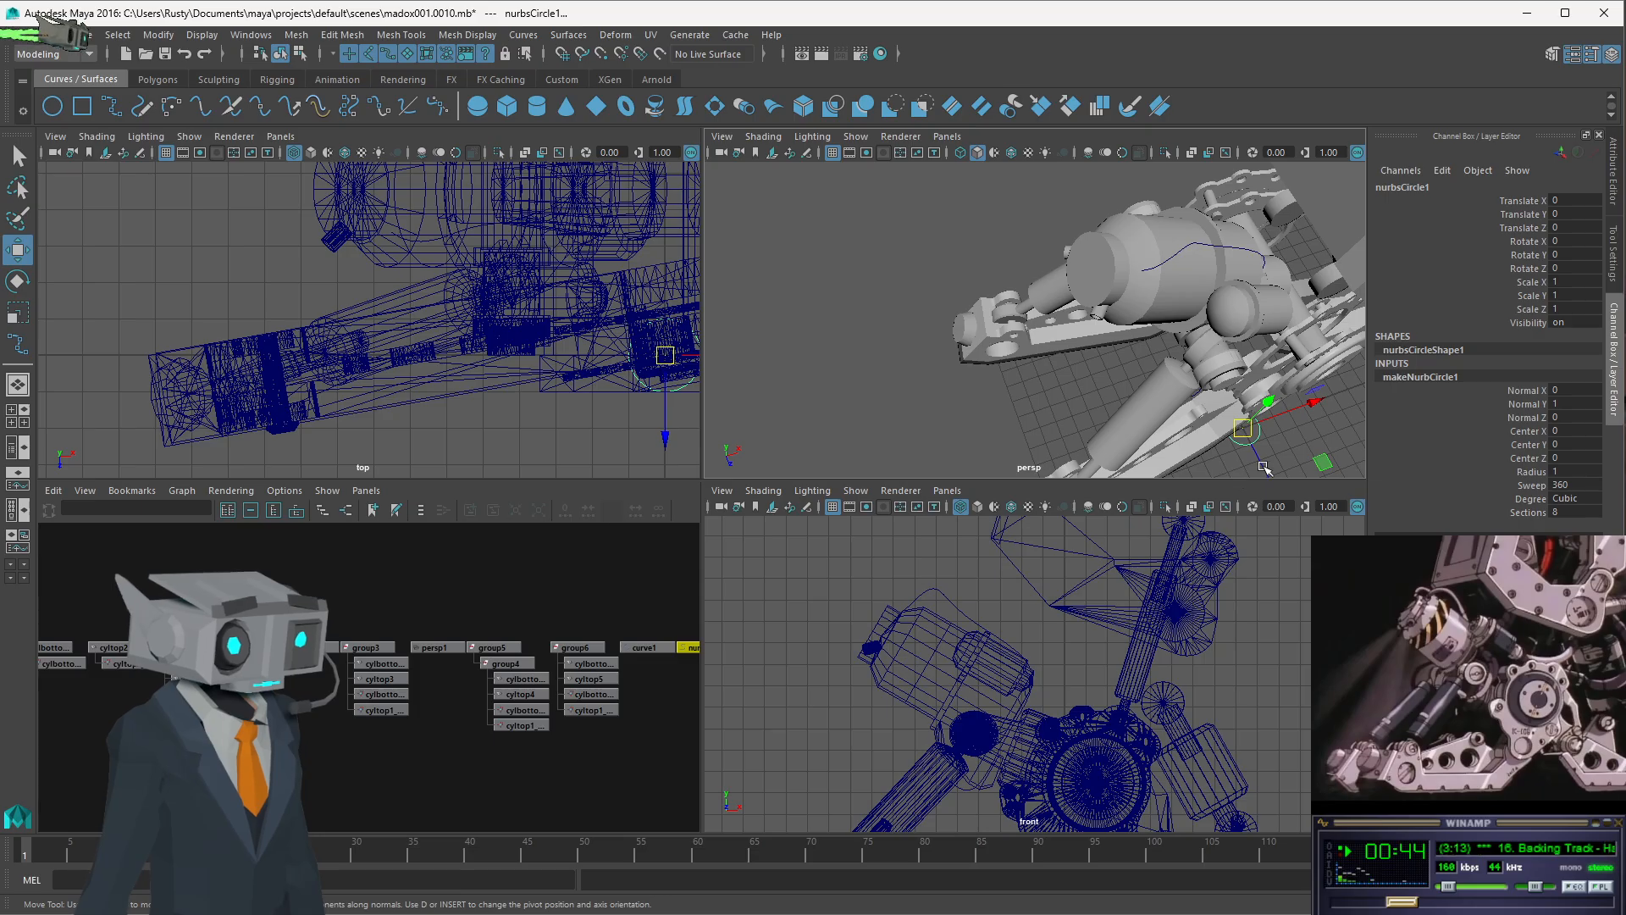
{"action": "left_click", "coordinate": [1529, 472]}
{"action": "double_click", "coordinate": [1563, 471]}
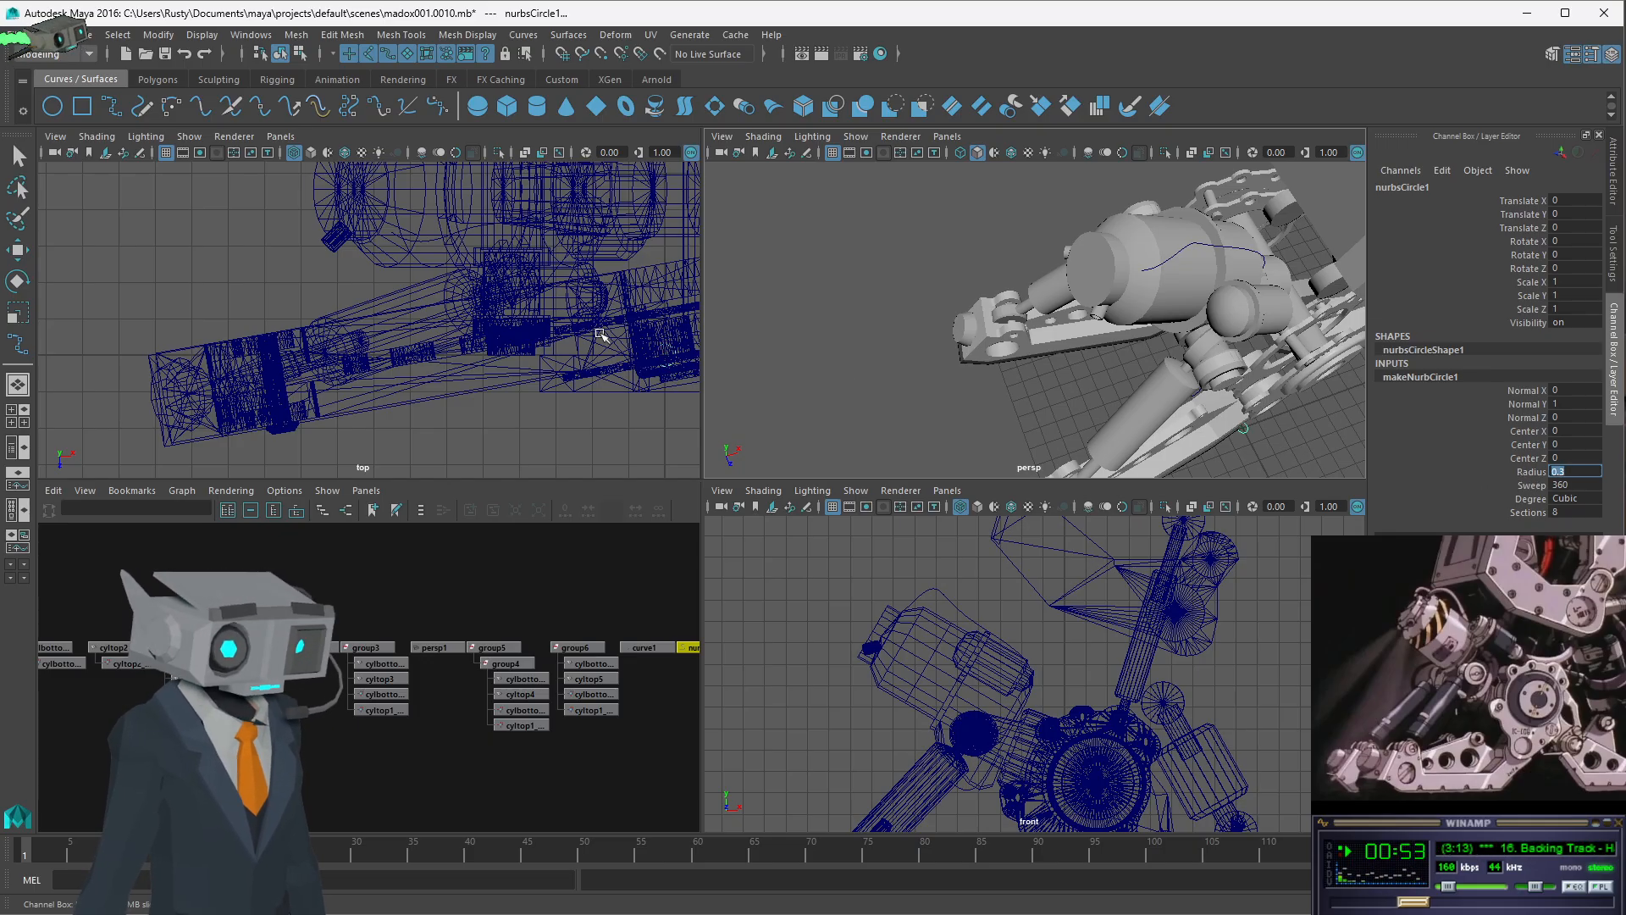
- Move the NURBS circle in the front view to curve1's upper end, at about X -7.95 and Y 16.63
{"action": "type", "text": "w"}
{"action": "scroll", "coordinate": [1009, 646], "scroll_direction": "down", "scroll_amount": 5}
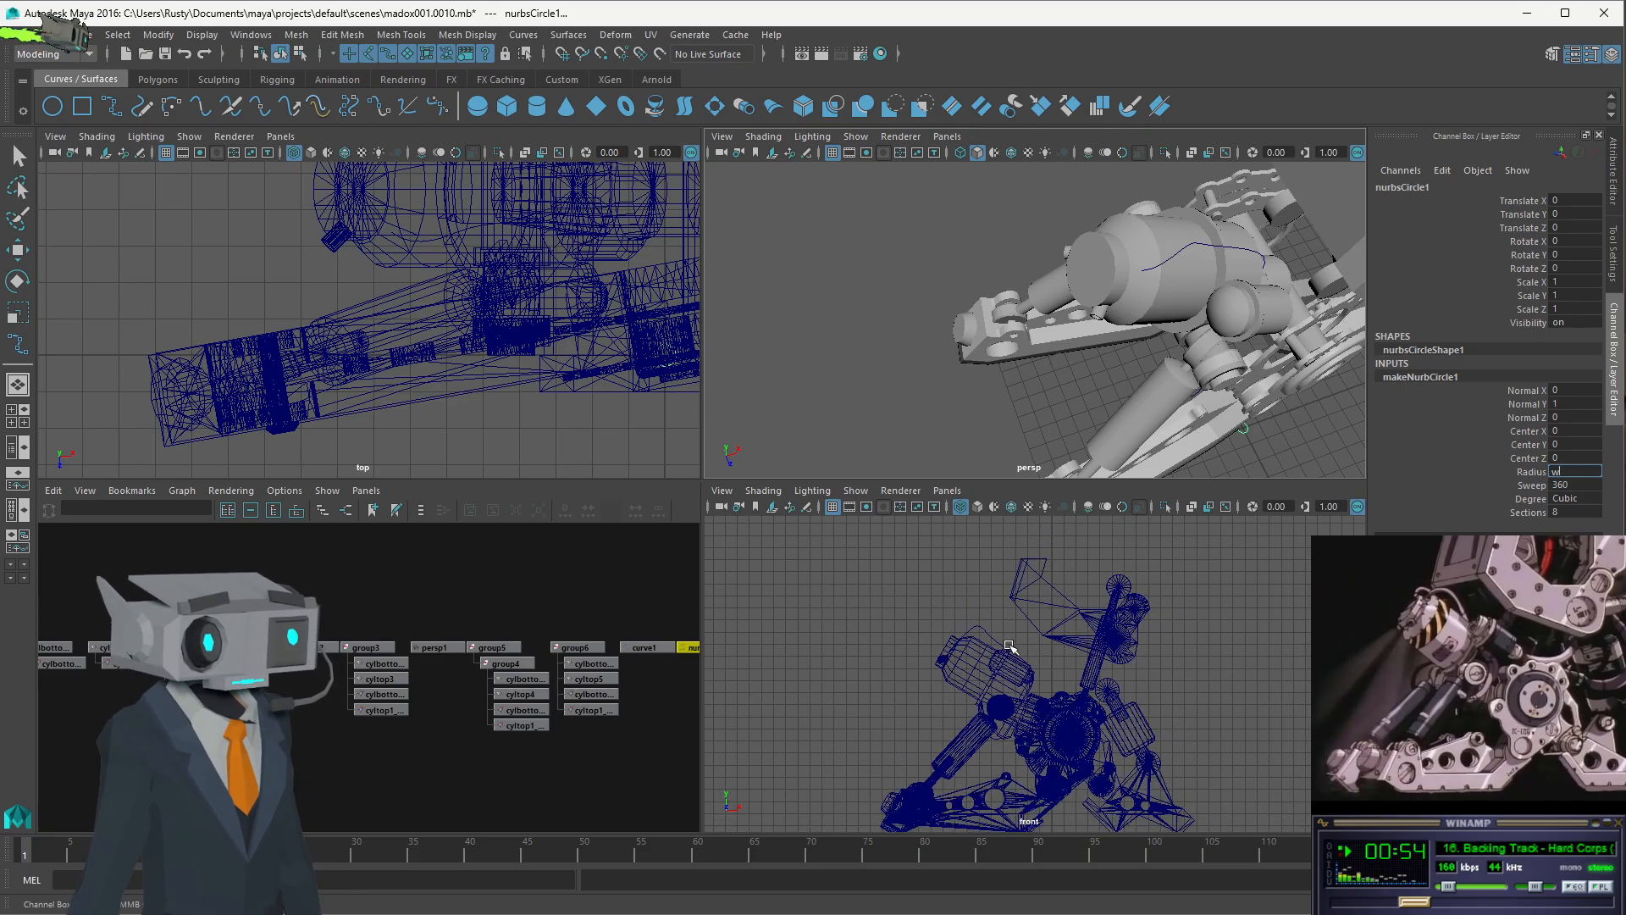
{"action": "scroll", "coordinate": [1009, 646], "scroll_direction": "up", "scroll_amount": 4}
{"action": "scroll", "coordinate": [1031, 751], "scroll_direction": "down", "scroll_amount": 3}
{"action": "left_click", "coordinate": [1218, 627]}
{"action": "key", "text": "w"}
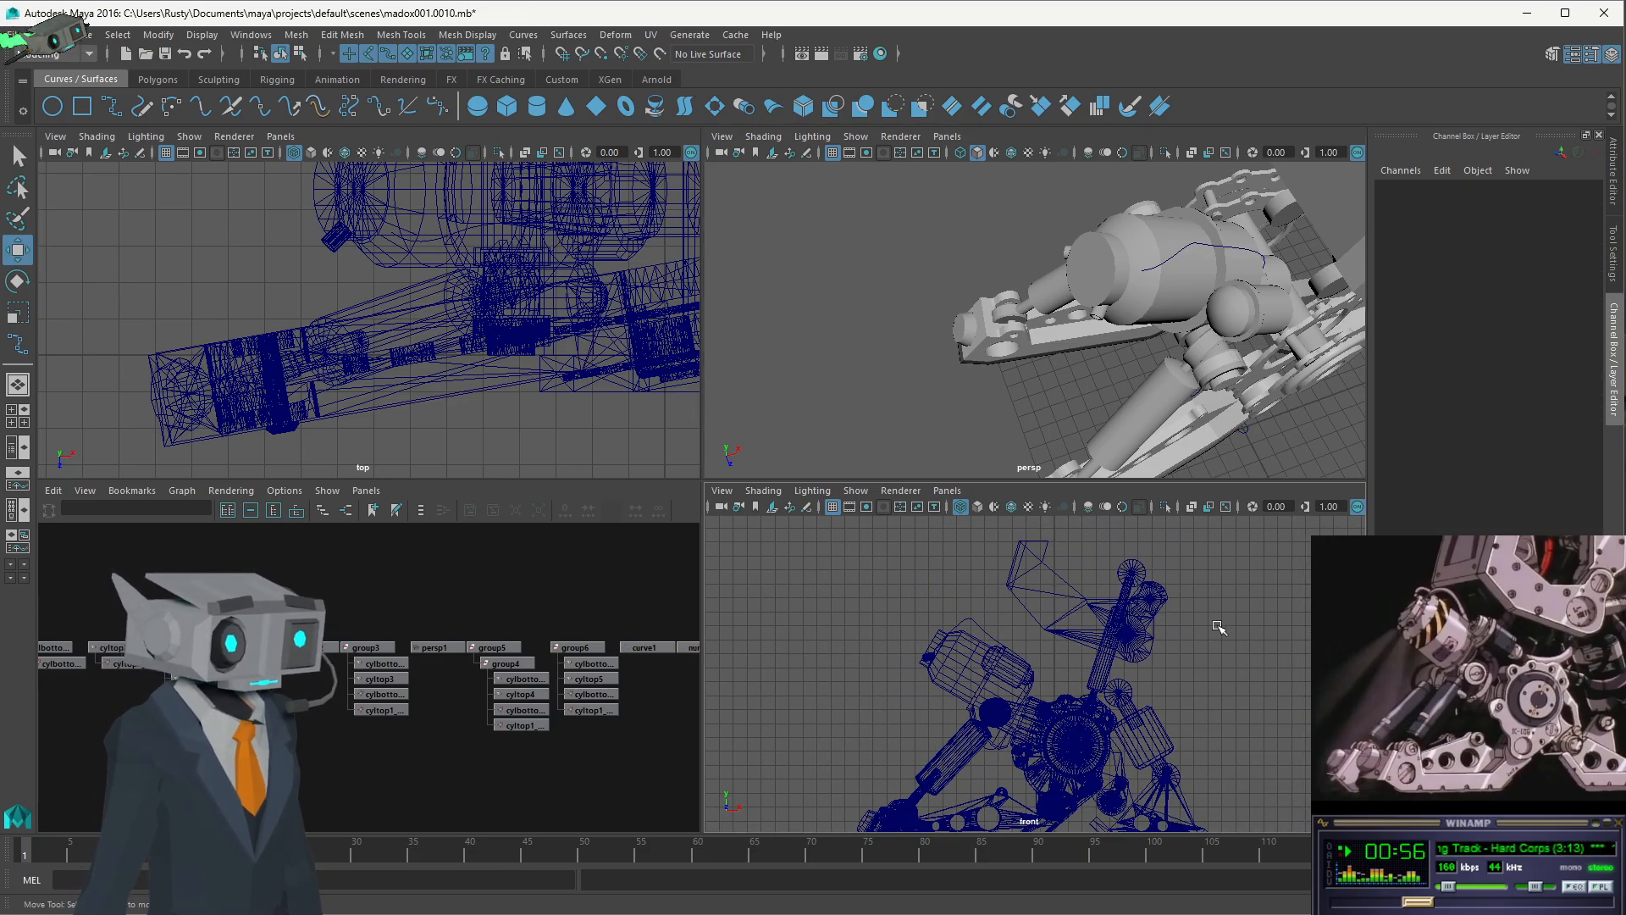
{"action": "left_click", "coordinate": [695, 648]}
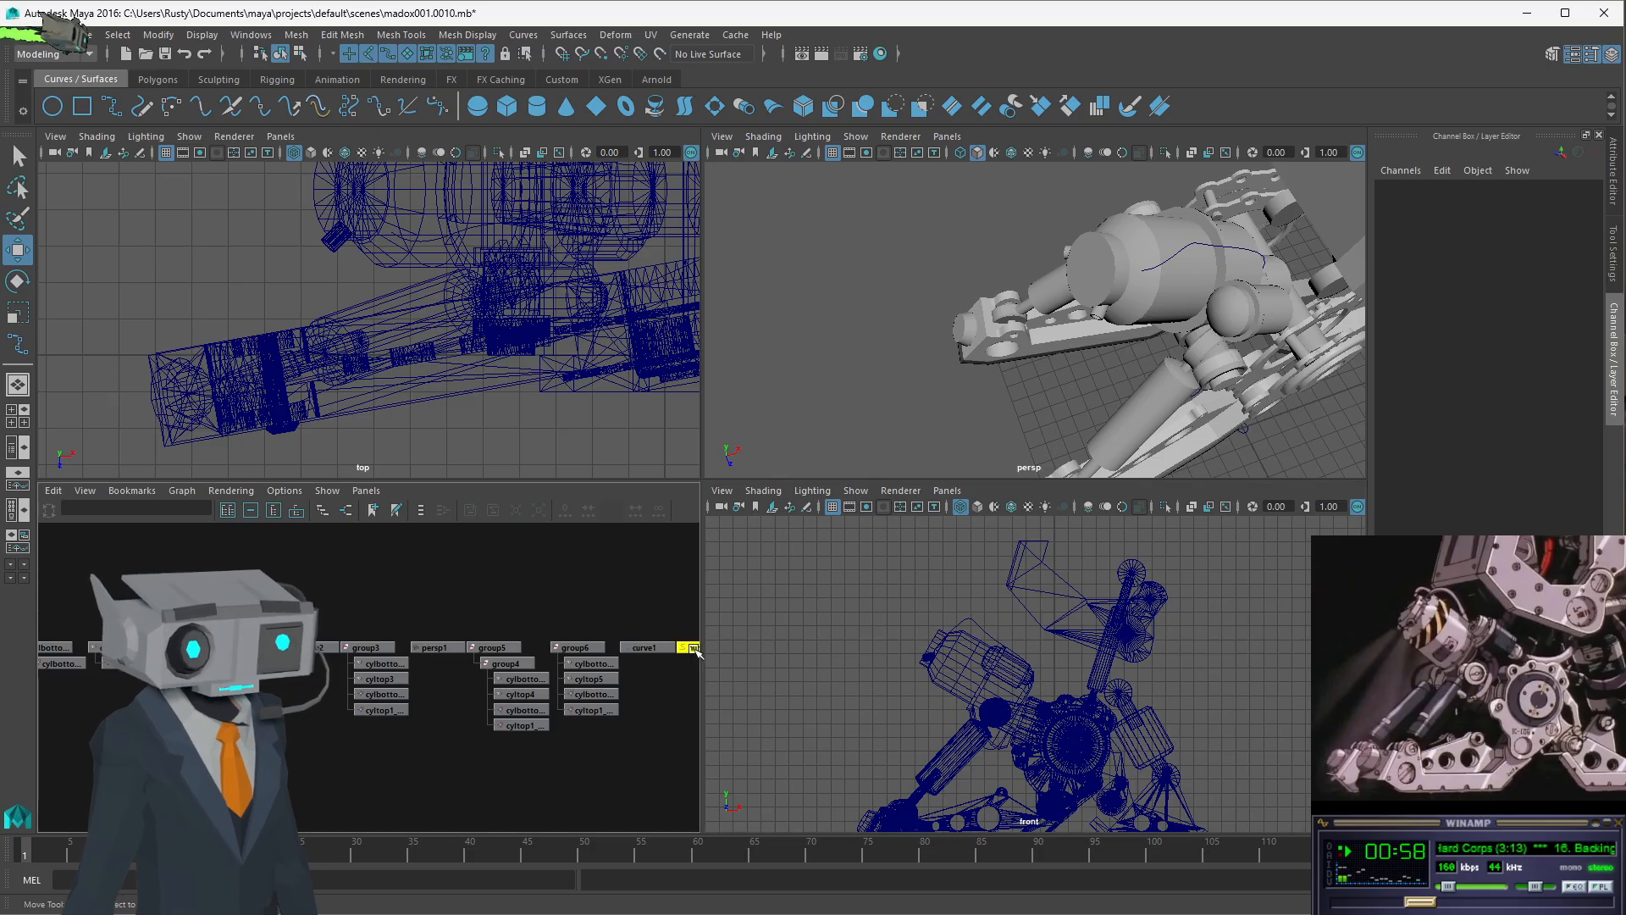
{"action": "left_click_drag", "start_coordinate": [1052, 789], "coordinate": [948, 637]}
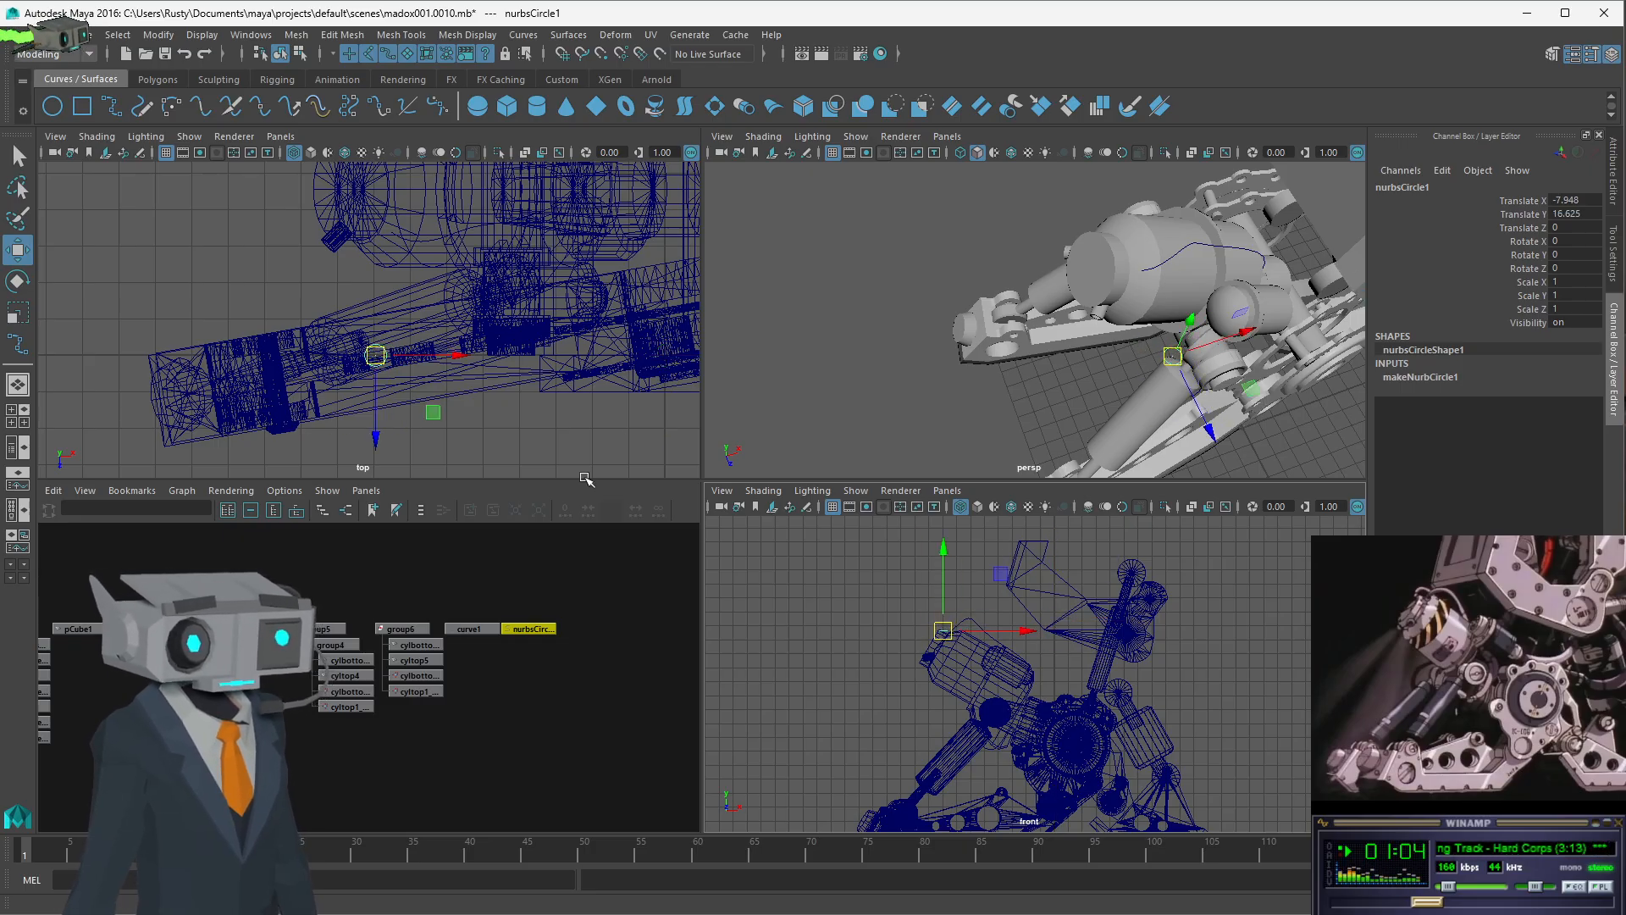
- Move the NURBS circle in the top view to curve1's upper end, at about X -7.53 and Z -3.39
{"action": "left_click_drag", "start_coordinate": [375, 356], "coordinate": [393, 233]}
{"action": "scroll", "coordinate": [417, 254], "scroll_direction": "up", "scroll_amount": 5}
{"action": "middle_click_drag", "start_coordinate": [428, 181], "coordinate": [478, 363], "text": "alt"}
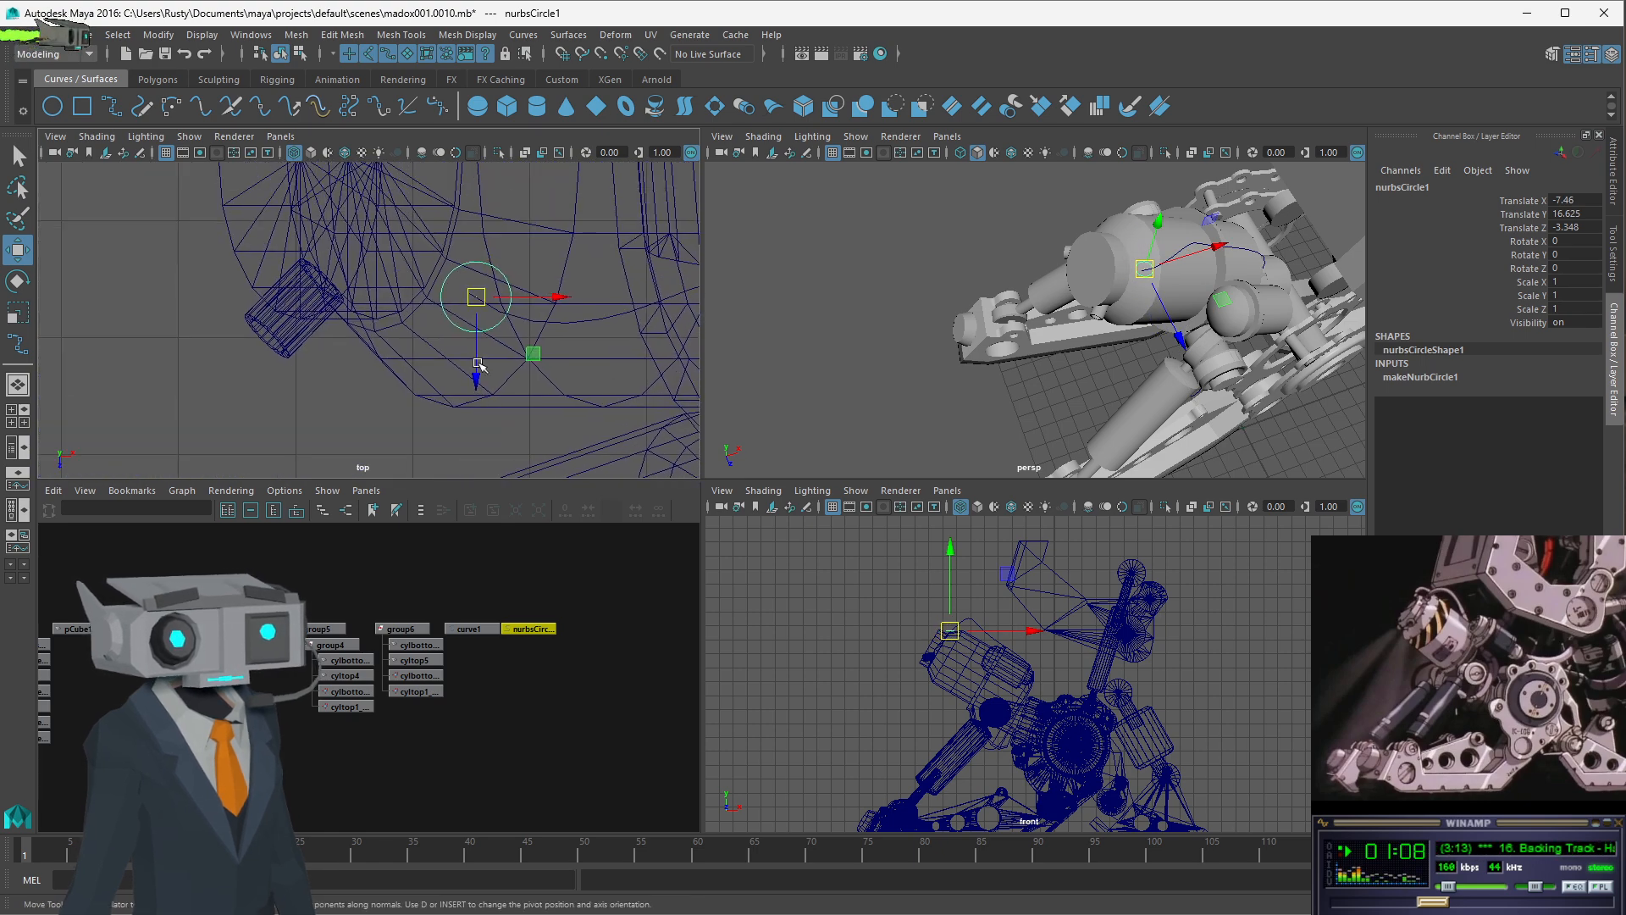
{"action": "left_click_drag", "start_coordinate": [481, 298], "coordinate": [474, 293]}
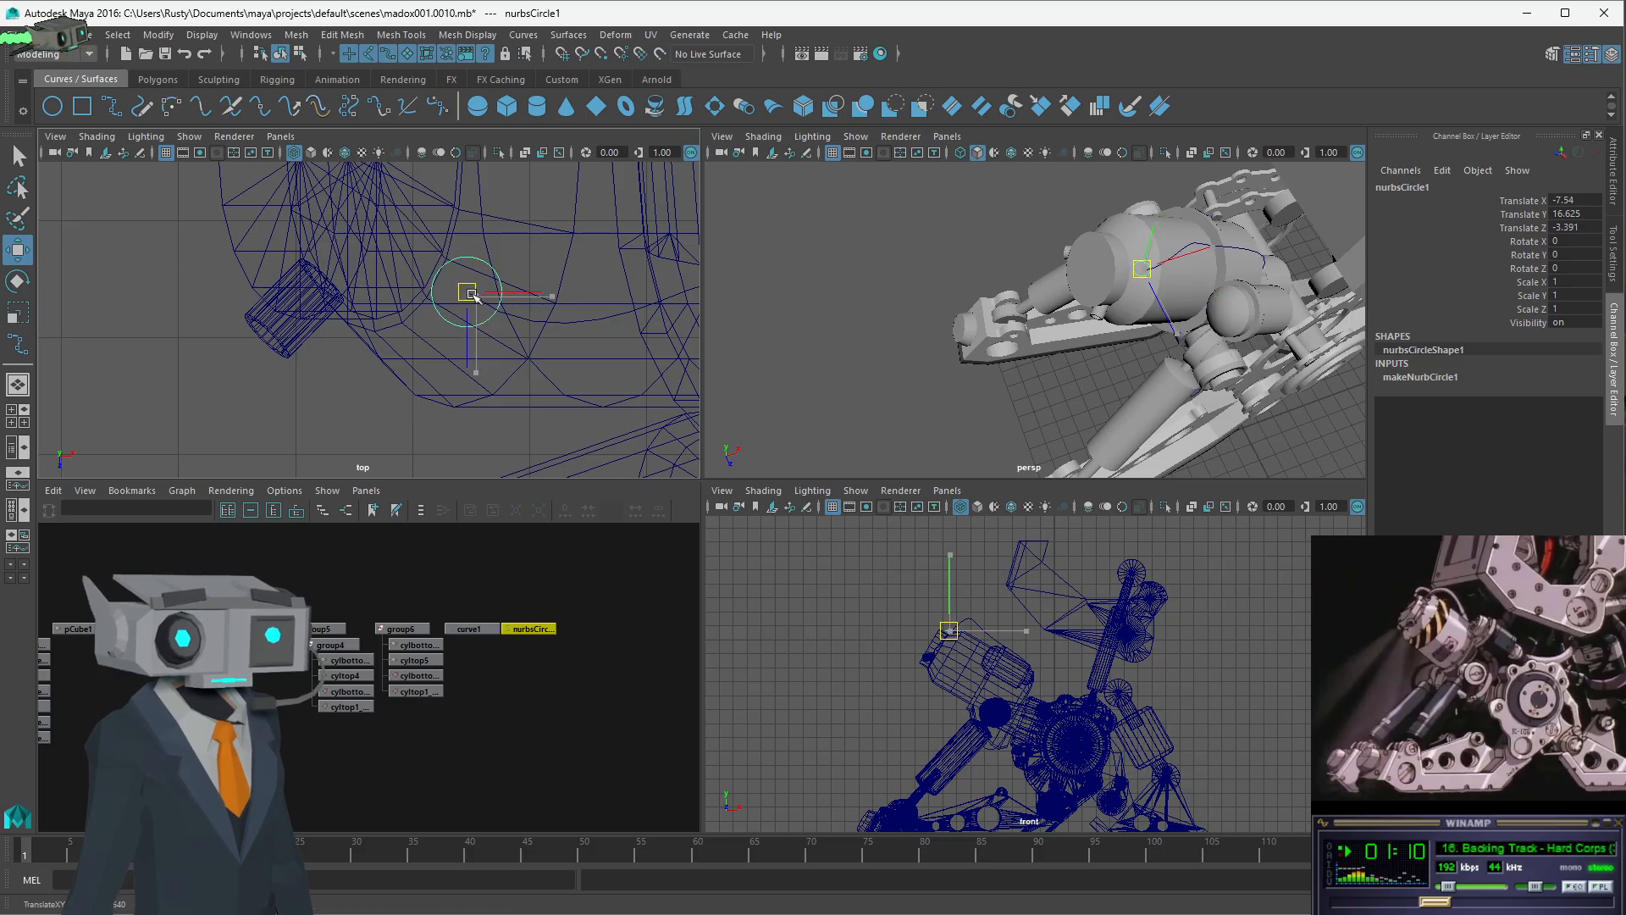
- Rotate the NURBS circle about 23 degrees around X, towards curve1's starting direction
{"action": "left_click_drag", "start_coordinate": [1135, 343], "coordinate": [1150, 224], "text": "alt"}
{"action": "key", "text": "e"}
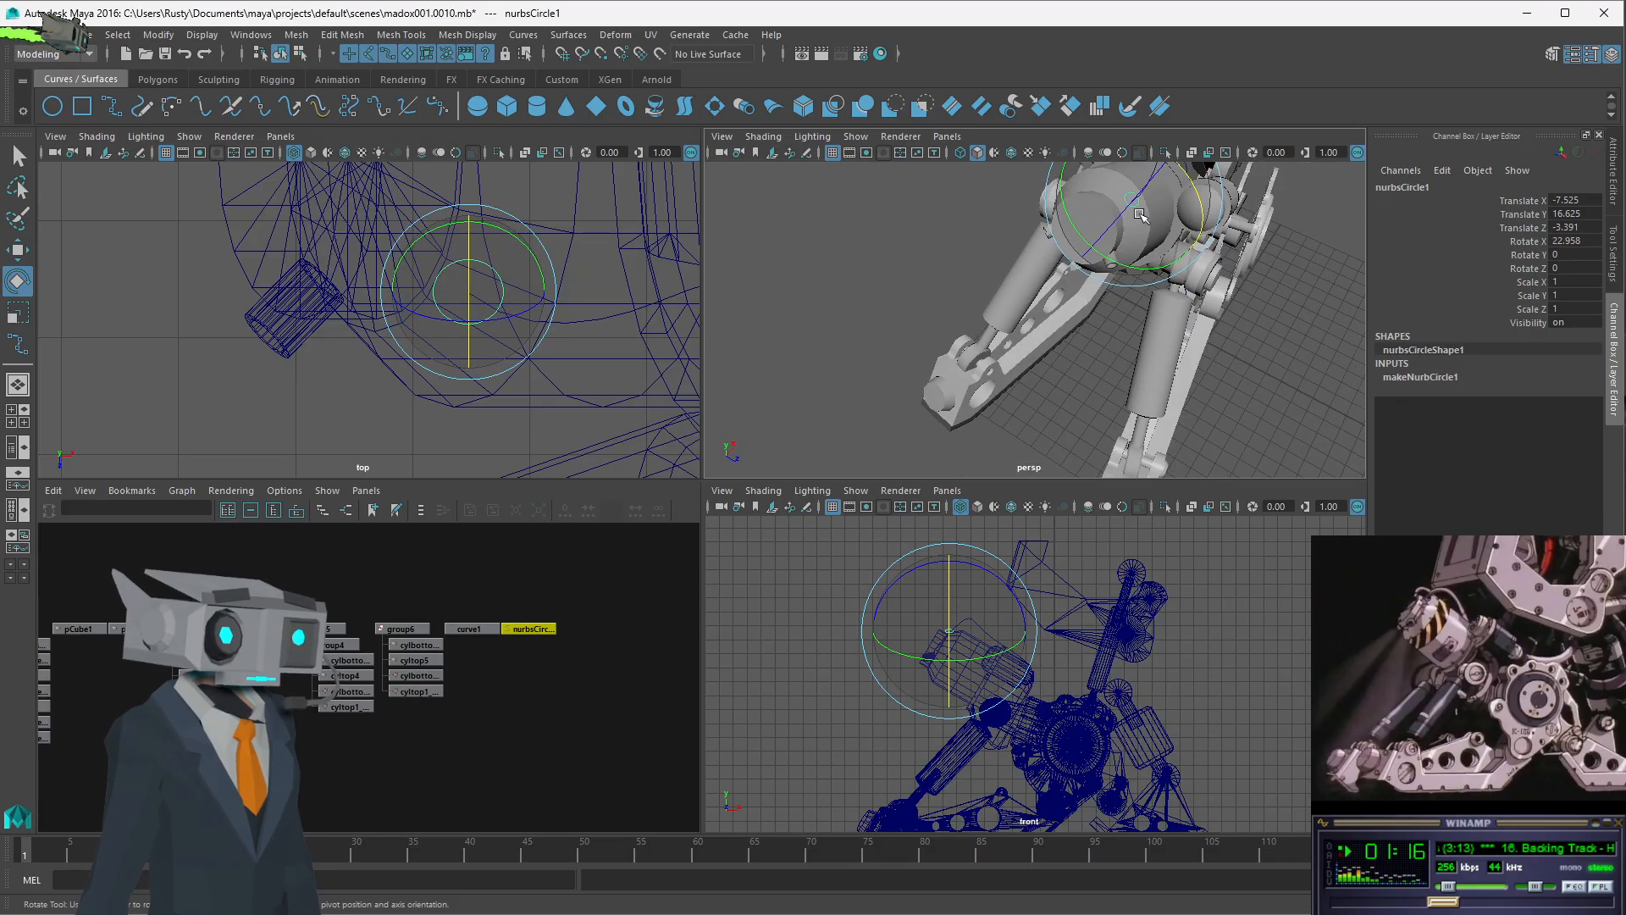
{"action": "key", "text": "f"}
{"action": "scroll", "coordinate": [1129, 239], "scroll_direction": "down", "scroll_amount": 8}
{"action": "left_click_drag", "start_coordinate": [1089, 339], "coordinate": [934, 226], "text": "alt"}
{"action": "key", "text": "w"}
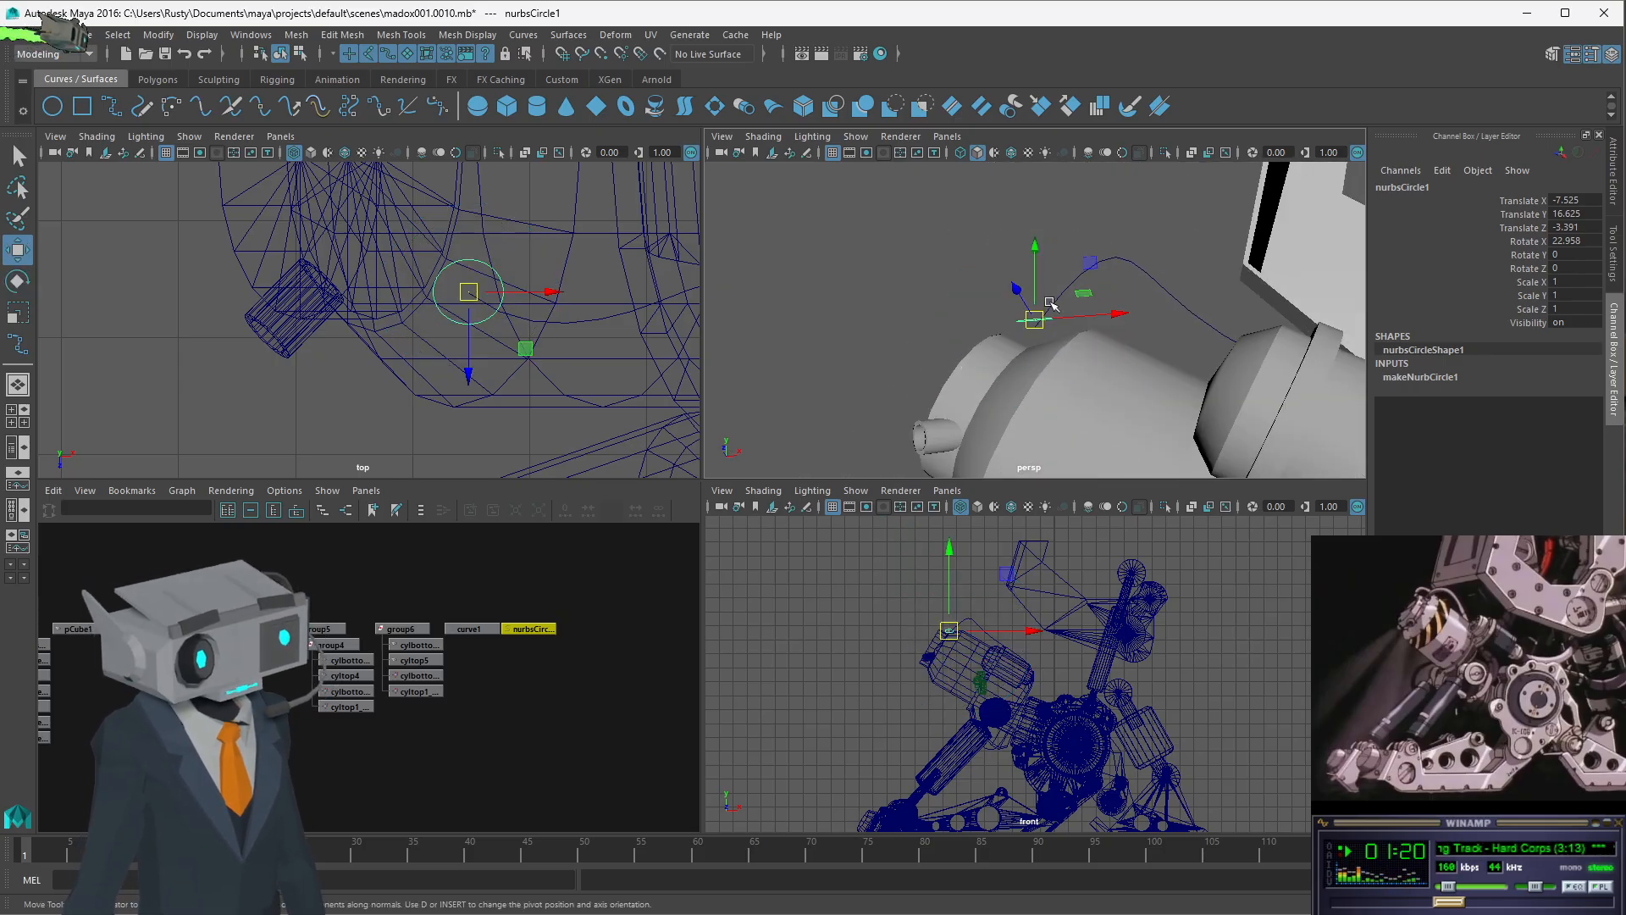
- Try to position the NURBS circle on curve1's end by lowering it slightly and then moving it with point snapping
{"action": "left_click_drag", "start_coordinate": [1034, 271], "coordinate": [1059, 335]}
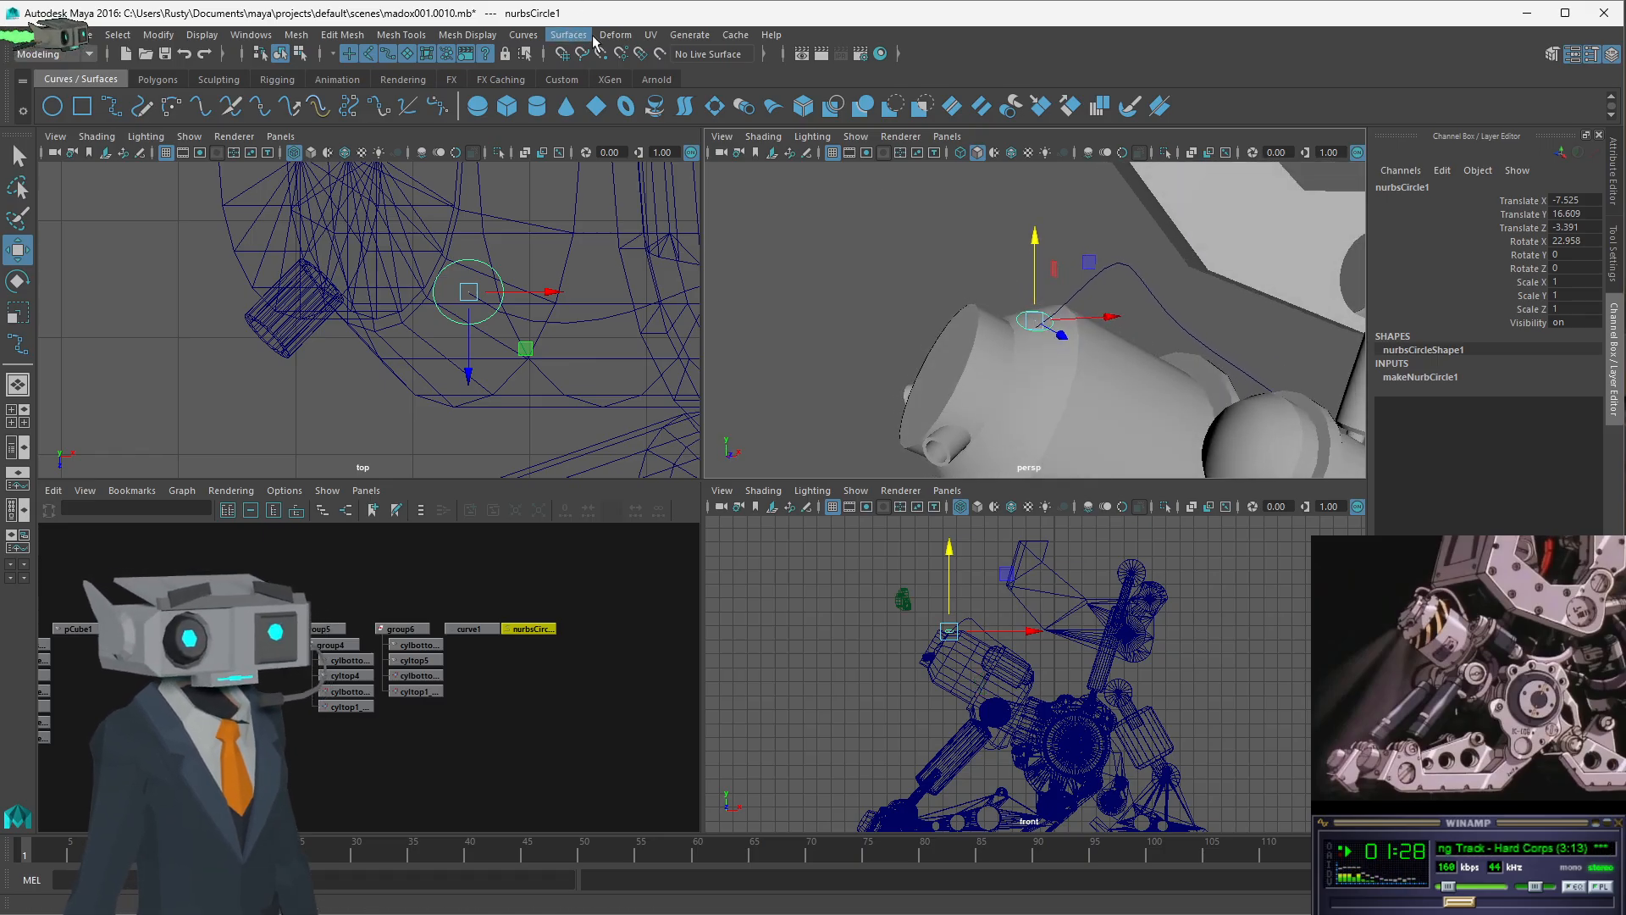
{"action": "left_click", "coordinate": [602, 55]}
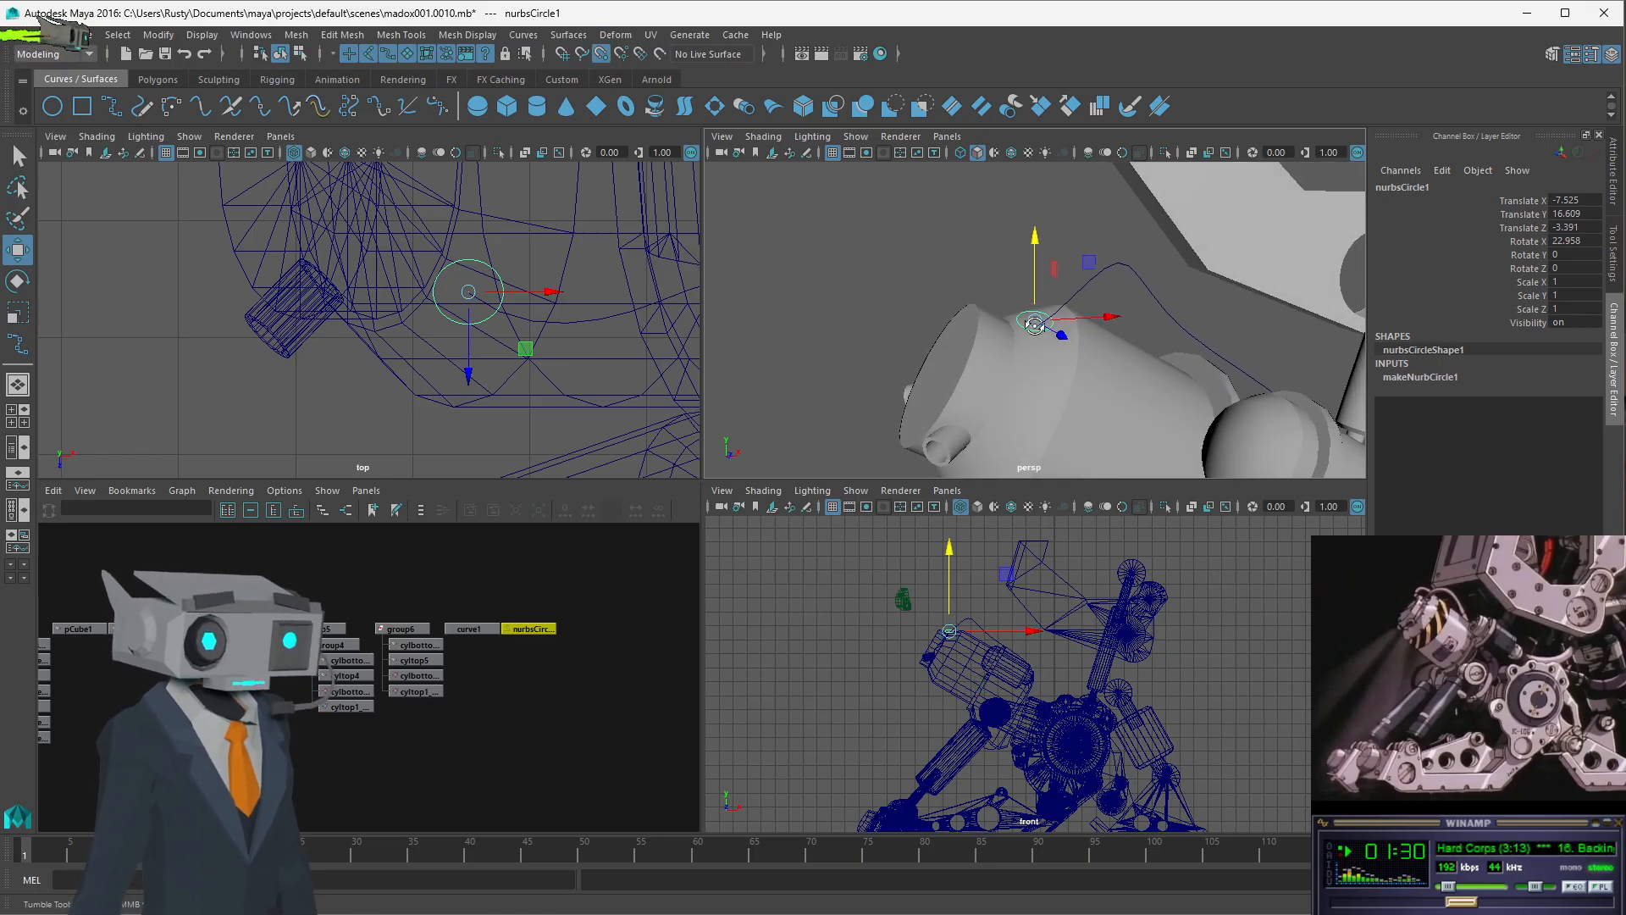
{"action": "left_click_drag", "start_coordinate": [1041, 331], "coordinate": [970, 341], "text": "alt"}
{"action": "left_click_drag", "start_coordinate": [471, 294], "coordinate": [594, 323]}
{"action": "left_click", "coordinate": [503, 305]}
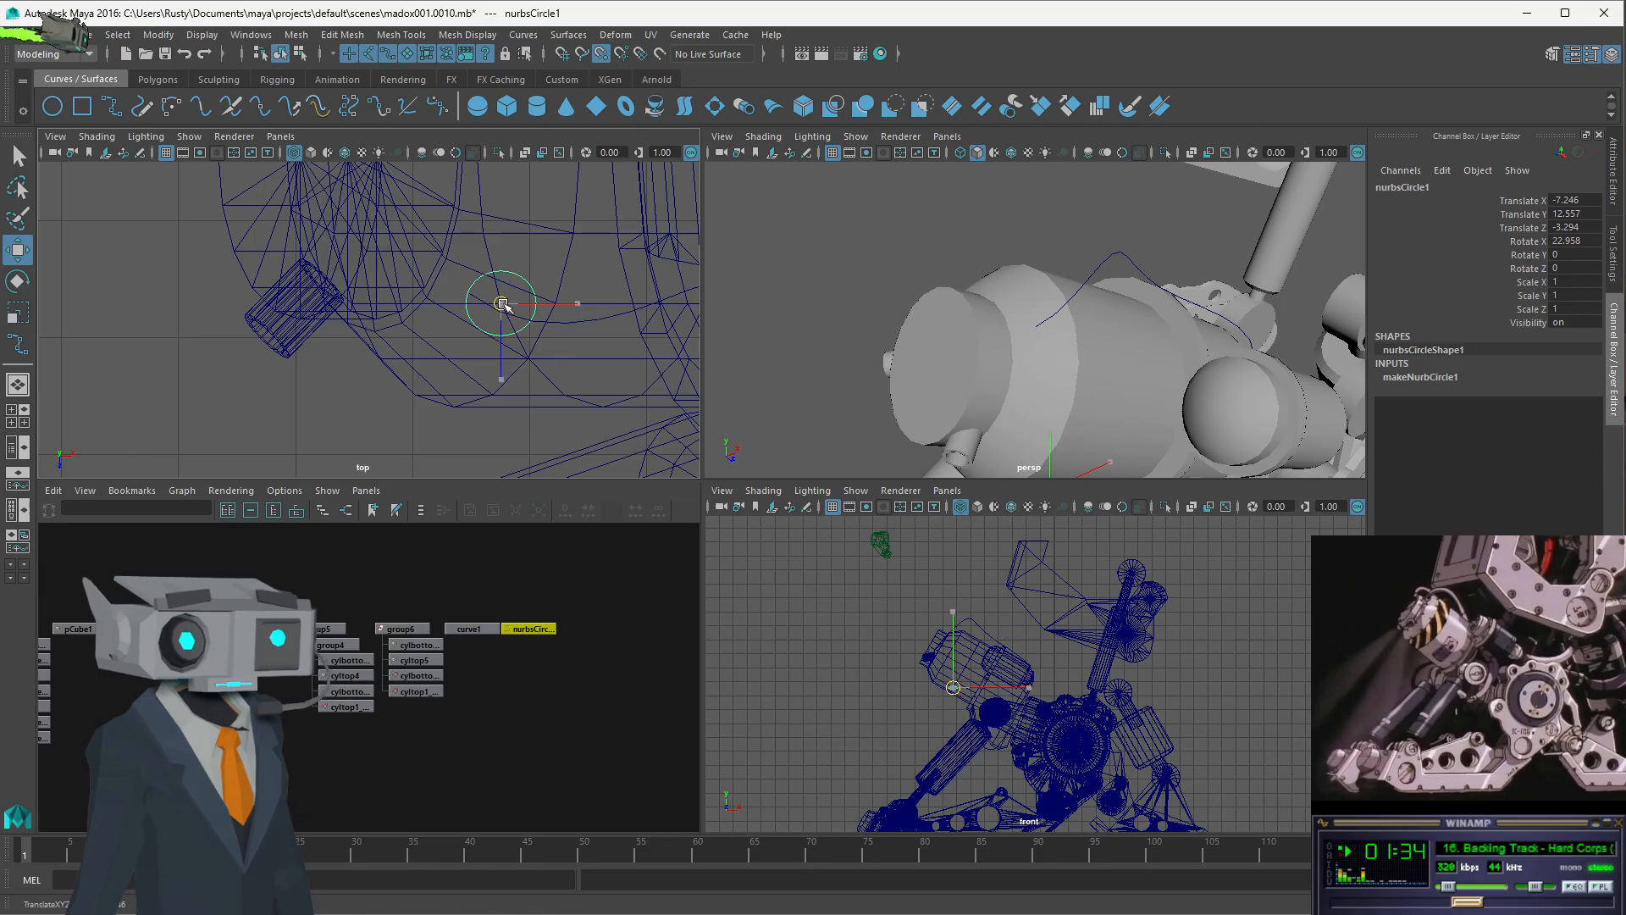
{"action": "left_click_drag", "start_coordinate": [465, 293], "coordinate": [473, 302]}
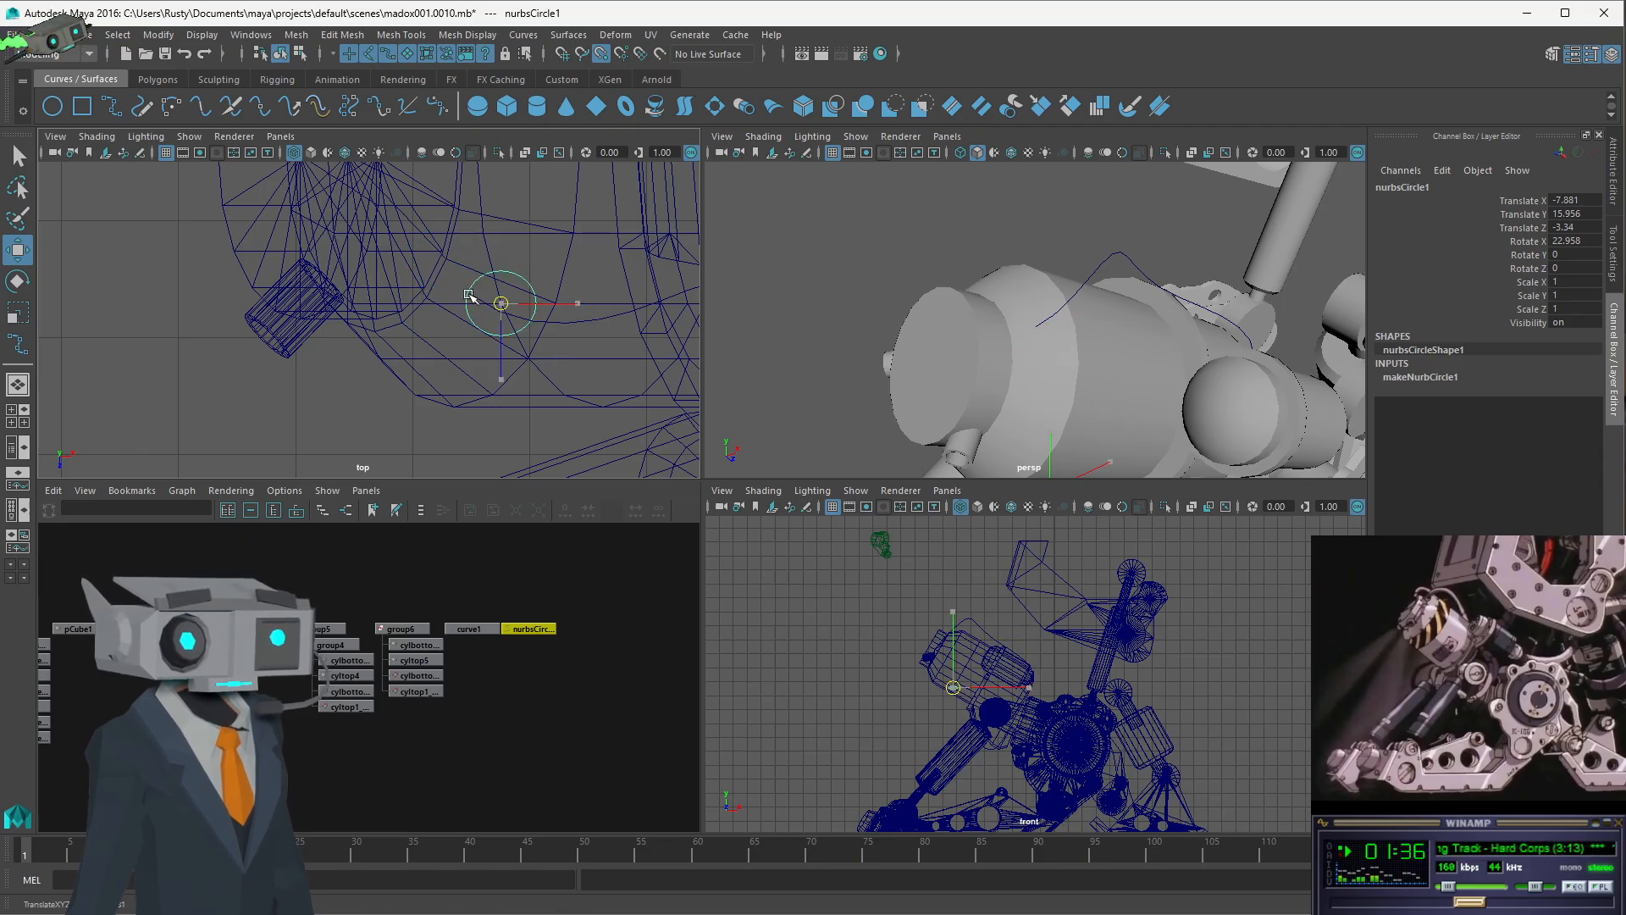
{"action": "mouse_move", "coordinate": [471, 293]}
{"action": "left_mouse_down"}
{"action": "mouse_move", "coordinate": [501, 304]}
{"action": "mouse_move", "coordinate": [463, 285]}
{"action": "left_mouse_up"}
{"action": "left_click_drag", "start_coordinate": [1071, 324], "coordinate": [1211, 276]}
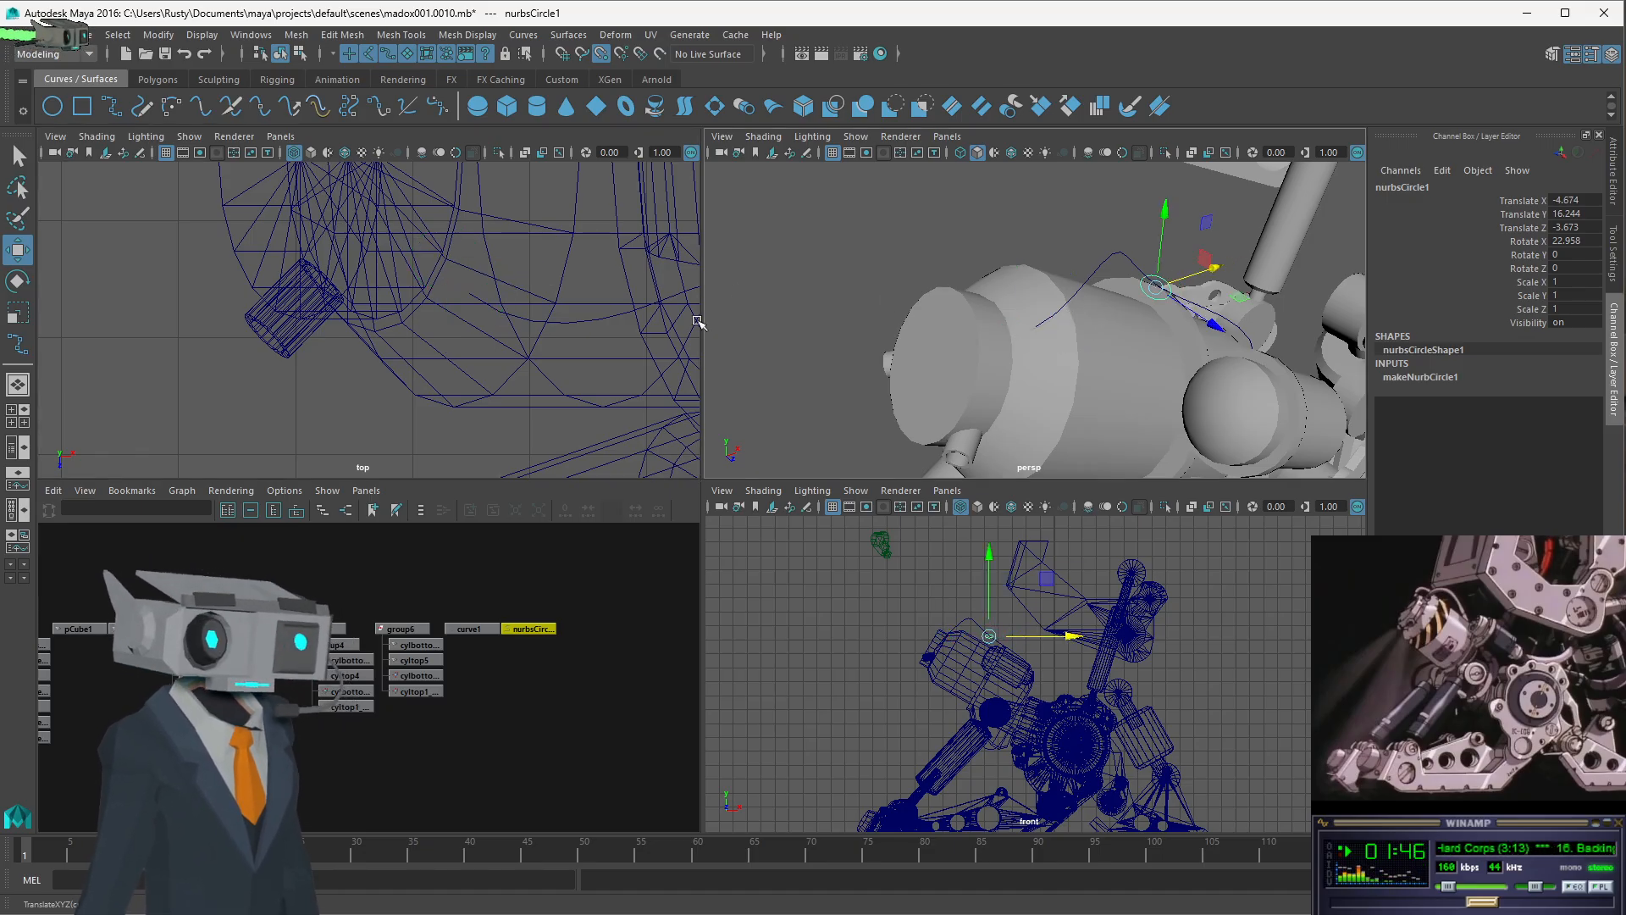
{"action": "scroll", "coordinate": [1022, 701], "scroll_direction": "up", "scroll_amount": 6}
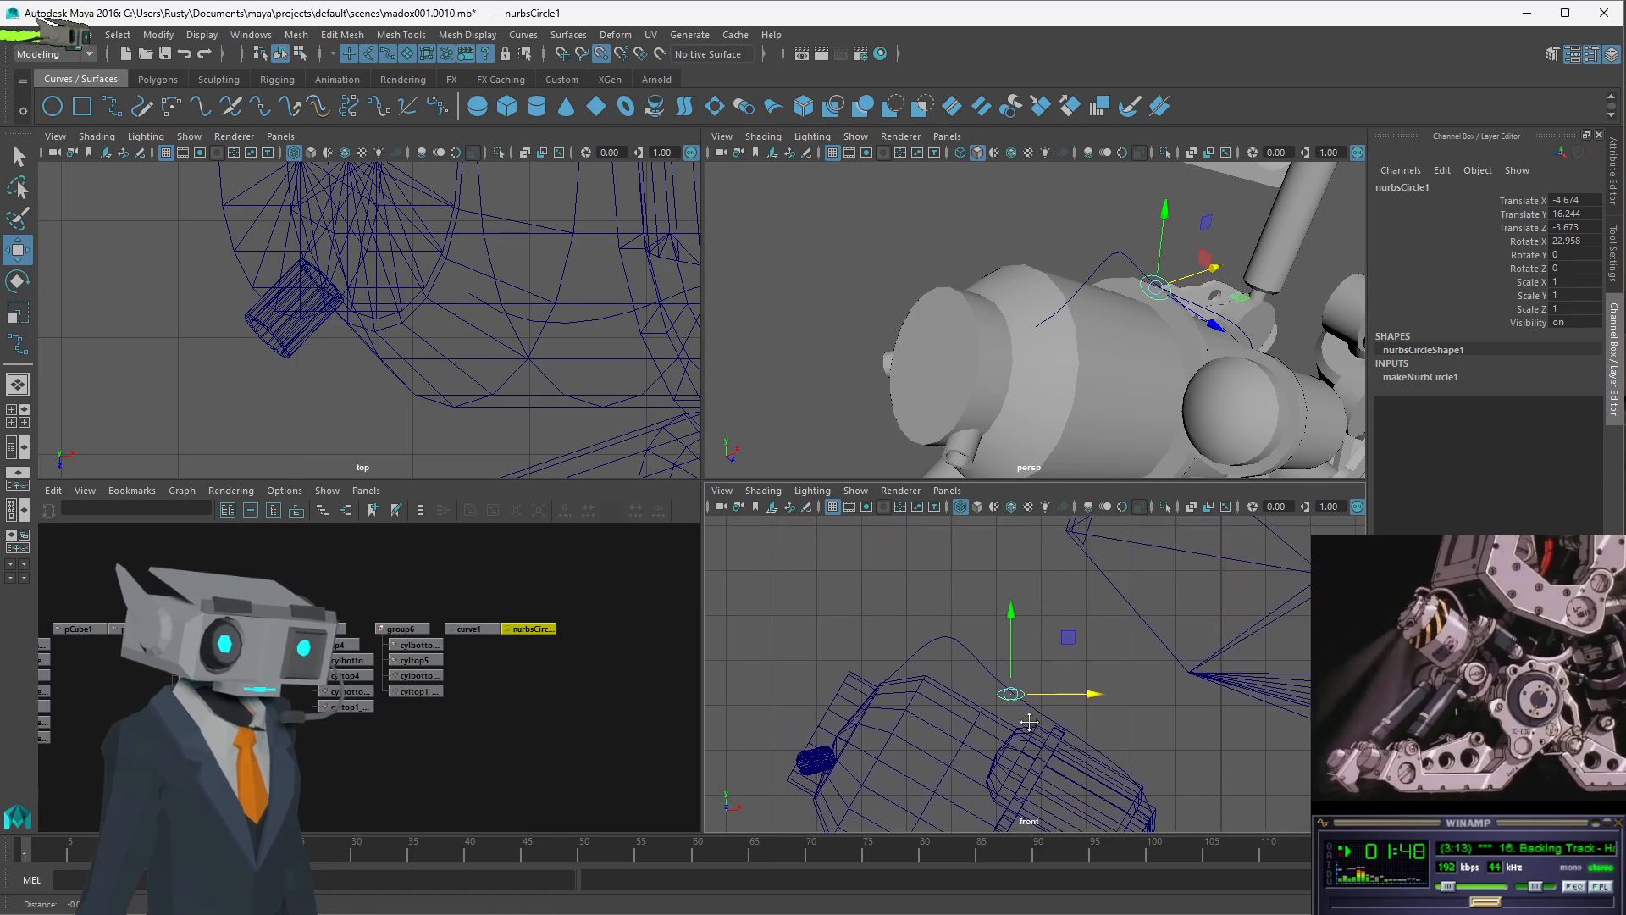
{"action": "left_click_drag", "start_coordinate": [1022, 701], "coordinate": [881, 642]}
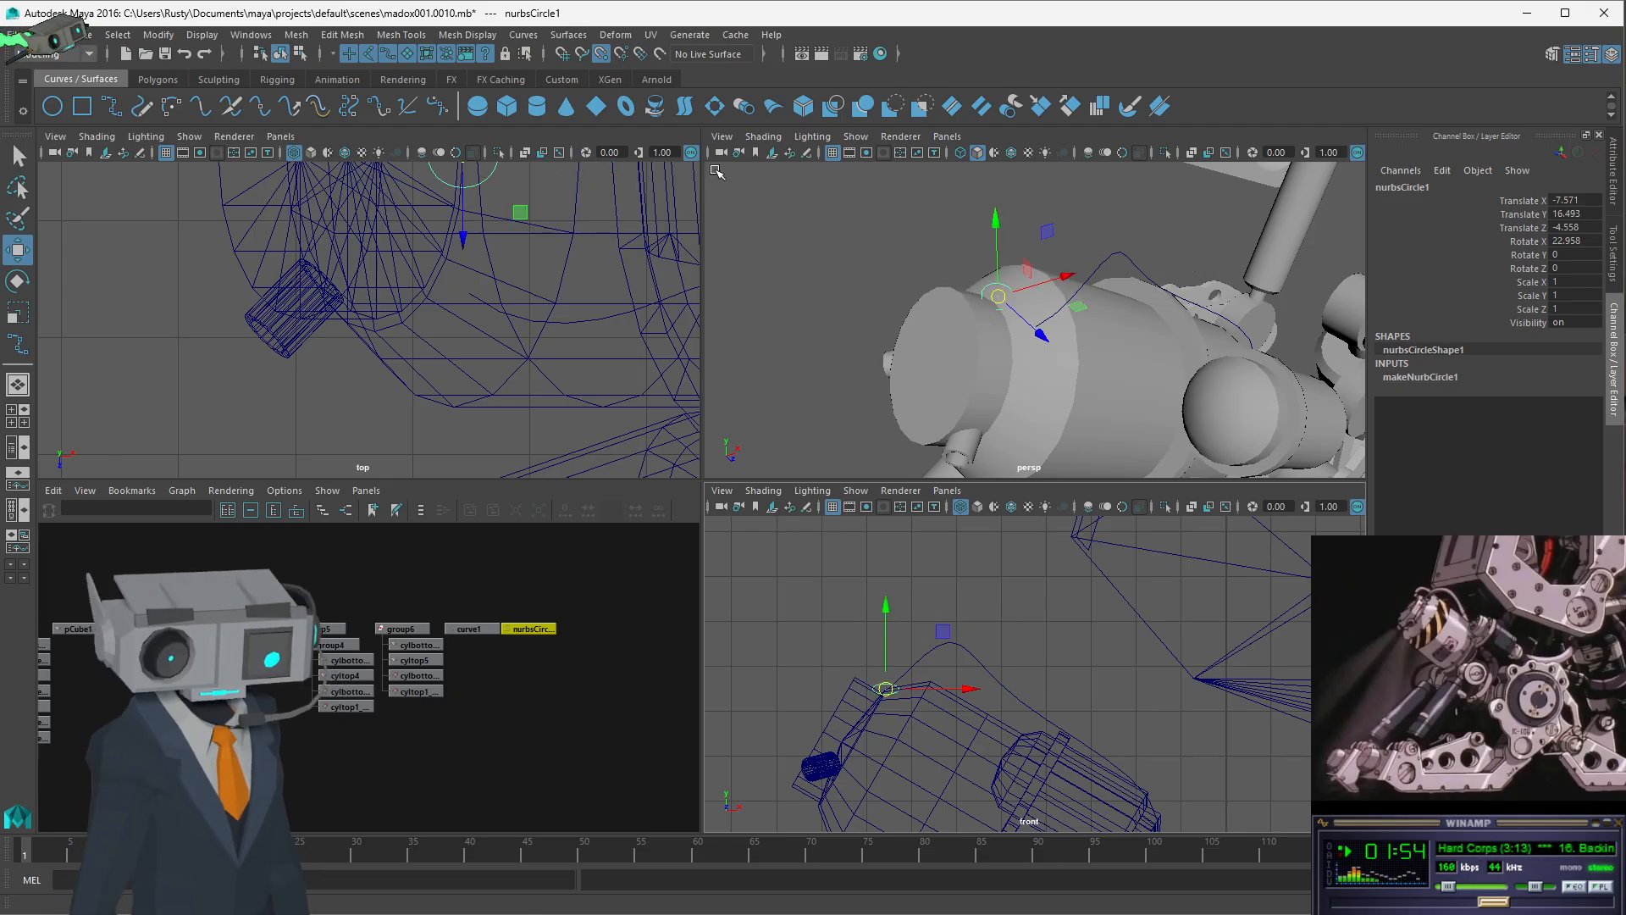
- Undo the circle's snapped moves and the slight lowering, and turn off point snapping
{"action": "key", "text": "ctrl+z"}
{"action": "key", "text": "ctrl+z"}
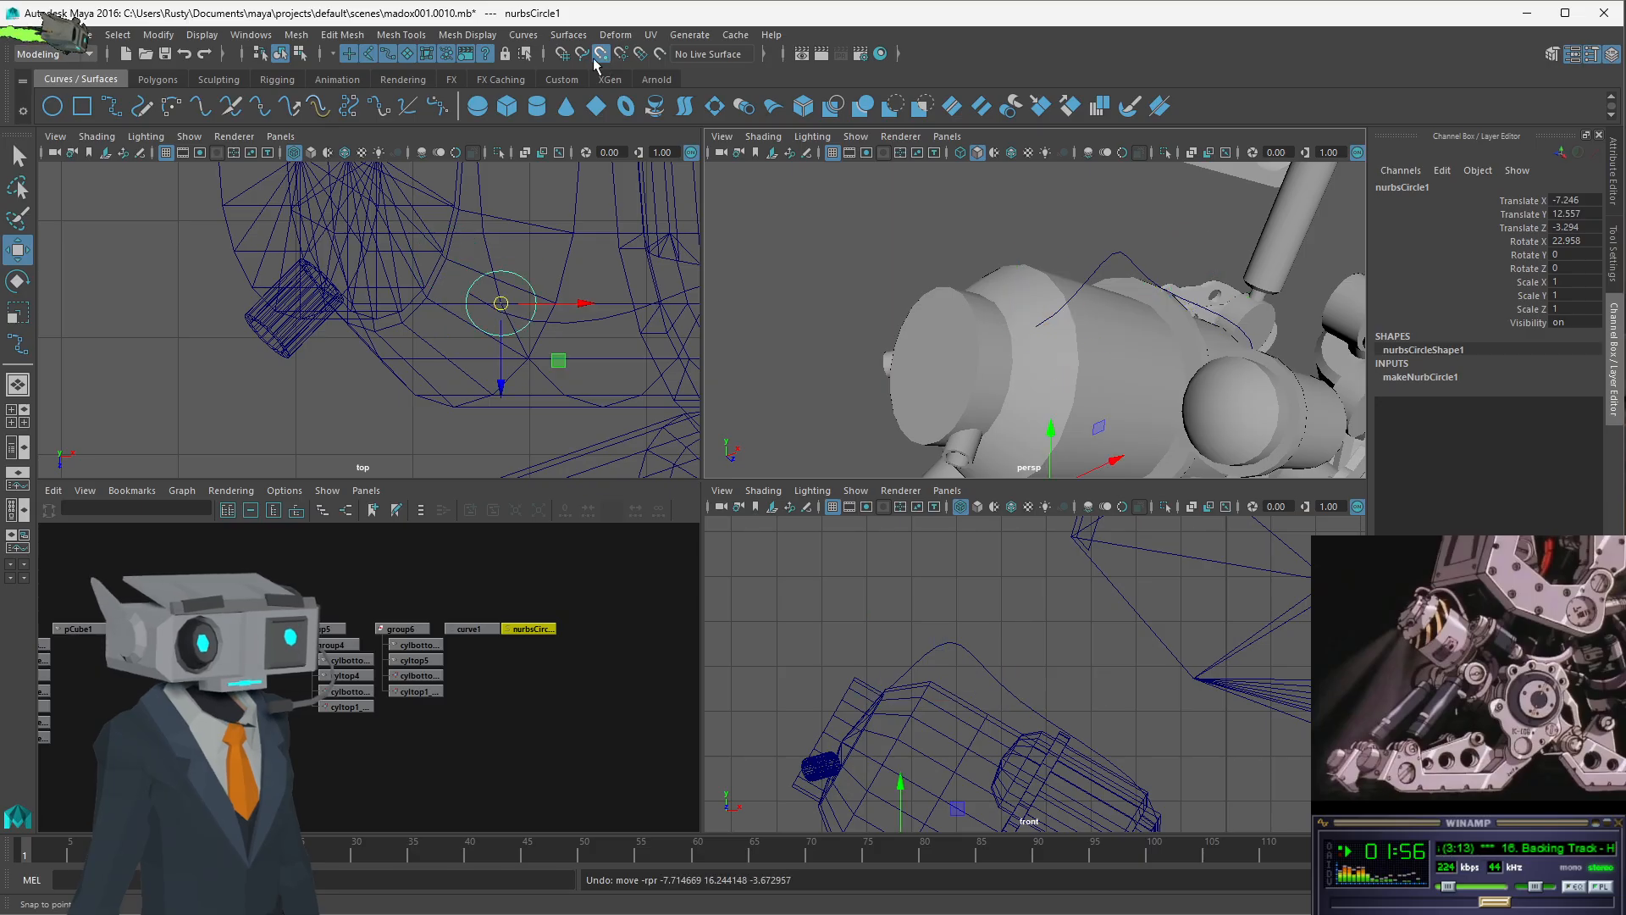
{"action": "key", "text": "ctrl+z"}
{"action": "key", "text": "ctrl+z"}
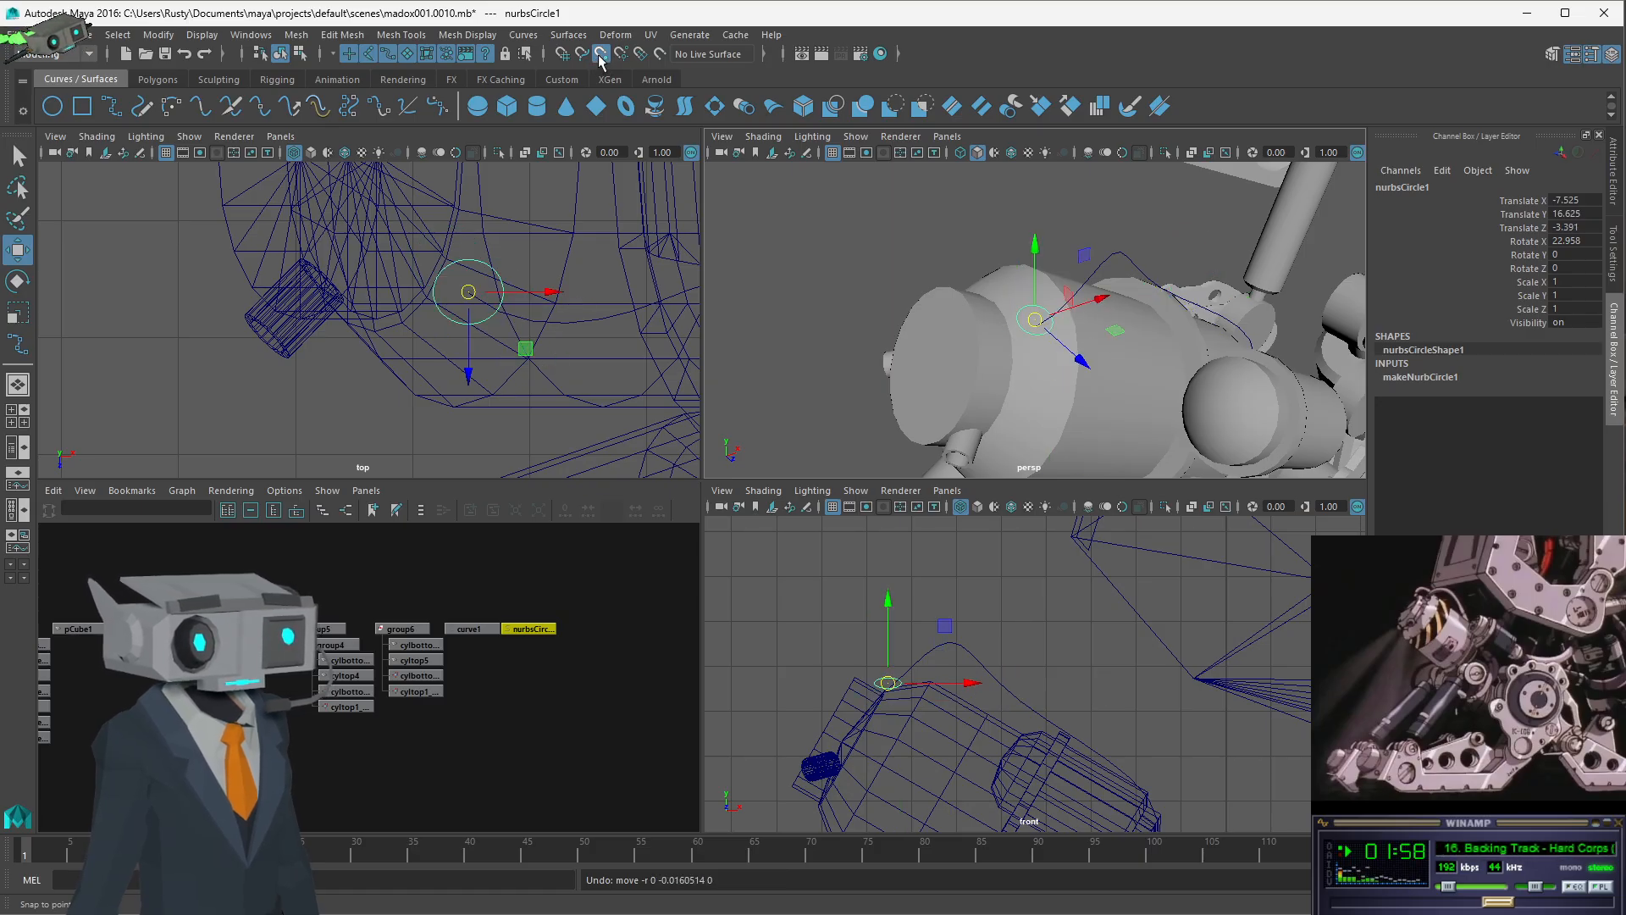
{"action": "left_click", "coordinate": [600, 56]}
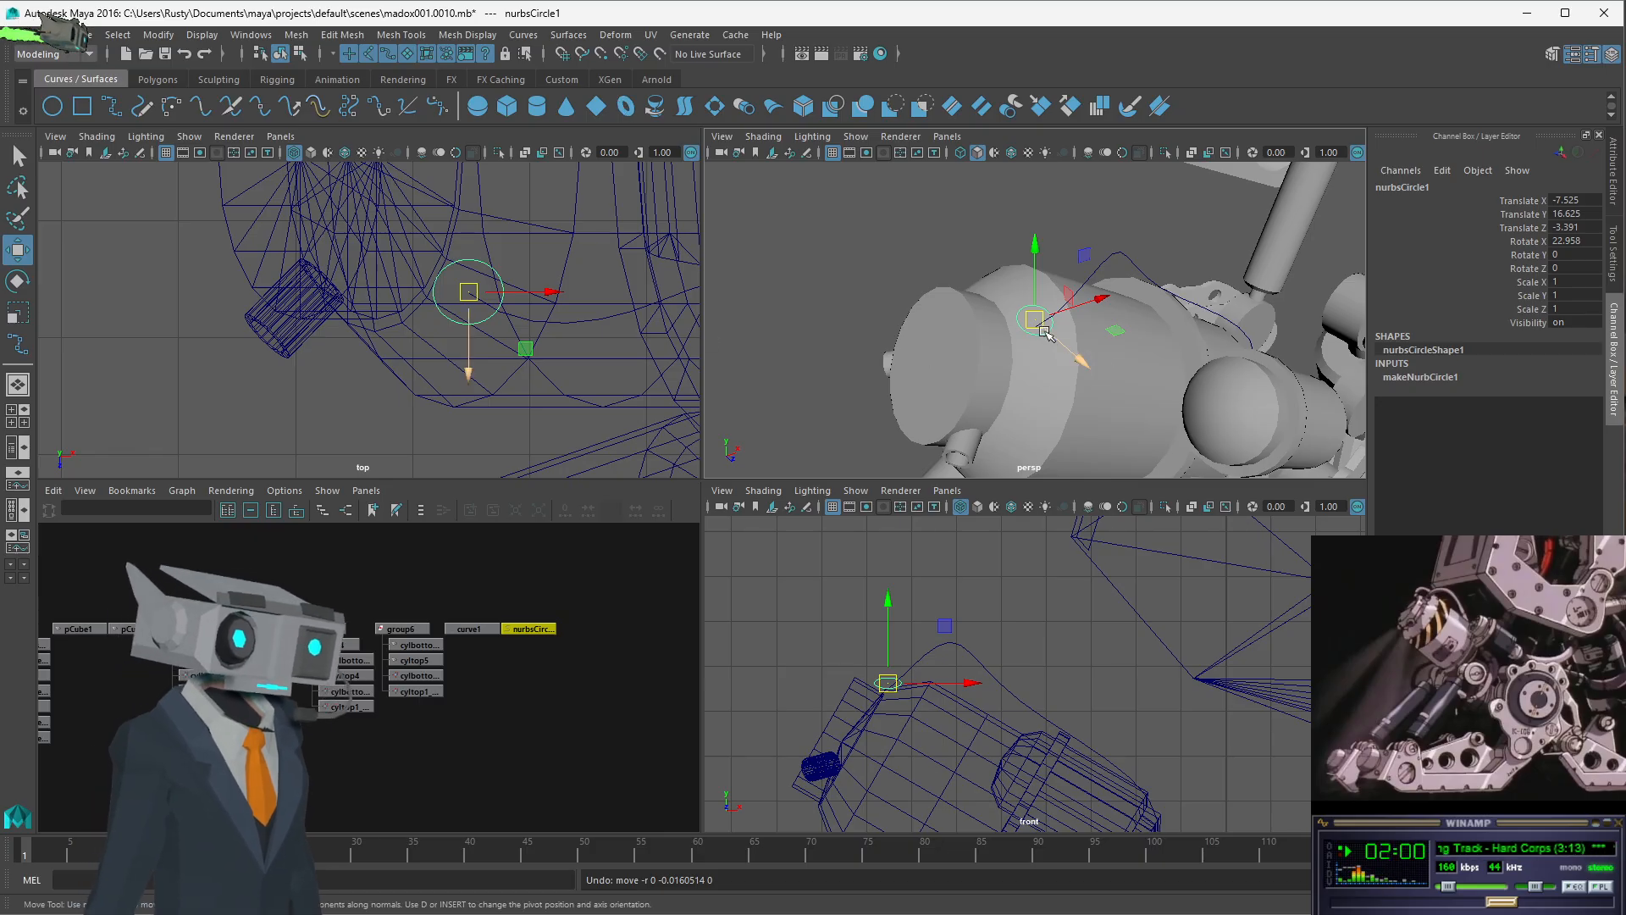
- Nudge the NURBS circle in the top view to about X -7.52 and Z -3.36, over curve1's end
{"action": "left_click_drag", "start_coordinate": [479, 300], "coordinate": [481, 304]}
{"action": "scroll", "coordinate": [915, 741], "scroll_direction": "up", "scroll_amount": 5}
{"action": "scroll", "coordinate": [802, 726], "scroll_direction": "down", "scroll_amount": 7}
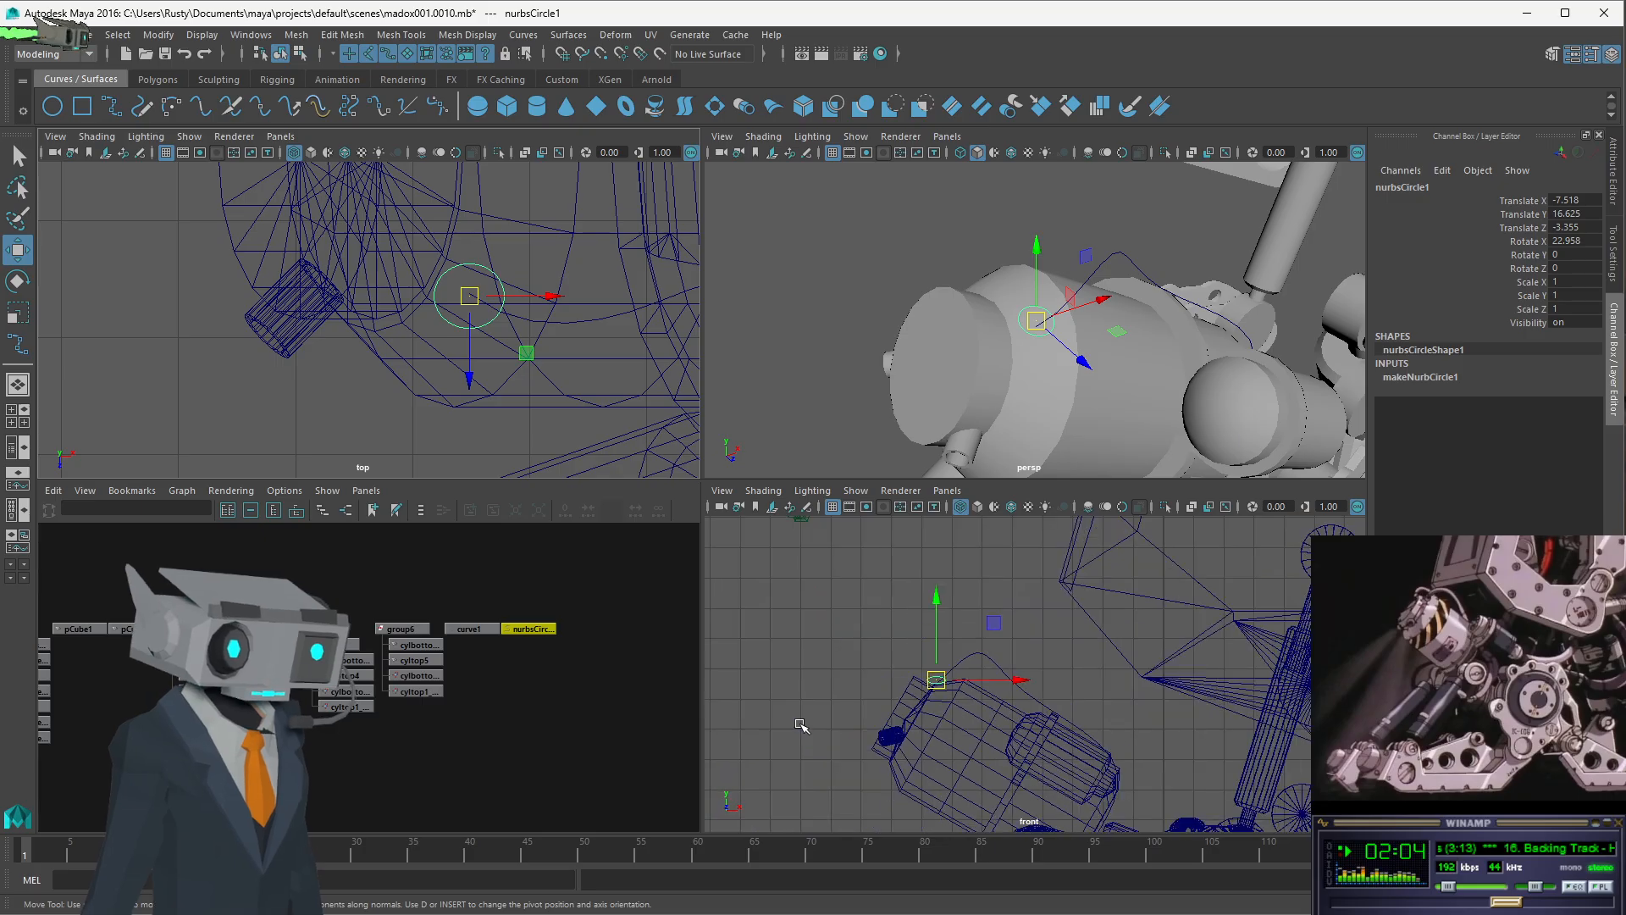
- Rotate the NURBS circle in the front view to face along curve1's start, at about X 5.6, Y 20.6 and Z -38.1 degrees
{"action": "middle_click_drag", "start_coordinate": [908, 713], "coordinate": [1053, 610], "text": "alt"}
{"action": "right_click_drag", "start_coordinate": [1053, 610], "coordinate": [1172, 581], "text": "alt"}
{"action": "middle_click_drag", "start_coordinate": [1172, 581], "coordinate": [905, 906], "text": "alt"}
{"action": "key", "text": "e"}
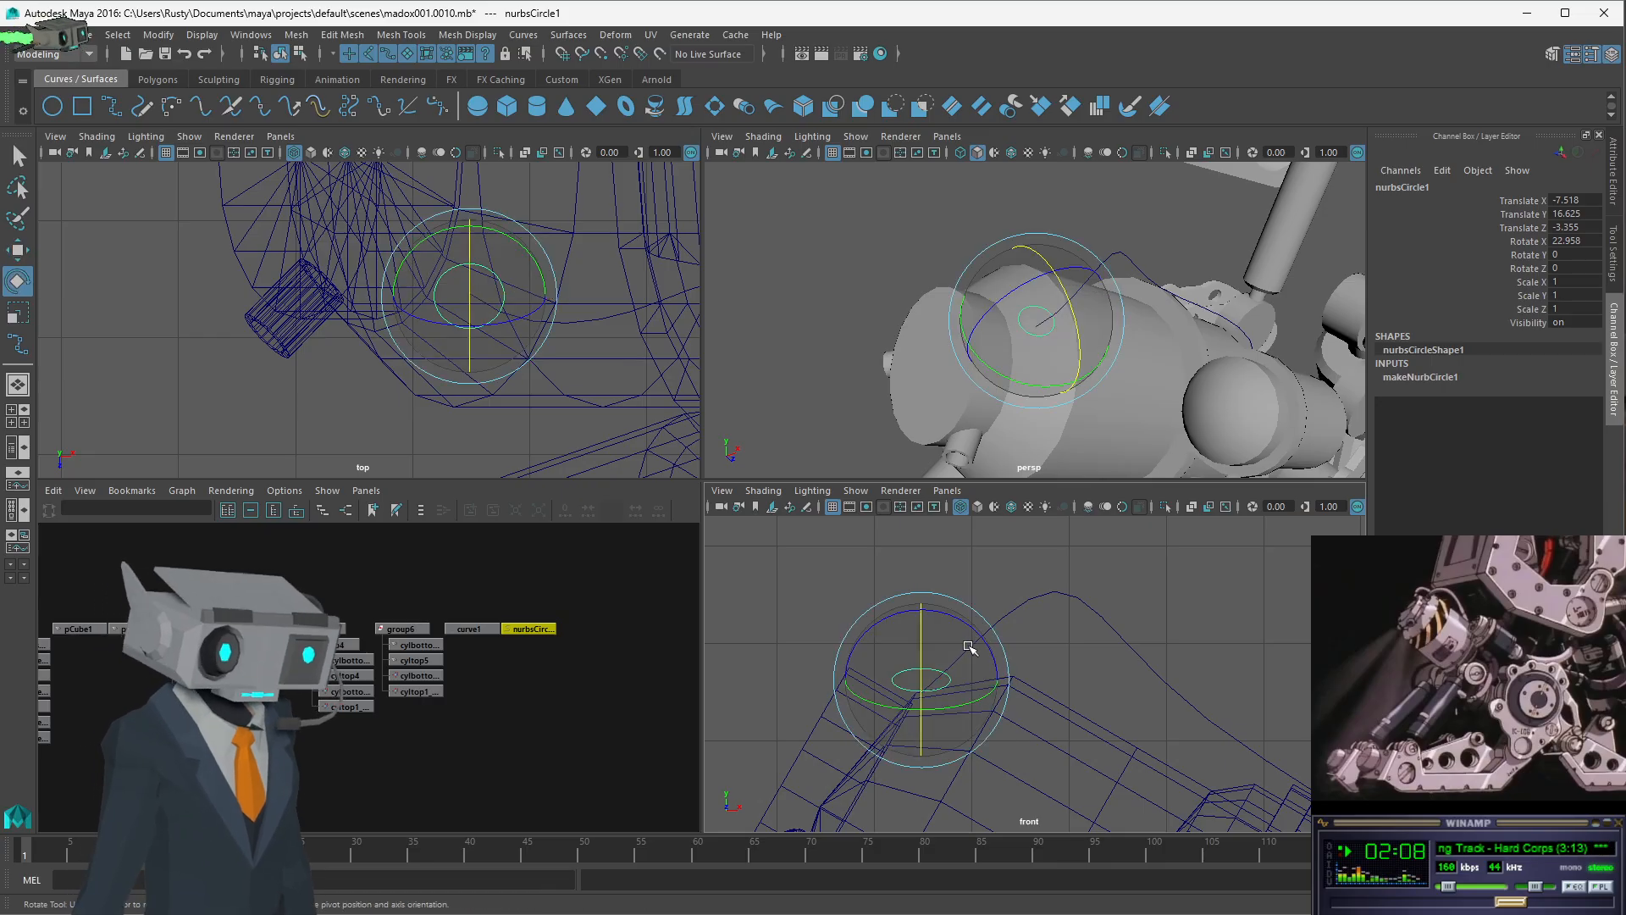
{"action": "left_click_drag", "start_coordinate": [983, 624], "coordinate": [1011, 669]}
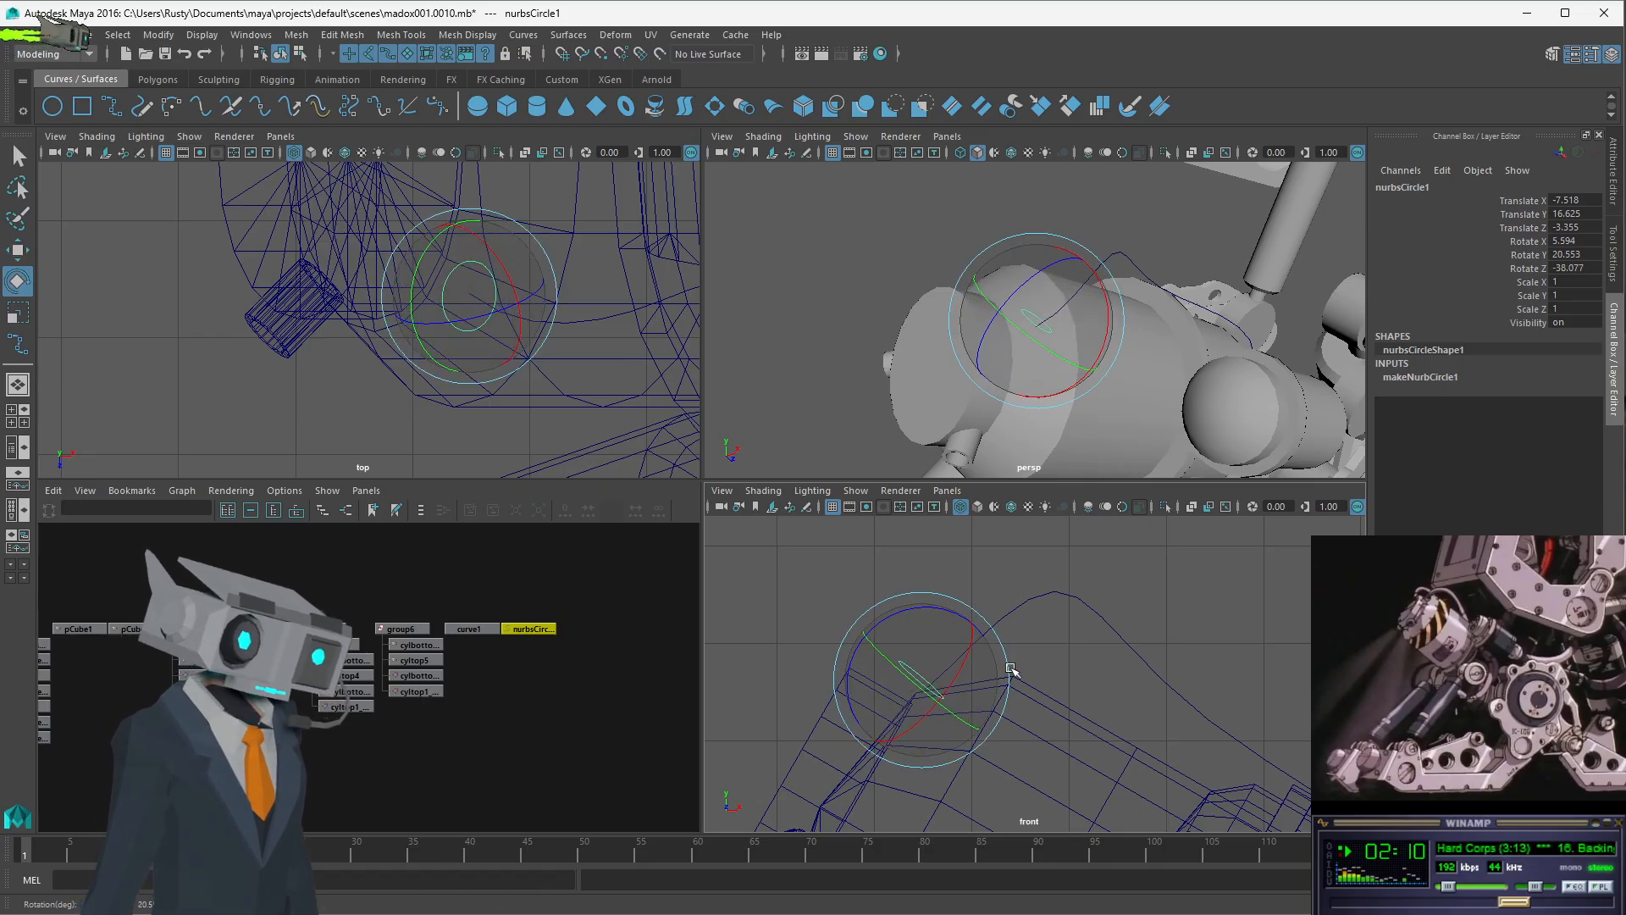
{"action": "left_click_drag", "start_coordinate": [1002, 417], "coordinate": [1042, 330], "text": "alt"}
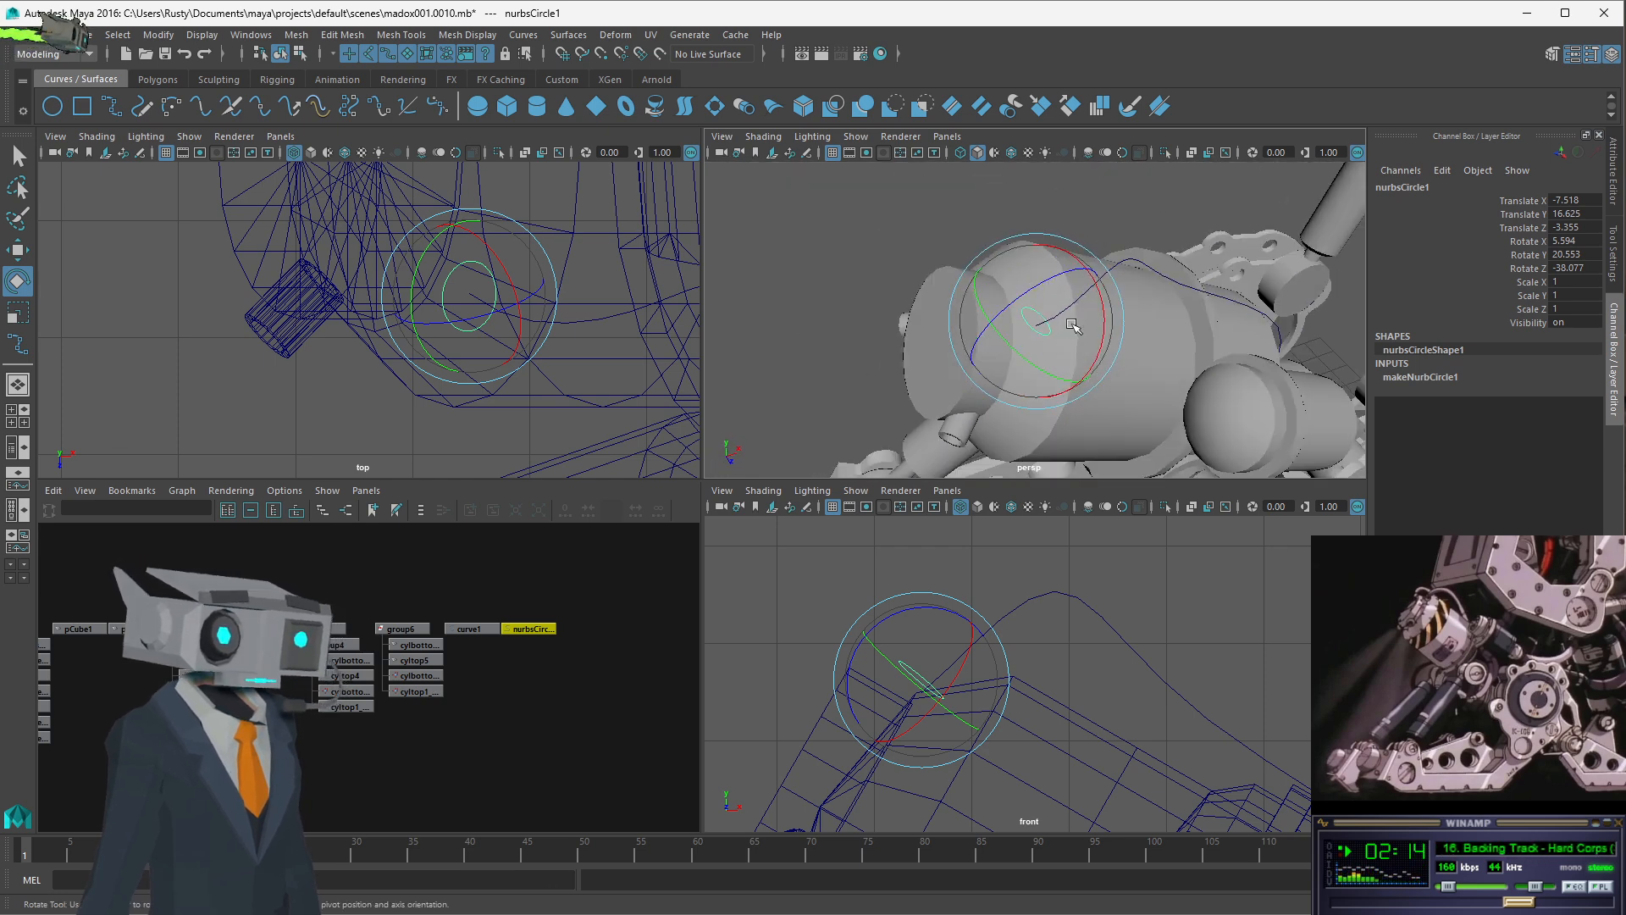
- Add curve1 to the selected NURBS circle and extrude the circle along it as a tube
{"action": "key", "text": "q"}
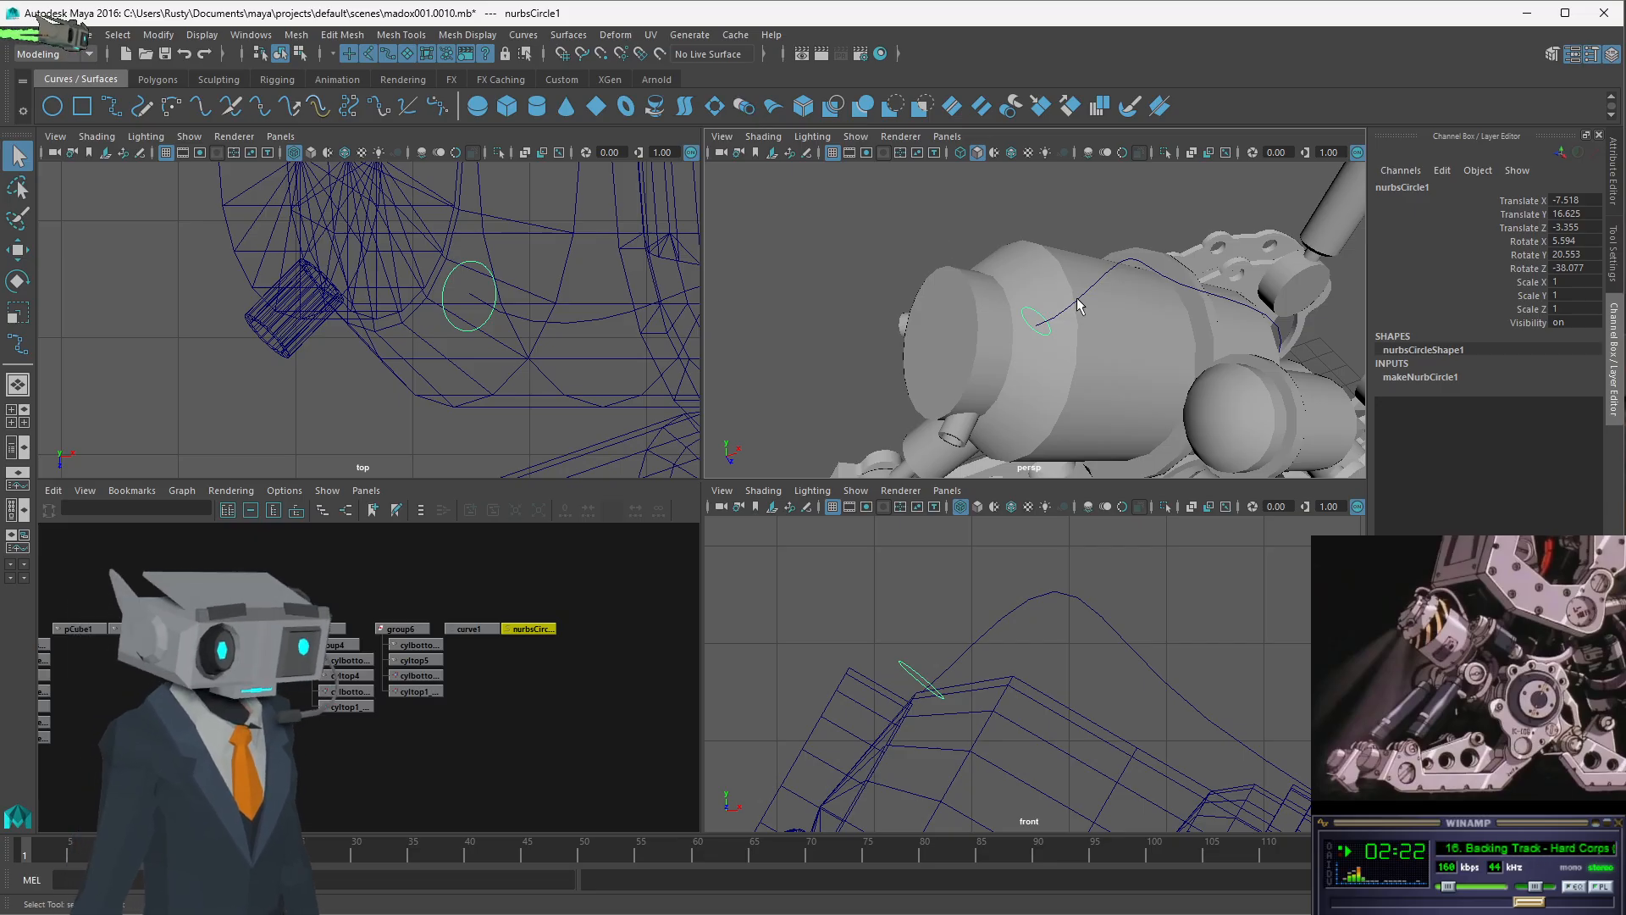
{"action": "left_click", "coordinate": [471, 628], "text": "shift"}
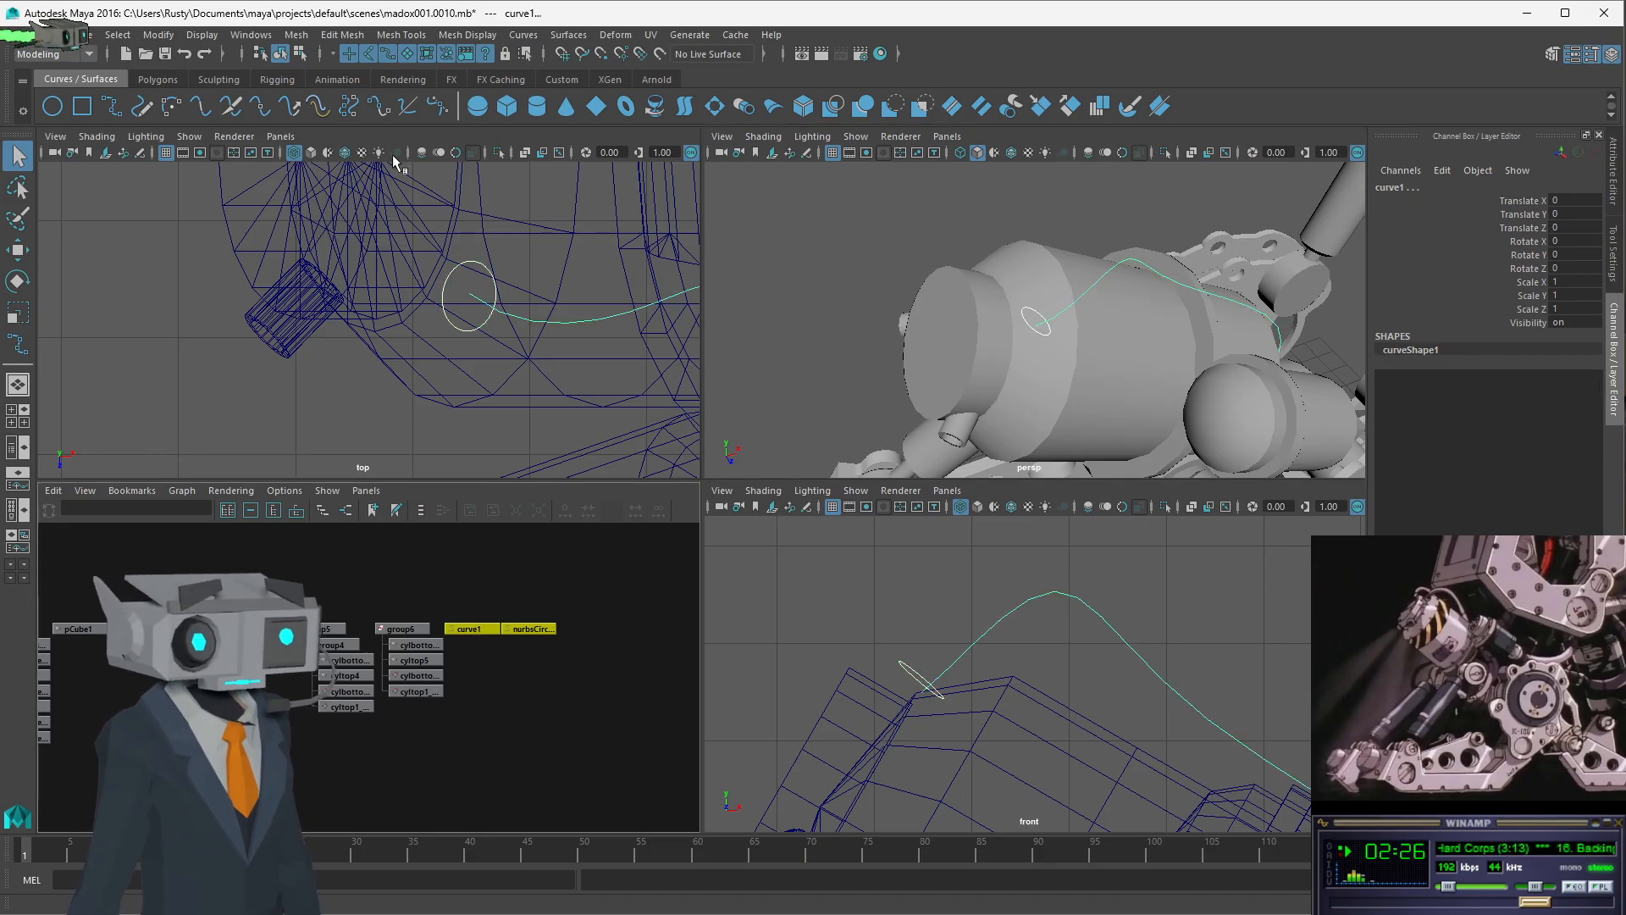
{"action": "left_click", "coordinate": [745, 107]}
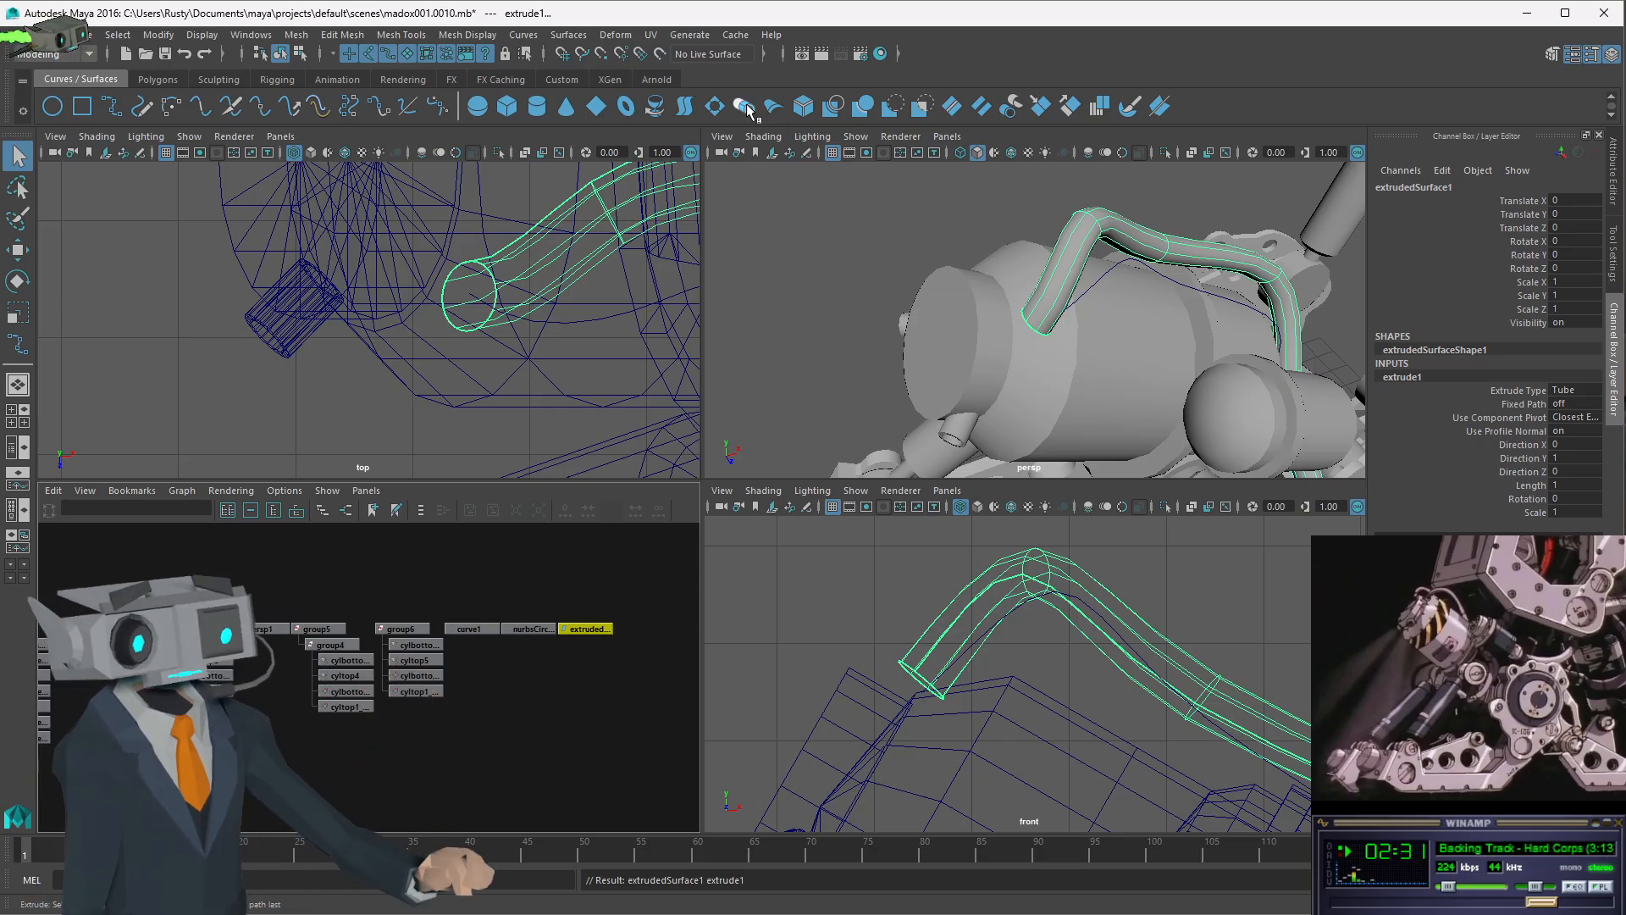
- Examine the extruded hose from several angles, including its path around the canister and its lower end at the leg joint
{"action": "scroll", "coordinate": [1241, 287], "scroll_direction": "down", "scroll_amount": 2}
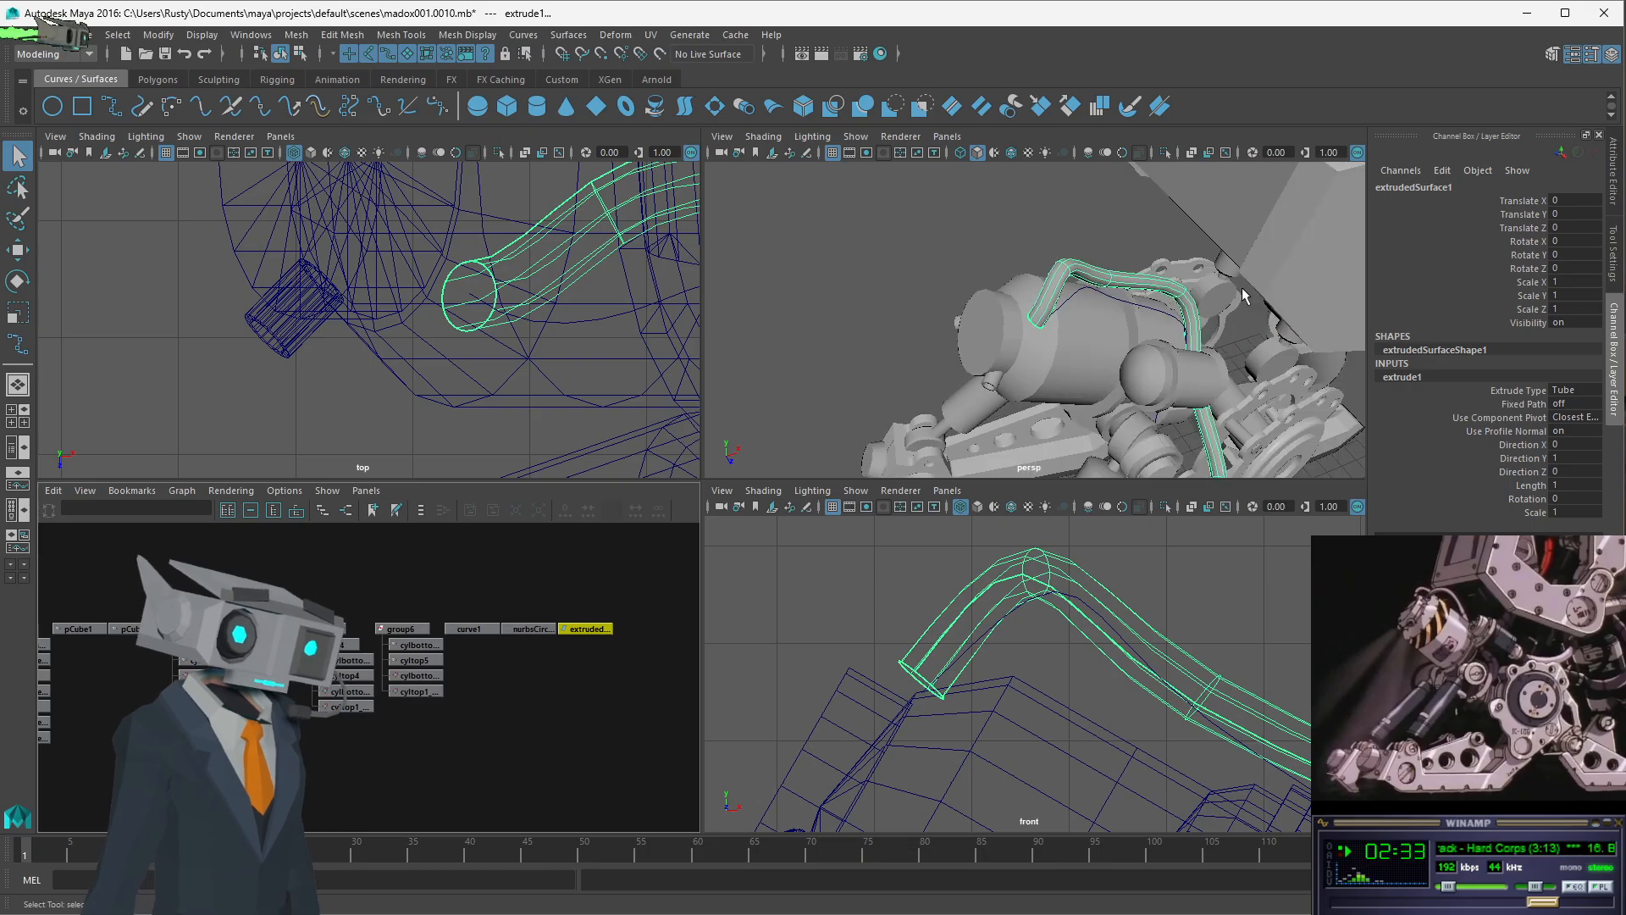
{"action": "scroll", "coordinate": [1242, 287], "scroll_direction": "up", "scroll_amount": 3}
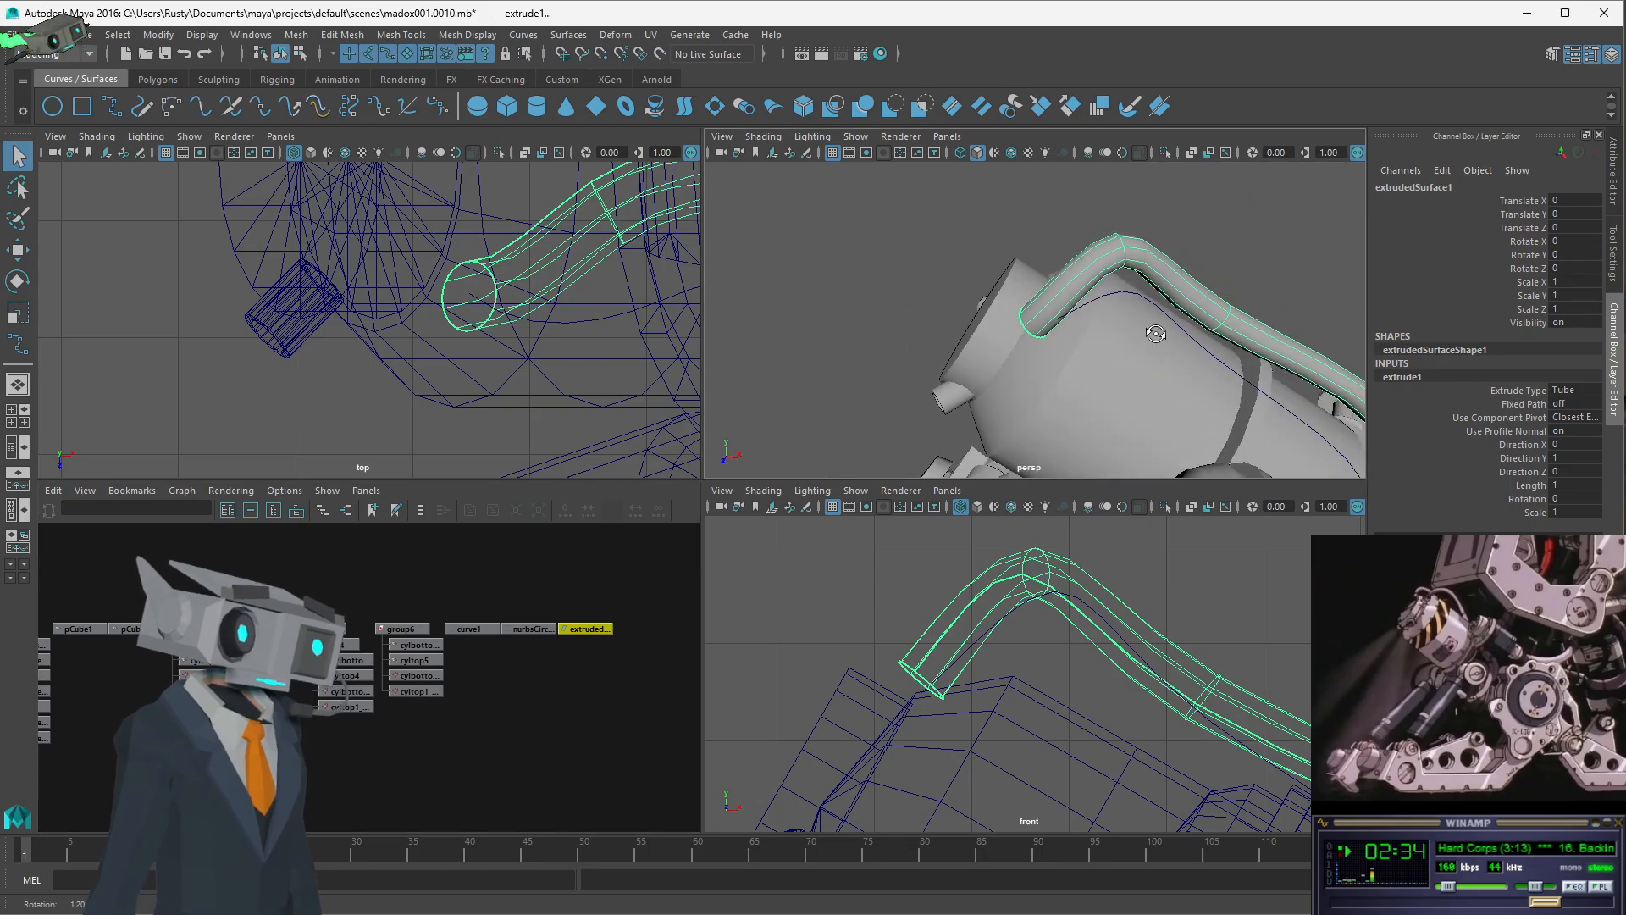
{"action": "scroll", "coordinate": [1164, 327], "scroll_direction": "down", "scroll_amount": 6}
{"action": "scroll", "coordinate": [1169, 342], "scroll_direction": "up", "scroll_amount": 5}
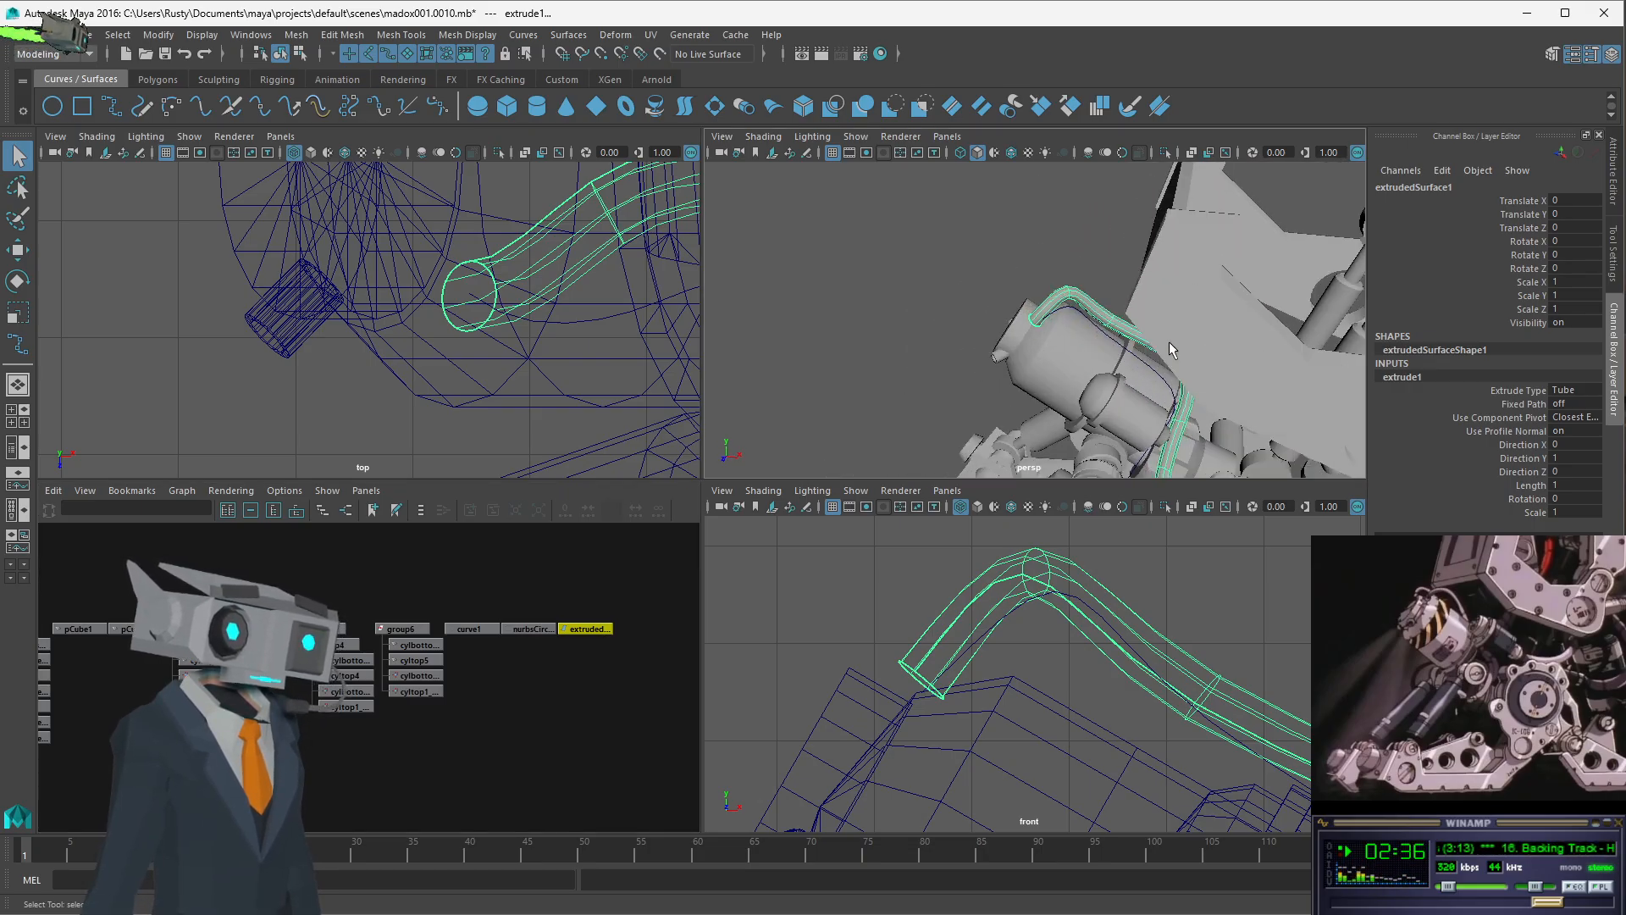
{"action": "left_click_drag", "start_coordinate": [1168, 342], "coordinate": [1293, 388], "text": "alt"}
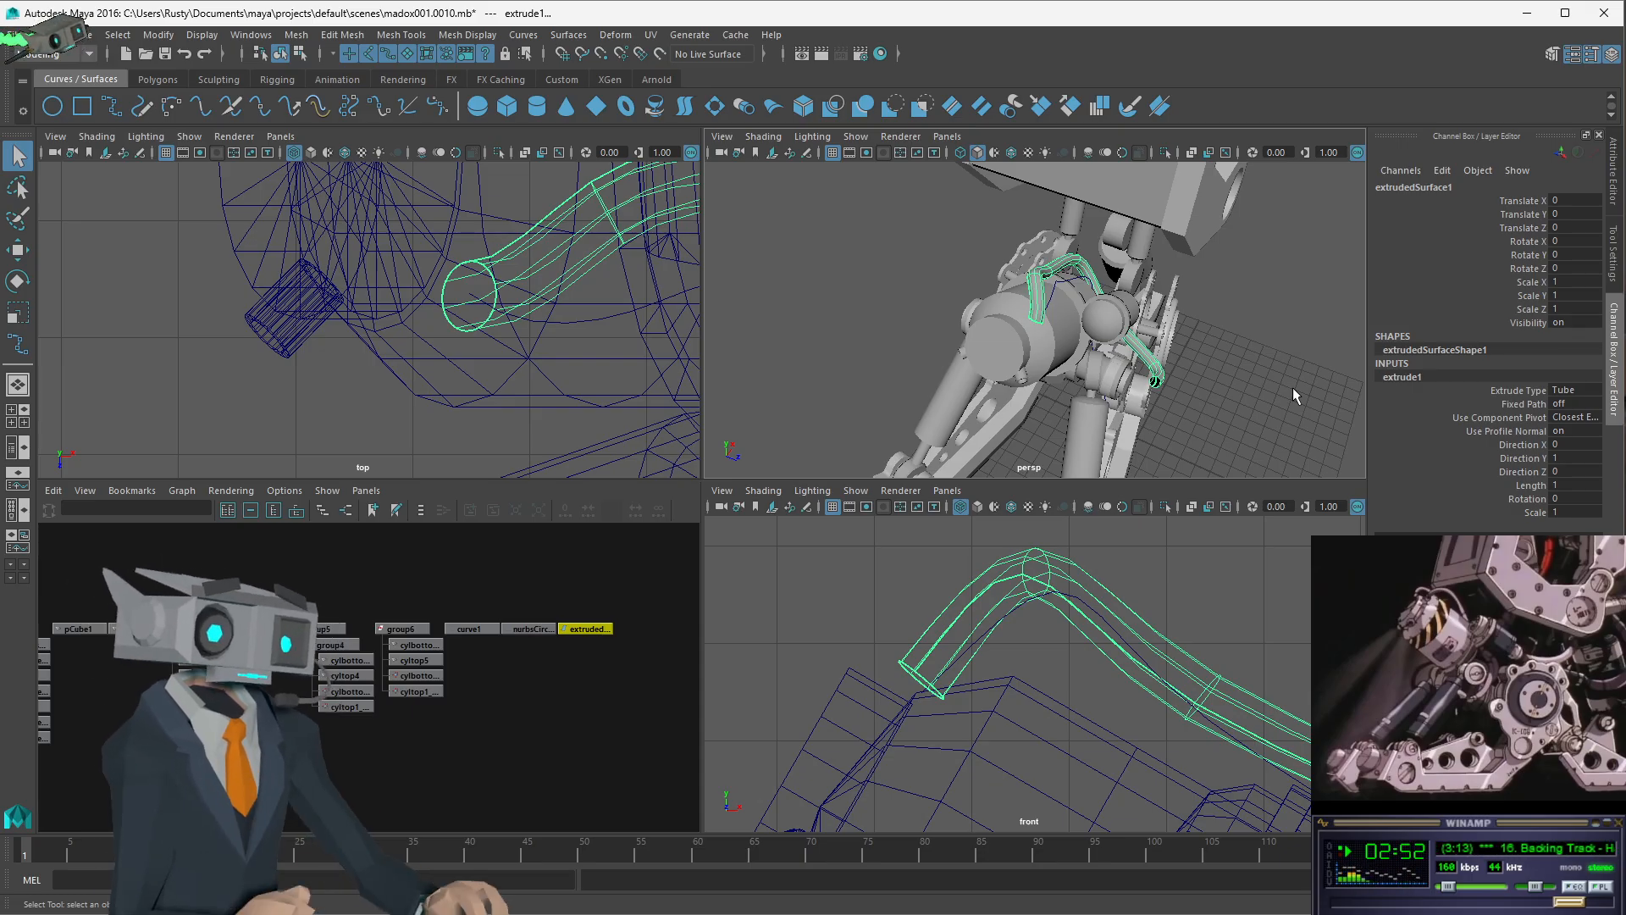
{"action": "mouse_move", "coordinate": [1123, 317]}
{"action": "left_mouse_down", "text": "alt"}
{"action": "mouse_move", "coordinate": [952, 272]}
{"action": "mouse_move", "coordinate": [940, 334]}
{"action": "mouse_move", "coordinate": [1105, 316]}
{"action": "left_mouse_up", "text": "alt"}
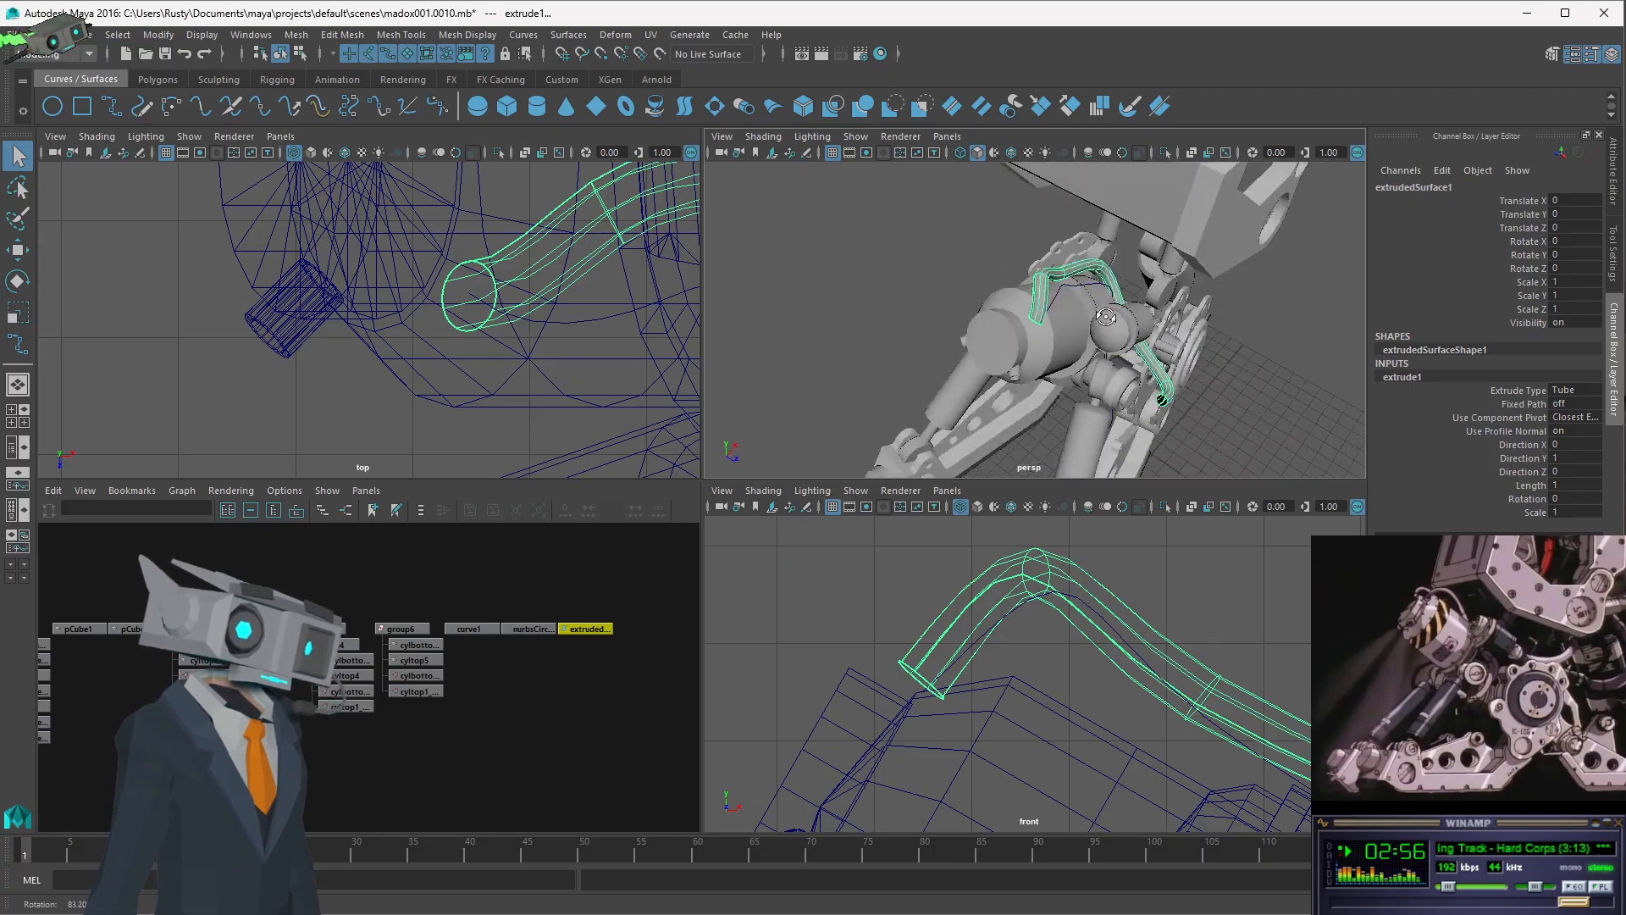
{"action": "scroll", "coordinate": [1105, 316], "scroll_direction": "down", "scroll_amount": 5}
{"action": "scroll", "coordinate": [1105, 315], "scroll_direction": "up", "scroll_amount": 6}
{"action": "middle_click_drag", "start_coordinate": [1105, 316], "coordinate": [949, 307], "text": "alt"}
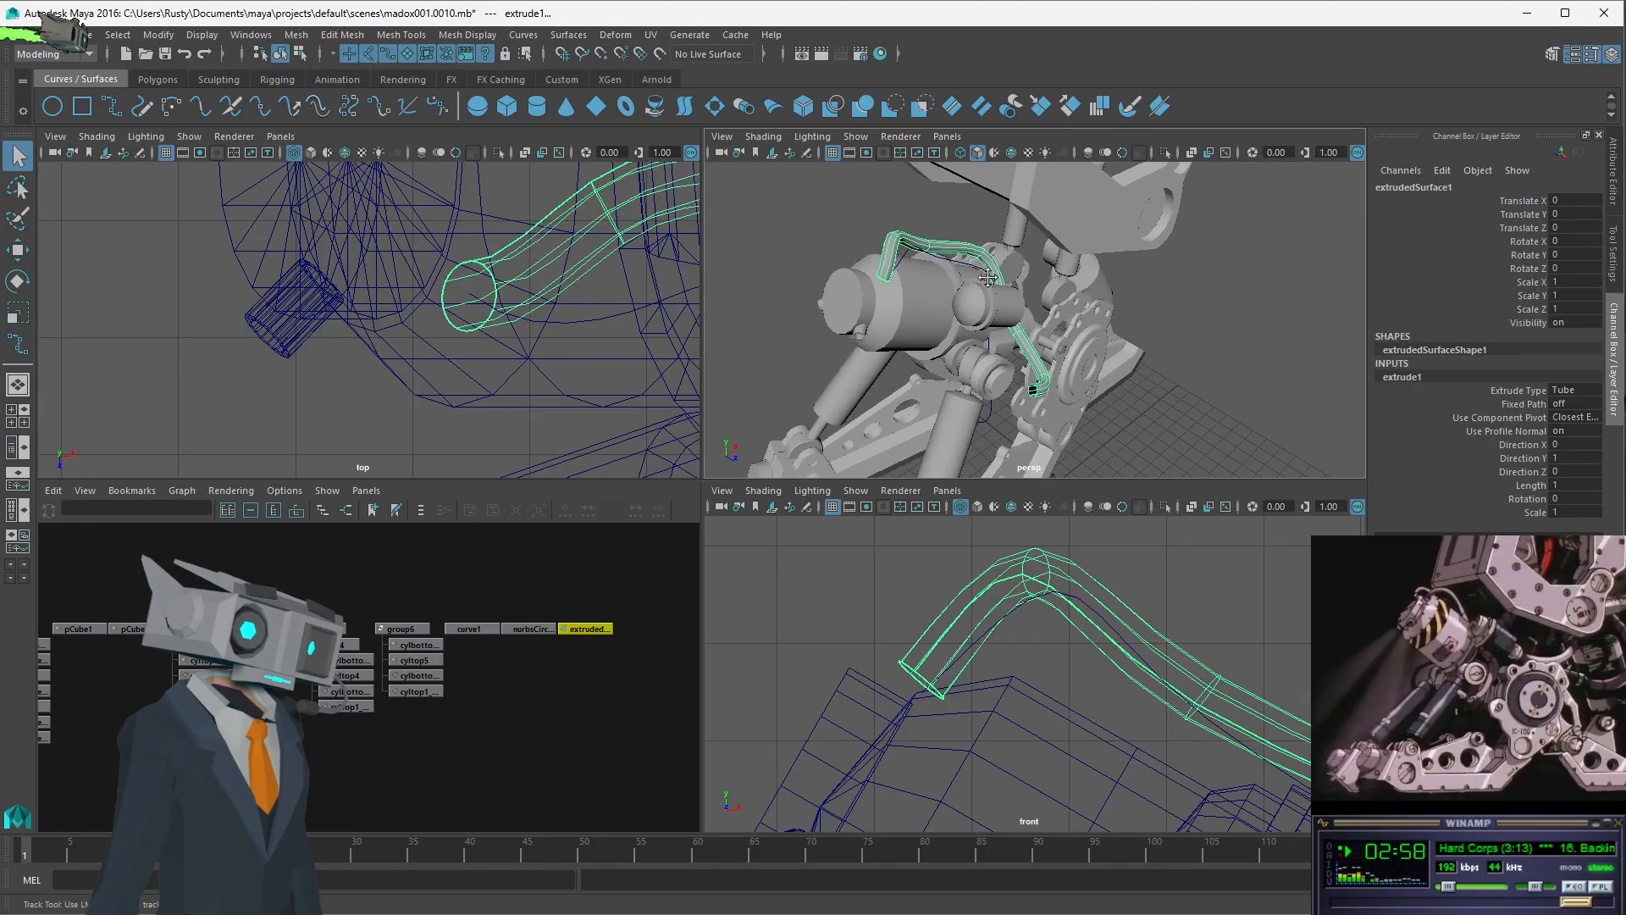
{"action": "scroll", "coordinate": [949, 308], "scroll_direction": "up", "scroll_amount": 5}
{"action": "left_click_drag", "start_coordinate": [948, 308], "coordinate": [1197, 332], "text": "alt"}
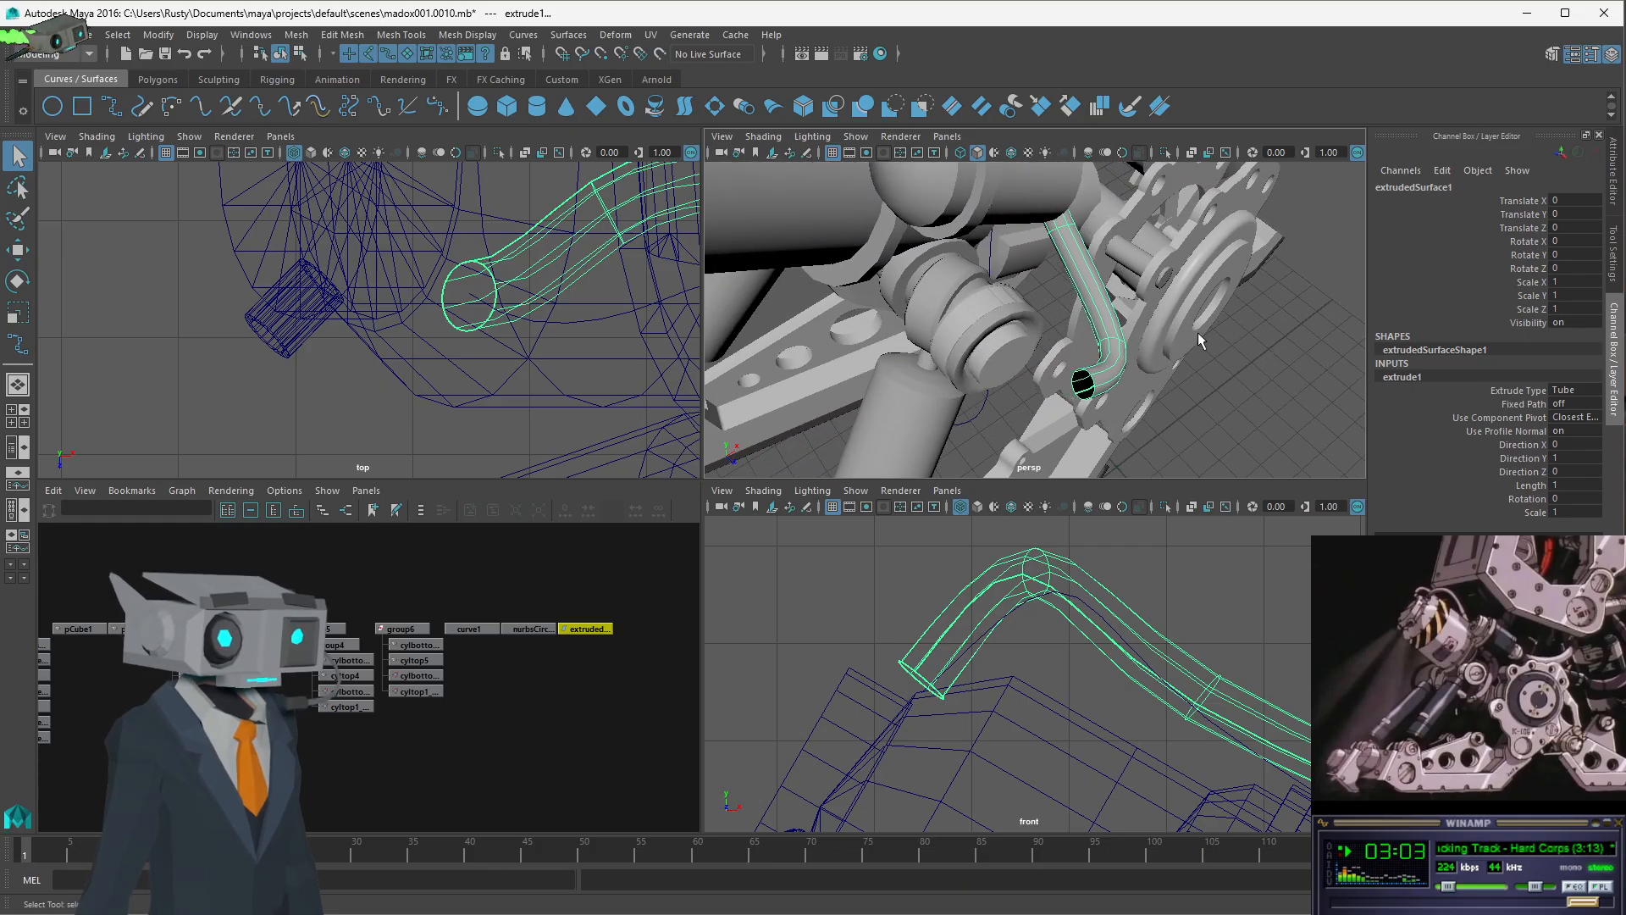
- Set the hose extrusion's Use Component Pivot to Component Pivot and turn Fixed Path on, and check its fit around the canister
{"action": "left_click", "coordinate": [1558, 417]}
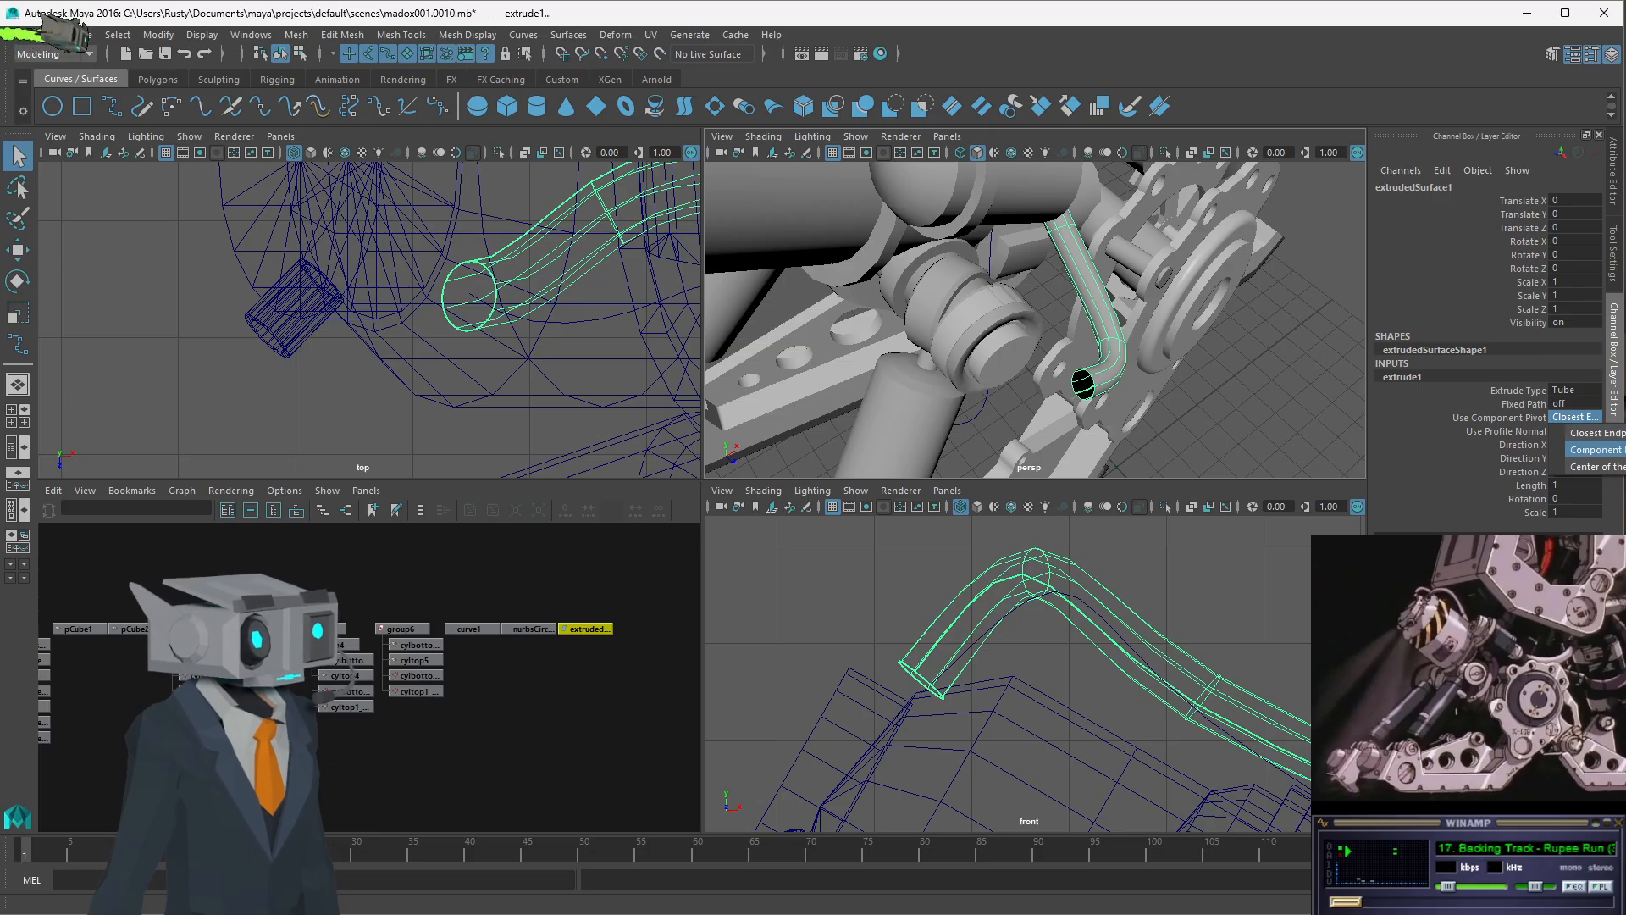
{"action": "key", "text": "Return"}
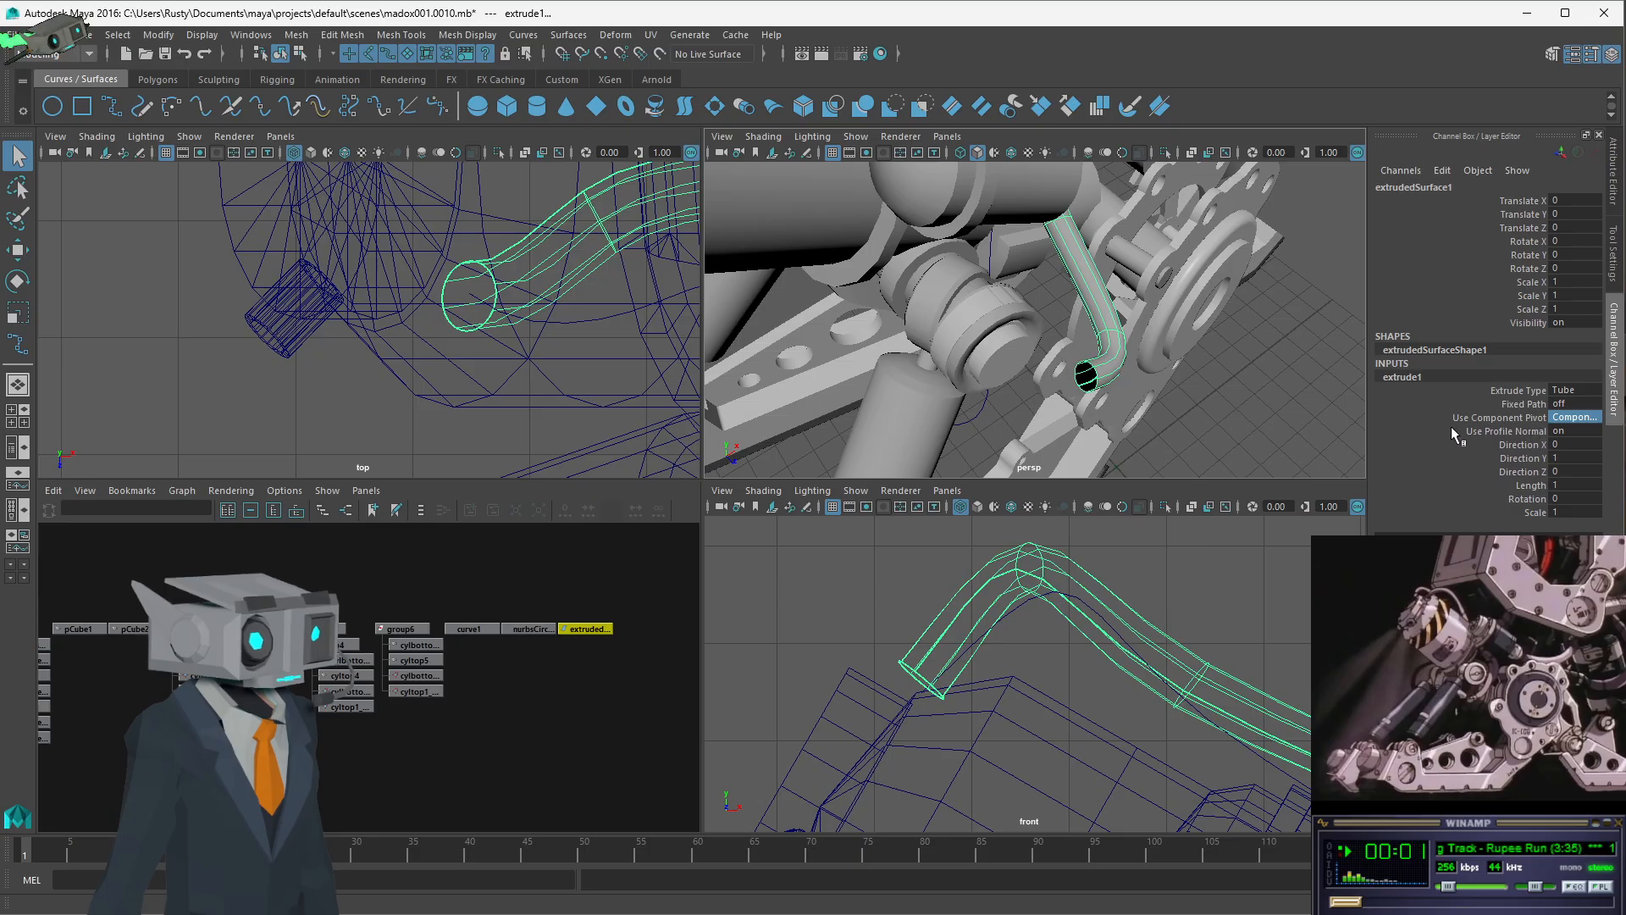
{"action": "left_click", "coordinate": [1535, 404]}
{"action": "double_click", "coordinate": [1573, 404]}
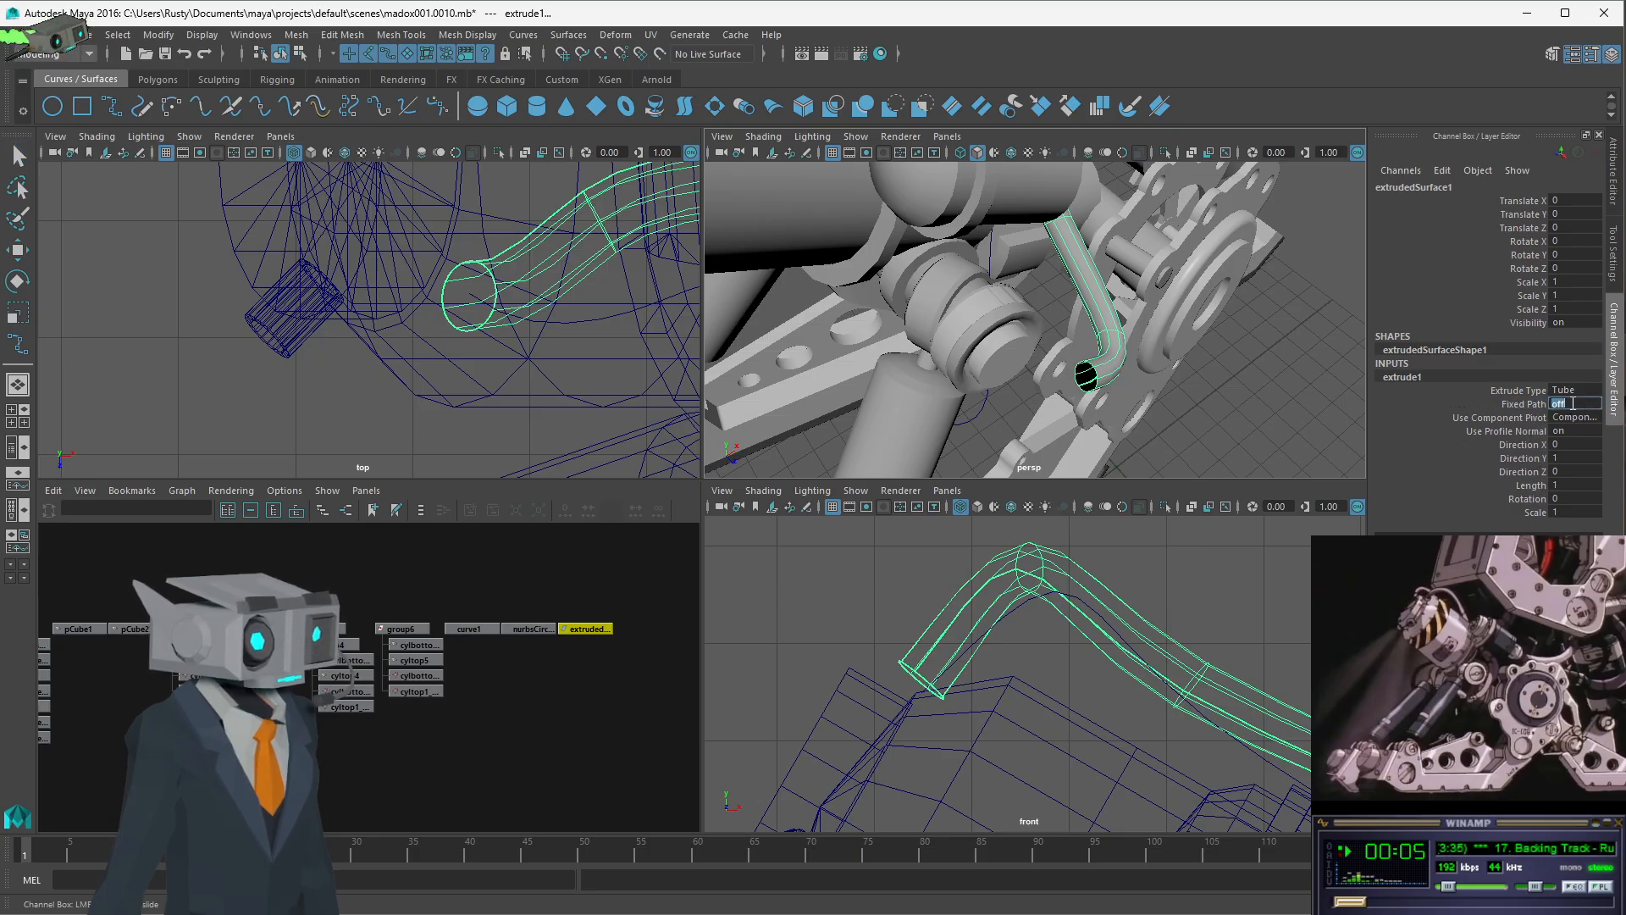
{"action": "type", "text": "1"}
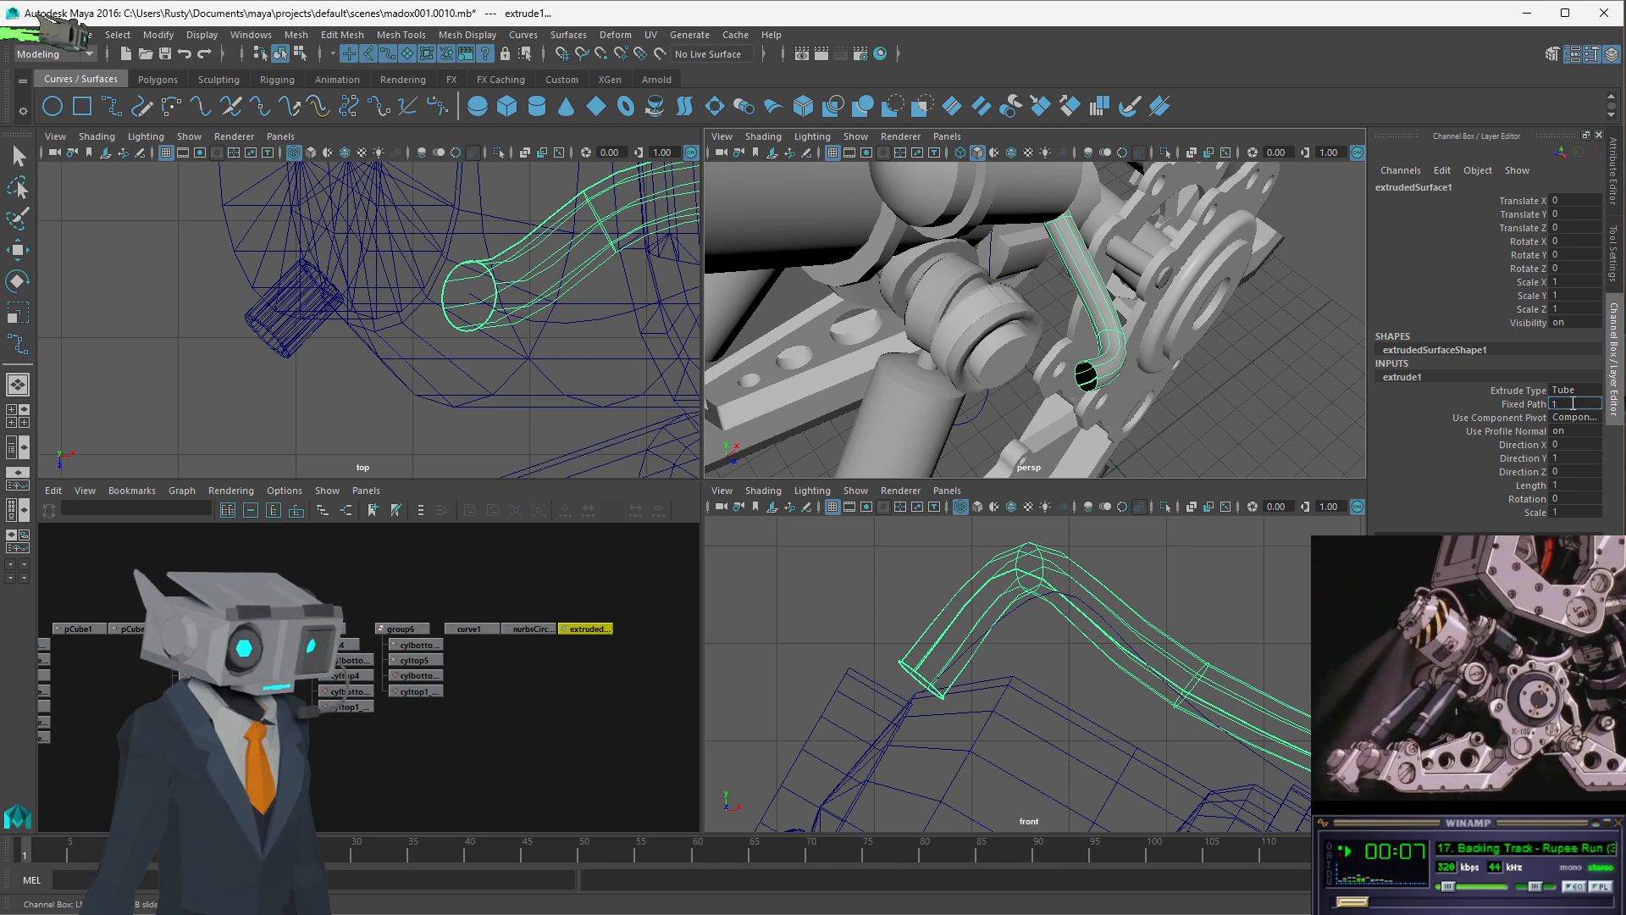
{"action": "key", "text": "Return"}
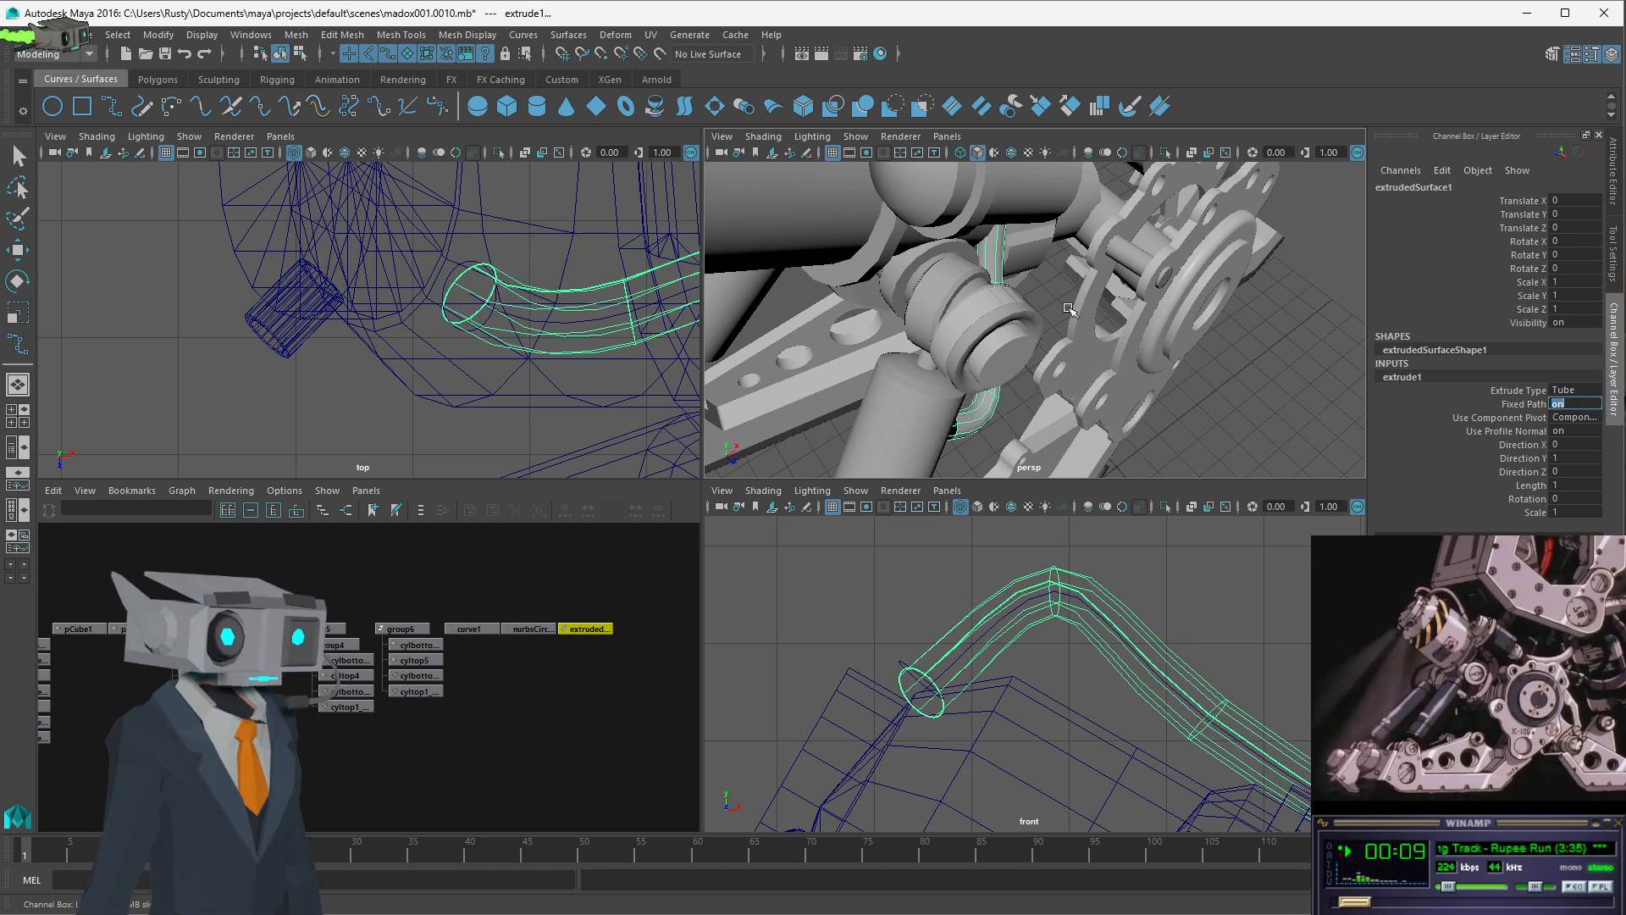
{"action": "left_click_drag", "start_coordinate": [1059, 297], "coordinate": [905, 248], "text": "alt"}
{"action": "middle_click_drag", "start_coordinate": [905, 248], "coordinate": [1116, 290], "text": "alt"}
{"action": "left_click_drag", "start_coordinate": [1117, 290], "coordinate": [1202, 263], "text": "alt"}
{"action": "left_click_drag", "start_coordinate": [1000, 366], "coordinate": [1125, 382], "text": "alt"}
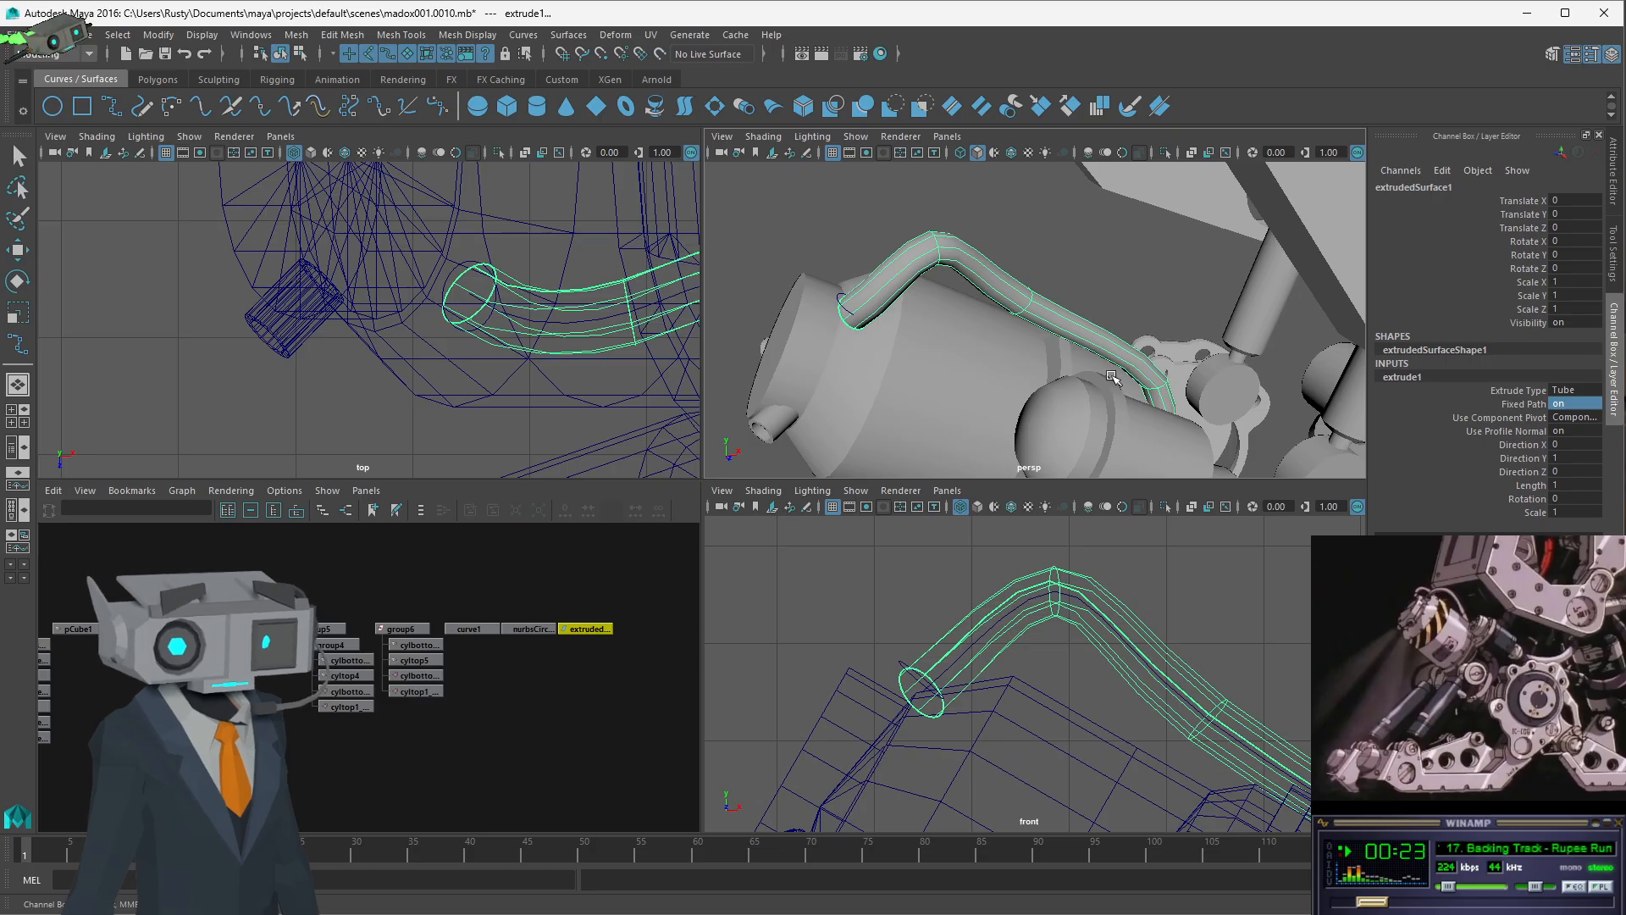
{"action": "left_click_drag", "start_coordinate": [873, 324], "coordinate": [826, 325], "text": "alt"}
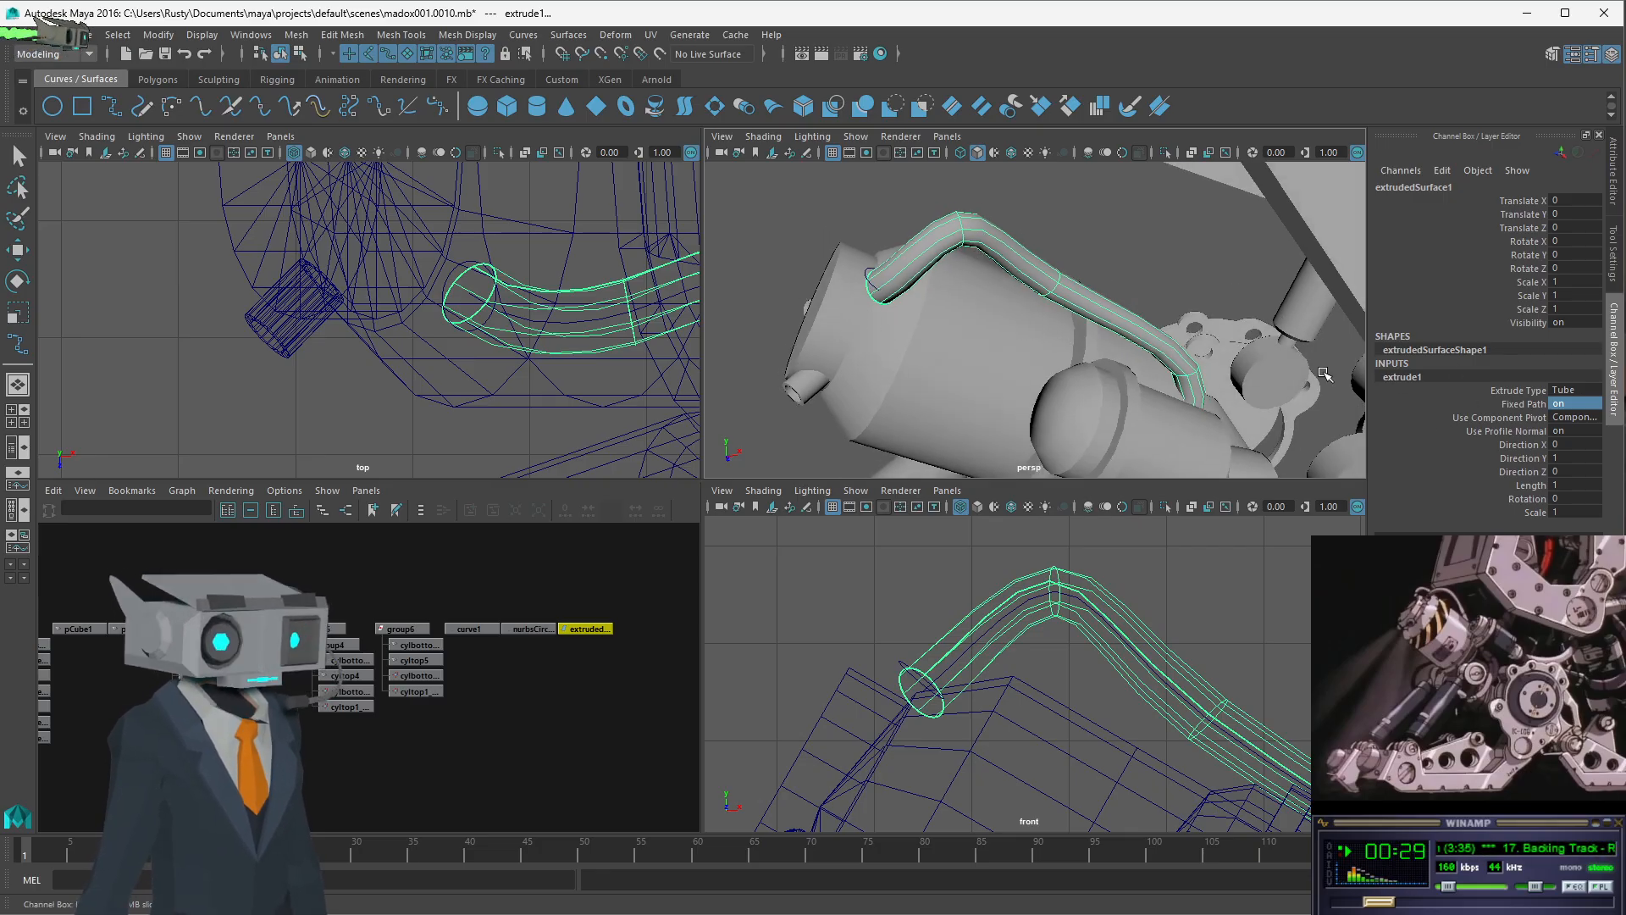
- Thin the hose by scaling its NURBS profile circle uniformly to about 0.526
{"action": "left_click", "coordinate": [532, 627]}
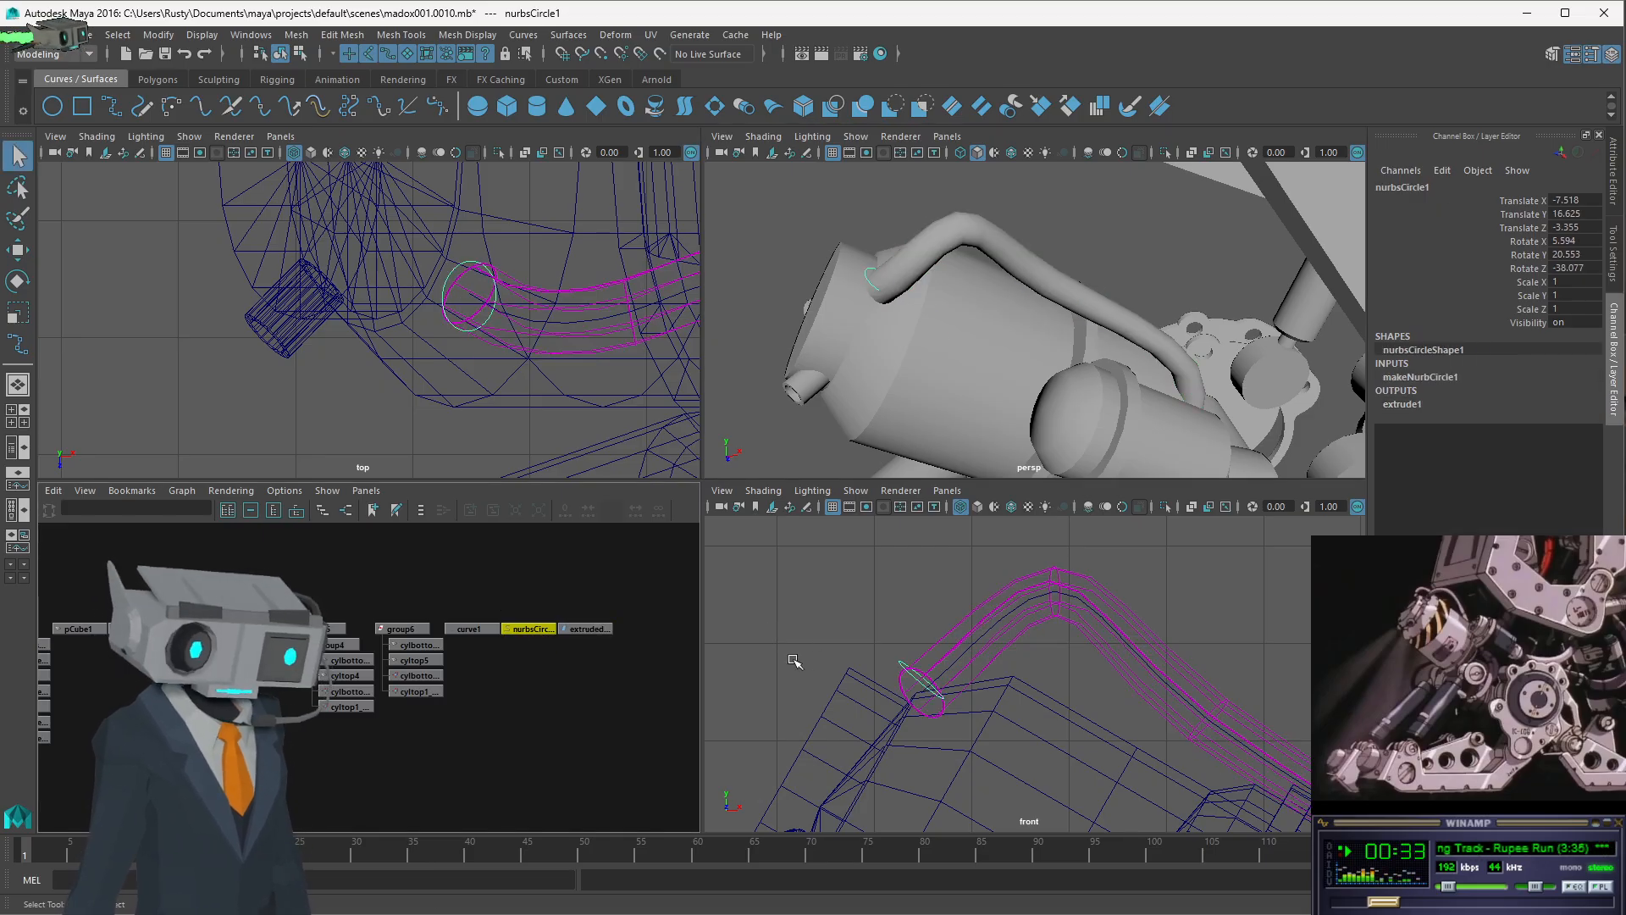
{"action": "key", "text": "r"}
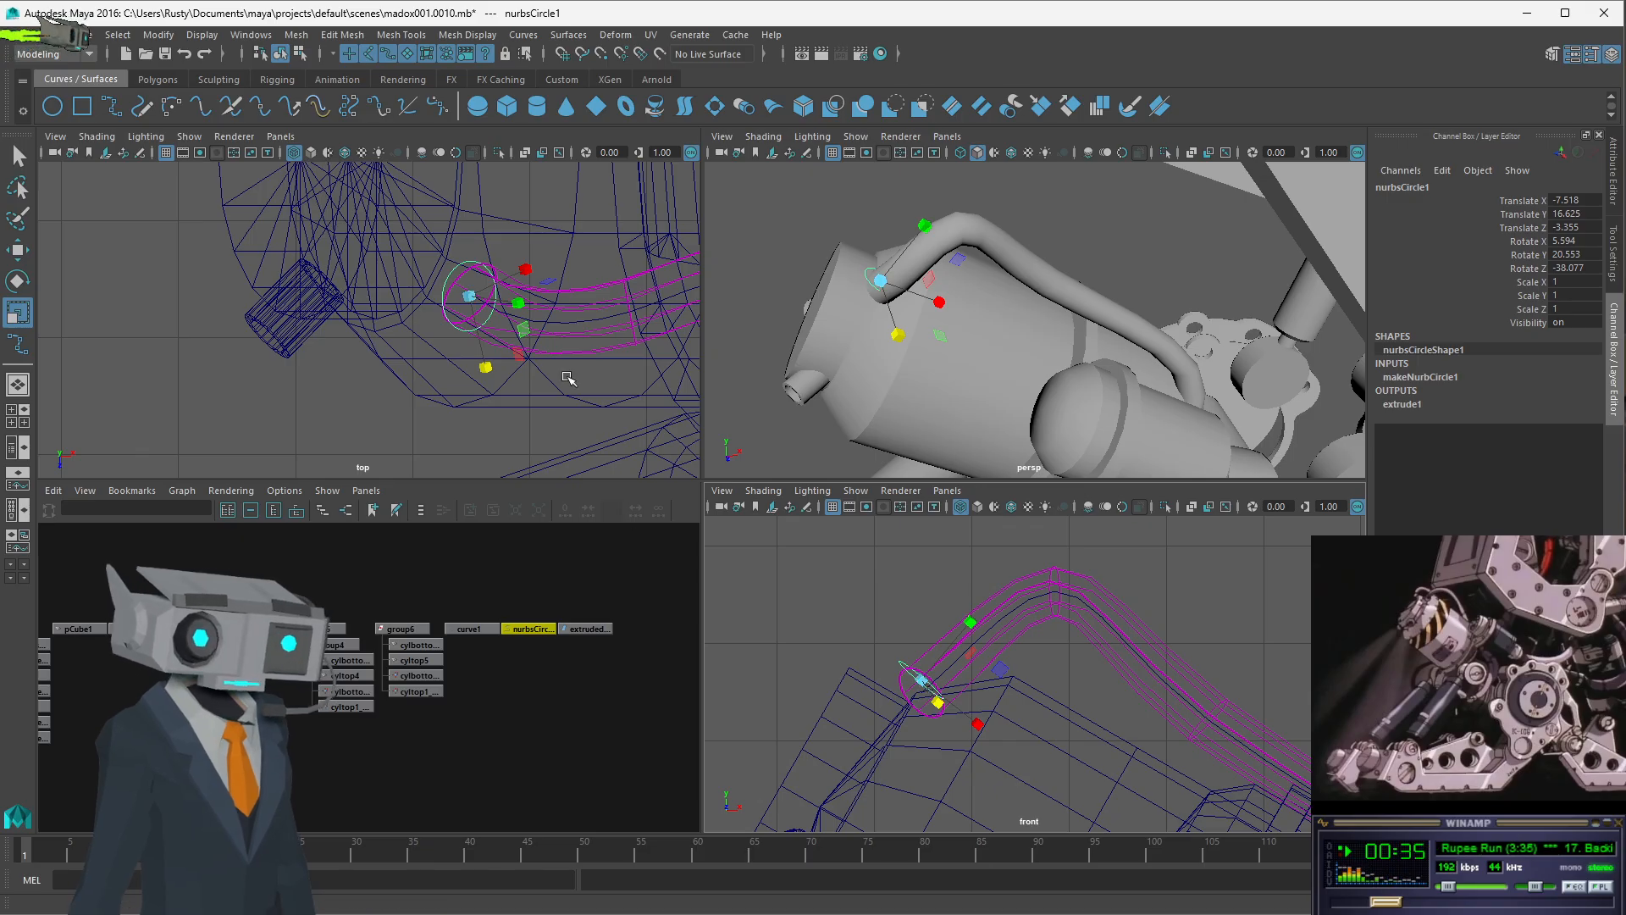
{"action": "left_click_drag", "start_coordinate": [464, 295], "coordinate": [433, 295]}
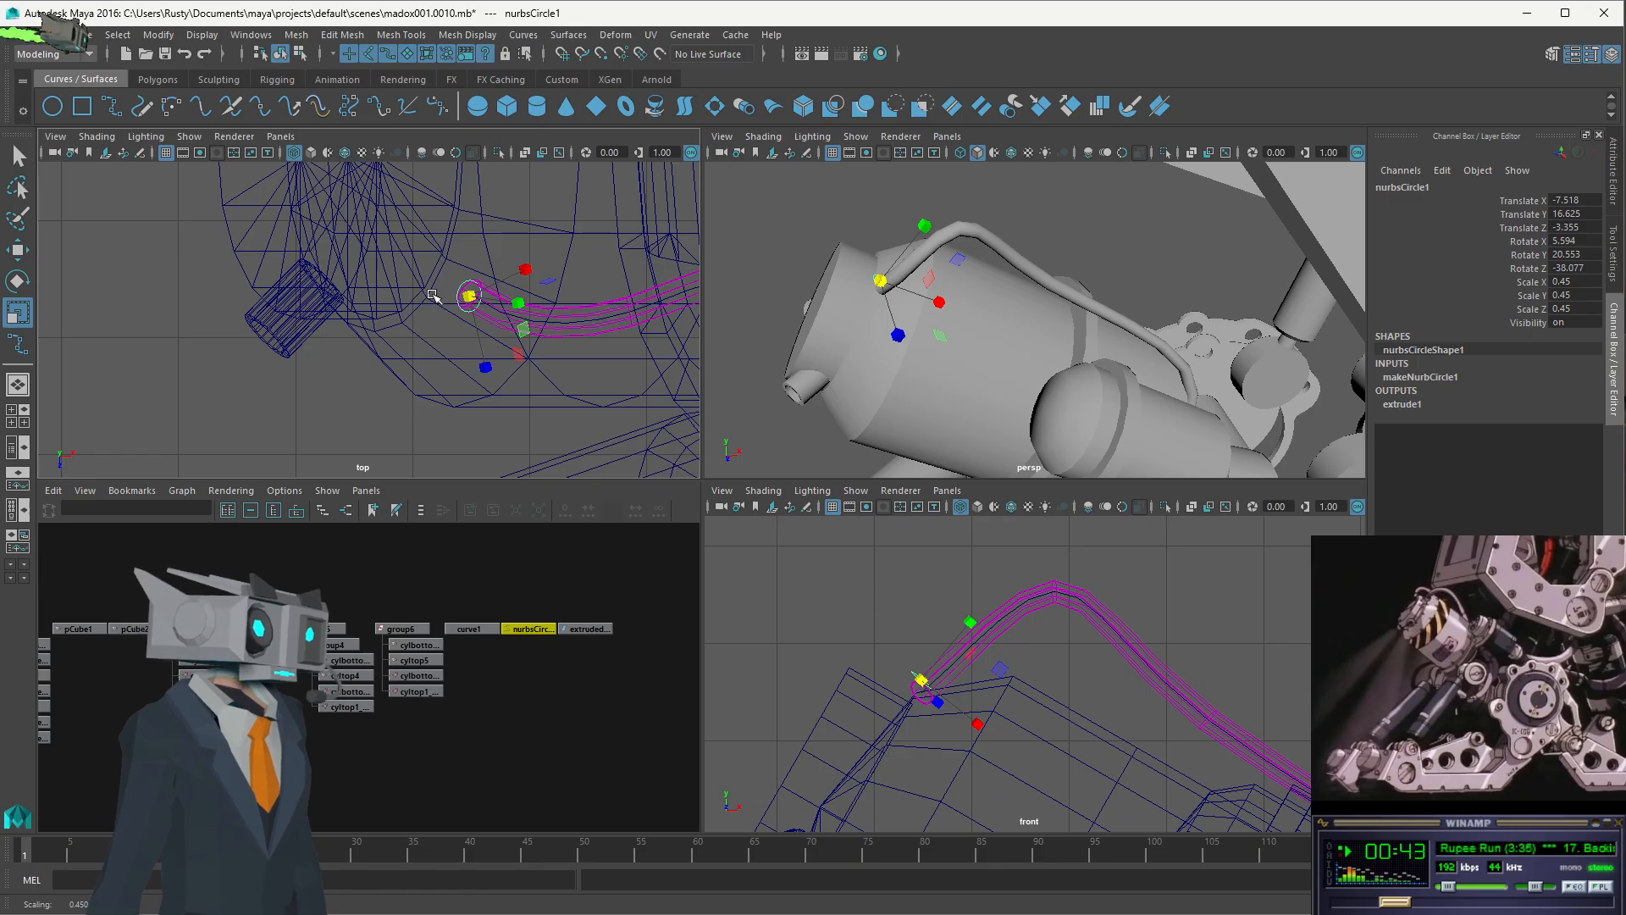
{"action": "scroll", "coordinate": [996, 385], "scroll_direction": "down", "scroll_amount": 5}
{"action": "mouse_move", "coordinate": [997, 385]}
{"action": "left_mouse_down", "text": "alt"}
{"action": "mouse_move", "coordinate": [997, 324]}
{"action": "mouse_move", "coordinate": [1012, 364]}
{"action": "left_mouse_up", "text": "alt"}
{"action": "key", "text": "space"}
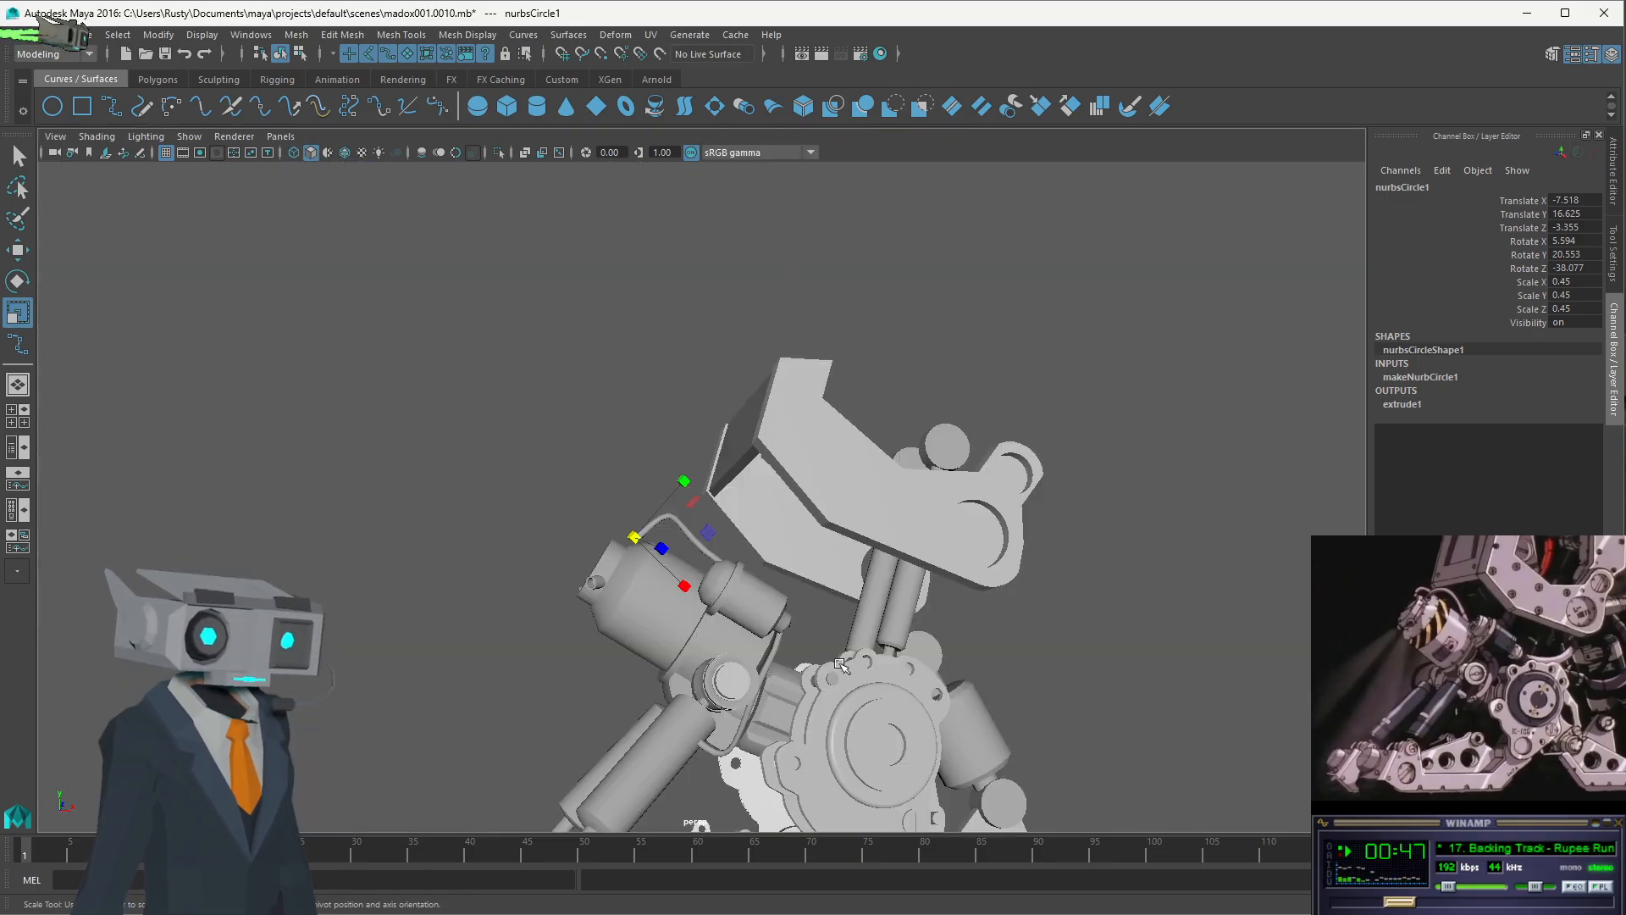
{"action": "left_click_drag", "start_coordinate": [841, 665], "coordinate": [943, 478], "text": "alt"}
{"action": "scroll", "coordinate": [864, 487], "scroll_direction": "up", "scroll_amount": 4}
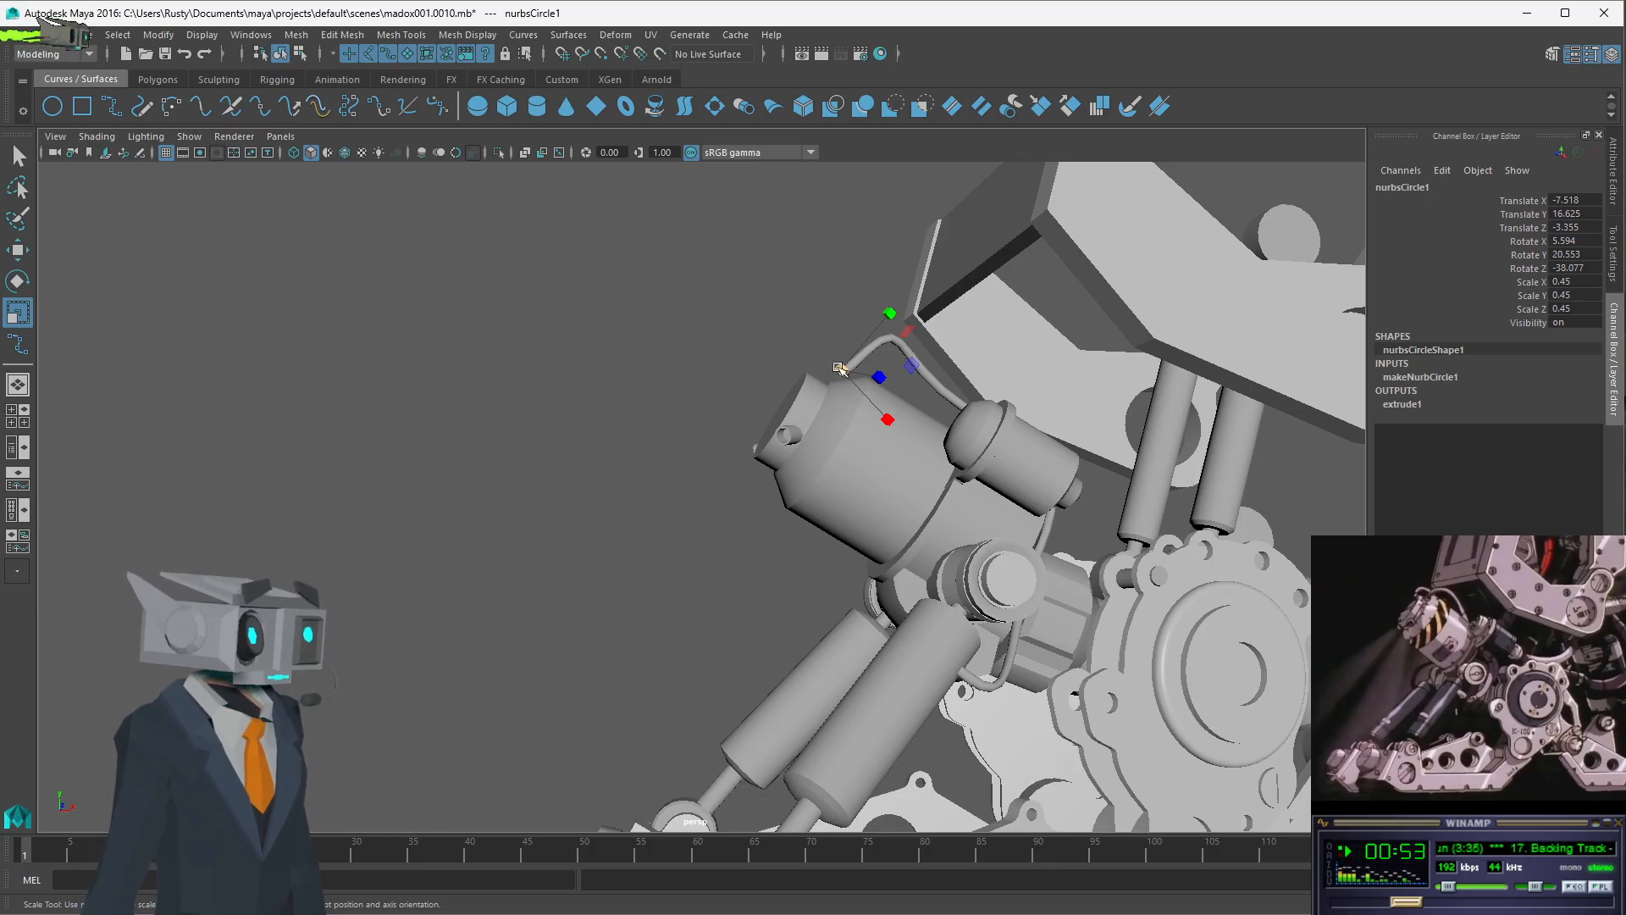
{"action": "left_click_drag", "start_coordinate": [843, 370], "coordinate": [844, 371]}
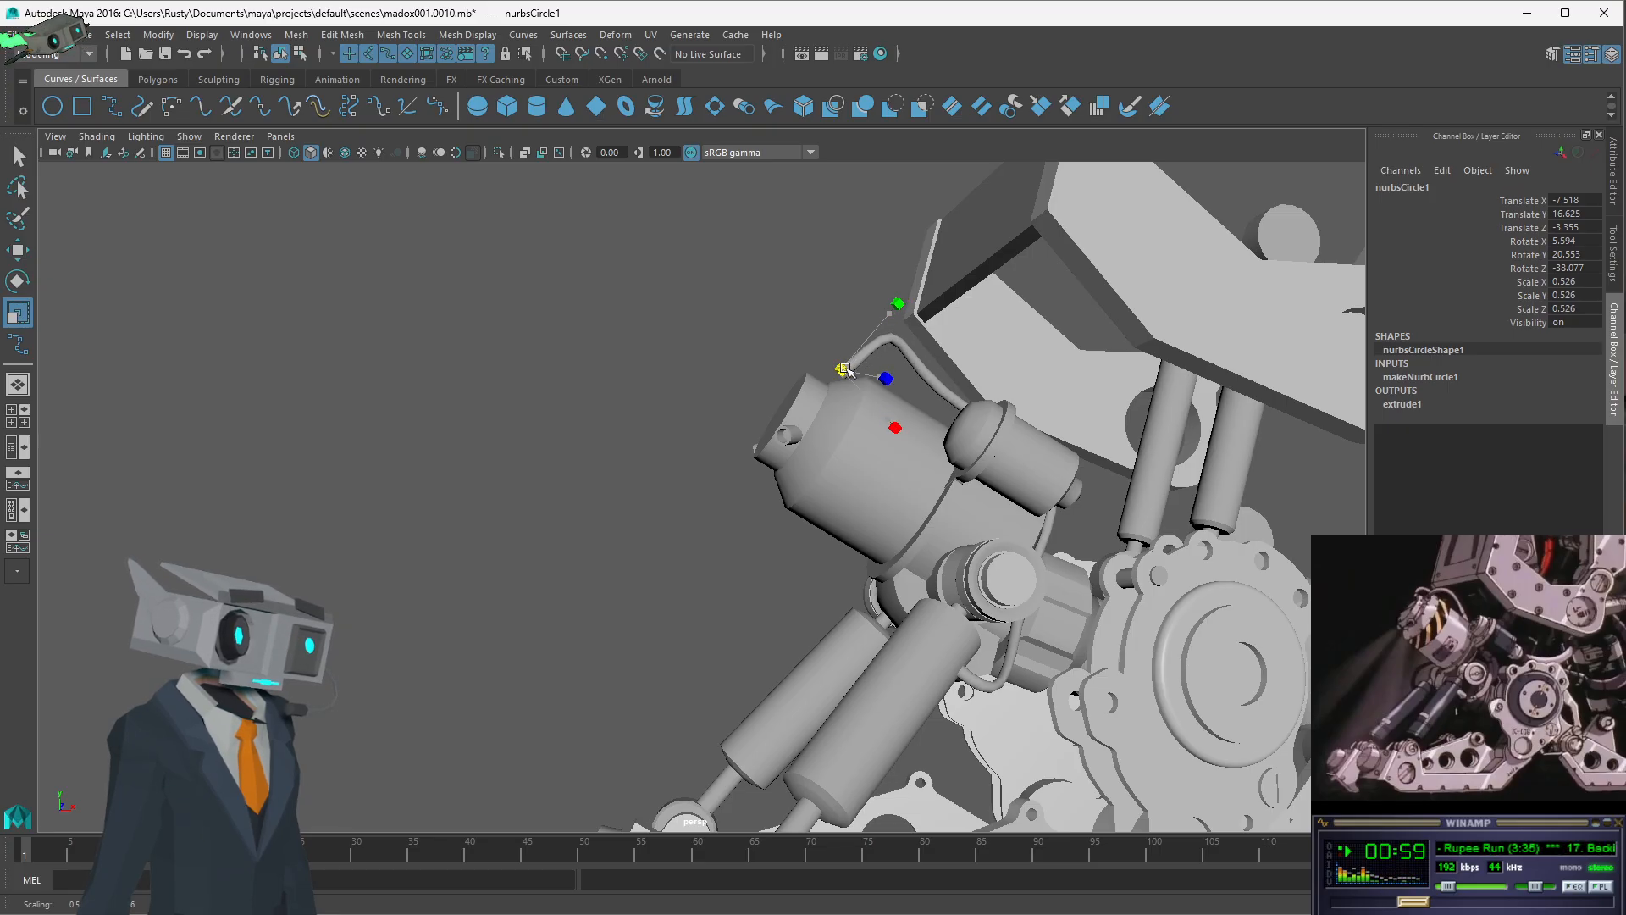
{"action": "left_click_drag", "start_coordinate": [845, 369], "coordinate": [561, 352]}
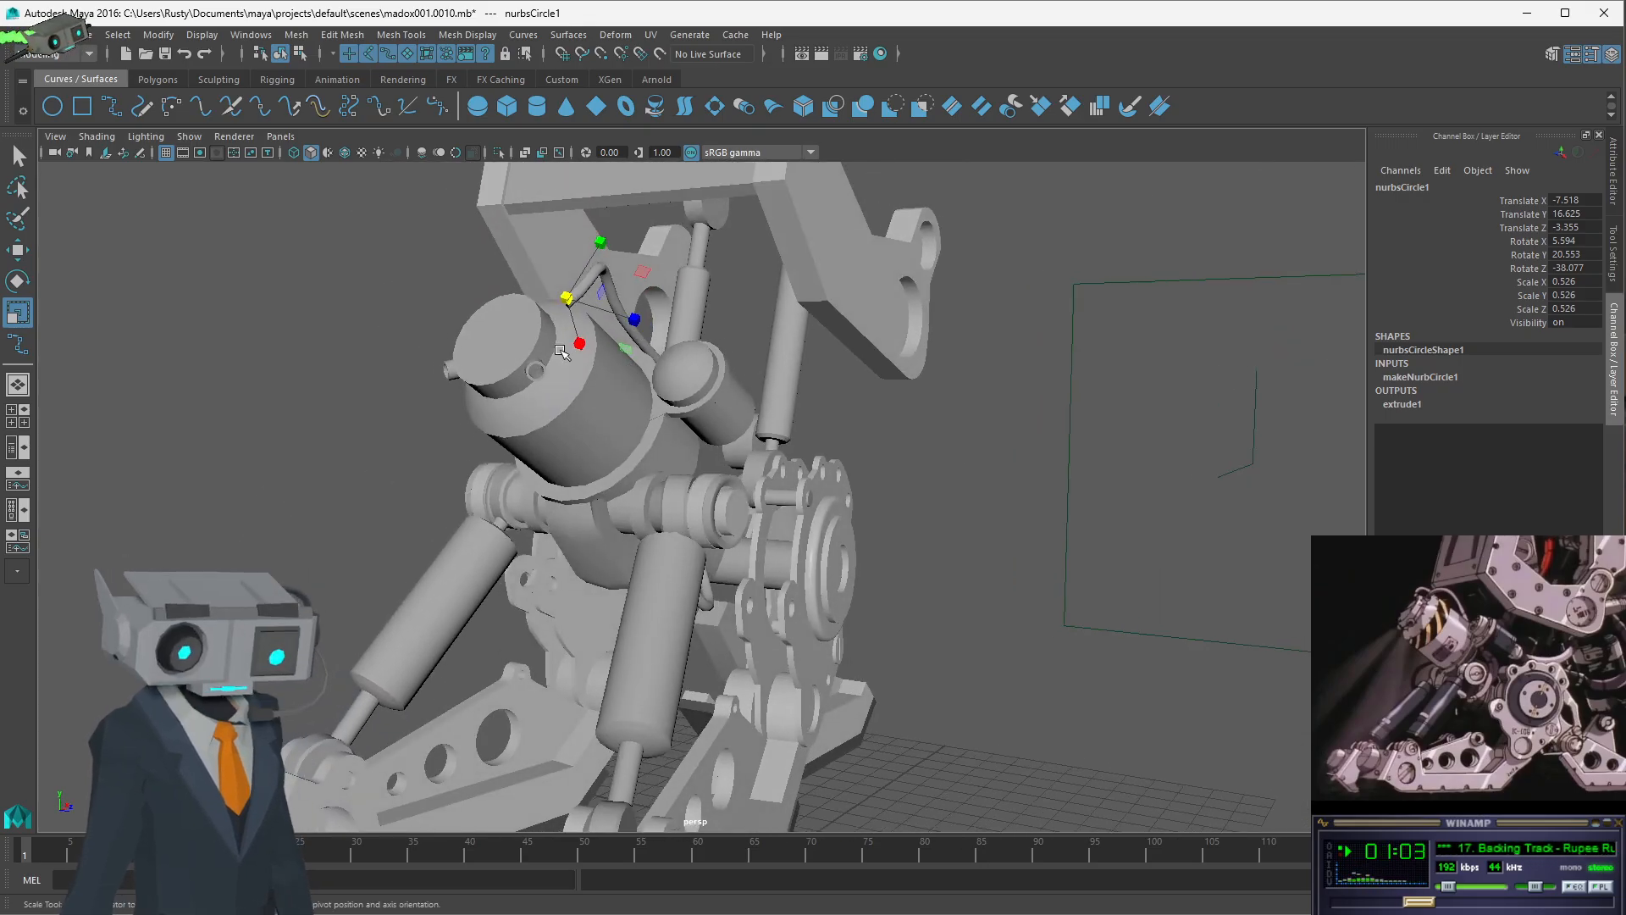
- Switch to component selection and display curve1's control vertices
{"action": "key", "text": "f"}
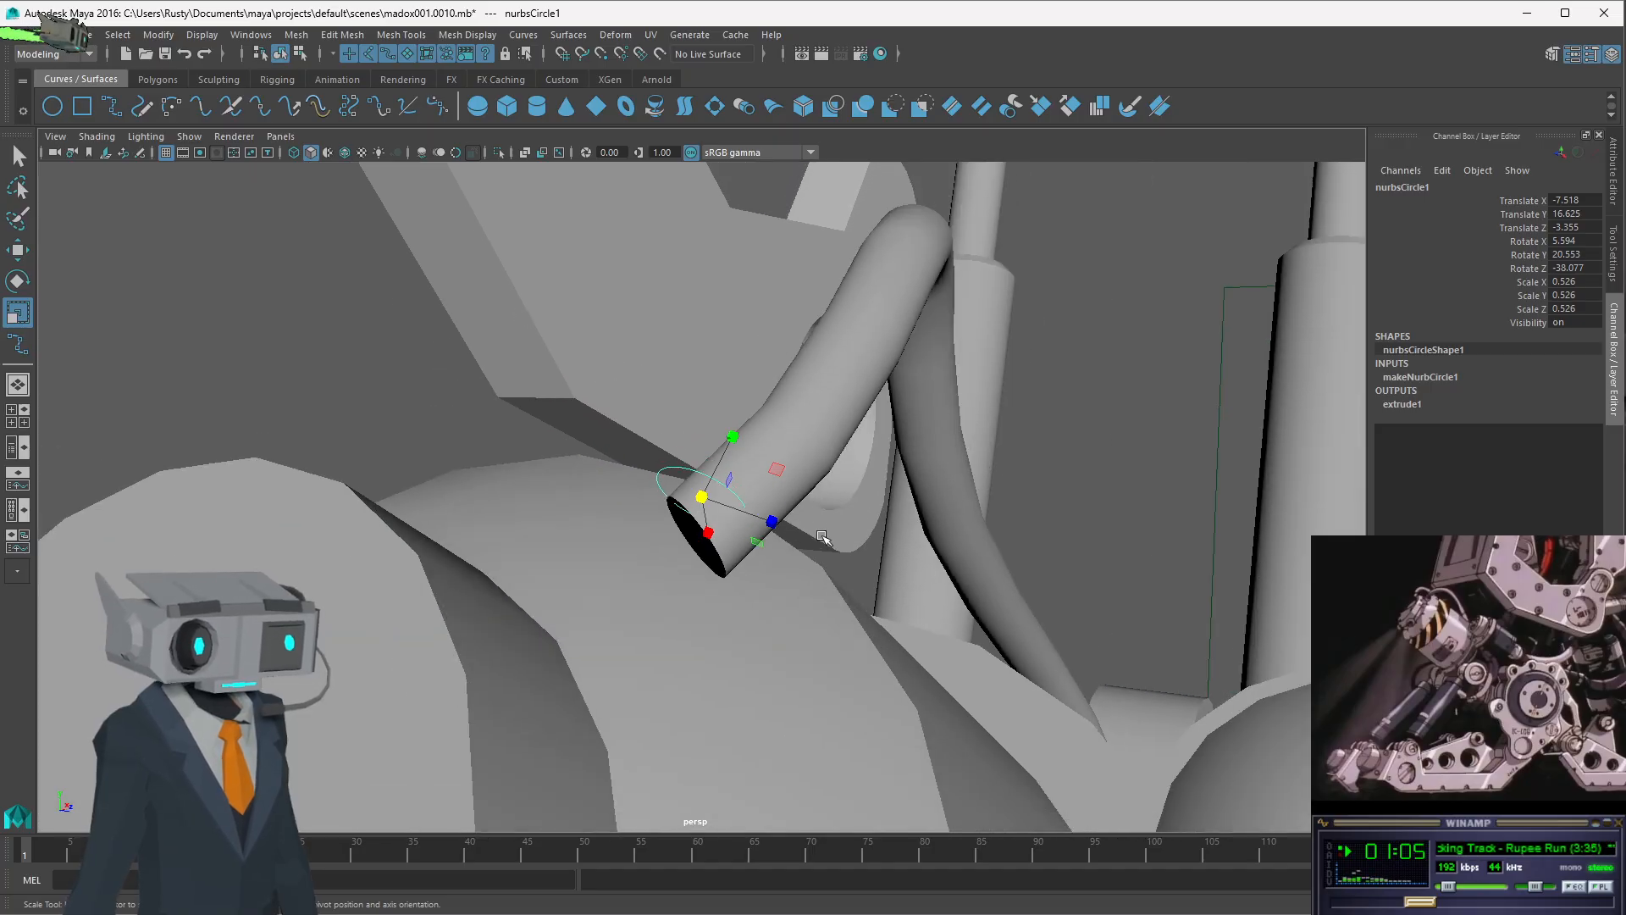
{"action": "left_click_drag", "start_coordinate": [822, 537], "coordinate": [752, 532], "text": "alt"}
{"action": "key", "text": "w"}
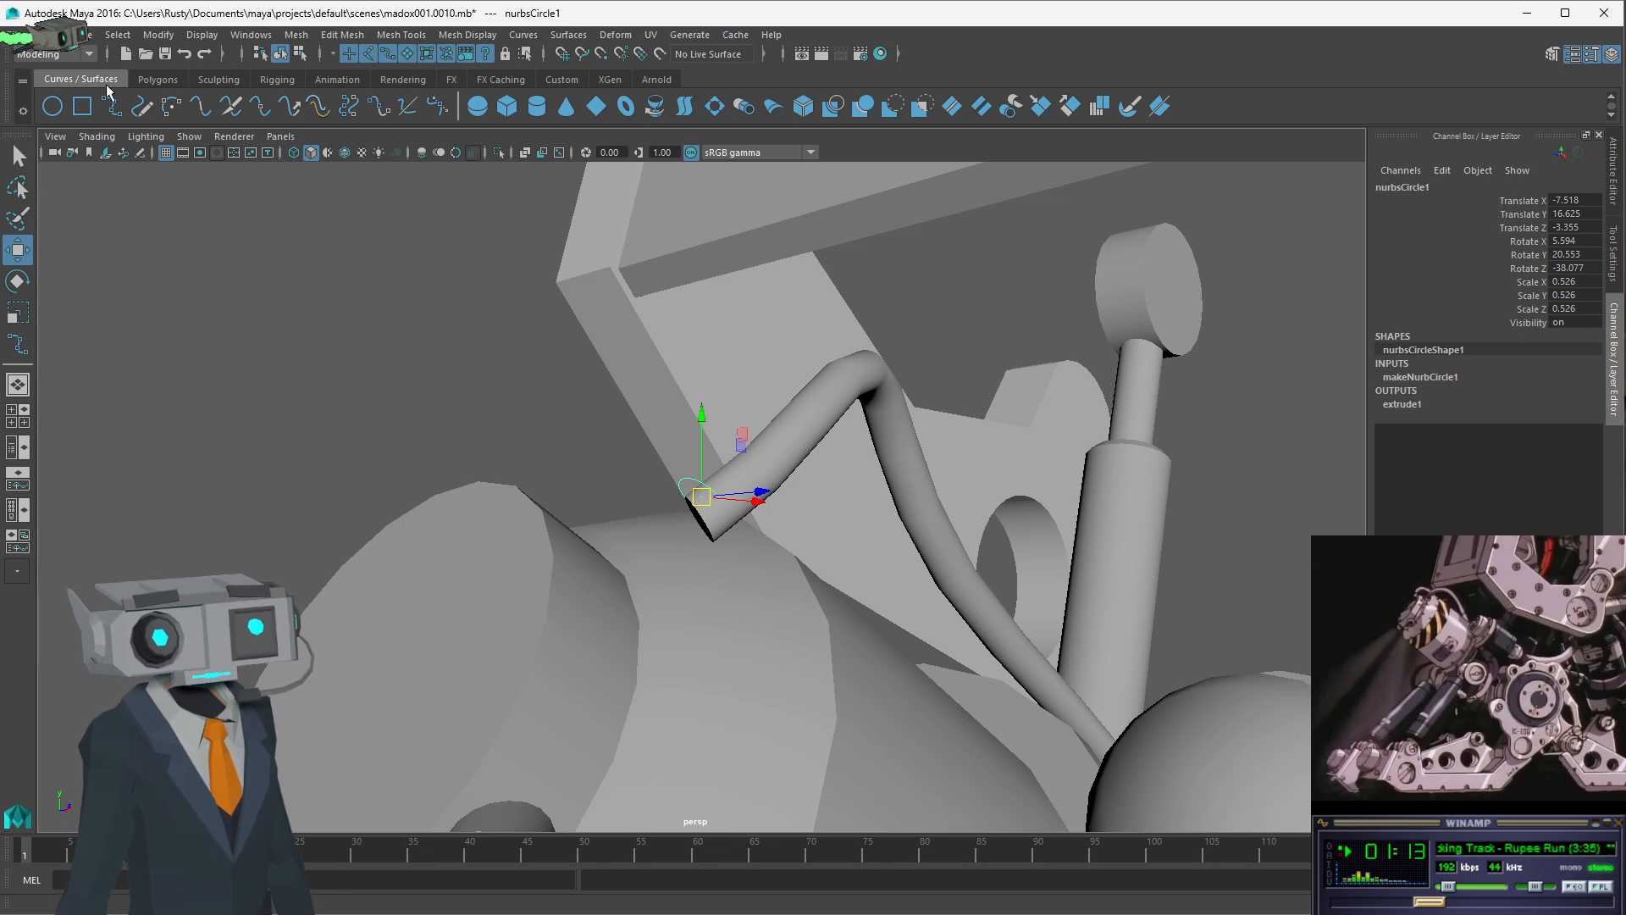
{"action": "left_click", "coordinate": [299, 54]}
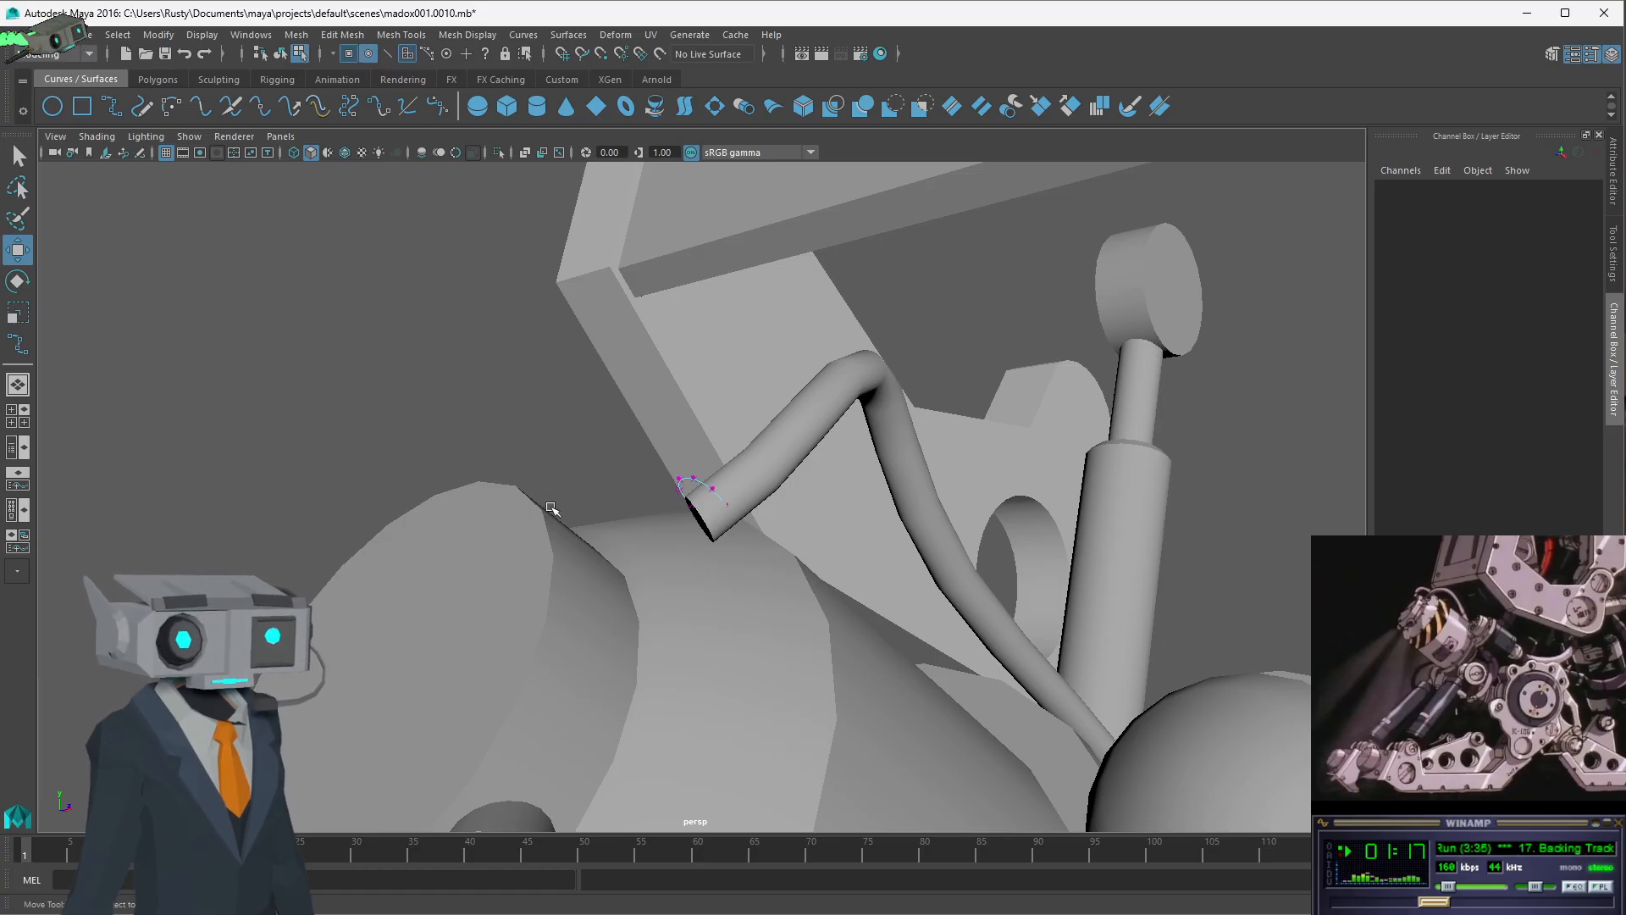
{"action": "key", "text": "space"}
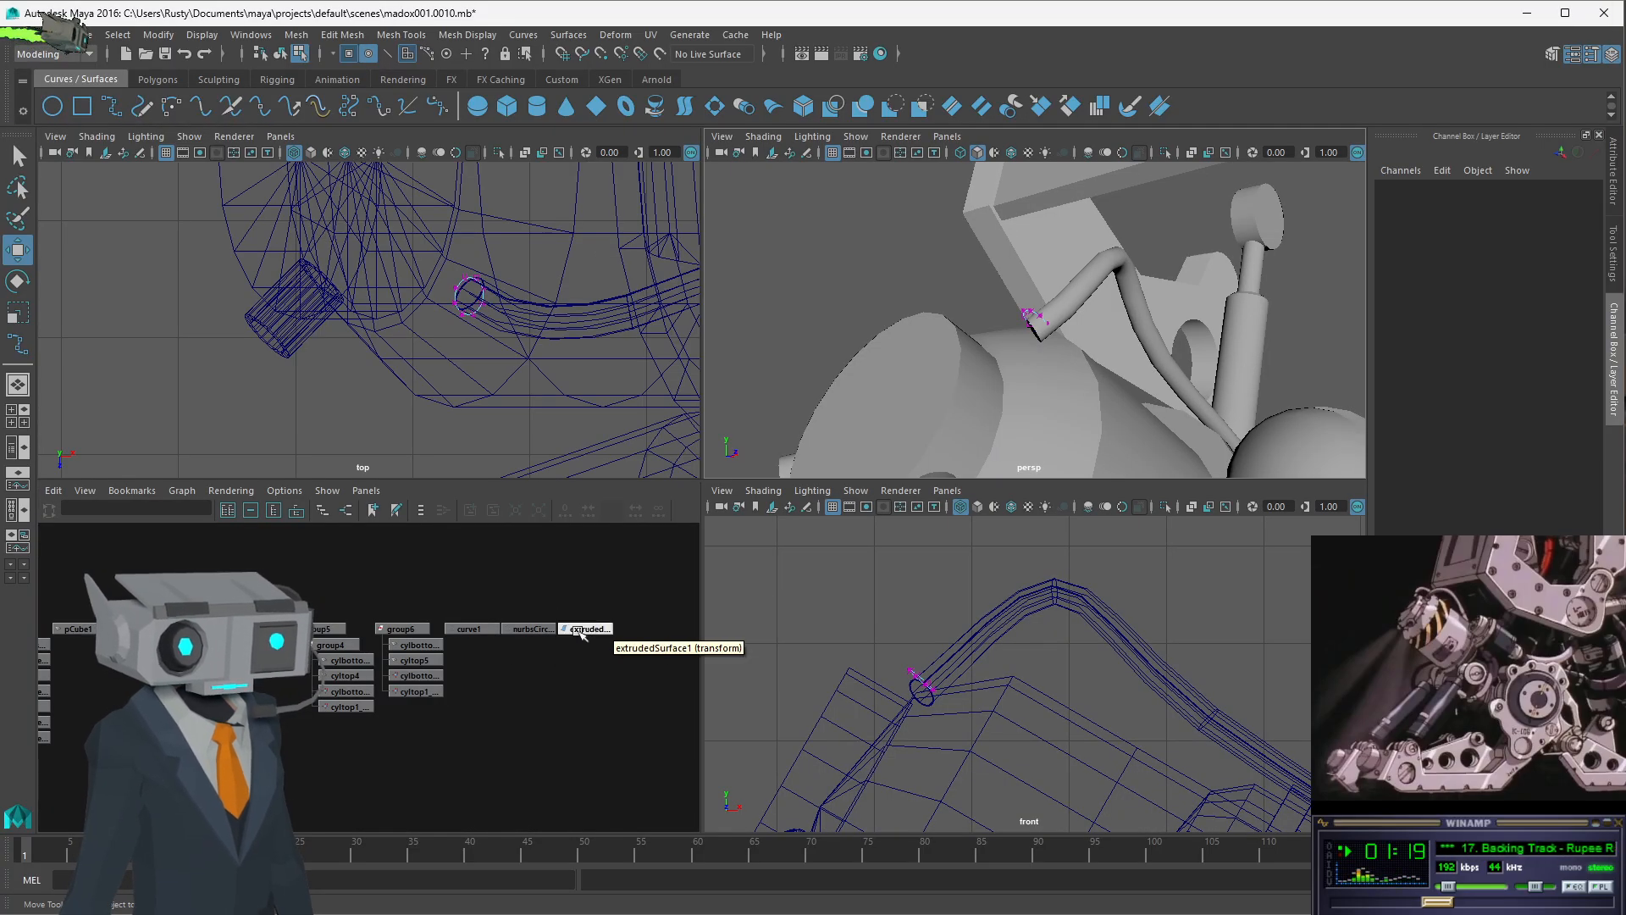
{"action": "left_click", "coordinate": [527, 631]}
{"action": "left_click", "coordinate": [470, 629]}
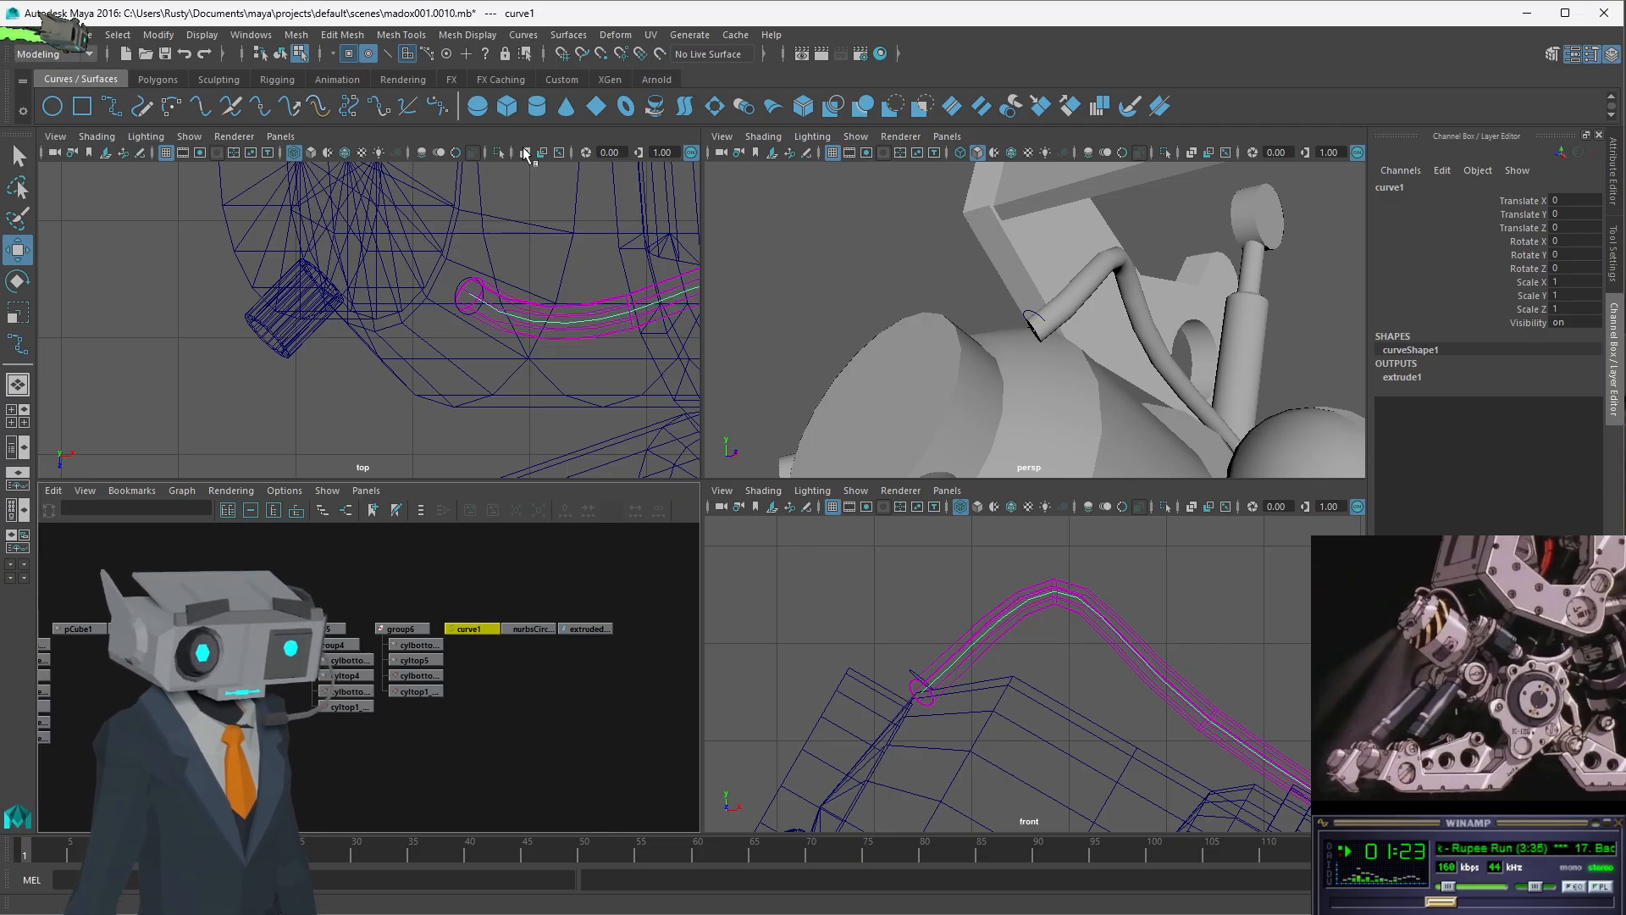
{"action": "left_click", "coordinate": [369, 54]}
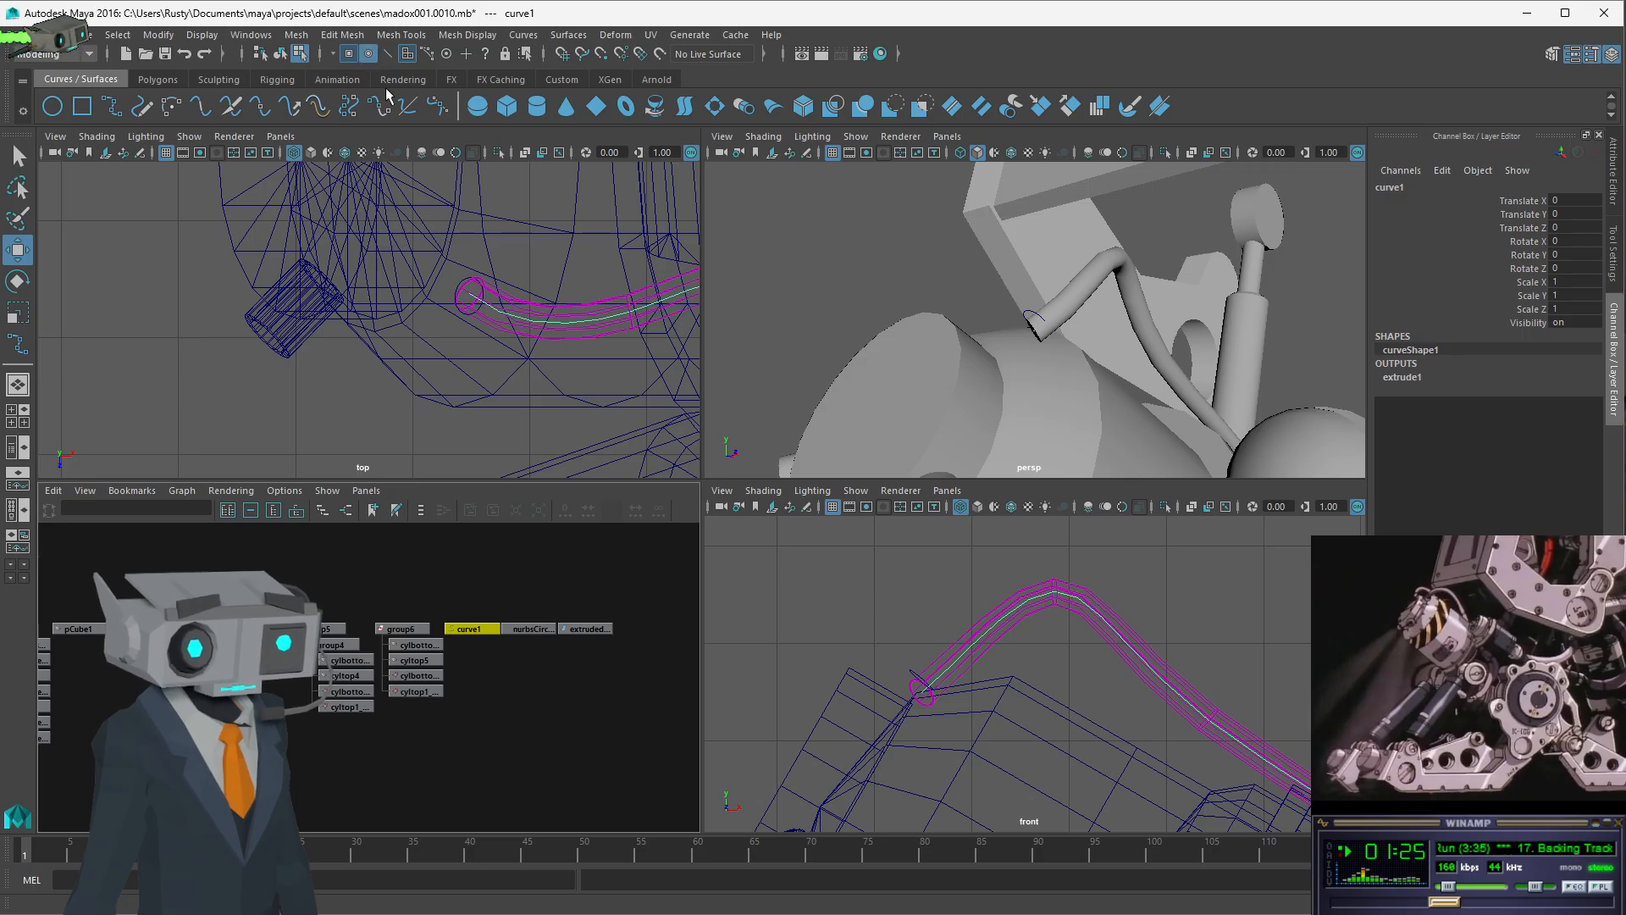
{"action": "left_click", "coordinate": [924, 694]}
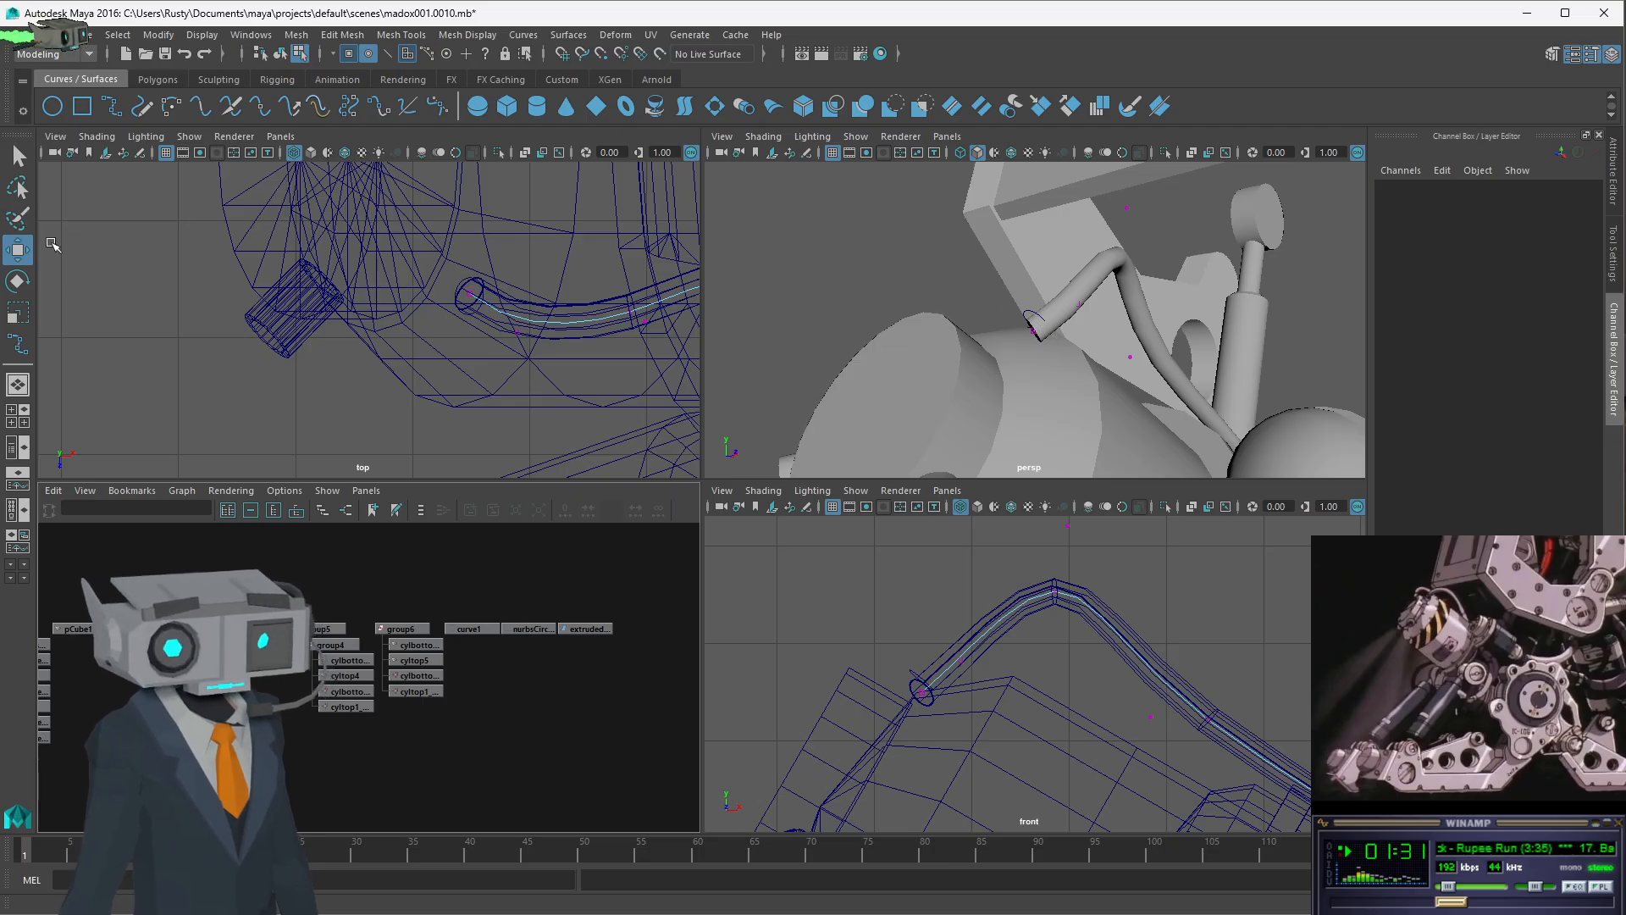
- Move curve1's first control vertex outward and down so the hose starts on the canister's neck near its end cap
{"action": "left_click", "coordinate": [472, 295]}
{"action": "left_click_drag", "start_coordinate": [472, 295], "coordinate": [405, 250]}
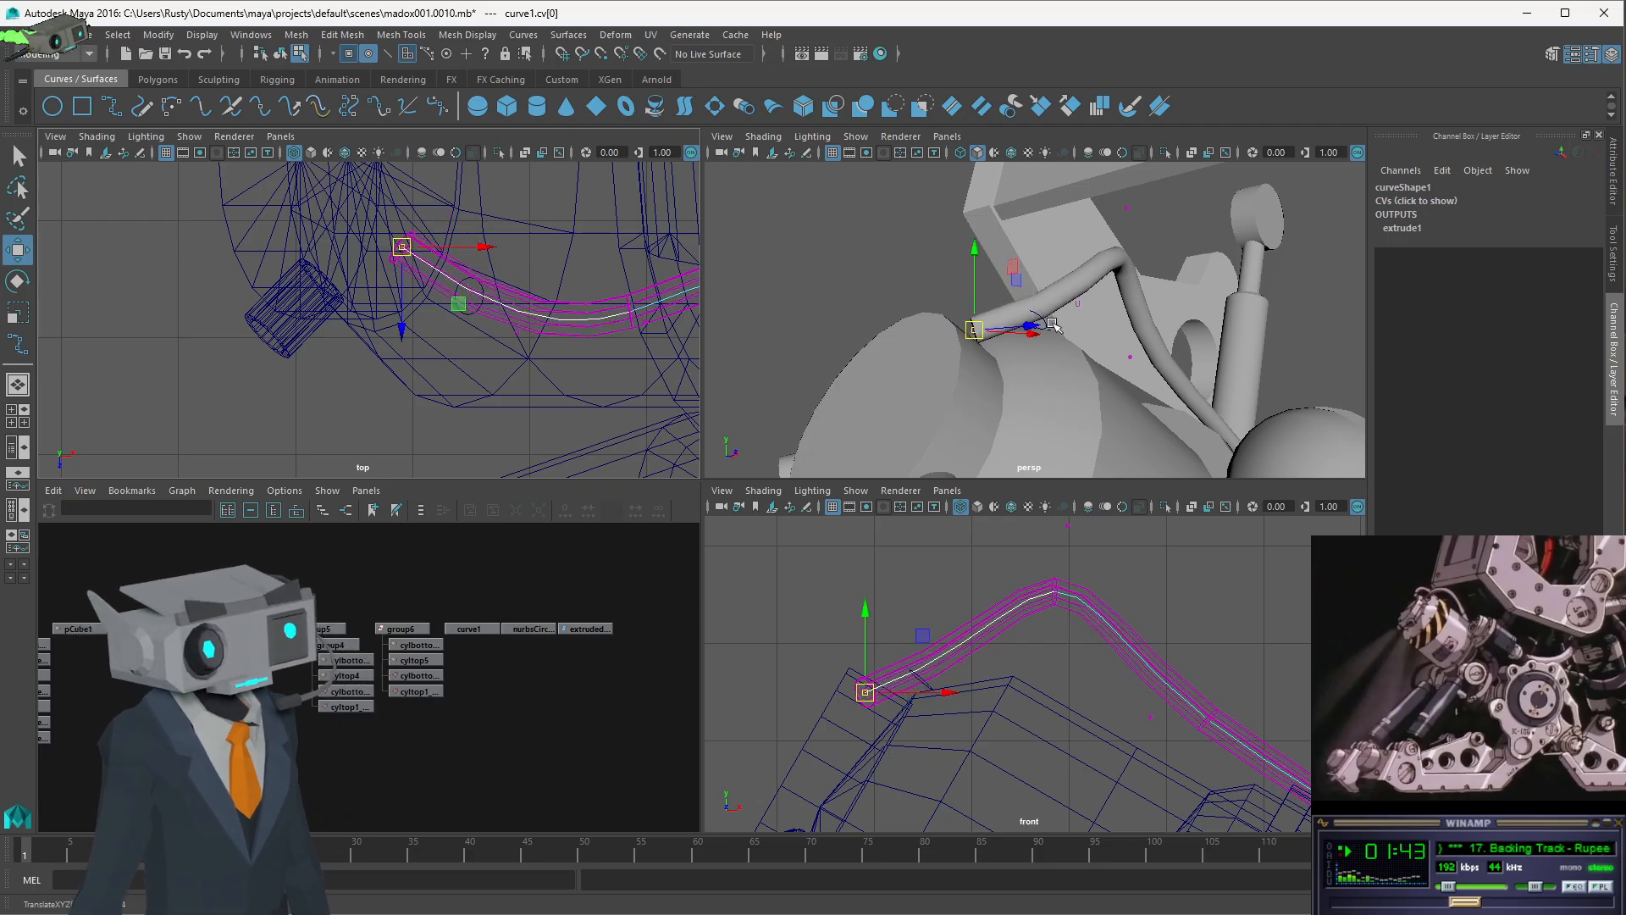
{"action": "left_click_drag", "start_coordinate": [1054, 324], "coordinate": [1007, 379], "text": "alt"}
{"action": "left_click_drag", "start_coordinate": [1006, 379], "coordinate": [1042, 352], "text": "alt"}
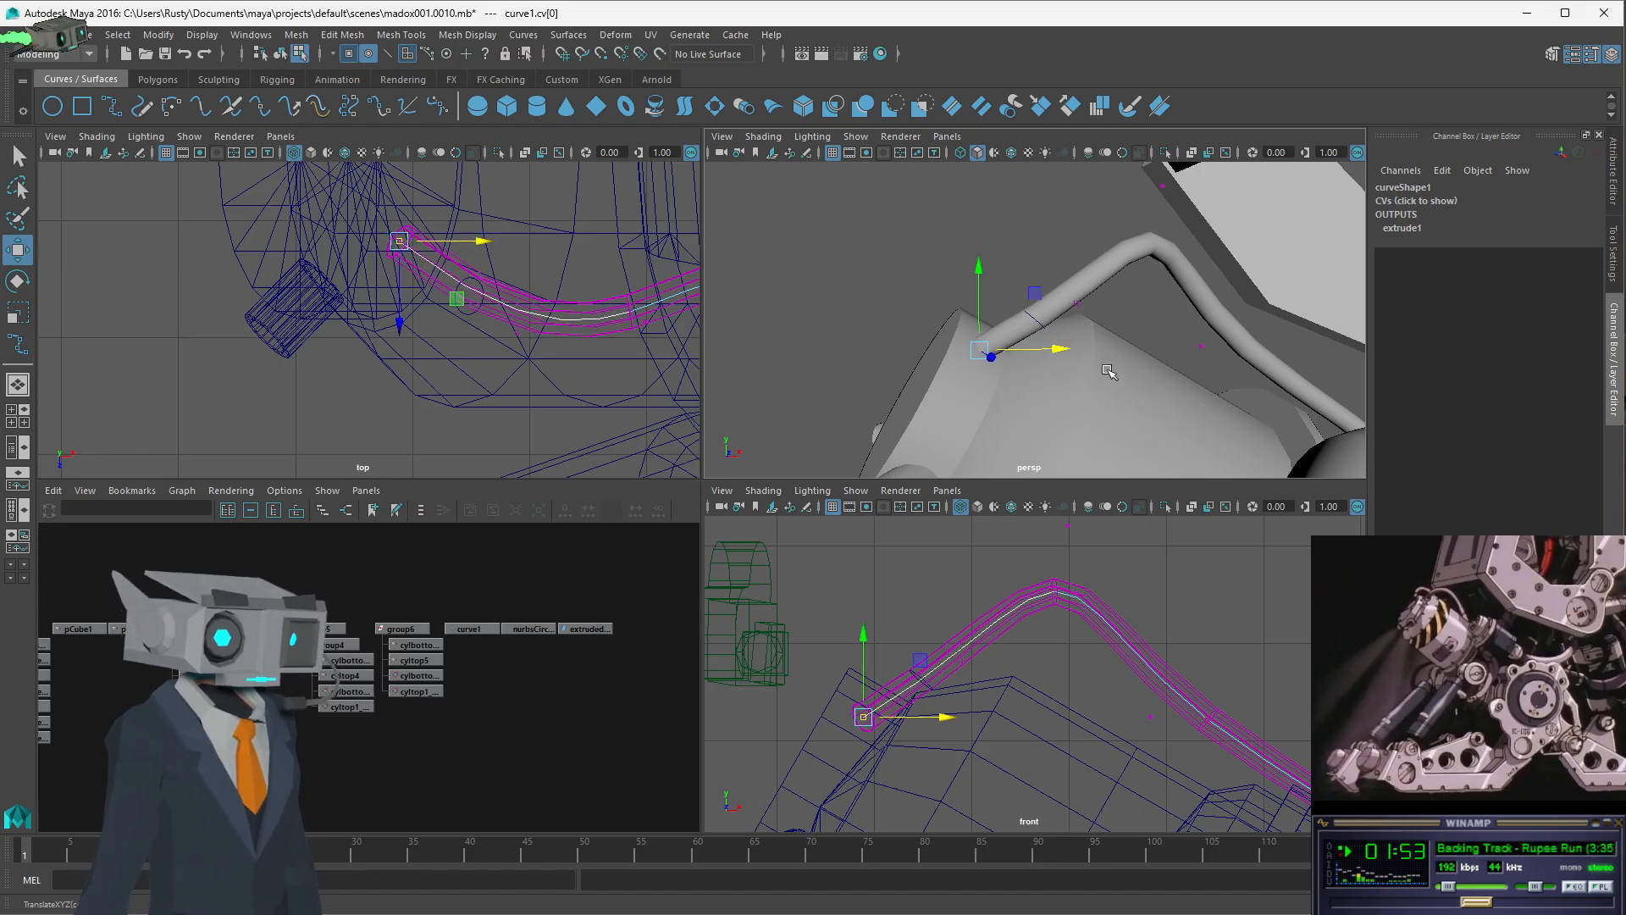
{"action": "left_click_drag", "start_coordinate": [1108, 371], "coordinate": [1064, 359], "text": "alt"}
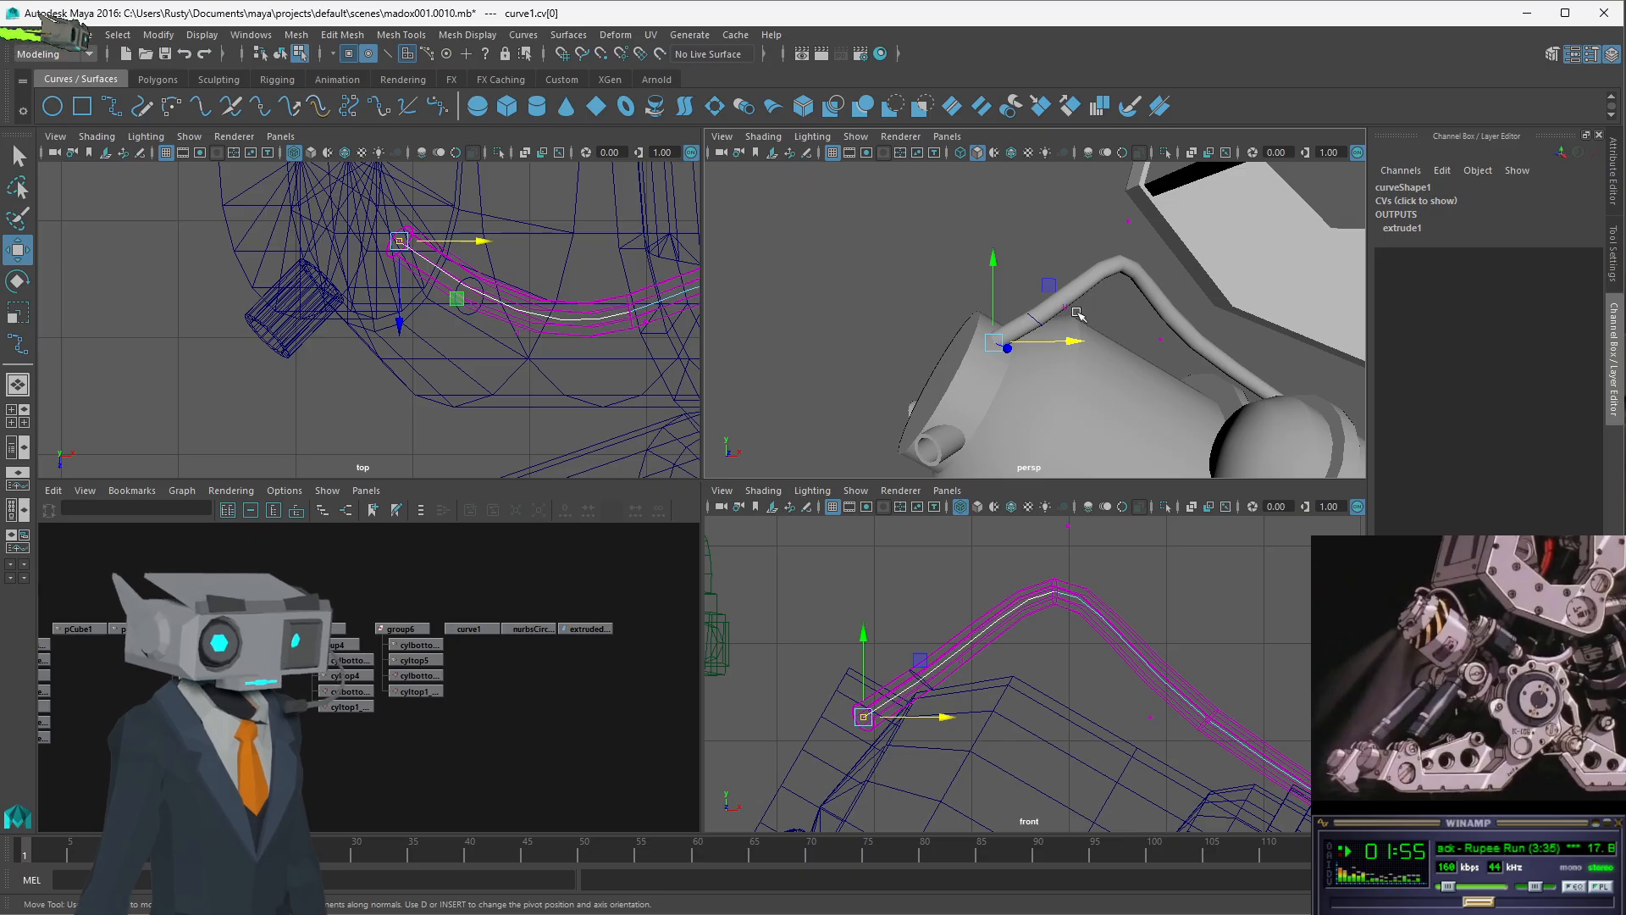
- Raise curve1's second control vertex and pull it toward the canister's end so the hose arches above the canister
{"action": "key", "text": "e"}
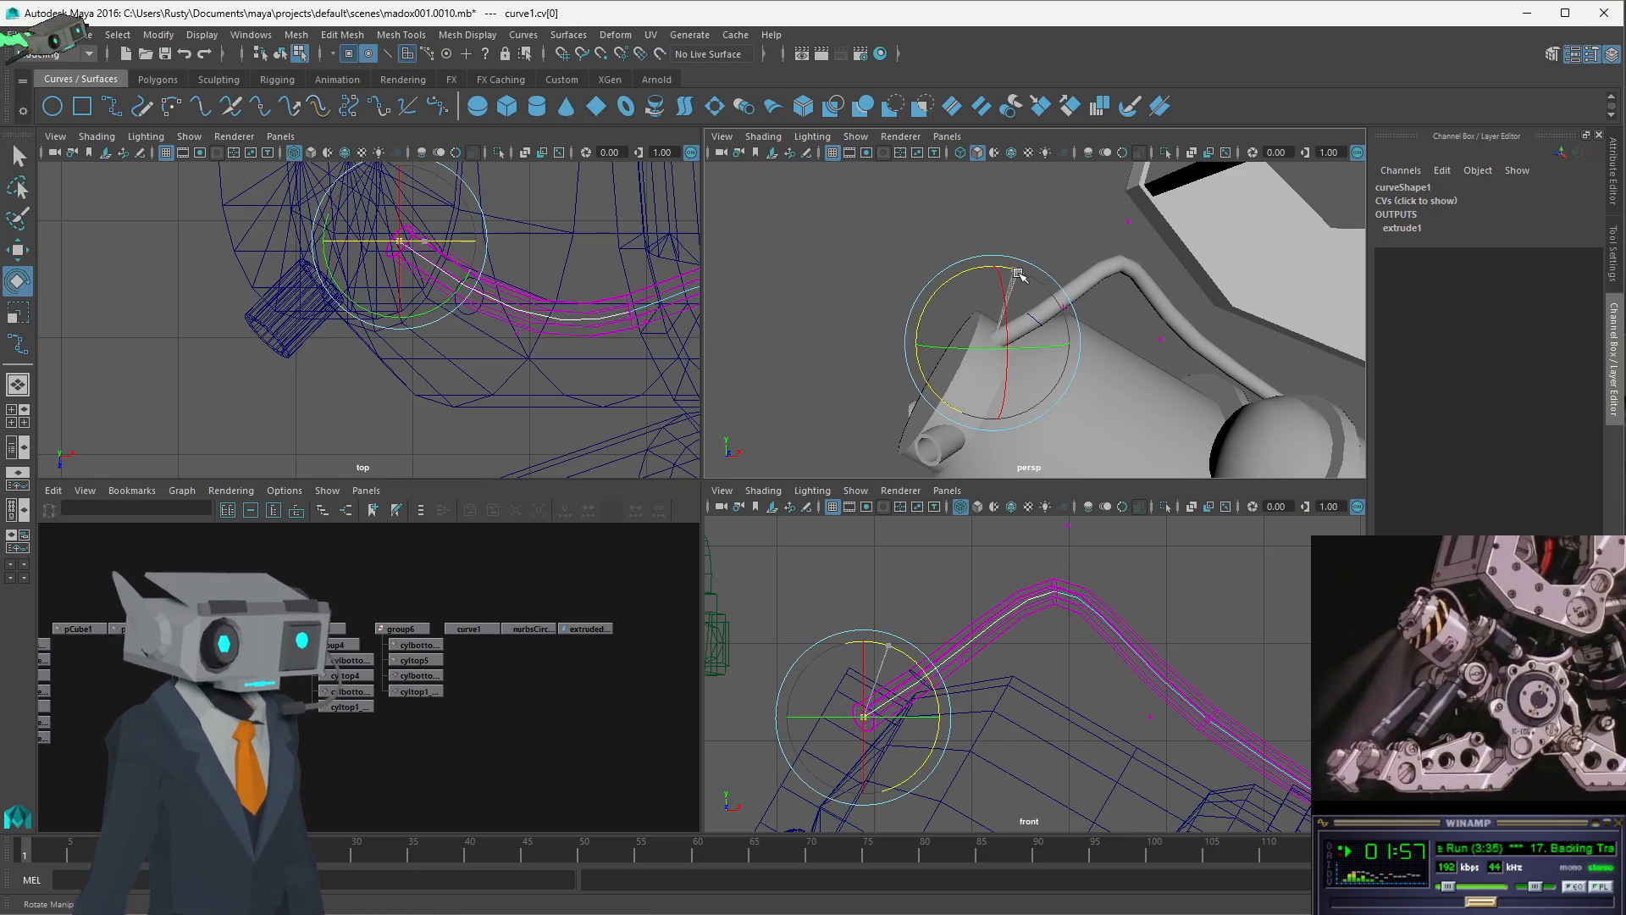
{"action": "key", "text": "w"}
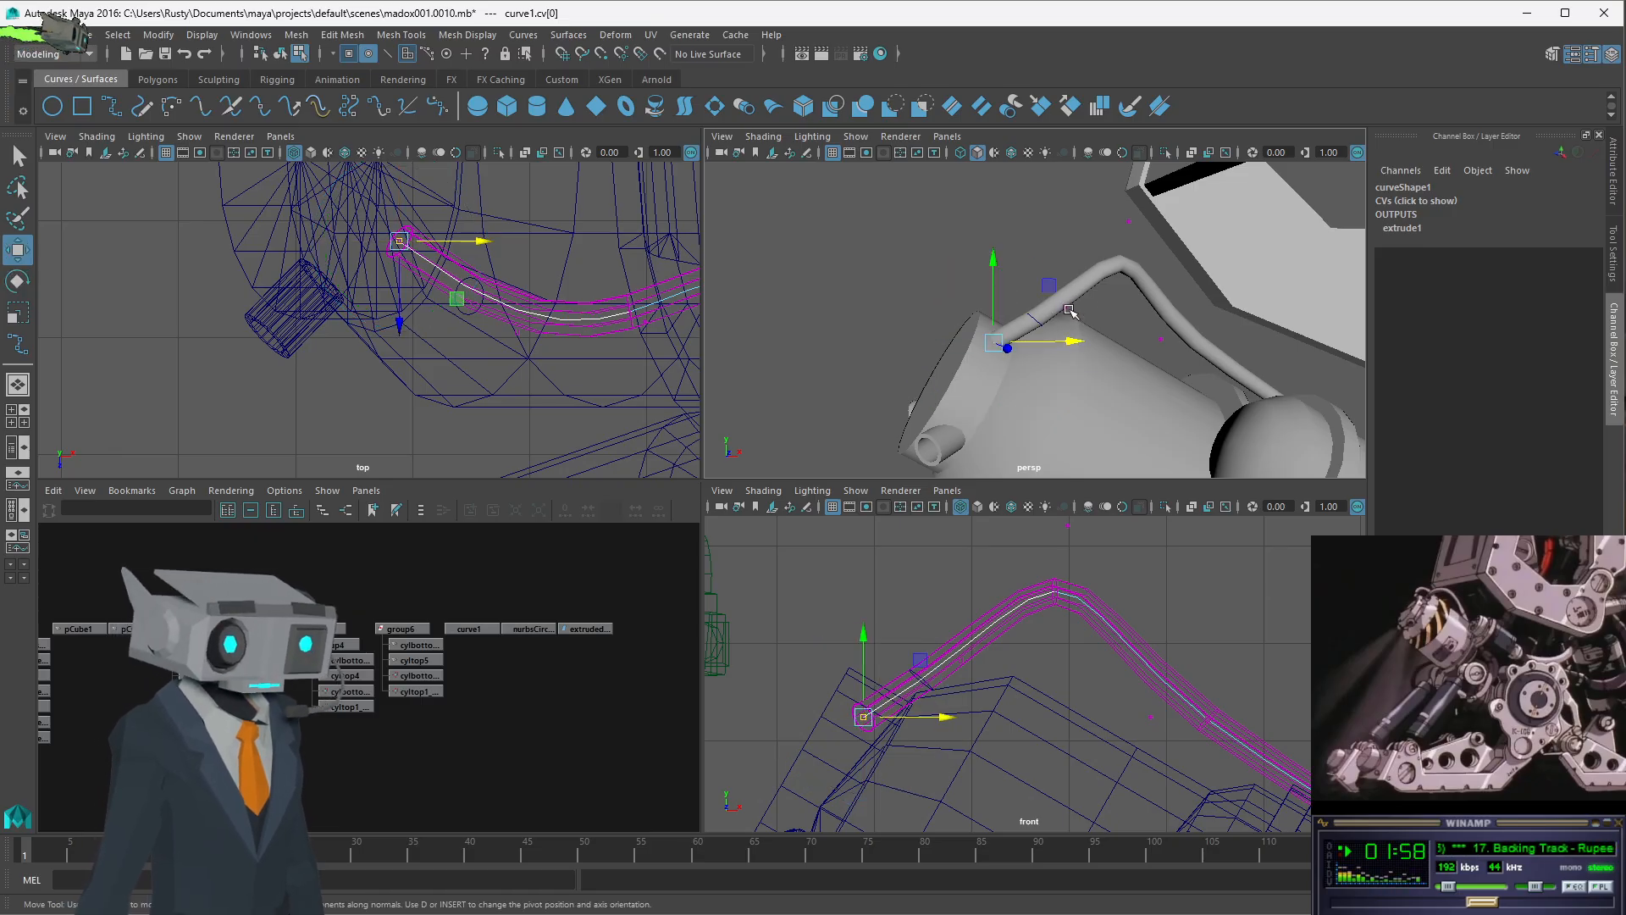
{"action": "left_click", "coordinate": [1069, 309]}
{"action": "left_click_drag", "start_coordinate": [1069, 307], "coordinate": [1025, 261]}
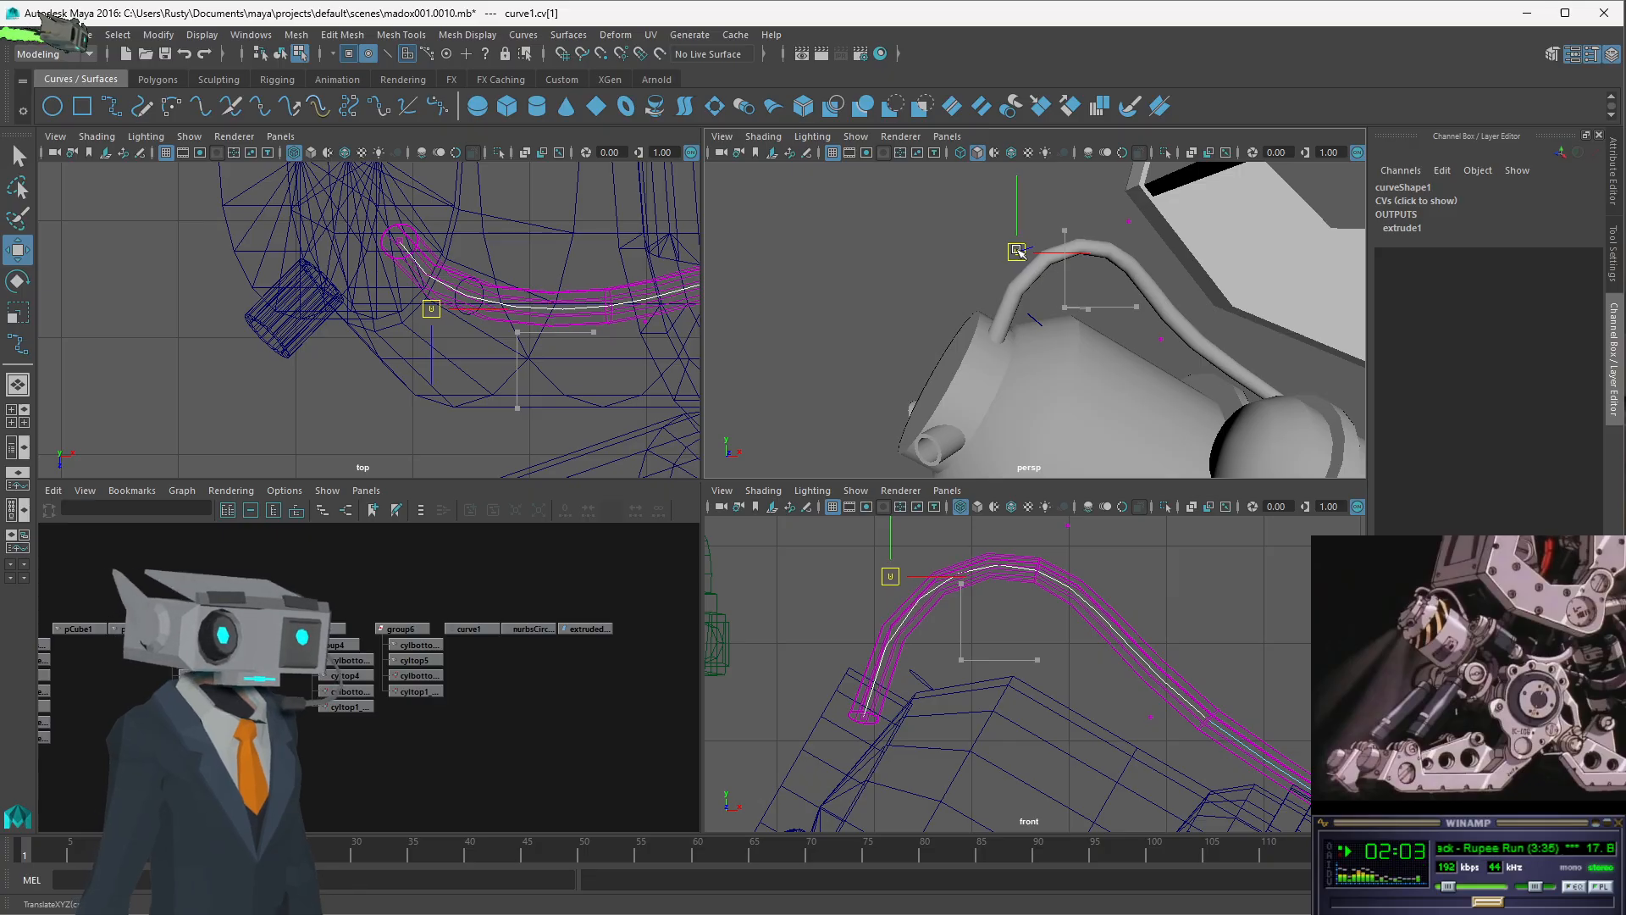
{"action": "left_click", "coordinate": [1020, 253]}
{"action": "left_click_drag", "start_coordinate": [1230, 370], "coordinate": [1093, 356], "text": "alt"}
{"action": "middle_click_drag", "start_coordinate": [1093, 356], "coordinate": [1018, 340], "text": "alt"}
{"action": "left_click_drag", "start_coordinate": [1018, 341], "coordinate": [1093, 373], "text": "alt"}
{"action": "left_click", "coordinate": [1092, 381]}
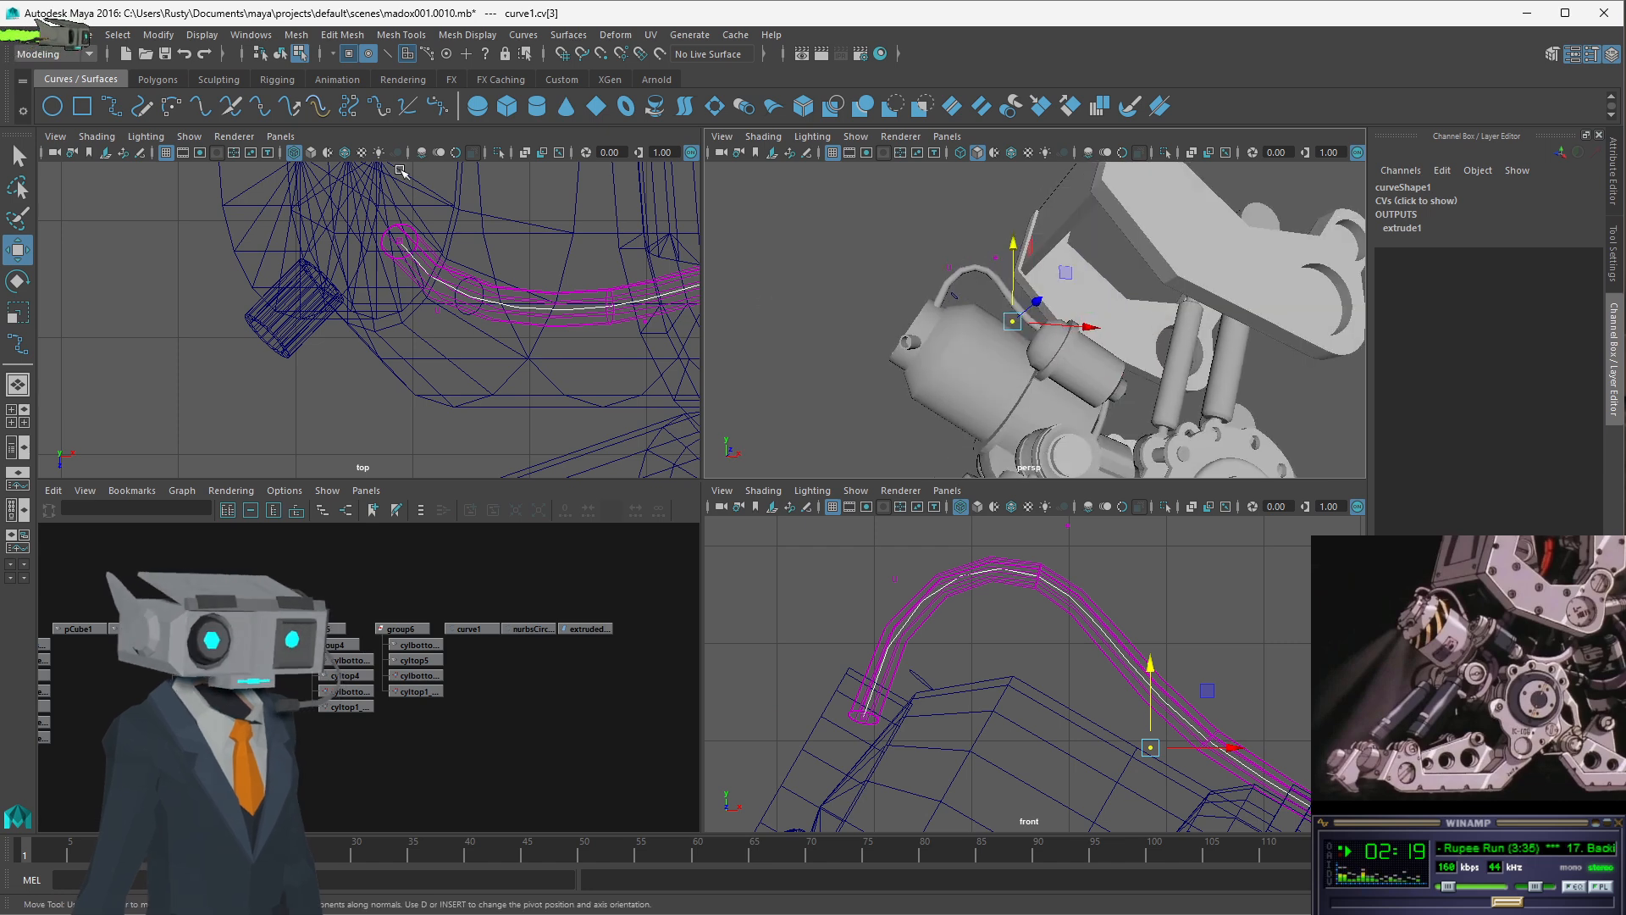
- Save the scene and switch the perspective view to the persp1 camera
{"action": "left_click", "coordinate": [165, 56]}
{"action": "scroll", "coordinate": [1053, 427], "scroll_direction": "down", "scroll_amount": 3}
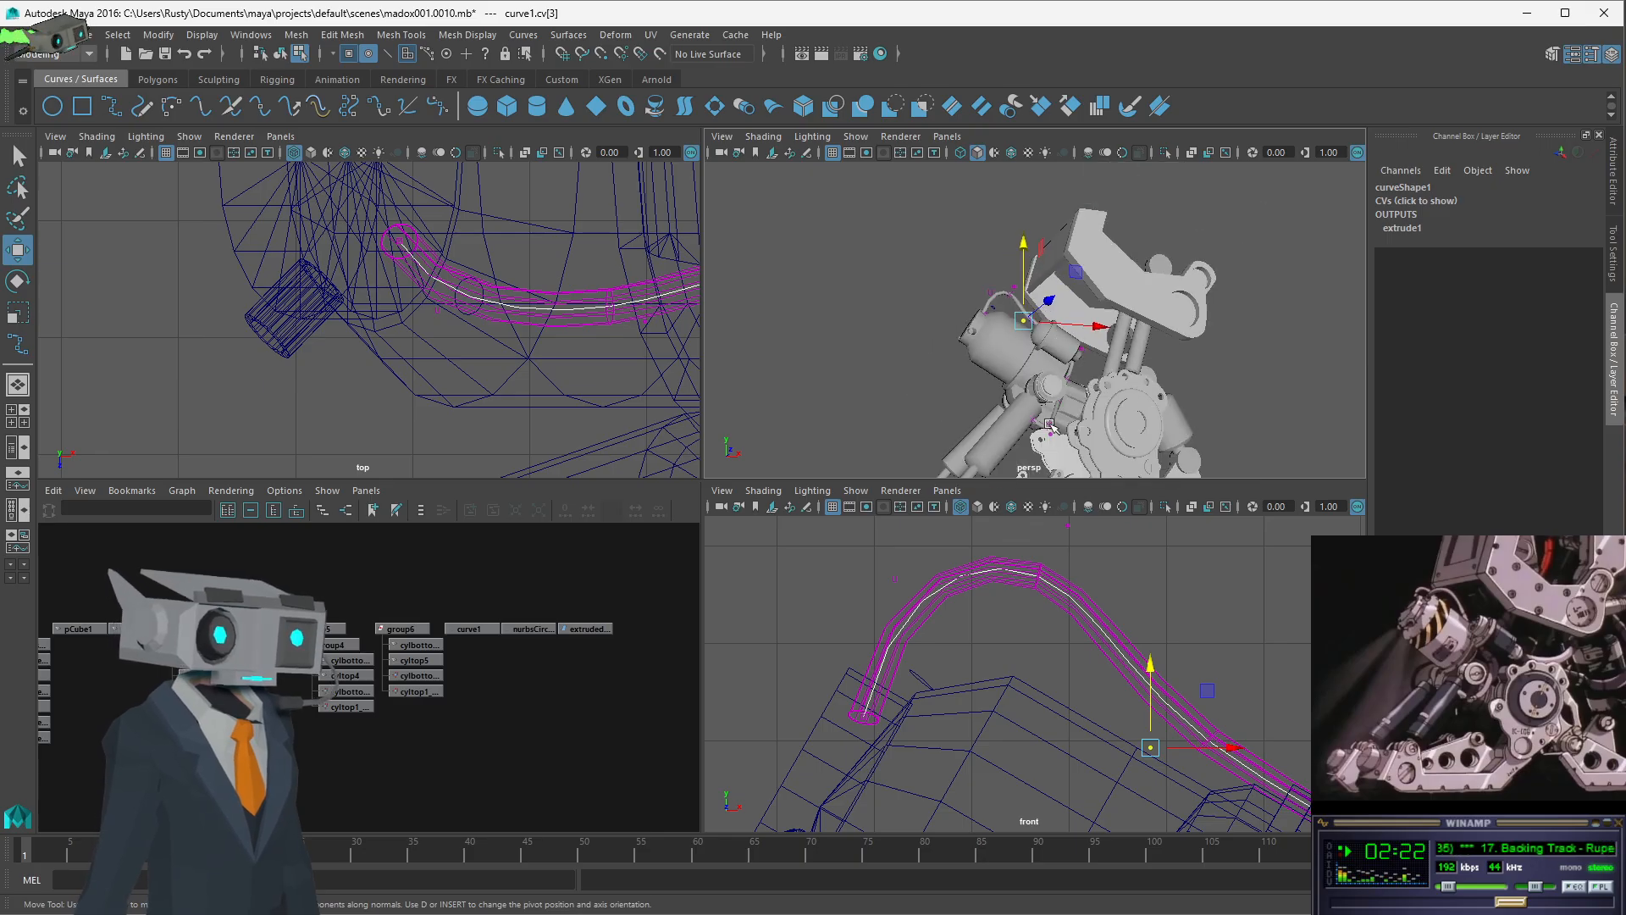
{"action": "left_click", "coordinate": [947, 136]}
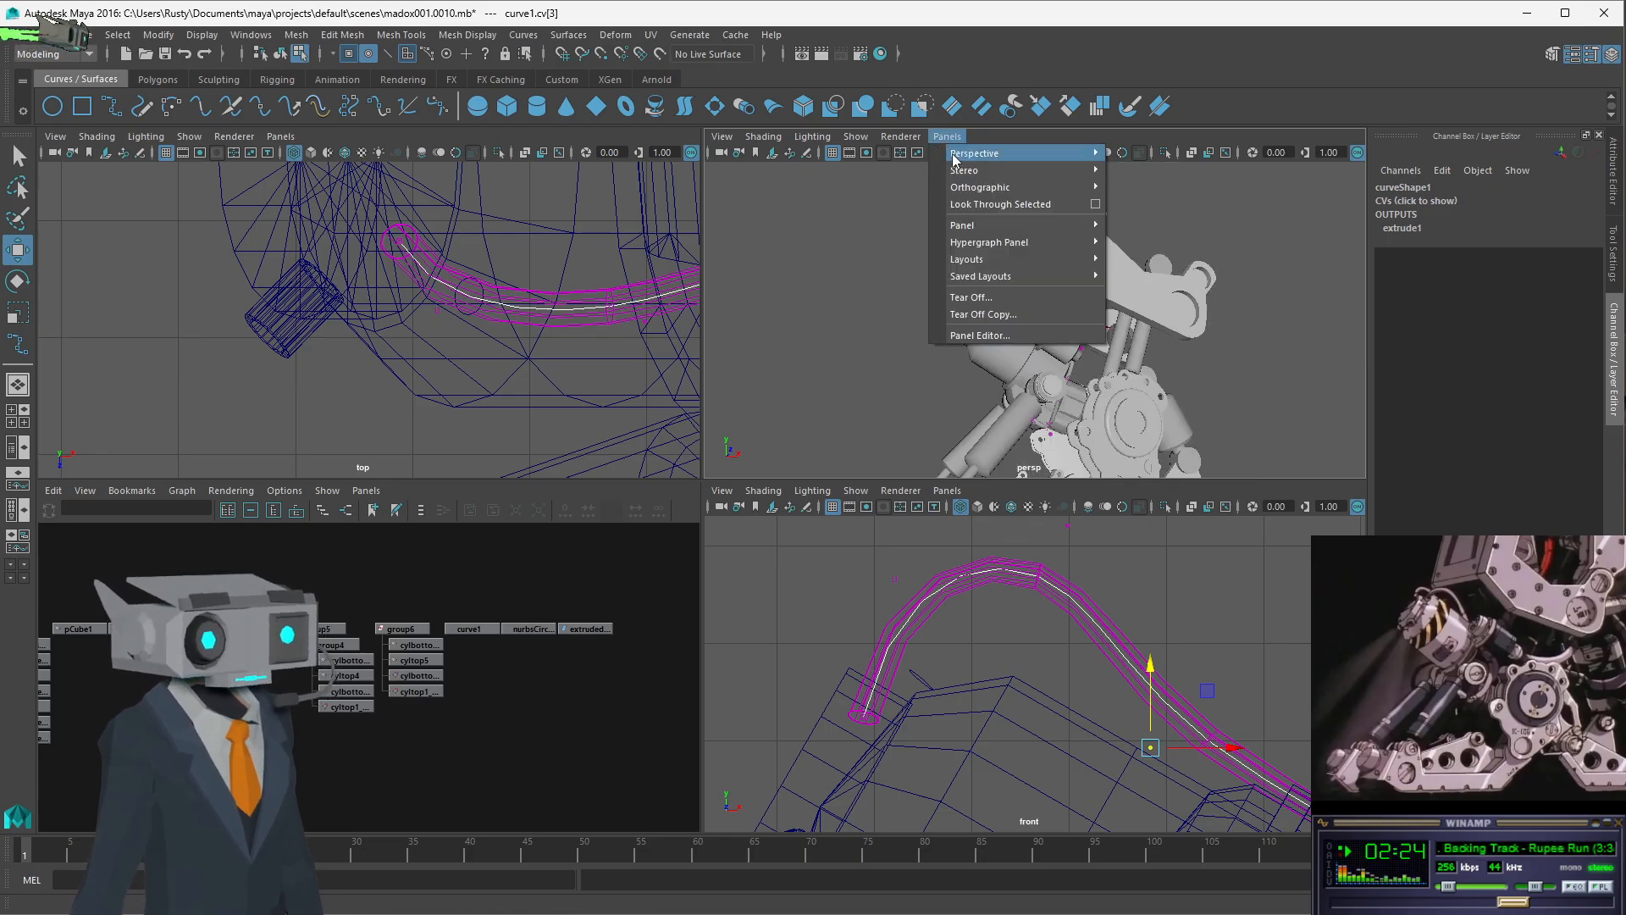
{"action": "left_click", "coordinate": [1126, 161]}
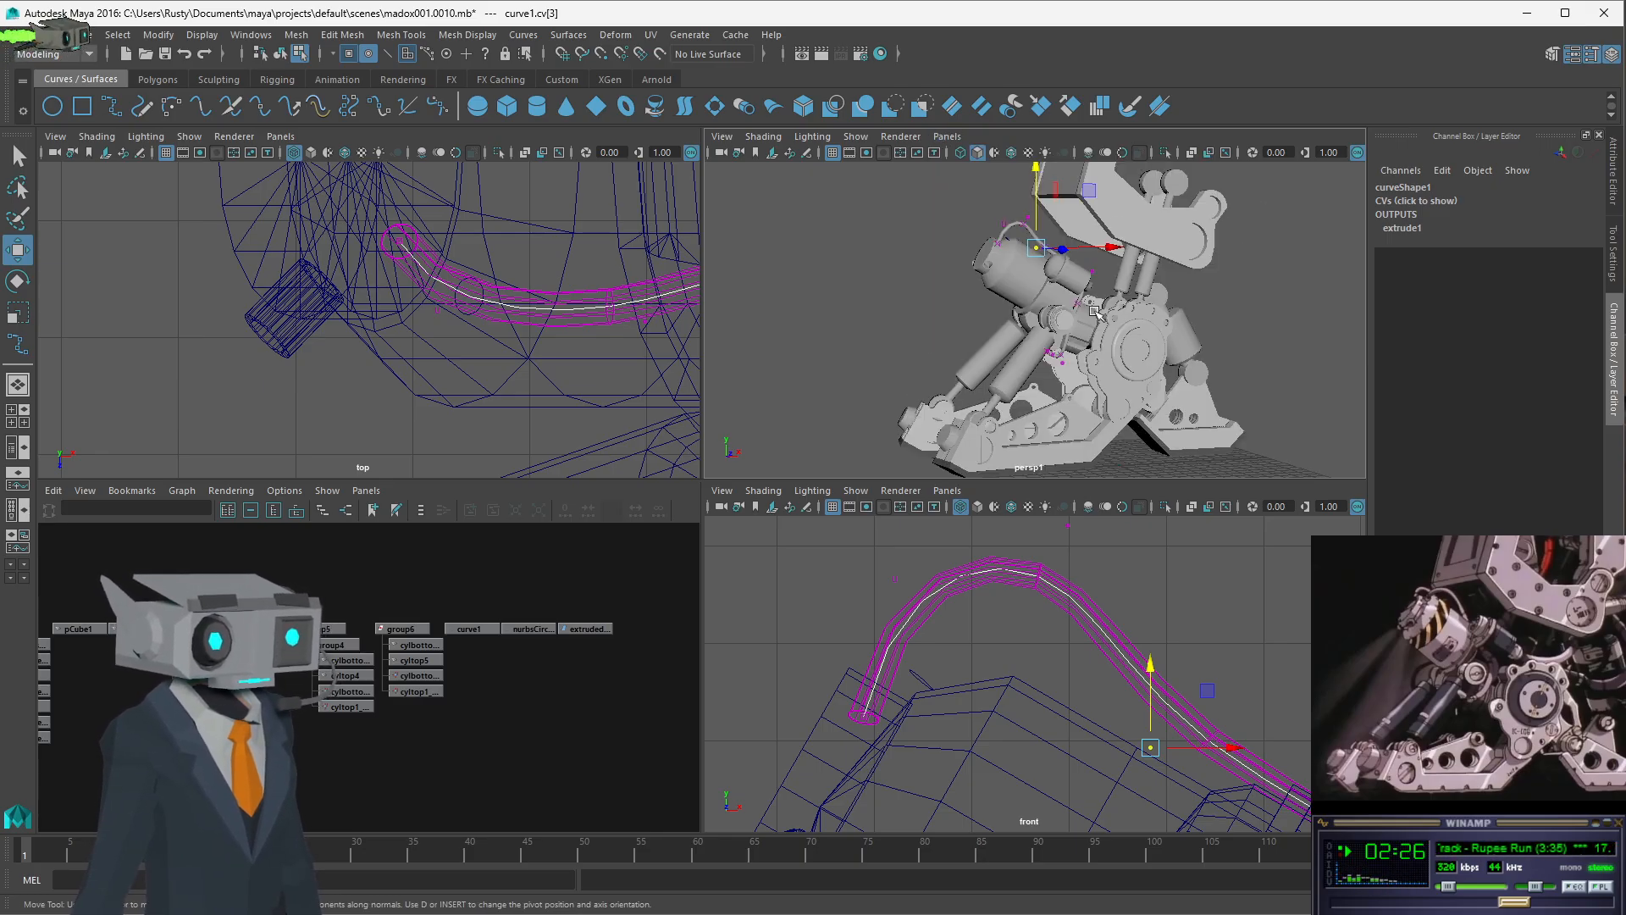
- Return to object selection mode and deselect curve1
{"action": "left_click", "coordinate": [886, 249]}
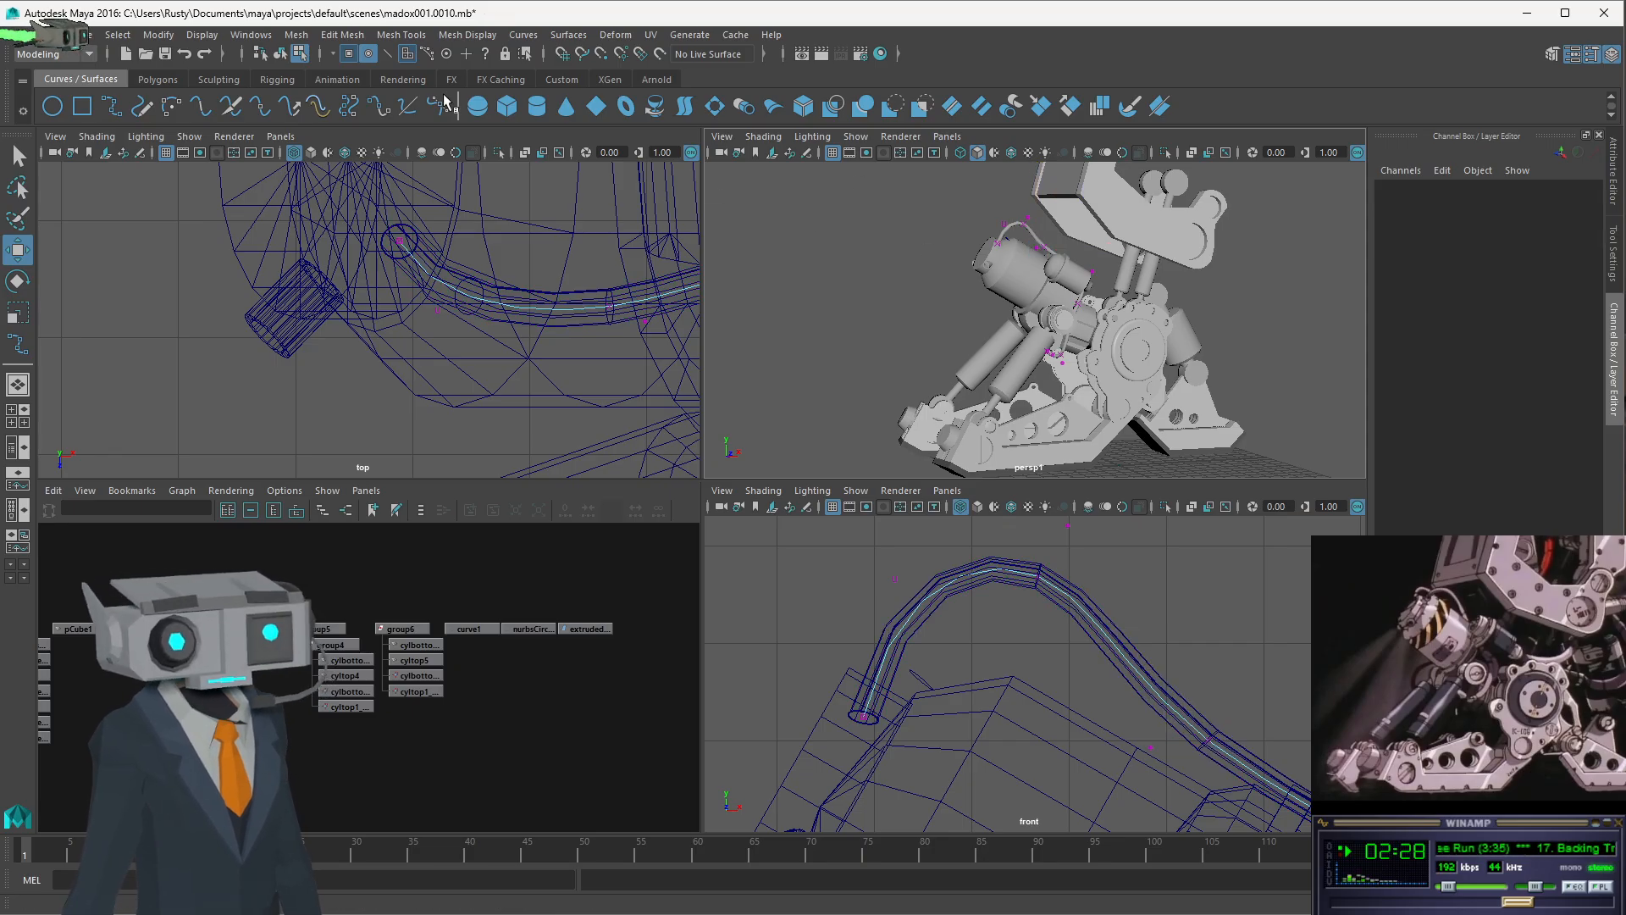
{"action": "left_click", "coordinate": [280, 54]}
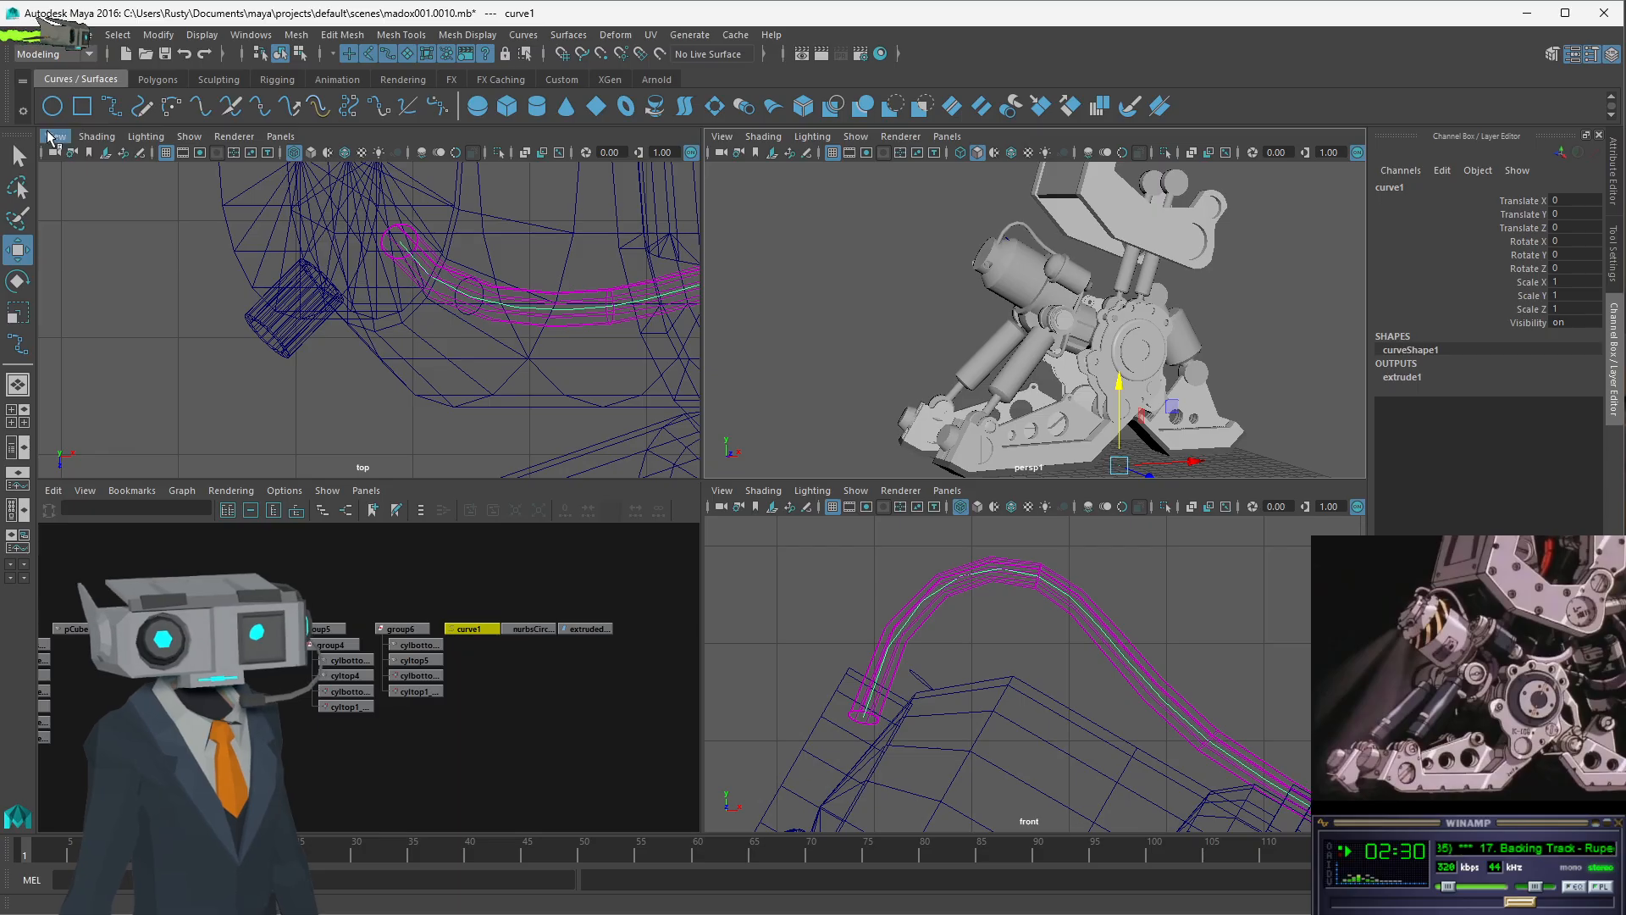
{"action": "left_click", "coordinate": [17, 155]}
{"action": "left_click", "coordinate": [349, 419]}
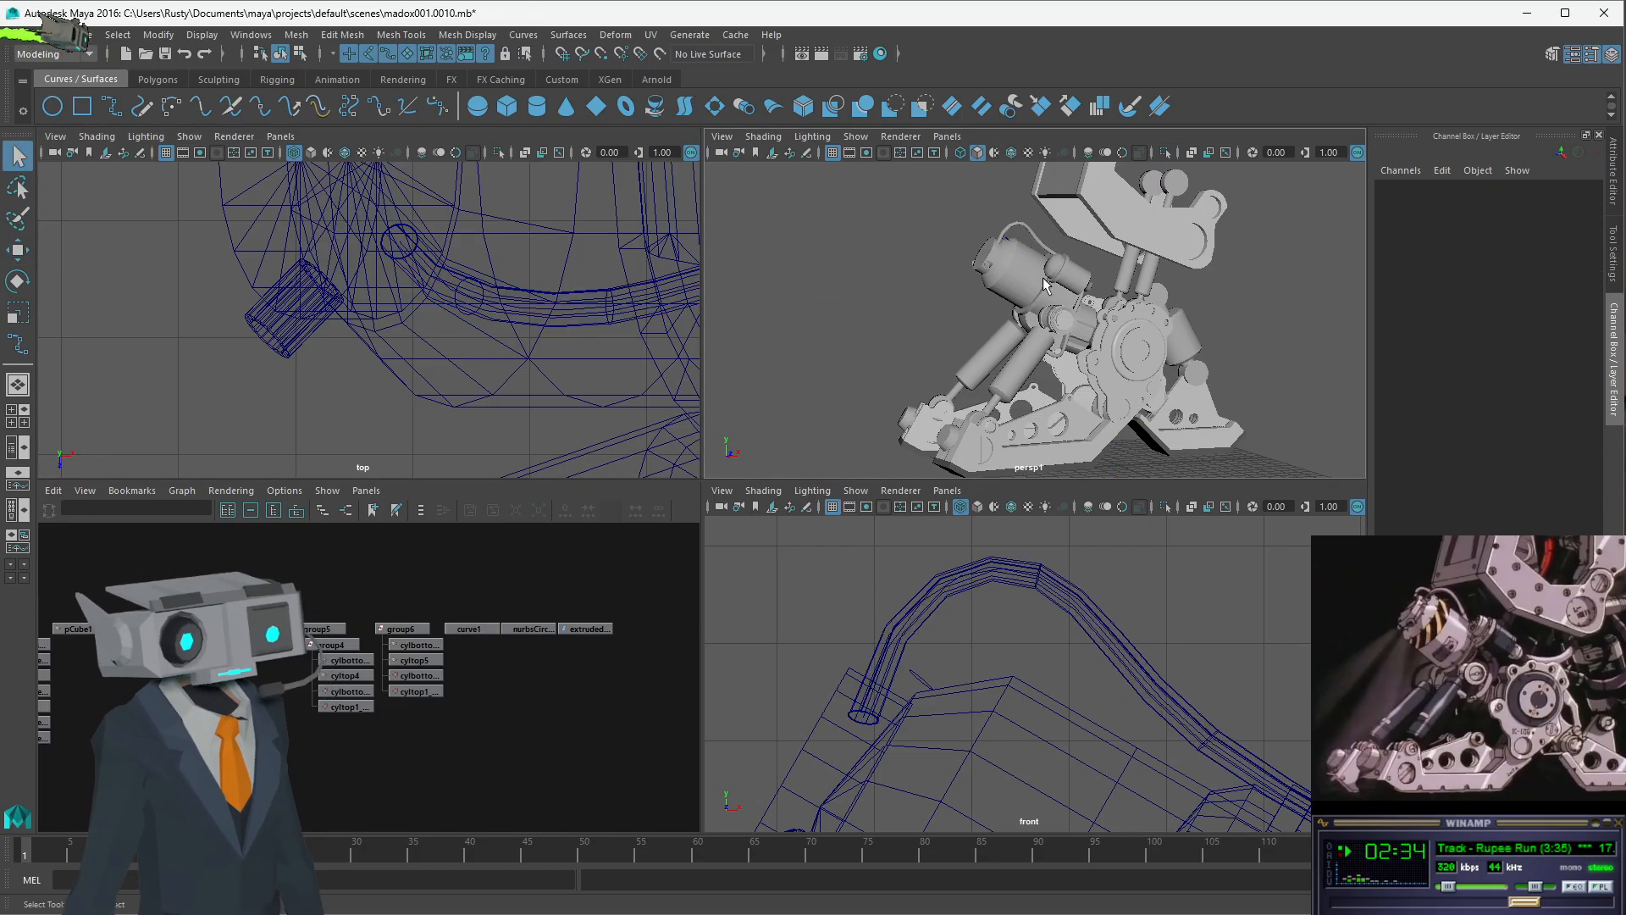
- Check the reshaped hose on the whole leg in an enlarged persp1 view and save the scene
{"action": "key", "text": "space"}
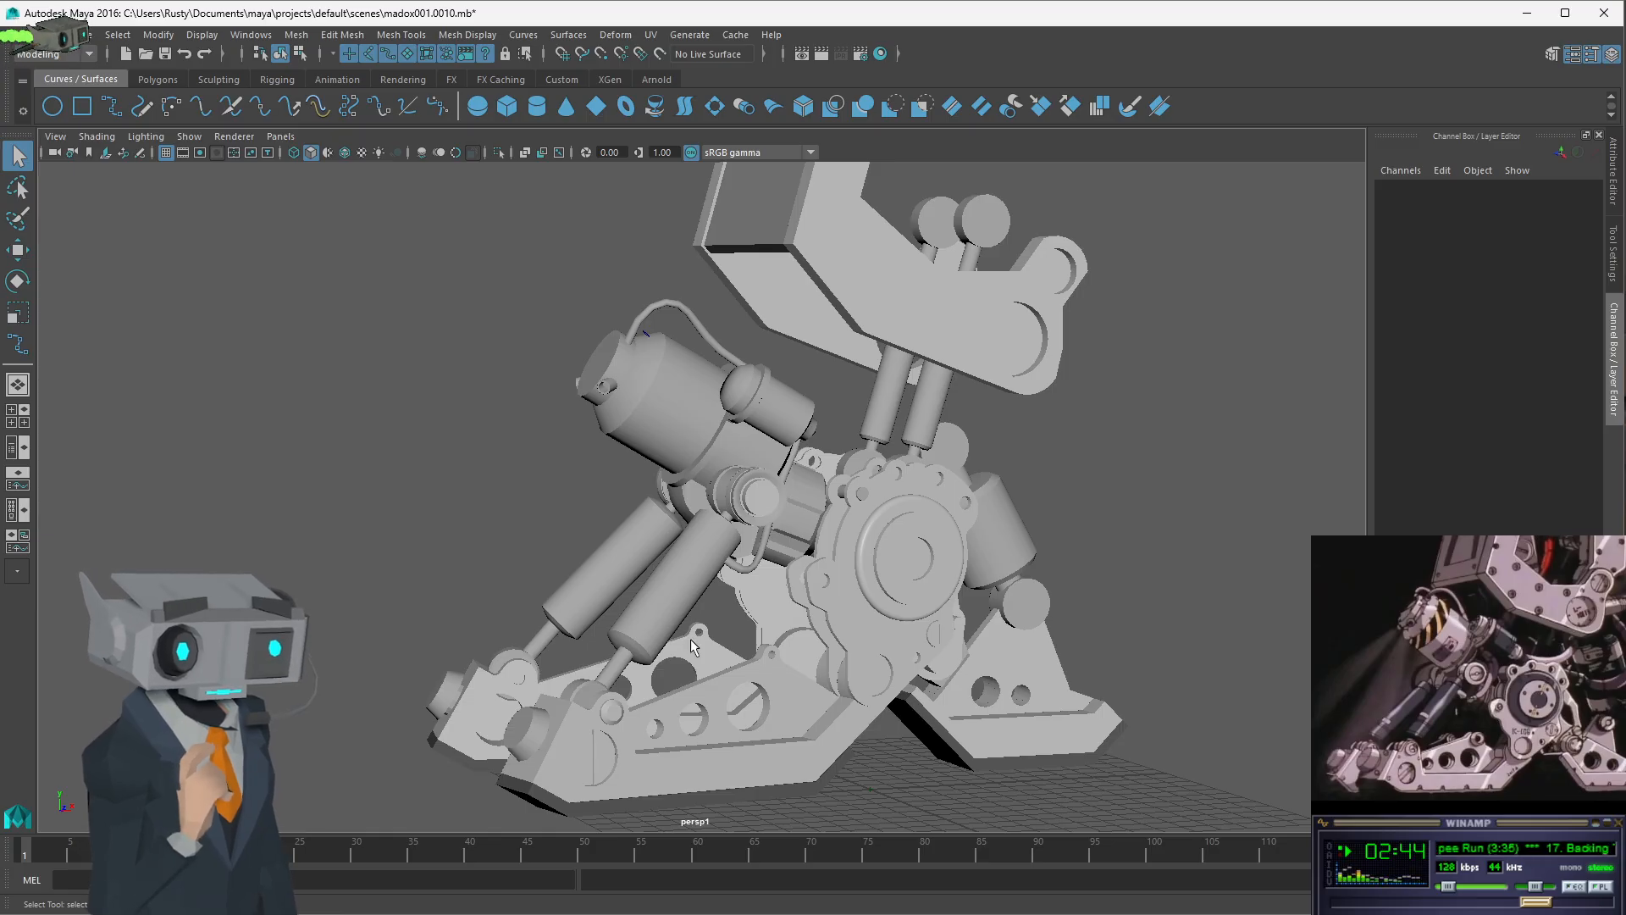
{"action": "scroll", "coordinate": [690, 639], "scroll_direction": "up", "scroll_amount": 2}
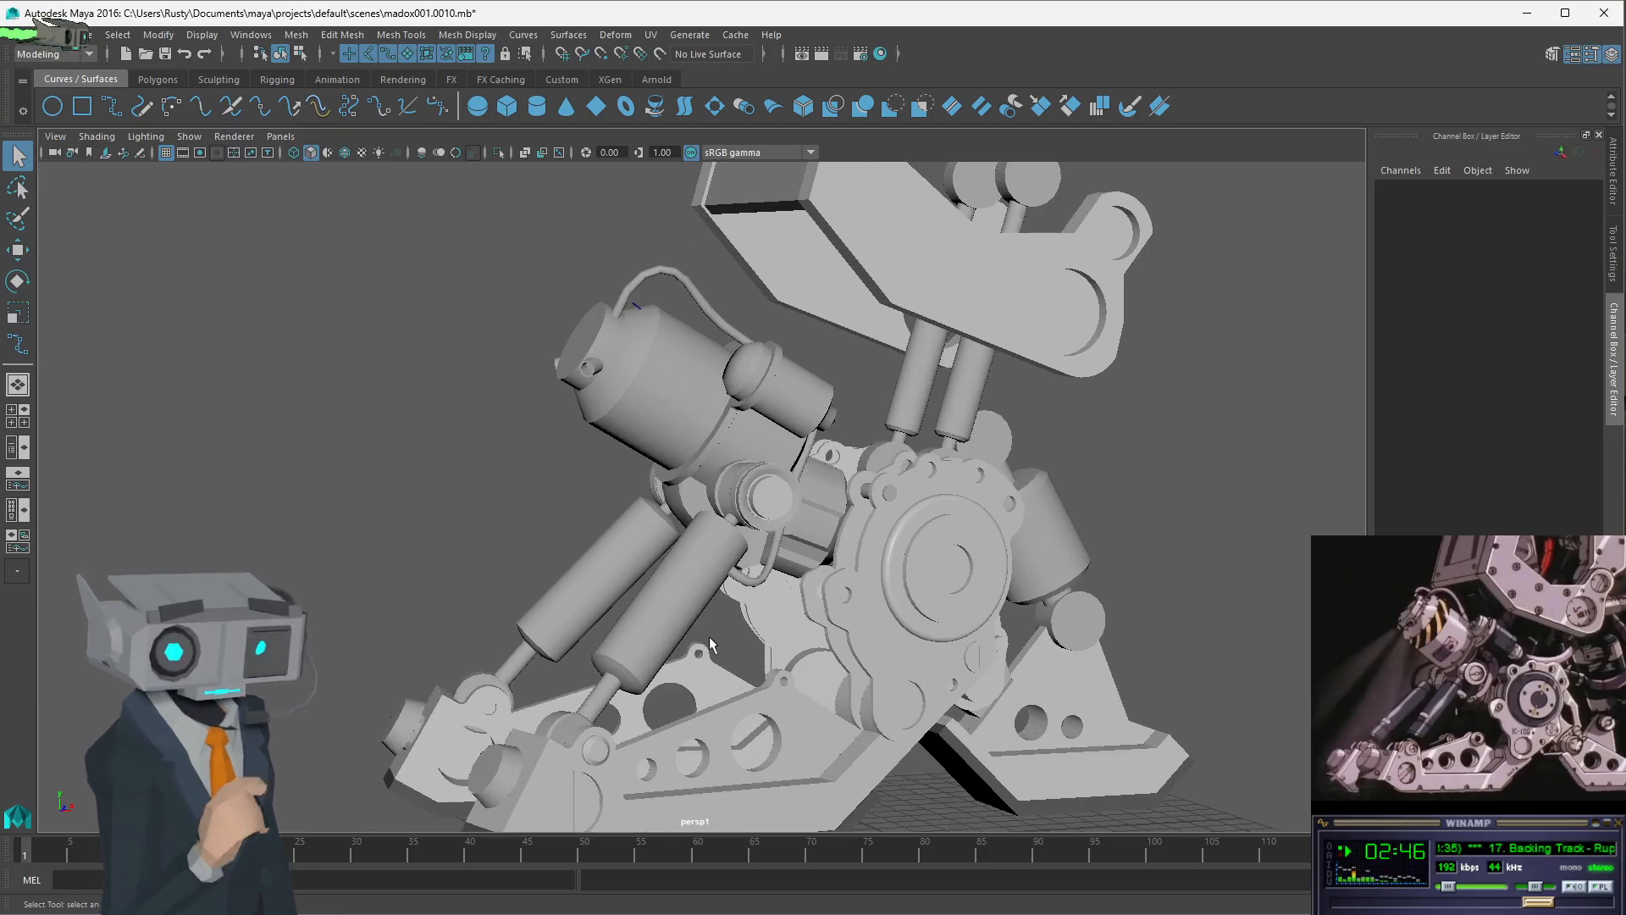
{"action": "mouse_move", "coordinate": [774, 623]}
{"action": "middle_mouse_down", "text": "alt"}
{"action": "mouse_move", "coordinate": [795, 607]}
{"action": "mouse_move", "coordinate": [778, 606]}
{"action": "middle_mouse_up", "text": "alt"}
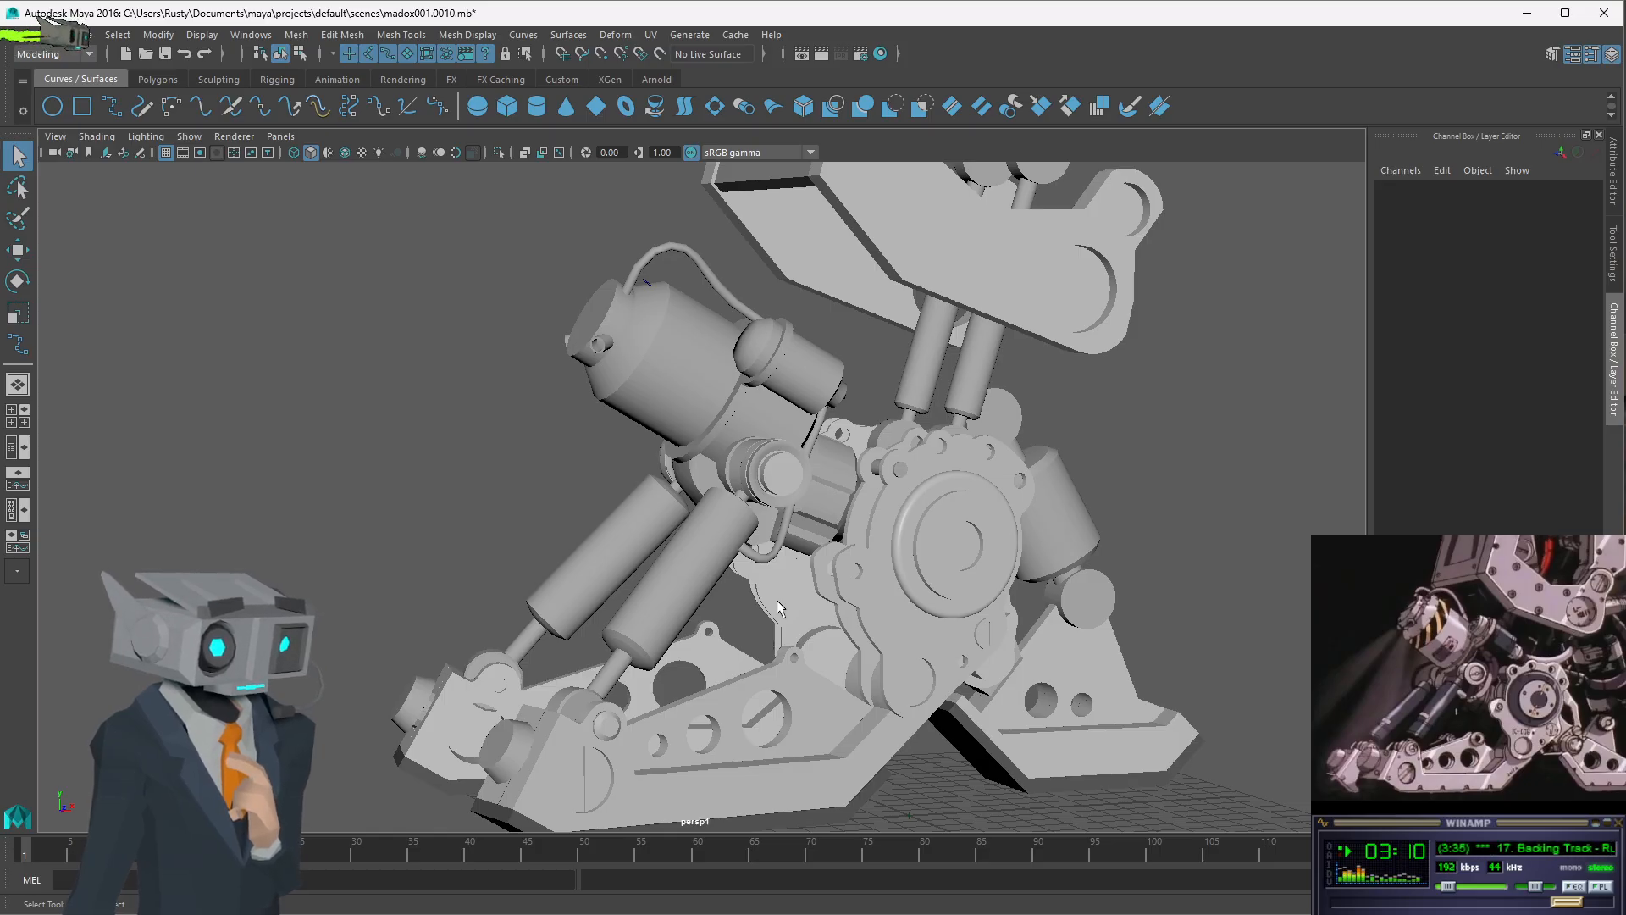
{"action": "left_click", "coordinate": [166, 54]}
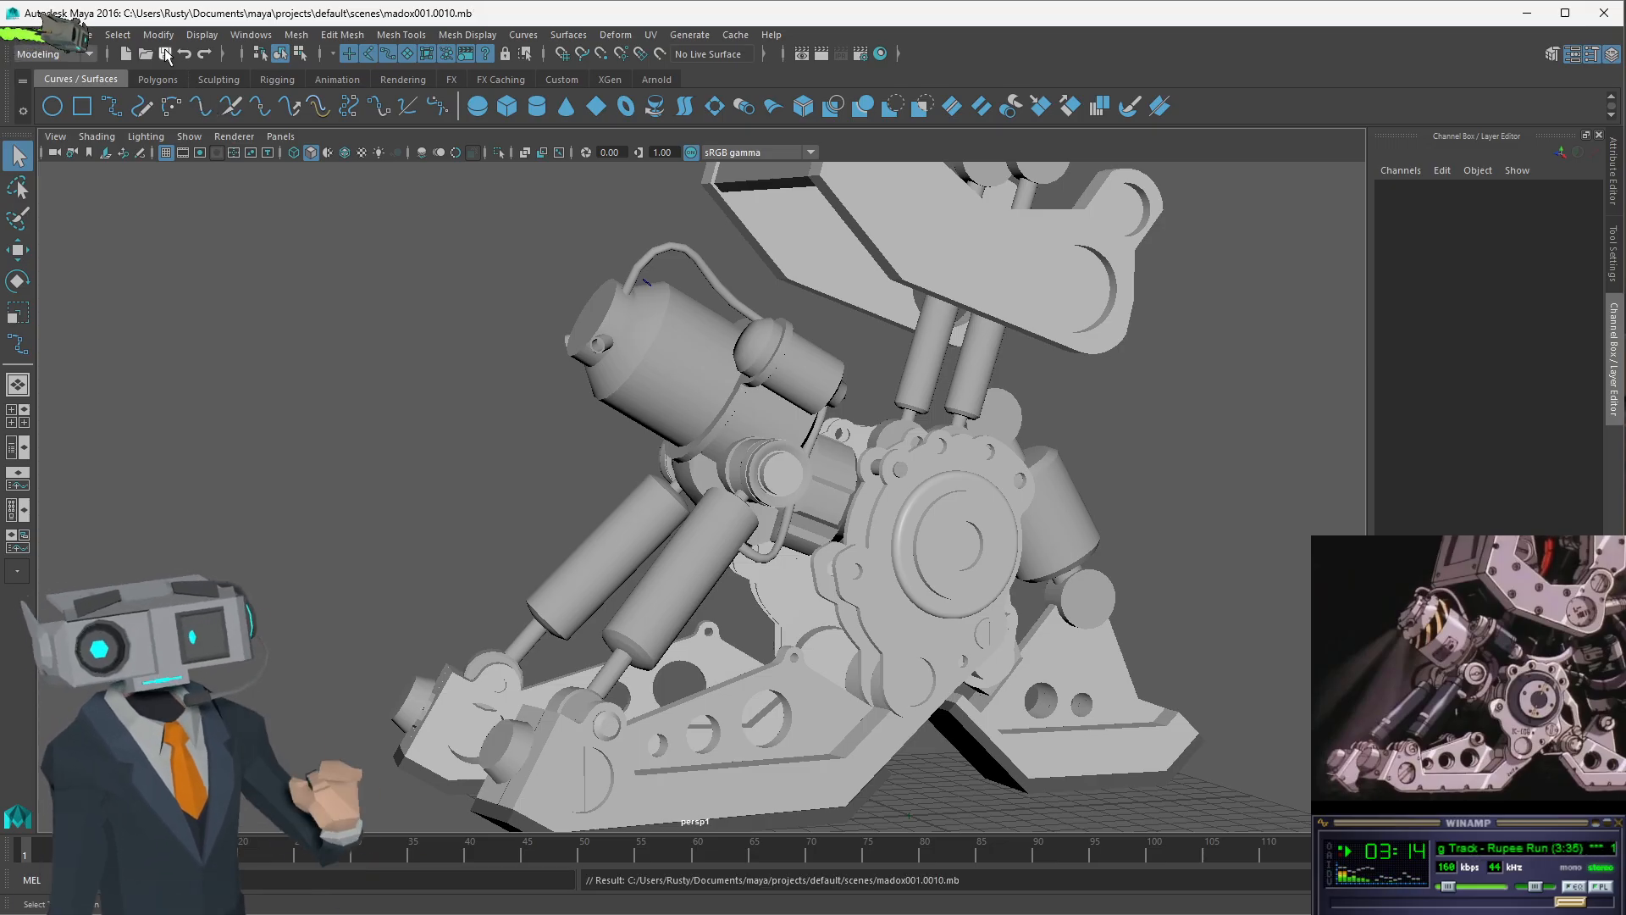